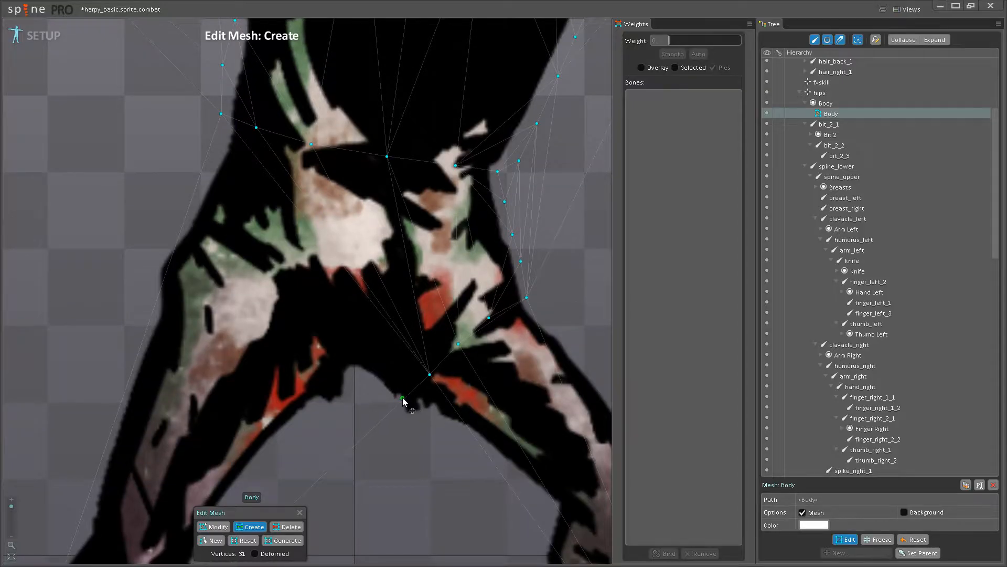
# Add vertices to the Body mesh along the ragged crotch edge, from the right thigh across to the left thigh.
pyautogui.click(402, 399)
pyautogui.click(394, 405)
pyautogui.click(380, 395)
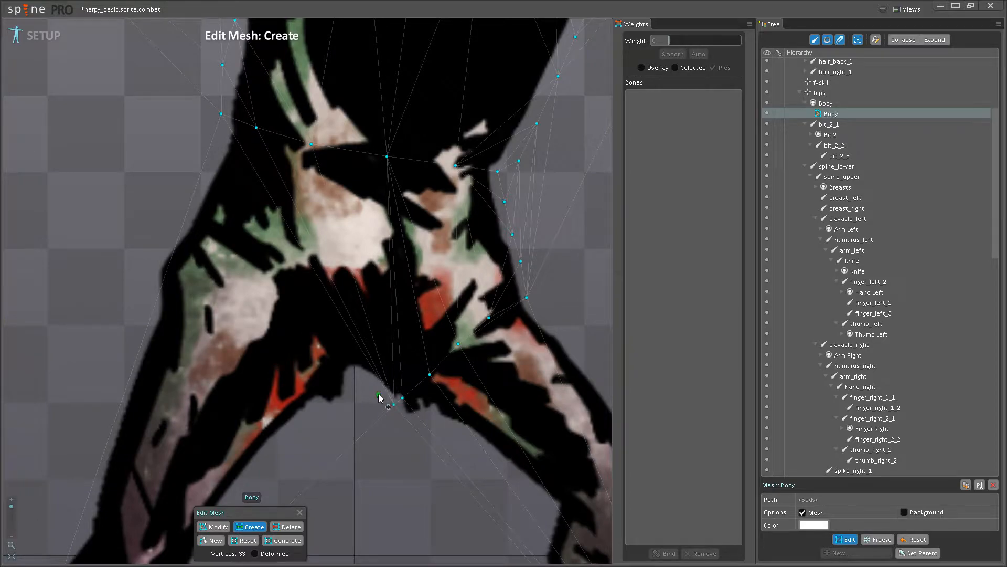
pyautogui.click(357, 374)
pyautogui.click(347, 395)
pyautogui.click(324, 408)
# Add vertices along the left thigh crease from the crotch up to the hip, and along the outer left waist edge.
pyautogui.scroll(-1, 326, 408)
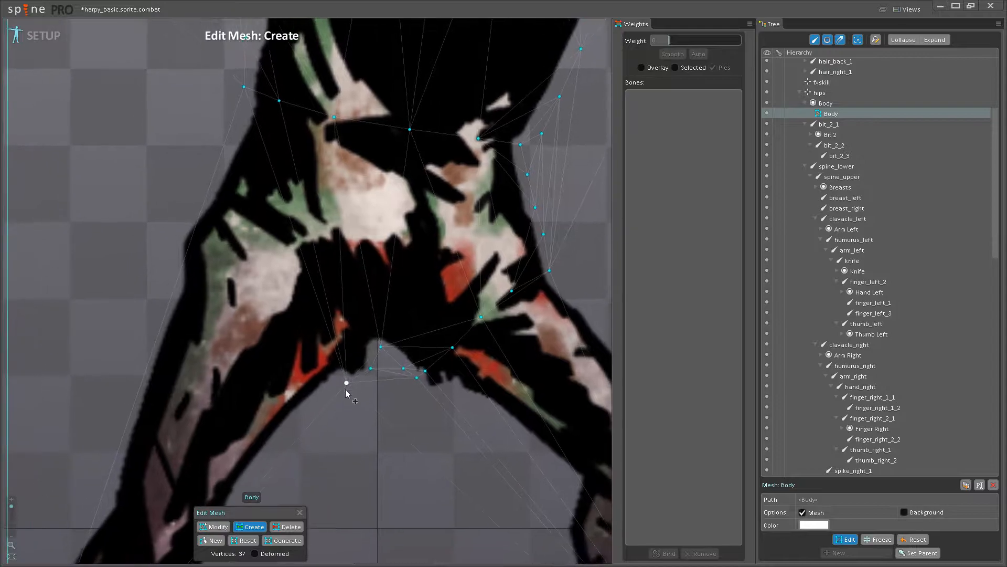
pyautogui.scroll(-1, 367, 392)
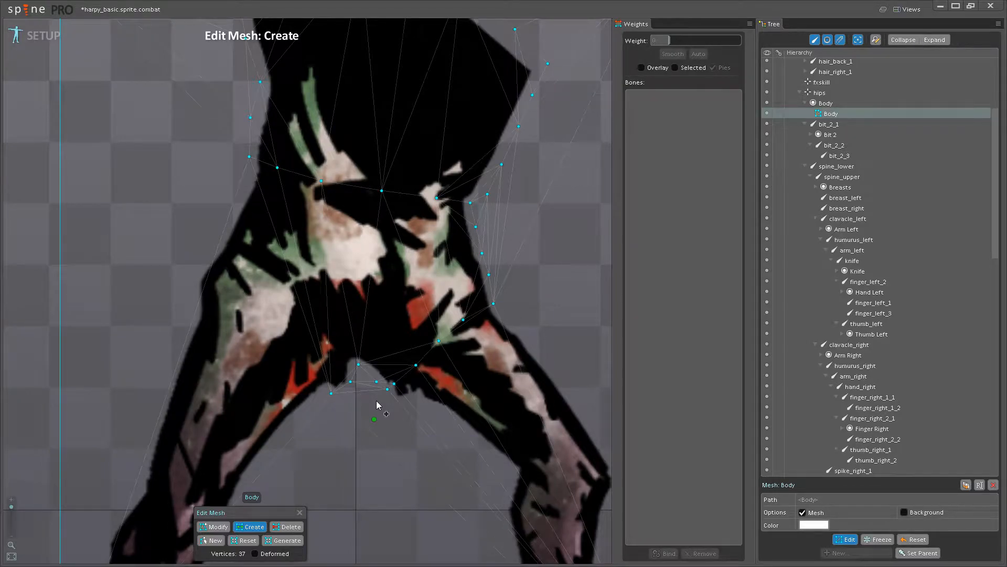
pyautogui.scroll(2, 381, 403)
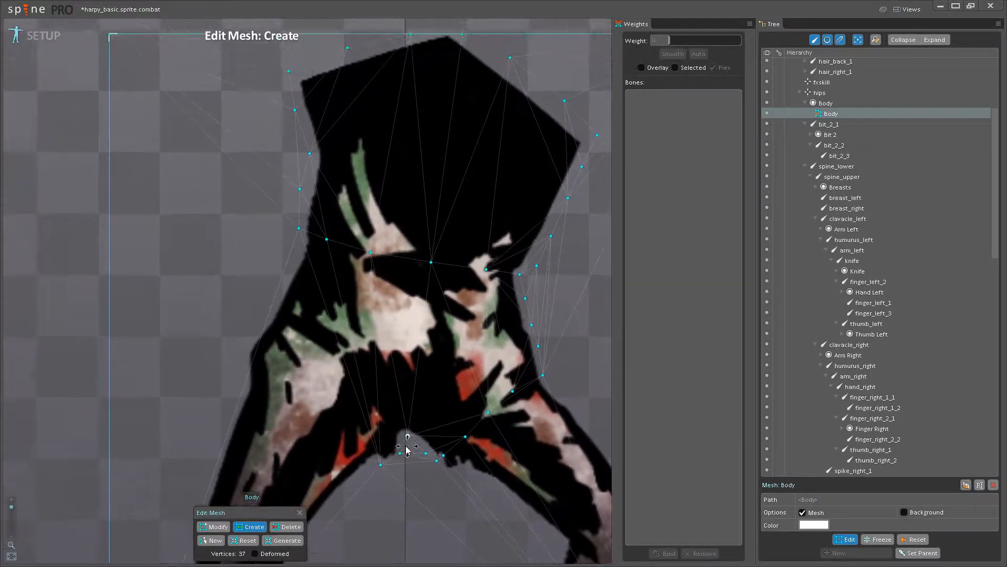
pyautogui.scroll(1, 412, 458)
pyautogui.click(406, 458)
pyautogui.click(373, 416)
pyautogui.click(346, 386)
pyautogui.click(315, 366)
pyautogui.click(288, 352)
pyautogui.click(266, 339)
pyautogui.click(285, 353)
pyautogui.click(303, 320)
# Add interior vertices across the pelvis to the right hip and up the centre of the abdomen.
pyautogui.moveTo(497, 368); pyautogui.dragTo(427, 358)
pyautogui.scroll(-1, 419, 372)
pyautogui.moveTo(411, 397); pyautogui.dragTo(411, 372)
pyautogui.click(370, 437)
pyautogui.click(416, 444)
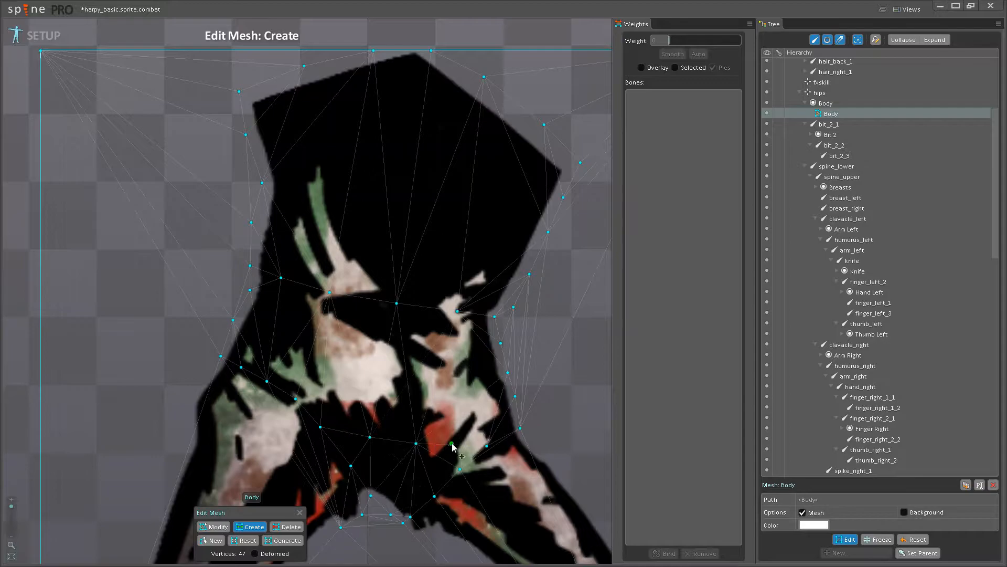
pyautogui.click(459, 438)
pyautogui.click(412, 389)
pyautogui.click(402, 334)
# Add interior vertices on the left and right sides of the abdomen, between the waist and the hips.
pyautogui.moveTo(365, 349); pyautogui.dragTo(375, 415)
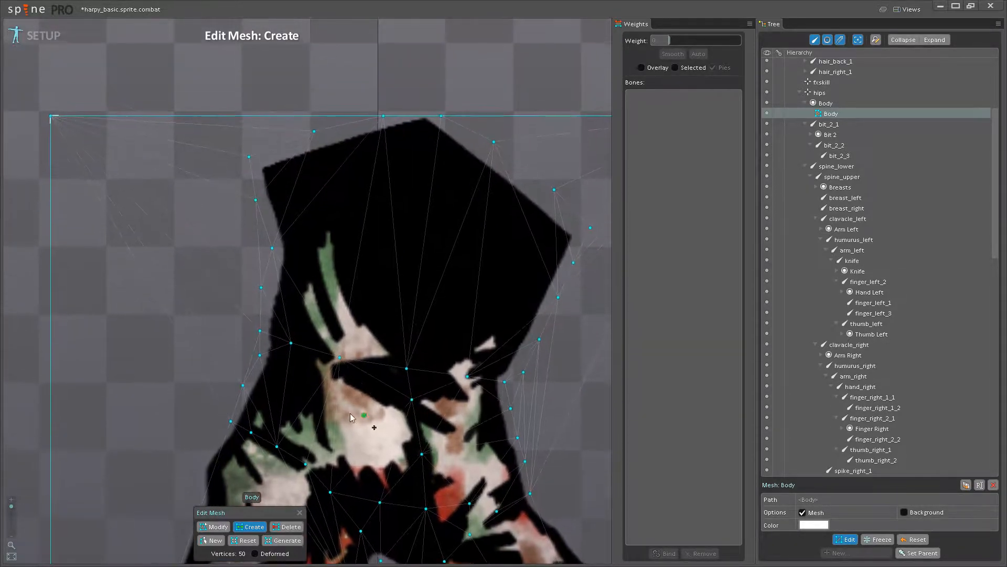
pyautogui.click(307, 418)
pyautogui.click(298, 371)
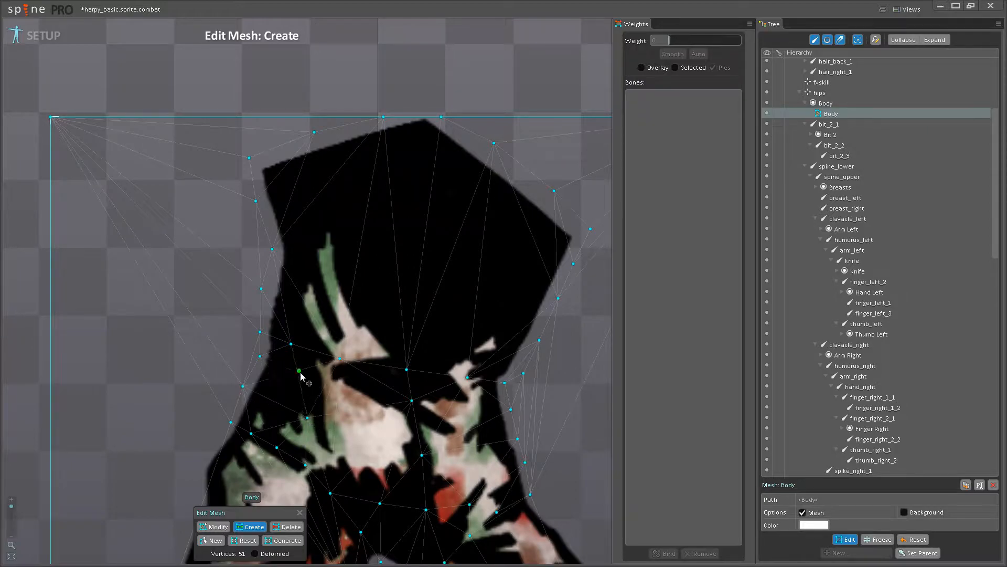
pyautogui.moveTo(452, 462); pyautogui.dragTo(411, 436)
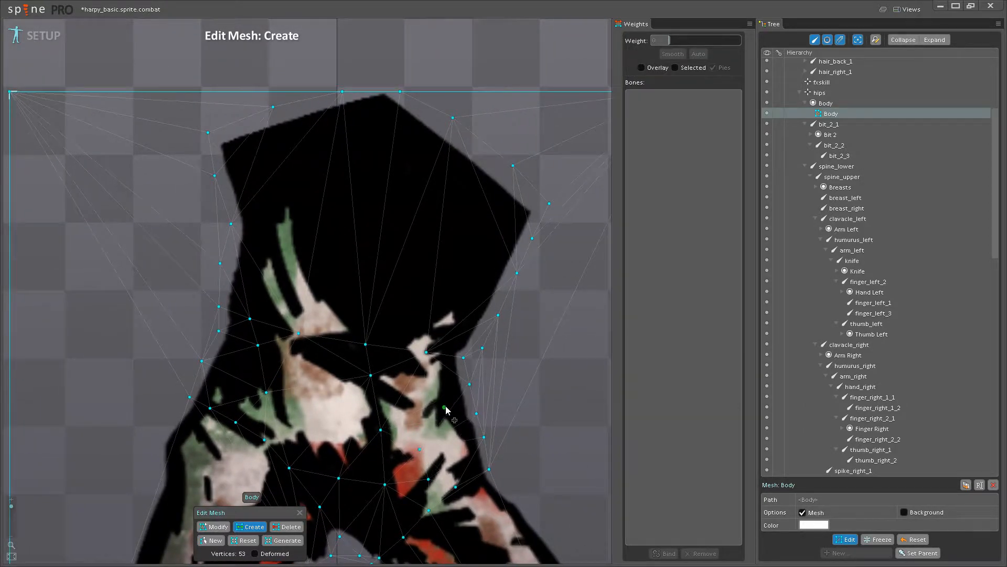
pyautogui.scroll(-2, 409, 377)
# Add a line of interior vertices up through the black upper torso, and save the project.
pyautogui.click(366, 315)
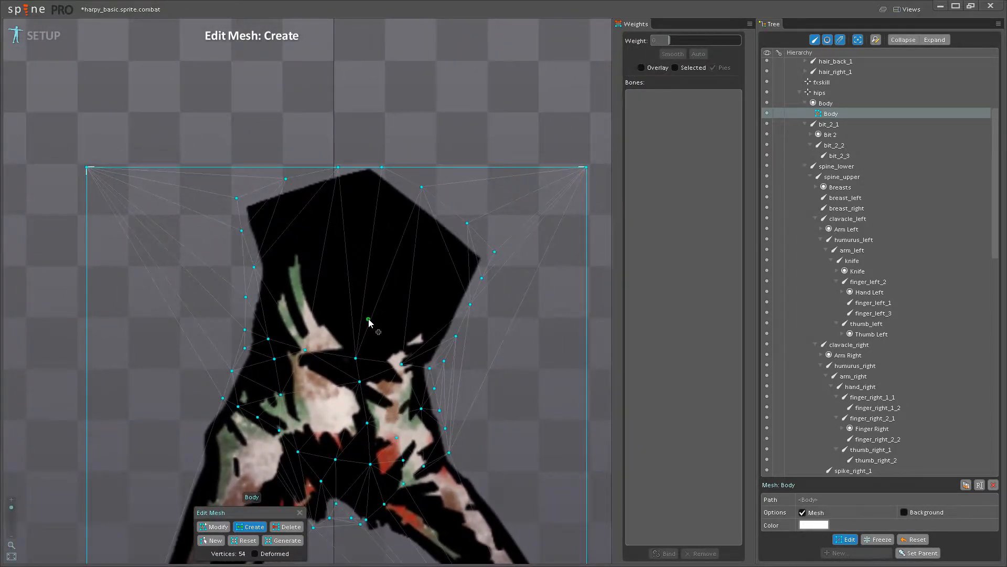
pyautogui.click(348, 325)
pyautogui.click(323, 279)
pyautogui.click(308, 234)
pyautogui.click(289, 208)
pyautogui.moveTo(450, 497); pyautogui.dragTo(443, 307)
pyautogui.hotkey('ctrl', 's')
# Add vertices along the inner edge of the left leg from the crotch down to the knee.
pyautogui.scroll(1, 435, 325)
pyautogui.scroll(-1, 442, 306)
pyautogui.moveTo(375, 366); pyautogui.dragTo(445, 352)
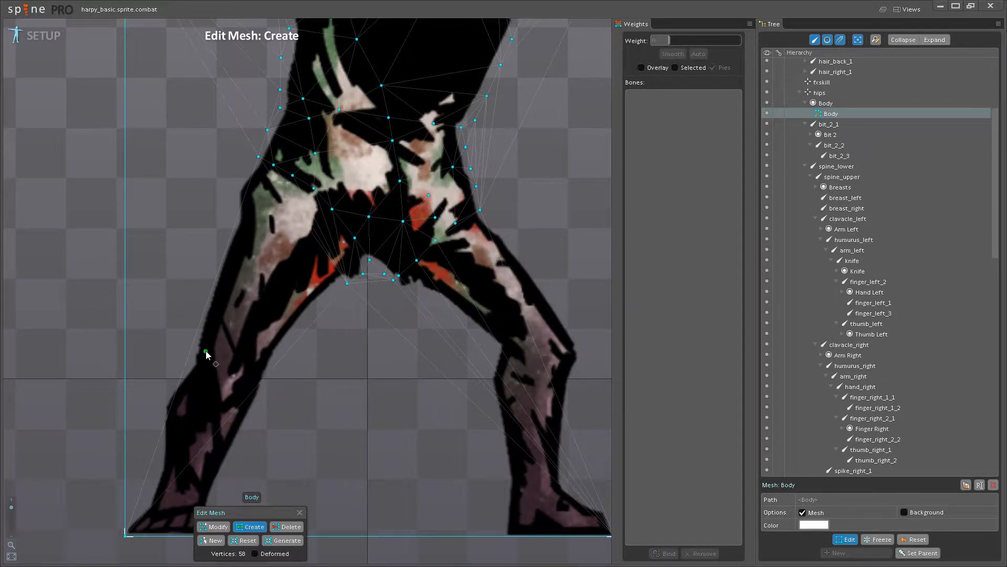
pyautogui.moveTo(345, 332); pyautogui.dragTo(314, 399)
pyautogui.scroll(2, 313, 400)
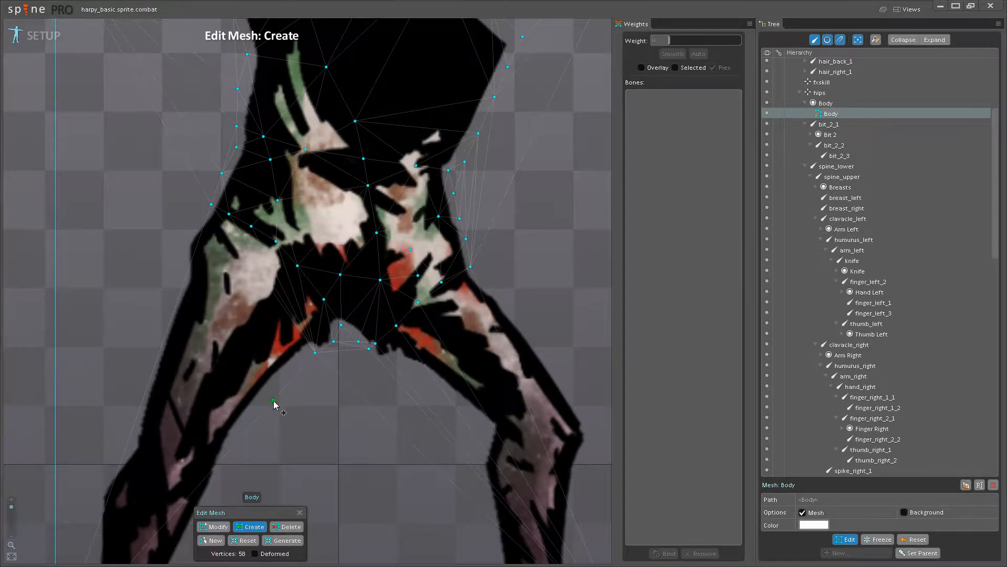
pyautogui.moveTo(274, 396); pyautogui.dragTo(322, 326)
pyautogui.scroll(1, 335, 303)
pyautogui.click(345, 298)
pyautogui.click(314, 333)
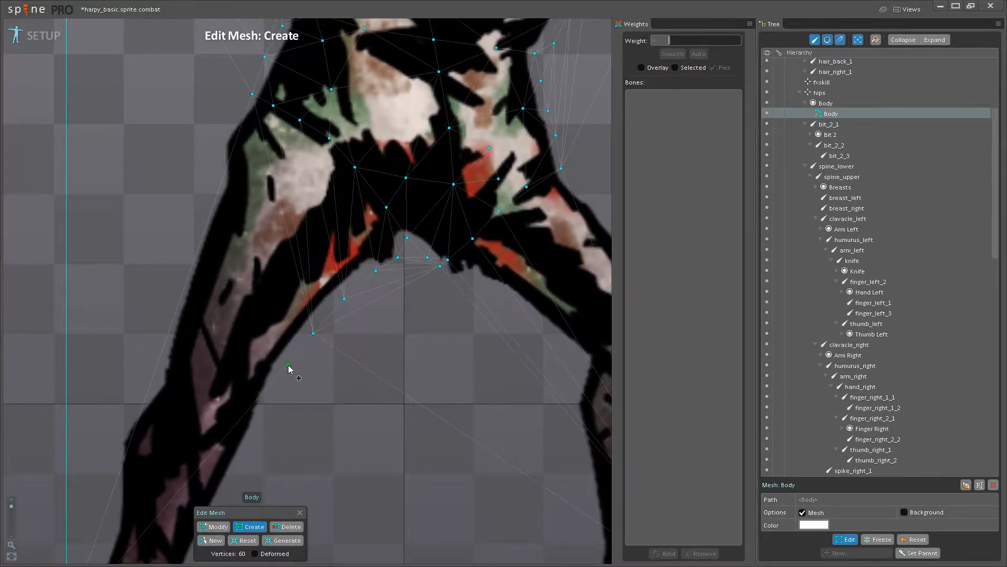
pyautogui.click(278, 379)
pyautogui.moveTo(258, 398); pyautogui.dragTo(161, 319)
pyautogui.click(345, 345)
pyautogui.moveTo(234, 346); pyautogui.dragTo(453, 323)
pyautogui.moveTo(369, 331); pyautogui.dragTo(259, 386)
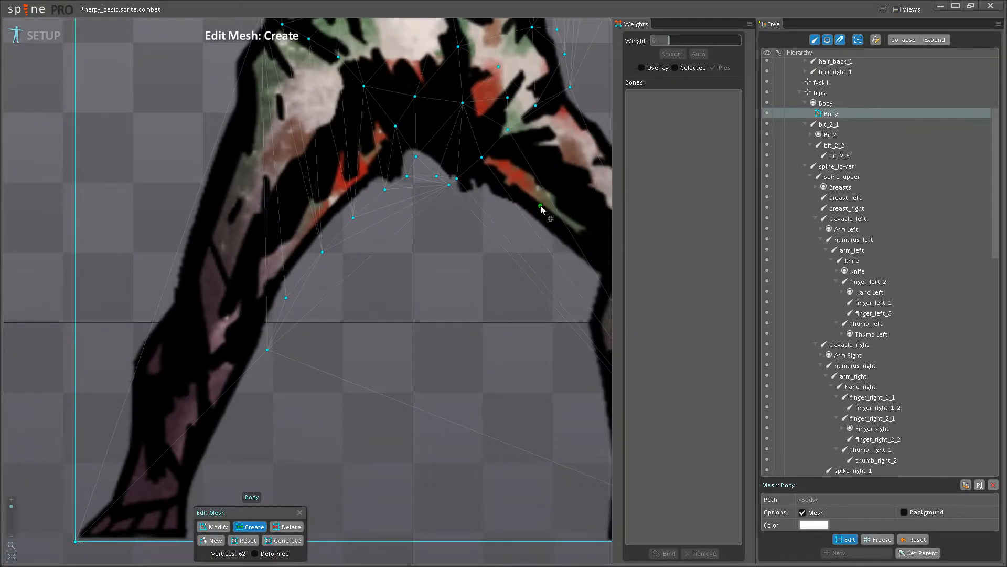
# Add vertices along the inner edge of the left calf from below the knee down to the ankle.
pyautogui.scroll(1, 285, 338)
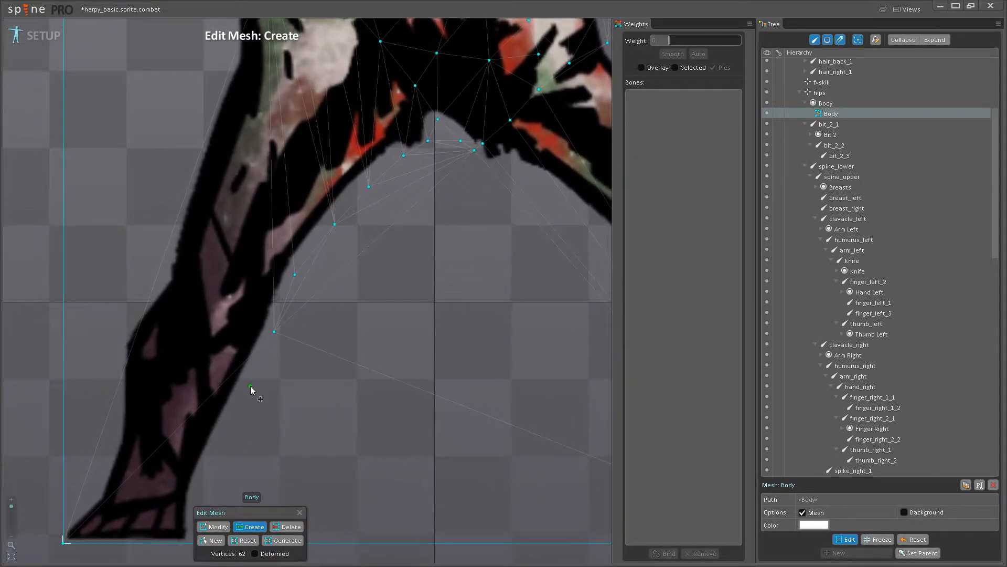
pyautogui.click(250, 385)
pyautogui.click(205, 486)
pyautogui.moveTo(205, 487); pyautogui.dragTo(239, 363)
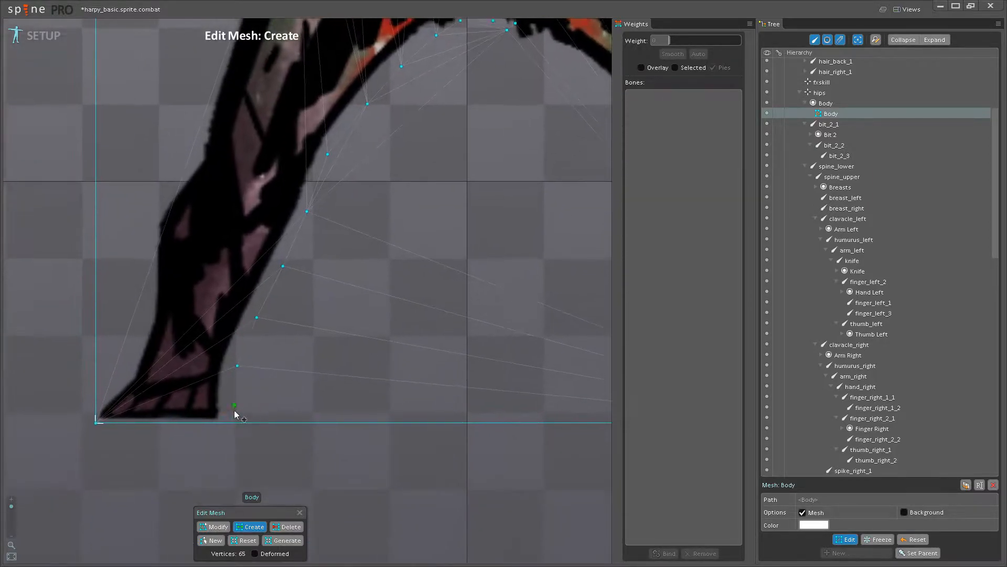
# Add vertices around the left foot, from heel to toe, and up the outer edge of the left shin.
pyautogui.click(238, 418)
pyautogui.click(96, 393)
pyautogui.click(123, 369)
pyautogui.moveTo(135, 329); pyautogui.dragTo(136, 395)
pyautogui.click(144, 376)
pyautogui.click(146, 306)
pyautogui.click(151, 271)
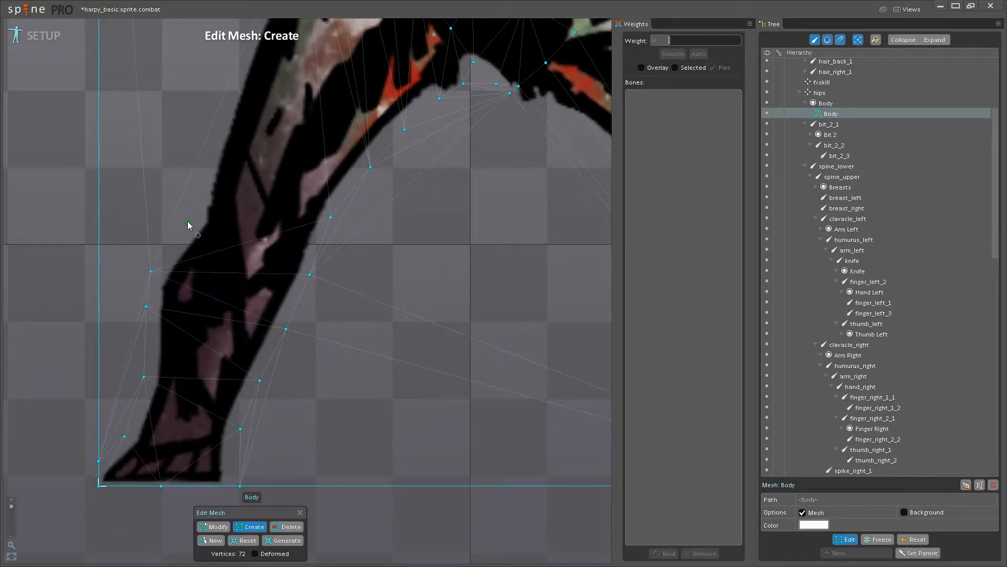
# Add vertices along the outer edge of the left leg from the knee up to the hip.
pyautogui.click(187, 221)
pyautogui.moveTo(187, 221); pyautogui.dragTo(150, 371)
pyautogui.scroll(-1, 152, 362)
pyautogui.moveTo(172, 319); pyautogui.dragTo(193, 391)
pyautogui.scroll(1, 220, 392)
pyautogui.click(239, 359)
pyautogui.click(257, 297)
pyautogui.click(286, 239)
pyautogui.click(308, 164)
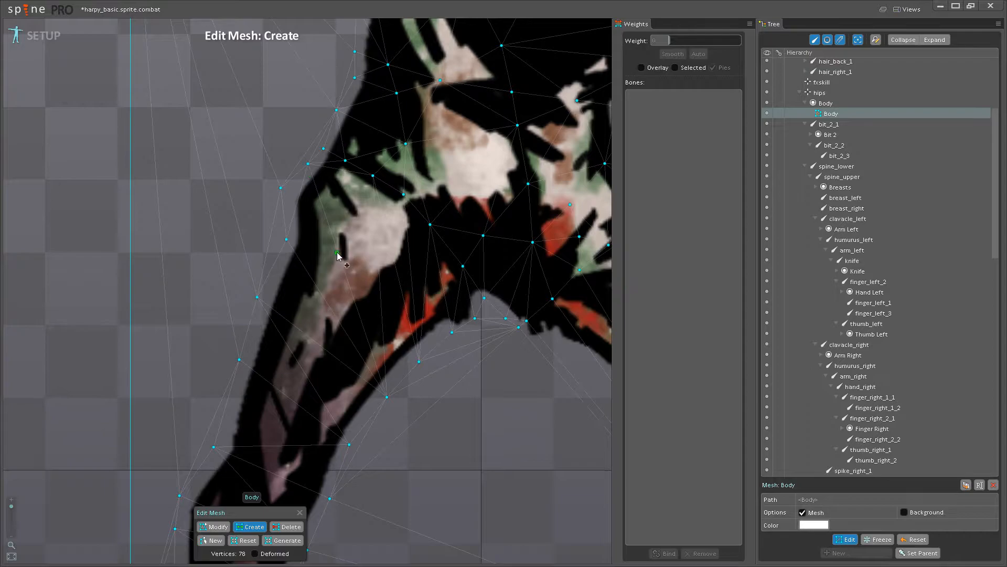
# Add interior vertices across the left knee, from the inner edge to the outer edge.
pyautogui.scroll(-3, 337, 255)
pyautogui.scroll(3, 277, 355)
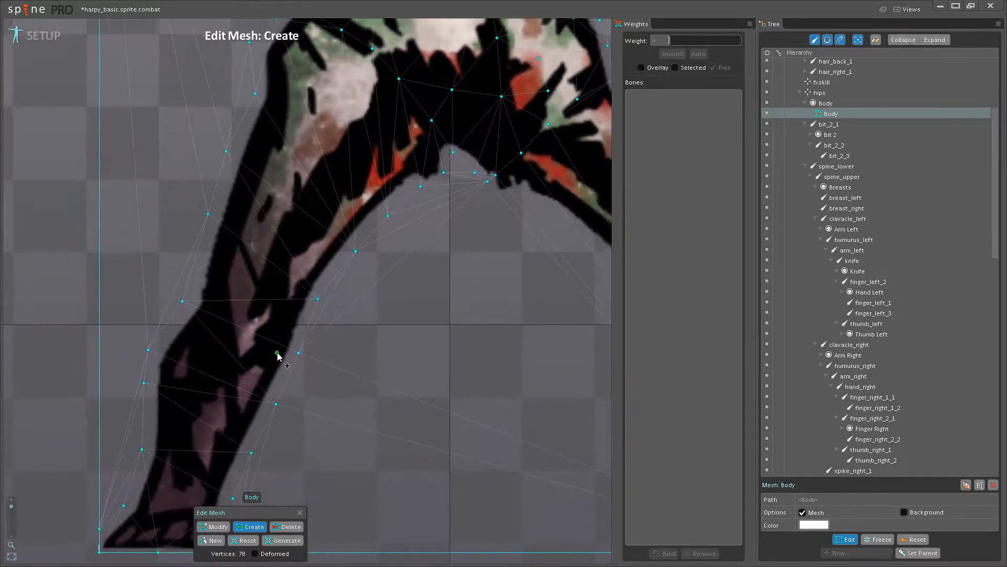
pyautogui.click(271, 351)
pyautogui.click(241, 363)
pyautogui.click(221, 352)
pyautogui.click(210, 309)
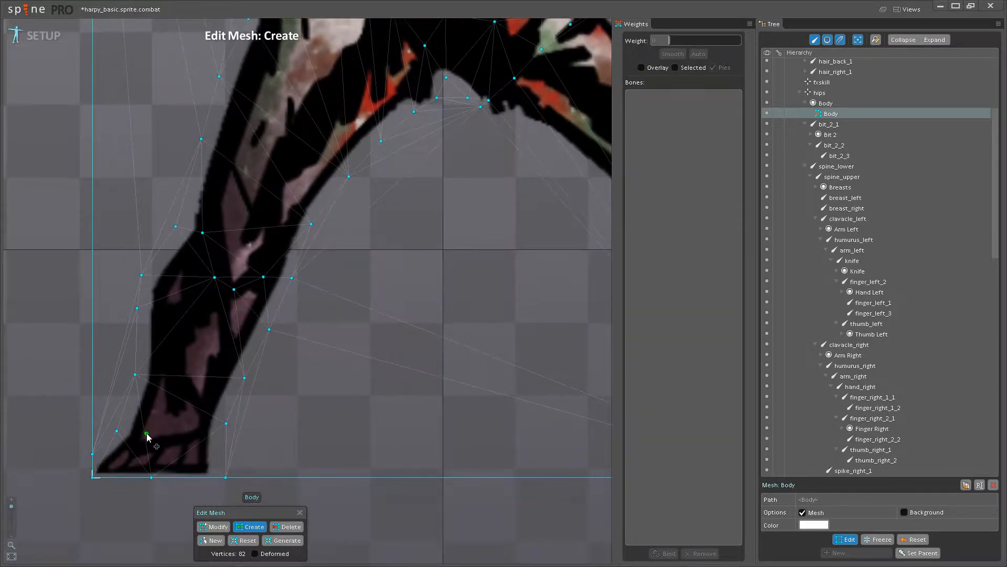
# Add interior vertices across the left ankle.
pyautogui.click(184, 413)
pyautogui.click(207, 417)
pyautogui.click(205, 405)
# Add interior vertices across the left thigh, just above the knee and again below the hip.
pyautogui.moveTo(245, 319); pyautogui.dragTo(215, 398)
pyautogui.moveTo(225, 253); pyautogui.dragTo(214, 311)
pyautogui.click(194, 414)
pyautogui.click(239, 426)
pyautogui.scroll(-2, 252, 375)
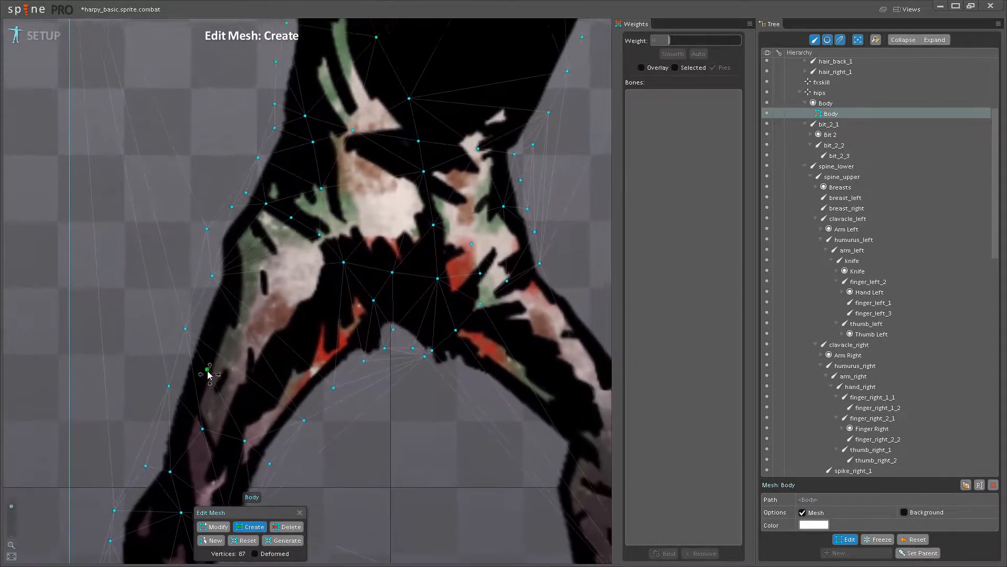
pyautogui.scroll(-2, 367, 334)
pyautogui.scroll(1, 346, 334)
pyautogui.moveTo(338, 334); pyautogui.dragTo(308, 361)
pyautogui.scroll(1, 304, 358)
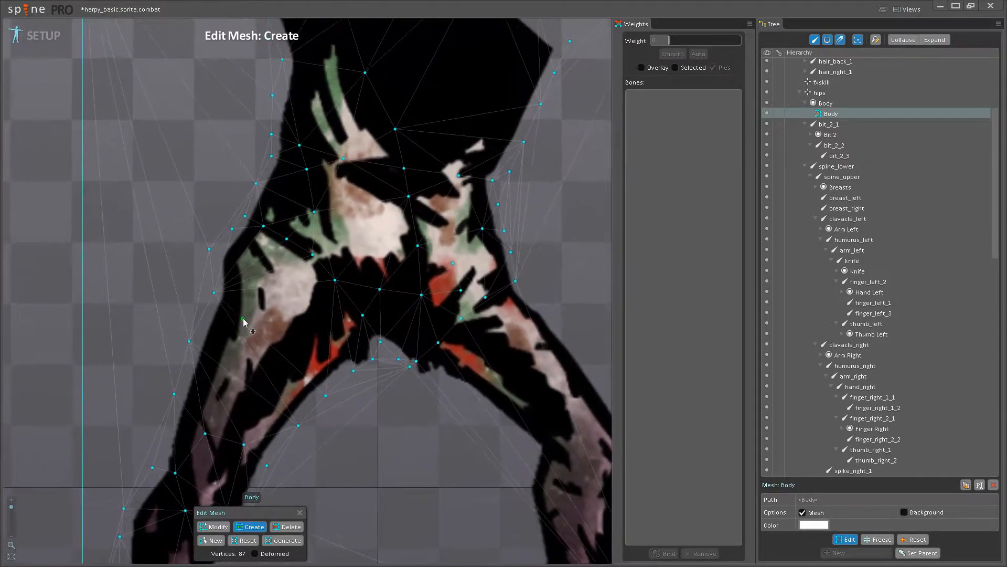
pyautogui.click(296, 333)
pyautogui.click(291, 330)
pyautogui.click(324, 354)
# Add vertices along the inner edge of the right thigh from the crotch down to the knee.
pyautogui.moveTo(364, 377); pyautogui.dragTo(238, 270)
pyautogui.moveTo(319, 334); pyautogui.dragTo(269, 336)
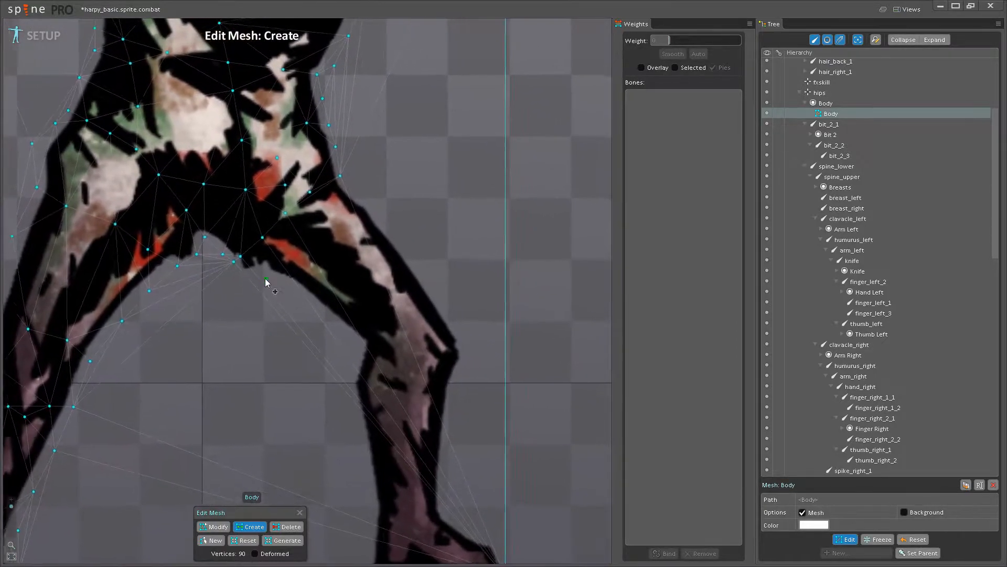
pyautogui.scroll(1, 266, 280)
pyautogui.click(240, 276)
pyautogui.click(264, 273)
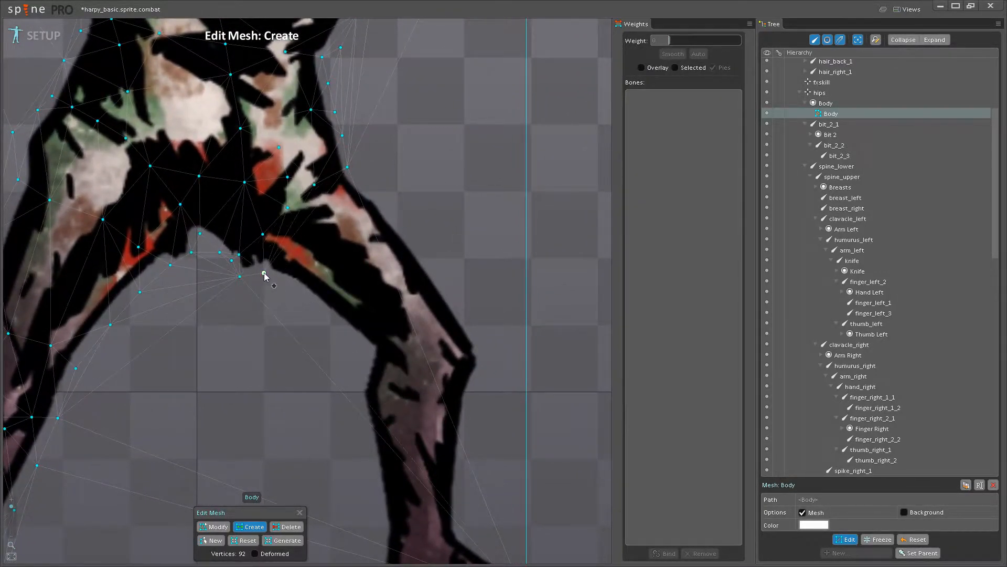
pyautogui.click(292, 290)
pyautogui.click(326, 317)
pyautogui.click(369, 346)
# Add vertices along the outer edge of the right thigh from the hip down around the knee.
pyautogui.scroll(1, 352, 309)
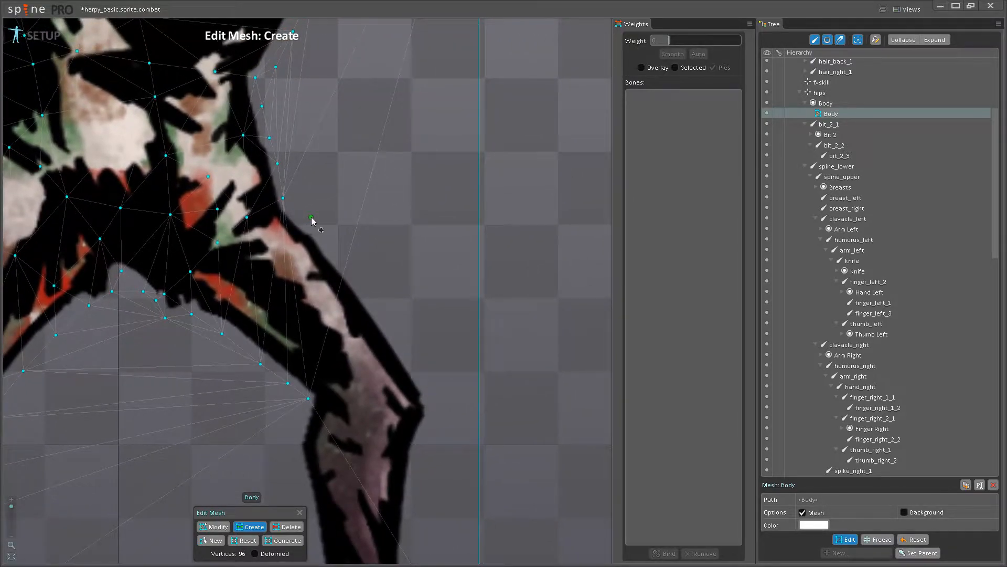
pyautogui.click(306, 217)
pyautogui.click(331, 245)
pyautogui.click(354, 272)
pyautogui.click(382, 311)
pyautogui.click(402, 343)
pyautogui.click(423, 374)
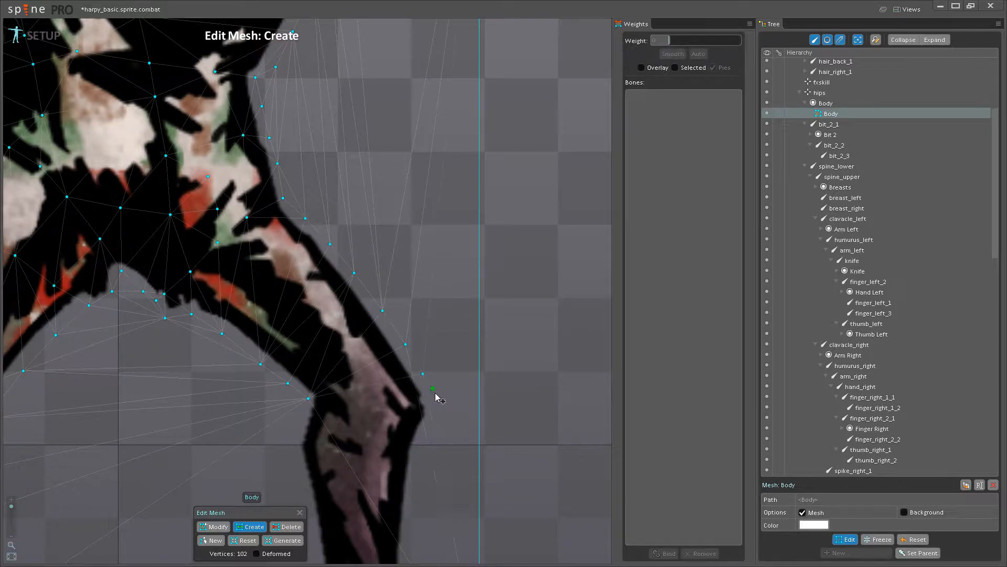
pyautogui.click(404, 292)
# Add interior vertices around the bend of the right knee.
pyautogui.moveTo(404, 293); pyautogui.dragTo(388, 314)
pyautogui.click(366, 320)
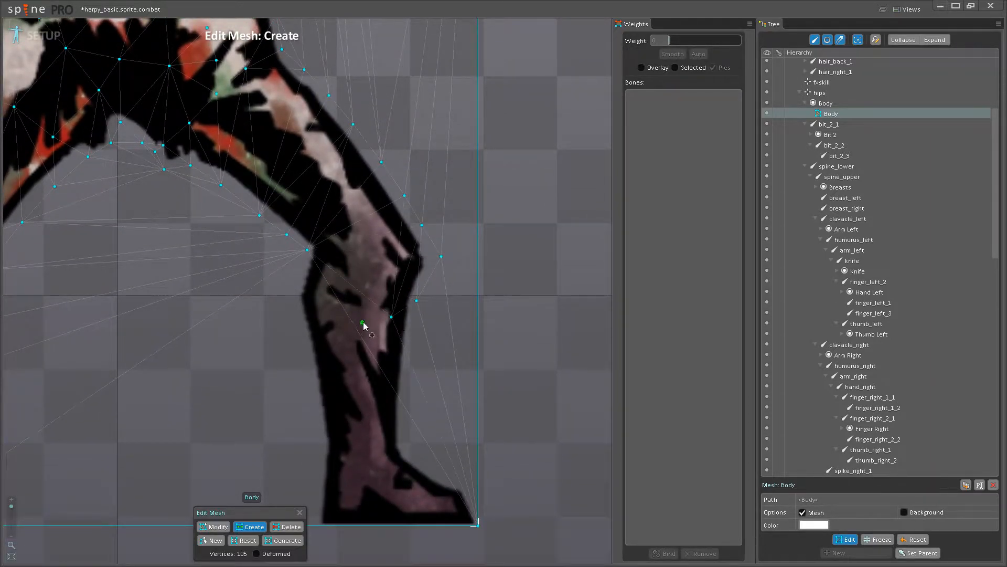
pyautogui.click(358, 284)
pyautogui.click(370, 241)
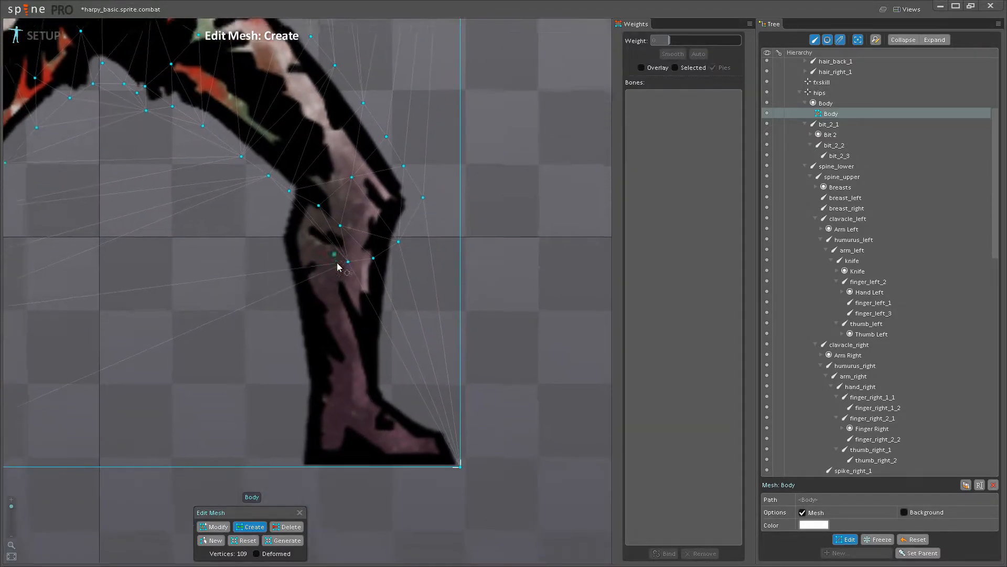
# Add vertices along the outer edge of the right calf and over the top of the foot towards the toes.
pyautogui.click(389, 274)
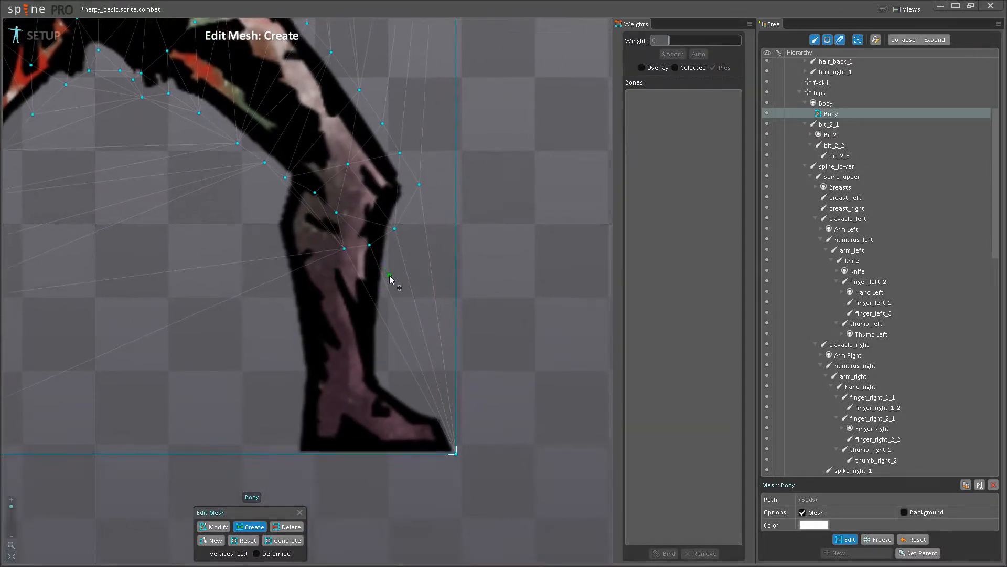
pyautogui.moveTo(390, 297); pyautogui.dragTo(391, 317)
pyautogui.click(386, 357)
pyautogui.click(386, 342)
pyautogui.click(433, 402)
pyautogui.click(456, 408)
# Add vertices along the sole of the right foot from the toe to the heel.
pyautogui.click(456, 453)
pyautogui.click(416, 454)
pyautogui.click(370, 454)
pyautogui.click(326, 453)
pyautogui.click(289, 453)
# Add vertices at the right ankle and up the inner edge of the right calf towards the knee.
pyautogui.click(292, 413)
pyautogui.click(297, 381)
pyautogui.click(323, 377)
pyautogui.click(307, 314)
pyautogui.click(318, 272)
# Add more interior vertices to the pelvis area above the crotch.
pyautogui.scroll(-2, 319, 309)
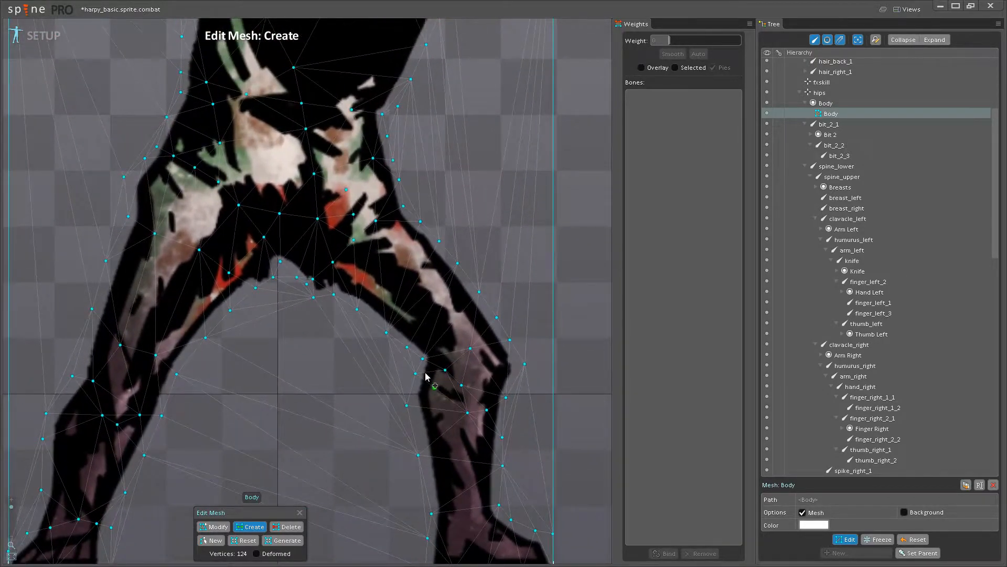
pyautogui.scroll(4, 384, 362)
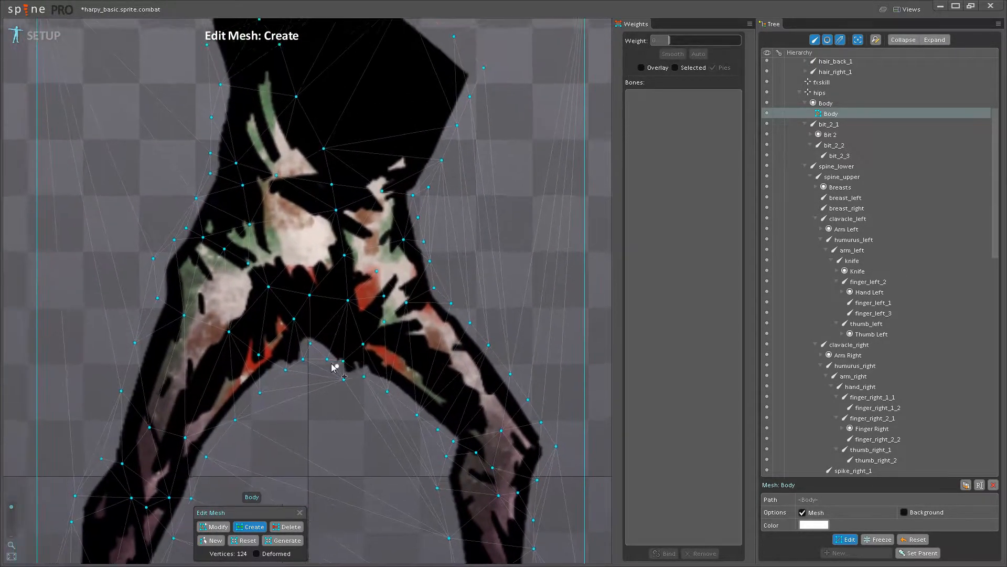
pyautogui.click(316, 310)
pyautogui.click(324, 281)
pyautogui.moveTo(324, 281); pyautogui.dragTo(388, 311)
pyautogui.click(218, 528)
pyautogui.click(251, 526)
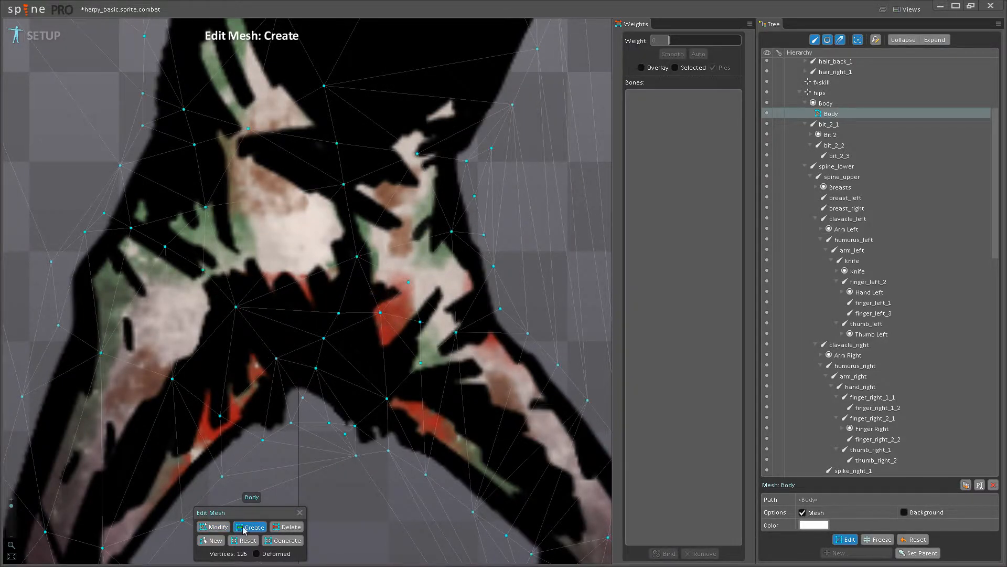
pyautogui.click(285, 306)
pyautogui.scroll(-2, 294, 315)
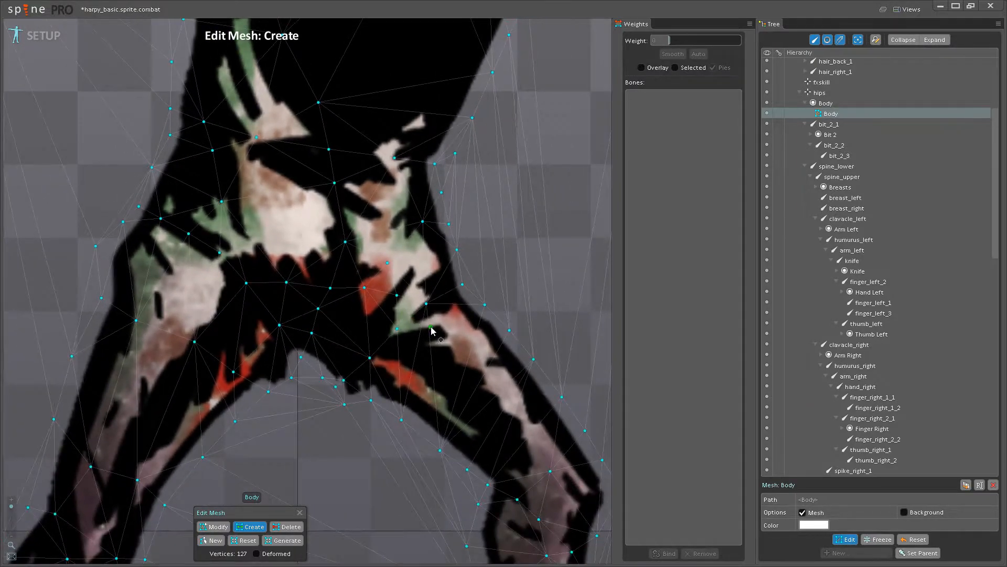
# Add interior vertices across the right leg just above the knee.
pyautogui.moveTo(432, 328); pyautogui.dragTo(325, 225)
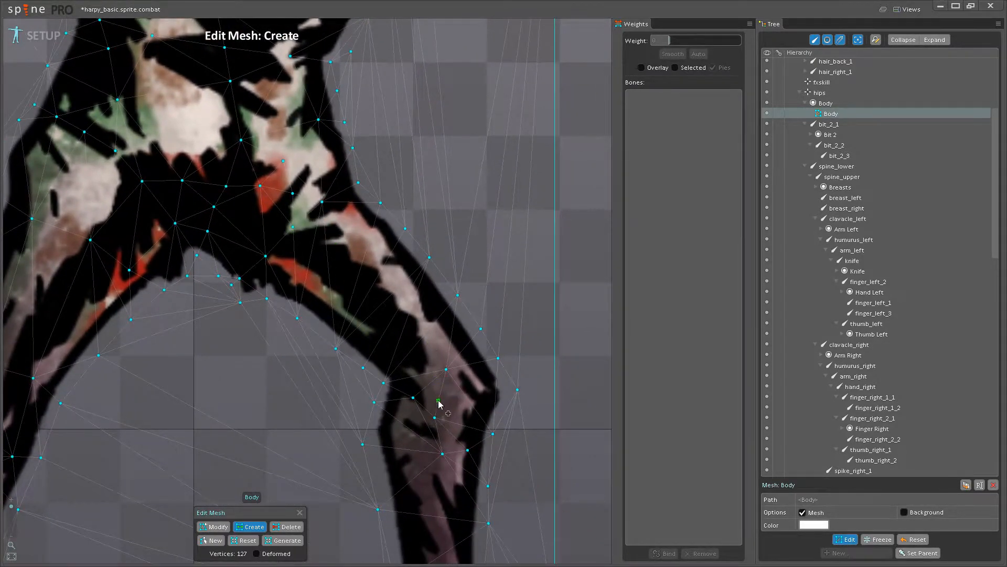
pyautogui.scroll(3, 439, 397)
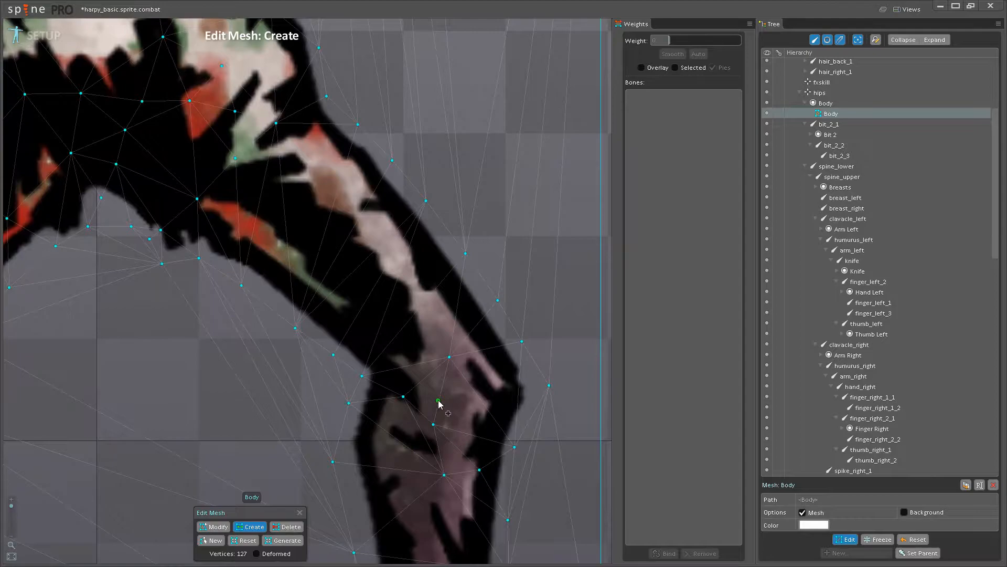
pyautogui.click(481, 340)
pyautogui.click(426, 374)
pyautogui.click(382, 387)
pyautogui.scroll(-4, 386, 410)
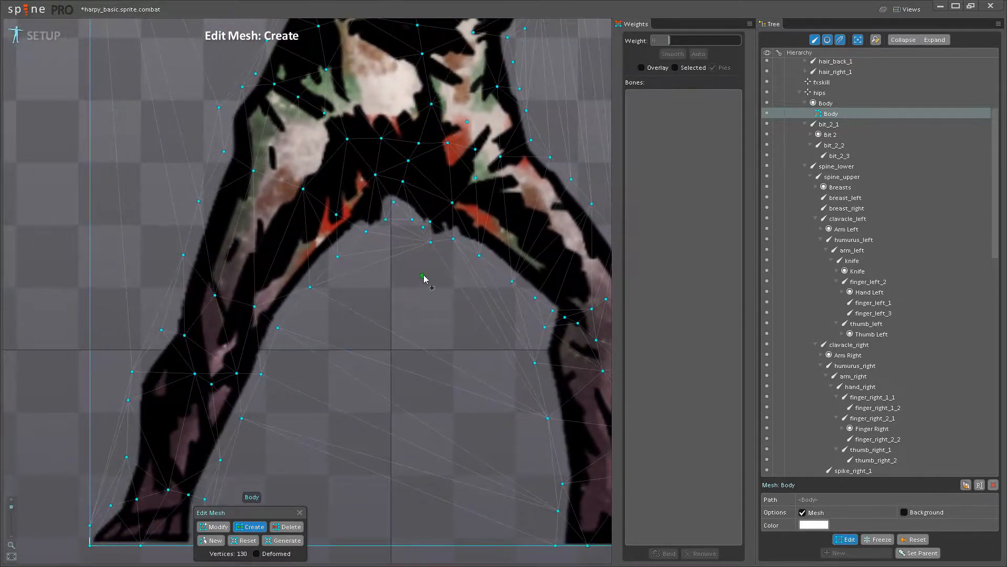
# Add vertices along the inner thighs and crotch to fill gaps in the Body mesh outline.
pyautogui.click(493, 265)
pyautogui.moveTo(402, 217); pyautogui.dragTo(404, 303)
pyautogui.scroll(2, 404, 303)
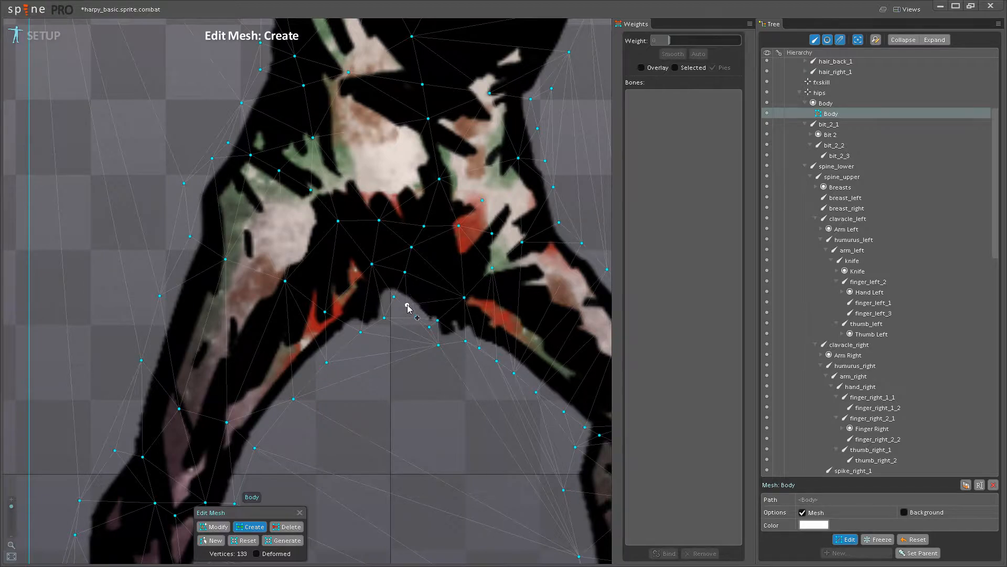
pyautogui.click(388, 307)
pyautogui.moveTo(409, 350); pyautogui.dragTo(408, 290)
pyautogui.moveTo(362, 313); pyautogui.dragTo(425, 281)
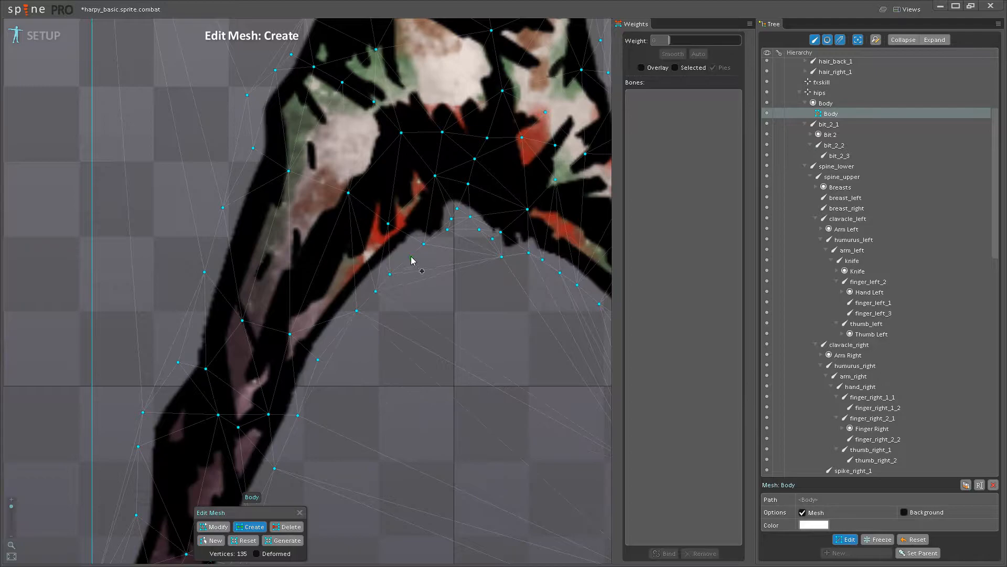
pyautogui.click(337, 334)
pyautogui.moveTo(348, 343); pyautogui.dragTo(330, 195)
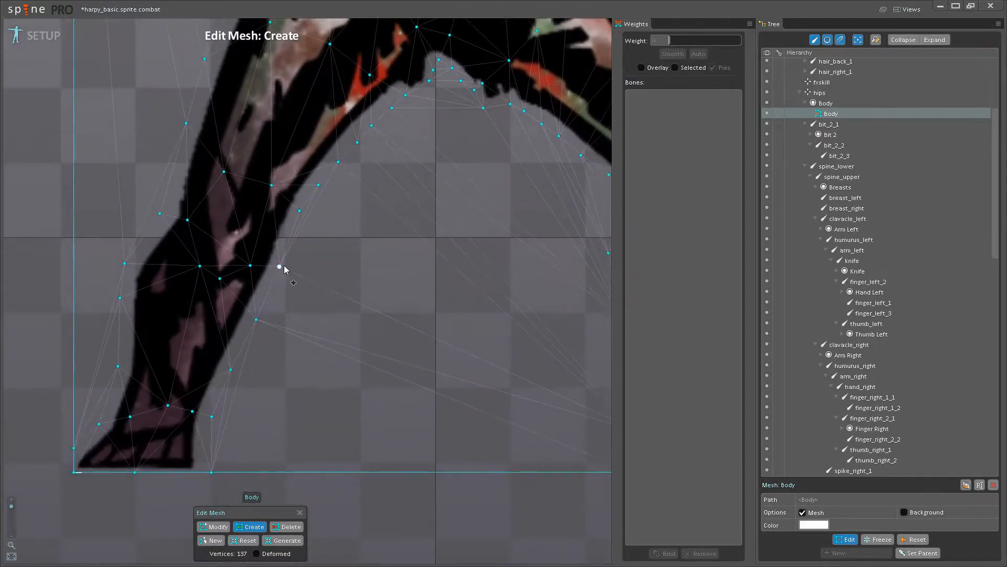
# Add more vertices down the inner edge of the right leg around the knee and calf.
pyautogui.click(290, 240)
pyautogui.click(267, 294)
pyautogui.click(254, 337)
pyautogui.scroll(-5, 268, 337)
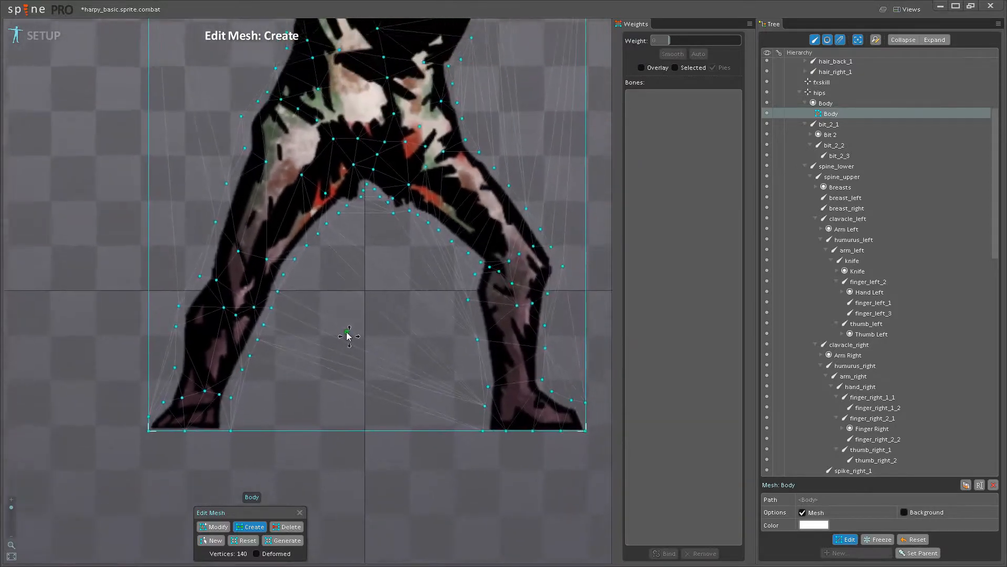
# Add two interior vertices across the left ankle.
pyautogui.scroll(3, 465, 383)
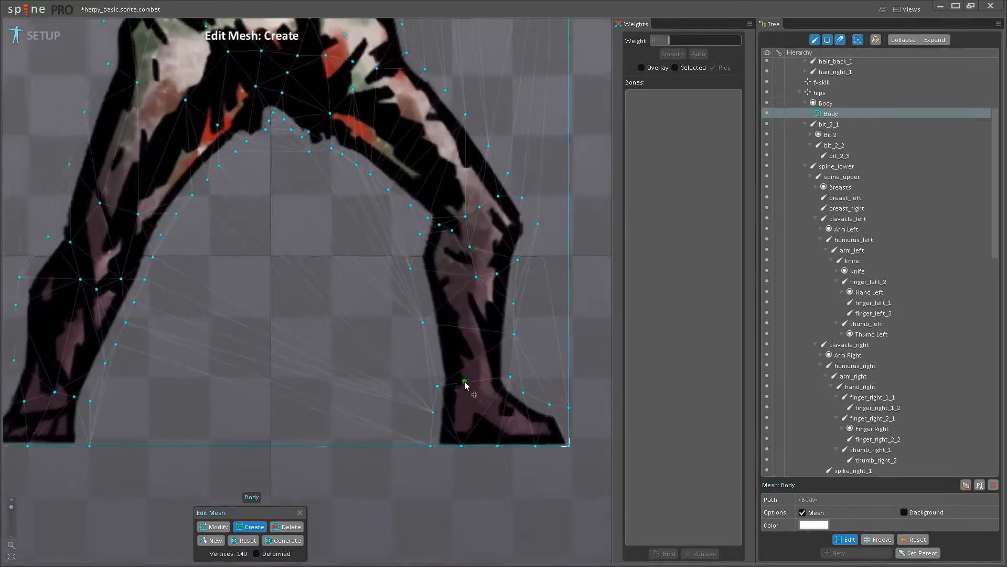
pyautogui.click(466, 381)
pyautogui.click(489, 380)
pyautogui.scroll(-3, 326, 336)
pyautogui.moveTo(327, 269); pyautogui.dragTo(375, 505)
pyautogui.scroll(-3, 384, 118)
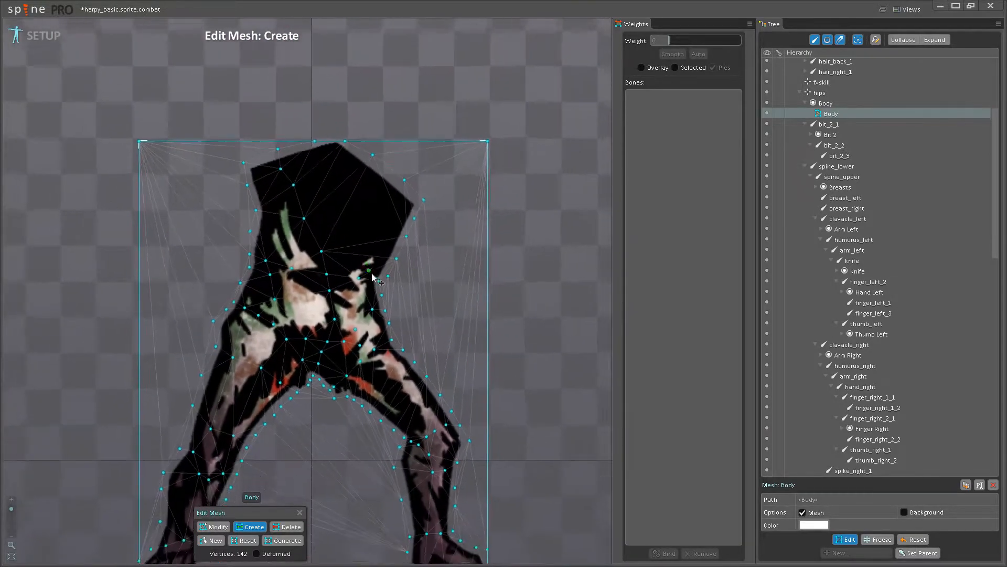
# Delete the two upper corner vertices of the Body mesh.
pyautogui.click(287, 527)
pyautogui.moveTo(362, 425); pyautogui.dragTo(364, 486)
pyautogui.click(466, 166)
pyautogui.click(191, 161)
# Try deleting a vertex at the tip of the right foot, and undo the deletion.
pyautogui.moveTo(175, 521); pyautogui.dragTo(139, 414)
pyautogui.click(154, 394)
pyautogui.scroll(3, 203, 412)
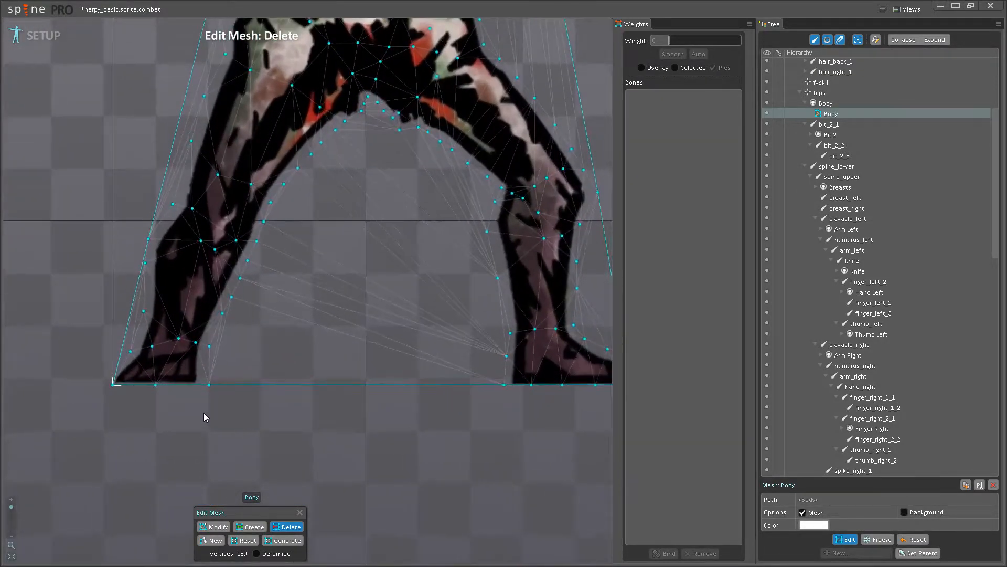
pyautogui.moveTo(203, 413); pyautogui.dragTo(278, 437)
pyautogui.hotkey('ctrl', 'z')
pyautogui.scroll(-1, 338, 370)
pyautogui.scroll(-3, 338, 369)
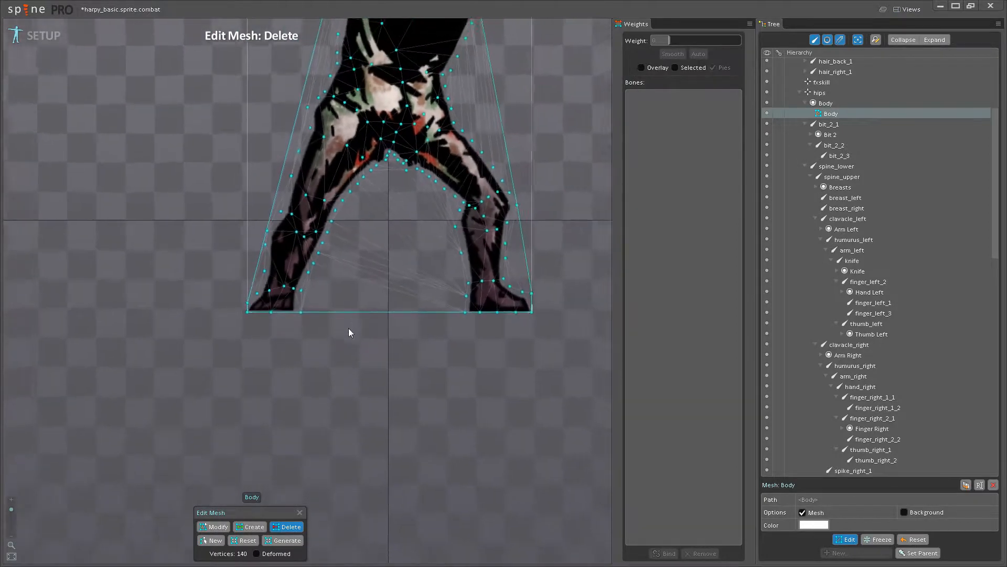
# Finish editing the mesh and choose hips, thigh_right, leg_right and foot_right as bones to bind to it.
pyautogui.moveTo(351, 328); pyautogui.dragTo(340, 529)
pyautogui.click(854, 542)
pyautogui.click(664, 553)
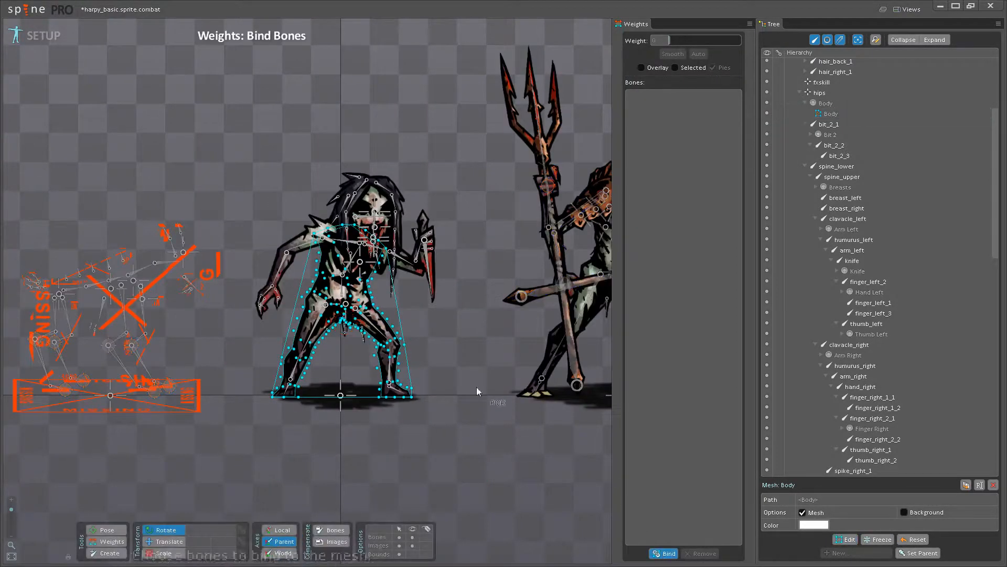
pyautogui.scroll(5, 348, 338)
pyautogui.scroll(2, 338, 345)
pyautogui.click(355, 305)
pyautogui.moveTo(281, 350); pyautogui.dragTo(297, 266)
pyautogui.click(297, 266)
pyautogui.click(250, 370)
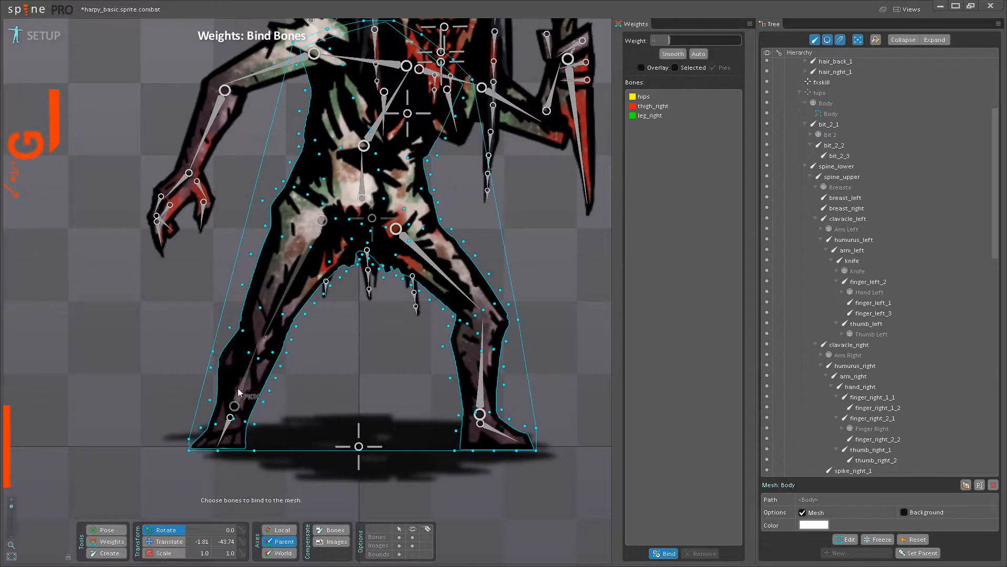
pyautogui.click(230, 429)
# Add the left leg bones thigh_left, leg_left and foot_left to the Body mesh binding.
pyautogui.click(396, 257)
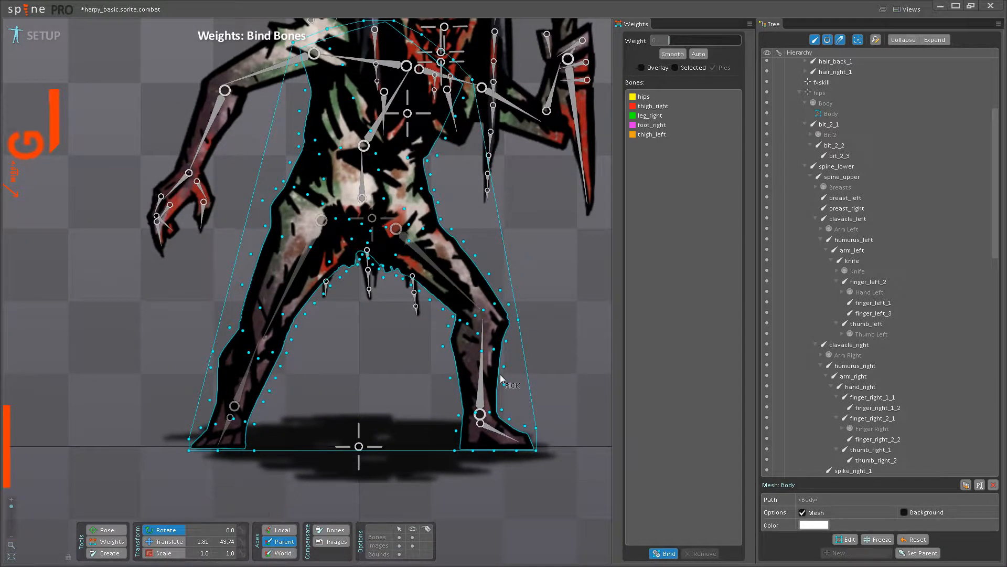
pyautogui.click(482, 372)
pyautogui.click(484, 427)
# Add the spine_lower and spine_upper bones to the Body mesh binding.
pyautogui.moveTo(413, 330); pyautogui.dragTo(417, 413)
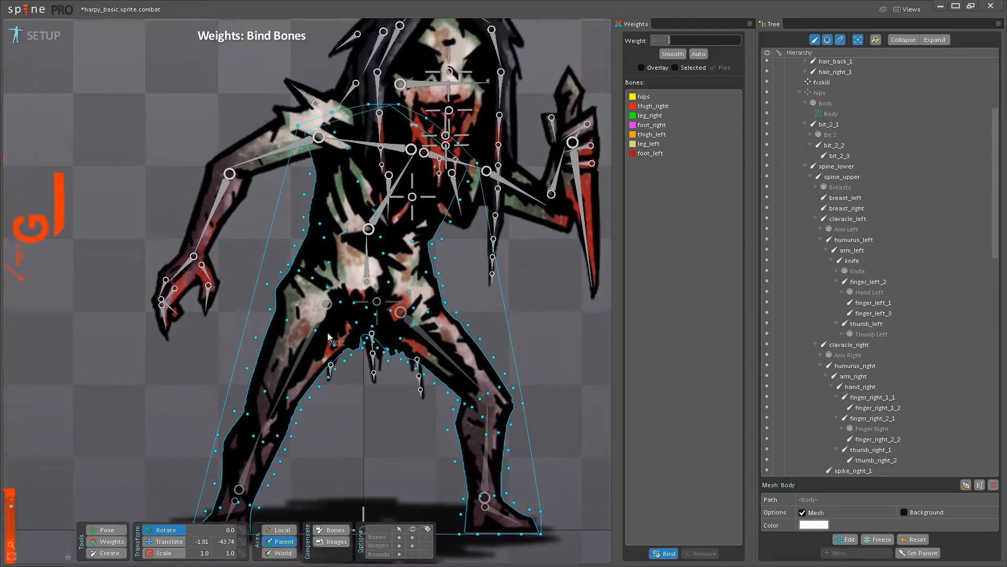
pyautogui.moveTo(363, 257); pyautogui.dragTo(339, 379)
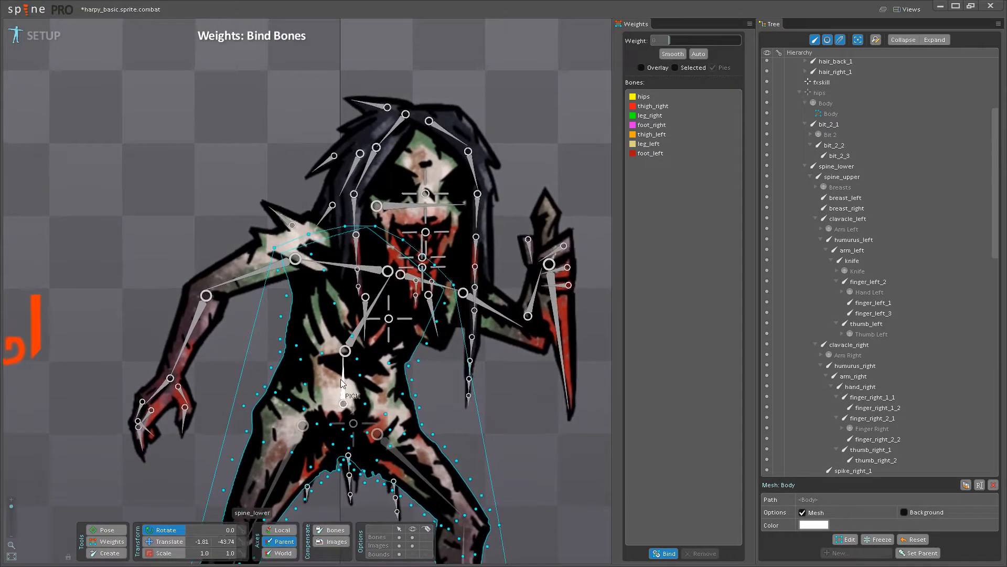
pyautogui.click(341, 379)
pyautogui.click(358, 329)
pyautogui.scroll(2, 375, 363)
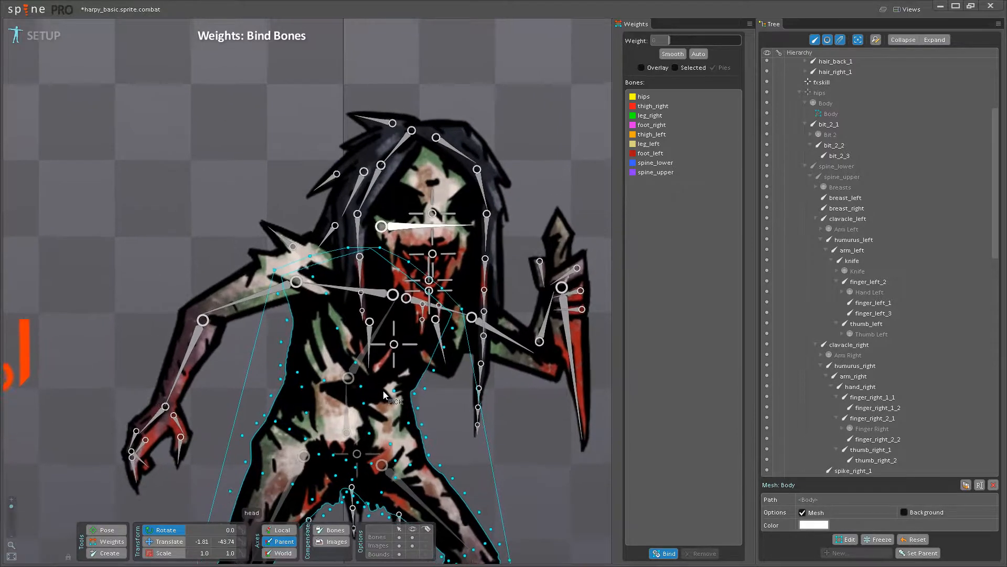
# Add the clavacle_right bone to the binding and complete binding the chosen bones to the Body mesh.
pyautogui.moveTo(383, 407); pyautogui.dragTo(384, 387)
pyautogui.moveTo(362, 350); pyautogui.dragTo(351, 399)
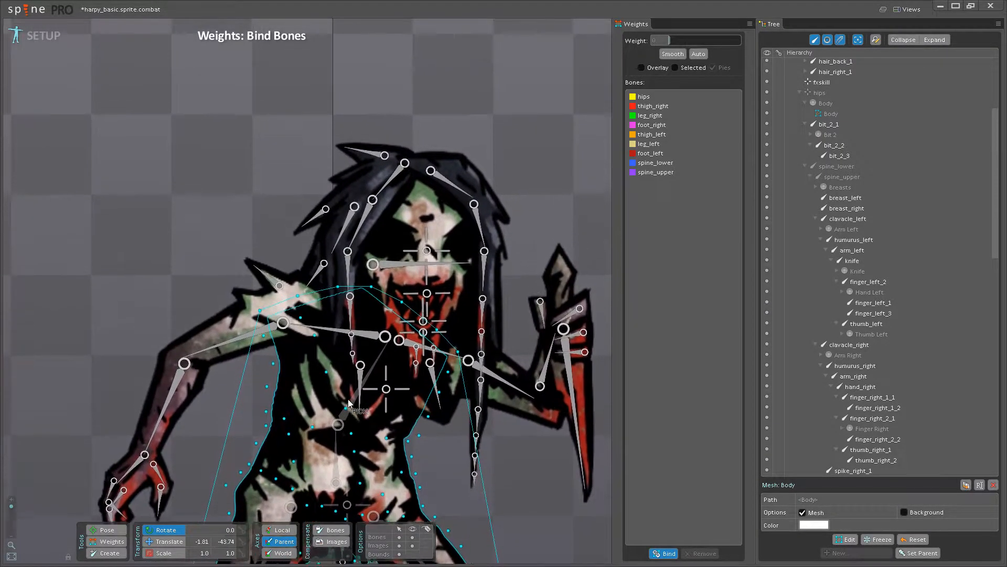
pyautogui.scroll(2, 348, 397)
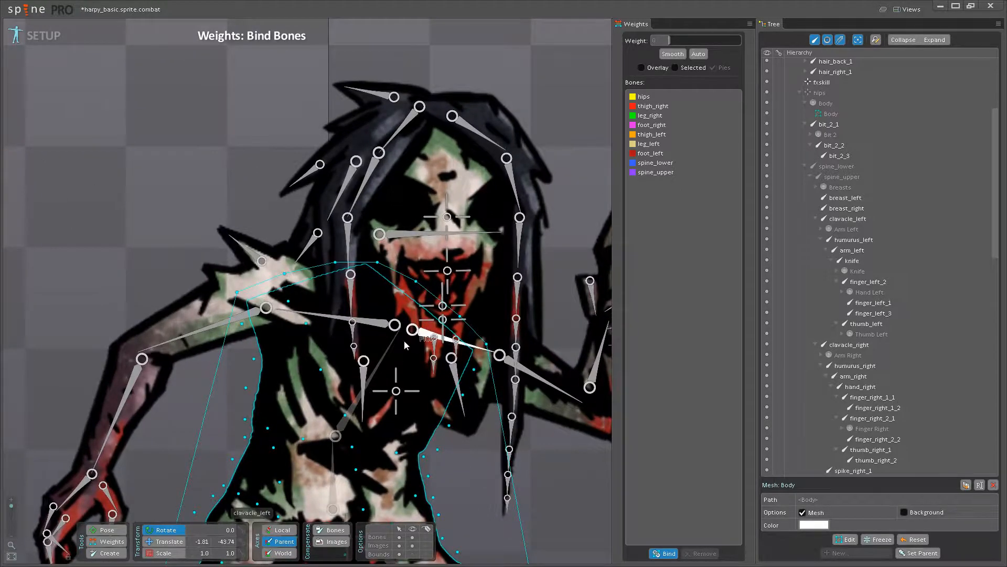
pyautogui.click(321, 316)
pyautogui.moveTo(323, 398); pyautogui.dragTo(287, 362)
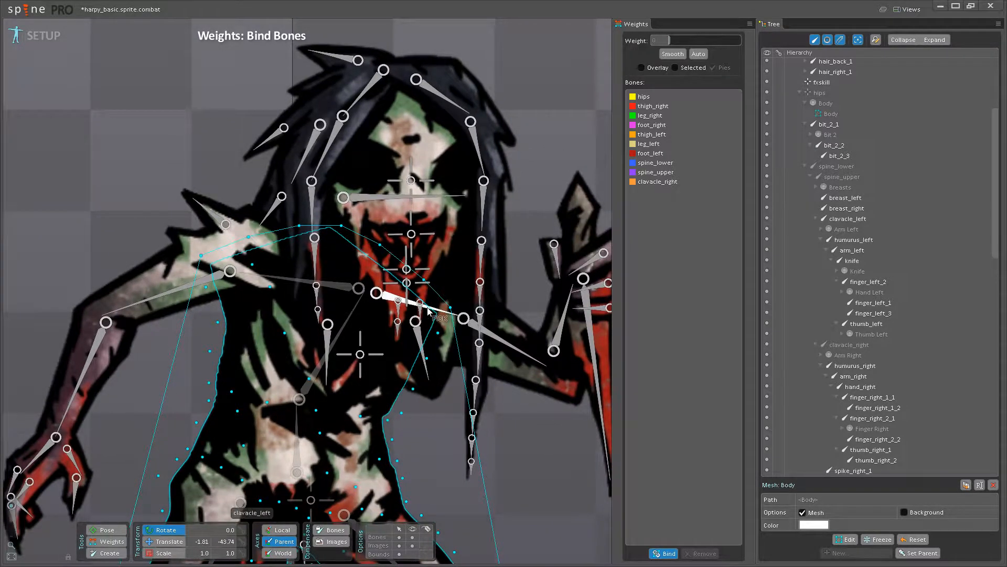
pyautogui.scroll(-5, 305, 413)
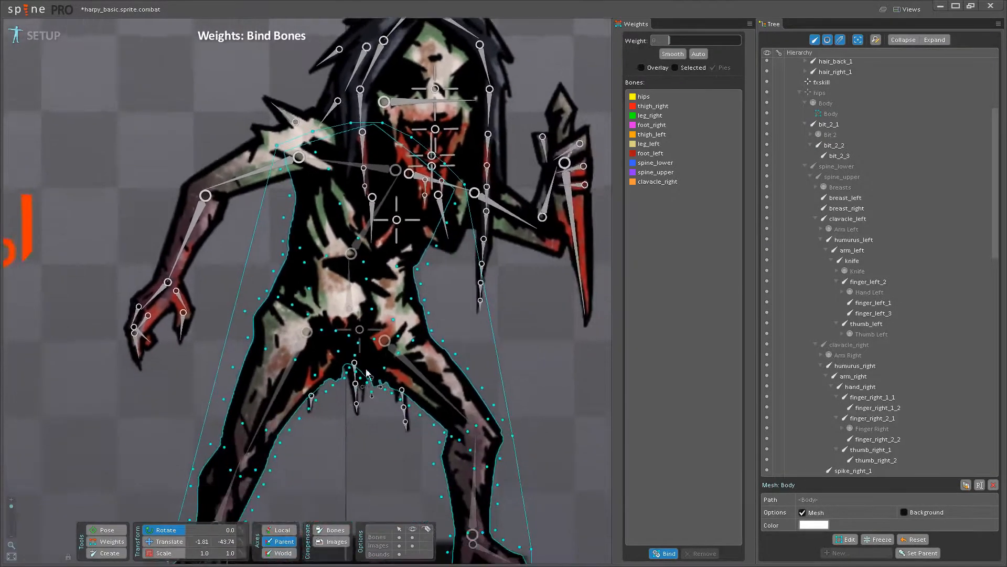
pyautogui.scroll(-4, 246, 320)
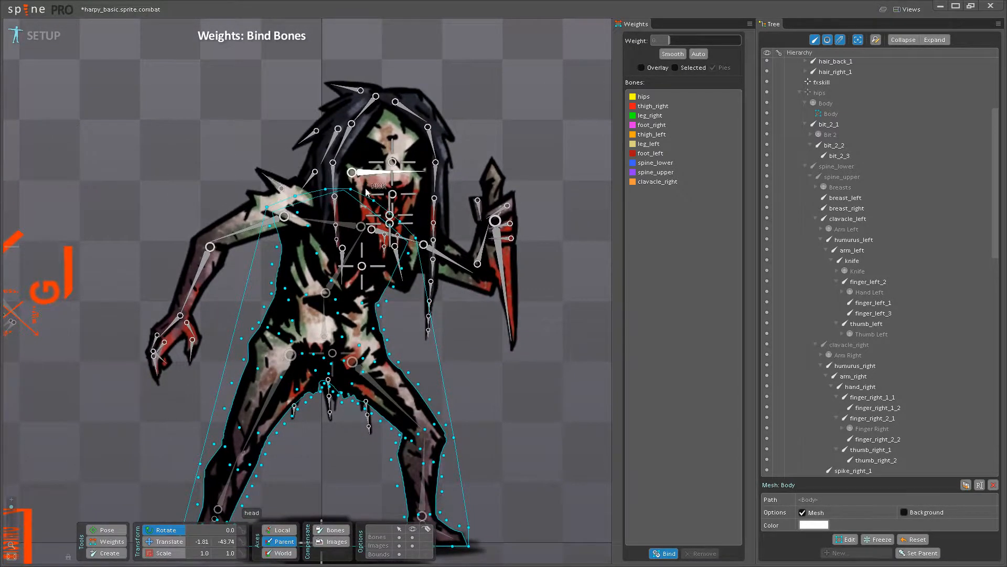
pyautogui.moveTo(362, 284); pyautogui.dragTo(359, 312)
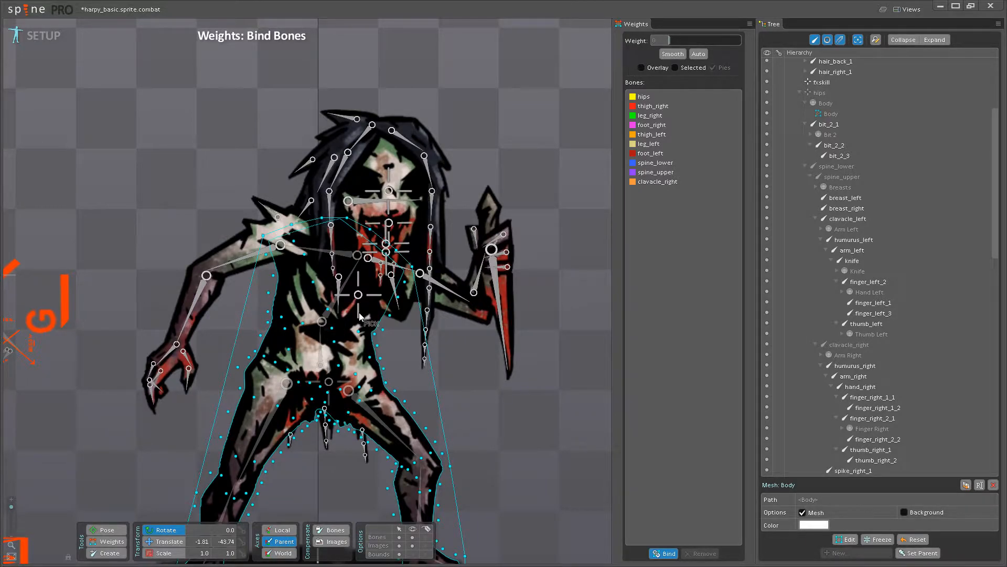
pyautogui.scroll(-3, 487, 399)
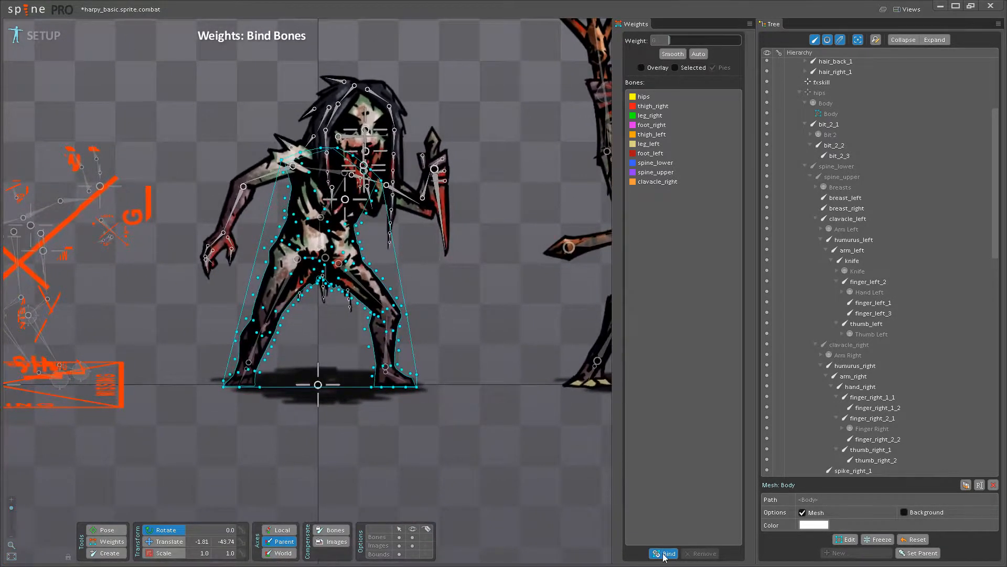
pyautogui.click(664, 554)
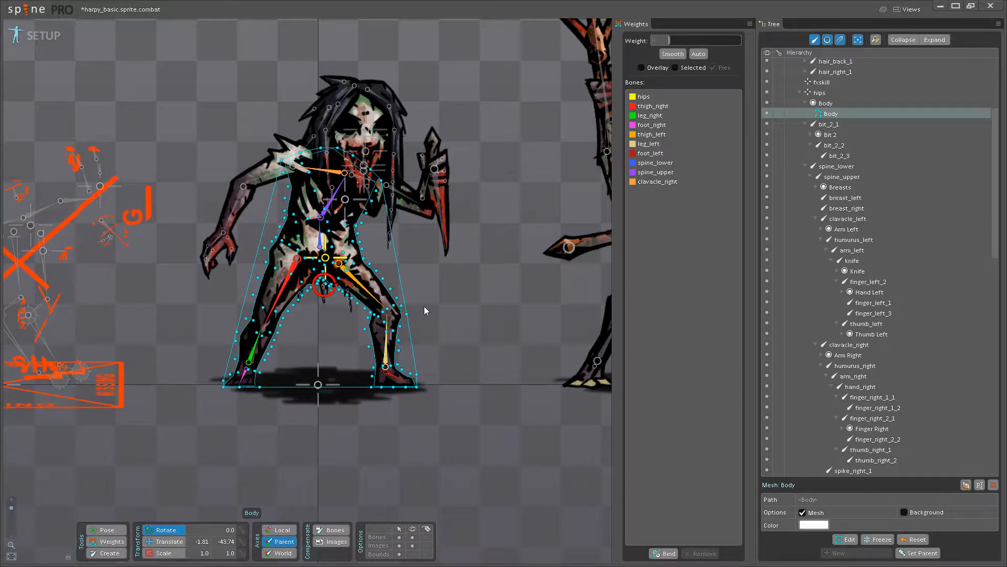
# Switch to the Weights tool and turn on the weight overlay for the Body mesh.
pyautogui.moveTo(424, 306); pyautogui.dragTo(430, 341)
pyautogui.scroll(5, 429, 341)
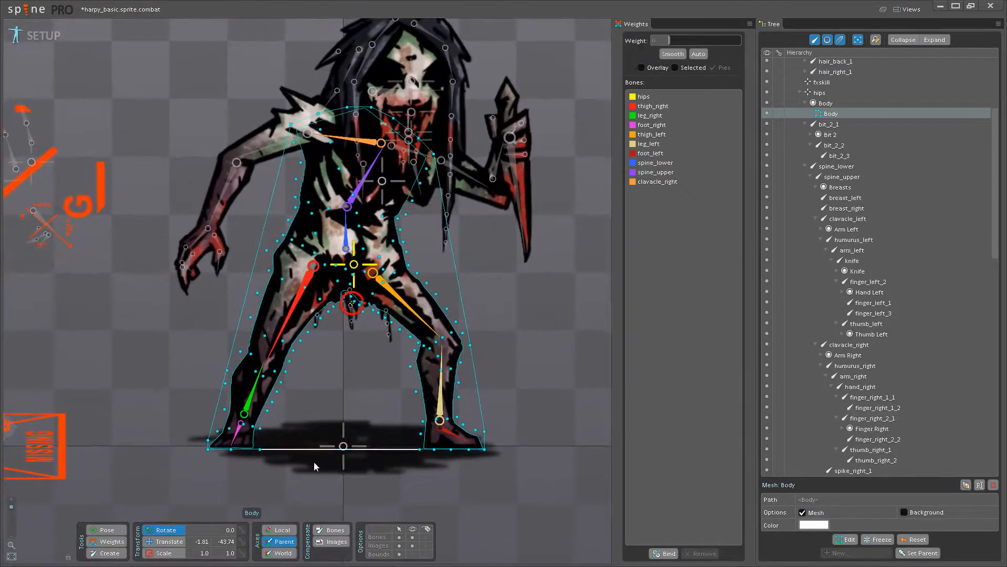
pyautogui.click(110, 541)
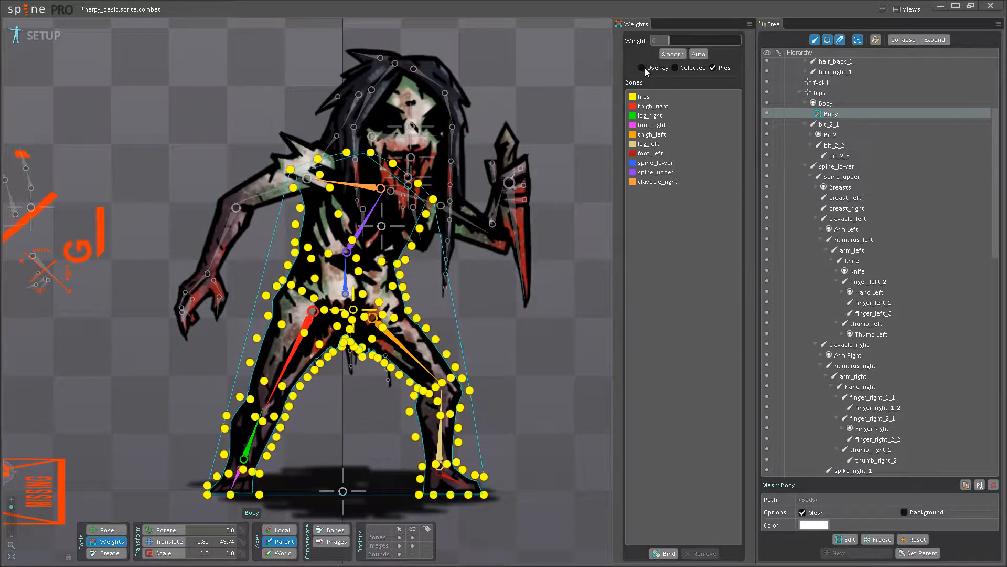
pyautogui.click(642, 68)
# Examine the weight overlay and the bound bones across the Body mesh.
pyautogui.scroll(3, 415, 332)
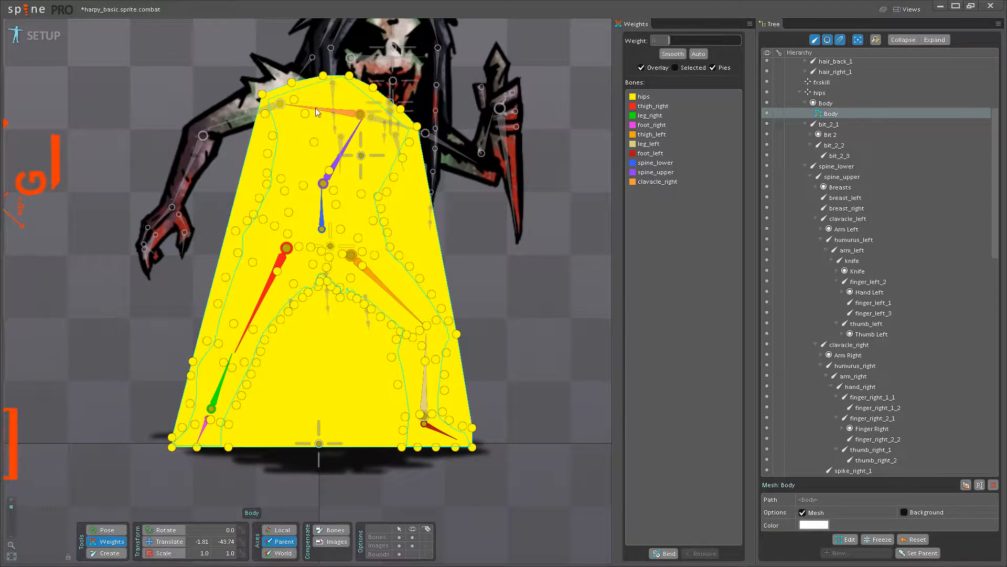
pyautogui.moveTo(450, 279); pyautogui.dragTo(528, 293)
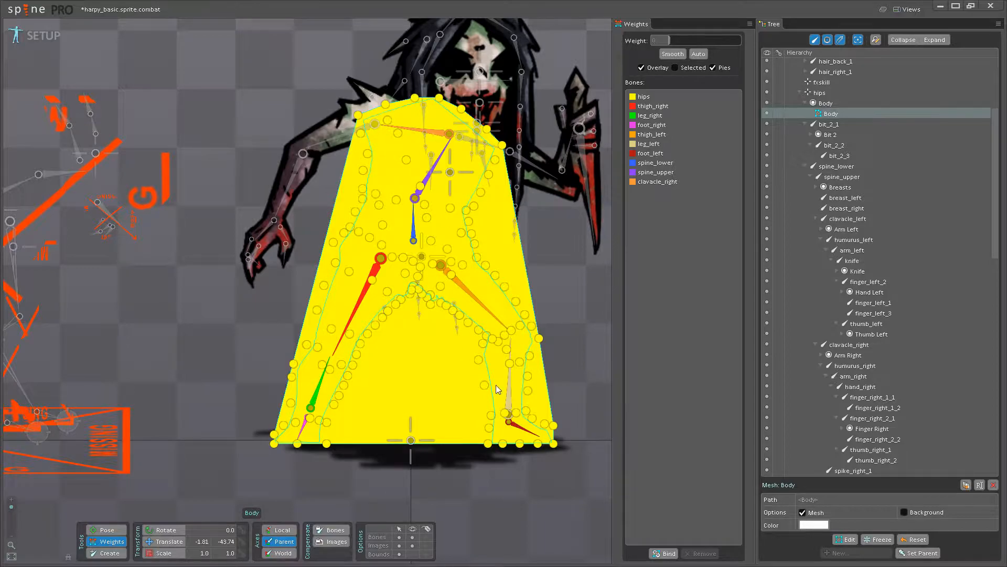
pyautogui.moveTo(548, 312); pyautogui.dragTo(493, 363)
pyautogui.scroll(2, 521, 351)
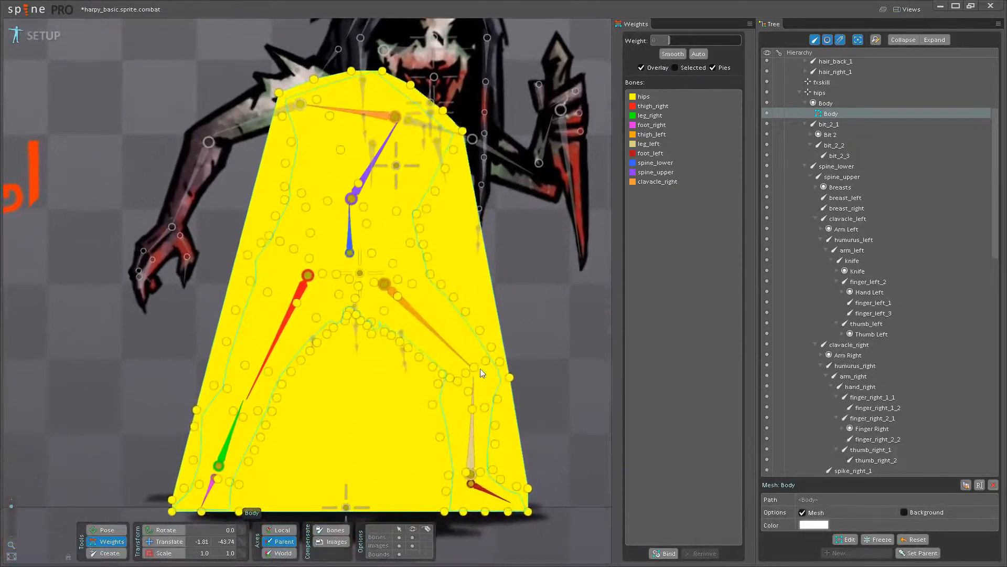
pyautogui.scroll(-2, 444, 273)
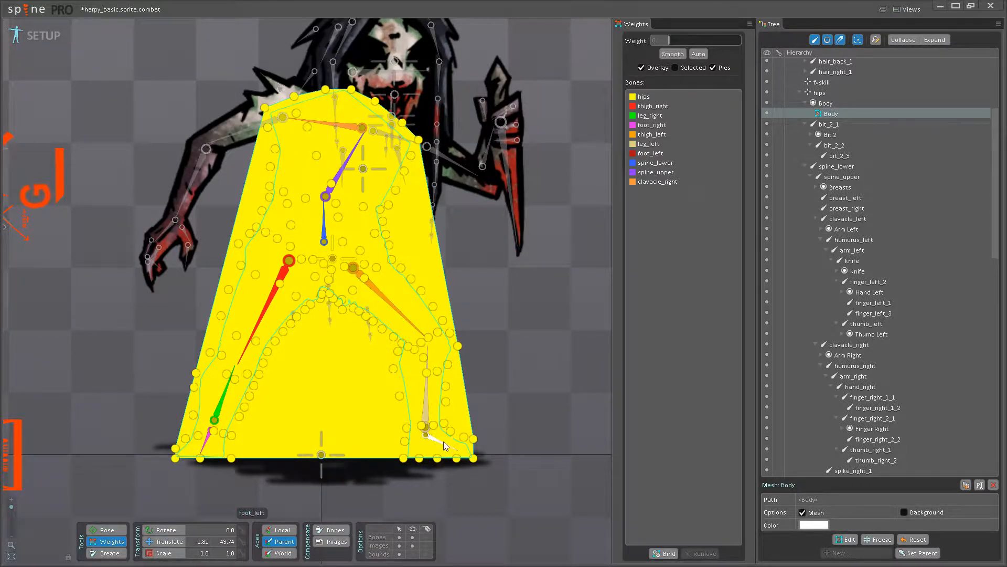
pyautogui.moveTo(492, 338); pyautogui.dragTo(517, 343)
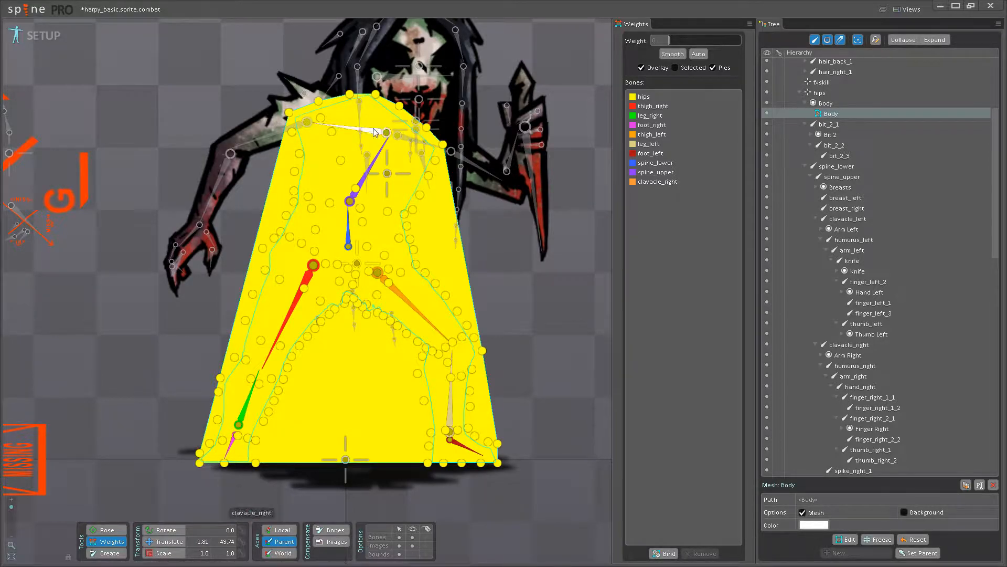
pyautogui.moveTo(482, 258); pyautogui.dragTo(536, 255)
pyautogui.scroll(1, 508, 290)
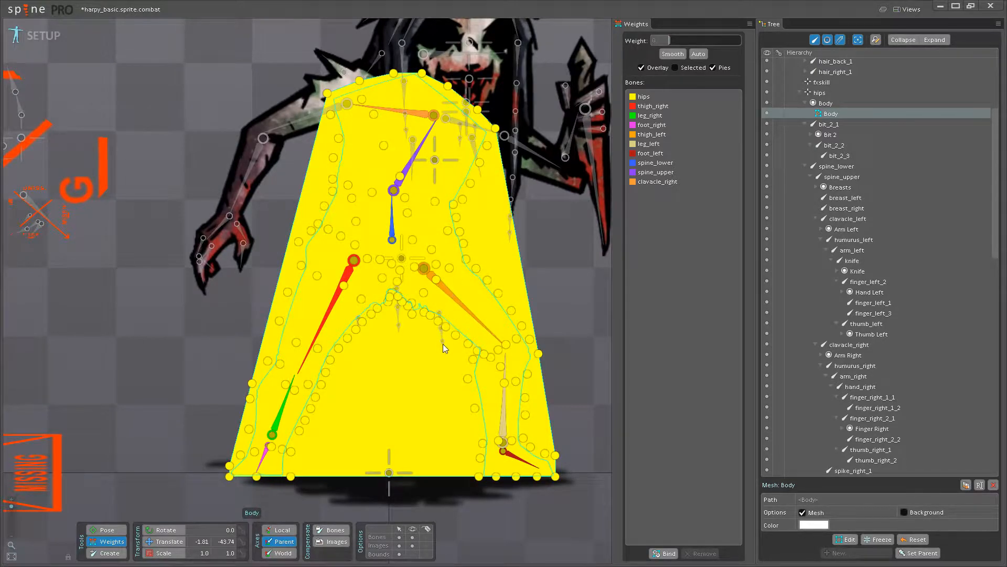
pyautogui.scroll(4, 443, 344)
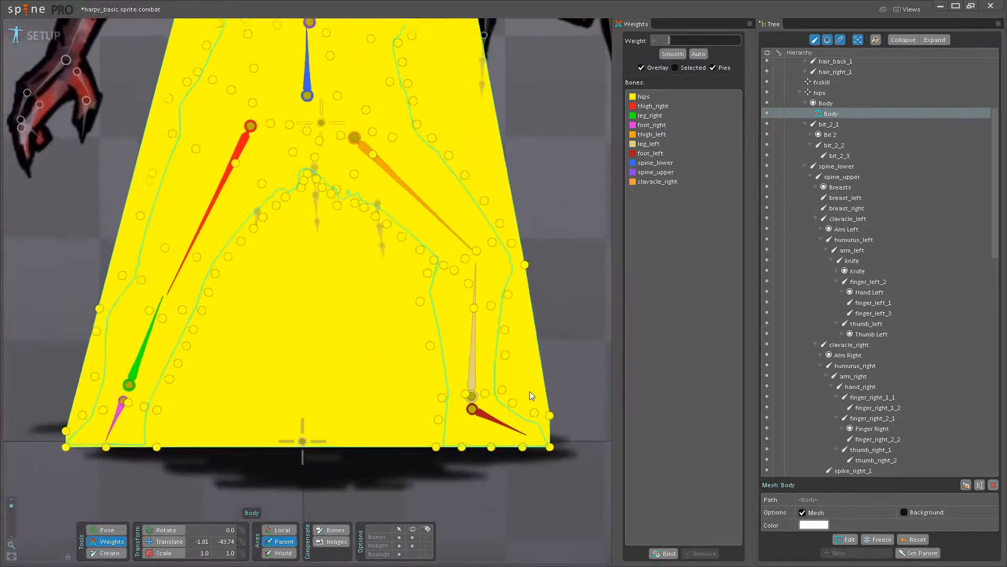
# Raise the foot_left weight to 100 on the vertices at the left foot's toe and front sole.
pyautogui.moveTo(530, 393); pyautogui.dragTo(449, 393)
pyautogui.click(416, 425)
pyautogui.moveTo(462, 428); pyautogui.dragTo(457, 451)
pyautogui.moveTo(301, 442); pyautogui.dragTo(295, 452)
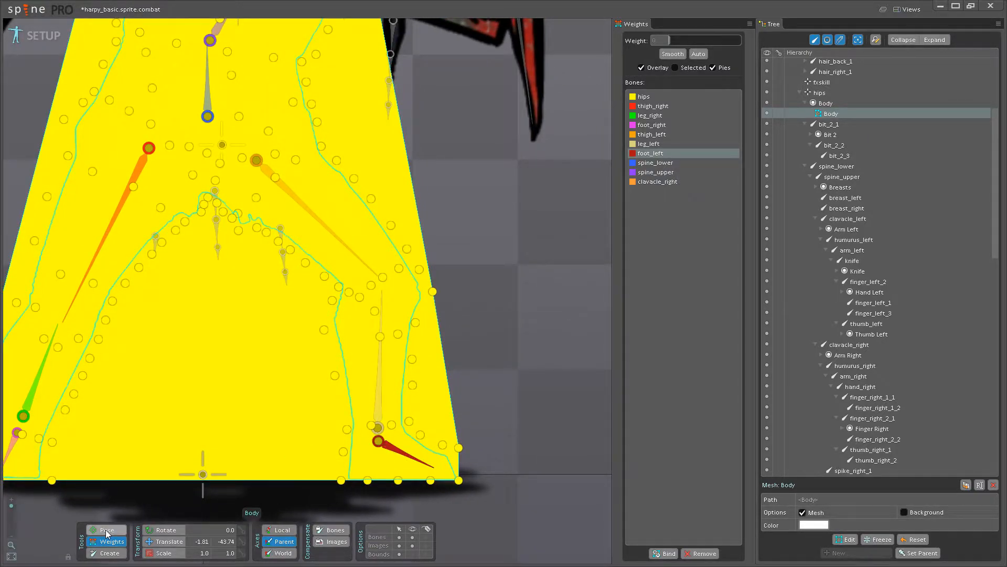
pyautogui.moveTo(398, 480); pyautogui.dragTo(408, 312)
pyautogui.moveTo(432, 481); pyautogui.dragTo(473, 375)
pyautogui.moveTo(459, 448); pyautogui.dragTo(427, 308)
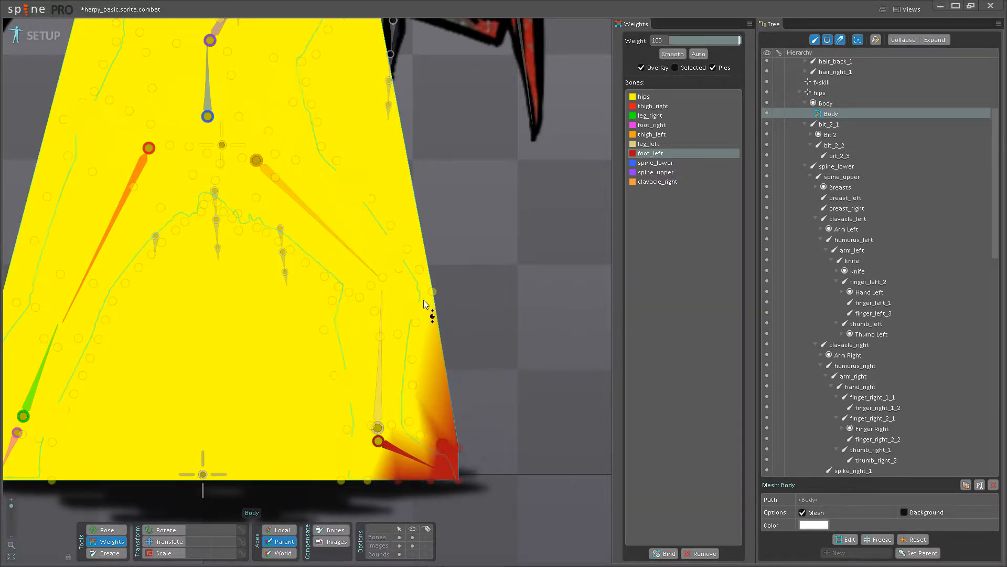
# Increase the foot_left weight on the remaining vertices around the left heel and ankle.
pyautogui.moveTo(420, 435); pyautogui.dragTo(412, 326)
pyautogui.moveTo(368, 481); pyautogui.dragTo(343, 346)
pyautogui.moveTo(343, 451); pyautogui.dragTo(367, 269)
pyautogui.moveTo(409, 423); pyautogui.dragTo(384, 330)
pyautogui.moveTo(366, 427); pyautogui.dragTo(370, 320)
# Increase the leg_left weight on the vertices along both sides of the left calf.
pyautogui.click(380, 379)
pyautogui.moveTo(408, 387); pyautogui.dragTo(418, 219)
pyautogui.moveTo(409, 357); pyautogui.dragTo(406, 278)
pyautogui.moveTo(332, 376); pyautogui.dragTo(320, 211)
pyautogui.moveTo(381, 337); pyautogui.dragTo(423, 276)
pyautogui.moveTo(415, 323); pyautogui.dragTo(422, 185)
pyautogui.moveTo(323, 330); pyautogui.dragTo(334, 257)
# Raise the leg_left weight to 100 on the vertices along the left upper calf and around the knee.
pyautogui.moveTo(333, 300); pyautogui.dragTo(360, 162)
pyautogui.moveTo(375, 312); pyautogui.dragTo(391, 231)
pyautogui.moveTo(433, 291); pyautogui.dragTo(440, 208)
pyautogui.scroll(3, 456, 337)
pyautogui.moveTo(413, 316); pyautogui.dragTo(484, 267)
pyautogui.moveTo(469, 379); pyautogui.dragTo(464, 268)
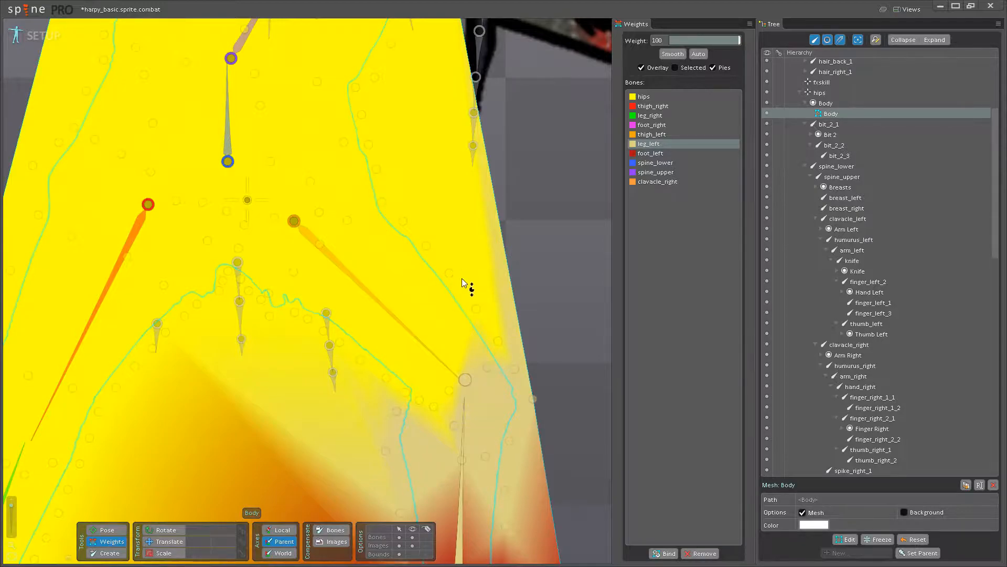
pyautogui.moveTo(452, 367); pyautogui.dragTo(451, 278)
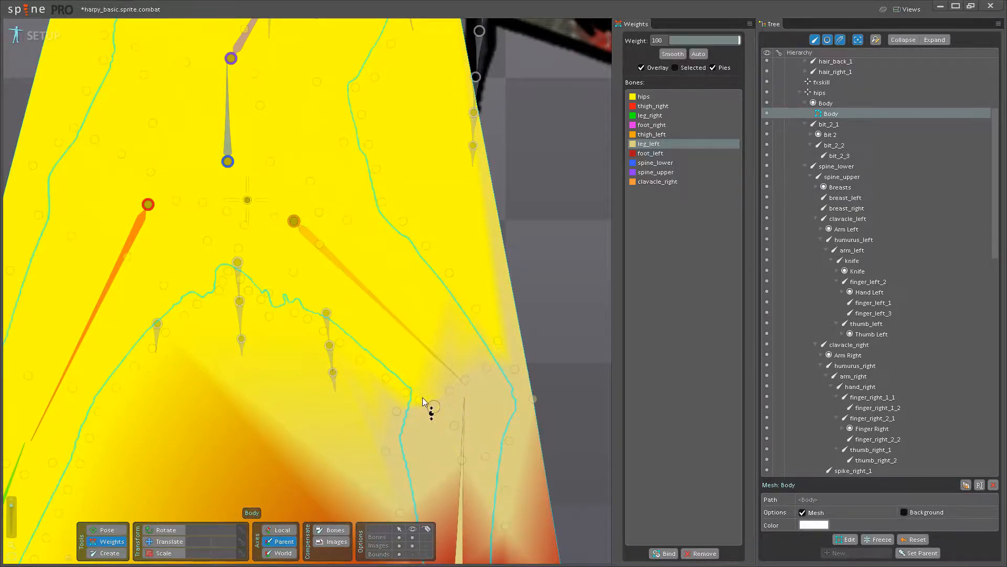
# Raise the thigh_left weight to 100 on the vertices along both sides of the left thigh above the knee.
pyautogui.click(434, 359)
pyautogui.moveTo(408, 388); pyautogui.dragTo(415, 294)
pyautogui.moveTo(494, 338); pyautogui.dragTo(499, 236)
pyautogui.moveTo(473, 310); pyautogui.dragTo(459, 217)
pyautogui.moveTo(447, 273); pyautogui.dragTo(442, 148)
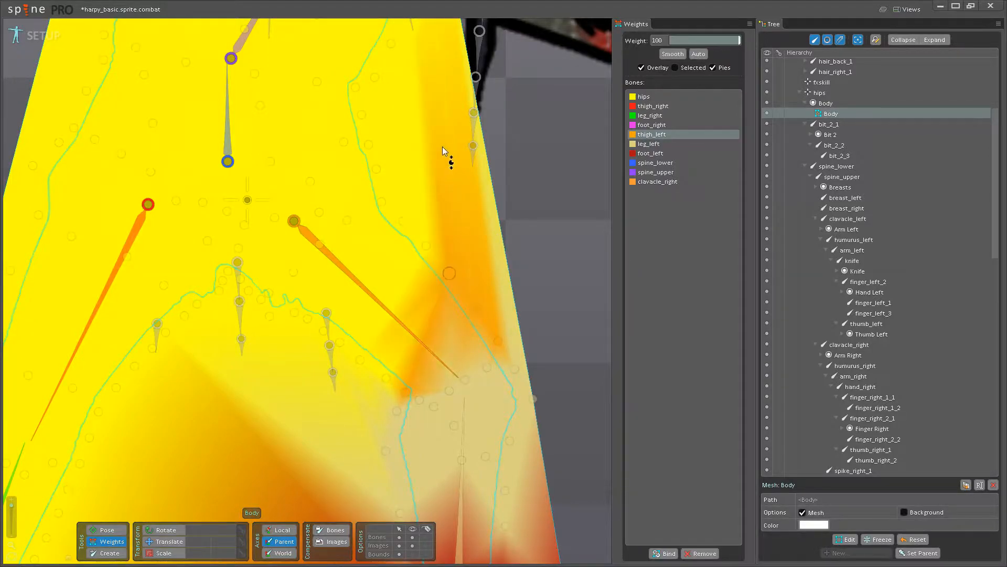
pyautogui.moveTo(418, 214); pyautogui.dragTo(493, 291)
pyautogui.moveTo(460, 452); pyautogui.dragTo(483, 193)
pyautogui.moveTo(413, 421); pyautogui.dragTo(400, 260)
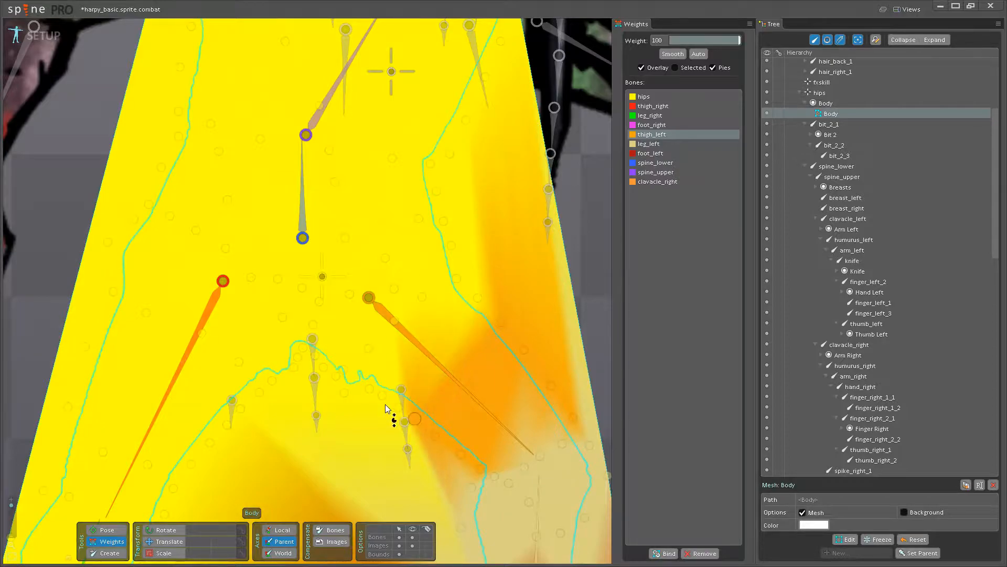
# Increase the thigh_left weight on the vertices along the left inner thigh, the ragged crotch edge and the thigh bone's upper end.
pyautogui.moveTo(393, 405); pyautogui.dragTo(401, 273)
pyautogui.moveTo(388, 386); pyautogui.dragTo(361, 336)
pyautogui.moveTo(341, 392); pyautogui.dragTo(349, 250)
pyautogui.moveTo(334, 375); pyautogui.dragTo(321, 260)
pyautogui.moveTo(368, 347); pyautogui.dragTo(396, 279)
pyautogui.moveTo(394, 320); pyautogui.dragTo(415, 197)
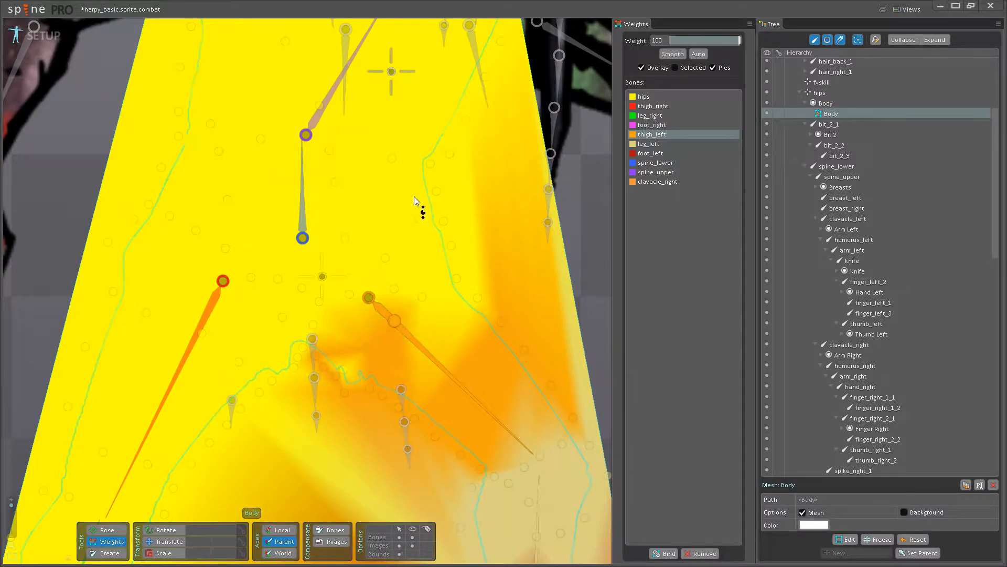
# Increase the thigh_left weight on the vertices across the left hip, from its outer edge in to the pelvis.
pyautogui.moveTo(479, 286); pyautogui.dragTo(461, 173)
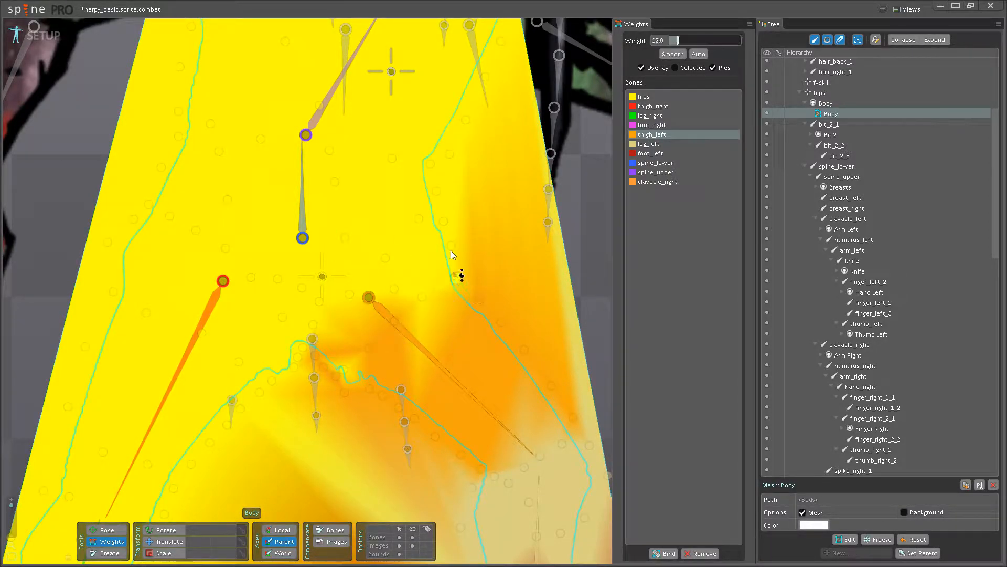
pyautogui.moveTo(408, 293); pyautogui.dragTo(399, 175)
pyautogui.moveTo(461, 231); pyautogui.dragTo(428, 137)
pyautogui.moveTo(417, 222); pyautogui.dragTo(416, 158)
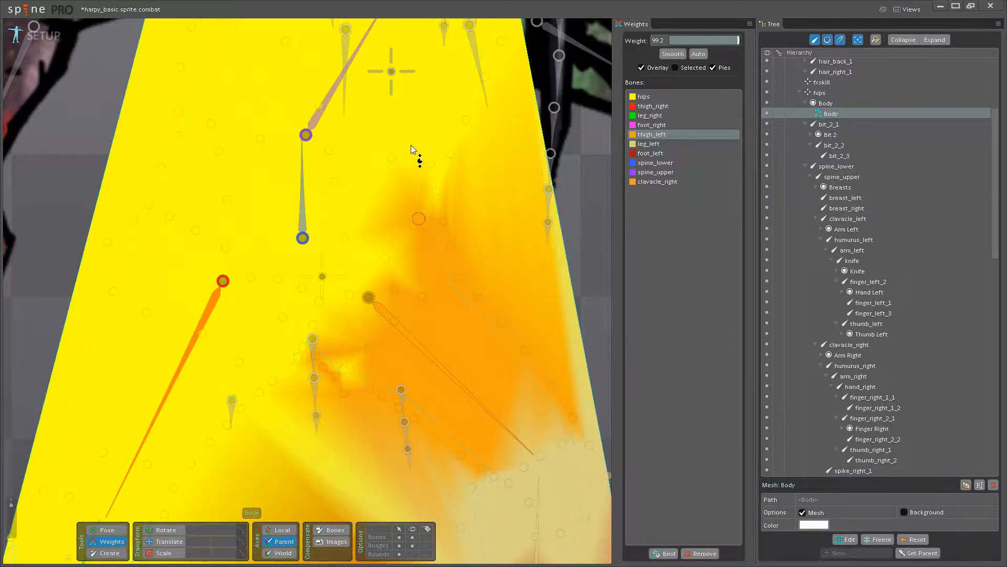
pyautogui.moveTo(385, 261); pyautogui.dragTo(366, 133)
pyautogui.moveTo(351, 298); pyautogui.dragTo(341, 215)
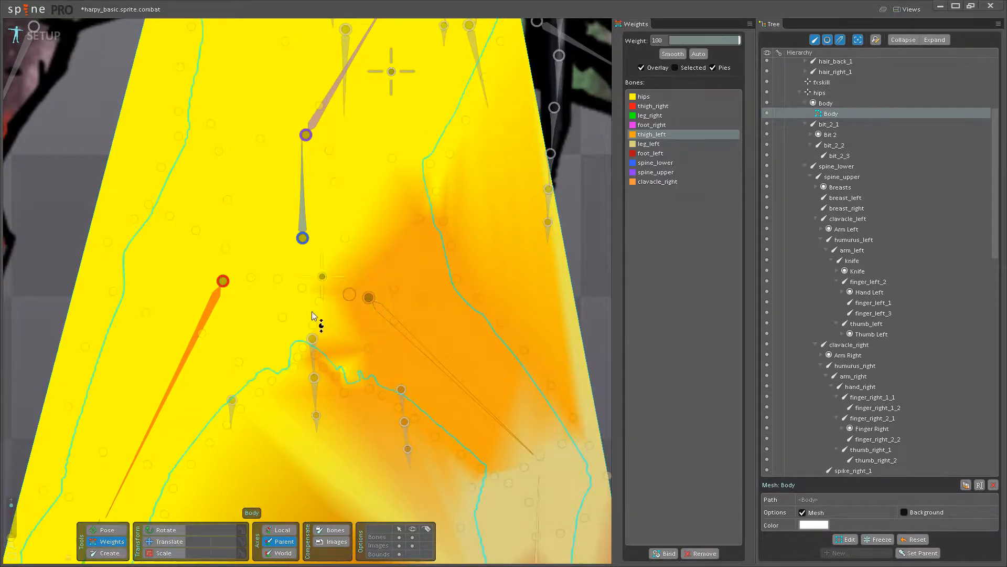
# Raise the foot_right weight to 100 on the vertices around the right foot's sole, toe and ankle.
pyautogui.moveTo(233, 359); pyautogui.dragTo(320, 362)
pyautogui.click(272, 362)
pyautogui.moveTo(281, 420); pyautogui.dragTo(367, 216)
pyautogui.scroll(-1, 370, 328)
pyautogui.moveTo(329, 378); pyautogui.dragTo(352, 265)
pyautogui.click(249, 363)
pyautogui.moveTo(241, 389); pyautogui.dragTo(267, 245)
pyautogui.moveTo(303, 390); pyautogui.dragTo(309, 268)
pyautogui.moveTo(192, 390); pyautogui.dragTo(203, 265)
pyautogui.moveTo(192, 370); pyautogui.dragTo(202, 284)
pyautogui.moveTo(213, 351); pyautogui.dragTo(243, 278)
pyautogui.moveTo(267, 335); pyautogui.dragTo(304, 310)
pyautogui.moveTo(303, 344); pyautogui.dragTo(315, 273)
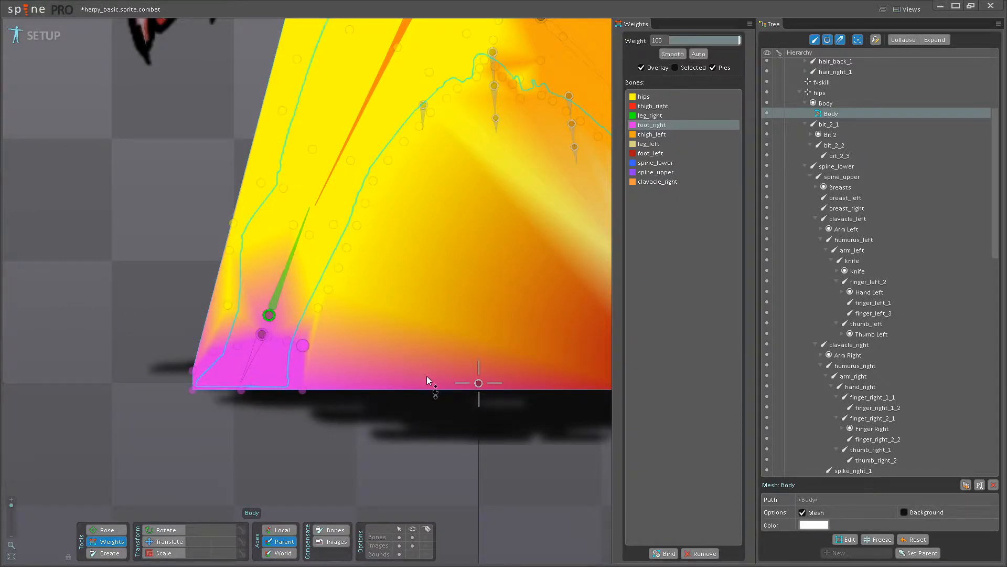
# Raise the leg_right weight to 100 on the vertices along both sides of the right lower calf.
pyautogui.moveTo(427, 376); pyautogui.dragTo(454, 412)
pyautogui.click(323, 330)
pyautogui.moveTo(355, 350); pyautogui.dragTo(365, 211)
pyautogui.moveTo(261, 354); pyautogui.dragTo(273, 223)
pyautogui.moveTo(272, 267); pyautogui.dragTo(276, 166)
pyautogui.moveTo(373, 325); pyautogui.dragTo(376, 355)
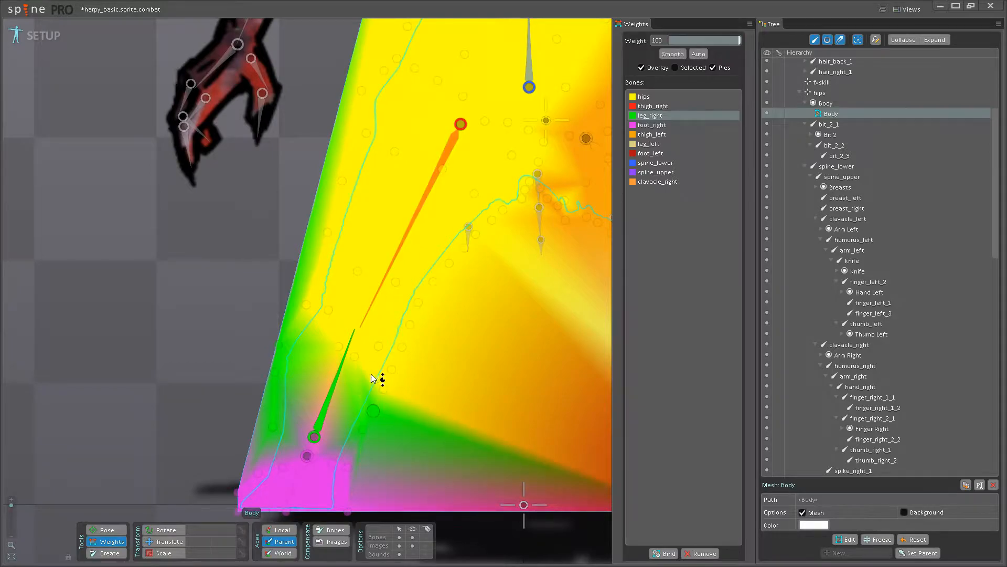
# Raise the leg_right weight to 100 on the remaining vertices of the right upper calf, up to the knee.
pyautogui.moveTo(384, 394); pyautogui.dragTo(351, 357)
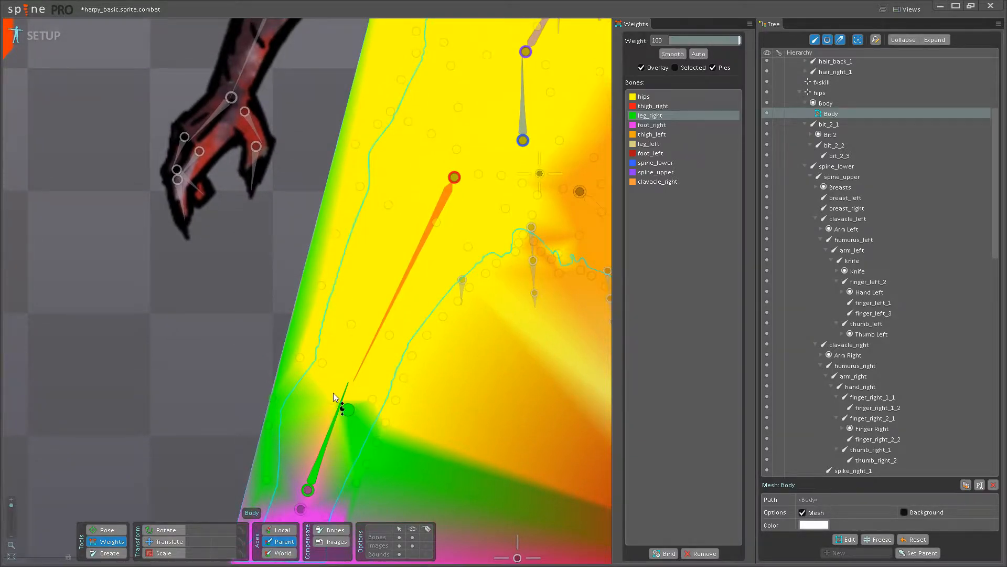
pyautogui.moveTo(332, 398); pyautogui.dragTo(338, 301)
pyautogui.moveTo(373, 391); pyautogui.dragTo(382, 309)
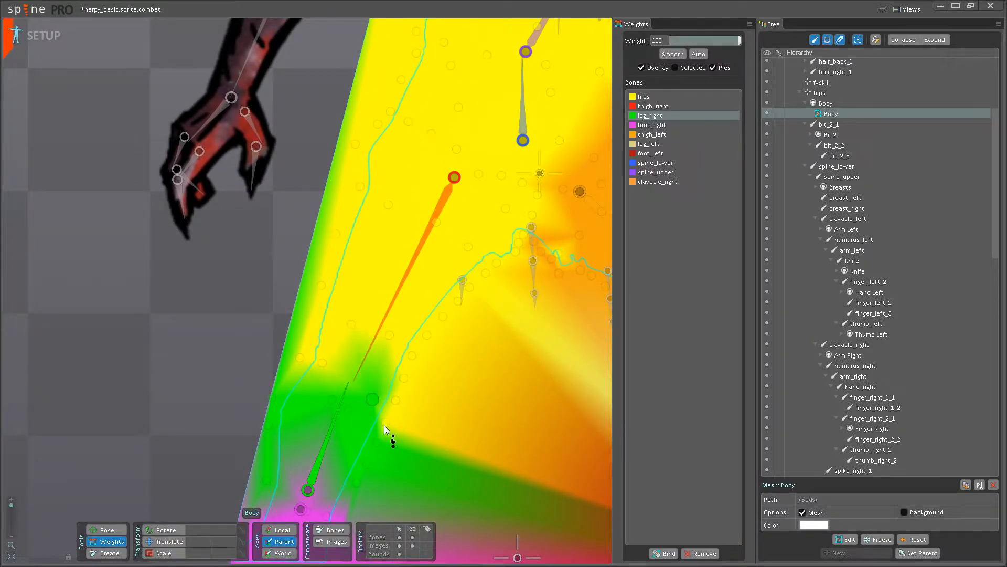
pyautogui.moveTo(384, 424); pyautogui.dragTo(385, 362)
pyautogui.moveTo(395, 400); pyautogui.dragTo(386, 335)
pyautogui.moveTo(300, 358); pyautogui.dragTo(288, 265)
pyautogui.moveTo(349, 385); pyautogui.dragTo(308, 330)
# Raise the thigh_right weight to 100 on the vertices just above the right knee and along the inner thigh.
pyautogui.moveTo(339, 350); pyautogui.dragTo(300, 408)
pyautogui.click(326, 396)
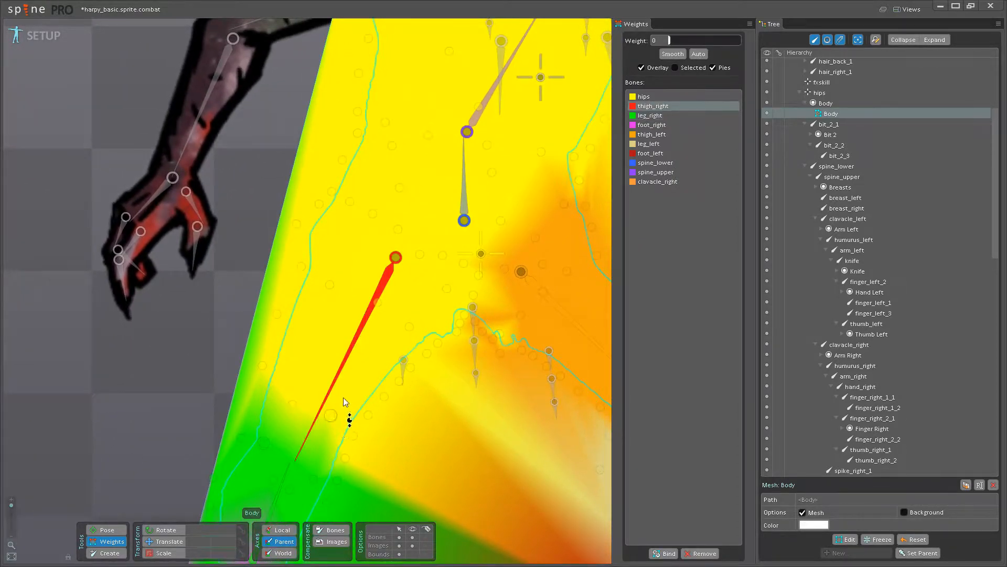
pyautogui.moveTo(360, 449); pyautogui.dragTo(385, 307)
pyautogui.moveTo(385, 398); pyautogui.dragTo(392, 303)
pyautogui.moveTo(397, 378); pyautogui.dragTo(390, 310)
pyautogui.moveTo(290, 402); pyautogui.dragTo(292, 279)
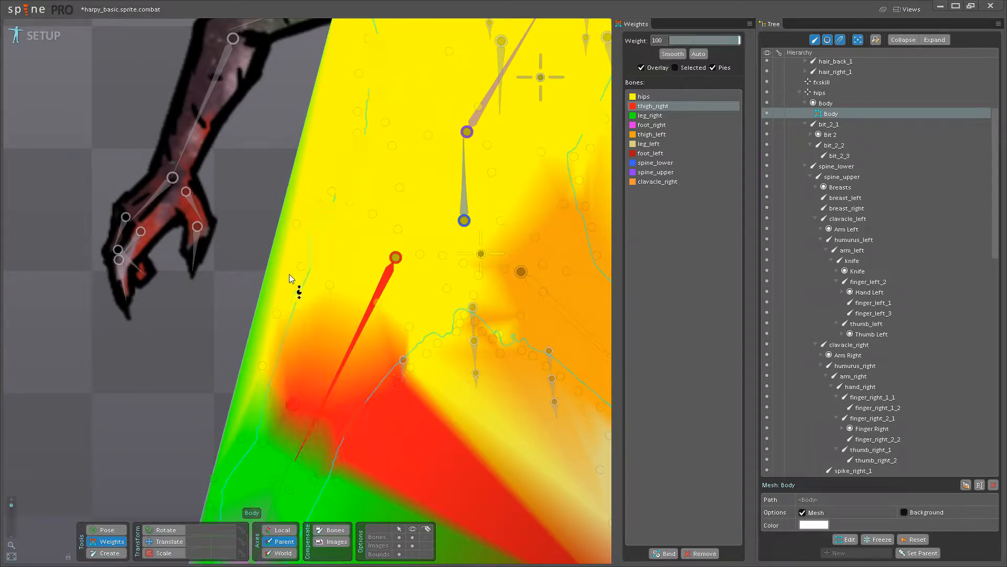
# Raise the thigh_right weight to 100 on the vertices along the outer edge of the right thigh up to the hip.
pyautogui.scroll(-3, 261, 362)
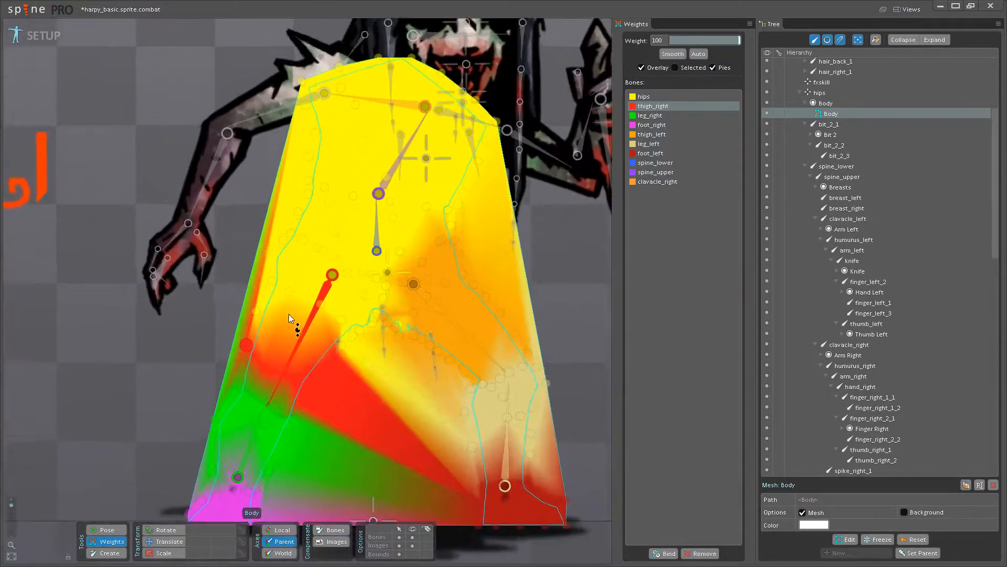
pyautogui.scroll(4, 287, 313)
pyautogui.moveTo(234, 311); pyautogui.dragTo(245, 207)
pyautogui.moveTo(313, 262); pyautogui.dragTo(293, 169)
pyautogui.moveTo(270, 236); pyautogui.dragTo(278, 84)
pyautogui.scroll(-2, 312, 184)
pyautogui.moveTo(334, 218); pyautogui.dragTo(293, 283)
pyautogui.moveTo(358, 348); pyautogui.dragTo(325, 290)
pyautogui.moveTo(258, 211); pyautogui.dragTo(267, 142)
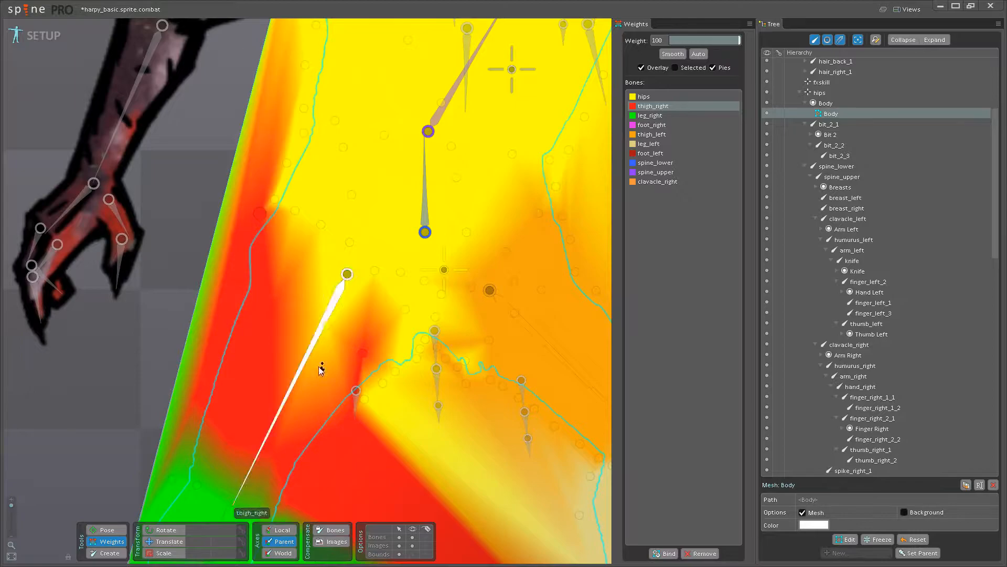
# Raise the thigh_right weight to 100 on the vertices of the right upper thigh, groin and hip.
pyautogui.moveTo(363, 400); pyautogui.dragTo(360, 243)
pyautogui.moveTo(326, 326); pyautogui.dragTo(339, 236)
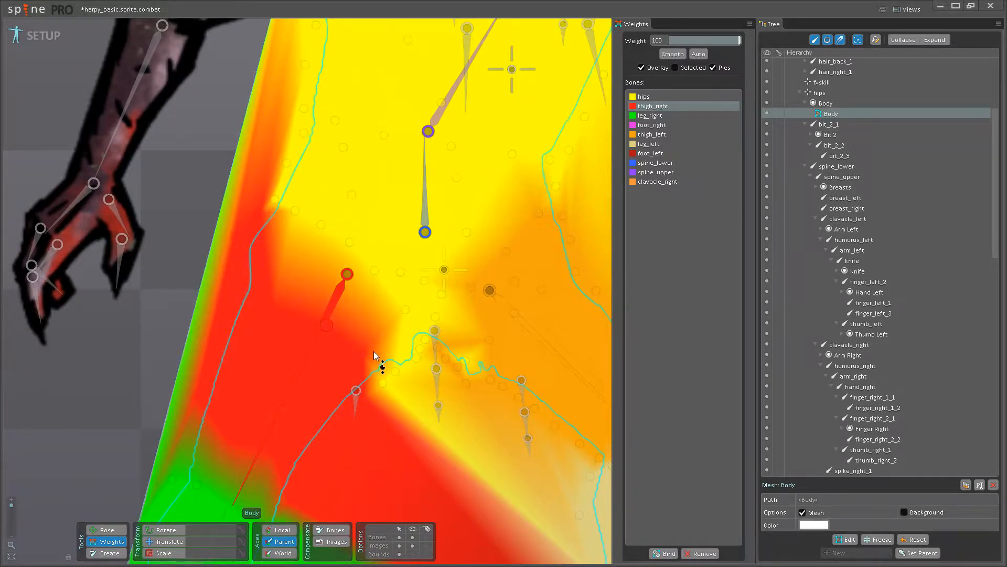
pyautogui.moveTo(383, 383); pyautogui.dragTo(389, 237)
pyautogui.moveTo(419, 349); pyautogui.dragTo(433, 240)
pyautogui.moveTo(374, 270); pyautogui.dragTo(322, 181)
pyautogui.moveTo(319, 225); pyautogui.dragTo(305, 126)
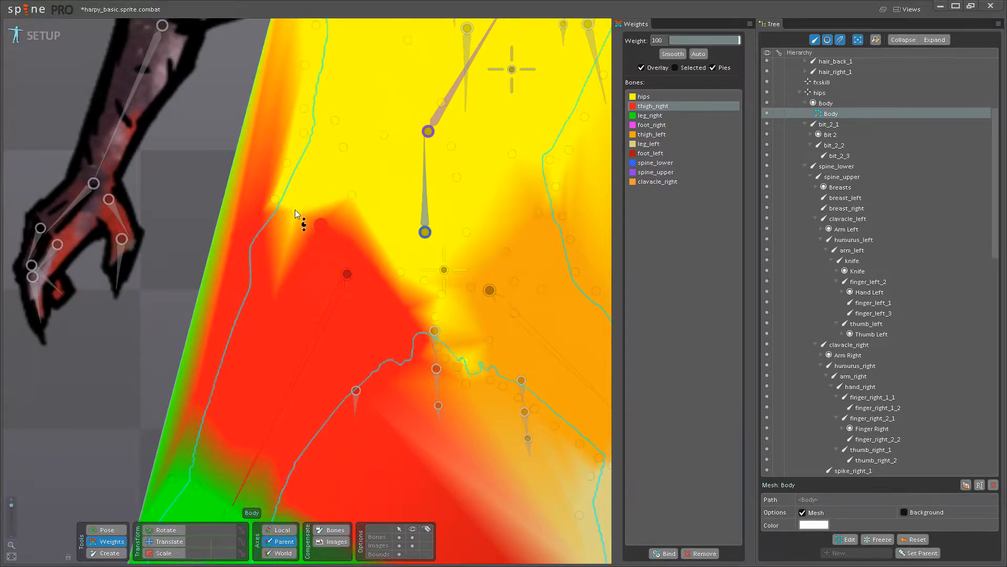
pyautogui.moveTo(295, 211); pyautogui.dragTo(315, 139)
# Increase the thigh_right weight on the central crotch vertices and blend some thigh_left weight into them.
pyautogui.scroll(1, 433, 307)
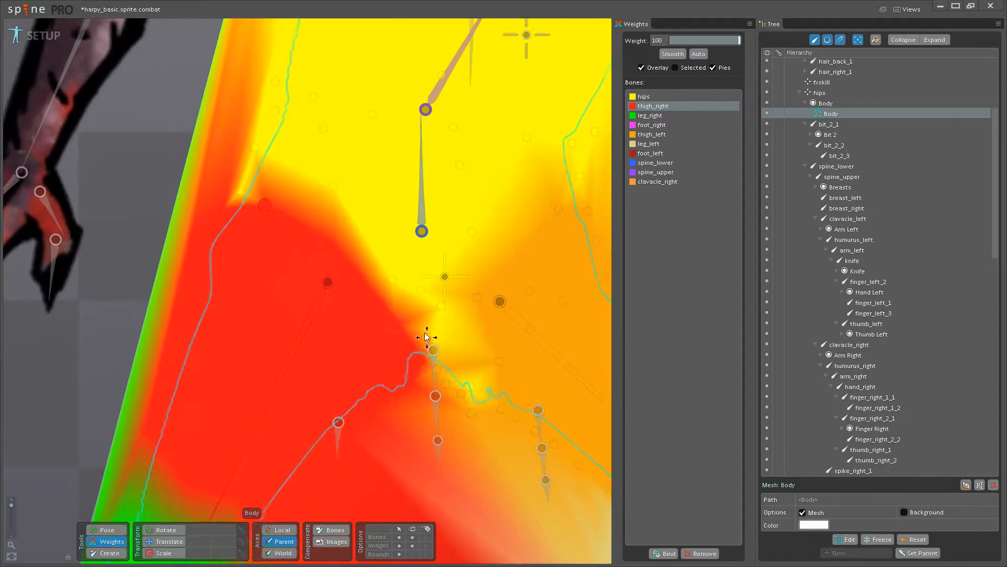
pyautogui.click(441, 313)
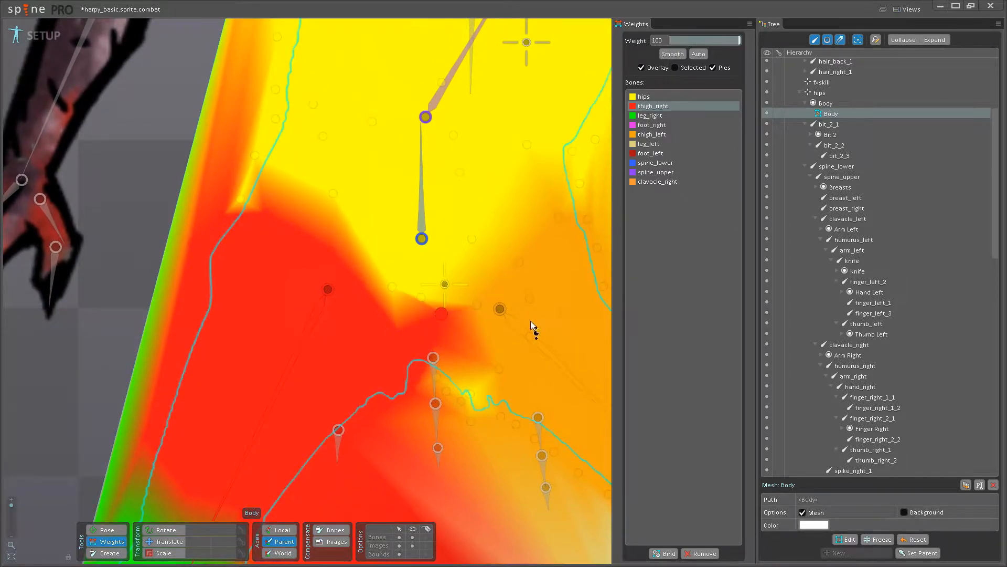
pyautogui.click(546, 357)
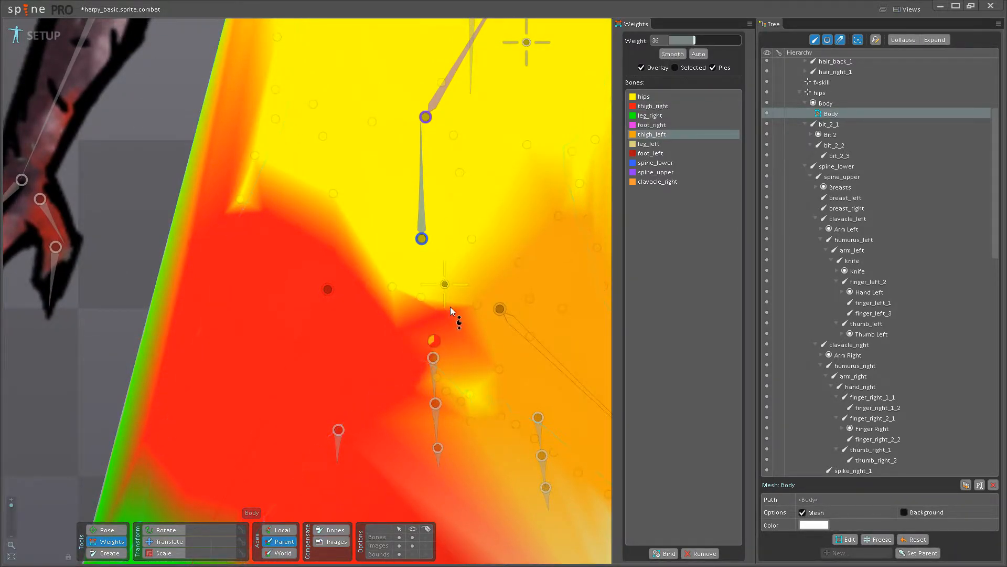
pyautogui.moveTo(442, 312); pyautogui.dragTo(501, 262)
# Raise the spine_lower weight to 100 on the vertices across the waist and abdomen.
pyautogui.scroll(-3, 500, 262)
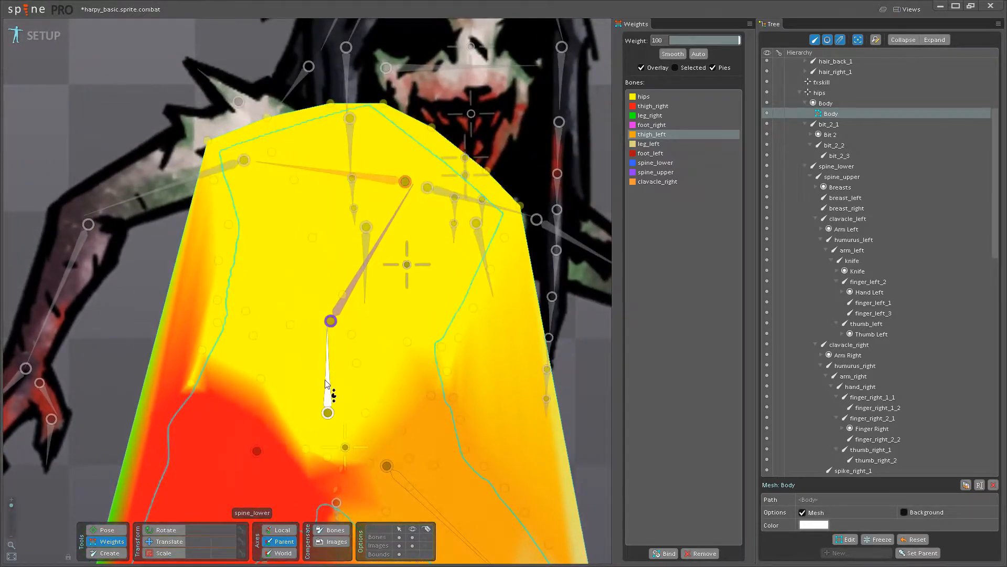
pyautogui.click(330, 399)
pyautogui.moveTo(452, 381)
pyautogui.mouseDown()
pyautogui.moveTo(416, 201)
pyautogui.moveTo(363, 375)
pyautogui.moveTo(360, 330)
pyautogui.moveTo(314, 278)
pyautogui.moveTo(249, 375)
pyautogui.moveTo(255, 332)
pyautogui.moveTo(215, 334)
pyautogui.moveTo(202, 359)
pyautogui.moveTo(190, 221)
pyautogui.moveTo(183, 385)
pyautogui.moveTo(184, 195)
pyautogui.moveTo(214, 327)
pyautogui.moveTo(219, 296)
pyautogui.moveTo(237, 302)
pyautogui.moveTo(250, 340)
pyautogui.moveTo(252, 211)
pyautogui.moveTo(301, 309)
pyautogui.moveTo(295, 326)
pyautogui.moveTo(299, 178)
pyautogui.moveTo(352, 336)
pyautogui.moveTo(359, 257)
pyautogui.moveTo(409, 341)
pyautogui.moveTo(406, 219)
pyautogui.moveTo(447, 358)
pyautogui.moveTo(415, 222)
pyautogui.moveTo(364, 413)
pyautogui.moveTo(377, 259)
pyautogui.moveTo(350, 356)
pyautogui.moveTo(359, 377)
pyautogui.moveTo(310, 352)
pyautogui.mouseUp()
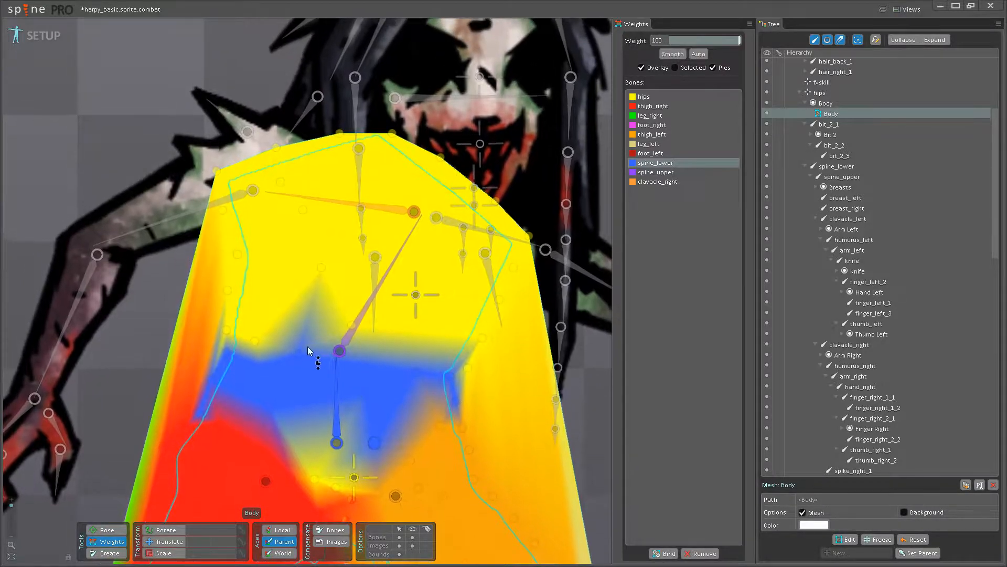
pyautogui.moveTo(246, 346); pyautogui.dragTo(244, 332)
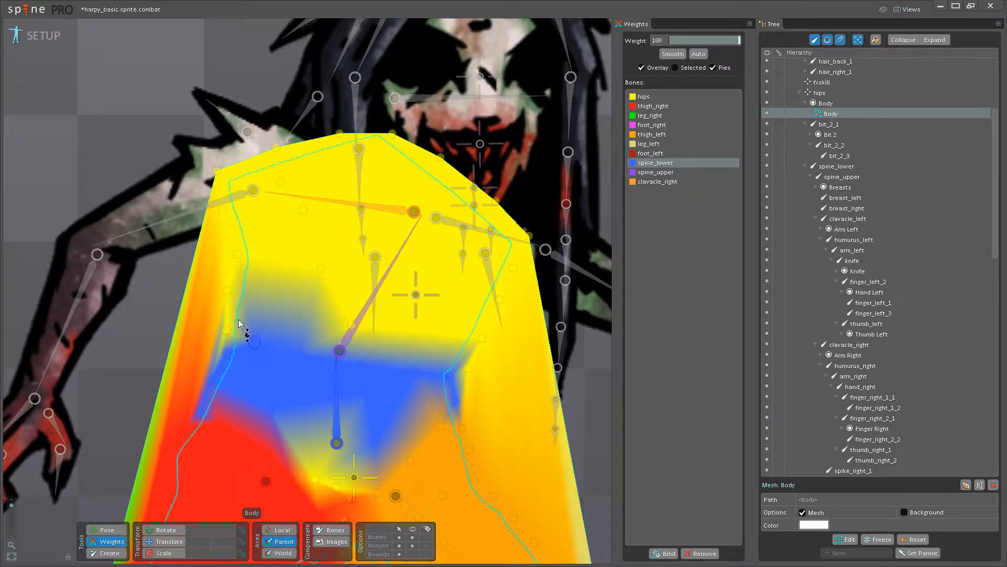
# Raise the spine_upper weight to 100 on the vertices across the chest, both shoulders and the neck edge.
pyautogui.click(348, 327)
pyautogui.moveTo(348, 326); pyautogui.dragTo(368, 224)
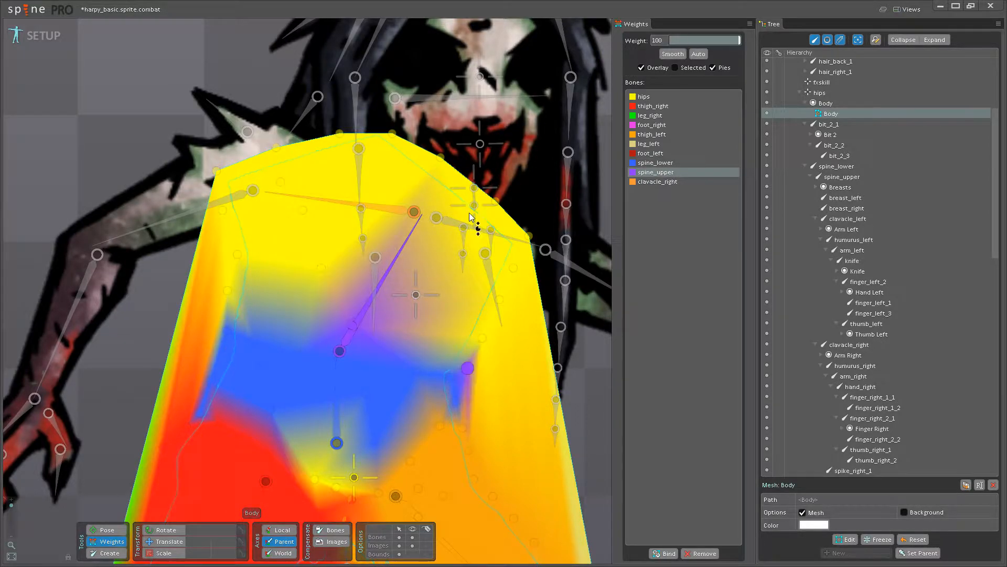
pyautogui.moveTo(479, 348); pyautogui.dragTo(263, 308)
pyautogui.moveTo(223, 256)
pyautogui.mouseDown()
pyautogui.moveTo(207, 148)
pyautogui.moveTo(245, 254)
pyautogui.moveTo(229, 134)
pyautogui.moveTo(327, 262)
pyautogui.moveTo(322, 179)
pyautogui.mouseUp()
pyautogui.moveTo(435, 252); pyautogui.dragTo(429, 283)
pyautogui.moveTo(476, 342)
pyautogui.mouseDown()
pyautogui.moveTo(501, 205)
pyautogui.moveTo(510, 300)
pyautogui.moveTo(512, 115)
pyautogui.moveTo(536, 220)
pyautogui.moveTo(531, 272)
pyautogui.moveTo(522, 181)
pyautogui.mouseUp()
pyautogui.moveTo(485, 224)
pyautogui.mouseDown()
pyautogui.moveTo(475, 233)
pyautogui.moveTo(443, 189)
pyautogui.moveTo(388, 176)
pyautogui.moveTo(333, 50)
pyautogui.mouseUp()
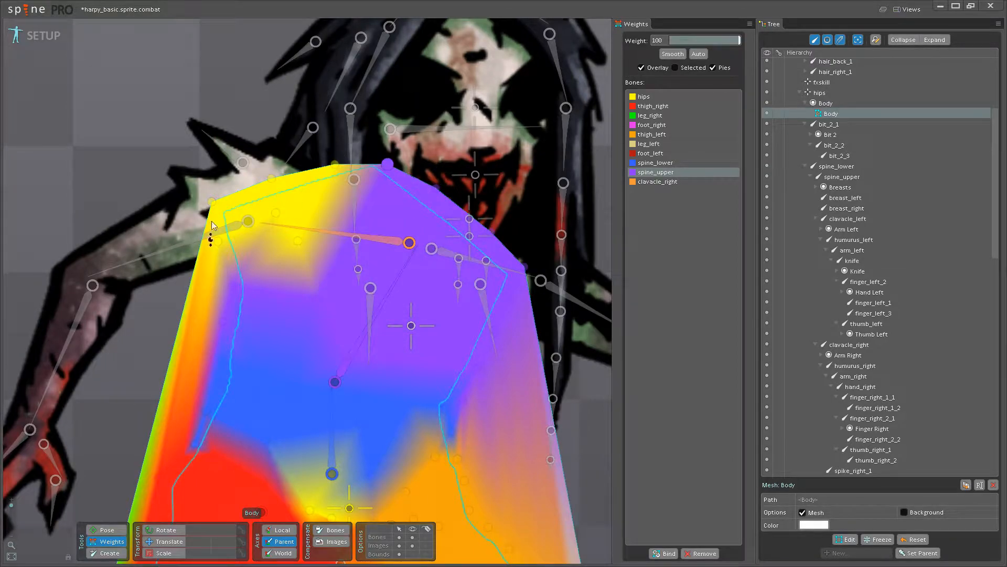
pyautogui.moveTo(303, 177)
pyautogui.mouseDown()
pyautogui.moveTo(334, 169)
pyautogui.moveTo(303, 3)
pyautogui.moveTo(264, 174)
pyautogui.moveTo(269, 185)
pyautogui.moveTo(254, 13)
pyautogui.mouseUp()
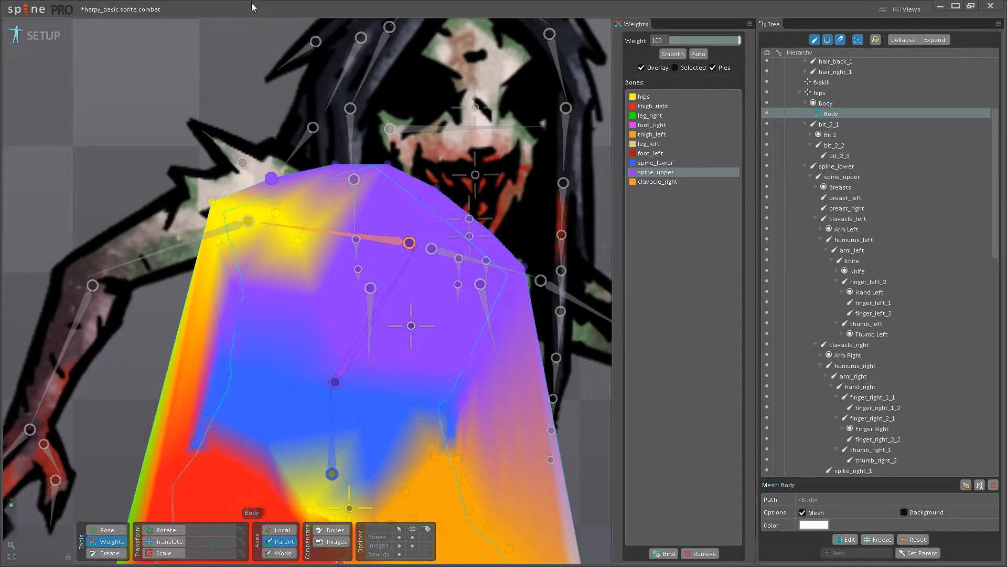
pyautogui.moveTo(286, 243)
pyautogui.mouseDown()
pyautogui.moveTo(294, 215)
pyautogui.moveTo(281, 207)
pyautogui.moveTo(288, 230)
pyautogui.mouseUp()
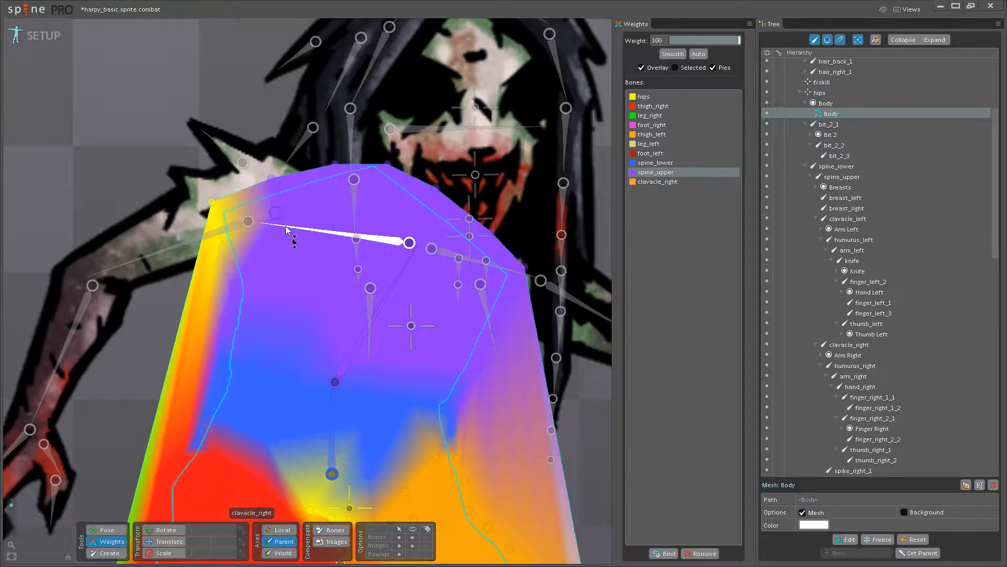
# Assign clavacle_right weight to the right shoulder's outer vertices and blend it partially into the nearby chest and neck vertices.
pyautogui.click(288, 227)
pyautogui.moveTo(218, 242); pyautogui.dragTo(193, 58)
pyautogui.moveTo(211, 200); pyautogui.dragTo(231, 114)
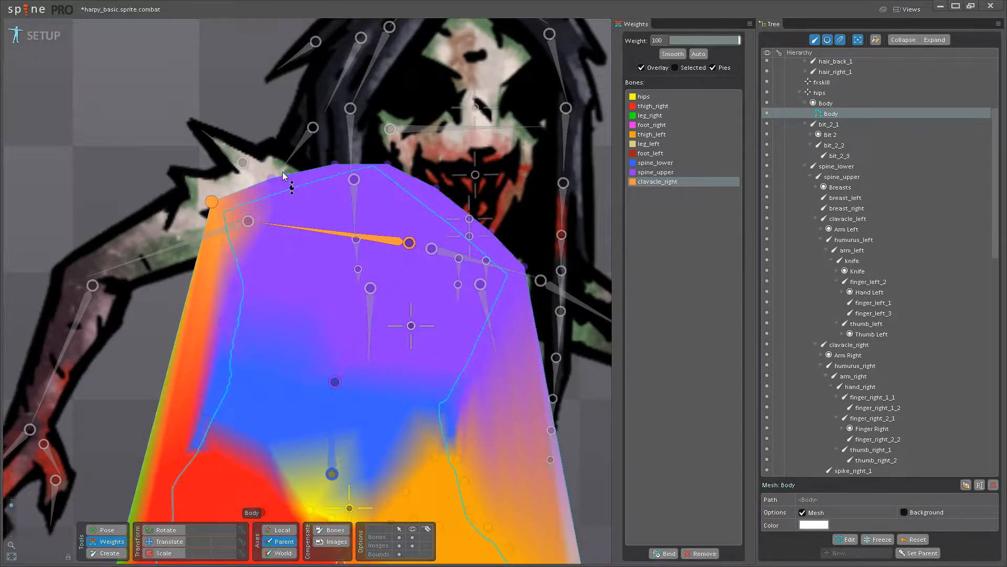
pyautogui.moveTo(272, 179); pyautogui.dragTo(257, 22)
pyautogui.moveTo(334, 164); pyautogui.dragTo(302, 56)
pyautogui.moveTo(277, 212); pyautogui.dragTo(293, 151)
pyautogui.moveTo(301, 241); pyautogui.dragTo(305, 189)
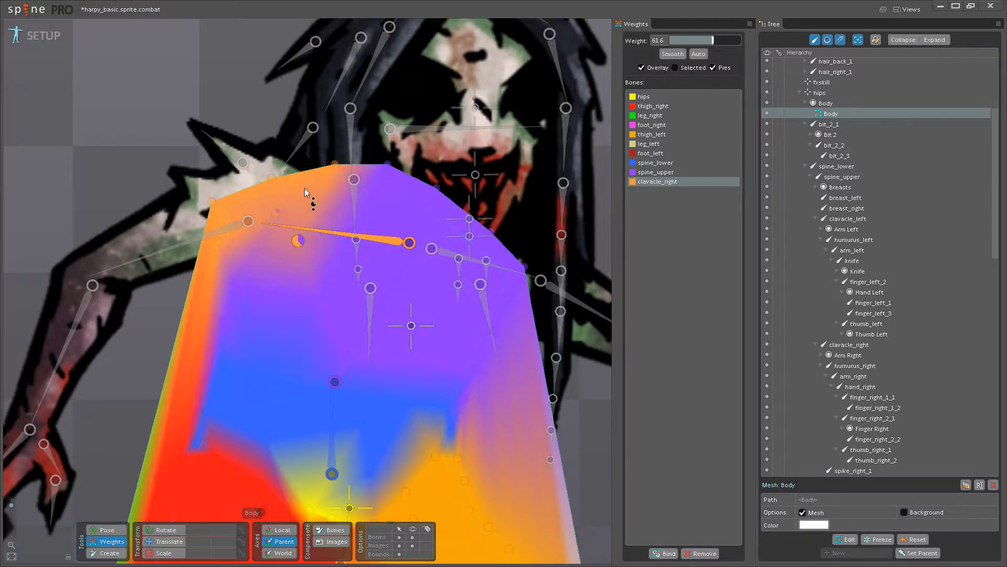
pyautogui.moveTo(236, 283); pyautogui.dragTo(307, 230)
pyautogui.click(160, 430)
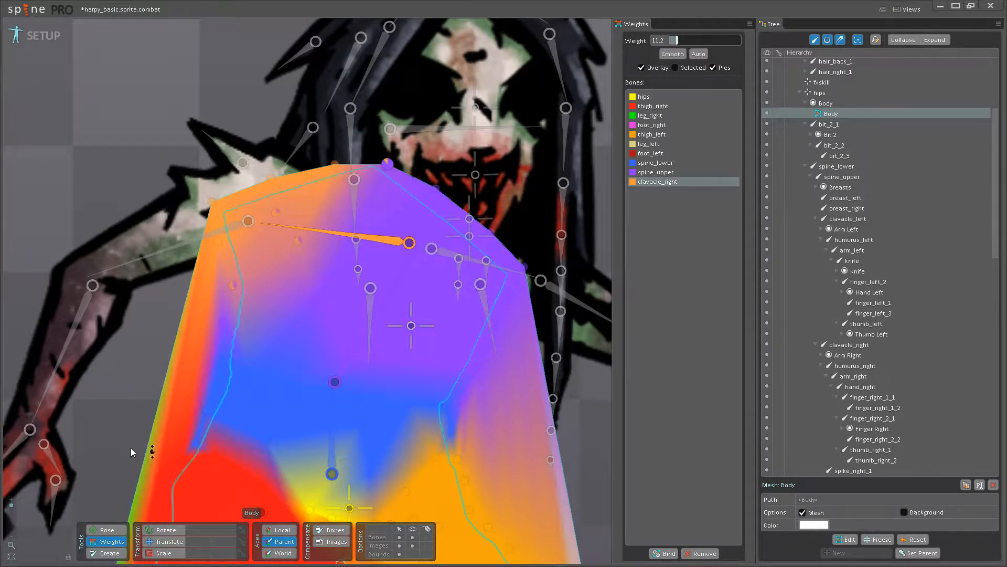
# Switch from weight editing to posing and save the project.
pyautogui.click(112, 528)
pyautogui.scroll(-2, 299, 375)
pyautogui.moveTo(342, 492); pyautogui.dragTo(371, 365)
pyautogui.hotkey('ctrl', 's')
pyautogui.scroll(2, 365, 225)
# Test the weights by rotating spine_upper and spine_lower, undo both rotations, and return to weight editing.
pyautogui.moveTo(364, 234); pyautogui.dragTo(368, 209)
pyautogui.hotkey('ctrl', 'z')
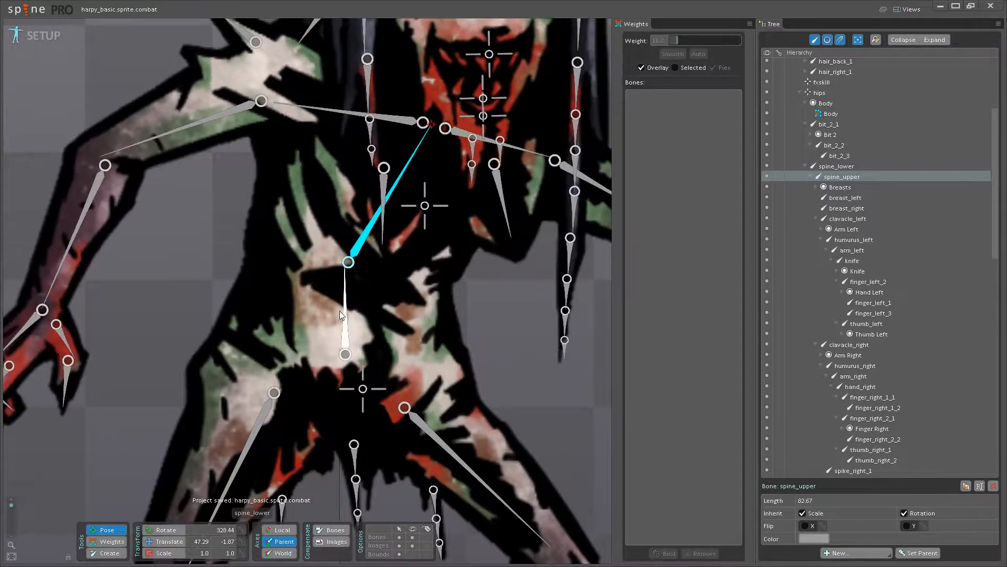
pyautogui.click(344, 312)
pyautogui.moveTo(345, 311); pyautogui.dragTo(364, 294)
pyautogui.click(107, 541)
pyautogui.hotkey('ctrl', 'z')
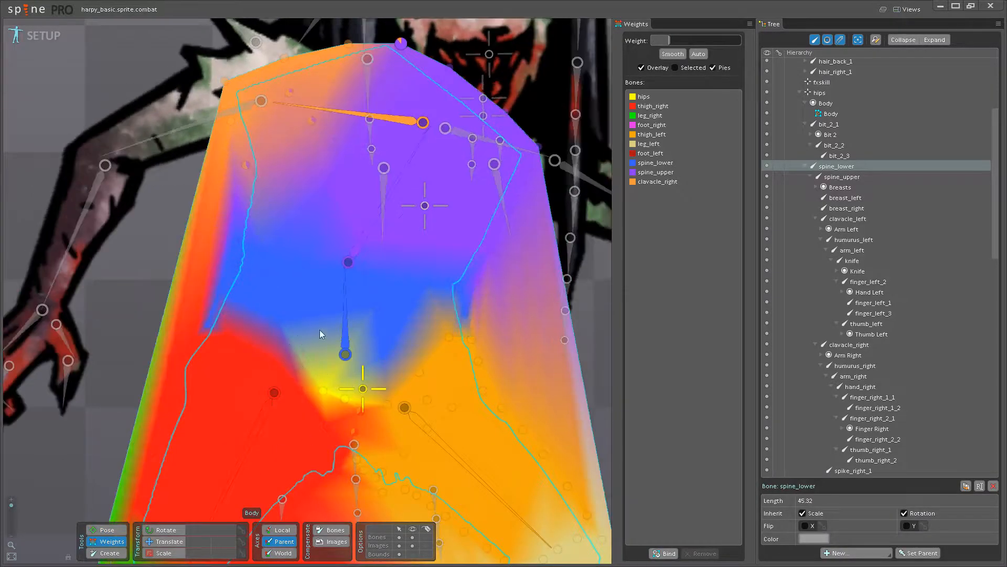
# Blend partial hips weight into the vertices along the right hip and lower waist where spine_lower meets thigh_right.
pyautogui.click(209, 323)
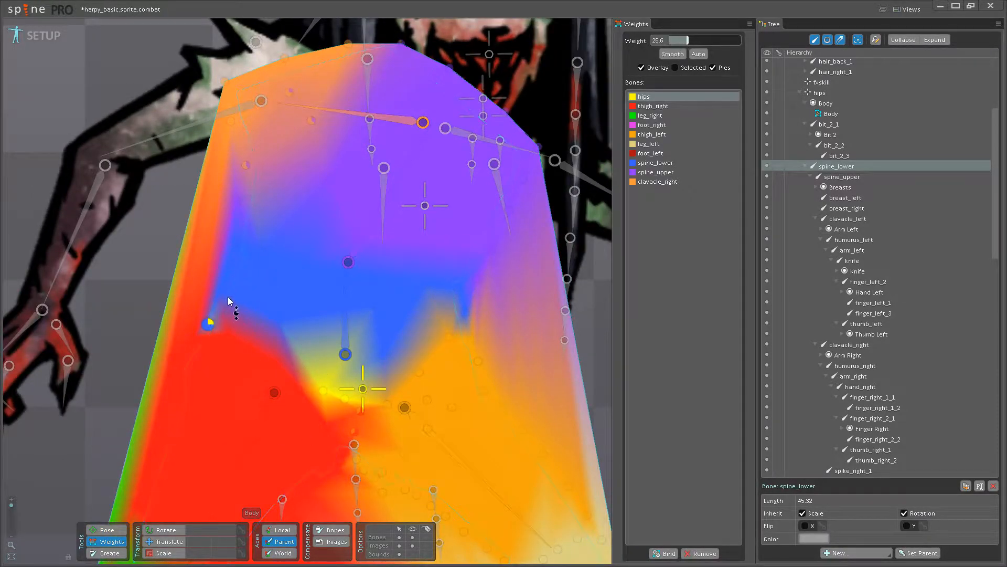
pyautogui.moveTo(220, 290); pyautogui.dragTo(230, 270)
pyautogui.moveTo(227, 335); pyautogui.dragTo(249, 299)
pyautogui.moveTo(251, 346); pyautogui.dragTo(289, 312)
pyautogui.moveTo(279, 362); pyautogui.dragTo(300, 325)
pyautogui.moveTo(299, 389); pyautogui.dragTo(298, 295)
# Assign spine_lower weight of up to 100 to the lower-waist vertices between the spine and the top of thigh_left.
pyautogui.click(346, 331)
pyautogui.moveTo(448, 337); pyautogui.dragTo(420, 195)
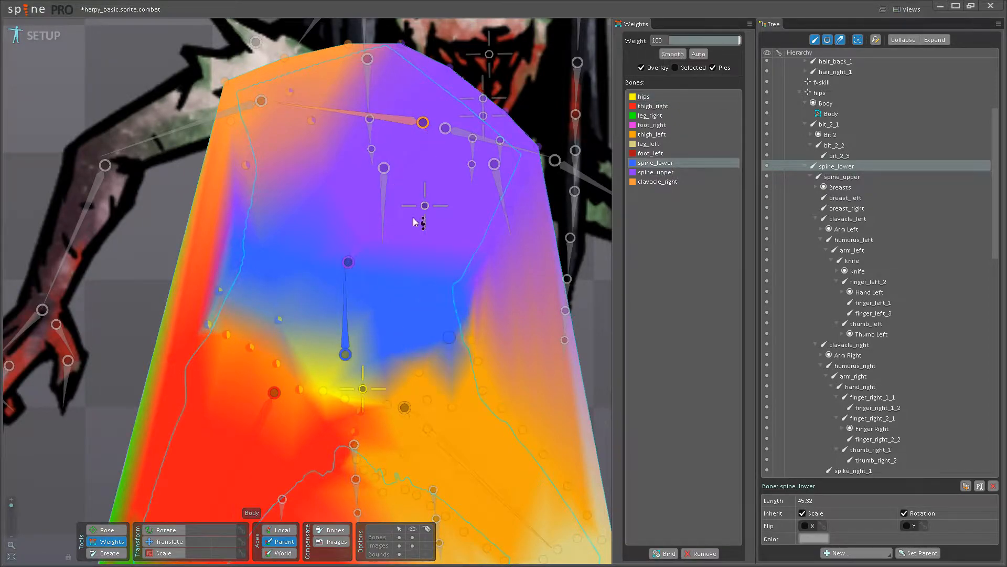
pyautogui.moveTo(419, 368); pyautogui.dragTo(415, 226)
pyautogui.moveTo(386, 403); pyautogui.dragTo(396, 225)
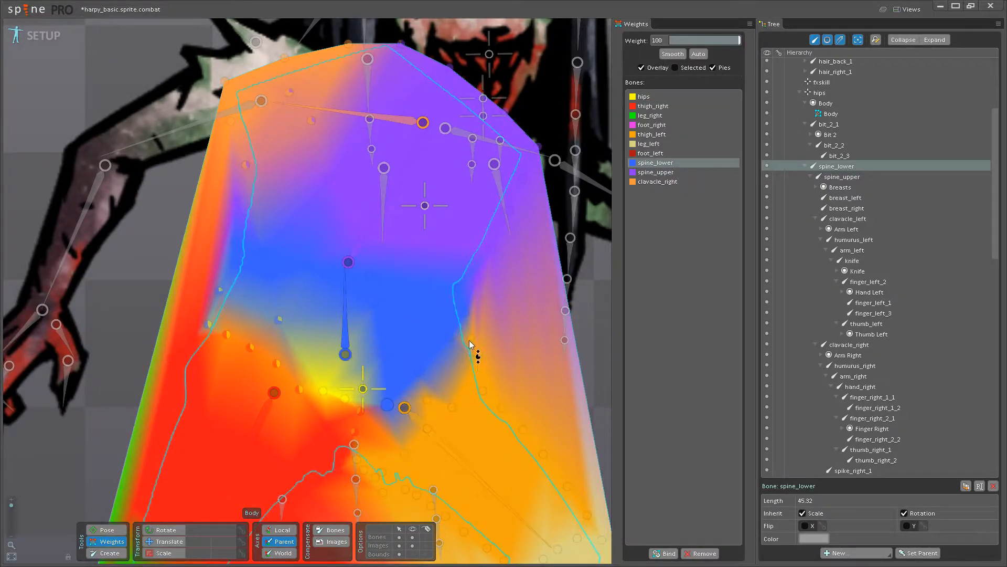
# Blend partial spine_lower weight into the left hip vertices bordering thigh_left, with 4.8 at the lowest vertex.
pyautogui.moveTo(470, 340); pyautogui.dragTo(488, 292)
pyautogui.moveTo(478, 362); pyautogui.dragTo(487, 330)
pyautogui.moveTo(452, 405); pyautogui.dragTo(444, 367)
pyautogui.moveTo(426, 429); pyautogui.dragTo(433, 414)
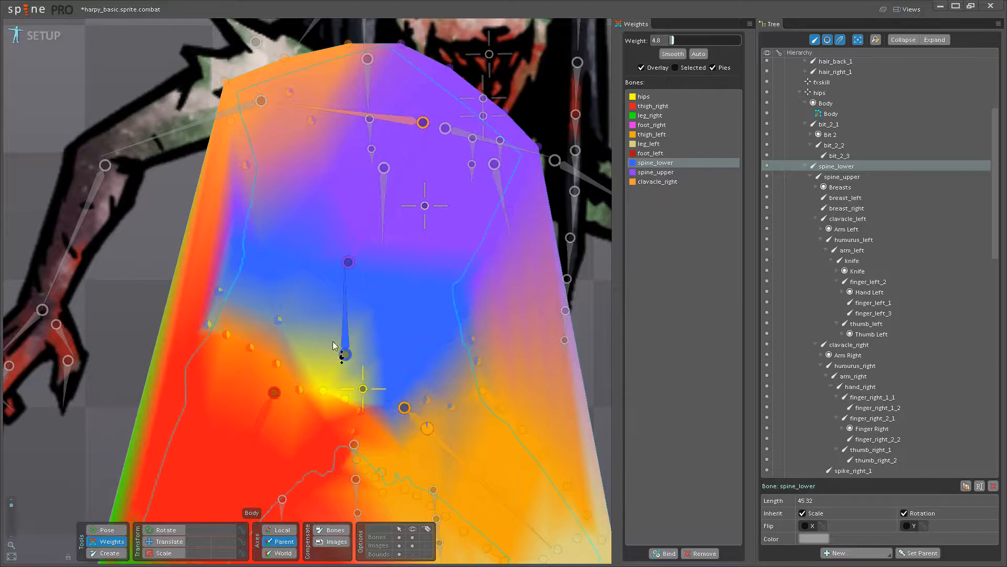
# Blend spine_lower and hips weight in the central lower-waist vertices, giving hips about 24 to 28.
pyautogui.moveTo(324, 391); pyautogui.dragTo(396, 337)
pyautogui.click(363, 390)
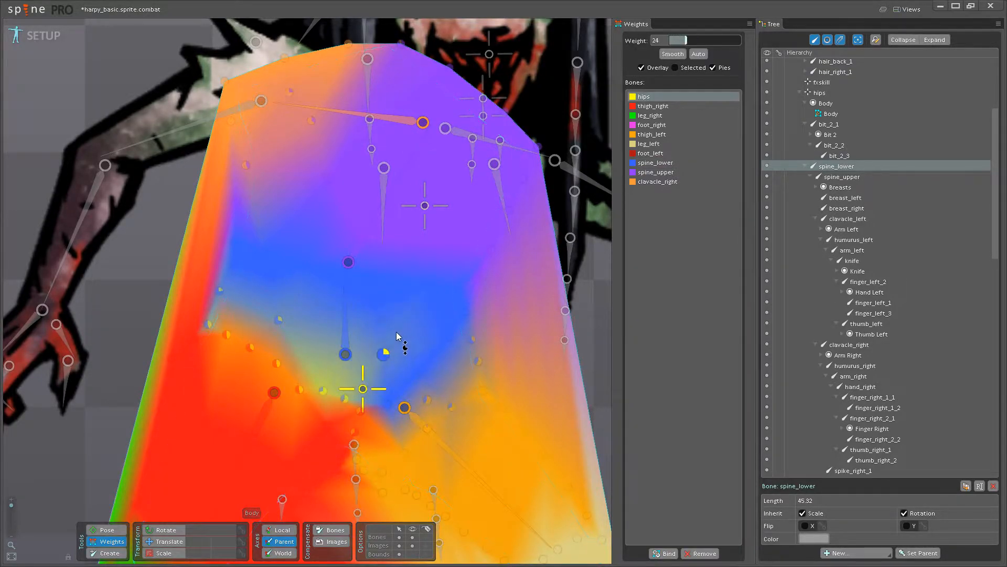
pyautogui.moveTo(417, 370); pyautogui.dragTo(426, 354)
pyautogui.moveTo(389, 400); pyautogui.dragTo(400, 378)
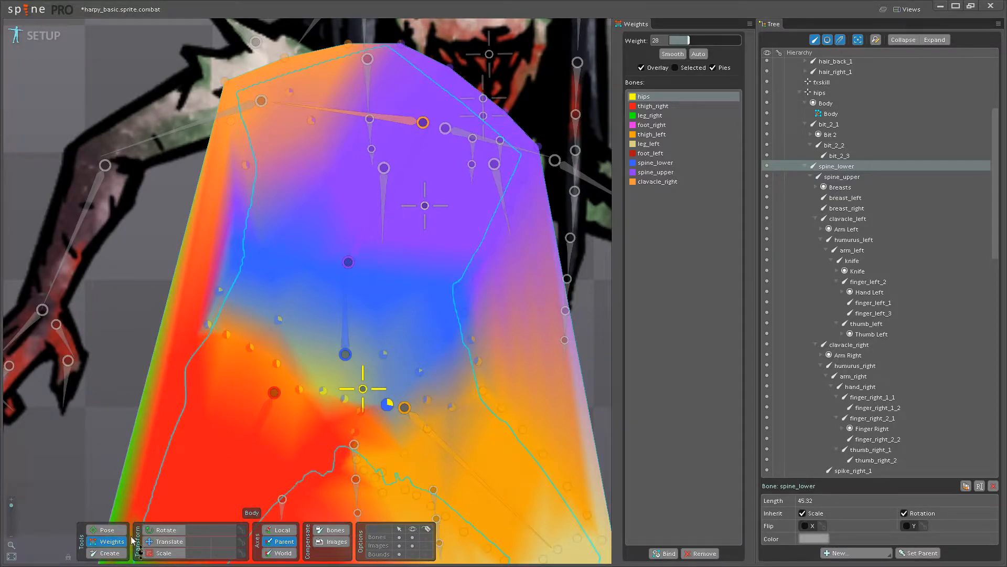
# Test the waist blend by rotating spine_lower in pose mode, undo the rotation and return to weight editing.
pyautogui.click(108, 530)
pyautogui.moveTo(343, 301); pyautogui.dragTo(362, 314)
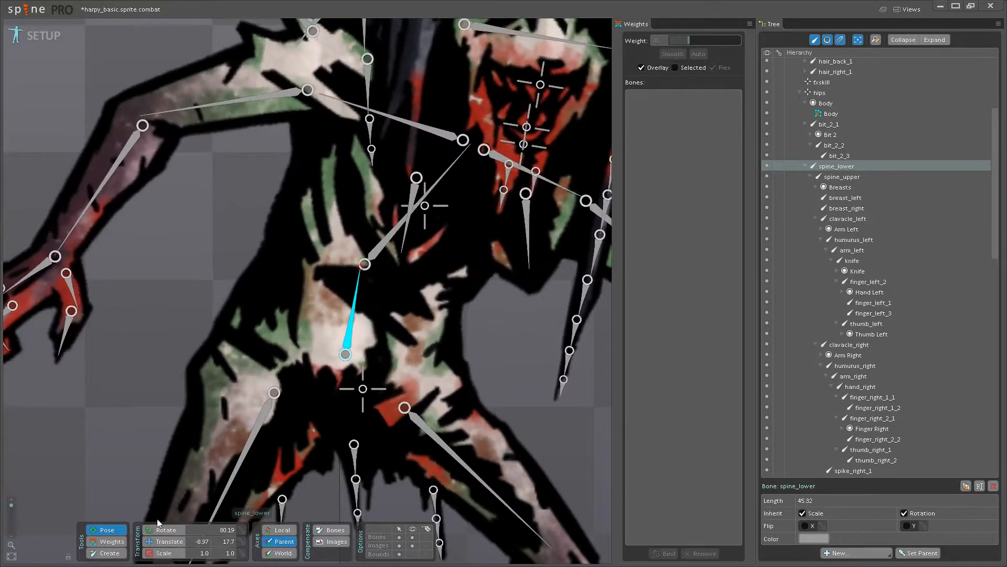
pyautogui.click(110, 541)
pyautogui.hotkey('ctrl', 'z')
# Set spine_lower weight to 0 on the vertex beside the top of thigh_left and reduce it in the neighbouring hip and waist vertices.
pyautogui.click(345, 341)
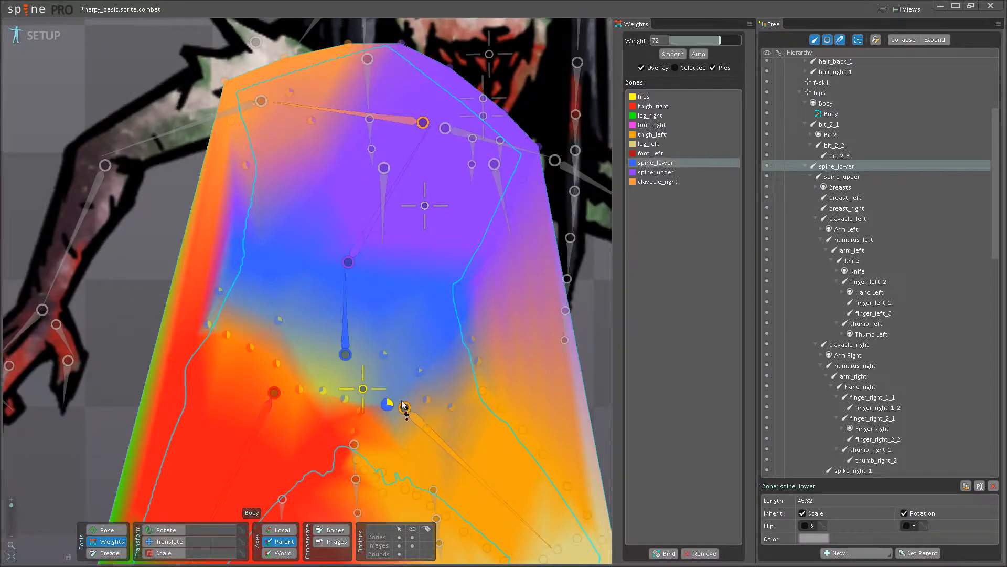
pyautogui.moveTo(427, 428); pyautogui.dragTo(442, 489)
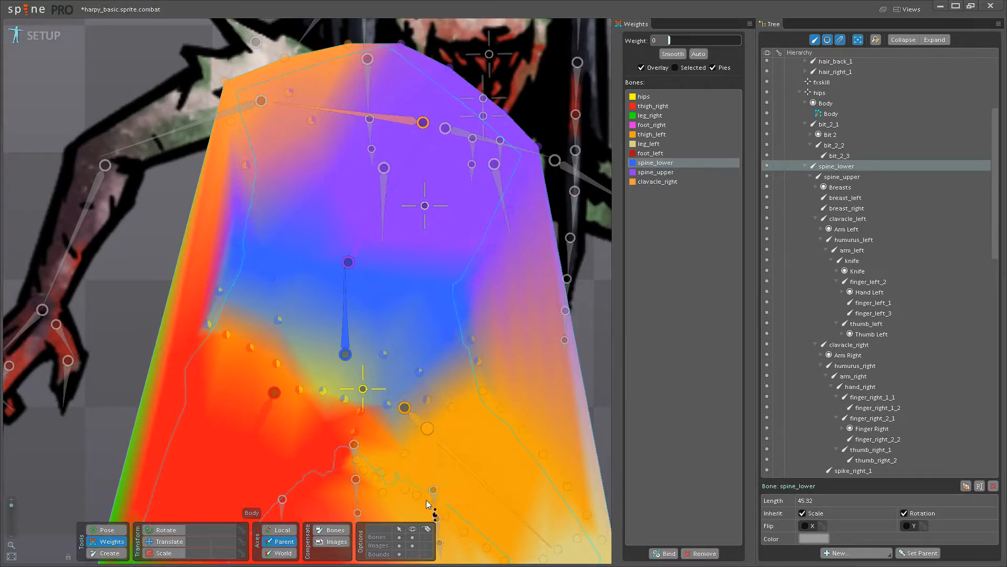
pyautogui.moveTo(478, 361); pyautogui.dragTo(429, 425)
pyautogui.moveTo(472, 340); pyautogui.dragTo(479, 374)
pyautogui.moveTo(387, 404); pyautogui.dragTo(392, 431)
pyautogui.moveTo(420, 373); pyautogui.dragTo(430, 400)
# Test the reduced hip blend in pose mode by rotating spine_lower back and forth, and undo the rotation.
pyautogui.click(106, 530)
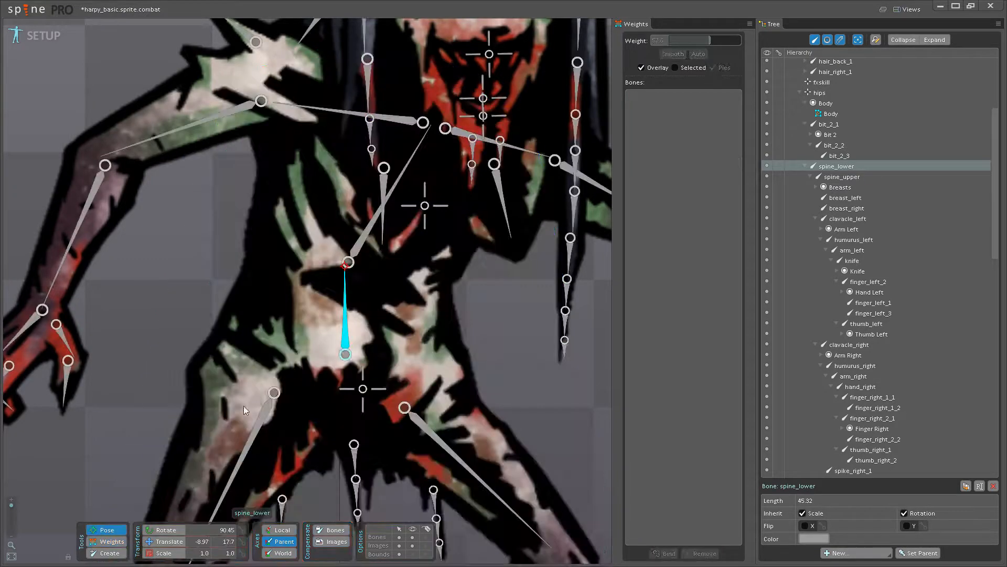
pyautogui.moveTo(351, 314)
pyautogui.mouseDown()
pyautogui.moveTo(367, 317)
pyautogui.moveTo(346, 309)
pyautogui.moveTo(361, 303)
pyautogui.moveTo(349, 306)
pyautogui.mouseUp()
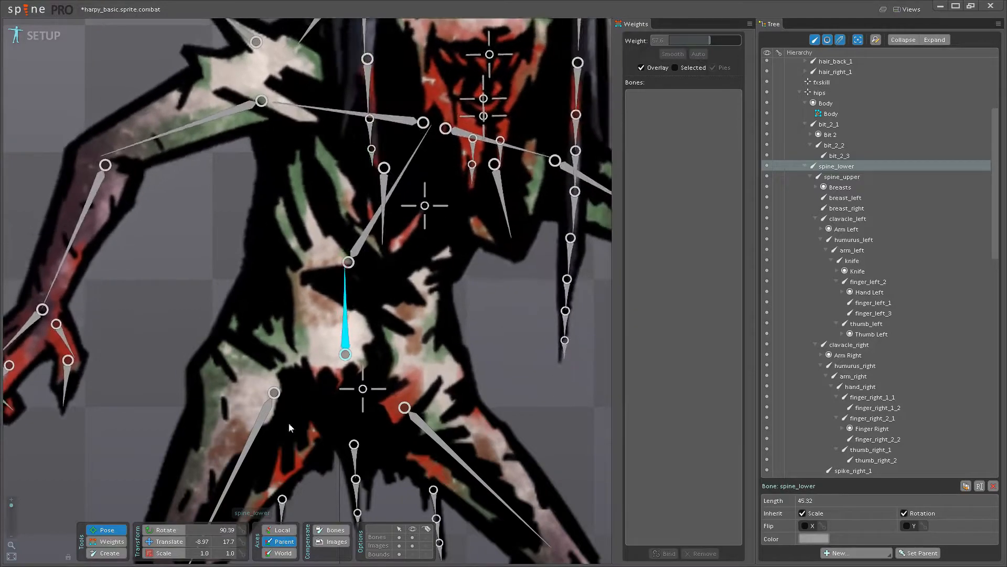
pyautogui.scroll(5, 343, 283)
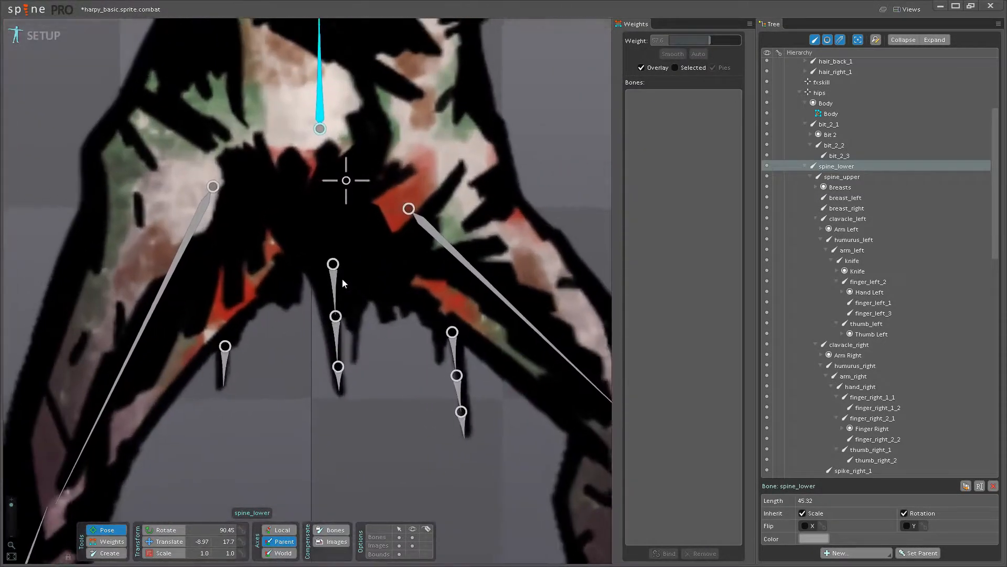
pyautogui.moveTo(343, 283); pyautogui.dragTo(344, 334)
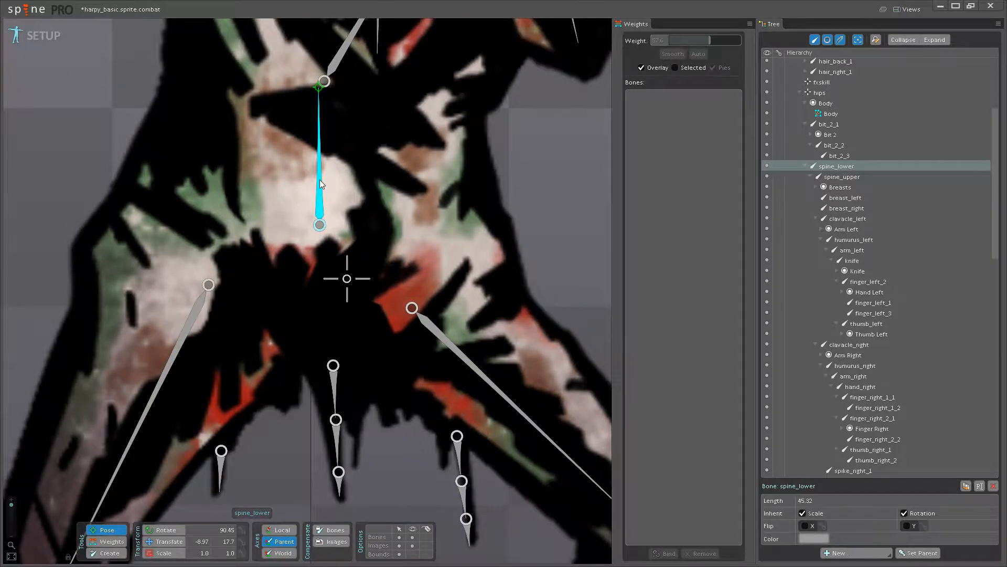
pyautogui.moveTo(320, 180); pyautogui.dragTo(252, 159)
pyautogui.hotkey('ctrl', 'z')
# Expand the Draw Order in the hierarchy and locate the Body slot.
pyautogui.scroll(-5, 404, 278)
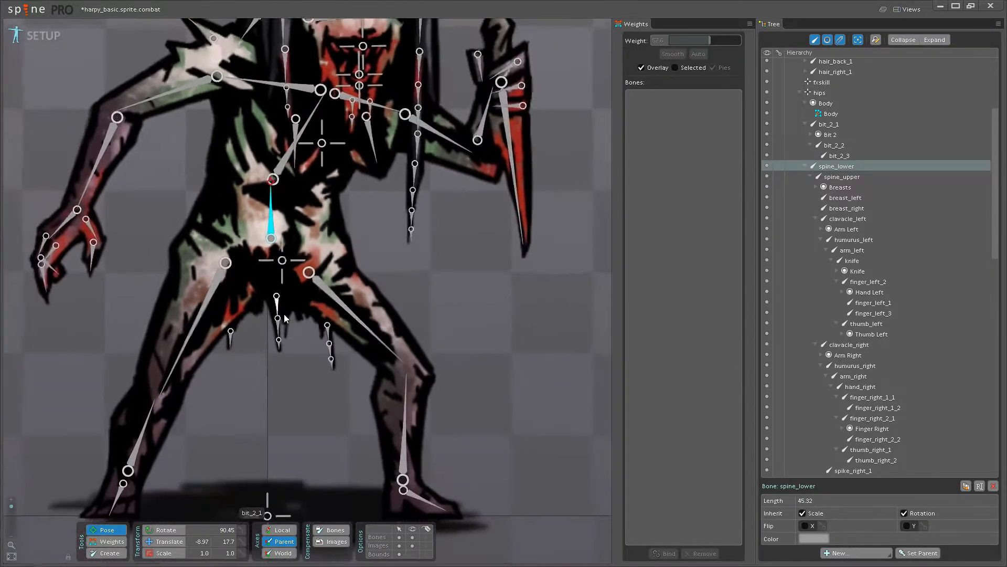
pyautogui.scroll(-12, 860, 258)
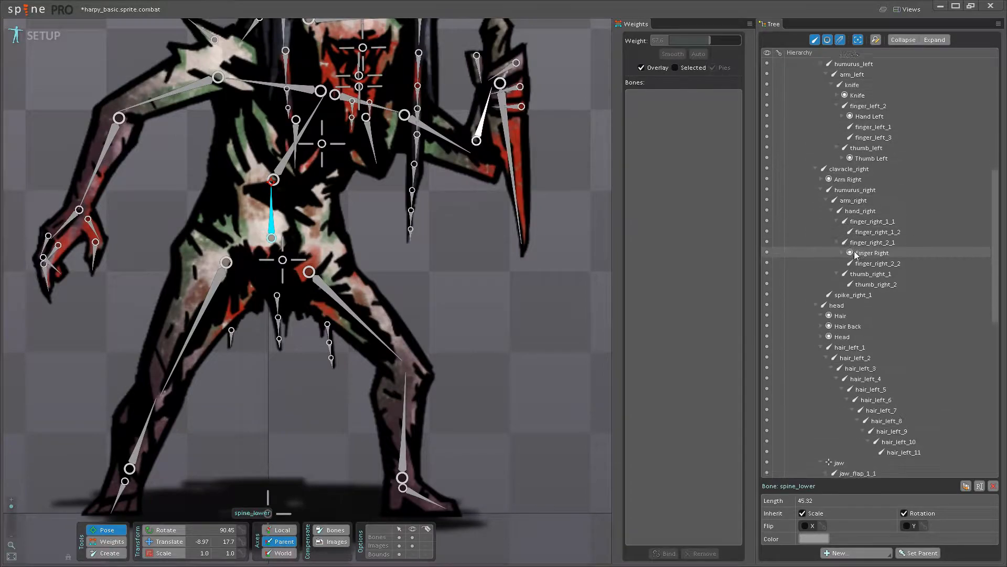
pyautogui.scroll(-3, 817, 365)
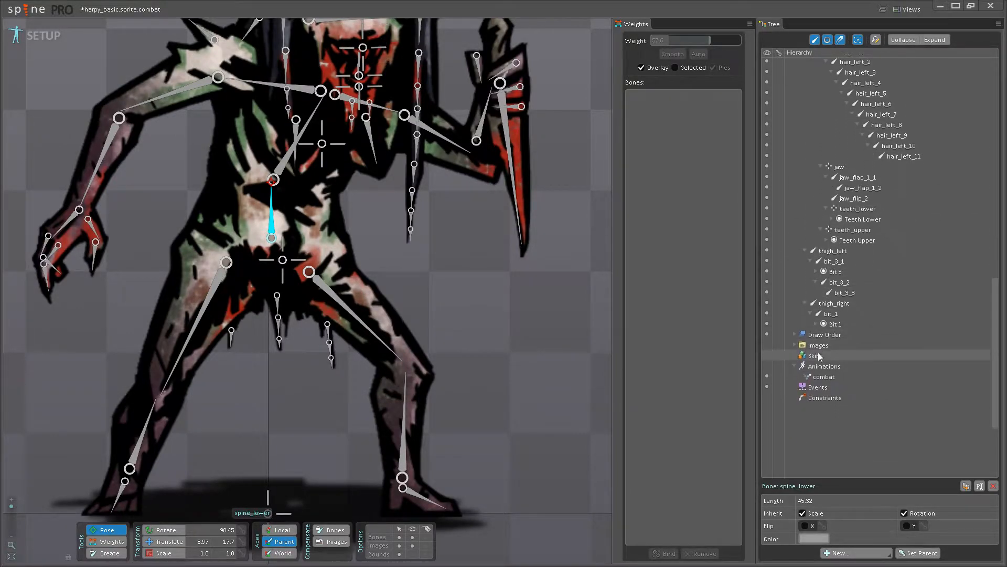
pyautogui.click(795, 336)
pyautogui.scroll(-5, 861, 338)
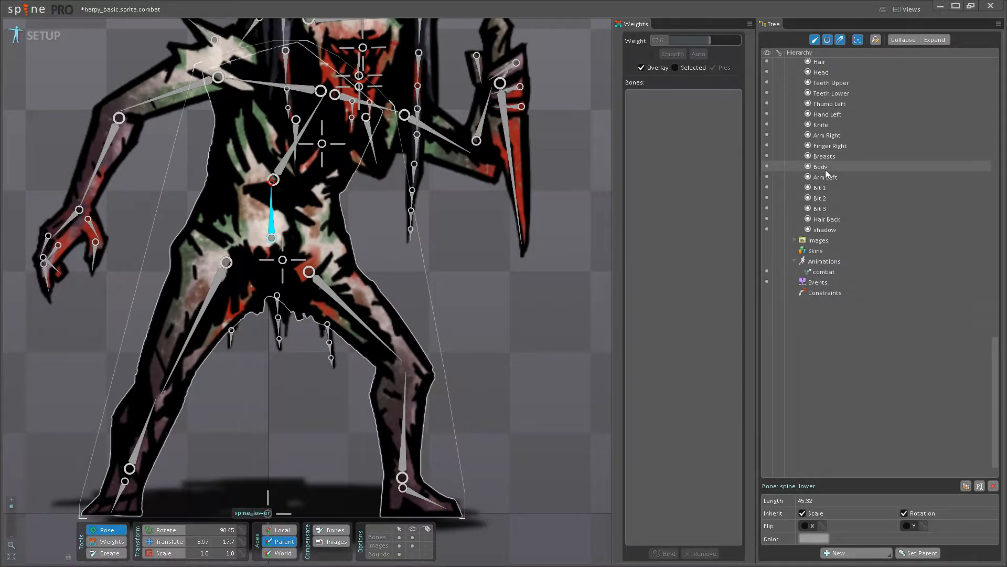
# Test the hip deformation by rotating thigh_right and spine_lower, undo the rotations and return to weight editing.
pyautogui.moveTo(462, 247); pyautogui.dragTo(514, 279)
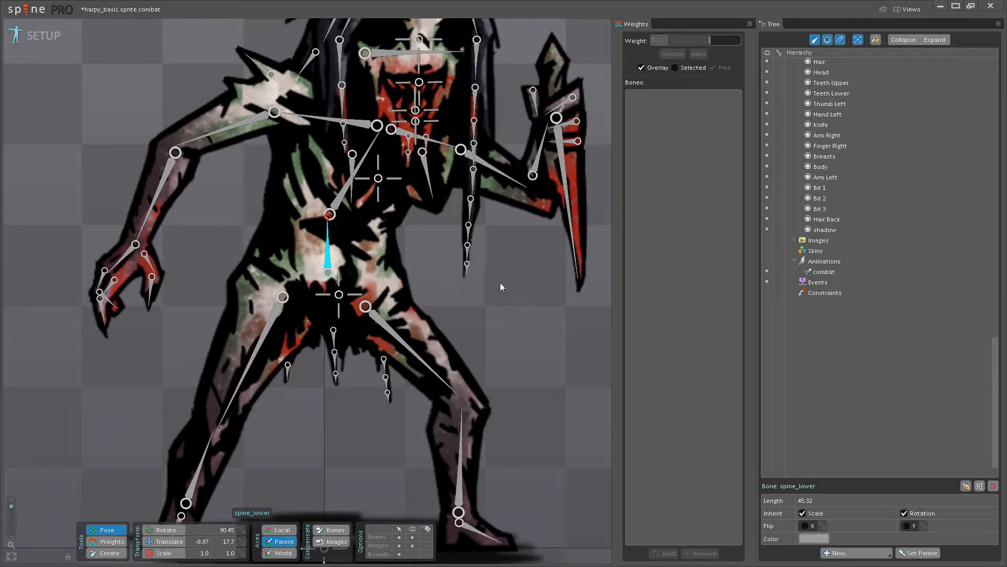
pyautogui.scroll(5, 502, 277)
pyautogui.moveTo(392, 265); pyautogui.dragTo(386, 304)
pyautogui.moveTo(239, 386); pyautogui.dragTo(221, 382)
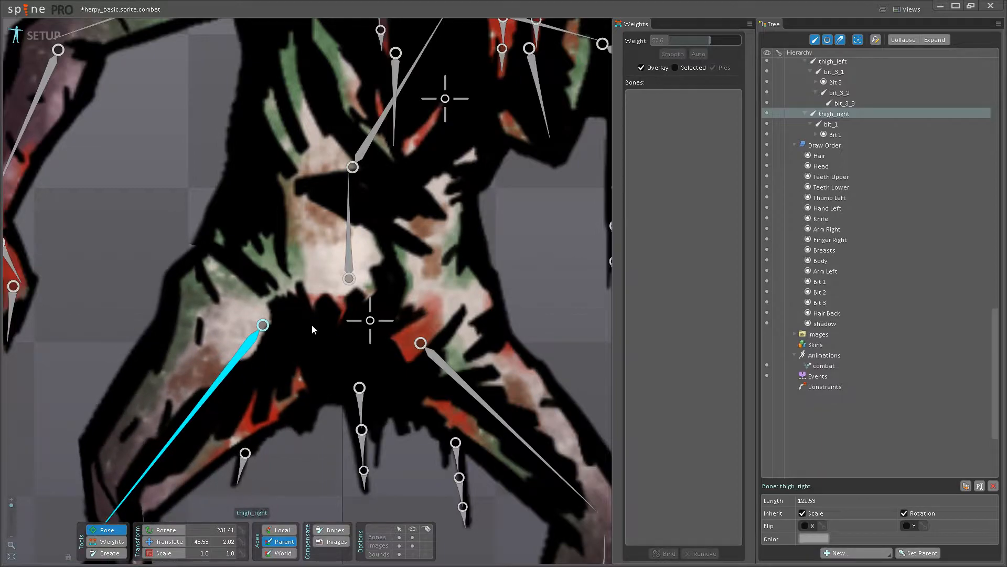
pyautogui.hotkey('ctrl', 'z')
pyautogui.moveTo(346, 255)
pyautogui.mouseDown()
pyautogui.moveTo(304, 252)
pyautogui.moveTo(351, 247)
pyautogui.mouseUp()
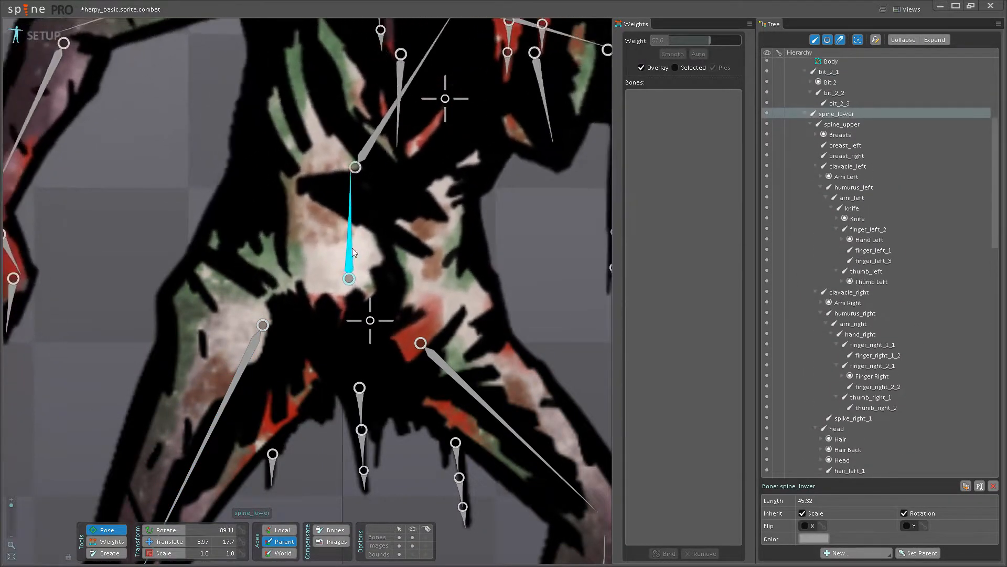
pyautogui.click(107, 541)
pyautogui.click(313, 468)
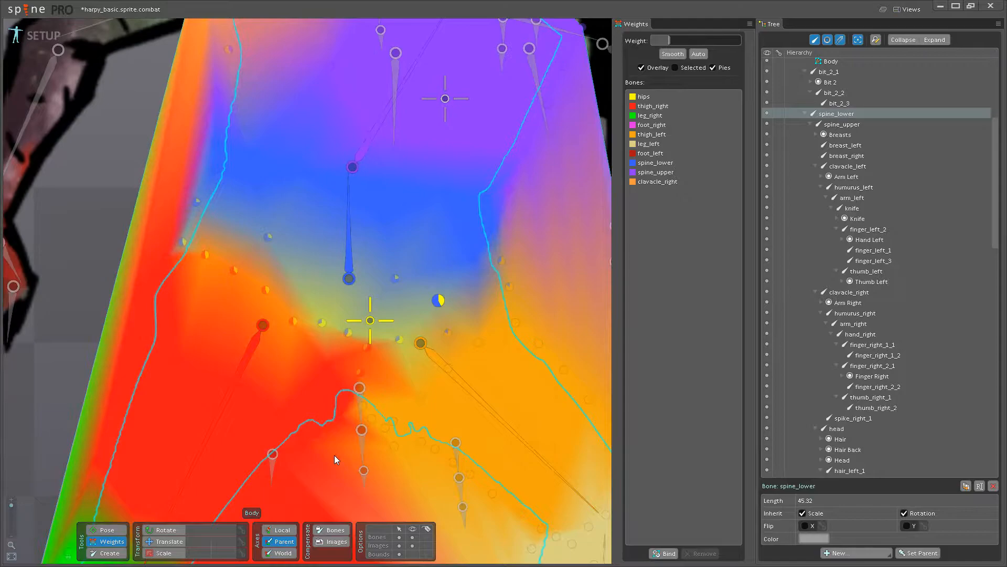
# Check the waist deformation once more in pose mode, undo the test pose and return to weight editing.
pyautogui.click(106, 530)
pyautogui.scroll(-2, 339, 380)
pyautogui.moveTo(433, 330); pyautogui.dragTo(446, 357)
pyautogui.click(337, 220)
pyautogui.moveTo(367, 232); pyautogui.dragTo(290, 342)
pyautogui.click(116, 545)
pyautogui.hotkey('ctrl', 'z')
# Rebalance spine_lower against hips in the lower-waist vertices, with 21.6 spine_lower beside the hips bone, and adjust the left hip blend.
pyautogui.click(290, 343)
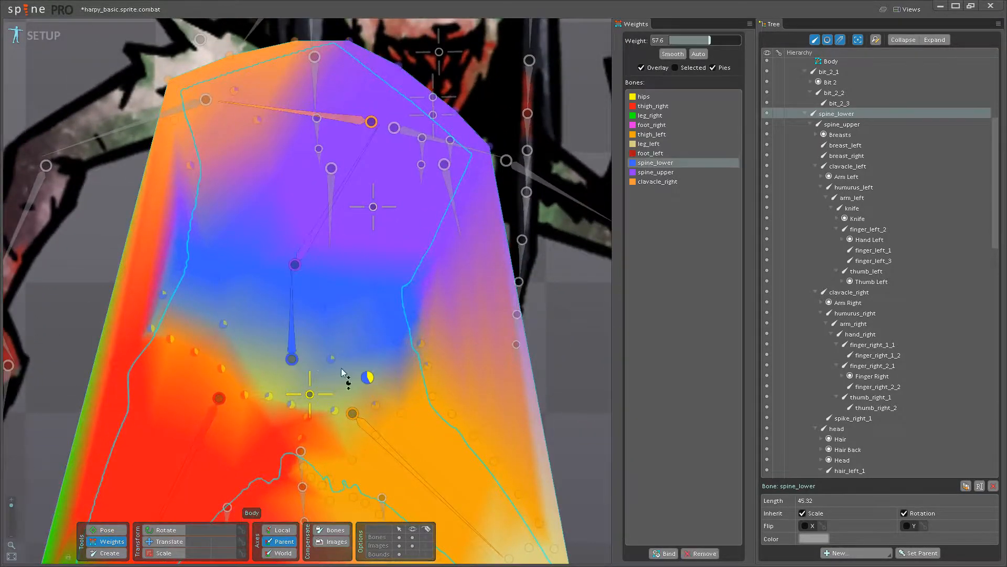
pyautogui.moveTo(372, 382); pyautogui.dragTo(288, 429)
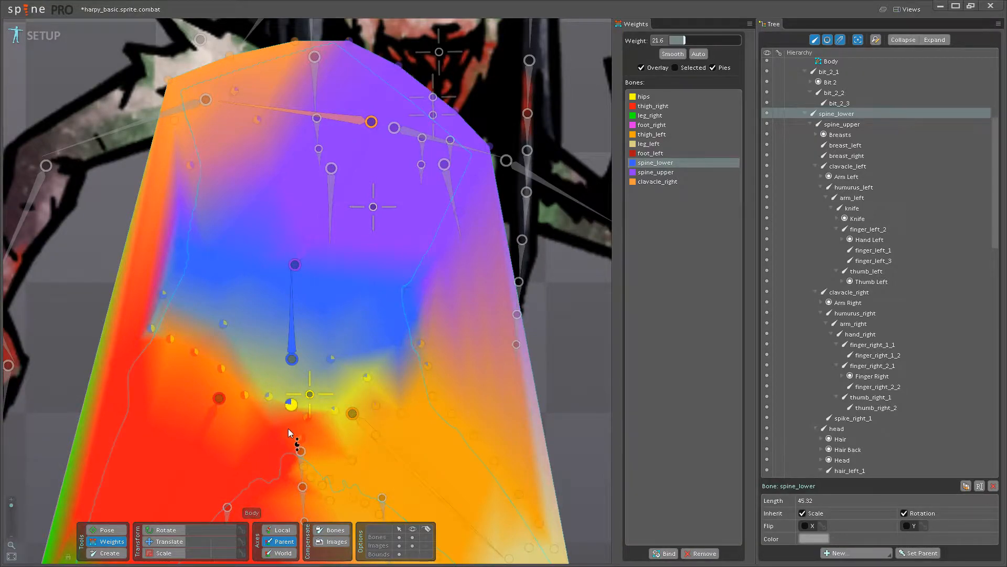
pyautogui.moveTo(268, 396); pyautogui.dragTo(272, 421)
pyautogui.moveTo(421, 343); pyautogui.dragTo(414, 319)
pyautogui.click(304, 393)
pyautogui.moveTo(341, 405); pyautogui.dragTo(345, 401)
pyautogui.click(367, 376)
# Switch to posing and save the project, then test the waist by rotating spine_lower and undo the rotation.
pyautogui.click(107, 530)
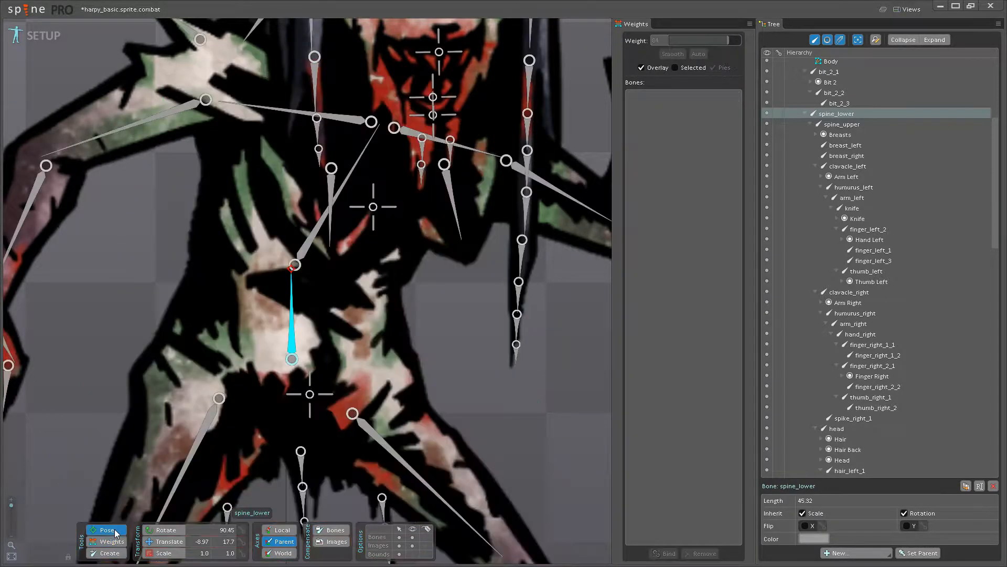
pyautogui.hotkey('ctrl', 's')
pyautogui.moveTo(305, 325); pyautogui.dragTo(313, 323)
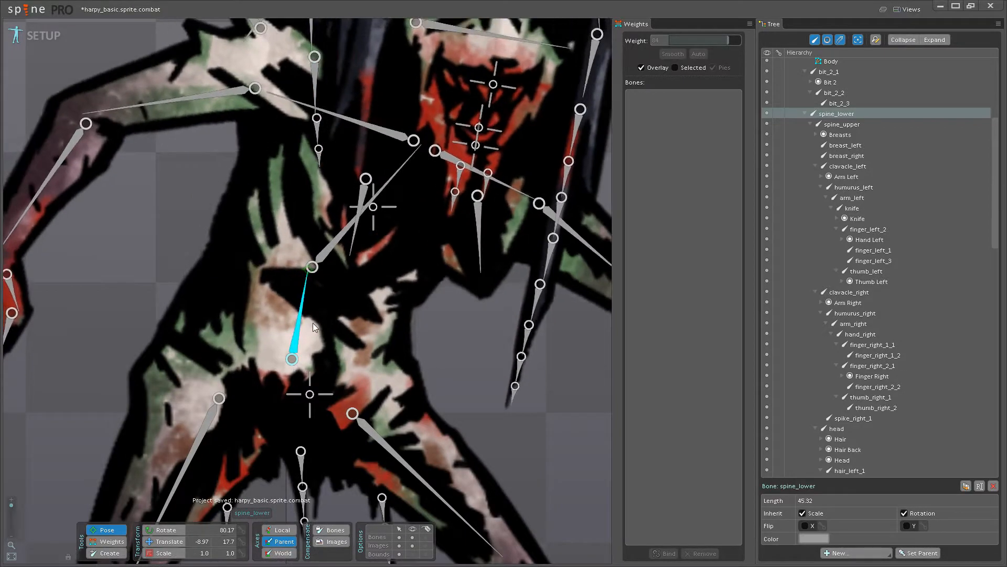
pyautogui.hotkey('ctrl', 'z')
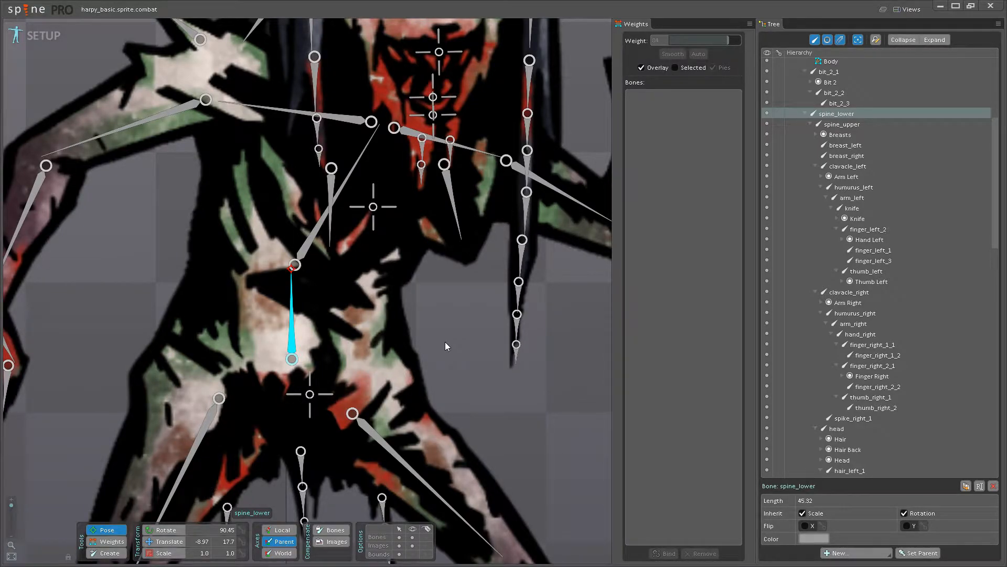
# Test the torso weights by posing spine_upper and spine_lower, undo the test changes and save the project.
pyautogui.scroll(-2, 430, 330)
pyautogui.scroll(2, 317, 341)
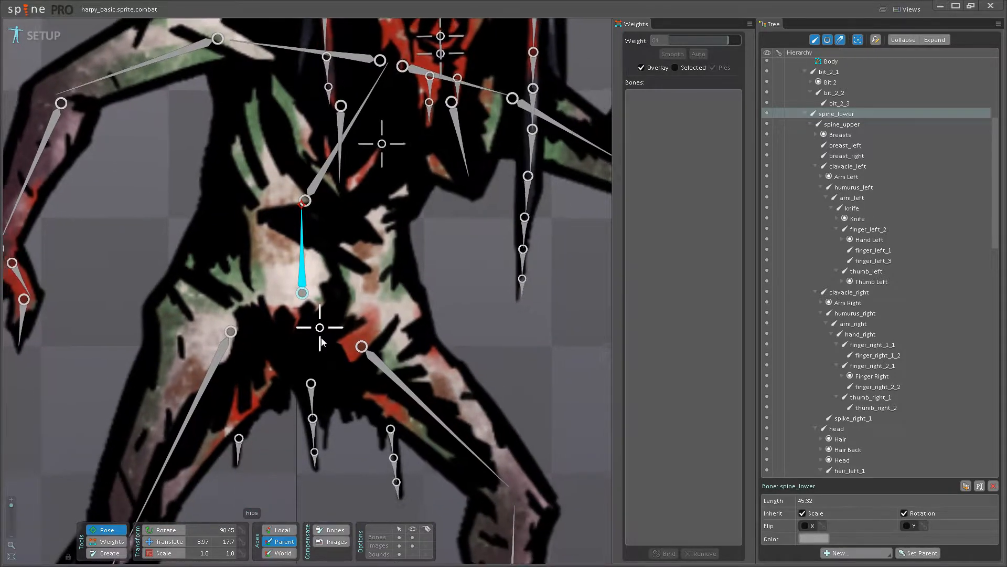
pyautogui.scroll(-3, 321, 339)
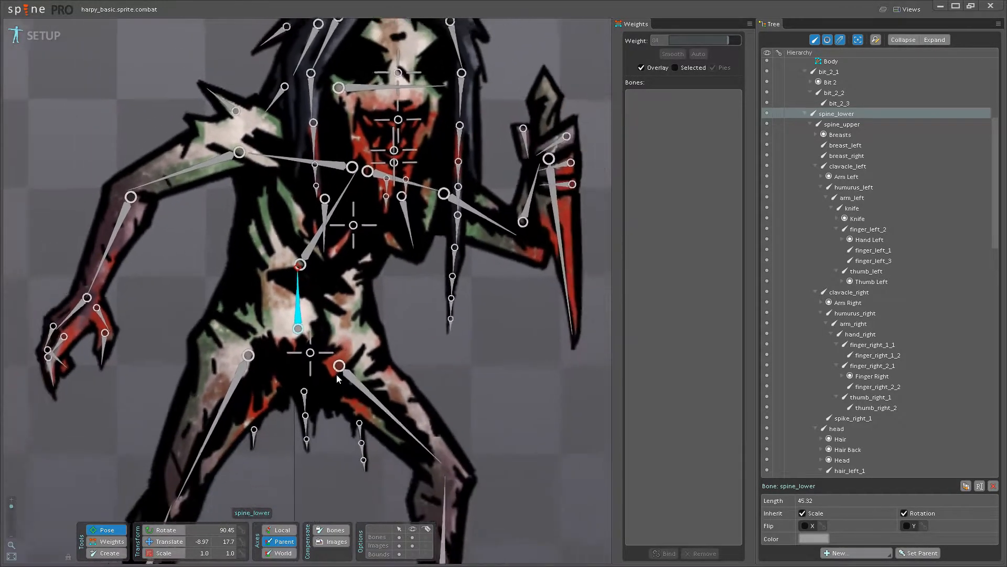
pyautogui.scroll(-1, 341, 378)
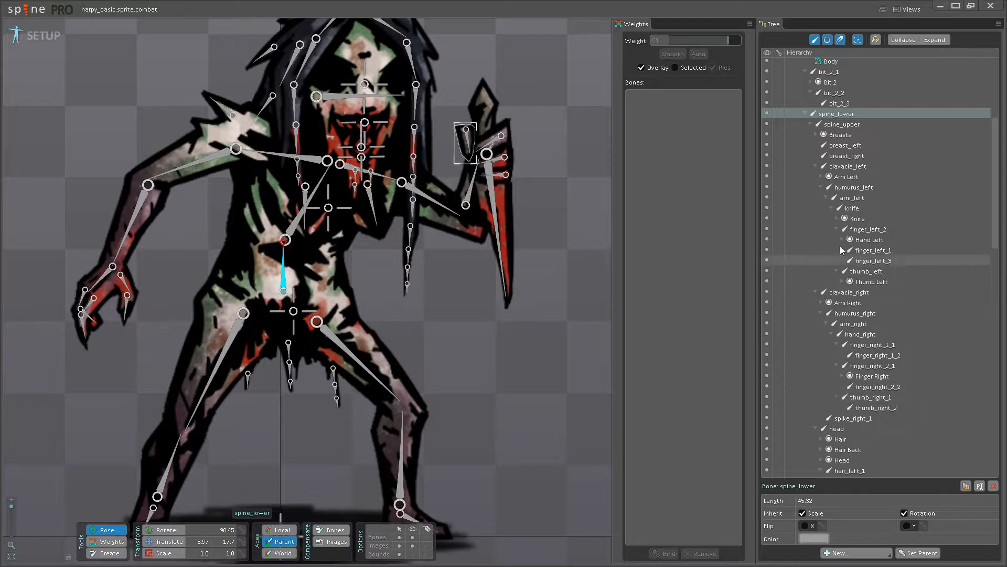
pyautogui.click(302, 218)
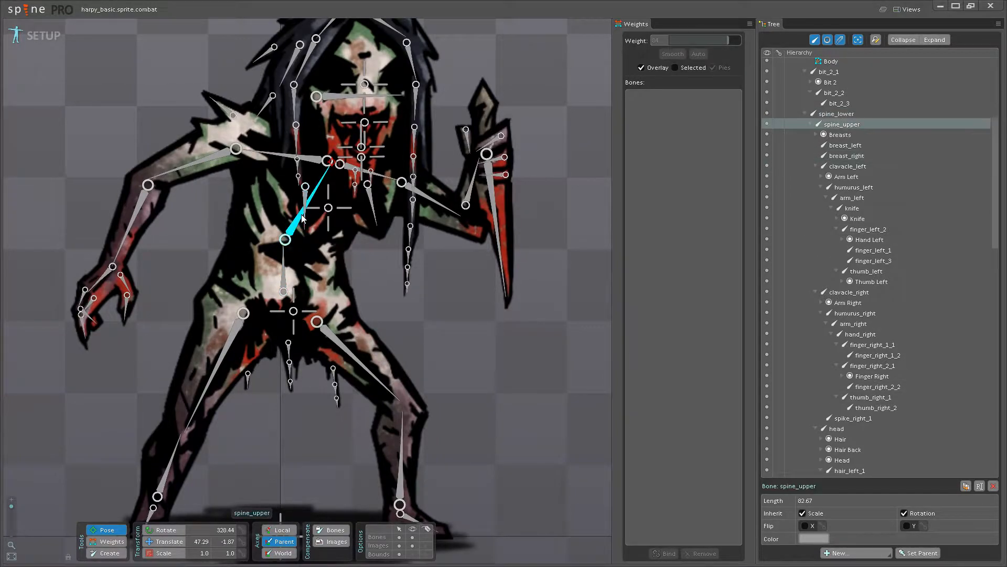
pyautogui.scroll(3, 303, 217)
pyautogui.moveTo(302, 218); pyautogui.dragTo(280, 185)
pyautogui.moveTo(339, 234); pyautogui.dragTo(357, 319)
pyautogui.moveTo(357, 319); pyautogui.dragTo(375, 284)
pyautogui.click(310, 329)
pyautogui.hotkey('ctrl', 'z')
pyautogui.moveTo(259, 287); pyautogui.dragTo(326, 247)
pyautogui.scroll(-3, 417, 303)
pyautogui.hotkey('ctrl', 's')
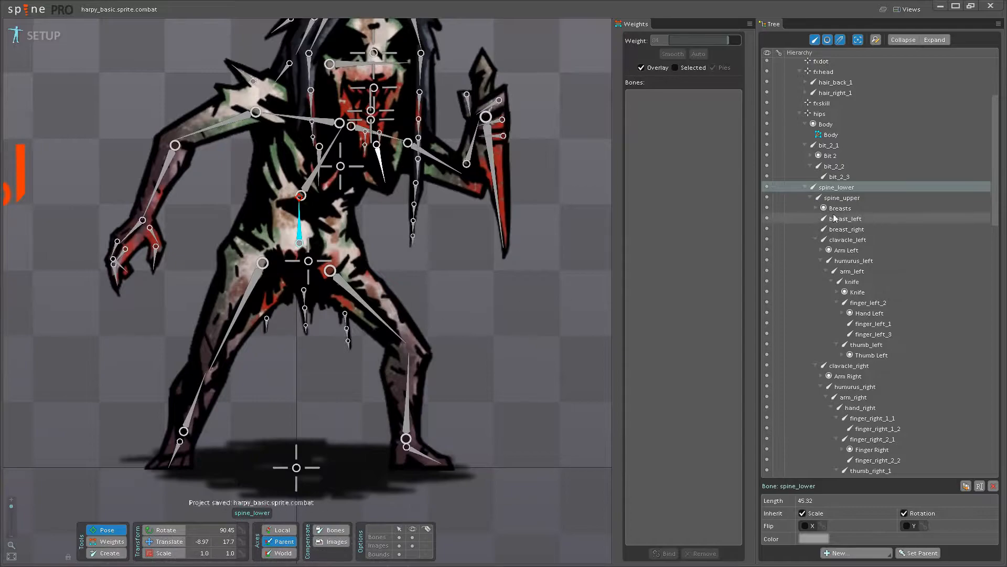
pyautogui.scroll(-12, 834, 212)
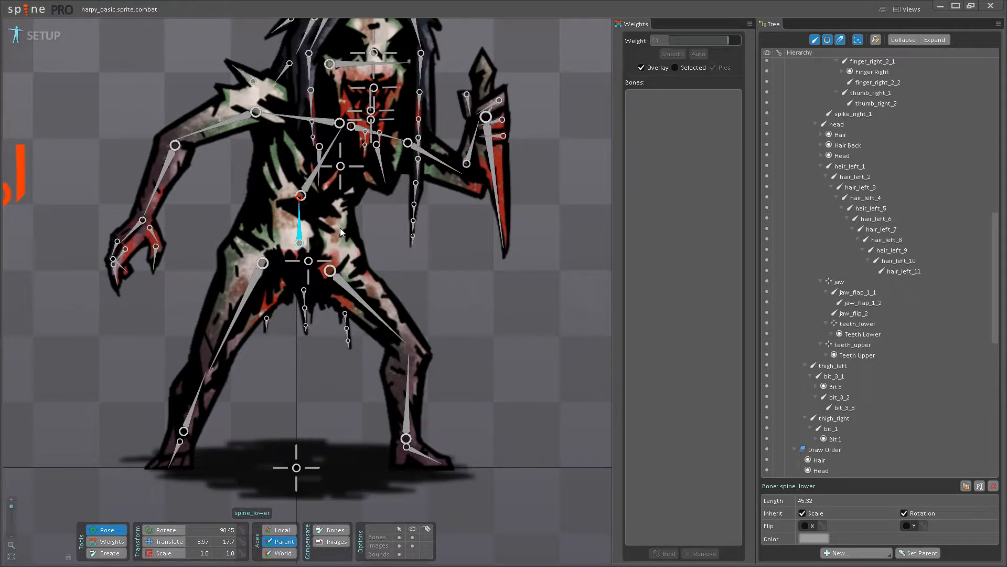
pyautogui.scroll(5, 341, 227)
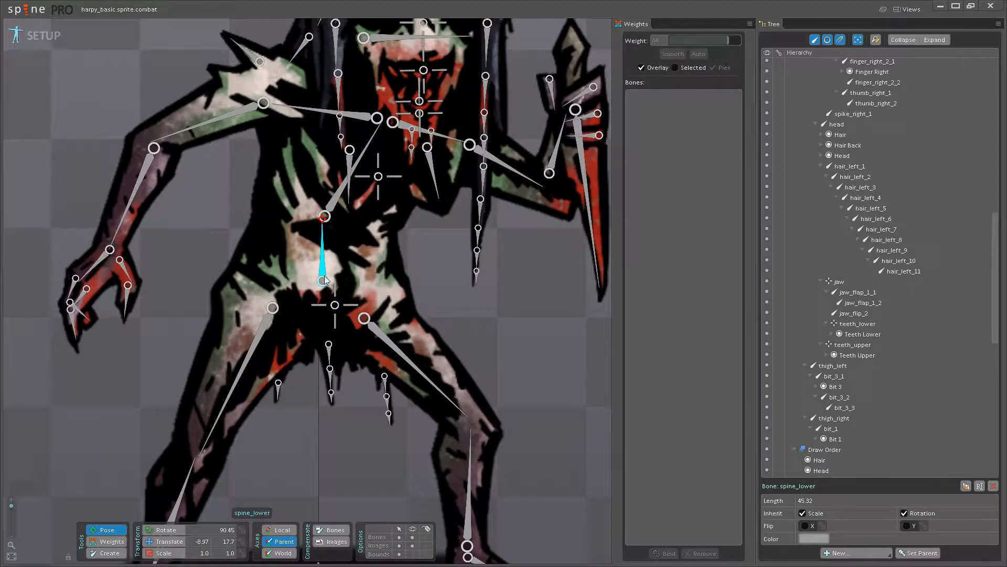
pyautogui.scroll(-2, 429, 325)
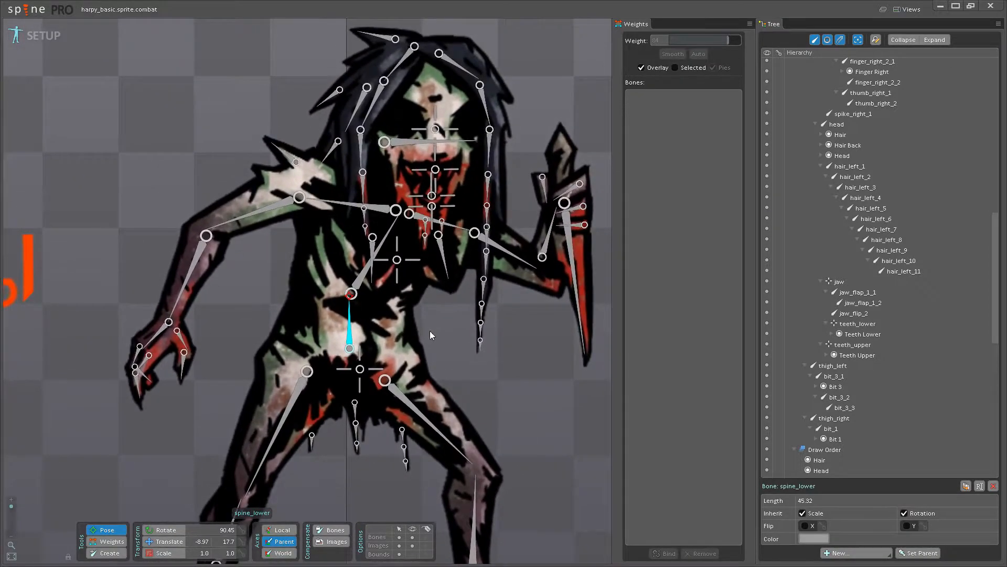
pyautogui.moveTo(430, 331); pyautogui.dragTo(437, 358)
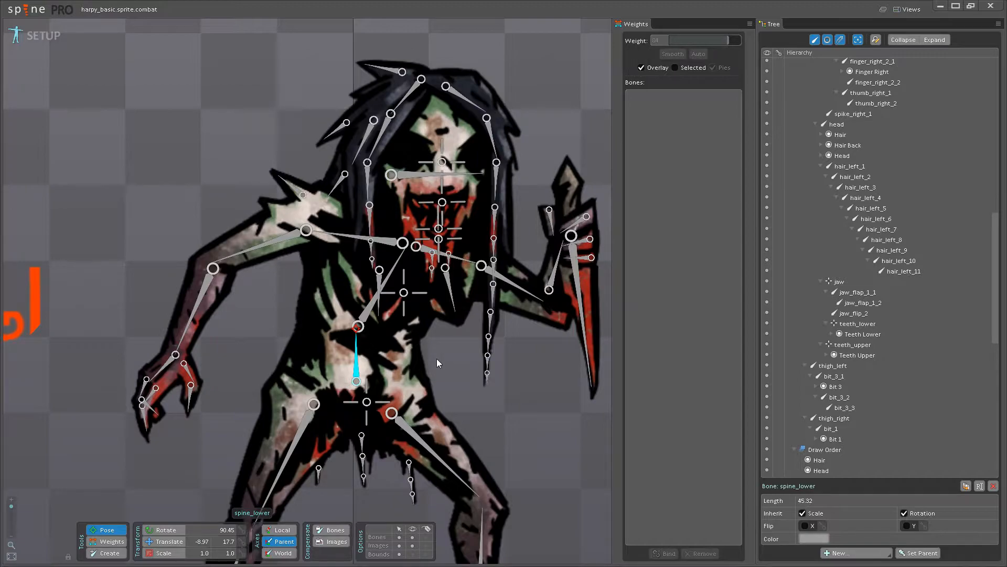
pyautogui.moveTo(437, 358); pyautogui.dragTo(425, 325)
pyautogui.moveTo(446, 387); pyautogui.dragTo(434, 321)
pyautogui.scroll(-1, 445, 322)
pyautogui.scroll(5, 449, 353)
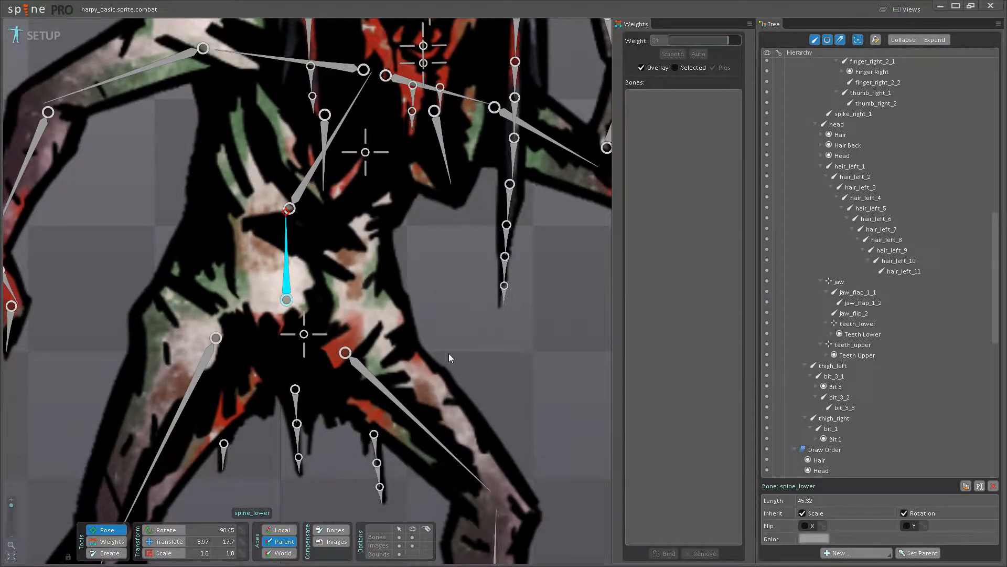
# Select the thigh_left bone and save the project.
pyautogui.scroll(-4, 437, 344)
pyautogui.moveTo(438, 344); pyautogui.dragTo(467, 313)
pyautogui.scroll(4, 443, 340)
pyautogui.click(464, 331)
pyautogui.hotkey('ctrl', 's')
pyautogui.scroll(-5, 467, 313)
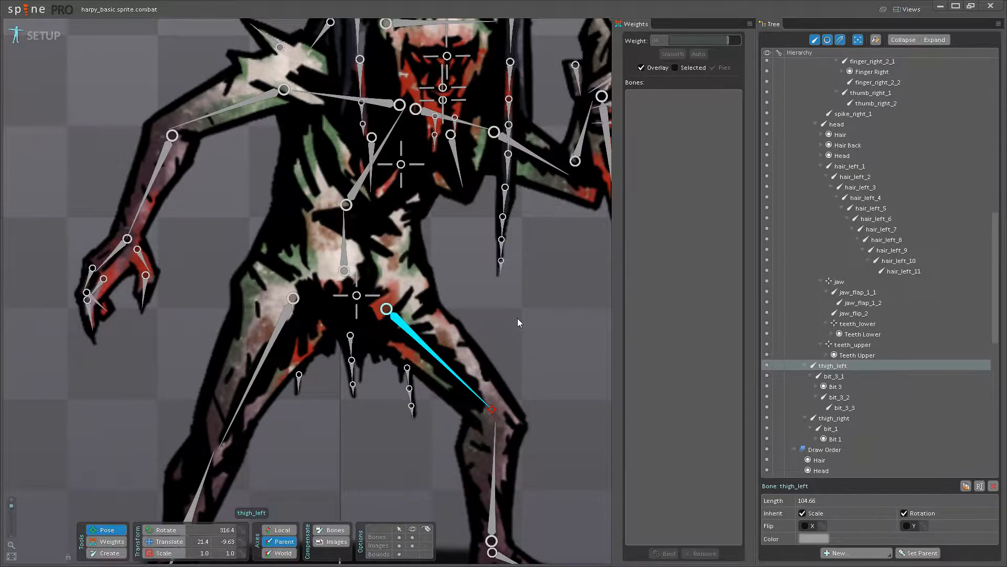
# Look over the harpy's waist, hips and thighs in the setup pose and save the project again.
pyautogui.moveTo(493, 315); pyautogui.dragTo(516, 327)
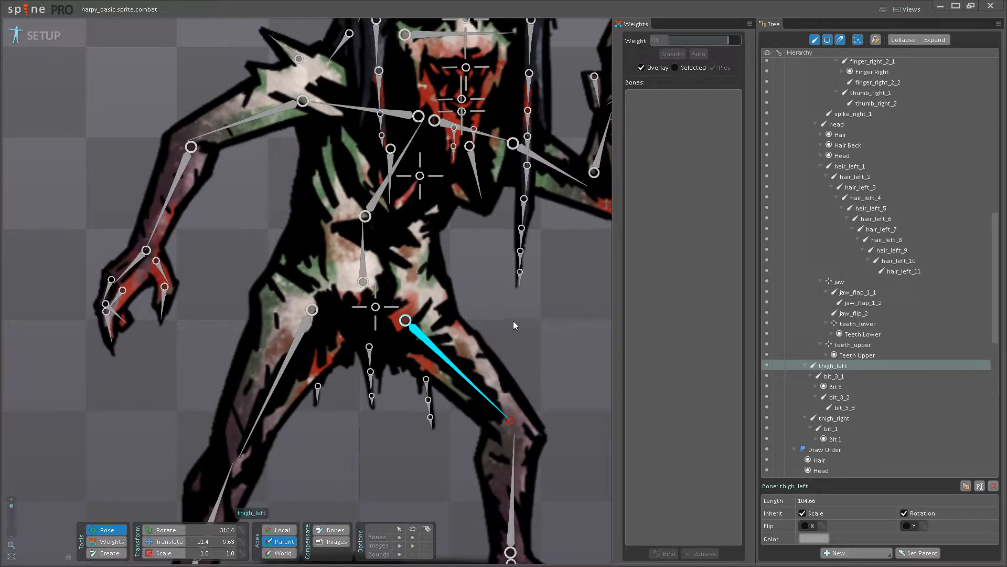
pyautogui.scroll(-4, 504, 333)
pyautogui.scroll(3, 466, 317)
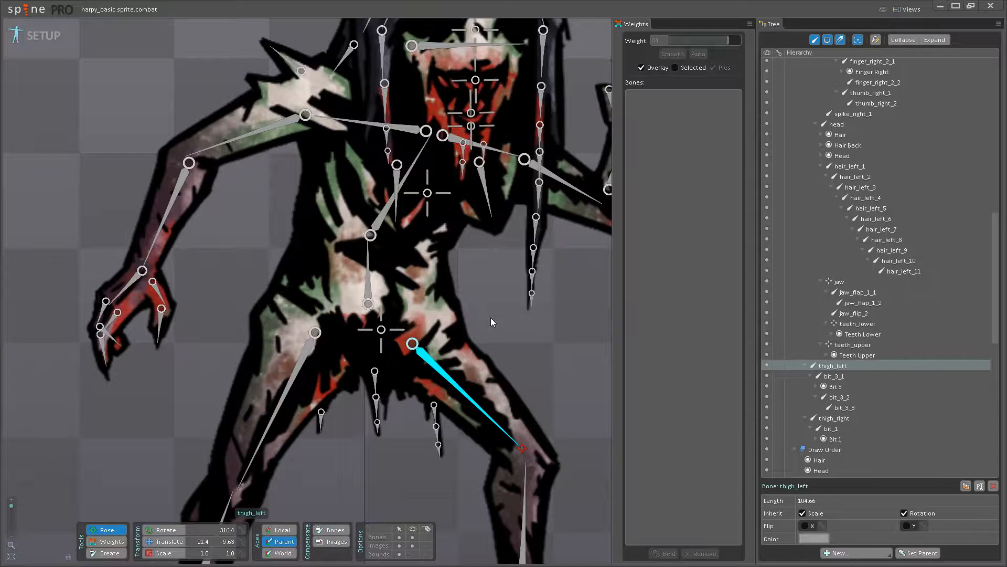
pyautogui.moveTo(490, 318); pyautogui.dragTo(480, 339)
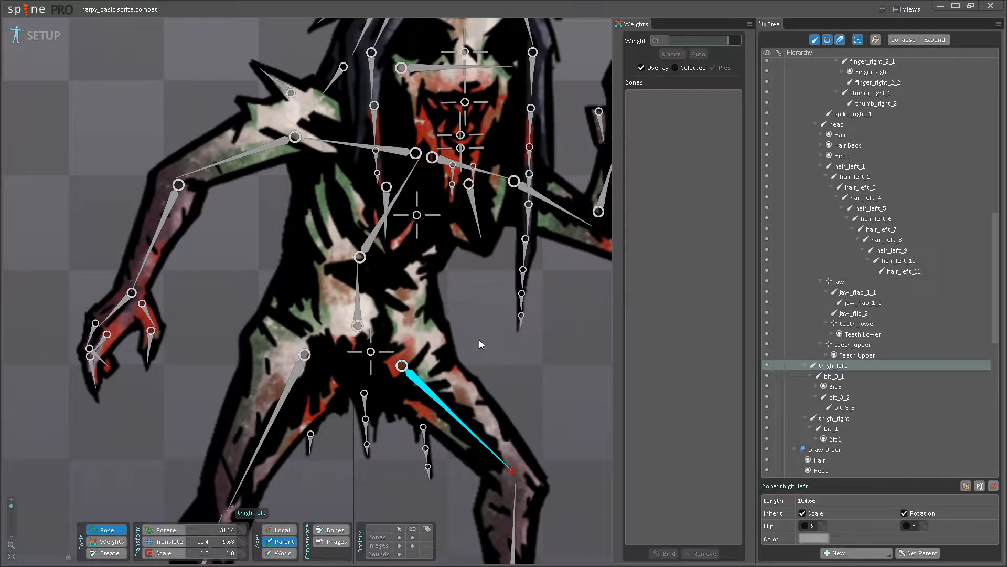
pyautogui.scroll(2, 479, 339)
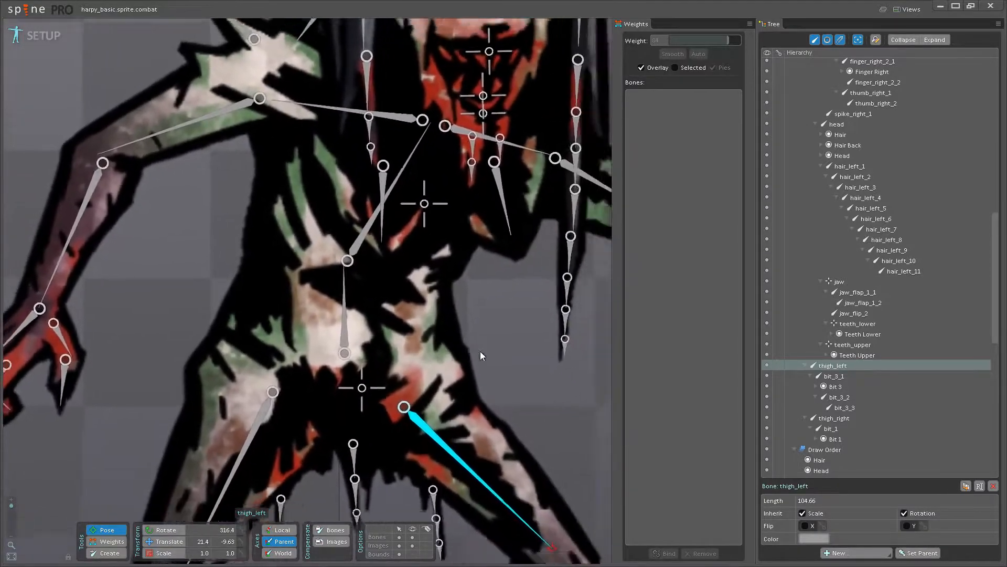
pyautogui.scroll(-5, 480, 351)
pyautogui.hotkey('ctrl', 's')
pyautogui.scroll(4, 493, 345)
pyautogui.moveTo(435, 394); pyautogui.dragTo(435, 311)
pyautogui.moveTo(377, 287)
pyautogui.mouseDown()
pyautogui.moveTo(442, 294)
pyautogui.moveTo(399, 300)
pyautogui.mouseUp()
pyautogui.scroll(1, 422, 265)
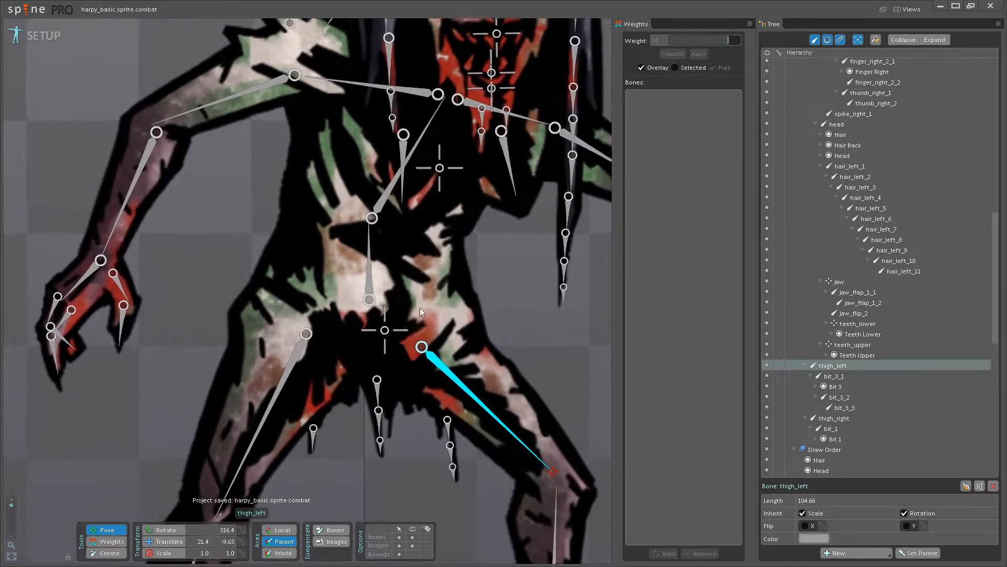
# Examine the Body mesh's weight colours and vertex pies around the pelvis, between the spine_lower and thigh bones.
pyautogui.scroll(15, 880, 322)
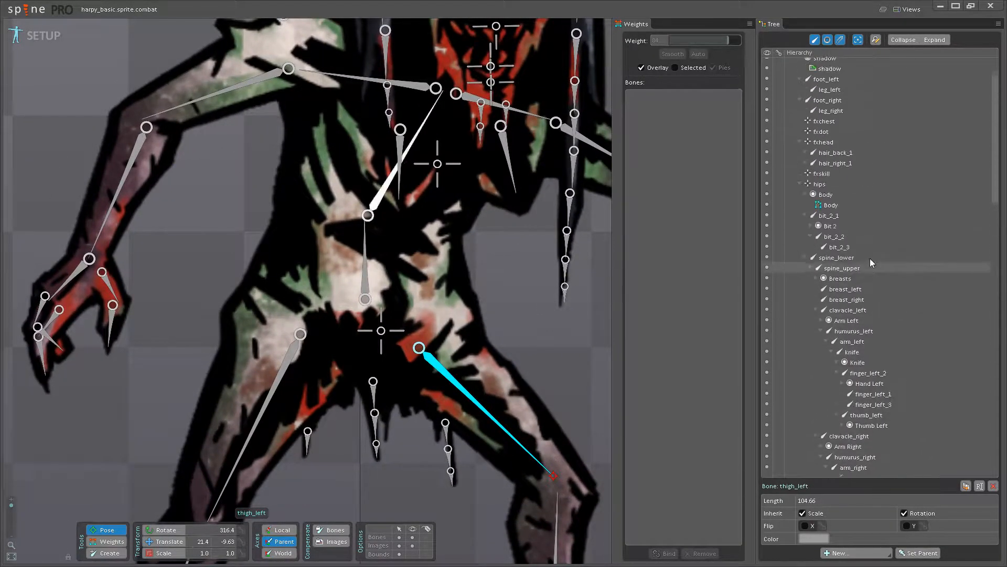
pyautogui.click(853, 228)
pyautogui.moveTo(853, 228)
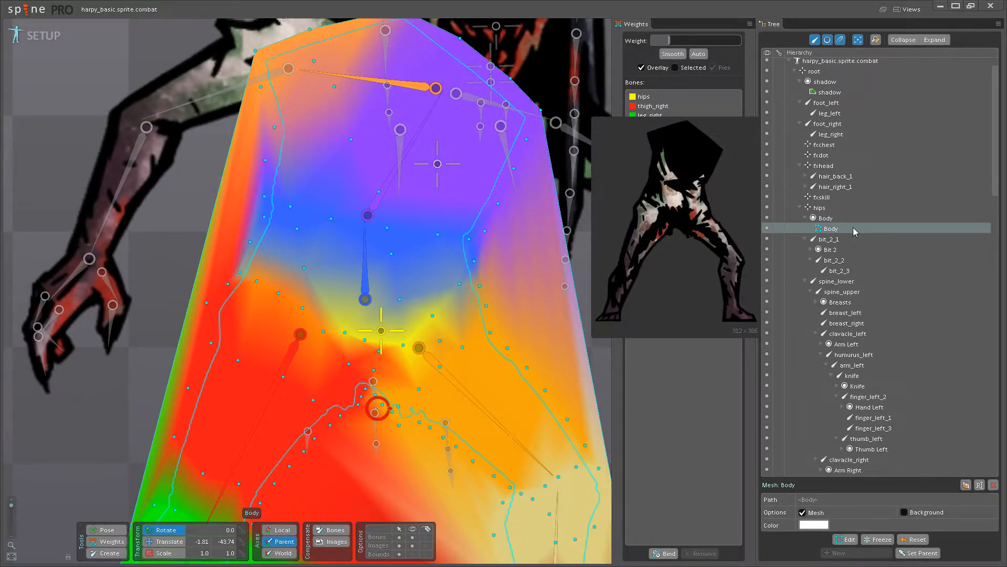
pyautogui.scroll(-3, 499, 372)
pyautogui.click(427, 321)
pyautogui.scroll(6, 398, 345)
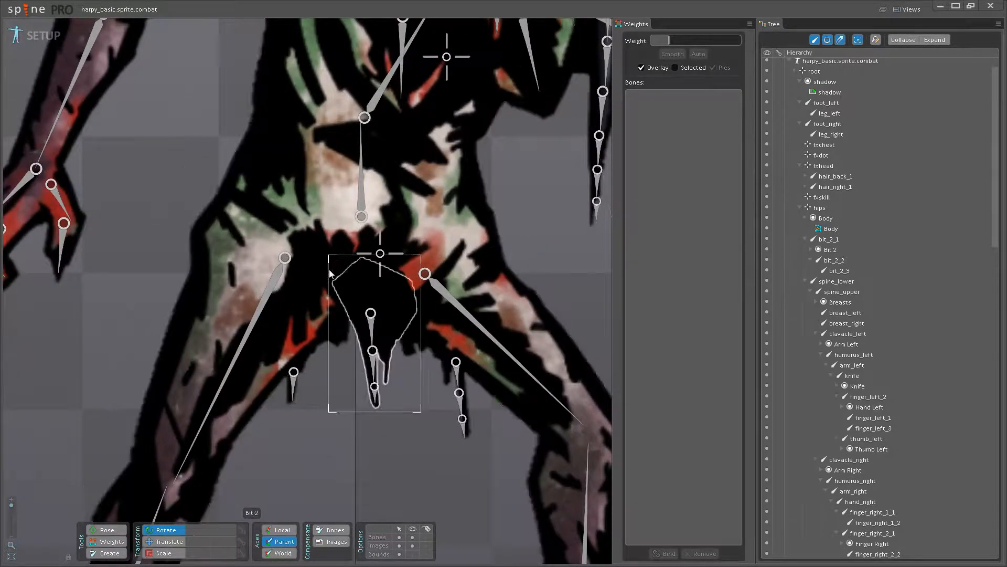
pyautogui.click(105, 542)
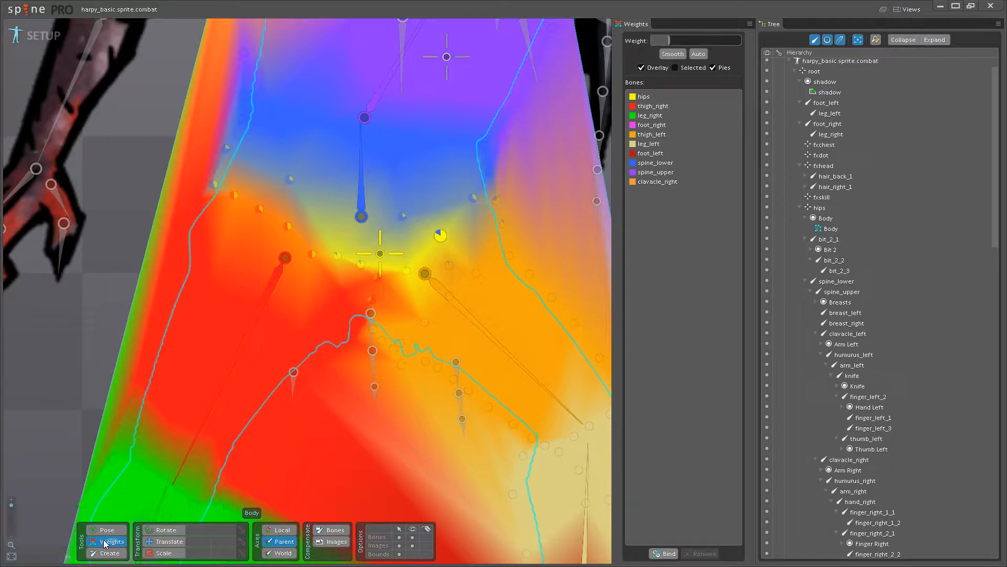
pyautogui.click(104, 543)
pyautogui.click(104, 543)
pyautogui.press('space')
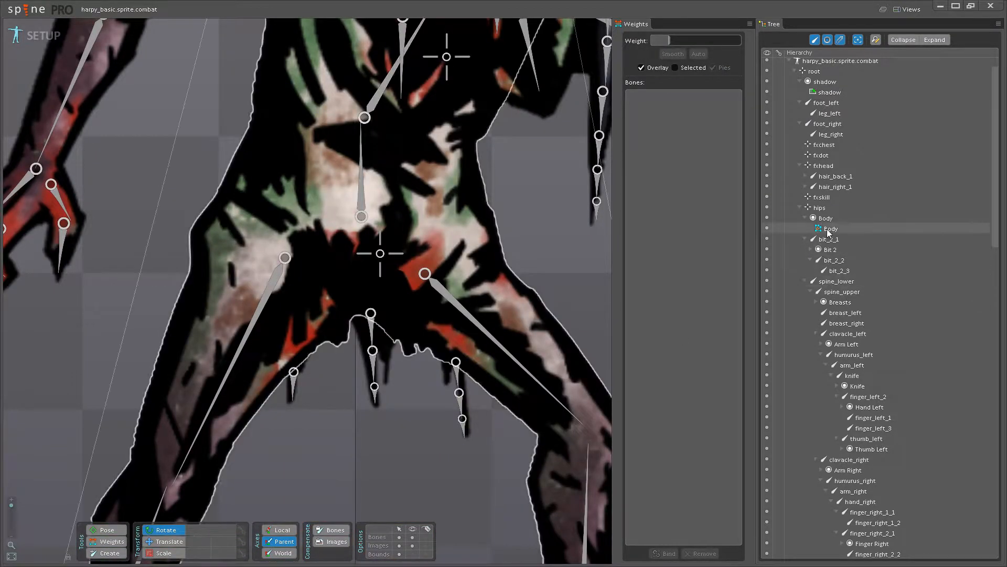
# Edit the Body mesh, delete five vertices from the middle of the pelvis and finish mesh editing.
pyautogui.click(827, 228)
pyautogui.click(846, 539)
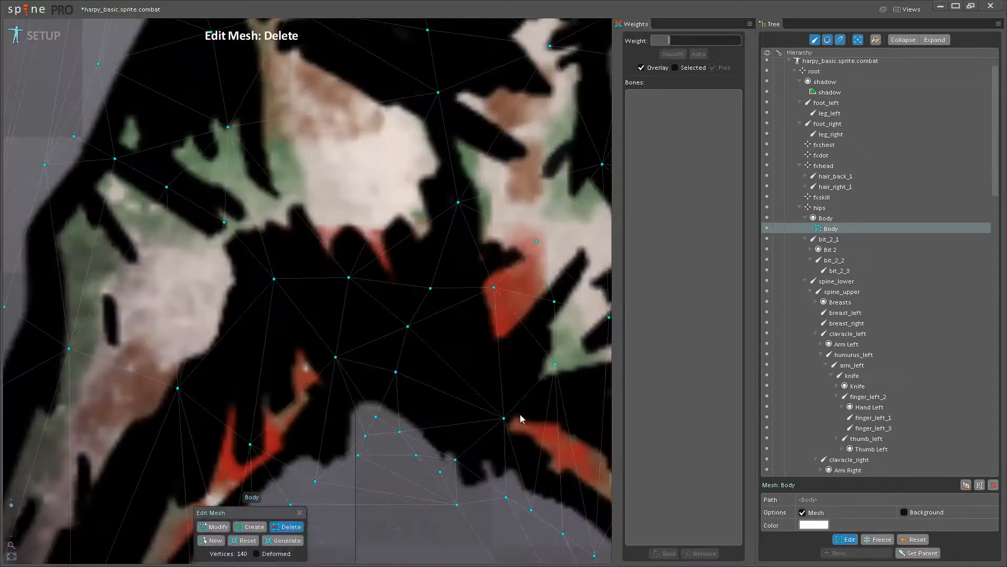
pyautogui.scroll(-4, 439, 378)
pyautogui.click(327, 269)
pyautogui.click(393, 275)
pyautogui.click(374, 307)
pyautogui.click(363, 346)
pyautogui.click(452, 275)
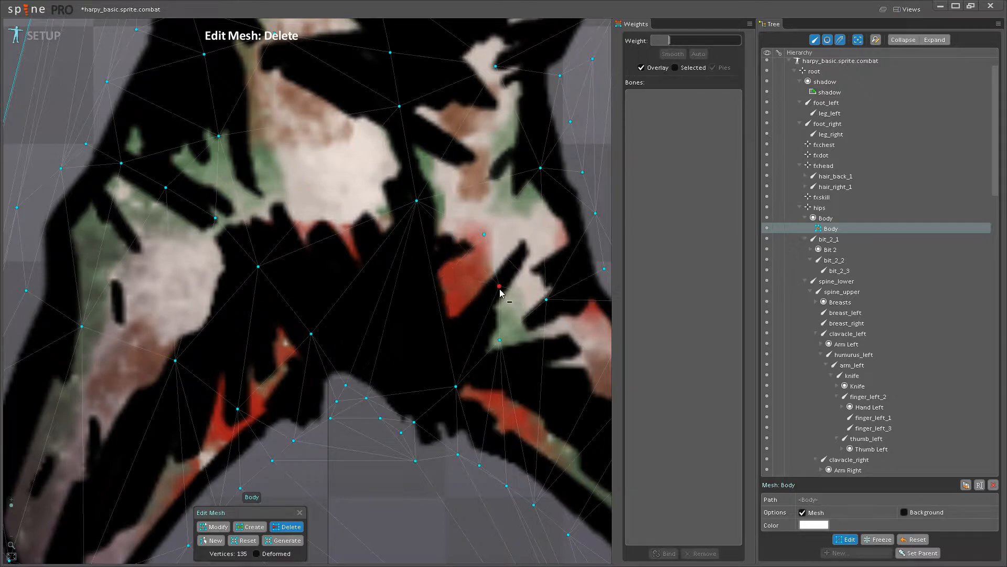
pyautogui.click(846, 539)
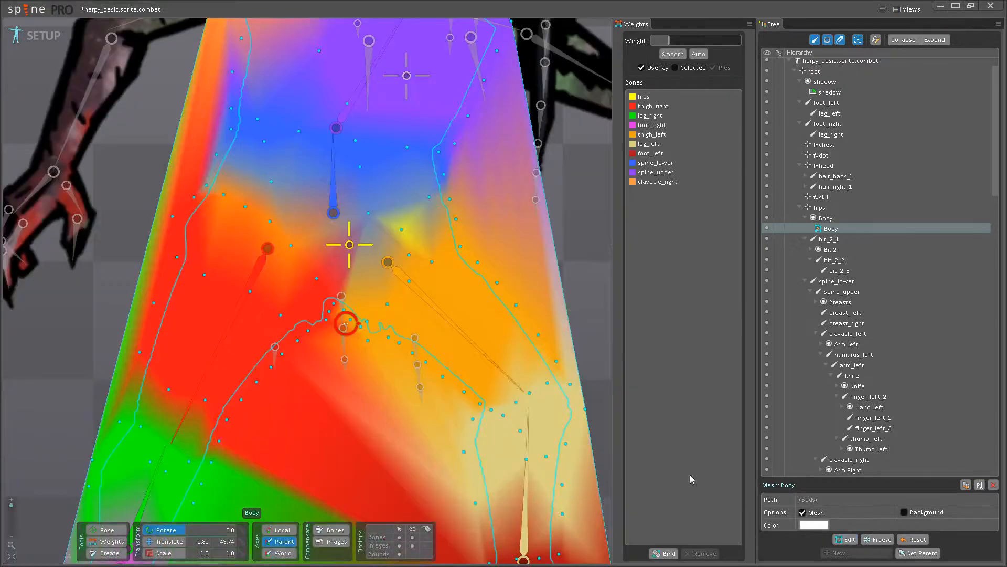
# Reopen the Body mesh for editing, create four new vertices across the pelvis and finish mesh editing.
pyautogui.click(587, 307)
pyautogui.scroll(5, 255, 255)
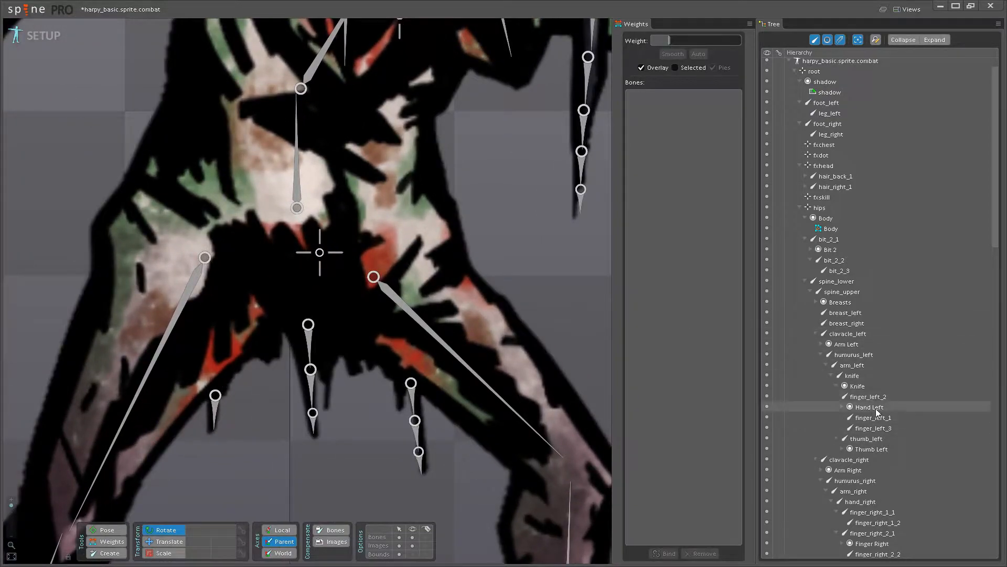
pyautogui.scroll(2, 873, 378)
pyautogui.click(839, 251)
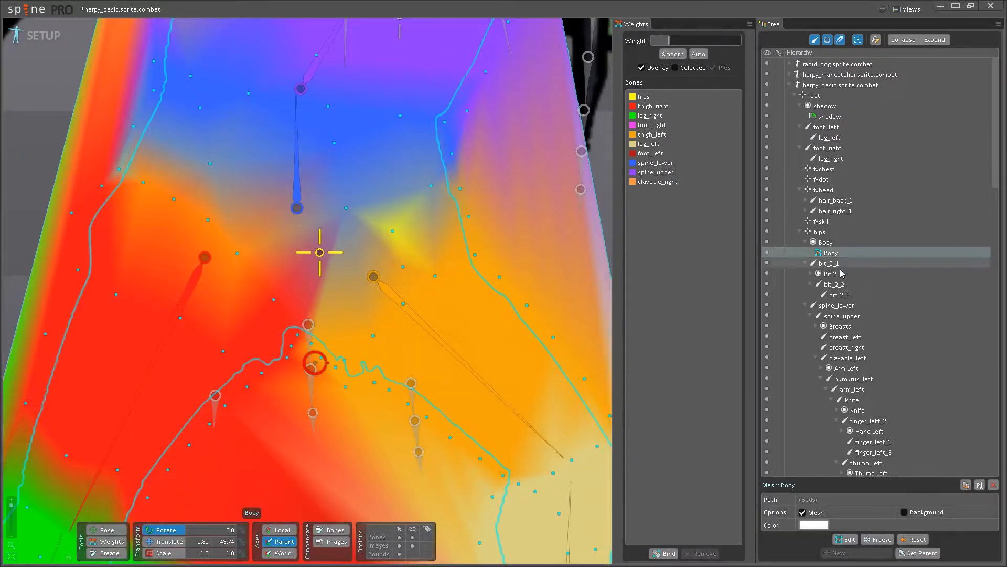
pyautogui.click(846, 539)
pyautogui.click(250, 526)
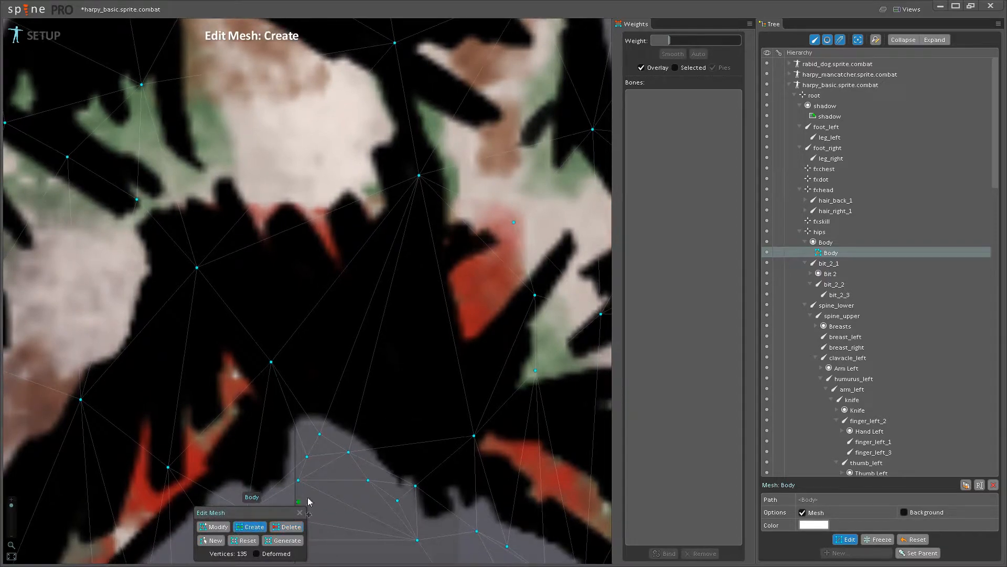
pyautogui.click(362, 384)
pyautogui.click(392, 322)
pyautogui.click(311, 284)
pyautogui.click(484, 303)
pyautogui.click(849, 540)
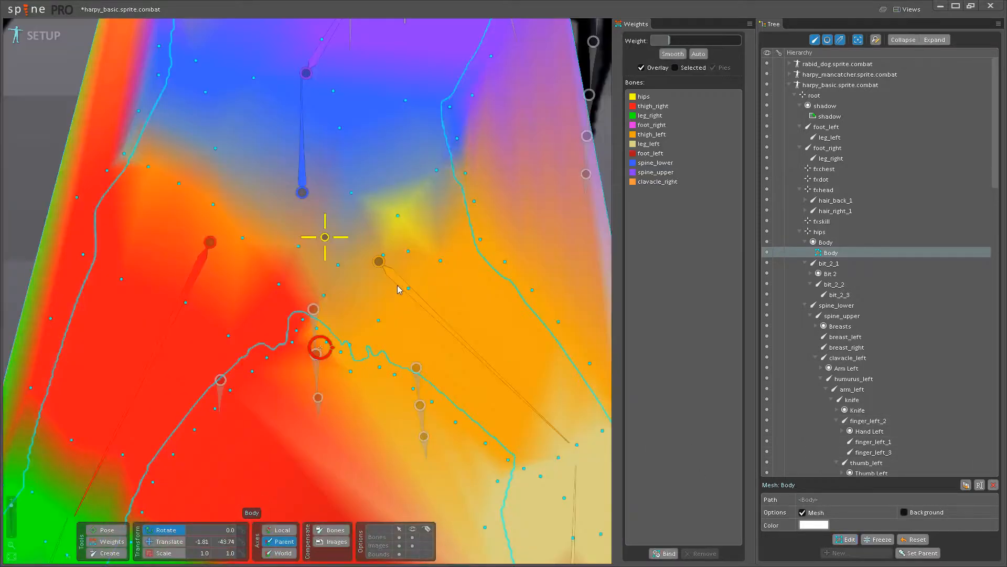
# Return to weight editing and give the pelvis vertices between the two thigh bones a hips weight of 100.
pyautogui.doubleClick(591, 342)
pyautogui.moveTo(236, 386); pyautogui.dragTo(374, 367)
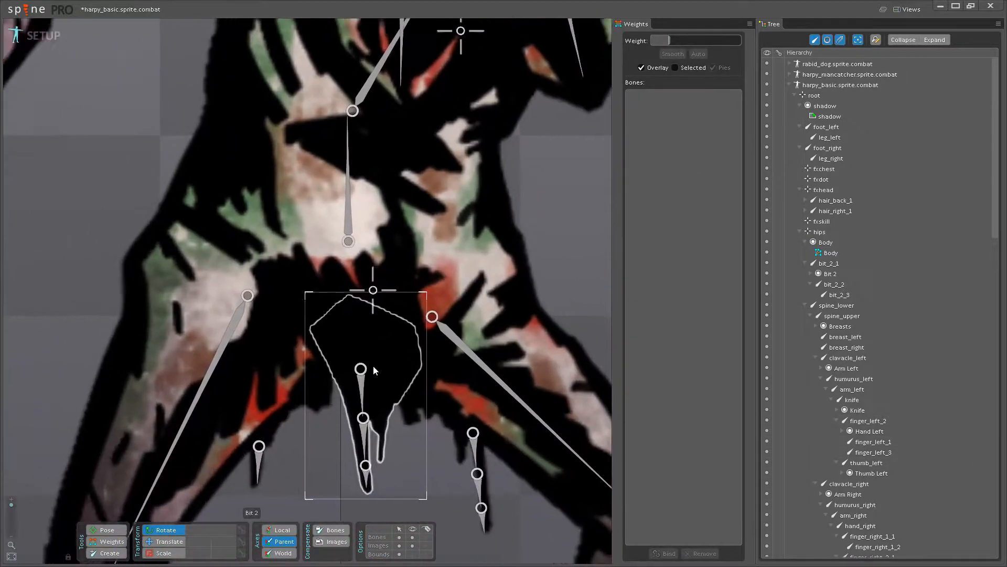
pyautogui.scroll(4, 370, 321)
pyautogui.scroll(-1, 305, 236)
pyautogui.scroll(-1, 303, 234)
pyautogui.moveTo(302, 234); pyautogui.dragTo(296, 297)
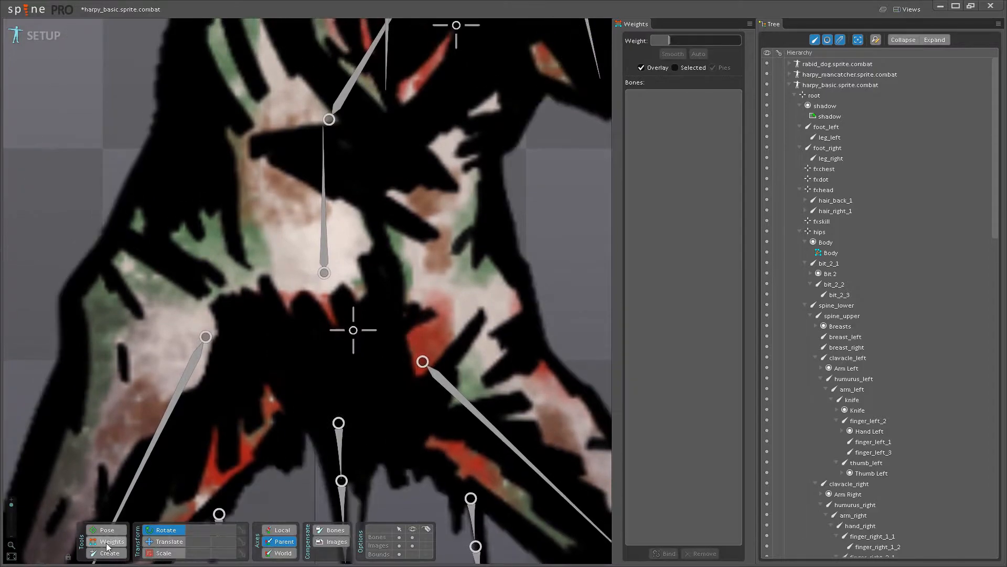
pyautogui.click(111, 543)
pyautogui.moveTo(374, 342); pyautogui.dragTo(330, 198)
pyautogui.click(348, 315)
pyautogui.moveTo(369, 351); pyautogui.dragTo(372, 257)
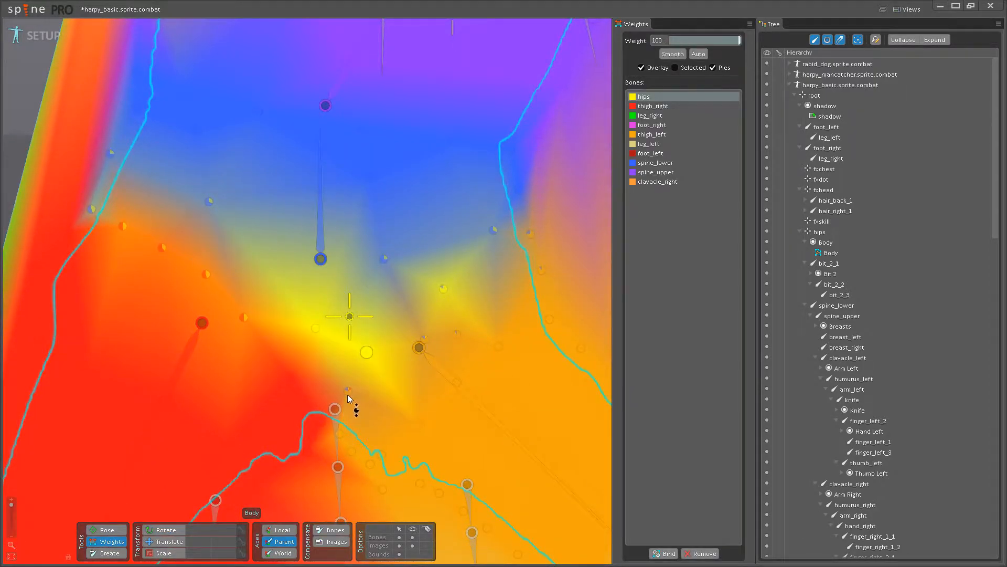
pyautogui.moveTo(348, 394); pyautogui.dragTo(367, 262)
pyautogui.moveTo(426, 340); pyautogui.dragTo(446, 293)
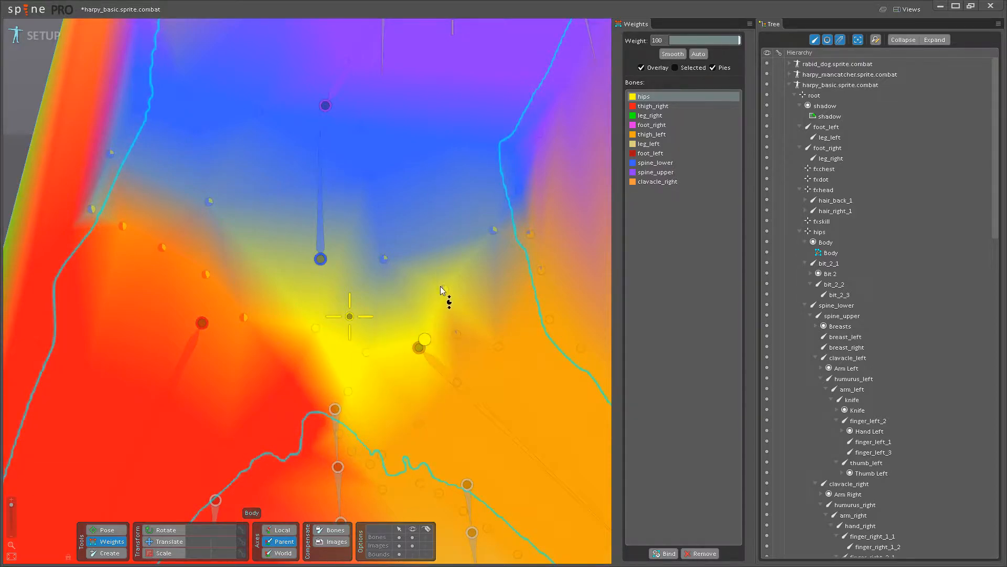
pyautogui.moveTo(246, 319); pyautogui.dragTo(256, 205)
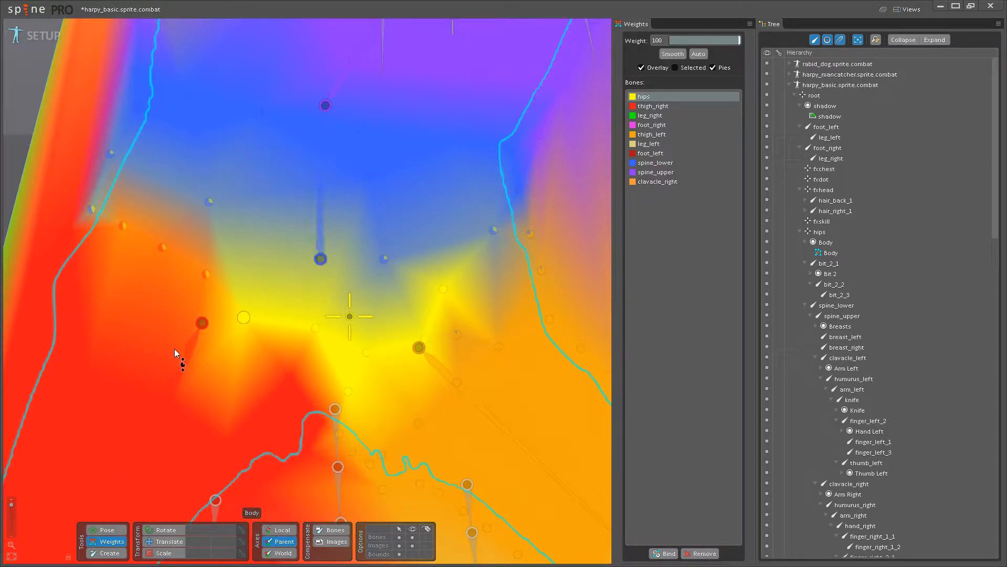
# Blend thigh_right into the vertex beside its joint and into the crotch vertices.
pyautogui.click(196, 338)
pyautogui.moveTo(243, 319); pyautogui.dragTo(261, 283)
pyautogui.moveTo(348, 391); pyautogui.dragTo(375, 251)
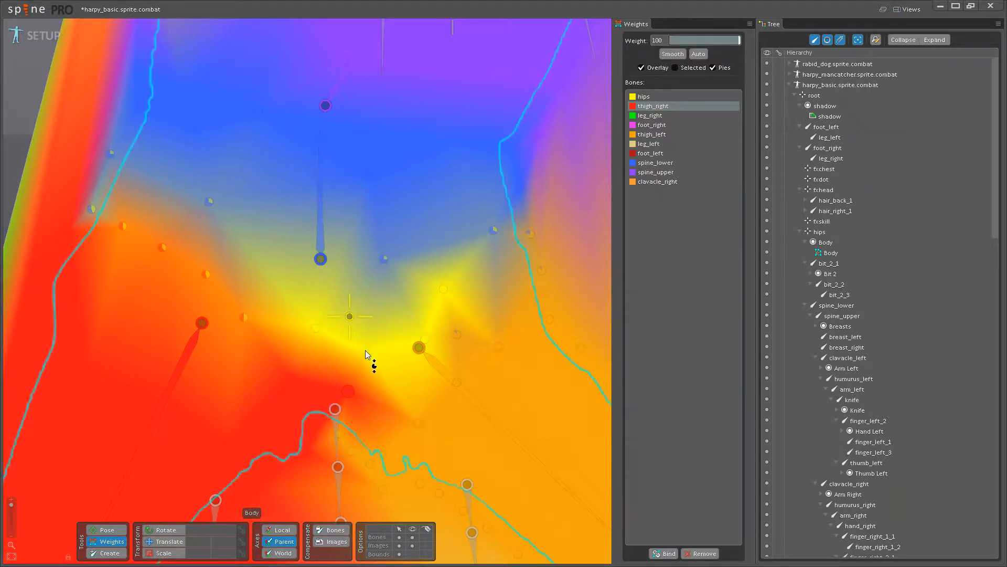
pyautogui.moveTo(366, 350); pyautogui.dragTo(386, 229)
# Blend thigh_left into the central pelvis and thigh_left joint vertices, and check spine_lower's influence on the vertices above that joint.
pyautogui.click(442, 374)
pyautogui.moveTo(371, 356); pyautogui.dragTo(449, 264)
pyautogui.click(424, 338)
pyautogui.click(321, 251)
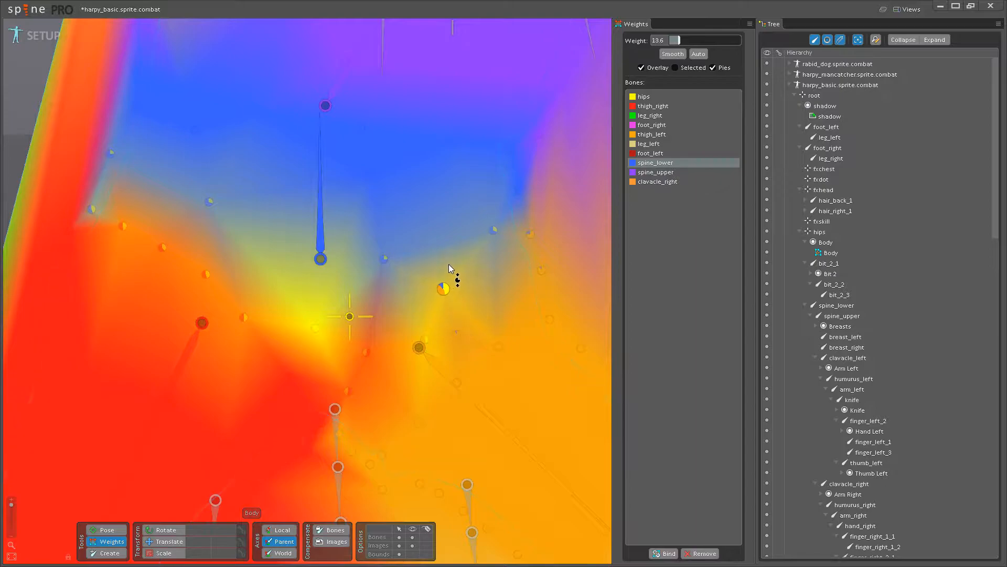
pyautogui.moveTo(454, 335); pyautogui.dragTo(454, 355)
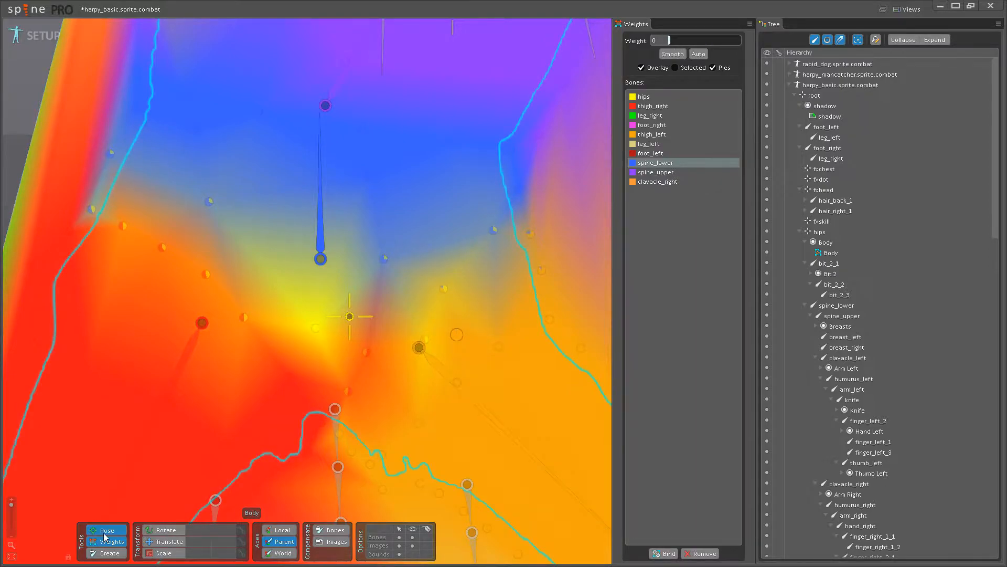
# Test the waist deformation by rotating spine_lower in pose mode, restore the bone and return to weight editing.
pyautogui.click(104, 531)
pyautogui.scroll(-4, 313, 183)
pyautogui.click(310, 278)
pyautogui.scroll(2, 311, 273)
pyautogui.moveTo(295, 275); pyautogui.dragTo(322, 243)
pyautogui.click(110, 541)
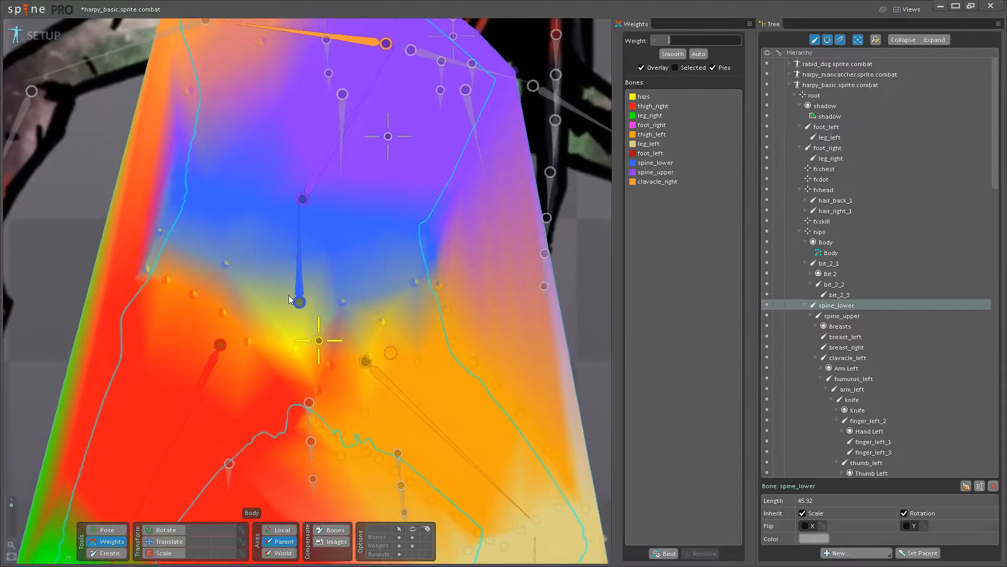
# Check the waist-edge vertices above thigh_left and raise the hips weight of the vertex just inside the waist outline.
pyautogui.click(320, 342)
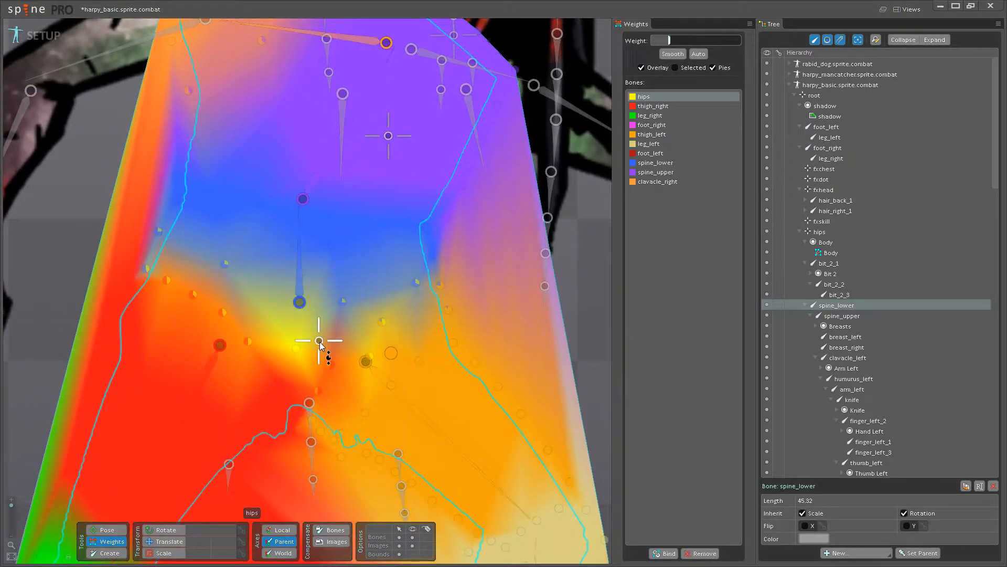
pyautogui.click(370, 367)
pyautogui.click(441, 286)
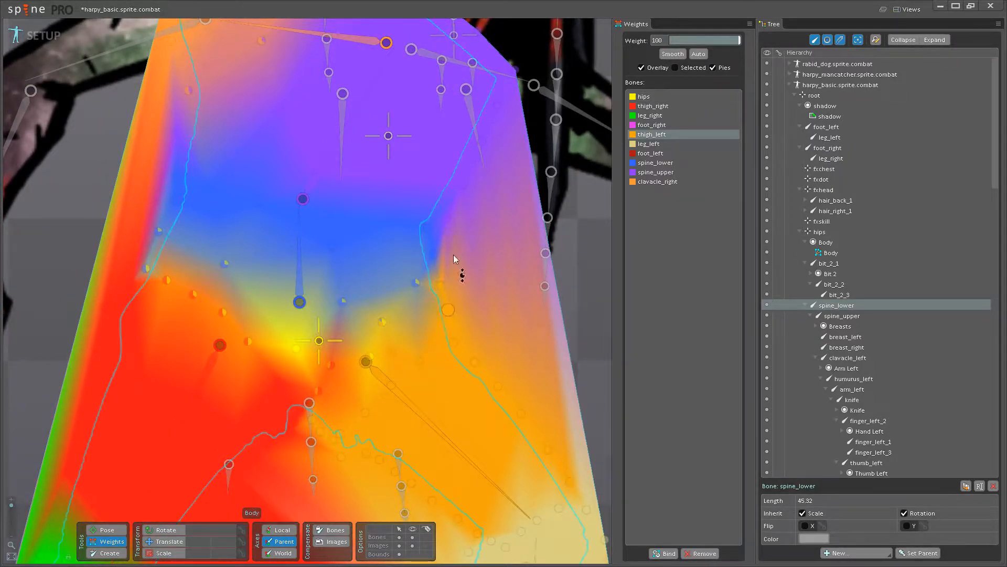
pyautogui.click(417, 284)
pyautogui.click(300, 393)
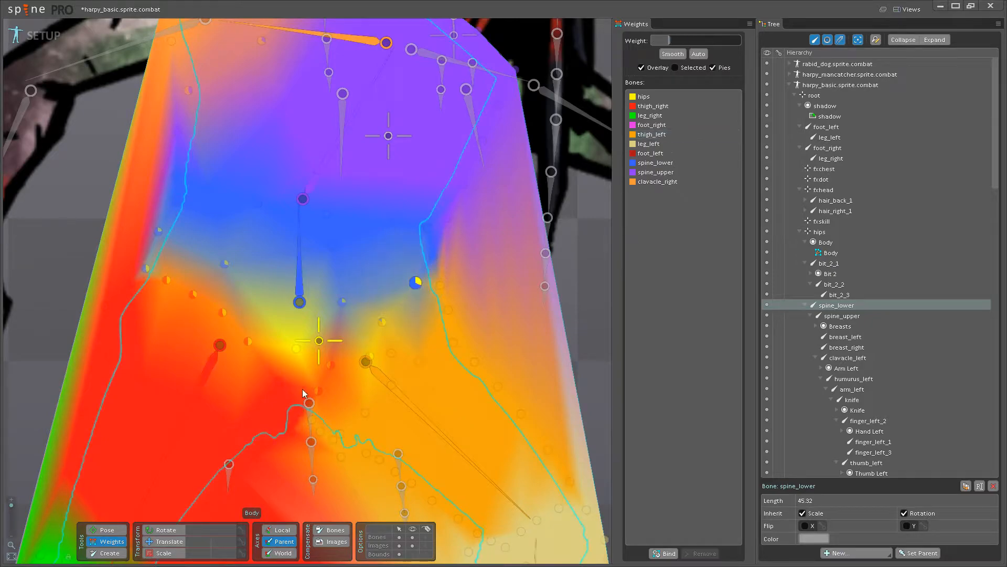
pyautogui.click(319, 342)
pyautogui.moveTo(418, 284); pyautogui.dragTo(435, 257)
# Increase the spine_lower weight of the two vertices just above the thigh_left joint.
pyautogui.click(301, 289)
pyautogui.moveTo(382, 320); pyautogui.dragTo(395, 293)
pyautogui.moveTo(370, 353); pyautogui.dragTo(428, 270)
# Pose spine_lower once more to test the new waist blend, restore it and reopen the mesh weights.
pyautogui.click(122, 527)
pyautogui.moveTo(296, 259); pyautogui.dragTo(318, 240)
pyautogui.moveTo(302, 238)
pyautogui.mouseDown()
pyautogui.moveTo(293, 237)
pyautogui.moveTo(311, 235)
pyautogui.moveTo(279, 226)
pyautogui.moveTo(309, 229)
pyautogui.mouseUp()
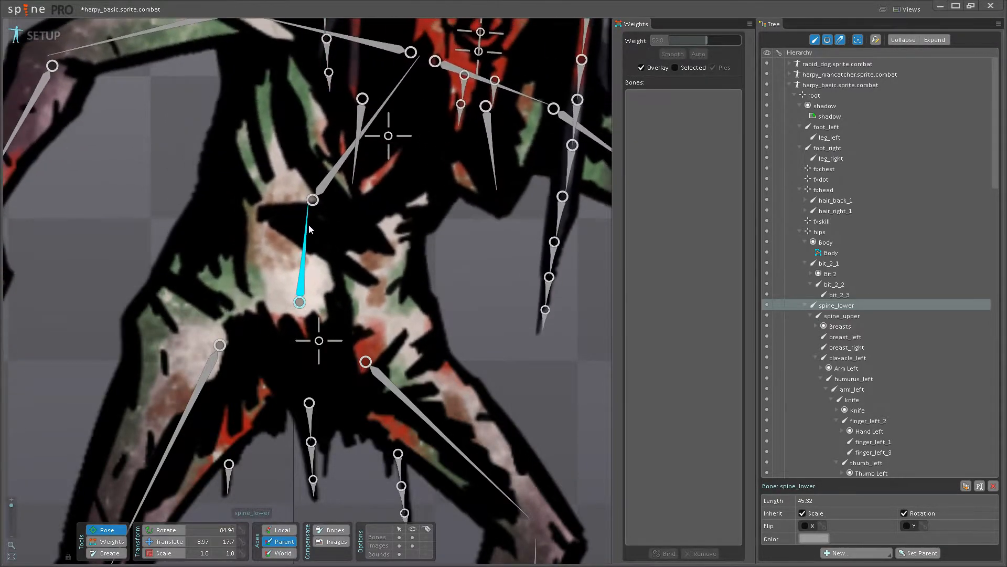
pyautogui.click(125, 537)
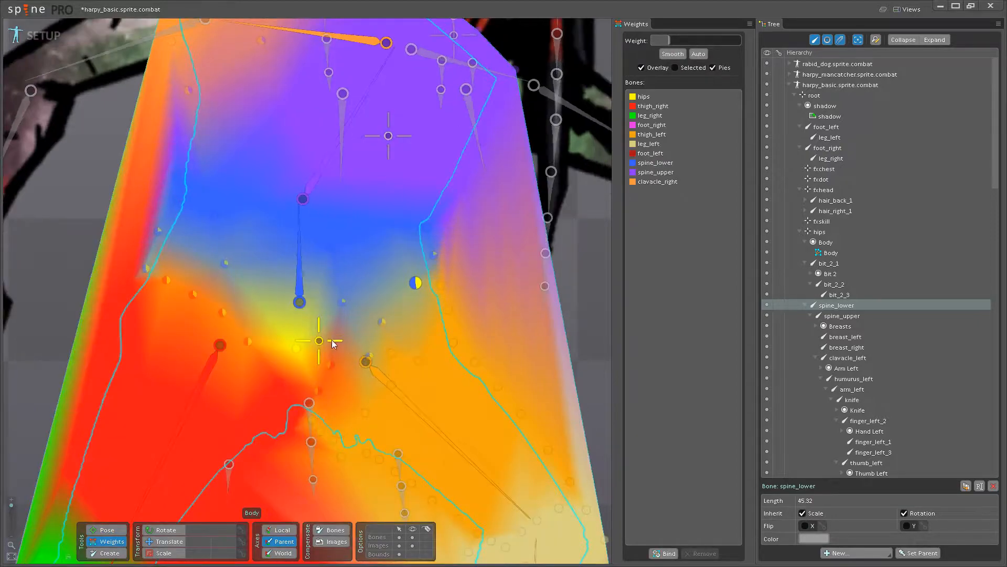
# Adjust the spine_lower weight of the two vertices above the thigh_left joint, setting the upper one to 28.
pyautogui.click(367, 362)
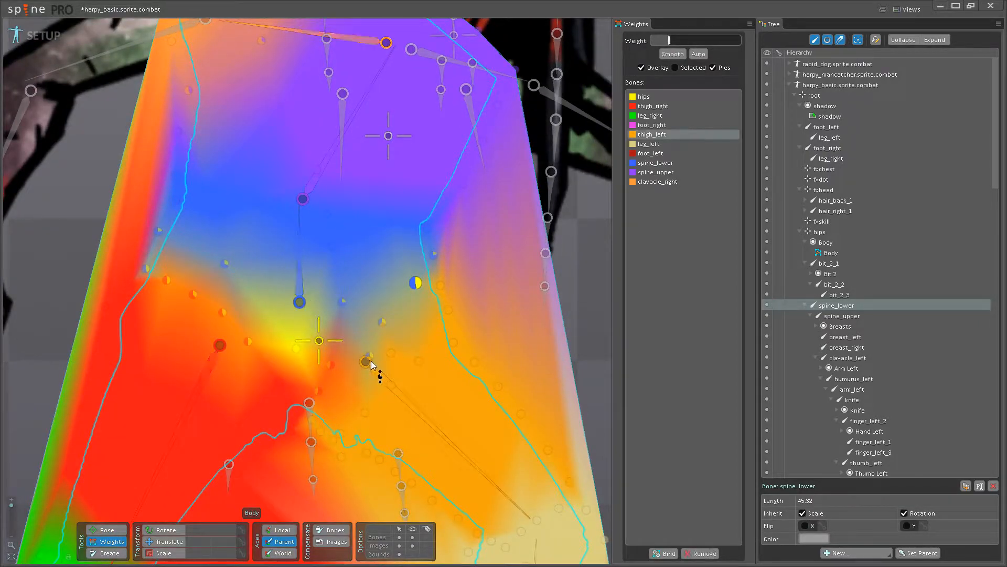
pyautogui.click(369, 355)
pyautogui.click(300, 291)
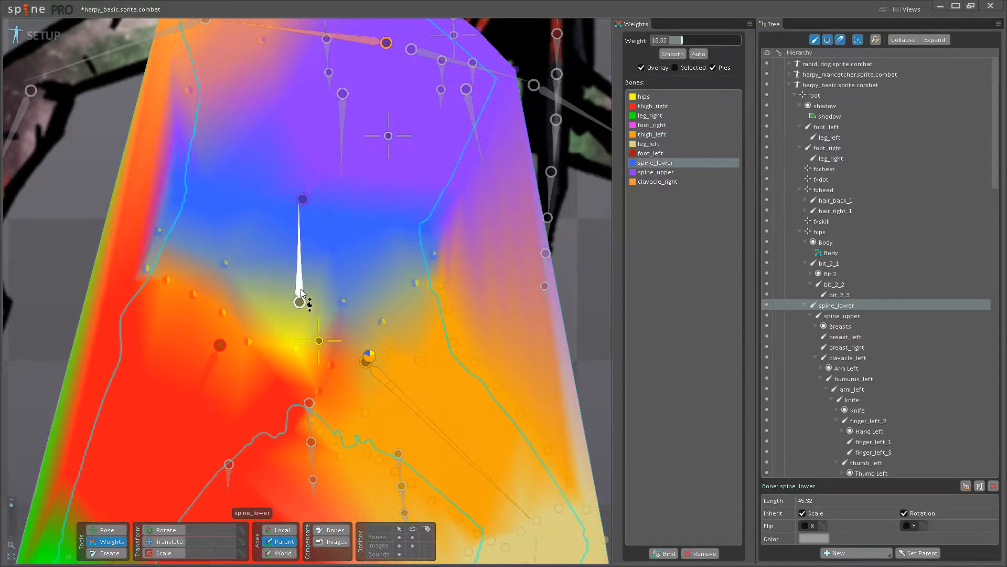
pyautogui.click(382, 322)
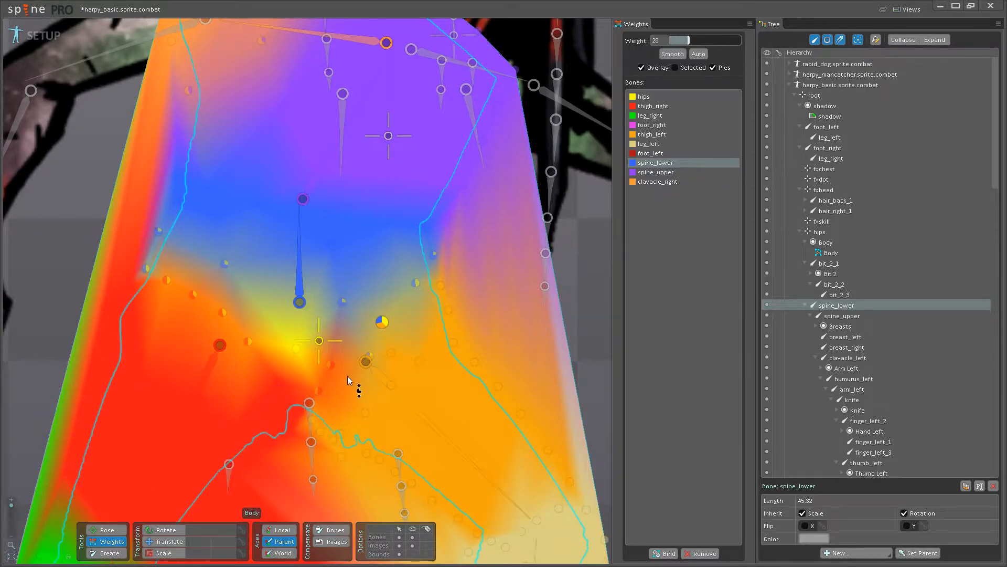
# Bend spine_lower to test the waist, restore it, and set the hips weight of the vertex beside its base to 47.2.
pyautogui.press('b')
pyautogui.moveTo(312, 270); pyautogui.dragTo(325, 265)
pyautogui.click(116, 541)
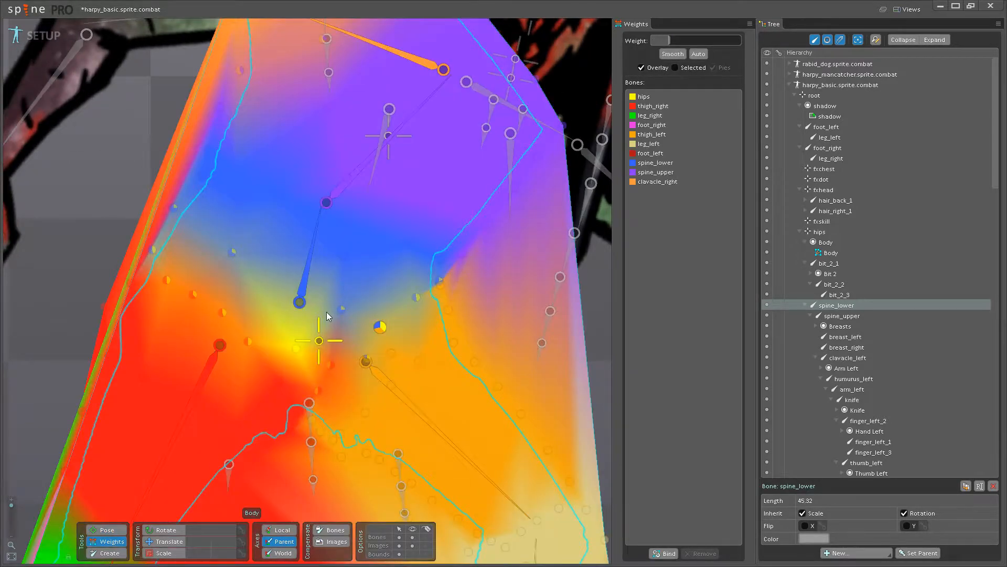
pyautogui.click(342, 302)
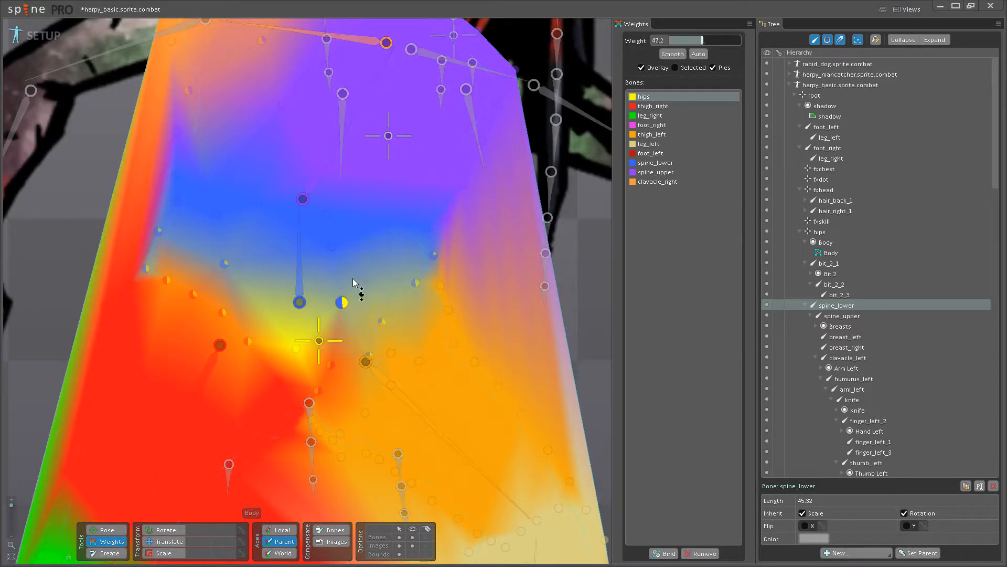
# Rotate spine_lower in pose mode to check the revised waist blend, and save the project.
pyautogui.click(111, 534)
pyautogui.moveTo(276, 293); pyautogui.dragTo(344, 322)
pyautogui.scroll(-3, 306, 266)
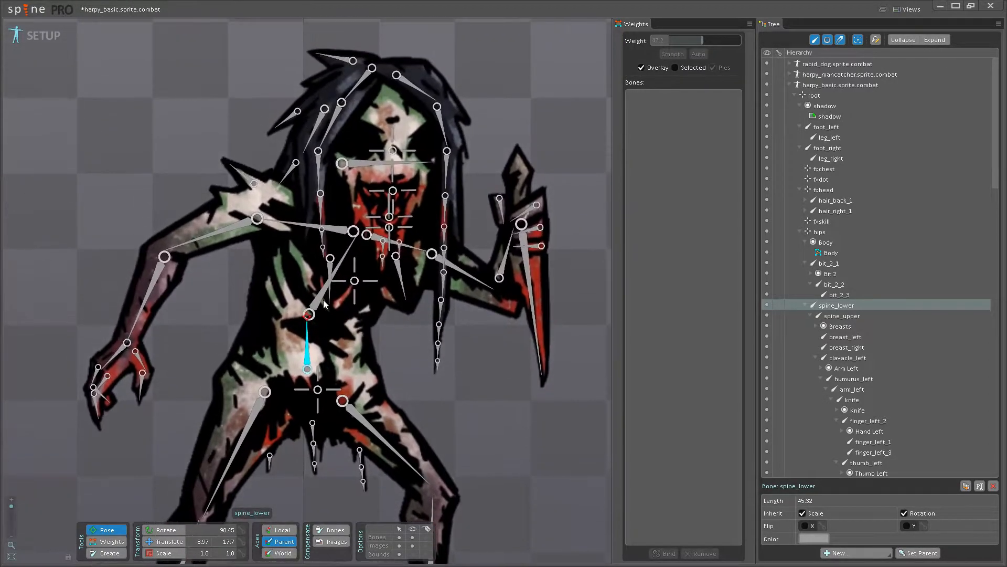
pyautogui.scroll(1, 326, 290)
pyautogui.hotkey('ctrl', 's')
# Rotate spine_upper to test the torso bend, undo the rotation and reopen the Body mesh weights.
pyautogui.moveTo(325, 287); pyautogui.dragTo(340, 270)
pyautogui.click(103, 541)
pyautogui.hotkey('ctrl', 'z')
pyautogui.scroll(1, 341, 299)
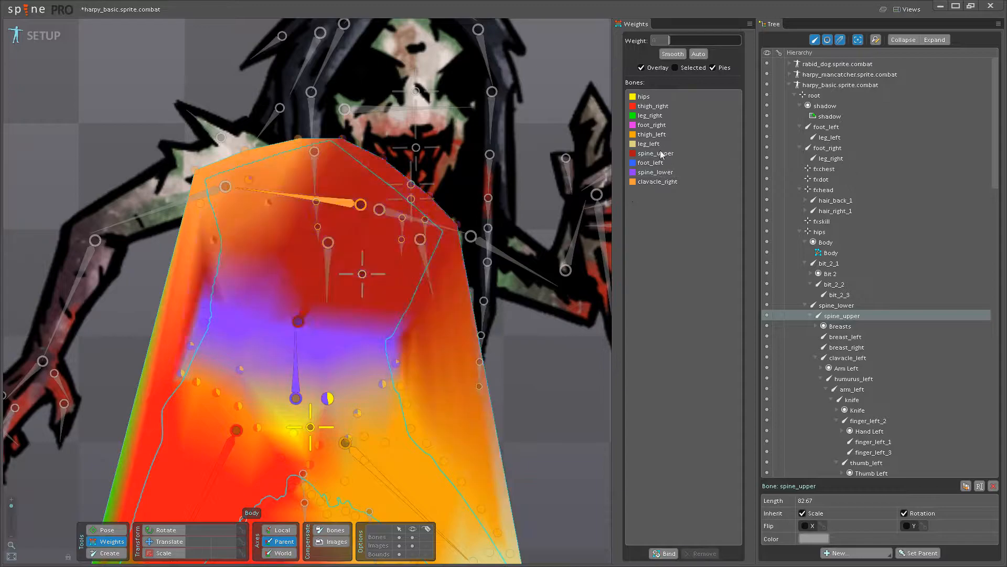
# Reorder the weighted bones so spine_upper sits directly below thigh_right and gets the green overlay colour.
pyautogui.moveTo(656, 172); pyautogui.dragTo(664, 121)
pyautogui.moveTo(373, 311); pyautogui.dragTo(432, 100)
pyautogui.scroll(-1, 379, 315)
pyautogui.moveTo(383, 281); pyautogui.dragTo(382, 442)
pyautogui.scroll(1, 368, 288)
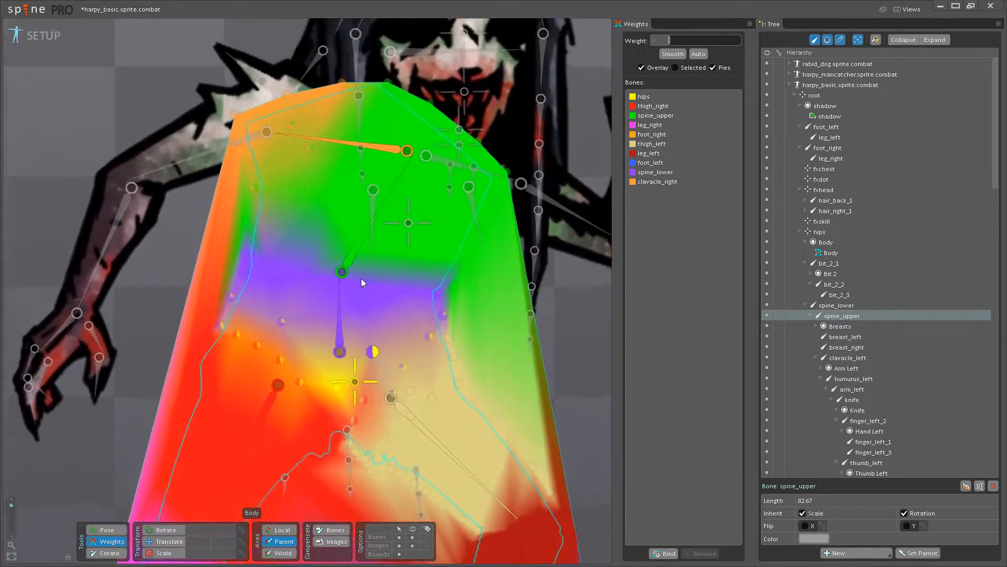
# Raise spine_upper's weight on the vertices between its base and the thigh_left side of the waist, including 65.6 at the waist corner.
pyautogui.click(350, 260)
pyautogui.scroll(2, 387, 328)
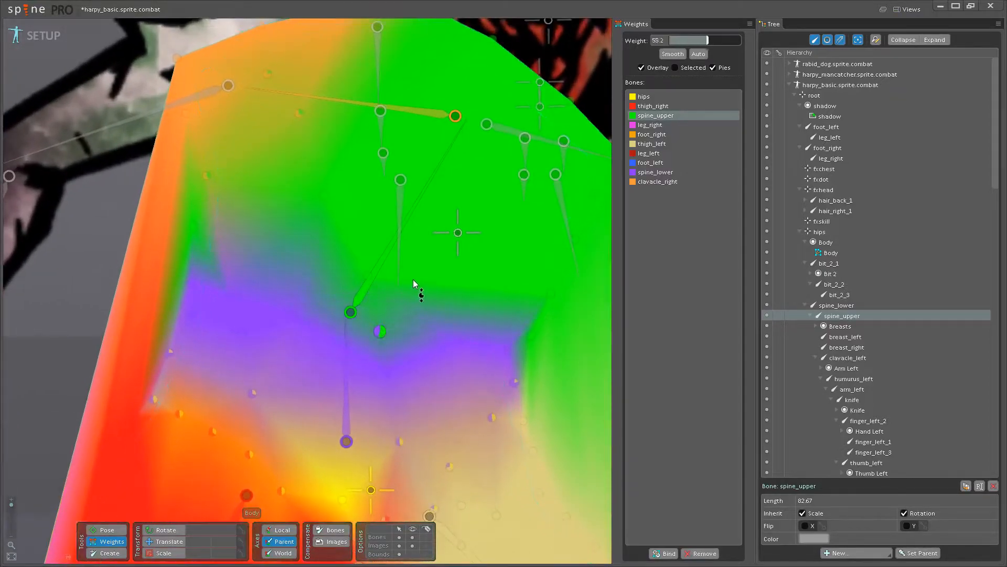
pyautogui.moveTo(508, 349); pyautogui.dragTo(540, 295)
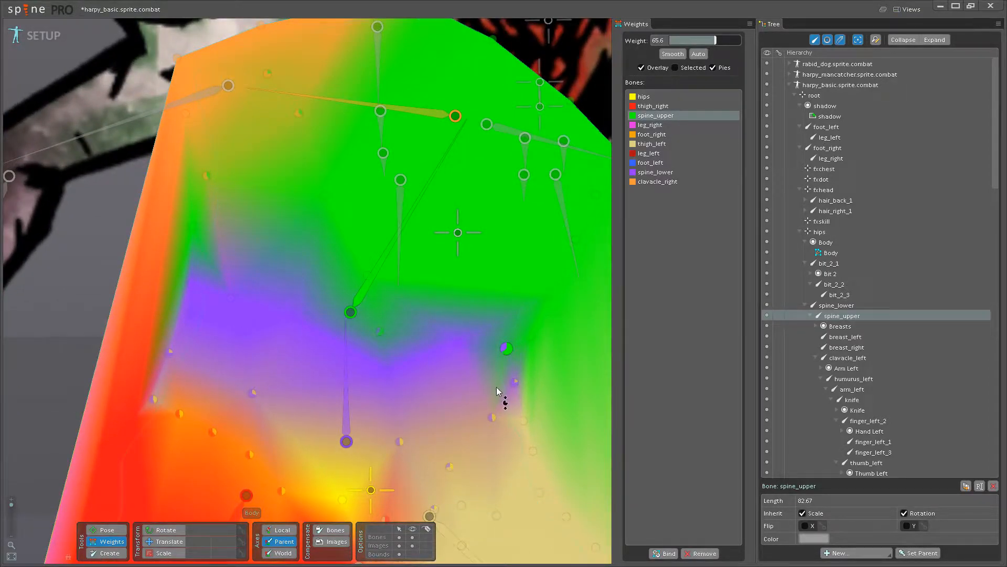
pyautogui.moveTo(460, 340); pyautogui.dragTo(494, 292)
pyautogui.moveTo(514, 382); pyautogui.dragTo(525, 364)
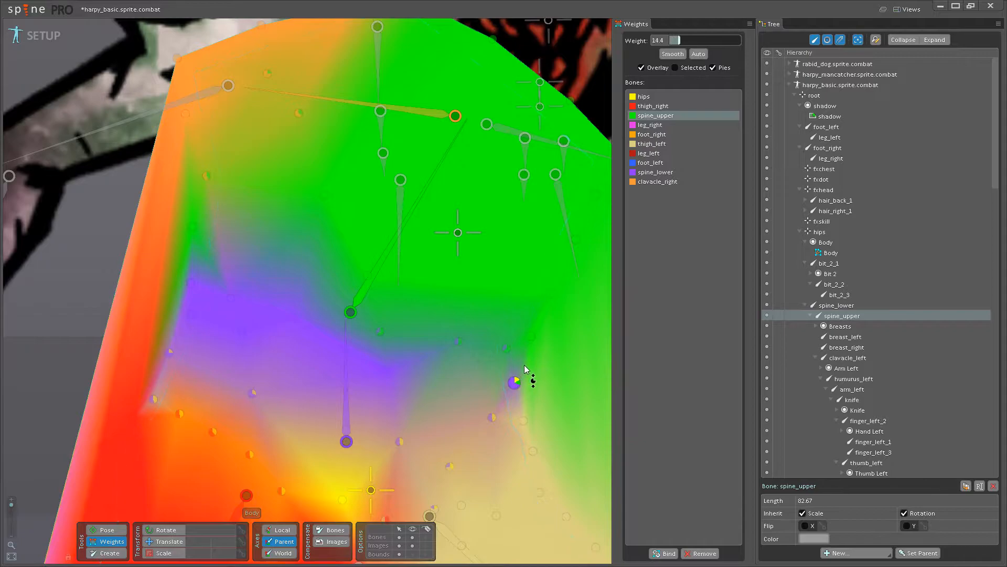
pyautogui.moveTo(436, 362); pyautogui.dragTo(515, 386)
# Blend spine_upper's weight into the vertices on the thigh_right side of the waist, using 73.6 near its base and 15.2 at the edge.
pyautogui.moveTo(380, 337); pyautogui.dragTo(393, 294)
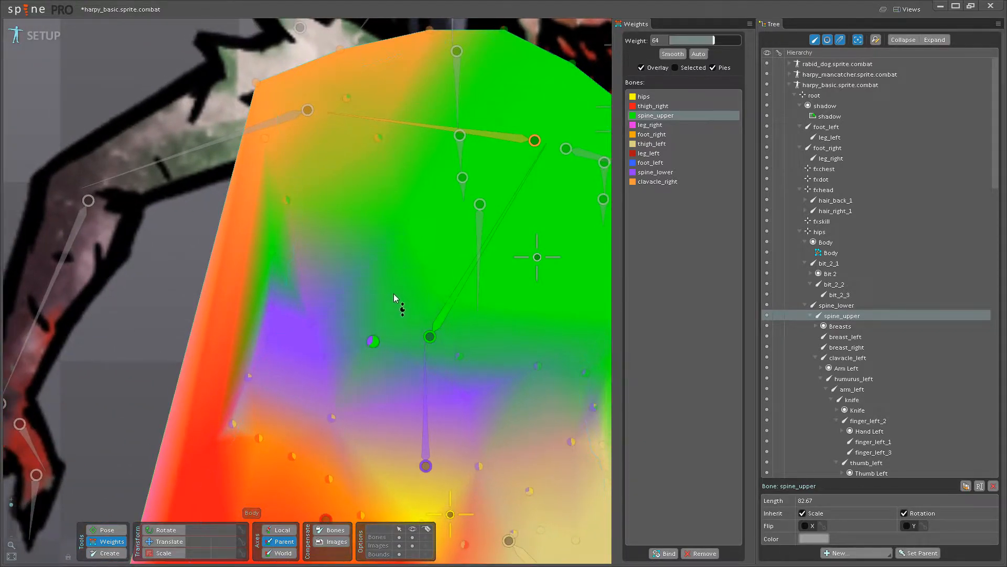
pyautogui.moveTo(309, 322); pyautogui.dragTo(330, 275)
pyautogui.moveTo(271, 303); pyautogui.dragTo(302, 273)
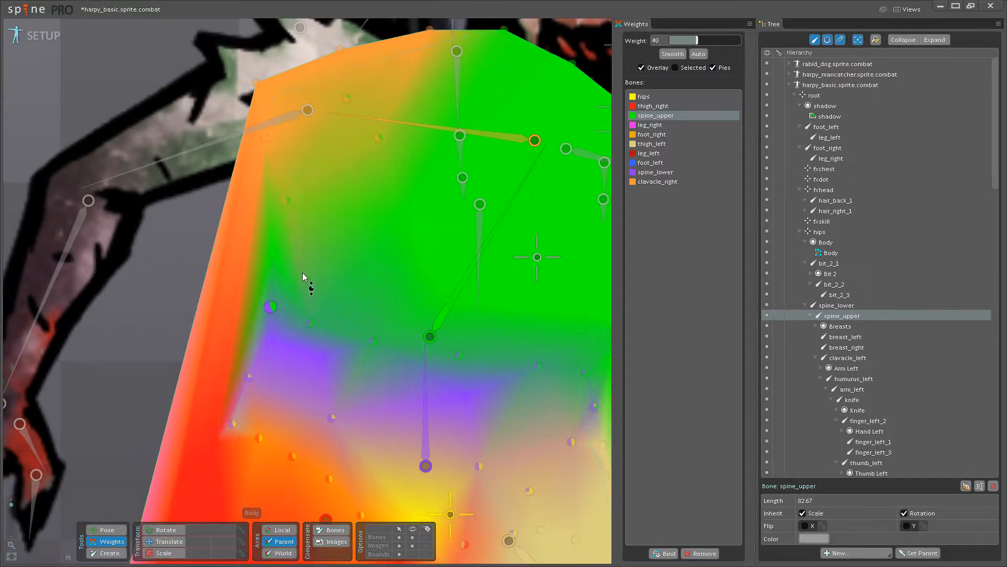
pyautogui.moveTo(311, 324); pyautogui.dragTo(329, 304)
pyautogui.moveTo(373, 338); pyautogui.dragTo(361, 314)
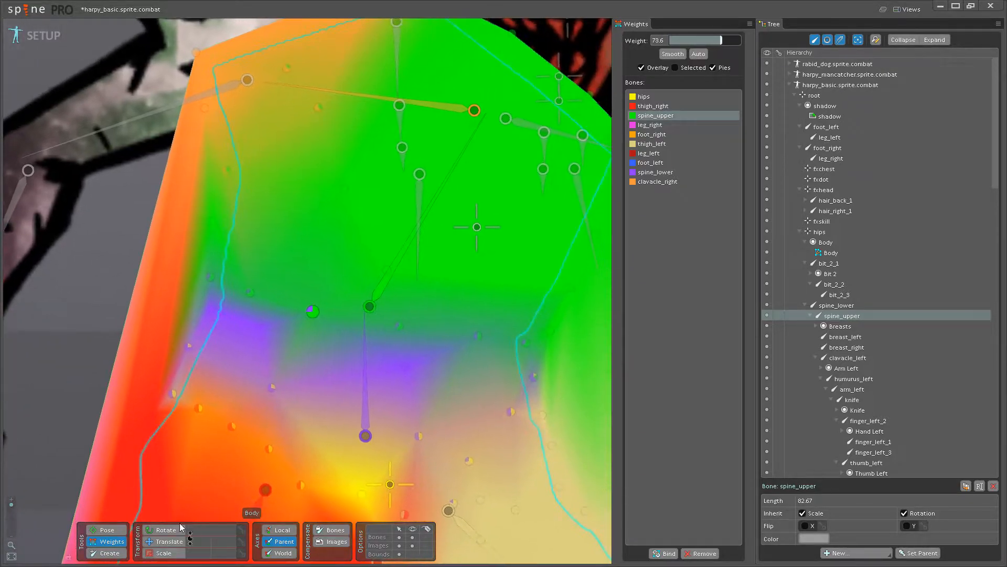
pyautogui.moveTo(216, 304); pyautogui.dragTo(231, 288)
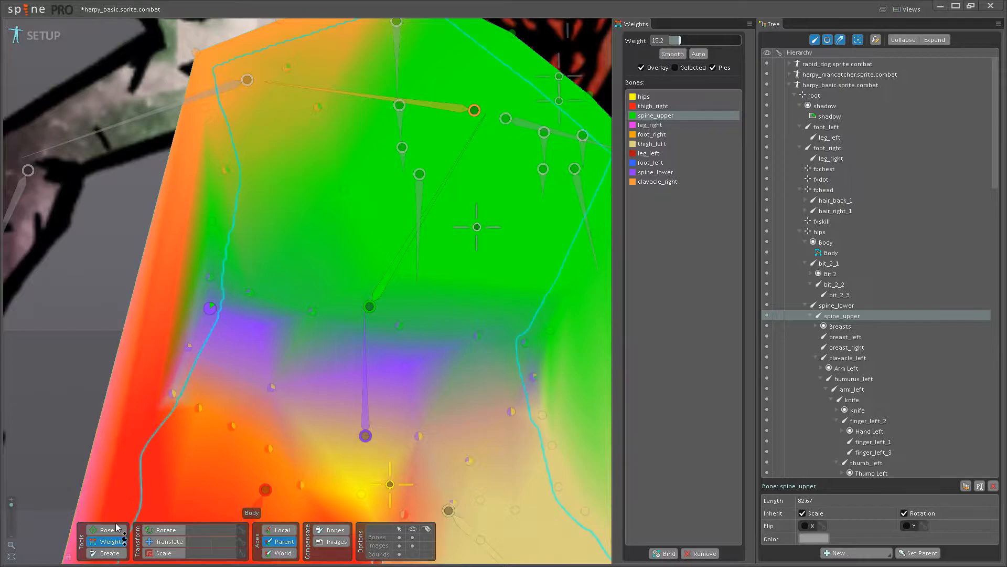
# Pose the torso with spine_upper to test the new waist blend and return to weight editing.
pyautogui.click(113, 541)
pyautogui.scroll(-1, 229, 430)
pyautogui.scroll(-3, 229, 424)
pyautogui.moveTo(228, 424); pyautogui.dragTo(283, 329)
pyautogui.click(112, 540)
pyautogui.moveTo(420, 197); pyautogui.dragTo(341, 270)
pyautogui.click(112, 541)
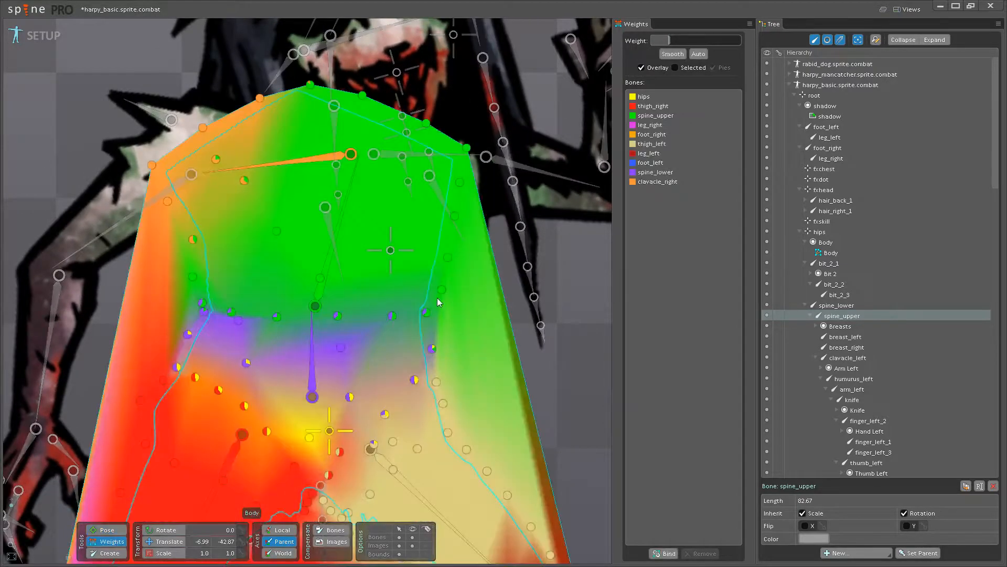
# Refine spine_upper's weight on the thigh_left-side waist vertices, setting 5.6 at the lower edge, 41.6 inside it and 53.6 beside the joint.
pyautogui.click(350, 272)
pyautogui.click(434, 356)
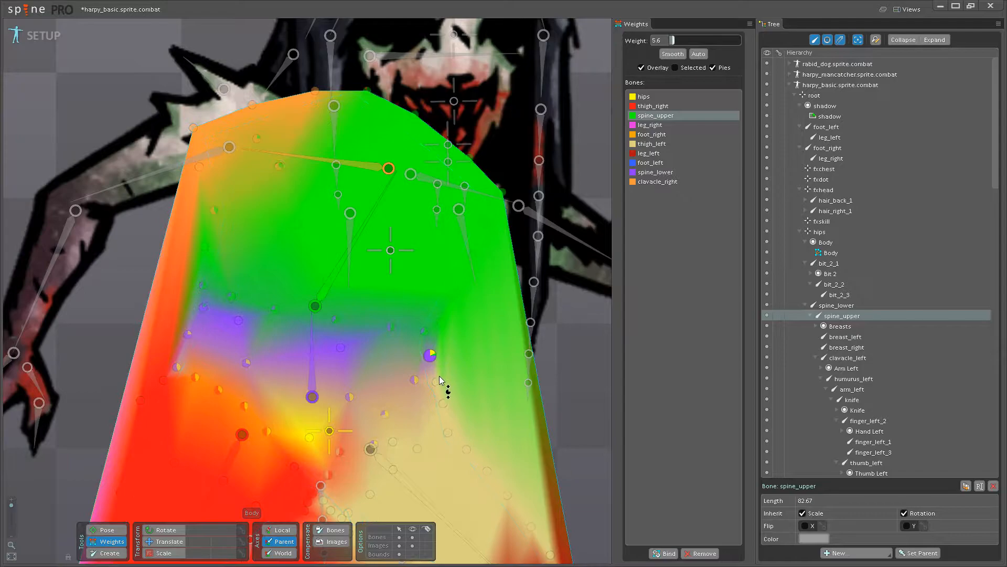
pyautogui.moveTo(442, 378); pyautogui.dragTo(395, 347)
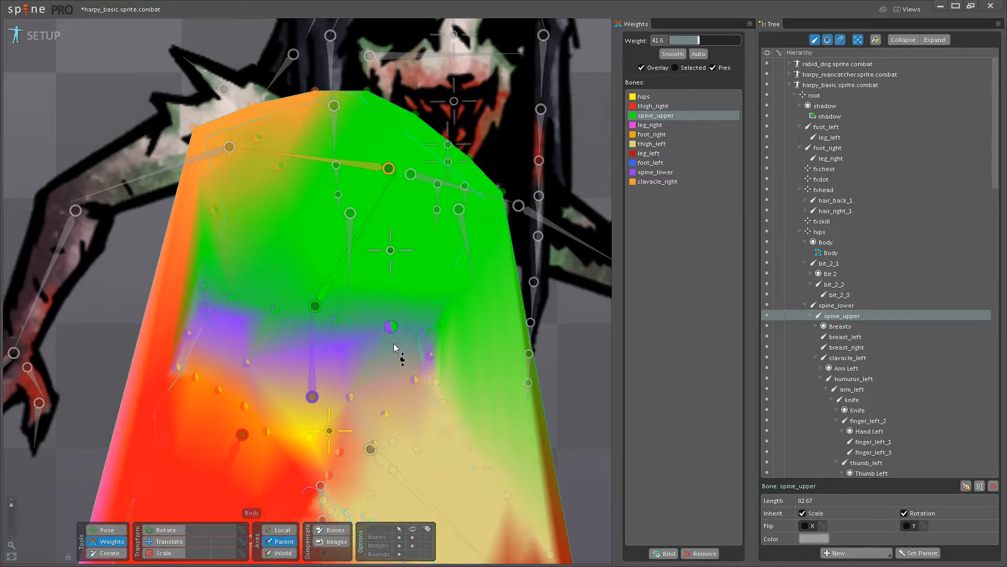
pyautogui.moveTo(335, 321); pyautogui.dragTo(339, 333)
pyautogui.moveTo(337, 332); pyautogui.dragTo(402, 352)
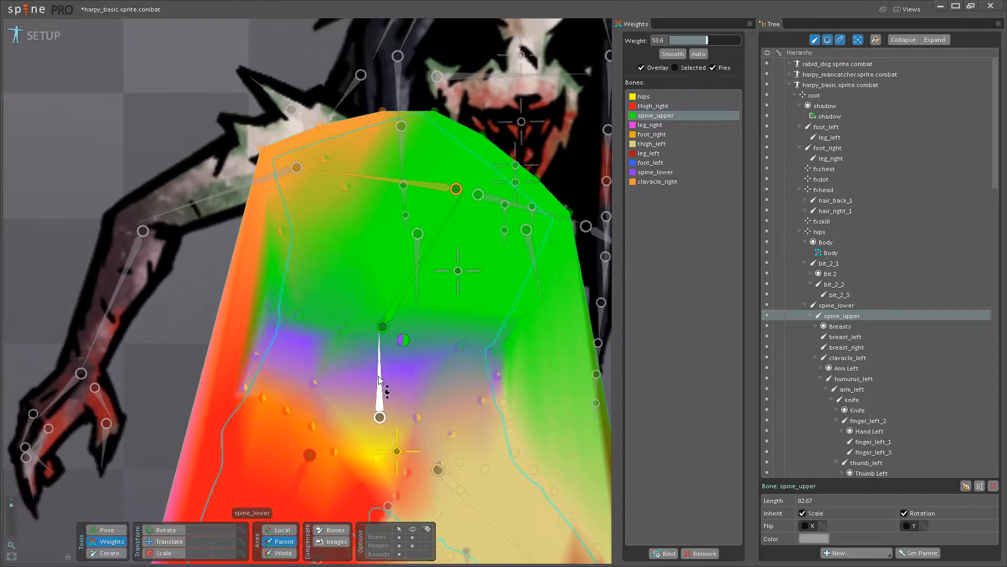
# Add spine_lower influence to the outline vertices on the clavacle_right side of the torso, giving the upper one 14.4.
pyautogui.click(378, 375)
pyautogui.click(274, 268)
pyautogui.click(270, 305)
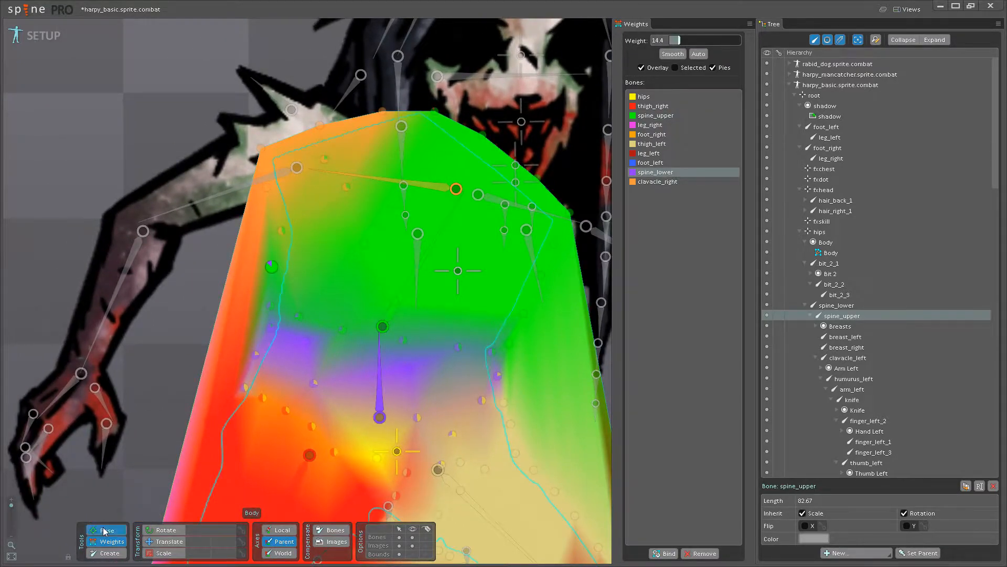
# Rotate spine_upper in pose mode to inspect the torso edge, restore it and reopen the weights.
pyautogui.click(105, 530)
pyautogui.click(418, 290)
pyautogui.moveTo(400, 294); pyautogui.dragTo(418, 309)
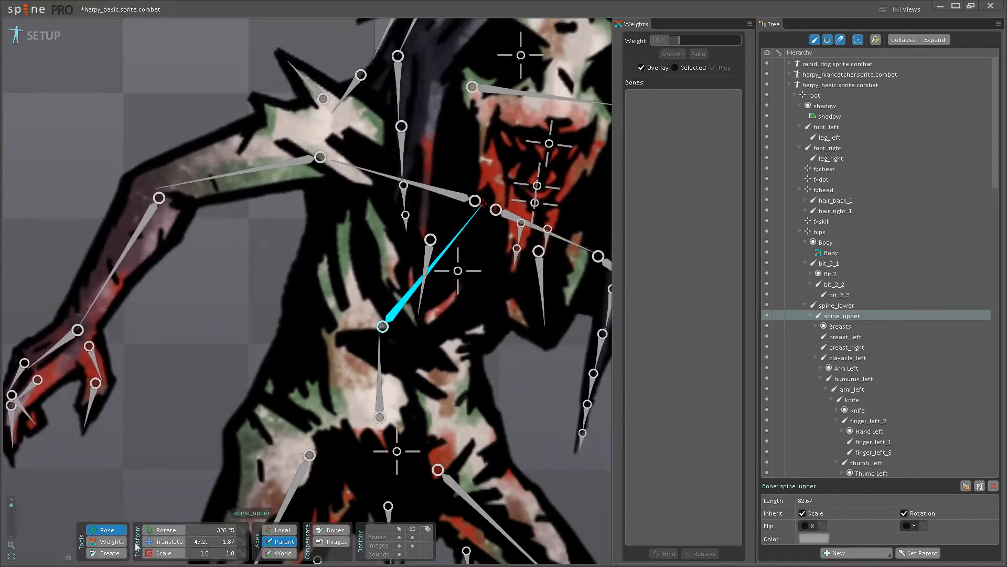
pyautogui.click(107, 541)
# Increase spine_lower's weight on the vertices from spine_upper's base to the thigh_right-side waist edge, using 66.4 on the edge vertex.
pyautogui.click(382, 384)
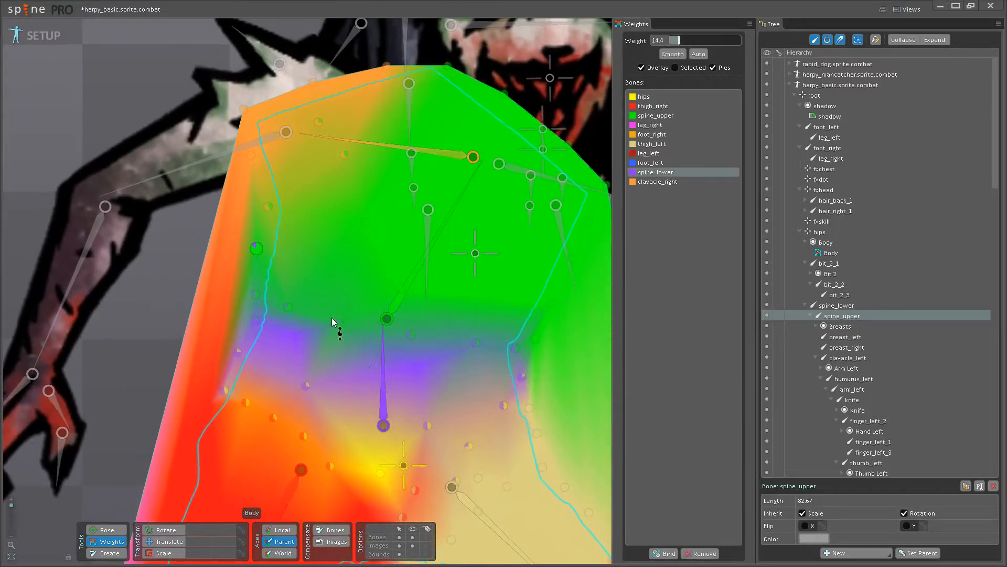
pyautogui.moveTo(344, 323); pyautogui.dragTo(346, 305)
pyautogui.moveTo(280, 306); pyautogui.dragTo(272, 267)
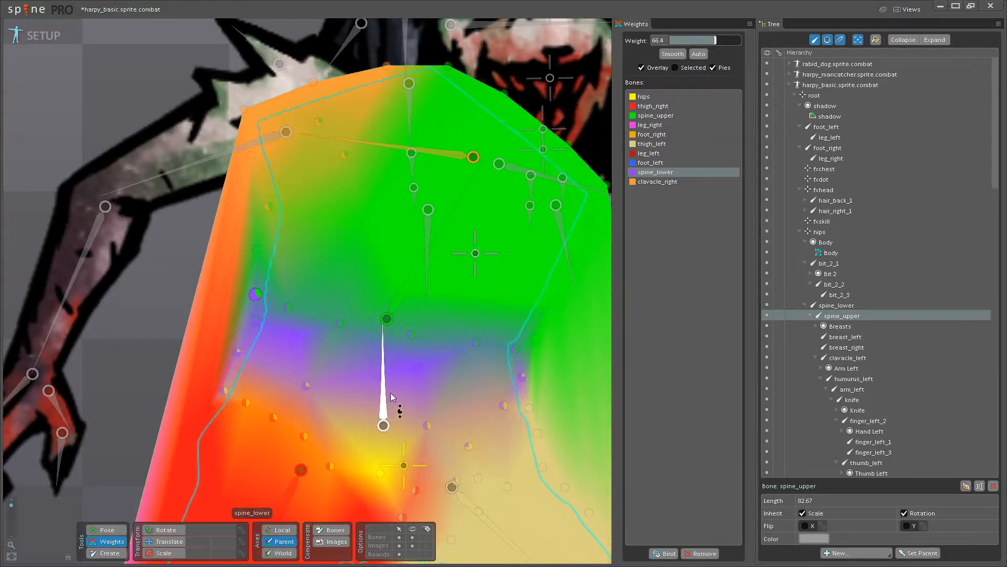
pyautogui.moveTo(288, 311); pyautogui.dragTo(297, 294)
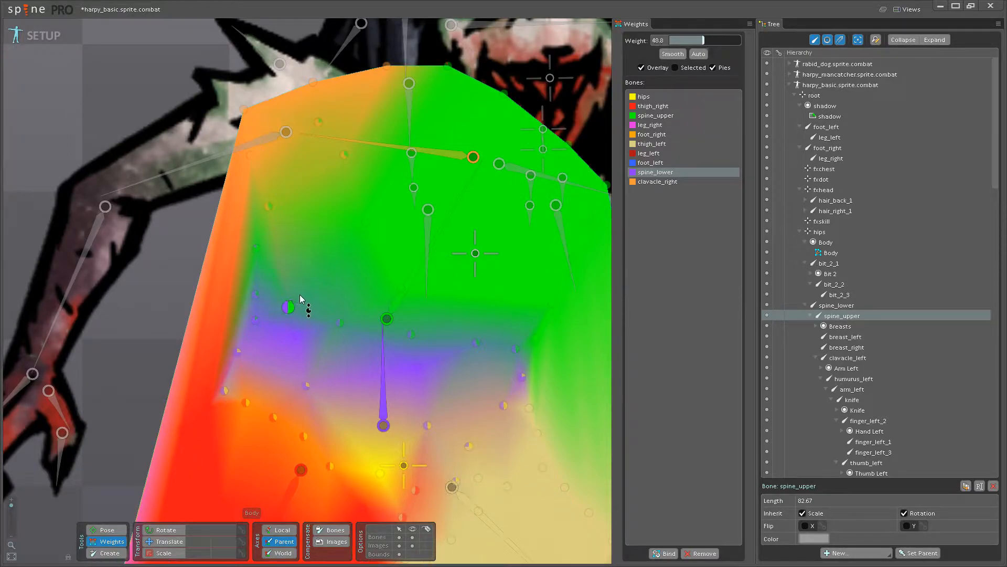
pyautogui.moveTo(338, 324); pyautogui.dragTo(348, 310)
# Swing spine_upper back and forth in pose mode to check the whole torso, and return to the mesh weights.
pyautogui.click(112, 533)
pyautogui.moveTo(423, 290); pyautogui.dragTo(428, 293)
pyautogui.scroll(-5, 428, 293)
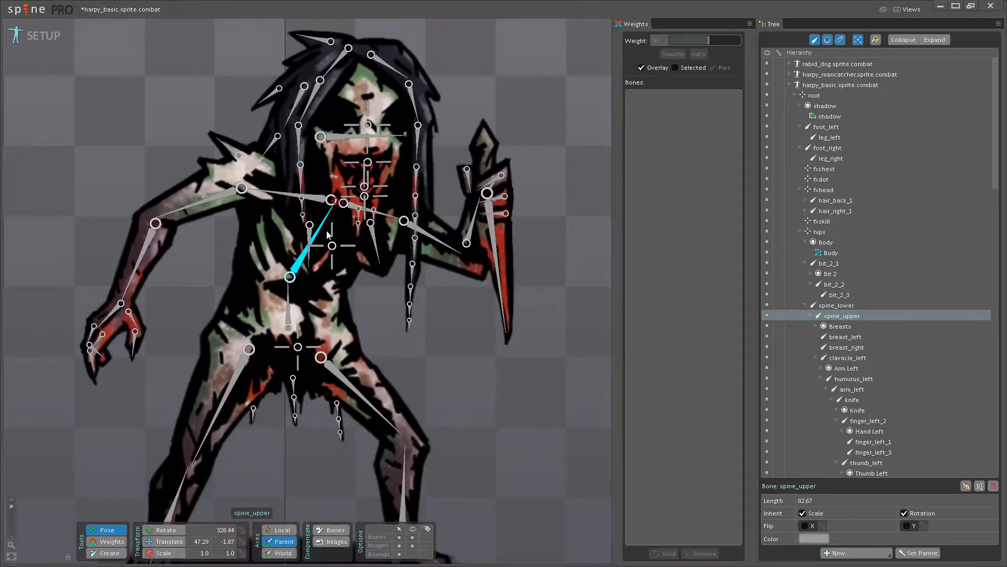
pyautogui.moveTo(328, 234)
pyautogui.mouseDown()
pyautogui.moveTo(347, 226)
pyautogui.moveTo(335, 231)
pyautogui.moveTo(346, 227)
pyautogui.moveTo(321, 213)
pyautogui.moveTo(343, 246)
pyautogui.moveTo(331, 223)
pyautogui.moveTo(337, 242)
pyautogui.moveTo(324, 234)
pyautogui.mouseUp()
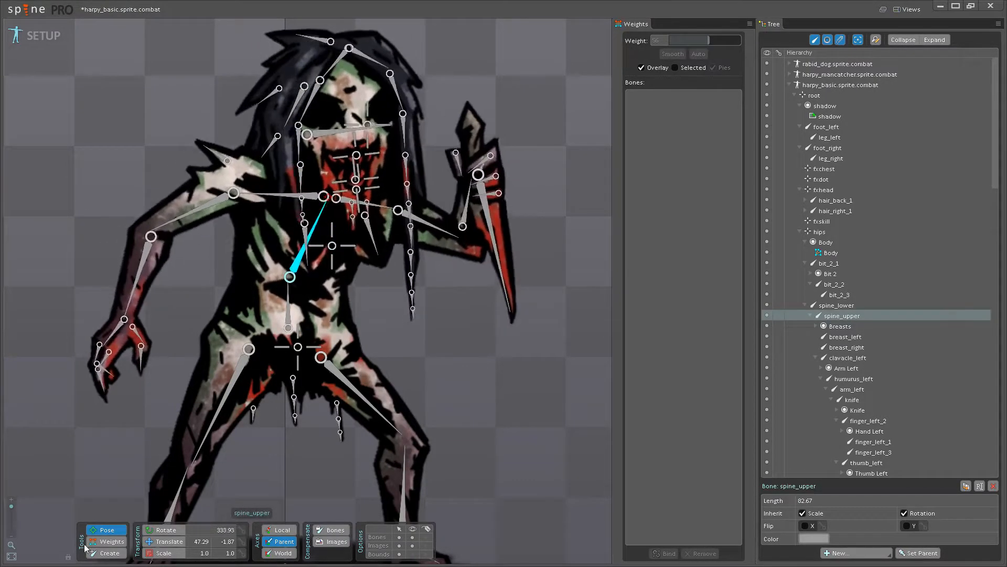
pyautogui.click(108, 541)
# Raise spine_lower's weight on the thigh_left-side waist vertices, setting 78.4 at the waist corner and 61.6 beside spine_upper's base.
pyautogui.scroll(2, 319, 307)
pyautogui.scroll(1, 295, 307)
pyautogui.click(285, 309)
pyautogui.scroll(1, 342, 282)
pyautogui.moveTo(343, 283); pyautogui.dragTo(360, 259)
pyautogui.moveTo(376, 305); pyautogui.dragTo(380, 270)
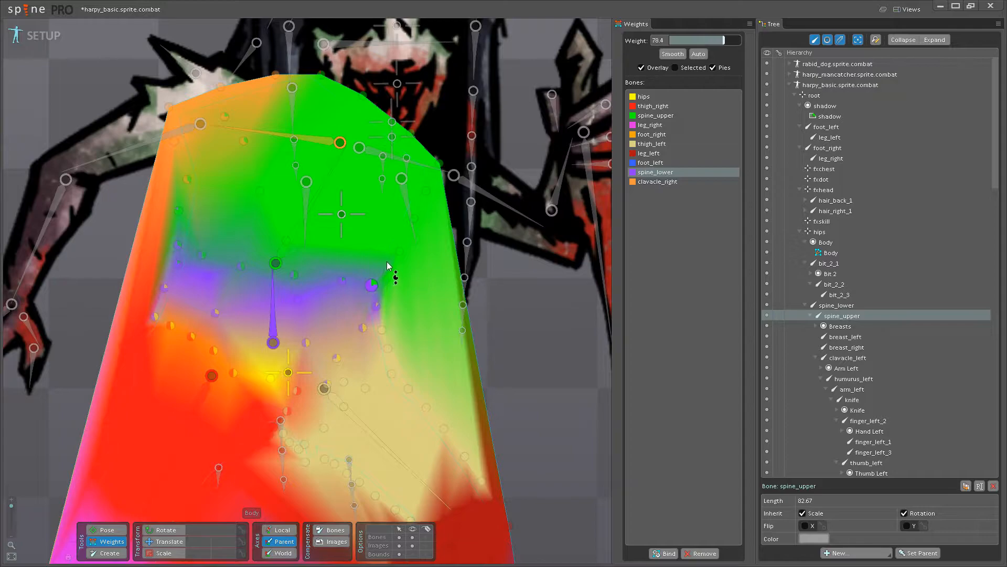
pyautogui.moveTo(294, 275); pyautogui.dragTo(314, 261)
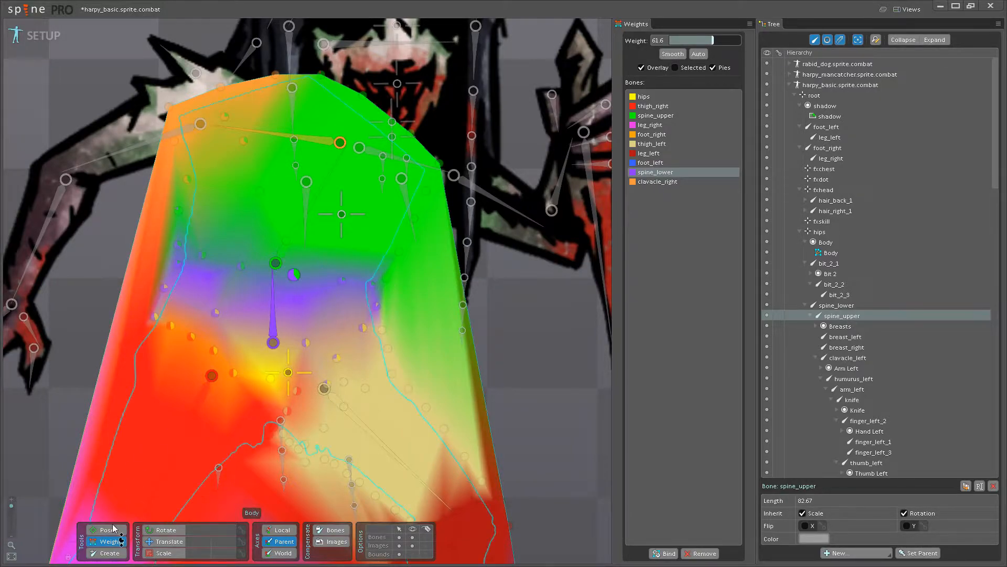
# Test-rotate spine_upper and spine_lower in pose mode, undoing each rotation.
pyautogui.click(107, 530)
pyautogui.moveTo(283, 234)
pyautogui.mouseDown()
pyautogui.moveTo(307, 239)
pyautogui.moveTo(279, 231)
pyautogui.mouseUp()
pyautogui.hotkey('ctrl', 'z')
pyautogui.moveTo(272, 307); pyautogui.dragTo(285, 292)
pyautogui.hotkey('ctrl', 'z')
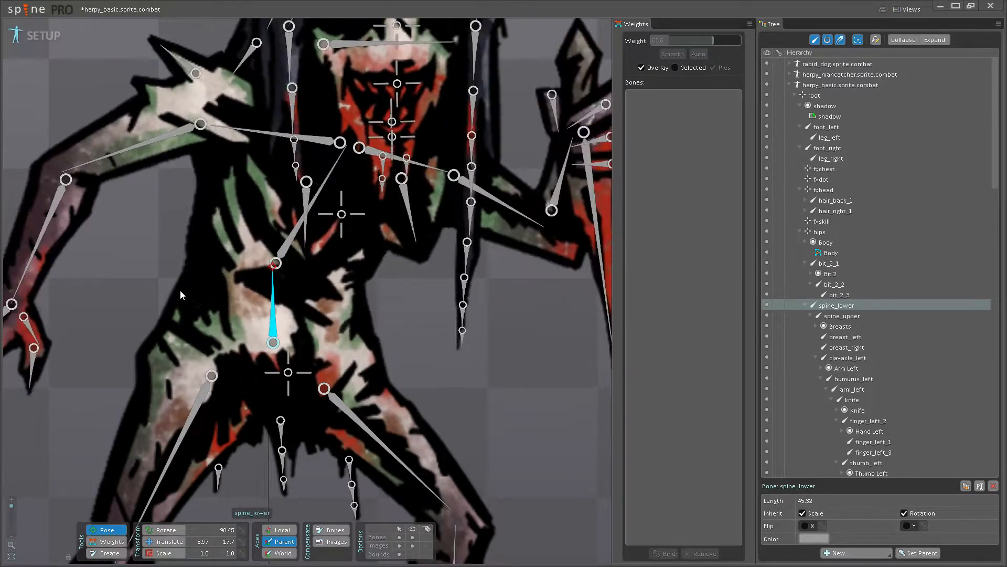
# Test clavacle_right in pose mode, undo its change and save the project.
pyautogui.moveTo(164, 263); pyautogui.dragTo(139, 346)
pyautogui.moveTo(245, 371); pyautogui.dragTo(258, 370)
pyautogui.click(267, 217)
pyautogui.hotkey('ctrl', 'z')
pyautogui.hotkey('ctrl', 's')
# Rotate clavacle_right to examine how the shoulder area deforms, restore it and reopen the Body mesh weights.
pyautogui.scroll(-3, 204, 388)
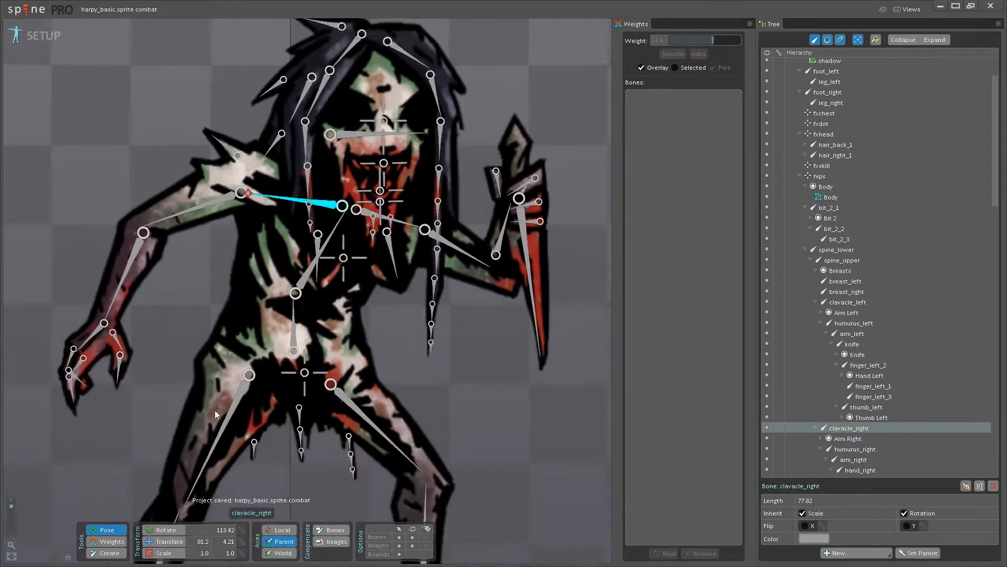
pyautogui.moveTo(215, 414); pyautogui.dragTo(216, 339)
pyautogui.moveTo(265, 318); pyautogui.dragTo(265, 369)
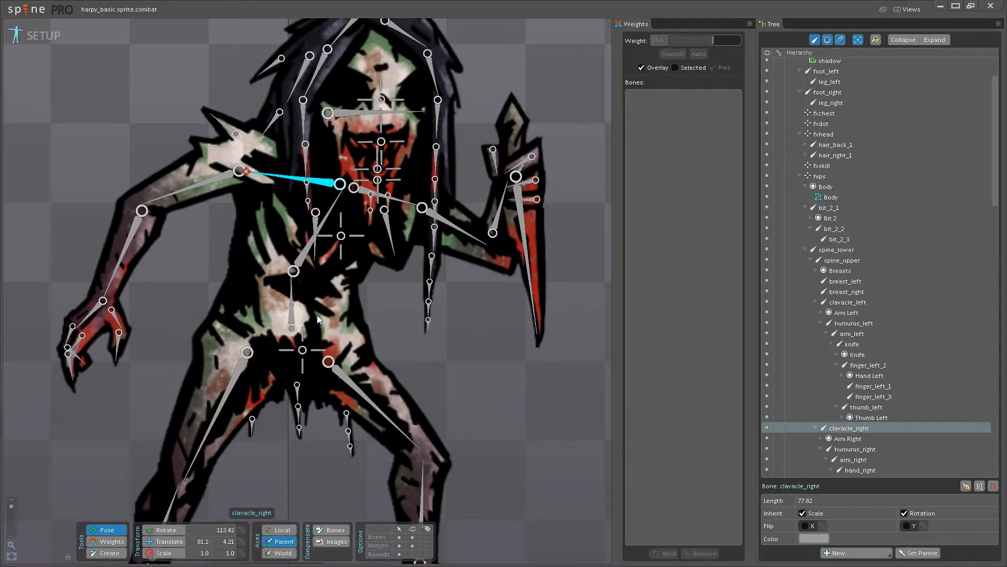
pyautogui.scroll(2, 351, 206)
pyautogui.moveTo(188, 219); pyautogui.dragTo(186, 210)
pyautogui.hotkey('ctrl', 'z')
pyautogui.moveTo(264, 218)
pyautogui.mouseDown()
pyautogui.moveTo(268, 191)
pyautogui.moveTo(266, 237)
pyautogui.mouseUp()
pyautogui.click(107, 541)
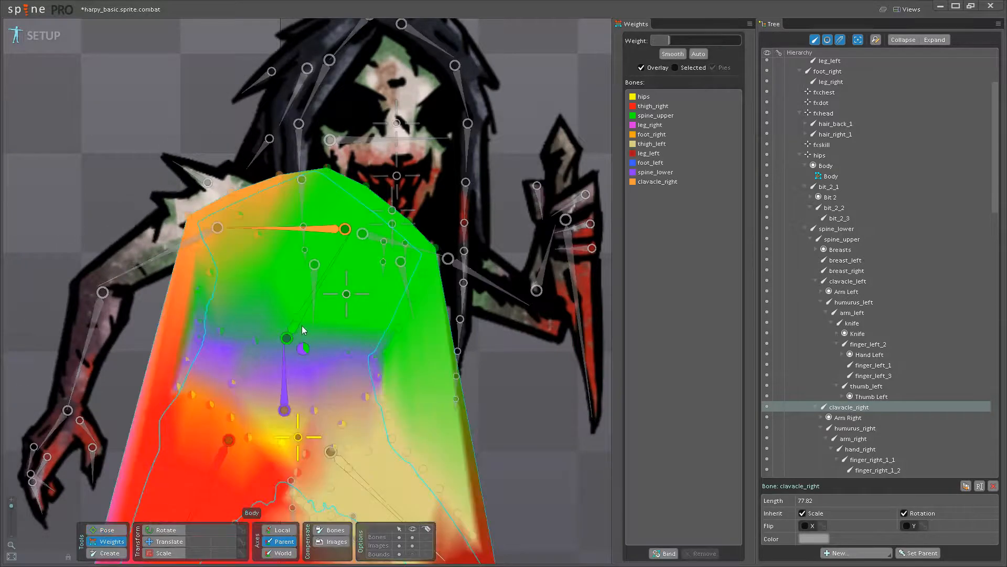
# Raise spine_upper's weight on the chest and armpit vertices around the outer end of clavacle_right.
pyautogui.scroll(5, 257, 296)
pyautogui.moveTo(231, 283); pyautogui.dragTo(295, 335)
pyautogui.click(233, 298)
pyautogui.click(313, 241)
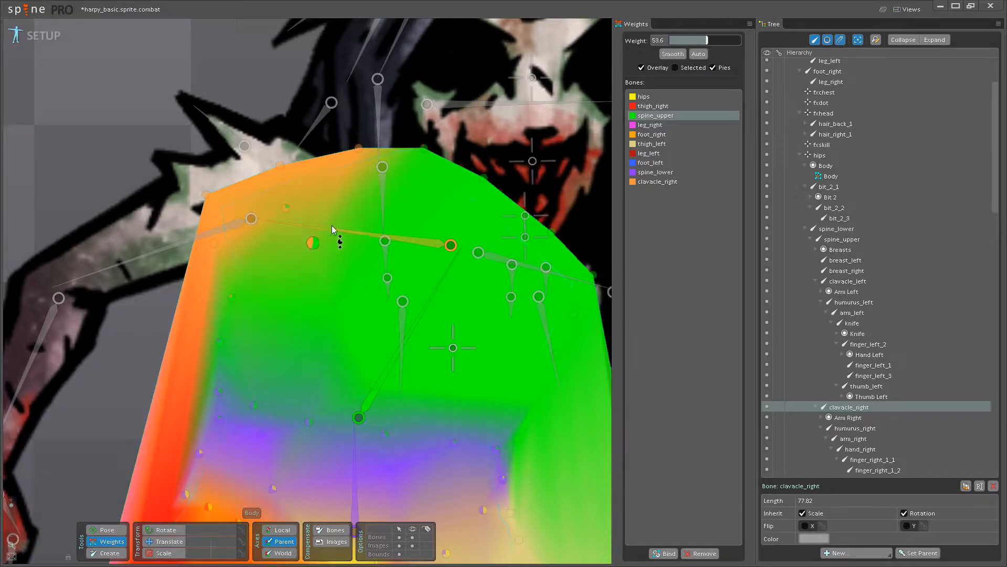
pyautogui.click(286, 208)
pyautogui.click(214, 243)
# Pose clavacle_right to test the reweighted shoulder, restore the bone and return to weight editing.
pyautogui.click(102, 531)
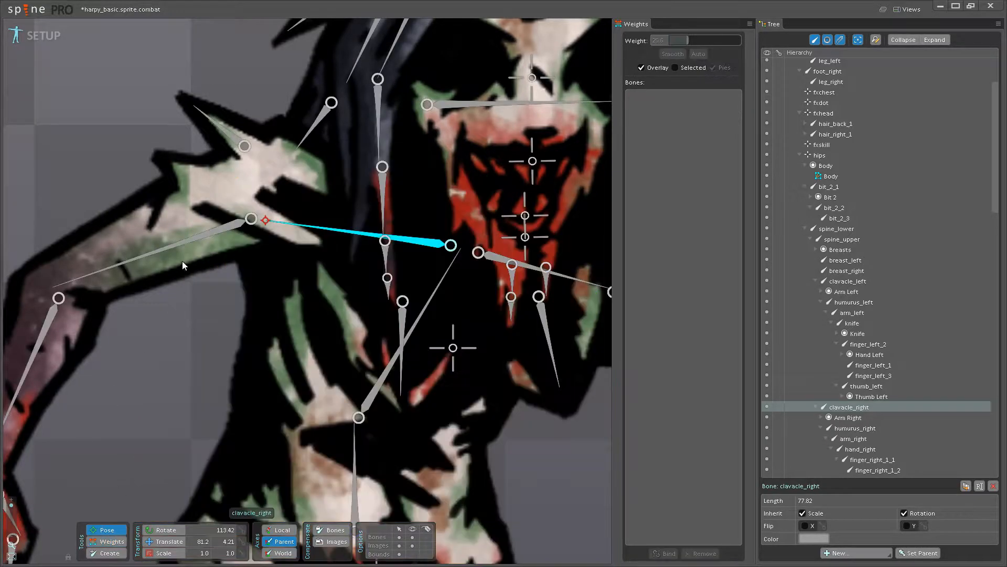
pyautogui.click(231, 226)
pyautogui.moveTo(278, 231); pyautogui.dragTo(297, 250)
pyautogui.click(107, 541)
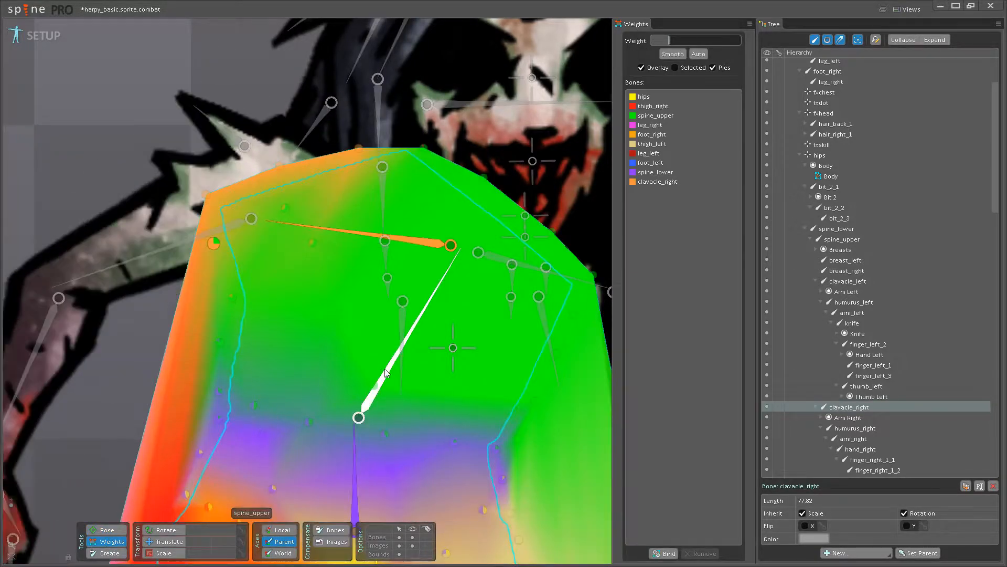
# Raise spine_upper's weight on the armpit-side vertices below the outer end of clavacle_right.
pyautogui.click(382, 389)
pyautogui.click(242, 285)
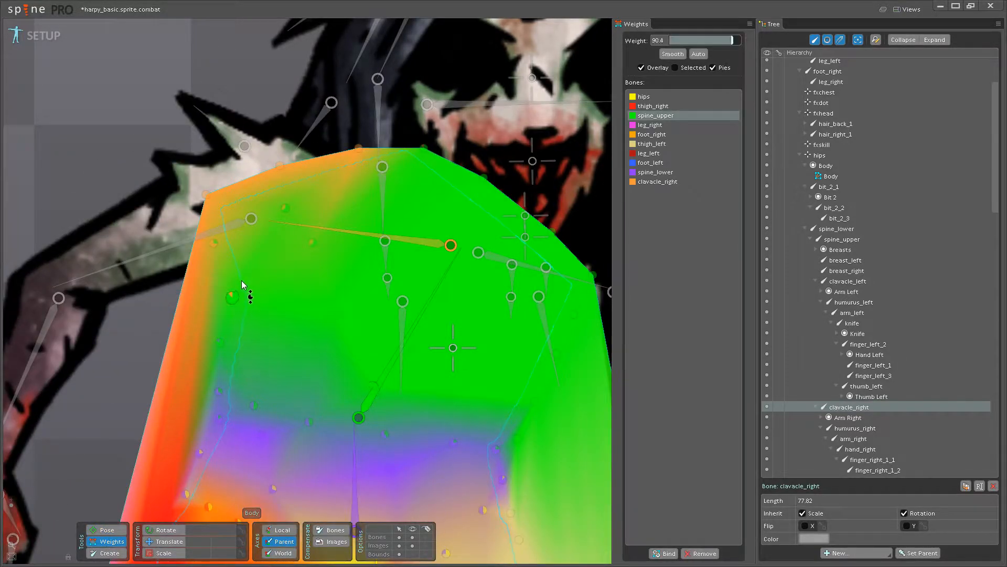
# Test the shoulder by rotating clavacle_right in pose mode, undo each rotation and save the project.
pyautogui.click(110, 531)
pyautogui.moveTo(296, 226); pyautogui.dragTo(317, 203)
pyautogui.hotkey('ctrl', 'z')
pyautogui.hotkey('ctrl', 's')
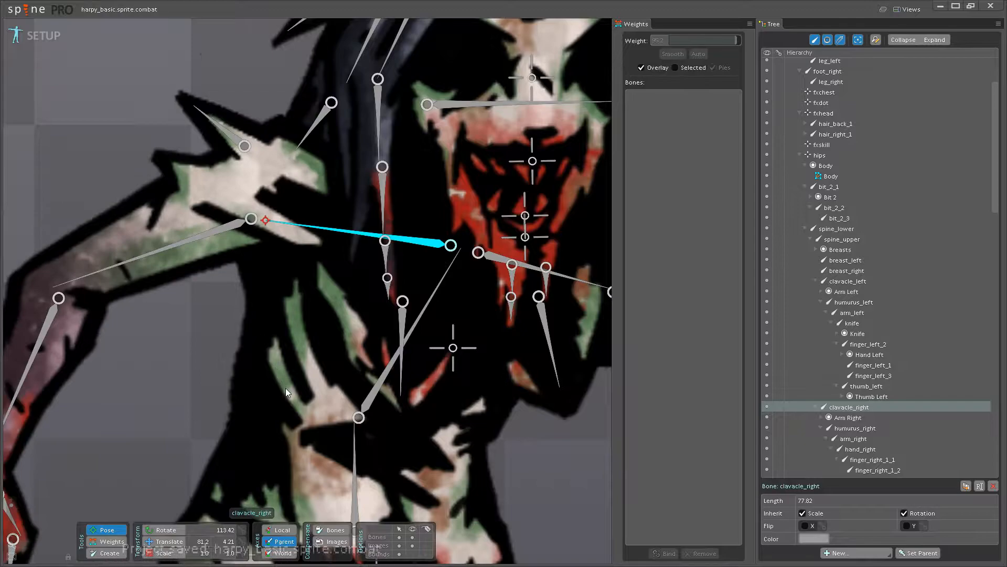
pyautogui.scroll(-5, 285, 389)
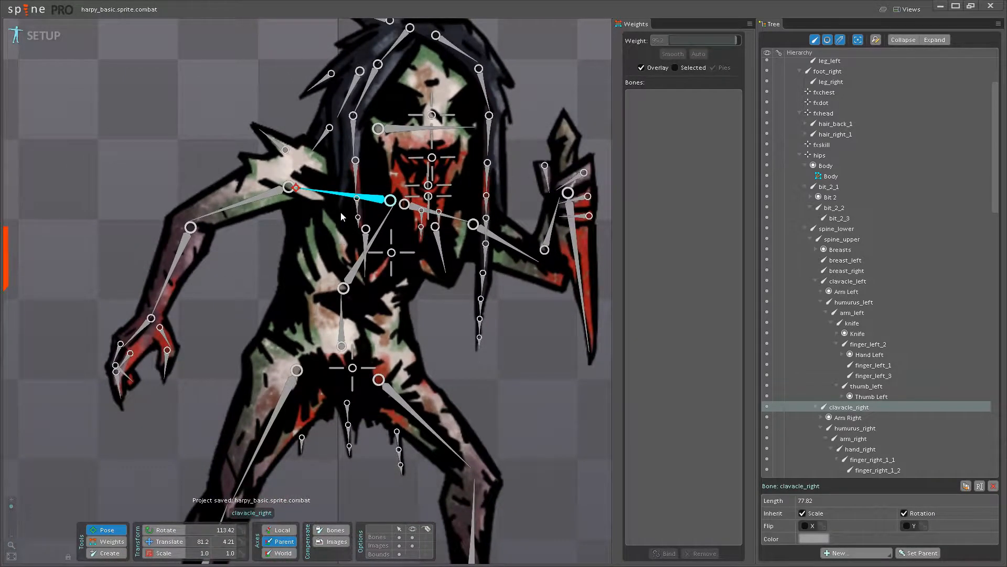
pyautogui.moveTo(318, 194)
pyautogui.mouseDown()
pyautogui.moveTo(315, 163)
pyautogui.moveTo(315, 199)
pyautogui.moveTo(314, 164)
pyautogui.moveTo(323, 186)
pyautogui.moveTo(310, 190)
pyautogui.mouseUp()
pyautogui.hotkey('ctrl', 'z')
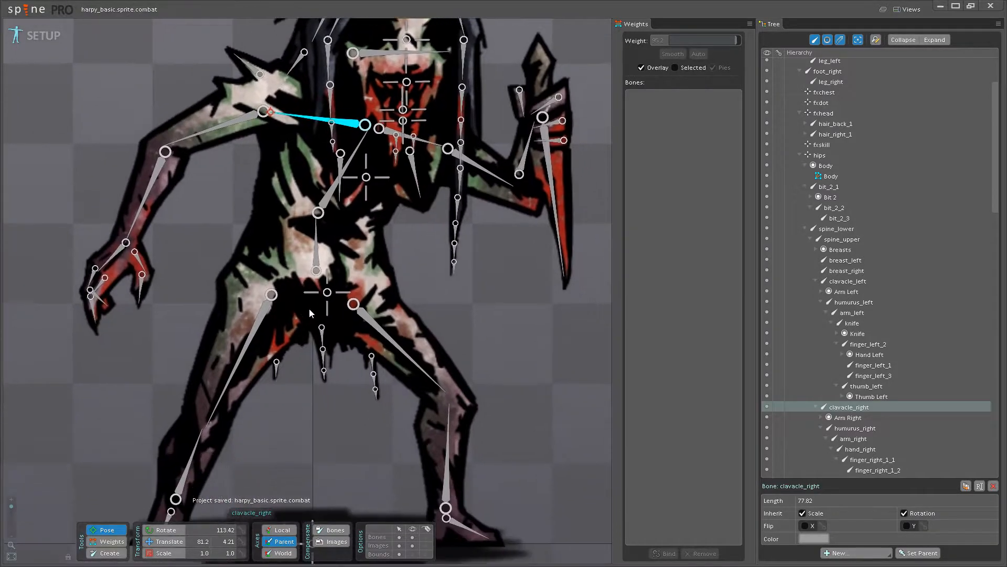
# Rotate thigh_right to examine how the right hip and crotch deform, and restore the bone.
pyautogui.scroll(2, 311, 312)
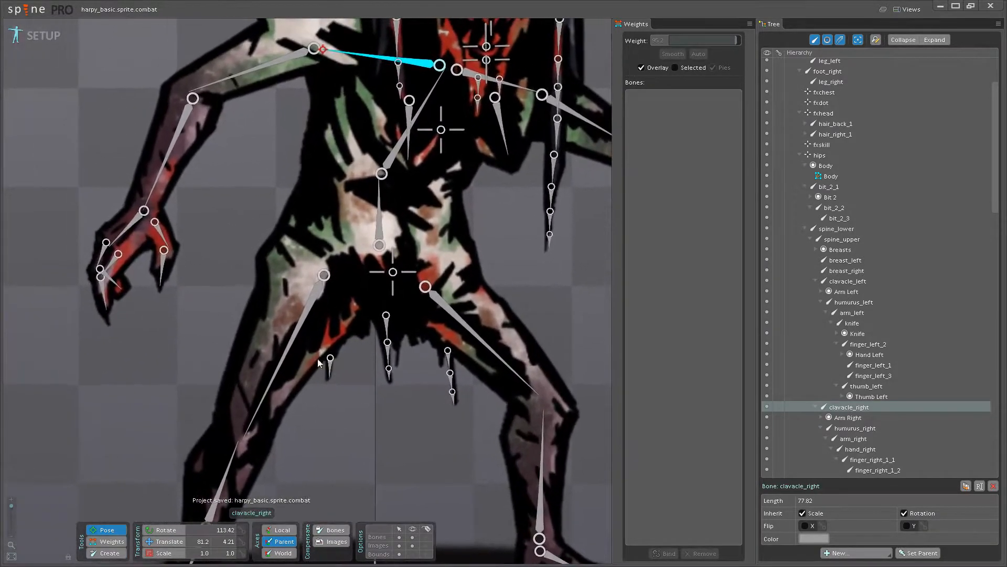
pyautogui.click(245, 409)
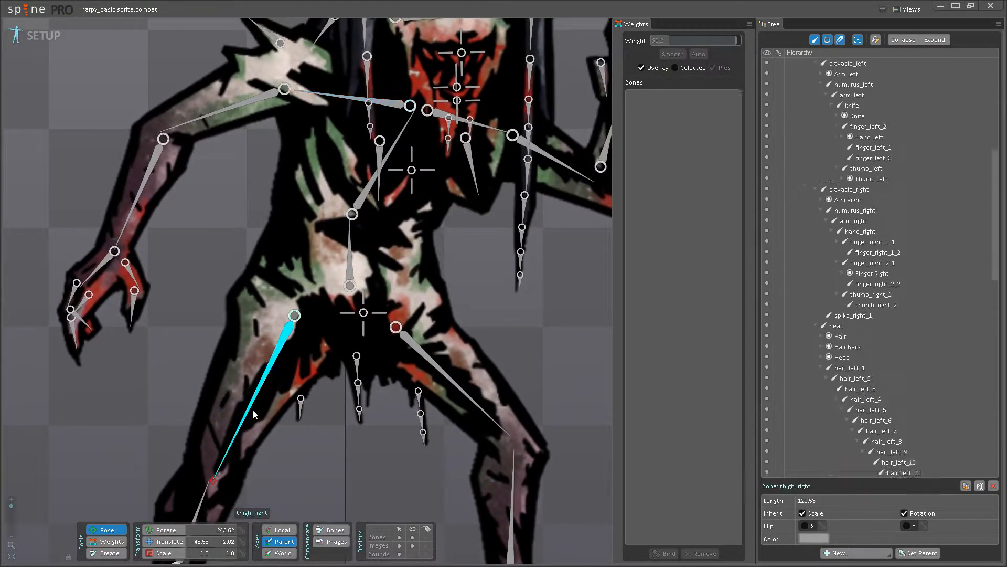
pyautogui.moveTo(241, 413); pyautogui.dragTo(246, 415)
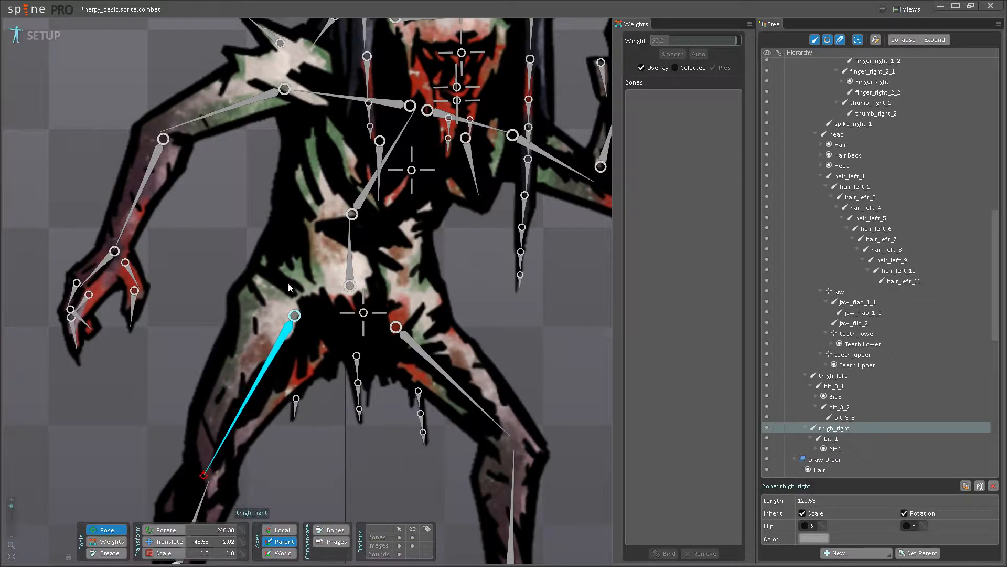
pyautogui.scroll(2, 309, 361)
pyautogui.moveTo(276, 362); pyautogui.dragTo(212, 355)
pyautogui.moveTo(301, 341); pyautogui.dragTo(218, 368)
# Raise thigh_left's weight on the crotch vertices just below the hips bone, bringing the lower one to 81.6.
pyautogui.click(107, 541)
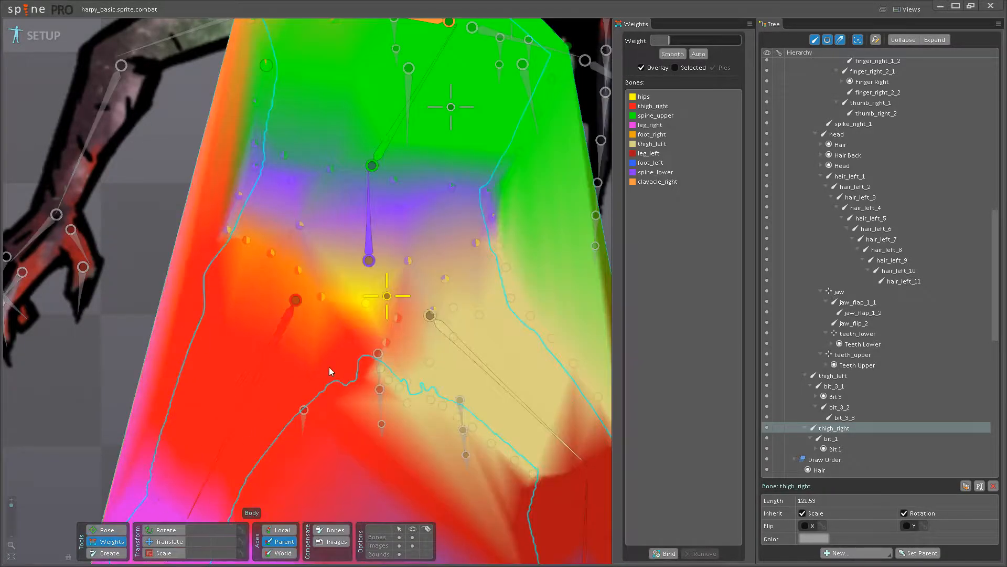
pyautogui.click(451, 326)
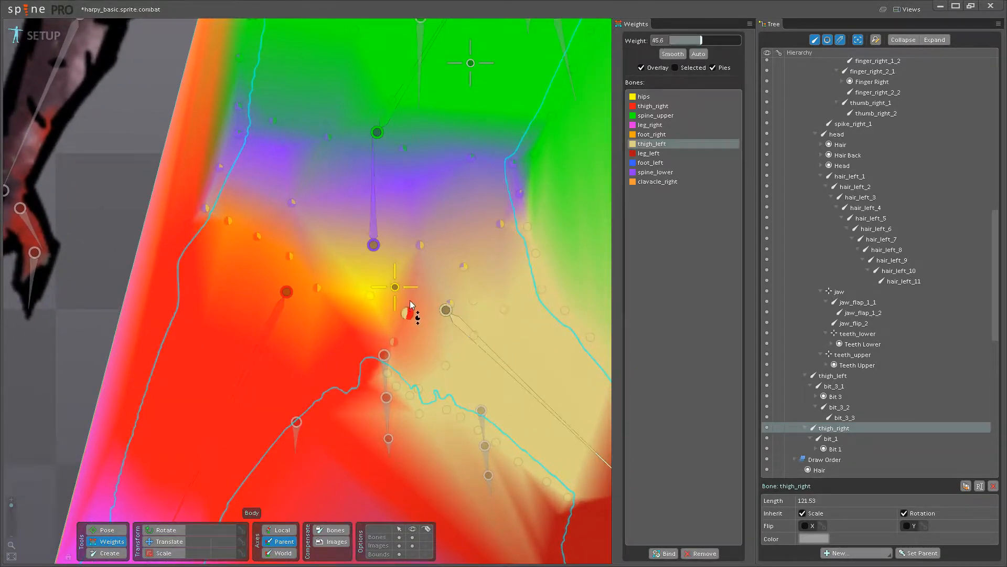
pyautogui.moveTo(409, 307); pyautogui.dragTo(426, 280)
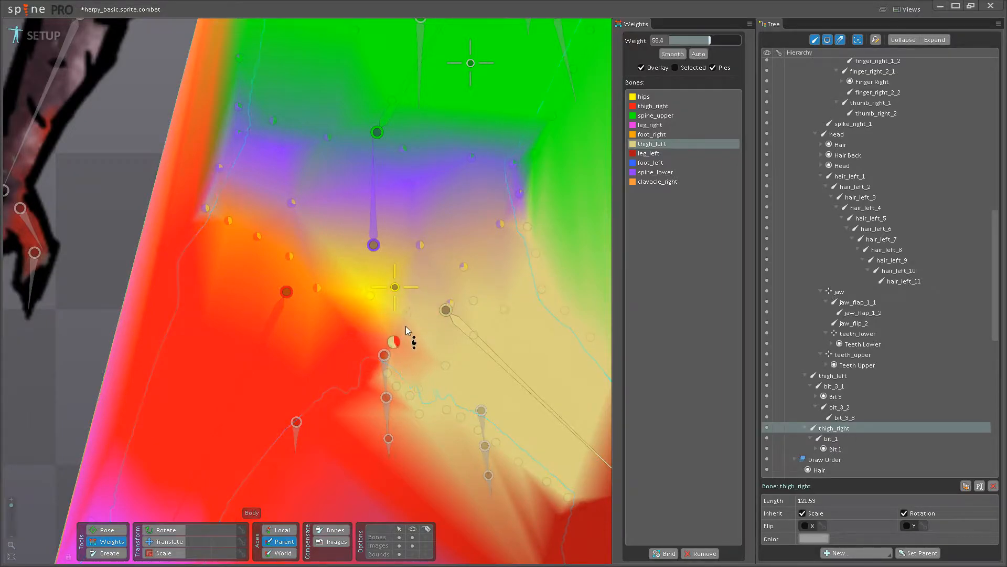
pyautogui.moveTo(412, 316); pyautogui.dragTo(416, 311)
# Rotate thigh_right and spine_lower to test the crotch and waist, restore both and select thigh_left.
pyautogui.click(106, 529)
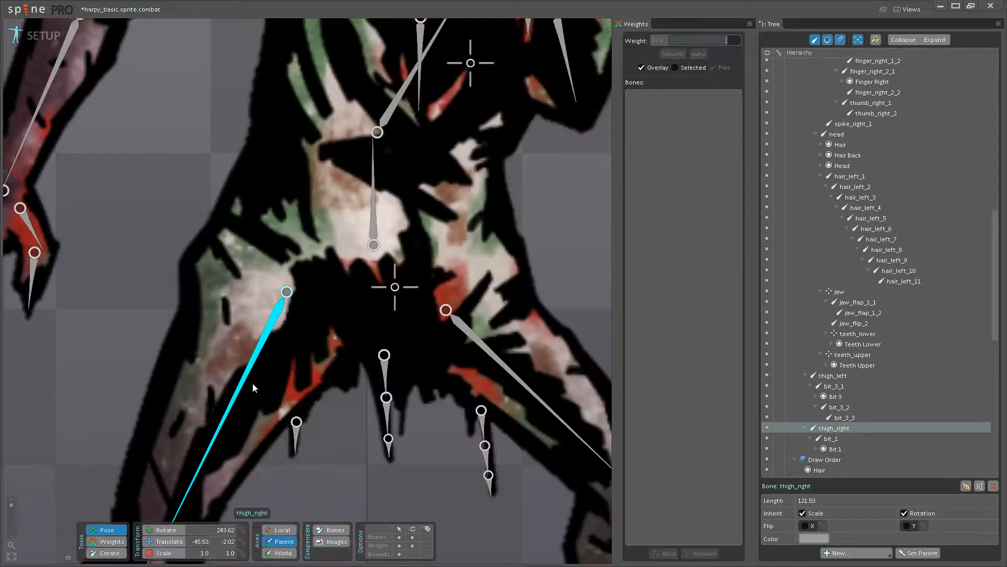
pyautogui.moveTo(212, 371); pyautogui.dragTo(196, 389)
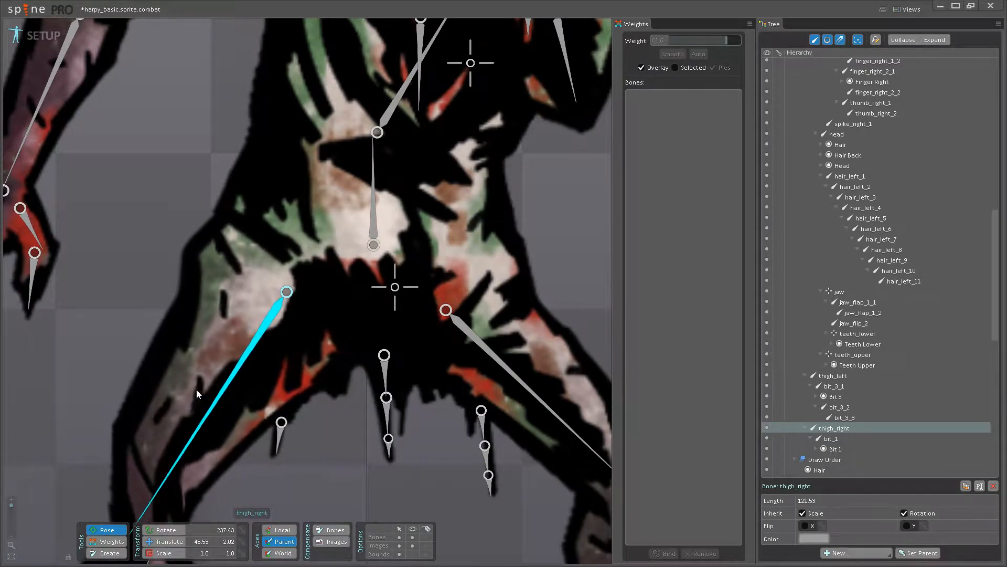
pyautogui.click(375, 213)
pyautogui.moveTo(376, 211); pyautogui.dragTo(392, 215)
pyautogui.hotkey('ctrl', 'z')
pyautogui.moveTo(451, 345); pyautogui.dragTo(449, 310)
pyautogui.click(399, 308)
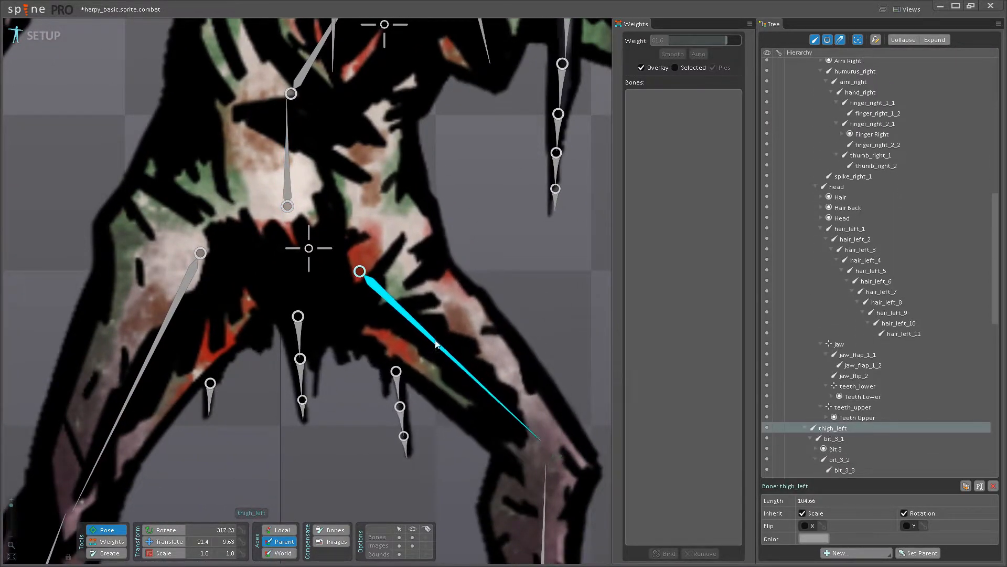
# Reopen the Body mesh weights and reorder the bone list so spine_upper sits directly below leg_left.
pyautogui.click(121, 541)
pyautogui.moveTo(337, 302); pyautogui.dragTo(367, 394)
pyautogui.scroll(5, 399, 385)
pyautogui.click(400, 382)
pyautogui.scroll(-2, 420, 342)
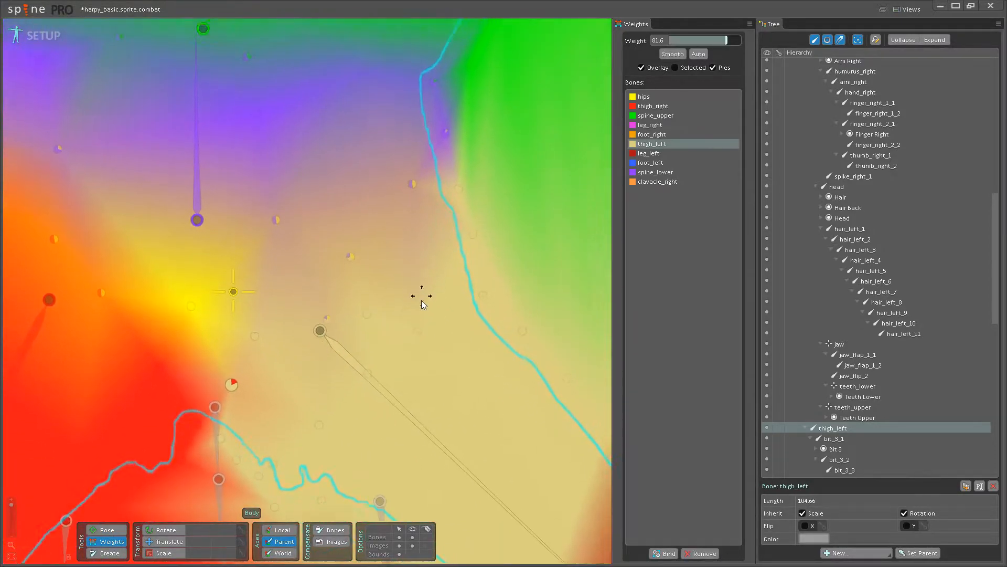
pyautogui.moveTo(421, 288); pyautogui.dragTo(468, 341)
pyautogui.scroll(-4, 511, 241)
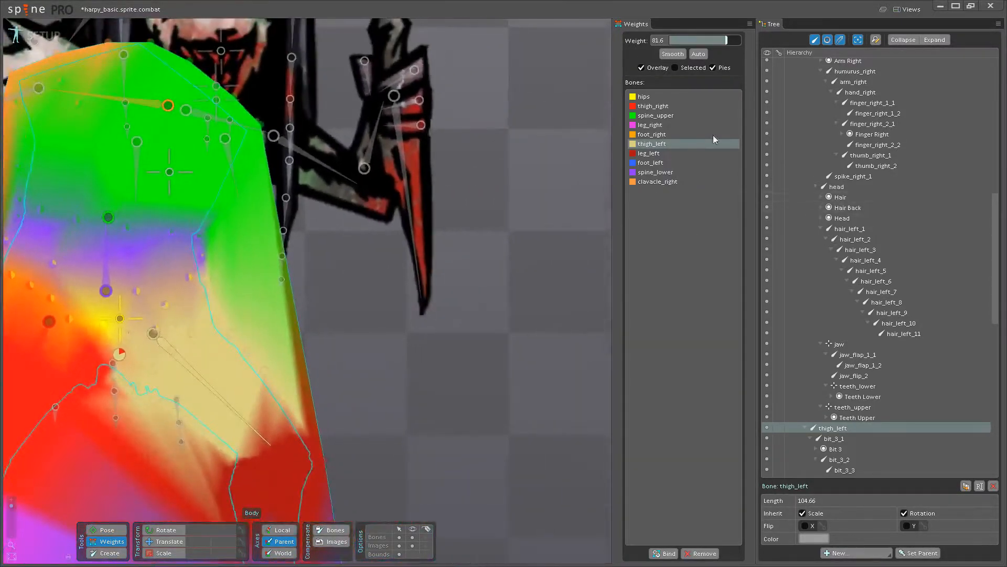
pyautogui.moveTo(653, 120); pyautogui.dragTo(657, 154)
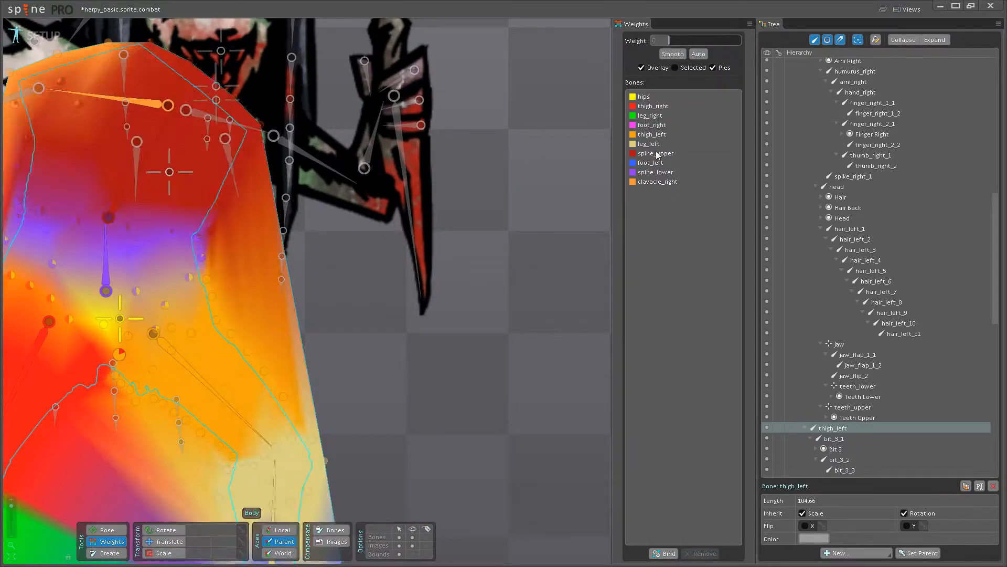
# Raise the hips bone's weight on the outer waist vertices above thigh_left, using values up to 96.
pyautogui.moveTo(248, 337); pyautogui.dragTo(455, 310)
pyautogui.scroll(1, 409, 299)
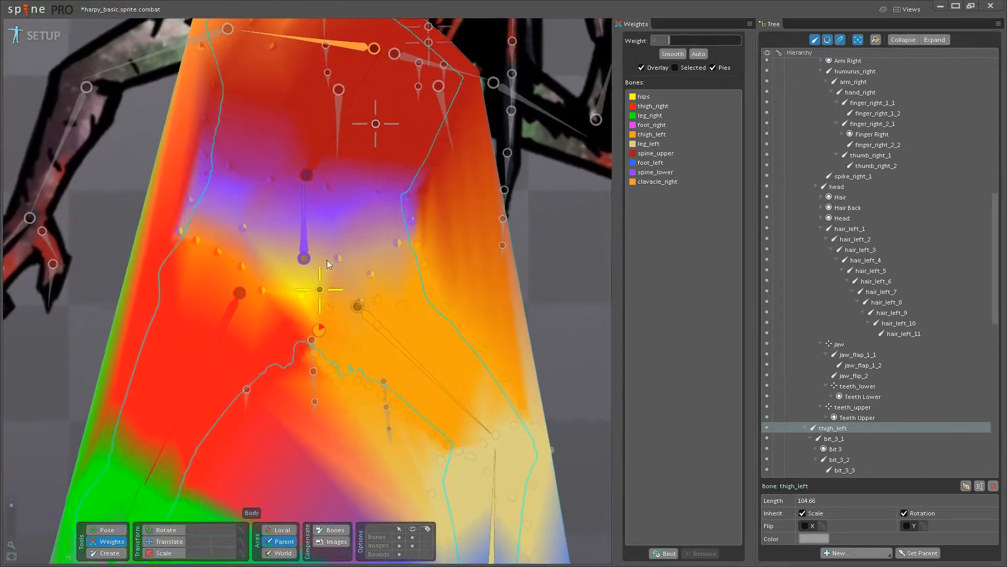
pyautogui.click(318, 291)
pyautogui.scroll(1, 405, 258)
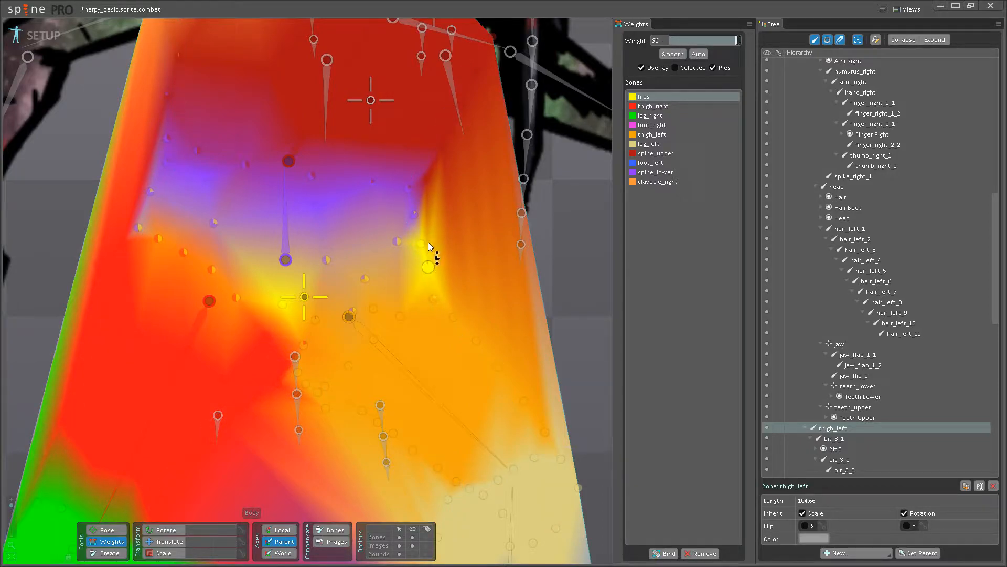
# Rotate thigh_left in pose mode to test the reweighted hip and save the project.
pyautogui.click(100, 532)
pyautogui.moveTo(378, 358); pyautogui.dragTo(460, 299)
pyautogui.hotkey('ctrl', 's')
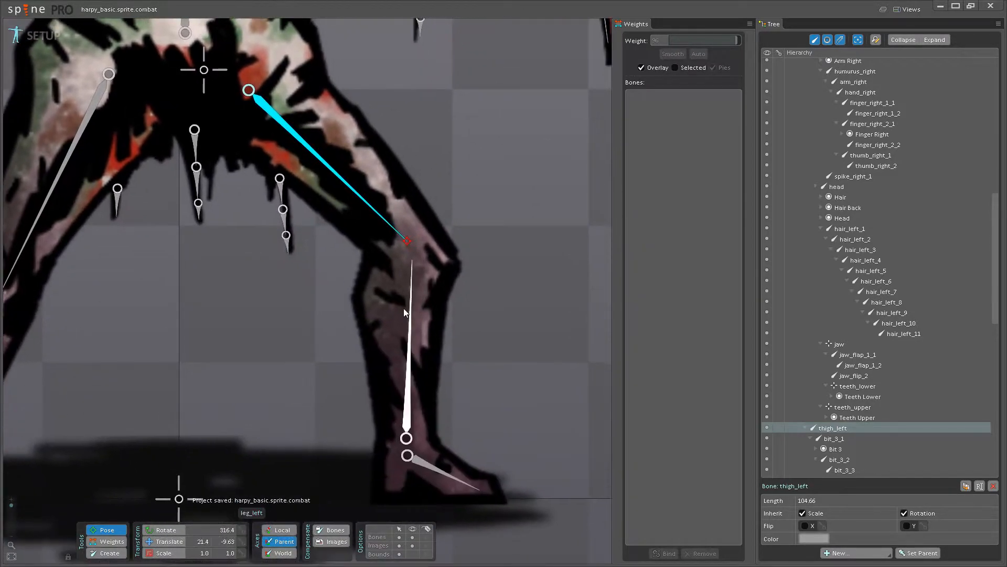
# Rotate leg_right to examine how the right knee deforms, and restore the bone.
pyautogui.scroll(-2, 301, 299)
pyautogui.moveTo(212, 322); pyautogui.dragTo(420, 333)
pyautogui.scroll(1, 287, 329)
pyautogui.moveTo(301, 332); pyautogui.dragTo(343, 255)
# Raise thigh_right's weight on the vertices around the right knee, setting the outer knee vertex to about 49.
pyautogui.click(111, 541)
pyautogui.click(309, 272)
pyautogui.scroll(2, 301, 290)
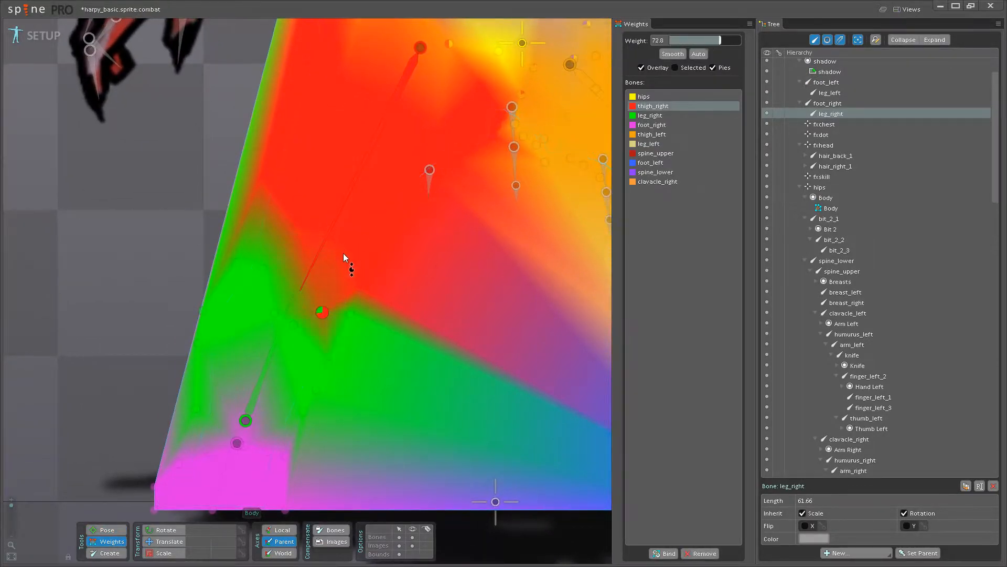
pyautogui.moveTo(356, 200); pyautogui.dragTo(364, 254)
pyautogui.moveTo(262, 269); pyautogui.dragTo(286, 213)
pyautogui.moveTo(287, 268); pyautogui.dragTo(298, 270)
pyautogui.moveTo(297, 329); pyautogui.dragTo(313, 293)
pyautogui.moveTo(228, 270); pyautogui.dragTo(253, 234)
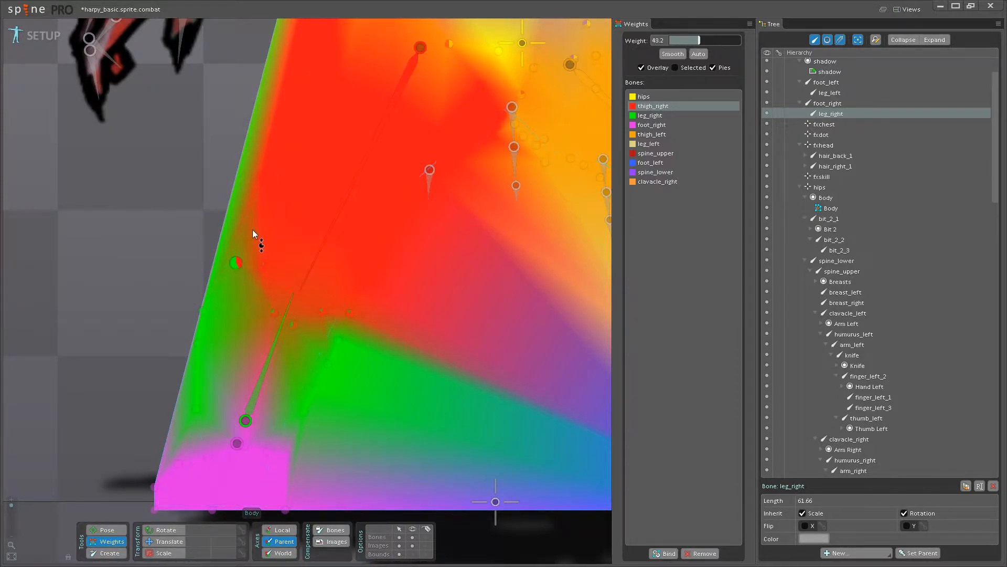
# Test leg_right's bend and refine the inner knee vertices, with thigh_right at 31.2 on the lower one and leg_right at 19.2 on the upper one.
pyautogui.click(95, 531)
pyautogui.moveTo(278, 331); pyautogui.dragTo(307, 344)
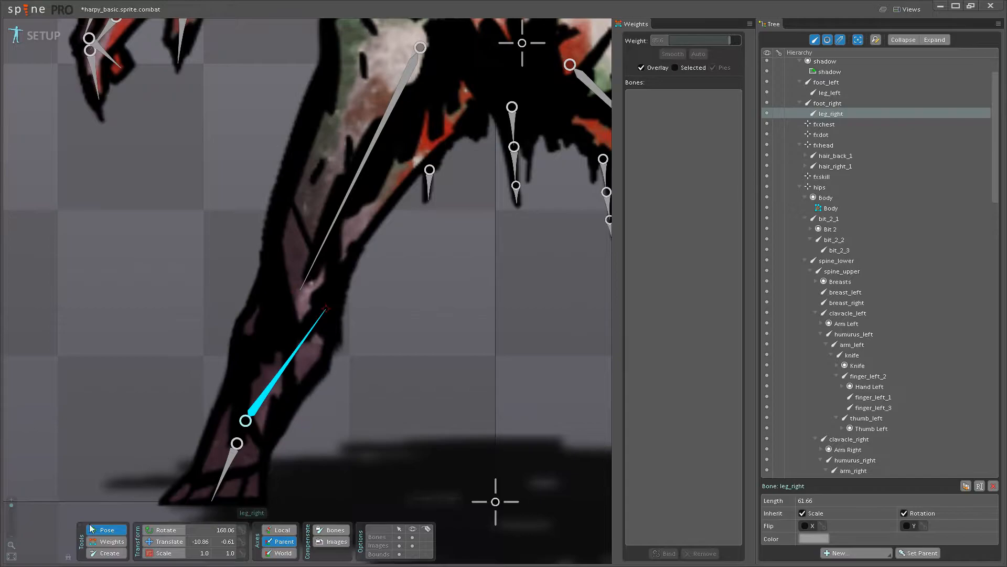
pyautogui.click(103, 544)
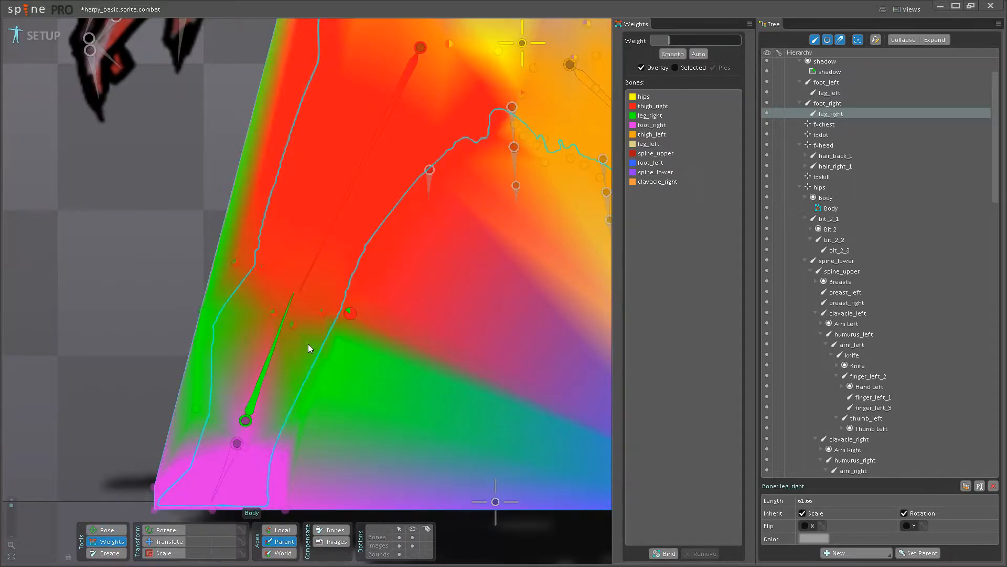
pyautogui.click(310, 280)
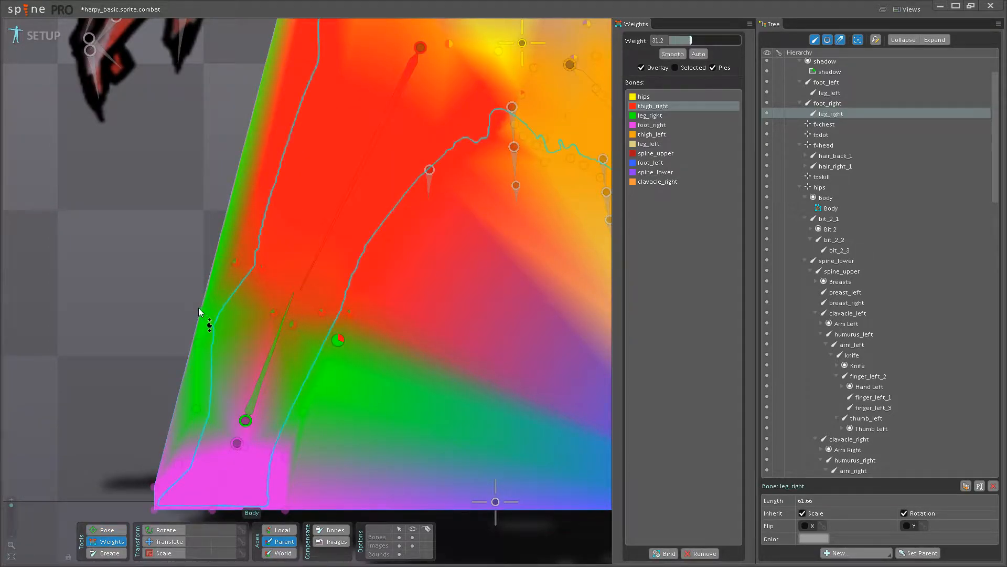
pyautogui.click(274, 361)
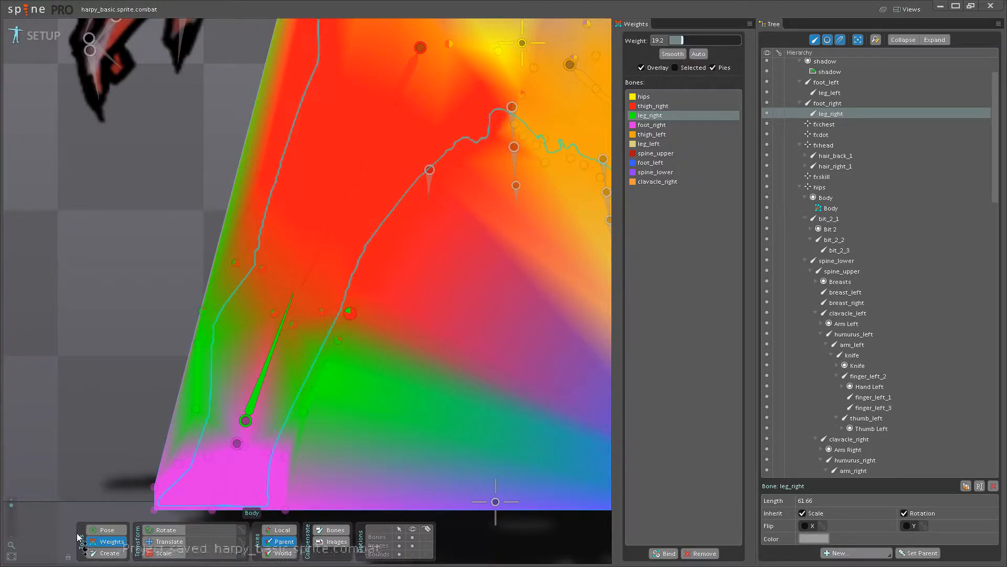
# Rotate leg_right in pose mode to check the refined knee and undo the rotation.
pyautogui.click(107, 529)
pyautogui.moveTo(265, 378)
pyautogui.mouseDown()
pyautogui.moveTo(296, 388)
pyautogui.moveTo(245, 368)
pyautogui.moveTo(300, 391)
pyautogui.moveTo(279, 391)
pyautogui.mouseUp()
pyautogui.scroll(-4, 324, 368)
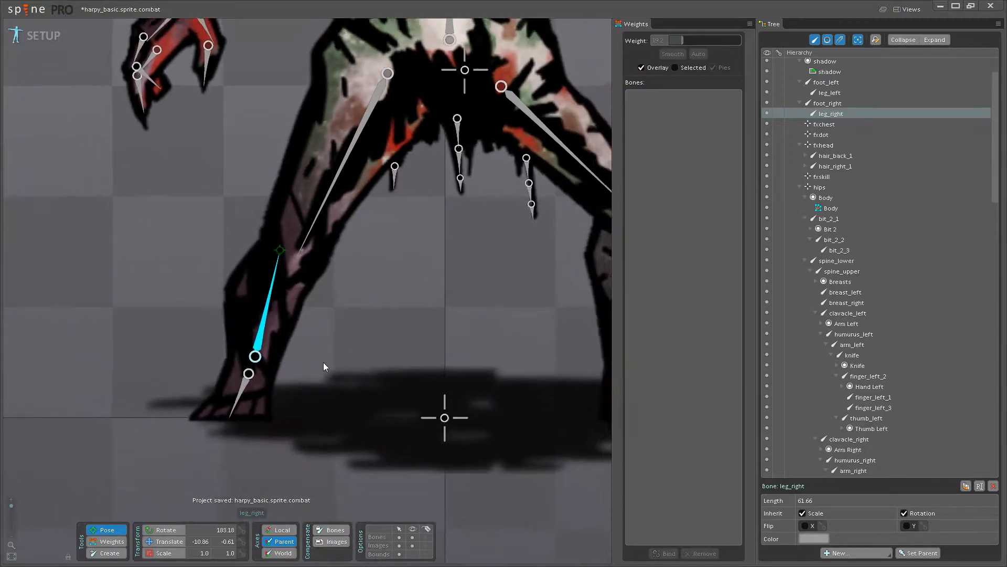
pyautogui.hotkey('ctrl', 'z')
pyautogui.hotkey('ctrl', 'z')
# Translate the hips bone to test how both legs bend, and undo the move.
pyautogui.moveTo(370, 280); pyautogui.dragTo(334, 354)
pyautogui.click(301, 256)
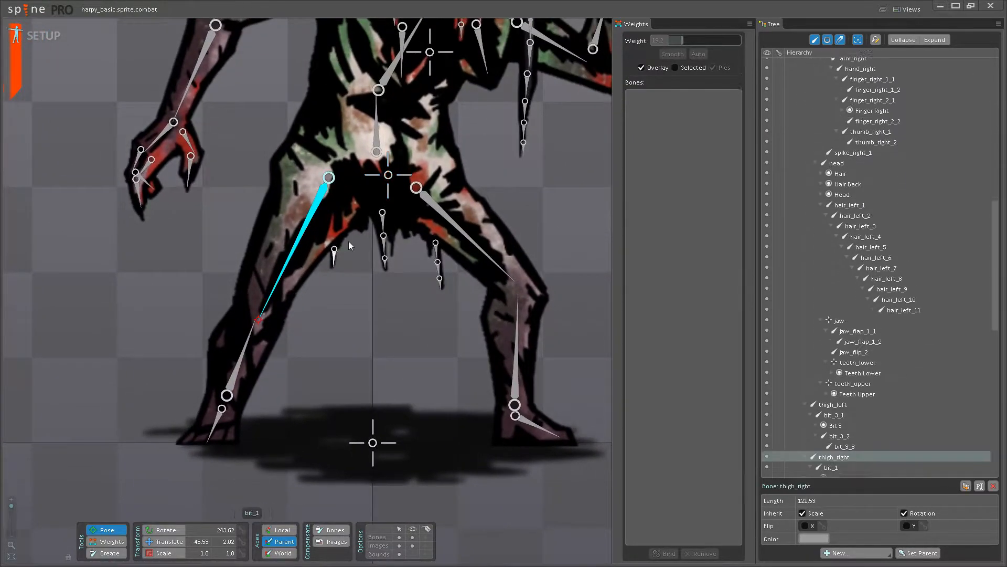
pyautogui.click(387, 175)
pyautogui.click(168, 541)
pyautogui.moveTo(388, 183); pyautogui.dragTo(367, 215)
pyautogui.hotkey('ctrl', 'z')
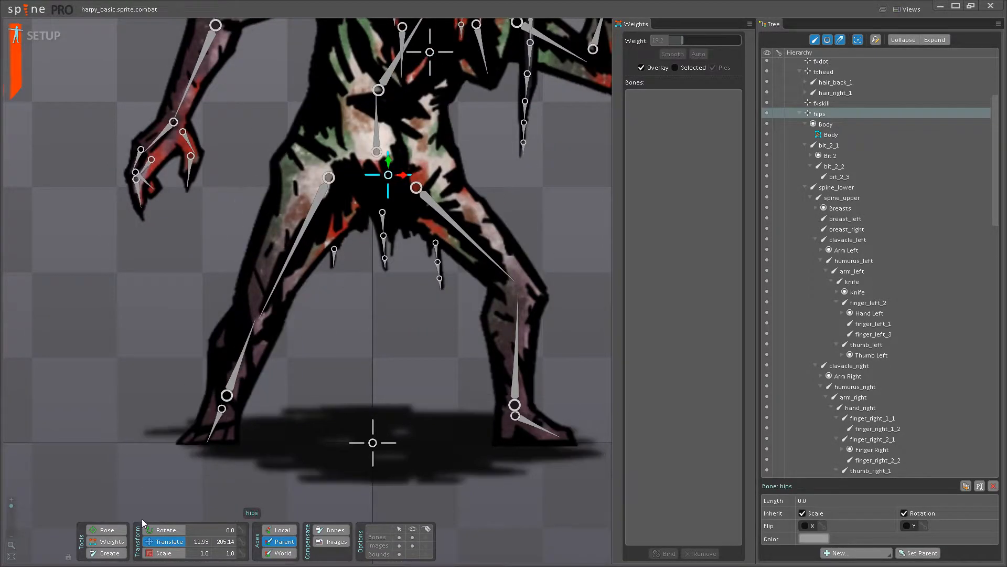
# Set thigh_right's weight to 29.6 on the mesh-edge vertex at the outer side of the right knee.
pyautogui.click(111, 542)
pyautogui.scroll(3, 254, 340)
pyautogui.scroll(2, 262, 309)
pyautogui.click(270, 297)
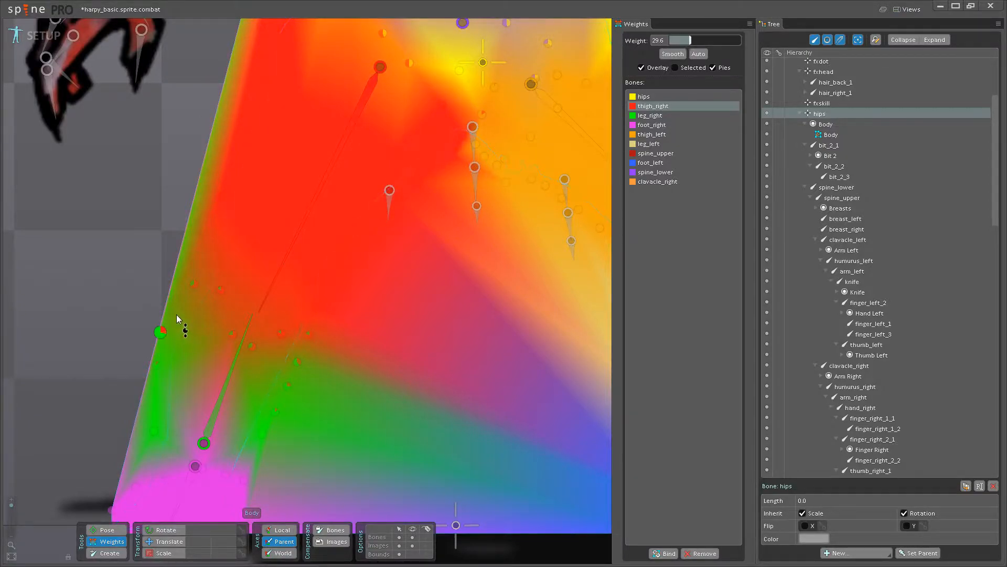
# Move the hips bone in pose mode to recheck the right knee, and restore its position.
pyautogui.click(117, 528)
pyautogui.scroll(-5, 341, 284)
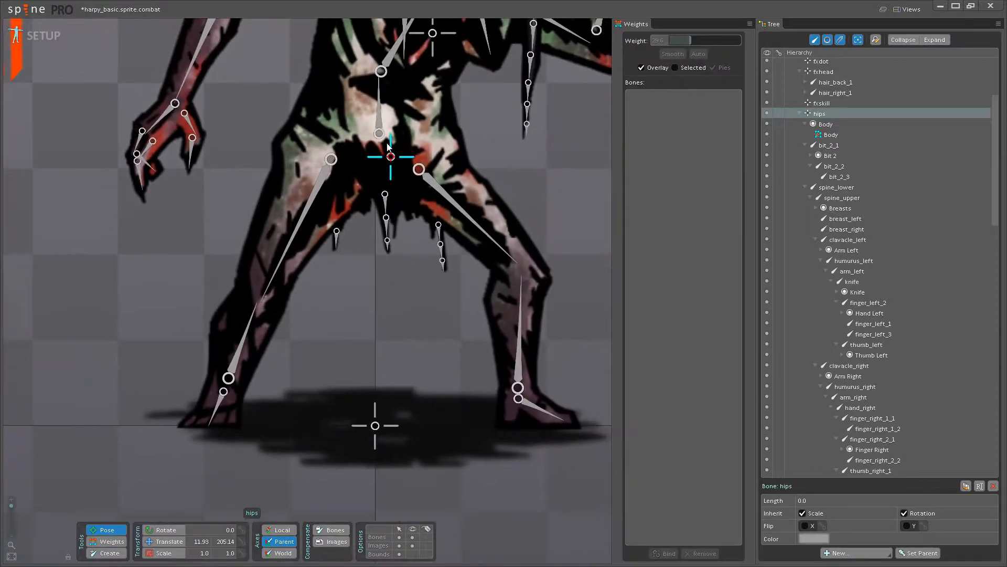
pyautogui.click(162, 543)
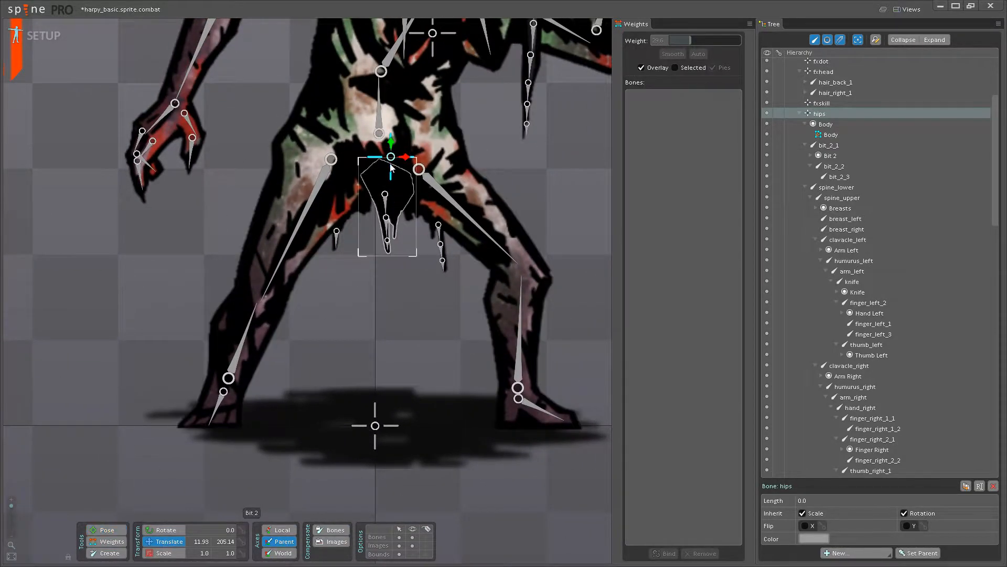
pyautogui.moveTo(391, 161); pyautogui.dragTo(375, 195)
pyautogui.hotkey('ctrl', 'z')
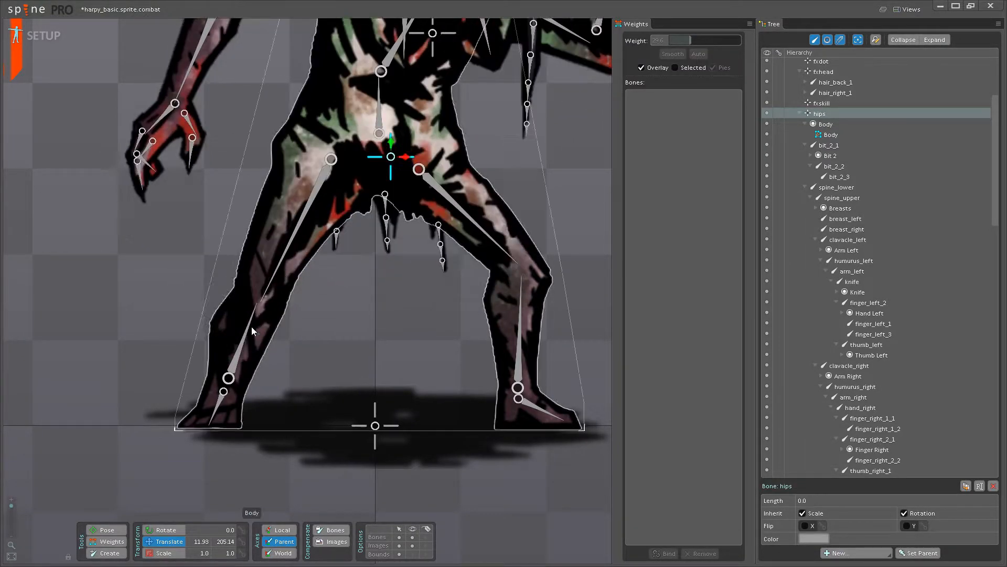
# Rotate thigh_right to inspect the knee up close and undo the rotation.
pyautogui.click(267, 288)
pyautogui.press('c')
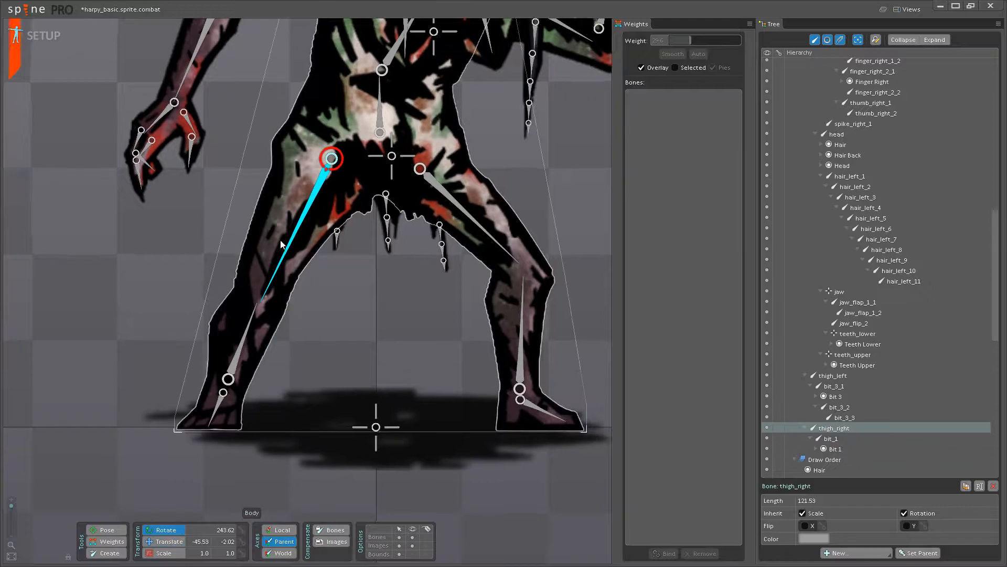
pyautogui.scroll(3, 277, 272)
pyautogui.moveTo(277, 272)
pyautogui.mouseDown()
pyautogui.moveTo(286, 275)
pyautogui.moveTo(263, 265)
pyautogui.moveTo(280, 285)
pyautogui.mouseUp()
pyautogui.hotkey('ctrl', 'z')
# Set thigh_right's weight to 85.6 on the central knee vertex near the upper end of leg_right.
pyautogui.click(102, 544)
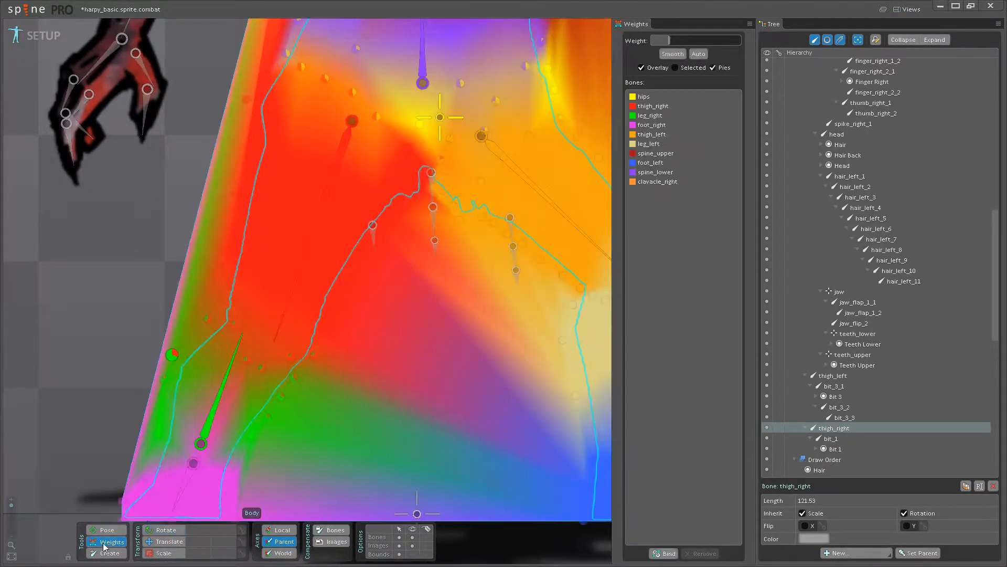
pyautogui.scroll(2, 248, 336)
pyautogui.click(249, 320)
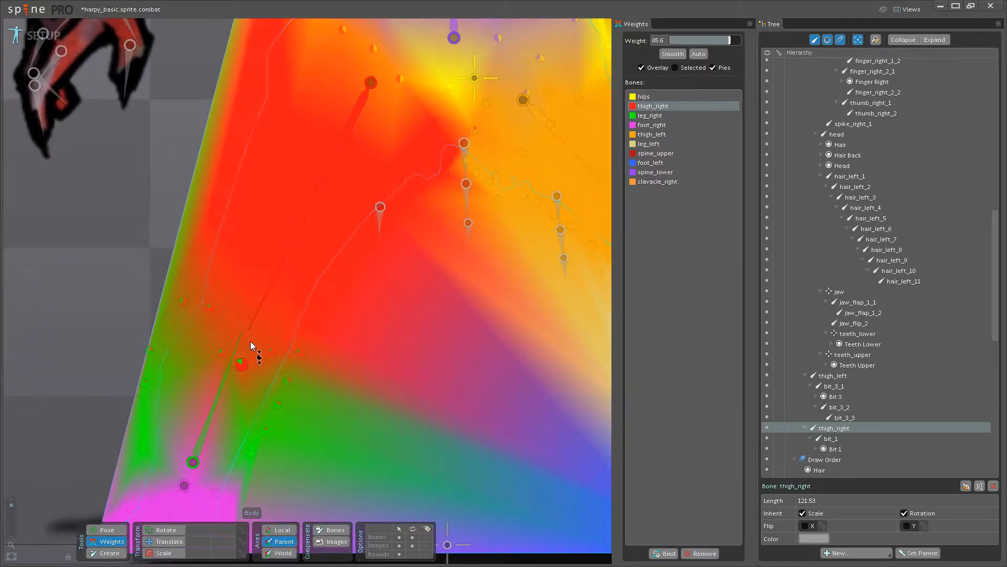
# Raise thigh_right's weight to 96 on the thigh vertex just above the outer side of the right knee.
pyautogui.click(223, 350)
pyautogui.moveTo(274, 343); pyautogui.dragTo(273, 342)
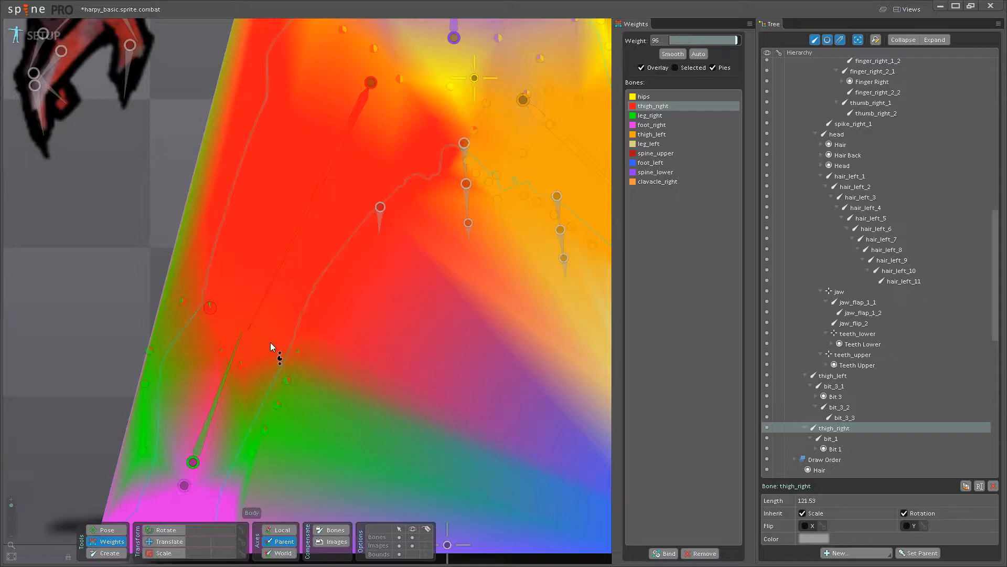
# Move the hips bone in pose mode to recheck the right knee, undo the move and save the project.
pyautogui.click(91, 533)
pyautogui.scroll(-5, 369, 303)
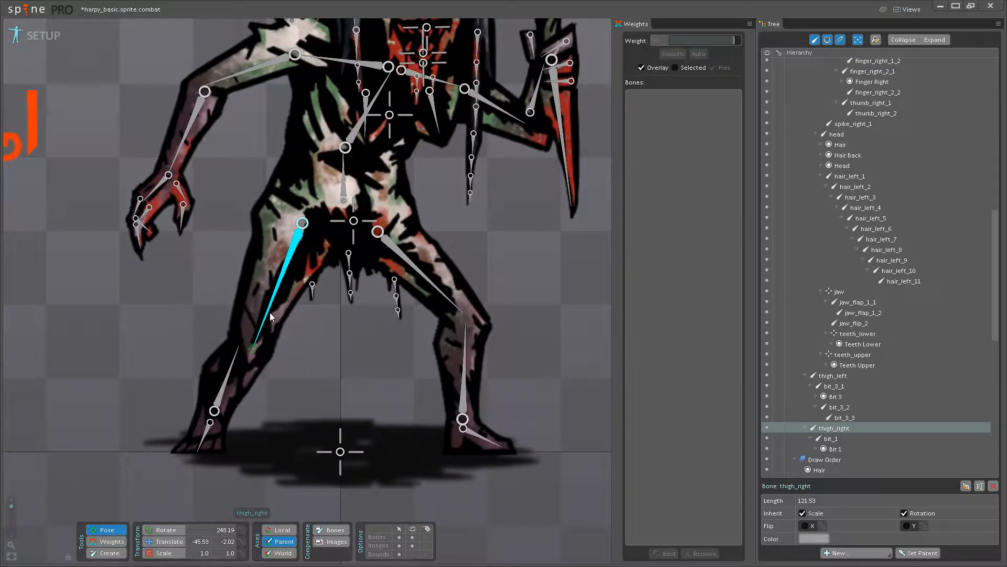
pyautogui.click(359, 225)
pyautogui.press('v')
pyautogui.moveTo(356, 225)
pyautogui.mouseDown()
pyautogui.moveTo(346, 249)
pyautogui.moveTo(358, 230)
pyautogui.mouseUp()
pyautogui.hotkey('ctrl', 'z')
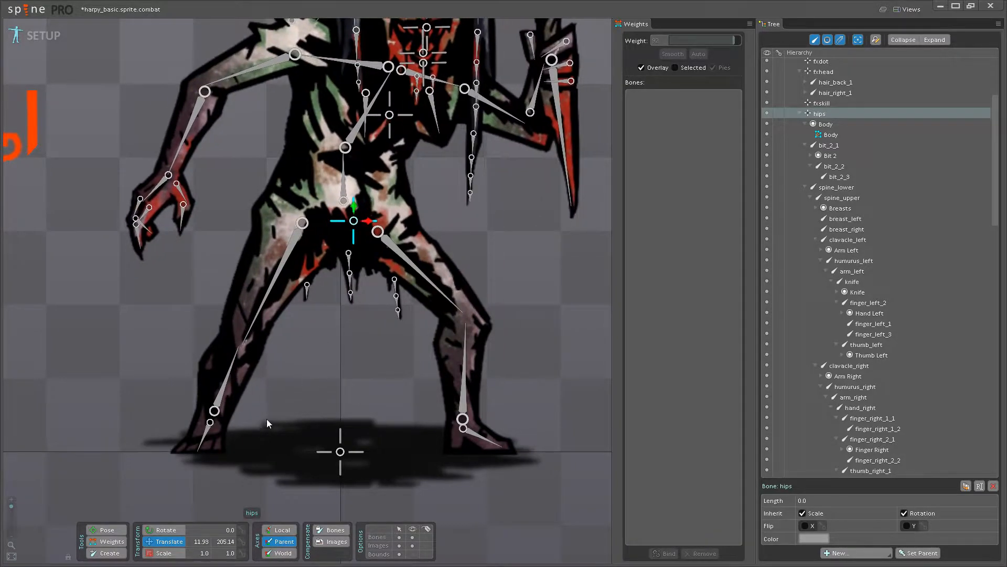
pyautogui.hotkey('ctrl', 's')
# Rotate leg_right to inspect how the right shin and ankle deform, and undo the rotation.
pyautogui.scroll(5, 266, 424)
pyautogui.click(265, 370)
pyautogui.click(175, 531)
pyautogui.scroll(3, 284, 340)
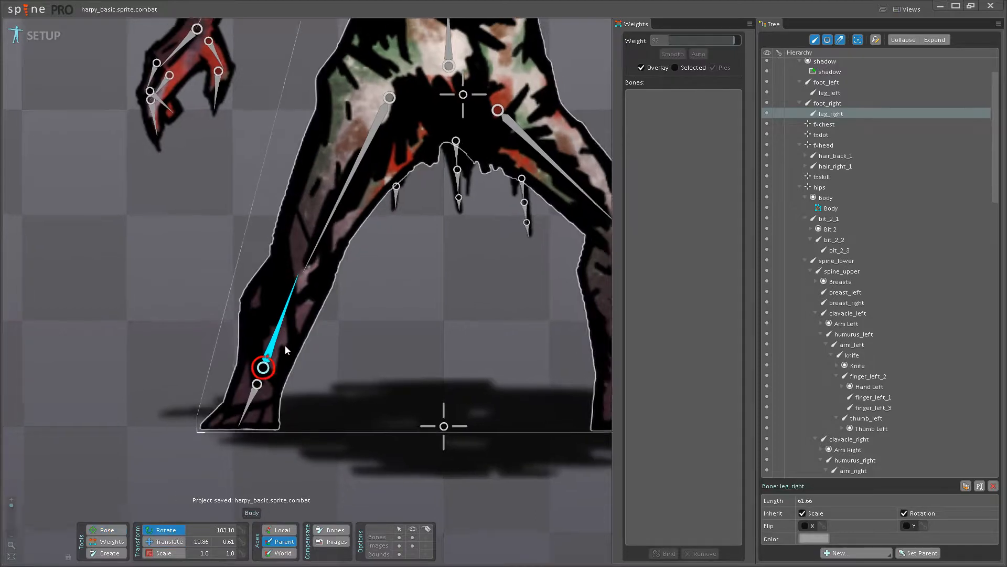
pyautogui.moveTo(277, 325); pyautogui.dragTo(297, 328)
pyautogui.hotkey('ctrl', 'z')
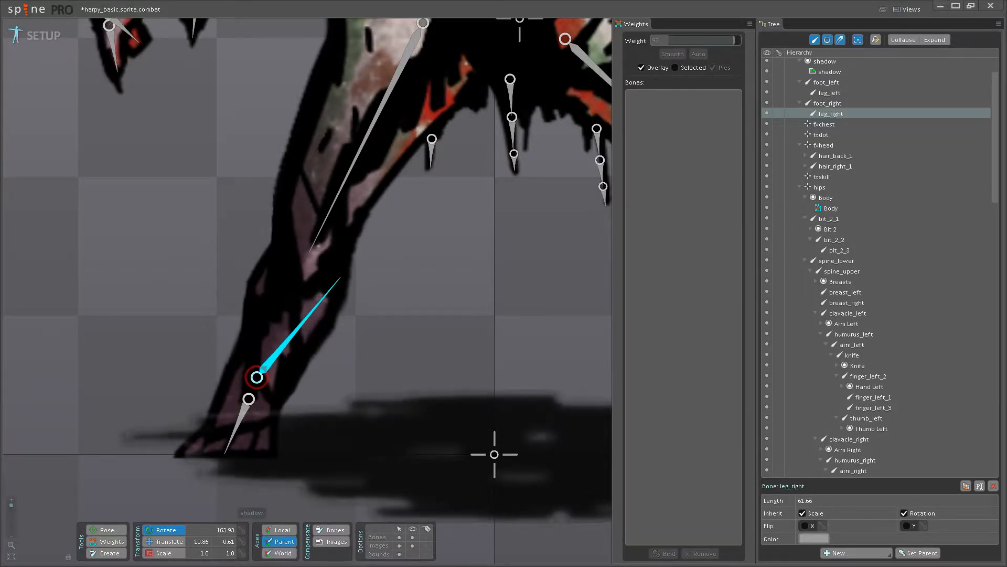
pyautogui.click(103, 541)
pyautogui.hotkey('ctrl', 'z')
# Blend leg_right into the right ankle vertices, using a weight of 16 on the outer one, and test the bend by rotating the bone.
pyautogui.scroll(2, 257, 375)
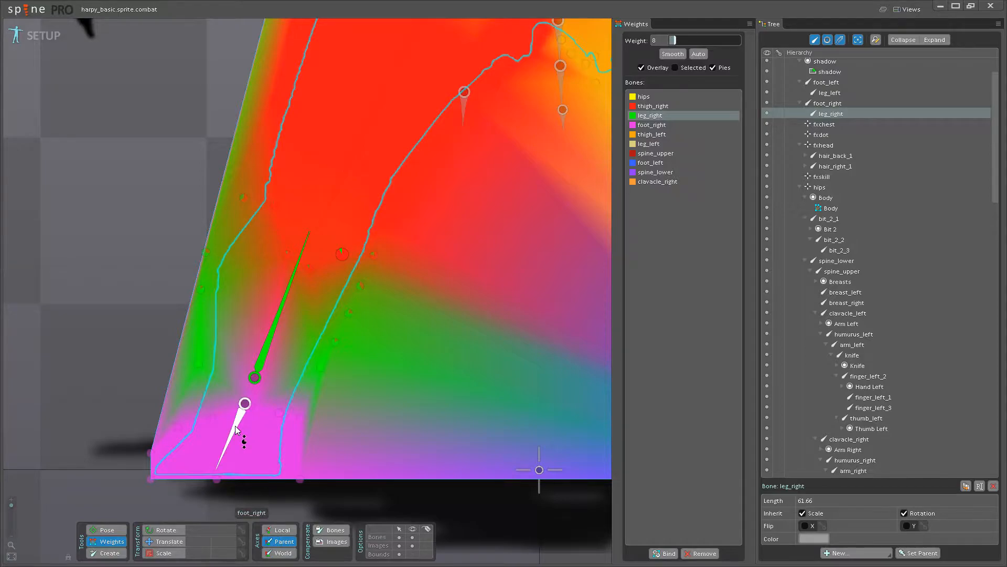
pyautogui.moveTo(302, 415); pyautogui.dragTo(218, 421)
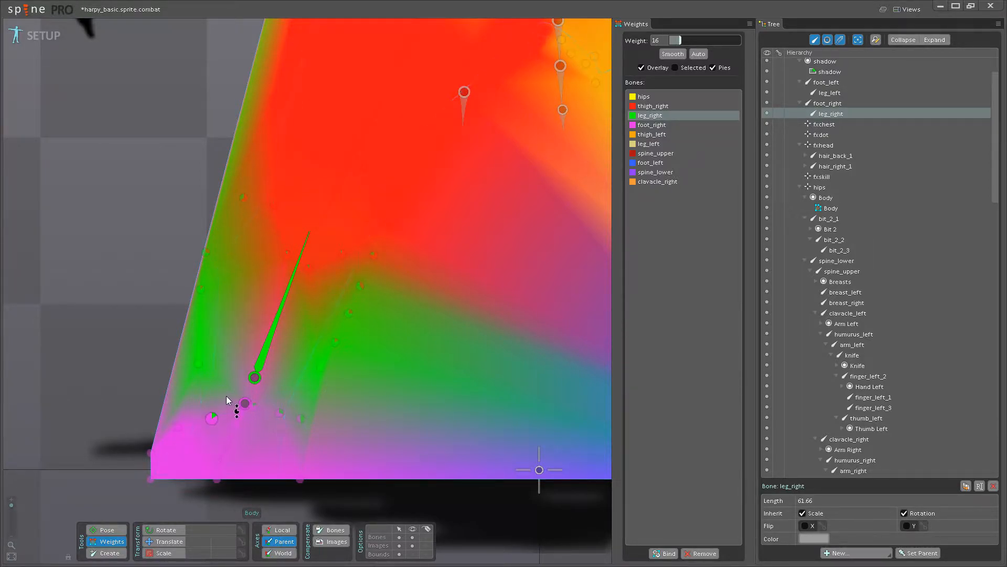
pyautogui.moveTo(244, 409); pyautogui.dragTo(268, 399)
pyautogui.click(105, 534)
pyautogui.moveTo(284, 323); pyautogui.dragTo(248, 334)
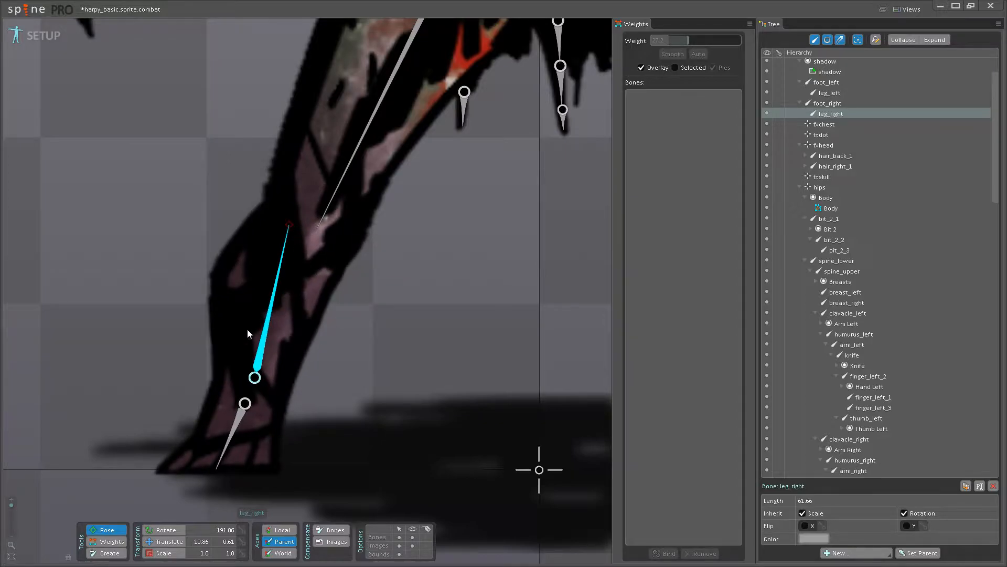
# Set foot_right's weight to 90.4 on the central right ankle vertex and 73.6 on the inner ankle vertex.
pyautogui.click(107, 541)
pyautogui.click(243, 407)
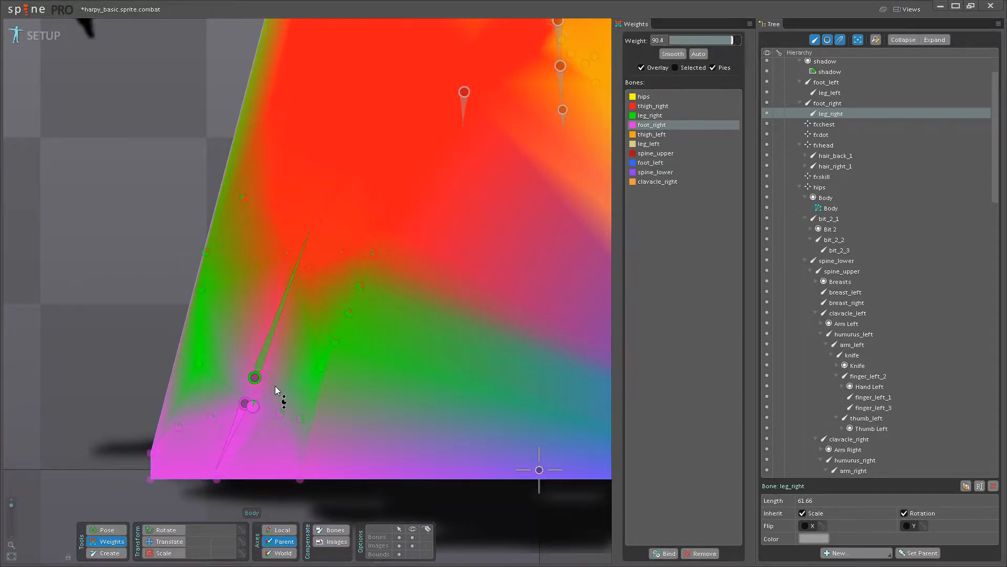
pyautogui.moveTo(211, 418)
pyautogui.mouseDown()
pyautogui.moveTo(219, 410)
pyautogui.moveTo(186, 426)
pyautogui.moveTo(210, 408)
pyautogui.mouseUp()
# Rotate leg_right in pose mode to recheck the ankle blend, and undo the rotation.
pyautogui.click(106, 529)
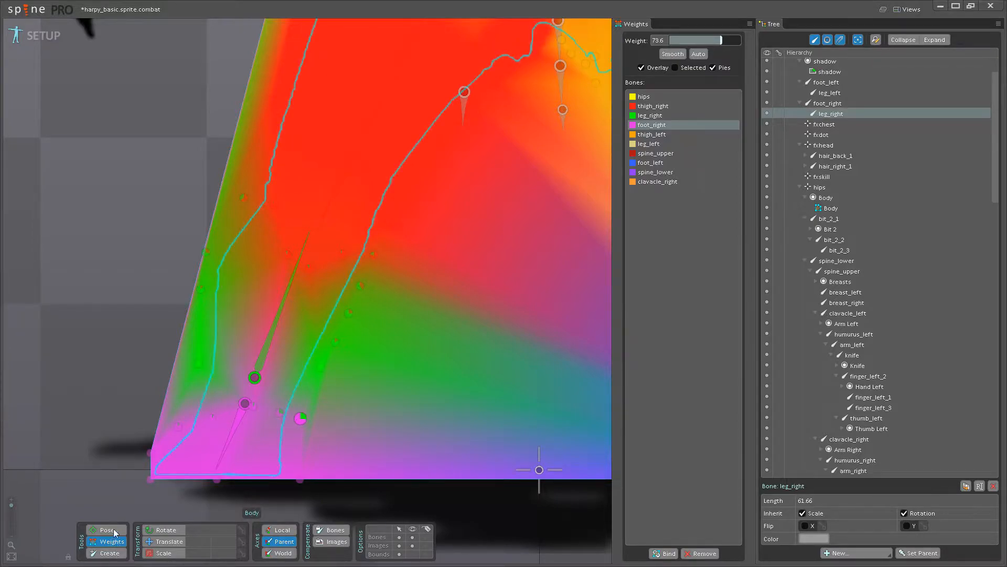
pyautogui.moveTo(266, 343)
pyautogui.mouseDown()
pyautogui.moveTo(296, 357)
pyautogui.moveTo(260, 338)
pyautogui.mouseUp()
pyautogui.hotkey('ctrl', 'z')
# Translate the hips bone downward and hide the bones to inspect the bent legs, and restore the hips position.
pyautogui.scroll(-3, 405, 246)
pyautogui.scroll(-1, 406, 248)
pyautogui.click(318, 207)
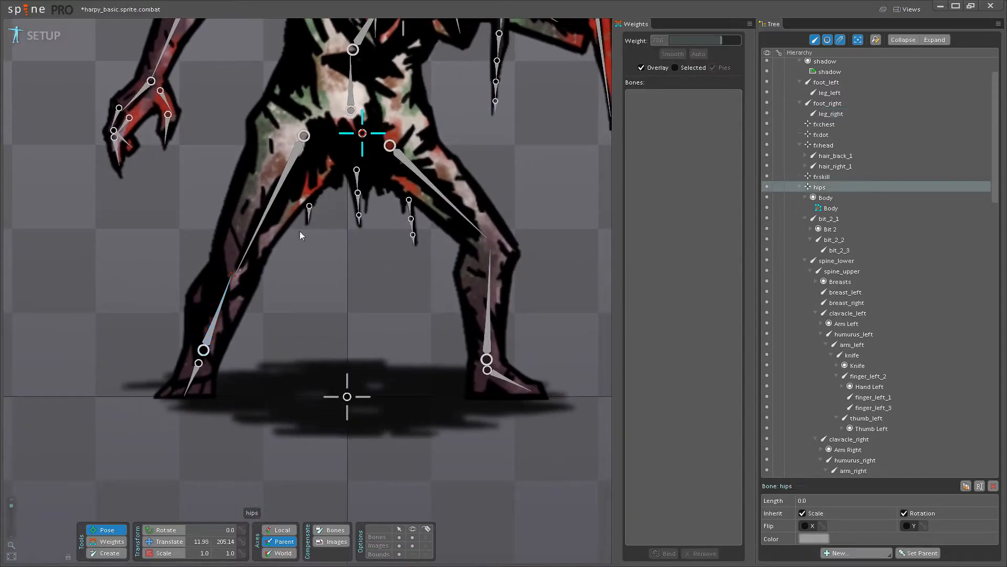
pyautogui.click(162, 542)
pyautogui.moveTo(363, 143)
pyautogui.mouseDown()
pyautogui.moveTo(373, 126)
pyautogui.moveTo(351, 177)
pyautogui.moveTo(367, 143)
pyautogui.mouseUp()
pyautogui.moveTo(359, 140); pyautogui.dragTo(346, 176)
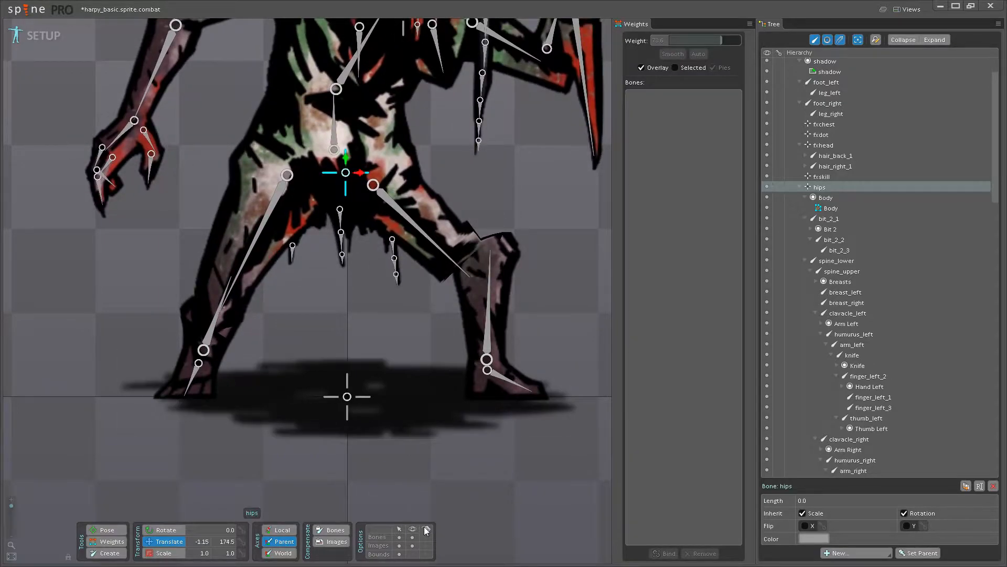
pyautogui.click(412, 536)
pyautogui.hotkey('ctrl', 'z')
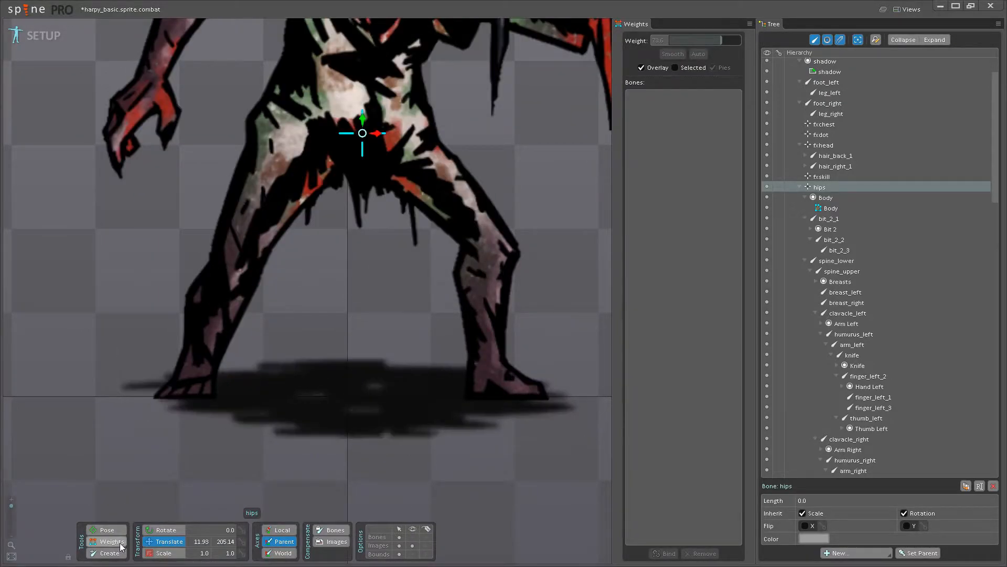
# Try a leg_right weight of 69.6 on the inner right ankle vertex, and undo the change.
pyautogui.click(111, 541)
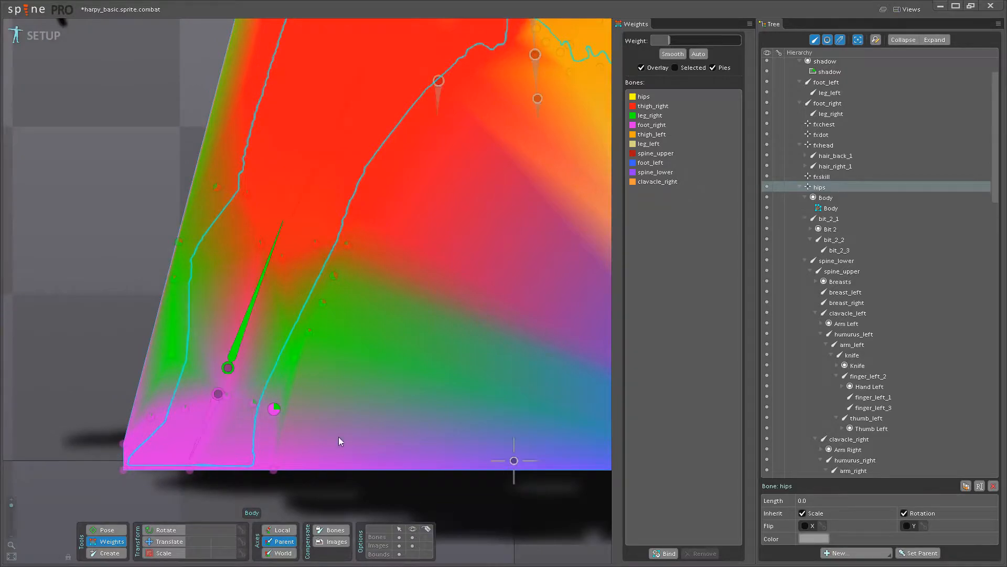
pyautogui.click(242, 336)
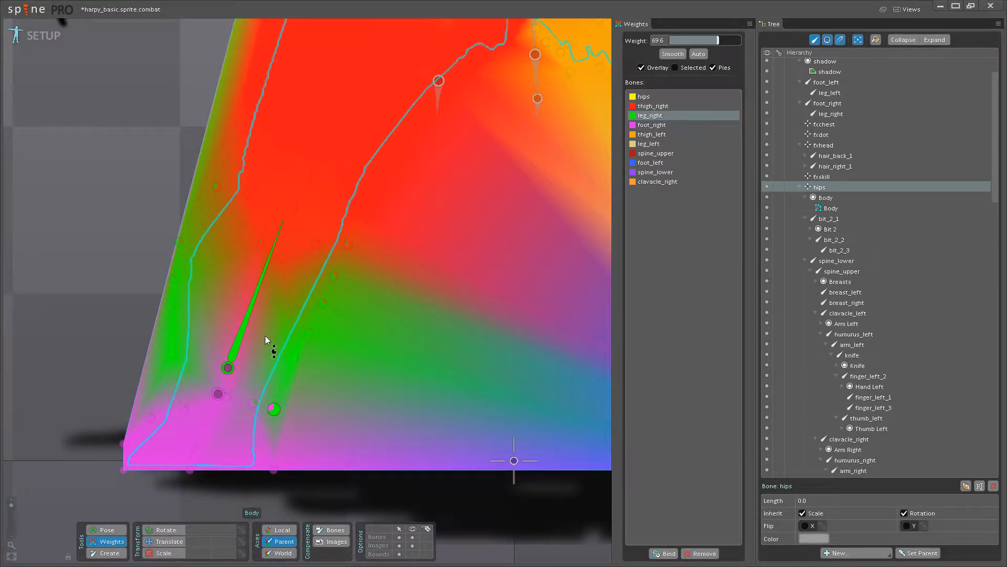
pyautogui.hotkey('ctrl', 'z')
# Add thigh_right weight to the outer and inner vertices of the right shin, using 21.6 on the inner one.
pyautogui.moveTo(345, 284)
pyautogui.mouseDown()
pyautogui.moveTo(330, 361)
pyautogui.moveTo(349, 291)
pyautogui.mouseUp()
pyautogui.click(298, 253)
pyautogui.click(305, 361)
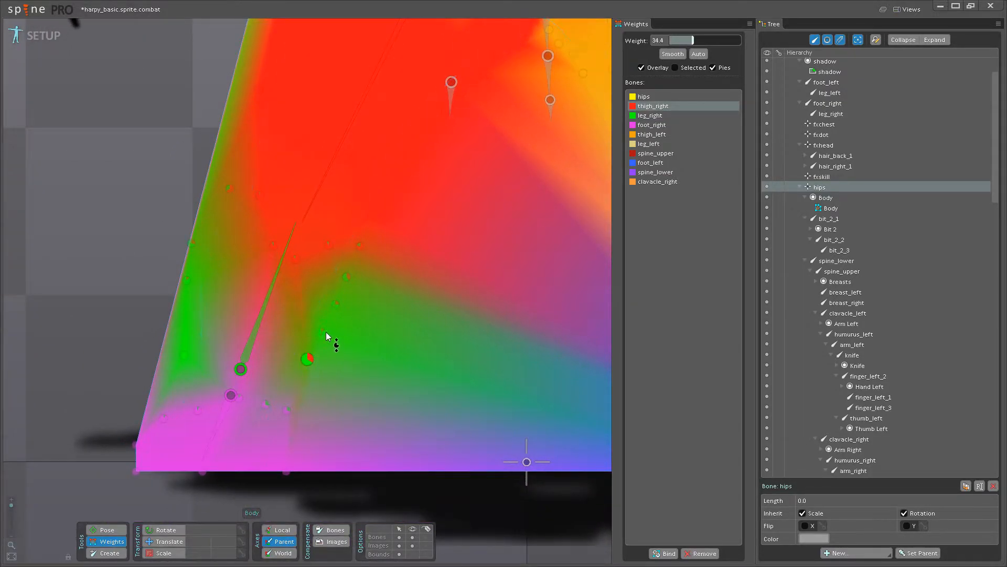
pyautogui.click(184, 356)
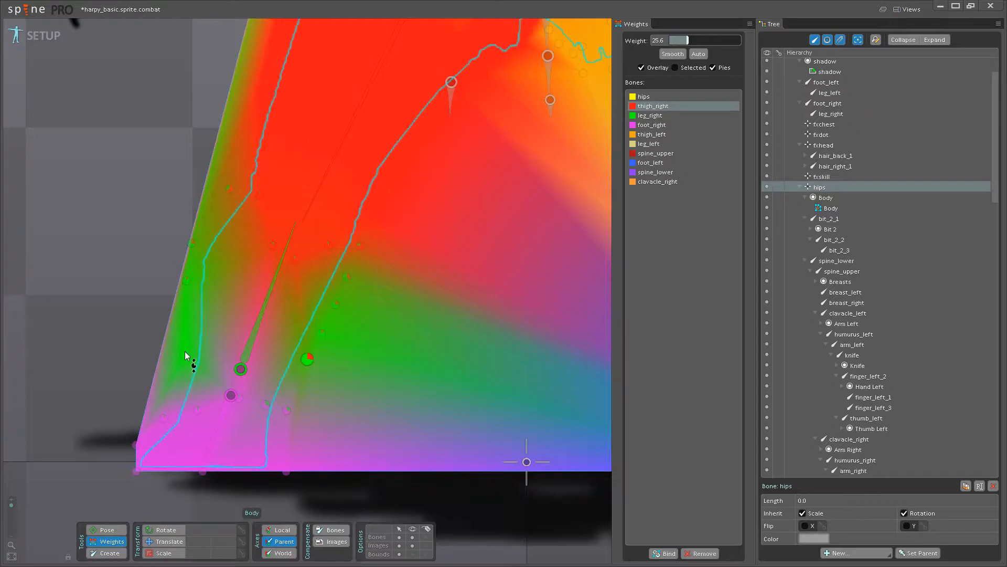
pyautogui.click(306, 361)
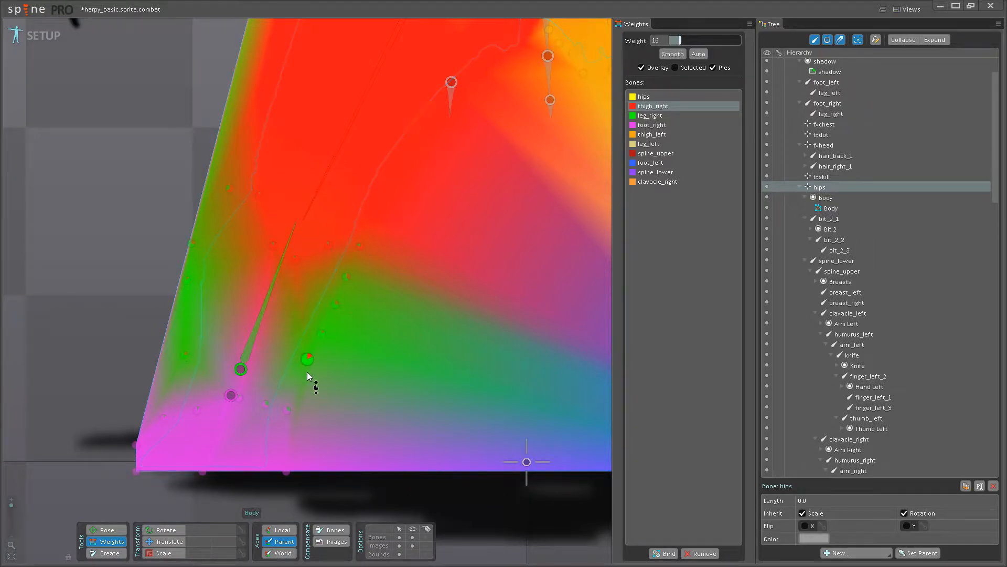
# Move the hips bone to test the updated right leg, undo the move and save the project.
pyautogui.scroll(-5, 315, 372)
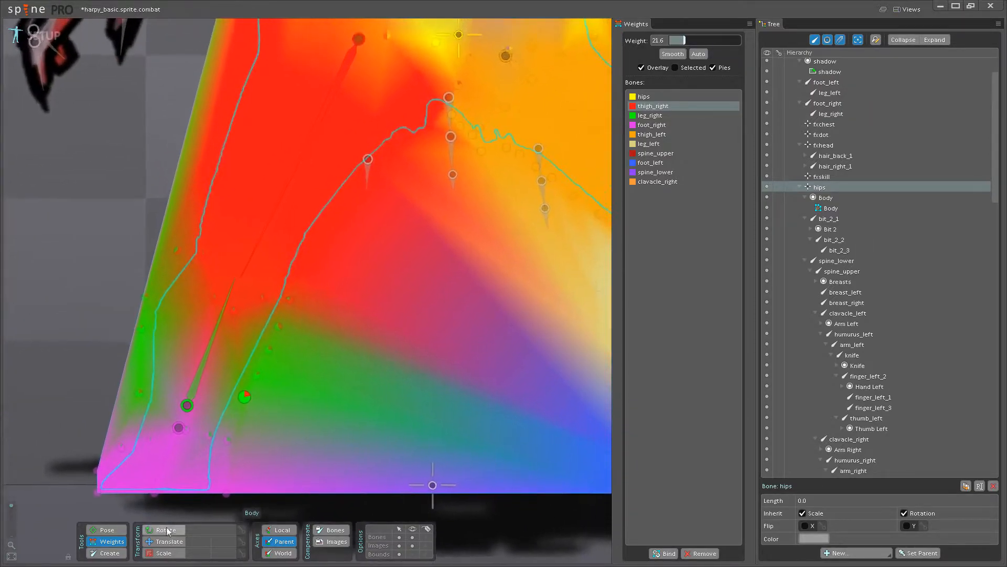
pyautogui.press('v')
pyautogui.scroll(-2, 319, 364)
pyautogui.moveTo(427, 148); pyautogui.dragTo(322, 260)
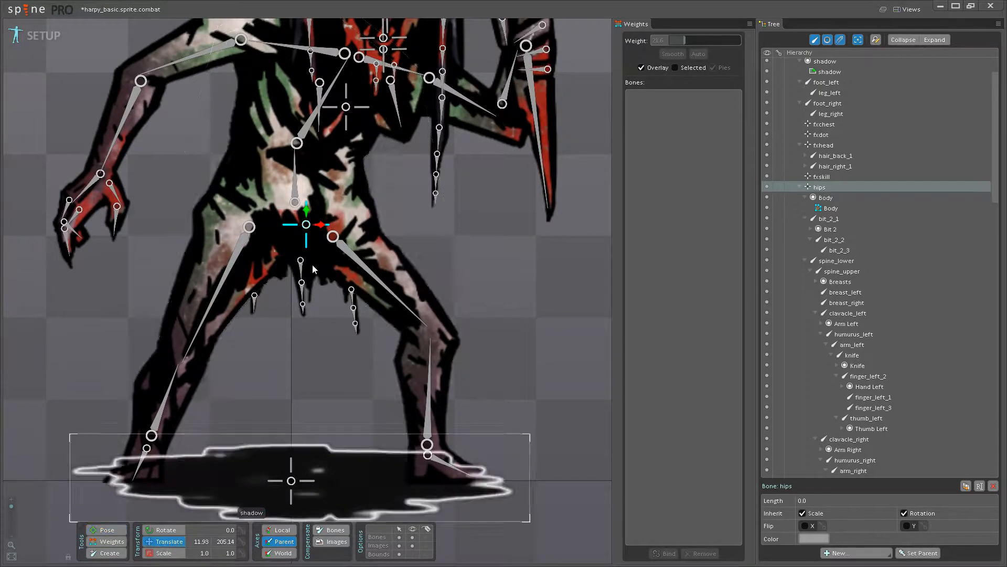
pyautogui.moveTo(309, 229); pyautogui.dragTo(301, 250)
pyautogui.hotkey('ctrl', 'z')
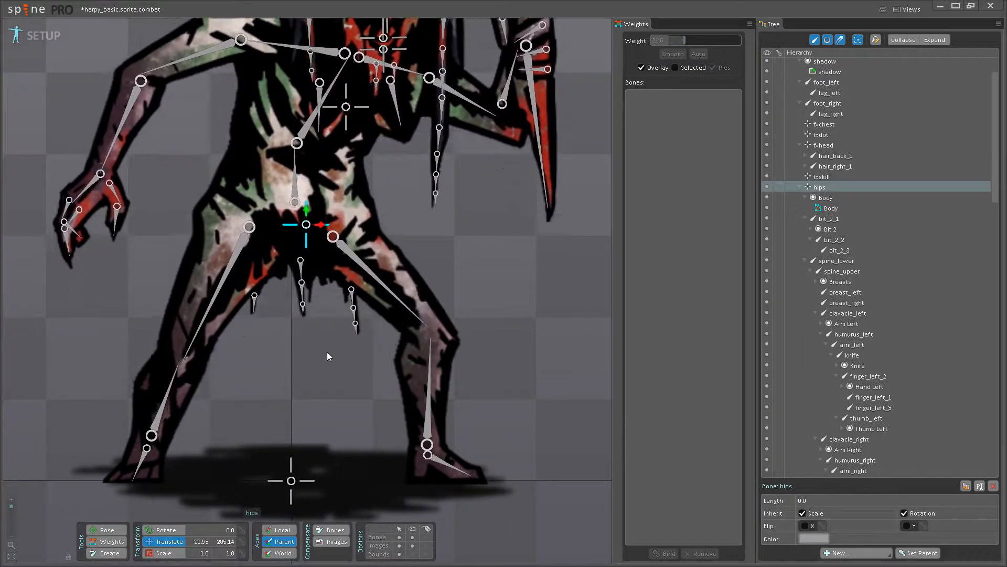
pyautogui.hotkey('ctrl', 's')
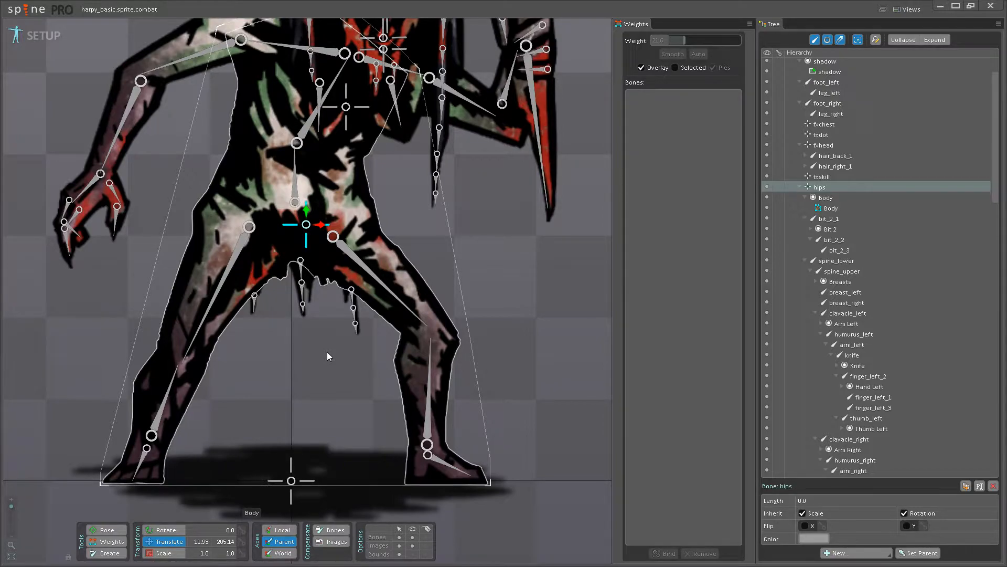
# Hide the bones, compare the whole harpy with the neighbouring trident-carrying character, and show the bones again.
pyautogui.scroll(-4, 326, 351)
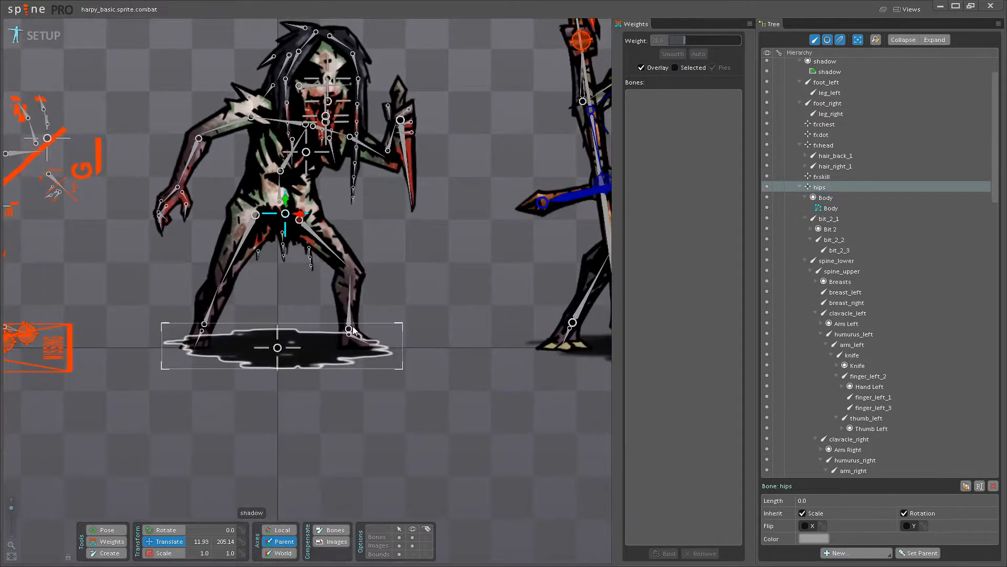
pyautogui.scroll(2, 382, 308)
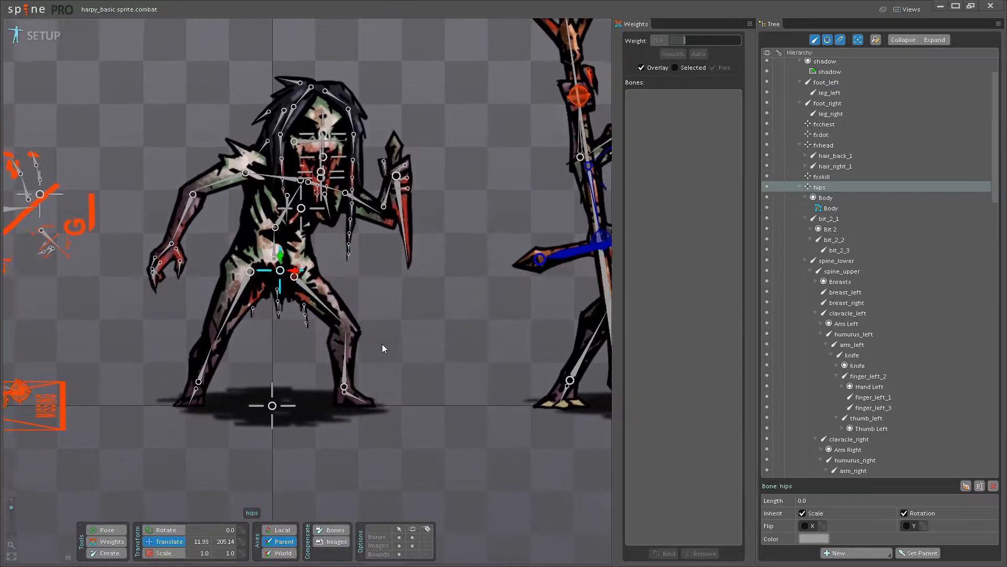
pyautogui.scroll(-2, 387, 352)
pyautogui.moveTo(380, 388); pyautogui.dragTo(349, 363)
pyautogui.click(412, 538)
pyautogui.scroll(-2, 377, 412)
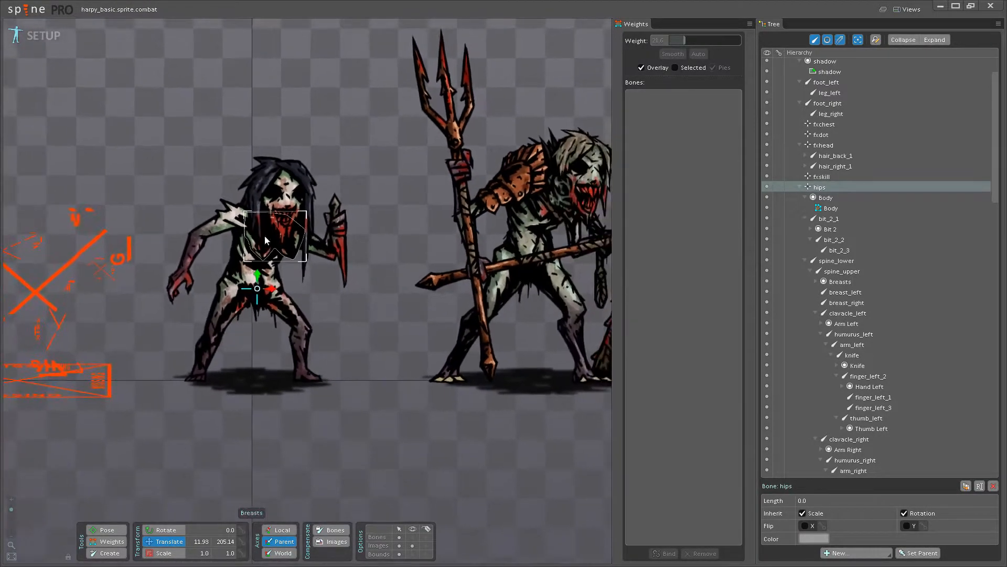
pyautogui.moveTo(281, 392); pyautogui.dragTo(369, 446)
pyautogui.scroll(-1, 285, 481)
pyautogui.moveTo(293, 463)
pyautogui.mouseDown()
pyautogui.moveTo(294, 426)
pyautogui.moveTo(234, 427)
pyautogui.mouseUp()
pyautogui.moveTo(337, 430); pyautogui.dragTo(274, 433)
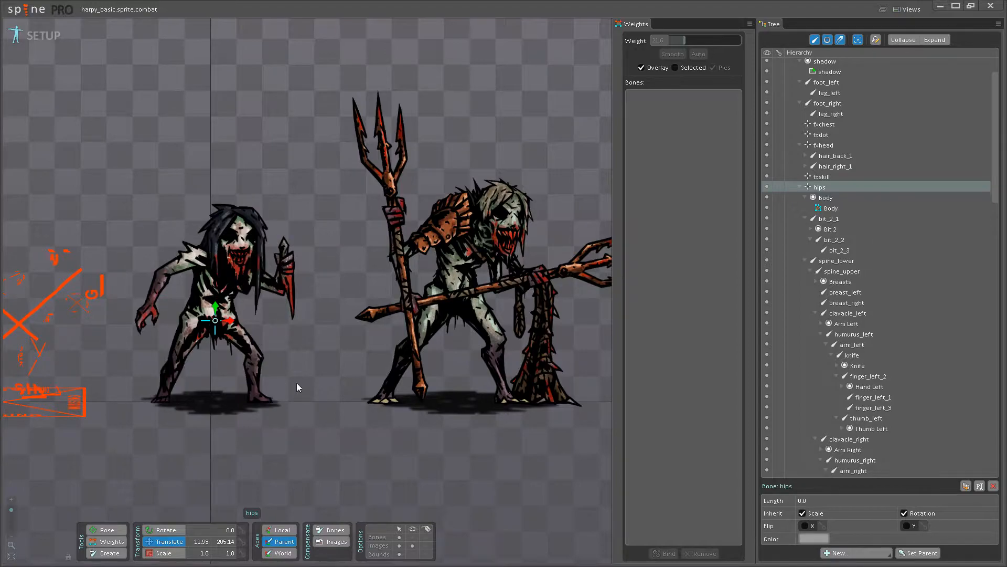
pyautogui.moveTo(292, 383); pyautogui.dragTo(236, 390)
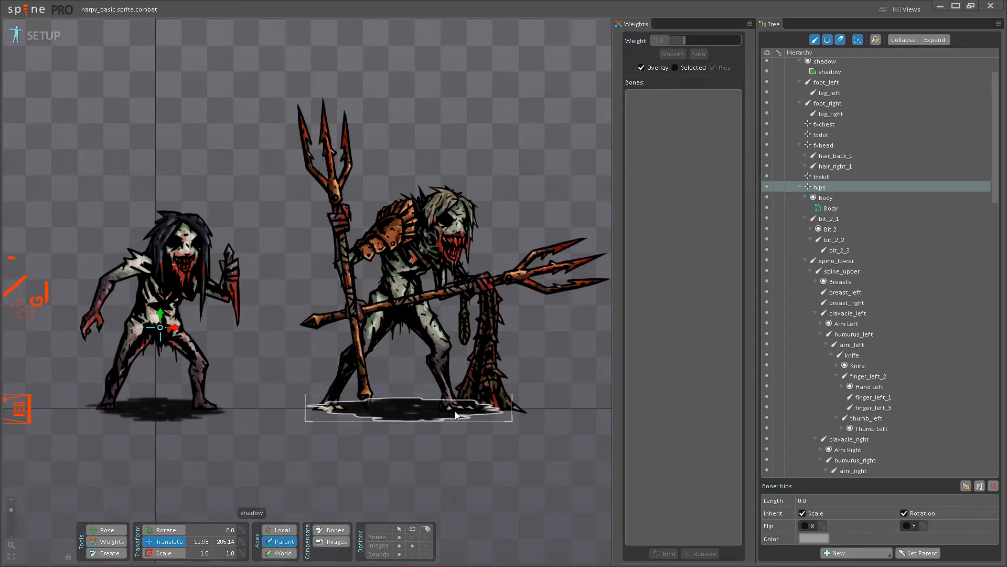
pyautogui.moveTo(474, 476); pyautogui.dragTo(485, 519)
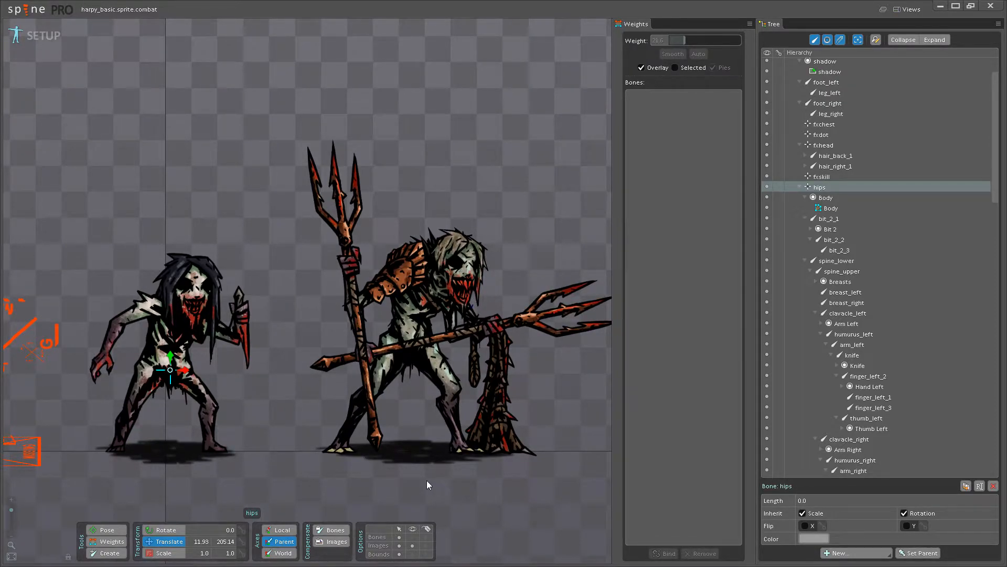
pyautogui.moveTo(426, 480); pyautogui.dragTo(457, 472)
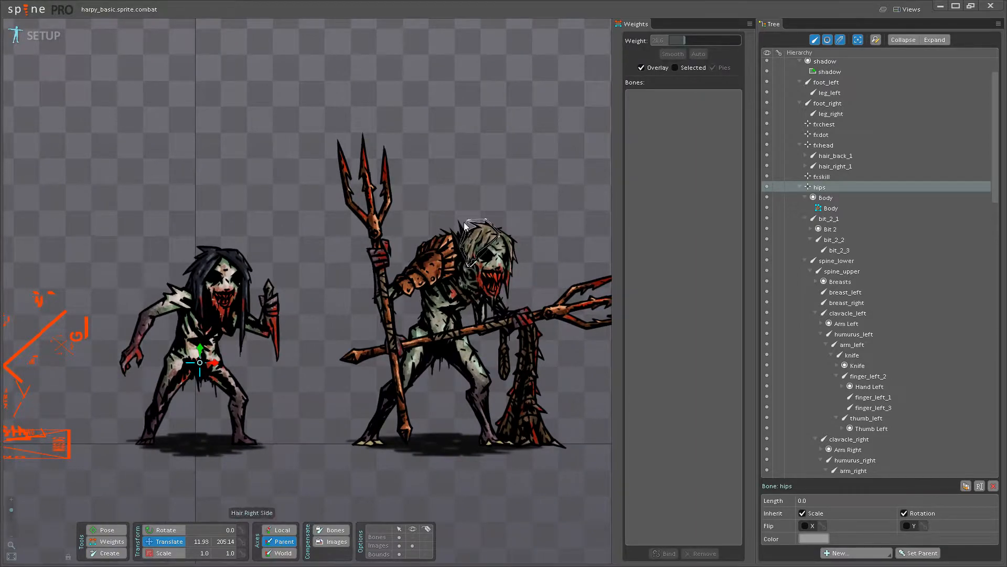
pyautogui.moveTo(287, 431); pyautogui.dragTo(344, 418)
pyautogui.scroll(2, 372, 399)
pyautogui.scroll(-3, 352, 422)
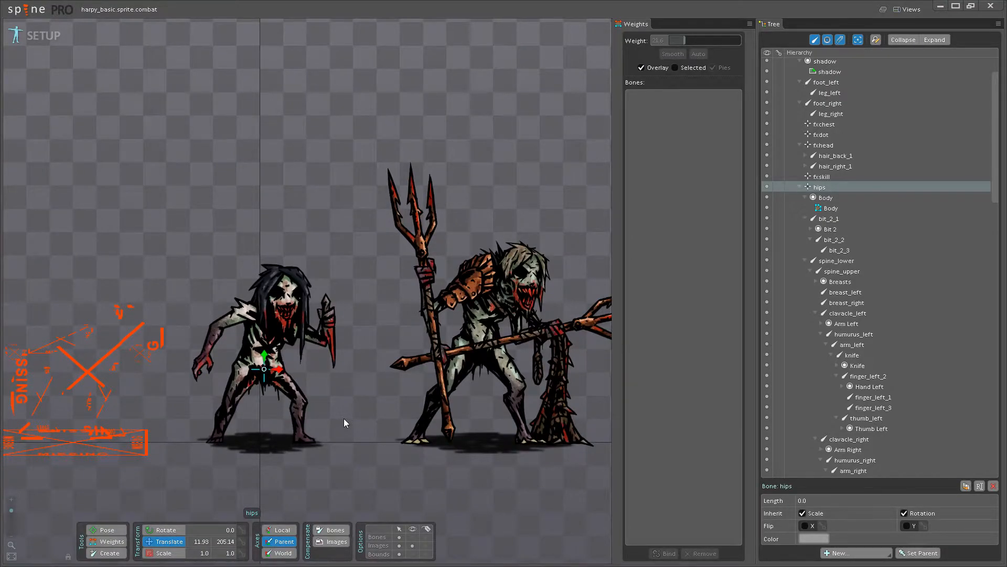
pyautogui.moveTo(344, 418); pyautogui.dragTo(321, 430)
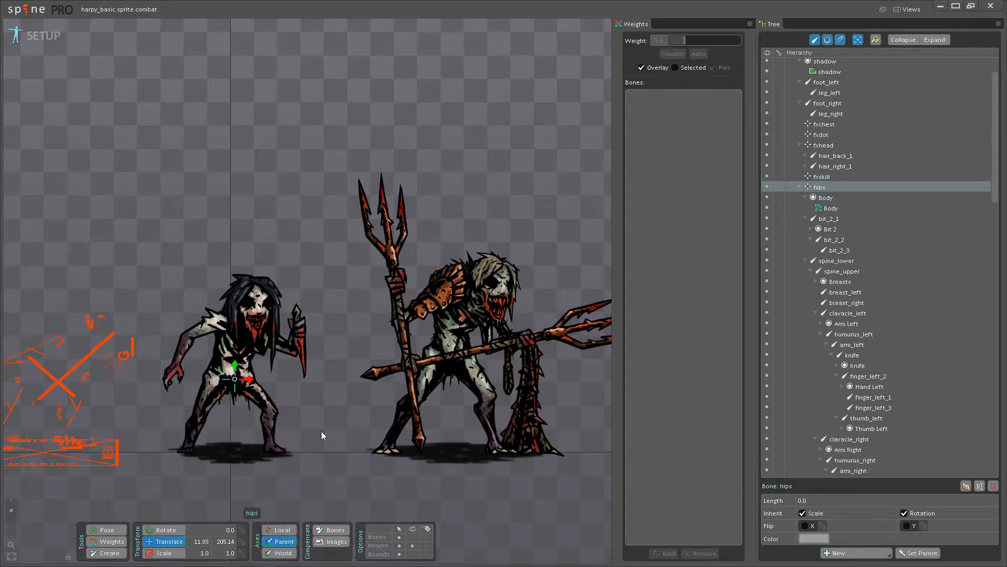
pyautogui.moveTo(321, 431); pyautogui.dragTo(408, 389)
pyautogui.scroll(4, 342, 408)
pyautogui.scroll(1, 408, 389)
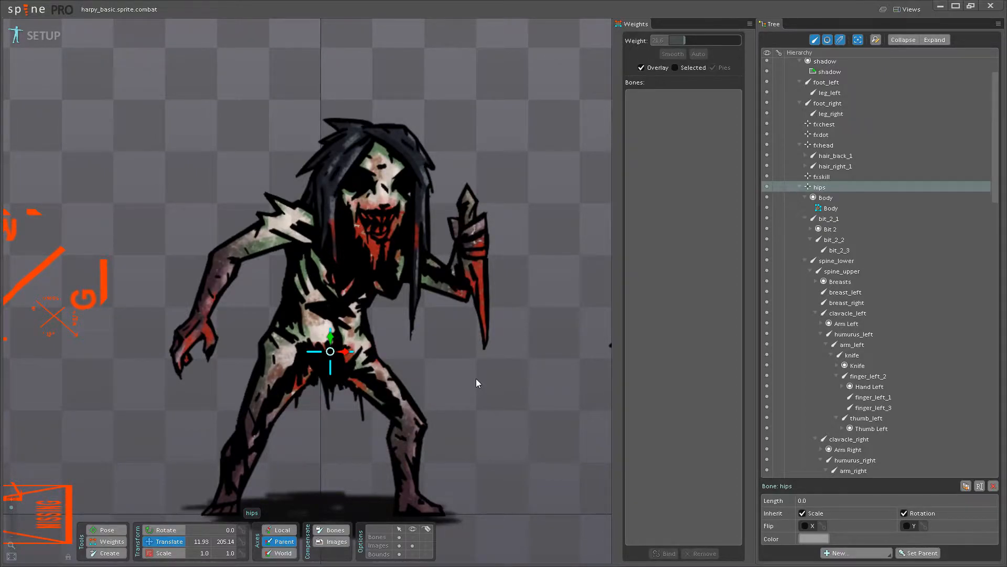
pyautogui.moveTo(476, 379); pyautogui.dragTo(507, 348)
pyautogui.click(412, 536)
pyautogui.click(412, 545)
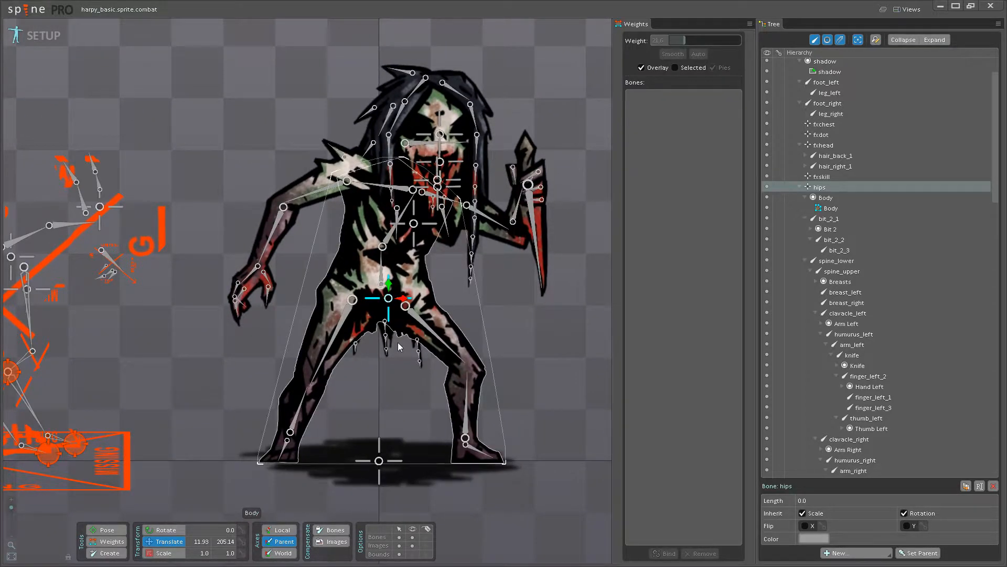
# Move the leg_left bone, undo the move, and rotate leg_left to test the left knee bend.
pyautogui.scroll(4, 442, 310)
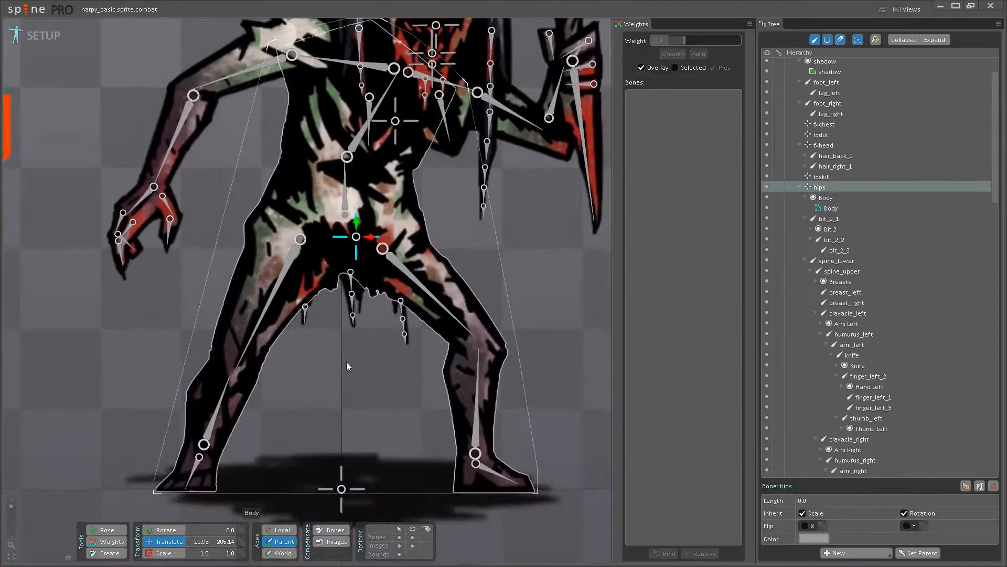
pyautogui.moveTo(477, 405); pyautogui.dragTo(481, 407)
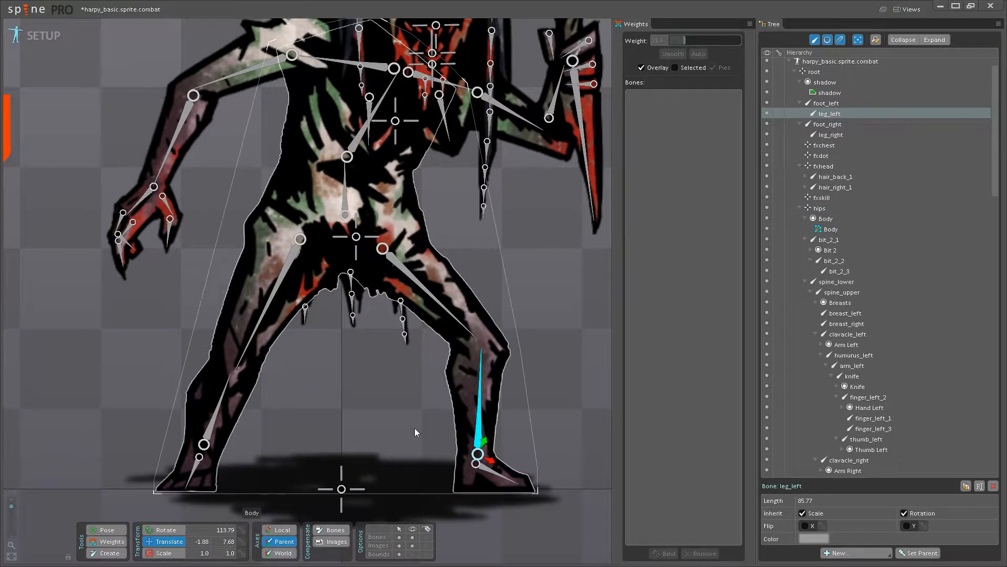
pyautogui.hotkey('ctrl', 'z')
pyautogui.click(163, 531)
pyautogui.moveTo(477, 378); pyautogui.dragTo(491, 384)
pyautogui.scroll(2, 479, 403)
pyautogui.scroll(2, 480, 403)
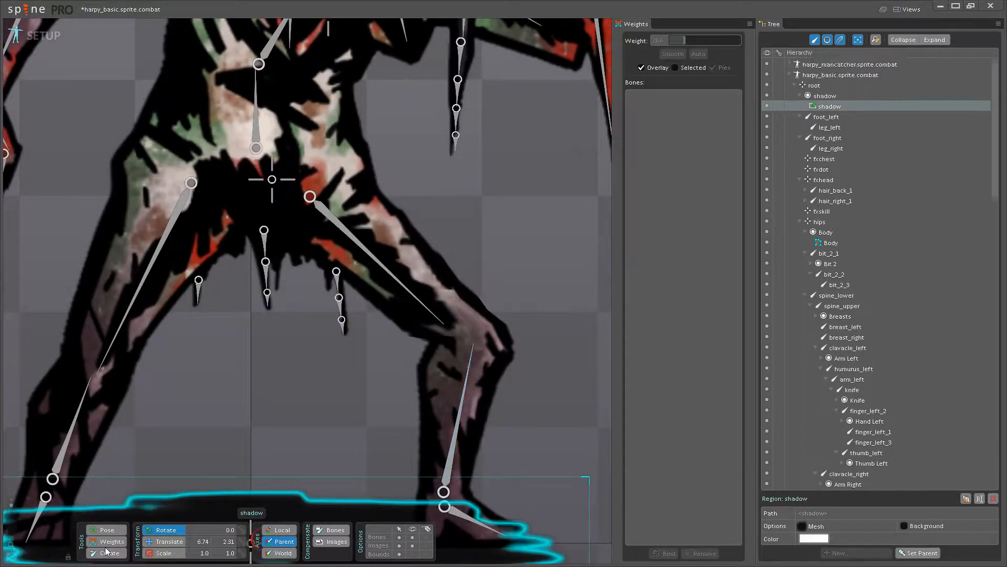
# Add thigh_left weight to the inner left knee vertices, using 18.4 on the innermost, and move leg_left below spine_lower in the bone list.
pyautogui.click(110, 541)
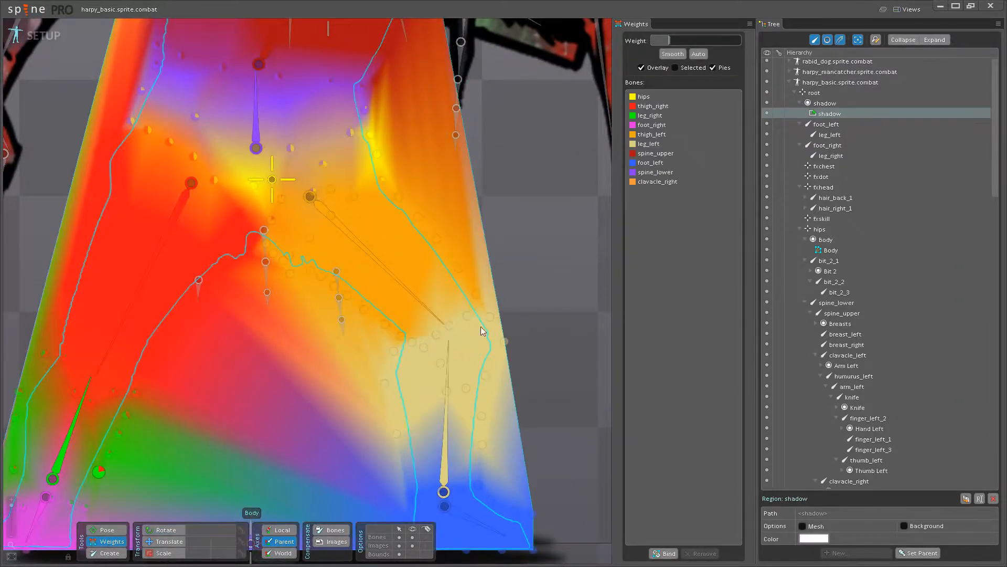
pyautogui.scroll(3, 410, 299)
pyautogui.click(410, 299)
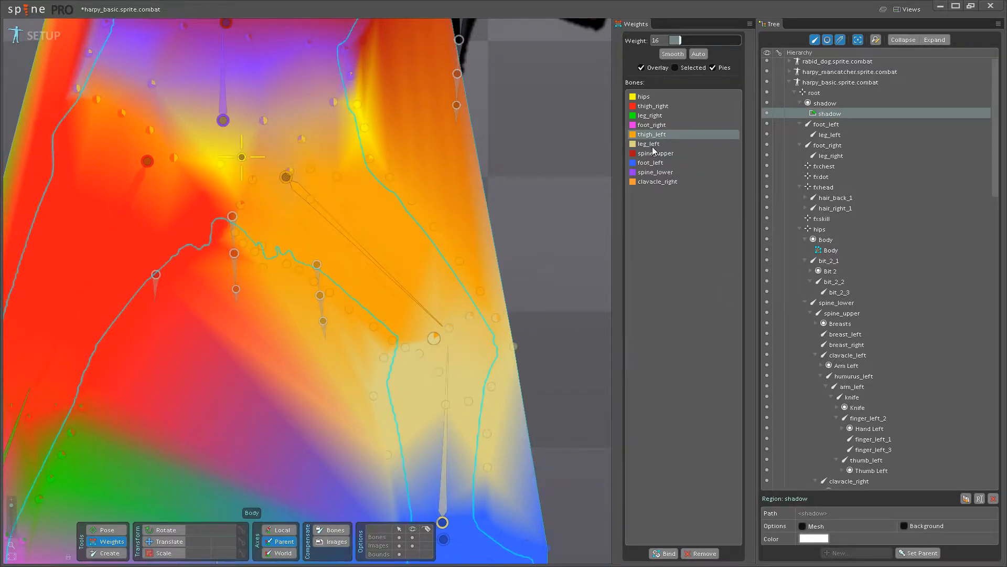
pyautogui.moveTo(654, 149); pyautogui.dragTo(658, 175)
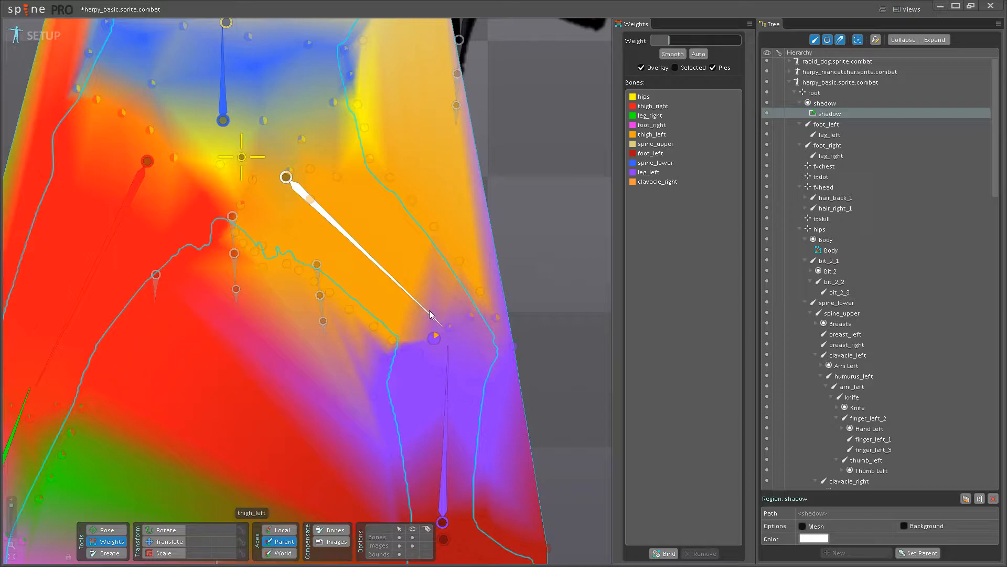
pyautogui.click(449, 326)
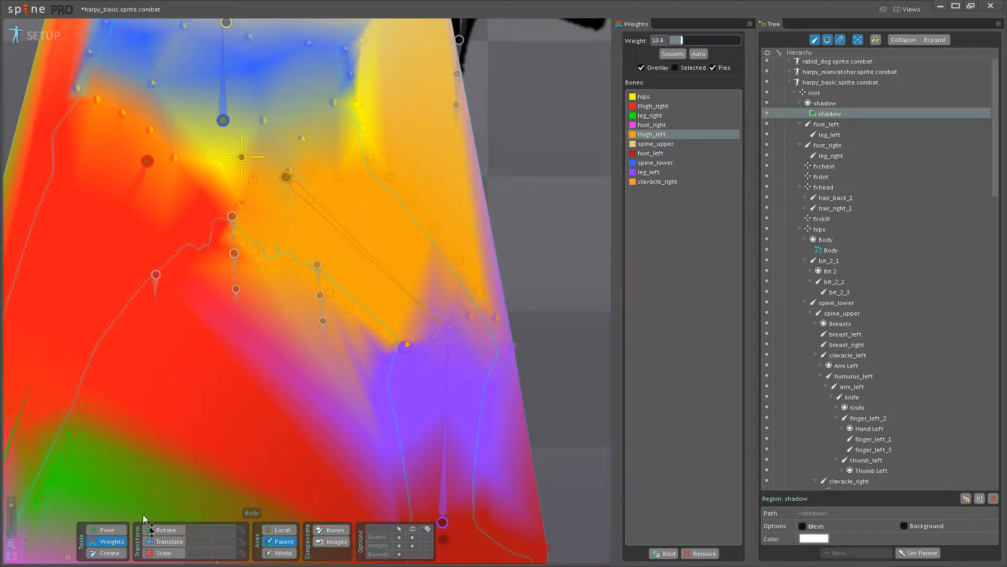
# Rotate the thigh_left bone in pose mode to test the left hip and knee, and undo the rotation.
pyautogui.click(114, 529)
pyautogui.click(384, 269)
pyautogui.moveTo(394, 282); pyautogui.dragTo(446, 213)
pyautogui.hotkey('ctrl', 'z')
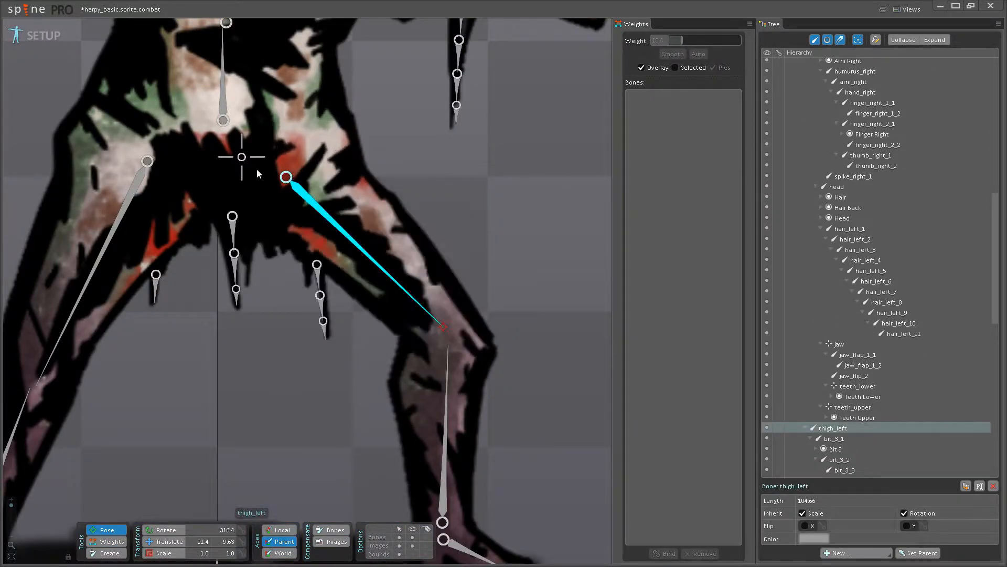
# Lower the hips bone, rotate thigh_left and leg_left to test the left knee, and undo the test poses.
pyautogui.click(242, 157)
pyautogui.click(165, 531)
pyautogui.click(165, 542)
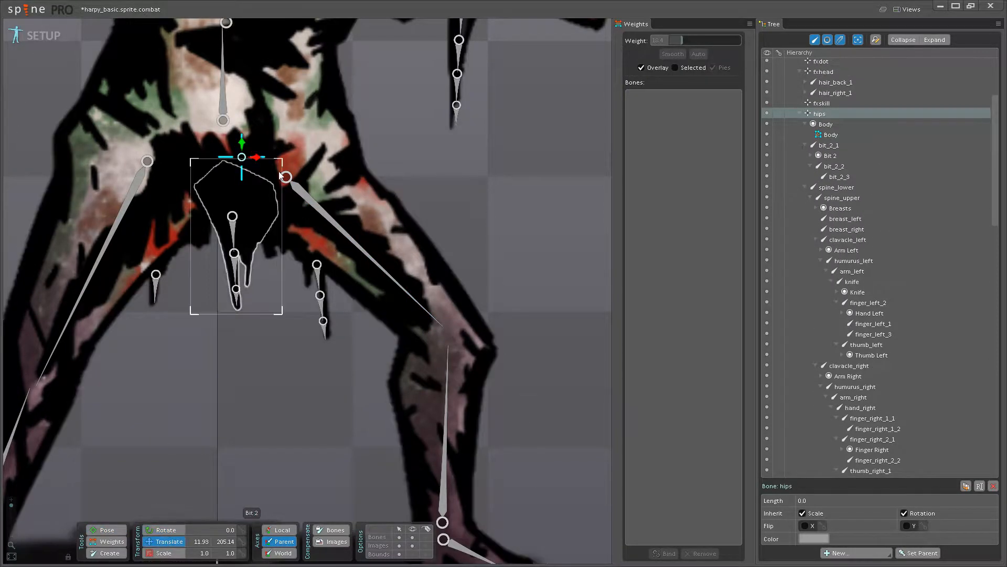
pyautogui.moveTo(248, 148); pyautogui.dragTo(247, 179)
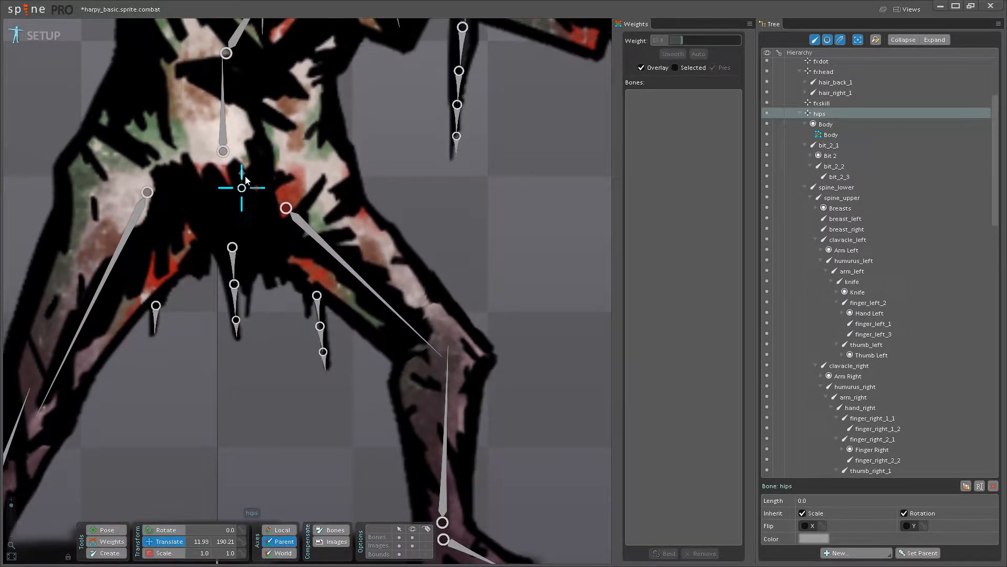
pyautogui.click(288, 209)
pyautogui.click(165, 530)
pyautogui.moveTo(409, 328); pyautogui.dragTo(426, 321)
pyautogui.moveTo(447, 382); pyautogui.dragTo(457, 385)
pyautogui.hotkey('ctrl', 'z')
pyautogui.hotkey('ctrl', 'z')
pyautogui.hotkey('ctrl', 'z')
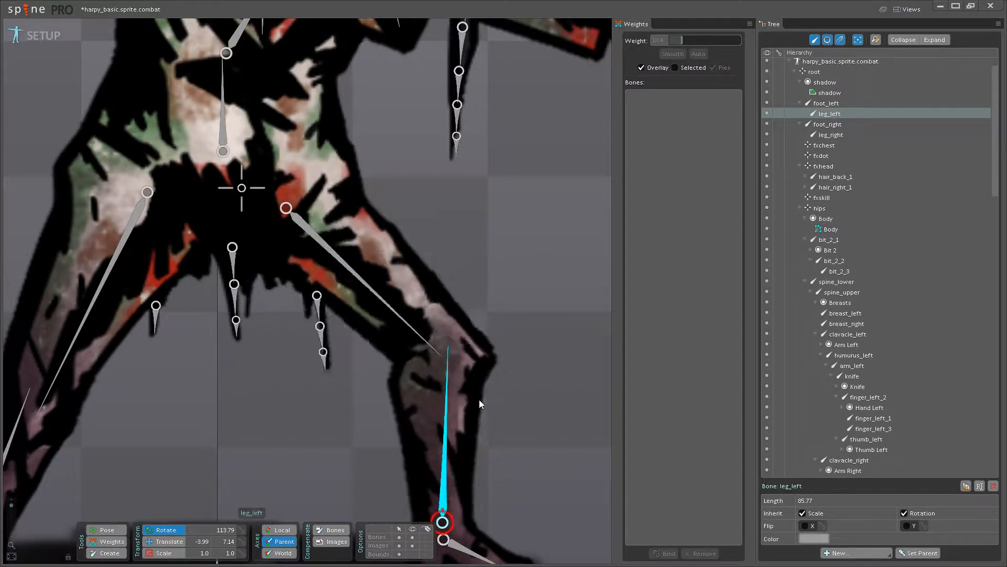
# Add leg_left weight to the vertices across the left knee, using 40 and 50.4 on the two outer ones.
pyautogui.click(107, 541)
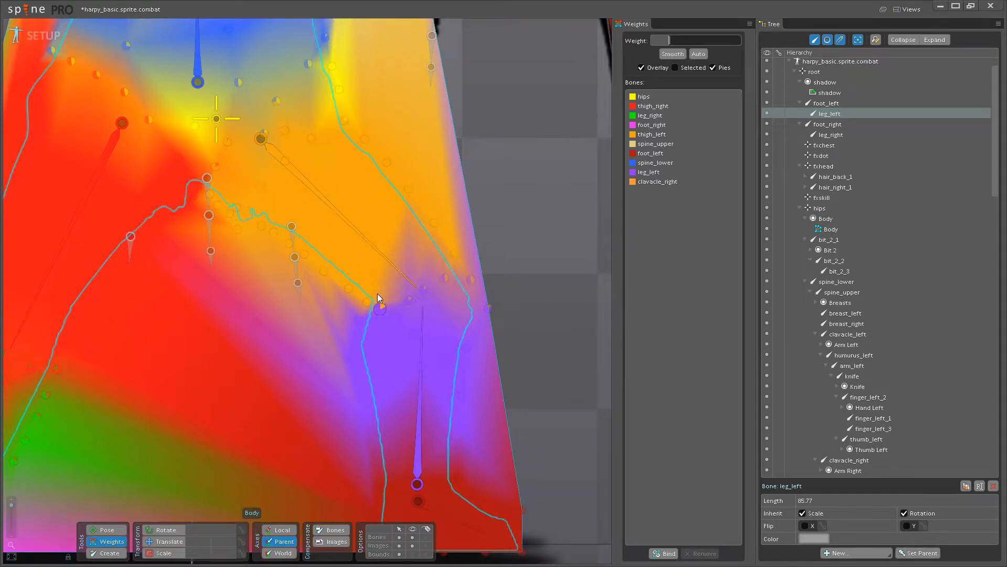
pyautogui.moveTo(378, 295); pyautogui.dragTo(391, 314)
pyautogui.click(429, 369)
pyautogui.scroll(3, 381, 320)
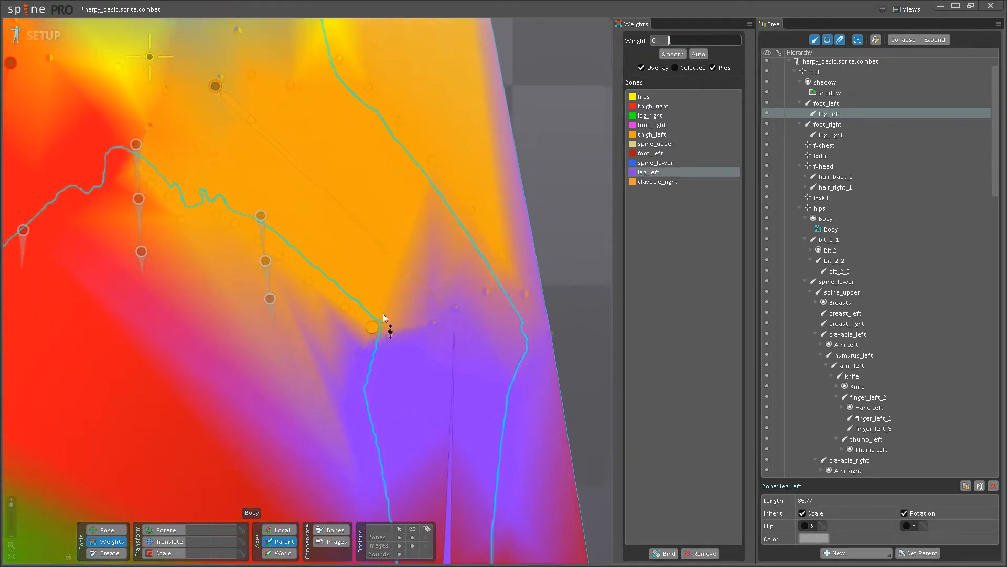
pyautogui.click(380, 322)
pyautogui.click(447, 321)
pyautogui.click(490, 300)
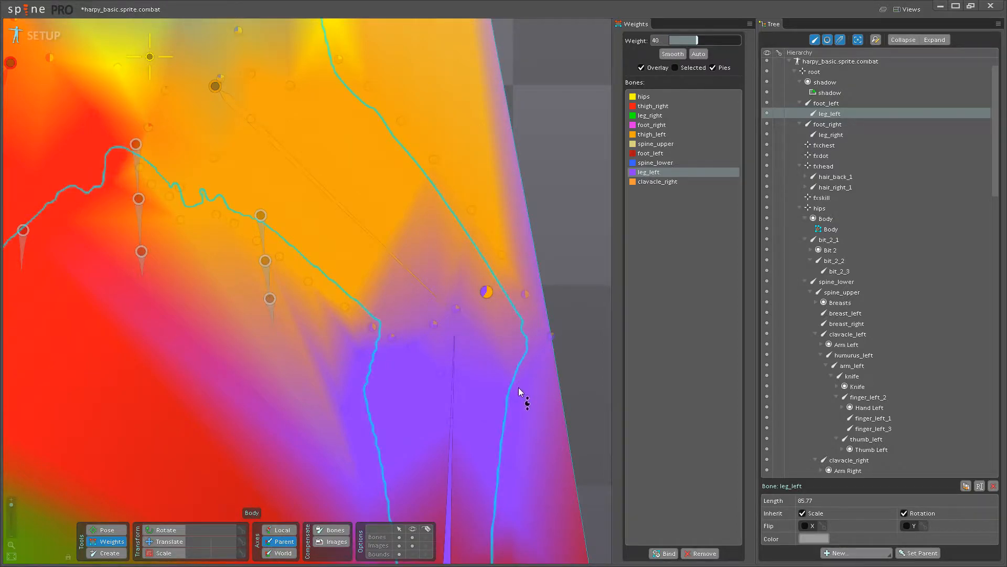
pyautogui.click(531, 295)
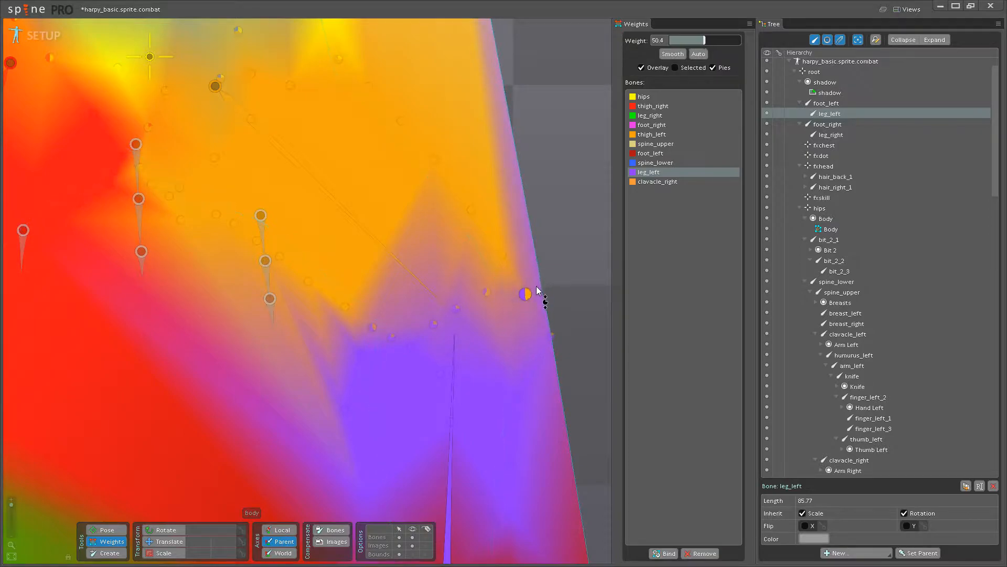
# Set a leg_left weight of 21.6 on the outer vertex just above the left knee, and rotate leg_left to test it.
pyautogui.click(456, 382)
pyautogui.moveTo(508, 256); pyautogui.dragTo(517, 213)
pyautogui.click(453, 411)
pyautogui.click(511, 252)
pyautogui.scroll(-3, 411, 404)
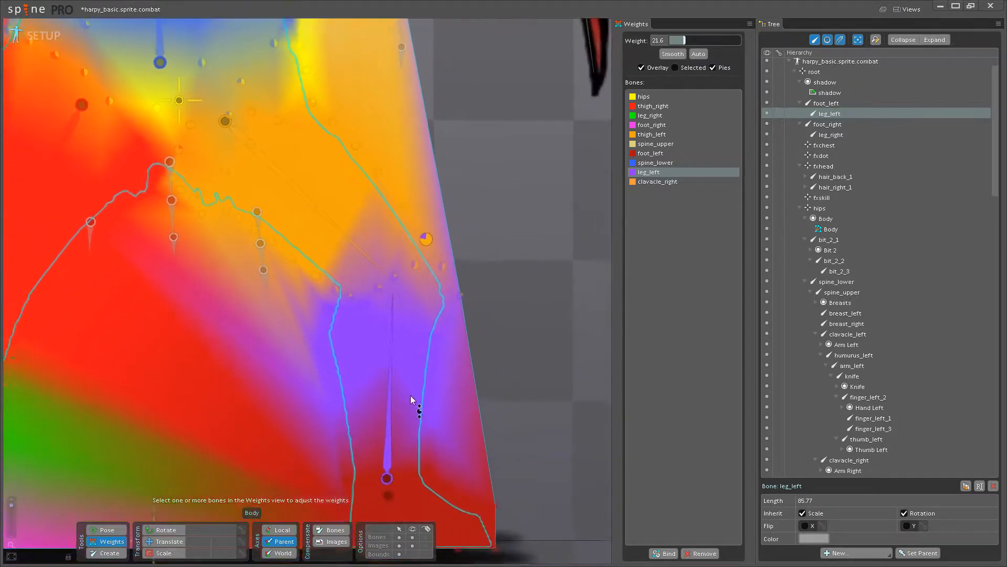
pyautogui.click(105, 530)
pyautogui.moveTo(390, 338)
pyautogui.mouseDown()
pyautogui.moveTo(417, 338)
pyautogui.moveTo(346, 335)
pyautogui.moveTo(401, 331)
pyautogui.mouseUp()
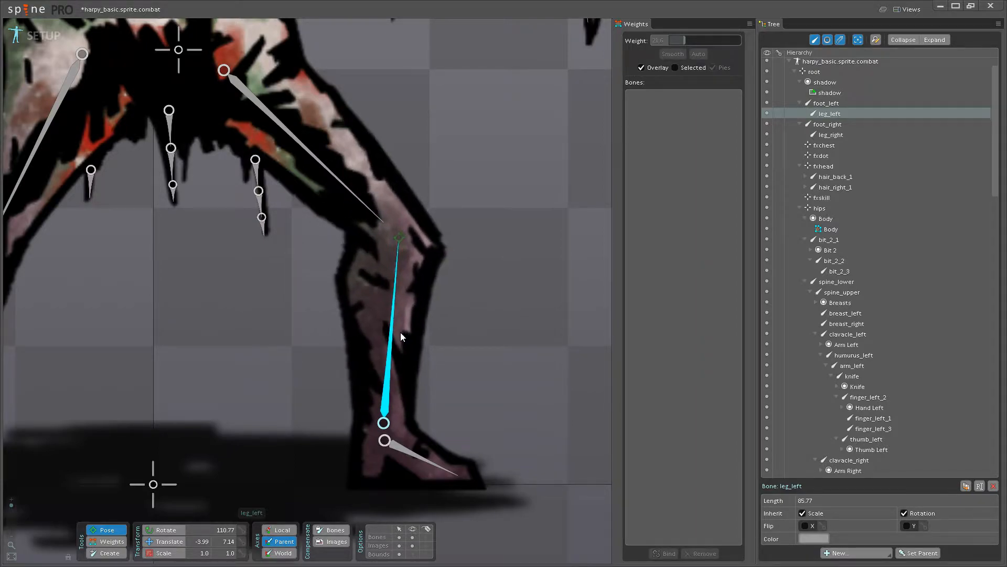
# Adjust thigh_left weights around the left knee, using 66.4 on the inner vertex, 47.2 near the middle and 87.2 on the upper outer one.
pyautogui.click(112, 541)
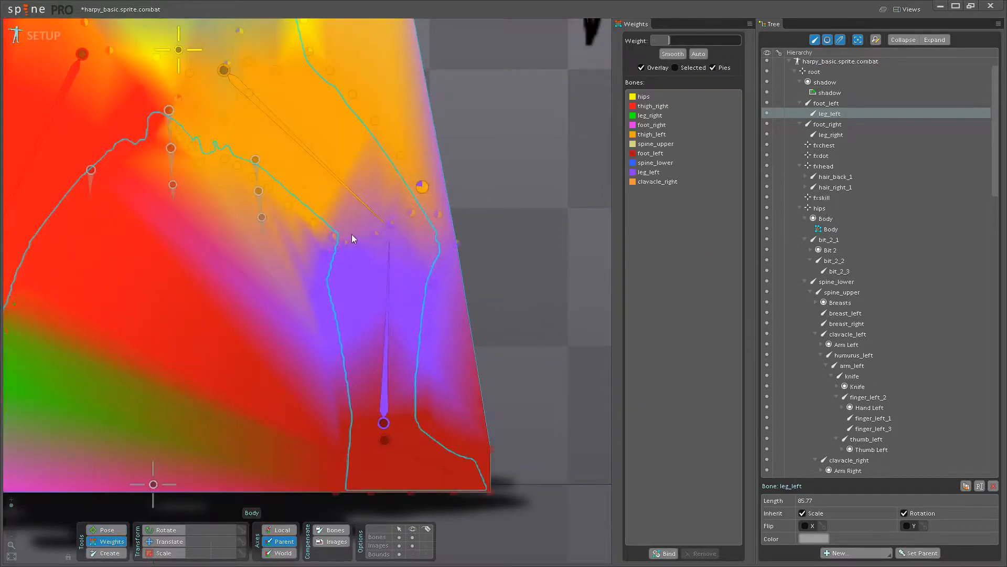
pyautogui.scroll(2, 349, 210)
pyautogui.click(331, 238)
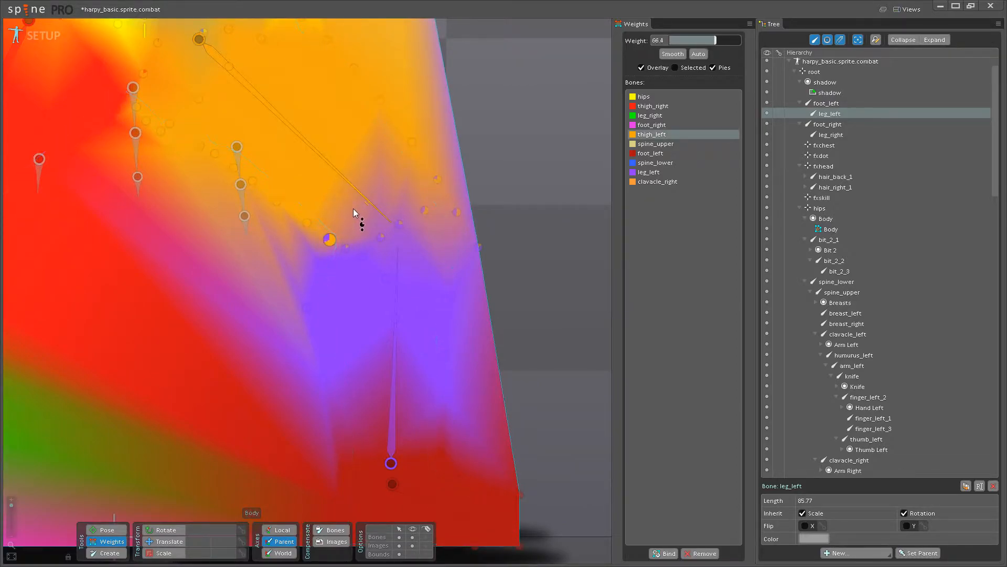
pyautogui.click(398, 224)
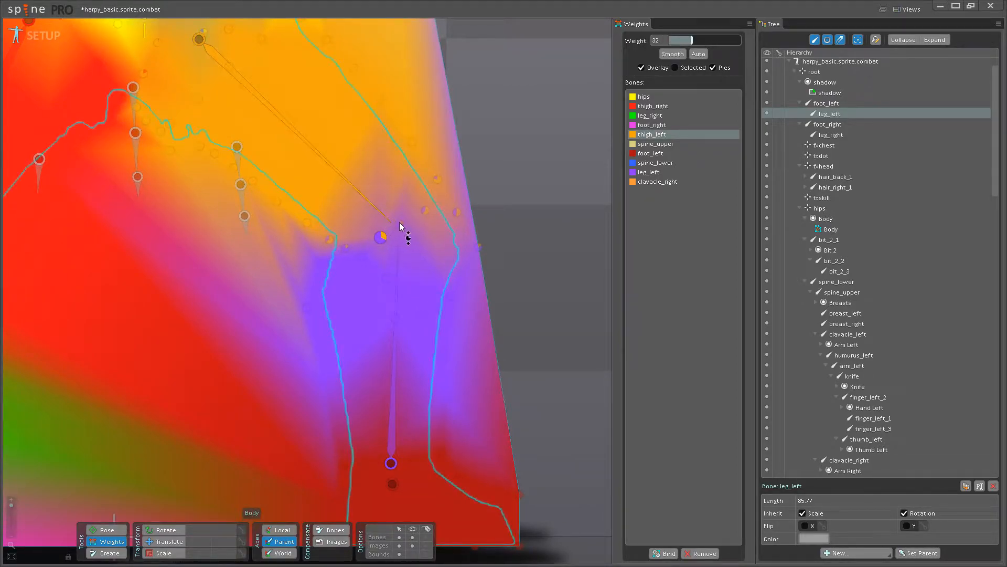
pyautogui.moveTo(416, 206); pyautogui.dragTo(419, 205)
pyautogui.moveTo(381, 237); pyautogui.dragTo(383, 199)
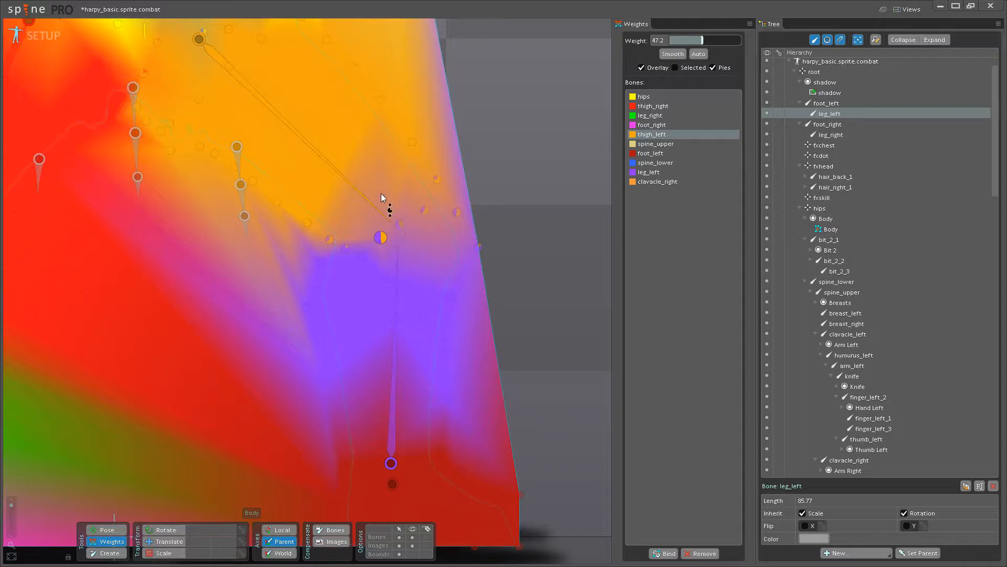
pyautogui.moveTo(347, 105); pyautogui.dragTo(342, 188)
pyautogui.moveTo(372, 329); pyautogui.dragTo(439, 249)
pyautogui.click(396, 306)
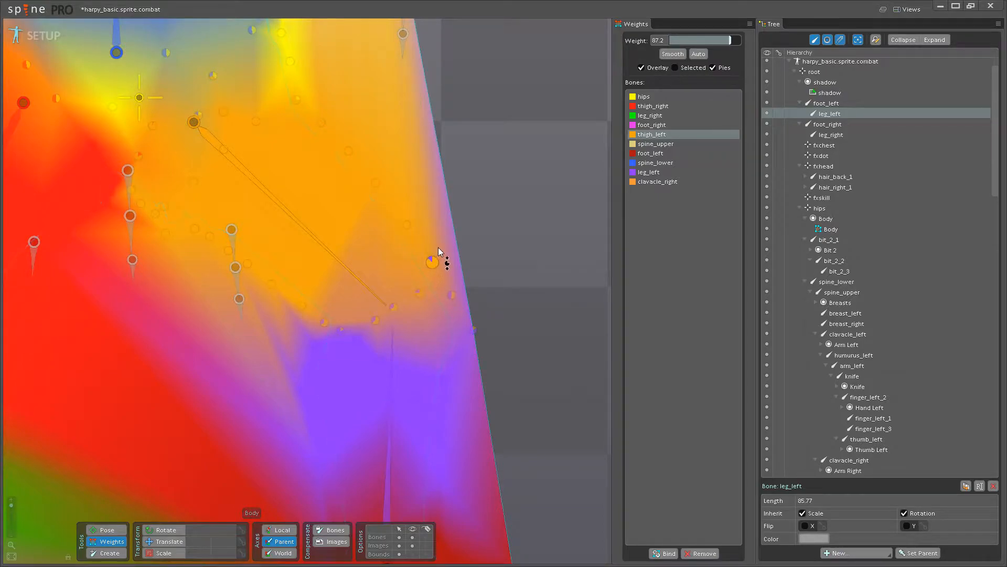
# Test the left knee by rotating leg_left and thigh_left and moving the hips, undo the test poses, and save the project.
pyautogui.click(116, 530)
pyautogui.scroll(-3, 220, 426)
pyautogui.moveTo(344, 358); pyautogui.dragTo(367, 353)
pyautogui.moveTo(267, 191); pyautogui.dragTo(288, 183)
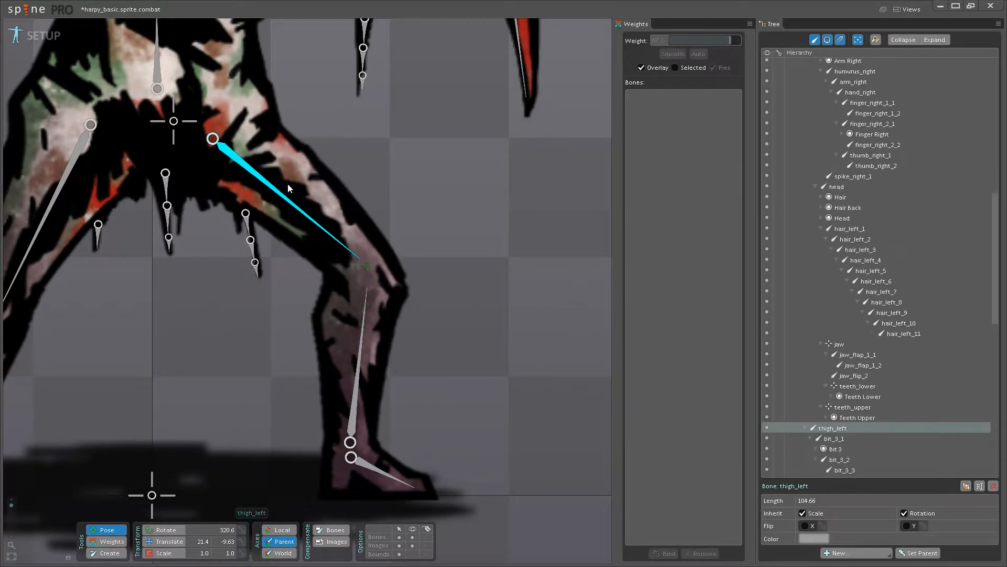
pyautogui.click(173, 122)
pyautogui.click(163, 537)
pyautogui.moveTo(175, 111); pyautogui.dragTo(174, 122)
pyautogui.scroll(-3, 462, 218)
pyautogui.hotkey('ctrl', 'z')
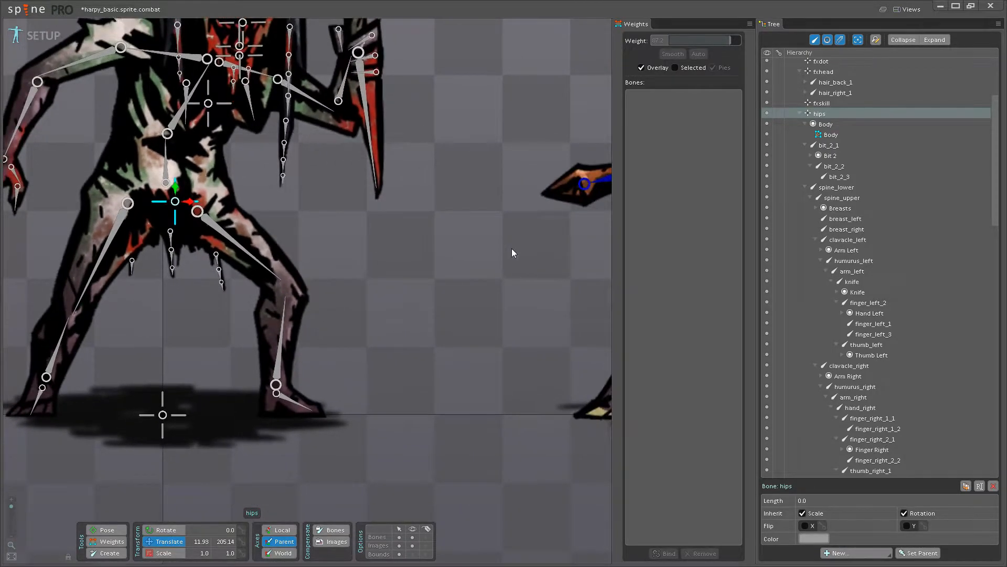
pyautogui.moveTo(274, 382); pyautogui.dragTo(383, 388)
pyautogui.hotkey('ctrl', 's')
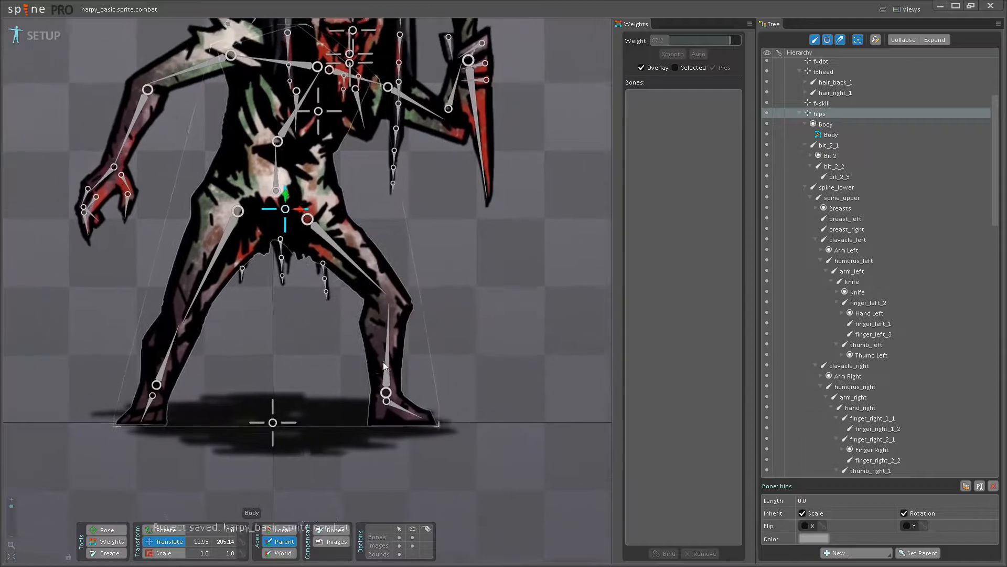
# Rotate the leg_left bone to test the left knee and ankle, and undo the rotation.
pyautogui.scroll(5, 389, 373)
pyautogui.scroll(-3, 370, 322)
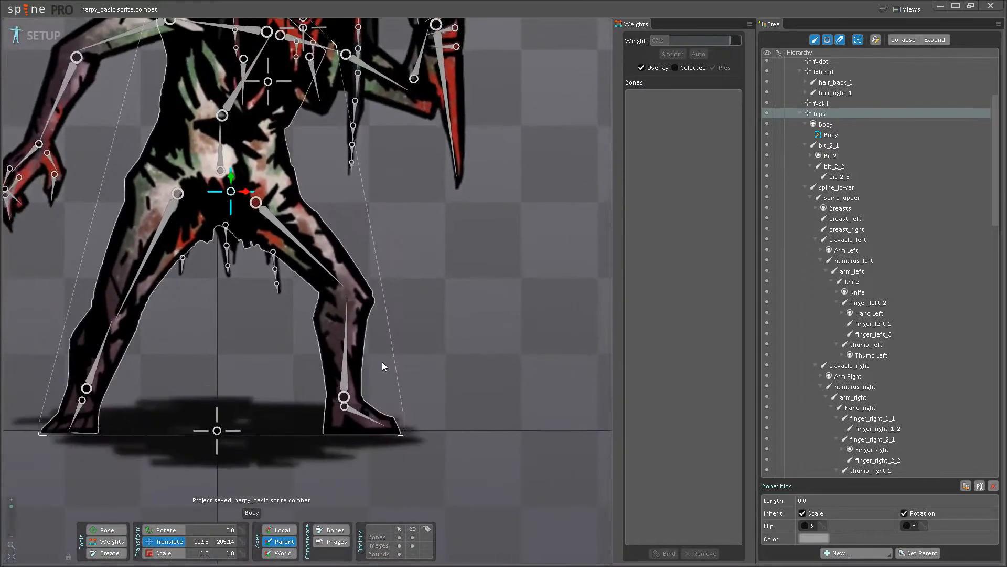
pyautogui.scroll(5, 382, 361)
pyautogui.click(351, 344)
pyautogui.scroll(4, 351, 345)
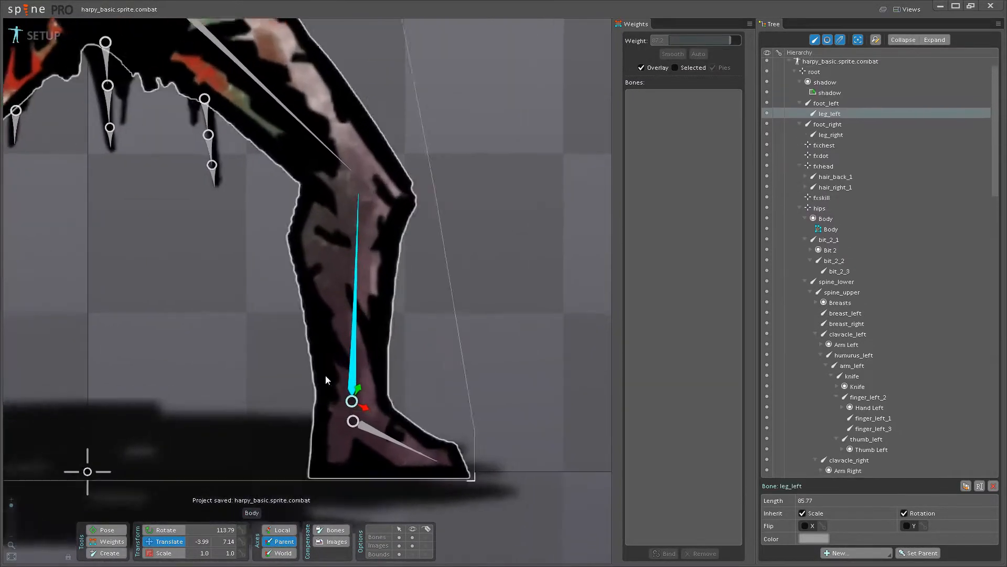
pyautogui.moveTo(365, 244); pyautogui.dragTo(414, 235)
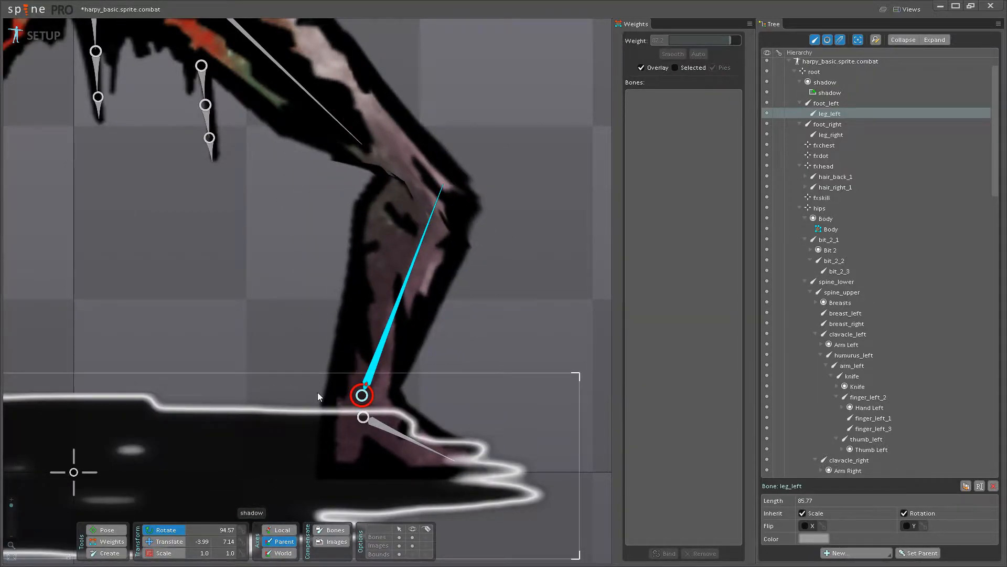
pyautogui.click(117, 542)
pyautogui.hotkey('ctrl', 'z')
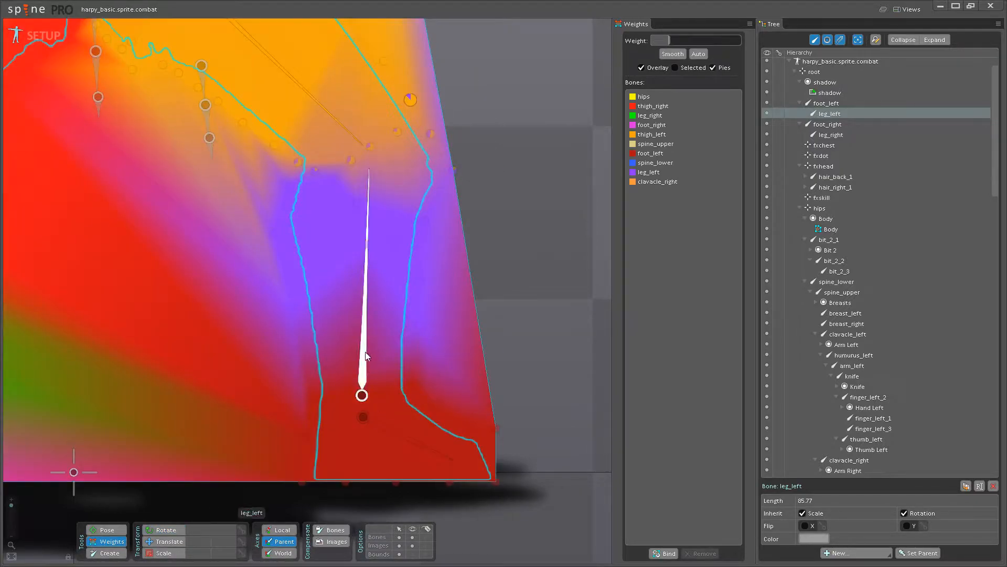
# Add leg_left weight to the outer and inner left ankle vertices, and move foot_left above thigh_left in the bone list.
pyautogui.click(367, 354)
pyautogui.moveTo(411, 383); pyautogui.dragTo(423, 355)
pyautogui.moveTo(316, 400); pyautogui.dragTo(328, 372)
pyautogui.click(660, 170)
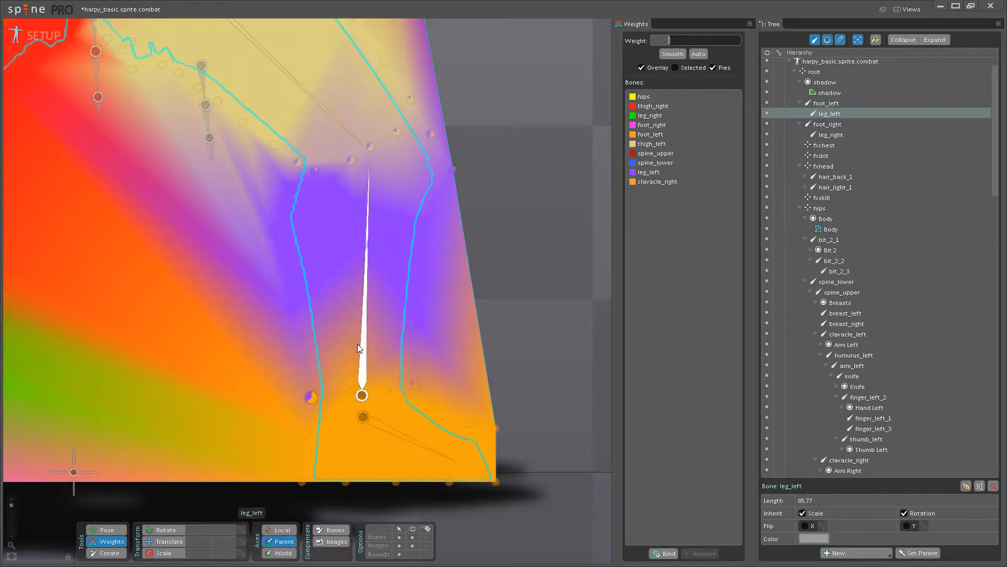
# Blend a little leg_left weight into the remaining left ankle vertices and save the project.
pyautogui.click(363, 385)
pyautogui.moveTo(322, 387); pyautogui.dragTo(397, 372)
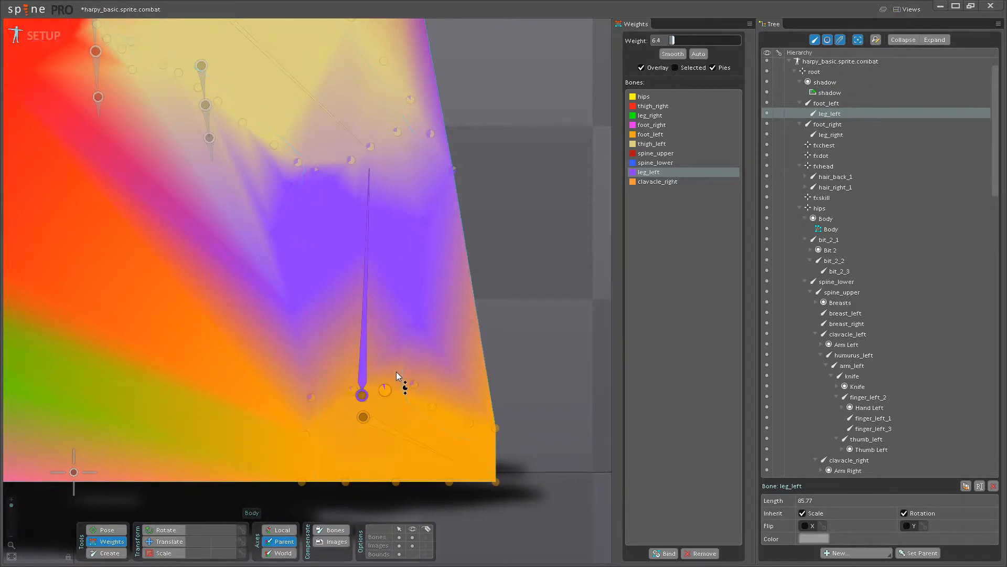
pyautogui.press('m')
pyautogui.moveTo(437, 341); pyautogui.dragTo(412, 371)
pyautogui.hotkey('ctrl', 's')
# Rotate the clavacle_right bone to test the right shoulder, and undo the rotation.
pyautogui.scroll(-4, 315, 389)
pyautogui.scroll(-3, 299, 368)
pyautogui.scroll(5, 305, 208)
pyautogui.click(306, 208)
pyautogui.moveTo(306, 208); pyautogui.dragTo(303, 190)
pyautogui.hotkey('ctrl', 'z')
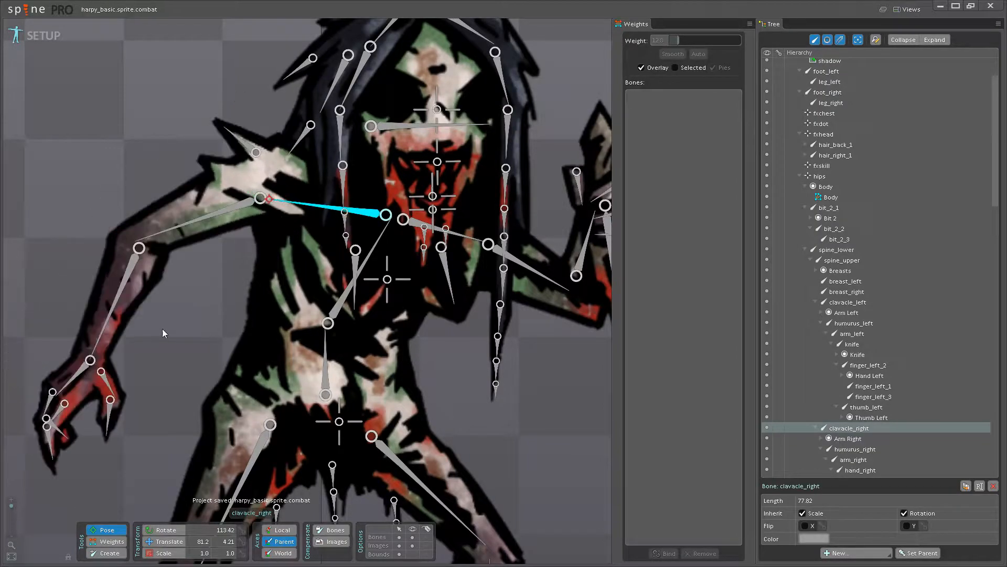
# Turn the Arm Right attachment into a mesh and open it for mesh editing.
pyautogui.scroll(-3, 226, 328)
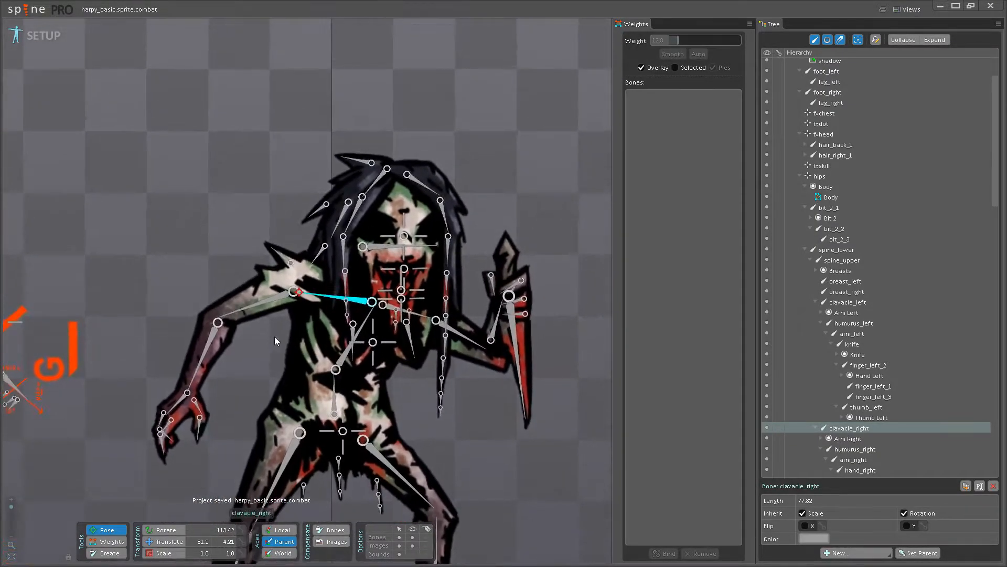
pyautogui.scroll(3, 285, 321)
pyautogui.moveTo(367, 289); pyautogui.dragTo(367, 345)
pyautogui.moveTo(323, 424); pyautogui.dragTo(321, 376)
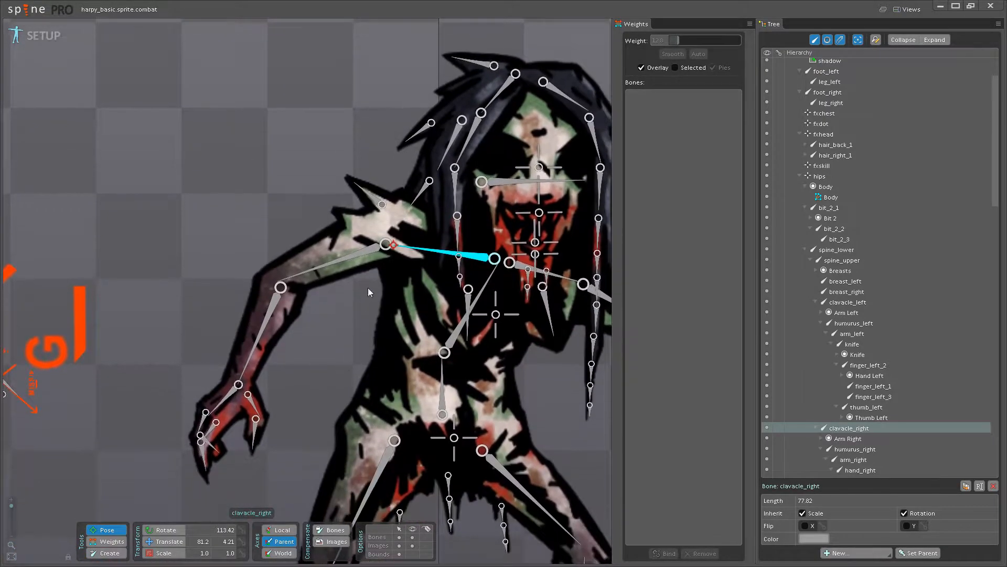
pyautogui.click(384, 264)
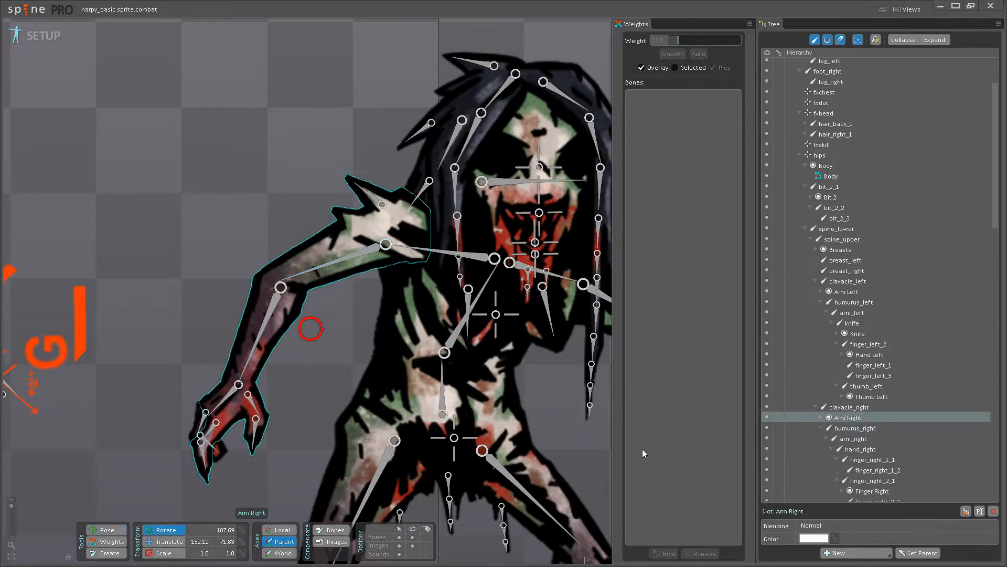
pyautogui.moveTo(566, 473); pyautogui.dragTo(566, 427)
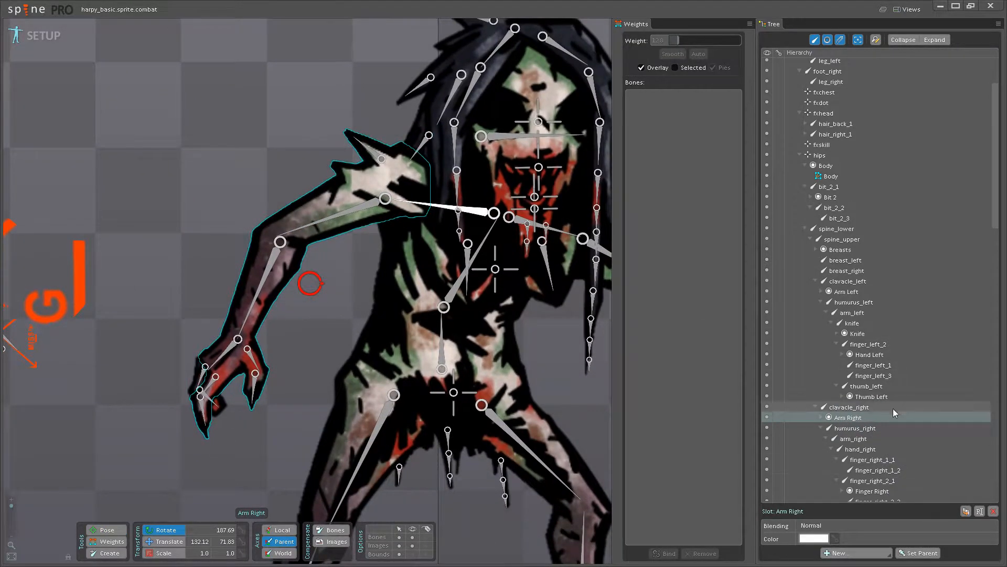
pyautogui.click(822, 418)
pyautogui.click(832, 428)
pyautogui.click(802, 526)
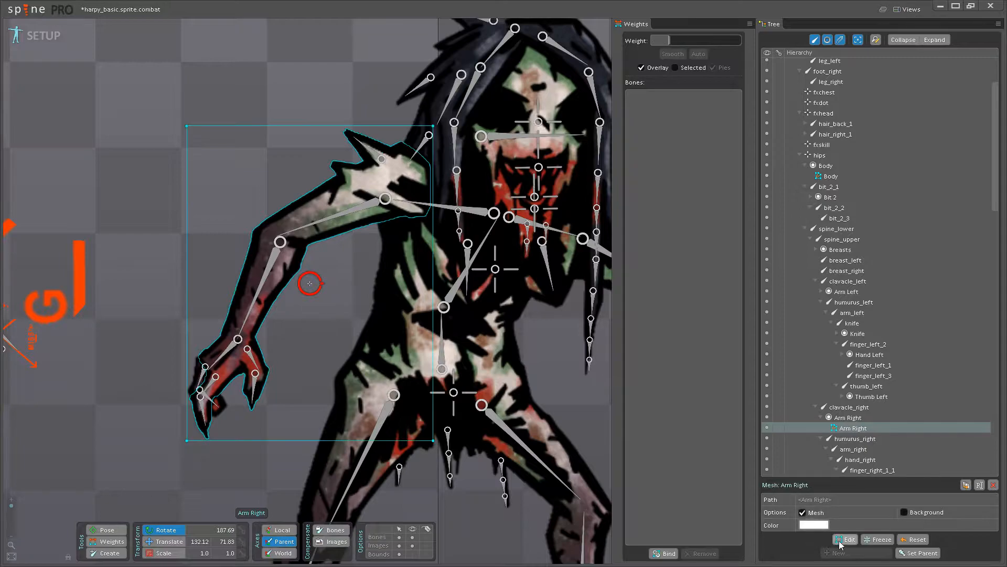
pyautogui.click(845, 540)
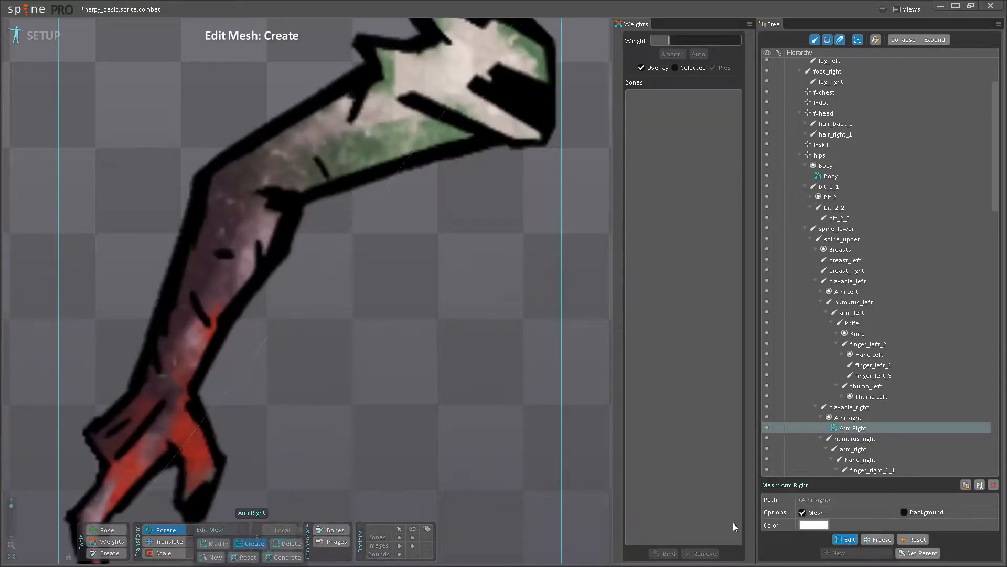
# Add mesh vertices just below the upper arm, following its underside from the elbow to the shoulder end.
pyautogui.scroll(-2, 367, 385)
pyautogui.scroll(-1, 396, 365)
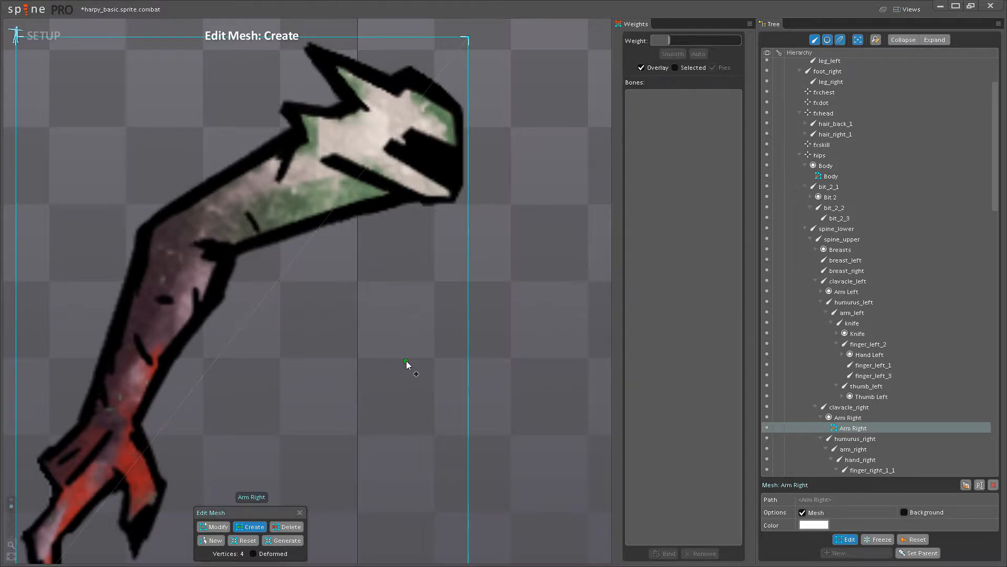
pyautogui.scroll(1, 451, 314)
pyautogui.scroll(2, 273, 294)
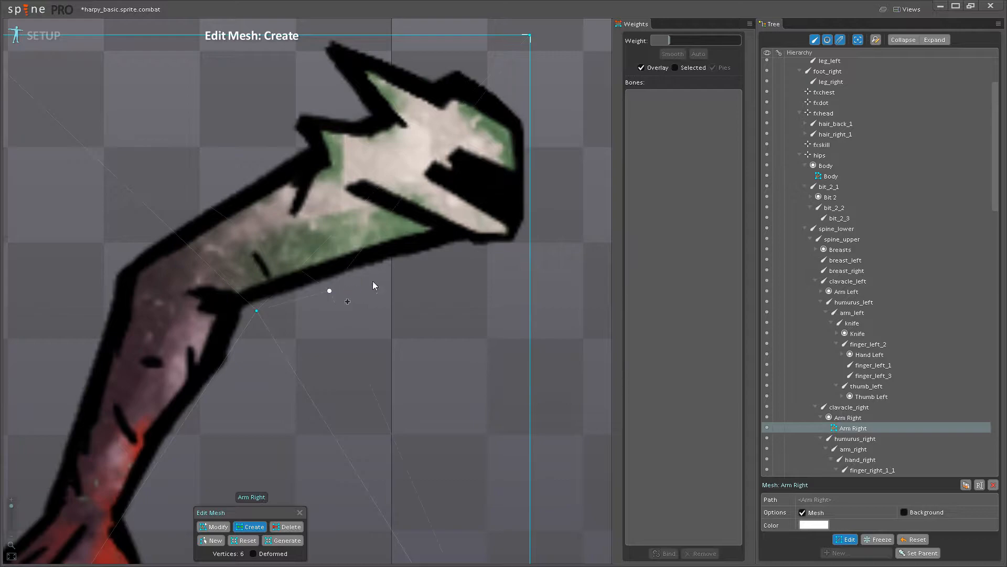
pyautogui.click(410, 269)
pyautogui.click(530, 253)
pyautogui.moveTo(532, 184); pyautogui.dragTo(558, 323)
# Add vertices around the shoulder's outer end and over its upper edge, up to the large spike.
pyautogui.click(556, 320)
pyautogui.click(556, 264)
pyautogui.click(555, 245)
pyautogui.click(510, 214)
pyautogui.click(478, 201)
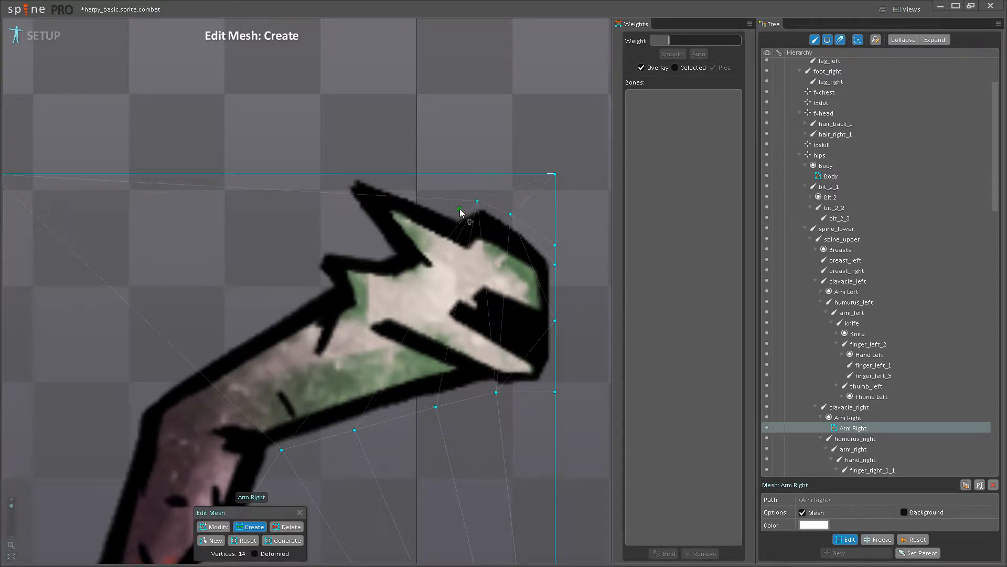
pyautogui.click(458, 214)
pyautogui.moveTo(458, 214); pyautogui.dragTo(501, 316)
# Add three vertices across the base of the large shoulder spike.
pyautogui.scroll(2, 499, 336)
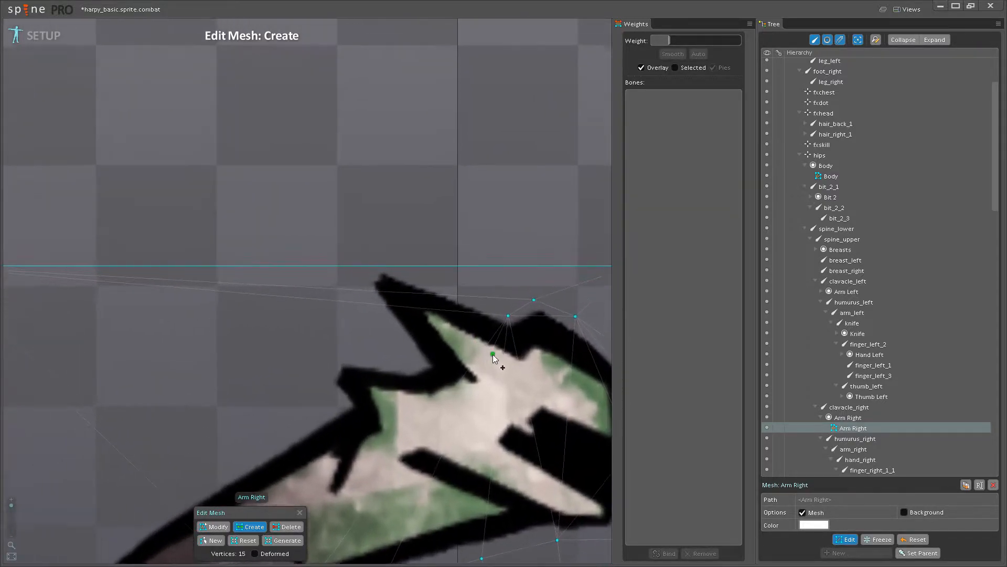
pyautogui.click(512, 357)
pyautogui.click(488, 386)
pyautogui.click(453, 383)
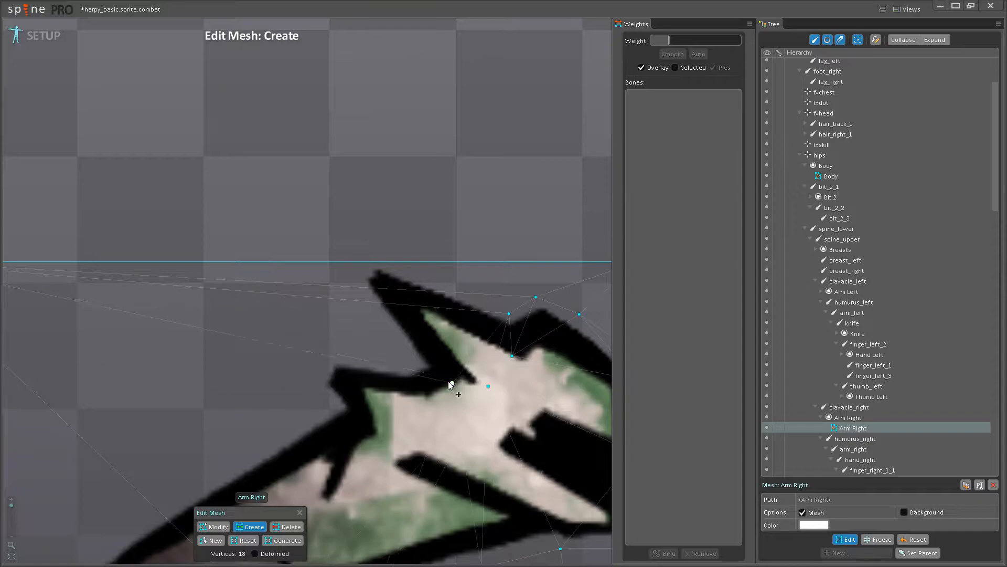
# Outline the large shoulder spike with vertices along its lower edge, around its tip and back along its upper edge.
pyautogui.click(428, 376)
pyautogui.click(413, 360)
pyautogui.click(391, 333)
pyautogui.click(360, 302)
pyautogui.click(357, 273)
pyautogui.click(367, 261)
pyautogui.click(390, 262)
pyautogui.click(426, 276)
pyautogui.click(479, 300)
# Outline the small shoulder spike with vertices from the large spike's base to the start of the upper arm.
pyautogui.scroll(-2, 490, 359)
pyautogui.moveTo(491, 360); pyautogui.dragTo(452, 309)
pyautogui.scroll(-2, 401, 283)
pyautogui.scroll(2, 423, 292)
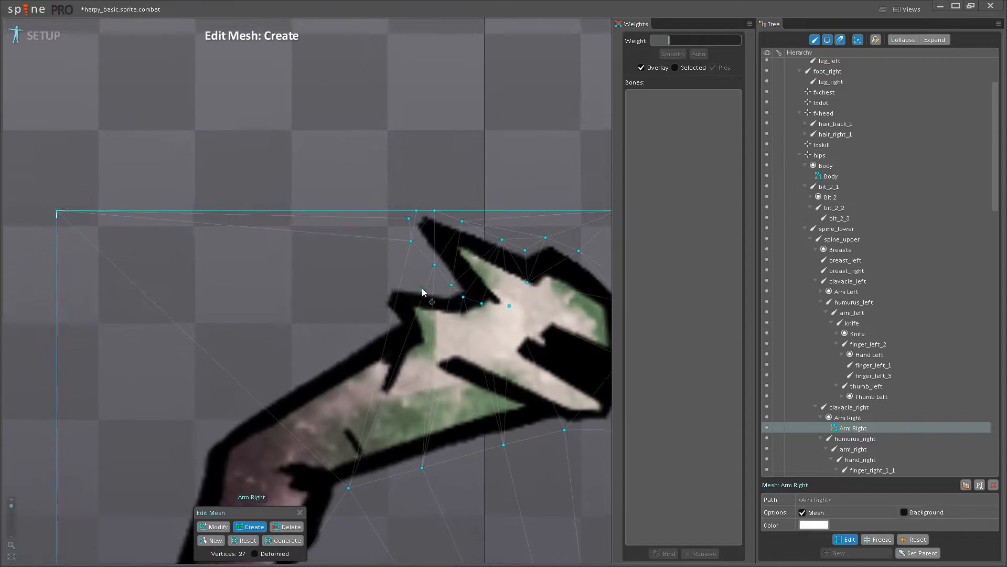
pyautogui.click(438, 291)
pyautogui.click(410, 286)
pyautogui.click(383, 285)
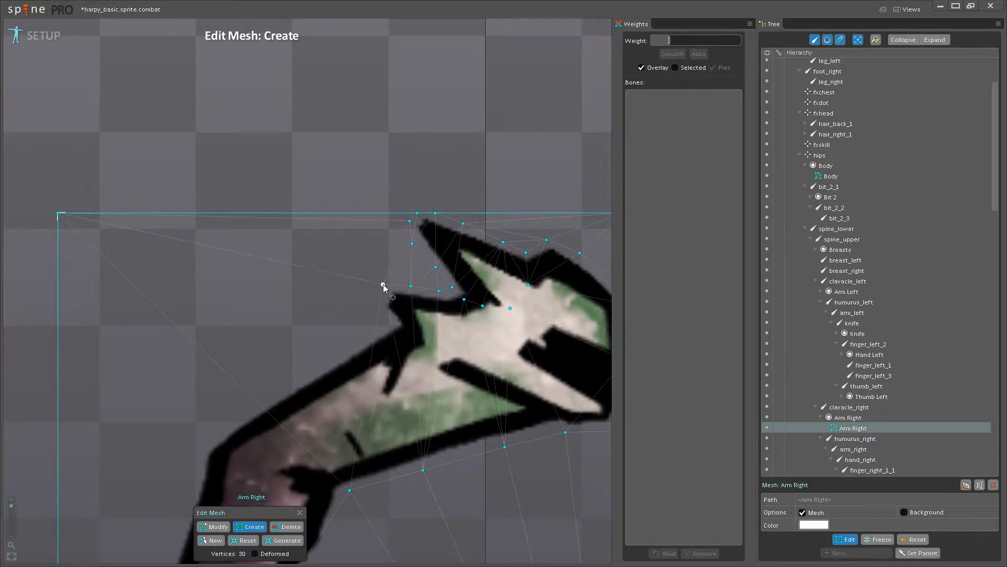
pyautogui.click(378, 310)
pyautogui.click(389, 321)
# Add vertices along the upper edge of the upper arm, down to the outer elbow.
pyautogui.click(322, 359)
pyautogui.moveTo(257, 399); pyautogui.dragTo(416, 231)
pyautogui.click(363, 272)
pyautogui.moveTo(421, 390); pyautogui.dragTo(331, 243)
# Add a row of vertices across the elbow and a few more around its inner bend.
pyautogui.click(375, 227)
pyautogui.click(377, 162)
pyautogui.click(333, 151)
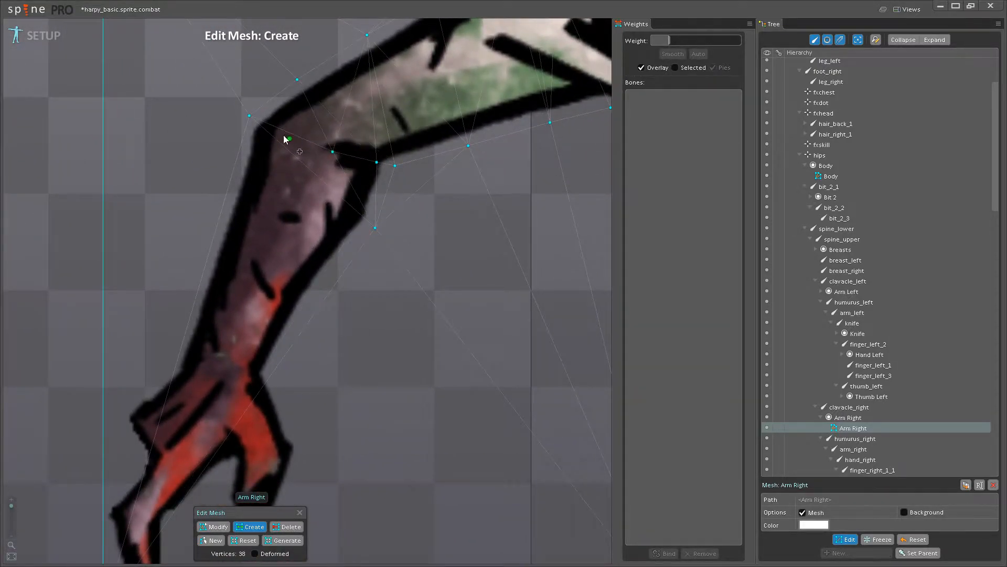
pyautogui.click(283, 133)
pyautogui.moveTo(382, 208); pyautogui.dragTo(370, 252)
pyautogui.scroll(2, 370, 250)
pyautogui.click(375, 241)
pyautogui.click(440, 192)
# Add in-between vertices along the upper arm's underside and place vertices down the forearm's inner edge to the wrist.
pyautogui.scroll(-3, 420, 220)
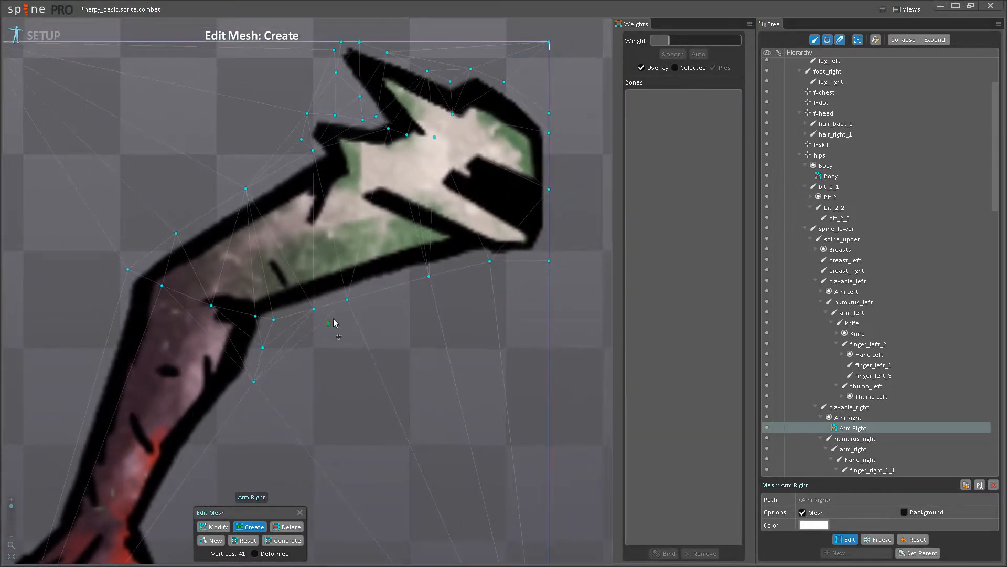
pyautogui.click(392, 288)
pyautogui.click(458, 273)
pyautogui.click(284, 321)
pyautogui.click(243, 376)
pyautogui.click(221, 426)
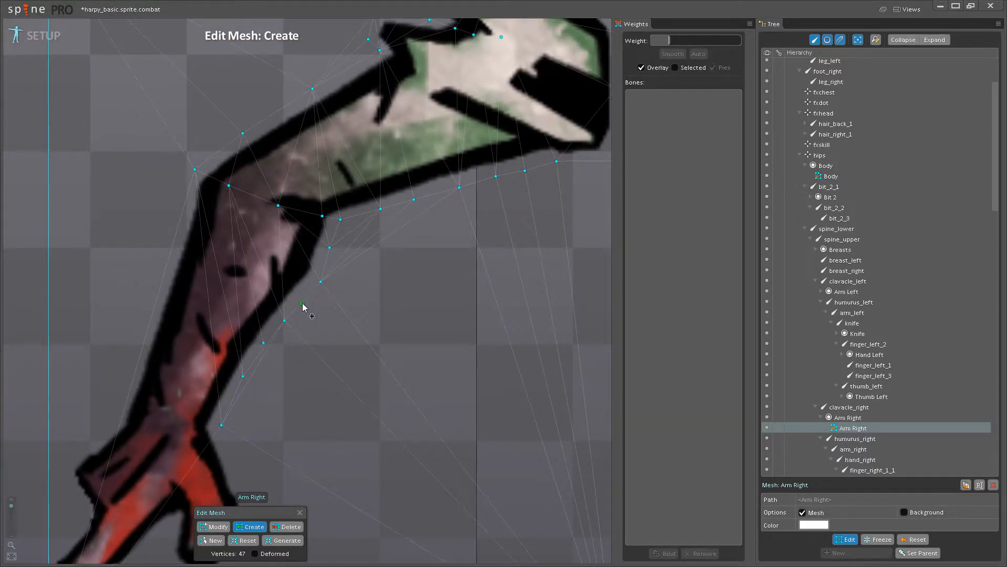
# Add vertices along the outer edge of the thumb, from the wrist towards the thumb's tip.
pyautogui.moveTo(493, 274); pyautogui.dragTo(332, 351)
pyautogui.scroll(-3, 334, 356)
pyautogui.moveTo(344, 404); pyautogui.dragTo(509, 242)
pyautogui.scroll(2, 302, 292)
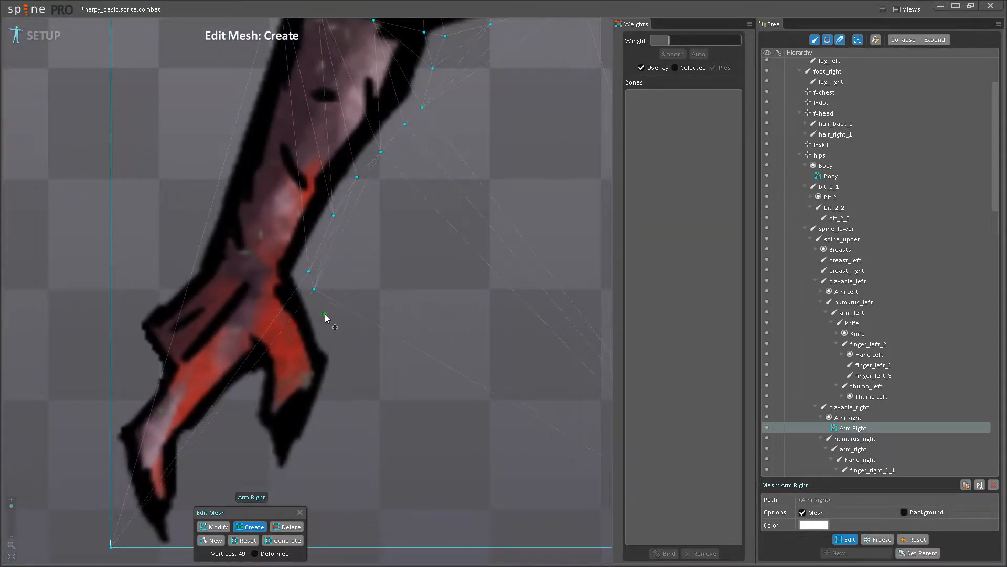
pyautogui.click(344, 351)
pyautogui.moveTo(344, 379); pyautogui.dragTo(339, 295)
pyautogui.click(337, 279)
pyautogui.click(325, 316)
pyautogui.click(312, 347)
# Add vertices around the thumb's tip, up its inner edge and across its middle joint.
pyautogui.click(286, 381)
pyautogui.click(250, 374)
pyautogui.click(246, 334)
pyautogui.click(251, 299)
pyautogui.click(262, 273)
pyautogui.click(297, 259)
pyautogui.scroll(3, 318, 258)
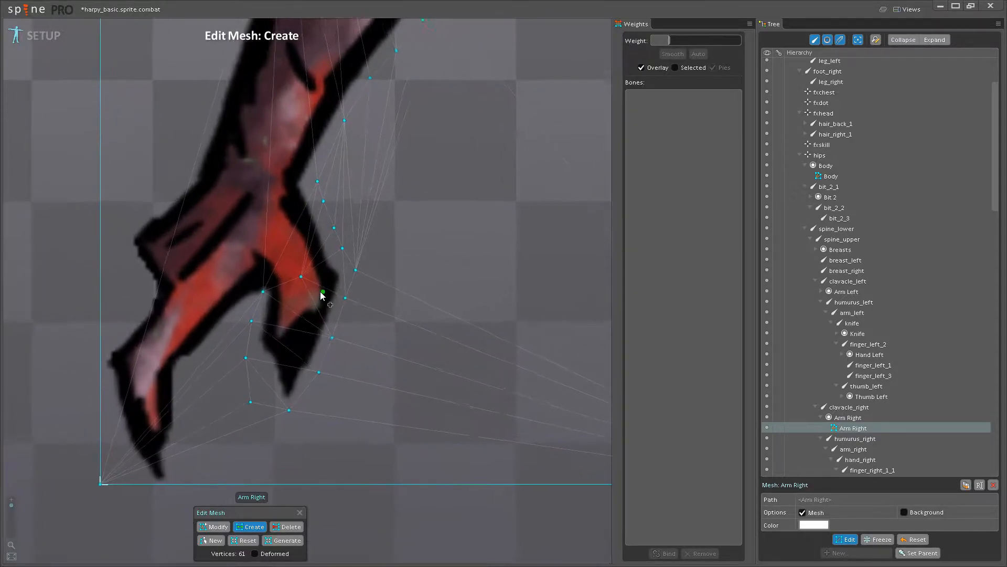
pyautogui.click(328, 268)
# Add vertices from the fold between thumb and finger through the palm to the wrist.
pyautogui.moveTo(248, 270); pyautogui.dragTo(319, 322)
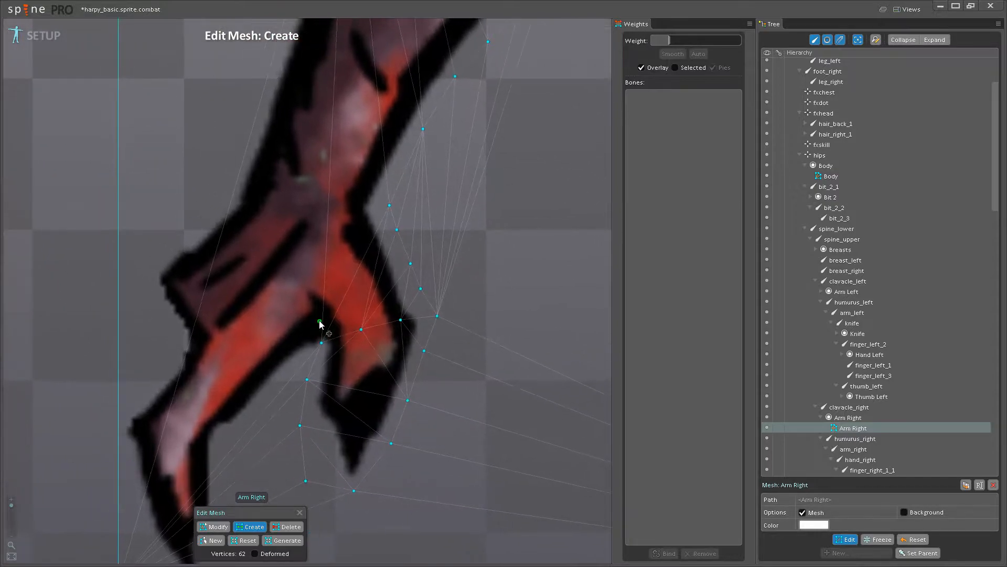
pyautogui.click(321, 319)
pyautogui.click(299, 286)
pyautogui.click(315, 243)
pyautogui.click(353, 219)
# Add vertices in the gap between thumb and long finger, and along the underside of the finger.
pyautogui.scroll(-1, 241, 256)
pyautogui.scroll(-1, 241, 255)
pyautogui.moveTo(283, 344); pyautogui.dragTo(328, 277)
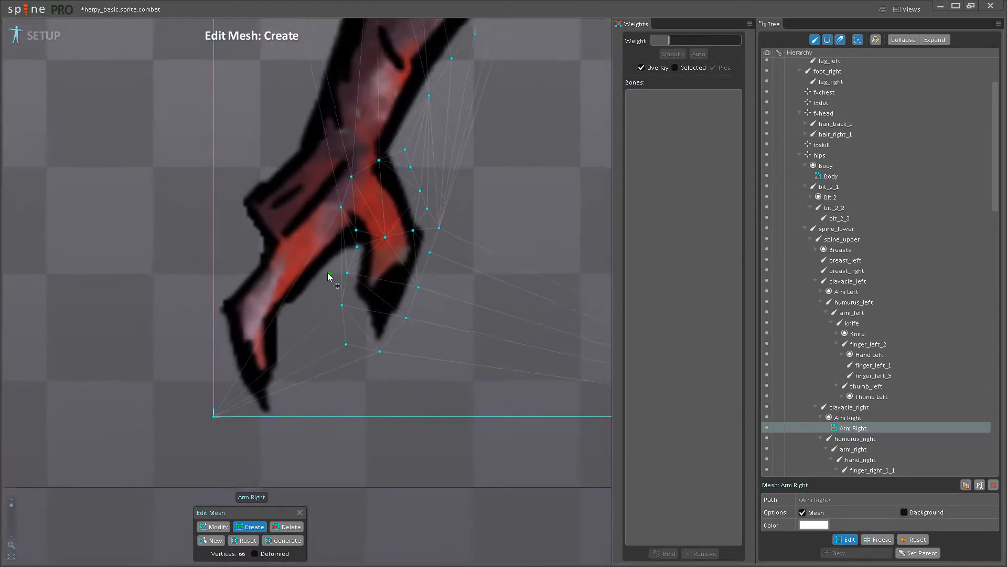
pyautogui.scroll(2, 331, 275)
pyautogui.click(346, 257)
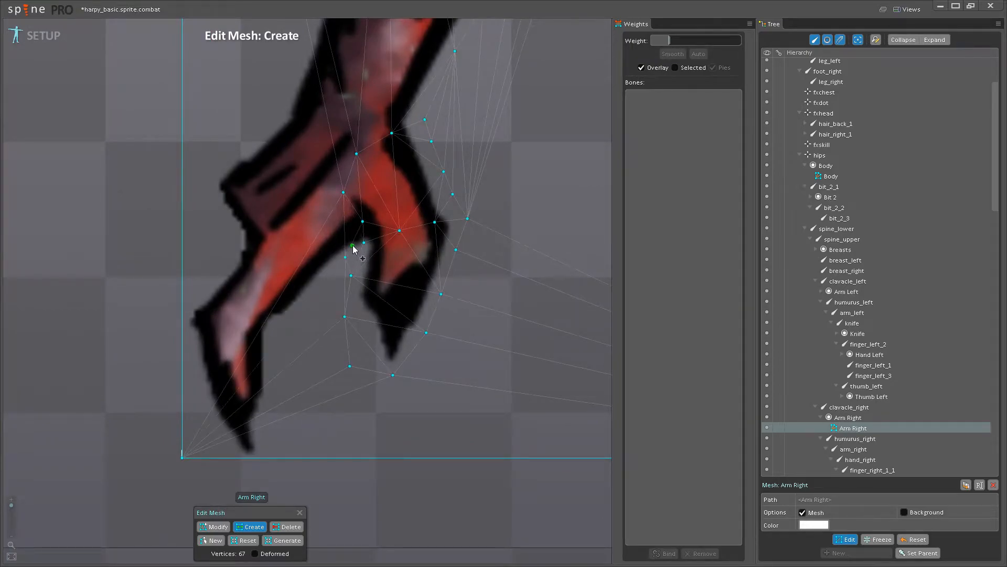
pyautogui.click(354, 240)
pyautogui.click(309, 301)
pyautogui.click(287, 320)
pyautogui.click(273, 335)
# Add three vertices across the base of the long finger, starting just outside its outer edge.
pyautogui.click(236, 238)
pyautogui.click(262, 234)
pyautogui.click(299, 247)
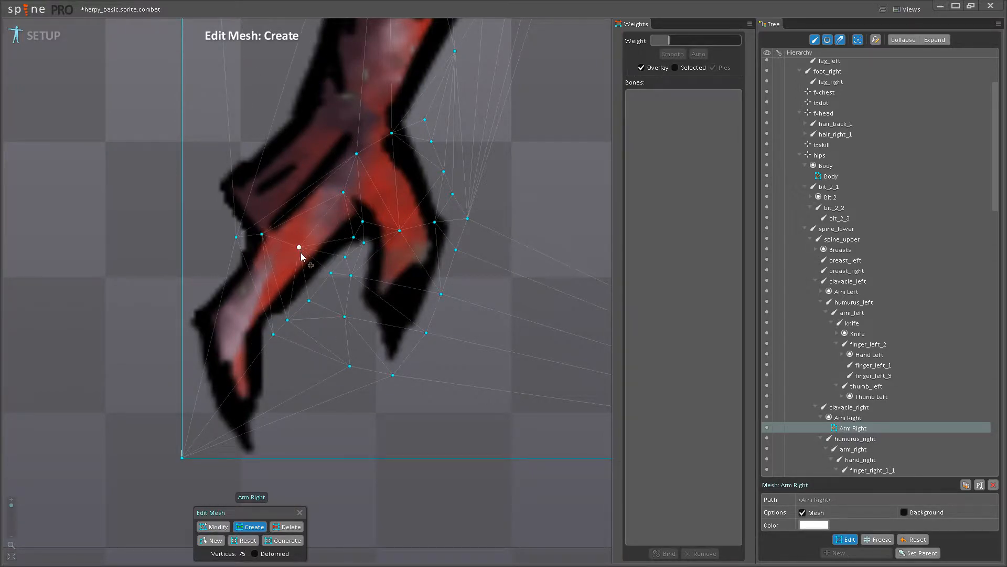
# Add vertices along the long finger's outer edge and across its outer joint.
pyautogui.click(231, 259)
pyautogui.click(206, 288)
pyautogui.click(182, 316)
pyautogui.click(182, 330)
pyautogui.click(208, 321)
pyautogui.click(241, 332)
# Outline the long finger's claw with vertices down its outer side, around the tip and up its inner side.
pyautogui.scroll(2, 221, 315)
pyautogui.click(193, 352)
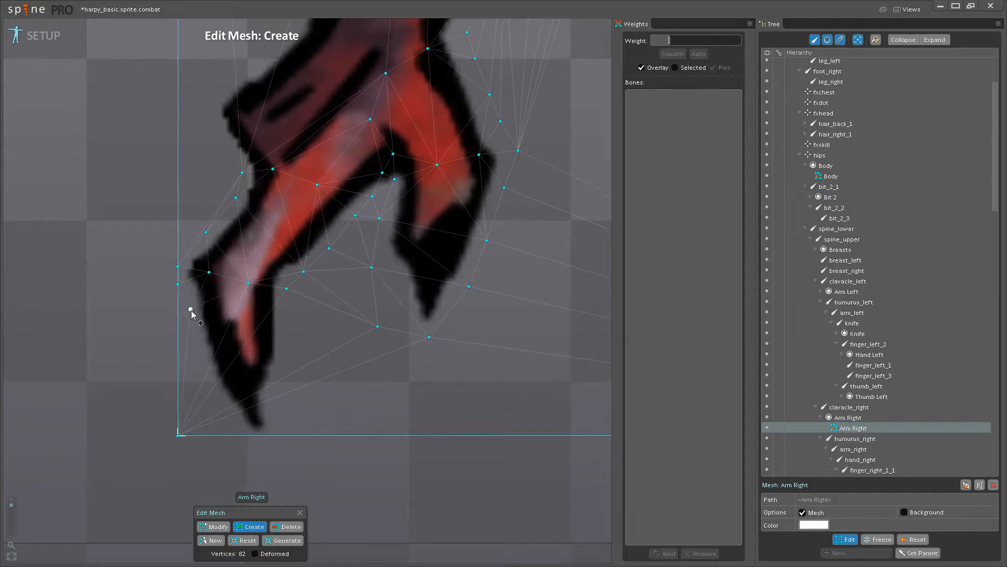
pyautogui.click(208, 387)
pyautogui.click(217, 401)
pyautogui.click(193, 382)
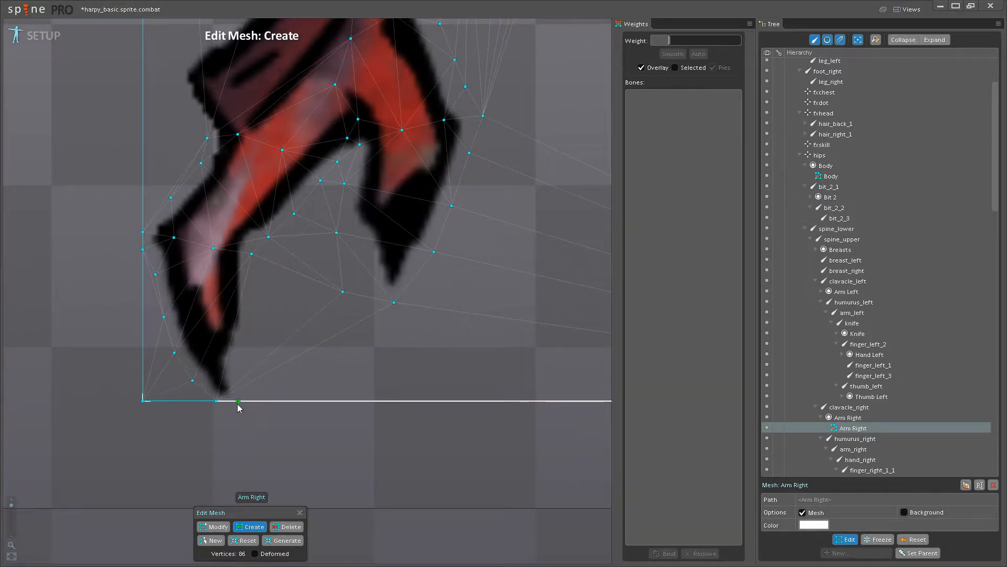
pyautogui.click(242, 402)
pyautogui.click(236, 370)
pyautogui.click(254, 329)
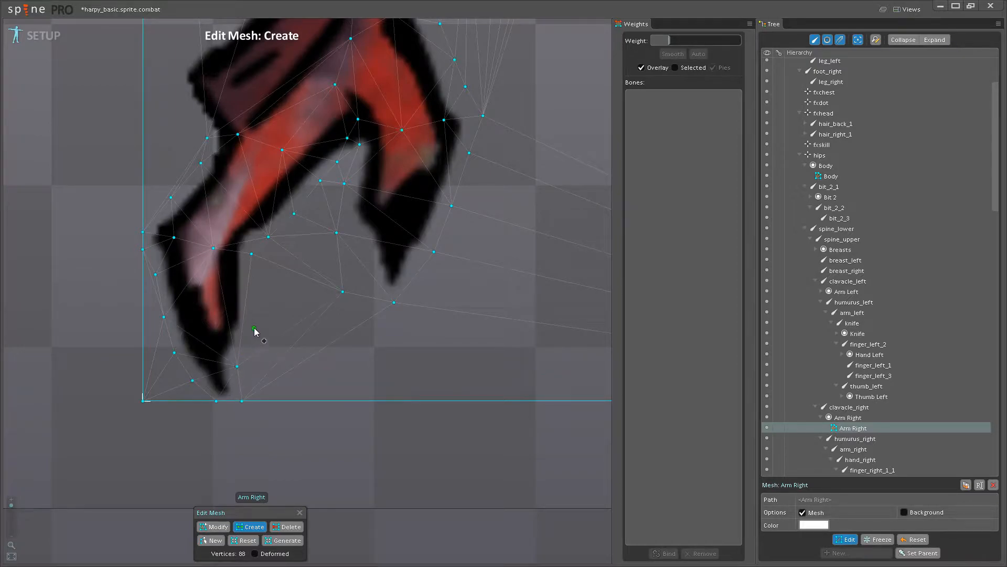
pyautogui.click(249, 283)
# Add vertices around the back of the hand up to the wrist.
pyautogui.scroll(-2, 247, 273)
pyautogui.moveTo(245, 262); pyautogui.dragTo(307, 415)
pyautogui.click(247, 319)
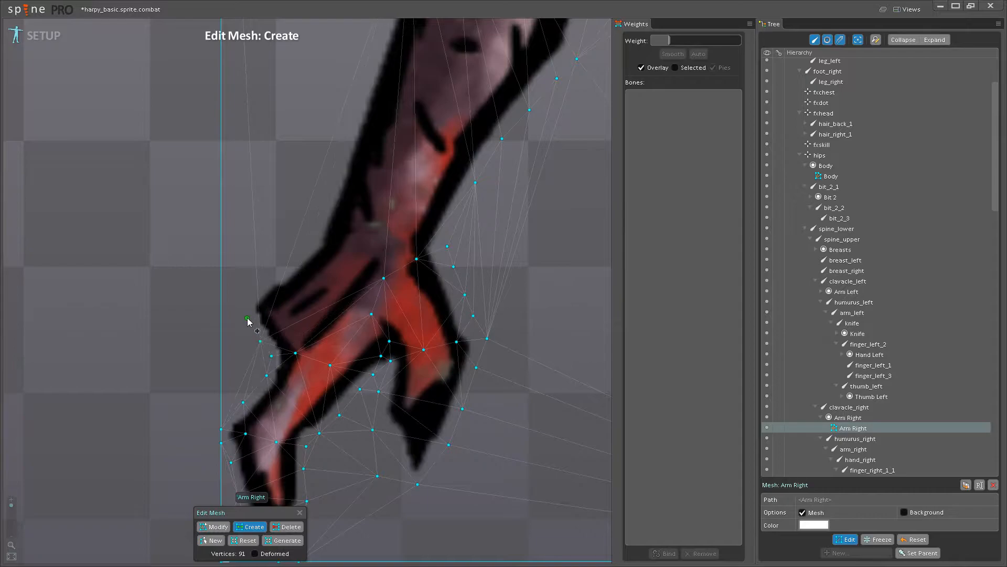
pyautogui.click(269, 279)
pyautogui.click(312, 240)
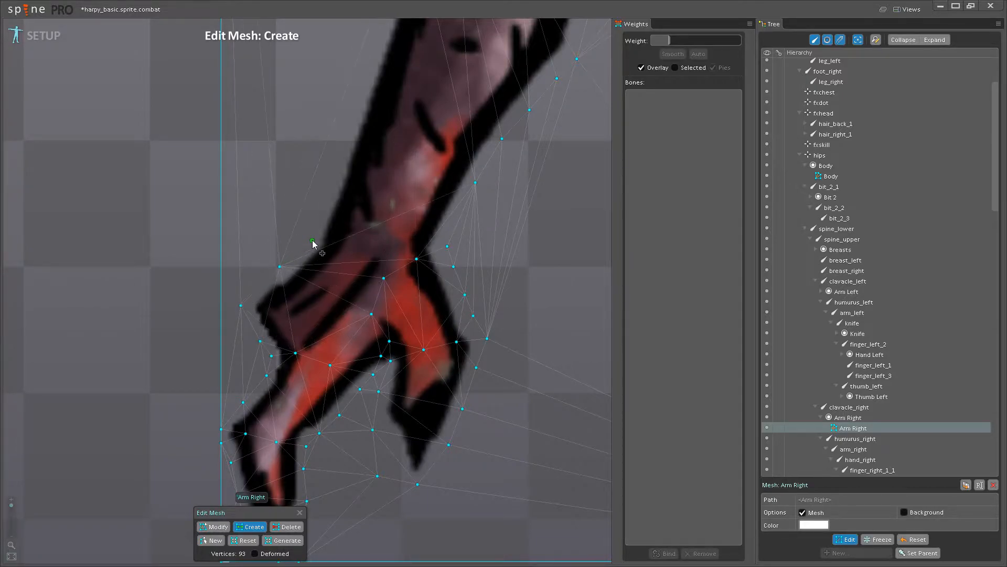
pyautogui.click(353, 243)
# Add three vertices along the forearm's outer edge, from the wrist up to the elbow.
pyautogui.moveTo(401, 246); pyautogui.dragTo(326, 344)
pyautogui.moveTo(259, 254); pyautogui.dragTo(283, 371)
pyautogui.click(286, 372)
pyautogui.click(318, 269)
pyautogui.click(347, 176)
pyautogui.scroll(-3, 347, 178)
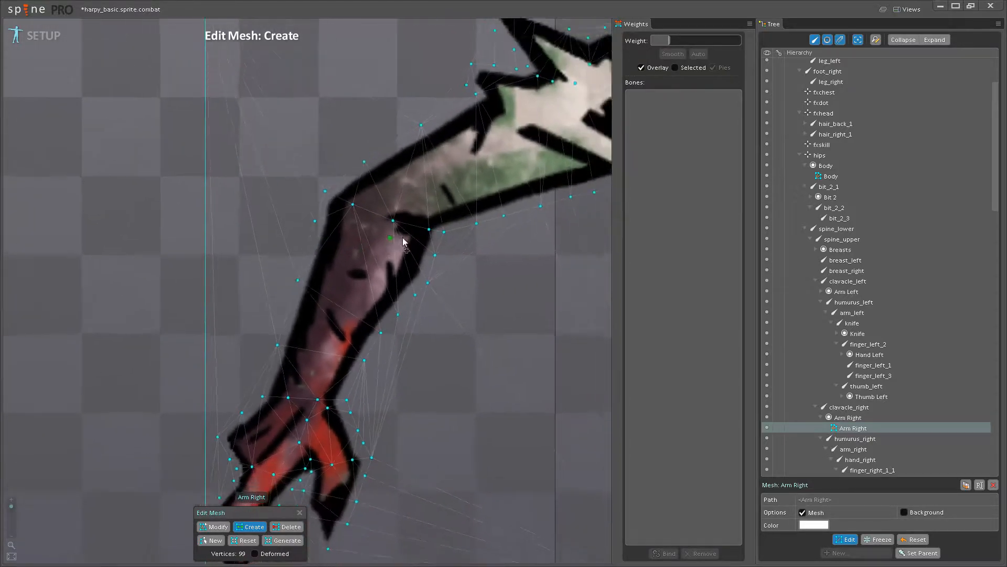
pyautogui.scroll(-1, 387, 307)
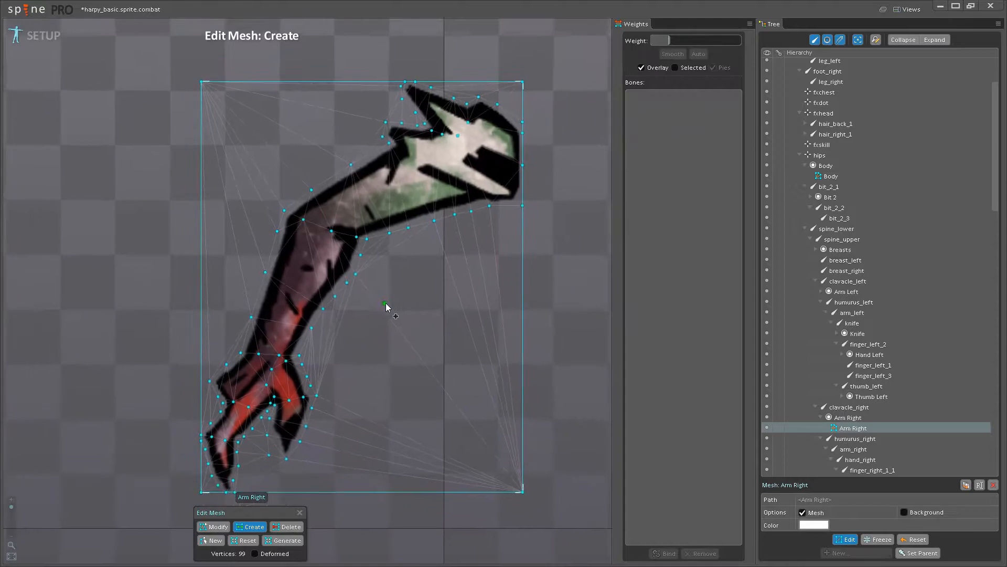
# Add four vertices across the shoulder, from the armpit to the upper edge near the small spike.
pyautogui.scroll(4, 387, 308)
pyautogui.scroll(1, 431, 296)
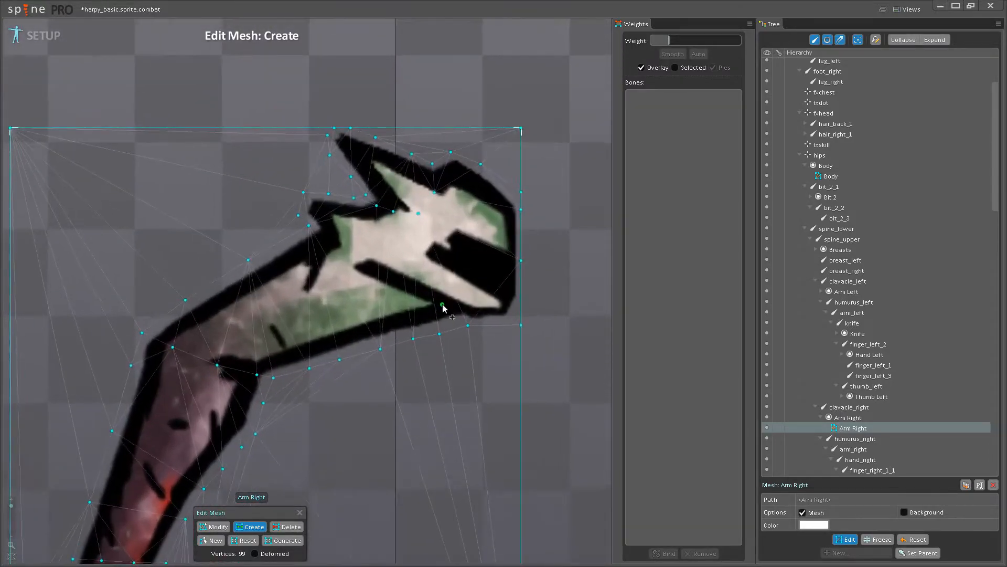
pyautogui.click(440, 303)
pyautogui.click(397, 278)
pyautogui.click(349, 261)
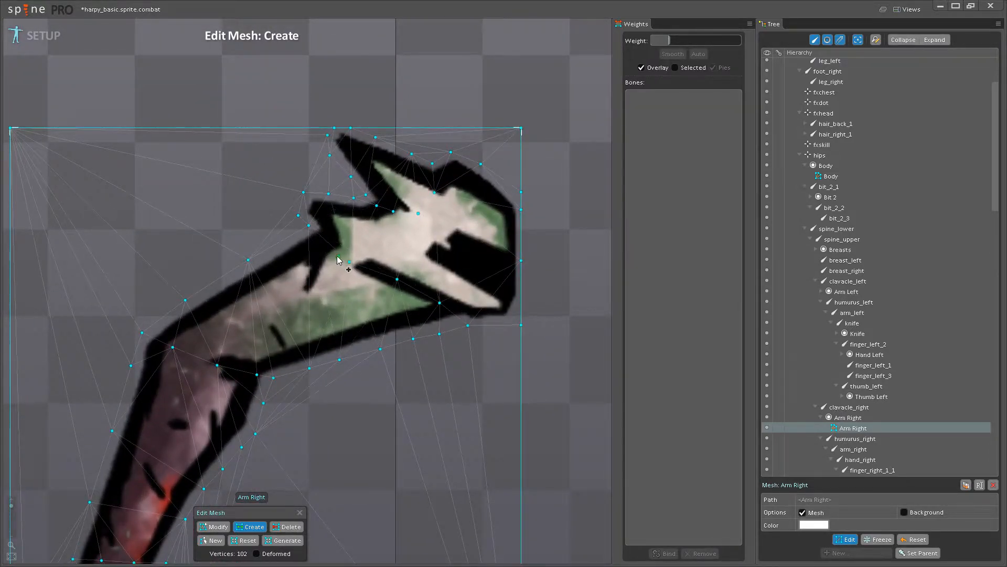
pyautogui.click(322, 243)
# Add a second row of vertices across the elbow and fill in more between the existing ones for smooth bending.
pyautogui.scroll(-4, 346, 299)
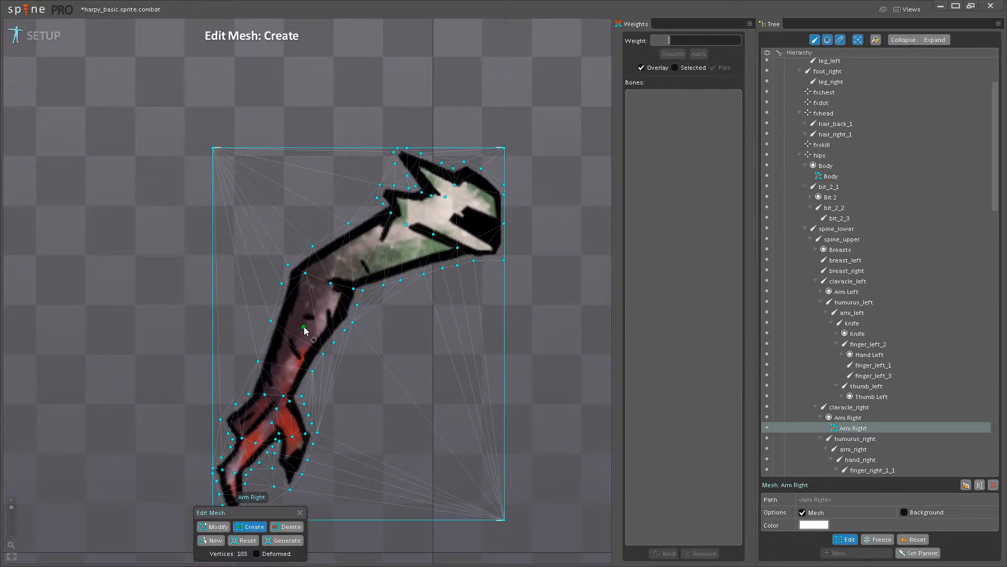
pyautogui.scroll(6, 304, 329)
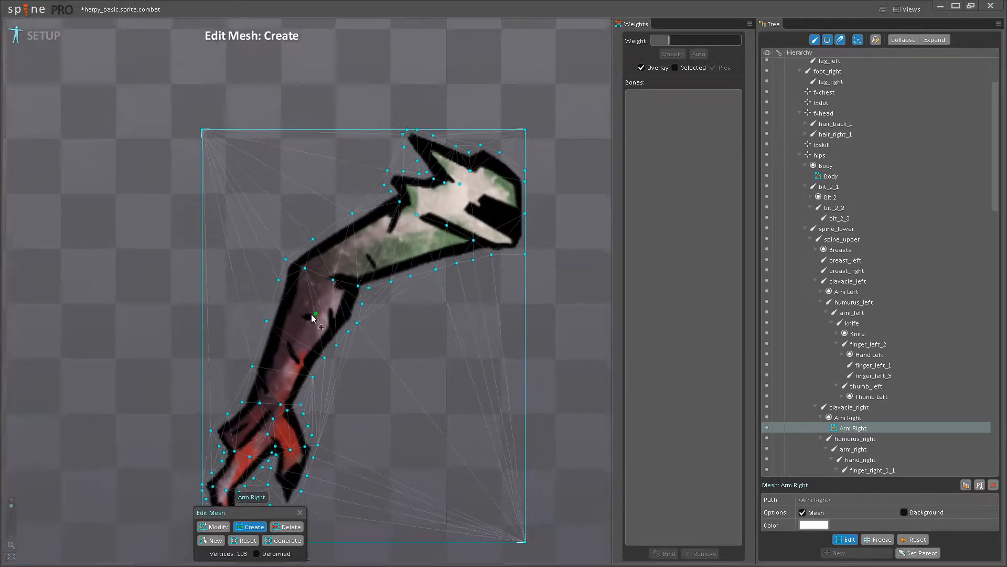
pyautogui.click(392, 293)
pyautogui.click(346, 281)
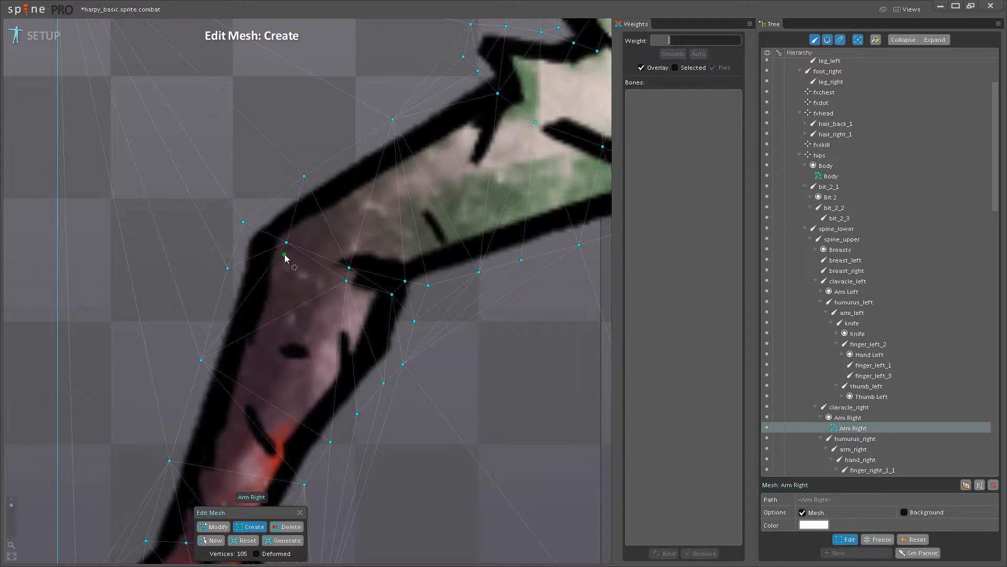
pyautogui.click(282, 255)
pyautogui.click(316, 254)
pyautogui.click(313, 266)
pyautogui.click(377, 274)
pyautogui.click(373, 289)
pyautogui.click(255, 213)
pyautogui.scroll(-5, 367, 293)
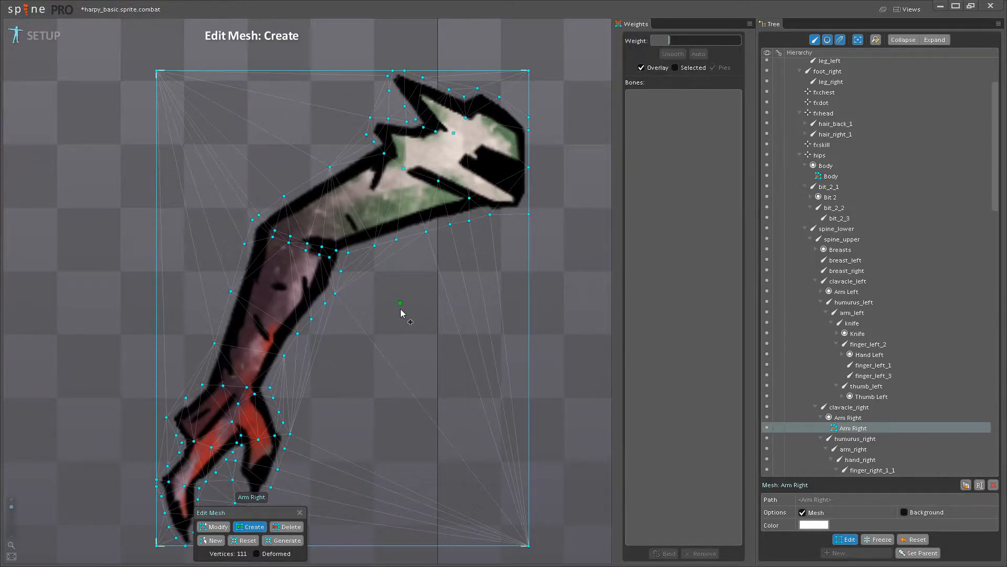
# Add a second row of vertices across the wrist of the arm, just above the existing row.
pyautogui.scroll(-2, 400, 312)
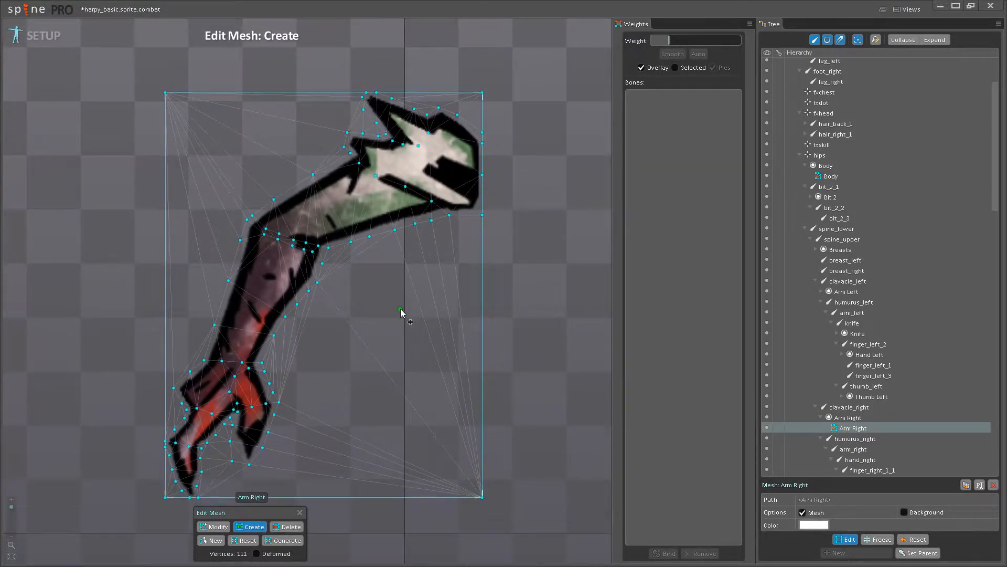
pyautogui.scroll(5, 153, 386)
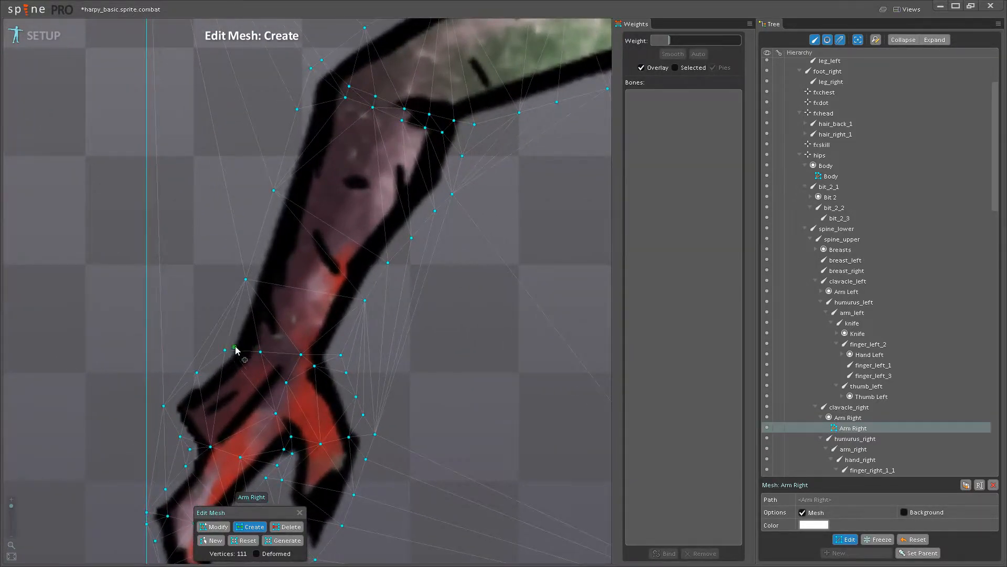
pyautogui.scroll(2, 247, 341)
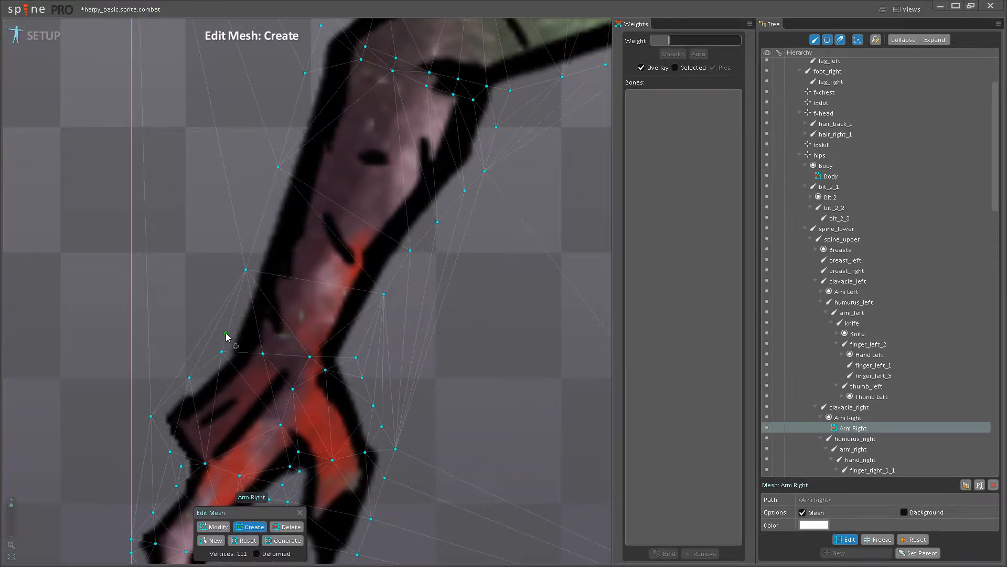
pyautogui.click(278, 339)
pyautogui.click(337, 345)
pyautogui.scroll(-5, 378, 341)
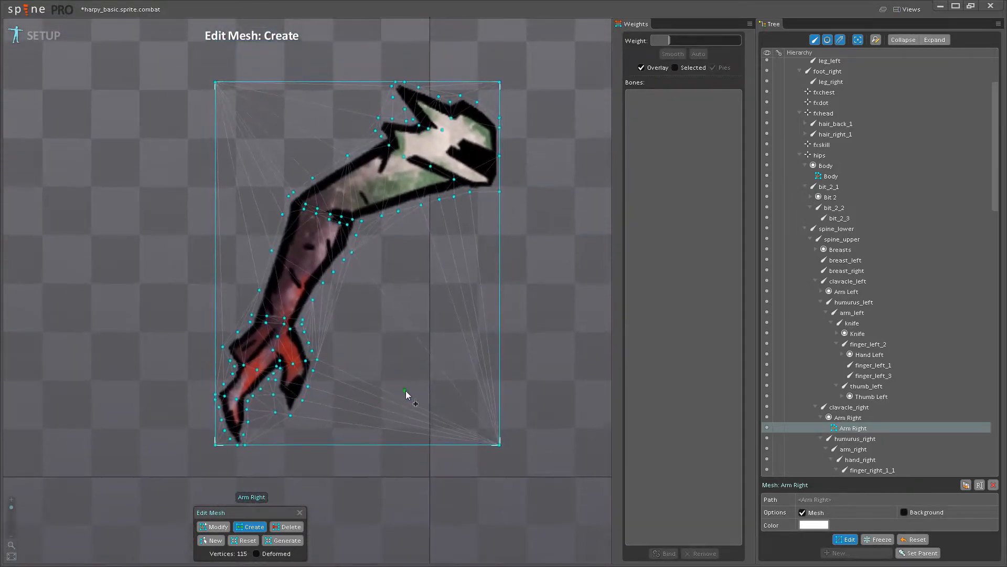
# Delete the four corner vertices of the Arm Right mesh and finish editing the mesh.
pyautogui.moveTo(363, 370); pyautogui.dragTo(357, 432)
pyautogui.click(287, 527)
pyautogui.click(494, 508)
pyautogui.click(491, 149)
pyautogui.click(211, 150)
pyautogui.scroll(-1, 202, 397)
pyautogui.moveTo(202, 396); pyautogui.dragTo(244, 355)
pyautogui.click(251, 458)
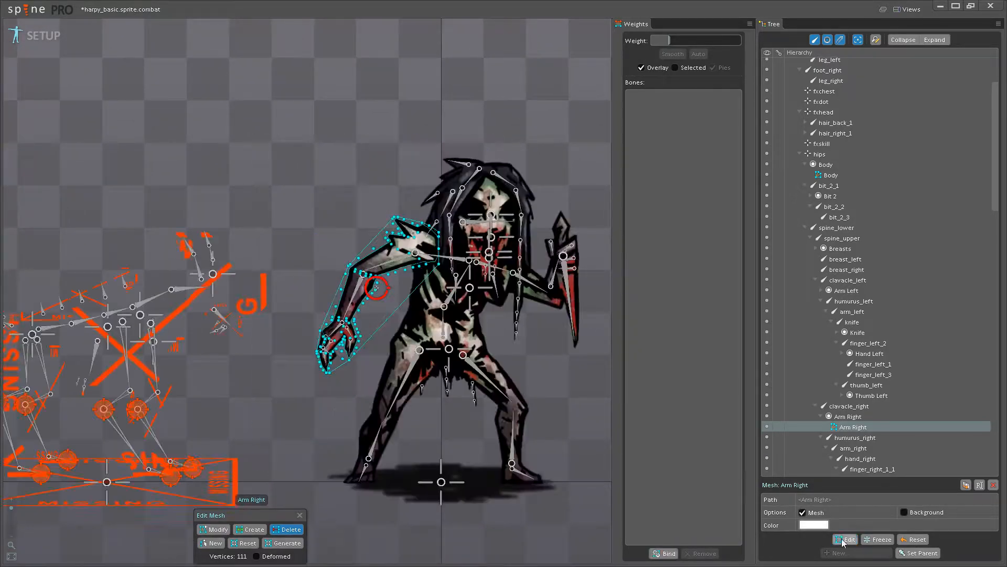
pyautogui.click(846, 539)
# Bind Arm Right to clavacle_right, spike_right_1, humurus_right, arm_right, thumb_right_1, thumb_right_2, hand_right, finger_right_1_1 and finger_right_1_2.
pyautogui.click(665, 554)
pyautogui.scroll(2, 436, 273)
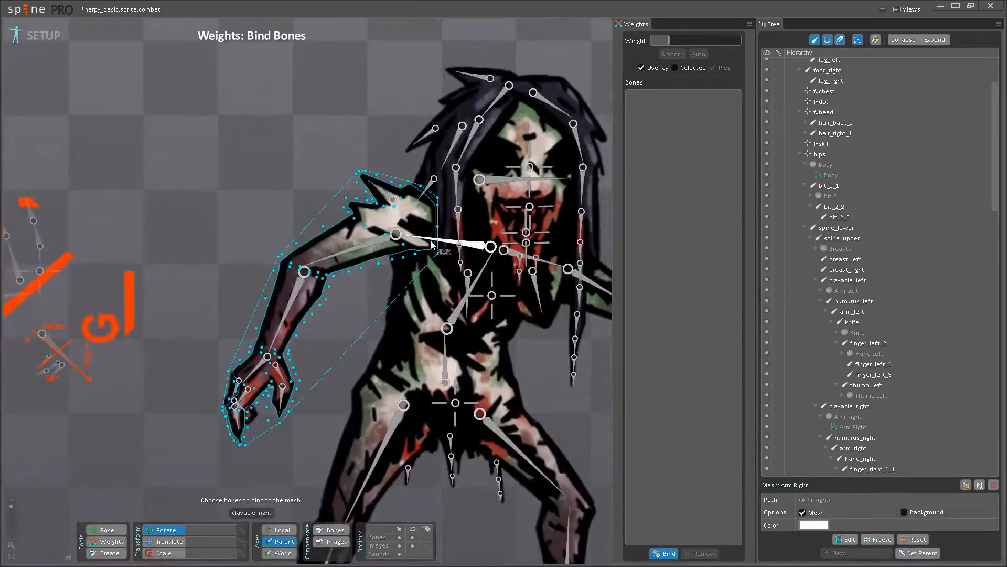
pyautogui.click(431, 244)
pyautogui.click(384, 194)
pyautogui.click(378, 240)
pyautogui.scroll(2, 270, 372)
pyautogui.click(271, 373)
pyautogui.click(283, 399)
pyautogui.click(242, 359)
pyautogui.click(216, 408)
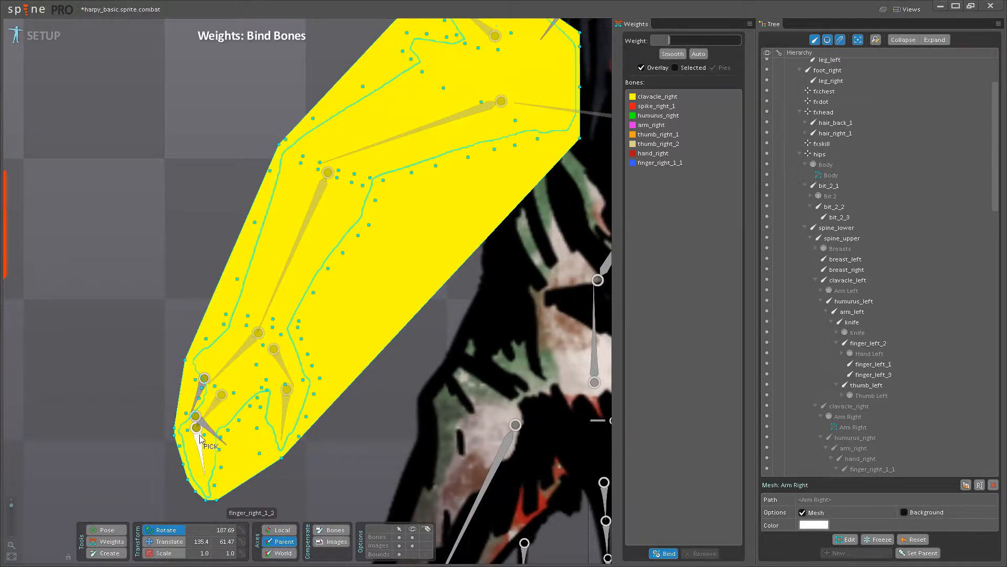
pyautogui.click(199, 439)
pyautogui.moveTo(379, 393); pyautogui.dragTo(528, 340)
pyautogui.click(664, 553)
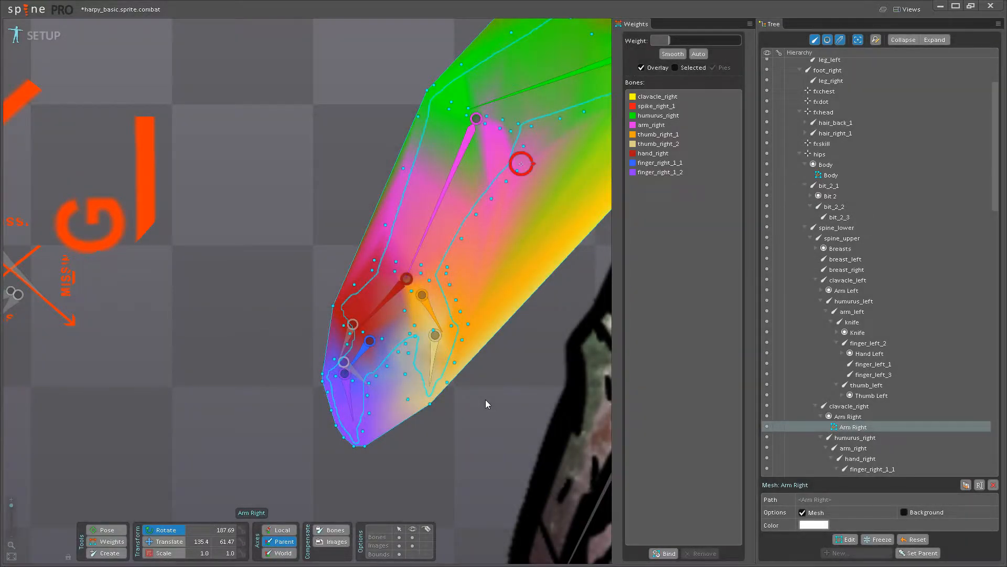
# Examine the harpy's right arm from shoulder to hand, with the mesh deselected and the bones briefly hidden.
pyautogui.scroll(-5, 484, 384)
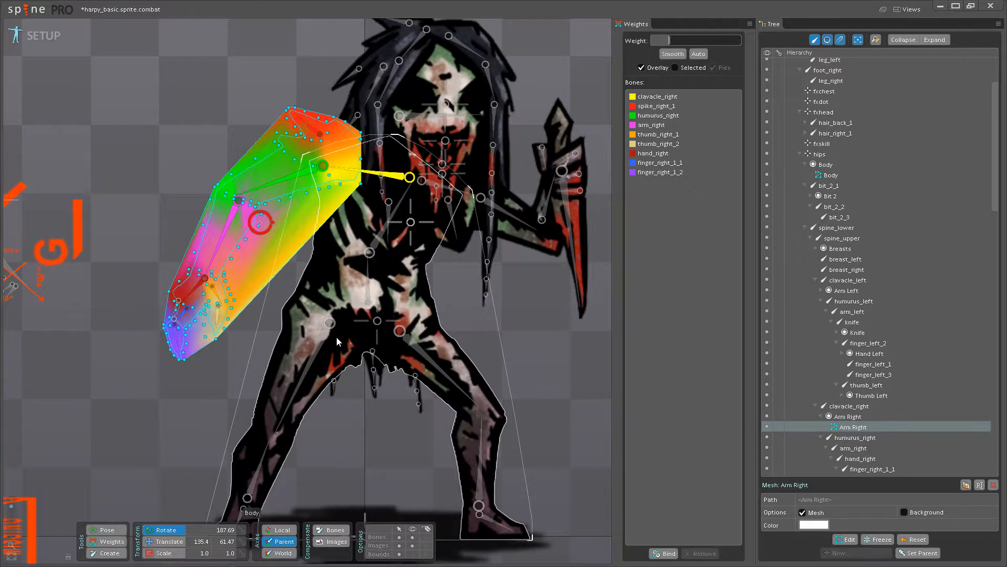
pyautogui.scroll(4, 336, 339)
pyautogui.scroll(-5, 307, 366)
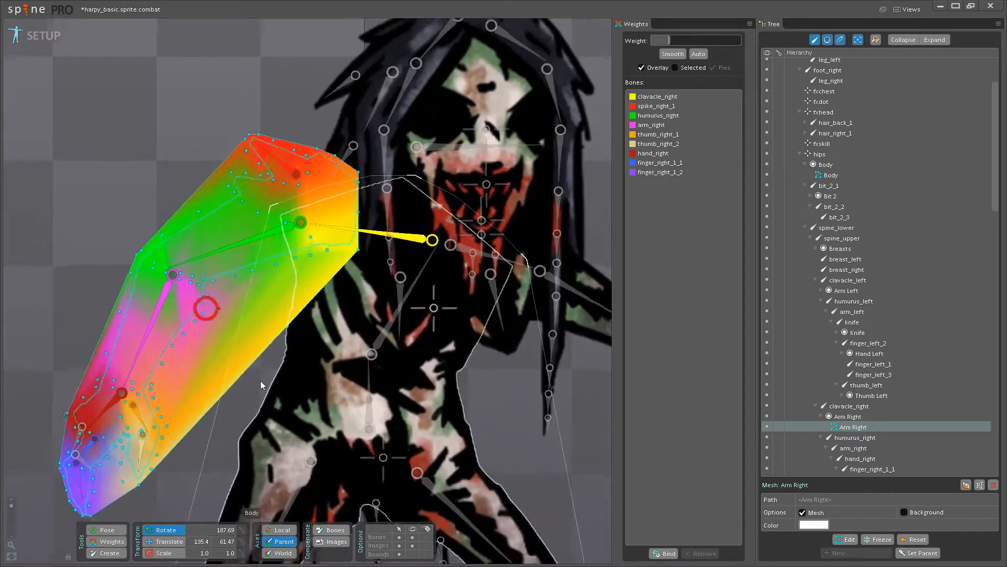
pyautogui.scroll(5, 174, 223)
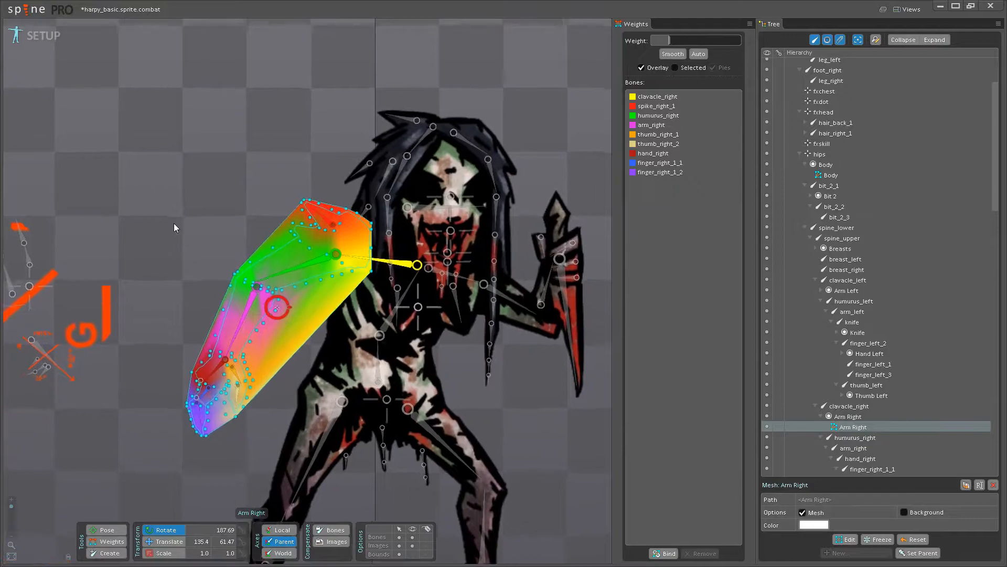
pyautogui.click(228, 213)
pyautogui.scroll(-3, 294, 294)
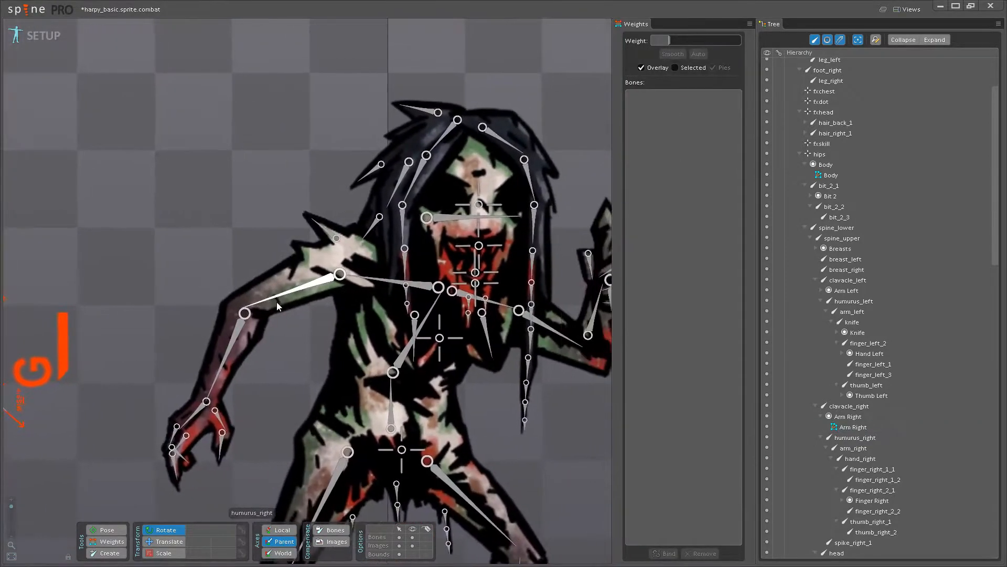
pyautogui.scroll(5, 270, 309)
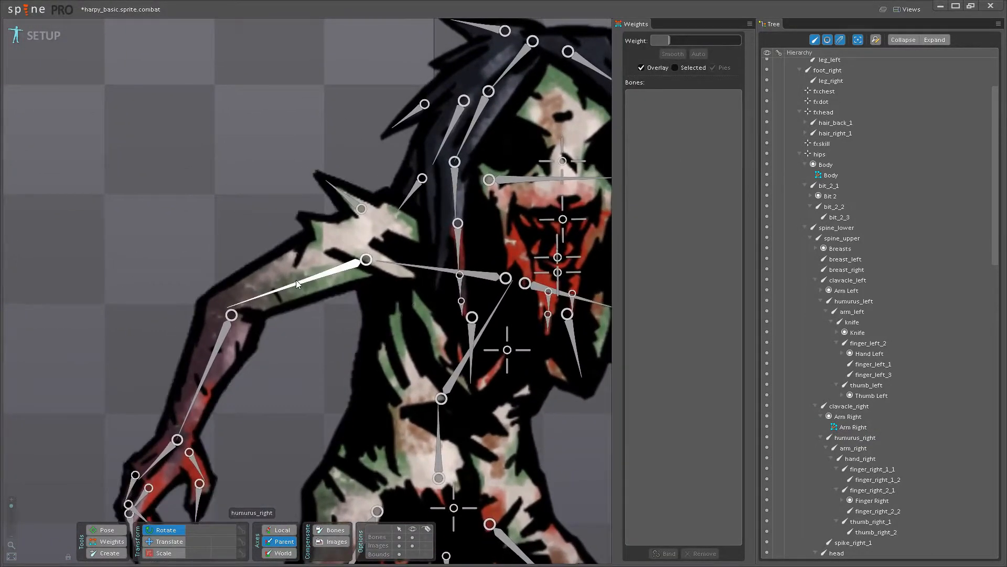
pyautogui.moveTo(229, 225); pyautogui.dragTo(193, 259)
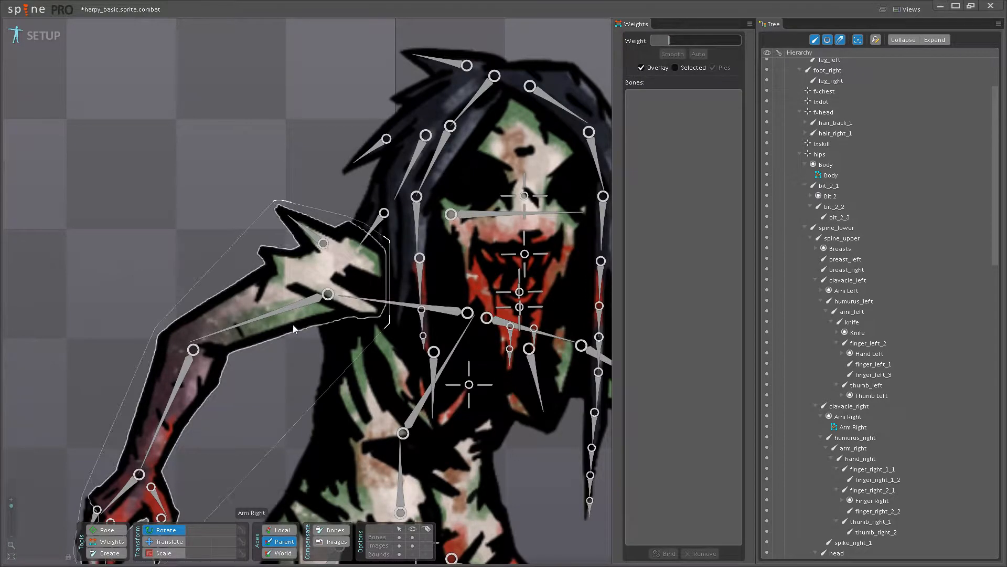
pyautogui.scroll(-4, 302, 329)
pyautogui.scroll(3, 243, 359)
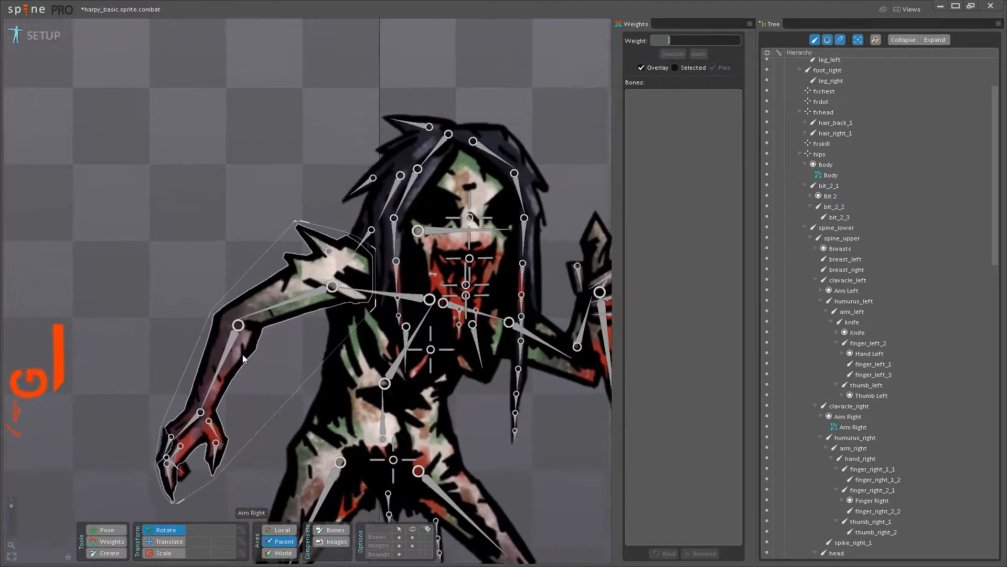
pyautogui.moveTo(234, 399); pyautogui.dragTo(241, 325)
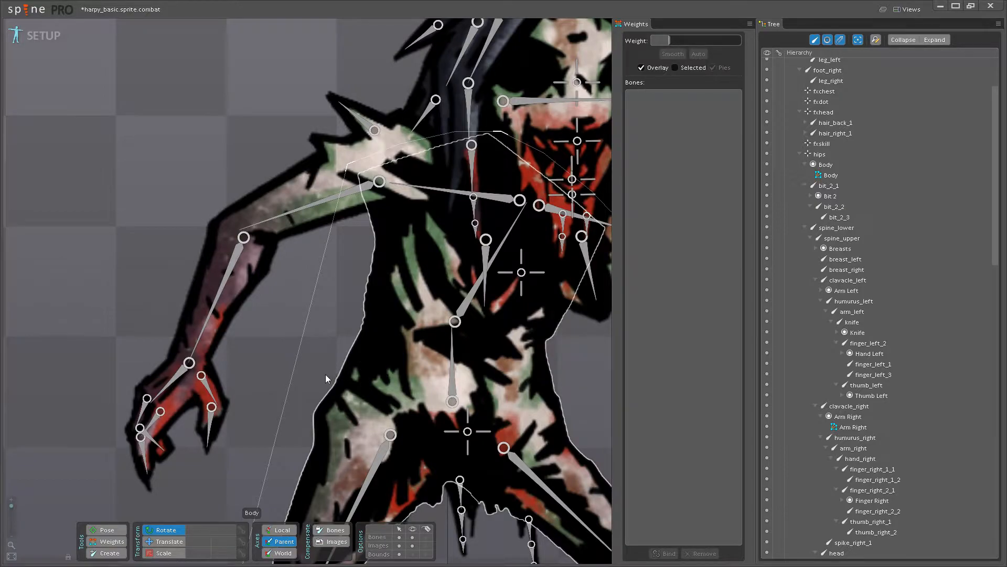
pyautogui.scroll(-5, 326, 372)
pyautogui.click(411, 537)
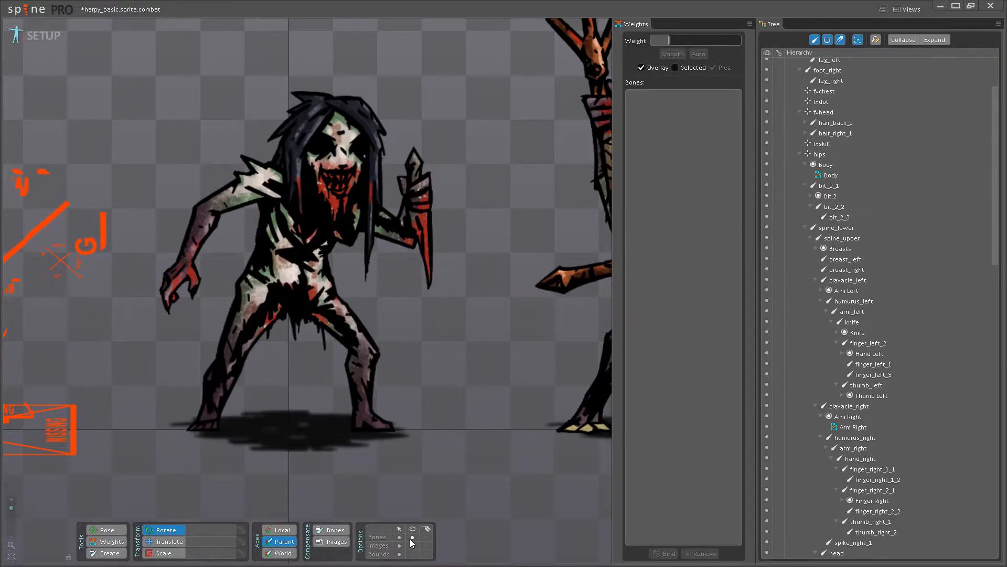
pyautogui.click(413, 536)
pyautogui.scroll(6, 329, 470)
pyautogui.scroll(-6, 260, 315)
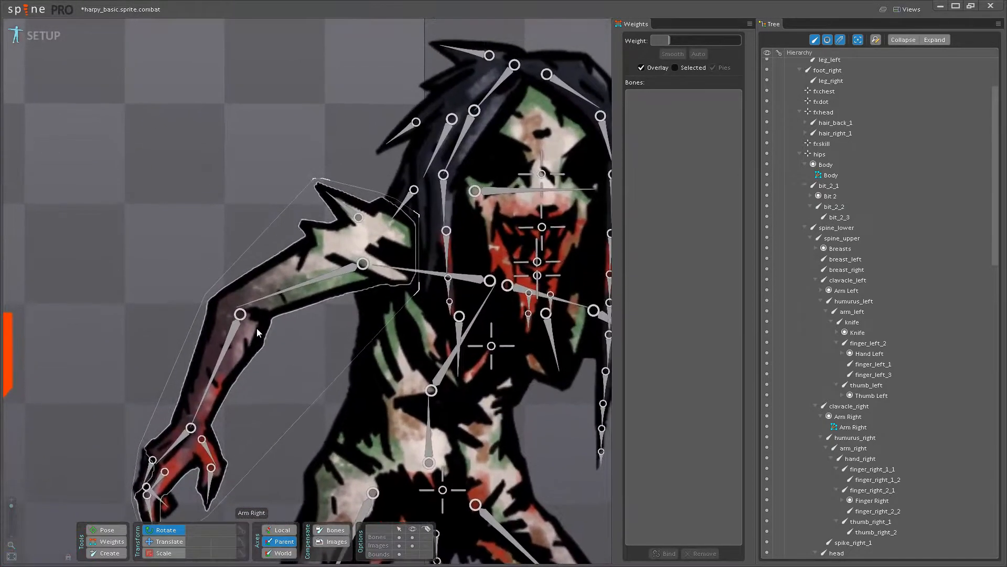
pyautogui.moveTo(289, 382); pyautogui.dragTo(446, 362)
pyautogui.scroll(5, 302, 353)
pyautogui.scroll(2, 294, 357)
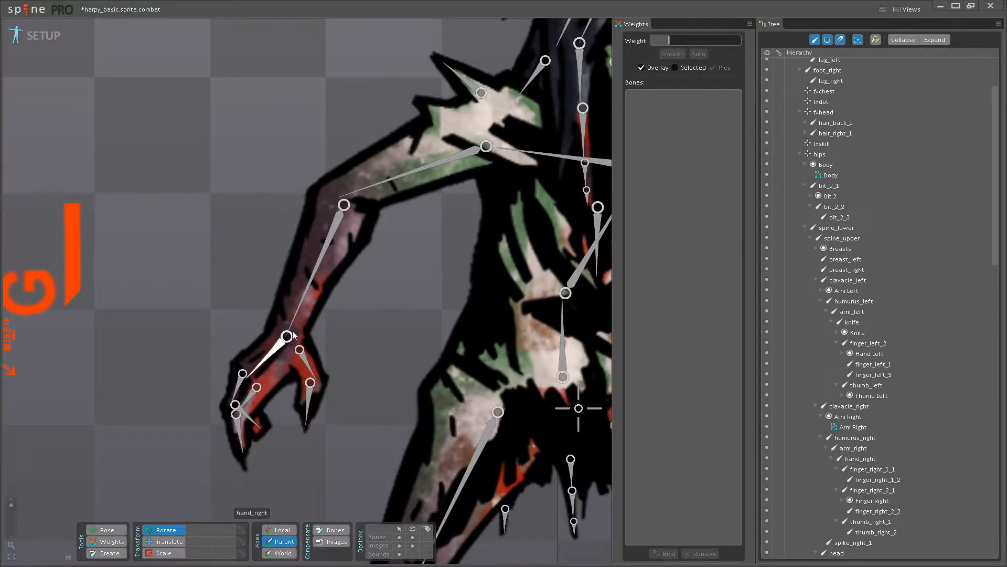
# With the Weights tool on Arm Right, raise clavacle_right's weight to 100 on the vertices around the shoulder's outer edge.
pyautogui.click(333, 329)
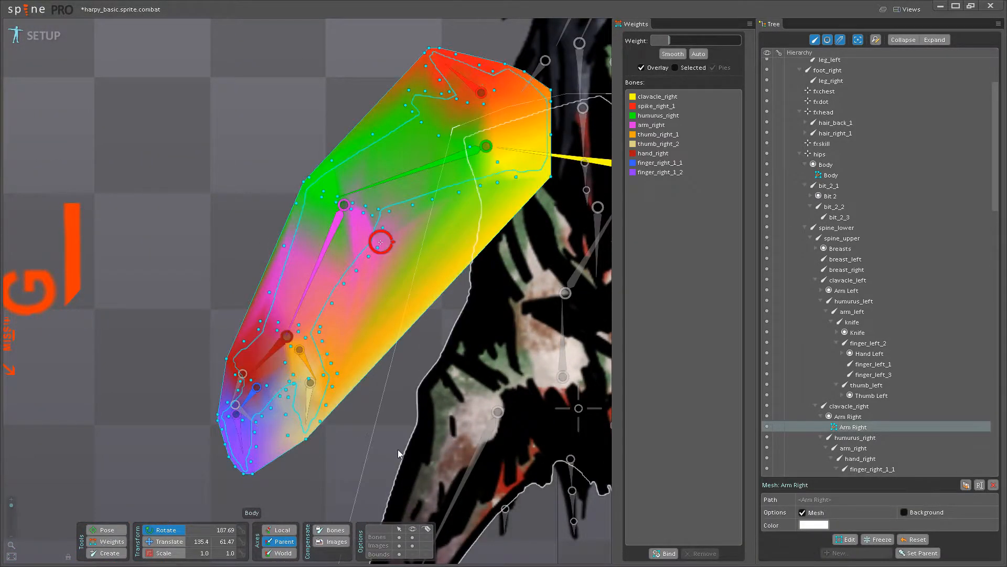
pyautogui.click(106, 542)
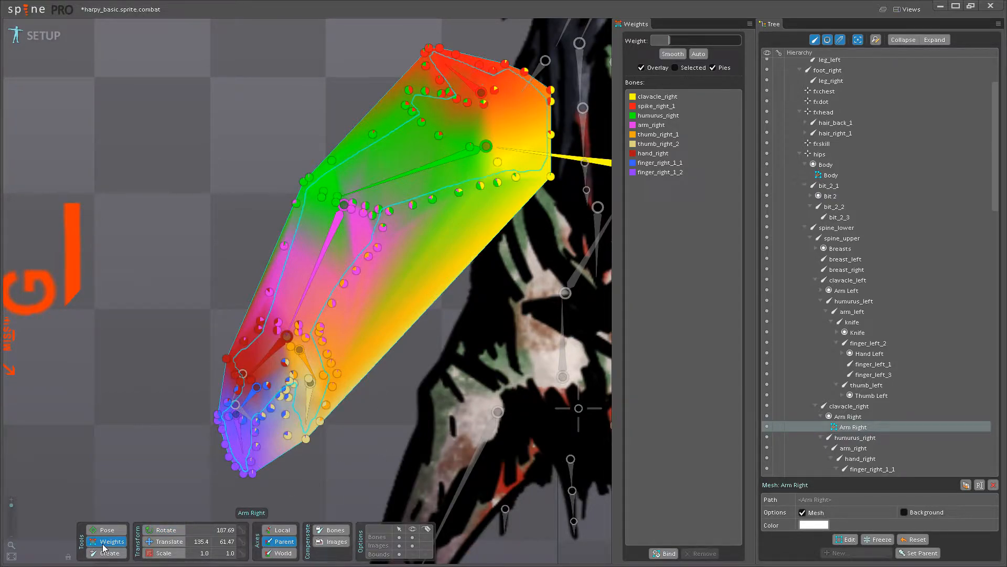
pyautogui.scroll(5, 335, 401)
pyautogui.scroll(-4, 325, 362)
pyautogui.click(451, 327)
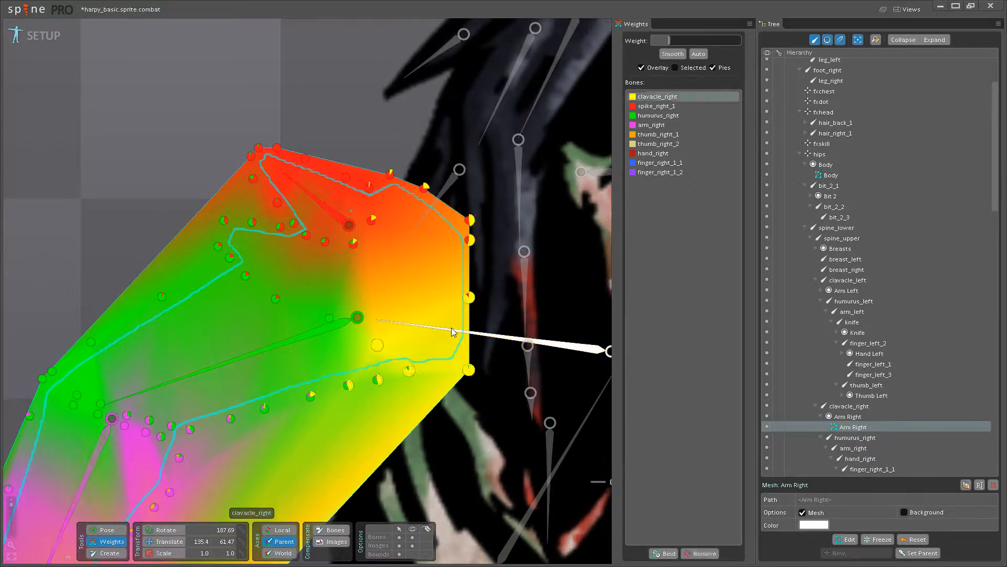
pyautogui.moveTo(469, 370); pyautogui.dragTo(469, 336)
pyautogui.moveTo(409, 371); pyautogui.dragTo(412, 336)
pyautogui.moveTo(469, 297); pyautogui.dragTo(465, 158)
pyautogui.moveTo(469, 221); pyautogui.dragTo(411, 99)
pyautogui.moveTo(423, 188); pyautogui.dragTo(393, 99)
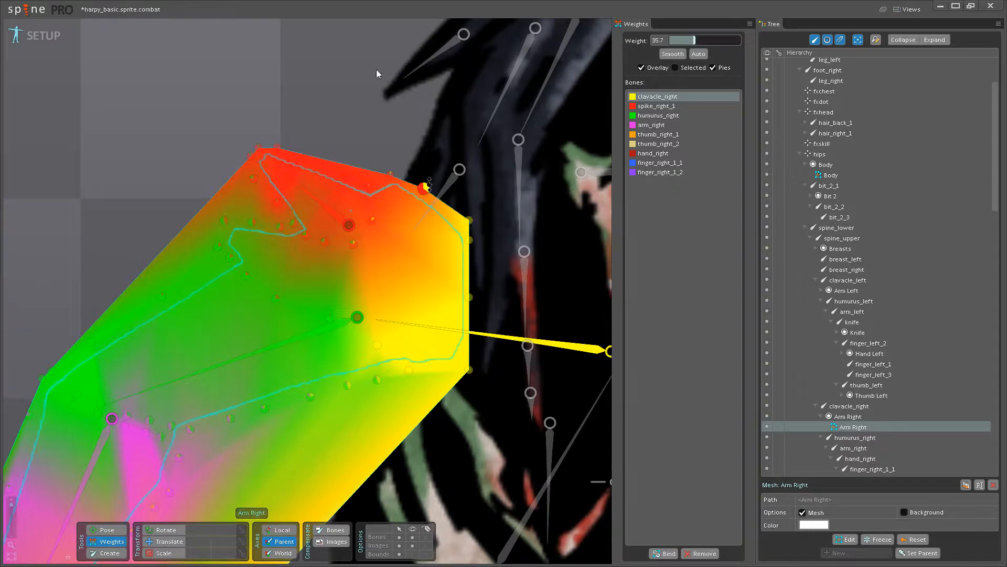
pyautogui.moveTo(389, 173); pyautogui.dragTo(383, 79)
pyautogui.moveTo(370, 187); pyautogui.dragTo(369, 65)
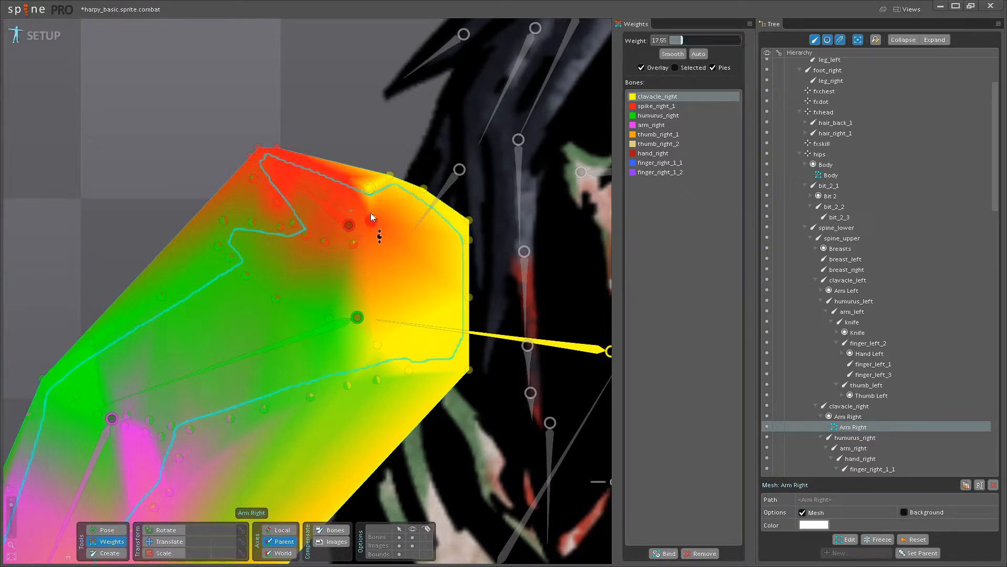
# Raise clavacle_right's weight to 100 on the vertices from the large spike's base to the small spike.
pyautogui.moveTo(371, 220); pyautogui.dragTo(363, 126)
pyautogui.moveTo(353, 243)
pyautogui.mouseDown()
pyautogui.moveTo(332, 166)
pyautogui.moveTo(325, 209)
pyautogui.moveTo(318, 142)
pyautogui.mouseUp()
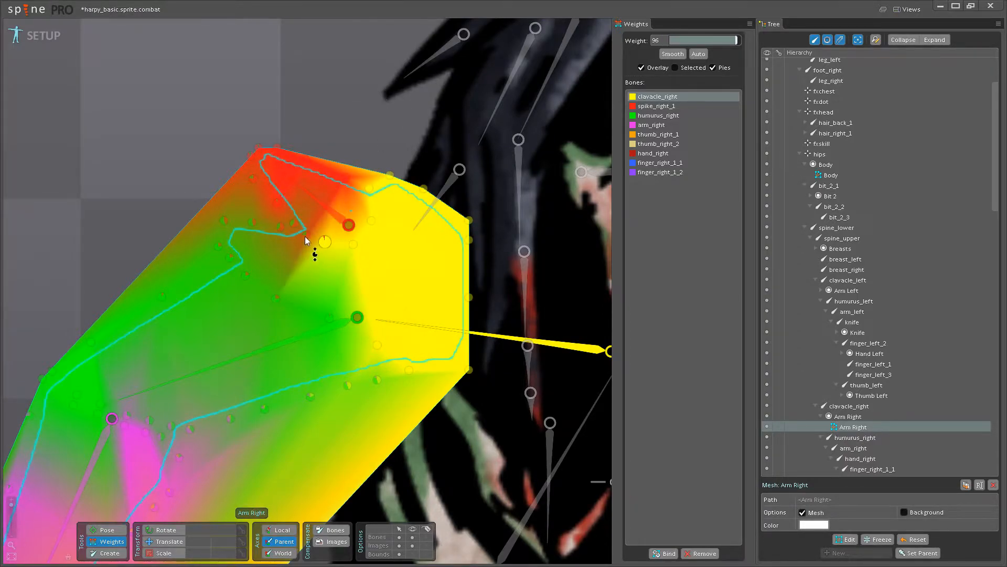
pyautogui.moveTo(306, 236); pyautogui.dragTo(283, 162)
pyautogui.moveTo(296, 226); pyautogui.dragTo(288, 124)
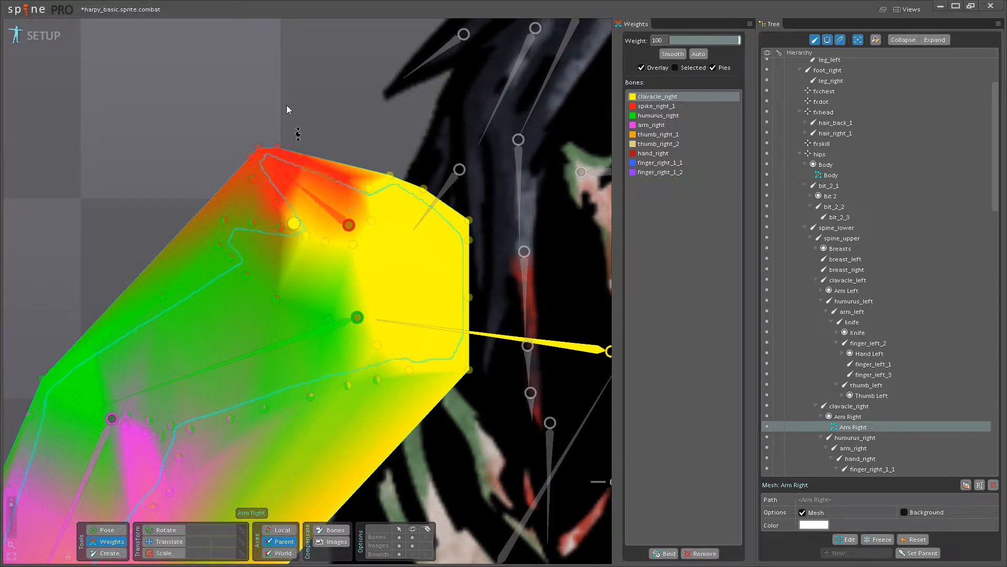
pyautogui.moveTo(280, 227); pyautogui.dragTo(227, 105)
pyautogui.moveTo(252, 221)
pyautogui.mouseDown()
pyautogui.moveTo(217, 113)
pyautogui.moveTo(217, 231)
pyautogui.moveTo(218, 126)
pyautogui.mouseUp()
pyautogui.moveTo(217, 245); pyautogui.dragTo(213, 73)
# Give clavacle_right full weight on the armpit vertex and the vertices between the small spike and the upper arm.
pyautogui.moveTo(377, 379); pyautogui.dragTo(378, 269)
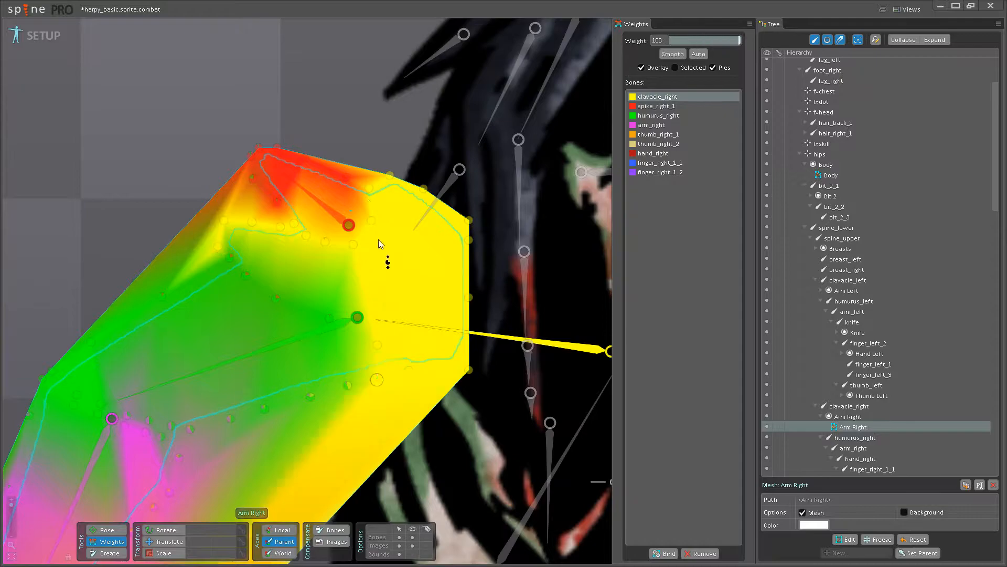
pyautogui.moveTo(274, 298); pyautogui.dragTo(270, 180)
pyautogui.moveTo(247, 276)
pyautogui.mouseDown()
pyautogui.moveTo(223, 166)
pyautogui.moveTo(232, 258)
pyautogui.moveTo(243, 211)
pyautogui.moveTo(236, 120)
pyautogui.mouseUp()
# Raise humurus_right's weight to 100 on the vertices along the upper arm's underside and the elbow's upper row.
pyautogui.moveTo(295, 323); pyautogui.dragTo(396, 276)
pyautogui.click(364, 304)
pyautogui.moveTo(365, 362); pyautogui.dragTo(366, 304)
pyautogui.moveTo(411, 349); pyautogui.dragTo(419, 293)
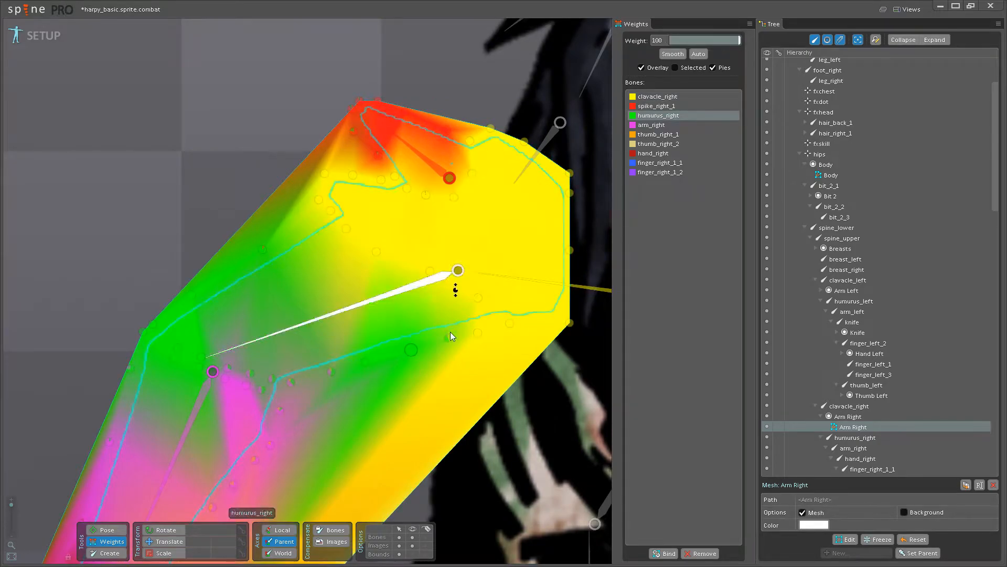
pyautogui.moveTo(448, 338); pyautogui.dragTo(411, 202)
pyautogui.moveTo(331, 372); pyautogui.dragTo(305, 304)
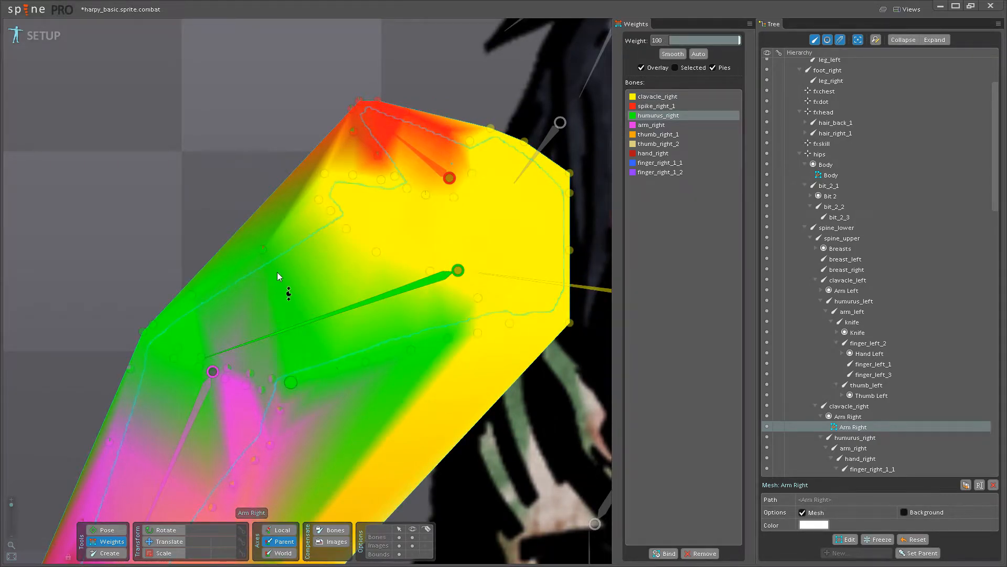
pyautogui.moveTo(250, 373); pyautogui.dragTo(197, 217)
pyautogui.moveTo(227, 366); pyautogui.dragTo(199, 339)
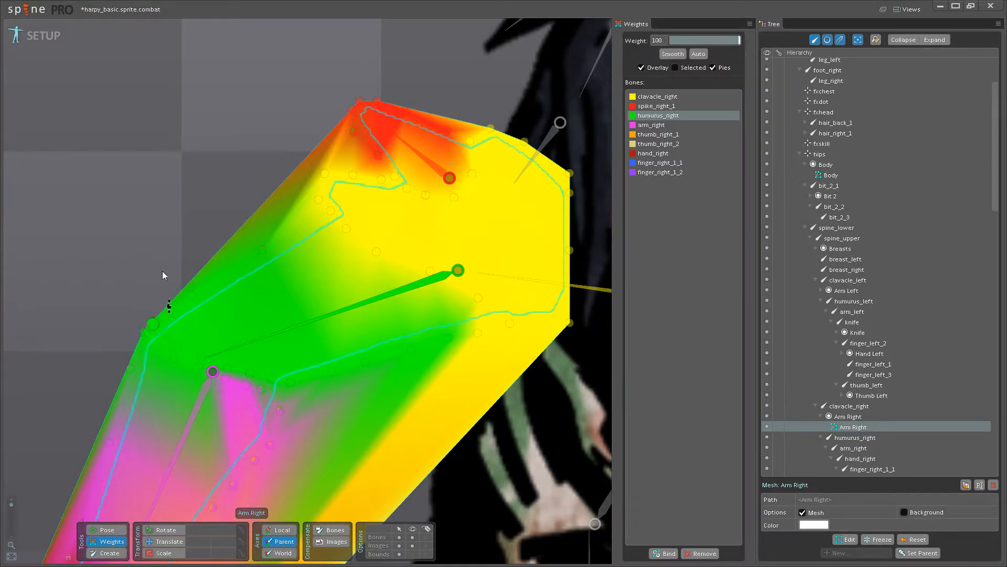
pyautogui.moveTo(193, 294); pyautogui.dragTo(262, 223)
pyautogui.scroll(4, 322, 218)
# Raise spike_right_1's weight on the large shoulder spike's vertices, keeping only partial influence at its base.
pyautogui.click(350, 310)
pyautogui.moveTo(274, 314); pyautogui.dragTo(272, 281)
pyautogui.moveTo(227, 268); pyautogui.dragTo(235, 179)
pyautogui.moveTo(224, 225); pyautogui.dragTo(225, 160)
pyautogui.moveTo(239, 211); pyautogui.dragTo(278, 157)
pyautogui.moveTo(406, 262); pyautogui.dragTo(405, 209)
pyautogui.moveTo(323, 228); pyautogui.dragTo(321, 181)
pyautogui.scroll(-5, 384, 403)
pyautogui.moveTo(367, 503); pyautogui.dragTo(475, 202)
pyautogui.moveTo(439, 33); pyautogui.dragTo(414, 210)
pyautogui.scroll(4, 400, 220)
pyautogui.scroll(-3, 413, 201)
pyautogui.moveTo(539, 185); pyautogui.dragTo(549, 152)
# Raise arm_right's weight on the vertices of the inner forearm, the elbow's lower row and the outer elbow.
pyautogui.scroll(-3, 549, 158)
pyautogui.scroll(-3, 471, 285)
pyautogui.scroll(5, 341, 317)
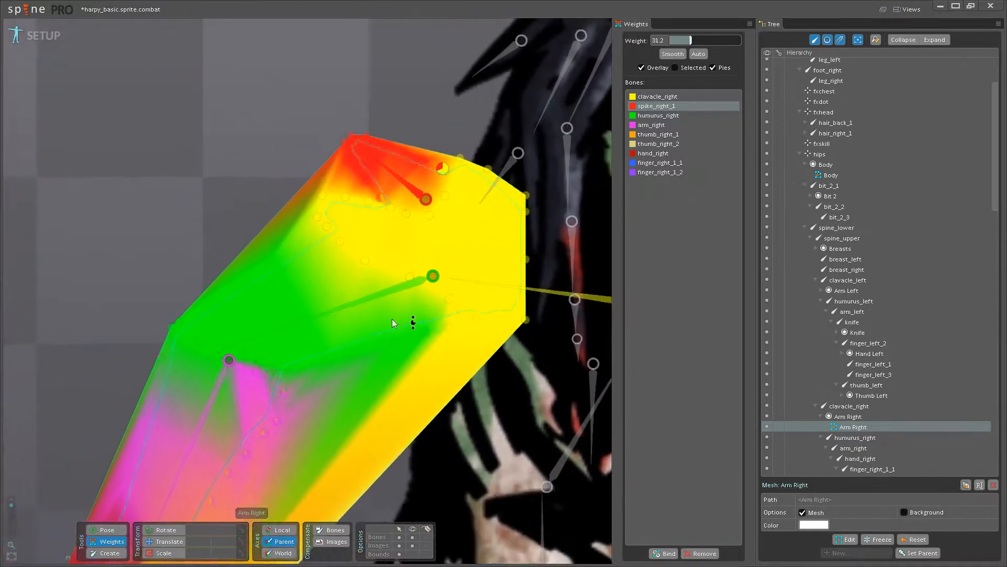
pyautogui.click(264, 318)
pyautogui.moveTo(334, 355); pyautogui.dragTo(326, 244)
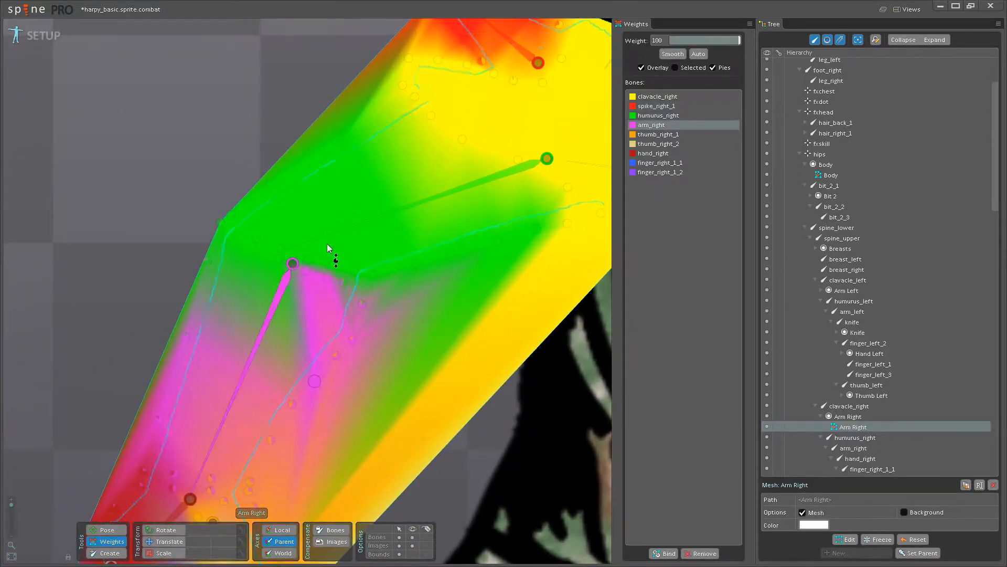
pyautogui.scroll(2, 293, 249)
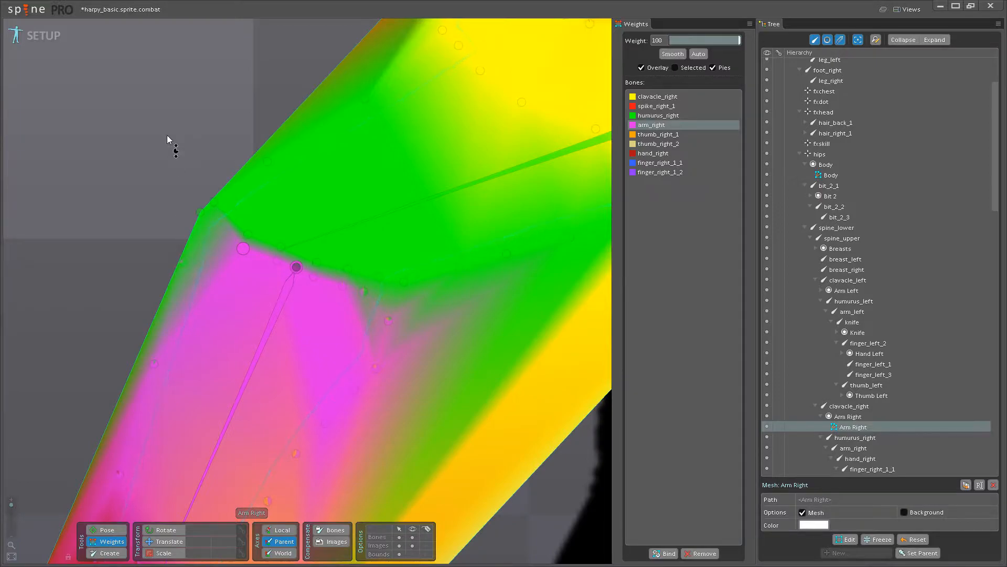
pyautogui.moveTo(200, 212); pyautogui.dragTo(187, 121)
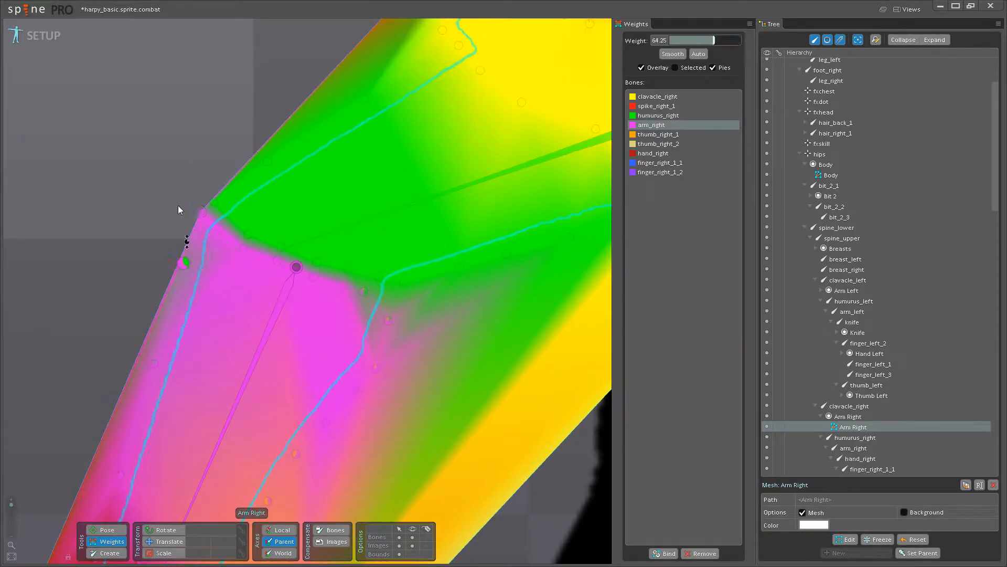
# Raise arm_right's weight to 100 on the forearm vertices of the Arm Right mesh, from the elbow down to the wrist.
pyautogui.moveTo(371, 336); pyautogui.dragTo(369, 204)
pyautogui.moveTo(363, 292)
pyautogui.mouseDown()
pyautogui.moveTo(361, 215)
pyautogui.moveTo(338, 199)
pyautogui.moveTo(339, 186)
pyautogui.mouseUp()
pyautogui.moveTo(375, 367); pyautogui.dragTo(351, 183)
pyautogui.moveTo(316, 427)
pyautogui.mouseDown()
pyautogui.moveTo(375, 368)
pyautogui.moveTo(367, 289)
pyautogui.moveTo(324, 310)
pyautogui.mouseUp()
pyautogui.moveTo(208, 422)
pyautogui.mouseDown()
pyautogui.moveTo(289, 354)
pyautogui.moveTo(262, 252)
pyautogui.mouseUp()
pyautogui.moveTo(379, 430); pyautogui.dragTo(346, 254)
pyautogui.moveTo(329, 425); pyautogui.dragTo(320, 294)
pyautogui.moveTo(279, 419); pyautogui.dragTo(253, 250)
pyautogui.moveTo(238, 414); pyautogui.dragTo(260, 157)
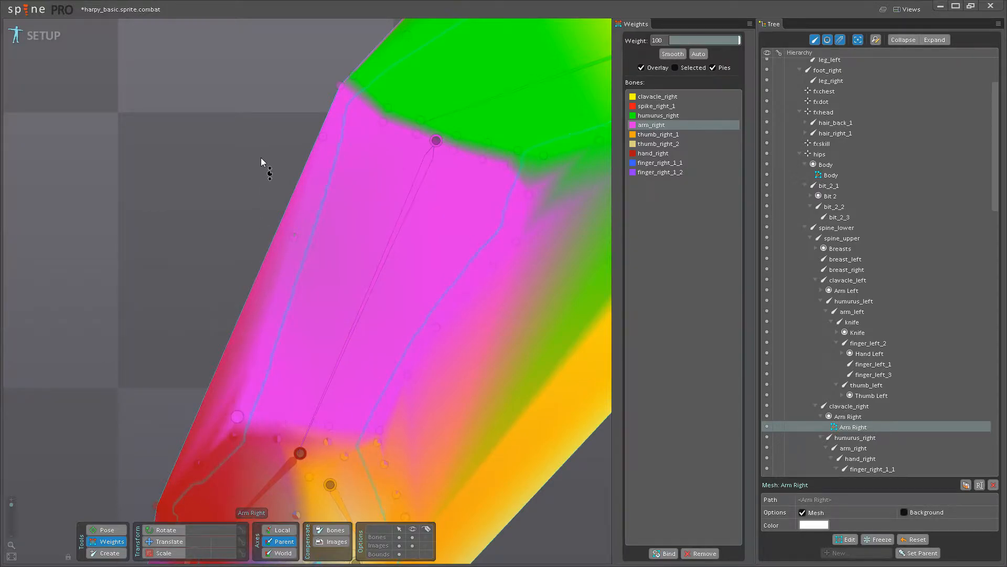
pyautogui.moveTo(294, 237); pyautogui.dragTo(350, 265)
# Select the hand_right bone and raise its weight to 100 on the back-of-hand vertex and along the wrist.
pyautogui.moveTo(366, 339); pyautogui.dragTo(361, 165)
pyautogui.moveTo(305, 271); pyautogui.dragTo(308, 188)
pyautogui.click(271, 225)
pyautogui.moveTo(198, 204); pyautogui.dragTo(194, 83)
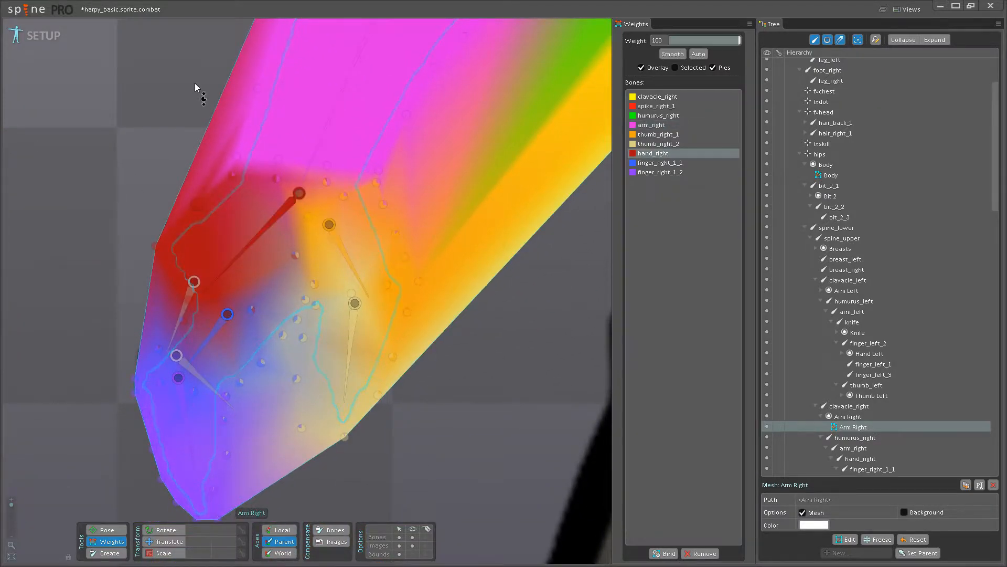
pyautogui.moveTo(234, 174); pyautogui.dragTo(243, 89)
pyautogui.moveTo(276, 179); pyautogui.dragTo(275, 50)
pyautogui.moveTo(326, 182); pyautogui.dragTo(323, 57)
pyautogui.moveTo(376, 183); pyautogui.dragTo(377, 79)
# Raise hand_right's weight to 100 on the palm vertices reaching to the gap between thumb and fingers.
pyautogui.moveTo(343, 196); pyautogui.dragTo(320, 120)
pyautogui.moveTo(309, 216); pyautogui.dragTo(289, 68)
pyautogui.moveTo(296, 257); pyautogui.dragTo(278, 152)
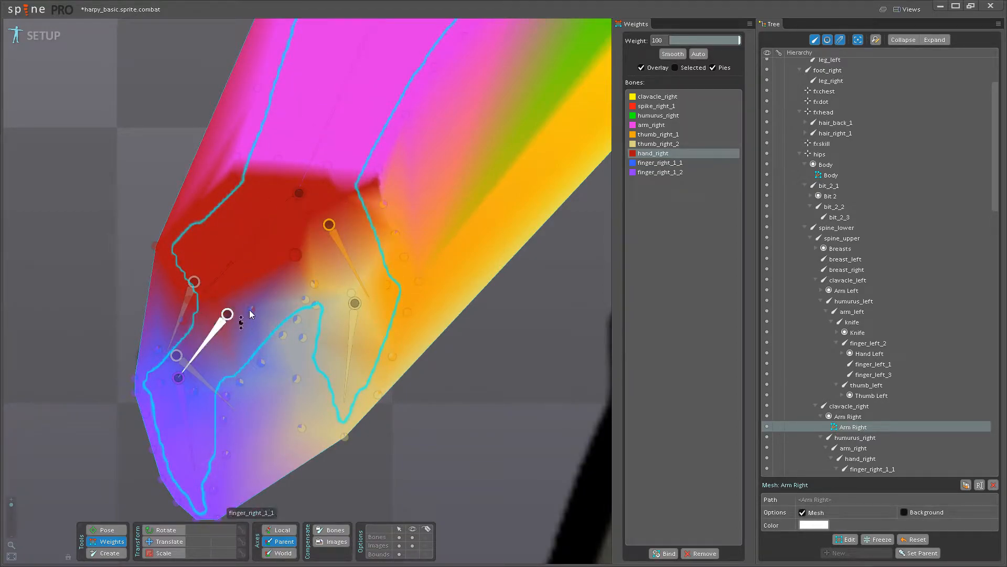
pyautogui.moveTo(251, 310); pyautogui.dragTo(281, 209)
pyautogui.moveTo(283, 335); pyautogui.dragTo(313, 210)
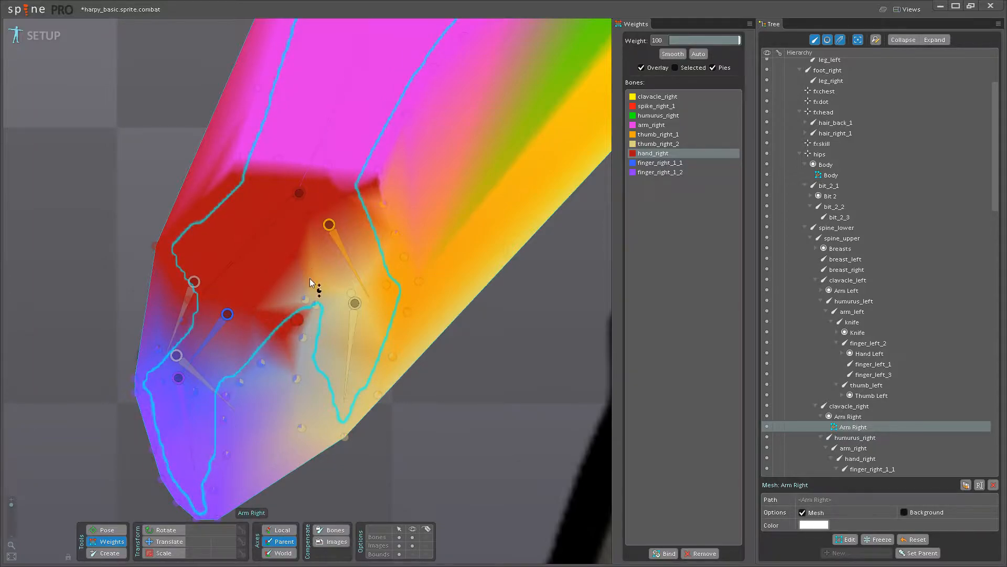
pyautogui.moveTo(307, 301); pyautogui.dragTo(330, 138)
pyautogui.moveTo(314, 285); pyautogui.dragTo(332, 169)
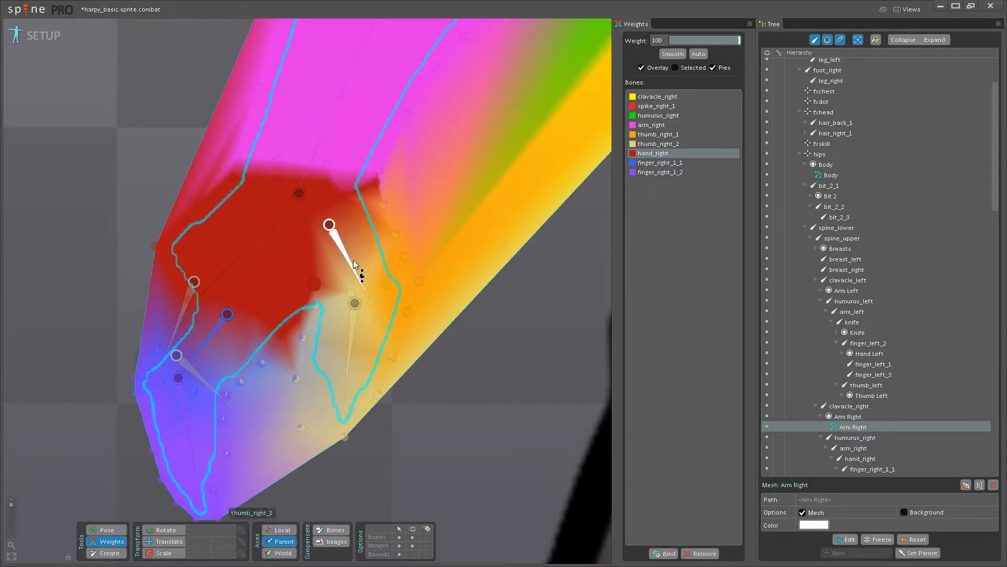
# Select the thumb_right_1 bone and adjust its weights on the vertices around the base of the thumb.
pyautogui.click(360, 275)
pyautogui.moveTo(351, 296); pyautogui.dragTo(390, 159)
pyautogui.moveTo(404, 257); pyautogui.dragTo(418, 117)
pyautogui.moveTo(395, 233); pyautogui.dragTo(364, 11)
pyautogui.moveTo(315, 282); pyautogui.dragTo(364, 155)
pyautogui.moveTo(405, 234); pyautogui.dragTo(408, 199)
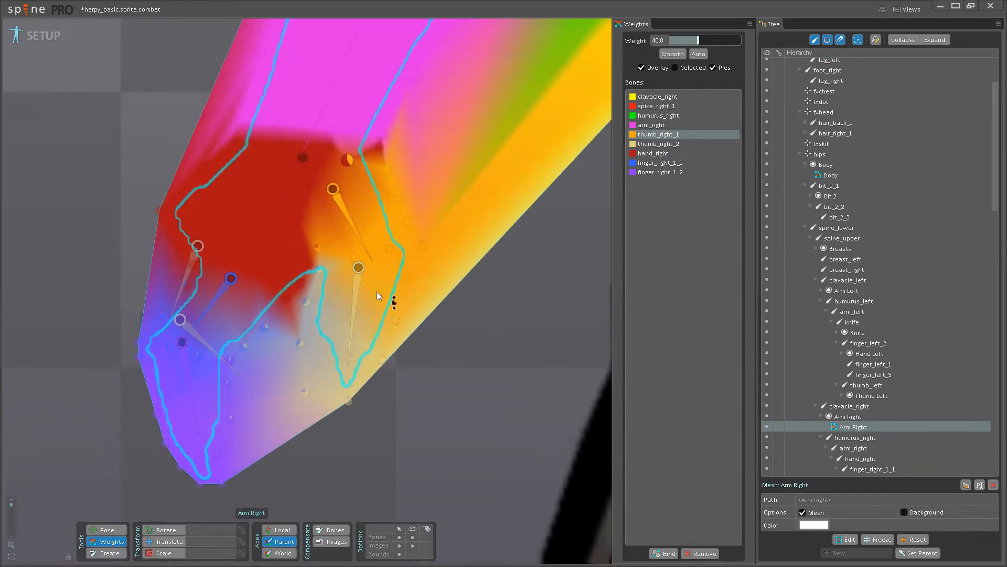
# Raise thumb_right_2's weights around the thumb tip and blend thumb_right_1 into the vertex between thumb and finger.
pyautogui.click(357, 313)
pyautogui.moveTo(396, 320); pyautogui.dragTo(412, 214)
pyautogui.moveTo(410, 277); pyautogui.dragTo(411, 226)
pyautogui.moveTo(382, 359); pyautogui.dragTo(378, 244)
pyautogui.moveTo(348, 402); pyautogui.dragTo(352, 336)
pyautogui.moveTo(306, 392); pyautogui.dragTo(328, 139)
pyautogui.moveTo(320, 271); pyautogui.dragTo(334, 134)
pyautogui.click(355, 229)
pyautogui.moveTo(321, 270); pyautogui.dragTo(348, 209)
# Select the finger_right_1_1 bone and raise its weights on the vertices around the finger's first segment.
pyautogui.moveTo(218, 312); pyautogui.dragTo(361, 226)
pyautogui.click(311, 270)
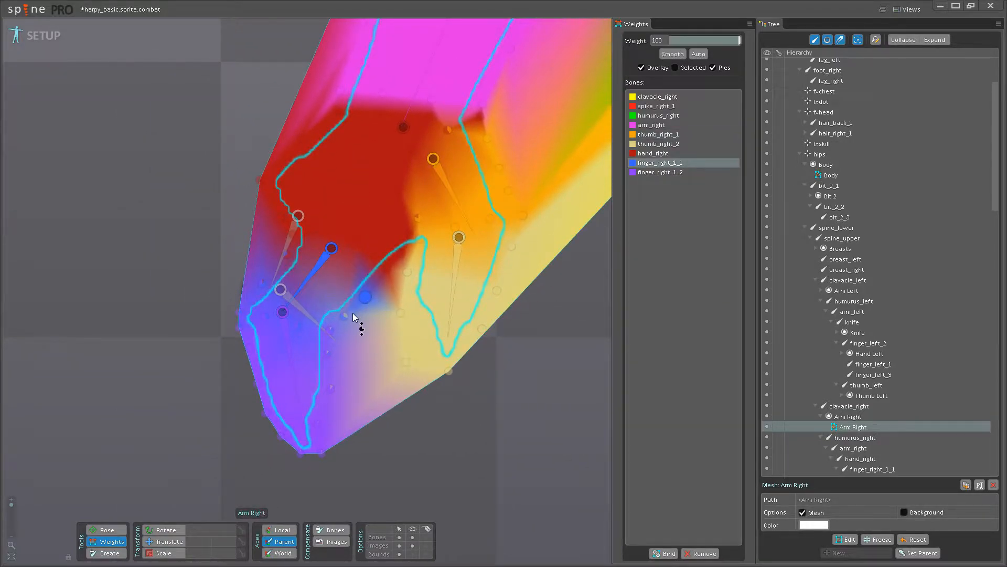
pyautogui.moveTo(345, 316); pyautogui.dragTo(341, 189)
pyautogui.moveTo(328, 331); pyautogui.dragTo(319, 236)
pyautogui.moveTo(285, 285); pyautogui.dragTo(312, 200)
pyautogui.moveTo(386, 270); pyautogui.dragTo(413, 216)
pyautogui.moveTo(352, 299); pyautogui.dragTo(394, 237)
pyautogui.moveTo(338, 263); pyautogui.dragTo(326, 243)
# Move finger_right_1_2 below spike_right_1 in the bone order and raise its weights on the vertices around the fingertip.
pyautogui.moveTo(676, 175); pyautogui.dragTo(665, 116)
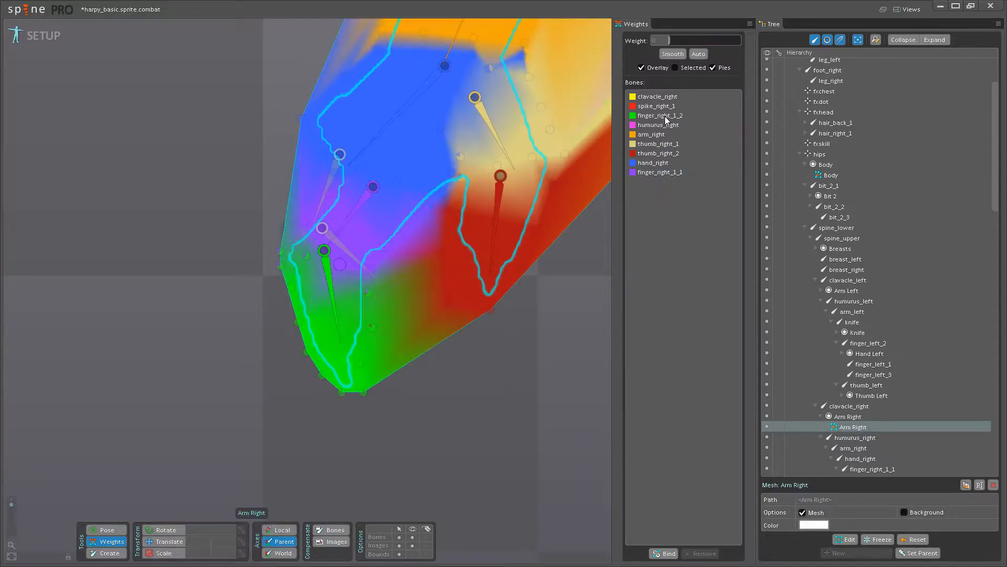
pyautogui.moveTo(361, 273); pyautogui.dragTo(392, 309)
pyautogui.scroll(3, 392, 329)
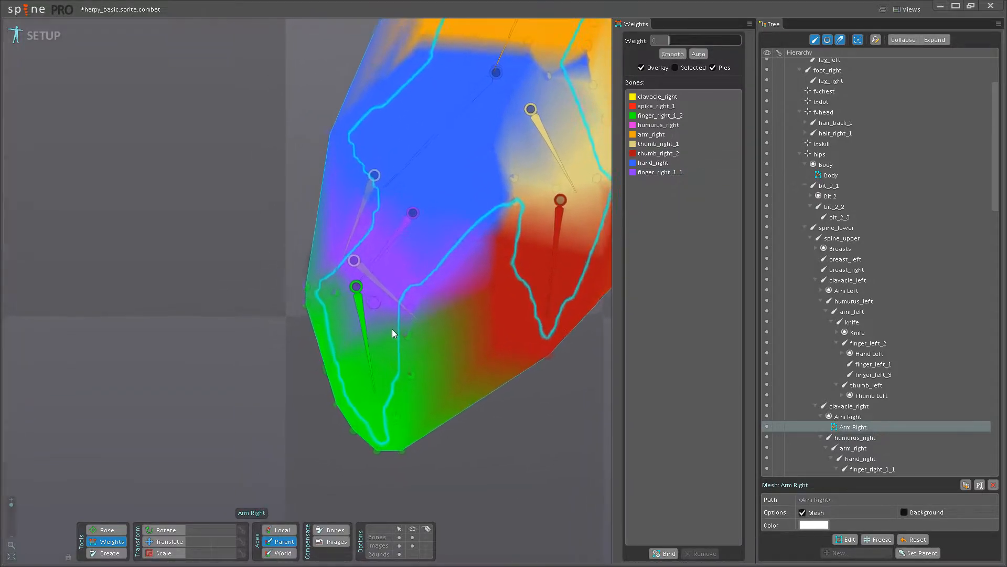
pyautogui.click(359, 326)
pyautogui.moveTo(285, 300); pyautogui.dragTo(272, 238)
pyautogui.moveTo(421, 394); pyautogui.dragTo(418, 294)
pyautogui.moveTo(405, 445); pyautogui.dragTo(408, 391)
pyautogui.moveTo(408, 486); pyautogui.dragTo(410, 363)
pyautogui.moveTo(342, 464); pyautogui.dragTo(341, 462)
pyautogui.moveTo(419, 342); pyautogui.dragTo(420, 202)
# Blend finger_right_1_2's weights on the vertices at the finger joint and save the project.
pyautogui.click(379, 298)
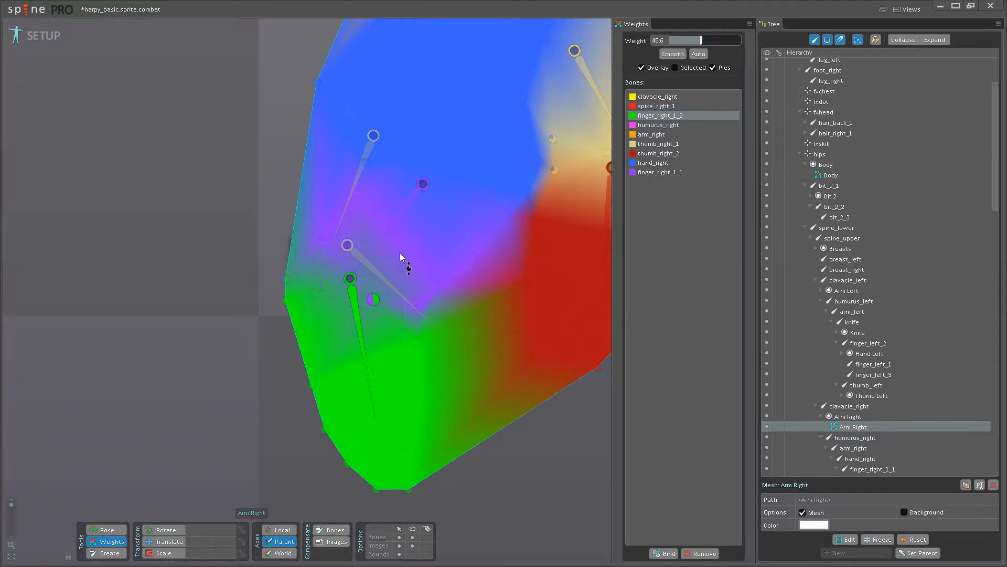
pyautogui.moveTo(419, 310); pyautogui.dragTo(443, 267)
pyautogui.moveTo(326, 289); pyautogui.dragTo(335, 267)
pyautogui.click(313, 384)
pyautogui.moveTo(373, 302); pyautogui.dragTo(395, 282)
pyautogui.click(285, 279)
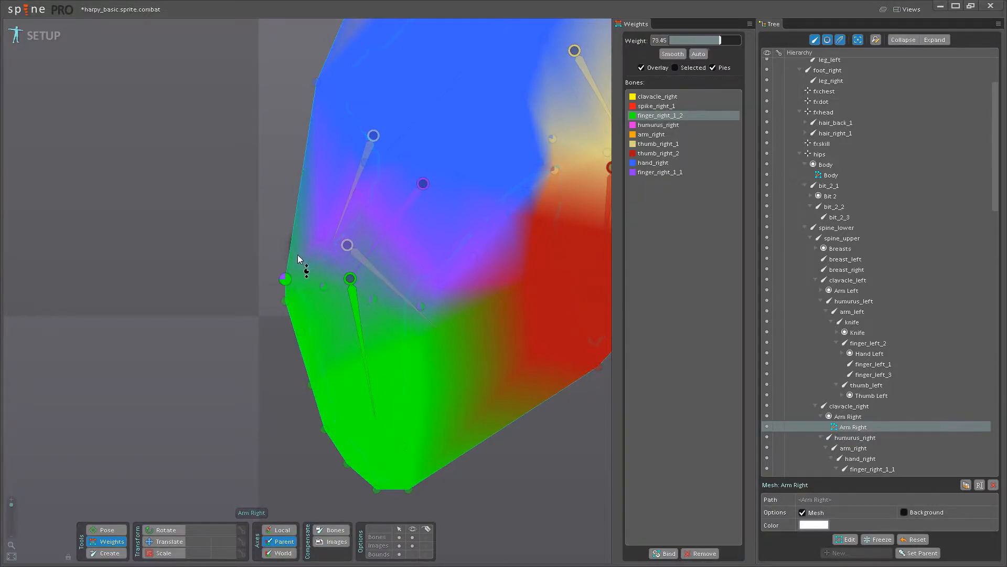
pyautogui.hotkey('ctrl', 's')
# Rotate the spike_right_1 bone to about 308 degrees to test the shoulder spike's weights, and undo the rotation.
pyautogui.moveTo(344, 372); pyautogui.dragTo(298, 439)
pyautogui.click(122, 531)
pyautogui.scroll(-6, 336, 241)
pyautogui.moveTo(379, 169); pyautogui.dragTo(426, 231)
pyautogui.scroll(1, 414, 363)
pyautogui.moveTo(404, 325); pyautogui.dragTo(392, 288)
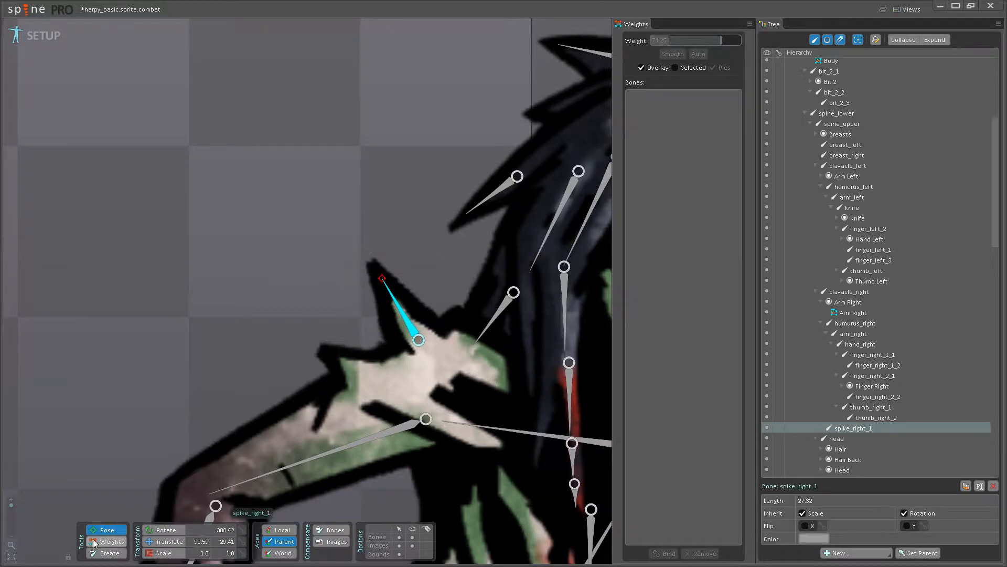
pyautogui.click(92, 542)
pyautogui.scroll(3, 468, 292)
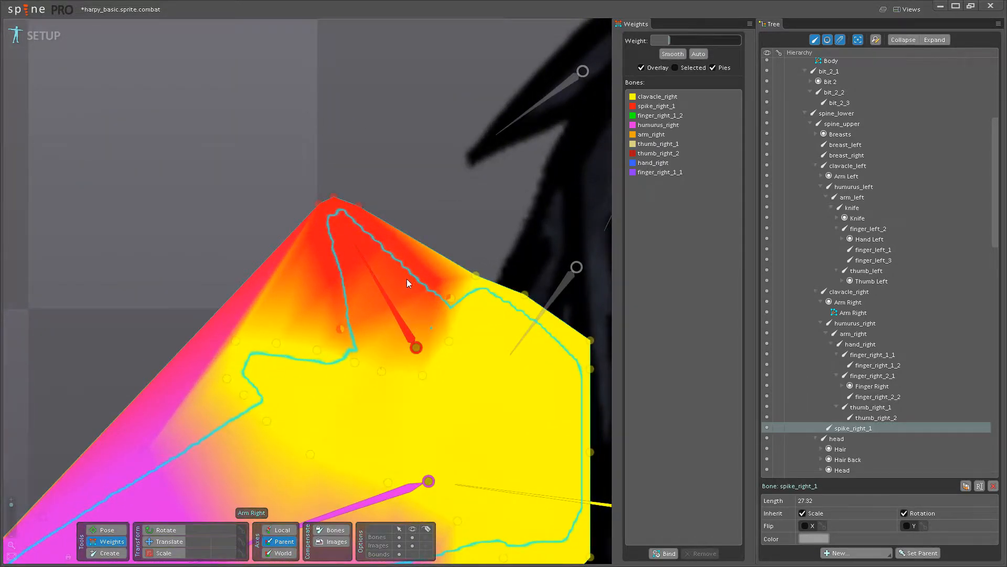
pyautogui.hotkey('ctrl', 'z')
pyautogui.moveTo(367, 359)
pyautogui.mouseDown()
pyautogui.moveTo(378, 301)
pyautogui.moveTo(380, 372)
pyautogui.mouseUp()
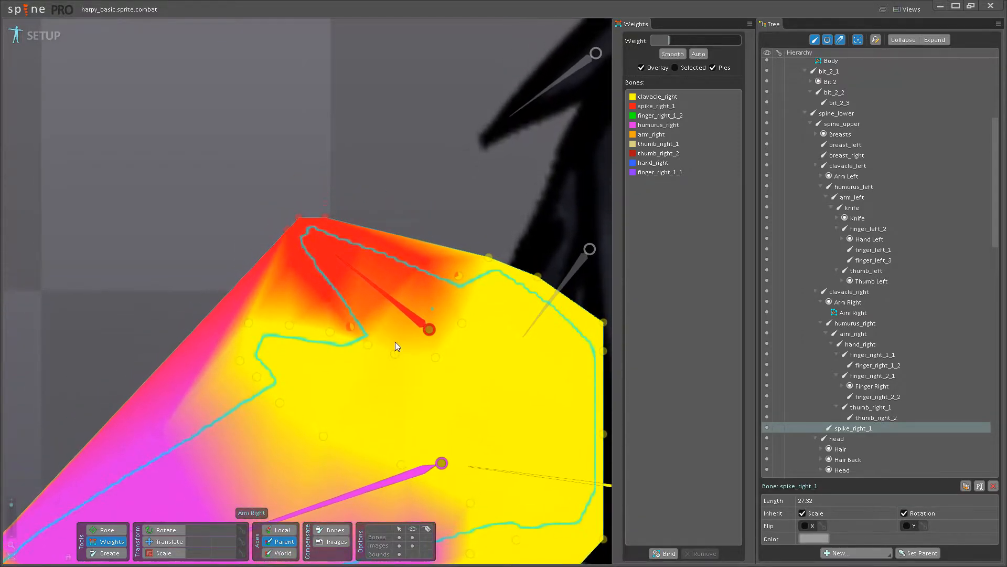
# Adjust clavacle_right's weights on the vertices around the shoulder spike's base, with 74.4 on the vertex at its lower corner.
pyautogui.click(515, 472)
pyautogui.moveTo(424, 259); pyautogui.dragTo(442, 218)
pyautogui.moveTo(463, 282); pyautogui.dragTo(434, 252)
pyautogui.moveTo(351, 326); pyautogui.dragTo(376, 301)
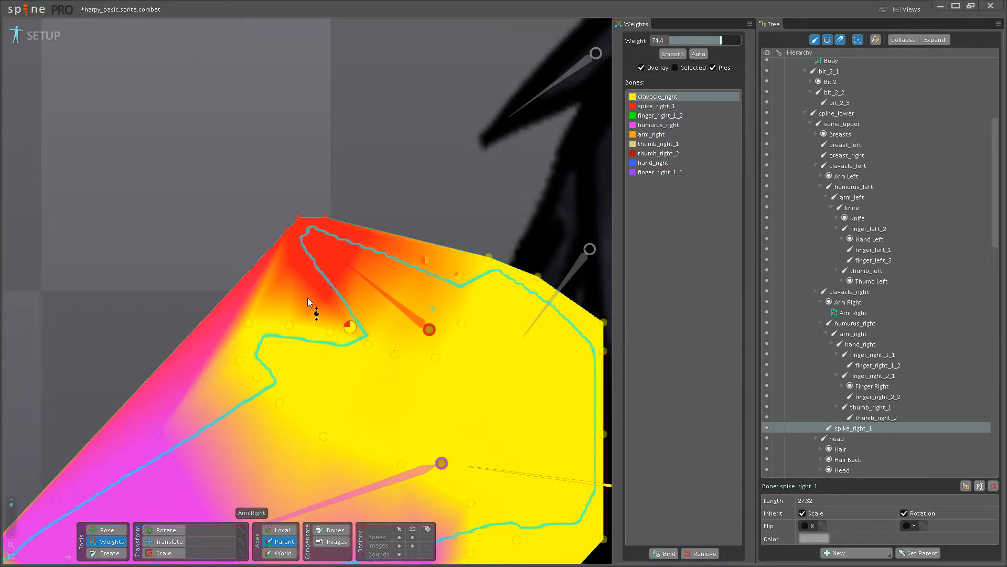
pyautogui.click(326, 296)
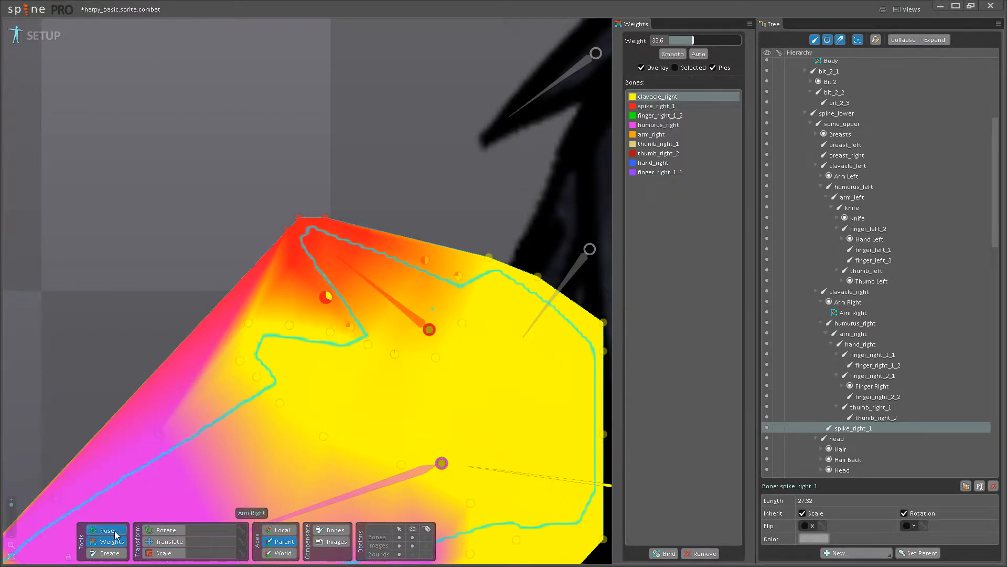
# Pose spike_right_1 at about 321 degrees to check the deformation at its base, and undo the rotation.
pyautogui.click(114, 531)
pyautogui.moveTo(352, 276)
pyautogui.mouseDown()
pyautogui.moveTo(385, 261)
pyautogui.moveTo(331, 279)
pyautogui.moveTo(359, 256)
pyautogui.moveTo(326, 274)
pyautogui.moveTo(357, 258)
pyautogui.mouseUp()
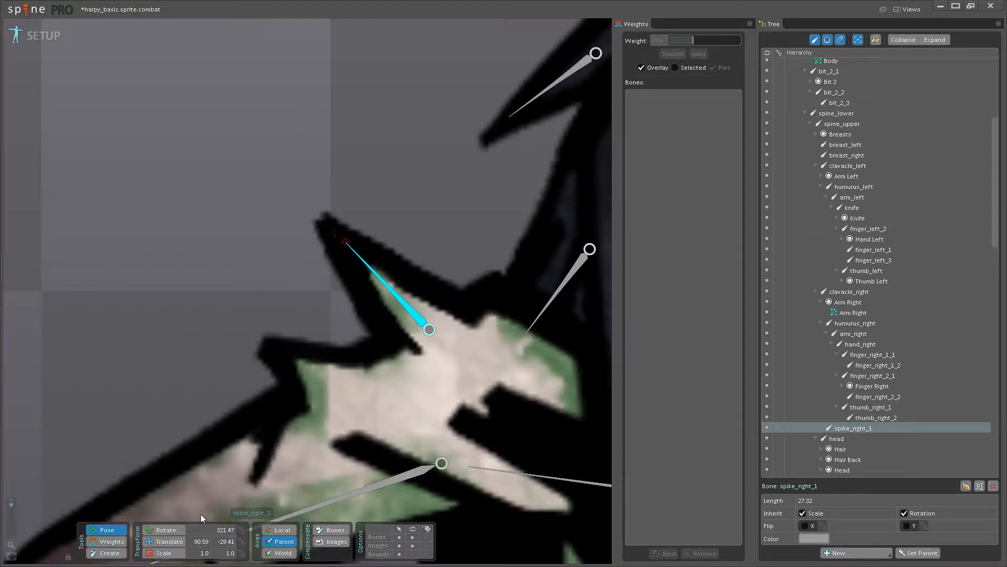
pyautogui.click(124, 540)
pyautogui.hotkey('ctrl', 'z')
# Select the spike_right_1 bone and adjust its weights on the four vertices around the spike's base.
pyautogui.click(390, 307)
pyautogui.moveTo(425, 261); pyautogui.dragTo(438, 236)
pyautogui.moveTo(459, 273); pyautogui.dragTo(467, 253)
pyautogui.moveTo(327, 295); pyautogui.dragTo(348, 266)
pyautogui.moveTo(351, 327); pyautogui.dragTo(403, 253)
# Test-rotate spike_right_1 to check the shoulder spike's bending, restore its 329.1 degree rotation and save the project.
pyautogui.click(118, 530)
pyautogui.click(111, 541)
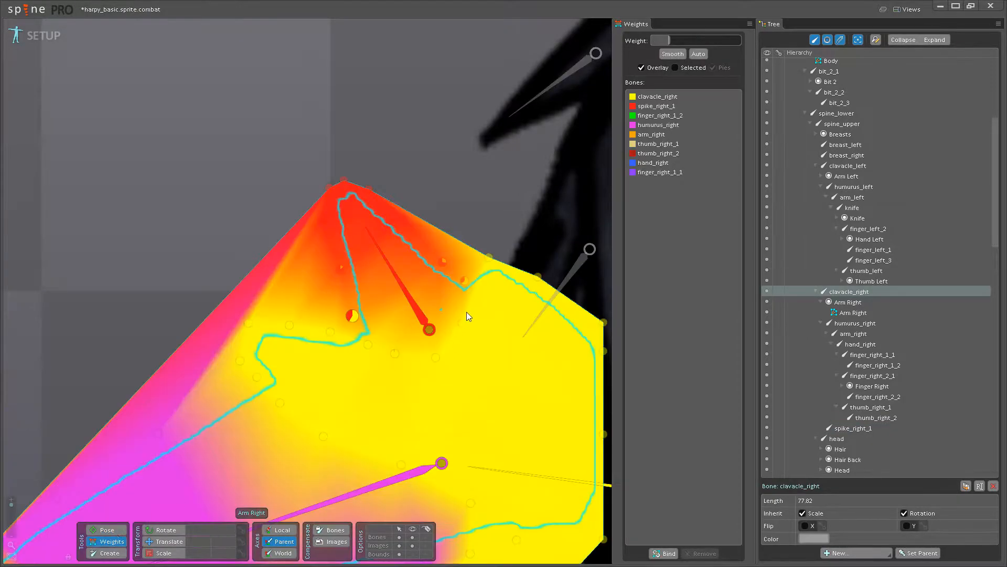
pyautogui.click(107, 530)
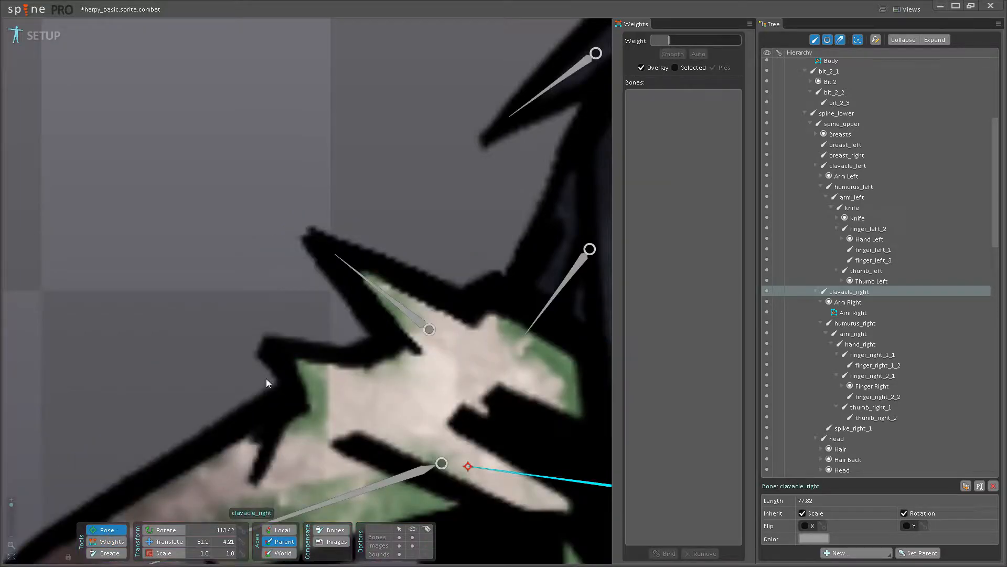
pyautogui.click(361, 279)
pyautogui.scroll(-5, 325, 310)
pyautogui.moveTo(347, 305); pyautogui.dragTo(333, 308)
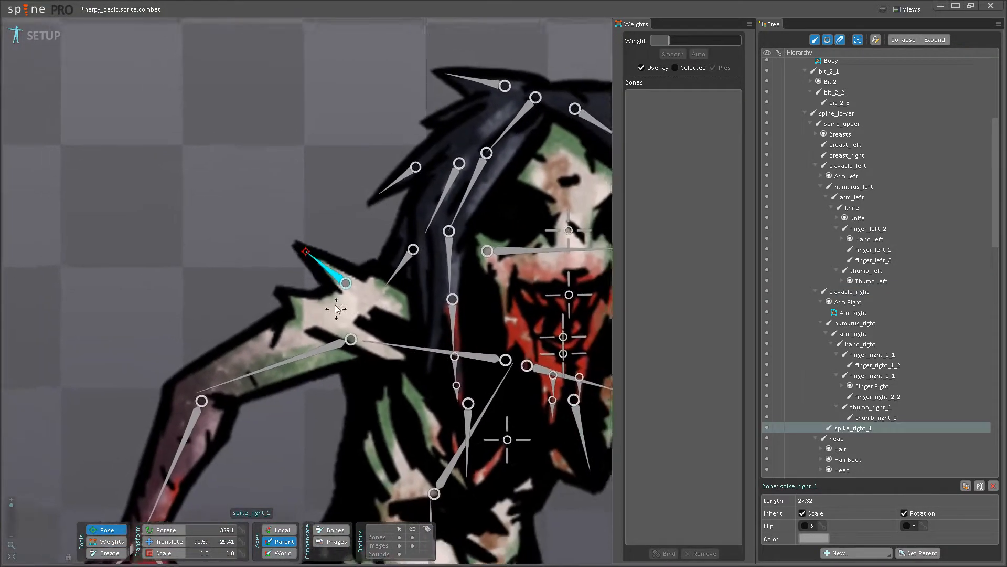
pyautogui.scroll(5, 344, 268)
pyautogui.moveTo(341, 268); pyautogui.dragTo(315, 273)
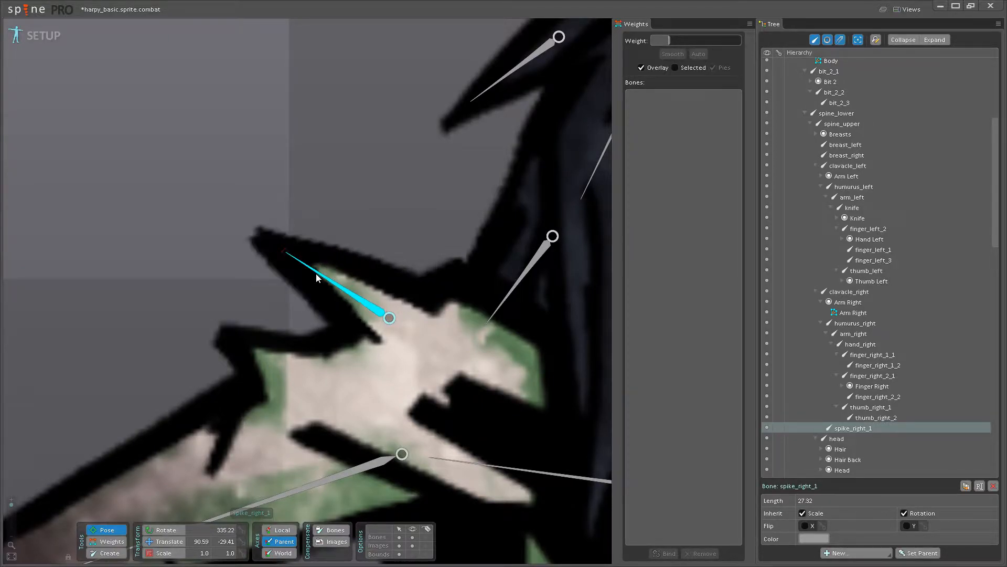
pyautogui.scroll(-5, 316, 273)
pyautogui.hotkey('ctrl', 's')
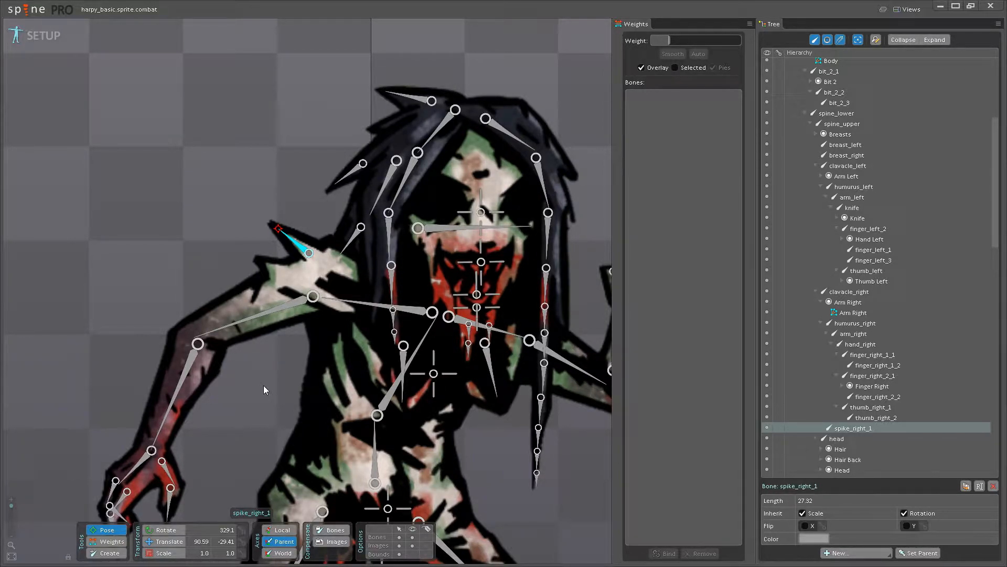
pyautogui.scroll(-5, 263, 385)
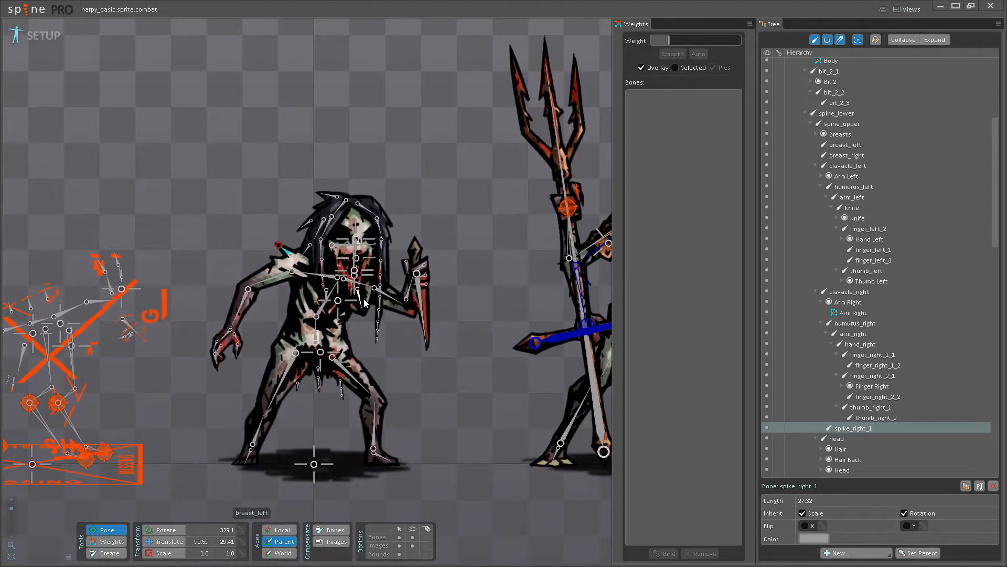
pyautogui.scroll(2, 395, 388)
pyautogui.scroll(2, 393, 387)
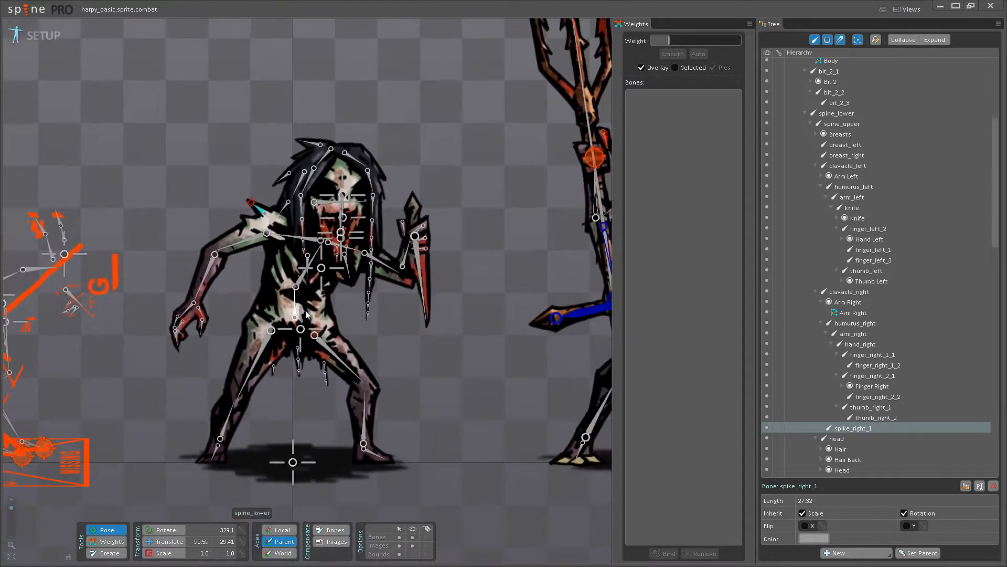
pyautogui.scroll(5, 455, 367)
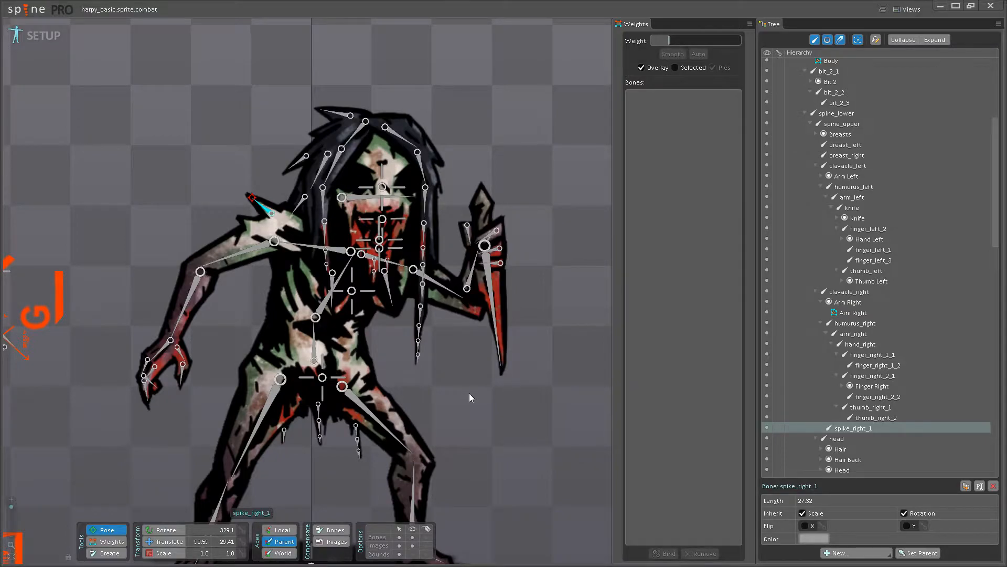
pyautogui.scroll(-4, 470, 370)
pyautogui.scroll(6, 848, 236)
pyautogui.scroll(-10, 847, 236)
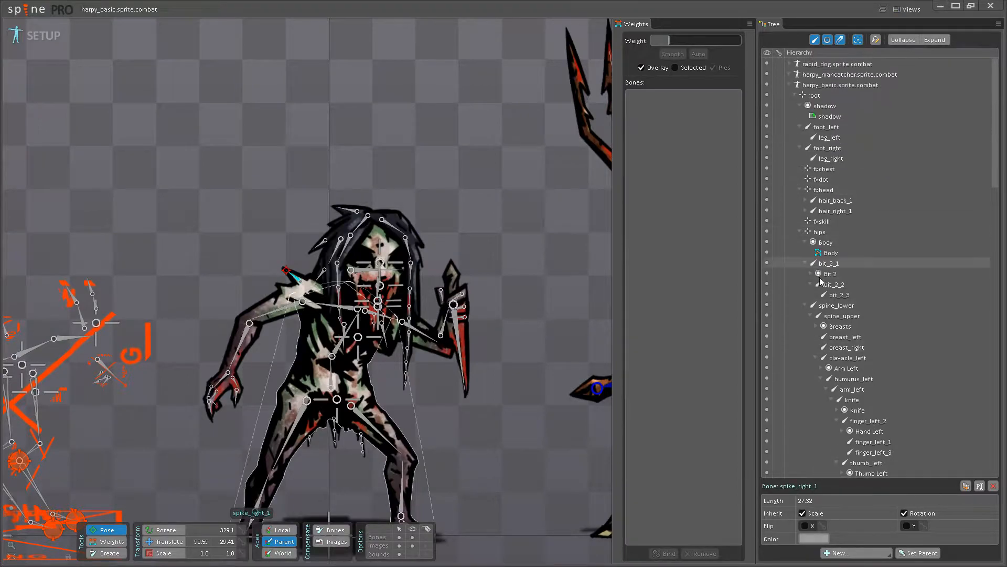
pyautogui.scroll(6, 439, 373)
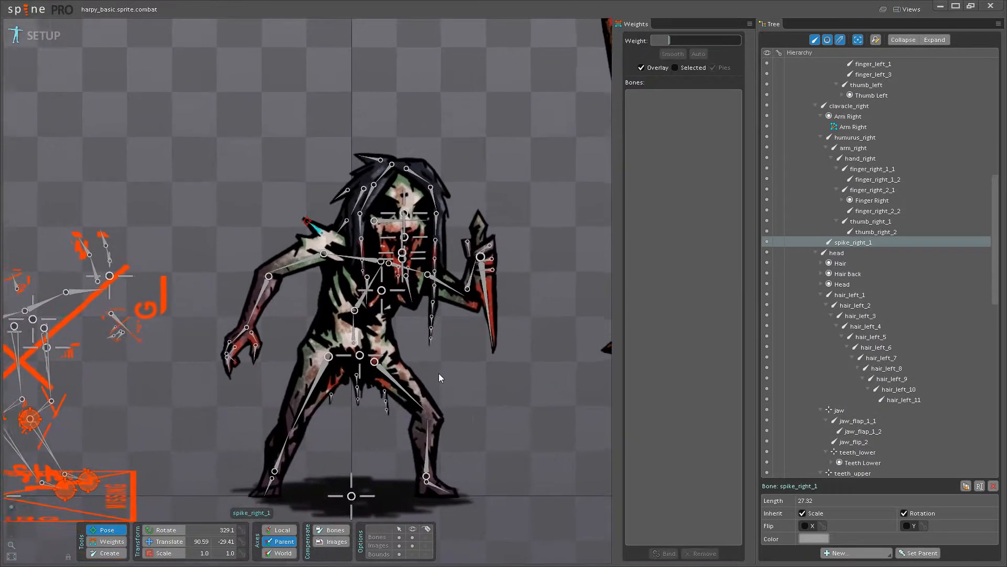
pyautogui.scroll(4, 452, 426)
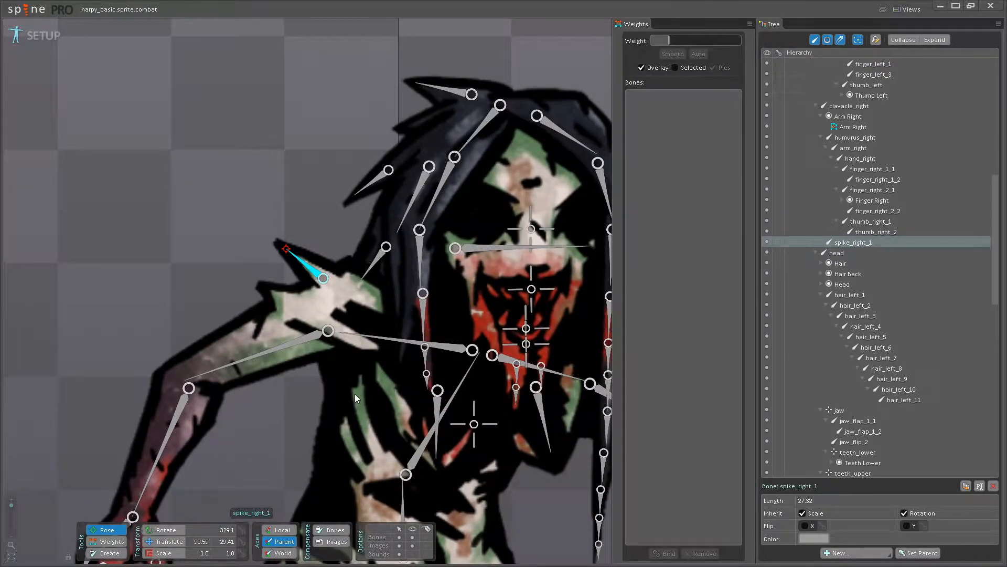
pyautogui.scroll(-6, 354, 393)
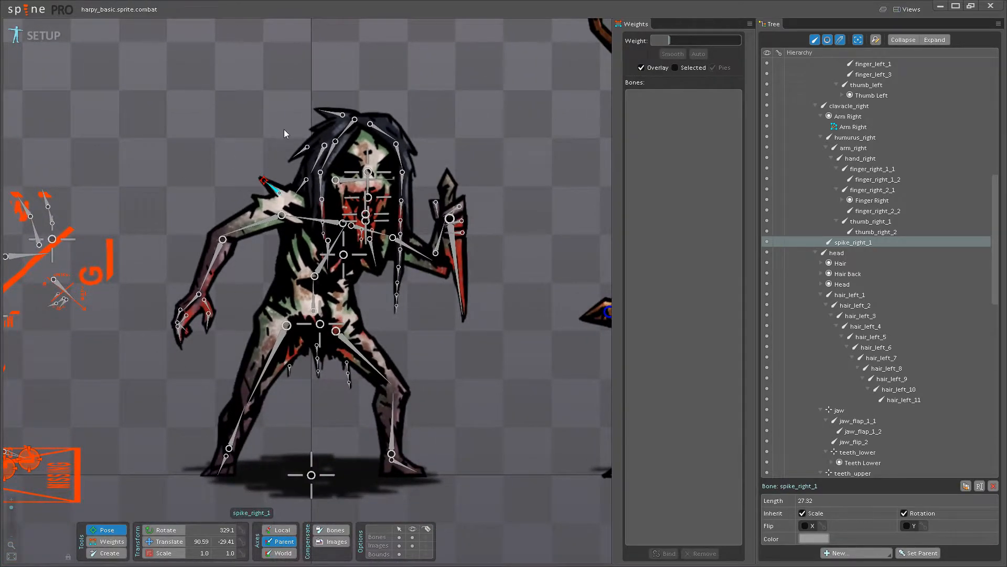
pyautogui.scroll(4, 248, 253)
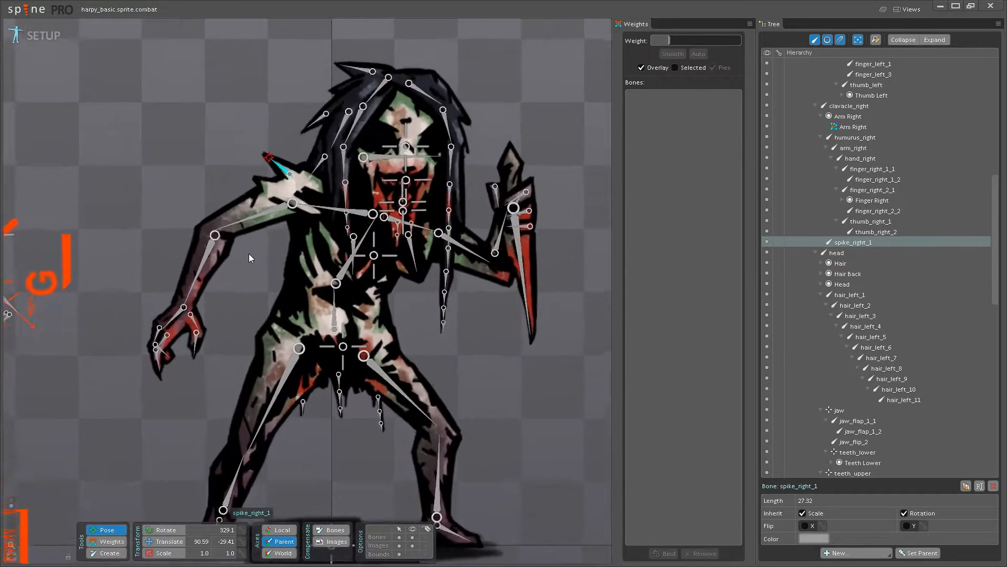
pyautogui.scroll(-3, 256, 259)
pyautogui.scroll(-2, 475, 307)
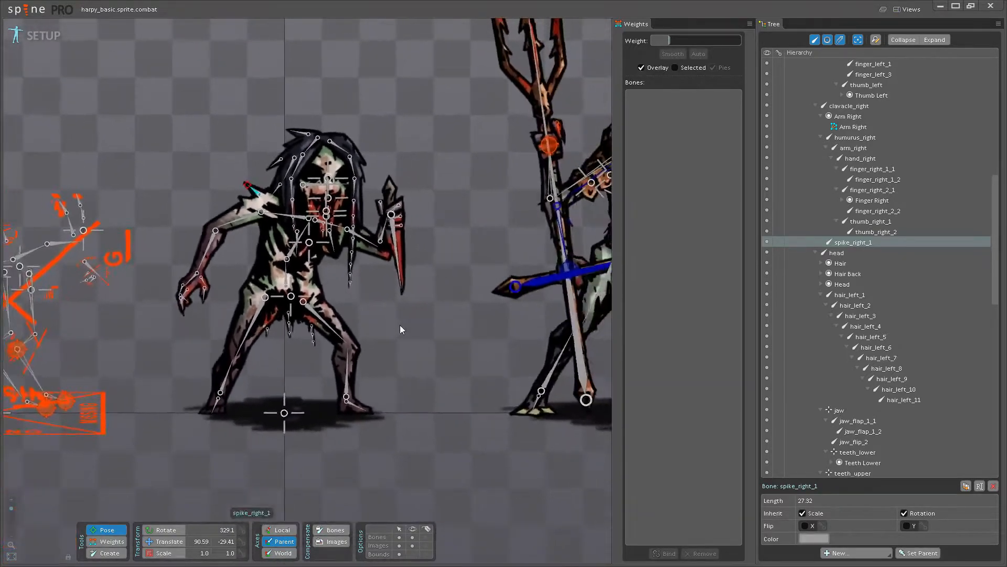
pyautogui.scroll(3, 399, 326)
pyautogui.scroll(2, 414, 370)
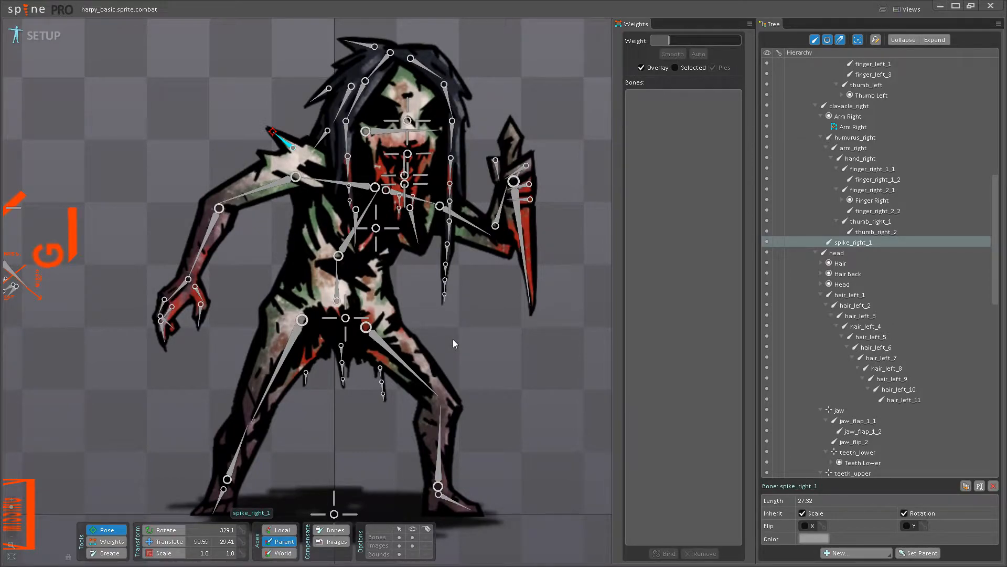
pyautogui.scroll(-2, 452, 340)
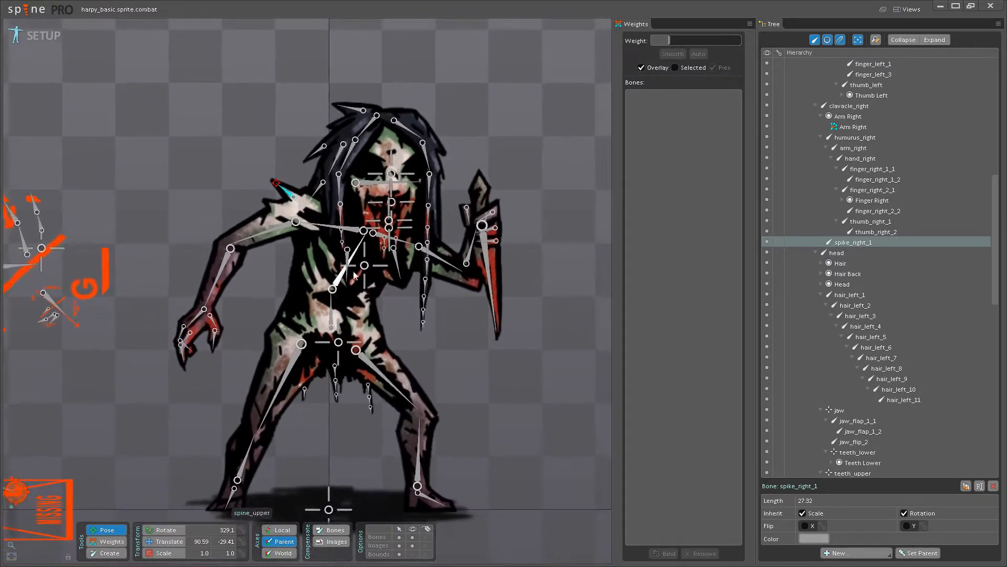
pyautogui.moveTo(414, 340); pyautogui.dragTo(463, 308)
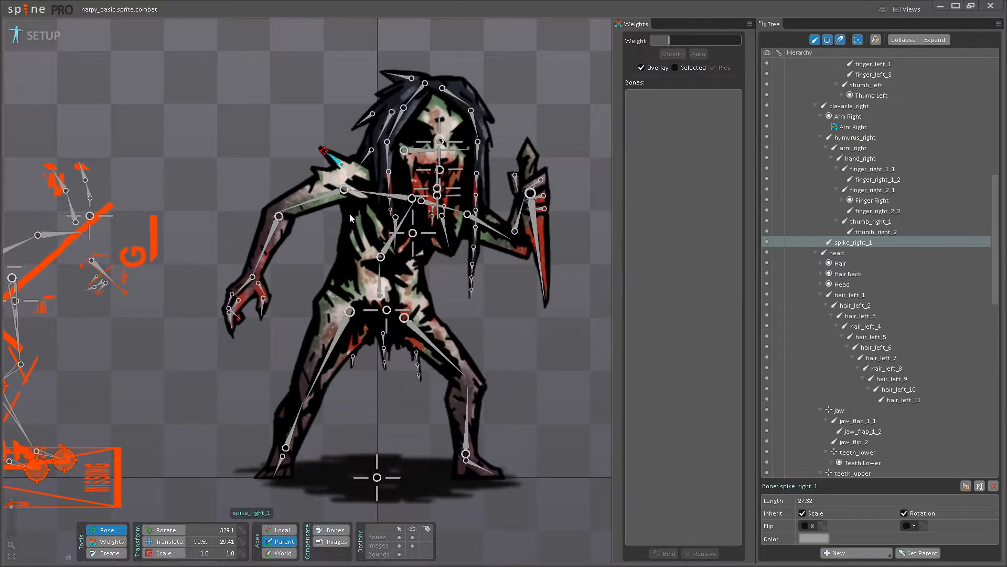
pyautogui.scroll(3, 309, 234)
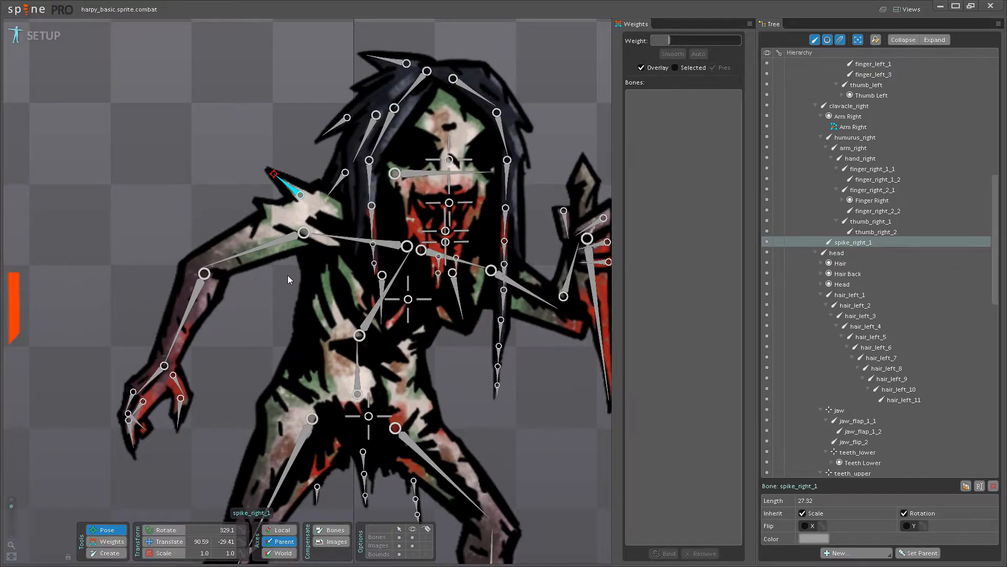
# Test-rotate humurus_right to check how the shoulder deforms, and undo the rotation.
pyautogui.scroll(-2, 408, 330)
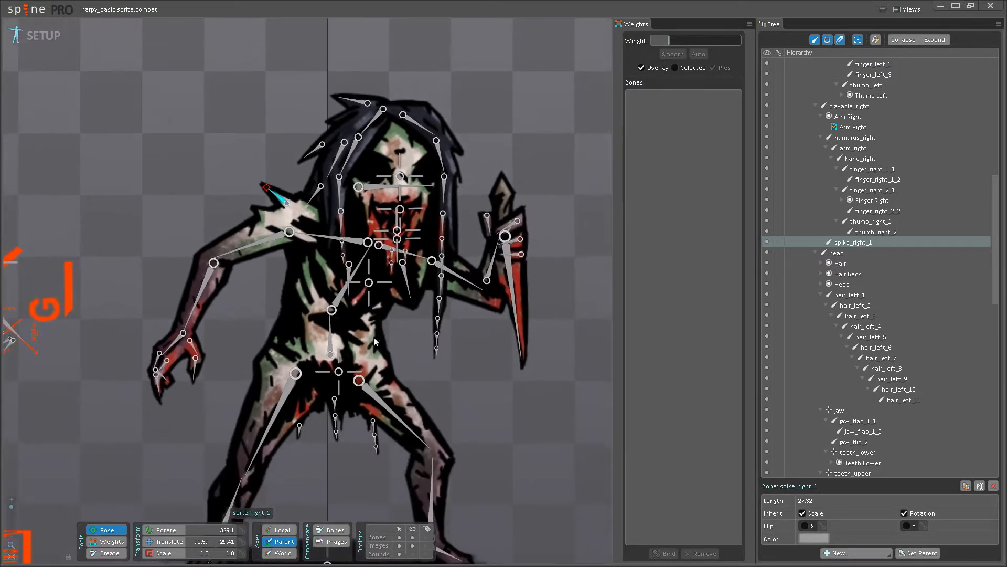
pyautogui.scroll(6, 317, 323)
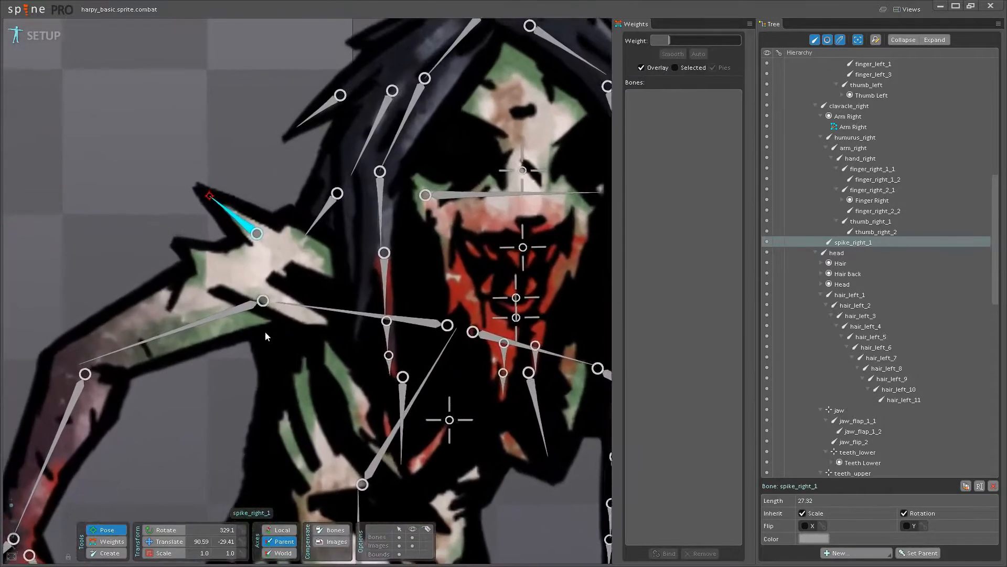
pyautogui.moveTo(221, 313); pyautogui.dragTo(155, 364)
pyautogui.hotkey('ctrl', 'z')
# Select humurus_right and adjust its weights on the vertices between upper arm and shoulder, with 68 on the upper one below the spike.
pyautogui.click(105, 539)
pyautogui.moveTo(122, 314); pyautogui.dragTo(314, 336)
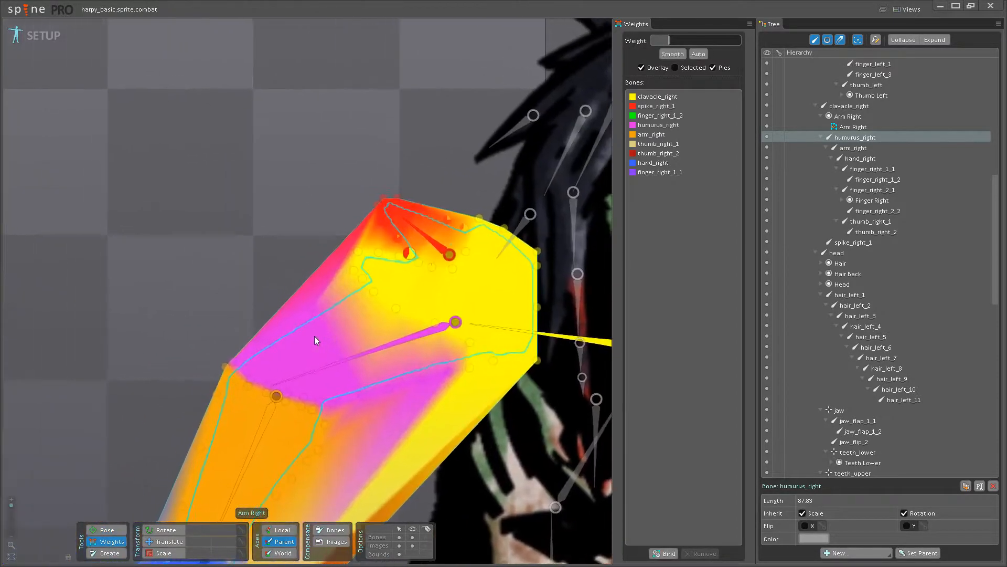
pyautogui.scroll(3, 368, 351)
pyautogui.click(372, 357)
pyautogui.click(415, 290)
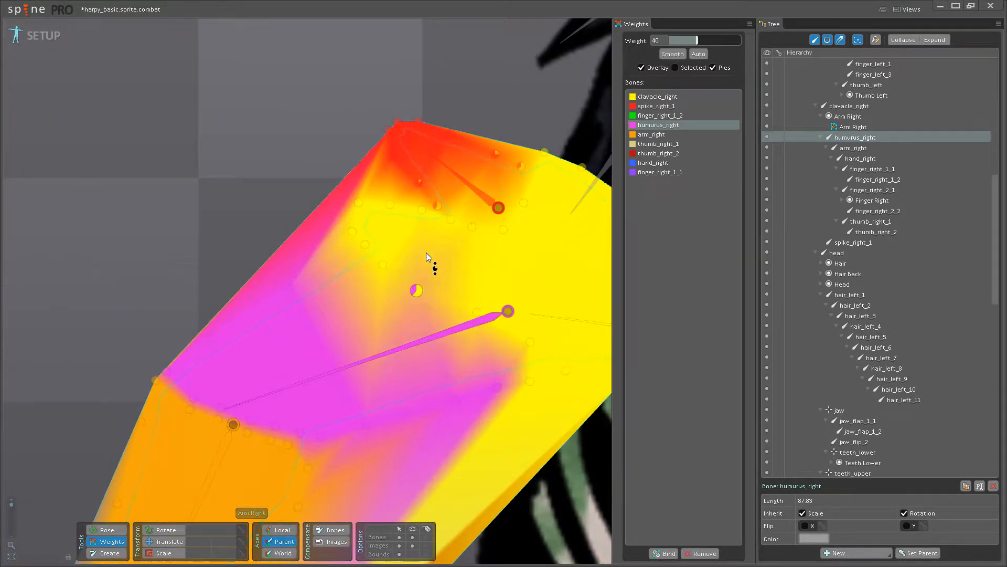
pyautogui.moveTo(376, 266); pyautogui.dragTo(392, 229)
pyautogui.click(386, 264)
pyautogui.moveTo(415, 294); pyautogui.dragTo(402, 250)
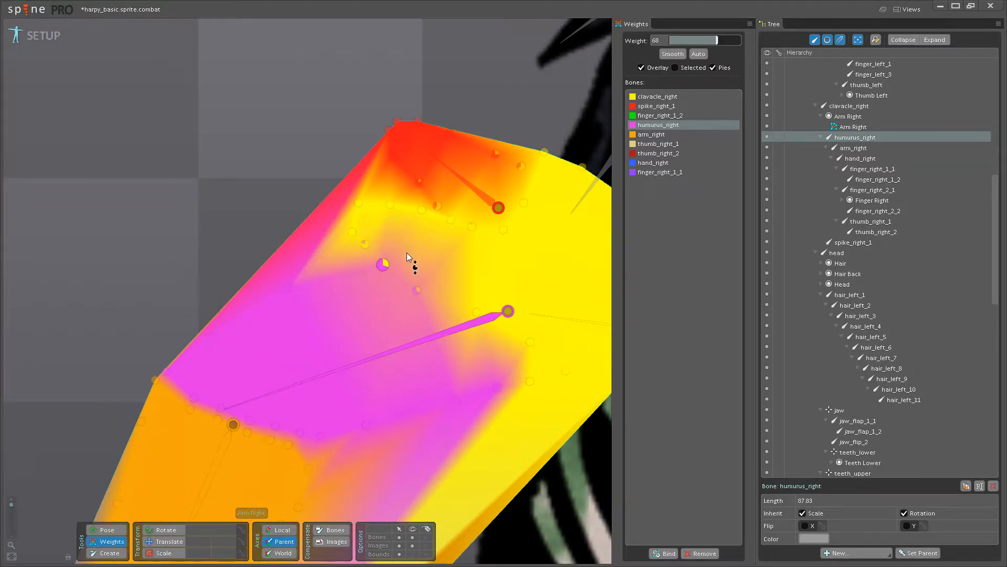
pyautogui.click(478, 313)
# Pose humurus_right at about 18.8 degrees to check the transition between upper arm and shoulder.
pyautogui.click(107, 529)
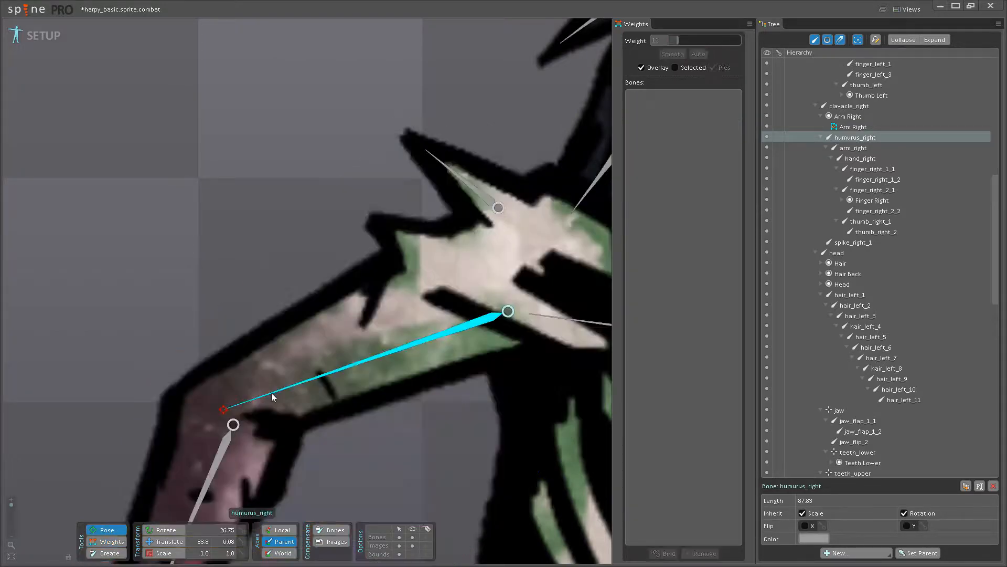
pyautogui.moveTo(350, 371); pyautogui.dragTo(295, 335)
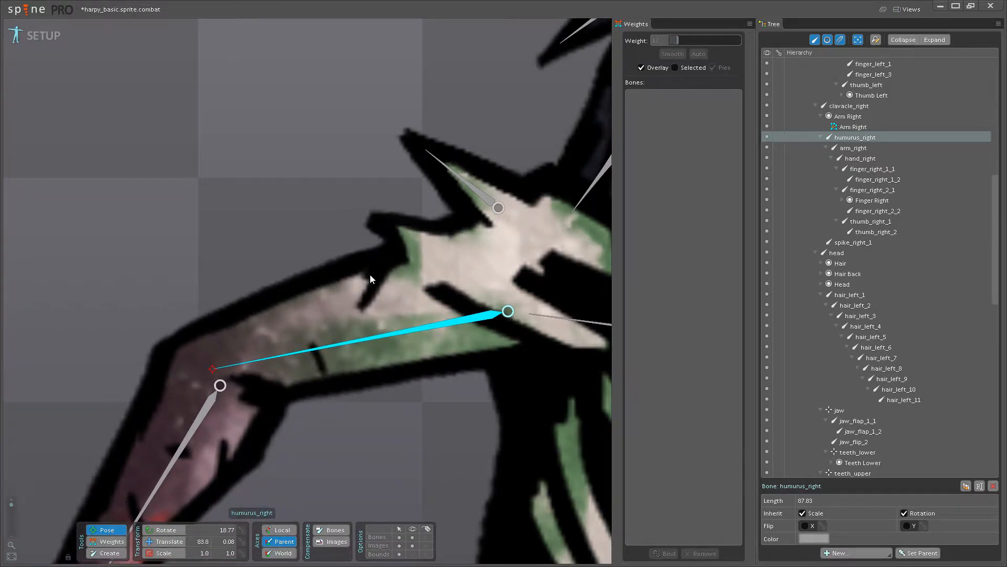
pyautogui.click(106, 540)
# Adjust humurus_right's weights on five vertices below the shoulder spike, with 100 on the outermost and 76.8 on the lowest, and save the project.
pyautogui.scroll(3, 299, 338)
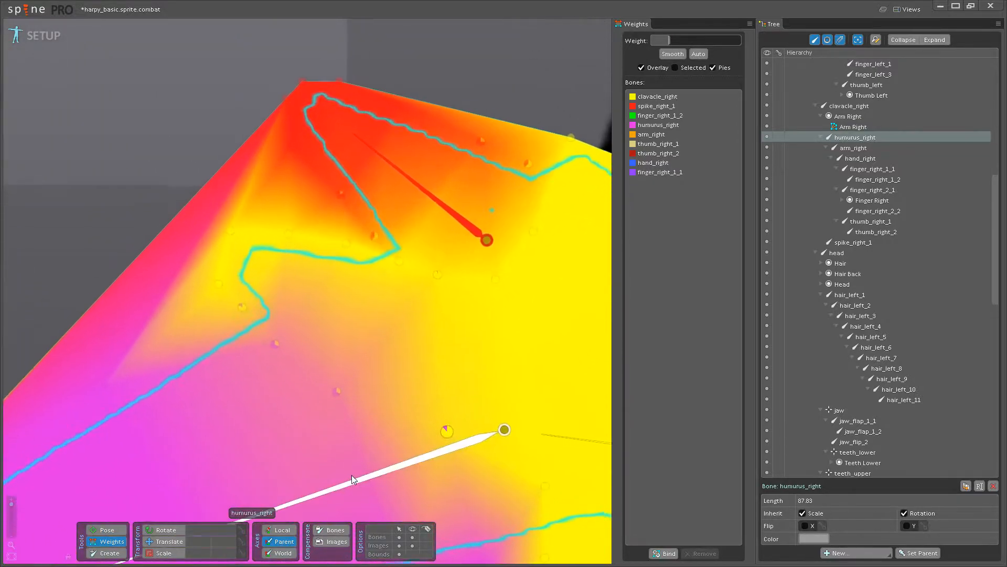
pyautogui.moveTo(240, 278); pyautogui.dragTo(218, 183)
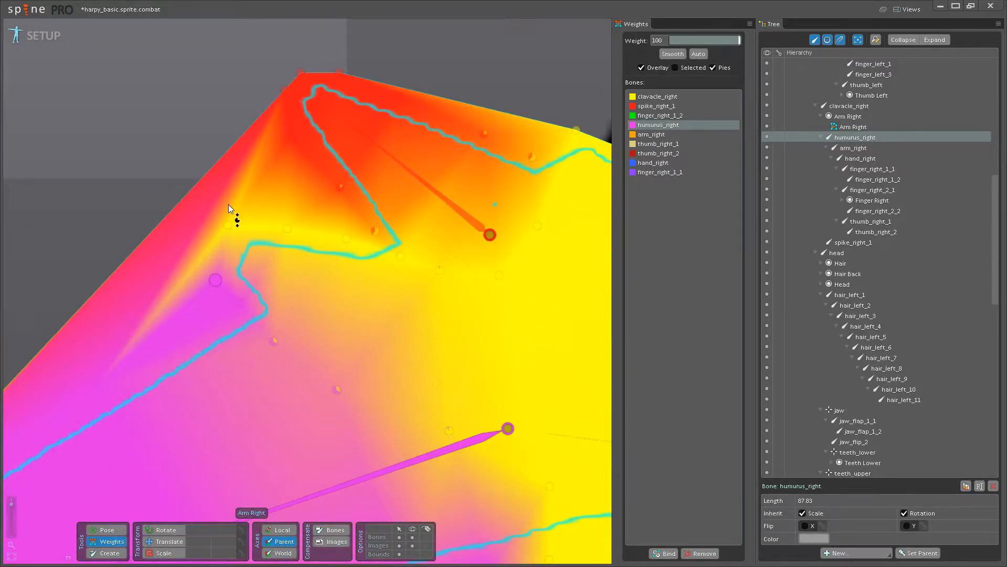
pyautogui.moveTo(228, 225); pyautogui.dragTo(229, 128)
pyautogui.moveTo(288, 228); pyautogui.dragTo(307, 167)
pyautogui.moveTo(346, 238); pyautogui.dragTo(357, 204)
pyautogui.moveTo(272, 338); pyautogui.dragTo(297, 318)
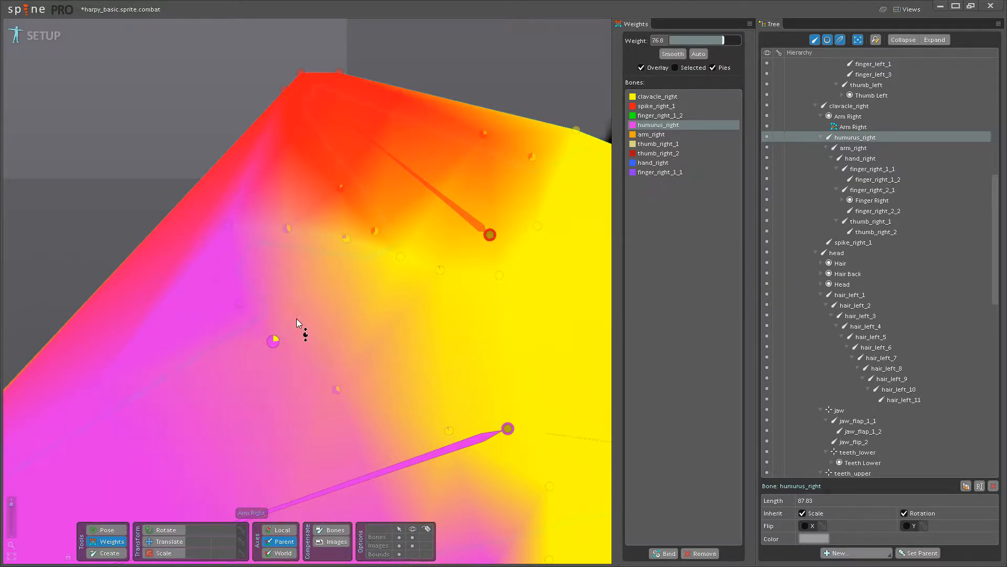
pyautogui.hotkey('ctrl', 's')
# Test-rotate humurus_right to check the reweighted area below the spike, and undo the rotation.
pyautogui.scroll(-3, 146, 476)
pyautogui.click(111, 530)
pyautogui.moveTo(358, 331); pyautogui.dragTo(317, 375)
pyautogui.click(111, 543)
pyautogui.hotkey('ctrl', 'z')
# Refine humurus_right's weights on four vertices running from the spike's lower edge down into the shoulder.
pyautogui.click(362, 376)
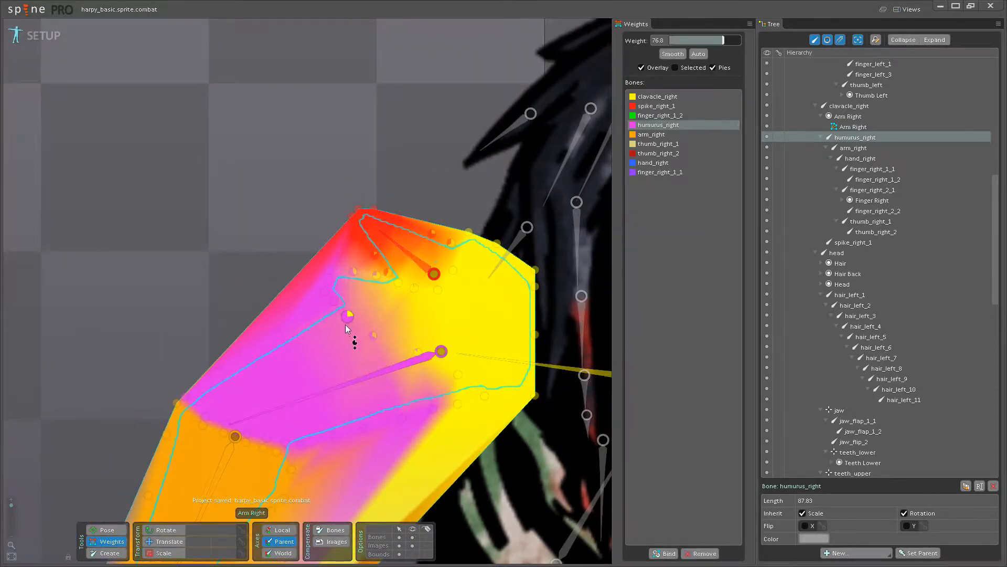
pyautogui.scroll(3, 349, 313)
pyautogui.moveTo(363, 197); pyautogui.dragTo(372, 84)
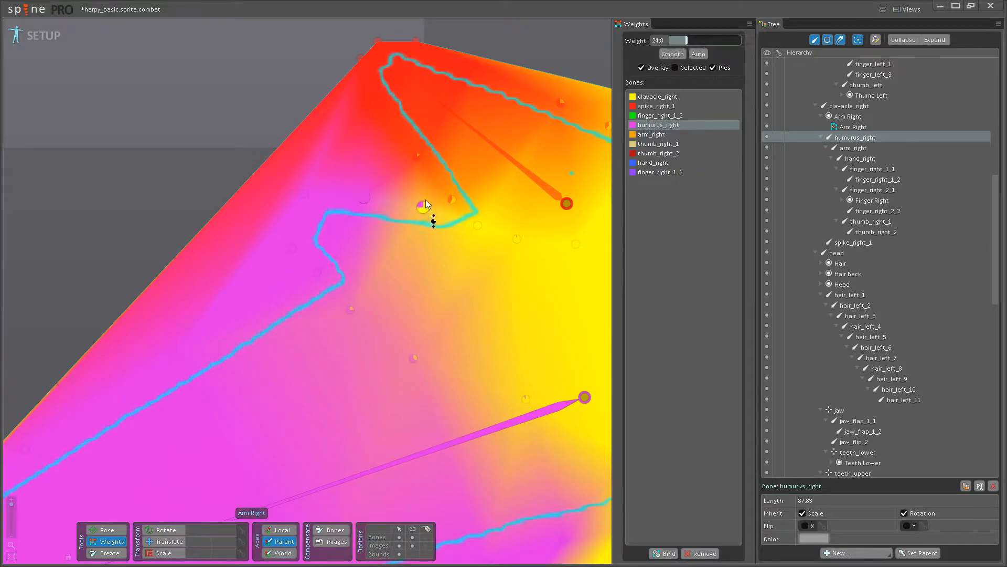
pyautogui.moveTo(422, 206); pyautogui.dragTo(430, 166)
pyautogui.moveTo(351, 308); pyautogui.dragTo(365, 292)
pyautogui.moveTo(414, 360); pyautogui.dragTo(432, 345)
# Pose the right arm to check the refined shoulder weights, undo the test rotation and save the project.
pyautogui.scroll(-1, 427, 349)
pyautogui.scroll(-3, 427, 350)
pyautogui.click(119, 531)
pyautogui.moveTo(279, 326); pyautogui.dragTo(343, 375)
pyautogui.scroll(-4, 317, 350)
pyautogui.hotkey('ctrl', 's')
pyautogui.press('space')
pyautogui.hotkey('ctrl', 'z')
pyautogui.scroll(2, 270, 365)
pyautogui.moveTo(281, 366); pyautogui.dragTo(288, 402)
pyautogui.hotkey('ctrl', 's')
pyautogui.scroll(-3, 287, 402)
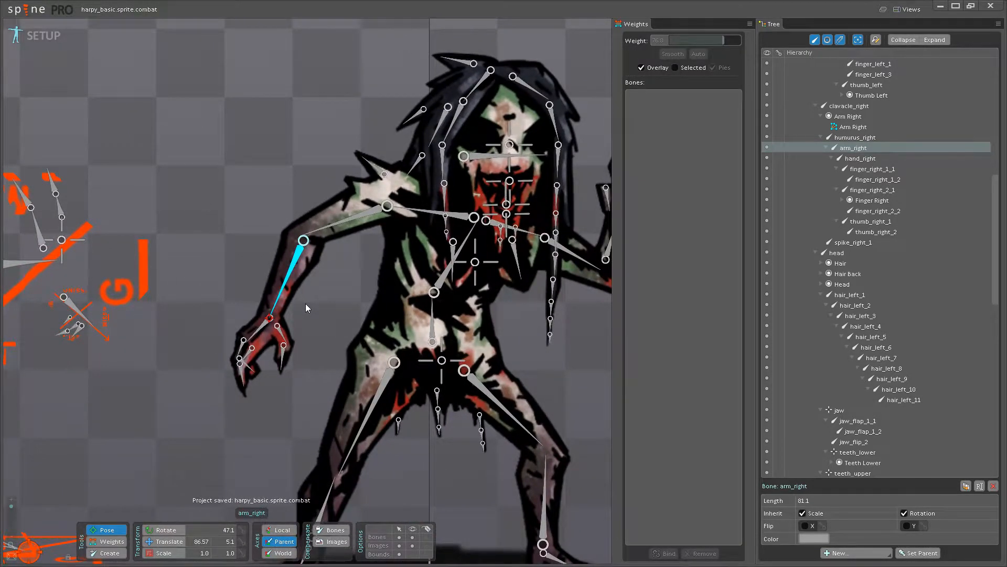
# Pose arm_right at about 39 degrees to check the elbow's deformation, and undo the rotation.
pyautogui.scroll(4, 325, 297)
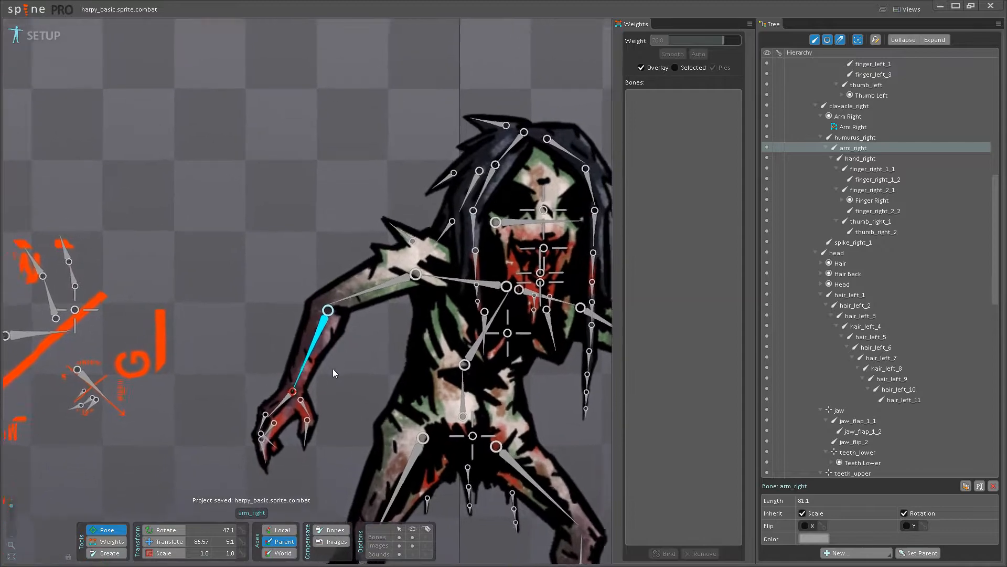
pyautogui.scroll(2, 338, 370)
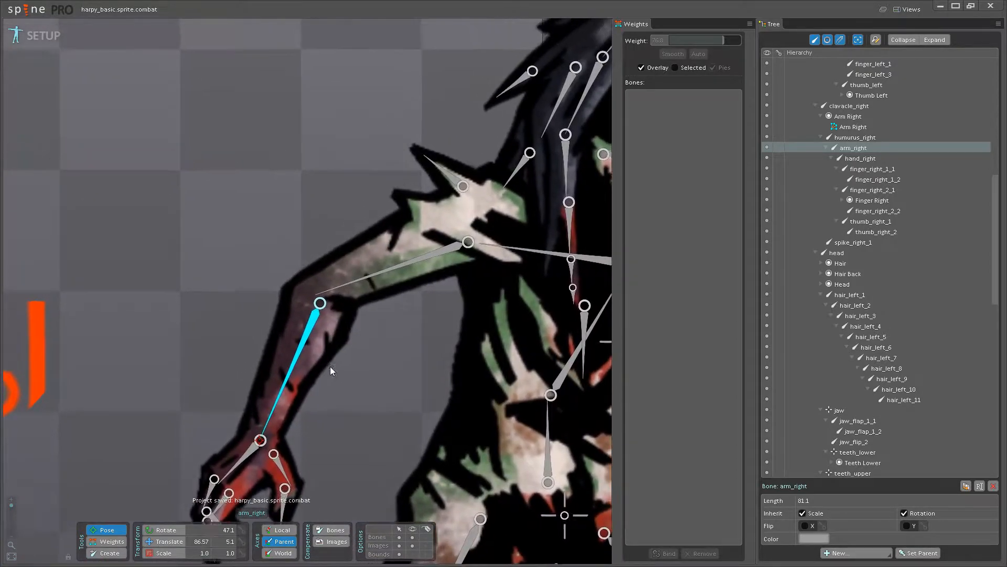
pyautogui.moveTo(289, 373); pyautogui.dragTo(351, 335)
pyautogui.moveTo(322, 365); pyautogui.dragTo(283, 412)
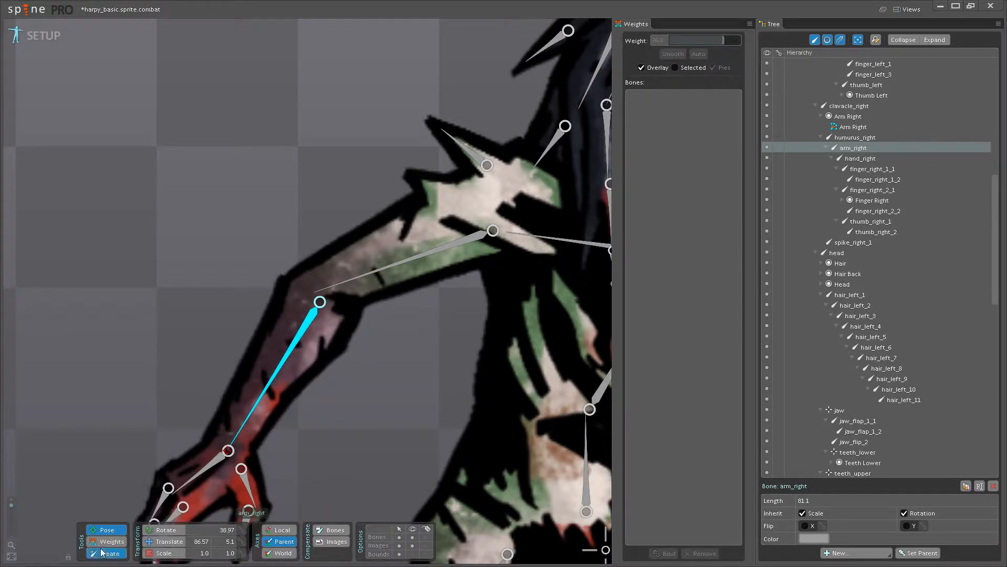
pyautogui.click(107, 543)
pyautogui.hotkey('ctrl', 'z')
# Blend arm_right and humurus_right weights along the outer elbow, with 15.2 for humurus_right on the vertex just below the corner.
pyautogui.scroll(2, 278, 267)
pyautogui.moveTo(265, 257); pyautogui.dragTo(339, 176)
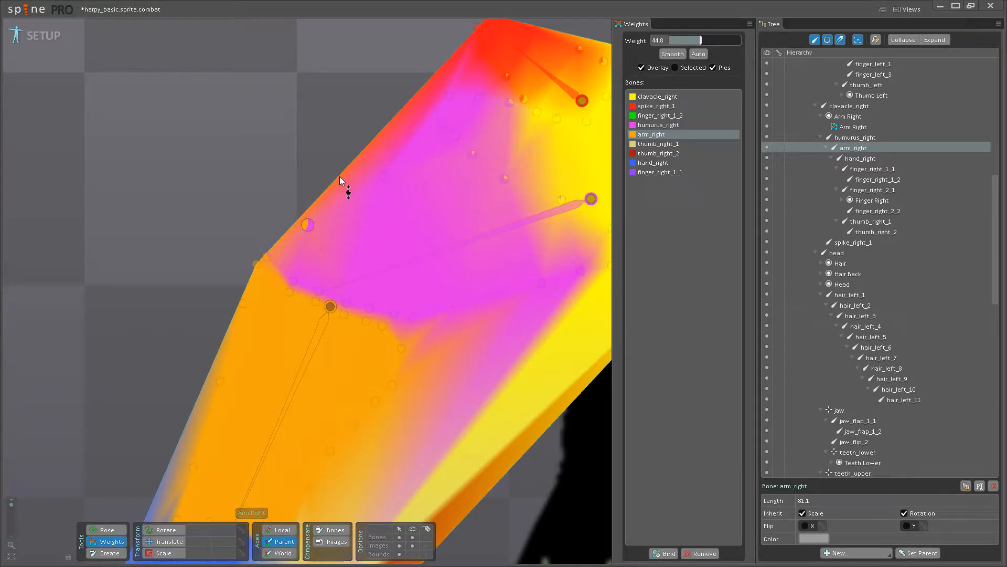
pyautogui.click(345, 284)
pyautogui.moveTo(258, 263); pyautogui.dragTo(292, 221)
pyautogui.moveTo(245, 303); pyautogui.dragTo(268, 282)
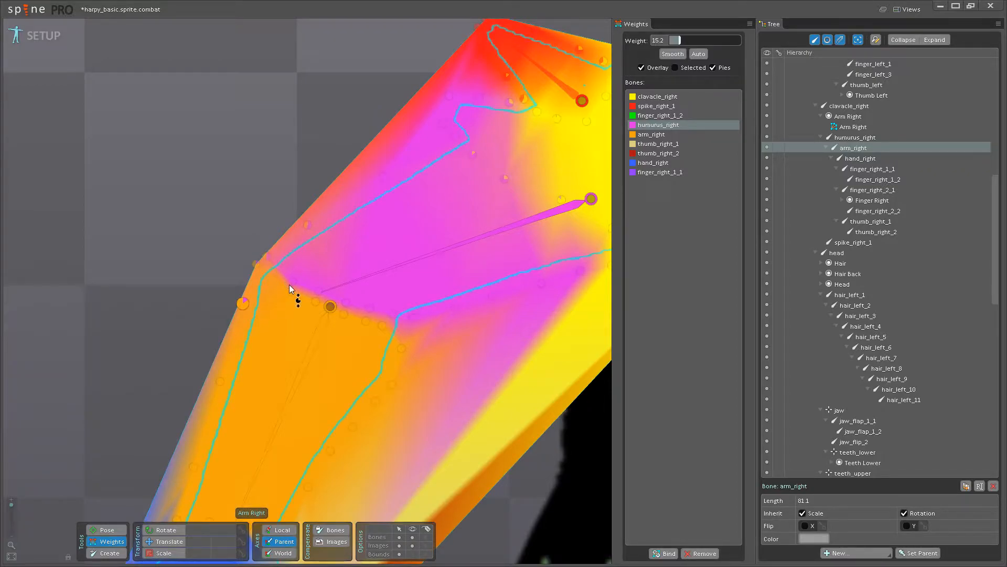
# Test-rotate the forearm and rebalance arm_right's weights on the outer upper arm vertices, with 24 on the elbow corner vertex.
pyautogui.click(122, 530)
pyautogui.moveTo(219, 385); pyautogui.dragTo(204, 524)
pyautogui.click(112, 541)
pyautogui.click(317, 342)
pyautogui.moveTo(307, 226); pyautogui.dragTo(273, 281)
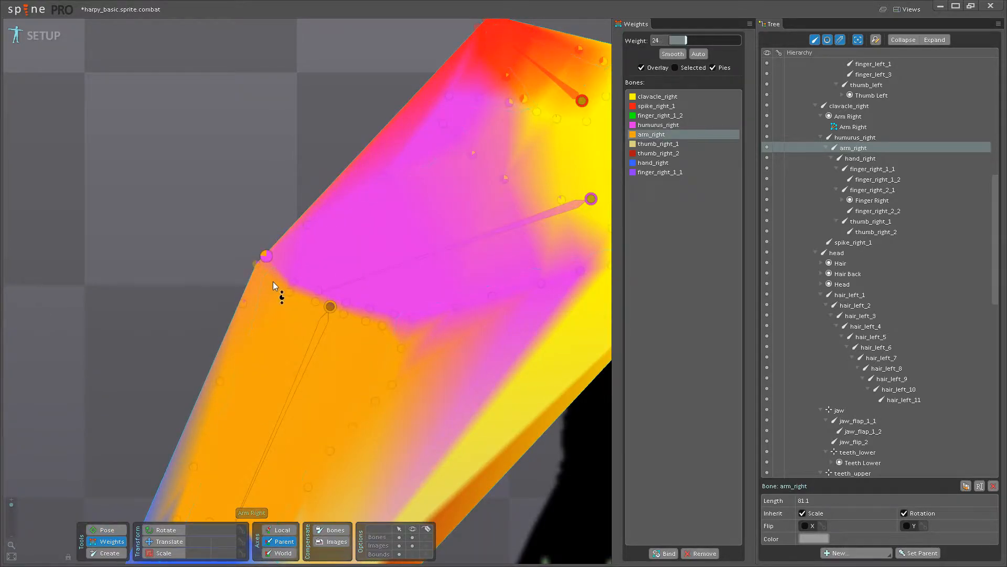
# Rotate arm_right outward to check how the outer elbow bends with the rebalanced weights.
pyautogui.click(112, 529)
pyautogui.moveTo(301, 424); pyautogui.dragTo(203, 411)
pyautogui.click(112, 541)
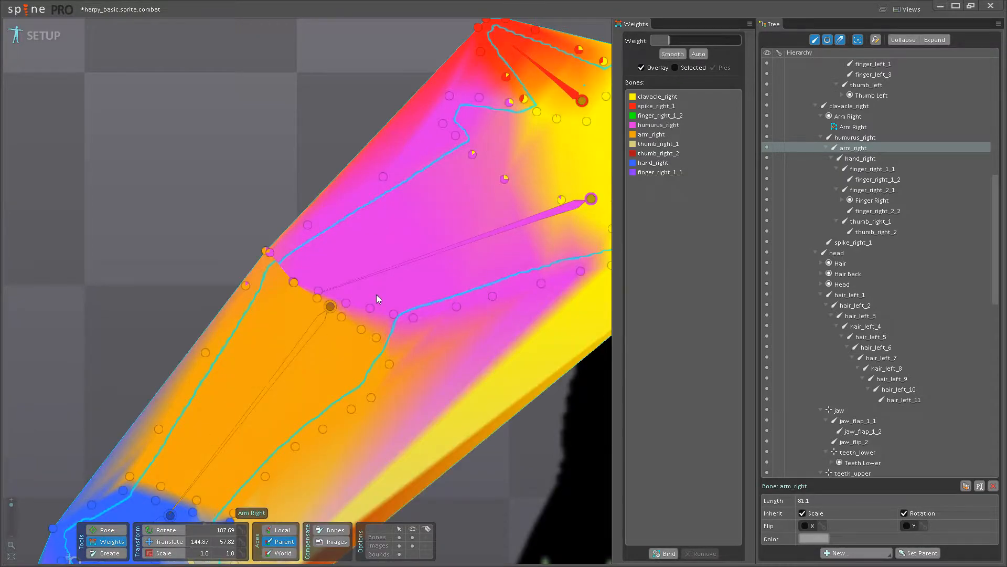
# Give arm_right a weight of 52.8 on the upper inner vertex beside the elbow's outer corner.
pyautogui.click(351, 280)
pyautogui.scroll(3, 299, 270)
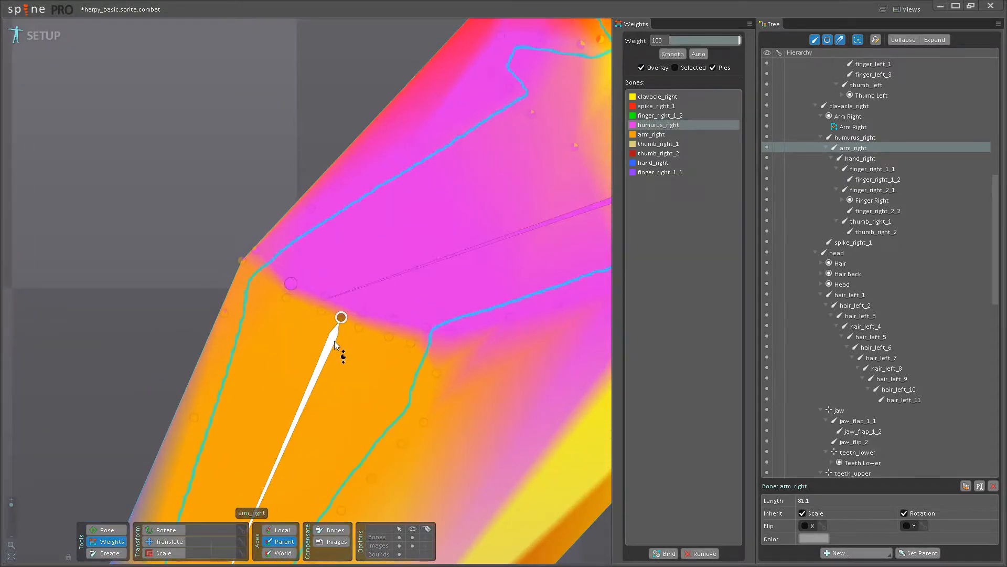
pyautogui.click(341, 316)
pyautogui.moveTo(283, 273); pyautogui.dragTo(319, 231)
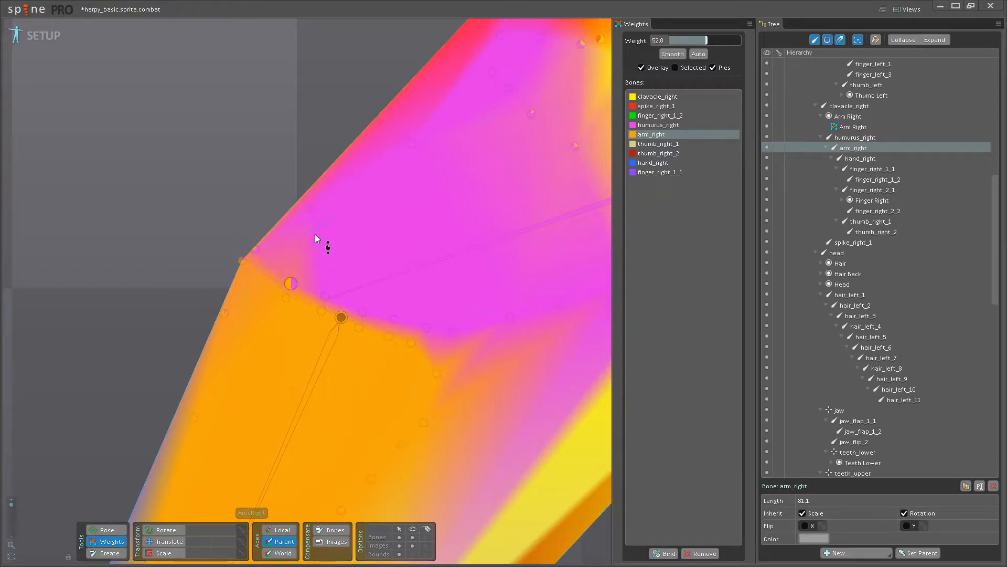
pyautogui.click(256, 249)
# Adjust humurus_right's and arm_right's weights on the neighbouring vertices along the elbow joint, and save the project.
pyautogui.click(366, 288)
pyautogui.click(326, 296)
pyautogui.moveTo(295, 293); pyautogui.dragTo(335, 281)
pyautogui.click(322, 311)
pyautogui.click(339, 319)
pyautogui.click(326, 296)
pyautogui.hotkey('ctrl', 's')
# Pose arm_right at about 29 degrees to check the blended elbow joint, and undo the rotation.
pyautogui.click(107, 529)
pyautogui.moveTo(299, 397); pyautogui.dragTo(344, 461)
pyautogui.scroll(-5, 440, 454)
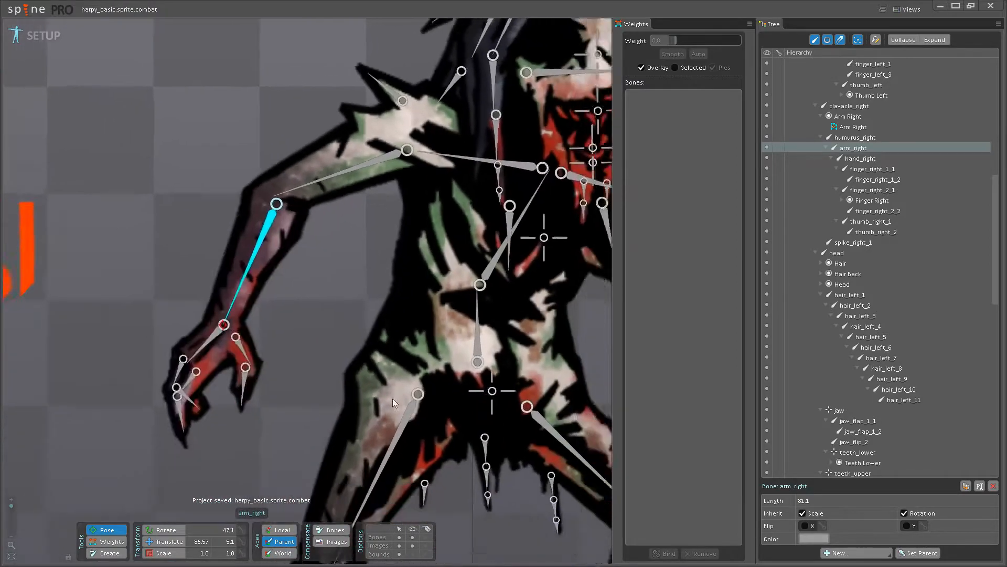
pyautogui.moveTo(244, 294); pyautogui.dragTo(199, 281)
pyautogui.scroll(5, 266, 312)
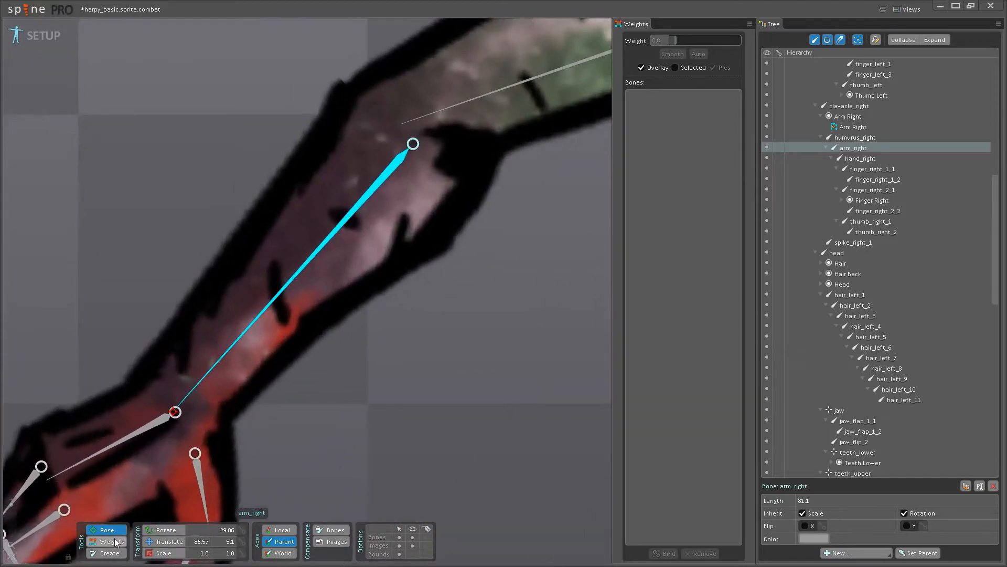
pyautogui.click(115, 541)
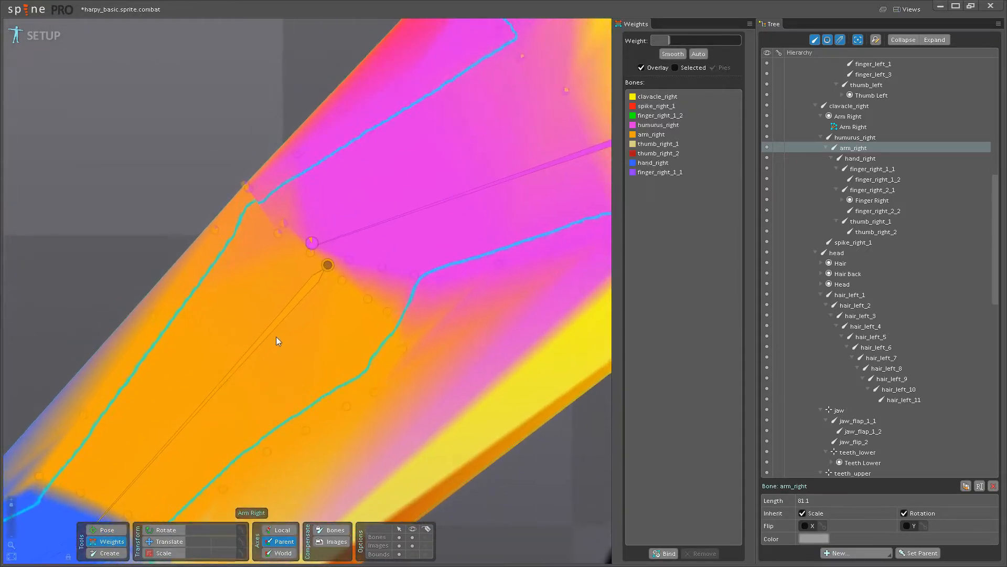
pyautogui.hotkey('ctrl', 'z')
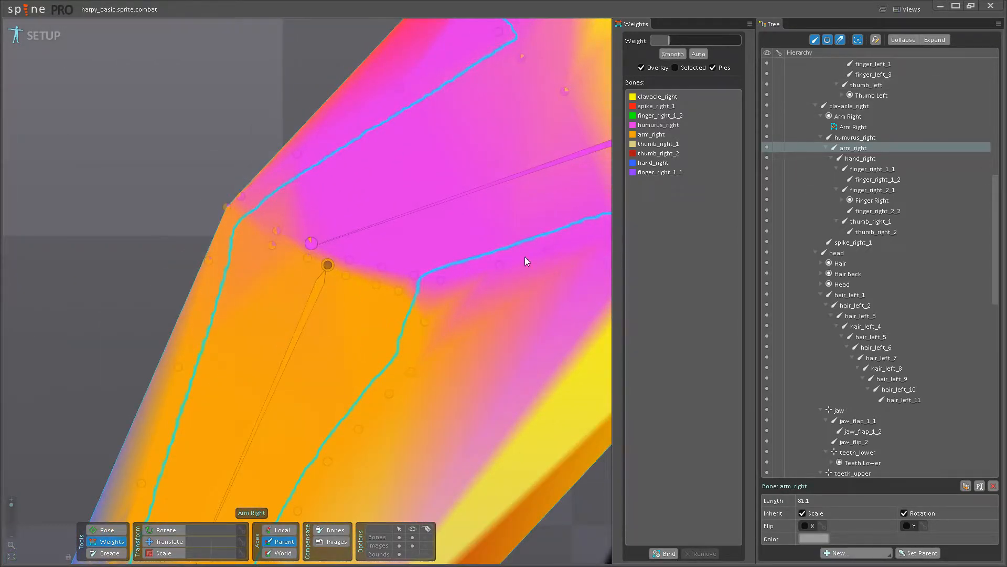
# Edit the Arm Right mesh to delete the extra vertex on the upper arm side of the elbow's outer corner.
pyautogui.moveTo(353, 174); pyautogui.dragTo(344, 237)
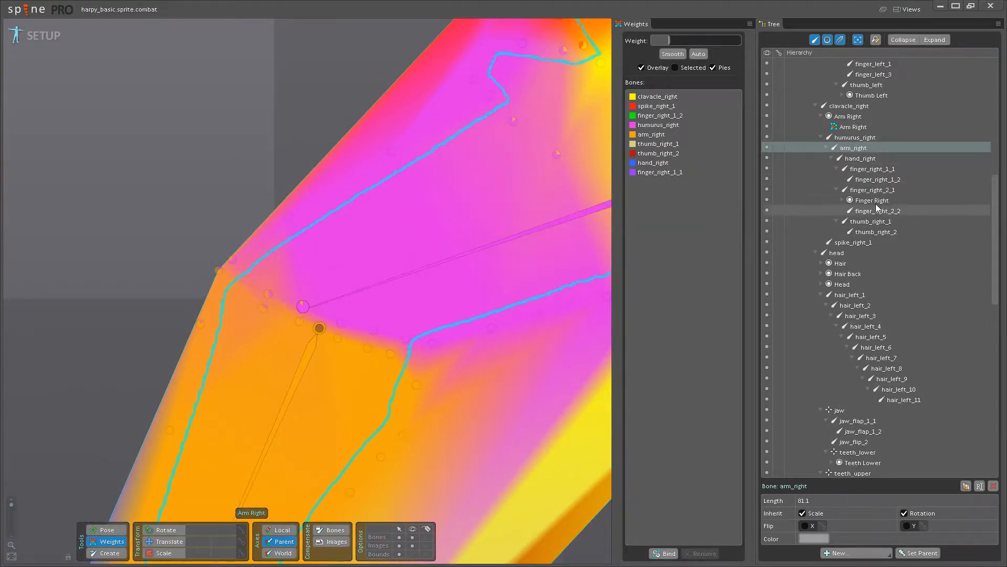
pyautogui.click(853, 127)
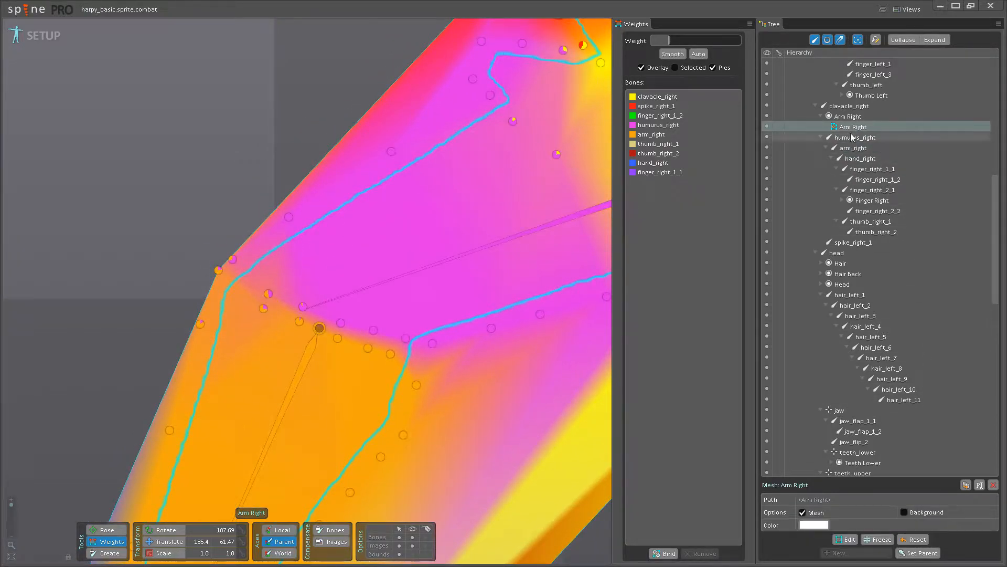
pyautogui.click(845, 540)
pyautogui.moveTo(310, 420); pyautogui.dragTo(397, 522)
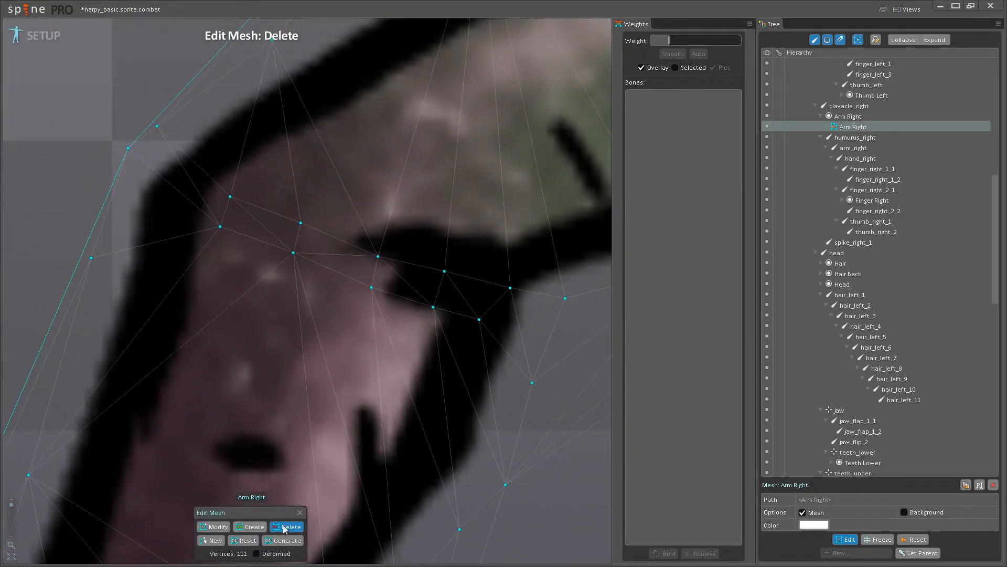
pyautogui.click(844, 541)
# Select humurus_right, adjust its weights on the vertices around the elbow's outer corner and save the project.
pyautogui.moveTo(475, 392); pyautogui.dragTo(441, 295)
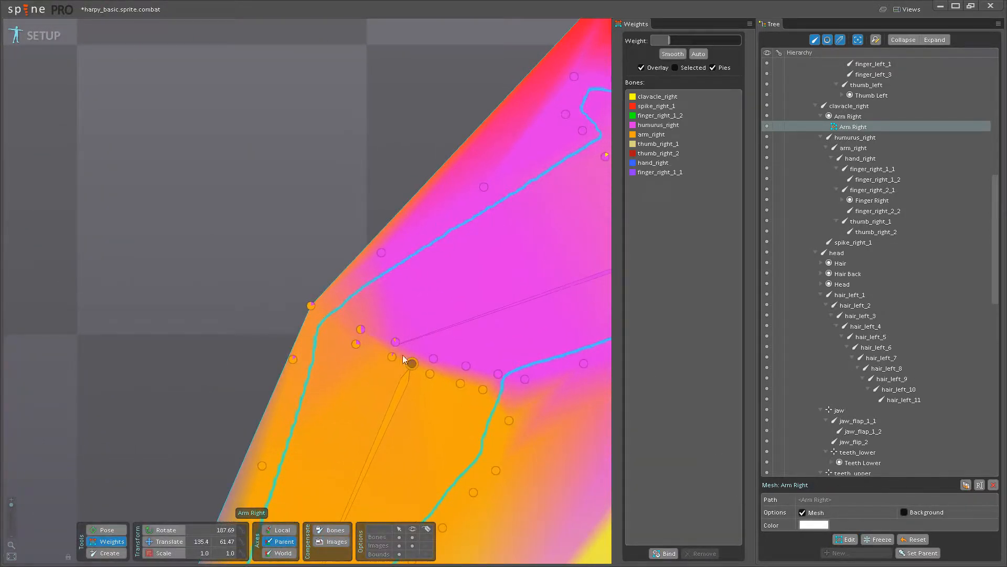
pyautogui.click(434, 332)
pyautogui.click(312, 306)
pyautogui.click(363, 328)
pyautogui.moveTo(366, 323)
pyautogui.mouseDown()
pyautogui.moveTo(379, 305)
pyautogui.moveTo(380, 314)
pyautogui.mouseUp()
pyautogui.moveTo(404, 371); pyautogui.dragTo(216, 433)
pyautogui.hotkey('ctrl', 's')
# Test-rotate arm_right to check the elbow after the mesh edit, restore its 47.1 degree rotation and save the project.
pyautogui.click(105, 530)
pyautogui.hotkey('ctrl', 'z')
pyautogui.scroll(-8, 215, 432)
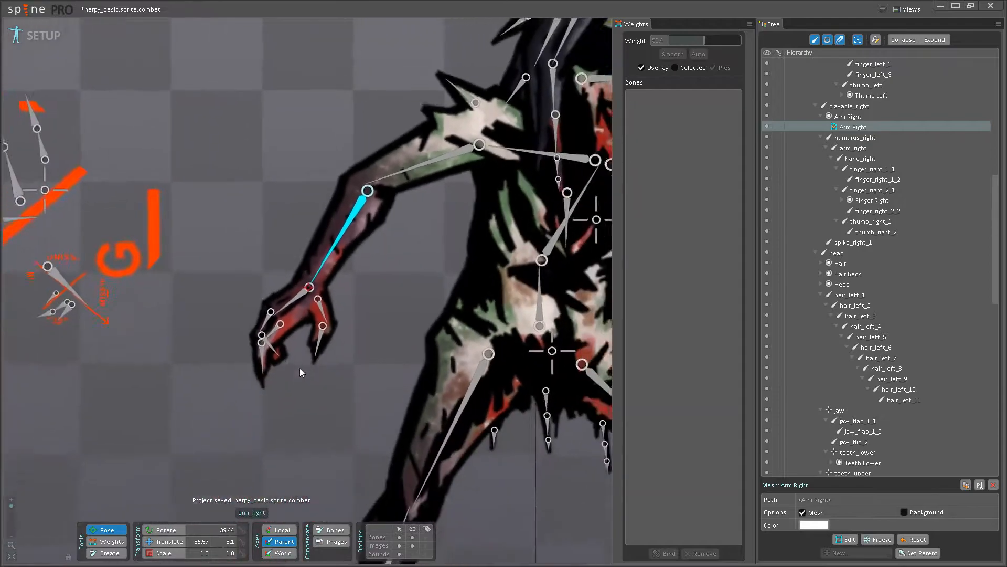
pyautogui.moveTo(340, 241); pyautogui.dragTo(236, 294)
pyautogui.hotkey('ctrl', 'z')
pyautogui.hotkey('ctrl', 's')
# Examine the right arm's elbow, forearm and shoulder up close and within the whole harpy.
pyautogui.moveTo(383, 240); pyautogui.dragTo(395, 278)
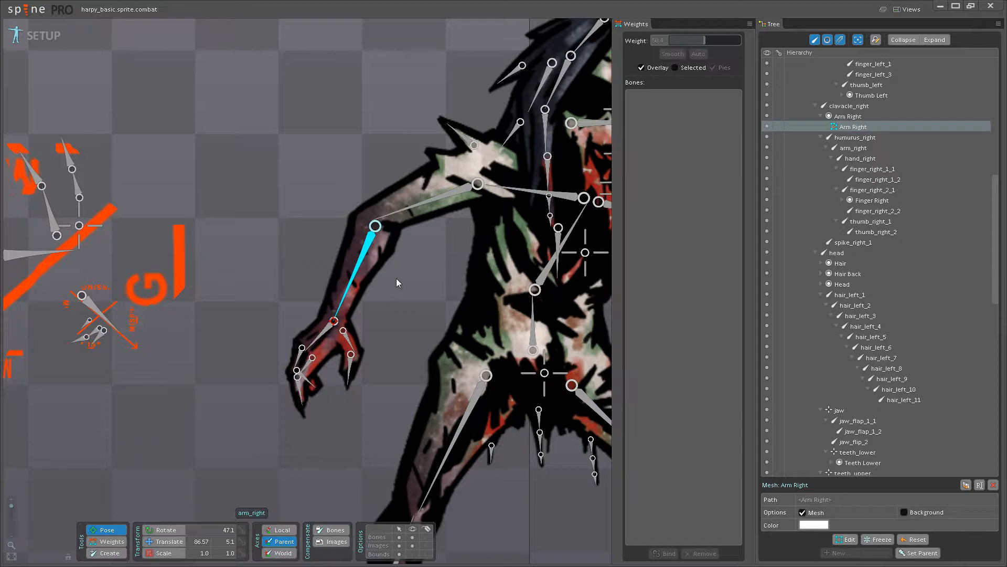
pyautogui.scroll(2, 396, 278)
pyautogui.moveTo(396, 278); pyautogui.dragTo(385, 331)
pyautogui.scroll(-5, 385, 331)
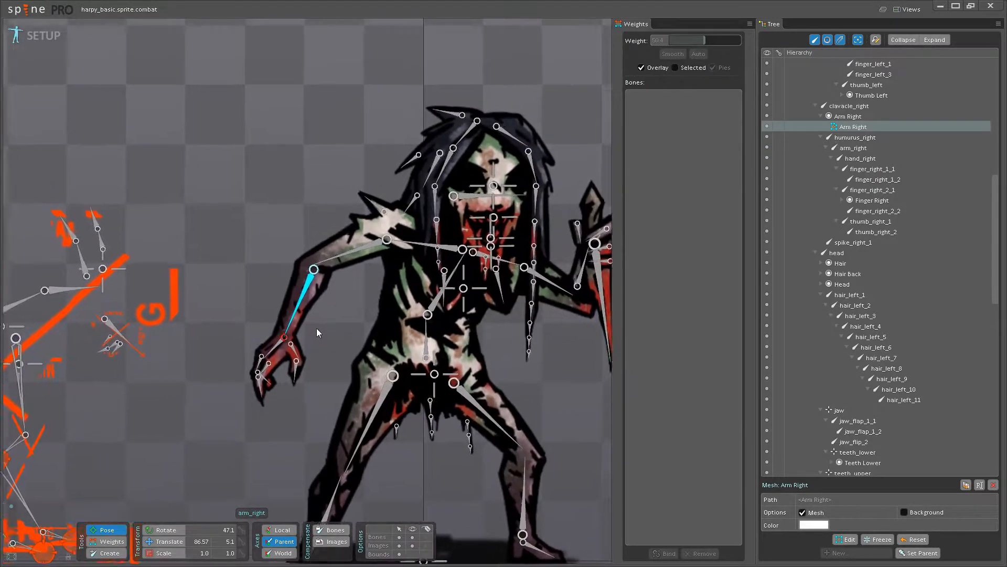
pyautogui.scroll(4, 335, 292)
pyautogui.moveTo(335, 292); pyautogui.dragTo(326, 313)
pyautogui.scroll(1, 326, 314)
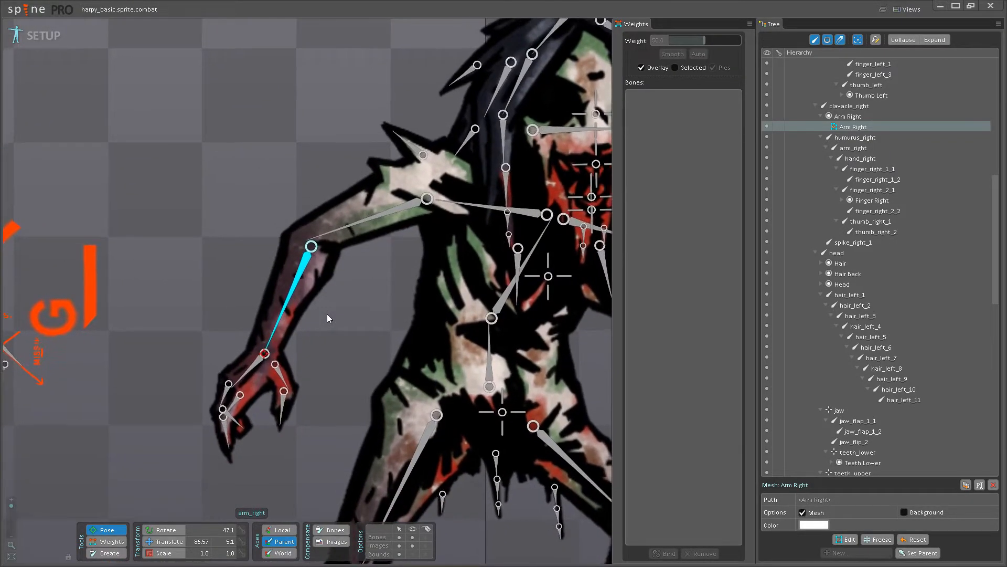
pyautogui.scroll(-2, 331, 310)
pyautogui.scroll(1, 337, 304)
pyautogui.scroll(-4, 338, 303)
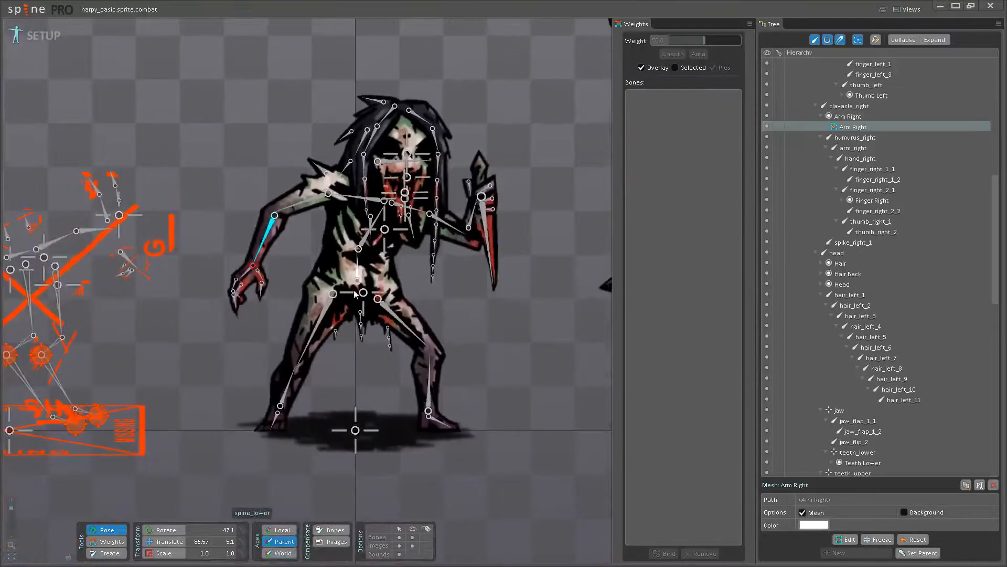
# Test-rotate hand_right to check how the right wrist deforms, and return it to its original pose.
pyautogui.scroll(3, 255, 247)
pyautogui.moveTo(306, 367); pyautogui.dragTo(350, 339)
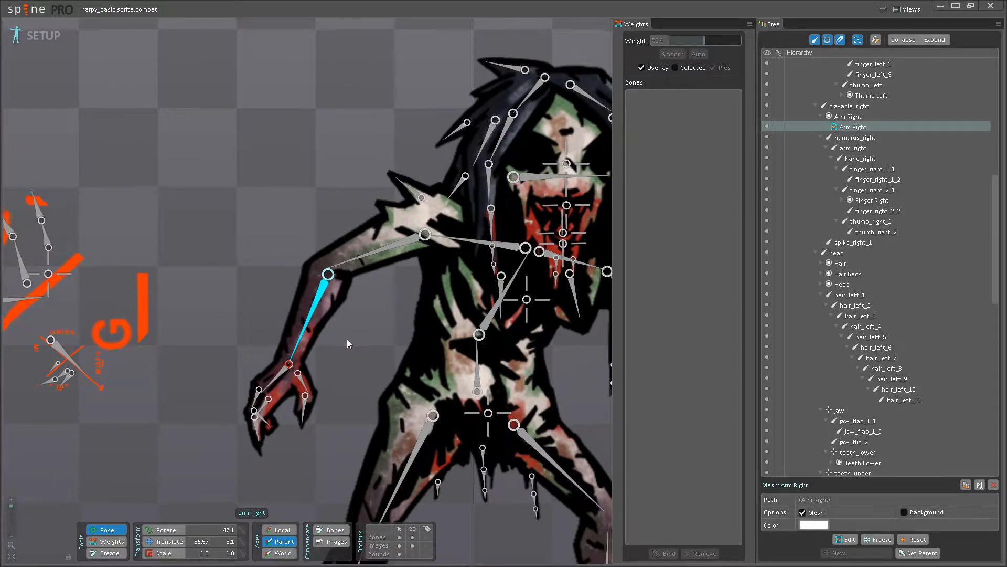
pyautogui.scroll(5, 348, 339)
pyautogui.click(244, 355)
pyautogui.moveTo(244, 354); pyautogui.dragTo(218, 370)
pyautogui.click(114, 544)
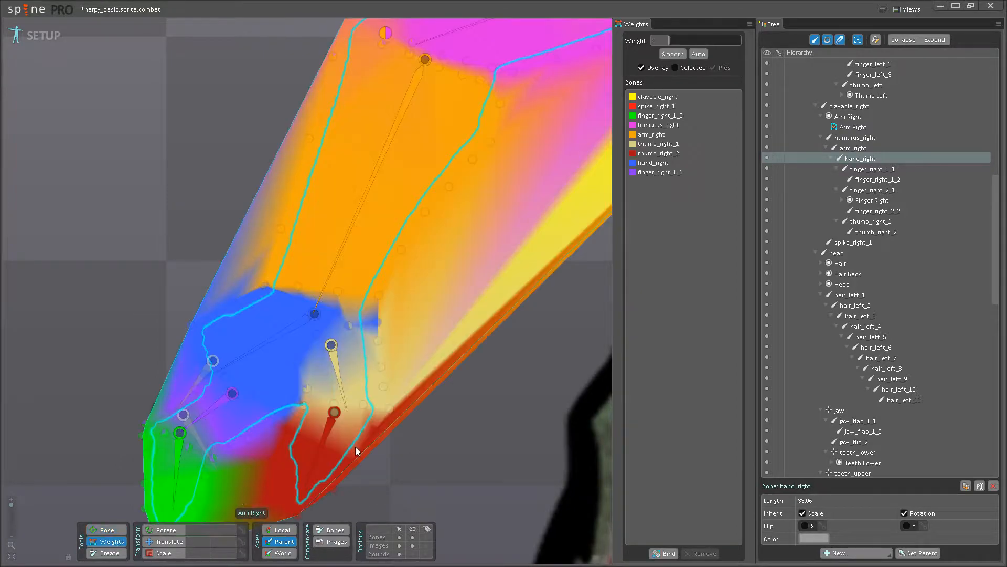
pyautogui.click(356, 445)
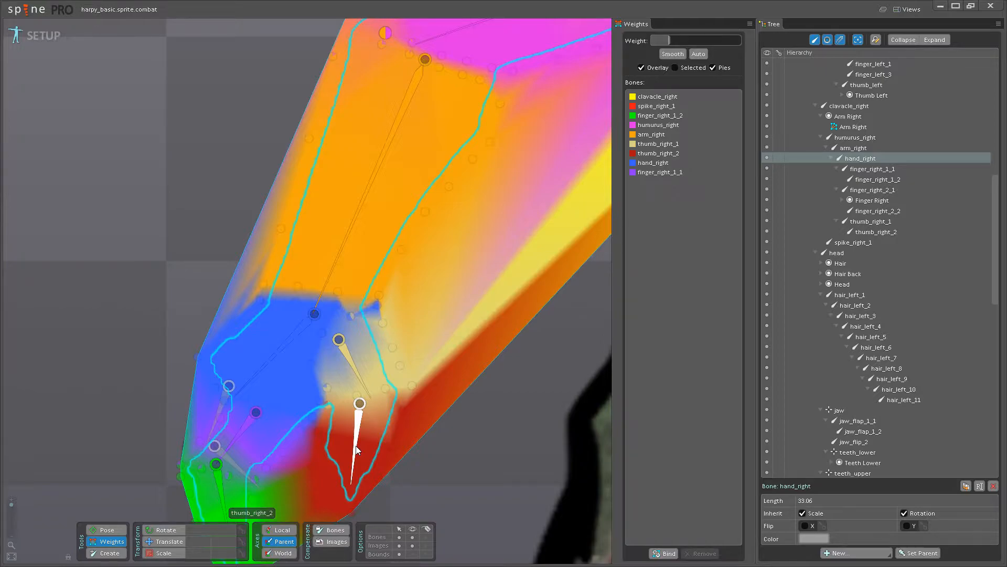
# Select hand_right and raise its weights on the forearm-side vertices around the wrist, about 26 on the thumb-side vertex.
pyautogui.click(261, 375)
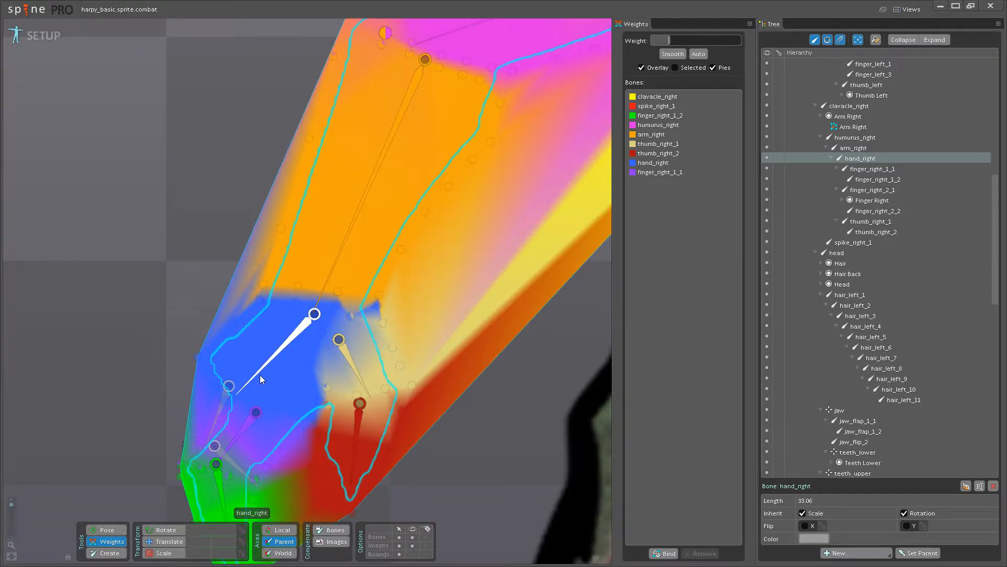
pyautogui.scroll(4, 260, 374)
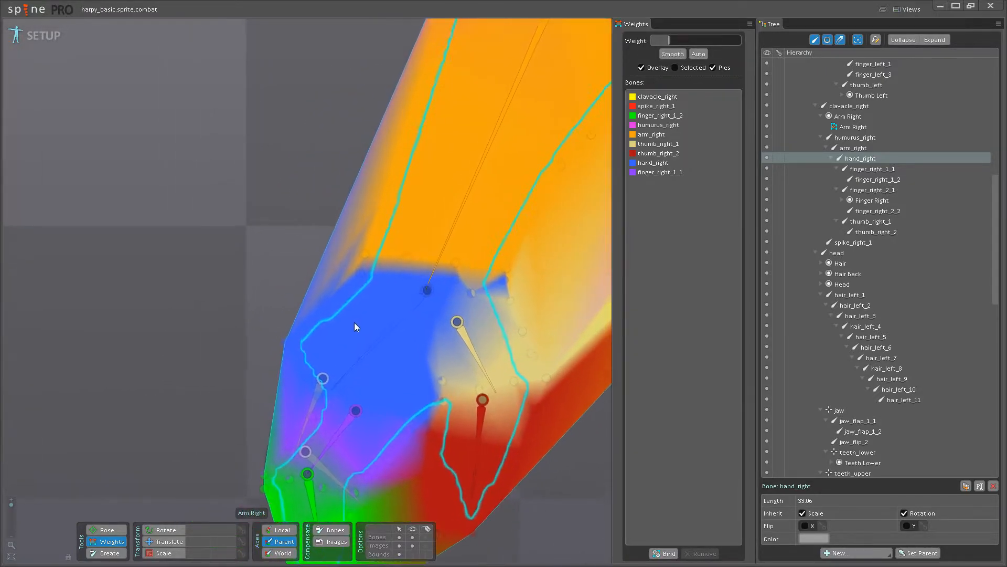
pyautogui.click(374, 360)
pyautogui.moveTo(338, 280); pyautogui.dragTo(359, 246)
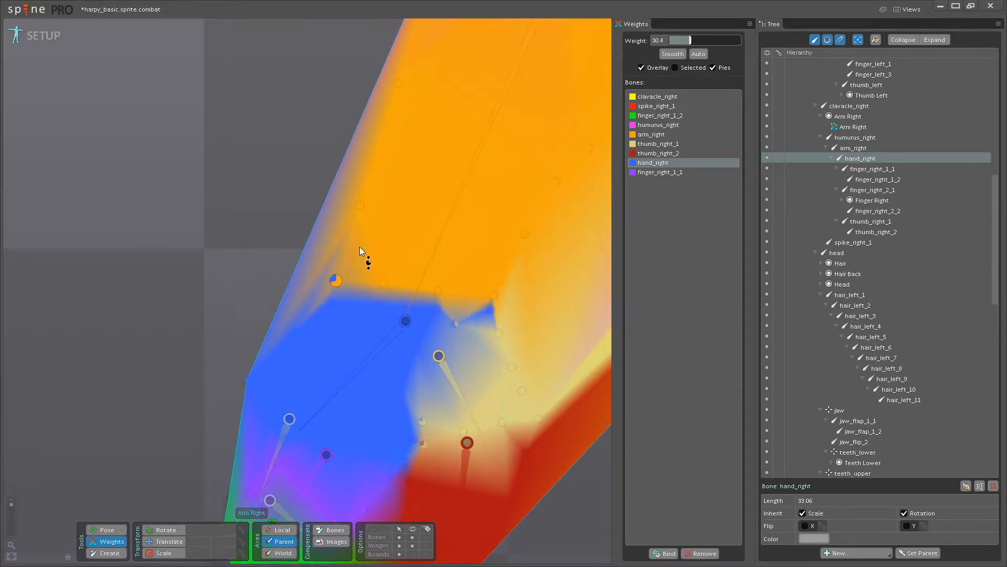
pyautogui.moveTo(492, 297); pyautogui.dragTo(510, 257)
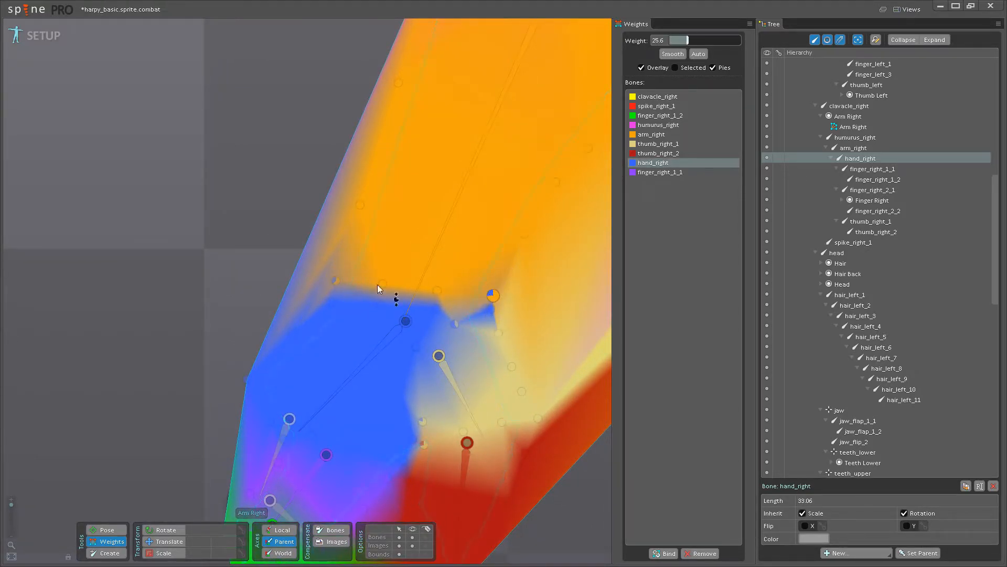
pyautogui.moveTo(382, 286); pyautogui.dragTo(393, 265)
pyautogui.moveTo(338, 282); pyautogui.dragTo(354, 261)
# Select arm_right and adjust its weights on the outer and thumb-side vertices at the hand side of the wrist.
pyautogui.click(428, 255)
pyautogui.moveTo(329, 300); pyautogui.dragTo(352, 266)
pyautogui.moveTo(335, 307); pyautogui.dragTo(340, 330)
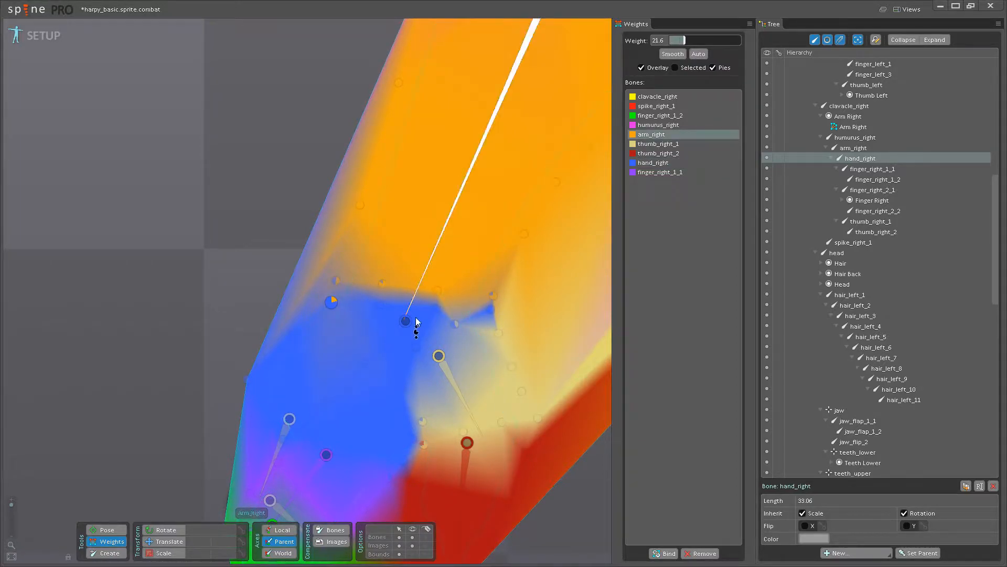
pyautogui.moveTo(492, 310); pyautogui.dragTo(505, 269)
# Test-rotate hand_right and thumb_right_1 to check the blended wrist and thumb base, undoing the hand rotation.
pyautogui.click(107, 530)
pyautogui.moveTo(310, 348); pyautogui.dragTo(357, 339)
pyautogui.hotkey('ctrl', 'z')
pyautogui.moveTo(455, 333); pyautogui.dragTo(445, 376)
pyautogui.click(107, 541)
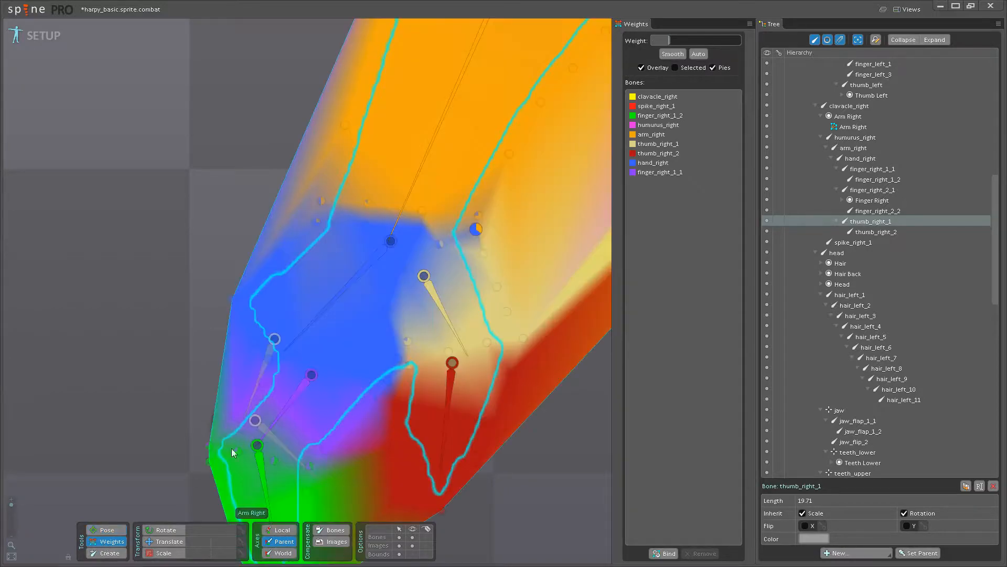
# Select thumb_right_1 and raise its weights on the palm vertices beside the thumb to about 20 and 18.
pyautogui.click(445, 322)
pyautogui.moveTo(397, 357); pyautogui.dragTo(402, 280)
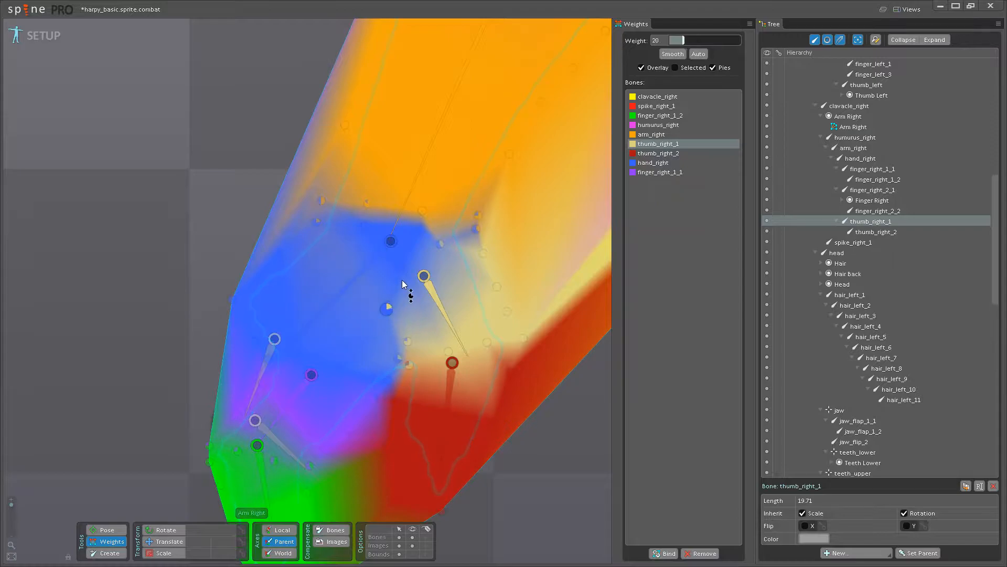
pyautogui.moveTo(389, 381); pyautogui.dragTo(377, 358)
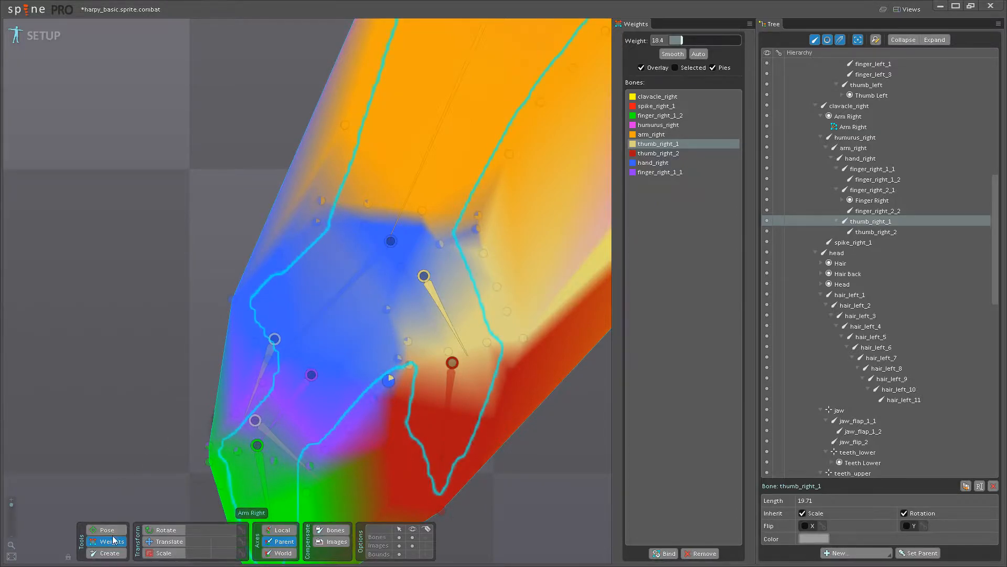
# Test-rotate thumb_right_1 to check how the palm follows the thumb.
pyautogui.click(113, 532)
pyautogui.moveTo(449, 331); pyautogui.dragTo(474, 395)
pyautogui.moveTo(303, 452); pyautogui.dragTo(392, 360)
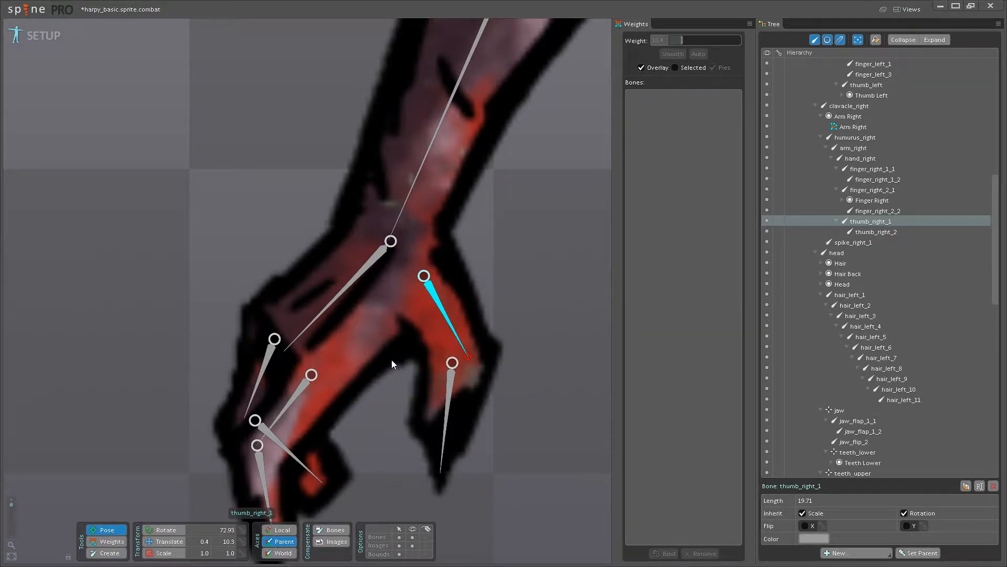
# Select hand_right and adjust its weights on the vertices around the thumb's base, about 82 near the wrist and 20 at the palm crease.
pyautogui.click(123, 541)
pyautogui.click(351, 288)
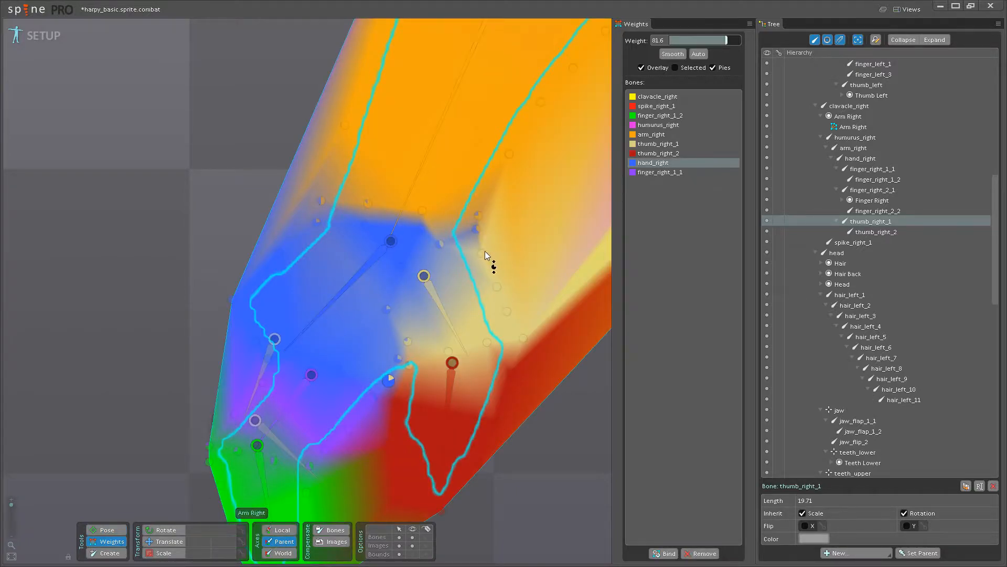
pyautogui.click(440, 243)
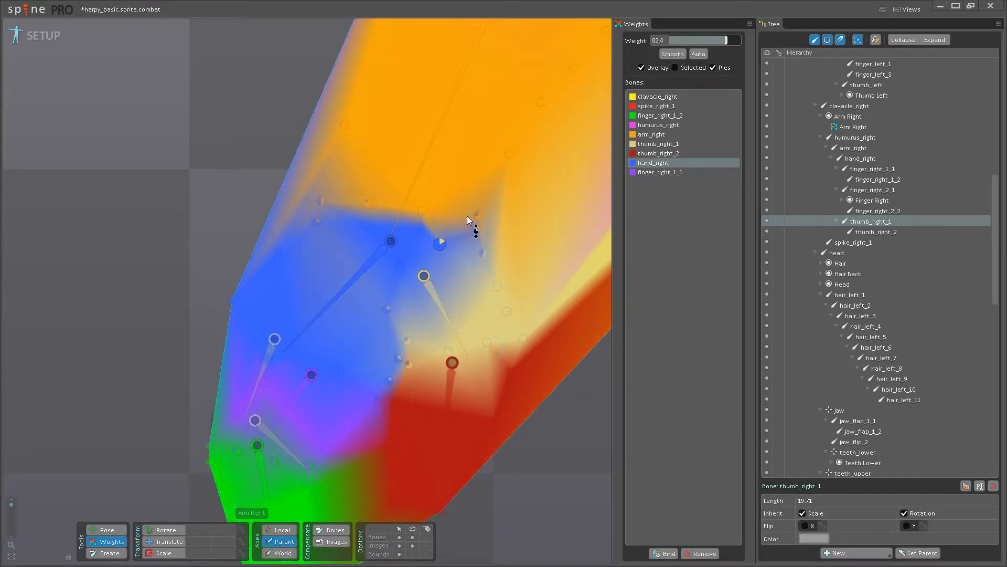
pyautogui.click(408, 342)
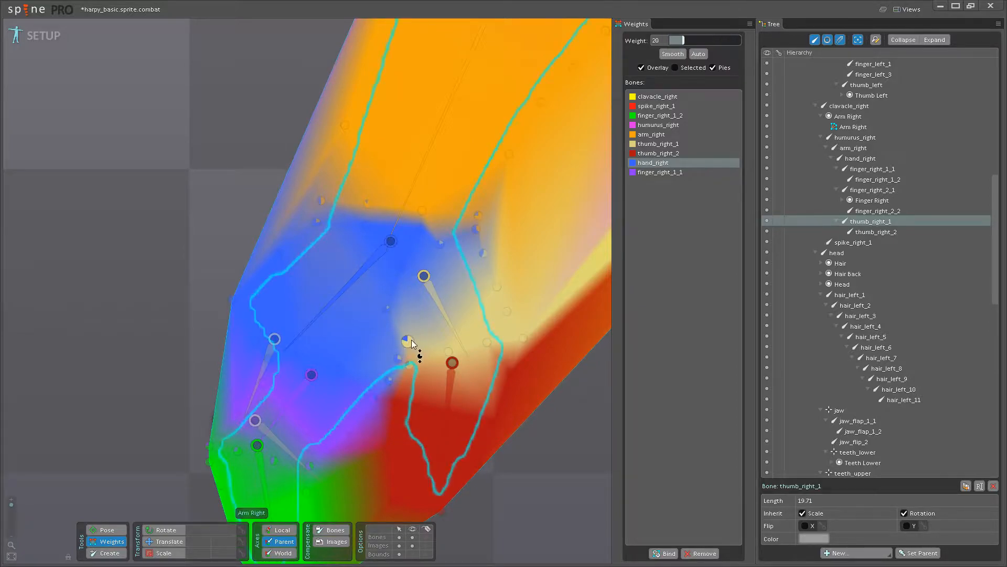
pyautogui.click(483, 253)
pyautogui.moveTo(499, 285); pyautogui.dragTo(501, 278)
# Test-rotate thumb_right_1 and thumb_right_2 to check the thumb's base and middle joint.
pyautogui.click(114, 530)
pyautogui.moveTo(468, 337); pyautogui.dragTo(472, 370)
pyautogui.moveTo(447, 421); pyautogui.dragTo(474, 437)
pyautogui.click(120, 538)
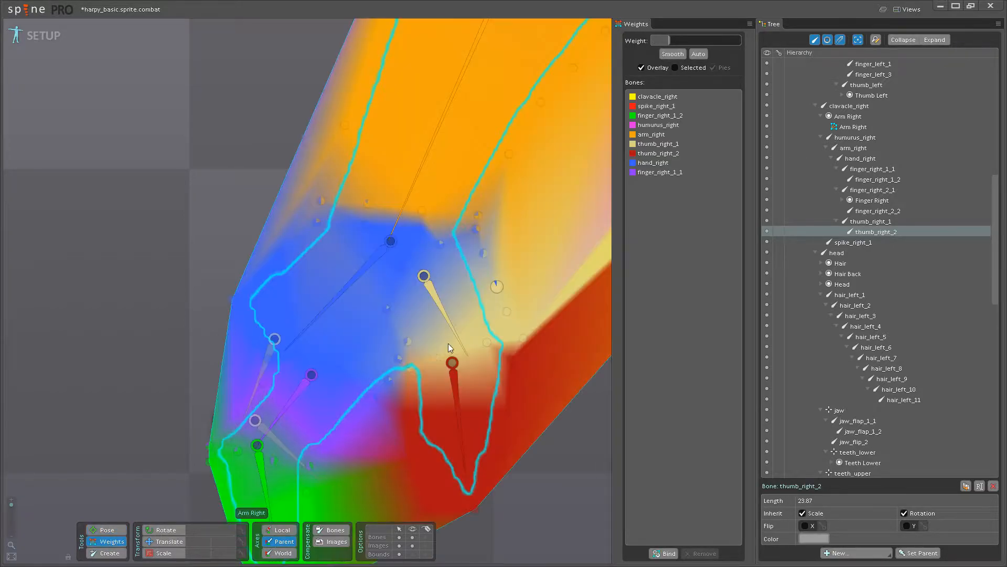
# Select thumb_right_2 and adjust its weights on the vertices around the thumb's middle joint, about 37 at the inner crease.
pyautogui.click(452, 396)
pyautogui.moveTo(520, 338)
pyautogui.mouseDown()
pyautogui.moveTo(542, 300)
pyautogui.moveTo(494, 333)
pyautogui.moveTo(509, 314)
pyautogui.mouseUp()
pyautogui.moveTo(453, 345); pyautogui.dragTo(455, 336)
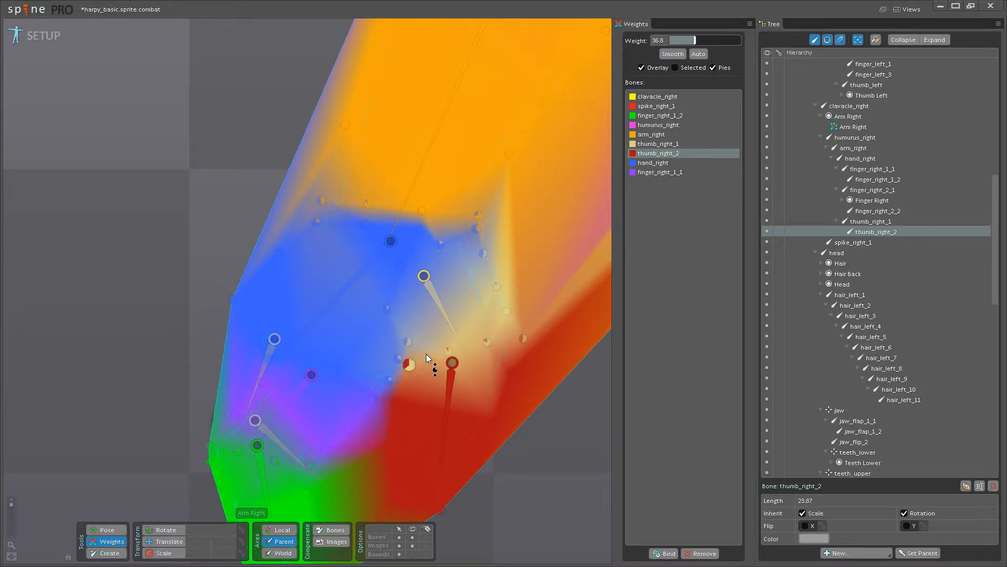
# Test-rotate thumb_right_2, undo the rotation, and test-rotate finger_right_1_1 to check its knuckle.
pyautogui.click(107, 530)
pyautogui.moveTo(446, 415); pyautogui.dragTo(400, 465)
pyautogui.hotkey('ctrl', 'z')
pyautogui.moveTo(366, 432); pyautogui.dragTo(454, 284)
pyautogui.click(410, 325)
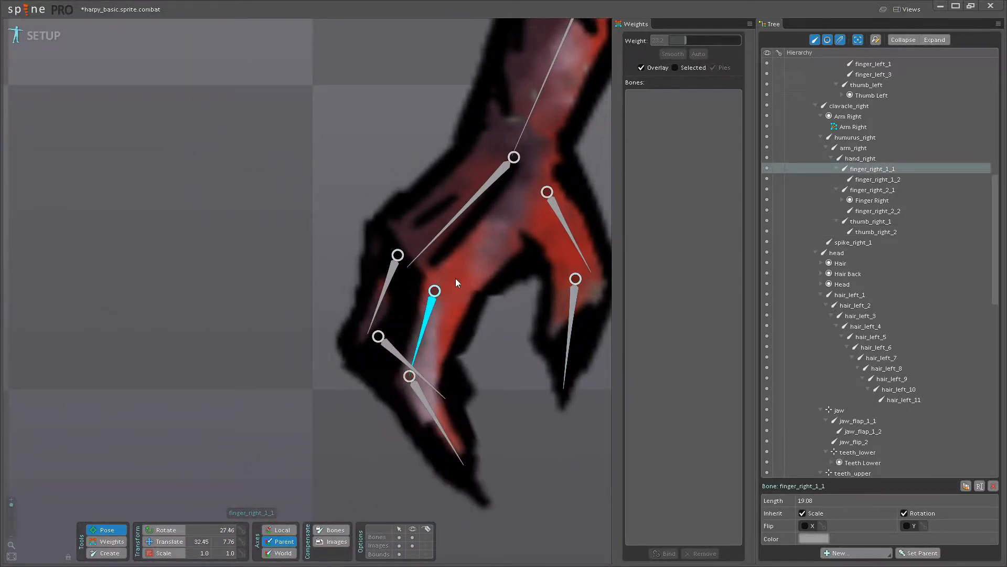
# Reorder the mesh's weighted bones, placing hand_right above arm_right and thumb_right_2 above thumb_right_1, to change their overlay colours.
pyautogui.click(105, 541)
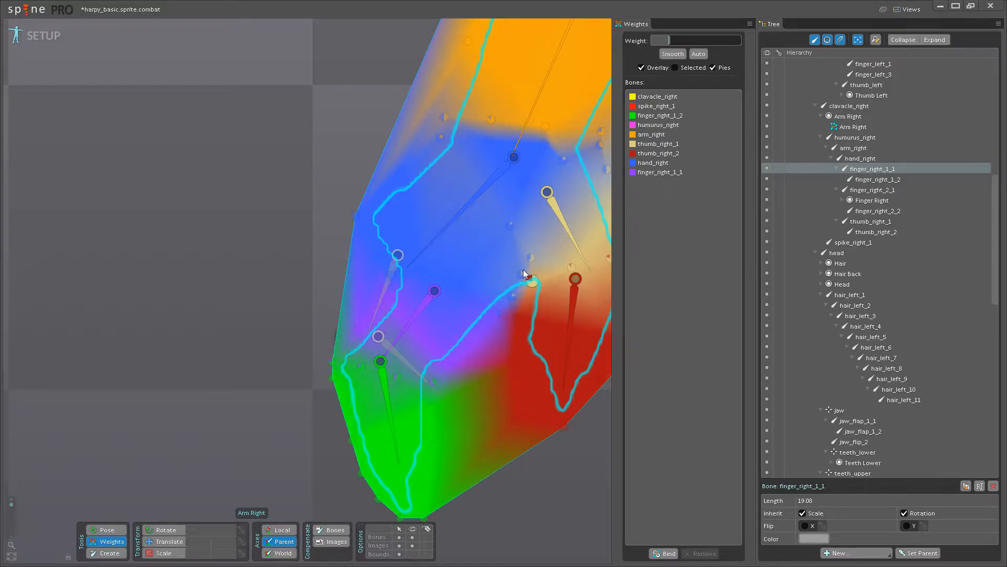
pyautogui.moveTo(668, 163); pyautogui.dragTo(671, 142)
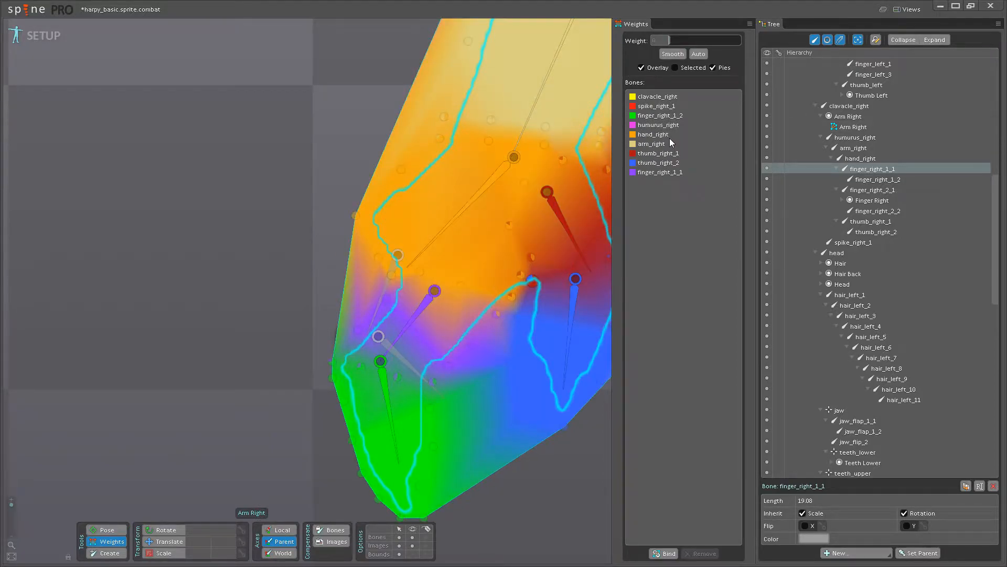
pyautogui.scroll(3, 388, 298)
pyautogui.moveTo(494, 306); pyautogui.dragTo(381, 338)
pyautogui.moveTo(666, 165); pyautogui.dragTo(673, 155)
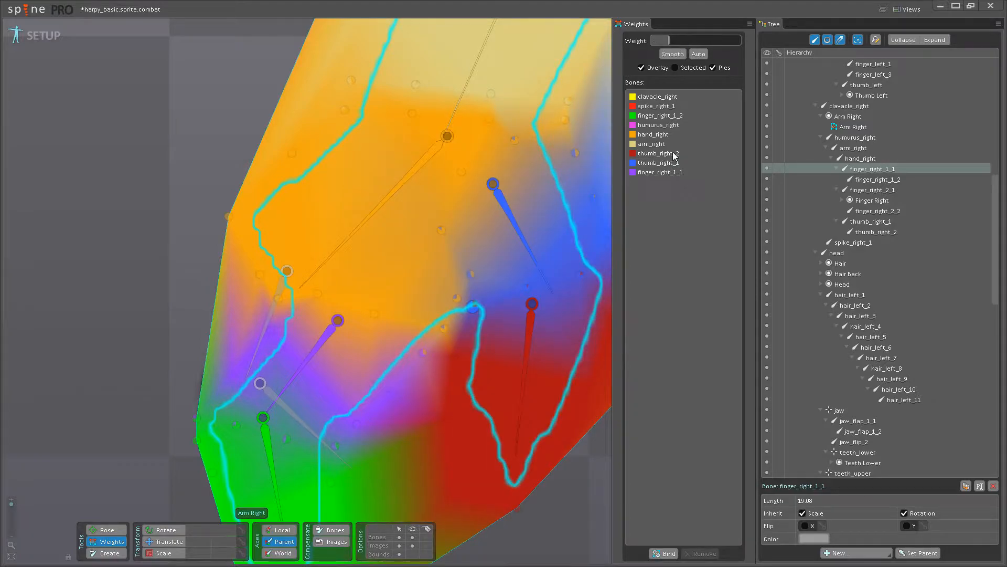
# Select finger_right_1_1 and adjust its weights on the vertices around its knuckle, about 14 on the upper one.
pyautogui.moveTo(284, 368); pyautogui.dragTo(342, 358)
pyautogui.click(357, 358)
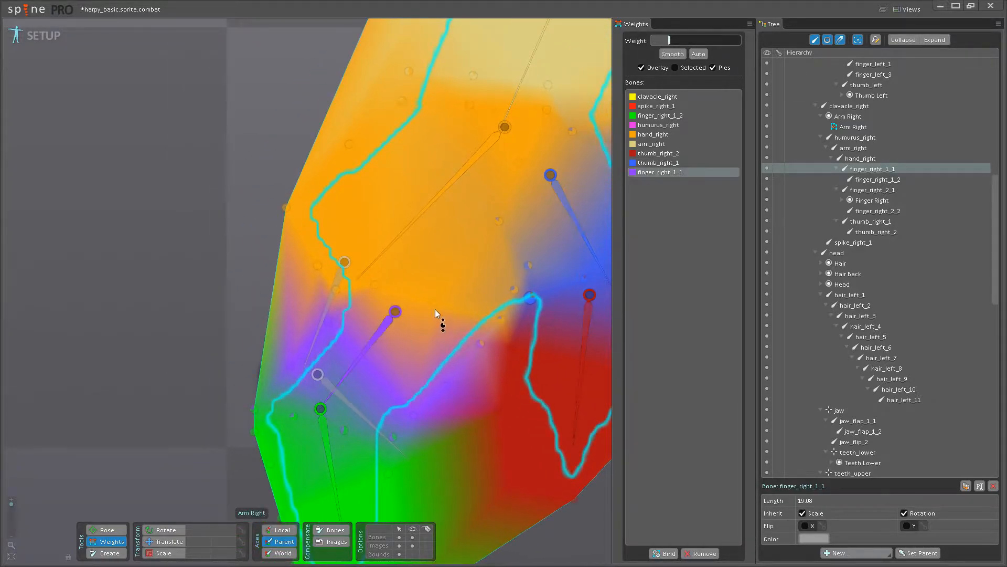
pyautogui.moveTo(501, 318); pyautogui.dragTo(443, 287)
pyautogui.moveTo(374, 284); pyautogui.dragTo(392, 265)
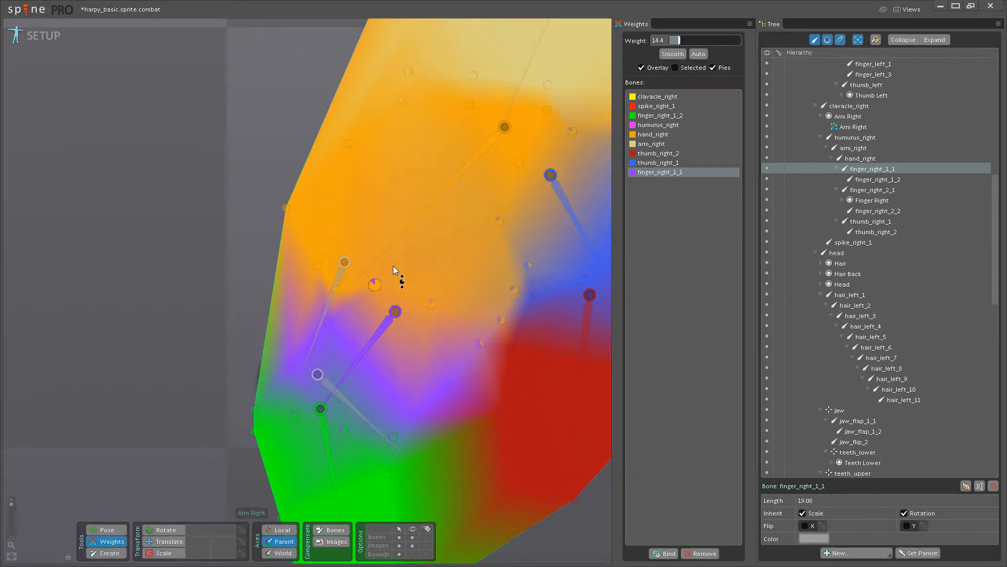
pyautogui.click(377, 330)
pyautogui.click(376, 338)
pyautogui.moveTo(481, 344); pyautogui.dragTo(495, 320)
# Test-rotate finger_right_1_1 to check the knuckle and undo the rotation.
pyautogui.click(107, 529)
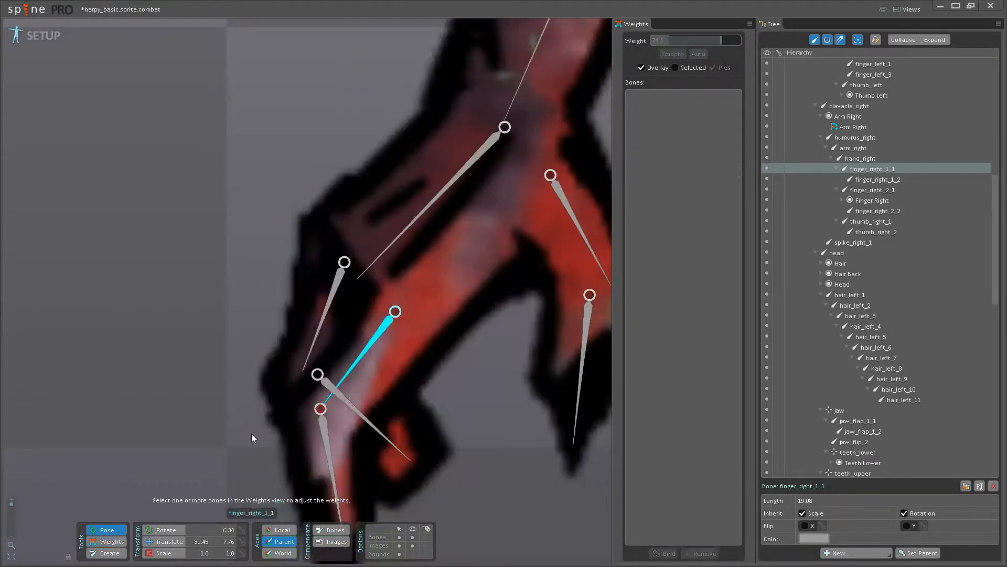
pyautogui.moveTo(357, 371); pyautogui.dragTo(388, 445)
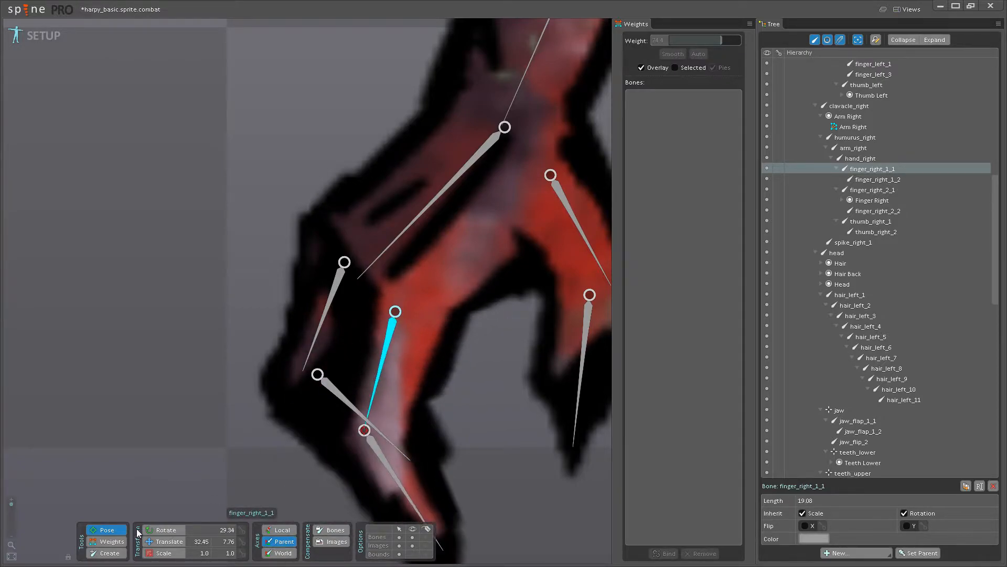
pyautogui.click(111, 541)
pyautogui.hotkey('ctrl', 'z')
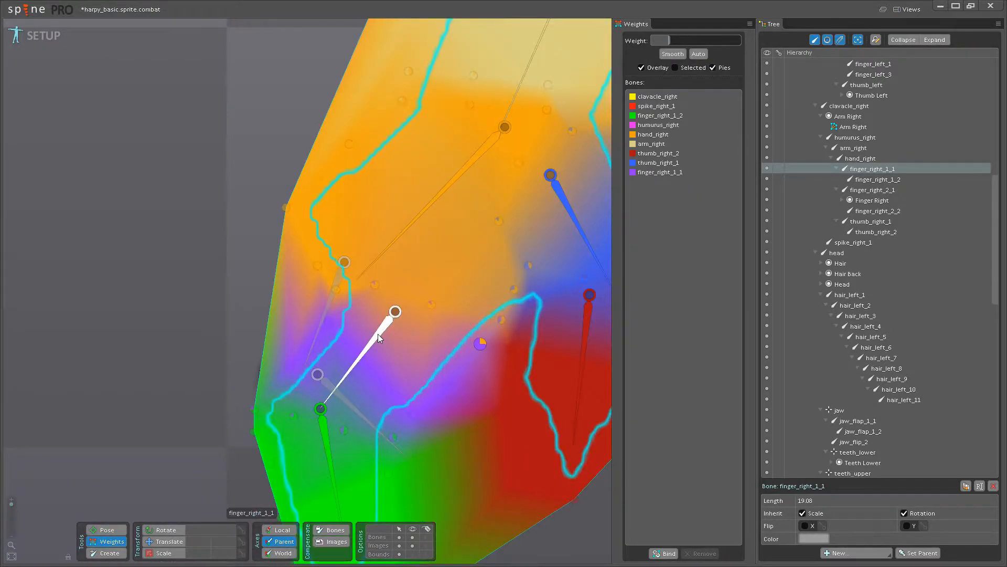
# Select finger_right_1_1 again and refine its weights on the palm vertices between its knuckle and the thumb crease.
pyautogui.click(378, 334)
pyautogui.click(432, 306)
pyautogui.moveTo(432, 306); pyautogui.dragTo(451, 282)
pyautogui.click(501, 320)
# Test-rotate finger_right_1_1 to check the refined knuckle, restore its 6.34 degree rotation and save the project.
pyautogui.click(107, 530)
pyautogui.moveTo(320, 404); pyautogui.dragTo(429, 418)
pyautogui.moveTo(358, 375); pyautogui.dragTo(431, 386)
pyautogui.hotkey('ctrl', 'z')
pyautogui.hotkey('ctrl', 's')
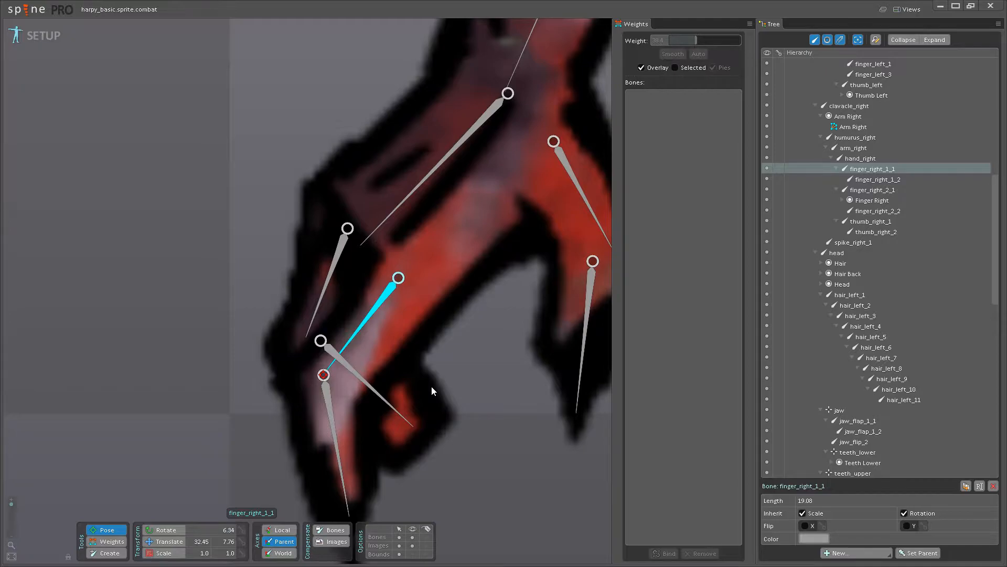
# Examine the right hand's wrist, thumb and fingers up close and within the whole harpy.
pyautogui.scroll(-10, 429, 385)
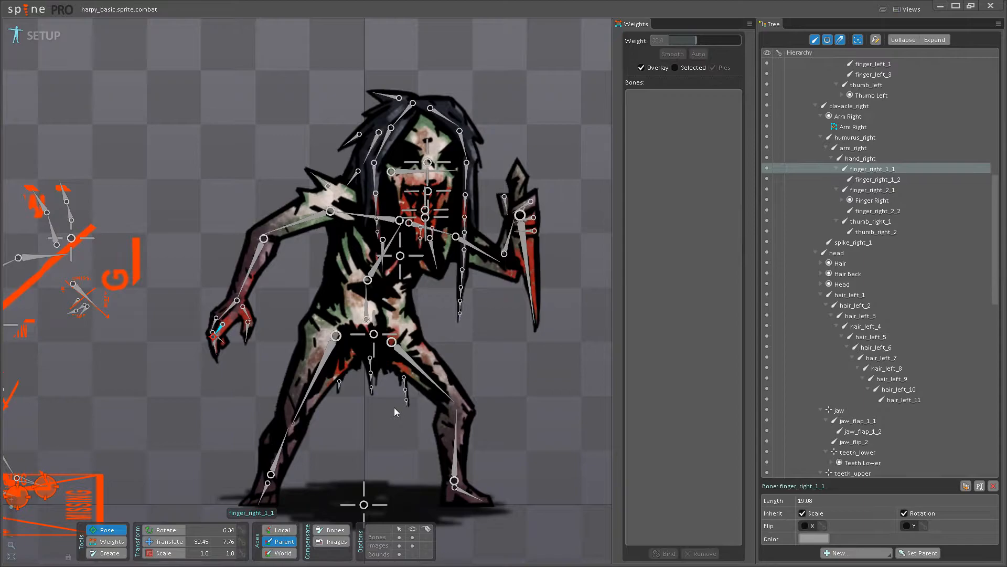
pyautogui.moveTo(379, 439); pyautogui.dragTo(390, 399)
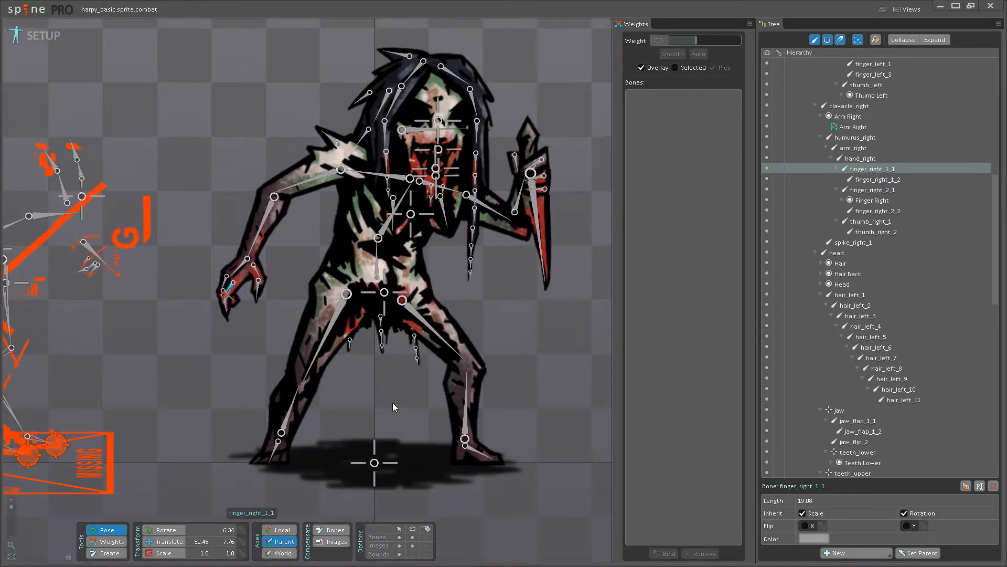
pyautogui.scroll(2, 259, 344)
pyautogui.scroll(5, 259, 343)
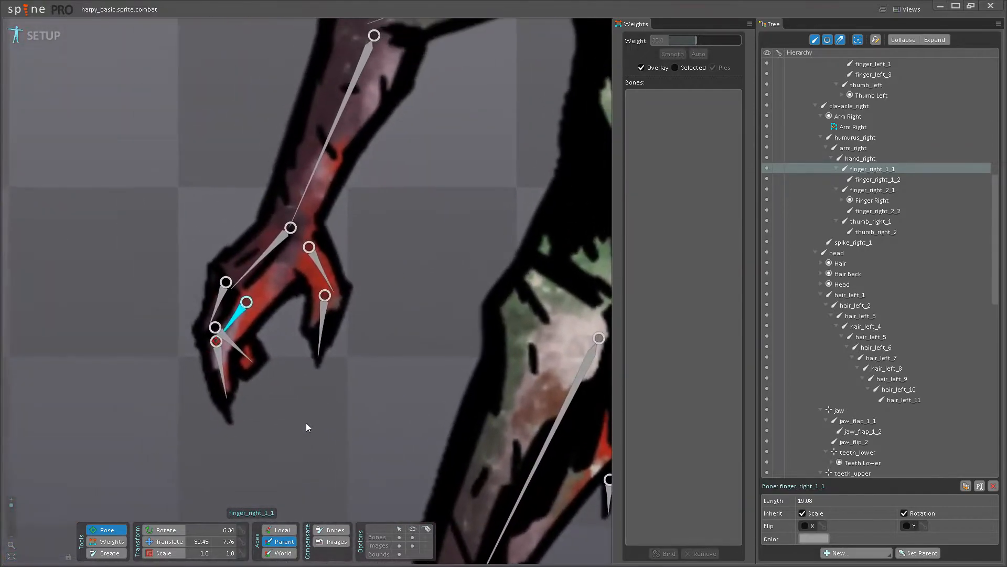
pyautogui.scroll(5, 284, 405)
pyautogui.scroll(-3, 327, 408)
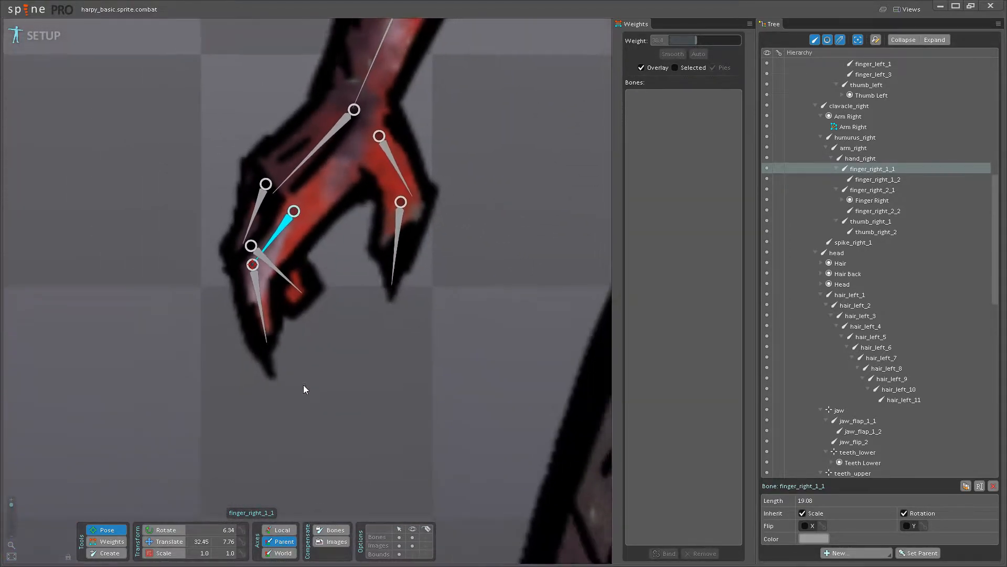
pyautogui.moveTo(300, 380); pyautogui.dragTo(338, 378)
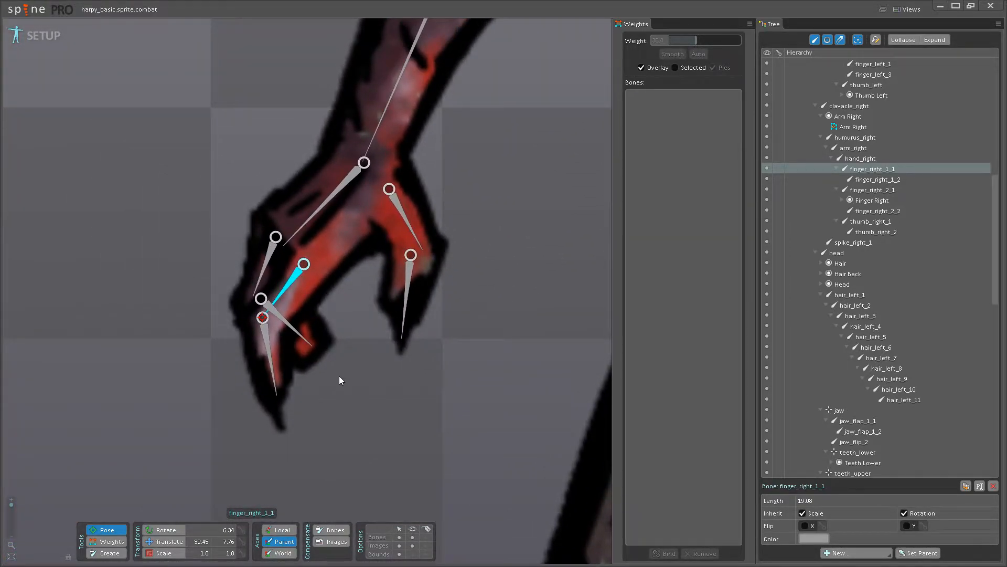
pyautogui.scroll(-6, 339, 370)
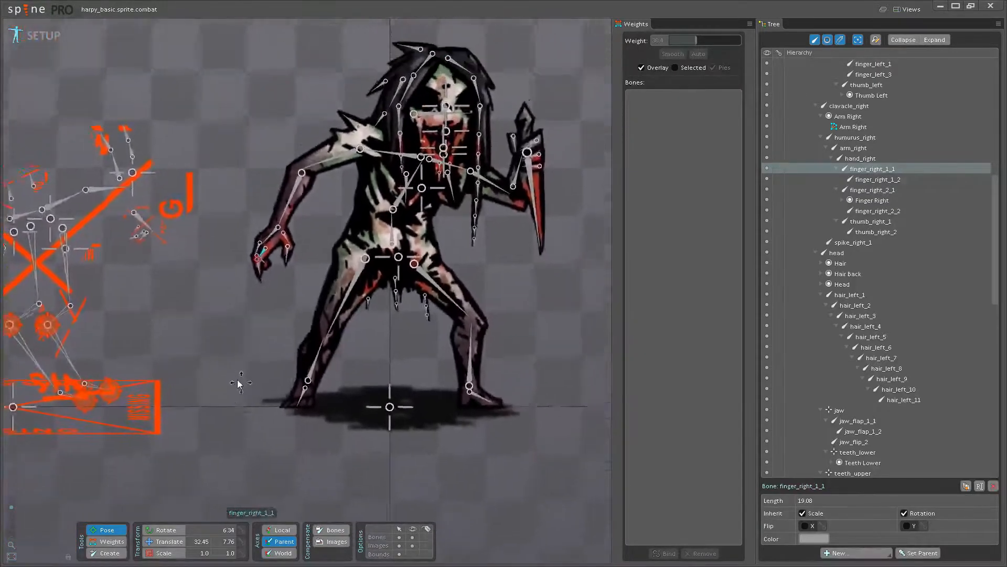
pyautogui.moveTo(239, 378); pyautogui.dragTo(237, 381)
pyautogui.scroll(8, 259, 423)
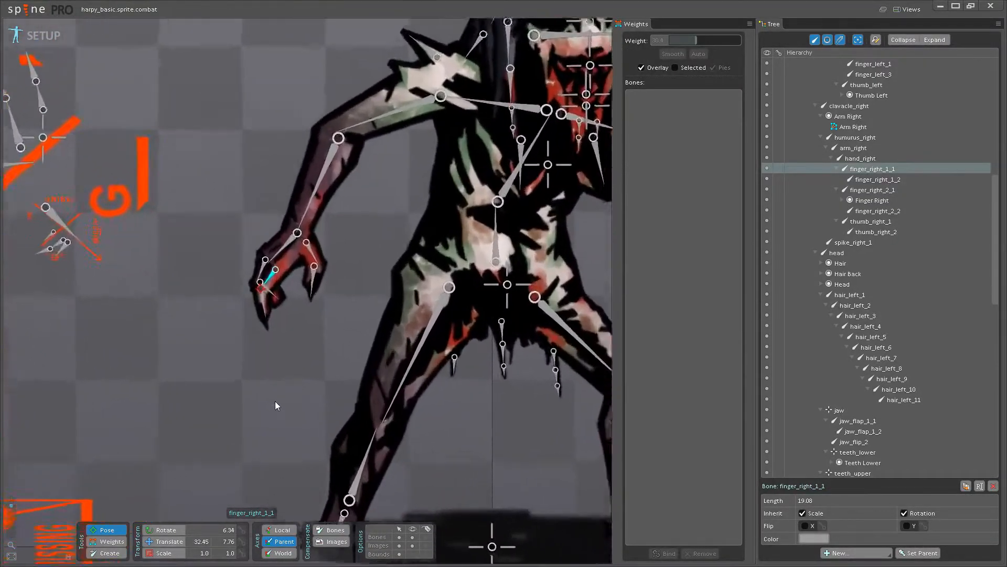
pyautogui.scroll(2, 277, 374)
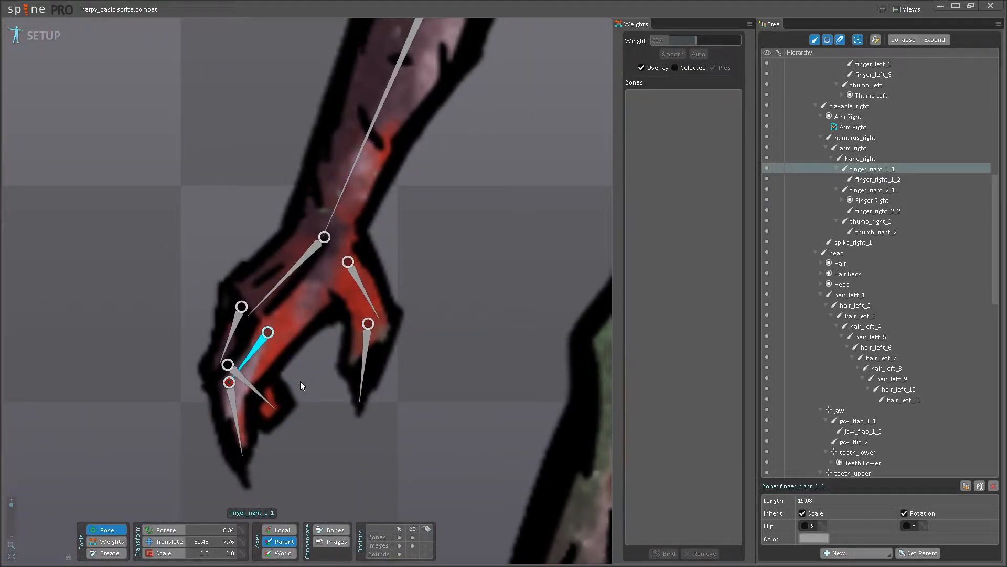
# Examine the right forearm, wrist, palm, thumb and fingers up close for uneven mesh deformation.
pyautogui.moveTo(311, 364); pyautogui.dragTo(347, 347)
pyautogui.scroll(-1, 331, 442)
pyautogui.moveTo(330, 443); pyautogui.dragTo(326, 418)
pyautogui.scroll(-1, 326, 418)
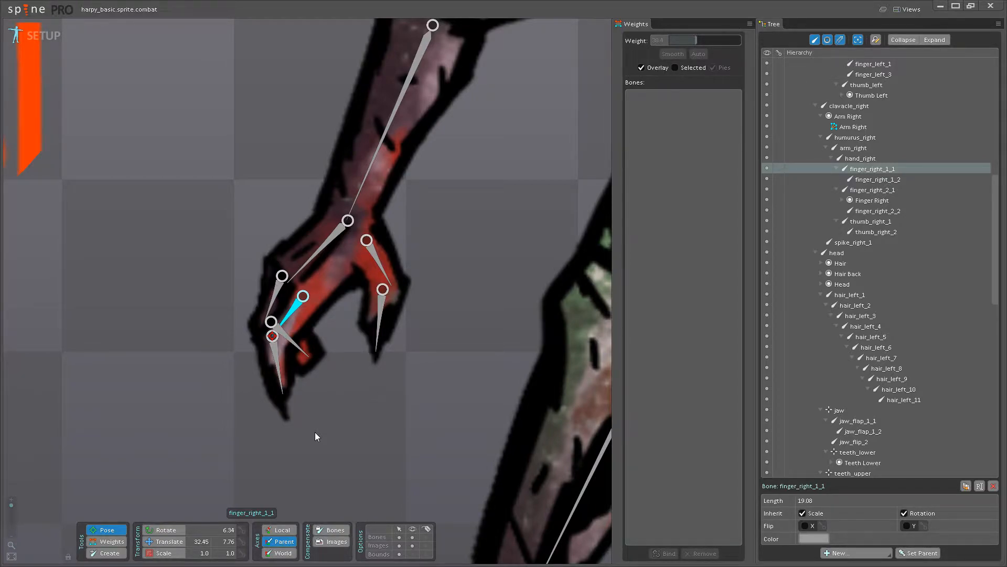
pyautogui.moveTo(315, 432); pyautogui.dragTo(345, 446)
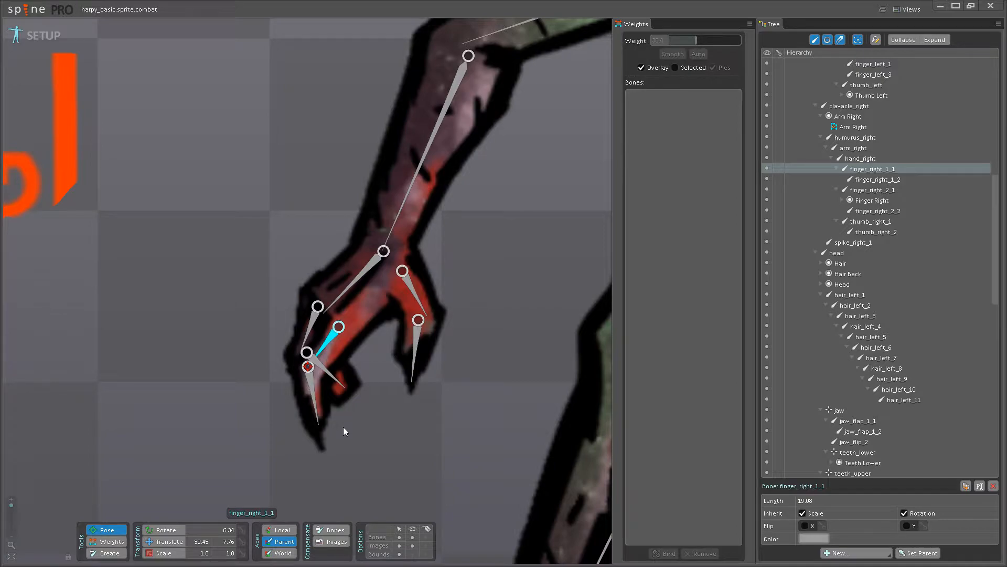
pyautogui.moveTo(377, 416); pyautogui.dragTo(401, 428)
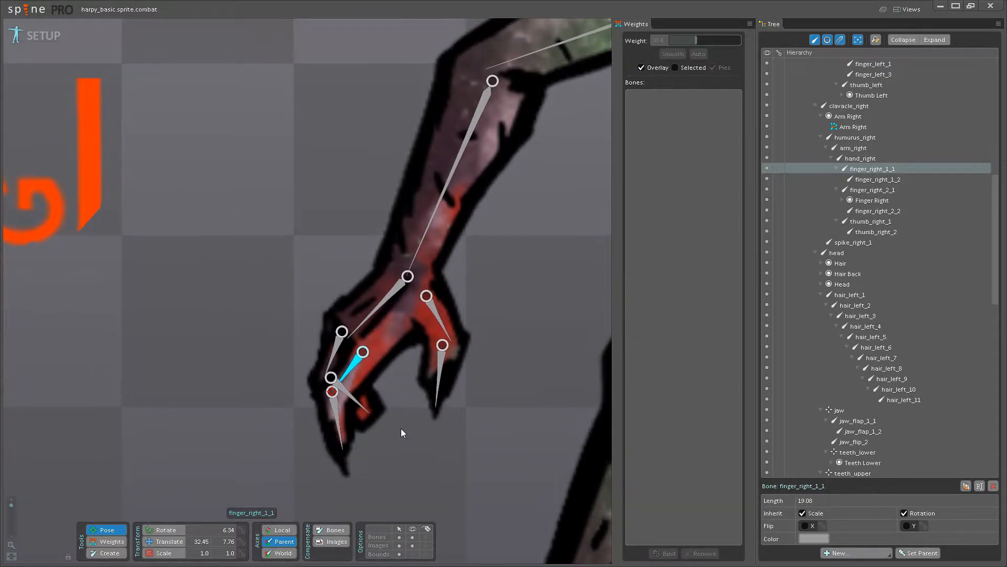
pyautogui.scroll(2, 401, 407)
pyautogui.moveTo(413, 365); pyautogui.dragTo(427, 331)
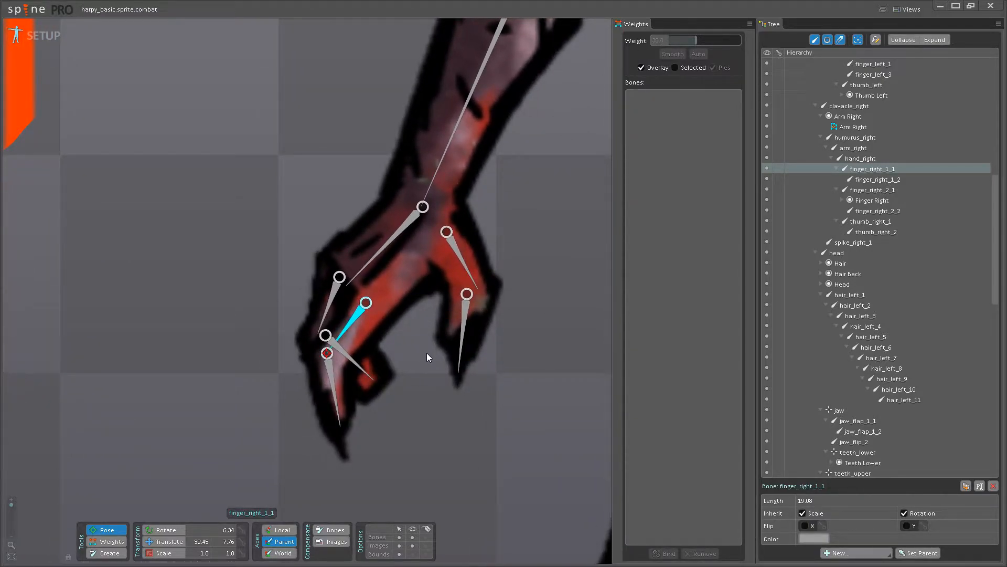
pyautogui.scroll(1, 426, 353)
pyautogui.scroll(1, 433, 384)
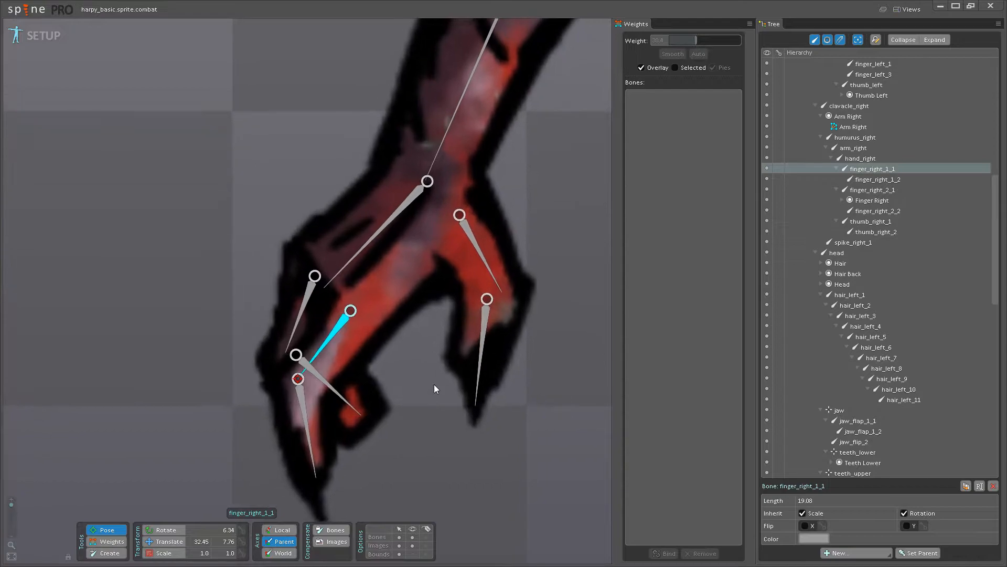
pyautogui.scroll(-1, 434, 384)
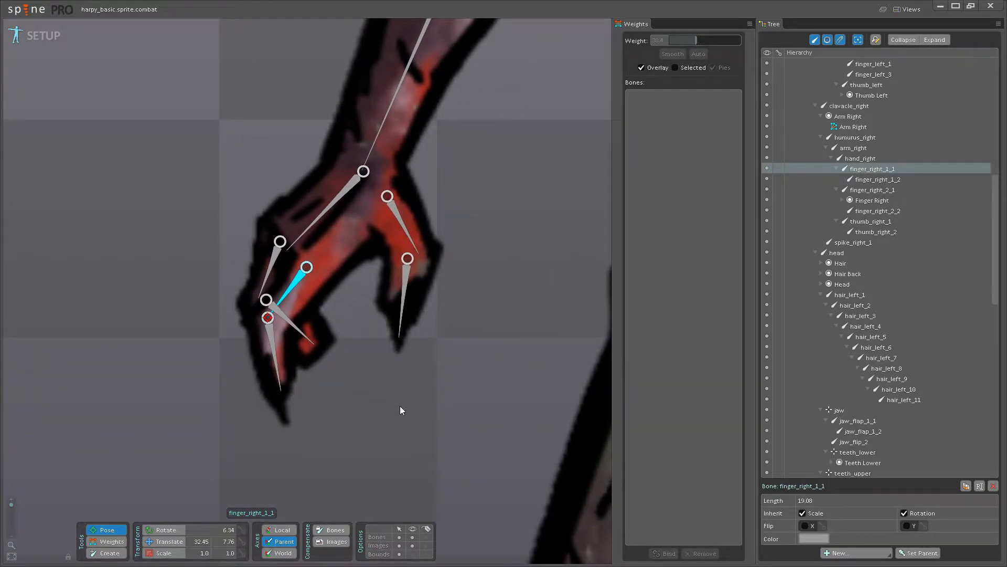
pyautogui.moveTo(400, 406); pyautogui.dragTo(459, 409)
pyautogui.moveTo(411, 370); pyautogui.dragTo(448, 406)
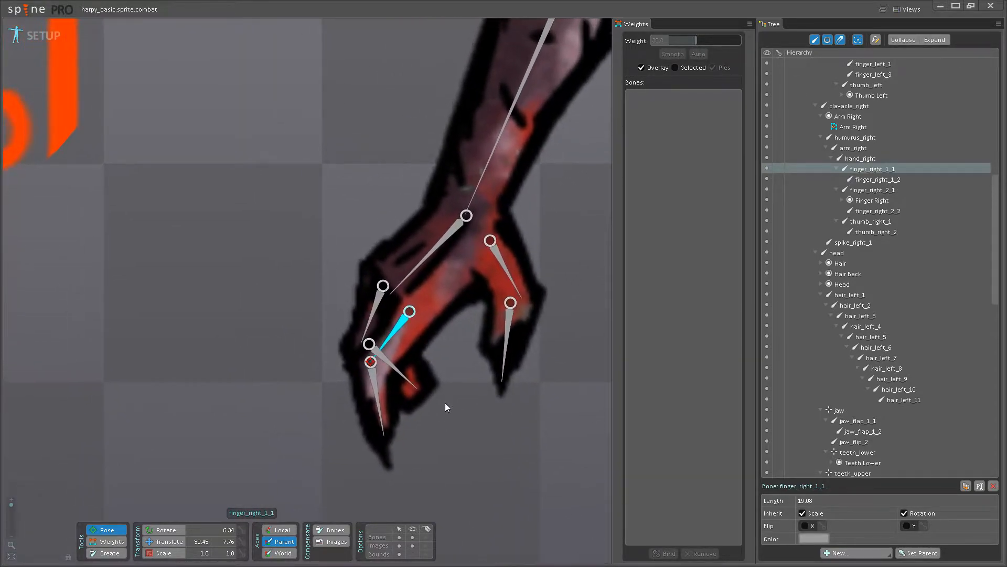
# Test-rotate finger_right_1_2 to check the fingertip, undo the rotation and save the project.
pyautogui.moveTo(397, 360); pyautogui.dragTo(407, 412)
pyautogui.moveTo(453, 446); pyautogui.dragTo(458, 376)
pyautogui.moveTo(395, 401); pyautogui.dragTo(339, 410)
pyautogui.hotkey('ctrl', 'z')
pyautogui.hotkey('ctrl', 's')
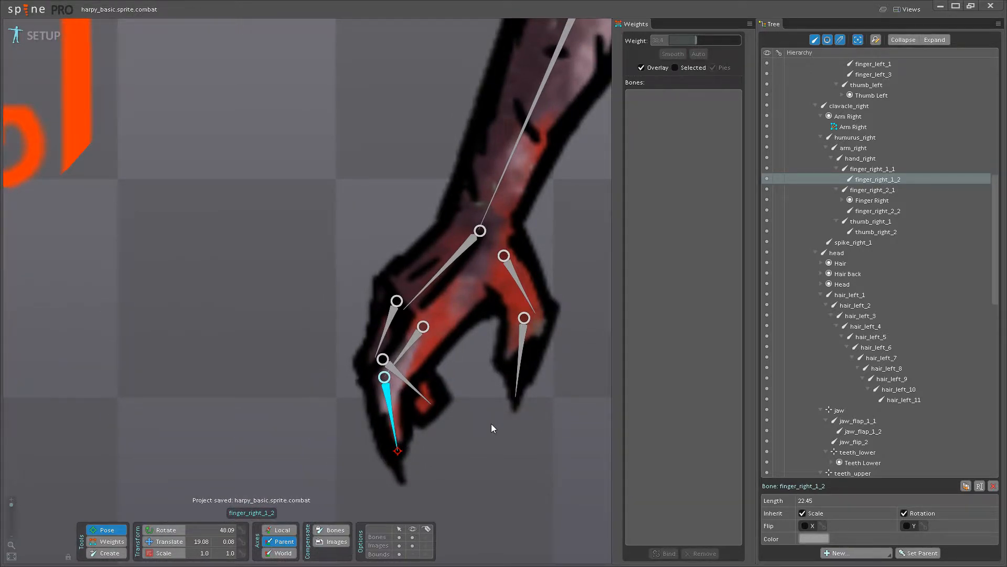
# Examine the right hand around finger_right_1_2 and look through the skeleton's hierarchy.
pyautogui.moveTo(492, 424); pyautogui.dragTo(418, 362)
pyautogui.scroll(-1, 415, 362)
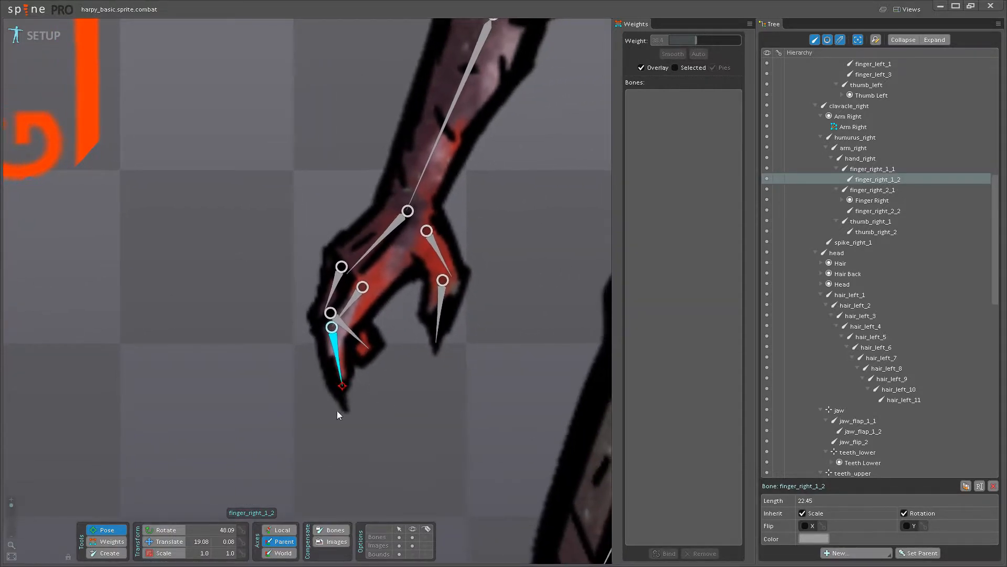
pyautogui.scroll(-2, 856, 357)
pyautogui.scroll(-15, 856, 378)
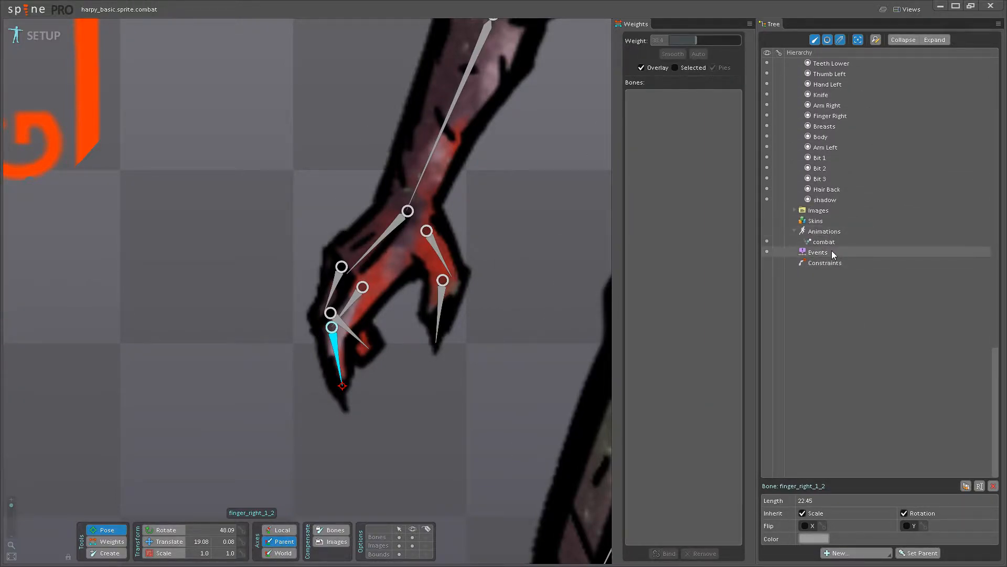
pyautogui.scroll(15, 866, 250)
pyautogui.moveTo(438, 369); pyautogui.dragTo(415, 418)
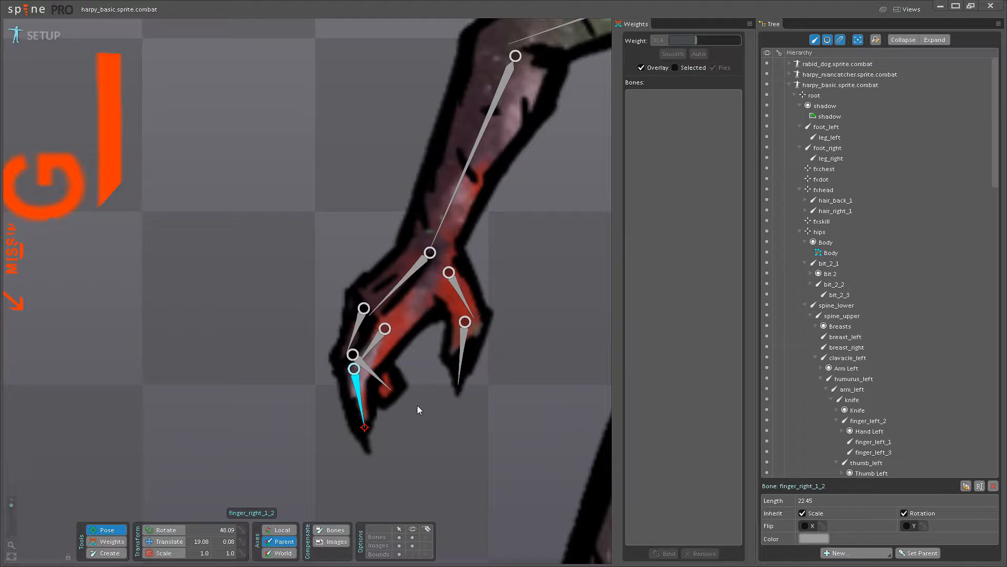
pyautogui.moveTo(418, 405); pyautogui.dragTo(385, 426)
pyautogui.scroll(-1, 429, 412)
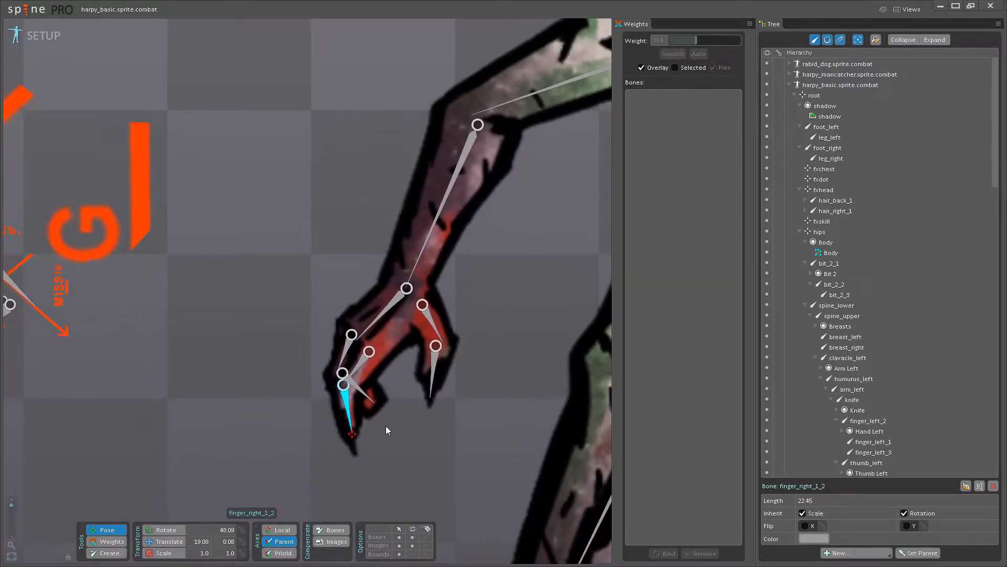
pyautogui.scroll(3, 386, 426)
pyautogui.scroll(2, 424, 417)
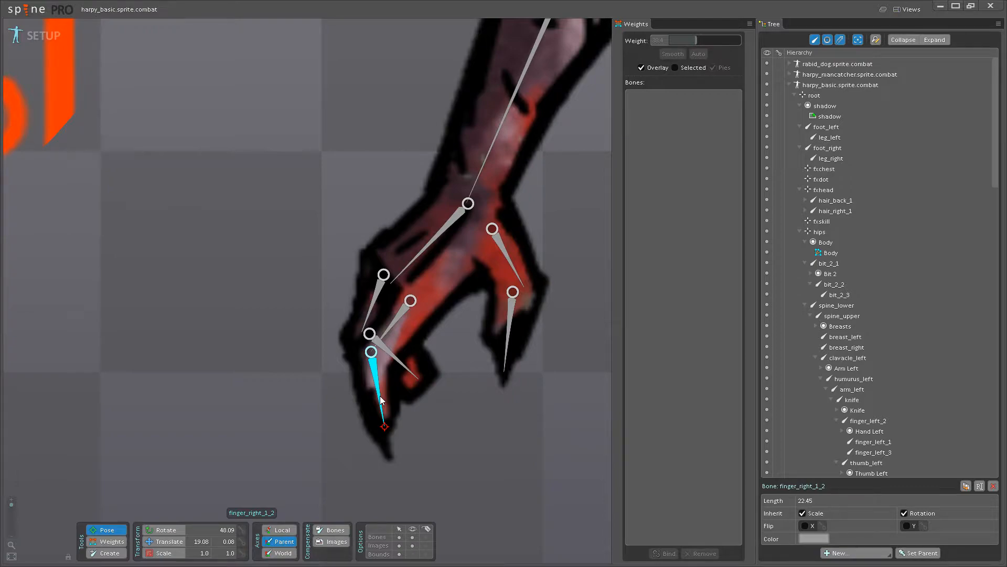
# Test-rotate finger_right_1_2 toward the palm to check how its joint bends.
pyautogui.moveTo(440, 414); pyautogui.dragTo(417, 464)
pyautogui.click(412, 536)
pyautogui.scroll(3, 396, 408)
pyautogui.moveTo(398, 406)
pyautogui.mouseDown()
pyautogui.moveTo(403, 382)
pyautogui.moveTo(322, 422)
pyautogui.moveTo(408, 409)
pyautogui.mouseUp()
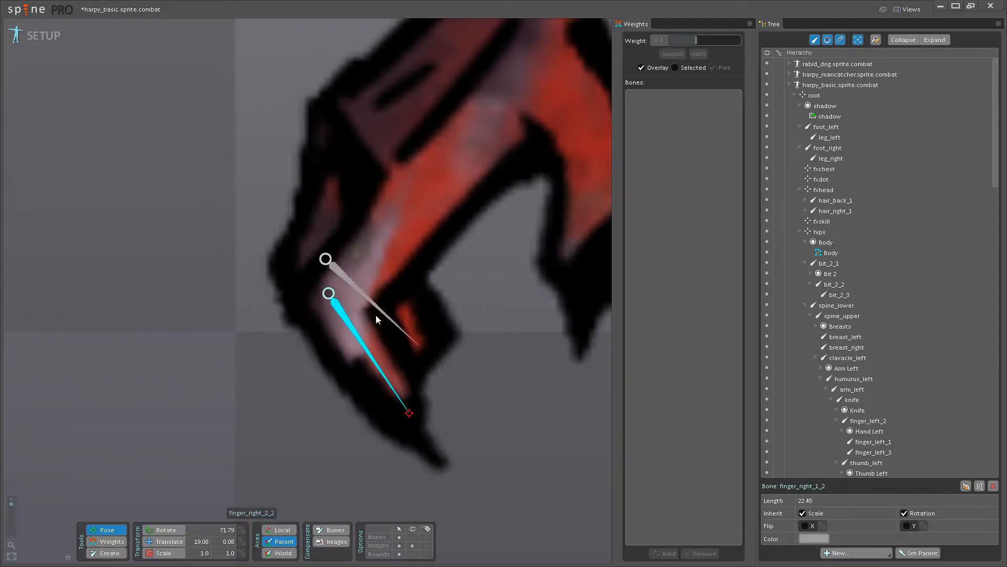
# Try a weight change on the vertices around finger_right_1_2's joint, and undo it together with the test rotation.
pyautogui.click(107, 541)
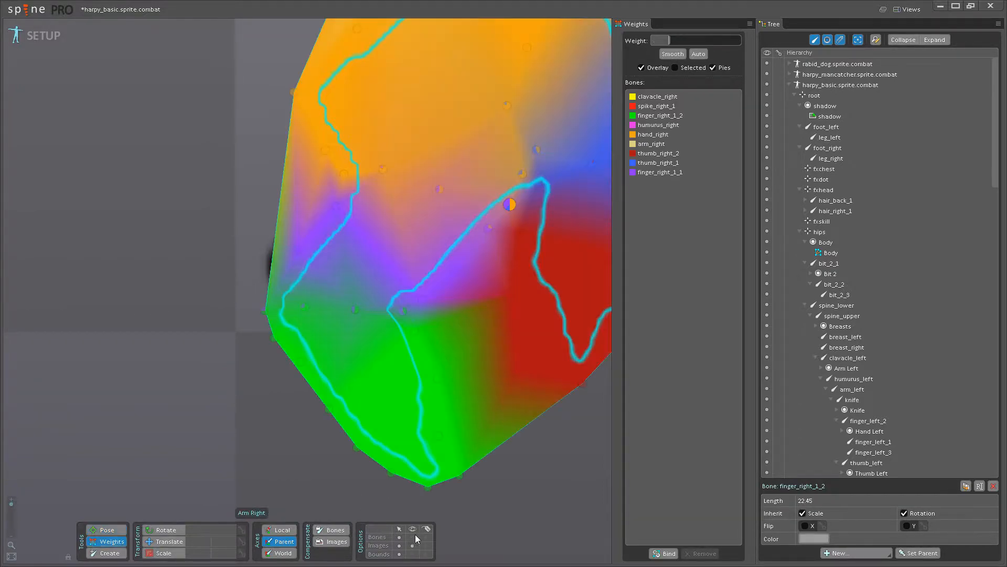
pyautogui.click(345, 319)
pyautogui.moveTo(404, 311); pyautogui.dragTo(416, 281)
pyautogui.hotkey('ctrl', 'z')
pyautogui.hotkey('ctrl', 'z')
pyautogui.hotkey('ctrl', 'z')
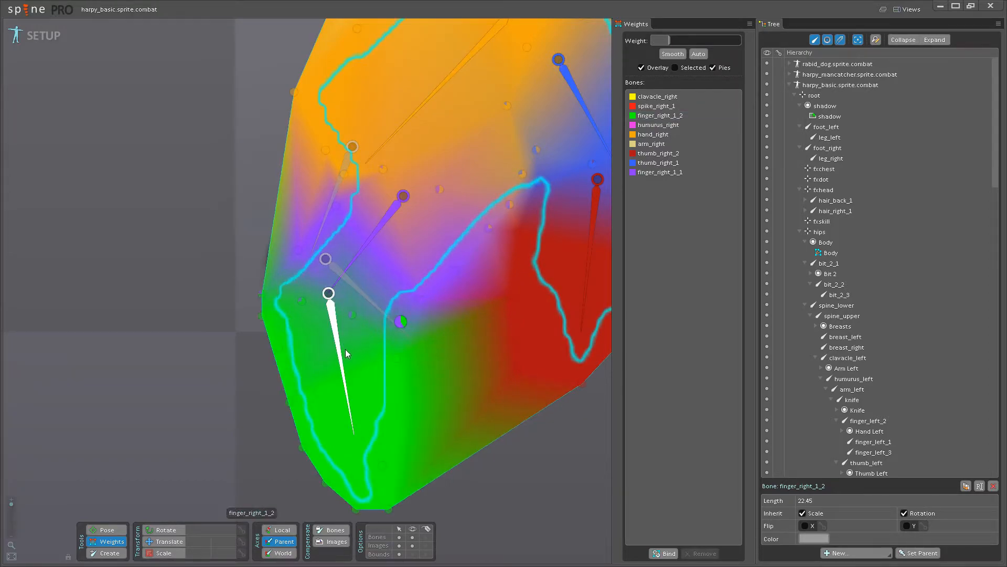
# Refine finger_right_1_2's weights on the two vertices beside its joint and save the project.
pyautogui.click(346, 349)
pyautogui.moveTo(409, 300); pyautogui.dragTo(433, 276)
pyautogui.click(359, 315)
pyautogui.moveTo(360, 315); pyautogui.dragTo(378, 292)
pyautogui.hotkey('ctrl', 's')
# Test-rotate finger_right_1_2 to check the refined joint and undo the rotation.
pyautogui.click(107, 529)
pyautogui.moveTo(341, 368); pyautogui.dragTo(407, 367)
pyautogui.hotkey('ctrl', 'z')
# Test-rotate humurus_right to check how the shoulder and its spikes deform.
pyautogui.scroll(-6, 459, 355)
pyautogui.moveTo(429, 253); pyautogui.dragTo(370, 458)
pyautogui.moveTo(394, 147); pyautogui.dragTo(332, 295)
pyautogui.click(369, 333)
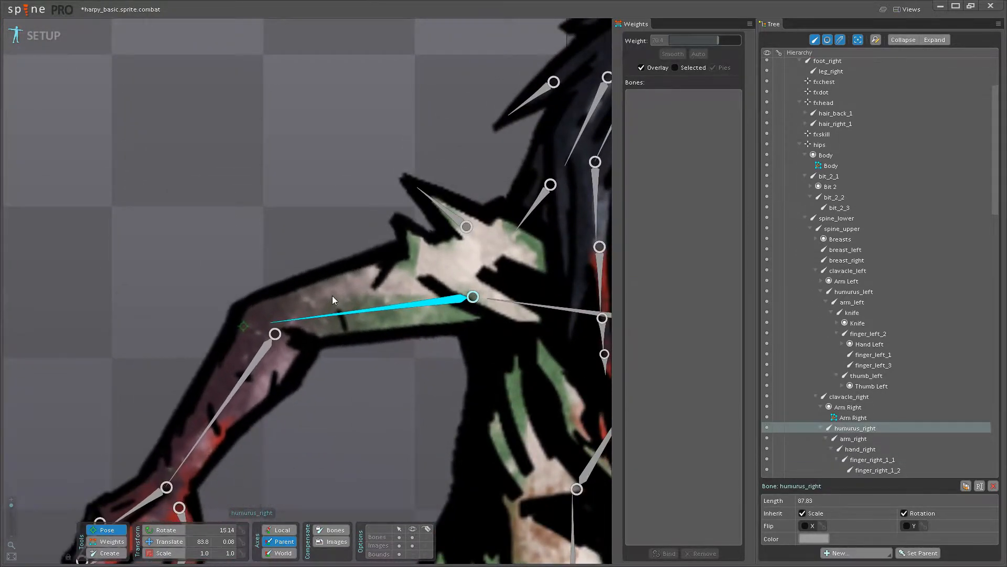
# Refine humurus_right's weights on the vertices at the base of the shoulder spike and test-rotate the bone.
pyautogui.click(108, 541)
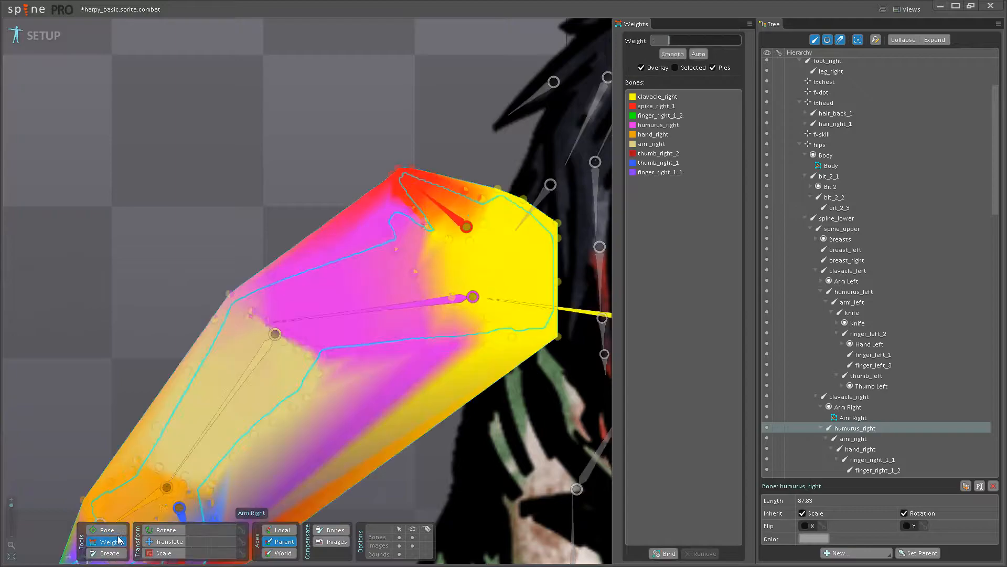
pyautogui.scroll(3, 424, 273)
pyautogui.click(437, 224)
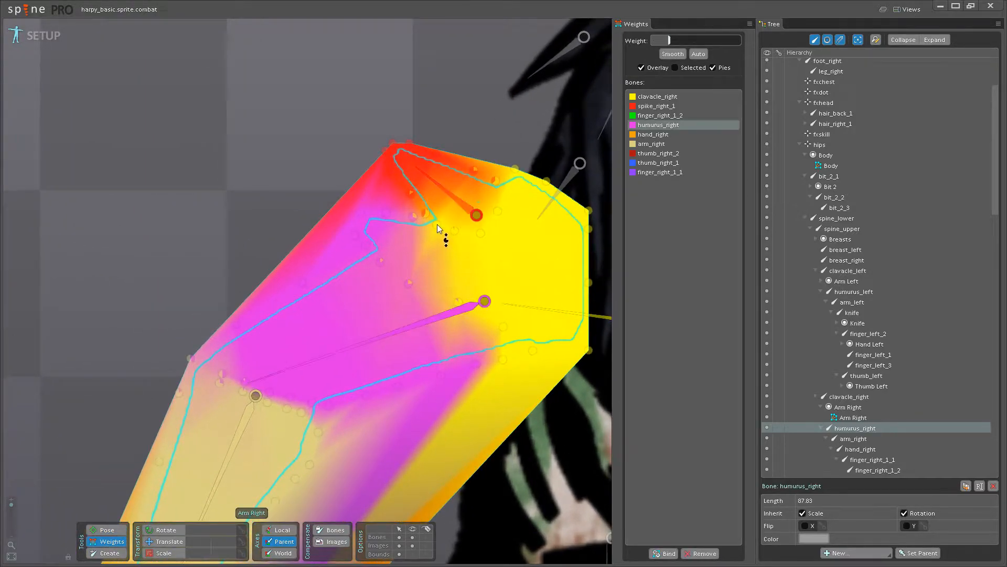
pyautogui.moveTo(450, 197); pyautogui.dragTo(451, 191)
pyautogui.moveTo(455, 230); pyautogui.dragTo(423, 195)
pyautogui.click(108, 530)
pyautogui.moveTo(378, 323); pyautogui.dragTo(364, 289)
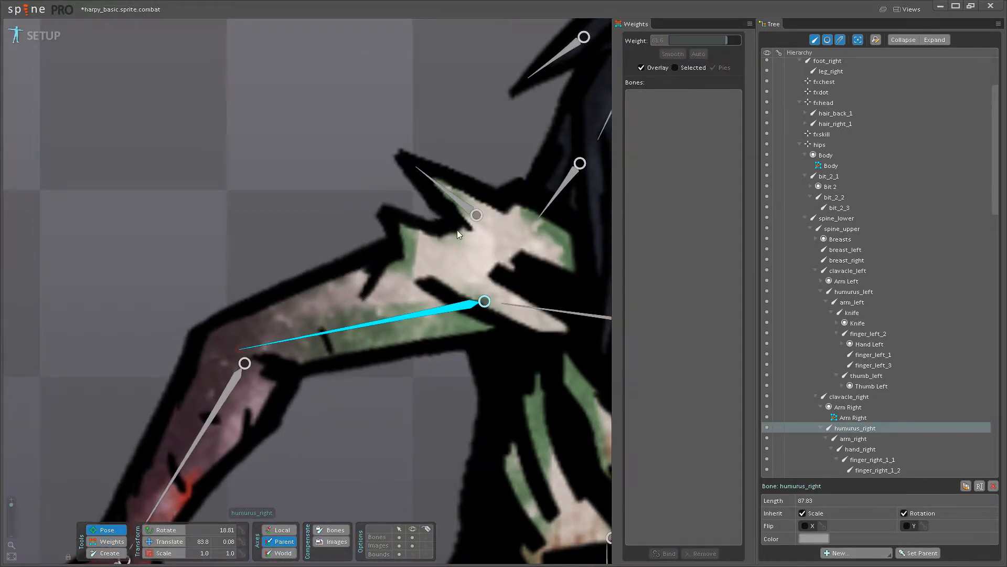
# Select clavacle_right and refine its weights on the vertices just below the base of the large shoulder spike.
pyautogui.click(108, 541)
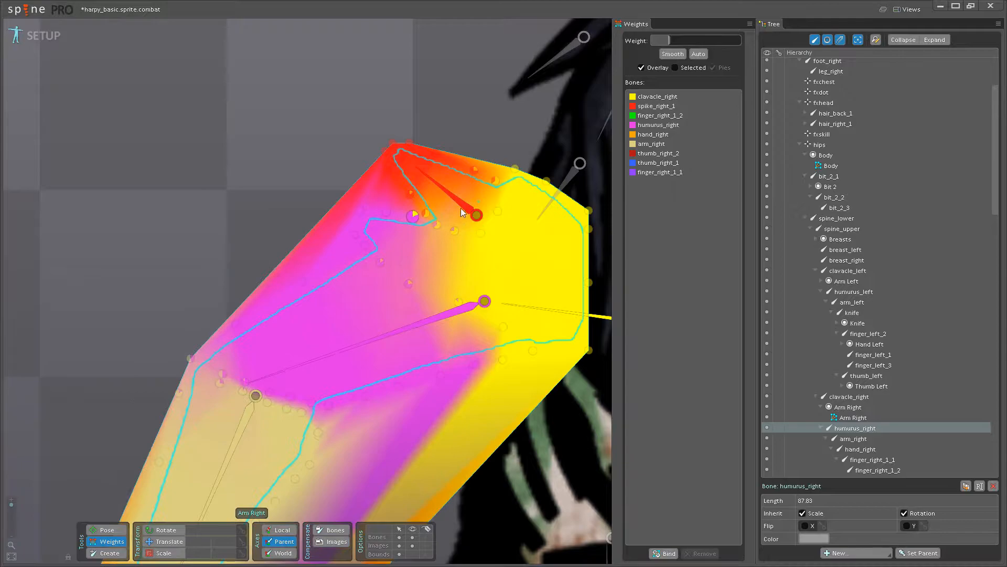
pyautogui.click(544, 311)
pyautogui.click(474, 214)
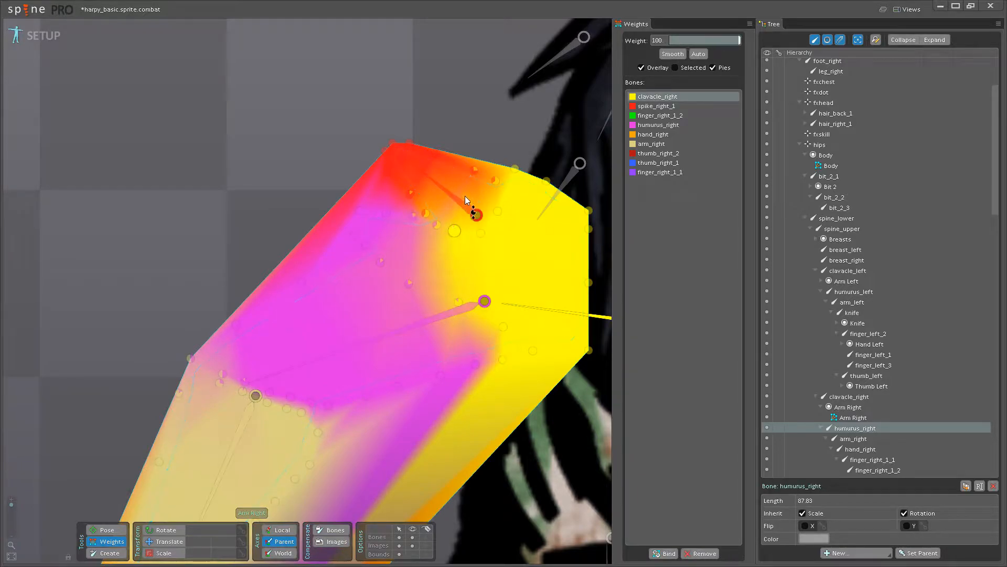
pyautogui.moveTo(465, 199); pyautogui.dragTo(450, 200)
pyautogui.click(436, 224)
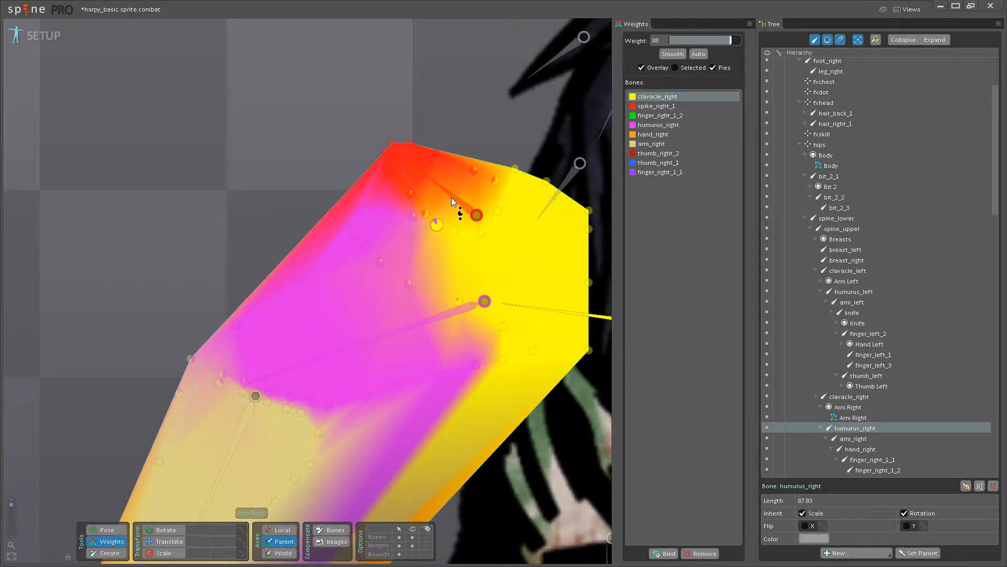
# Test-rotate humurus_right again and refine clavacle_right's weights on the vertex between the two shoulder spikes.
pyautogui.click(108, 529)
pyautogui.moveTo(408, 330); pyautogui.dragTo(323, 322)
pyautogui.click(107, 541)
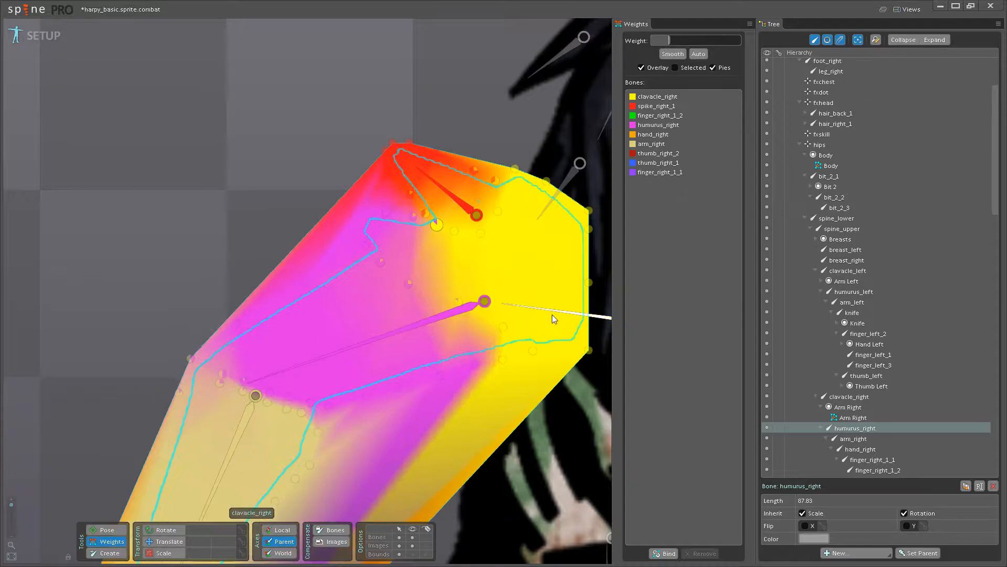
pyautogui.moveTo(411, 218); pyautogui.dragTo(394, 200)
# Test-rotate humurus_right to check the refined shoulder, restore its 26.75 degree rotation and save the project.
pyautogui.click(107, 529)
pyautogui.moveTo(411, 362); pyautogui.dragTo(341, 339)
pyautogui.hotkey('ctrl', 's')
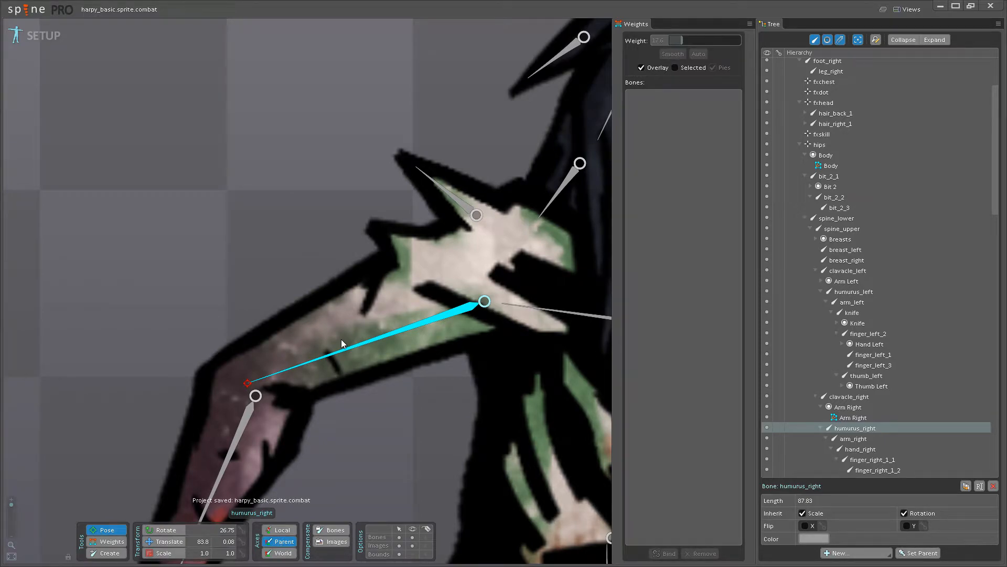
# Examine the whole harpy at several magnifications to review the right arm against the rest of the body.
pyautogui.scroll(-5, 341, 339)
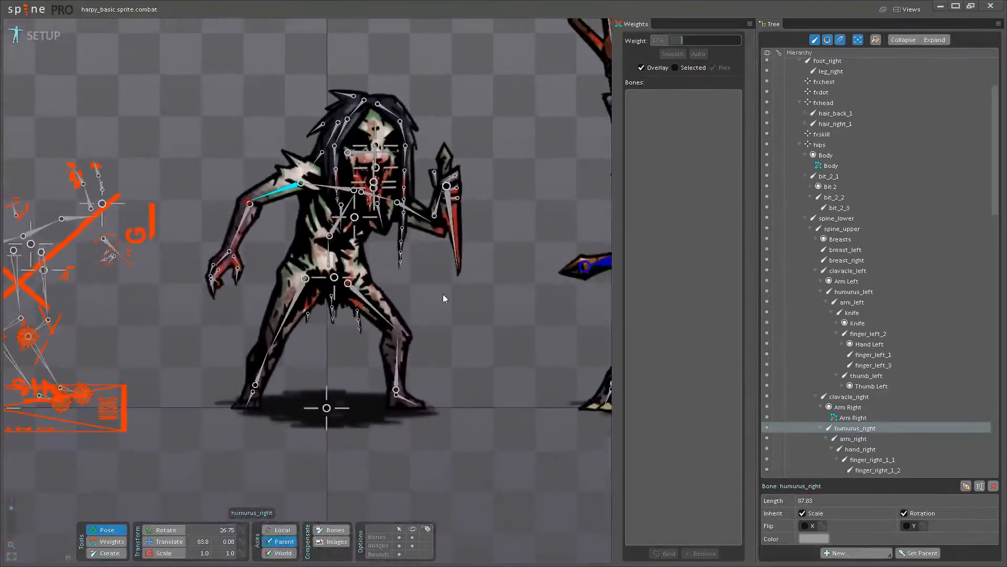
pyautogui.scroll(3, 418, 377)
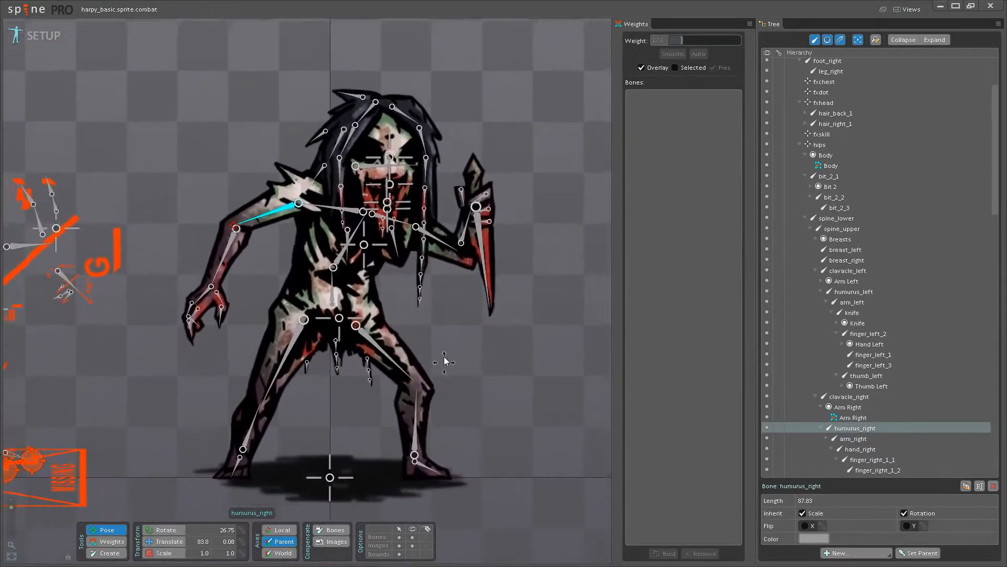
pyautogui.scroll(2, 440, 310)
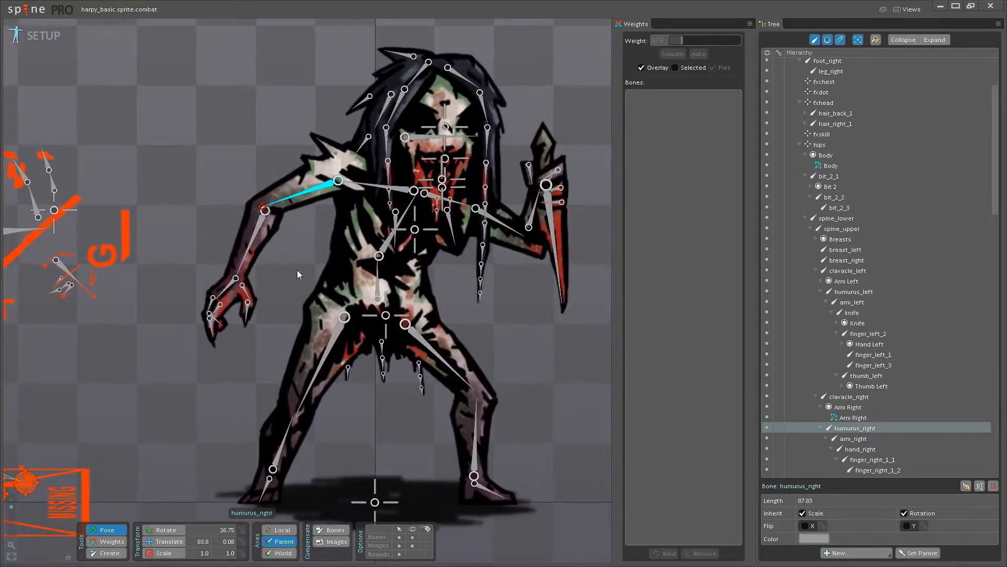
pyautogui.scroll(3, 411, 301)
pyautogui.moveTo(461, 304); pyautogui.dragTo(465, 347)
pyautogui.scroll(2, 460, 353)
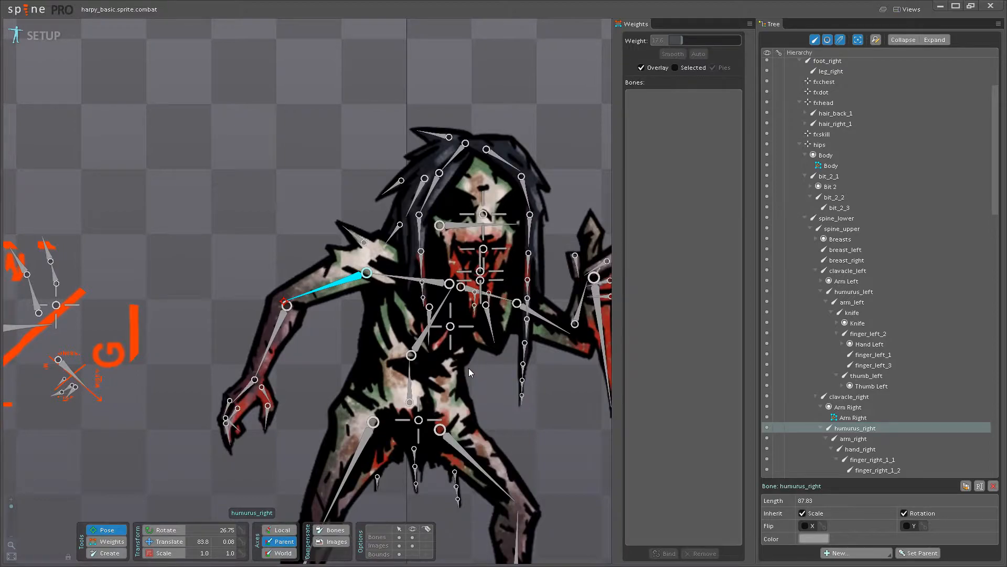
pyautogui.scroll(-3, 468, 368)
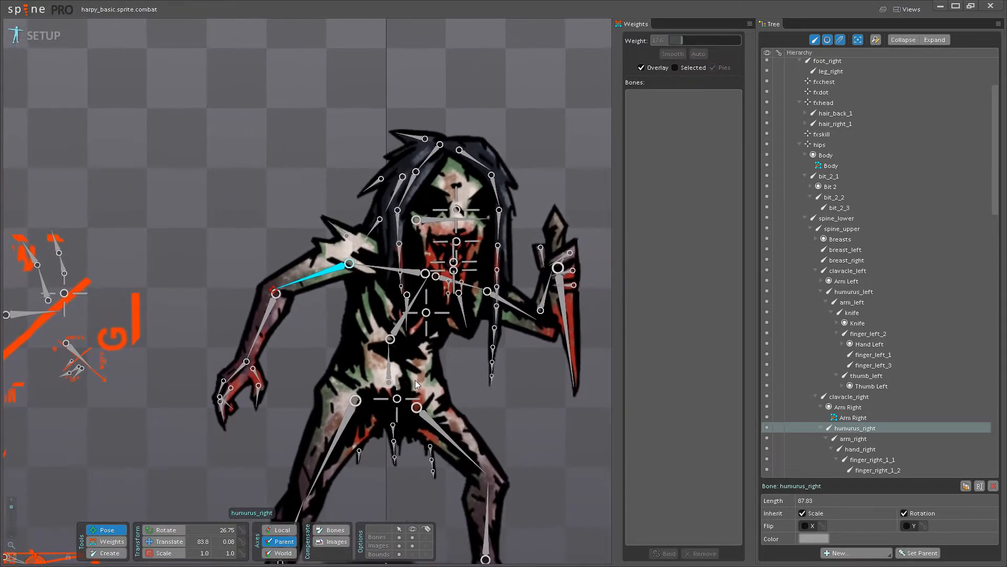
pyautogui.scroll(3, 429, 348)
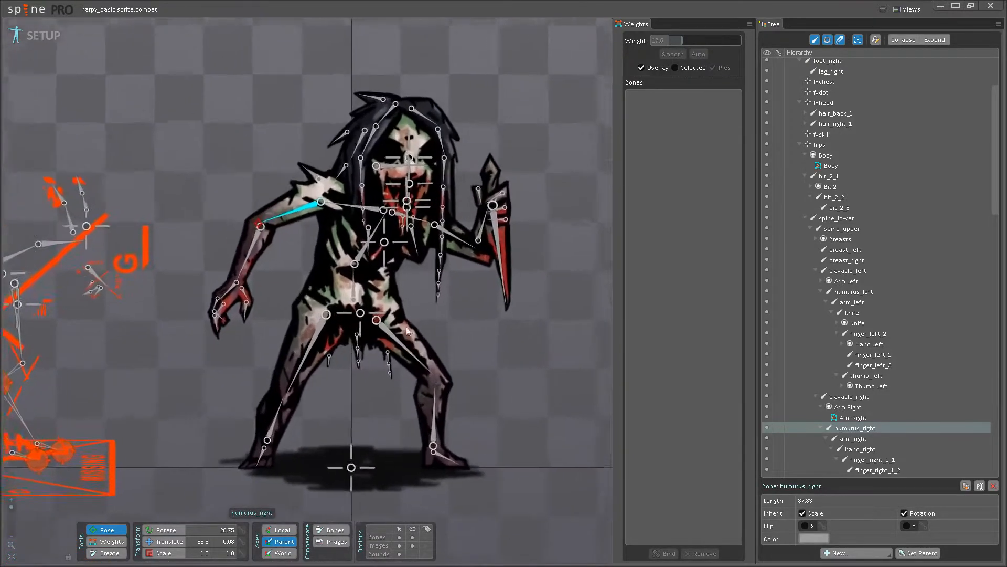
pyautogui.scroll(2, 419, 354)
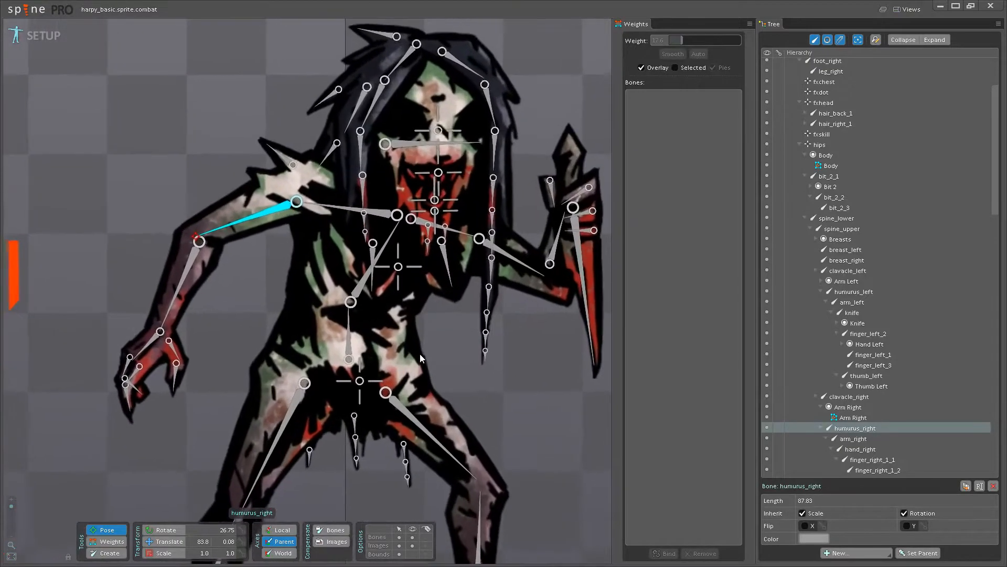
pyautogui.scroll(-3, 406, 348)
pyautogui.scroll(-2, 251, 202)
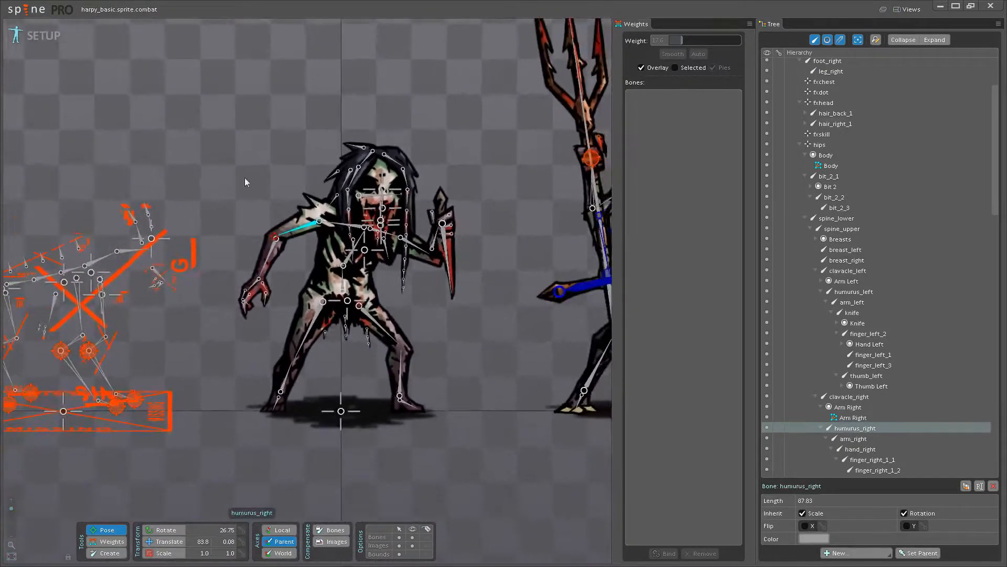
pyautogui.scroll(1, 308, 153)
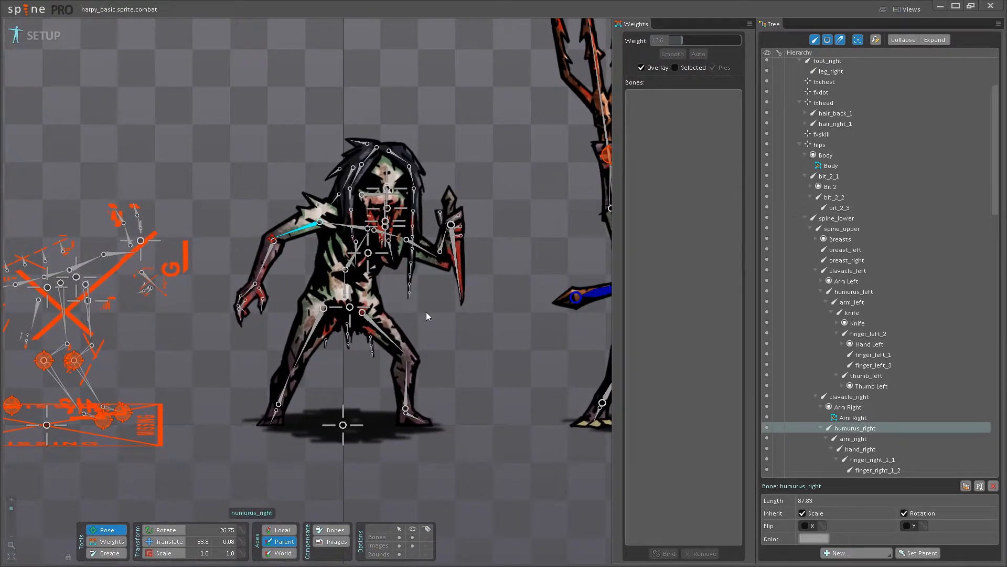
pyautogui.scroll(3, 426, 311)
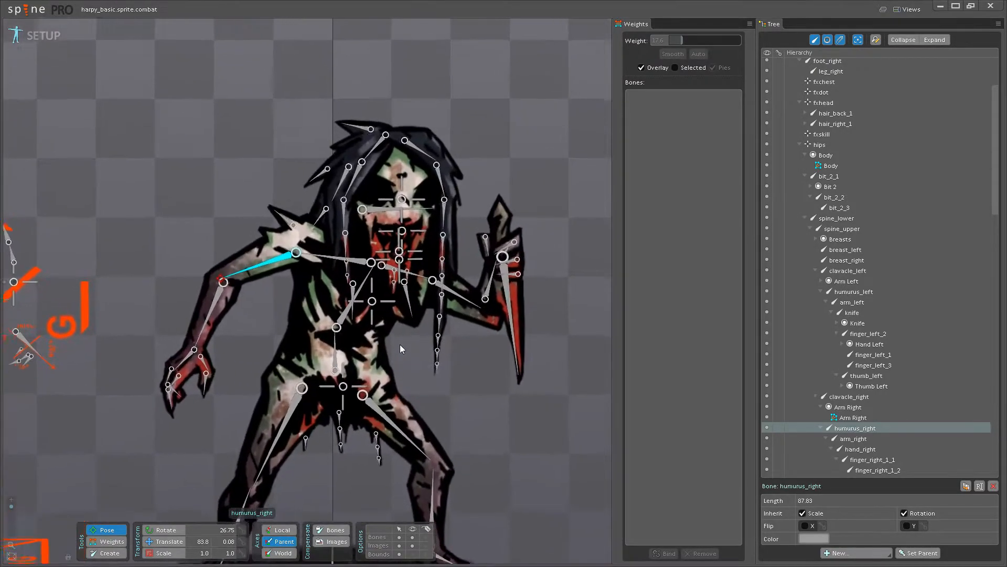
# Try a small pose change on clavacle_right to check the shoulder's deformation, and undo it.
pyautogui.scroll(3, 399, 345)
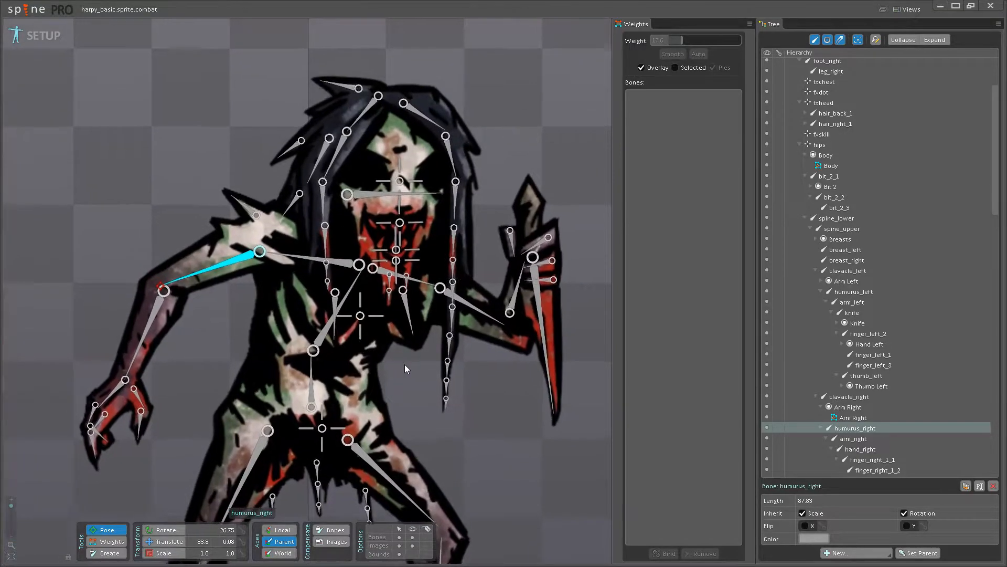
pyautogui.moveTo(404, 364); pyautogui.dragTo(453, 366)
pyautogui.scroll(1, 323, 341)
pyautogui.click(338, 248)
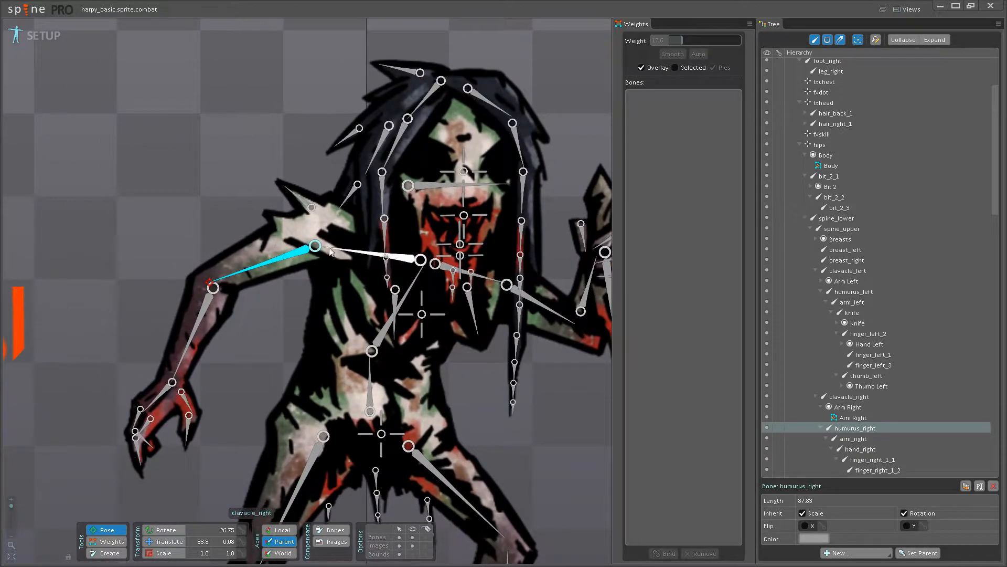
pyautogui.moveTo(342, 247)
pyautogui.mouseDown()
pyautogui.moveTo(342, 257)
pyautogui.moveTo(344, 241)
pyautogui.mouseUp()
pyautogui.hotkey('ctrl', 'z')
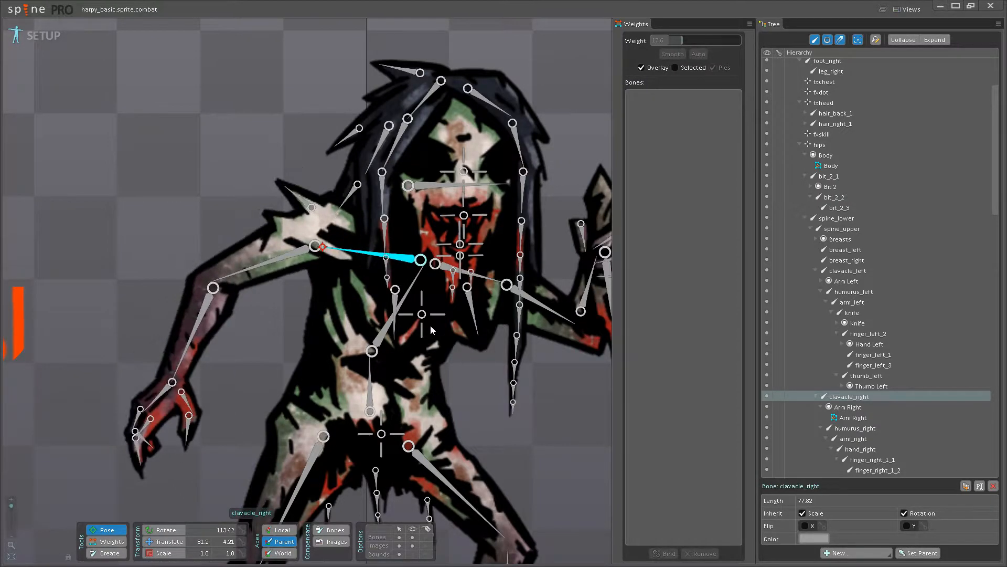
pyautogui.click(411, 301)
# Convert the Breasts region under spine_upper to a mesh and open it for mesh editing.
pyautogui.click(817, 239)
pyautogui.click(845, 250)
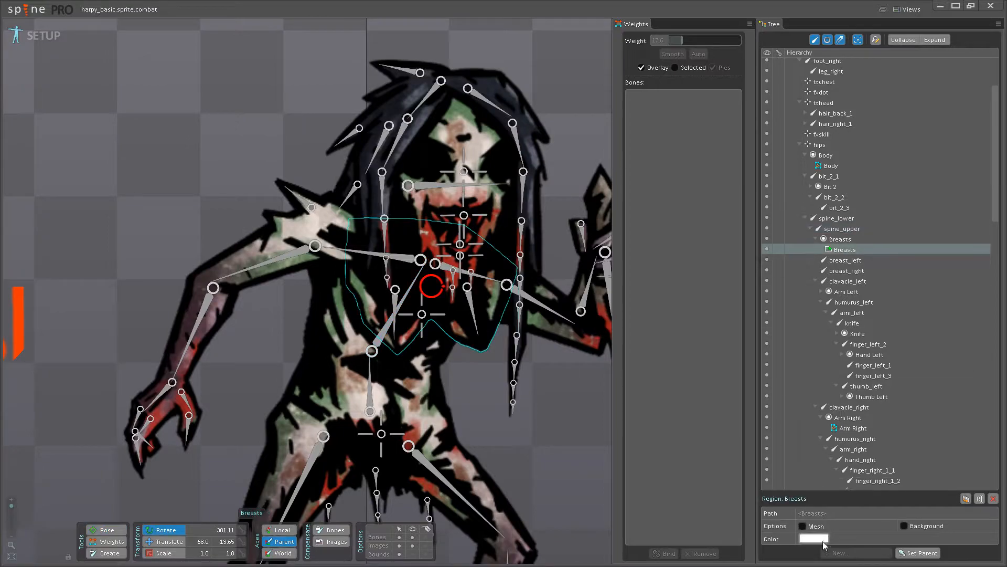
pyautogui.click(664, 554)
pyautogui.click(854, 540)
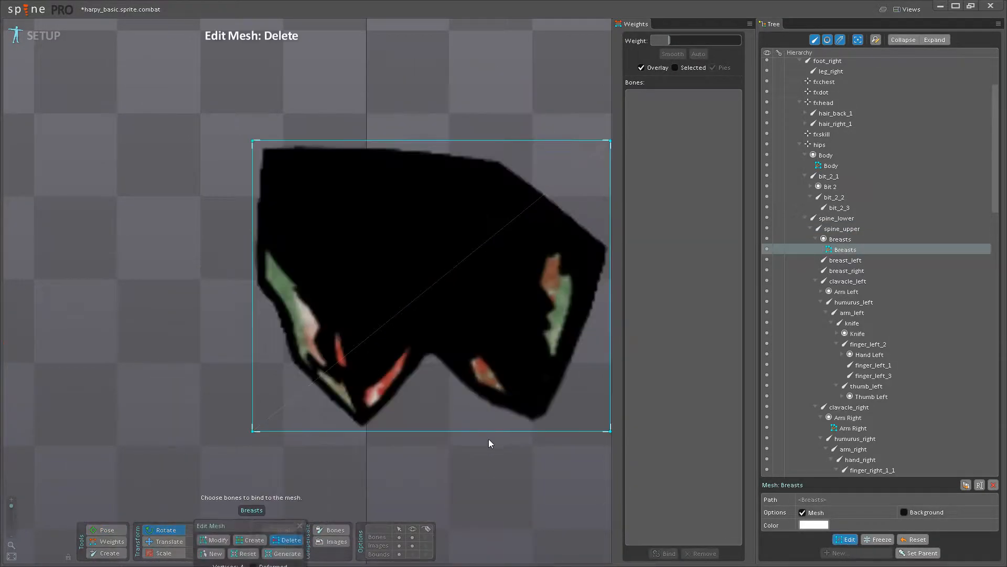
# Add mesh vertices from the lower edge up through the cleft between the breasts and across the upper interior toward the breast_right side.
pyautogui.click(251, 526)
pyautogui.click(341, 491)
pyautogui.click(369, 461)
pyautogui.click(392, 426)
pyautogui.click(398, 360)
pyautogui.click(372, 293)
pyautogui.click(309, 273)
pyautogui.click(272, 305)
# Add vertices along the lower outline of the breast on the breast_right side and a row across its interior.
pyautogui.click(235, 378)
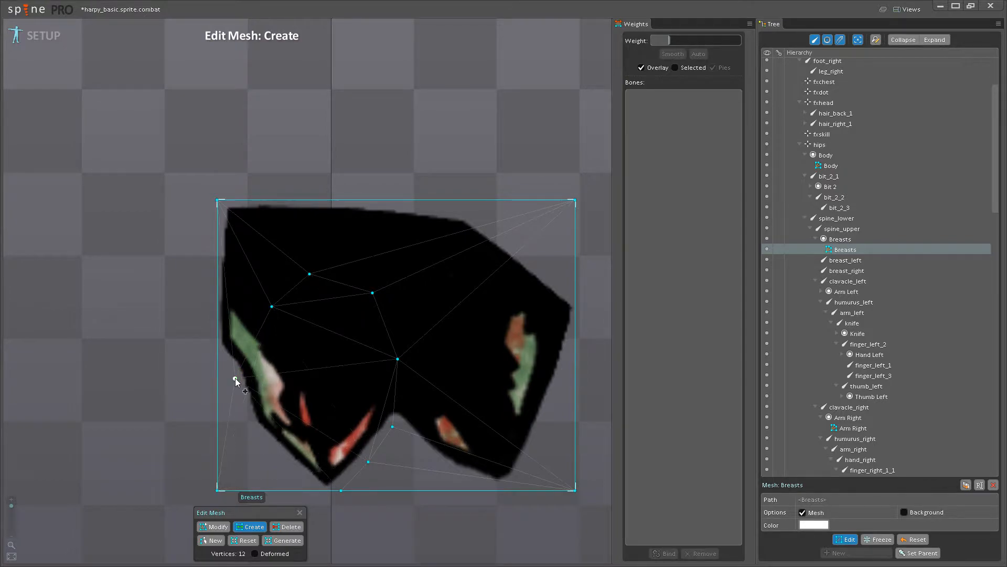
pyautogui.click(247, 420)
pyautogui.click(276, 461)
pyautogui.click(310, 490)
pyautogui.click(282, 384)
pyautogui.click(332, 385)
pyautogui.click(374, 372)
# Add vertices from the cleft along the lower outline of the breast on the breast_left side.
pyautogui.moveTo(435, 371); pyautogui.dragTo(293, 348)
pyautogui.click(273, 418)
pyautogui.click(304, 444)
pyautogui.click(337, 467)
pyautogui.click(382, 467)
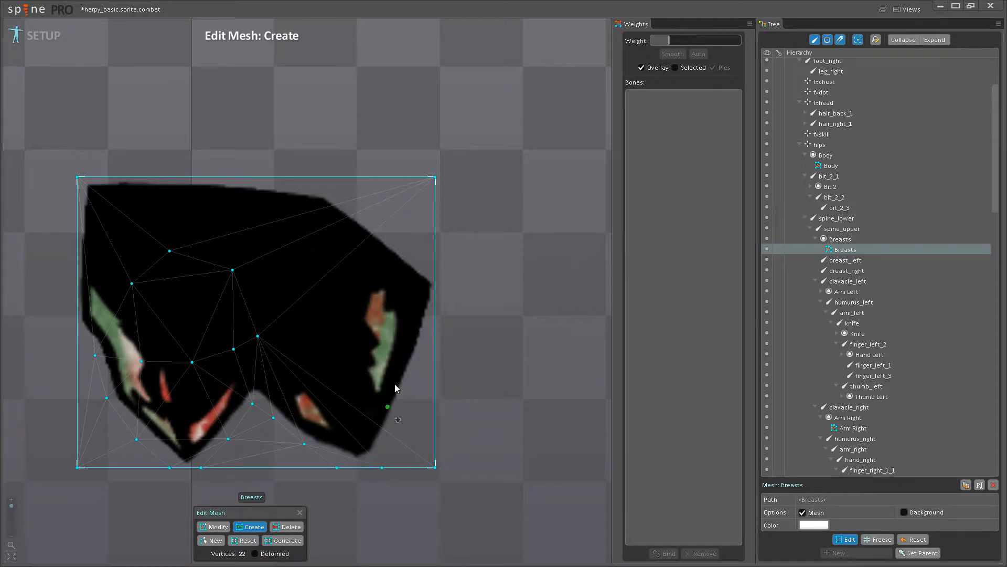
# Add vertices up the outer side of the breast_left half, from the lower edge to the chest's outer corner.
pyautogui.click(400, 413)
pyautogui.click(416, 369)
pyautogui.scroll(3, 428, 329)
pyautogui.click(426, 333)
pyautogui.click(445, 269)
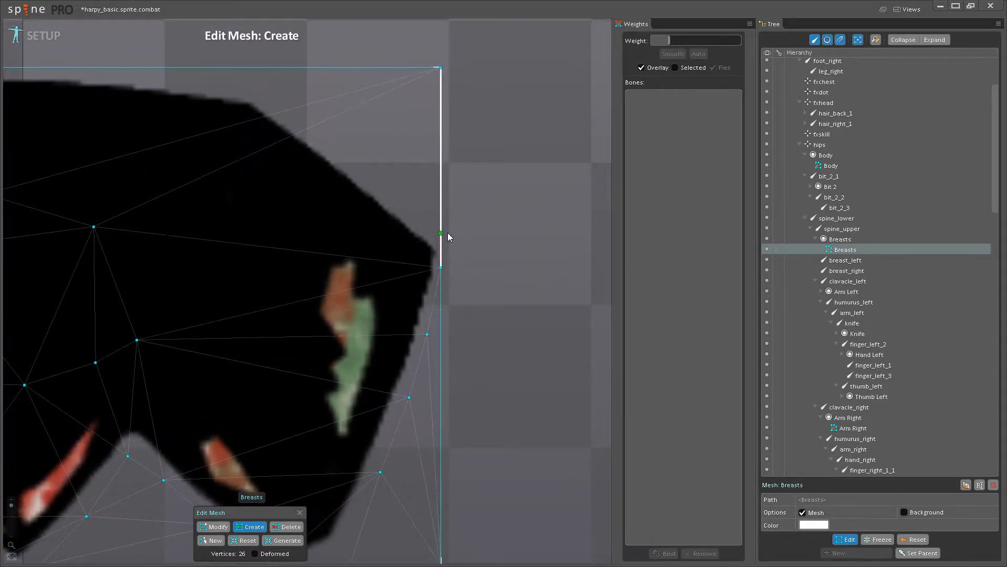
pyautogui.click(441, 232)
# Add vertices up the outer edge of the breast_right half, across the mesh's top edge and along the upper slope.
pyautogui.scroll(-4, 538, 316)
pyautogui.scroll(4, 279, 403)
pyautogui.click(278, 399)
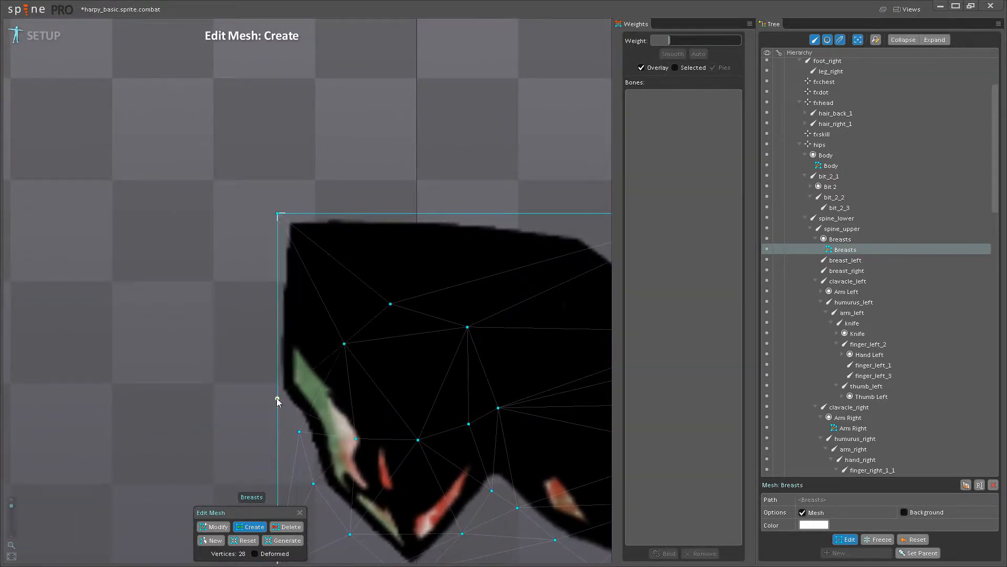
pyautogui.click(277, 326)
pyautogui.click(361, 213)
pyautogui.click(293, 207)
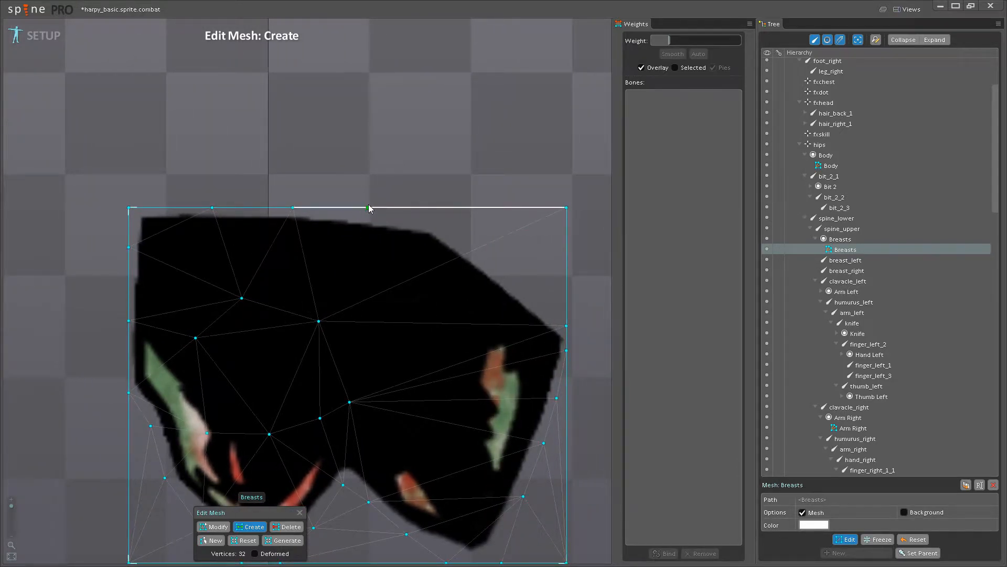
pyautogui.click(384, 208)
pyautogui.click(446, 222)
pyautogui.click(502, 263)
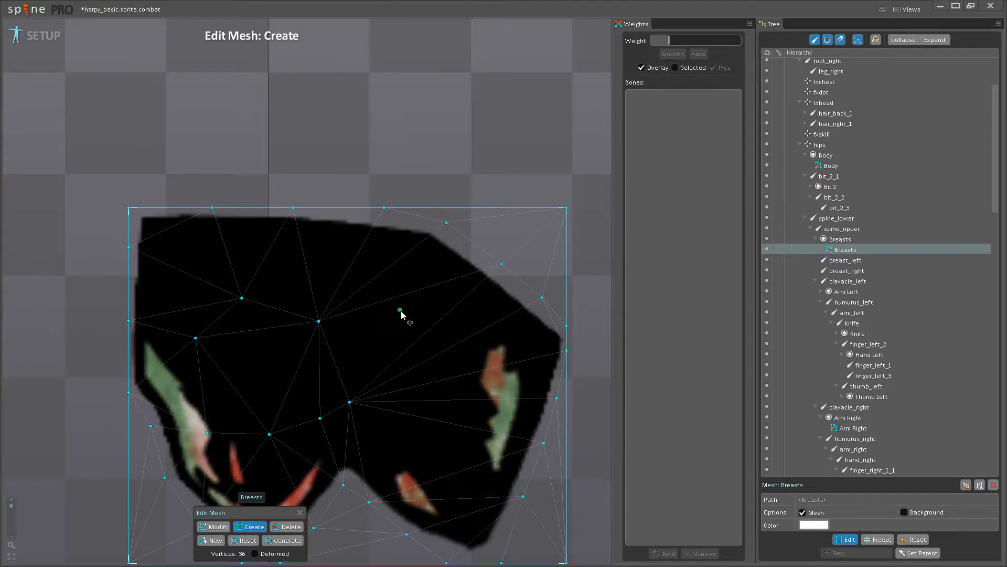
# Add interior vertices throughout the breast_left half of the mesh, from the upper slope to the breast's lower tip.
pyautogui.click(433, 291)
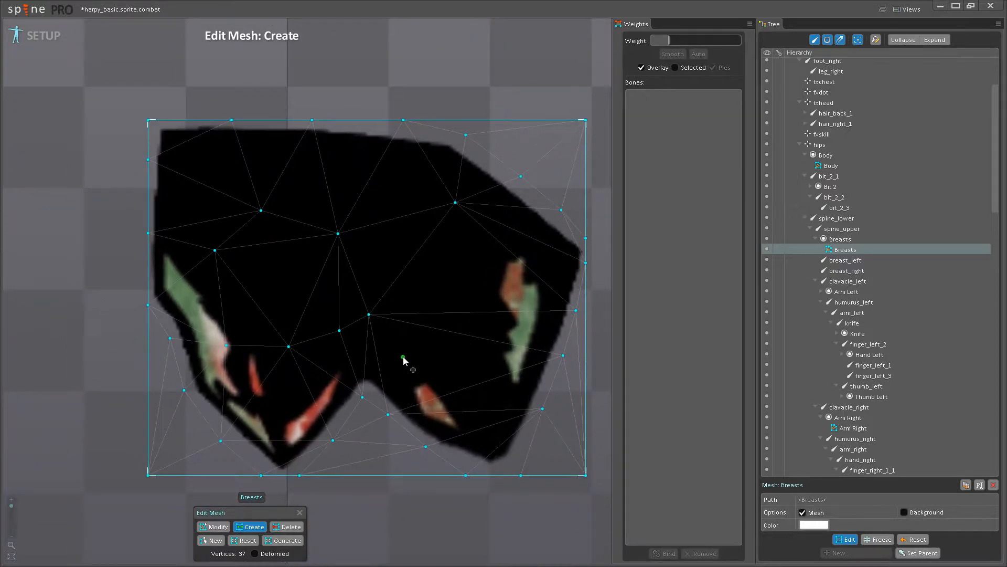
pyautogui.click(420, 249)
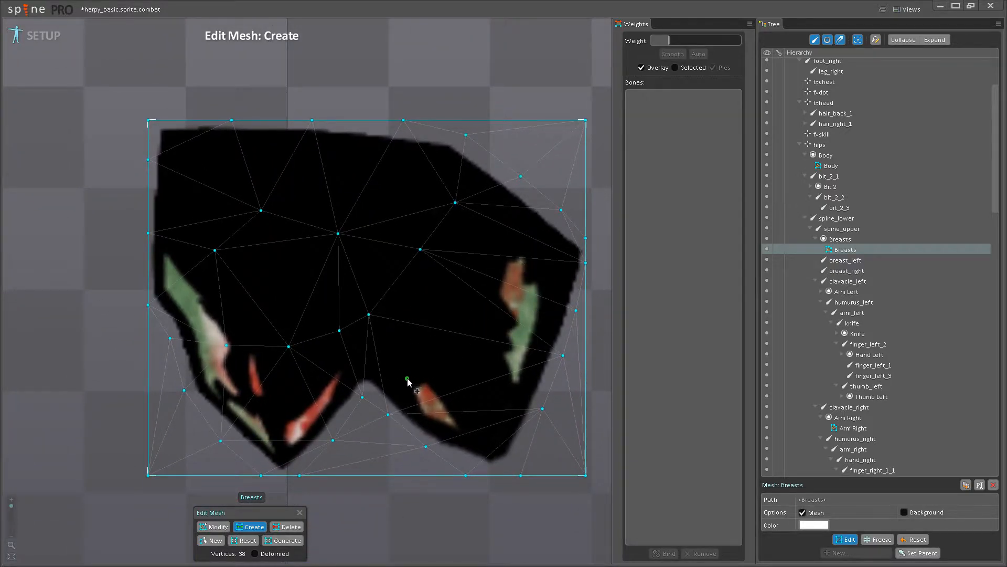
pyautogui.click(441, 390)
pyautogui.click(503, 352)
pyautogui.click(550, 324)
pyautogui.click(534, 277)
pyautogui.moveTo(452, 337); pyautogui.dragTo(611, 302)
pyautogui.moveTo(471, 387); pyautogui.dragTo(298, 366)
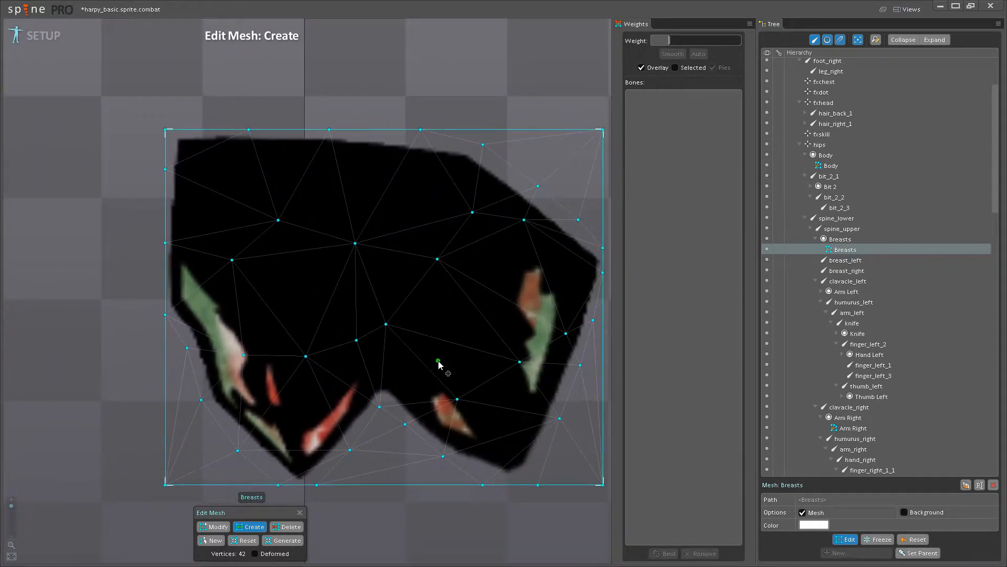
pyautogui.click(447, 339)
pyautogui.click(521, 411)
# Add two closely spaced columns of vertices running up the chest's middle from the cleft, plus vertices in the upper interior.
pyautogui.click(389, 347)
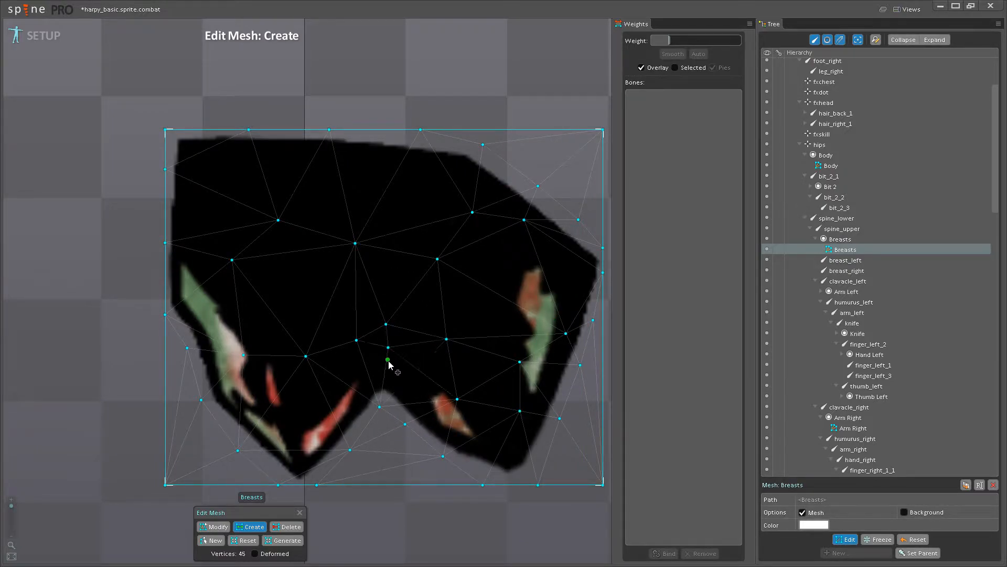
pyautogui.click(385, 380)
pyautogui.click(390, 409)
pyautogui.scroll(3, 390, 407)
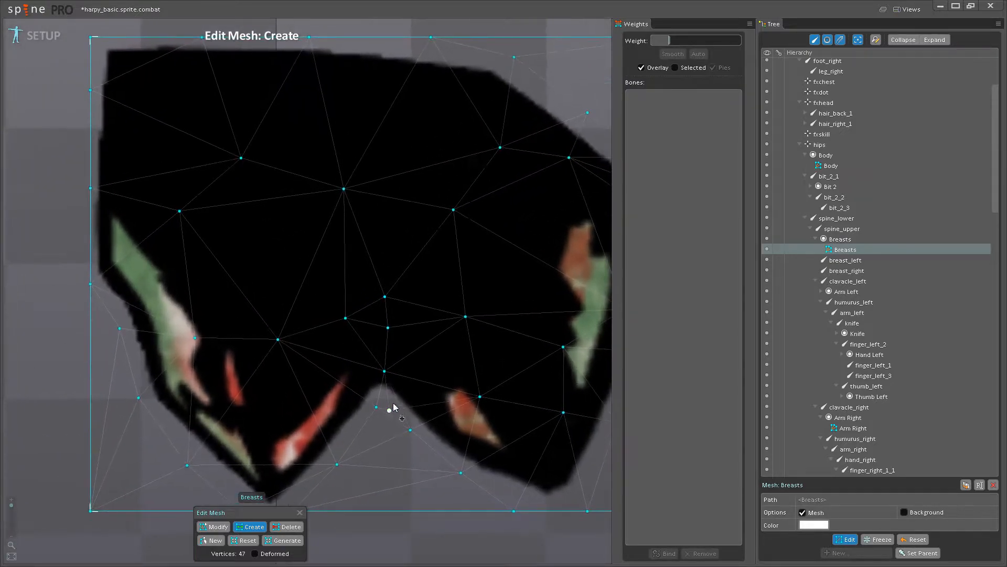
pyautogui.click(393, 374)
pyautogui.click(400, 327)
pyautogui.moveTo(442, 387); pyautogui.dragTo(351, 346)
pyautogui.click(309, 256)
pyautogui.moveTo(342, 291); pyautogui.dragTo(445, 391)
pyautogui.click(399, 273)
# Delete five unevenly placed interior vertices across the middle and upper part of the Breasts mesh.
pyautogui.moveTo(404, 272); pyautogui.dragTo(340, 405)
pyautogui.click(288, 527)
pyautogui.click(402, 402)
pyautogui.click(299, 385)
pyautogui.click(187, 350)
pyautogui.click(453, 344)
pyautogui.click(513, 351)
pyautogui.scroll(-3, 440, 389)
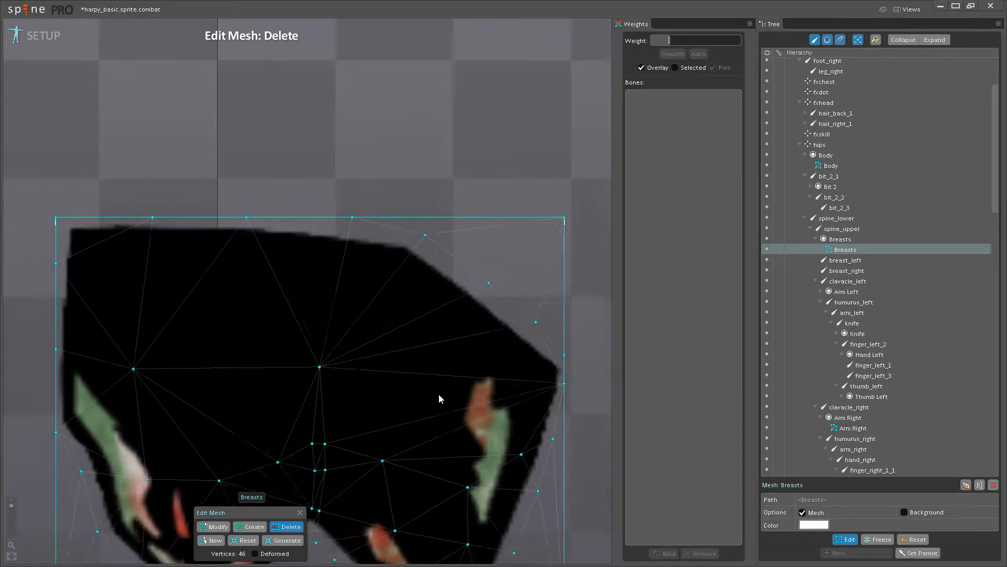
# Refill the upper interior of the Breasts mesh with evenly spaced vertices and save the project.
pyautogui.click(253, 527)
pyautogui.moveTo(431, 325); pyautogui.dragTo(398, 385)
pyautogui.click(408, 253)
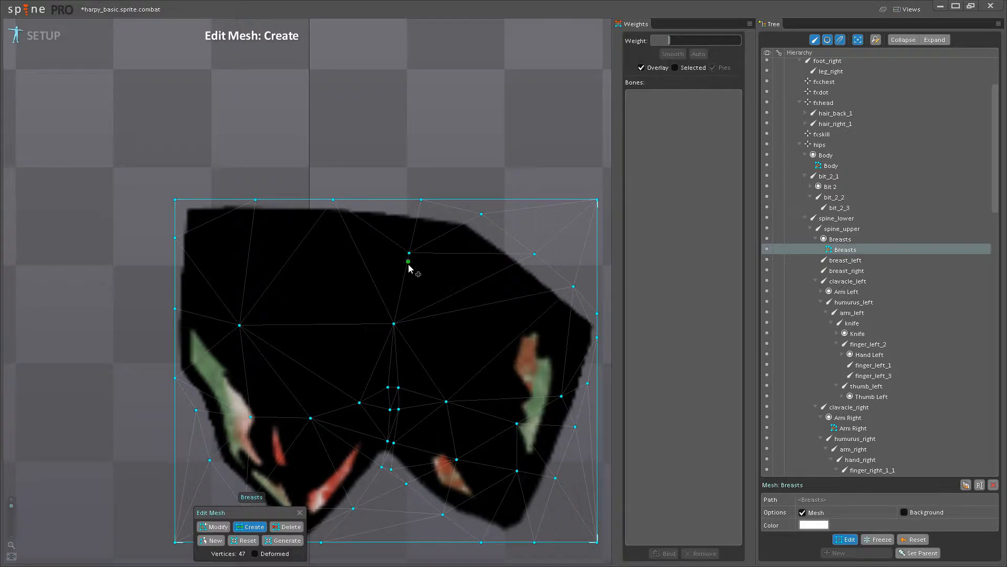
pyautogui.click(328, 324)
pyautogui.click(471, 309)
pyautogui.click(535, 296)
pyautogui.moveTo(542, 357); pyautogui.dragTo(606, 377)
pyautogui.click(392, 271)
pyautogui.click(313, 272)
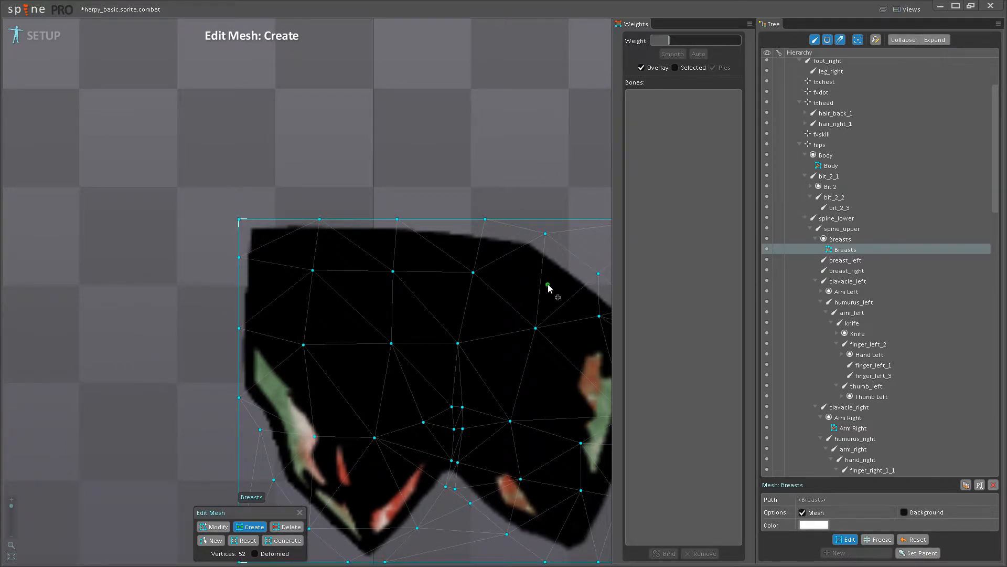
pyautogui.click(548, 287)
pyautogui.scroll(-2, 539, 308)
pyautogui.hotkey('ctrl', 's')
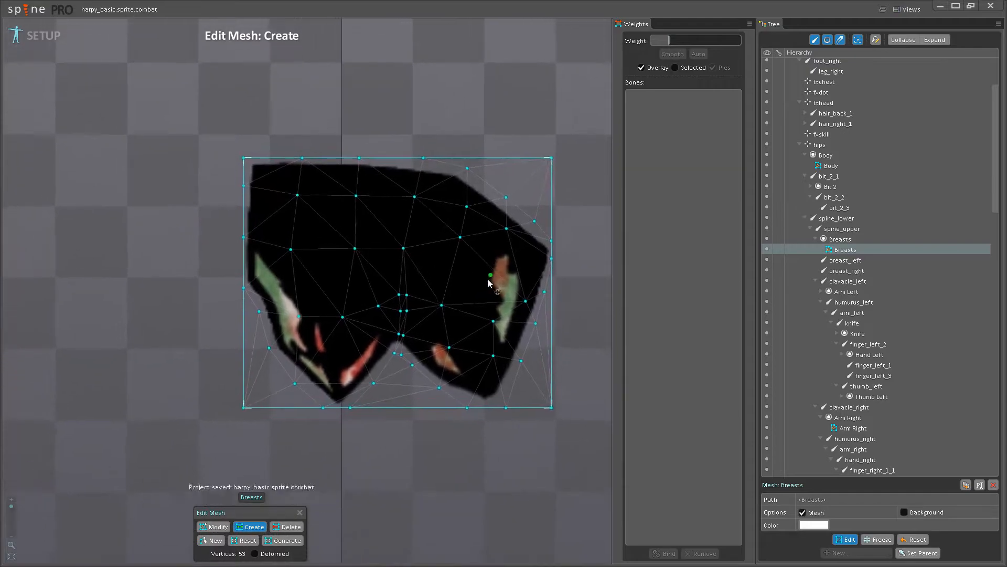
# Add vertices around the green patch, the cleft side and the lower tip of the breast on the breast_right side.
pyautogui.scroll(3, 276, 262)
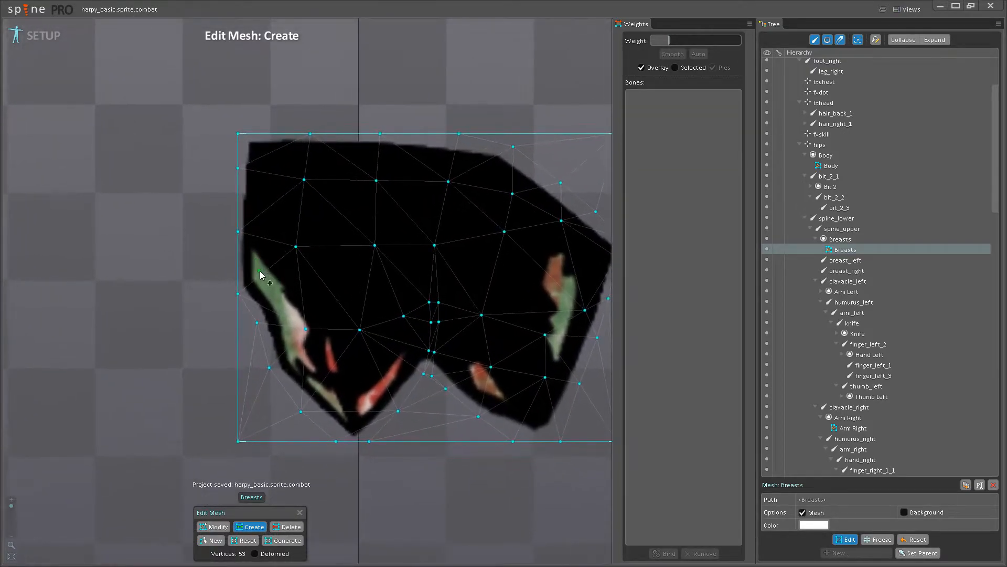
pyautogui.click(270, 282)
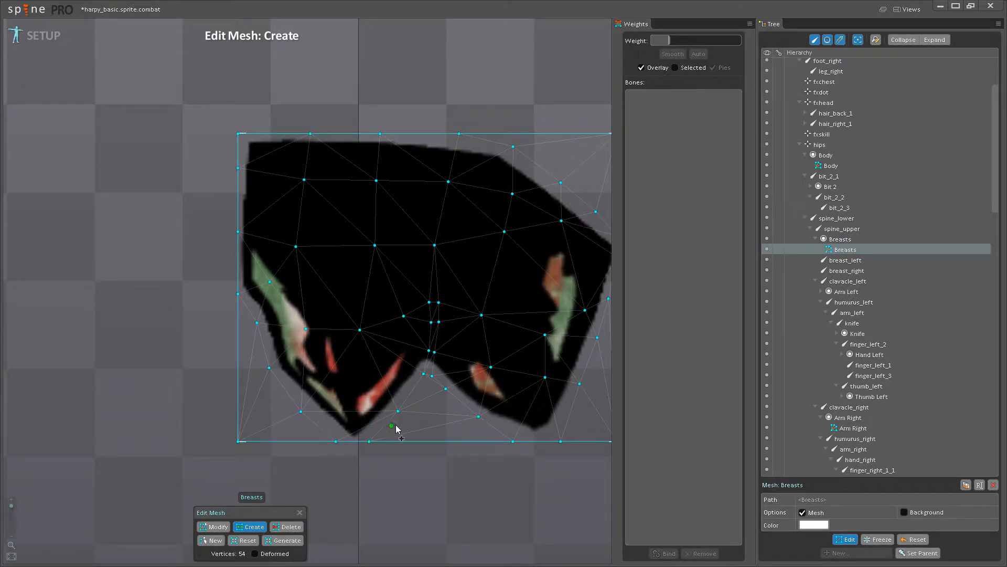
pyautogui.click(405, 358)
pyautogui.click(355, 384)
pyautogui.click(302, 369)
# Add three more interior vertices across the upper part of the breast on the breast_left side.
pyautogui.scroll(-3, 383, 322)
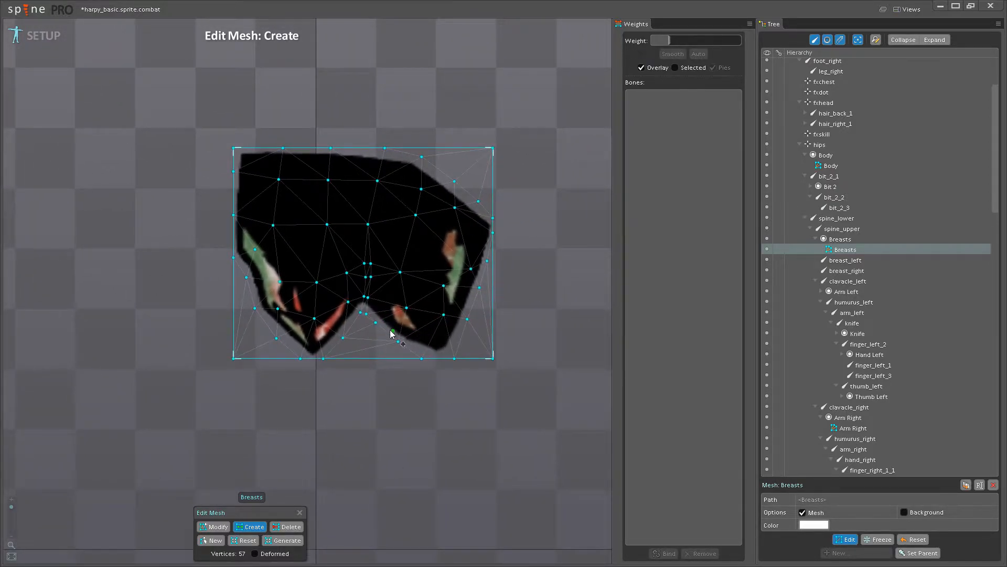
pyautogui.scroll(3, 435, 230)
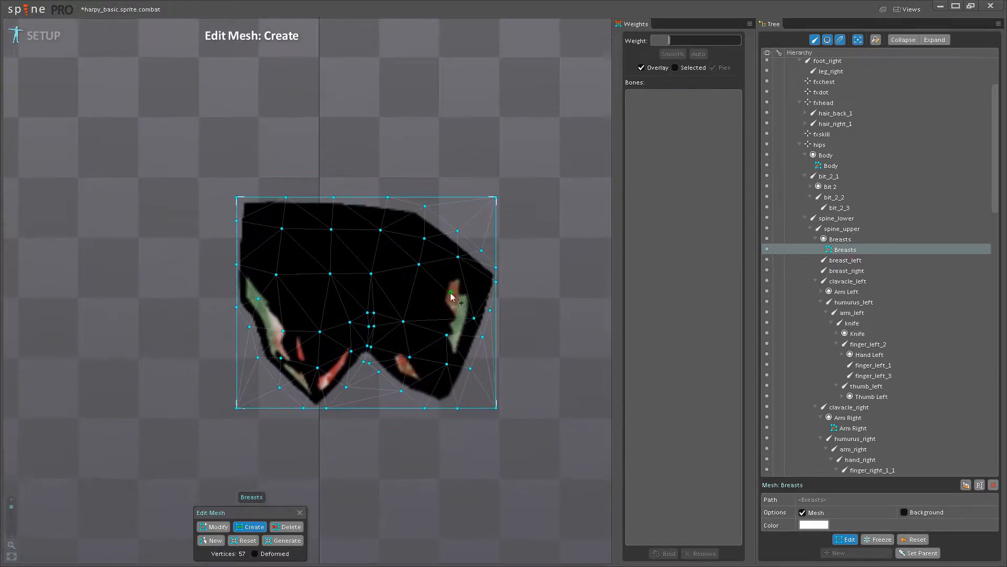
pyautogui.click(389, 281)
pyautogui.moveTo(365, 320); pyautogui.dragTo(372, 361)
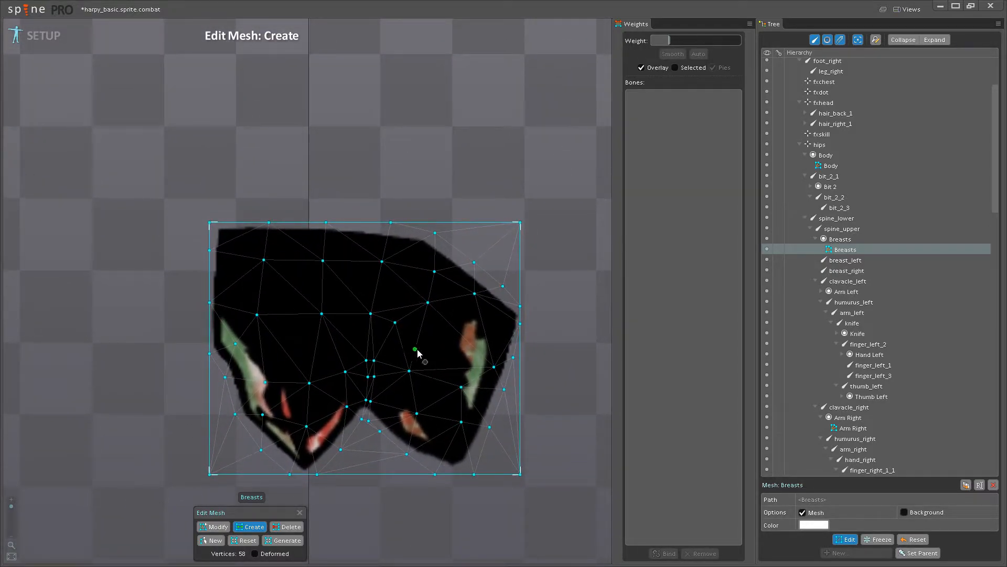
pyautogui.click(453, 343)
pyautogui.click(491, 329)
# Delete the mesh's lower-left, lower-right and upper-right corner vertices and finish mesh editing.
pyautogui.scroll(-2, 427, 405)
pyautogui.click(287, 526)
pyautogui.click(252, 377)
pyautogui.click(502, 377)
pyautogui.click(502, 175)
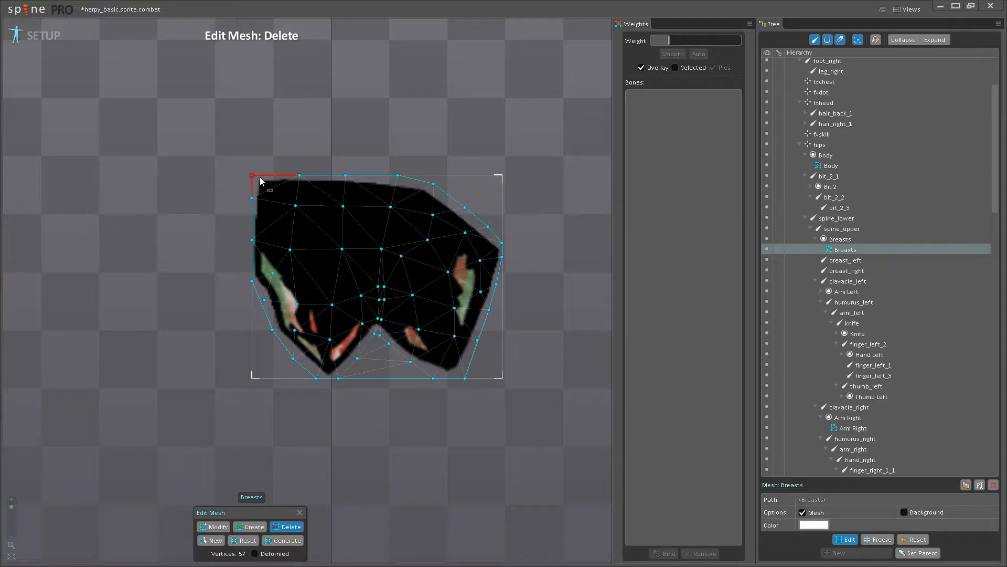
pyautogui.click(846, 539)
# Bind the Breasts mesh to the bones spine_upper, clavacle_right, clavacle_left, breast_right and breast_left.
pyautogui.click(664, 553)
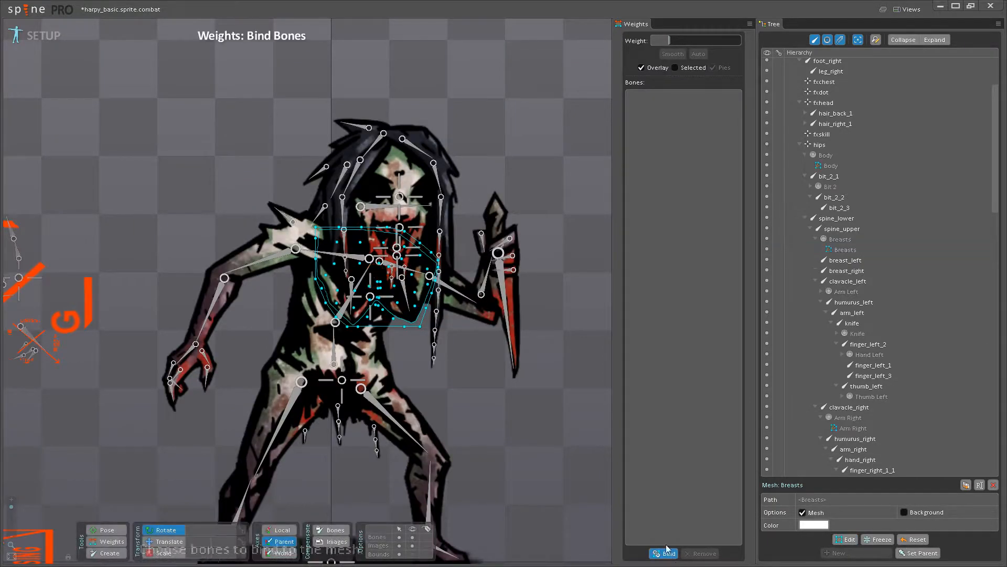
pyautogui.scroll(5, 412, 313)
pyautogui.scroll(-4, 557, 355)
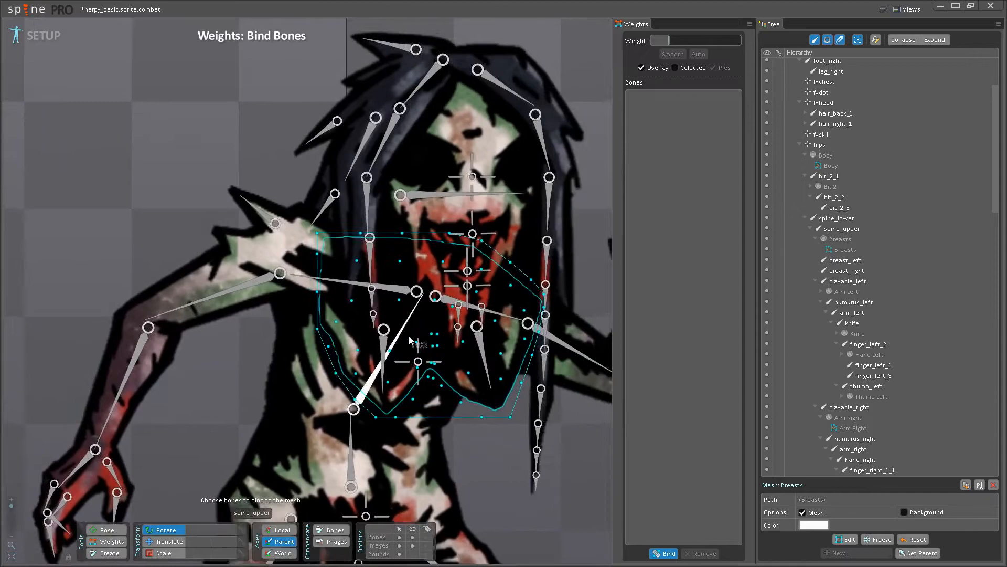
pyautogui.scroll(4, 371, 346)
pyautogui.click(367, 345)
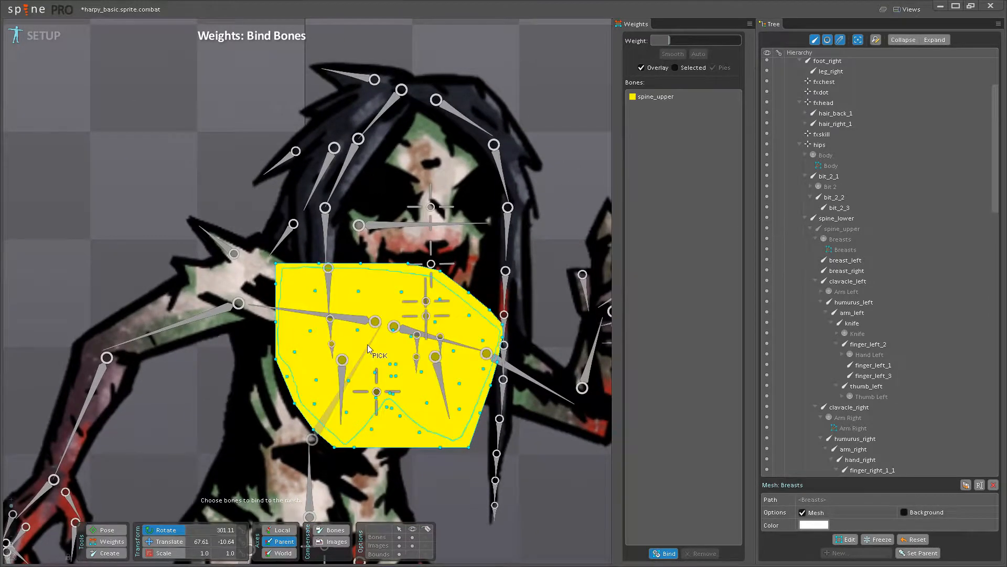
pyautogui.click(349, 317)
pyautogui.click(392, 328)
pyautogui.click(342, 382)
pyautogui.click(442, 386)
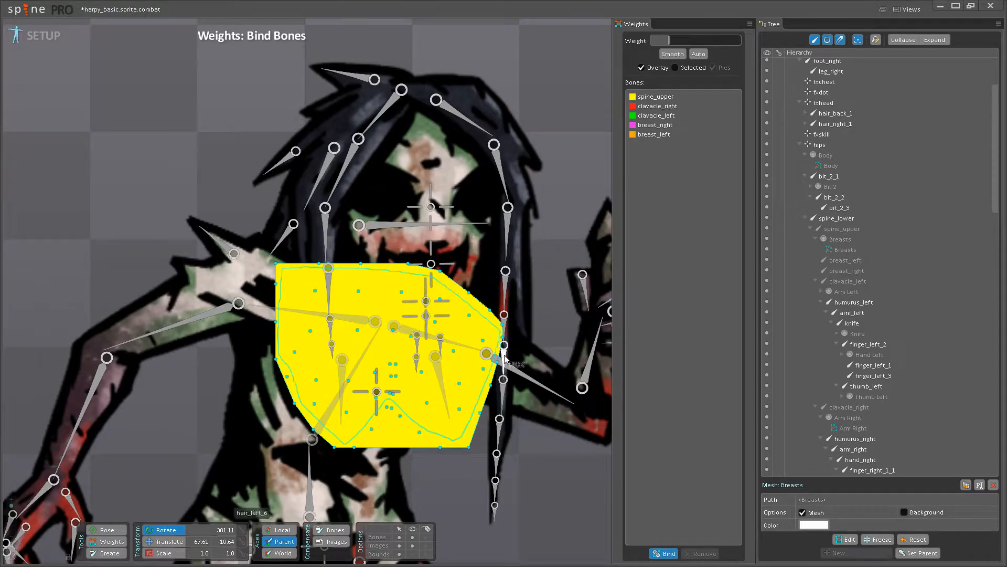
pyautogui.click(657, 555)
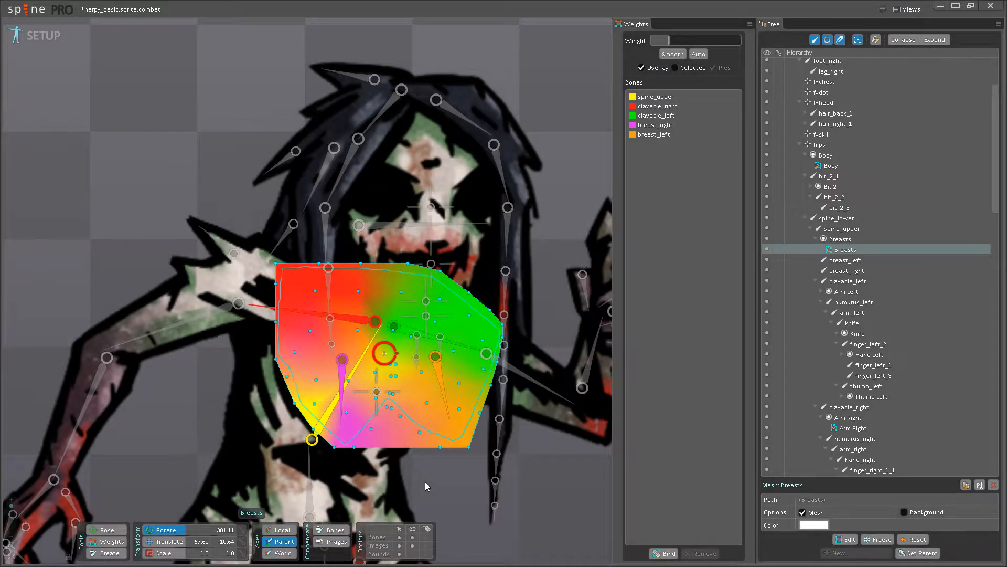
# Set the breast_right weight to 100 on the Breasts mesh vertices around the lower tip of that breast.
pyautogui.moveTo(413, 454); pyautogui.dragTo(408, 403)
pyautogui.click(108, 541)
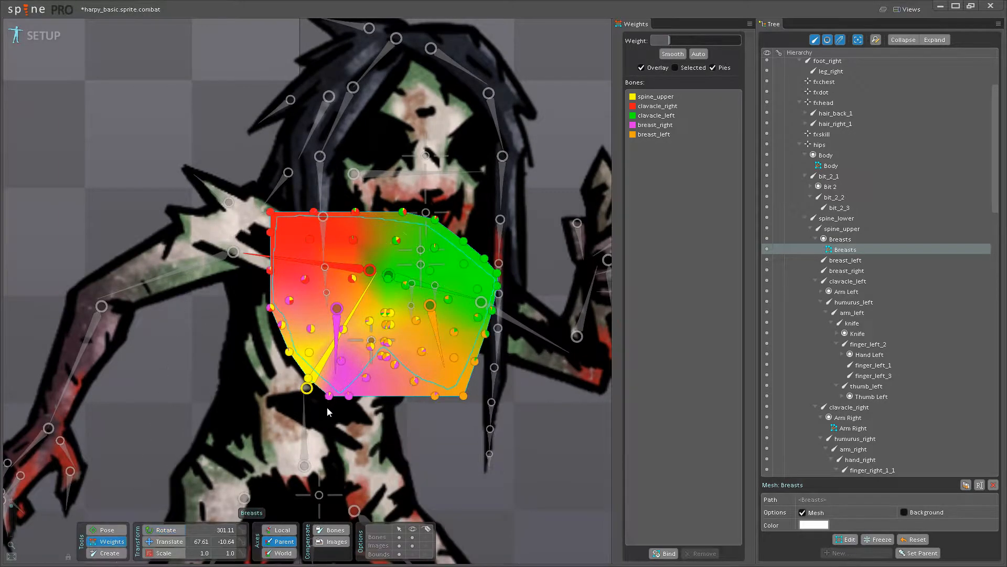
pyautogui.scroll(2, 329, 401)
pyautogui.scroll(2, 381, 418)
pyautogui.moveTo(363, 414); pyautogui.dragTo(340, 445)
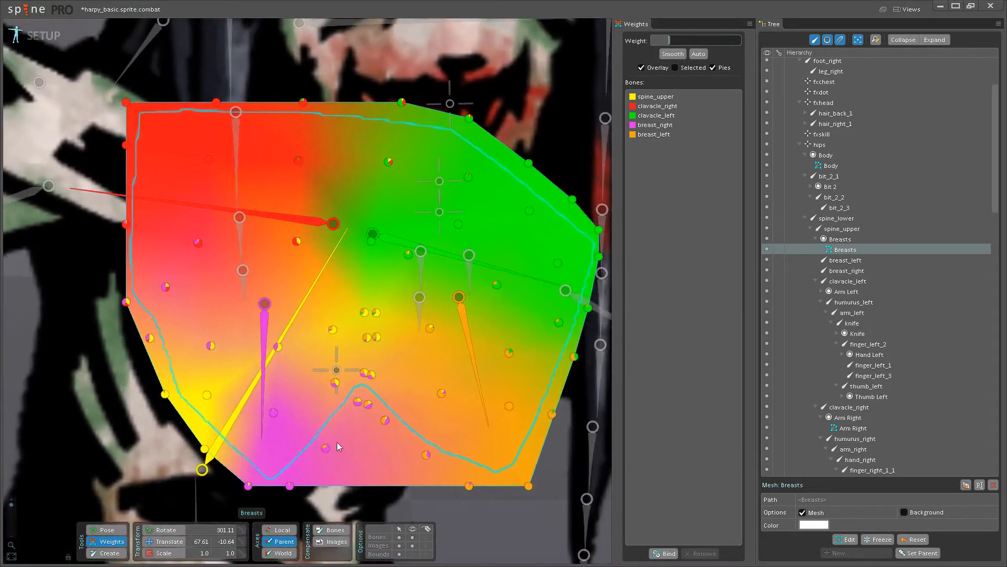
pyautogui.click(263, 385)
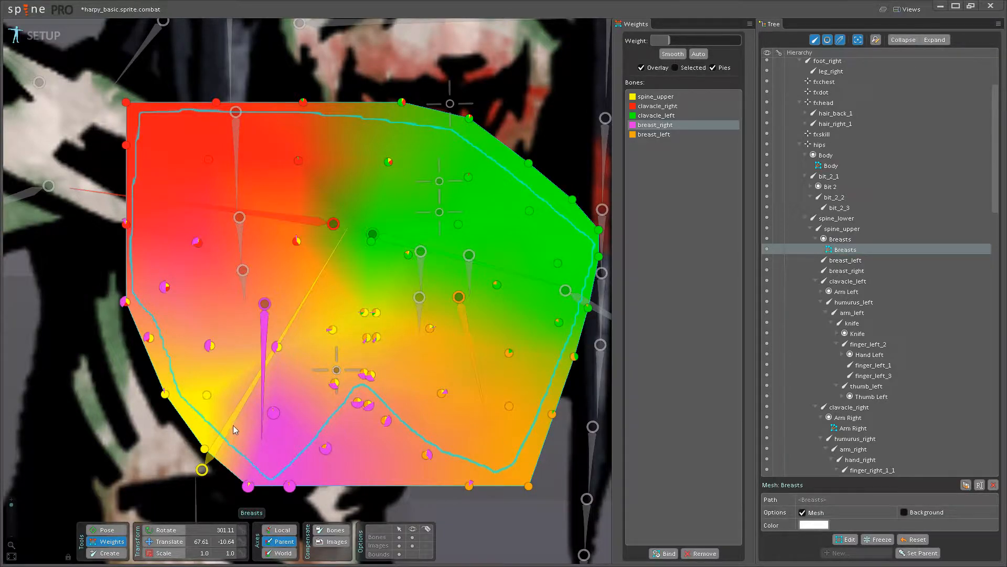
pyautogui.moveTo(273, 415); pyautogui.dragTo(277, 367)
pyautogui.moveTo(326, 449); pyautogui.dragTo(330, 336)
pyautogui.moveTo(290, 486); pyautogui.dragTo(288, 435)
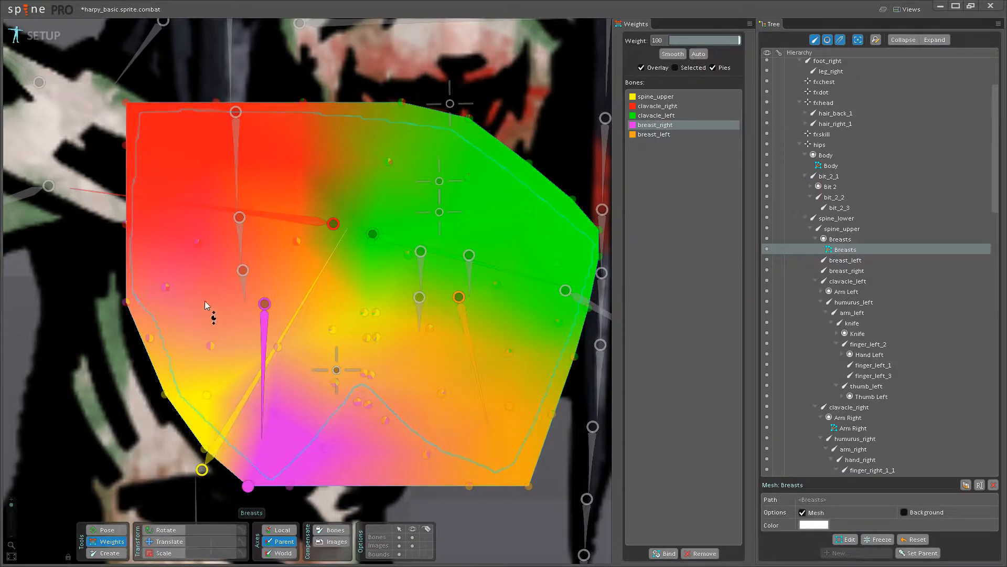
# Raise the breast_right weight to 100 on the lower outer-edge, cleft-side and mid-breast vertices of that breast.
pyautogui.moveTo(207, 394); pyautogui.dragTo(156, 244)
pyautogui.moveTo(165, 394); pyautogui.dragTo(157, 307)
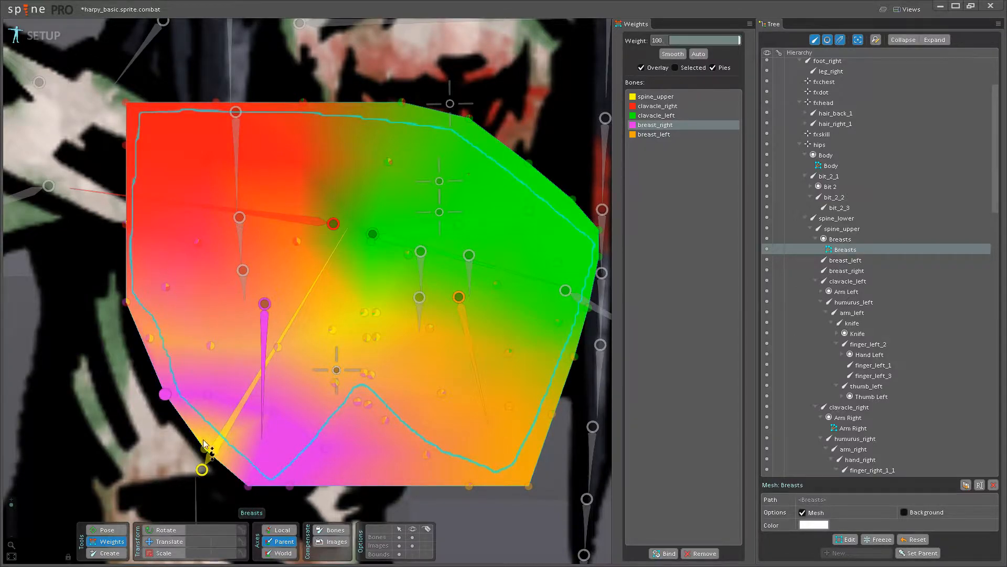
pyautogui.moveTo(204, 447); pyautogui.dragTo(200, 240)
pyautogui.moveTo(334, 385); pyautogui.dragTo(336, 302)
pyautogui.moveTo(358, 401); pyautogui.dragTo(360, 247)
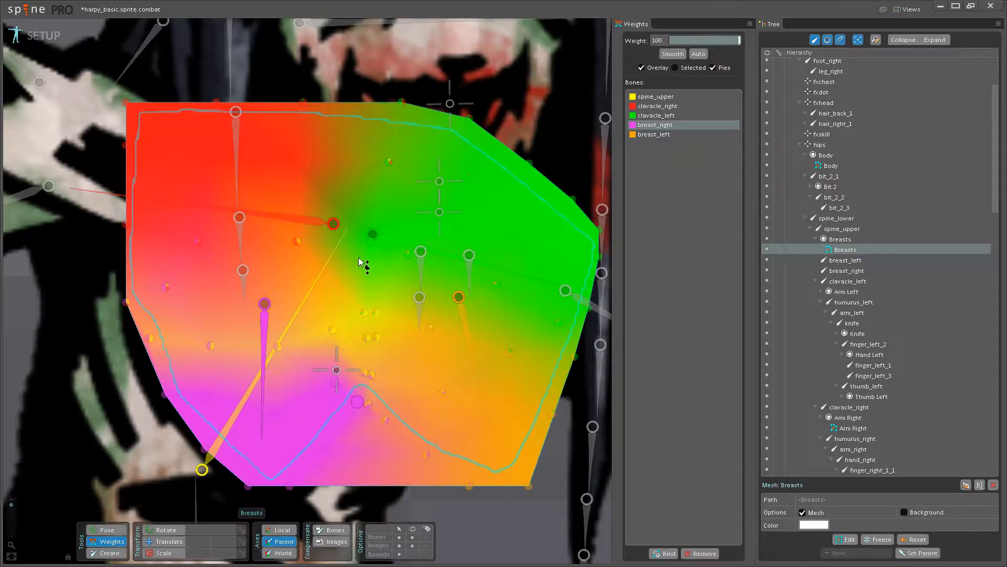
pyautogui.moveTo(362, 373); pyautogui.dragTo(361, 329)
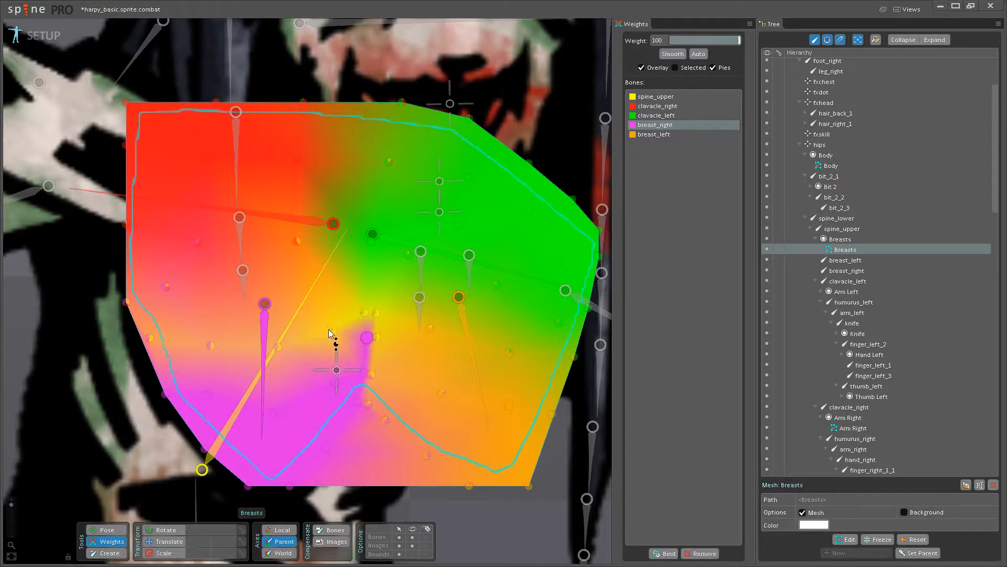
pyautogui.moveTo(278, 346); pyautogui.dragTo(231, 240)
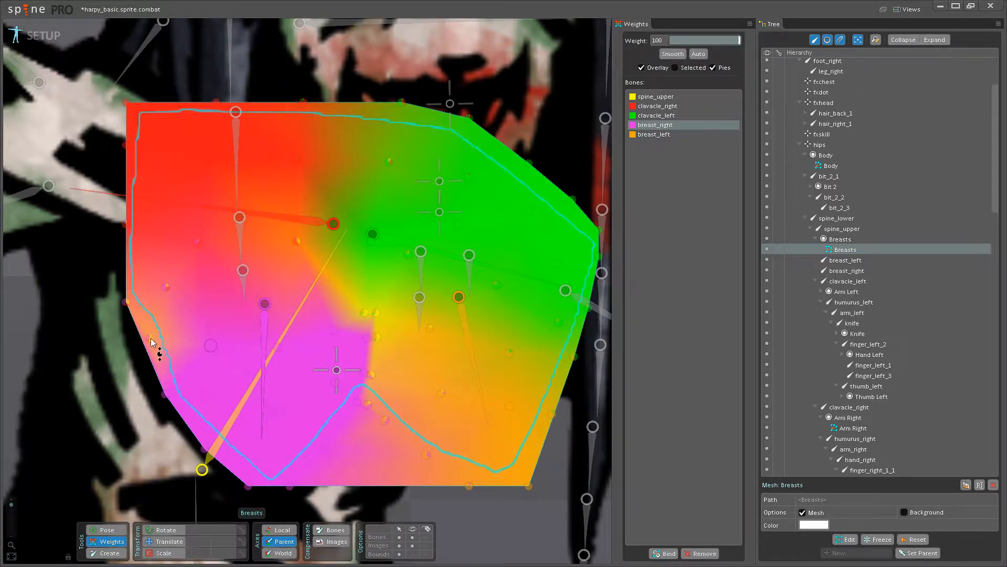
# Set the spine_upper weight to 100 on the vertices running from the cleft up the chest centre to the mesh's upper edge.
pyautogui.scroll(-1, 262, 309)
pyautogui.scroll(-1, 262, 309)
pyautogui.moveTo(264, 309); pyautogui.dragTo(316, 335)
pyautogui.click(334, 355)
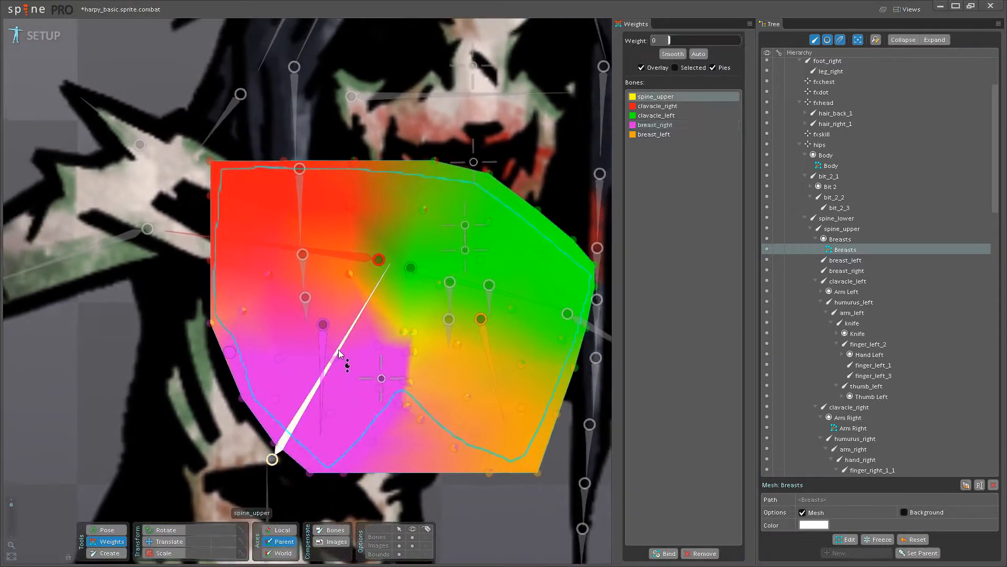
pyautogui.moveTo(403, 331); pyautogui.dragTo(400, 216)
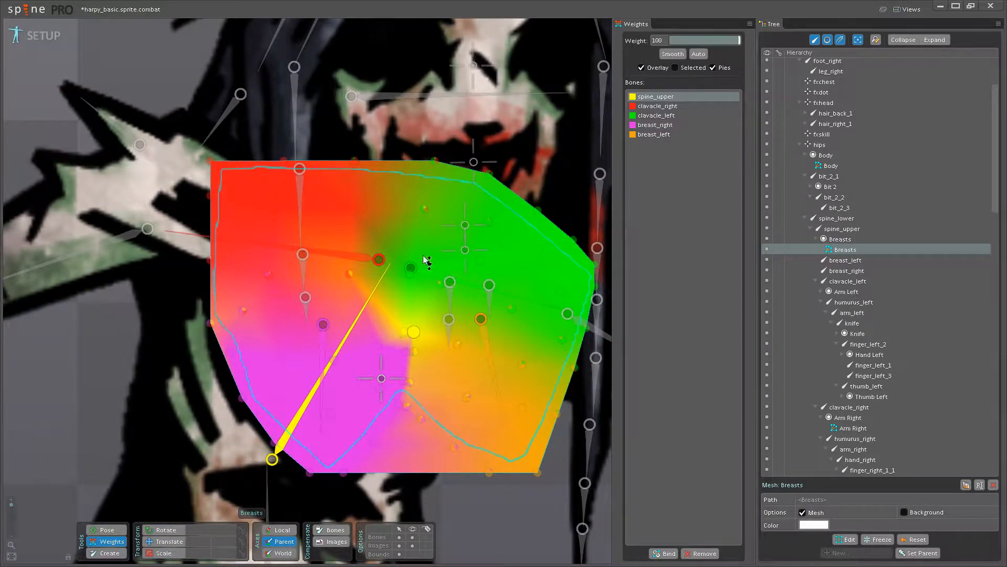
pyautogui.moveTo(409, 272); pyautogui.dragTo(443, 115)
pyautogui.moveTo(435, 162); pyautogui.dragTo(394, 26)
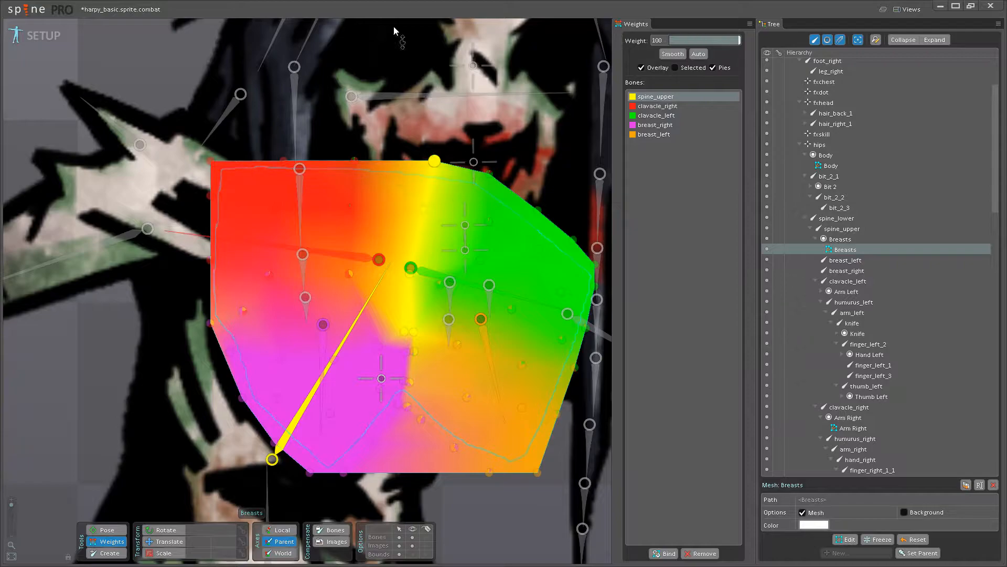
# Set the spine_upper weight to 100 on all upper chest vertices on the clavacle_right side, including the outer and upper edges.
pyautogui.moveTo(355, 162); pyautogui.dragTo(349, 57)
pyautogui.moveTo(350, 209); pyautogui.dragTo(339, 78)
pyautogui.moveTo(350, 274); pyautogui.dragTo(351, 184)
pyautogui.moveTo(268, 274); pyautogui.dragTo(263, 179)
pyautogui.moveTo(243, 310); pyautogui.dragTo(243, 164)
pyautogui.moveTo(211, 323); pyautogui.dragTo(214, 189)
pyautogui.moveTo(211, 261); pyautogui.dragTo(225, 169)
pyautogui.moveTo(277, 207); pyautogui.dragTo(268, 100)
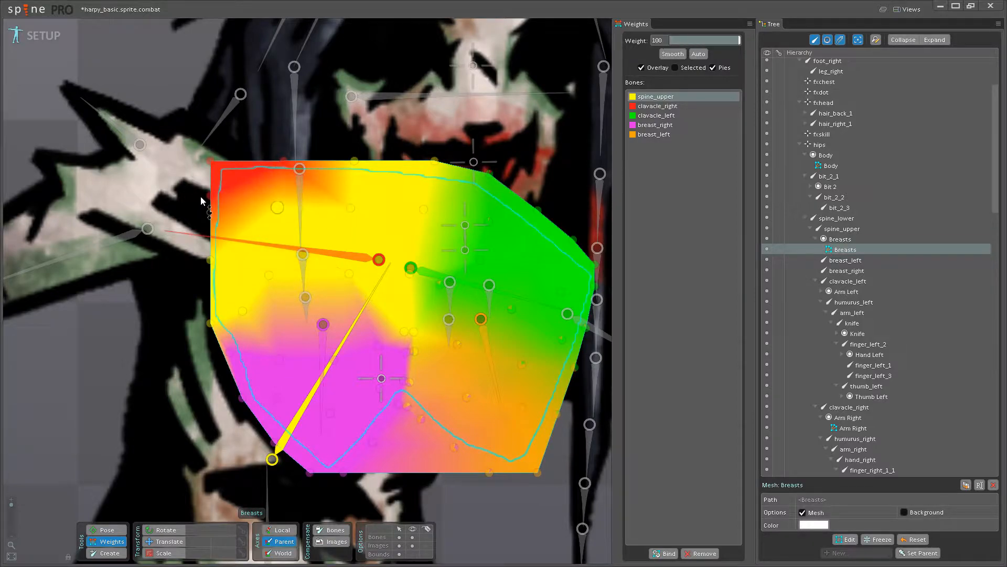
pyautogui.moveTo(210, 196); pyautogui.dragTo(223, 114)
pyautogui.moveTo(214, 165); pyautogui.dragTo(216, 79)
pyautogui.moveTo(284, 160); pyautogui.dragTo(287, 30)
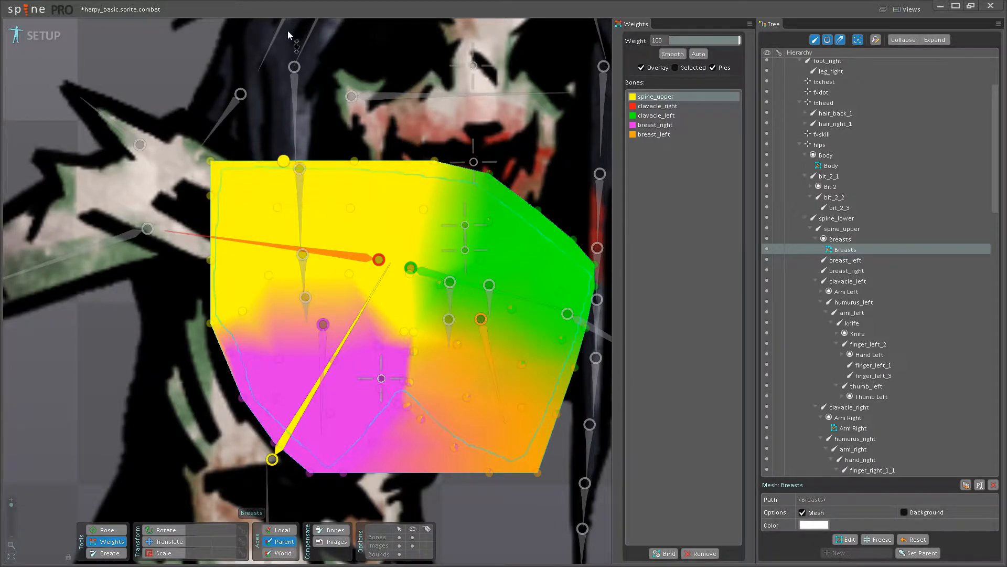
# Set the spine_upper weight to 100 on the upper chest vertices on the clavacle_left side.
pyautogui.moveTo(480, 259); pyautogui.dragTo(485, 184)
pyautogui.moveTo(512, 292); pyautogui.dragTo(490, 210)
pyautogui.moveTo(521, 272); pyautogui.dragTo(520, 133)
pyautogui.moveTo(465, 197); pyautogui.dragTo(445, 55)
pyautogui.moveTo(419, 140)
pyautogui.mouseDown()
pyautogui.moveTo(426, 173)
pyautogui.moveTo(393, 225)
pyautogui.moveTo(374, 231)
pyautogui.moveTo(411, 278)
pyautogui.moveTo(495, 342)
pyautogui.moveTo(506, 250)
pyautogui.mouseUp()
pyautogui.moveTo(508, 321); pyautogui.dragTo(503, 125)
pyautogui.moveTo(421, 286); pyautogui.dragTo(417, 229)
# Set the breast_left weight to 100 on that breast's cleft-side, interior and outer-edge vertices.
pyautogui.click(411, 300)
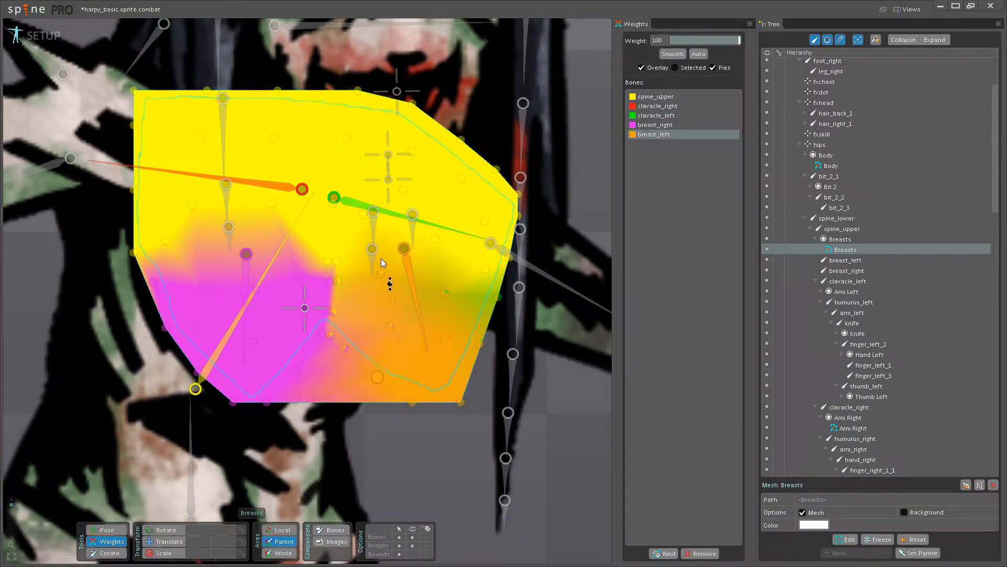
pyautogui.moveTo(334, 315); pyautogui.dragTo(414, 350)
pyautogui.moveTo(498, 297); pyautogui.dragTo(499, 172)
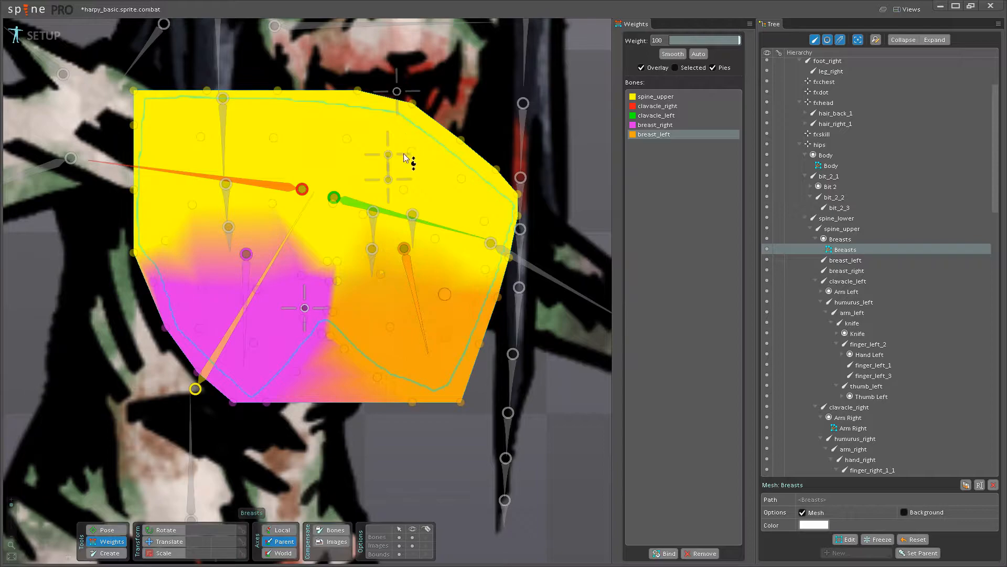
pyautogui.moveTo(339, 284); pyautogui.dragTo(344, 134)
pyautogui.moveTo(486, 273); pyautogui.dragTo(496, 144)
pyautogui.moveTo(511, 254); pyautogui.dragTo(494, 106)
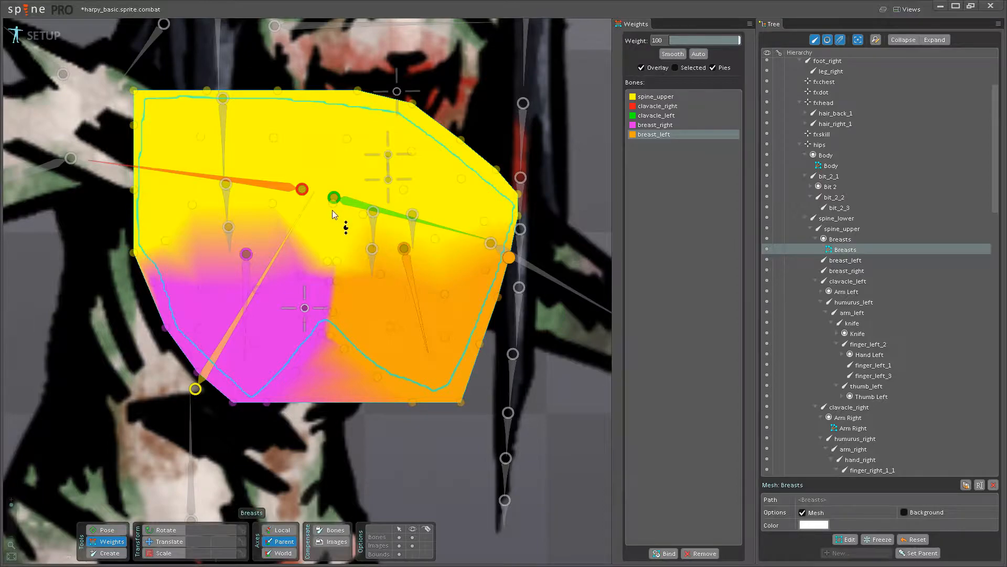
# Pose the breast_right and breast_left bones to check how the Breasts mesh deforms.
pyautogui.moveTo(342, 220); pyautogui.dragTo(423, 268)
pyautogui.click(124, 531)
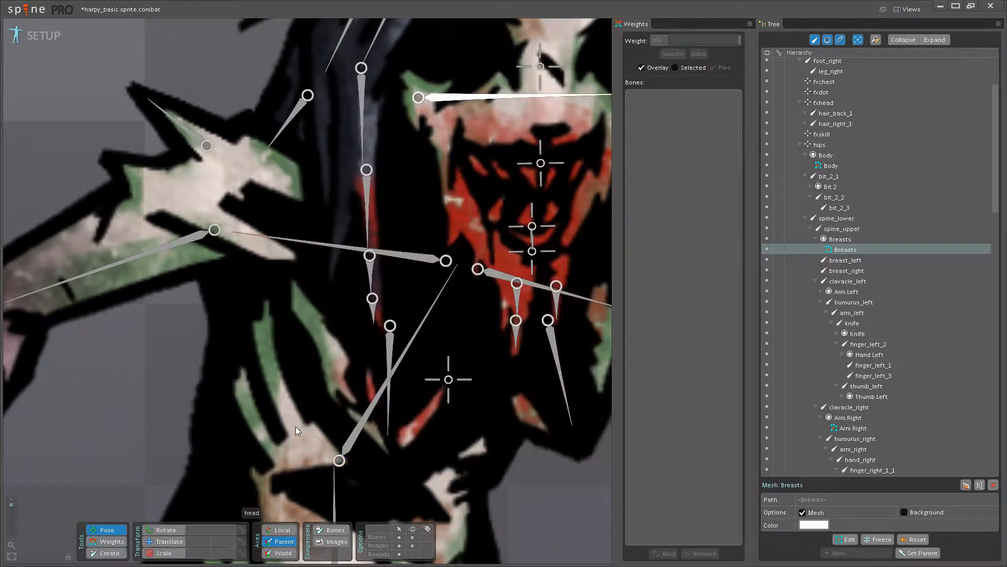
pyautogui.scroll(-5, 288, 427)
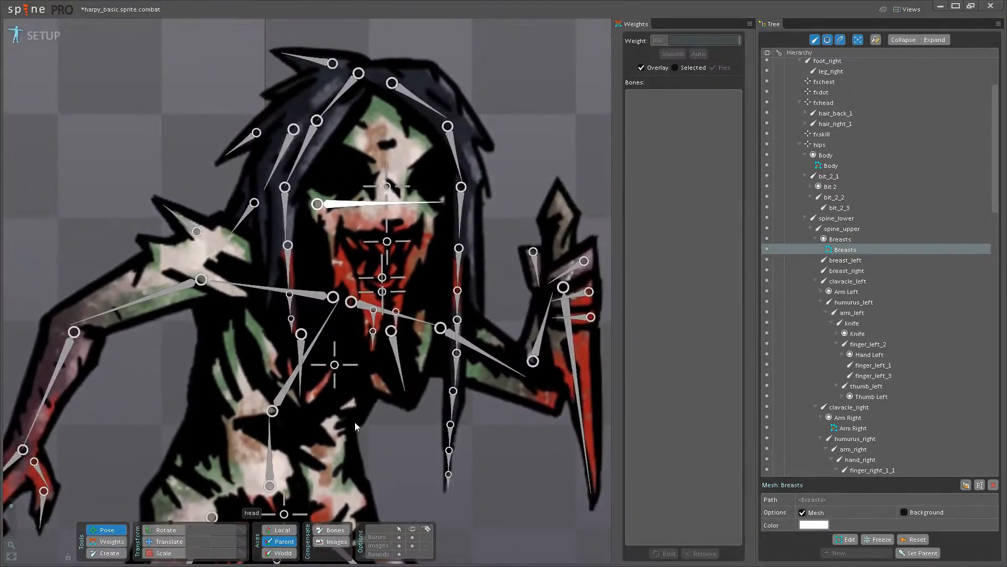
pyautogui.click(300, 373)
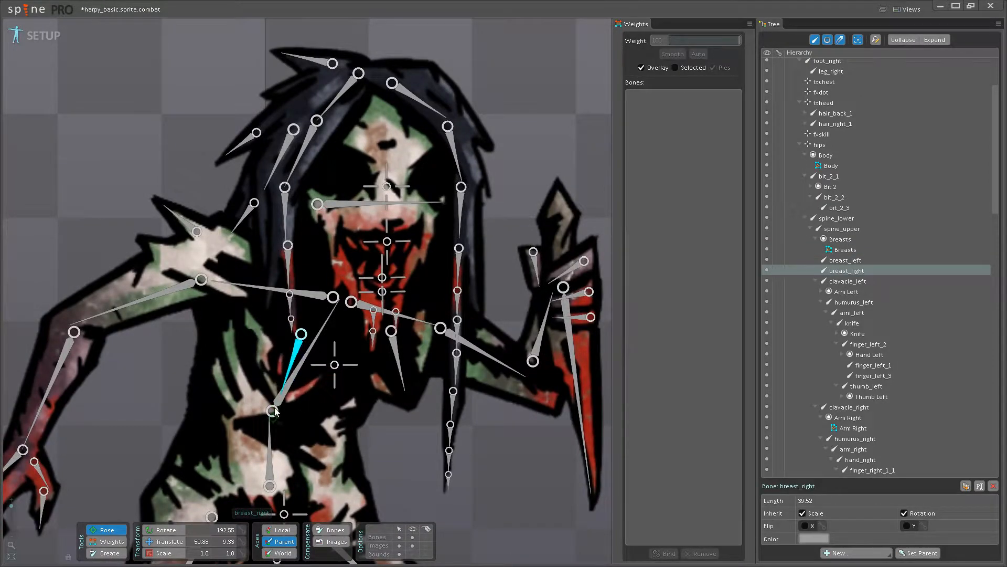
pyautogui.click(411, 386)
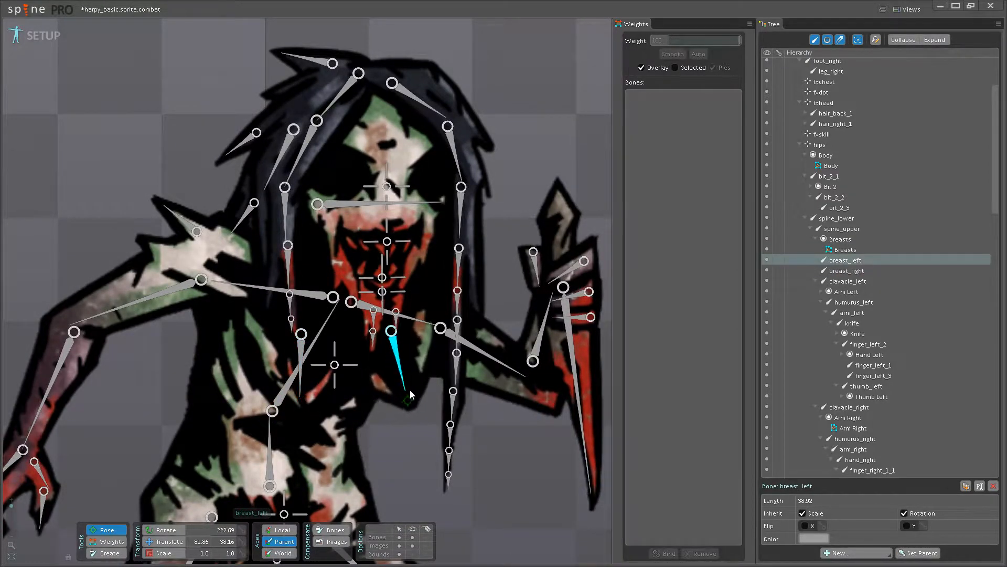
# Assign clavacle_right weight to the shoulder-side edge and nearby interior vertices, using 46.4 on the outer-edge vertex beside the breast.
pyautogui.click(111, 541)
pyautogui.scroll(6, 369, 315)
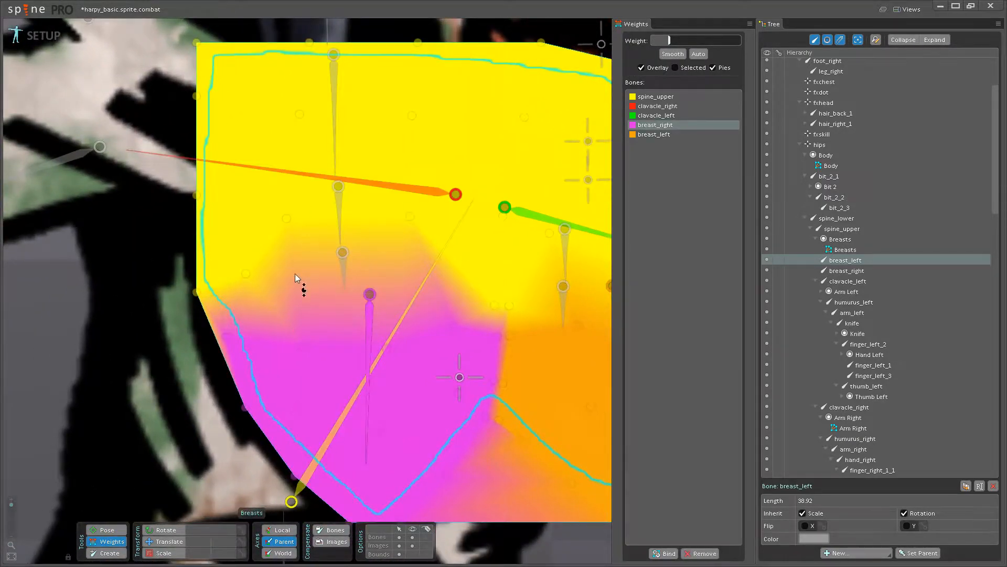
pyautogui.moveTo(295, 275); pyautogui.dragTo(295, 357)
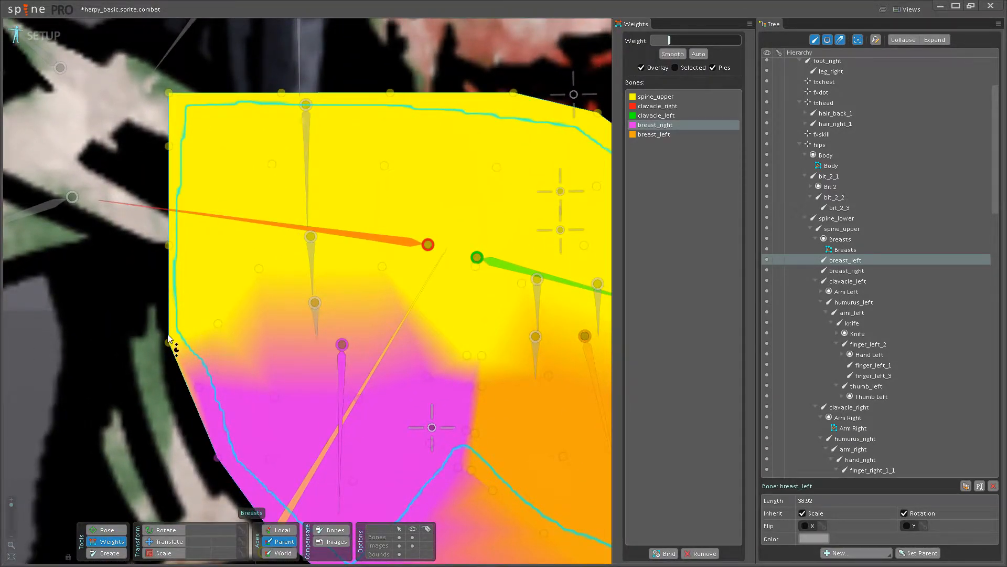
pyautogui.scroll(-2, 189, 291)
pyautogui.click(301, 218)
pyautogui.moveTo(238, 309)
pyautogui.mouseDown()
pyautogui.moveTo(254, 243)
pyautogui.moveTo(247, 226)
pyautogui.moveTo(274, 304)
pyautogui.moveTo(241, 191)
pyautogui.moveTo(241, 123)
pyautogui.moveTo(322, 198)
pyautogui.moveTo(297, 295)
pyautogui.mouseUp()
pyautogui.click(260, 342)
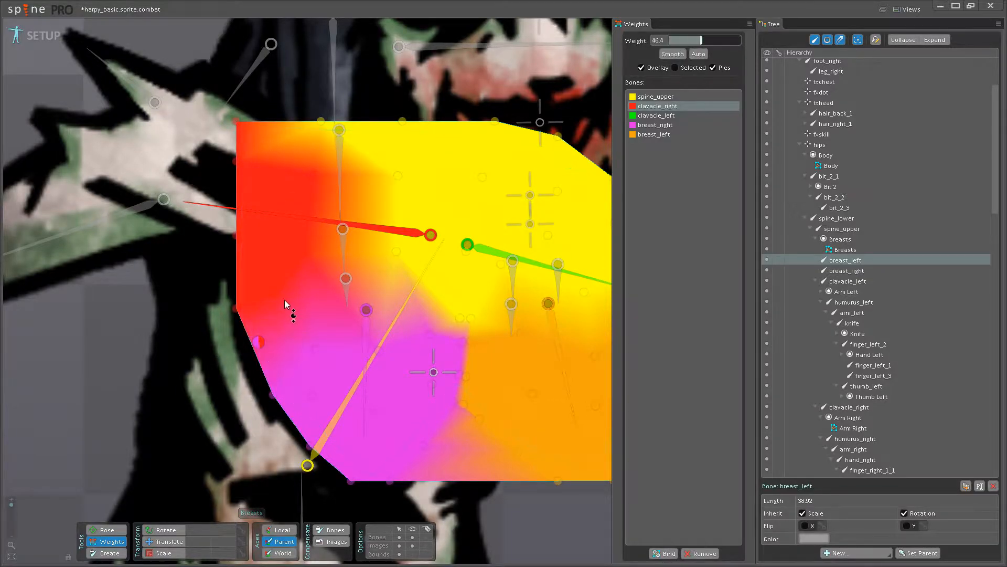
# Swap breast_right and clavacle_left in the bone order, and blend partial clavacle_right weight into the inner chest vertices, with 12 on the upper-edge vertex.
pyautogui.moveTo(668, 129); pyautogui.dragTo(669, 117)
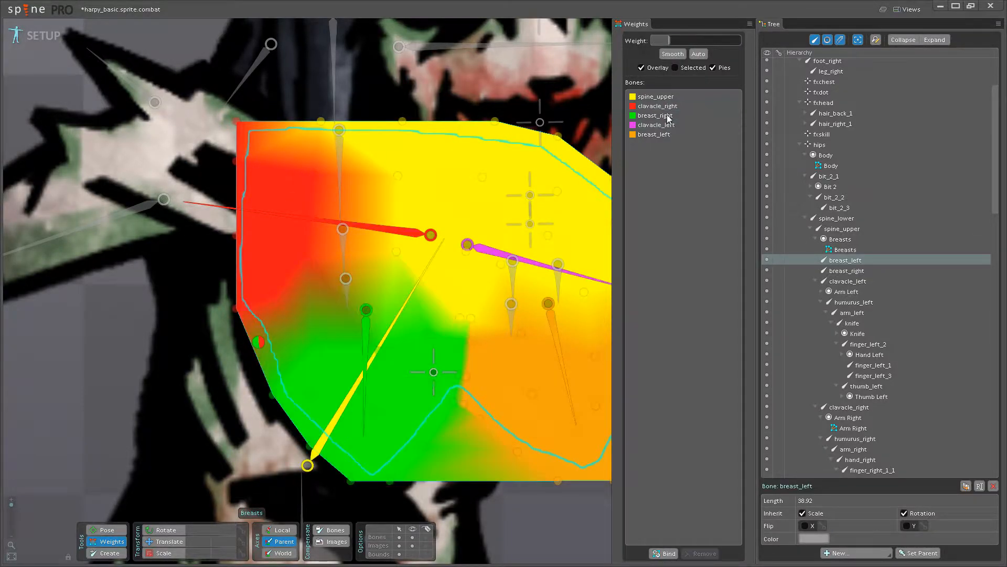
pyautogui.click(335, 228)
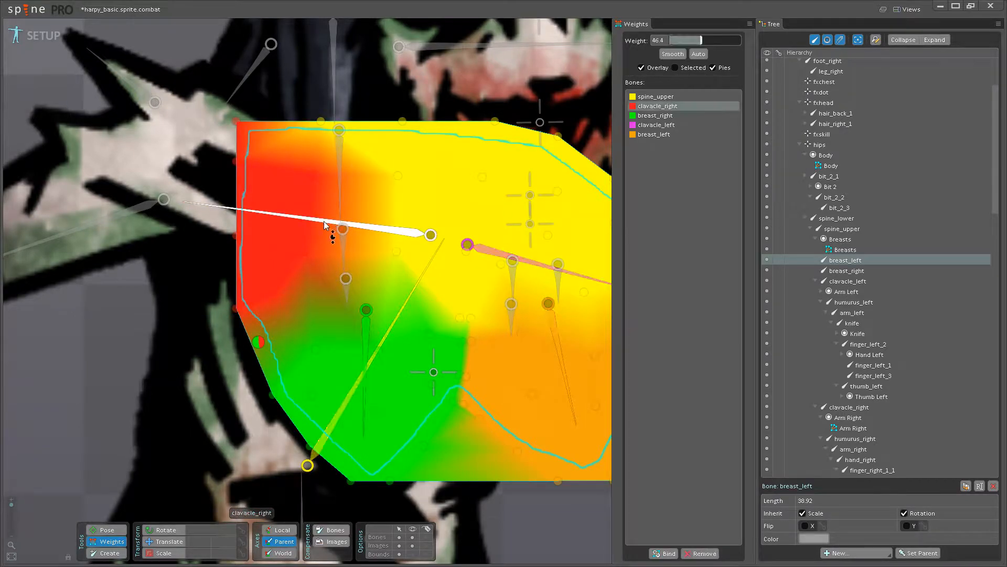
pyautogui.moveTo(396, 251); pyautogui.dragTo(408, 195)
pyautogui.moveTo(321, 120); pyautogui.dragTo(337, 59)
pyautogui.moveTo(398, 174); pyautogui.dragTo(405, 103)
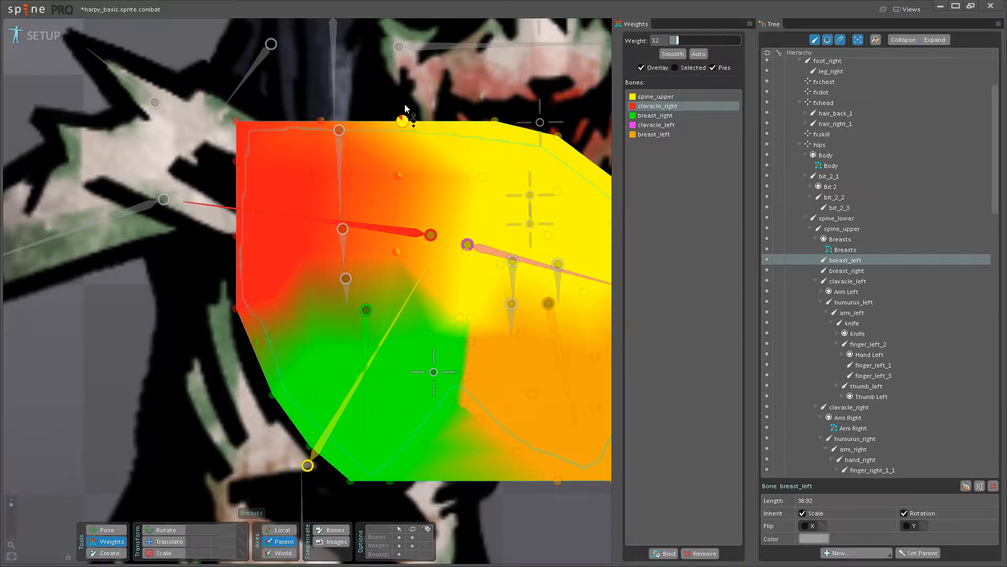
# Test the mesh by rotating the breast_right and spine_upper bones, and undo the test rotations.
pyautogui.click(107, 530)
pyautogui.moveTo(294, 226); pyautogui.dragTo(269, 212)
pyautogui.moveTo(364, 359); pyautogui.dragTo(381, 402)
pyautogui.scroll(-5, 304, 403)
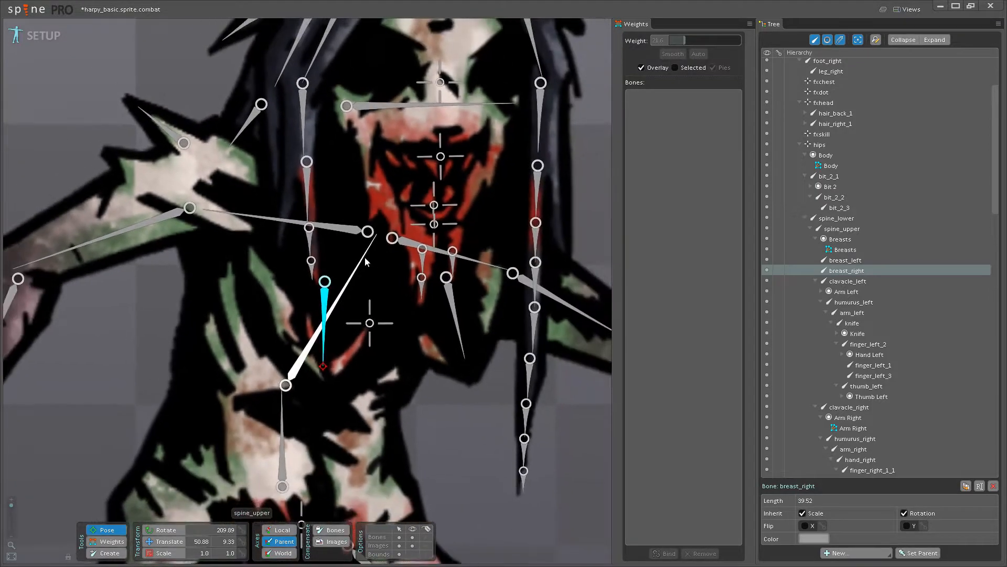
pyautogui.click(350, 240)
pyautogui.moveTo(350, 240); pyautogui.dragTo(385, 235)
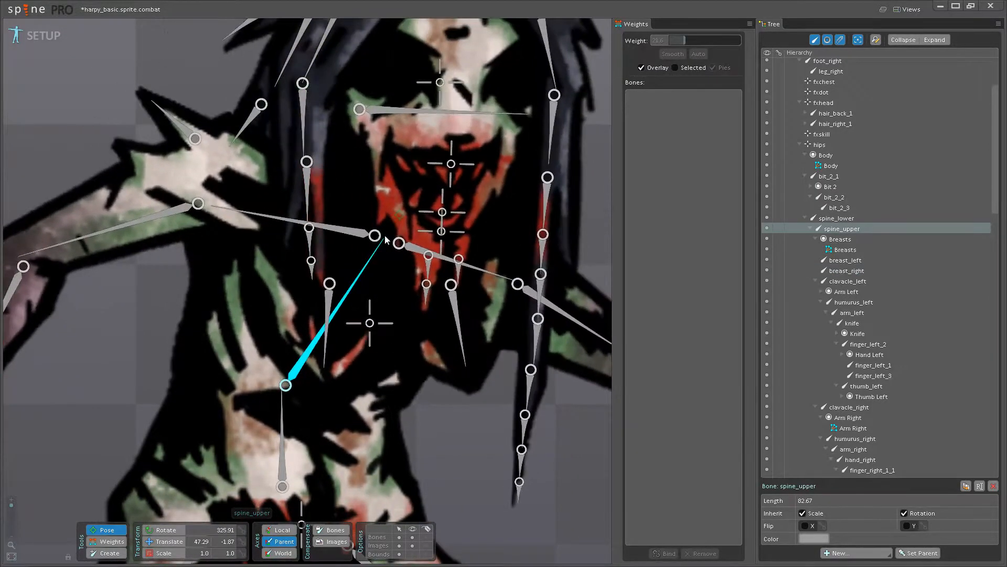
pyautogui.hotkey('ctrl', 'z')
pyautogui.hotkey('ctrl', 'z')
pyautogui.hotkey('ctrl', 'z')
# Rotate the breast_left bone to check the deformation on that side of the mesh.
pyautogui.moveTo(419, 366); pyautogui.dragTo(325, 354)
pyautogui.scroll(2, 325, 353)
pyautogui.moveTo(370, 304); pyautogui.dragTo(375, 328)
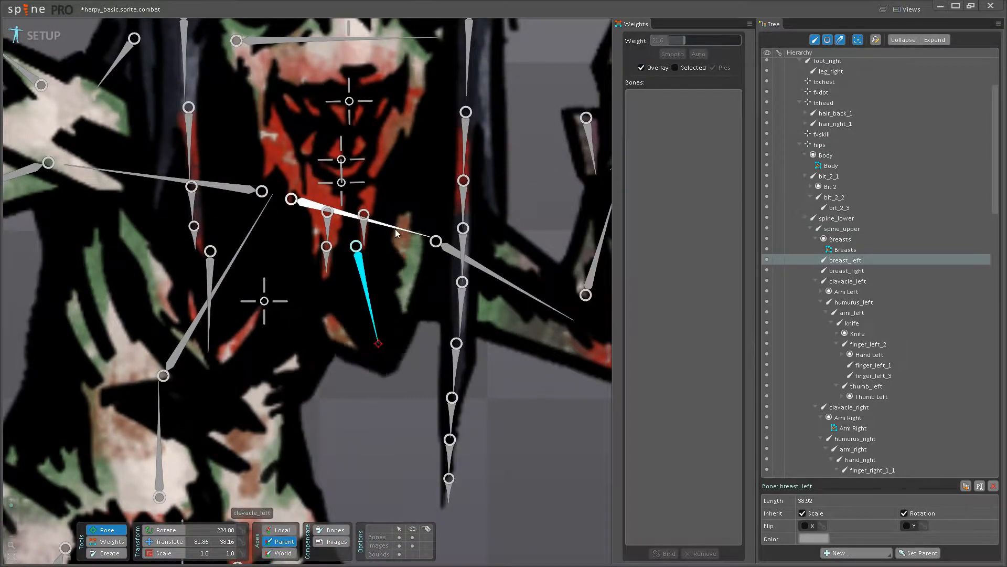
# Set the clavacle_left weight to 100 on the shoulder-side edge vertices, blending partial weight into neighbouring vertices and 41.6 on the lower edge one.
pyautogui.click(119, 541)
pyautogui.moveTo(401, 270); pyautogui.dragTo(373, 361)
pyautogui.click(359, 317)
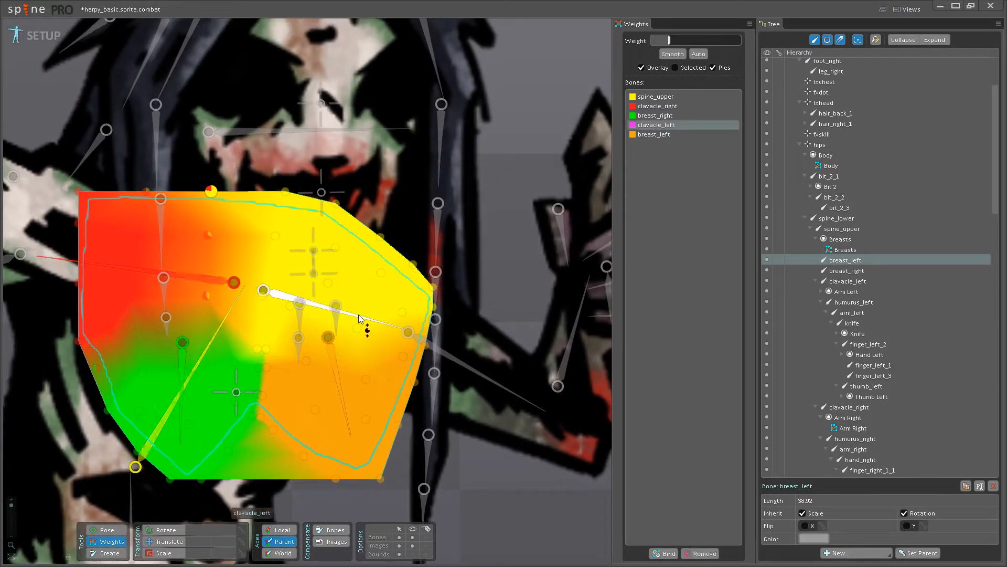
pyautogui.moveTo(431, 317)
pyautogui.mouseDown()
pyautogui.moveTo(404, 312)
pyautogui.moveTo(388, 64)
pyautogui.mouseUp()
pyautogui.moveTo(420, 290); pyautogui.dragTo(391, 88)
pyautogui.moveTo(386, 247); pyautogui.dragTo(353, 152)
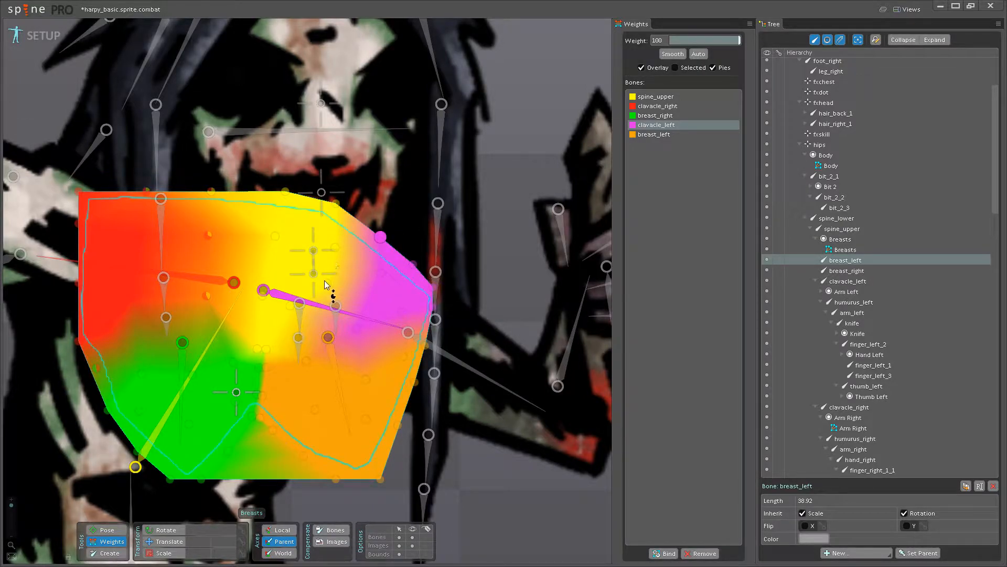
pyautogui.moveTo(325, 282); pyautogui.dragTo(349, 247)
pyautogui.moveTo(424, 346); pyautogui.dragTo(439, 312)
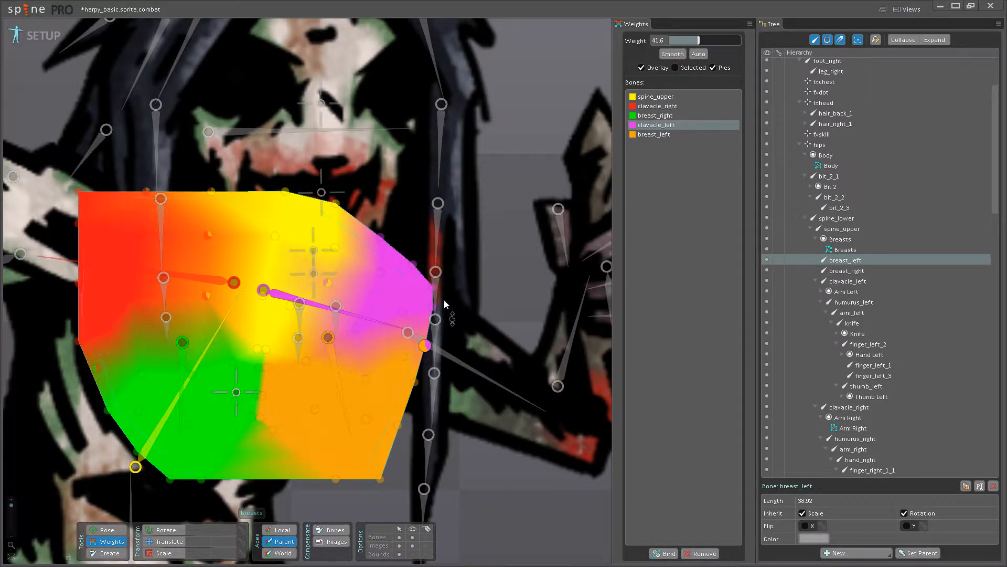
# Pose the breast_left and clavacle_left bones to check the new shoulder weights.
pyautogui.click(108, 532)
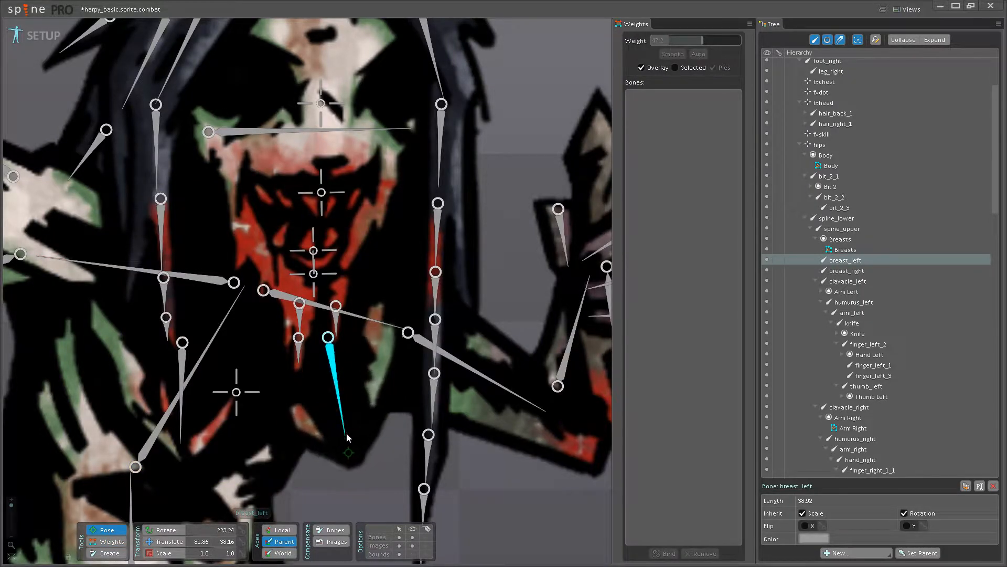
pyautogui.moveTo(388, 329); pyautogui.dragTo(406, 296)
# Blend a little breast_left weight into the Breasts mesh vertices around the shoulder end of the clavacle_left bone.
pyautogui.click(109, 541)
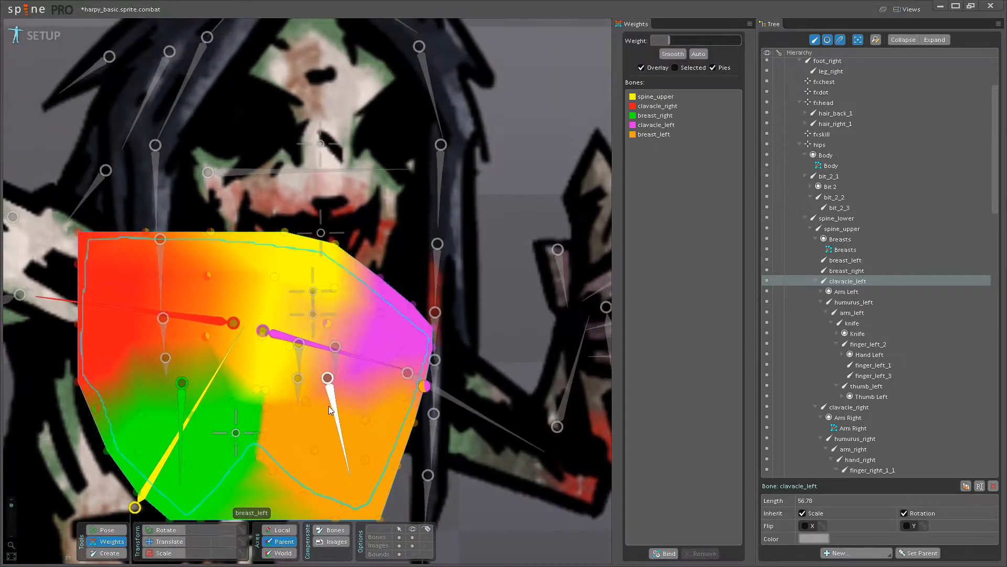
pyautogui.click(330, 405)
pyautogui.click(353, 368)
pyautogui.click(401, 352)
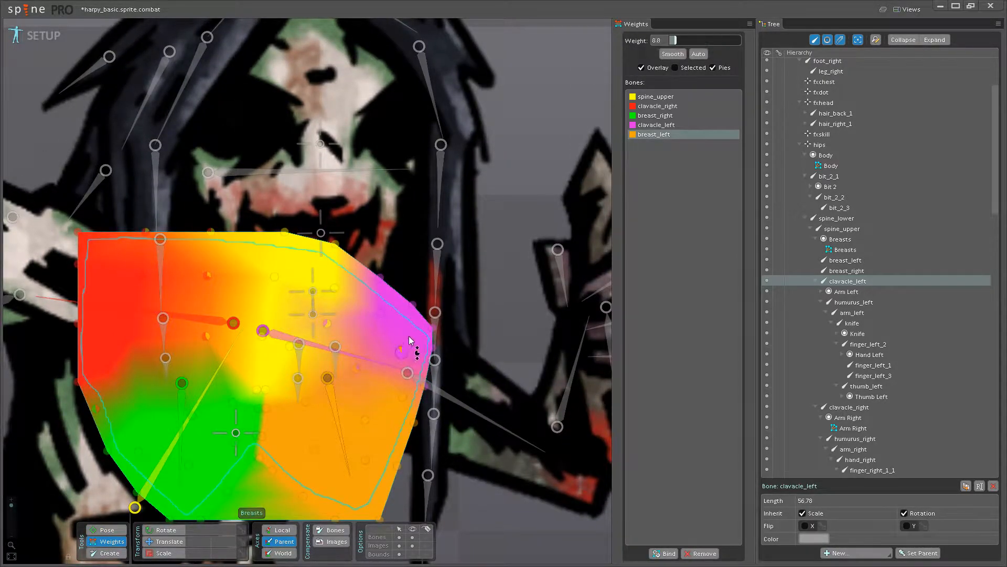
# Test the shoulder deformation by rotating the clavacle_left bone upward twice, undoing each test rotation.
pyautogui.click(107, 530)
pyautogui.moveTo(391, 368); pyautogui.dragTo(391, 331)
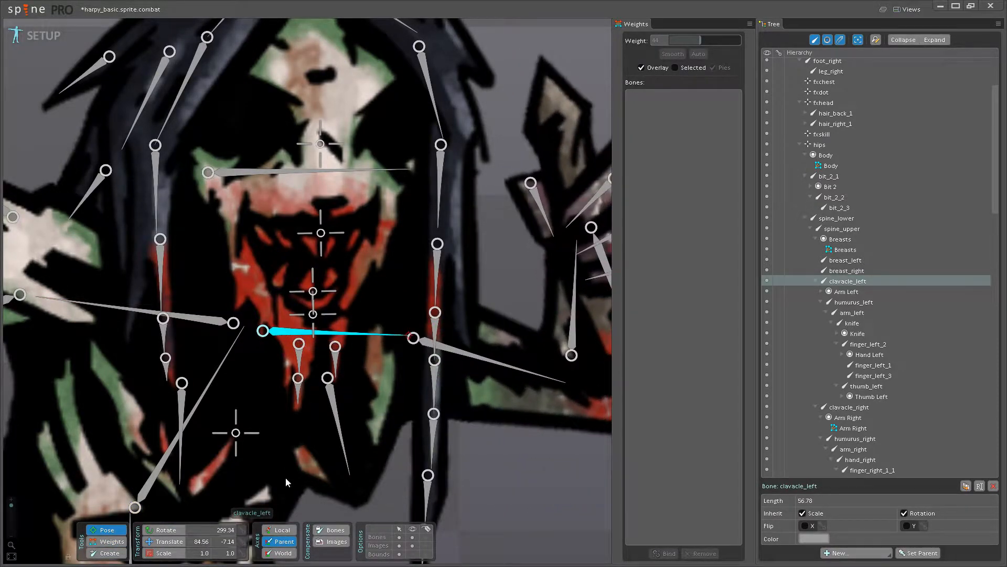
pyautogui.hotkey('ctrl', 'z')
pyautogui.click(115, 542)
pyautogui.scroll(-5, 200, 461)
pyautogui.click(108, 531)
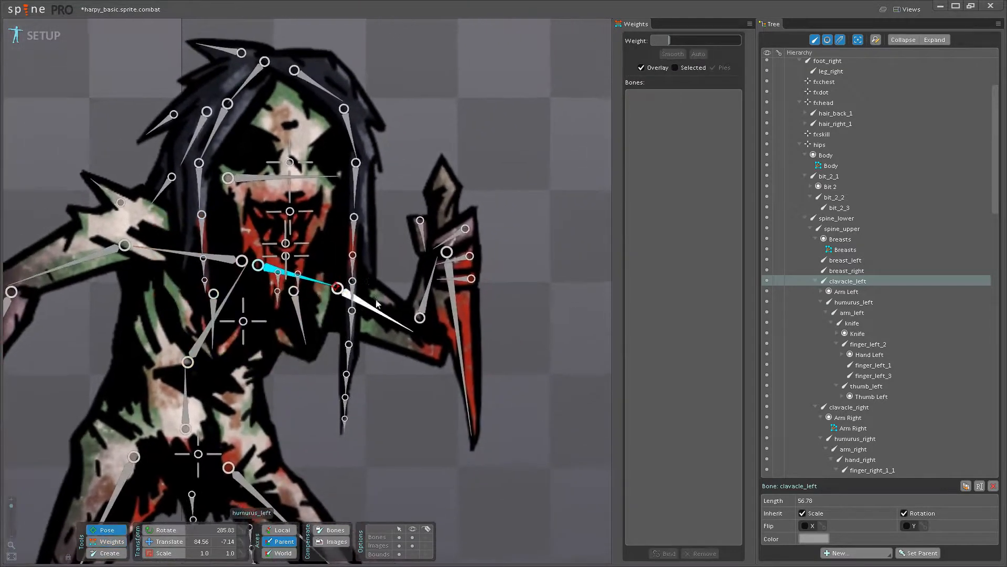
pyautogui.moveTo(331, 291); pyautogui.dragTo(344, 268)
pyautogui.hotkey('ctrl', 'z')
# Lower the clavacle_left weight on the vertices below that clavicle, to 10.4 on the inner one and 7.2 on the outer edge one.
pyautogui.click(111, 544)
pyautogui.scroll(4, 332, 292)
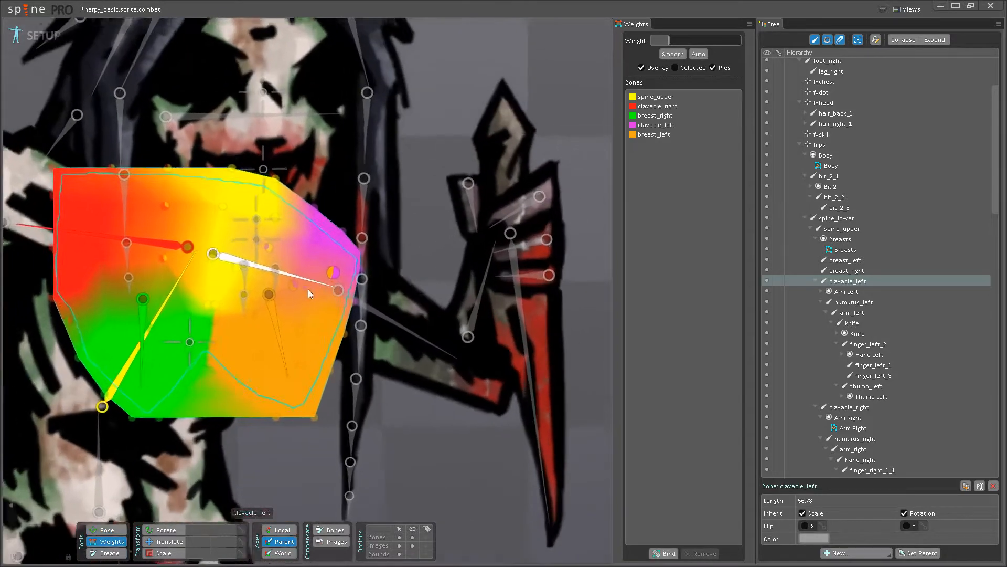
pyautogui.scroll(2, 311, 292)
pyautogui.click(303, 276)
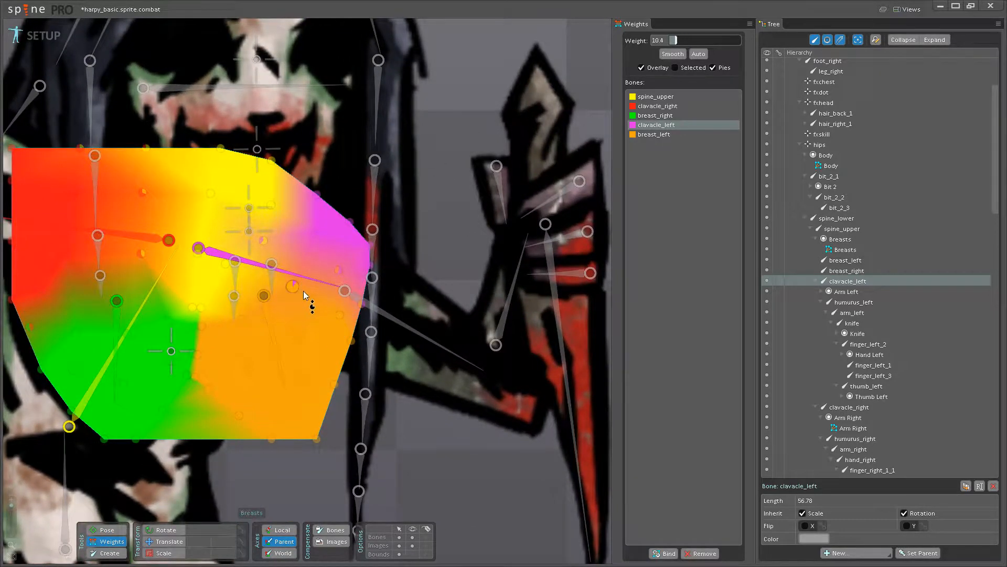
pyautogui.click(340, 270)
pyautogui.click(361, 304)
pyautogui.moveTo(362, 344); pyautogui.dragTo(361, 349)
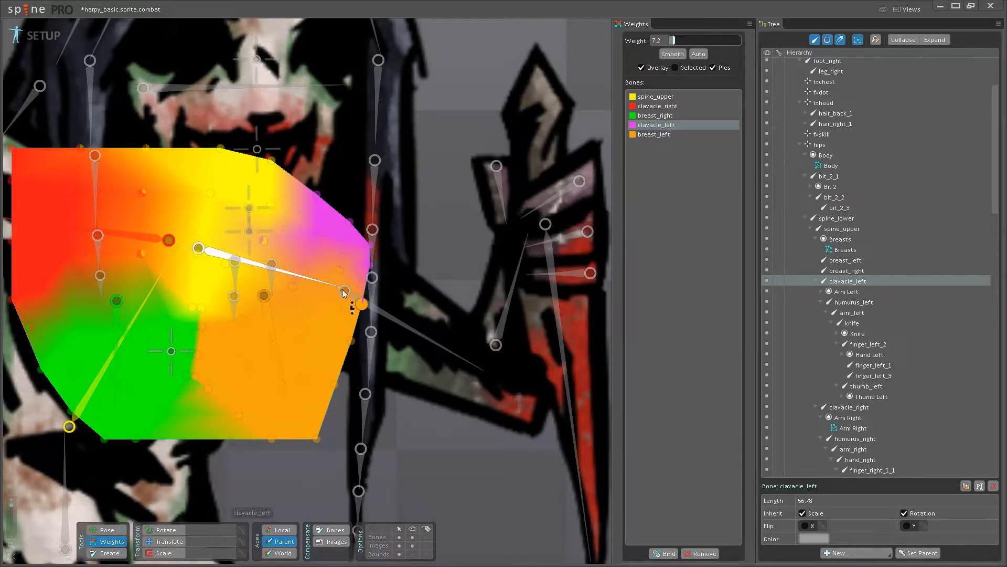
# Pose the clavacle_left and breast_left bones to check the reduced clavicle weights.
pyautogui.click(106, 530)
pyautogui.moveTo(314, 281); pyautogui.dragTo(343, 290)
pyautogui.moveTo(275, 341); pyautogui.dragTo(302, 458)
# Set the spine_upper weight to 45.6 on the knife-side edge vertex below the shoulder and 59.2 on the vertex just above it.
pyautogui.press('g')
pyautogui.click(194, 338)
pyautogui.scroll(2, 348, 332)
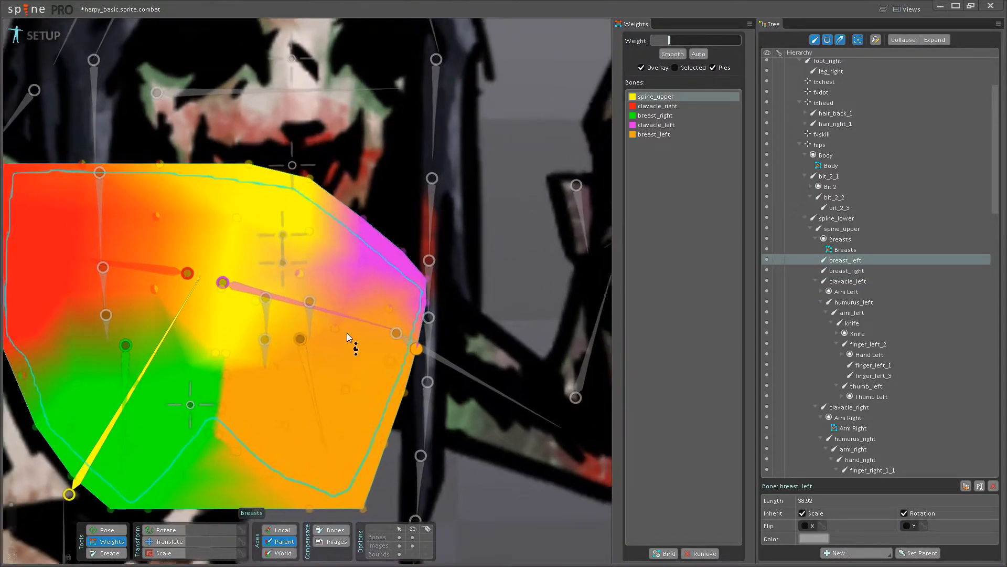
pyautogui.click(420, 350)
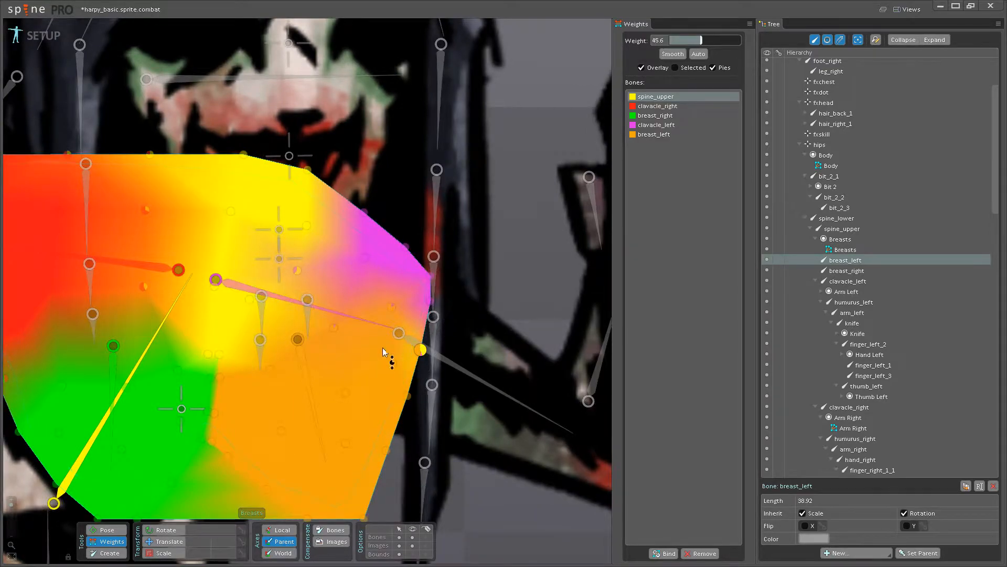
pyautogui.click(391, 307)
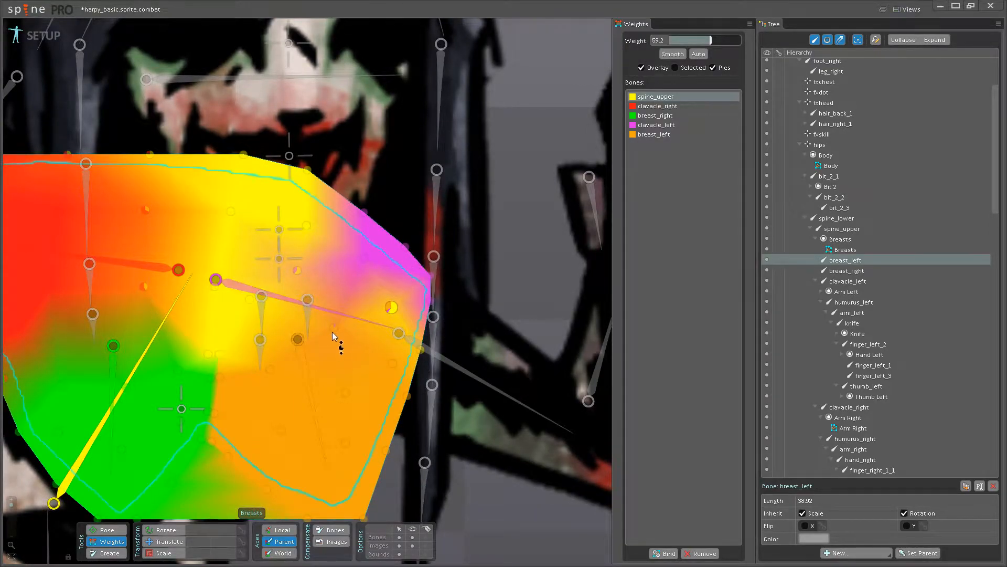
# Blend spine_upper weight into the other upper vertices of the breast_left area, with 50.4 on the inner one.
pyautogui.moveTo(333, 330); pyautogui.dragTo(361, 276)
pyautogui.moveTo(395, 364); pyautogui.dragTo(412, 319)
pyautogui.moveTo(409, 398); pyautogui.dragTo(425, 367)
pyautogui.moveTo(345, 392); pyautogui.dragTo(277, 331)
pyautogui.moveTo(220, 375); pyautogui.dragTo(230, 354)
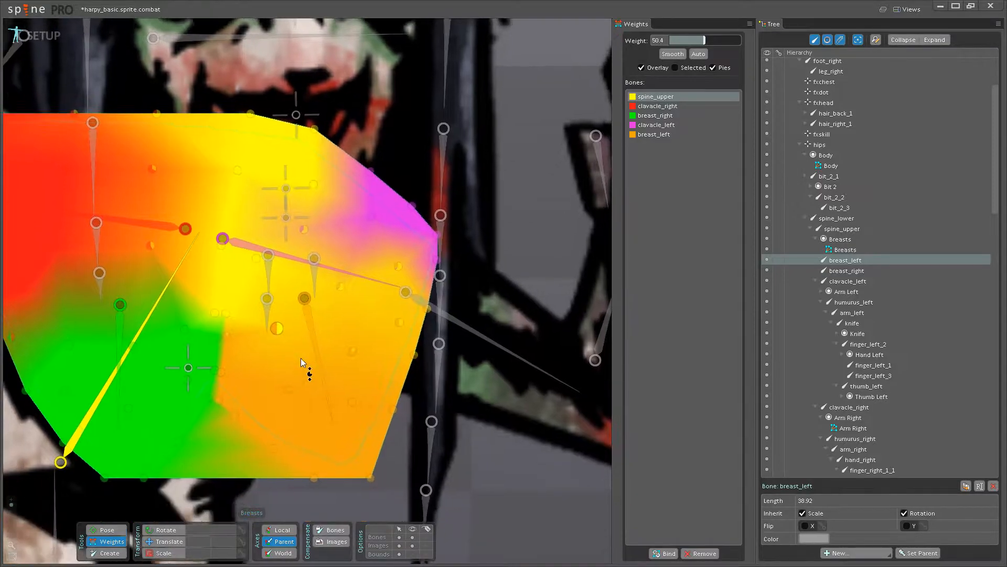
# Save the project and pose the breast_left and clavacle_left bones to check the blended spine_upper weights.
pyautogui.hotkey('ctrl', 's')
pyautogui.click(107, 529)
pyautogui.moveTo(316, 362); pyautogui.dragTo(333, 412)
pyautogui.moveTo(367, 261); pyautogui.dragTo(406, 328)
pyautogui.hotkey('ctrl', 's')
pyautogui.scroll(-5, 332, 402)
pyautogui.moveTo(386, 397); pyautogui.dragTo(421, 418)
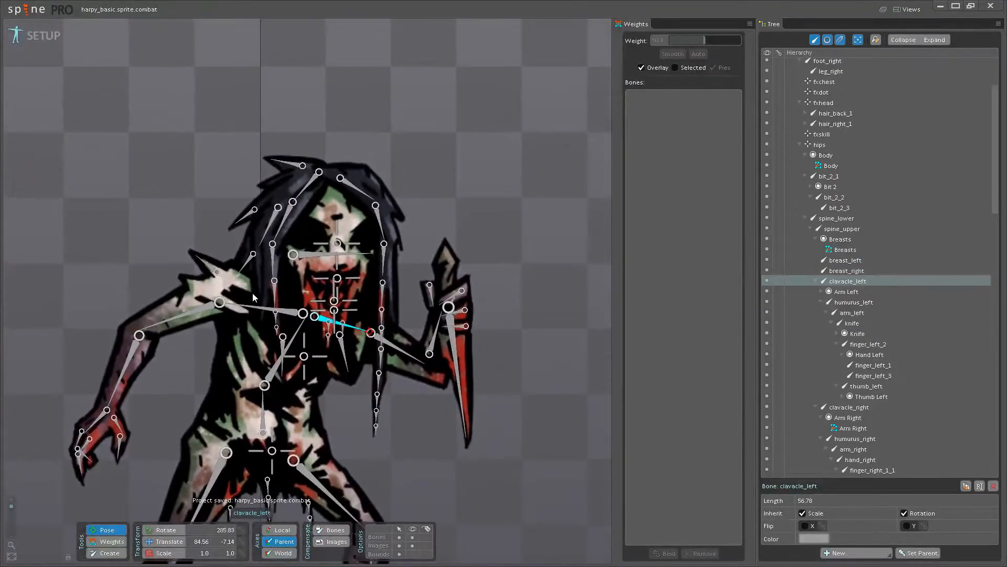
# Select the clavacle_right bone and examine the harpy's whole torso, arms and head.
pyautogui.click(248, 310)
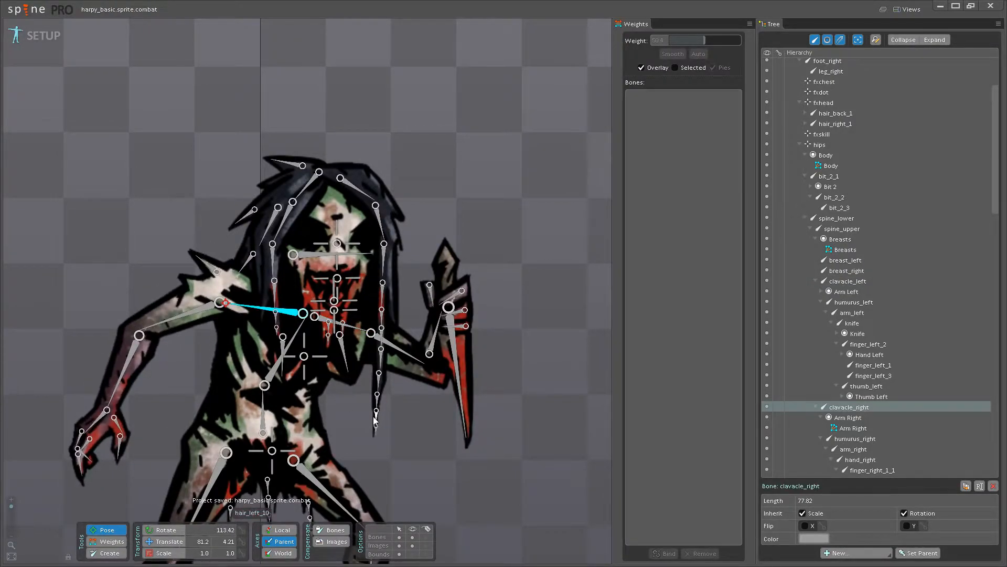
pyautogui.moveTo(348, 392)
pyautogui.mouseDown()
pyautogui.moveTo(370, 420)
pyautogui.moveTo(350, 379)
pyautogui.mouseUp()
pyautogui.scroll(3, 350, 379)
pyautogui.scroll(-5, 348, 323)
pyautogui.moveTo(368, 415); pyautogui.dragTo(399, 371)
pyautogui.moveTo(372, 325); pyautogui.dragTo(377, 339)
pyautogui.scroll(3, 381, 333)
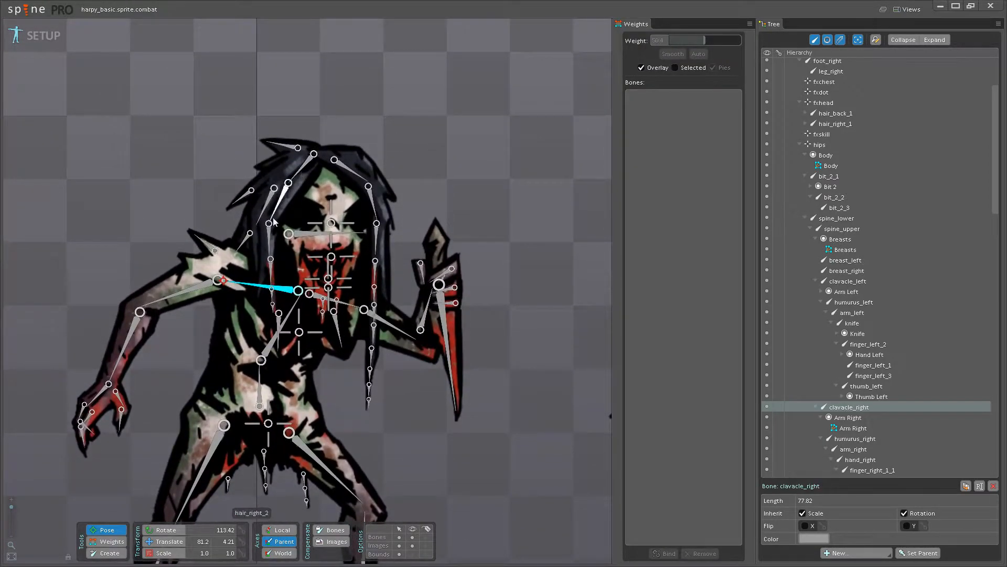
pyautogui.scroll(4, 414, 403)
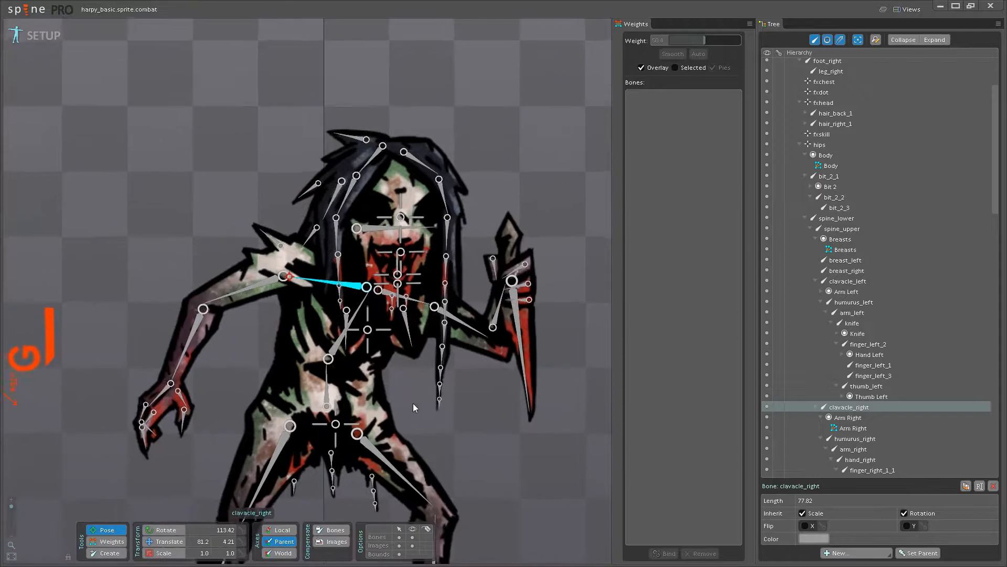
# Convert the Head image under the head bone into a mesh and open it for mesh editing.
pyautogui.moveTo(372, 175); pyautogui.dragTo(335, 268)
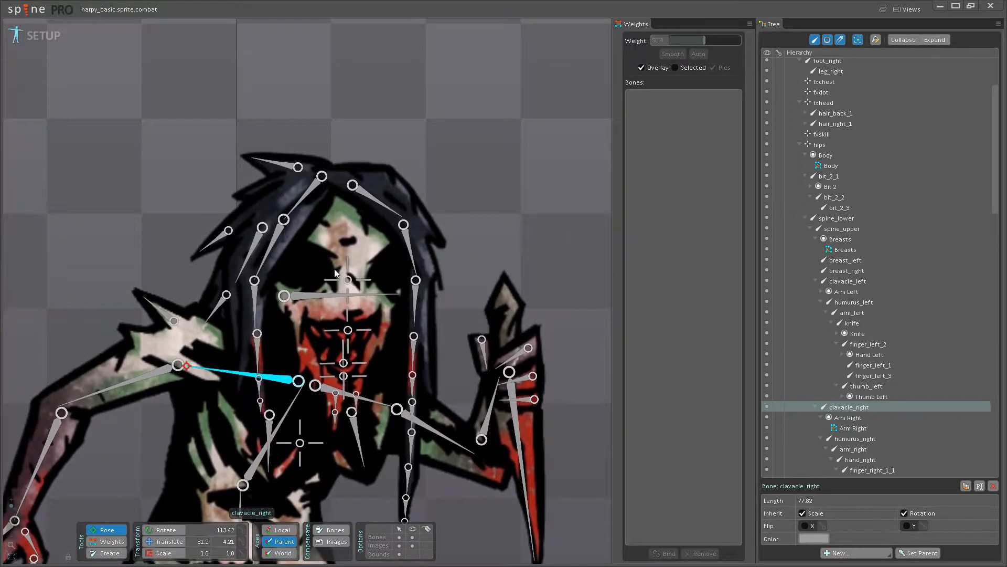
pyautogui.click(339, 297)
pyautogui.click(822, 459)
pyautogui.scroll(-6, 840, 420)
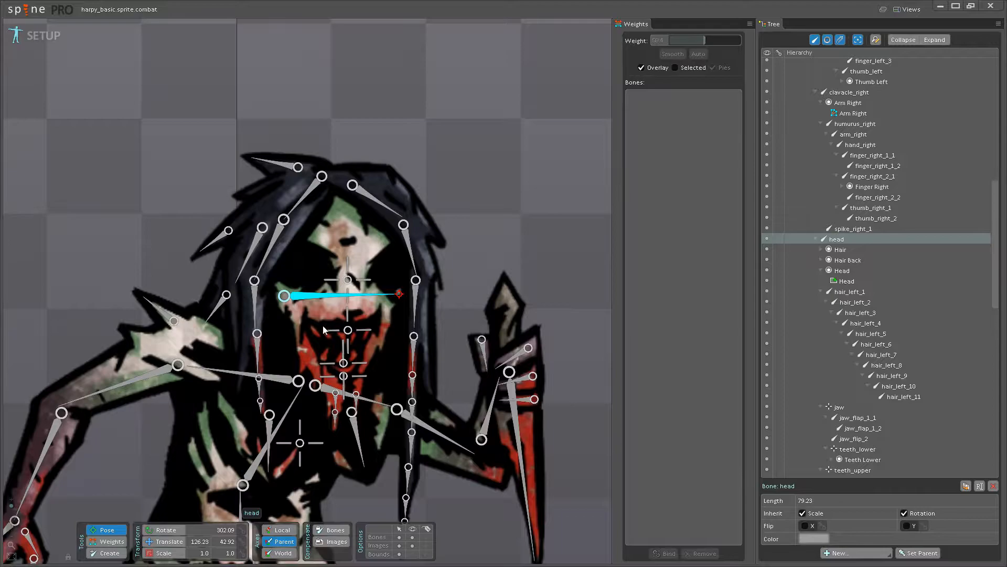
pyautogui.moveTo(312, 334); pyautogui.dragTo(341, 286)
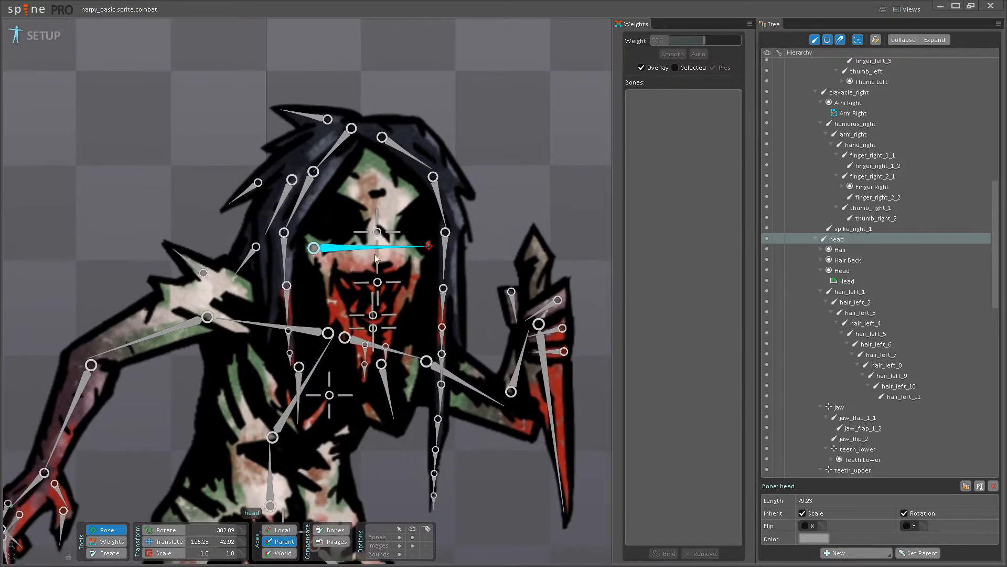
pyautogui.click(846, 280)
pyautogui.click(802, 526)
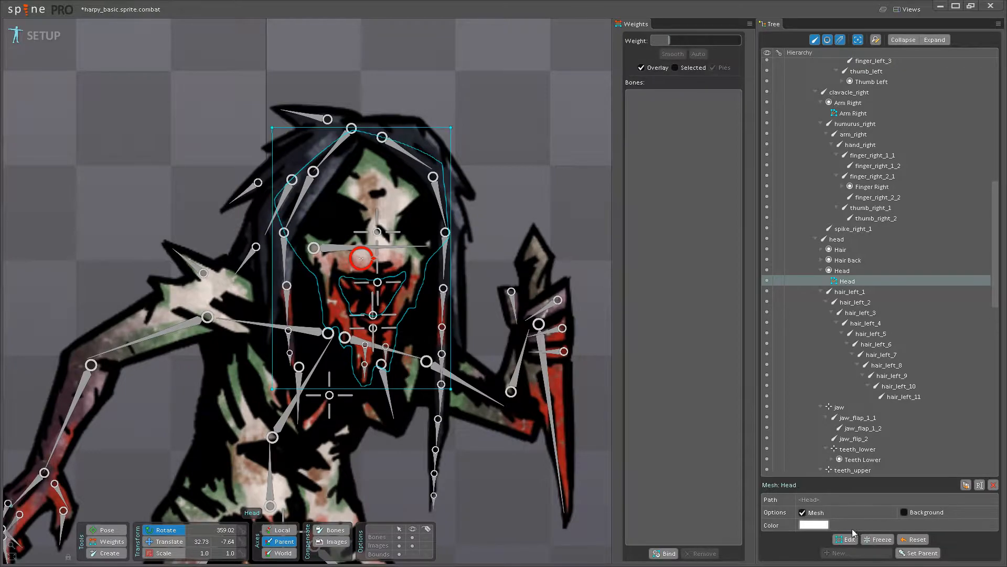
pyautogui.click(847, 539)
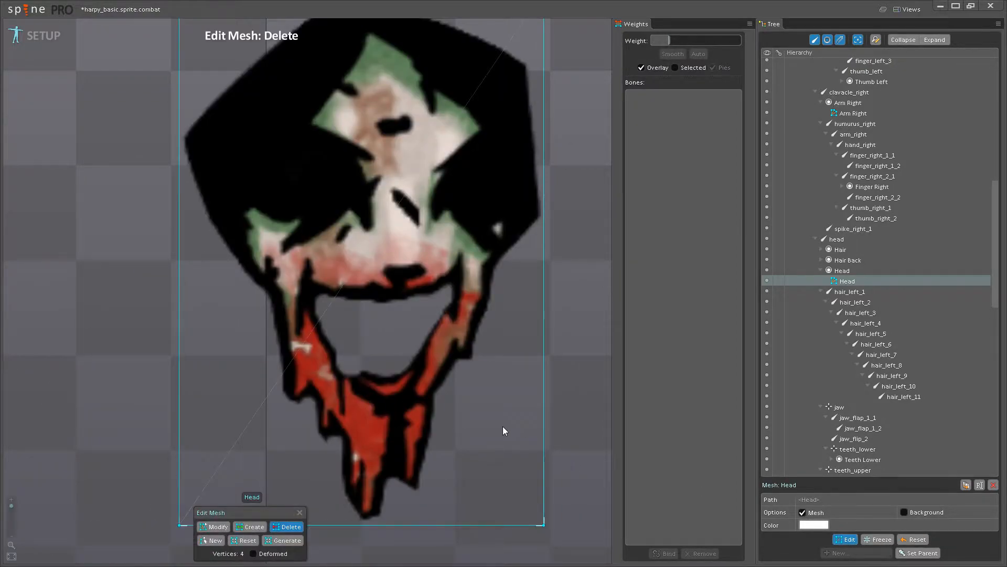
# Create Head mesh vertices along the upper edge of the mouth opening and across the top of the knife-side jaw strand.
pyautogui.click(252, 530)
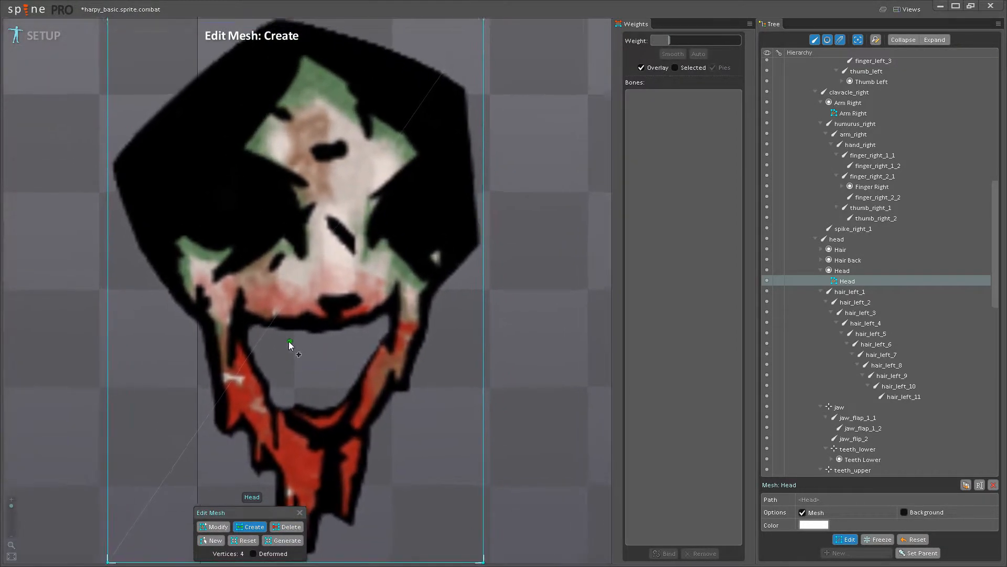
pyautogui.scroll(2, 255, 330)
pyautogui.click(253, 329)
pyautogui.click(287, 339)
pyautogui.click(333, 340)
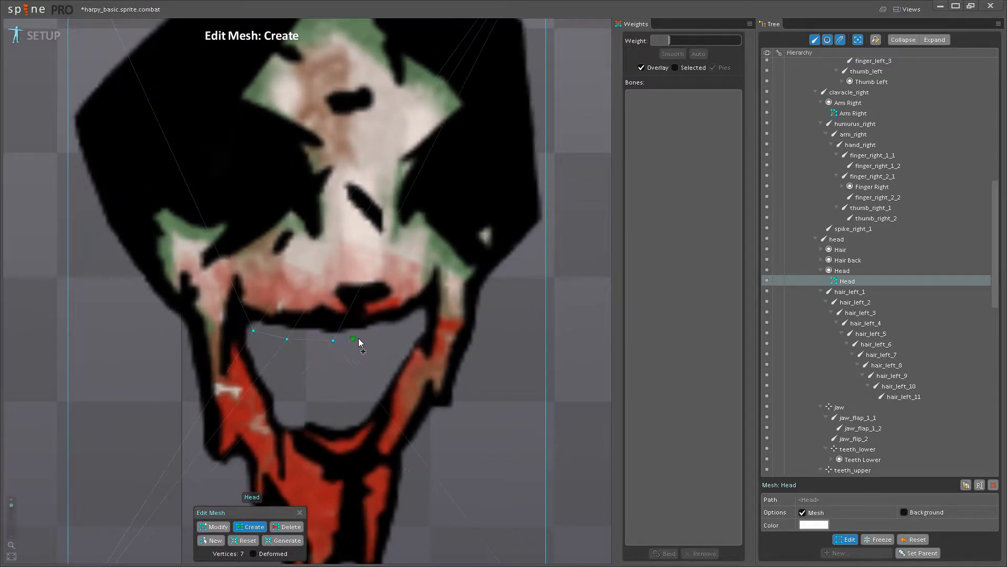
pyautogui.click(421, 318)
pyautogui.click(450, 290)
pyautogui.click(491, 289)
# Add Head mesh vertices up the knife-side edge of the face, around the temple corner and onto the top edge.
pyautogui.scroll(-3, 490, 294)
pyautogui.click(494, 378)
pyautogui.click(483, 268)
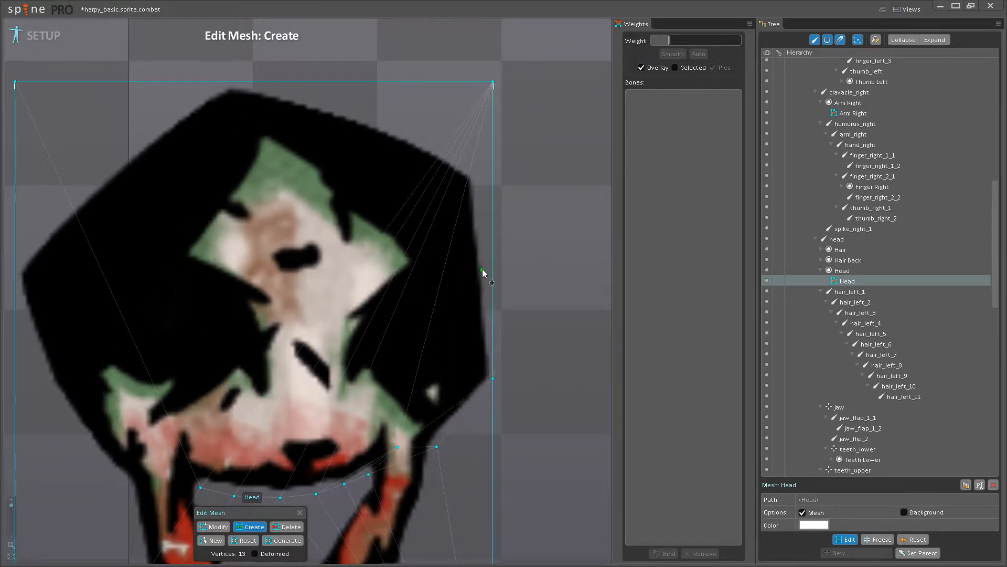
pyautogui.hotkey('ctrl', 'z')
pyautogui.click(477, 158)
pyautogui.click(316, 81)
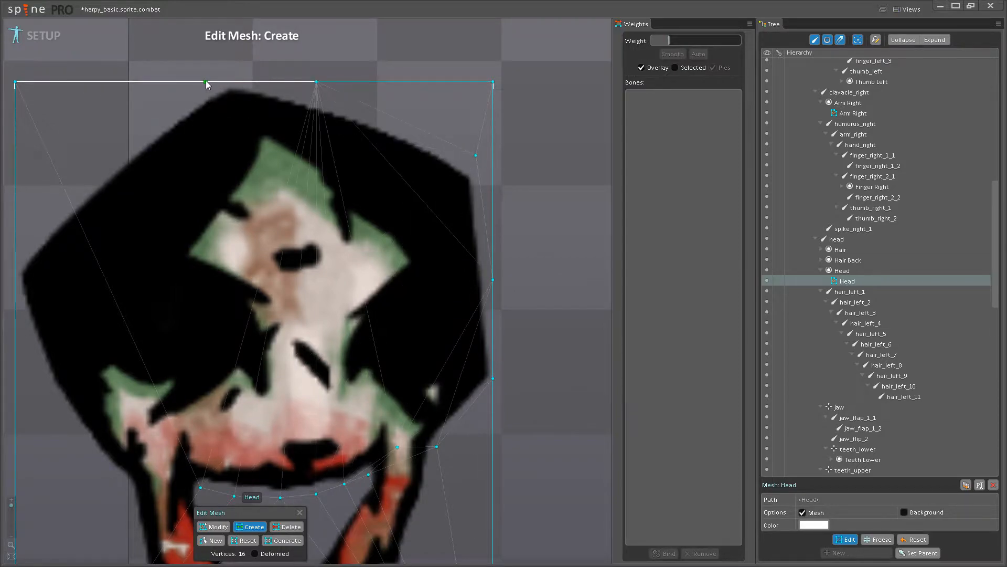
# Continue the vertices from the crown down the opposite side of the head and across the top of that jaw strand.
pyautogui.click(206, 82)
pyautogui.click(254, 97)
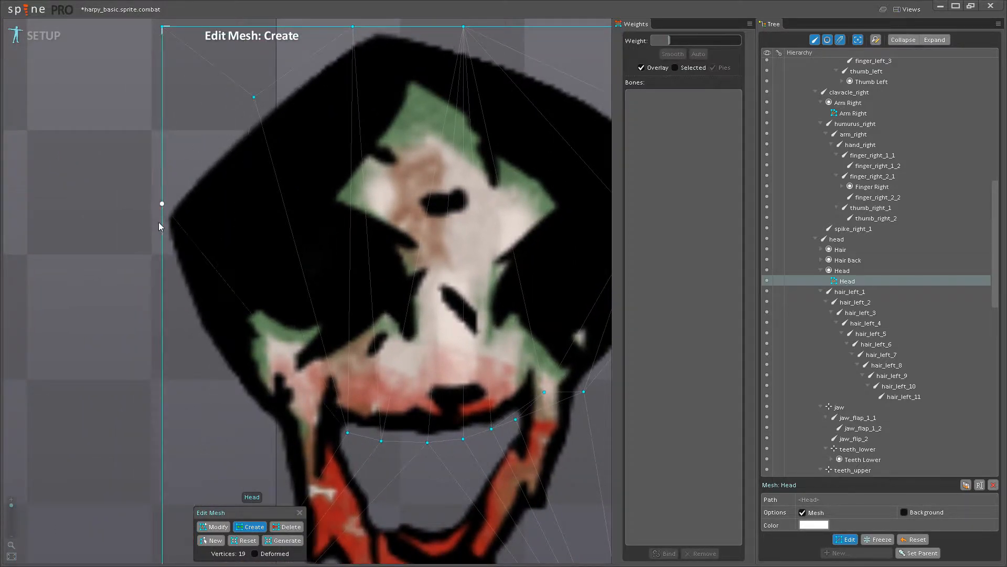
pyautogui.click(162, 244)
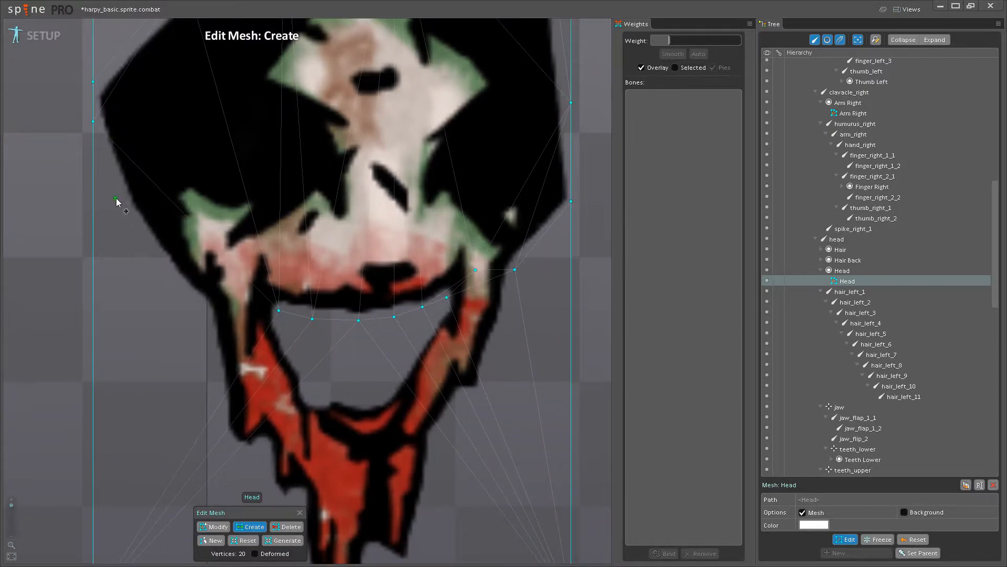
pyautogui.click(198, 303)
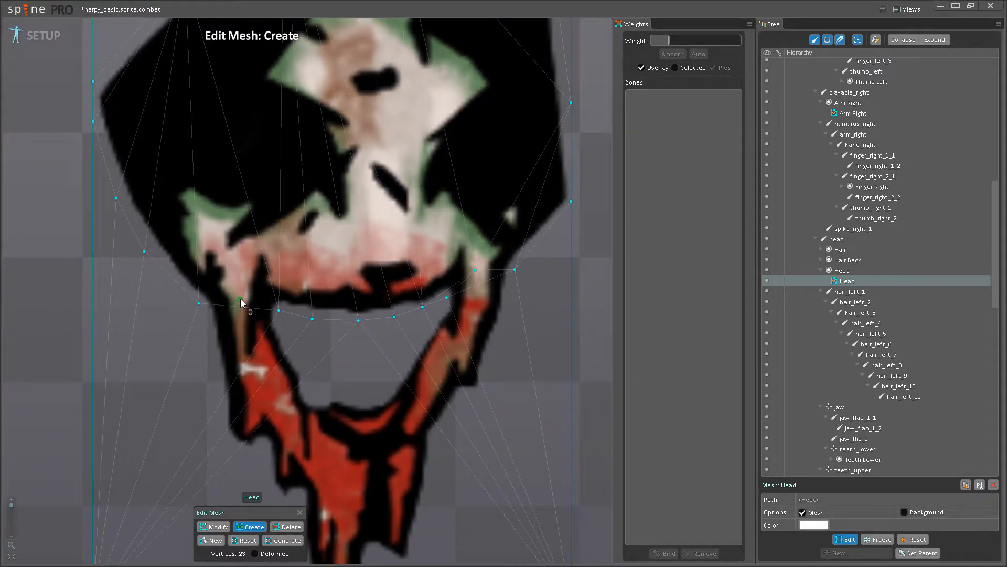
pyautogui.click(240, 302)
# Trace the sides and lower edge of the mouth opening with Head mesh vertices.
pyautogui.scroll(2, 259, 295)
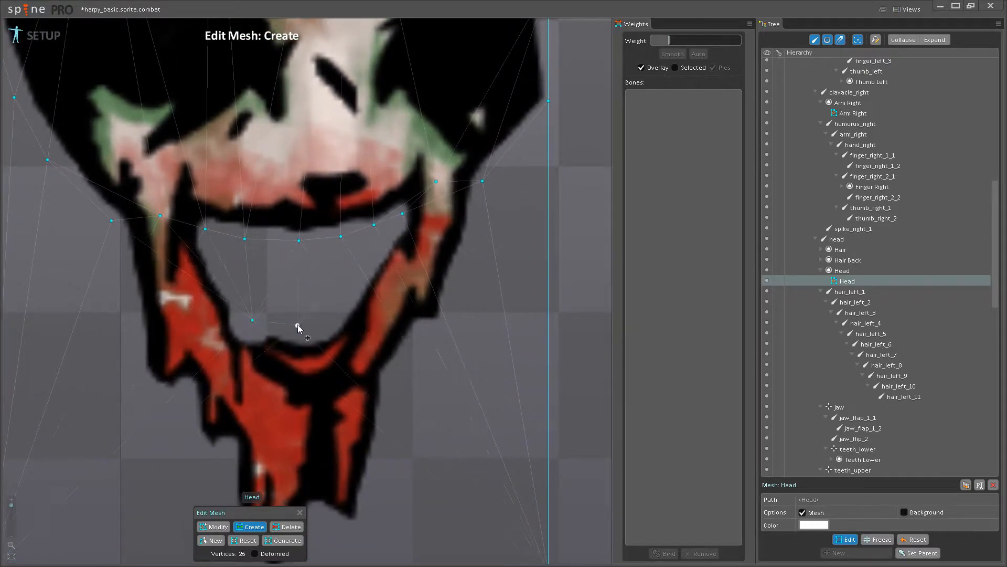
pyautogui.click(385, 243)
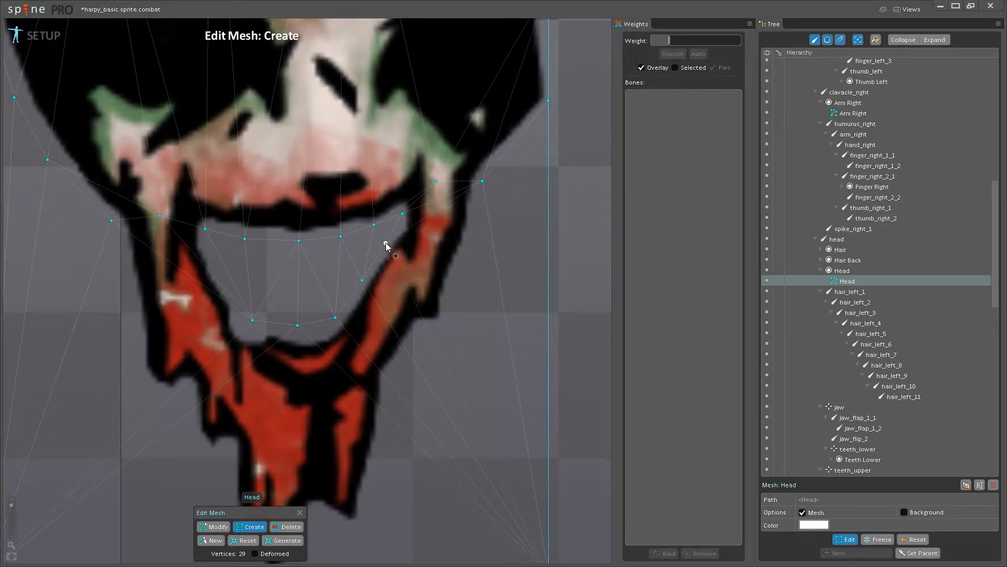
pyautogui.click(211, 256)
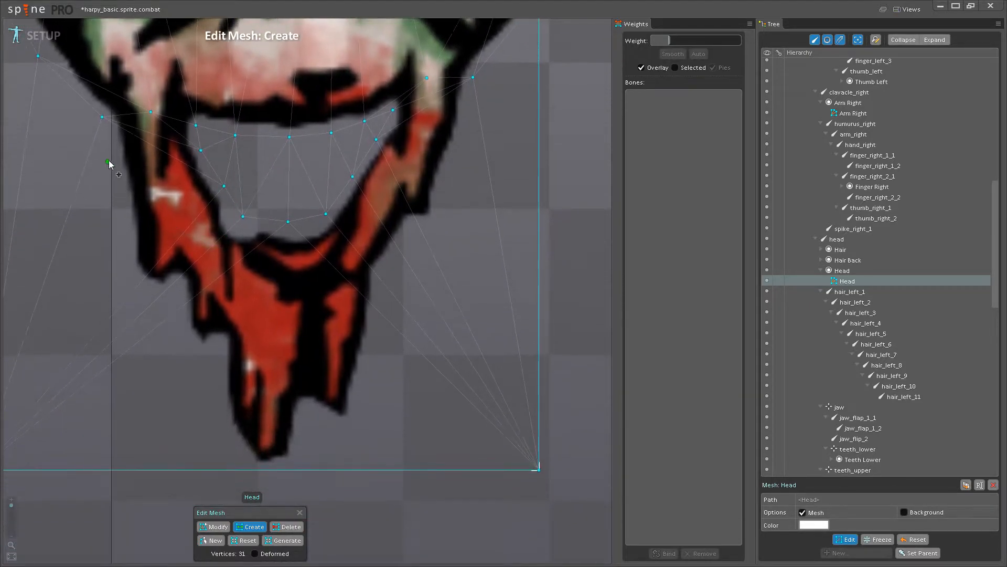
# Add vertices down the ragged outer jaw edge opposite the knife side and across the top of the long hanging chin flap.
pyautogui.click(113, 167)
pyautogui.moveTo(316, 307); pyautogui.dragTo(350, 361)
pyautogui.scroll(2, 210, 361)
pyautogui.click(186, 344)
pyautogui.click(214, 334)
pyautogui.click(218, 374)
pyautogui.click(232, 414)
pyautogui.click(256, 406)
pyautogui.click(324, 364)
pyautogui.click(369, 372)
# Outline the long hanging chin flap with vertices down its inner edge, around the tip and back up its outer edge.
pyautogui.moveTo(370, 372); pyautogui.dragTo(338, 232)
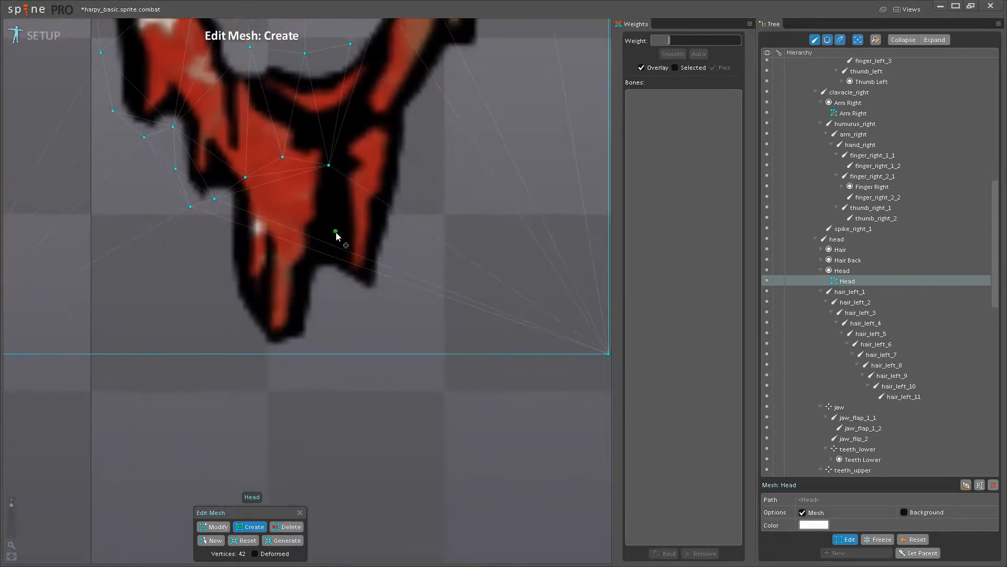
pyautogui.click(328, 210)
pyautogui.click(327, 251)
pyautogui.click(323, 279)
pyautogui.click(321, 313)
pyautogui.click(316, 346)
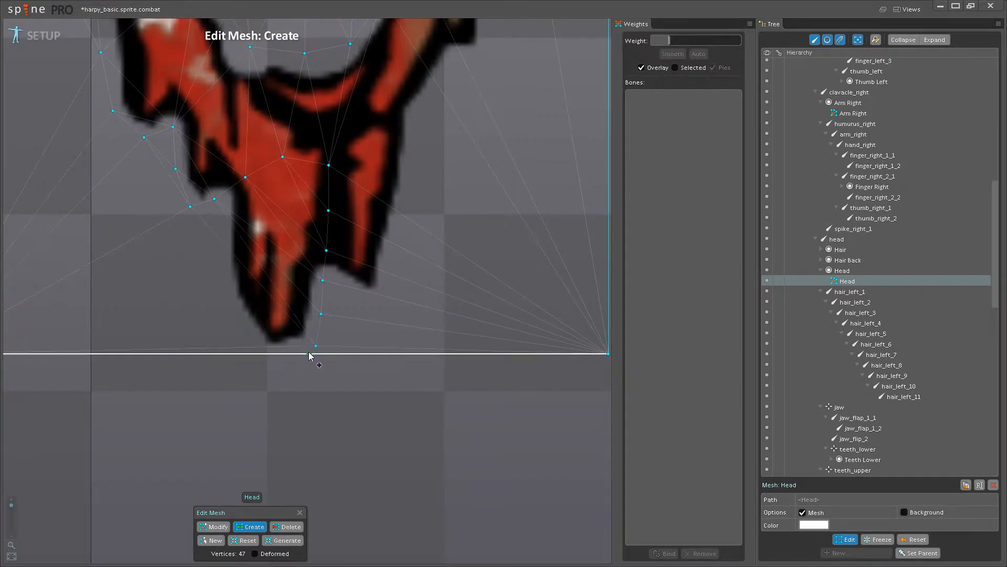
pyautogui.click(272, 354)
pyautogui.click(243, 330)
pyautogui.click(219, 284)
pyautogui.click(221, 230)
# Outline the shorter chin flap with vertices down its inner edge, around its tip and up its outer edge.
pyautogui.moveTo(248, 240); pyautogui.dragTo(236, 382)
pyautogui.click(325, 312)
pyautogui.click(326, 354)
pyautogui.click(323, 395)
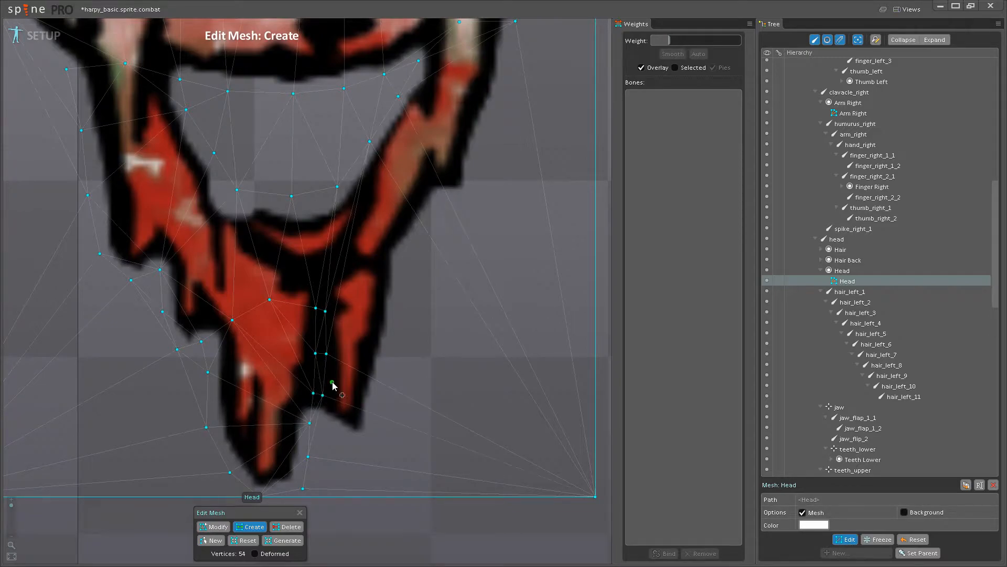
pyautogui.click(323, 421)
pyautogui.click(366, 443)
pyautogui.click(380, 400)
pyautogui.click(393, 350)
pyautogui.click(402, 301)
# Add vertices across the top of the shorter chin flap and around the lower end of the knife-side jaw strand.
pyautogui.moveTo(394, 364); pyautogui.dragTo(395, 451)
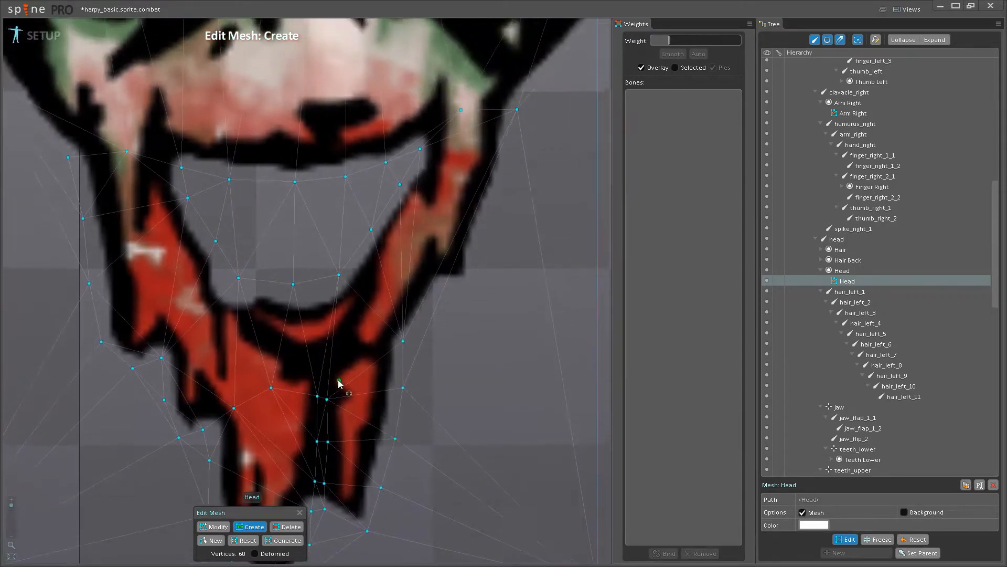
pyautogui.click(351, 366)
pyautogui.click(376, 346)
pyautogui.moveTo(445, 291); pyautogui.dragTo(382, 426)
pyautogui.click(380, 422)
pyautogui.click(412, 414)
pyautogui.click(432, 359)
pyautogui.scroll(-3, 432, 321)
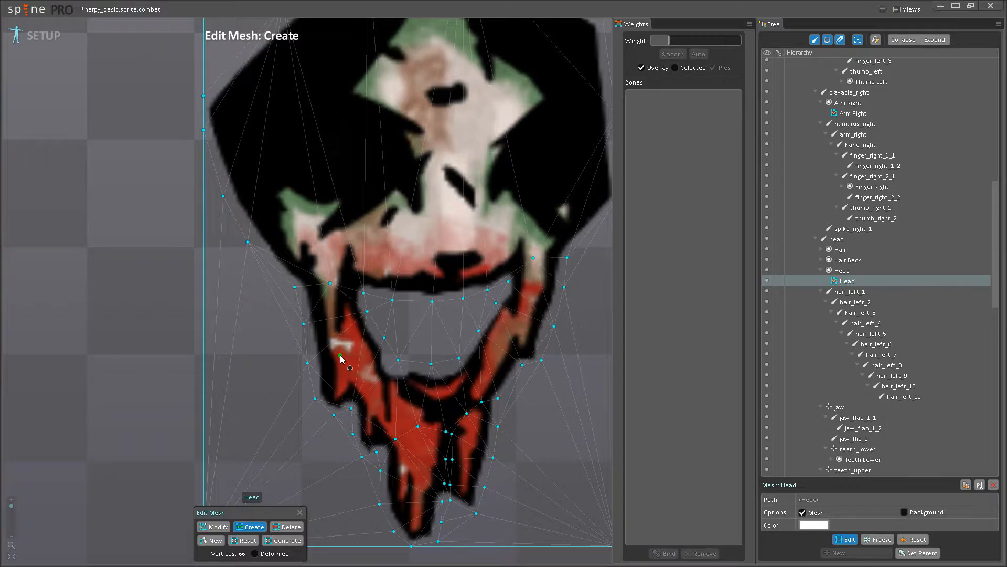
pyautogui.click(344, 362)
pyautogui.click(370, 365)
pyautogui.click(528, 323)
pyautogui.hotkey('ctrl', 'z')
pyautogui.moveTo(528, 318)
pyautogui.mouseDown()
pyautogui.moveTo(544, 318)
pyautogui.moveTo(534, 322)
pyautogui.mouseUp()
pyautogui.scroll(2, 514, 338)
pyautogui.click(530, 303)
pyautogui.hotkey('ctrl', 'z')
# Add four vertices along the two strands connecting the face to the jaw, and save the project.
pyautogui.click(313, 319)
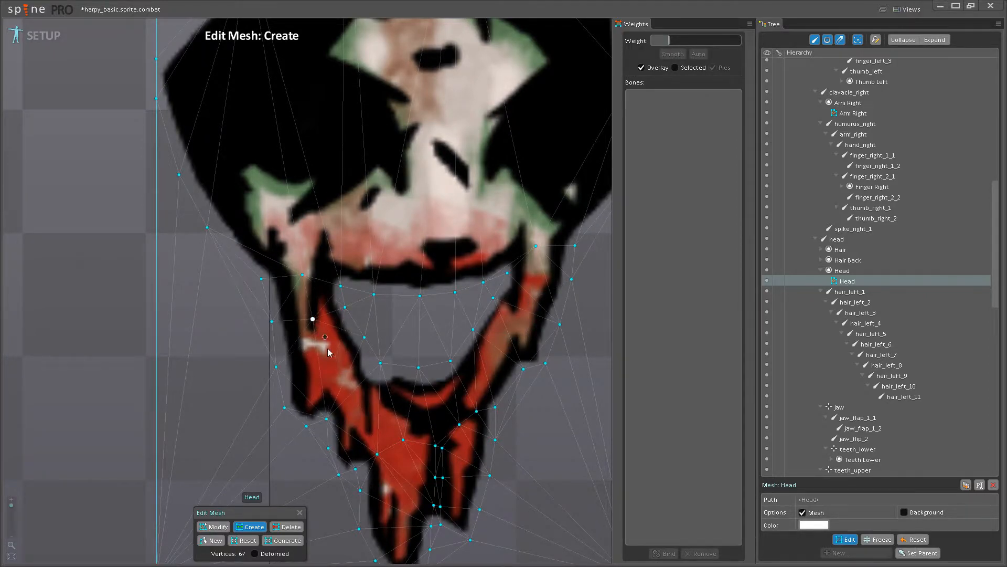
pyautogui.click(327, 366)
pyautogui.click(494, 365)
pyautogui.click(531, 307)
pyautogui.scroll(-3, 531, 315)
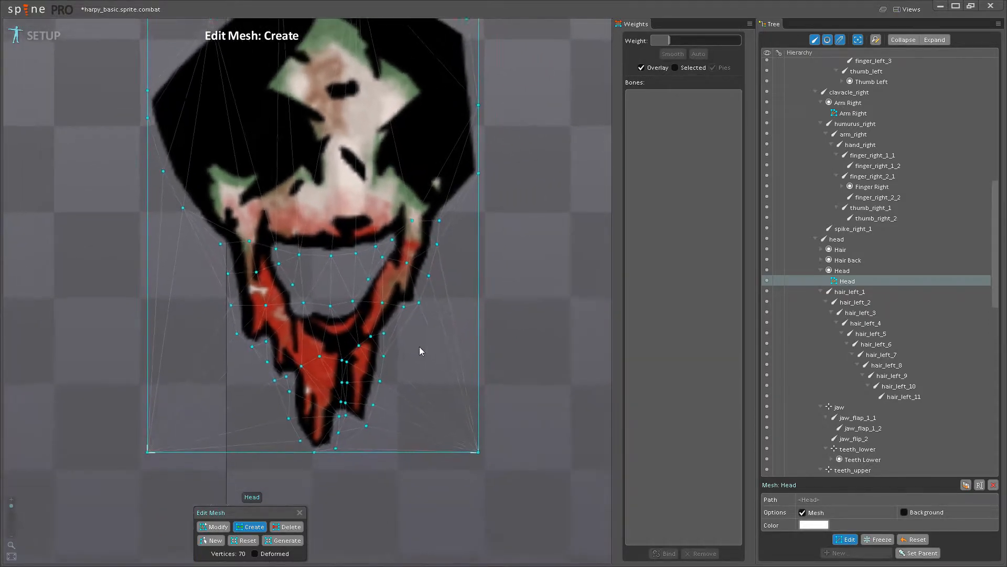
pyautogui.hotkey('ctrl', 's')
pyautogui.scroll(-1, 364, 346)
pyautogui.moveTo(364, 347); pyautogui.dragTo(400, 420)
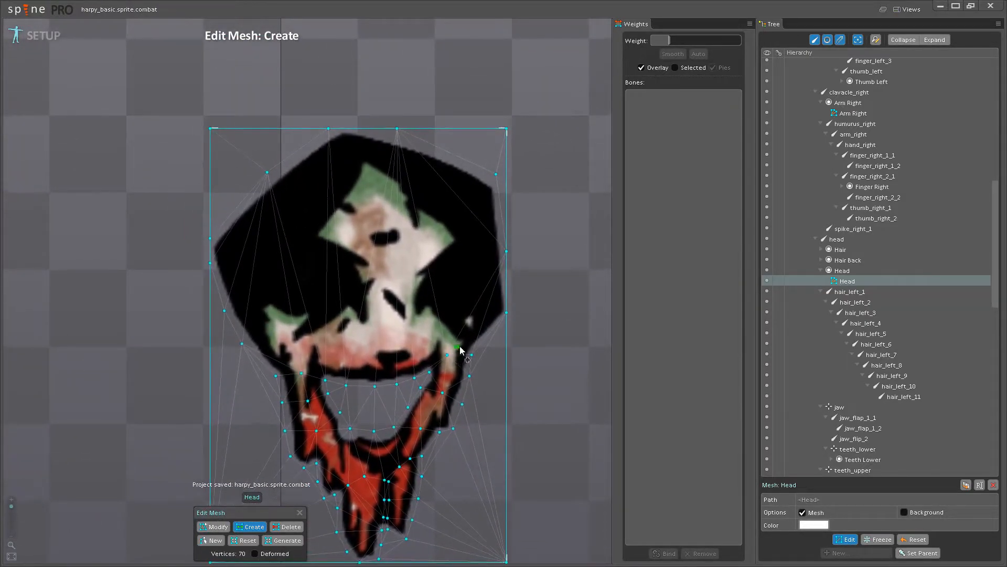
# Add vertices on and beside both cheeks where the jaw strands join the face.
pyautogui.scroll(1, 451, 353)
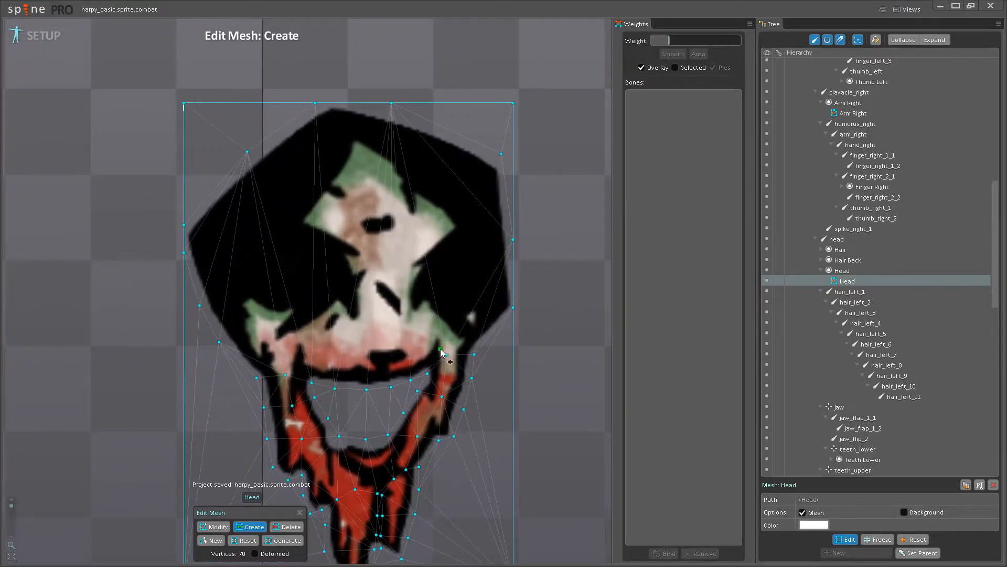
pyautogui.scroll(1, 278, 344)
pyautogui.click(295, 364)
pyautogui.click(235, 361)
pyautogui.moveTo(462, 371); pyautogui.dragTo(316, 366)
pyautogui.click(346, 330)
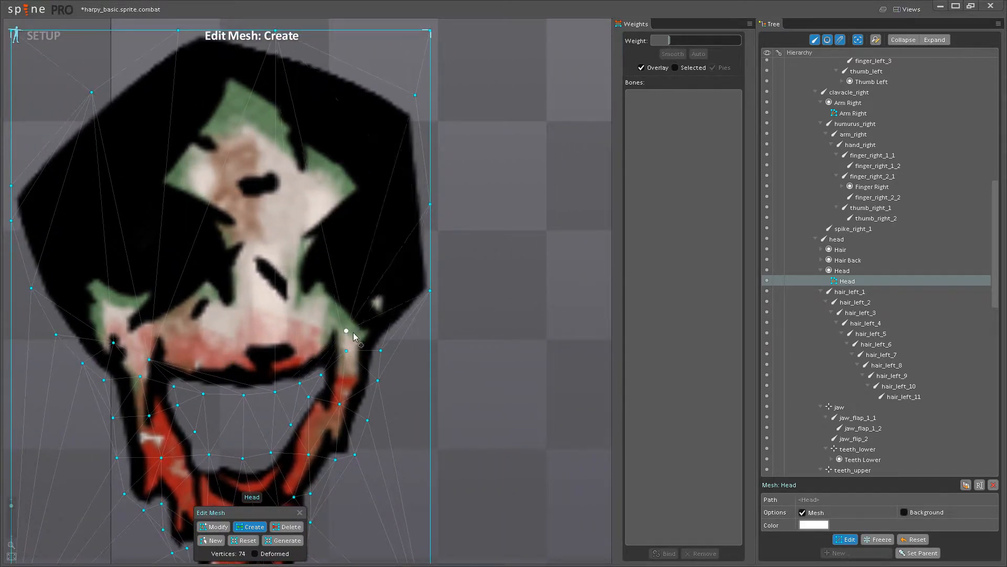
pyautogui.click(396, 331)
pyautogui.scroll(-2, 373, 355)
pyautogui.moveTo(309, 375); pyautogui.dragTo(413, 389)
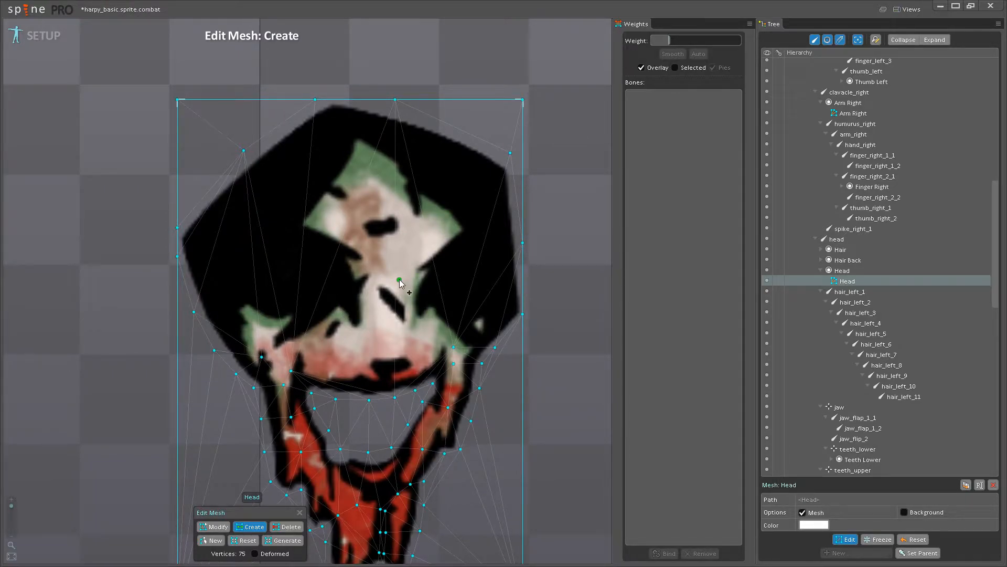
# Delete the Head mesh's four corner vertices and finish mesh editing.
pyautogui.scroll(-2, 399, 280)
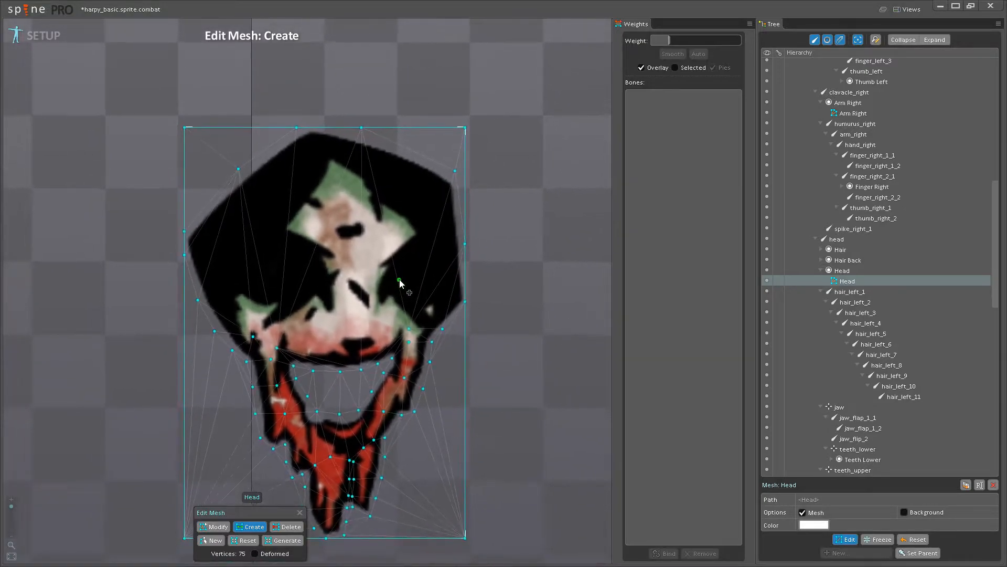
pyautogui.click(293, 527)
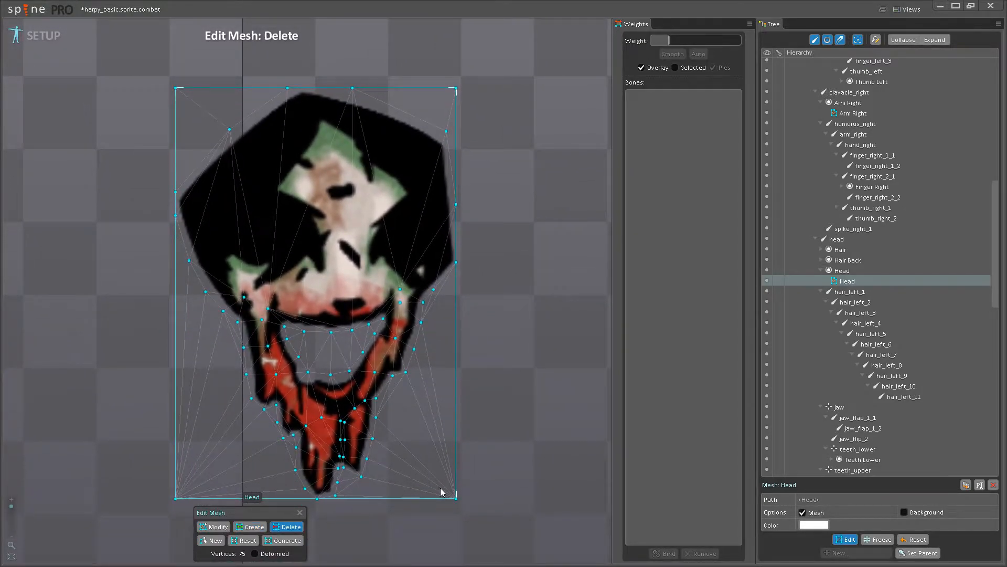
pyautogui.click(458, 500)
pyautogui.click(176, 498)
pyautogui.scroll(-2, 341, 118)
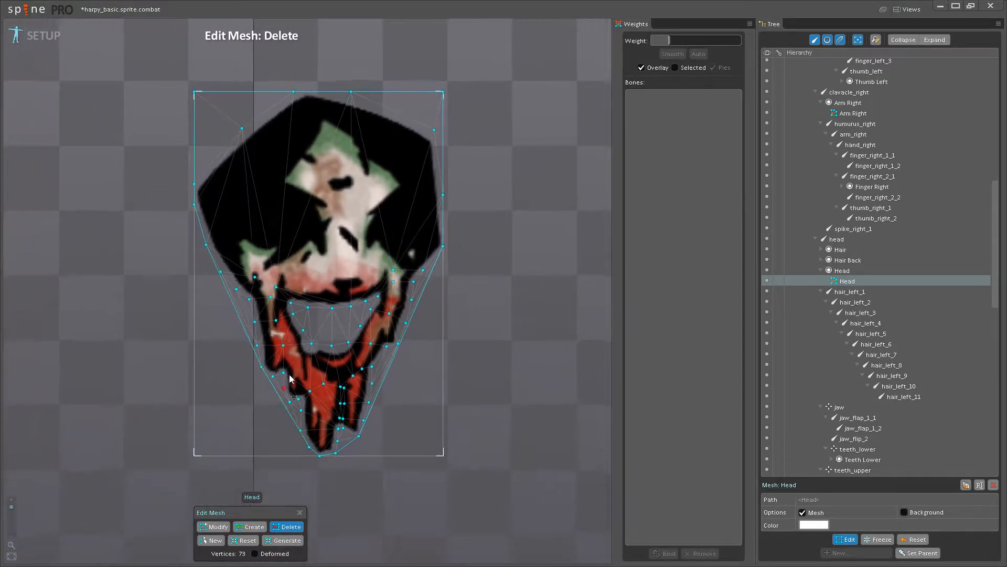
pyautogui.moveTo(435, 132); pyautogui.dragTo(430, 241)
pyautogui.click(428, 200)
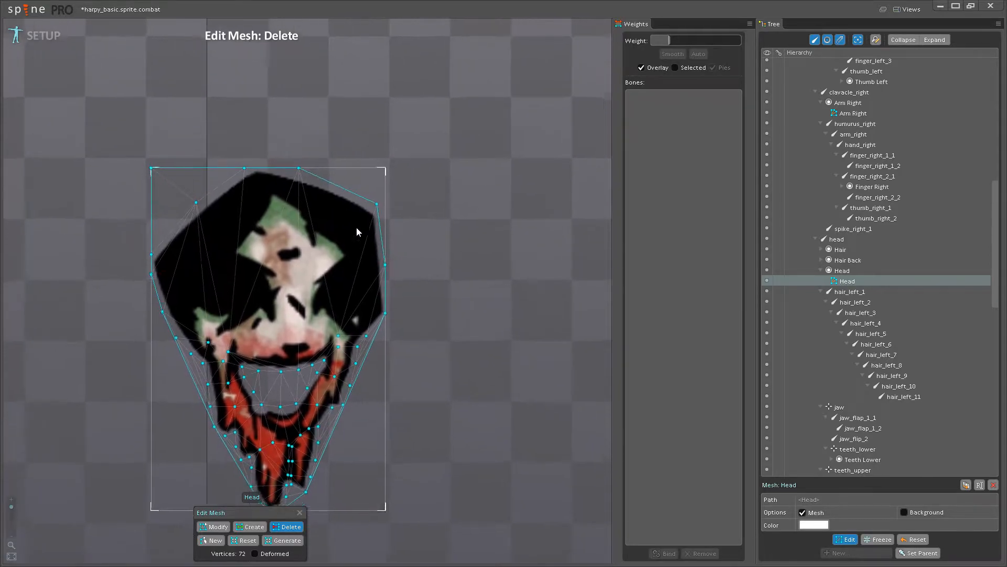
pyautogui.click(139, 158)
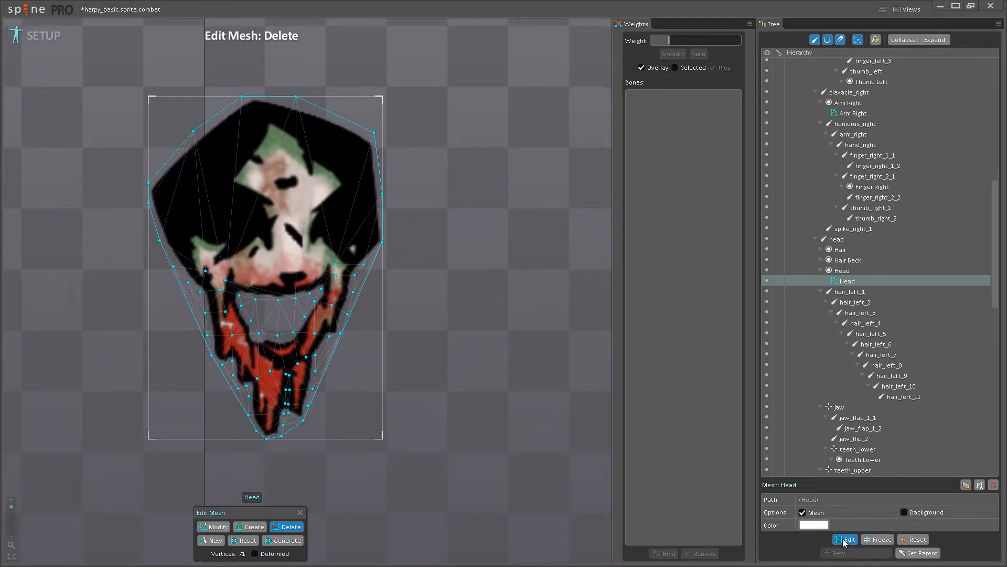
pyautogui.click(843, 539)
# Bind the Head mesh to the head, jaw, jaw_flap_1_1, jaw_flap_1_2 and jaw_flip_2 bones.
pyautogui.click(663, 553)
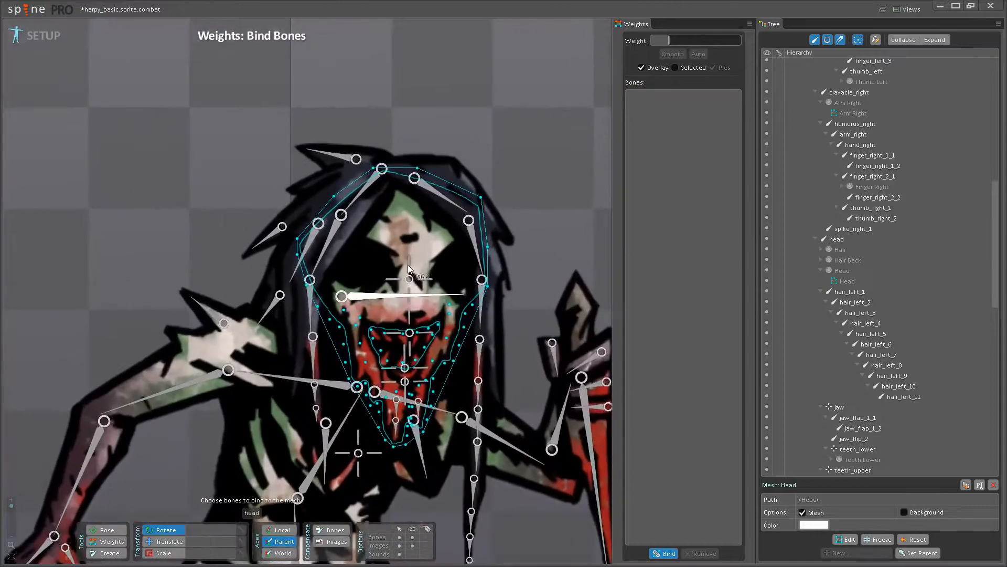
pyautogui.click(384, 297)
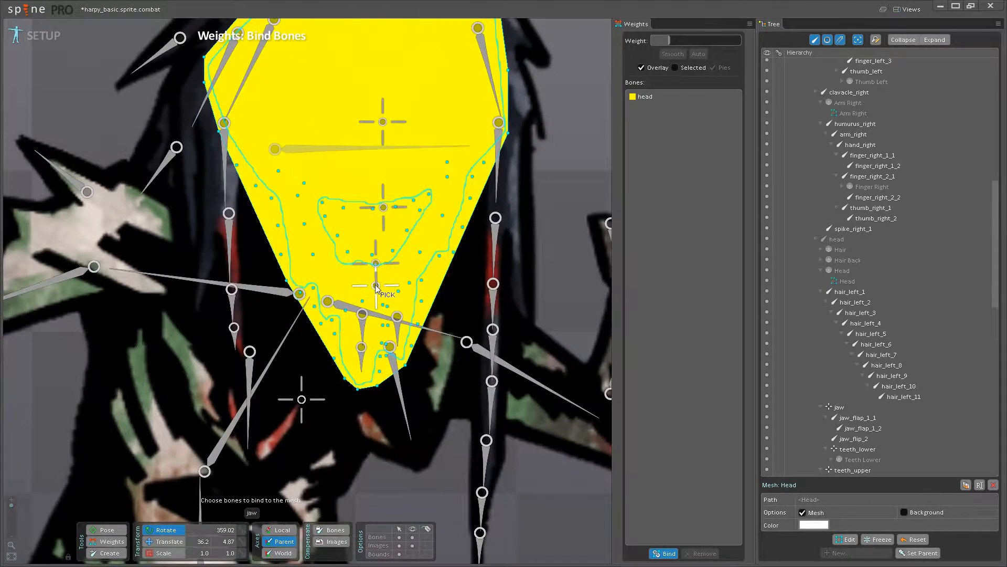
pyautogui.click(375, 288)
pyautogui.click(361, 331)
pyautogui.click(363, 354)
pyautogui.click(395, 332)
pyautogui.click(663, 553)
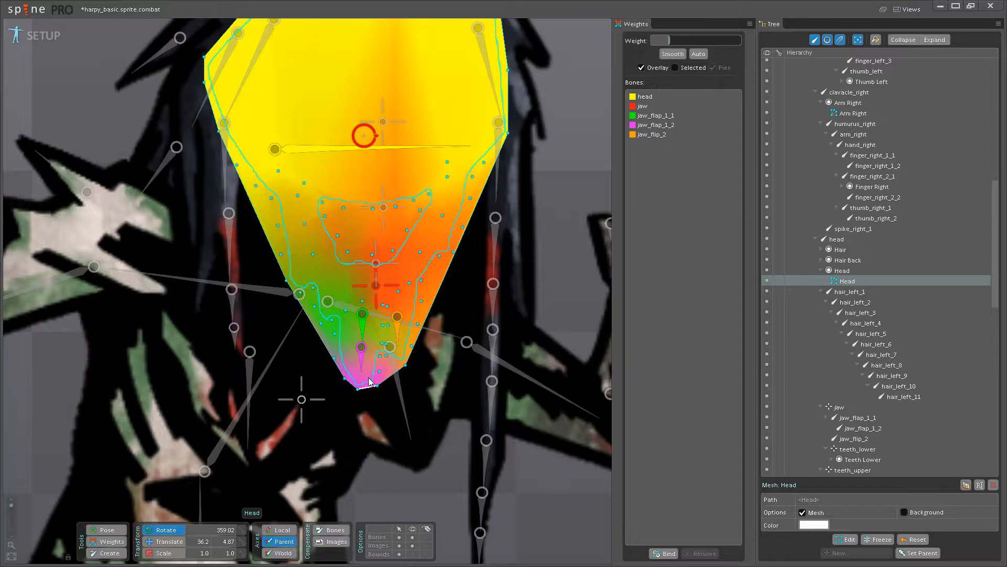
# Switch from posing to weight editing and reselect the Head mesh to show its weight pies.
pyautogui.moveTo(383, 358); pyautogui.dragTo(364, 413)
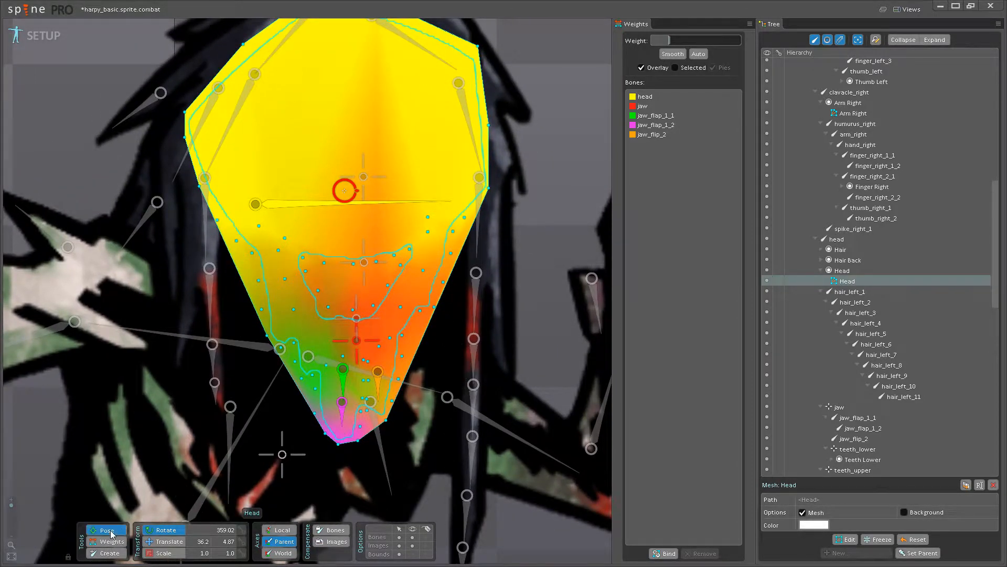
pyautogui.click(111, 533)
pyautogui.moveTo(369, 348); pyautogui.dragTo(363, 420)
pyautogui.click(118, 542)
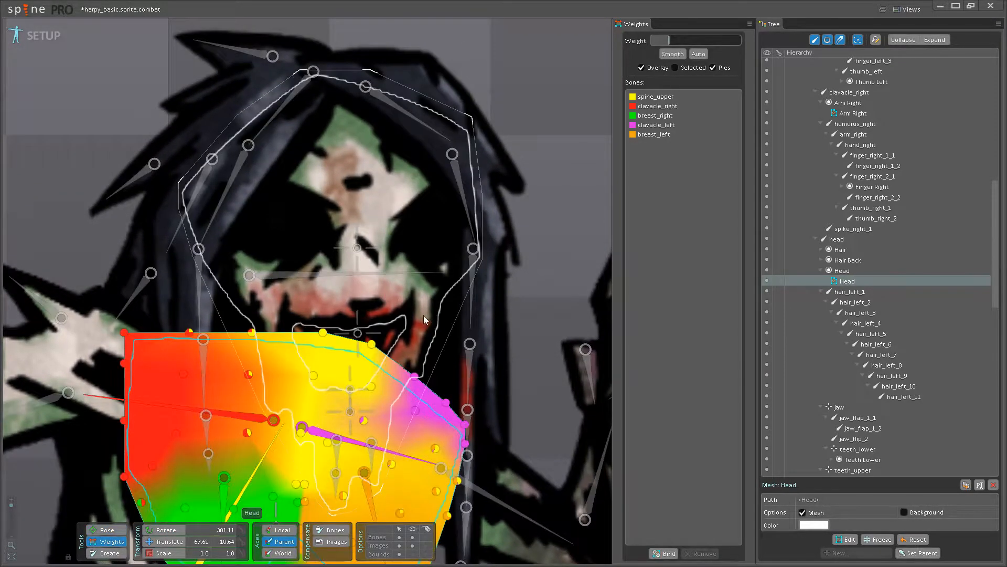
pyautogui.click(420, 314)
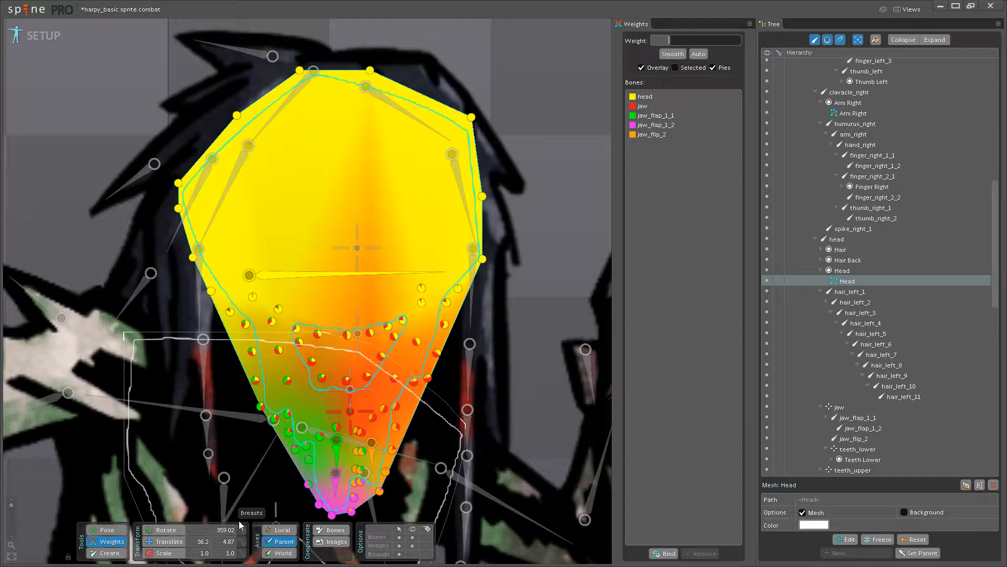
# Raise the jaw bone's weight to 100 on Head mesh vertices along the lower mouth edge.
pyautogui.click(345, 274)
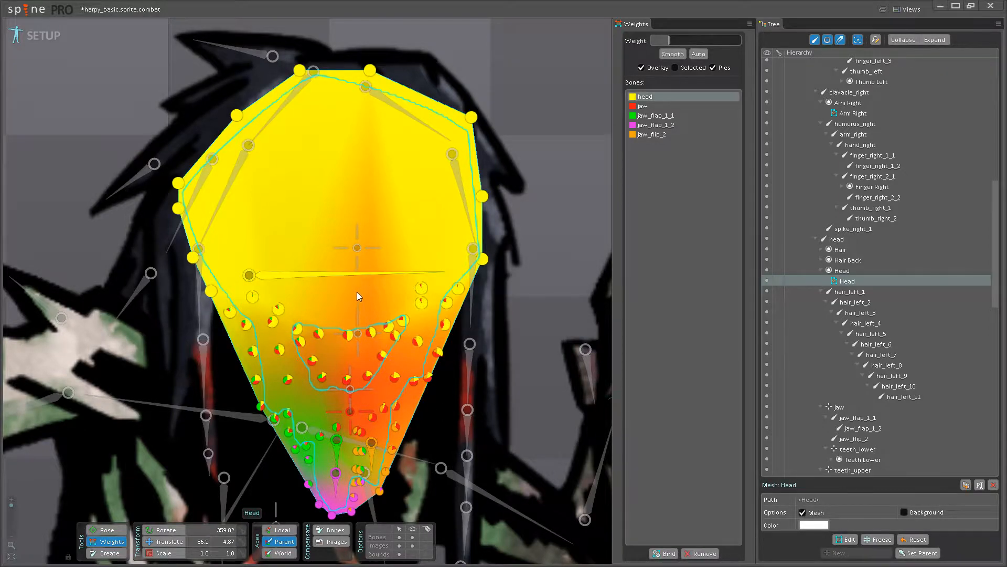
pyautogui.click(350, 350)
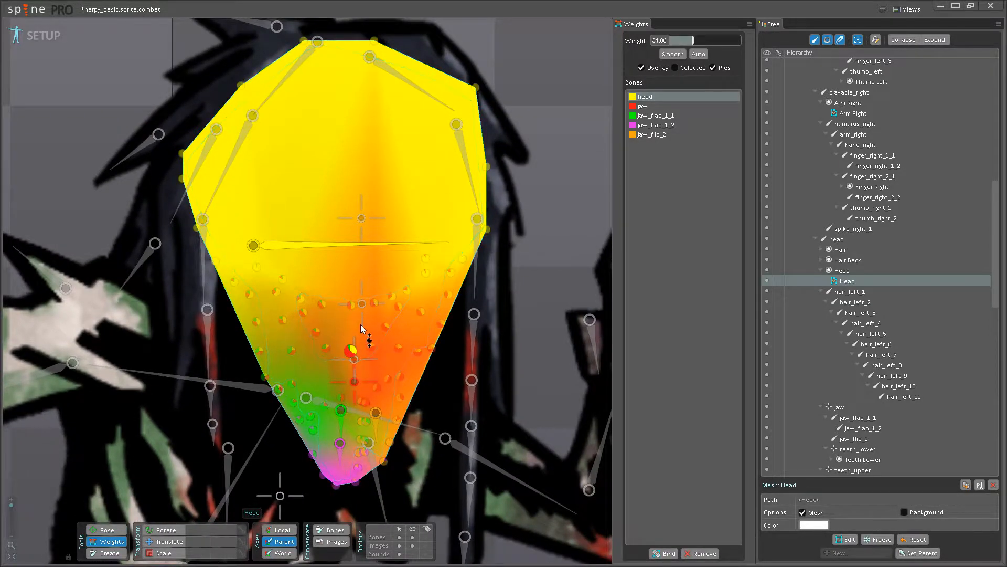
pyautogui.click(355, 381)
pyautogui.moveTo(373, 346); pyautogui.dragTo(396, 233)
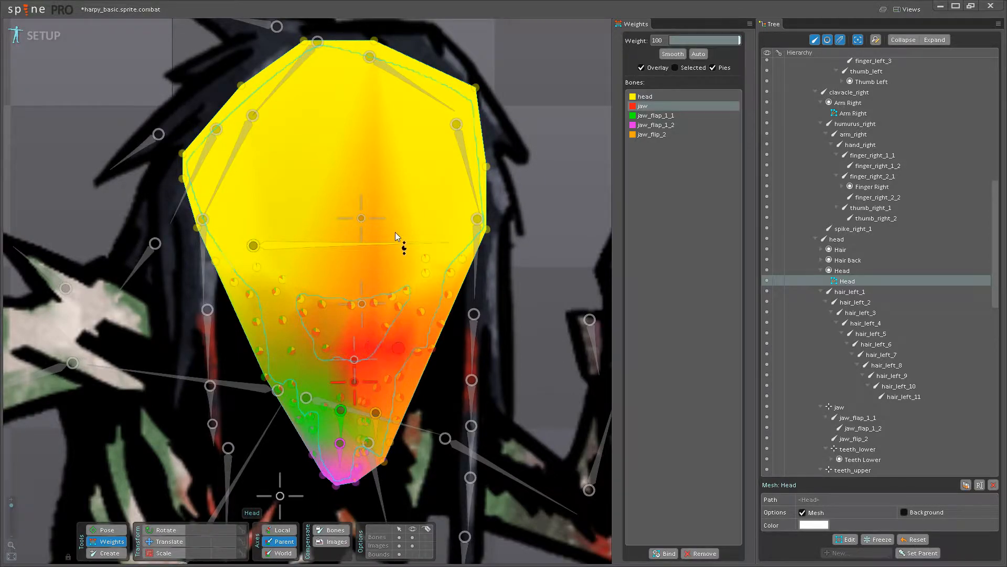
pyautogui.moveTo(418, 352)
pyautogui.mouseDown()
pyautogui.moveTo(403, 306)
pyautogui.moveTo(419, 349)
pyautogui.mouseUp()
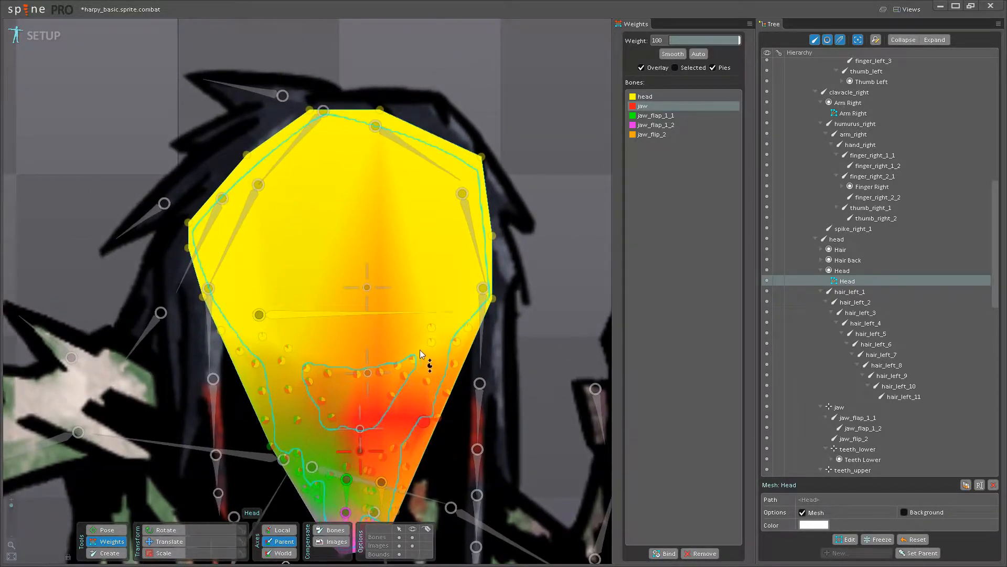
# Raise the head bone's weight to 100 on the vertices at the upper ends of both cheeks.
pyautogui.click(323, 313)
pyautogui.moveTo(289, 346); pyautogui.dragTo(290, 278)
pyautogui.moveTo(261, 336); pyautogui.dragTo(263, 206)
pyautogui.moveTo(240, 350); pyautogui.dragTo(244, 214)
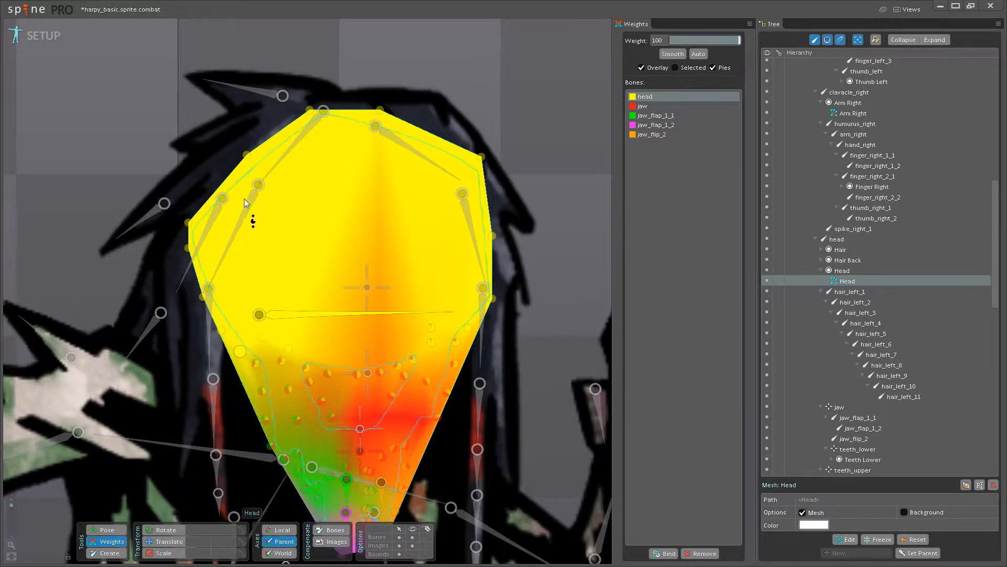
pyautogui.moveTo(468, 328); pyautogui.dragTo(405, 230)
pyautogui.moveTo(431, 340); pyautogui.dragTo(444, 297)
# Raise the head bone's weight to 100 along the upper mouth edge and on the neighbouring outer cheek vertices.
pyautogui.moveTo(413, 360); pyautogui.dragTo(369, 212)
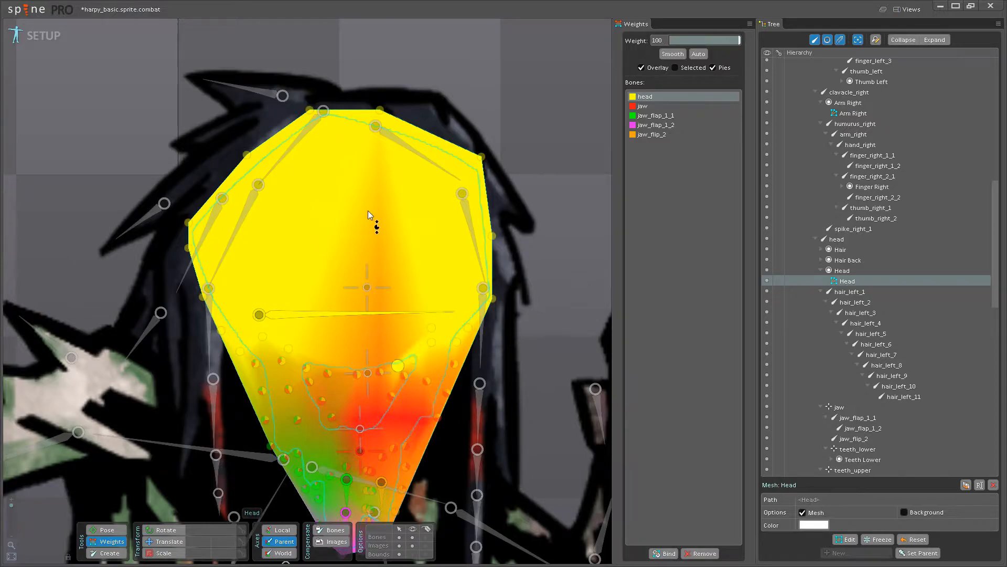
pyautogui.moveTo(381, 372); pyautogui.dragTo(339, 294)
pyautogui.moveTo(328, 373); pyautogui.dragTo(308, 266)
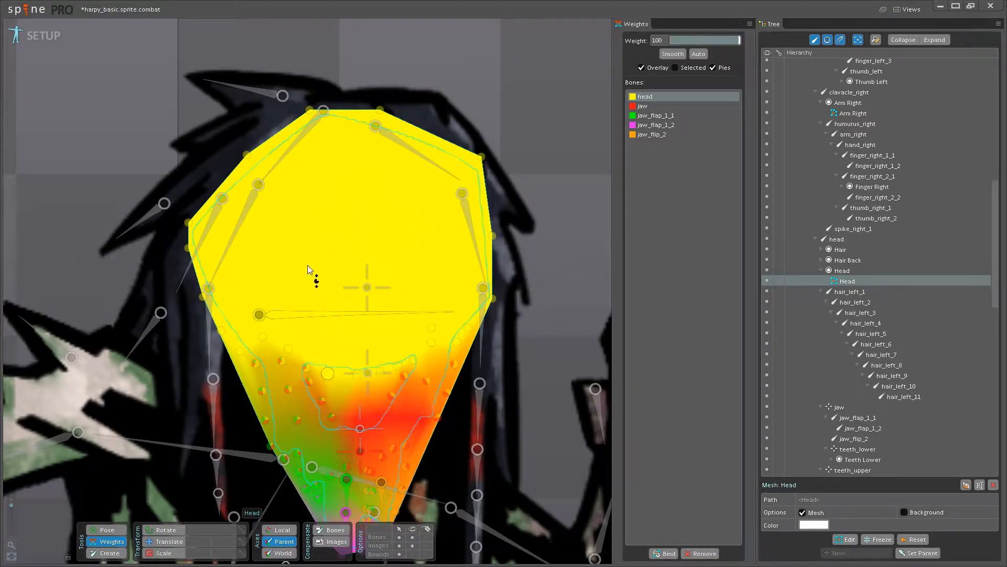
pyautogui.moveTo(306, 367); pyautogui.dragTo(270, 305)
pyautogui.moveTo(255, 363); pyautogui.dragTo(264, 287)
pyautogui.moveTo(320, 483); pyautogui.dragTo(399, 441)
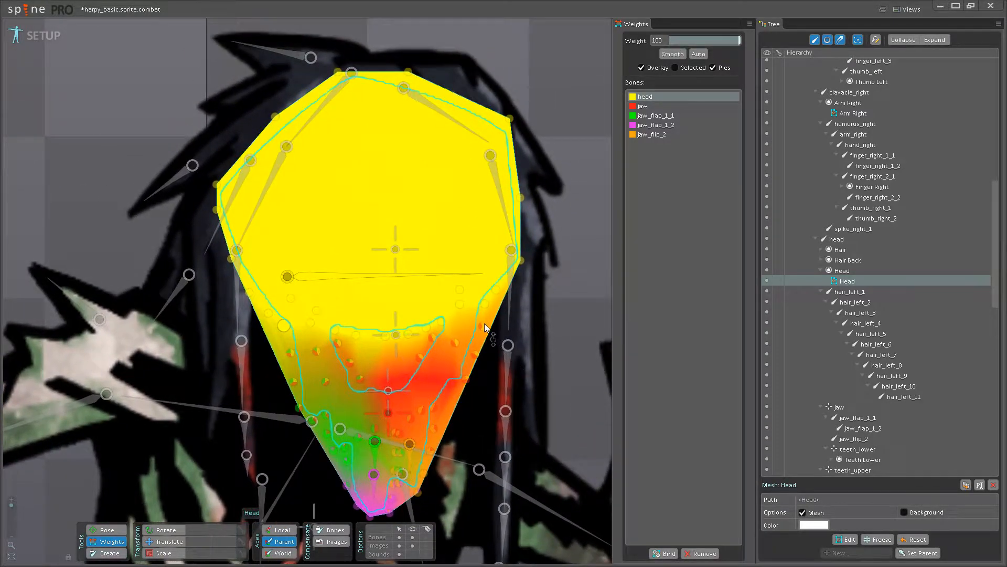
pyautogui.moveTo(483, 325); pyautogui.dragTo(463, 278)
# Raise the jaw bone's weight to 100 on the vertices of the jaw strand on the long chin flap's side.
pyautogui.scroll(2, 400, 384)
pyautogui.click(386, 419)
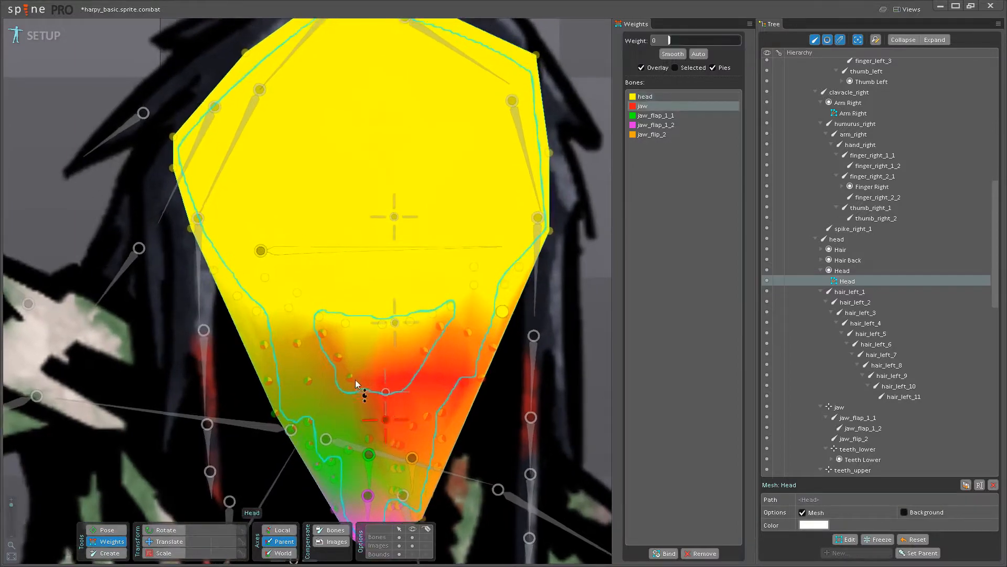
pyautogui.moveTo(352, 377); pyautogui.dragTo(342, 310)
pyautogui.moveTo(338, 358); pyautogui.dragTo(304, 240)
pyautogui.moveTo(308, 381); pyautogui.dragTo(288, 275)
pyautogui.moveTo(264, 344); pyautogui.dragTo(259, 269)
pyautogui.moveTo(298, 342); pyautogui.dragTo(298, 278)
pyautogui.moveTo(324, 332); pyautogui.dragTo(325, 287)
# Raise the jaw bone's weight to 100 on the vertices of the jaw strand on the shorter chin flap's side.
pyautogui.moveTo(427, 350); pyautogui.dragTo(432, 270)
pyautogui.moveTo(440, 327); pyautogui.dragTo(445, 291)
pyautogui.moveTo(469, 334); pyautogui.dragTo(475, 268)
pyautogui.moveTo(493, 347); pyautogui.dragTo(496, 219)
pyautogui.moveTo(482, 377); pyautogui.dragTo(491, 301)
# Raise the jaw bone's weight to 100 on the ragged lower jaw edge above the long chin flap.
pyautogui.moveTo(279, 404); pyautogui.dragTo(318, 216)
pyautogui.moveTo(336, 366); pyautogui.dragTo(336, 302)
pyautogui.moveTo(370, 374); pyautogui.dragTo(352, 285)
pyautogui.moveTo(372, 394); pyautogui.dragTo(371, 294)
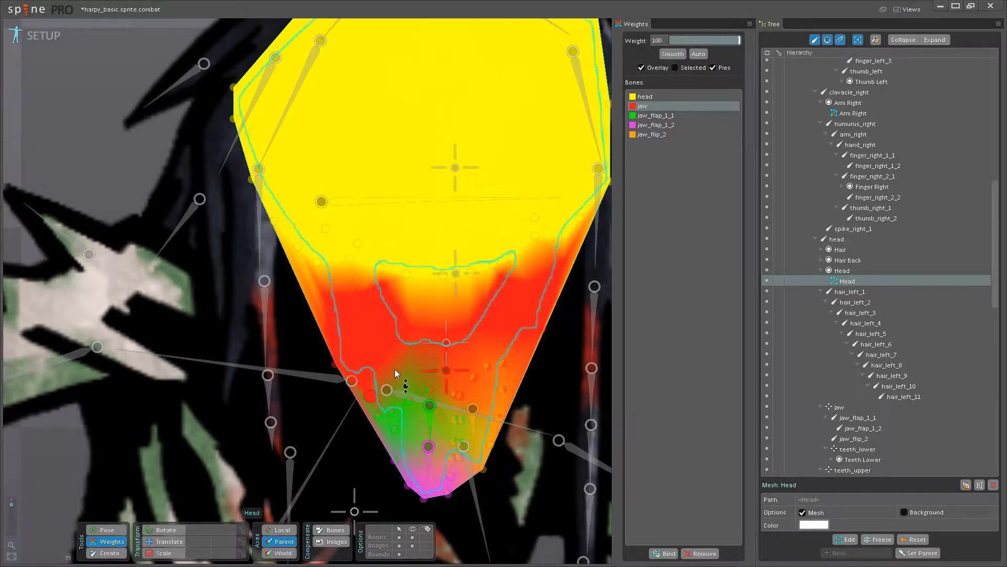
# Raise the jaw bone's weight to 100 across the tops of both chin flaps and on the adjacent outer jaw edges.
pyautogui.moveTo(398, 371); pyautogui.dragTo(371, 354)
pyautogui.moveTo(353, 402); pyautogui.dragTo(363, 305)
pyautogui.moveTo(384, 387); pyautogui.dragTo(398, 315)
pyautogui.moveTo(402, 375); pyautogui.dragTo(389, 238)
pyautogui.moveTo(435, 383); pyautogui.dragTo(436, 252)
pyautogui.moveTo(448, 362); pyautogui.dragTo(451, 310)
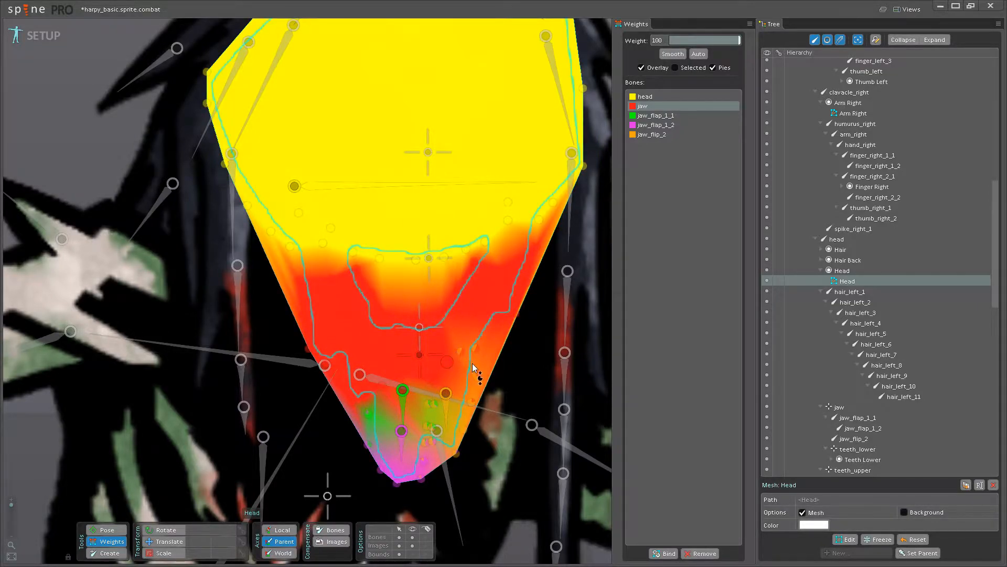
pyautogui.moveTo(475, 373); pyautogui.dragTo(477, 311)
pyautogui.moveTo(476, 349); pyautogui.dragTo(459, 266)
pyautogui.moveTo(451, 393); pyautogui.dragTo(453, 357)
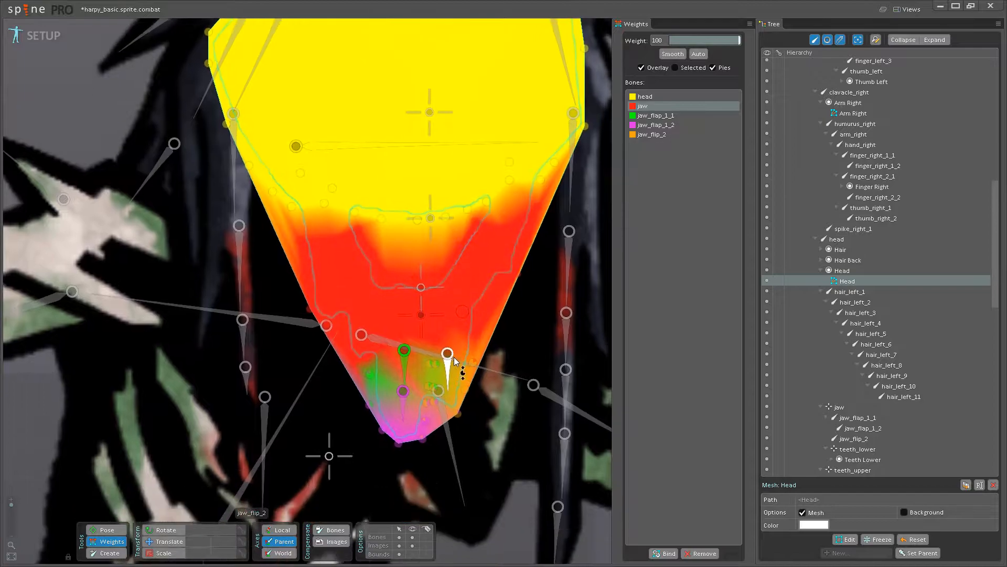
# Raise the jaw_flip_2 bone's weight on the vertices around the shorter chin flap.
pyautogui.scroll(4, 448, 364)
pyautogui.click(447, 367)
pyautogui.moveTo(466, 454); pyautogui.dragTo(446, 305)
pyautogui.moveTo(417, 428); pyautogui.dragTo(418, 341)
pyautogui.moveTo(416, 397); pyautogui.dragTo(423, 218)
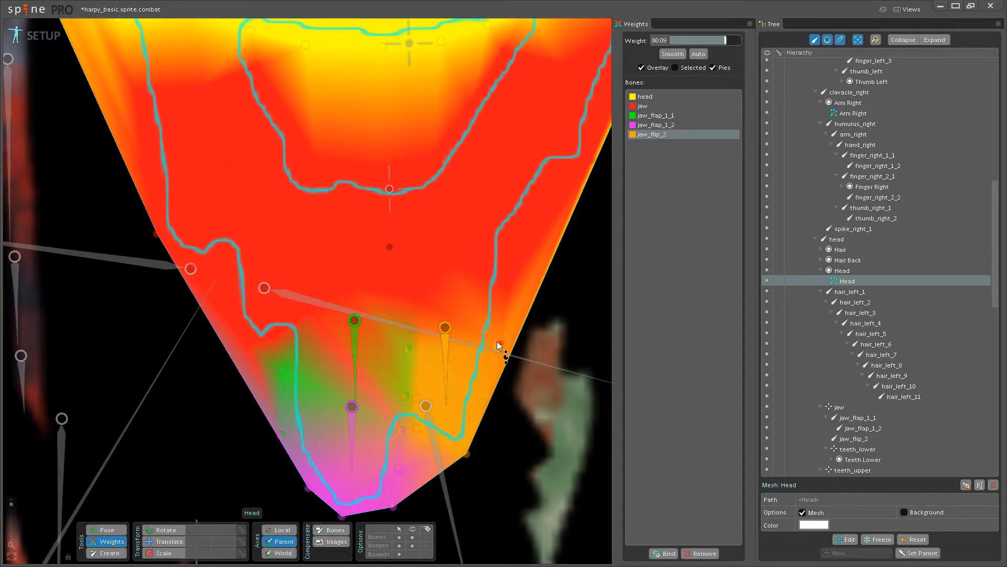
pyautogui.moveTo(488, 410); pyautogui.dragTo(486, 320)
pyautogui.moveTo(467, 454); pyautogui.dragTo(454, 357)
# Raise the jaw_flap_1_2 bone's weight to 100 on the vertices around the long chin flap's lower half.
pyautogui.click(355, 440)
pyautogui.moveTo(399, 469); pyautogui.dragTo(400, 420)
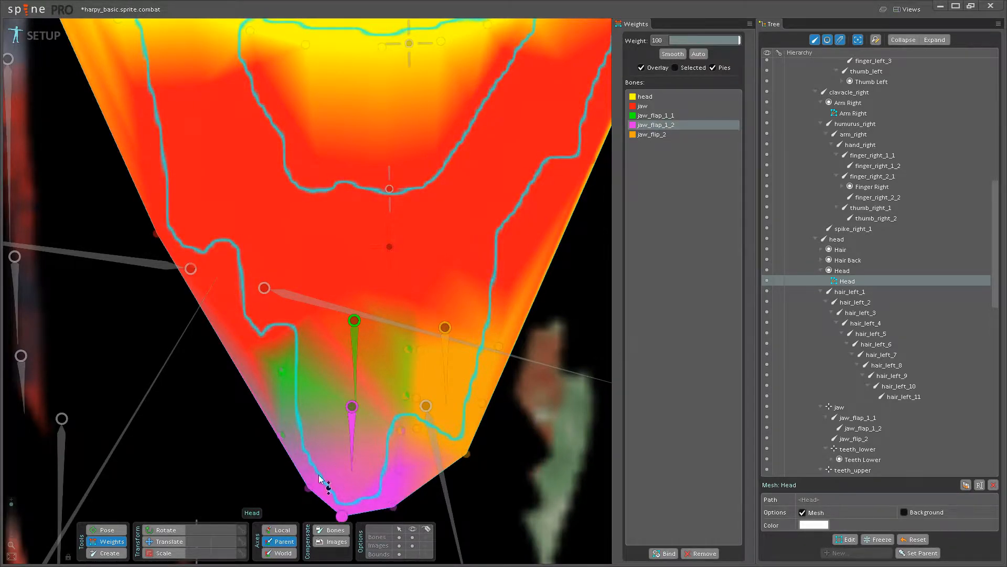
pyautogui.moveTo(281, 435); pyautogui.dragTo(273, 318)
pyautogui.moveTo(401, 432); pyautogui.dragTo(397, 349)
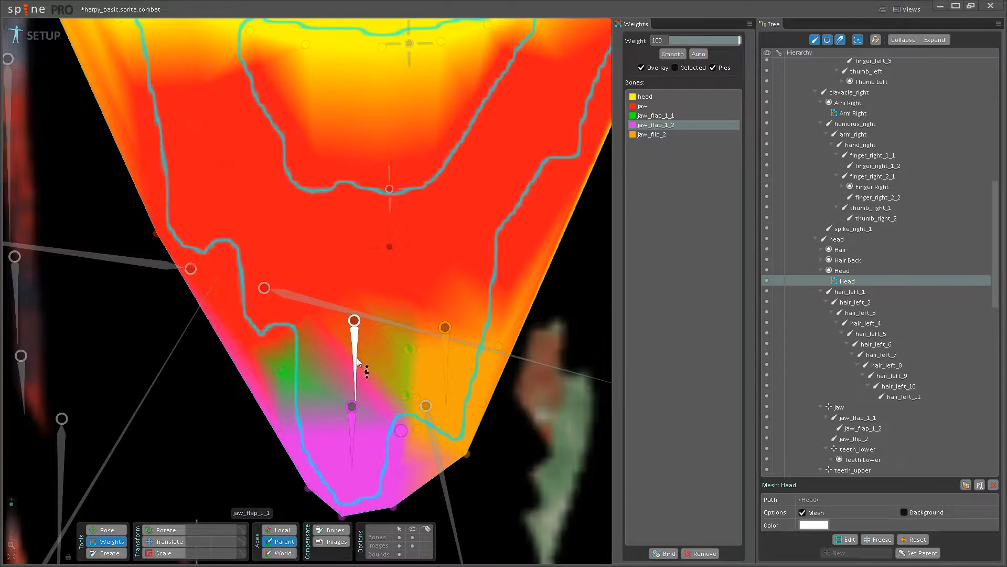
# Raise the jaw_flap_1_1 bone's weight on the vertices along both edges of the long chin flap's upper half.
pyautogui.click(356, 373)
pyautogui.moveTo(284, 370); pyautogui.dragTo(338, 325)
pyautogui.moveTo(403, 392); pyautogui.dragTo(402, 283)
pyautogui.moveTo(407, 348); pyautogui.dragTo(391, 240)
pyautogui.moveTo(279, 338); pyautogui.dragTo(309, 339)
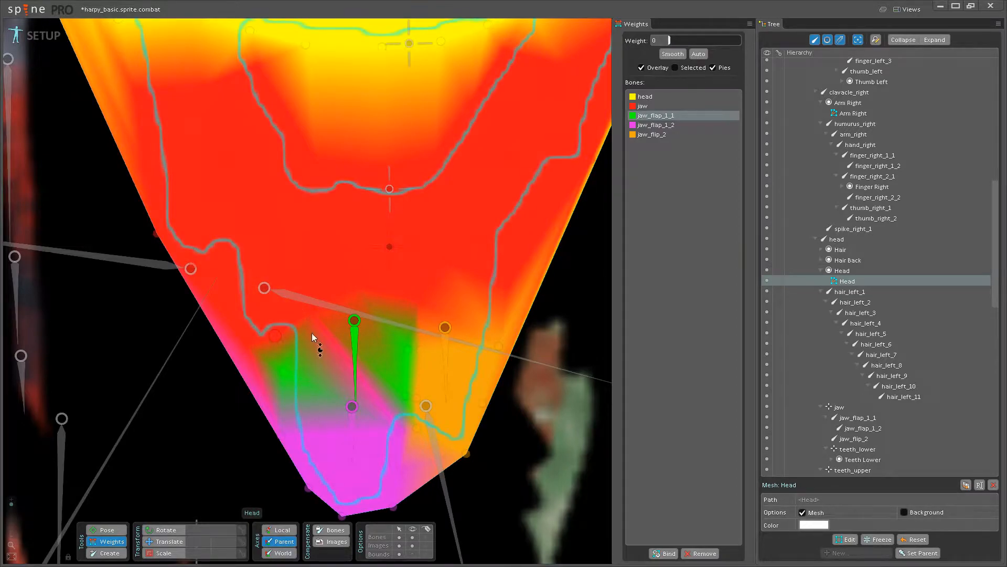
# Add a vertex to the Head mesh beside the outer edge of the long chin flap.
pyautogui.click(847, 540)
pyautogui.scroll(3, 402, 360)
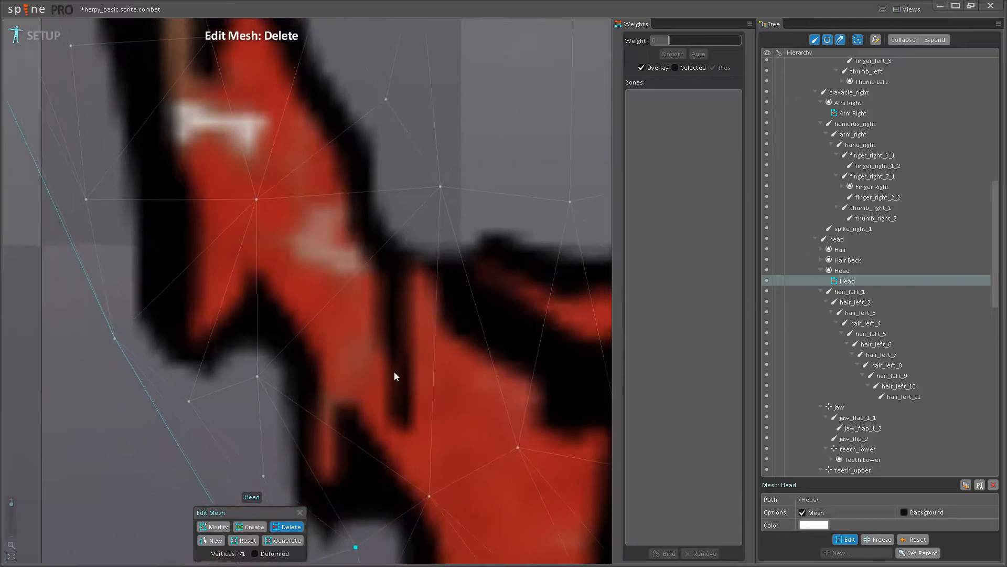
pyautogui.scroll(-5, 326, 364)
pyautogui.scroll(3, 356, 390)
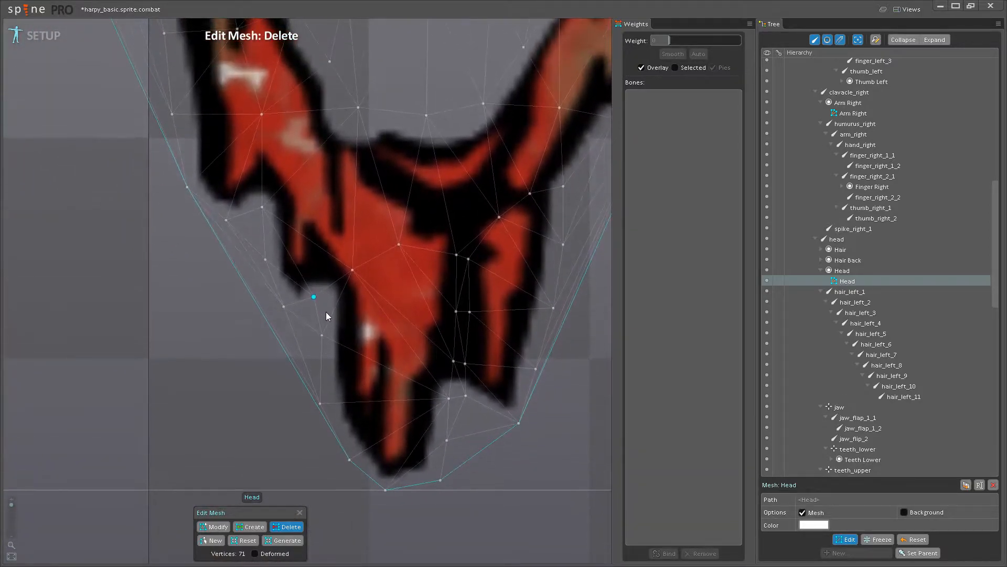
pyautogui.click(239, 528)
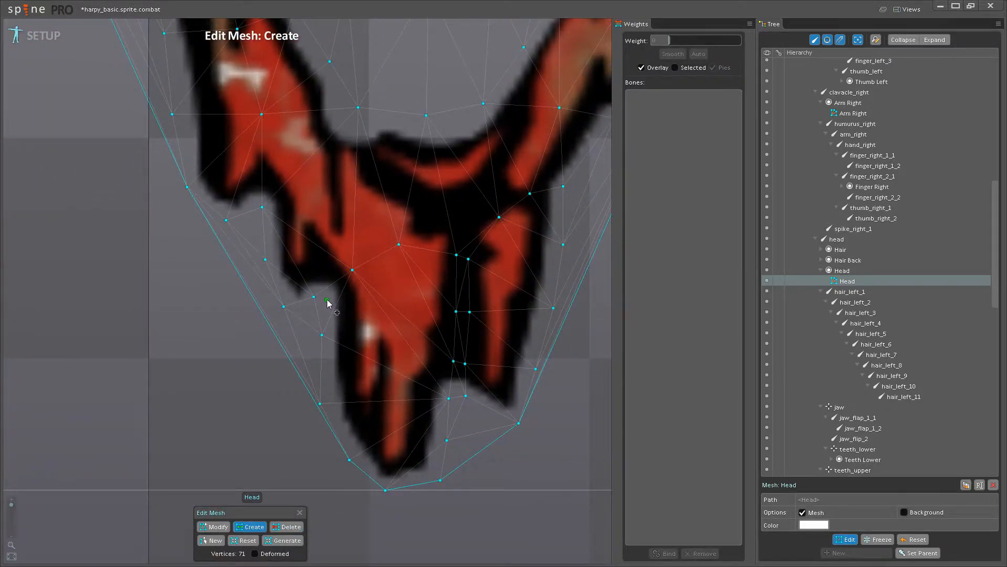
pyautogui.click(322, 369)
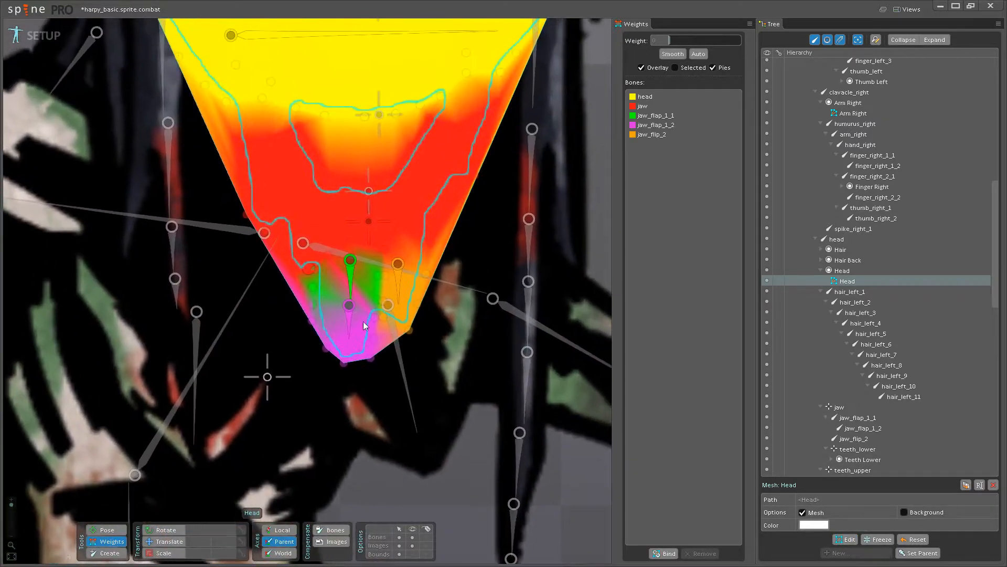
# Rebalance the jaw_flap_1_1 bone's weight on the vertices around the long chin flap, using 64.8 on the vertex at its inner lower edge.
pyautogui.click(351, 285)
pyautogui.scroll(3, 315, 273)
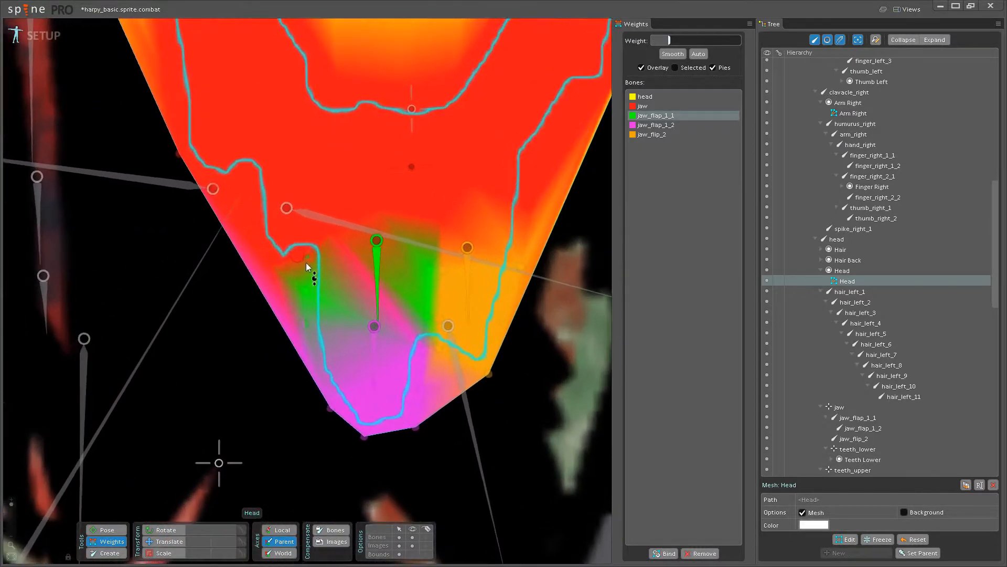
pyautogui.moveTo(351, 204)
pyautogui.mouseDown()
pyautogui.moveTo(355, 215)
pyautogui.moveTo(358, 207)
pyautogui.mouseUp()
pyautogui.moveTo(361, 262); pyautogui.dragTo(353, 311)
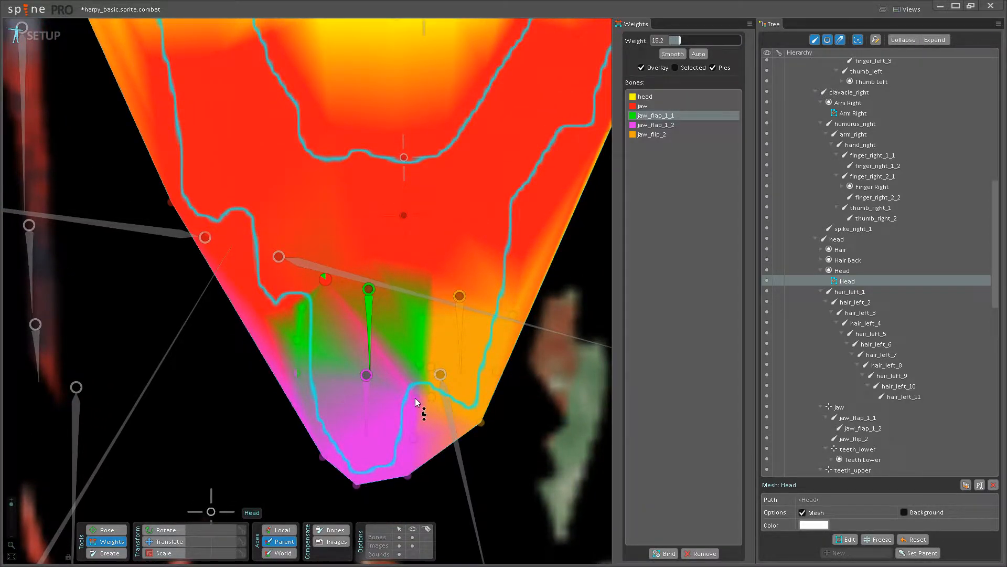
pyautogui.moveTo(414, 398); pyautogui.dragTo(434, 352)
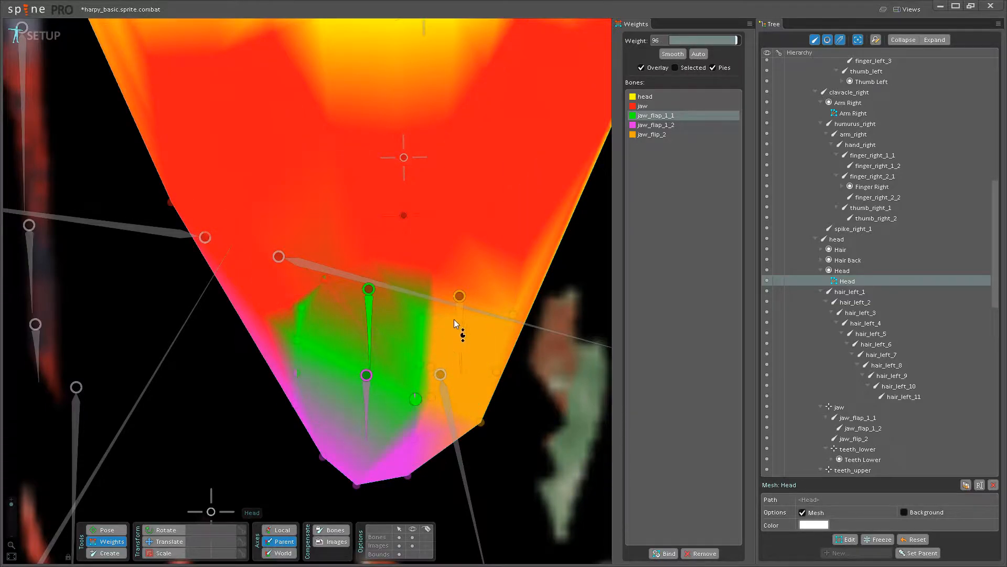
pyautogui.moveTo(451, 333); pyautogui.dragTo(456, 346)
pyautogui.moveTo(304, 370); pyautogui.dragTo(323, 339)
pyautogui.moveTo(414, 398); pyautogui.dragTo(417, 388)
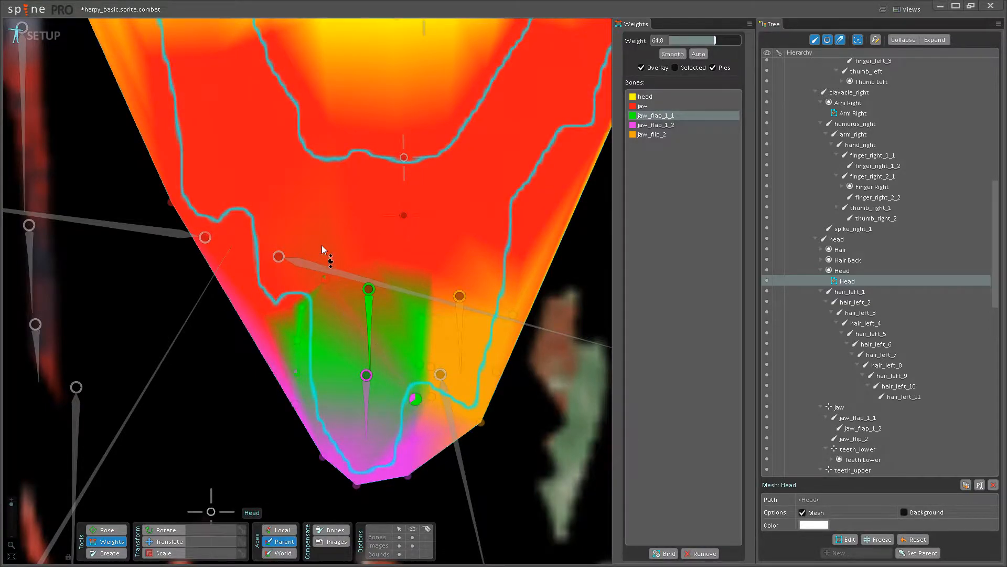
pyautogui.moveTo(327, 281); pyautogui.dragTo(363, 316)
# Set the jaw bone's weight to 48 on the vertex at the long chin flap's upper outer corner.
pyautogui.moveTo(403, 215); pyautogui.dragTo(404, 266)
pyautogui.click(405, 266)
pyautogui.moveTo(303, 359); pyautogui.dragTo(326, 310)
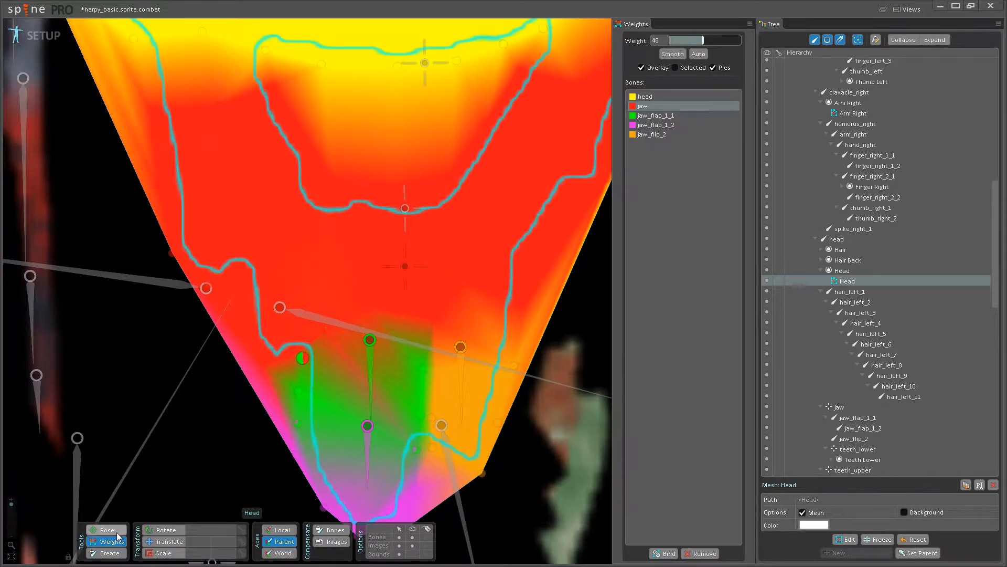
# Pose the jaw bone downward to test how the Head mesh deforms when the mouth opens.
pyautogui.click(113, 530)
pyautogui.scroll(-3, 389, 330)
pyautogui.scroll(5, 348, 386)
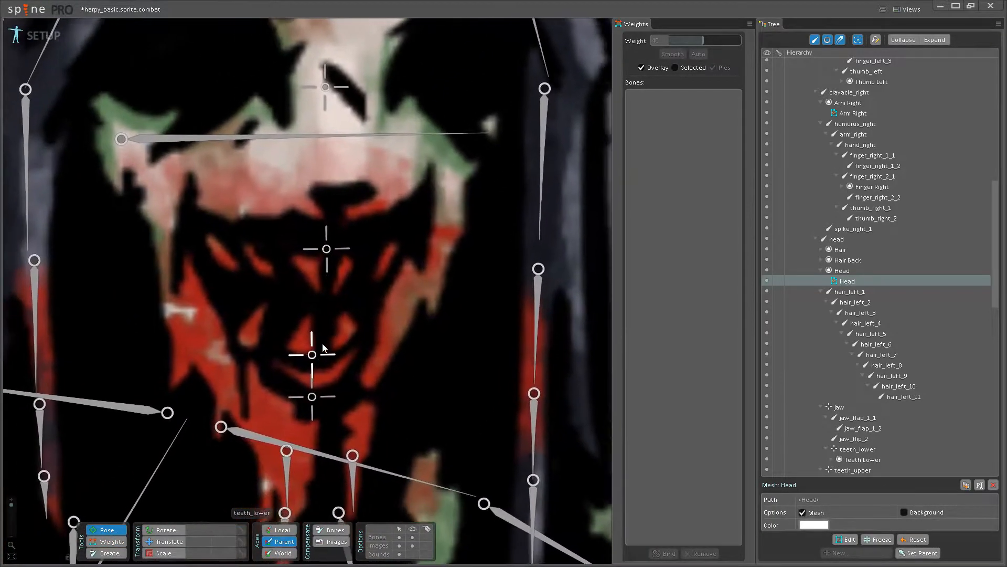
pyautogui.click(325, 387)
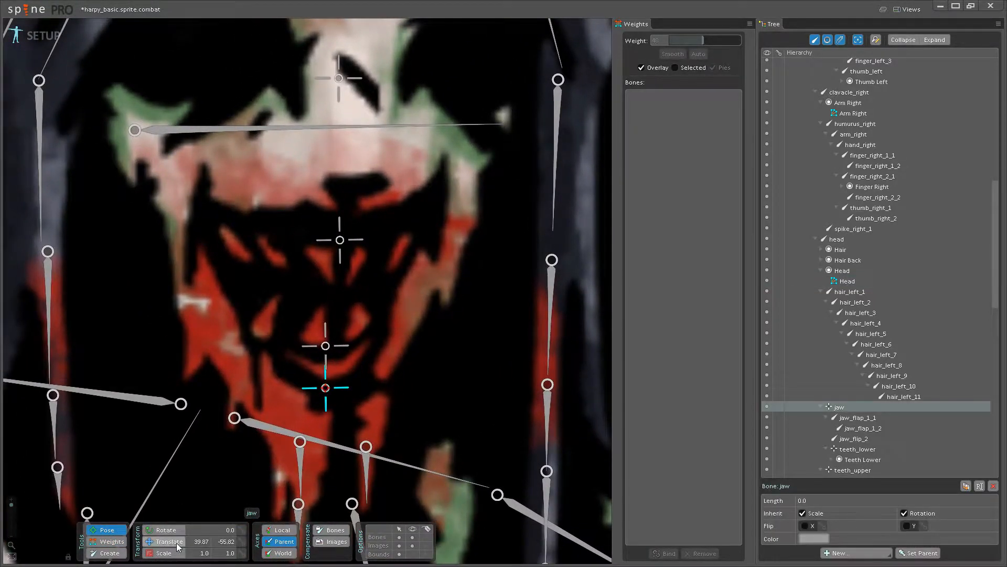
pyautogui.moveTo(327, 389); pyautogui.dragTo(320, 439)
pyautogui.scroll(-2, 324, 389)
pyautogui.scroll(-2, 324, 389)
pyautogui.moveTo(300, 291); pyautogui.dragTo(307, 276)
# Add jaw bone weight to the vertices along the mouth's upper edge, with 11.2 and 16 at its two corners.
pyautogui.press('w')
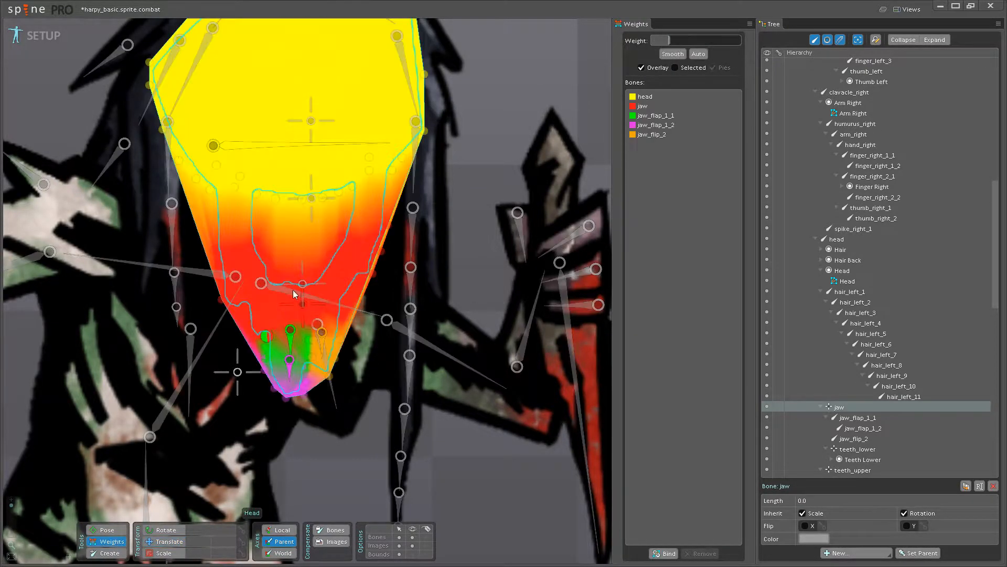
pyautogui.scroll(2, 297, 304)
pyautogui.scroll(2, 303, 318)
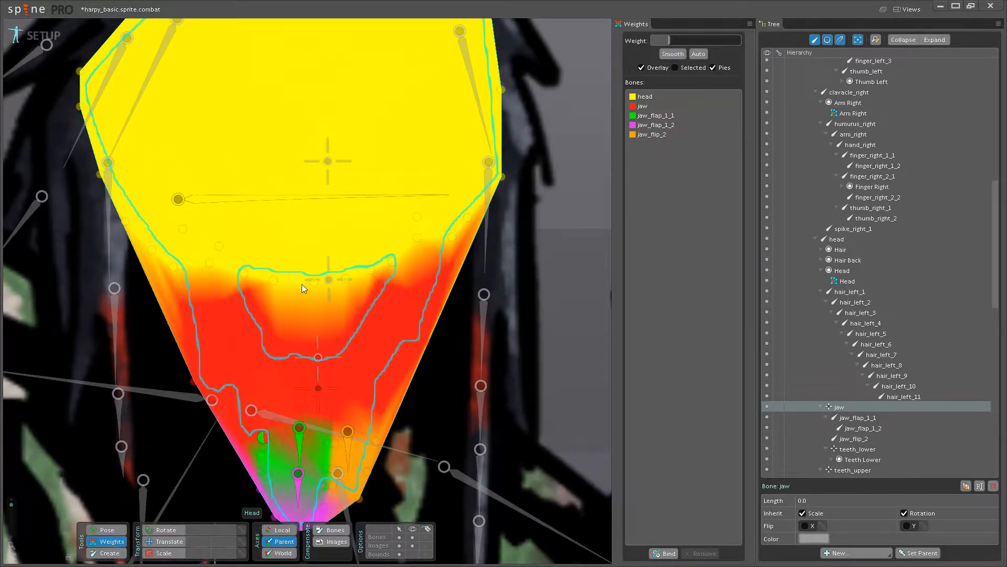
pyautogui.click(317, 387)
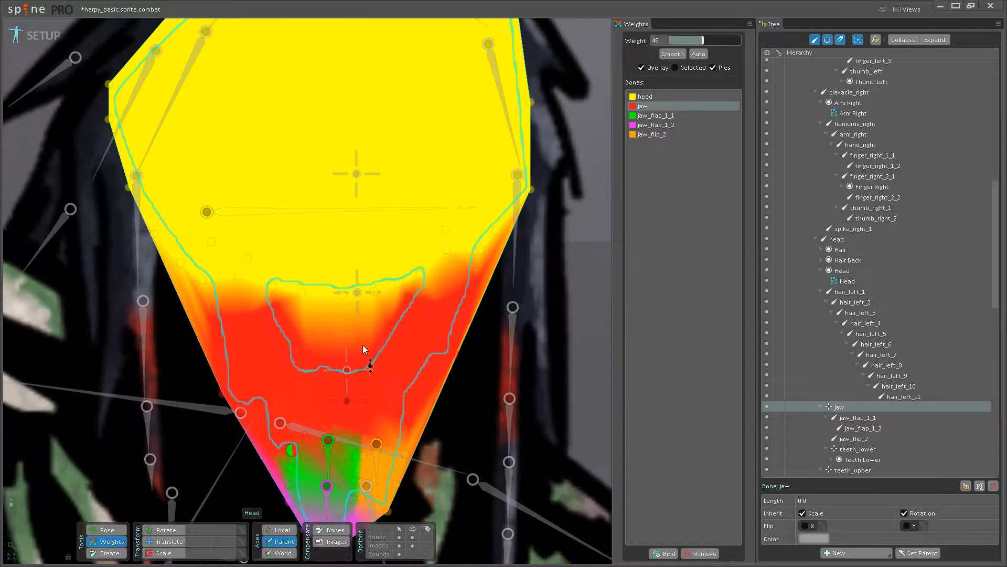
pyautogui.scroll(2, 361, 355)
pyautogui.moveTo(386, 284); pyautogui.dragTo(455, 242)
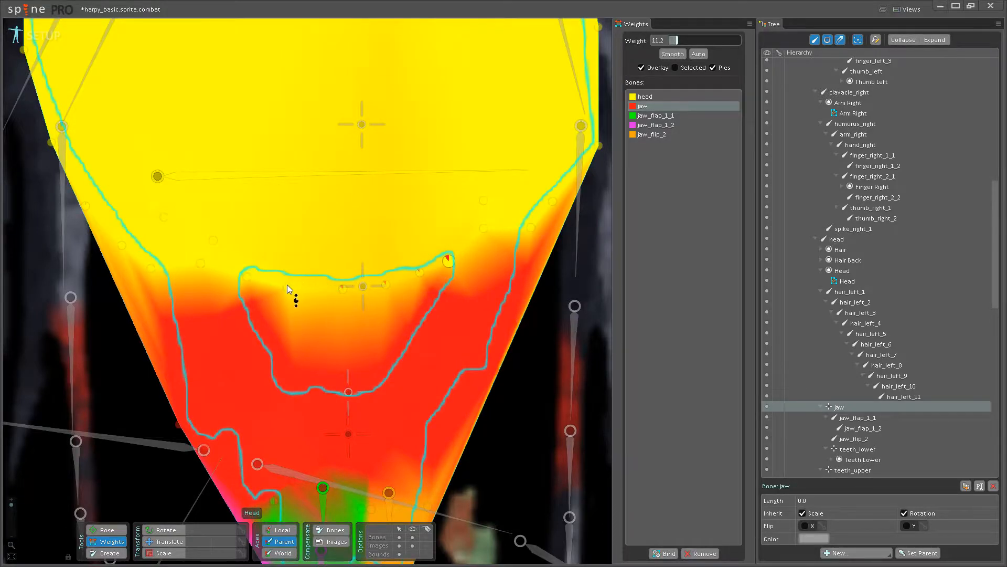
pyautogui.moveTo(288, 271); pyautogui.dragTo(258, 255)
pyautogui.click(248, 277)
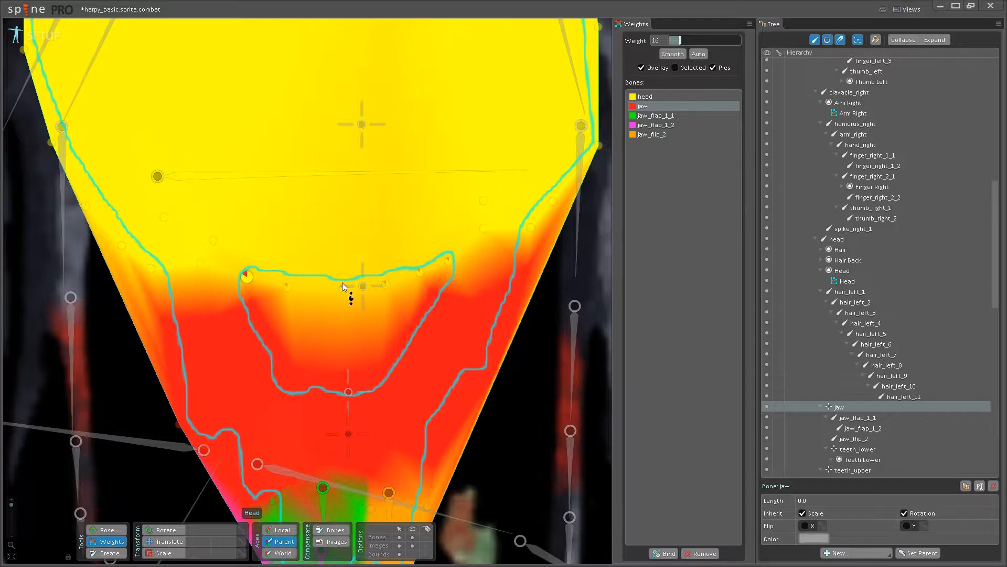
# Set the head bone's weight to 95.2 on a vertex of the mouth's upper edge and to 37.6 and 24 on the left cheek vertices.
pyautogui.click(339, 175)
pyautogui.moveTo(389, 277); pyautogui.dragTo(389, 263)
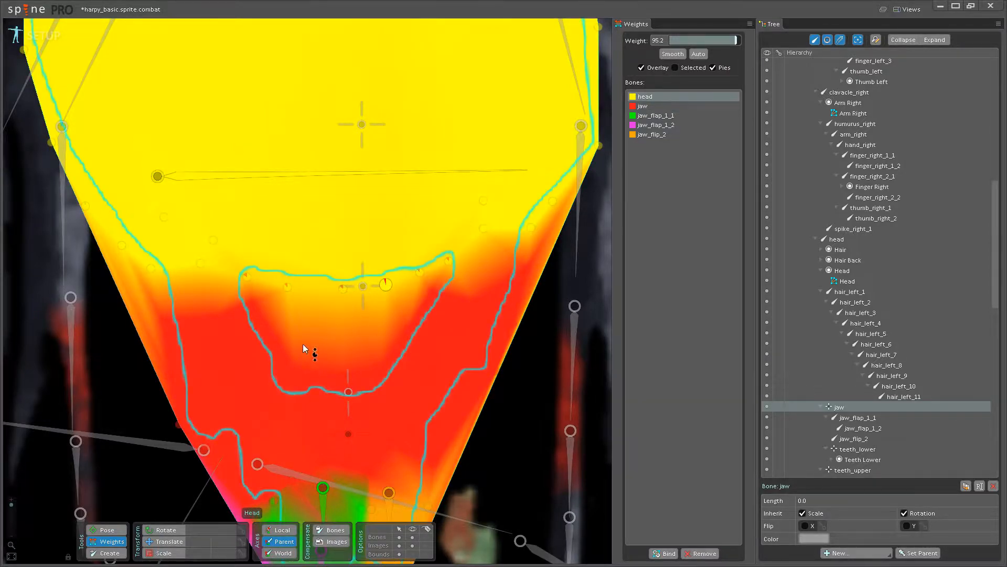
pyautogui.moveTo(309, 340); pyautogui.dragTo(362, 305)
pyautogui.click(342, 236)
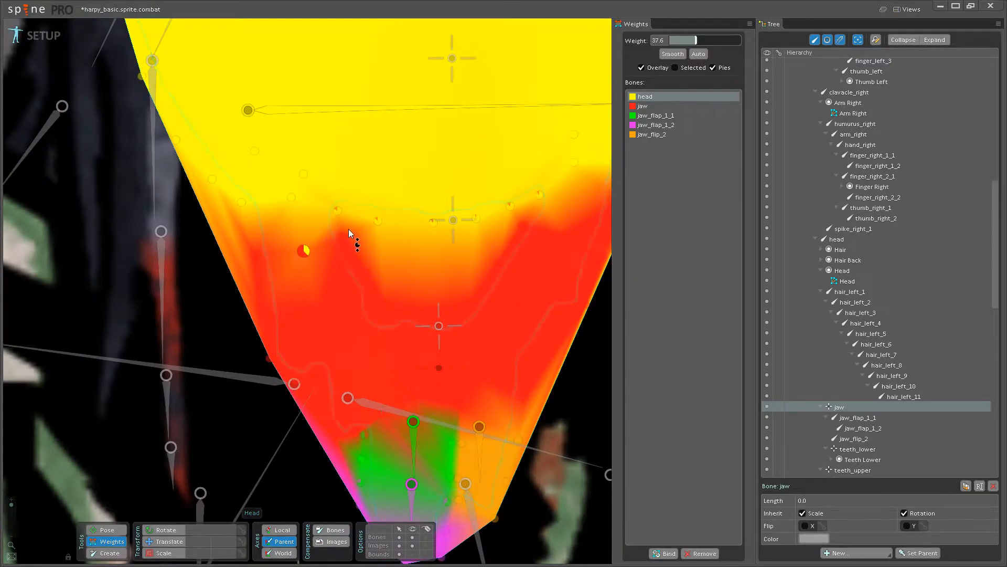
pyautogui.click(260, 306)
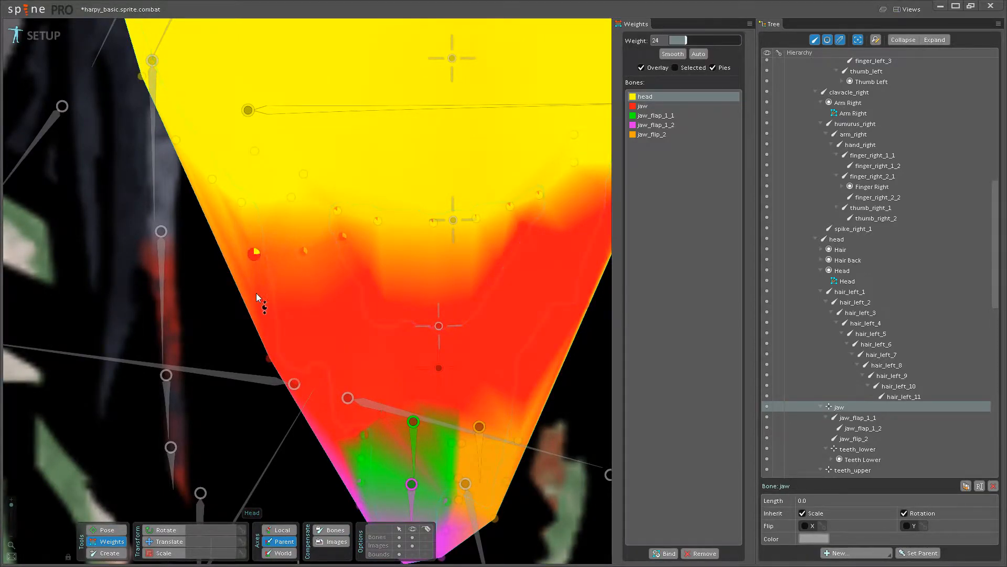
# Blend the head bone's weight into the vertices around the mouth and right cheek, using 16 and 12.8 on the outer jaw edges.
pyautogui.moveTo(368, 271); pyautogui.dragTo(382, 242)
pyautogui.moveTo(318, 307); pyautogui.dragTo(505, 252)
pyautogui.moveTo(444, 303); pyautogui.dragTo(456, 279)
pyautogui.moveTo(482, 334); pyautogui.dragTo(491, 305)
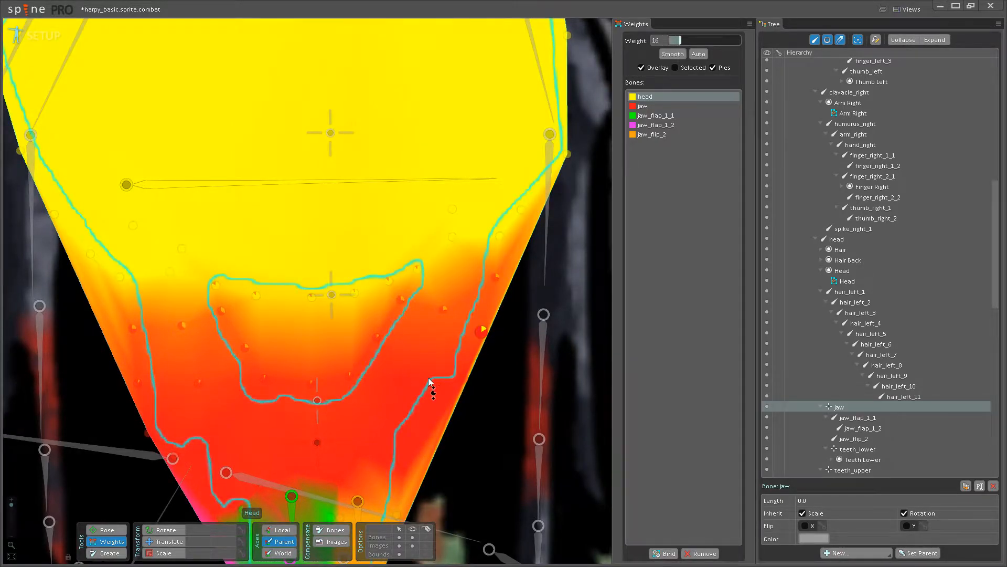
pyautogui.moveTo(408, 370); pyautogui.dragTo(413, 362)
pyautogui.moveTo(441, 382); pyautogui.dragTo(442, 373)
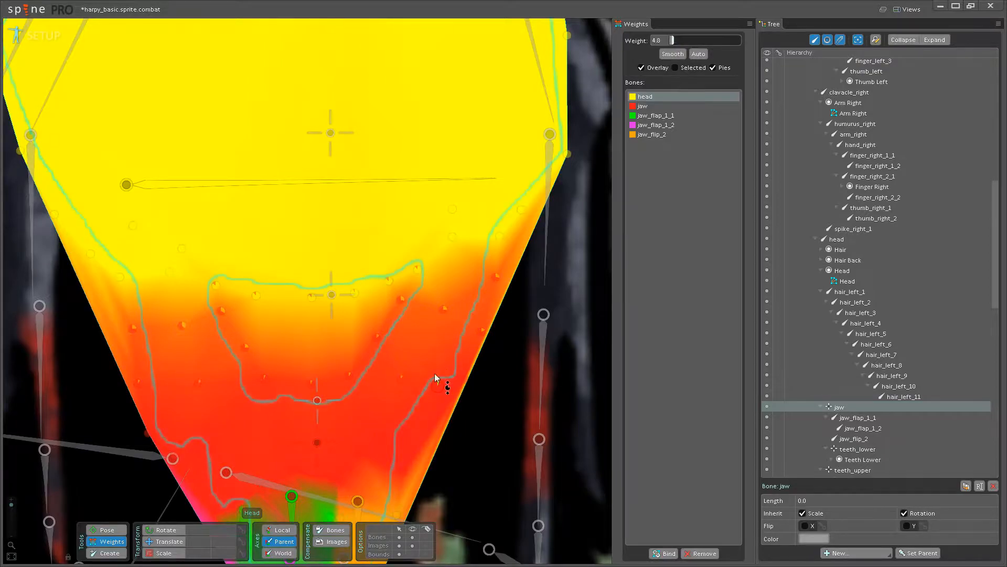
pyautogui.click(138, 383)
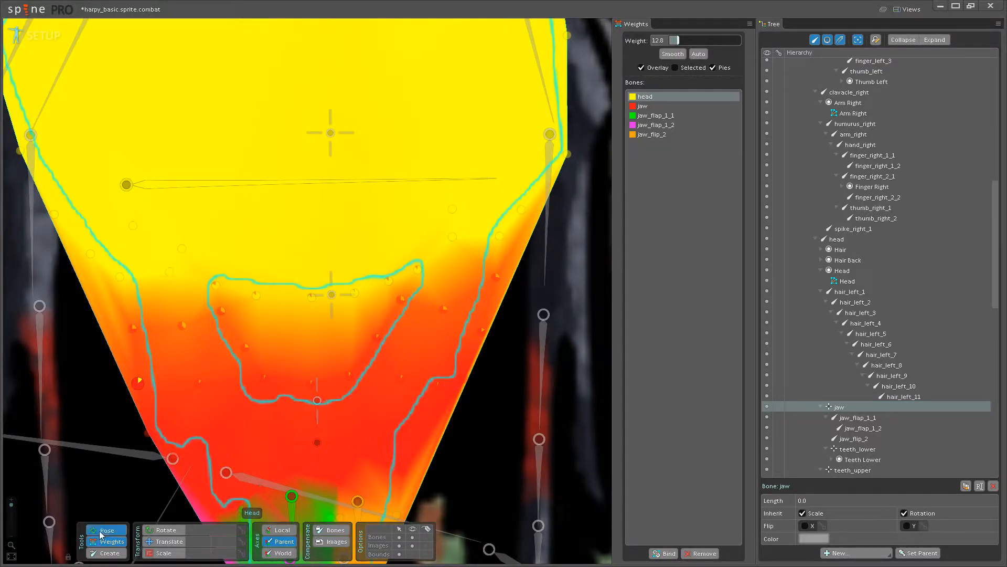
# Translate the jaw bone downward to test the mouth opening with the blended head weights.
pyautogui.click(102, 531)
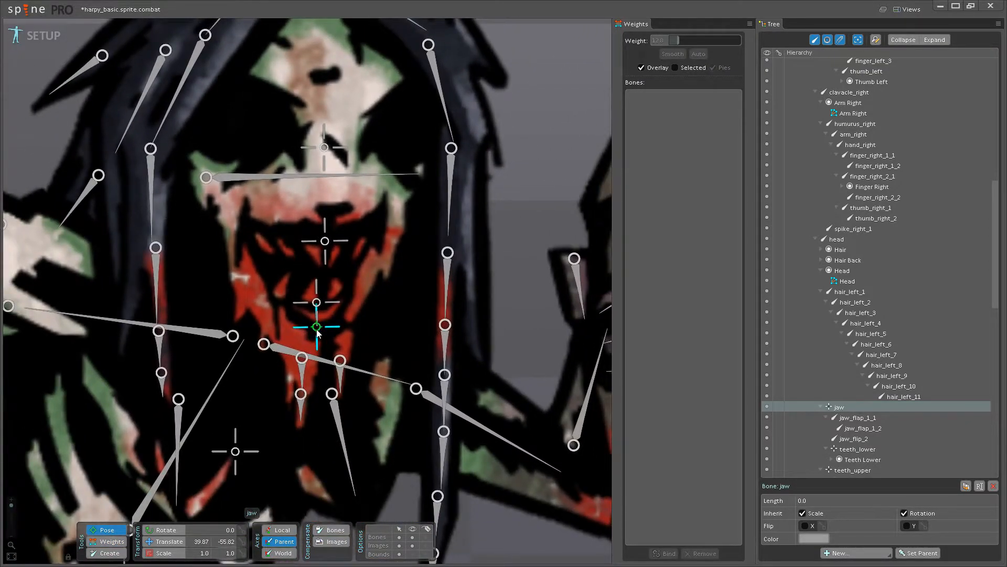
pyautogui.moveTo(318, 332); pyautogui.dragTo(319, 346)
pyautogui.hotkey('ctrl', 'z')
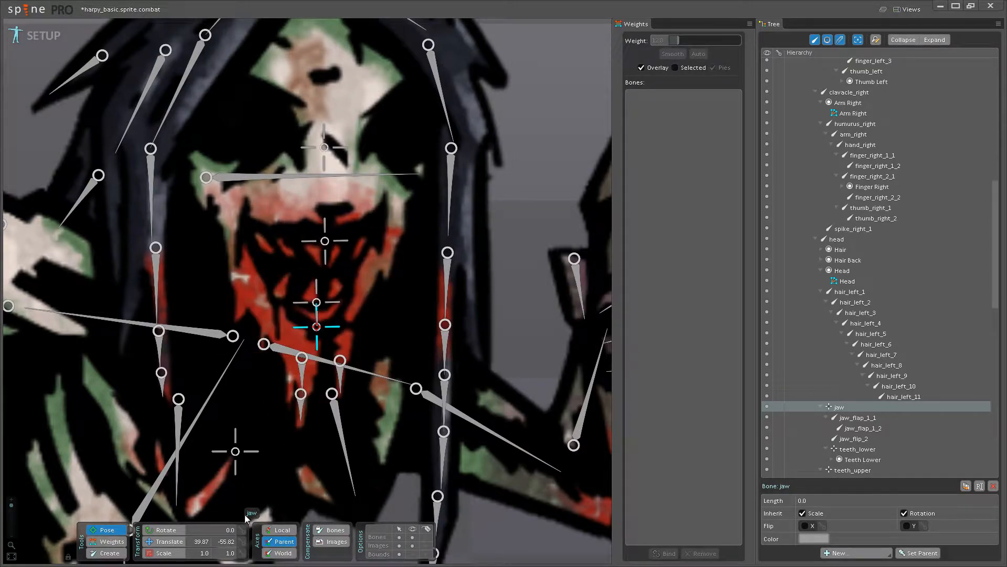
pyautogui.click(178, 543)
pyautogui.scroll(3, 253, 227)
pyautogui.moveTo(332, 371)
pyautogui.mouseDown()
pyautogui.moveTo(332, 350)
pyautogui.moveTo(322, 356)
pyautogui.moveTo(336, 327)
pyautogui.moveTo(325, 385)
pyautogui.moveTo(333, 322)
pyautogui.moveTo(325, 391)
pyautogui.moveTo(336, 328)
pyautogui.moveTo(321, 383)
pyautogui.moveTo(353, 356)
pyautogui.moveTo(331, 326)
pyautogui.moveTo(322, 353)
pyautogui.moveTo(333, 338)
pyautogui.moveTo(333, 360)
pyautogui.mouseUp()
pyautogui.scroll(-4, 289, 179)
pyautogui.moveTo(314, 280); pyautogui.dragTo(309, 309)
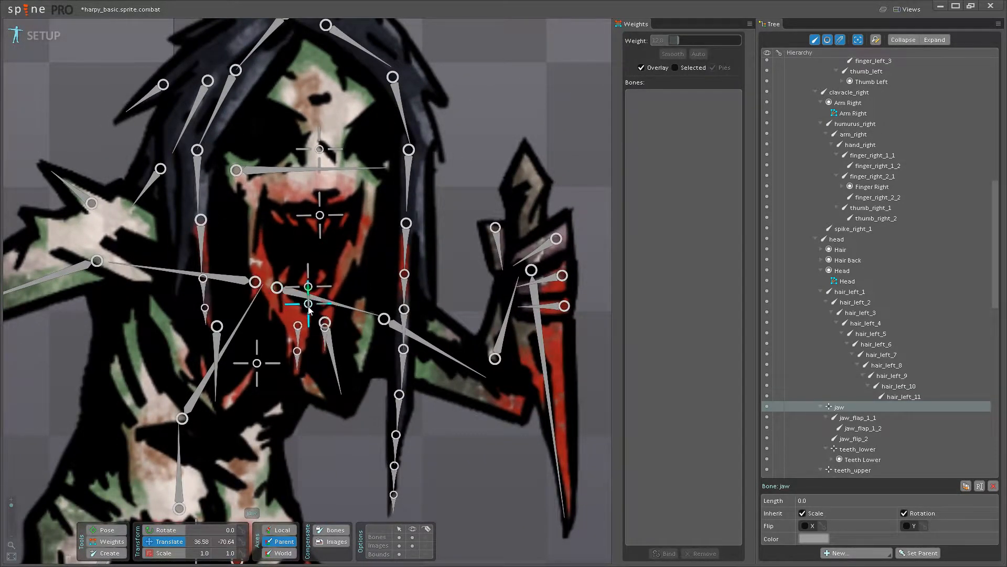
# Hide the bones to preview the jaw bone's movement on the artwork, and show them again.
pyautogui.click(410, 537)
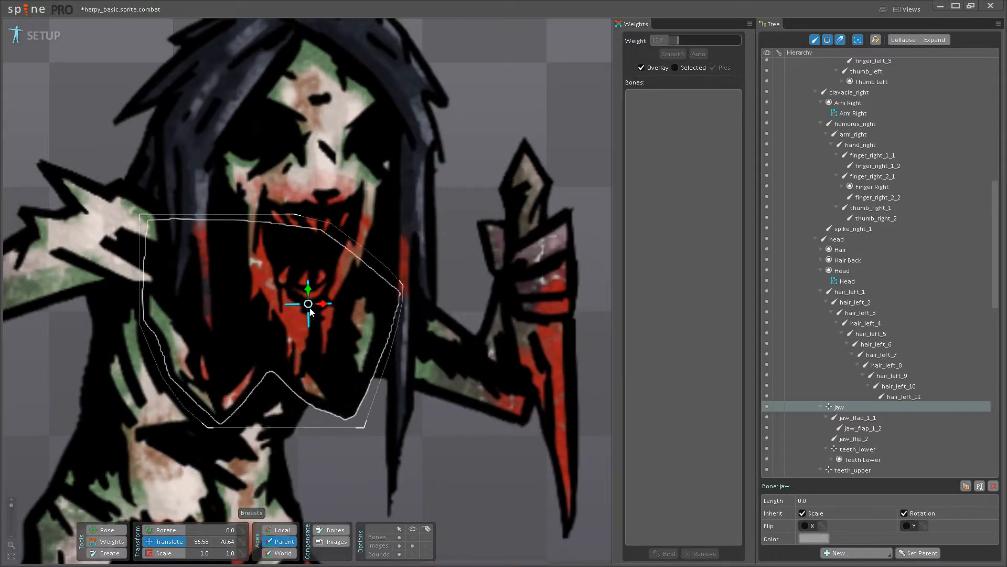
pyautogui.moveTo(310, 302); pyautogui.dragTo(307, 326)
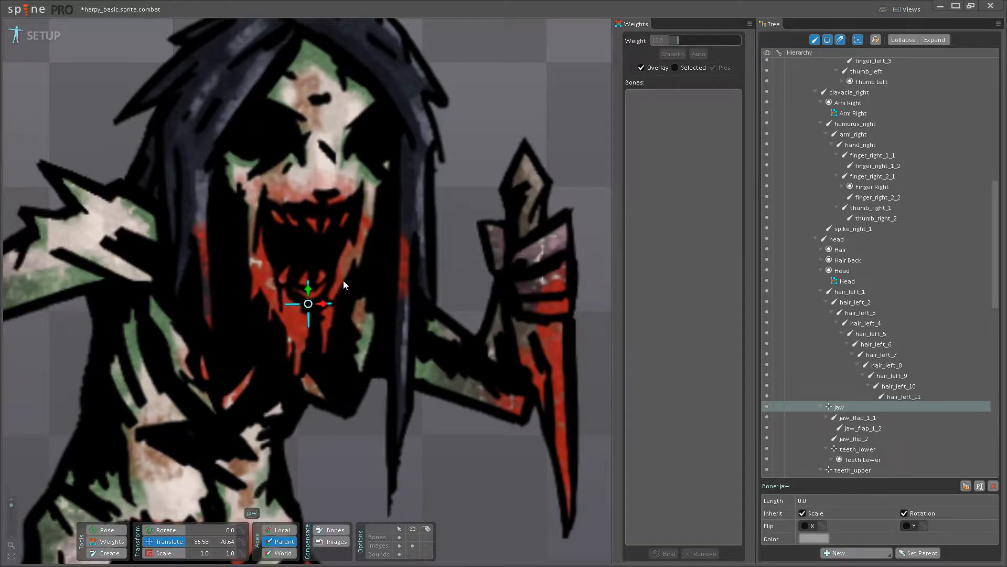
pyautogui.scroll(-2, 347, 285)
pyautogui.click(414, 538)
pyautogui.scroll(6, 310, 326)
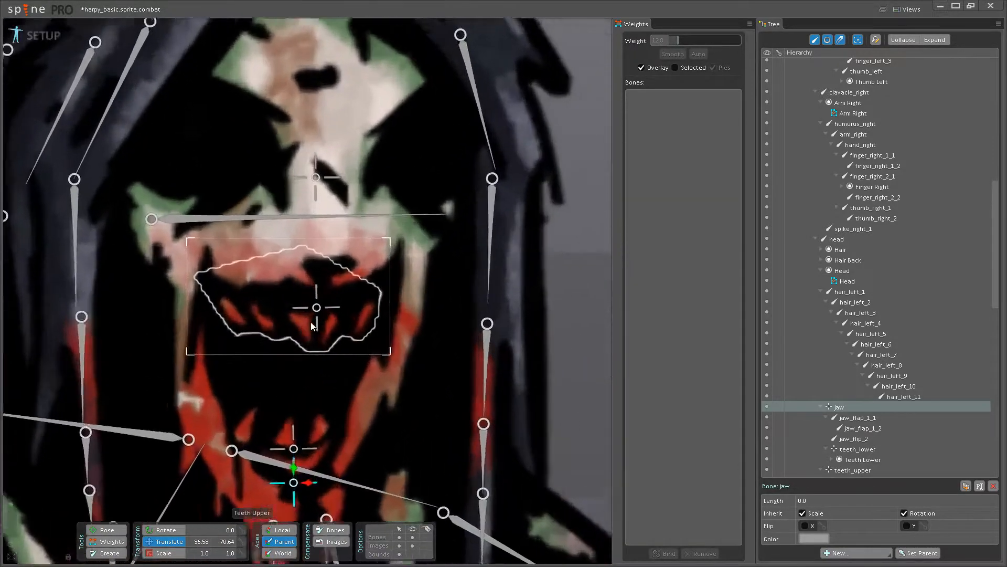
# Try a head bone weight of 94.4 on the middle vertex of the mouth's upper edge, and undo it together with the jaw bone's move.
pyautogui.click(111, 542)
pyautogui.click(313, 202)
pyautogui.scroll(-2, 315, 210)
pyautogui.scroll(2, 324, 305)
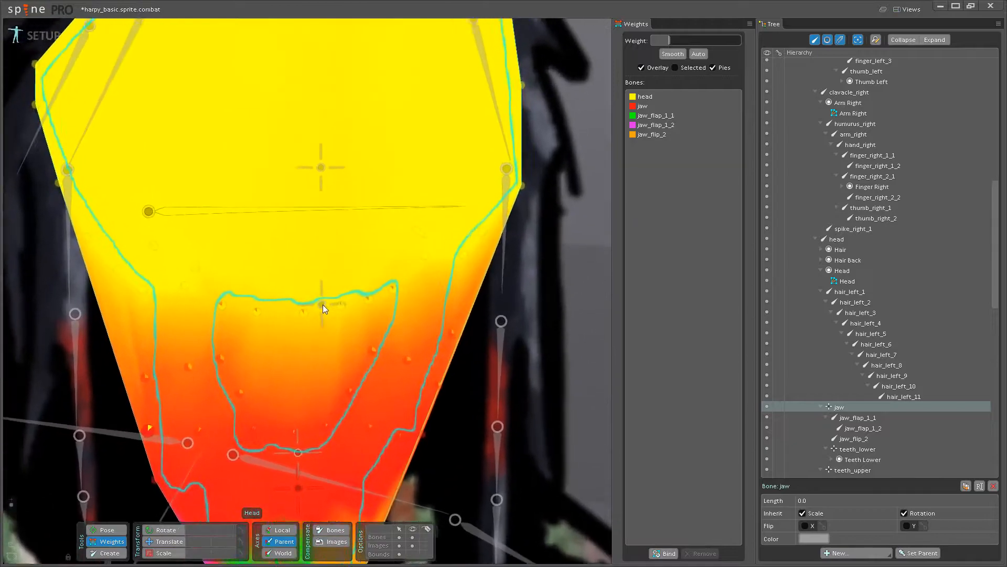
pyautogui.click(322, 187)
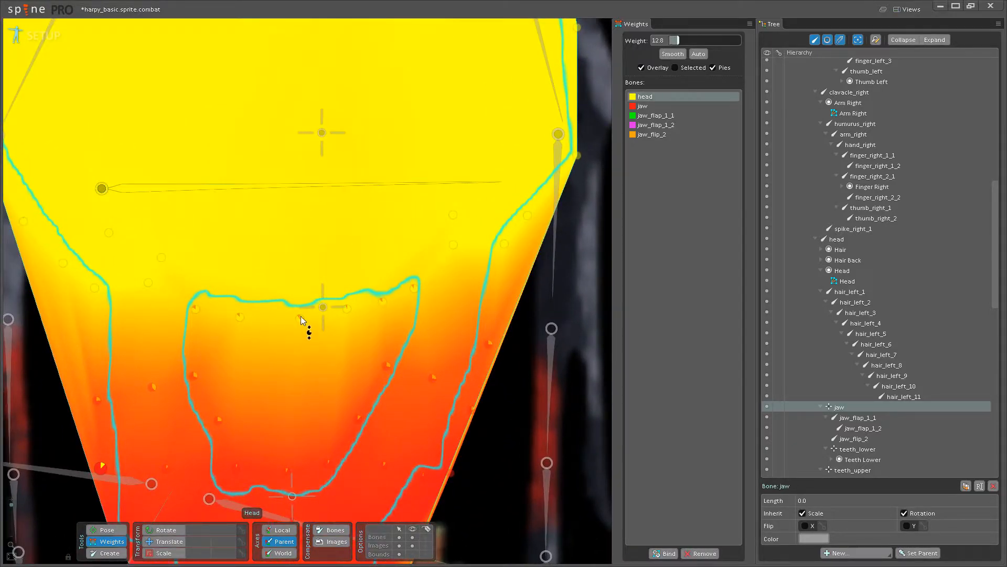
pyautogui.moveTo(310, 312); pyautogui.dragTo(310, 305)
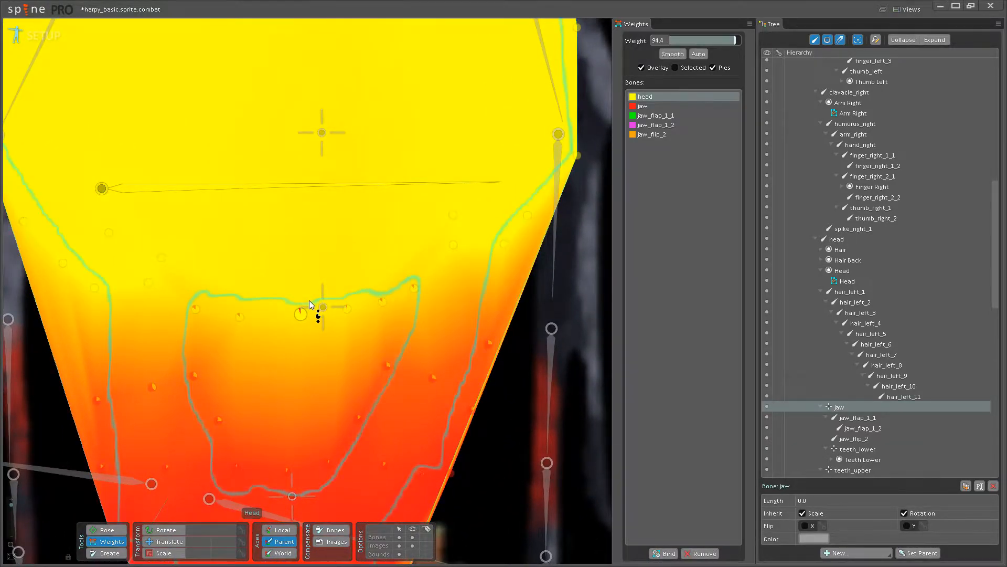
pyautogui.hotkey('ctrl', 'z')
pyautogui.hotkey('ctrl', 'z')
# Raise the head bone's weight to 95.2 on the mouth's upper-middle vertex and adjust the other mouth vertices, with 24.8 on the lower left edge.
pyautogui.click(318, 198)
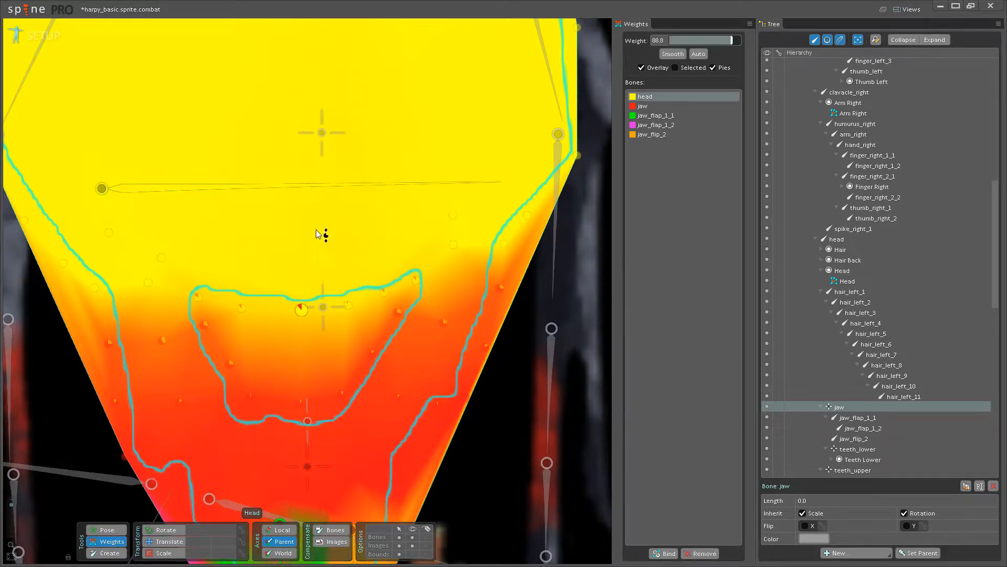
pyautogui.moveTo(307, 297); pyautogui.dragTo(308, 289)
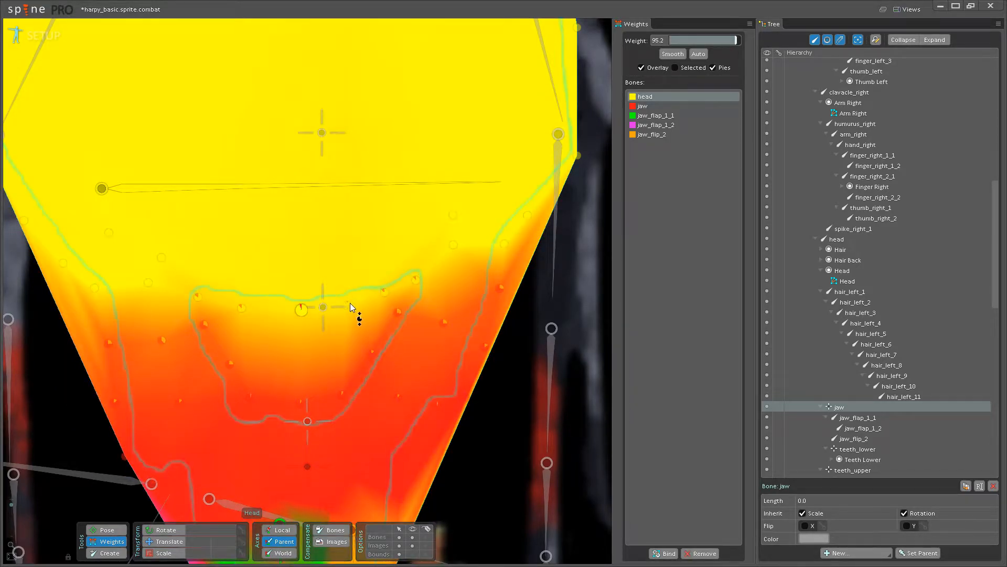
pyautogui.moveTo(382, 292); pyautogui.dragTo(392, 270)
pyautogui.click(342, 394)
pyautogui.moveTo(257, 395); pyautogui.dragTo(259, 371)
pyautogui.click(230, 364)
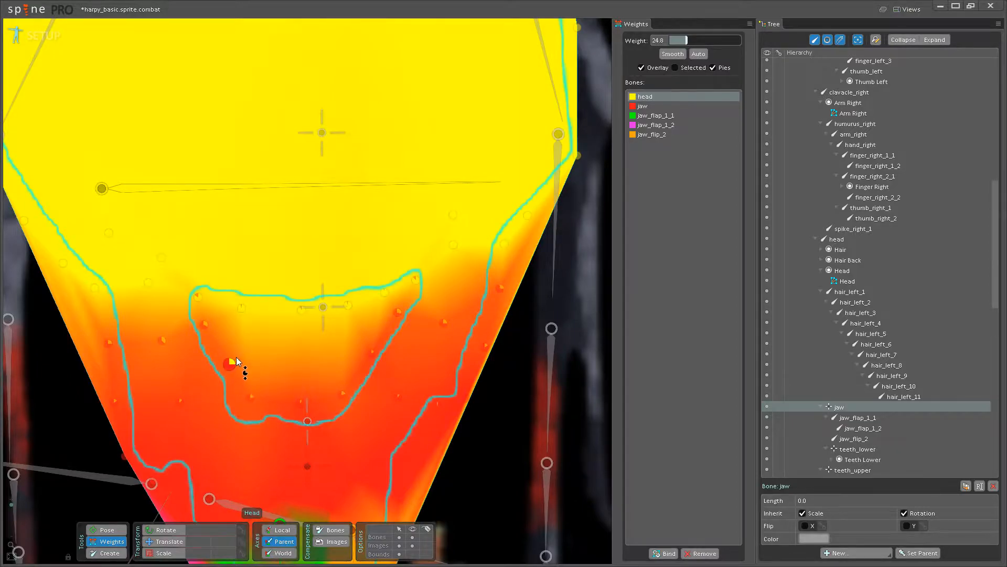
# Test the mouth opening by translating the jaw bone downward, and save the project.
pyautogui.click(112, 530)
pyautogui.scroll(-2, 250, 462)
pyautogui.click(170, 541)
pyautogui.moveTo(326, 347); pyautogui.dragTo(321, 426)
pyautogui.hotkey('ctrl', 's')
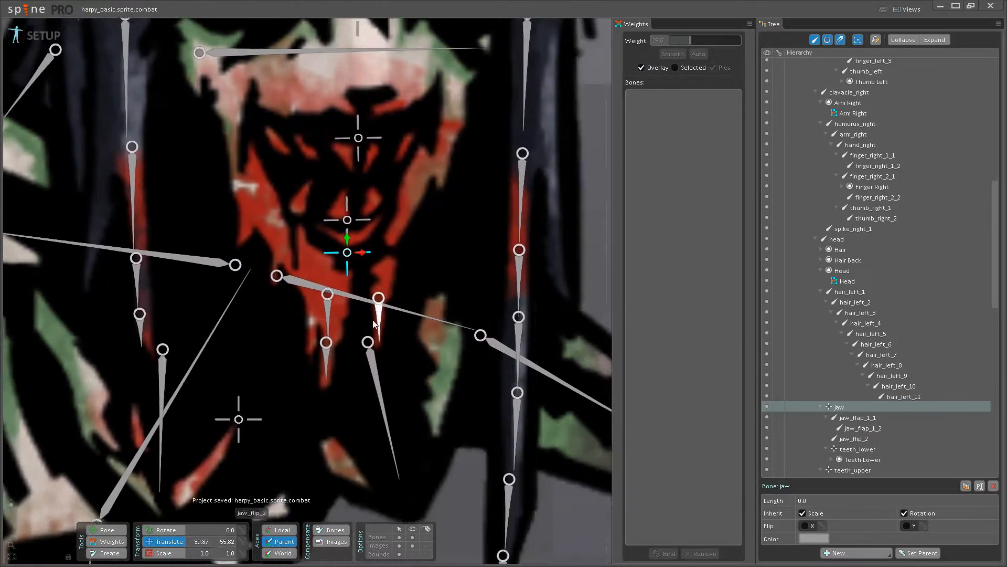
# Test the jaw_flap_1_1 bone's deformation of the Head mesh by translating and rotating it, undoing each move.
pyautogui.click(327, 309)
pyautogui.moveTo(327, 309); pyautogui.dragTo(326, 313)
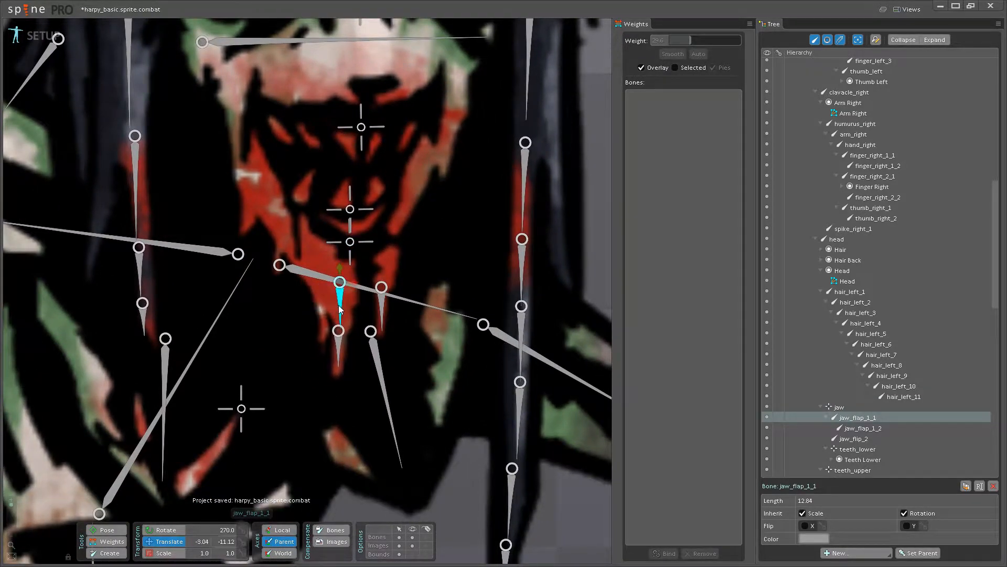
pyautogui.hotkey('ctrl', 'z')
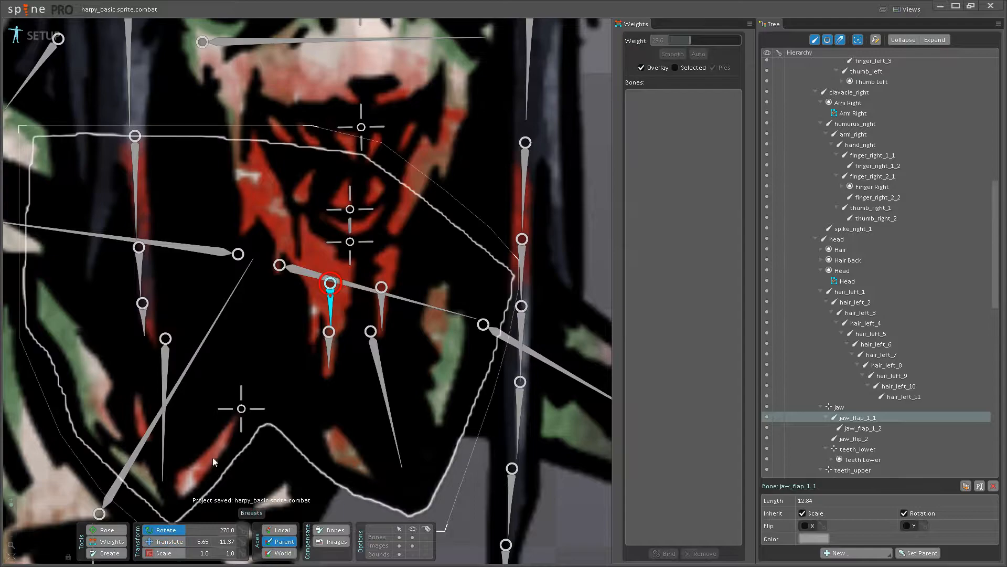
pyautogui.scroll(4, 323, 372)
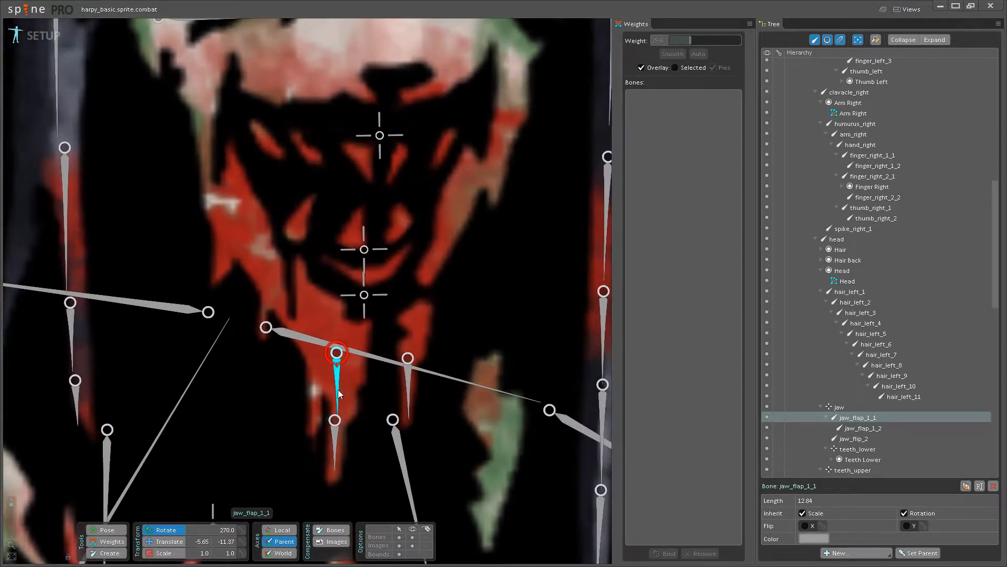
pyautogui.moveTo(338, 389); pyautogui.dragTo(367, 420)
pyautogui.hotkey('ctrl', 'z')
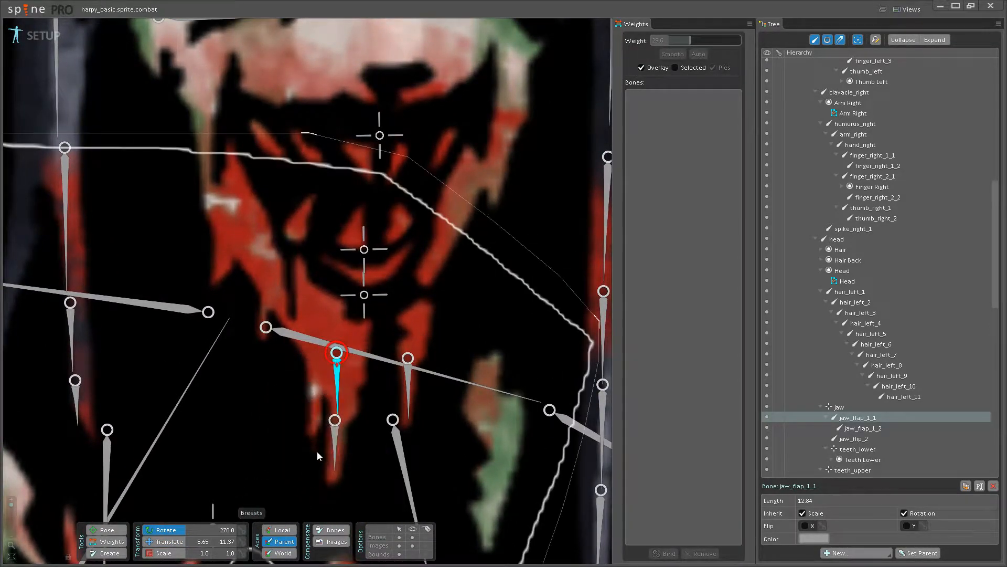
# Test-rotate the jaw_flap_1_2 bone toward the outer side of the chin, and undo the rotation.
pyautogui.click(344, 464)
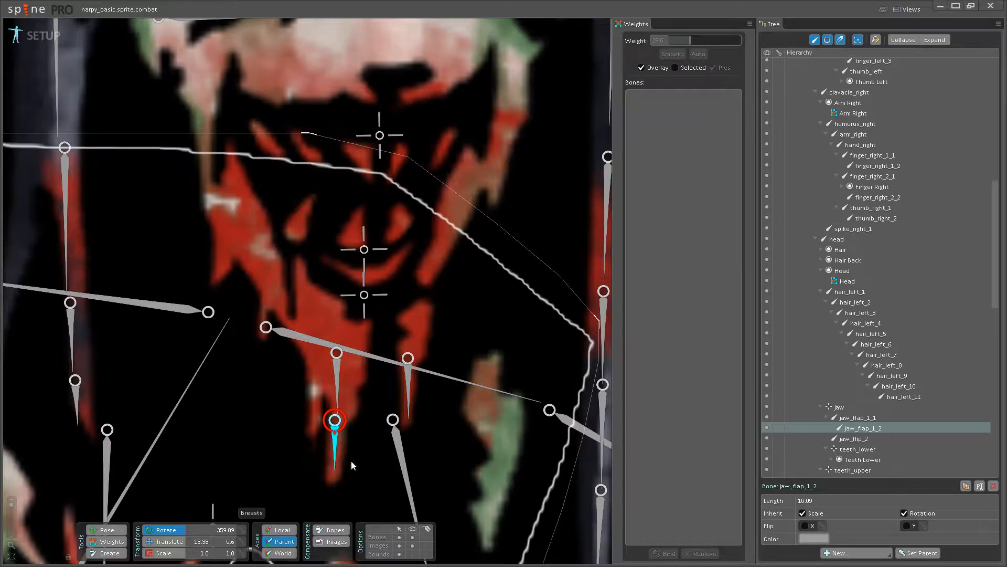
pyautogui.moveTo(334, 451); pyautogui.dragTo(320, 458)
pyautogui.hotkey('ctrl', 'z')
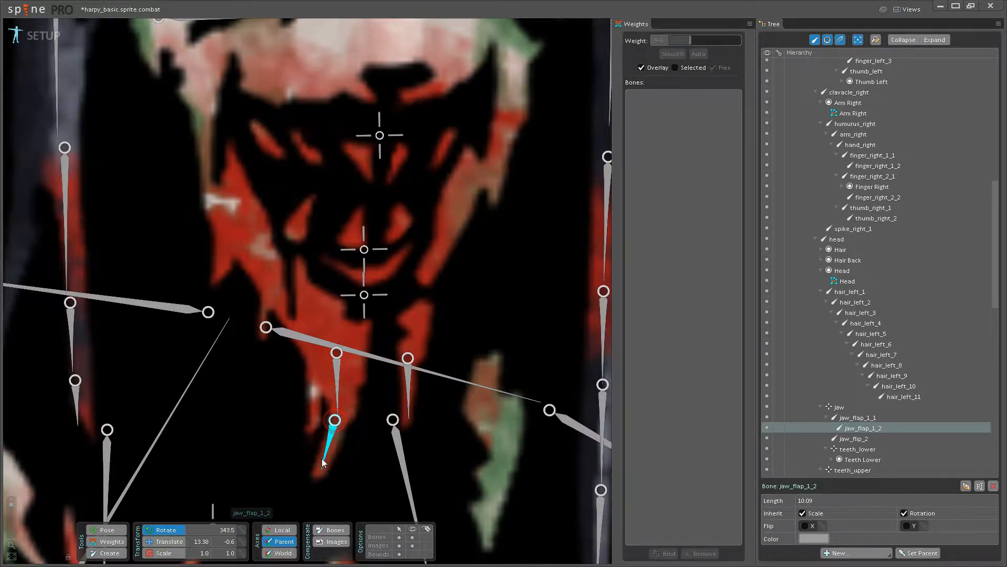
# Adjust the jaw flap weights on the Head mesh vertices around jaw_flap_1_2, and return to posing to check the bend.
pyautogui.click(108, 541)
pyautogui.click(325, 436)
pyautogui.moveTo(281, 418); pyautogui.dragTo(295, 371)
pyautogui.moveTo(379, 416); pyautogui.dragTo(382, 410)
pyautogui.moveTo(377, 412); pyautogui.dragTo(382, 391)
pyautogui.click(107, 530)
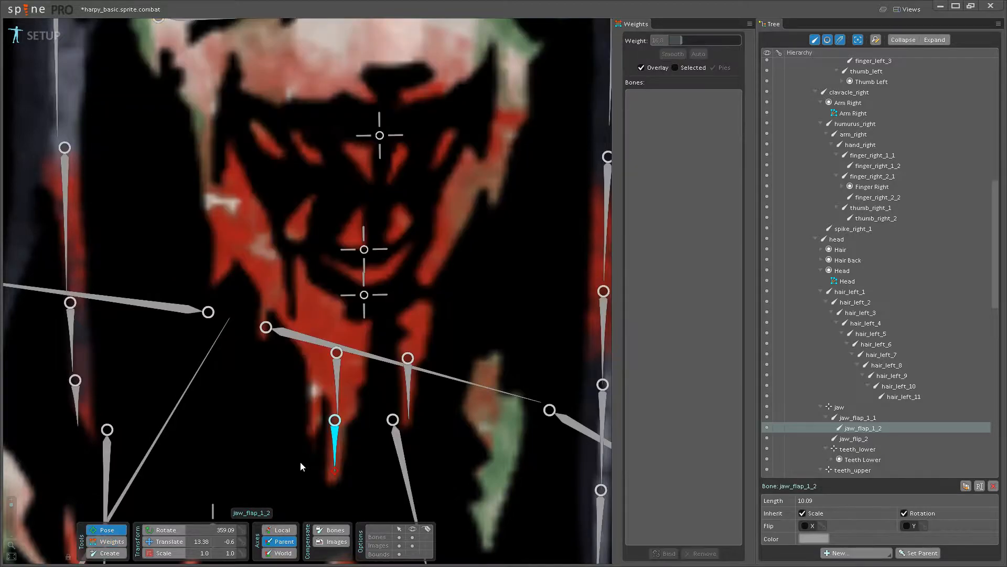
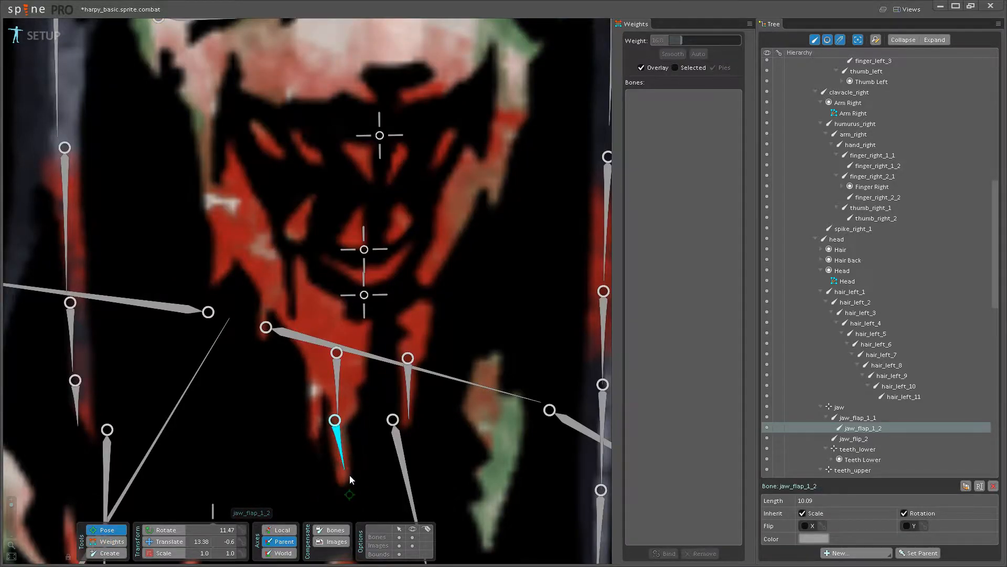
# Swing the jaw_flip_2 bone outward and set the jaw weight to 48.8 on the Head mesh vertex beside its upper end.
pyautogui.click(416, 409)
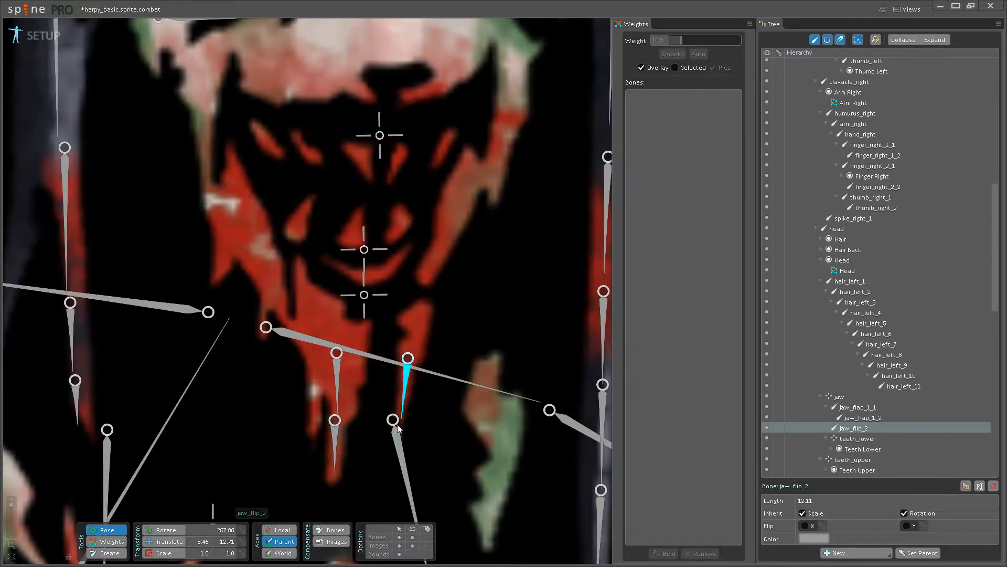
pyautogui.moveTo(439, 433); pyautogui.dragTo(439, 458)
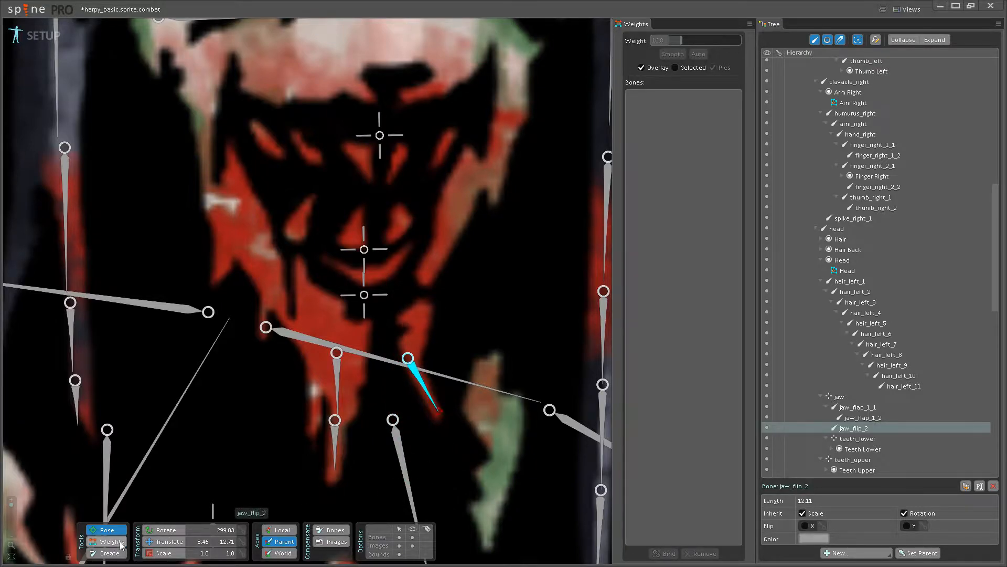
pyautogui.click(121, 544)
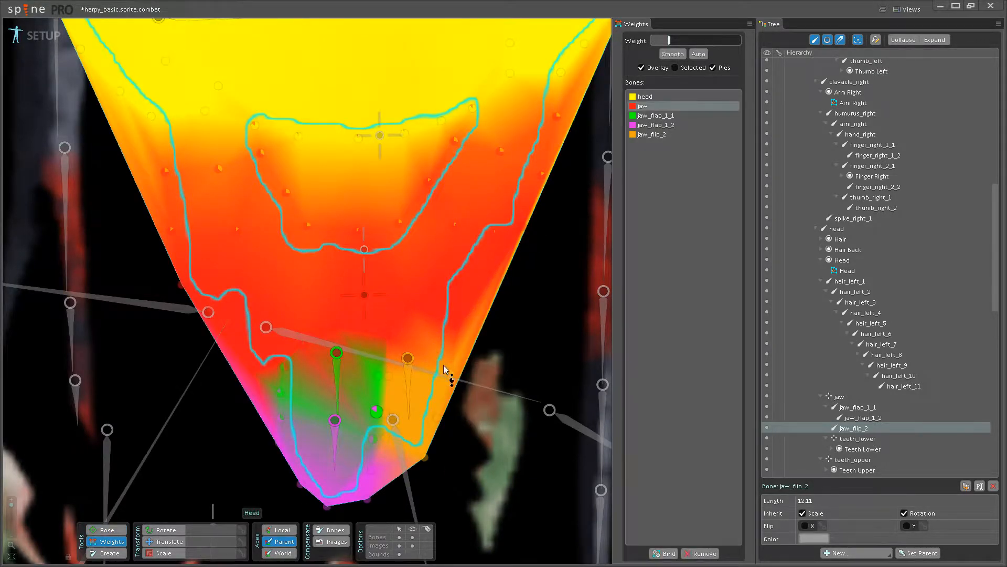
pyautogui.click(448, 370)
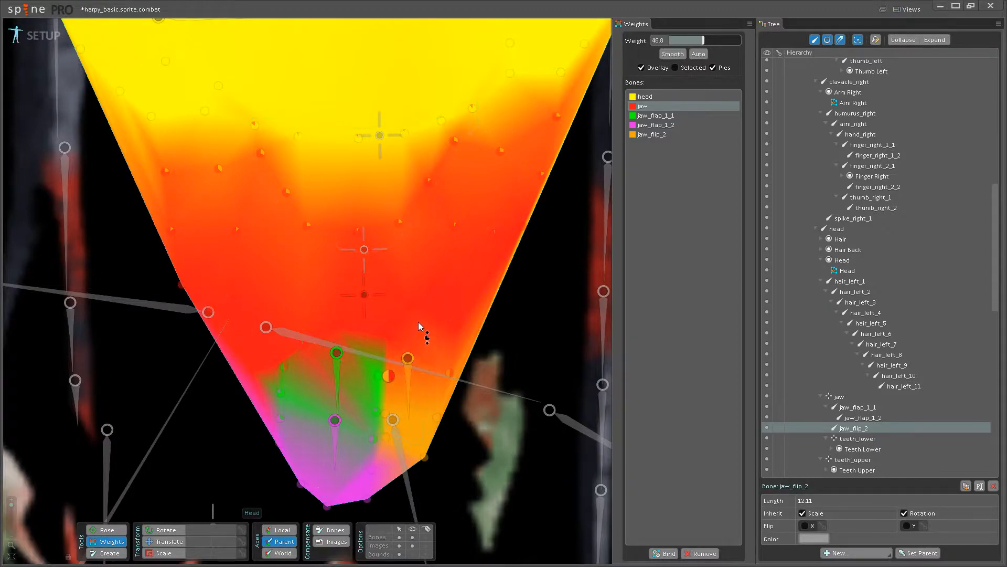
# Test-rotate the jaw_flip_2 bone with the revised weights, return it to 270 degrees and save the project.
pyautogui.click(107, 529)
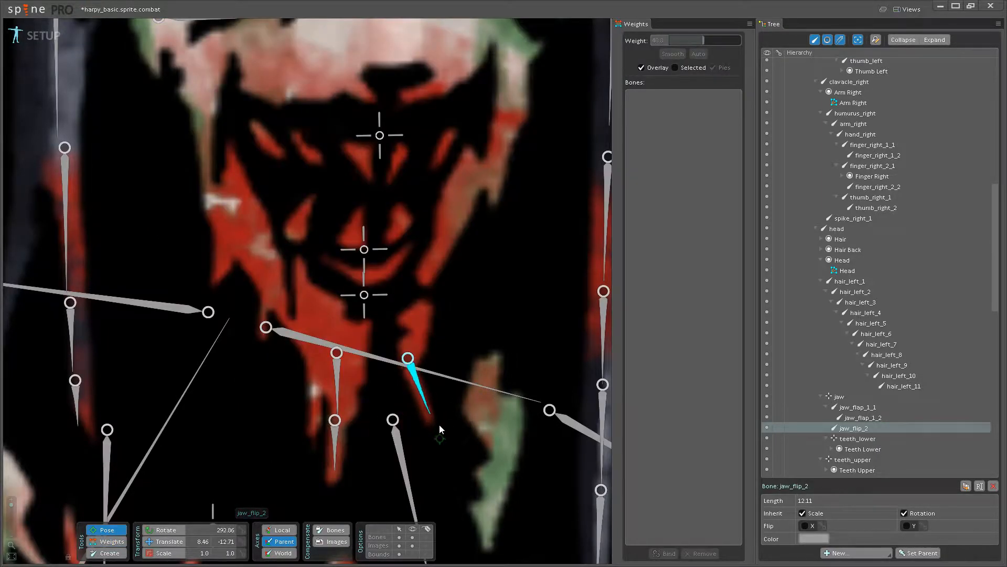
pyautogui.moveTo(462, 453); pyautogui.dragTo(409, 420)
pyautogui.scroll(-6, 305, 319)
pyautogui.hotkey('ctrl', 's')
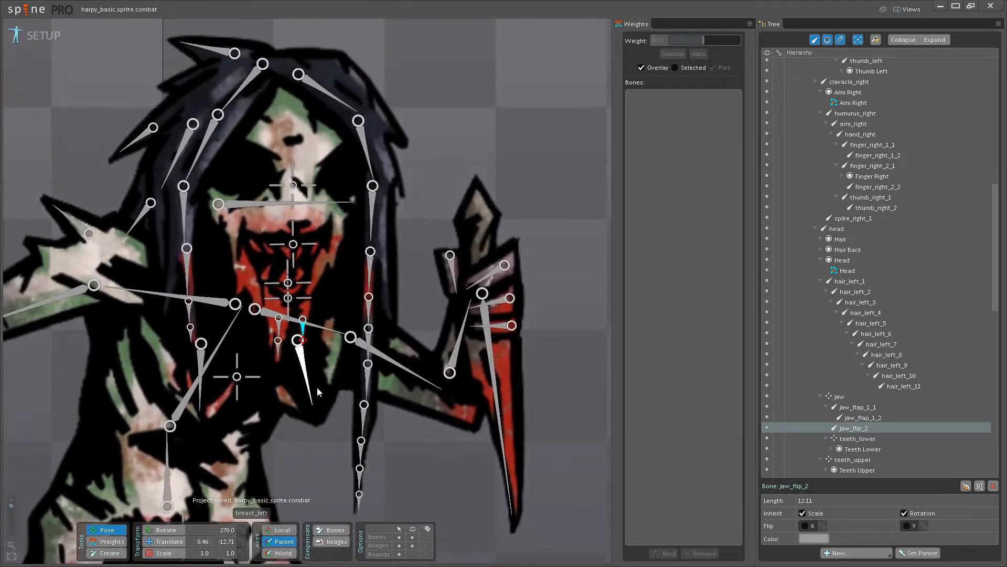
# Test the mouth deformation by translating the jaw bone, undo the move and save the project.
pyautogui.scroll(3, 341, 352)
pyautogui.click(342, 350)
pyautogui.click(163, 541)
pyautogui.moveTo(341, 350)
pyautogui.mouseDown()
pyautogui.moveTo(339, 384)
pyautogui.moveTo(344, 342)
pyautogui.mouseUp()
pyautogui.hotkey('ctrl', 'z')
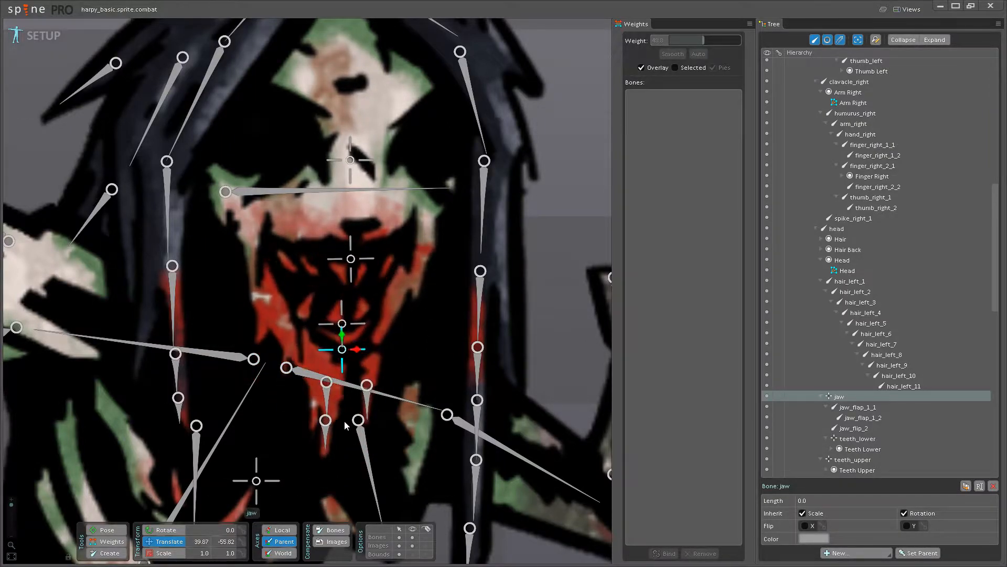
pyautogui.hotkey('ctrl', 's')
# Convert the Hair slot's image attachment into a mesh.
pyautogui.scroll(-4, 341, 326)
pyautogui.moveTo(335, 240); pyautogui.dragTo(329, 451)
pyautogui.scroll(2, 318, 344)
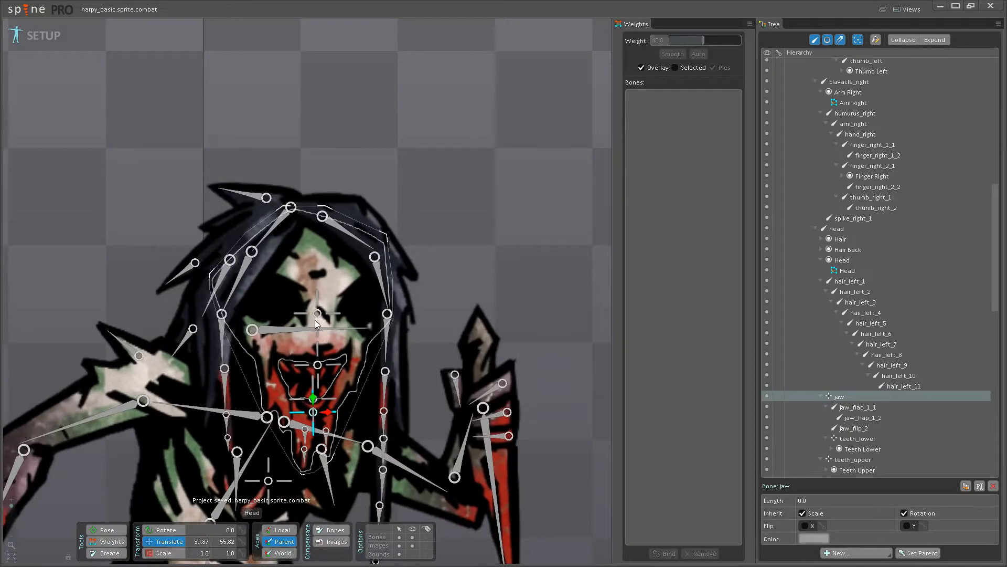
pyautogui.click(317, 328)
pyautogui.click(837, 240)
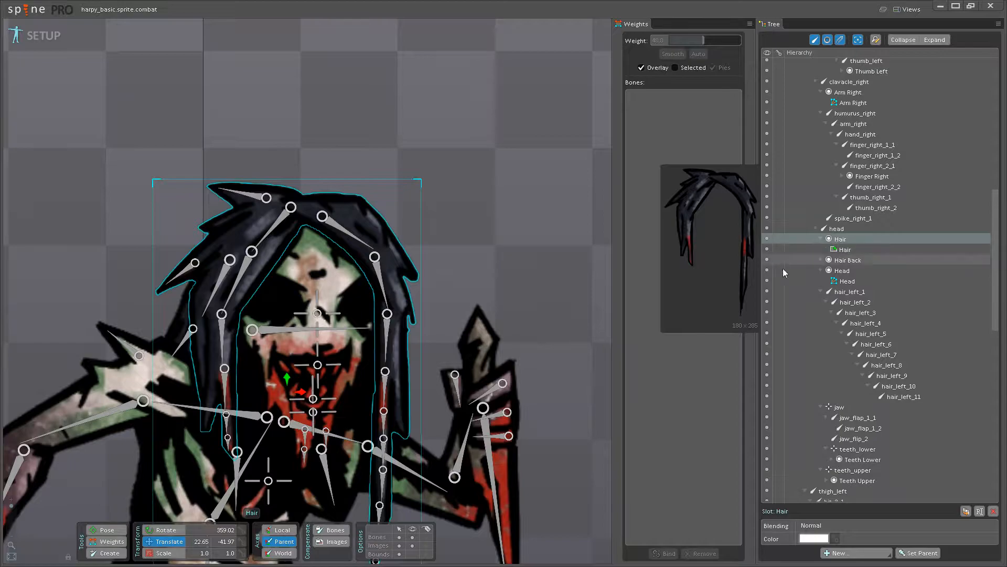
pyautogui.moveTo(346, 514); pyautogui.dragTo(407, 395)
pyautogui.scroll(-1, 407, 395)
pyautogui.click(848, 250)
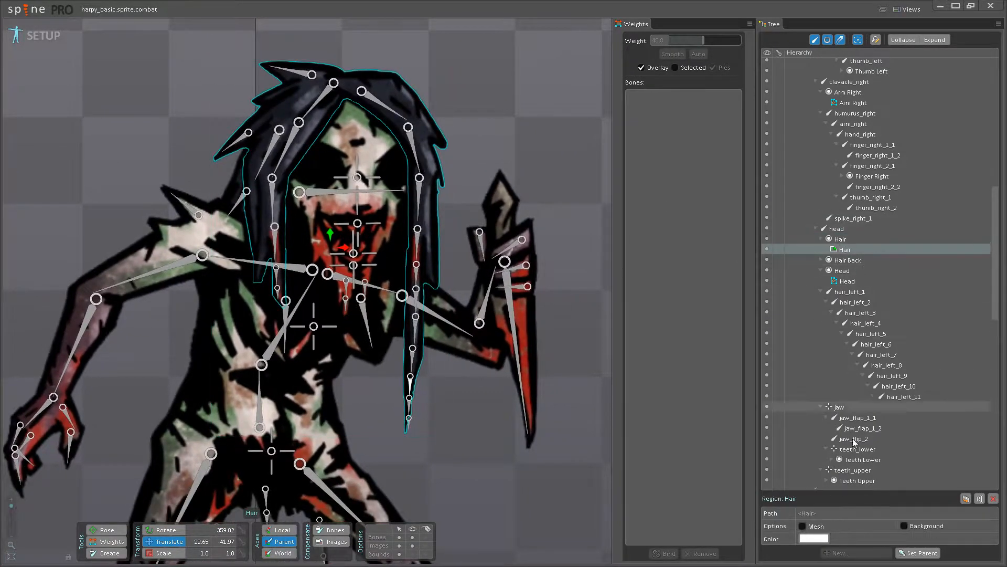
pyautogui.click(803, 526)
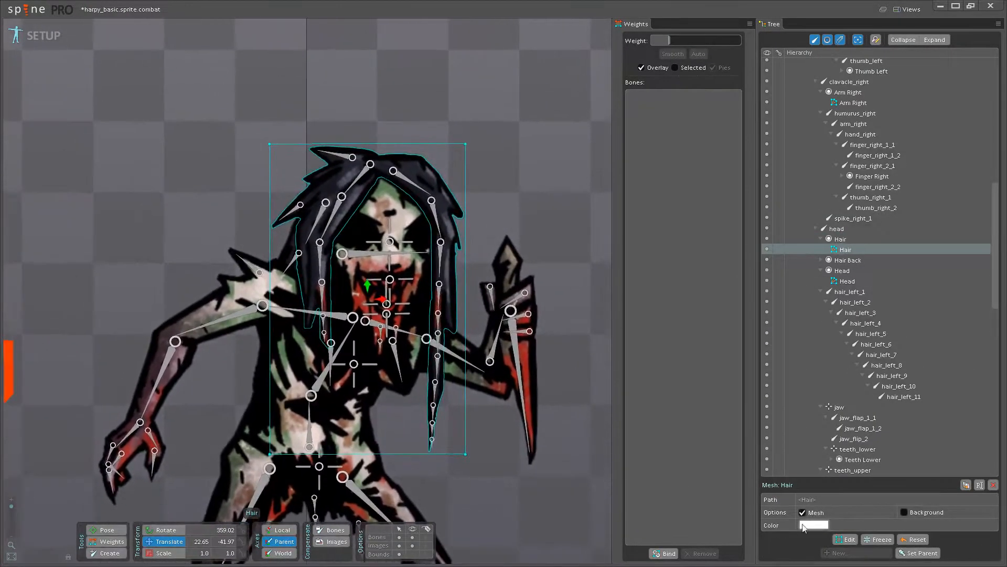
# Open the Hair mesh for editing and create two vertices at the inner point of the parting, between the two locks.
pyautogui.click(847, 539)
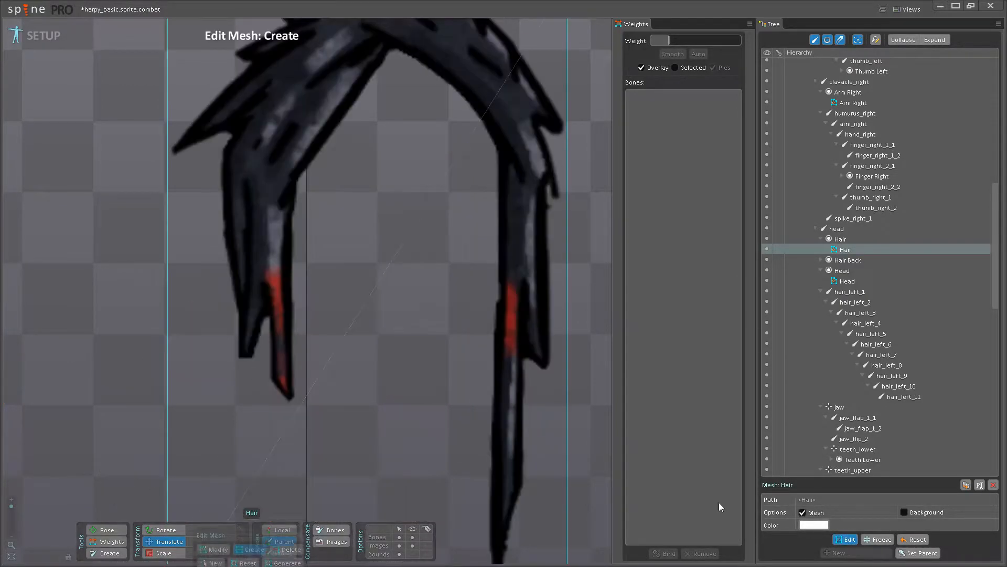
pyautogui.scroll(-2, 297, 288)
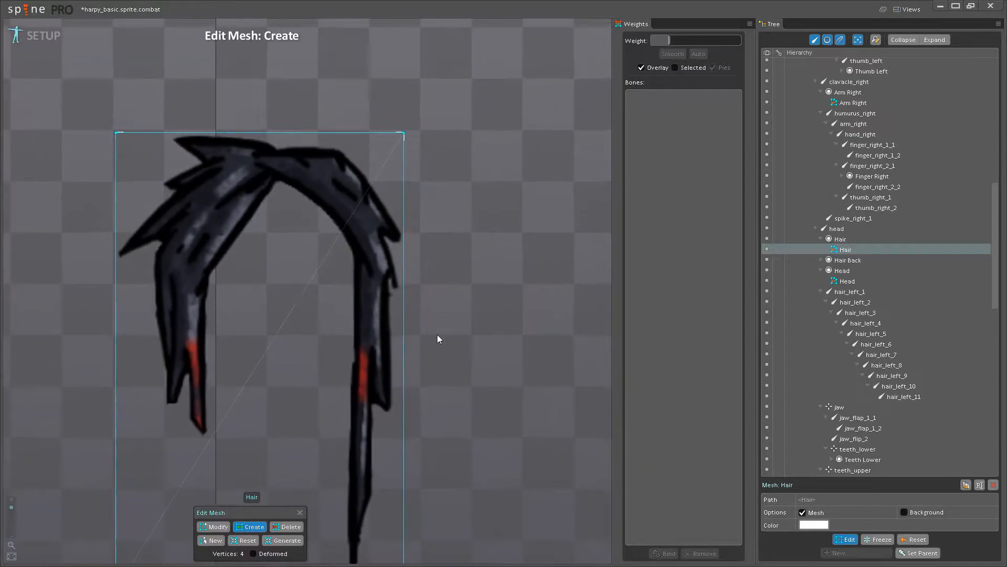
pyautogui.moveTo(296, 365); pyautogui.dragTo(410, 353)
pyautogui.click(303, 163)
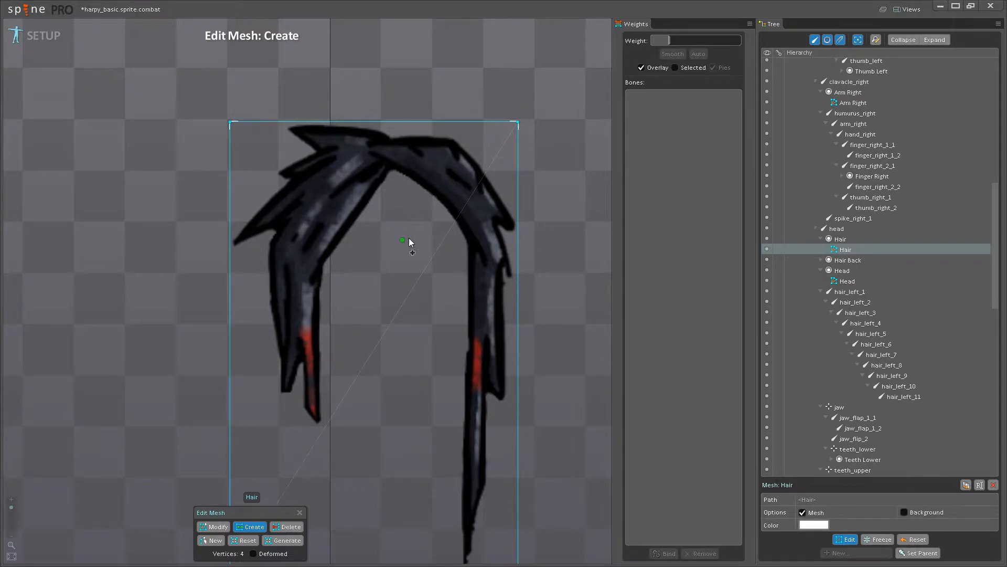
pyautogui.moveTo(410, 239); pyautogui.dragTo(301, 244)
pyautogui.moveTo(293, 323); pyautogui.dragTo(259, 387)
pyautogui.scroll(2, 252, 244)
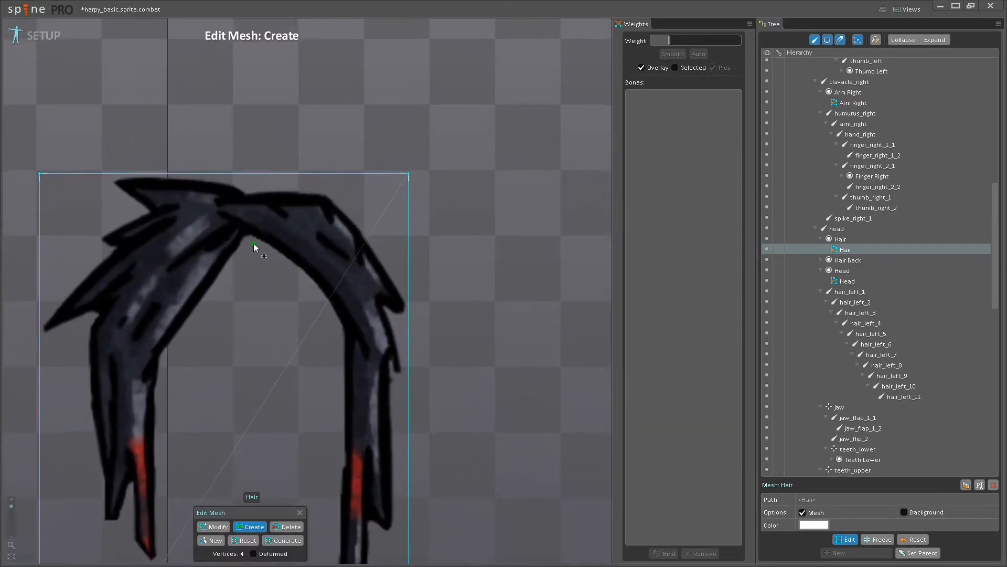
pyautogui.moveTo(250, 241); pyautogui.dragTo(297, 320)
pyautogui.scroll(2, 297, 321)
pyautogui.click(297, 321)
pyautogui.click(277, 302)
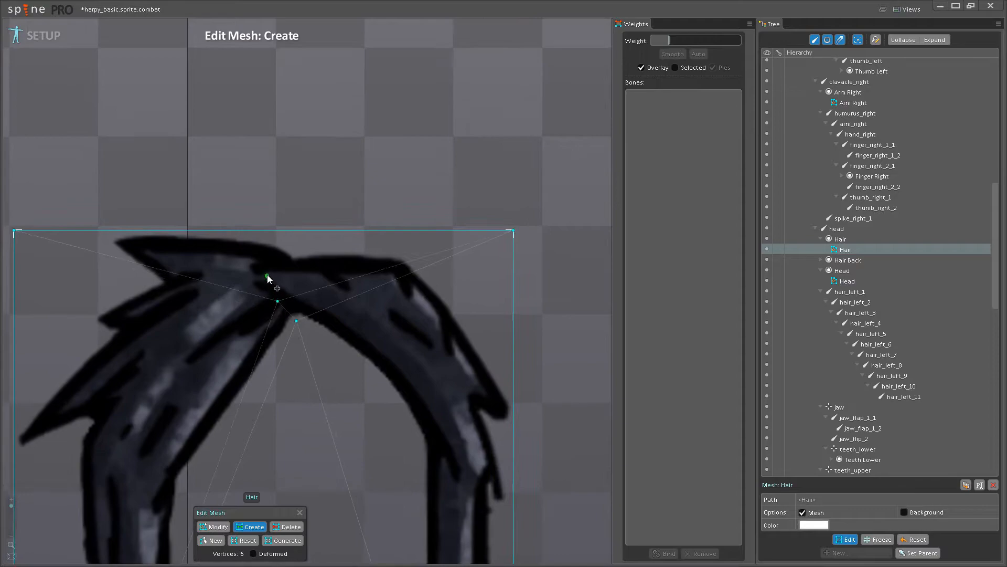
# Create vertices from the hair parting up and along the top outline of the right lock.
pyautogui.click(269, 266)
pyautogui.click(296, 246)
pyautogui.click(390, 247)
# Create six vertices down the outer curve of the right lock, ending on the mesh's right border beside the hair spike.
pyautogui.scroll(-2, 380, 278)
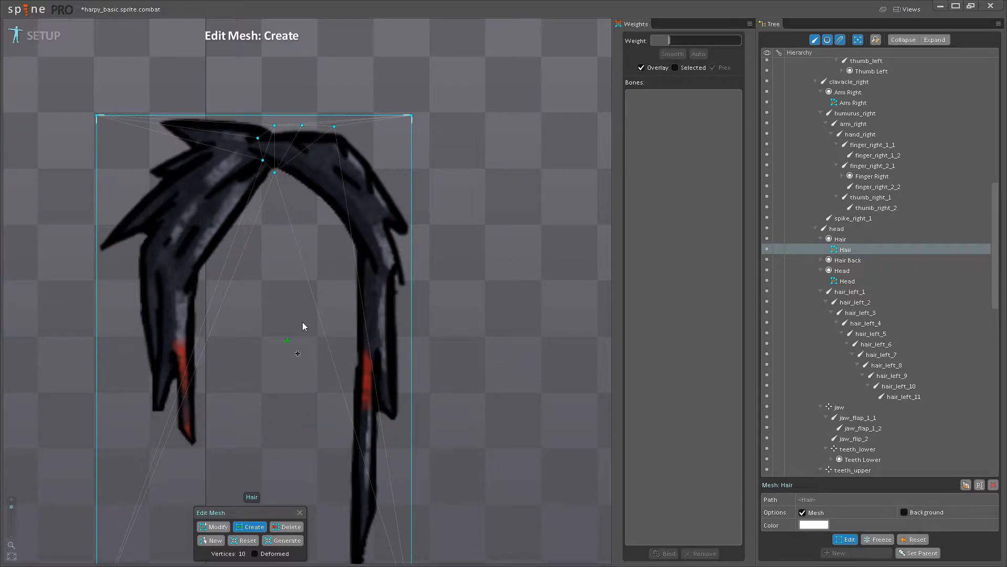
pyautogui.scroll(3, 229, 228)
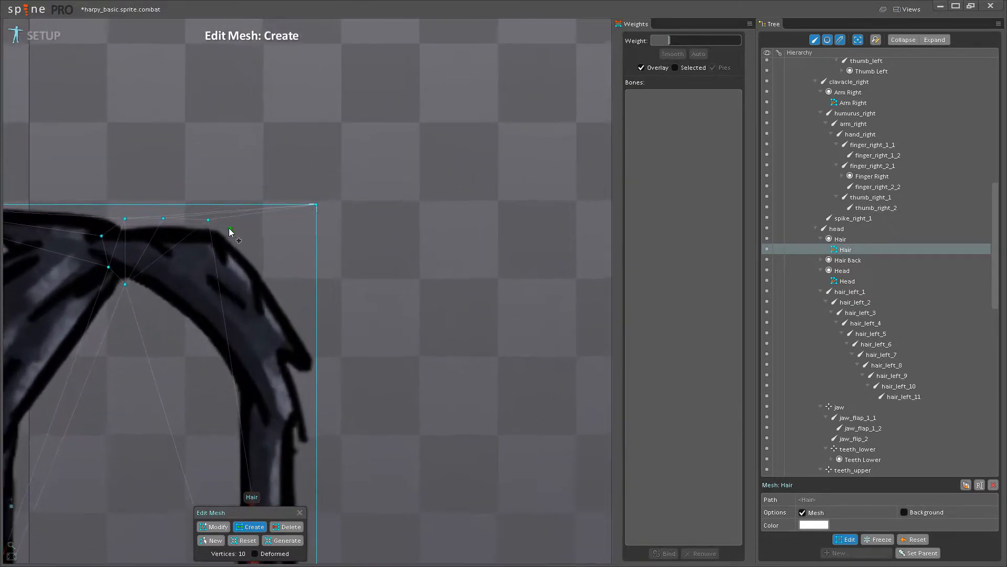
pyautogui.click(237, 235)
pyautogui.click(263, 253)
pyautogui.click(285, 288)
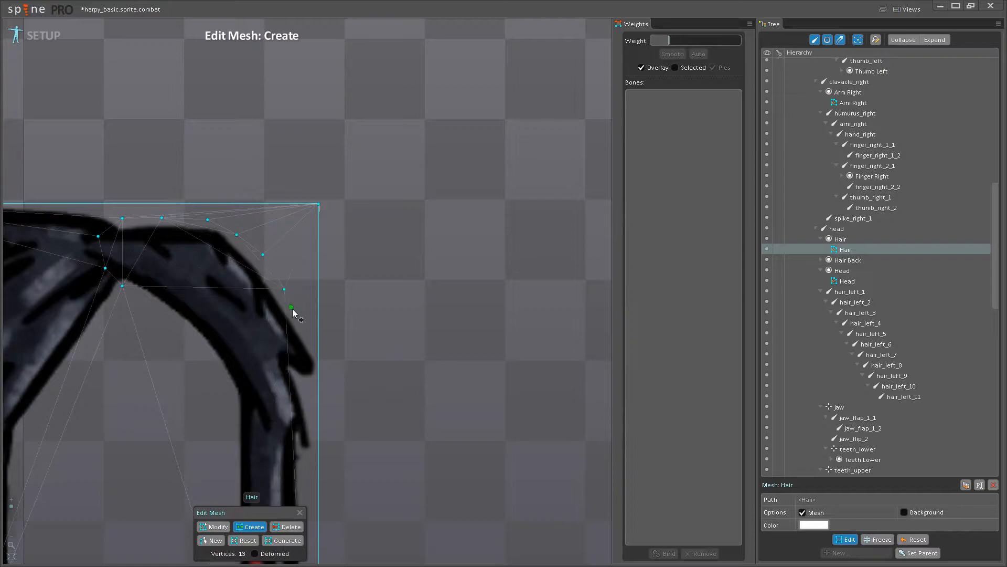
pyautogui.click(302, 319)
pyautogui.click(319, 350)
pyautogui.click(320, 382)
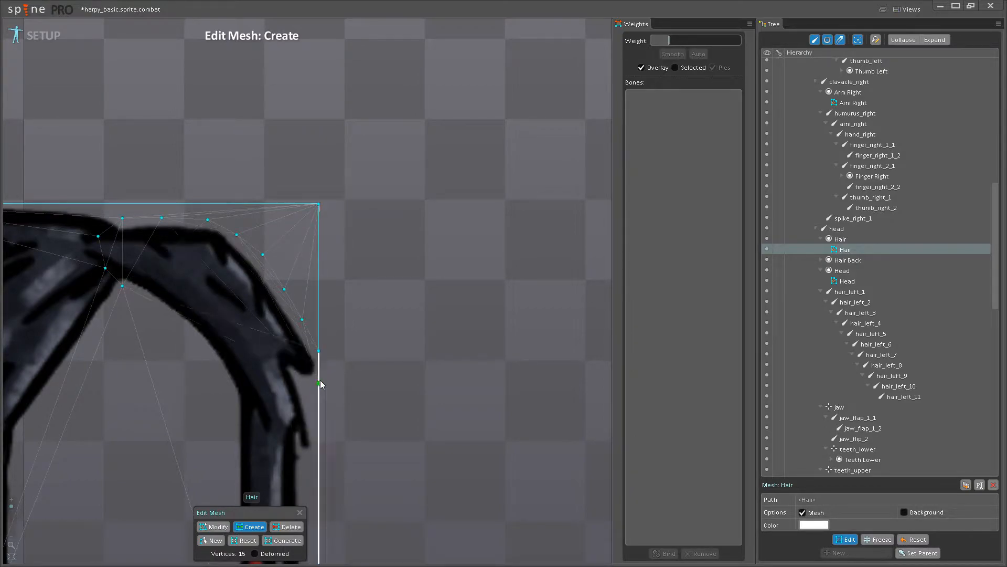
# Create six more vertices down the Hair mesh's right border alongside the hanging right lock.
pyautogui.moveTo(318, 413); pyautogui.dragTo(338, 213)
pyautogui.click(338, 226)
pyautogui.click(339, 263)
pyautogui.click(340, 308)
pyautogui.click(340, 349)
pyautogui.moveTo(349, 348); pyautogui.dragTo(352, 211)
pyautogui.click(342, 207)
pyautogui.click(349, 249)
# Create vertices from the short spike's tip down the outer edge of the long right strand.
pyautogui.click(313, 278)
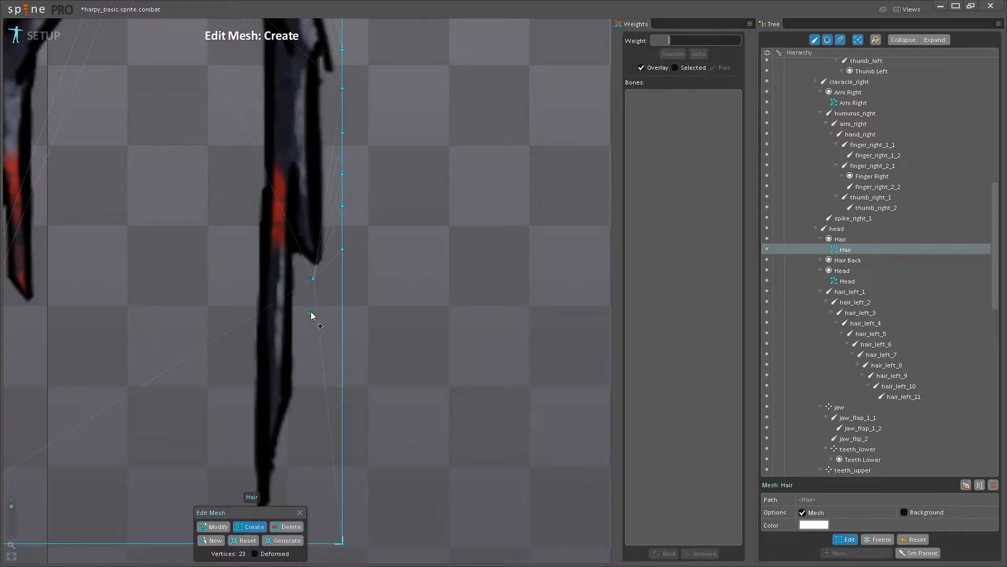
pyautogui.click(307, 314)
pyautogui.click(307, 359)
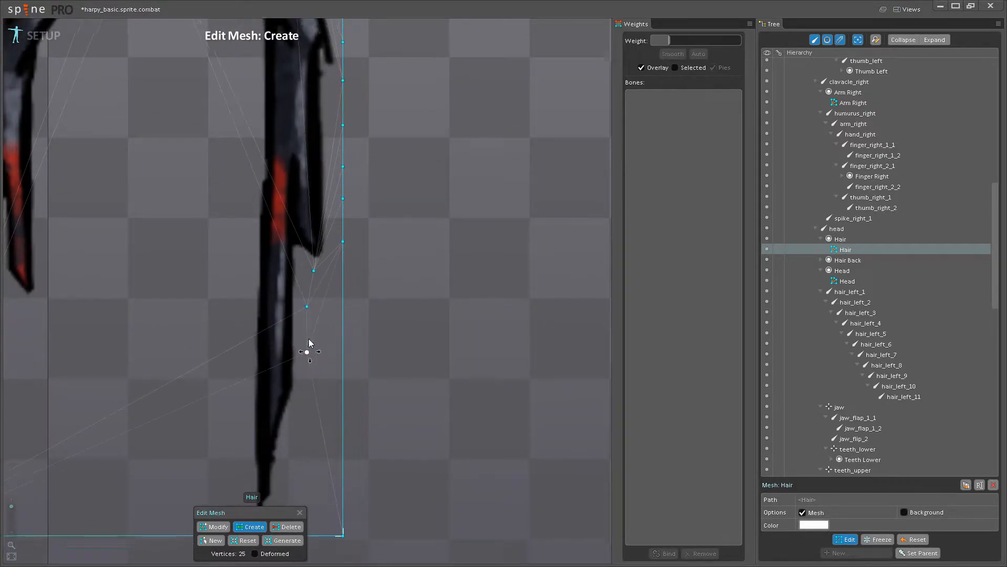
pyautogui.moveTo(305, 353); pyautogui.dragTo(310, 285)
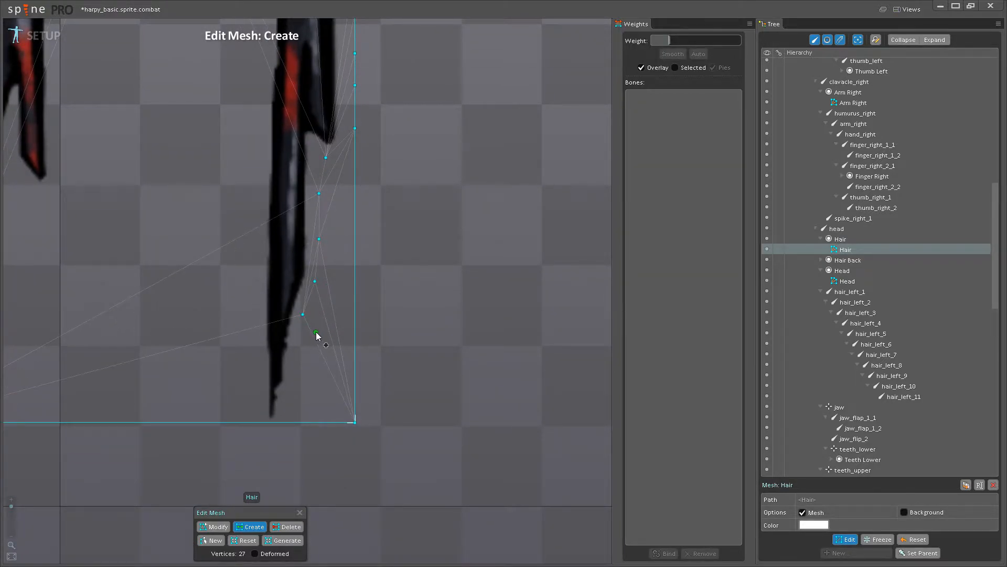
pyautogui.moveTo(316, 335); pyautogui.dragTo(334, 248)
# Create five vertices around the tip of the long right strand, including two on the mesh's lower border.
pyautogui.click(306, 358)
pyautogui.click(328, 287)
pyautogui.click(319, 322)
pyautogui.click(294, 322)
pyautogui.moveTo(292, 285); pyautogui.dragTo(316, 363)
pyautogui.click(316, 363)
# Create seven vertices up the inner edge of the long right strand, from near its tip to beside the red streak.
pyautogui.scroll(-2, 315, 347)
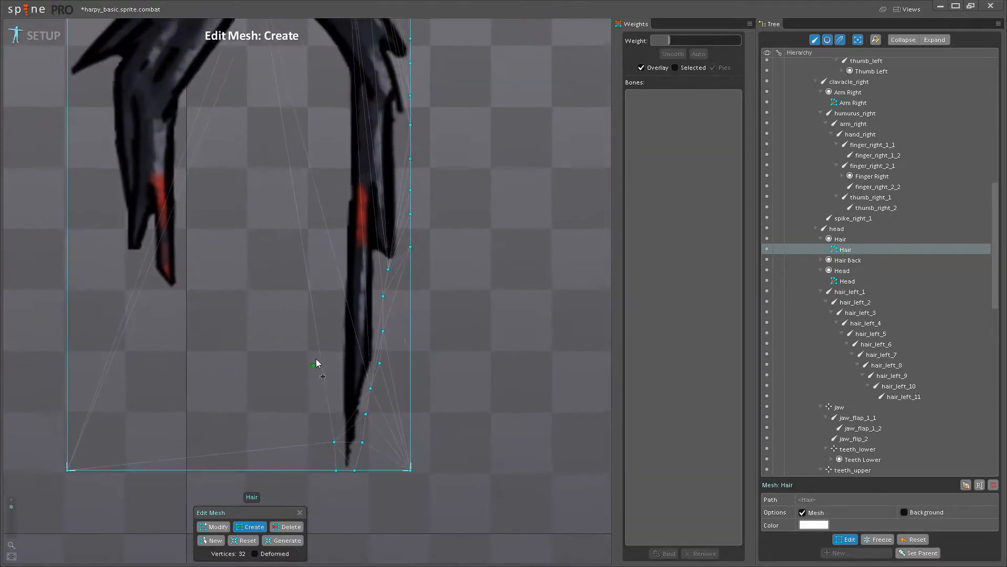
pyautogui.scroll(2, 345, 440)
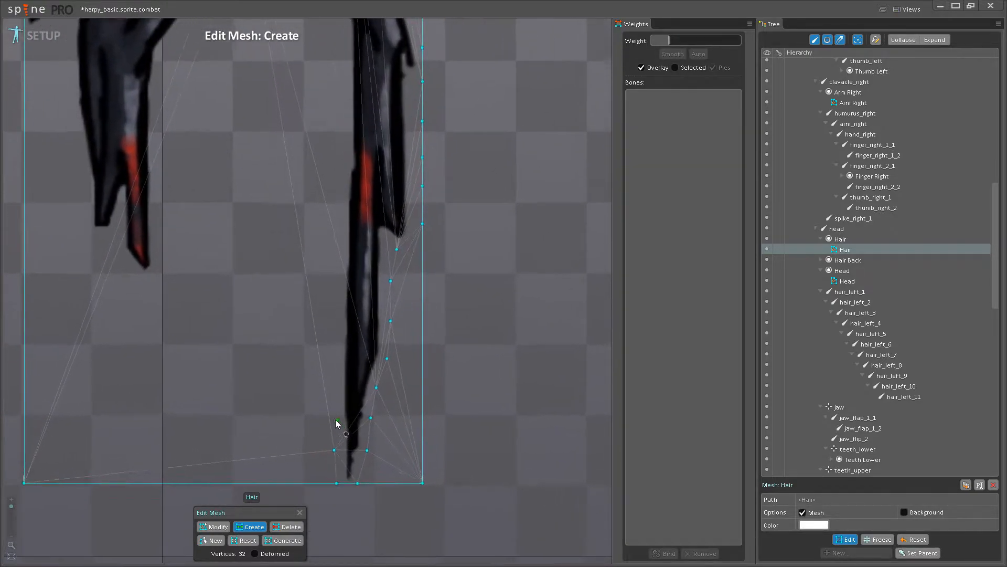
pyautogui.click(334, 418)
pyautogui.click(335, 380)
pyautogui.moveTo(334, 380); pyautogui.dragTo(342, 431)
pyautogui.click(337, 407)
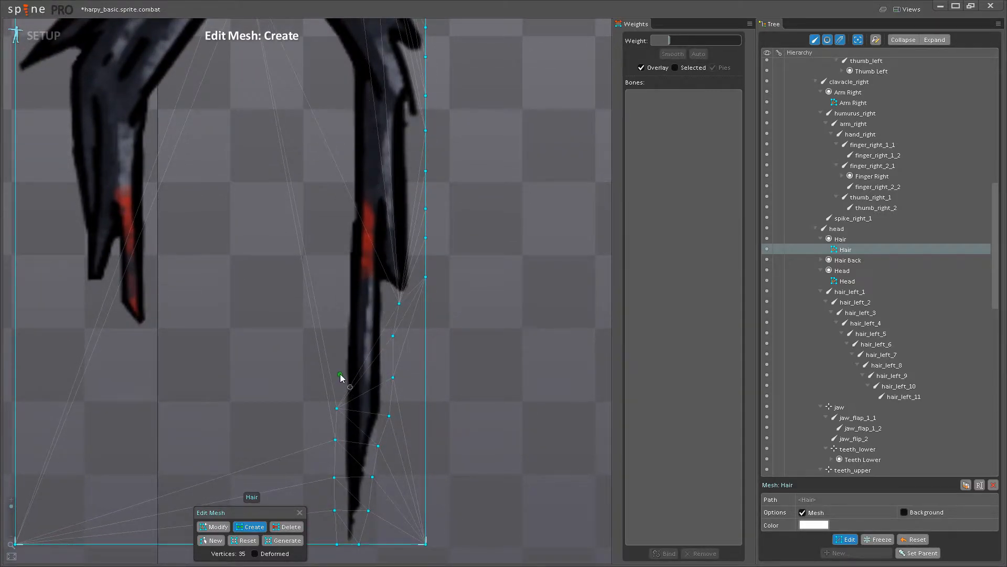
pyautogui.click(339, 377)
pyautogui.click(342, 391)
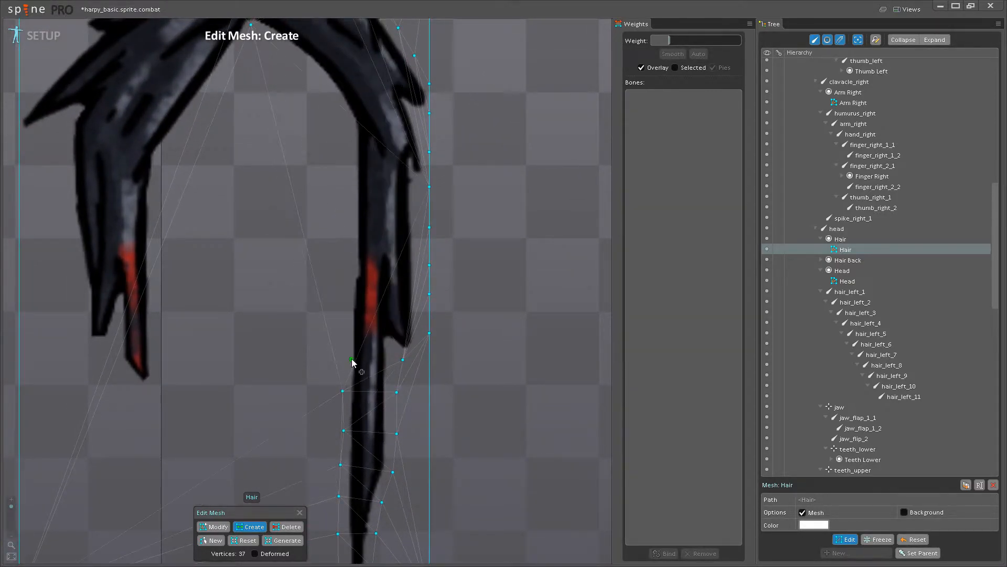
pyautogui.click(344, 357)
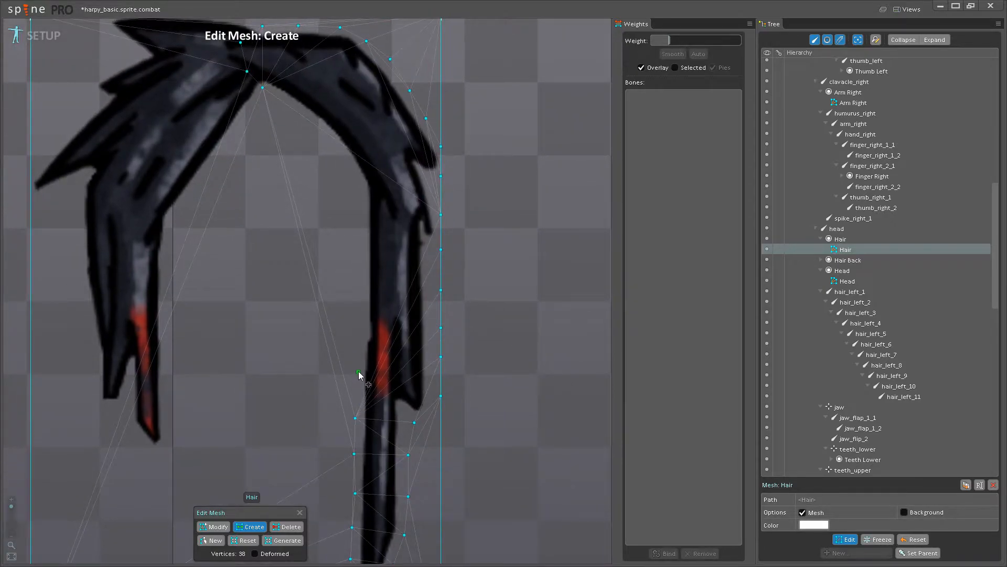
pyautogui.click(358, 370)
pyautogui.press('d')
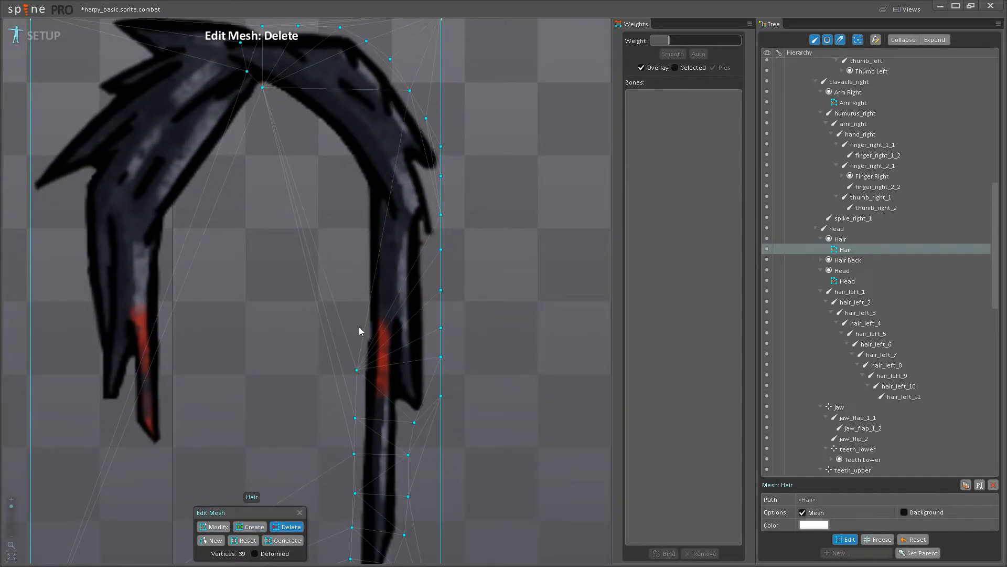
pyautogui.click(257, 526)
# Create four vertices up the right lock's inner edge, from the top of the red streak to the start of the curve.
pyautogui.moveTo(359, 327); pyautogui.dragTo(375, 382)
pyautogui.scroll(1, 375, 383)
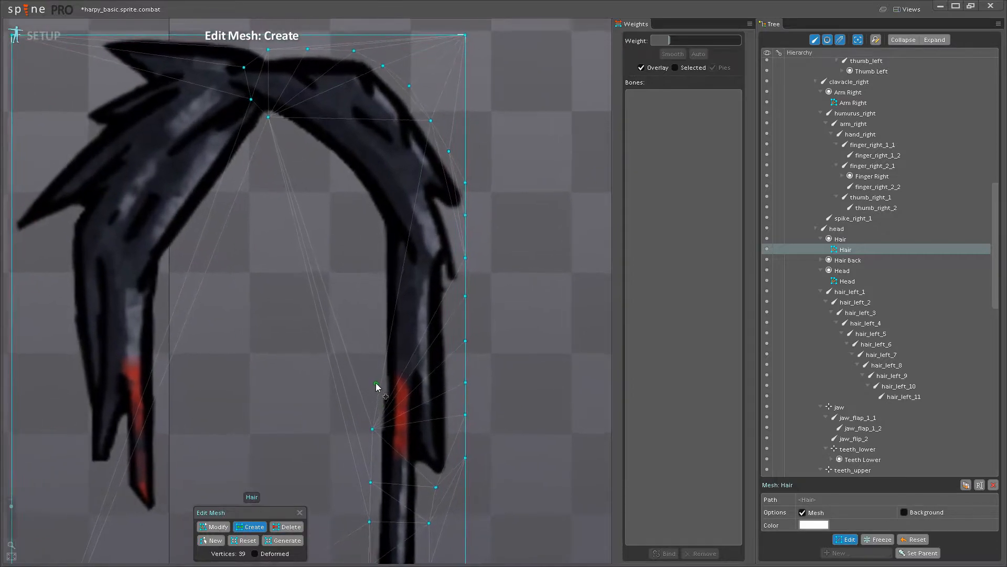
pyautogui.click(375, 383)
pyautogui.click(377, 338)
pyautogui.click(376, 298)
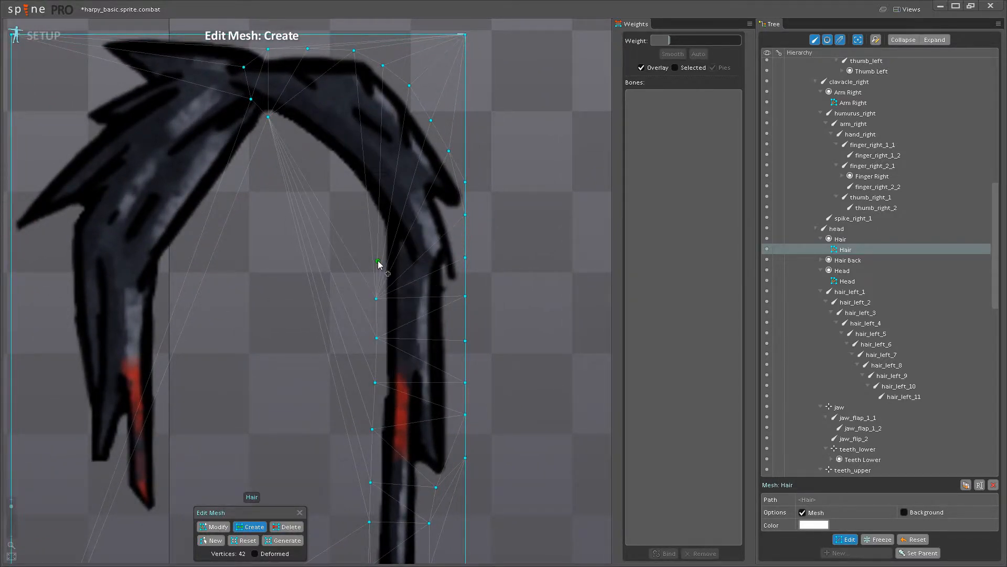
pyautogui.click(376, 261)
# Create five vertices along the right lock's inner curve up to the hair parting.
pyautogui.scroll(2, 393, 317)
pyautogui.click(399, 297)
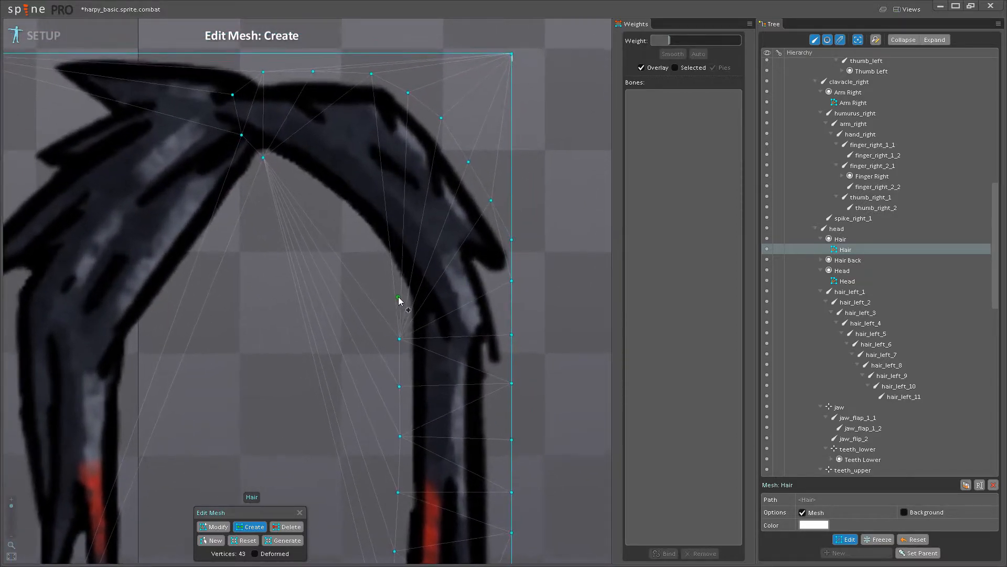
pyautogui.click(352, 222)
pyautogui.click(321, 198)
pyautogui.click(287, 174)
pyautogui.scroll(-3, 283, 286)
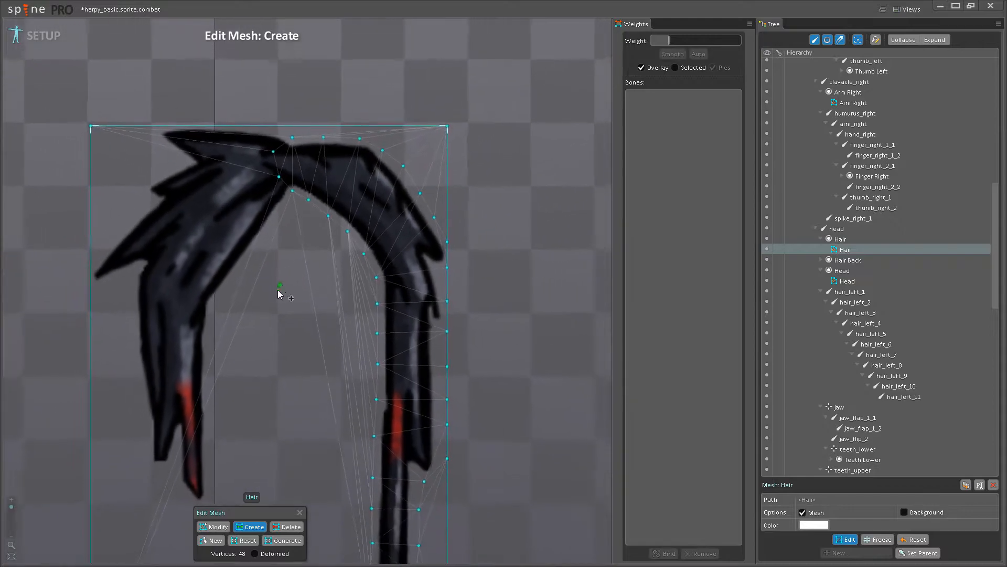
# Create three vertices on the Hair mesh's upper border and six more around the tip and underside of the left lock's uppermost spike.
pyautogui.scroll(5, 325, 202)
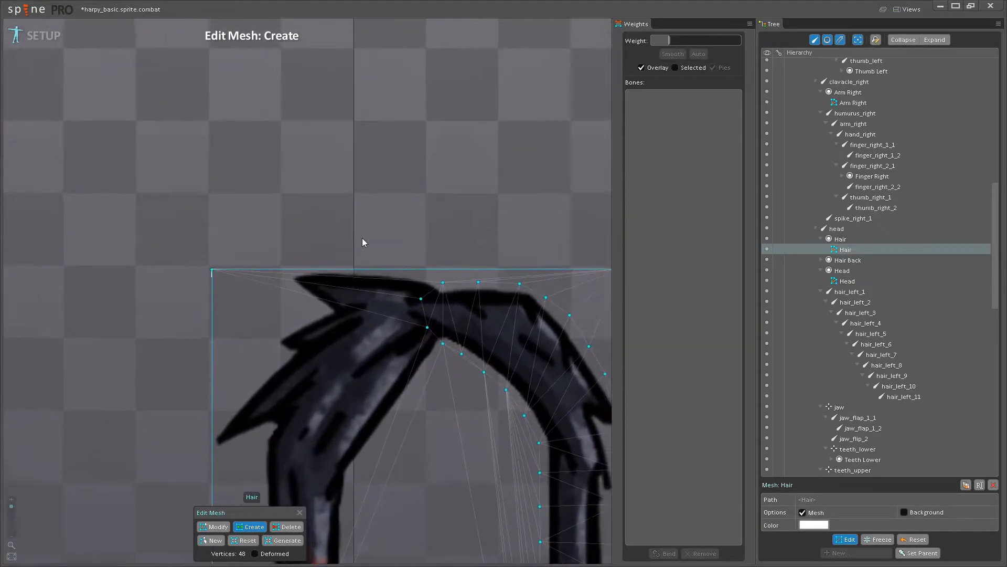
pyautogui.click(400, 273)
pyautogui.click(322, 273)
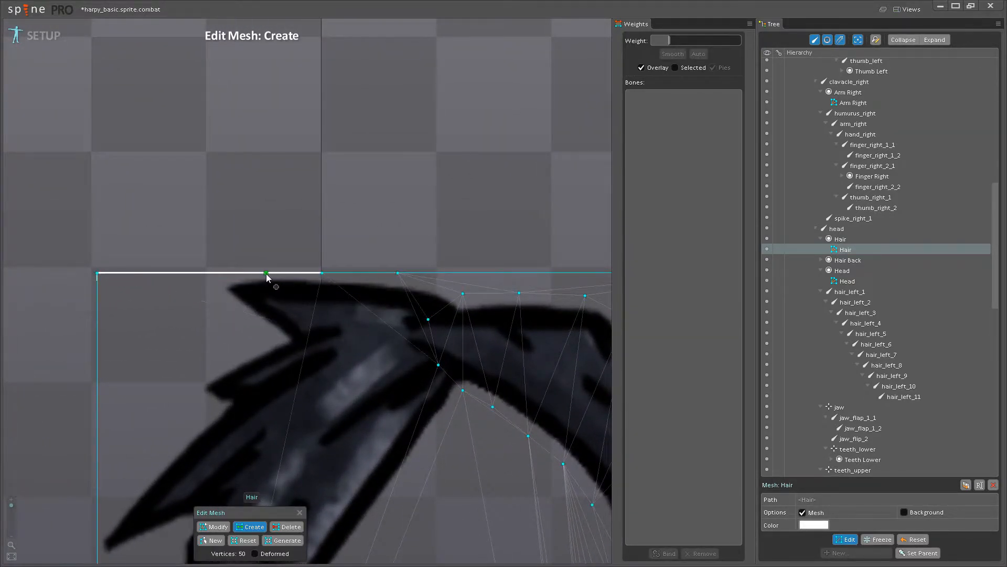
pyautogui.click(248, 273)
pyautogui.click(210, 286)
pyautogui.click(233, 314)
pyautogui.click(271, 333)
pyautogui.click(311, 336)
pyautogui.click(370, 338)
pyautogui.click(404, 332)
# Create three vertices around the left lock's middle spike, above it, at its tip and below it.
pyautogui.moveTo(253, 347); pyautogui.dragTo(235, 234)
pyautogui.click(231, 237)
pyautogui.click(191, 263)
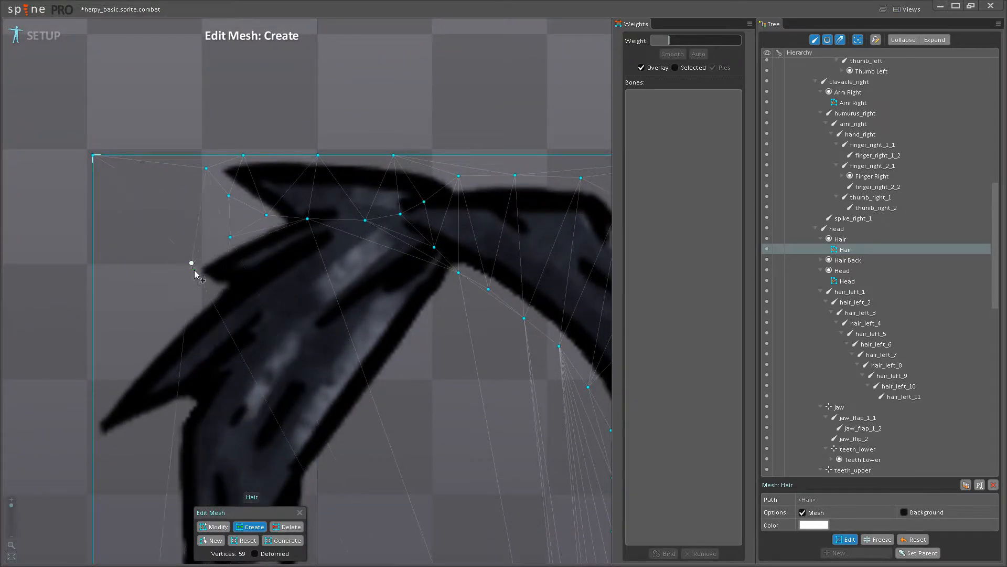
pyautogui.click(206, 293)
pyautogui.moveTo(172, 426); pyautogui.dragTo(177, 291)
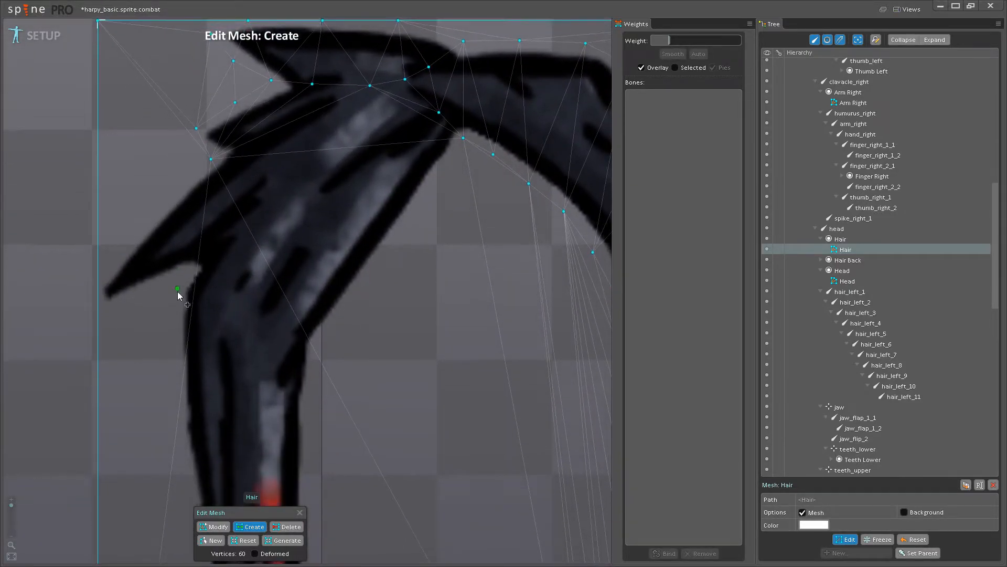
# Create six vertices around the left lock's large lower spike, including two on the mesh's left border at its tip.
pyautogui.moveTo(182, 190); pyautogui.dragTo(176, 242)
pyautogui.click(174, 240)
pyautogui.click(128, 283)
pyautogui.click(91, 340)
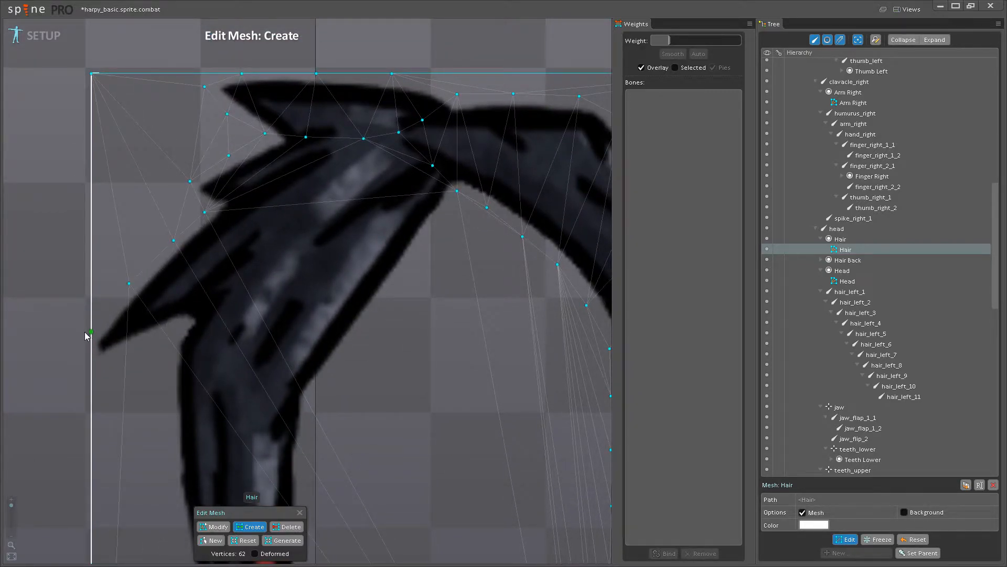
pyautogui.click(91, 362)
pyautogui.click(132, 352)
pyautogui.click(179, 329)
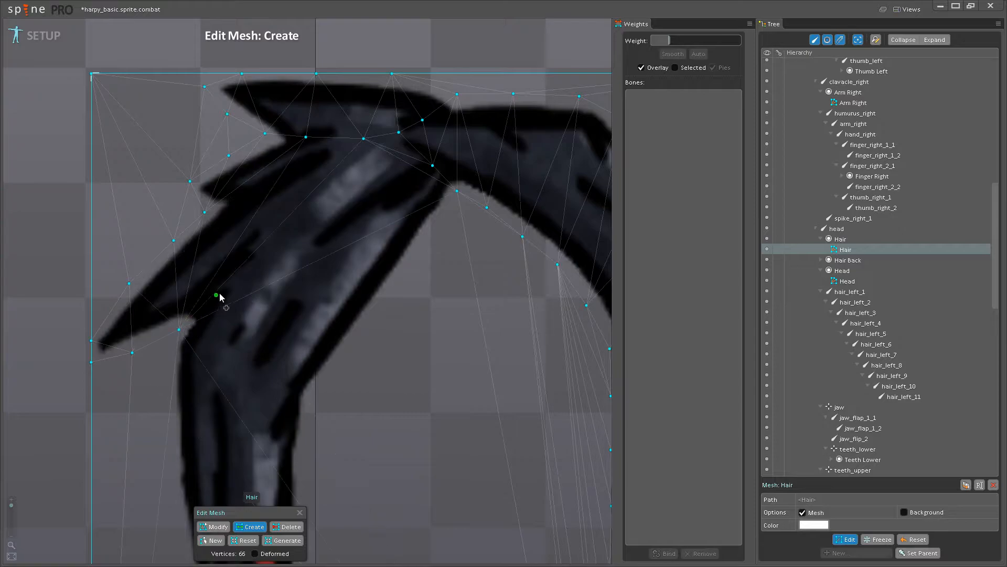
# Create three vertices inside the left lock along the bases of its spikes.
pyautogui.click(232, 283)
pyautogui.click(284, 221)
pyautogui.click(307, 167)
pyautogui.scroll(-3, 305, 278)
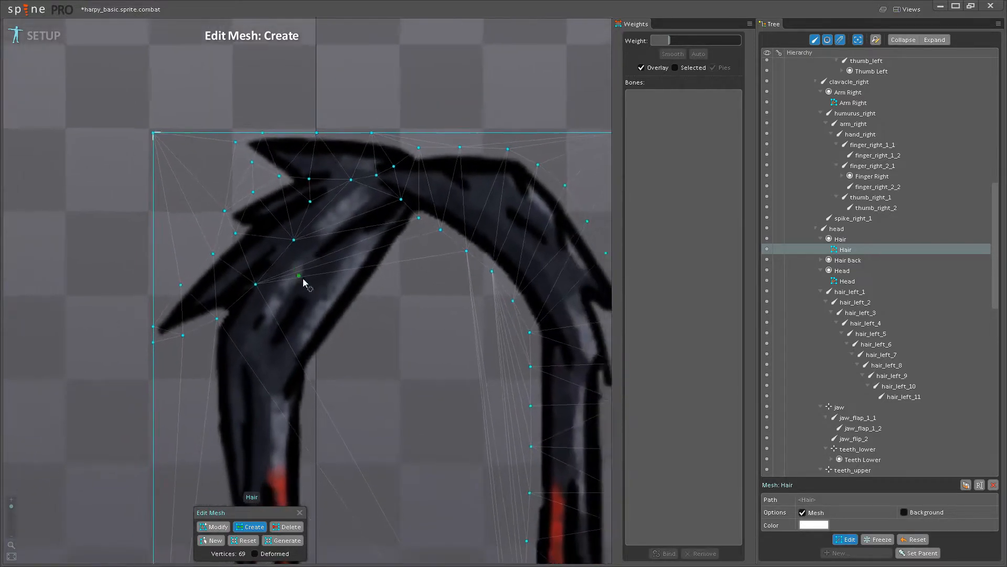
# Create one vertex on the left lock's outer edge below the lower spike and four up its inner edge to the parting.
pyautogui.moveTo(229, 351); pyautogui.dragTo(229, 243)
pyautogui.click(211, 227)
pyautogui.click(323, 251)
pyautogui.click(359, 206)
pyautogui.click(388, 165)
pyautogui.click(407, 131)
# Create vertices down the inner edge of the left lock's hanging part, alongside the red streak.
pyautogui.moveTo(371, 237); pyautogui.dragTo(374, 152)
pyautogui.click(317, 209)
pyautogui.click(316, 245)
pyautogui.click(318, 286)
pyautogui.click(315, 318)
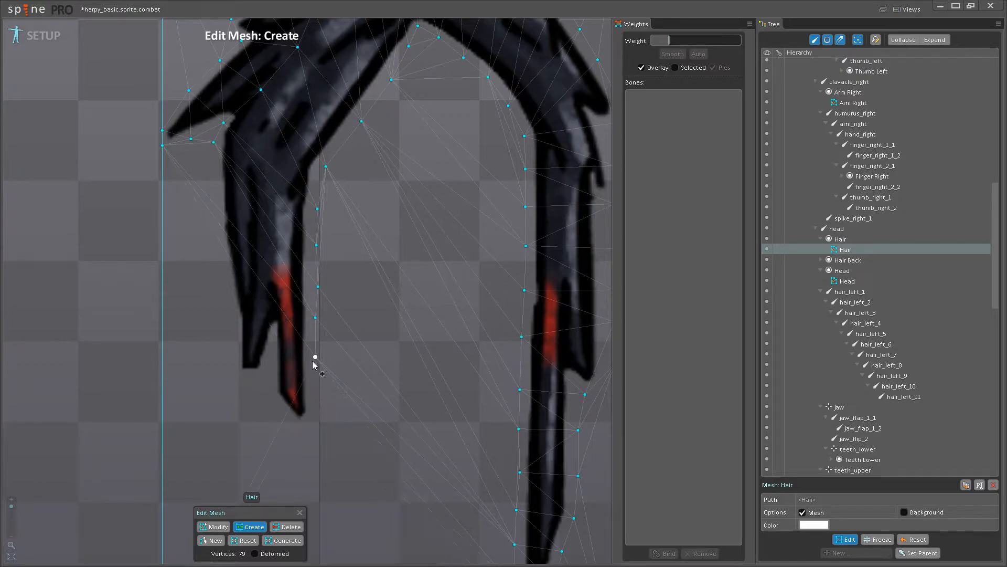
# Create five vertices around the lower ends of the left lock's two tips.
pyautogui.click(317, 422)
pyautogui.click(293, 432)
pyautogui.click(272, 405)
pyautogui.click(256, 388)
pyautogui.click(231, 375)
# Create vertices up the left lock's outer edge to below the lower spike, and save the project.
pyautogui.click(231, 335)
pyautogui.click(223, 298)
pyautogui.click(216, 213)
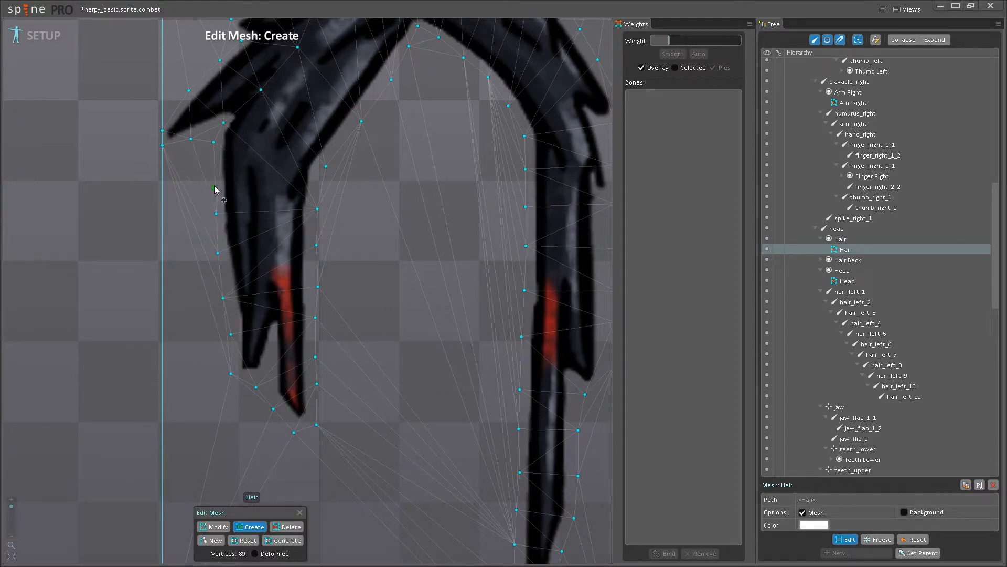
pyautogui.click(214, 177)
pyautogui.moveTo(255, 188); pyautogui.dragTo(274, 361)
pyautogui.hotkey('ctrl', 's')
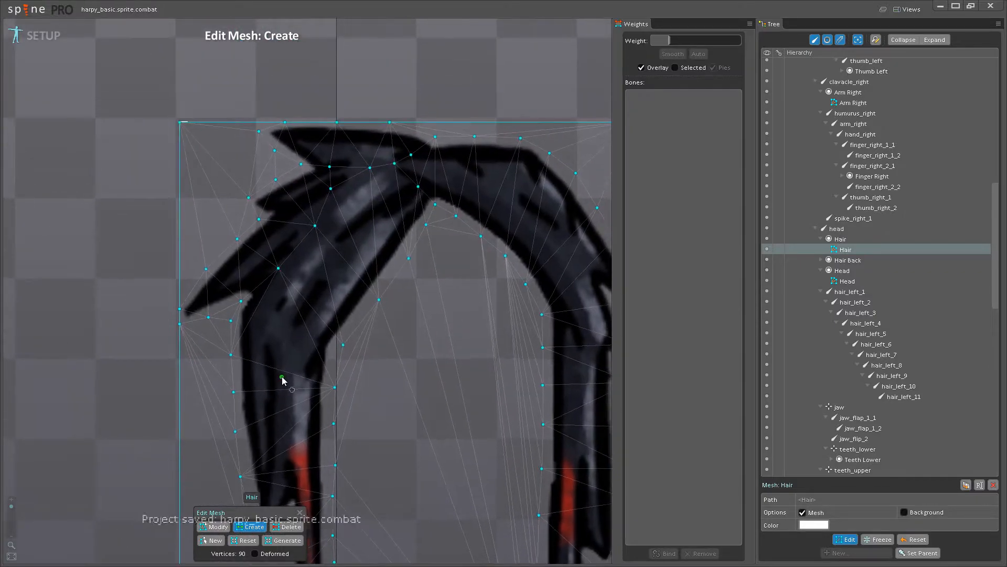
# Examine how the left lock's mesh outline lines up with its bones outside mesh editing.
pyautogui.scroll(-3, 281, 376)
pyautogui.scroll(2, 280, 348)
pyautogui.scroll(1, 263, 339)
pyautogui.moveTo(249, 286); pyautogui.dragTo(290, 391)
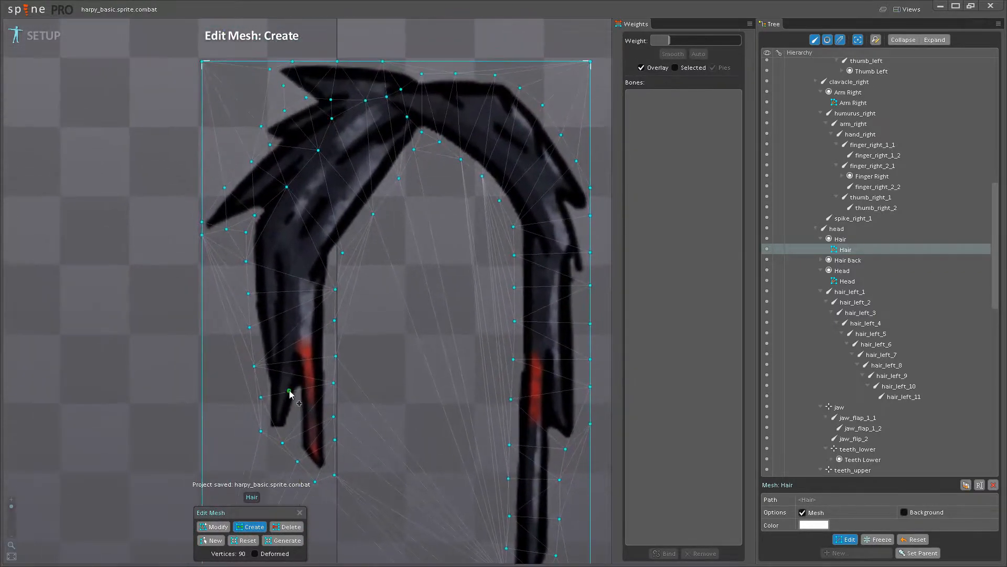
pyautogui.scroll(2, 290, 392)
pyautogui.scroll(2, 299, 422)
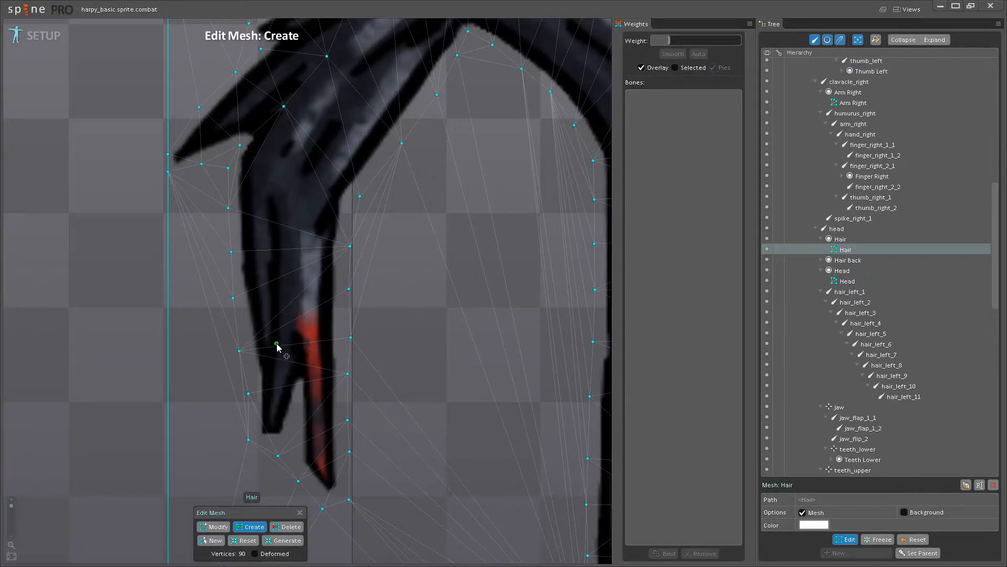
pyautogui.click(850, 541)
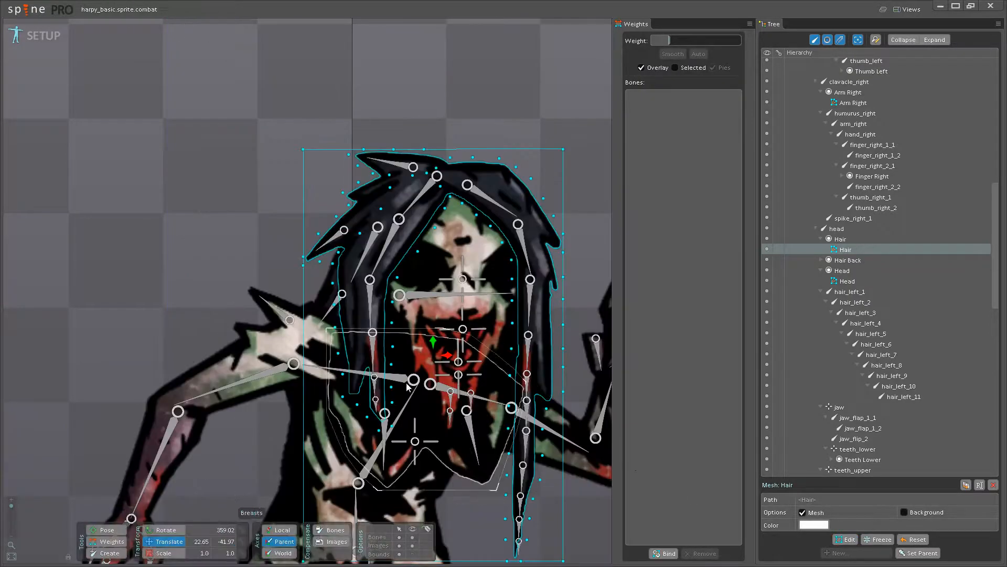
pyautogui.scroll(6, 368, 330)
pyautogui.moveTo(357, 359); pyautogui.dragTo(382, 423)
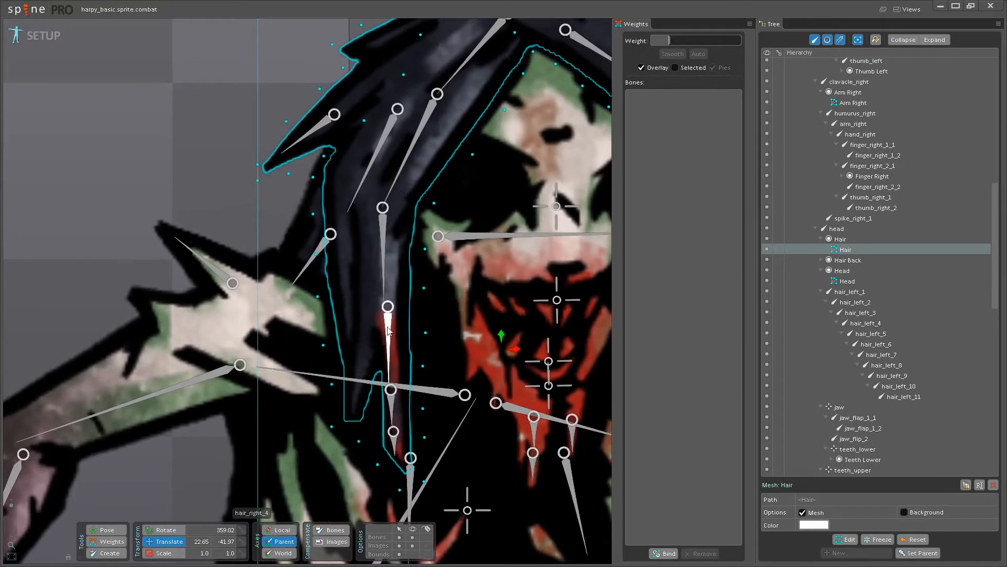
pyautogui.click(846, 540)
# Create seven vertices along both sides of the gap between the left lock's two tips.
pyautogui.scroll(2, 407, 361)
pyautogui.scroll(-2, 407, 360)
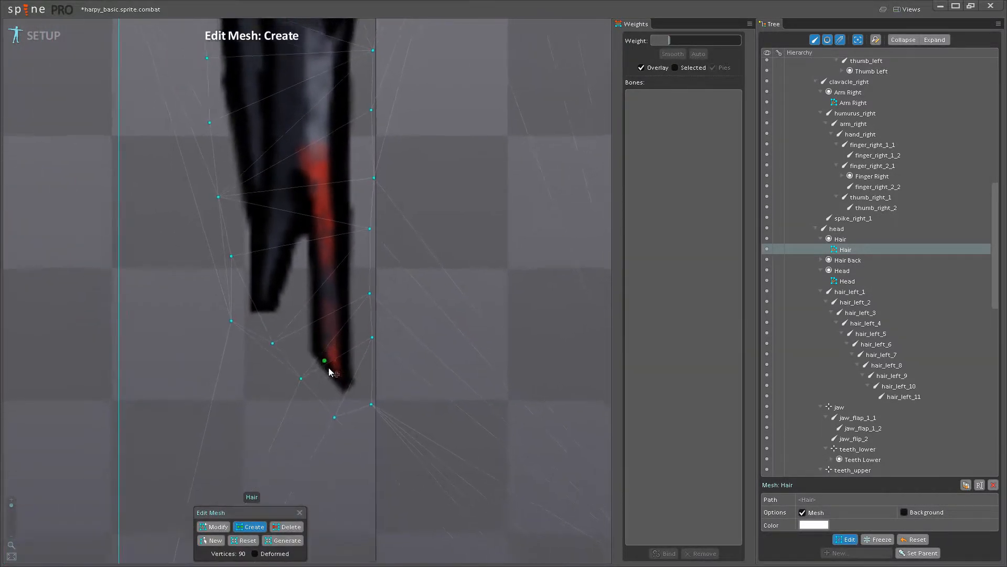
pyautogui.moveTo(326, 360); pyautogui.dragTo(370, 430)
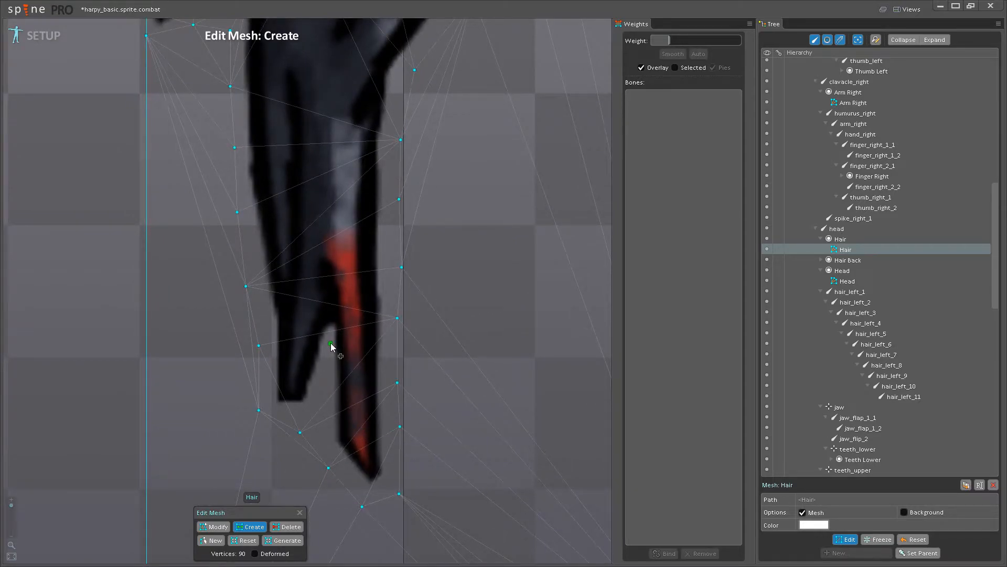
pyautogui.moveTo(320, 398); pyautogui.dragTo(337, 436)
pyautogui.scroll(2, 329, 422)
pyautogui.scroll(-2, 329, 410)
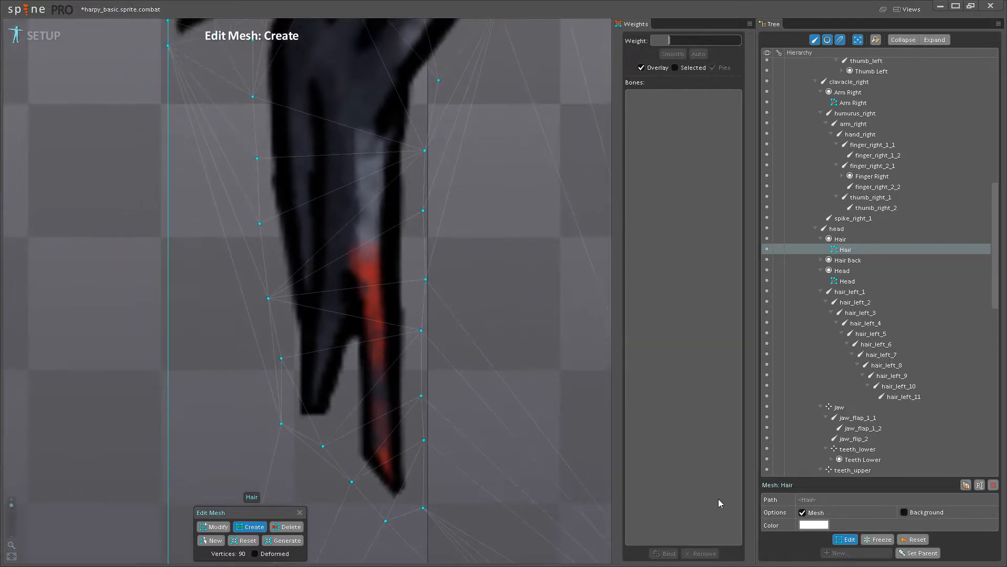
pyautogui.scroll(1, 346, 443)
pyautogui.click(348, 430)
pyautogui.click(334, 424)
pyautogui.click(350, 407)
pyautogui.click(337, 396)
pyautogui.click(353, 375)
pyautogui.click(346, 369)
pyautogui.click(348, 348)
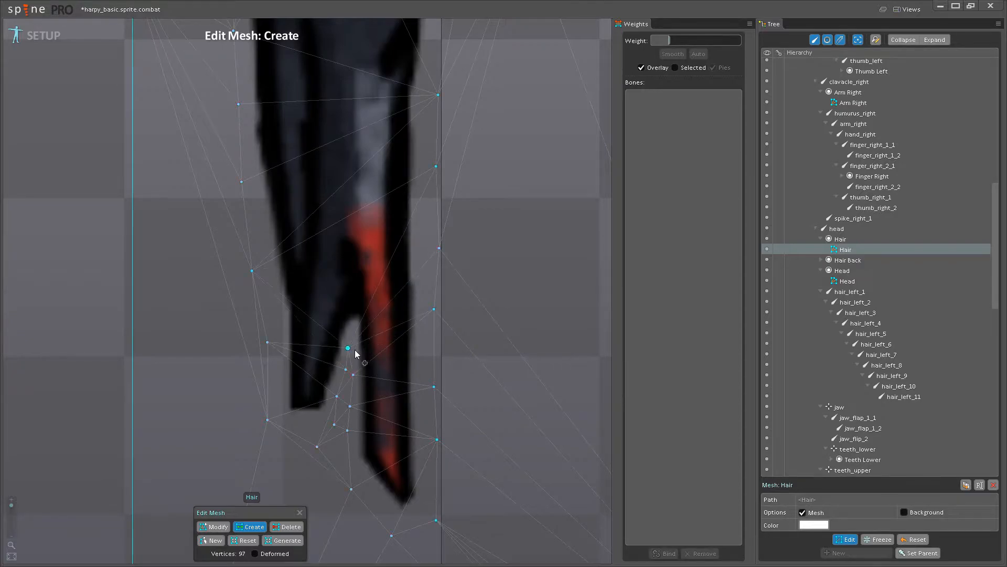
# Create three closely spaced vertices at the top of the notch between the left lock's two tips.
pyautogui.scroll(3, 355, 351)
pyautogui.click(336, 292)
pyautogui.click(349, 282)
pyautogui.click(359, 285)
pyautogui.scroll(-3, 359, 286)
# Create six vertices inside the left lock, down the red tip and across the strand above the notch.
pyautogui.moveTo(358, 285); pyautogui.dragTo(350, 371)
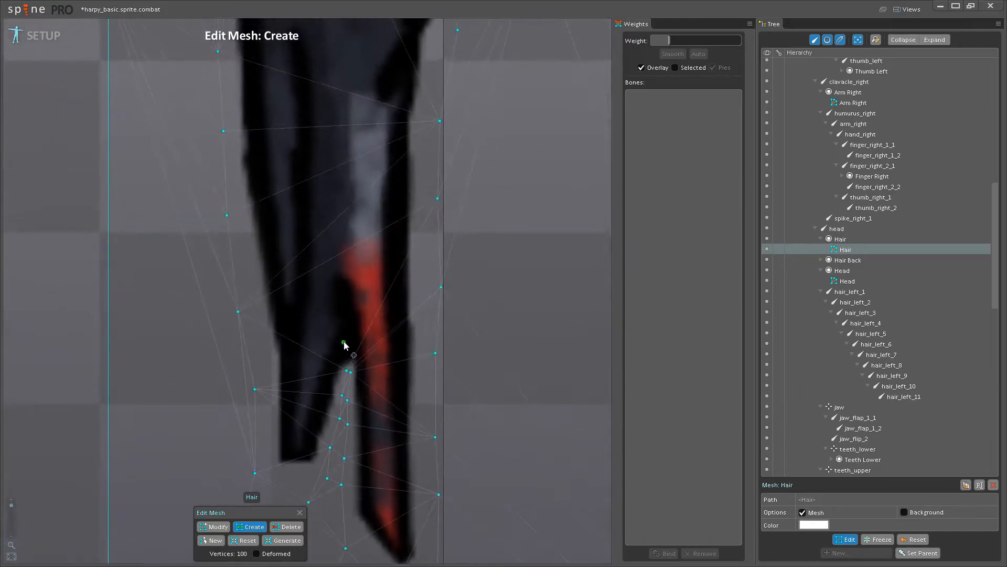
pyautogui.click(350, 331)
pyautogui.click(399, 304)
pyautogui.click(390, 432)
pyautogui.click(393, 366)
pyautogui.moveTo(370, 408); pyautogui.dragTo(405, 389)
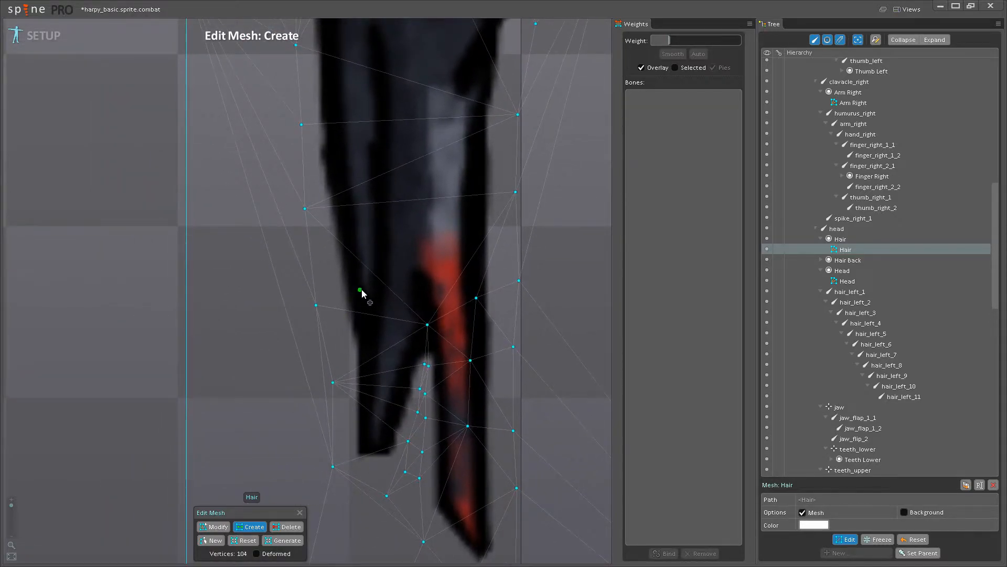
pyautogui.click(399, 304)
pyautogui.click(357, 302)
# Create two pairs of interior vertices across the left lock's hanging part, above the red streak.
pyautogui.scroll(-2, 361, 304)
pyautogui.moveTo(371, 286); pyautogui.dragTo(395, 450)
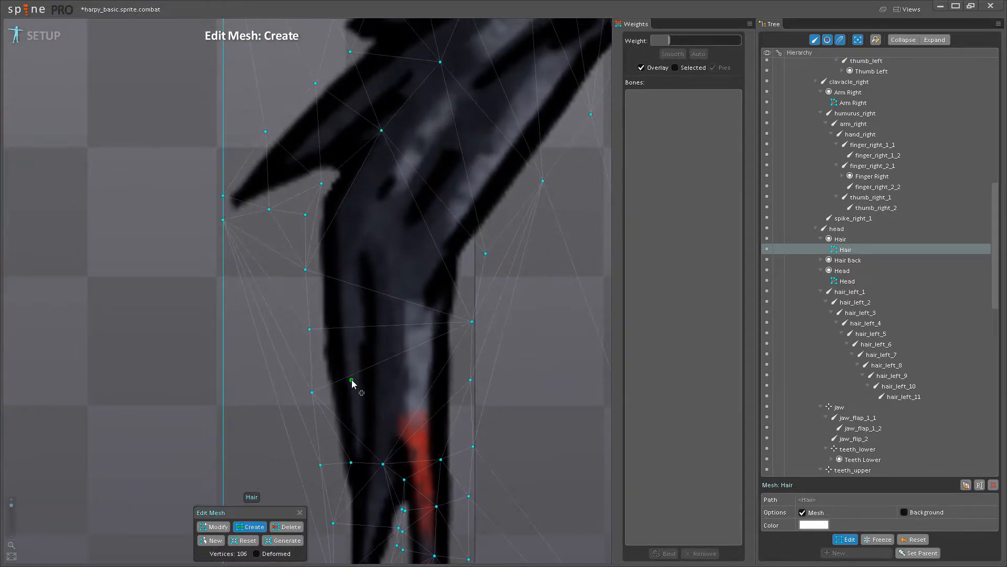
pyautogui.click(365, 387)
pyautogui.click(428, 384)
pyautogui.click(354, 276)
pyautogui.click(420, 304)
# Create four interior vertices up the slanted upper part of the left lock toward the parting.
pyautogui.moveTo(391, 292); pyautogui.dragTo(335, 426)
pyautogui.click(392, 364)
pyautogui.moveTo(391, 365); pyautogui.dragTo(381, 345)
pyautogui.click(341, 298)
pyautogui.moveTo(444, 264); pyautogui.dragTo(427, 386)
pyautogui.click(405, 333)
pyautogui.click(452, 350)
pyautogui.scroll(-1, 406, 341)
pyautogui.moveTo(338, 355); pyautogui.dragTo(396, 327)
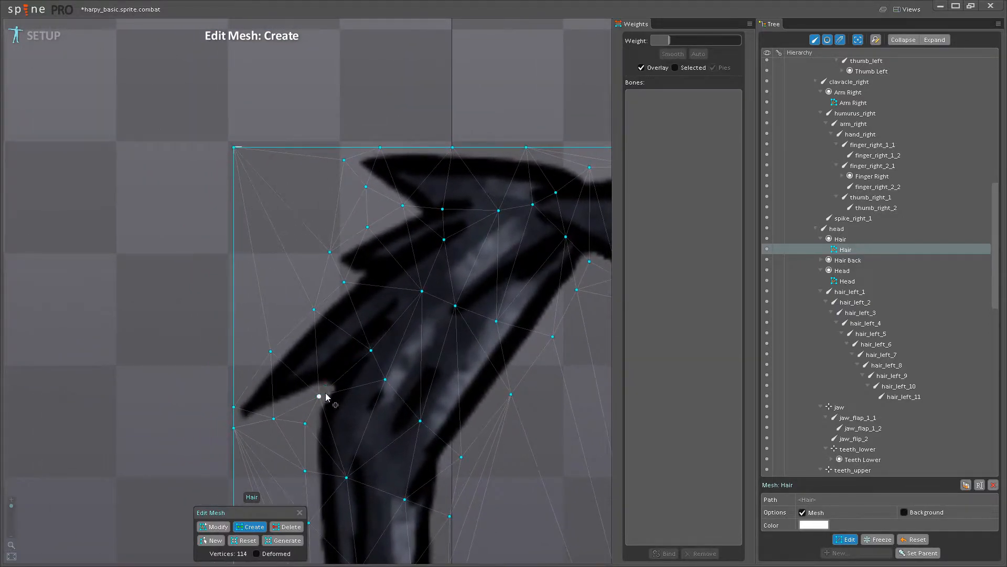
# Create extra outline vertices between the existing ones below the lower spike and down the left lock's outer edge.
pyautogui.scroll(3, 317, 402)
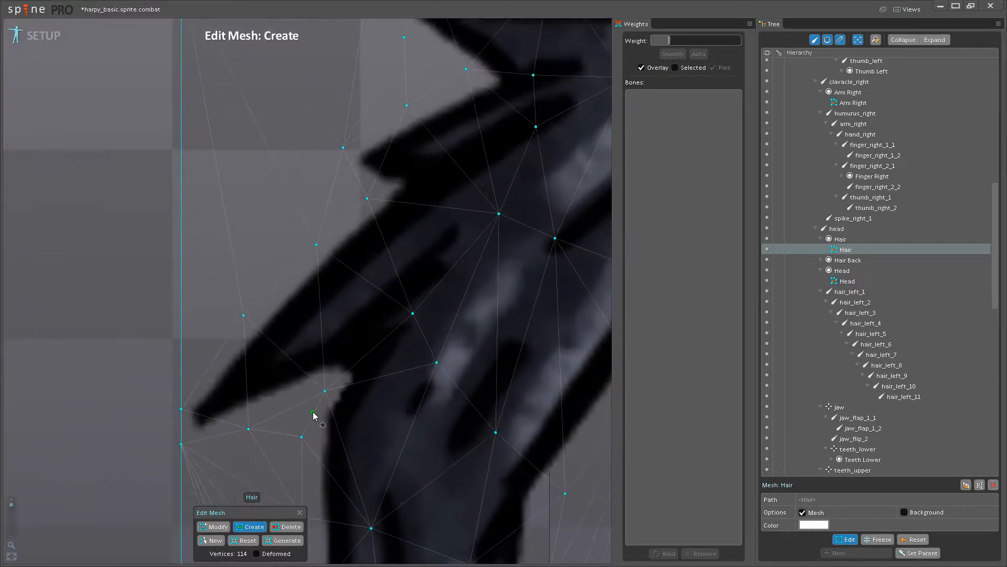
pyautogui.click(289, 401)
pyautogui.click(219, 436)
pyautogui.scroll(-2, 310, 422)
pyautogui.click(306, 424)
pyautogui.moveTo(305, 486); pyautogui.dragTo(303, 360)
pyautogui.click(304, 359)
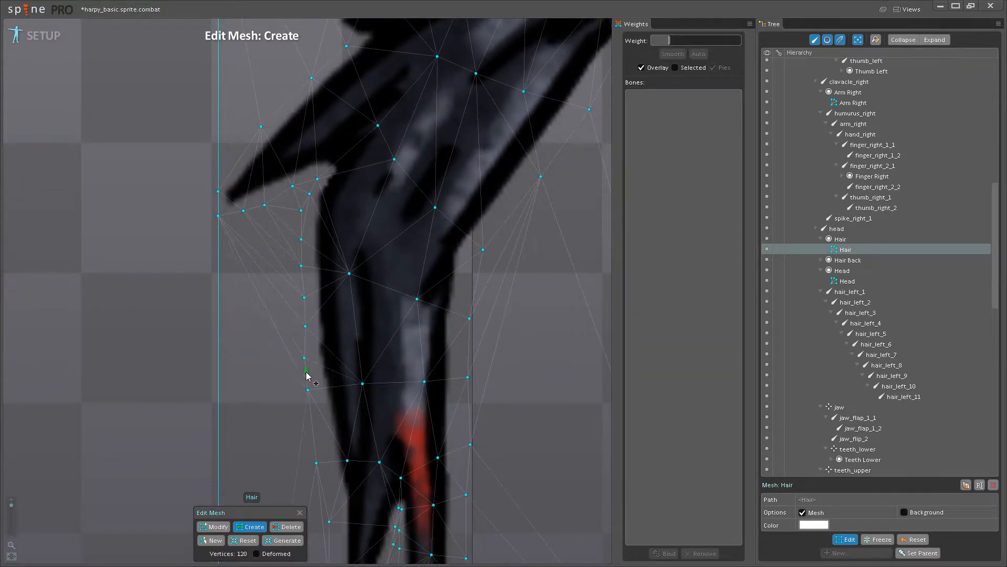
# Add a vertex along the outer edge of the Hair mesh's left strand and save the project.
pyautogui.scroll(-3, 314, 432)
pyautogui.moveTo(313, 432); pyautogui.dragTo(304, 333)
pyautogui.moveTo(309, 283); pyautogui.dragTo(315, 388)
pyautogui.hotkey('ctrl', 's')
# Examine the Hair mesh's vertex layout from the crown down both hanging strands.
pyautogui.moveTo(284, 194); pyautogui.dragTo(232, 235)
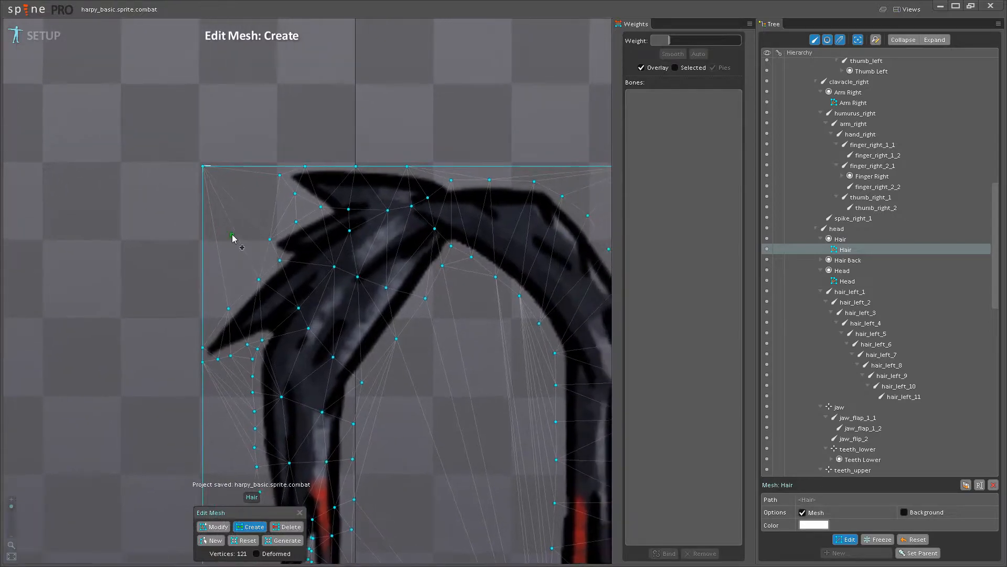
pyautogui.moveTo(449, 282); pyautogui.dragTo(345, 307)
pyautogui.moveTo(468, 445); pyautogui.dragTo(387, 333)
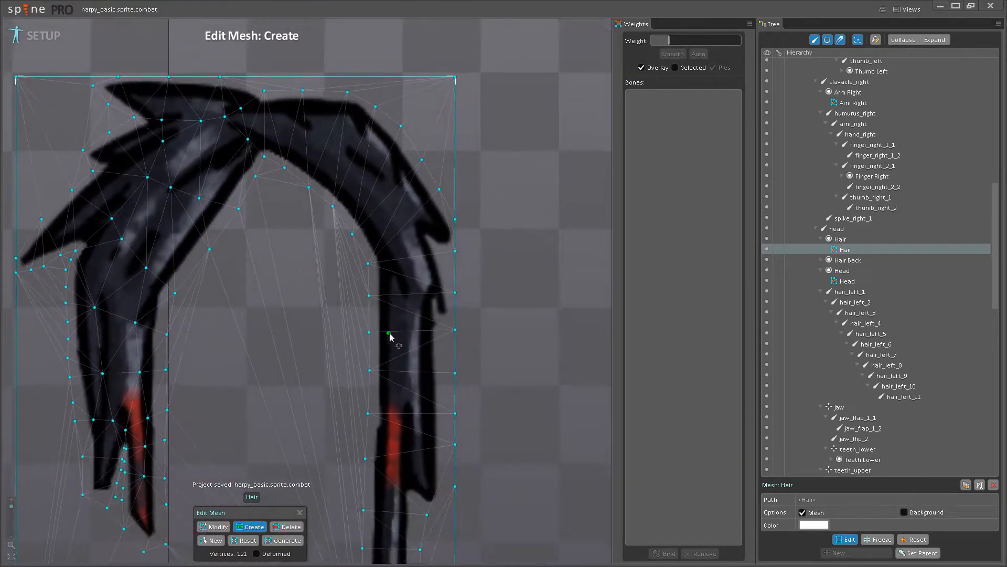
pyautogui.moveTo(293, 396); pyautogui.dragTo(294, 292)
pyautogui.scroll(-1, 284, 312)
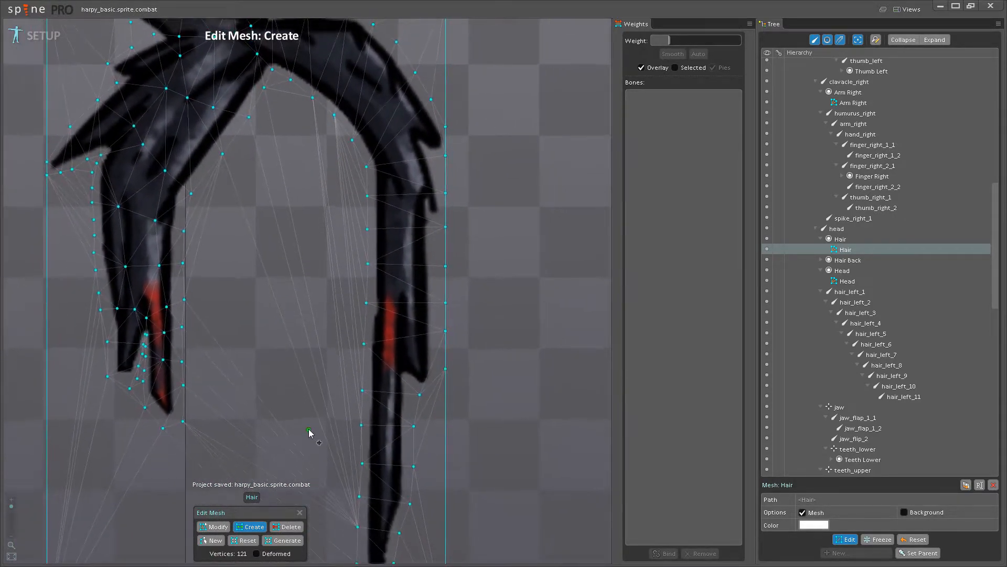
pyautogui.moveTo(311, 434); pyautogui.dragTo(308, 355)
pyautogui.moveTo(349, 457); pyautogui.dragTo(344, 393)
pyautogui.moveTo(212, 277); pyautogui.dragTo(251, 376)
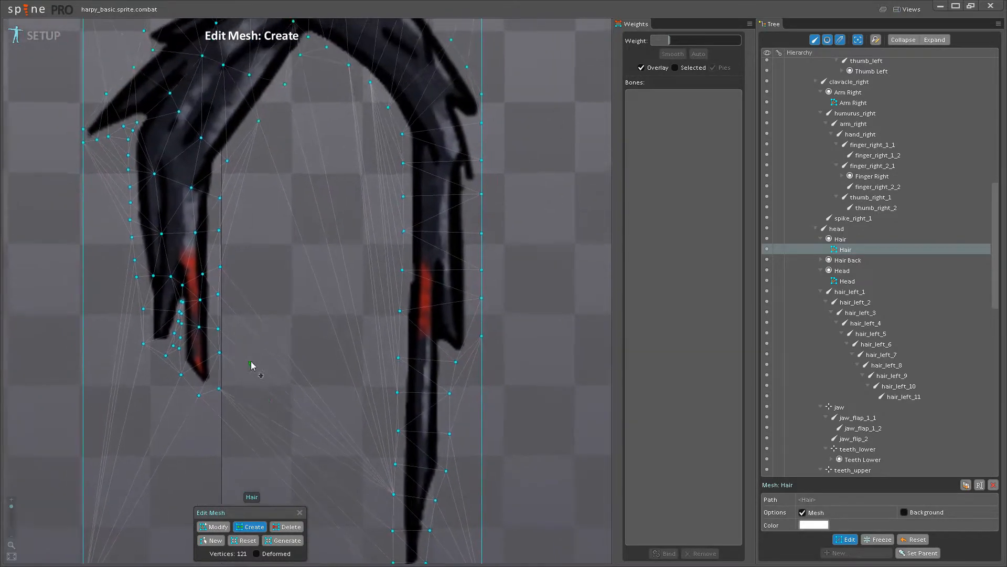
pyautogui.moveTo(317, 134); pyautogui.dragTo(313, 190)
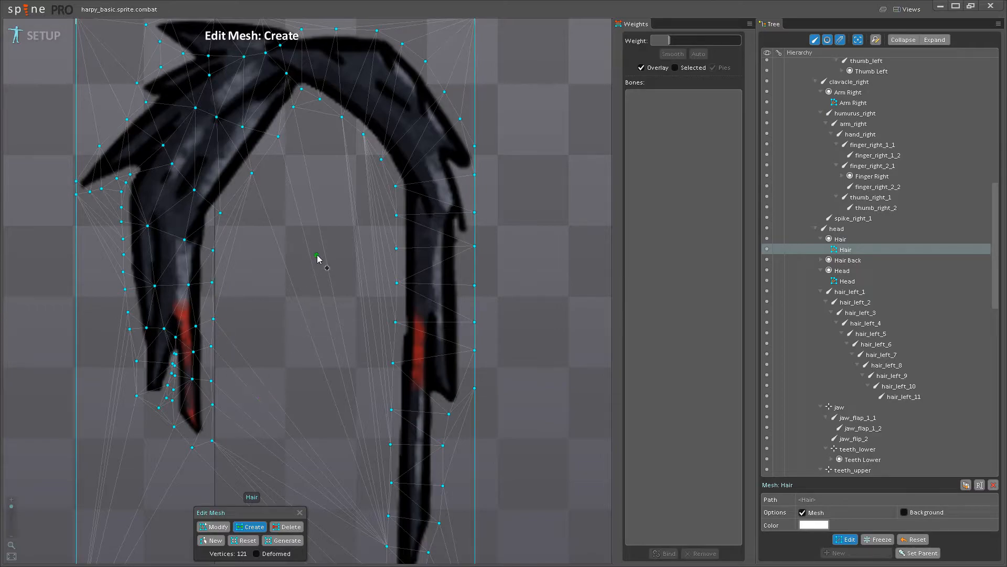
pyautogui.moveTo(310, 231); pyautogui.dragTo(309, 328)
pyautogui.scroll(2, 275, 255)
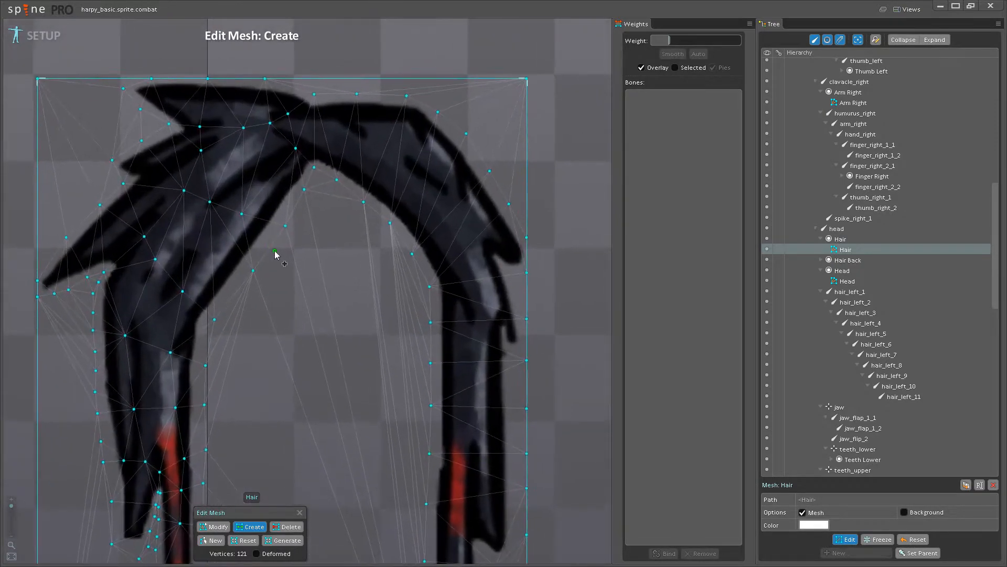
# Add two vertices along the inner edge of the Hair mesh's left strand, just below the parting.
pyautogui.click(269, 246)
pyautogui.click(234, 295)
pyautogui.moveTo(318, 237); pyautogui.dragTo(307, 318)
pyautogui.moveTo(263, 392); pyautogui.dragTo(307, 159)
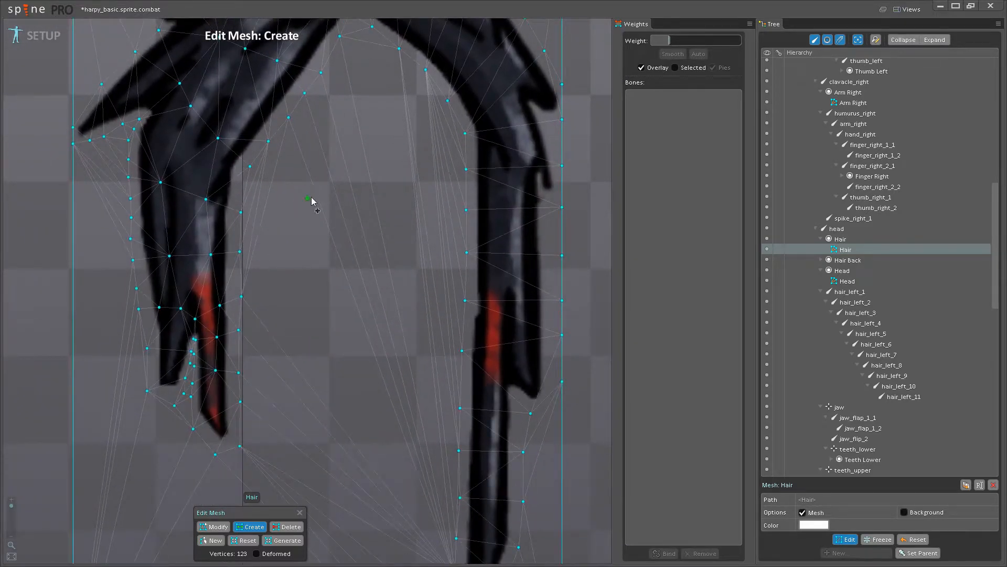
# Add five interior vertices to the Hair mesh along the curved hair from the parting to the right side's spiky tip.
pyautogui.scroll(-3, 329, 193)
pyautogui.scroll(2, 322, 254)
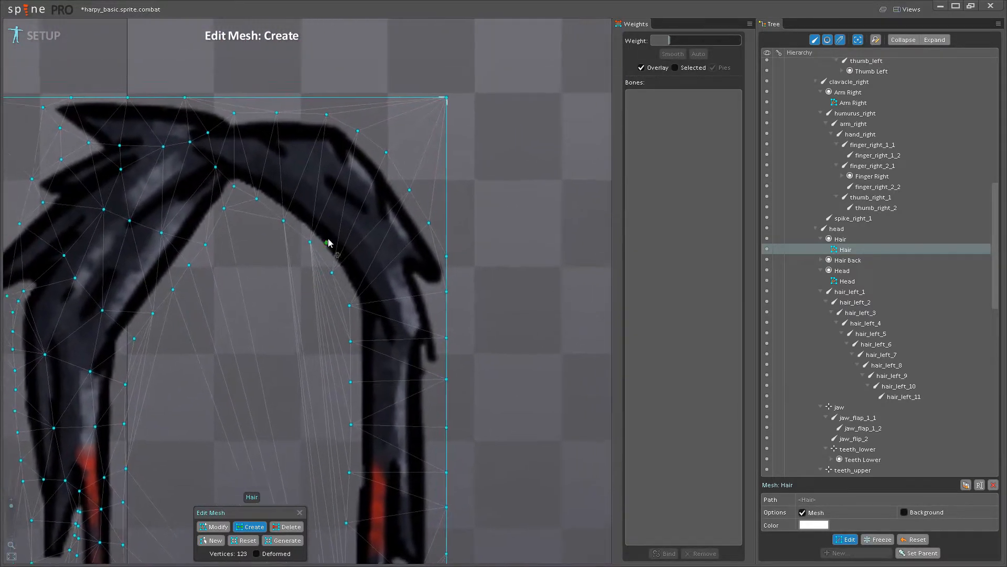
pyautogui.scroll(1, 287, 235)
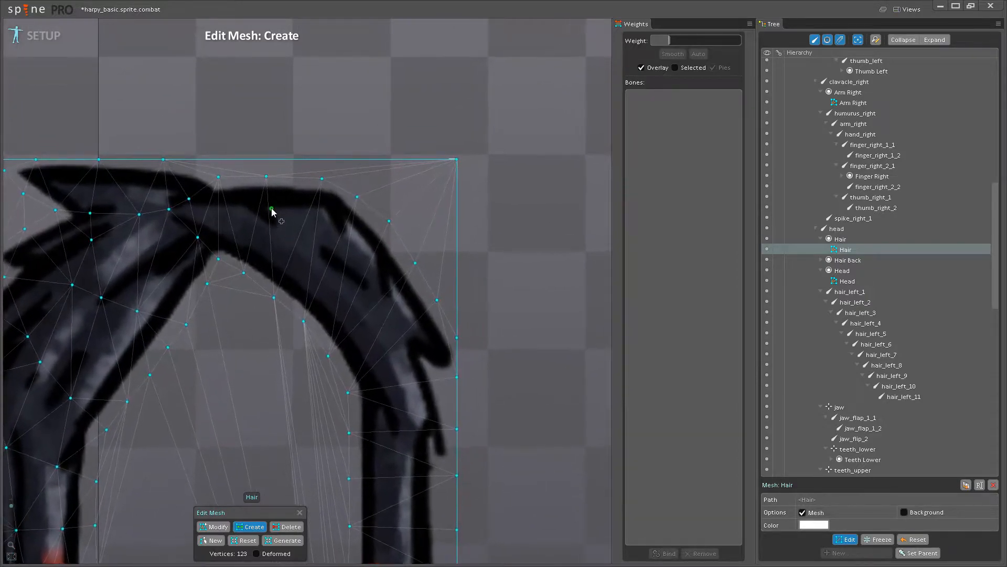
pyautogui.click(260, 221)
pyautogui.click(344, 232)
pyautogui.click(326, 275)
pyautogui.click(359, 335)
pyautogui.click(401, 316)
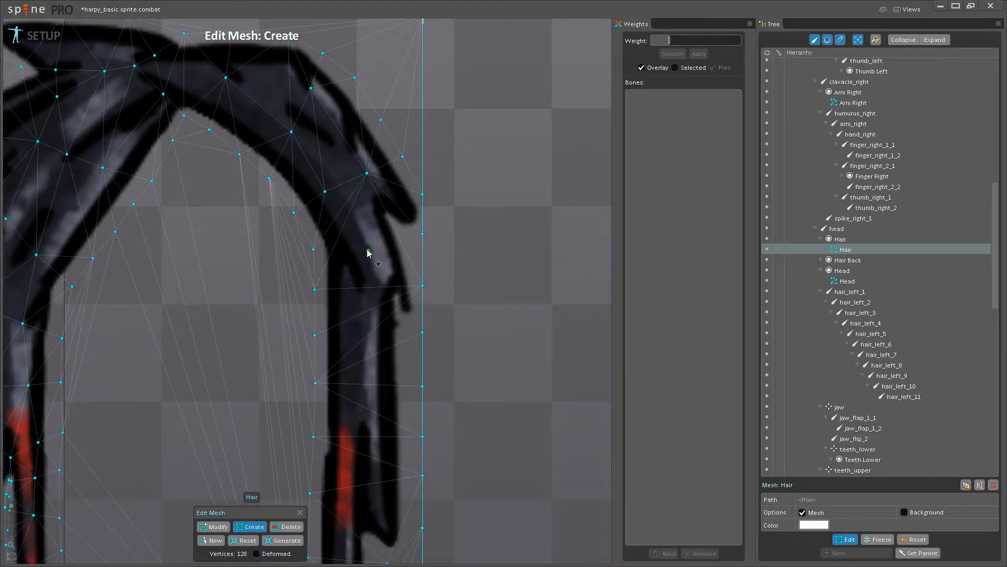
# Add pairs of interior vertices down the upper right strand and one beside the top of its red streak.
pyautogui.click(353, 245)
pyautogui.click(385, 244)
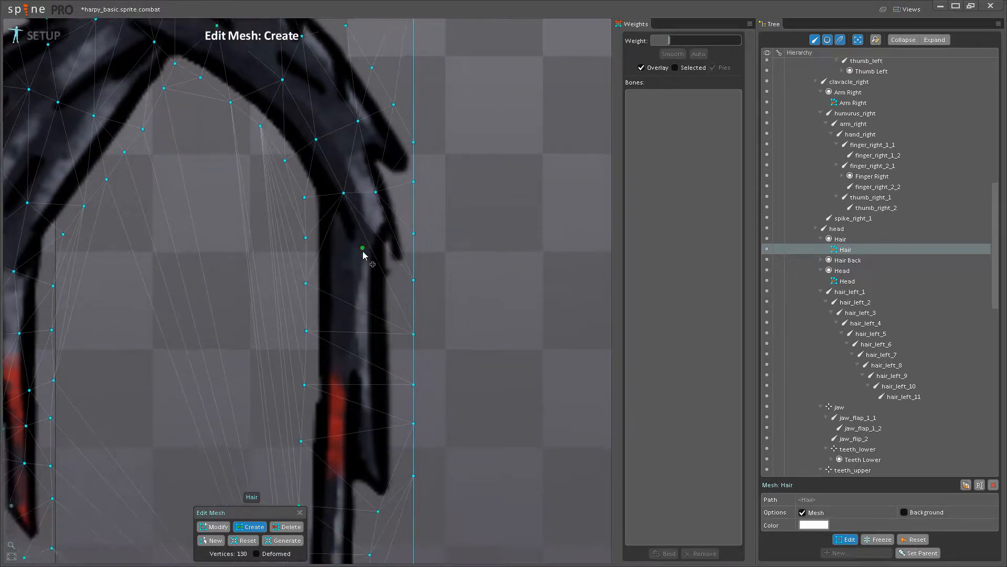
pyautogui.click(344, 273)
pyautogui.click(377, 271)
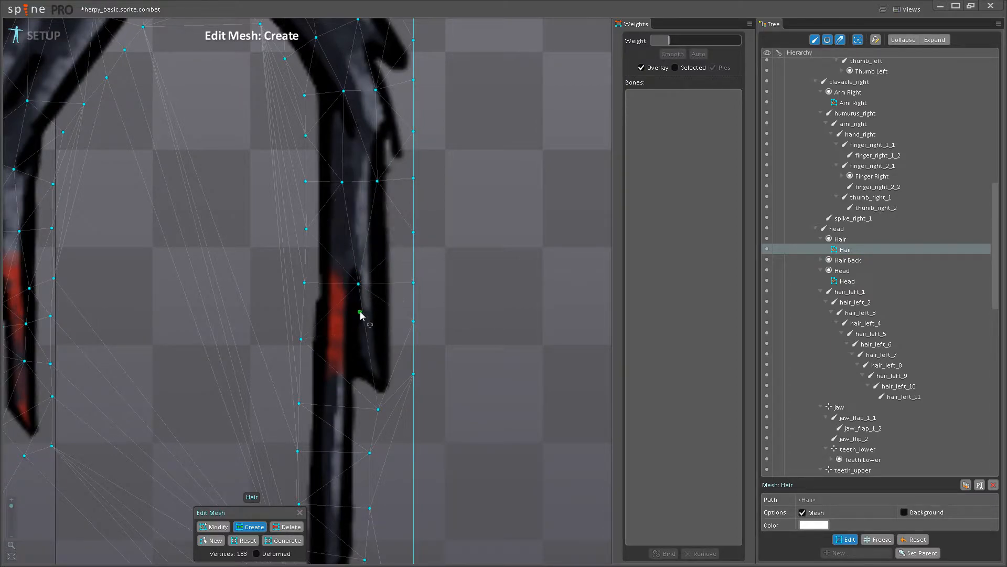
pyautogui.click(362, 284)
# Add vertices in the red streak and around the notch and tip where the right strand's short side lock ends.
pyautogui.scroll(2, 376, 283)
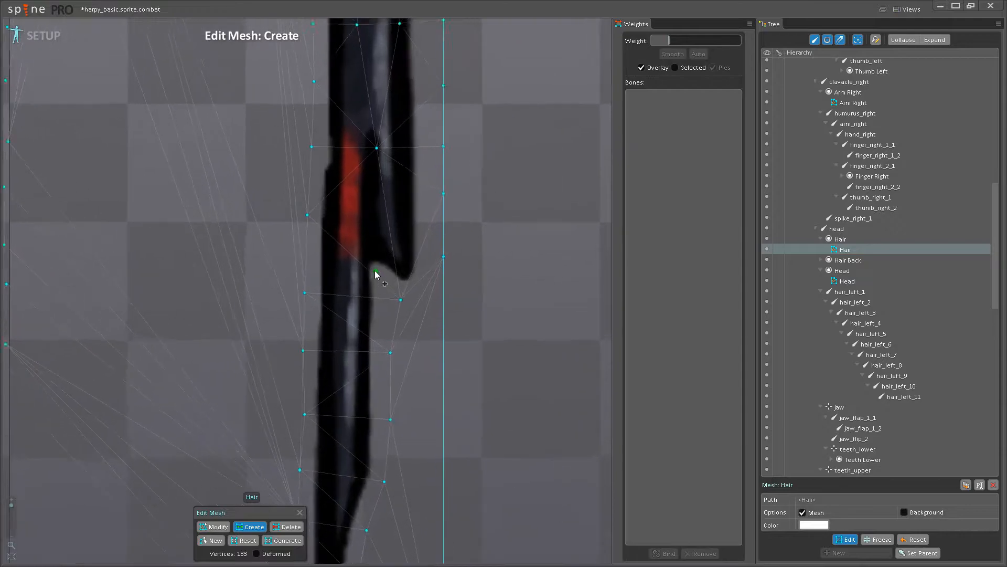
pyautogui.click(374, 269)
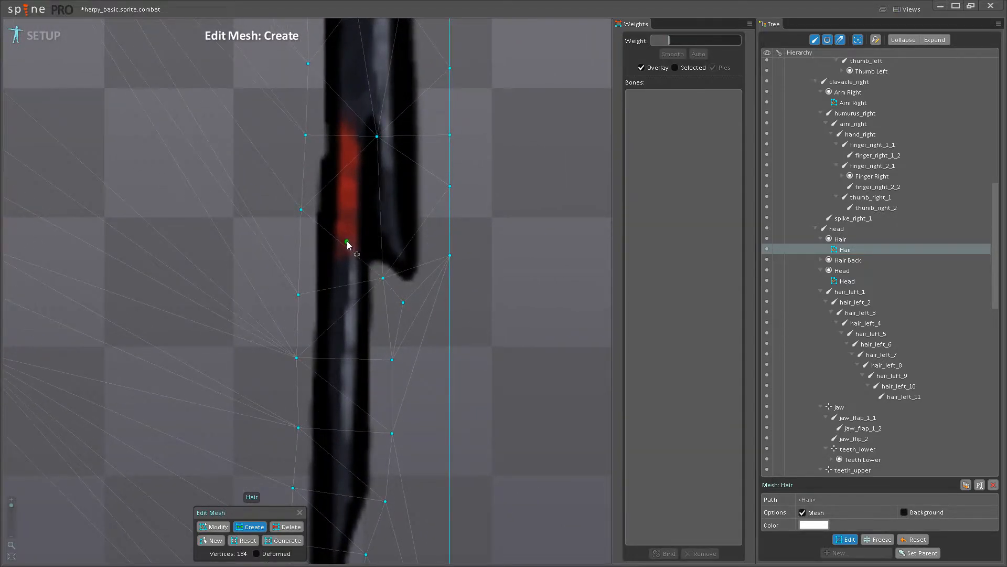
pyautogui.moveTo(410, 284); pyautogui.dragTo(405, 344)
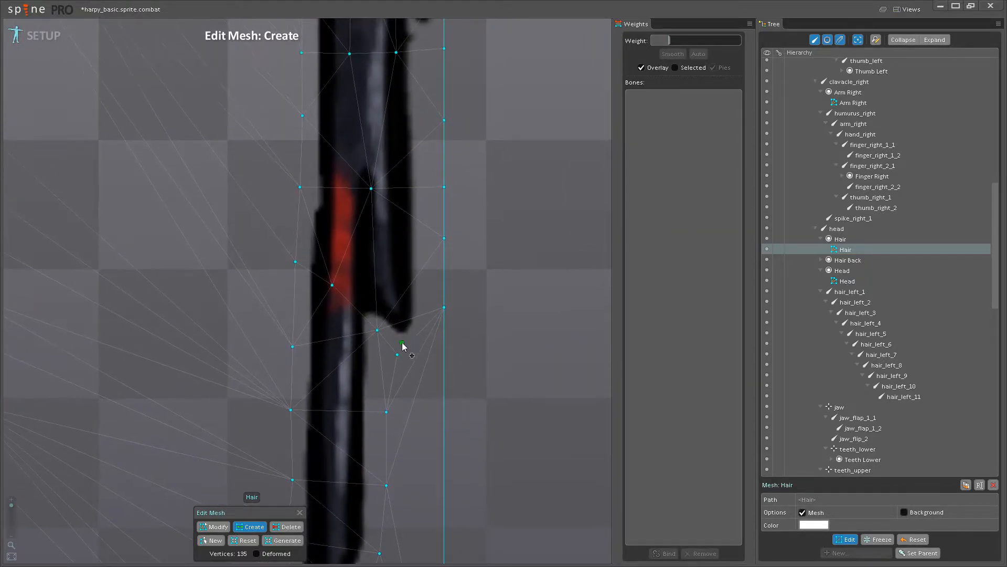
pyautogui.scroll(3, 379, 329)
pyautogui.click(401, 353)
pyautogui.click(480, 320)
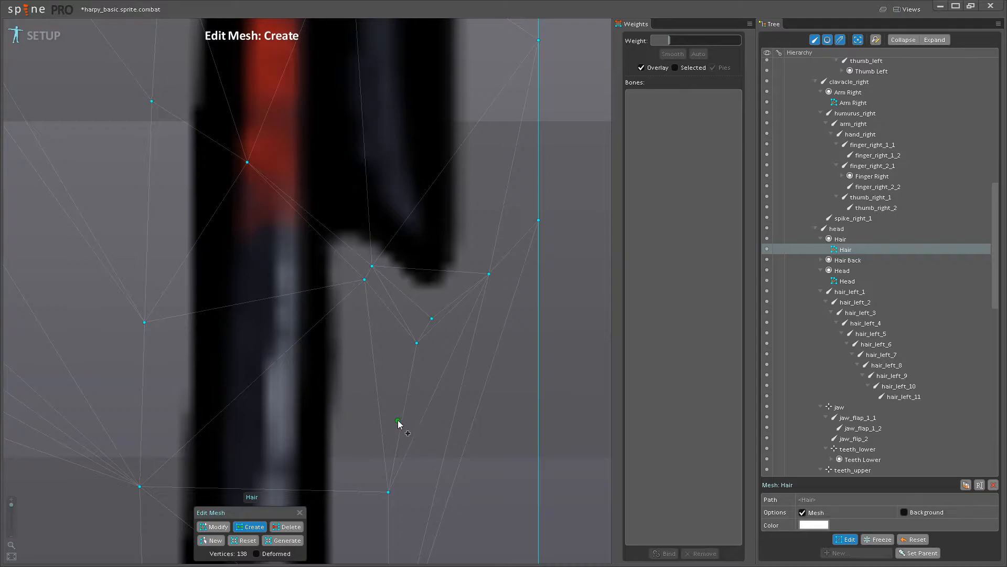
pyautogui.click(361, 350)
pyautogui.hotkey('ctrl', 'z')
pyautogui.click(365, 362)
pyautogui.scroll(-5, 340, 360)
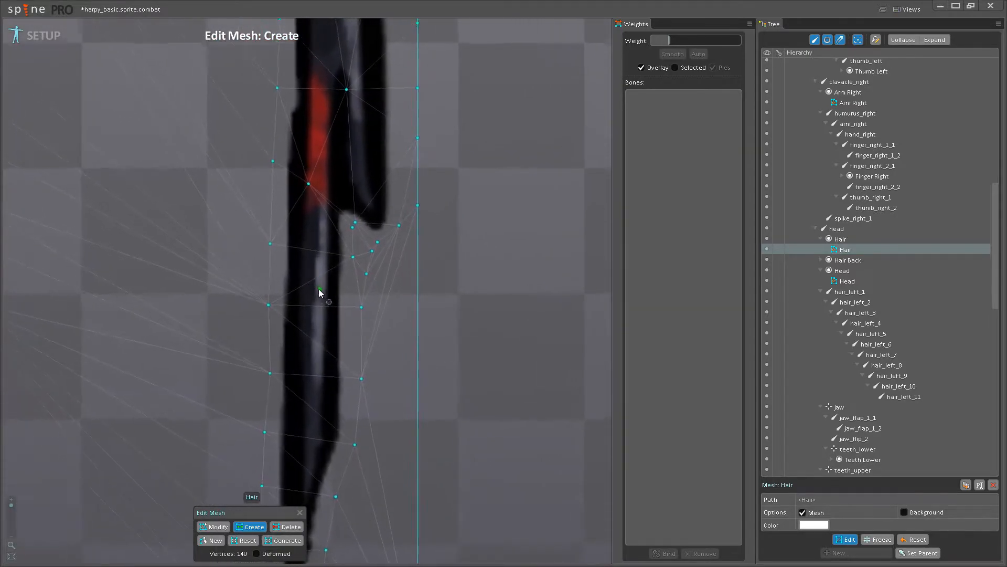
# Add interior vertices down the centre of the long right strand to its thin tip.
pyautogui.click(313, 297)
pyautogui.scroll(-3, 321, 304)
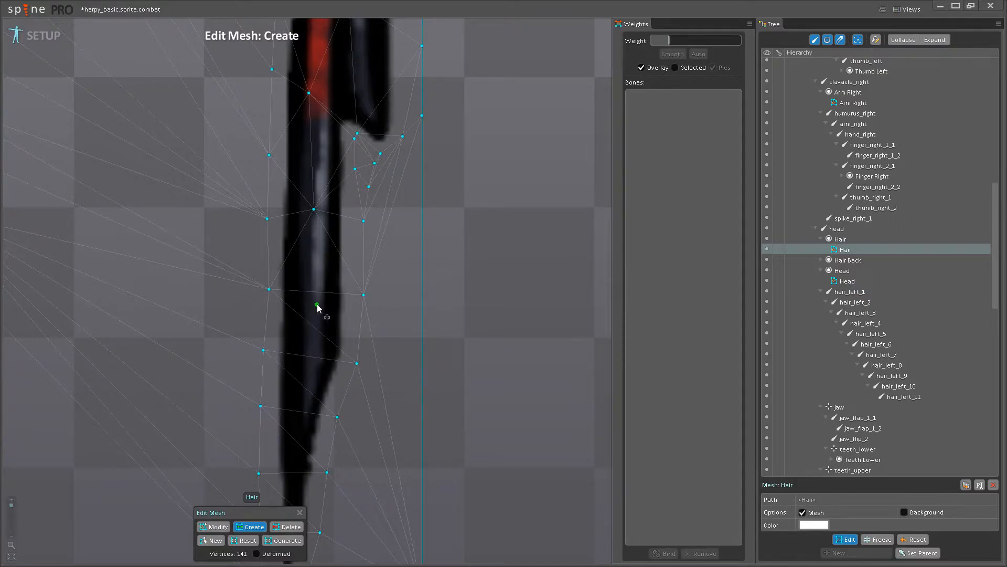
pyautogui.click(314, 299)
pyautogui.click(295, 409)
pyautogui.scroll(-5, 299, 412)
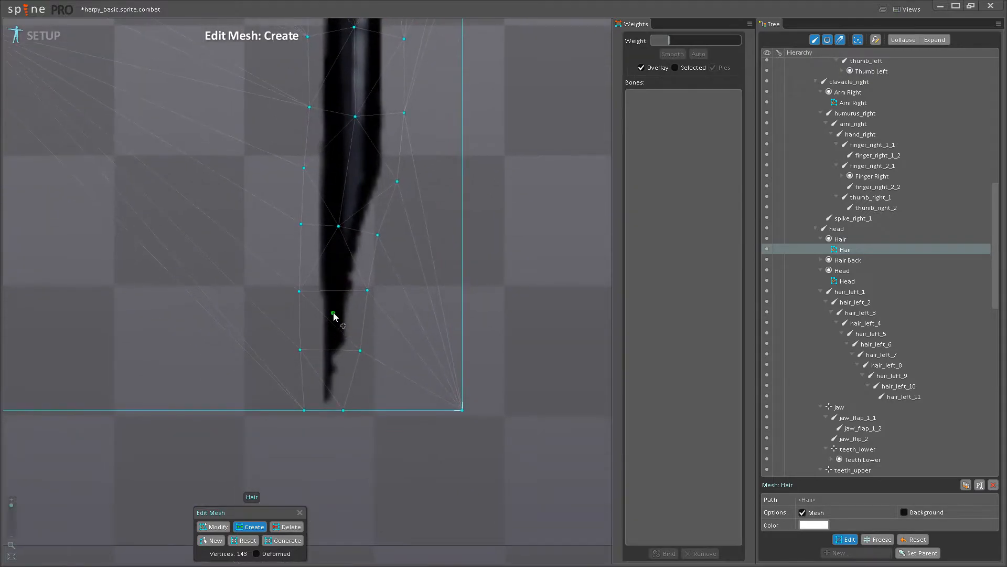
pyautogui.click(331, 356)
pyautogui.scroll(-5, 383, 353)
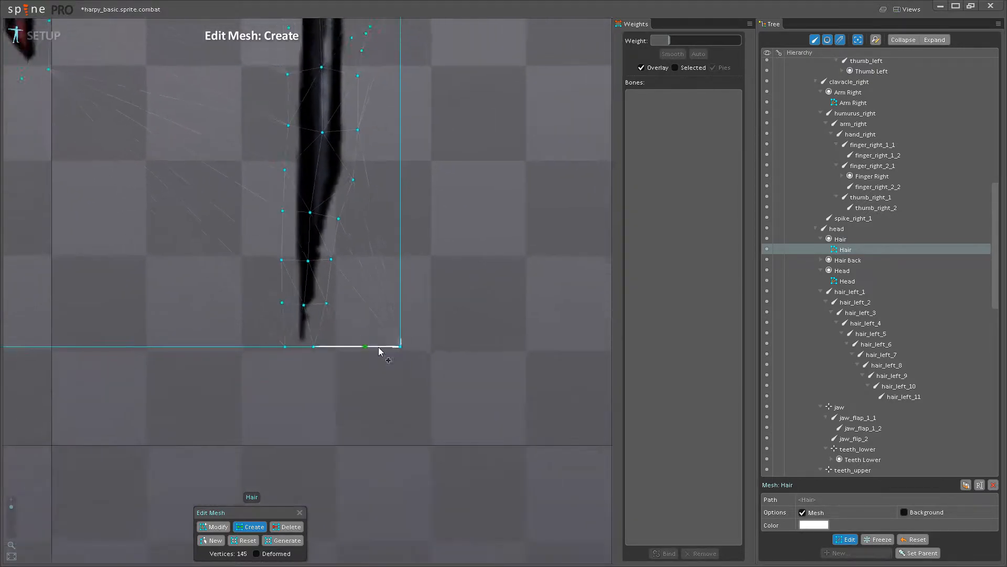
# Delete the four corner vertices of the Hair mesh's rectangular outline.
pyautogui.click(294, 528)
pyautogui.scroll(-2, 378, 415)
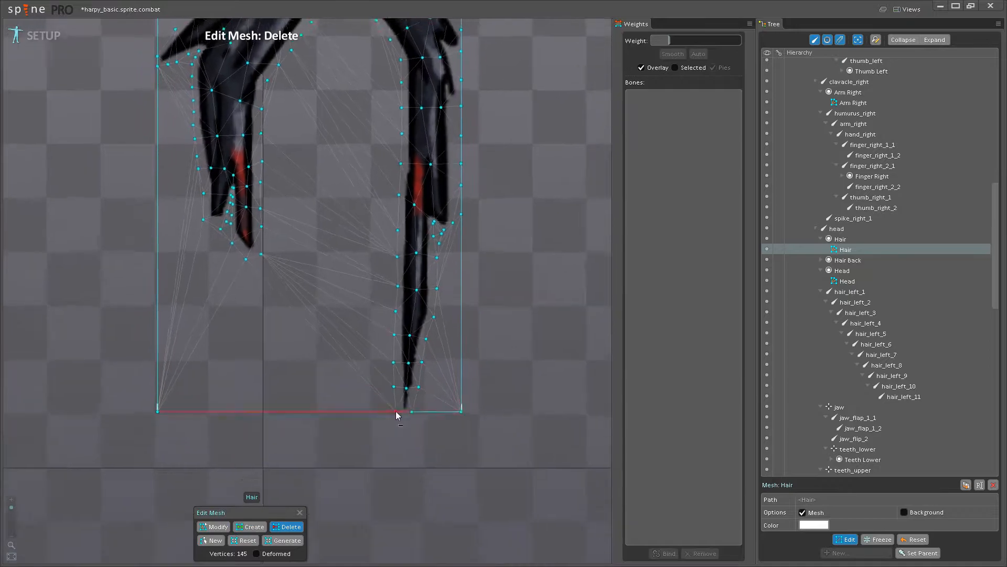
pyautogui.click(433, 383)
pyautogui.click(161, 386)
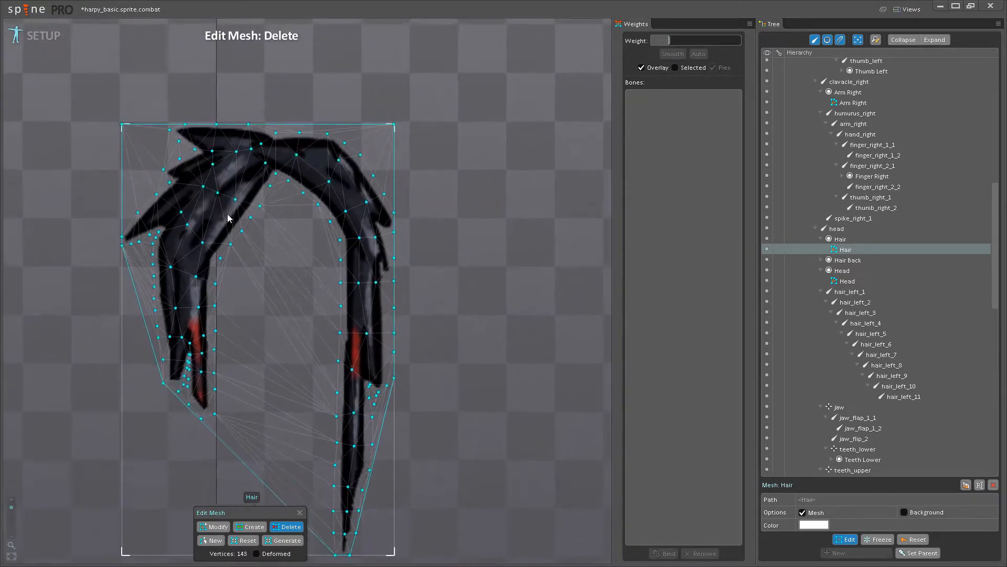
pyautogui.click(123, 125)
pyautogui.click(394, 125)
pyautogui.scroll(-2, 396, 381)
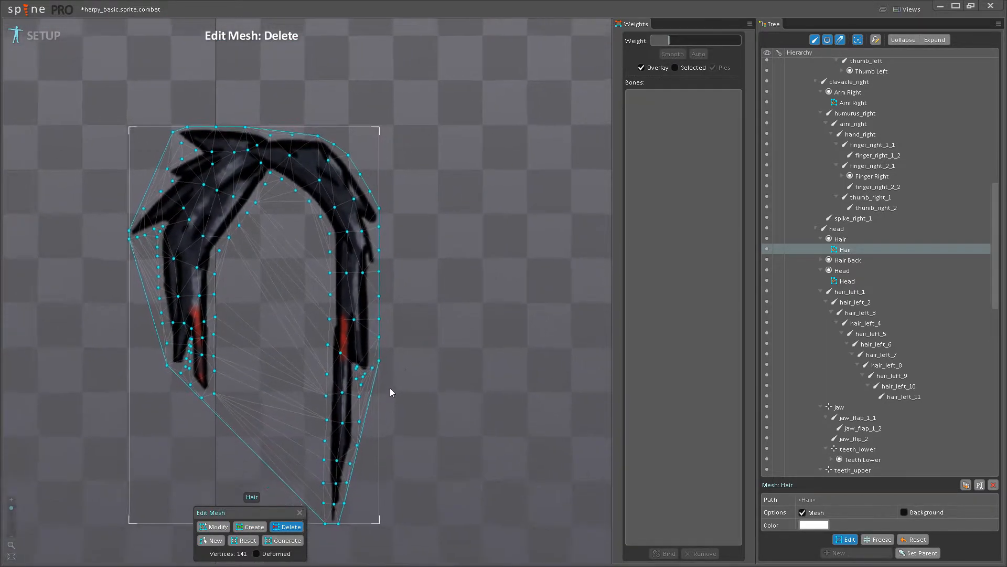
# Finish editing the Hair mesh and start binding bones to it, beginning with the head bone.
pyautogui.click(844, 540)
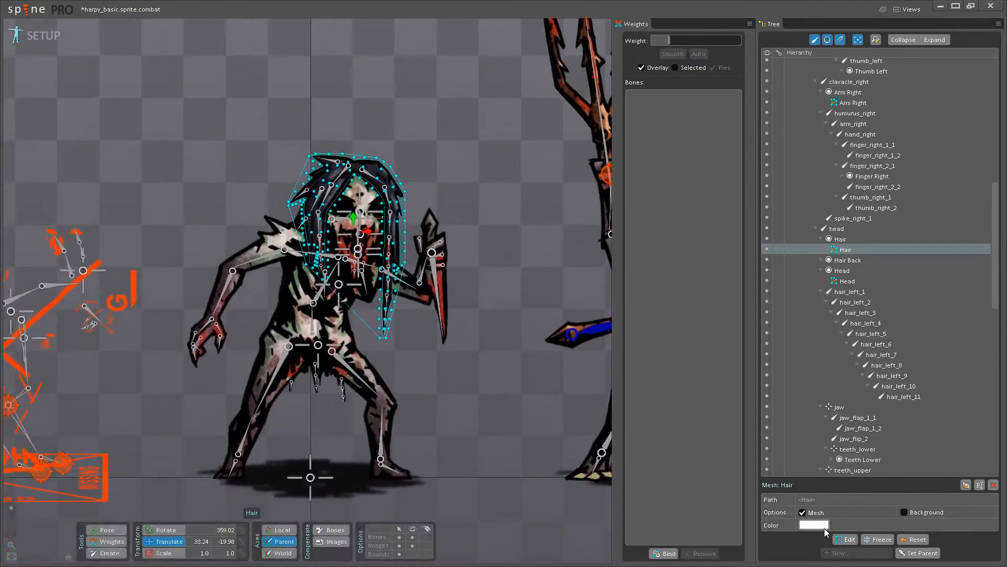
pyautogui.click(664, 553)
pyautogui.scroll(5, 362, 165)
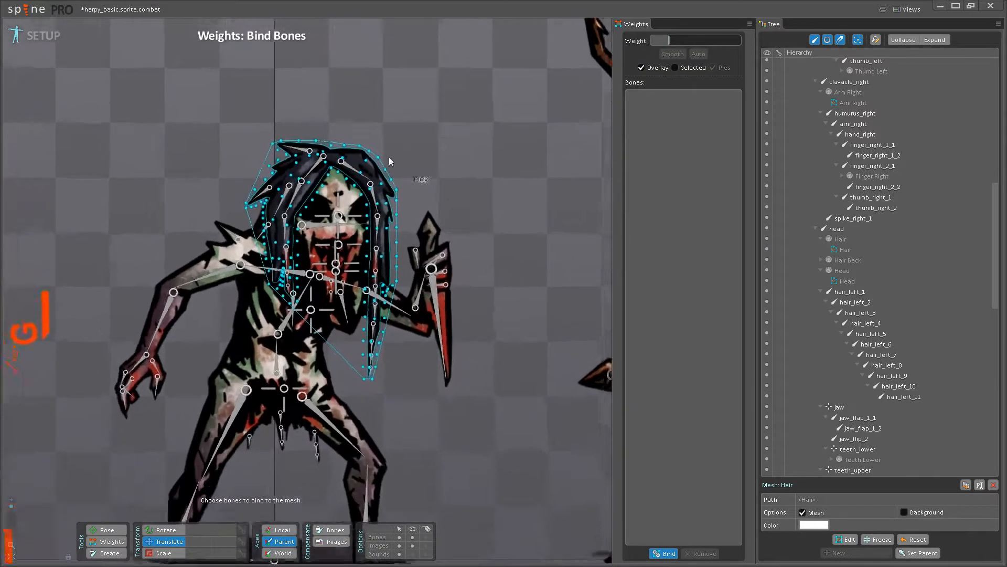
pyautogui.moveTo(335, 166); pyautogui.dragTo(335, 153)
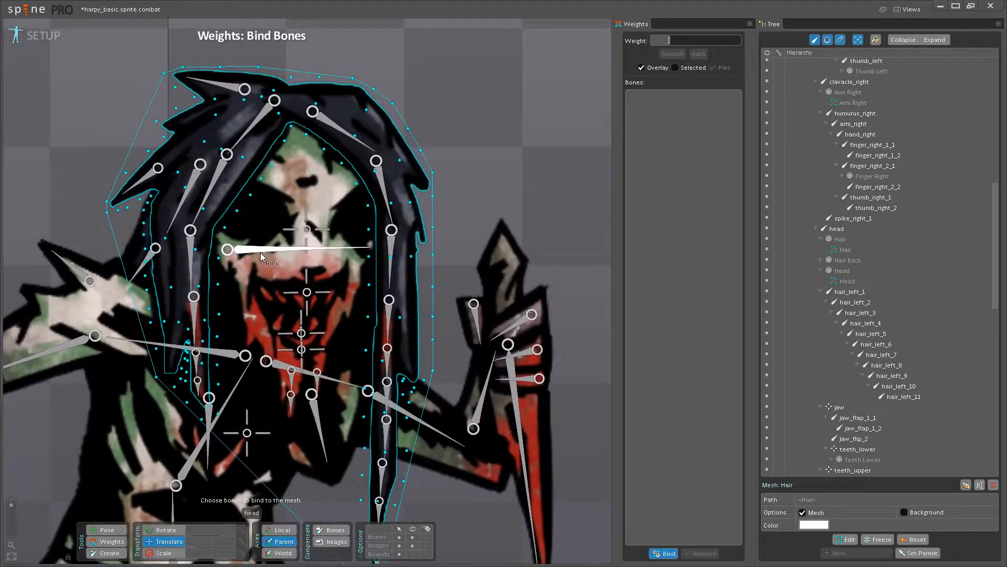
pyautogui.click(261, 255)
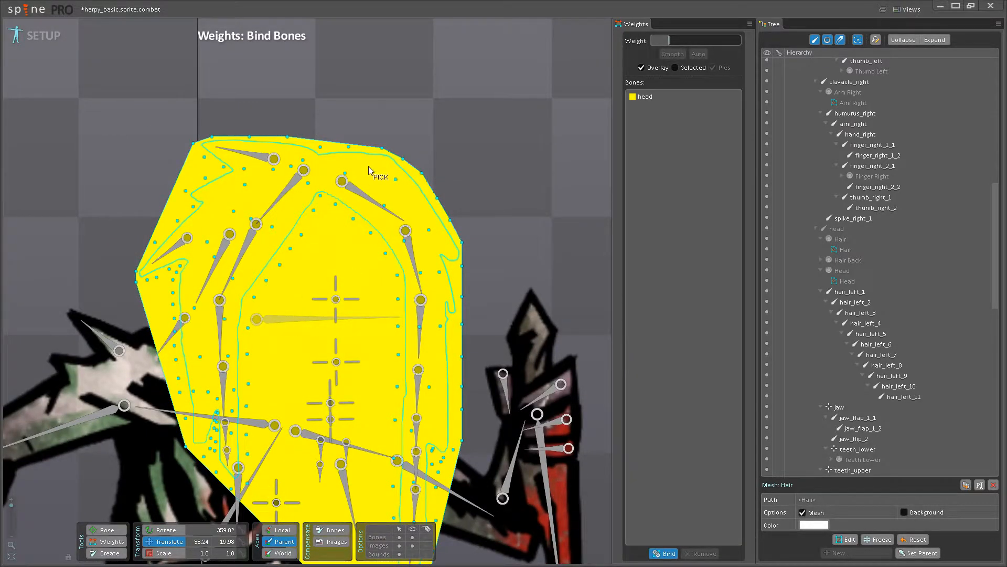
# Bind the bones hair_left_1 through hair_left_11 to the Hair mesh.
pyautogui.click(367, 193)
pyautogui.click(414, 263)
pyautogui.click(420, 320)
pyautogui.click(420, 375)
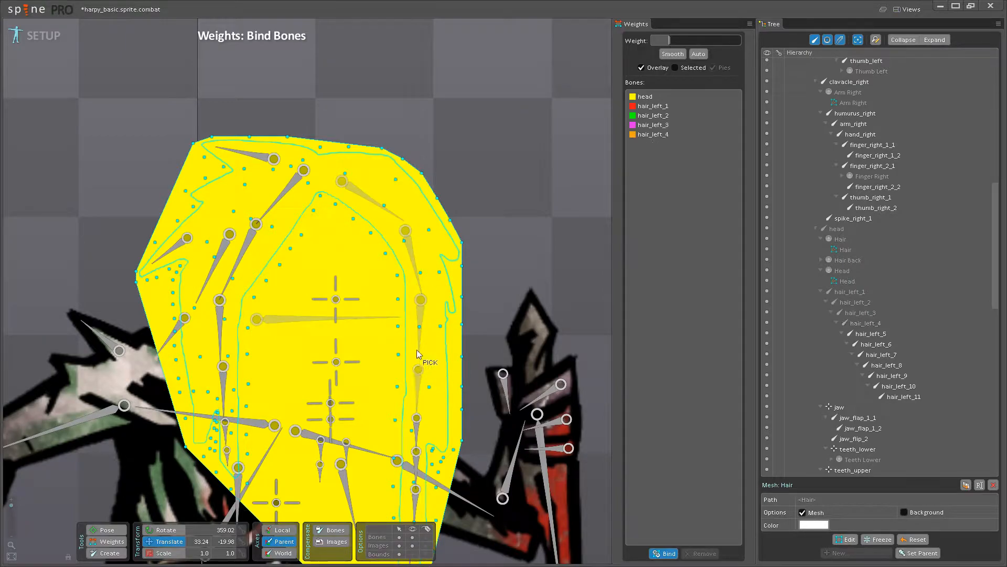
pyautogui.moveTo(421, 361); pyautogui.dragTo(388, 164)
pyautogui.click(383, 234)
pyautogui.click(383, 270)
pyautogui.click(382, 309)
pyautogui.click(378, 341)
pyautogui.click(375, 378)
pyautogui.click(373, 409)
pyautogui.click(373, 431)
# Bind hair_right_1 through hair_right_6, hair_right_1_1 and hair_right_2_1 to the Hair mesh and complete the binding.
pyautogui.moveTo(236, 24); pyautogui.dragTo(366, 169)
pyautogui.click(381, 149)
pyautogui.click(335, 209)
pyautogui.click(317, 278)
pyautogui.moveTo(325, 351); pyautogui.dragTo(294, 220)
pyautogui.click(294, 217)
pyautogui.click(291, 250)
pyautogui.click(293, 274)
pyautogui.moveTo(299, 159); pyautogui.dragTo(294, 293)
pyautogui.click(316, 101)
pyautogui.click(235, 195)
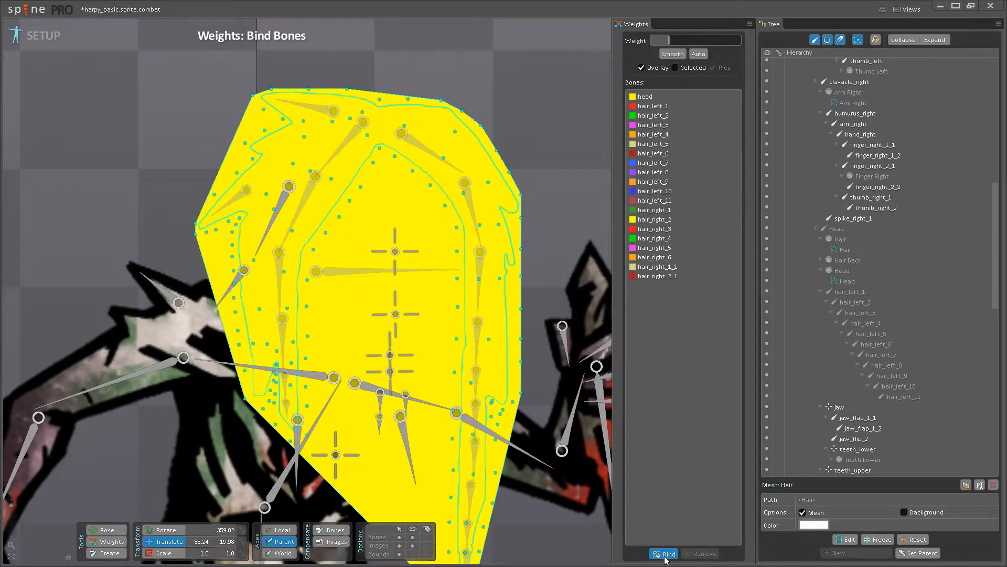
pyautogui.click(665, 555)
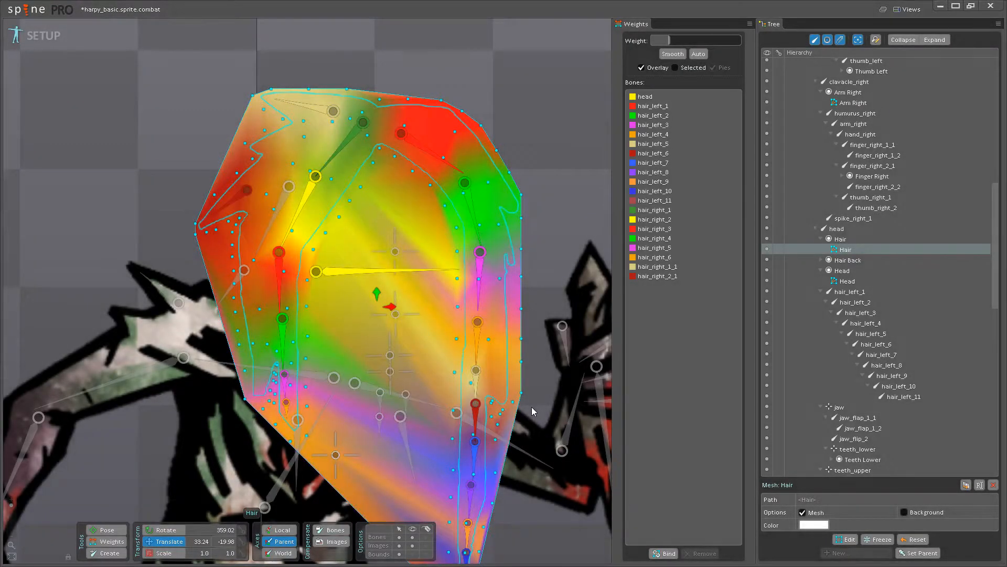
# Create a child bone of hair_right_4, about 20.5 long, in the dark hair tip outside the red streak.
pyautogui.click(108, 529)
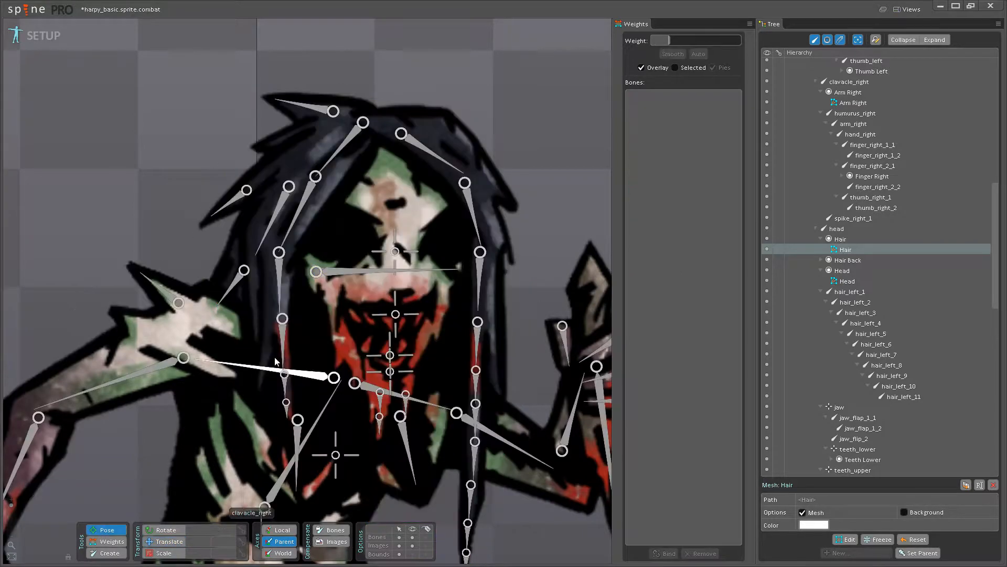
pyautogui.moveTo(257, 380); pyautogui.dragTo(273, 355)
pyautogui.click(299, 324)
pyautogui.scroll(5, 295, 328)
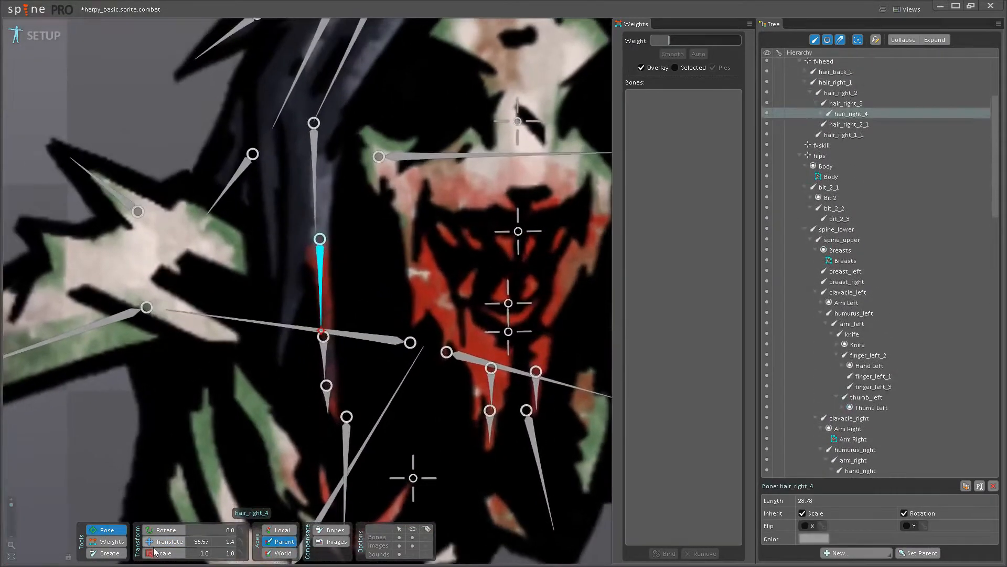
pyautogui.press('c')
pyautogui.moveTo(291, 287); pyautogui.dragTo(280, 351)
# Rename the new child bone of hair_right_4 to hair_right_4_1 and save the project.
pyautogui.click(848, 114)
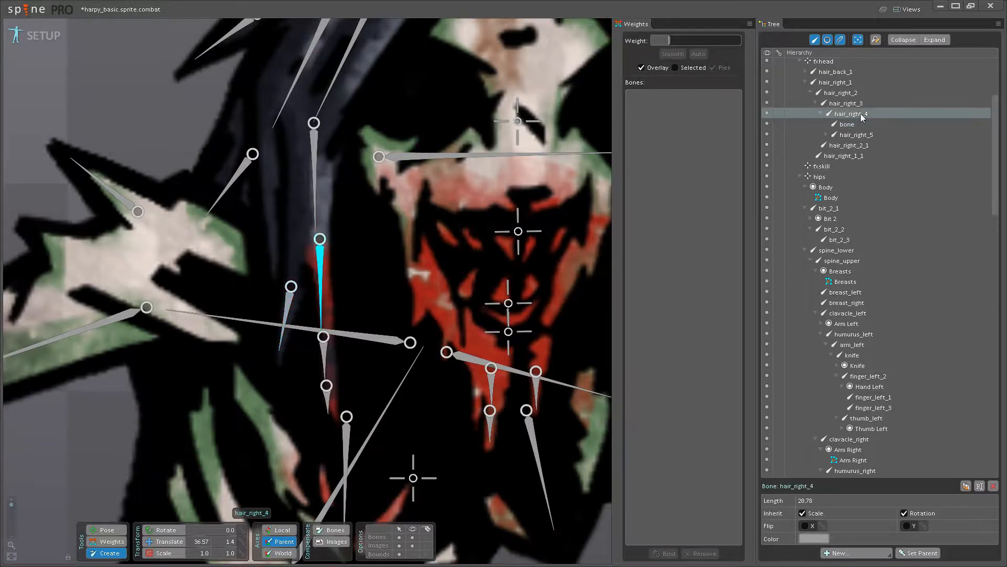
pyautogui.click(847, 124)
pyautogui.doubleClick(850, 125)
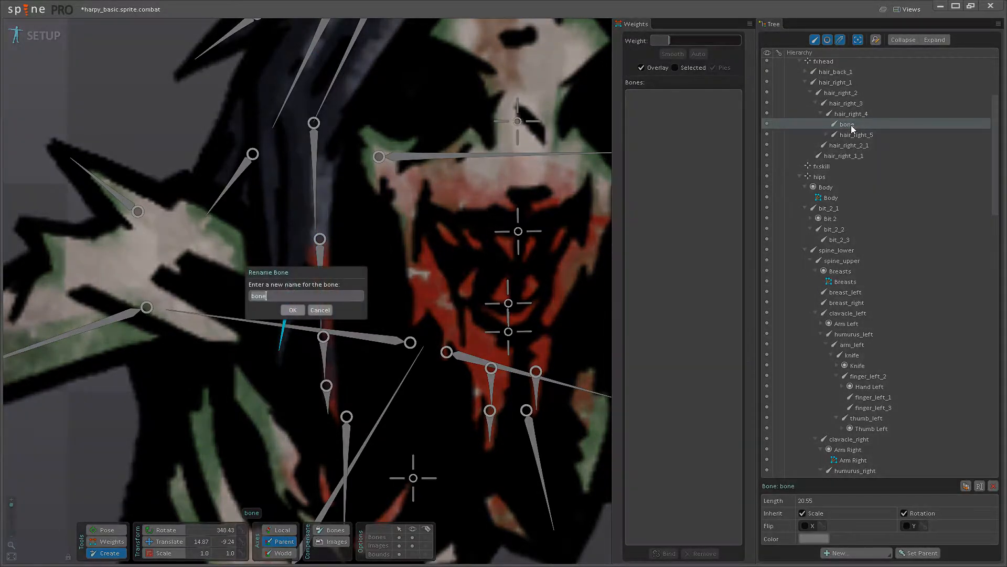
pyautogui.write('hair_right_4_1')
pyautogui.press('Return')
pyautogui.hotkey('ctrl', 's')
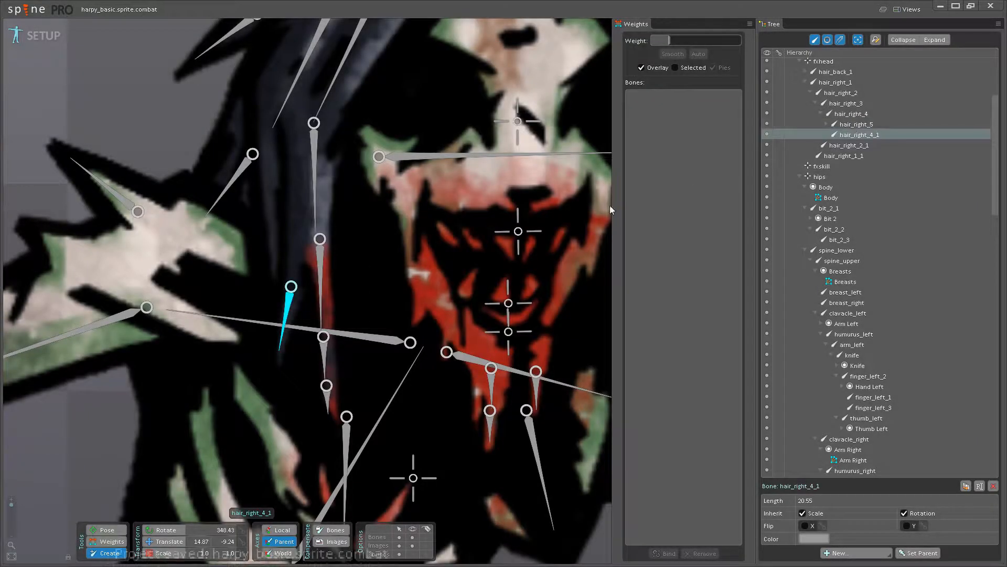
# Switch from bone creation to weight editing for the harpy's meshes.
pyautogui.scroll(-3, 457, 174)
pyautogui.moveTo(457, 174); pyautogui.dragTo(510, 151)
pyautogui.click(104, 543)
pyautogui.click(352, 216)
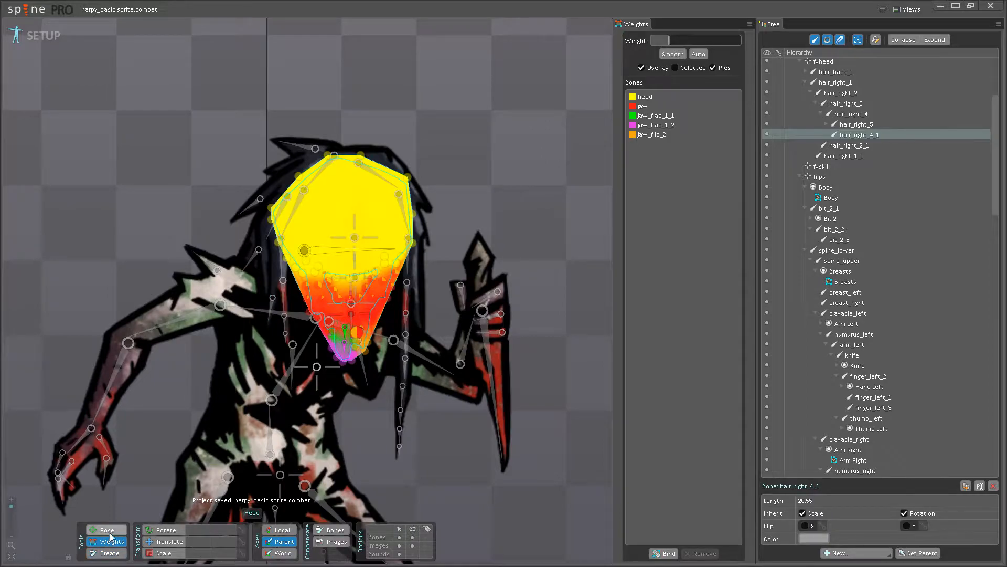
pyautogui.click(664, 554)
pyautogui.scroll(3, 268, 305)
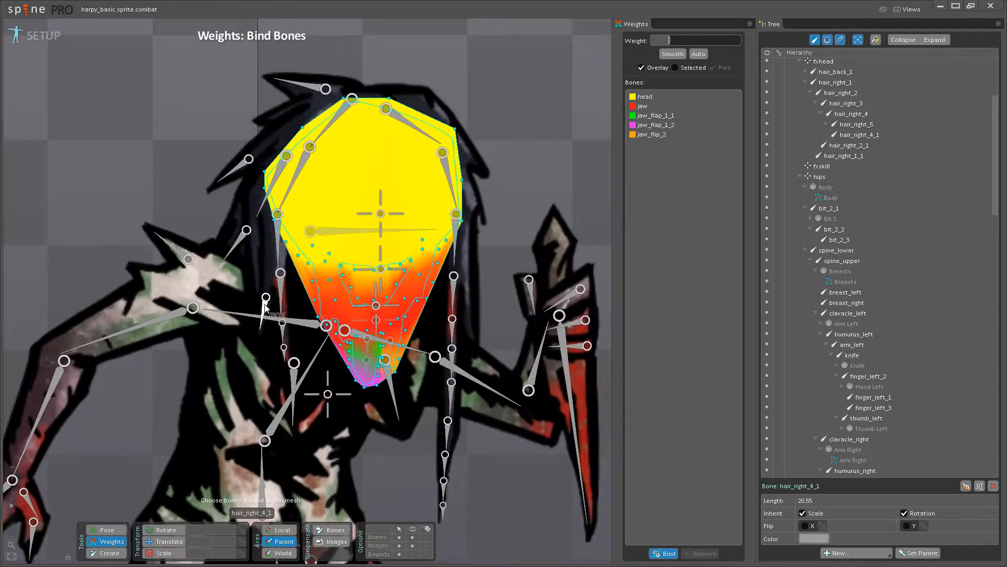
pyautogui.press('Escape')
# Bind the bone hair_right_4_1 to the Hair mesh and save the project.
pyautogui.moveTo(306, 109); pyautogui.dragTo(333, 203)
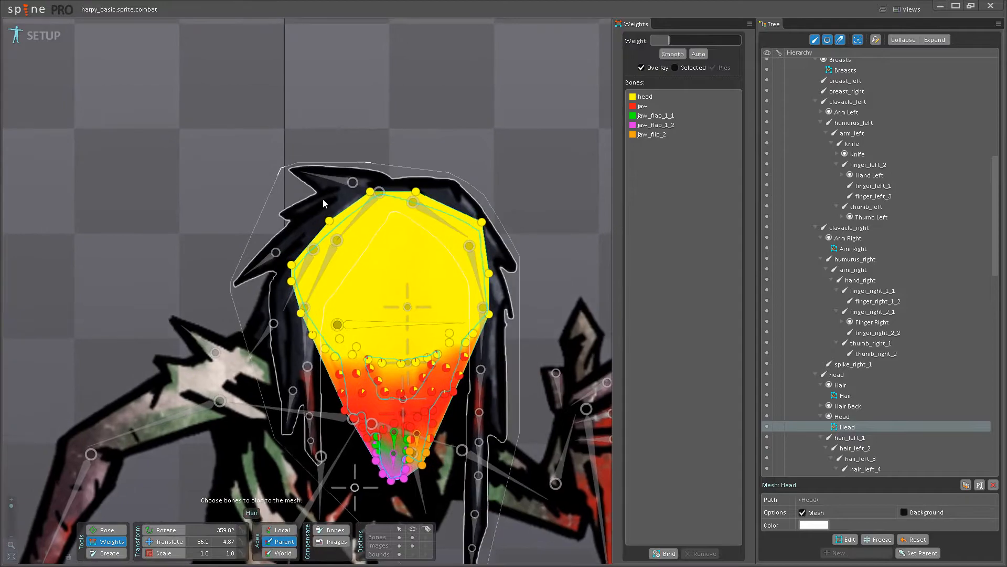
pyautogui.click(323, 204)
pyautogui.scroll(1, 323, 236)
pyautogui.click(663, 553)
pyautogui.scroll(3, 329, 299)
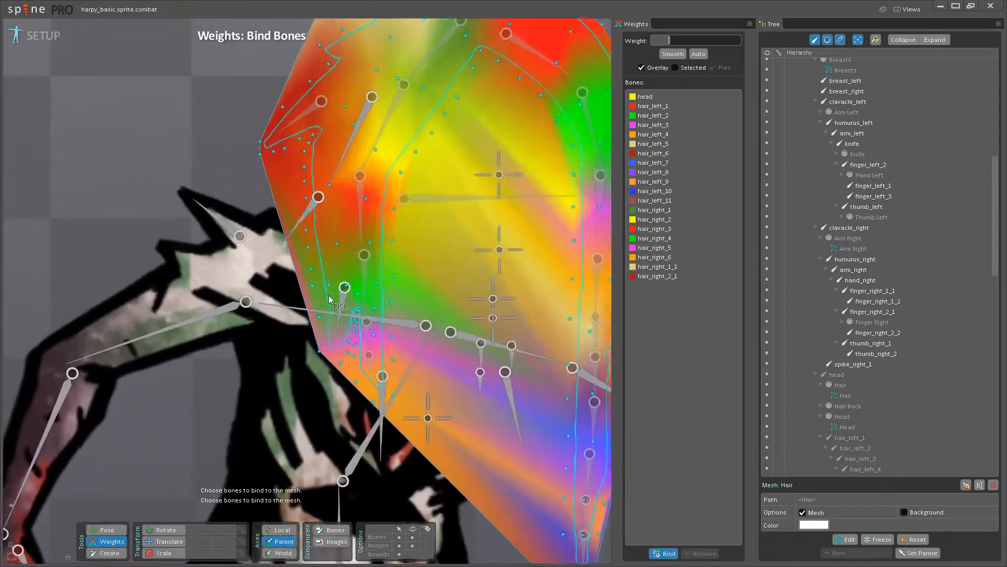
pyautogui.click(340, 302)
pyautogui.click(664, 553)
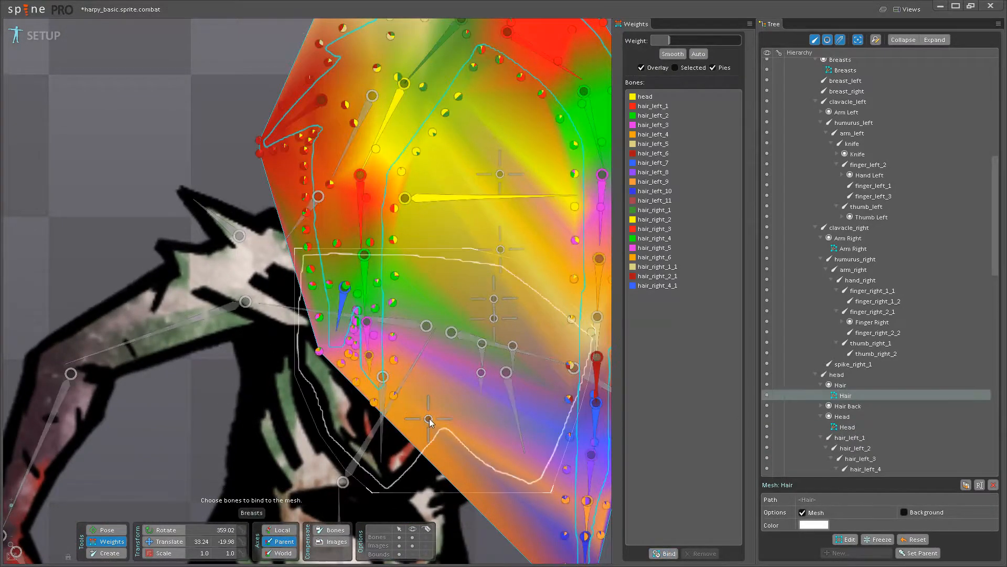
pyautogui.scroll(-5, 429, 422)
pyautogui.hotkey('ctrl', 's')
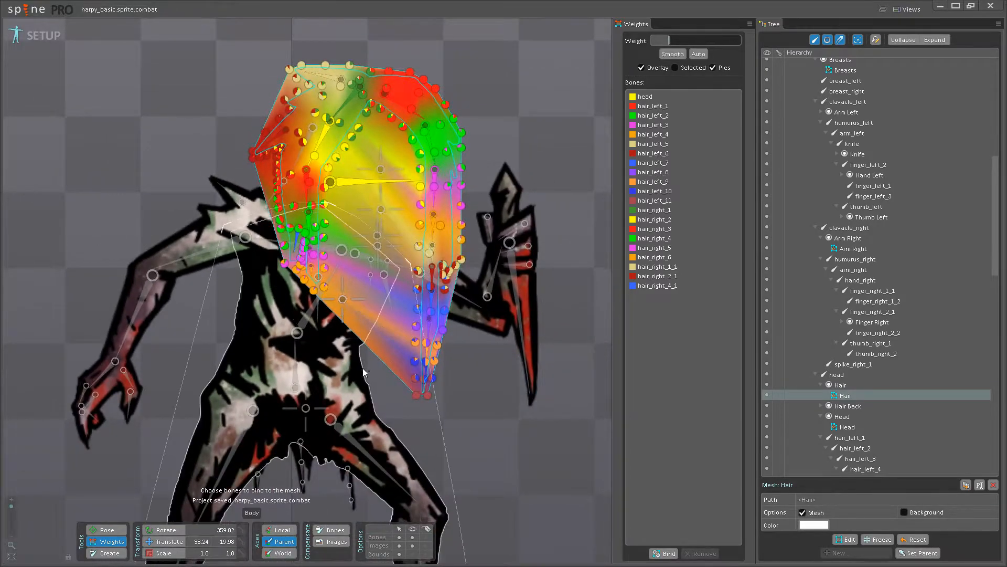
# Examine how the automatic weights are spread across the whole Hair mesh.
pyautogui.scroll(-2, 363, 368)
pyautogui.moveTo(363, 367); pyautogui.dragTo(345, 316)
pyautogui.moveTo(419, 351); pyautogui.dragTo(487, 410)
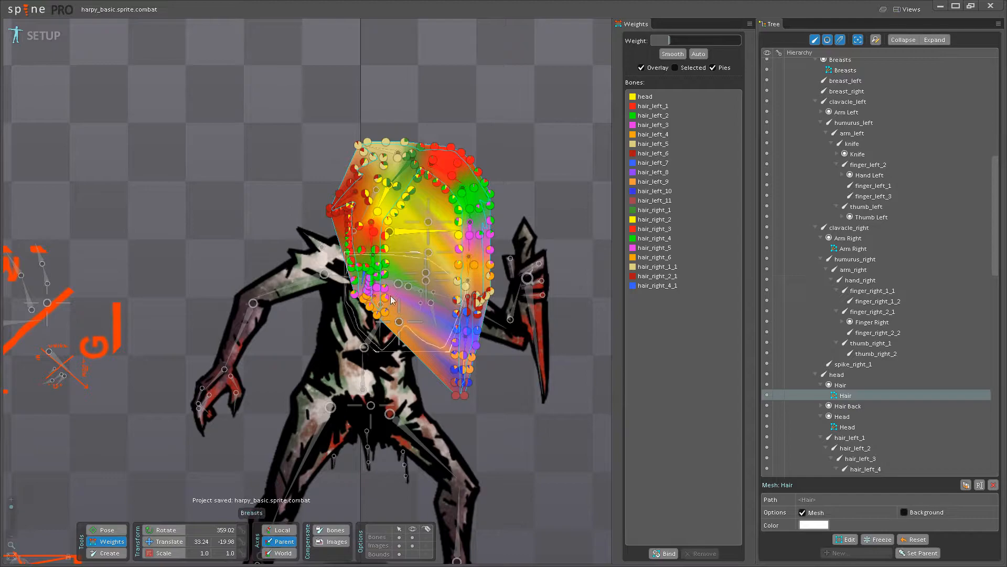
pyautogui.scroll(4, 401, 277)
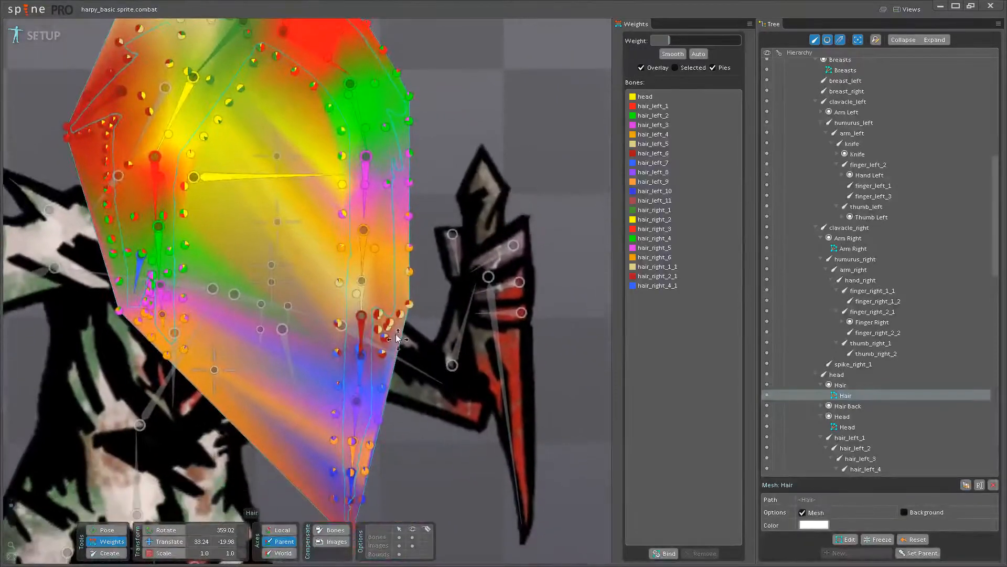
pyautogui.moveTo(396, 336); pyautogui.dragTo(397, 322)
pyautogui.moveTo(397, 362); pyautogui.dragTo(423, 393)
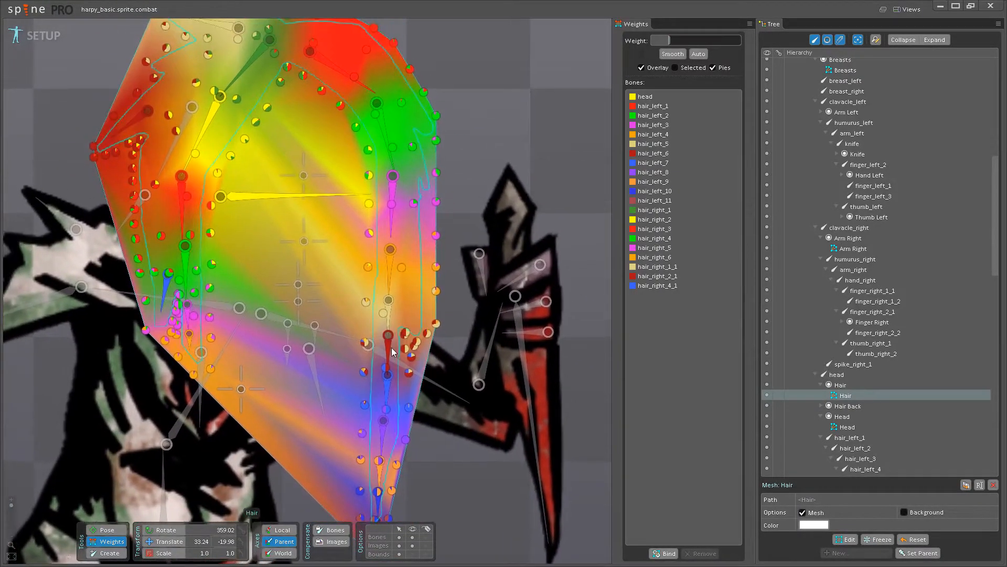
pyautogui.scroll(-1, 391, 347)
pyautogui.moveTo(379, 342); pyautogui.dragTo(380, 376)
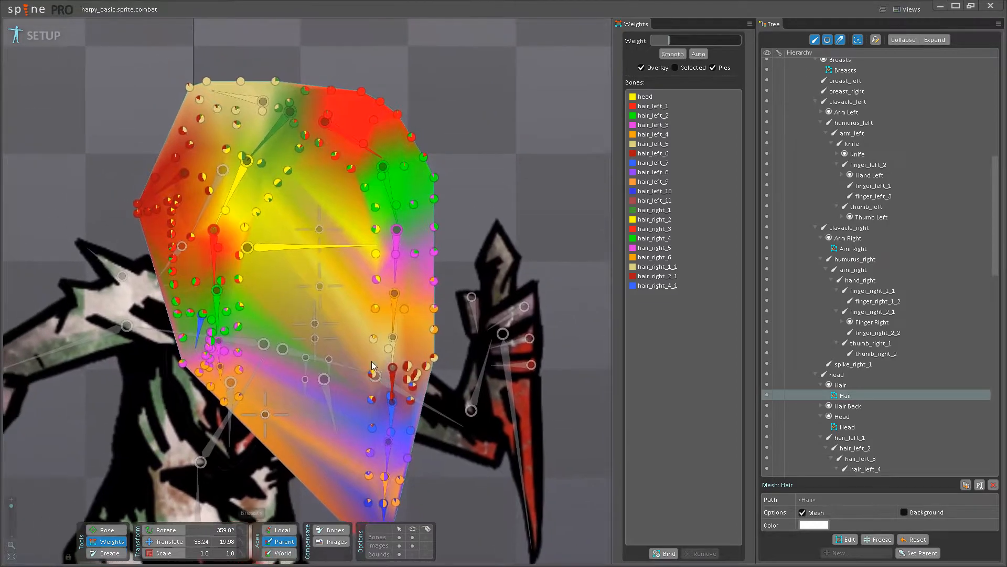
pyautogui.moveTo(363, 254); pyautogui.dragTo(340, 336)
# Raise the weight of hair_left_1 up to 100 on the Hair mesh vertices around that bone along both edges.
pyautogui.scroll(3, 322, 299)
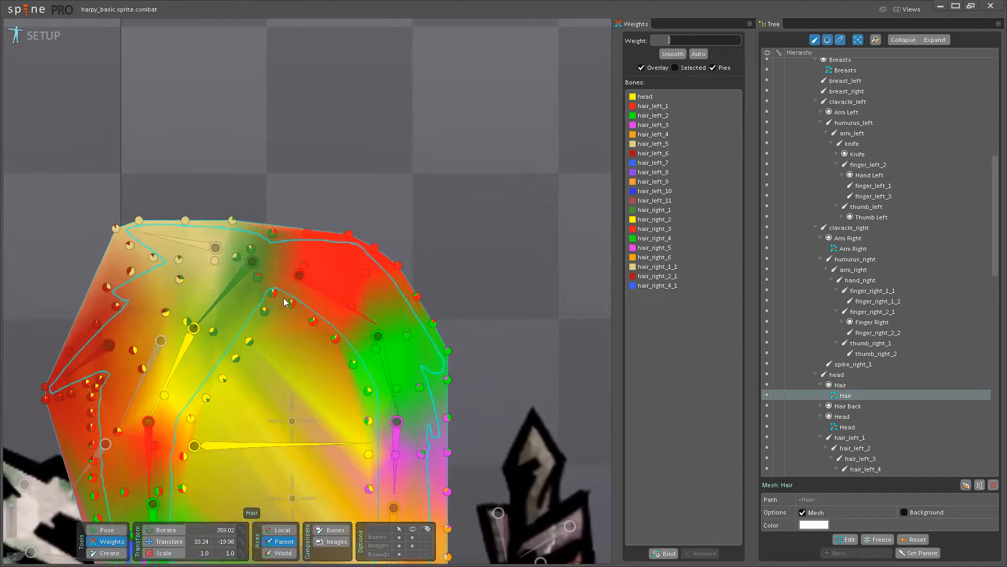
pyautogui.click(326, 297)
pyautogui.scroll(3, 323, 313)
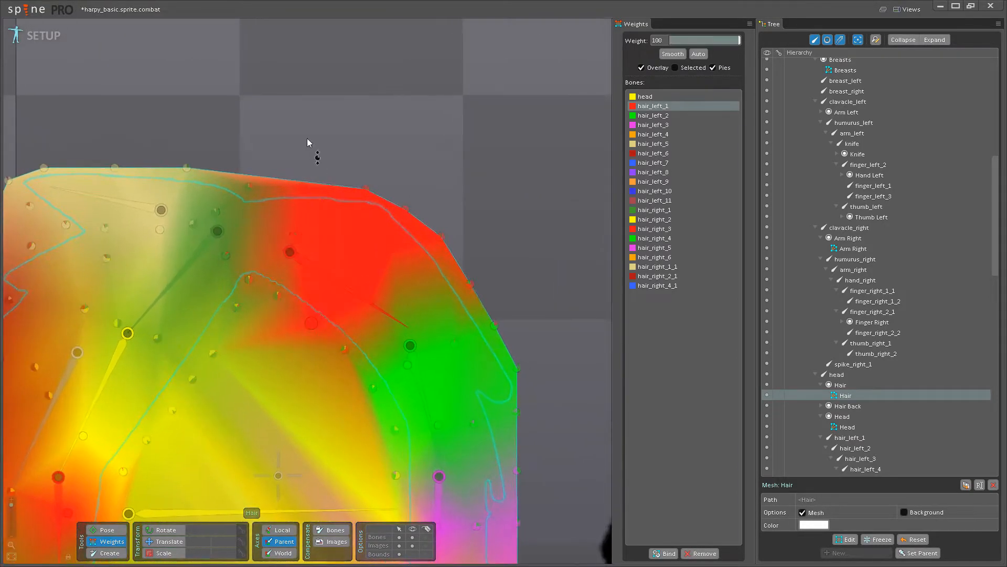
pyautogui.moveTo(344, 351); pyautogui.dragTo(370, 306)
pyautogui.moveTo(278, 296); pyautogui.dragTo(248, 130)
pyautogui.moveTo(297, 234); pyautogui.dragTo(298, 226)
pyautogui.moveTo(302, 185); pyautogui.dragTo(299, 121)
pyautogui.moveTo(366, 187); pyautogui.dragTo(350, 77)
pyautogui.moveTo(405, 208); pyautogui.dragTo(416, 169)
pyautogui.moveTo(442, 237); pyautogui.dragTo(431, 130)
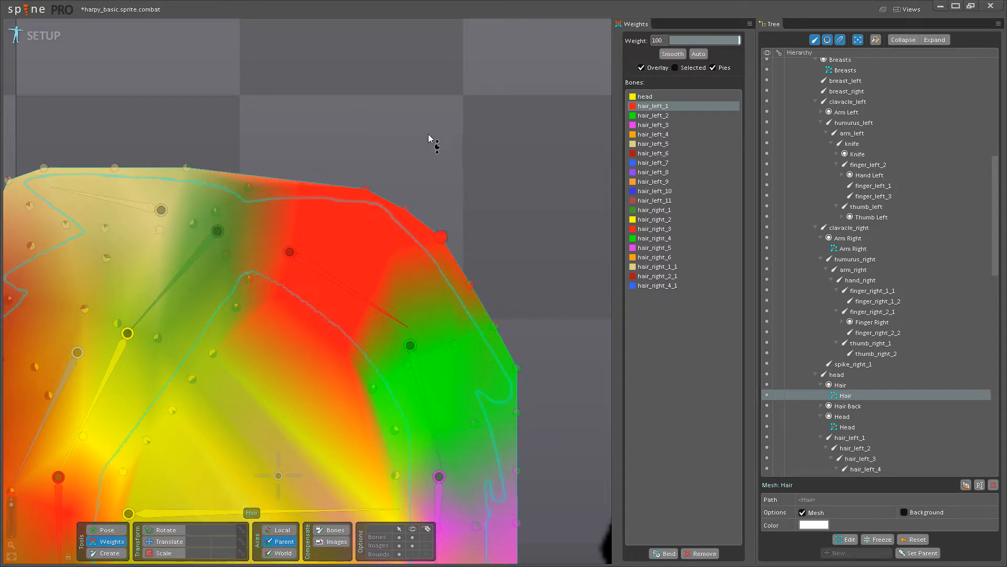
pyautogui.moveTo(470, 285); pyautogui.dragTo(467, 236)
# Raise the weight of hair_left_2 up to 100 on the strand vertices beside that bone.
pyautogui.scroll(-4, 366, 247)
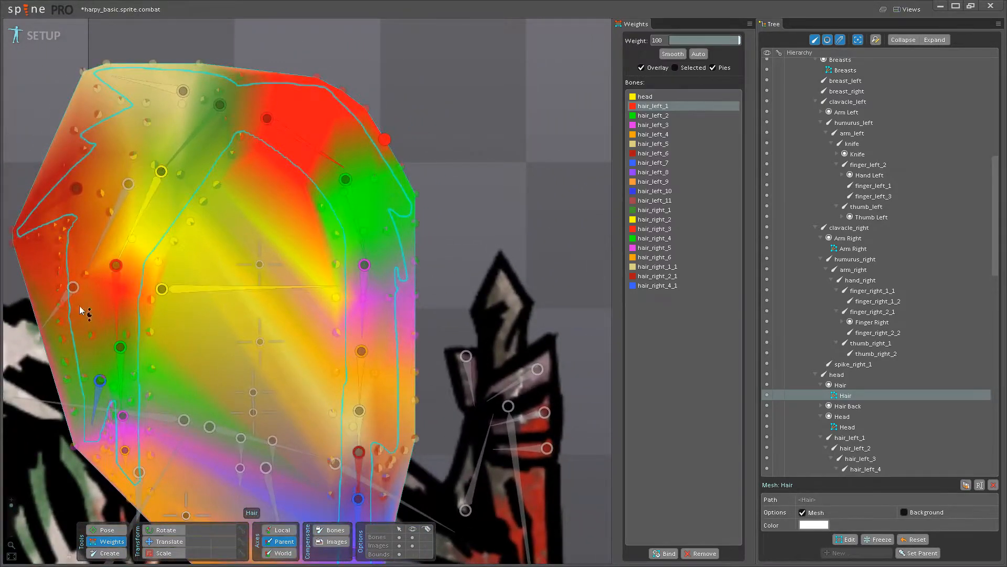
pyautogui.scroll(4, 314, 179)
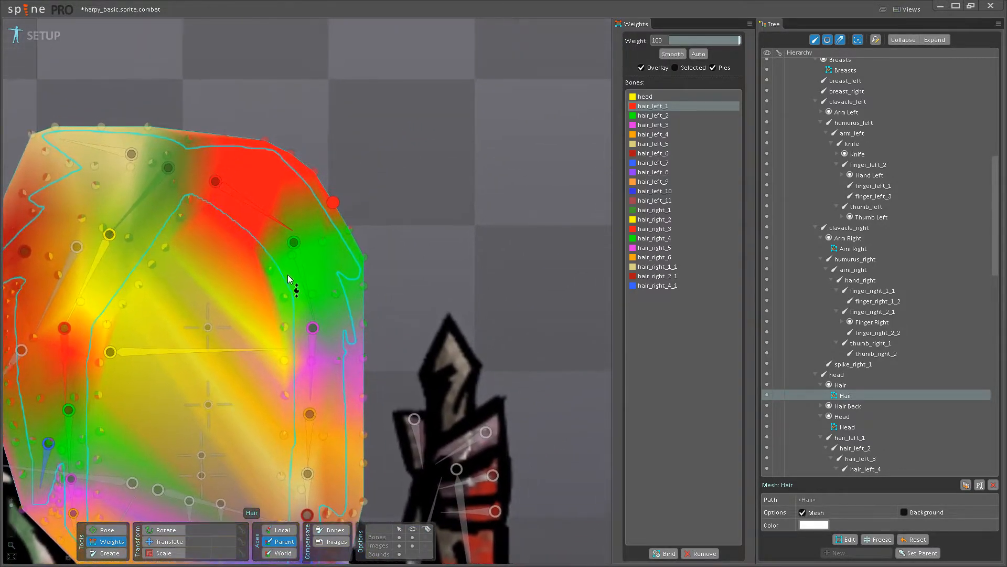
pyautogui.click(308, 264)
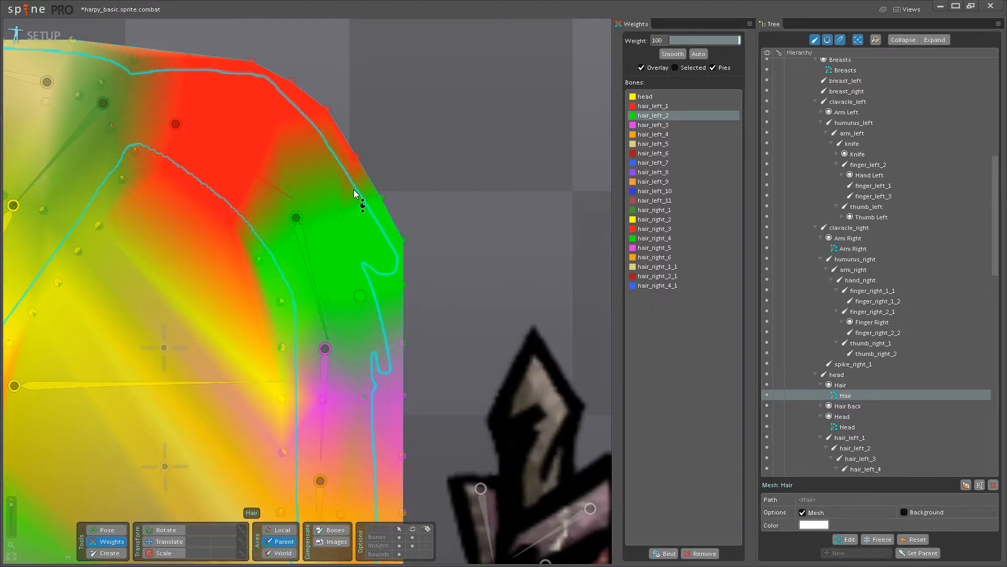
pyautogui.moveTo(355, 271)
pyautogui.mouseDown()
pyautogui.moveTo(383, 241)
pyautogui.moveTo(371, 284)
pyautogui.mouseUp()
pyautogui.moveTo(271, 271); pyautogui.dragTo(295, 236)
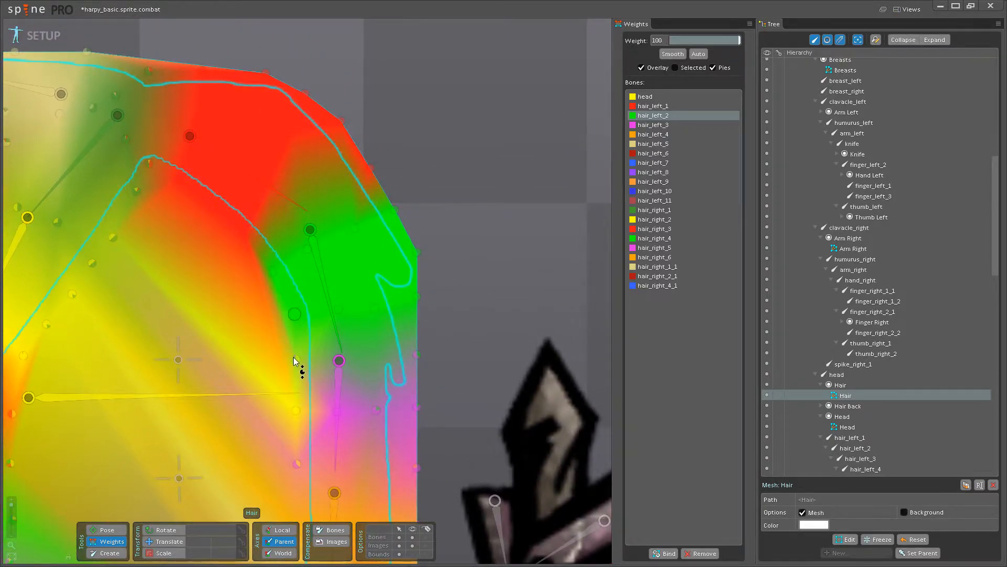
pyautogui.moveTo(297, 359); pyautogui.dragTo(354, 277)
pyautogui.moveTo(418, 355); pyautogui.dragTo(414, 294)
# Raise the weight of hair_left_3 on the inner and outer edge vertices of the strand beside that bone.
pyautogui.moveTo(330, 445); pyautogui.dragTo(354, 317)
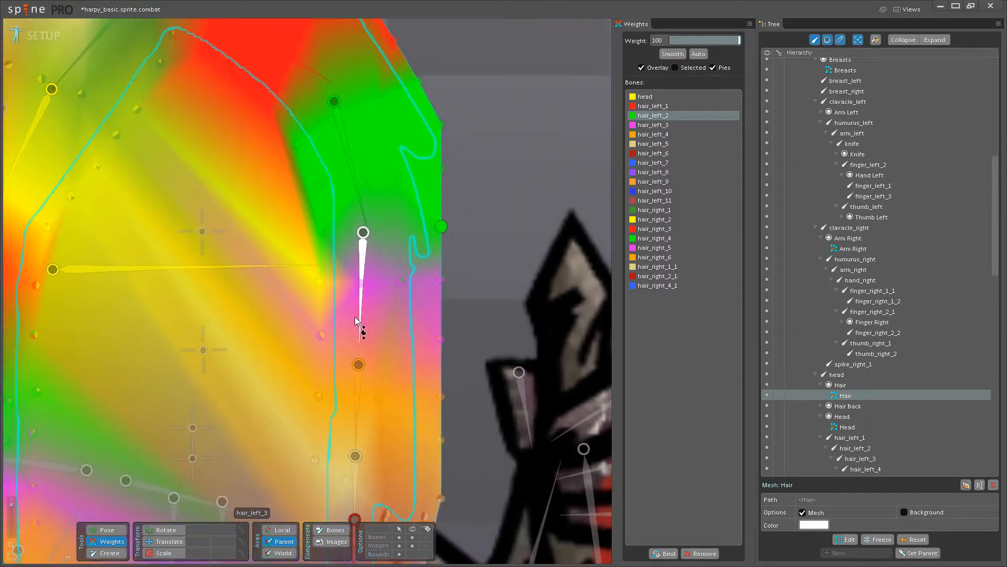
pyautogui.click(355, 316)
pyautogui.moveTo(320, 282); pyautogui.dragTo(399, 286)
pyautogui.moveTo(438, 341); pyautogui.dragTo(426, 167)
pyautogui.moveTo(322, 337); pyautogui.dragTo(334, 246)
# Raise the weight of hair_left_4 to 100 on the inner and outer edge vertices beside that bone.
pyautogui.moveTo(376, 380); pyautogui.dragTo(355, 234)
pyautogui.click(354, 344)
pyautogui.moveTo(310, 325); pyautogui.dragTo(326, 252)
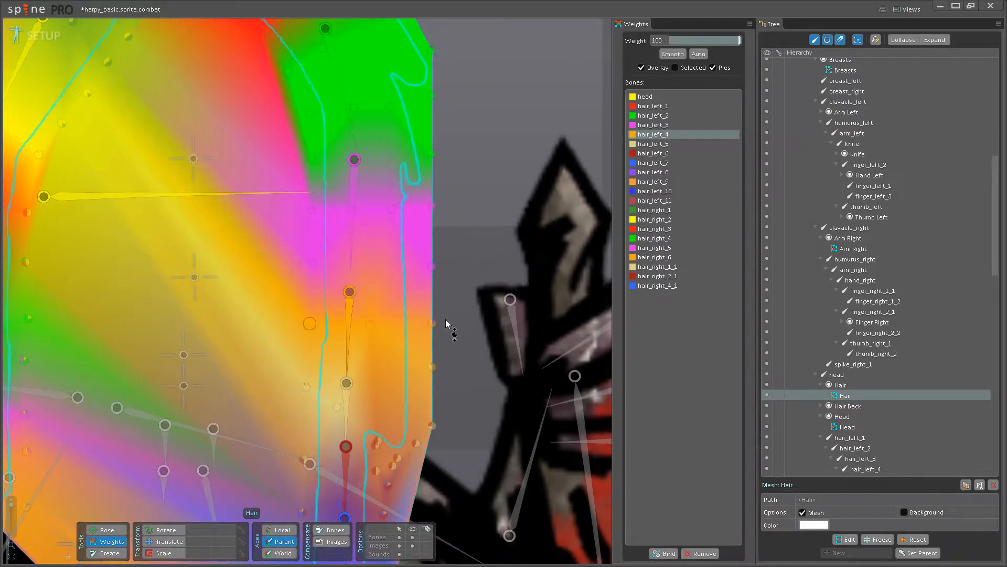
pyautogui.moveTo(431, 370); pyautogui.dragTo(412, 225)
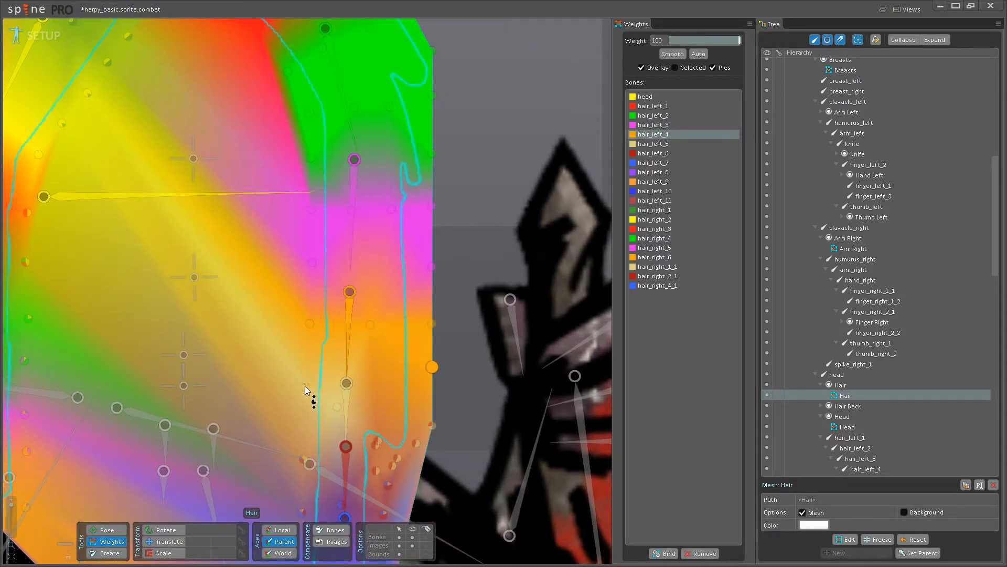
# Raise the weight of hair_left_5 to 100 on the outer corner vertices and the notch where the short strand ends.
pyautogui.moveTo(354, 383); pyautogui.dragTo(353, 306)
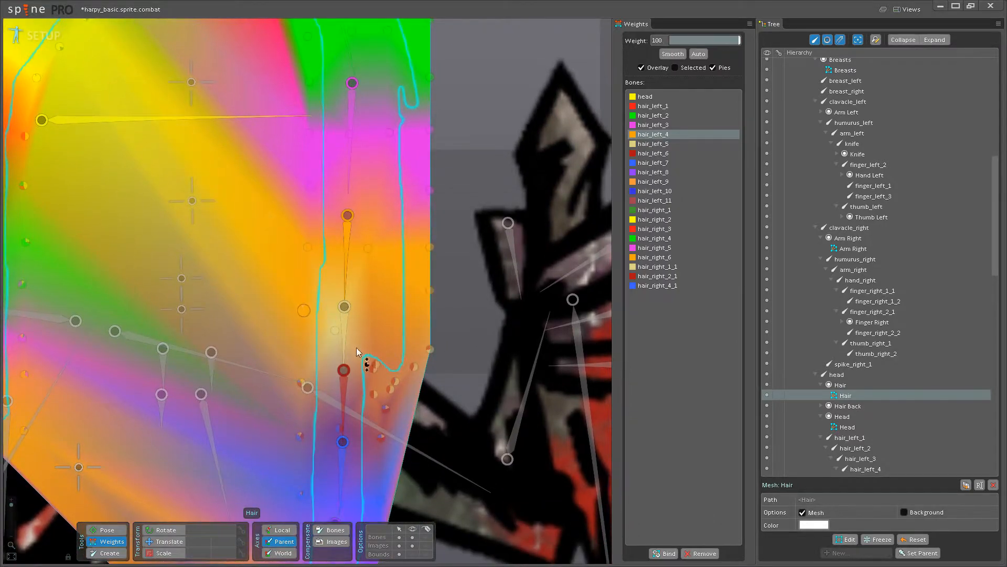
pyautogui.click(344, 330)
pyautogui.moveTo(430, 349); pyautogui.dragTo(421, 266)
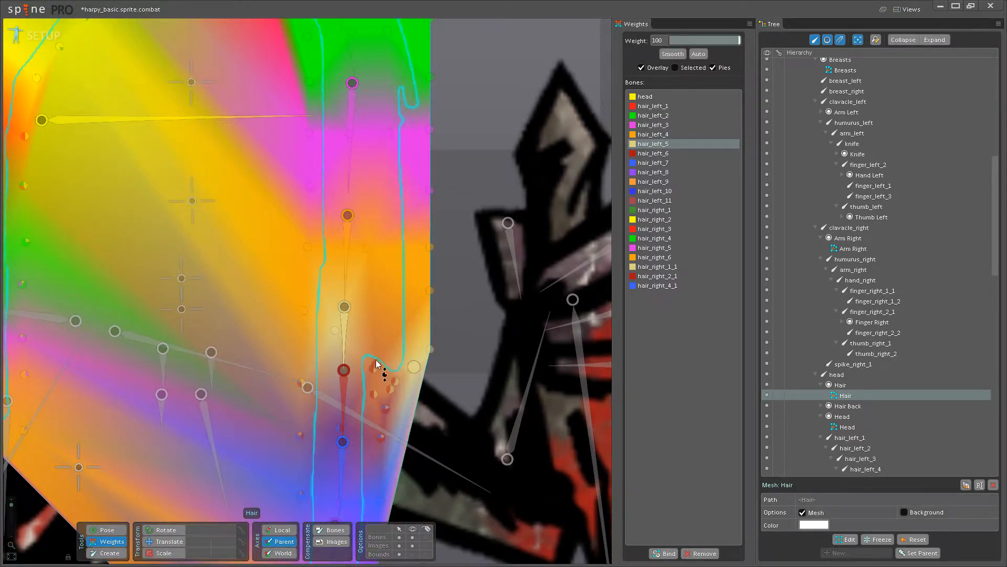
pyautogui.moveTo(376, 364); pyautogui.dragTo(371, 231)
# Raise the weight of hair_left_6 to 100 on the cluster of vertices just below the short outer strand's end.
pyautogui.moveTo(322, 337); pyautogui.dragTo(377, 347)
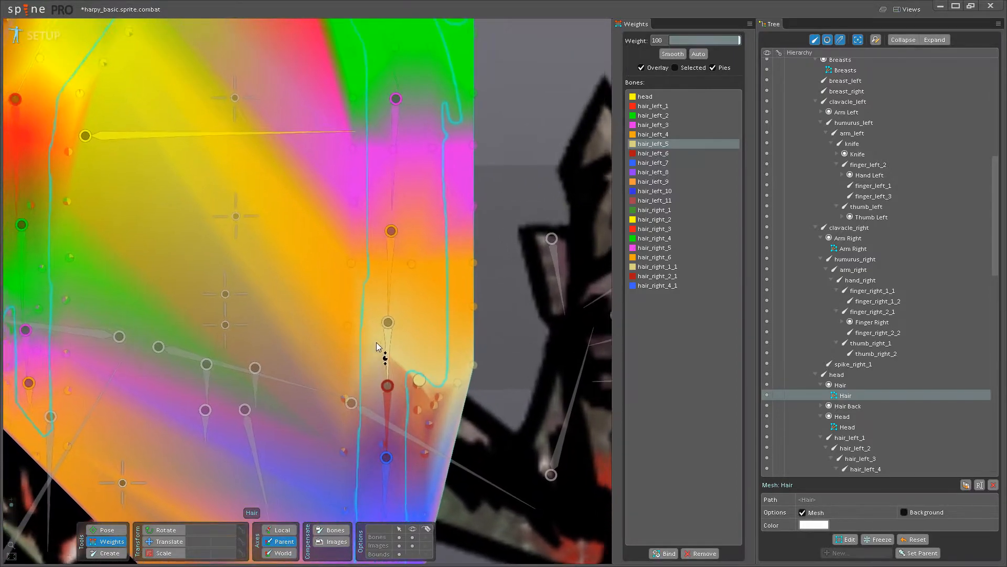
pyautogui.scroll(2, 376, 347)
pyautogui.moveTo(399, 391); pyautogui.dragTo(394, 334)
pyautogui.click(386, 369)
pyautogui.moveTo(426, 370); pyautogui.dragTo(450, 283)
pyautogui.moveTo(455, 354); pyautogui.dragTo(450, 273)
pyautogui.moveTo(423, 337); pyautogui.dragTo(413, 230)
pyautogui.scroll(-5, 413, 232)
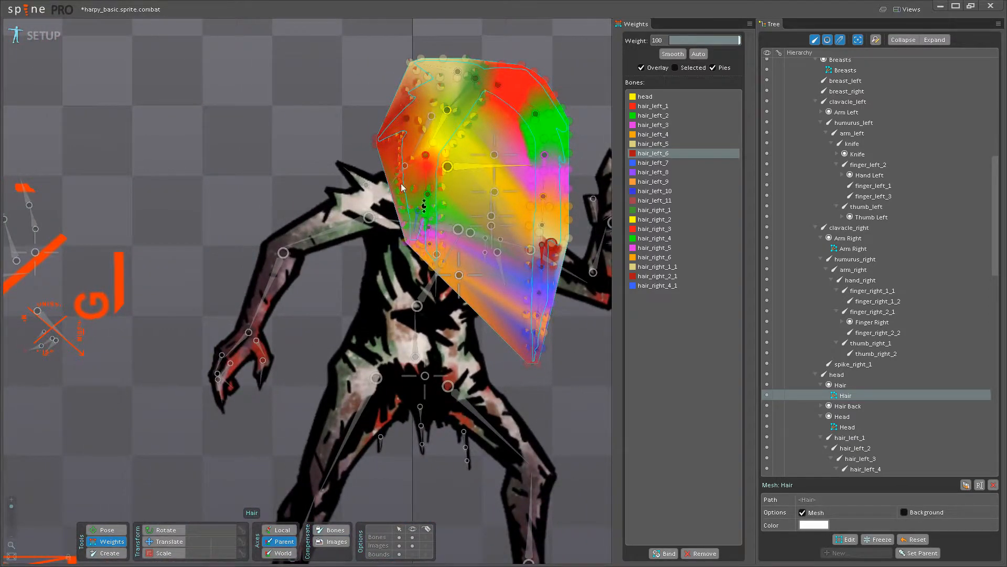
pyautogui.moveTo(536, 334); pyautogui.dragTo(400, 248)
pyautogui.scroll(-1, 397, 244)
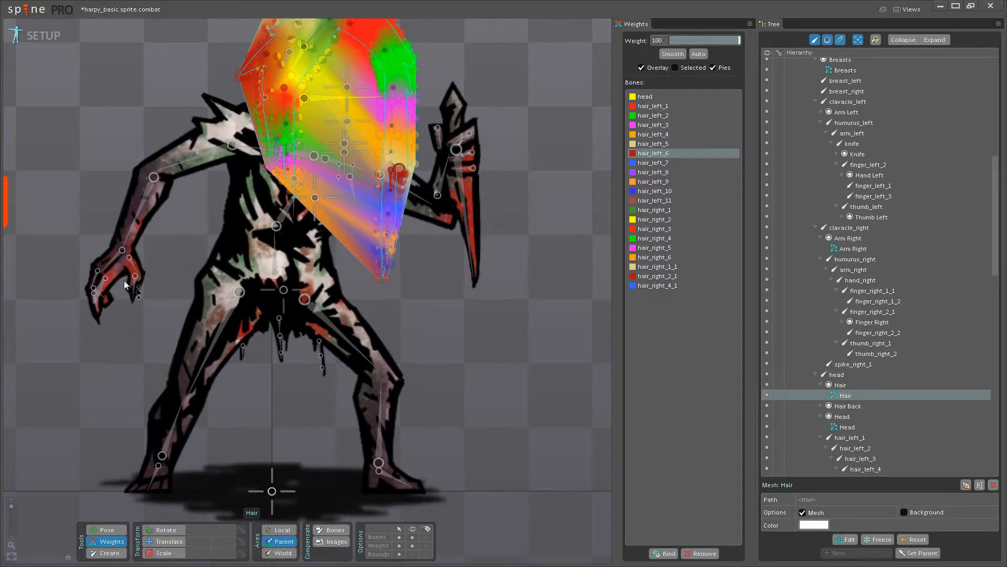
pyautogui.moveTo(273, 194); pyautogui.dragTo(209, 320)
pyautogui.scroll(2, 238, 259)
pyautogui.moveTo(238, 260); pyautogui.dragTo(241, 325)
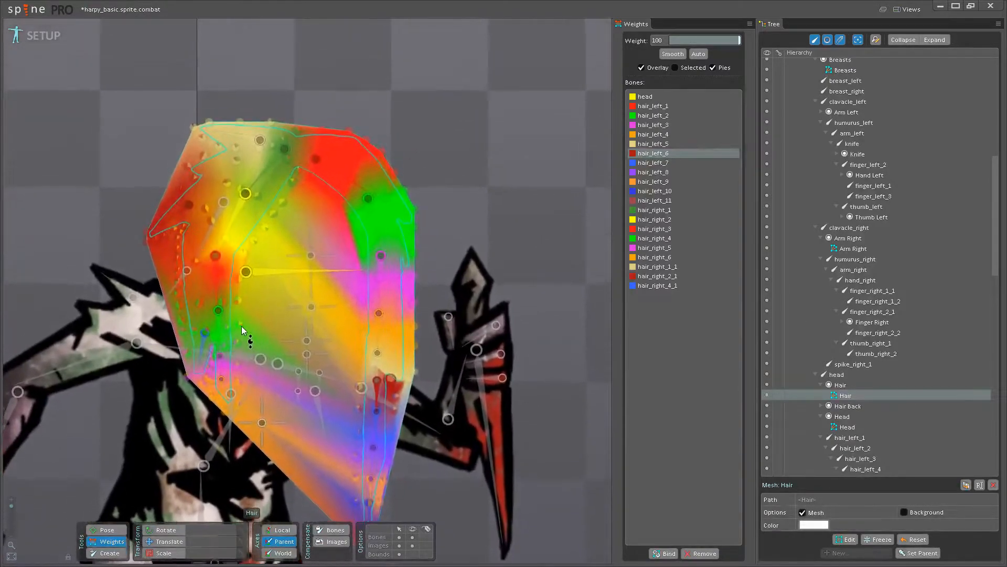
# Raise the weight of hair_left_6 on the remaining vertices along both edges of the long strand beside that bone.
pyautogui.scroll(4, 242, 325)
pyautogui.moveTo(543, 432); pyautogui.dragTo(348, 286)
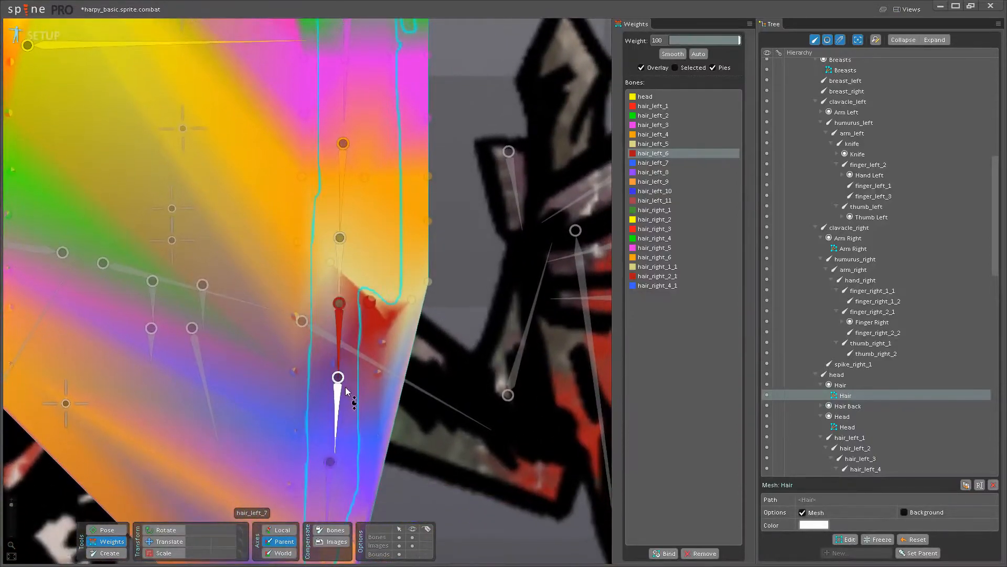
pyautogui.moveTo(349, 414); pyautogui.dragTo(309, 358)
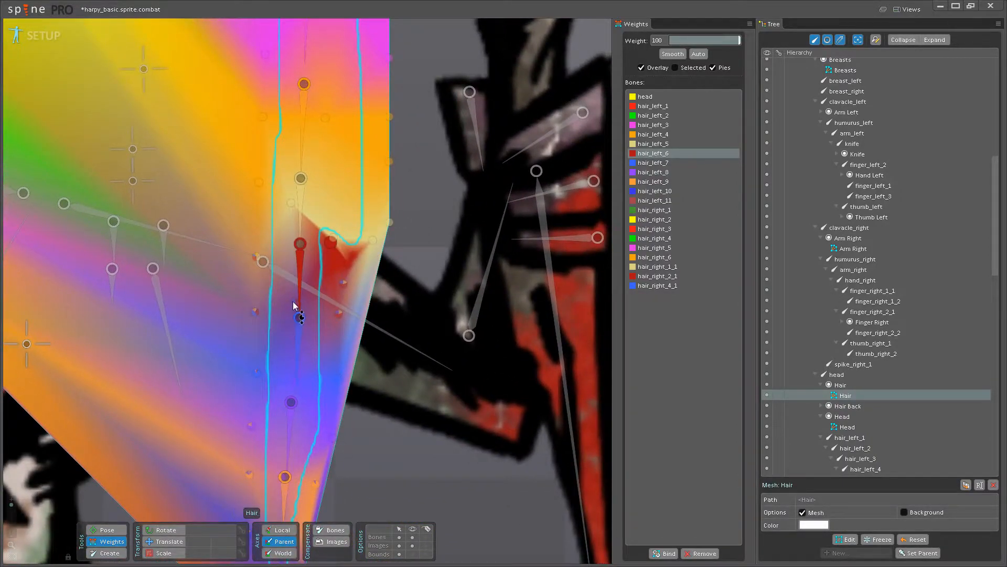
pyautogui.click(299, 283)
pyautogui.click(300, 282)
pyautogui.moveTo(343, 282); pyautogui.dragTo(338, 210)
pyautogui.moveTo(257, 256); pyautogui.dragTo(255, 148)
pyautogui.moveTo(294, 304); pyautogui.dragTo(291, 236)
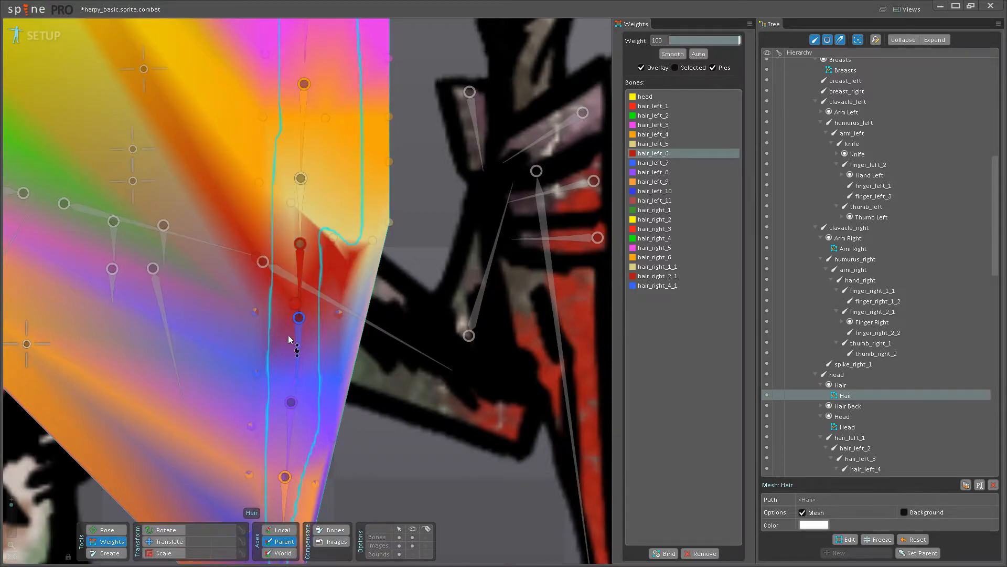
pyautogui.moveTo(255, 312); pyautogui.dragTo(254, 248)
pyautogui.moveTo(339, 313); pyautogui.dragTo(326, 270)
# Give hair_left_7 a weight of 100 on the strand vertices beside it, and reorder hair_left_8 below hair_right_2 in the mesh's bones.
pyautogui.click(291, 315)
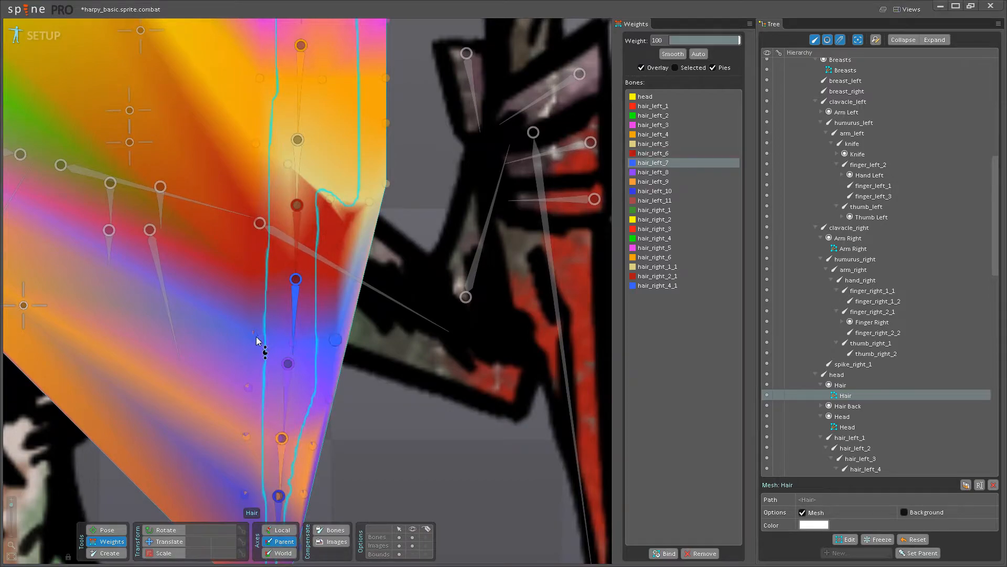
pyautogui.moveTo(649, 174); pyautogui.dragTo(655, 219)
# Raise the weight of hair_left_8 to 100 on the strand vertices around that bone, including the one at its tip.
pyautogui.moveTo(279, 375); pyautogui.dragTo(345, 352)
pyautogui.scroll(2, 345, 352)
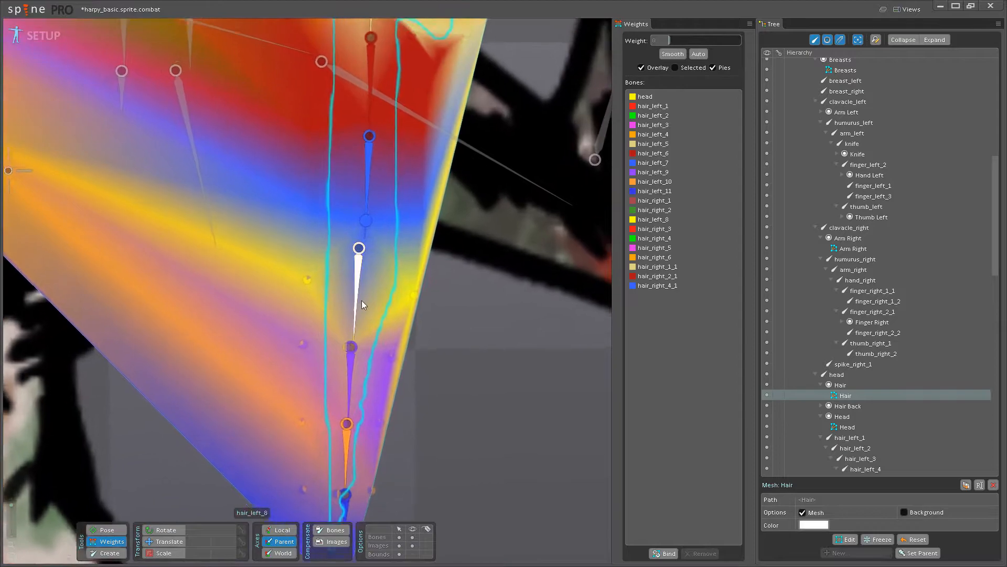
pyautogui.scroll(1, 364, 305)
pyautogui.click(361, 303)
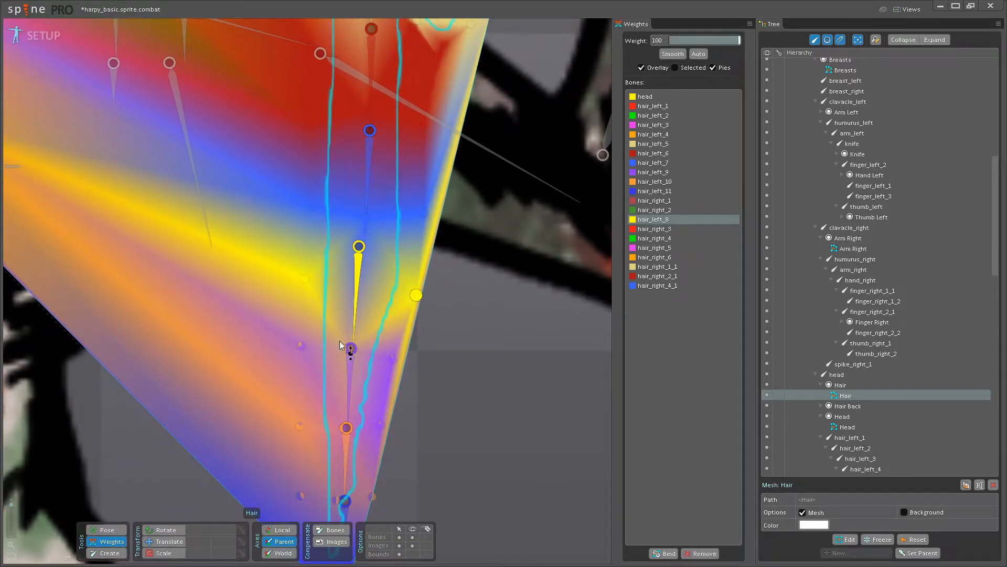
pyautogui.moveTo(342, 354); pyautogui.dragTo(351, 260)
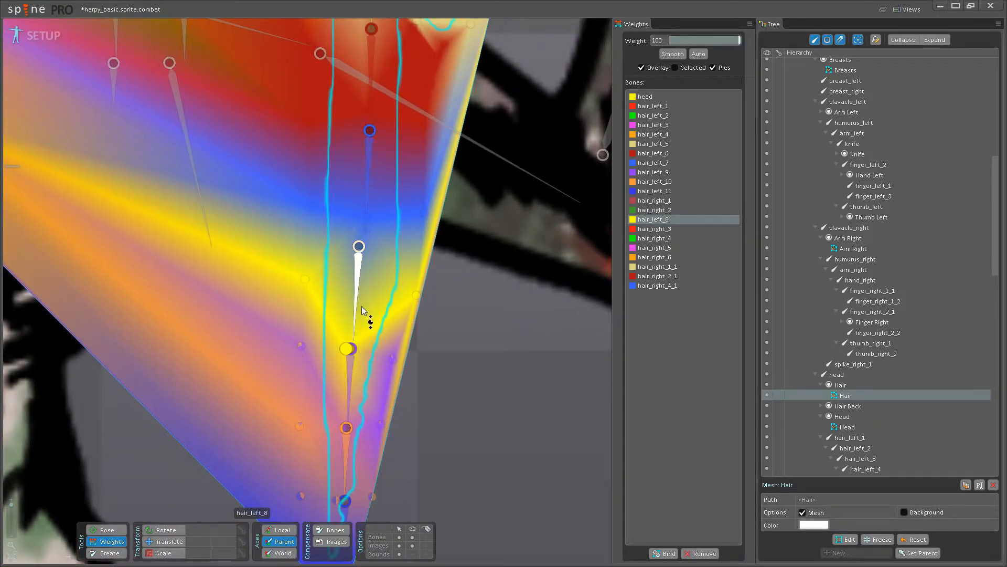
# Reassign the vertex at hair_left_8's tip to hair_left_9, and give hair_left_8 a weight of 20 on the vertex just above its base.
pyautogui.click(349, 370)
pyautogui.moveTo(347, 349); pyautogui.dragTo(371, 296)
pyautogui.click(358, 276)
pyautogui.moveTo(366, 216); pyautogui.dragTo(393, 181)
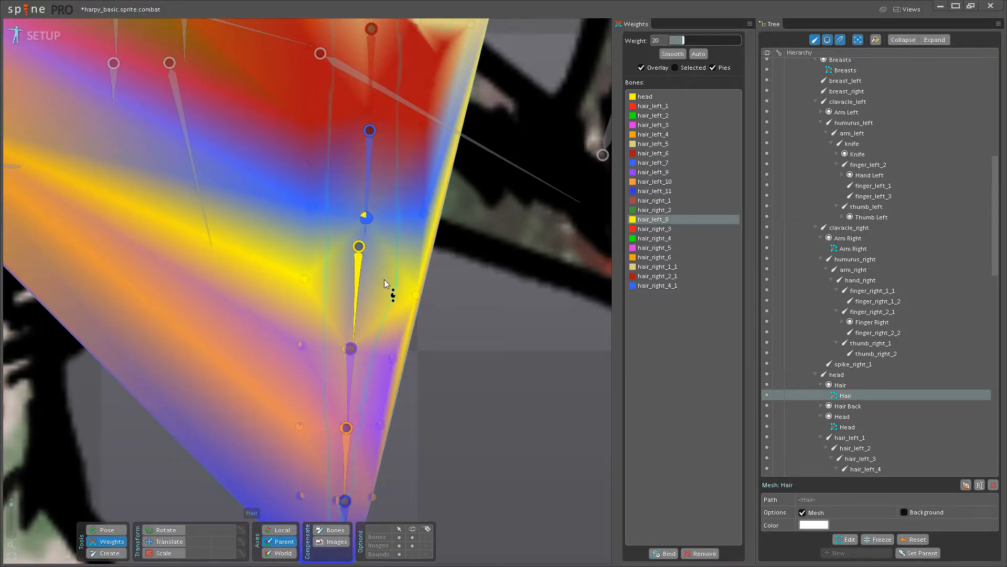
pyautogui.moveTo(384, 284); pyautogui.dragTo(400, 250)
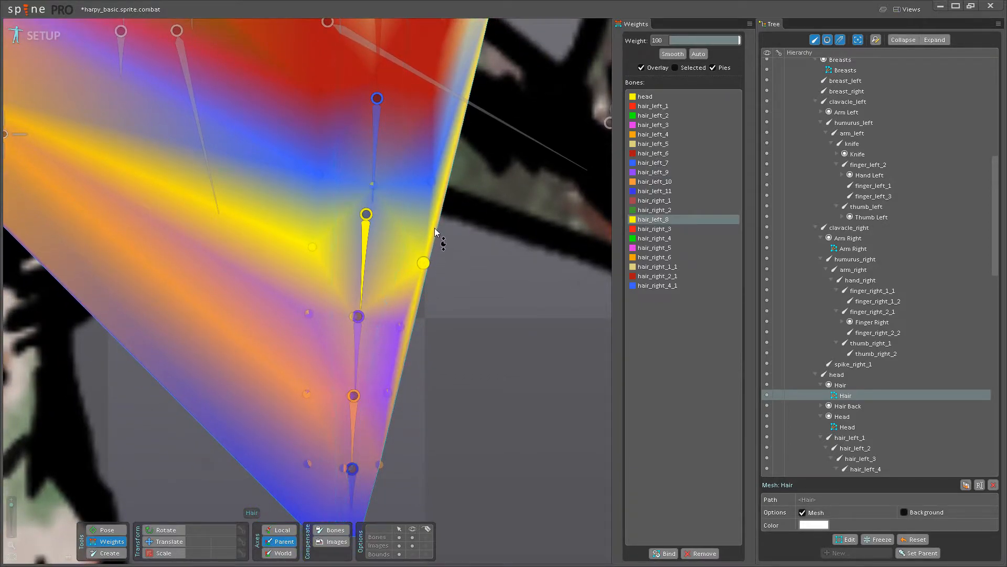
# Raise the weight of hair_left_9 to 100 on the strand vertices on either side of that bone.
pyautogui.click(370, 314)
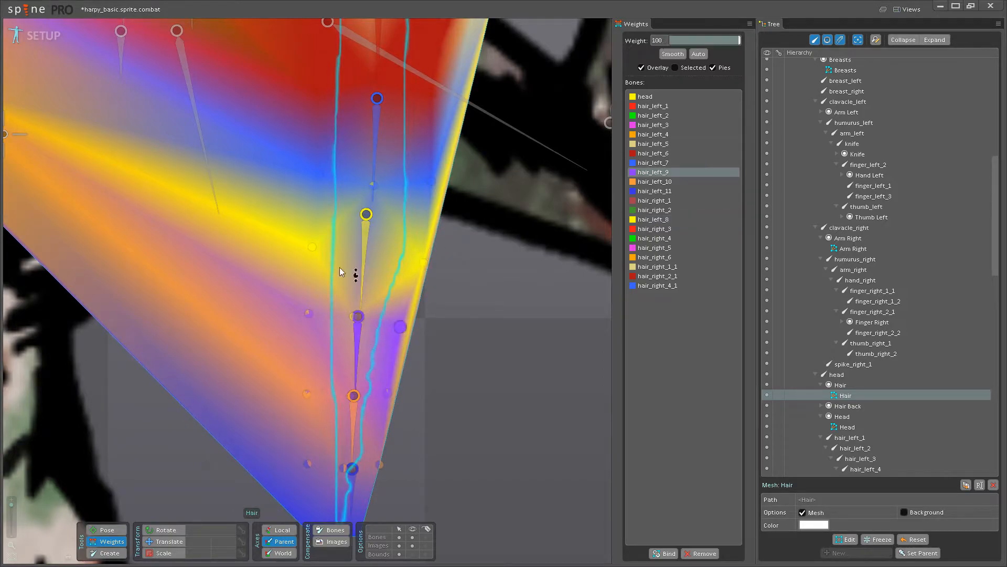
pyautogui.moveTo(309, 313); pyautogui.dragTo(308, 258)
pyautogui.moveTo(344, 370); pyautogui.dragTo(338, 320)
# Give hair_left_10 and hair_left_11 a weight of 100 on the vertices beside each bone near the strand's tip.
pyautogui.click(348, 368)
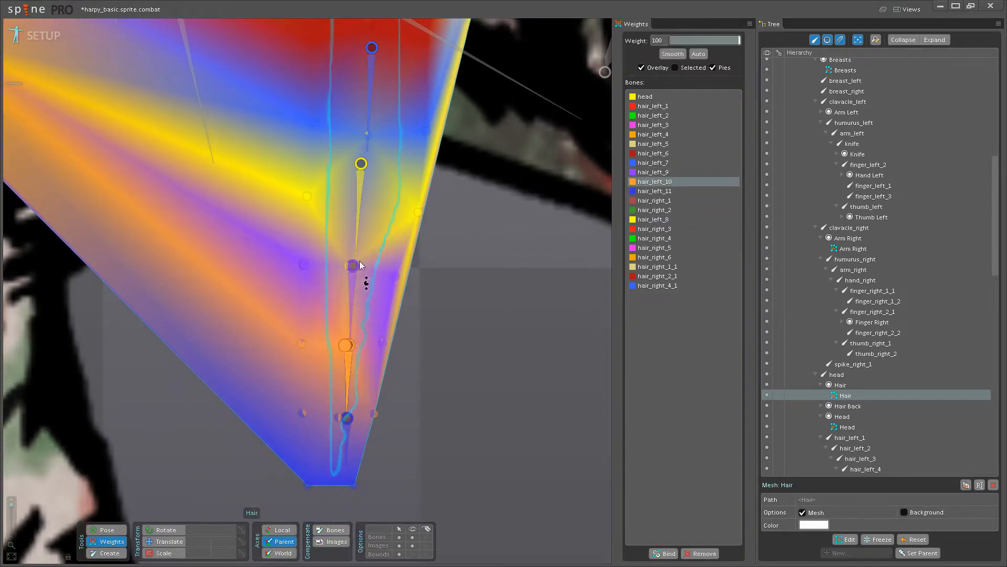
pyautogui.moveTo(403, 274); pyautogui.dragTo(381, 238)
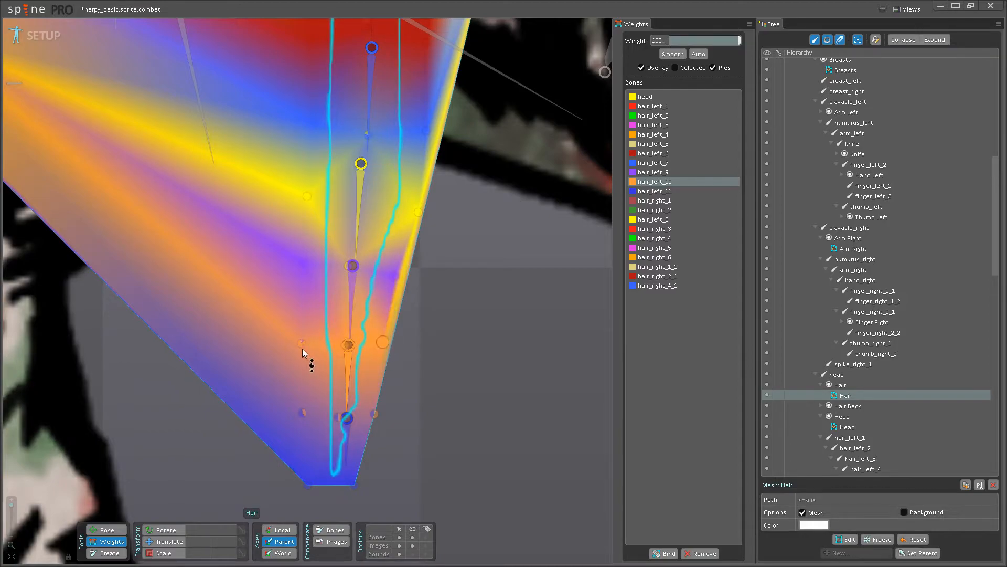
pyautogui.click(347, 418)
pyautogui.moveTo(374, 414); pyautogui.dragTo(380, 300)
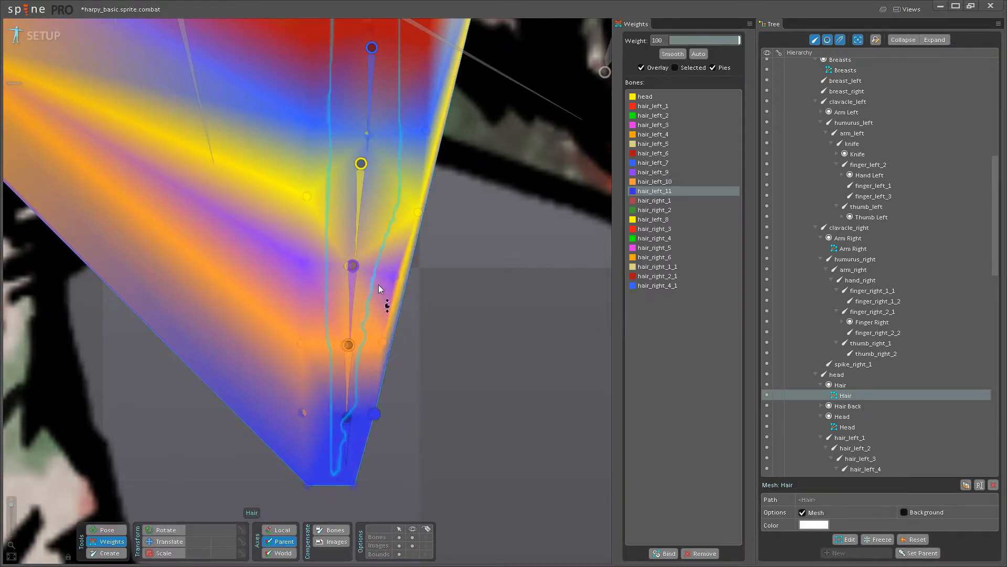
# Raise the weight of hair_right_1 to 100 on the vertices around that bone and up to the mesh's upper edge.
pyautogui.scroll(-5, 306, 344)
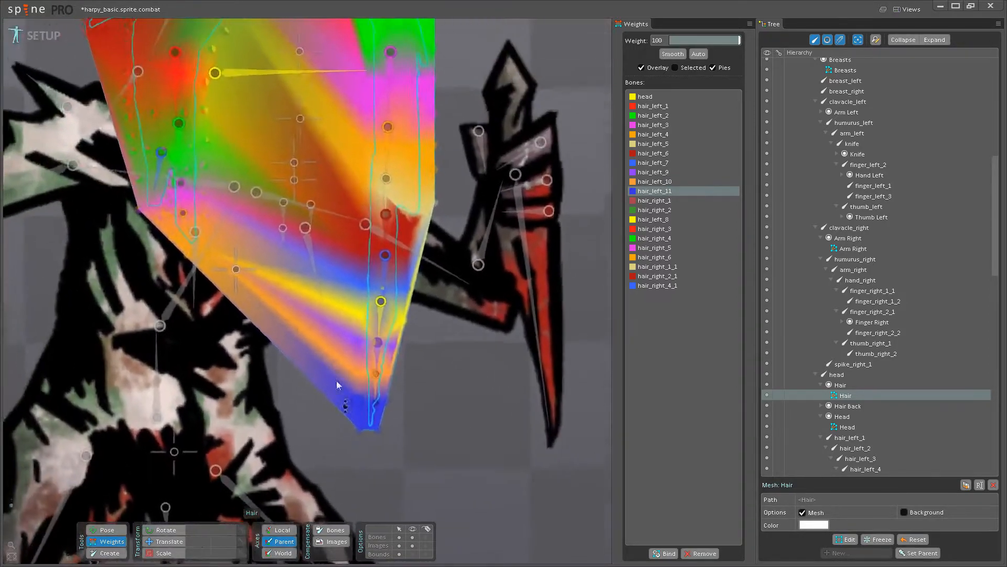
pyautogui.scroll(4, 289, 365)
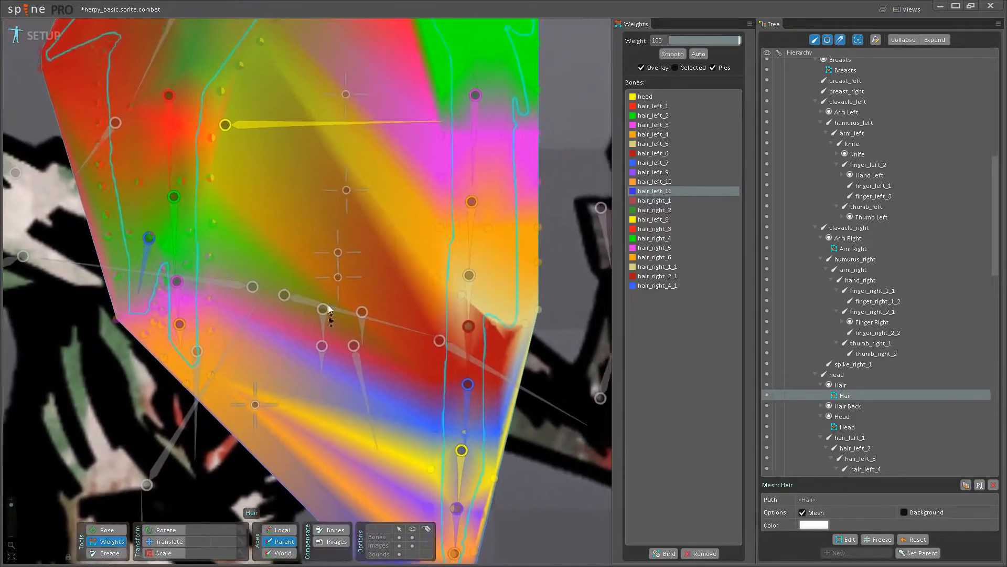
pyautogui.scroll(-3, 427, 299)
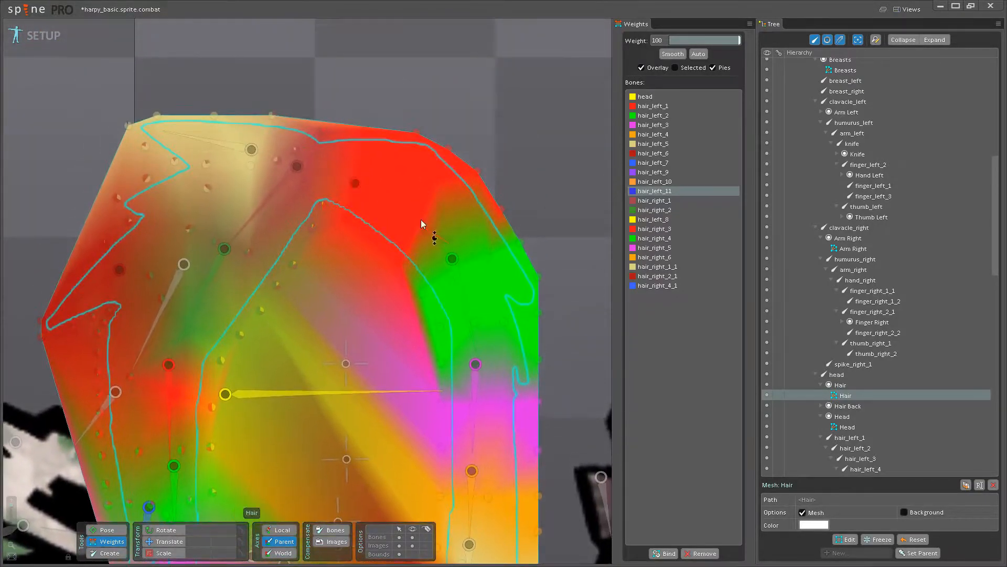
pyautogui.scroll(3, 474, 324)
pyautogui.scroll(3, 446, 323)
pyautogui.click(359, 300)
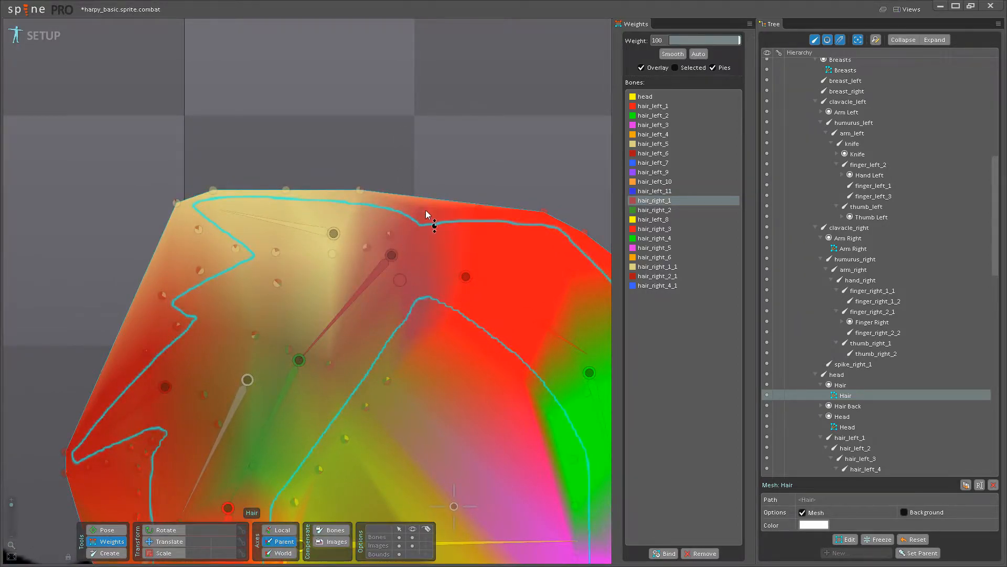
pyautogui.moveTo(366, 245); pyautogui.dragTo(336, 98)
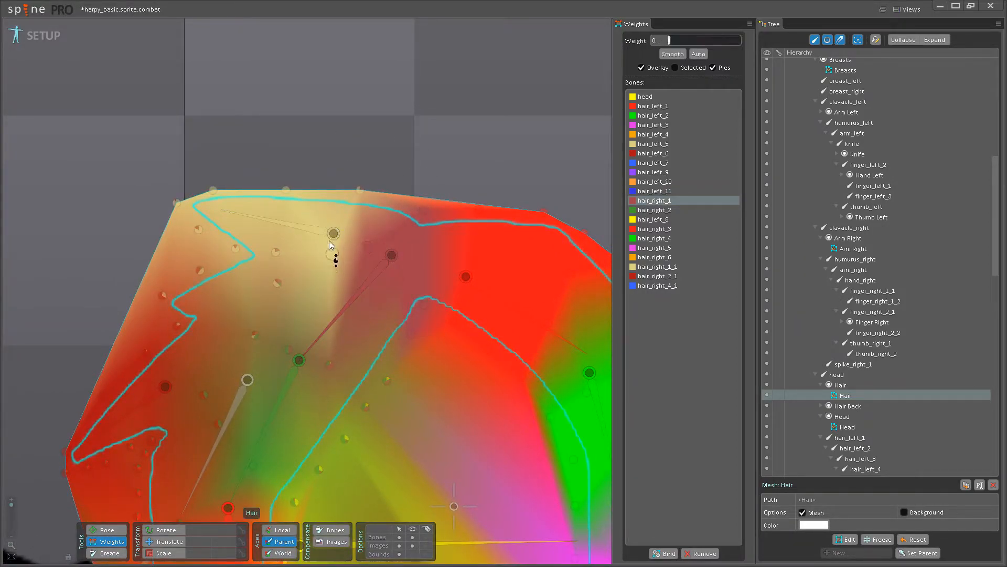
pyautogui.moveTo(332, 254); pyautogui.dragTo(338, 131)
pyautogui.moveTo(362, 192); pyautogui.dragTo(347, 89)
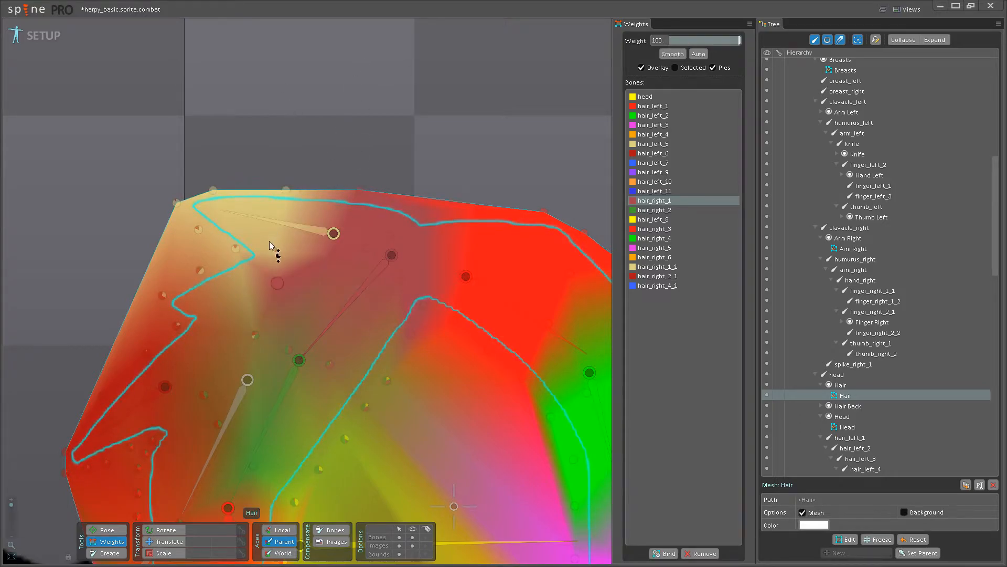
pyautogui.moveTo(275, 252); pyautogui.dragTo(288, 214)
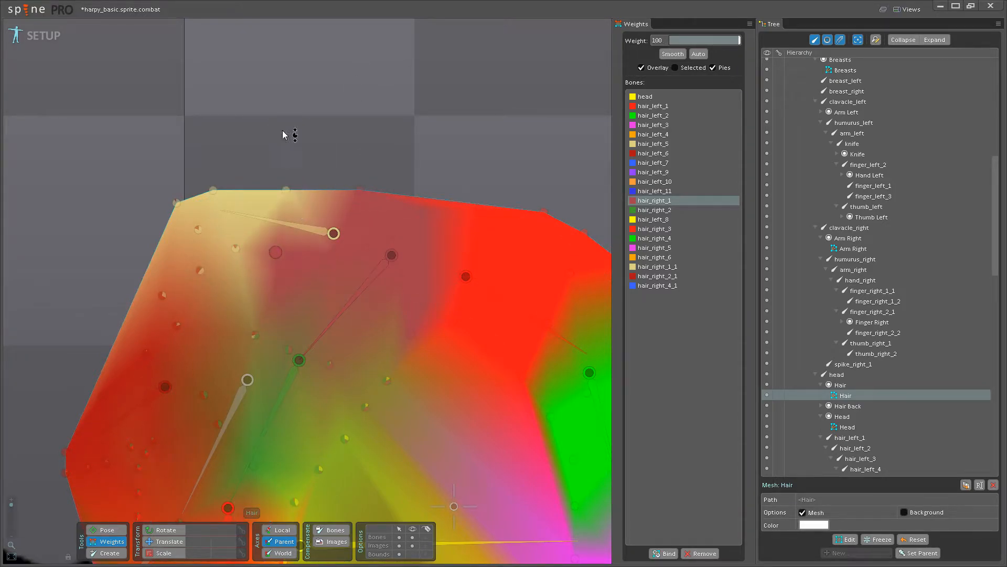
# Raise the weight of hair_right_1_1 on the upper spike's vertices, with a weight of 40 on the vertex below the bone's middle.
pyautogui.click(260, 220)
pyautogui.moveTo(236, 249); pyautogui.dragTo(226, 158)
pyautogui.moveTo(199, 230); pyautogui.dragTo(164, 124)
pyautogui.moveTo(178, 204); pyautogui.dragTo(183, 80)
pyautogui.click(286, 191)
pyautogui.moveTo(271, 236); pyautogui.dragTo(316, 155)
pyautogui.click(329, 176)
pyautogui.click(316, 170)
pyautogui.moveTo(297, 196); pyautogui.dragTo(318, 159)
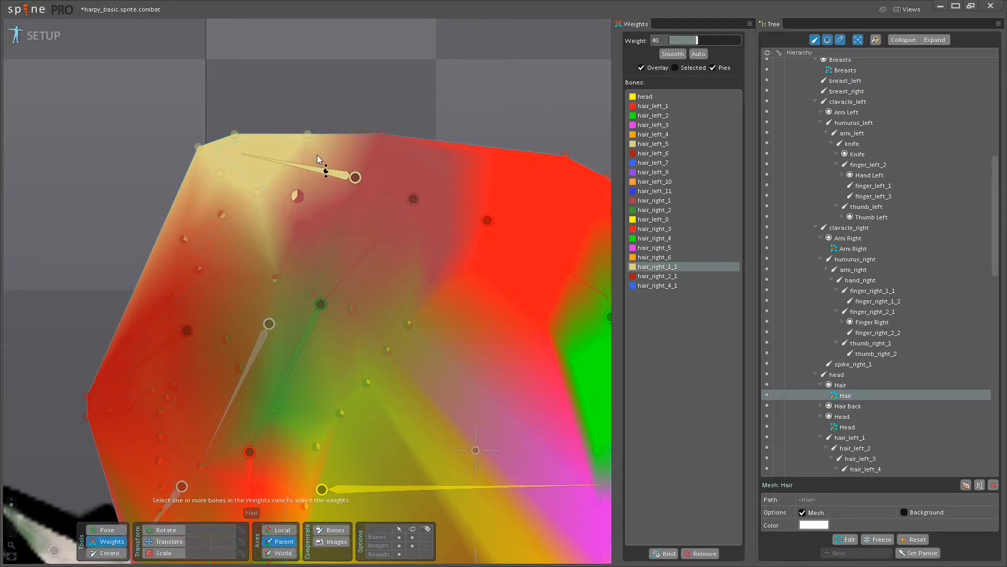
# Raise the weight of hair_right_2 to 100 on the vertices around that bone and along the strand's inner edge.
pyautogui.moveTo(316, 306); pyautogui.dragTo(353, 227)
pyautogui.click(344, 263)
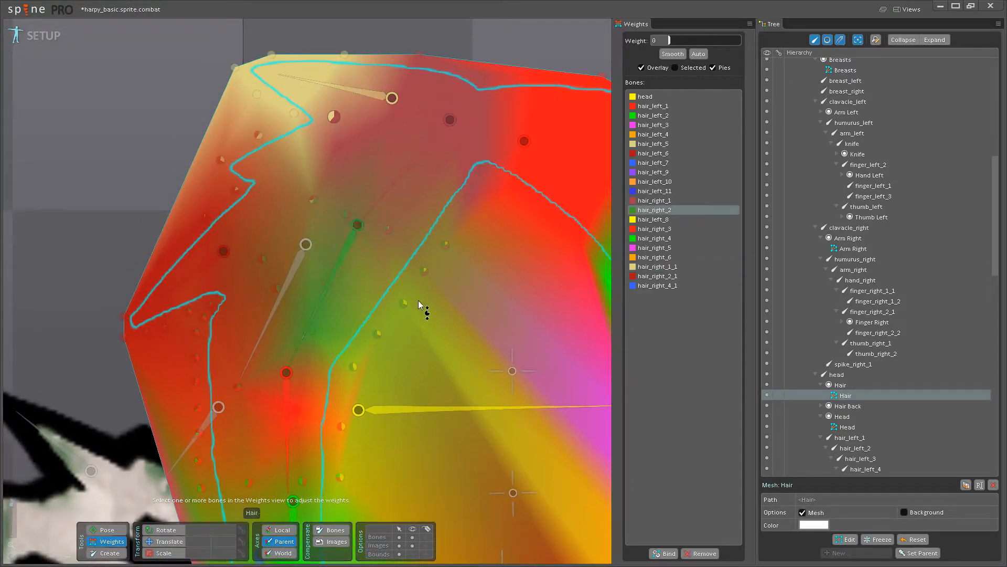
pyautogui.moveTo(403, 303); pyautogui.dragTo(409, 133)
pyautogui.moveTo(425, 272); pyautogui.dragTo(422, 128)
pyautogui.moveTo(444, 246); pyautogui.dragTo(438, 118)
pyautogui.moveTo(389, 230); pyautogui.dragTo(385, 92)
pyautogui.moveTo(347, 214); pyautogui.dragTo(342, 126)
pyautogui.moveTo(377, 334); pyautogui.dragTo(394, 210)
pyautogui.moveTo(353, 366); pyautogui.dragTo(352, 231)
pyautogui.moveTo(277, 288); pyautogui.dragTo(279, 145)
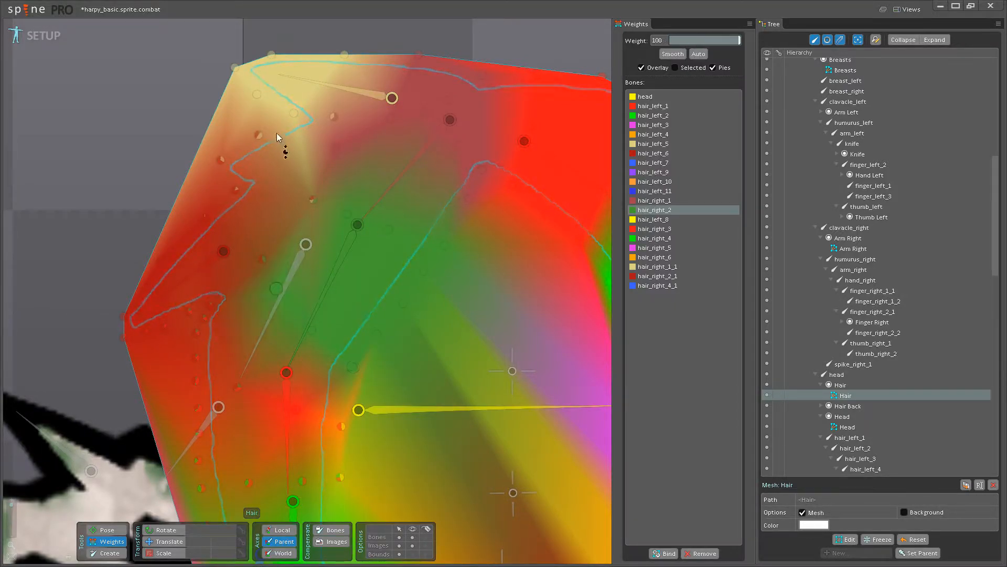
# Extend hair_right_2 at a weight of 100 to the vertices around the outer notch between the two spikes and below hair_right_1_1.
pyautogui.moveTo(239, 187); pyautogui.dragTo(228, 100)
pyautogui.moveTo(221, 169); pyautogui.dragTo(208, 32)
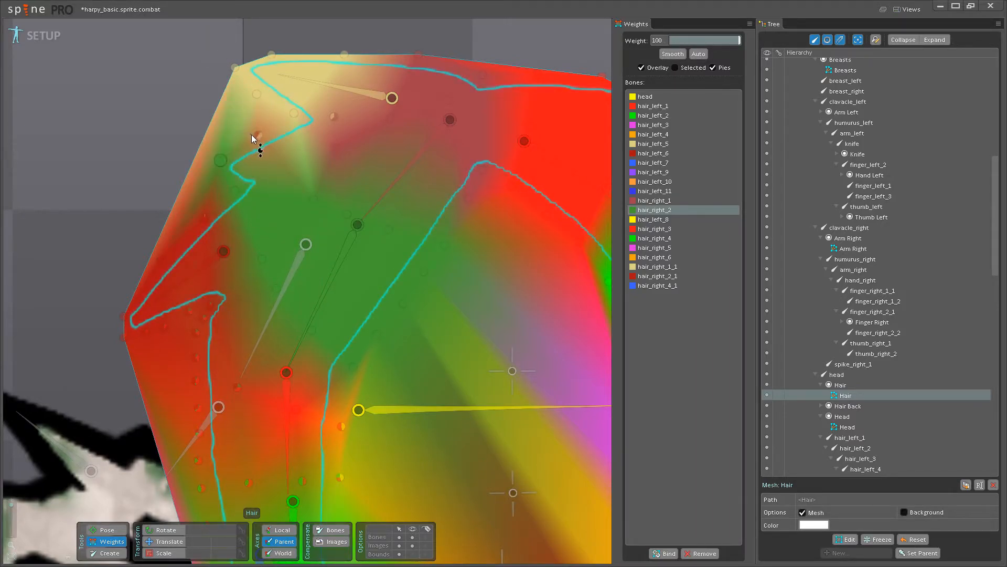
pyautogui.moveTo(253, 138); pyautogui.dragTo(258, 47)
pyautogui.moveTo(334, 147); pyautogui.dragTo(309, 7)
pyautogui.moveTo(336, 184); pyautogui.dragTo(333, 263)
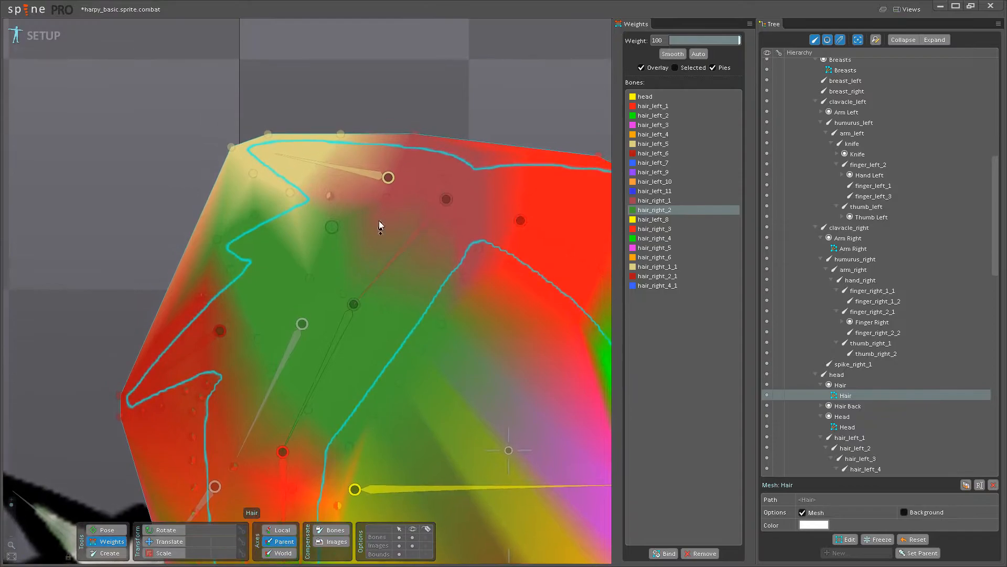
# Raise the weight of hair_right_2_1 on the vertices along the upper edge of the spike around that bone.
pyautogui.moveTo(317, 384); pyautogui.dragTo(358, 280)
pyautogui.click(244, 238)
pyautogui.moveTo(242, 195); pyautogui.dragTo(244, 191)
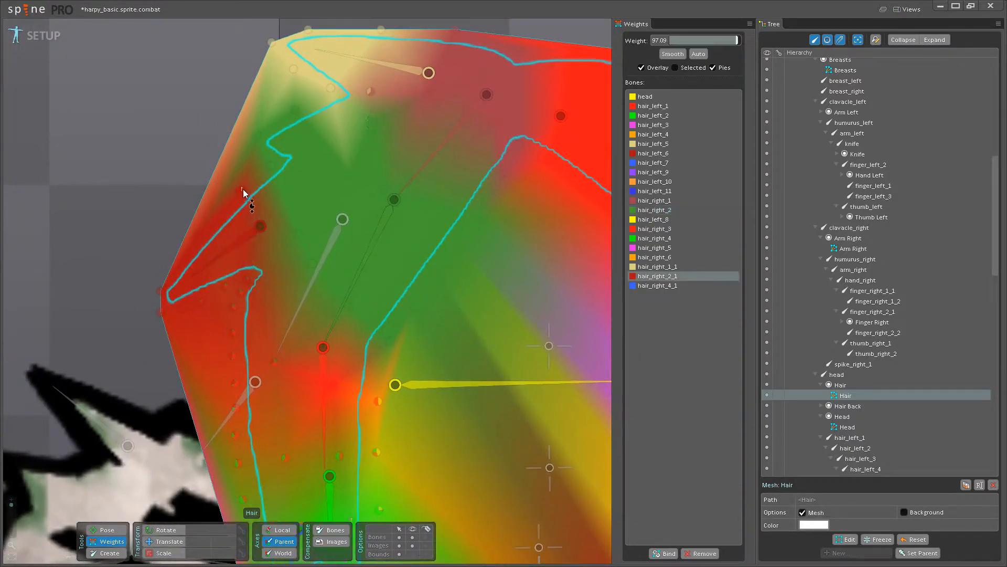
pyautogui.moveTo(201, 239); pyautogui.dragTo(205, 119)
pyautogui.moveTo(200, 308); pyautogui.dragTo(279, 207)
pyautogui.moveTo(301, 151); pyautogui.dragTo(294, 218)
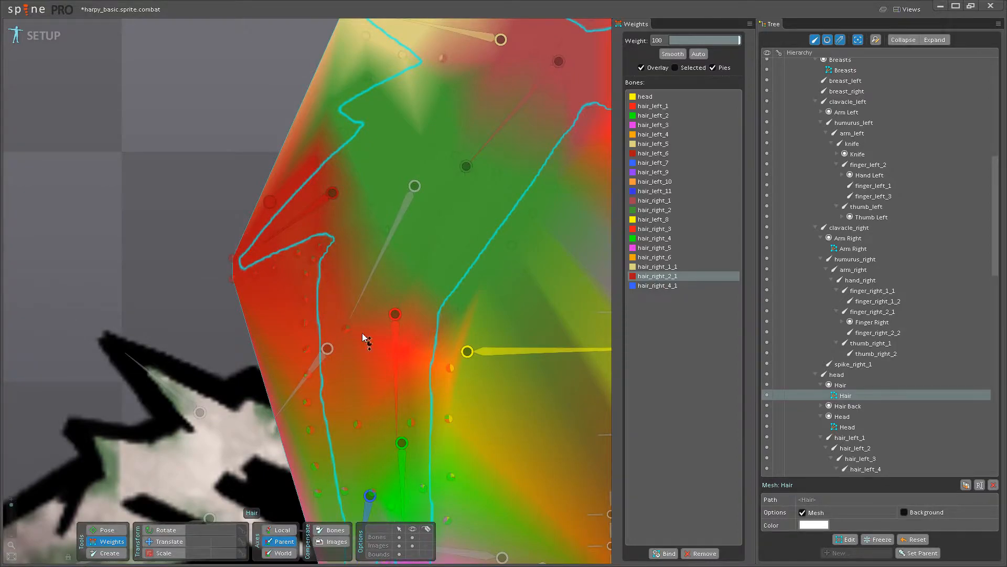
pyautogui.moveTo(295, 265); pyautogui.dragTo(299, 313)
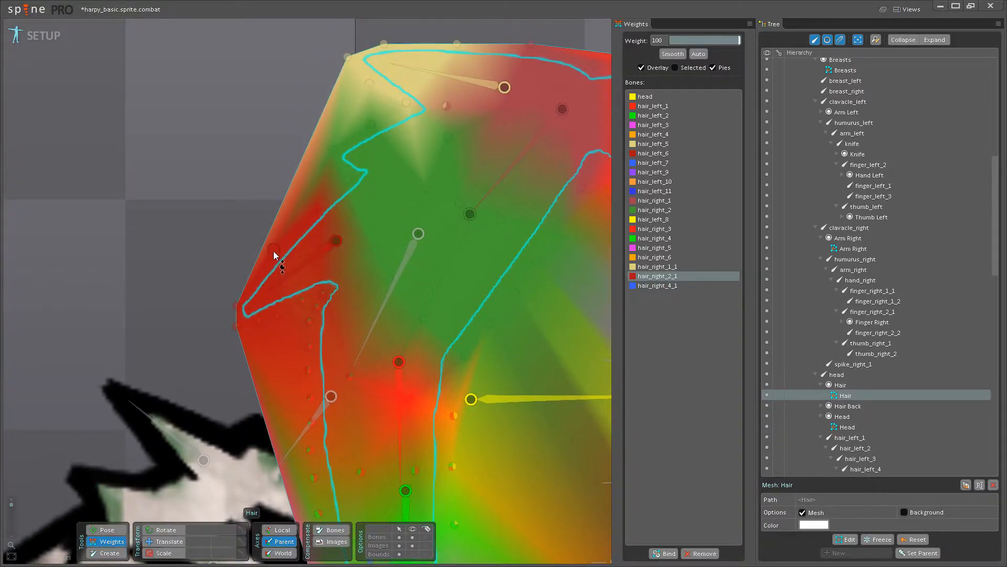
pyautogui.click(258, 321)
# Raise the weight of hair_right_3 to 100 on the outer-edge vertices just below the hair_right_2_1 spike.
pyautogui.moveTo(336, 309); pyautogui.dragTo(308, 213)
pyautogui.click(373, 322)
pyautogui.moveTo(326, 286)
pyautogui.mouseDown()
pyautogui.moveTo(302, 252)
pyautogui.moveTo(294, 135)
pyautogui.moveTo(293, 177)
pyautogui.mouseUp()
pyautogui.moveTo(282, 228); pyautogui.dragTo(286, 137)
pyautogui.moveTo(288, 211); pyautogui.dragTo(297, 71)
pyautogui.moveTo(348, 179); pyautogui.dragTo(346, 216)
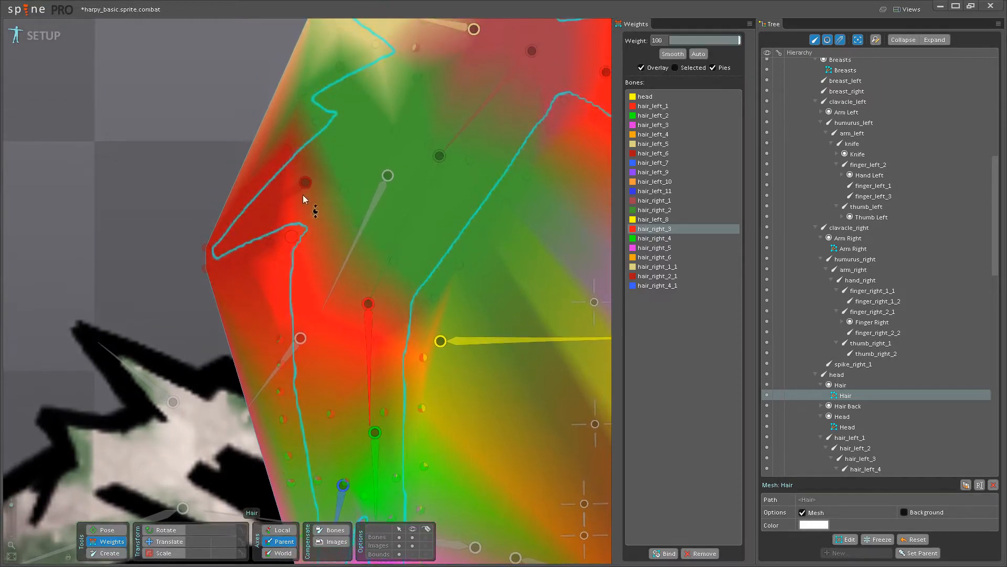
# Blend hair_right_2 into the vertices below the hair_right_2_1 spike, with a weight of about 18.4 on the outermost one.
pyautogui.click(299, 190)
pyautogui.click(415, 205)
pyautogui.moveTo(292, 238); pyautogui.dragTo(322, 189)
pyautogui.moveTo(390, 268); pyautogui.dragTo(324, 194)
pyautogui.moveTo(214, 182); pyautogui.dragTo(226, 165)
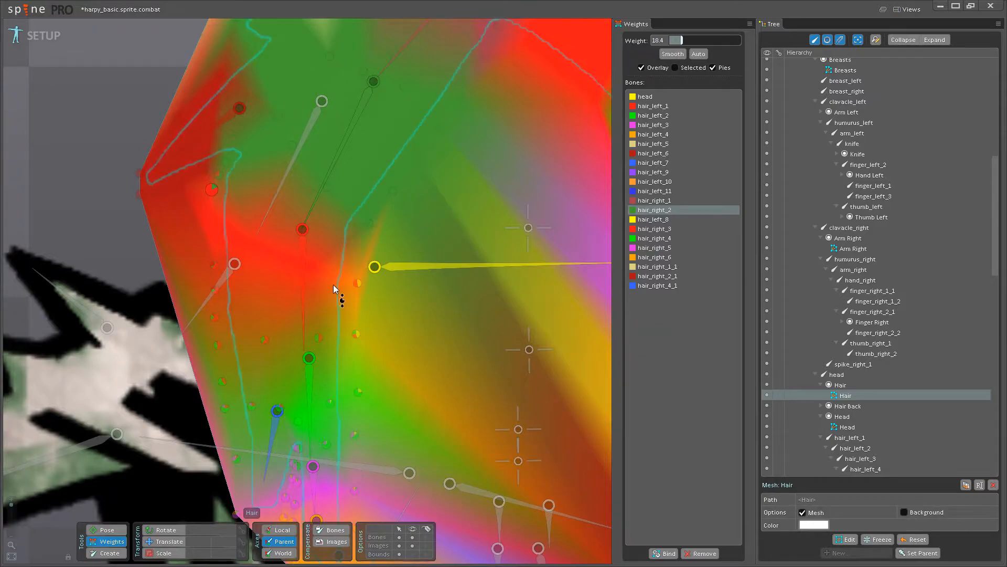
# Raise the weight of hair_right_3 to 100 on the remaining vertices along both edges of the strand beside that bone.
pyautogui.click(306, 296)
pyautogui.moveTo(360, 335); pyautogui.dragTo(331, 330)
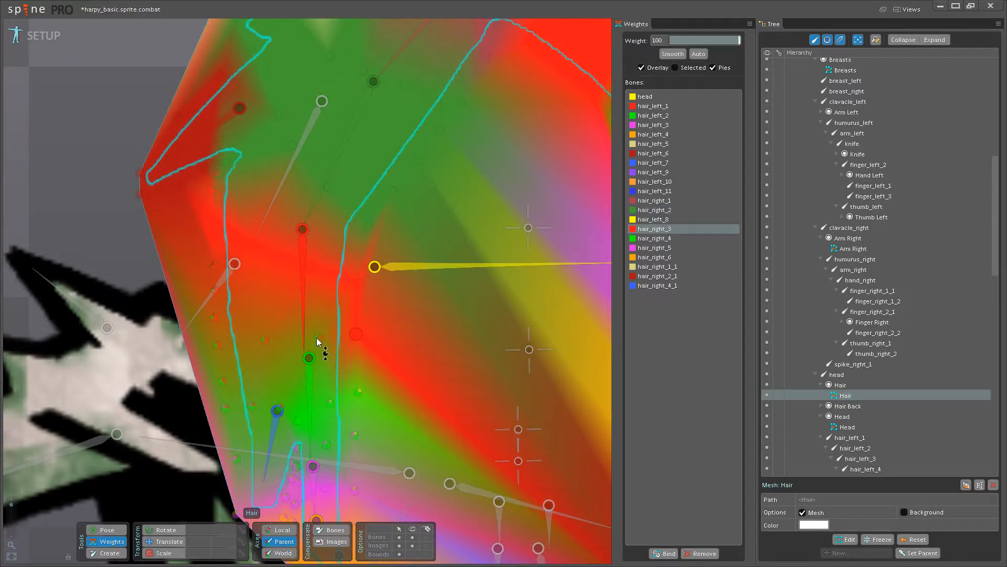
pyautogui.moveTo(216, 318); pyautogui.dragTo(214, 301)
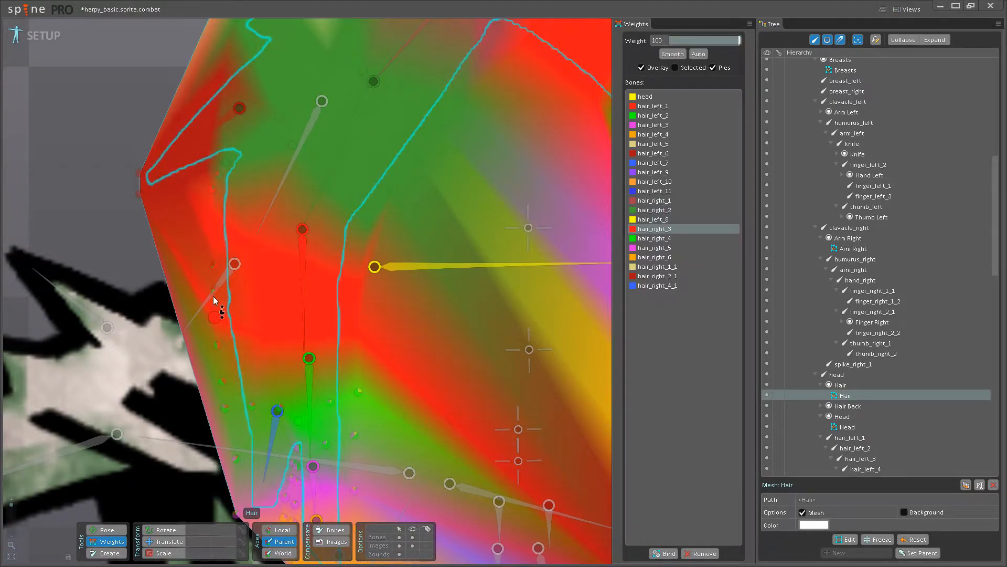
pyautogui.moveTo(213, 264); pyautogui.dragTo(210, 103)
pyautogui.moveTo(217, 346); pyautogui.dragTo(222, 278)
pyautogui.moveTo(311, 404); pyautogui.dragTo(353, 241)
# Raise the weight of hair_right_4 to 100 on the strand vertices around that bone.
pyautogui.click(311, 256)
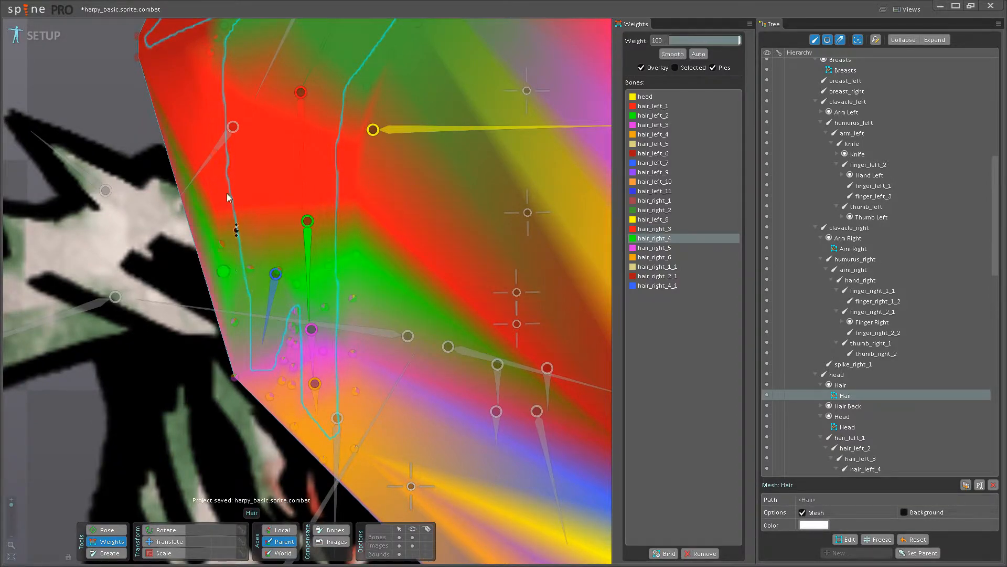
pyautogui.moveTo(221, 248); pyautogui.dragTo(248, 276)
pyautogui.click(277, 258)
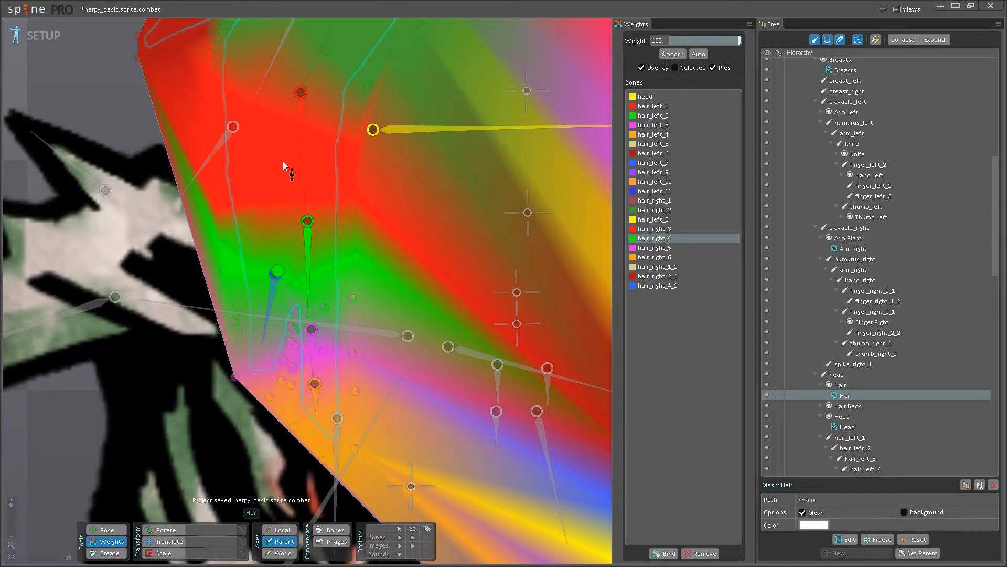
pyautogui.scroll(3, 336, 304)
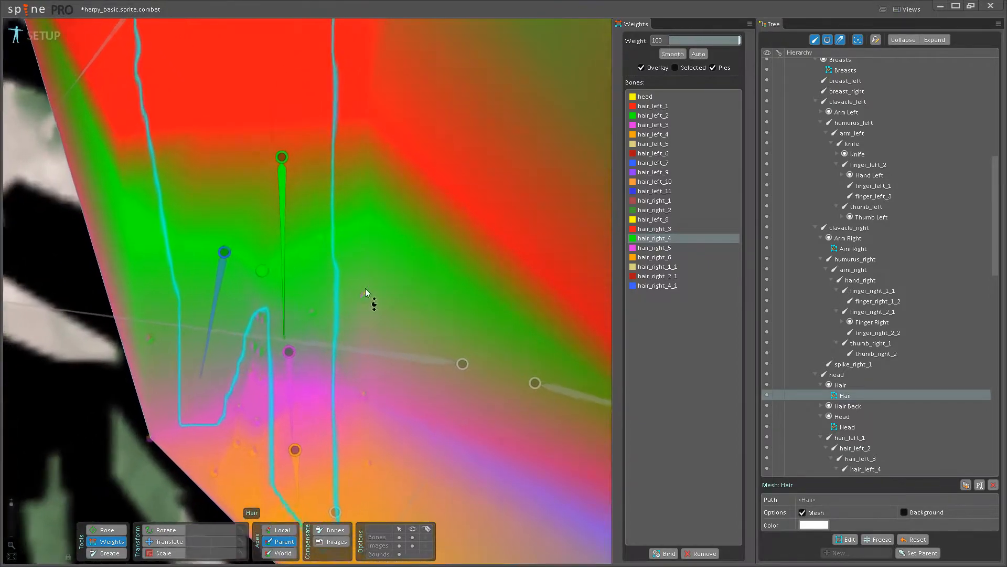
pyautogui.moveTo(261, 319); pyautogui.dragTo(263, 298)
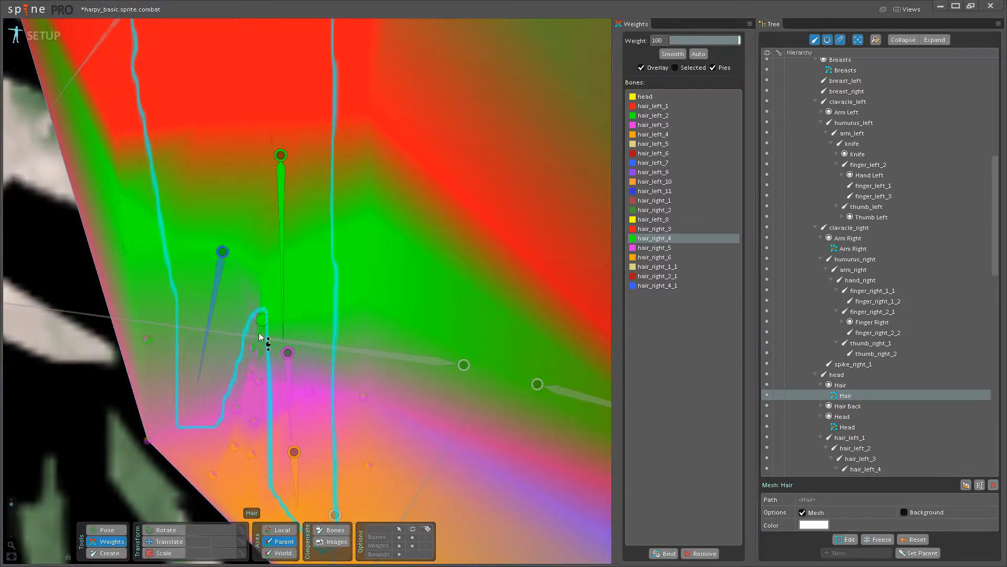
# Raise the weight of hair_right_4_1 to 100 on the vertices around the small side strand beside hair_right_4.
pyautogui.click(213, 333)
pyautogui.moveTo(256, 318); pyautogui.dragTo(250, 226)
pyautogui.moveTo(252, 347); pyautogui.dragTo(237, 196)
pyautogui.moveTo(249, 374); pyautogui.dragTo(239, 252)
pyautogui.moveTo(236, 409); pyautogui.dragTo(248, 274)
pyautogui.moveTo(232, 446); pyautogui.dragTo(237, 315)
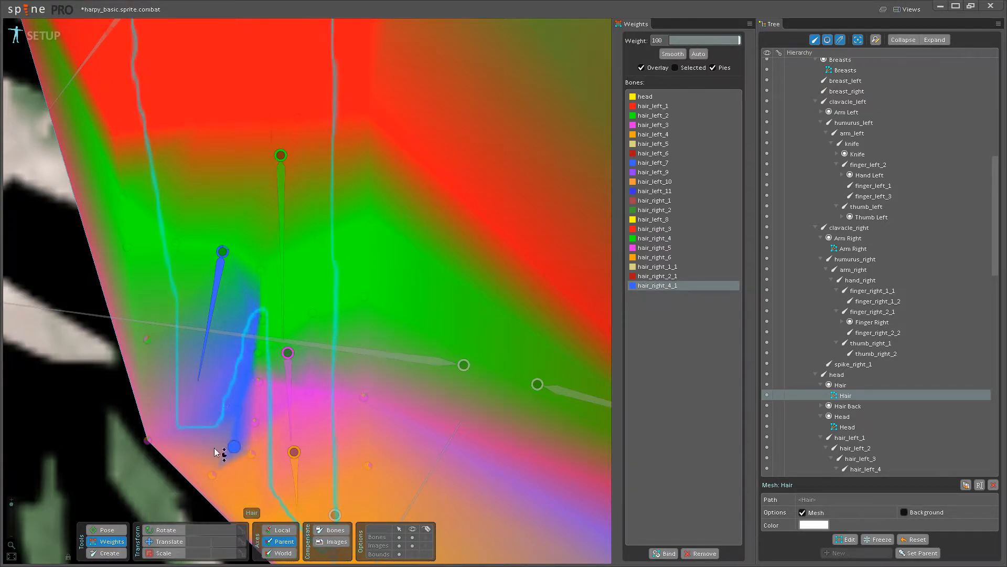
pyautogui.moveTo(212, 471); pyautogui.dragTo(204, 335)
pyautogui.moveTo(147, 439); pyautogui.dragTo(142, 248)
pyautogui.moveTo(148, 340); pyautogui.dragTo(134, 145)
# Give hair_right_5 and hair_right_6 a weight of 100 on the strand vertices beside each bone.
pyautogui.moveTo(206, 314); pyautogui.dragTo(183, 266)
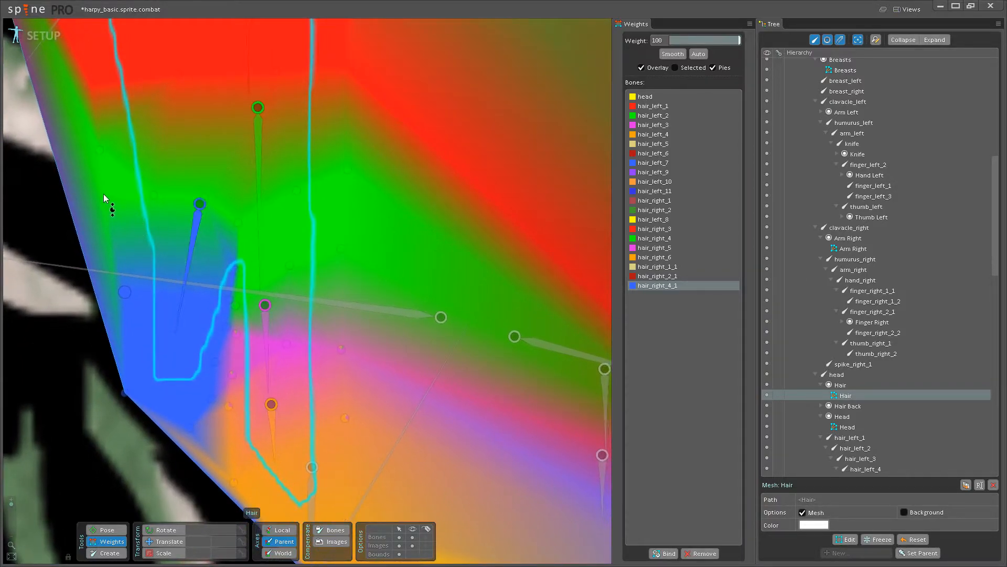
pyautogui.moveTo(249, 359); pyautogui.dragTo(254, 259)
pyautogui.click(232, 315)
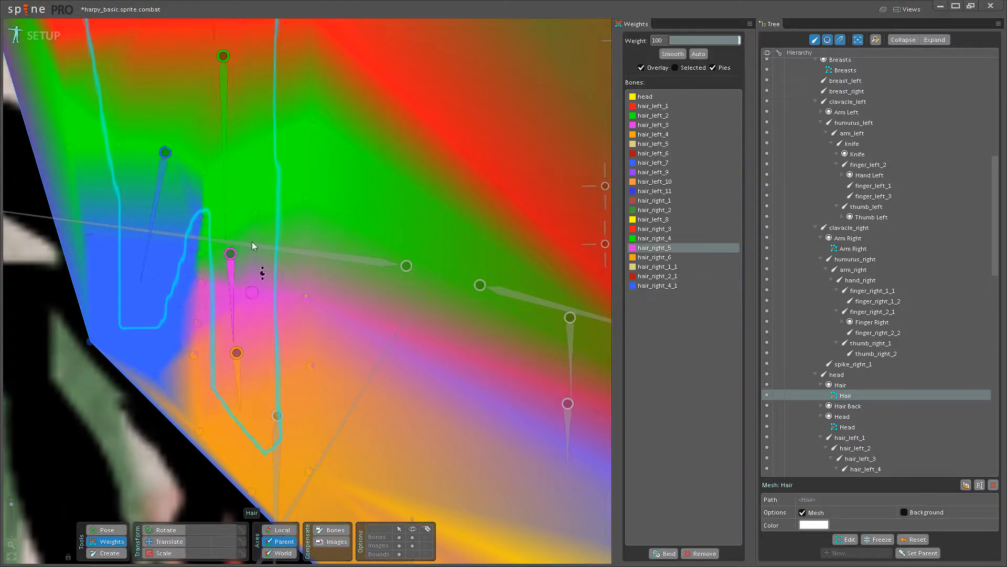
pyautogui.moveTo(309, 298); pyautogui.dragTo(307, 263)
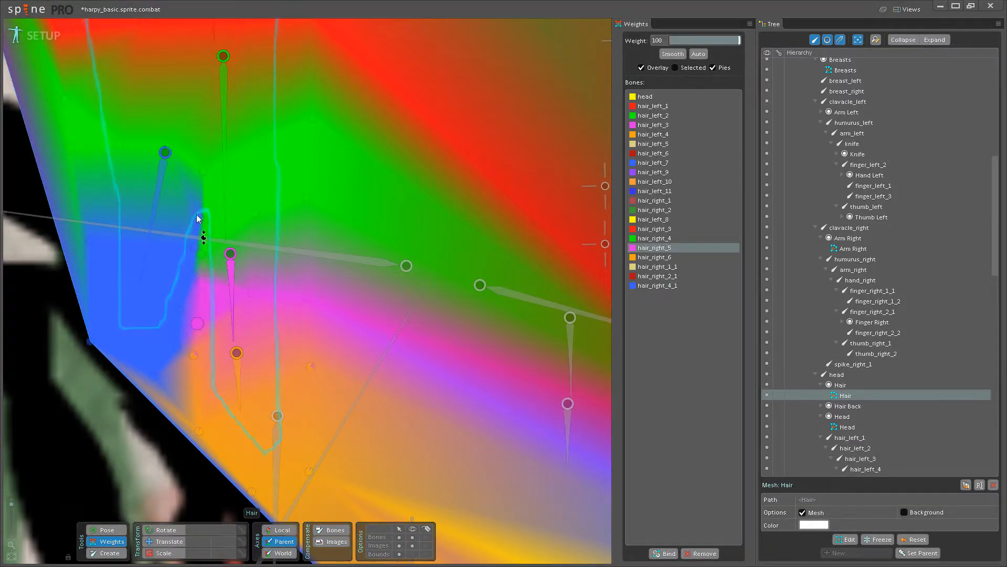
pyautogui.click(245, 378)
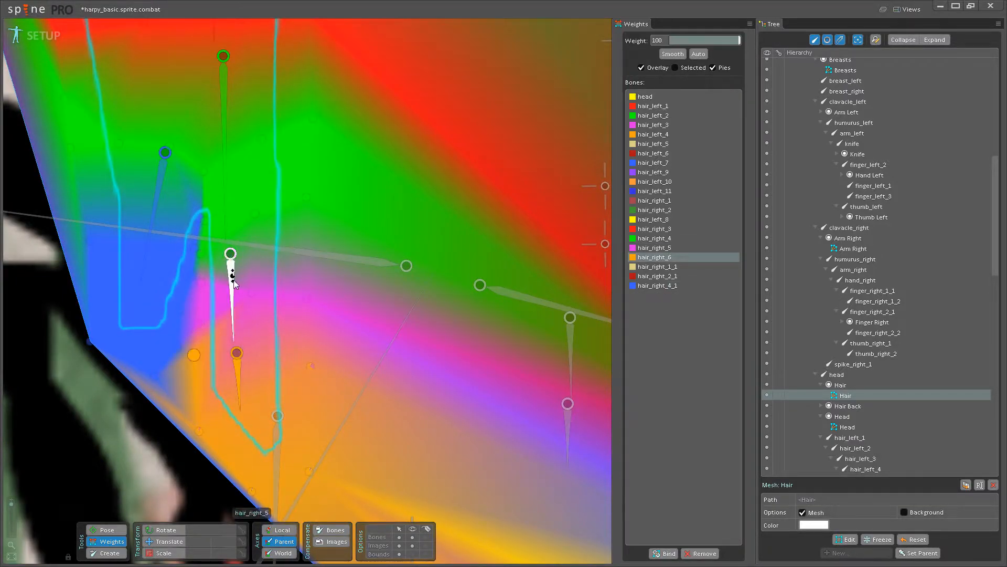
pyautogui.moveTo(309, 366); pyautogui.dragTo(271, 440)
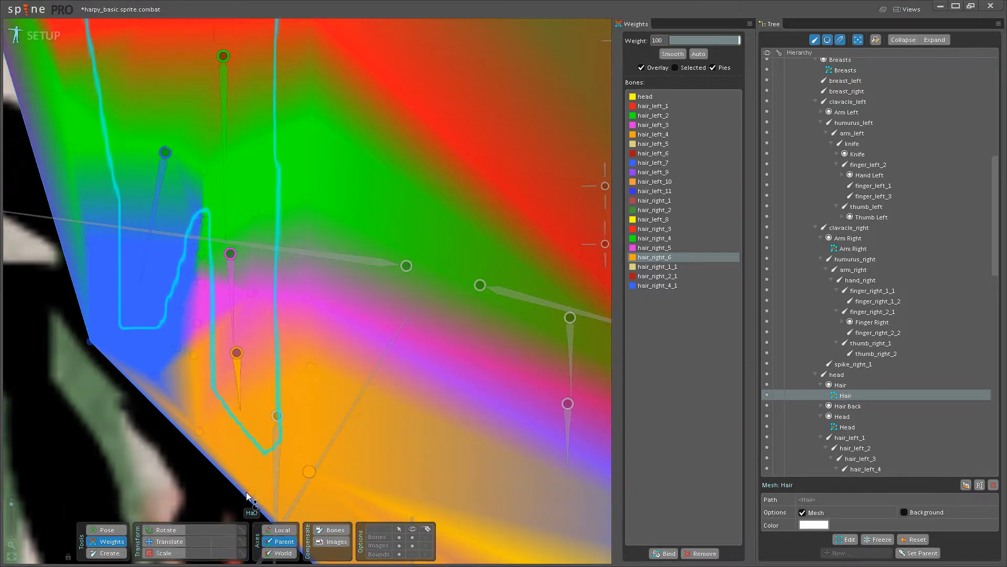
# Pose the left hair strand from hair_left_1 to test the mesh deformation, and return to editing the weights.
pyautogui.scroll(-5, 346, 294)
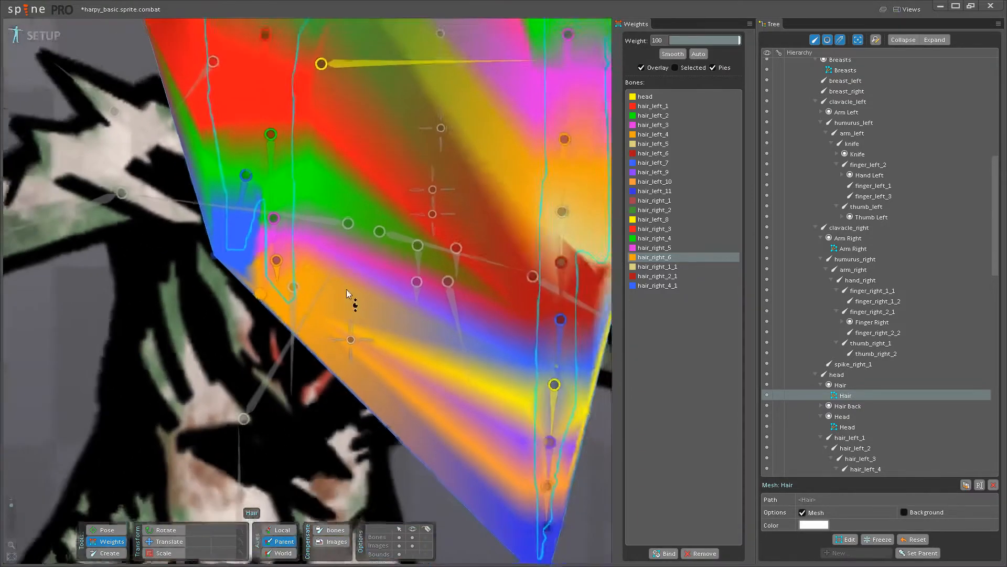
pyautogui.moveTo(347, 290); pyautogui.dragTo(237, 482)
pyautogui.click(111, 530)
pyautogui.click(132, 396)
pyautogui.moveTo(455, 104); pyautogui.dragTo(372, 291)
pyautogui.scroll(2, 381, 298)
pyautogui.scroll(-3, 285, 273)
pyautogui.moveTo(285, 272); pyautogui.dragTo(139, 465)
pyautogui.click(106, 541)
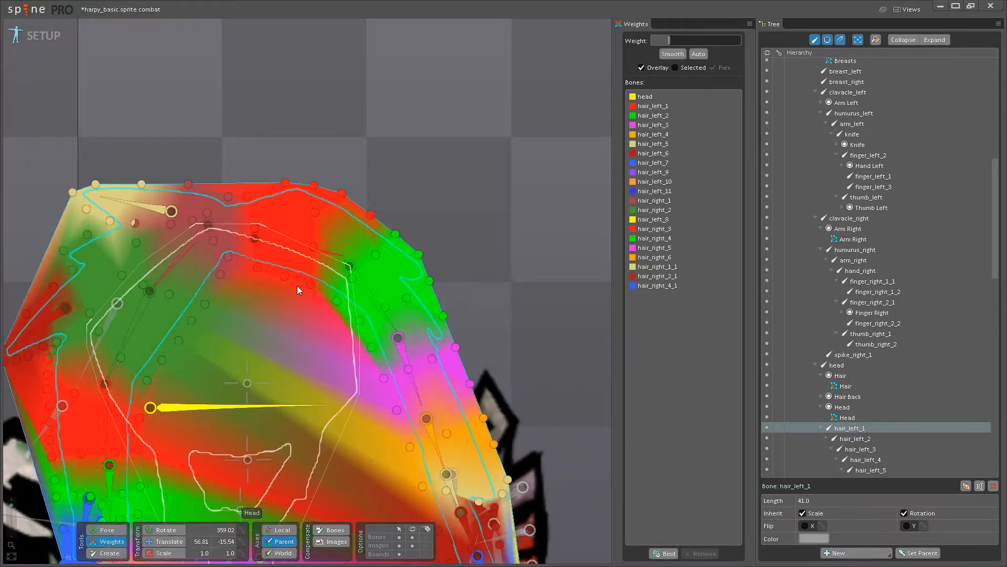
# Blend the head bone's influence into the hair vertices around the parting between hair_right_1 and hair_left_1.
pyautogui.scroll(2, 338, 295)
pyautogui.scroll(2, 338, 295)
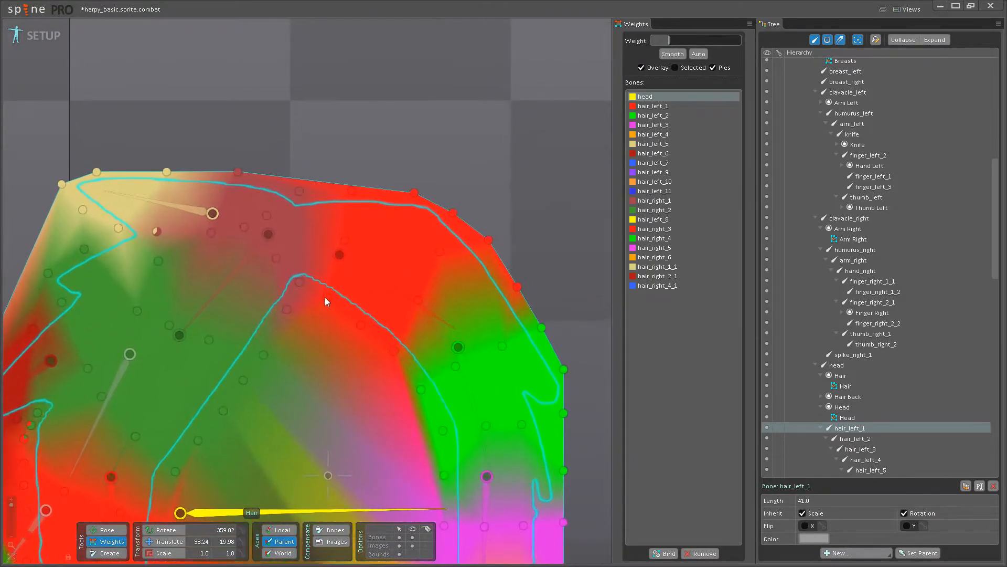
pyautogui.moveTo(301, 284); pyautogui.dragTo(297, 123)
pyautogui.moveTo(277, 259); pyautogui.dragTo(300, 168)
pyautogui.moveTo(326, 297); pyautogui.dragTo(359, 158)
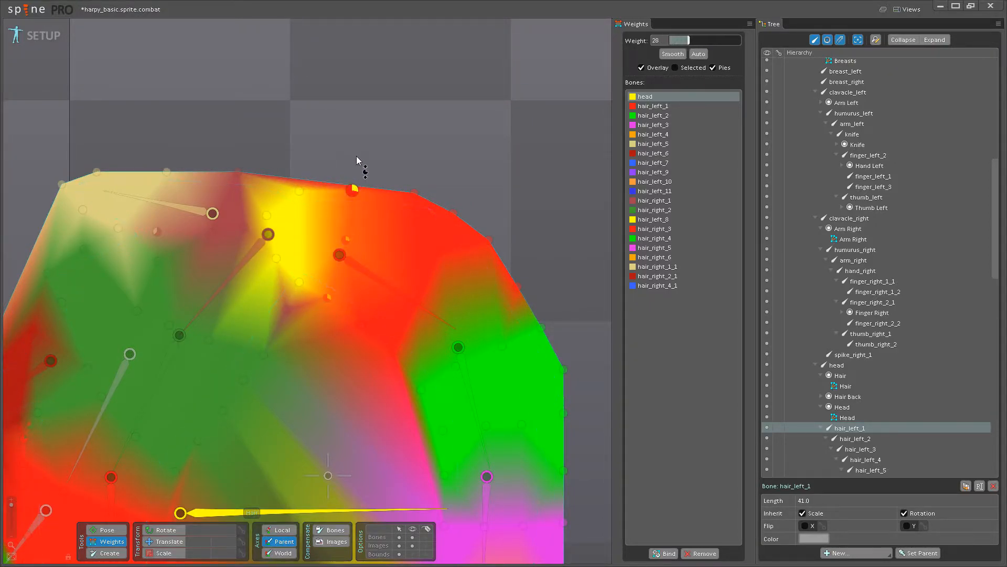
pyautogui.scroll(-1, 336, 267)
pyautogui.click(330, 257)
pyautogui.moveTo(301, 281); pyautogui.dragTo(343, 223)
# Rotate the first left hair bones, including hair_left_2, to test the deformation, save the project, and undo the test pose.
pyautogui.click(119, 530)
pyautogui.moveTo(373, 278); pyautogui.dragTo(432, 324)
pyautogui.moveTo(383, 386); pyautogui.dragTo(256, 317)
pyautogui.hotkey('ctrl', 's')
pyautogui.click(305, 302)
pyautogui.moveTo(330, 362); pyautogui.dragTo(385, 400)
pyautogui.click(112, 541)
pyautogui.hotkey('ctrl', 'z')
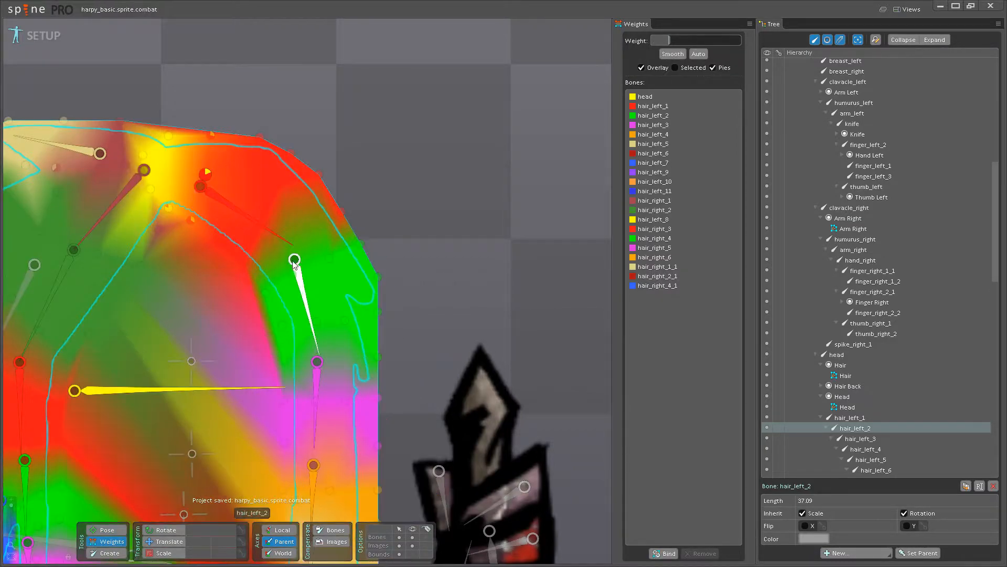
# Blend hair_left_2 weights into the vertices around the joint between hair_left_1 and hair_left_2.
pyautogui.click(282, 237)
pyautogui.moveTo(361, 244); pyautogui.dragTo(366, 209)
pyautogui.moveTo(334, 254); pyautogui.dragTo(336, 226)
pyautogui.moveTo(293, 275); pyautogui.dragTo(261, 229)
pyautogui.click(305, 294)
pyautogui.click(342, 213)
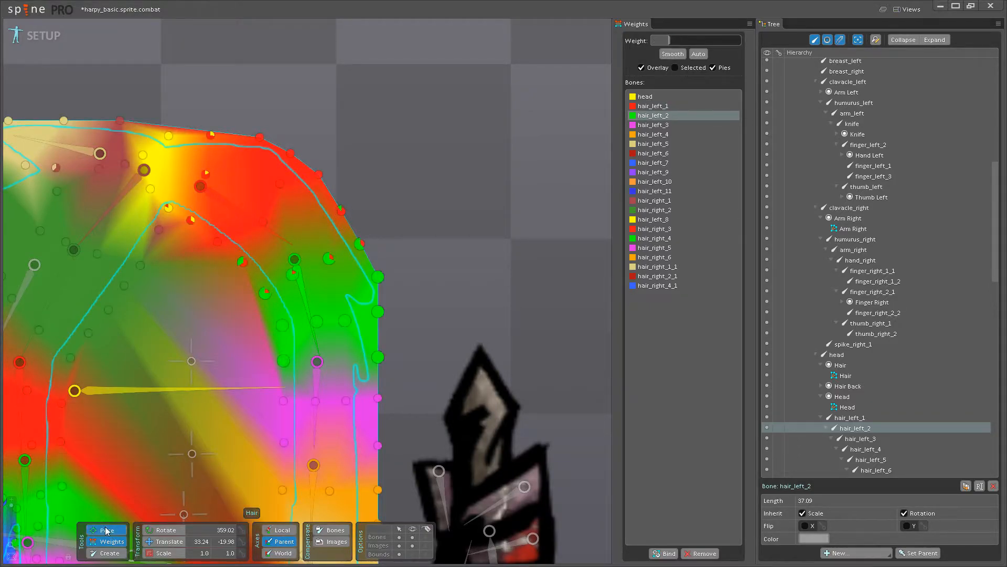
# Rotate hair_left_2 to test how the upper left strand bends, and return to weight editing.
pyautogui.click(106, 530)
pyautogui.moveTo(292, 328); pyautogui.dragTo(380, 391)
pyautogui.moveTo(316, 406); pyautogui.dragTo(294, 411)
pyautogui.moveTo(299, 409); pyautogui.dragTo(323, 293)
pyautogui.moveTo(359, 227); pyautogui.dragTo(332, 188)
pyautogui.click(111, 541)
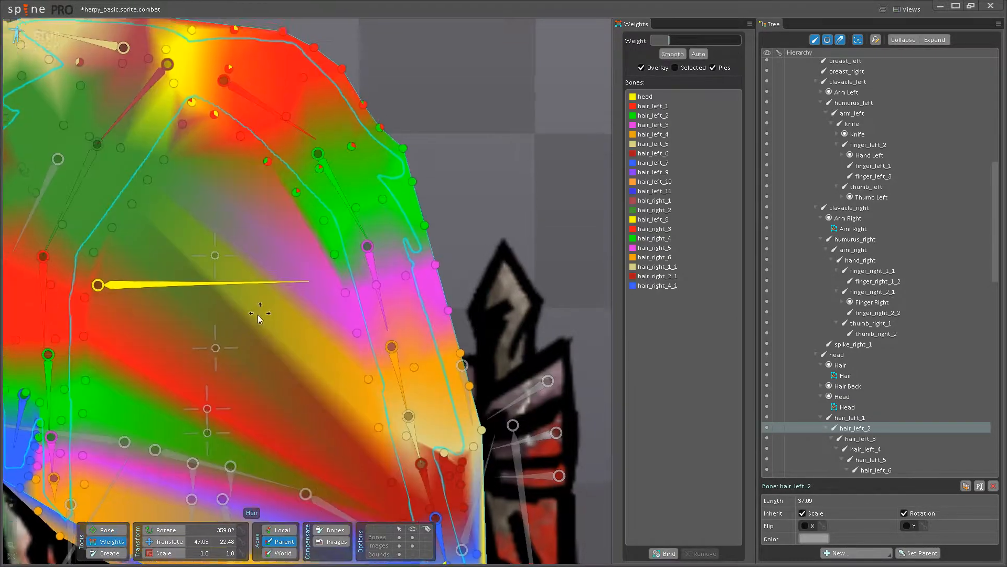
# Set the hair_left_2 weight to 13.6 on the inner edge vertex near the end of hair_left_1.
pyautogui.click(324, 271)
pyautogui.click(326, 270)
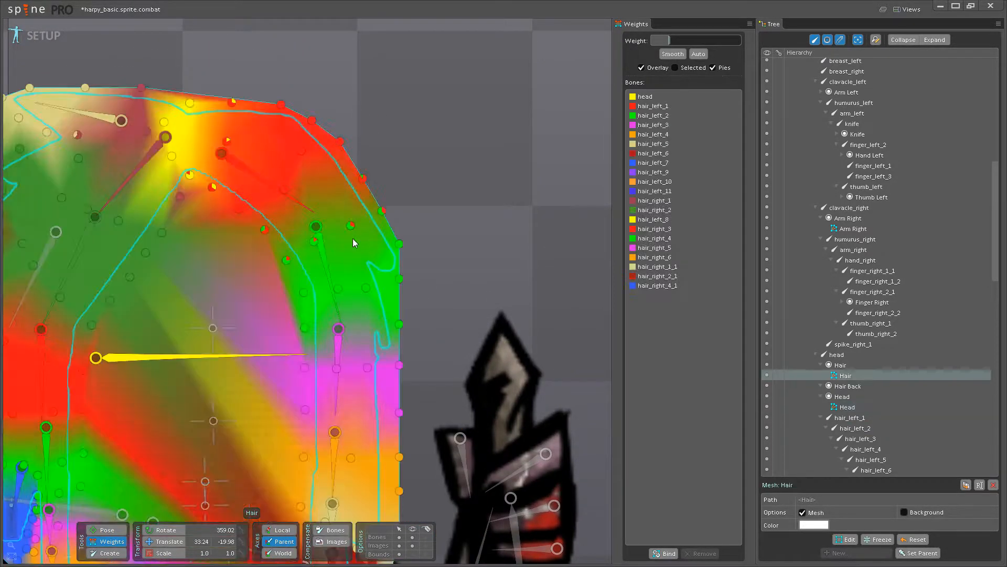
pyautogui.moveTo(265, 230); pyautogui.dragTo(272, 255)
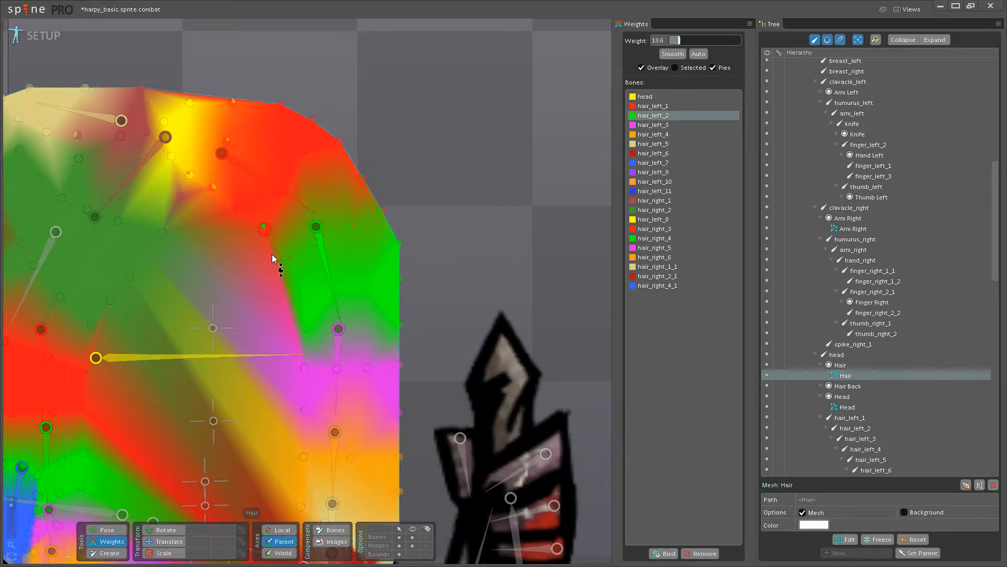
# Test the strand's bend at hair_left_3, undo the rotation, and return to weight editing.
pyautogui.click(107, 529)
pyautogui.moveTo(352, 284); pyautogui.dragTo(383, 383)
pyautogui.hotkey('ctrl', 'z')
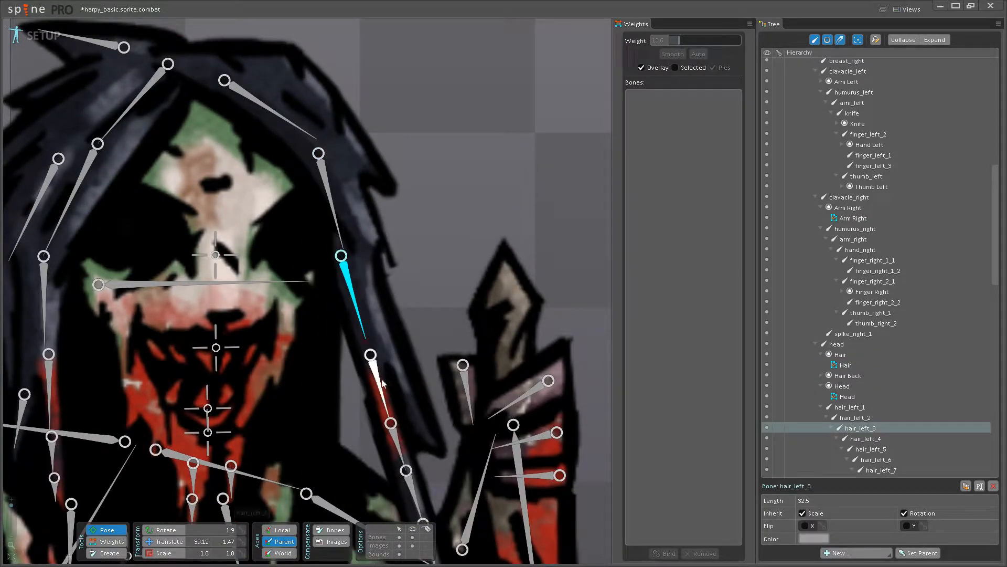
pyautogui.click(94, 541)
# Blend the weights of the inner and outer edge vertices at the joint between hair_left_2 and hair_left_3.
pyautogui.scroll(2, 391, 245)
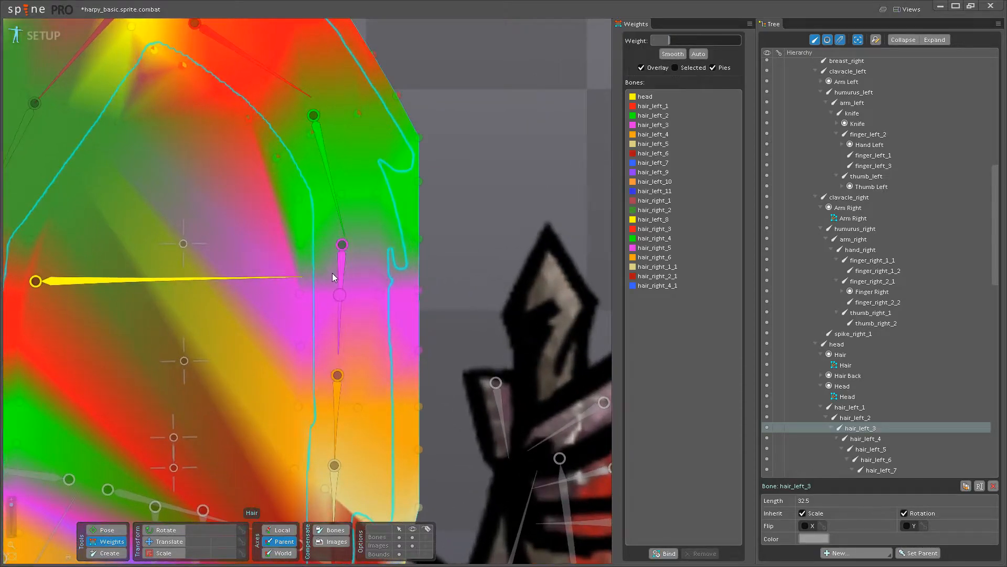
pyautogui.click(417, 244)
pyautogui.moveTo(426, 237); pyautogui.dragTo(434, 205)
pyautogui.click(301, 243)
pyautogui.moveTo(307, 234); pyautogui.dragTo(320, 216)
# Test-rotate hair_left_3 and set the hair_left_2 weight to 58.4 on the inner vertex at their joint.
pyautogui.click(107, 530)
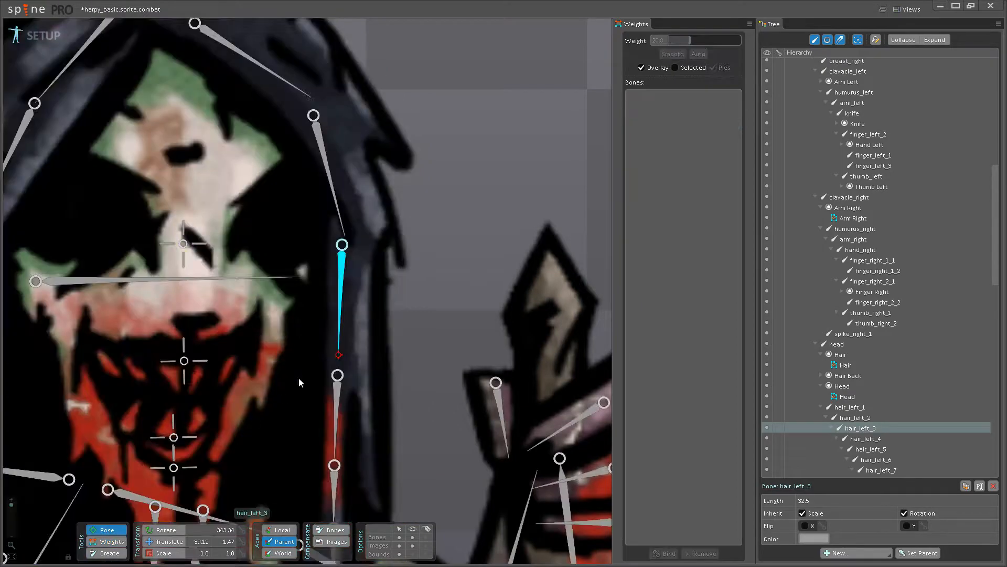
pyautogui.moveTo(341, 339); pyautogui.dragTo(391, 402)
pyautogui.click(124, 541)
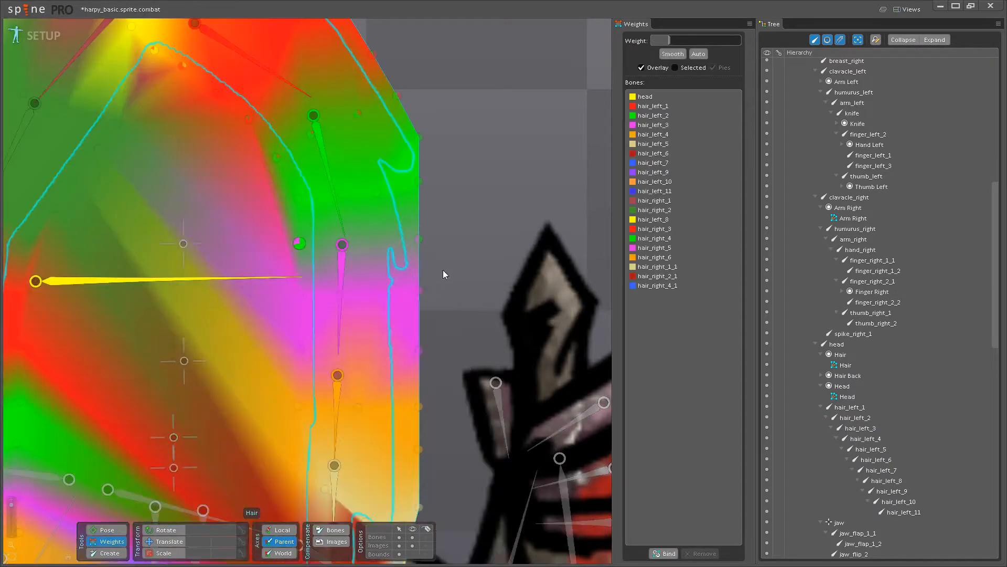
pyautogui.click(419, 240)
pyautogui.click(299, 243)
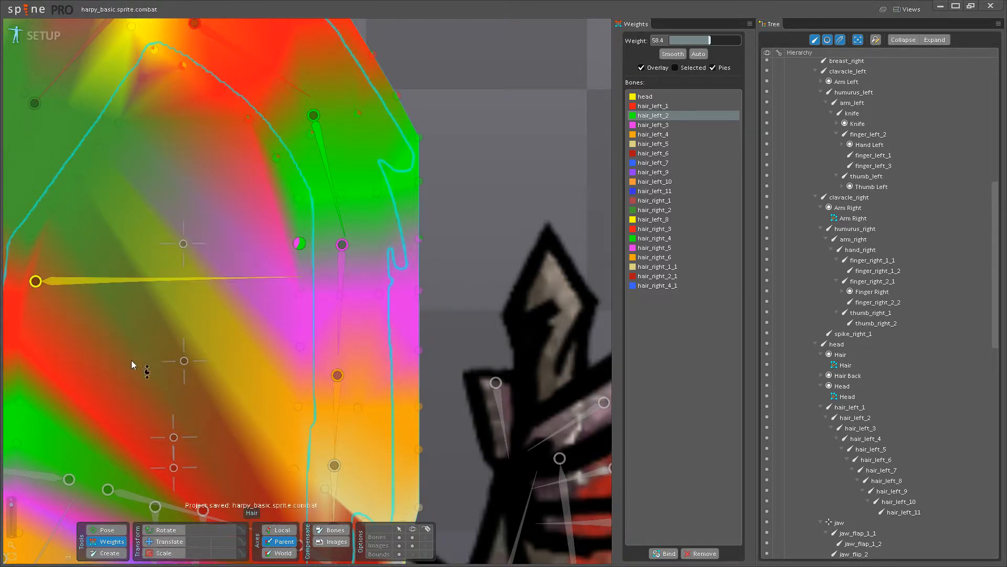
# Rotate hair_left_3 and hair_left_4 in turn to test the strand's deformation, and return to weight editing.
pyautogui.click(103, 530)
pyautogui.moveTo(343, 315); pyautogui.dragTo(379, 311)
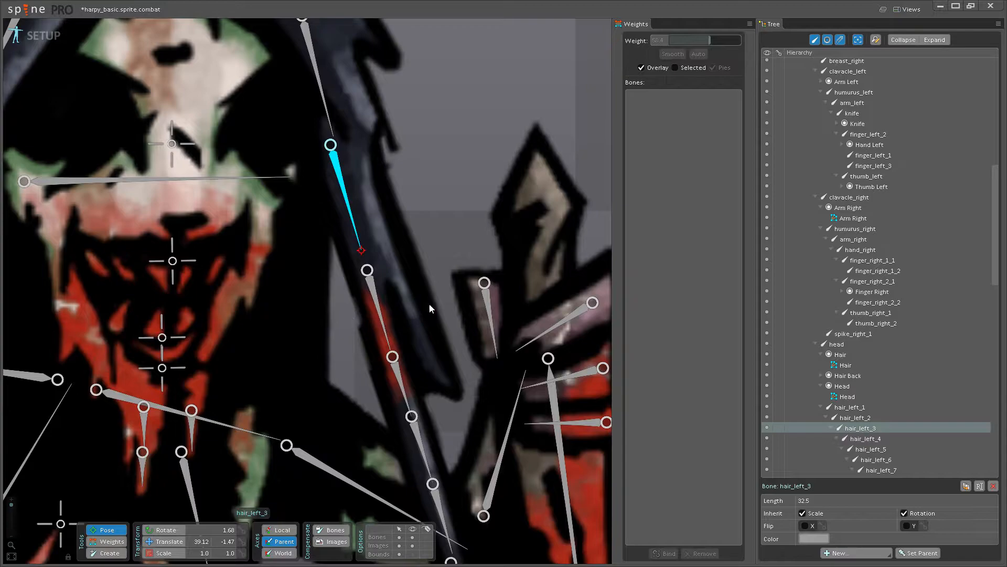
pyautogui.hotkey('ctrl', 'z')
pyautogui.click(325, 332)
pyautogui.moveTo(318, 352); pyautogui.dragTo(355, 389)
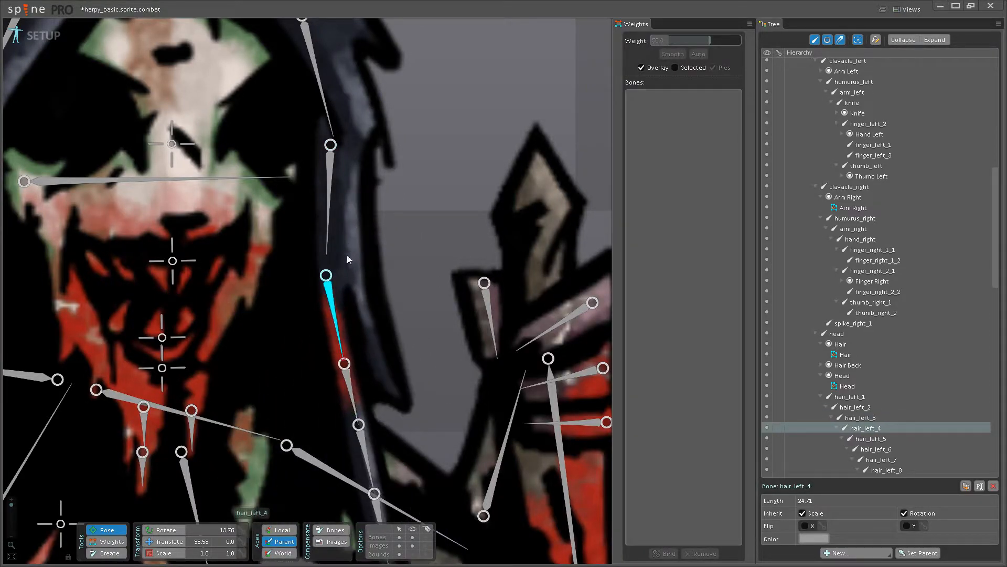
pyautogui.click(111, 541)
# Give hair_left_3 a weight of 24.8 on the vertex beside the start of hair_left_4, and test the strand's bend.
pyautogui.click(328, 210)
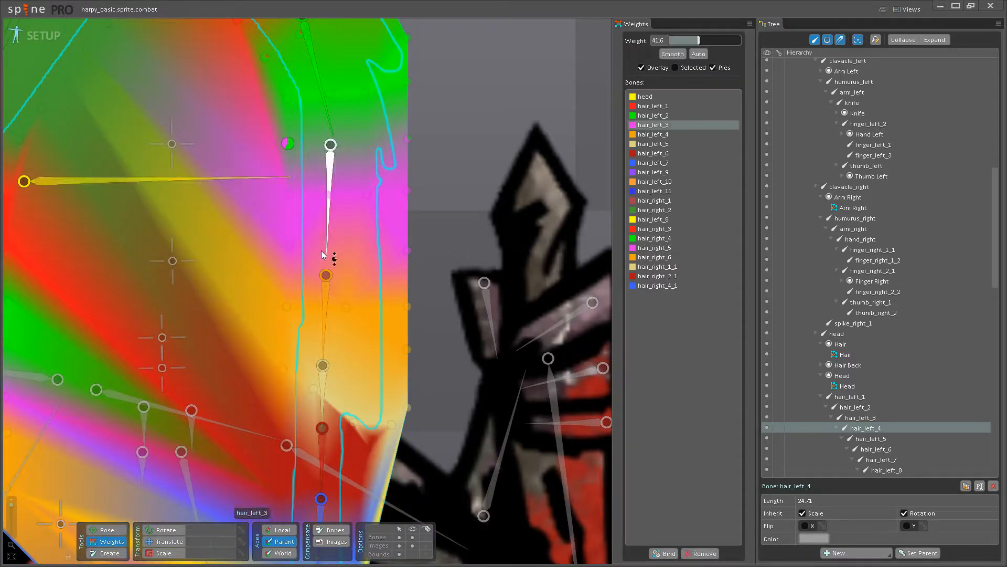
pyautogui.click(347, 307)
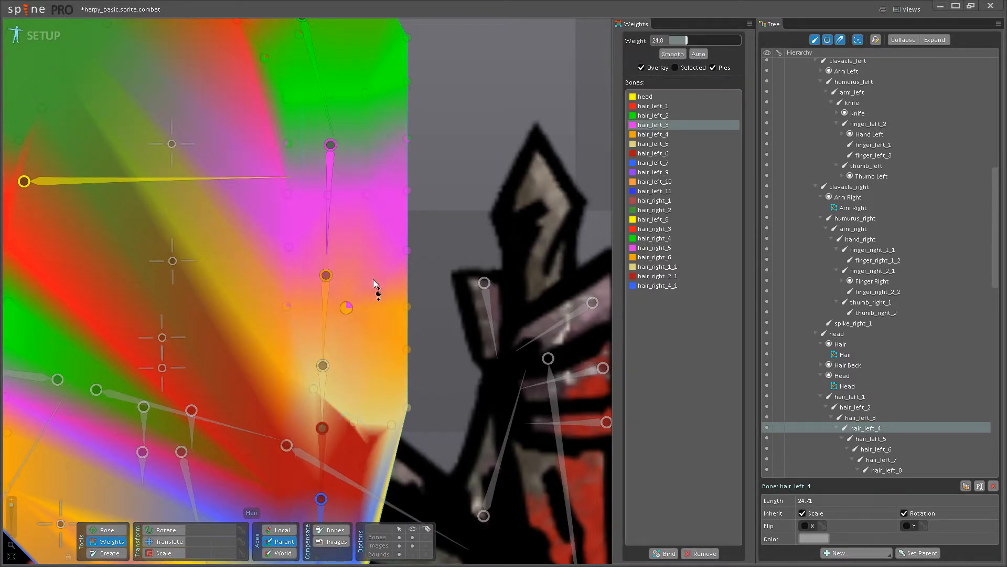
pyautogui.click(107, 530)
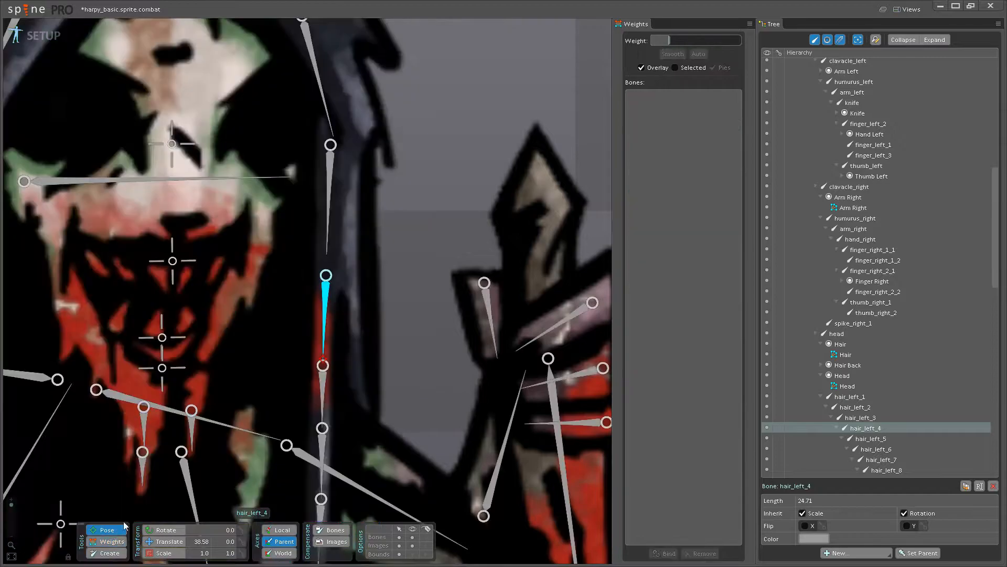
pyautogui.moveTo(321, 349); pyautogui.dragTo(392, 300)
pyautogui.click(110, 545)
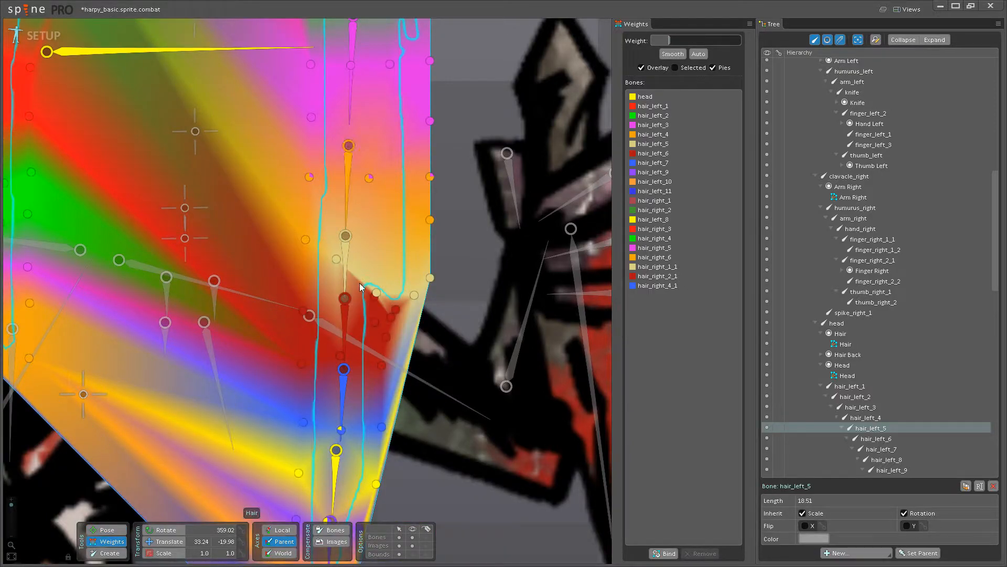
# Set the hair_left_5 weight to 44.8 on the inner and 24 on the outer edge vertex at its joint with hair_left_4.
pyautogui.click(347, 276)
pyautogui.click(345, 249)
pyautogui.click(345, 245)
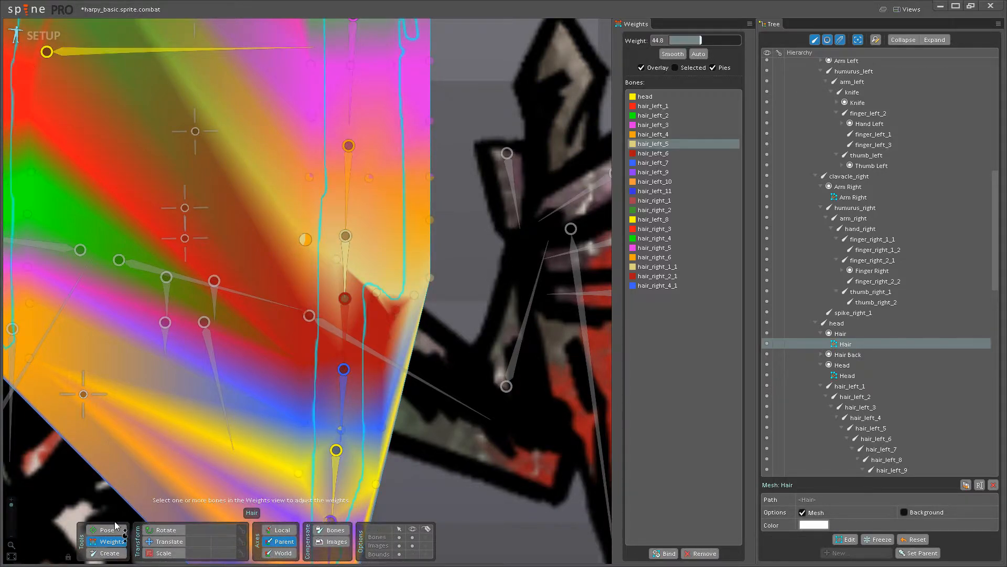
pyautogui.click(430, 220)
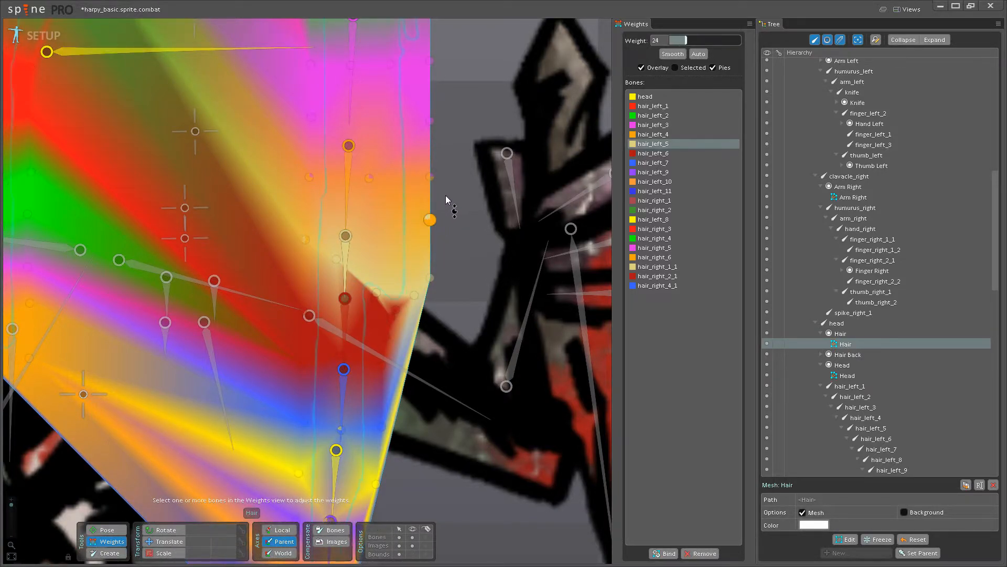
# Rotate hair_left_5 to test the lower strand's deformation, and undo the test rotation.
pyautogui.click(110, 533)
pyautogui.moveTo(344, 279); pyautogui.dragTo(304, 387)
pyautogui.moveTo(308, 431); pyautogui.dragTo(316, 367)
pyautogui.hotkey('ctrl', 'z')
pyautogui.hotkey('ctrl', 'y')
pyautogui.click(315, 249)
pyautogui.hotkey('ctrl', 'z')
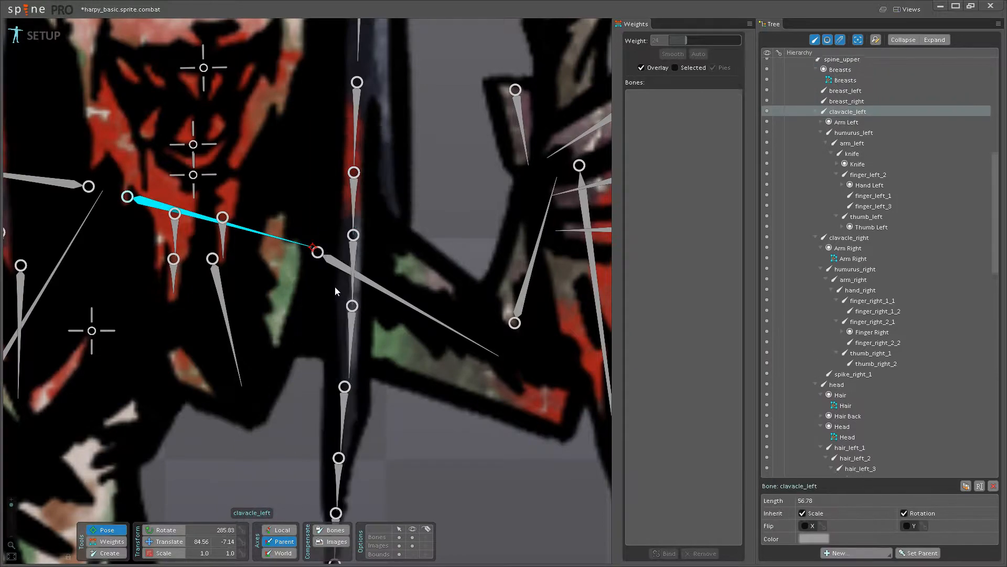
# Rotate the lower left hair bones down to hair_left_10 to test the strand's tail, and undo the pose.
pyautogui.moveTo(352, 292); pyautogui.dragTo(393, 414)
pyautogui.moveTo(405, 418); pyautogui.dragTo(425, 306)
pyautogui.moveTo(412, 310); pyautogui.dragTo(382, 450)
pyautogui.click(108, 541)
pyautogui.moveTo(407, 413); pyautogui.dragTo(373, 321)
pyautogui.hotkey('ctrl', 'z')
# Blend hair_left_9 into the vertices at its joint with hair_left_10, using a weight of 38.4 on the middle vertex.
pyautogui.scroll(3, 370, 319)
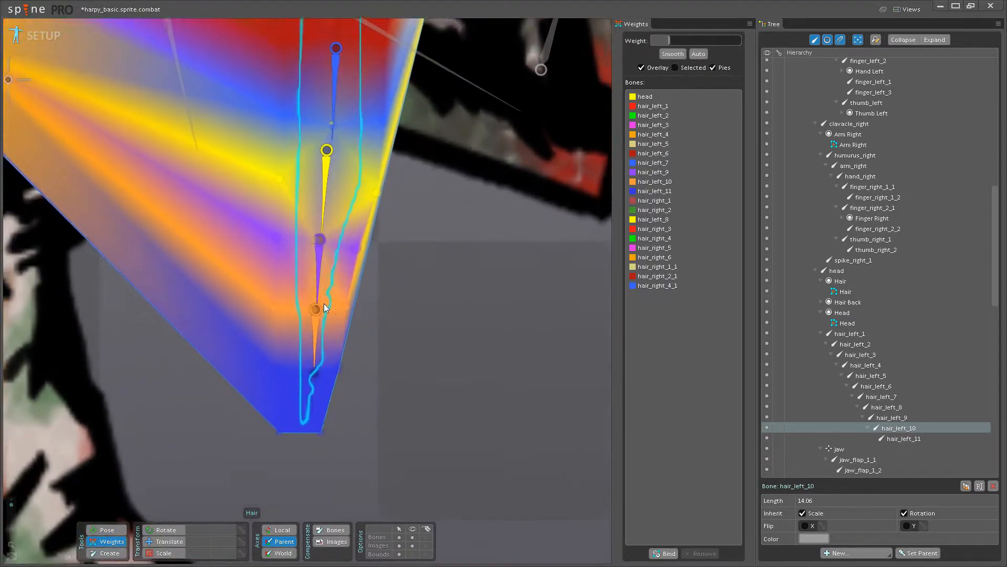
pyautogui.click(319, 286)
pyautogui.moveTo(353, 282); pyautogui.dragTo(354, 268)
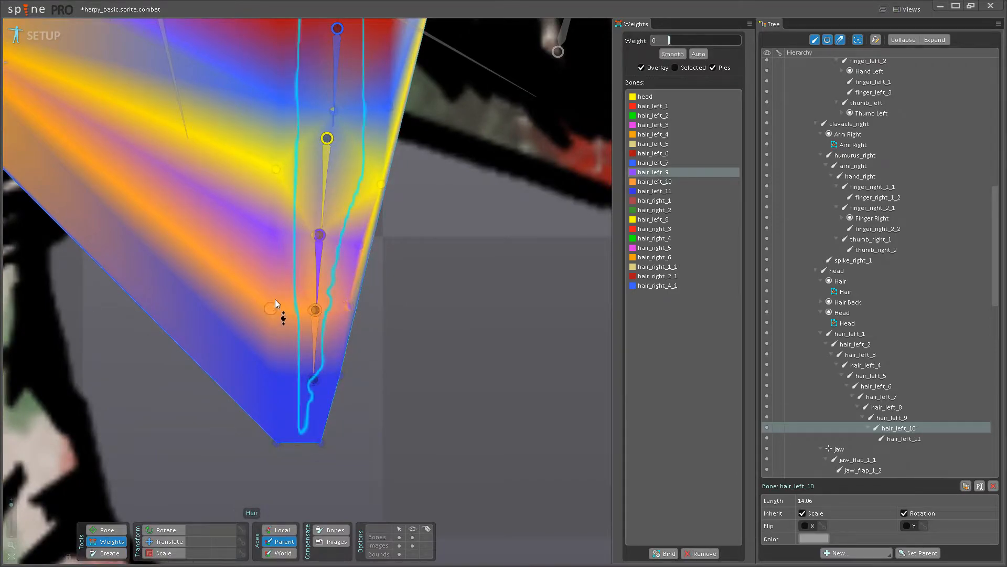
pyautogui.moveTo(273, 307); pyautogui.dragTo(298, 267)
pyautogui.moveTo(313, 310); pyautogui.dragTo(334, 276)
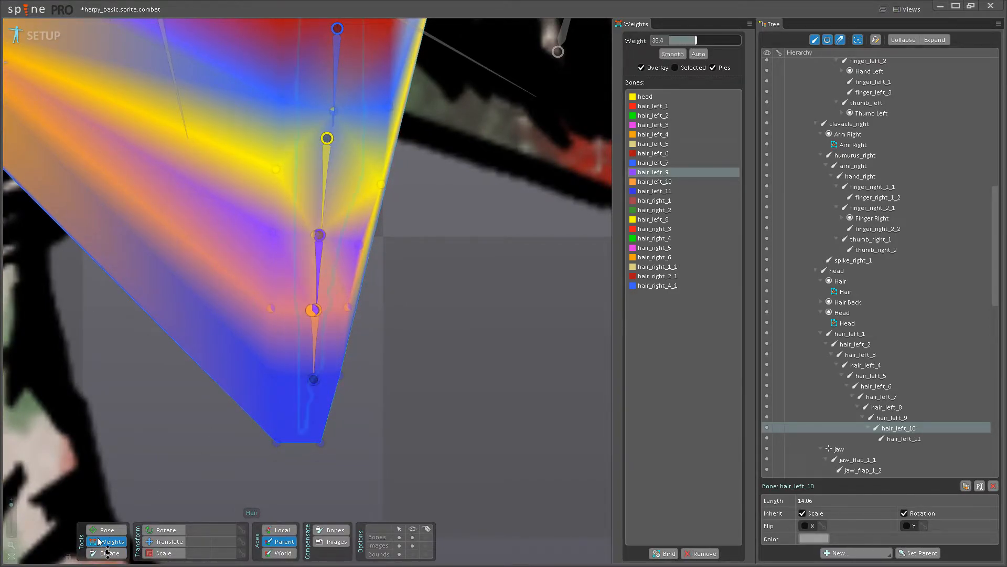
# Rotate hair_left_10 and hair_left_11 to test the strand tip's deformation, and return to weight editing.
pyautogui.click(105, 529)
pyautogui.moveTo(316, 355)
pyautogui.mouseDown()
pyautogui.moveTo(343, 361)
pyautogui.moveTo(296, 357)
pyautogui.moveTo(314, 362)
pyautogui.mouseUp()
pyautogui.click(314, 409)
pyautogui.moveTo(314, 408); pyautogui.dragTo(286, 436)
pyautogui.click(105, 541)
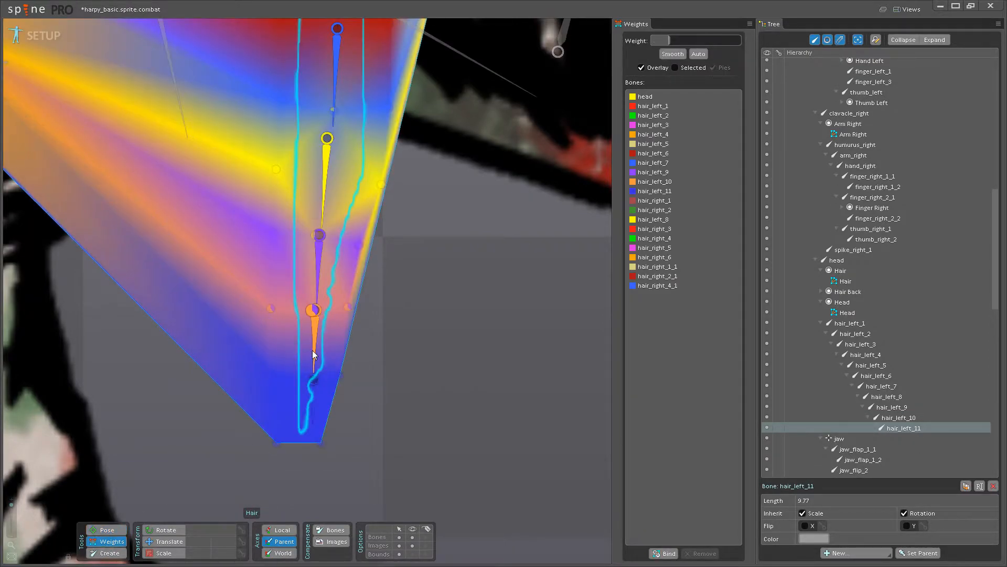
# Blend hair_left_10 into the vertices at its joint with hair_left_11, using a weight of 44.8 on the inner edge vertex.
pyautogui.click(317, 358)
pyautogui.scroll(3, 336, 389)
pyautogui.moveTo(341, 372); pyautogui.dragTo(351, 327)
pyautogui.moveTo(283, 332)
pyautogui.mouseDown()
pyautogui.moveTo(278, 358)
pyautogui.moveTo(266, 342)
pyautogui.moveTo(284, 328)
pyautogui.mouseUp()
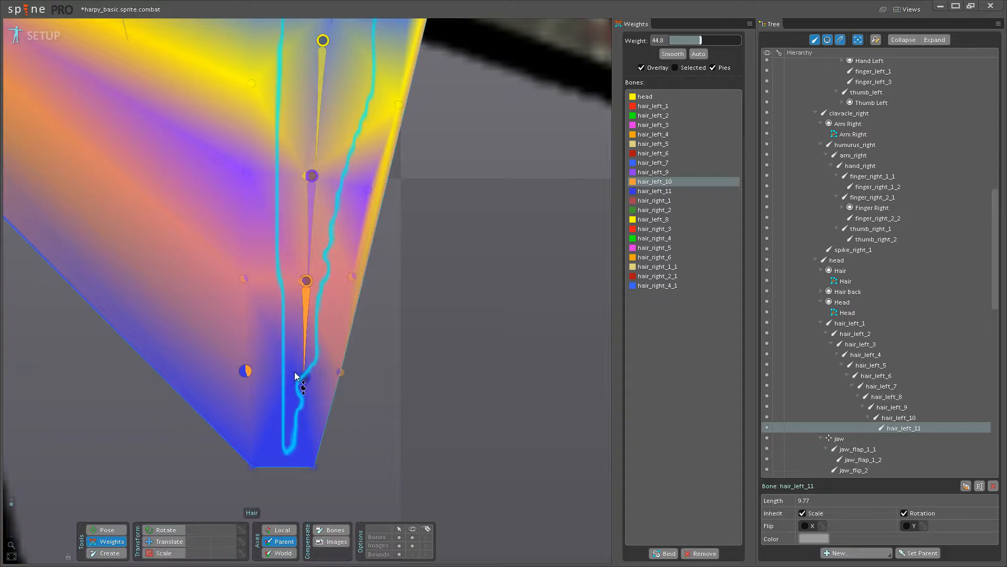
pyautogui.moveTo(295, 376); pyautogui.dragTo(314, 336)
# Rotate hair_left_11 to test the strand tip, and save the project.
pyautogui.click(120, 532)
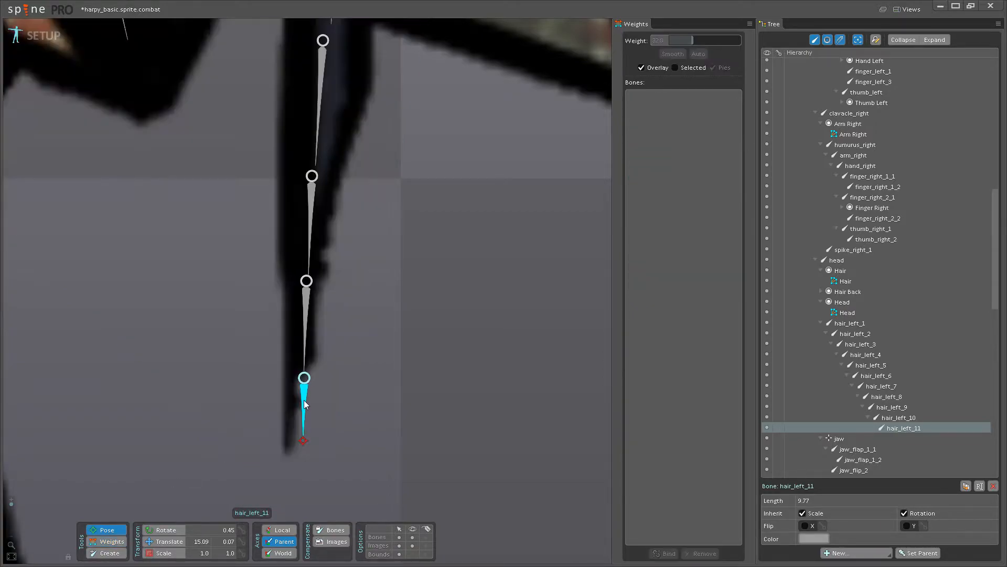
pyautogui.moveTo(273, 428); pyautogui.dragTo(330, 409)
pyautogui.hotkey('ctrl', 's')
# Rotate hair_right_1 to test the hair near the parting, and return to weight editing.
pyautogui.scroll(-3, 308, 361)
pyautogui.scroll(-4, 308, 357)
pyautogui.moveTo(301, 315); pyautogui.dragTo(376, 479)
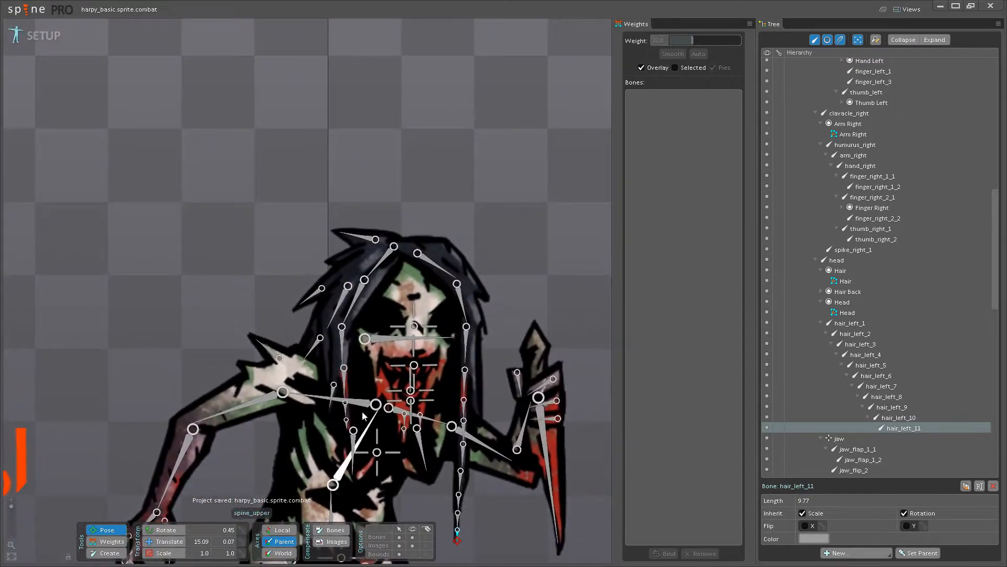
pyautogui.moveTo(430, 360); pyautogui.dragTo(495, 414)
pyautogui.scroll(8, 423, 329)
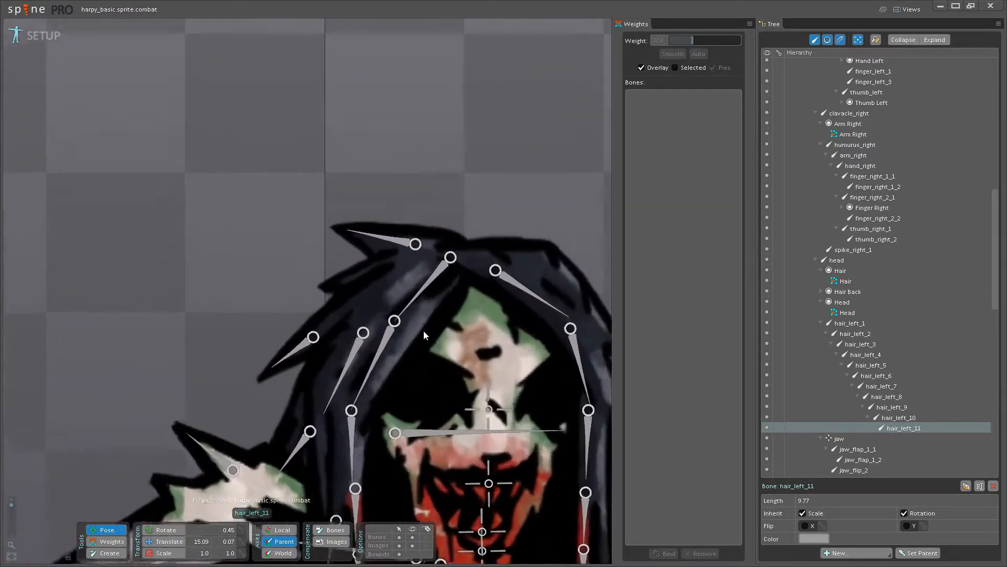
pyautogui.moveTo(380, 244); pyautogui.dragTo(296, 268)
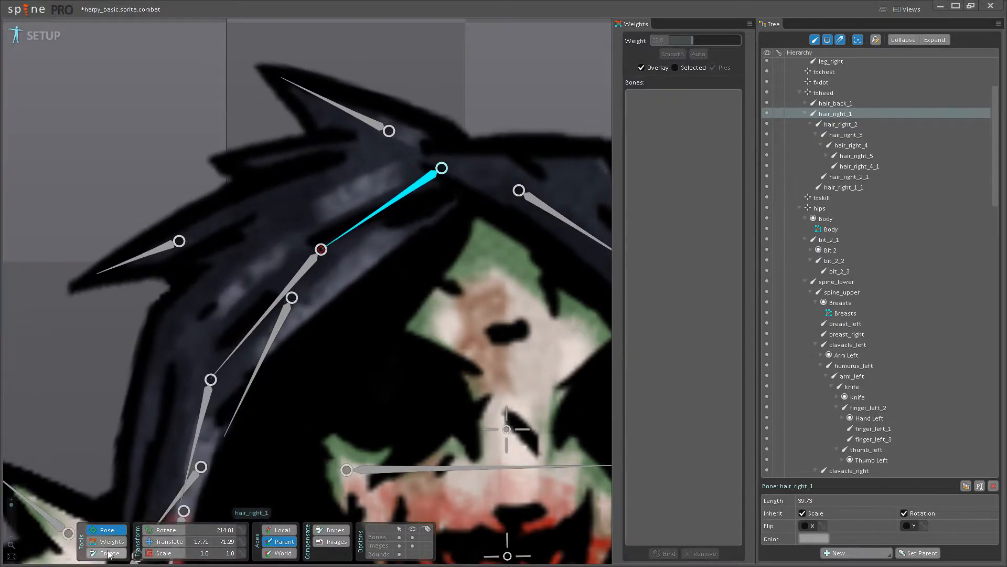
pyautogui.click(108, 541)
# Blend the head bone into the vertices around hair_right_1, with 60.8 below the parting and 17.6 beside the base of hair_right_1_1.
pyautogui.click(405, 471)
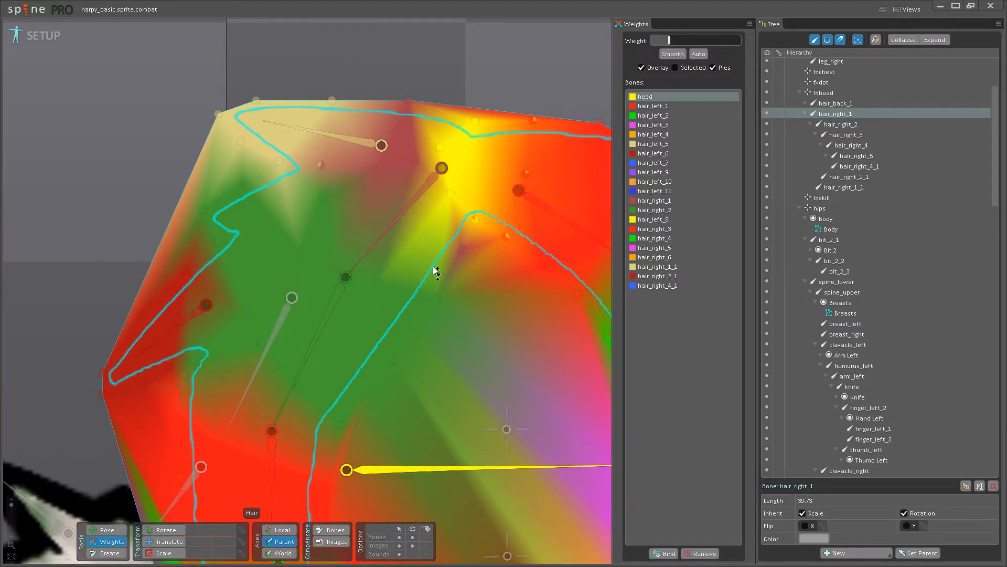
pyautogui.moveTo(446, 273); pyautogui.dragTo(486, 200)
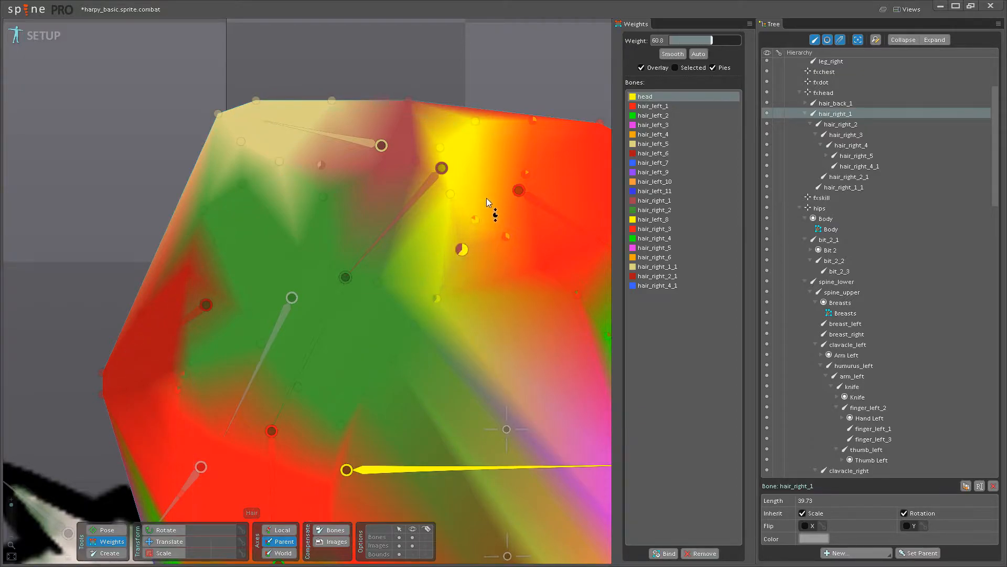
pyautogui.moveTo(436, 298); pyautogui.dragTo(444, 316)
pyautogui.moveTo(444, 243); pyautogui.dragTo(424, 300)
pyautogui.moveTo(395, 218); pyautogui.dragTo(409, 120)
pyautogui.moveTo(362, 224); pyautogui.dragTo(378, 205)
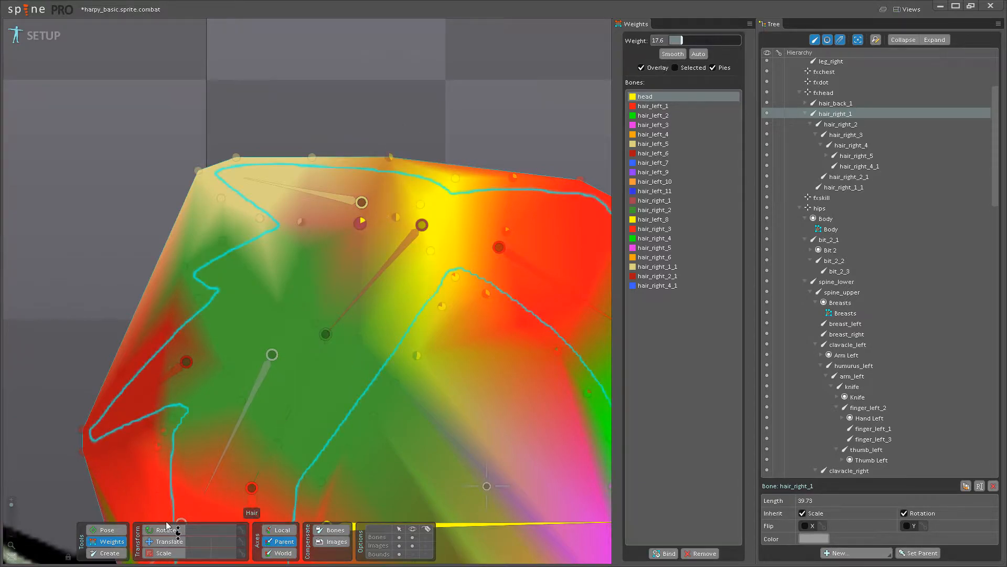
# Rotate hair_right_1 and hair_right_1_1 to test the reweighted hair on the upper right strand.
pyautogui.click(109, 530)
pyautogui.moveTo(348, 311); pyautogui.dragTo(321, 347)
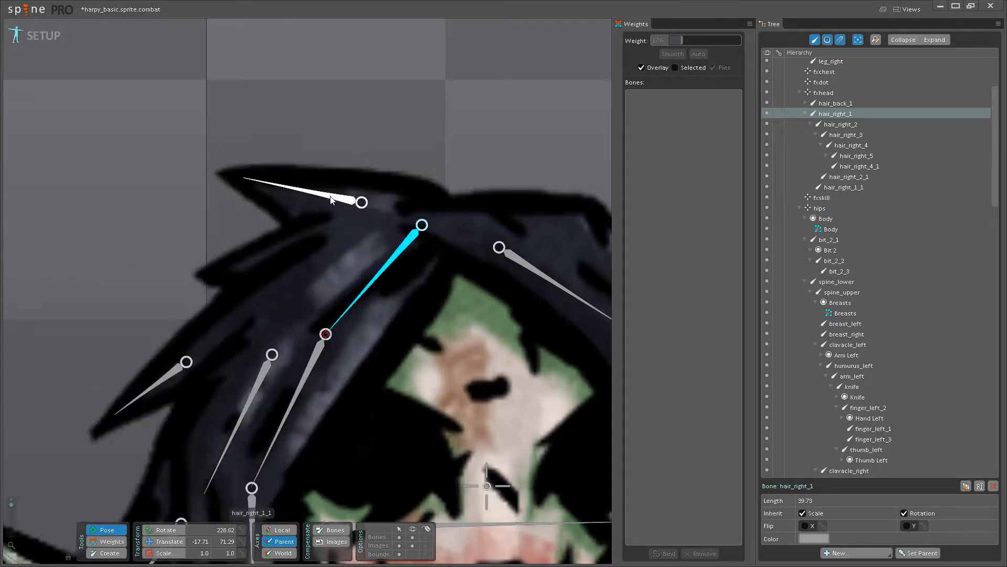
pyautogui.click(313, 200)
pyautogui.moveTo(312, 203); pyautogui.dragTo(307, 220)
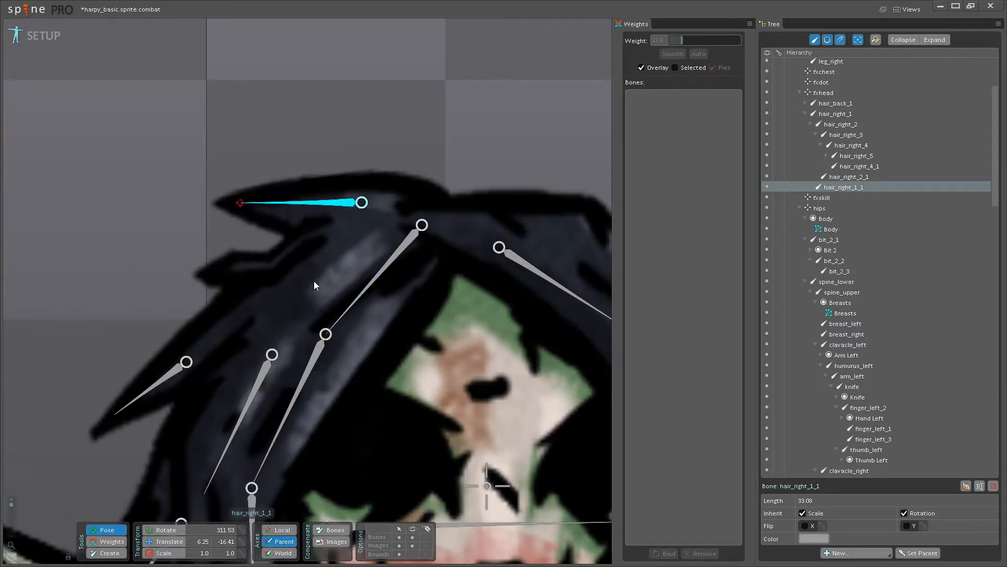
# Rotate hair_right_1_1 upward to test the upper tuft, and return to weight editing.
pyautogui.moveTo(313, 285); pyautogui.dragTo(314, 285)
pyautogui.moveTo(289, 195); pyautogui.dragTo(272, 154)
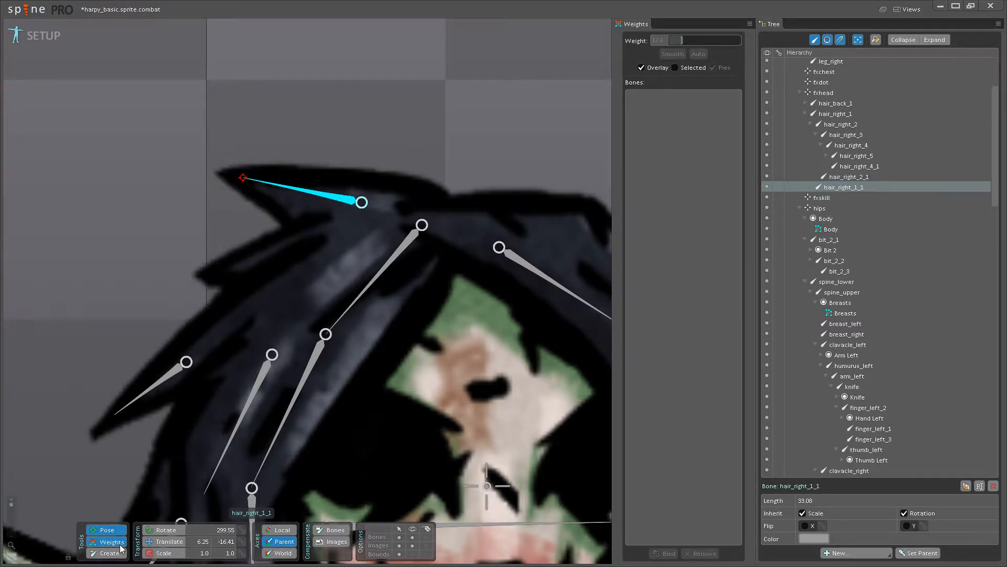
pyautogui.click(107, 541)
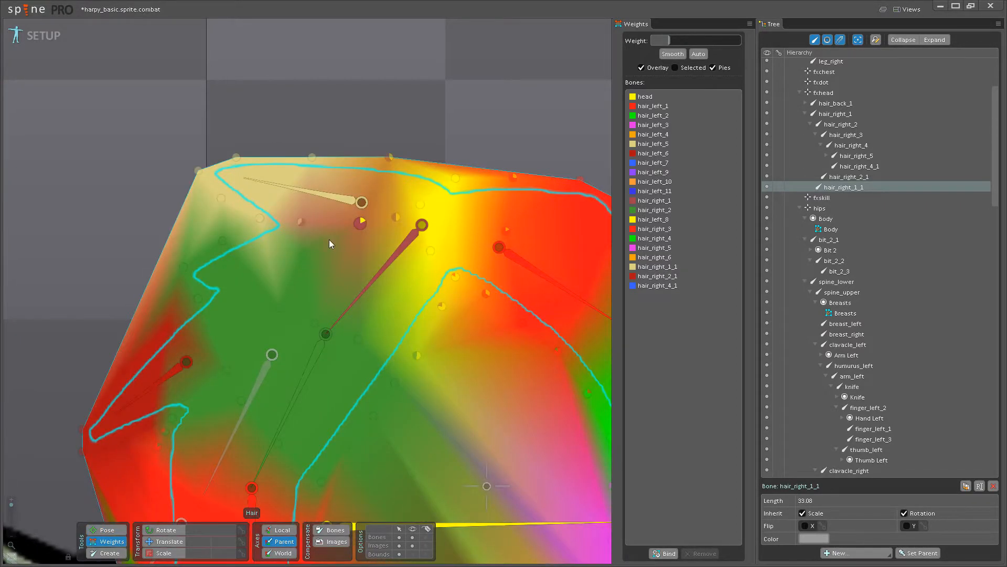
# Blend hair_right_1 and hair_right_1_1 across the tuft's vertices, with 33.6 for hair_right_1_1 on the top-edge vertex nearest the parting, and test the rotation.
pyautogui.click(313, 192)
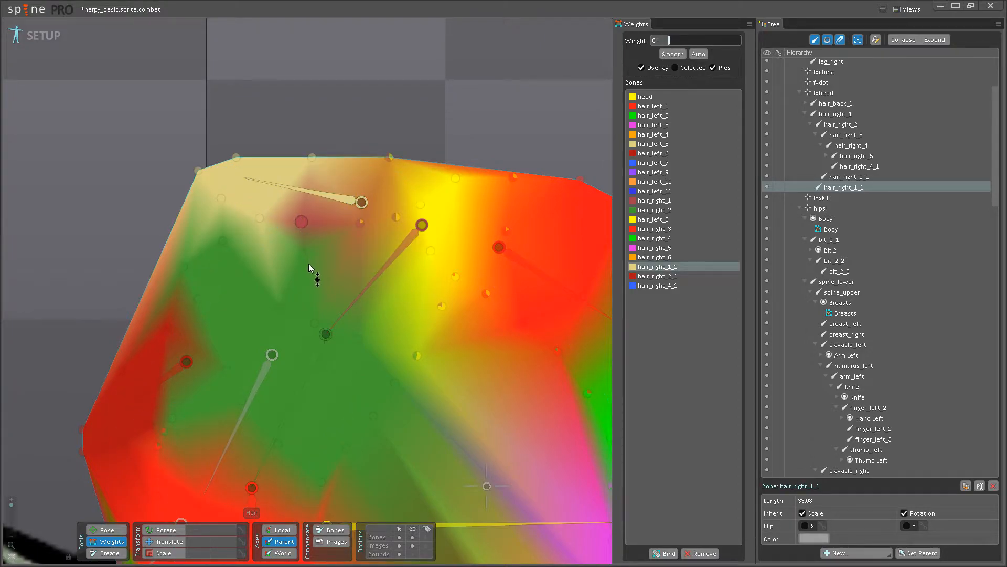
pyautogui.click(362, 284)
pyautogui.click(260, 217)
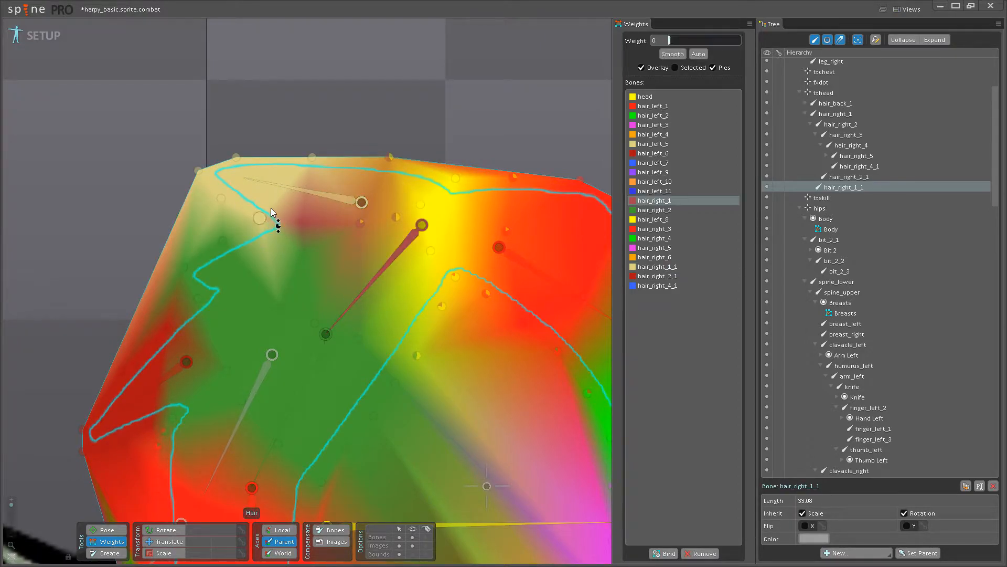
pyautogui.moveTo(288, 175); pyautogui.dragTo(247, 159)
pyautogui.click(350, 198)
pyautogui.click(389, 157)
pyautogui.moveTo(395, 147); pyautogui.dragTo(407, 118)
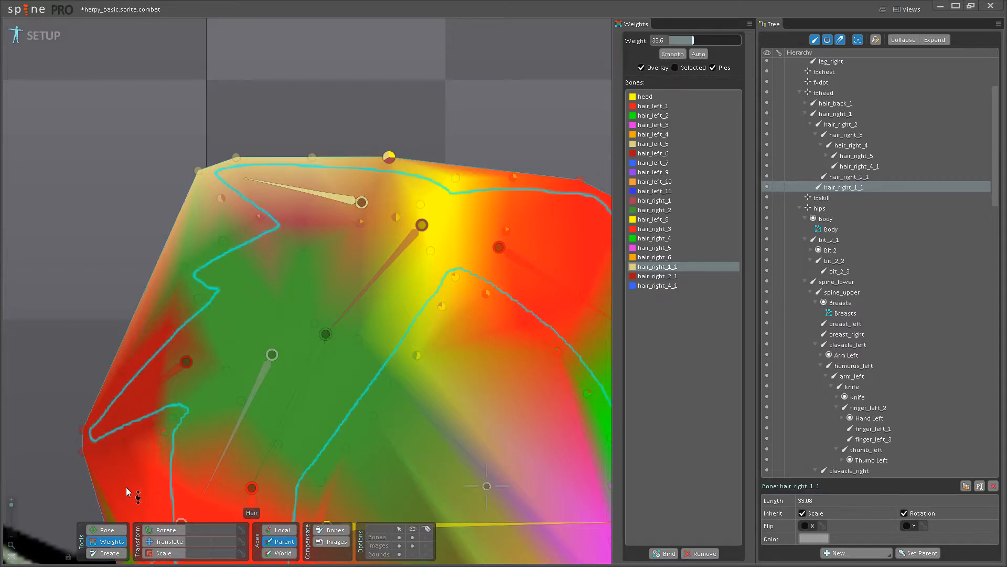
pyautogui.click(108, 534)
pyautogui.moveTo(292, 190)
pyautogui.mouseDown()
pyautogui.moveTo(282, 207)
pyautogui.moveTo(307, 160)
pyautogui.moveTo(285, 206)
pyautogui.moveTo(297, 180)
pyautogui.moveTo(281, 190)
pyautogui.mouseUp()
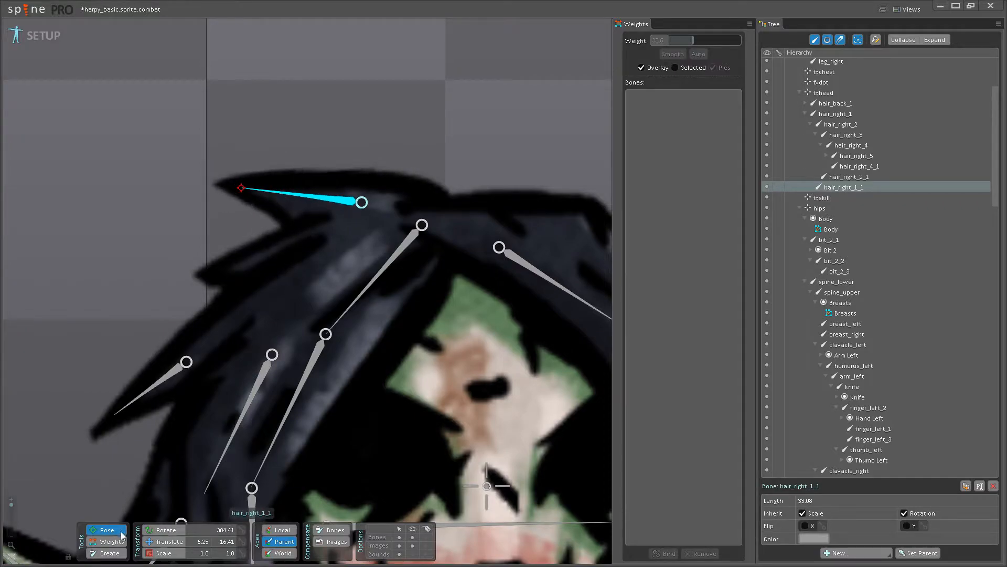
# Try a hair_right_1_1 weight of 9.6 on the vertex below that bone, and rotate it to test.
pyautogui.click(107, 541)
pyautogui.click(291, 195)
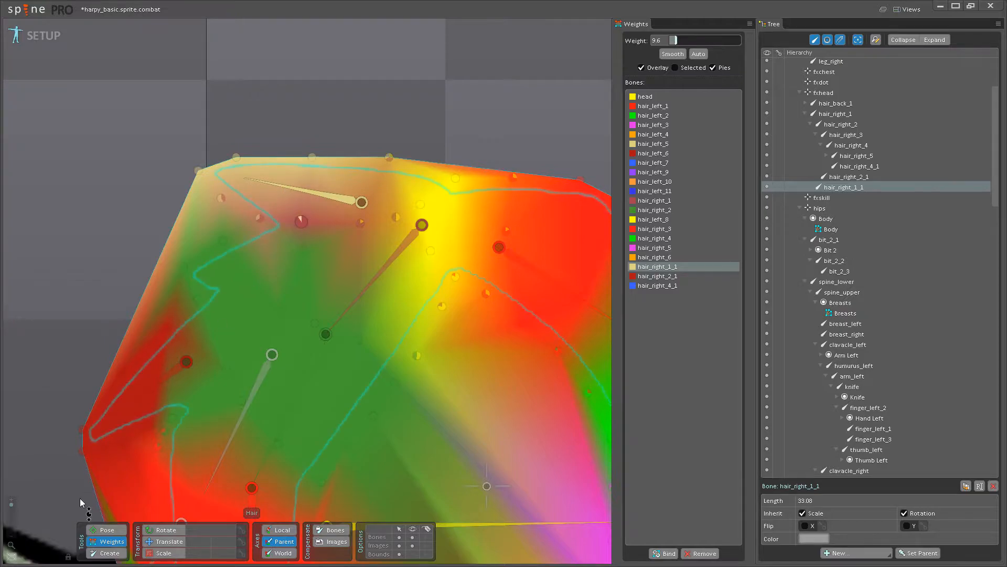
pyautogui.click(106, 531)
pyautogui.moveTo(302, 198); pyautogui.dragTo(284, 216)
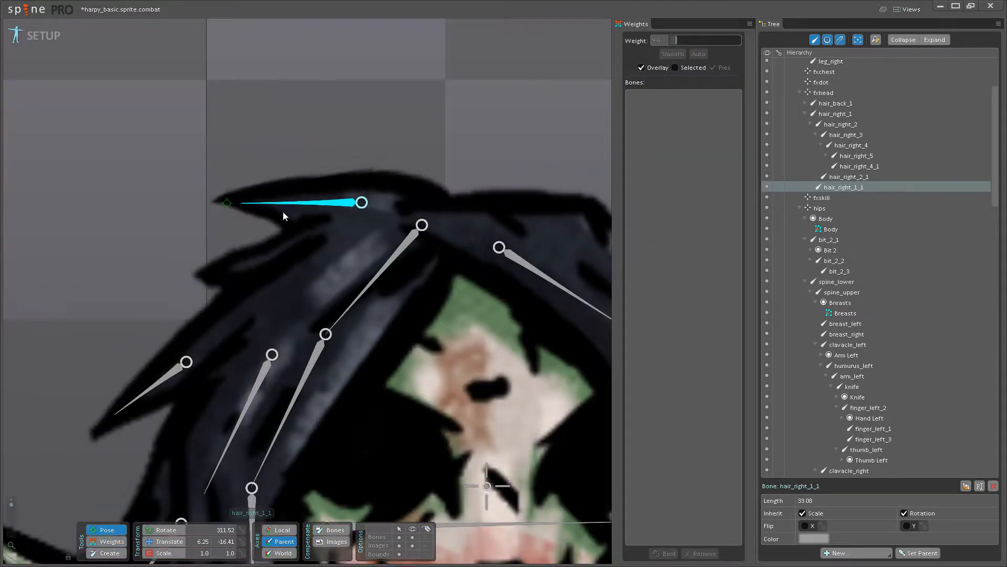
pyautogui.click(111, 541)
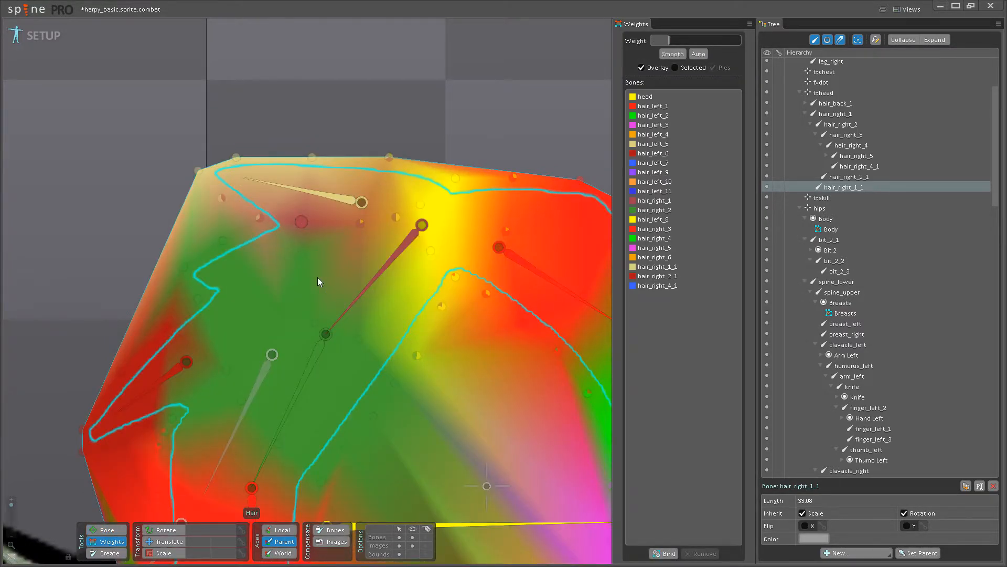
# Rotate hair_right_1_1 up and down to compare the tuft's deformation with its weight overlay.
pyautogui.click(107, 530)
pyautogui.moveTo(294, 202)
pyautogui.mouseDown()
pyautogui.moveTo(260, 237)
pyautogui.moveTo(286, 220)
pyautogui.moveTo(284, 191)
pyautogui.moveTo(292, 212)
pyautogui.mouseUp()
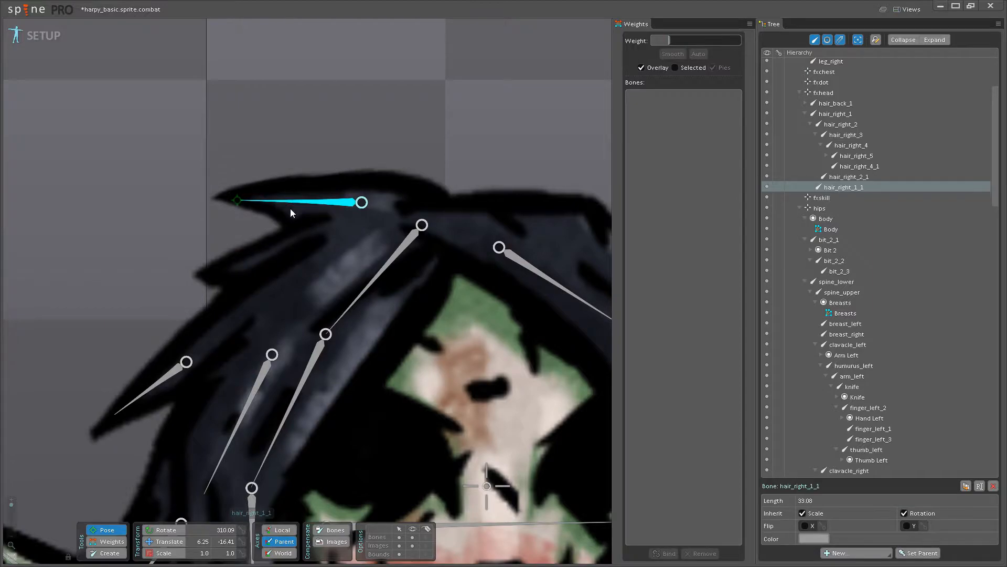
pyautogui.click(111, 543)
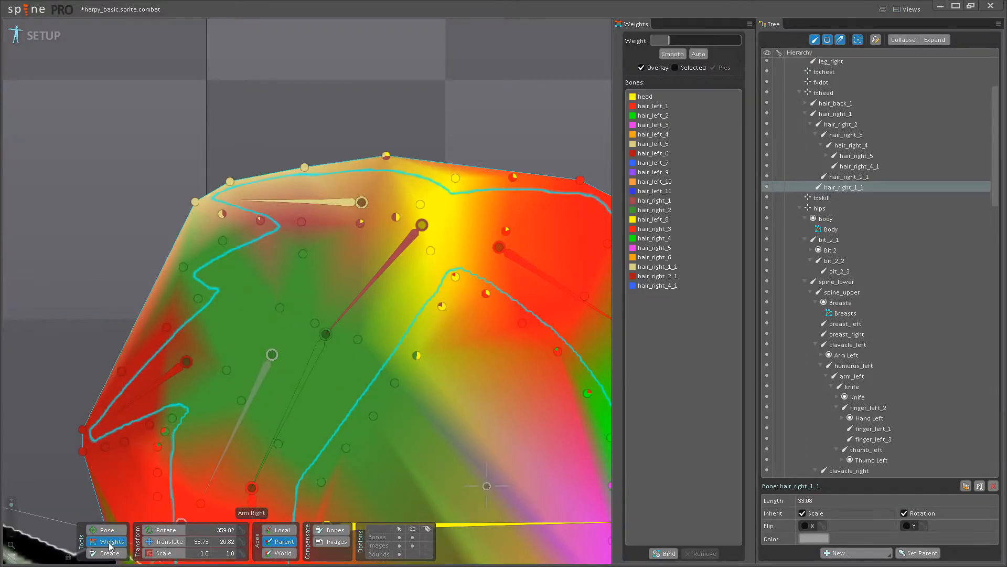
pyautogui.click(111, 531)
pyautogui.moveTo(309, 207)
pyautogui.mouseDown()
pyautogui.moveTo(309, 191)
pyautogui.moveTo(311, 210)
pyautogui.moveTo(326, 200)
pyautogui.moveTo(315, 204)
pyautogui.mouseUp()
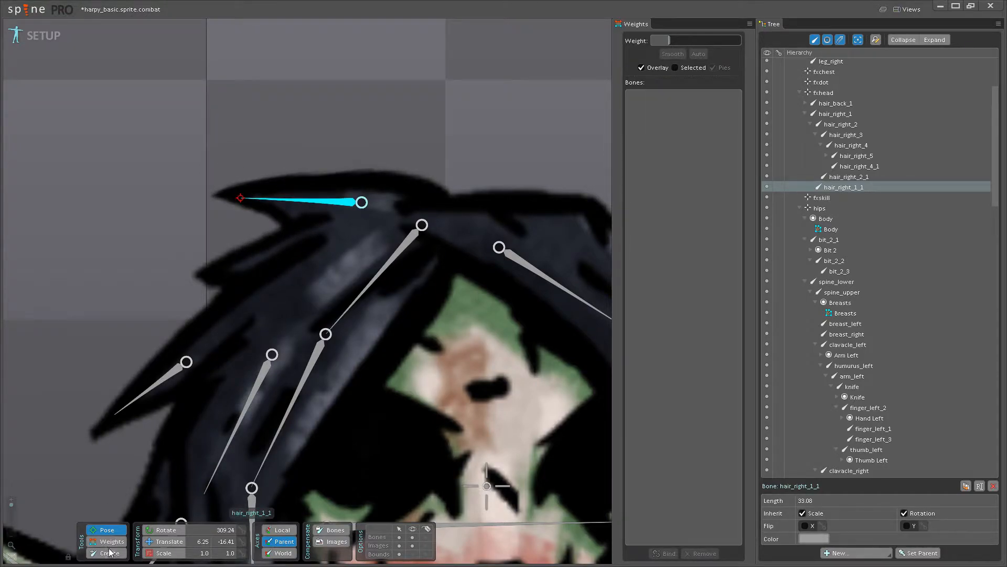
# Set hair_right_1's weight to 28.8 on the middle top-edge vertex of the tuft, test the rotation, and undo it.
pyautogui.click(109, 541)
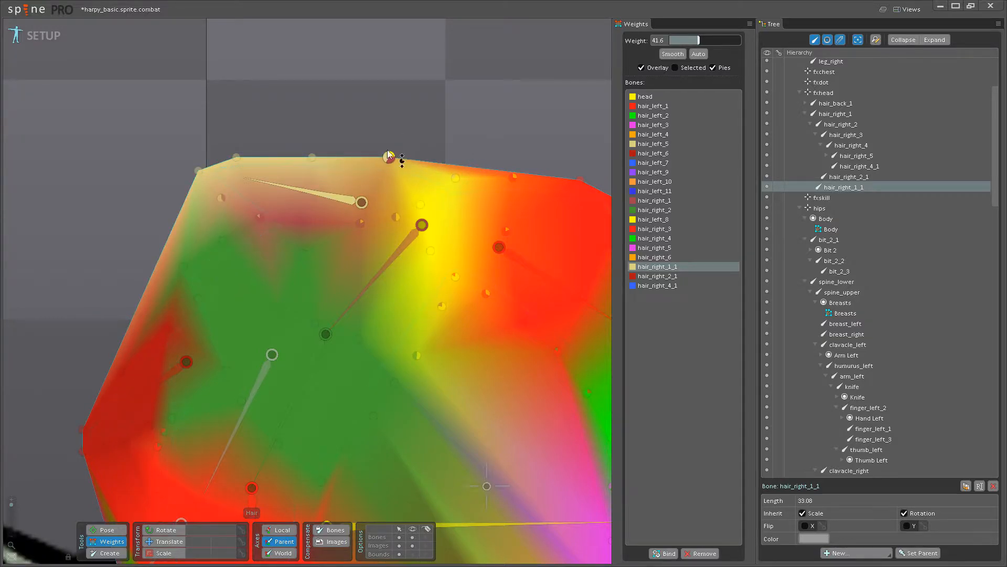
pyautogui.click(395, 256)
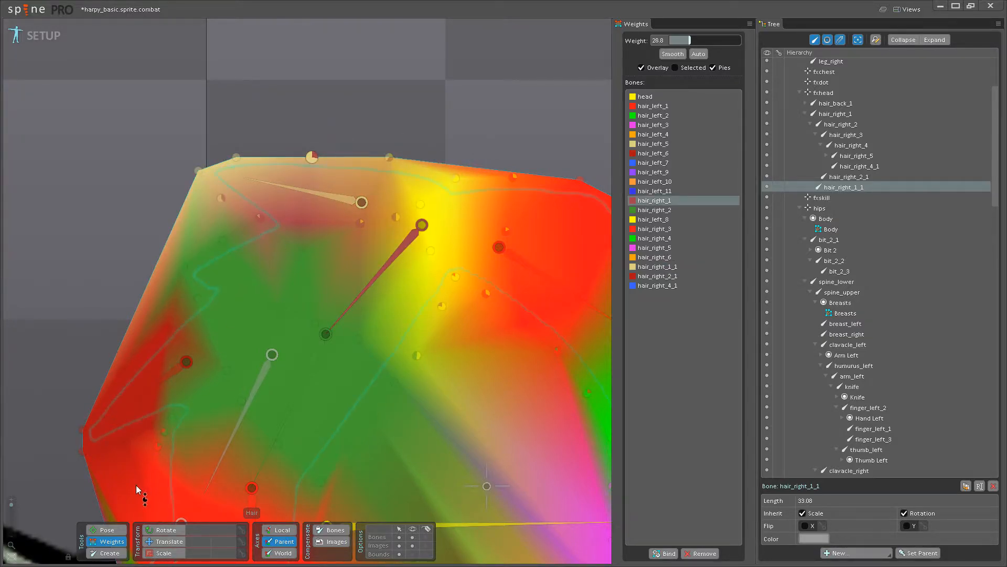
pyautogui.click(108, 530)
pyautogui.moveTo(316, 205); pyautogui.dragTo(316, 188)
pyautogui.click(109, 542)
pyautogui.hotkey('ctrl', 'z')
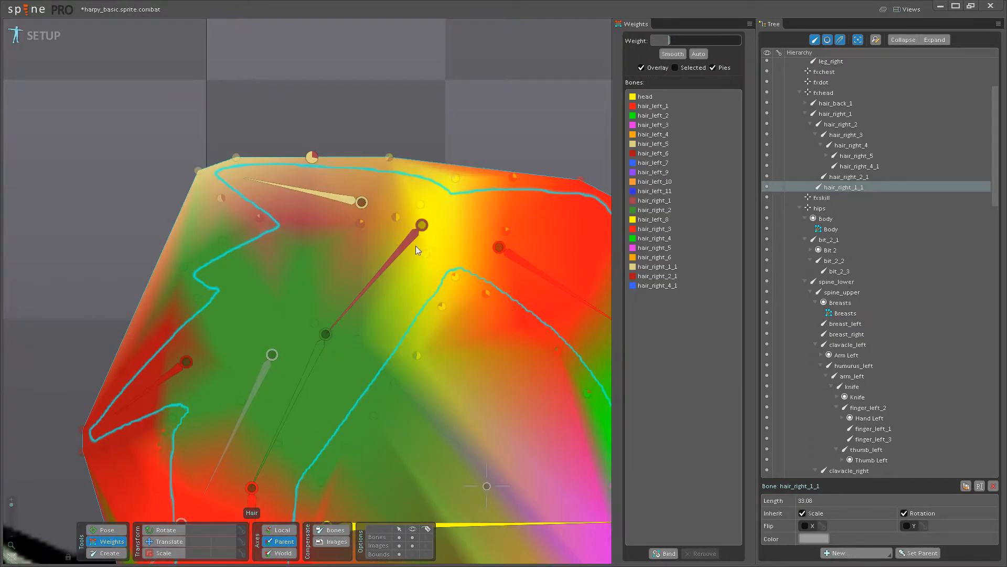
# Adjust hair_right_1_1's weight on the top-edge vertex nearest the parting, and rotate the bone to check the bend.
pyautogui.click(361, 204)
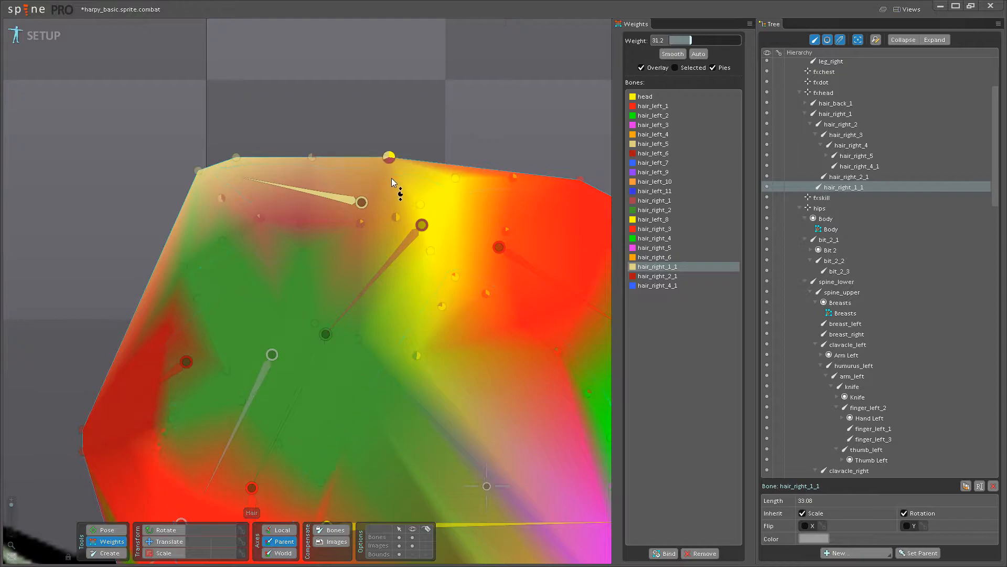
pyautogui.click(103, 529)
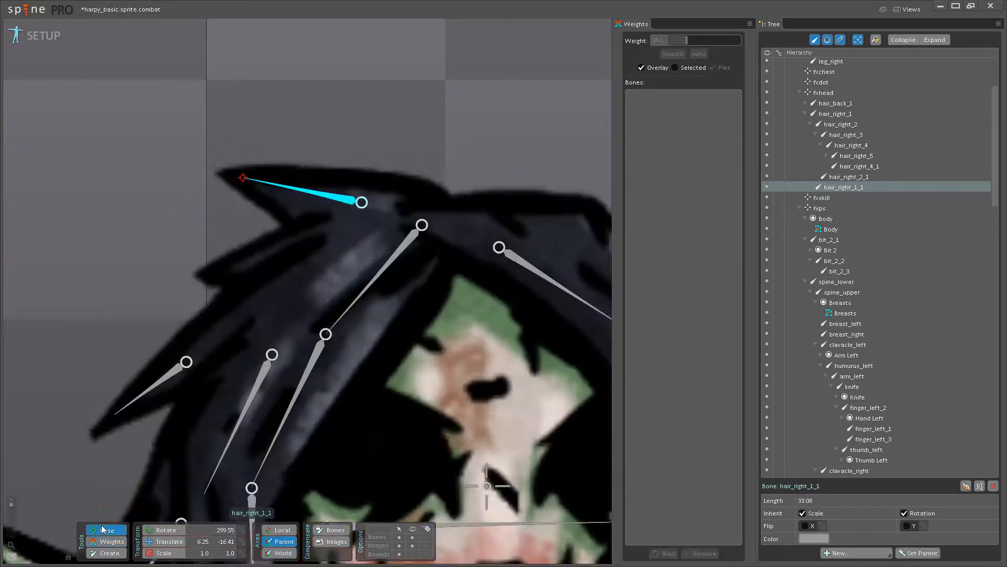
pyautogui.moveTo(286, 215)
pyautogui.mouseDown()
pyautogui.moveTo(291, 187)
pyautogui.moveTo(291, 212)
pyautogui.mouseUp()
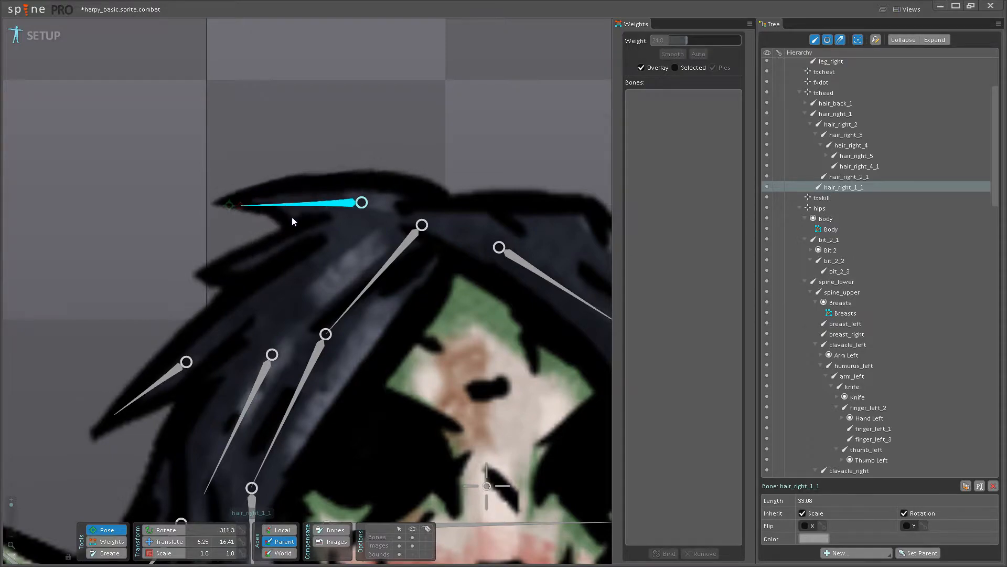
pyautogui.click(121, 542)
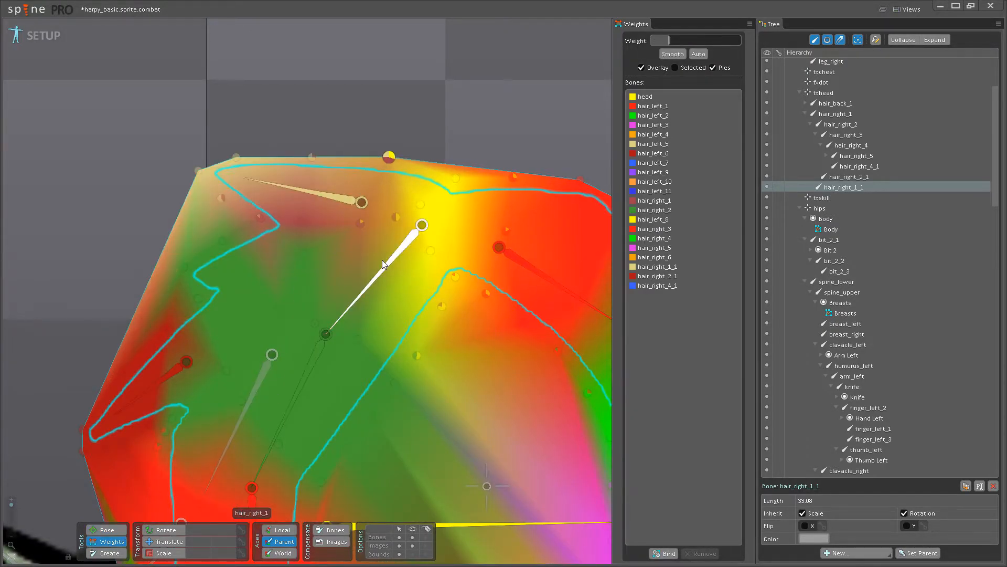
# Set hair_right_1's weight to 18.4 on the top-edge vertex near the tuft's tip, test the rotation, and save the project.
pyautogui.click(317, 191)
pyautogui.moveTo(233, 154); pyautogui.dragTo(246, 131)
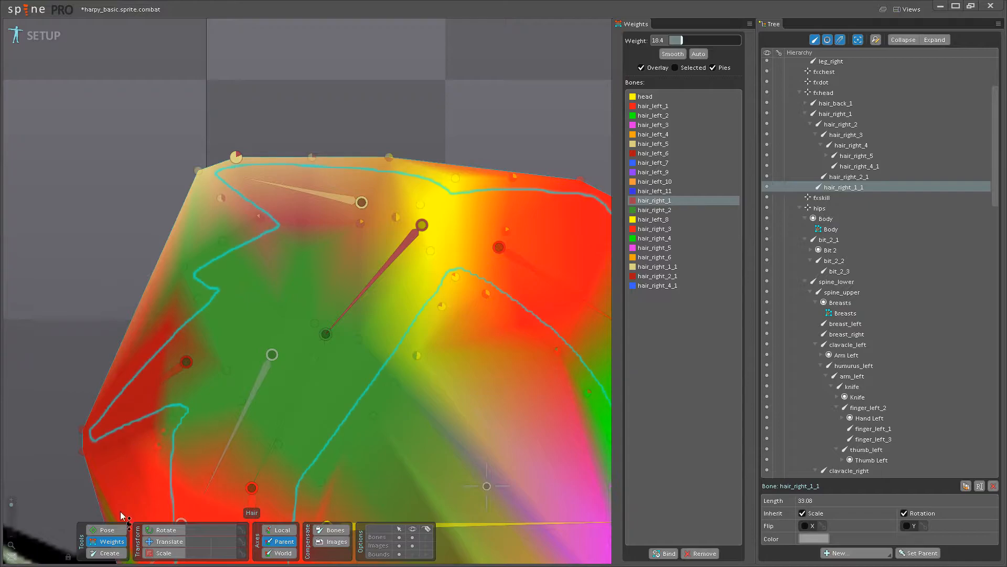
pyautogui.click(116, 531)
pyautogui.moveTo(308, 210); pyautogui.dragTo(328, 196)
pyautogui.hotkey('ctrl', 's')
# Rotate hair_right_2 to test the side strand, and return to weight editing.
pyautogui.moveTo(189, 381); pyautogui.dragTo(222, 277)
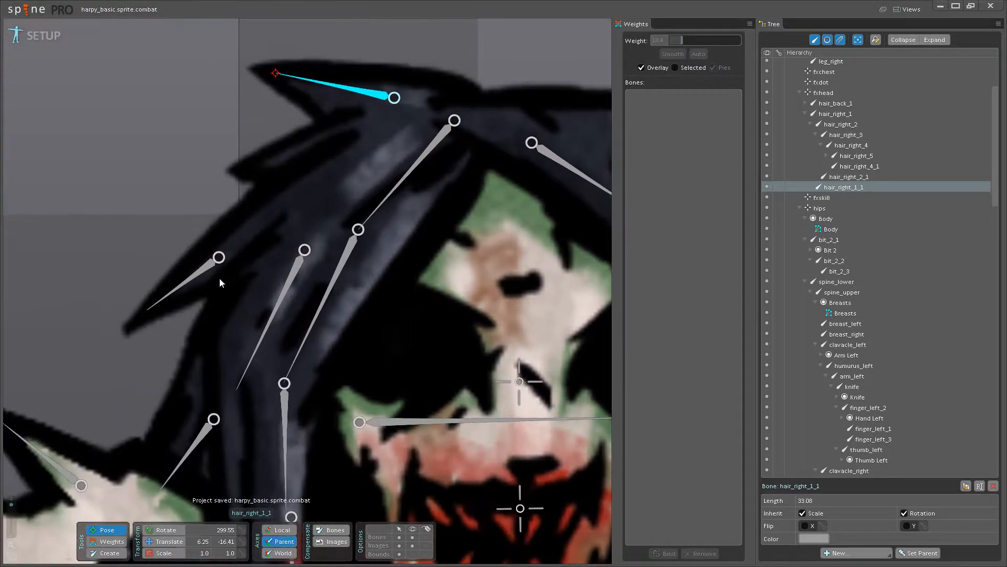
pyautogui.click(199, 275)
pyautogui.moveTo(341, 286); pyautogui.dragTo(312, 307)
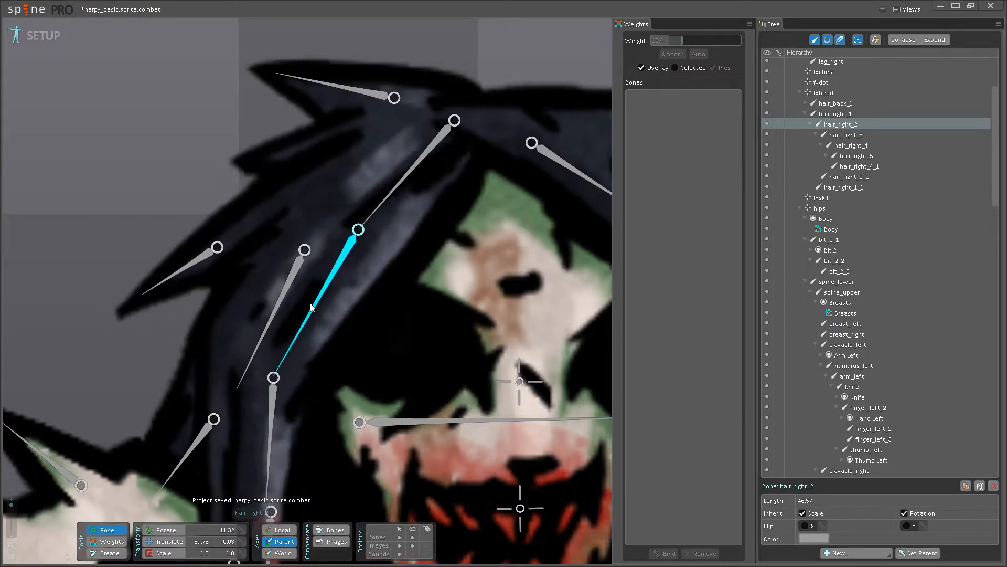
pyautogui.click(107, 541)
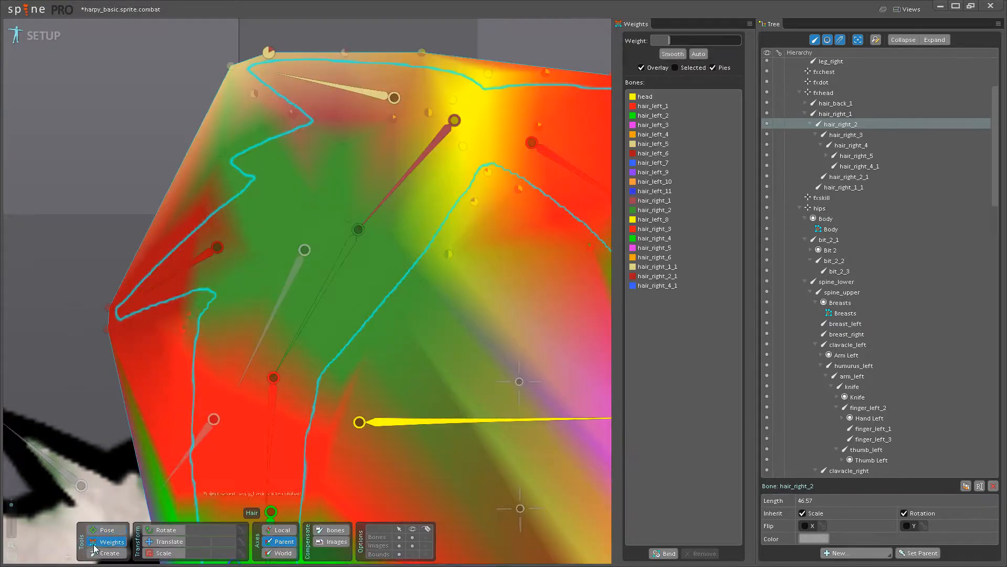
# Blend hair_right_1 into the vertices around the hair_right_2 joint, with 100 on the vertex beside the middle of hair_right_1.
pyautogui.click(380, 203)
pyautogui.moveTo(259, 139); pyautogui.dragTo(259, 66)
pyautogui.moveTo(220, 159); pyautogui.dragTo(225, 38)
pyautogui.moveTo(340, 148); pyautogui.dragTo(337, 50)
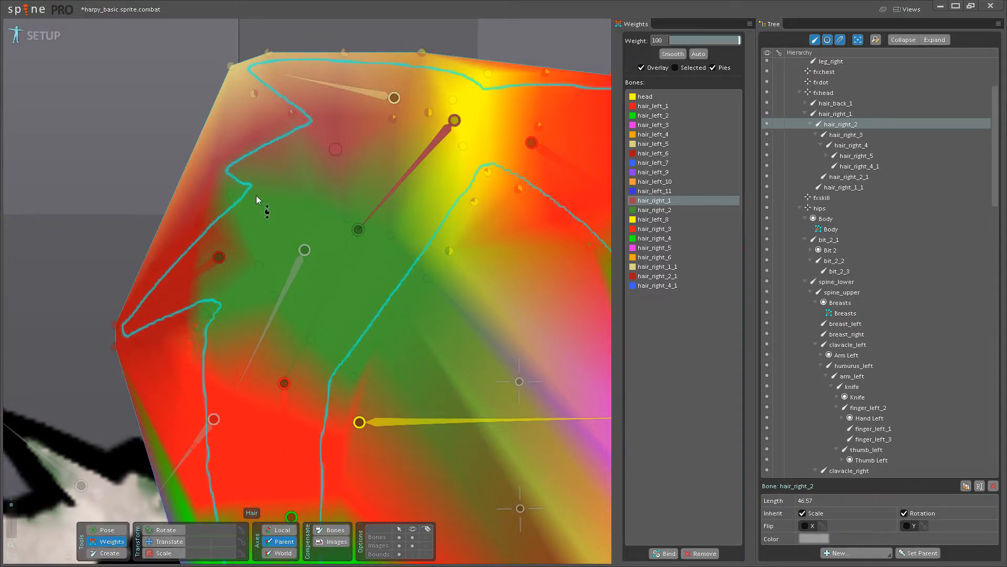
pyautogui.moveTo(313, 202); pyautogui.dragTo(333, 162)
pyautogui.moveTo(352, 214); pyautogui.dragTo(369, 174)
pyautogui.moveTo(392, 232); pyautogui.dragTo(417, 192)
pyautogui.moveTo(444, 251); pyautogui.dragTo(452, 208)
# Rotate hair_right_2 to test the reweighted joint below hair_right_1, and reopen the weight overlay.
pyautogui.click(98, 532)
pyautogui.moveTo(339, 254); pyautogui.dragTo(360, 285)
pyautogui.moveTo(302, 271); pyautogui.dragTo(272, 274)
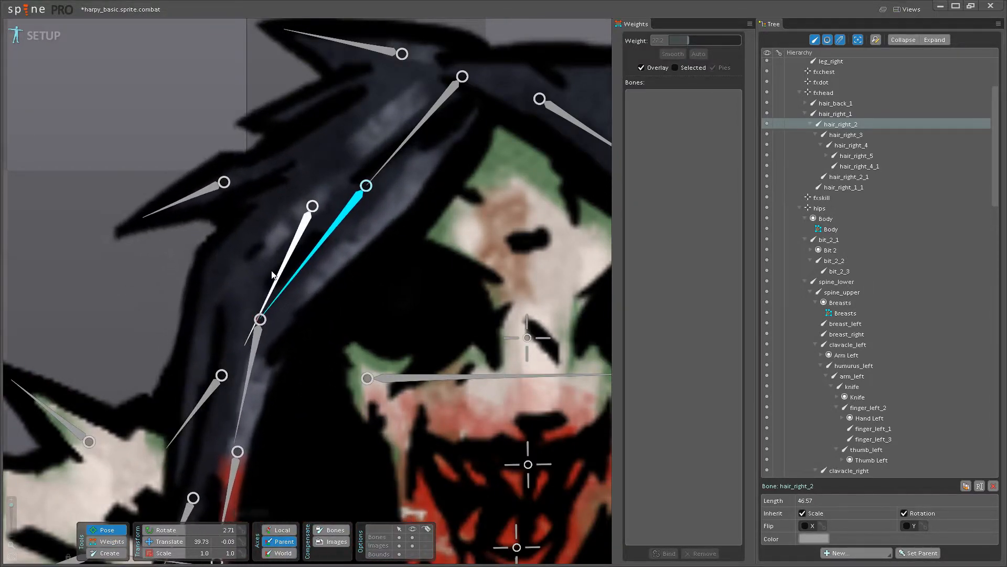
pyautogui.click(124, 541)
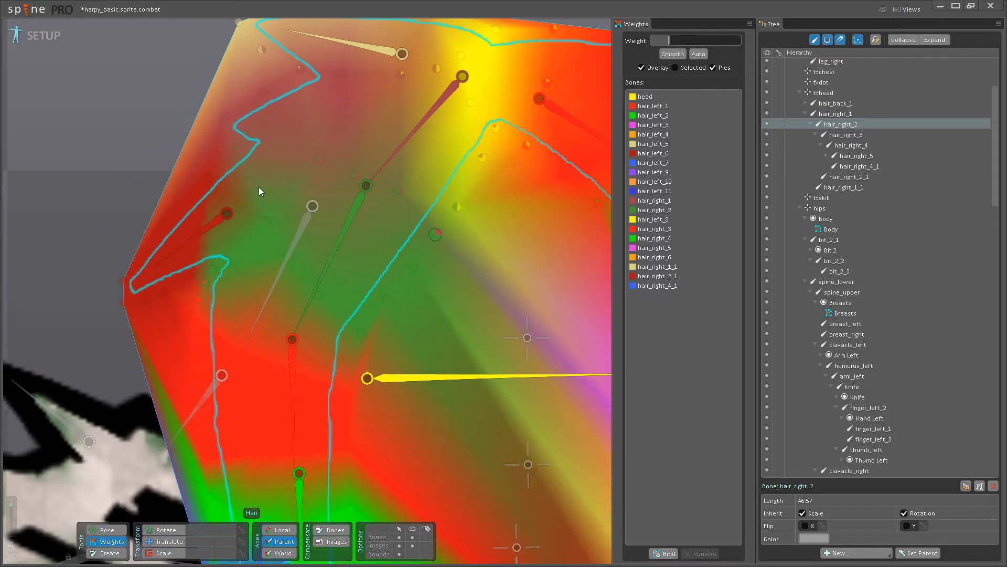
# Rebalance hair_right_1 and hair_right_2 on the outer vertices above hair_right_2_1, with 40.8 for hair_right_2 on the inner one, and test hair_right_2.
pyautogui.moveTo(335, 223); pyautogui.dragTo(288, 185)
pyautogui.click(239, 151)
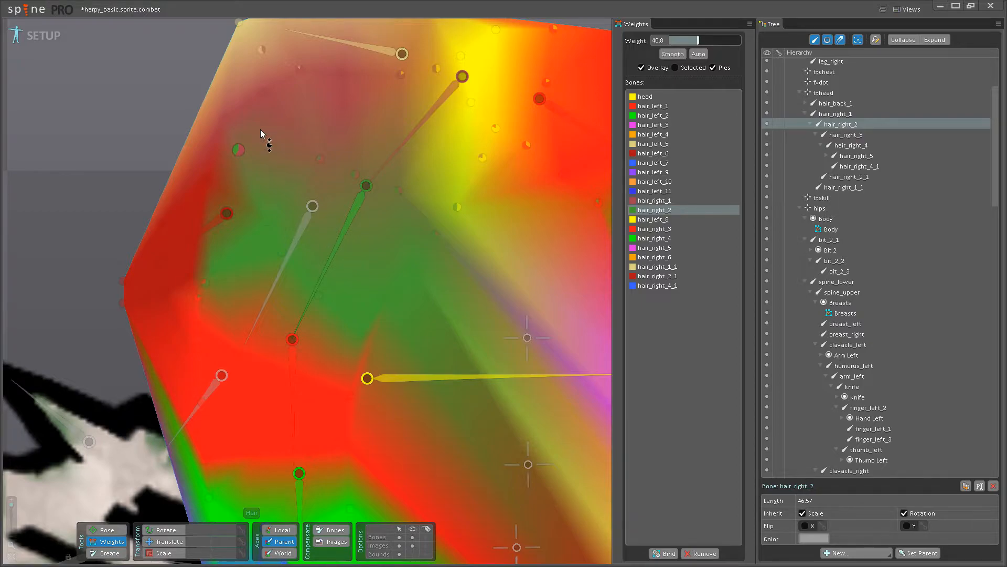
pyautogui.click(382, 163)
pyautogui.click(240, 148)
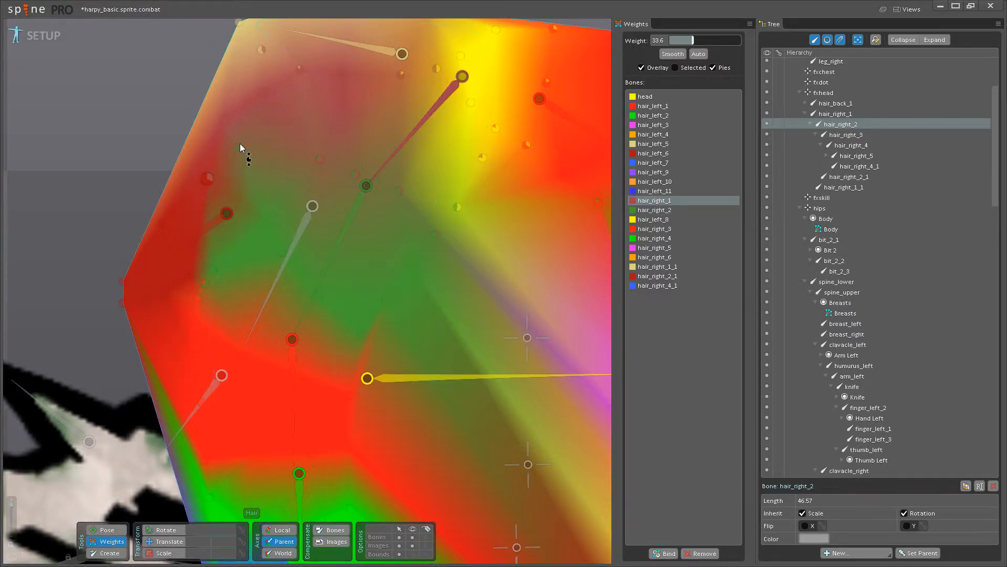
pyautogui.click(94, 530)
pyautogui.moveTo(329, 257); pyautogui.dragTo(283, 338)
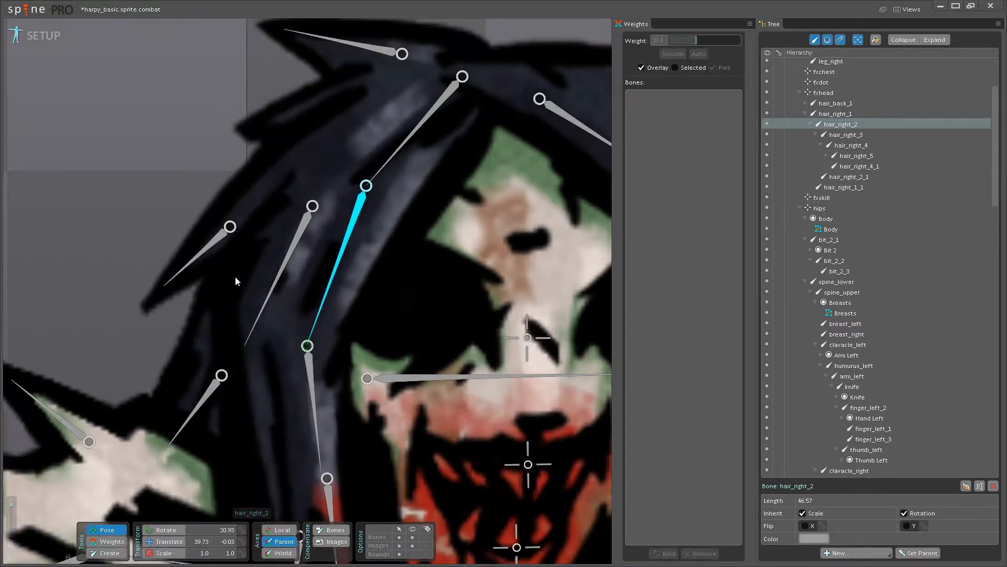
# Blend hair_right_2 into the vertices around the base of hair_right_2_1 to soften the side spike's joint.
pyautogui.click(193, 236)
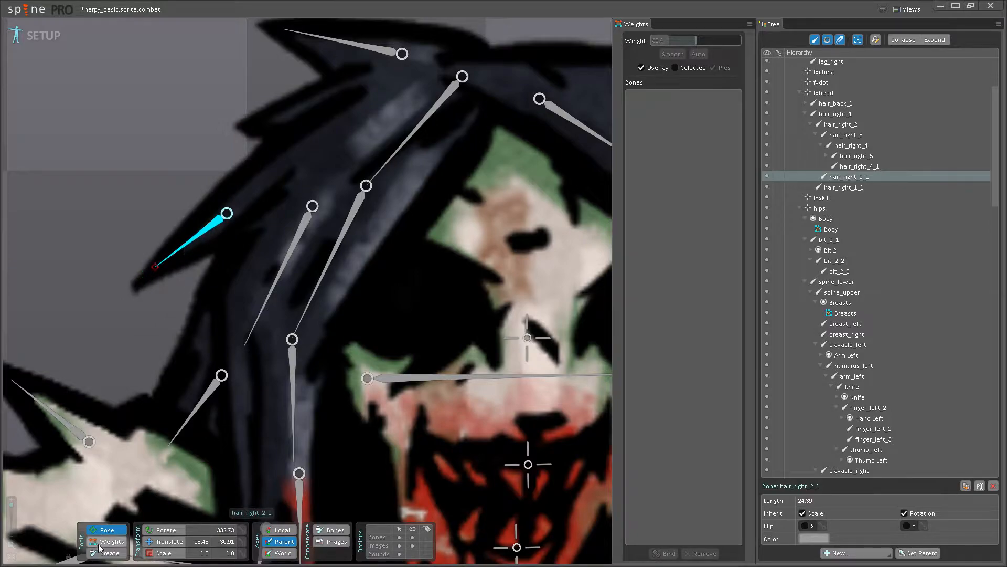
pyautogui.click(107, 542)
pyautogui.scroll(3, 275, 268)
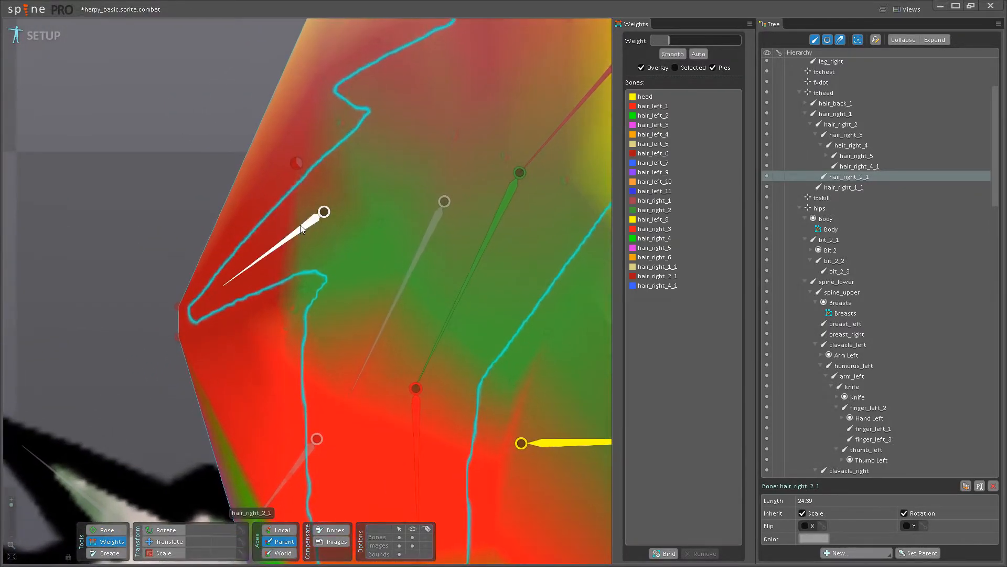
pyautogui.click(474, 279)
pyautogui.moveTo(270, 296); pyautogui.dragTo(314, 155)
pyautogui.moveTo(237, 224); pyautogui.dragTo(257, 202)
# Rotate hair_right_2_1 to test the side spike, and save the project.
pyautogui.click(104, 525)
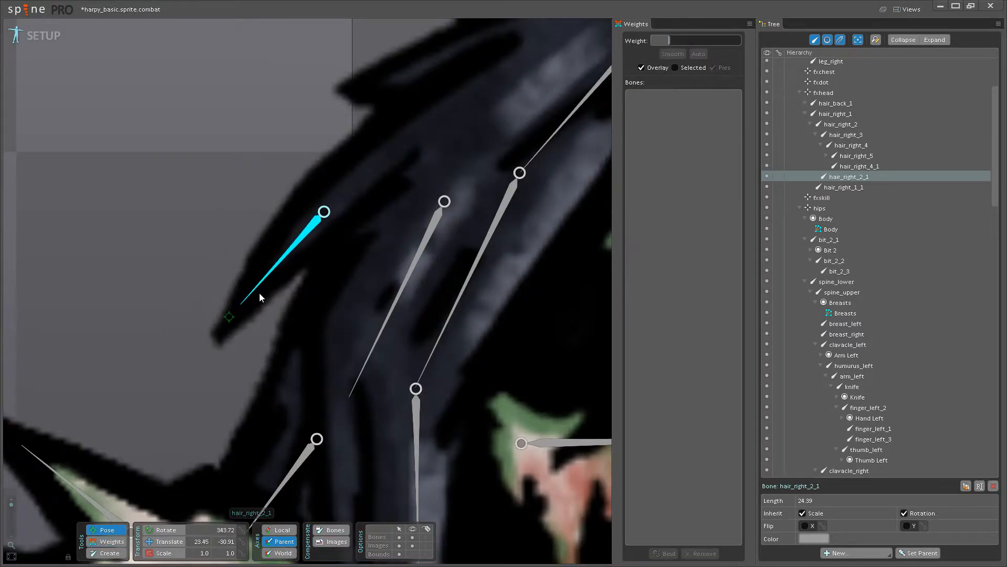
pyautogui.moveTo(223, 266); pyautogui.dragTo(160, 313)
pyautogui.hotkey('ctrl', 's')
pyautogui.scroll(-4, 234, 337)
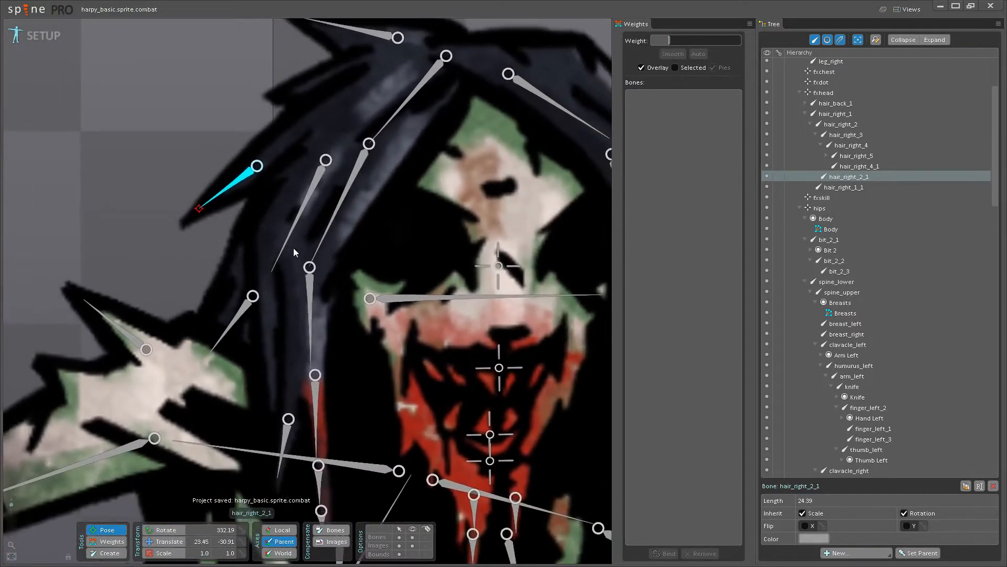
# Rotate hair_right_3 to test the strand beside the face, undo the rotation, and return to weight editing.
pyautogui.moveTo(386, 299); pyautogui.dragTo(307, 220)
pyautogui.moveTo(234, 274); pyautogui.dragTo(200, 294)
pyautogui.hotkey('ctrl', 'z')
pyautogui.click(110, 542)
# Blend hair_right_2 into the Hair mesh vertices around the base of hair_right_3, setting 48 on the outer edge vertex.
pyautogui.moveTo(296, 339); pyautogui.dragTo(375, 361)
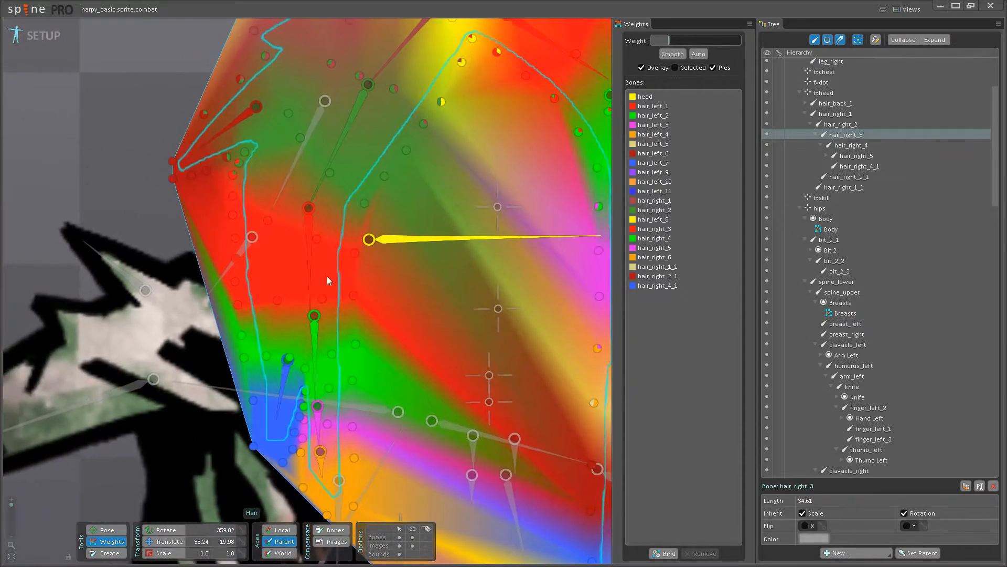
pyautogui.moveTo(340, 158); pyautogui.dragTo(412, 216)
pyautogui.click(398, 257)
pyautogui.scroll(3, 376, 324)
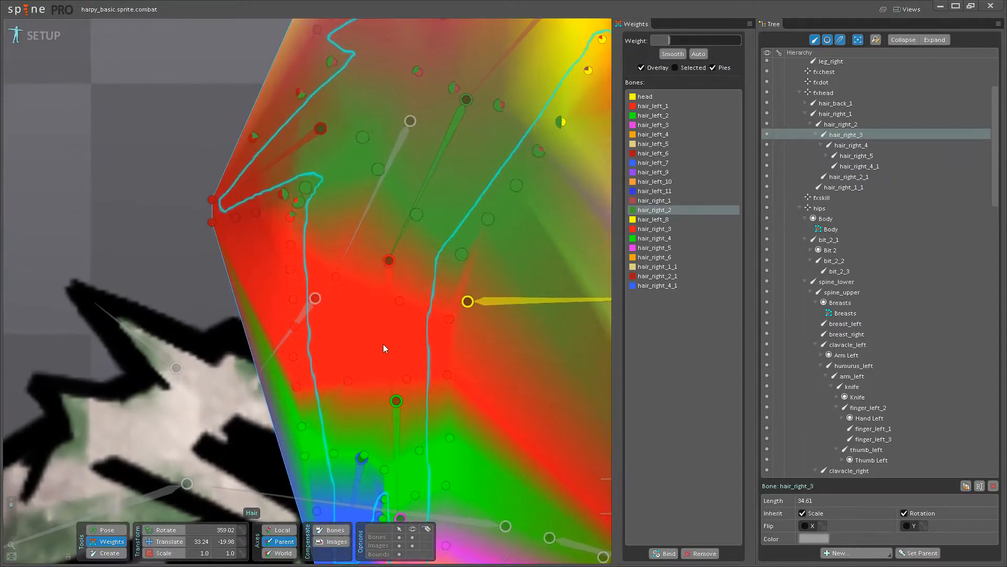
pyautogui.moveTo(369, 294); pyautogui.dragTo(318, 342)
pyautogui.moveTo(247, 251); pyautogui.dragTo(259, 212)
pyautogui.moveTo(241, 294); pyautogui.dragTo(263, 261)
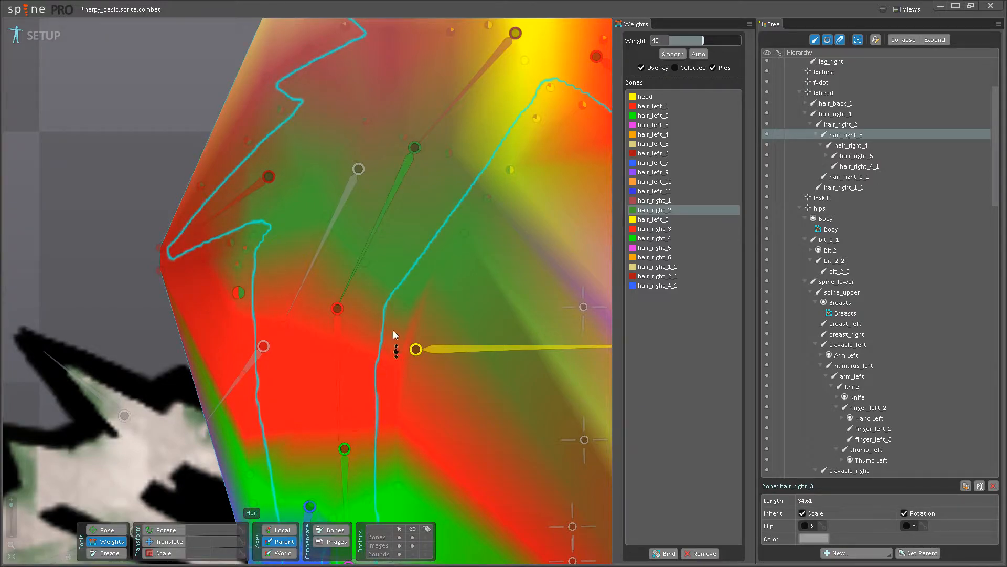
# Blend hair_right_3 into the vertices around its joint with hair_right_2, setting 27.2 on the inner edge vertex.
pyautogui.click(353, 337)
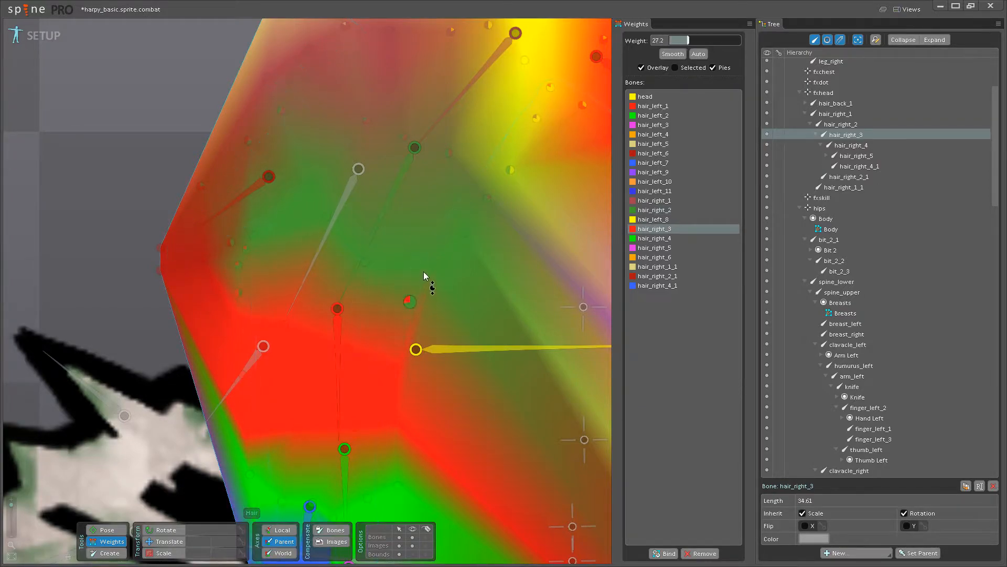
pyautogui.click(373, 247)
pyautogui.click(247, 317)
pyautogui.click(284, 324)
# Rotate hair_right_3 to test the reweighted joint, and save the project.
pyautogui.click(107, 529)
pyautogui.moveTo(334, 348); pyautogui.dragTo(348, 402)
pyautogui.hotkey('ctrl', 's')
# Rotate the bones below hair_right_3 to test the middle of the strand, and undo the last rotation.
pyautogui.moveTo(353, 471); pyautogui.dragTo(360, 295)
pyautogui.click(351, 338)
pyautogui.moveTo(350, 341); pyautogui.dragTo(308, 370)
pyautogui.moveTo(375, 358); pyautogui.dragTo(368, 278)
pyautogui.hotkey('ctrl', 'z')
# Hide the bones and rotate hair_right_4_1 and hair_right_6 to test the two strand tips, undoing the first rotation.
pyautogui.click(309, 284)
pyautogui.moveTo(308, 285); pyautogui.dragTo(228, 333)
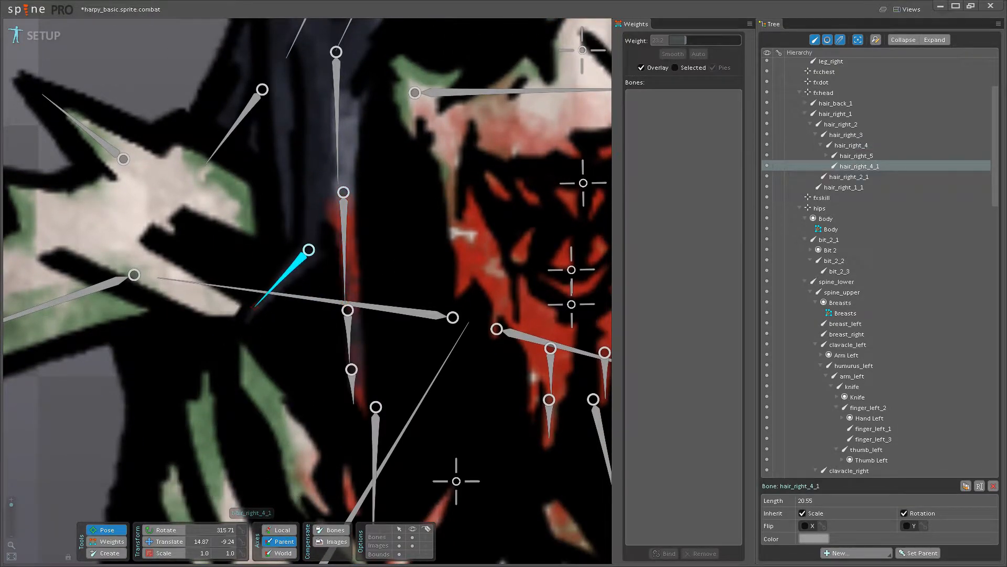
pyautogui.click(413, 537)
pyautogui.moveTo(309, 323); pyautogui.dragTo(321, 300)
pyautogui.click(346, 285)
pyautogui.hotkey('ctrl', 'z')
pyautogui.moveTo(351, 335); pyautogui.dragTo(313, 456)
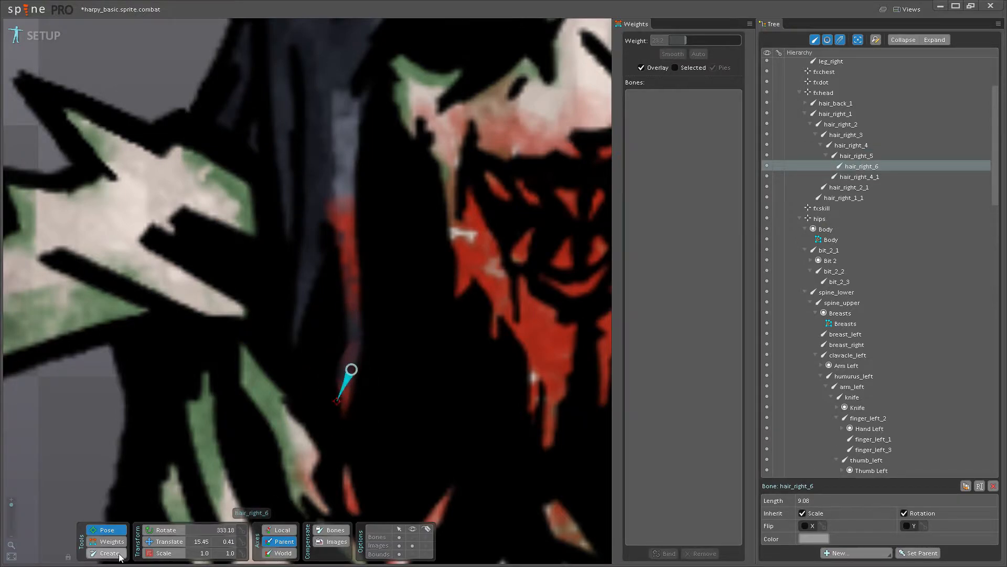
# Show the bones and blend hair_right_5 into the vertices around hair_right_6's base, with 42.4 on the outer one and 24 on the inner one.
pyautogui.click(116, 545)
pyautogui.click(412, 536)
pyautogui.click(324, 332)
pyautogui.click(285, 395)
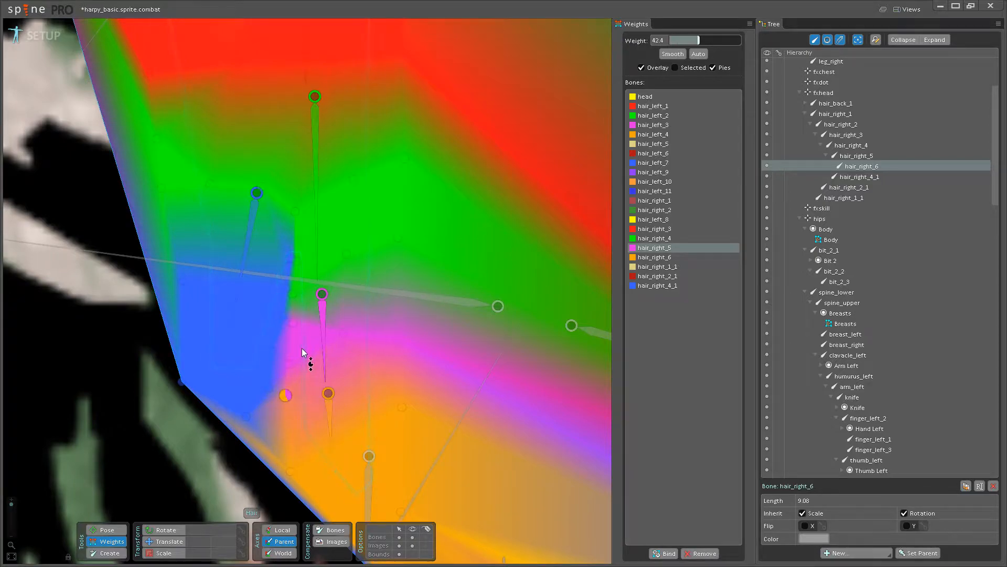
pyautogui.moveTo(402, 407); pyautogui.dragTo(412, 376)
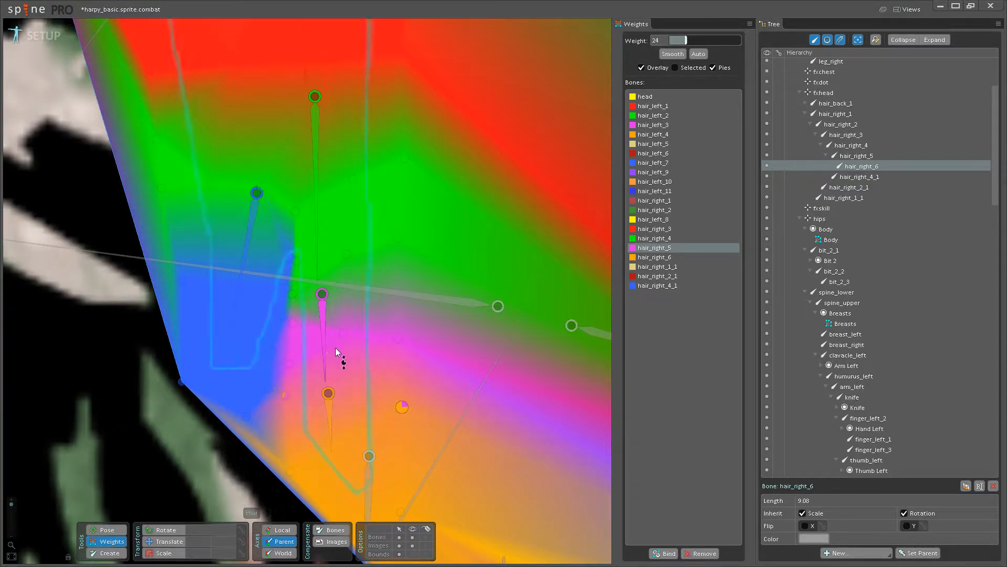
pyautogui.moveTo(315, 362); pyautogui.dragTo(317, 386)
pyautogui.moveTo(294, 317); pyautogui.dragTo(305, 295)
# Rotate hair_right_5 and hair_right_6 to test the strand's lower end, and return to weight editing.
pyautogui.click(104, 530)
pyautogui.click(329, 366)
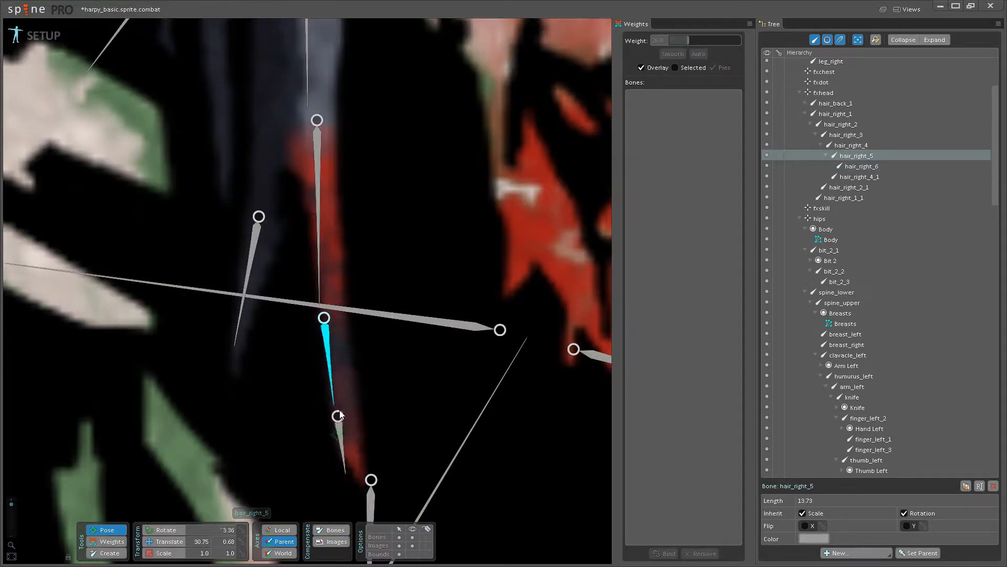
pyautogui.moveTo(343, 441); pyautogui.dragTo(292, 455)
pyautogui.click(131, 546)
pyautogui.click(323, 332)
pyautogui.click(107, 530)
pyautogui.click(107, 541)
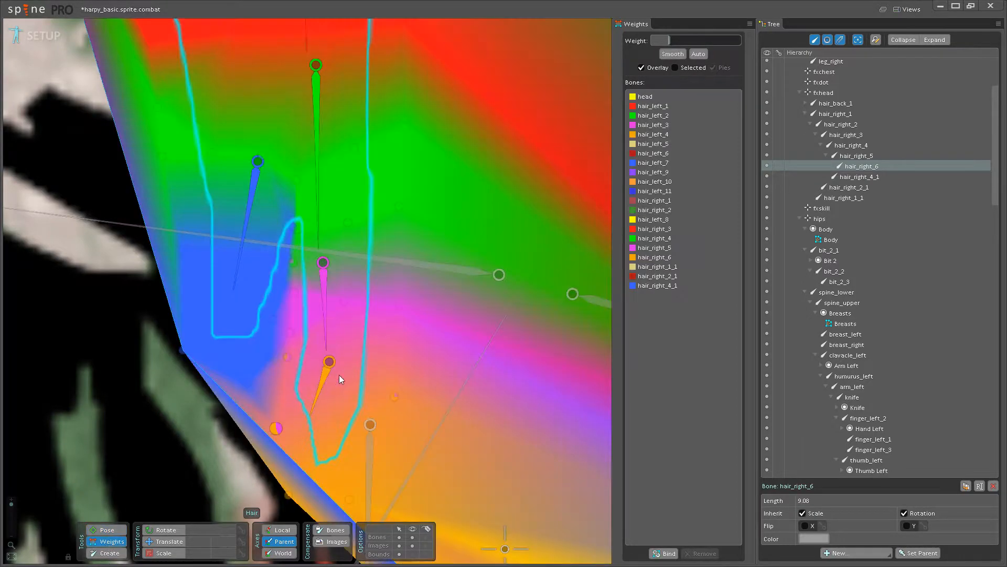
# Set hair_right_5 to 44 on the outer vertex beside the tip and hair_right_6 to 26.4 on the outer vertex above its base, and test hair_right_6.
pyautogui.click(330, 333)
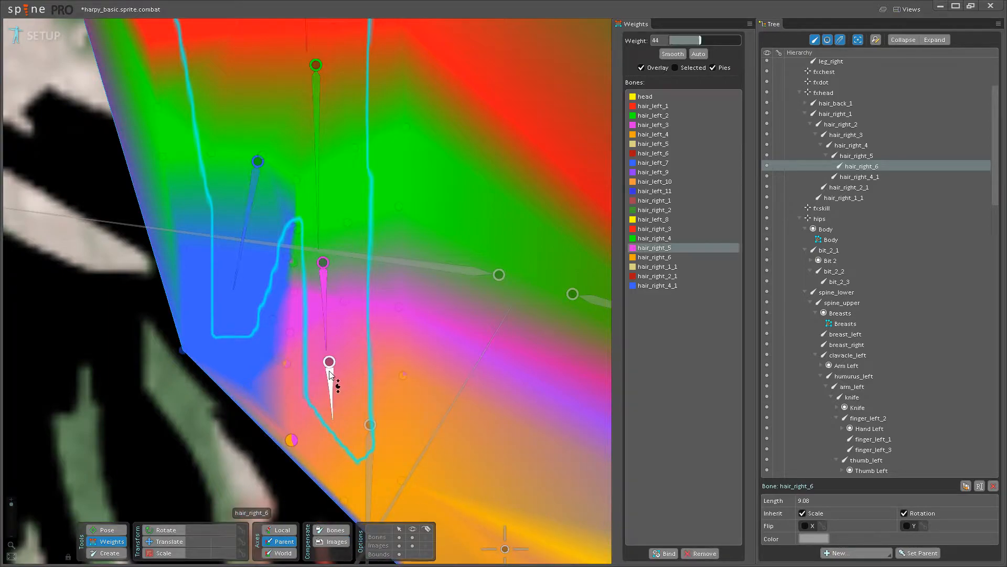
pyautogui.click(331, 373)
pyautogui.click(290, 333)
pyautogui.press('b')
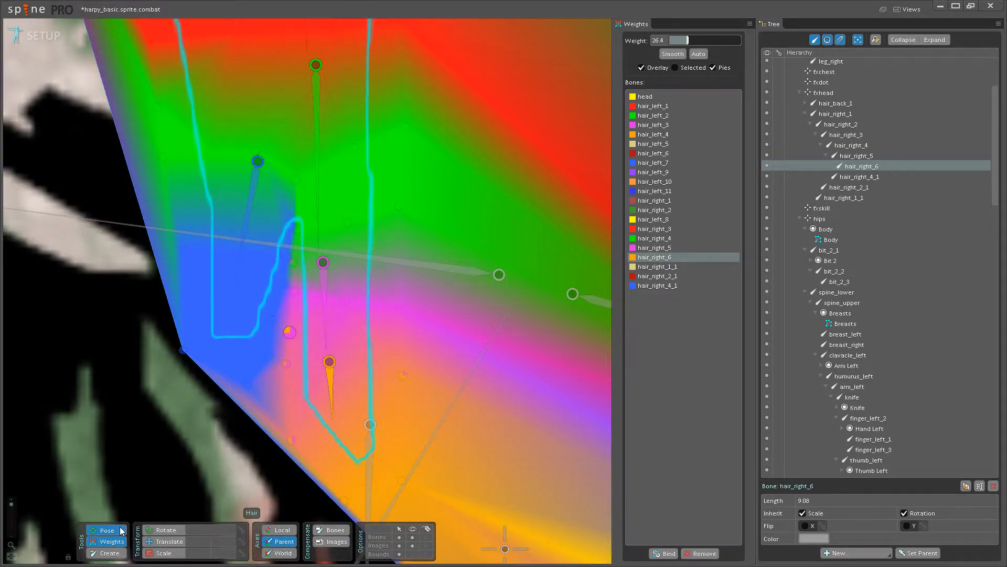
pyautogui.click(339, 401)
pyautogui.moveTo(339, 401); pyautogui.dragTo(288, 420)
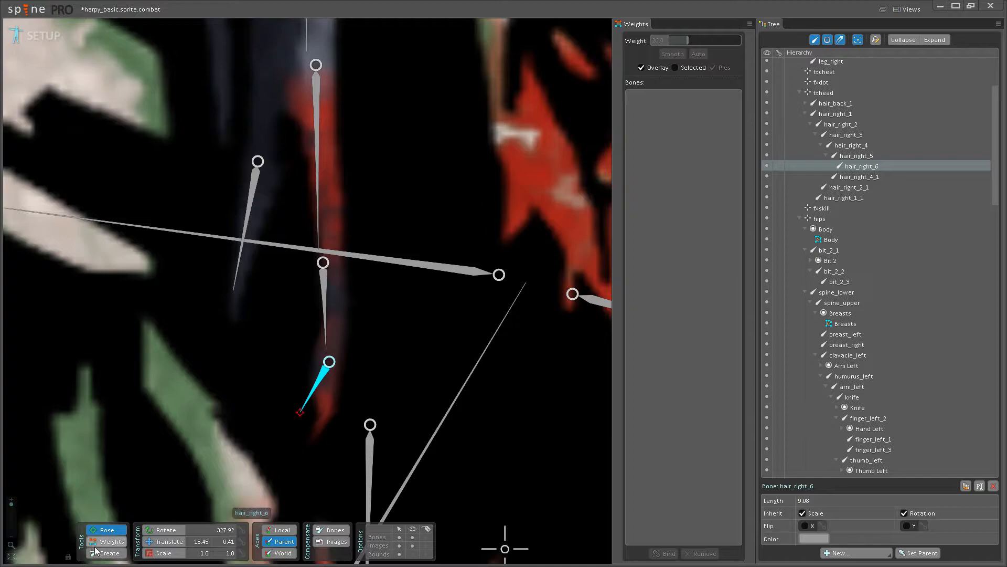
pyautogui.press('n')
# Lower hair_right_5's weight on the outer vertex beside the strand's tip, and rotate hair_right_6 to test the change.
pyautogui.click(331, 346)
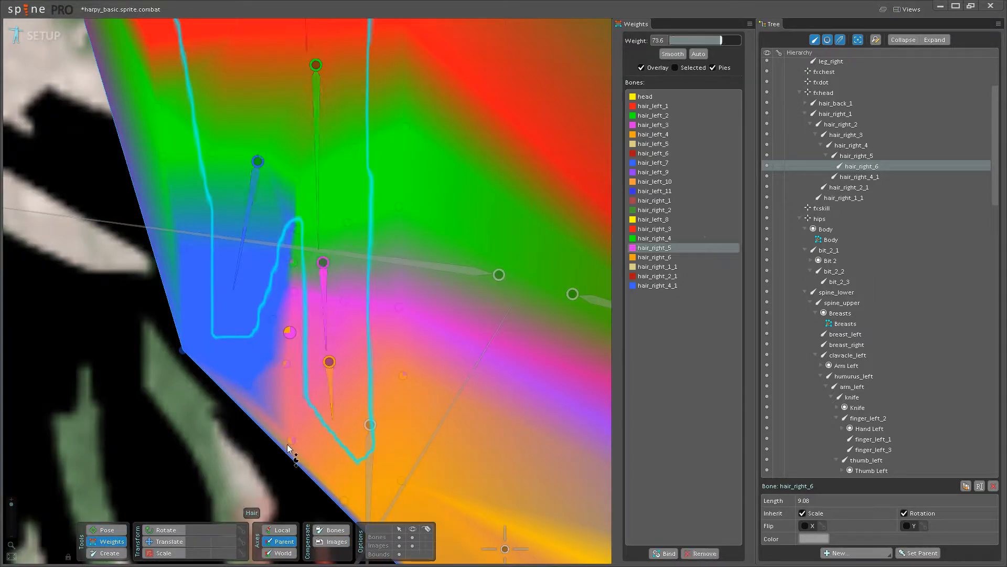
pyautogui.click(301, 441)
pyautogui.moveTo(303, 443); pyautogui.dragTo(302, 446)
pyautogui.click(106, 530)
pyautogui.moveTo(333, 385); pyautogui.dragTo(295, 400)
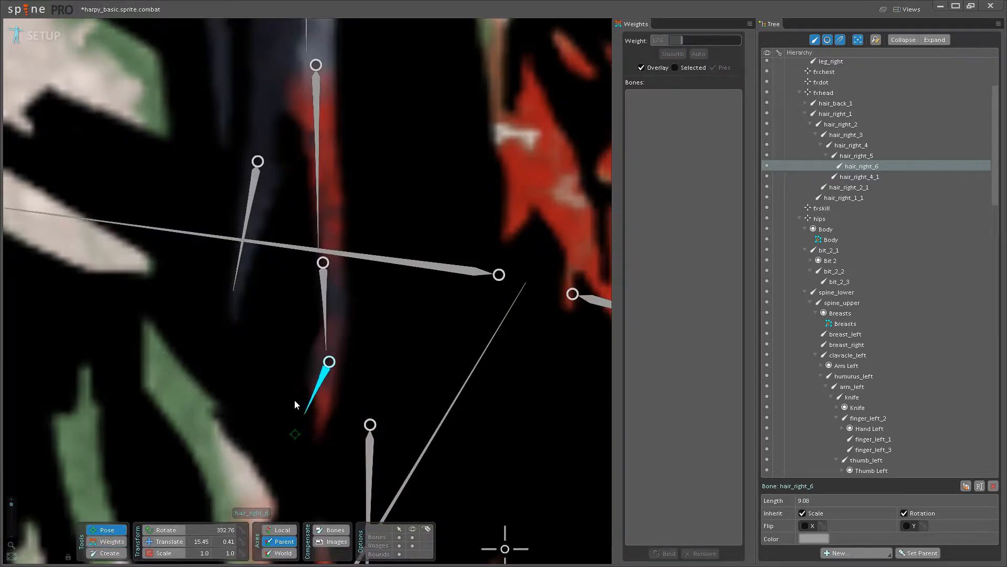
pyautogui.click(103, 545)
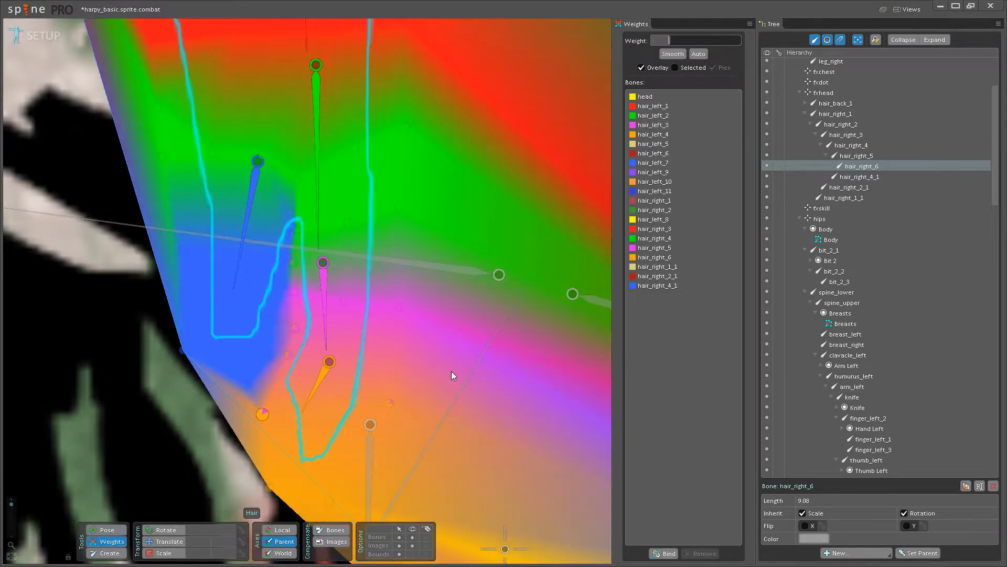
# Adjust hair_right_6's weight on the inner vertices beside its joint, with 15.2 on the upper one.
pyautogui.click(334, 388)
pyautogui.moveTo(408, 379); pyautogui.dragTo(419, 347)
pyautogui.moveTo(403, 310); pyautogui.dragTo(421, 286)
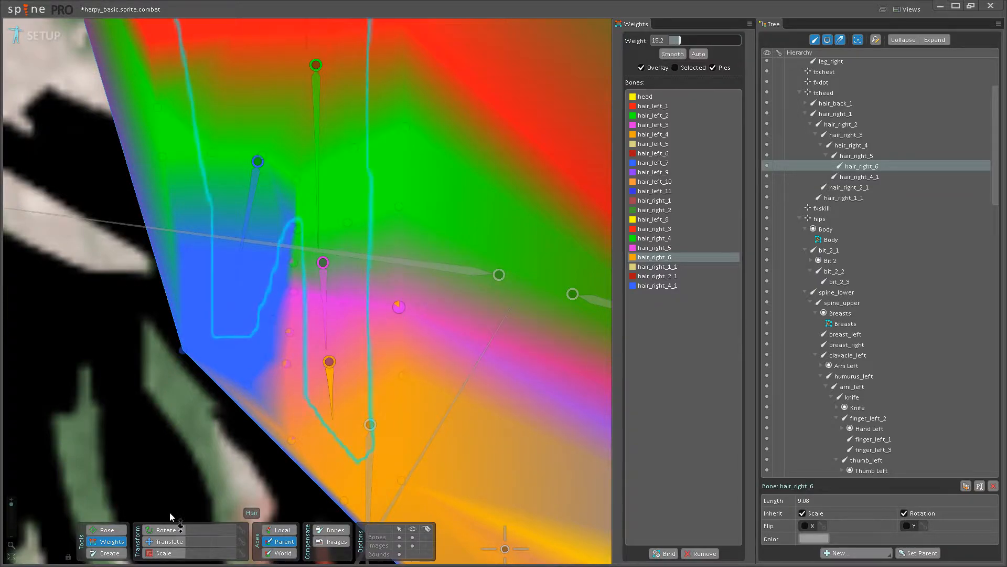
# Rotate hair_right_6 to test the strand tip, checking it with the bones hidden, and save the project.
pyautogui.click(106, 530)
pyautogui.moveTo(344, 392); pyautogui.dragTo(295, 488)
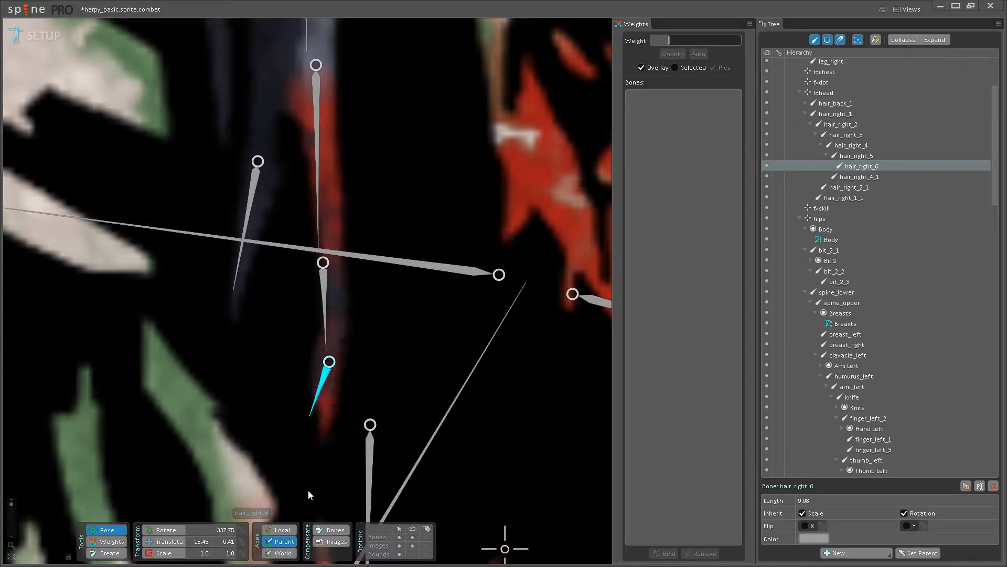
pyautogui.click(413, 537)
pyautogui.moveTo(319, 397)
pyautogui.mouseDown()
pyautogui.moveTo(346, 411)
pyautogui.moveTo(293, 427)
pyautogui.moveTo(382, 449)
pyautogui.moveTo(321, 477)
pyautogui.moveTo(380, 484)
pyautogui.moveTo(298, 500)
pyautogui.moveTo(380, 499)
pyautogui.moveTo(259, 502)
pyautogui.moveTo(283, 453)
pyautogui.mouseUp()
pyautogui.hotkey('ctrl', 's')
# Rotate hair_right_2_1 slightly to check the side hair spike with the bones hidden, deselect it, and save the project.
pyautogui.scroll(-5, 290, 451)
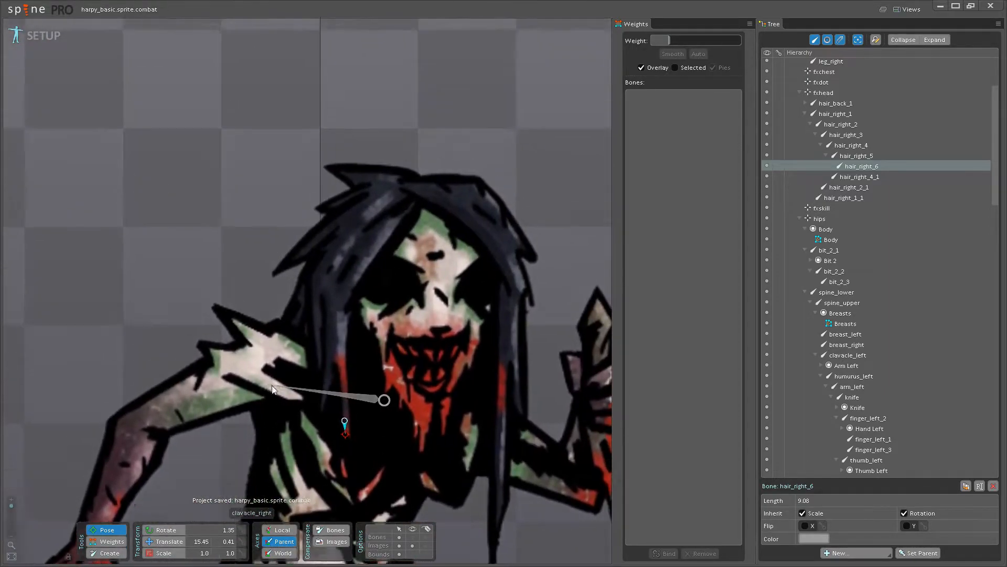
pyautogui.moveTo(271, 384); pyautogui.dragTo(272, 410)
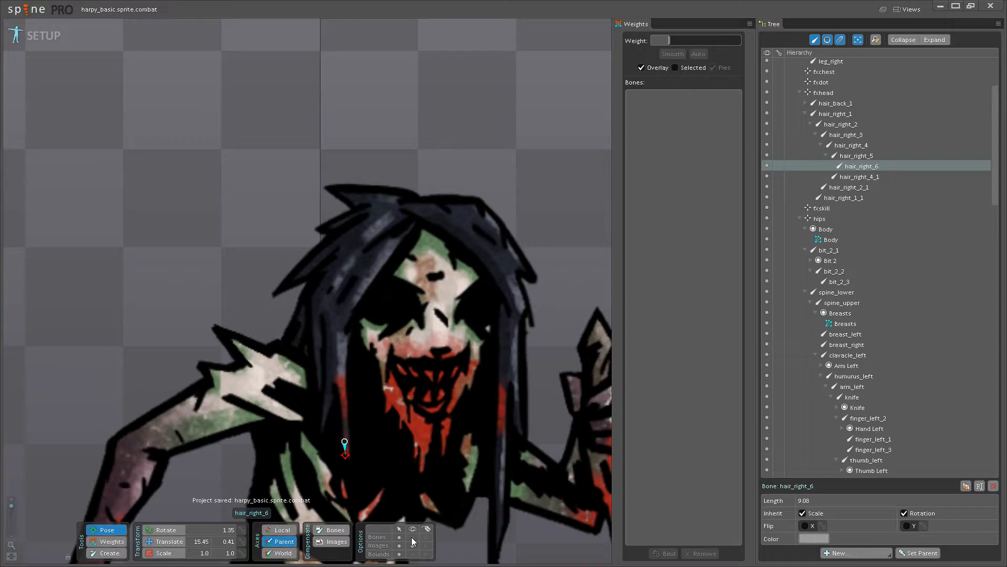
pyautogui.scroll(3, 370, 303)
pyautogui.click(297, 271)
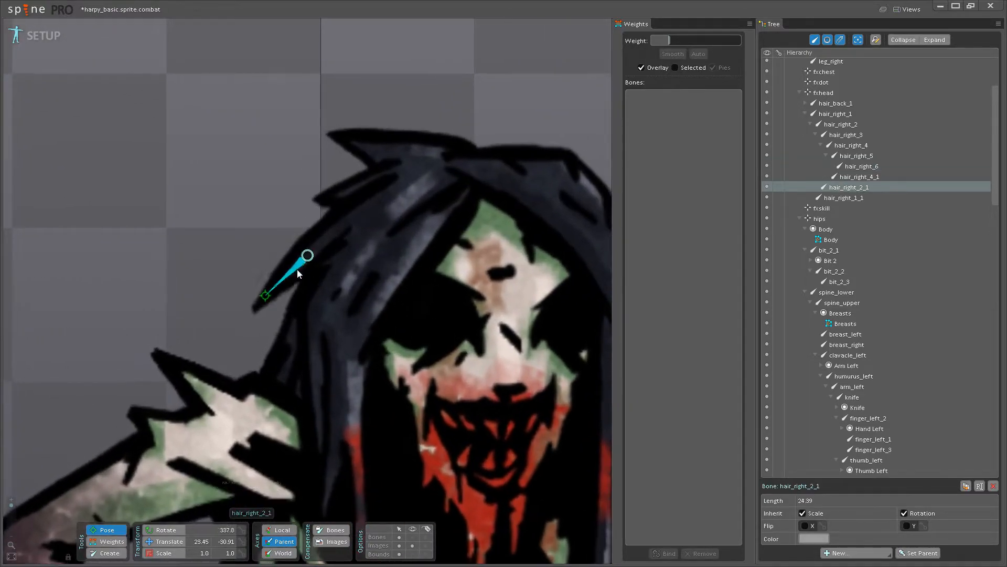
pyautogui.moveTo(285, 273)
pyautogui.mouseDown()
pyautogui.moveTo(292, 292)
pyautogui.moveTo(261, 278)
pyautogui.moveTo(270, 297)
pyautogui.mouseUp()
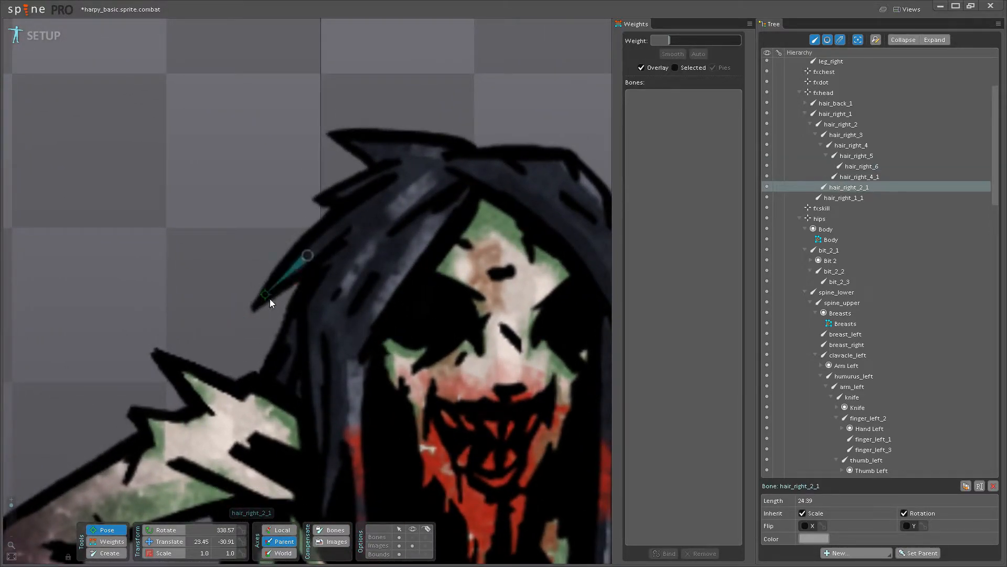
pyautogui.press('space')
pyautogui.hotkey('ctrl', 's')
# Rotate spike_right_1 slightly to check the shoulder spike, deselect it, and save the project.
pyautogui.scroll(-6, 191, 308)
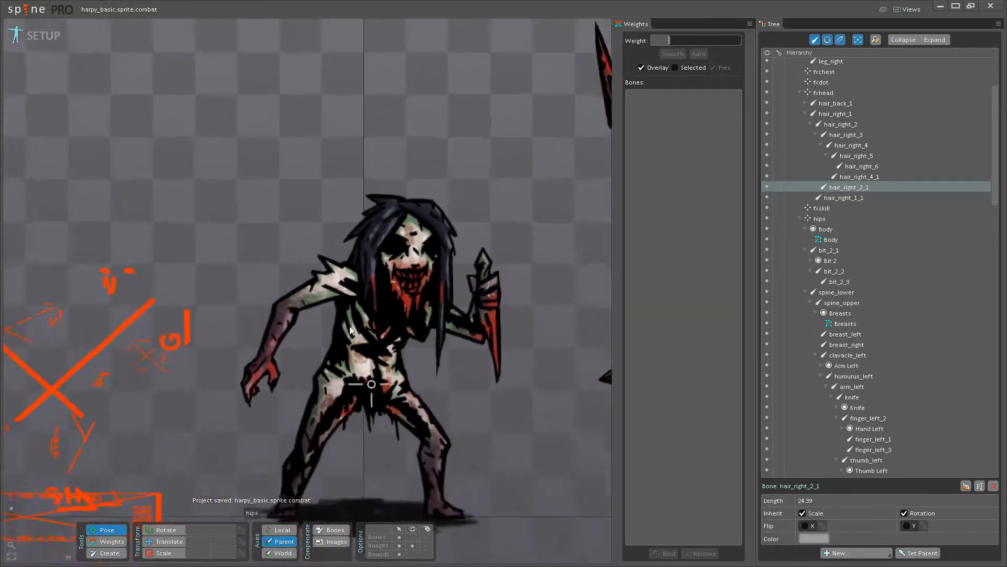
pyautogui.moveTo(336, 293); pyautogui.dragTo(256, 263)
pyautogui.scroll(2, 226, 193)
pyautogui.click(220, 191)
pyautogui.scroll(5, 215, 188)
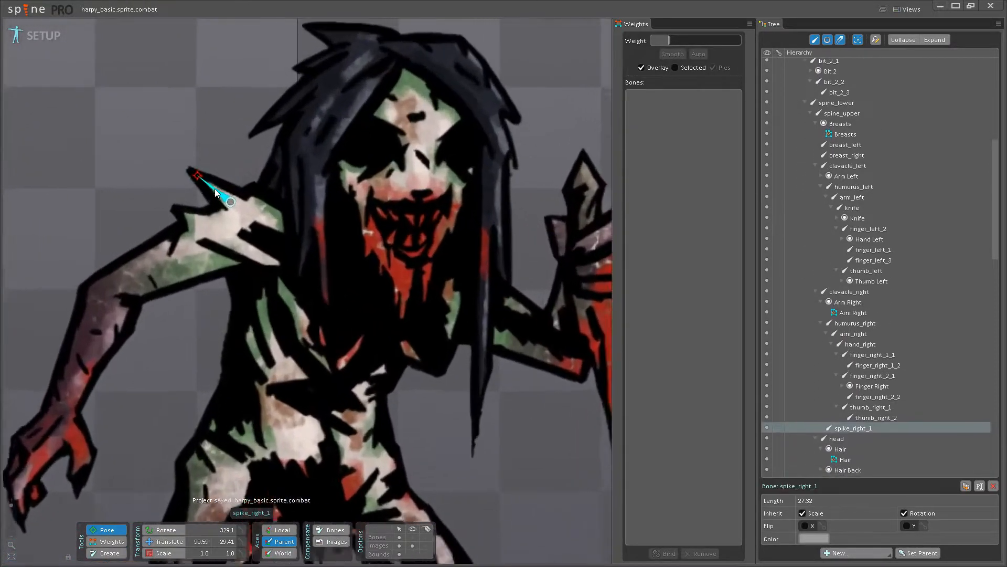
pyautogui.moveTo(205, 188)
pyautogui.mouseDown()
pyautogui.moveTo(196, 197)
pyautogui.moveTo(210, 176)
pyautogui.moveTo(199, 185)
pyautogui.mouseUp()
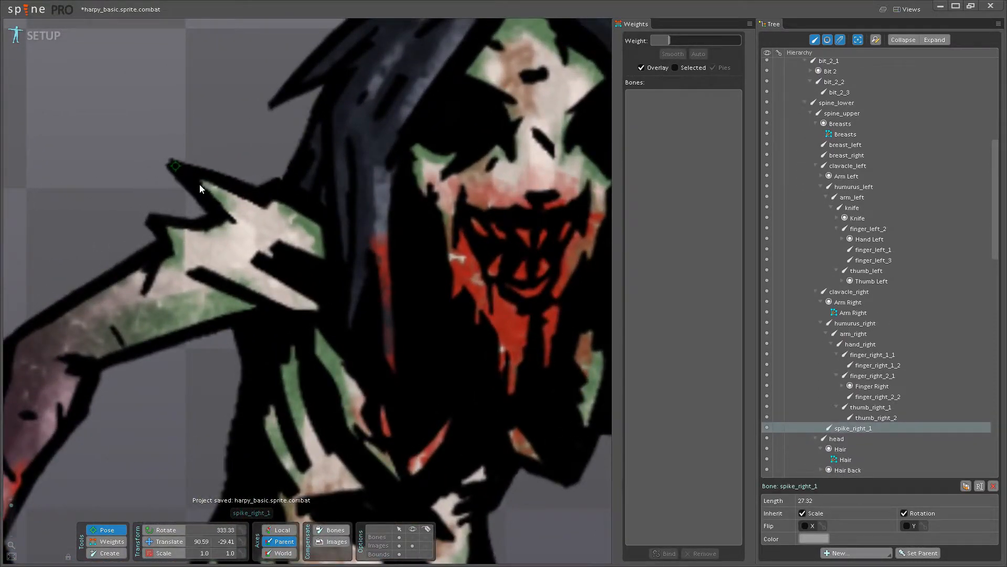
pyautogui.press('space')
pyautogui.hotkey('ctrl', 's')
# Show the bones, move the jaw bone down to test the mouth, undo the move, and save the project.
pyautogui.scroll(-4, 202, 184)
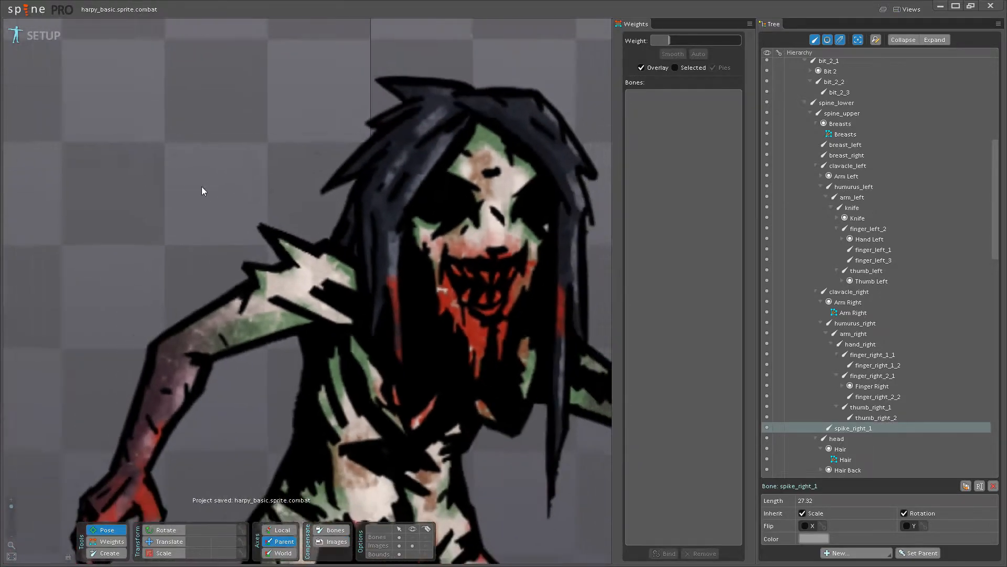
pyautogui.scroll(2, 317, 301)
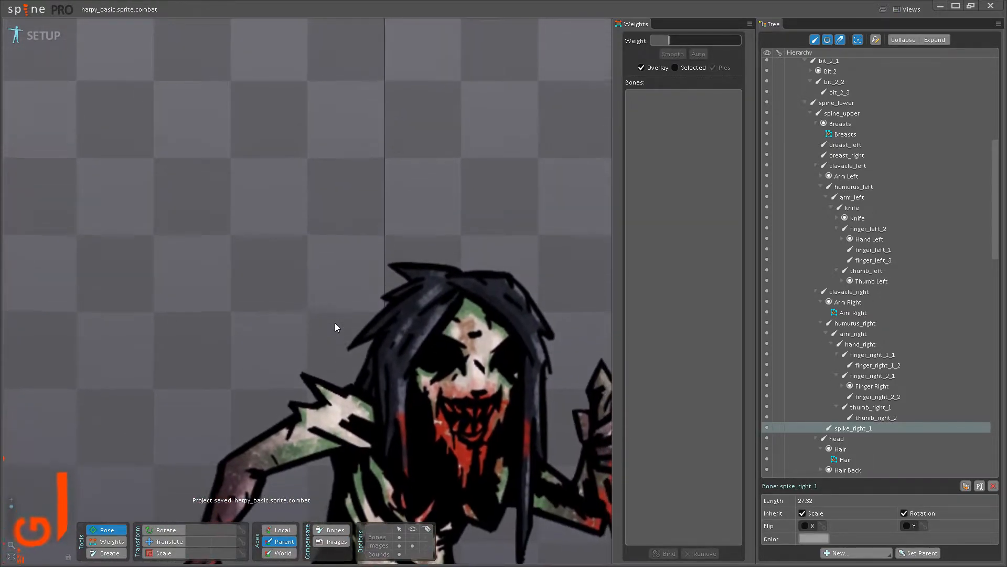
pyautogui.moveTo(474, 398); pyautogui.dragTo(363, 218)
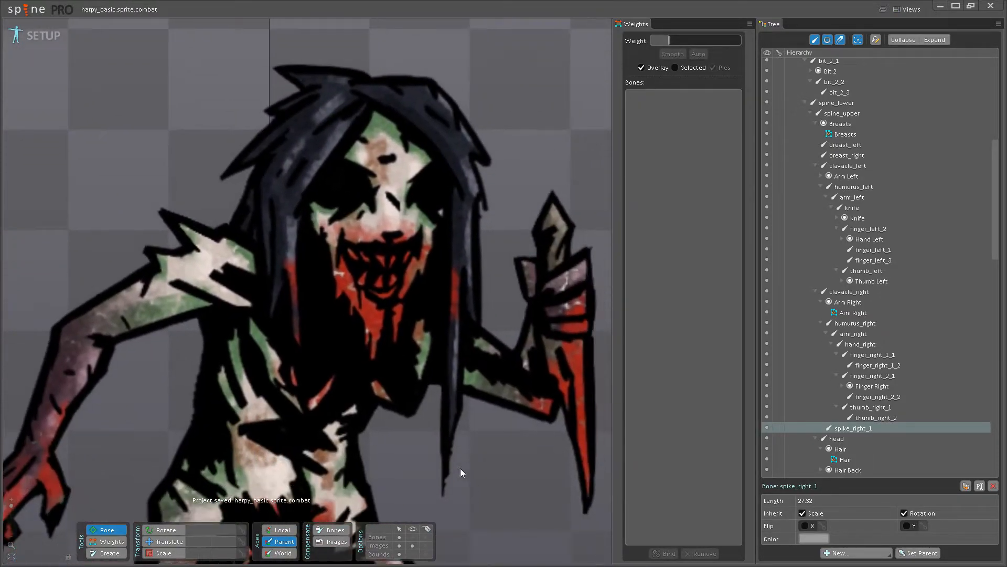
pyautogui.click(414, 537)
pyautogui.scroll(-3, 363, 429)
pyautogui.scroll(2, 435, 271)
pyautogui.scroll(5, 423, 231)
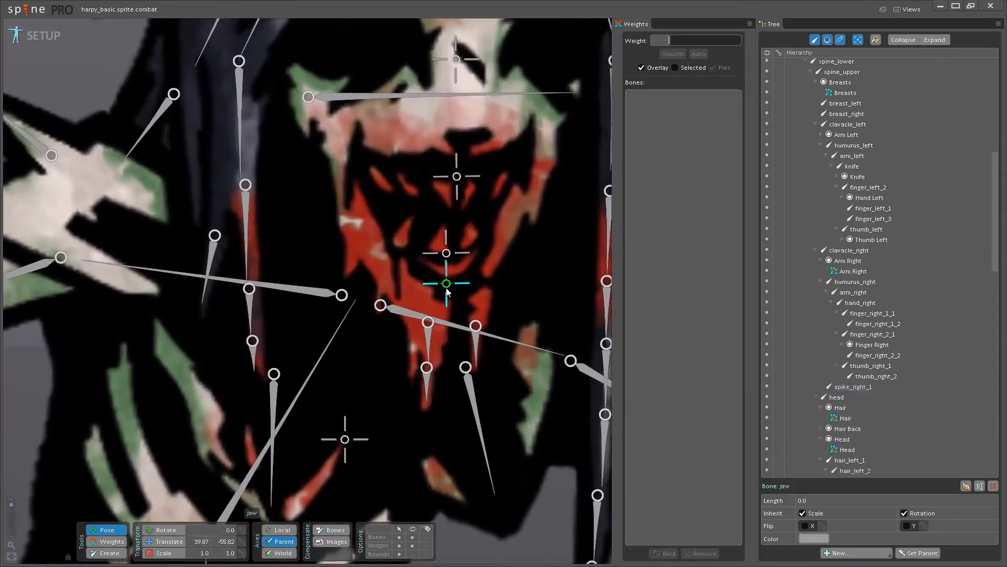
pyautogui.click(446, 284)
pyautogui.click(163, 541)
pyautogui.moveTo(447, 283); pyautogui.dragTo(446, 324)
pyautogui.hotkey('ctrl', 'z')
pyautogui.scroll(-5, 370, 388)
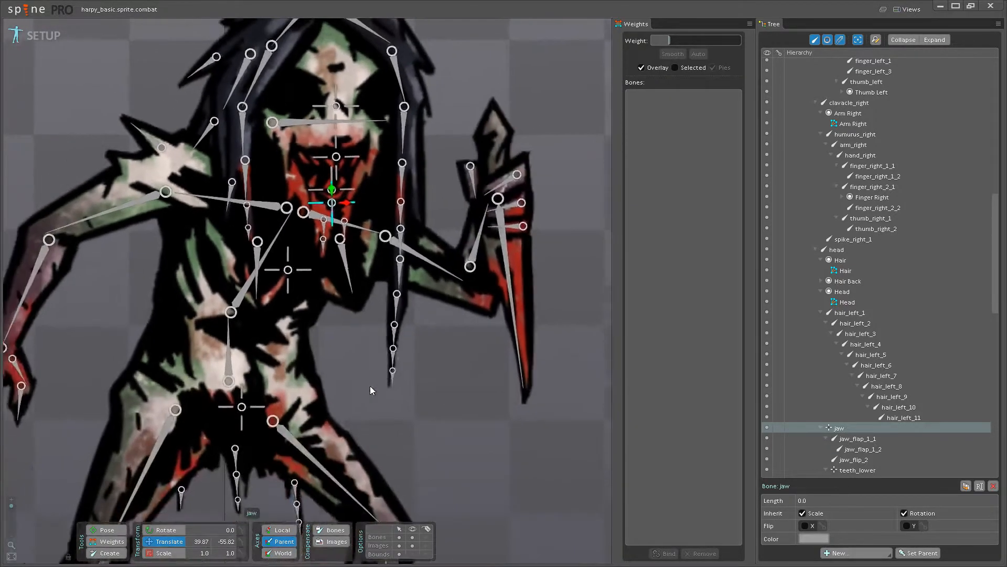
pyautogui.scroll(-3, 370, 387)
pyautogui.hotkey('ctrl', 's')
# Rotate clavacle_right and humurus_right to test the arm's deformation, and undo the rotation.
pyautogui.moveTo(185, 247); pyautogui.dragTo(329, 269)
pyautogui.click(349, 221)
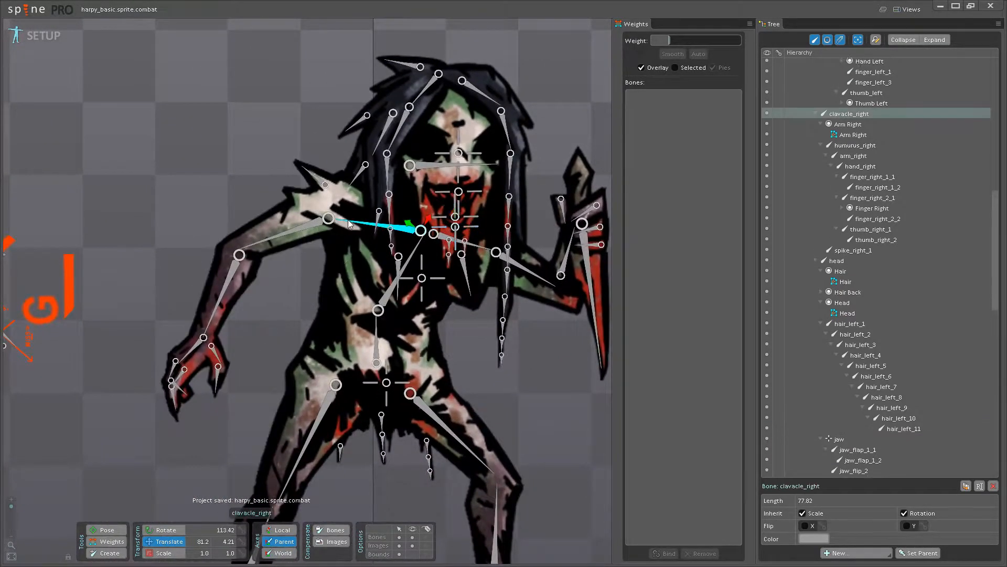
pyautogui.click(163, 530)
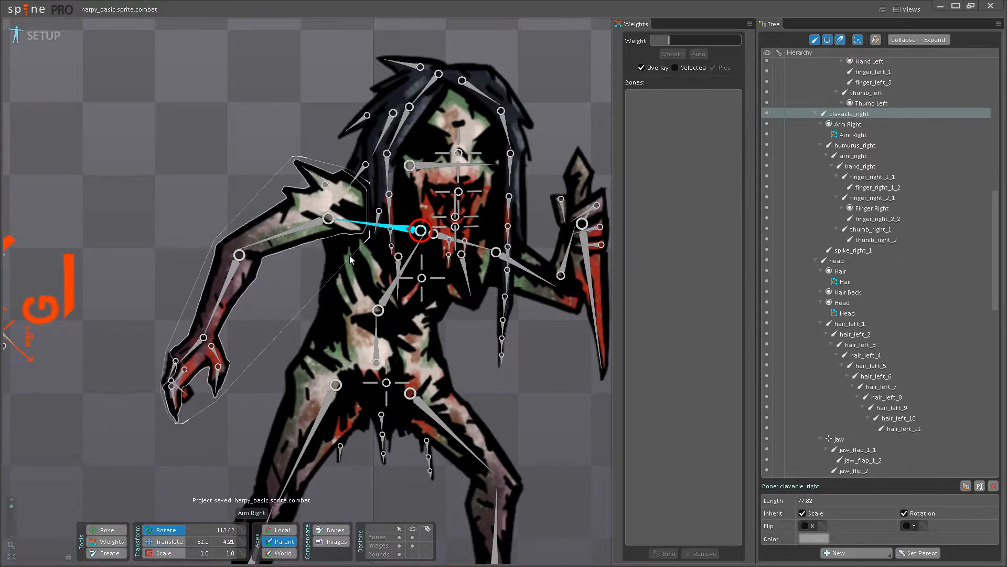
pyautogui.moveTo(351, 224); pyautogui.dragTo(284, 229)
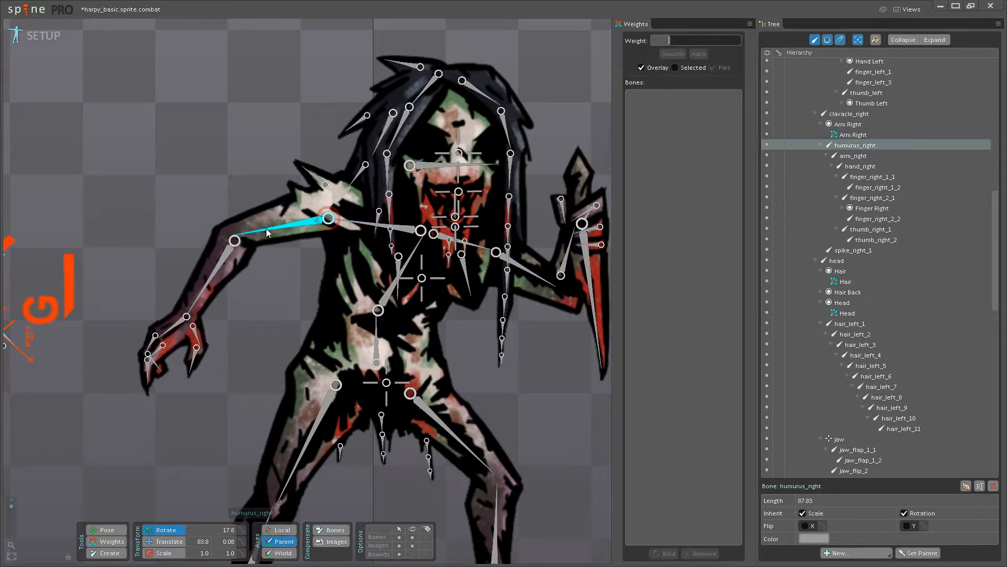
pyautogui.hotkey('ctrl', 'z')
# Convert the Finger Right region attachment on the harpy's right hand into a mesh.
pyautogui.scroll(3, 265, 326)
pyautogui.scroll(2, 251, 322)
pyautogui.click(239, 319)
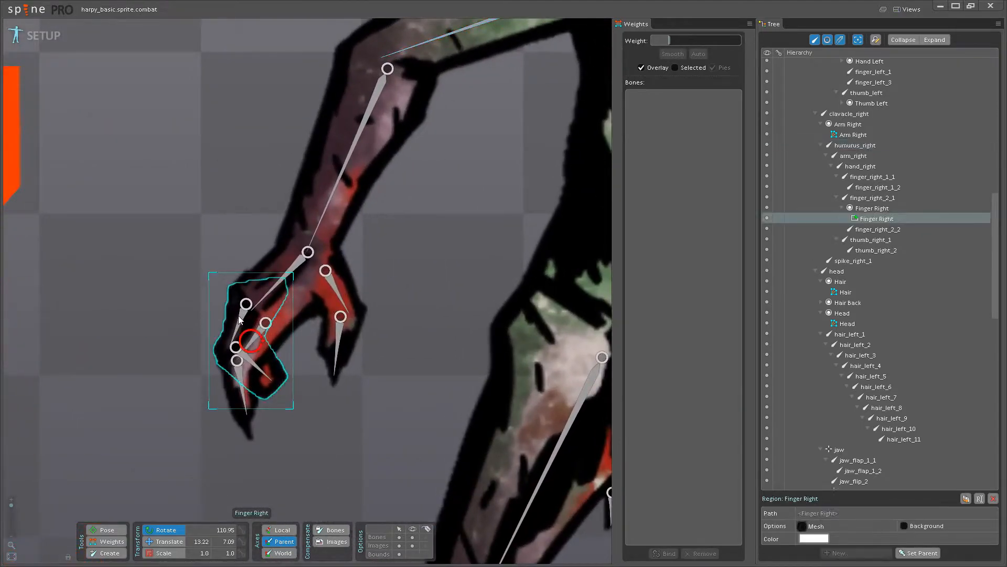
pyautogui.click(804, 526)
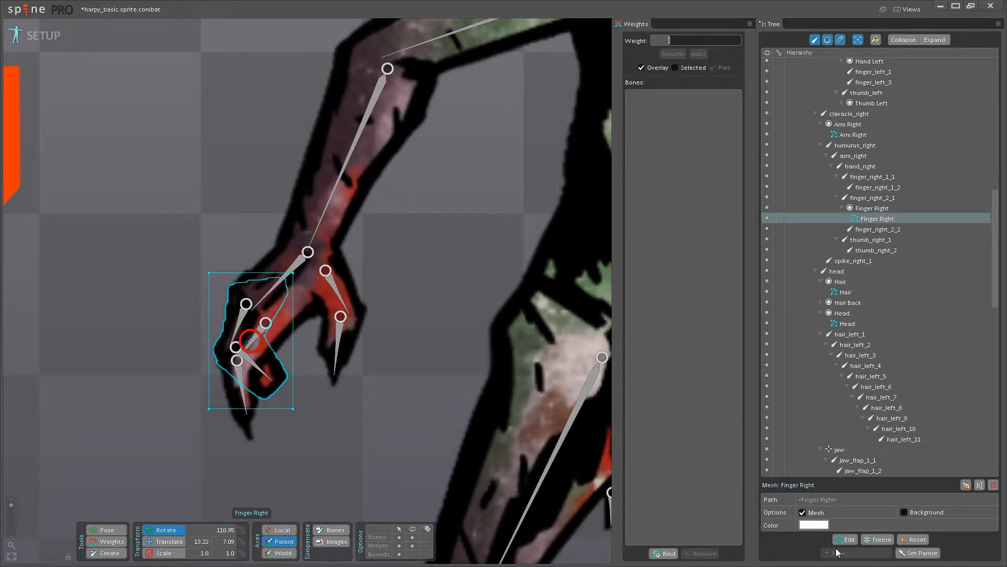
# Start editing the Finger Right mesh and add vertices at the inner bend and around the outline of the finger's lower half.
pyautogui.click(838, 536)
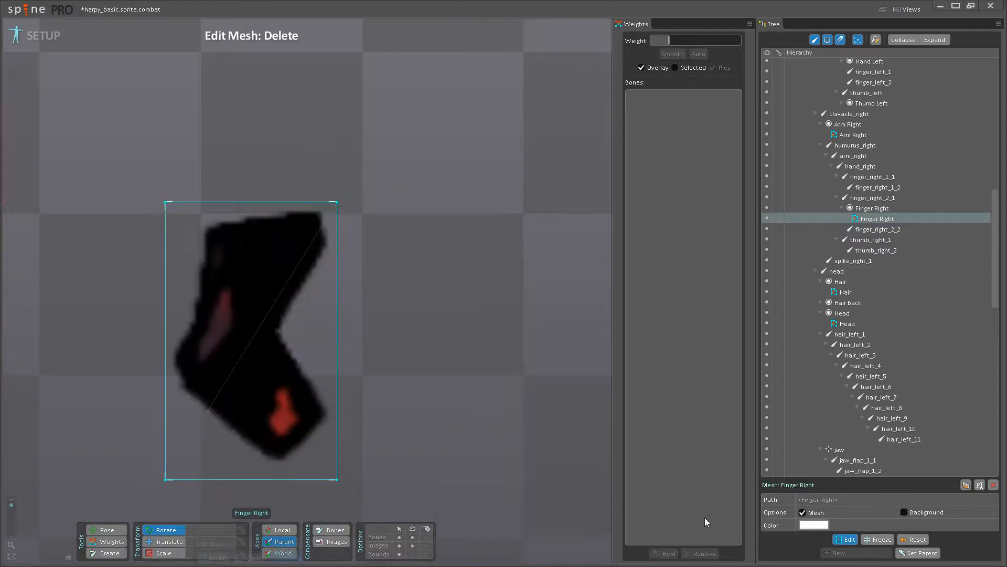
pyautogui.scroll(3, 282, 332)
pyautogui.click(281, 315)
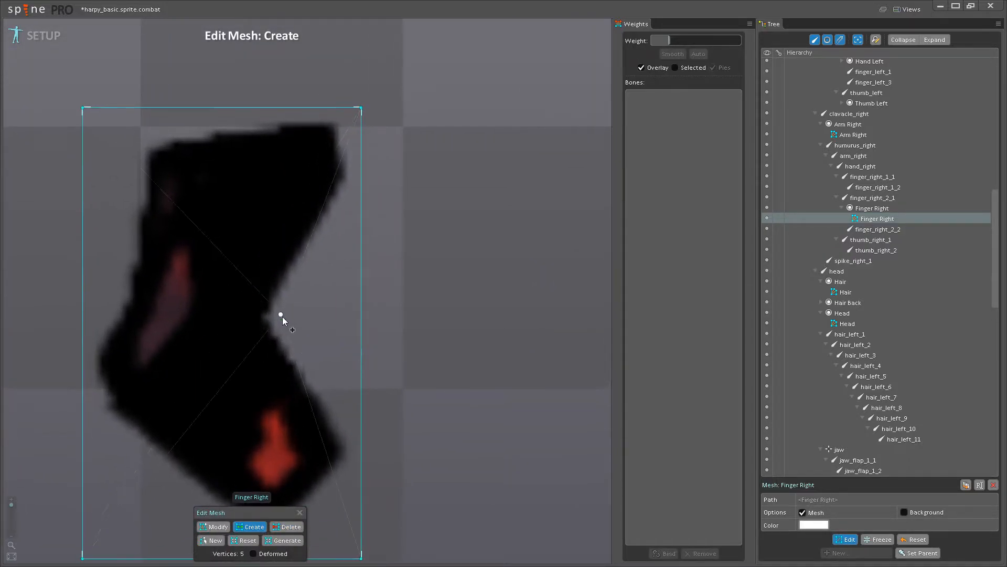
pyautogui.click(362, 433)
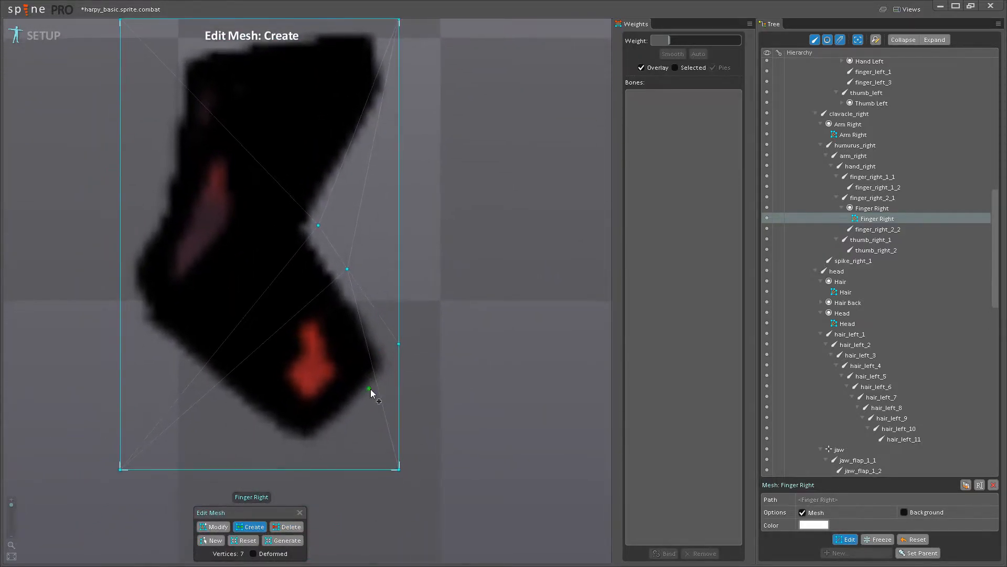
pyautogui.click(308, 468)
pyautogui.click(223, 419)
pyautogui.click(180, 270)
# Add vertices across the finger's joint and around the outline of its upper half, including the upper hull edge.
pyautogui.click(294, 238)
pyautogui.moveTo(295, 239); pyautogui.dragTo(304, 365)
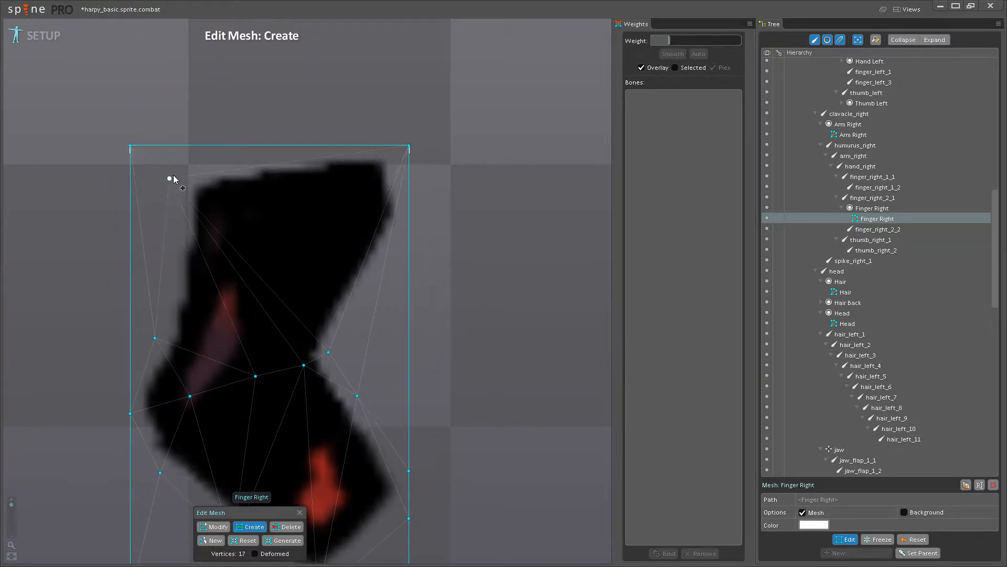
pyautogui.click(295, 146)
pyautogui.click(409, 234)
pyautogui.scroll(-2, 350, 339)
# Delete a surplus vertex near the inner bend and the two lower and upper-left hull corner vertices, and finish the mesh edit.
pyautogui.click(293, 530)
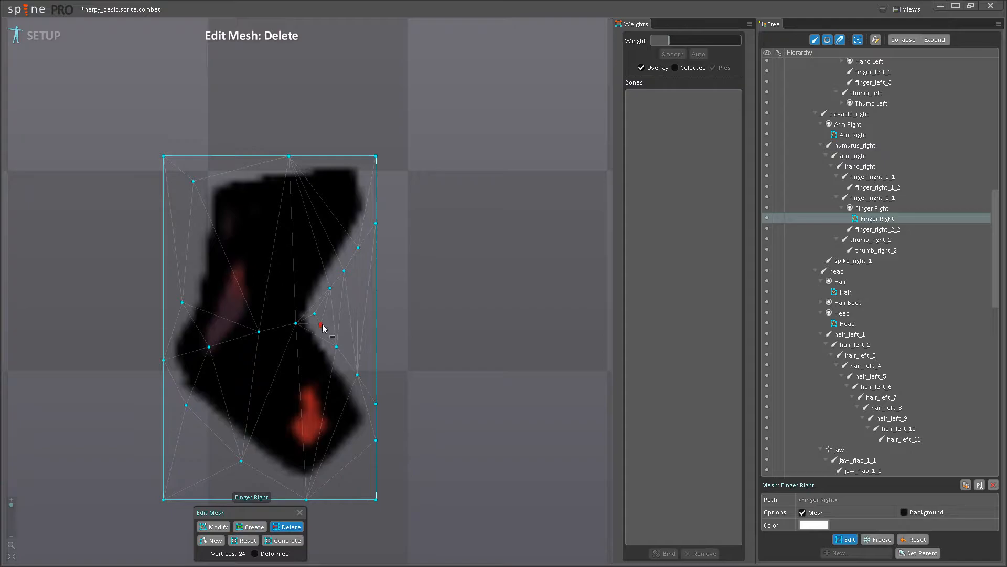
pyautogui.scroll(-4, 372, 420)
pyautogui.click(252, 526)
pyautogui.moveTo(309, 317); pyautogui.dragTo(310, 378)
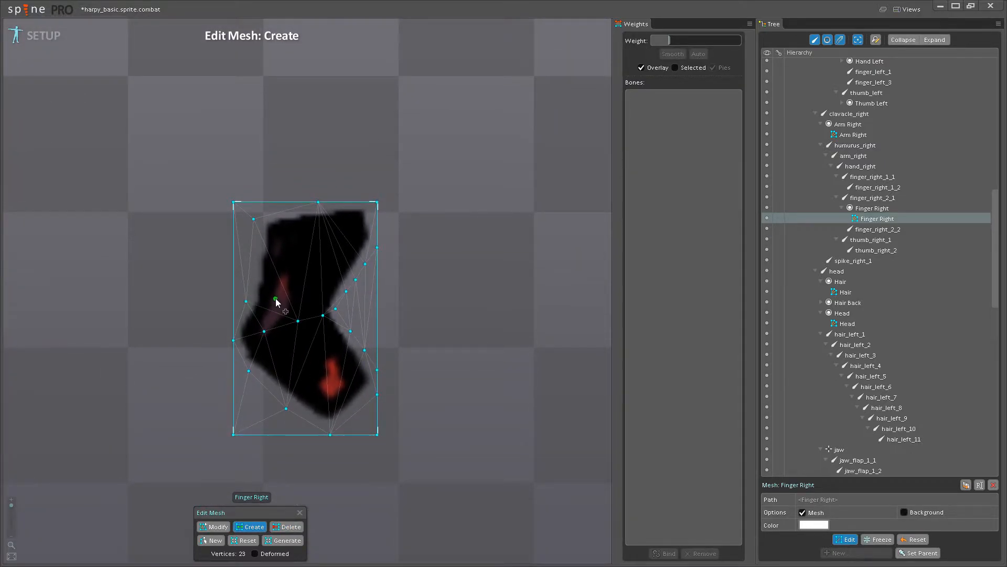
pyautogui.click(292, 526)
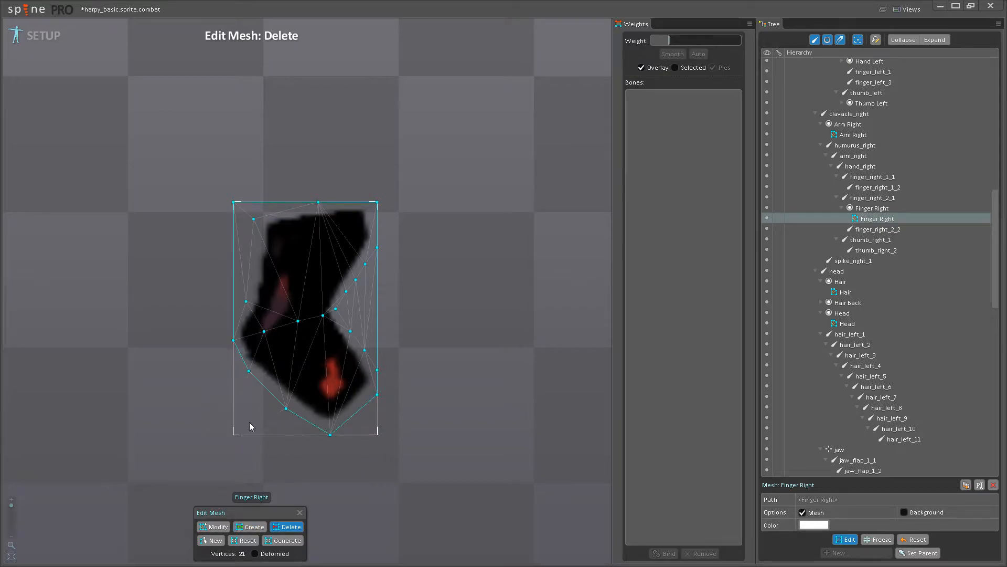
pyautogui.moveTo(242, 434); pyautogui.dragTo(227, 518)
pyautogui.click(219, 286)
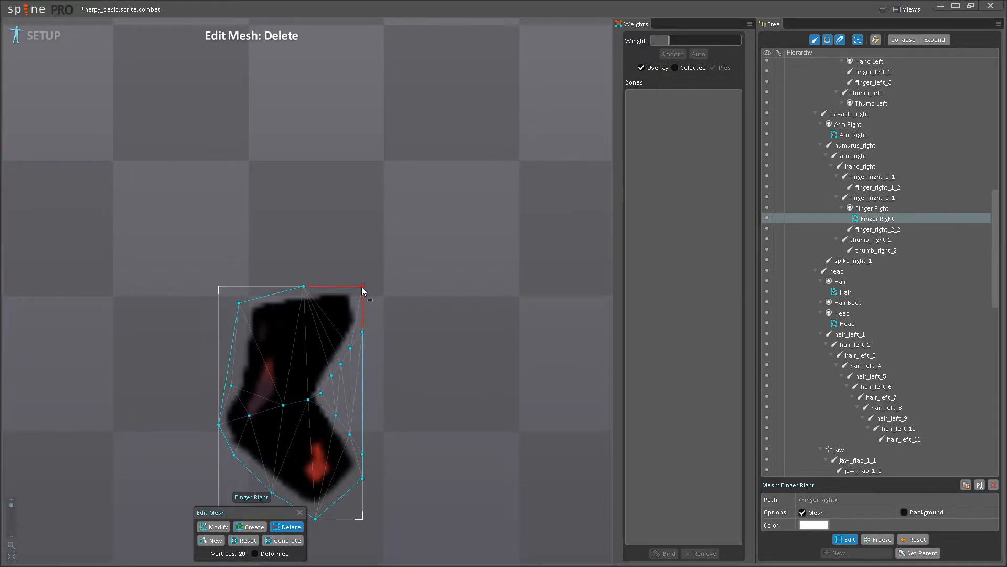
pyautogui.click(841, 542)
# Bind the Finger Right mesh to the hand_right, finger_right_2_1 and finger_right_2_2 bones with automatic weights.
pyautogui.click(663, 553)
pyautogui.scroll(5, 297, 386)
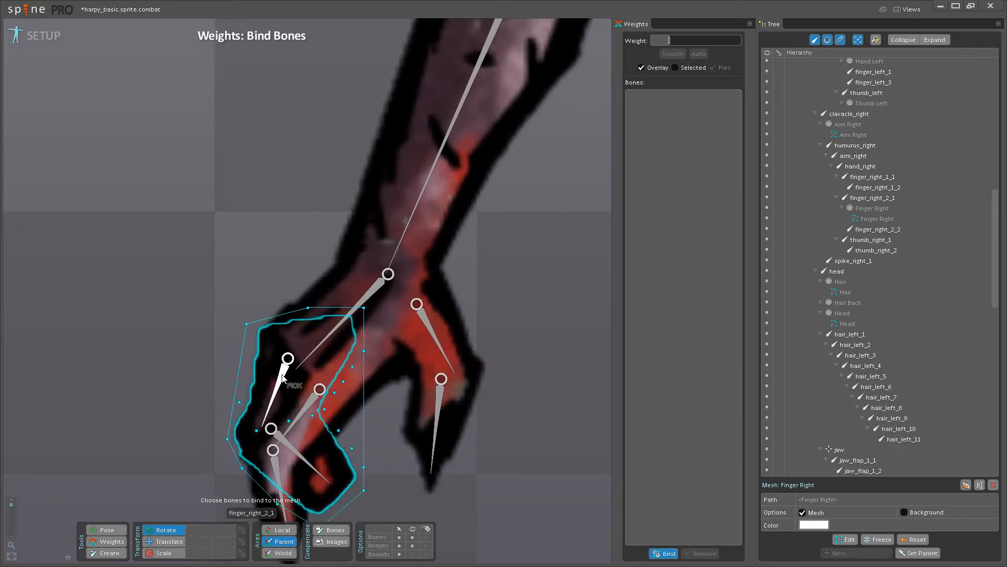
pyautogui.click(347, 275)
pyautogui.click(297, 332)
pyautogui.click(292, 367)
pyautogui.click(664, 554)
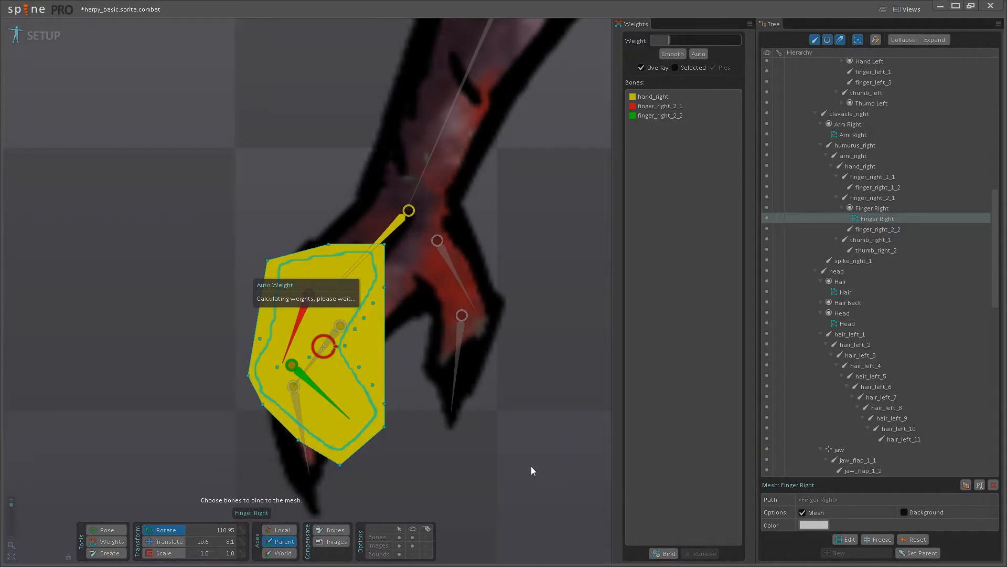
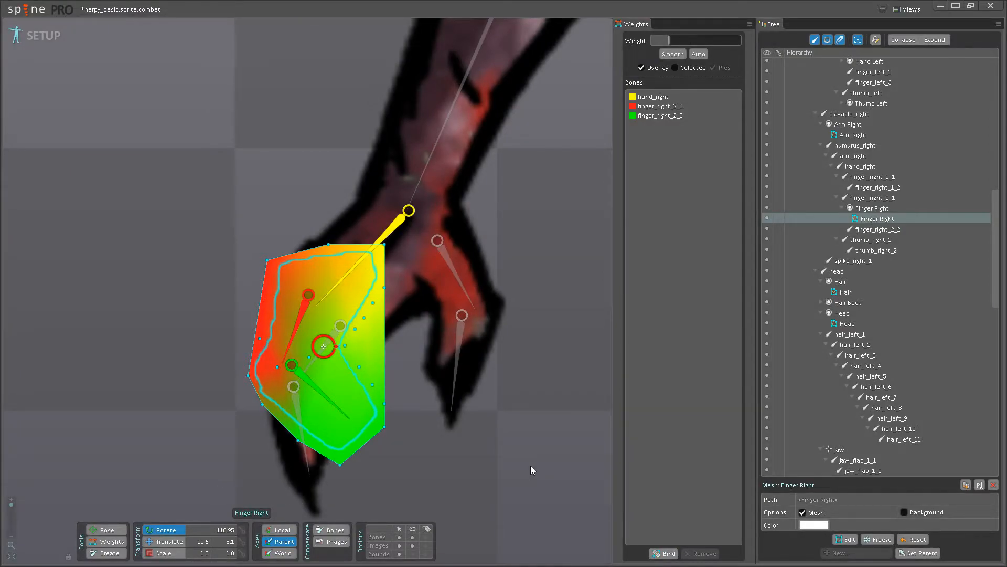
pyautogui.scroll(-4, 414, 393)
pyautogui.moveTo(415, 415); pyautogui.dragTo(332, 407)
pyautogui.scroll(-5, 263, 402)
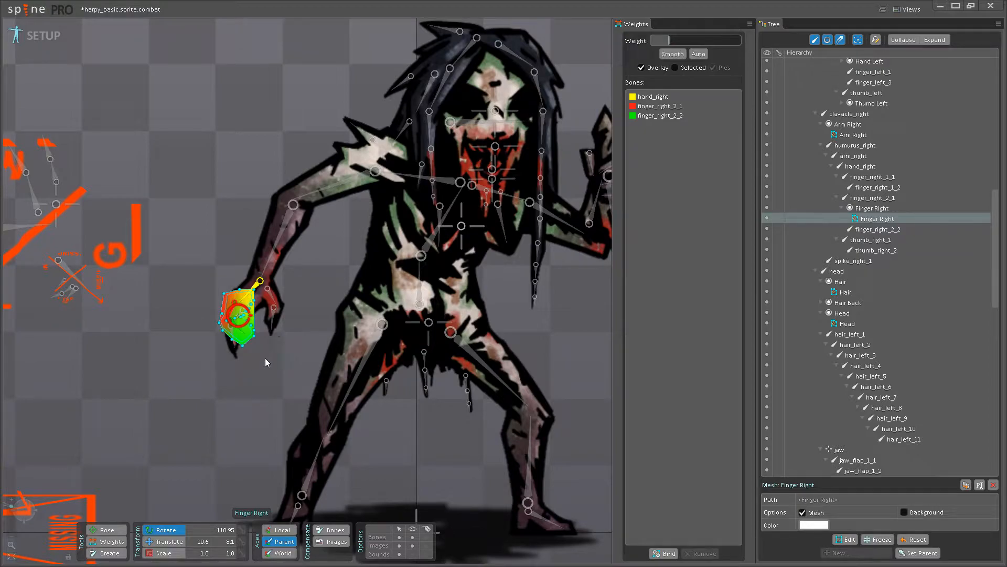
pyautogui.scroll(5, 290, 371)
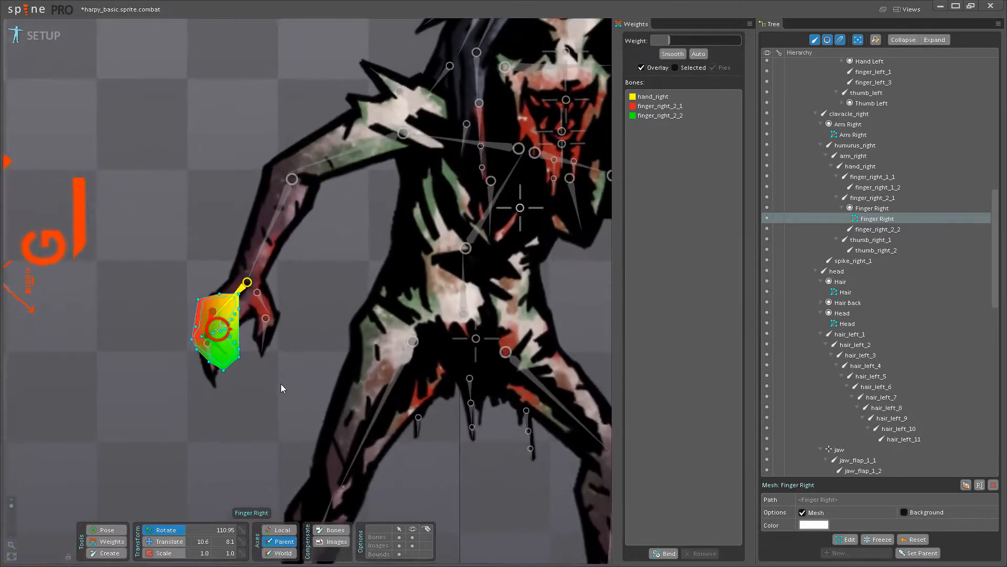
pyautogui.scroll(-4, 219, 395)
pyautogui.scroll(5, 177, 426)
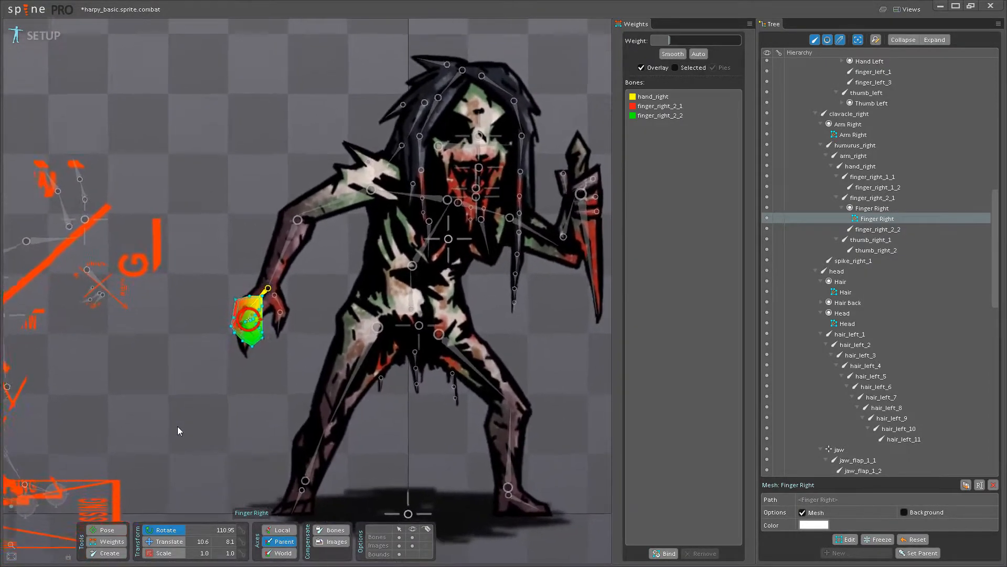
pyautogui.scroll(-6, 234, 408)
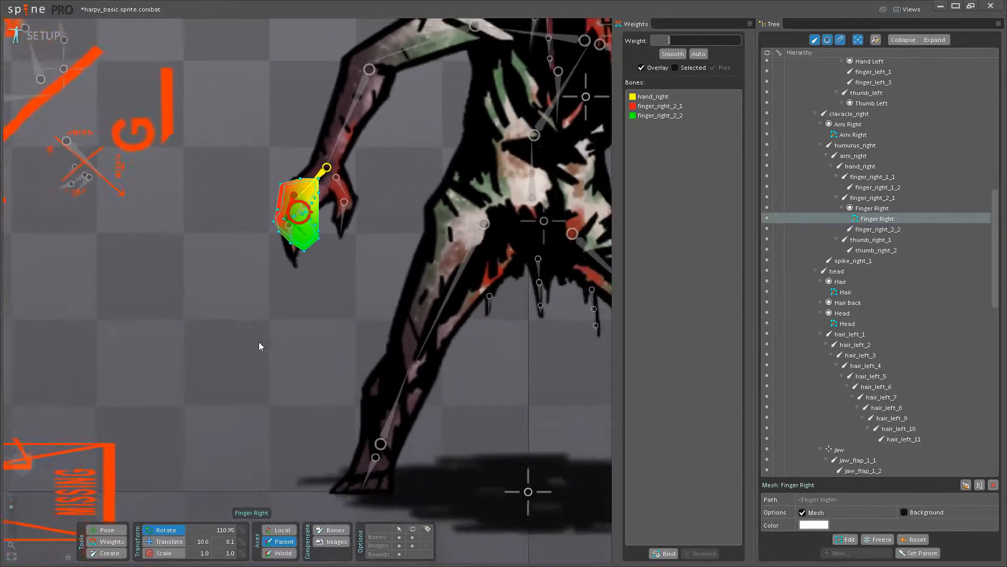
pyautogui.moveTo(203, 355); pyautogui.dragTo(192, 374)
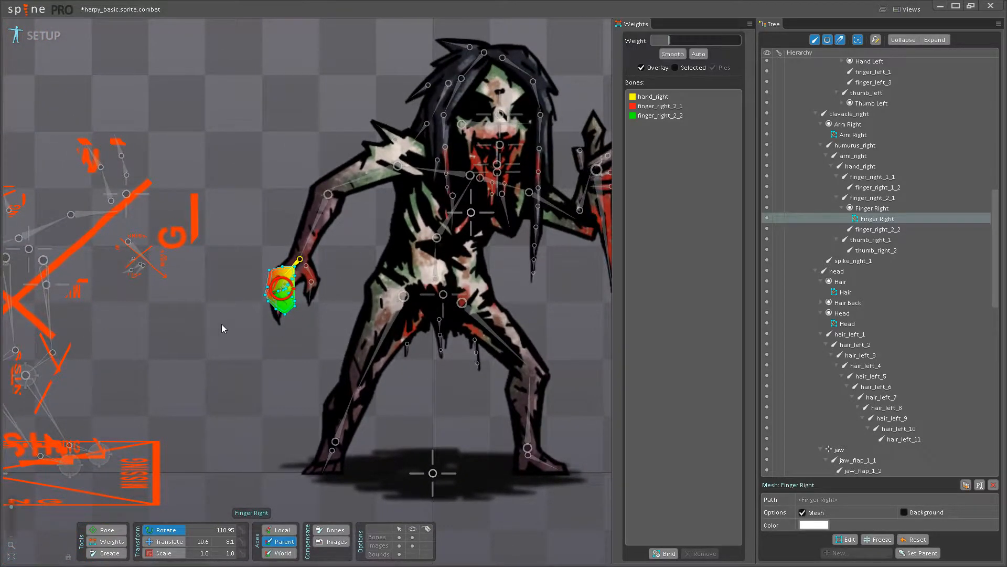
pyautogui.scroll(5, 185, 370)
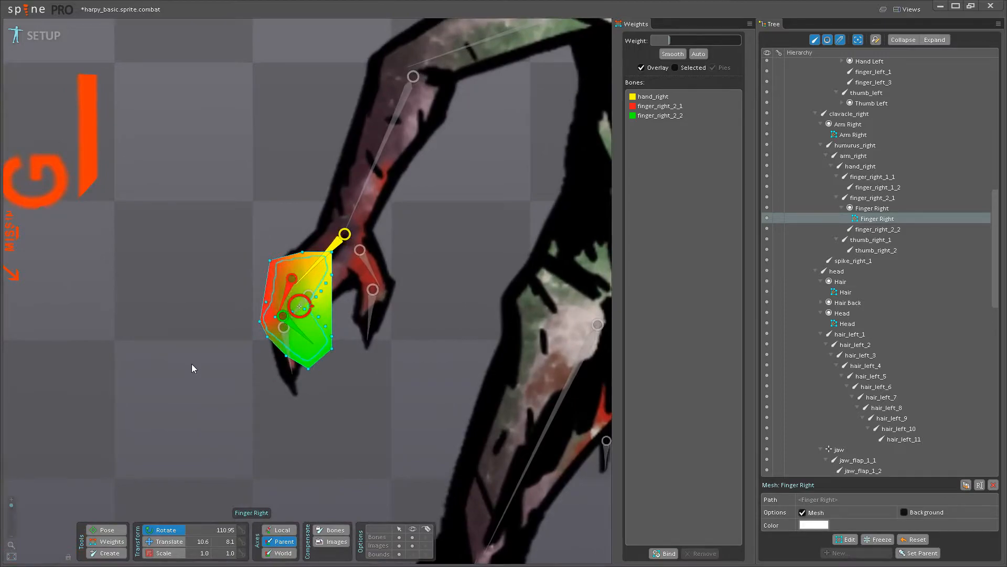
pyautogui.moveTo(203, 330); pyautogui.dragTo(181, 355)
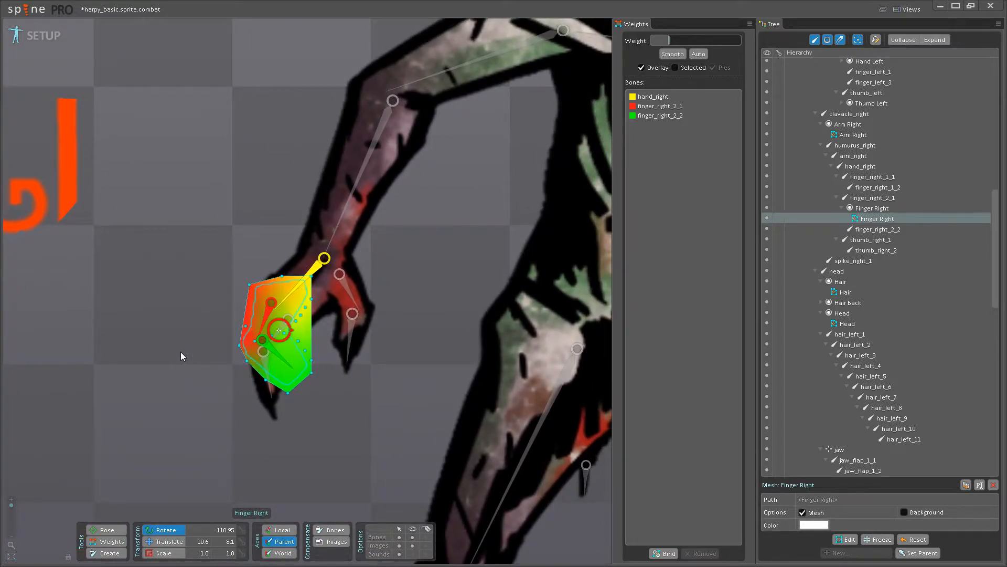
pyautogui.scroll(5, 195, 349)
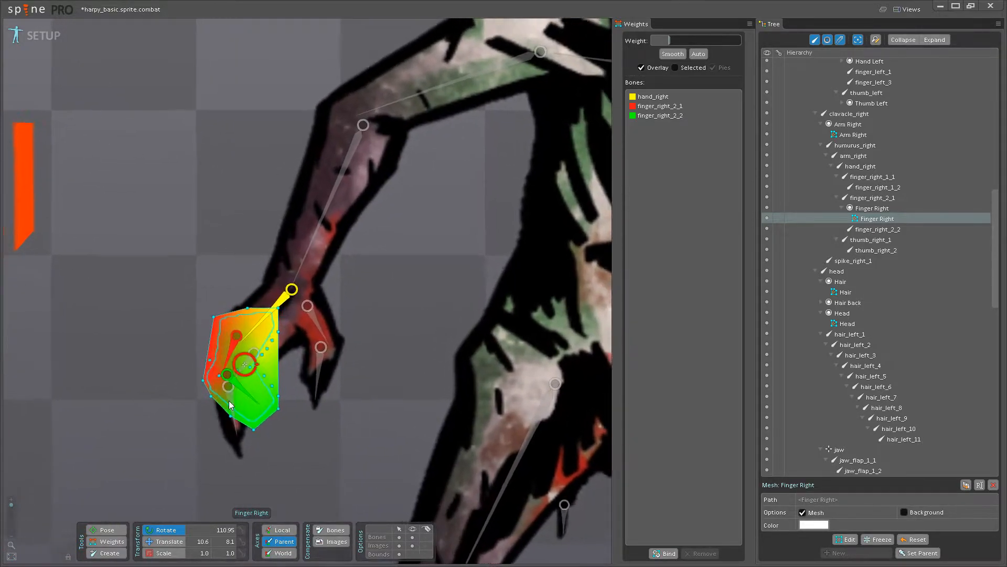
pyautogui.scroll(-3, 230, 401)
pyautogui.moveTo(250, 360); pyautogui.dragTo(219, 434)
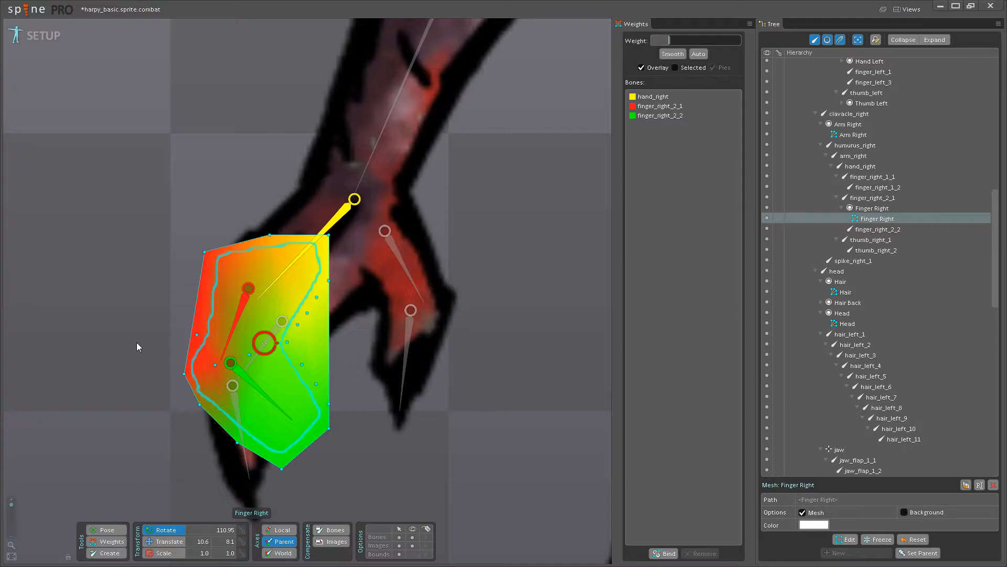
pyautogui.scroll(3, 158, 333)
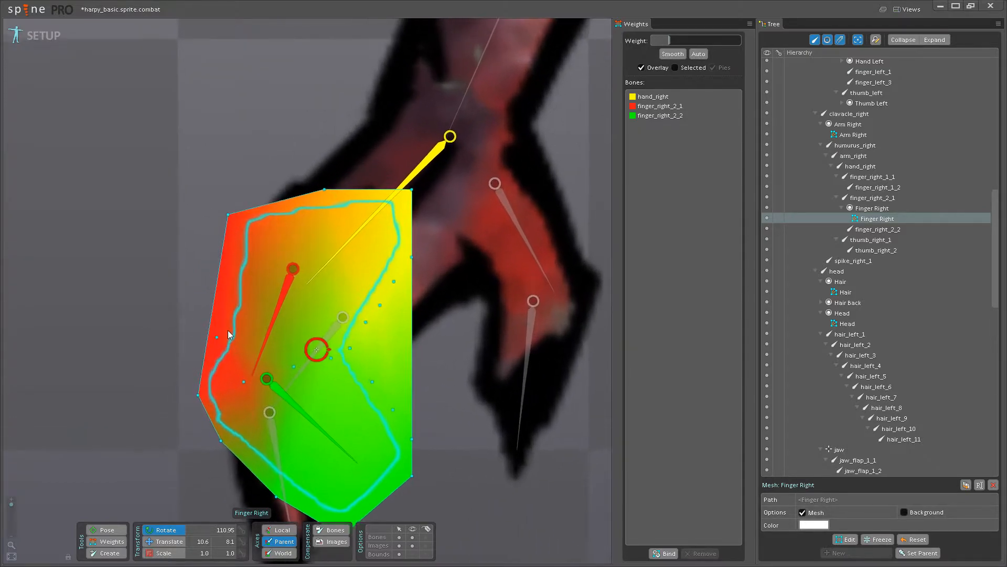
pyautogui.moveTo(227, 335); pyautogui.dragTo(152, 316)
pyautogui.scroll(-10, 238, 350)
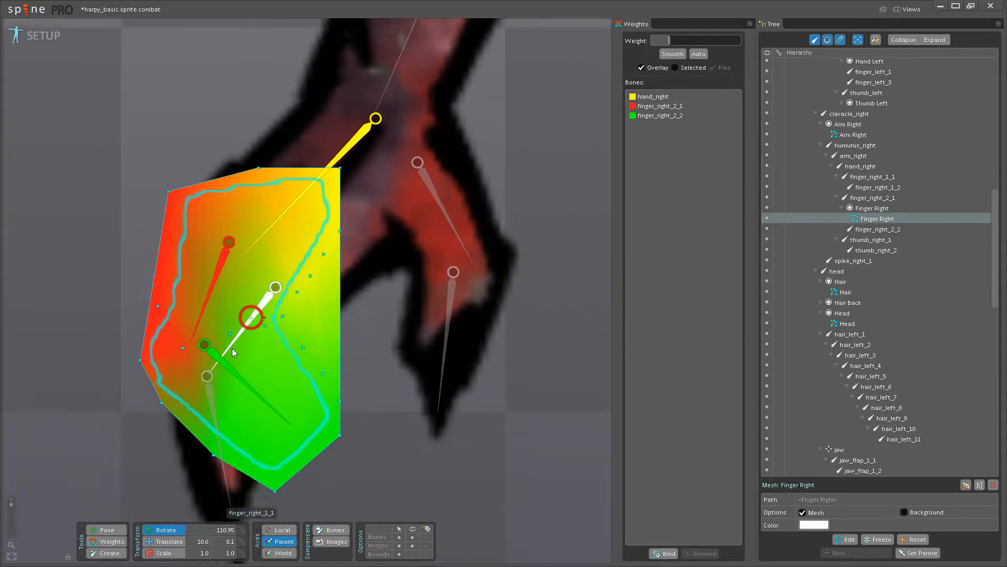
pyautogui.moveTo(540, 187); pyautogui.dragTo(456, 266)
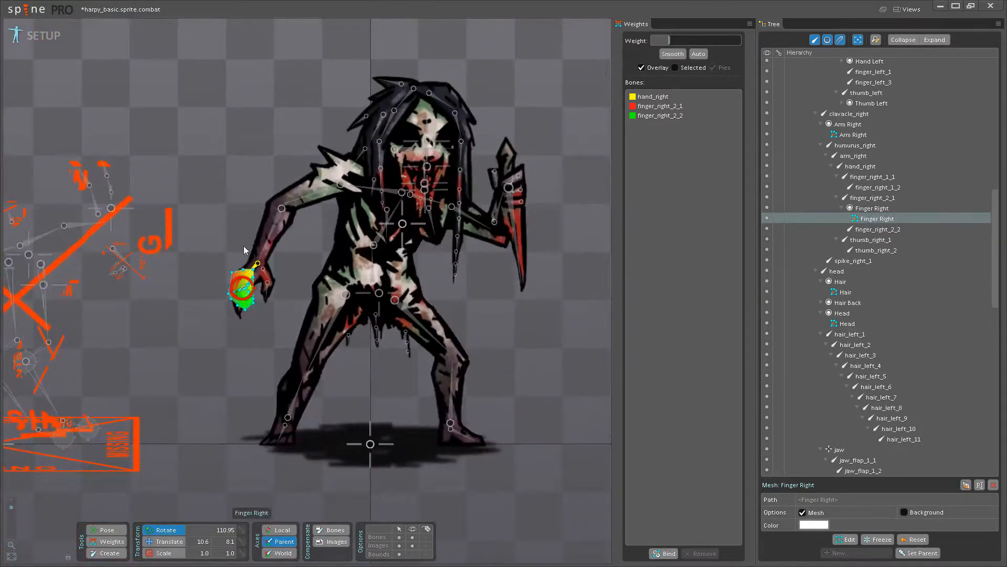
# Activate the Weights tool and raise the finger_right_2_1 weight to 100 on the inner-edge vertices above the bend and the upper outer corner.
pyautogui.scroll(10, 239, 288)
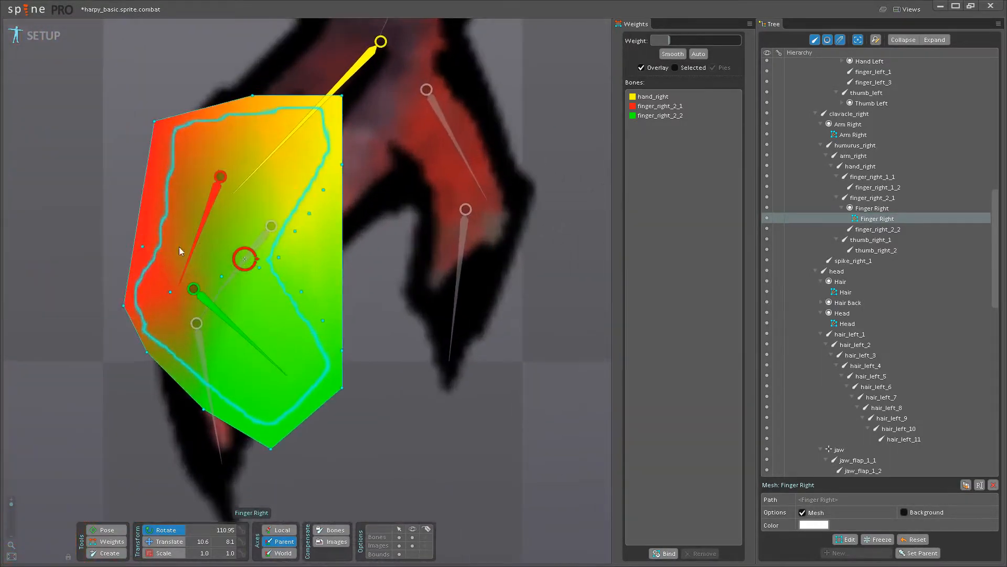
pyautogui.moveTo(179, 250); pyautogui.dragTo(176, 290)
pyautogui.click(112, 542)
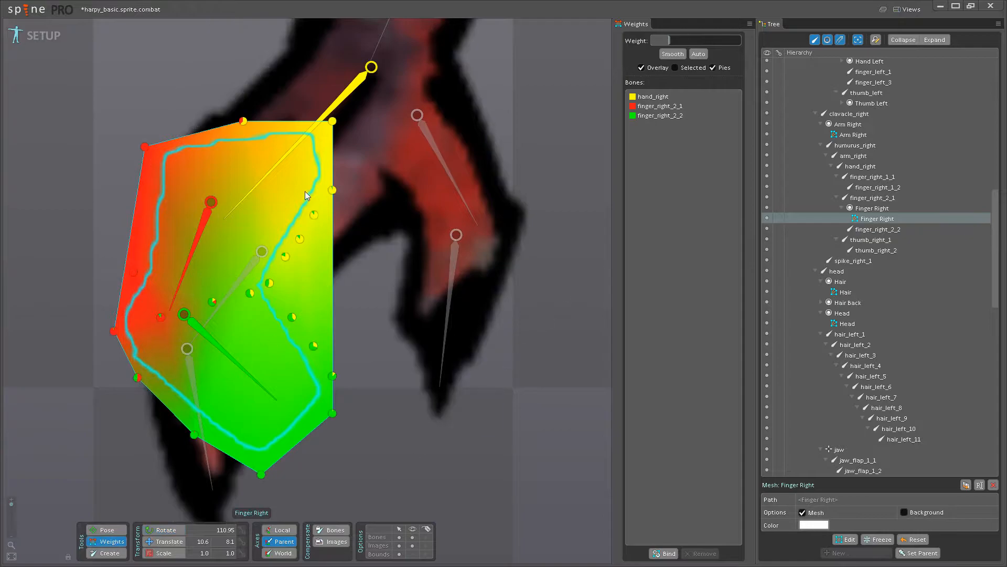
pyautogui.click(202, 240)
pyautogui.moveTo(285, 256); pyautogui.dragTo(307, 104)
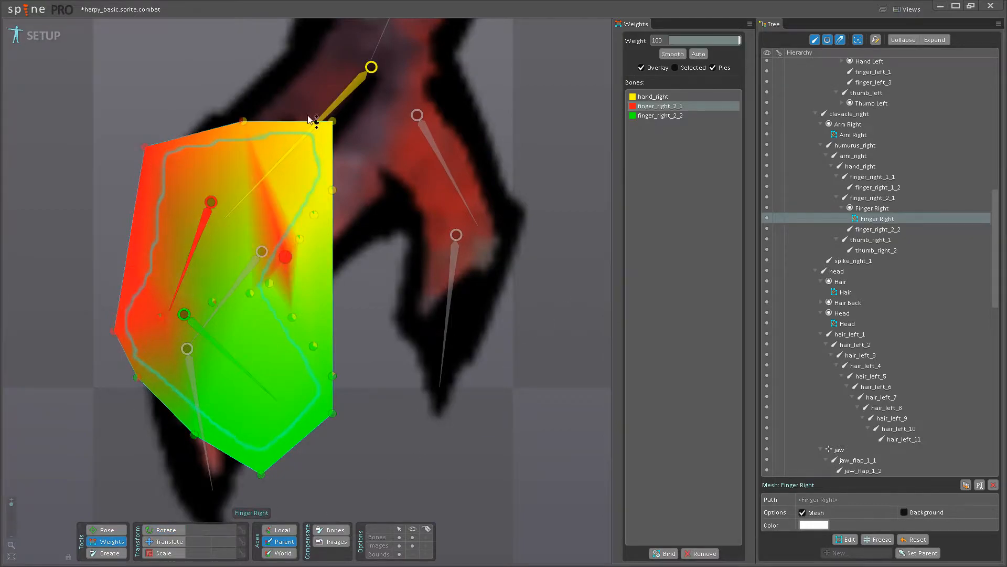
pyautogui.moveTo(300, 240); pyautogui.dragTo(301, 115)
pyautogui.moveTo(312, 210); pyautogui.dragTo(304, 67)
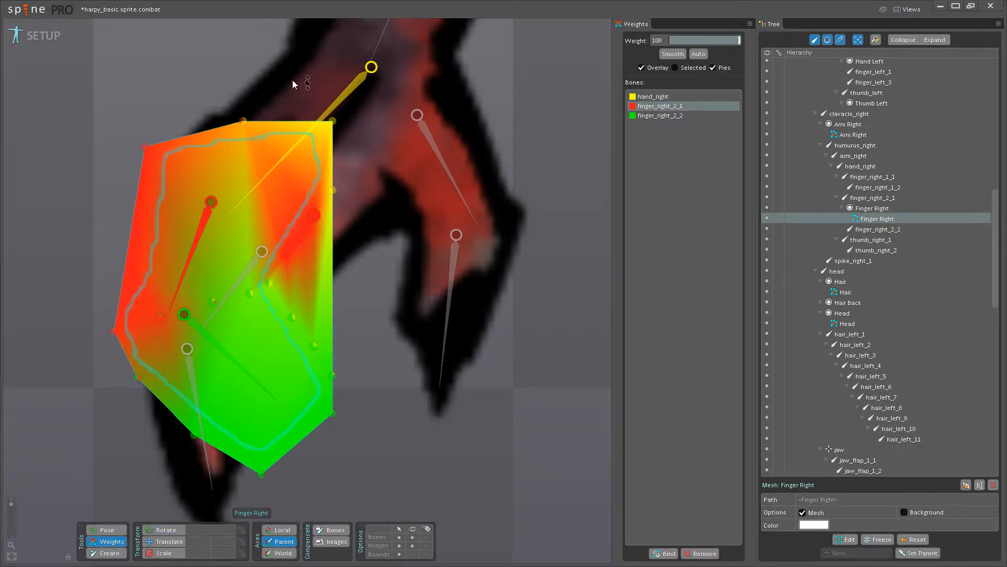
pyautogui.moveTo(145, 146); pyautogui.dragTo(174, 80)
# Blend the mesh's upper middle hull vertex between the hand_right and finger_right_2_1 bones.
pyautogui.click(233, 205)
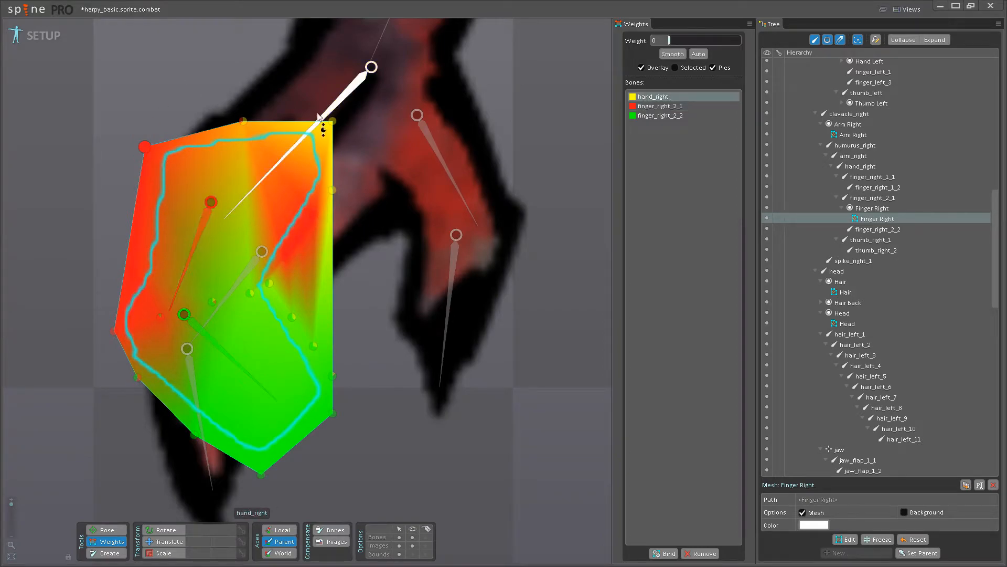
pyautogui.moveTo(243, 120); pyautogui.dragTo(243, 12)
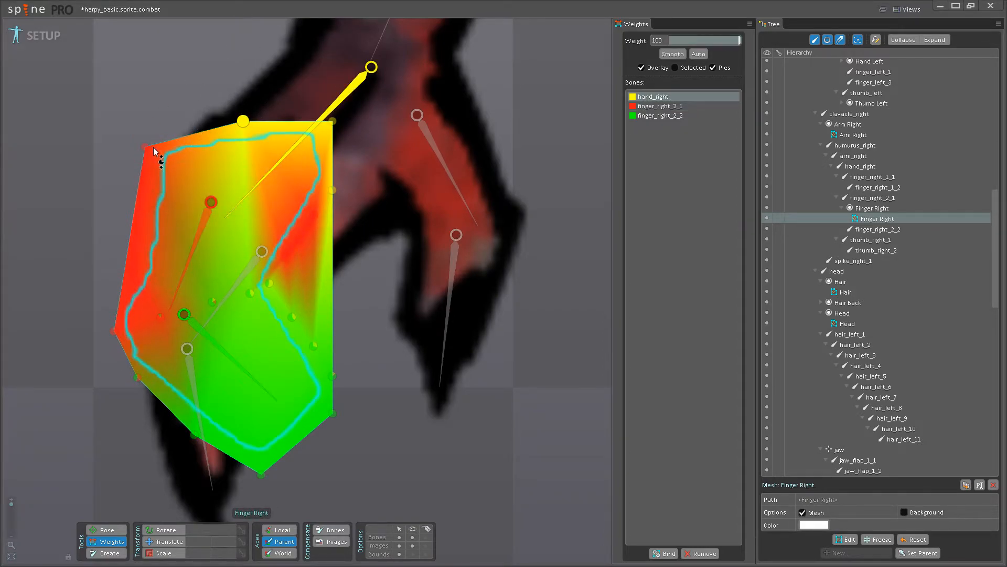
pyautogui.click(212, 199)
pyautogui.moveTo(245, 132); pyautogui.dragTo(270, 64)
# Raise the finger_right_2_1 weight on the vertices running across the finger's joint, from the inner bend to the outer side.
pyautogui.click(182, 291)
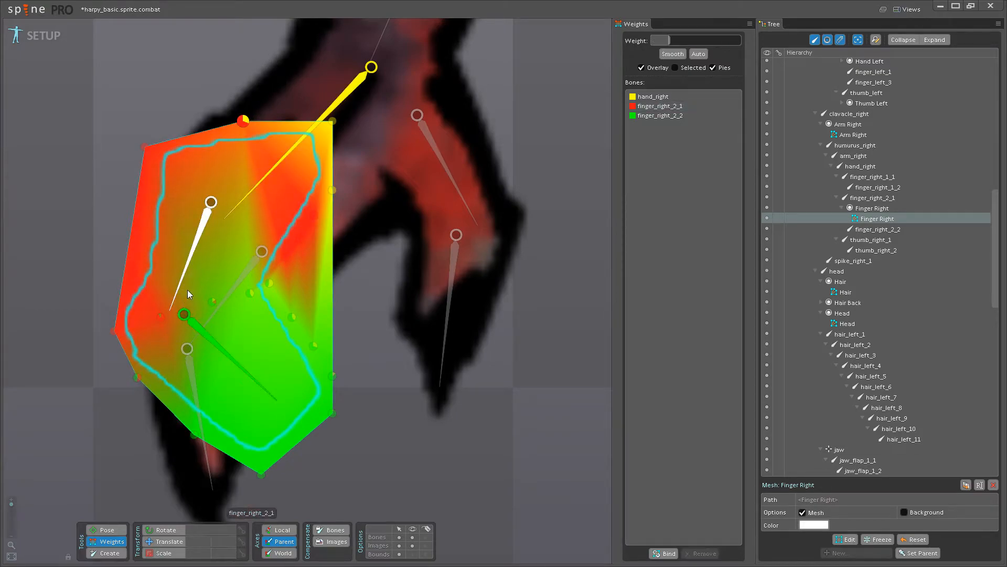
pyautogui.moveTo(212, 304); pyautogui.dragTo(279, 147)
pyautogui.click(187, 265)
pyautogui.moveTo(269, 284); pyautogui.dragTo(262, 204)
pyautogui.moveTo(161, 316); pyautogui.dragTo(159, 203)
# Raise the finger_right_2_2 weight on the vertices around the finger's lower half, with 100 at its lowest and lower inner vertices.
pyautogui.click(199, 328)
pyautogui.click(137, 377)
pyautogui.click(261, 474)
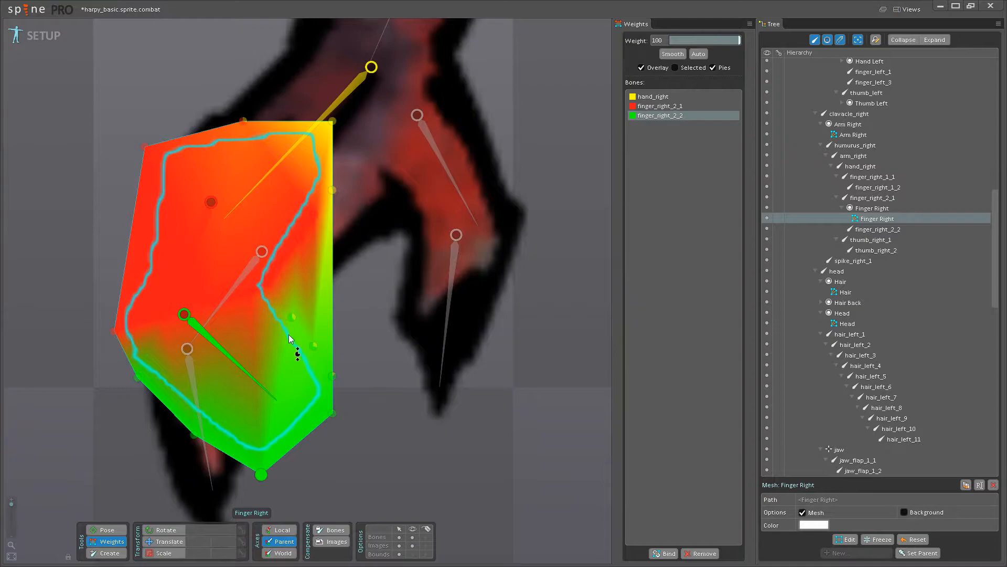
pyautogui.click(332, 375)
pyautogui.click(332, 414)
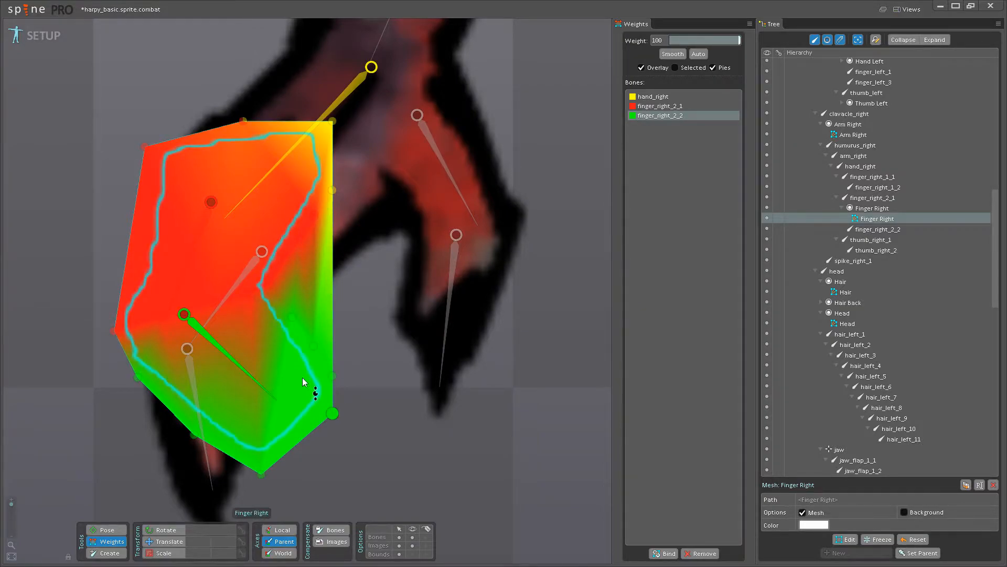
# Raise the finger_right_2_2 weight slightly on the vertices running across the Finger Right mesh's joint, from outer side to inner bend.
pyautogui.click(117, 333)
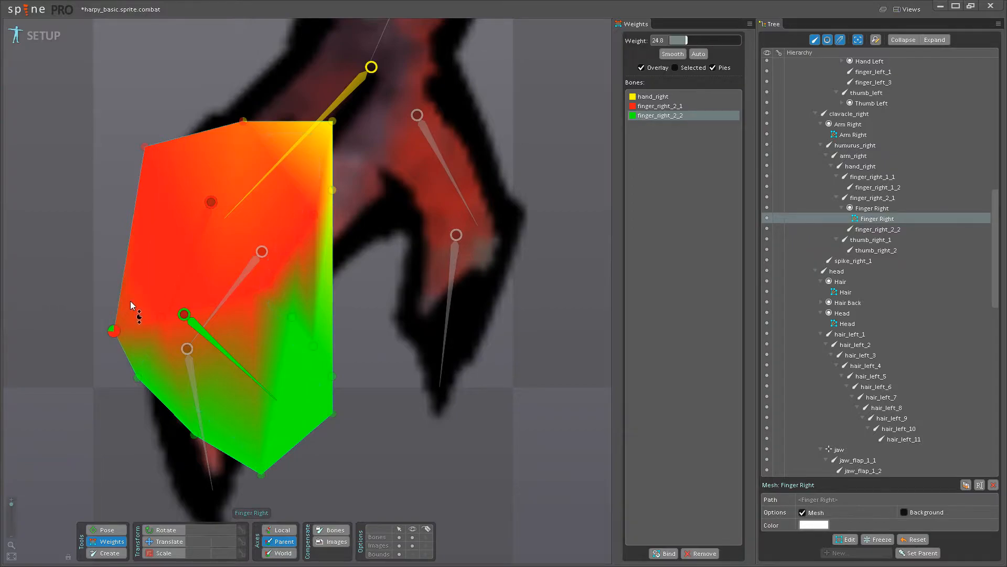
pyautogui.click(269, 283)
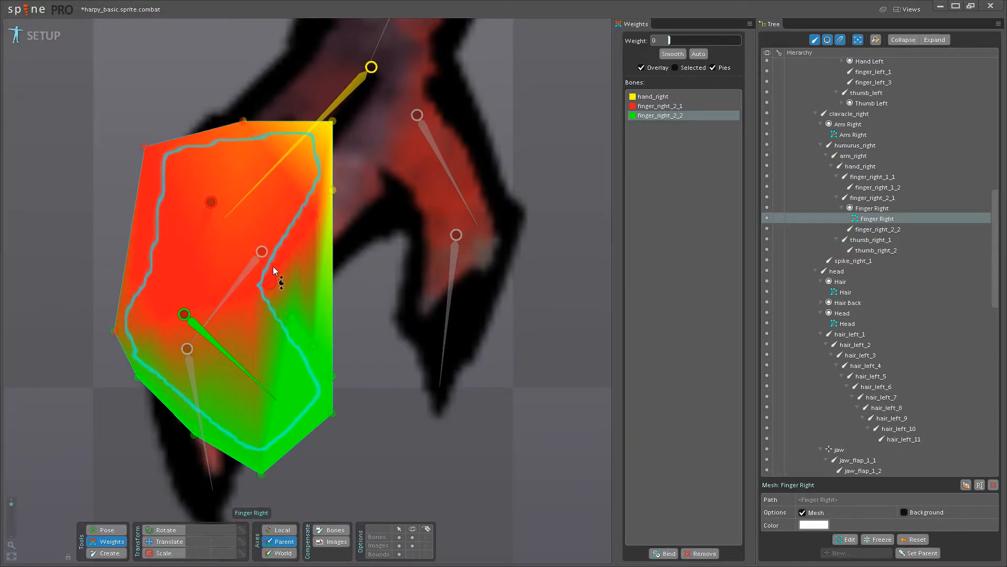
pyautogui.click(162, 317)
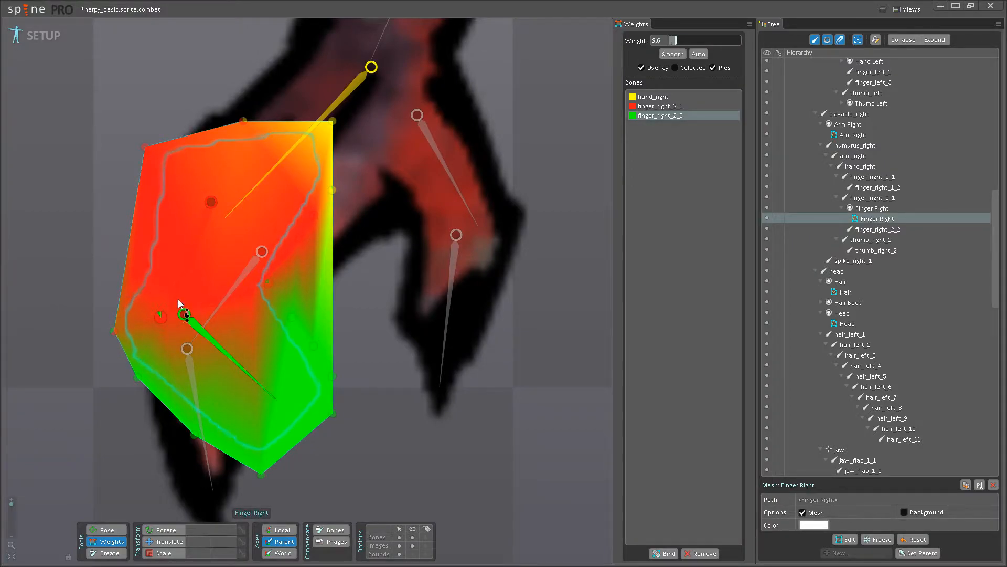
pyautogui.click(211, 301)
pyautogui.moveTo(226, 290); pyautogui.dragTo(269, 271)
pyautogui.click(249, 290)
# Rotate the finger_right_2_2 bone to test the mesh's bend, and undo the rotation.
pyautogui.click(108, 531)
pyautogui.moveTo(246, 374); pyautogui.dragTo(326, 364)
pyautogui.hotkey('ctrl', 'z')
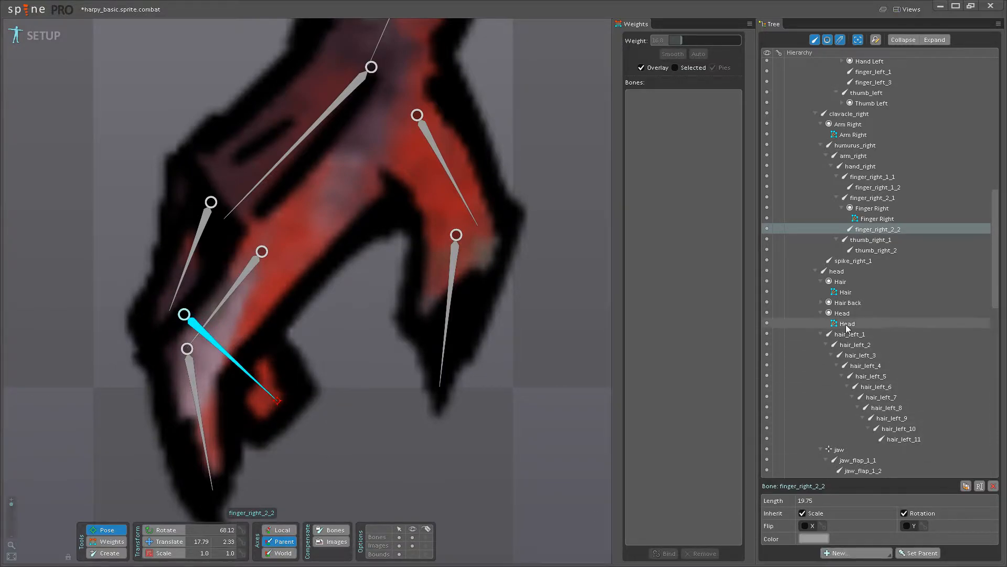
# Raise the finger_right_2_2 weight on the Finger Right vertices at the inner bend, with 59.2 on the one just inside it.
pyautogui.click(871, 220)
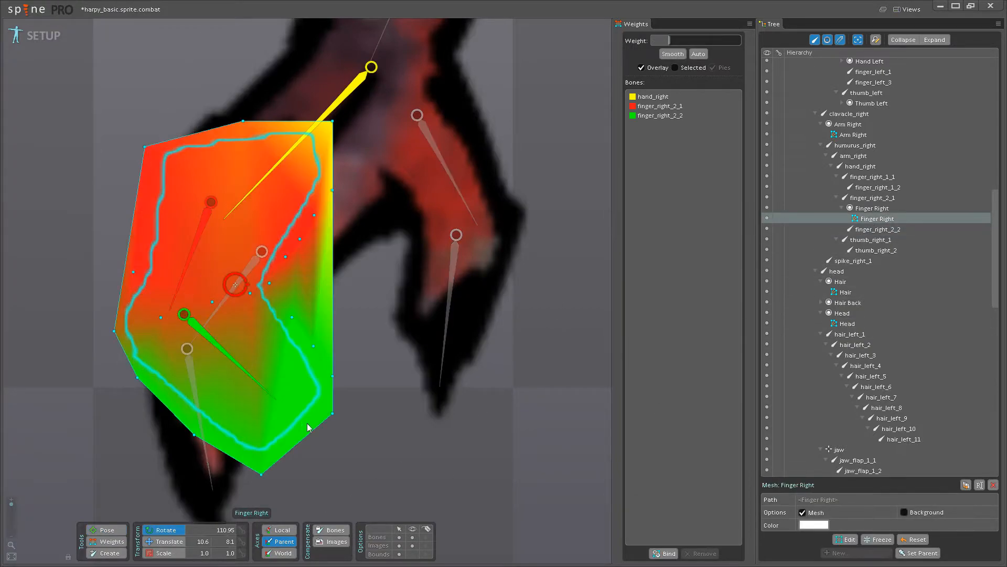
pyautogui.moveTo(253, 319); pyautogui.dragTo(316, 343)
pyautogui.click(414, 539)
pyautogui.click(414, 540)
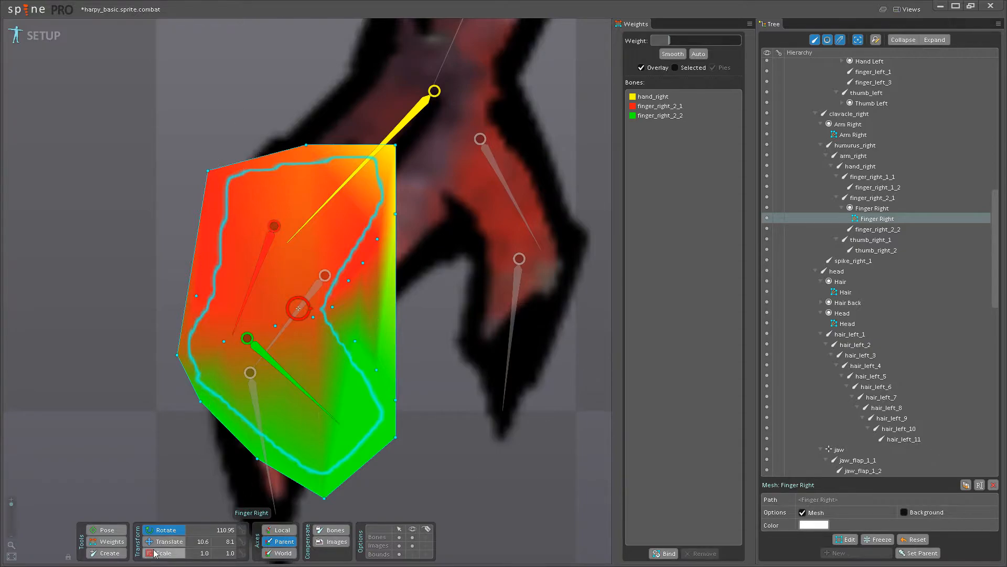
pyautogui.click(118, 541)
pyautogui.click(279, 368)
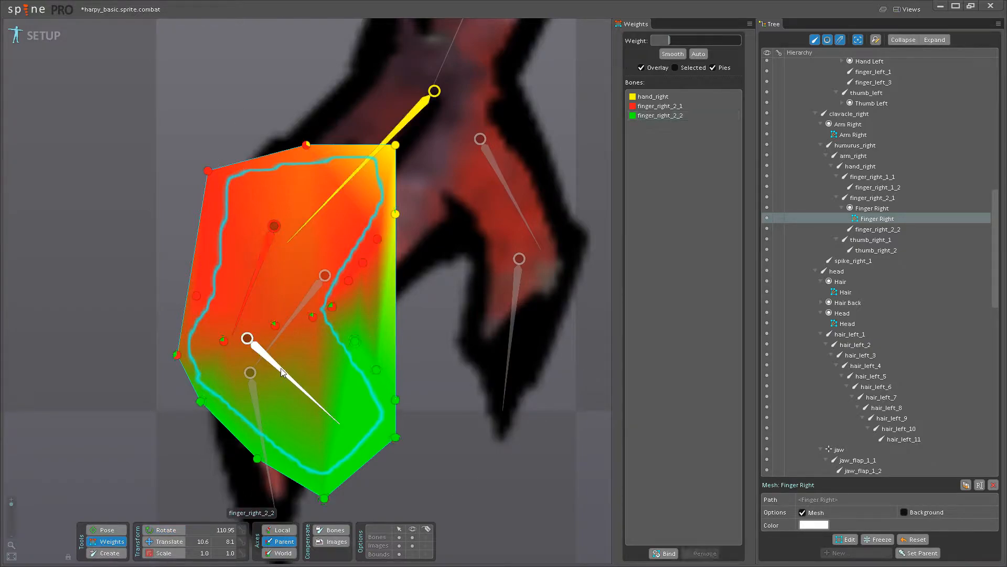
pyautogui.click(333, 307)
pyautogui.moveTo(314, 316); pyautogui.dragTo(329, 285)
pyautogui.moveTo(269, 330); pyautogui.dragTo(333, 308)
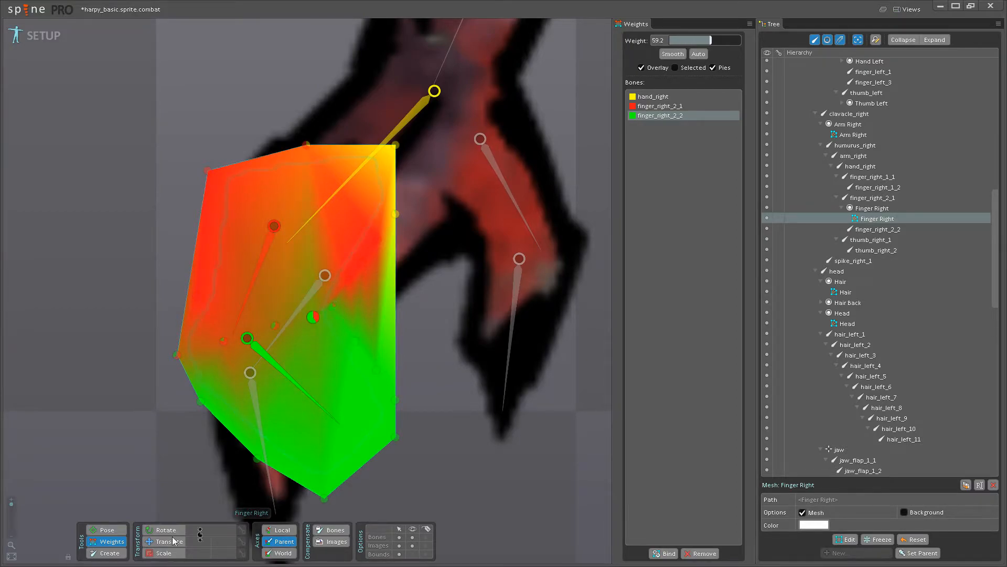
# Pose the finger_right_2_2 and finger_right_2_1 bones to test how the finger mesh deforms.
pyautogui.click(121, 532)
pyautogui.moveTo(307, 388)
pyautogui.mouseDown()
pyautogui.moveTo(348, 393)
pyautogui.moveTo(348, 432)
pyautogui.moveTo(379, 385)
pyautogui.moveTo(330, 455)
pyautogui.moveTo(373, 396)
pyautogui.mouseUp()
pyautogui.moveTo(236, 301); pyautogui.dragTo(169, 291)
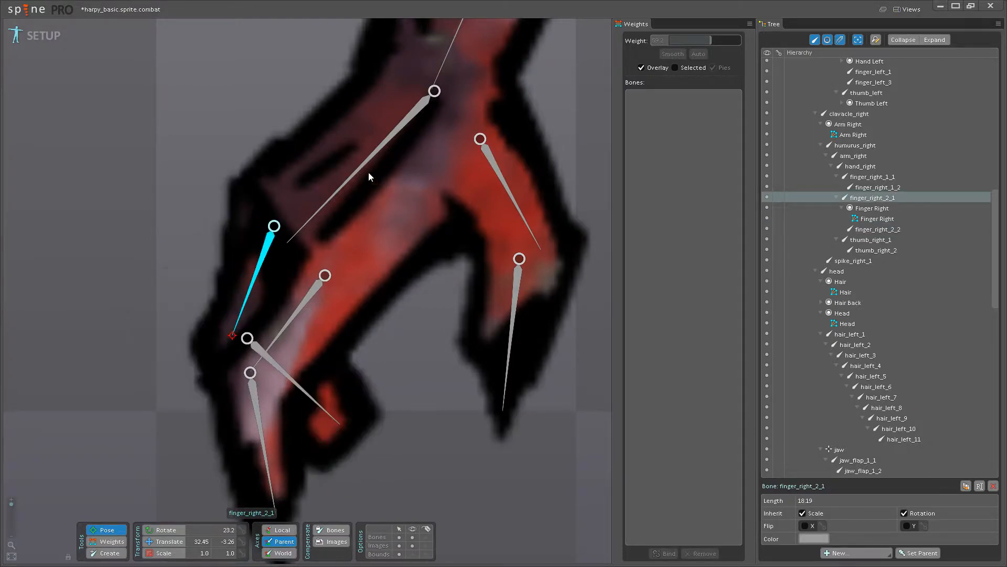
# Raise the hand_right weight on the mesh's upper middle, upper outer and outer side vertices, with 4.8 on the outer side one.
pyautogui.click(108, 541)
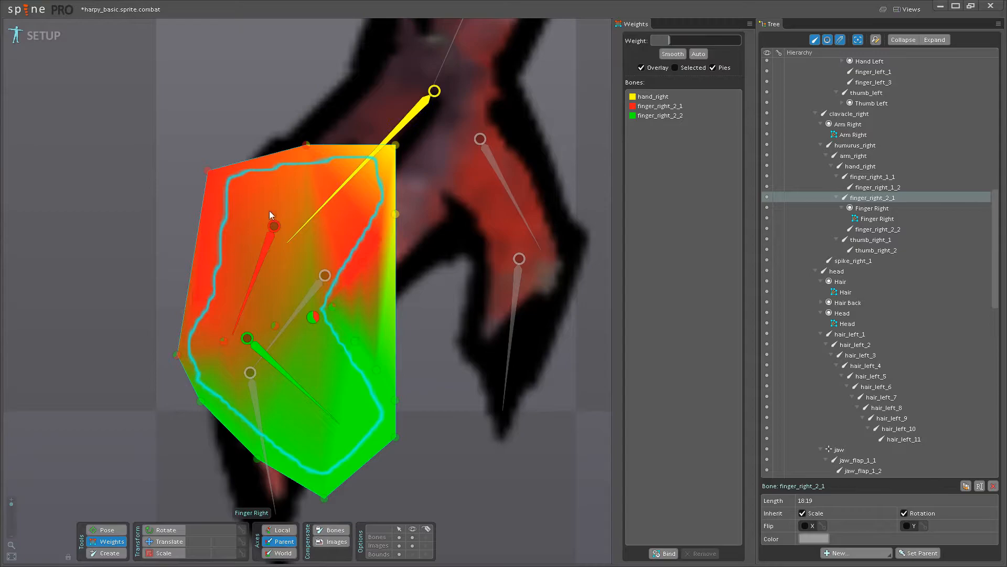
pyautogui.click(347, 181)
pyautogui.moveTo(308, 142); pyautogui.dragTo(305, 84)
pyautogui.moveTo(212, 172); pyautogui.dragTo(232, 105)
pyautogui.moveTo(200, 295); pyautogui.dragTo(214, 276)
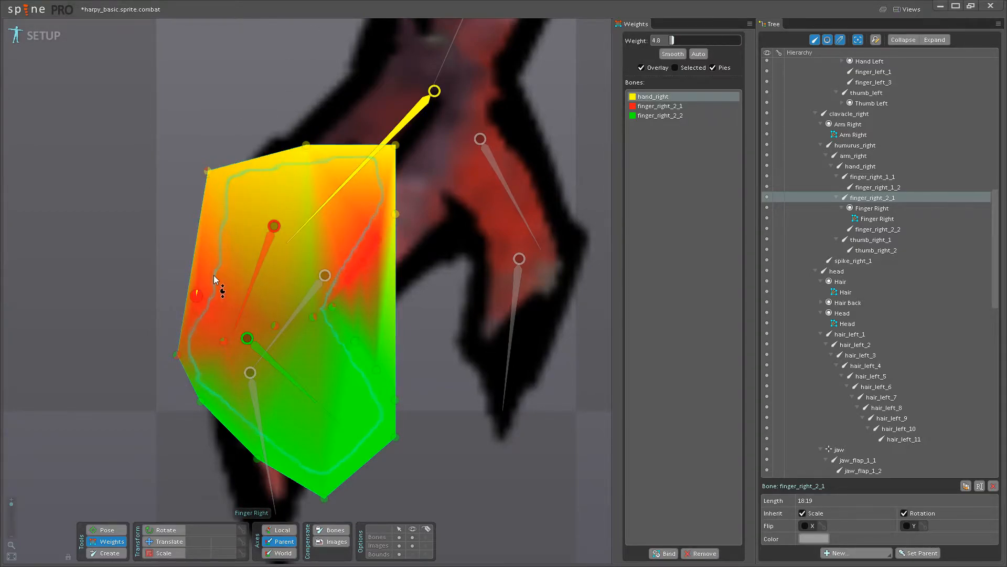
# Check the finger's deformation by posing finger_right_2_1, and save the project.
pyautogui.click(107, 529)
pyautogui.moveTo(233, 333)
pyautogui.mouseDown()
pyautogui.moveTo(195, 304)
pyautogui.moveTo(226, 325)
pyautogui.moveTo(175, 313)
pyautogui.moveTo(259, 337)
pyautogui.moveTo(187, 317)
pyautogui.moveTo(235, 335)
pyautogui.mouseUp()
pyautogui.hotkey('ctrl', 's')
# Try rotating the finger_right_1_1 bone, undo the rotation and save the project.
pyautogui.scroll(-5, 314, 348)
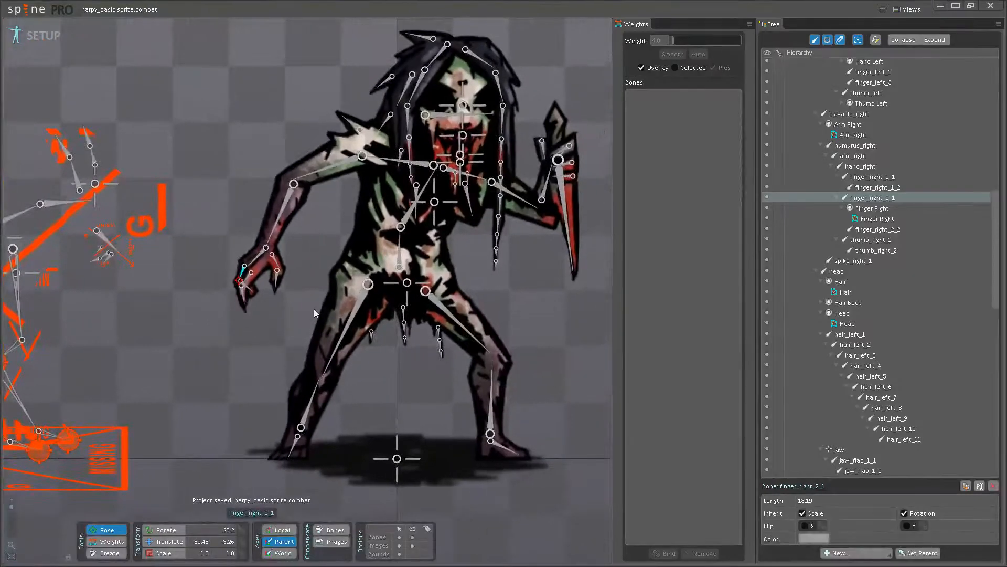
pyautogui.moveTo(316, 311); pyautogui.dragTo(294, 346)
pyautogui.click(413, 537)
pyautogui.click(413, 538)
pyautogui.scroll(5, 257, 297)
pyautogui.scroll(3, 257, 297)
pyautogui.moveTo(212, 313)
pyautogui.mouseDown()
pyautogui.moveTo(190, 307)
pyautogui.moveTo(198, 316)
pyautogui.mouseUp()
pyautogui.hotkey('ctrl', 'z')
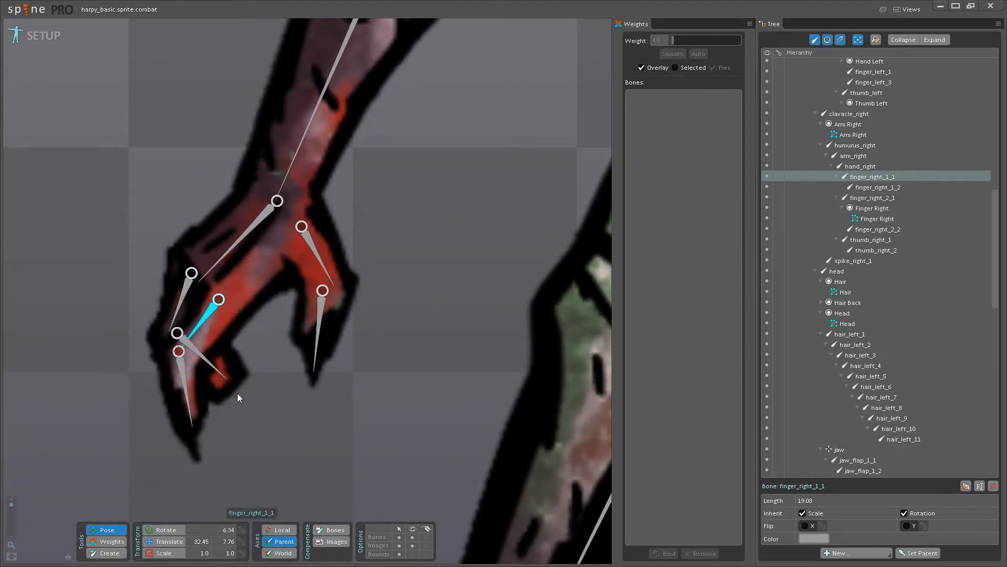
pyautogui.scroll(-5, 338, 281)
pyautogui.hotkey('ctrl', 's')
# Try rotating the bit_1 bone under the right thigh, and undo the rotation.
pyautogui.moveTo(599, 250); pyautogui.dragTo(351, 322)
pyautogui.scroll(-2, 359, 344)
pyautogui.click(351, 323)
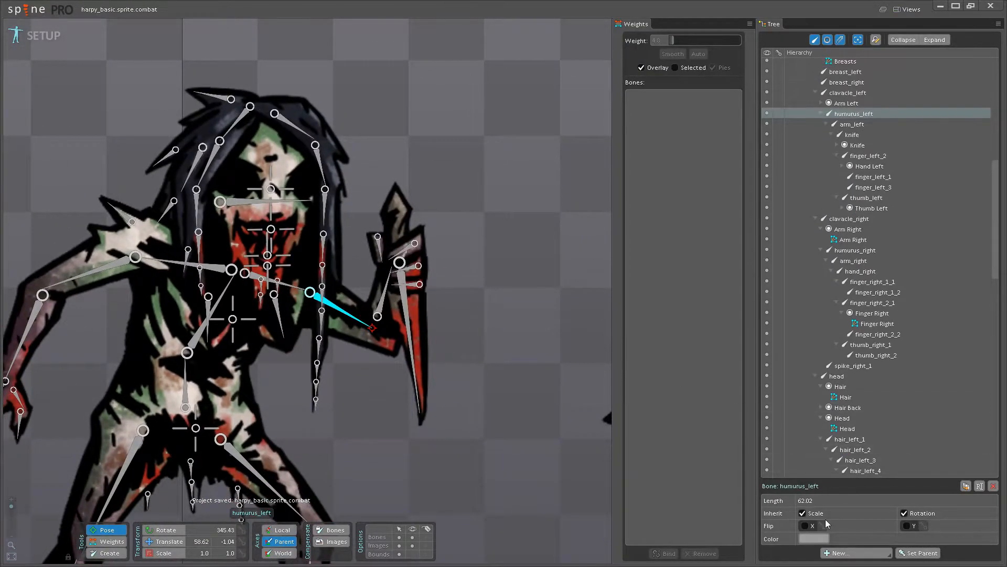
pyautogui.scroll(-3, 368, 383)
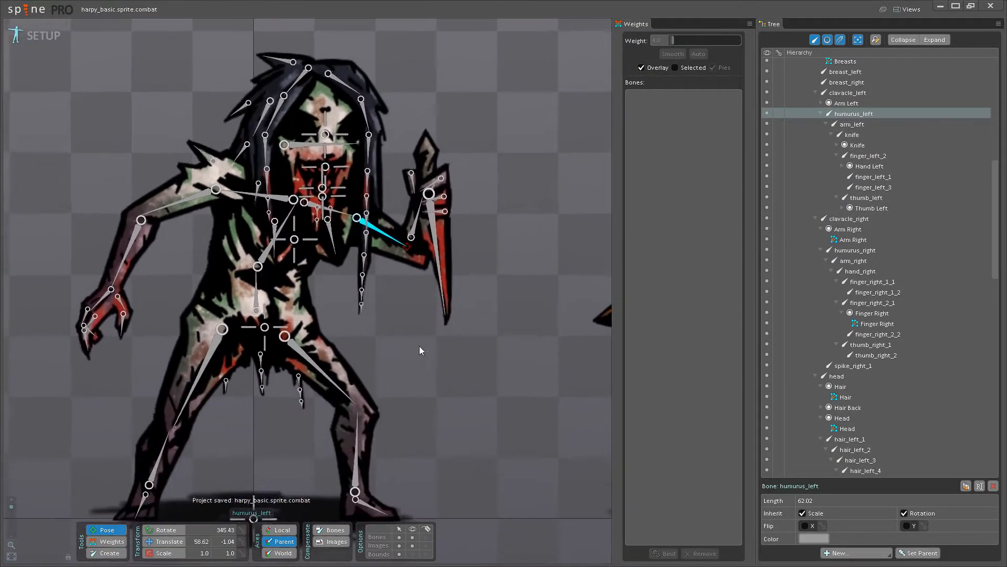
pyautogui.scroll(8, 233, 378)
pyautogui.moveTo(241, 386); pyautogui.dragTo(305, 408)
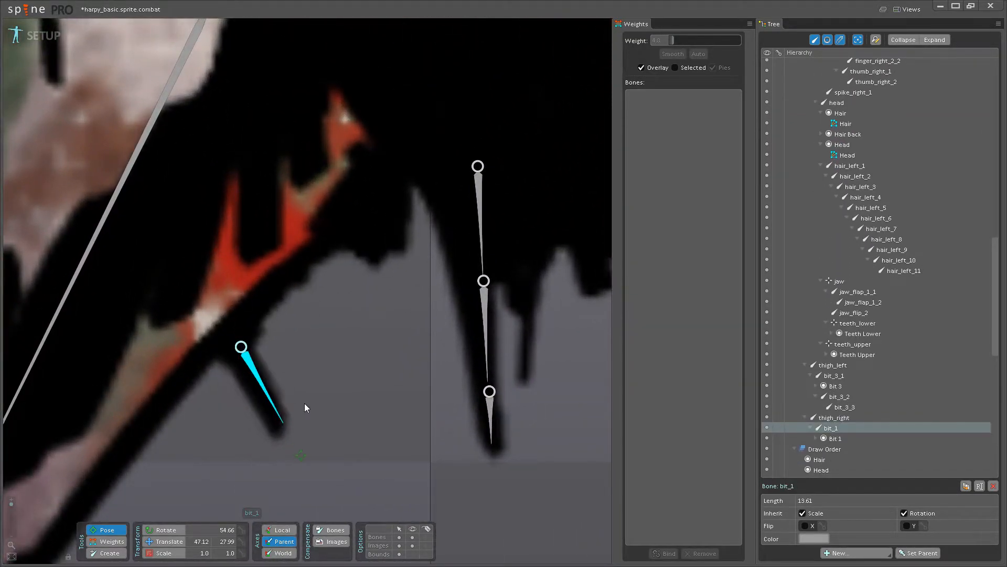
pyautogui.scroll(-7, 304, 403)
pyautogui.moveTo(320, 367); pyautogui.dragTo(271, 480)
pyautogui.hotkey('ctrl', 'z')
# Look over the whole harpy rig, from legs to head, for attachments that still need a mesh.
pyautogui.moveTo(351, 307)
pyautogui.mouseDown()
pyautogui.moveTo(315, 448)
pyautogui.moveTo(331, 379)
pyautogui.mouseUp()
pyautogui.scroll(-1, 331, 378)
pyautogui.scroll(-3, 331, 380)
pyautogui.moveTo(330, 446); pyautogui.dragTo(323, 330)
pyautogui.moveTo(274, 441)
pyautogui.mouseDown()
pyautogui.moveTo(291, 350)
pyautogui.moveTo(287, 414)
pyautogui.mouseUp()
pyautogui.moveTo(185, 262); pyautogui.dragTo(184, 301)
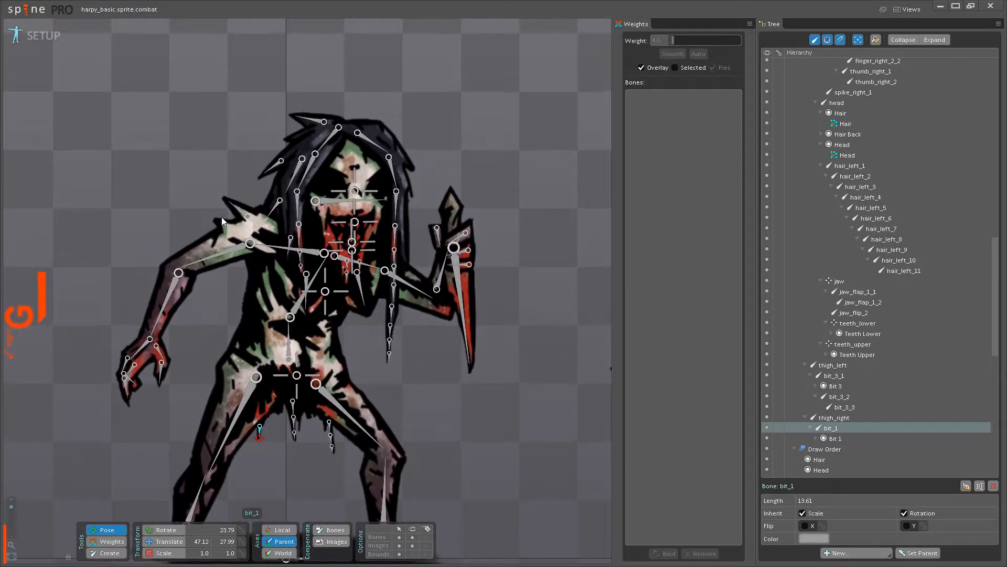
pyautogui.scroll(3, 334, 220)
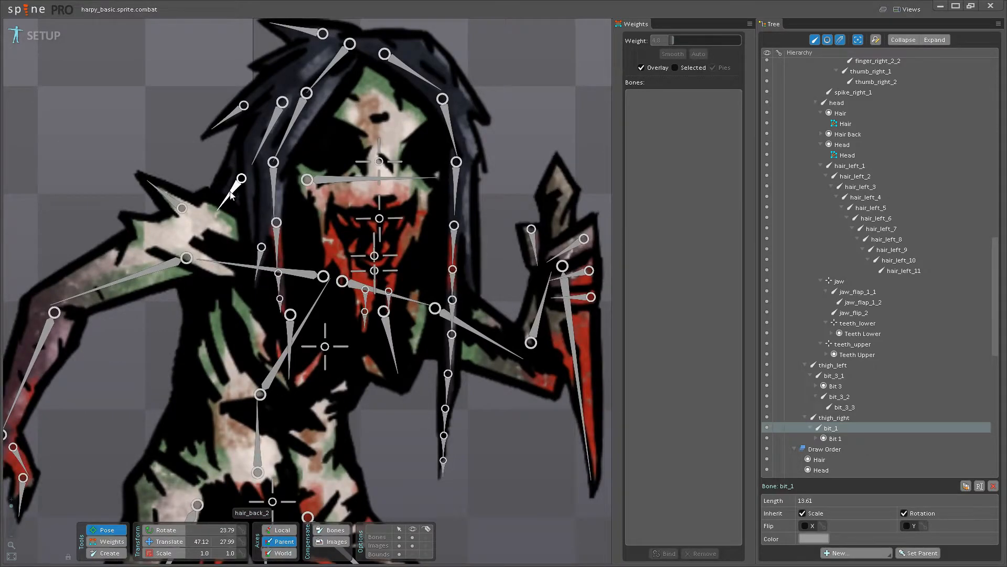
pyautogui.scroll(-4, 231, 194)
# Turn the Bit 1 attachment under bit_1 into a mesh and open it for mesh editing.
pyautogui.scroll(4, 319, 365)
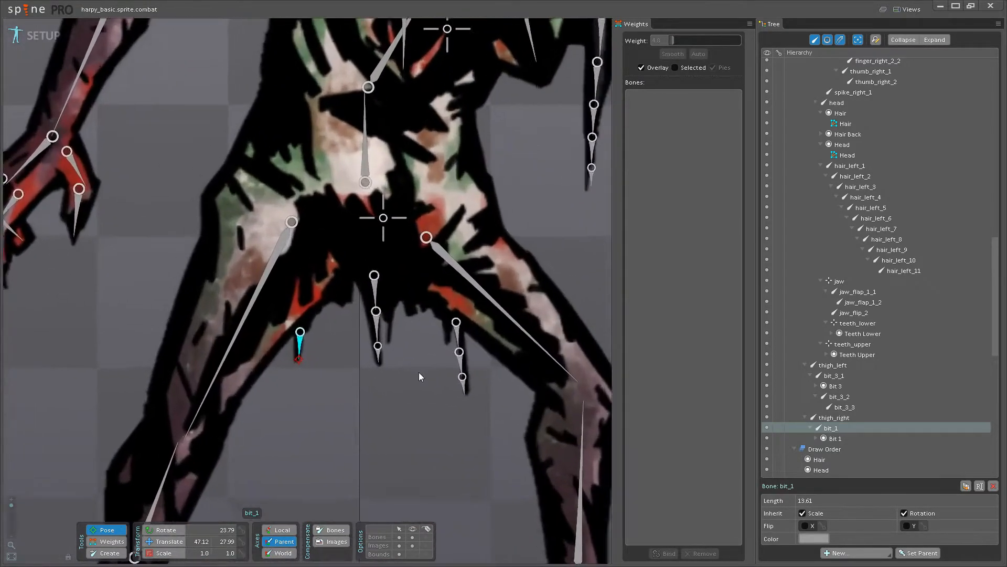
pyautogui.scroll(2, 409, 377)
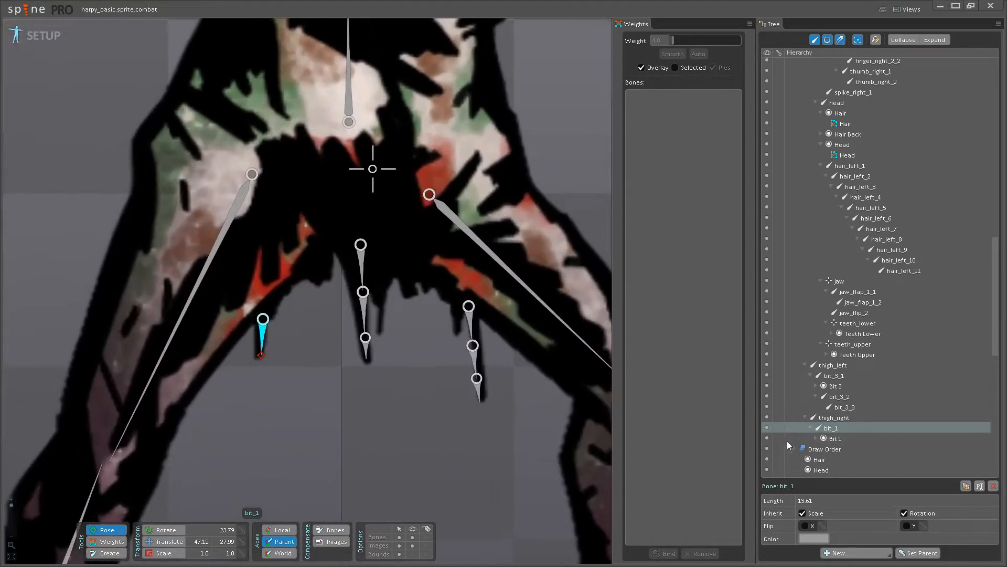
pyautogui.click(833, 439)
pyautogui.click(815, 439)
pyautogui.click(840, 448)
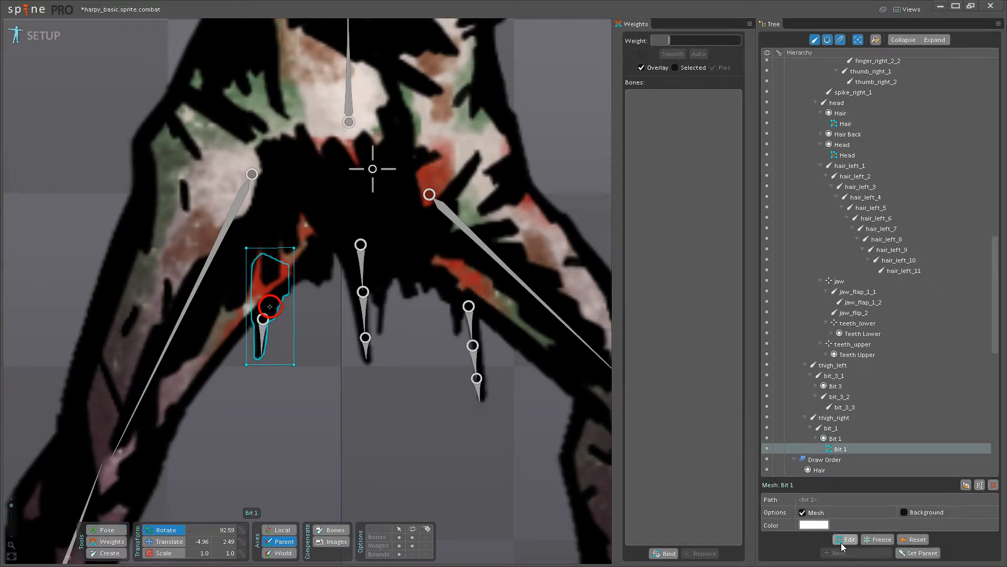
pyautogui.click(846, 540)
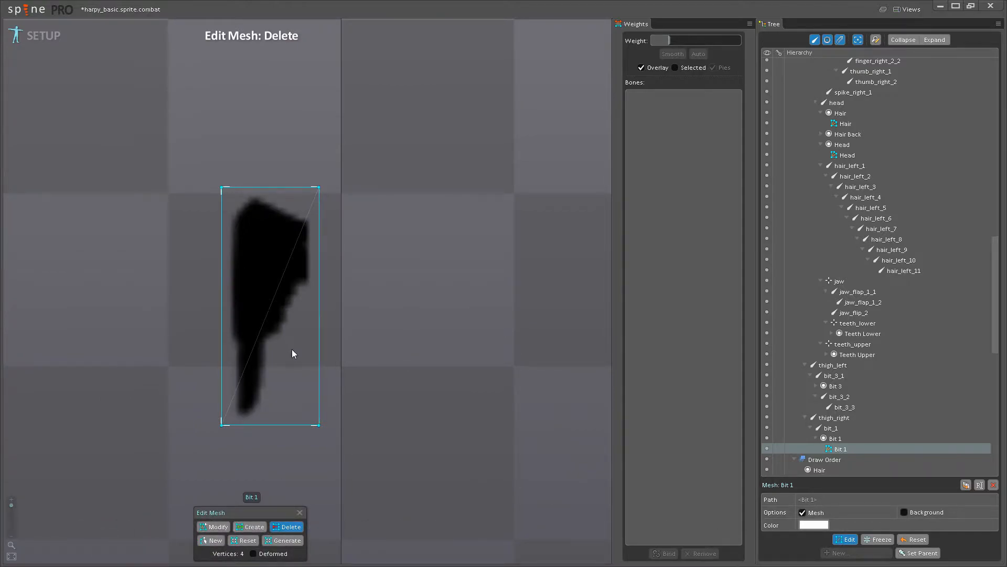
pyautogui.moveTo(292, 350); pyautogui.dragTo(324, 403)
# Create vertices along the Bit 1 mesh's upper left, top and right edges, plus two beside the slanting lower right contour.
pyautogui.click(250, 527)
pyautogui.scroll(2, 286, 374)
pyautogui.click(249, 361)
pyautogui.click(248, 275)
pyautogui.click(318, 211)
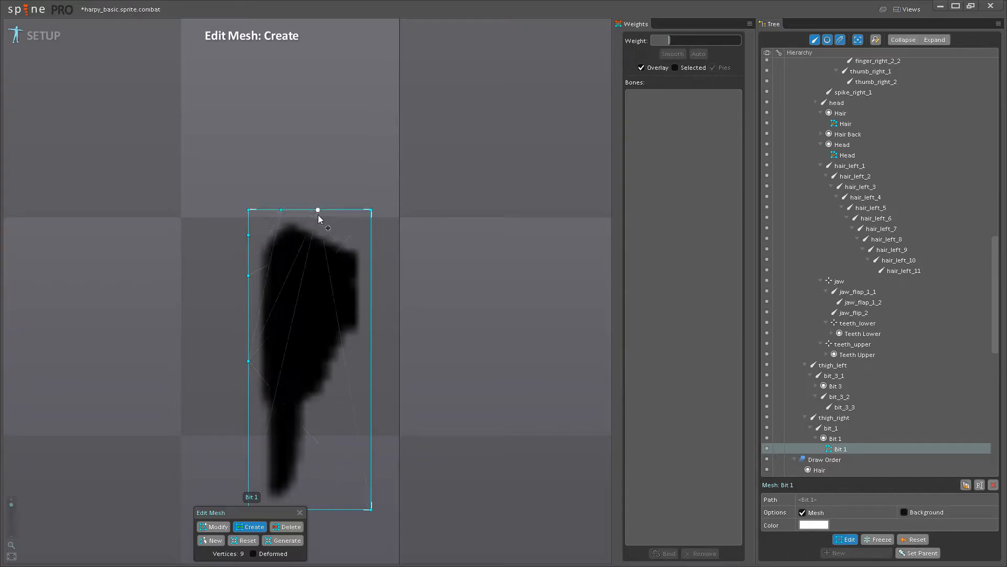
pyautogui.click(371, 275)
pyautogui.click(371, 337)
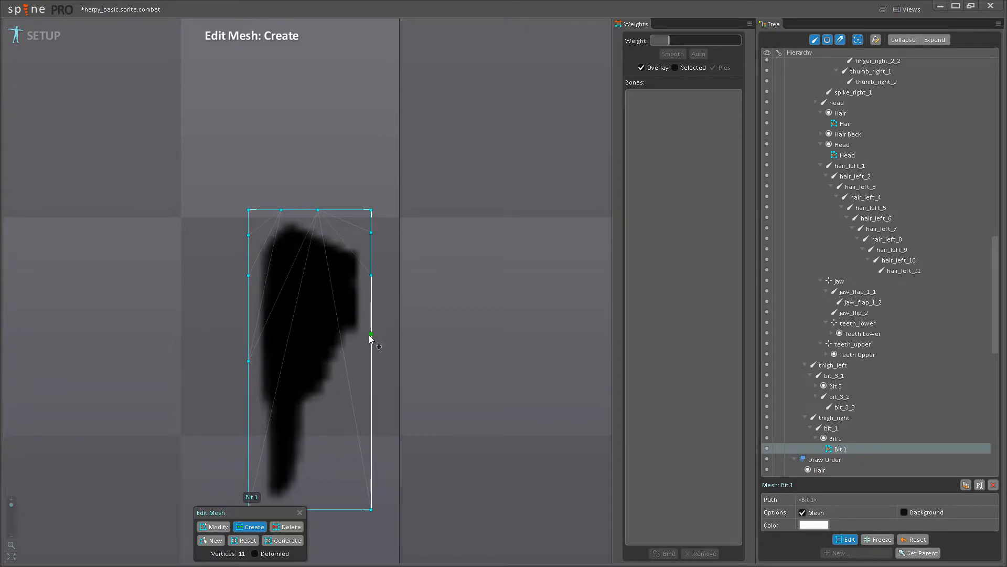
pyautogui.click(342, 390)
pyautogui.click(322, 424)
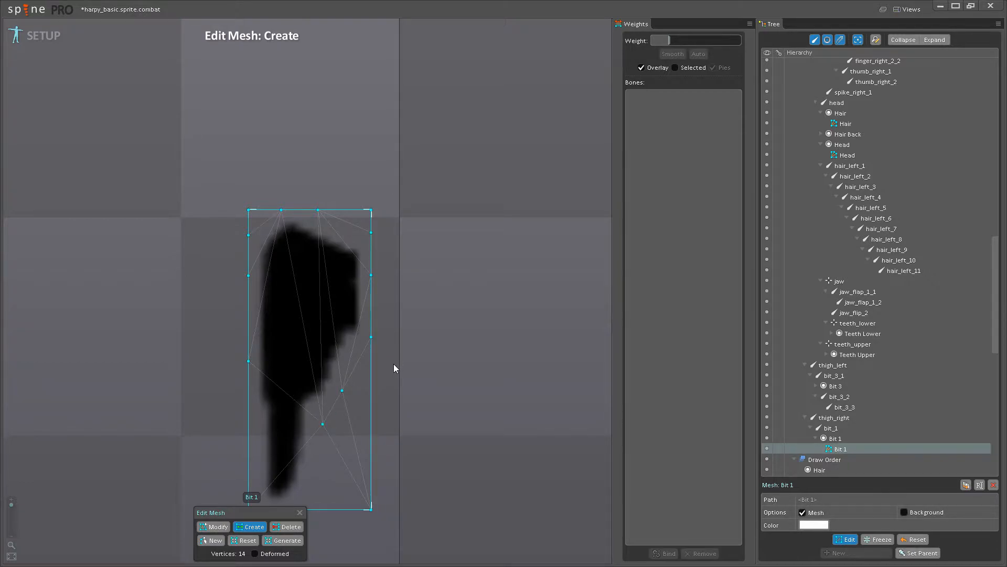
# Create vertices around the narrow tip: beside its right contour, on the bottom edge and along the lower left edge.
pyautogui.moveTo(394, 364); pyautogui.dragTo(455, 331)
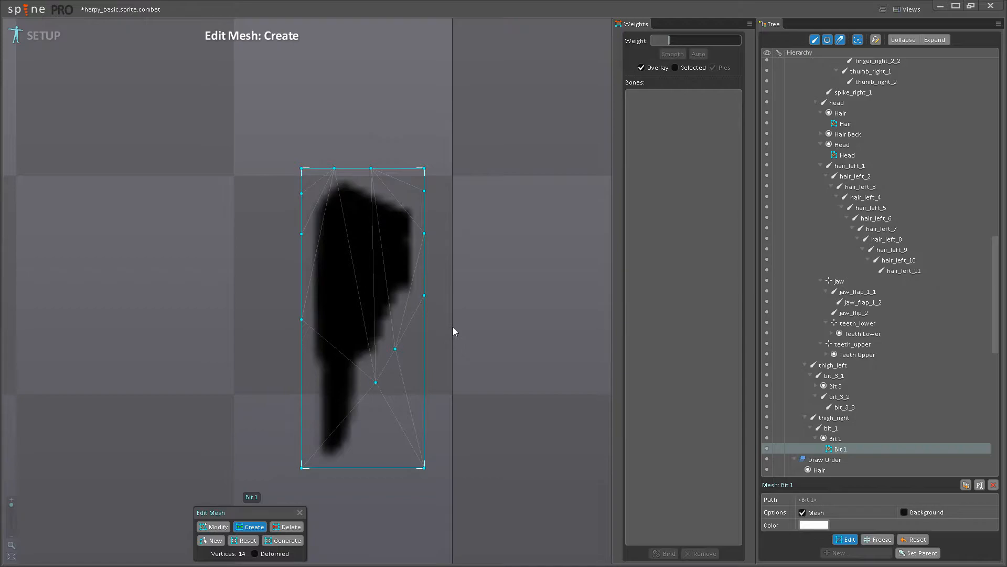
pyautogui.scroll(1, 393, 337)
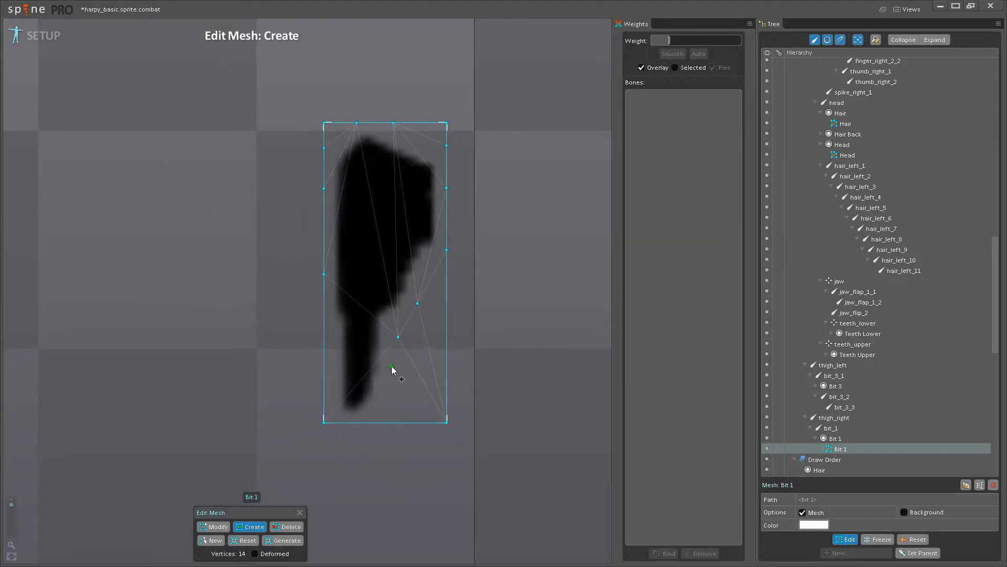
pyautogui.scroll(2, 391, 370)
pyautogui.click(388, 373)
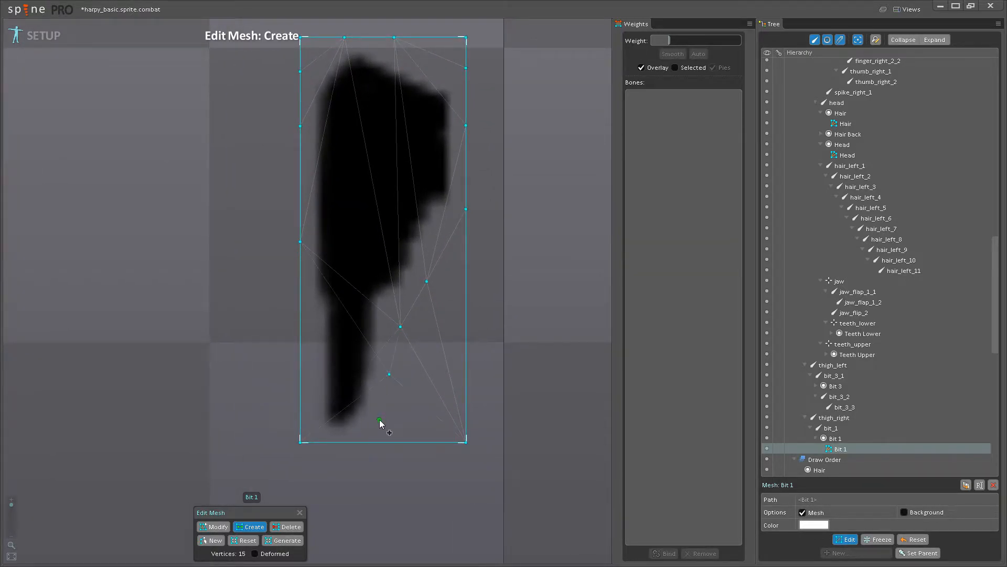
pyautogui.click(339, 443)
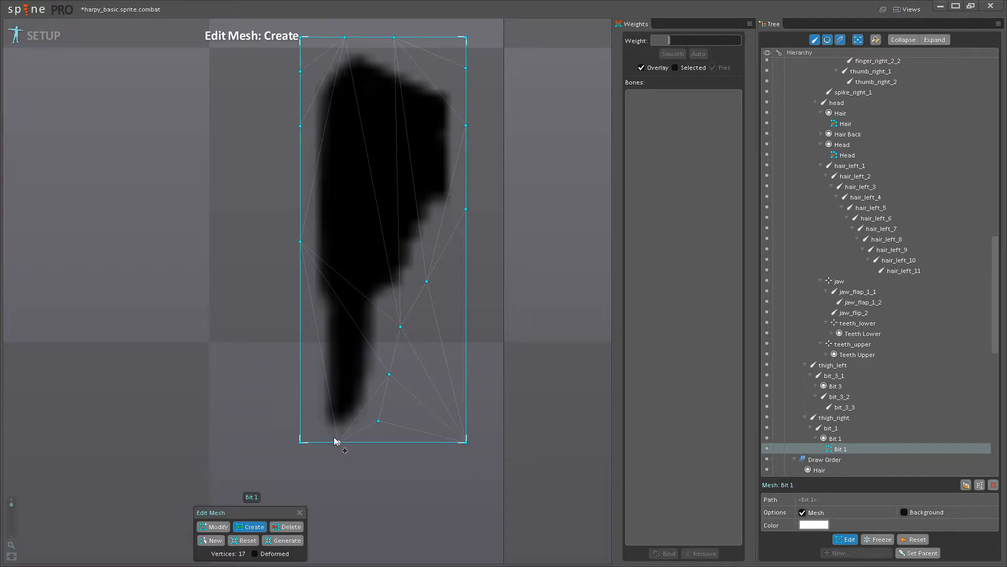
pyautogui.click(301, 421)
pyautogui.click(301, 361)
pyautogui.click(301, 302)
# Delete the four corner vertices of the Bit 1 mesh.
pyautogui.moveTo(323, 284); pyautogui.dragTo(329, 397)
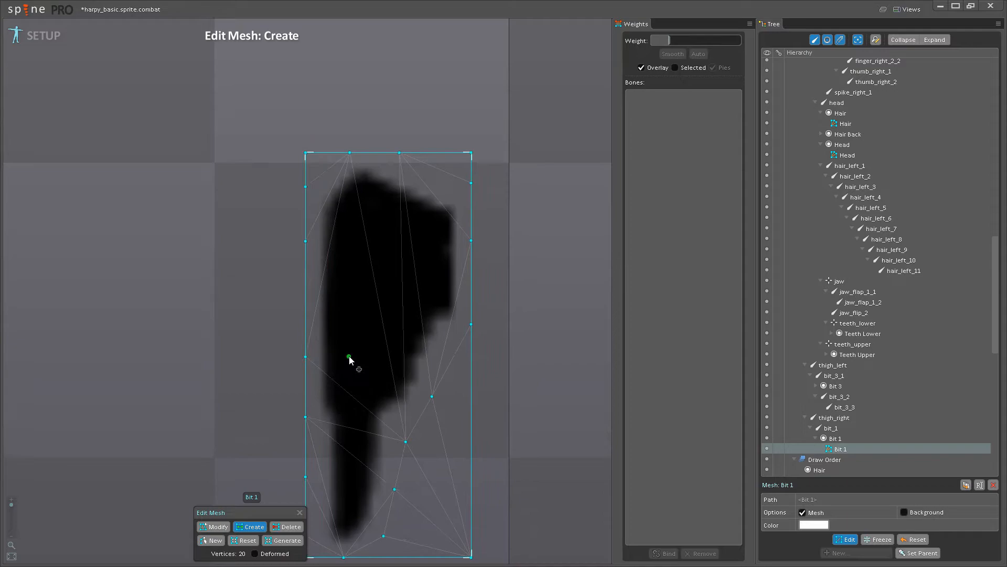
pyautogui.scroll(-3, 344, 358)
pyautogui.scroll(-1, 343, 359)
pyautogui.moveTo(353, 335); pyautogui.dragTo(366, 372)
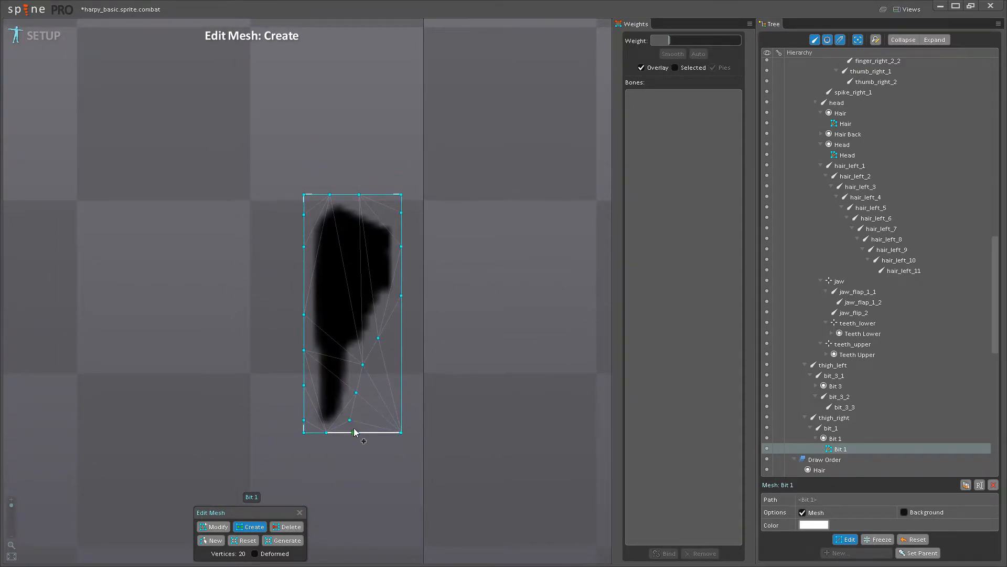
pyautogui.scroll(2, 365, 420)
pyautogui.click(287, 526)
pyautogui.click(289, 437)
pyautogui.click(412, 436)
pyautogui.moveTo(416, 414); pyautogui.dragTo(420, 460)
pyautogui.click(415, 183)
pyautogui.click(293, 184)
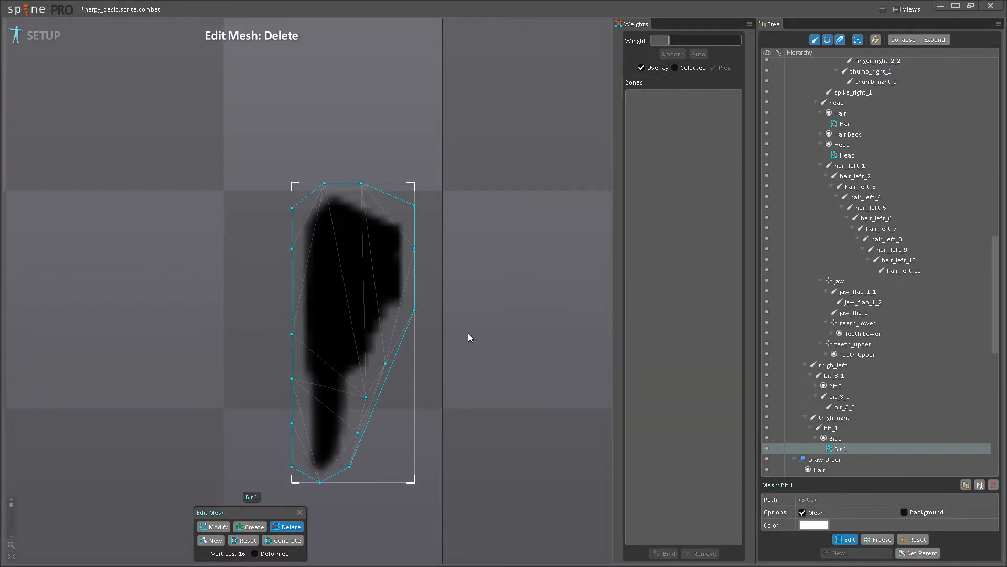
# Create two interior vertices across the middle of the Bit 1 shape and finish the mesh editing.
pyautogui.click(251, 526)
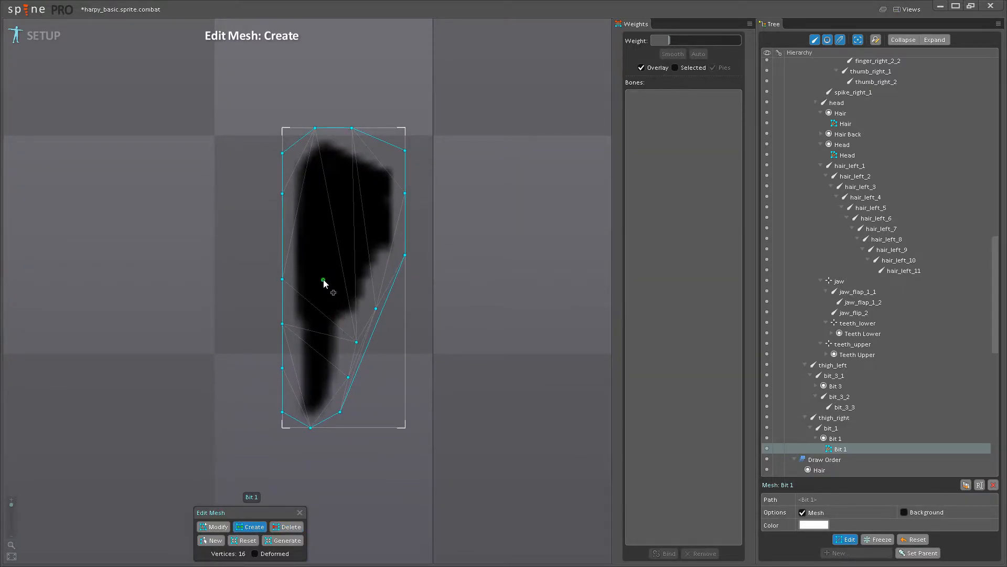
pyautogui.click(323, 280)
pyautogui.click(364, 266)
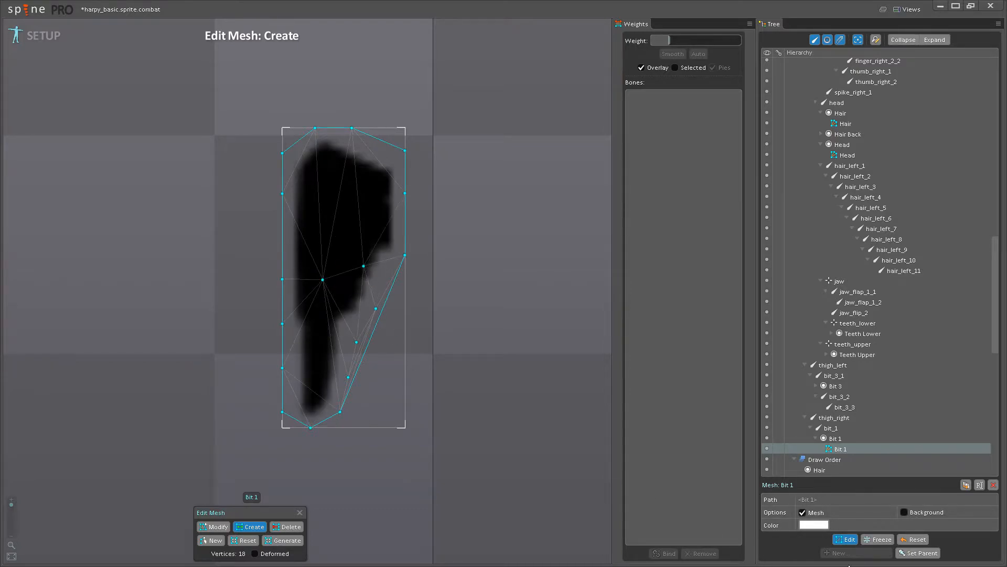
pyautogui.click(851, 540)
# Bind the Bit 1 mesh to the thigh_right and bit_1 bones, removing the mistaken hips binding.
pyautogui.click(675, 555)
pyautogui.moveTo(450, 318); pyautogui.dragTo(446, 368)
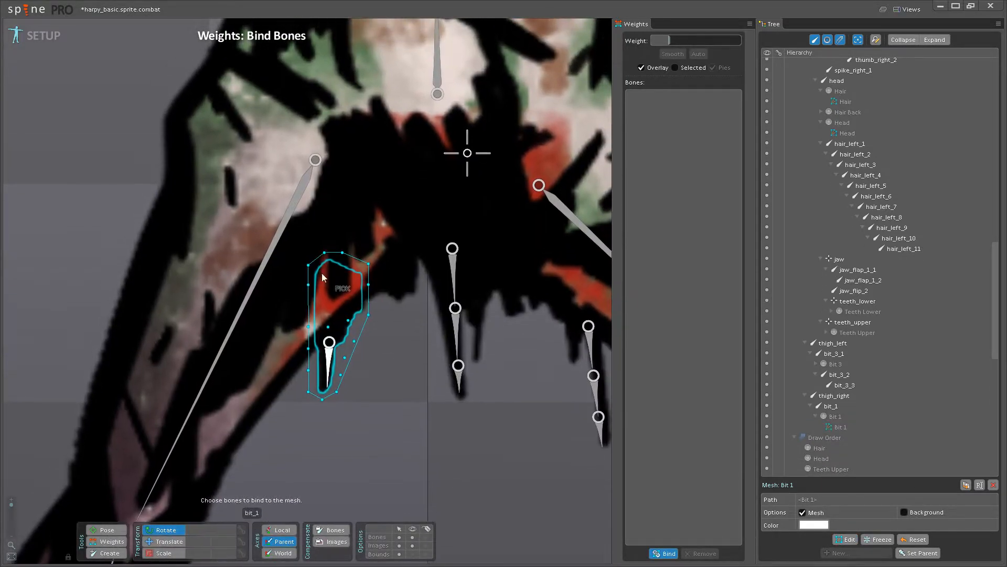
pyautogui.click(280, 254)
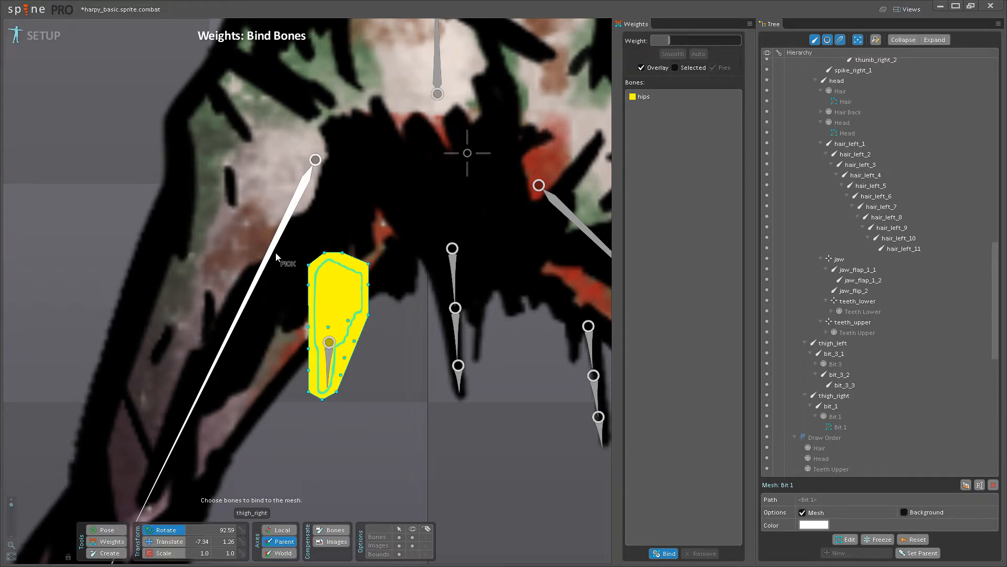
pyautogui.click(636, 100)
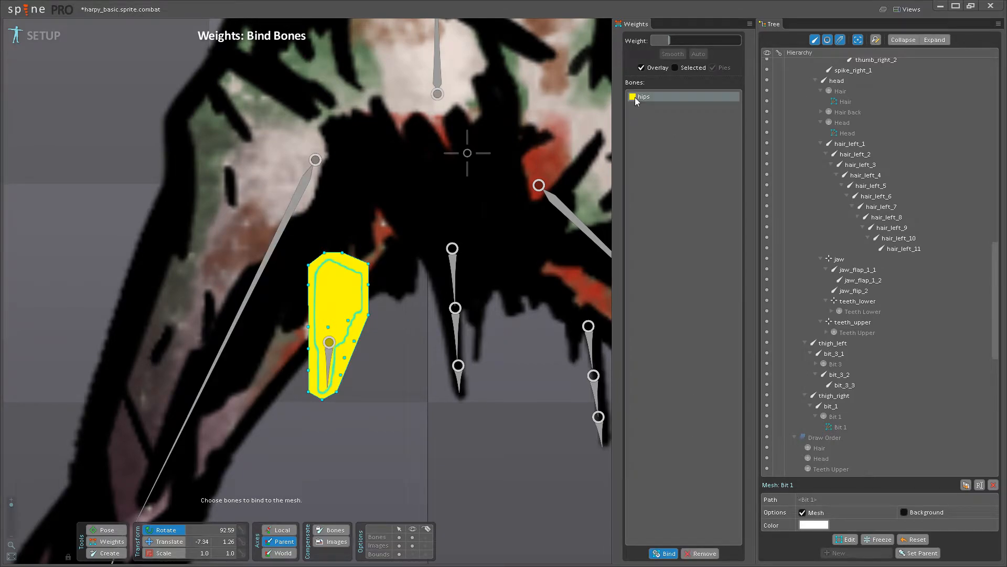
pyautogui.click(705, 553)
pyautogui.click(251, 307)
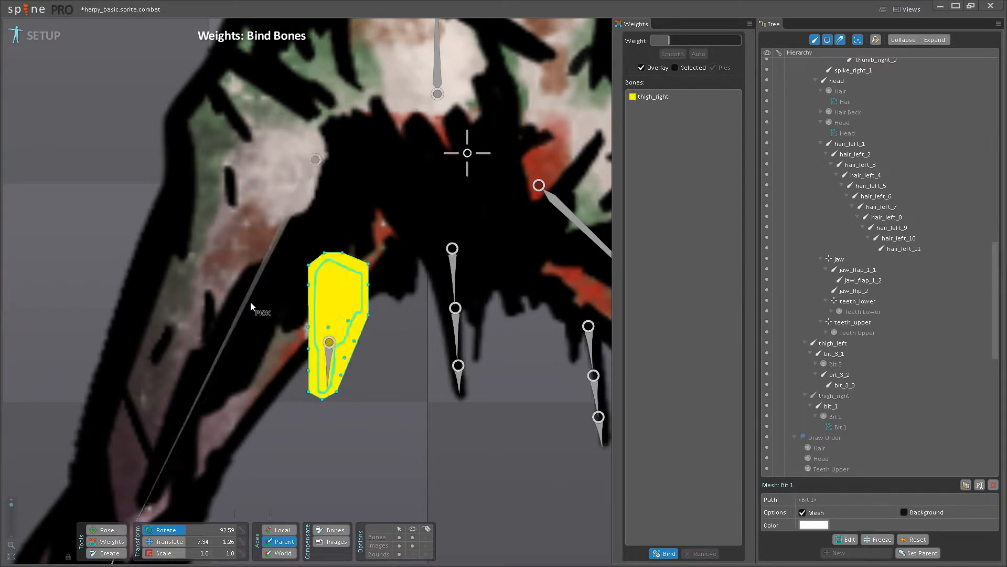
pyautogui.click(328, 362)
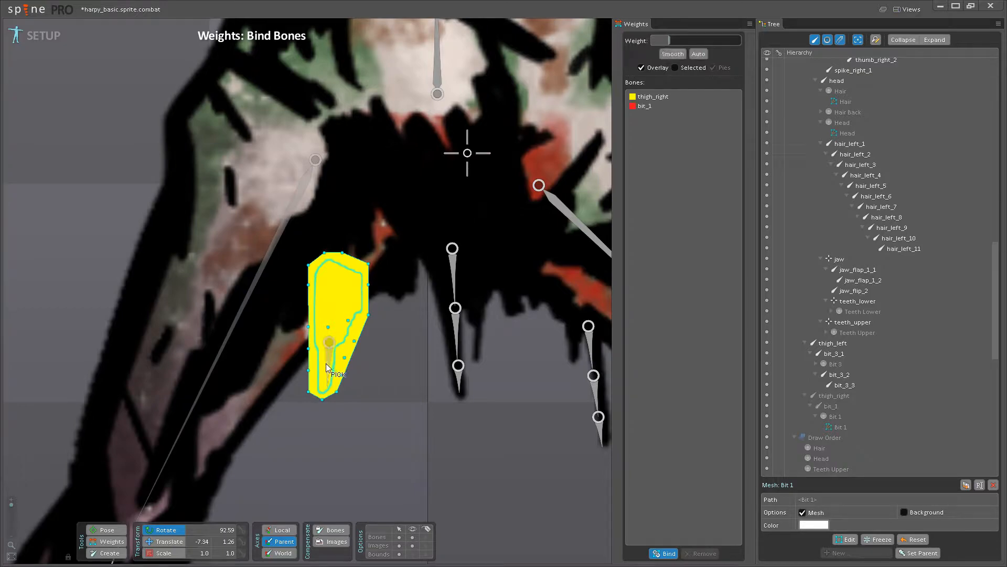
pyautogui.click(663, 553)
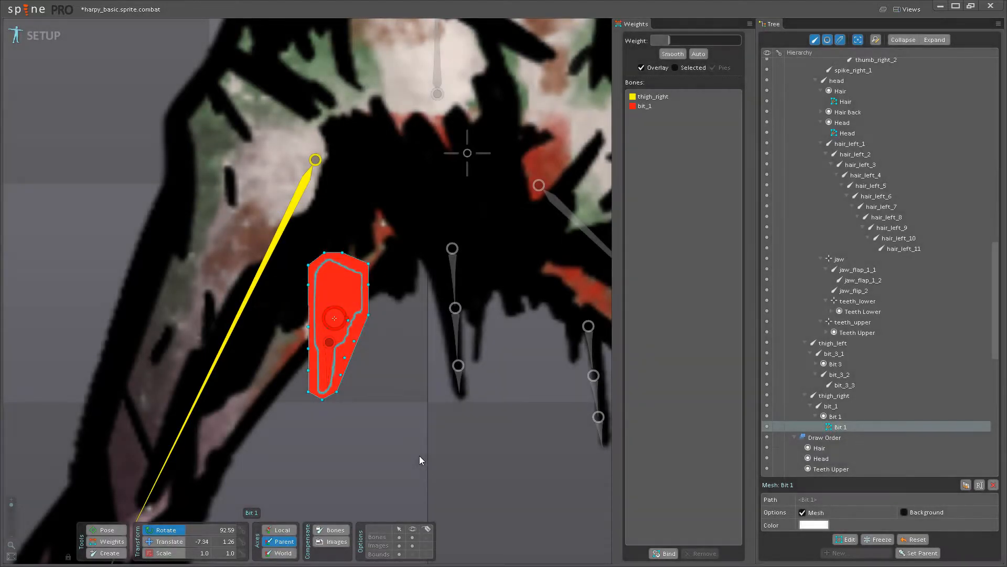
pyautogui.scroll(3, 377, 388)
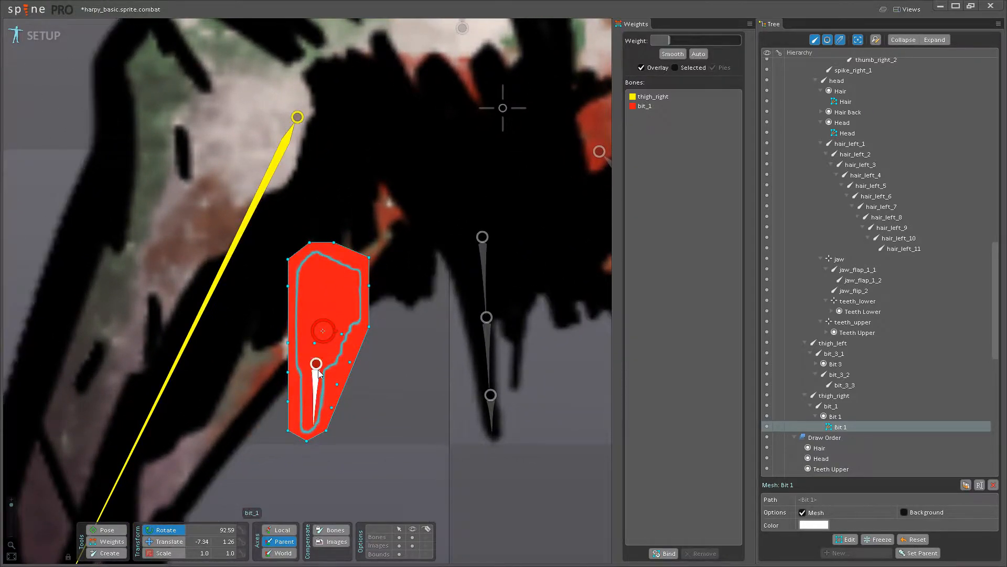
pyautogui.moveTo(334, 437)
pyautogui.mouseDown()
pyautogui.moveTo(346, 458)
pyautogui.moveTo(333, 426)
pyautogui.mouseUp()
pyautogui.scroll(-3, 345, 434)
pyautogui.scroll(2, 325, 396)
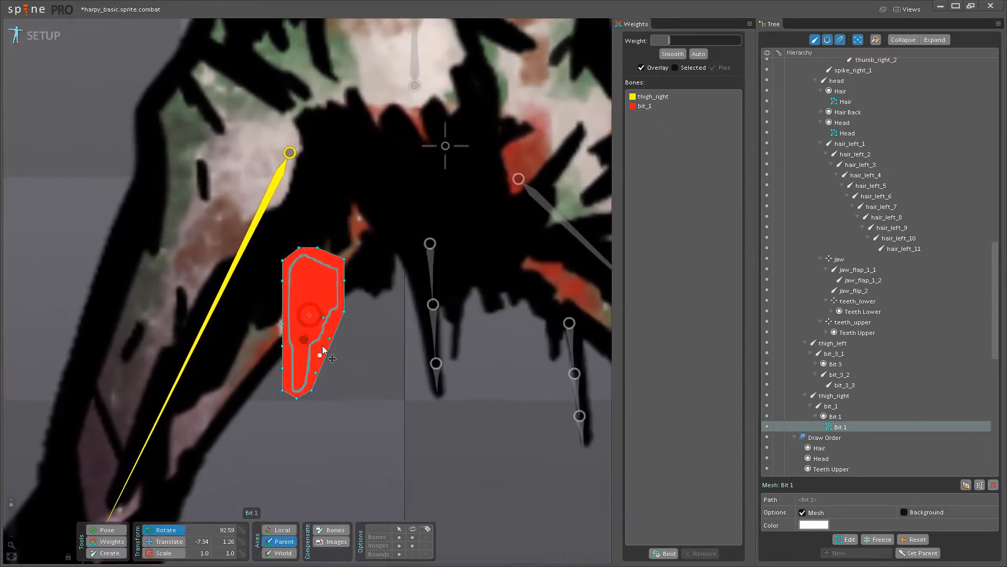
pyautogui.moveTo(323, 350); pyautogui.dragTo(327, 382)
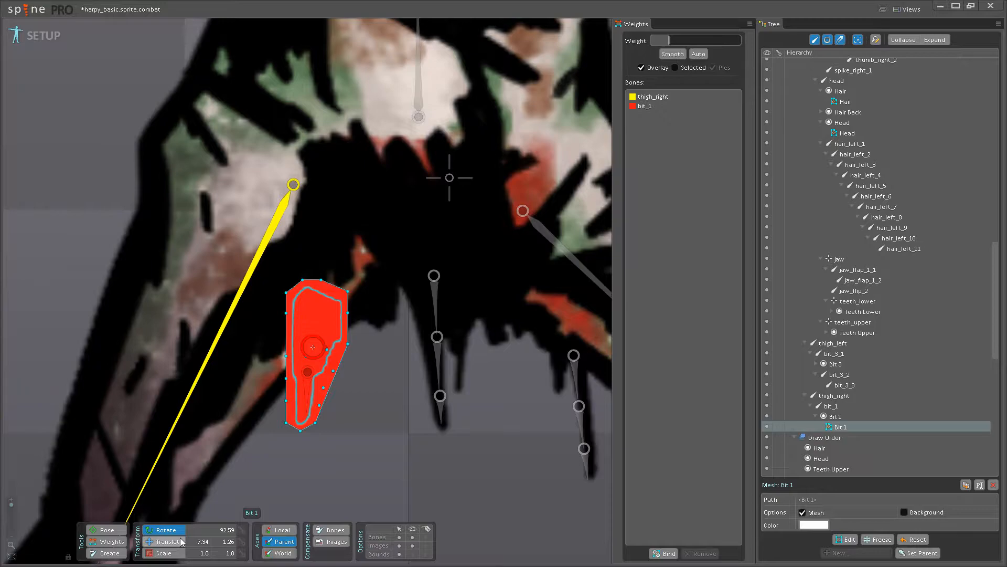
pyautogui.moveTo(346, 403); pyautogui.dragTo(344, 427)
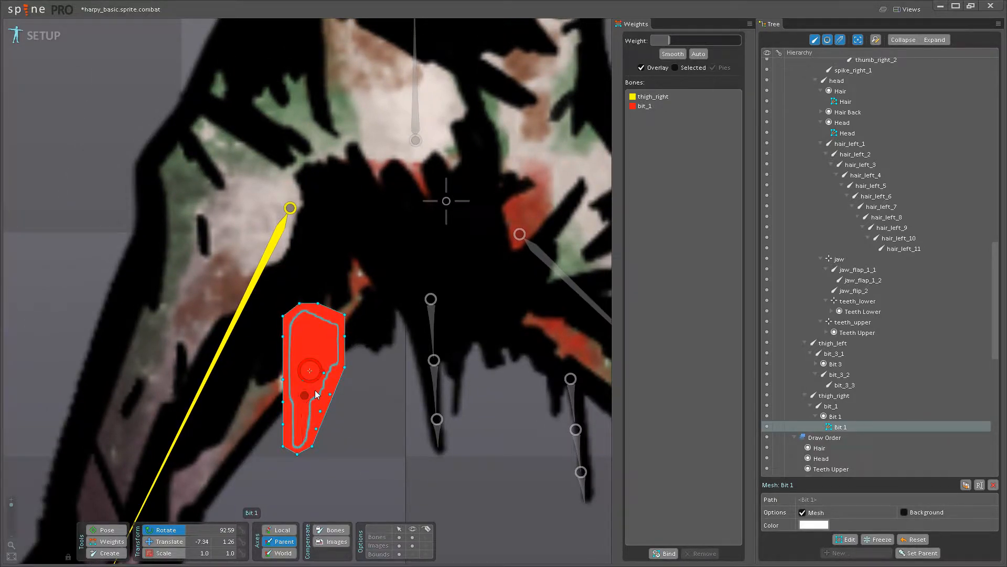
# Weight the outline vertices around the upper part of the Bit 1 mesh fully to the thigh_right bone.
pyautogui.click(107, 541)
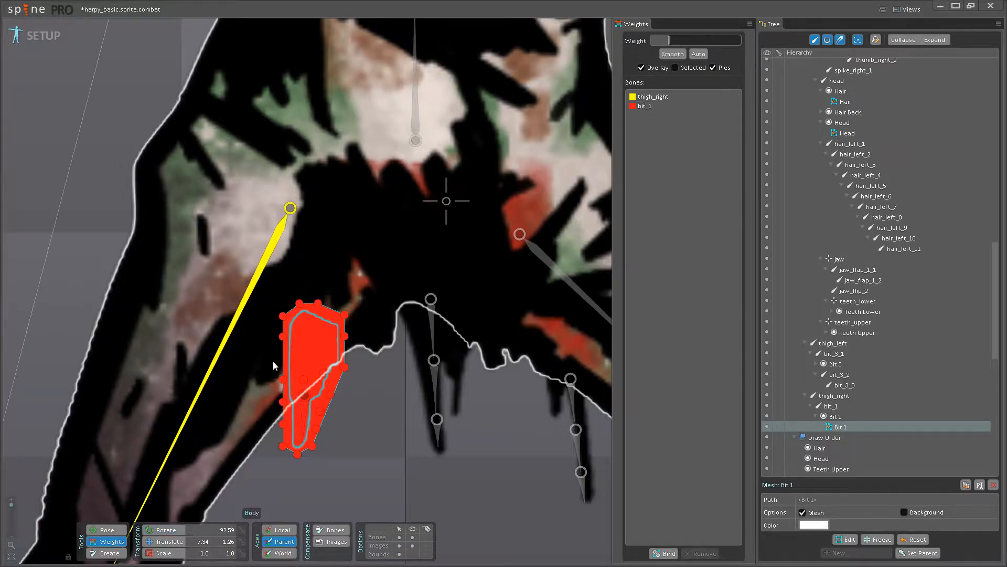
pyautogui.click(222, 343)
pyautogui.moveTo(283, 337); pyautogui.dragTo(288, 214)
pyautogui.moveTo(284, 316); pyautogui.dragTo(316, 236)
pyautogui.moveTo(318, 303); pyautogui.dragTo(318, 155)
pyautogui.moveTo(349, 312); pyautogui.dragTo(337, 156)
pyautogui.moveTo(342, 335); pyautogui.dragTo(313, 312)
# Raise the thigh_right weight of the vertices across the middle of the Bit 1 mesh.
pyautogui.scroll(2, 302, 337)
pyautogui.moveTo(278, 393); pyautogui.dragTo(292, 326)
pyautogui.moveTo(361, 377); pyautogui.dragTo(342, 320)
pyautogui.moveTo(333, 386); pyautogui.dragTo(324, 323)
pyautogui.moveTo(304, 395); pyautogui.dragTo(302, 312)
# Blend some bit_1 weight into the inner middle vertex above the bit_1 bone and save the project.
pyautogui.scroll(2, 314, 409)
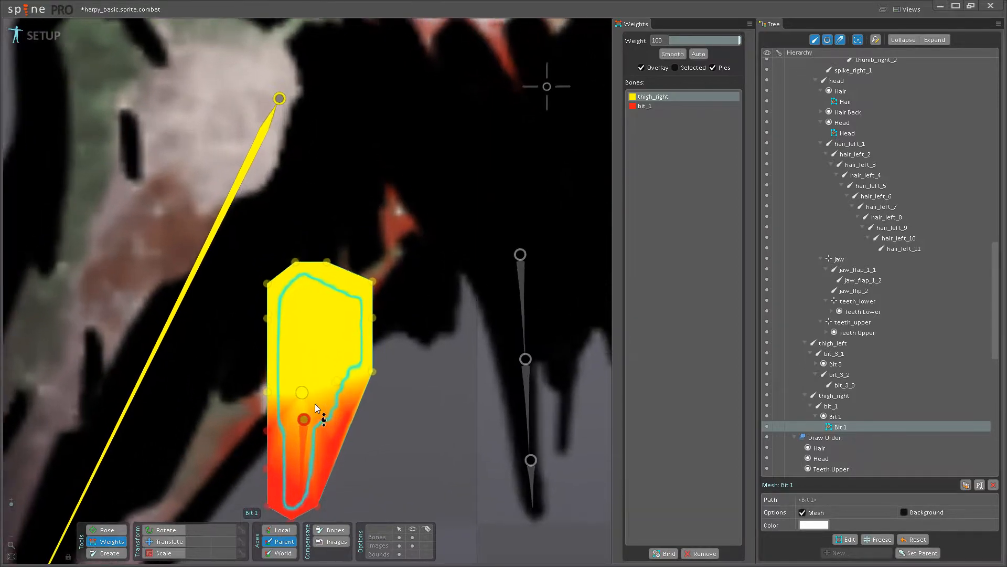
pyautogui.click(304, 435)
pyautogui.moveTo(302, 390); pyautogui.dragTo(310, 344)
pyautogui.hotkey('ctrl', 's')
# Test the Bit 1 deformation by rotating the bit_1 bone, save, and undo the rotation.
pyautogui.click(111, 531)
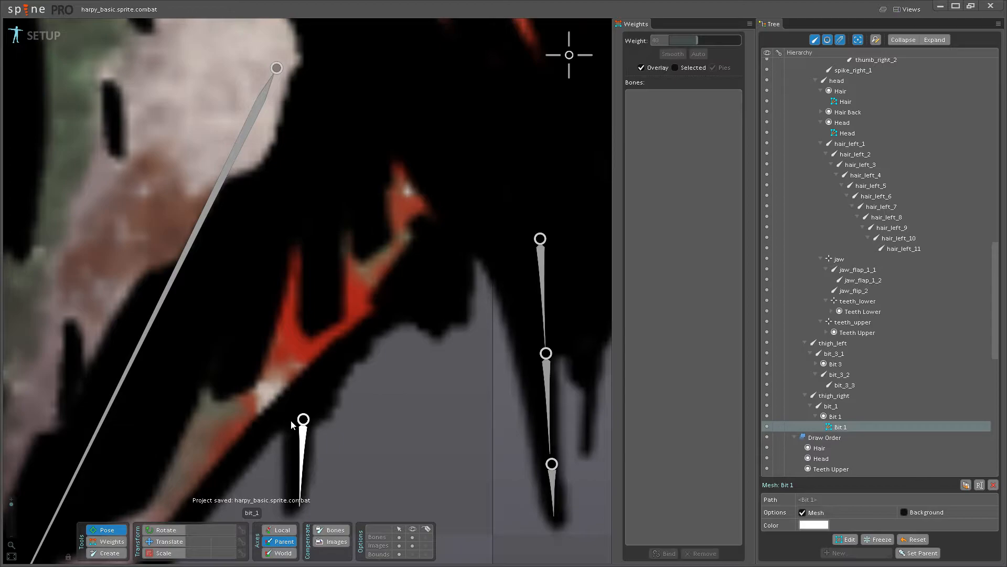
pyautogui.click(304, 446)
pyautogui.moveTo(305, 449); pyautogui.dragTo(341, 499)
pyautogui.click(112, 542)
pyautogui.hotkey('ctrl', 's')
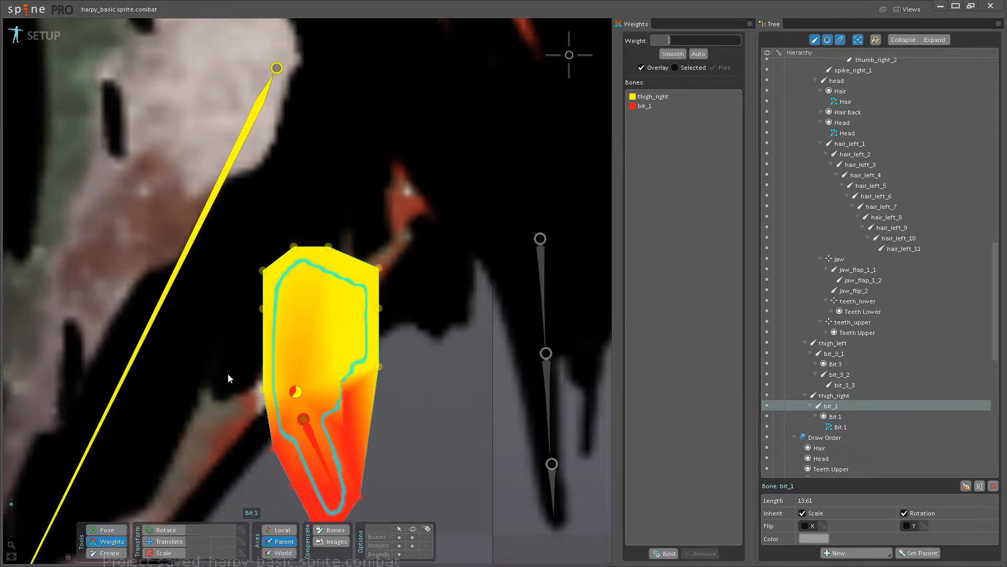
pyautogui.hotkey('ctrl', 'z')
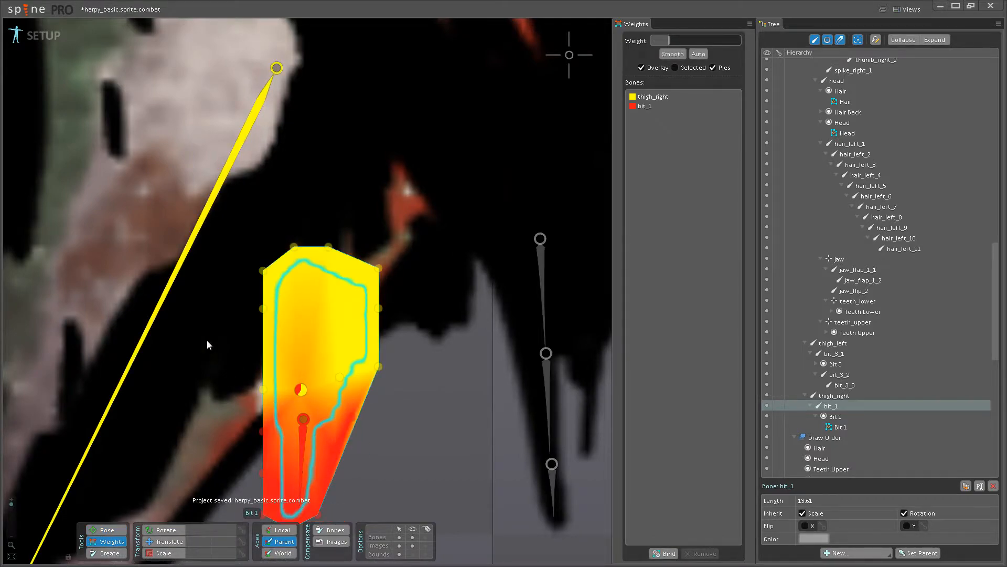
# Blend thigh_right weight into the Bit 1 vertices just below the middle, about 64 on the right contour vertex, and save the project.
pyautogui.click(153, 330)
pyautogui.moveTo(348, 416); pyautogui.dragTo(375, 369)
pyautogui.moveTo(266, 428); pyautogui.dragTo(278, 407)
pyautogui.moveTo(349, 418); pyautogui.dragTo(354, 398)
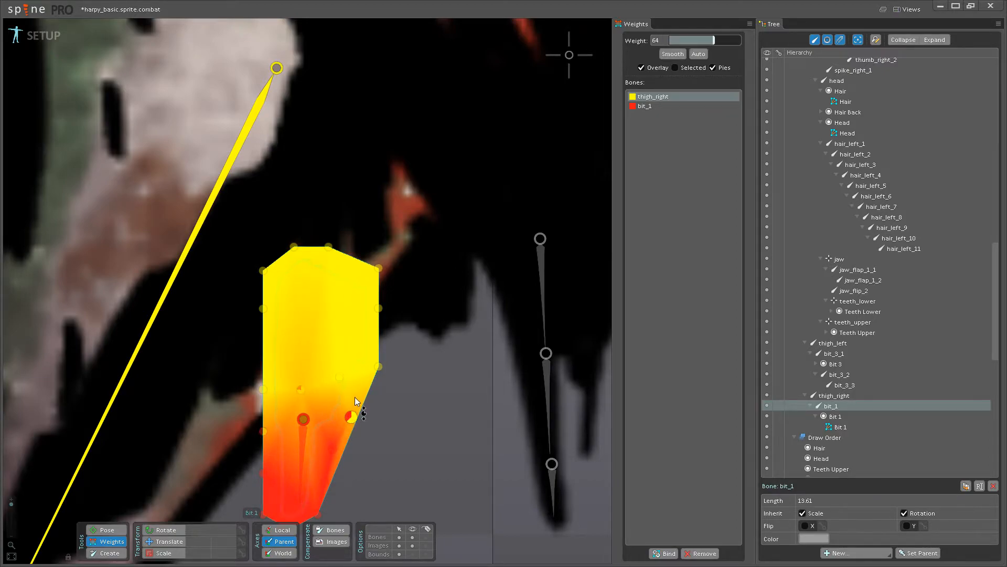
pyautogui.moveTo(335, 446); pyautogui.dragTo(347, 421)
pyautogui.hotkey('ctrl', 's')
# Rotate the bit_1 bone again to check the refined weights and undo the rotation.
pyautogui.click(104, 530)
pyautogui.moveTo(315, 461); pyautogui.dragTo(354, 493)
pyautogui.hotkey('ctrl', 'z')
# Turn the Bit 2 attachment under the bit_2_1 bone into a mesh and open it for mesh editing.
pyautogui.scroll(-5, 364, 420)
pyautogui.scroll(2, 294, 341)
pyautogui.scroll(2, 215, 321)
pyautogui.click(206, 296)
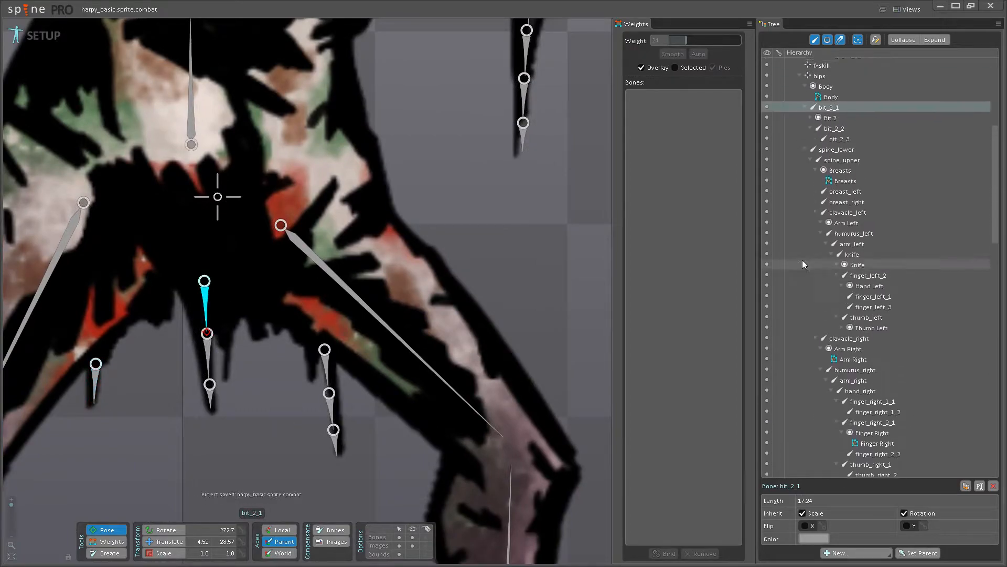
pyautogui.click(809, 124)
pyautogui.click(808, 125)
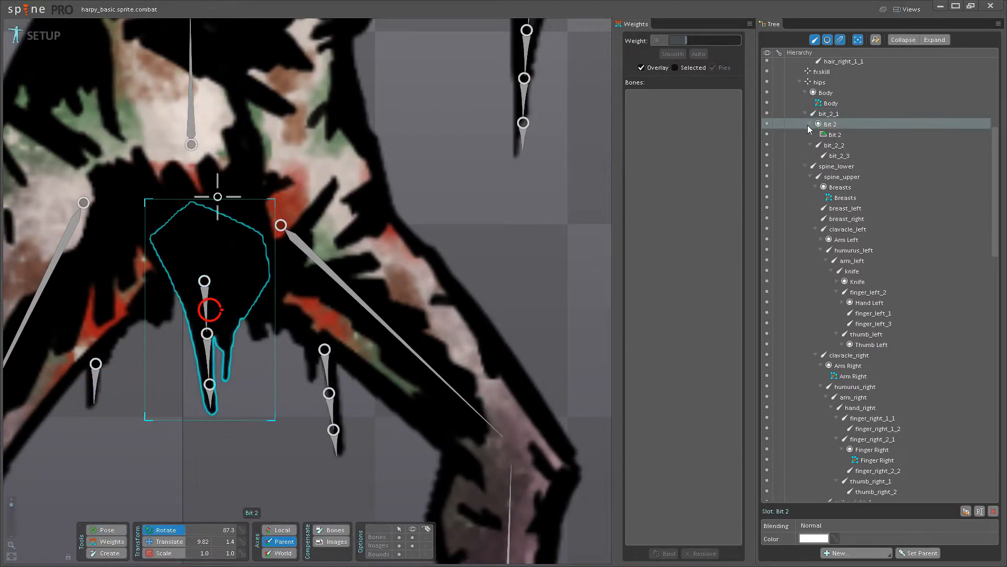
pyautogui.click(829, 136)
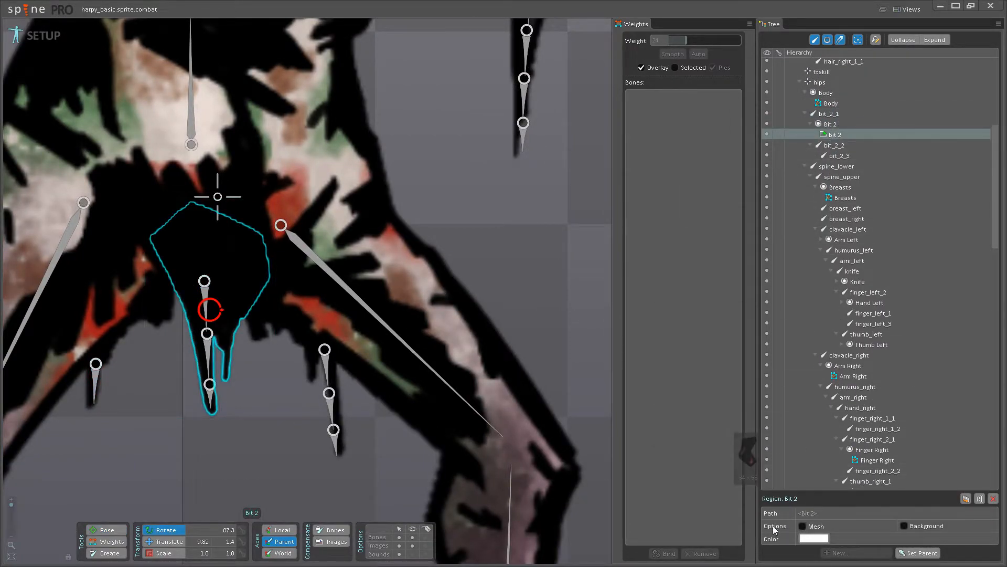
pyautogui.click(803, 526)
pyautogui.click(853, 543)
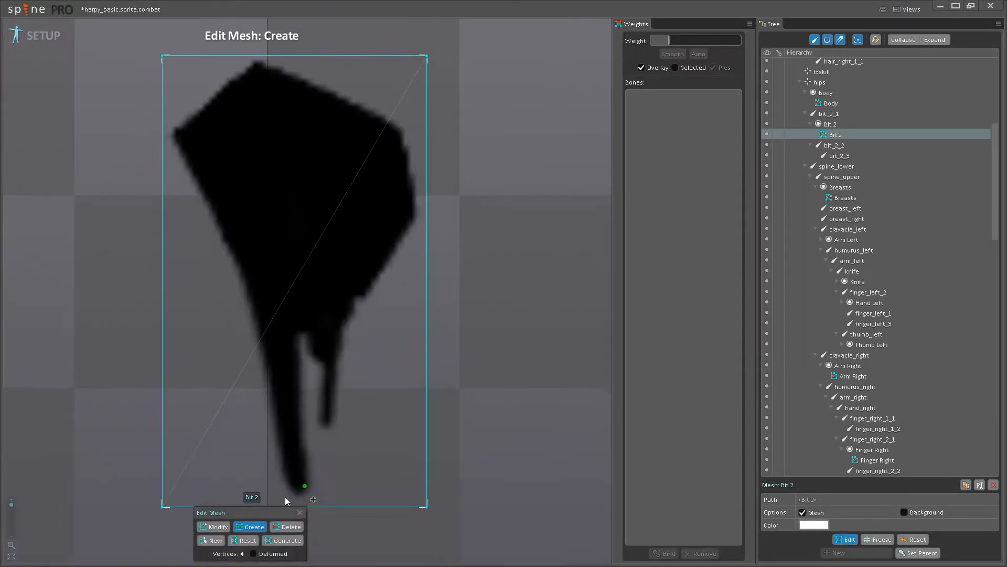
# Create four vertices down the left contour of Bit 2's long strand and two on the bottom edge beneath it.
pyautogui.scroll(1, 284, 409)
pyautogui.click(238, 284)
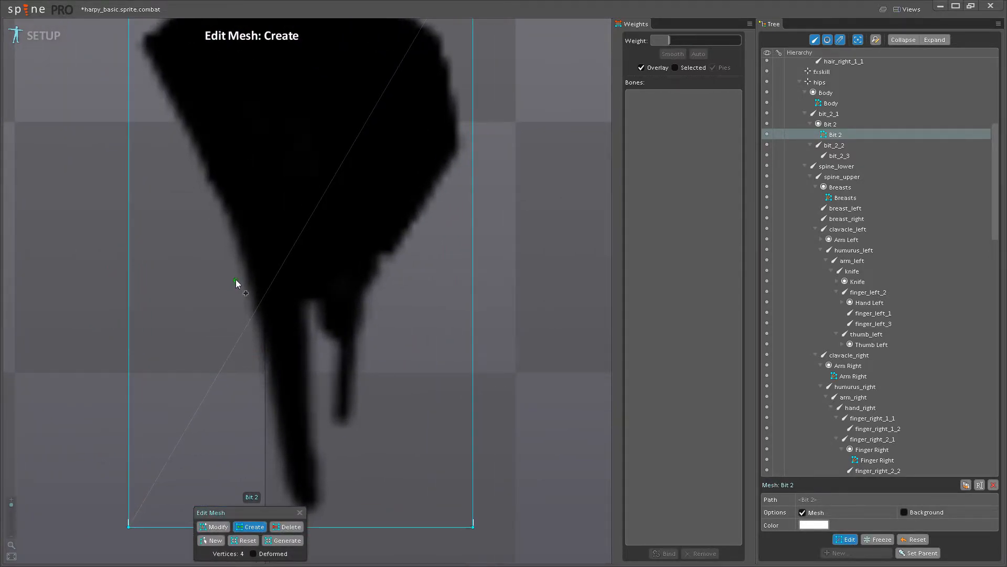
pyautogui.click(245, 335)
pyautogui.click(252, 402)
pyautogui.click(263, 457)
pyautogui.moveTo(265, 458); pyautogui.dragTo(264, 356)
pyautogui.click(280, 425)
pyautogui.click(328, 425)
# Create five vertices upward along the right side of Bit 2's long and short strands.
pyautogui.click(339, 395)
pyautogui.click(345, 349)
pyautogui.click(366, 315)
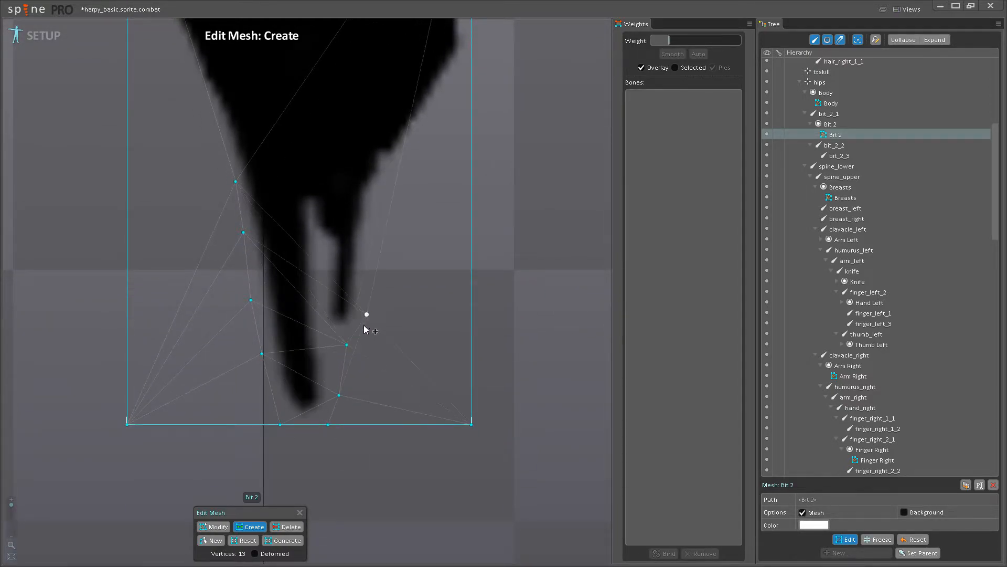
pyautogui.moveTo(367, 322); pyautogui.dragTo(361, 402)
pyautogui.click(369, 405)
pyautogui.click(380, 339)
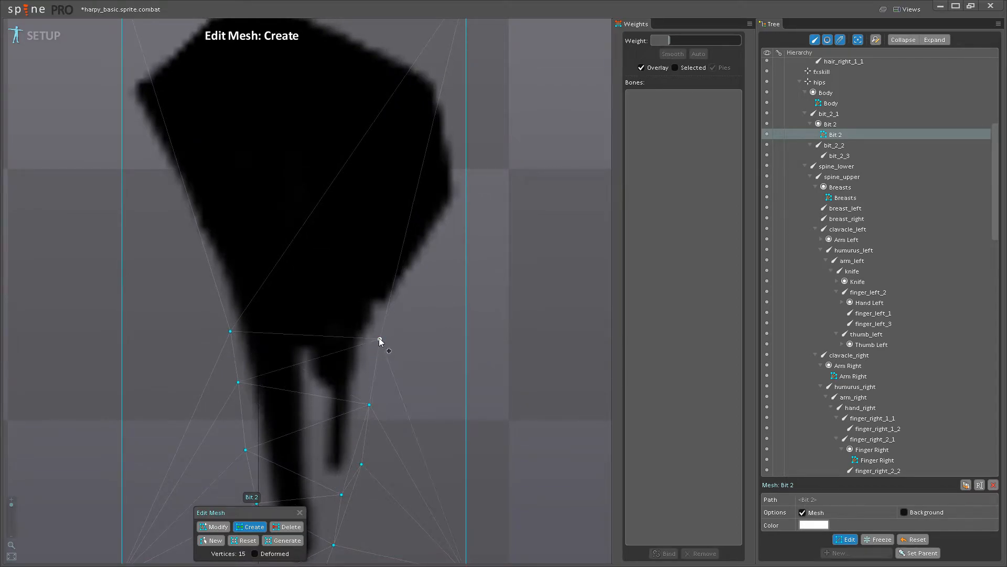
# Create vertices up Bit 2's right side: one by the slanting contour, two on the edge and one at the upper shoulder.
pyautogui.click(420, 282)
pyautogui.click(465, 231)
pyautogui.moveTo(458, 244); pyautogui.dragTo(461, 379)
pyautogui.click(469, 296)
pyautogui.click(443, 205)
# Create three vertices up Bit 2's slanting left contour and two on the left edge beside its left point.
pyautogui.moveTo(451, 246); pyautogui.dragTo(492, 335)
pyautogui.moveTo(454, 337); pyautogui.dragTo(470, 178)
pyautogui.click(269, 330)
pyautogui.click(238, 261)
pyautogui.moveTo(246, 270); pyautogui.dragTo(340, 341)
pyautogui.click(298, 278)
pyautogui.click(276, 231)
pyautogui.click(277, 206)
# Create five vertices around the top of Bit 2: one by the upper left slope, two on the top edge and two along the right slope.
pyautogui.click(324, 167)
pyautogui.click(373, 122)
pyautogui.click(425, 122)
pyautogui.click(487, 147)
pyautogui.click(553, 176)
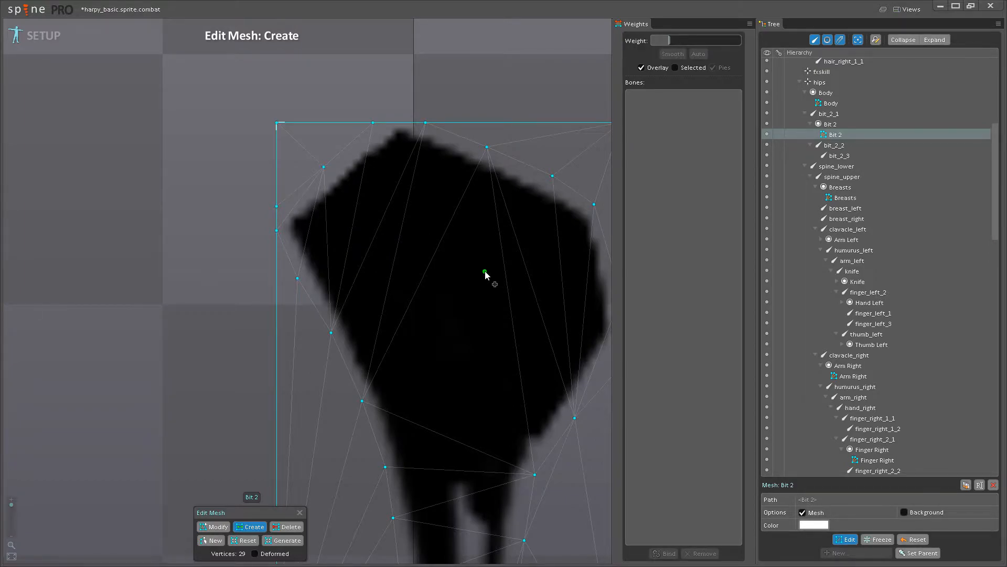
# Examine the Bit 2 mesh triangulation around the two hanging strands.
pyautogui.moveTo(485, 344); pyautogui.dragTo(434, 214)
pyautogui.moveTo(449, 454); pyautogui.dragTo(411, 395)
pyautogui.scroll(2, 411, 401)
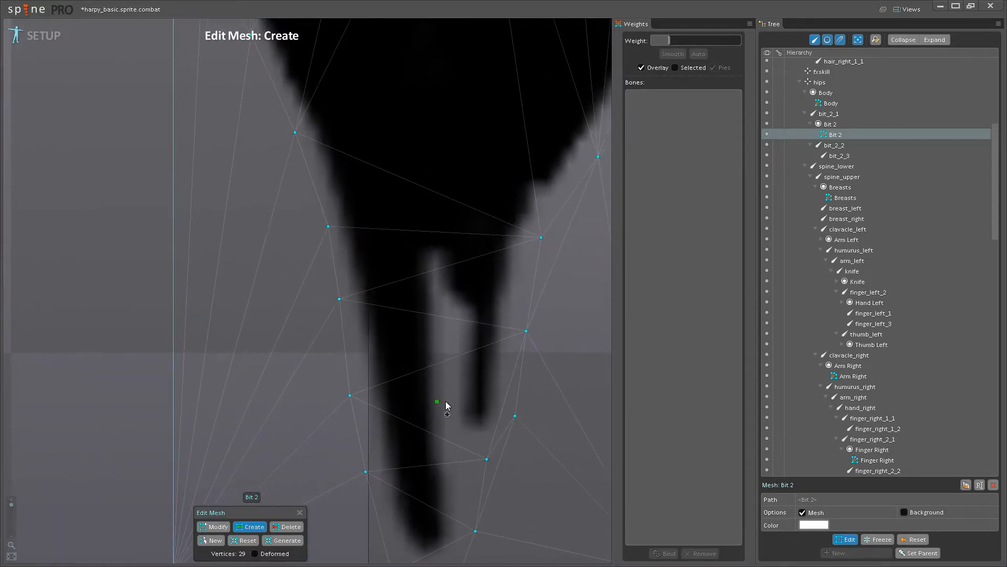
pyautogui.scroll(-2, 487, 415)
pyautogui.moveTo(492, 441); pyautogui.dragTo(409, 373)
pyautogui.moveTo(364, 329); pyautogui.dragTo(417, 372)
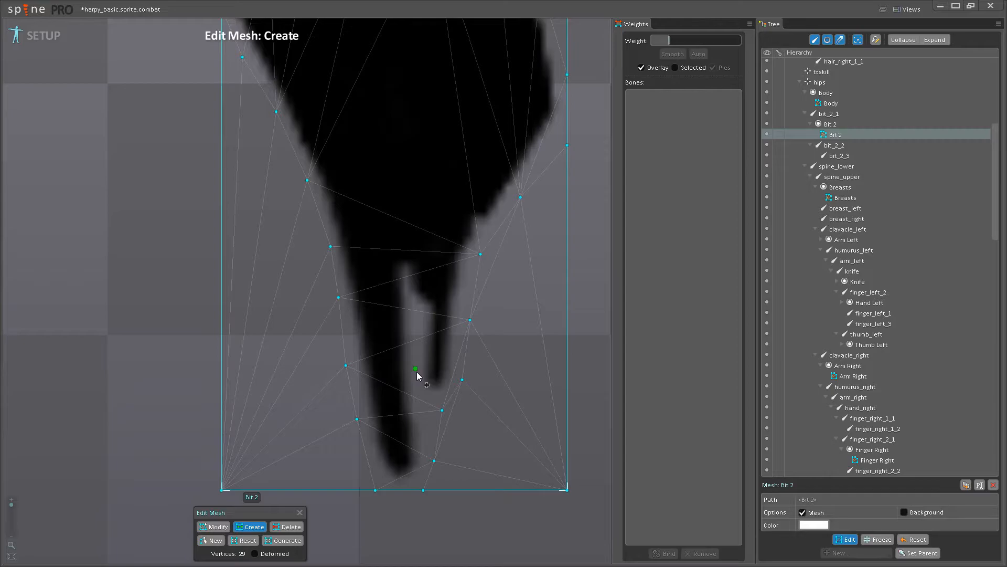
pyautogui.scroll(3, 412, 383)
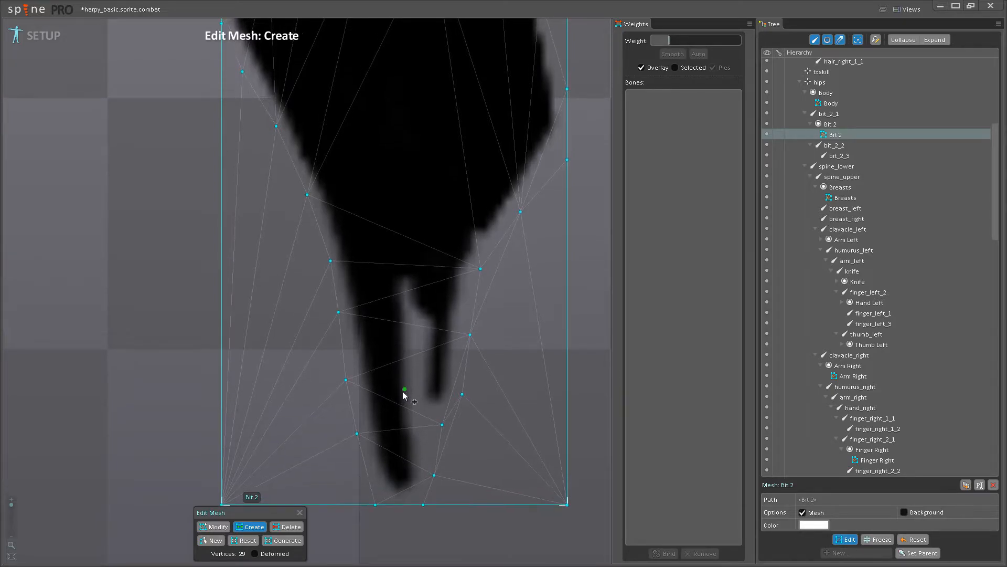
pyautogui.scroll(-3, 367, 362)
pyautogui.scroll(3, 364, 371)
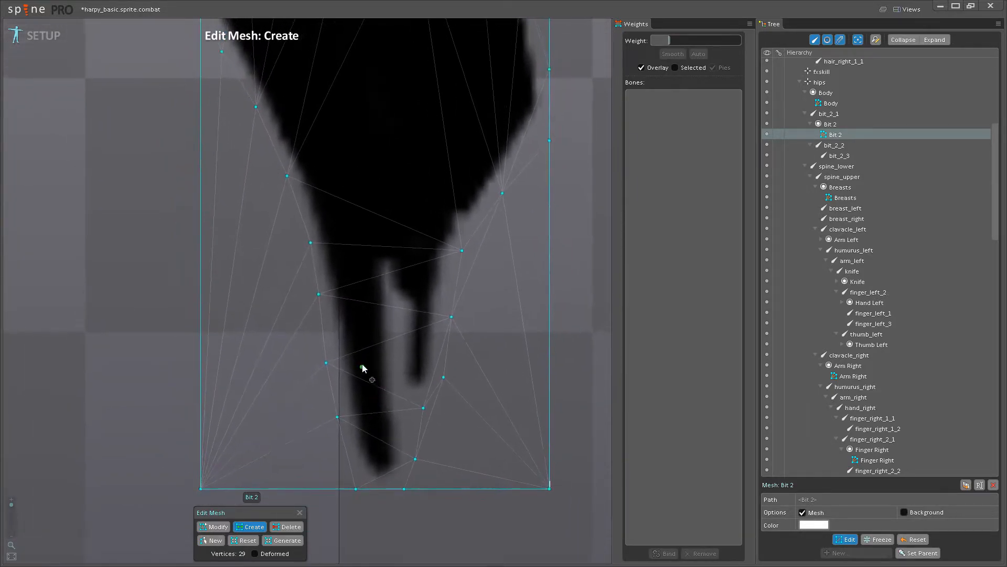
pyautogui.scroll(1, 366, 368)
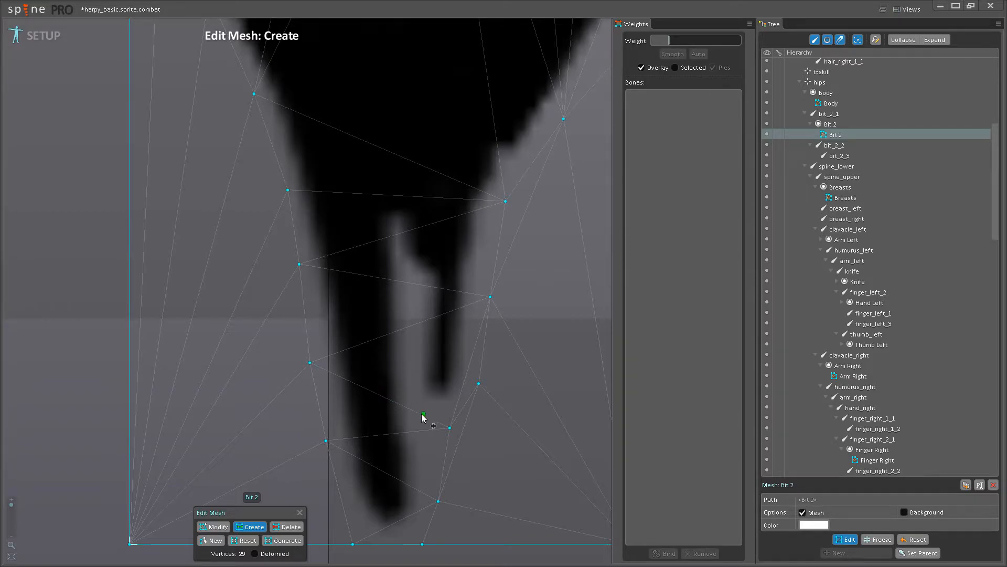
# Create six interior Bit 2 vertices: two around the lower long strand, two at the strand roots and two across the body.
pyautogui.click(405, 404)
pyautogui.click(358, 381)
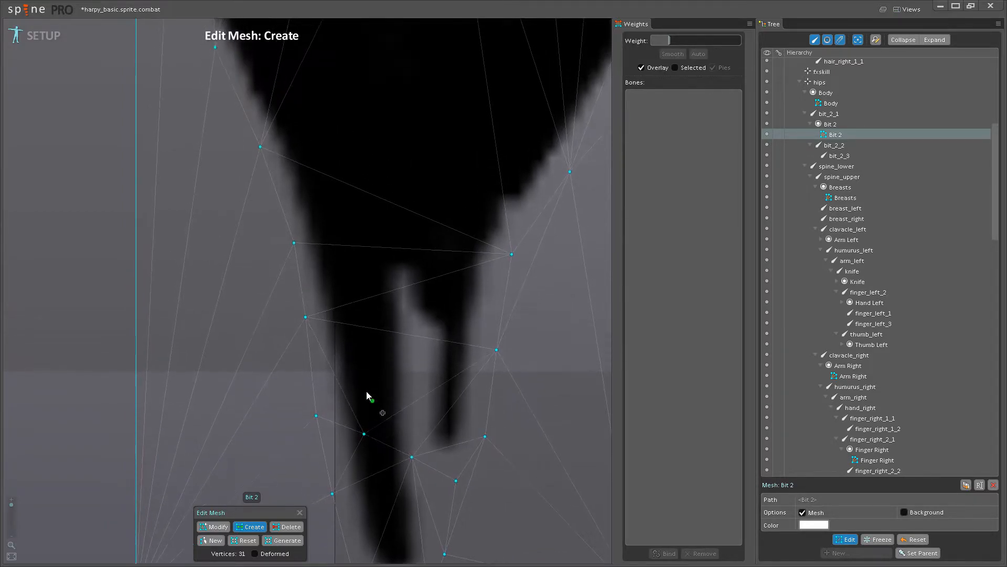
pyautogui.click(375, 316)
pyautogui.click(435, 311)
pyautogui.scroll(-3, 441, 336)
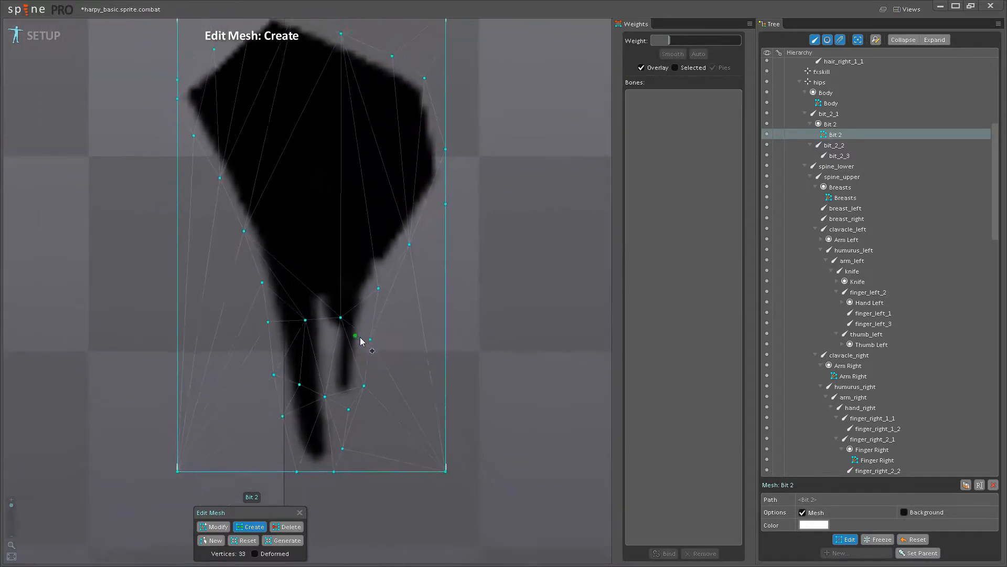
pyautogui.click(348, 317)
pyautogui.click(397, 326)
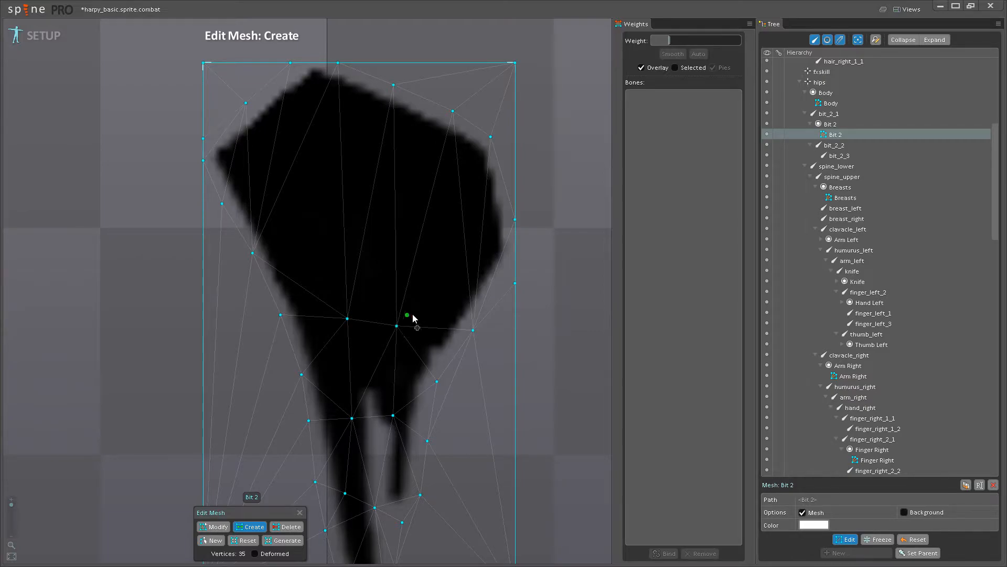
# Delete the four corner vertices of the Bit 2 mesh and finish editing the mesh.
pyautogui.moveTo(370, 283); pyautogui.dragTo(424, 273)
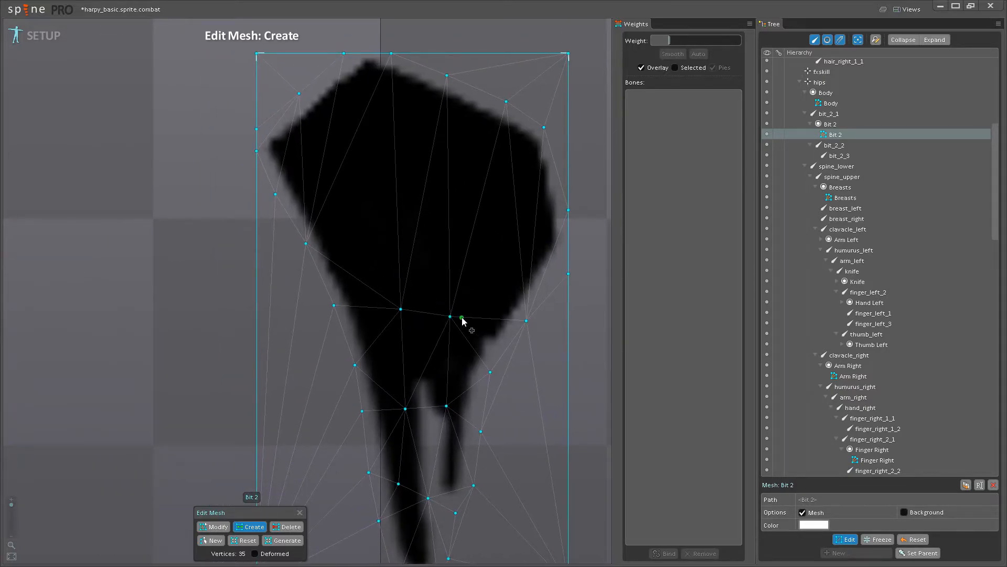
pyautogui.moveTo(385, 450); pyautogui.dragTo(407, 384)
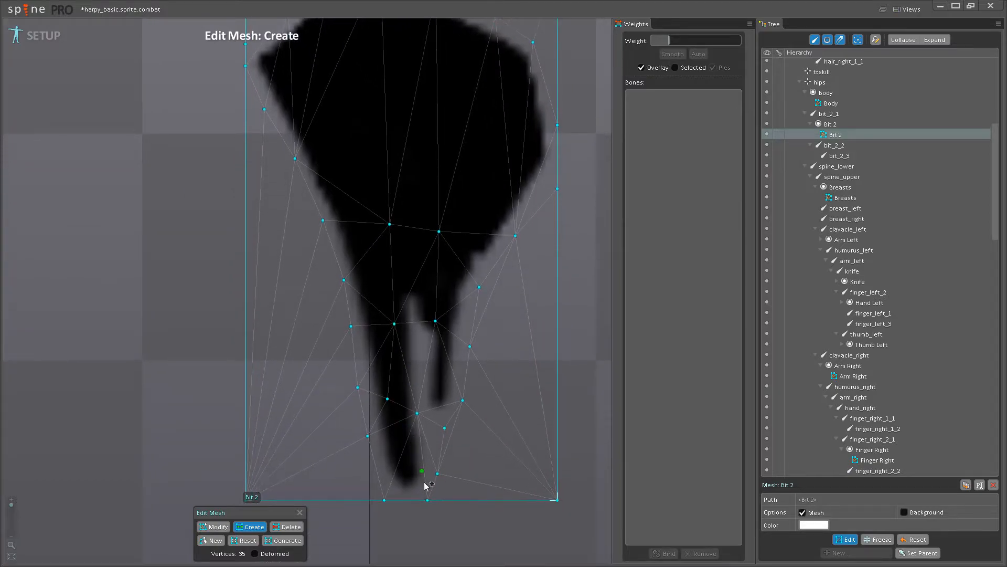
pyautogui.click(288, 526)
pyautogui.scroll(-2, 302, 434)
pyautogui.click(260, 410)
pyautogui.click(505, 410)
pyautogui.moveTo(467, 365); pyautogui.dragTo(467, 447)
pyautogui.click(506, 76)
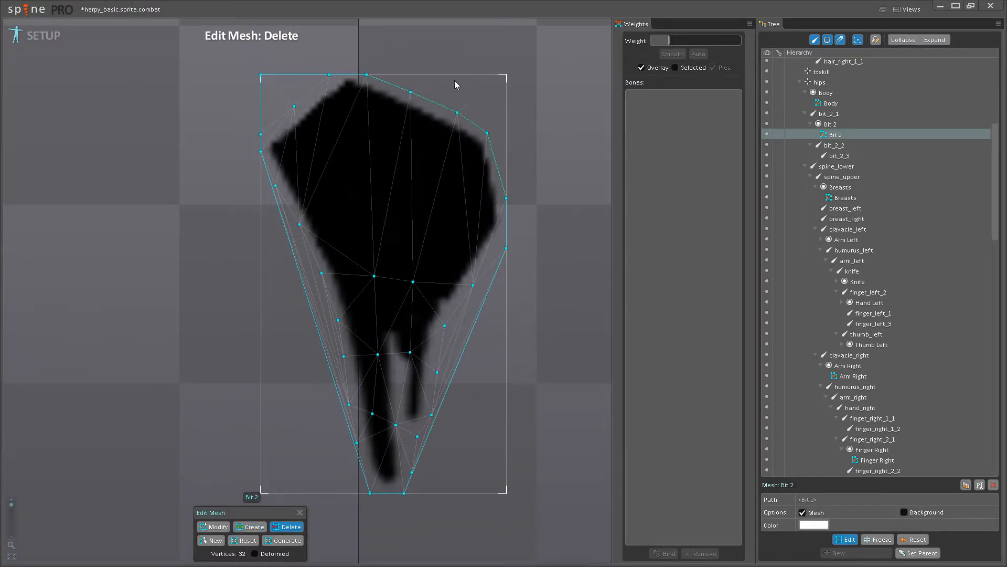
pyautogui.click(261, 75)
pyautogui.moveTo(378, 180); pyautogui.dragTo(378, 205)
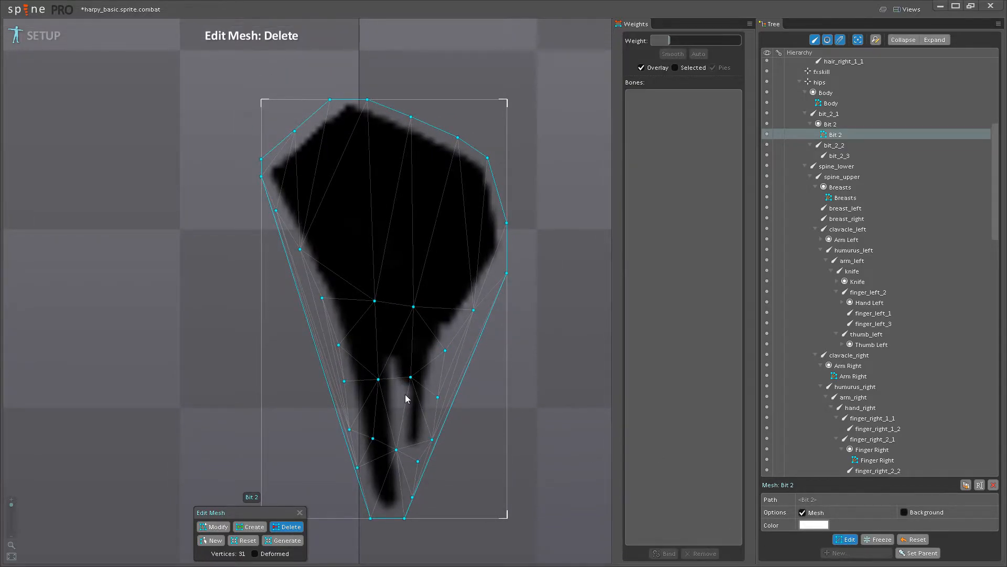
pyautogui.moveTo(405, 398); pyautogui.dragTo(398, 364)
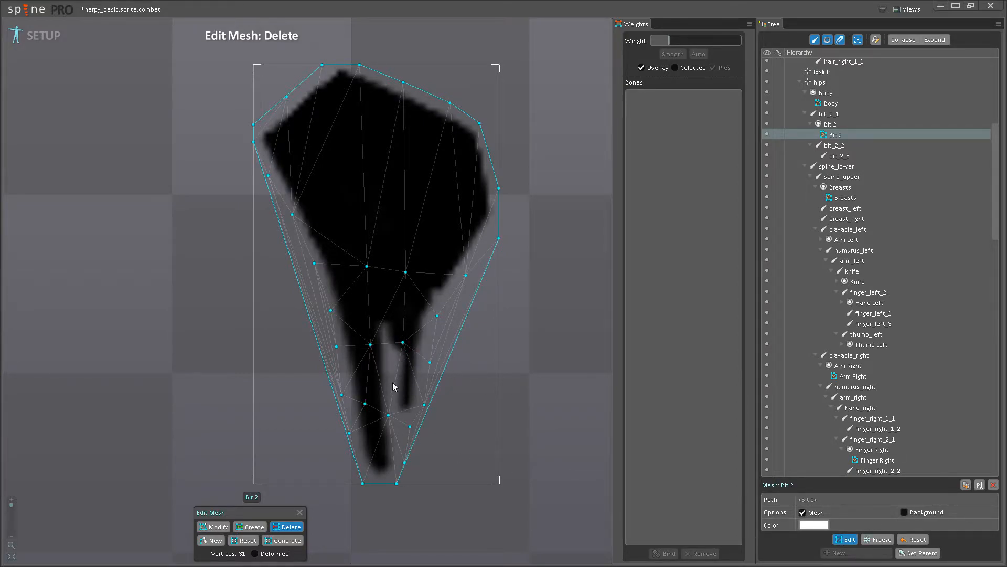
pyautogui.click(847, 539)
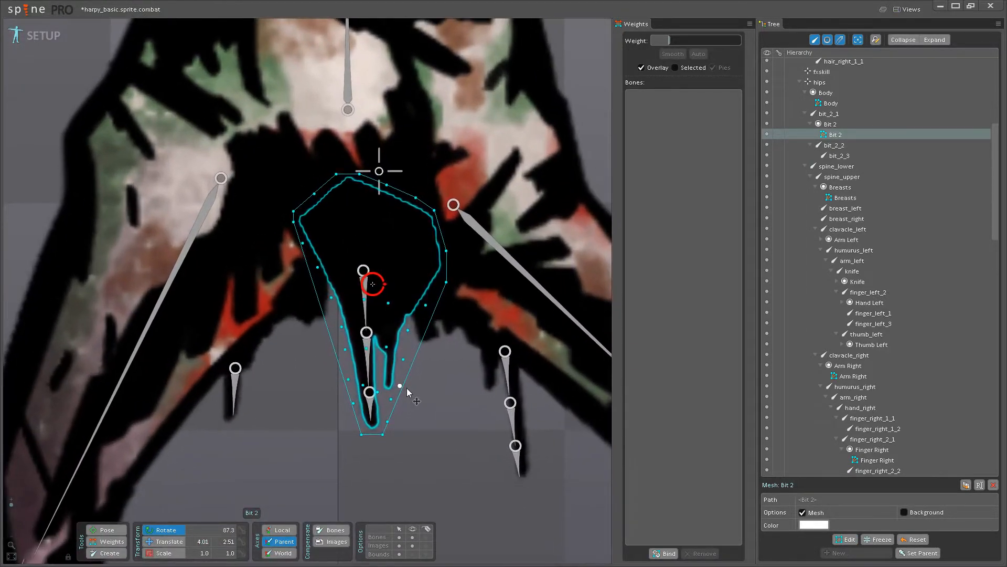
# Bind the Bit 2 mesh to the hips, bit_2_1, bit_2_2 and bit_2_3 bones.
pyautogui.click(669, 552)
pyautogui.click(380, 173)
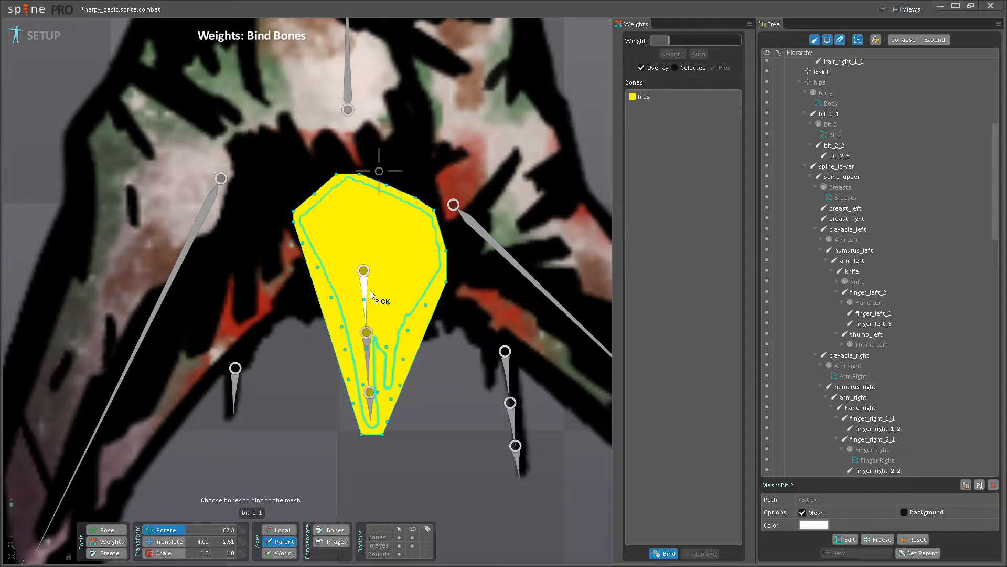
pyautogui.click(370, 292)
pyautogui.click(376, 360)
pyautogui.click(371, 406)
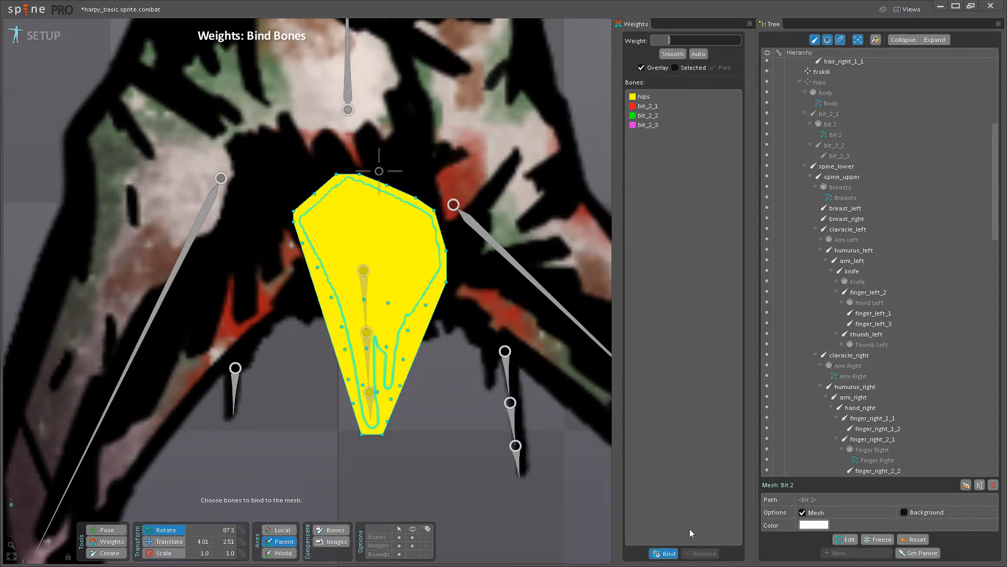
pyautogui.click(667, 553)
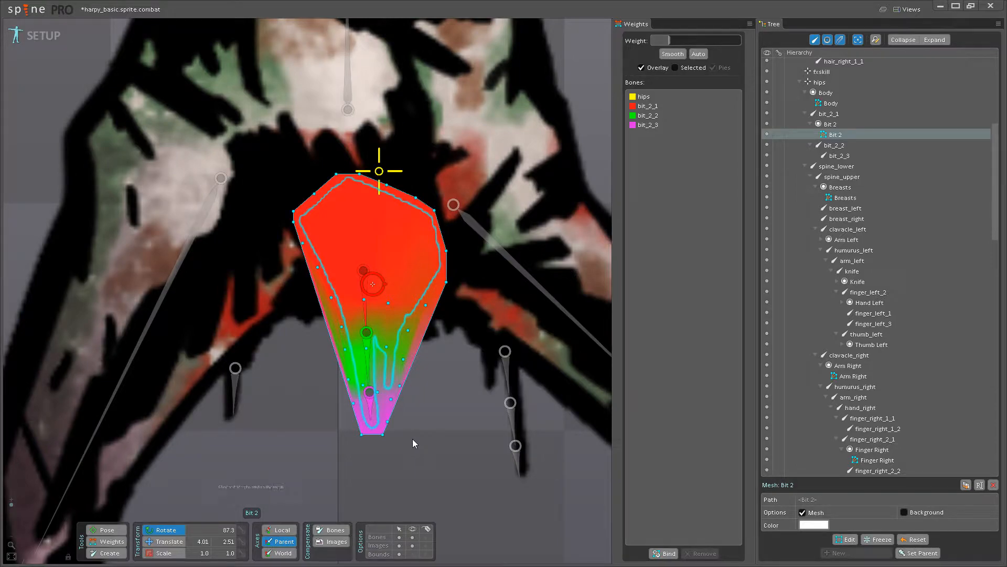
# Test the Bit 2 weights by rotating the bit_2_3 tip bone sideways in the pose.
pyautogui.moveTo(403, 398)
pyautogui.mouseDown()
pyautogui.moveTo(400, 426)
pyautogui.moveTo(419, 387)
pyautogui.mouseUp()
pyautogui.scroll(3, 411, 398)
pyautogui.scroll(-3, 393, 410)
pyautogui.moveTo(380, 426); pyautogui.dragTo(390, 481)
pyautogui.scroll(3, 385, 425)
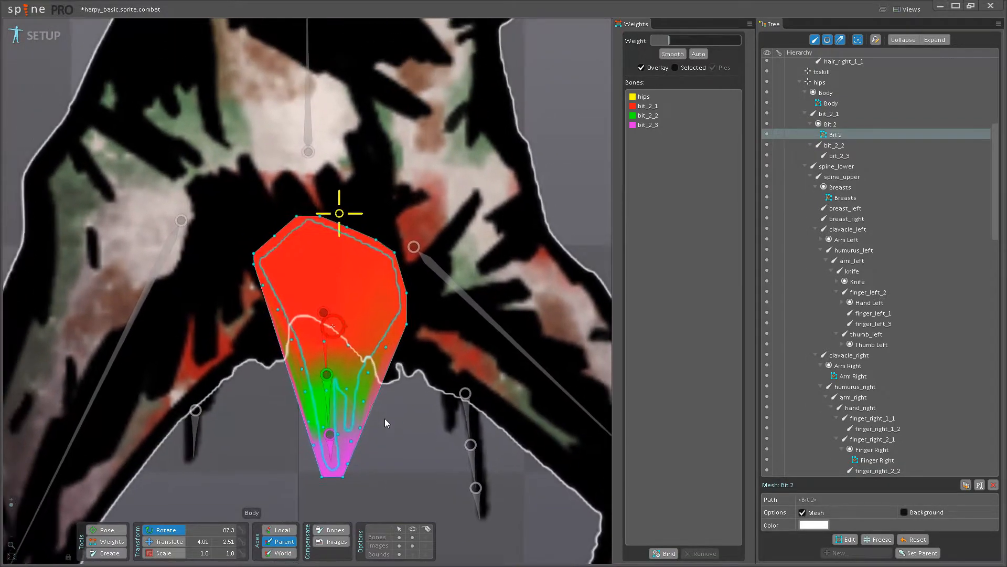
pyautogui.click(114, 531)
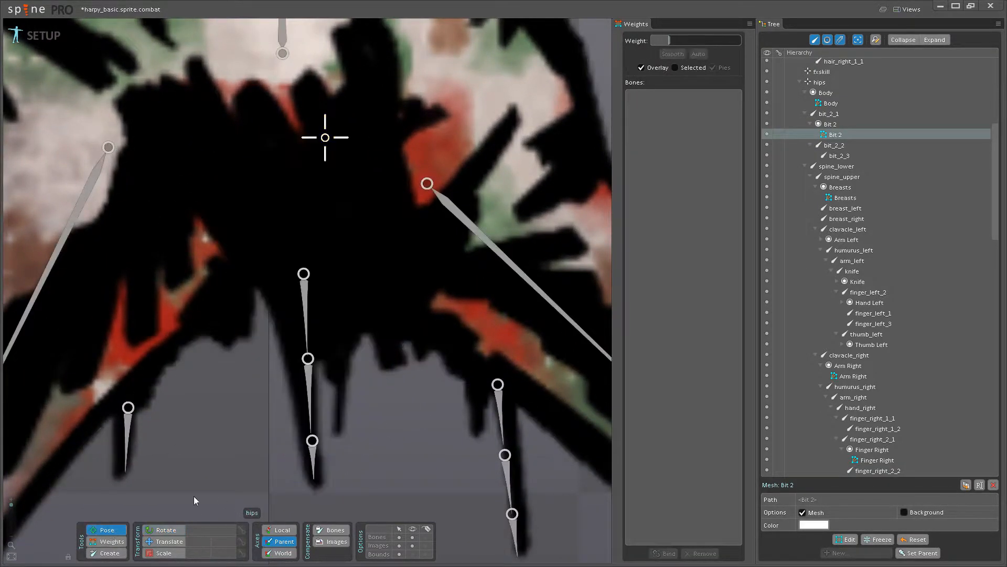
pyautogui.click(315, 469)
pyautogui.moveTo(316, 470); pyautogui.dragTo(299, 479)
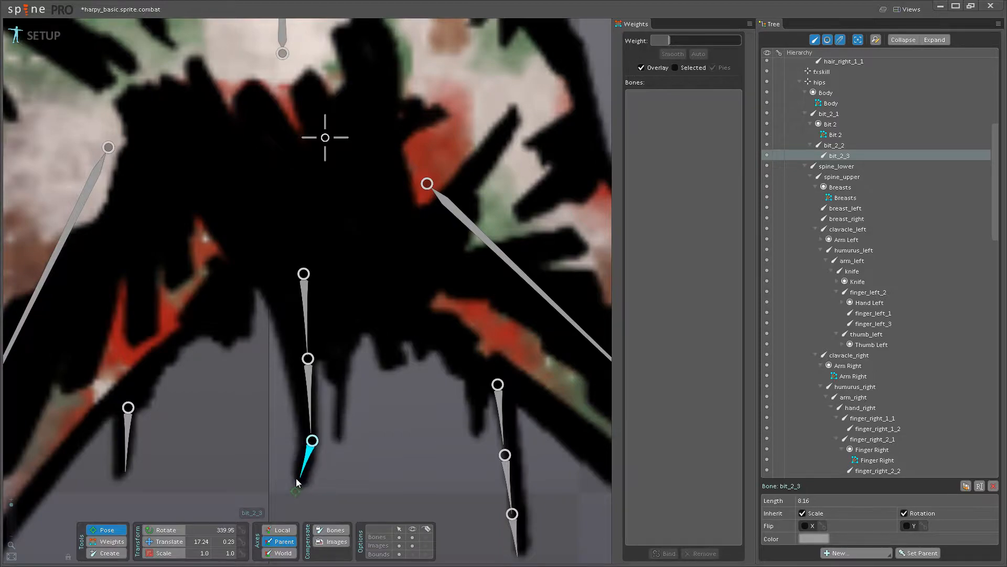
# Raise the bit_2_2 weight on the Bit 2 vertices around the short strand and between the two strands.
pyautogui.click(107, 542)
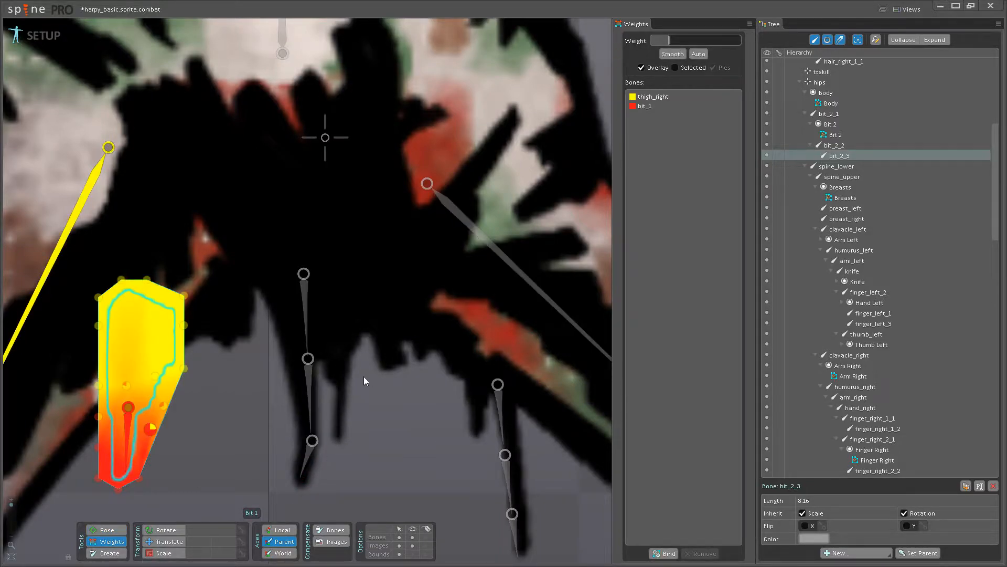
pyautogui.click(335, 418)
pyautogui.scroll(-3, 356, 389)
pyautogui.scroll(-4, 399, 380)
pyautogui.click(488, 364)
pyautogui.moveTo(278, 278); pyautogui.dragTo(339, 342)
pyautogui.click(296, 294)
pyautogui.scroll(2, 296, 297)
pyautogui.scroll(6, 296, 297)
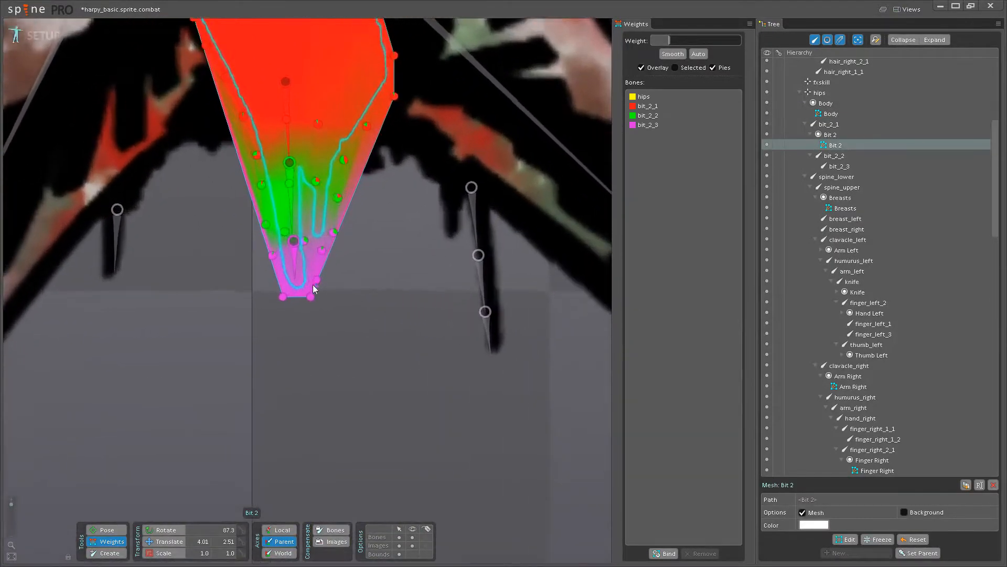
pyautogui.click(300, 322)
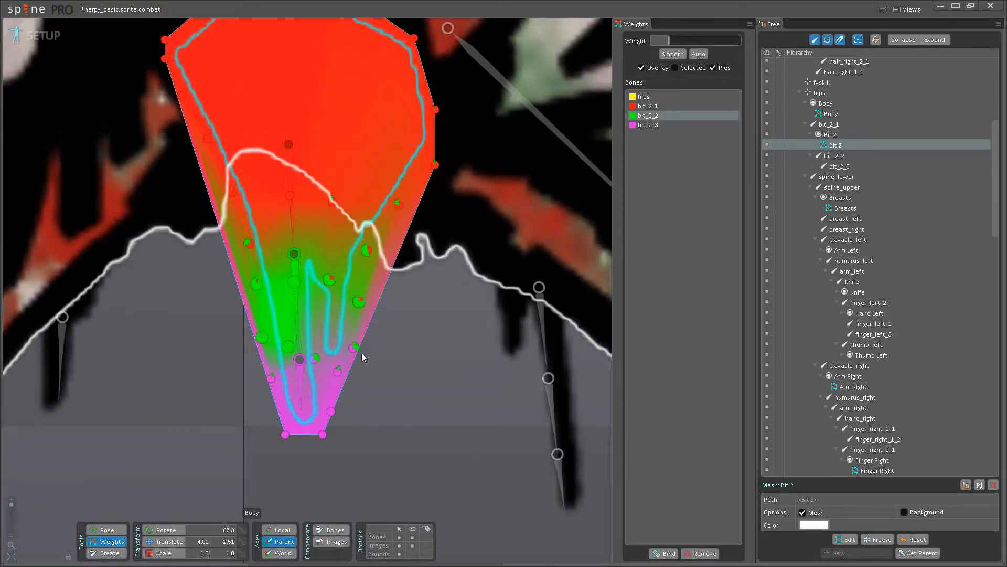
pyautogui.scroll(1, 322, 360)
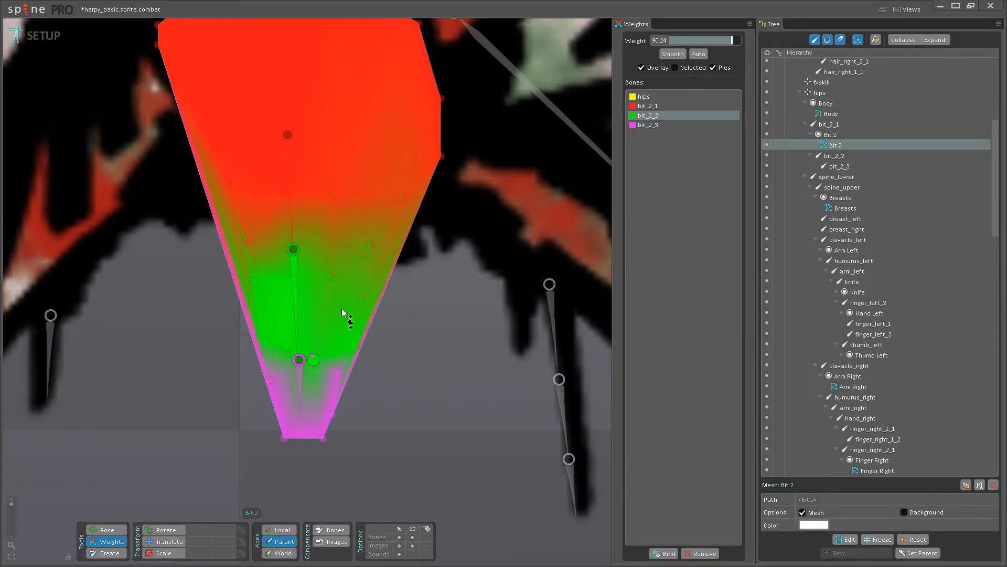
pyautogui.moveTo(294, 362); pyautogui.dragTo(293, 397)
# Test Bit 2's deformation by swinging its strand bones, undoing the rotations.
pyautogui.click(104, 531)
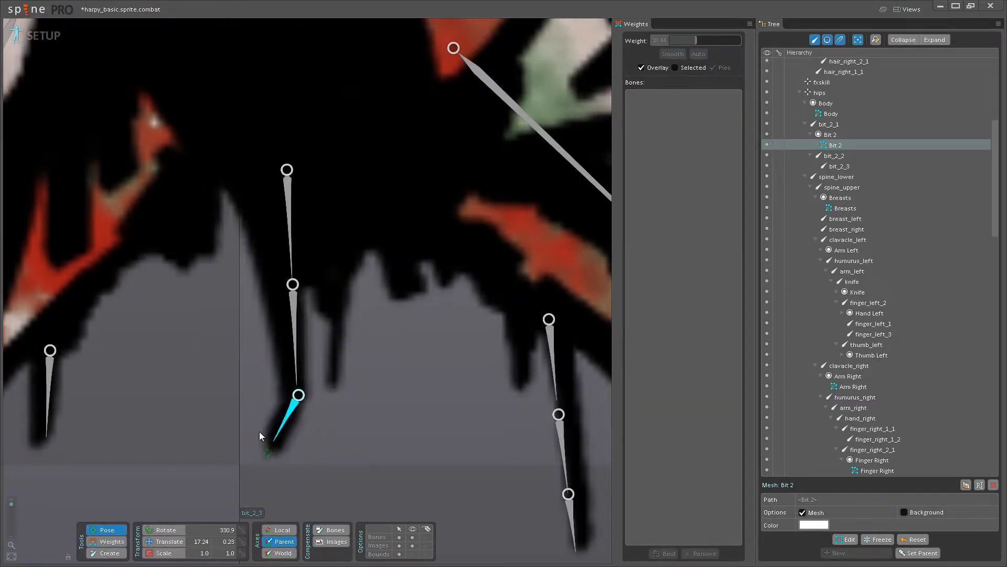
pyautogui.moveTo(297, 356); pyautogui.dragTo(267, 386)
pyautogui.moveTo(298, 278); pyautogui.dragTo(266, 363)
pyautogui.hotkey('ctrl', 'z')
pyautogui.moveTo(260, 340); pyautogui.dragTo(288, 398)
pyautogui.hotkey('ctrl', 'z')
# Save the project and select the bit_3_1 bone, expanding its Bit 3 slot.
pyautogui.scroll(-5, 346, 414)
pyautogui.moveTo(346, 414); pyautogui.dragTo(310, 389)
pyautogui.hotkey('ctrl', 's')
pyautogui.scroll(2, 315, 375)
pyautogui.click(318, 368)
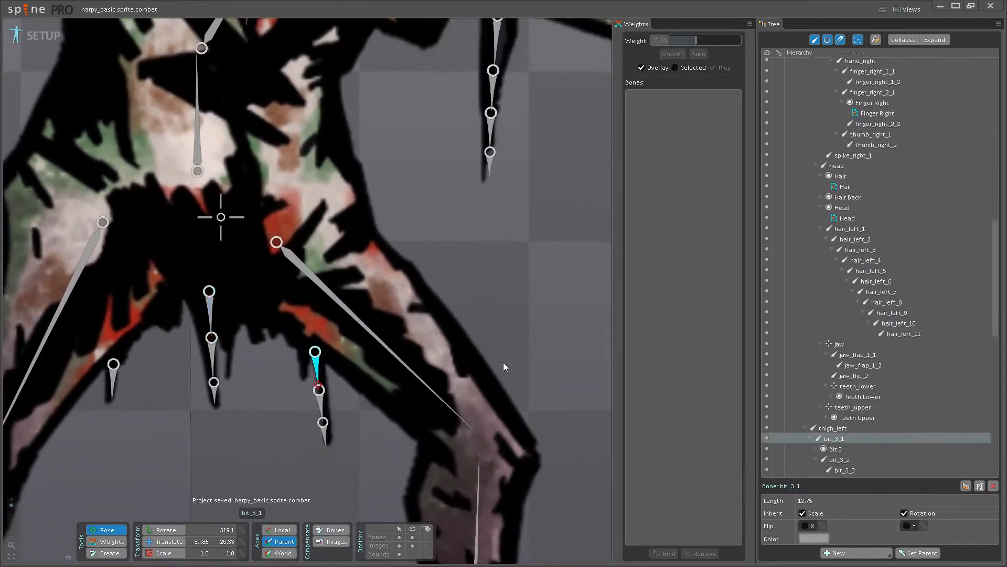
pyautogui.click(818, 439)
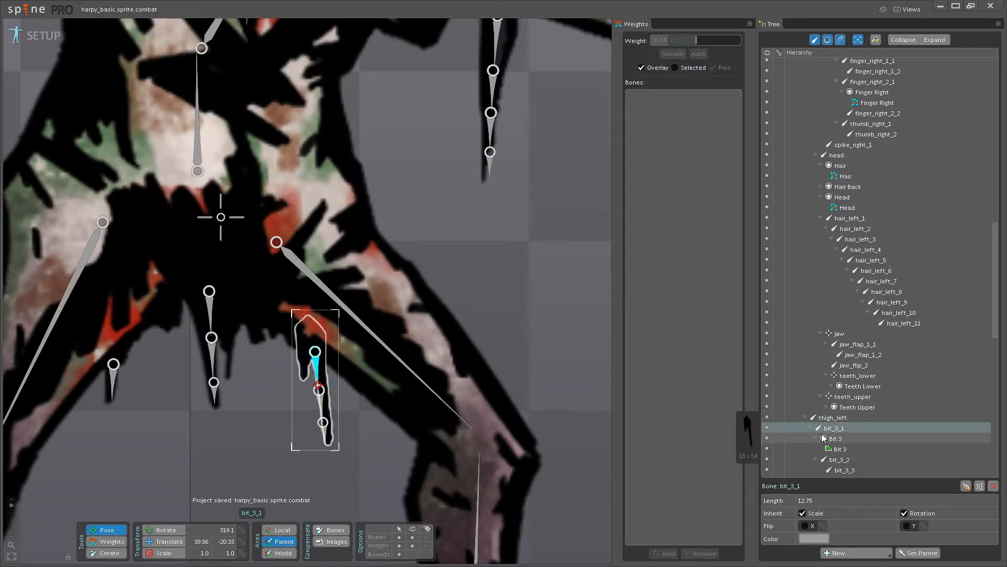
pyautogui.moveTo(489, 376); pyautogui.dragTo(541, 297)
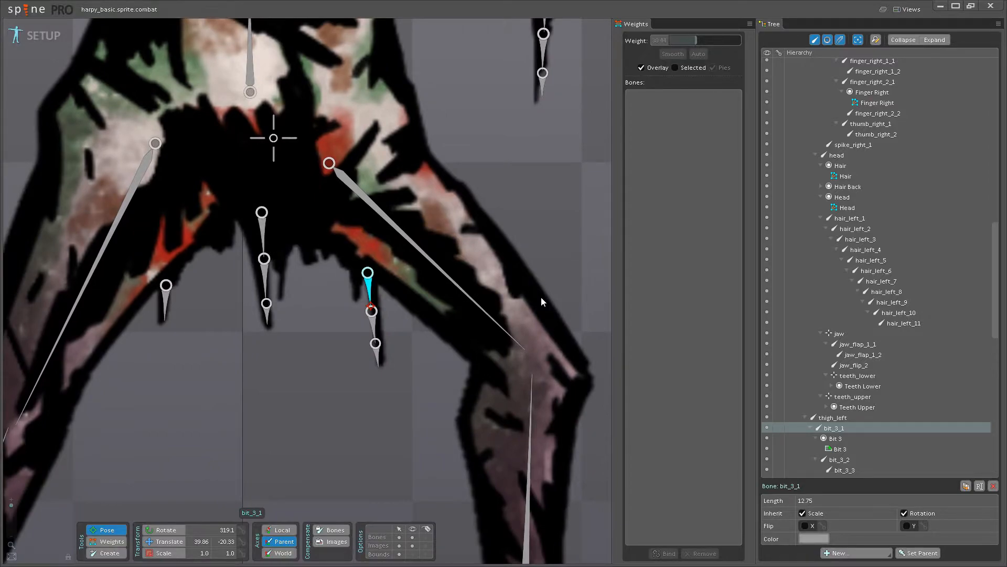
pyautogui.moveTo(532, 247); pyautogui.dragTo(540, 293)
pyautogui.moveTo(502, 258); pyautogui.dragTo(496, 283)
pyautogui.scroll(-3, 496, 282)
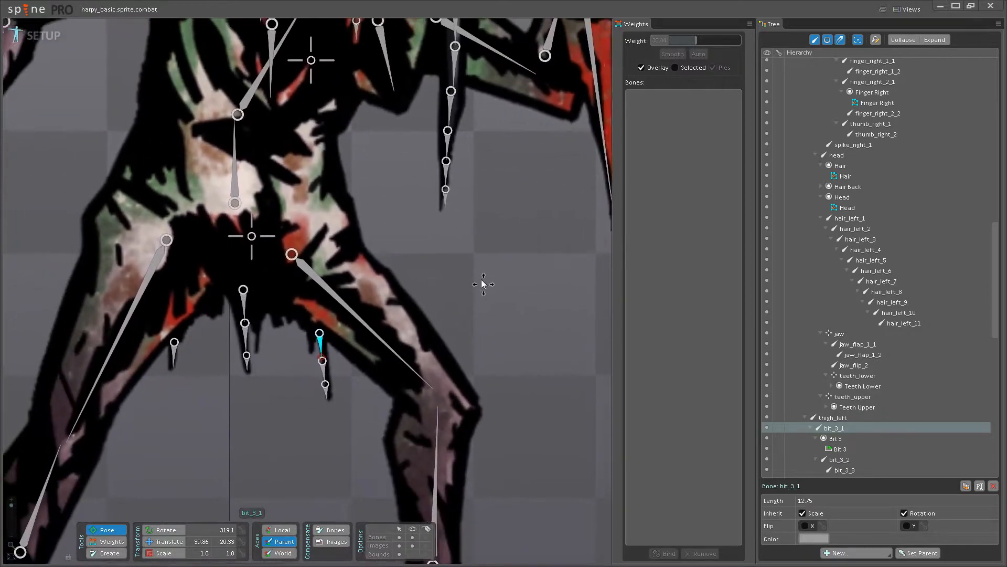
pyautogui.scroll(3, 408, 288)
pyautogui.moveTo(407, 288); pyautogui.dragTo(468, 266)
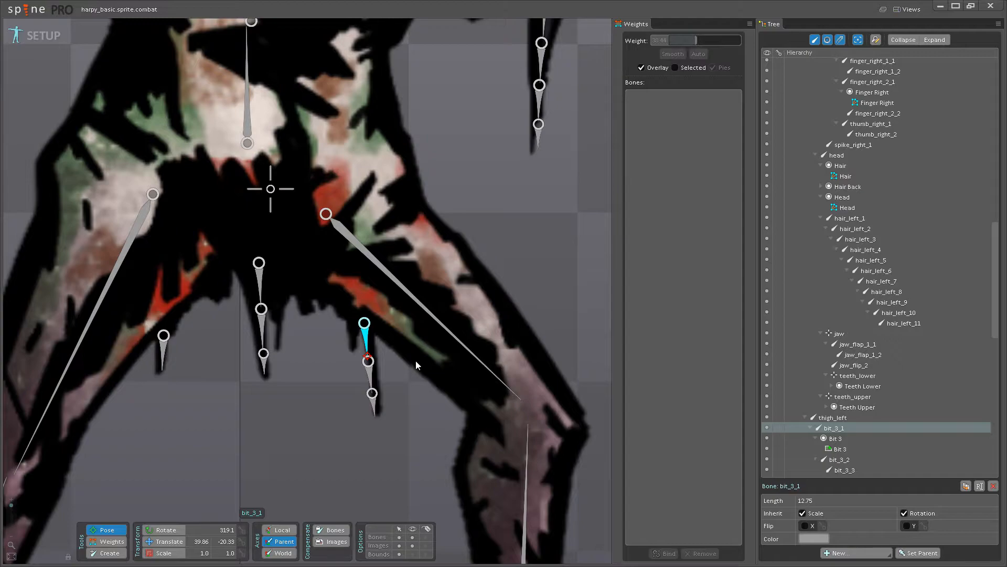
pyautogui.scroll(2, 416, 361)
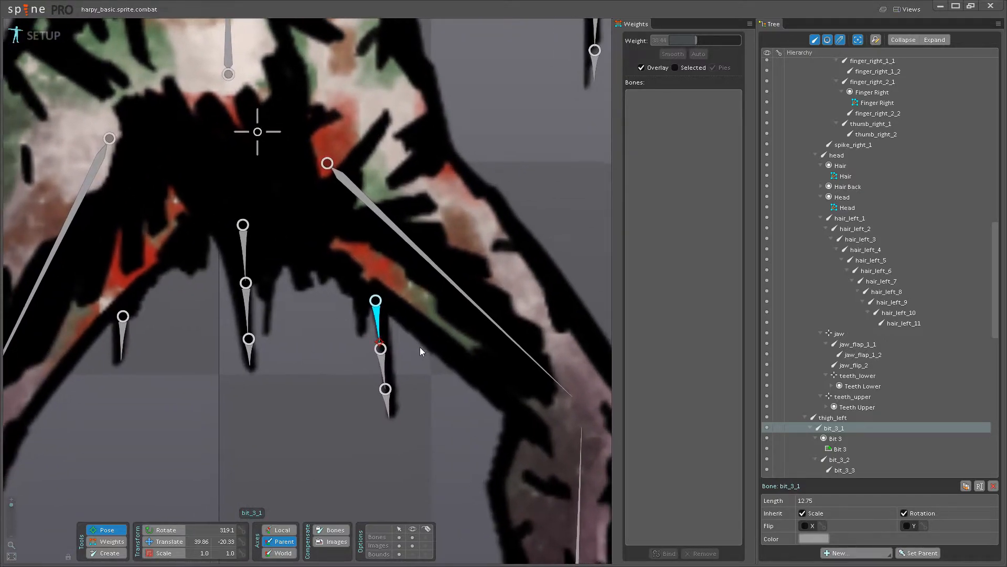
pyautogui.moveTo(421, 348); pyautogui.dragTo(430, 381)
pyautogui.moveTo(388, 356); pyautogui.dragTo(374, 371)
pyautogui.hotkey('ctrl', 'z')
pyautogui.scroll(2, 352, 393)
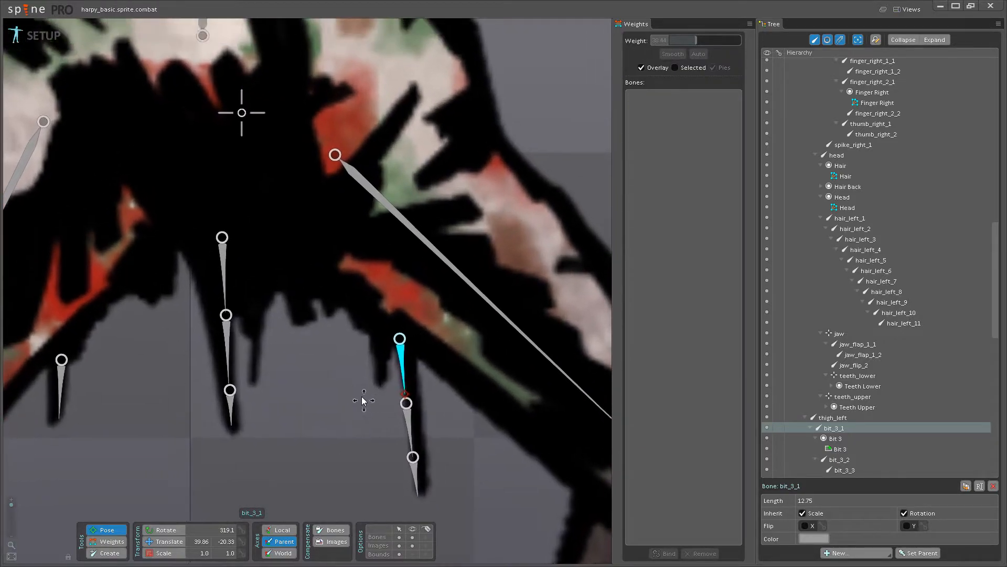
pyautogui.scroll(-3, 363, 399)
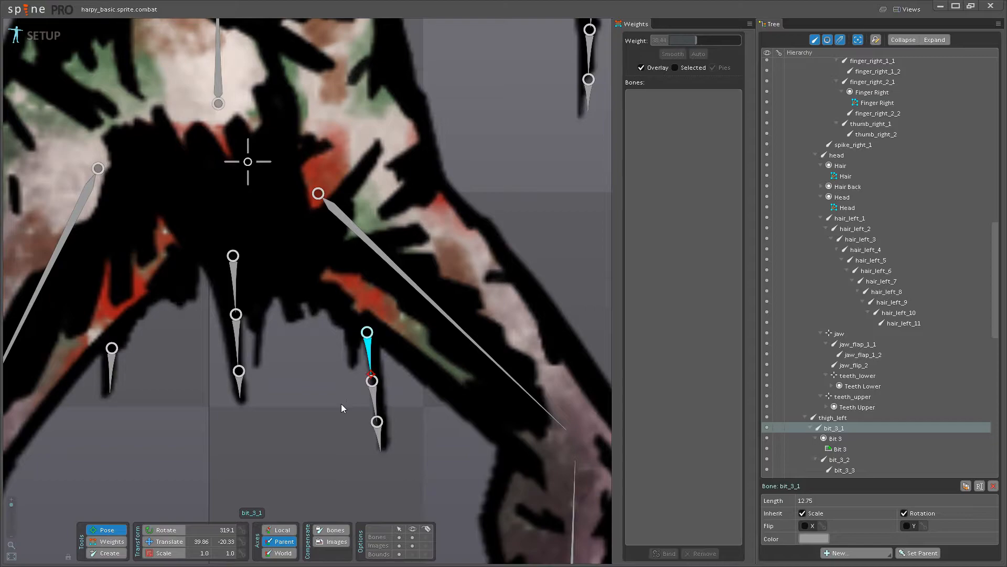
pyautogui.scroll(-2, 340, 388)
pyautogui.scroll(4, 336, 373)
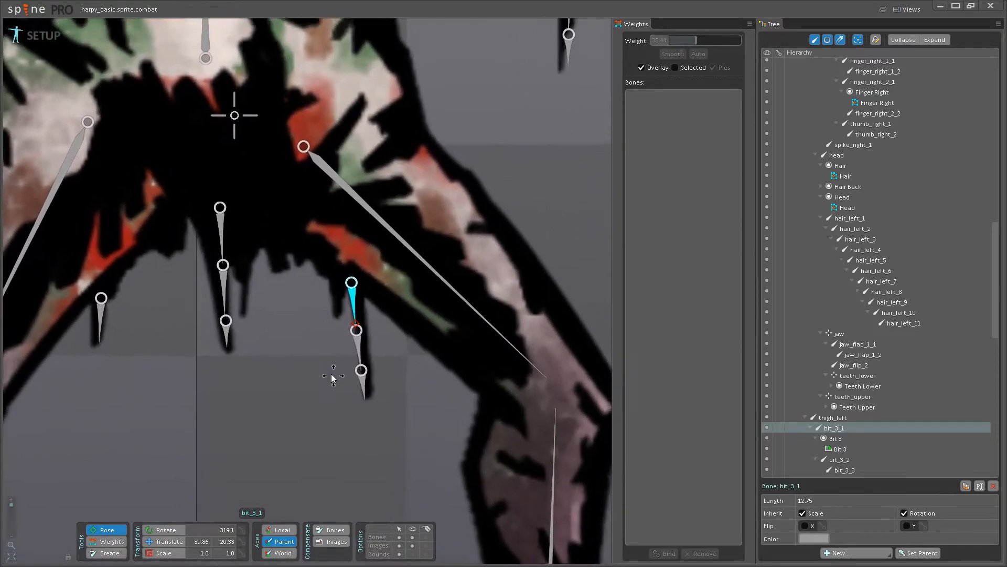
# Save the project with the Bit 3 bones kept in their setup pose.
pyautogui.moveTo(358, 354); pyautogui.dragTo(269, 449)
pyautogui.hotkey('ctrl', 's')
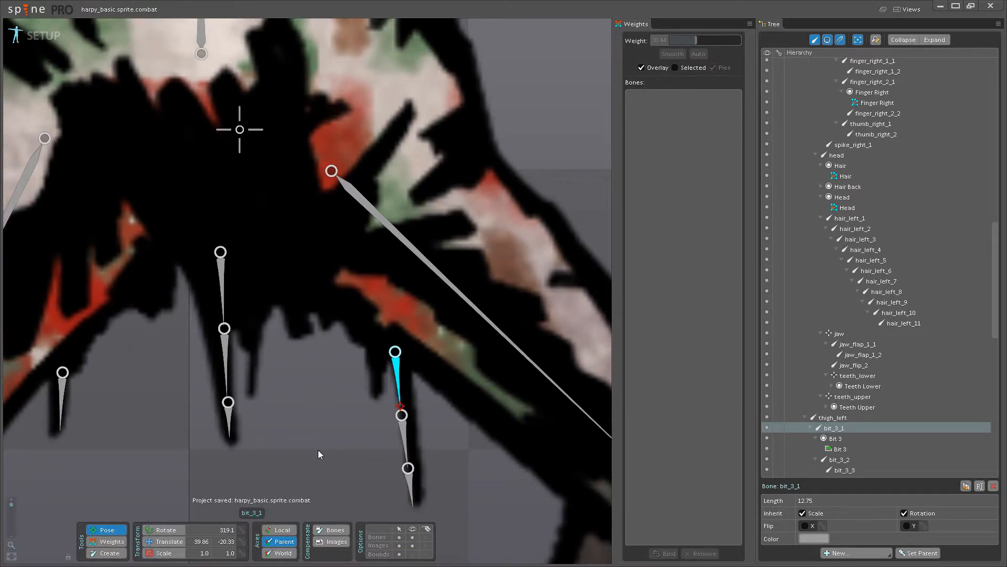
pyautogui.moveTo(346, 403)
pyautogui.mouseDown()
pyautogui.moveTo(315, 363)
pyautogui.moveTo(358, 349)
pyautogui.moveTo(335, 350)
pyautogui.moveTo(378, 370)
pyautogui.moveTo(330, 368)
pyautogui.moveTo(344, 378)
pyautogui.moveTo(333, 395)
pyautogui.mouseUp()
pyautogui.hotkey('ctrl', 'z')
pyautogui.hotkey('ctrl', 's')
pyautogui.scroll(-3, 334, 395)
pyautogui.moveTo(317, 436); pyautogui.dragTo(377, 426)
pyautogui.scroll(2, 311, 376)
pyautogui.hotkey('ctrl', 'z')
pyautogui.scroll(2, 338, 358)
pyautogui.scroll(-4, 339, 358)
pyautogui.moveTo(333, 370); pyautogui.dragTo(336, 409)
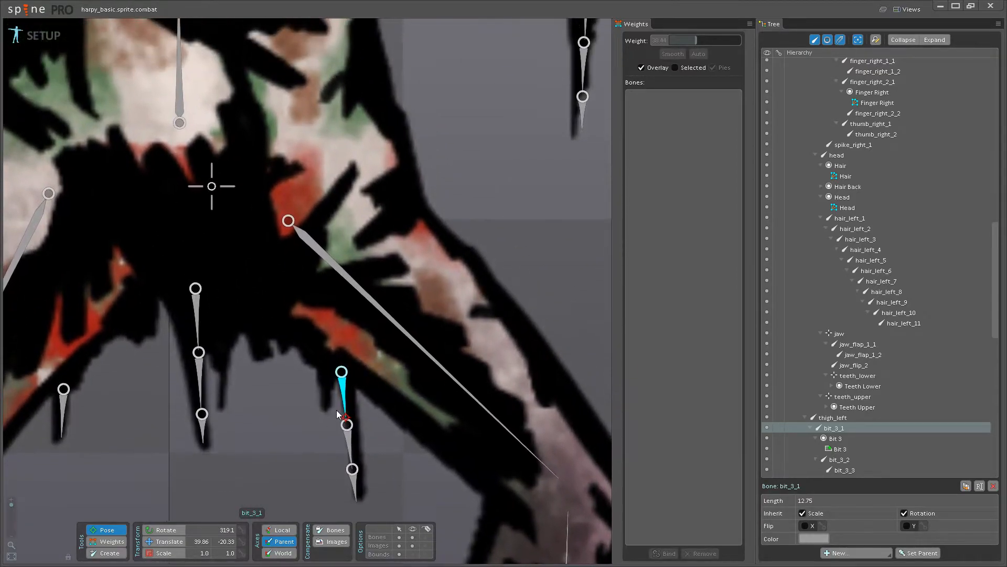
pyautogui.moveTo(317, 460); pyautogui.dragTo(308, 410)
pyautogui.moveTo(371, 390); pyautogui.dragTo(370, 443)
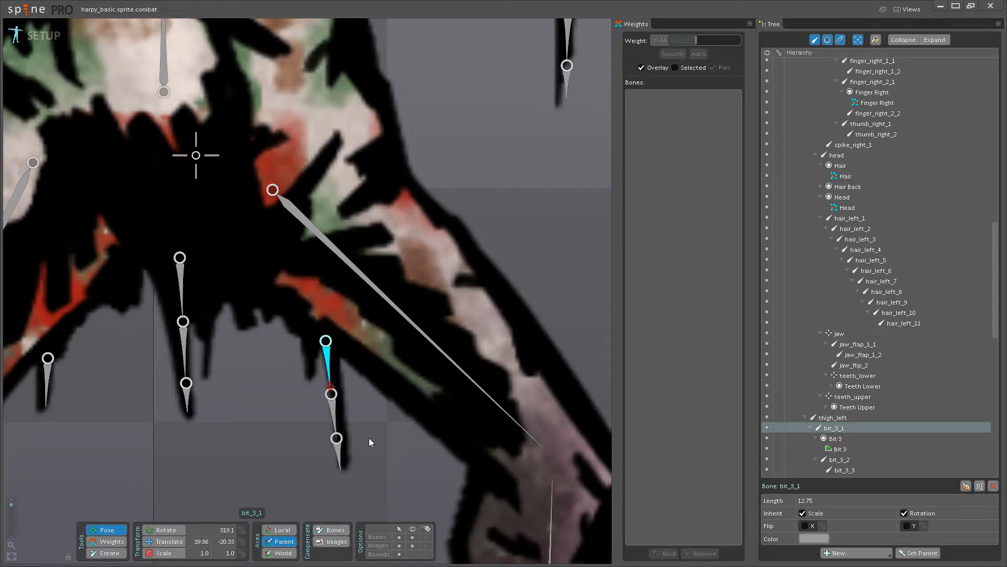
pyautogui.moveTo(374, 412); pyautogui.dragTo(368, 377)
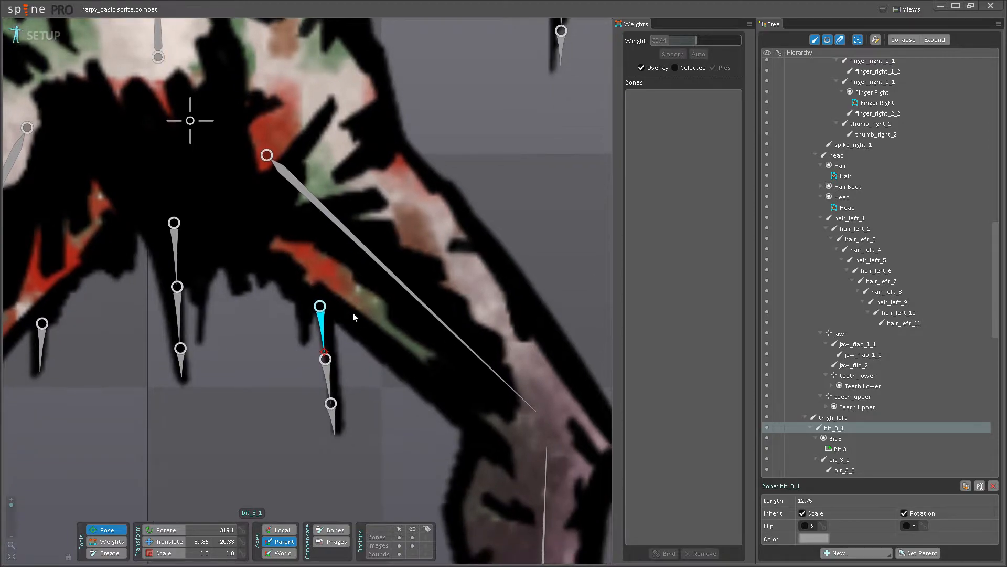
# Try swinging the bit_3_1 and bit_3_2 bones, undoing each move.
pyautogui.moveTo(340, 337); pyautogui.dragTo(312, 425)
pyautogui.scroll(2, 360, 399)
pyautogui.hotkey('ctrl', 'z')
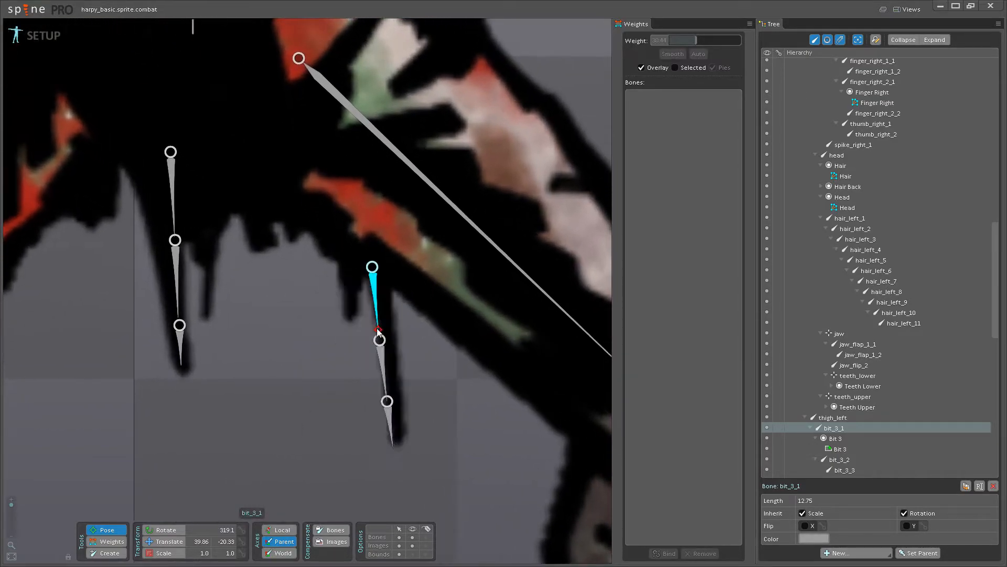
pyautogui.moveTo(382, 346); pyautogui.dragTo(444, 448)
pyautogui.hotkey('ctrl', 'z')
pyautogui.hotkey('ctrl', 'z')
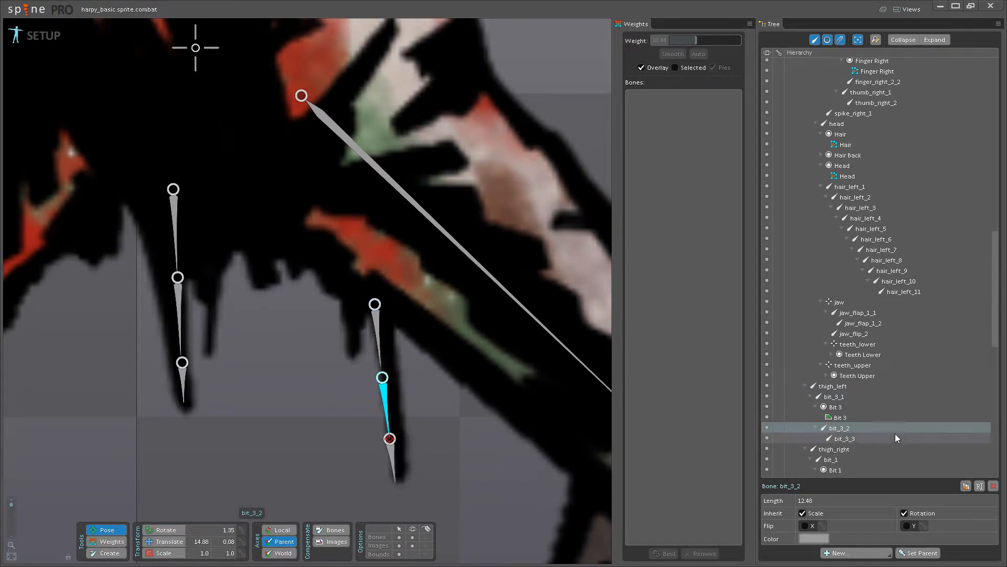
# Turn the Bit 3 attachment into a mesh and open it for mesh editing.
pyautogui.click(841, 418)
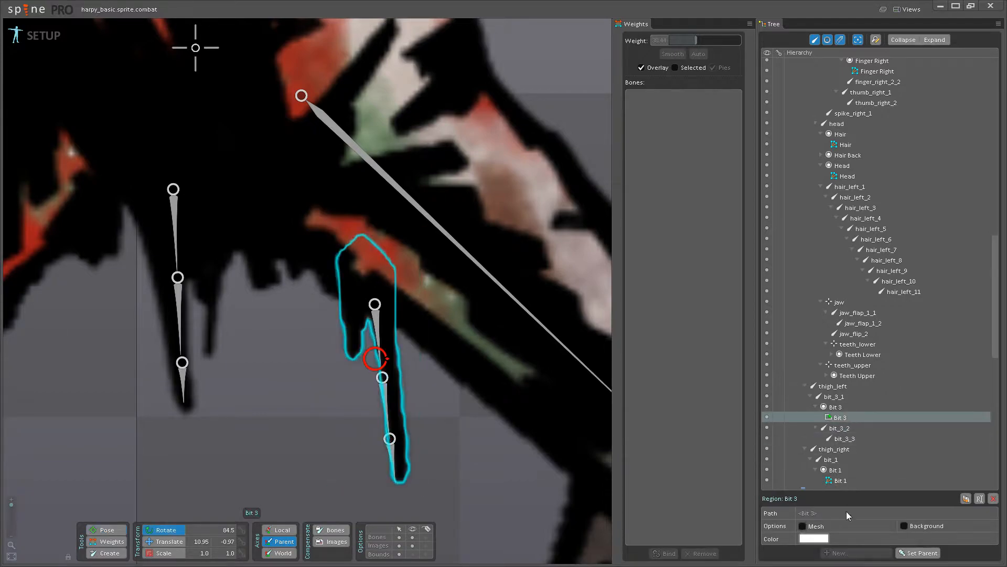
pyautogui.click(802, 526)
pyautogui.click(664, 553)
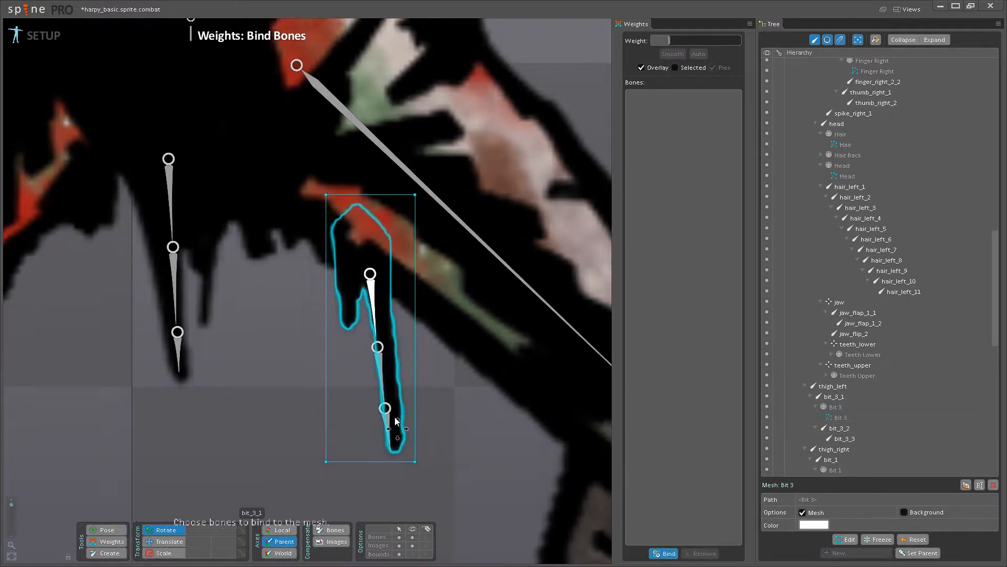
pyautogui.click(844, 539)
# Create five vertices around Bit 3's upper part: one on the left edge, one on the top edge and three down the right edge.
pyautogui.click(251, 526)
pyautogui.click(243, 232)
pyautogui.click(244, 231)
pyautogui.click(301, 186)
pyautogui.click(426, 268)
pyautogui.moveTo(403, 312); pyautogui.dragTo(393, 188)
pyautogui.click(417, 258)
pyautogui.click(416, 368)
# Create eight vertices around Bit 3's lower part: two on the right edge, two on the bottom edge, one on the left edge and three inside.
pyautogui.moveTo(421, 312); pyautogui.dragTo(404, 201)
pyautogui.click(399, 350)
pyautogui.click(400, 464)
pyautogui.click(372, 495)
pyautogui.click(317, 494)
pyautogui.click(310, 447)
pyautogui.click(308, 360)
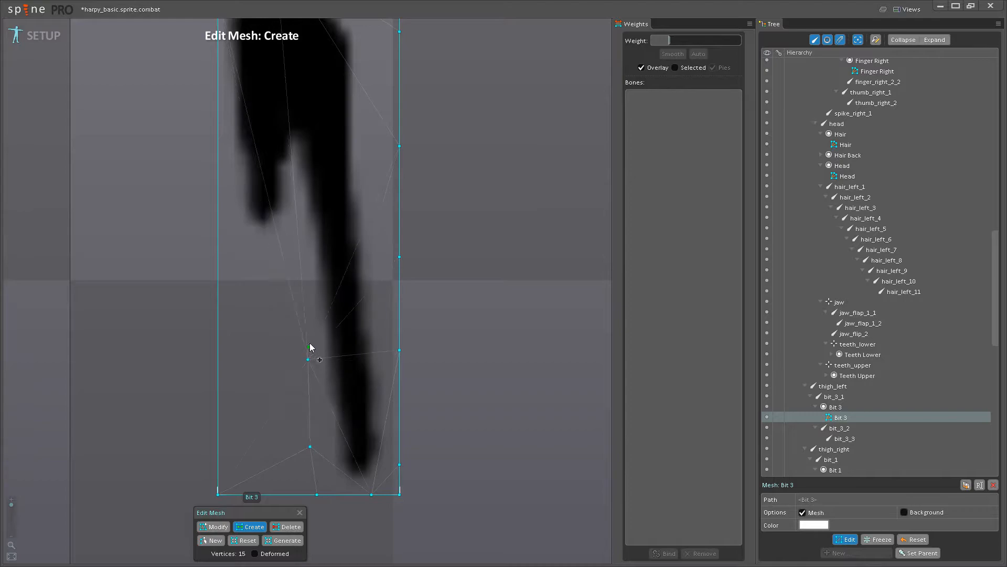
pyautogui.click(294, 262)
pyautogui.click(315, 411)
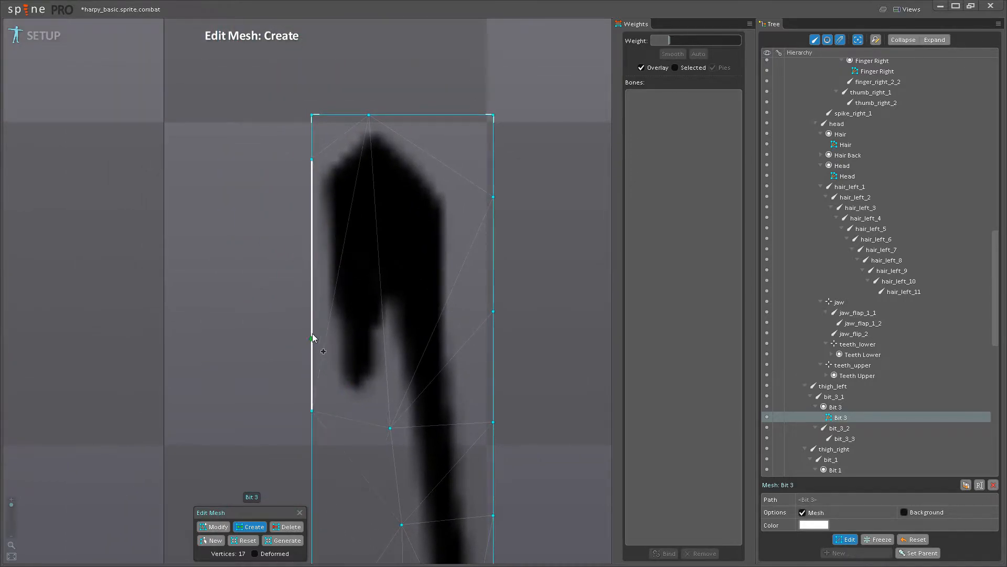
# Add a row of four vertices across Bit 3's upper part from left to right edge, plus two vertices down the long drip.
pyautogui.click(313, 288)
pyautogui.click(359, 266)
pyautogui.click(428, 262)
pyautogui.click(493, 267)
pyautogui.moveTo(450, 354); pyautogui.dragTo(447, 244)
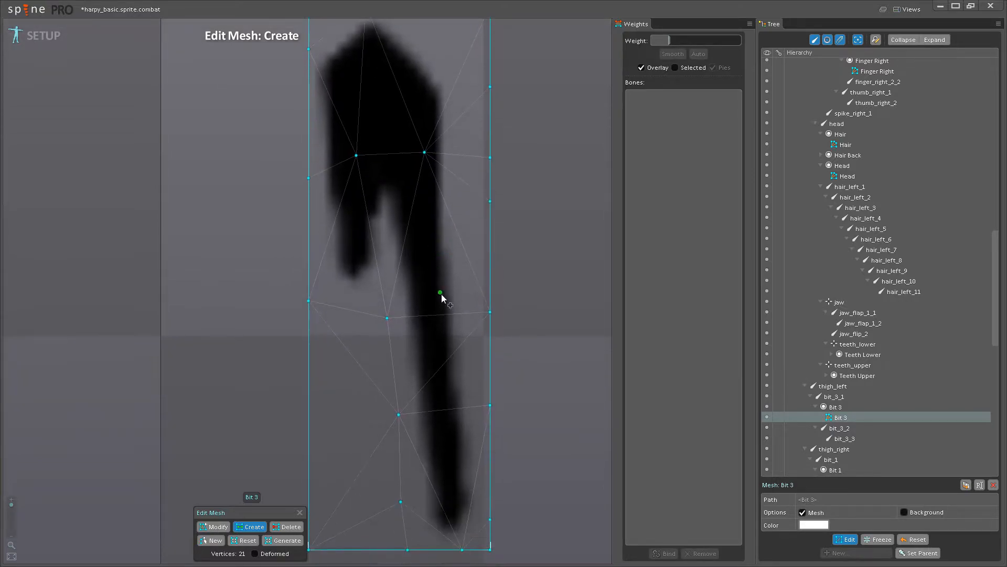
pyautogui.click(441, 315)
pyautogui.click(440, 414)
pyautogui.scroll(-3, 442, 418)
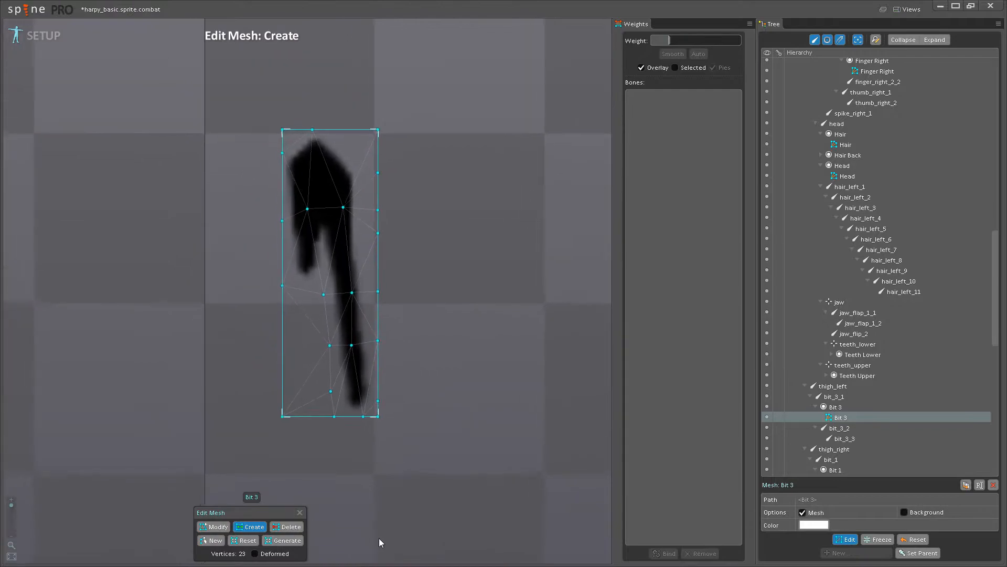
# Delete the four corner vertices of the Bit 3 mesh and finish editing the mesh.
pyautogui.click(287, 526)
pyautogui.click(287, 144)
pyautogui.click(389, 142)
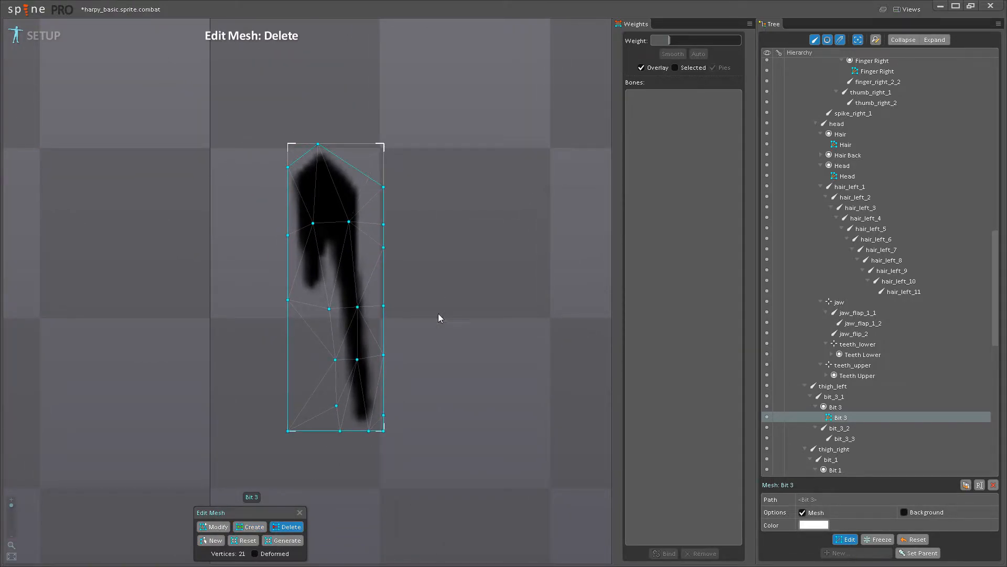
pyautogui.click(288, 430)
pyautogui.click(384, 430)
pyautogui.click(845, 539)
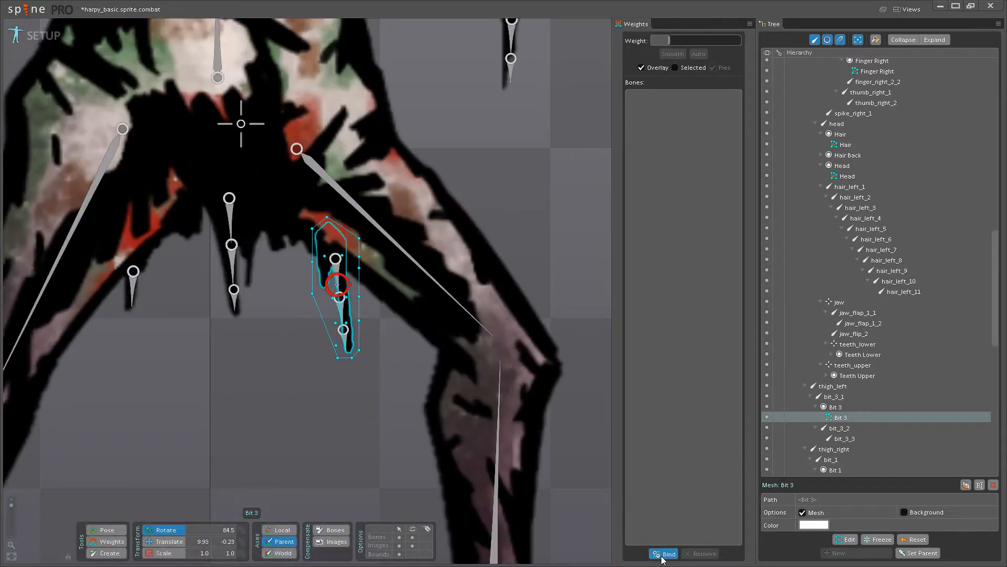
# Bind the Bit 3 mesh to the thigh_left, bit_3_1, bit_3_2 and bit_3_3 bones.
pyautogui.click(663, 553)
pyautogui.click(402, 223)
pyautogui.click(395, 287)
pyautogui.click(399, 325)
pyautogui.click(403, 357)
pyautogui.click(664, 553)
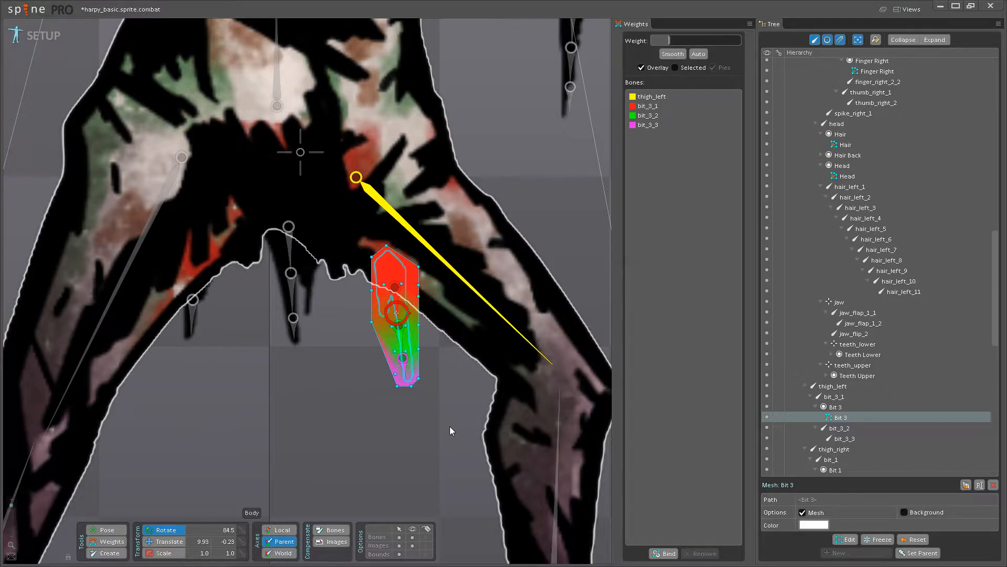
pyautogui.scroll(3, 430, 341)
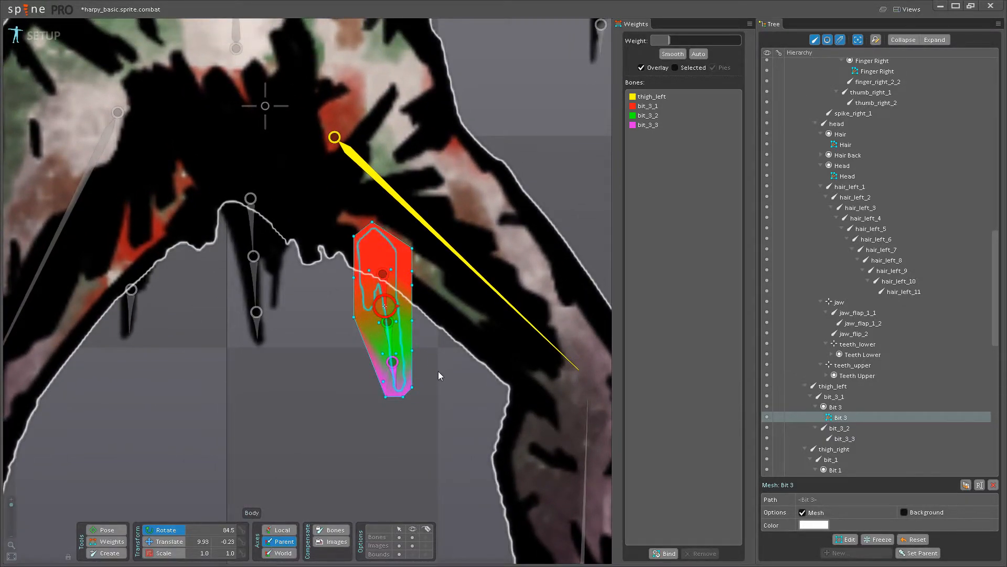
pyautogui.scroll(-3, 391, 348)
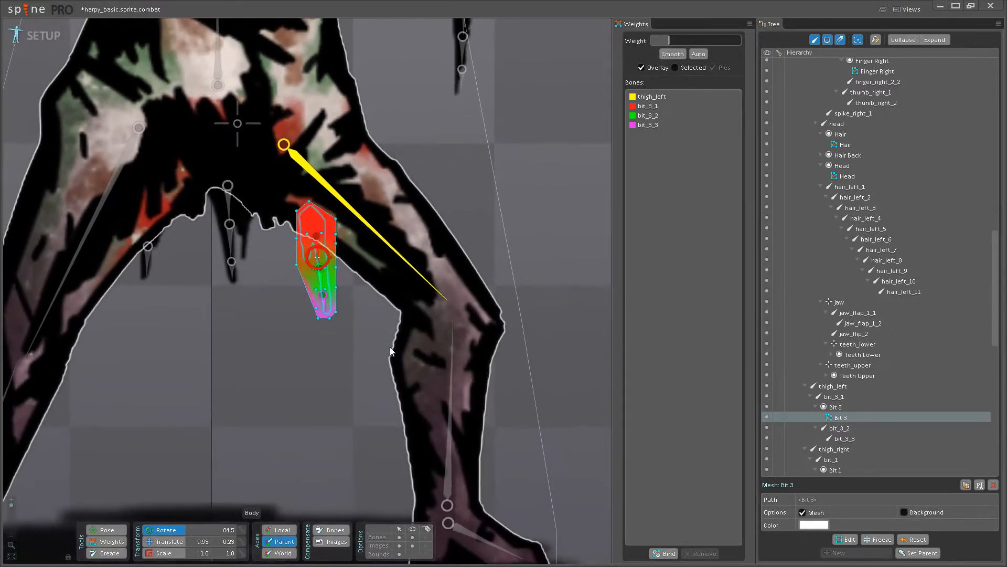
pyautogui.scroll(1, 439, 379)
pyautogui.scroll(2, 416, 388)
pyautogui.scroll(-1, 410, 380)
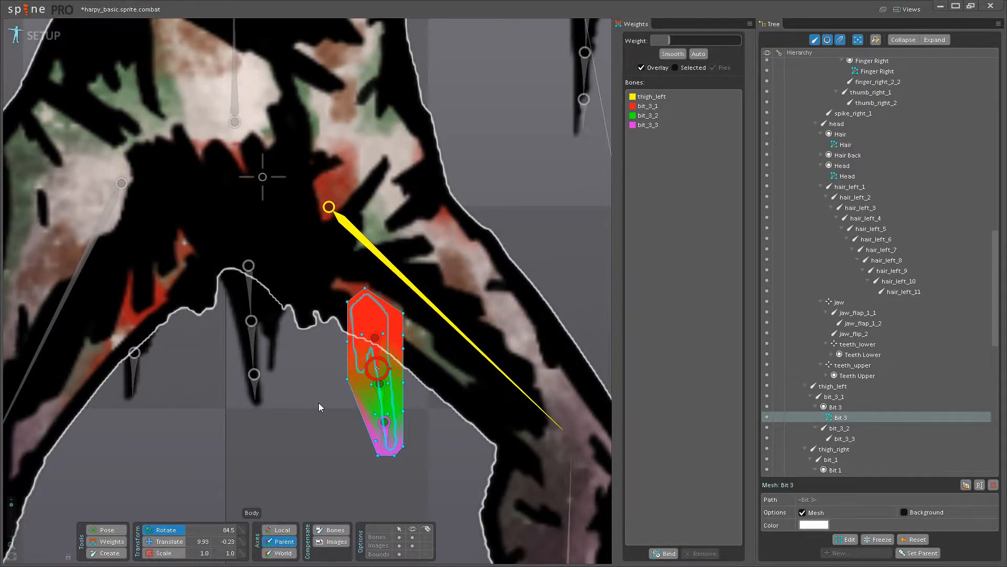
pyautogui.scroll(-2, 370, 387)
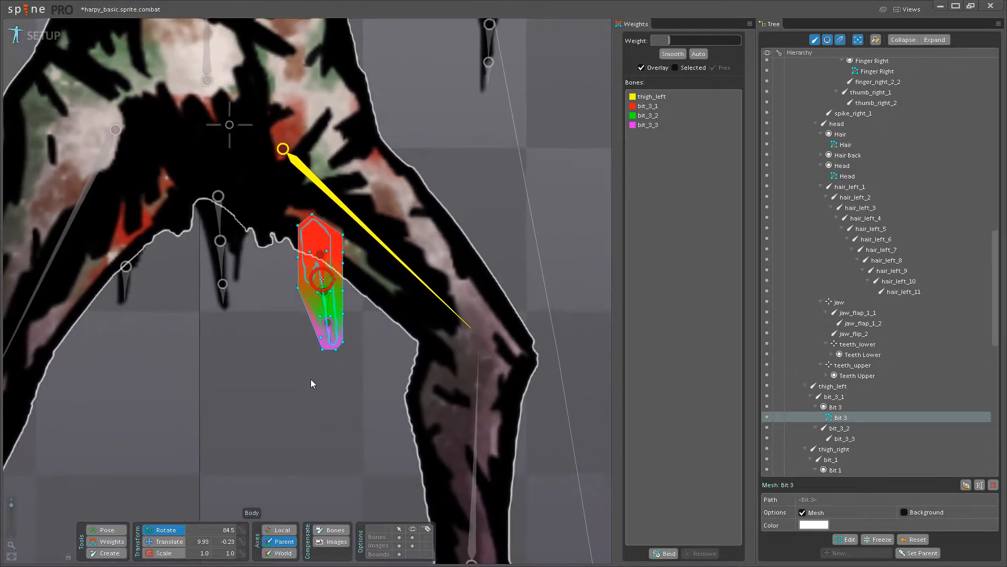
pyautogui.scroll(3, 310, 377)
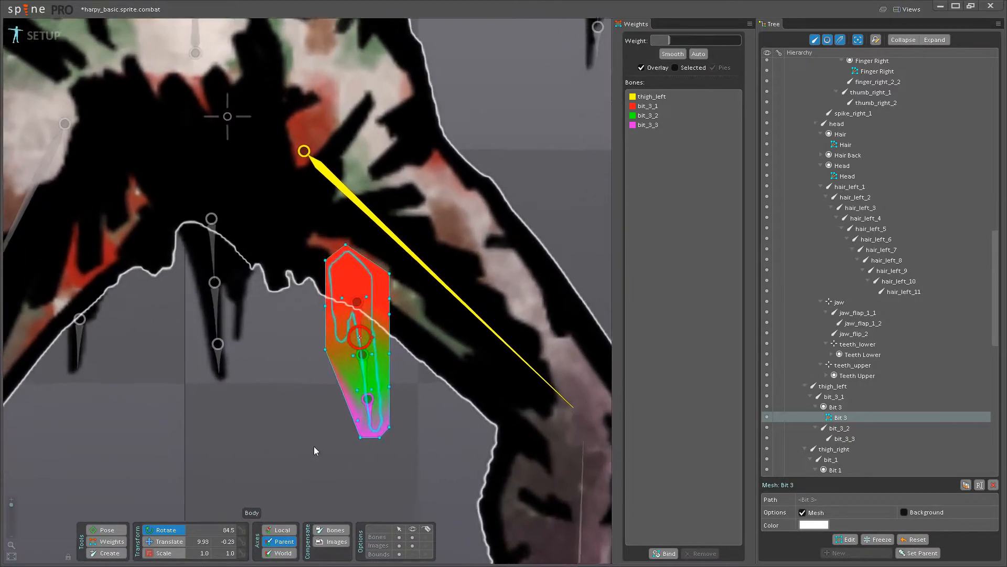
pyautogui.scroll(-2, 313, 459)
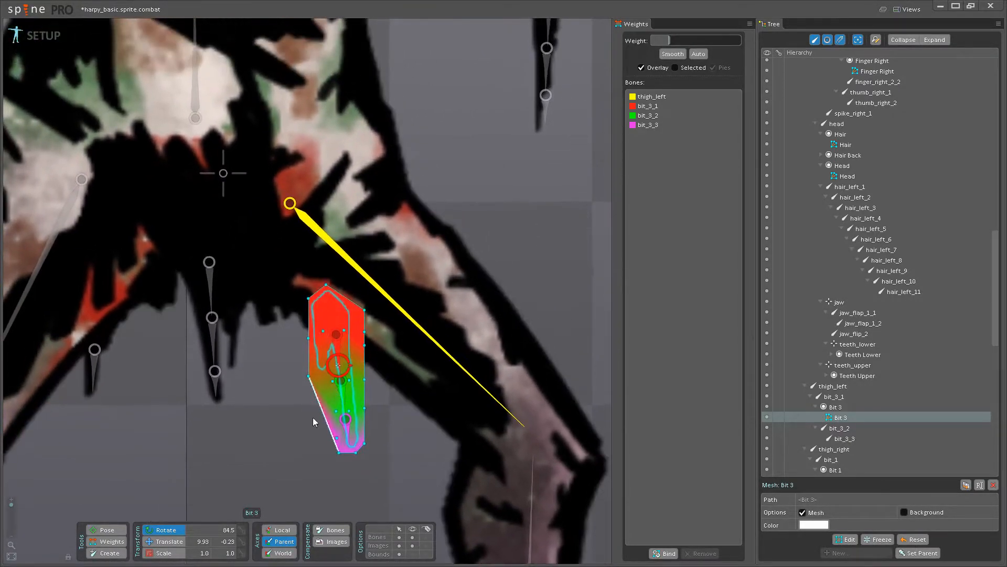
# Try rotating the bit_3_3 bone to test the Bit 3 mesh, undo the rotation and save the project.
pyautogui.click(110, 532)
pyautogui.scroll(2, 347, 426)
pyautogui.click(349, 437)
pyautogui.moveTo(355, 448); pyautogui.dragTo(324, 466)
pyautogui.hotkey('ctrl', 's')
pyautogui.scroll(1, 340, 464)
pyautogui.scroll(1, 340, 464)
pyautogui.hotkey('ctrl', 'z')
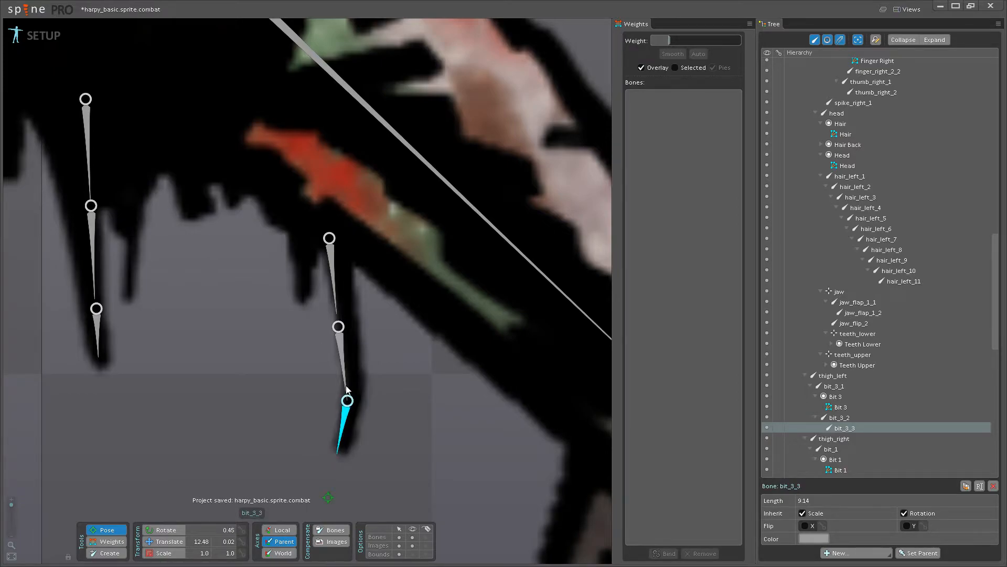
pyautogui.hotkey('ctrl', 'z')
# Try rotating the bit_3_2 and bit_3_1 bones, undoing each rotation.
pyautogui.moveTo(335, 373); pyautogui.dragTo(366, 395)
pyautogui.moveTo(303, 395); pyautogui.dragTo(297, 436)
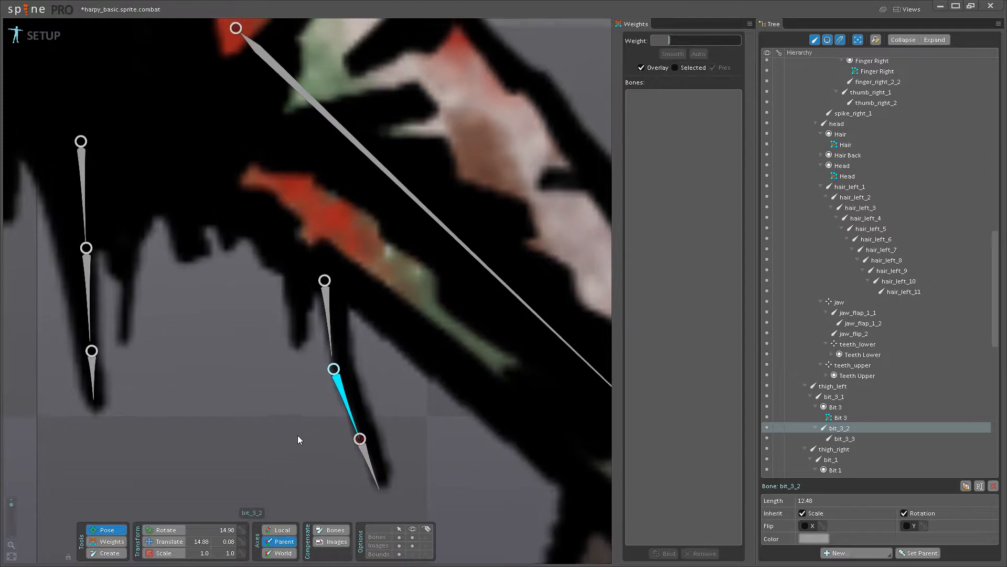
pyautogui.scroll(-3, 276, 397)
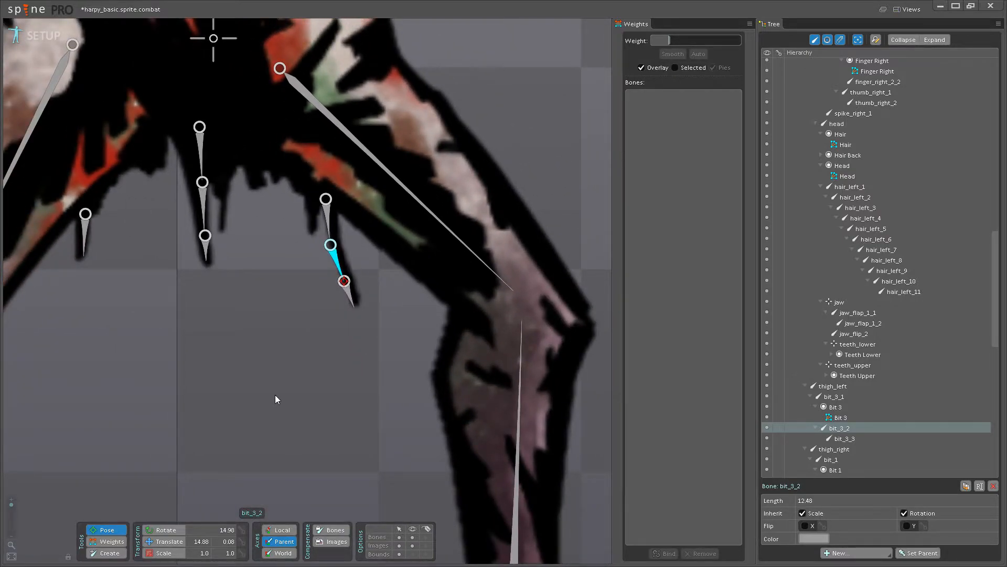
pyautogui.hotkey('ctrl', 'z')
pyautogui.scroll(2, 304, 358)
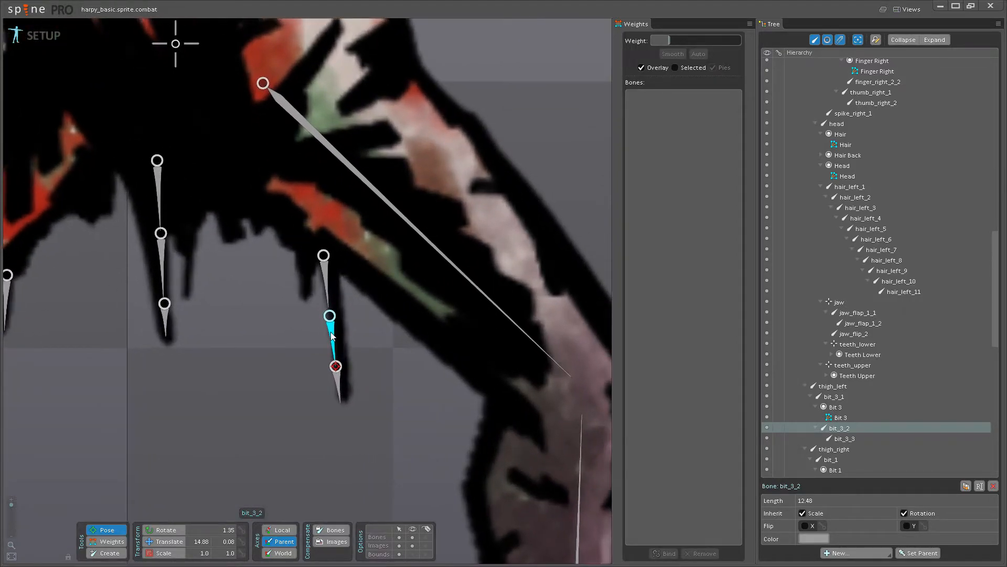
pyautogui.moveTo(332, 336); pyautogui.dragTo(334, 404)
pyautogui.moveTo(328, 331); pyautogui.dragTo(386, 421)
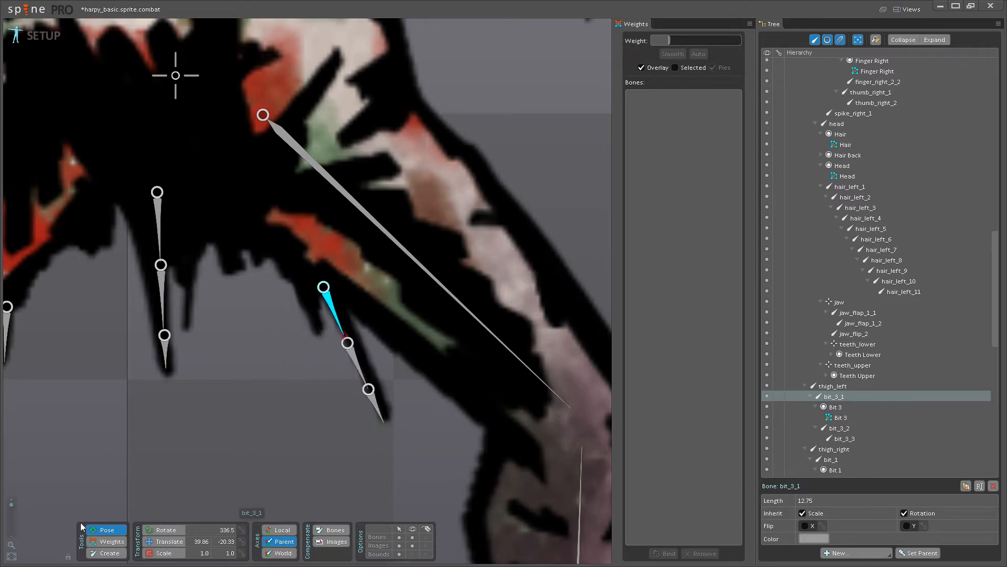
pyautogui.hotkey('ctrl', 'z')
pyautogui.hotkey('ctrl', 'z')
# Select the Bit 3 mesh for weighting and make thigh_left the bone whose weights are edited.
pyautogui.click(107, 545)
pyautogui.moveTo(397, 225); pyautogui.dragTo(397, 296)
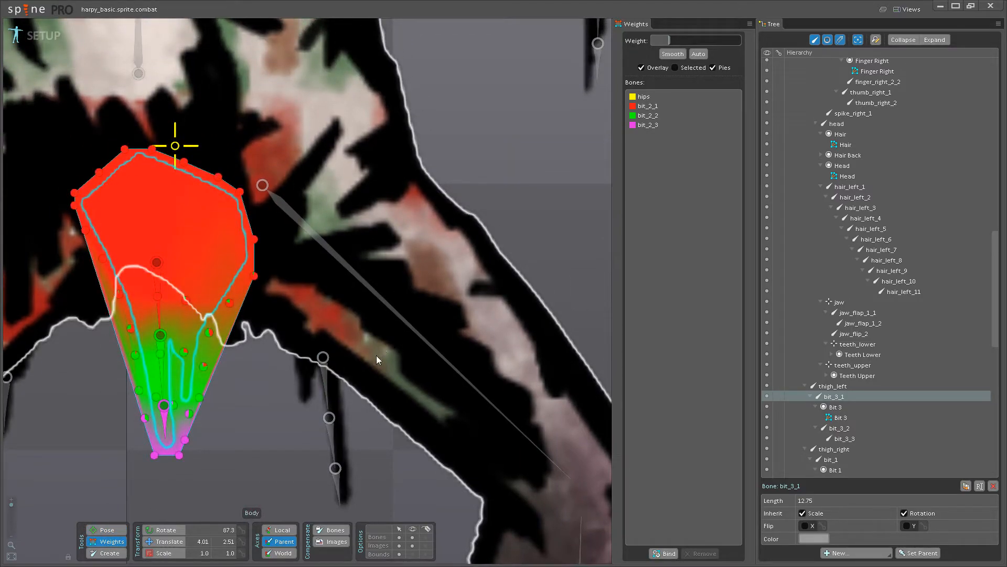
pyautogui.click(377, 355)
pyautogui.moveTo(356, 361); pyautogui.dragTo(342, 247)
pyautogui.scroll(-2, 456, 291)
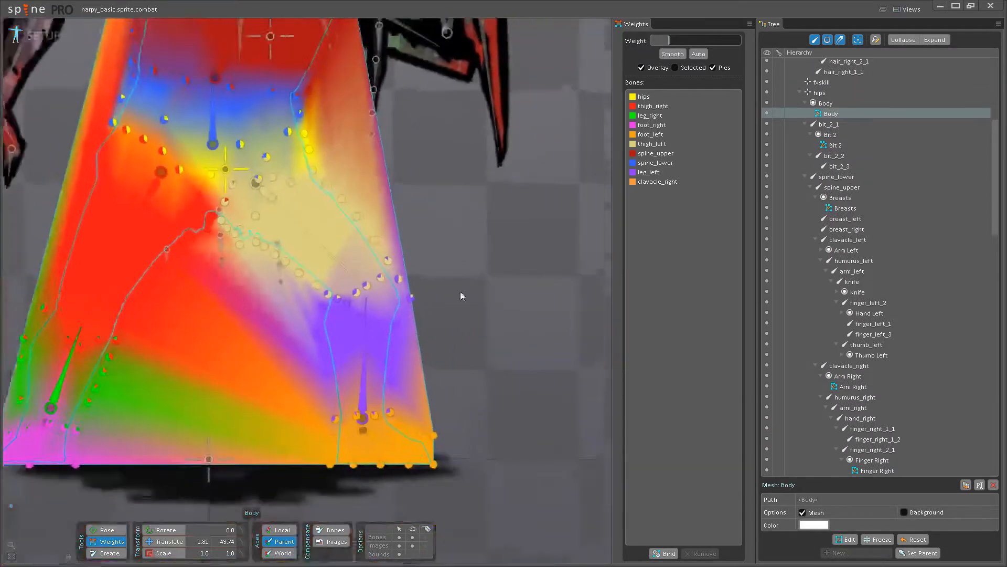
pyautogui.click(456, 292)
pyautogui.moveTo(268, 245); pyautogui.dragTo(334, 315)
pyautogui.scroll(4, 334, 315)
pyautogui.click(336, 318)
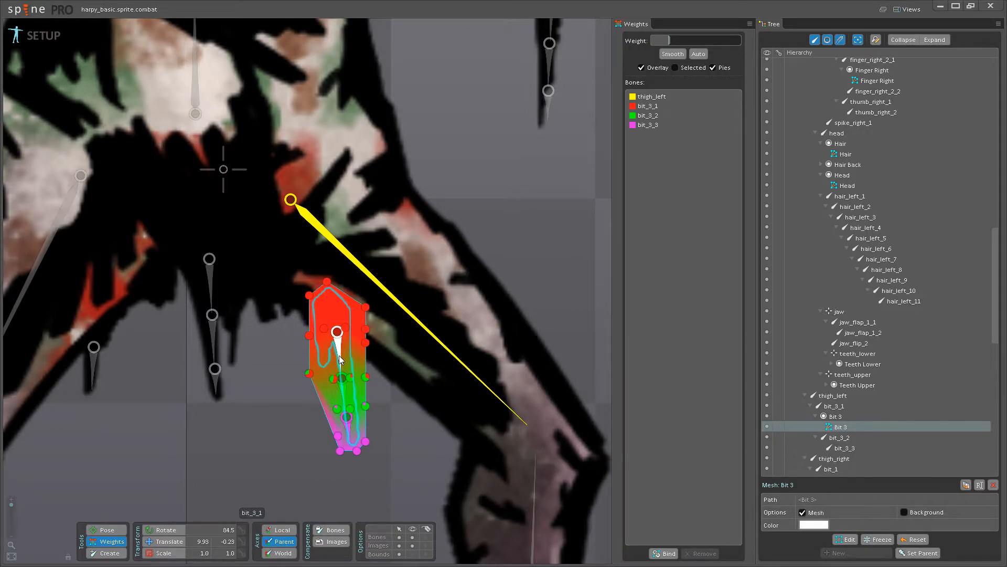
pyautogui.scroll(2, 341, 362)
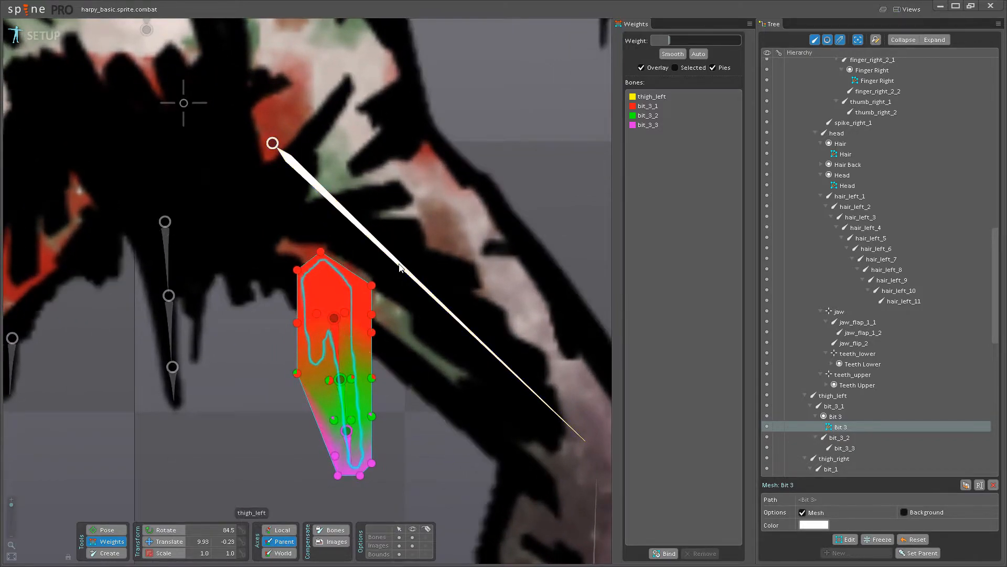
pyautogui.click(400, 267)
# Raise thigh_left's weight on Bit 3's upper vertices, giving the upper right one 100 and the lowest right-edge one only a partial share.
pyautogui.moveTo(372, 285); pyautogui.dragTo(367, 226)
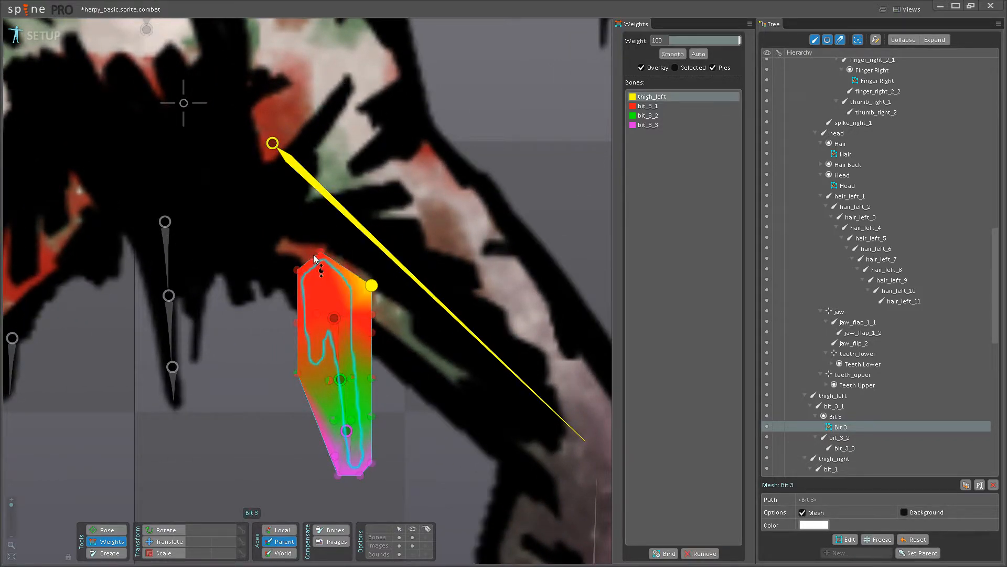
pyautogui.moveTo(319, 253); pyautogui.dragTo(313, 213)
pyautogui.moveTo(297, 270); pyautogui.dragTo(295, 98)
pyautogui.moveTo(371, 315); pyautogui.dragTo(320, 281)
pyautogui.moveTo(316, 315); pyautogui.dragTo(304, 135)
pyautogui.moveTo(298, 326); pyautogui.dragTo(313, 286)
pyautogui.moveTo(371, 333); pyautogui.dragTo(388, 301)
# Raise bit_3_1's weight on the Bit 3 vertices on the left edge and inside the drip, level with the joint to bit_3_2.
pyautogui.scroll(3, 345, 335)
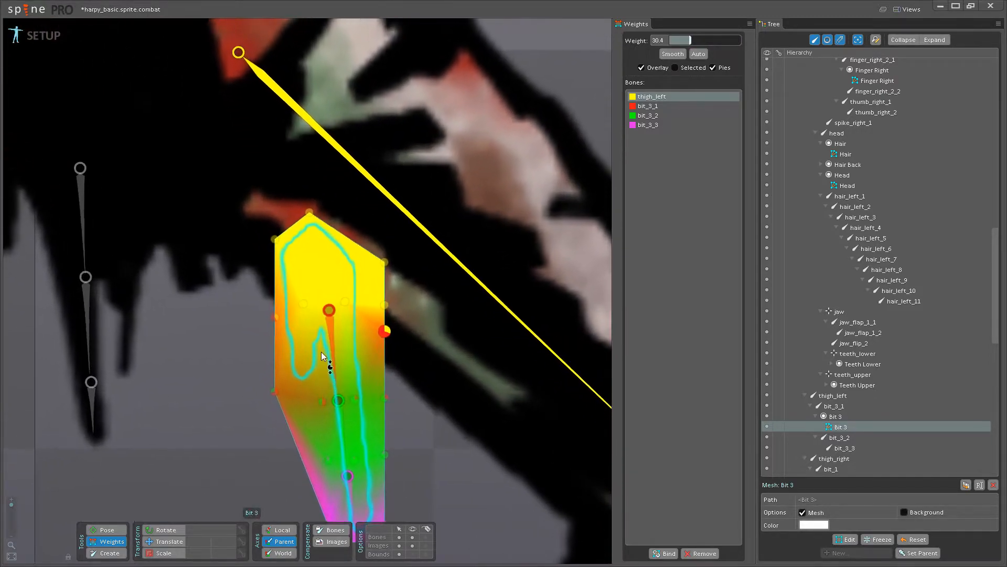
pyautogui.click(331, 355)
pyautogui.moveTo(277, 389); pyautogui.dragTo(298, 350)
pyautogui.moveTo(359, 401); pyautogui.dragTo(376, 378)
# Test the adjusted Bit 3 weights by rotating bit_3_2 and bit_3_3, undo the rotations and save the project.
pyautogui.click(107, 530)
pyautogui.hotkey('ctrl', 'z')
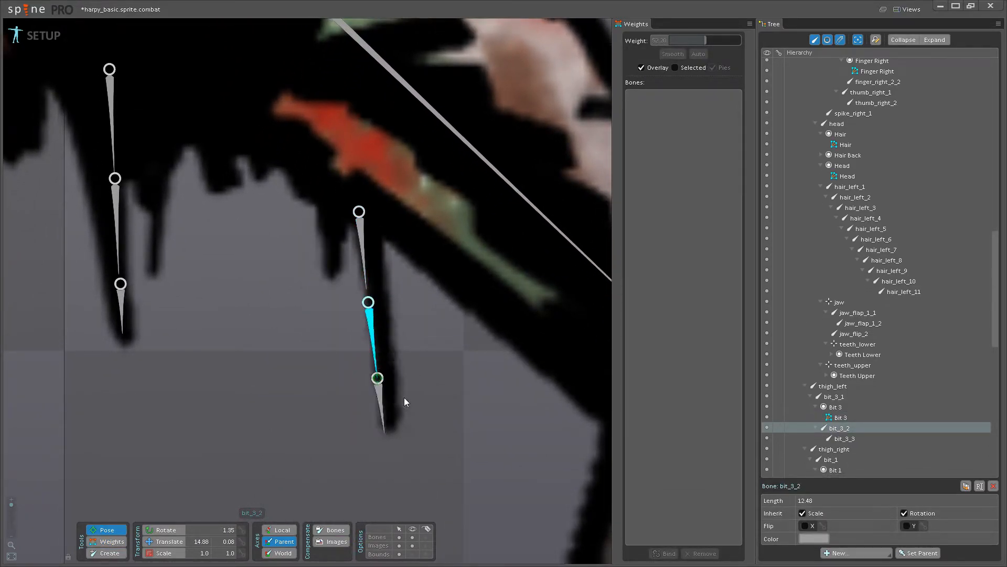
pyautogui.click(387, 416)
pyautogui.moveTo(387, 415); pyautogui.dragTo(360, 436)
pyautogui.hotkey('ctrl', 'z')
pyautogui.hotkey('ctrl', 's')
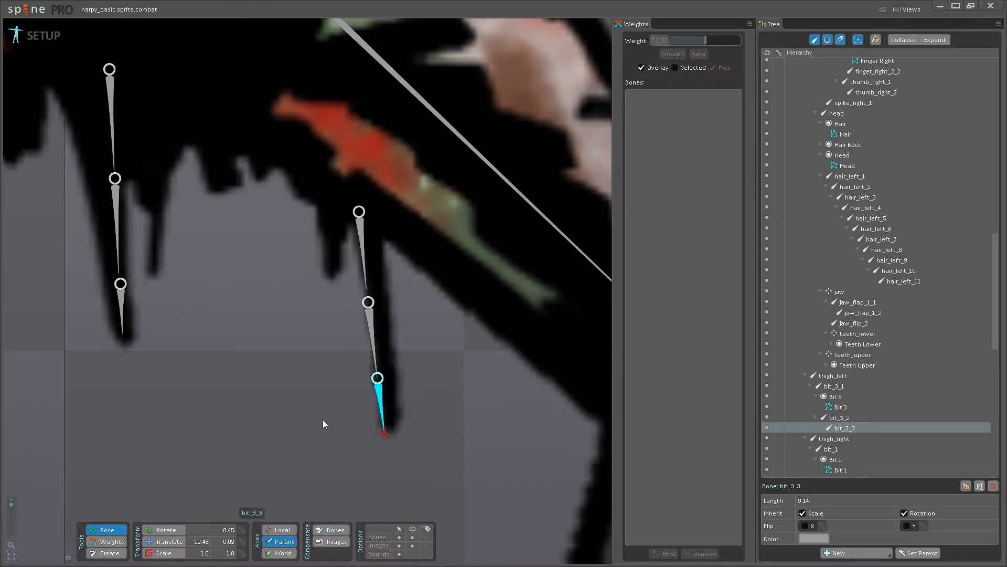
# Try moving the hips bone to check the whole character, and undo the move.
pyautogui.scroll(-5, 260, 264)
pyautogui.scroll(-1, 260, 263)
pyautogui.moveTo(261, 264); pyautogui.dragTo(302, 504)
pyautogui.scroll(-2, 392, 252)
pyautogui.moveTo(391, 252); pyautogui.dragTo(327, 374)
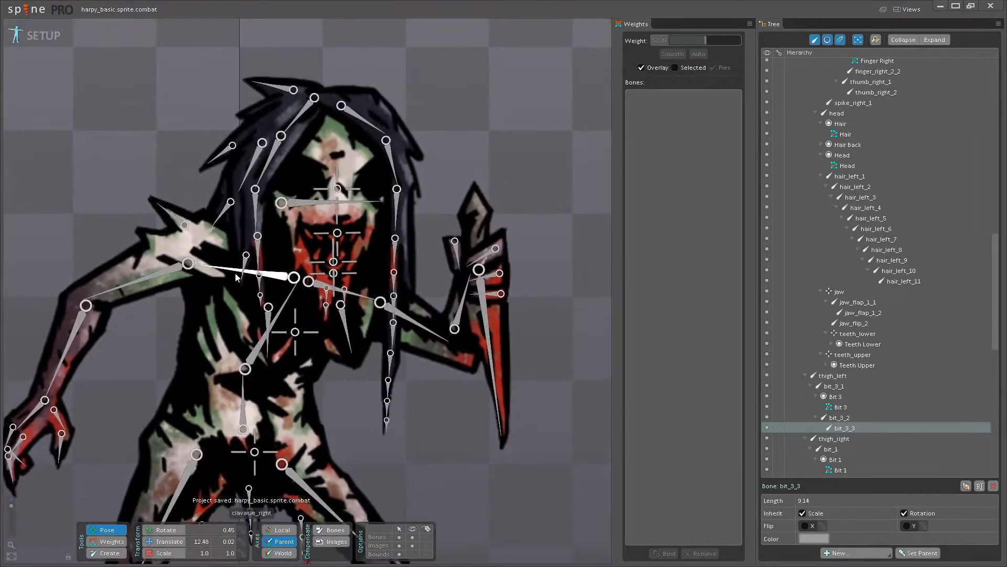
pyautogui.moveTo(347, 338); pyautogui.dragTo(367, 347)
pyautogui.hotkey('ctrl', 'z')
pyautogui.hotkey('ctrl', 'z')
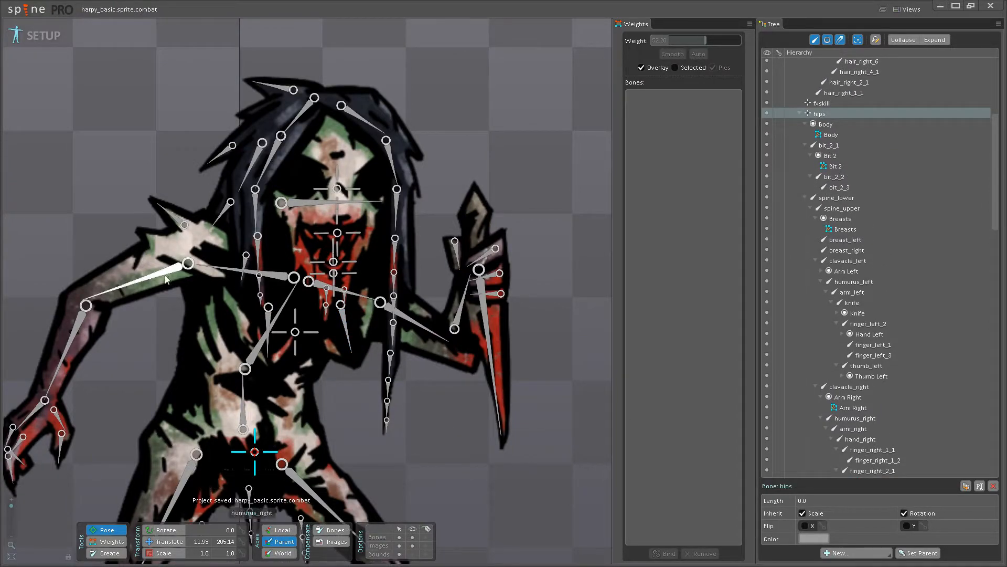
# Expand the Arm Left slot under the clavacle_left bone and select its Arm Left attachment.
pyautogui.moveTo(241, 353); pyautogui.dragTo(272, 244)
pyautogui.scroll(-2, 278, 231)
pyautogui.moveTo(128, 396); pyautogui.dragTo(124, 190)
pyautogui.moveTo(406, 68); pyautogui.dragTo(359, 307)
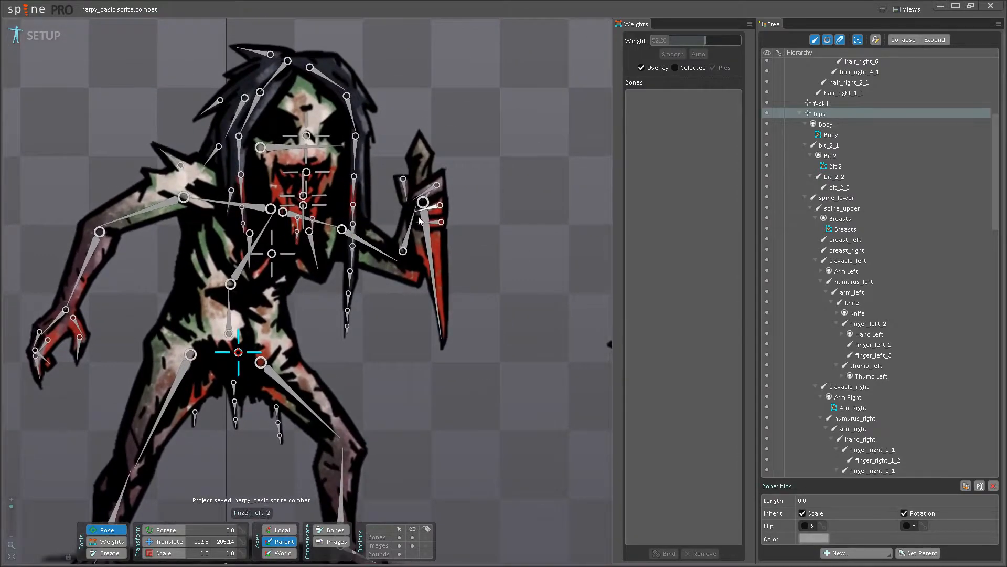
pyautogui.scroll(4, 379, 252)
pyautogui.click(378, 251)
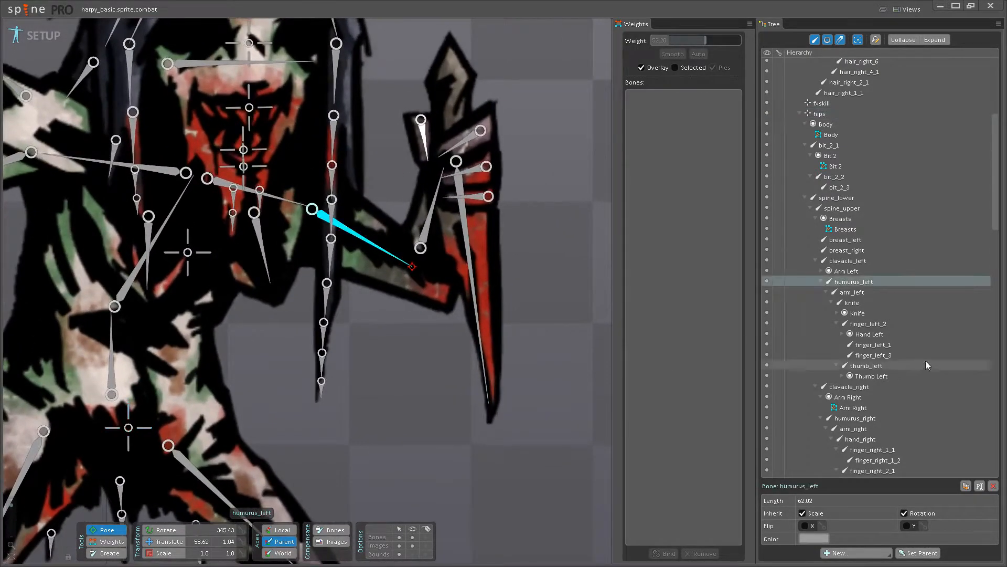
pyautogui.click(822, 282)
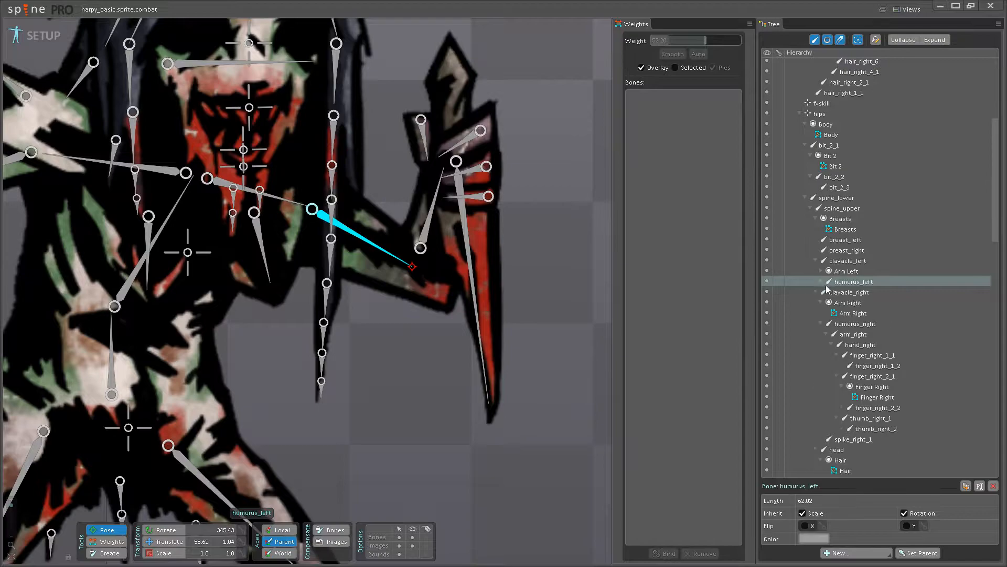
pyautogui.click(821, 282)
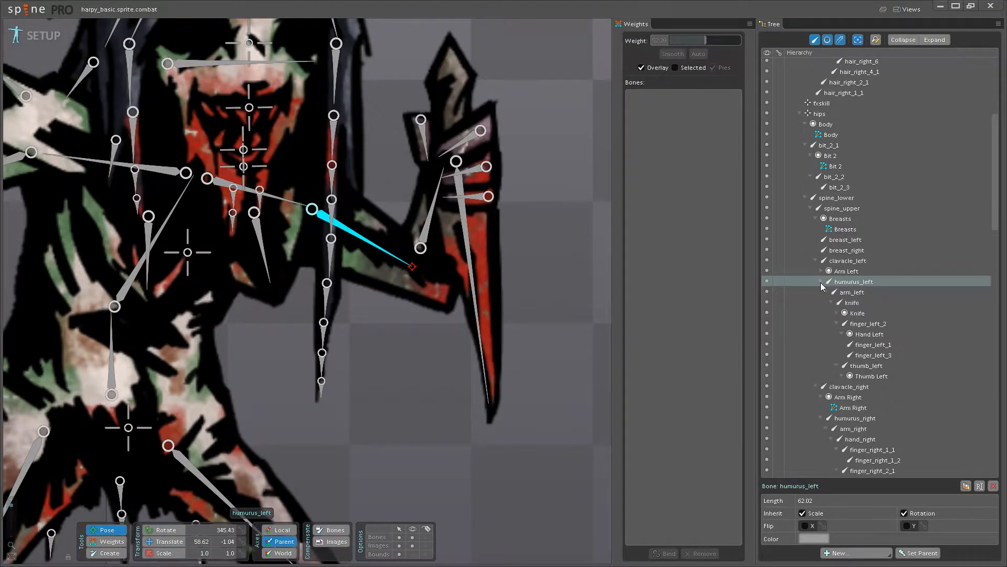
pyautogui.click(829, 271)
pyautogui.click(821, 271)
pyautogui.click(833, 282)
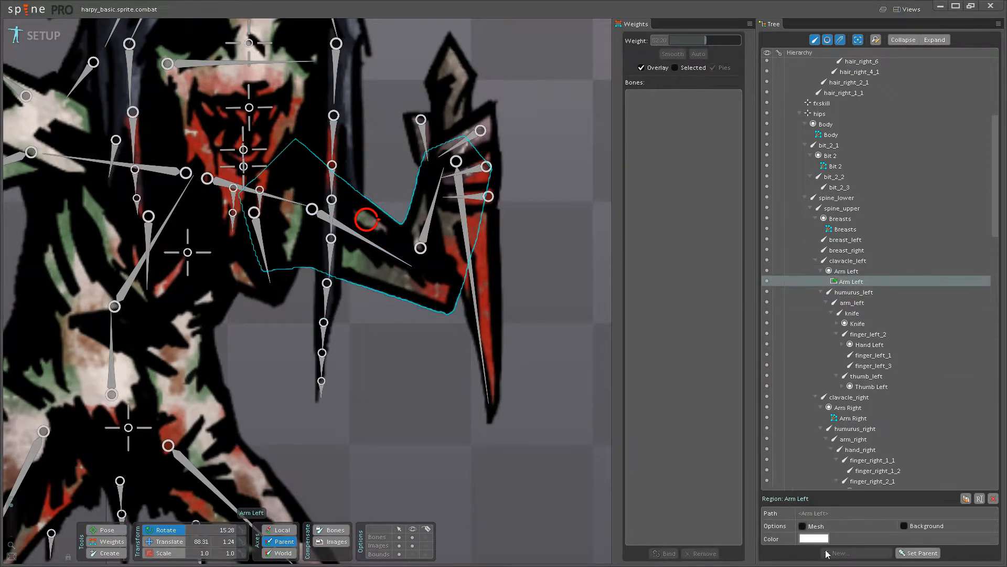
# Convert the Arm Left region attachment to a mesh and open it for mesh editing.
pyautogui.click(802, 525)
pyautogui.click(846, 539)
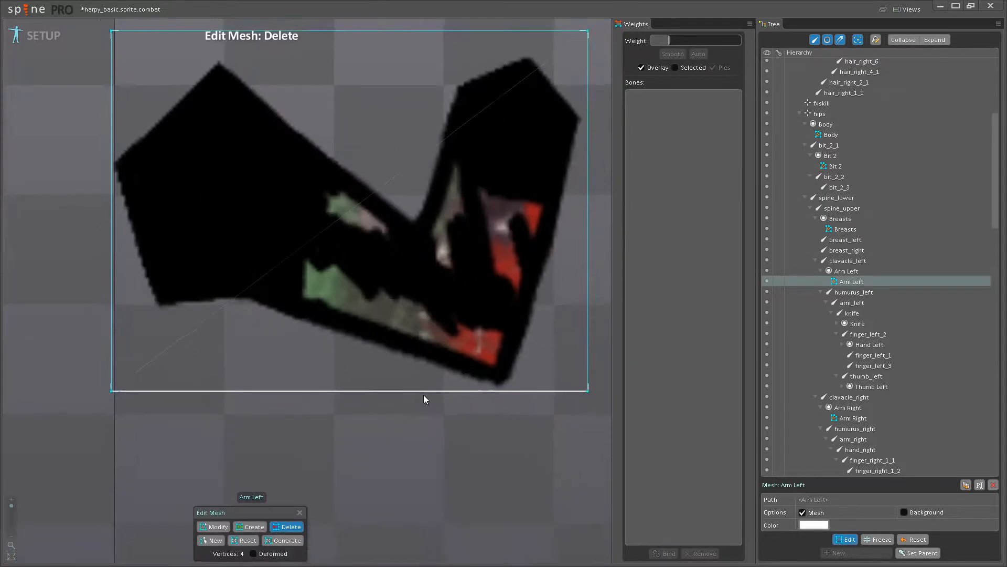
pyautogui.scroll(-2, 423, 394)
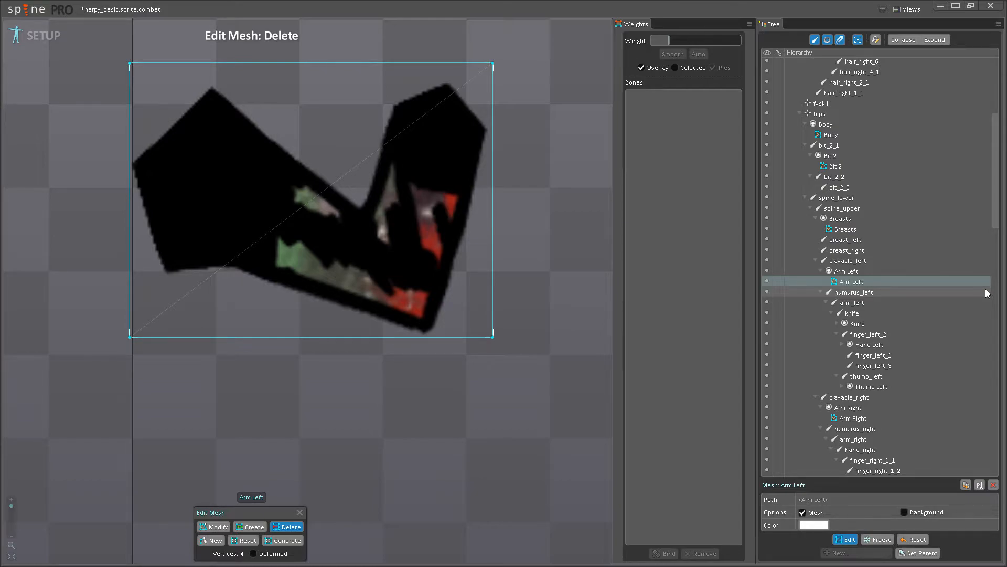
pyautogui.moveTo(525, 299); pyautogui.dragTo(510, 355)
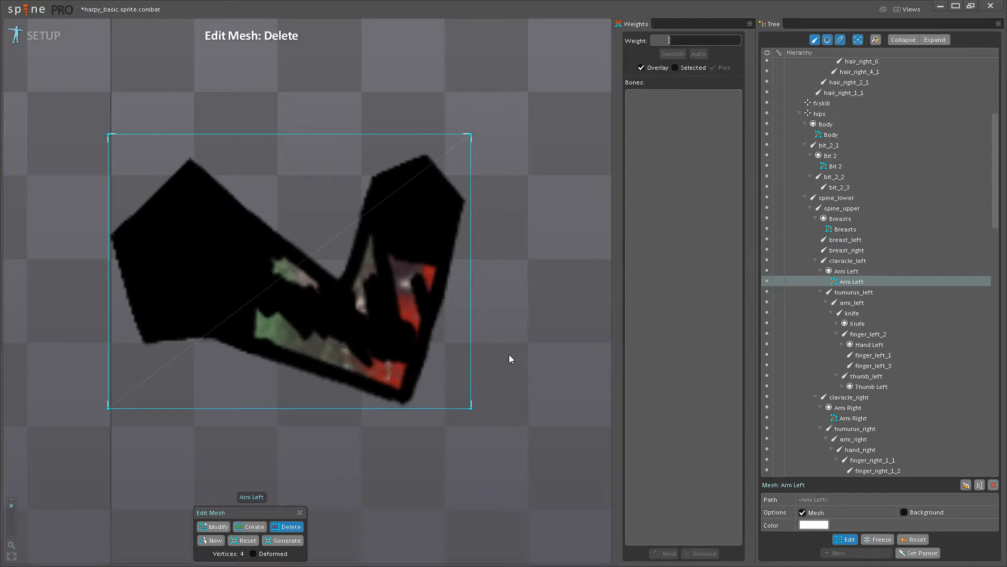
pyautogui.moveTo(508, 308); pyautogui.dragTo(505, 351)
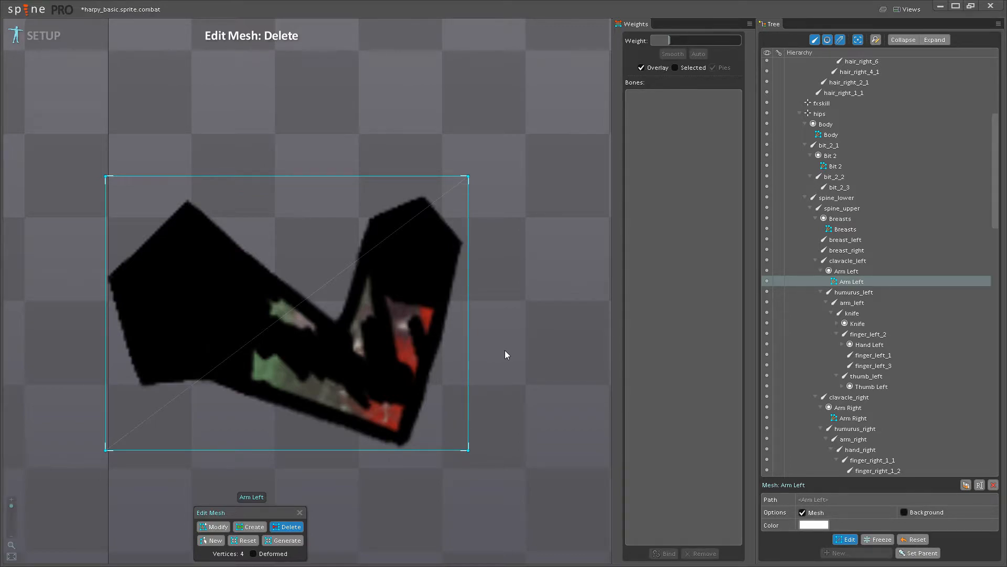
pyautogui.moveTo(505, 341); pyautogui.dragTo(463, 352)
pyautogui.scroll(-1, 476, 373)
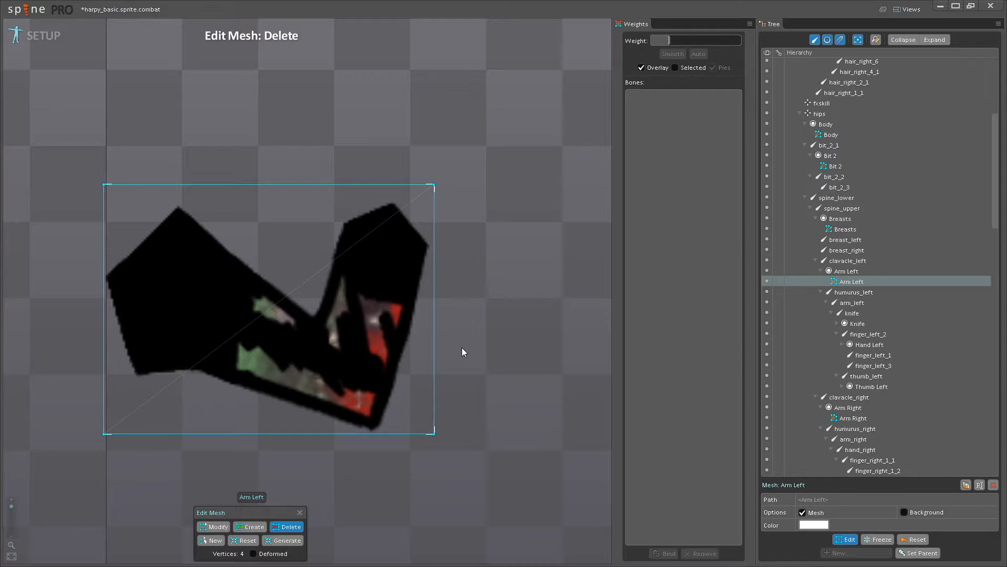
pyautogui.moveTo(457, 337)
pyautogui.mouseDown()
pyautogui.moveTo(435, 323)
pyautogui.moveTo(439, 343)
pyautogui.mouseUp()
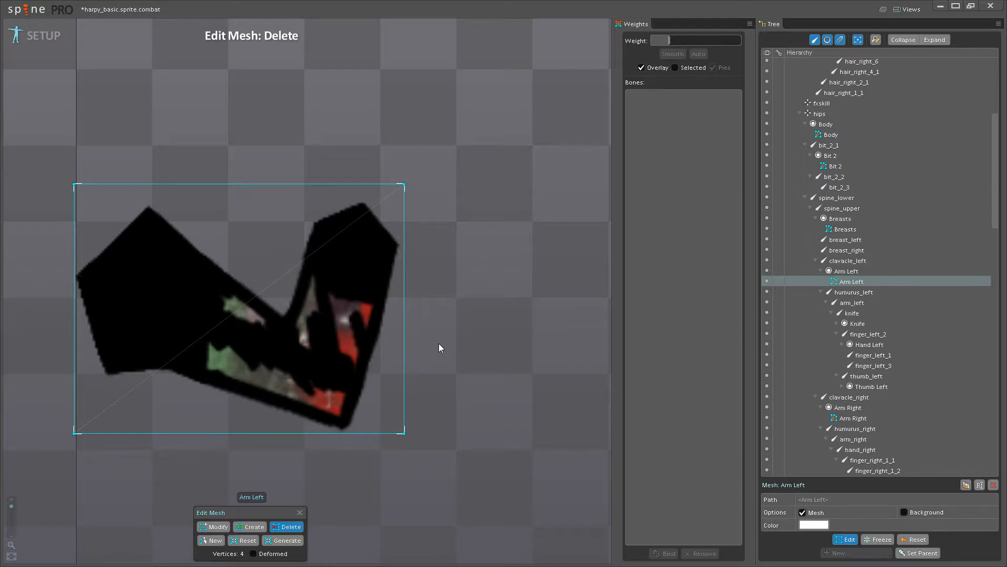
pyautogui.moveTo(439, 343); pyautogui.dragTo(417, 457)
pyautogui.moveTo(506, 369); pyautogui.dragTo(496, 395)
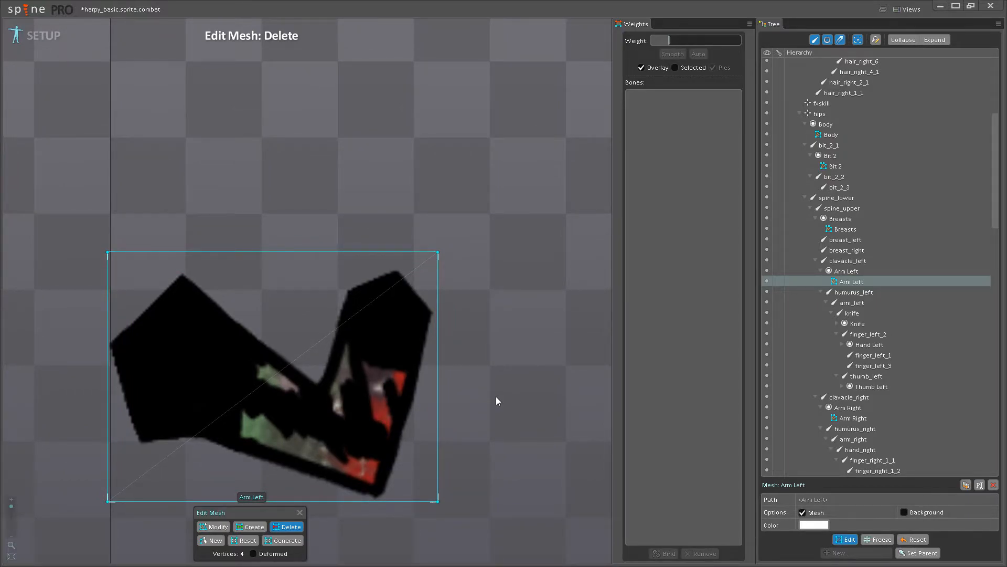
pyautogui.moveTo(496, 397); pyautogui.dragTo(305, 475)
pyautogui.scroll(-1, 427, 415)
pyautogui.moveTo(424, 415); pyautogui.dragTo(404, 321)
pyautogui.scroll(1, 399, 404)
pyautogui.moveTo(374, 393); pyautogui.dragTo(380, 420)
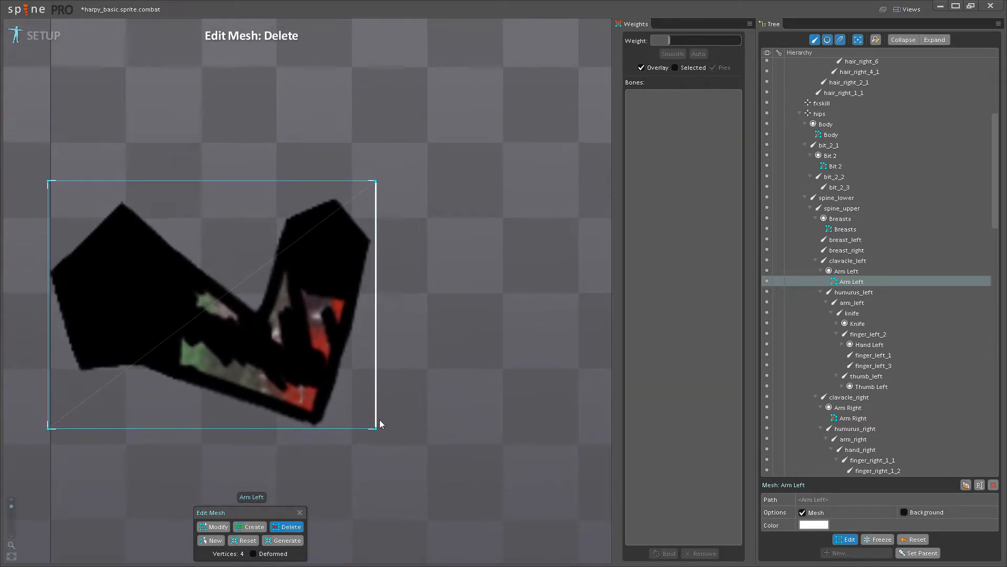
pyautogui.scroll(1, 381, 417)
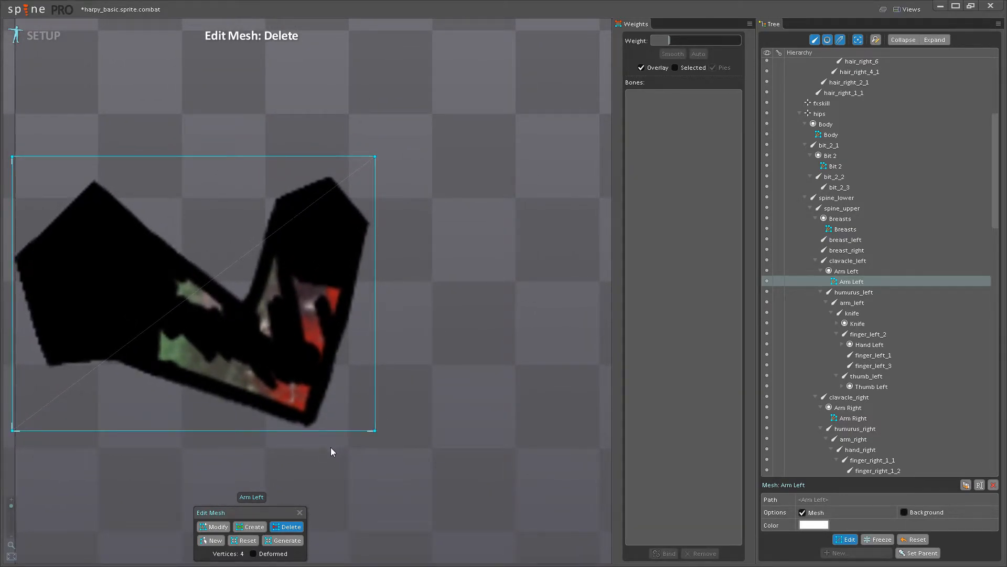
pyautogui.moveTo(332, 441); pyautogui.dragTo(392, 460)
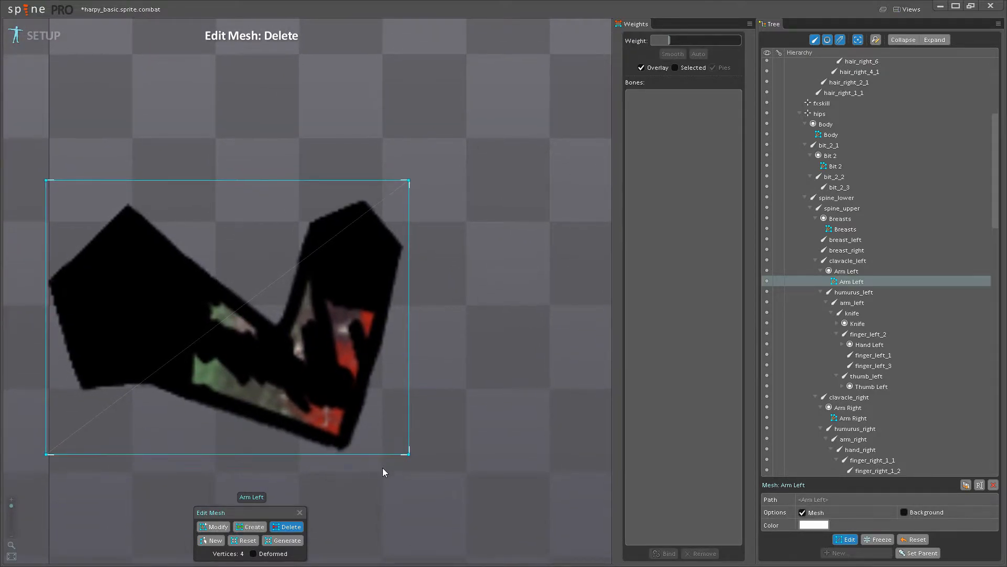
# Add new mesh vertices along the outer side of the forearm, from below the elbow up towards the wrist.
pyautogui.click(248, 528)
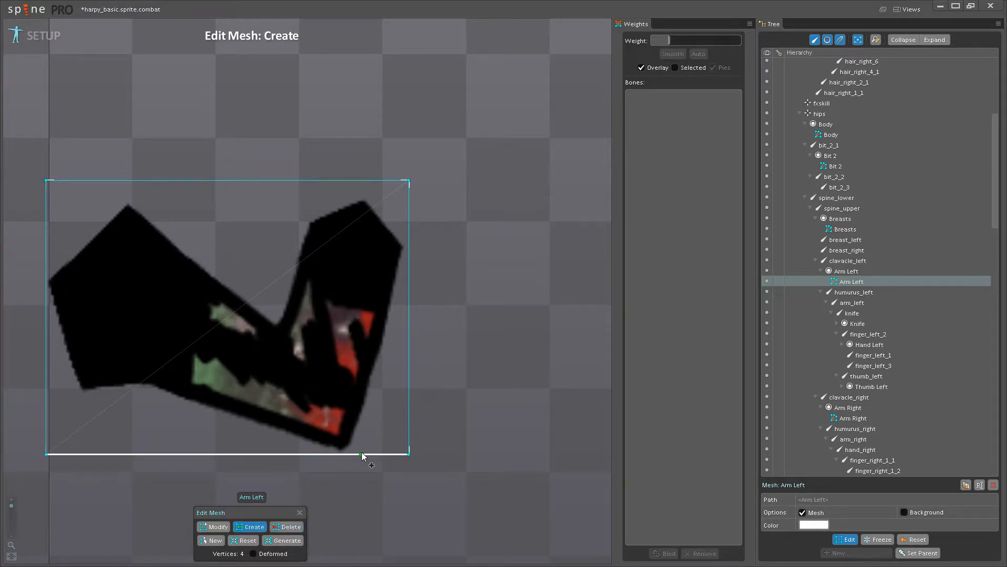
pyautogui.scroll(2, 360, 451)
pyautogui.click(358, 452)
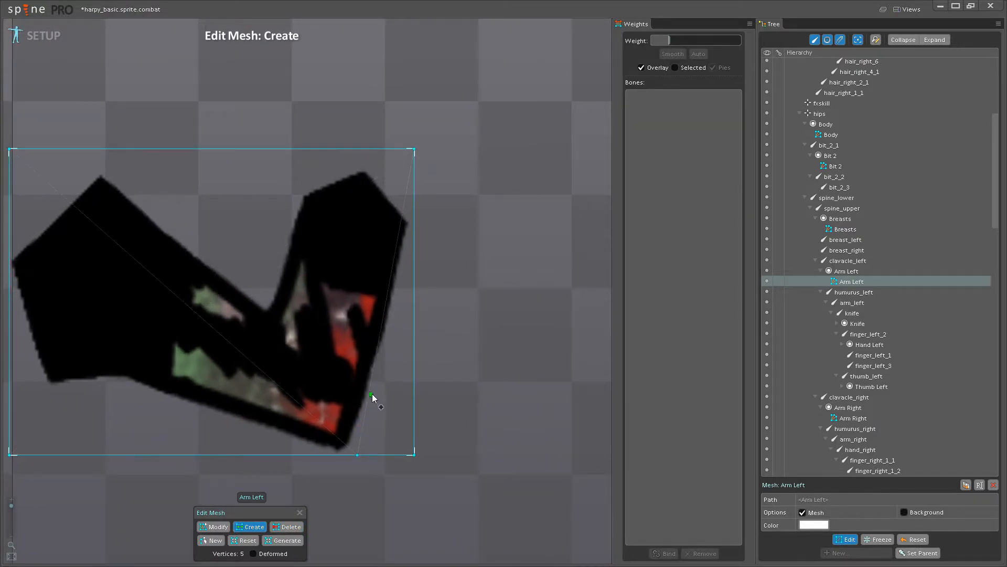
pyautogui.click(383, 390)
pyautogui.click(399, 319)
pyautogui.moveTo(399, 318); pyautogui.dragTo(403, 387)
pyautogui.scroll(1, 411, 371)
pyautogui.click(417, 323)
pyautogui.click(423, 270)
# Add mesh vertices around the upper end of the forearm and down its inner side to the elbow crook.
pyautogui.click(366, 213)
pyautogui.click(283, 240)
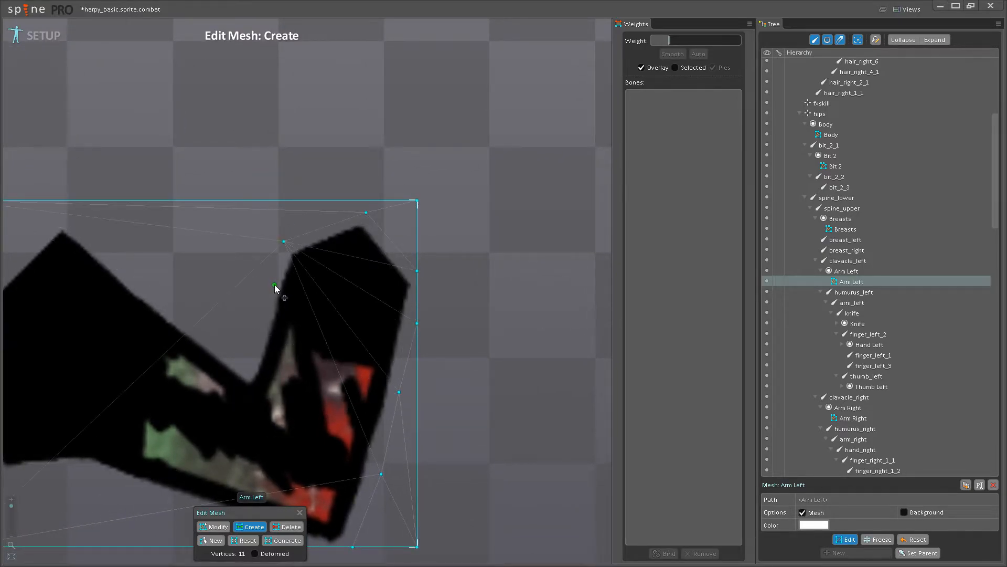
pyautogui.click(269, 290)
pyautogui.click(257, 333)
pyautogui.click(248, 373)
# Place three inner mesh vertices across the elbow, running from the crook to the elbow's outer corner.
pyautogui.click(275, 323)
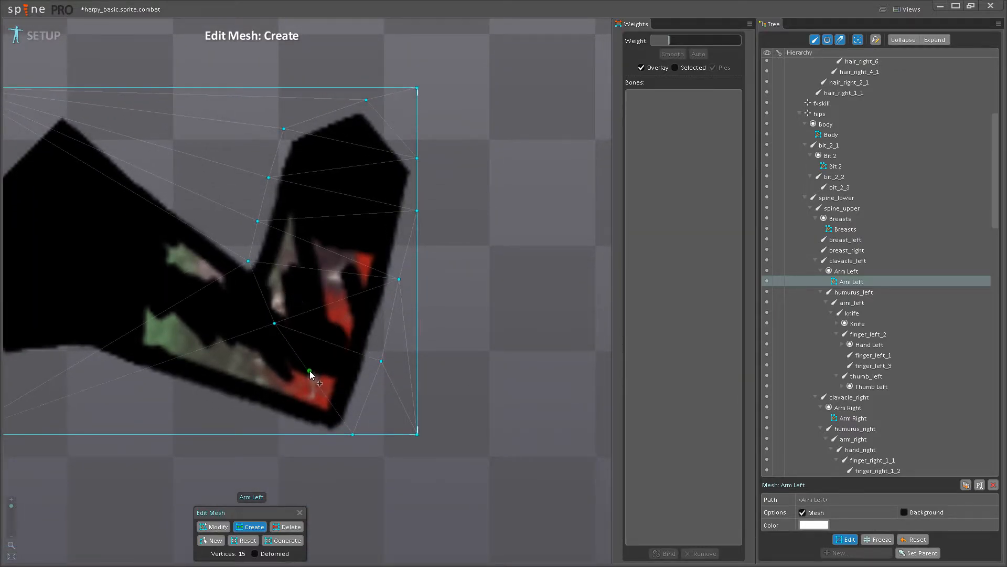
pyautogui.click(307, 363)
pyautogui.click(331, 408)
# Add mesh vertices along the underside of the arm, from the elbow to the lower corner of the shoulder end.
pyautogui.moveTo(437, 413); pyautogui.dragTo(482, 424)
pyautogui.click(485, 472)
pyautogui.click(410, 451)
pyautogui.click(344, 429)
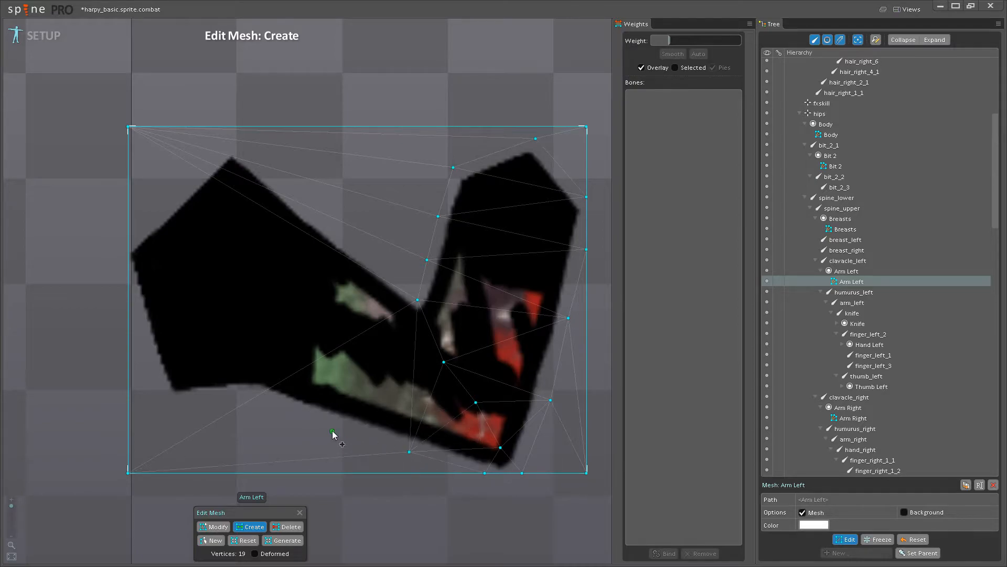
pyautogui.click(261, 398)
pyautogui.click(185, 407)
pyautogui.click(151, 401)
# Continue adding mesh vertices around the shoulder end, up its outer edge to just outside the upper peak.
pyautogui.click(139, 345)
pyautogui.click(128, 288)
pyautogui.click(128, 236)
pyautogui.click(159, 195)
pyautogui.click(220, 138)
pyautogui.click(186, 171)
# Add mesh vertices down the upper edge of the arm, from the shoulder peak to the elbow crook.
pyautogui.click(257, 155)
pyautogui.click(287, 183)
pyautogui.click(314, 216)
pyautogui.click(350, 239)
pyautogui.click(389, 274)
pyautogui.moveTo(460, 358); pyautogui.dragTo(385, 291)
pyautogui.scroll(-2, 384, 292)
pyautogui.moveTo(349, 345); pyautogui.dragTo(410, 427)
pyautogui.scroll(-1, 410, 427)
pyautogui.moveTo(407, 373); pyautogui.dragTo(426, 388)
pyautogui.scroll(1, 414, 373)
pyautogui.scroll(2, 427, 383)
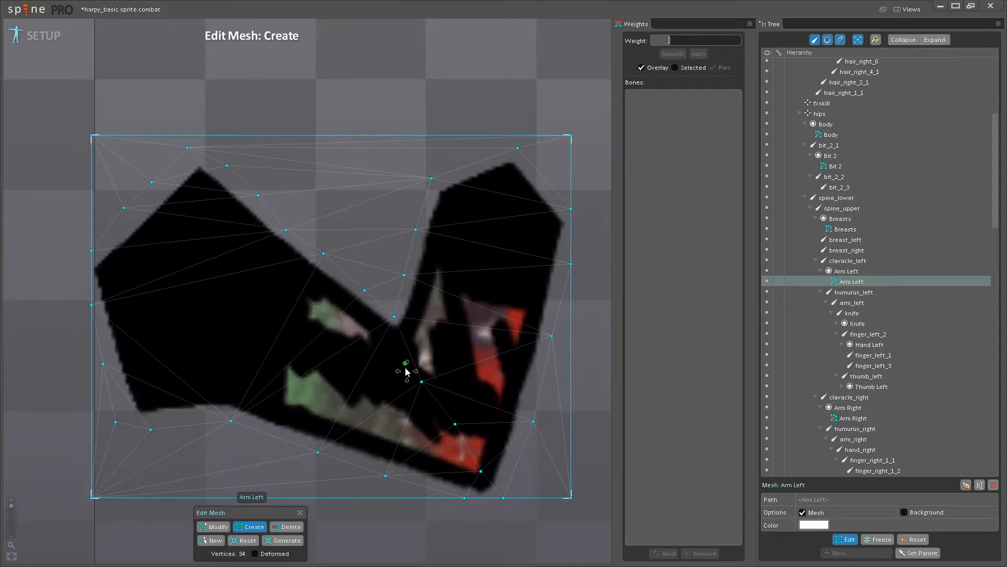
pyautogui.moveTo(408, 366); pyautogui.dragTo(409, 387)
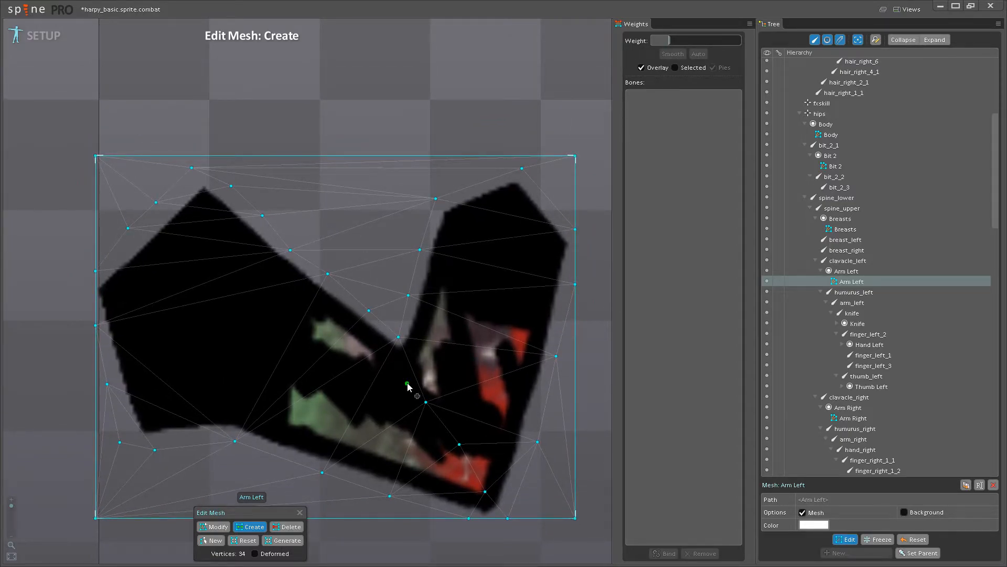
pyautogui.moveTo(407, 376); pyautogui.dragTo(378, 354)
pyautogui.scroll(-1, 397, 355)
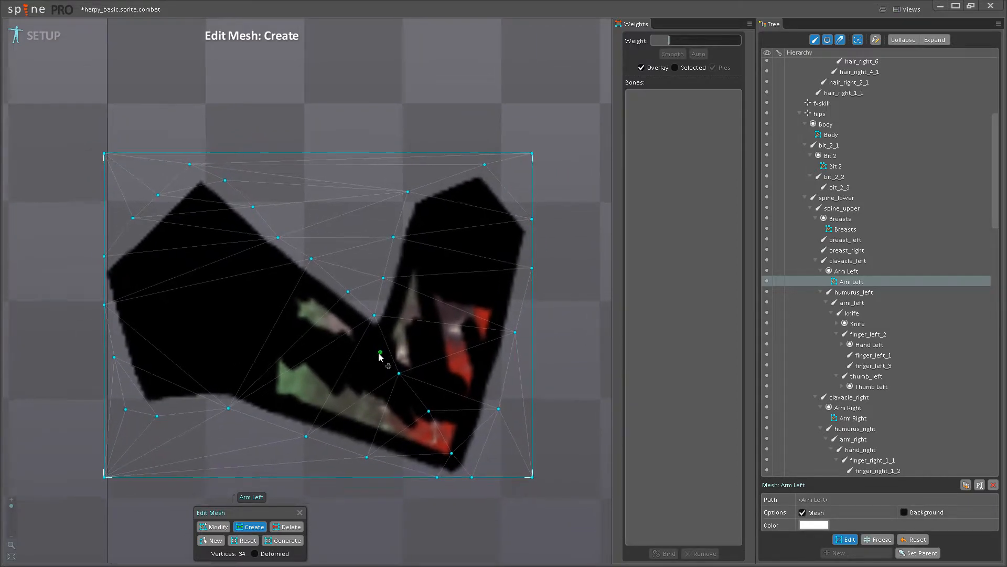
pyautogui.scroll(1, 379, 354)
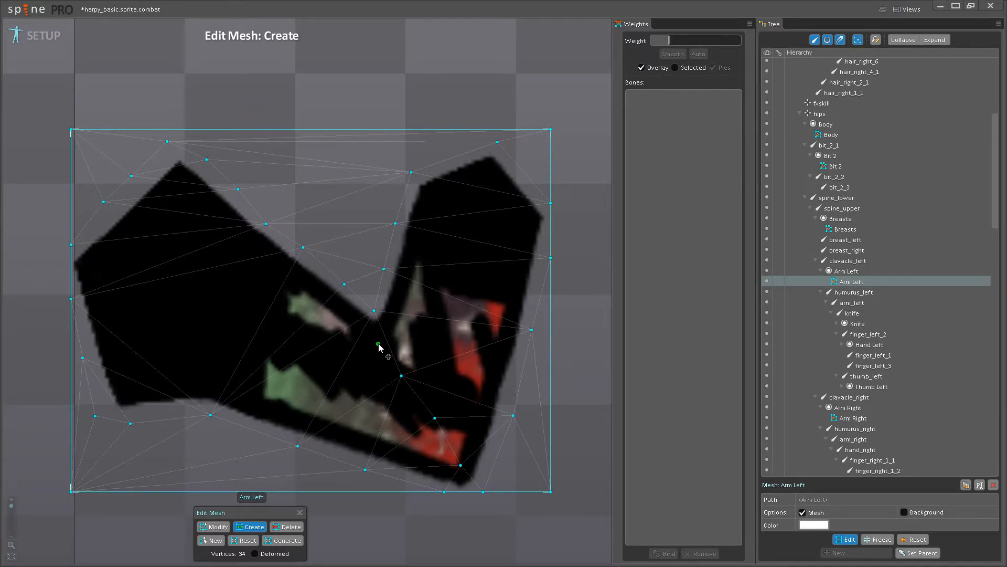
pyautogui.moveTo(382, 332); pyautogui.dragTo(356, 275)
pyautogui.scroll(-2, 351, 313)
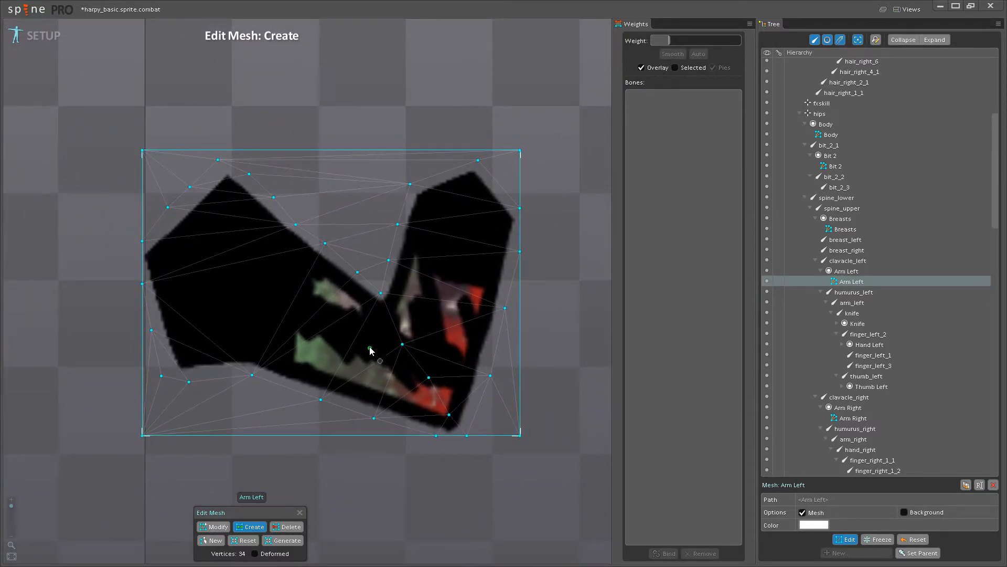
pyautogui.moveTo(361, 331); pyautogui.dragTo(357, 402)
pyautogui.scroll(2, 367, 357)
pyautogui.scroll(-1, 352, 328)
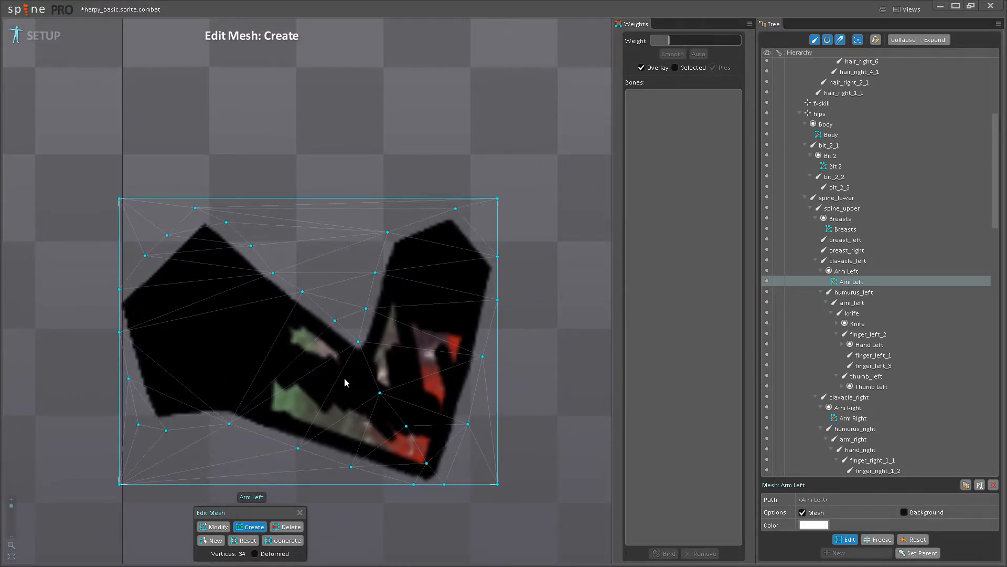
# Save the project.
pyautogui.hotkey('ctrl', 's')
pyautogui.scroll(-3, 345, 378)
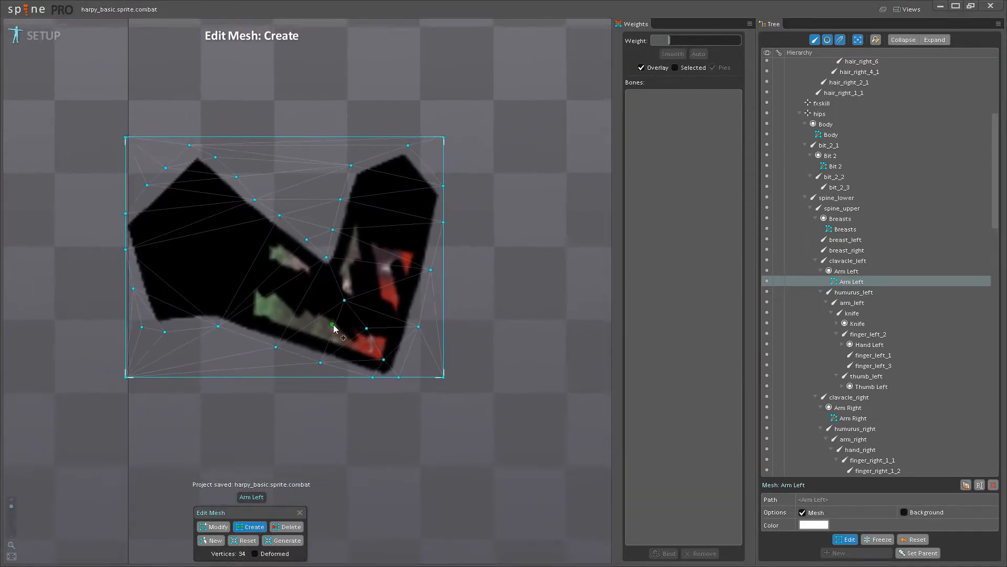
pyautogui.scroll(2, 338, 384)
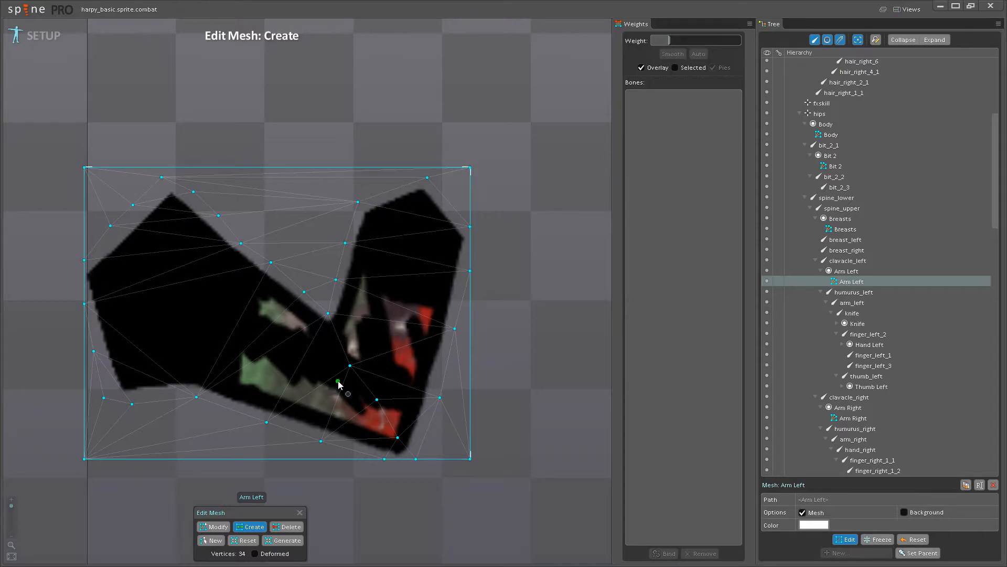
# Add two inner mesh vertices across the middle of the upper arm, one near each long edge.
pyautogui.moveTo(288, 381); pyautogui.dragTo(409, 362)
pyautogui.moveTo(335, 343); pyautogui.dragTo(326, 377)
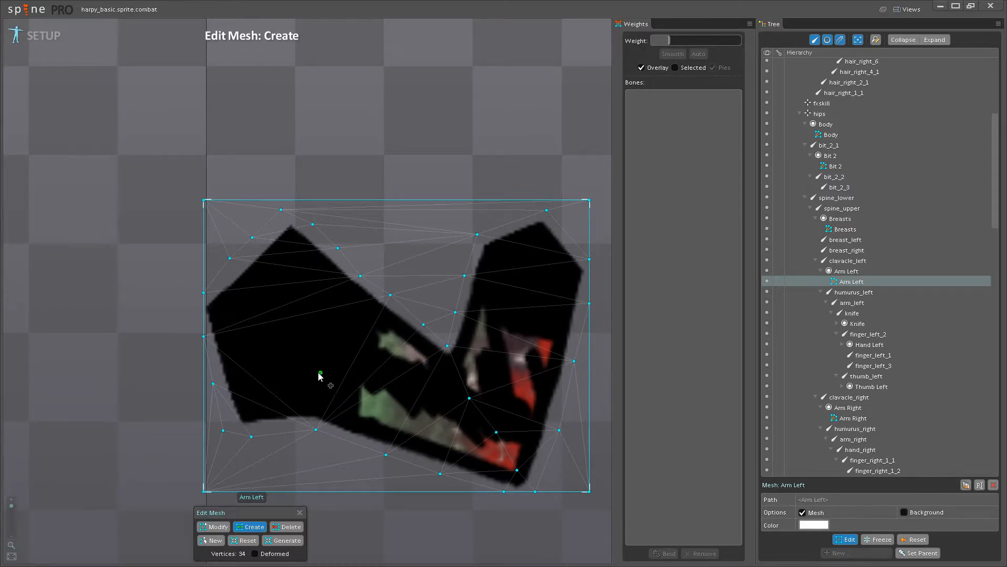
pyautogui.moveTo(321, 369); pyautogui.dragTo(360, 385)
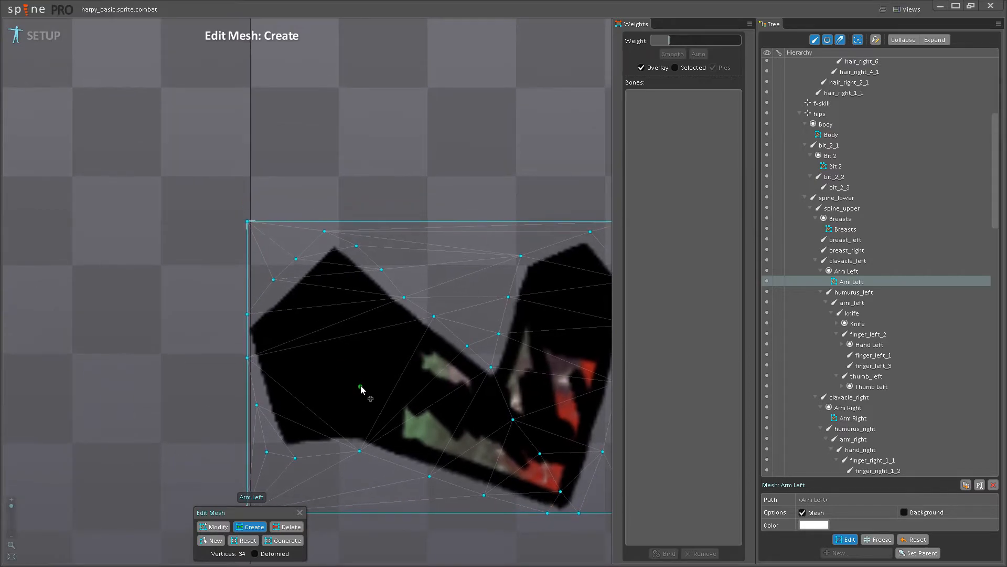
pyautogui.scroll(3, 356, 373)
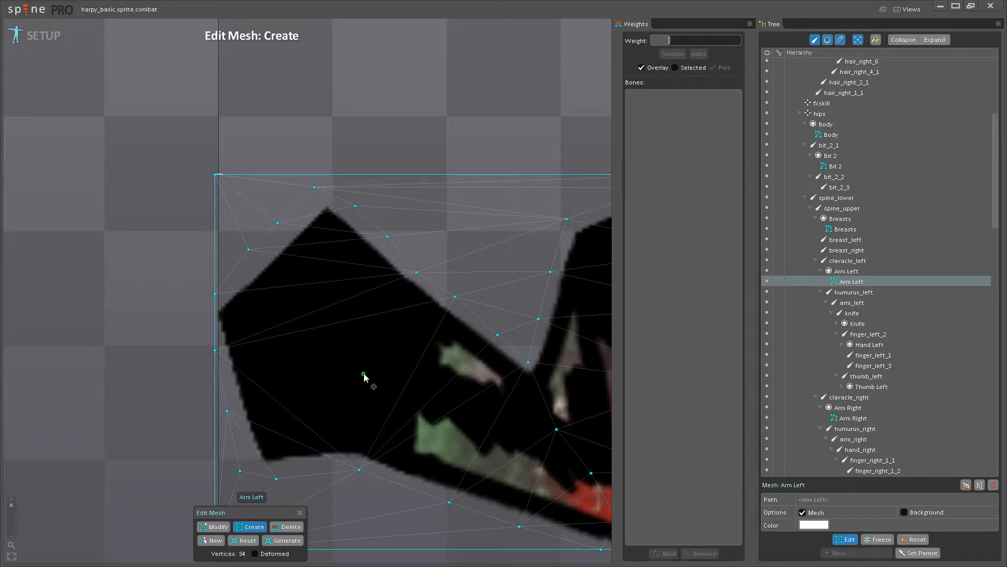
pyautogui.scroll(-3, 364, 376)
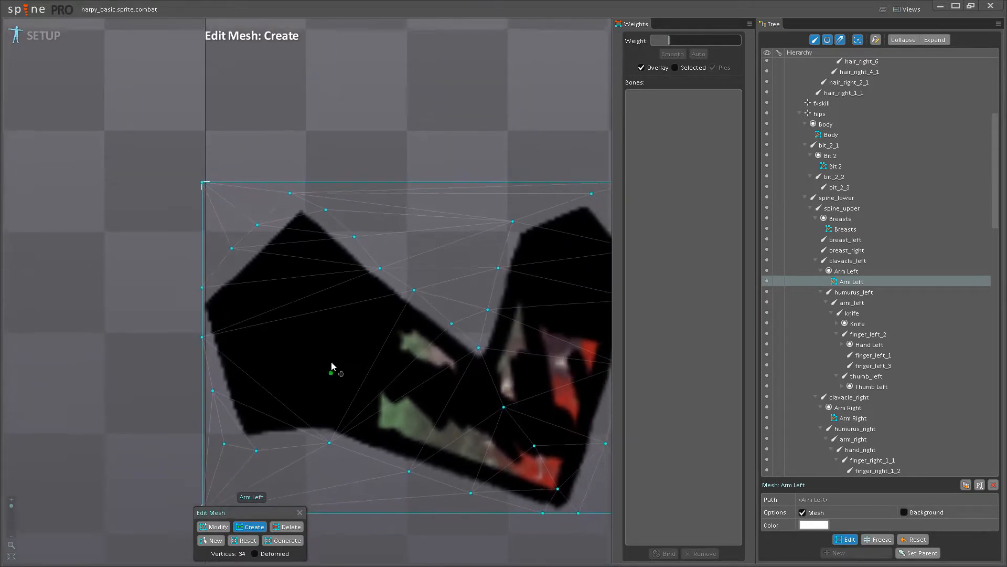
pyautogui.moveTo(331, 372); pyautogui.dragTo(330, 361)
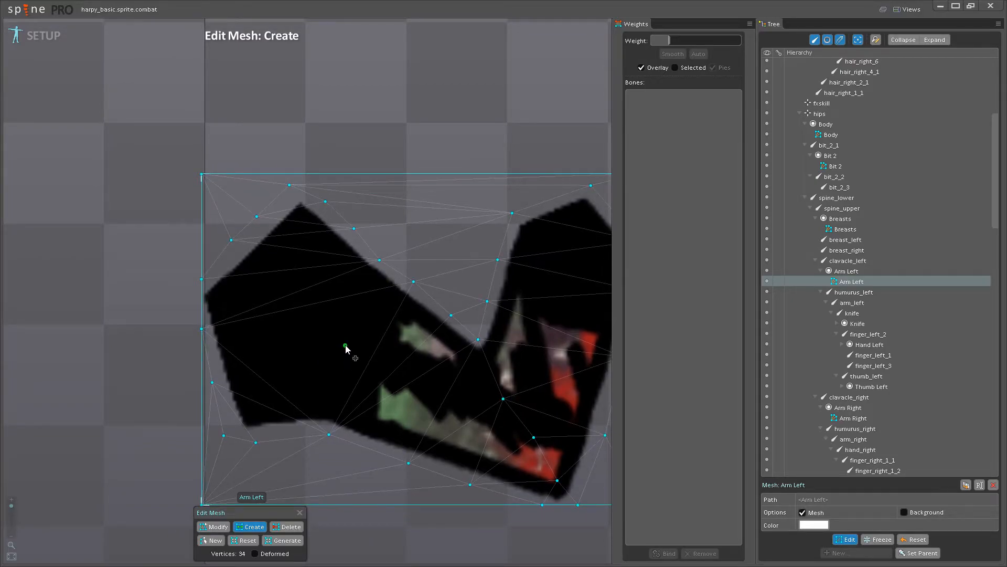
pyautogui.click(359, 300)
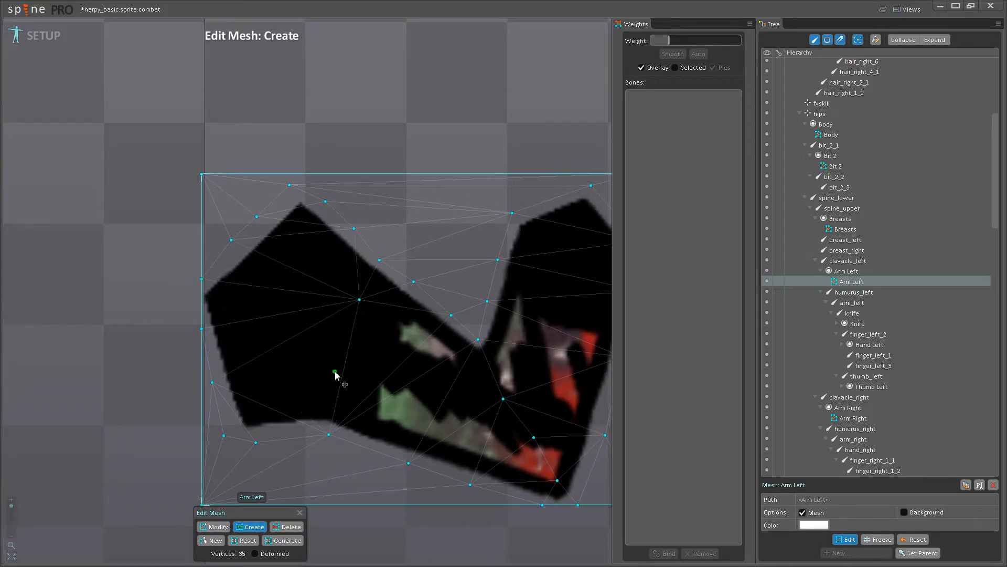
pyautogui.click(337, 367)
# Delete the four corner vertices of the rectangular mesh outline and finish editing the Arm Left mesh.
pyautogui.scroll(-2, 425, 394)
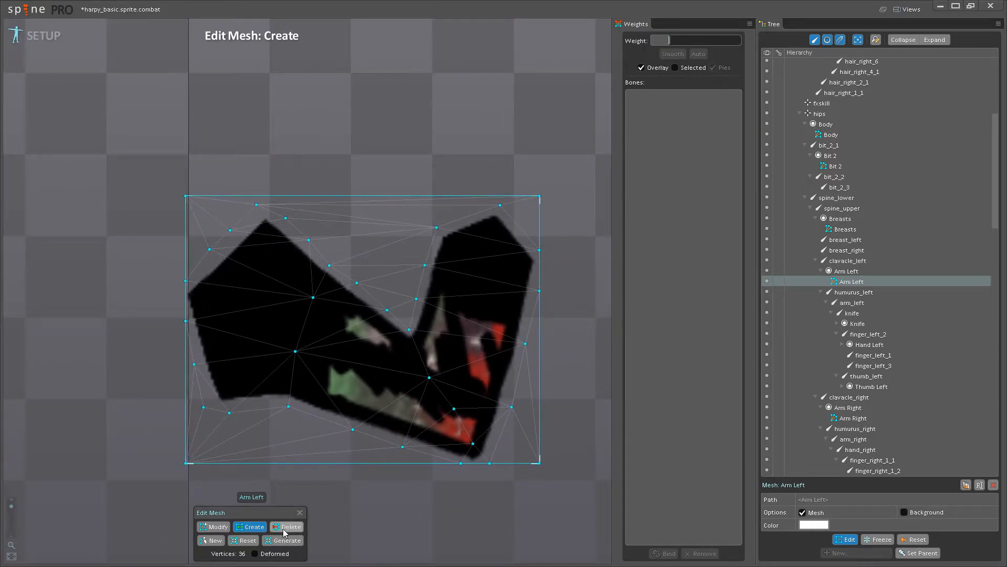
pyautogui.click(284, 527)
pyautogui.click(186, 463)
pyautogui.click(540, 463)
pyautogui.click(539, 196)
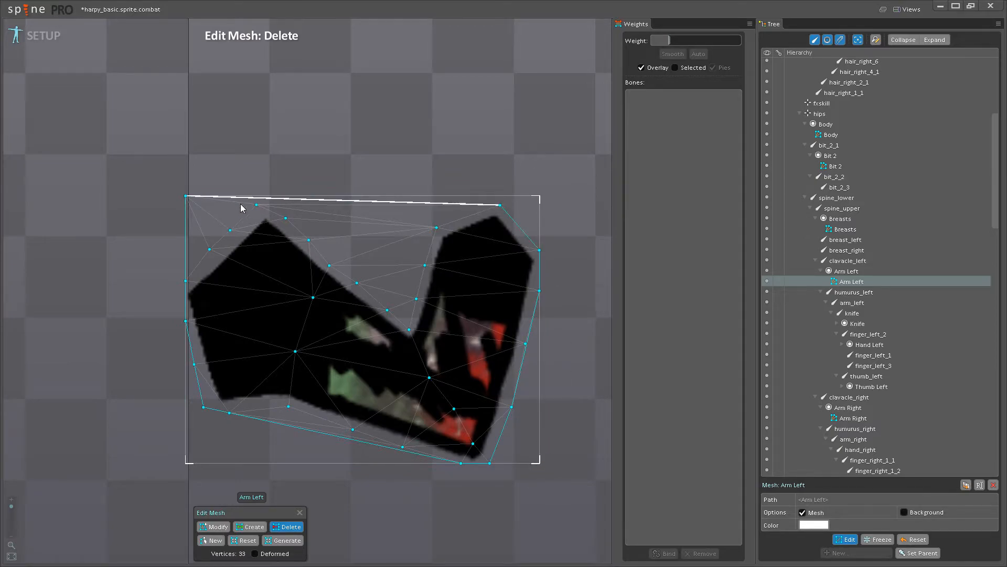
pyautogui.click(187, 196)
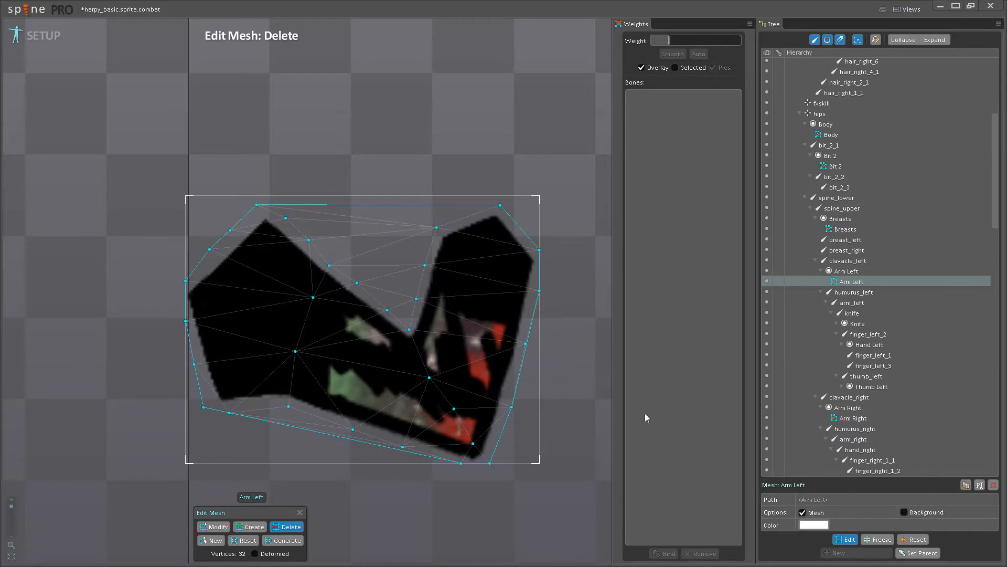
pyautogui.click(847, 540)
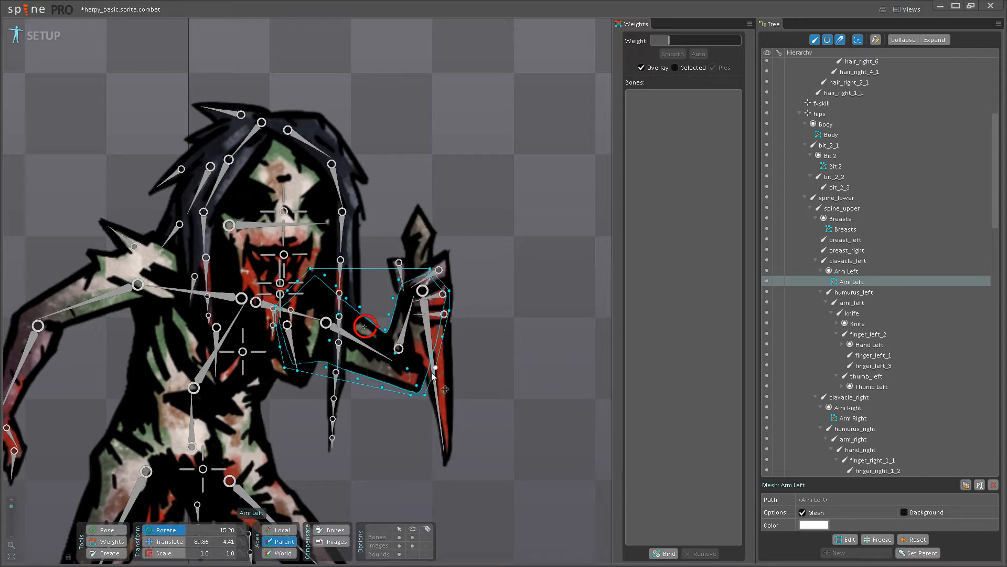
# Bind the Arm Left mesh to the clavacle_left, humurus_left and arm_left bones.
pyautogui.scroll(4, 427, 320)
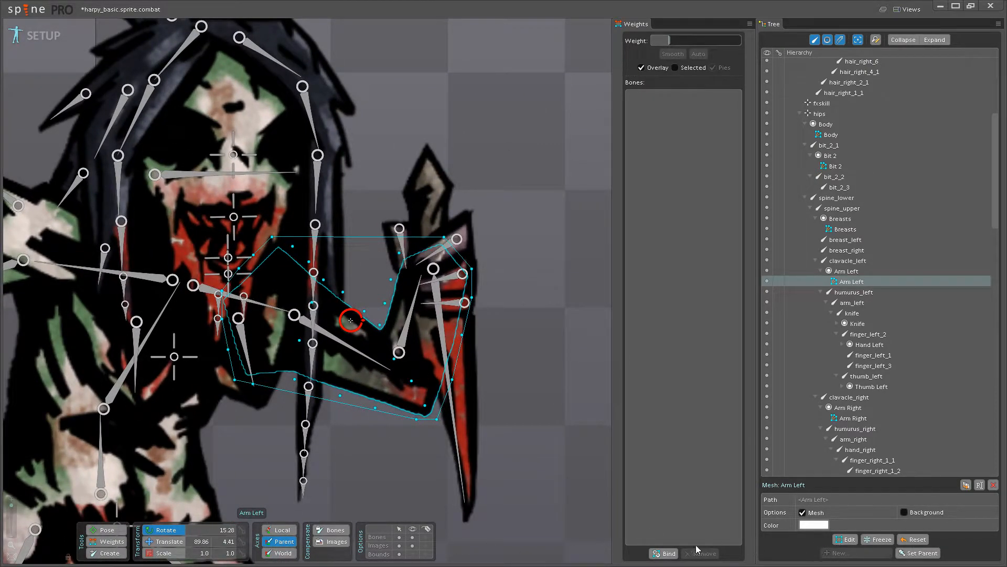
pyautogui.click(664, 554)
pyautogui.click(264, 303)
pyautogui.click(362, 353)
pyautogui.click(396, 336)
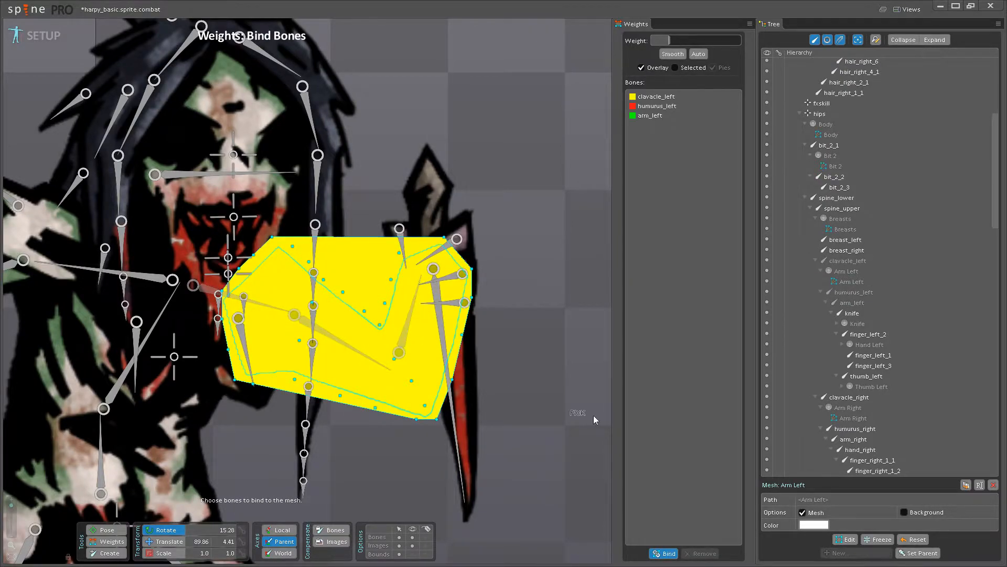
# Finish binding the chosen left arm bones to the Arm Left mesh.
pyautogui.click(668, 555)
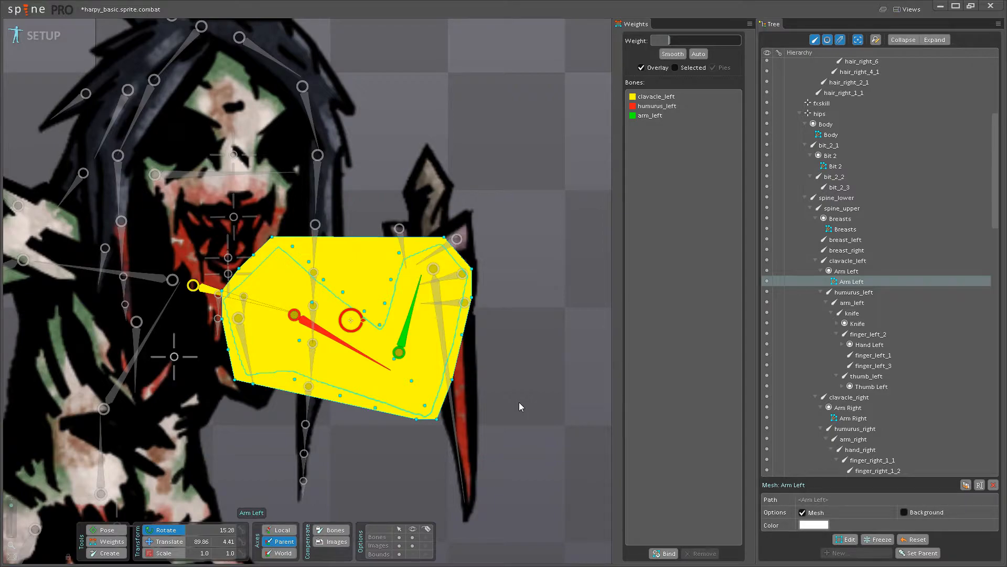
pyautogui.moveTo(509, 341); pyautogui.dragTo(514, 312)
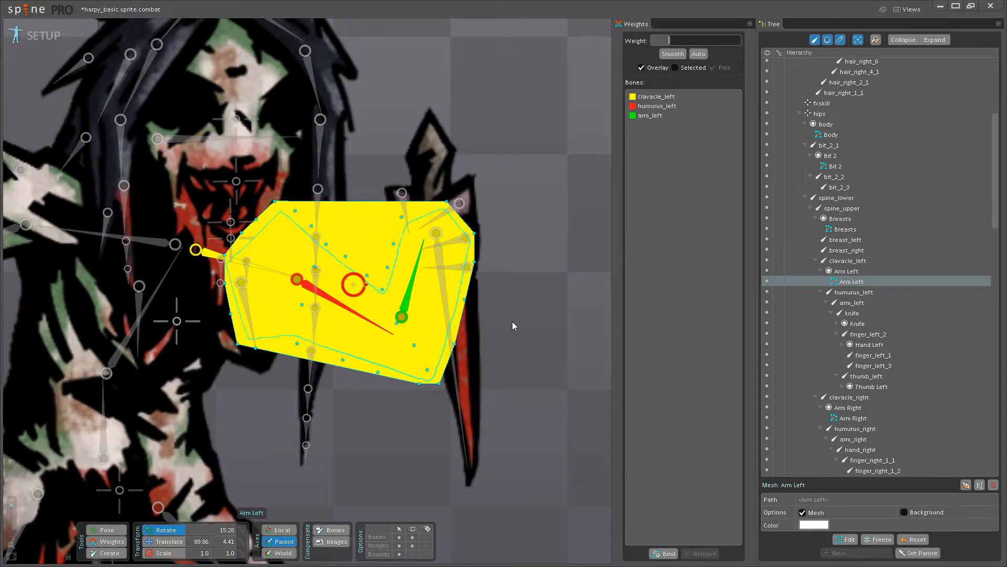
pyautogui.moveTo(510, 353); pyautogui.dragTo(512, 401)
pyautogui.scroll(2, 475, 410)
pyautogui.moveTo(387, 433); pyautogui.dragTo(401, 473)
pyautogui.scroll(-2, 398, 423)
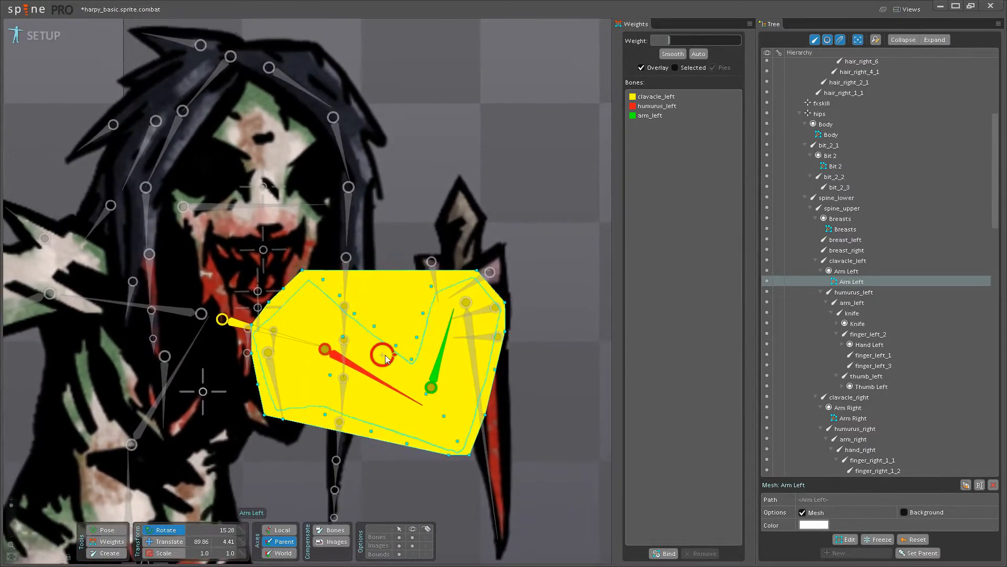
pyautogui.click(668, 553)
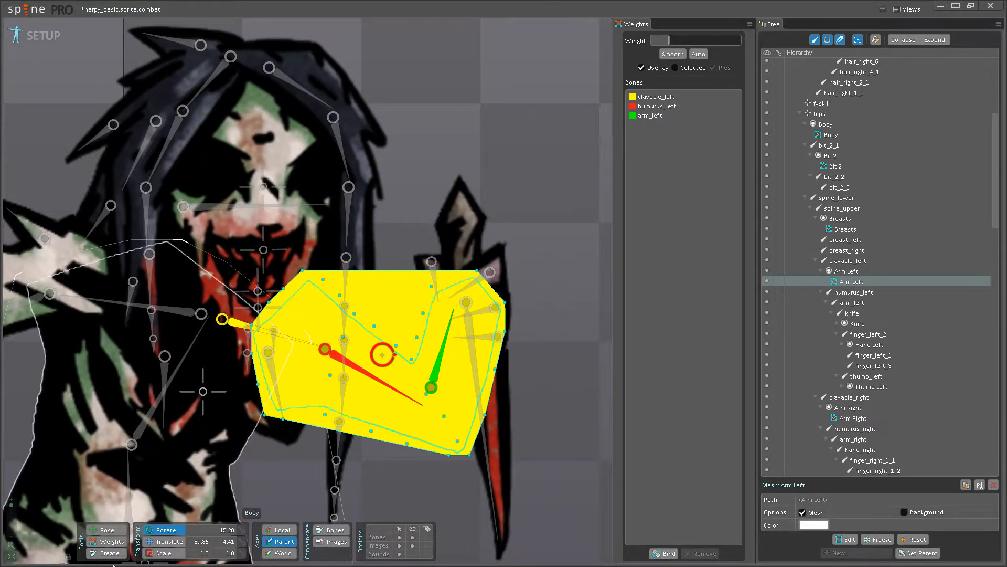
# Raise the humurus_left weights on the Arm Left vertices along the upper arm and around the elbow.
pyautogui.scroll(2, 383, 362)
pyautogui.click(353, 370)
pyautogui.moveTo(353, 370)
pyautogui.mouseDown()
pyautogui.moveTo(332, 299)
pyautogui.moveTo(353, 295)
pyautogui.moveTo(339, 325)
pyautogui.moveTo(360, 201)
pyautogui.moveTo(368, 347)
pyautogui.moveTo(376, 232)
pyautogui.moveTo(398, 343)
pyautogui.moveTo(367, 214)
pyautogui.mouseUp()
pyautogui.moveTo(350, 304); pyautogui.dragTo(363, 200)
pyautogui.moveTo(339, 432)
pyautogui.mouseDown()
pyautogui.moveTo(364, 433)
pyautogui.moveTo(385, 321)
pyautogui.moveTo(430, 439)
pyautogui.moveTo(415, 460)
pyautogui.moveTo(423, 280)
pyautogui.moveTo(469, 467)
pyautogui.moveTo(452, 368)
pyautogui.moveTo(483, 422)
pyautogui.mouseUp()
pyautogui.moveTo(485, 469); pyautogui.dragTo(474, 359)
pyautogui.moveTo(470, 455); pyautogui.dragTo(462, 386)
pyautogui.moveTo(455, 426); pyautogui.dragTo(455, 362)
pyautogui.moveTo(434, 398); pyautogui.dragTo(403, 254)
pyautogui.moveTo(418, 359); pyautogui.dragTo(430, 263)
# Assign the forearm and wrist vertices to arm_left with weight 100 and blend some of its influence into the outer elbow.
pyautogui.click(444, 364)
pyautogui.moveTo(504, 424)
pyautogui.mouseDown()
pyautogui.moveTo(533, 220)
pyautogui.moveTo(514, 371)
pyautogui.moveTo(518, 196)
pyautogui.mouseUp()
pyautogui.moveTo(526, 325); pyautogui.dragTo(515, 248)
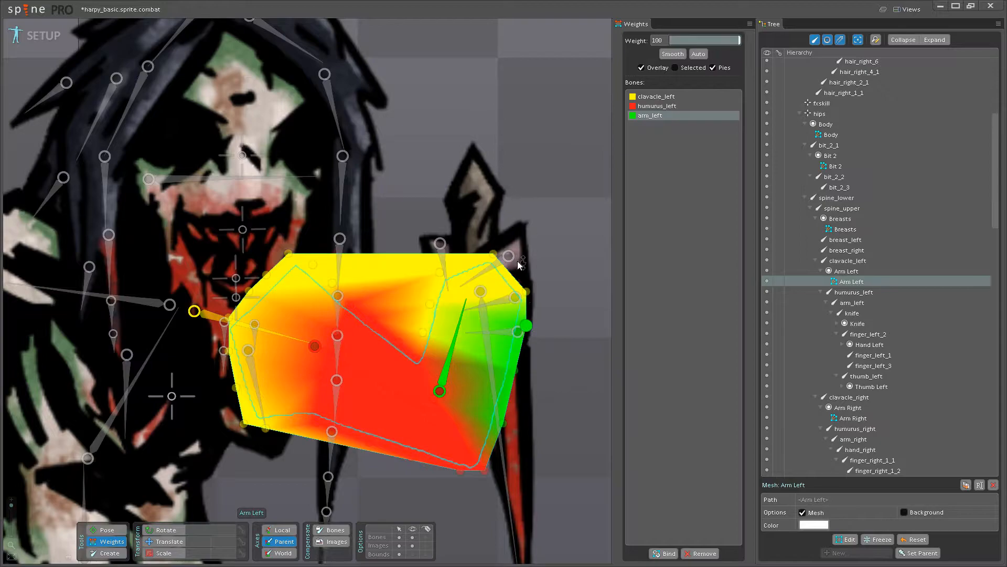
pyautogui.moveTo(527, 292); pyautogui.dragTo(490, 135)
pyautogui.moveTo(493, 254); pyautogui.dragTo(454, 166)
pyautogui.moveTo(440, 272); pyautogui.dragTo(452, 178)
pyautogui.moveTo(431, 304); pyautogui.dragTo(444, 210)
pyautogui.moveTo(423, 333); pyautogui.dragTo(445, 153)
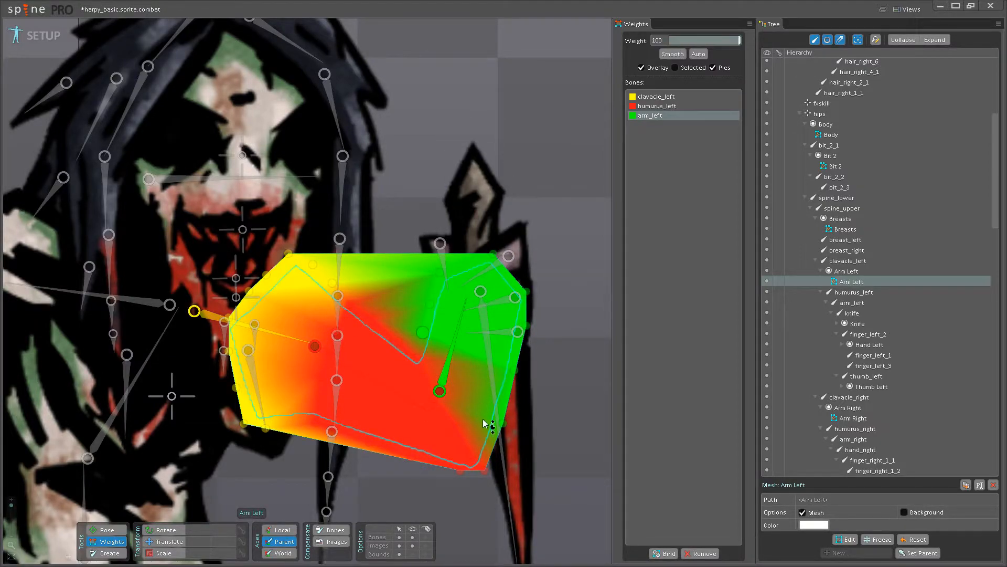
pyautogui.moveTo(483, 470)
pyautogui.mouseDown()
pyautogui.moveTo(497, 427)
pyautogui.moveTo(472, 452)
pyautogui.moveTo(488, 414)
pyautogui.moveTo(459, 424)
pyautogui.moveTo(469, 395)
pyautogui.moveTo(437, 394)
pyautogui.moveTo(451, 362)
pyautogui.moveTo(422, 348)
pyautogui.moveTo(454, 350)
pyautogui.moveTo(425, 335)
pyautogui.mouseUp()
# Test the elbow deformation by rotating the arm_left bone and undo the rotation.
pyautogui.click(107, 529)
pyautogui.click(442, 341)
pyautogui.click(112, 542)
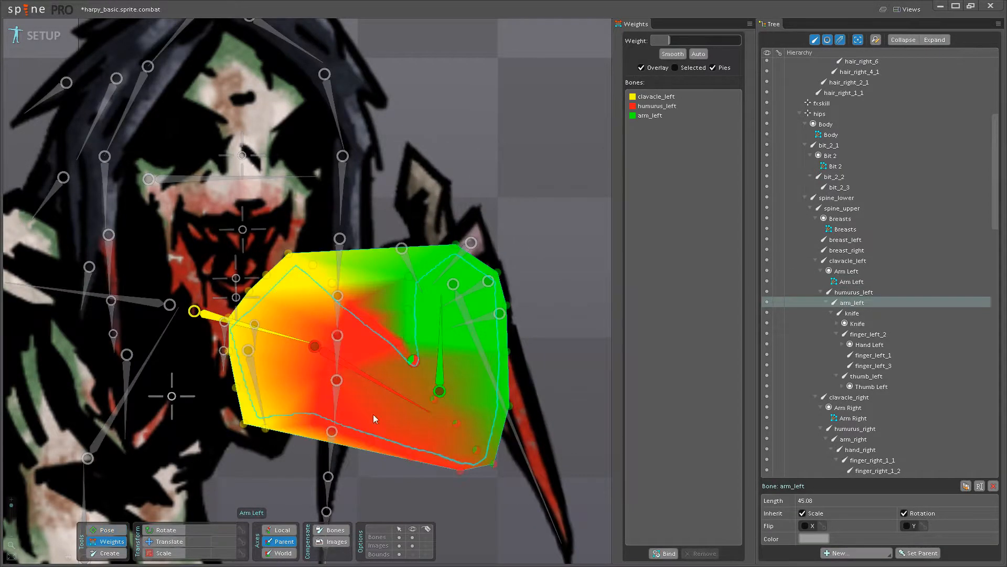
pyautogui.hotkey('ctrl', 'z')
# Set the humurus_left weight to 100 on the outer elbow corner vertex and 92.8 on the inner elbow vertex.
pyautogui.click(404, 391)
pyautogui.moveTo(484, 471); pyautogui.dragTo(478, 274)
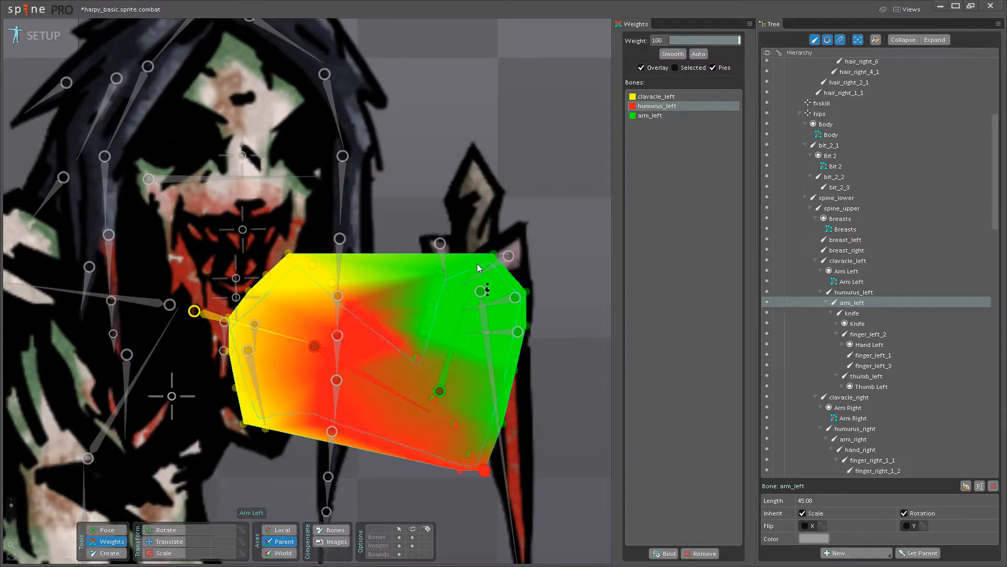
pyautogui.scroll(2, 418, 356)
pyautogui.moveTo(417, 359); pyautogui.dragTo(422, 328)
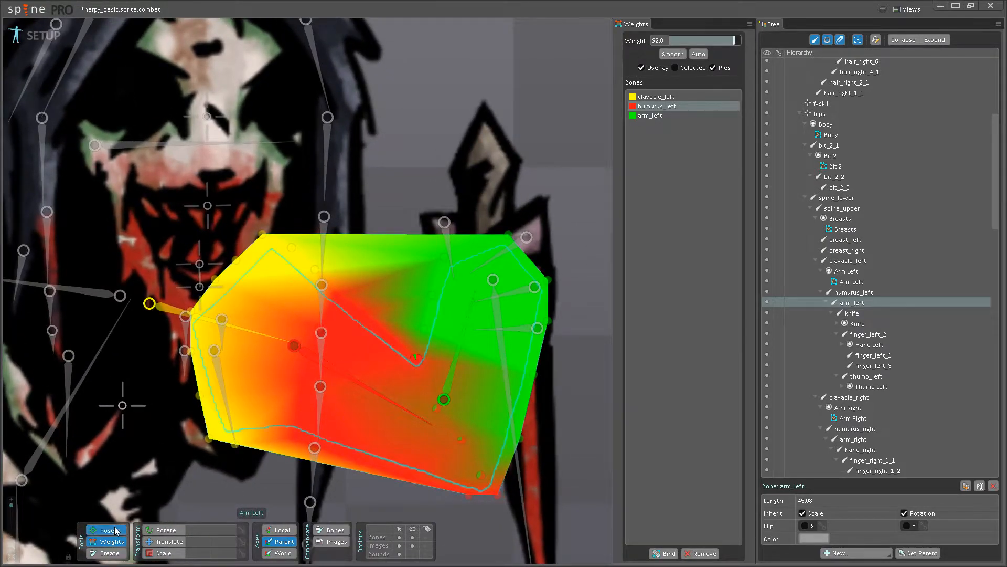
pyautogui.click(107, 530)
pyautogui.click(111, 542)
# Set the inner elbow vertex's arm_left weight to 43.2, test-rotate the forearm bone and undo the rotation.
pyautogui.click(453, 384)
pyautogui.moveTo(418, 361)
pyautogui.mouseDown()
pyautogui.moveTo(431, 335)
pyautogui.moveTo(433, 361)
pyautogui.moveTo(434, 349)
pyautogui.mouseUp()
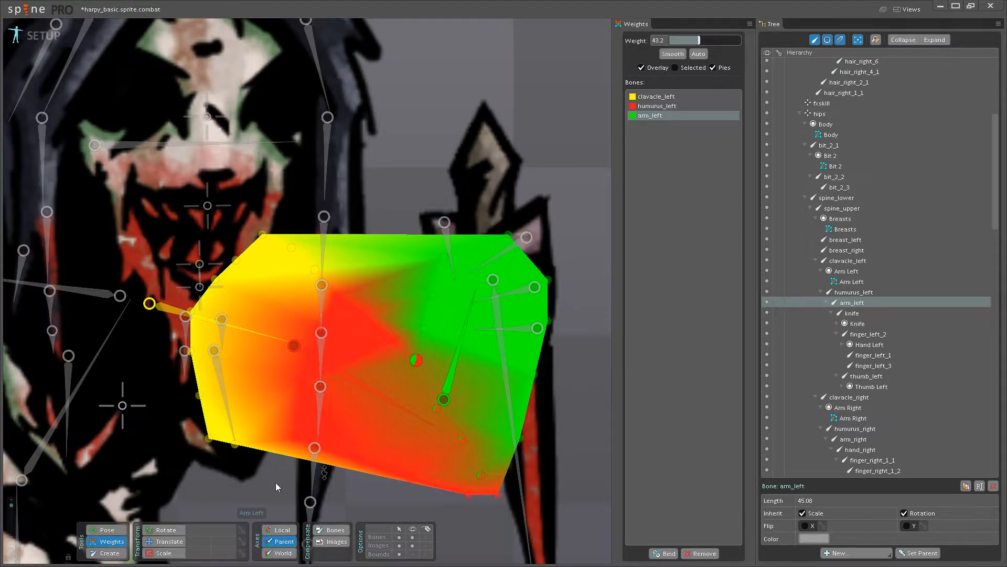
pyautogui.click(107, 530)
pyautogui.moveTo(443, 363); pyautogui.dragTo(421, 322)
pyautogui.hotkey('ctrl', 'z')
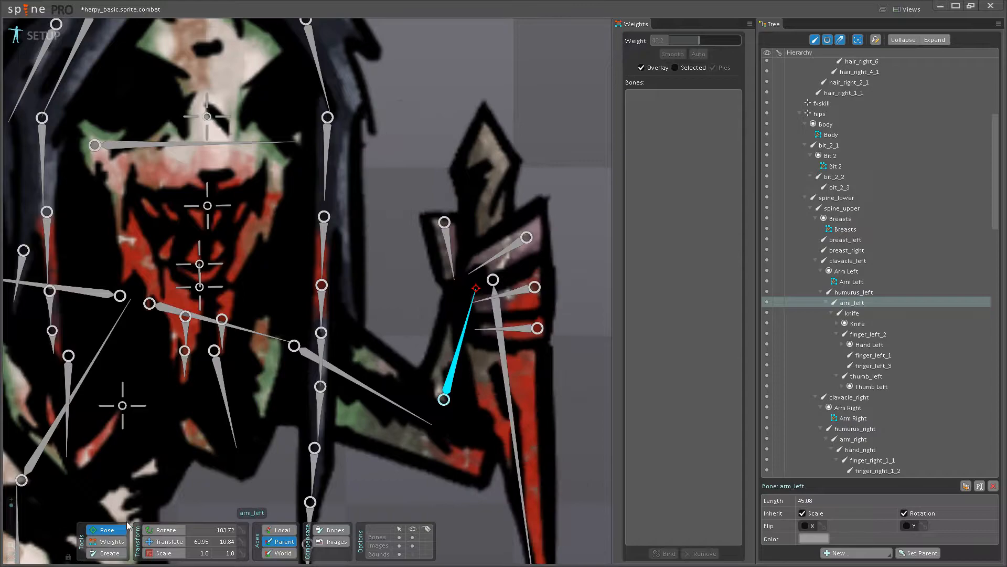
# Raise the arm_left weights on the outer elbow vertices, giving the adjacent vertex on the upper arm's lower edge 17.6.
pyautogui.click(112, 543)
pyautogui.click(460, 341)
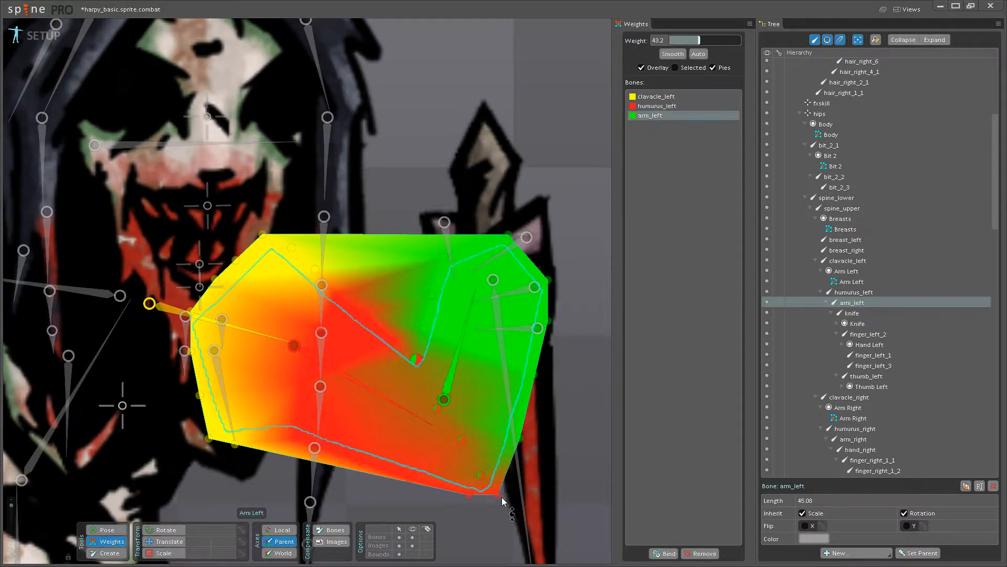
pyautogui.moveTo(480, 475); pyautogui.dragTo(482, 368)
pyautogui.moveTo(469, 494); pyautogui.dragTo(472, 397)
pyautogui.moveTo(462, 439); pyautogui.dragTo(480, 396)
pyautogui.click(410, 478)
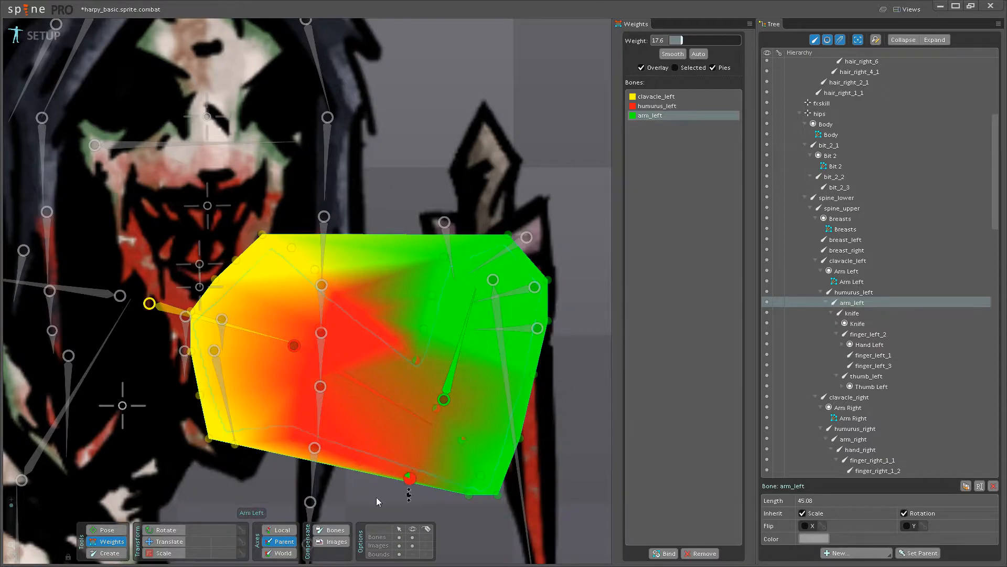
# Check the reweighted outer elbow by rotating the arm_left bone and undo that rotation.
pyautogui.click(107, 530)
pyautogui.moveTo(457, 357); pyautogui.dragTo(451, 326)
pyautogui.scroll(-5, 445, 403)
pyautogui.moveTo(296, 239); pyautogui.dragTo(302, 237)
pyautogui.scroll(5, 364, 355)
pyautogui.click(108, 541)
pyautogui.moveTo(322, 298); pyautogui.dragTo(321, 380)
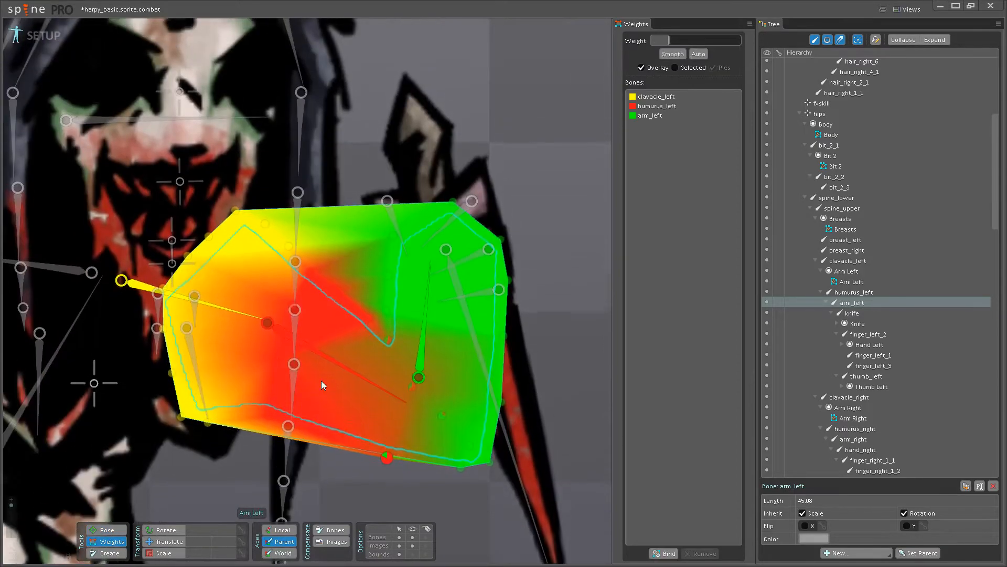
pyautogui.hotkey('ctrl', 'z')
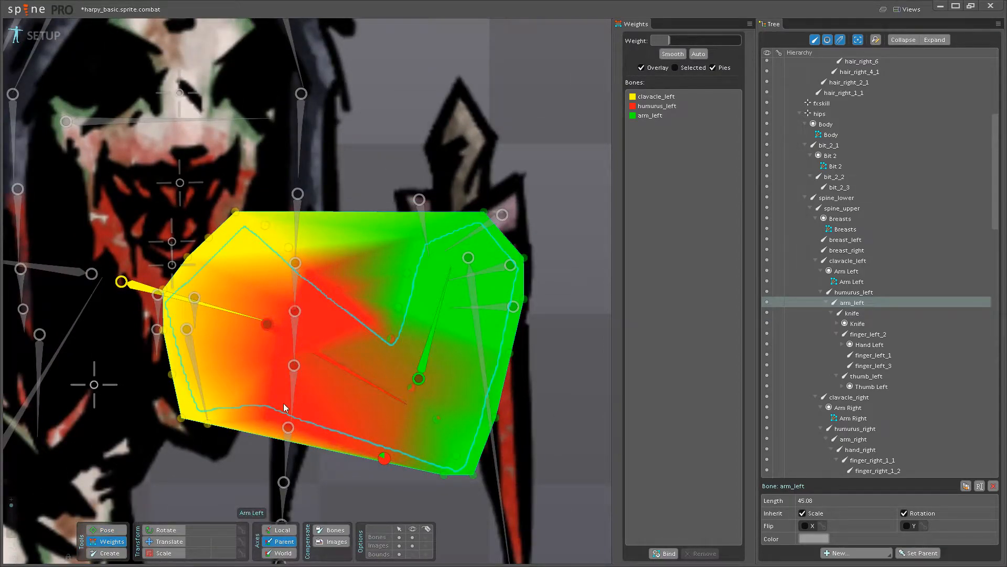
# Try a clavacle_left weight of 100 on the inner elbow vertex.
pyautogui.click(227, 312)
pyautogui.moveTo(392, 338); pyautogui.dragTo(390, 188)
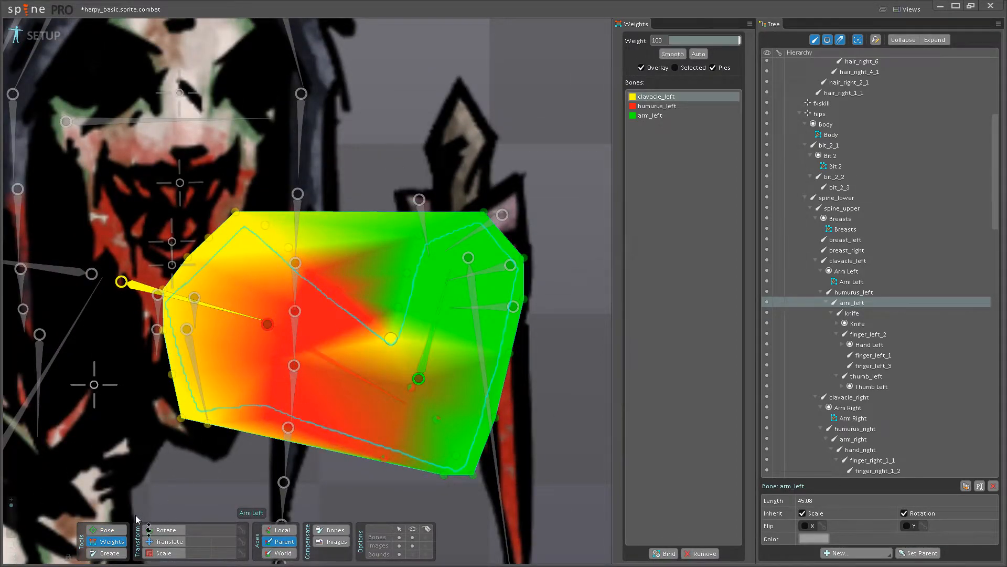
pyautogui.click(107, 530)
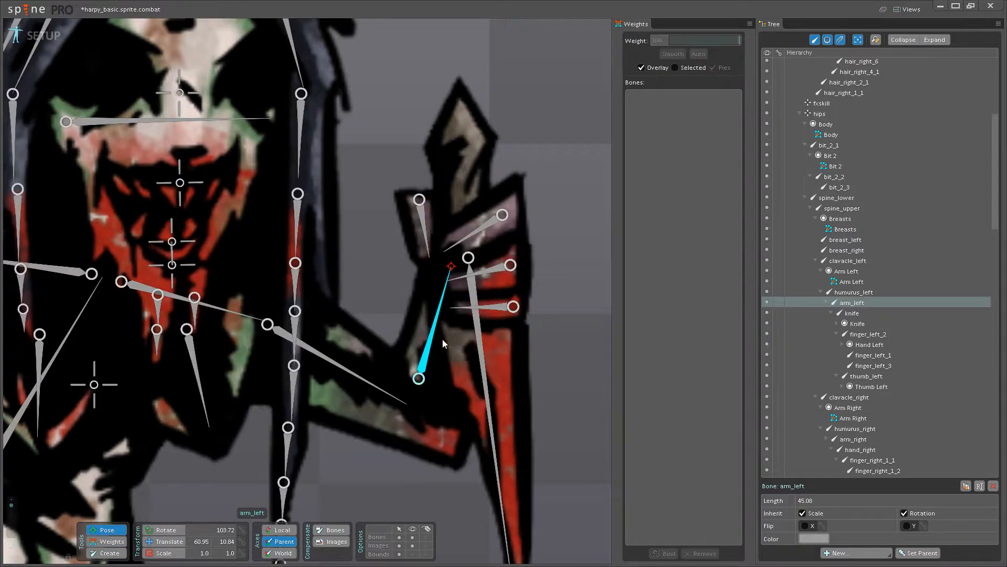
pyautogui.click(111, 541)
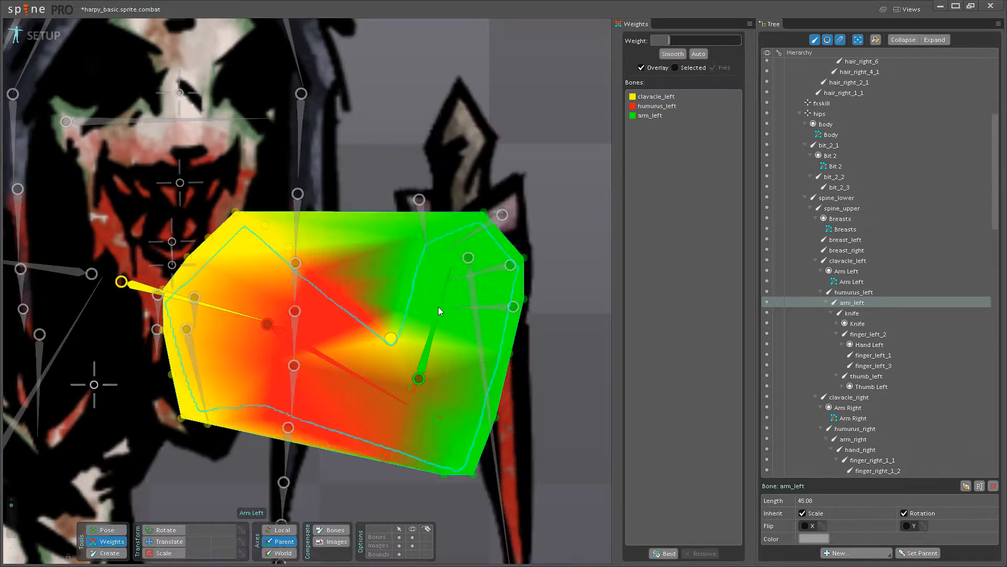
# Set the inner elbow vertex's arm_left weight to 100, then test-rotate the forearm bone and undo the rotation.
pyautogui.click(427, 347)
pyautogui.moveTo(392, 338); pyautogui.dragTo(389, 209)
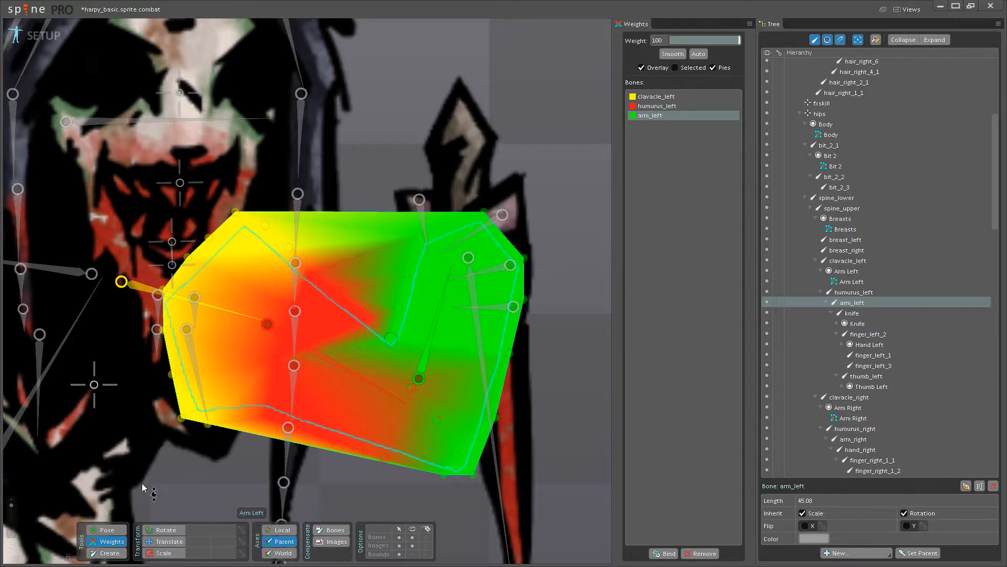
pyautogui.click(107, 530)
pyautogui.moveTo(414, 339)
pyautogui.mouseDown()
pyautogui.moveTo(433, 338)
pyautogui.moveTo(417, 335)
pyautogui.mouseUp()
pyautogui.hotkey('ctrl', 'z')
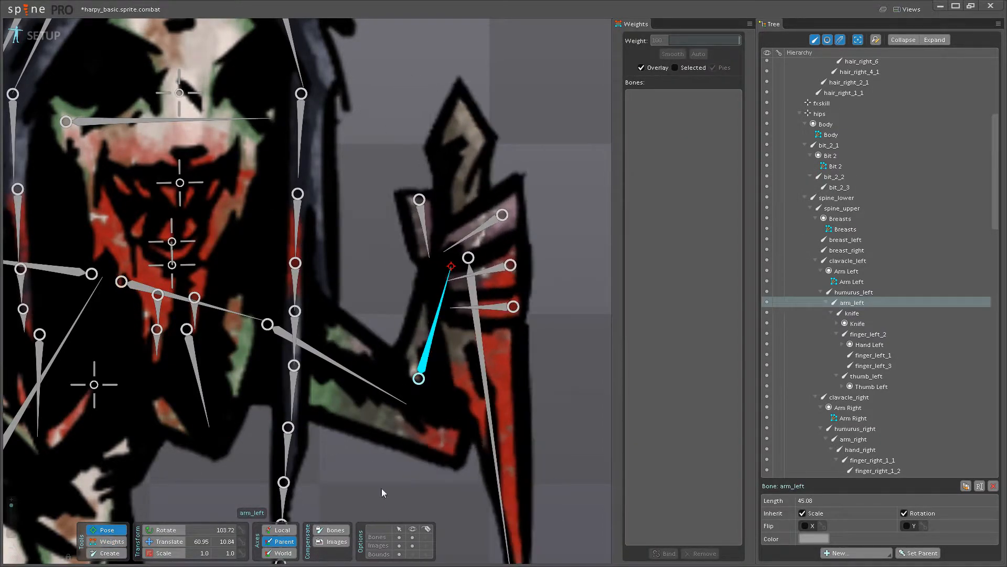
# Add a second vertex right beside the inner elbow vertex of the Arm Left mesh and finish editing the mesh.
pyautogui.click(407, 436)
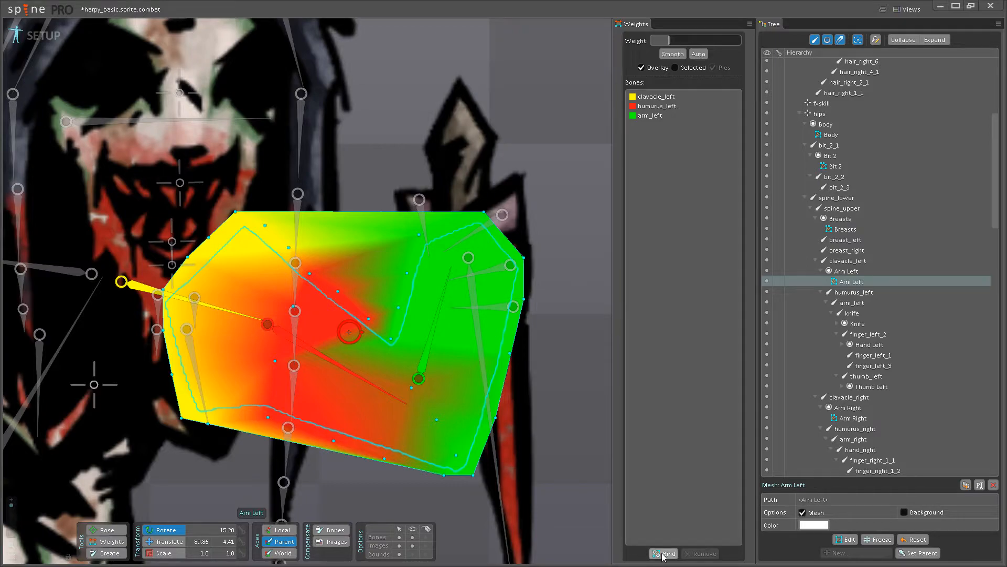
pyautogui.click(846, 539)
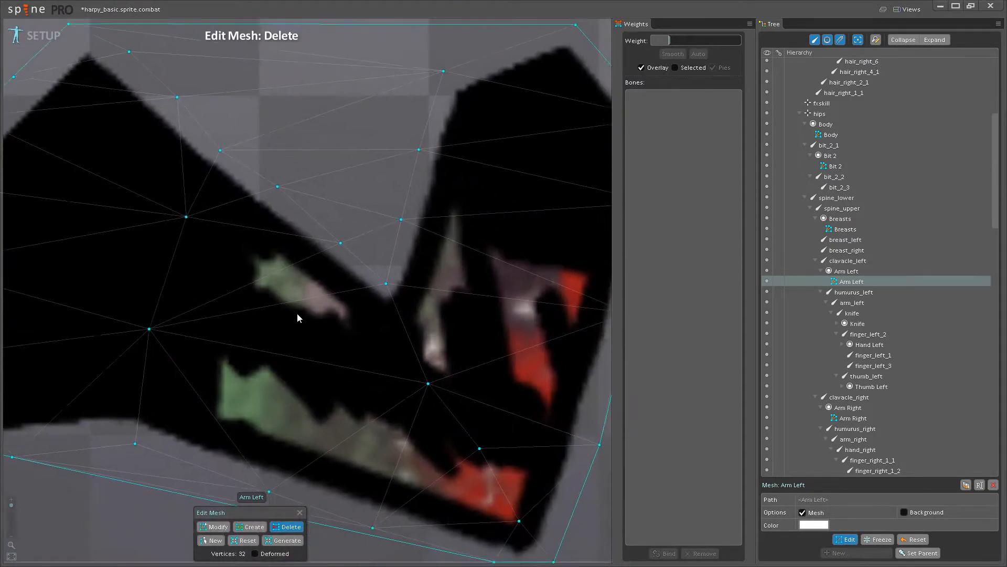
pyautogui.scroll(-3, 340, 260)
pyautogui.click(250, 527)
pyautogui.scroll(5, 353, 326)
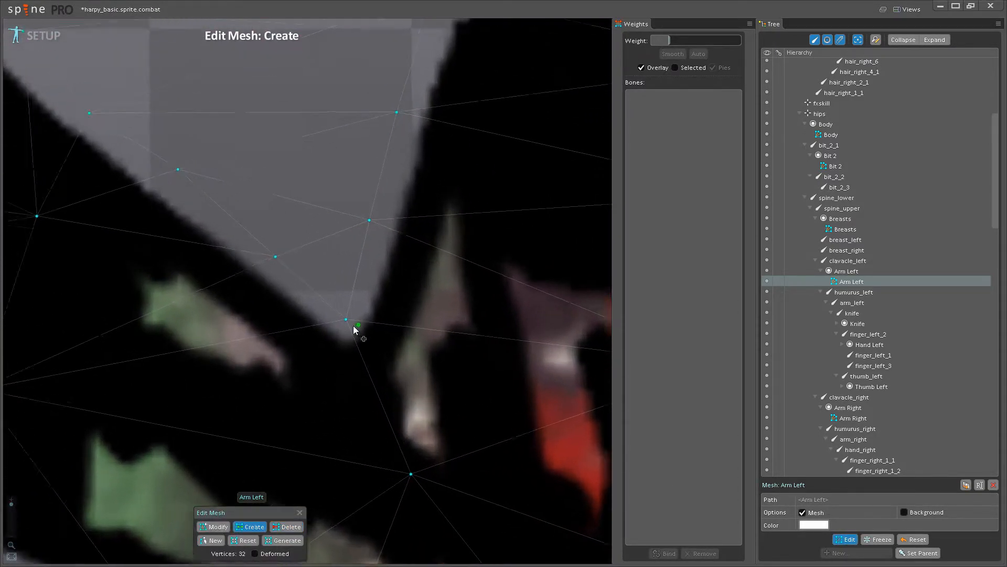
pyautogui.click(352, 315)
pyautogui.scroll(-5, 360, 382)
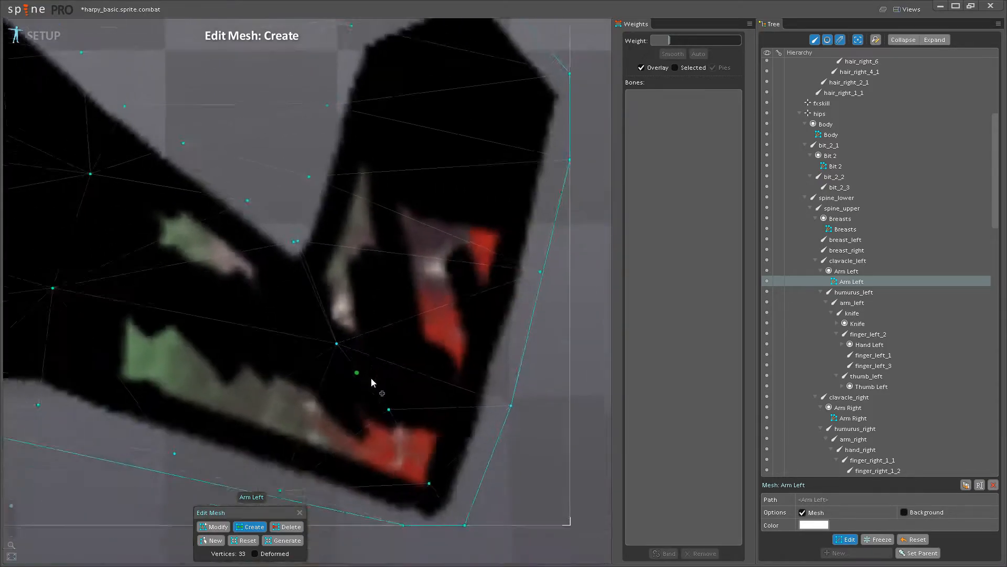
pyautogui.moveTo(318, 345); pyautogui.dragTo(339, 409)
pyautogui.moveTo(315, 362); pyautogui.dragTo(320, 404)
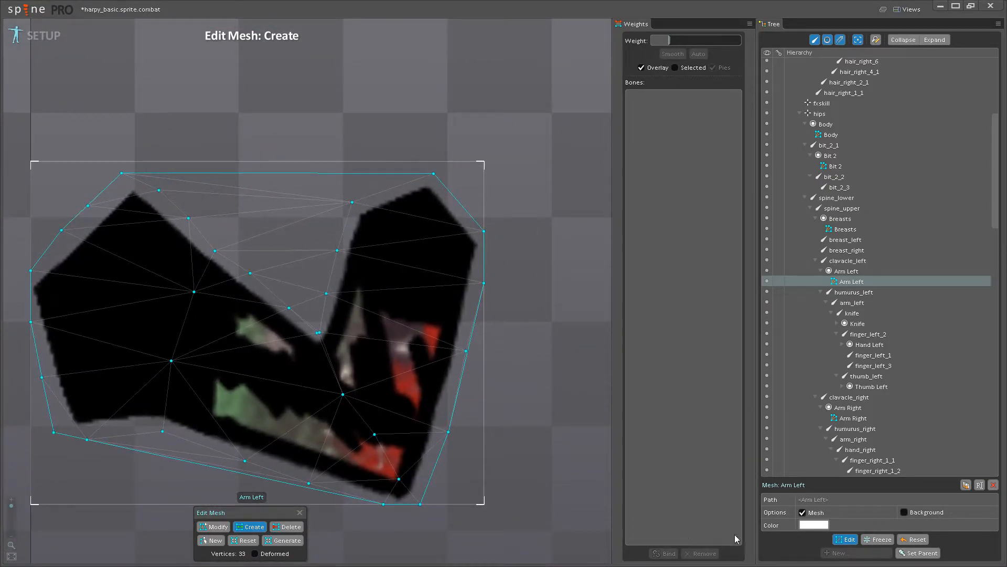
pyautogui.click(846, 541)
# Set the humurus_left weight to 100 on one of the two adjacent inner elbow vertices.
pyautogui.scroll(8, 366, 351)
pyautogui.click(101, 545)
pyautogui.moveTo(209, 430); pyautogui.dragTo(431, 321)
pyautogui.click(433, 312)
pyautogui.moveTo(475, 249); pyautogui.dragTo(473, 145)
# Test how the doubled inner elbow vertices bend by rotating the forearm bone, and undo the rotation.
pyautogui.click(110, 530)
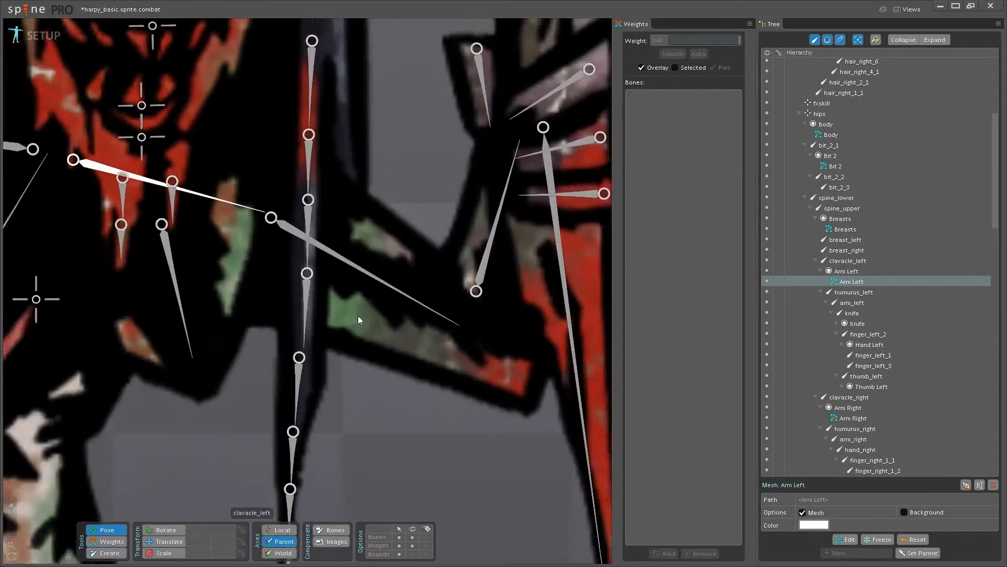
pyautogui.click(404, 326)
pyautogui.moveTo(374, 313); pyautogui.dragTo(404, 266)
pyautogui.click(110, 541)
pyautogui.hotkey('ctrl', 'z')
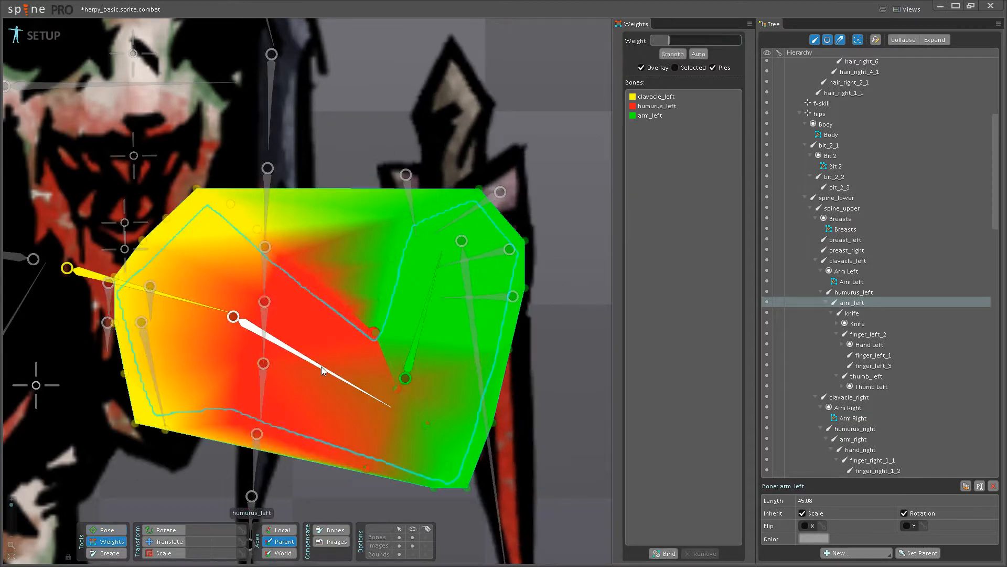
# Blend humurus_left influence into the two outer elbow corner vertices, giving the outermost one a weight of 20.8.
pyautogui.click(321, 368)
pyautogui.moveTo(434, 488); pyautogui.dragTo(466, 443)
pyautogui.moveTo(467, 488); pyautogui.dragTo(476, 468)
# Save the project and test-rotate the arm_left bone, undoing the rotation.
pyautogui.click(124, 531)
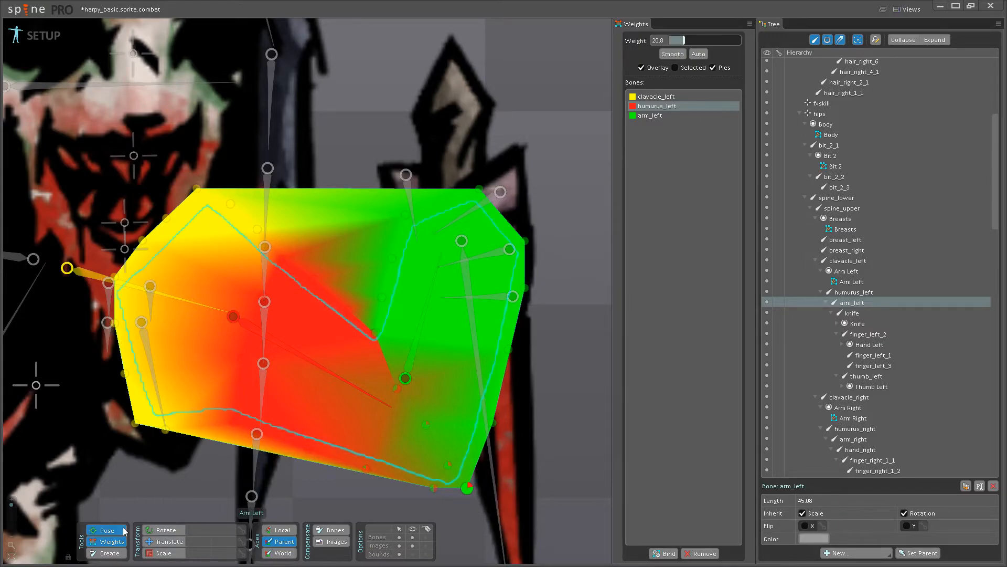
pyautogui.hotkey('ctrl', 's')
pyautogui.moveTo(413, 325); pyautogui.dragTo(403, 322)
pyautogui.hotkey('ctrl', 'z')
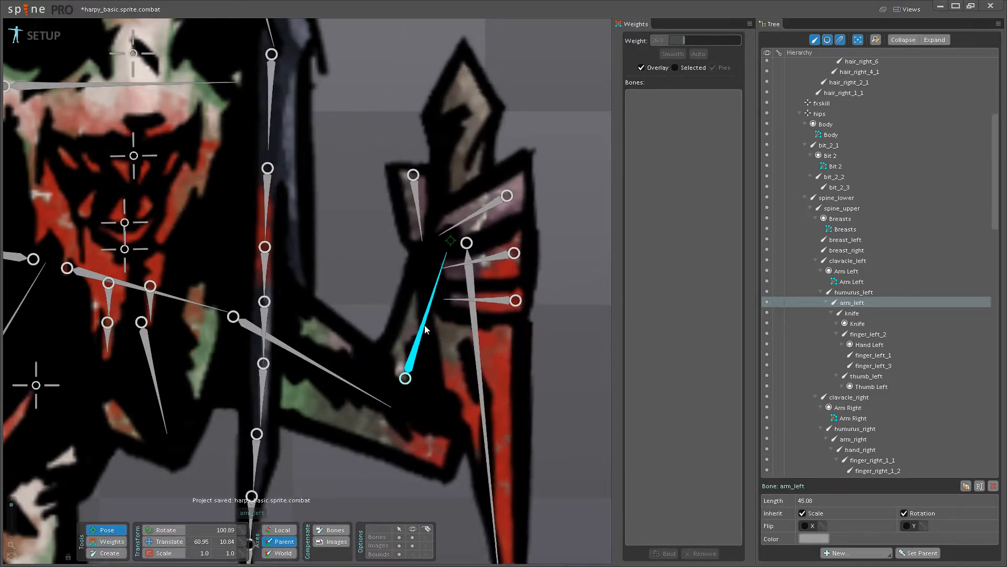
# Test the shoulder deformation with the humurus_left bone and save the project.
pyautogui.moveTo(329, 371); pyautogui.dragTo(328, 398)
pyautogui.hotkey('ctrl', 's')
pyautogui.scroll(-4, 383, 404)
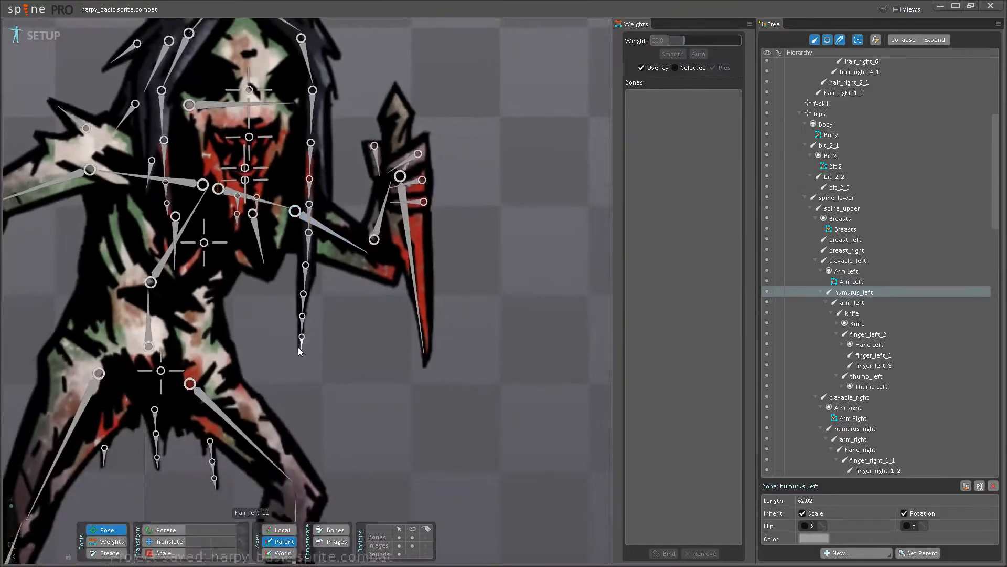
pyautogui.moveTo(301, 343); pyautogui.dragTo(408, 456)
pyautogui.hotkey('ctrl', 's')
# Convert the Hair Back image under the head bone to a mesh and open it for mesh editing.
pyautogui.click(257, 201)
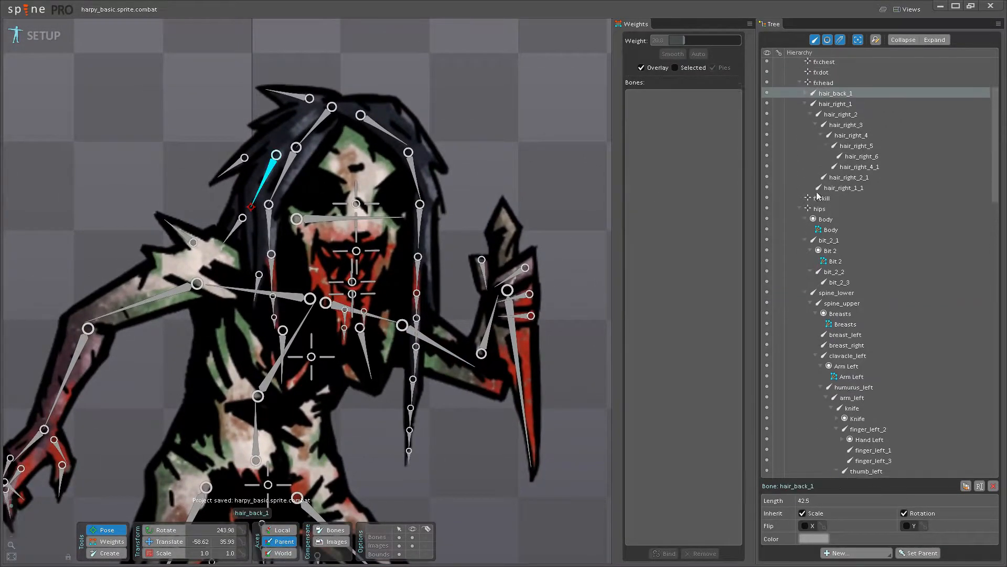
pyautogui.click(367, 216)
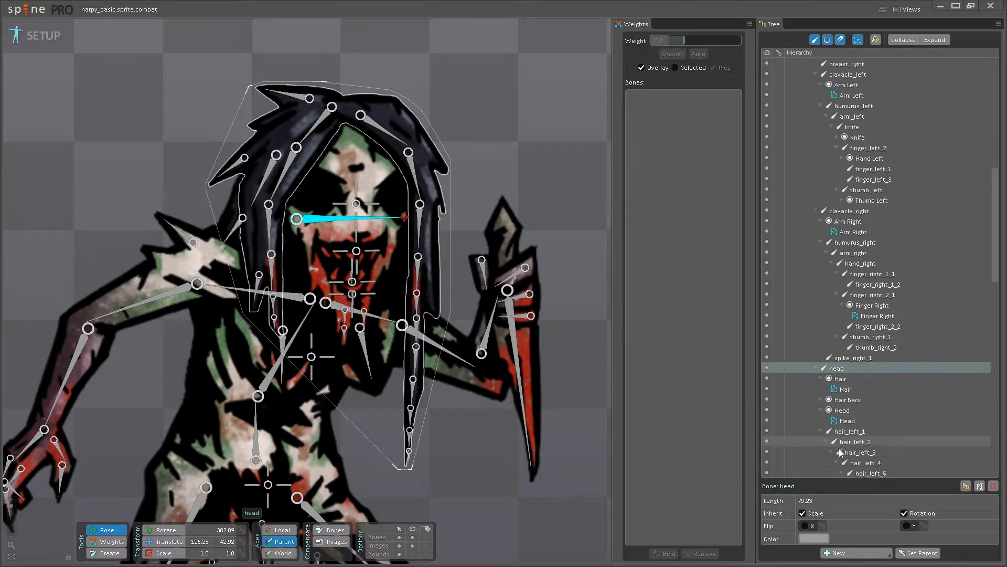
pyautogui.scroll(-3, 840, 410)
pyautogui.click(826, 368)
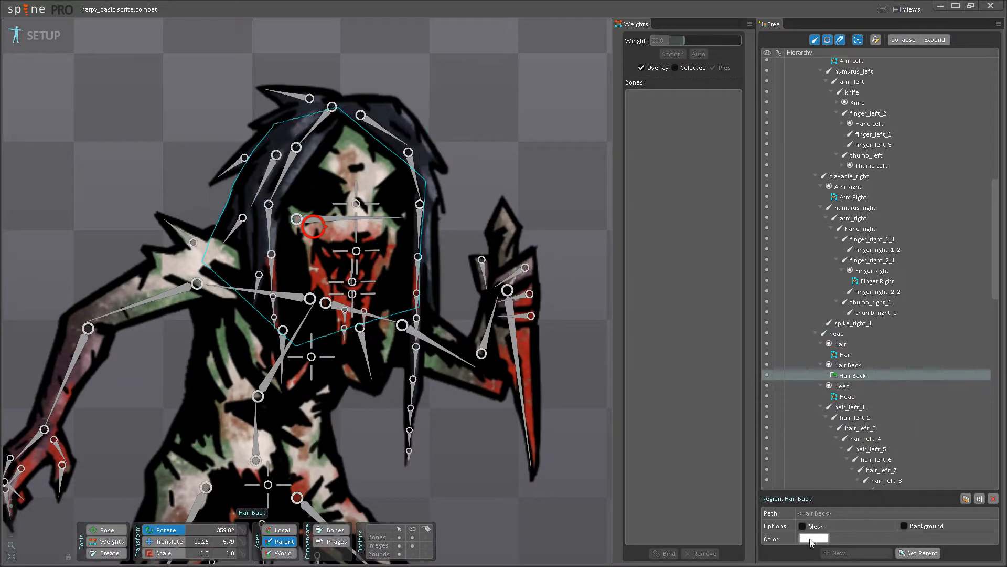
pyautogui.click(803, 526)
pyautogui.scroll(-2, 571, 422)
pyautogui.moveTo(516, 413); pyautogui.dragTo(608, 436)
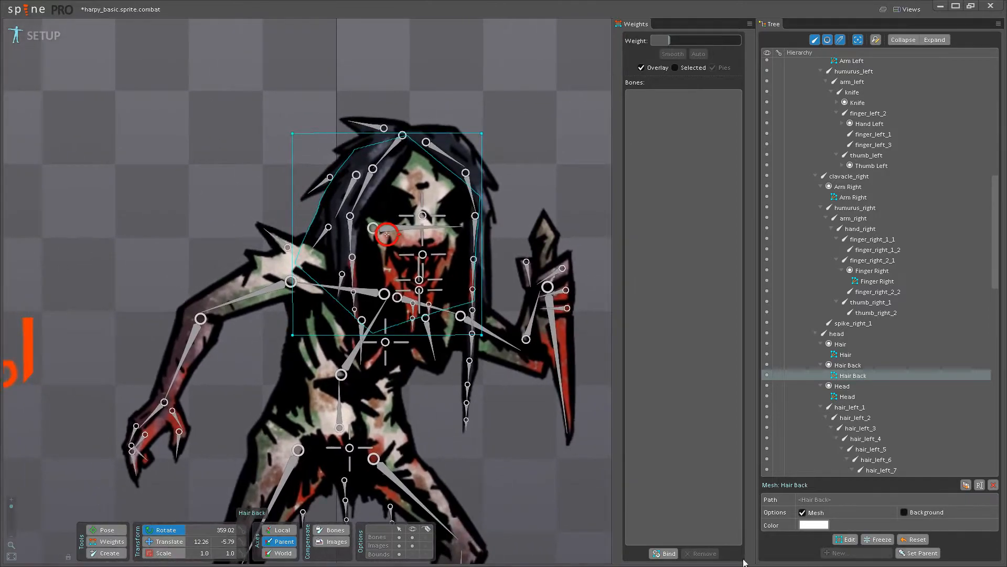
pyautogui.click(845, 539)
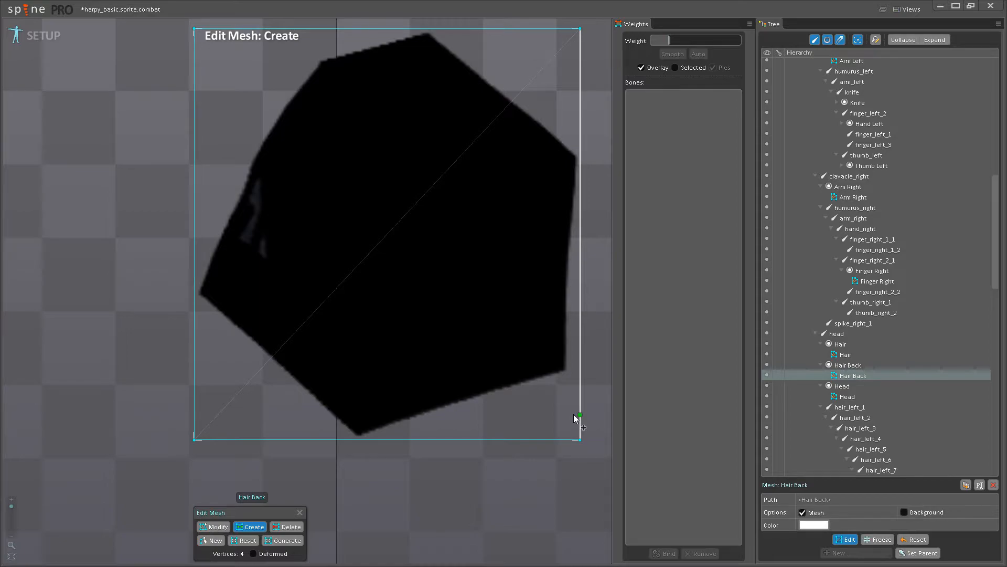
# Place eight outline vertices on the Hair Back mesh, from the left corner up the left side to the top tip.
pyautogui.moveTo(484, 361); pyautogui.dragTo(427, 364)
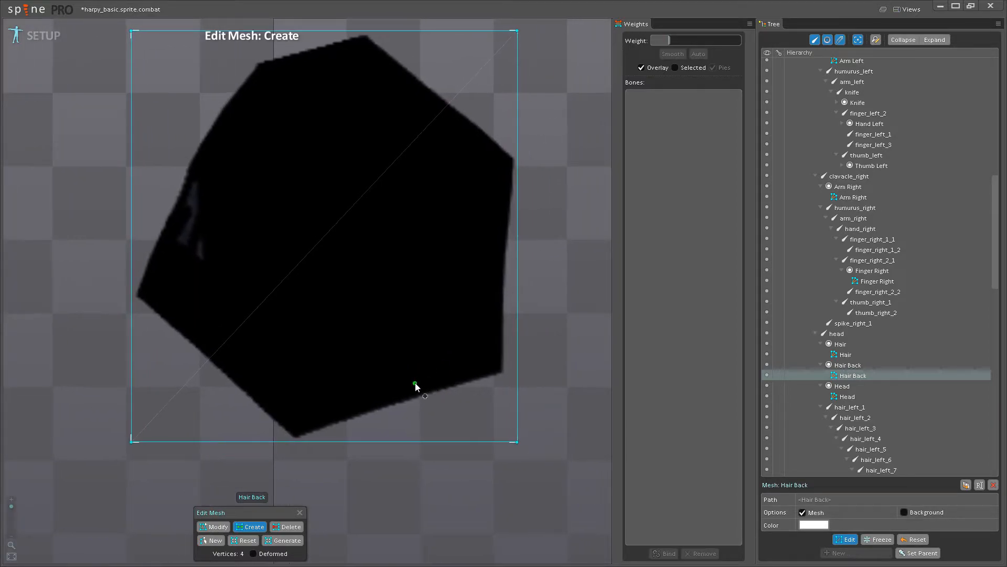
pyautogui.scroll(-2, 269, 308)
pyautogui.moveTo(267, 309); pyautogui.dragTo(293, 359)
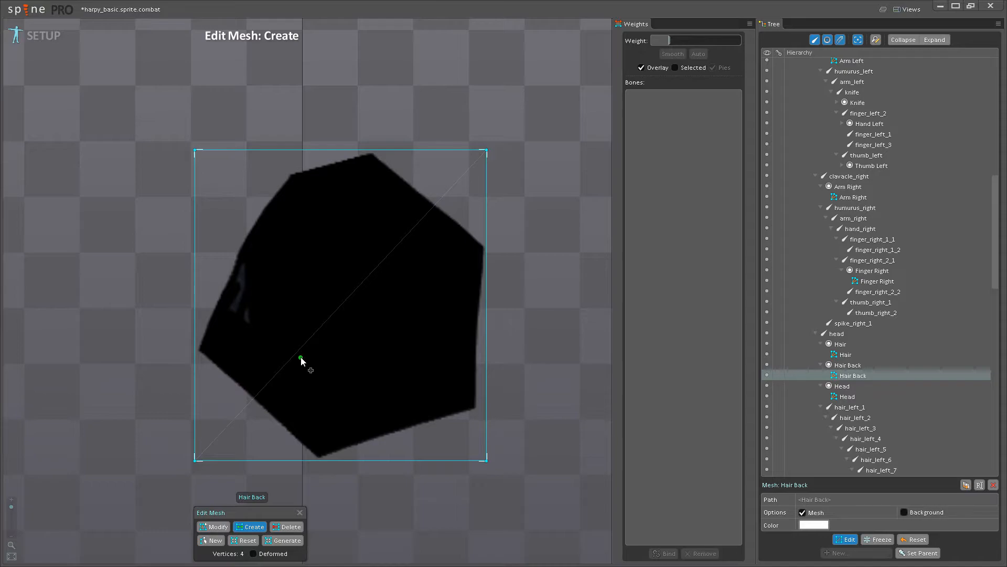
pyautogui.scroll(-2, 273, 342)
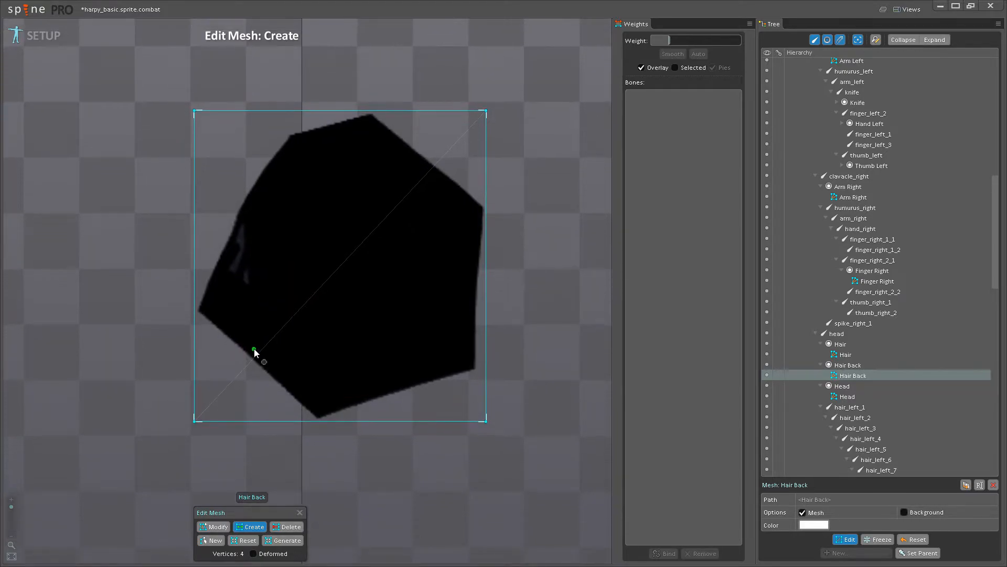
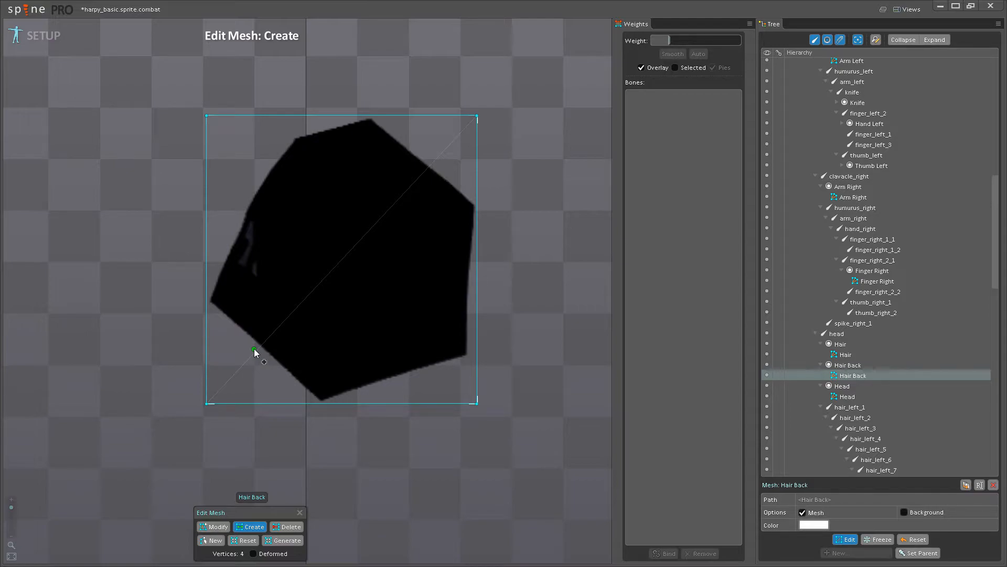
pyautogui.scroll(3, 203, 307)
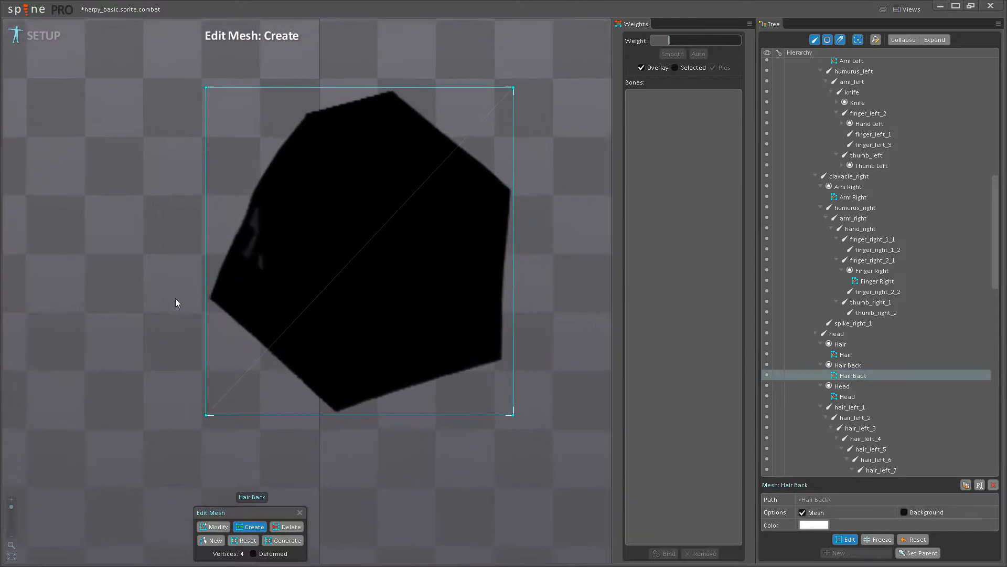
pyautogui.click(204, 305)
pyautogui.moveTo(204, 304); pyautogui.dragTo(200, 374)
pyautogui.click(201, 350)
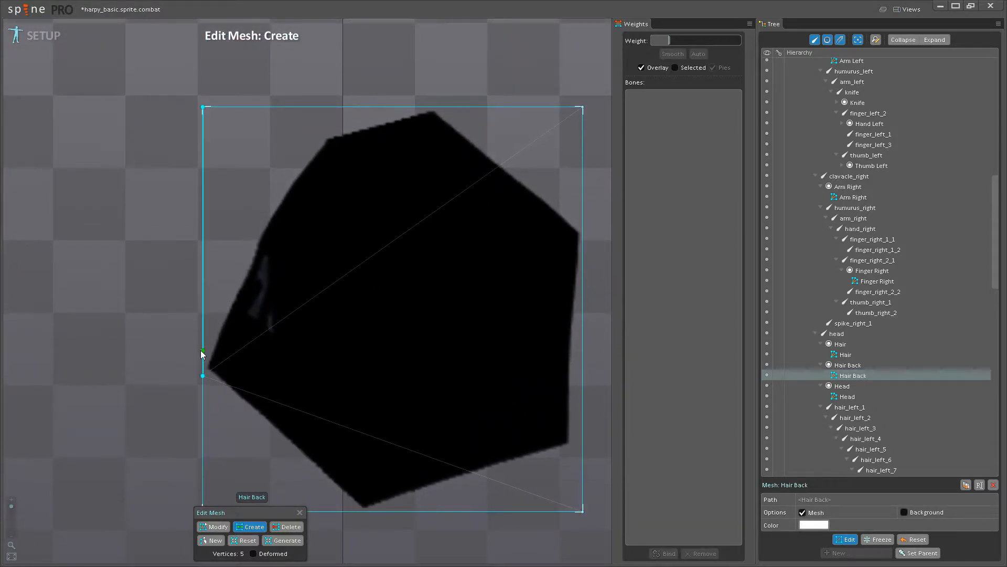
pyautogui.moveTo(230, 306); pyautogui.dragTo(215, 328)
pyautogui.click(215, 341)
pyautogui.click(240, 280)
pyautogui.click(267, 229)
pyautogui.click(299, 189)
pyautogui.click(355, 176)
pyautogui.click(421, 168)
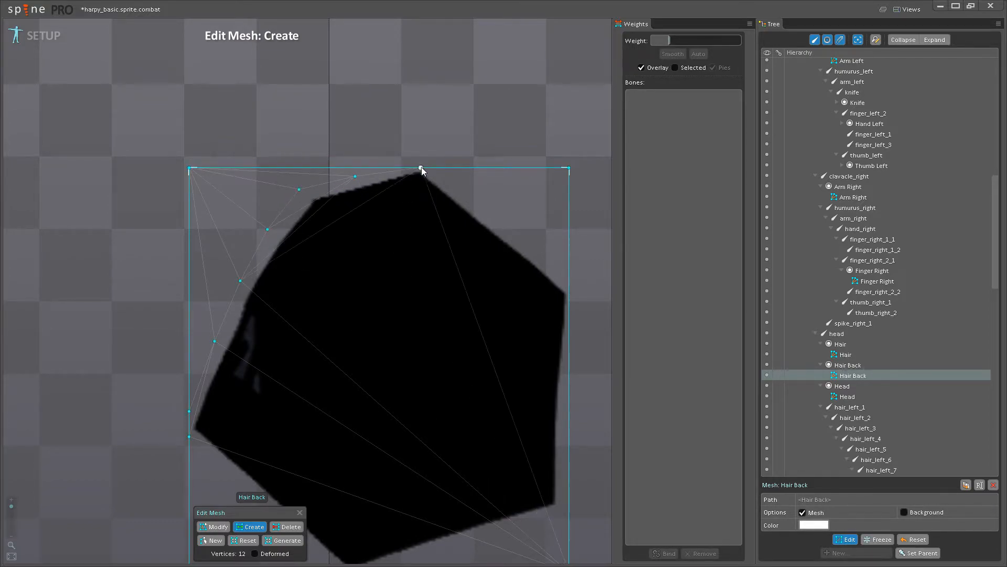
# Continue the vertex outline with ten vertices along the hair's upper-right slope, right side and lower-right slope.
pyautogui.click(451, 184)
pyautogui.click(501, 223)
pyautogui.click(550, 257)
pyautogui.click(570, 290)
pyautogui.click(534, 256)
pyautogui.click(534, 309)
pyautogui.click(535, 362)
pyautogui.click(534, 417)
pyautogui.click(485, 433)
pyautogui.click(421, 454)
# Finish the vertex outline with six vertices around the bottom tip and up the lower-left slope.
pyautogui.scroll(1, 362, 474)
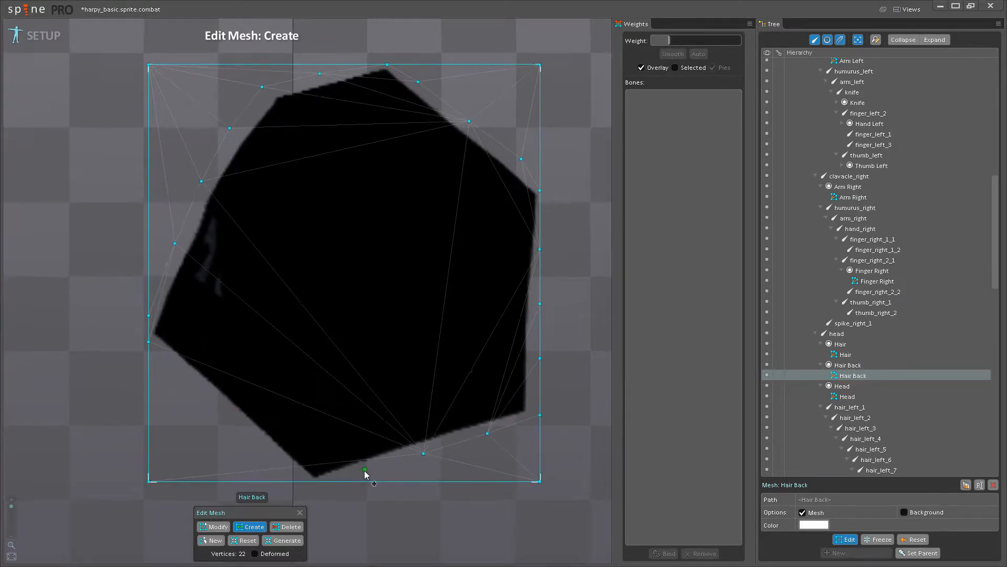
pyautogui.scroll(1, 364, 471)
pyautogui.click(366, 472)
pyautogui.click(311, 483)
pyautogui.click(285, 487)
pyautogui.moveTo(304, 485); pyautogui.dragTo(463, 452)
pyautogui.click(400, 406)
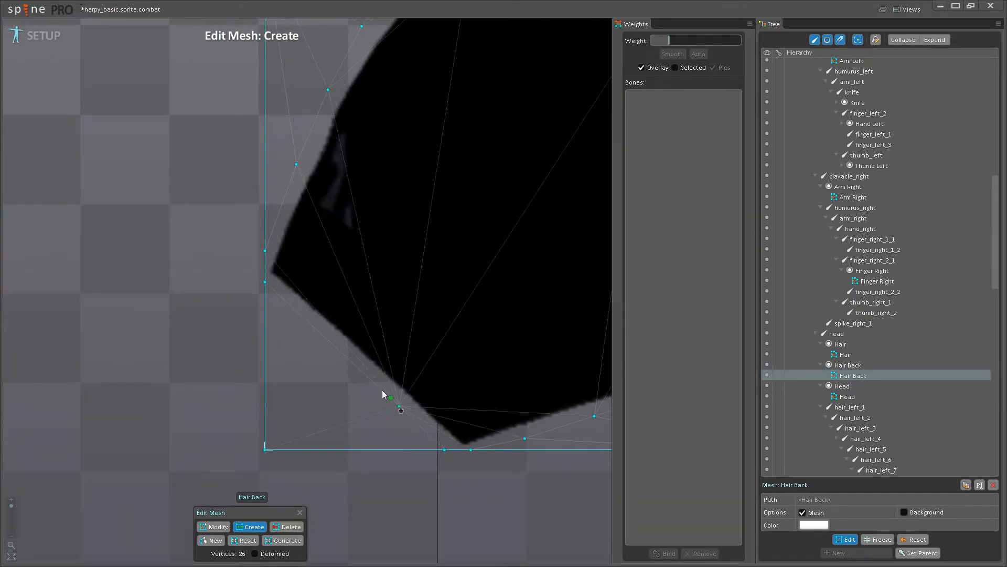
pyautogui.moveTo(391, 398); pyautogui.dragTo(457, 443)
pyautogui.click(403, 395)
pyautogui.click(356, 358)
pyautogui.scroll(-1, 403, 341)
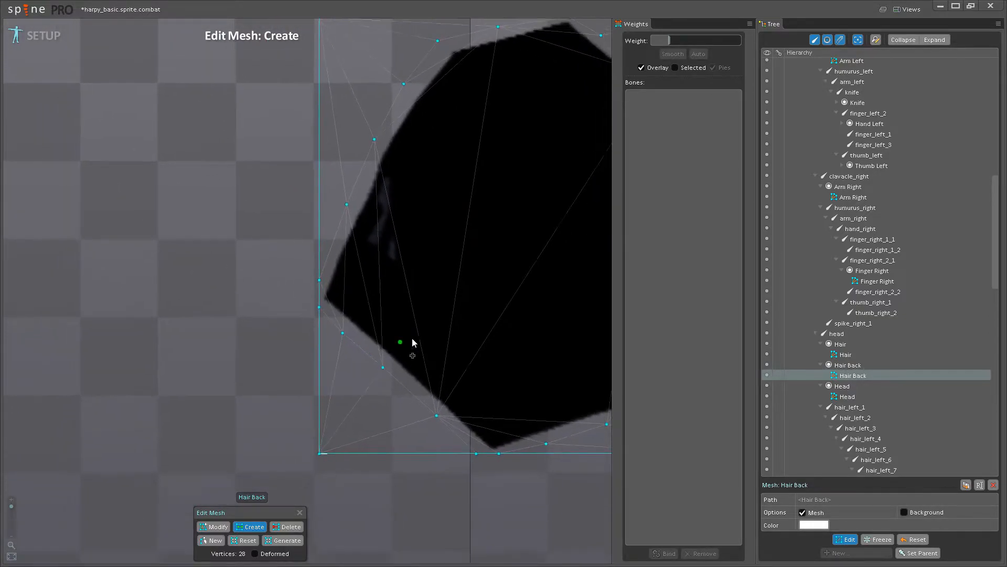
pyautogui.moveTo(433, 335); pyautogui.dragTo(391, 395)
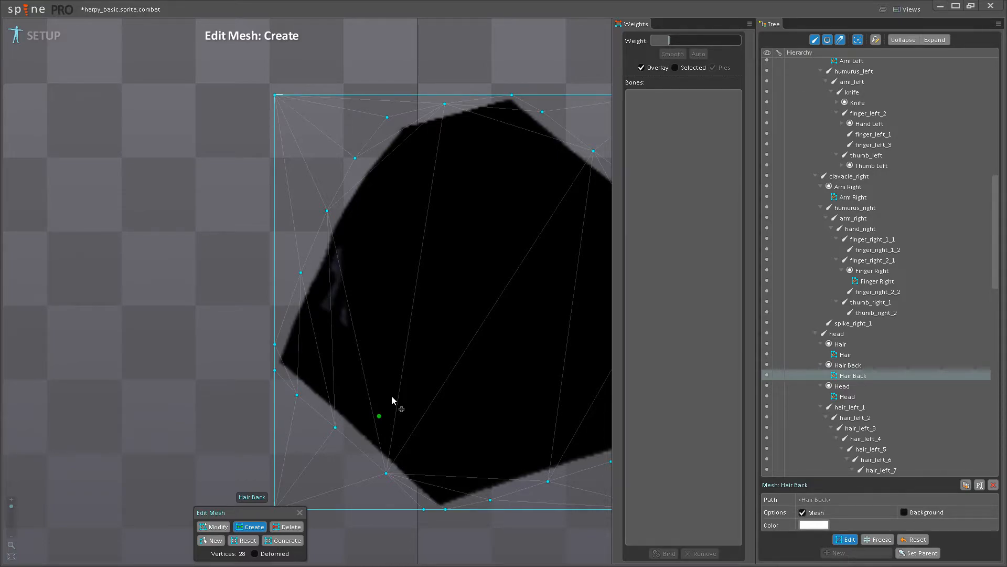
pyautogui.moveTo(419, 388); pyautogui.dragTo(361, 304)
pyautogui.scroll(-1, 362, 305)
pyautogui.moveTo(361, 344); pyautogui.dragTo(326, 376)
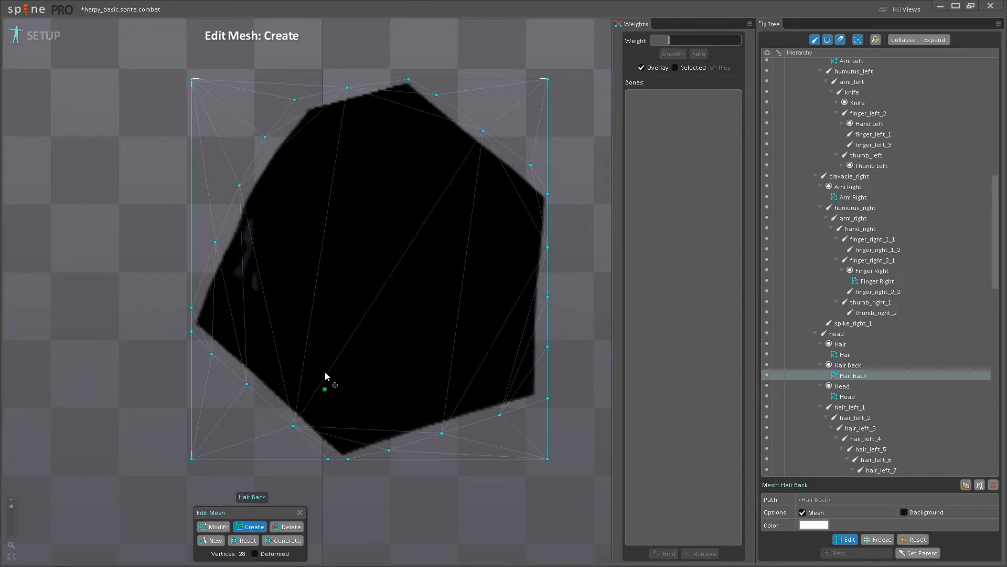
pyautogui.moveTo(322, 353); pyautogui.dragTo(304, 319)
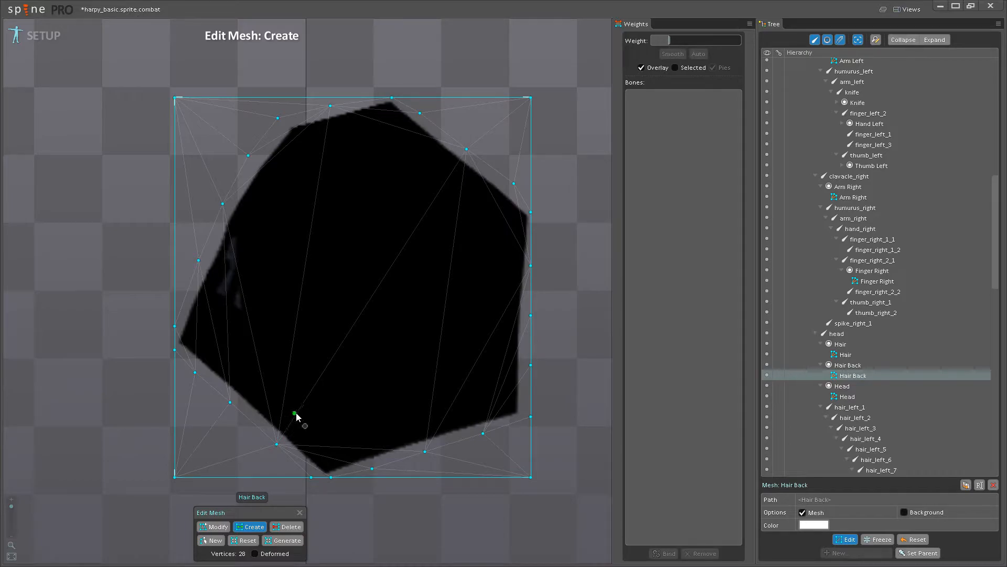
pyautogui.moveTo(328, 384); pyautogui.dragTo(329, 406)
pyautogui.moveTo(380, 293); pyautogui.dragTo(387, 327)
pyautogui.moveTo(473, 223); pyautogui.dragTo(452, 325)
pyautogui.scroll(3, 463, 308)
pyautogui.moveTo(464, 365); pyautogui.dragTo(456, 314)
pyautogui.scroll(-1, 451, 320)
pyautogui.moveTo(368, 380); pyautogui.dragTo(408, 243)
pyautogui.moveTo(356, 339); pyautogui.dragTo(395, 362)
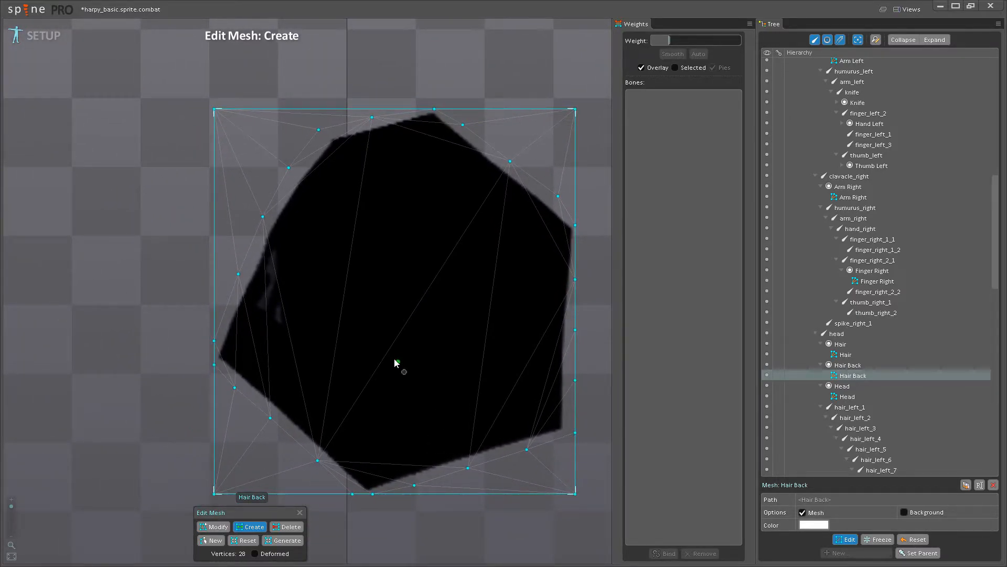
pyautogui.moveTo(397, 306); pyautogui.dragTo(366, 362)
pyautogui.moveTo(470, 239); pyautogui.dragTo(436, 191)
pyautogui.scroll(-2, 399, 239)
pyautogui.moveTo(345, 308)
pyautogui.mouseDown()
pyautogui.moveTo(378, 254)
pyautogui.moveTo(310, 342)
pyautogui.moveTo(338, 311)
pyautogui.mouseUp()
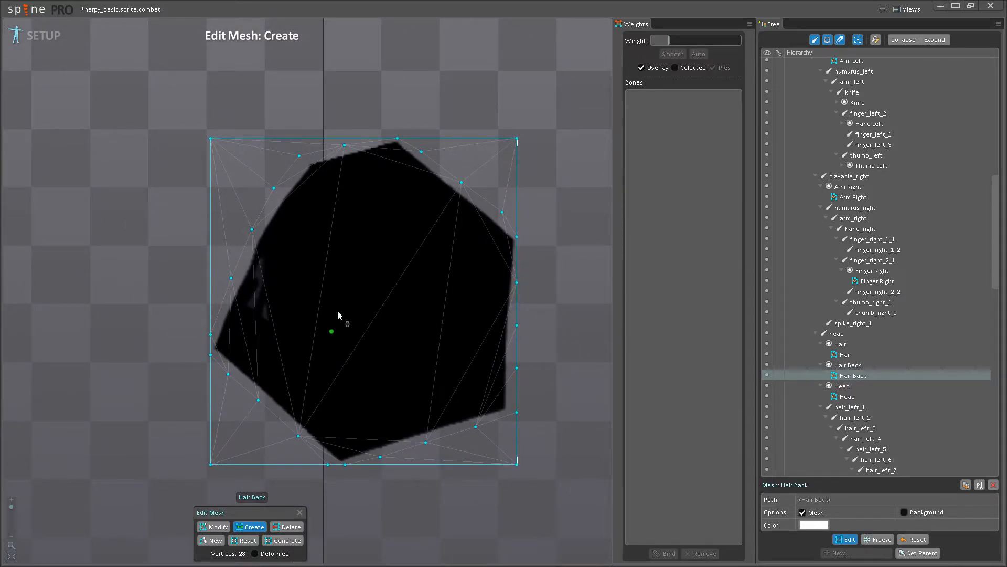
pyautogui.moveTo(338, 311)
pyautogui.mouseDown()
pyautogui.moveTo(341, 297)
pyautogui.moveTo(333, 326)
pyautogui.mouseUp()
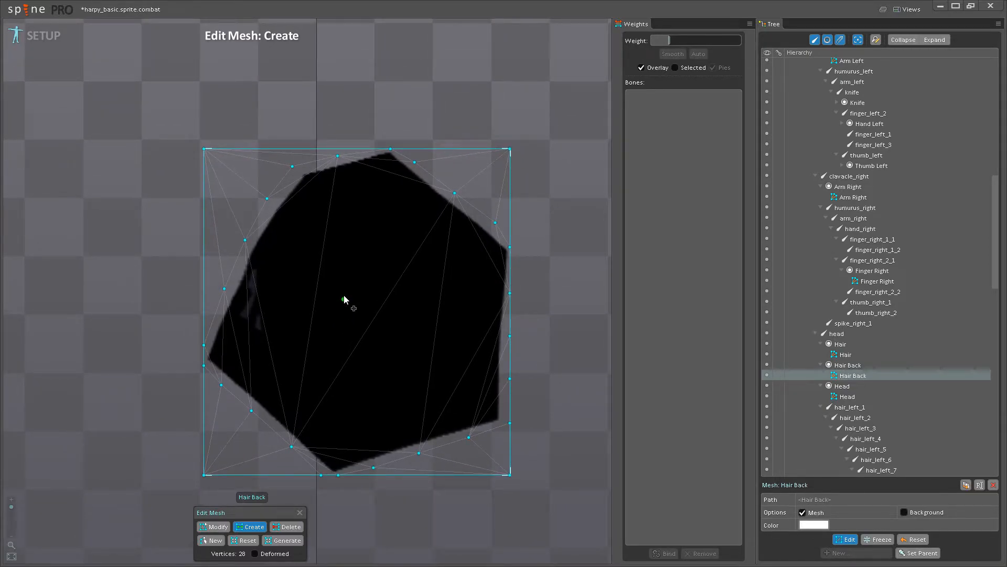
pyautogui.moveTo(344, 299)
pyautogui.mouseDown()
pyautogui.moveTo(354, 286)
pyautogui.moveTo(357, 297)
pyautogui.mouseUp()
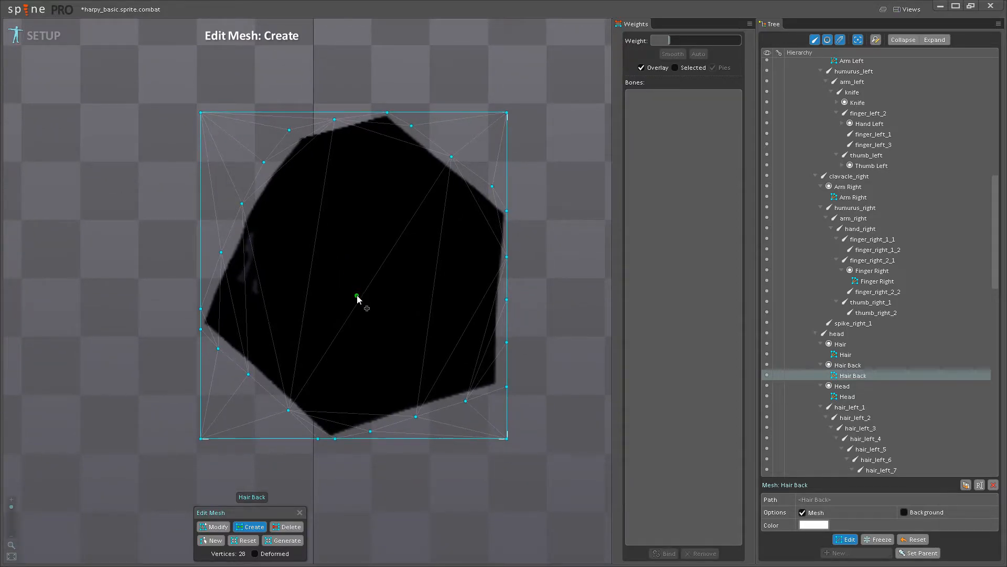
pyautogui.scroll(2, 356, 297)
pyautogui.moveTo(354, 221); pyautogui.dragTo(321, 278)
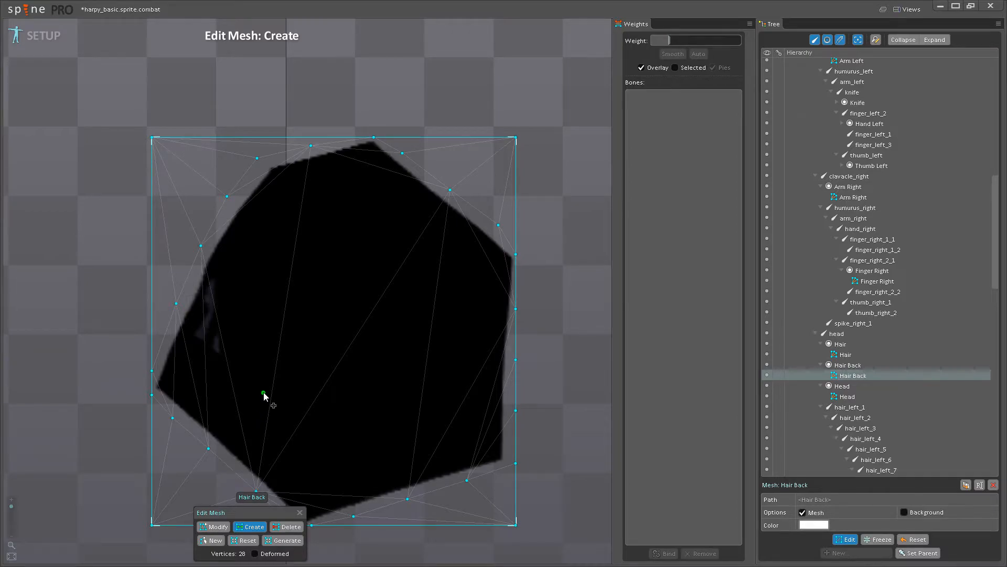
pyautogui.moveTo(277, 392); pyautogui.dragTo(282, 381)
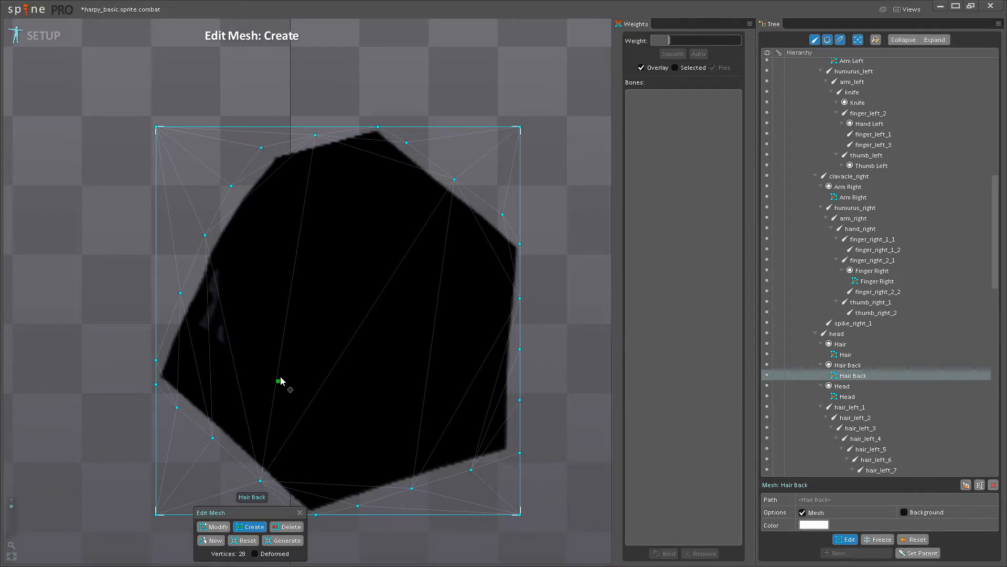
pyautogui.moveTo(281, 371); pyautogui.dragTo(260, 412)
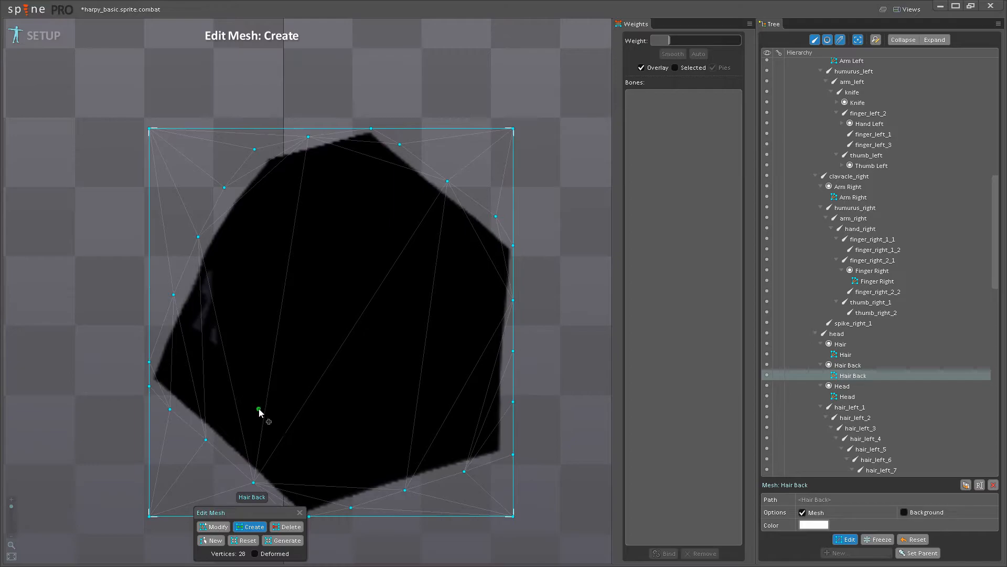
# Add four interior vertices rising in a diagonal line from the lower left of the hair to its upper part.
pyautogui.click(254, 425)
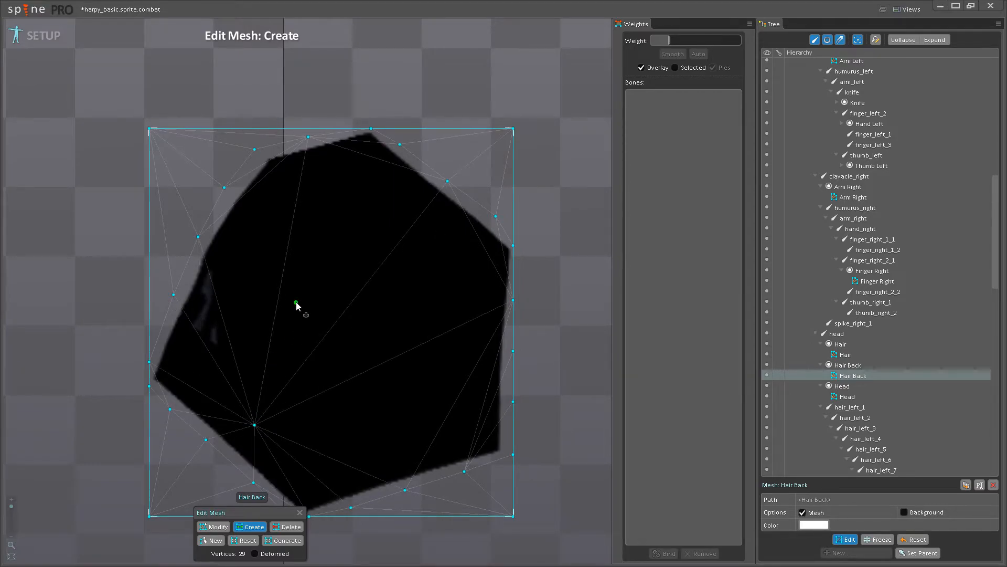
pyautogui.click(287, 339)
pyautogui.click(317, 263)
pyautogui.click(338, 246)
# Add three interior vertices following the bottom and lower-right edges of the hair.
pyautogui.scroll(-2, 344, 345)
pyautogui.moveTo(312, 439); pyautogui.dragTo(286, 332)
pyautogui.moveTo(293, 254); pyautogui.dragTo(297, 358)
pyautogui.moveTo(308, 394); pyautogui.dragTo(301, 269)
pyautogui.moveTo(309, 322); pyautogui.dragTo(317, 409)
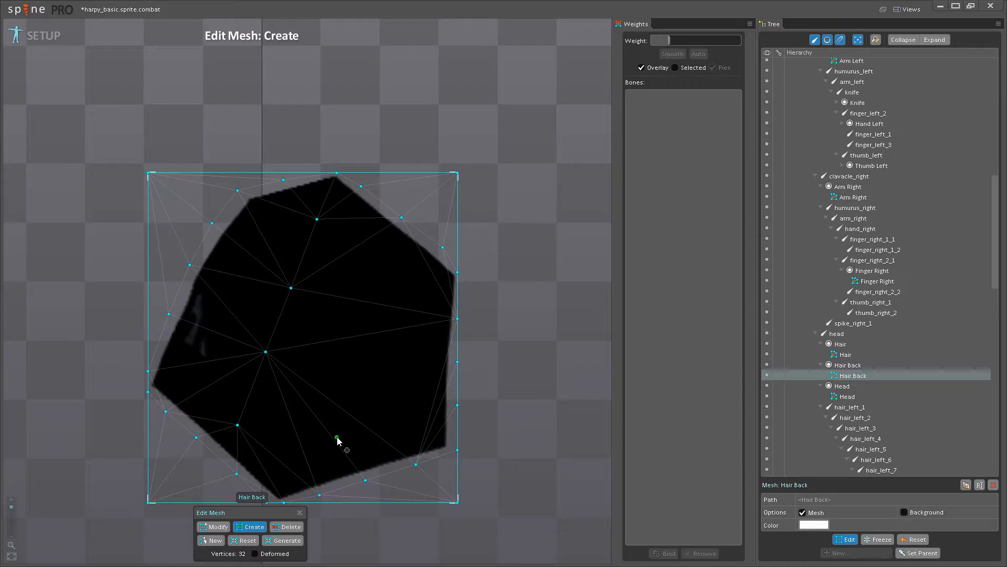
pyautogui.click(337, 442)
pyautogui.click(282, 433)
pyautogui.moveTo(457, 385); pyautogui.dragTo(454, 324)
pyautogui.scroll(1, 431, 357)
pyautogui.click(375, 335)
# Add an interior vertex near the hair's centre and another inside its right side.
pyautogui.moveTo(297, 229); pyautogui.dragTo(326, 349)
pyautogui.click(352, 337)
pyautogui.click(416, 339)
pyautogui.moveTo(528, 443); pyautogui.dragTo(489, 333)
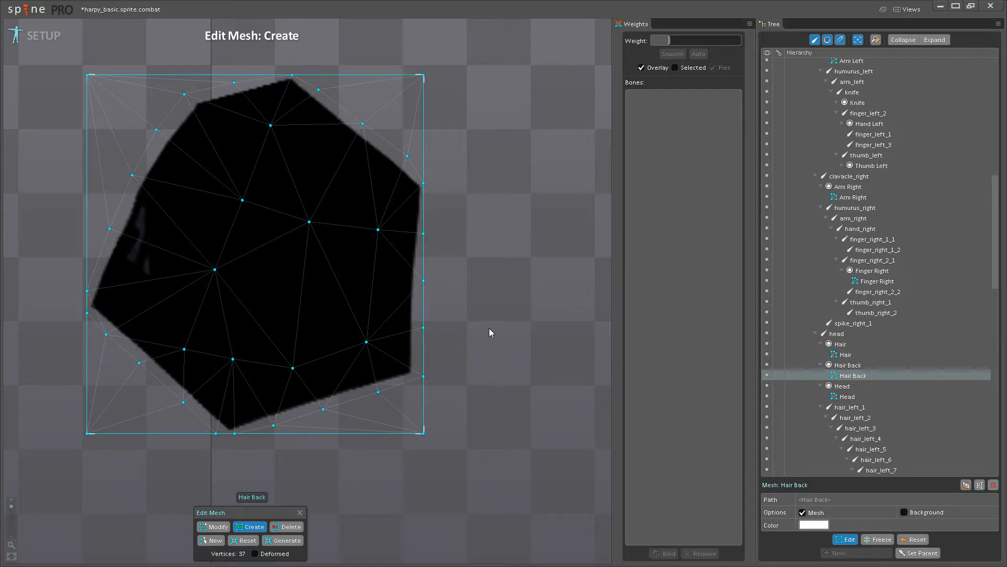
pyautogui.moveTo(452, 312); pyautogui.dragTo(454, 313)
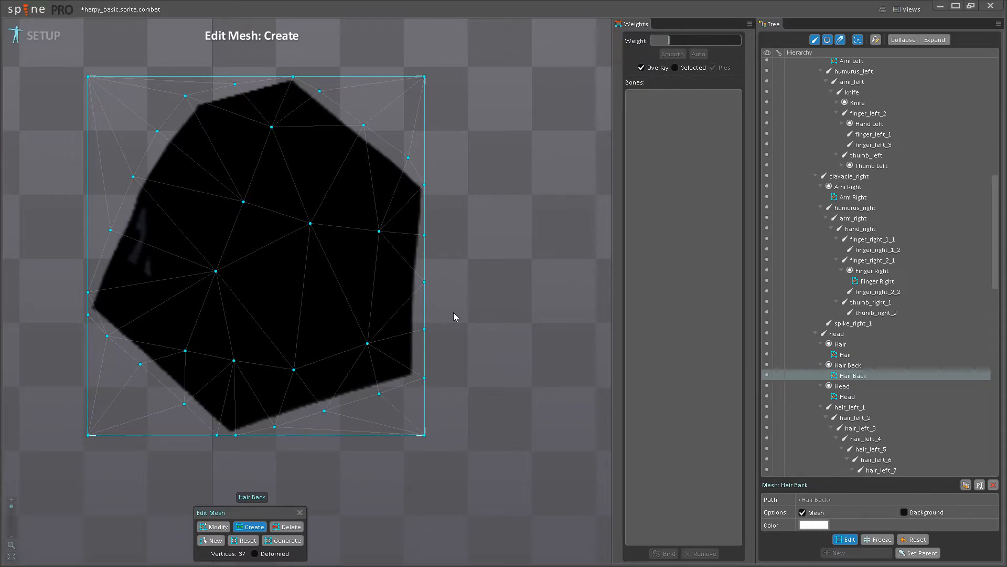
pyautogui.moveTo(453, 313); pyautogui.dragTo(558, 342)
pyautogui.scroll(1, 533, 342)
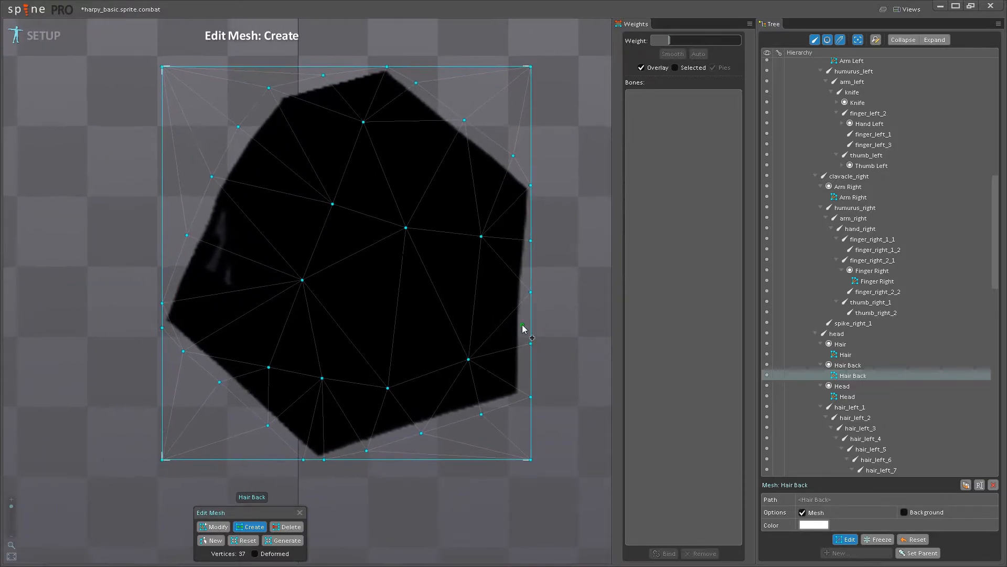
pyautogui.moveTo(507, 318); pyautogui.dragTo(503, 335)
pyautogui.scroll(-2, 400, 338)
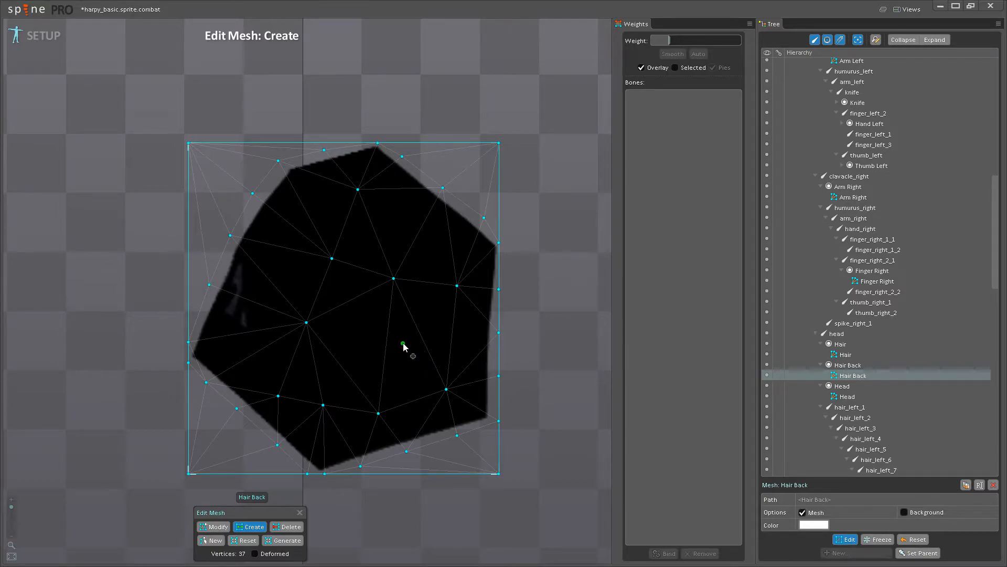
pyautogui.scroll(1, 405, 344)
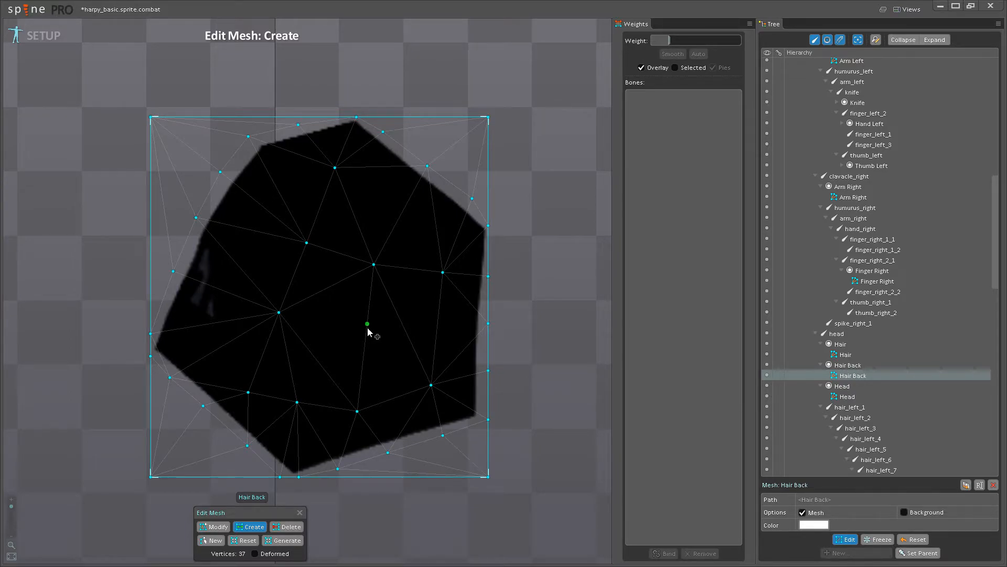
pyautogui.scroll(1, 367, 326)
pyautogui.moveTo(373, 320); pyautogui.dragTo(338, 370)
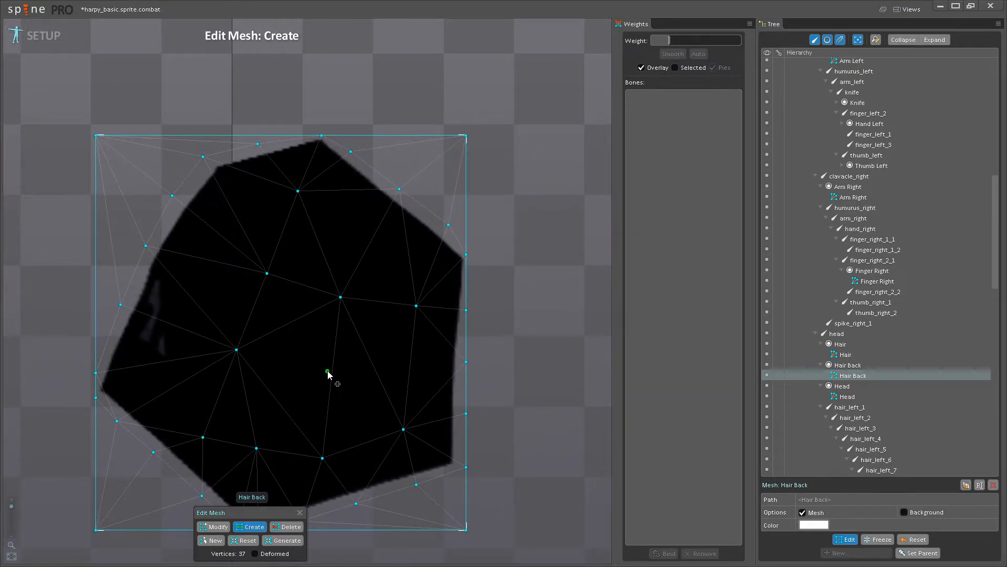
pyautogui.moveTo(394, 366); pyautogui.dragTo(366, 323)
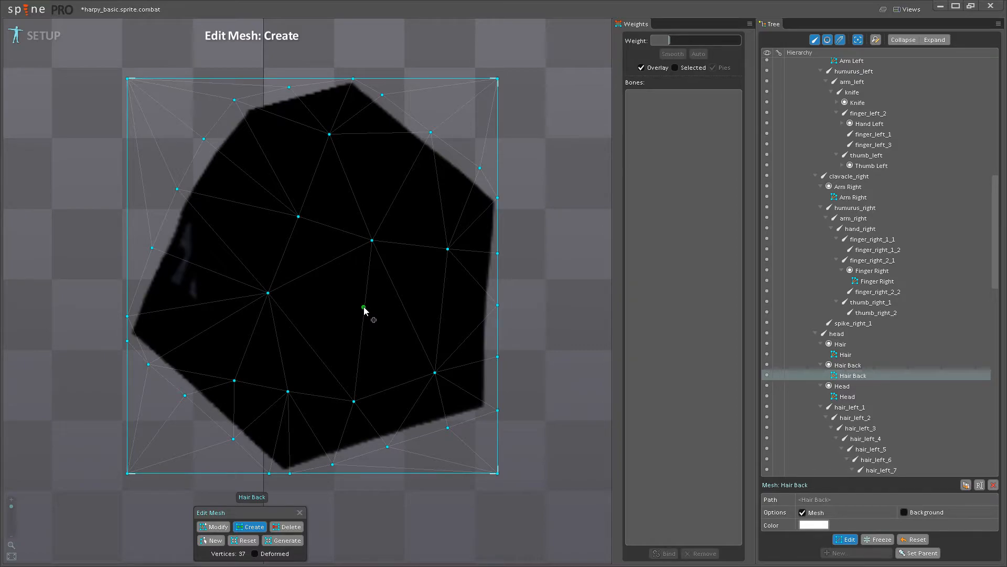
# Add two interior vertices between the middle and lower rows, one near the centre and one on the right side.
pyautogui.moveTo(365, 314); pyautogui.dragTo(362, 326)
pyautogui.click(362, 325)
pyautogui.moveTo(452, 340); pyautogui.dragTo(457, 398)
pyautogui.click(441, 383)
# Delete the four original corner vertices so the mesh hull follows the hair outline.
pyautogui.moveTo(436, 346); pyautogui.dragTo(441, 416)
pyautogui.scroll(-2, 393, 377)
pyautogui.moveTo(375, 447); pyautogui.dragTo(388, 323)
pyautogui.moveTo(398, 462); pyautogui.dragTo(382, 343)
pyautogui.moveTo(334, 179); pyautogui.dragTo(358, 350)
pyautogui.click(286, 526)
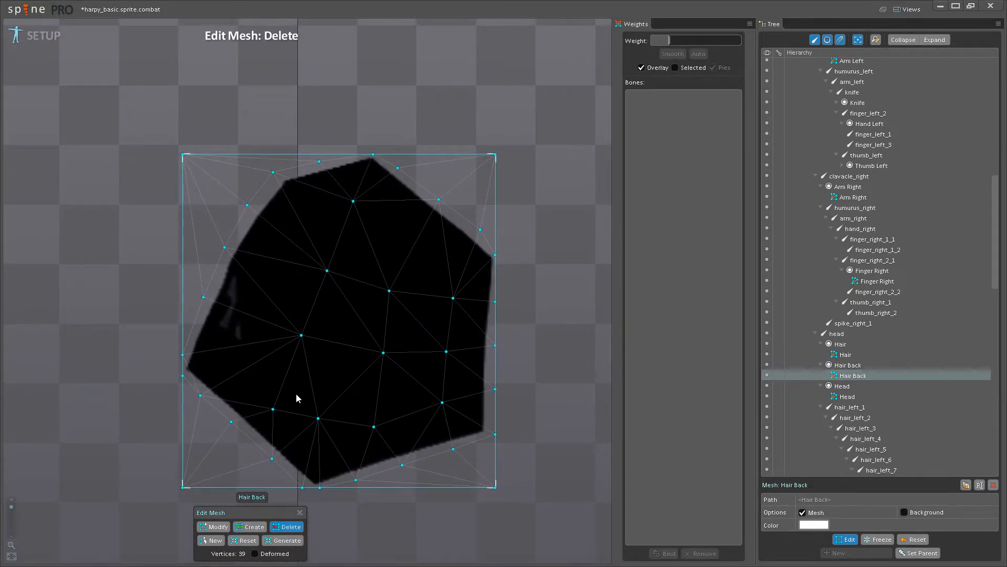
pyautogui.click(183, 155)
pyautogui.click(494, 154)
pyautogui.moveTo(513, 466); pyautogui.dragTo(539, 376)
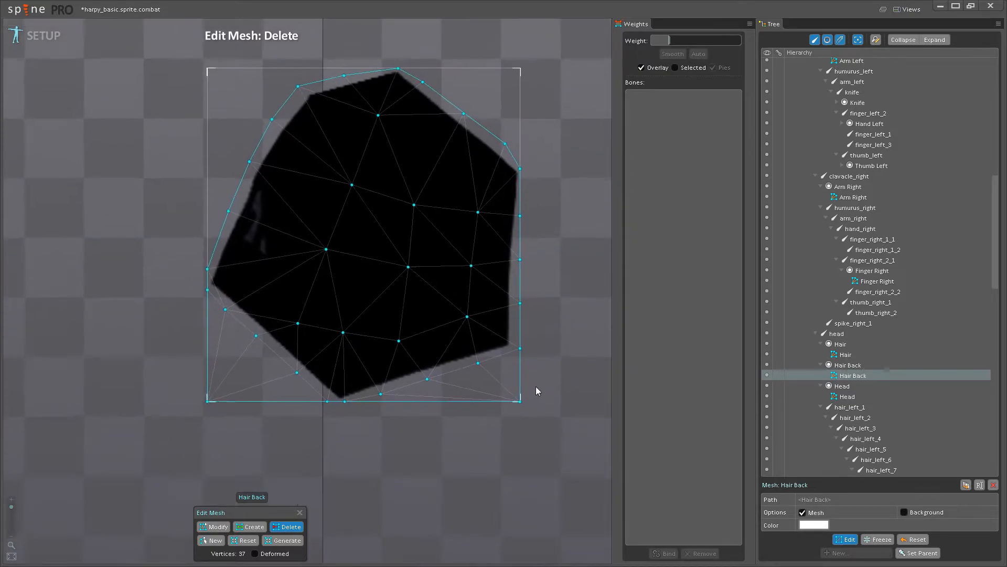
pyautogui.click(521, 397)
pyautogui.click(209, 396)
# Add two interior vertices inside the left side of the hair, between the hull and the diagonal vertex line.
pyautogui.moveTo(470, 309); pyautogui.dragTo(450, 404)
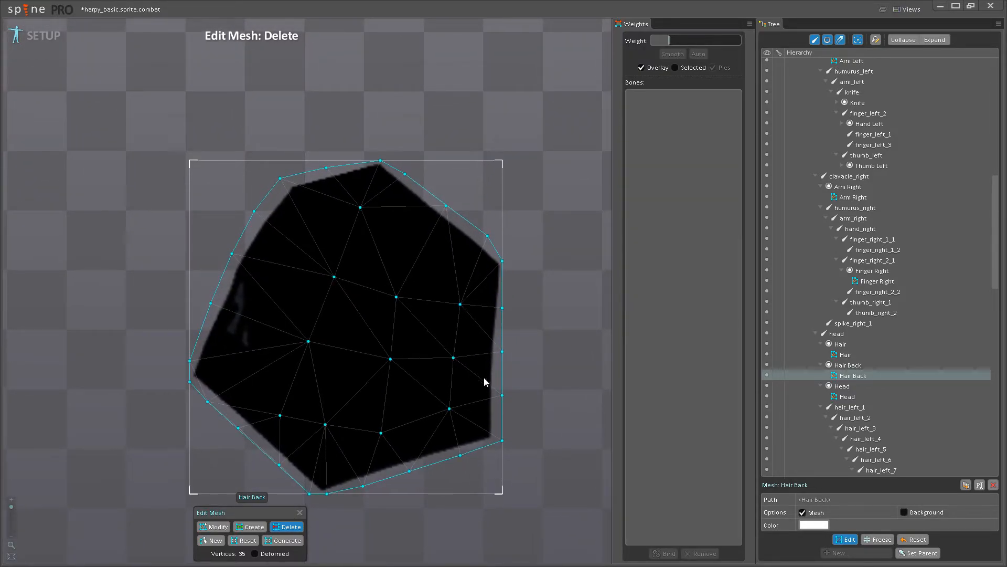
pyautogui.click(249, 527)
pyautogui.click(257, 323)
pyautogui.click(286, 265)
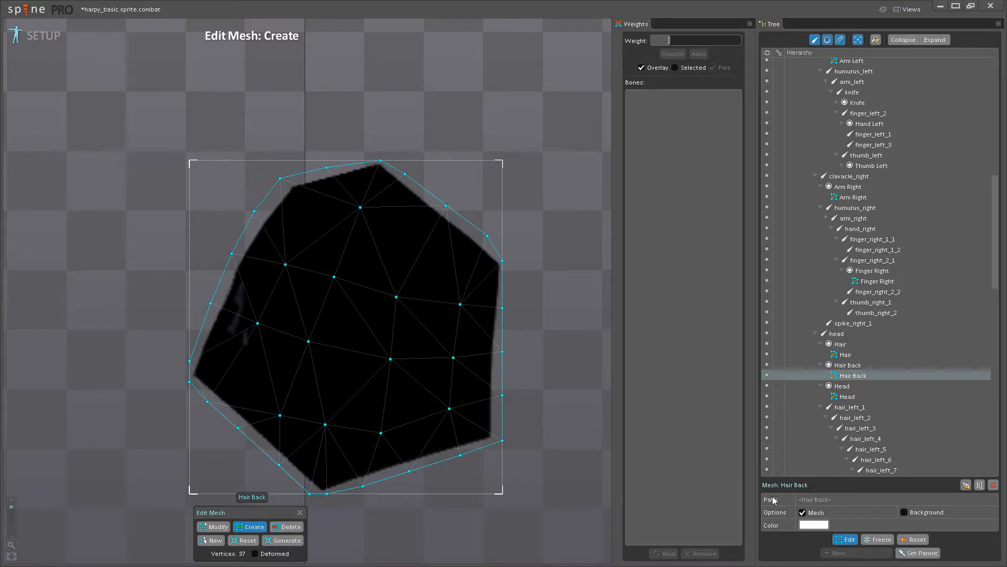
# Finish editing the Hair Back mesh and start choosing bones to bind to it.
pyautogui.click(842, 540)
pyautogui.click(663, 553)
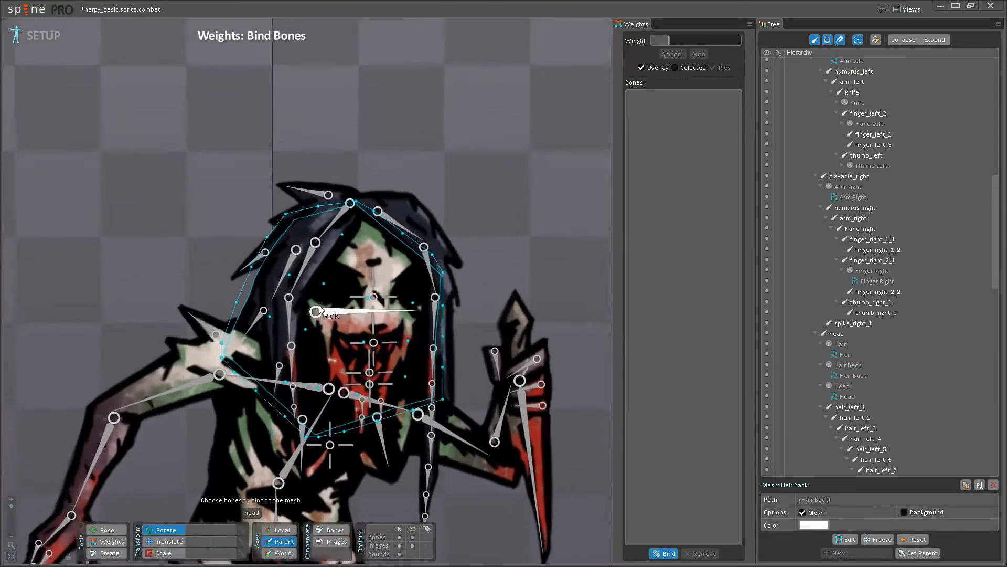
pyautogui.moveTo(319, 310); pyautogui.dragTo(430, 297)
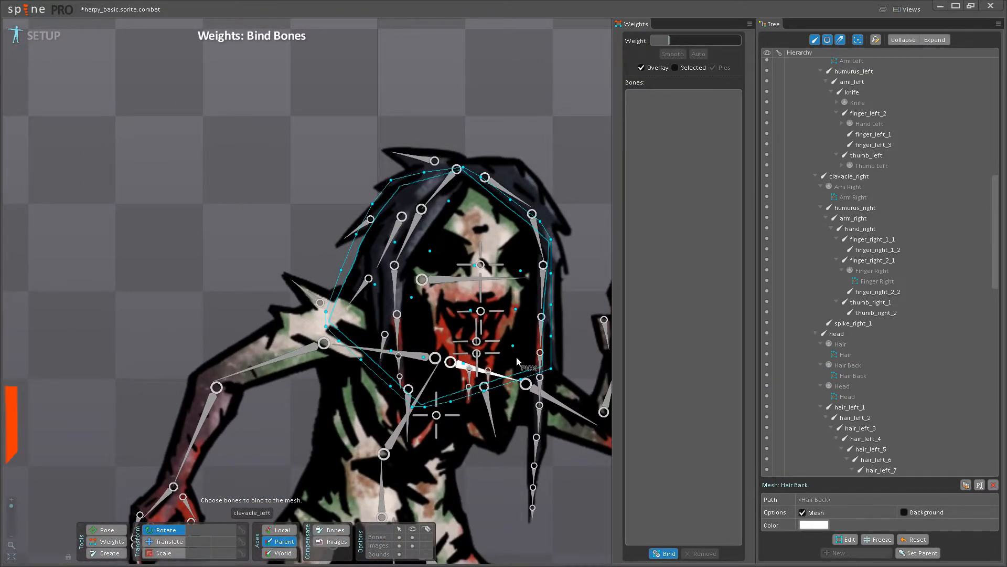
pyautogui.scroll(2, 525, 345)
pyautogui.scroll(-2, 525, 345)
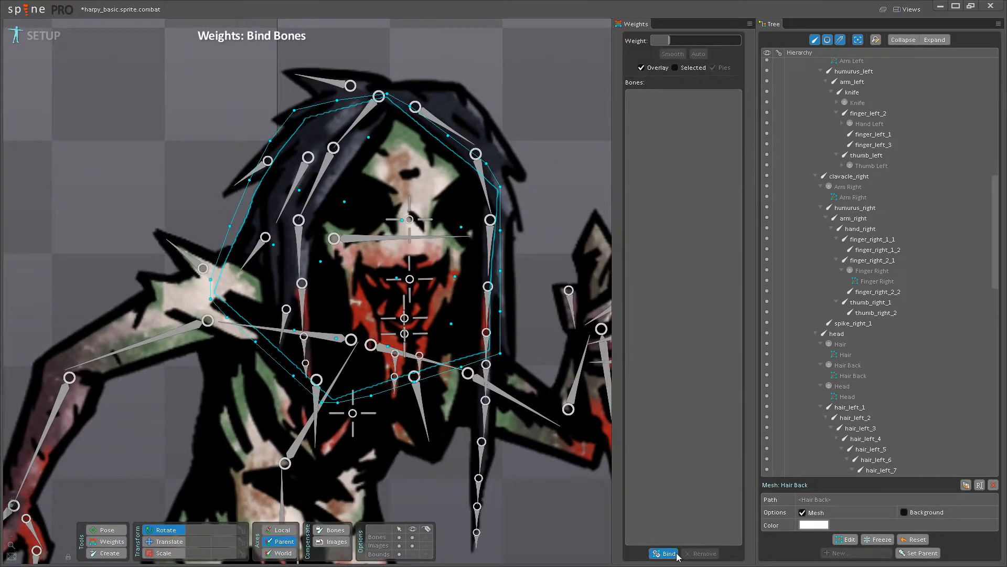
# Look at the Hair mesh's bone weights and its hair_left_3 bone, and reselect the Hair Back mesh.
pyautogui.click(493, 253)
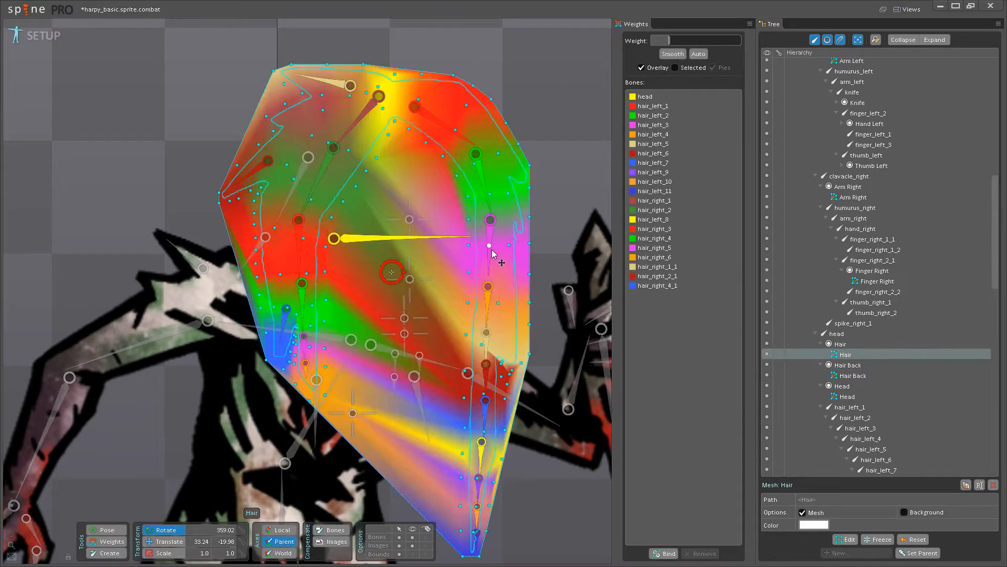
pyautogui.click(546, 231)
pyautogui.click(493, 246)
pyautogui.moveTo(507, 254); pyautogui.dragTo(493, 296)
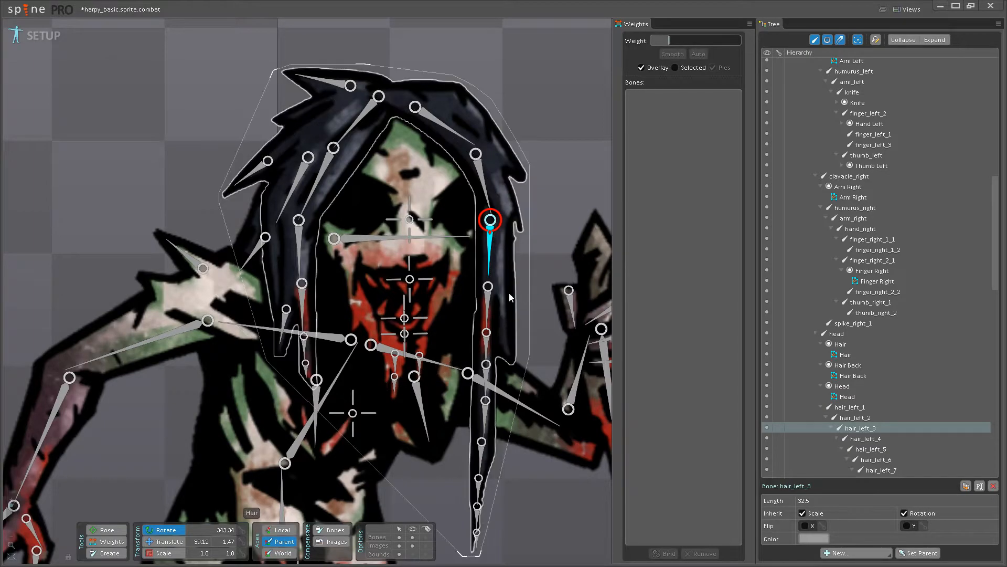
pyautogui.click(331, 294)
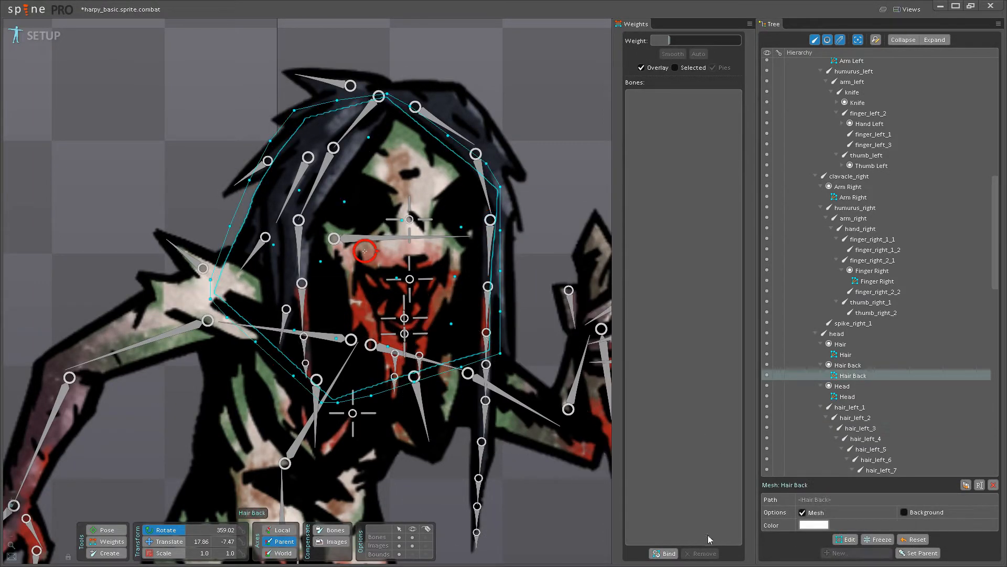
# Bind the Hair Back mesh to head, hair_back_1, hair_back_2 and hair_left_1 through hair_left_5, and save the project.
pyautogui.click(665, 554)
pyautogui.click(361, 241)
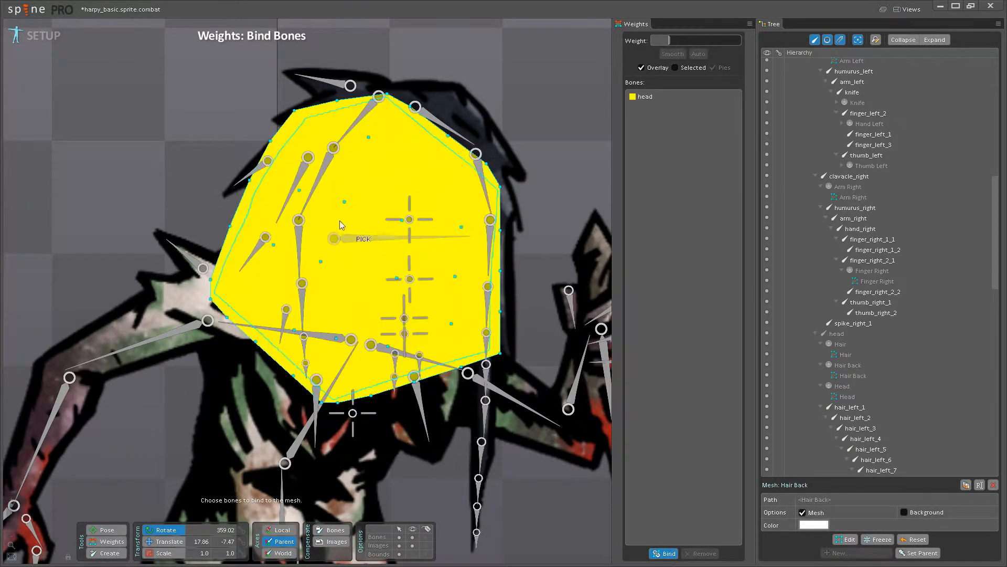
pyautogui.click(286, 188)
pyautogui.click(262, 243)
pyautogui.click(449, 130)
pyautogui.click(484, 186)
pyautogui.click(496, 236)
pyautogui.click(493, 300)
pyautogui.click(488, 346)
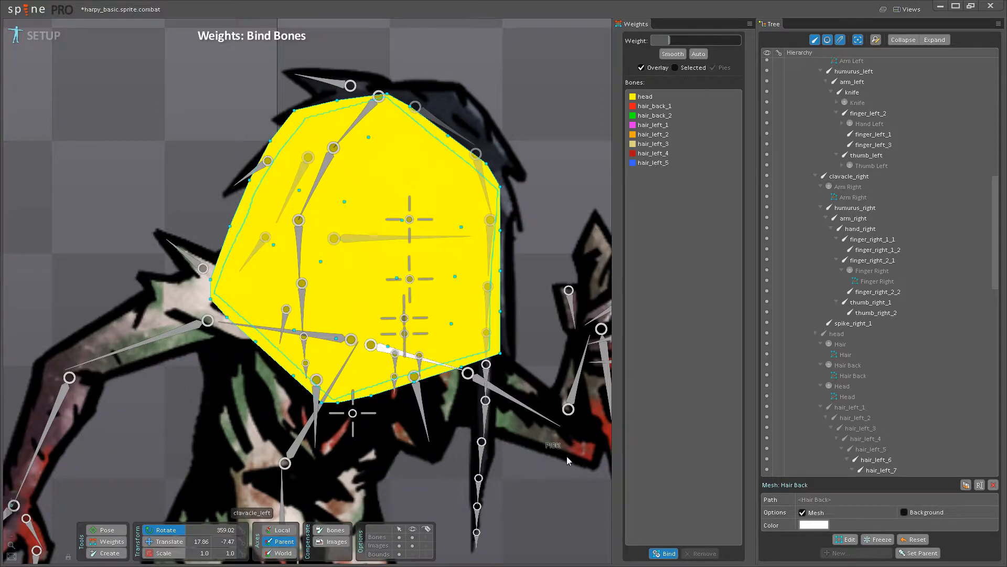
pyautogui.click(667, 554)
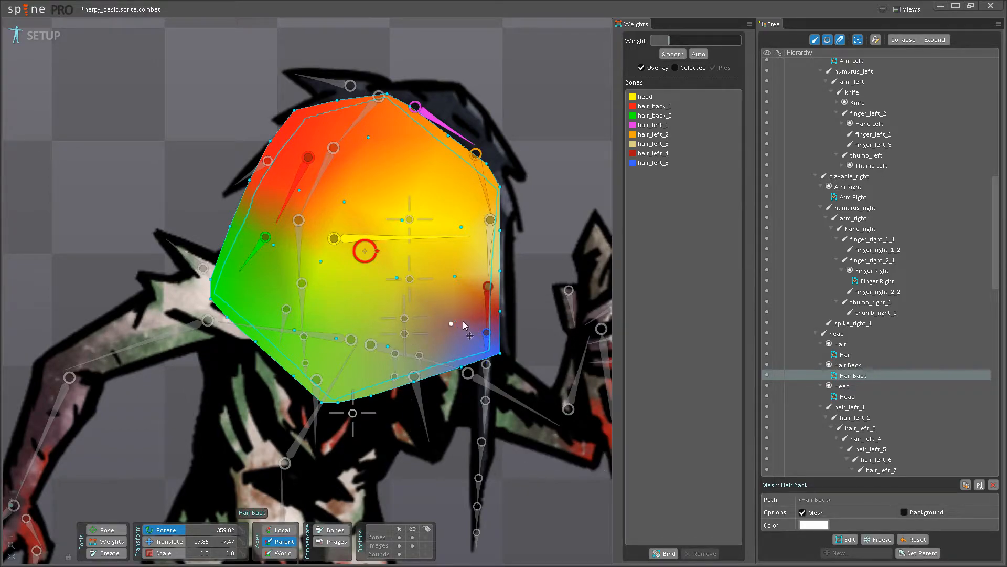
pyautogui.moveTo(551, 203); pyautogui.dragTo(503, 317)
pyautogui.hotkey('ctrl', 's')
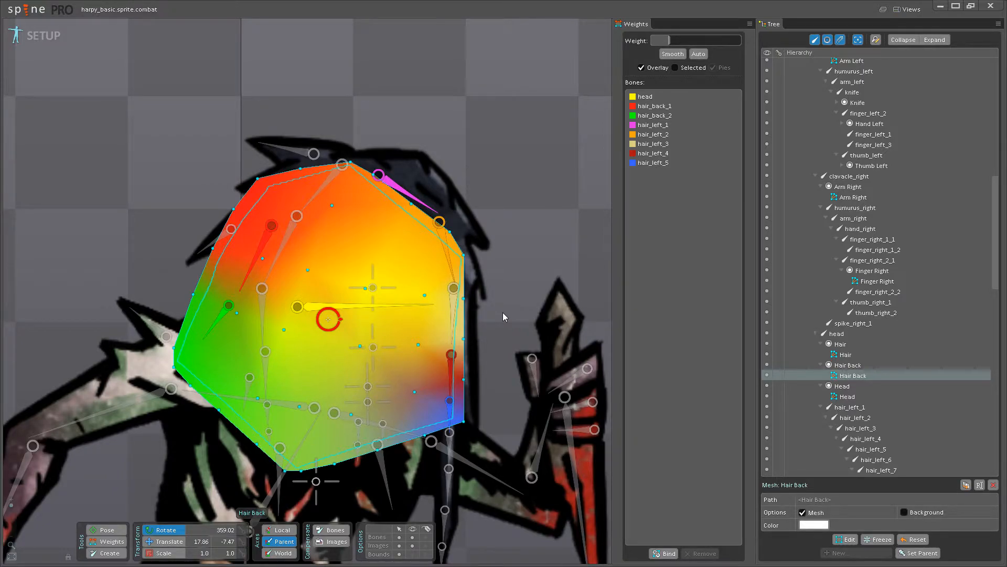
# Examine how the bound bones' weights are distributed across the Hair Back mesh.
pyautogui.scroll(3, 503, 313)
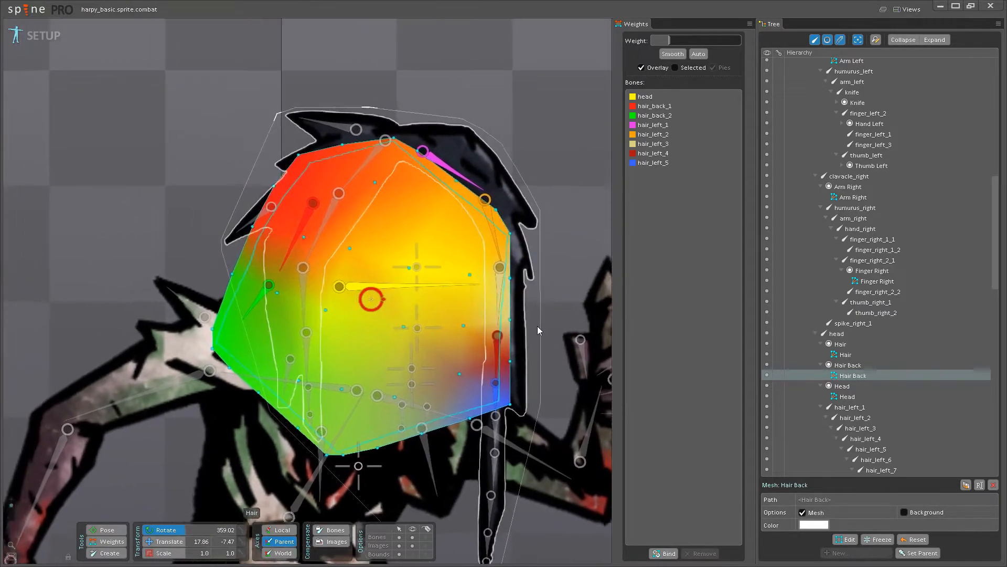
pyautogui.scroll(-2, 540, 320)
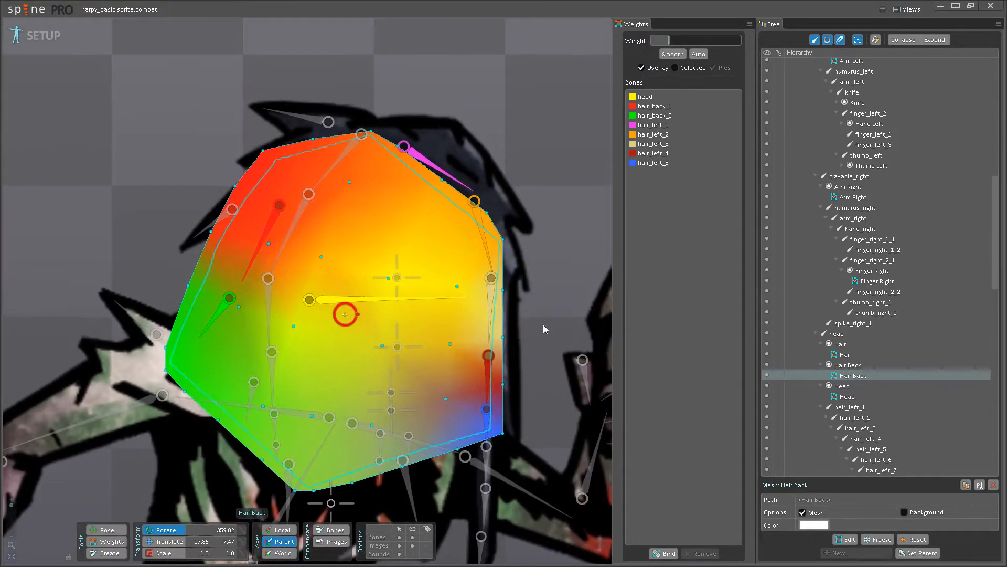
pyautogui.moveTo(474, 316); pyautogui.dragTo(510, 298)
pyautogui.moveTo(445, 288); pyautogui.dragTo(488, 330)
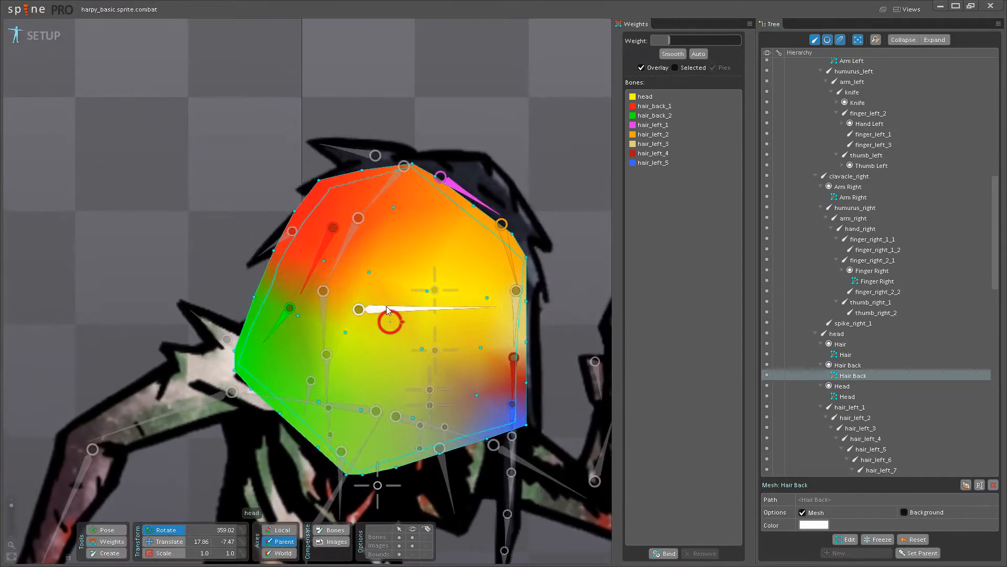
pyautogui.scroll(1, 399, 320)
pyautogui.scroll(1, 400, 319)
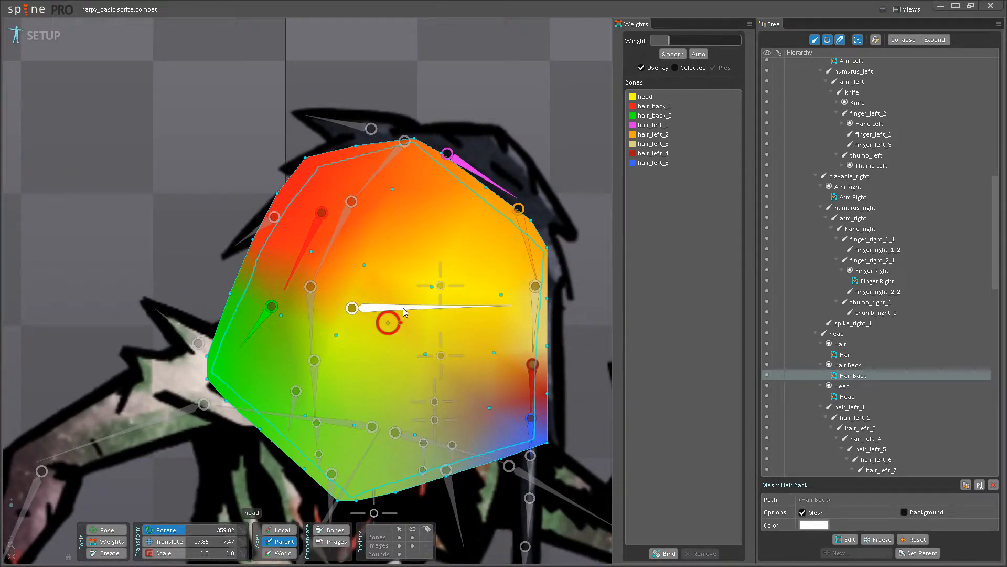
pyautogui.moveTo(432, 304); pyautogui.dragTo(452, 312)
pyautogui.moveTo(451, 253); pyautogui.dragTo(479, 295)
pyautogui.scroll(-3, 447, 259)
pyautogui.scroll(1, 440, 287)
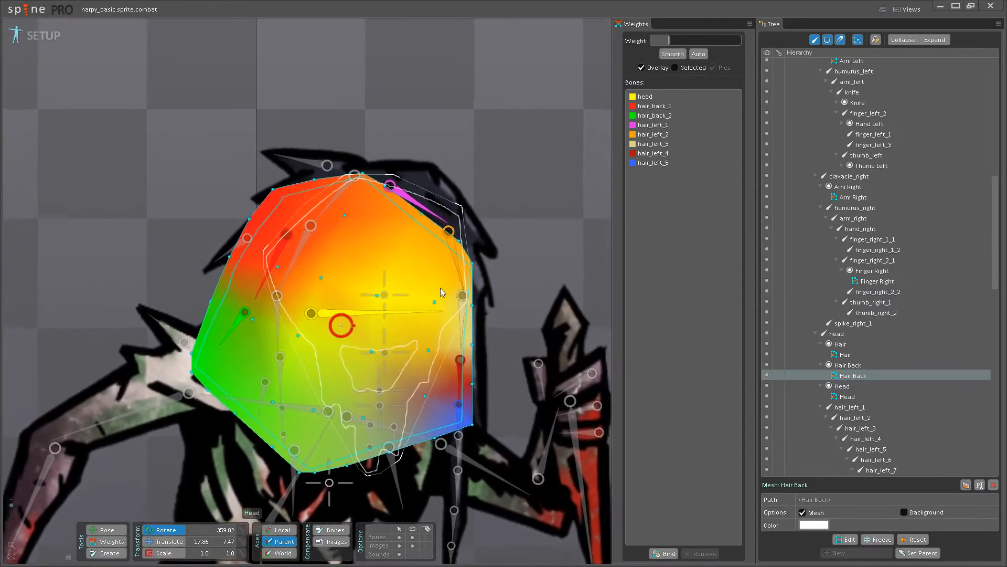
# Select the head bone with the Pose tool and examine the hair and its surrounding bones without the weight overlay.
pyautogui.click(107, 530)
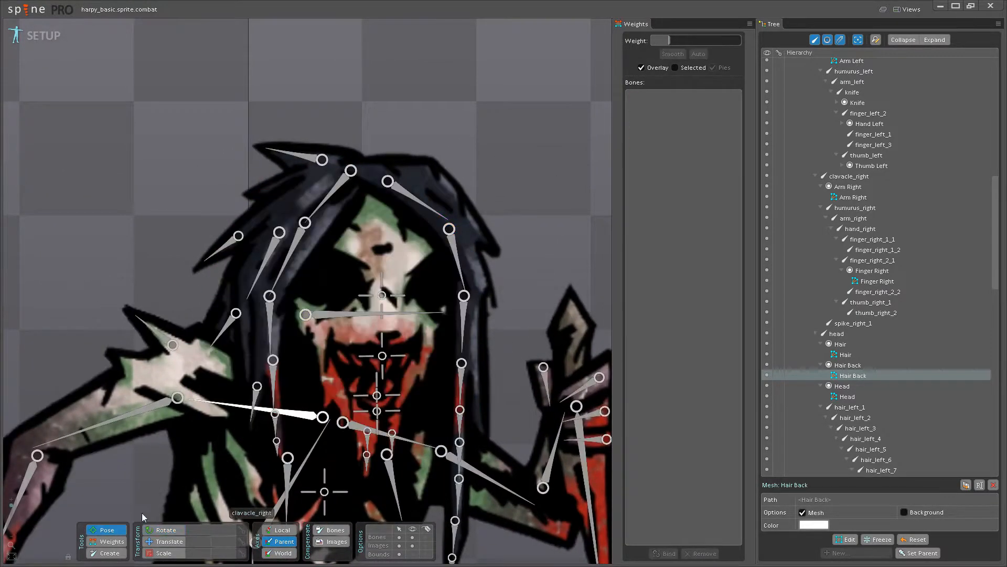
pyautogui.click(347, 289)
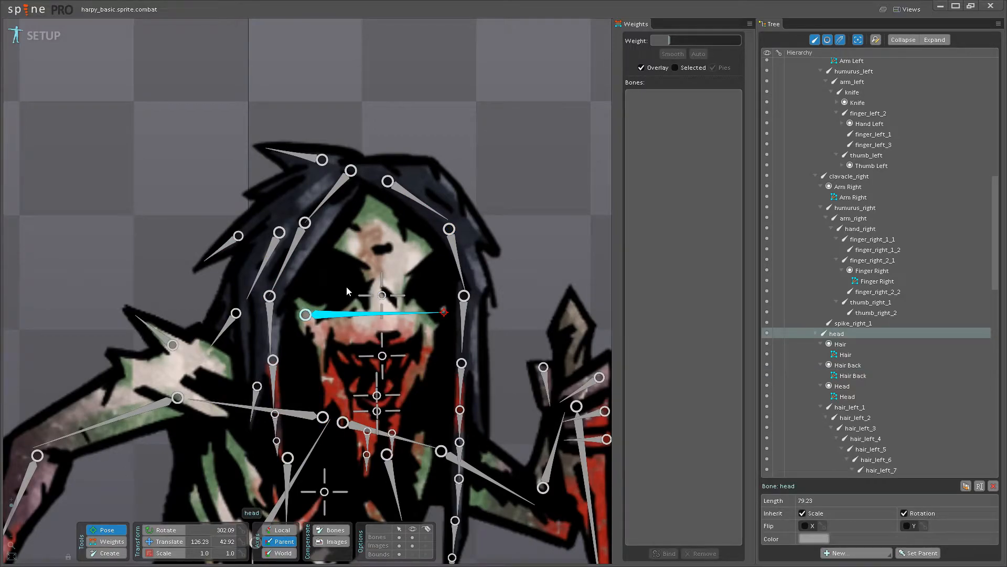
pyautogui.moveTo(385, 347); pyautogui.dragTo(360, 387)
pyautogui.scroll(-1, 360, 388)
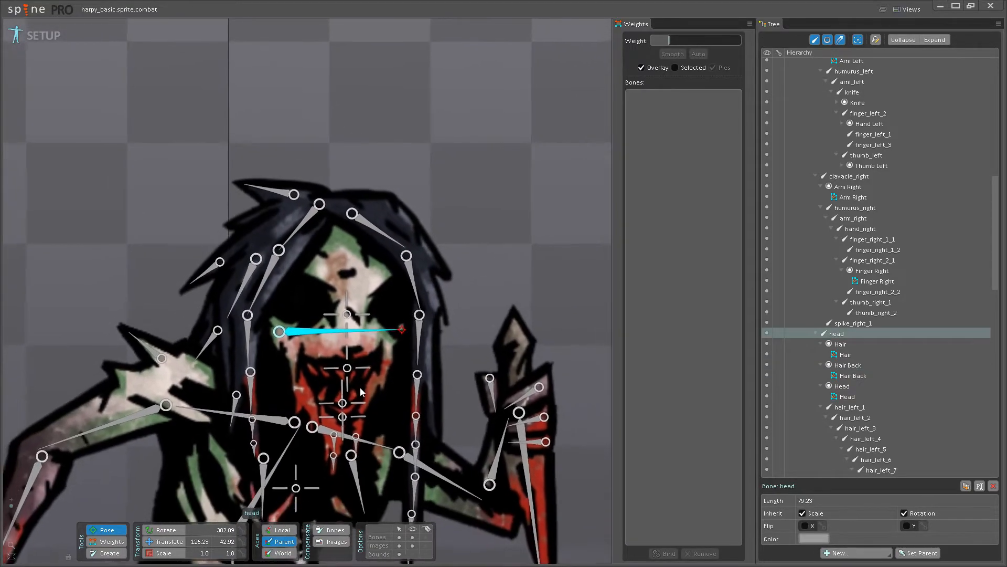
pyautogui.scroll(2, 361, 388)
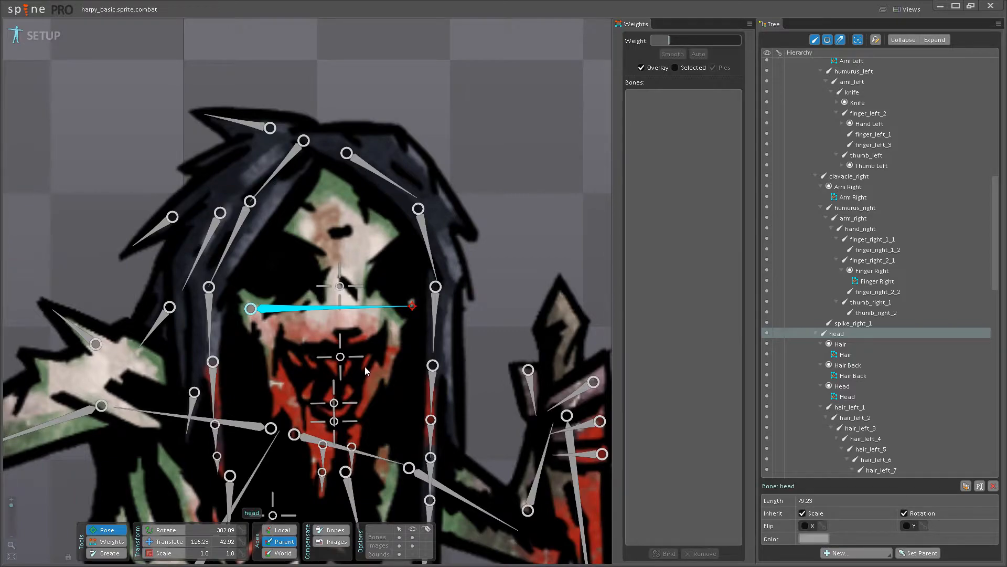
pyautogui.moveTo(383, 295); pyautogui.dragTo(396, 327)
pyautogui.moveTo(378, 376); pyautogui.dragTo(418, 273)
pyautogui.scroll(-1, 400, 344)
pyautogui.moveTo(401, 344); pyautogui.dragTo(369, 411)
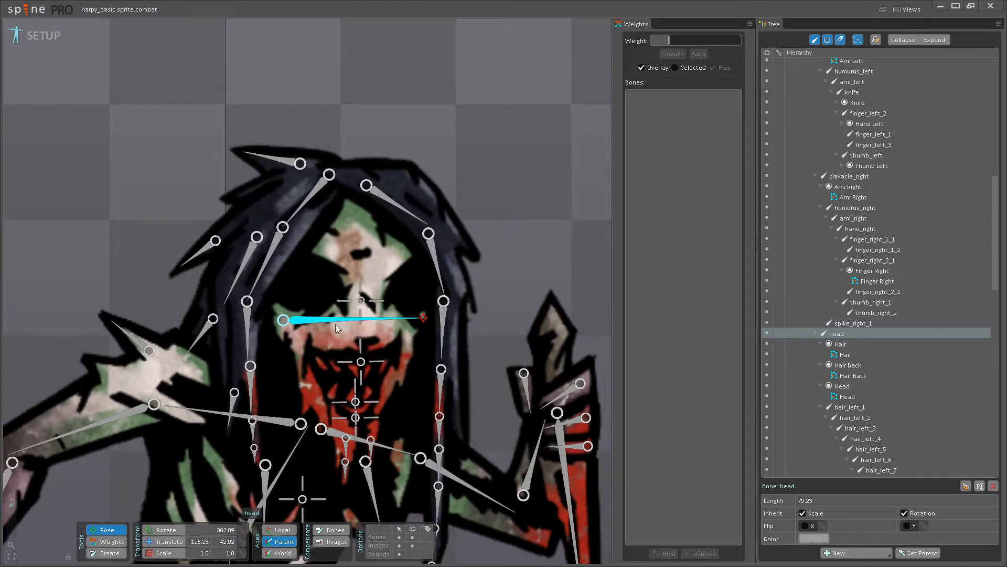
pyautogui.click(202, 333)
pyautogui.click(190, 308)
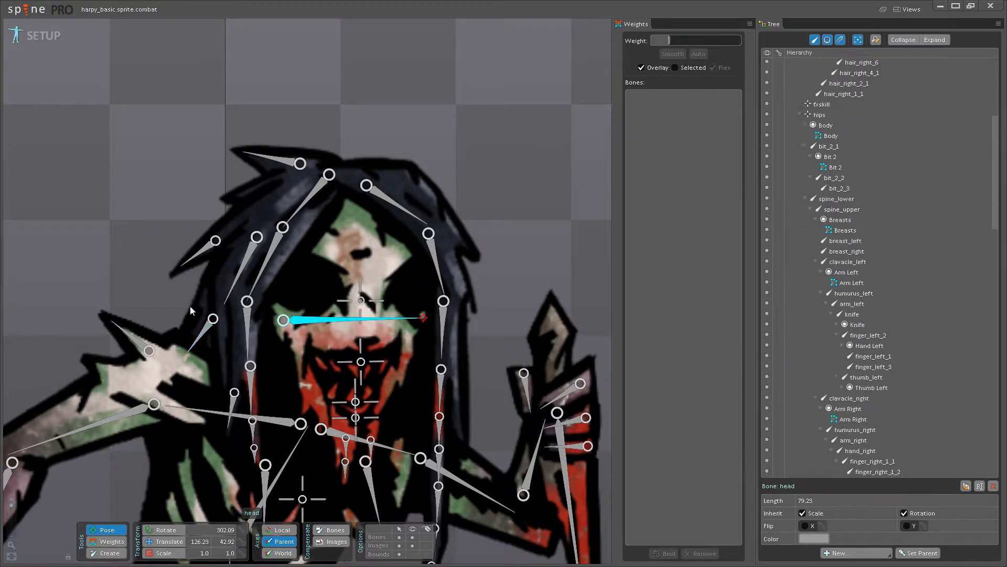
# Return to weighting Hair Back and give its upper interior and upper-right edge vertices a head weight of 100.
pyautogui.click(103, 542)
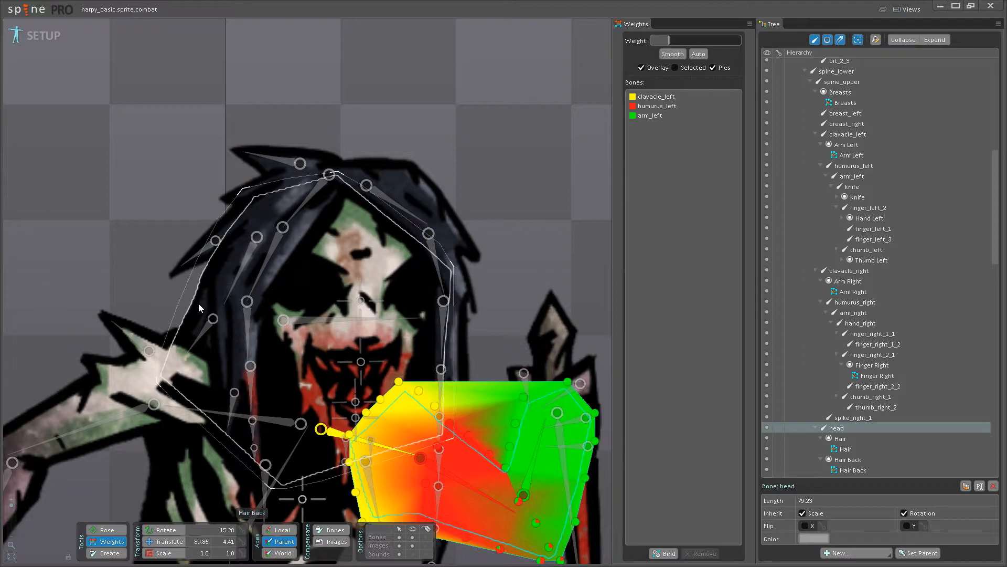
pyautogui.click(198, 302)
pyautogui.moveTo(232, 322); pyautogui.dragTo(253, 348)
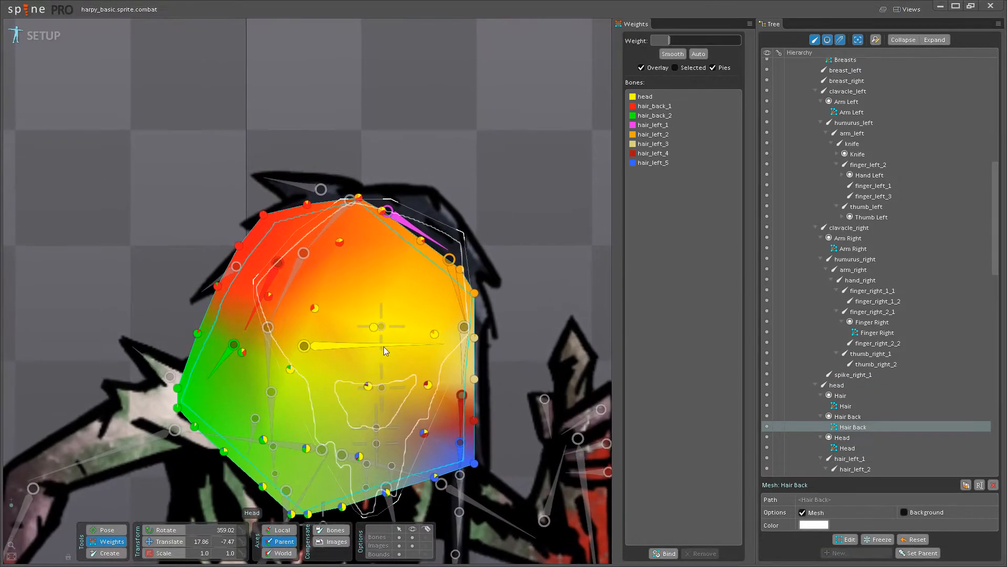
pyautogui.click(330, 348)
pyautogui.moveTo(316, 302)
pyautogui.mouseDown()
pyautogui.moveTo(351, 242)
pyautogui.moveTo(367, 153)
pyautogui.mouseUp()
pyautogui.moveTo(383, 212); pyautogui.dragTo(387, 152)
pyautogui.moveTo(421, 242); pyautogui.dragTo(418, 144)
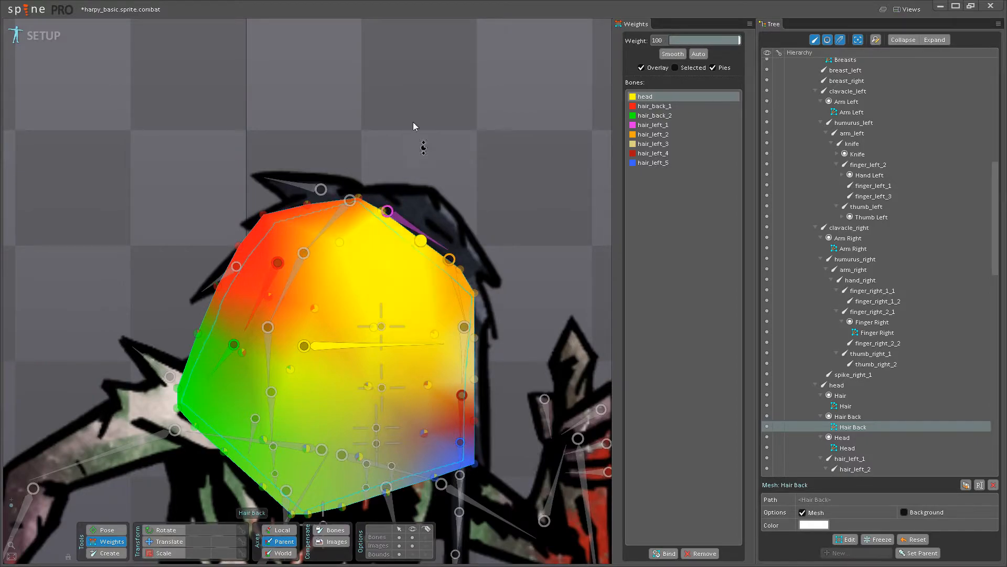
# Set the hair_left_1 weight to 100 on the vertices along the mesh's upper-right edge.
pyautogui.click(401, 216)
pyautogui.moveTo(421, 241); pyautogui.dragTo(419, 105)
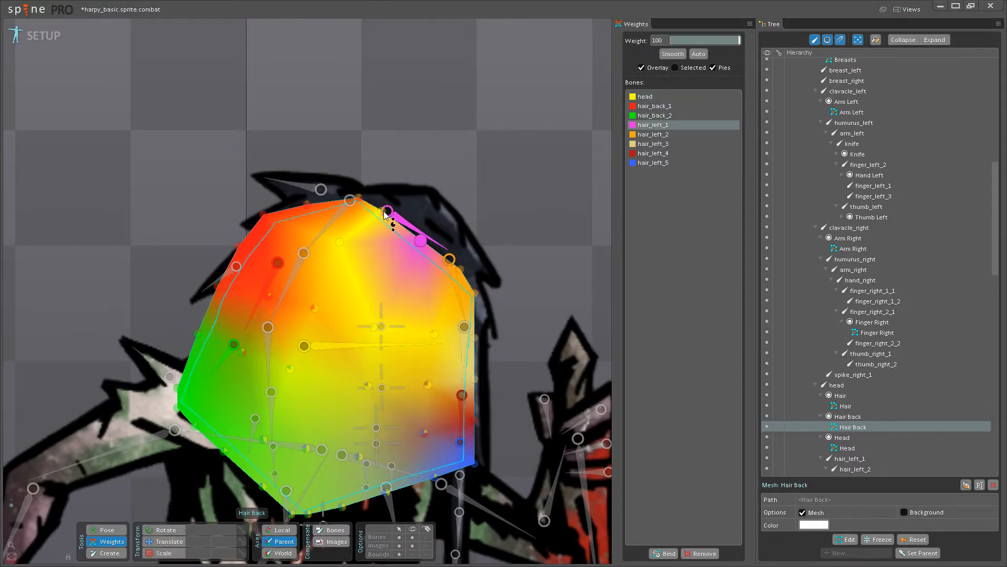
pyautogui.moveTo(384, 212); pyautogui.dragTo(367, 164)
pyautogui.moveTo(359, 198); pyautogui.dragTo(373, 60)
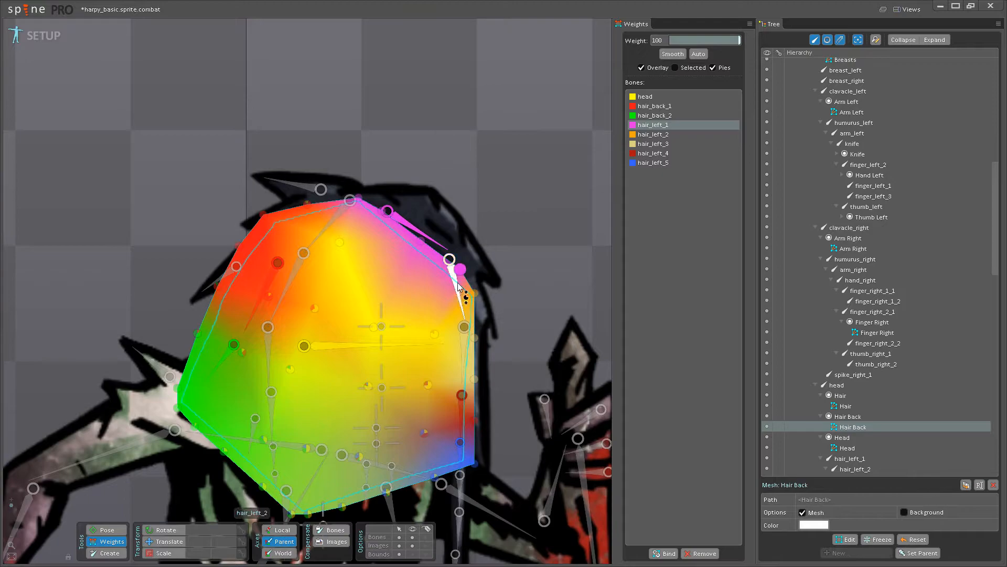
# Assign the vertices down the mesh's right edge to the adjacent hair_left_3 and hair_left_4 bones, and check the corner with hair_left_5.
pyautogui.click(464, 317)
pyautogui.click(464, 354)
pyautogui.moveTo(475, 338); pyautogui.dragTo(489, 265)
pyautogui.moveTo(474, 379); pyautogui.dragTo(477, 343)
pyautogui.moveTo(465, 435); pyautogui.dragTo(438, 339)
pyautogui.click(439, 338)
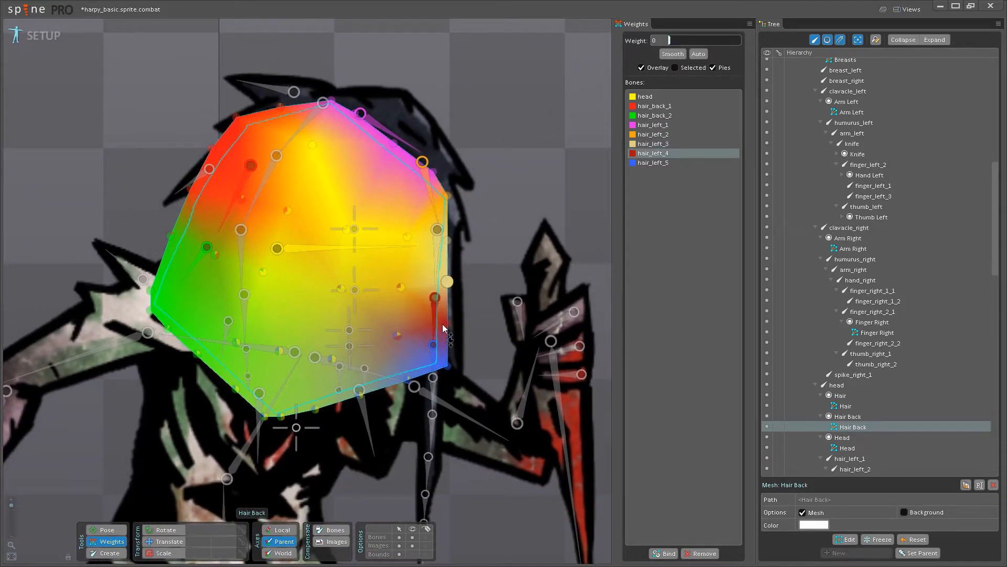
pyautogui.click(443, 364)
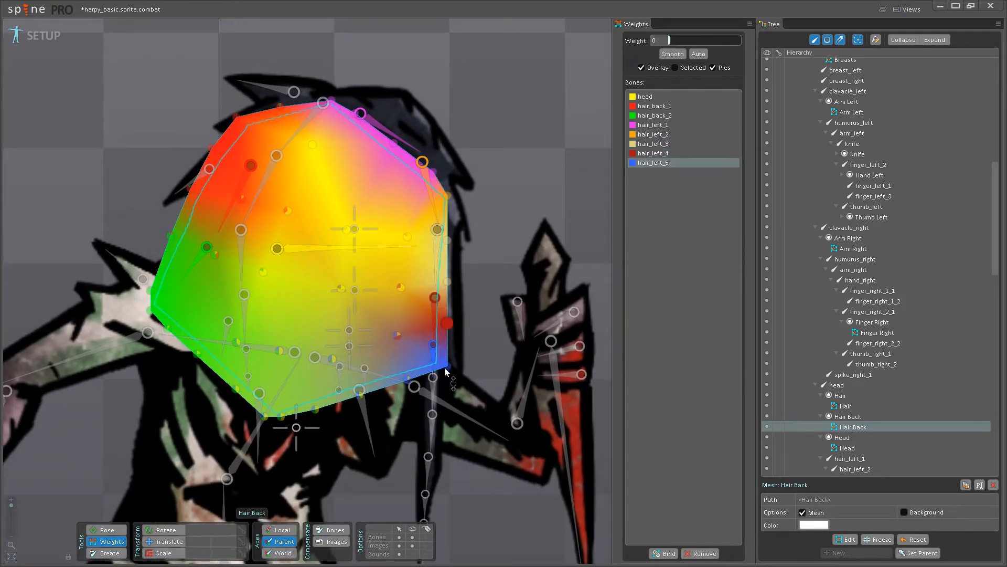
# Set the head weight to 100 on the mesh's bottom edge vertices and the row of interior vertices just above them.
pyautogui.click(299, 245)
pyautogui.moveTo(314, 411); pyautogui.dragTo(315, 357)
pyautogui.moveTo(281, 416); pyautogui.dragTo(262, 330)
pyautogui.moveTo(236, 388); pyautogui.dragTo(242, 199)
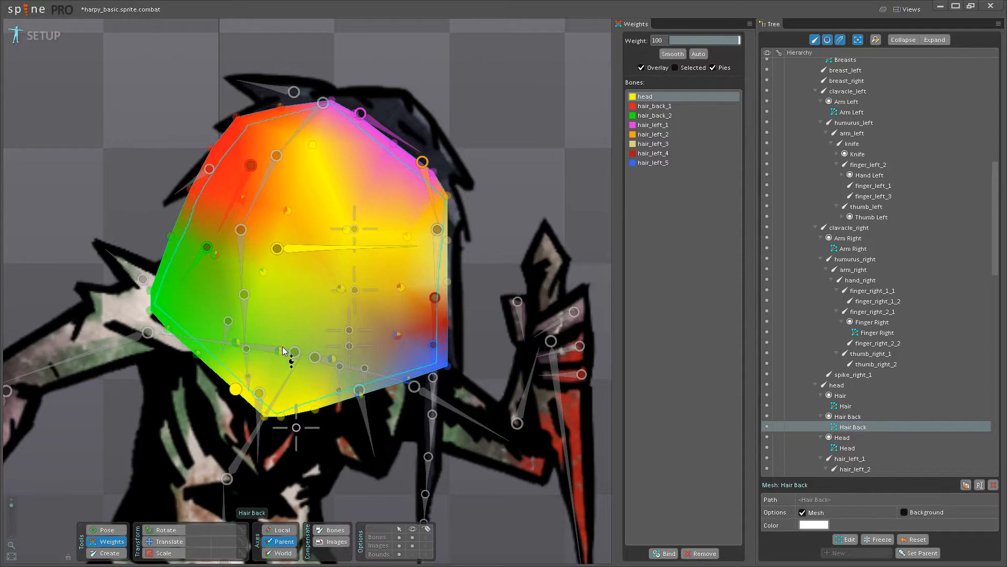
pyautogui.moveTo(280, 350); pyautogui.dragTo(286, 246)
pyautogui.moveTo(331, 359); pyautogui.dragTo(351, 187)
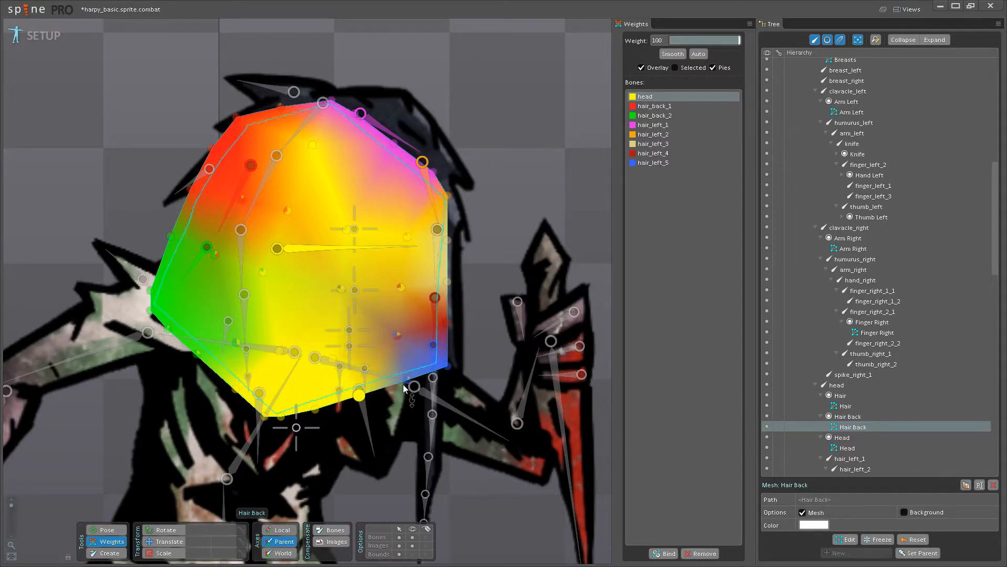
pyautogui.moveTo(397, 336); pyautogui.dragTo(350, 105)
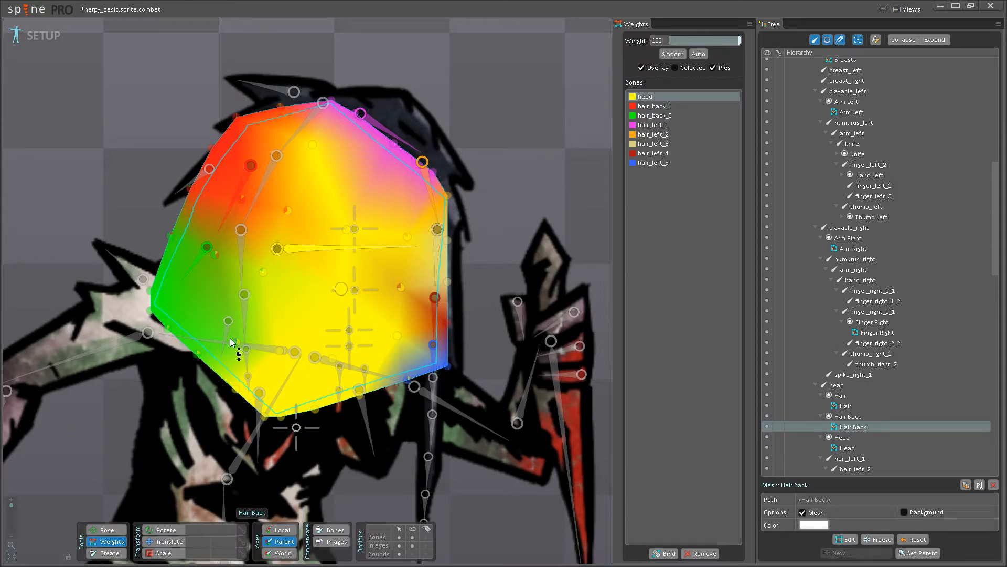
# Set the head weight to 100 on the lower-left vertices and the remaining interior vertices across the middle and right side.
pyautogui.moveTo(235, 342); pyautogui.dragTo(247, 258)
pyautogui.moveTo(198, 353); pyautogui.dragTo(231, 228)
pyautogui.moveTo(307, 300); pyautogui.dragTo(283, 206)
pyautogui.moveTo(341, 286); pyautogui.dragTo(335, 318)
pyautogui.moveTo(281, 283); pyautogui.dragTo(300, 194)
pyautogui.moveTo(327, 275); pyautogui.dragTo(321, 300)
pyautogui.moveTo(331, 387); pyautogui.dragTo(337, 336)
pyautogui.moveTo(390, 386); pyautogui.dragTo(400, 286)
pyautogui.moveTo(396, 334); pyautogui.dragTo(399, 209)
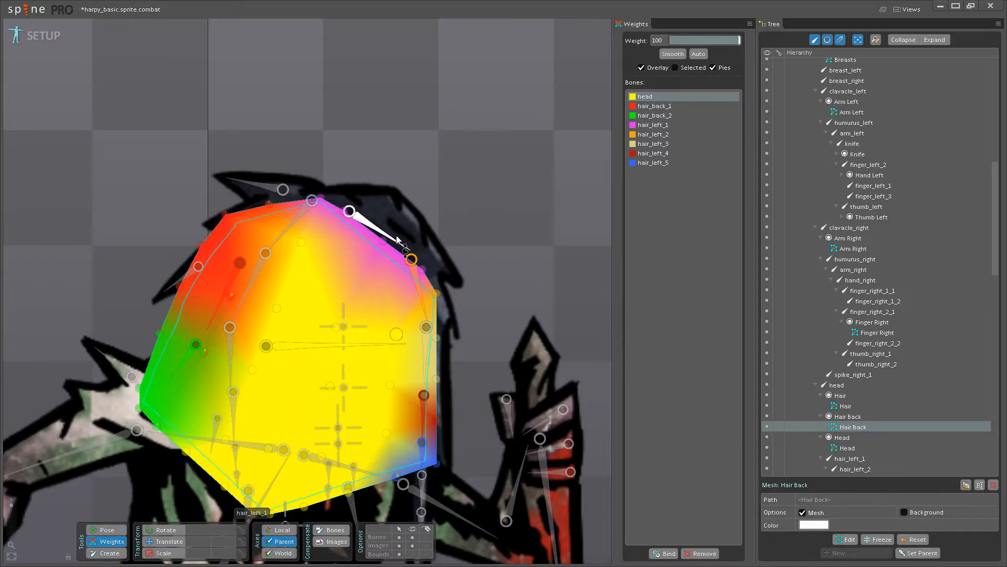
# Set the head weight to 100 on the mesh's topmost vertex and the edge vertex at the base of hair_left_1.
pyautogui.moveTo(340, 288); pyautogui.dragTo(400, 332)
pyautogui.moveTo(337, 220); pyautogui.dragTo(347, 181)
pyautogui.moveTo(344, 283); pyautogui.dragTo(370, 238)
pyautogui.moveTo(386, 189); pyautogui.dragTo(405, 109)
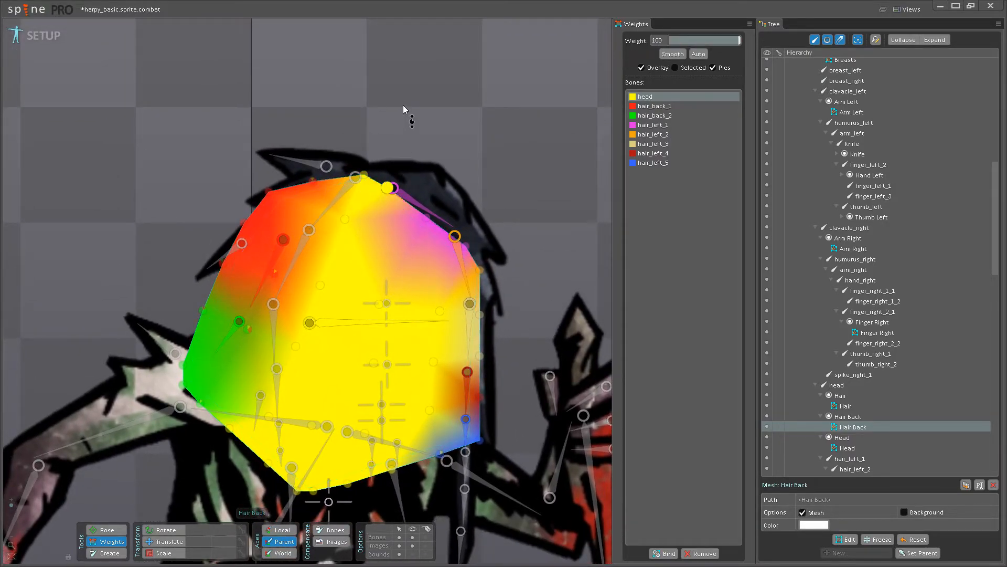
# Set the hair_left_1 weight to 72.8 on the edge vertex at that bone's base.
pyautogui.moveTo(389, 181); pyautogui.dragTo(404, 228)
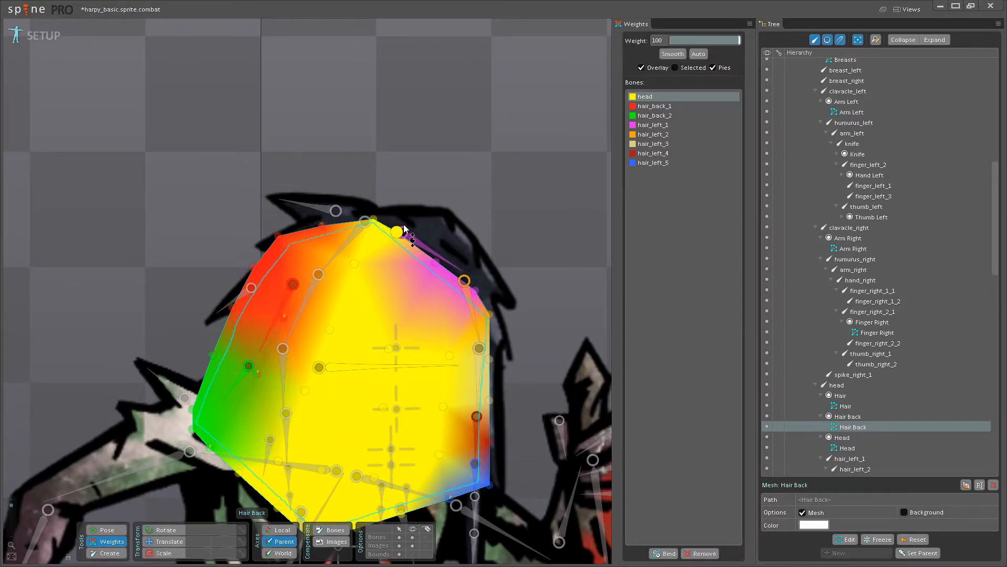
pyautogui.click(396, 238)
pyautogui.moveTo(395, 236); pyautogui.dragTo(416, 175)
pyautogui.moveTo(366, 230); pyautogui.dragTo(417, 222)
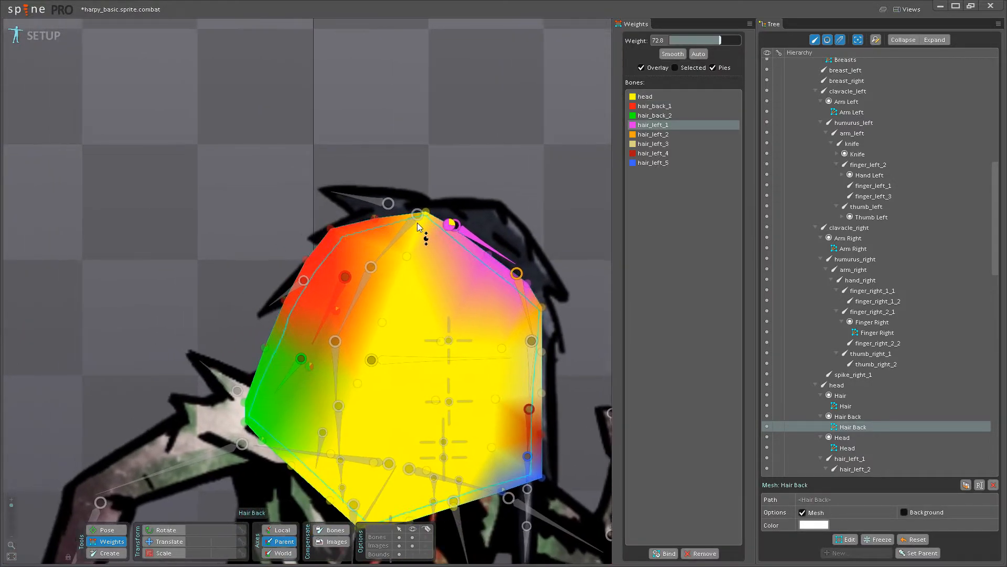
# Set the head weight to 100 on the edge vertex just left of the mesh's topmost vertex.
pyautogui.moveTo(398, 260); pyautogui.dragTo(398, 287)
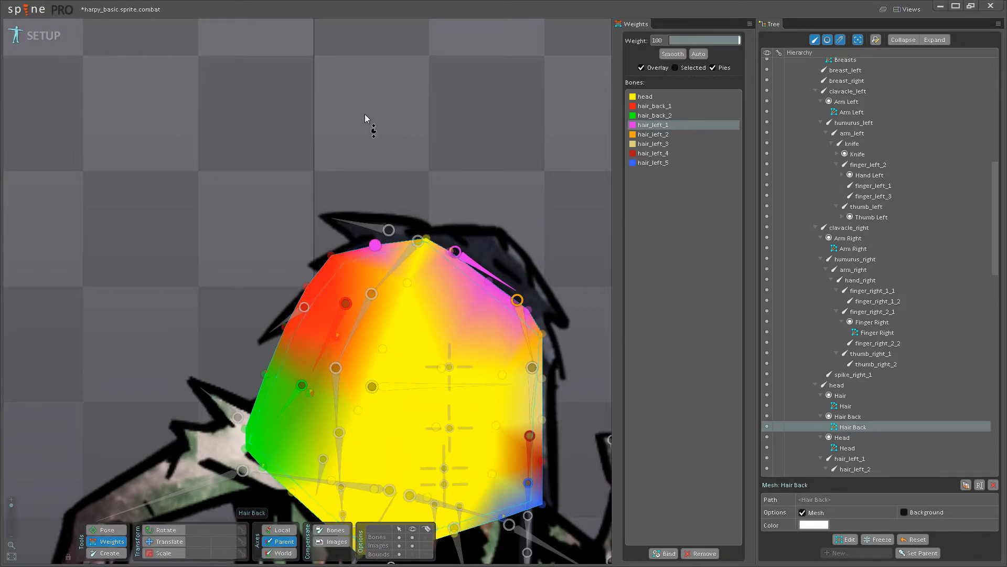
pyautogui.click(373, 244)
pyautogui.moveTo(371, 244); pyautogui.dragTo(387, 144)
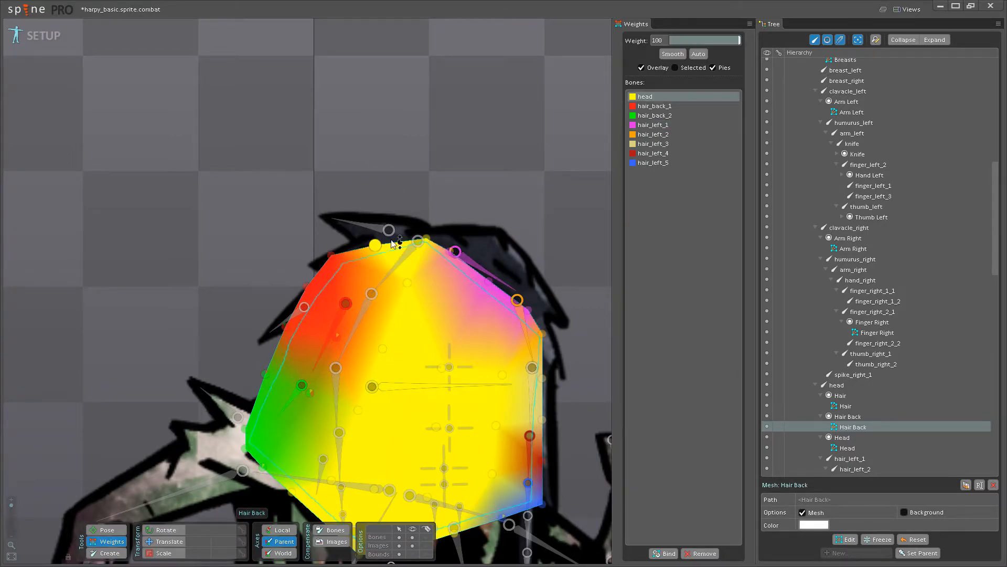
# Add head weight to the mesh's upper-left corner vertex and set it to 28.23 on the interior vertex beside hair_back_1.
pyautogui.moveTo(385, 300); pyautogui.dragTo(416, 273)
pyautogui.scroll(2, 415, 270)
pyautogui.moveTo(358, 223); pyautogui.dragTo(401, 174)
pyautogui.moveTo(410, 330); pyautogui.dragTo(382, 306)
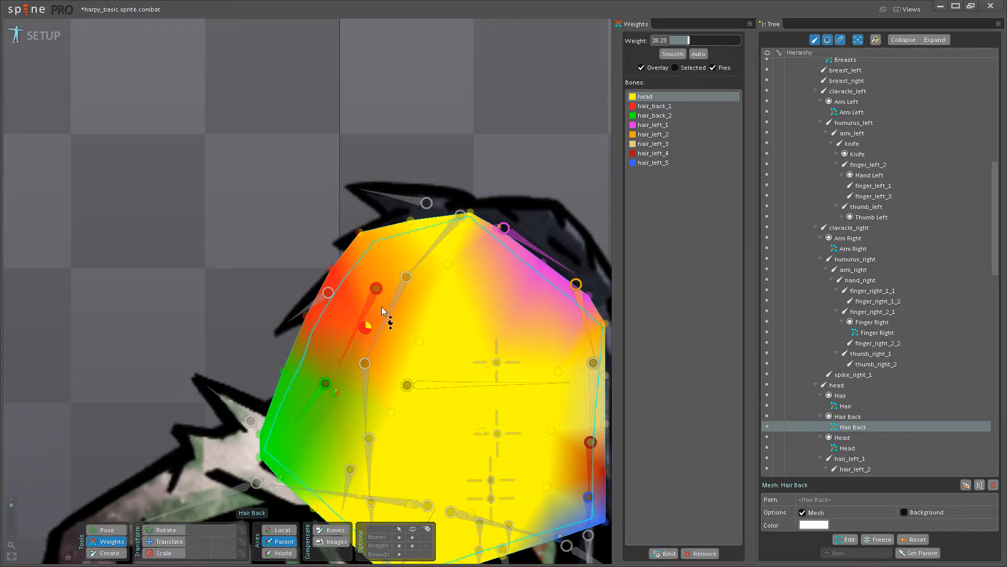
# Set the head weight to 53.83 on the interior vertex beside hair_back_1.
pyautogui.moveTo(393, 293); pyautogui.dragTo(395, 326)
pyautogui.scroll(-2, 394, 328)
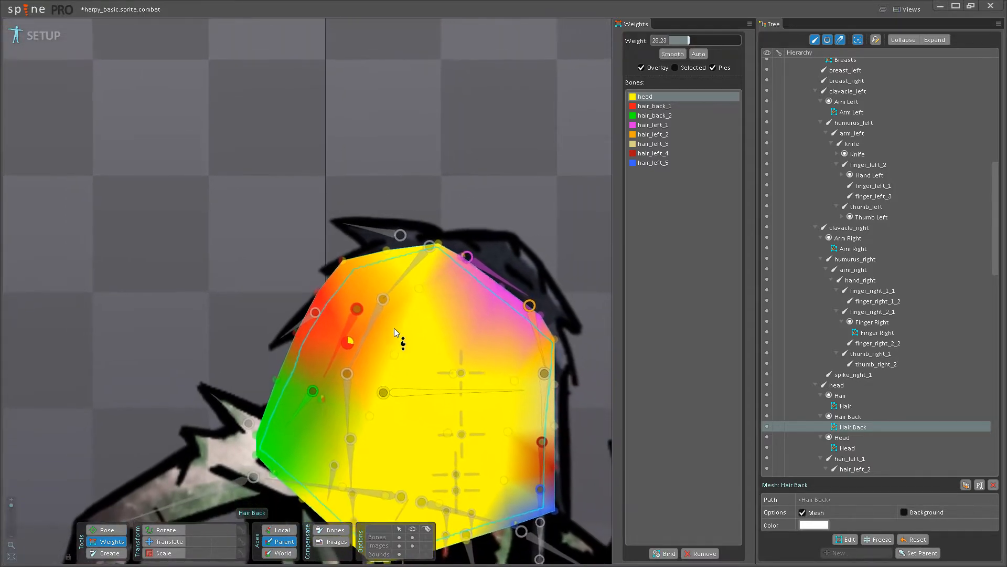
pyautogui.scroll(1, 413, 307)
pyautogui.moveTo(413, 306); pyautogui.dragTo(375, 335)
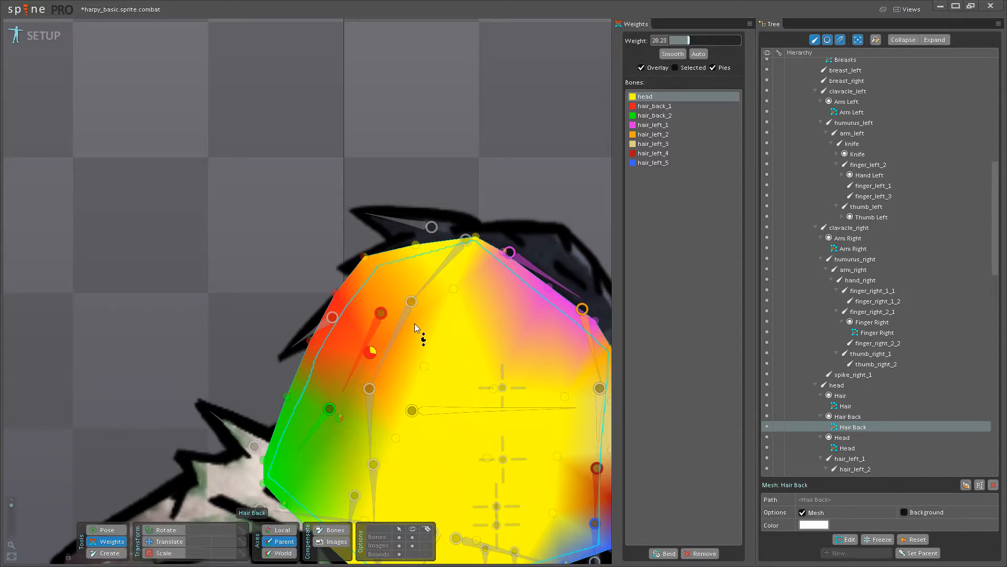
pyautogui.moveTo(415, 327); pyautogui.dragTo(440, 313)
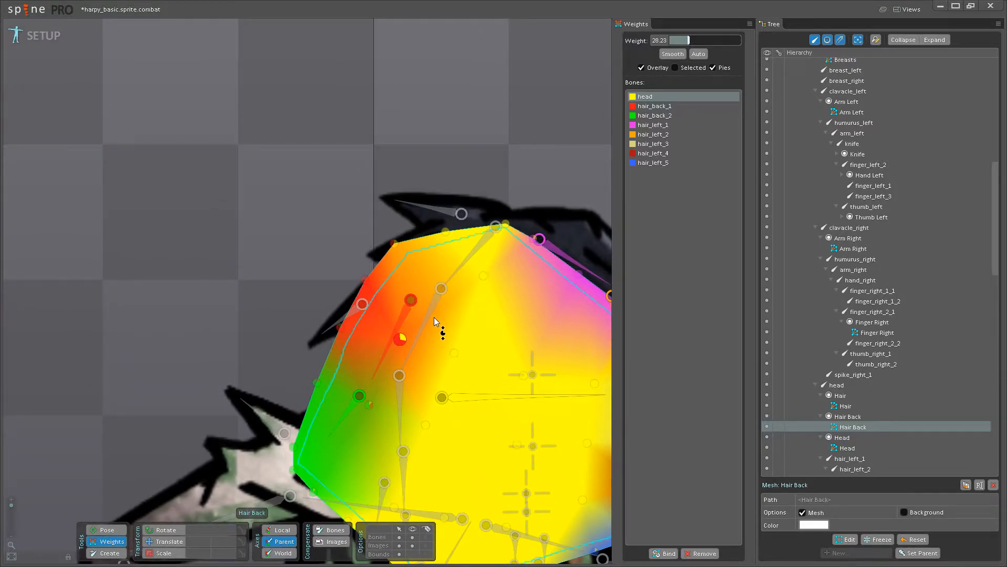
pyautogui.moveTo(434, 317); pyautogui.dragTo(472, 327)
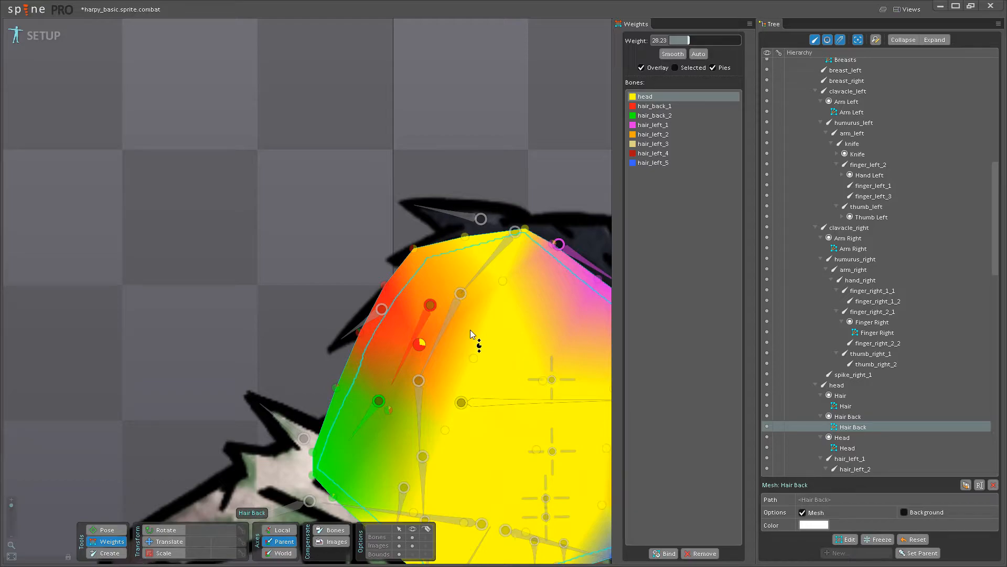
pyautogui.moveTo(470, 334); pyautogui.dragTo(346, 267)
pyautogui.moveTo(375, 350); pyautogui.dragTo(414, 357)
pyautogui.click(429, 400)
pyautogui.click(430, 381)
pyautogui.moveTo(373, 320); pyautogui.dragTo(379, 276)
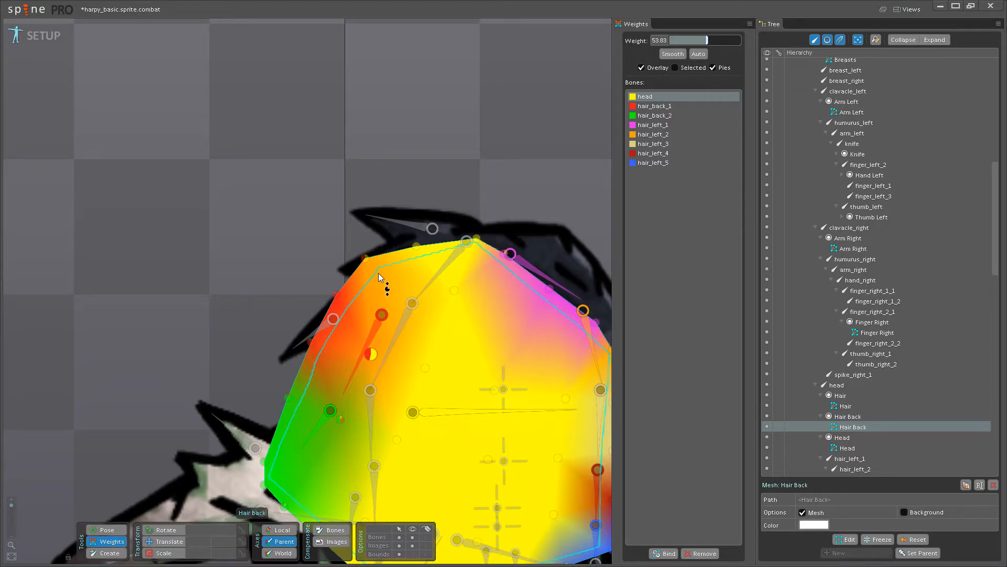
pyautogui.moveTo(452, 395); pyautogui.dragTo(424, 336)
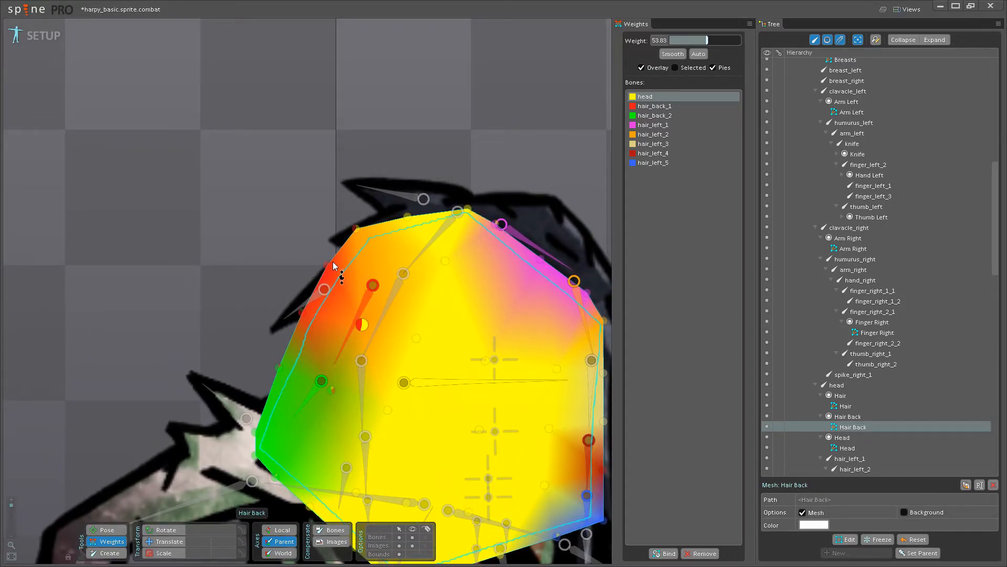
pyautogui.moveTo(333, 410); pyautogui.dragTo(331, 382)
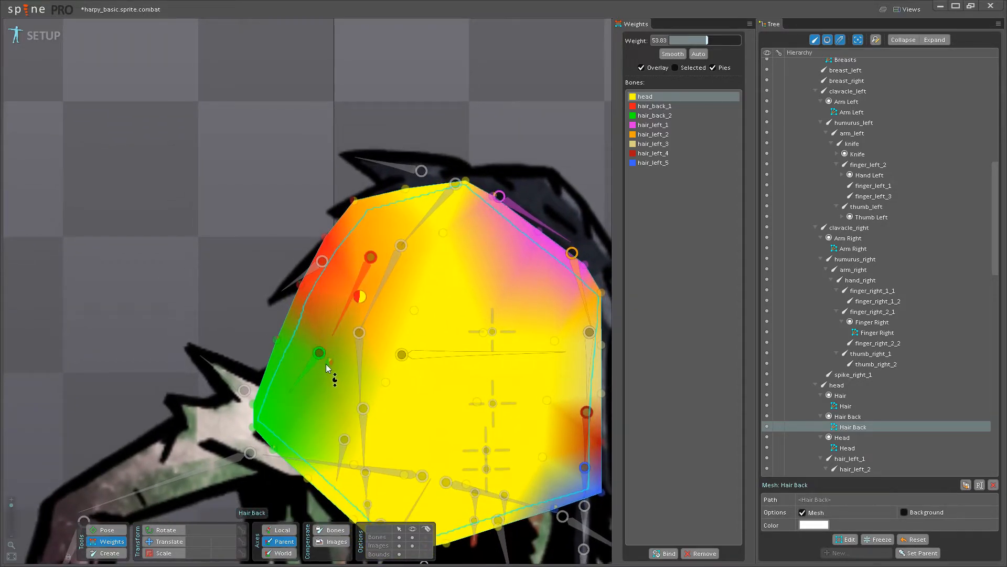
# Switch to posing, test-rotate hair_back_1 and the head bone, and undo each rotation.
pyautogui.press('p')
pyautogui.click(307, 379)
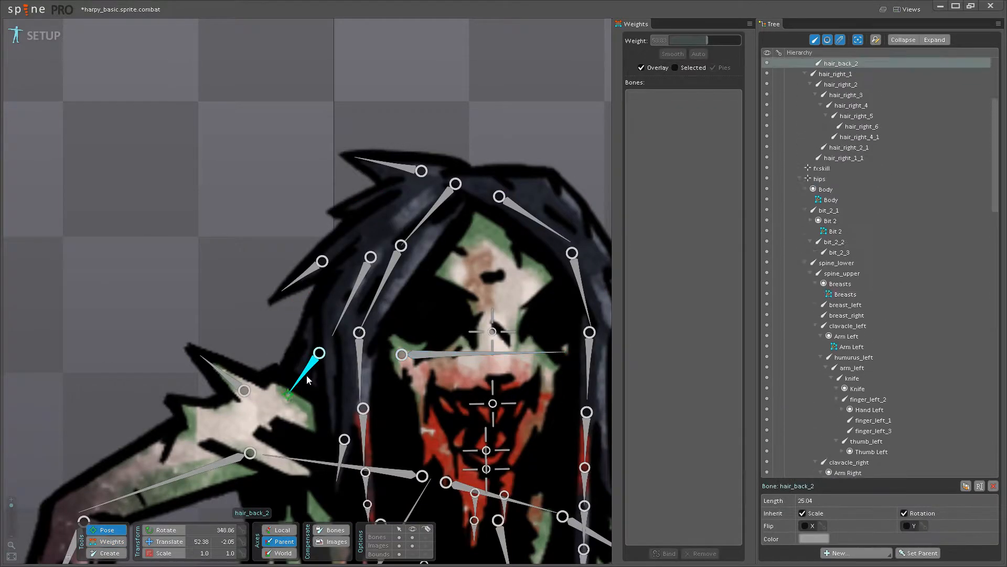
pyautogui.click(348, 322)
pyautogui.moveTo(347, 319); pyautogui.dragTo(329, 328)
pyautogui.hotkey('ctrl', 'z')
pyautogui.moveTo(461, 351); pyautogui.dragTo(374, 289)
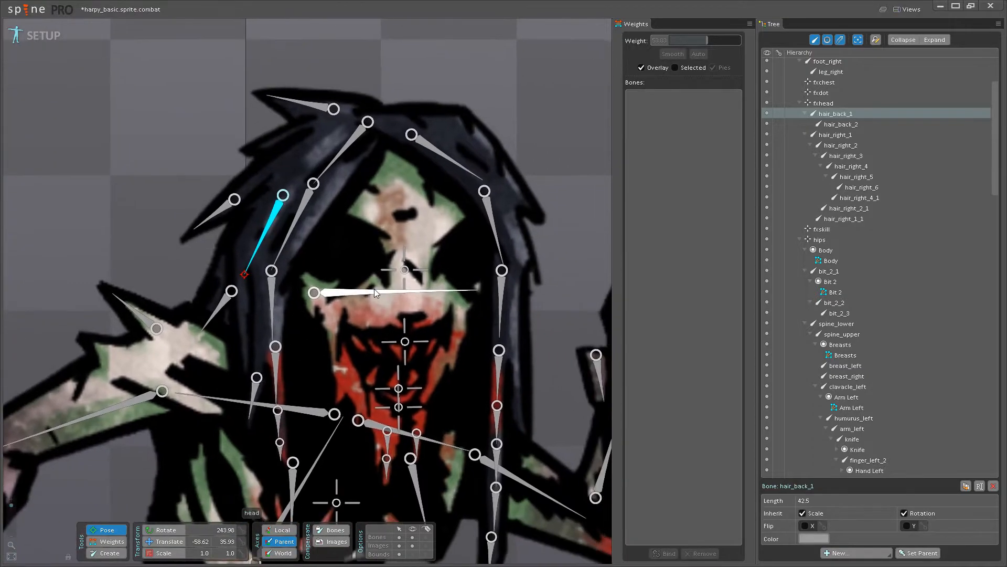
pyautogui.moveTo(446, 160); pyautogui.dragTo(535, 168)
pyautogui.hotkey('ctrl', 'z')
pyautogui.moveTo(402, 294); pyautogui.dragTo(423, 295)
pyautogui.moveTo(427, 260); pyautogui.dragTo(427, 235)
pyautogui.hotkey('ctrl', 'z')
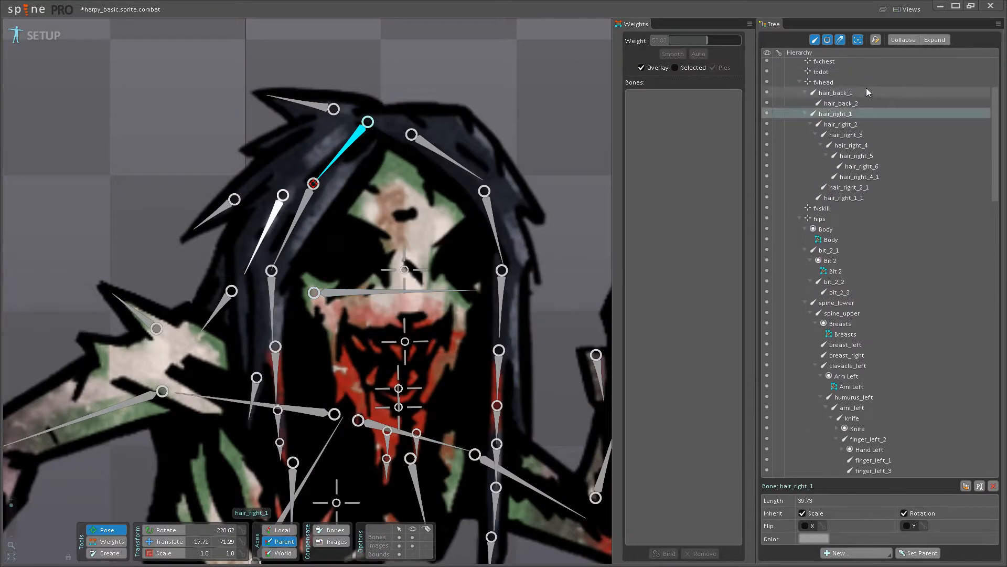
# Parent the hair_back_1 and hair_right_1 bones to the head bone and save the project.
pyautogui.keyDown('ctrl'); pyautogui.click(840, 94); pyautogui.keyUp('ctrl')
pyautogui.moveTo(841, 94); pyautogui.dragTo(835, 188)
pyautogui.scroll(-12, 851, 241)
pyautogui.scroll(-3, 851, 249)
pyautogui.moveTo(420, 289); pyautogui.dragTo(447, 294)
pyautogui.hotkey('ctrl', 's')
pyautogui.moveTo(446, 217); pyautogui.dragTo(448, 241)
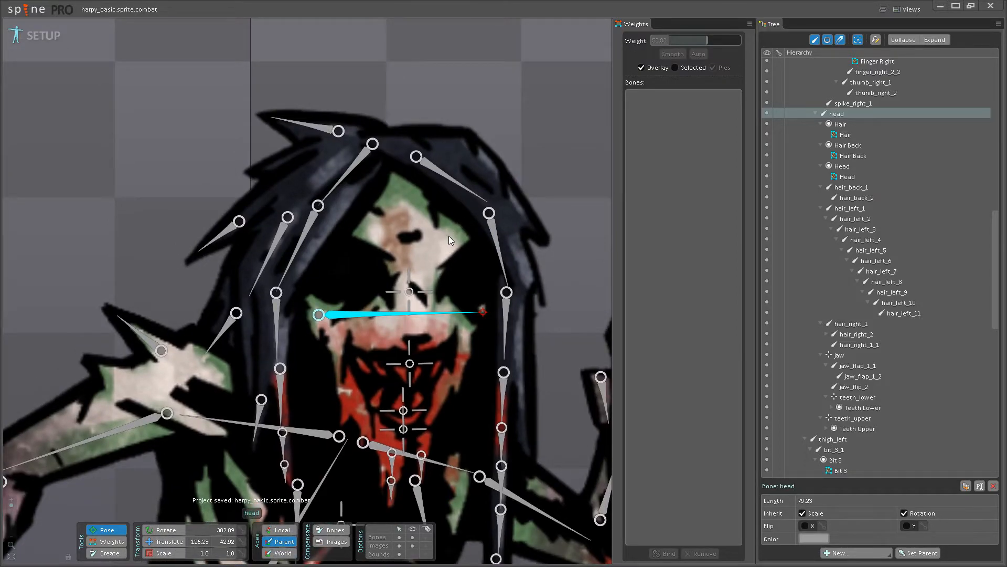
# Test-rotate the hair_right_1 and hair_back_1 bones, undo both rotations, and save the project.
pyautogui.moveTo(329, 194); pyautogui.dragTo(160, 241)
pyautogui.hotkey('ctrl', 'z')
pyautogui.moveTo(266, 260); pyautogui.dragTo(215, 277)
pyautogui.hotkey('ctrl', 'z')
pyautogui.moveTo(220, 334); pyautogui.dragTo(222, 335)
pyautogui.hotkey('ctrl', 's')
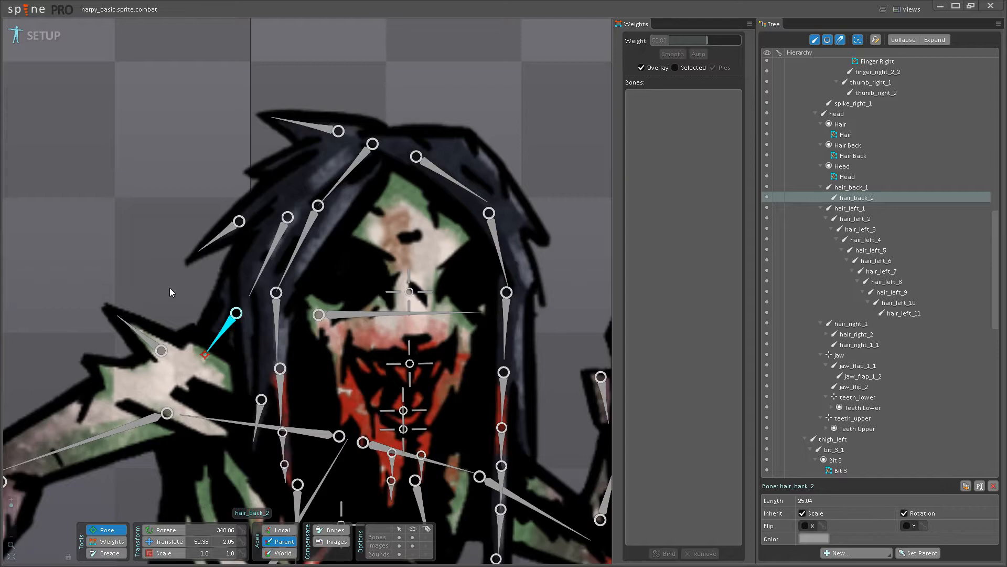
# Test-rotate the arm_right bone and undo the rotation.
pyautogui.scroll(-5, 289, 235)
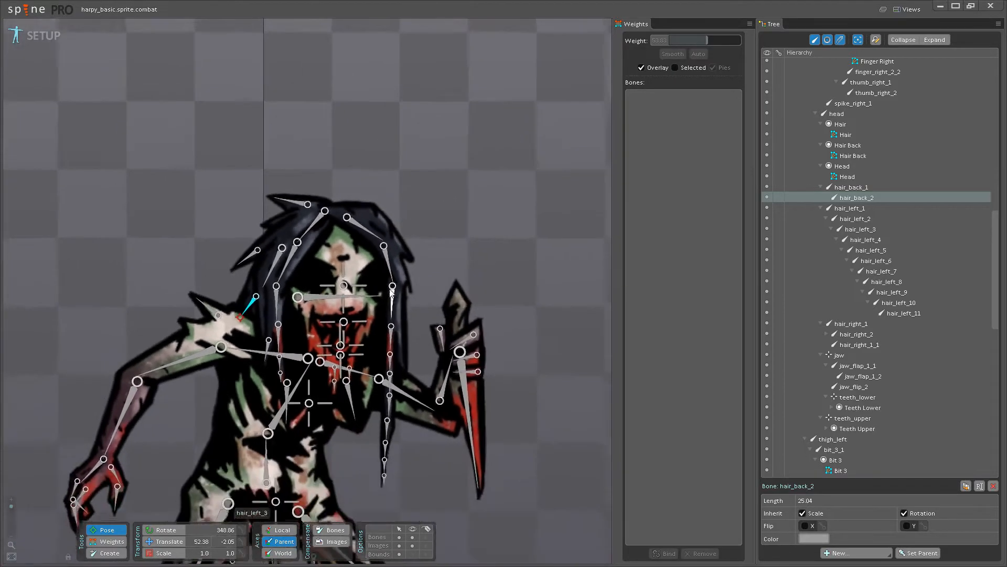
pyautogui.moveTo(391, 283); pyautogui.dragTo(416, 332)
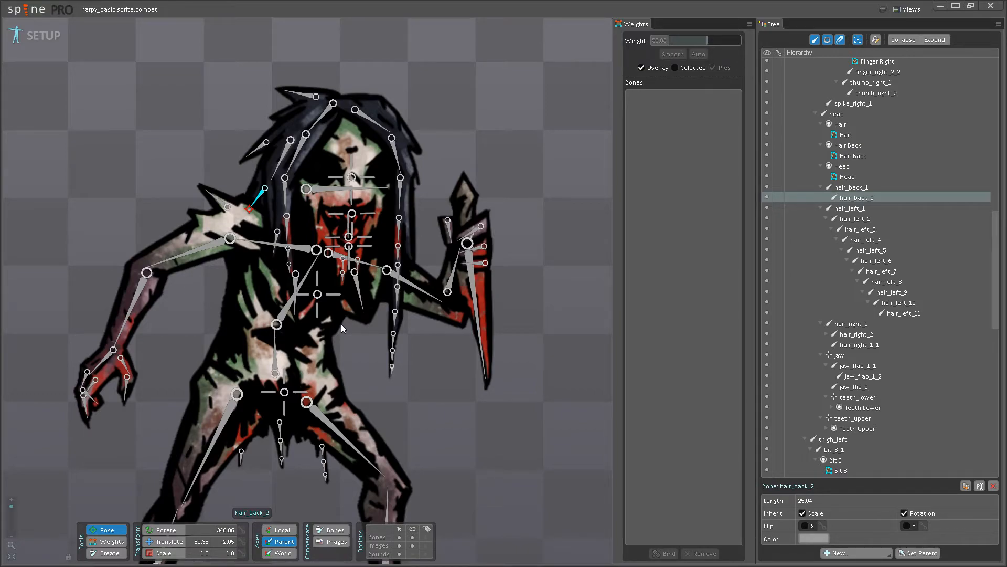
pyautogui.moveTo(317, 291); pyautogui.dragTo(348, 361)
pyautogui.click(170, 382)
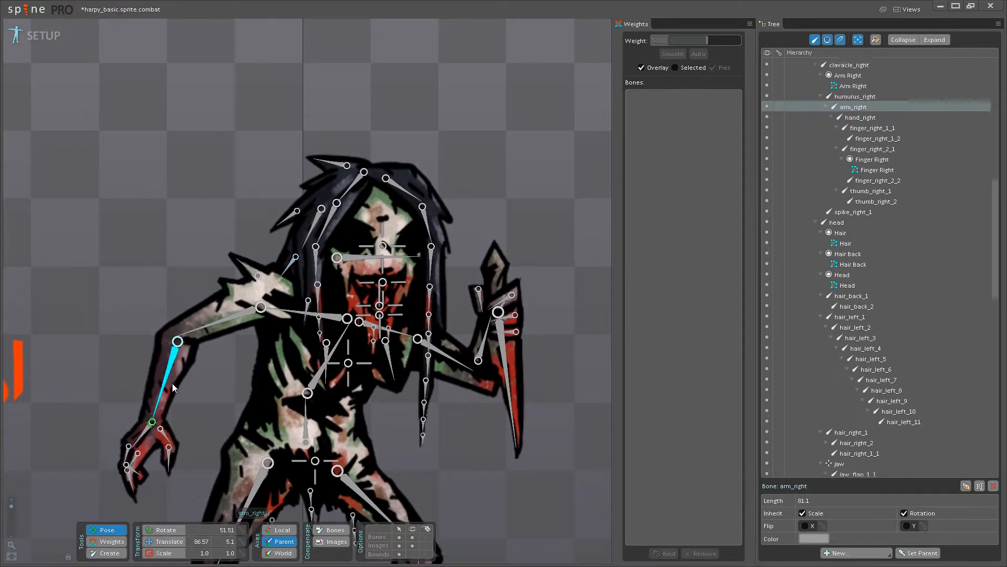
pyautogui.moveTo(165, 385); pyautogui.dragTo(185, 385)
pyautogui.hotkey('ctrl', 'z')
# Examine the rigged right arm, torso, legs and hair up close, and save the project.
pyautogui.scroll(3, 186, 379)
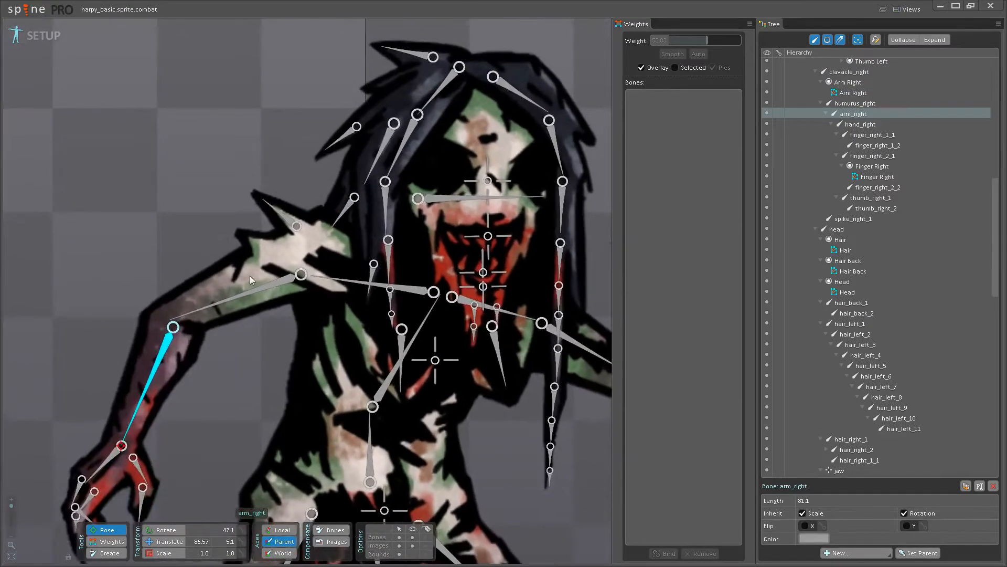
pyautogui.moveTo(180, 317); pyautogui.dragTo(317, 303)
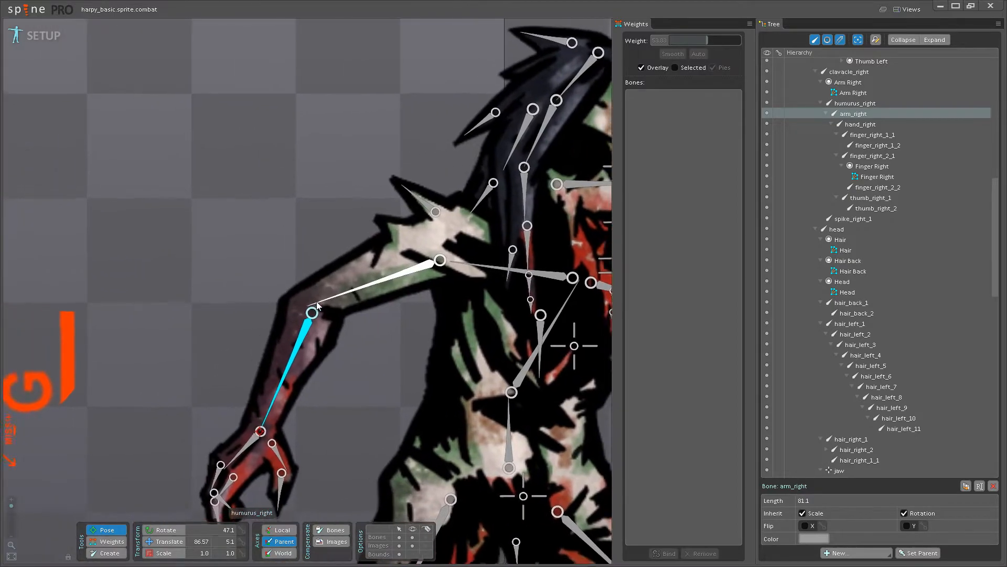
pyautogui.scroll(3, 318, 299)
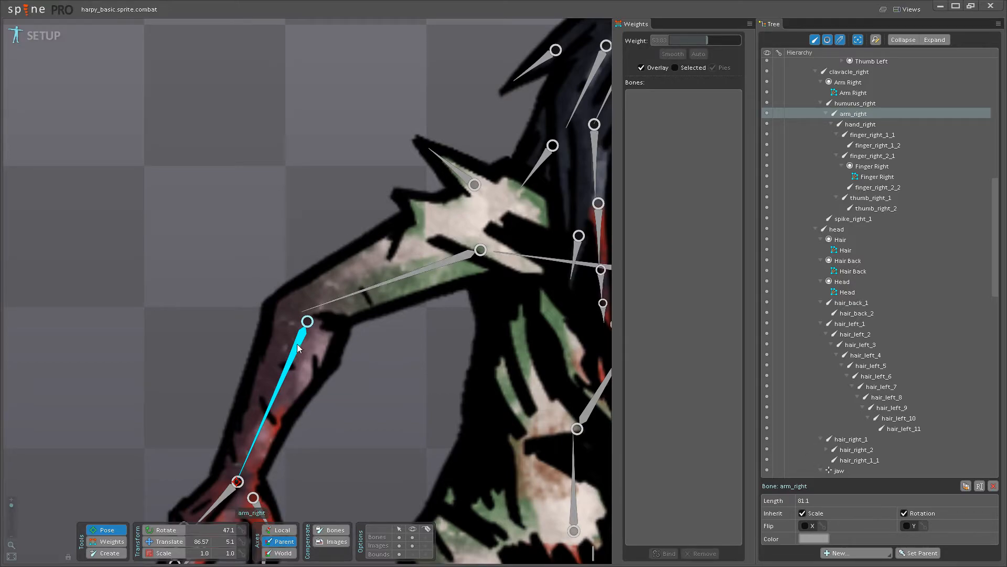
pyautogui.moveTo(417, 337); pyautogui.dragTo(323, 290)
pyautogui.moveTo(398, 372); pyautogui.dragTo(276, 162)
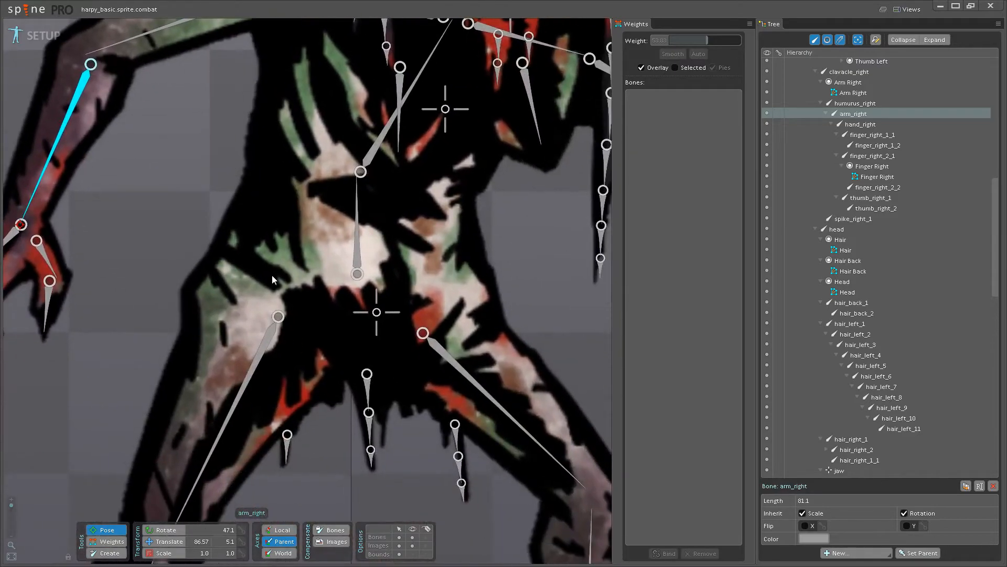
pyautogui.moveTo(399, 303); pyautogui.dragTo(320, 482)
pyautogui.moveTo(413, 284); pyautogui.dragTo(347, 386)
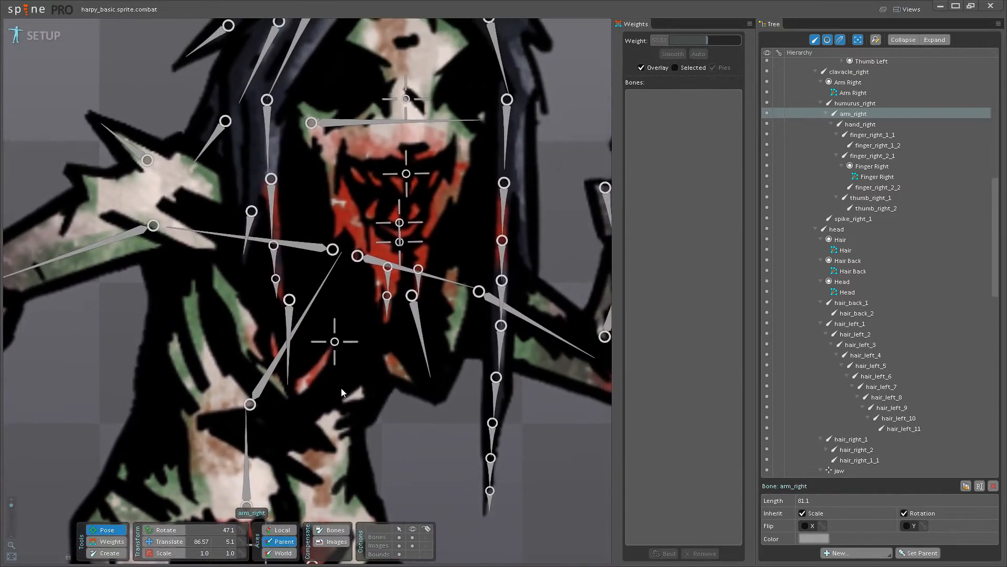
pyautogui.scroll(-3, 316, 194)
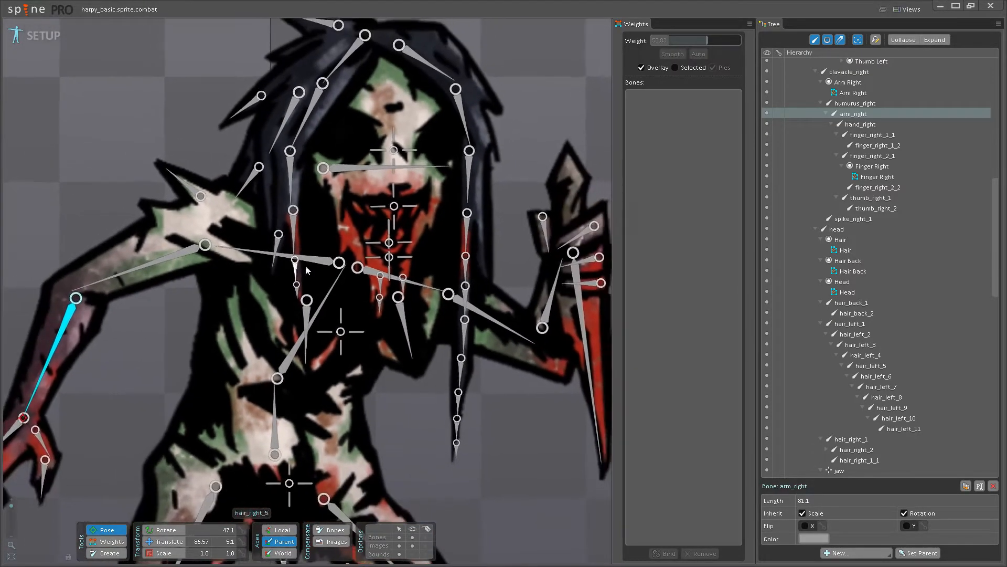
pyautogui.scroll(8, 259, 275)
pyautogui.moveTo(277, 355)
pyautogui.mouseDown()
pyautogui.moveTo(350, 355)
pyautogui.moveTo(268, 369)
pyautogui.mouseUp()
pyautogui.hotkey('ctrl', 's')
pyautogui.scroll(-4, 376, 358)
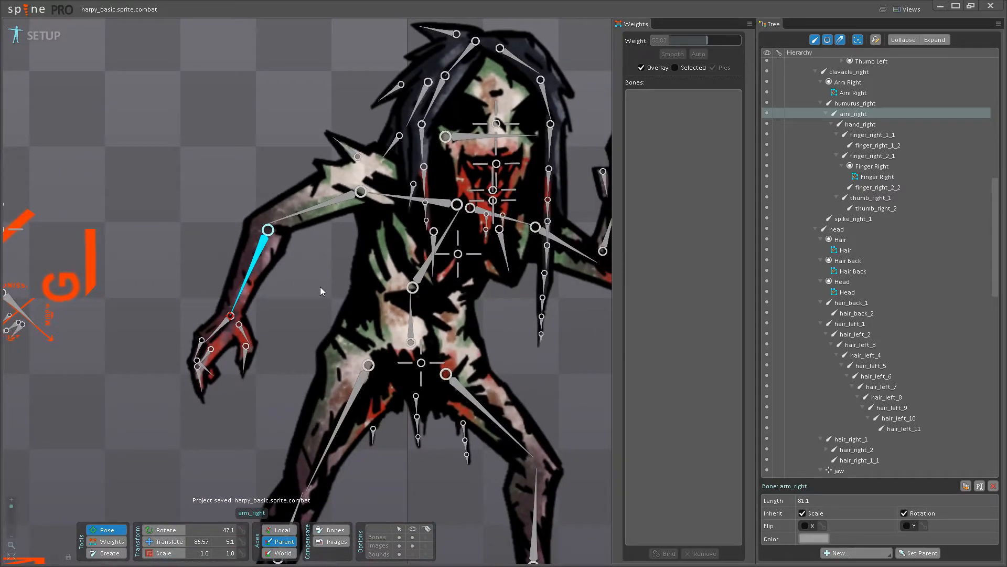
# Try a small pose change on the harpy's left arm, step back and forth through it, and save the project.
pyautogui.moveTo(359, 254); pyautogui.dragTo(252, 314)
pyautogui.scroll(4, 451, 356)
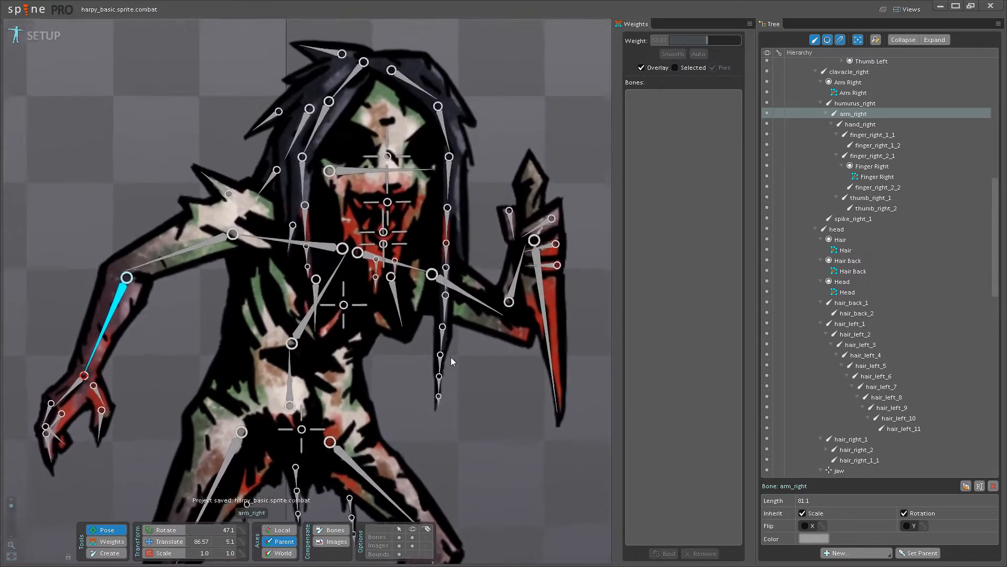
pyautogui.moveTo(527, 269)
pyautogui.mouseDown()
pyautogui.moveTo(502, 247)
pyautogui.moveTo(539, 261)
pyautogui.mouseUp()
pyautogui.hotkey('ctrl', 'z')
pyautogui.hotkey('ctrl', 'y')
pyautogui.hotkey('ctrl', 's')
# Convert the Hand Left attachment under finger_left_2 to a mesh and open it for mesh editing.
pyautogui.moveTo(454, 353); pyautogui.dragTo(319, 445)
pyautogui.scroll(3, 468, 301)
pyautogui.click(452, 292)
pyautogui.scroll(-3, 443, 288)
pyautogui.moveTo(438, 282); pyautogui.dragTo(359, 272)
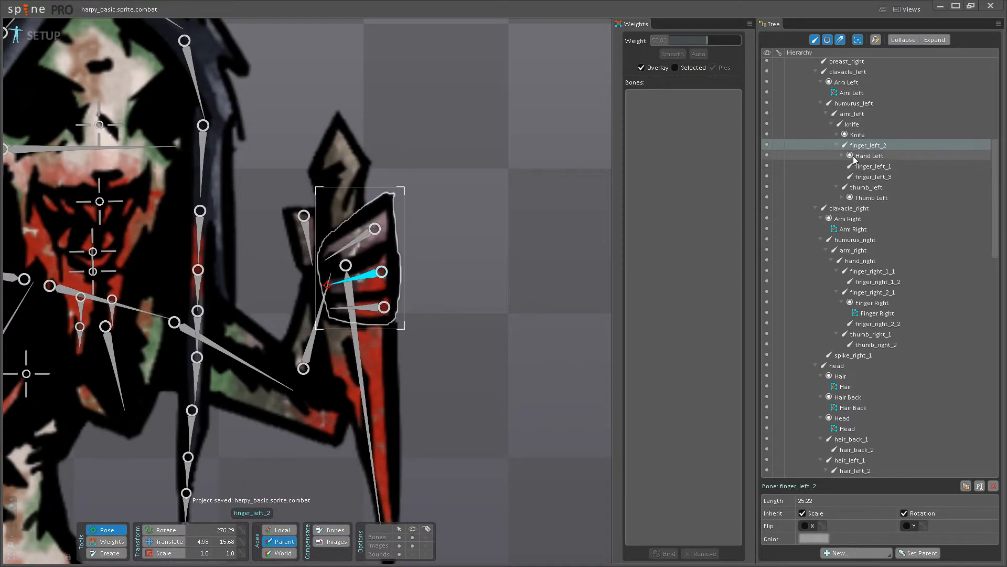
pyautogui.click(853, 157)
pyautogui.click(842, 156)
pyautogui.click(864, 168)
pyautogui.click(803, 526)
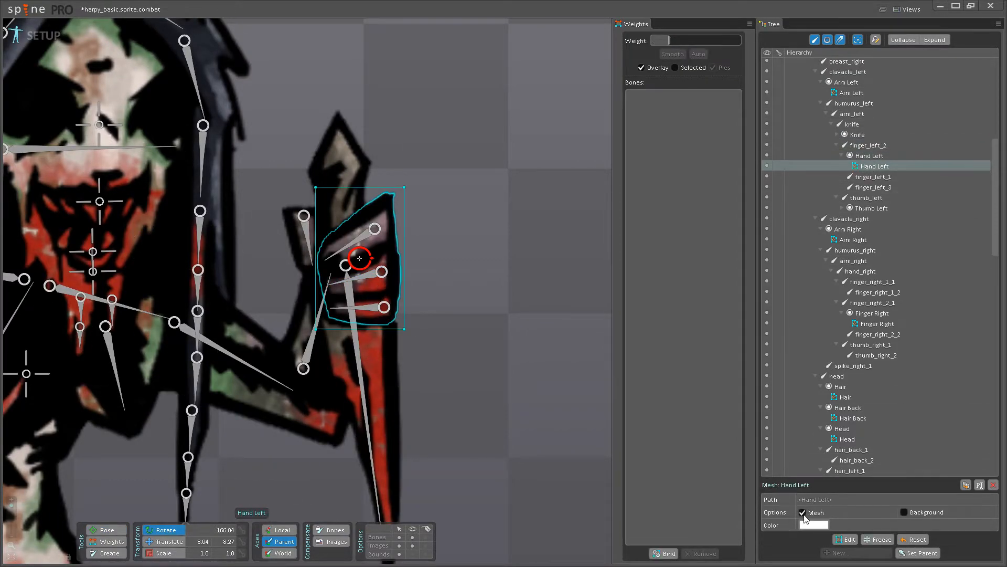
pyautogui.click(846, 540)
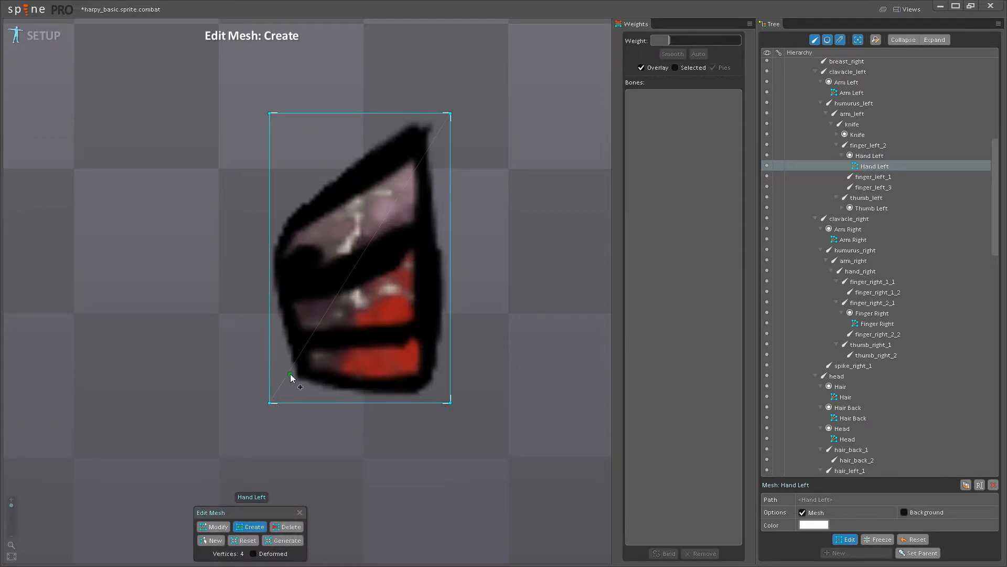
# Add a row of vertices along the dark gap between the lowest and middle fingers, ending at the mesh's right edge.
pyautogui.scroll(3, 292, 377)
pyautogui.click(281, 407)
pyautogui.click(356, 403)
pyautogui.click(432, 402)
pyautogui.click(496, 399)
pyautogui.click(587, 371)
pyautogui.moveTo(610, 374); pyautogui.dragTo(546, 376)
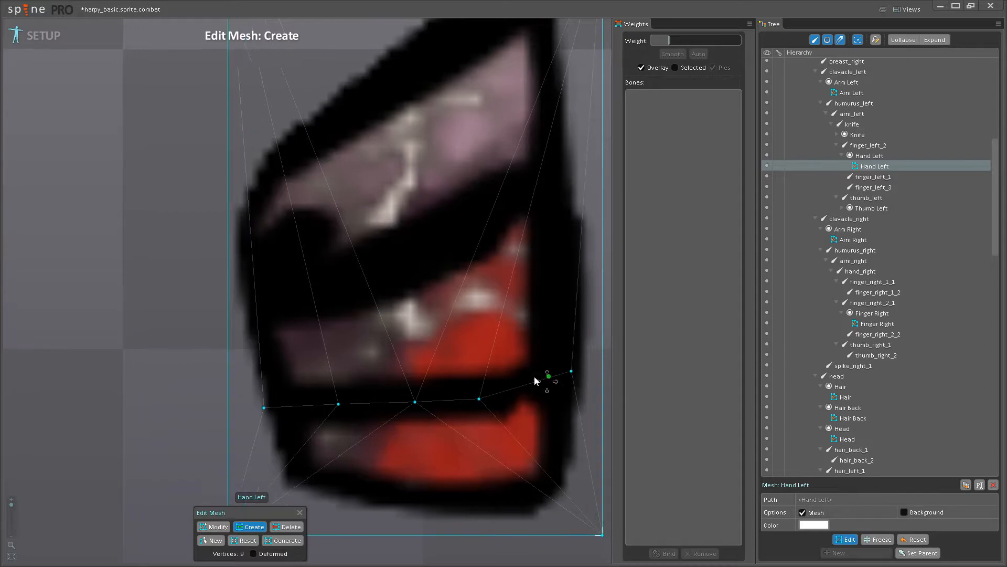
pyautogui.hotkey('ctrl', 'z')
pyautogui.click(555, 360)
pyautogui.click(500, 380)
# Add vertices around the lowest finger's outline, down the right side, along the bottom and up the left side.
pyautogui.click(556, 423)
pyautogui.click(520, 535)
pyautogui.moveTo(471, 550); pyautogui.dragTo(562, 422)
pyautogui.click(515, 407)
pyautogui.click(427, 406)
pyautogui.click(353, 389)
pyautogui.moveTo(353, 393); pyautogui.dragTo(470, 425)
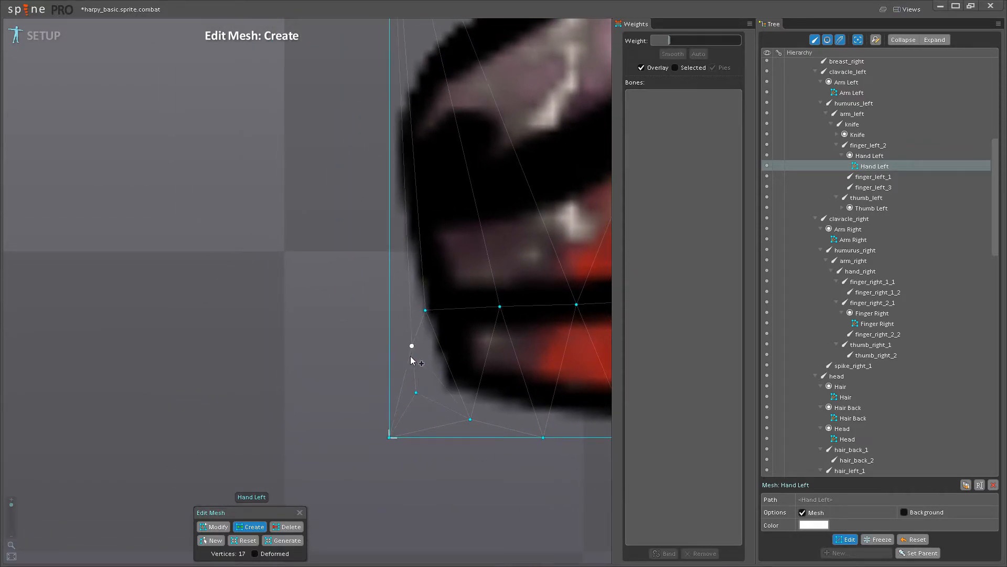
pyautogui.click(412, 350)
# Add three vertices along the left side of the mesh beside the middle finger.
pyautogui.moveTo(464, 384); pyautogui.dragTo(403, 434)
pyautogui.scroll(-3, 402, 434)
pyautogui.moveTo(400, 481); pyautogui.dragTo(354, 477)
pyautogui.scroll(1, 319, 346)
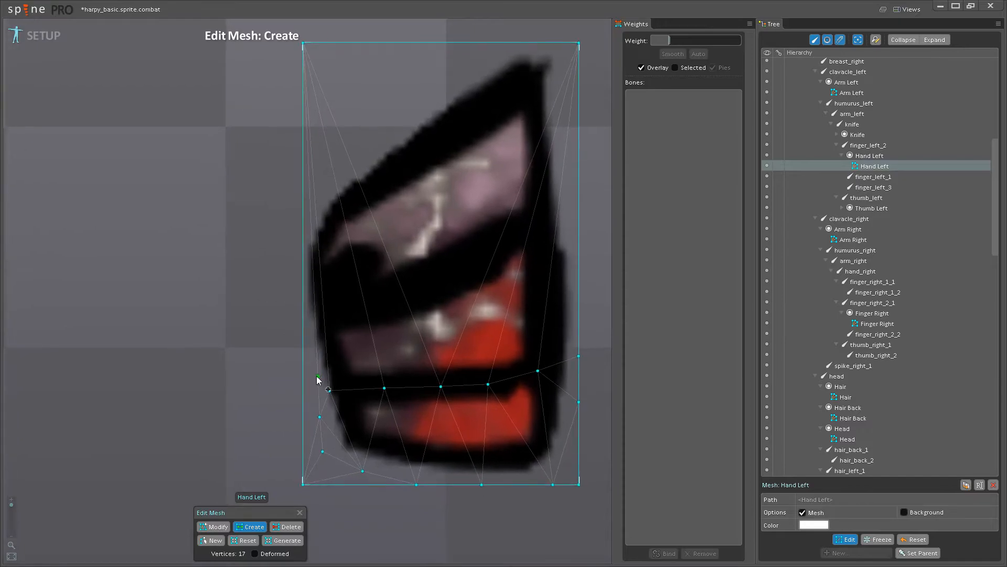
pyautogui.click(312, 383)
pyautogui.click(304, 357)
pyautogui.click(303, 322)
# Add a row of vertices along the gap between the middle and top fingers, plus two beside the middle finger's right side.
pyautogui.click(356, 309)
pyautogui.click(422, 291)
pyautogui.moveTo(501, 261); pyautogui.dragTo(441, 325)
pyautogui.click(412, 325)
pyautogui.click(466, 292)
pyautogui.click(506, 281)
pyautogui.click(518, 330)
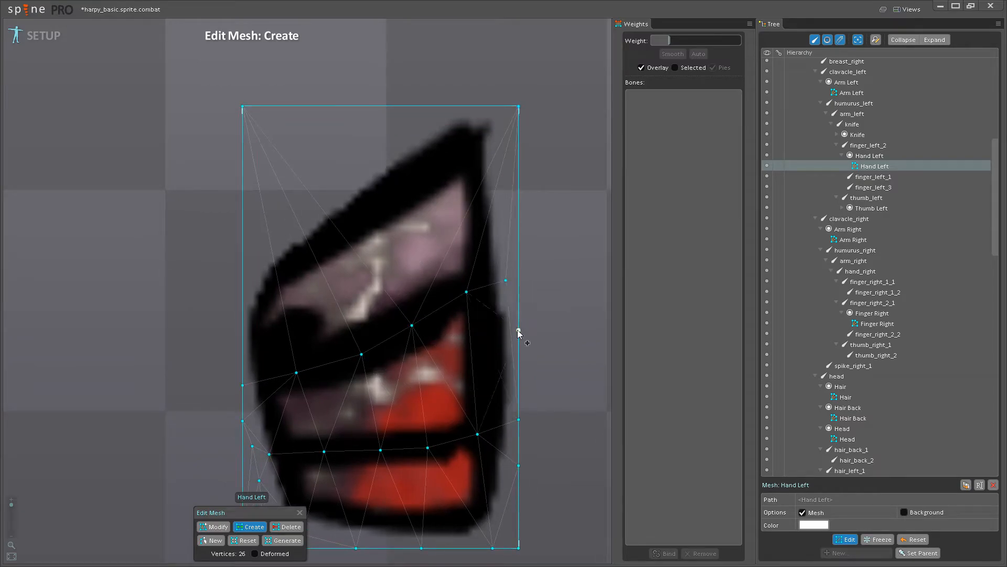
pyautogui.click(518, 375)
# Add vertices up the right side of the top finger and around its upper tip.
pyautogui.moveTo(483, 338); pyautogui.dragTo(480, 378)
pyautogui.click(502, 285)
pyautogui.moveTo(501, 284); pyautogui.dragTo(509, 353)
pyautogui.click(506, 295)
pyautogui.click(508, 236)
pyautogui.click(484, 217)
pyautogui.click(445, 216)
# Add vertices down the top finger's sloping upper outline and along the left side of the mesh.
pyautogui.click(402, 249)
pyautogui.click(346, 287)
pyautogui.moveTo(346, 288); pyautogui.dragTo(363, 237)
pyautogui.click(314, 279)
pyautogui.click(278, 316)
pyautogui.moveTo(264, 364); pyautogui.dragTo(281, 294)
pyautogui.click(281, 303)
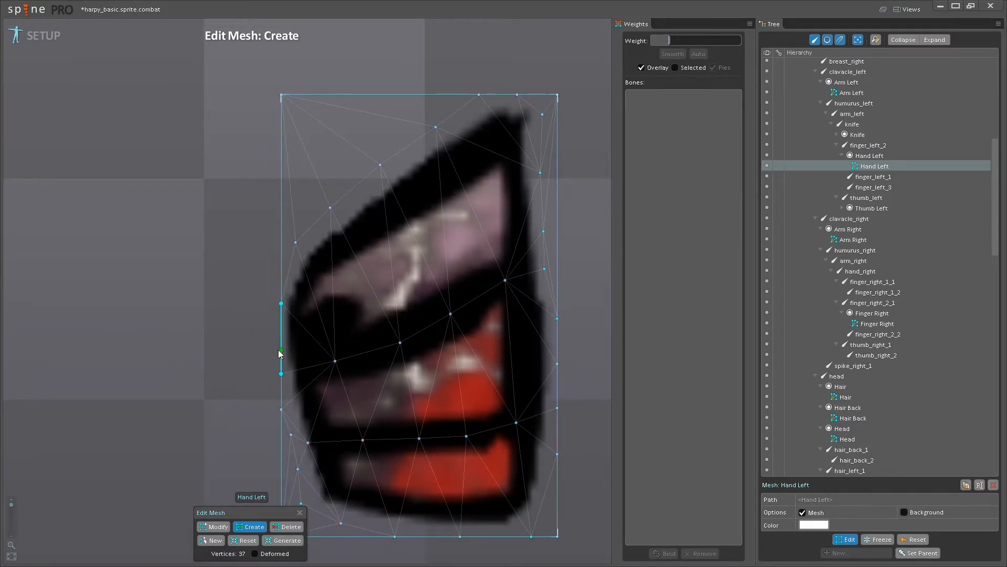
pyautogui.click(281, 350)
# Delete the upper-left and upper-right corner vertices of the Hand Left mesh.
pyautogui.scroll(-3, 283, 412)
pyautogui.click(289, 533)
pyautogui.click(283, 222)
pyautogui.click(449, 222)
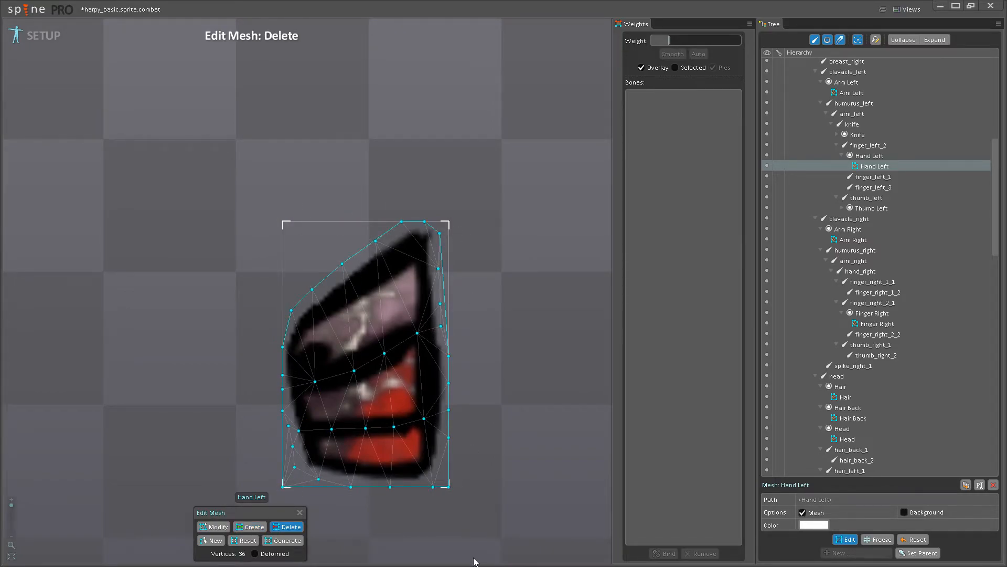
# Delete the lower-left corner vertex of the Hand Left mesh and bind the mesh to finger_left_1, finger_left_2 and finger_left_3.
pyautogui.click(284, 487)
pyautogui.scroll(-2, 380, 486)
pyautogui.moveTo(384, 496); pyautogui.dragTo(515, 411)
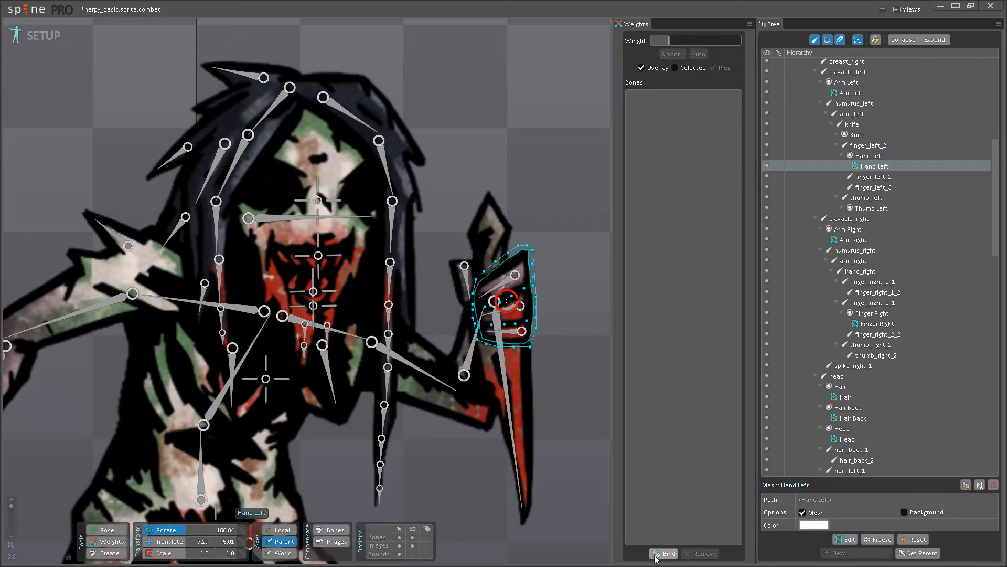
pyautogui.click(664, 553)
pyautogui.scroll(4, 585, 335)
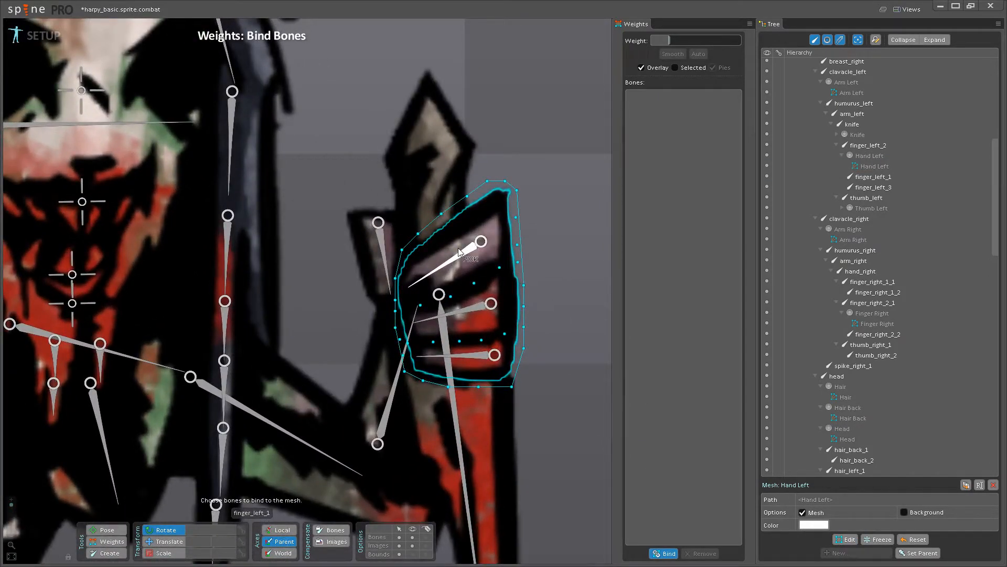
pyautogui.click(458, 247)
pyautogui.click(464, 309)
pyautogui.click(474, 355)
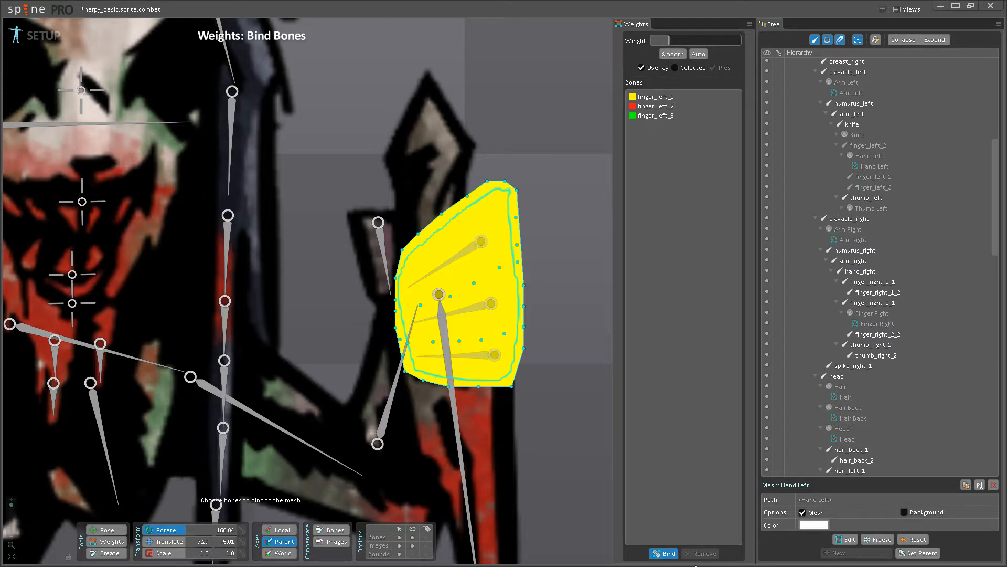
pyautogui.click(666, 553)
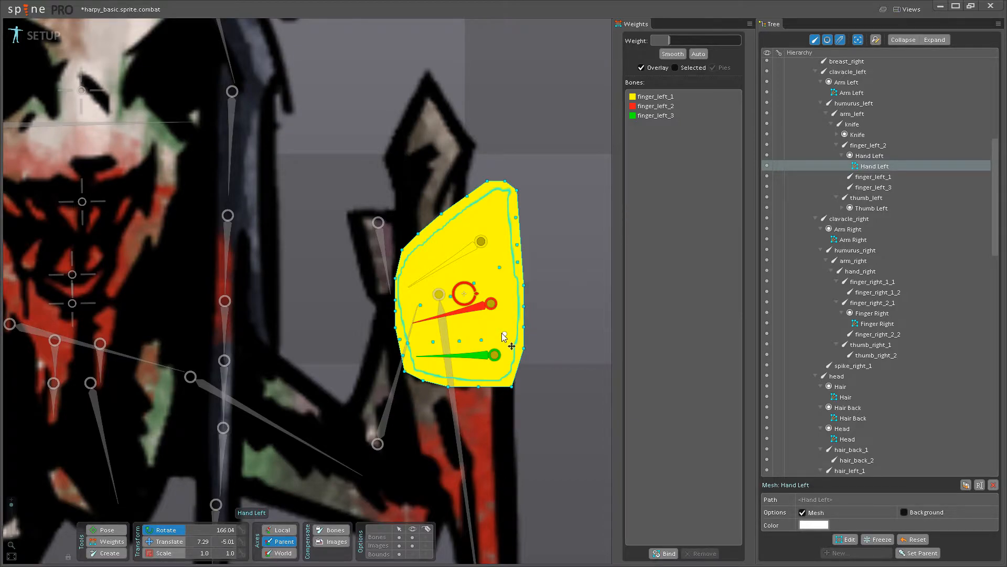
# Raise finger_left_2's weight on the middle-finger vertices of the Hand Left mesh, up to 100 on the outer edge.
pyautogui.moveTo(502, 334)
pyautogui.mouseDown()
pyautogui.moveTo(494, 322)
pyautogui.moveTo(384, 309)
pyautogui.moveTo(339, 371)
pyautogui.moveTo(421, 403)
pyautogui.moveTo(443, 219)
pyautogui.moveTo(407, 349)
pyautogui.moveTo(398, 313)
pyautogui.moveTo(378, 310)
pyautogui.moveTo(387, 326)
pyautogui.moveTo(376, 292)
pyautogui.mouseUp()
pyautogui.click(111, 541)
pyautogui.click(338, 373)
pyautogui.scroll(2, 339, 374)
pyautogui.moveTo(347, 417)
pyautogui.mouseDown()
pyautogui.moveTo(343, 313)
pyautogui.moveTo(322, 414)
pyautogui.moveTo(304, 263)
pyautogui.moveTo(276, 415)
pyautogui.moveTo(246, 275)
pyautogui.moveTo(258, 393)
pyautogui.moveTo(253, 418)
pyautogui.moveTo(245, 285)
pyautogui.moveTo(236, 415)
pyautogui.moveTo(229, 215)
pyautogui.moveTo(241, 365)
pyautogui.moveTo(234, 309)
pyautogui.moveTo(265, 341)
pyautogui.moveTo(268, 368)
pyautogui.moveTo(282, 189)
pyautogui.moveTo(303, 354)
pyautogui.moveTo(323, 194)
pyautogui.moveTo(419, 407)
pyautogui.moveTo(408, 400)
pyautogui.moveTo(435, 390)
pyautogui.mouseUp()
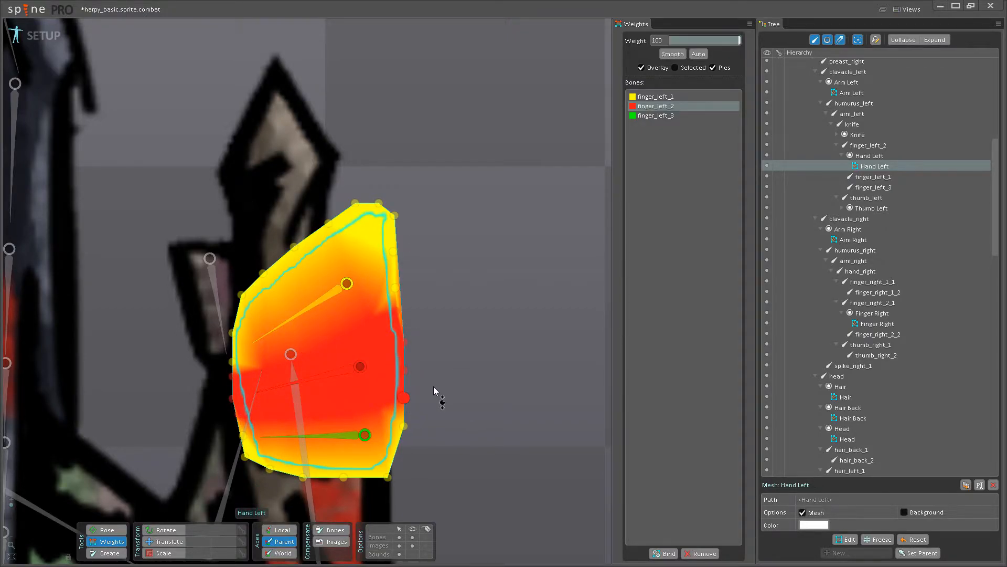
# Raise finger_left_3's weight to 100 along the mesh's lower outline and blend it slightly into the middle-finger vertices.
pyautogui.click(365, 438)
pyautogui.moveTo(405, 426); pyautogui.dragTo(397, 339)
pyautogui.moveTo(388, 478); pyautogui.dragTo(374, 346)
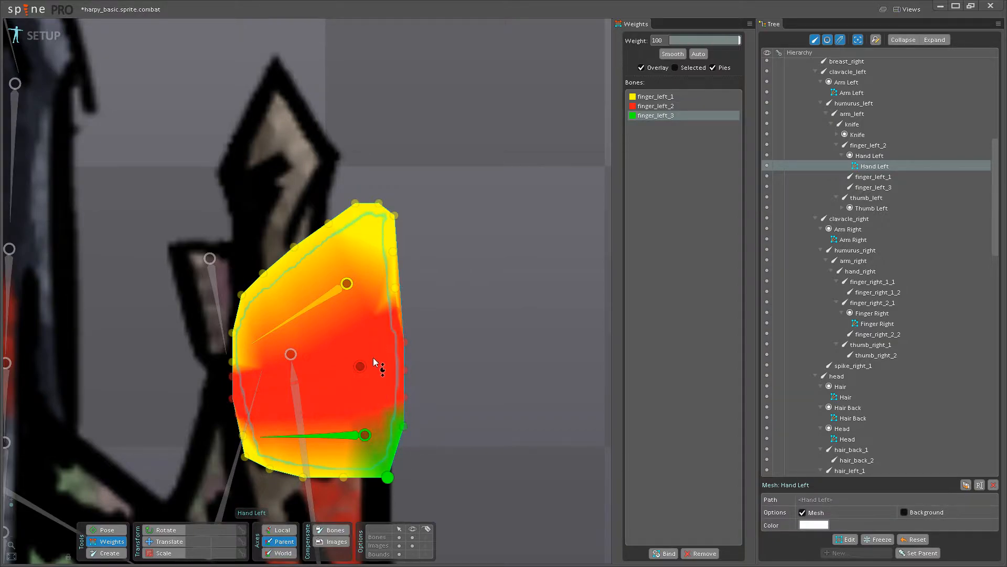
pyautogui.moveTo(344, 477); pyautogui.dragTo(346, 333)
pyautogui.moveTo(302, 477); pyautogui.dragTo(297, 373)
pyautogui.moveTo(270, 468); pyautogui.dragTo(259, 386)
pyautogui.moveTo(246, 457); pyautogui.dragTo(239, 363)
pyautogui.moveTo(243, 435)
pyautogui.mouseDown()
pyautogui.moveTo(239, 285)
pyautogui.moveTo(246, 413)
pyautogui.moveTo(269, 399)
pyautogui.moveTo(289, 414)
pyautogui.moveTo(302, 391)
pyautogui.moveTo(323, 424)
pyautogui.moveTo(338, 396)
pyautogui.moveTo(354, 417)
pyautogui.moveTo(359, 398)
pyautogui.moveTo(377, 413)
pyautogui.moveTo(383, 391)
pyautogui.moveTo(406, 397)
pyautogui.mouseUp()
# Test-rotate finger_left_3 and finger_left_1 to check how the hand mesh deforms, saving the project in between.
pyautogui.click(112, 533)
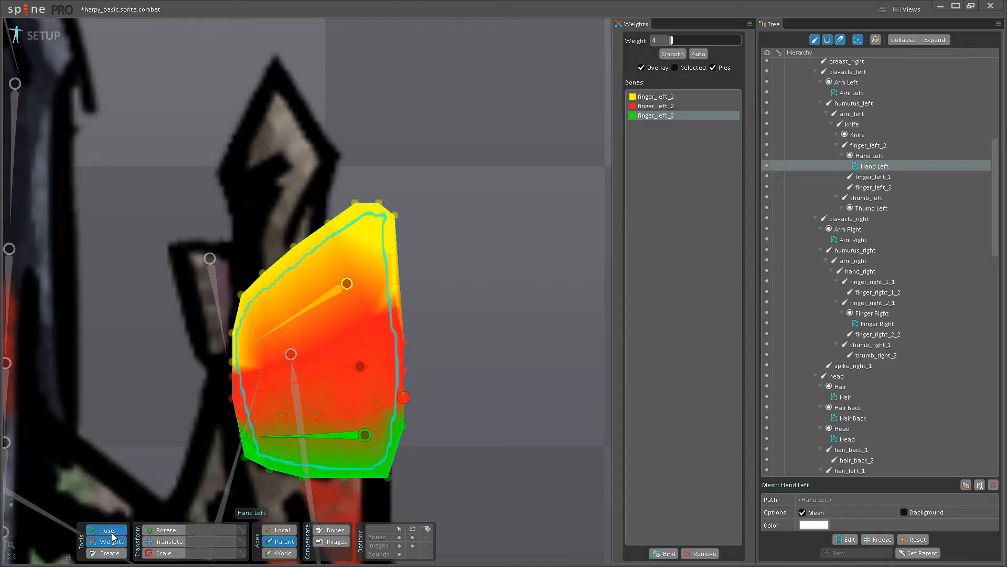
pyautogui.moveTo(295, 436)
pyautogui.mouseDown()
pyautogui.moveTo(284, 427)
pyautogui.moveTo(282, 438)
pyautogui.moveTo(282, 420)
pyautogui.moveTo(286, 438)
pyautogui.mouseUp()
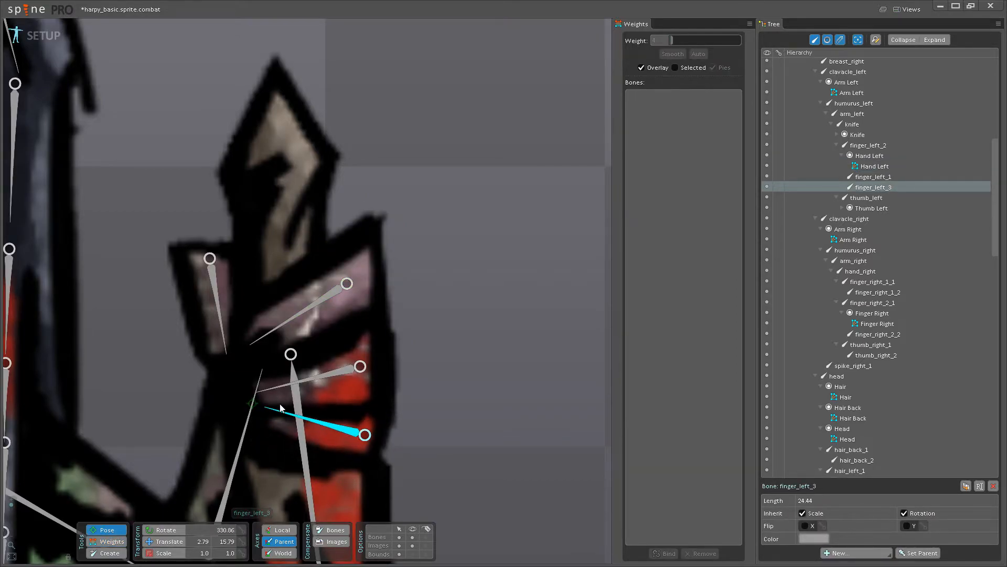
pyautogui.hotkey('ctrl', 's')
pyautogui.click(269, 322)
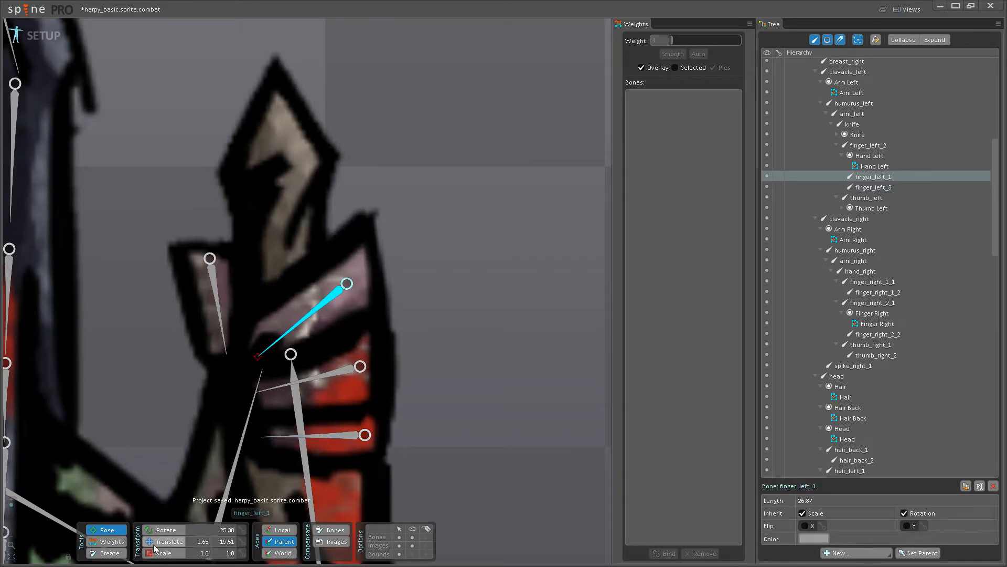
# Adjust finger_left_1's weight on the vertices along the gap between the top and middle fingers.
pyautogui.click(111, 542)
pyautogui.click(289, 321)
pyautogui.moveTo(266, 368)
pyautogui.mouseDown()
pyautogui.moveTo(280, 331)
pyautogui.moveTo(321, 329)
pyautogui.moveTo(399, 291)
pyautogui.mouseUp()
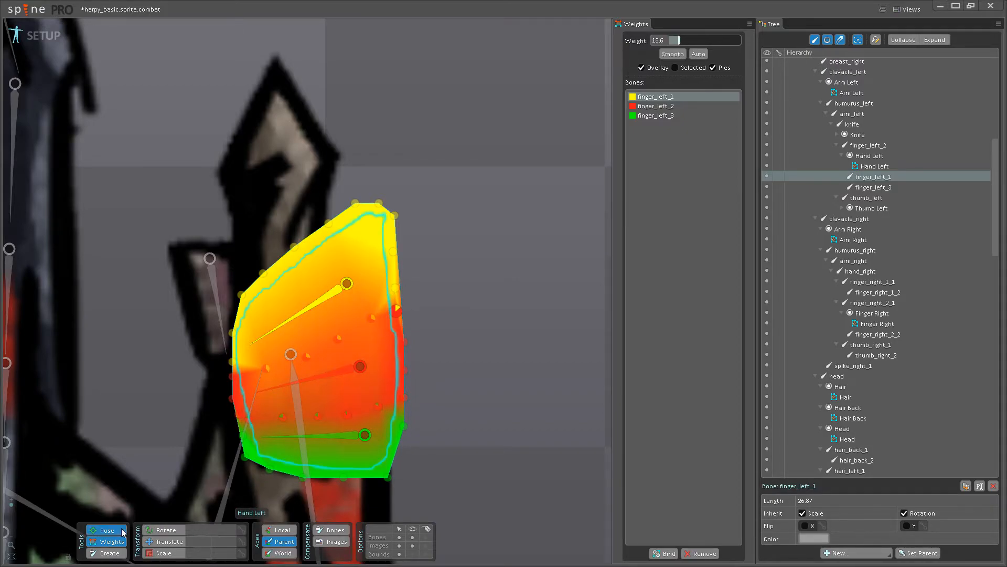
# Test-rotate finger_left_1 with the bones hidden, undo the rotation and save the project.
pyautogui.click(105, 530)
pyautogui.moveTo(287, 315); pyautogui.dragTo(316, 283)
pyautogui.click(414, 538)
pyautogui.hotkey('ctrl', 'z')
pyautogui.hotkey('ctrl', 'z')
pyautogui.scroll(-5, 320, 294)
pyautogui.hotkey('ctrl', 's')
pyautogui.moveTo(226, 415); pyautogui.dragTo(378, 370)
pyautogui.scroll(-3, 390, 323)
pyautogui.scroll(-1, 378, 370)
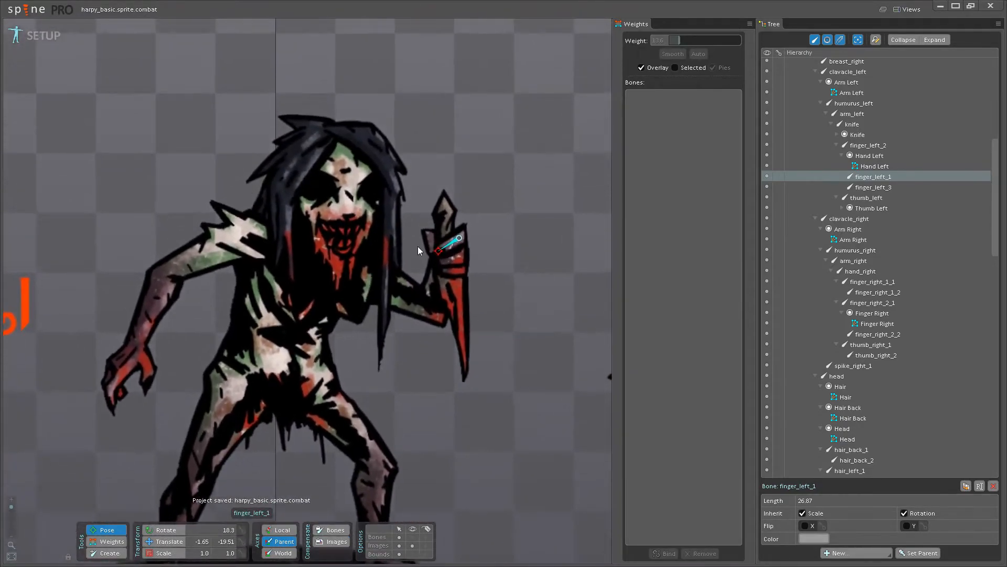
# Try moving the jaw bone slightly, undo the move and save the project.
pyautogui.scroll(1, 418, 247)
pyautogui.scroll(2, 310, 332)
pyautogui.moveTo(310, 332); pyautogui.dragTo(340, 262)
pyautogui.click(384, 165)
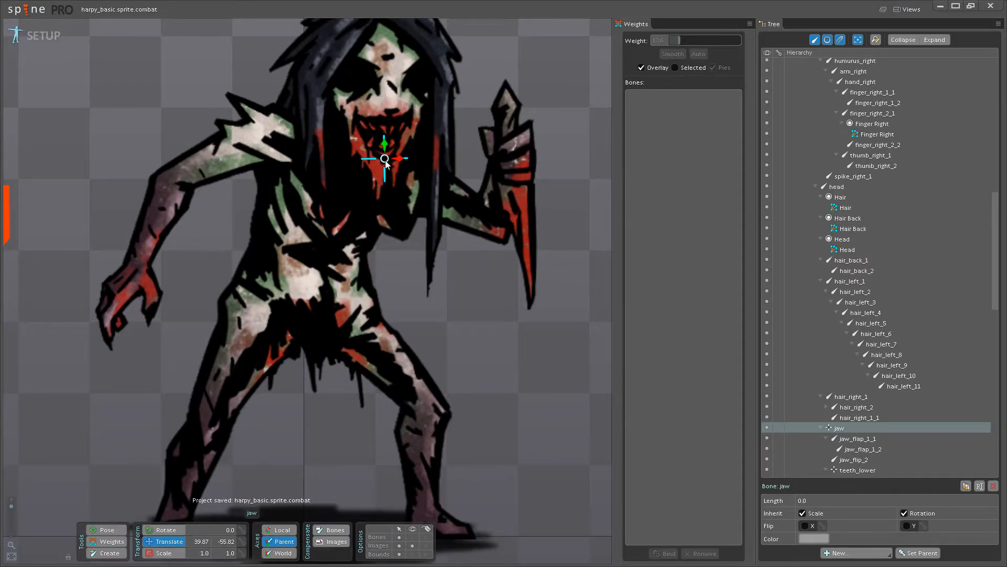
pyautogui.moveTo(386, 167)
pyautogui.mouseDown()
pyautogui.moveTo(386, 150)
pyautogui.moveTo(391, 165)
pyautogui.moveTo(379, 153)
pyautogui.moveTo(394, 165)
pyautogui.moveTo(370, 185)
pyautogui.moveTo(393, 169)
pyautogui.mouseUp()
pyautogui.hotkey('ctrl', 'z')
pyautogui.hotkey('ctrl', 's')
pyautogui.scroll(-2, 430, 344)
pyautogui.moveTo(361, 349); pyautogui.dragTo(357, 250)
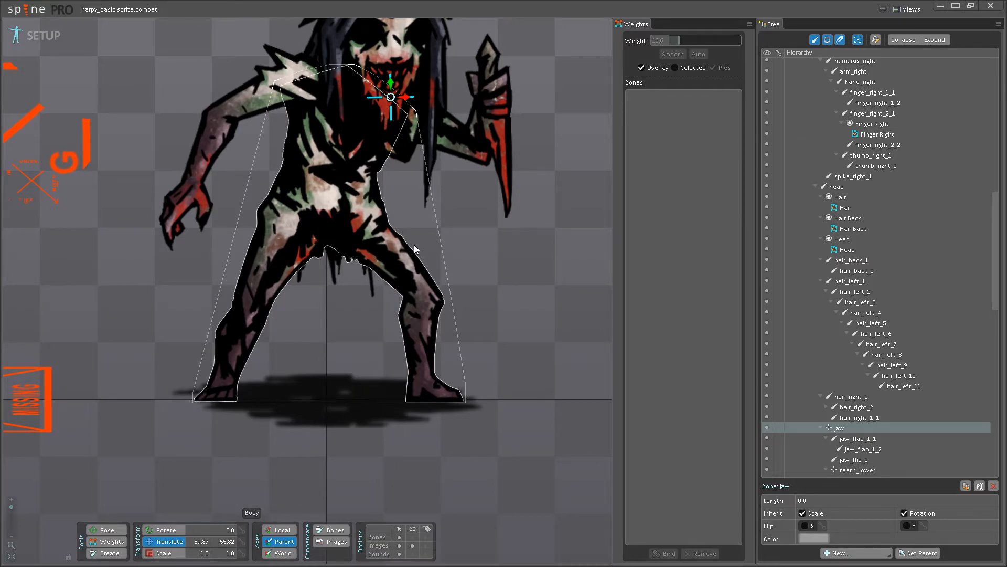
# Switch to Animate mode and stop the running playback.
pyautogui.click(44, 35)
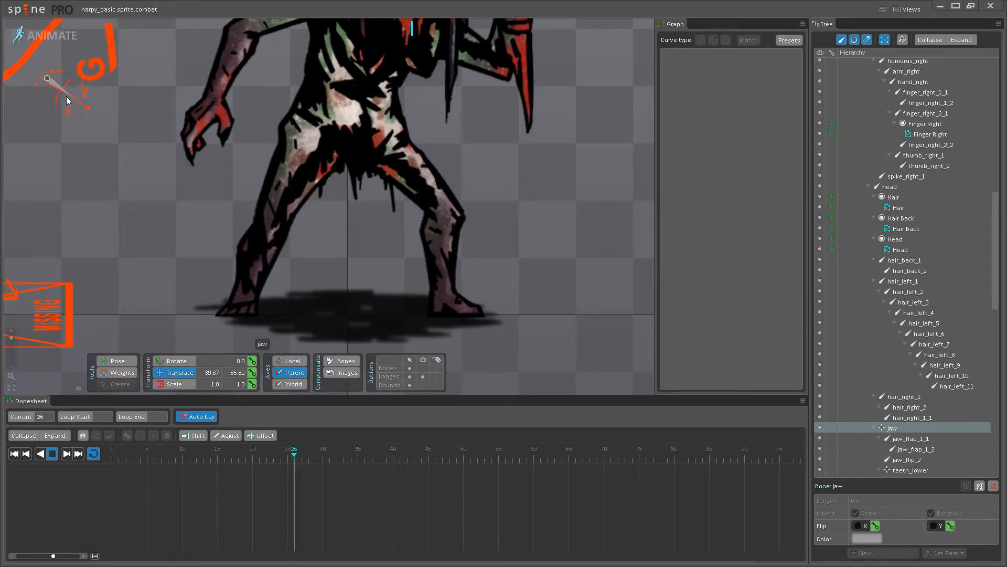
pyautogui.click(53, 454)
pyautogui.scroll(-2, 315, 210)
pyautogui.moveTo(316, 214); pyautogui.dragTo(340, 280)
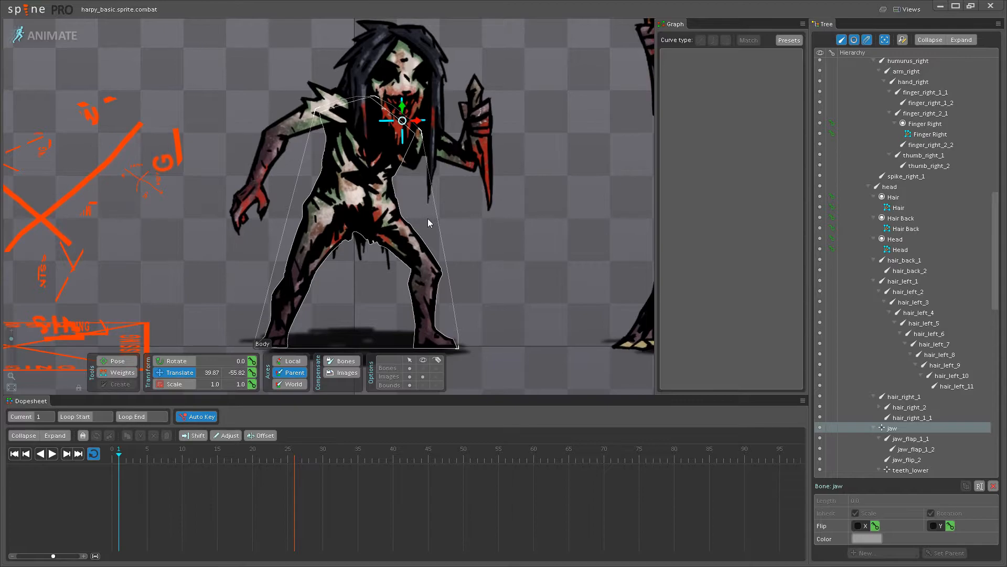
pyautogui.scroll(-3, 427, 218)
pyautogui.scroll(2, 423, 242)
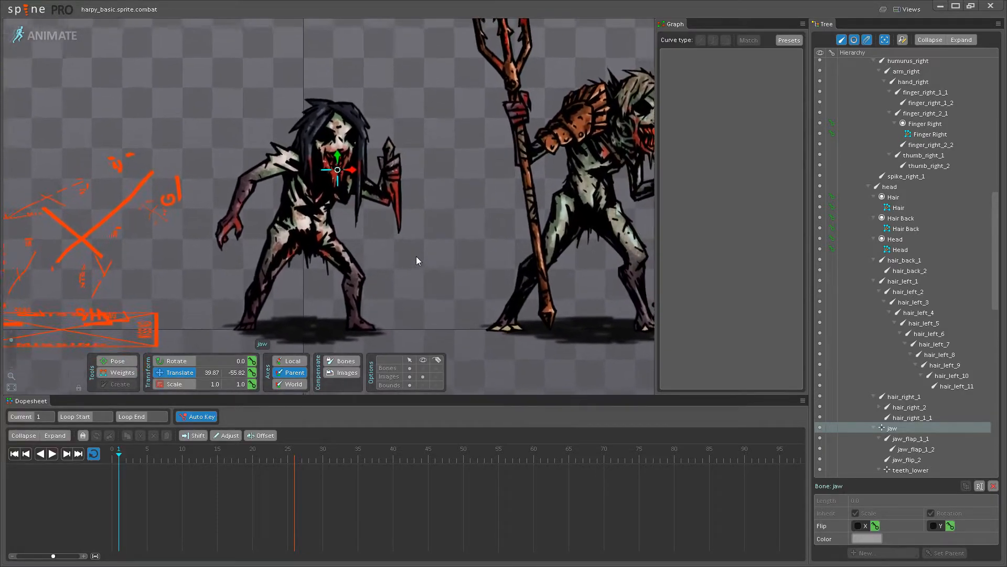
pyautogui.scroll(-2, 377, 225)
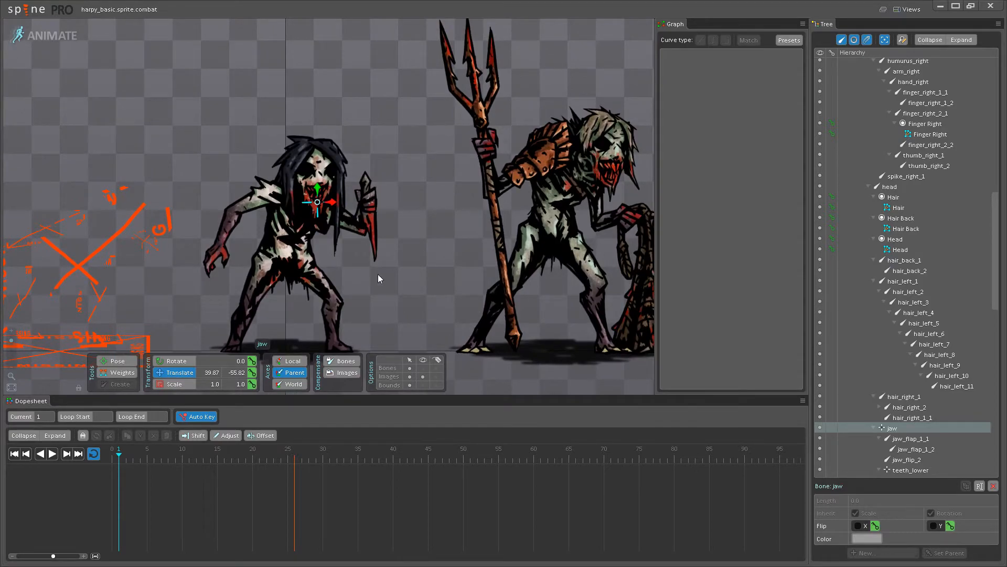
pyautogui.scroll(-1, 383, 274)
pyautogui.scroll(-2, 383, 268)
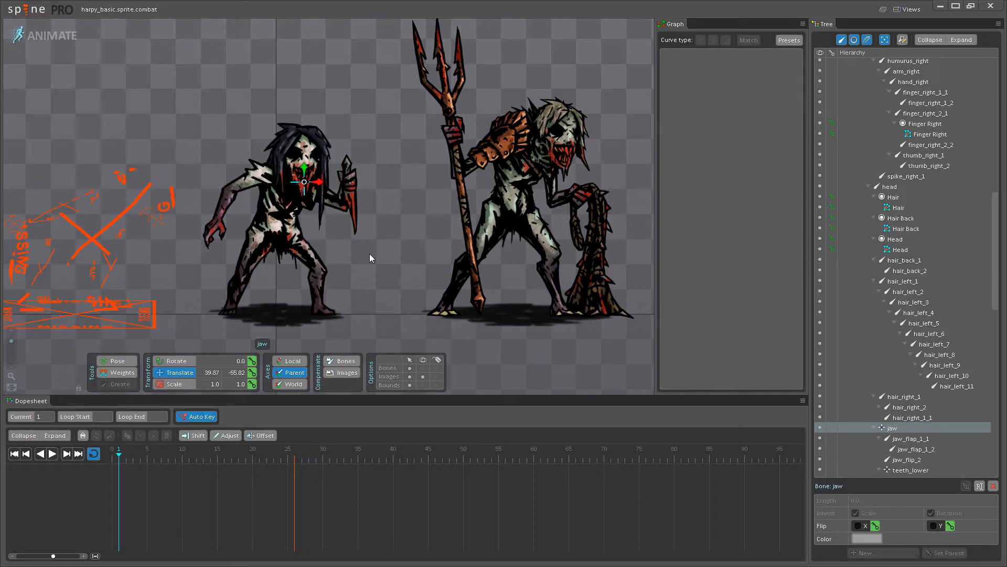
pyautogui.scroll(1, 369, 253)
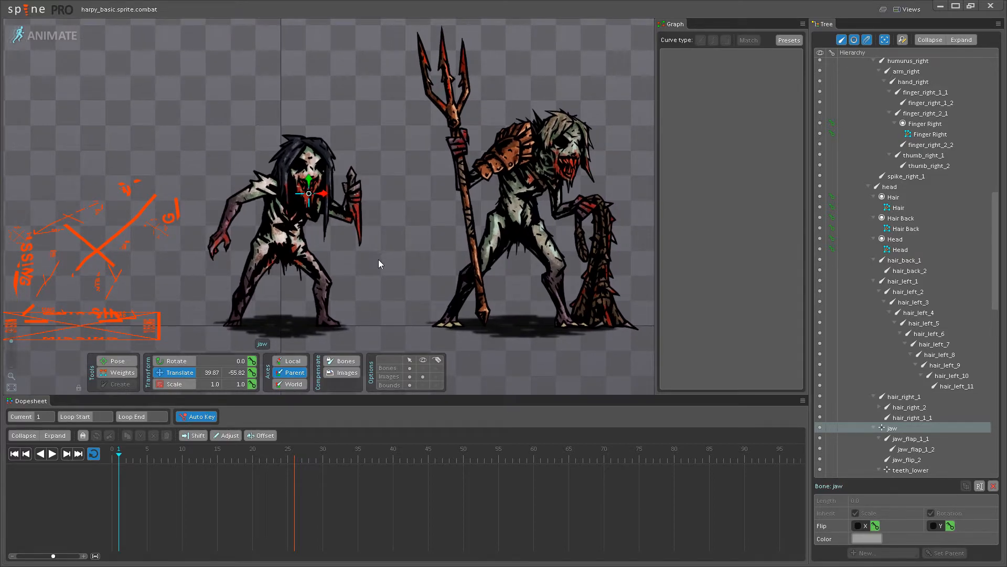
pyautogui.scroll(-2, 379, 257)
pyautogui.scroll(1, 373, 273)
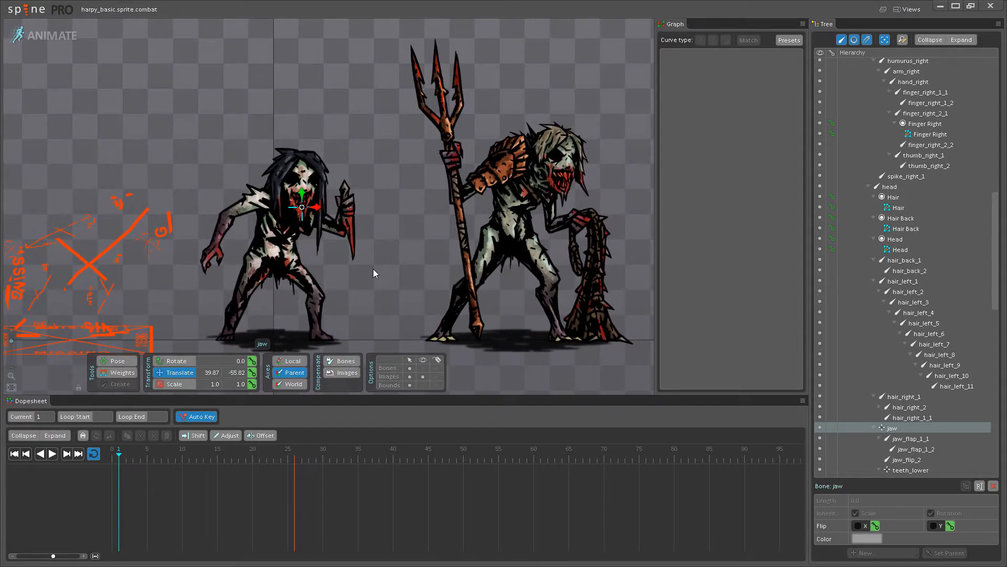
pyautogui.scroll(-2, 374, 269)
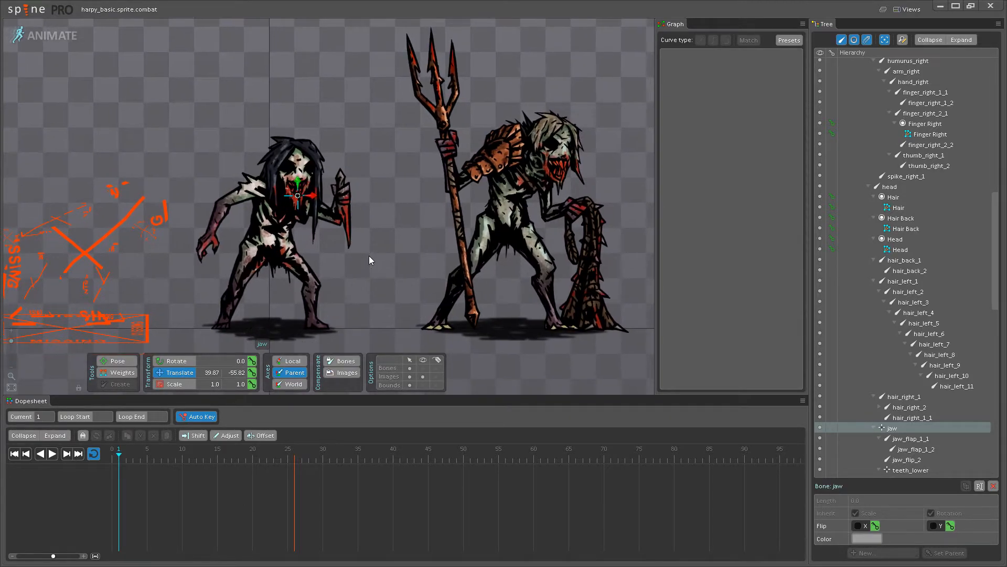
pyautogui.scroll(2, 354, 272)
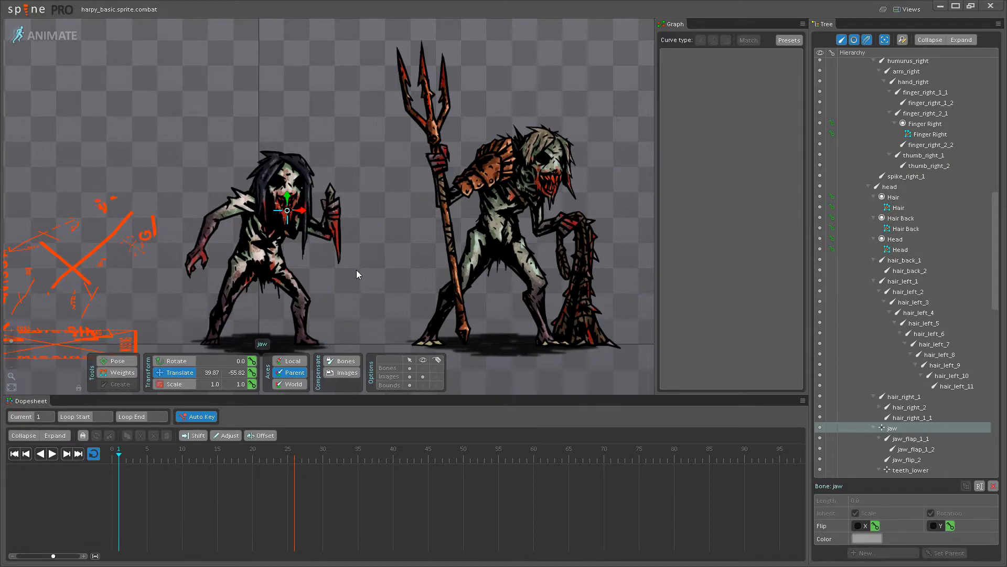
pyautogui.scroll(3, 369, 282)
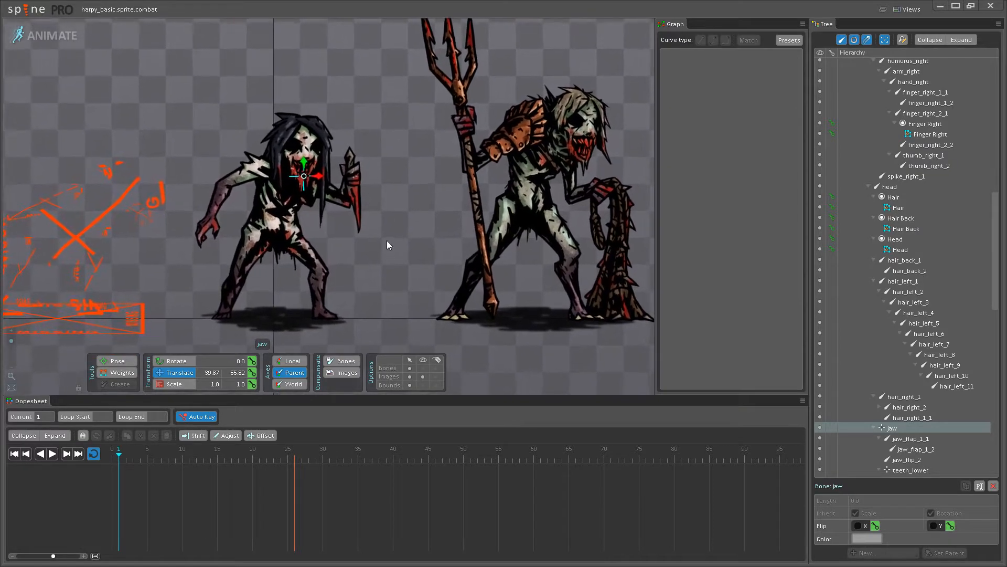
pyautogui.scroll(1, 369, 266)
pyautogui.moveTo(369, 266); pyautogui.dragTo(335, 262)
pyautogui.scroll(-2, 339, 276)
pyautogui.scroll(3, 335, 263)
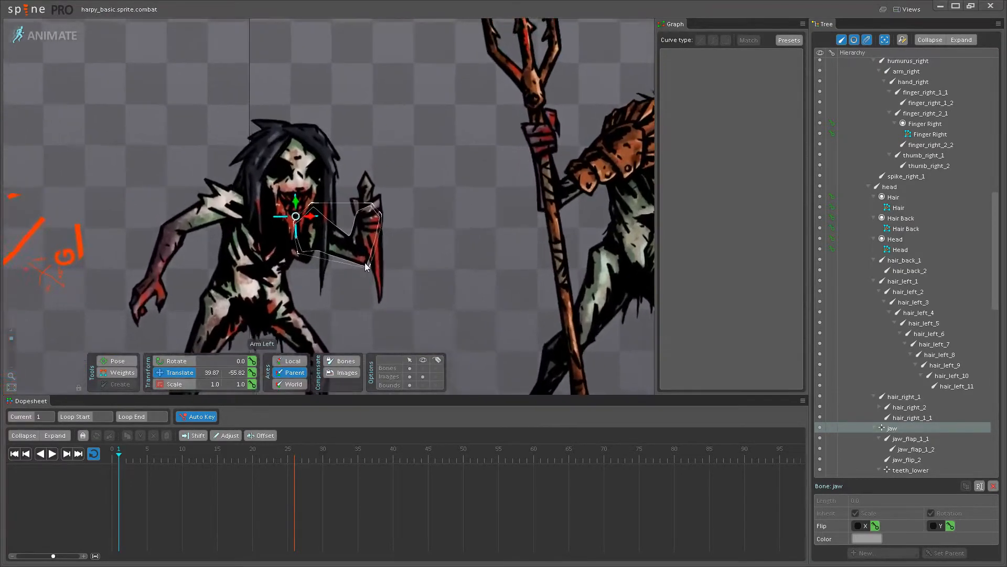
pyautogui.scroll(-5, 438, 275)
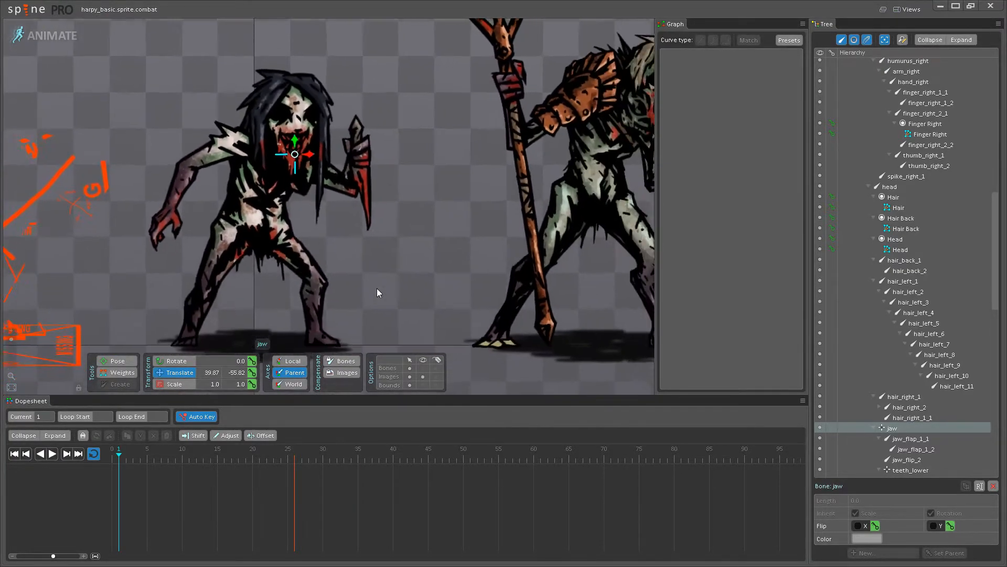
# Show the bones again and select all bones of the basic harpy skeleton.
pyautogui.click(423, 368)
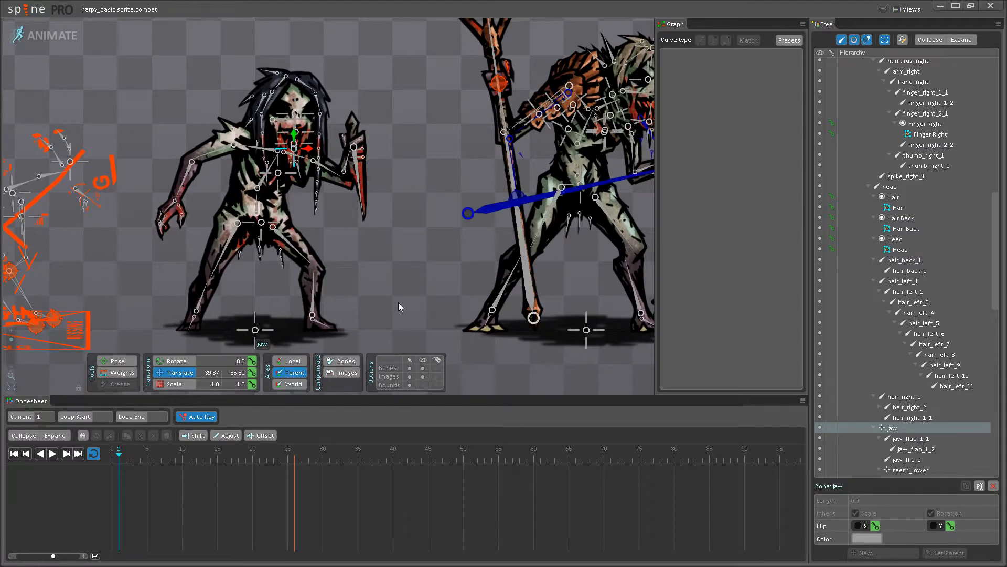
pyautogui.press('space')
pyautogui.scroll(-1, 342, 277)
pyautogui.moveTo(342, 277); pyautogui.dragTo(398, 254)
pyautogui.scroll(-2, 376, 249)
pyautogui.scroll(-2, 375, 248)
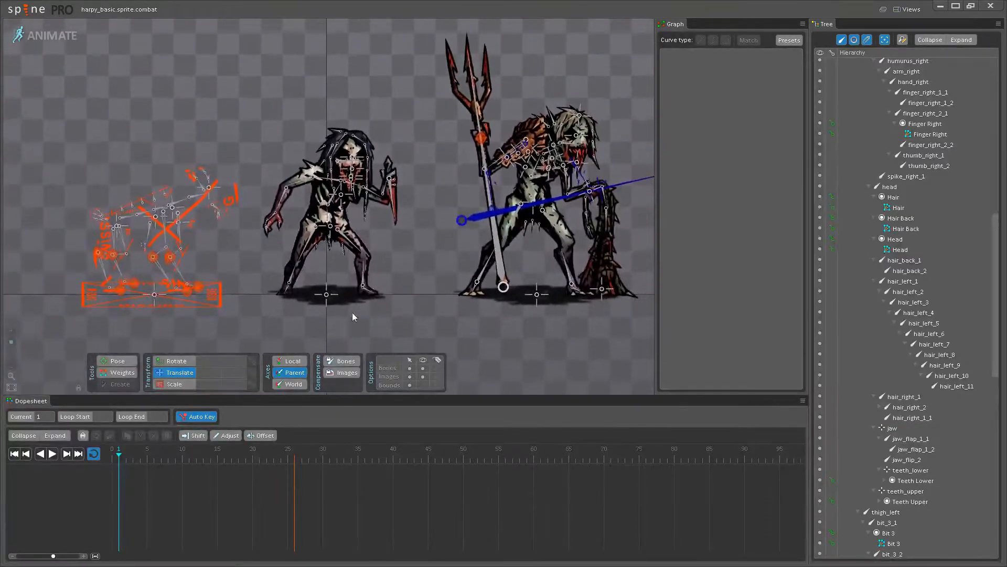
pyautogui.moveTo(256, 304); pyautogui.dragTo(410, 129)
# Key translation, scale and rotation for all selected harpy bones at frame 0.
pyautogui.press('space')
pyautogui.click(252, 372)
pyautogui.click(252, 384)
pyautogui.click(252, 360)
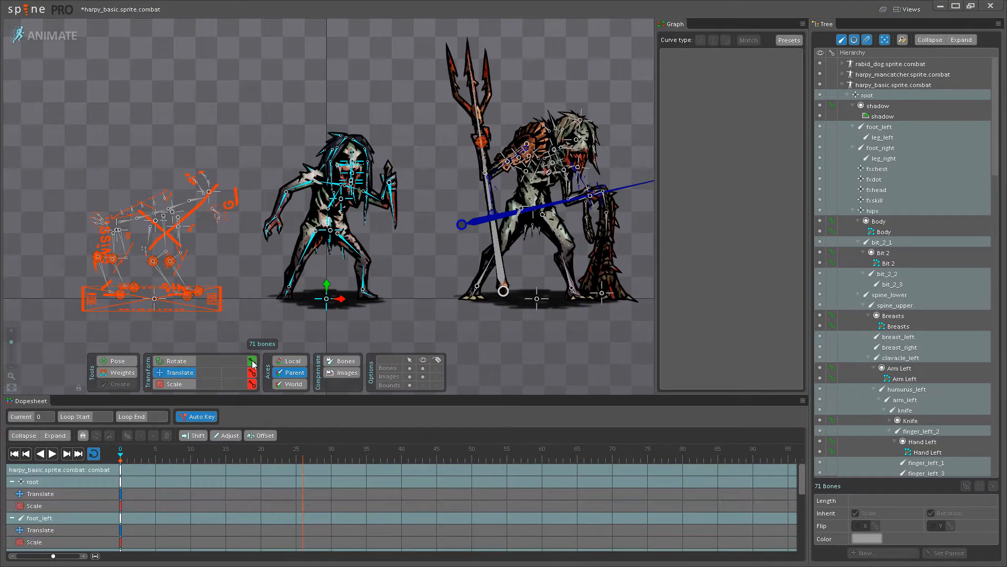
# Key scale, translation and rotation for the selected bones at frame 26 and save the project.
pyautogui.click(302, 450)
pyautogui.click(251, 384)
pyautogui.click(252, 372)
pyautogui.click(252, 361)
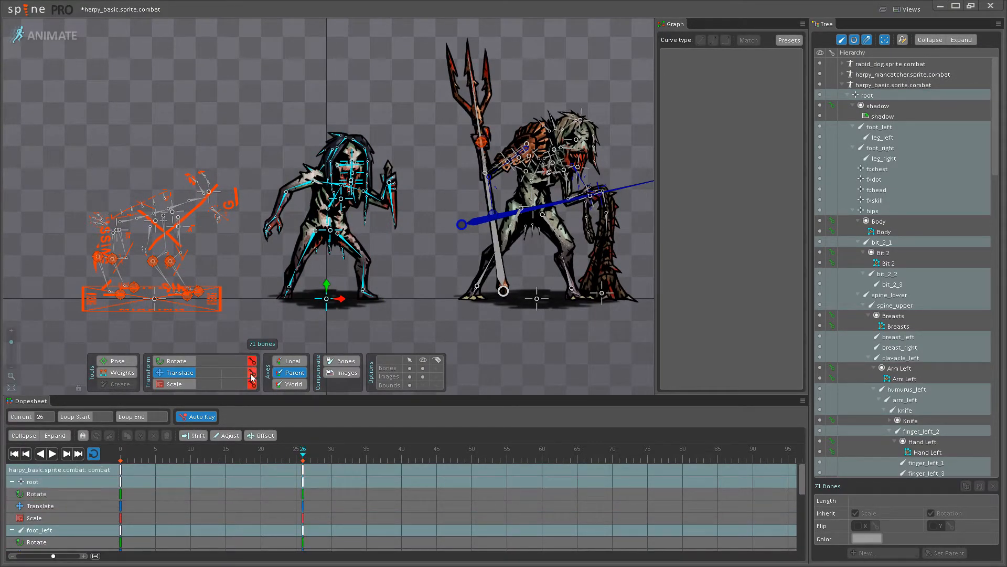
pyautogui.hotkey('ctrl', 's')
# Play the combat animation briefly, save the project and clear the bone selection.
pyautogui.press('space')
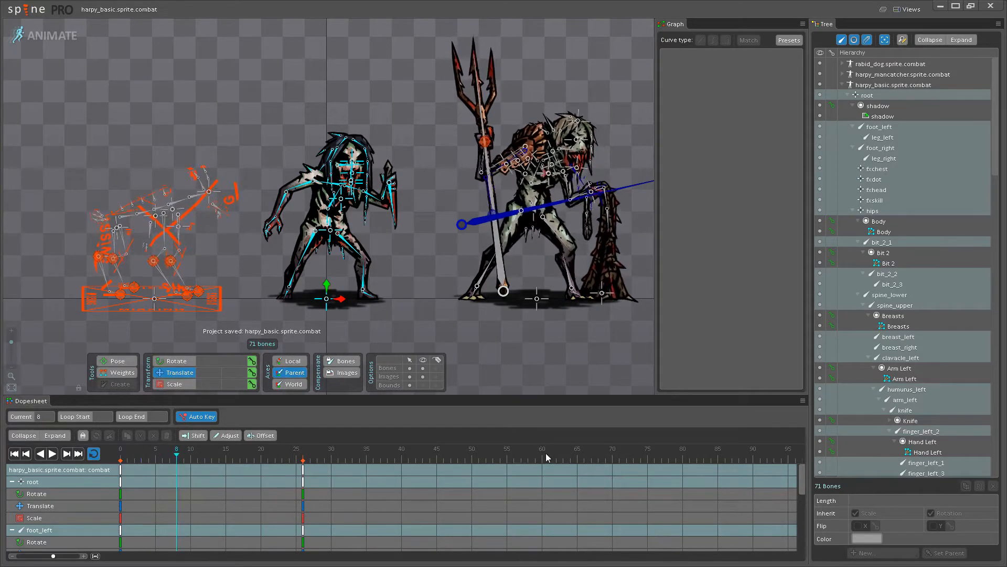
pyautogui.press('space')
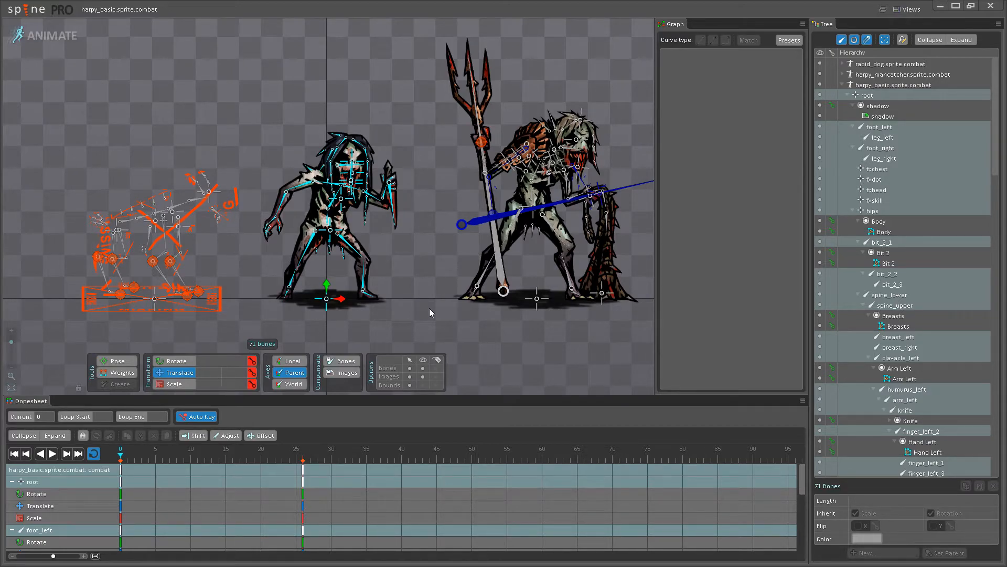
pyautogui.moveTo(441, 258); pyautogui.dragTo(354, 260)
pyautogui.hotkey('ctrl', 's')
pyautogui.click(360, 287)
pyautogui.scroll(3, 364, 237)
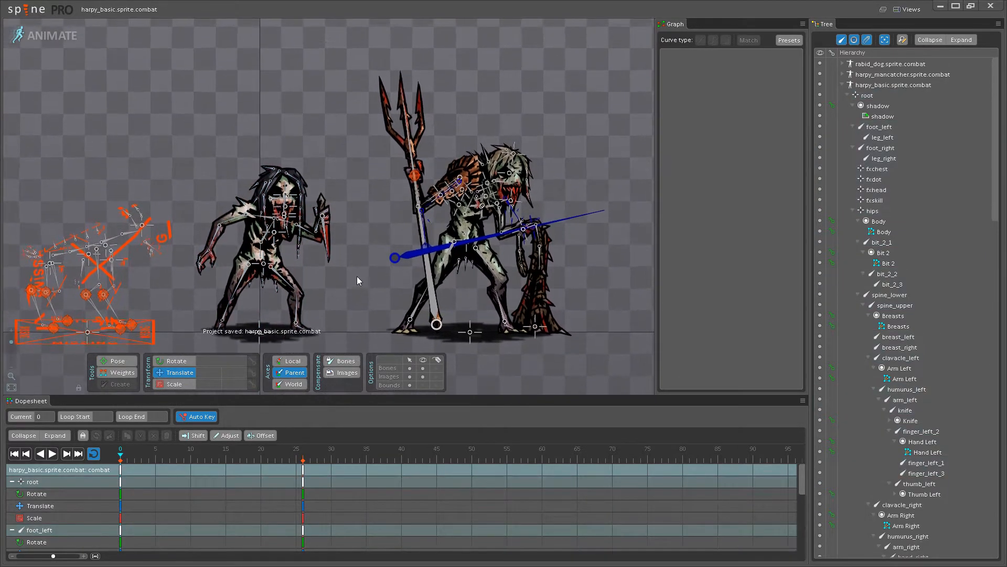
pyautogui.scroll(1, 352, 256)
pyautogui.moveTo(353, 256); pyautogui.dragTo(356, 240)
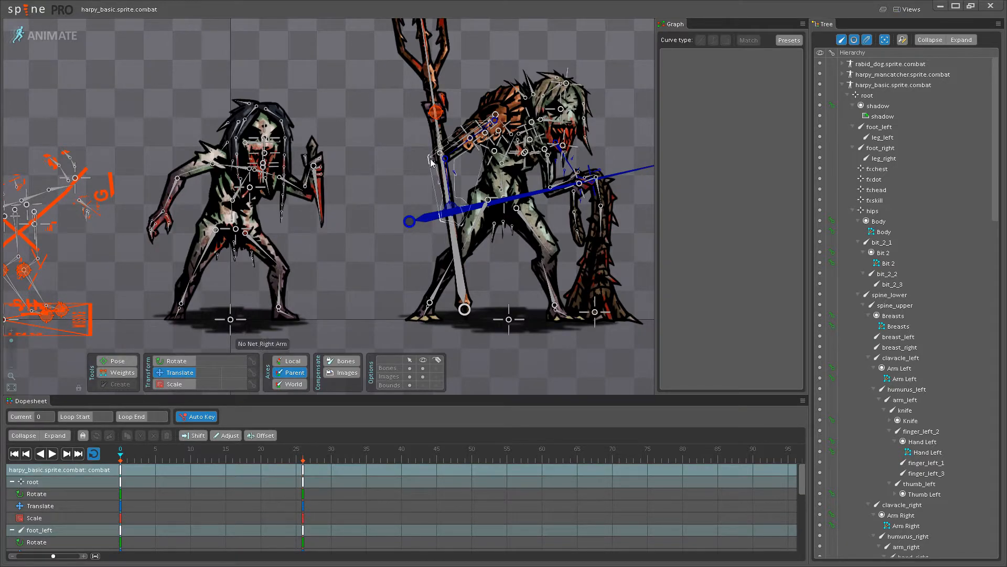
pyautogui.scroll(3, 332, 254)
pyautogui.moveTo(333, 250); pyautogui.dragTo(297, 255)
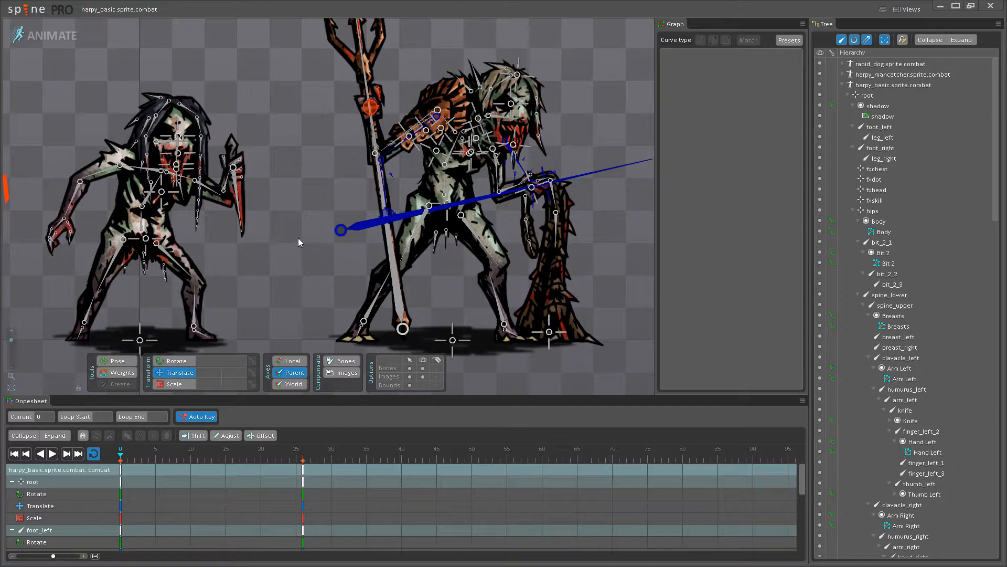
pyautogui.moveTo(299, 228); pyautogui.dragTo(350, 184)
pyautogui.scroll(-1, 351, 185)
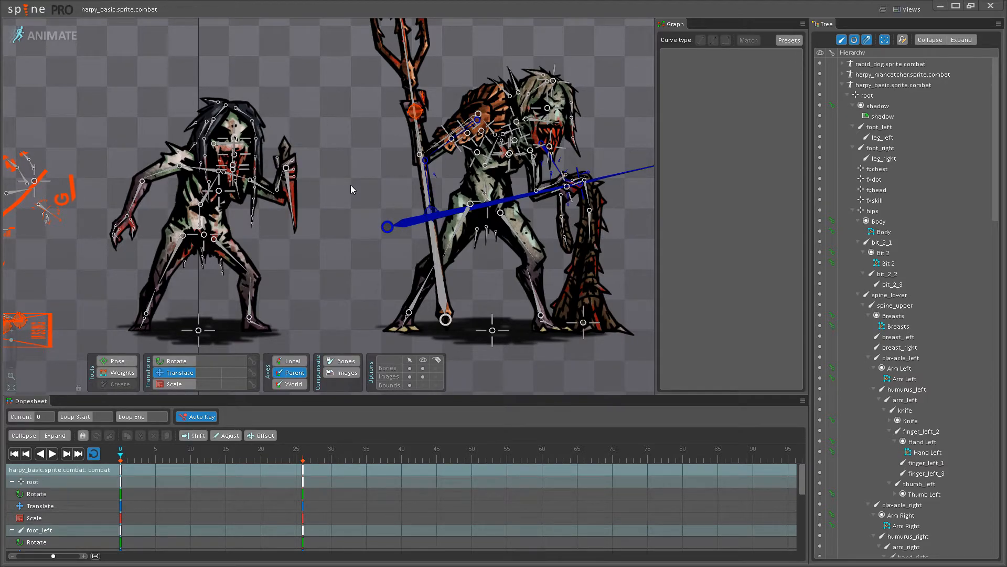
# Hide the bones to compare the basic harpy with the trident-bearing harpy, and show them again.
pyautogui.scroll(-3, 351, 185)
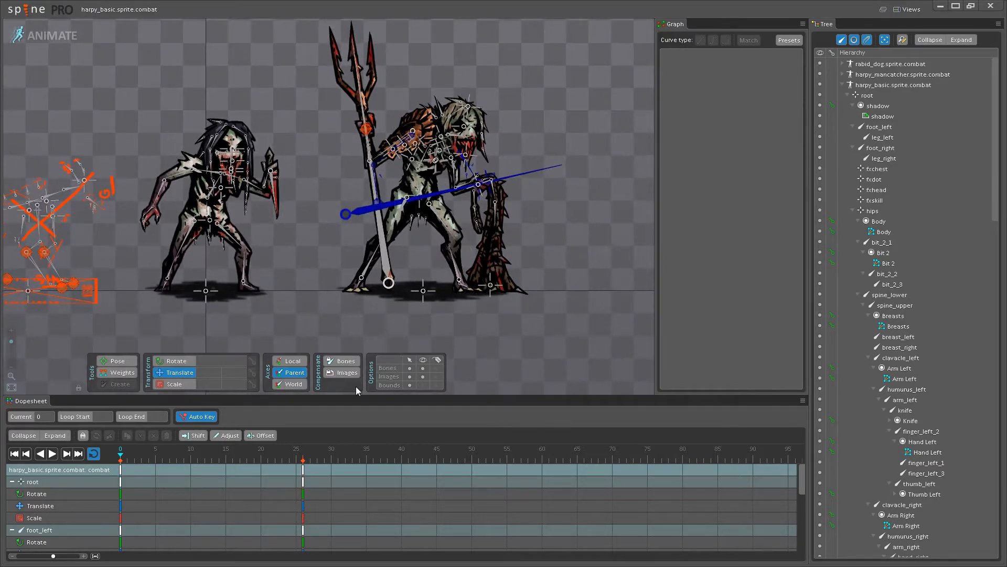
pyautogui.click(423, 368)
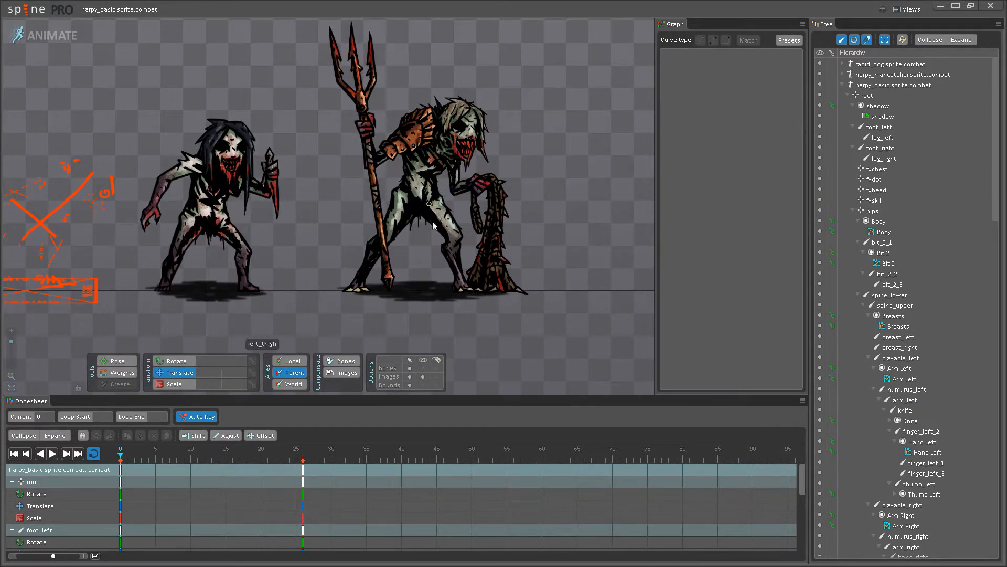
pyautogui.scroll(1, 324, 224)
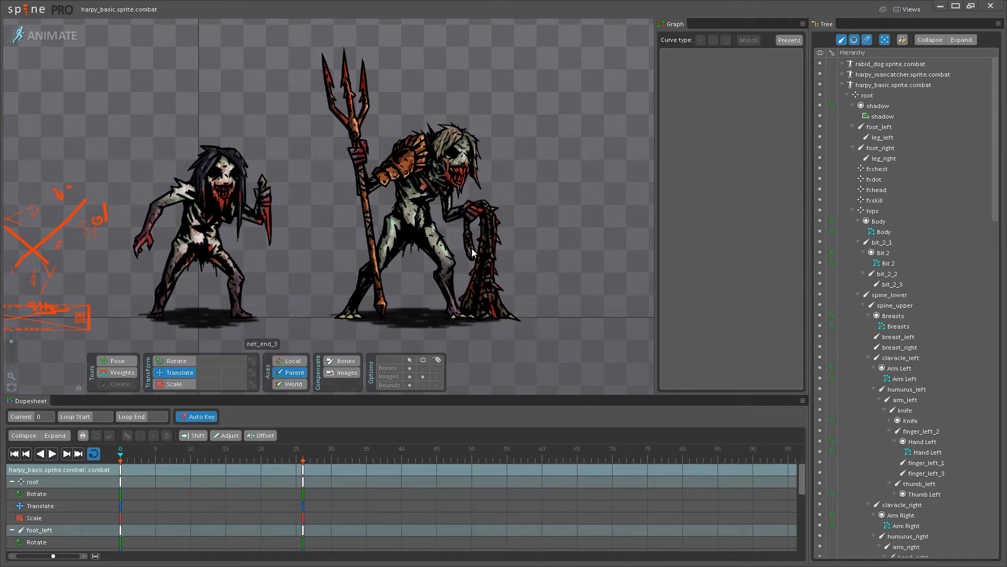
pyautogui.moveTo(274, 237); pyautogui.dragTo(301, 241)
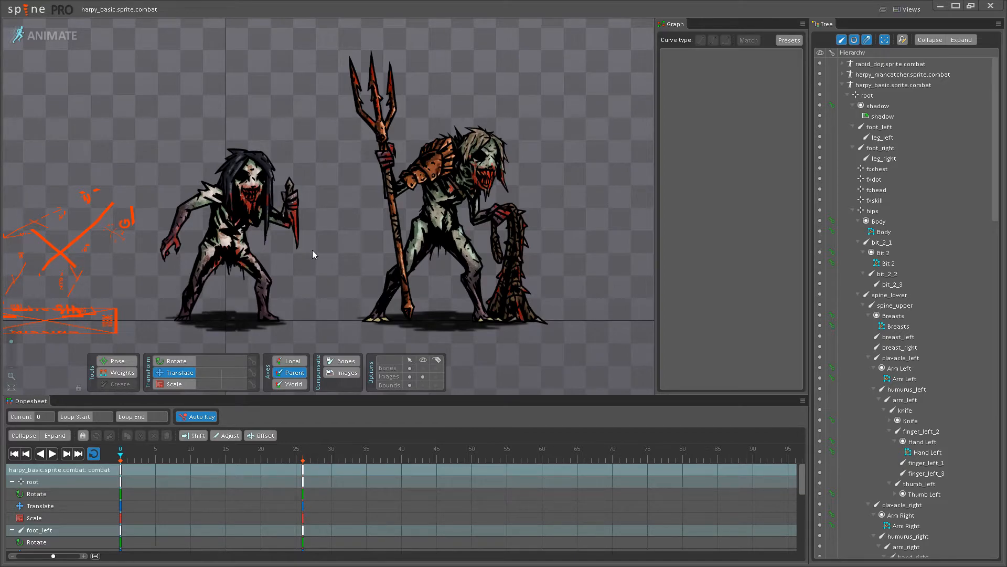
pyautogui.scroll(3, 323, 242)
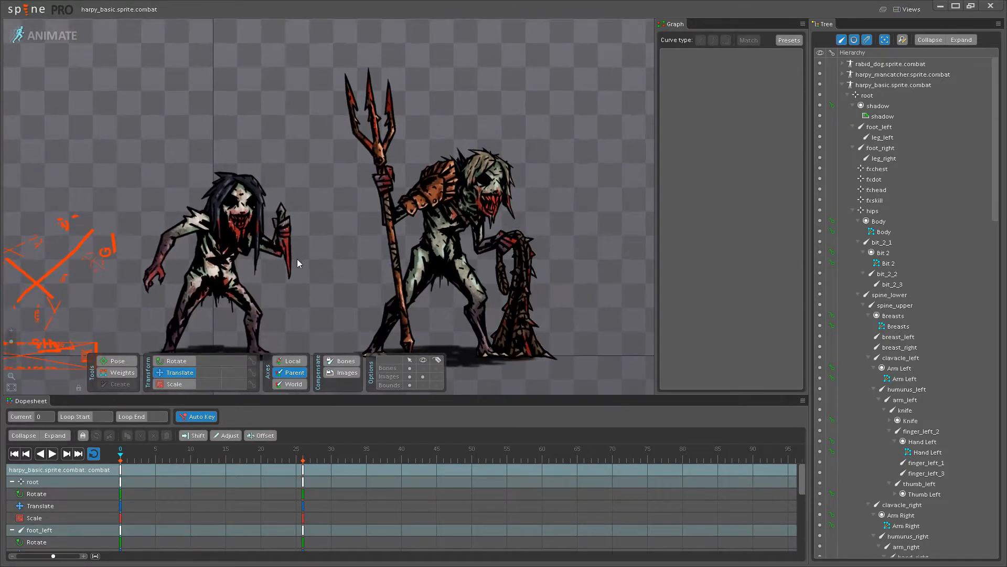
pyautogui.moveTo(297, 259); pyautogui.dragTo(297, 231)
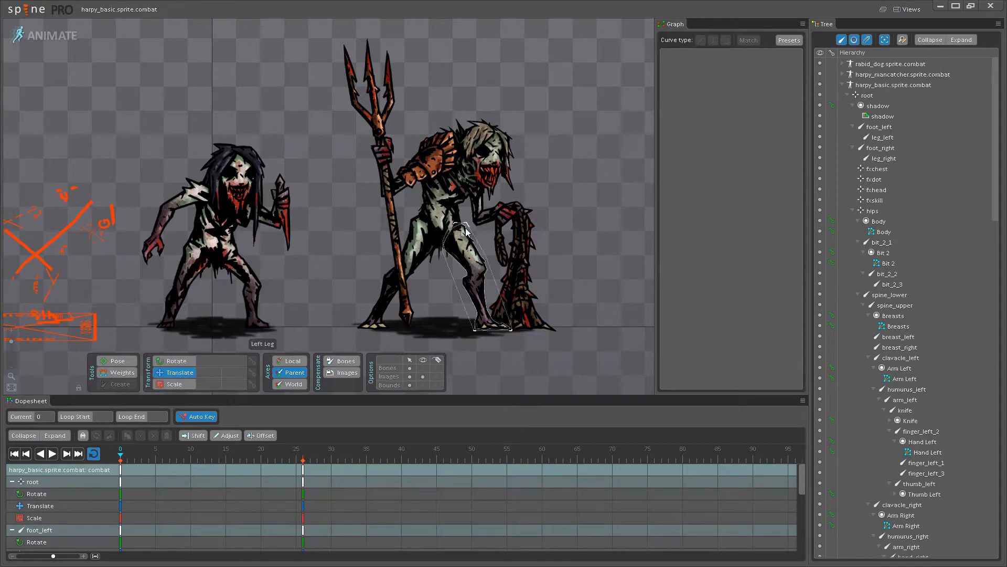
pyautogui.click(422, 368)
# Move the basic harpy's combat animation to frame 13.
pyautogui.moveTo(324, 256); pyautogui.dragTo(337, 264)
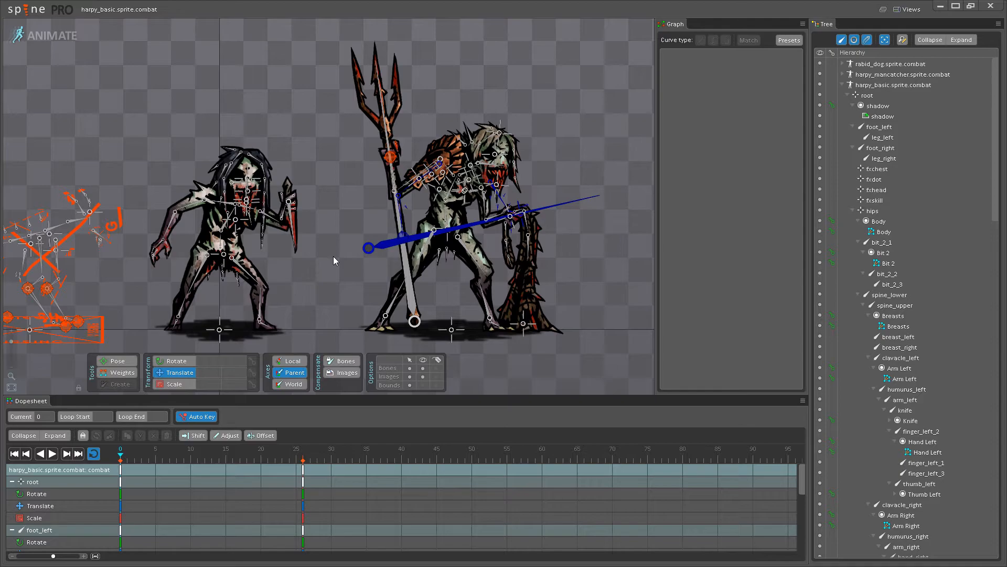
pyautogui.moveTo(334, 257); pyautogui.dragTo(346, 241)
pyautogui.scroll(1, 336, 233)
pyautogui.scroll(-2, 327, 255)
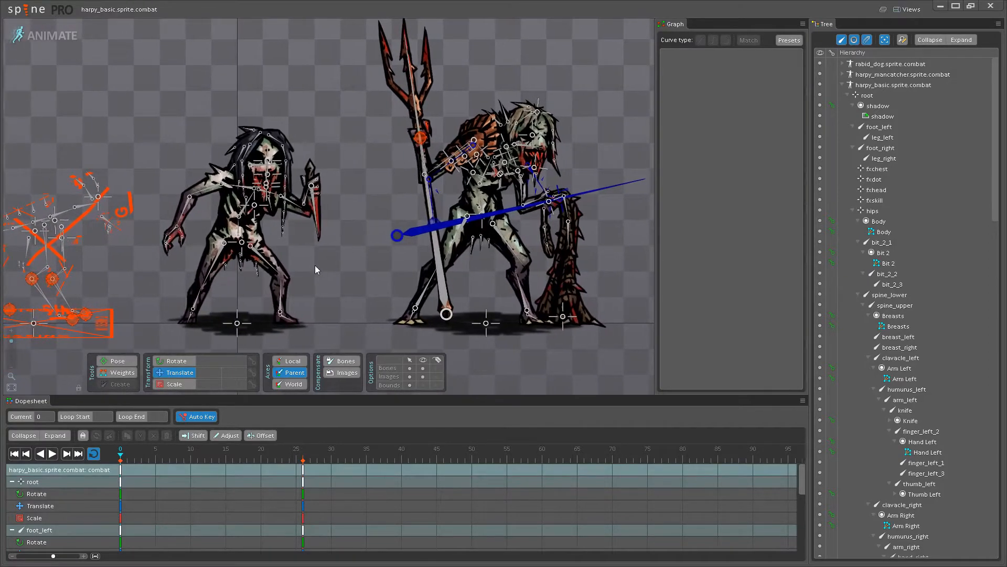
pyautogui.moveTo(286, 267); pyautogui.dragTo(340, 258)
pyautogui.scroll(5, 340, 261)
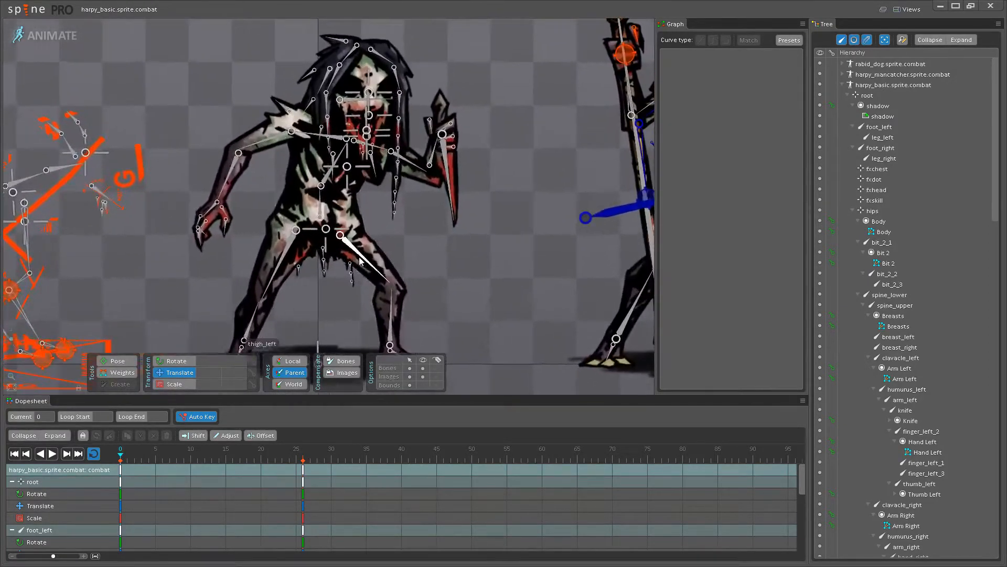
pyautogui.scroll(2, 360, 260)
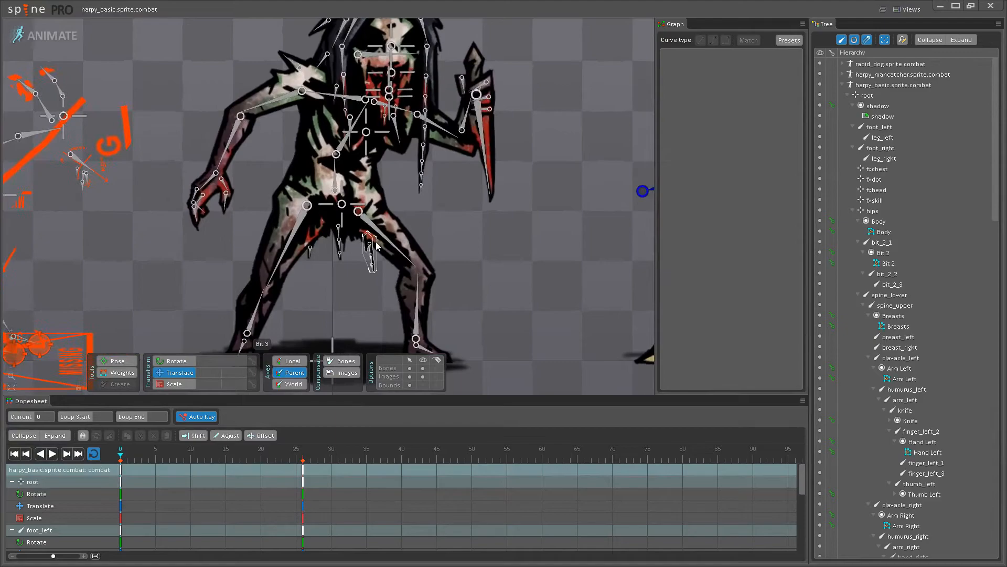
pyautogui.moveTo(137, 469); pyautogui.dragTo(293, 457)
pyautogui.moveTo(140, 460); pyautogui.dragTo(208, 449)
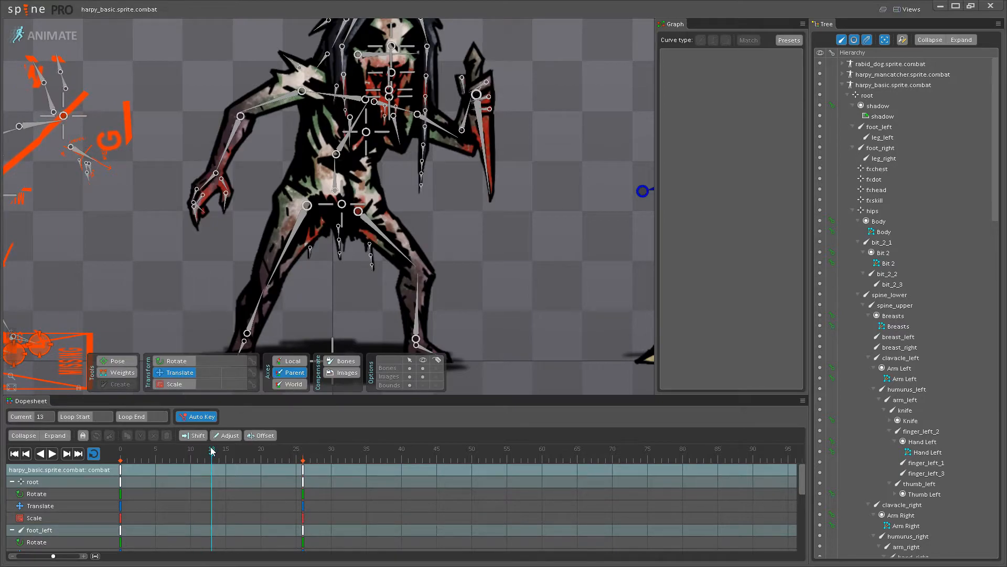
# Examine the rabid dog's back and front hips keys and the transition curve of front_hips at frame 11.
pyautogui.moveTo(471, 317)
pyautogui.mouseDown()
pyautogui.moveTo(479, 350)
pyautogui.moveTo(454, 319)
pyautogui.mouseUp()
pyautogui.scroll(-1, 454, 318)
pyautogui.moveTo(235, 271); pyautogui.dragTo(394, 236)
pyautogui.moveTo(562, 216); pyautogui.dragTo(254, 247)
pyautogui.scroll(-1, 254, 247)
pyautogui.moveTo(134, 265); pyautogui.dragTo(397, 274)
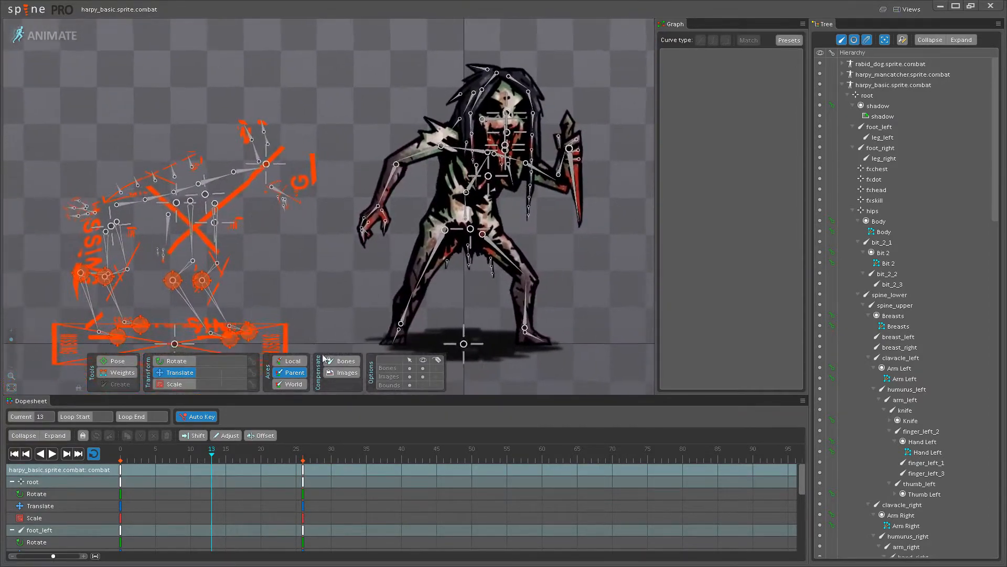
pyautogui.click(114, 227)
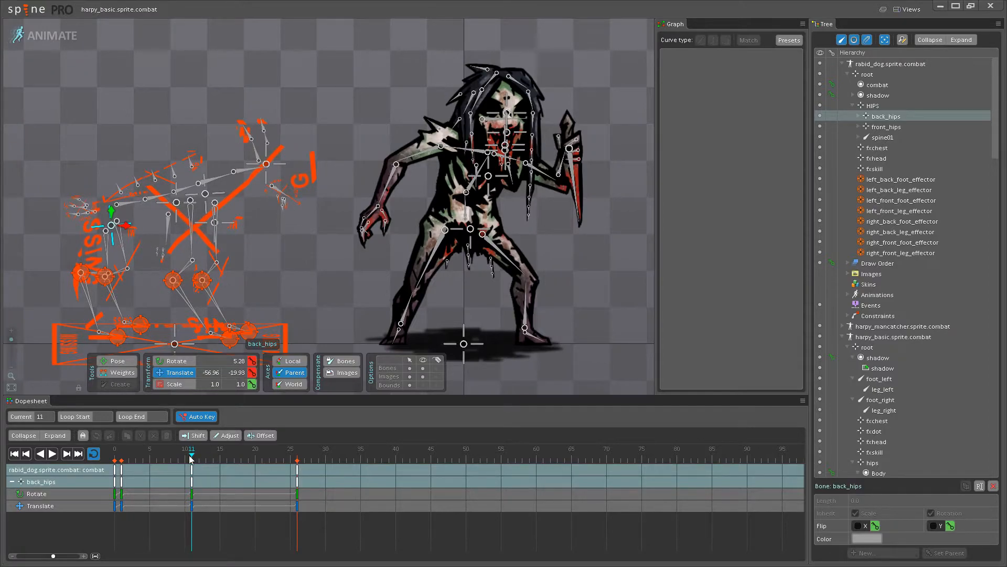
pyautogui.click(215, 223)
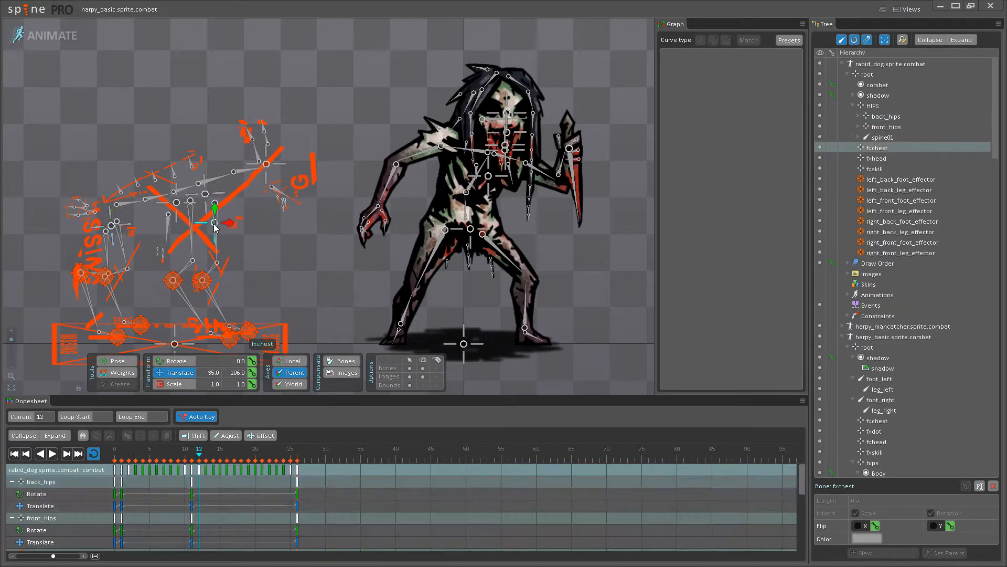
pyautogui.click(281, 251)
pyautogui.click(215, 225)
pyautogui.moveTo(200, 450); pyautogui.dragTo(156, 451)
pyautogui.click(204, 201)
pyautogui.click(192, 450)
pyautogui.click(191, 470)
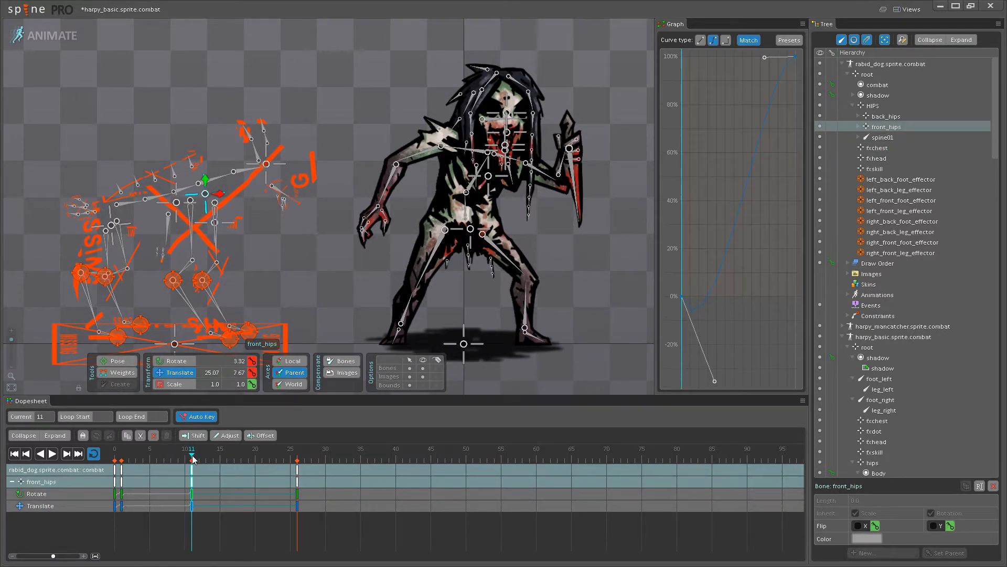
# Check the rabid dog's ribs and spine01 keys, compare the frame 11 curves of spine01 and front_hips, and save the project.
pyautogui.click(170, 233)
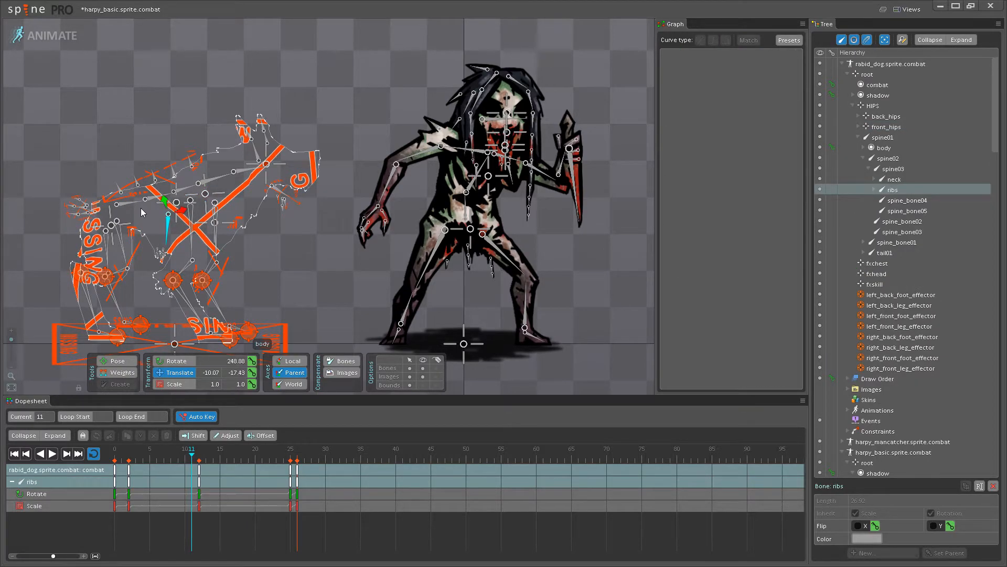
pyautogui.click(212, 226)
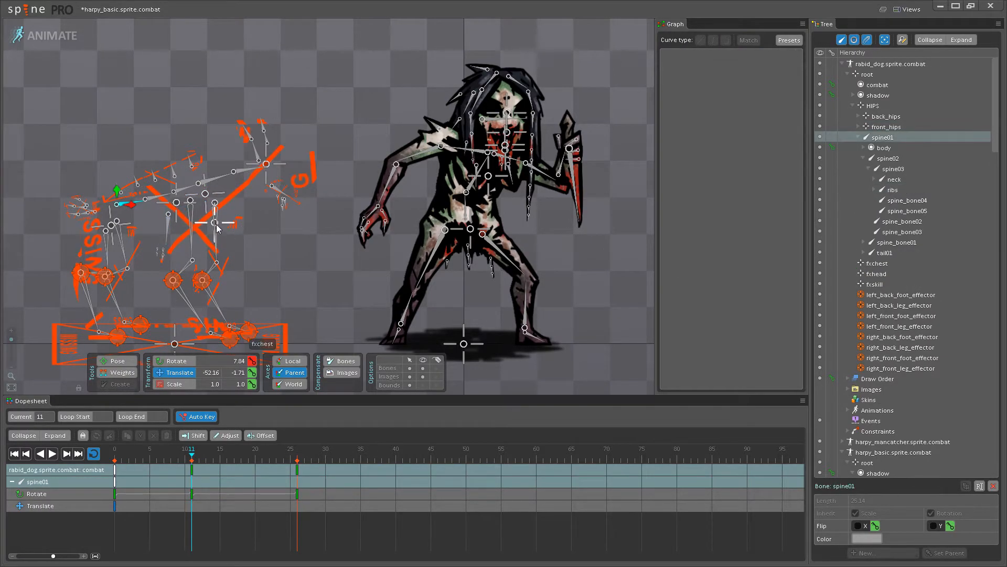
pyautogui.click(214, 223)
pyautogui.moveTo(308, 312); pyautogui.dragTo(206, 293)
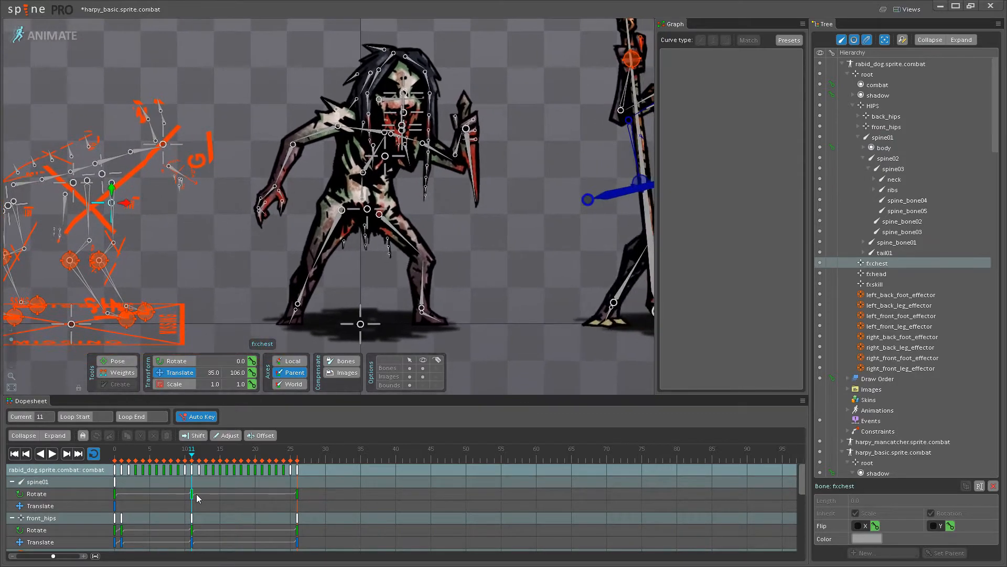
pyautogui.click(193, 492)
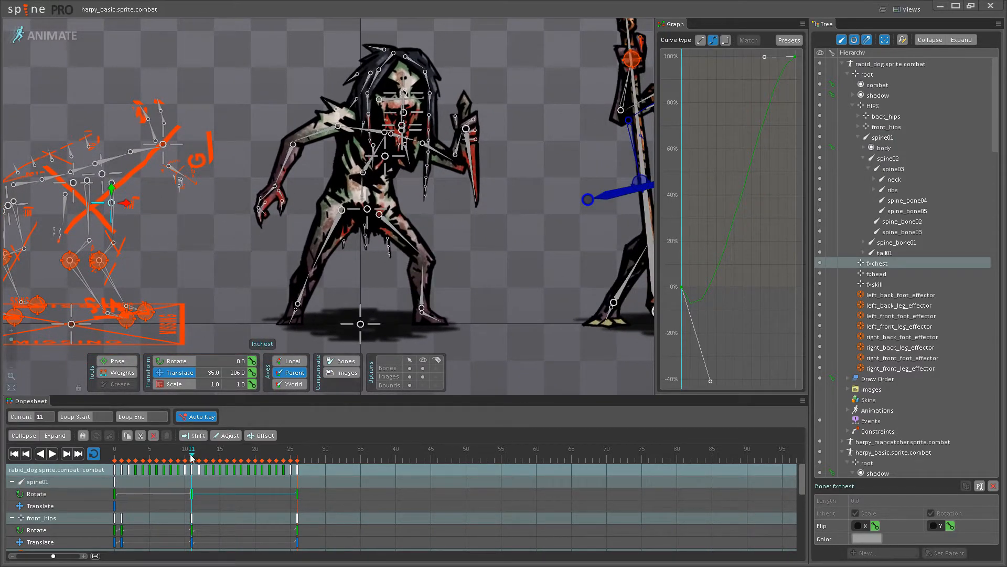
pyautogui.moveTo(194, 458); pyautogui.dragTo(63, 459)
pyautogui.hotkey('ctrl', 's')
pyautogui.moveTo(135, 261); pyautogui.dragTo(313, 268)
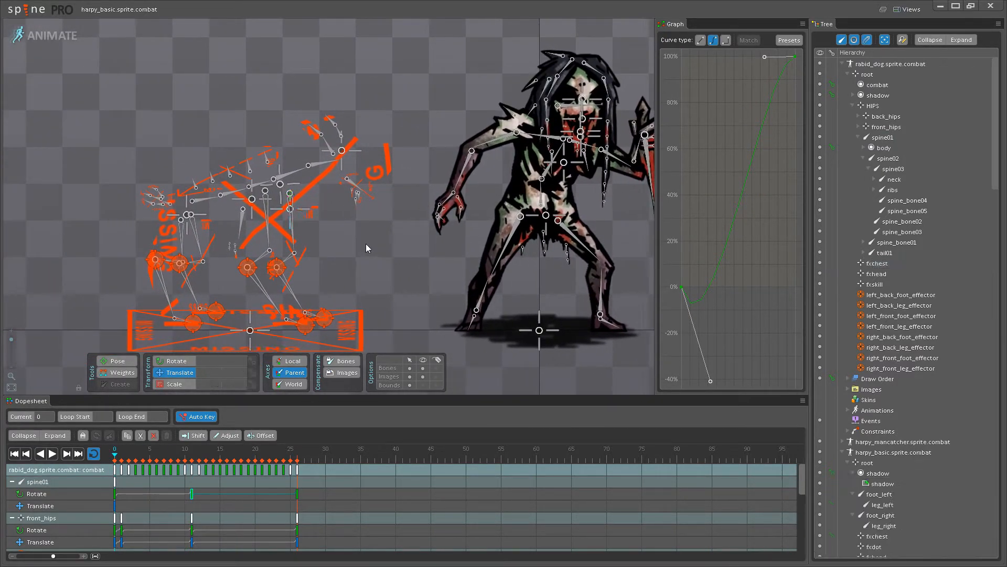
pyautogui.click(279, 186)
pyautogui.click(191, 476)
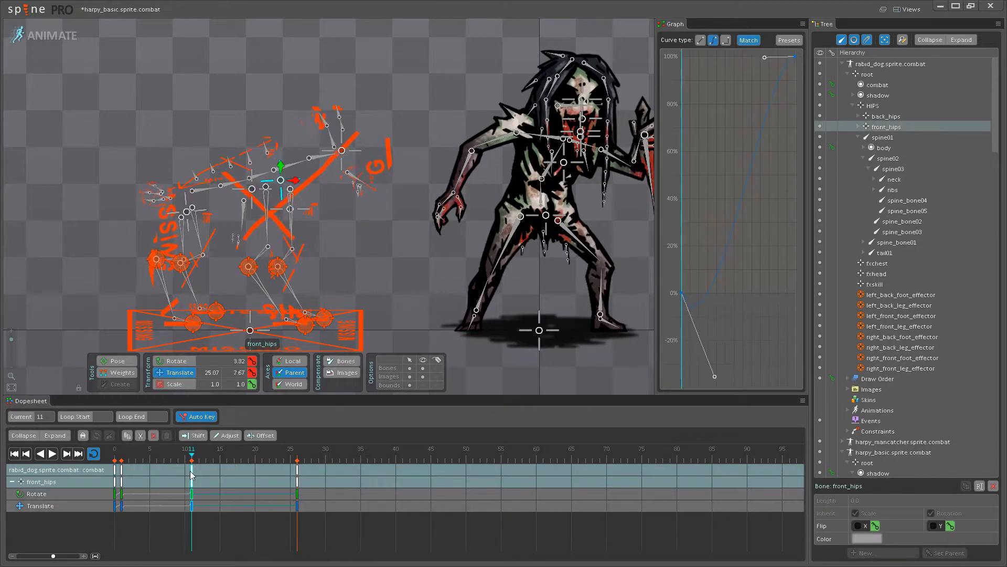
# Store the curve of the mancatcher harpy's hips key at frame 13 as a preset named Harpy and save the project.
pyautogui.moveTo(545, 225); pyautogui.dragTo(209, 228)
pyautogui.moveTo(591, 159); pyautogui.dragTo(395, 184)
pyautogui.click(354, 167)
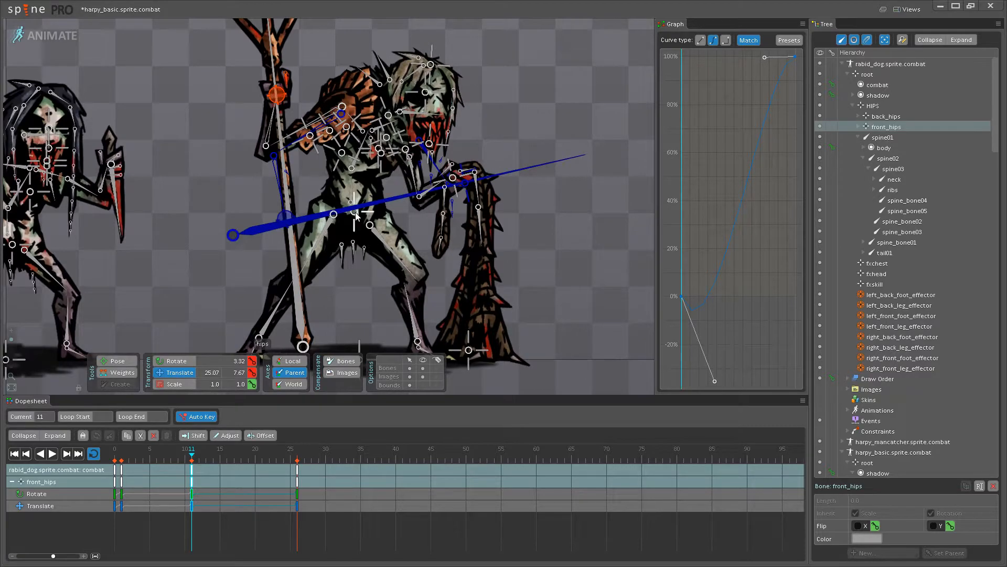
pyautogui.click(248, 473)
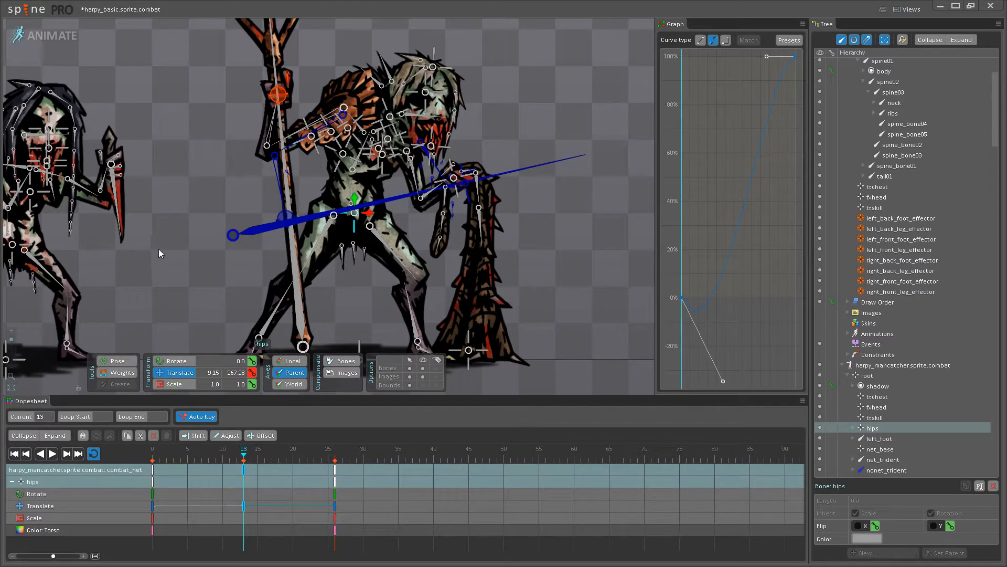
pyautogui.moveTo(160, 254); pyautogui.dragTo(323, 224)
pyautogui.click(791, 41)
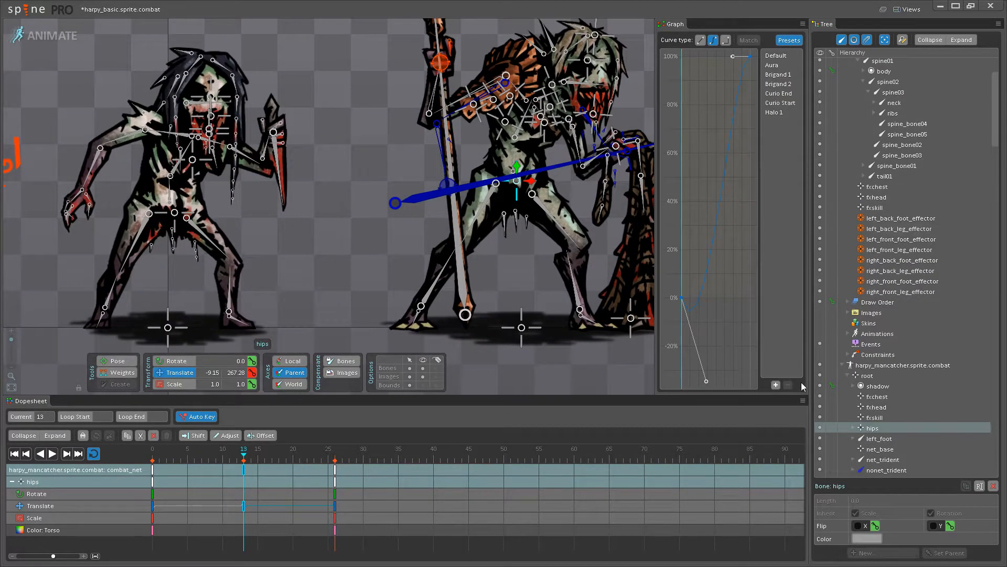
pyautogui.click(776, 386)
pyautogui.write('Harpy')
pyautogui.press('Return')
pyautogui.hotkey('ctrl', 's')
# Lower the basic harpy's hips slightly at frame 13.
pyautogui.scroll(3, 265, 228)
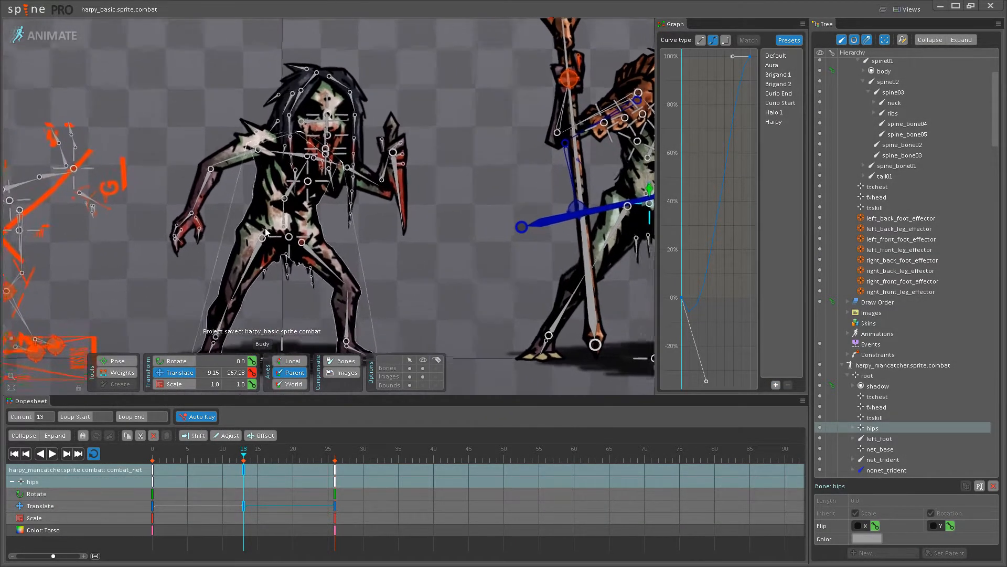
pyautogui.scroll(2, 265, 229)
pyautogui.click(294, 239)
pyautogui.scroll(1, 311, 283)
pyautogui.moveTo(211, 453)
pyautogui.mouseDown()
pyautogui.moveTo(193, 454)
pyautogui.moveTo(211, 464)
pyautogui.mouseUp()
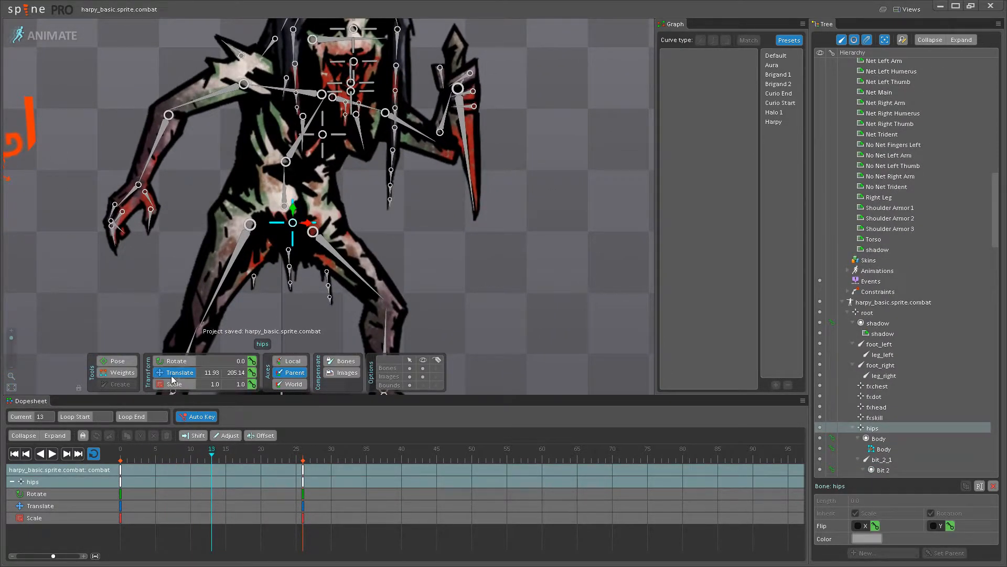
pyautogui.moveTo(292, 208); pyautogui.dragTo(295, 216)
# Key the rotation of the basic harpy's left and right thigh bones at frame 13.
pyautogui.moveTo(352, 281); pyautogui.dragTo(339, 201)
pyautogui.click(333, 196)
pyautogui.click(173, 361)
pyautogui.scroll(1, 333, 194)
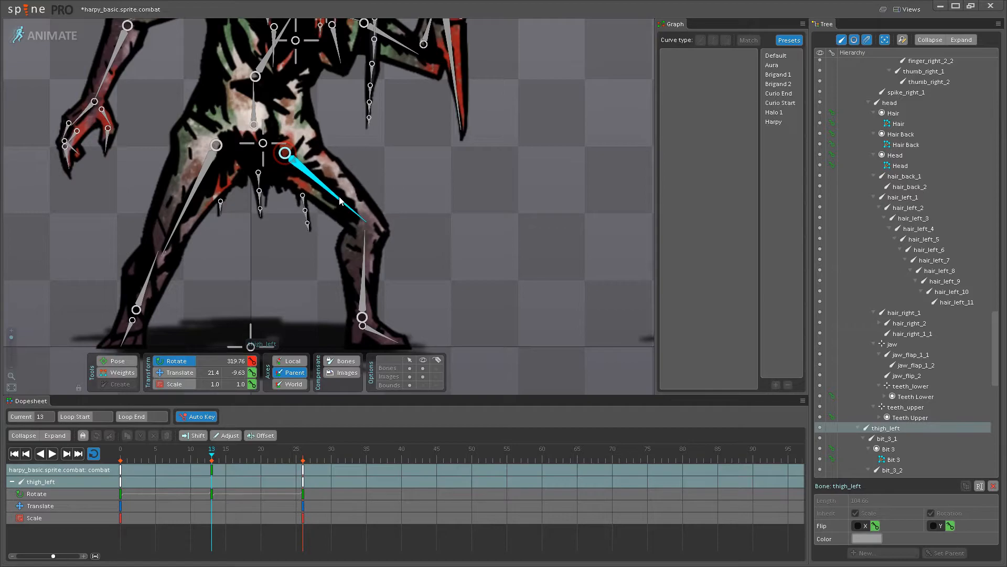
pyautogui.click(187, 207)
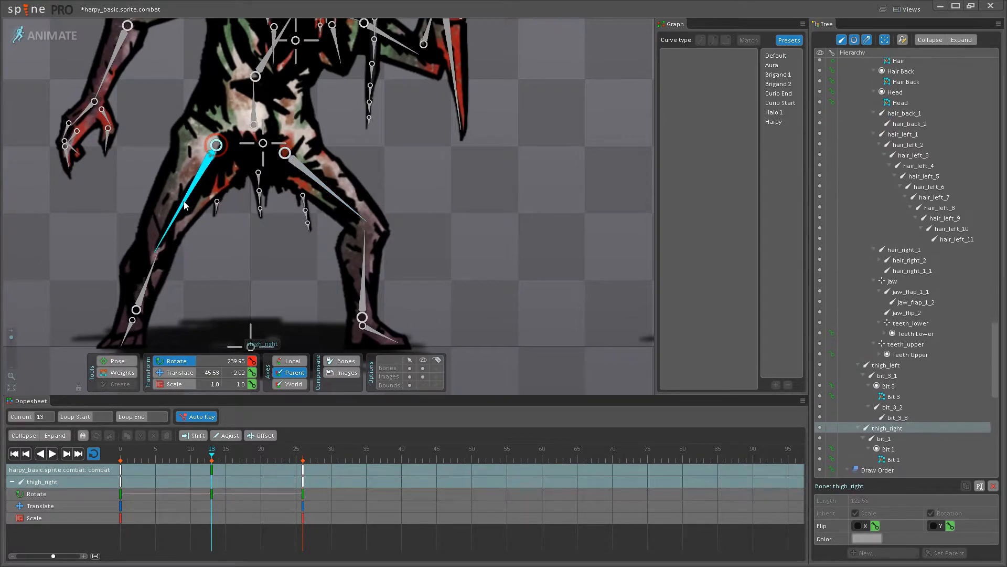
# Make images unselectable and key the rotation of the left and right lower leg bones at frame 13.
pyautogui.click(147, 279)
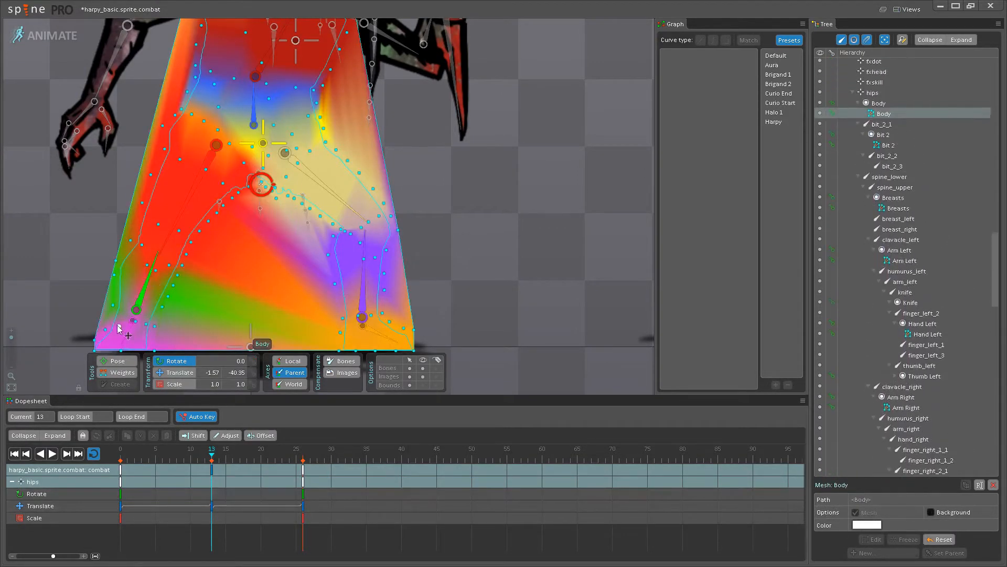
pyautogui.click(410, 376)
pyautogui.moveTo(369, 265); pyautogui.dragTo(396, 232)
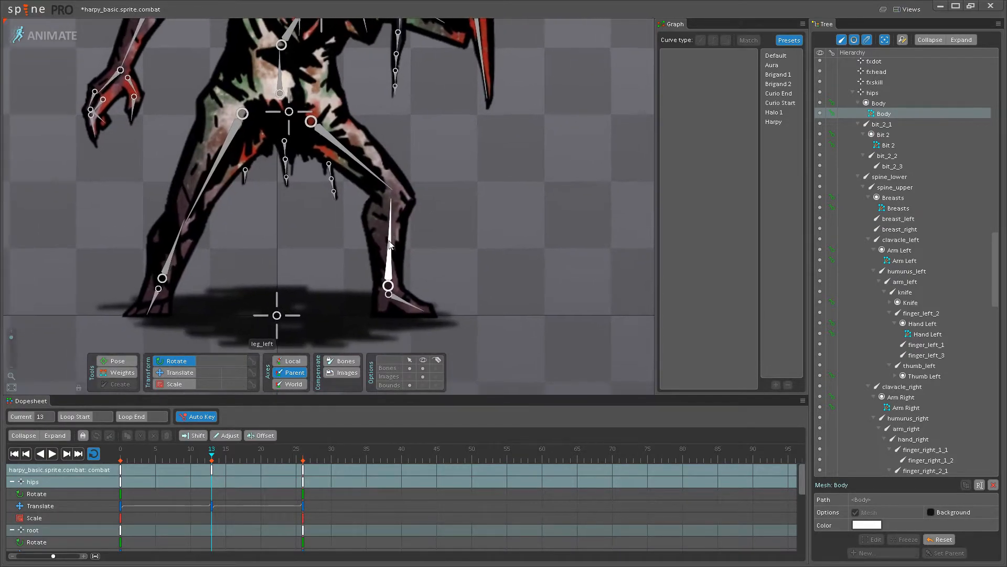
pyautogui.click(396, 232)
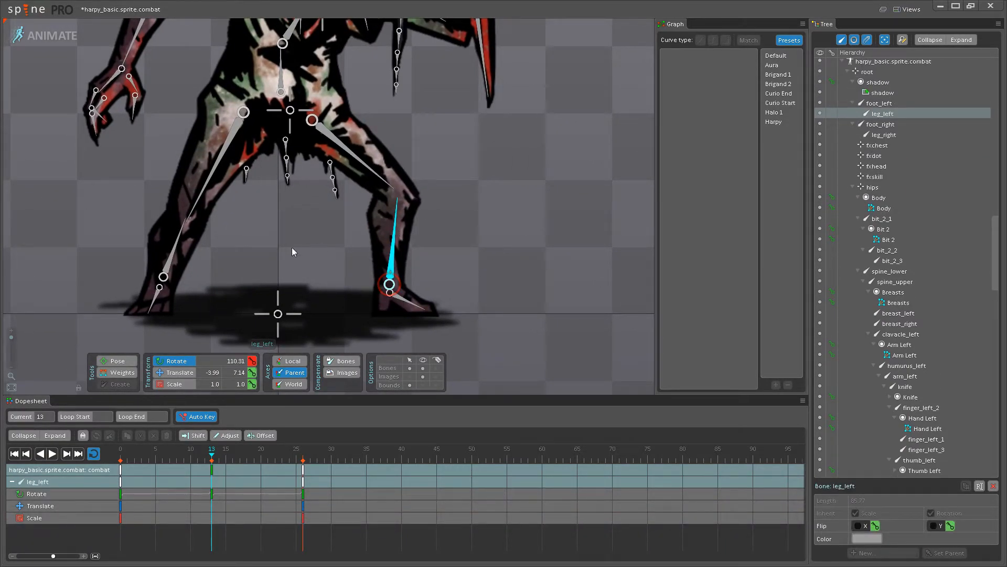
pyautogui.click(176, 232)
# Apply the Harpy curve preset to the hips, thigh and lower leg keys at frames 13 and 0, and play the animation.
pyautogui.moveTo(223, 206); pyautogui.dragTo(216, 269)
pyautogui.keyDown('ctrl'); pyautogui.click(283, 180); pyautogui.keyUp('ctrl')
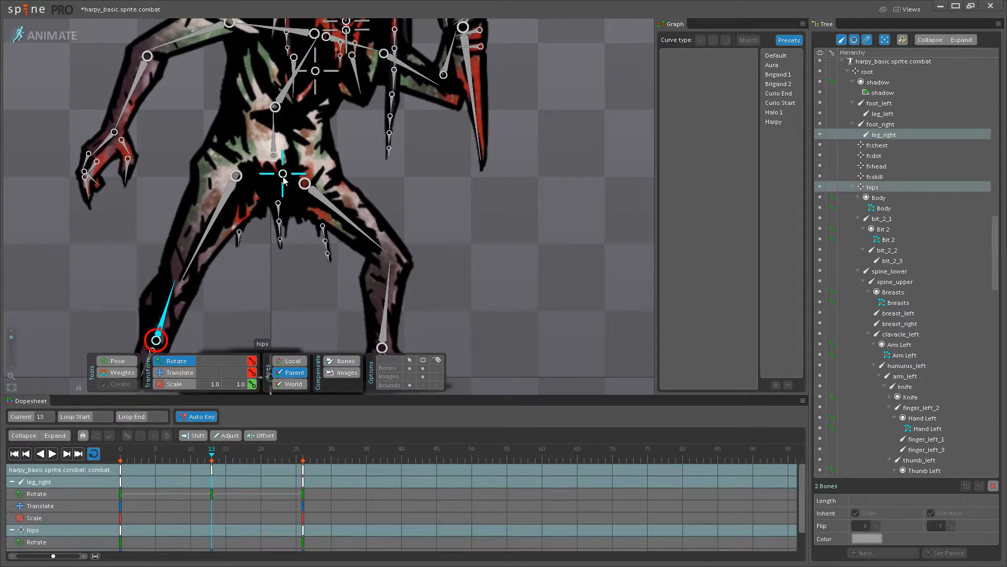
pyautogui.keyDown('ctrl'); pyautogui.click(385, 298); pyautogui.keyUp('ctrl')
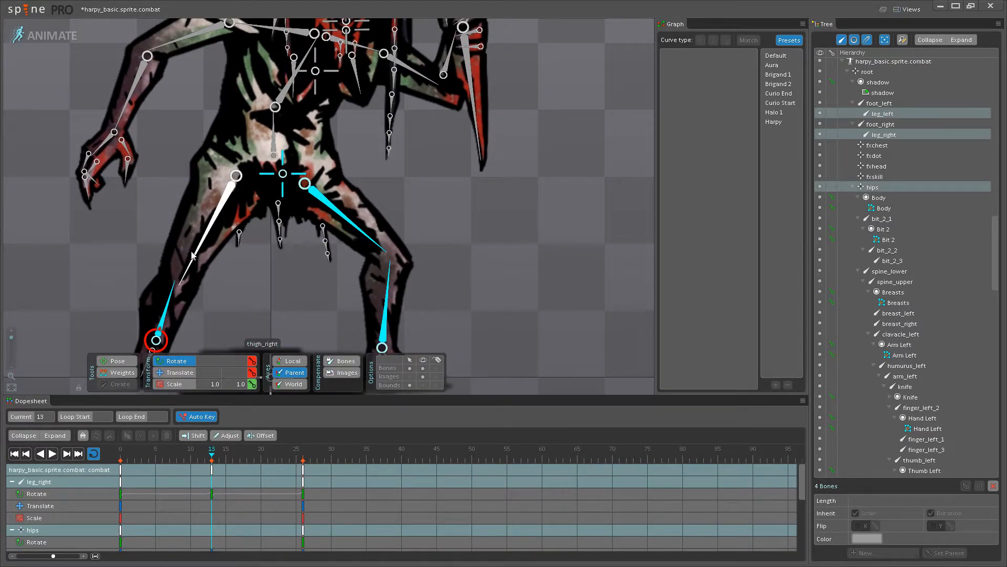
pyautogui.click(213, 470)
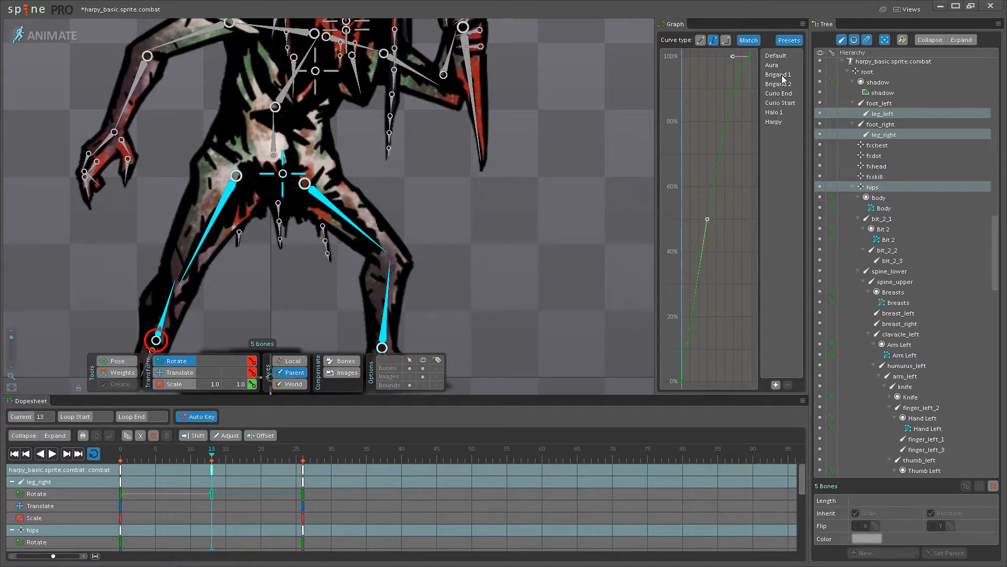
pyautogui.click(771, 123)
pyautogui.click(121, 470)
pyautogui.click(772, 124)
pyautogui.click(55, 457)
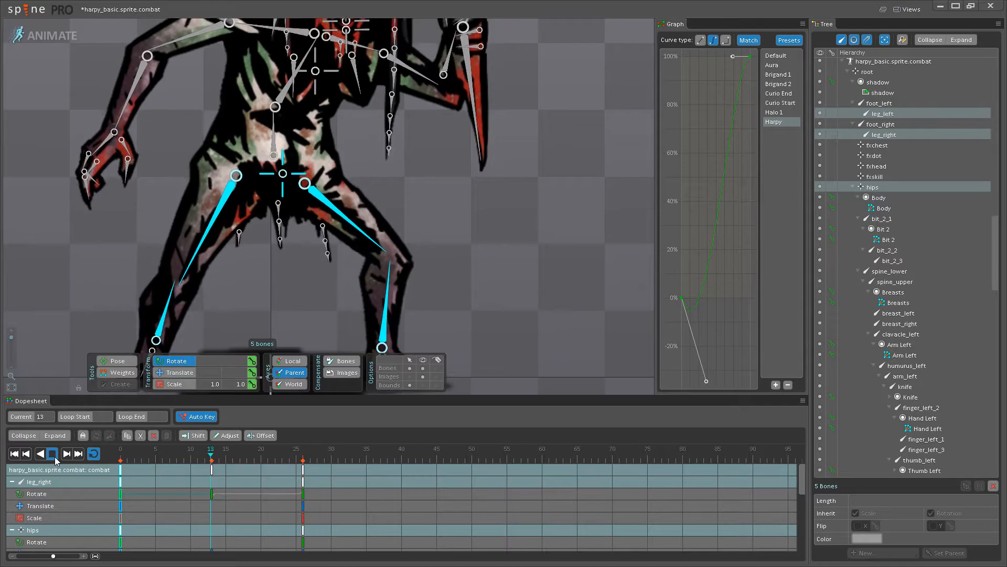
# Save the project and hide the bones while the basic harpy's combat animation loops.
pyautogui.scroll(-3, 470, 210)
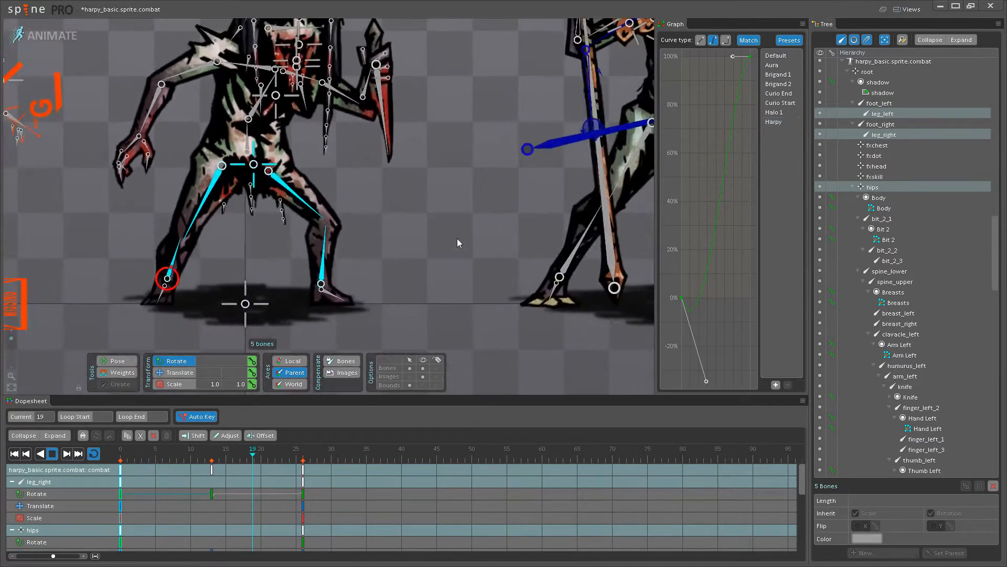
pyautogui.press('space')
pyautogui.moveTo(376, 220); pyautogui.dragTo(384, 265)
pyautogui.scroll(1, 325, 201)
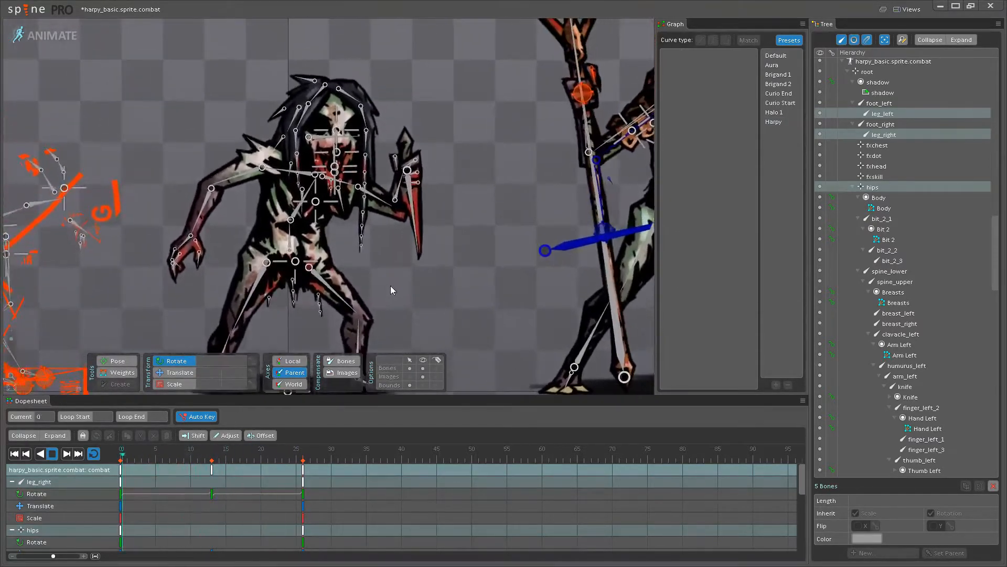
pyautogui.hotkey('ctrl', 's')
pyautogui.click(423, 368)
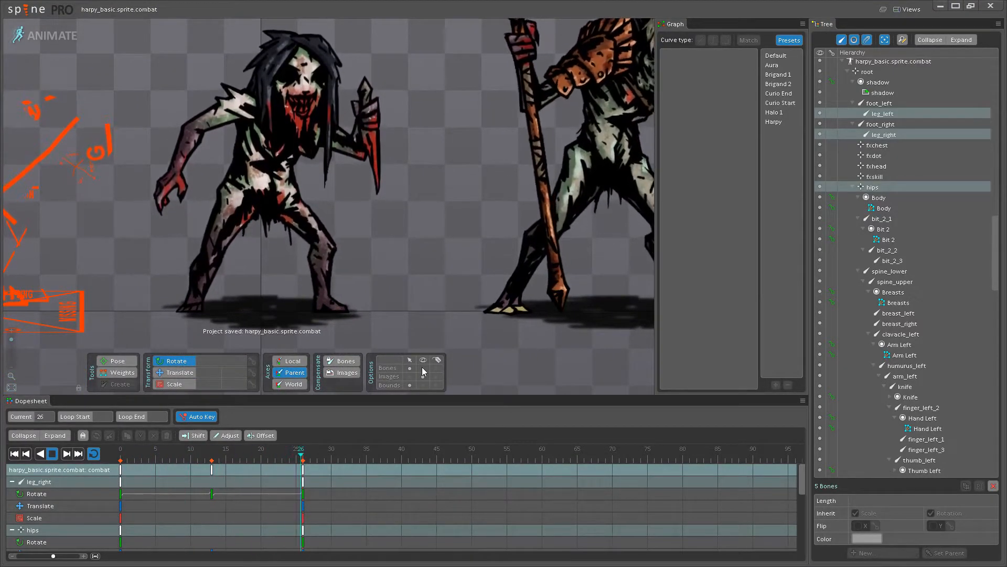
# Show the bones, refine the rotation of the right thigh and right lower leg at frame 13, and save the project.
pyautogui.click(423, 368)
pyautogui.click(53, 454)
pyautogui.scroll(3, 221, 242)
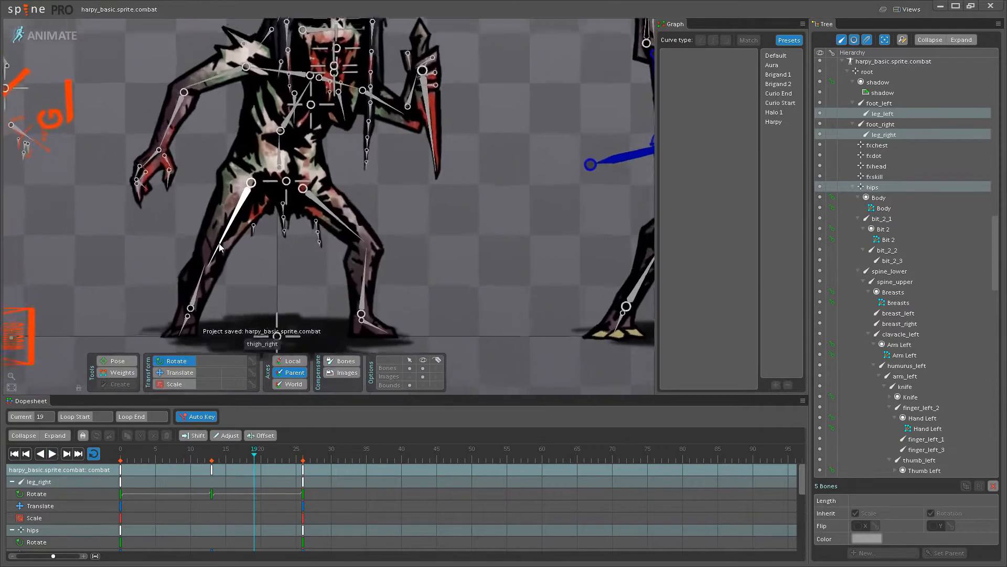
pyautogui.click(219, 242)
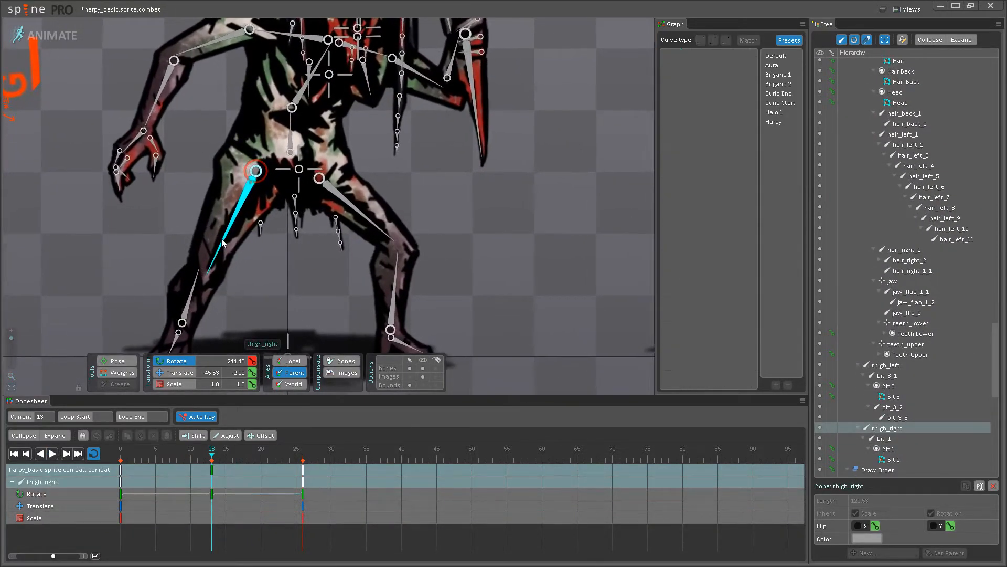
pyautogui.click(197, 280)
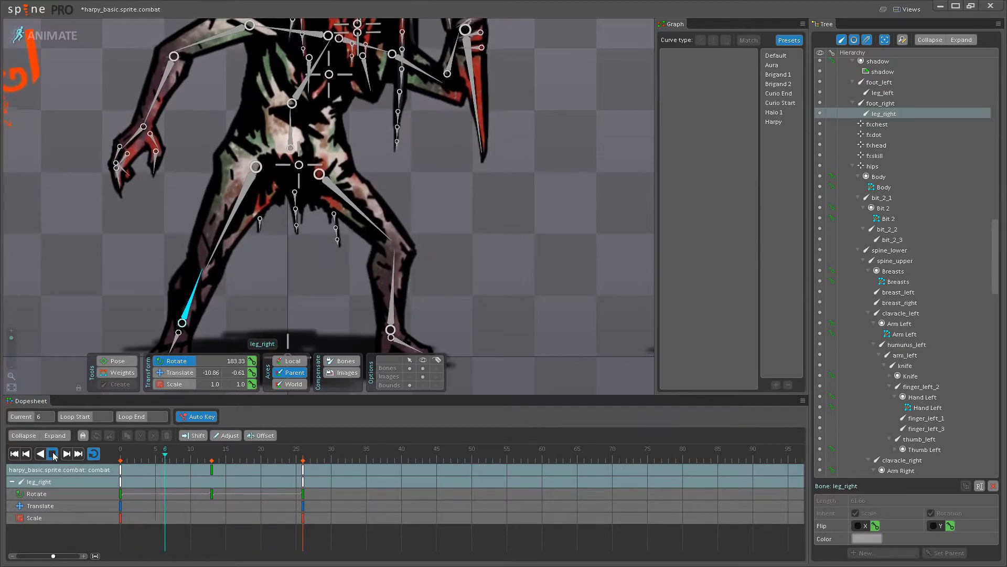
pyautogui.click(483, 264)
pyautogui.hotkey('ctrl', 's')
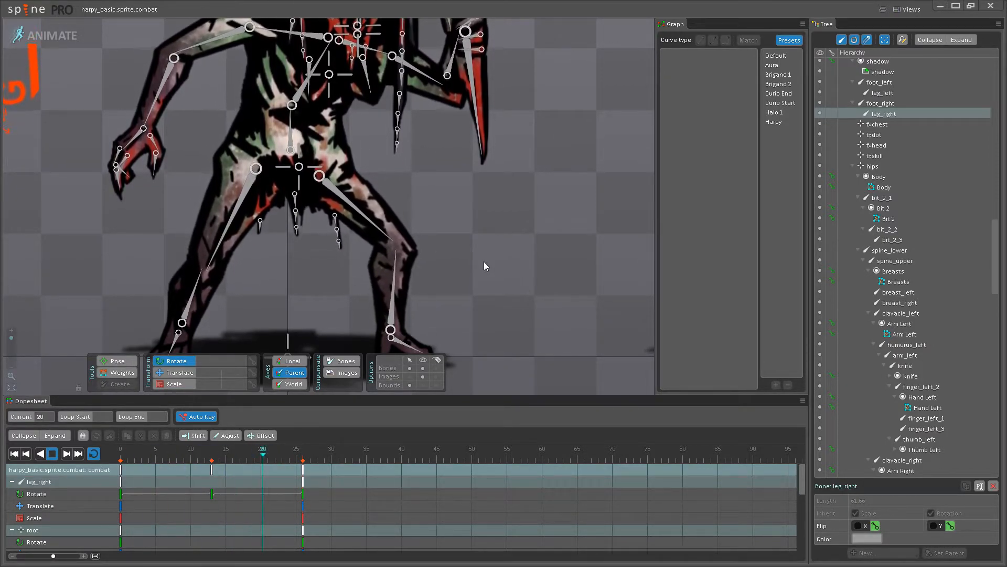
# Hide the bones and compare the basic harpy's looping combat idle with the trident-carrying harpy beside it.
pyautogui.scroll(-2, 477, 259)
pyautogui.scroll(-3, 473, 261)
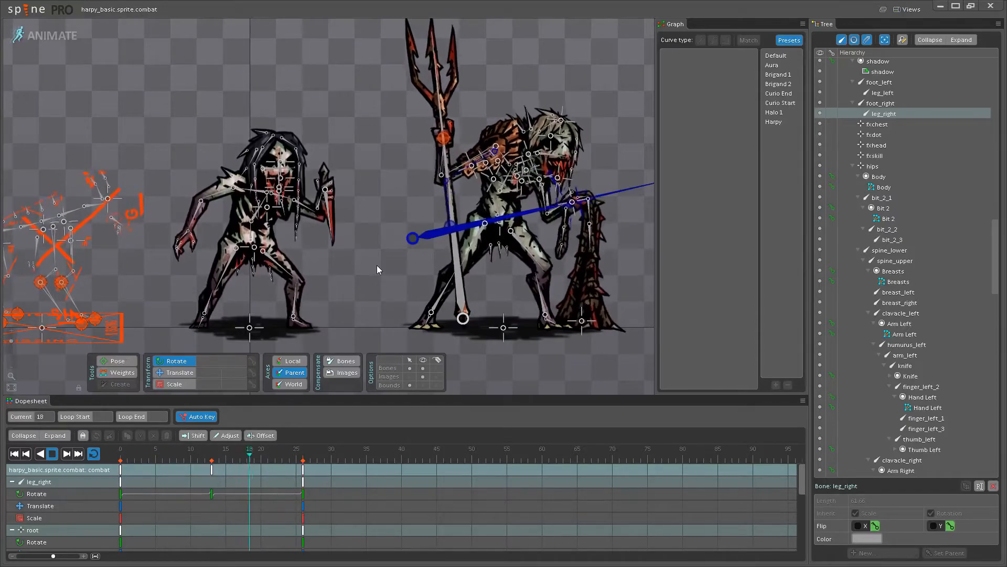
pyautogui.scroll(2, 380, 260)
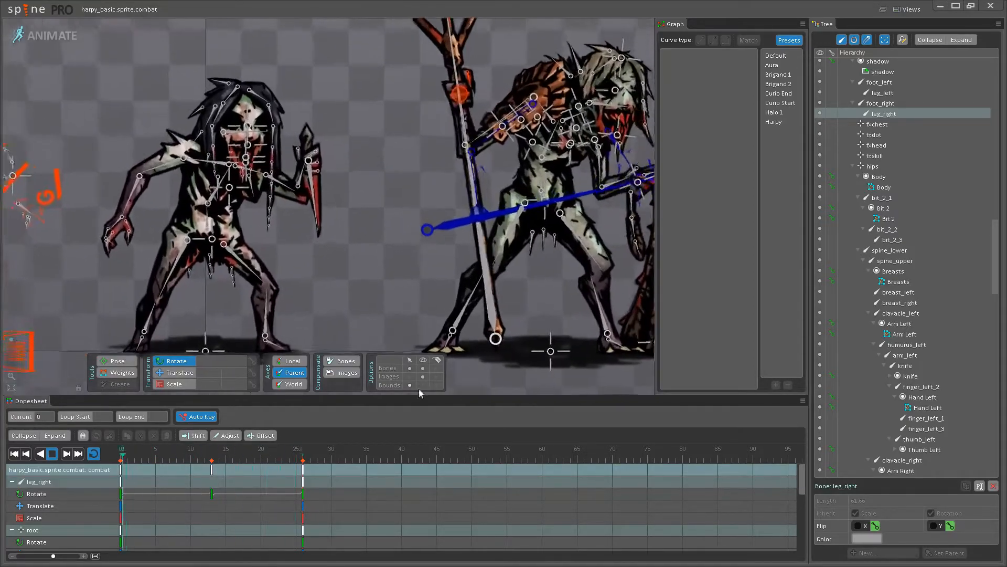
pyautogui.click(423, 368)
pyautogui.scroll(-2, 354, 302)
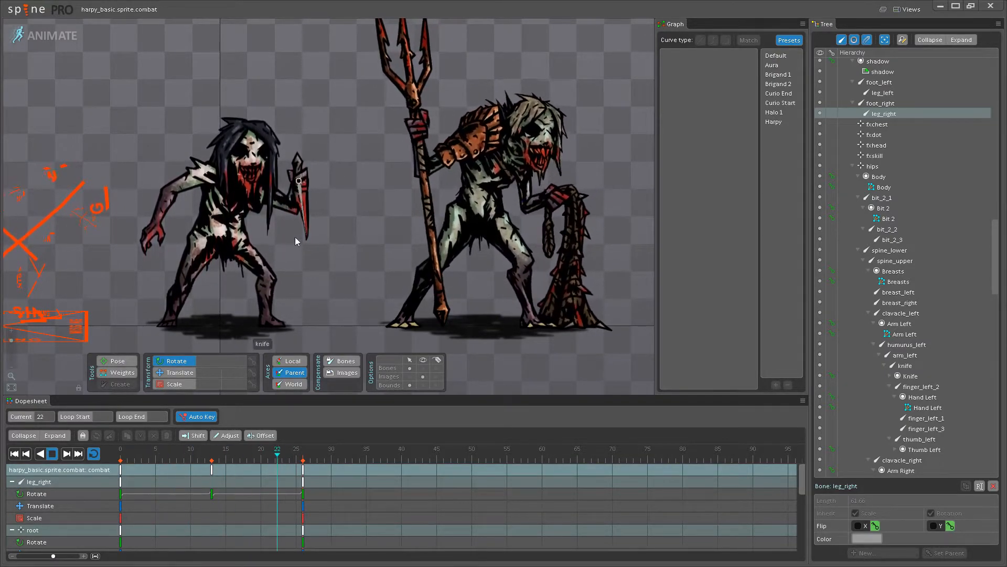
pyautogui.moveTo(321, 280); pyautogui.dragTo(330, 227)
pyautogui.scroll(-1, 327, 232)
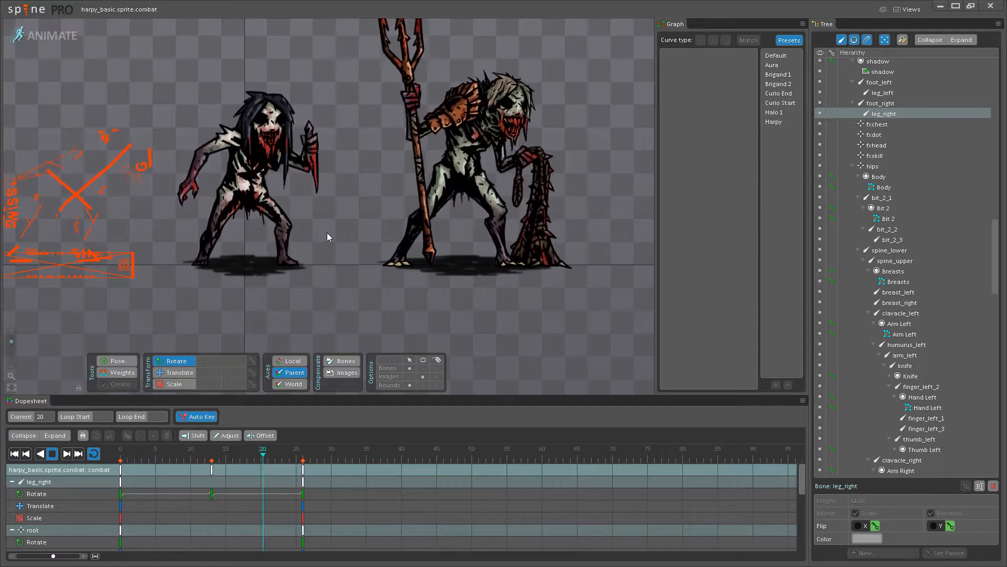
pyautogui.moveTo(327, 232); pyautogui.dragTo(310, 267)
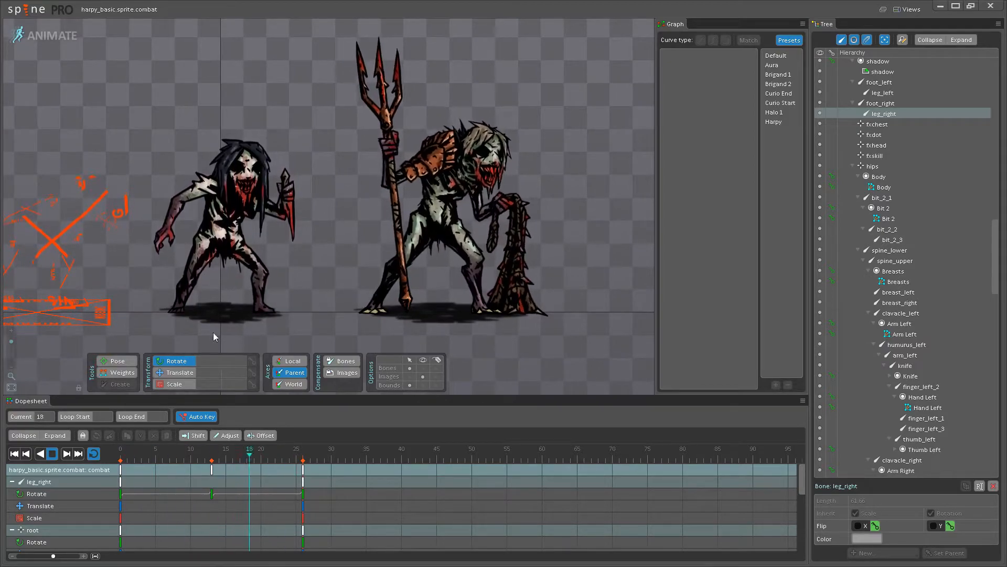
pyautogui.moveTo(319, 154); pyautogui.dragTo(327, 165)
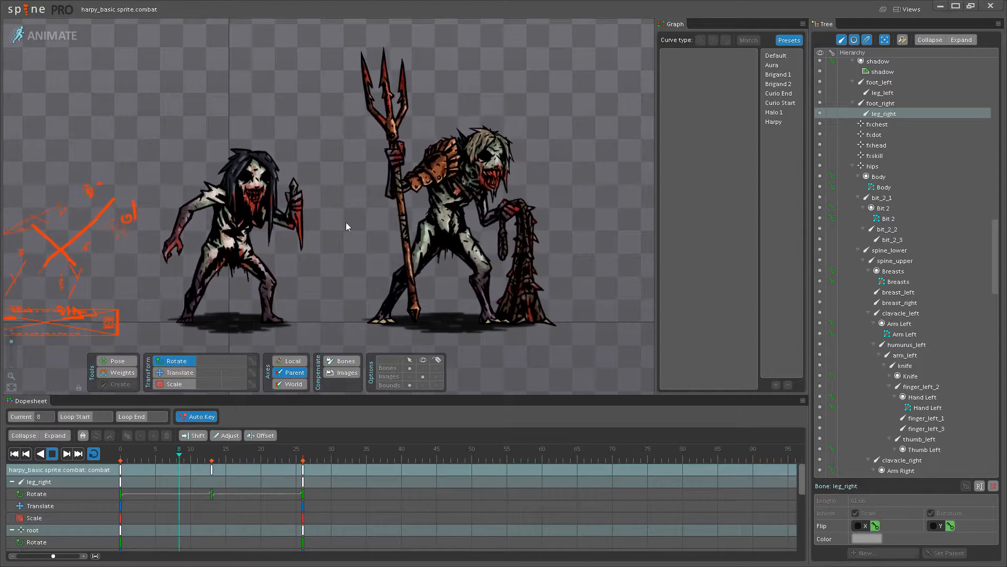
pyautogui.scroll(3, 353, 108)
pyautogui.scroll(1, 358, 137)
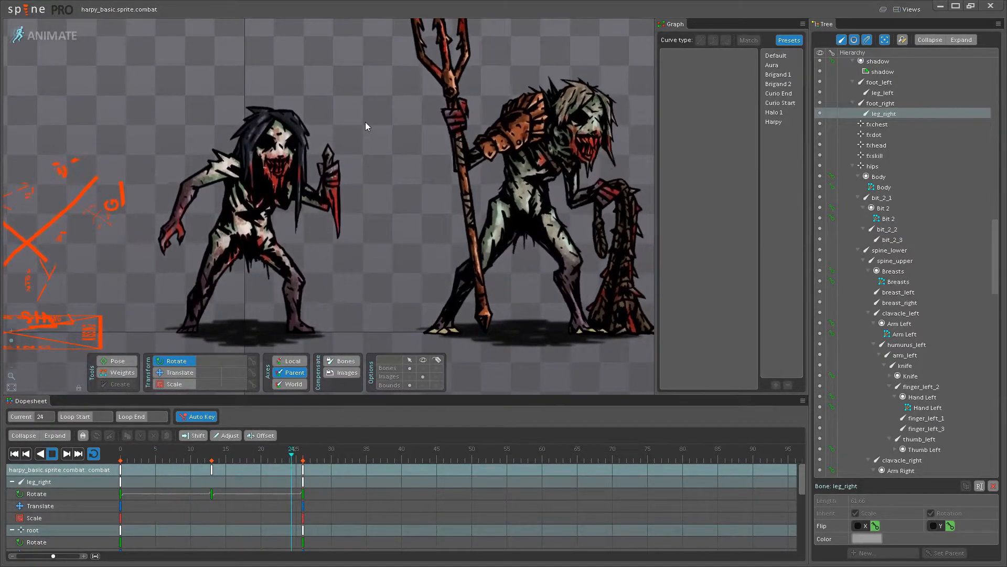
pyautogui.scroll(-2, 353, 149)
pyautogui.moveTo(356, 162); pyautogui.dragTo(357, 208)
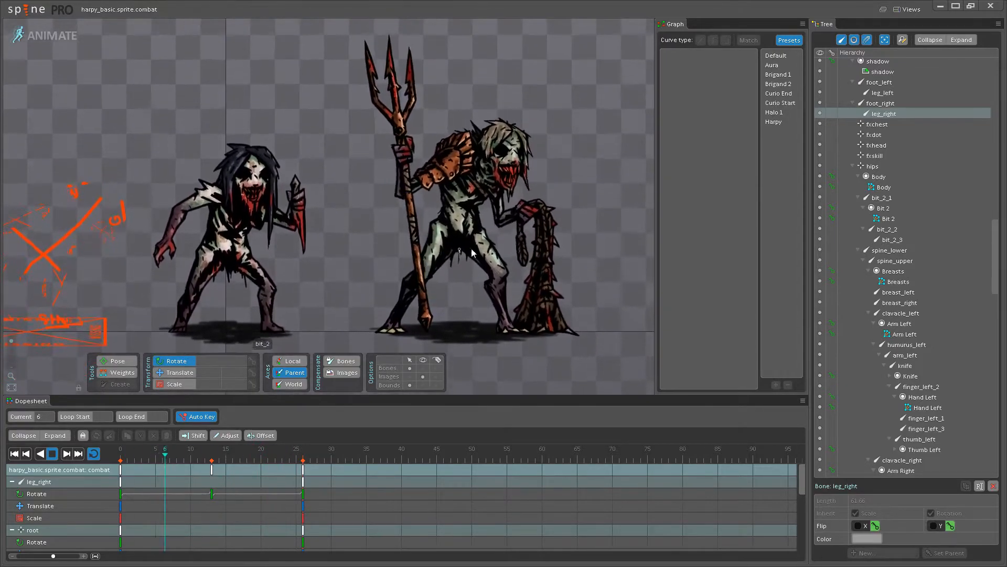
pyautogui.scroll(-3, 331, 197)
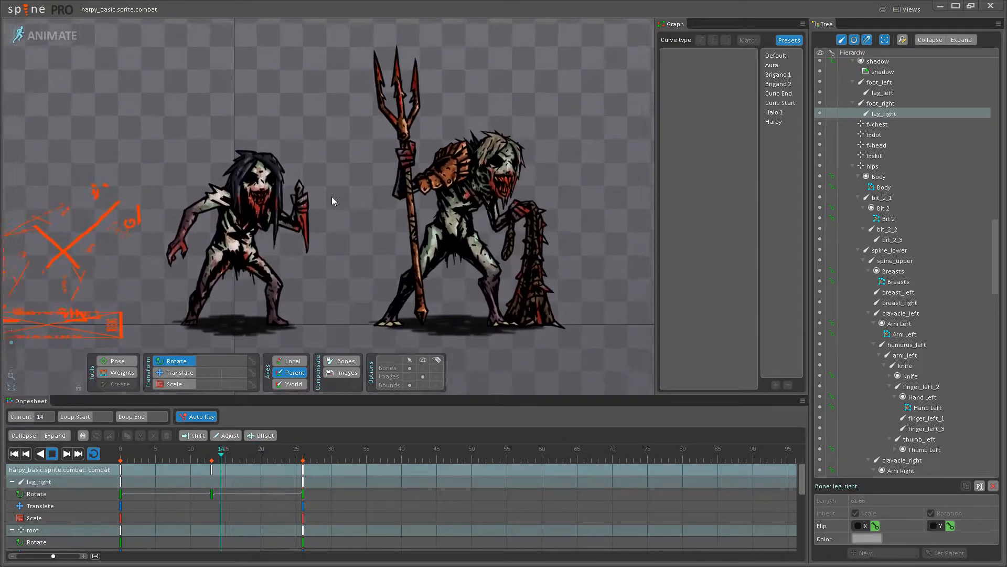
pyautogui.scroll(2, 350, 164)
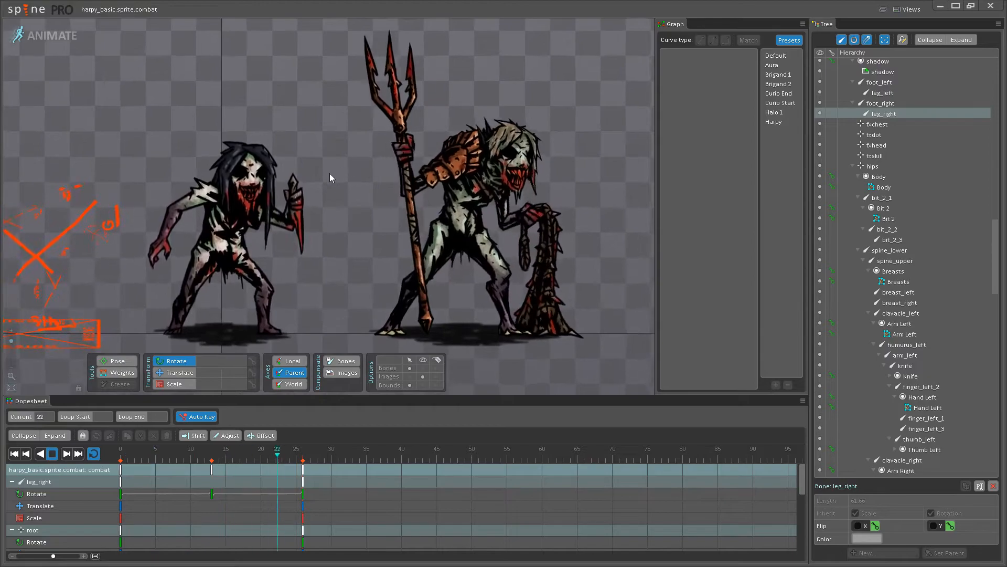
pyautogui.scroll(2, 330, 173)
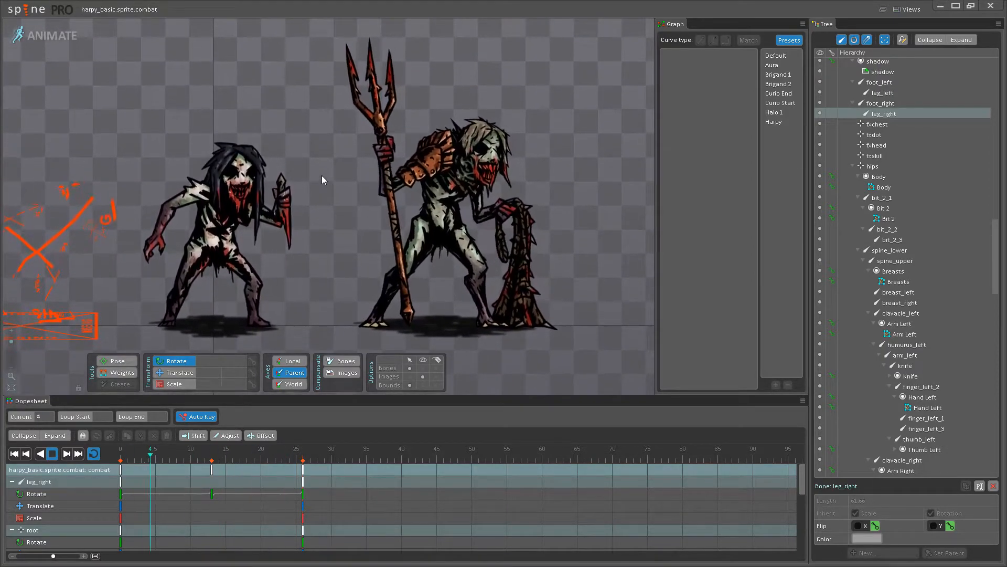
pyautogui.scroll(3, 323, 180)
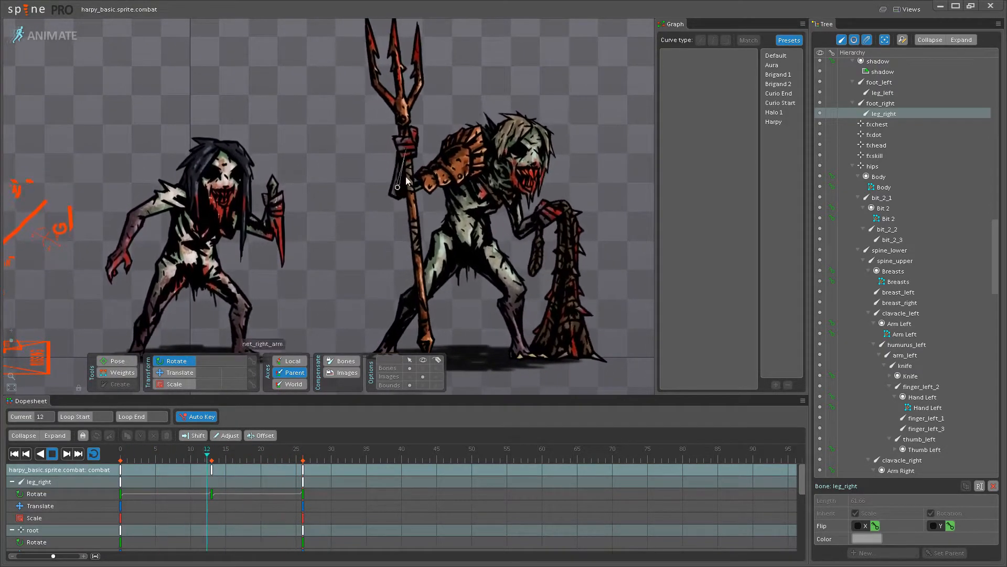
pyautogui.moveTo(315, 224); pyautogui.dragTo(315, 203)
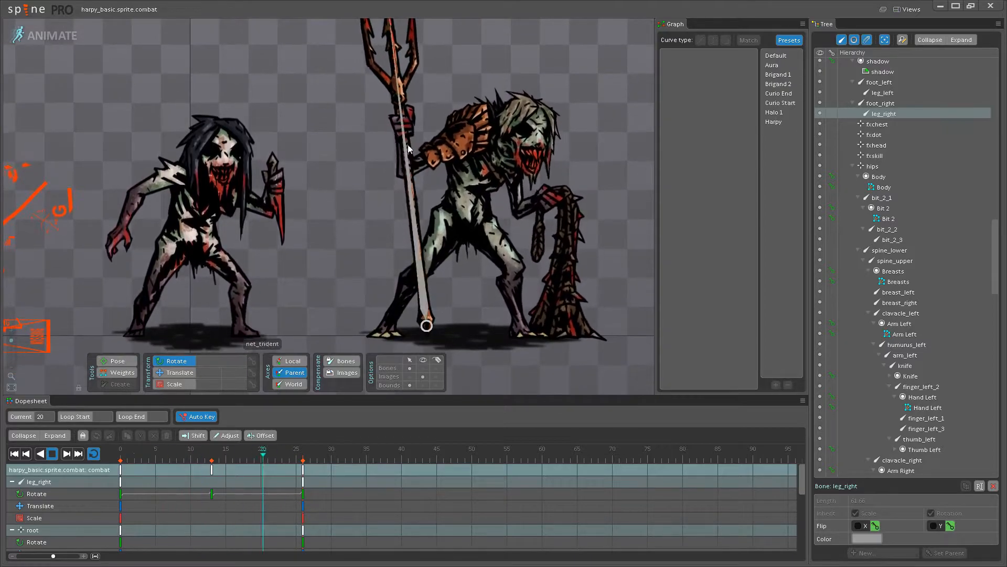
pyautogui.moveTo(310, 116); pyautogui.dragTo(316, 149)
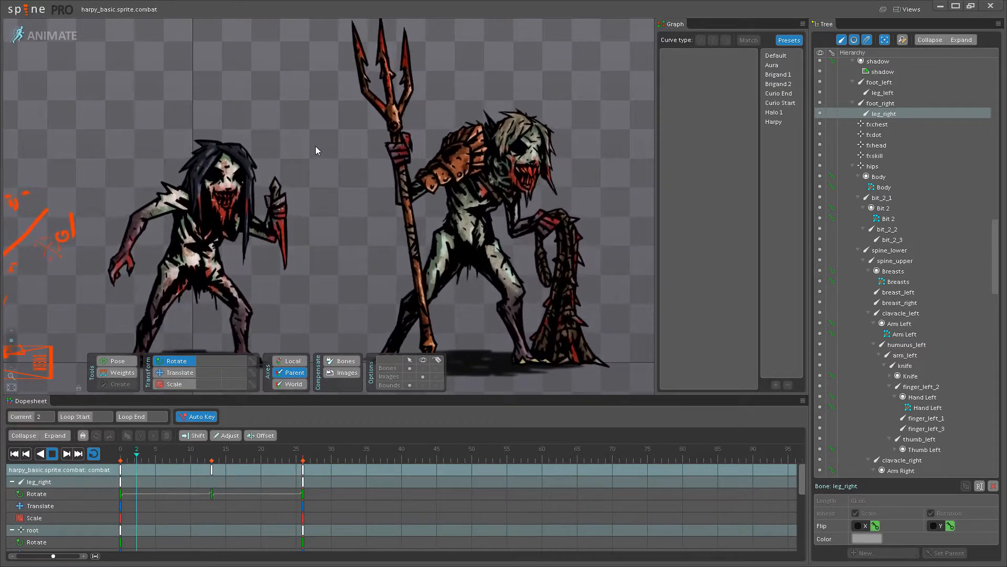
pyautogui.scroll(-1, 316, 145)
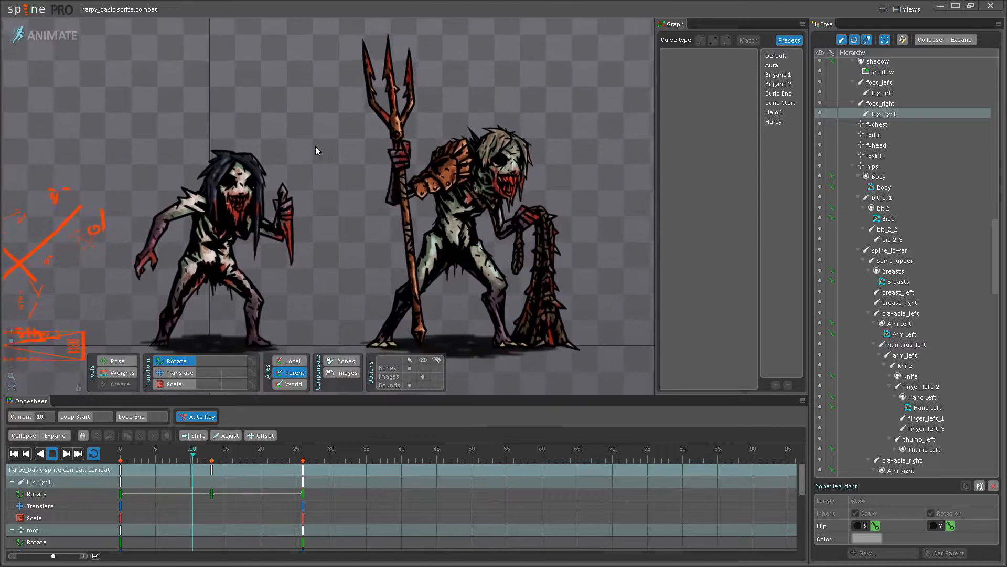
pyautogui.moveTo(316, 146); pyautogui.dragTo(352, 112)
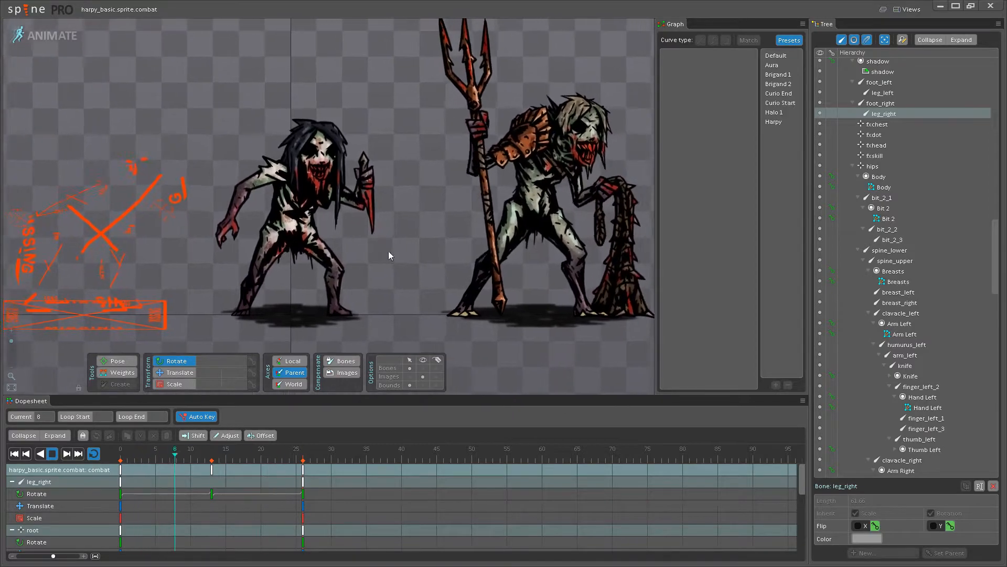
# Show the bones and replay the basic harpy's combat animation from frame 0.
pyautogui.scroll(5, 388, 251)
pyautogui.click(425, 368)
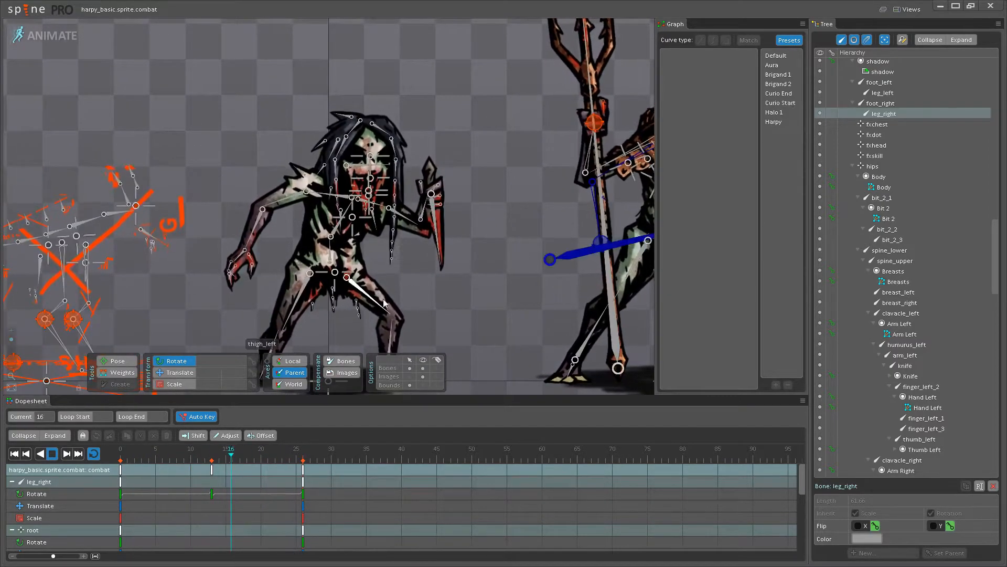
pyautogui.scroll(3, 317, 328)
pyautogui.click(52, 454)
pyautogui.click(198, 458)
pyautogui.click(120, 455)
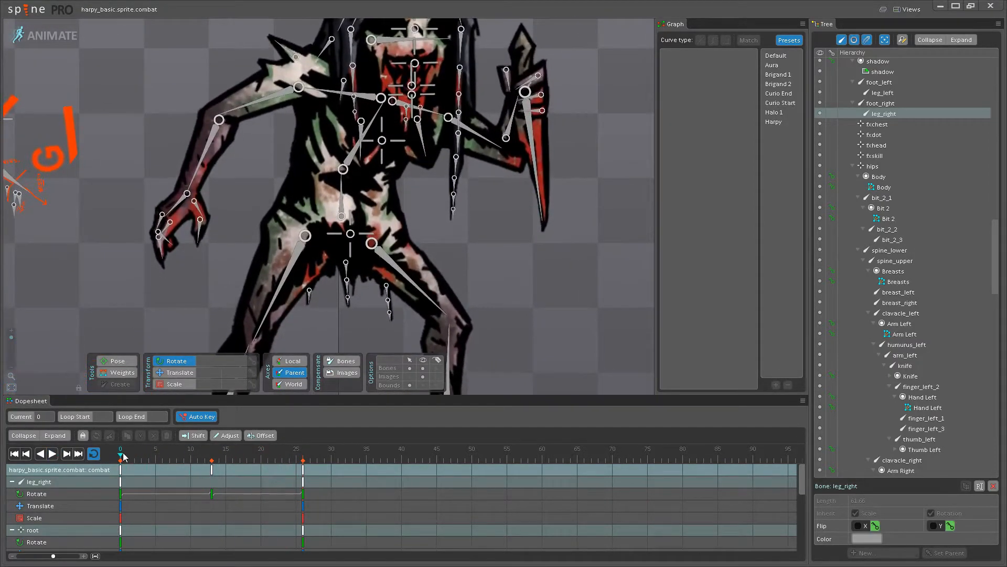
pyautogui.click(52, 454)
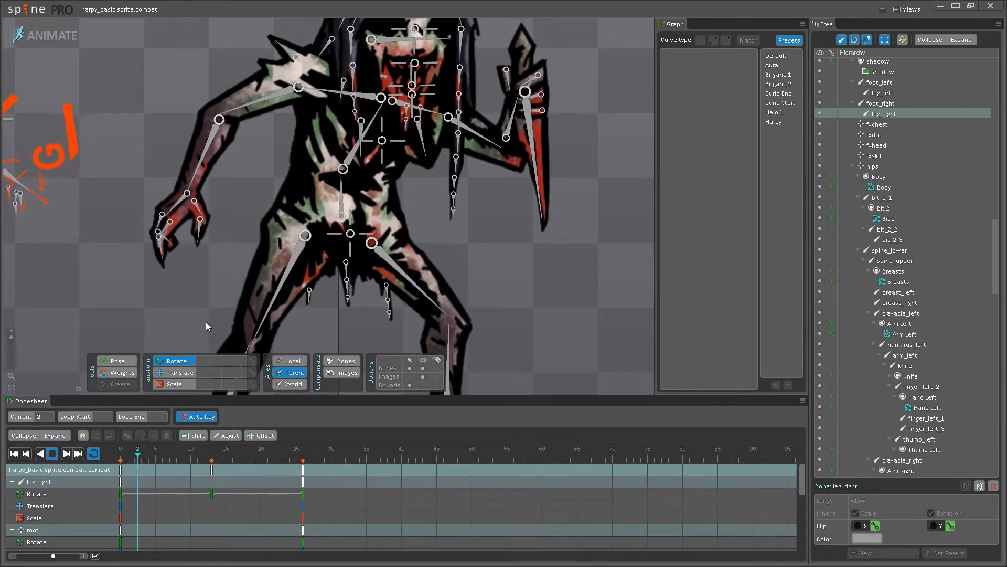
# Examine the basic harpy's looping motion with bones shown, both close up and next to the trident-carrying harpy.
pyautogui.scroll(-4, 446, 269)
pyautogui.moveTo(401, 201); pyautogui.dragTo(389, 282)
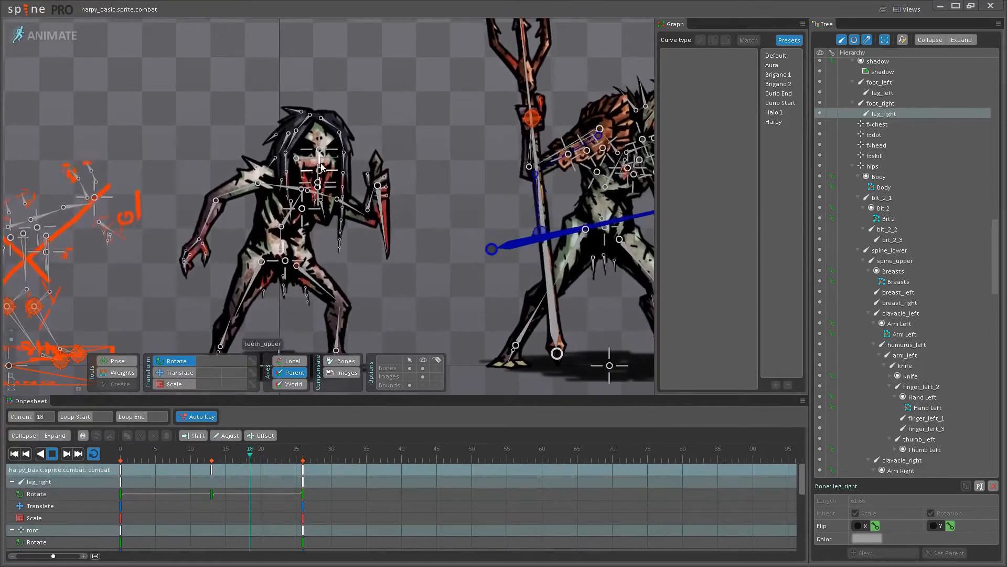
pyautogui.moveTo(369, 346); pyautogui.dragTo(395, 271)
pyautogui.scroll(3, 385, 189)
pyautogui.moveTo(383, 199); pyautogui.dragTo(384, 225)
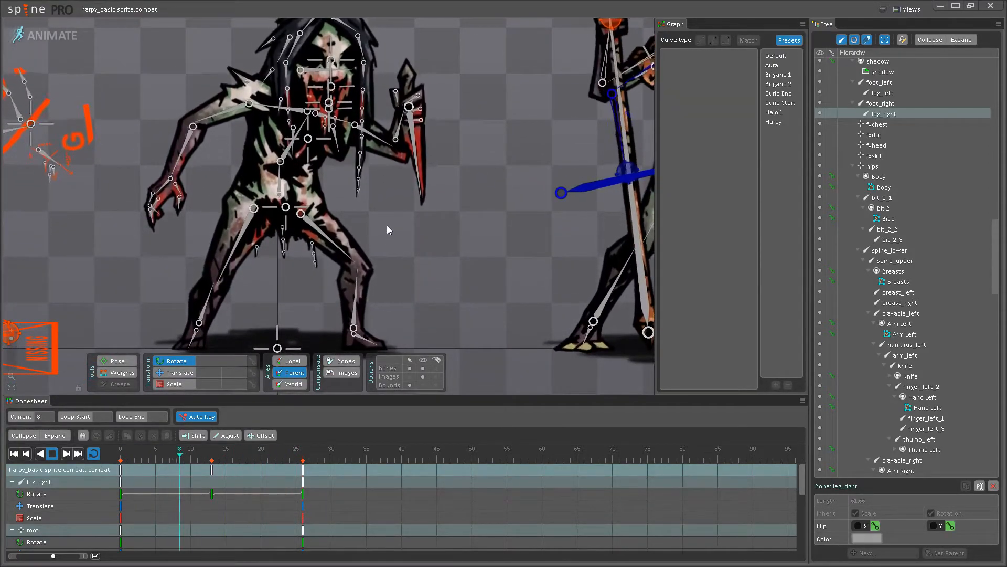
pyautogui.moveTo(386, 225); pyautogui.dragTo(388, 241)
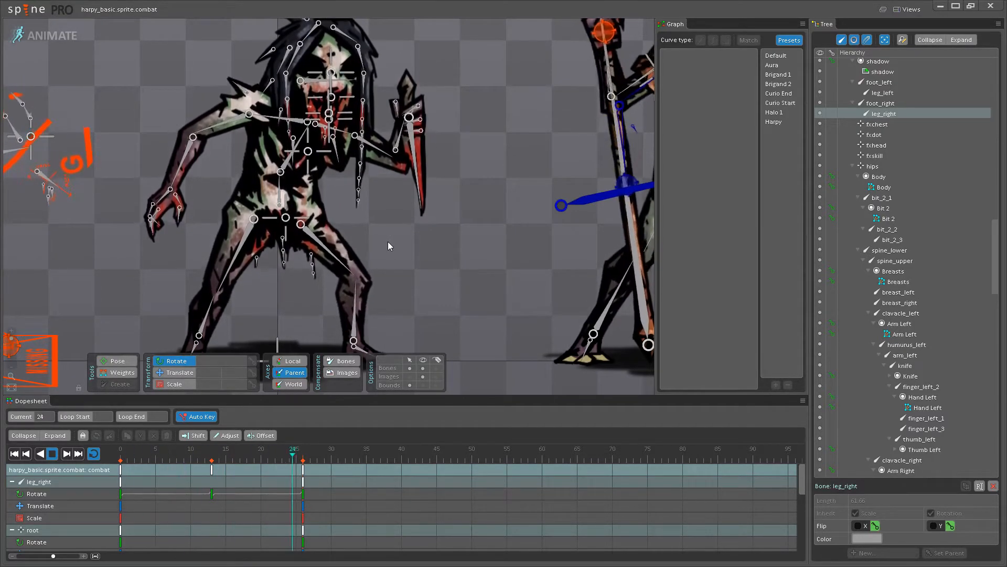
pyautogui.scroll(-3, 389, 242)
pyautogui.moveTo(361, 189); pyautogui.dragTo(360, 254)
pyautogui.scroll(-3, 360, 254)
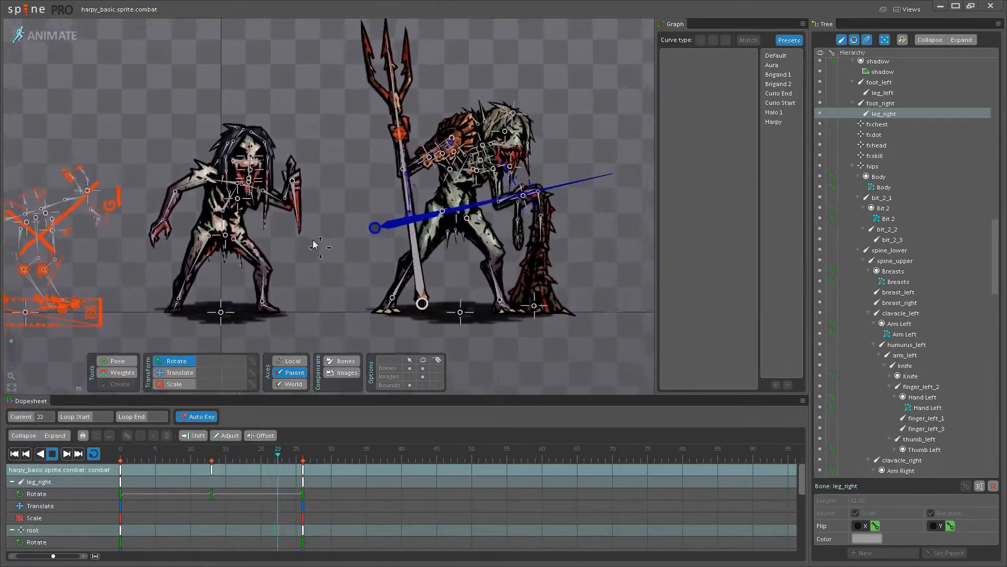
pyautogui.scroll(3, 317, 247)
pyautogui.scroll(-3, 258, 204)
# Hide the bones, switch to the Translate tool and review the looping animation of both harpies again.
pyautogui.click(423, 368)
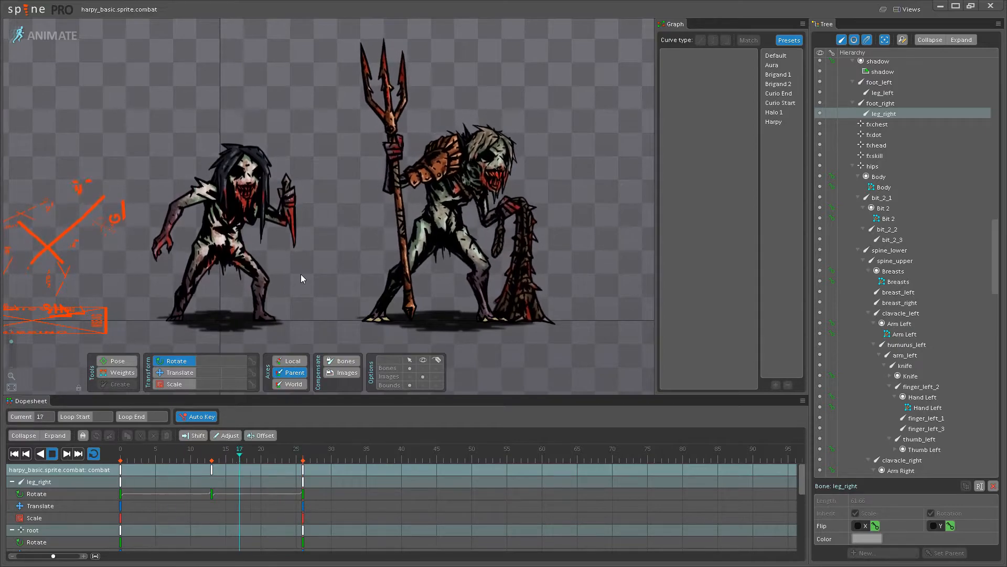
pyautogui.press('v')
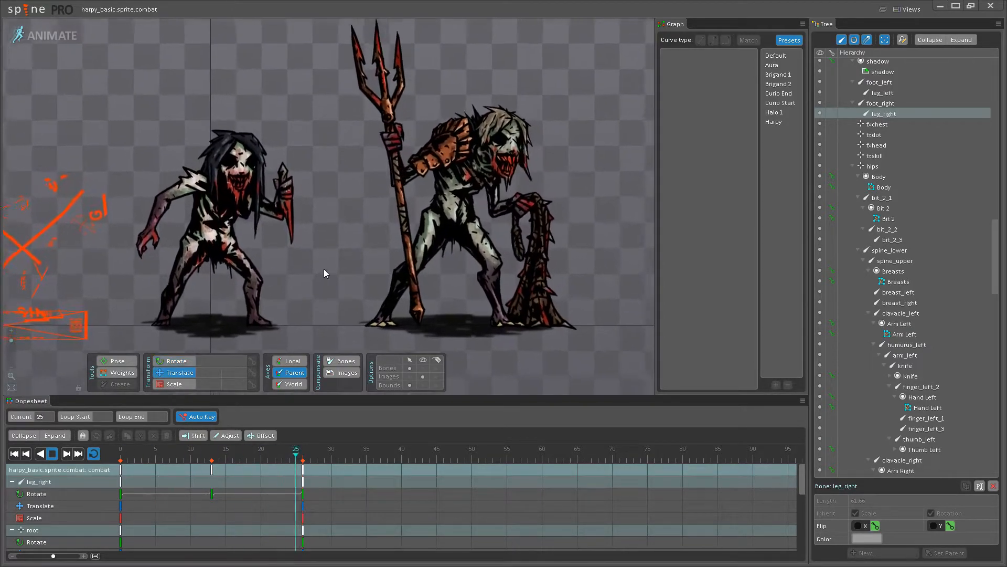
pyautogui.scroll(2, 323, 269)
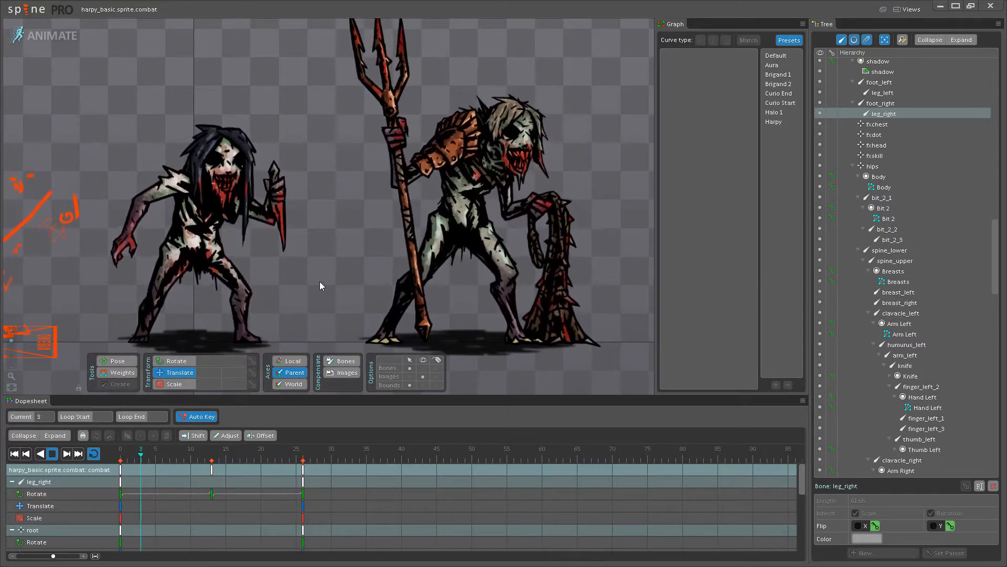
pyautogui.moveTo(310, 265); pyautogui.dragTo(302, 235)
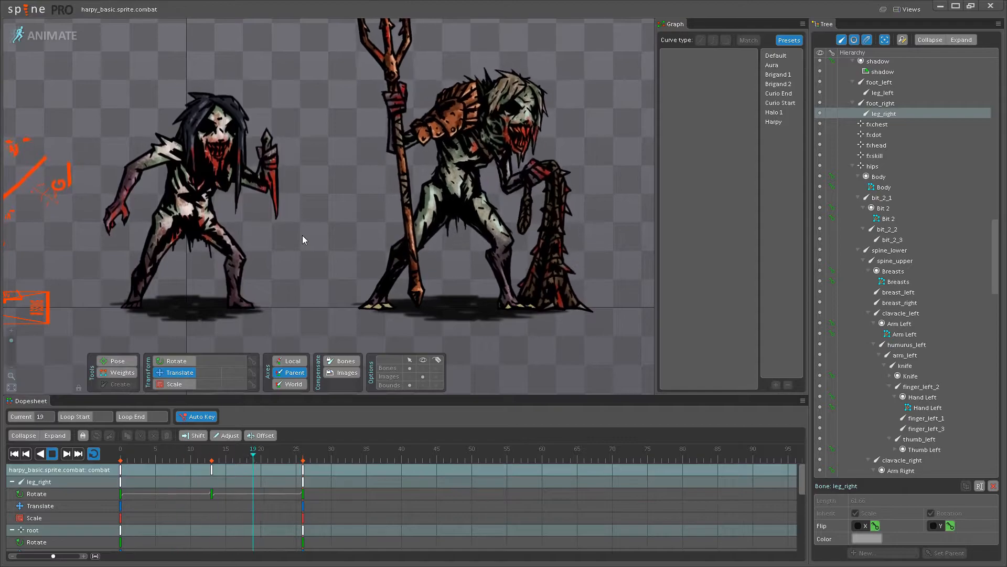
pyautogui.moveTo(302, 235); pyautogui.dragTo(346, 247)
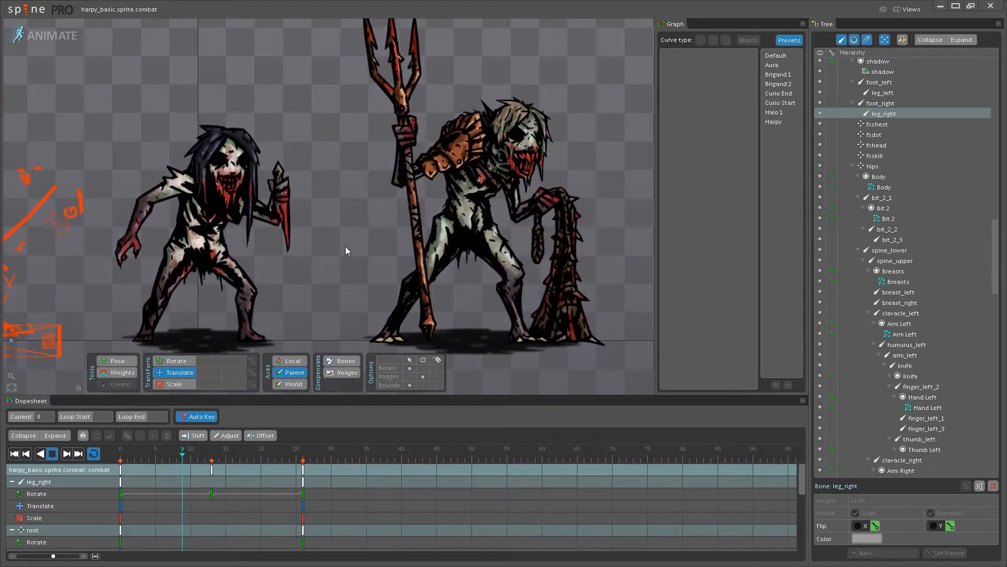
# Compare the looping combat idles of the basic harpy and the trident-carrying harpy side by side.
pyautogui.moveTo(347, 243)
pyautogui.mouseDown()
pyautogui.moveTo(354, 228)
pyautogui.moveTo(333, 246)
pyautogui.moveTo(335, 220)
pyautogui.moveTo(348, 246)
pyautogui.mouseUp()
pyautogui.scroll(-1, 342, 241)
pyautogui.scroll(-1, 341, 241)
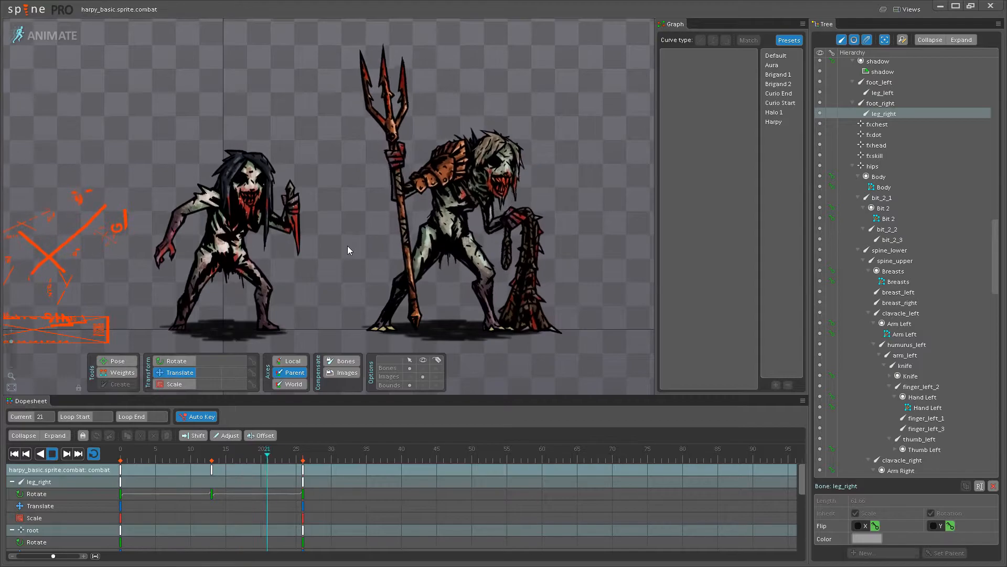
pyautogui.scroll(3, 347, 247)
pyautogui.moveTo(347, 236); pyautogui.dragTo(347, 230)
pyautogui.scroll(-1, 315, 235)
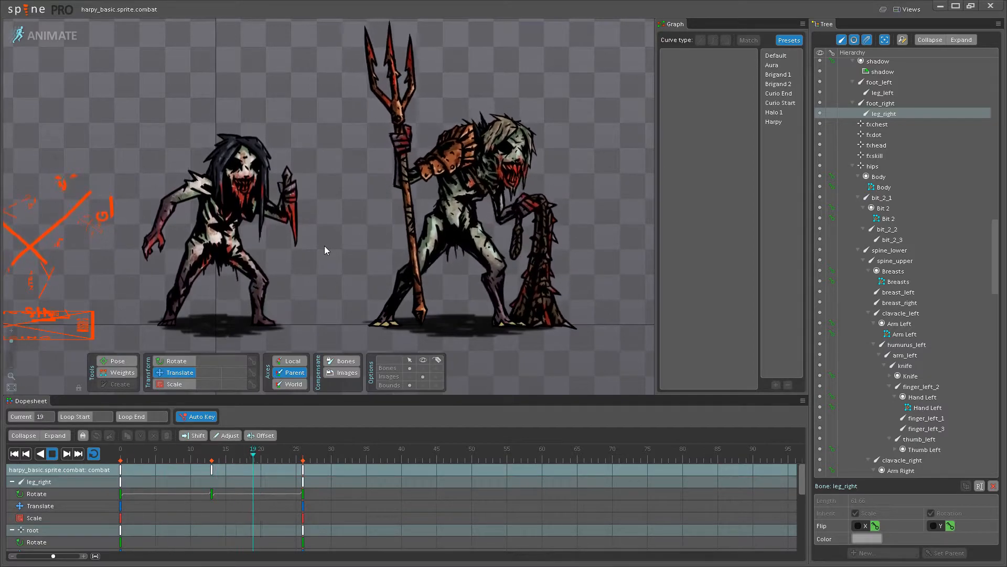
pyautogui.moveTo(324, 238); pyautogui.dragTo(322, 249)
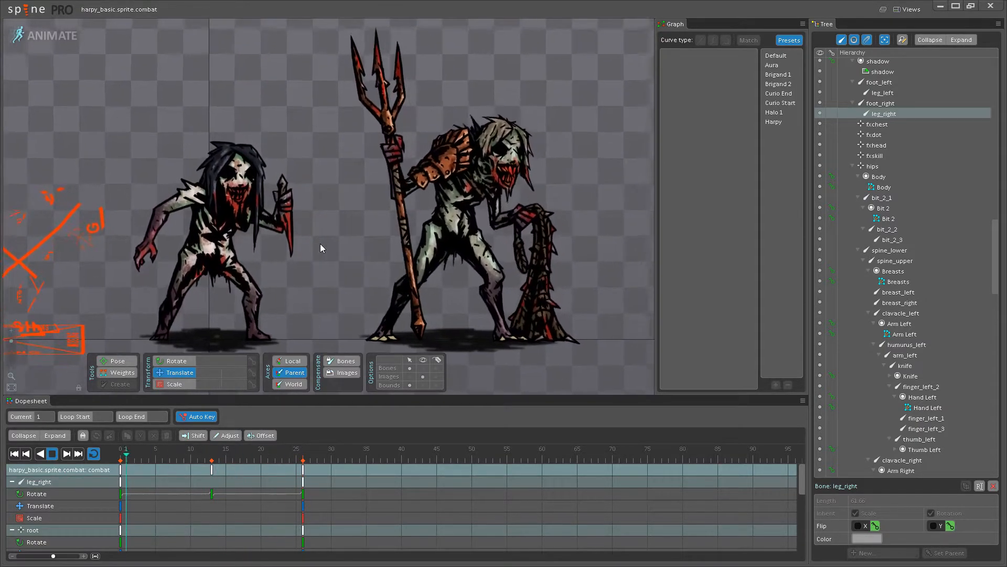
pyautogui.scroll(1, 320, 243)
pyautogui.moveTo(339, 290); pyautogui.dragTo(273, 285)
pyautogui.scroll(-1, 273, 284)
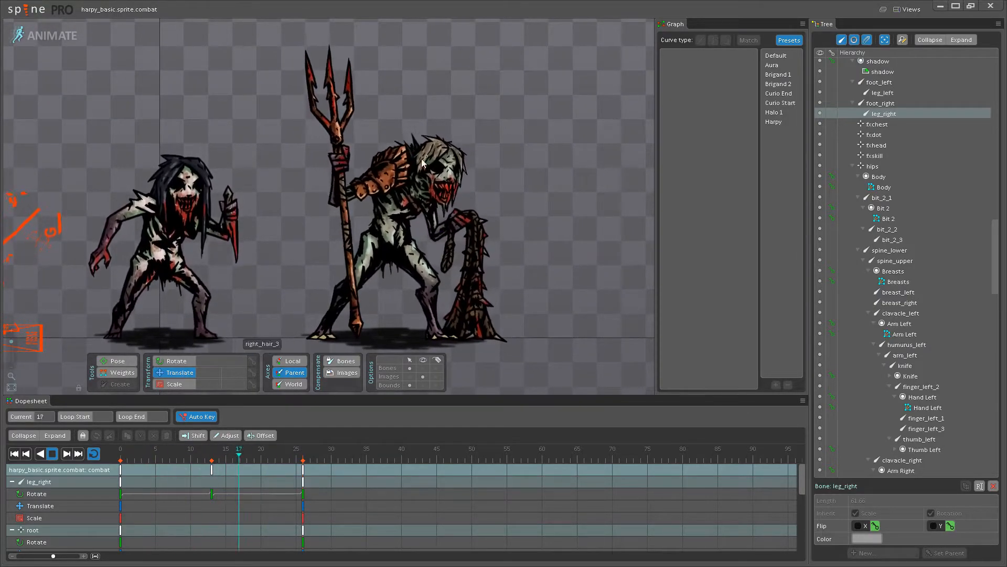
pyautogui.moveTo(238, 119); pyautogui.dragTo(313, 127)
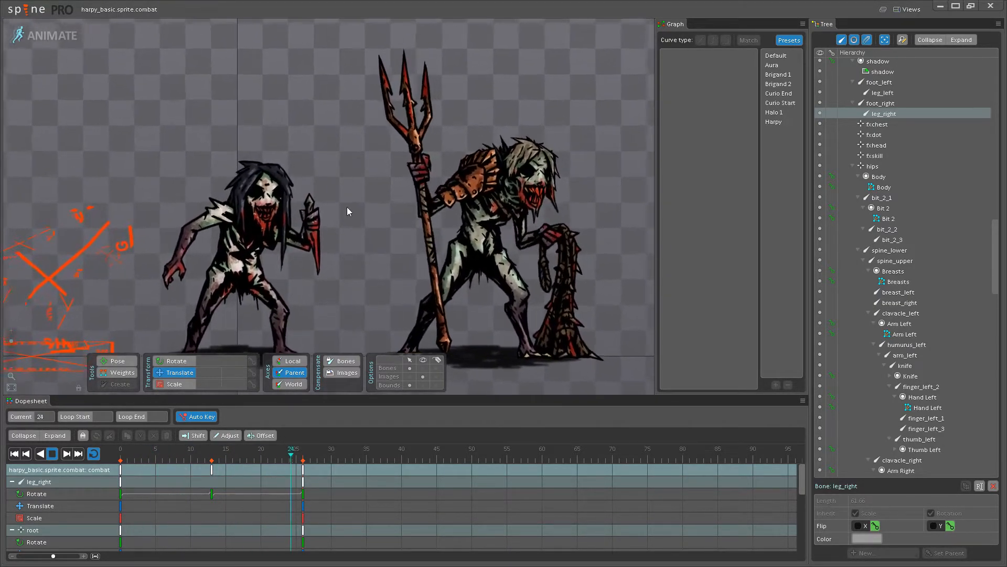
# Examine the basic harpy's upper body, knife arm and hips close up while the combat loop plays.
pyautogui.scroll(3, 365, 182)
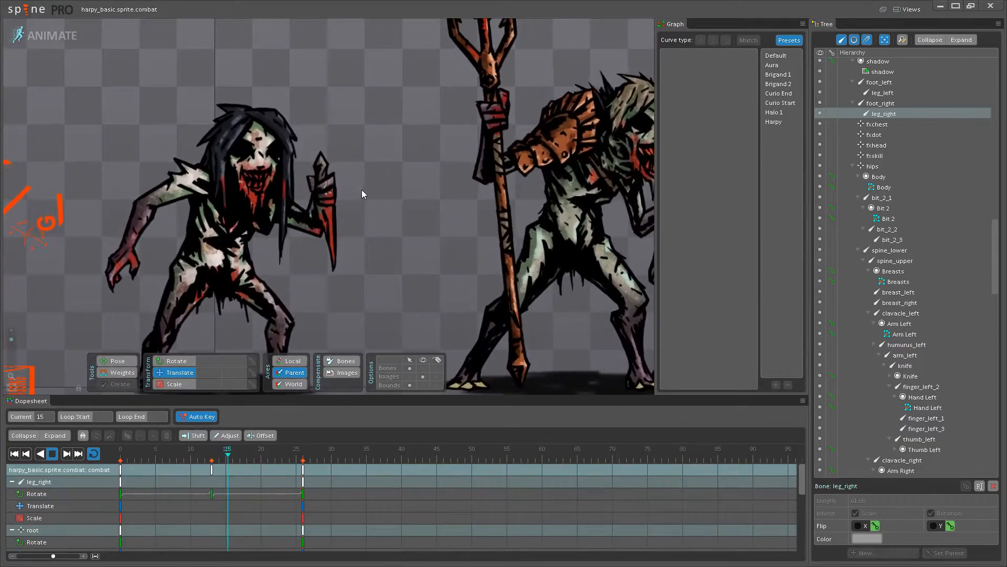
pyautogui.moveTo(362, 190); pyautogui.dragTo(448, 214)
pyautogui.scroll(1, 408, 192)
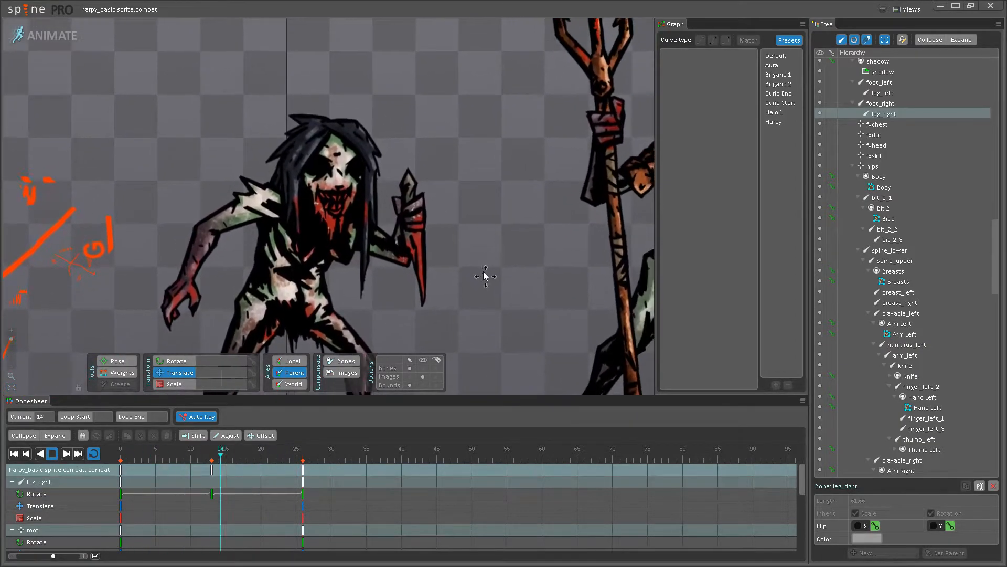
pyautogui.moveTo(483, 272); pyautogui.dragTo(443, 271)
pyautogui.scroll(-4, 443, 271)
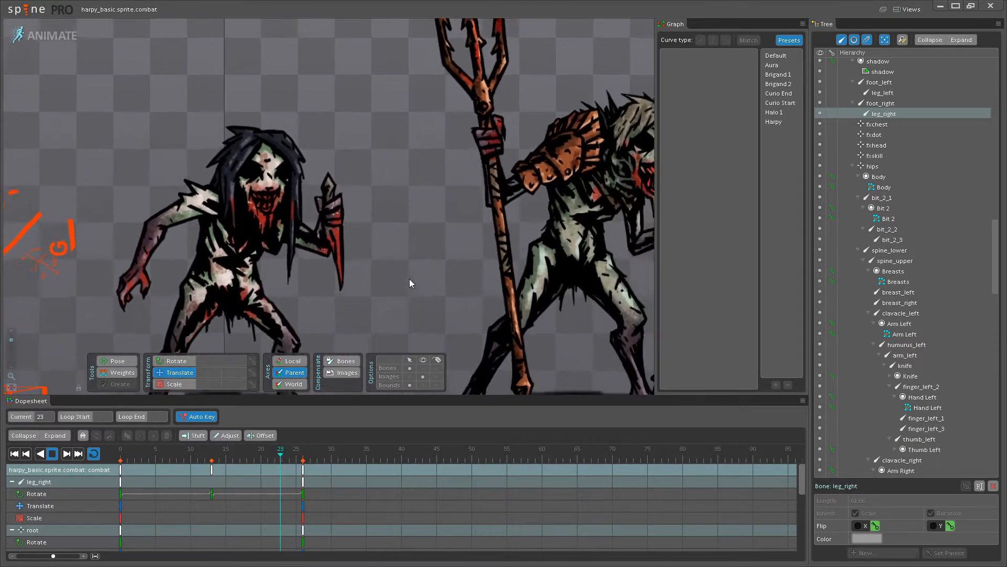
pyautogui.scroll(4, 414, 243)
pyautogui.scroll(2, 413, 244)
pyautogui.moveTo(420, 237); pyautogui.dragTo(467, 245)
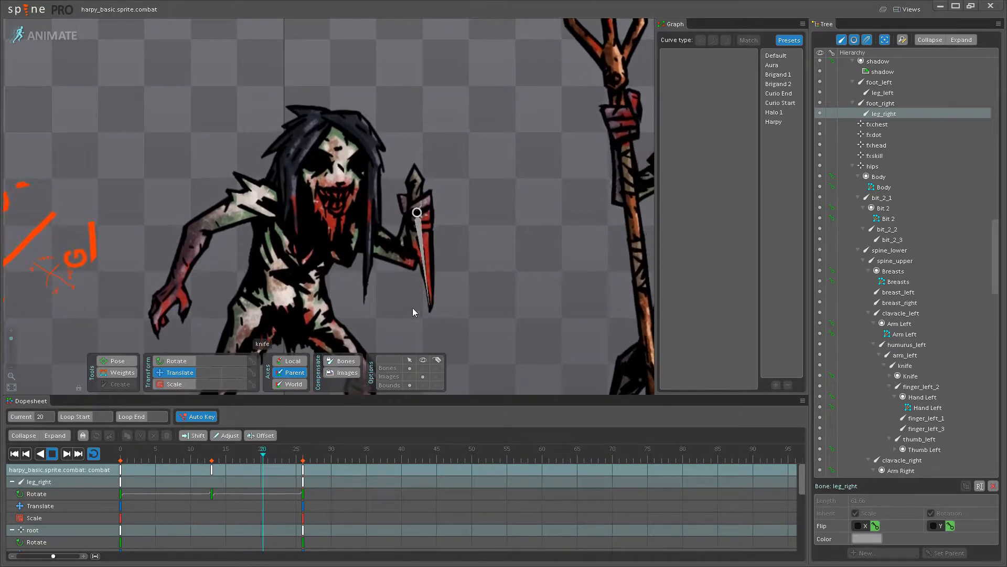
pyautogui.moveTo(403, 326); pyautogui.dragTo(407, 262)
pyautogui.moveTo(383, 329); pyautogui.dragTo(406, 369)
pyautogui.scroll(-1, 334, 219)
# Show the bones and rotate the spine_lower bone slightly at frame 13.
pyautogui.click(423, 368)
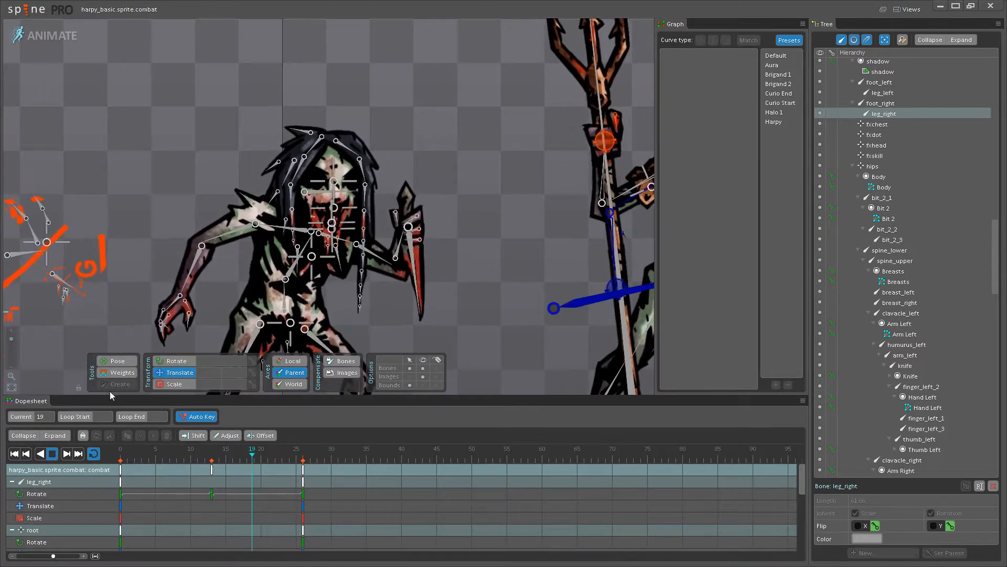
pyautogui.click(158, 454)
pyautogui.moveTo(161, 455); pyautogui.dragTo(213, 453)
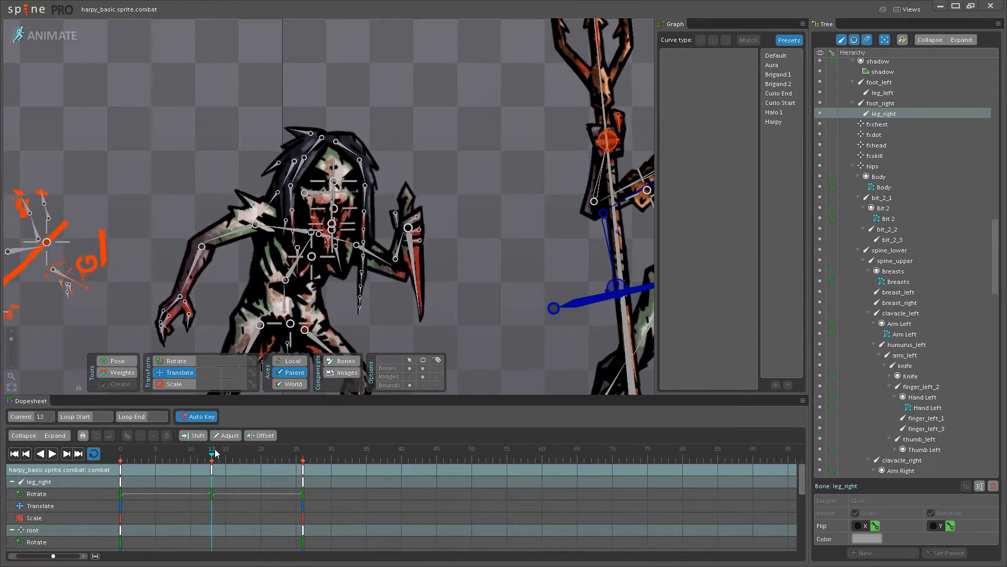
pyautogui.scroll(4, 284, 296)
pyautogui.click(284, 296)
pyautogui.scroll(3, 286, 289)
pyautogui.moveTo(285, 287); pyautogui.dragTo(286, 277)
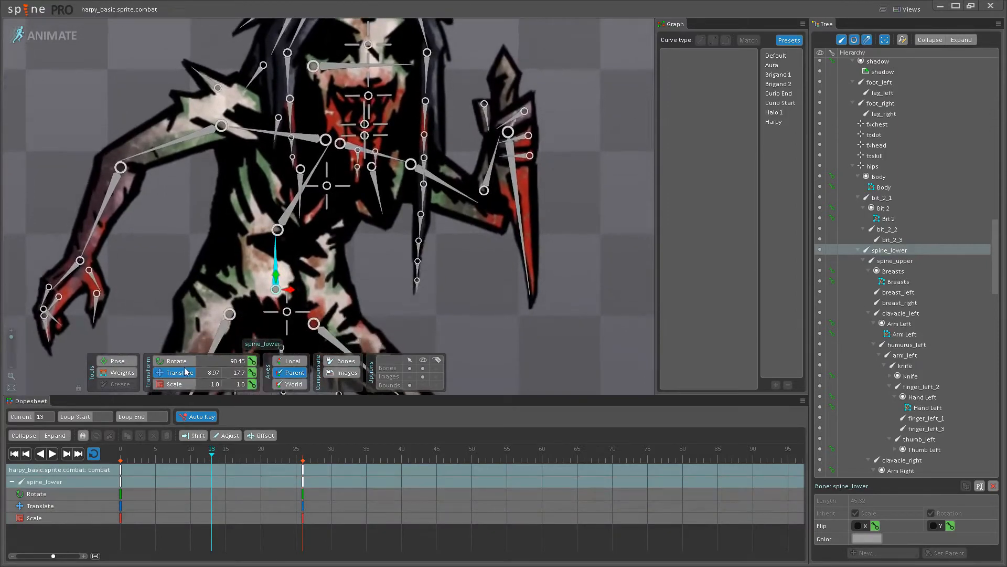
pyautogui.scroll(1, 278, 247)
# Rotate the spine_upper bone and set the head bone's rotation to 303.87 at frame 13.
pyautogui.click(317, 168)
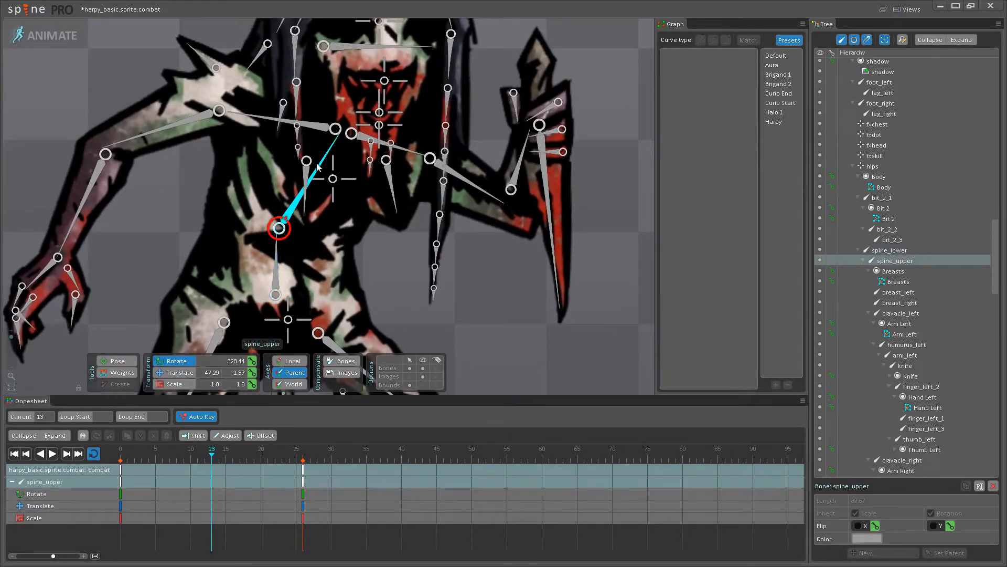
pyautogui.moveTo(330, 152); pyautogui.dragTo(342, 194)
pyautogui.moveTo(398, 100); pyautogui.dragTo(405, 99)
pyautogui.moveTo(304, 205); pyautogui.dragTo(306, 156)
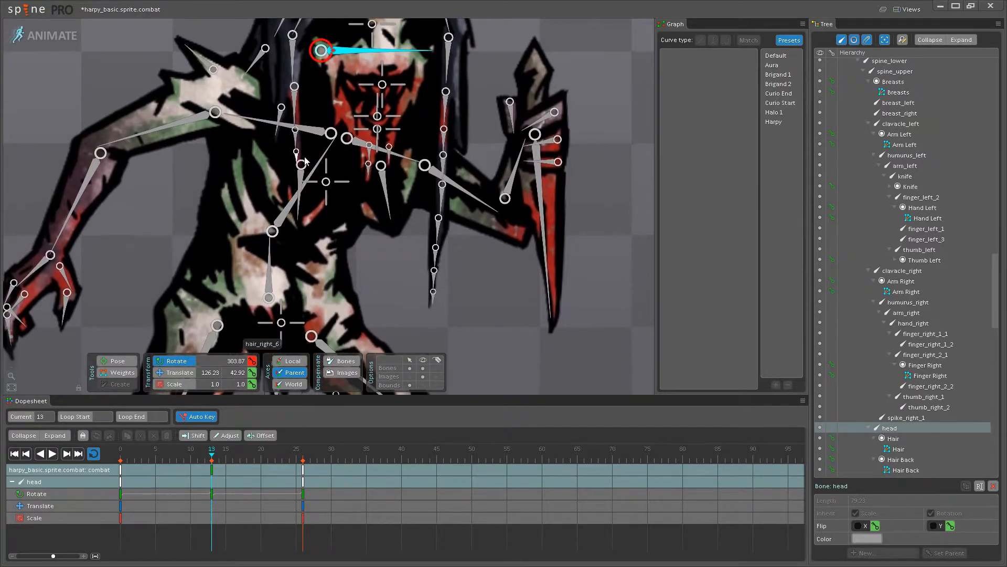
# Apply the Harpy curve preset to the head, spine_upper and spine_lower keys at frames 13 and 0.
pyautogui.keyDown('ctrl'); pyautogui.click(313, 166); pyautogui.keyUp('ctrl')
pyautogui.keyDown('ctrl'); pyautogui.click(271, 284); pyautogui.keyUp('ctrl')
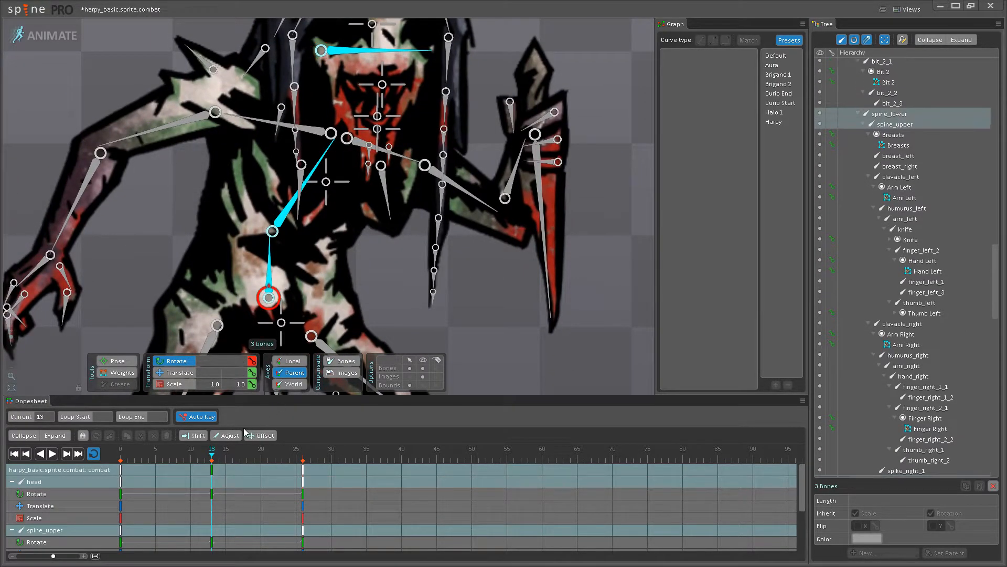
pyautogui.click(212, 468)
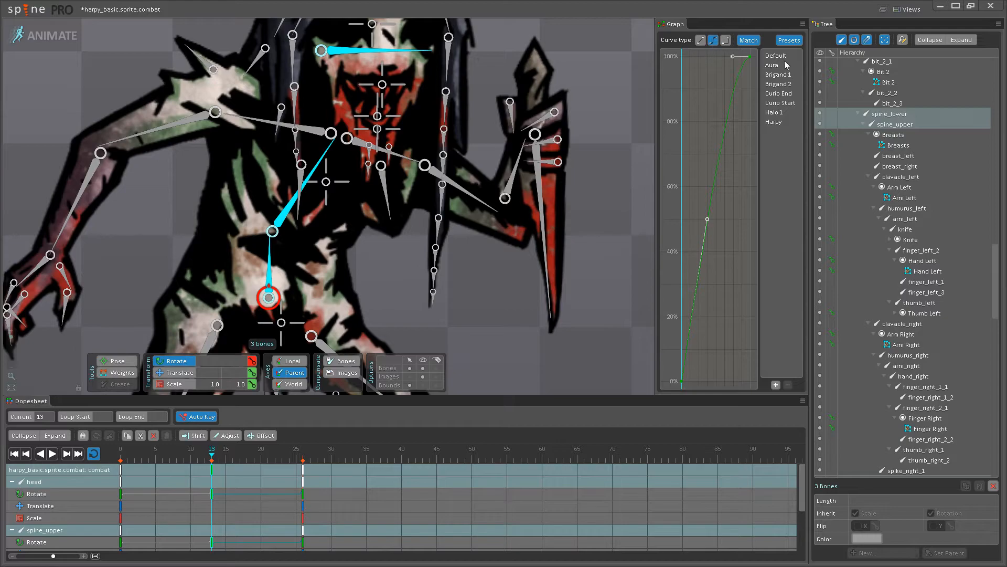
pyautogui.click(120, 480)
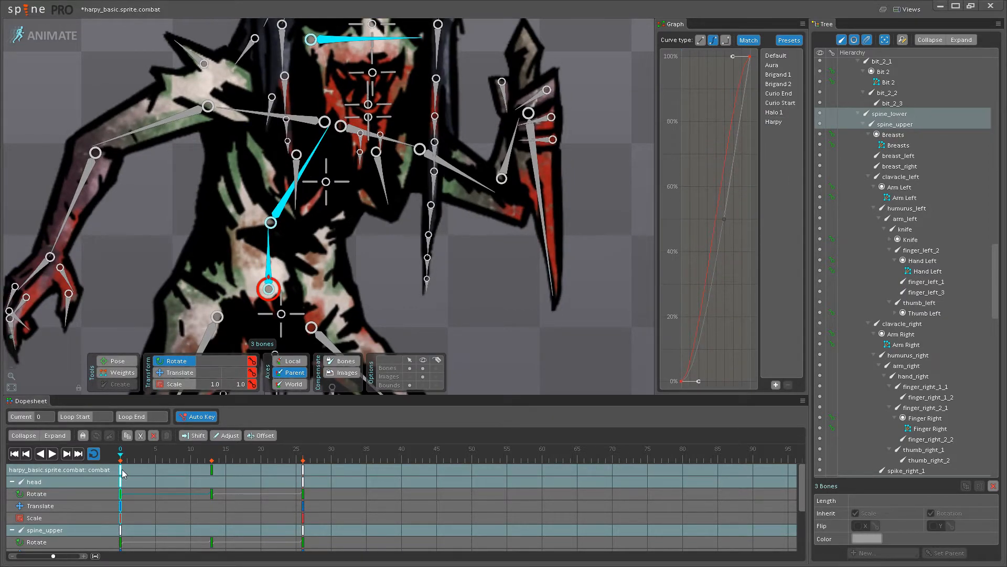
pyautogui.click(785, 121)
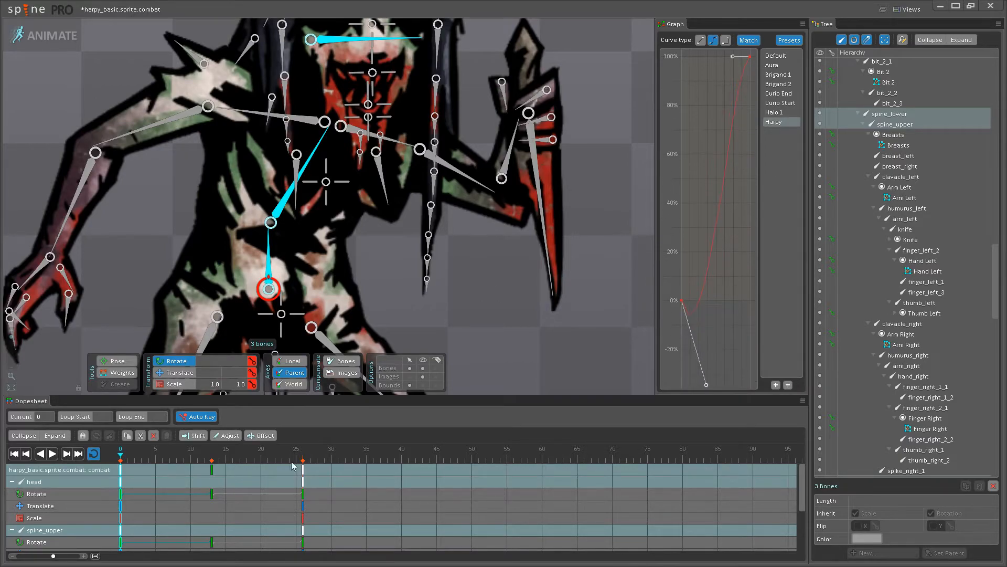
# Play the combat loop and hide the bones to review the spine and head motion.
pyautogui.click(52, 453)
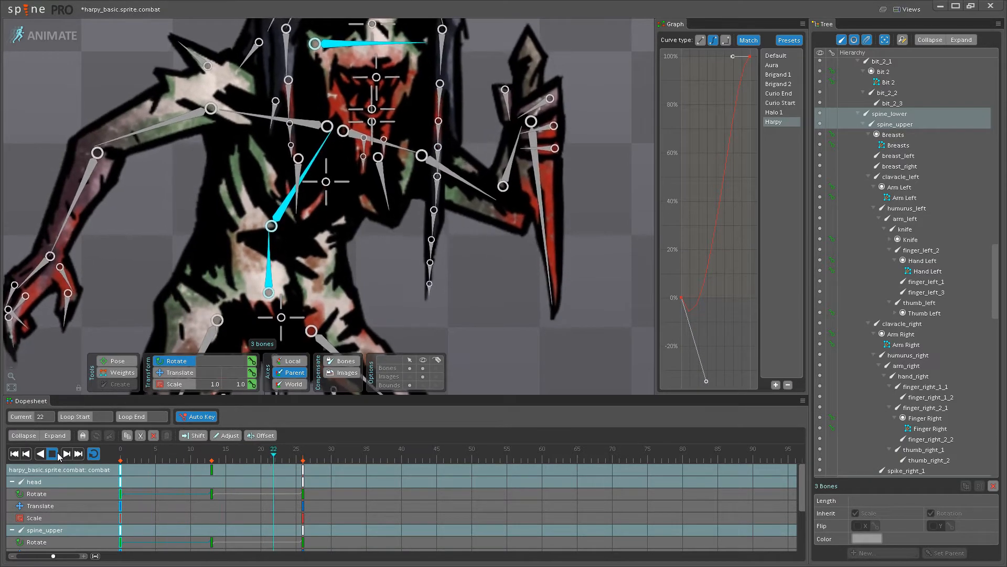
pyautogui.scroll(-5, 394, 285)
pyautogui.press('space')
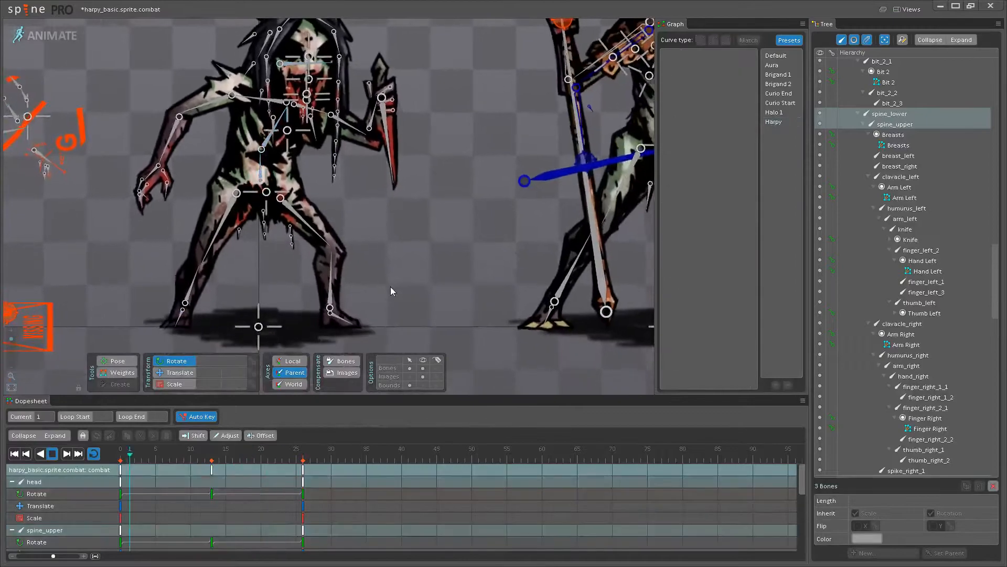
pyautogui.click(423, 368)
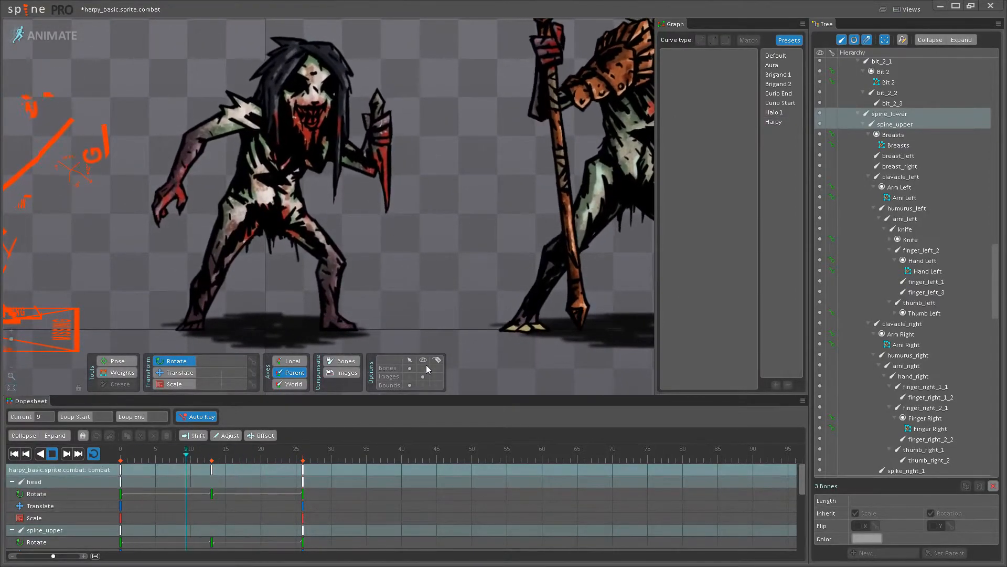
pyautogui.scroll(2, 338, 297)
# Stop playback and move the head bone slightly at frame 13 to translate values 124.34, 42.06.
pyautogui.press('space')
pyautogui.scroll(2, 324, 247)
pyautogui.scroll(2, 324, 239)
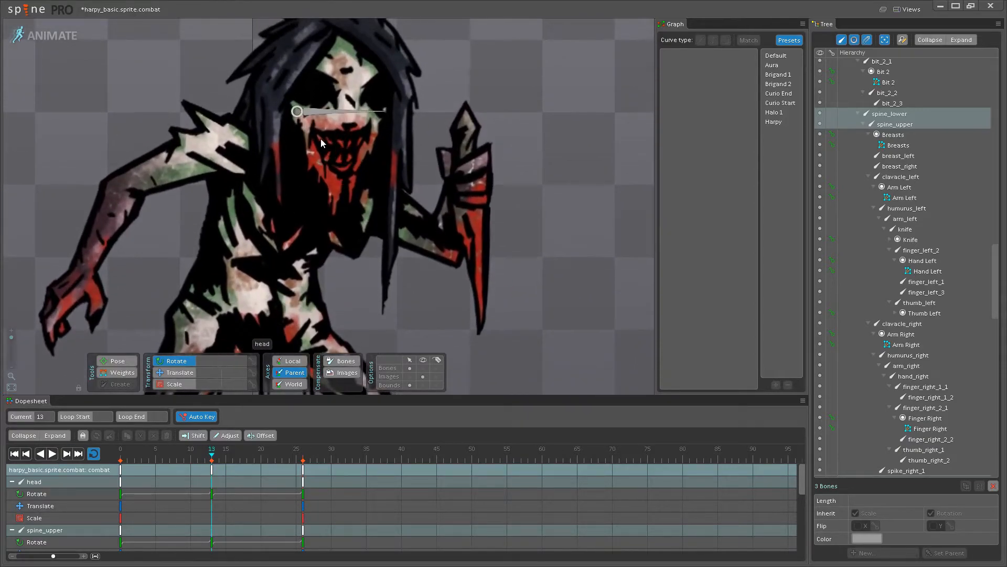
pyautogui.click(320, 138)
pyautogui.moveTo(212, 313); pyautogui.dragTo(192, 352)
pyautogui.click(181, 375)
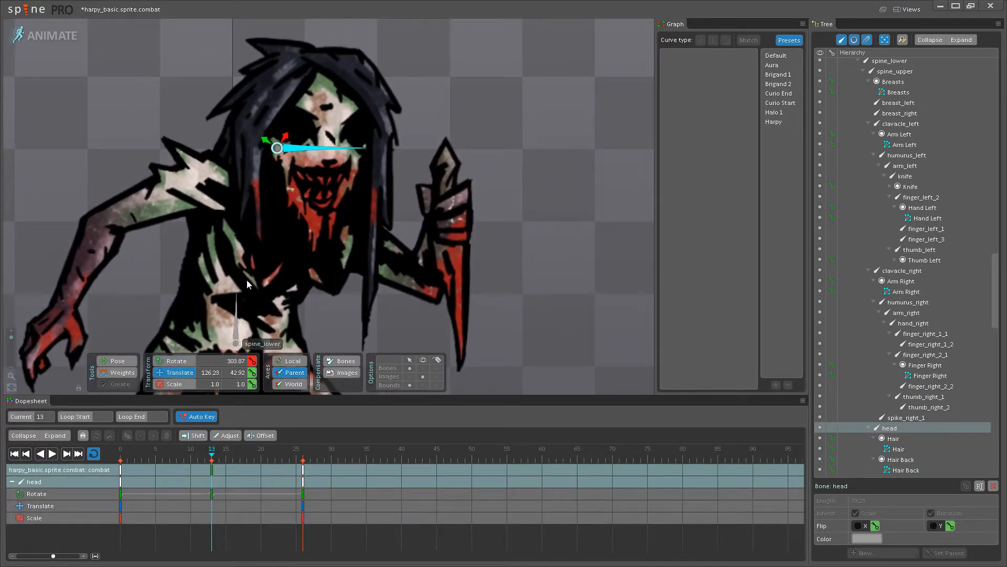
pyautogui.scroll(2, 272, 130)
pyautogui.moveTo(281, 145); pyautogui.dragTo(282, 149)
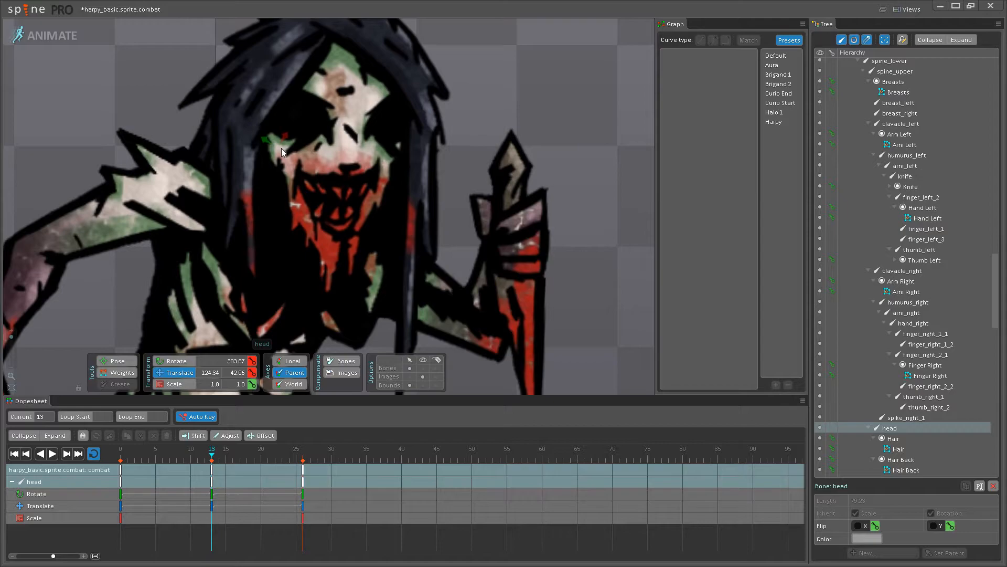
# Apply the Harpy curve preset to the head bone's keys at frames 13 and 0, and clear the selection.
pyautogui.click(211, 470)
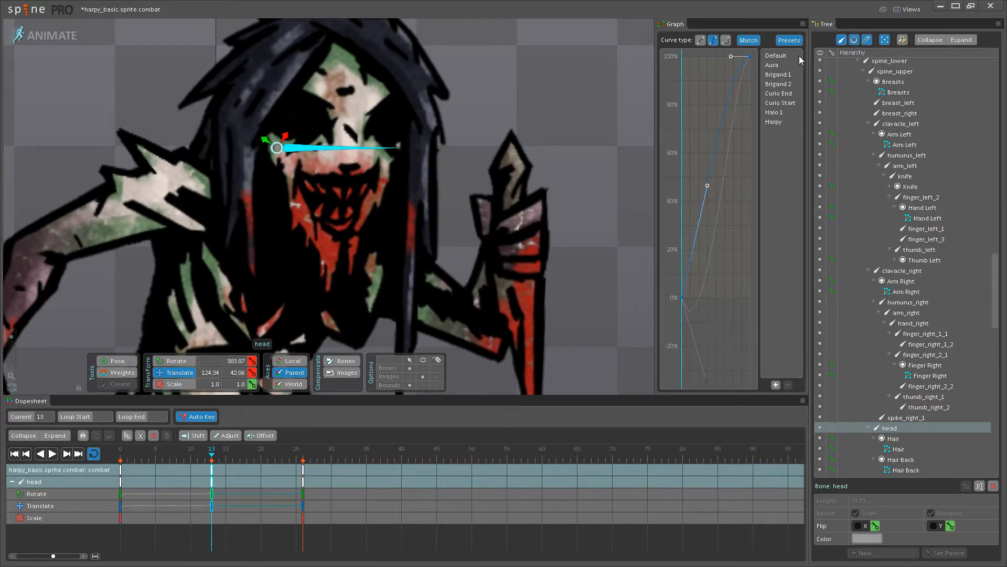
pyautogui.click(120, 470)
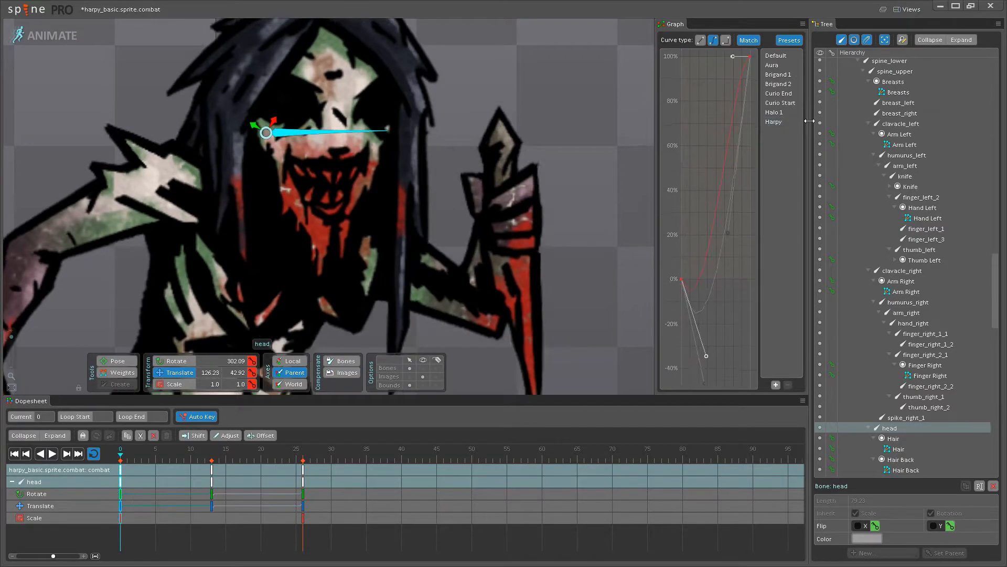
pyautogui.scroll(-3, 563, 191)
pyautogui.click(497, 235)
# Review the looping combat animation with the head movement, both from a distance and close up.
pyautogui.scroll(-3, 362, 260)
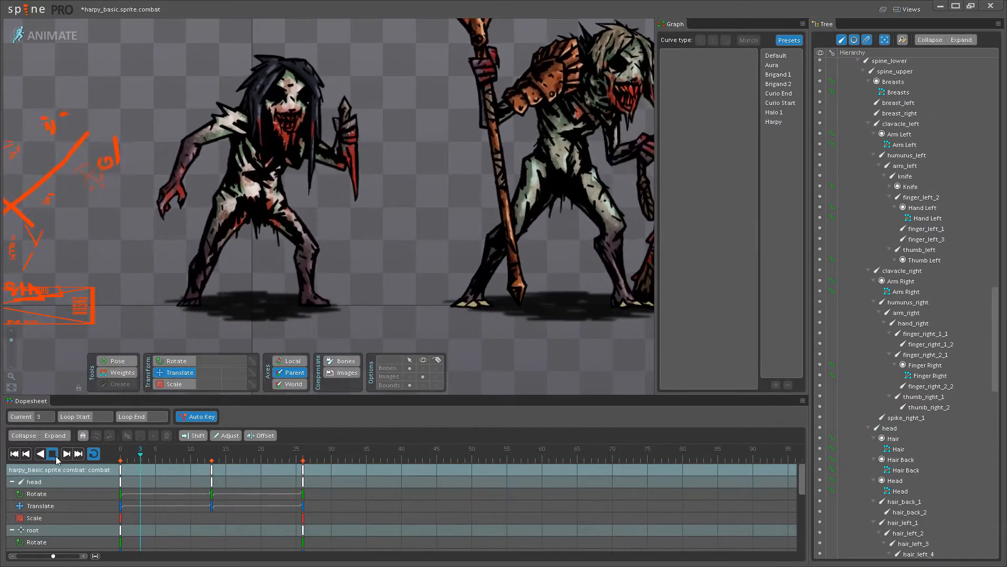
pyautogui.scroll(4, 440, 286)
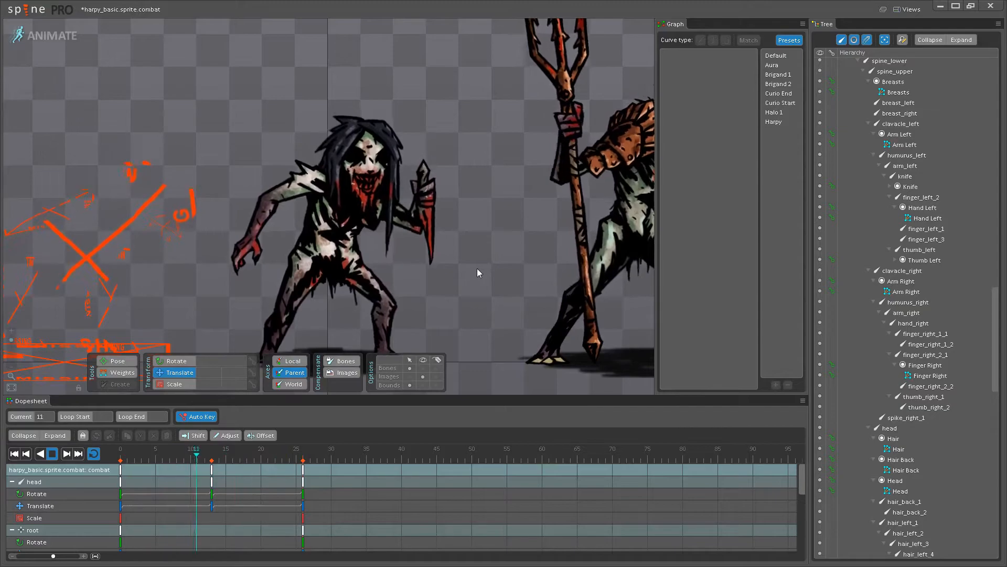
pyautogui.scroll(-2, 477, 268)
pyautogui.scroll(4, 425, 293)
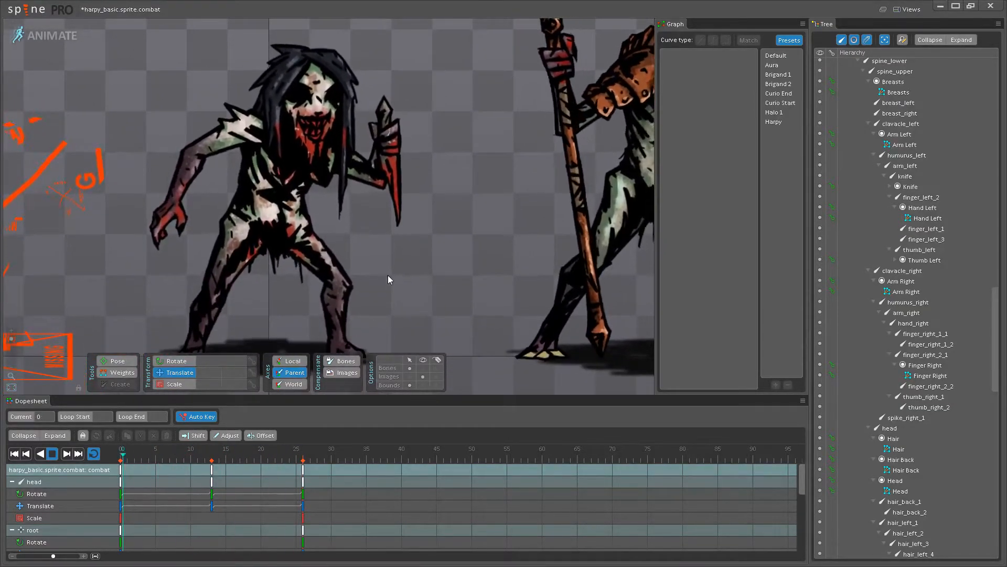
pyautogui.scroll(2, 383, 278)
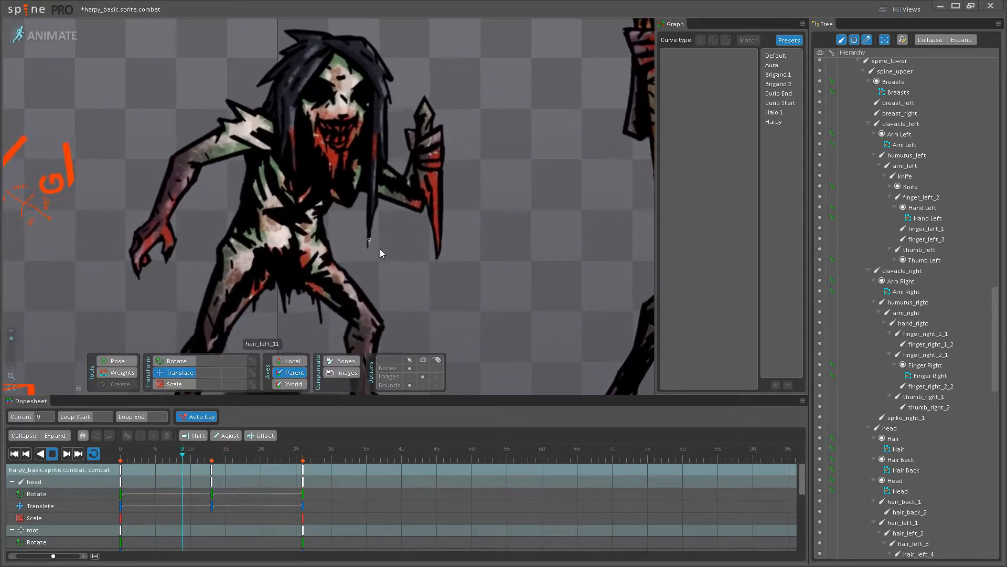
# With bones shown, select the hips, both legs, spine and head bones and try shifting their frame 13 keys to frame 11.
pyautogui.click(52, 453)
pyautogui.scroll(5, 325, 197)
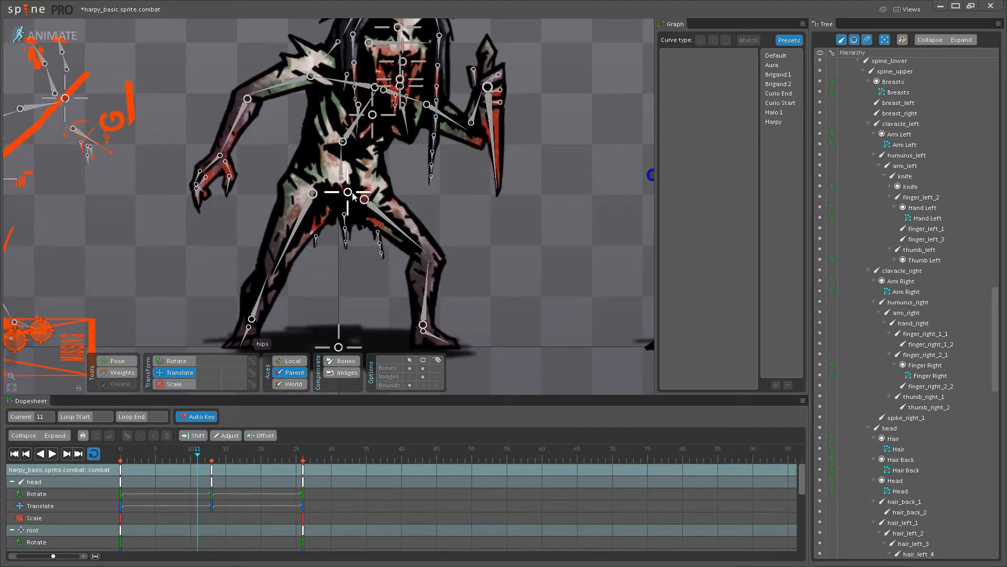
pyautogui.click(353, 197)
pyautogui.keyDown('ctrl'); pyautogui.click(314, 220); pyautogui.keyUp('ctrl')
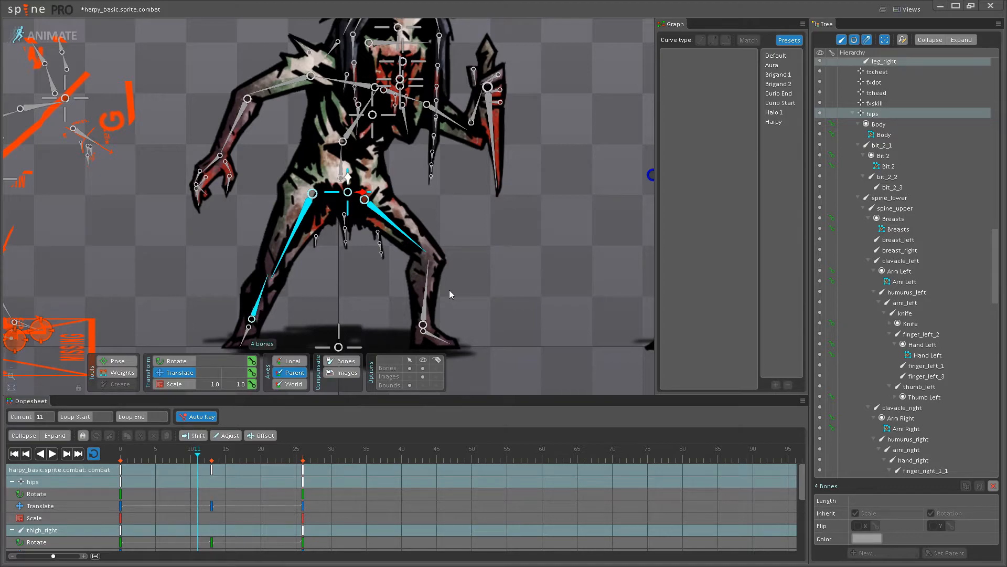
pyautogui.moveTo(340, 159); pyautogui.dragTo(332, 246)
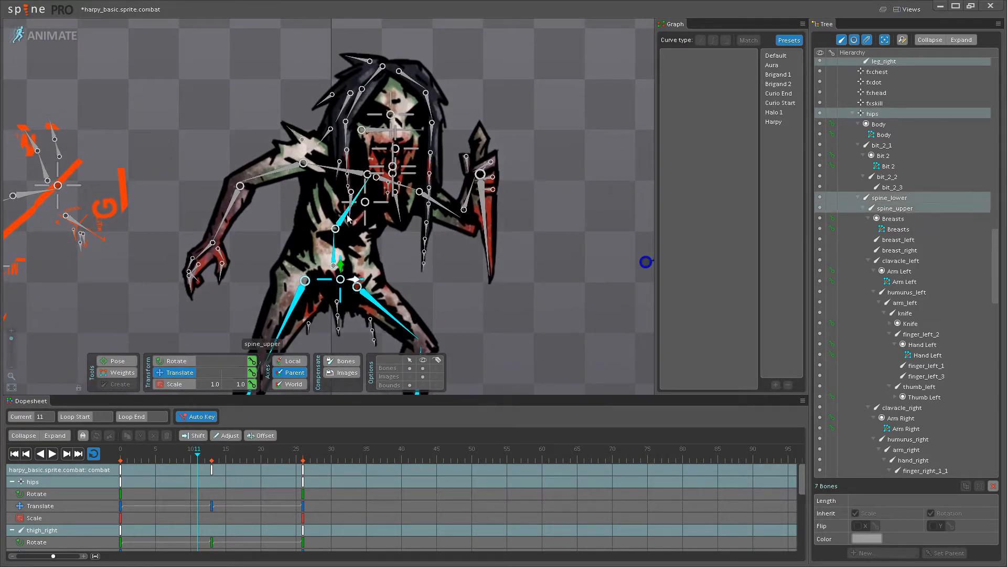
pyautogui.moveTo(215, 473); pyautogui.dragTo(197, 470)
# Replay the loop with the bones hidden and undo the shift of the middle keys.
pyautogui.click(53, 454)
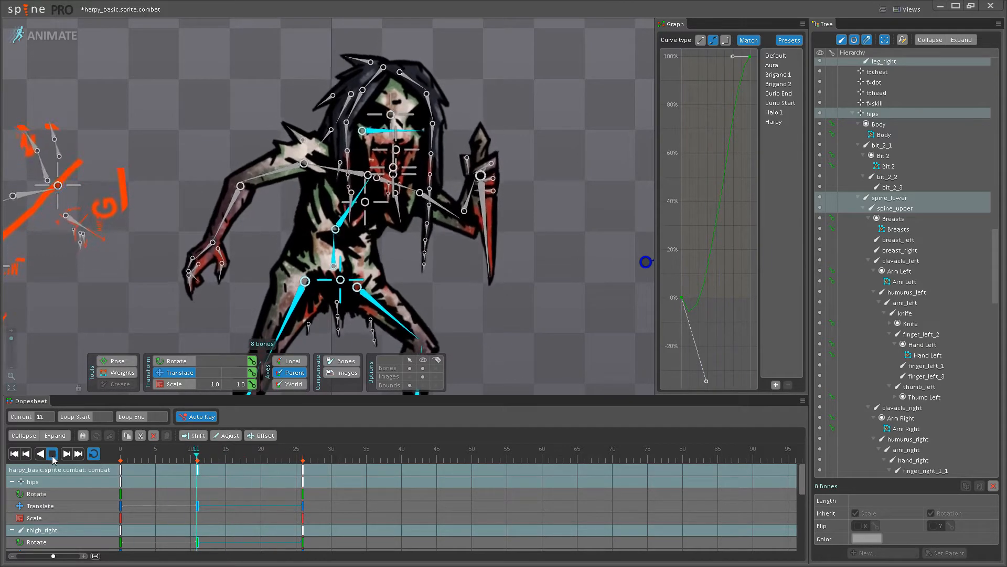
pyautogui.scroll(-4, 315, 283)
pyautogui.click(424, 368)
pyautogui.moveTo(421, 239); pyautogui.dragTo(425, 282)
pyautogui.hotkey('ctrl', 'z')
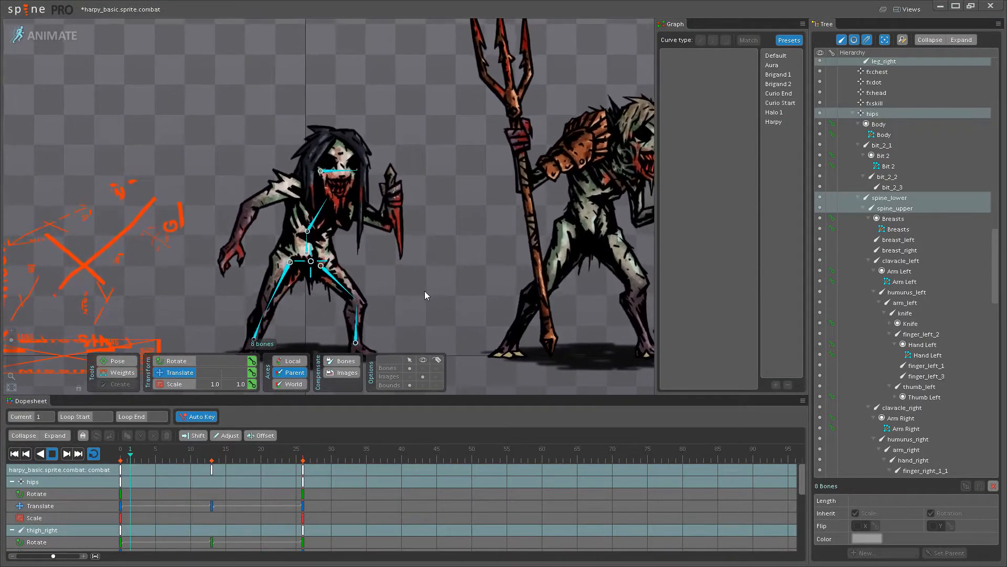
# Review the looping combat animation with the bones hidden, both close up and from a distance, and save the project.
pyautogui.scroll(2, 401, 275)
pyautogui.moveTo(367, 278); pyautogui.dragTo(394, 275)
pyautogui.scroll(1, 369, 276)
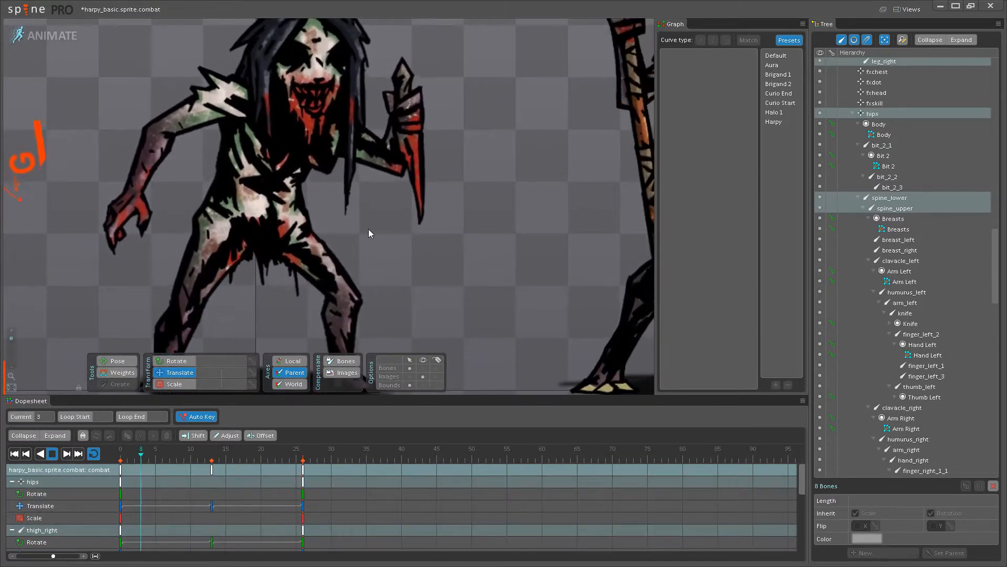
pyautogui.scroll(-1, 383, 266)
pyautogui.scroll(-5, 378, 265)
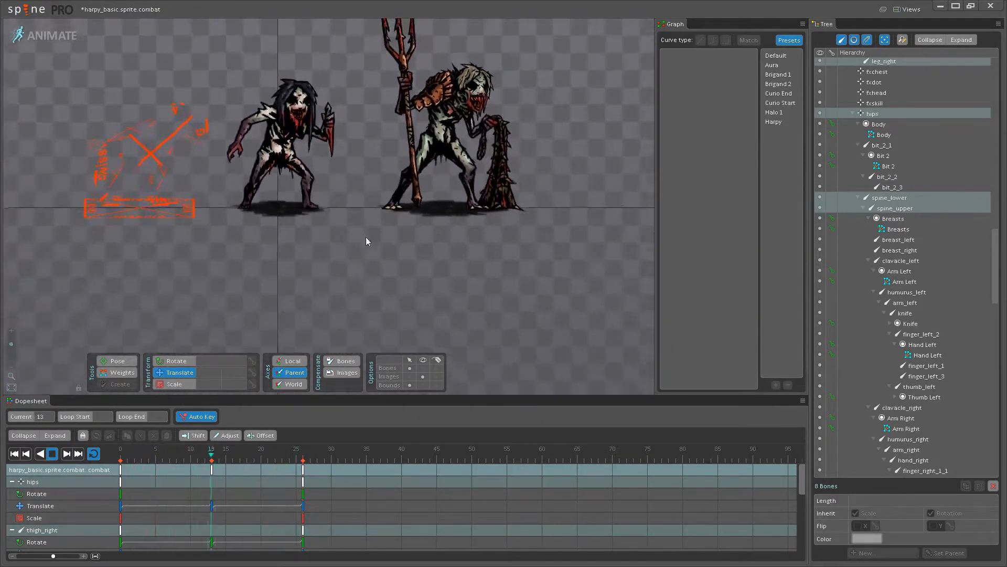
pyautogui.scroll(4, 338, 250)
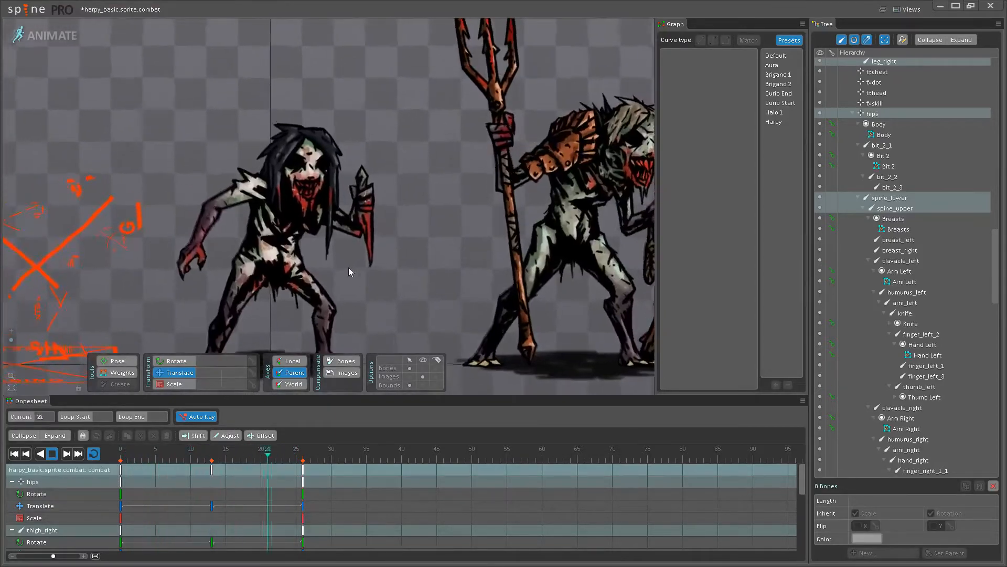
pyautogui.hotkey('ctrl', 's')
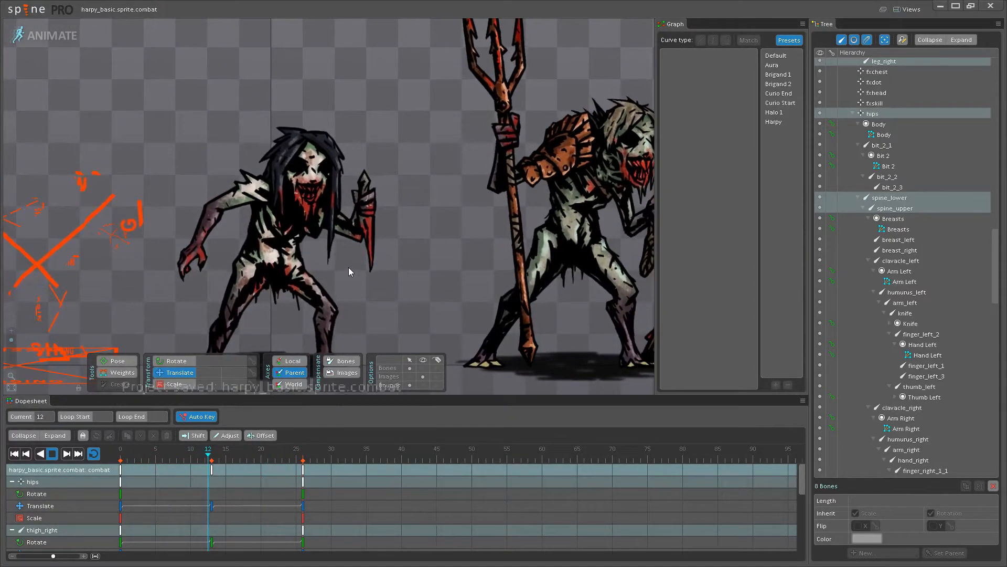
# Examine the harpy's torso and head movement close up, check the full figure in the loop, and save the project again.
pyautogui.scroll(1, 388, 260)
pyautogui.scroll(4, 388, 261)
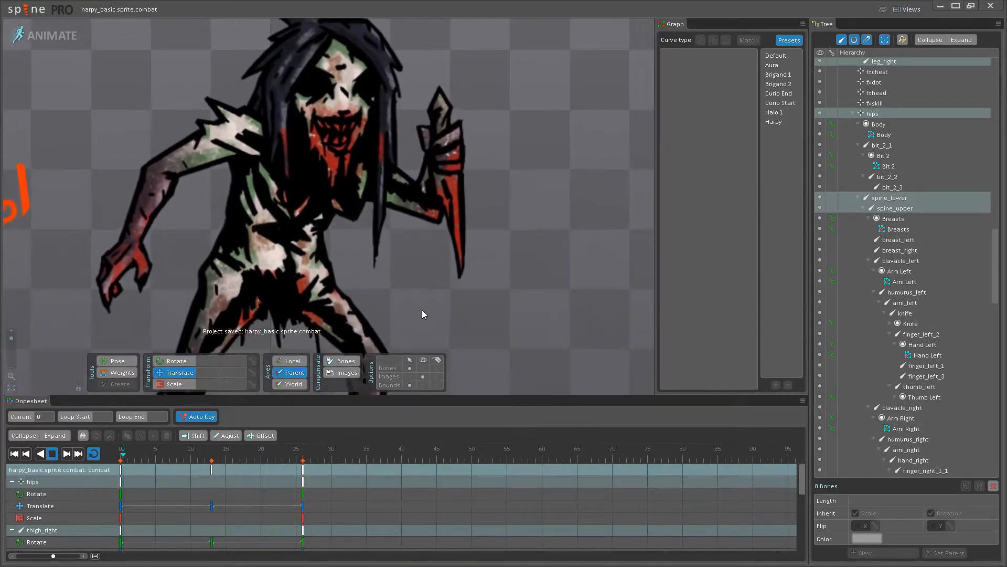
pyautogui.scroll(-1, 399, 285)
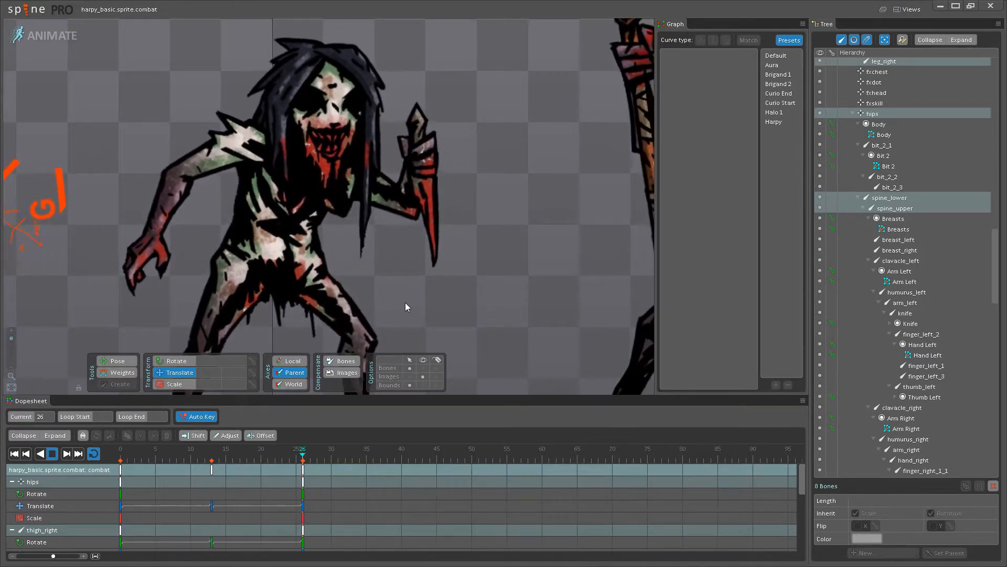
pyautogui.scroll(-3, 362, 246)
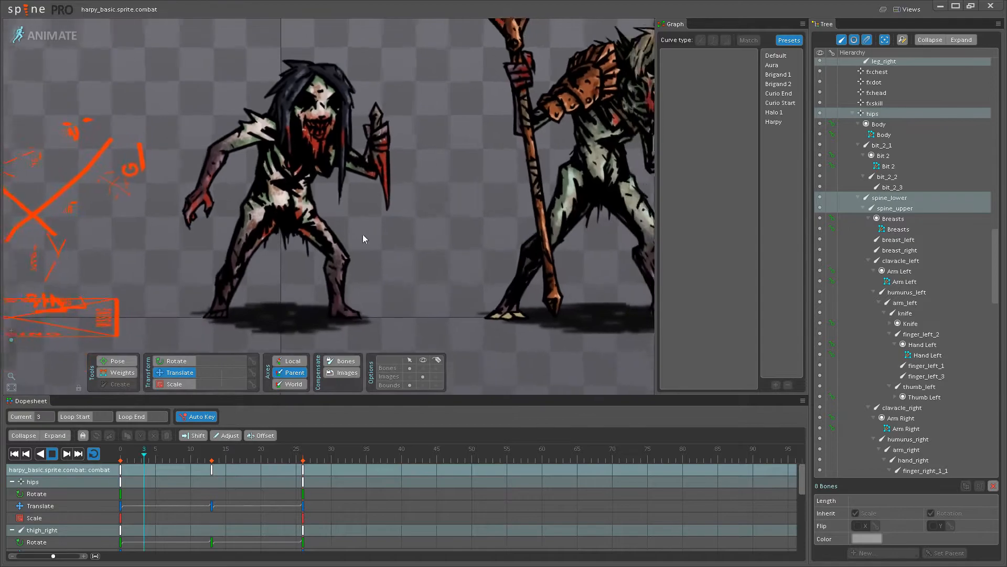
pyautogui.hotkey('ctrl', 's')
pyautogui.scroll(3, 375, 287)
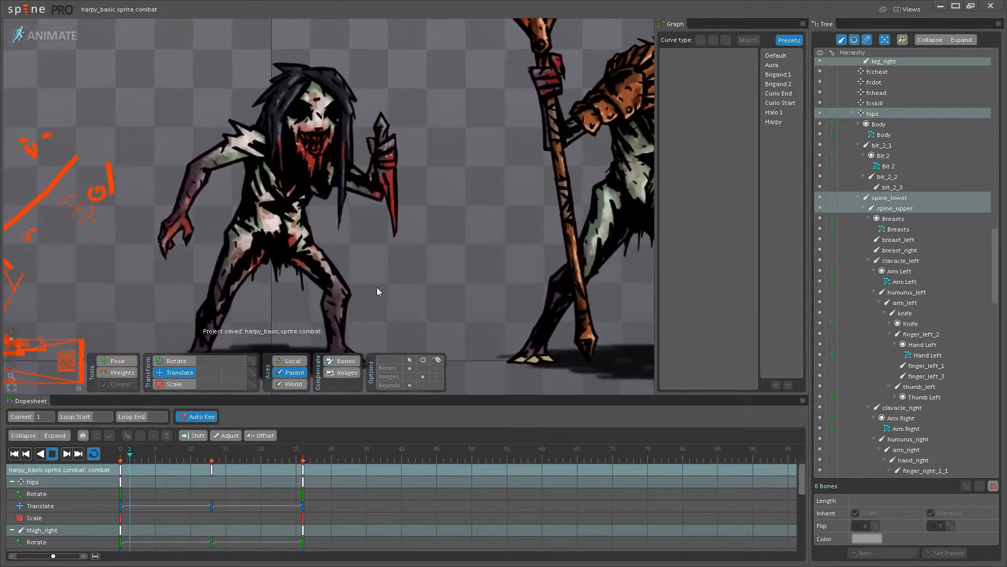
# Show the bones, inspect the hips and spine during playback, and save the project.
pyautogui.click(423, 368)
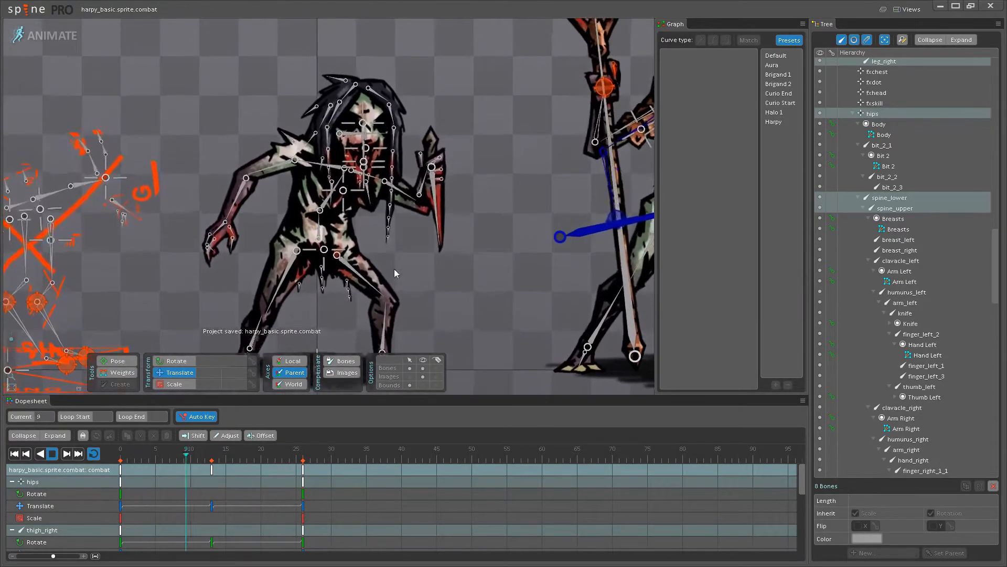
pyautogui.scroll(4, 379, 265)
pyautogui.scroll(2, 449, 217)
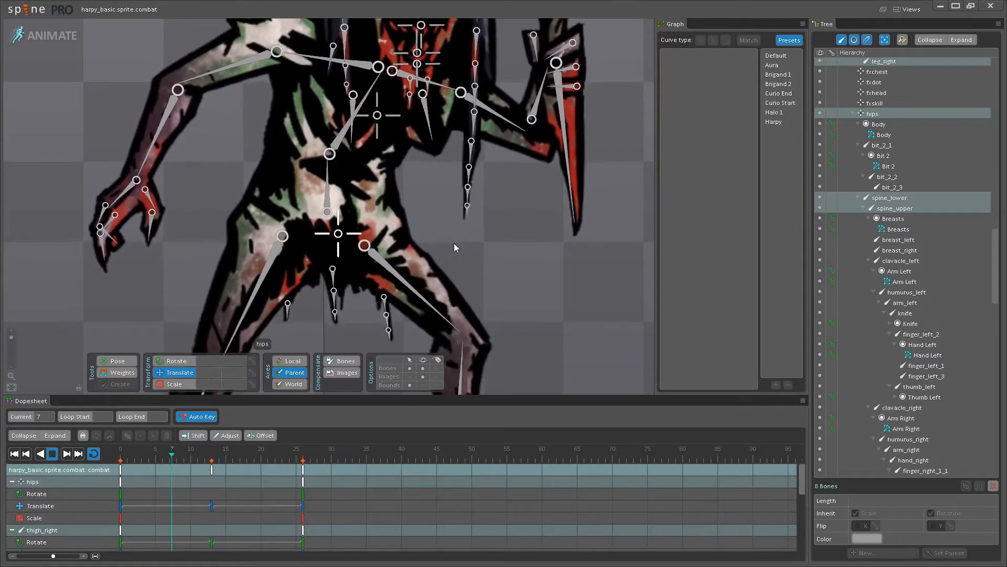
pyautogui.scroll(-2, 453, 243)
pyautogui.hotkey('ctrl', 's')
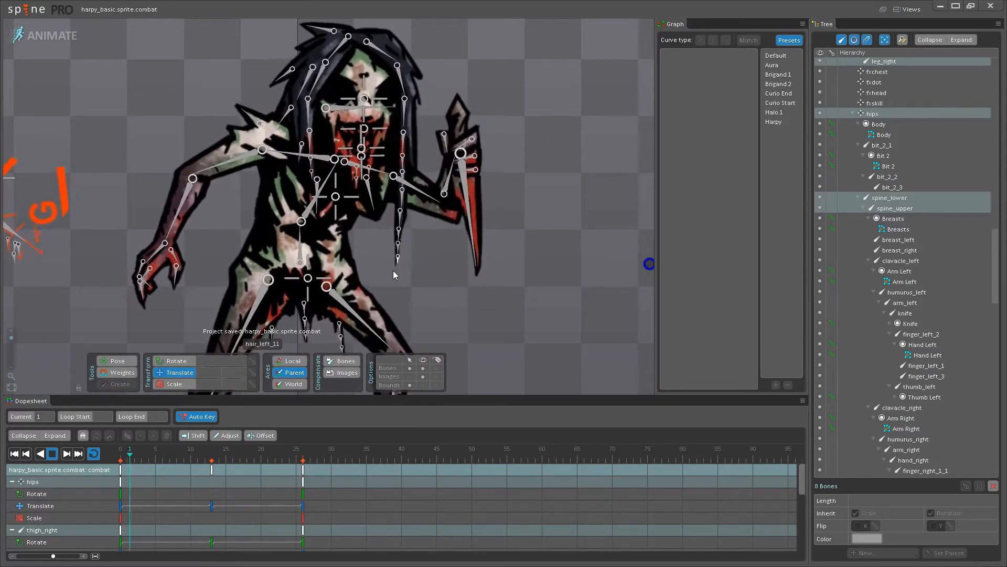
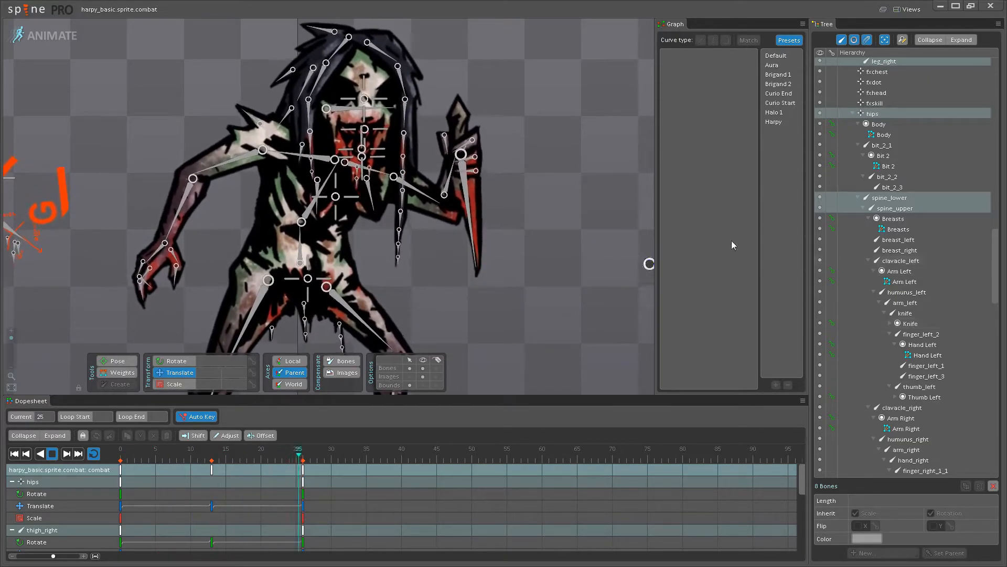
# Examine the looping combat idle with bones shown, viewing the harpy alone and beside the trident-bearing figure.
pyautogui.scroll(-4, 555, 276)
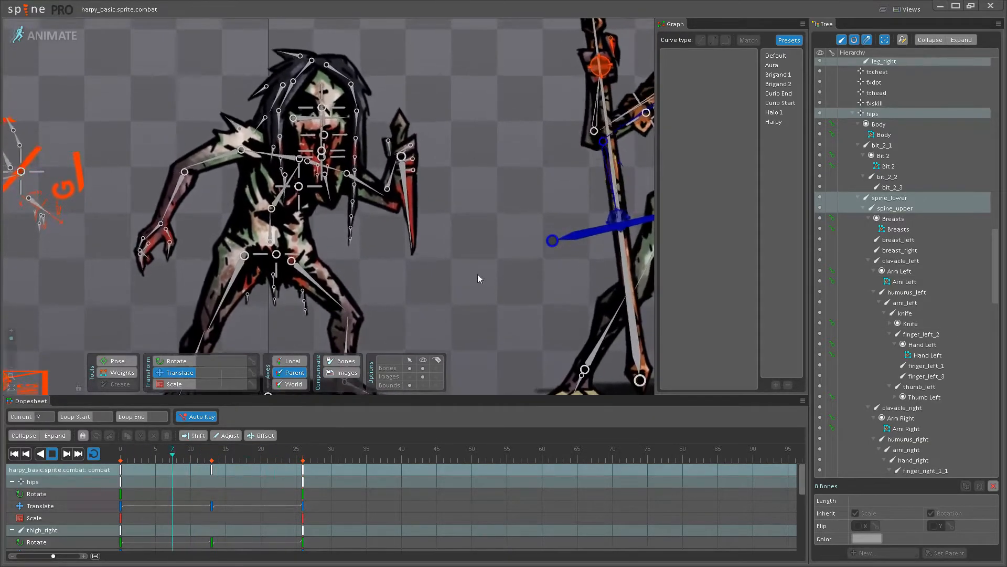
pyautogui.scroll(-1, 465, 265)
pyautogui.scroll(-1, 449, 251)
pyautogui.moveTo(411, 241); pyautogui.dragTo(447, 283)
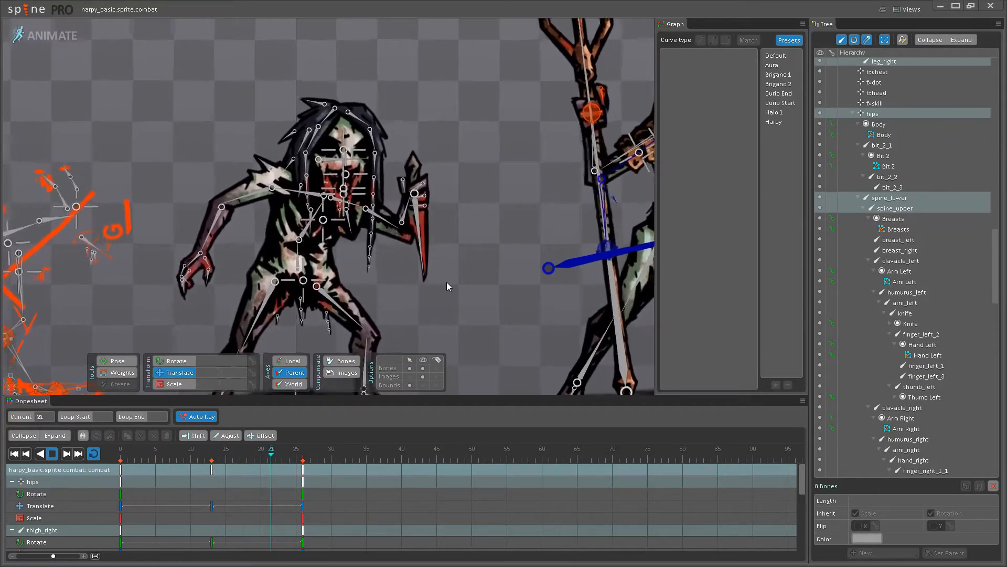
pyautogui.scroll(-2, 402, 269)
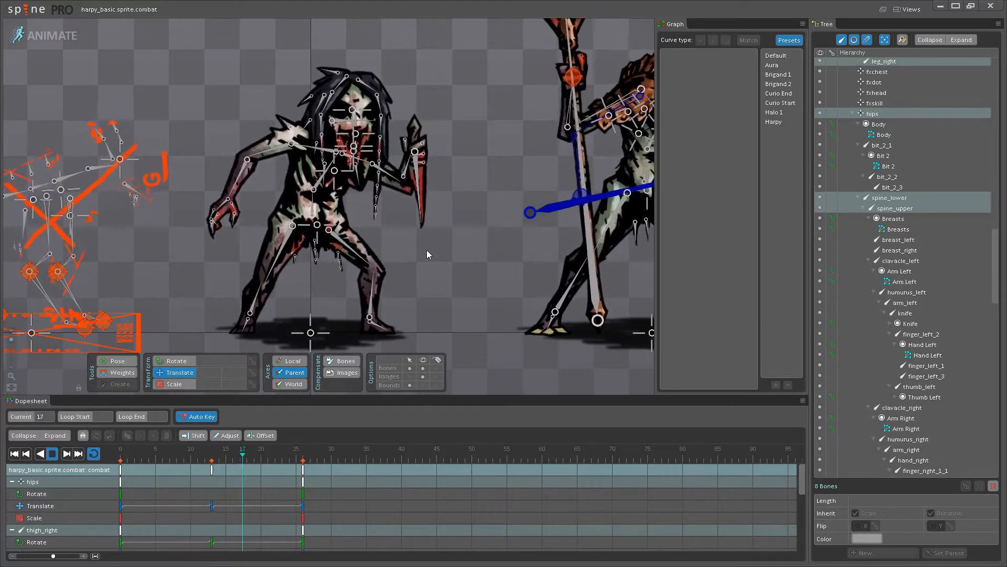
pyautogui.scroll(-3, 428, 251)
pyautogui.moveTo(428, 250); pyautogui.dragTo(399, 256)
pyautogui.scroll(3, 378, 256)
pyautogui.scroll(1, 399, 256)
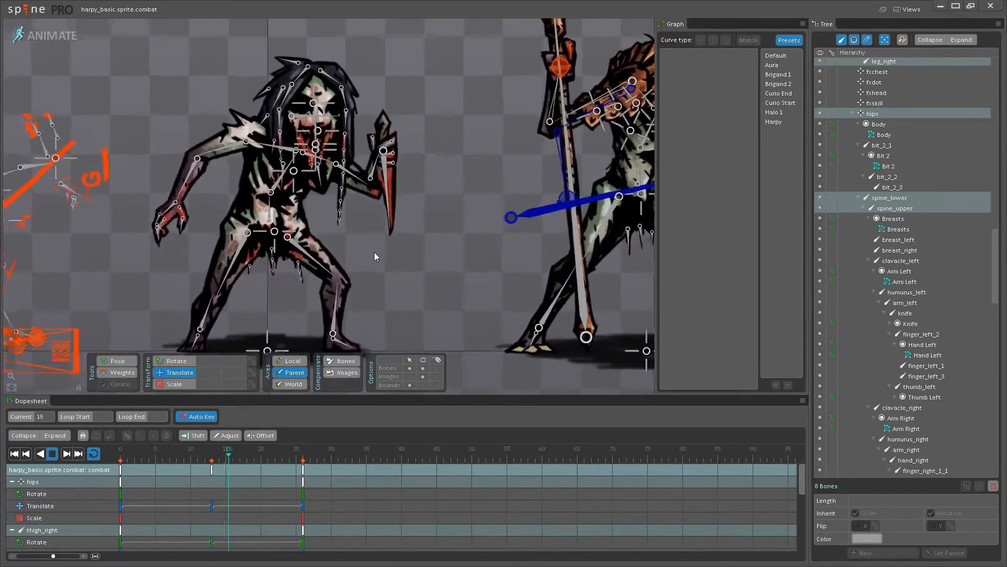
pyautogui.scroll(3, 374, 251)
pyautogui.scroll(-2, 369, 242)
pyautogui.scroll(-3, 345, 222)
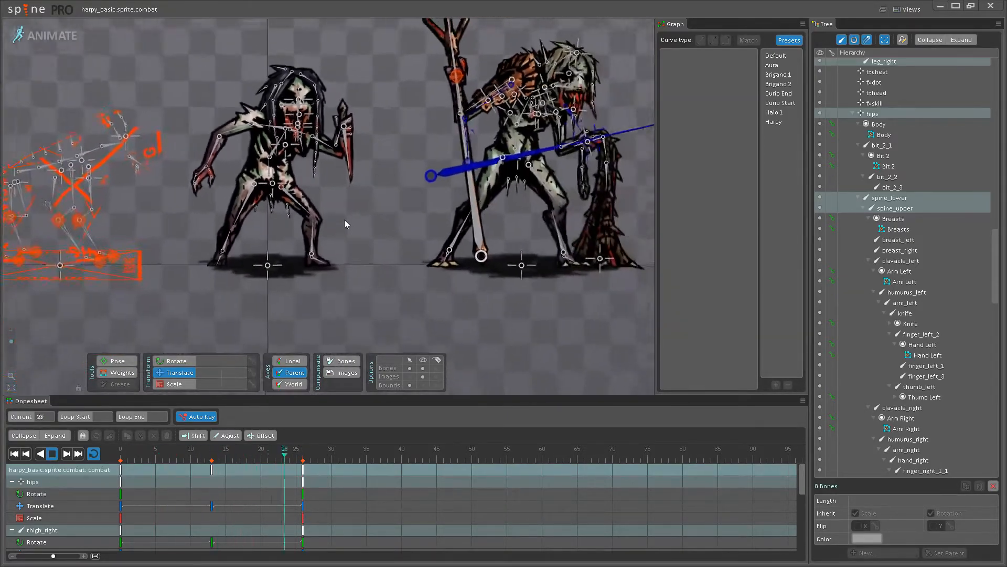
pyautogui.scroll(2, 349, 241)
pyautogui.scroll(1, 353, 259)
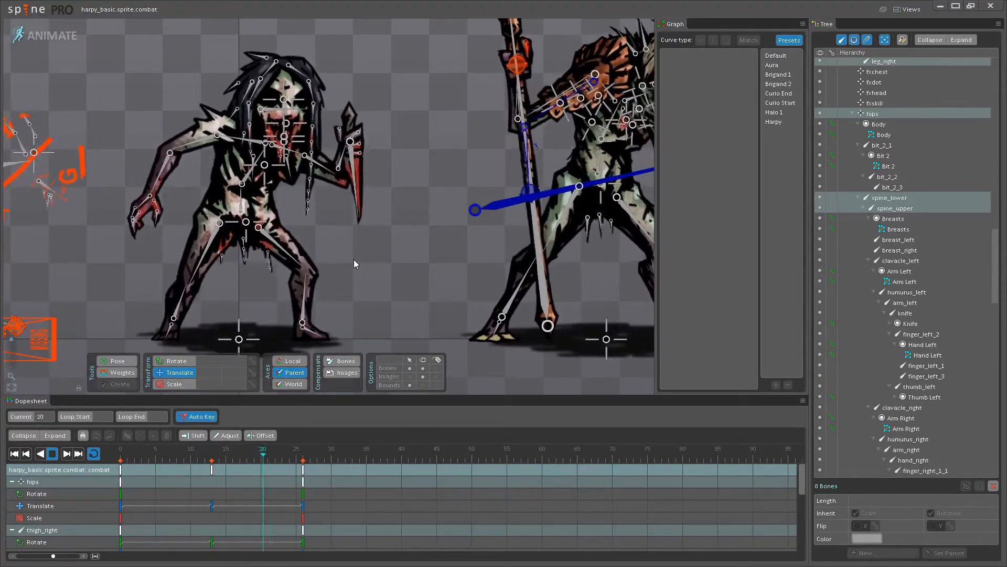
pyautogui.scroll(-3, 354, 259)
pyautogui.moveTo(354, 259); pyautogui.dragTo(336, 270)
pyautogui.scroll(2, 377, 255)
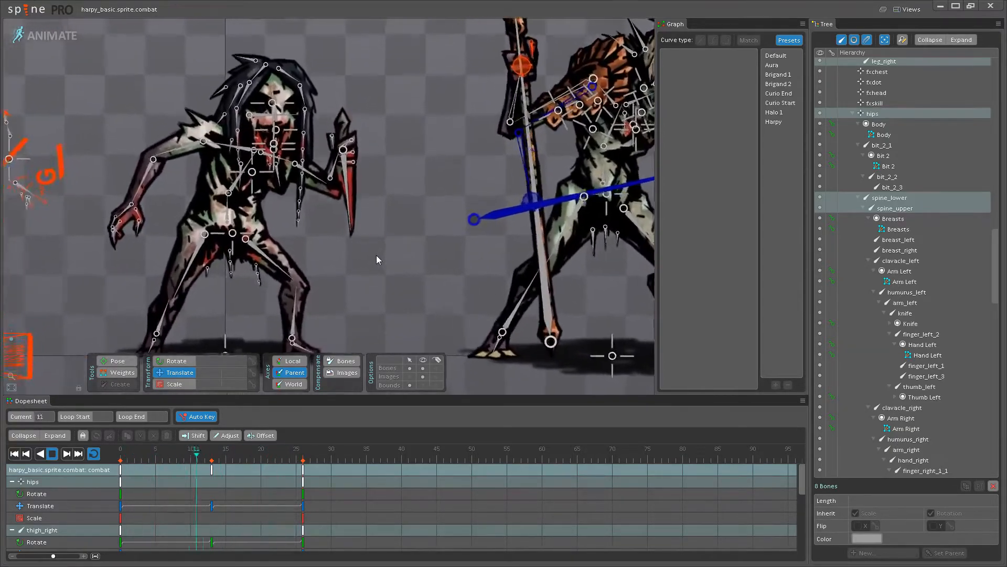
pyautogui.scroll(1, 400, 241)
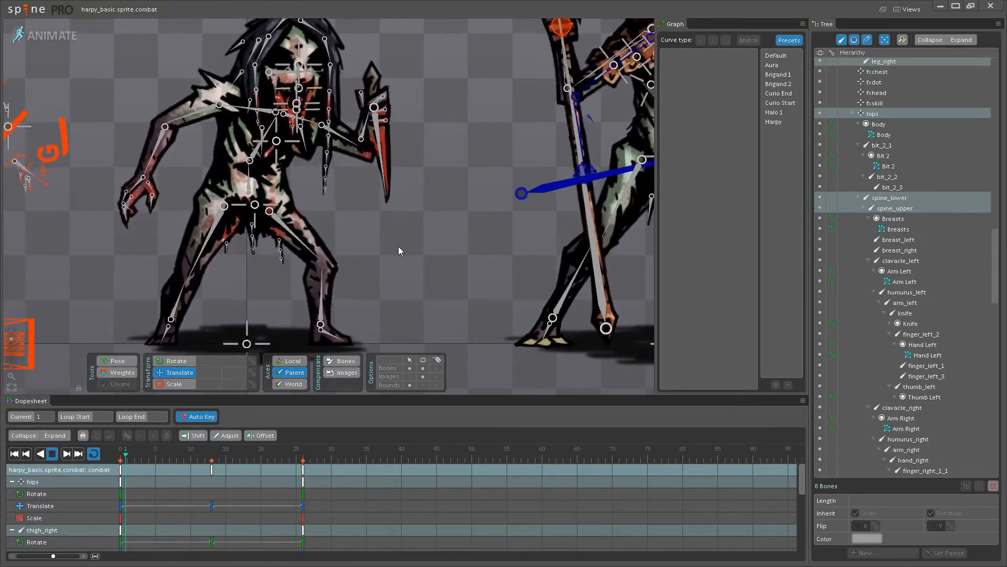
# Check the harpy's body motion at closer range as the loop plays and save the project.
pyautogui.moveTo(392, 240); pyautogui.dragTo(420, 278)
pyautogui.scroll(-1, 403, 260)
pyautogui.scroll(2, 423, 279)
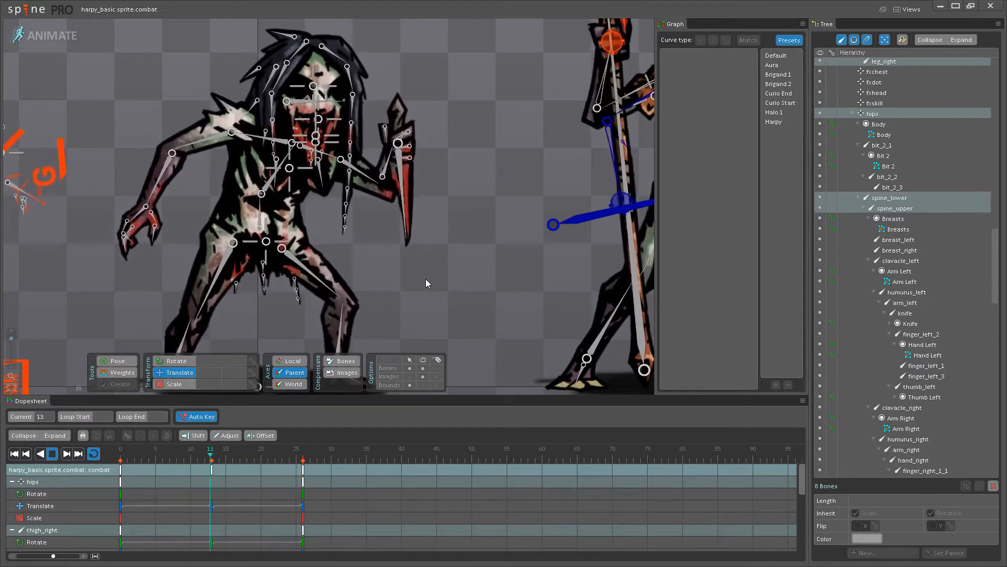
pyautogui.moveTo(426, 279); pyautogui.dragTo(465, 269)
pyautogui.scroll(1, 471, 287)
pyautogui.scroll(-2, 467, 289)
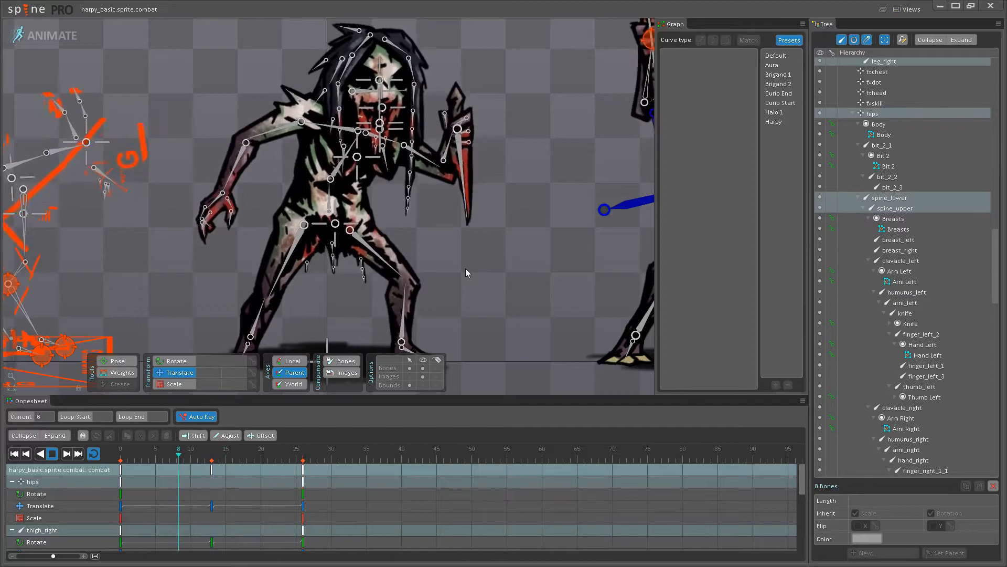
pyautogui.moveTo(475, 270); pyautogui.dragTo(501, 271)
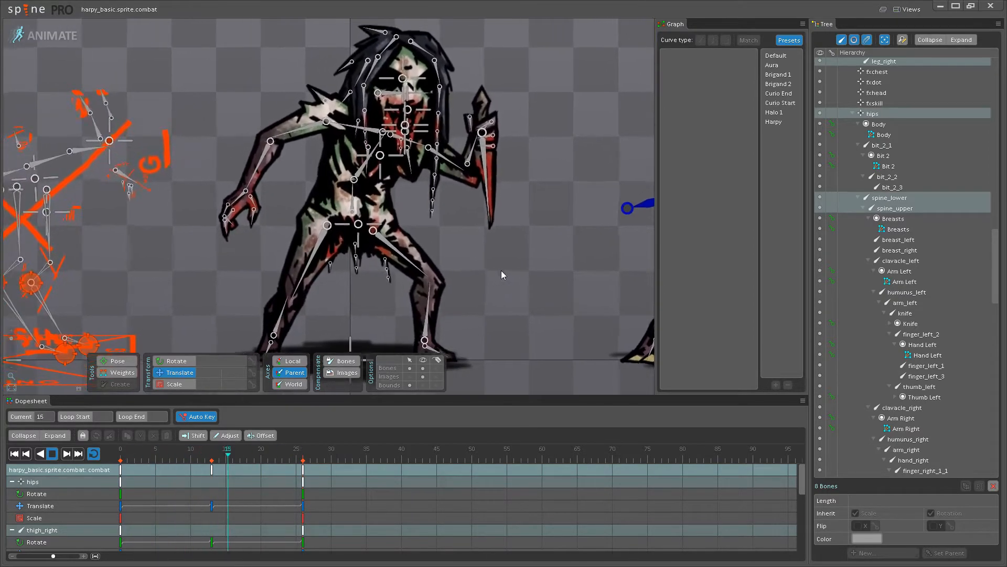
pyautogui.moveTo(451, 226); pyautogui.dragTo(464, 235)
pyautogui.scroll(1, 468, 244)
pyautogui.scroll(-2, 468, 244)
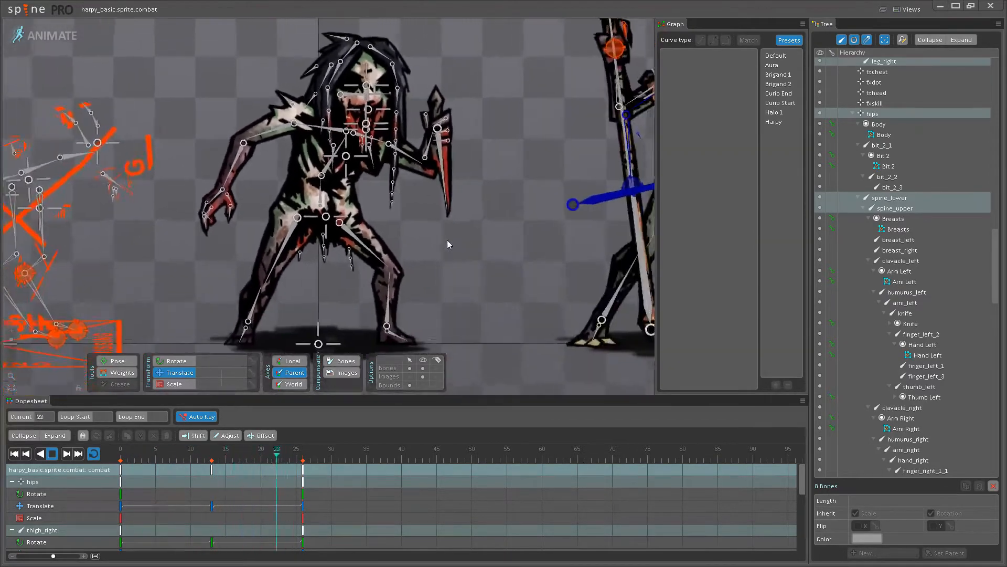
pyautogui.hotkey('ctrl', 's')
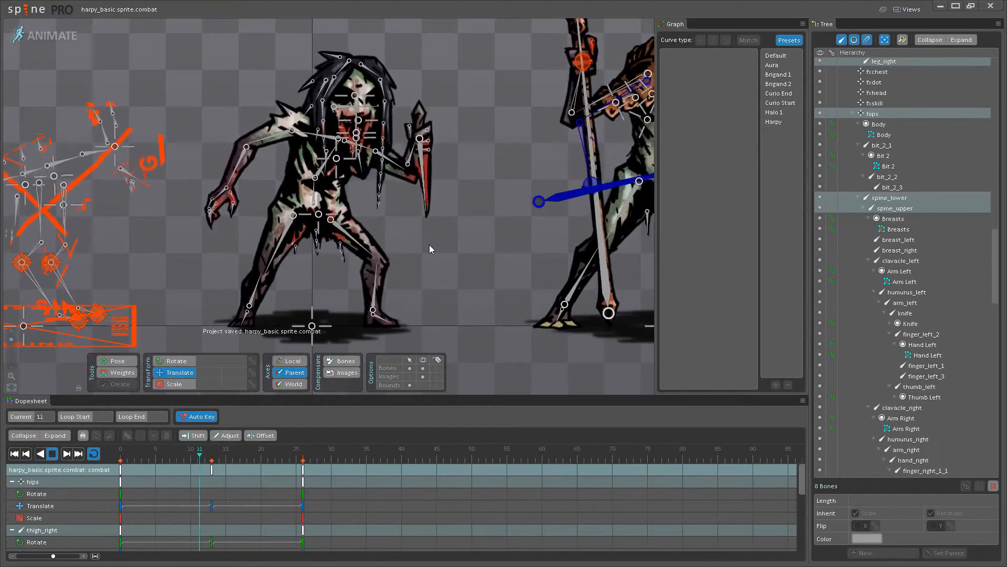
# Examine the hips, spine and head bones up close in the loop, along with the harpy's overall movement.
pyautogui.scroll(2, 429, 256)
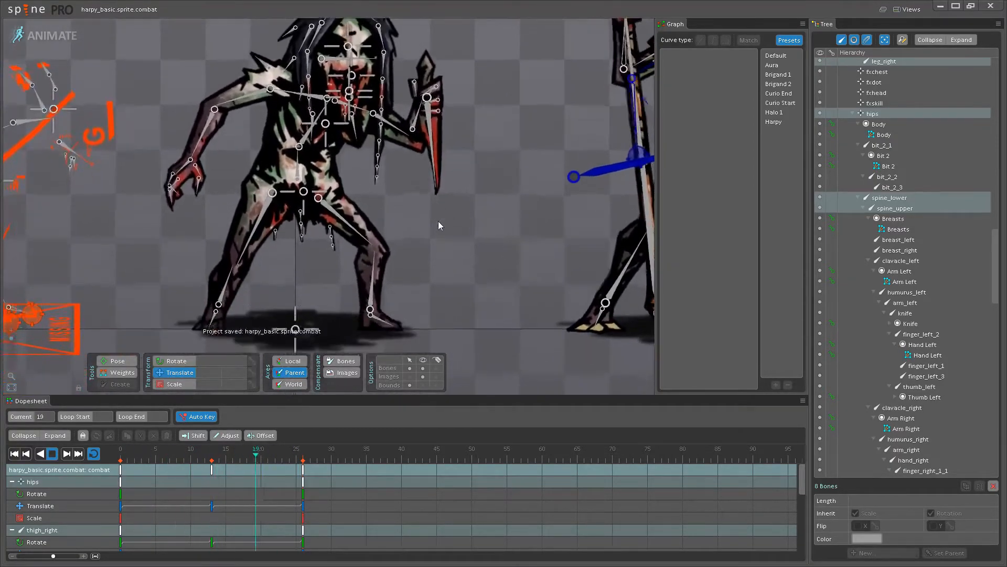
pyautogui.scroll(3, 476, 242)
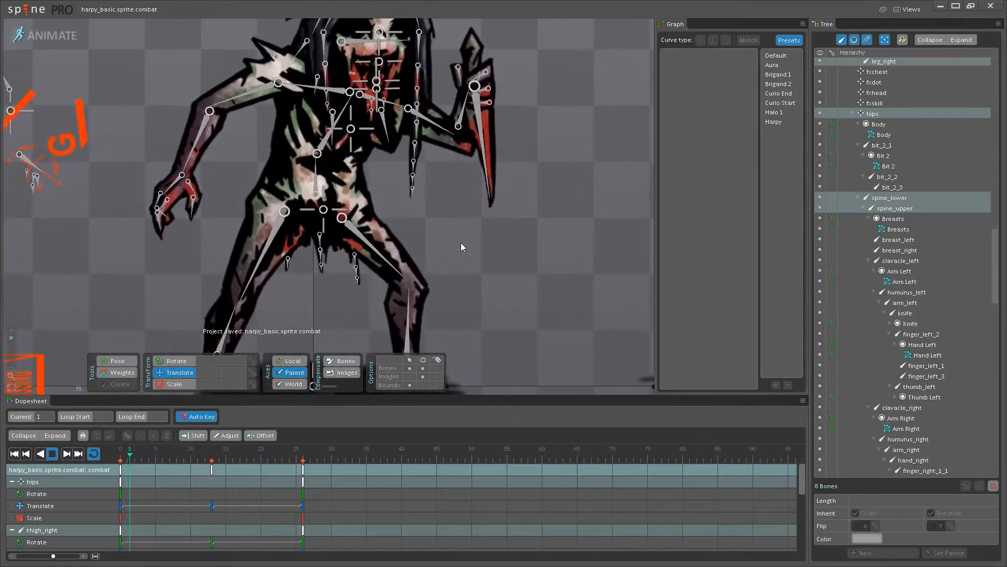
pyautogui.scroll(2, 515, 219)
pyautogui.moveTo(499, 221); pyautogui.dragTo(470, 258)
pyautogui.scroll(-1, 499, 242)
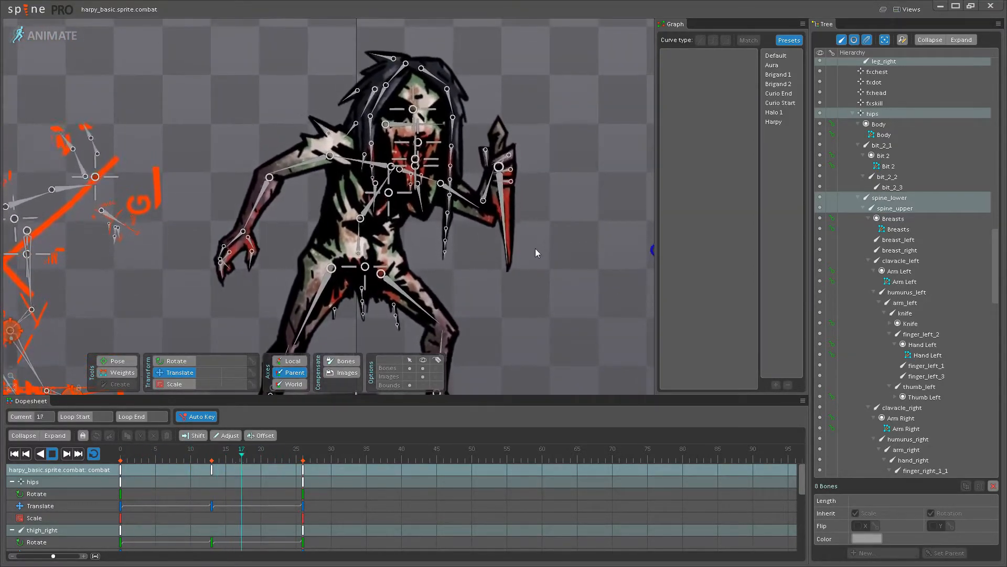
pyautogui.scroll(3, 536, 248)
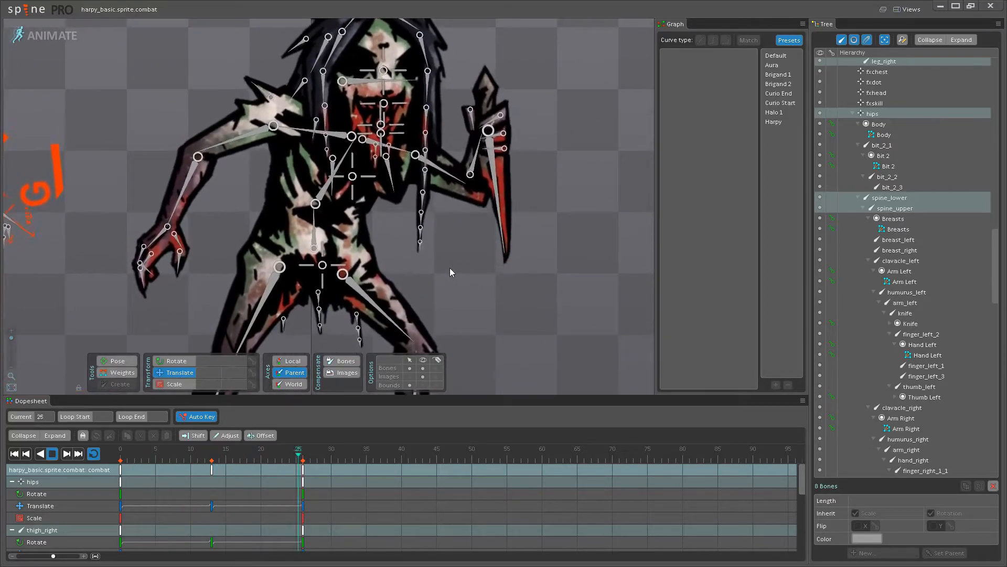
pyautogui.scroll(-1, 449, 268)
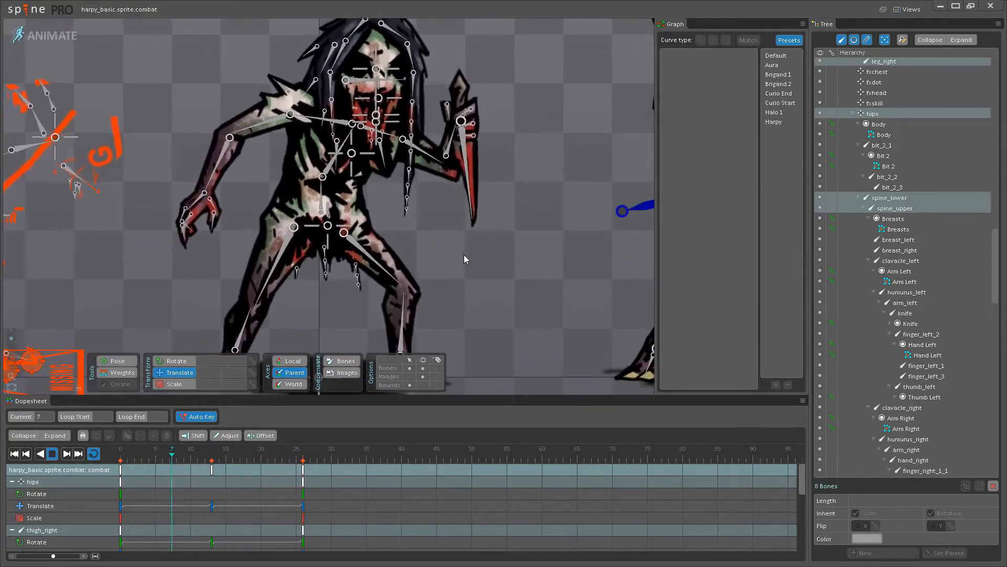
pyautogui.scroll(-1, 464, 254)
pyautogui.scroll(-1, 464, 259)
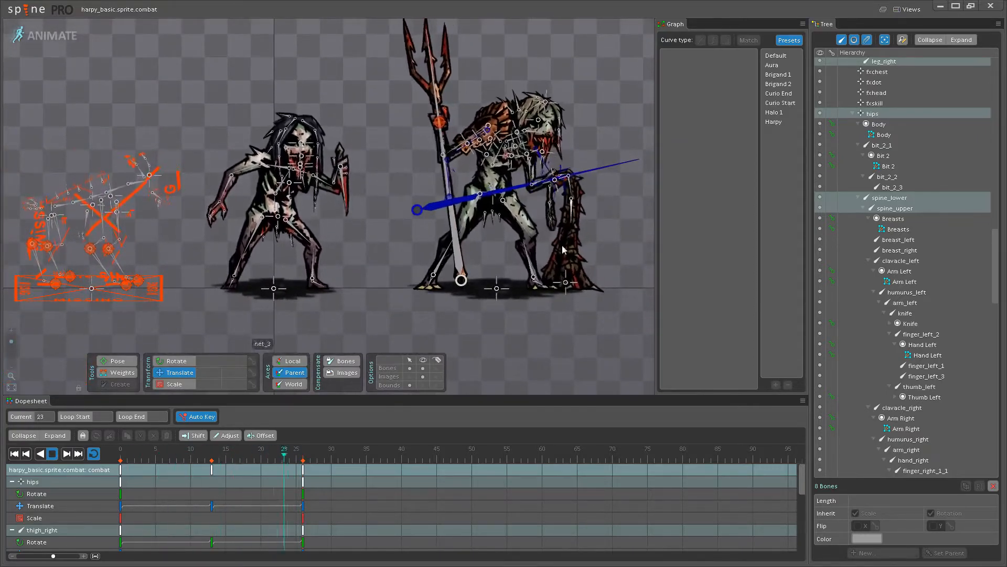
pyautogui.scroll(1, 256, 225)
pyautogui.scroll(4, 363, 240)
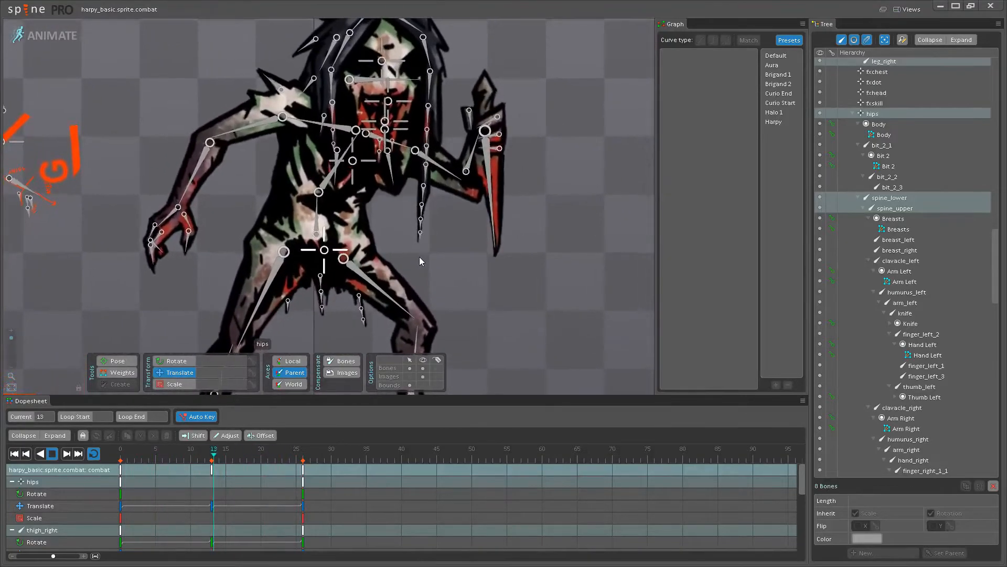
pyautogui.scroll(2, 389, 260)
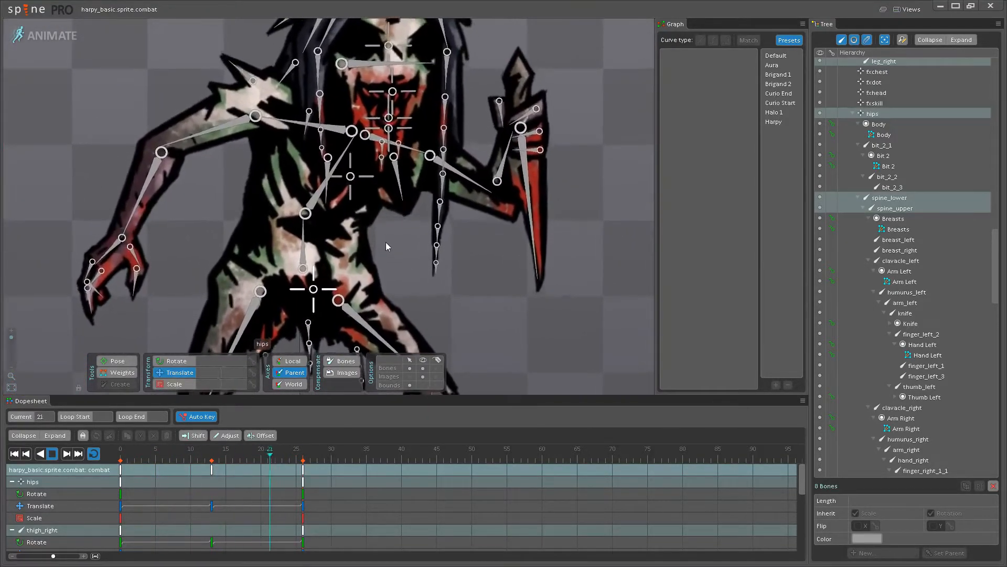
# Select the lower spine, upper spine and head bones and offset their looping keys by 6 frames.
pyautogui.click(52, 454)
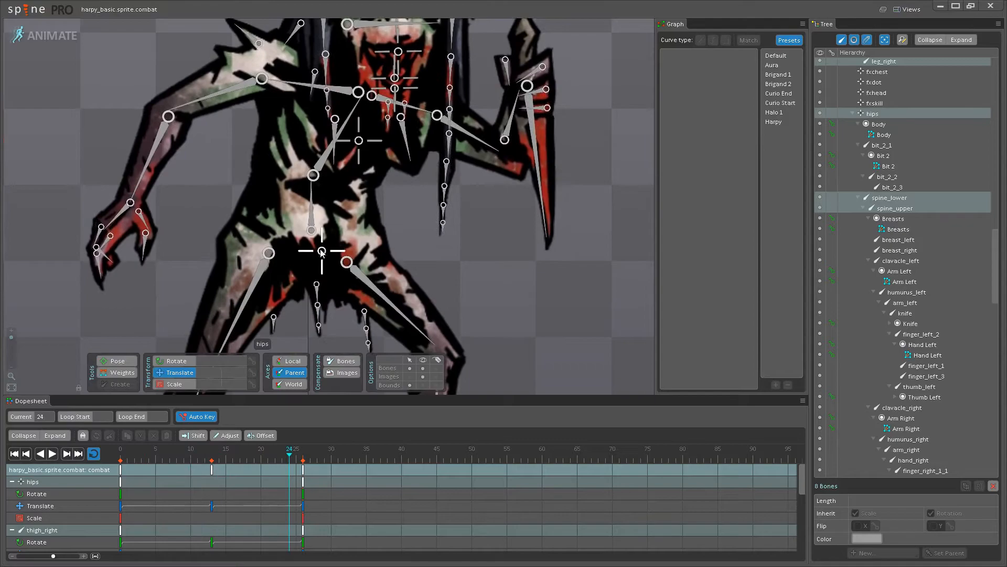
pyautogui.moveTo(314, 210); pyautogui.dragTo(306, 276)
pyautogui.click(305, 276)
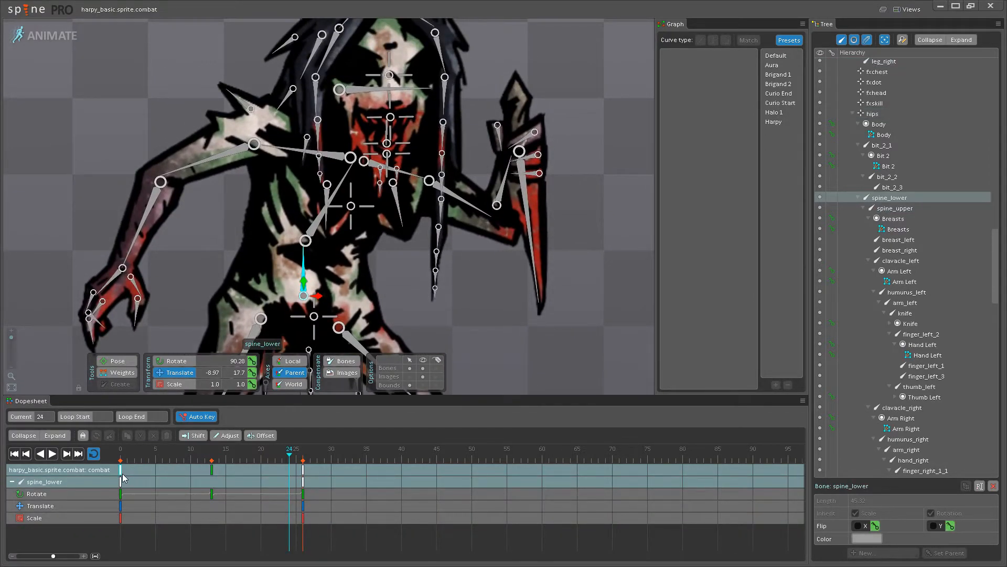
pyautogui.keyDown('ctrl'); pyautogui.click(309, 230); pyautogui.keyUp('ctrl')
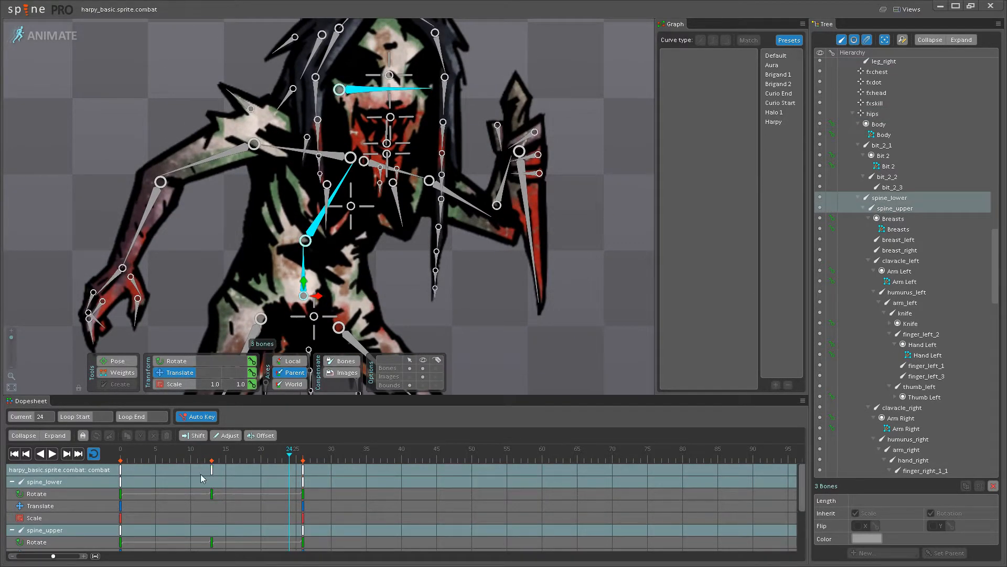
pyautogui.click(122, 470)
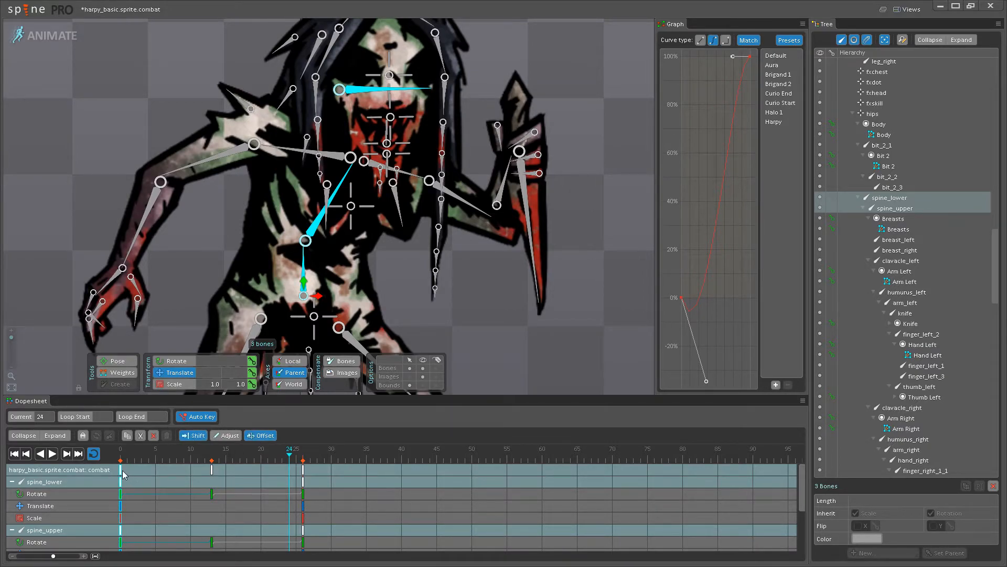
pyautogui.moveTo(125, 471); pyautogui.dragTo(166, 468)
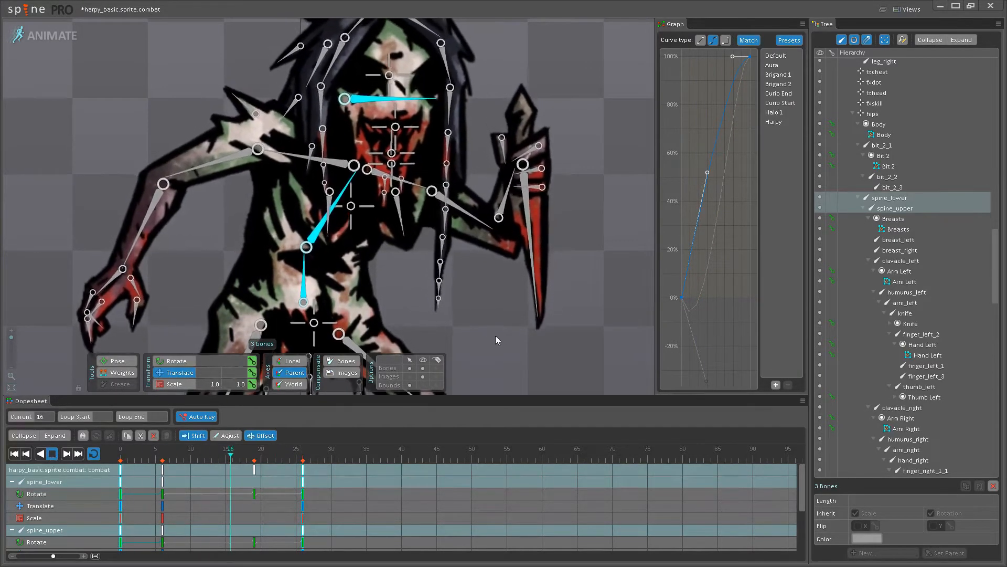
# Review the loop with bones hidden beside the trident-bearing figure, and undo the spine and head key offset.
pyautogui.doubleClick(452, 339)
pyautogui.scroll(-8, 438, 351)
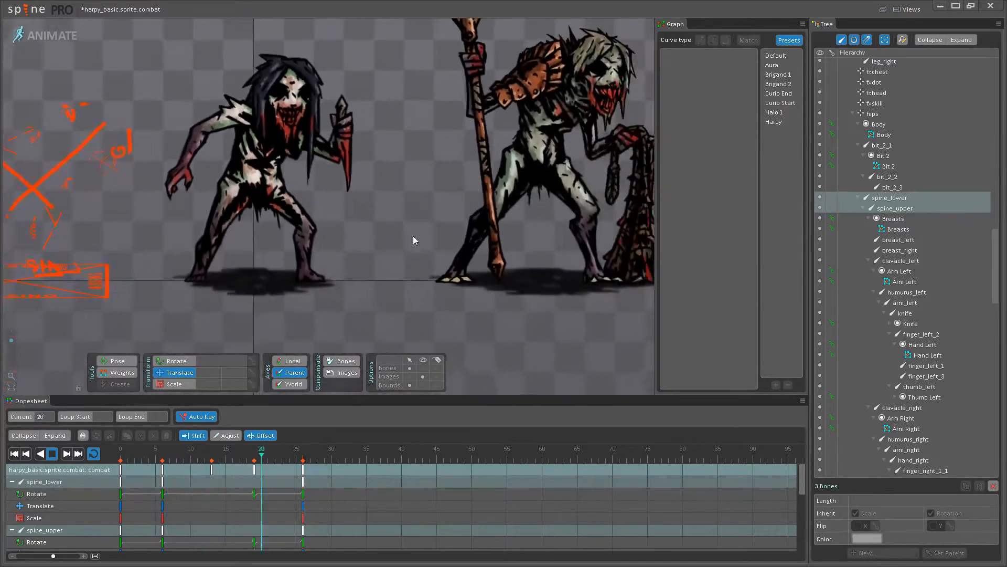
pyautogui.scroll(4, 429, 251)
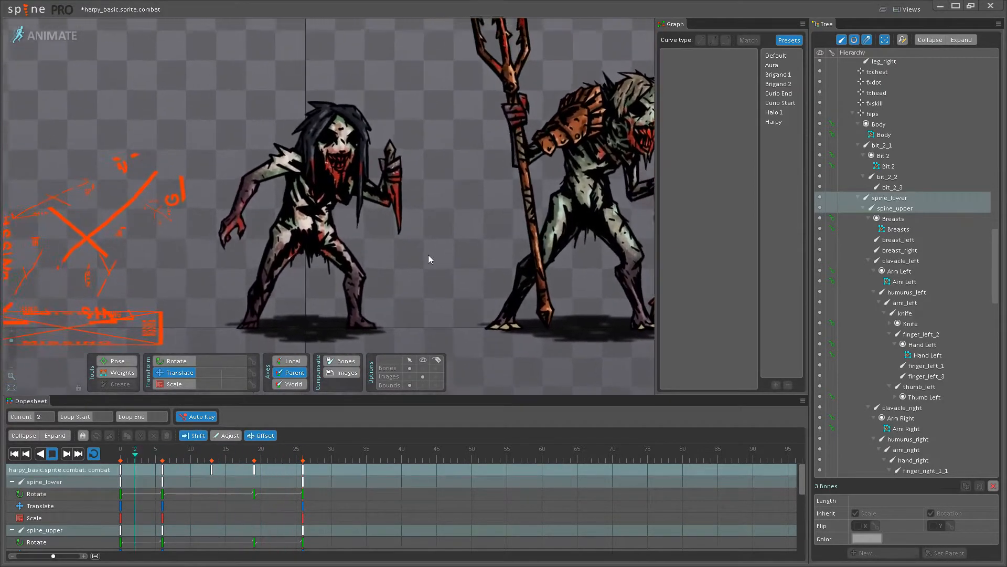
pyautogui.moveTo(432, 242); pyautogui.dragTo(446, 242)
pyautogui.scroll(3, 455, 272)
pyautogui.hotkey('ctrl', 'z')
pyautogui.hotkey('ctrl', 'z')
pyautogui.scroll(4, 399, 273)
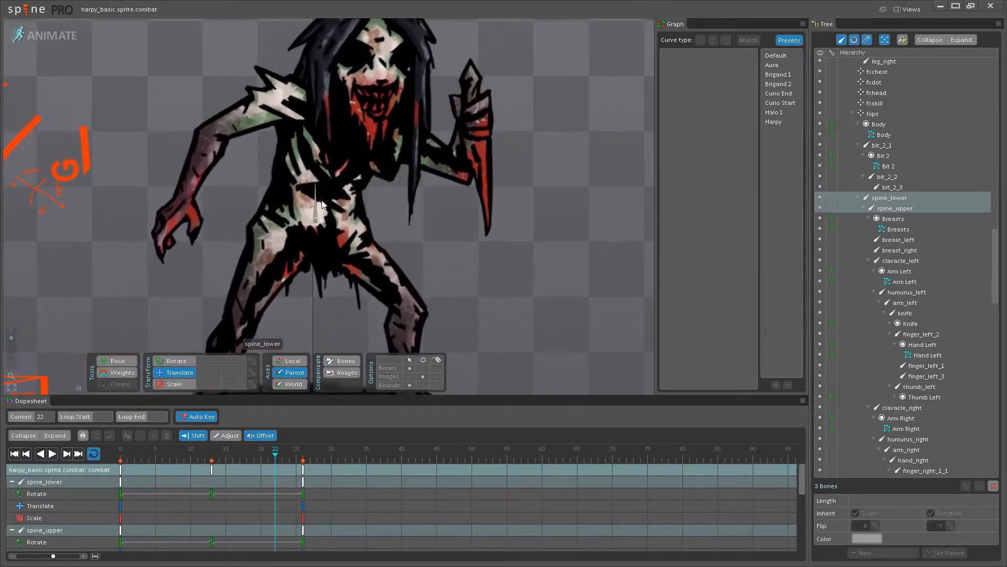
# Go to frame 13 of the combat idle and select the upper spine bone in a close view.
pyautogui.click(351, 272)
pyautogui.moveTo(211, 455)
pyautogui.mouseDown()
pyautogui.moveTo(174, 455)
pyautogui.moveTo(212, 455)
pyautogui.mouseUp()
pyautogui.scroll(3, 333, 235)
pyautogui.click(306, 236)
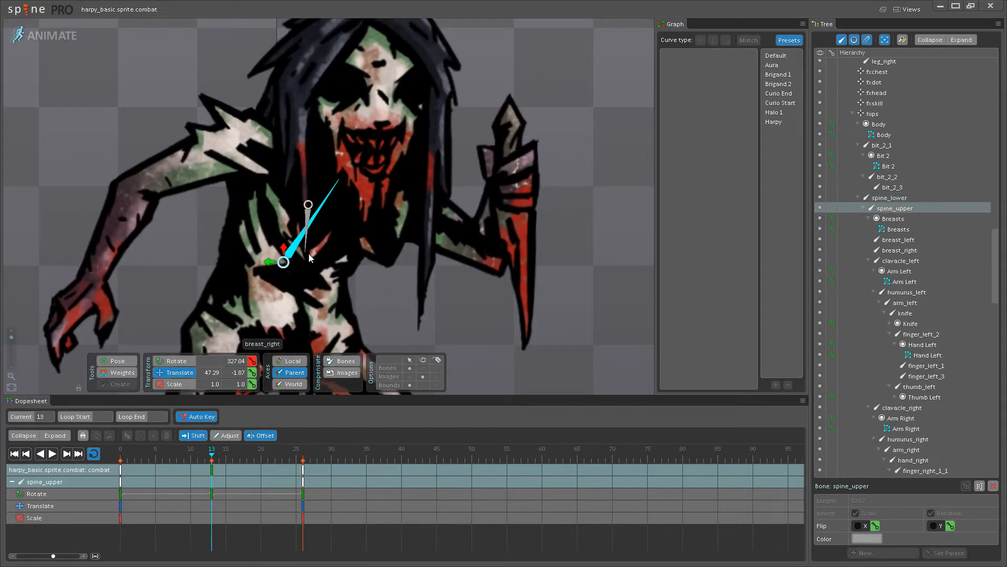
pyautogui.moveTo(329, 266); pyautogui.dragTo(382, 297)
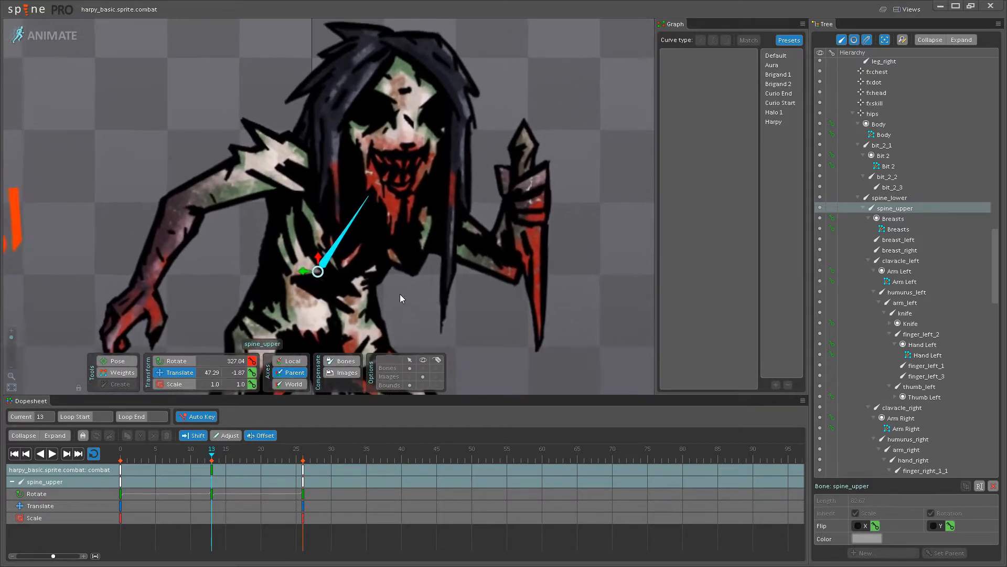
pyautogui.moveTo(400, 296); pyautogui.dragTo(412, 303)
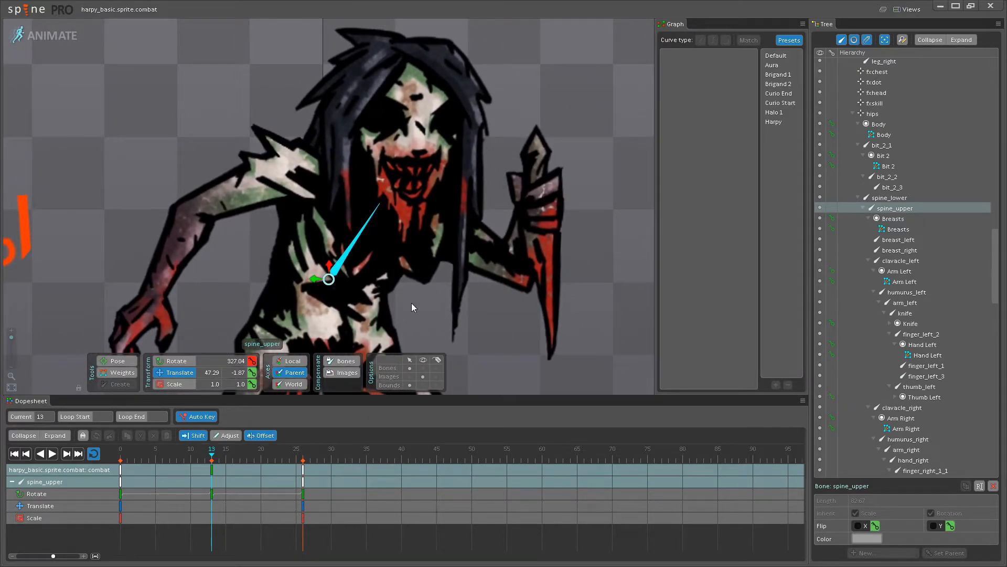
pyautogui.scroll(2, 414, 294)
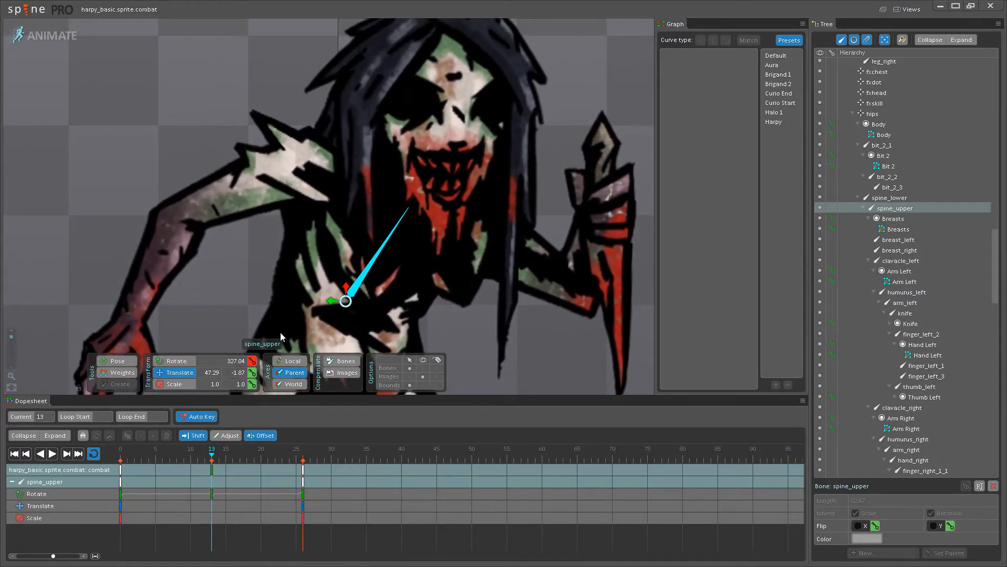
# Try rotating and moving the upper spine bone at frame 13, undo the trial changes and save the project.
pyautogui.click(184, 360)
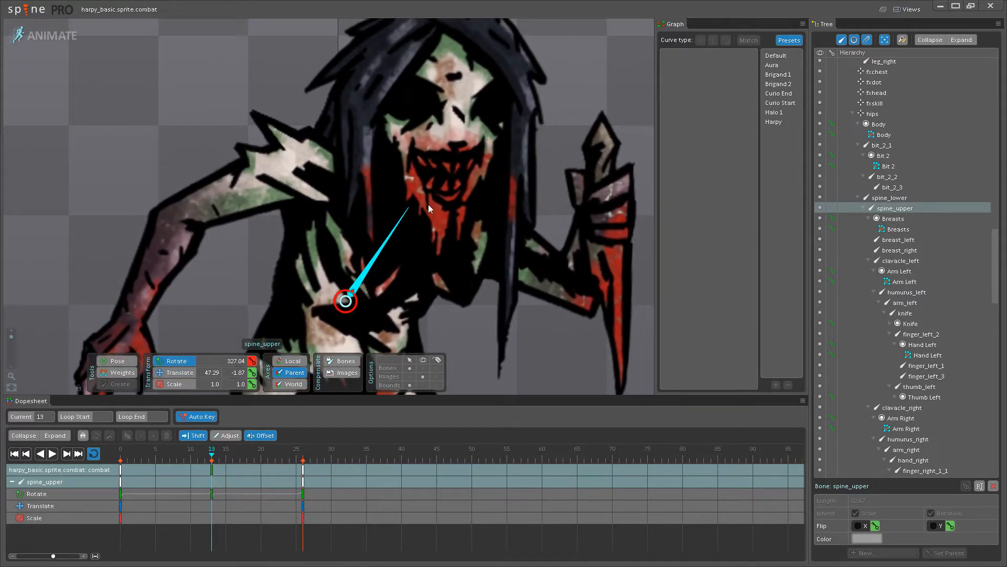
pyautogui.moveTo(401, 227); pyautogui.dragTo(389, 191)
pyautogui.hotkey('ctrl', 'z')
pyautogui.moveTo(394, 280)
pyautogui.mouseDown()
pyautogui.moveTo(380, 227)
pyautogui.moveTo(389, 284)
pyautogui.mouseUp()
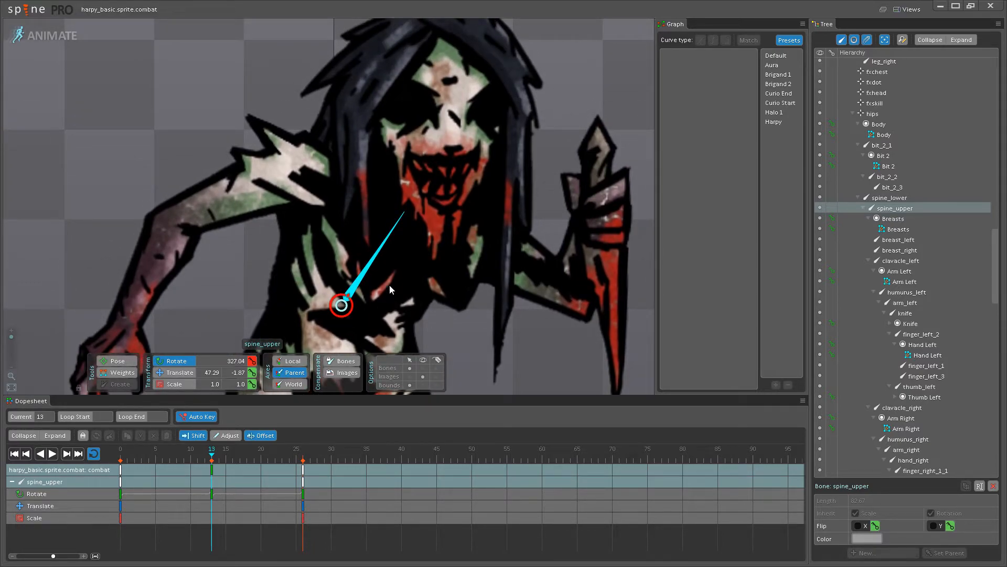
pyautogui.moveTo(395, 265); pyautogui.dragTo(389, 232)
pyautogui.click(182, 373)
pyautogui.scroll(1, 338, 268)
pyautogui.moveTo(339, 267); pyautogui.dragTo(346, 289)
pyautogui.hotkey('ctrl', 'z')
pyautogui.scroll(-3, 316, 292)
pyautogui.hotkey('ctrl', 's')
# Lower the upper spine bone at frame 13 to a translation of about 42.85, -1.93 and play the loop.
pyautogui.moveTo(406, 255); pyautogui.dragTo(317, 242)
pyautogui.scroll(5, 391, 287)
pyautogui.click(209, 458)
pyautogui.click(213, 458)
pyautogui.scroll(3, 318, 252)
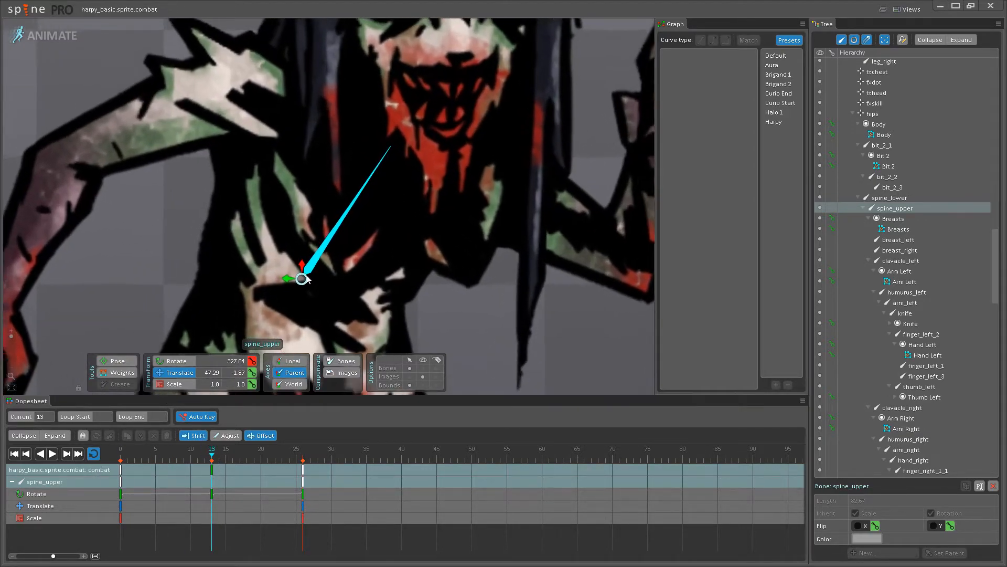
pyautogui.moveTo(305, 276); pyautogui.dragTo(306, 284)
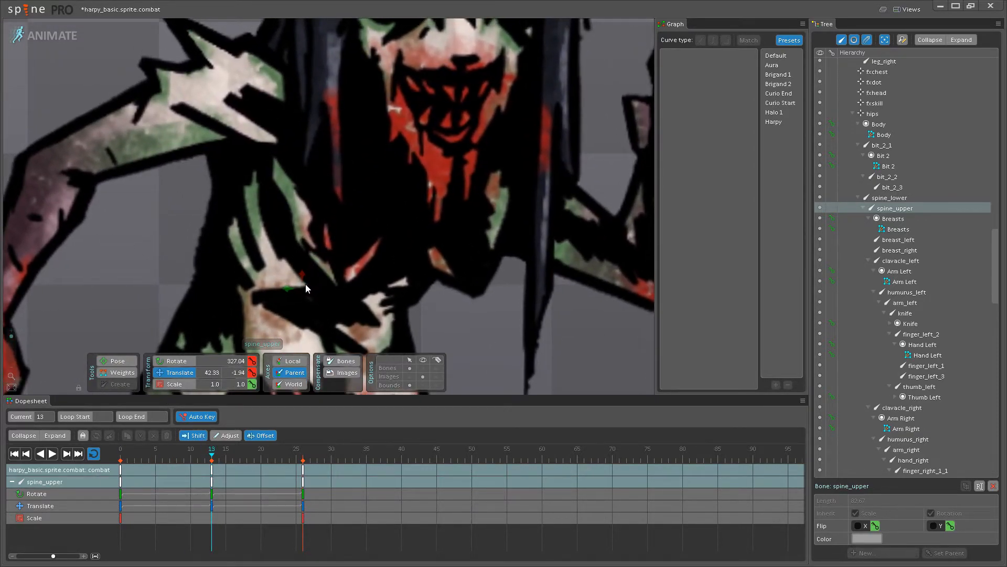
pyautogui.click(52, 454)
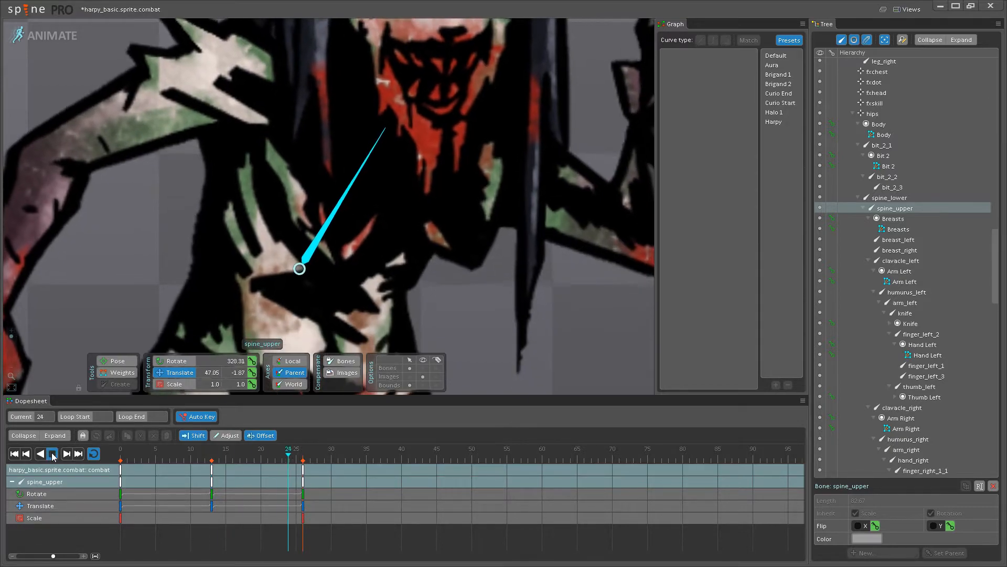
# Apply the Harpy curve preset to the upper spine's keys at frames 13 and 0.
pyautogui.click(211, 469)
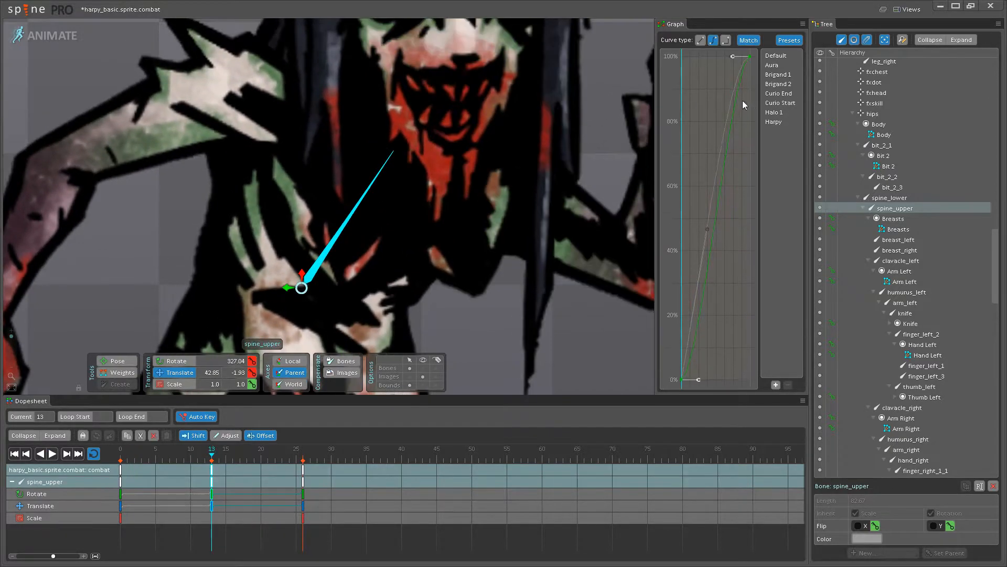
pyautogui.click(780, 125)
pyautogui.click(121, 479)
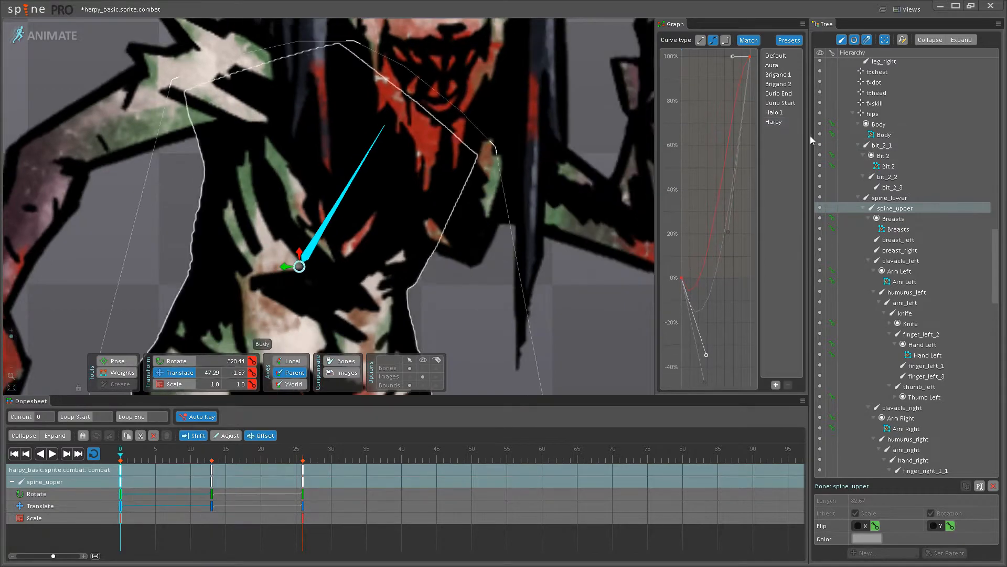
# Deselect the upper spine bone and watch the loop play beside the trident-bearing figure.
pyautogui.scroll(-6, 522, 238)
pyautogui.press('space')
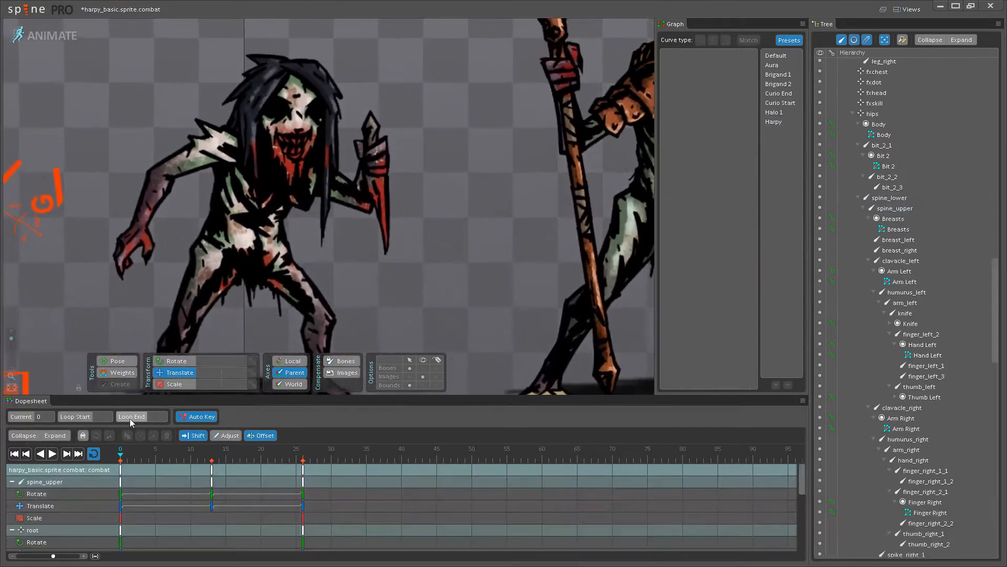
pyautogui.click(51, 455)
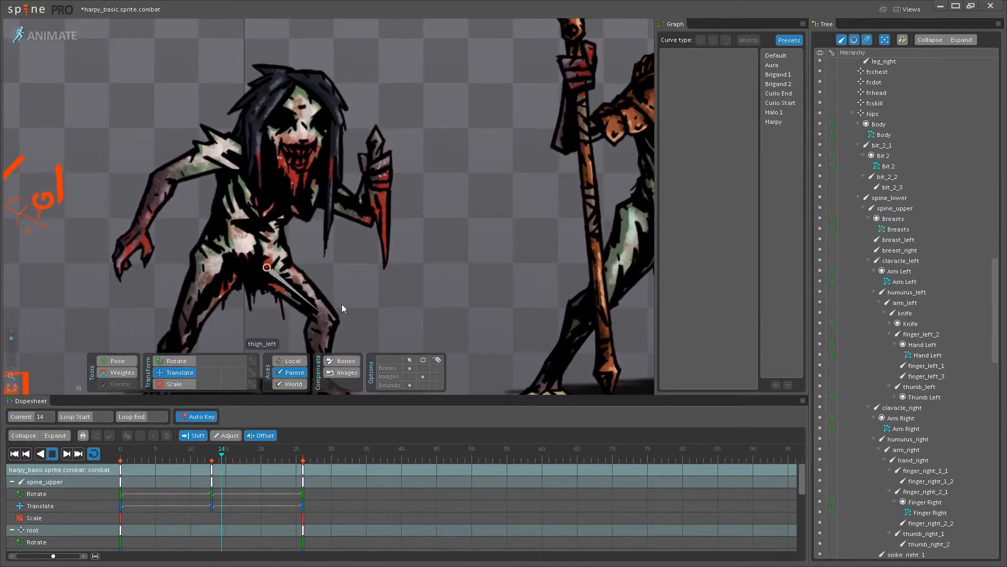
pyautogui.scroll(-2, 355, 278)
pyautogui.scroll(-2, 356, 278)
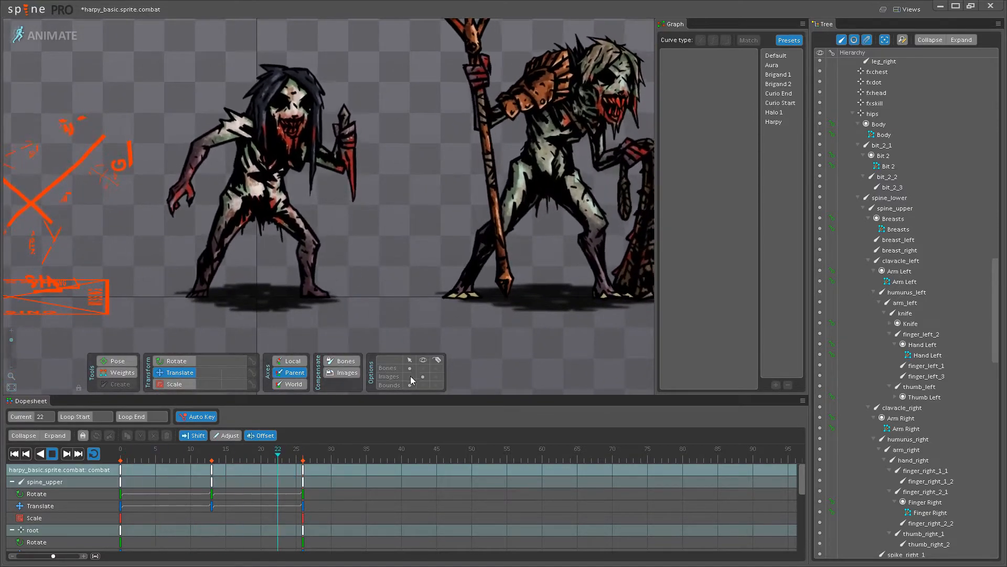
# Offset the lower spine, upper spine and head keys by 7 frames during playback, and view the loop with bones hidden.
pyautogui.scroll(2, 287, 172)
pyautogui.click(249, 171)
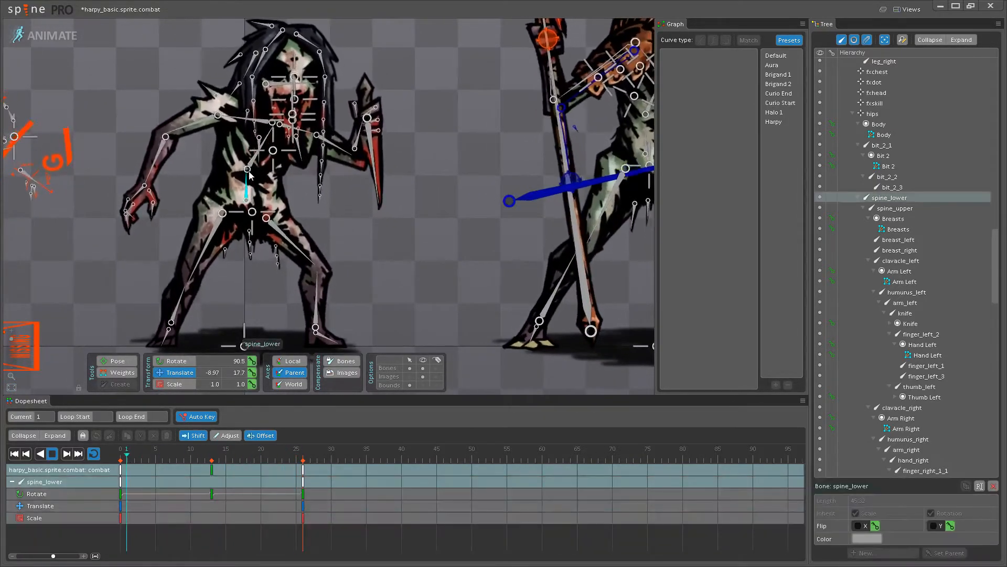
pyautogui.scroll(2, 249, 178)
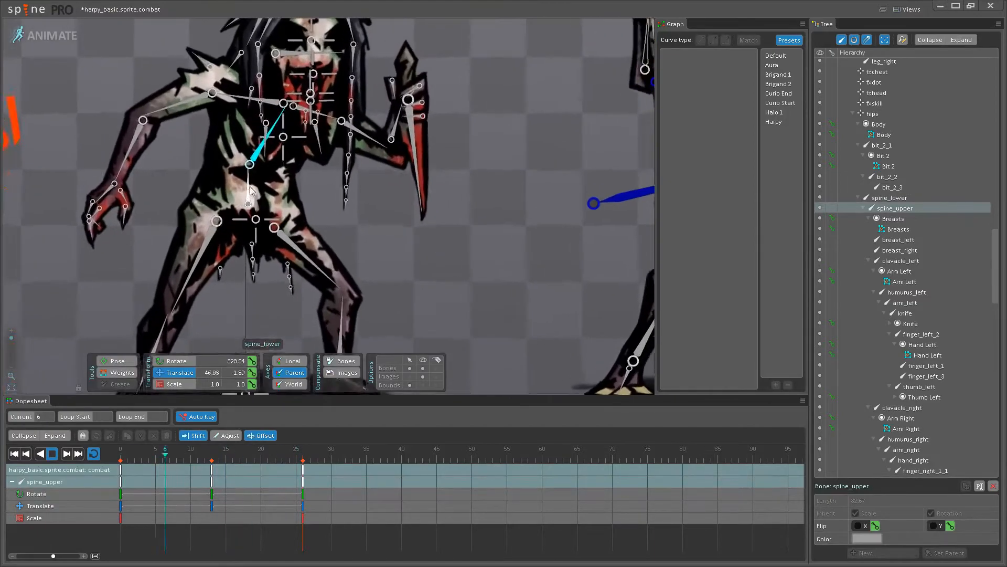
pyautogui.click(251, 193)
pyautogui.keyDown('ctrl'); pyautogui.click(277, 138); pyautogui.keyUp('ctrl')
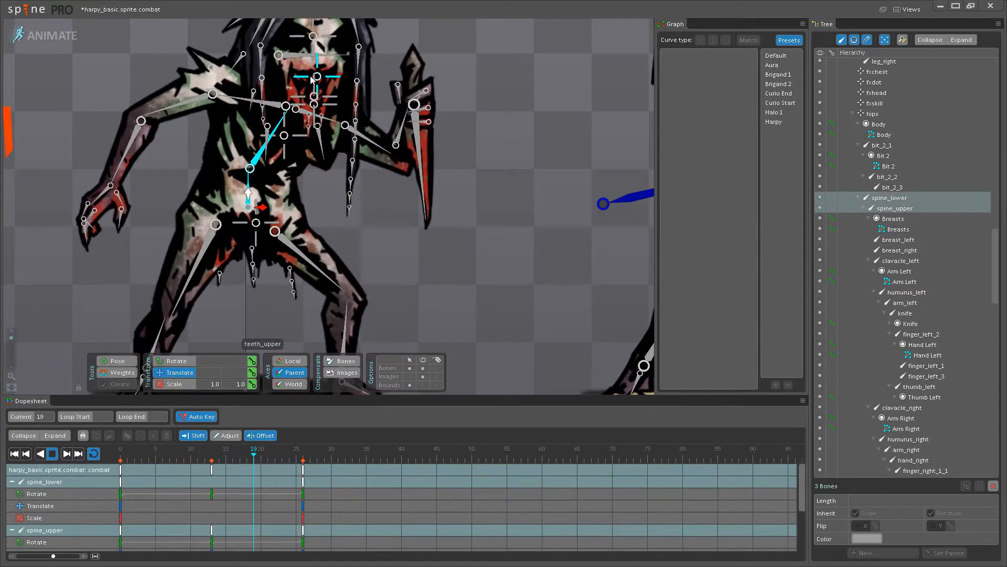
pyautogui.moveTo(120, 470); pyautogui.dragTo(172, 466)
pyautogui.press('space')
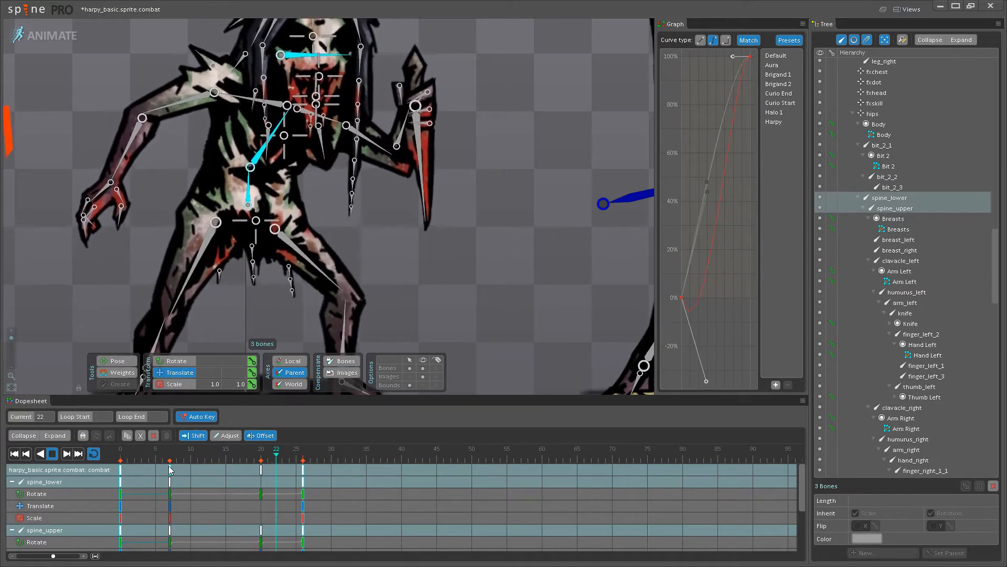
pyautogui.click(423, 368)
pyautogui.scroll(-5, 370, 175)
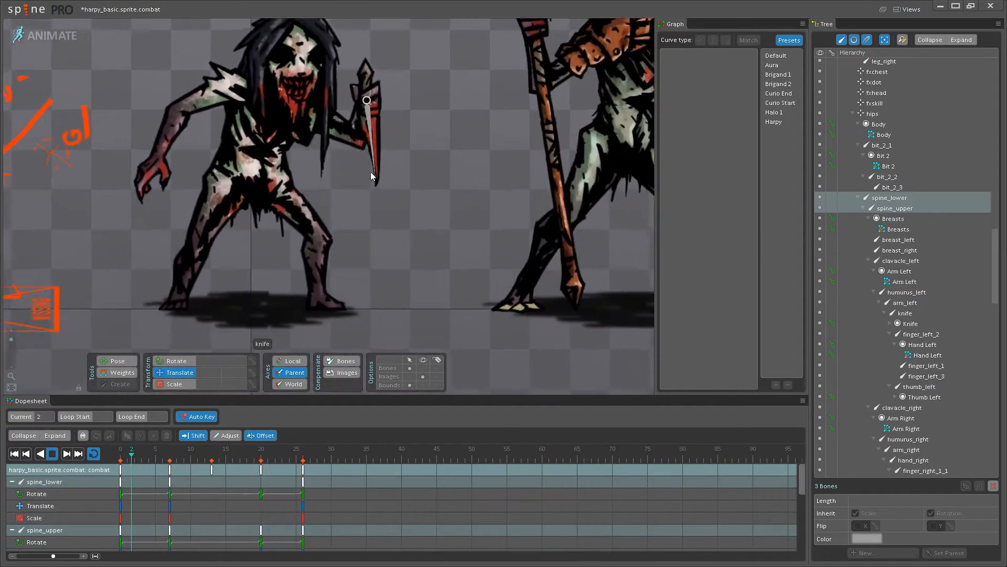
# Check the harpy's looping combat animation from near and far, and save the project.
pyautogui.scroll(-3, 362, 260)
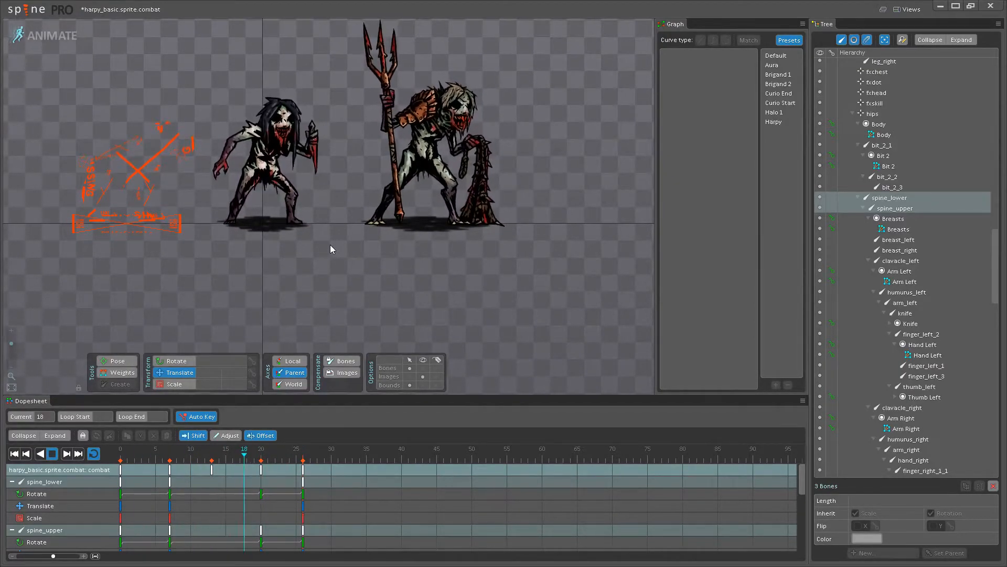
pyautogui.scroll(3, 339, 217)
pyautogui.scroll(2, 327, 235)
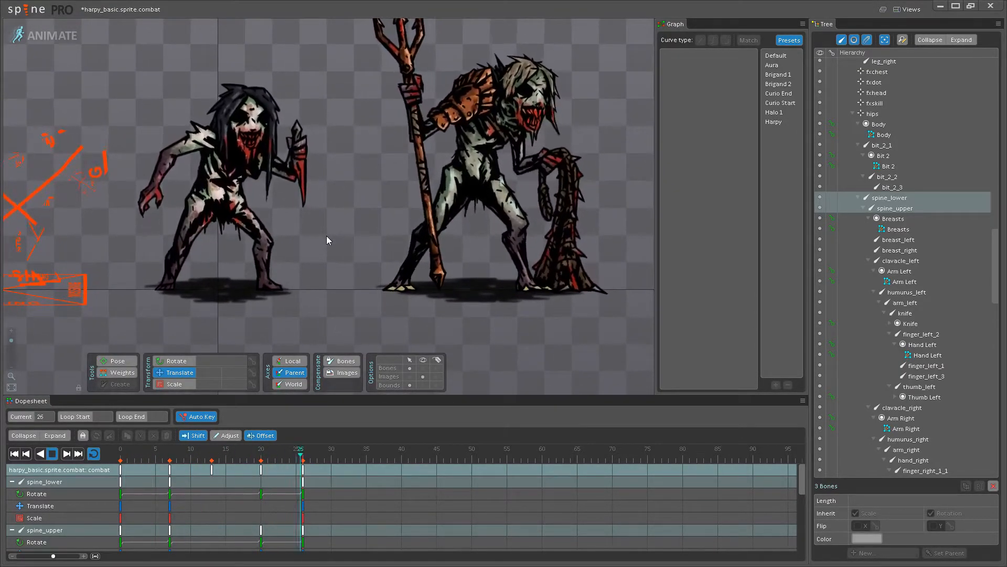
pyautogui.scroll(-3, 331, 220)
pyautogui.moveTo(326, 248); pyautogui.dragTo(296, 269)
pyautogui.scroll(-5, 292, 272)
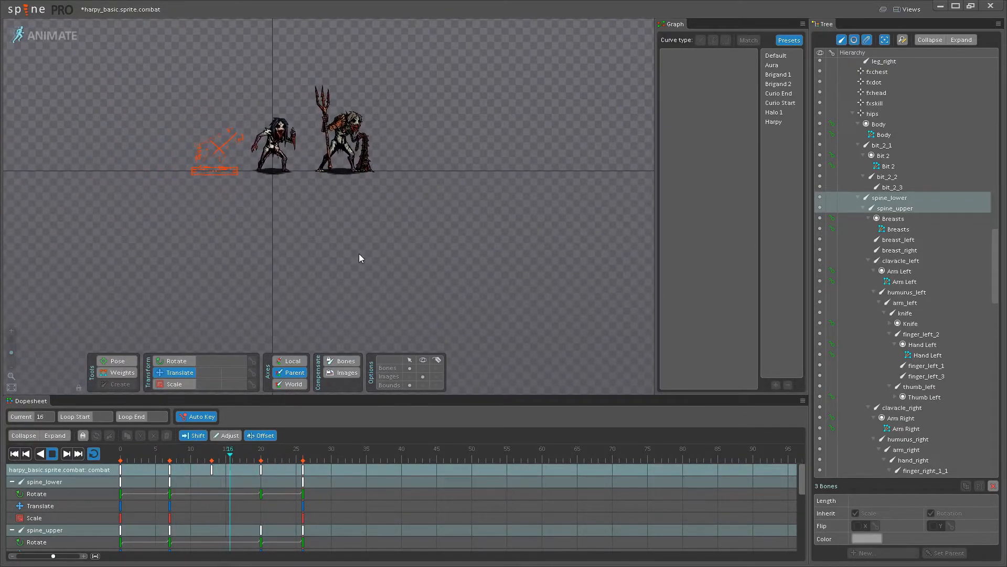
pyautogui.scroll(3, 374, 263)
pyautogui.hotkey('ctrl', 's')
pyautogui.scroll(2, 377, 244)
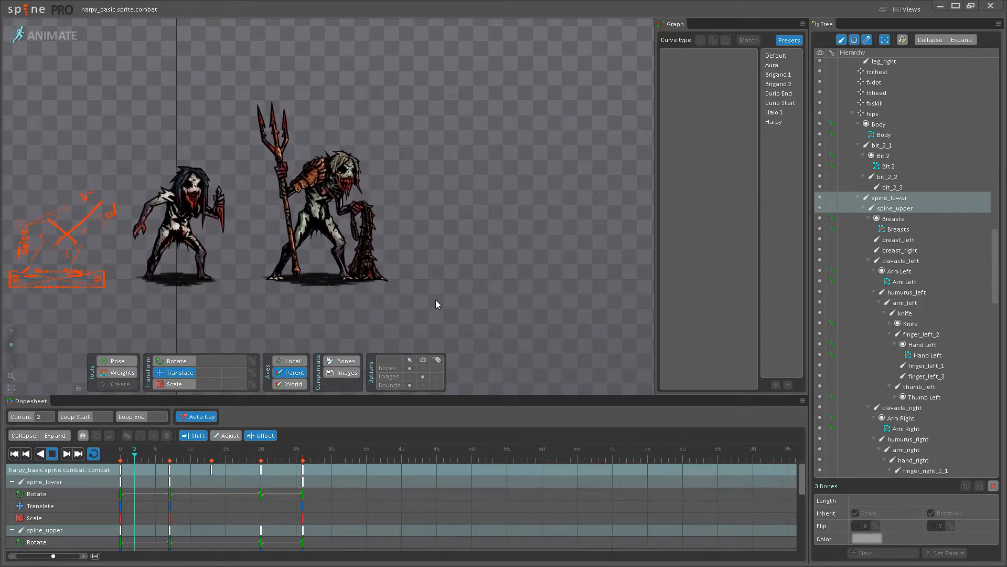
# Examine the harpy's looping combat animation beside the trident-carrying character for differences in body movement.
pyautogui.moveTo(423, 250); pyautogui.dragTo(517, 277)
pyautogui.scroll(1, 467, 280)
pyautogui.scroll(2, 401, 321)
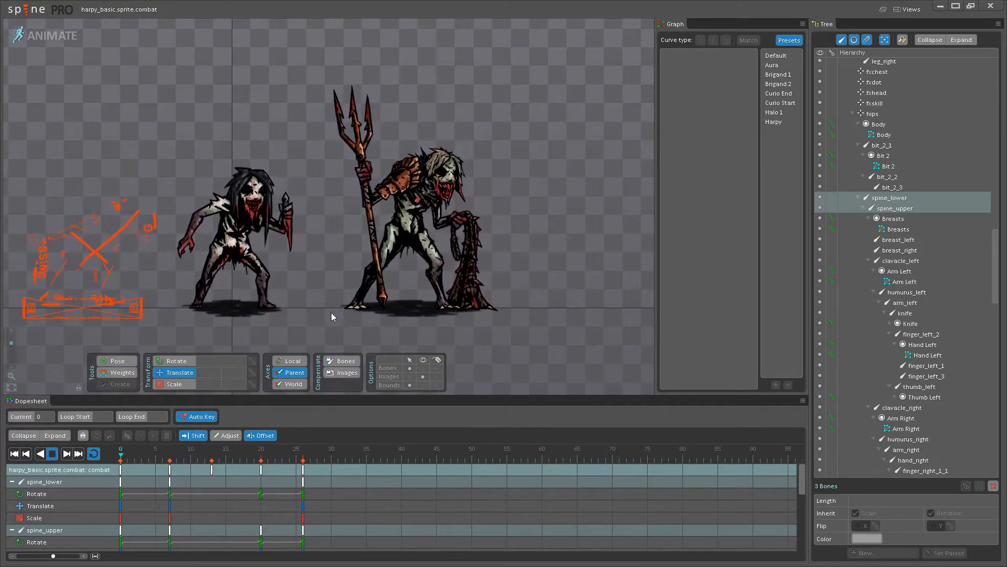
pyautogui.moveTo(334, 257); pyautogui.dragTo(348, 279)
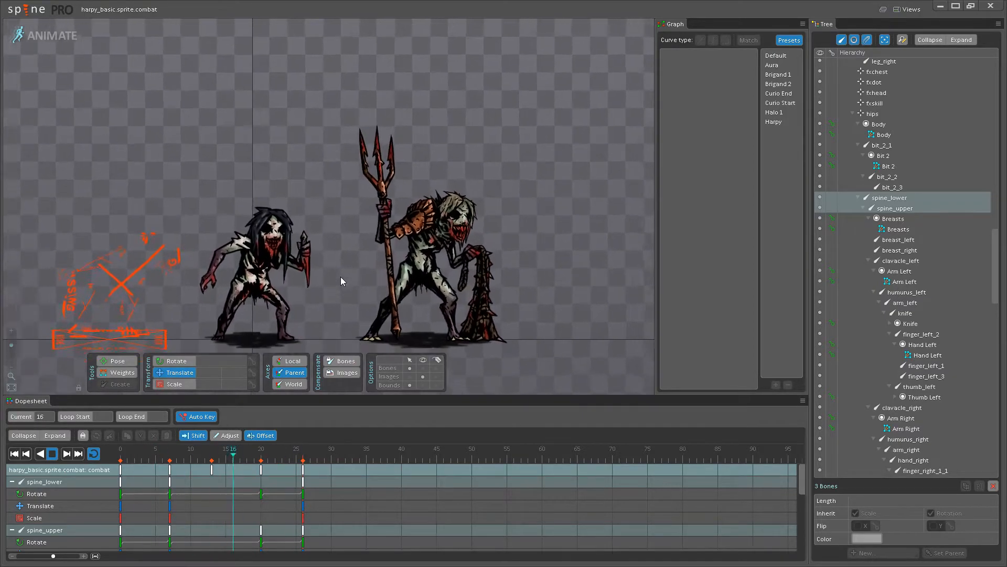
pyautogui.scroll(-2, 341, 276)
pyautogui.scroll(2, 308, 320)
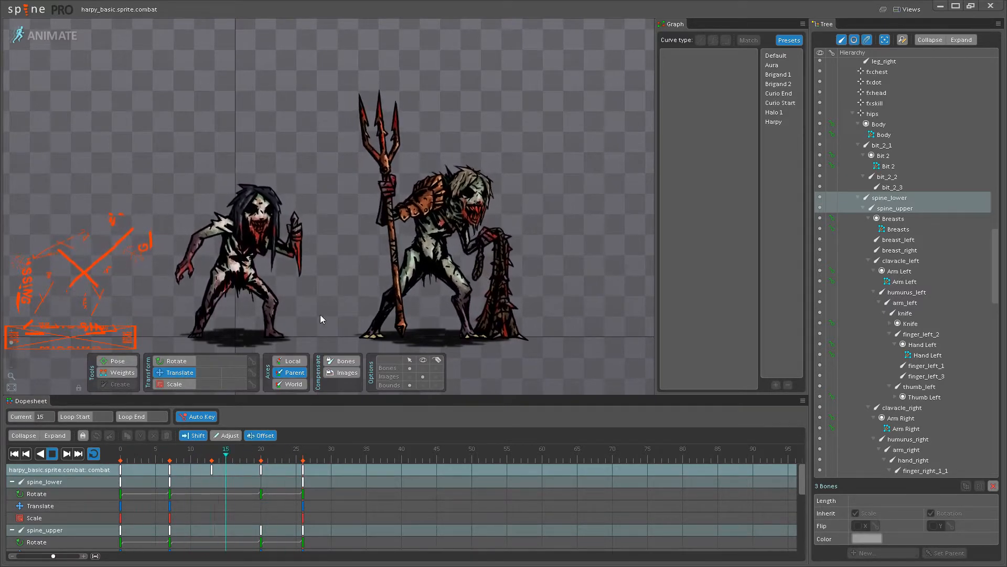
pyautogui.scroll(1, 386, 289)
pyautogui.moveTo(386, 291); pyautogui.dragTo(344, 267)
pyautogui.scroll(1, 344, 272)
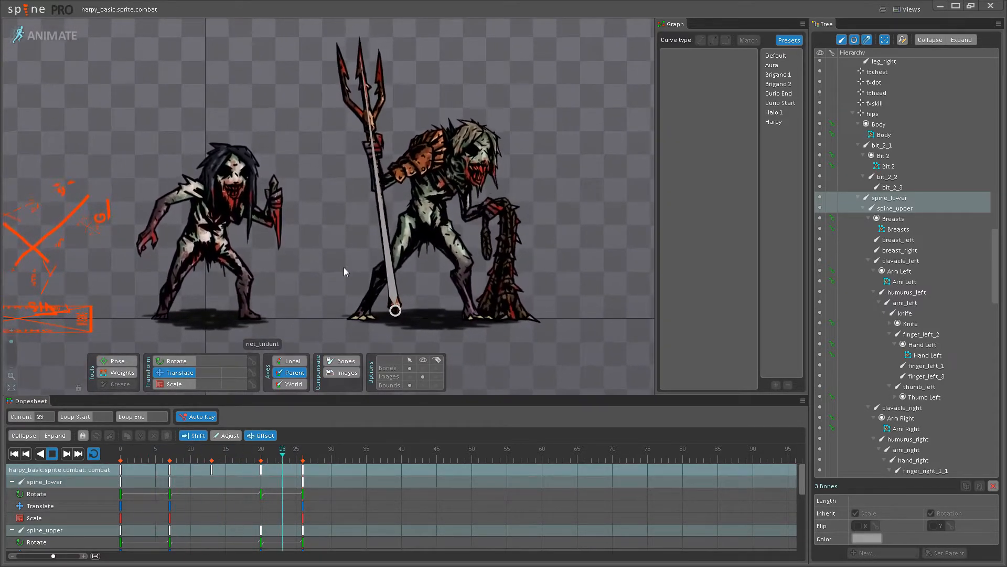
# Lower the hips bone at frame 13 to a Y translation of about 197.
pyautogui.scroll(3, 194, 270)
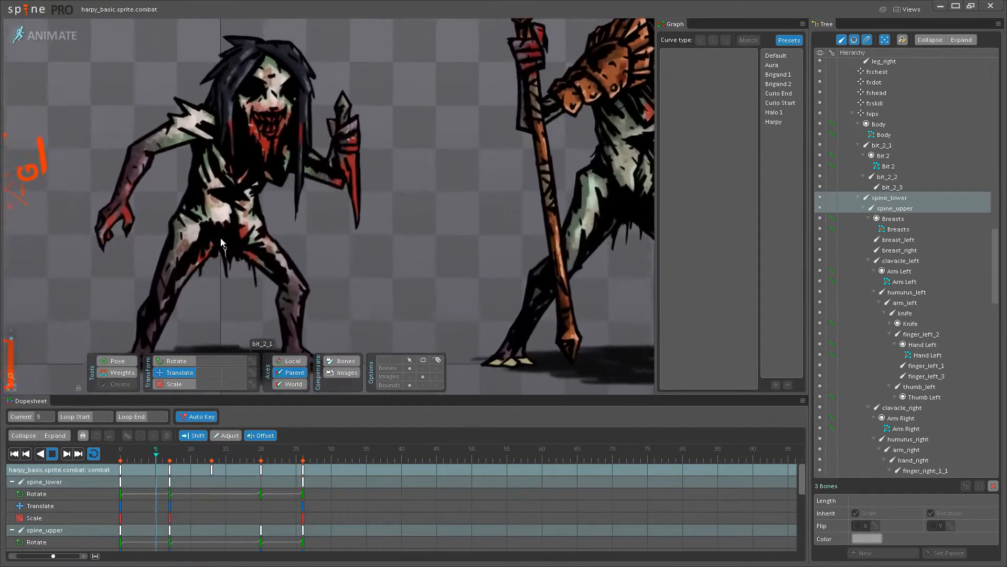
pyautogui.click(228, 230)
pyautogui.click(52, 455)
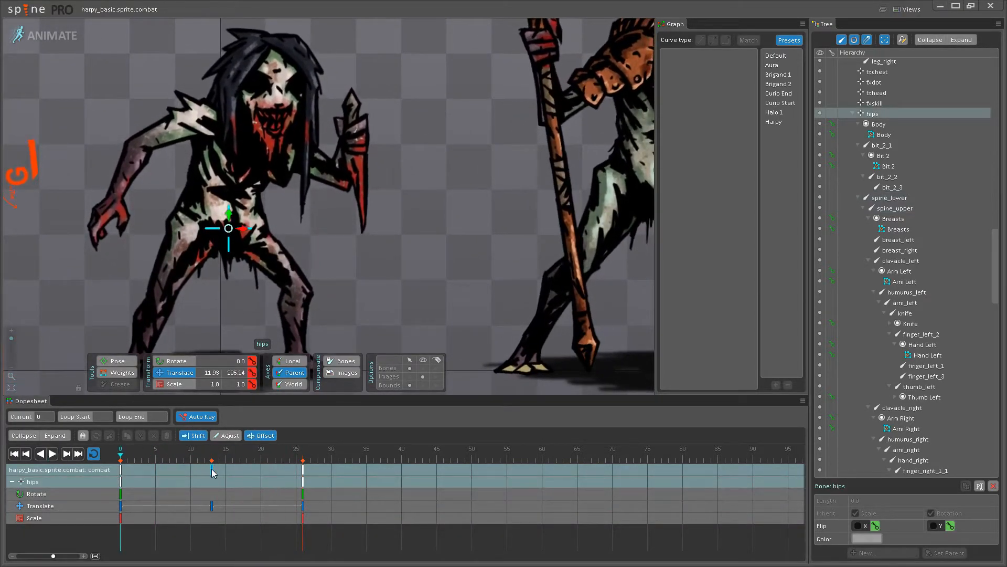
pyautogui.click(212, 468)
pyautogui.scroll(2, 230, 228)
pyautogui.moveTo(228, 221); pyautogui.dragTo(231, 222)
# At frame 13, rotate thigh_left to about 320.04, thigh_right to 244.13, leg_left to 107.9 and leg_right to 181.46.
pyautogui.moveTo(257, 273); pyautogui.dragTo(254, 234)
pyautogui.click(269, 231)
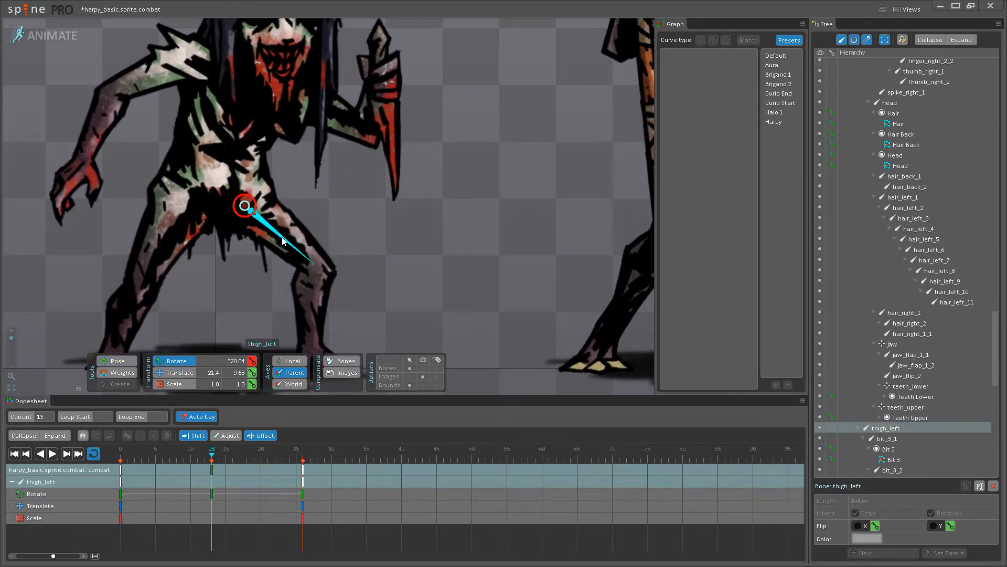
pyautogui.click(164, 253)
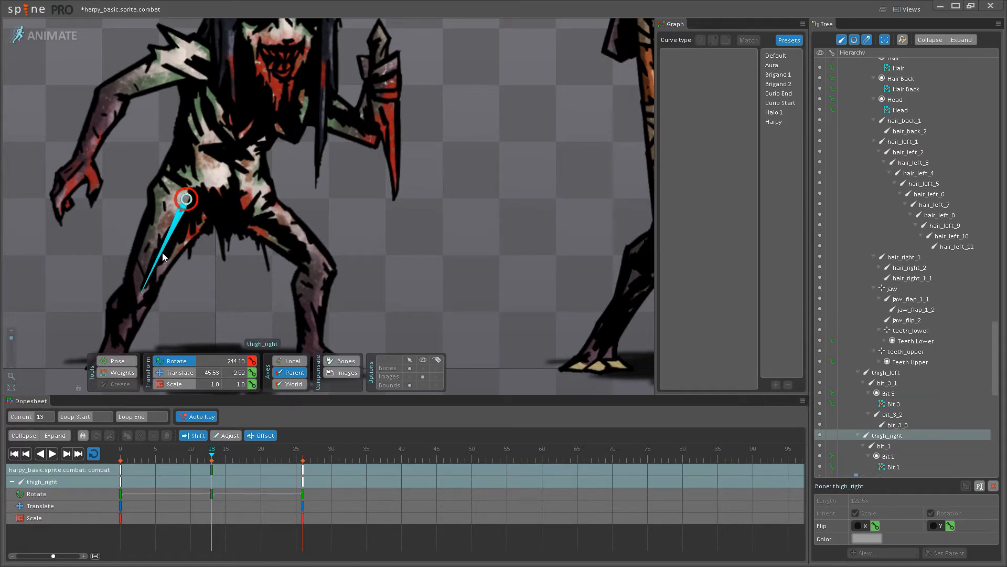
pyautogui.click(306, 304)
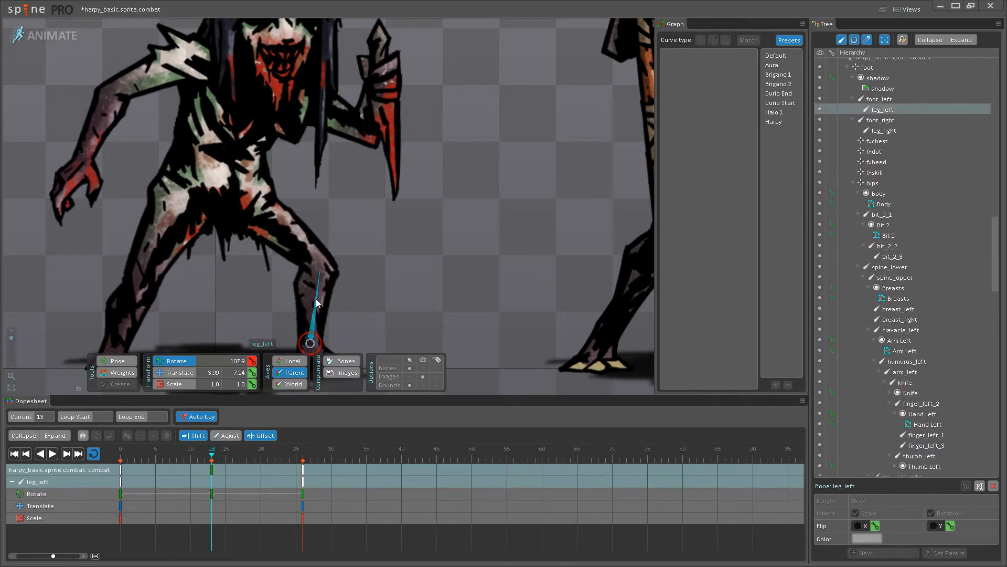
pyautogui.click(129, 315)
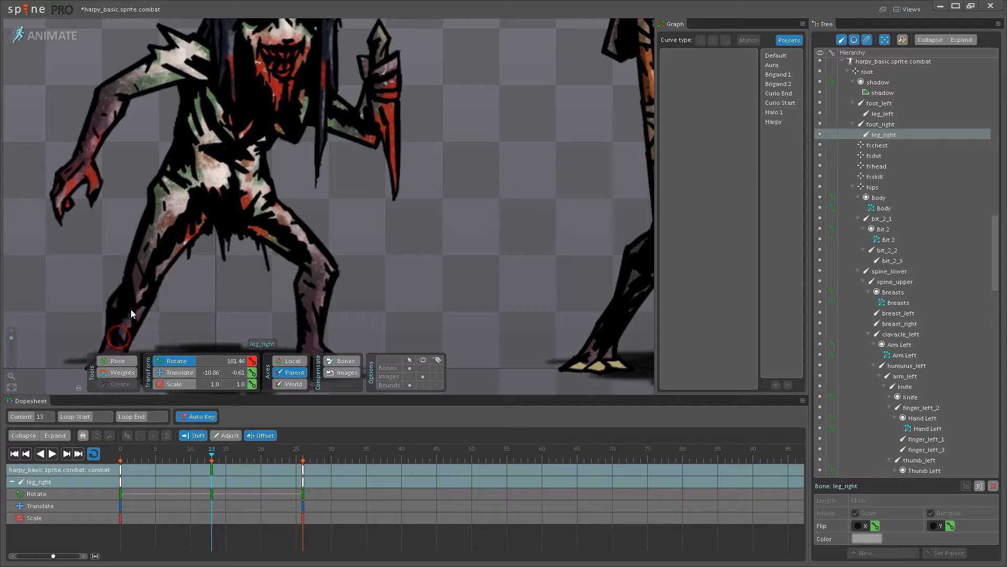
# Replay the leg motion and adjust the leg_left rotation at frame 13 to about 111.01.
pyautogui.click(52, 454)
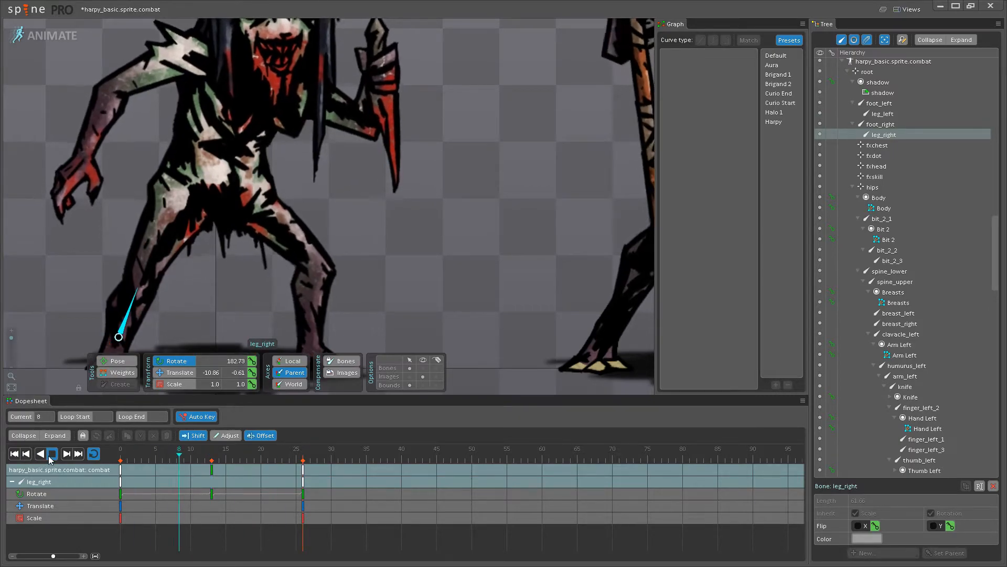
pyautogui.scroll(-3, 370, 270)
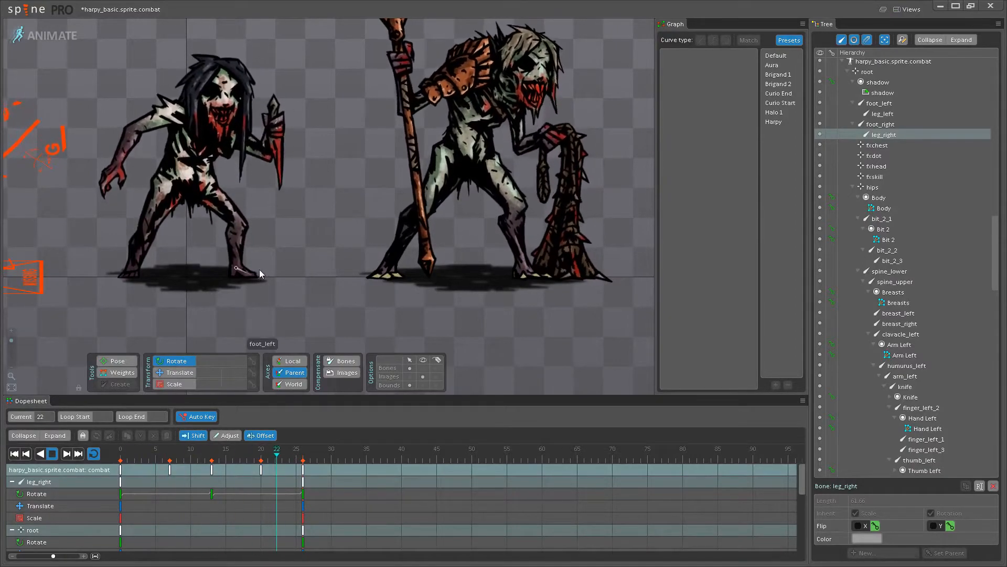
pyautogui.scroll(4, 225, 223)
pyautogui.click(243, 245)
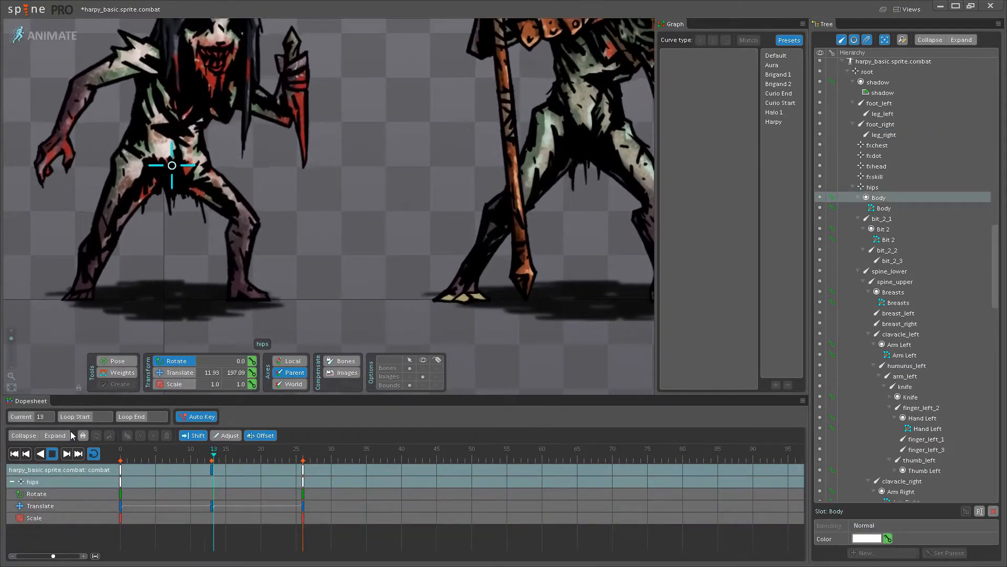
pyautogui.click(52, 455)
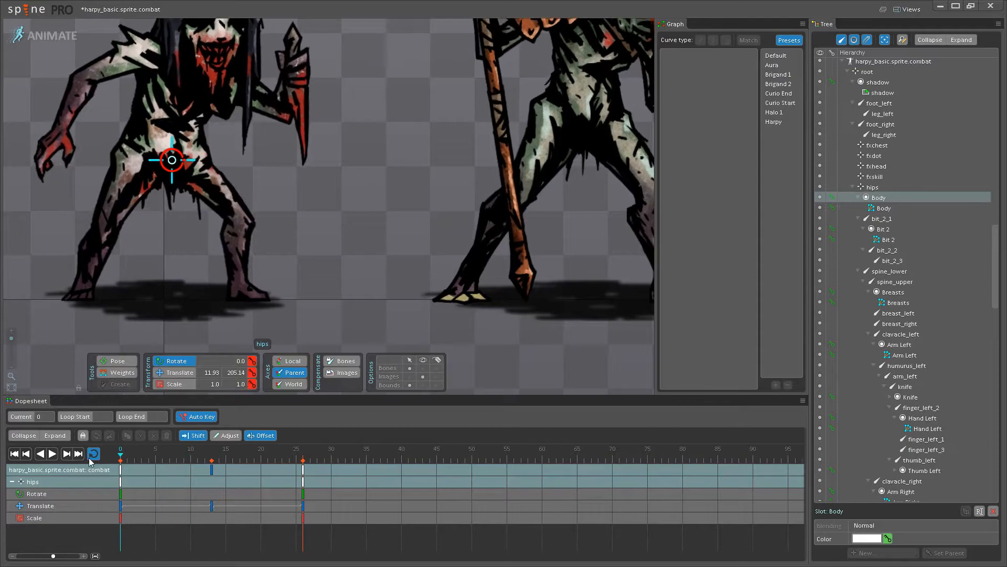
pyautogui.moveTo(114, 462); pyautogui.dragTo(212, 458)
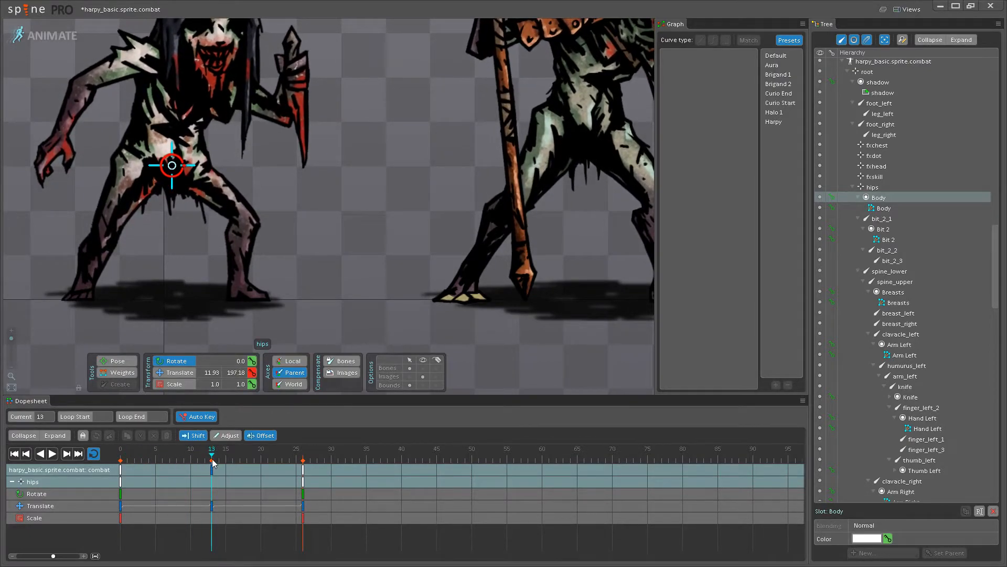
pyautogui.scroll(2, 244, 244)
pyautogui.click(244, 244)
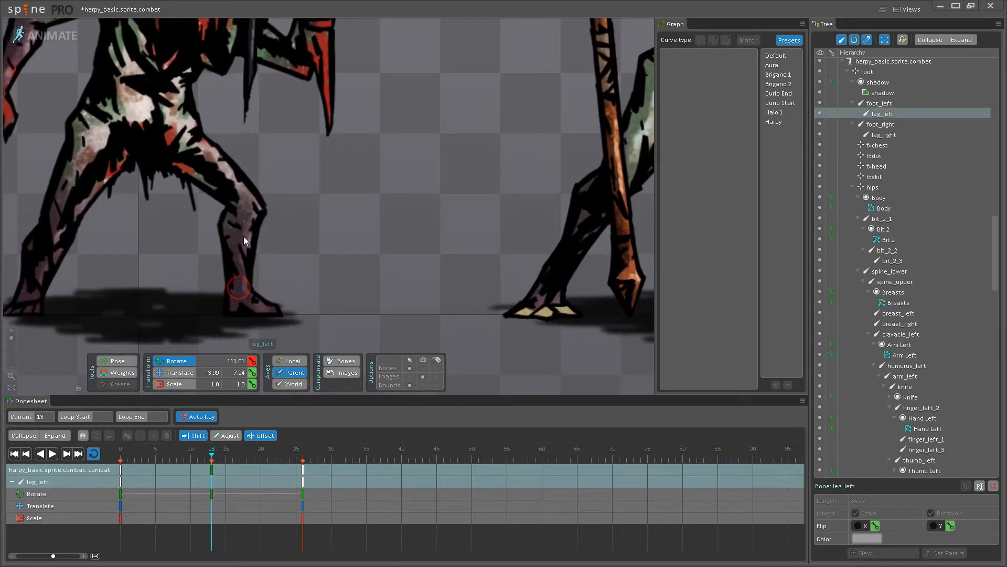
# Rotate the thigh_right bone at frame 13 to about 246.67.
pyautogui.click(52, 456)
pyautogui.click(209, 475)
pyautogui.click(80, 193)
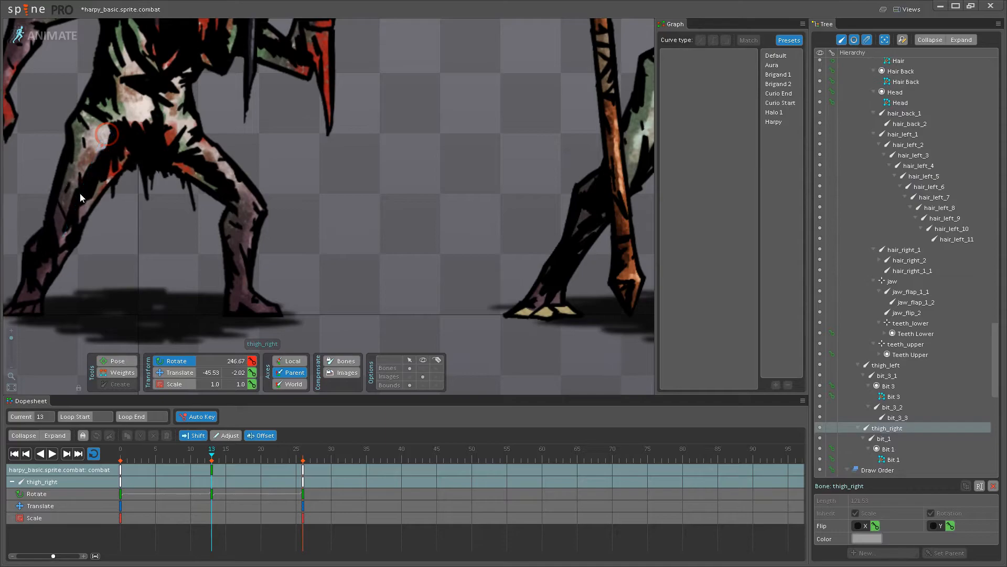
# Play the combat animation with nothing highlighted to check the adjusted legs, and save the project.
pyautogui.click(56, 457)
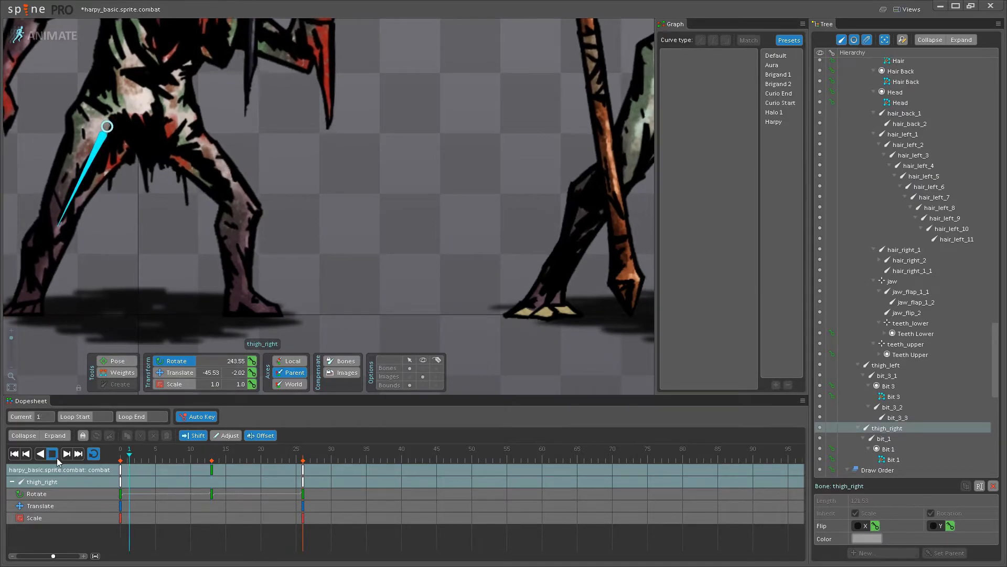
pyautogui.click(345, 262)
pyautogui.scroll(-4, 343, 261)
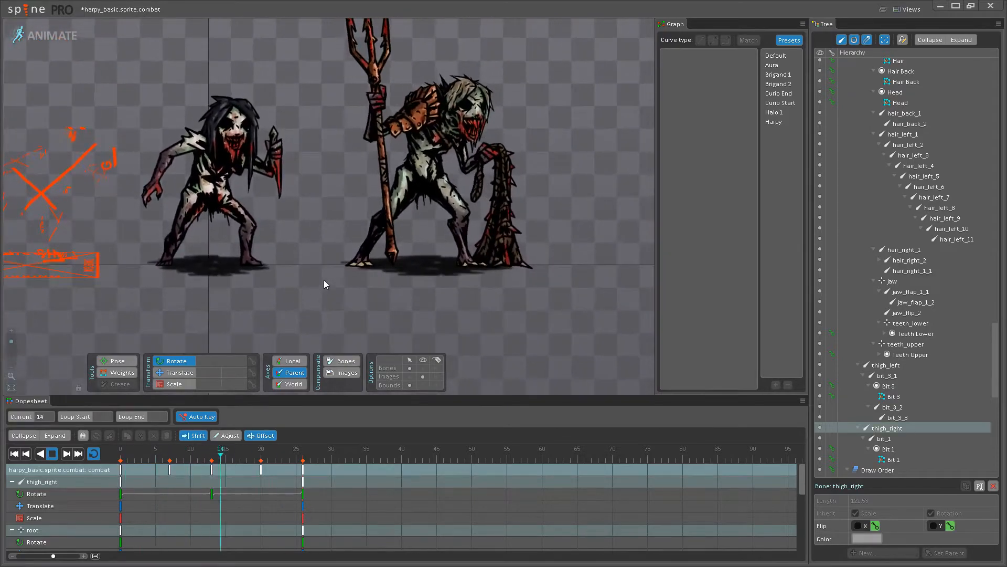
pyautogui.scroll(2, 272, 294)
pyautogui.hotkey('ctrl', 's')
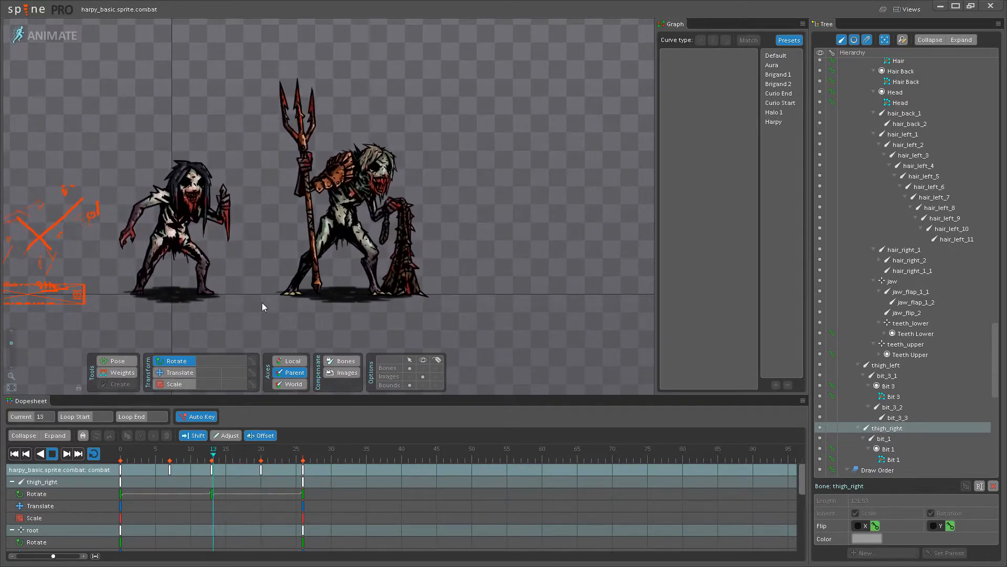
# Examine the playing combat loop at several magnifications, concentrating on the harpy's hip and leg movement.
pyautogui.moveTo(252, 280); pyautogui.dragTo(294, 214)
pyautogui.scroll(-1, 271, 242)
pyautogui.scroll(5, 315, 265)
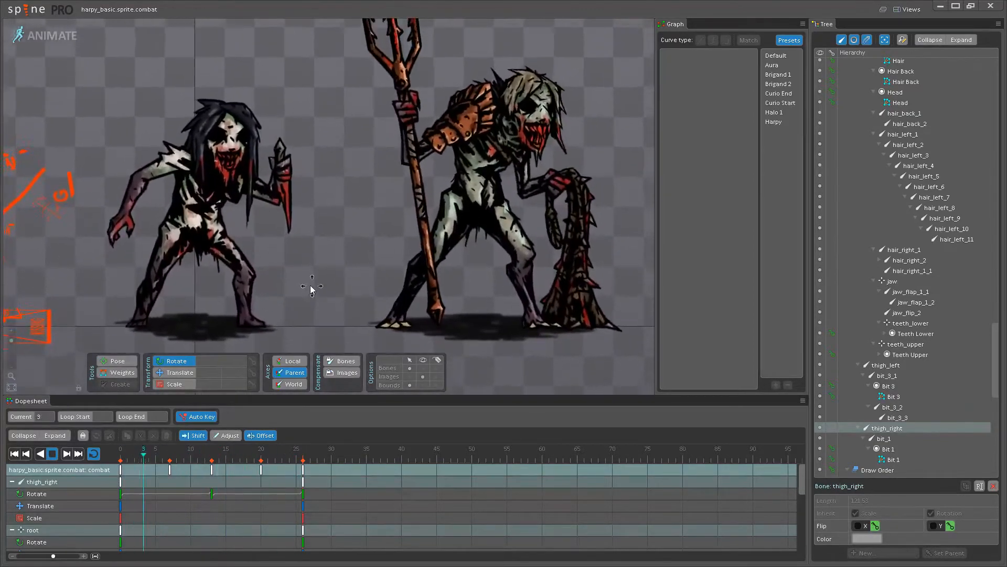
pyautogui.scroll(-1, 303, 281)
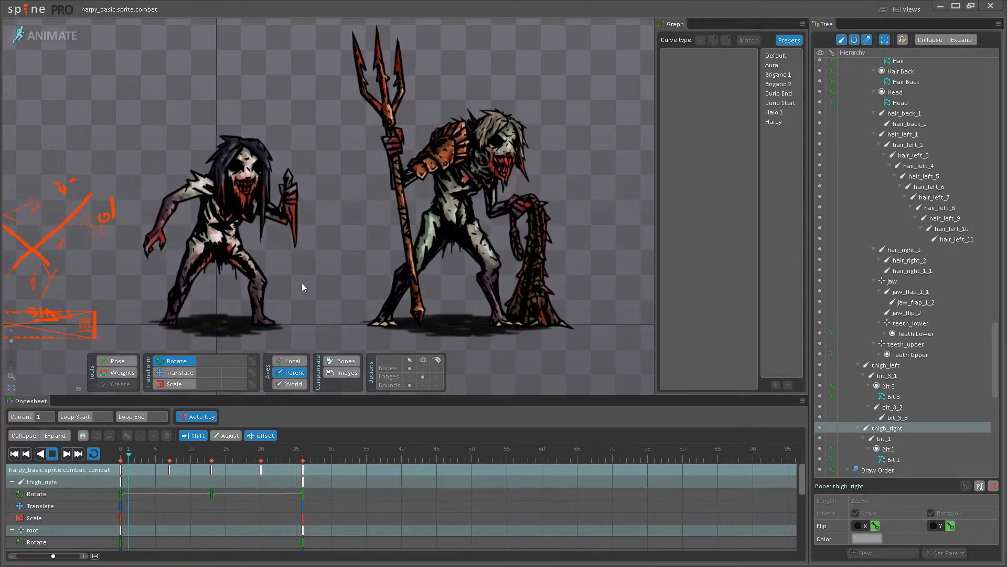
pyautogui.scroll(-1, 302, 284)
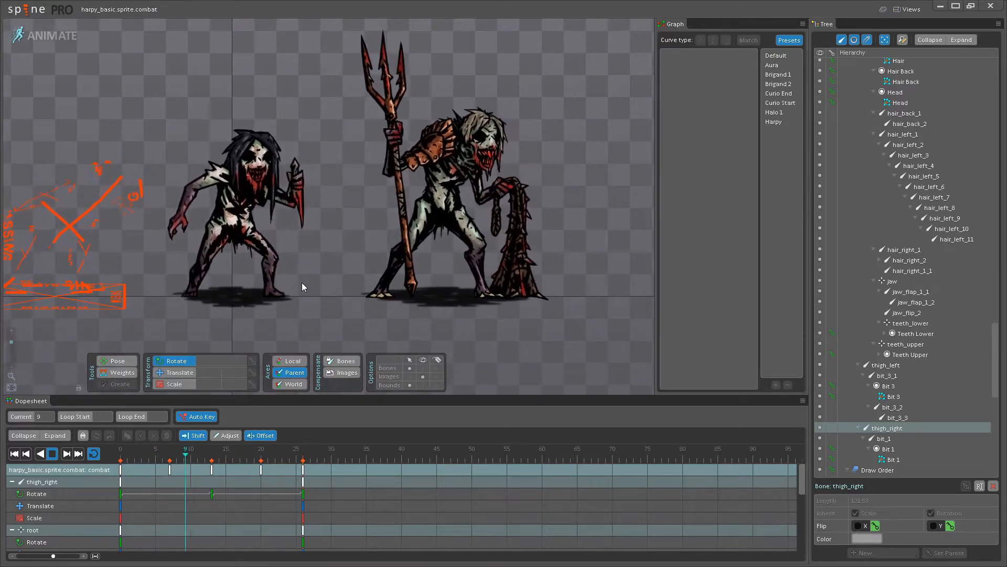
pyautogui.scroll(2, 314, 283)
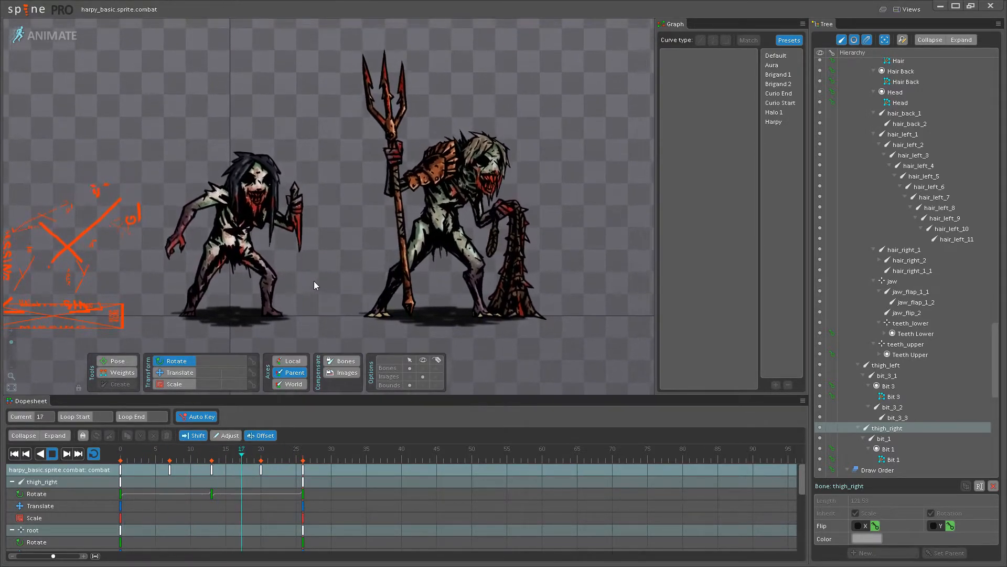
pyautogui.scroll(1, 314, 285)
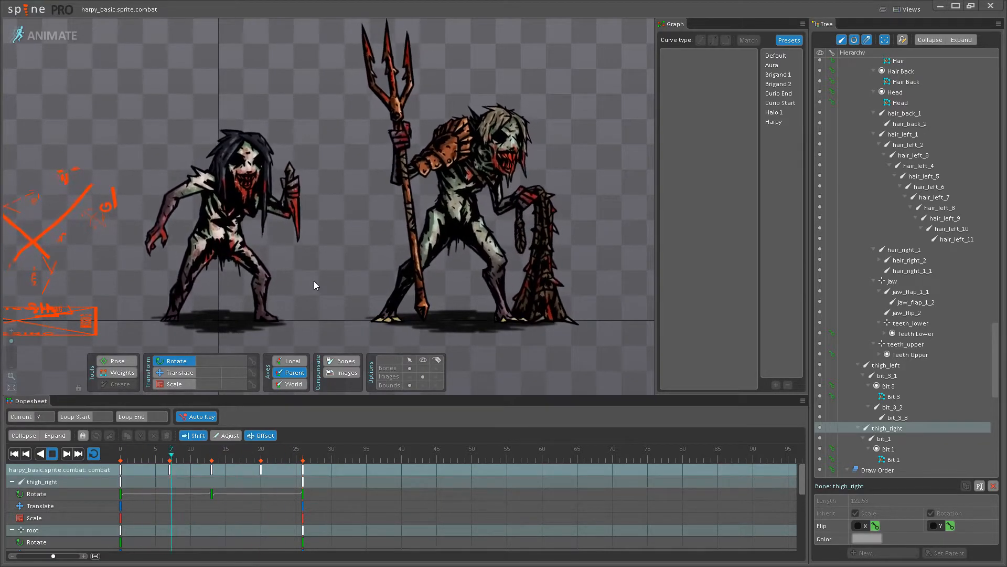
pyautogui.moveTo(314, 282)
pyautogui.mouseDown()
pyautogui.moveTo(329, 240)
pyautogui.moveTo(329, 271)
pyautogui.mouseUp()
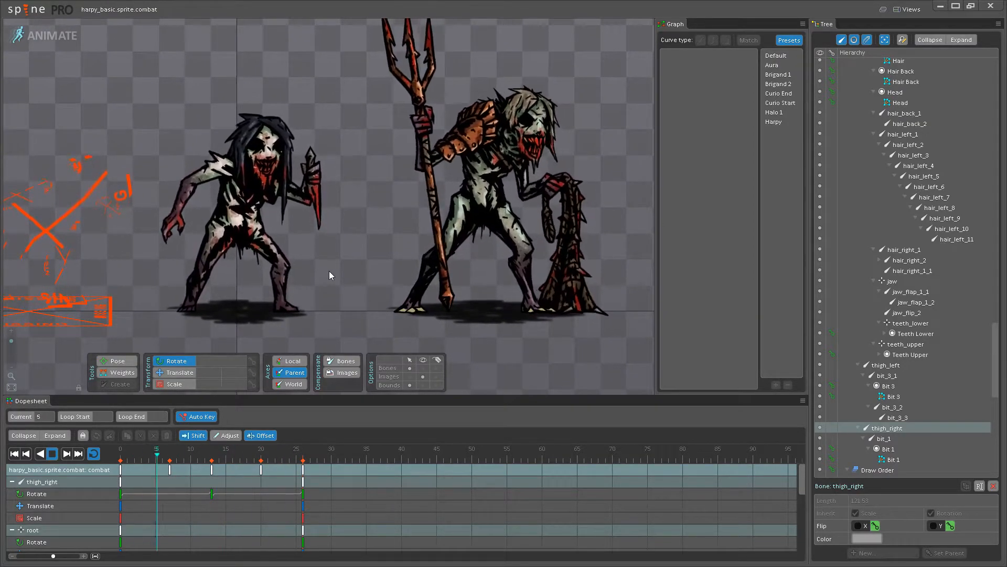
pyautogui.moveTo(331, 264); pyautogui.dragTo(310, 258)
pyautogui.scroll(1, 310, 258)
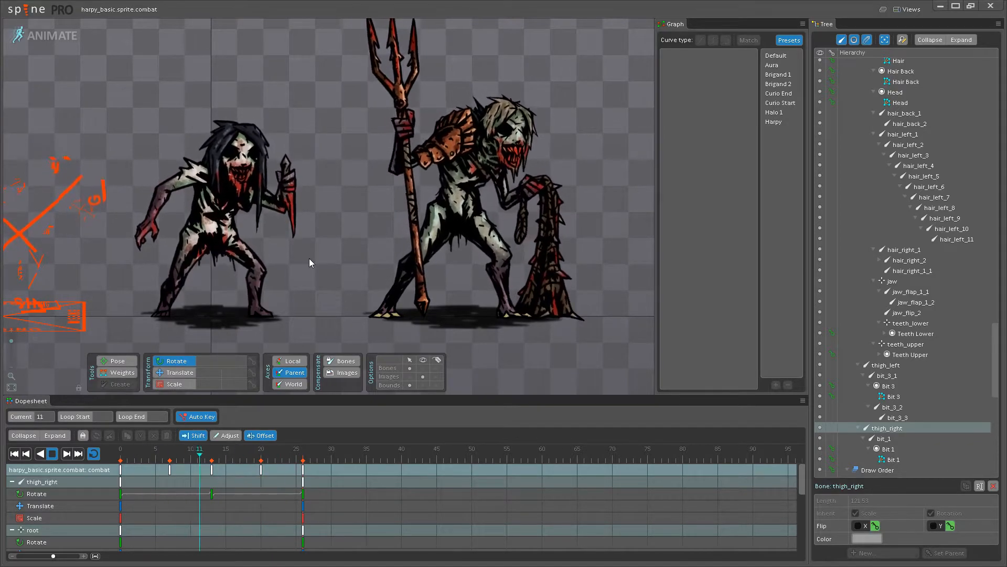
pyautogui.moveTo(310, 232); pyautogui.dragTo(307, 253)
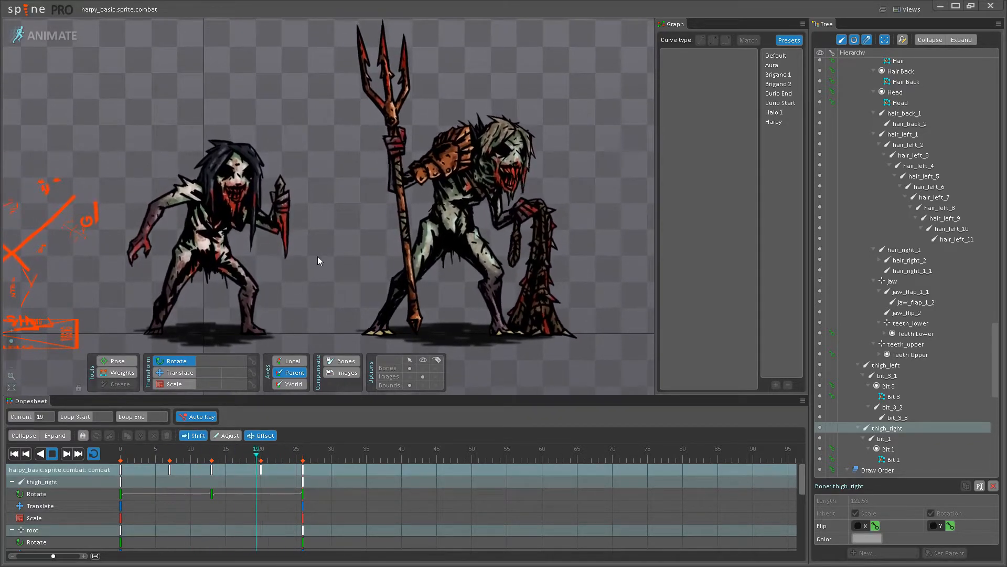
pyautogui.scroll(5, 152, 252)
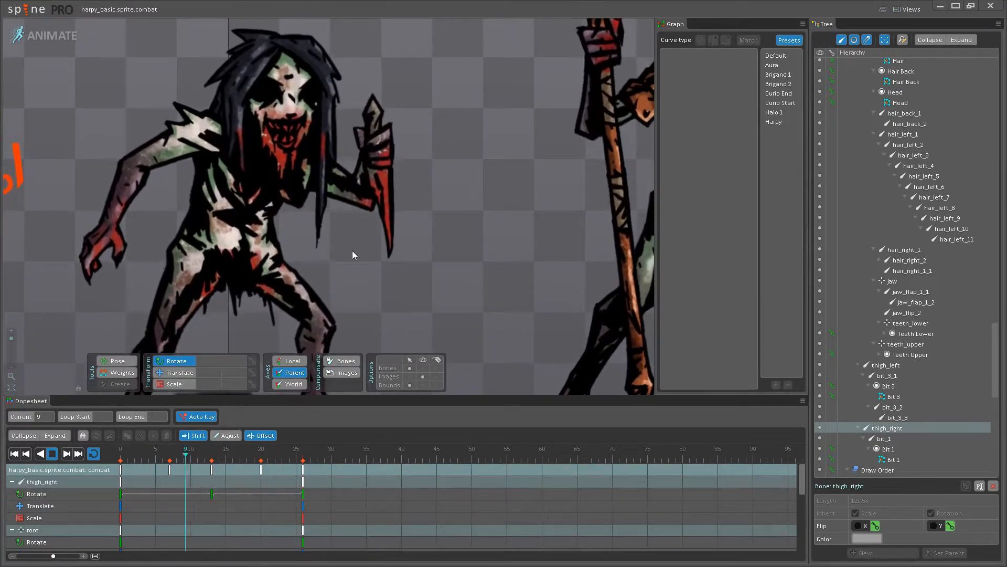
pyautogui.moveTo(352, 250); pyautogui.dragTo(354, 210)
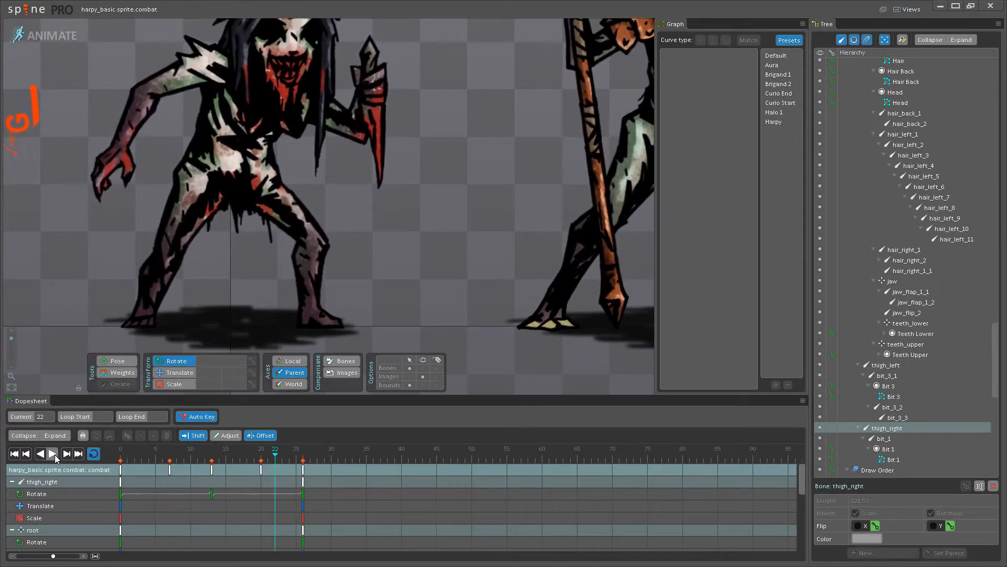
# At frame 13, rotate the thigh_left bone to about 320.86 and the leg_left bone to about 109.9.
pyautogui.doubleClick(213, 474)
pyautogui.scroll(1, 292, 219)
pyautogui.click(301, 231)
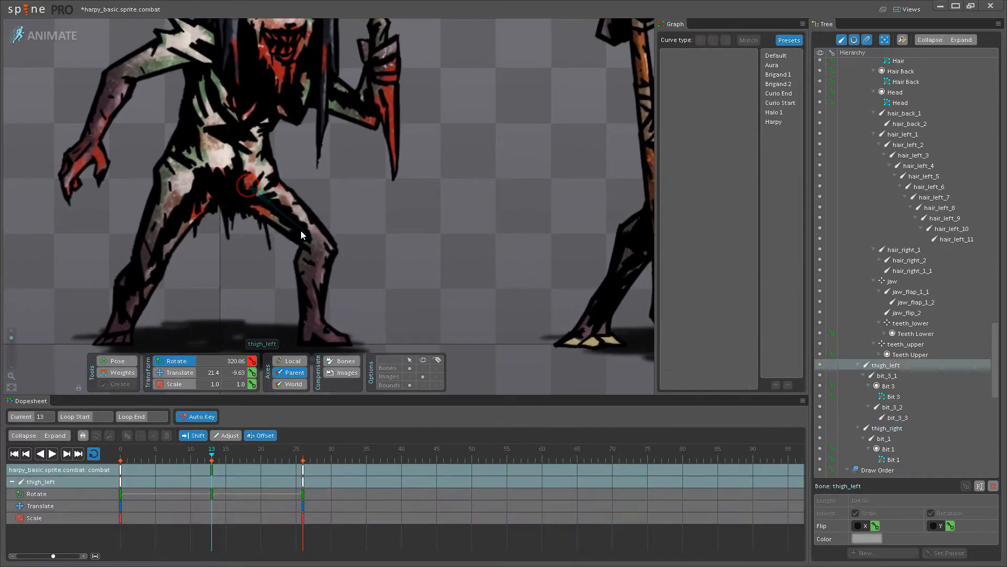
pyautogui.click(311, 268)
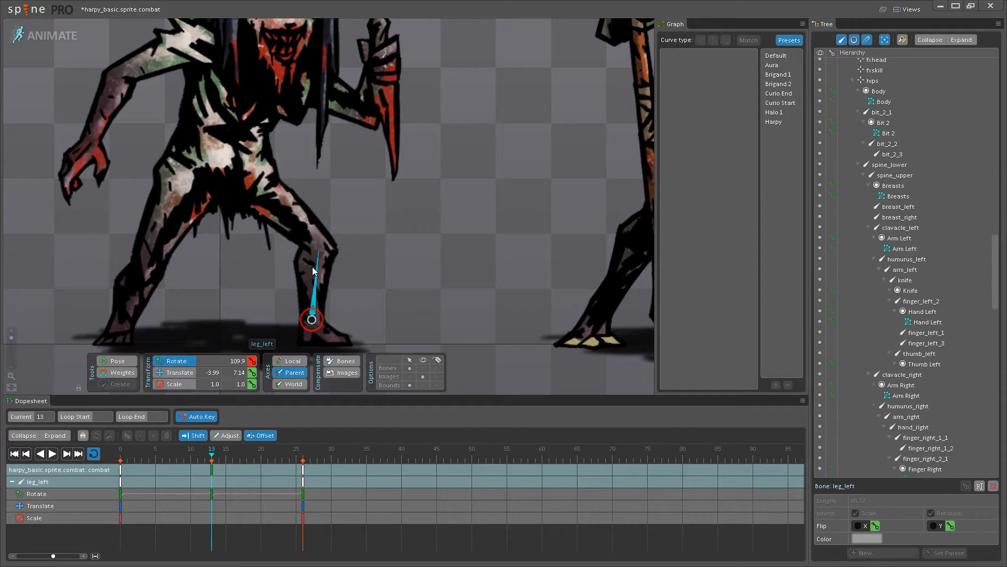
# Play the combat loop and examine the harpy's left leg motion, both close up and with the whole figure in view.
pyautogui.click(52, 454)
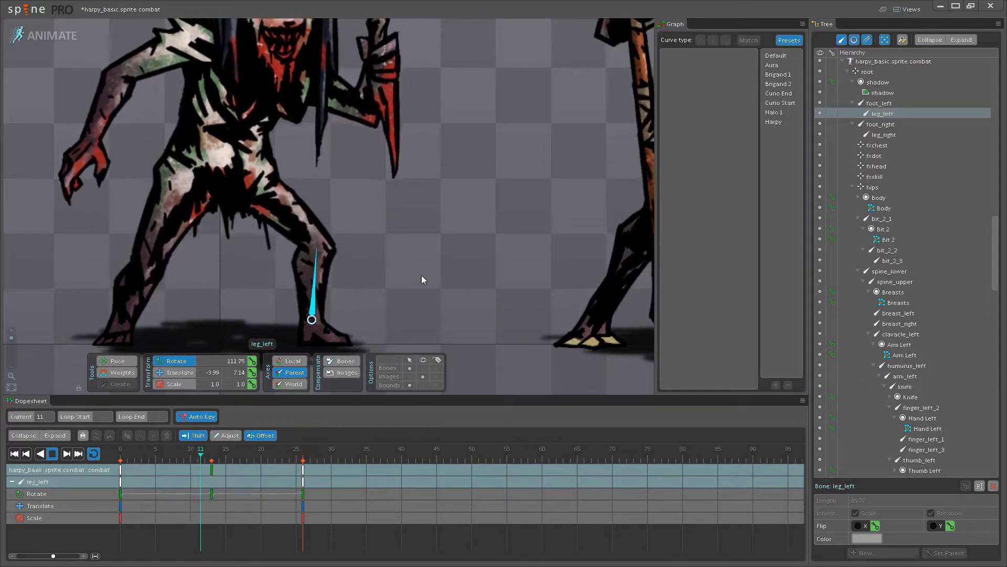
pyautogui.scroll(-5, 375, 235)
pyautogui.scroll(-3, 315, 239)
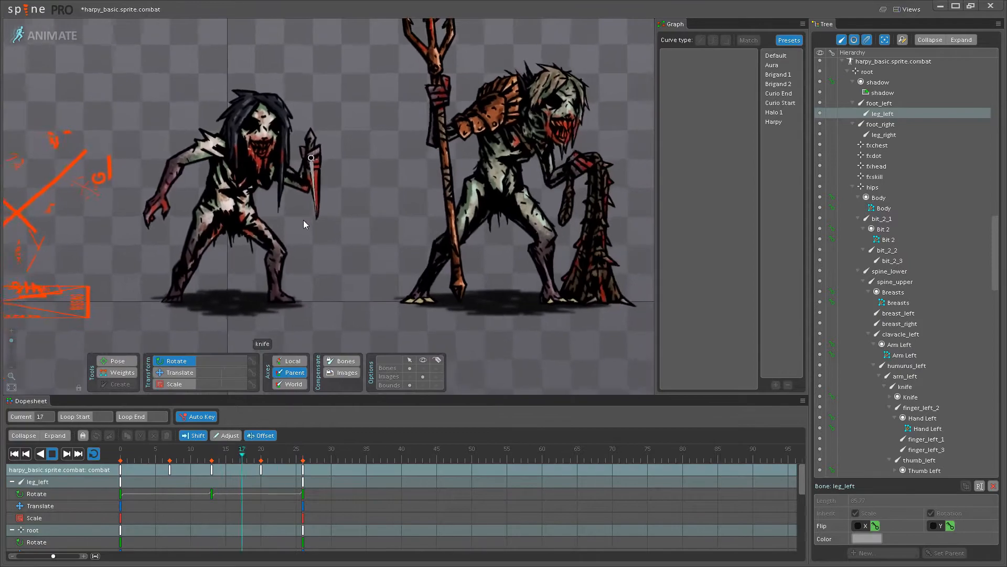
pyautogui.scroll(2, 315, 221)
pyautogui.scroll(5, 322, 193)
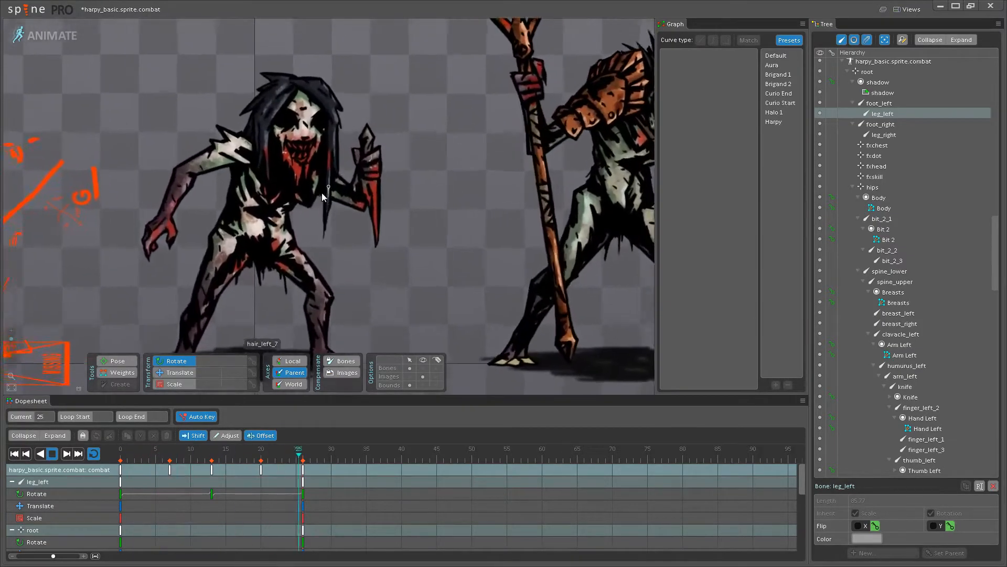
pyautogui.click(52, 454)
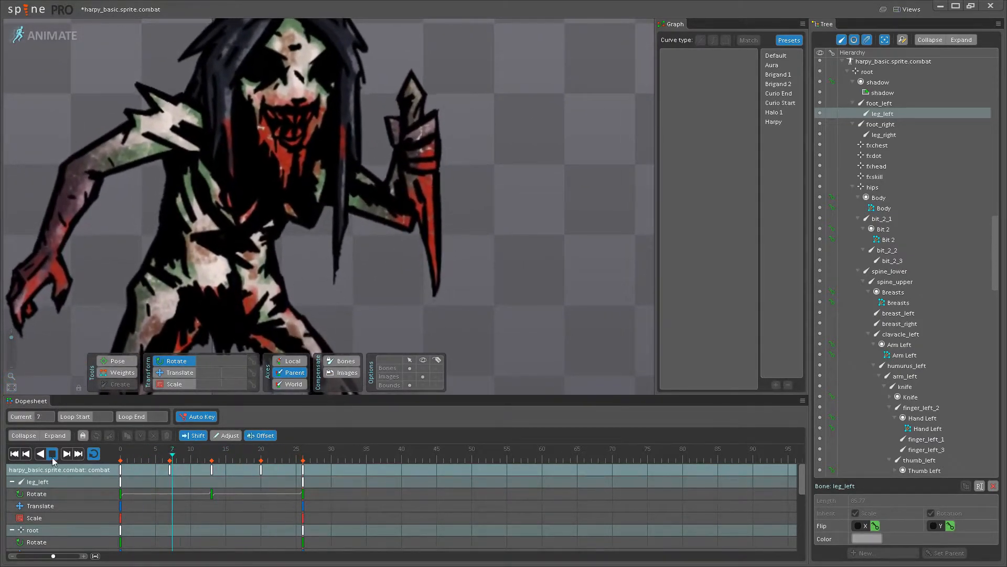
# Translate the jaw bone to about 39.22, -62.28 at frame 13 and apply the Harpy curve preset to its starting keys.
pyautogui.click(292, 146)
pyautogui.scroll(4, 292, 220)
pyautogui.moveTo(181, 451); pyautogui.dragTo(212, 456)
pyautogui.moveTo(301, 210); pyautogui.dragTo(309, 220)
pyautogui.hotkey('ctrl', 'z')
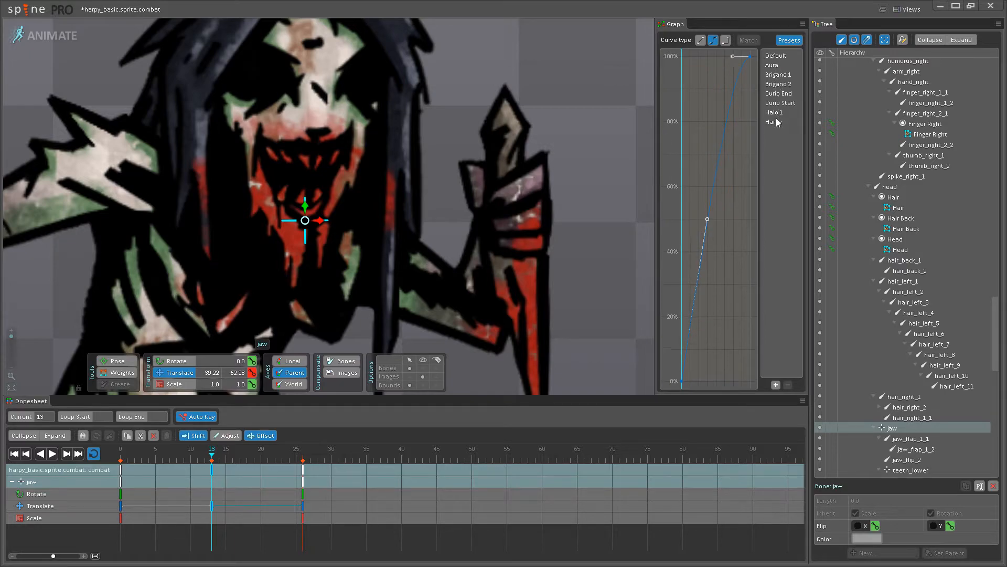
pyautogui.click(121, 471)
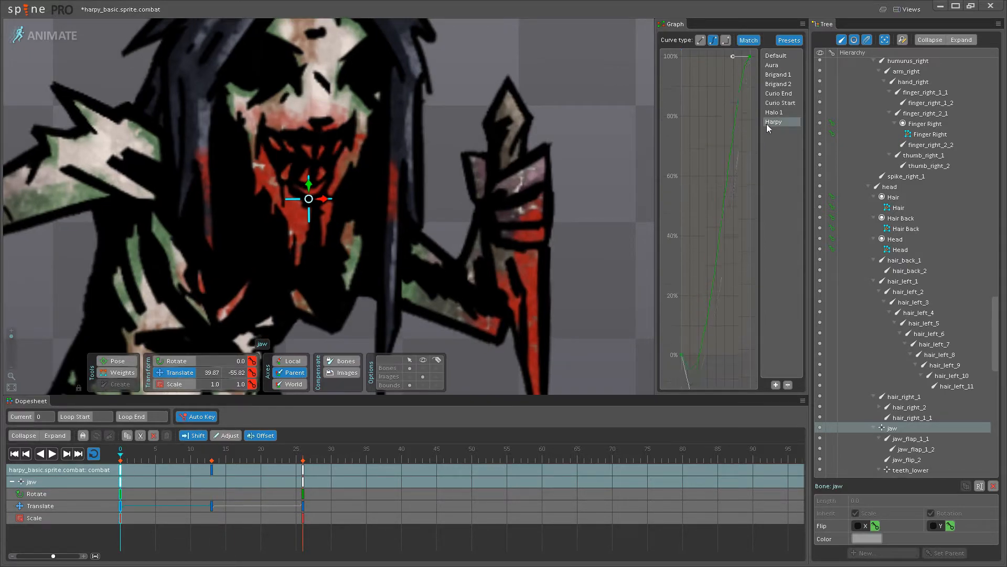
# Play the animation and check the jaw's opening and closing, both close up and on the whole harpy.
pyautogui.click(52, 455)
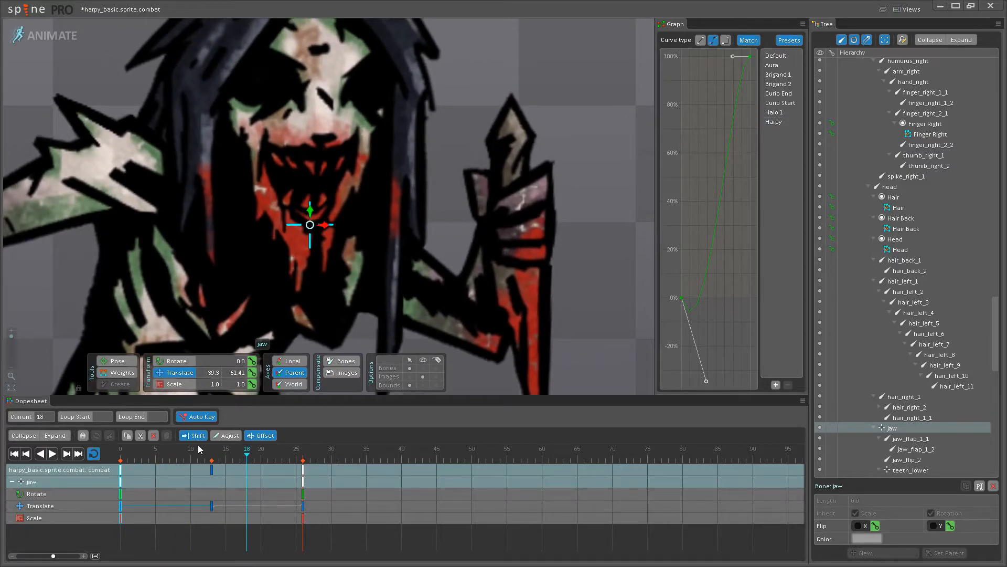
pyautogui.click(52, 454)
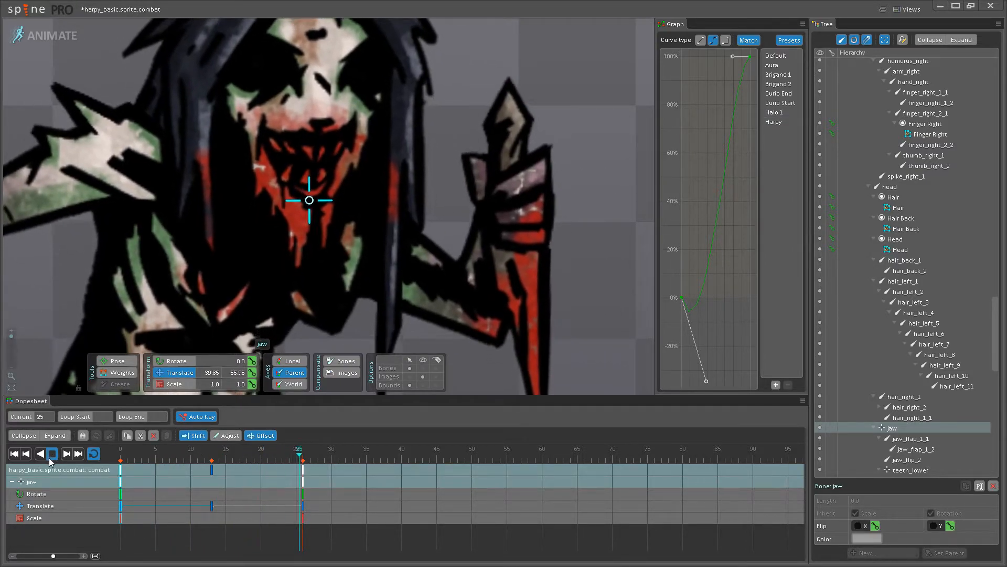
pyautogui.scroll(-5, 415, 226)
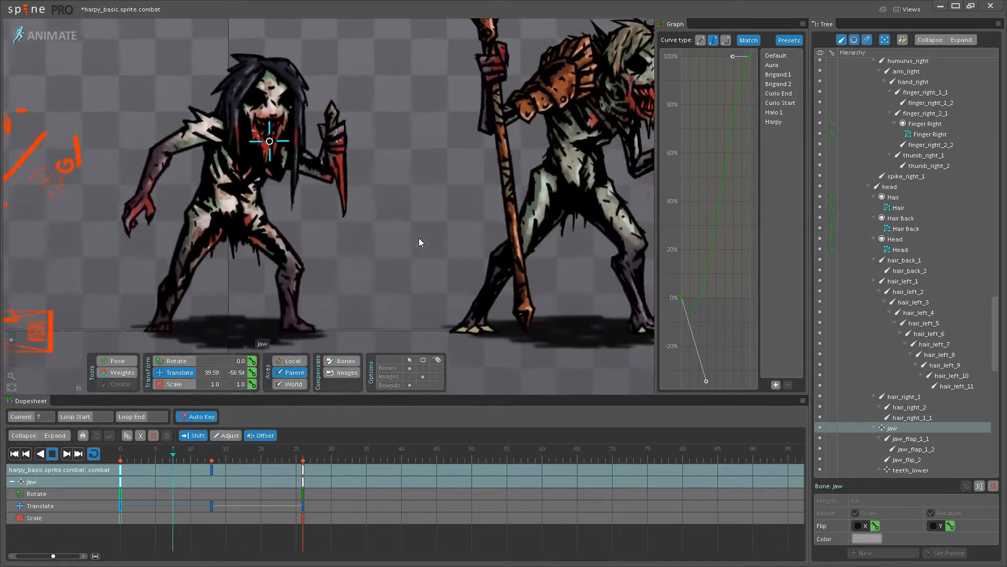
pyautogui.scroll(2, 291, 227)
pyautogui.scroll(4, 301, 240)
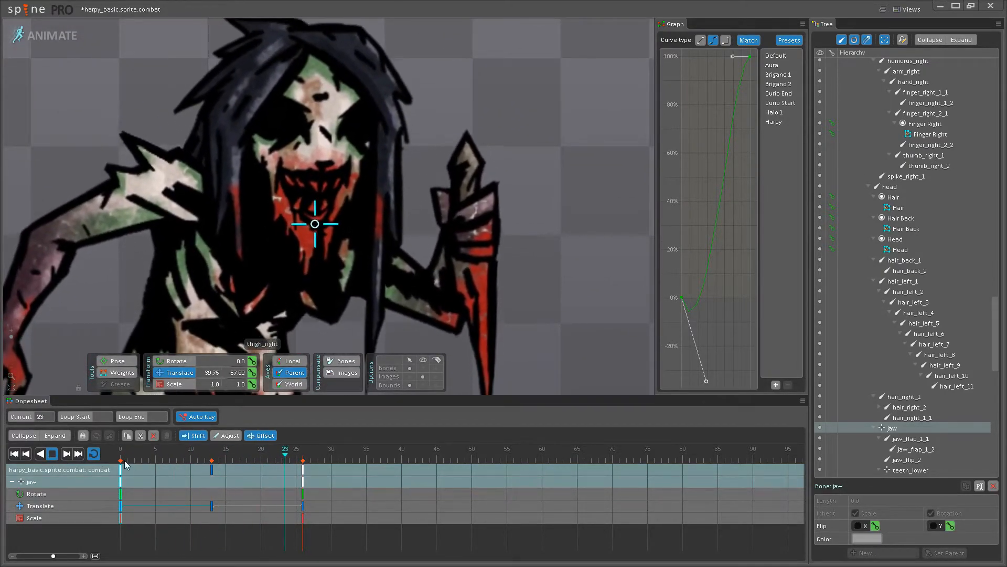
# Nudge the jaw bone sideways at frame 13 to about 40.38, -62.28 and replay the loop.
pyautogui.click(51, 453)
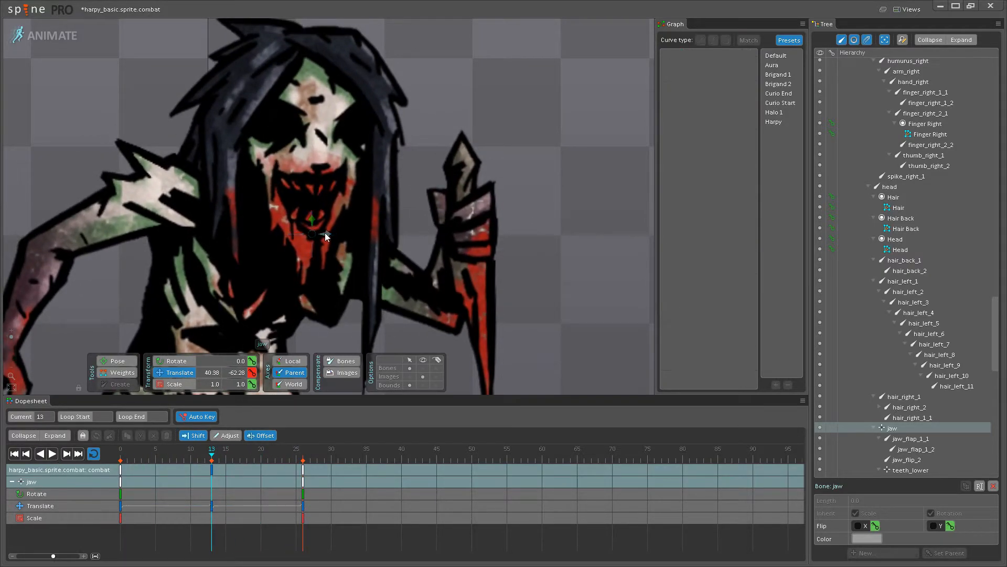
pyautogui.click(51, 454)
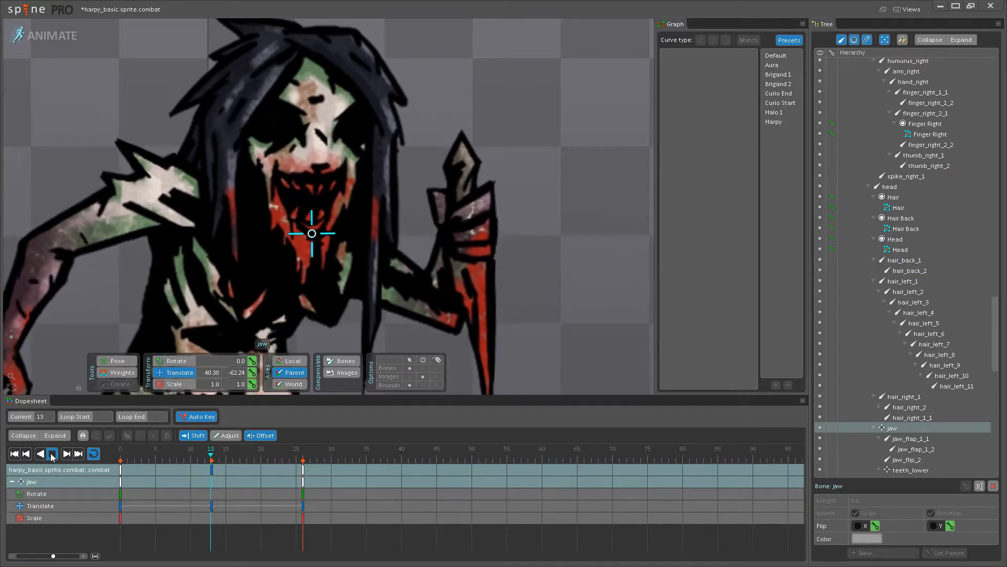
pyautogui.click(51, 454)
# Offset the jaw keys around the loop, moving the frame 13 key to frame 6 and the starting key to 19, and save.
pyautogui.moveTo(121, 470); pyautogui.dragTo(254, 469)
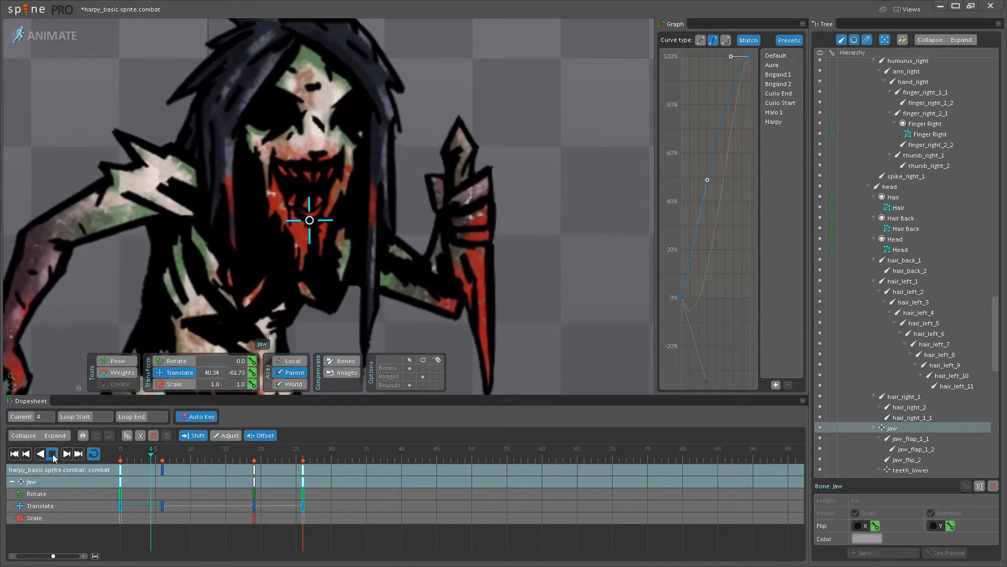
pyautogui.doubleClick(518, 291)
pyautogui.scroll(-1, 516, 292)
pyautogui.scroll(-5, 515, 287)
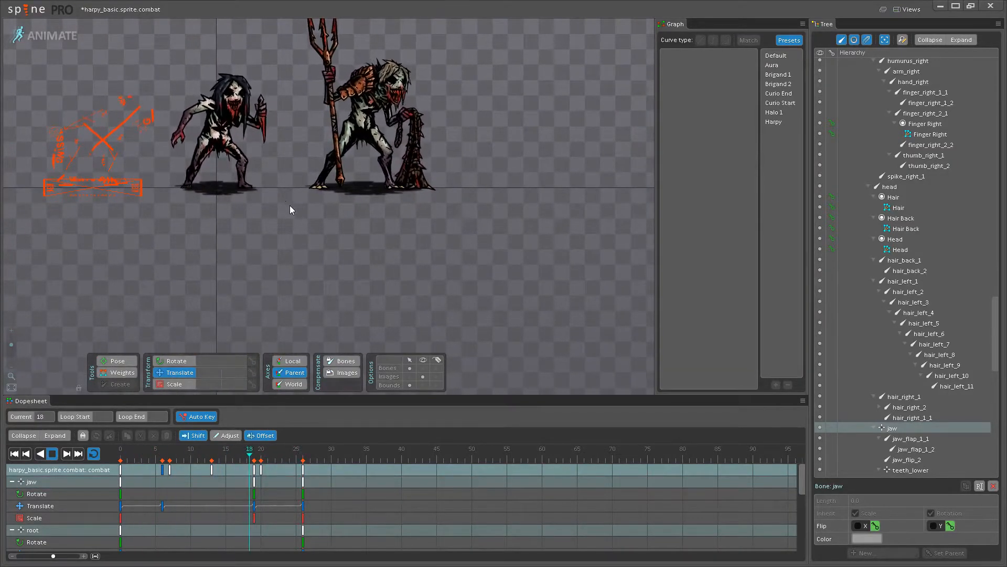
pyautogui.scroll(3, 306, 264)
pyautogui.hotkey('ctrl', 's')
# Examine the playing combat loop at several magnifications, comparing the harpy's overall movement with the larger figure beside it.
pyautogui.scroll(3, 348, 277)
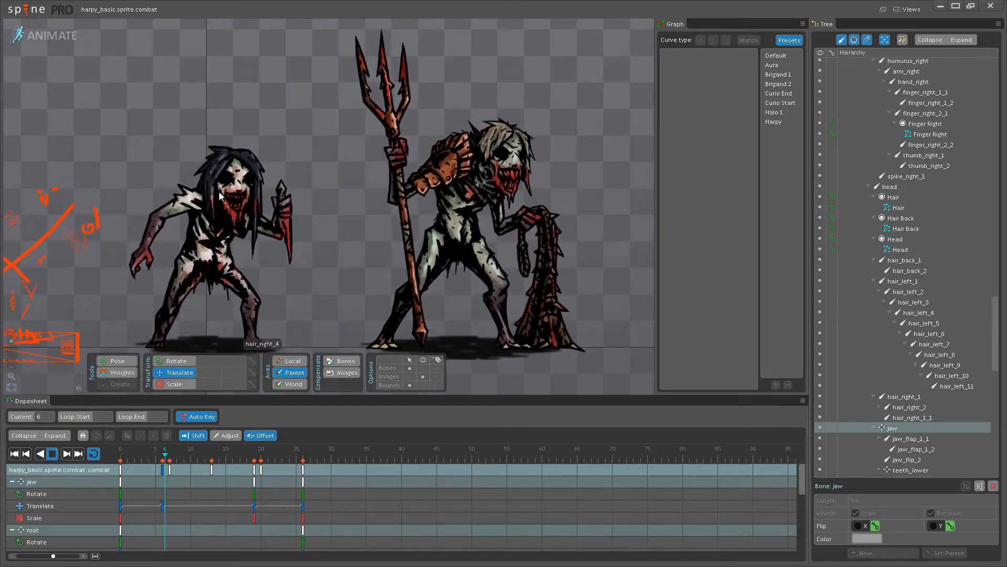
pyautogui.moveTo(311, 314); pyautogui.dragTo(302, 295)
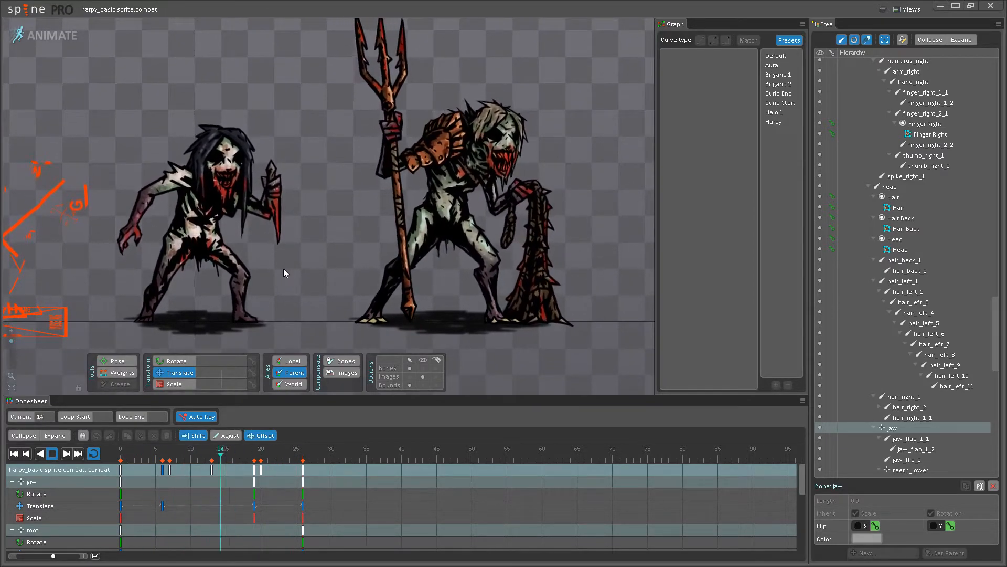
pyautogui.scroll(1, 288, 269)
pyautogui.scroll(-1, 315, 250)
pyautogui.moveTo(304, 248); pyautogui.dragTo(306, 272)
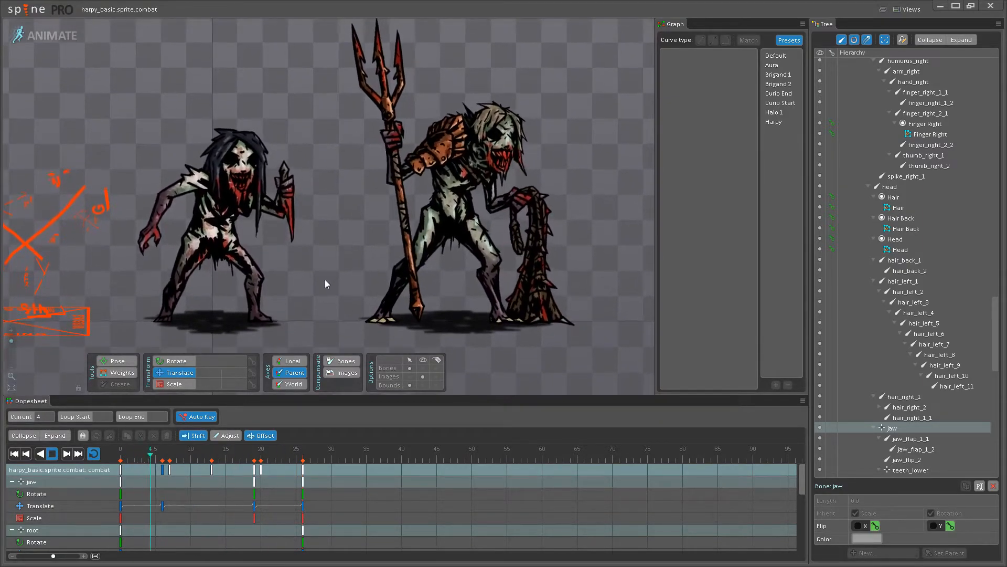
pyautogui.scroll(1, 325, 280)
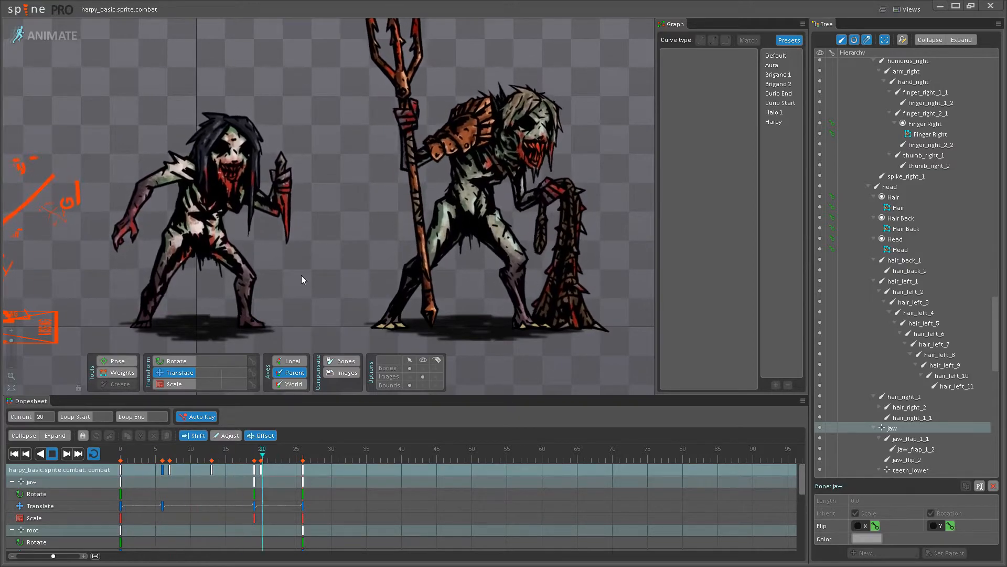
pyautogui.moveTo(317, 248); pyautogui.dragTo(329, 251)
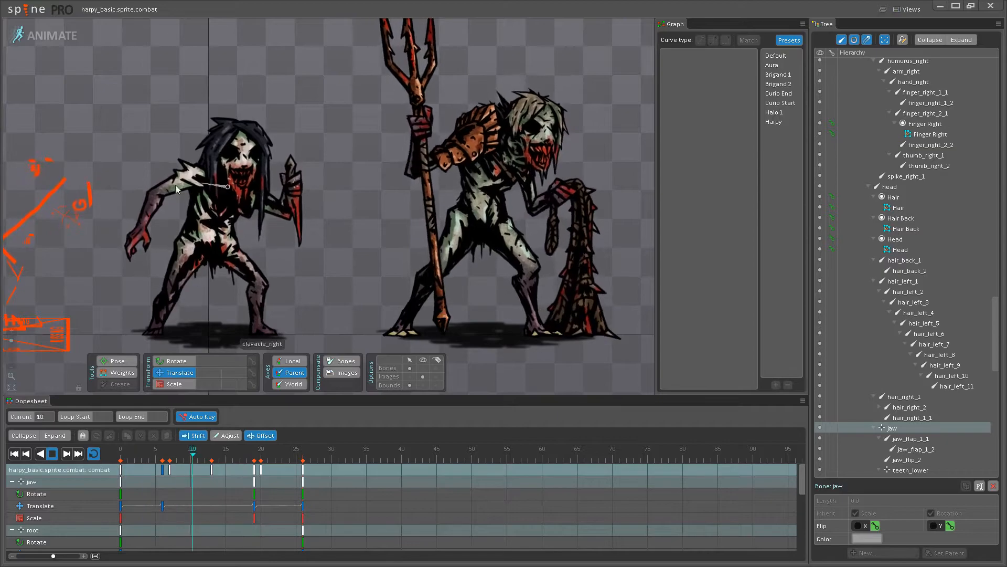
pyautogui.scroll(-3, 347, 241)
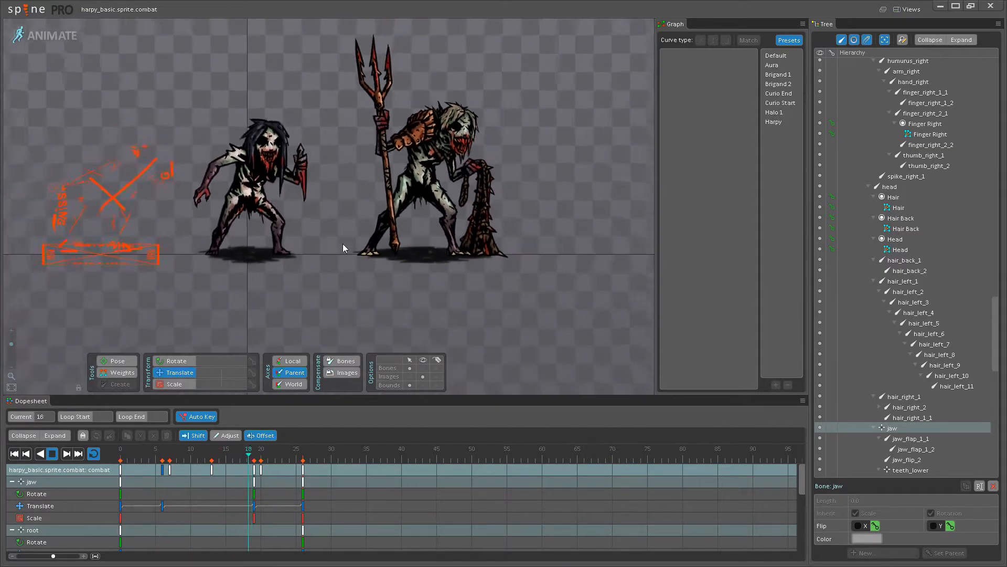
pyautogui.scroll(5, 303, 263)
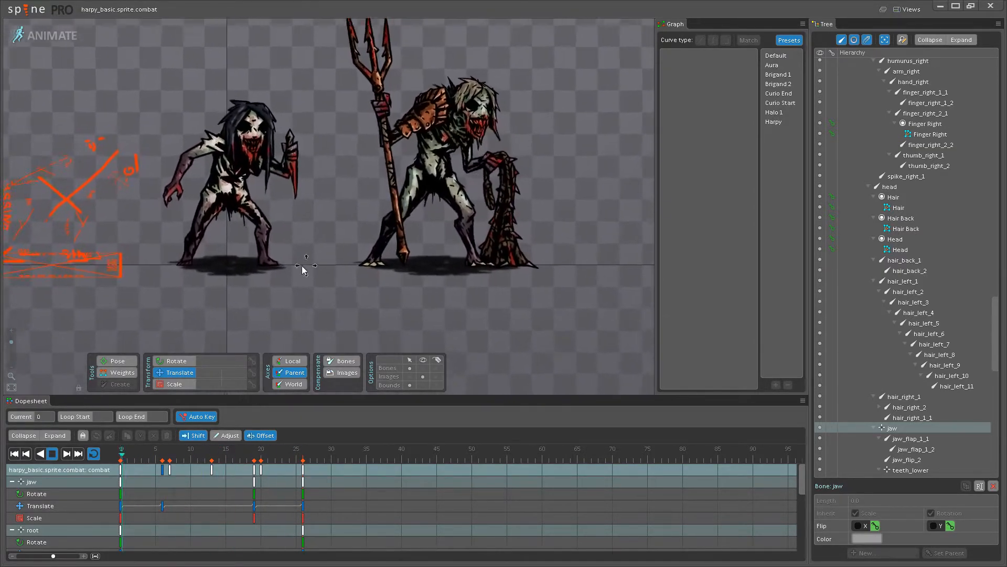
pyautogui.scroll(4, 347, 261)
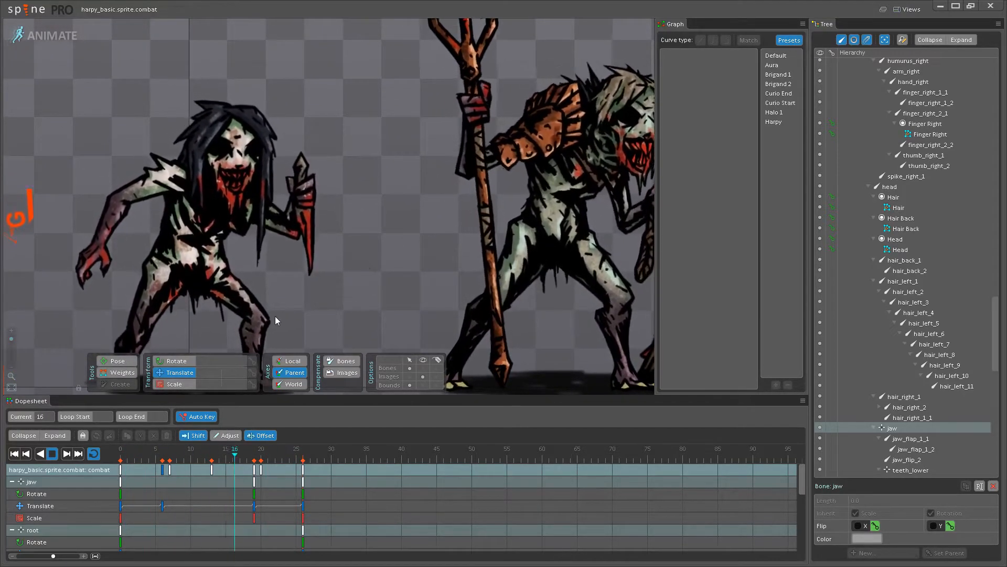
pyautogui.moveTo(231, 245); pyautogui.dragTo(350, 245)
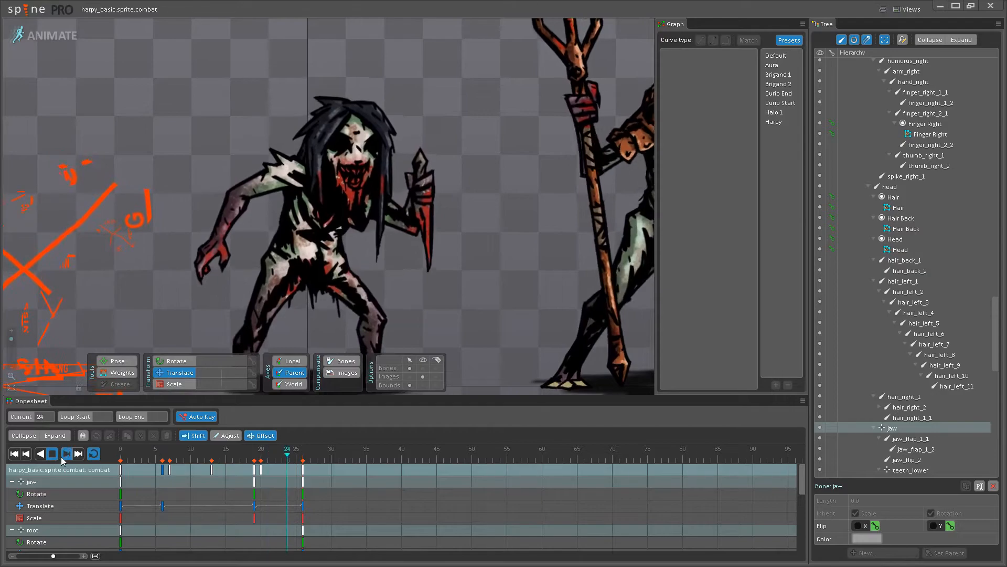
# Stop playback at frame 4 and make the skeleton bones visible over the artwork.
pyautogui.scroll(3, 341, 262)
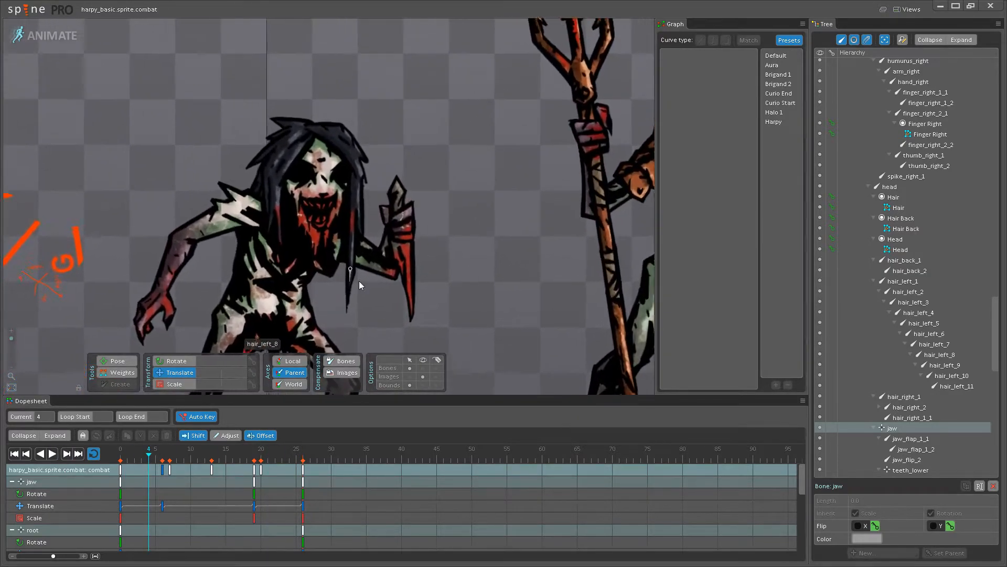
pyautogui.click(423, 368)
pyautogui.moveTo(345, 301); pyautogui.dragTo(356, 291)
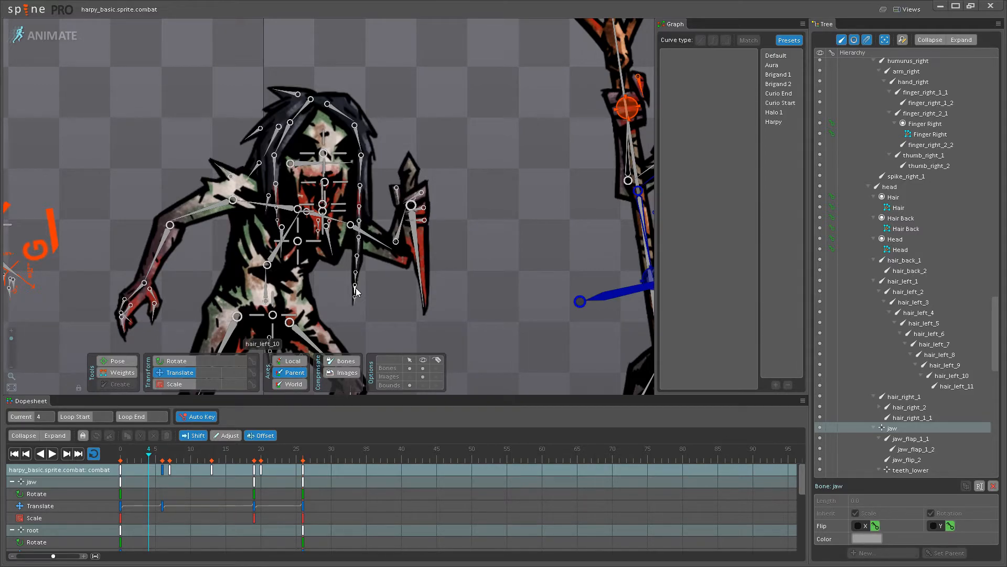
pyautogui.scroll(-2, 356, 287)
pyautogui.moveTo(356, 290); pyautogui.dragTo(341, 235)
pyautogui.moveTo(400, 303); pyautogui.dragTo(430, 275)
pyautogui.scroll(-1, 425, 273)
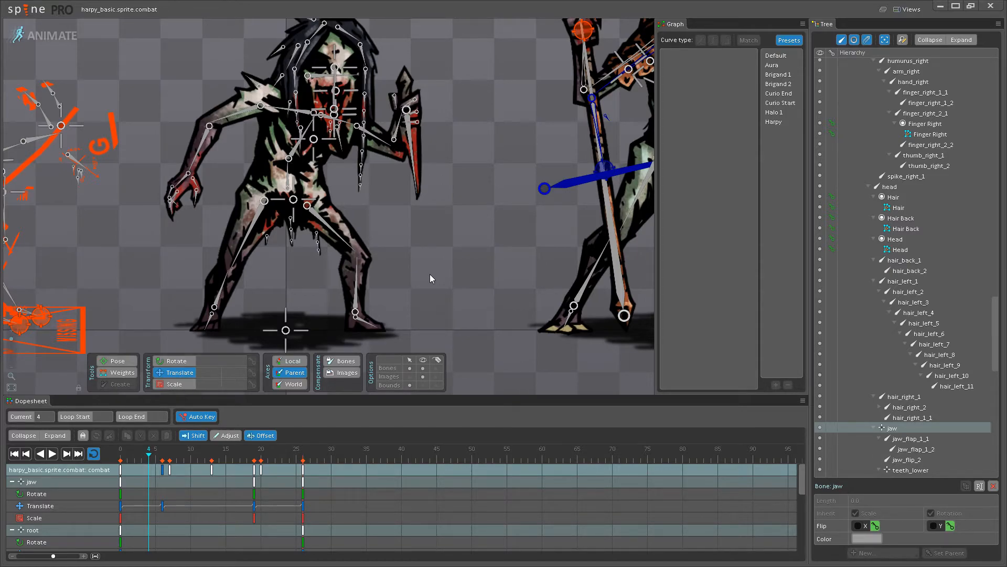
pyautogui.scroll(3, 430, 274)
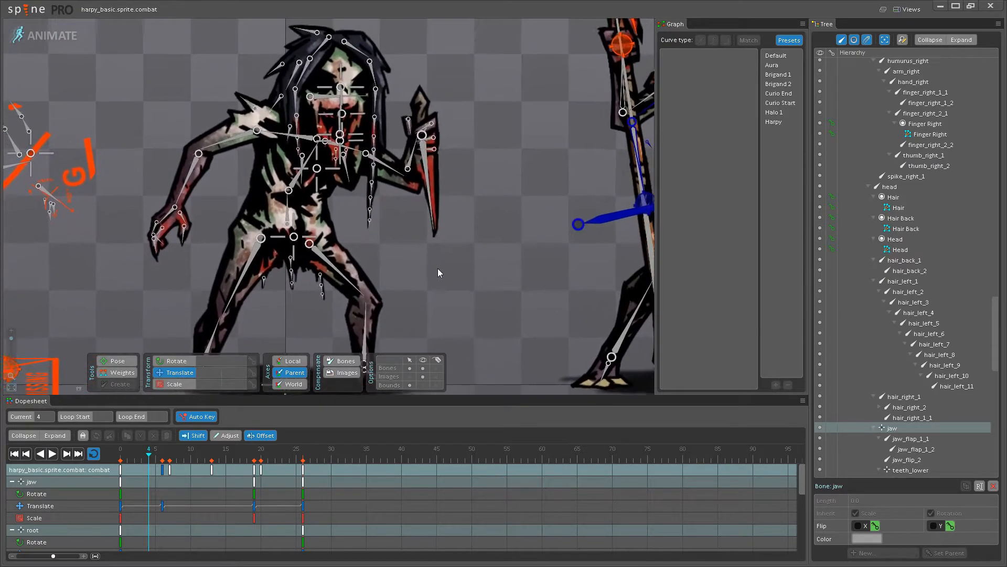
pyautogui.scroll(-2, 438, 272)
pyautogui.moveTo(437, 269); pyautogui.dragTo(490, 276)
pyautogui.scroll(2, 489, 276)
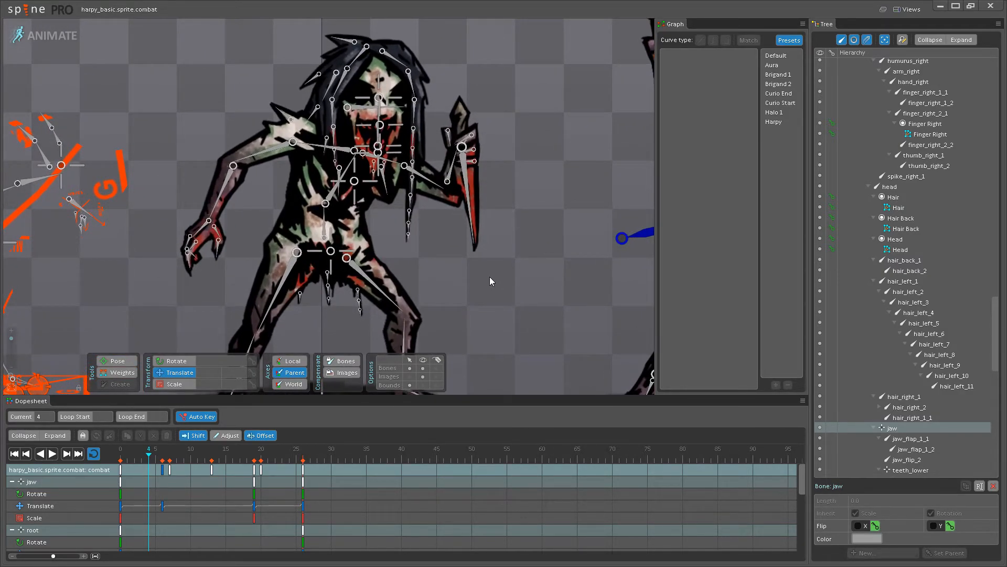
pyautogui.scroll(-3, 490, 276)
pyautogui.moveTo(482, 304); pyautogui.dragTo(494, 278)
pyautogui.scroll(2, 456, 271)
pyautogui.scroll(1, 494, 278)
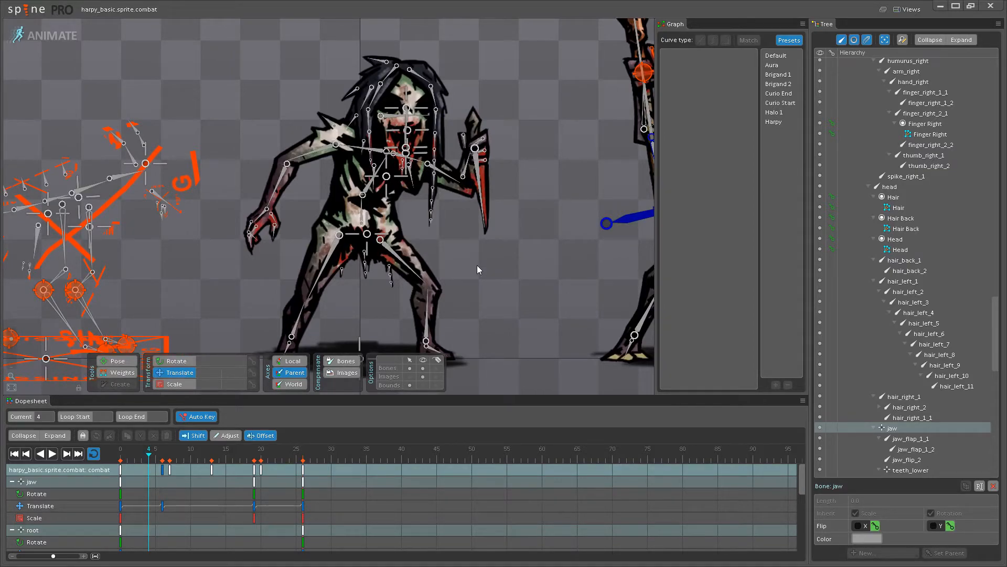
pyautogui.moveTo(477, 266)
pyautogui.mouseDown()
pyautogui.moveTo(487, 301)
pyautogui.moveTo(471, 280)
pyautogui.mouseUp()
pyautogui.scroll(2, 480, 289)
pyautogui.scroll(-1, 472, 280)
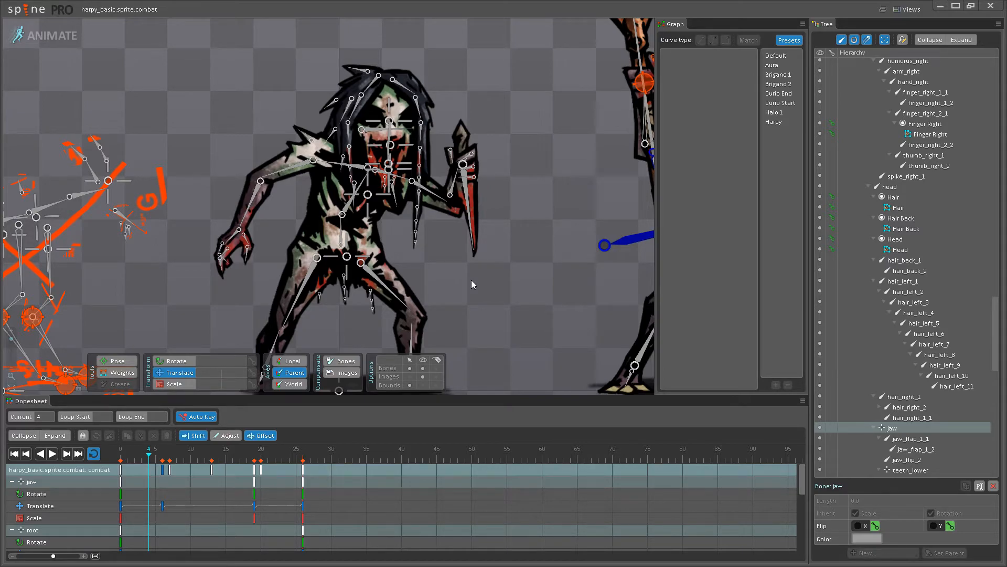
pyautogui.moveTo(458, 258); pyautogui.dragTo(433, 307)
pyautogui.scroll(3, 414, 292)
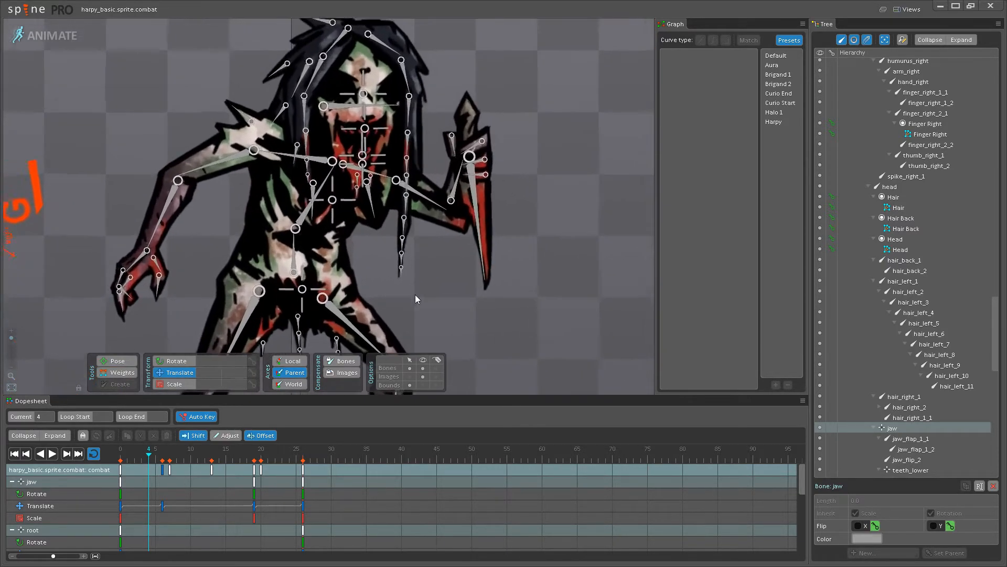
# Save the project and play the combat animation with the bones displayed.
pyautogui.hotkey('ctrl', 's')
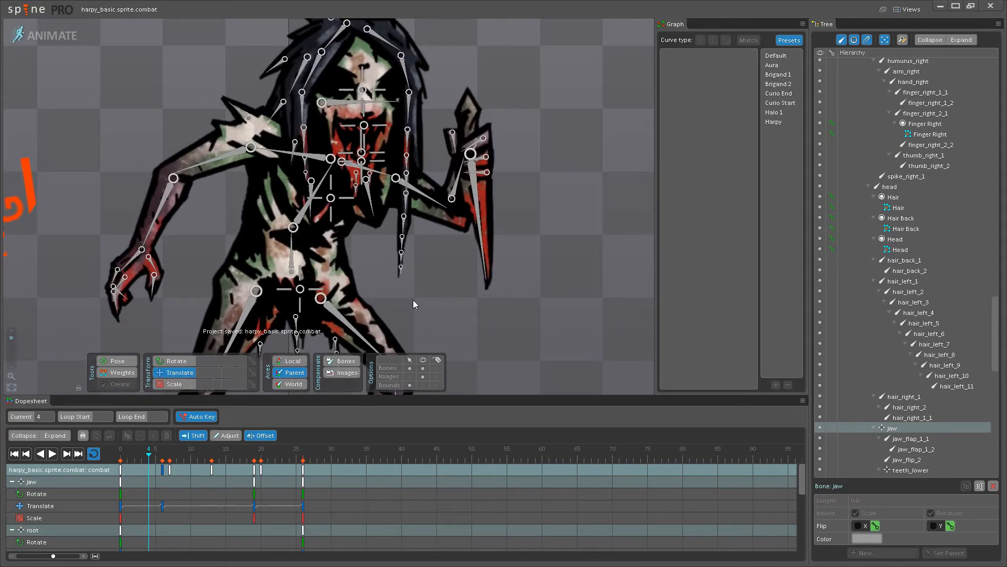
pyautogui.click(52, 453)
pyautogui.scroll(-3, 436, 238)
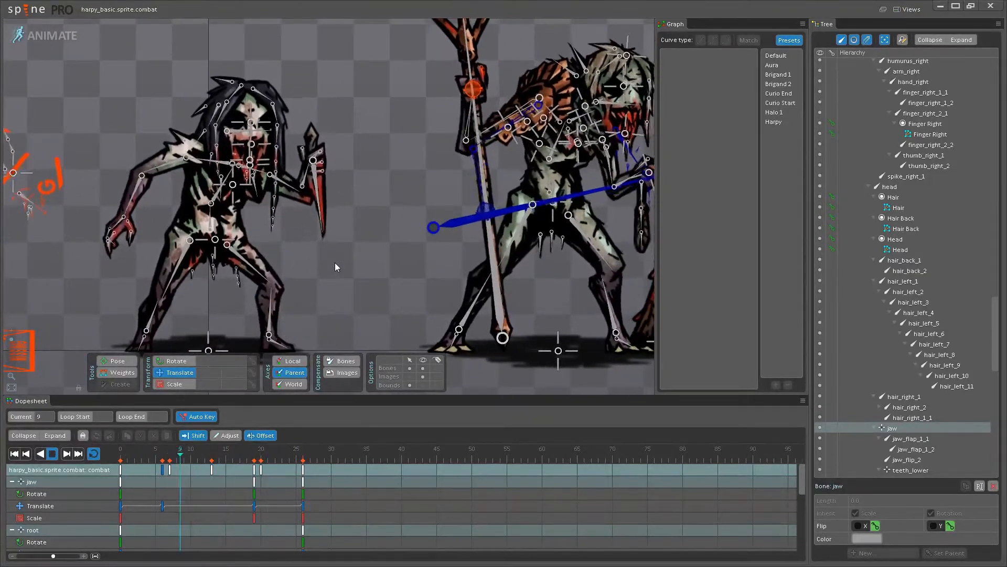
# Stop the combat playback, select the jaw bone and undo the offset of its keys.
pyautogui.click(423, 371)
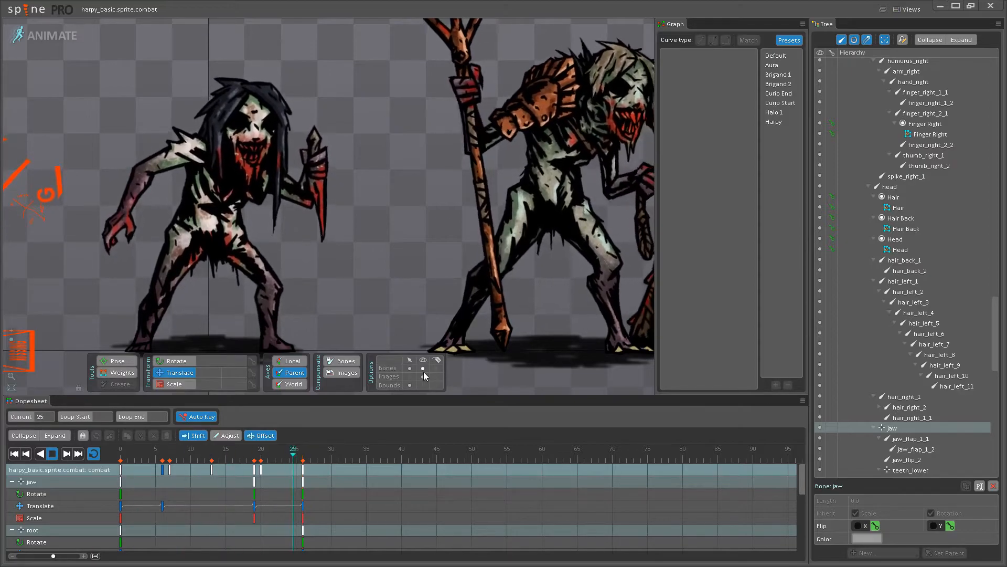
pyautogui.click(424, 372)
pyautogui.scroll(5, 276, 148)
pyautogui.click(267, 177)
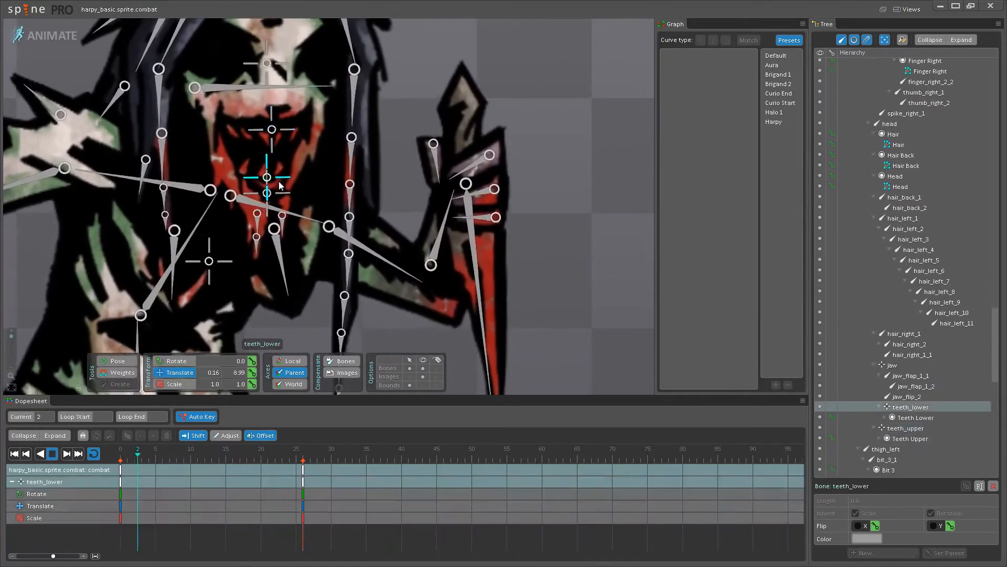
pyautogui.click(51, 455)
pyautogui.click(264, 185)
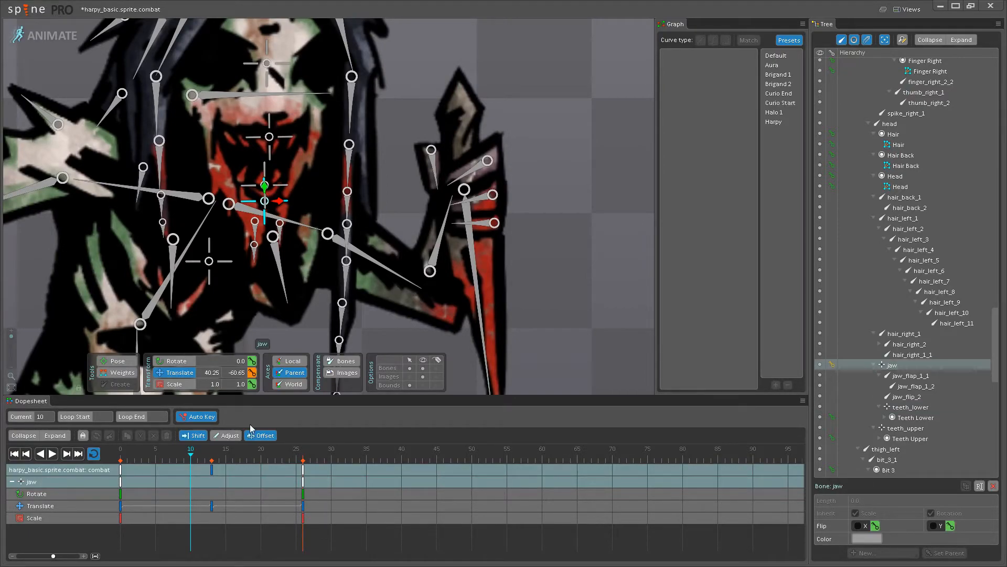
# Move the jaw's frame 13 key to frame 7 and paste a copy of its starting key at frame 13.
pyautogui.click(213, 472)
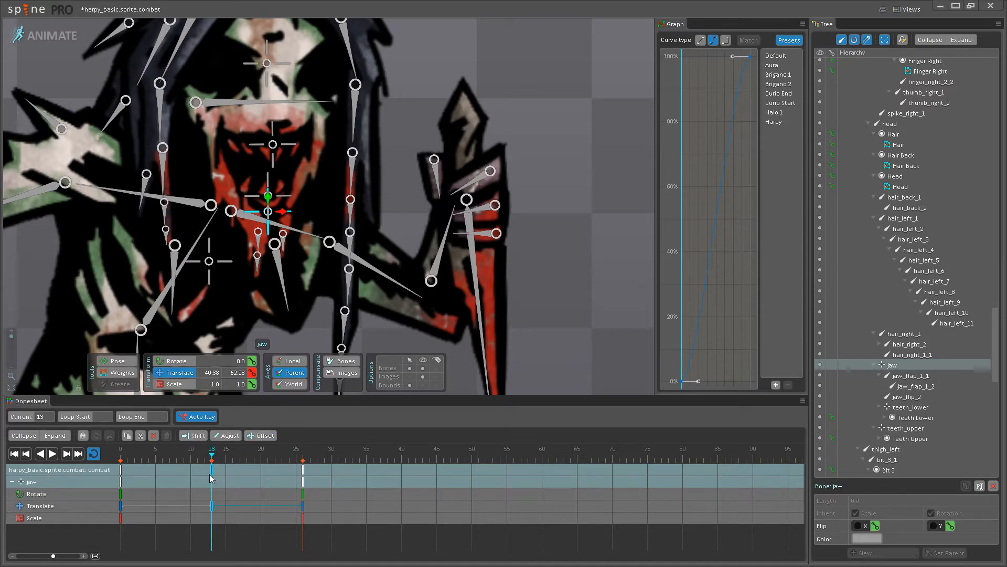
pyautogui.moveTo(210, 472); pyautogui.dragTo(163, 472)
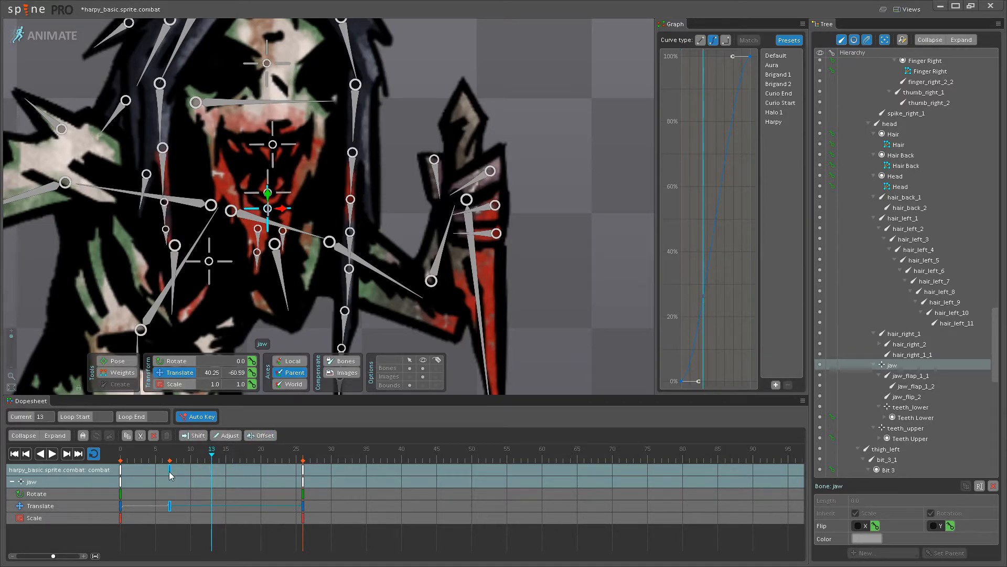
pyautogui.click(126, 477)
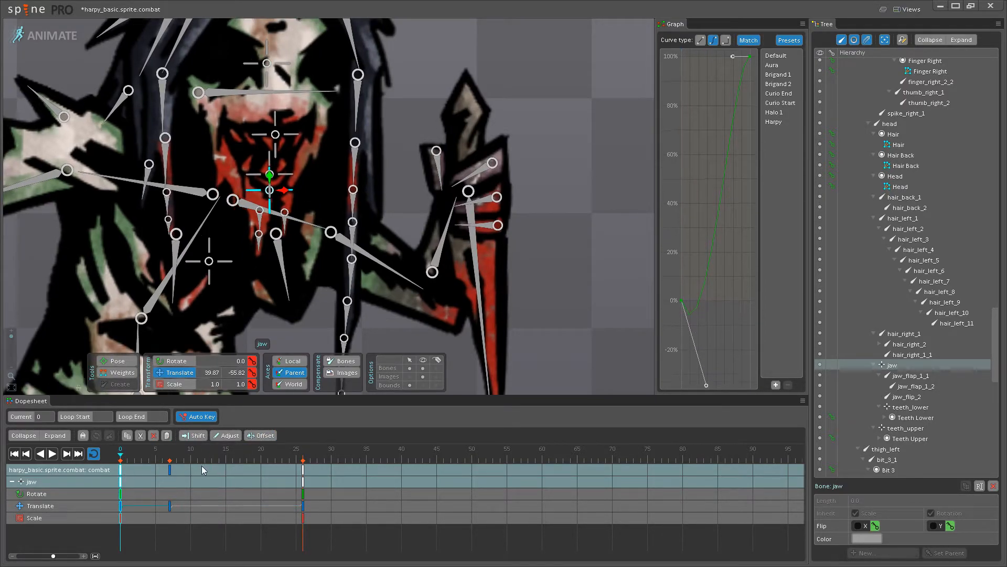
pyautogui.click(204, 467)
pyautogui.click(212, 468)
pyautogui.hotkey('ctrl', 'v')
# Paste a copy of the jaw's frame 7 key at frame 19.
pyautogui.click(170, 468)
pyautogui.click(170, 471)
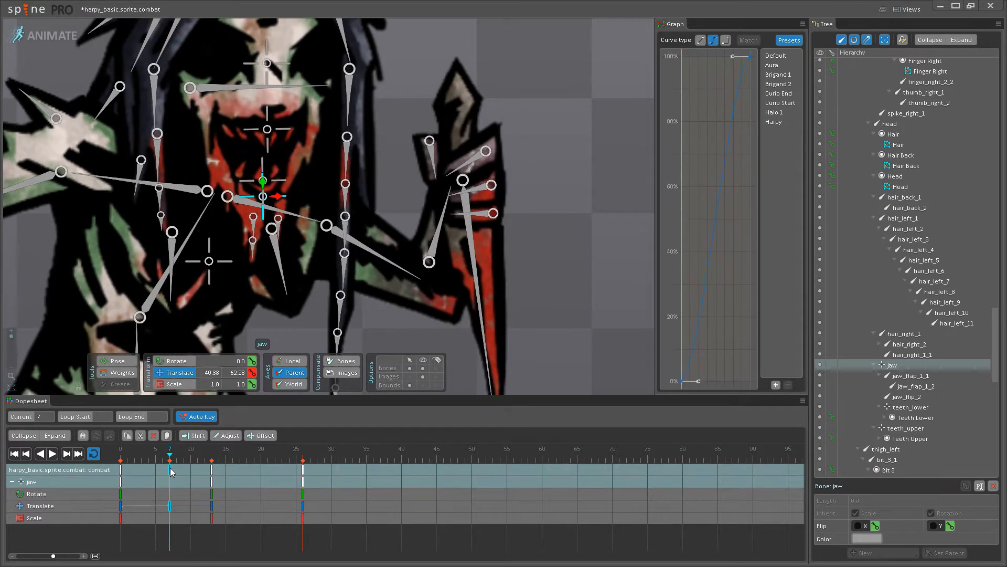
pyautogui.click(262, 470)
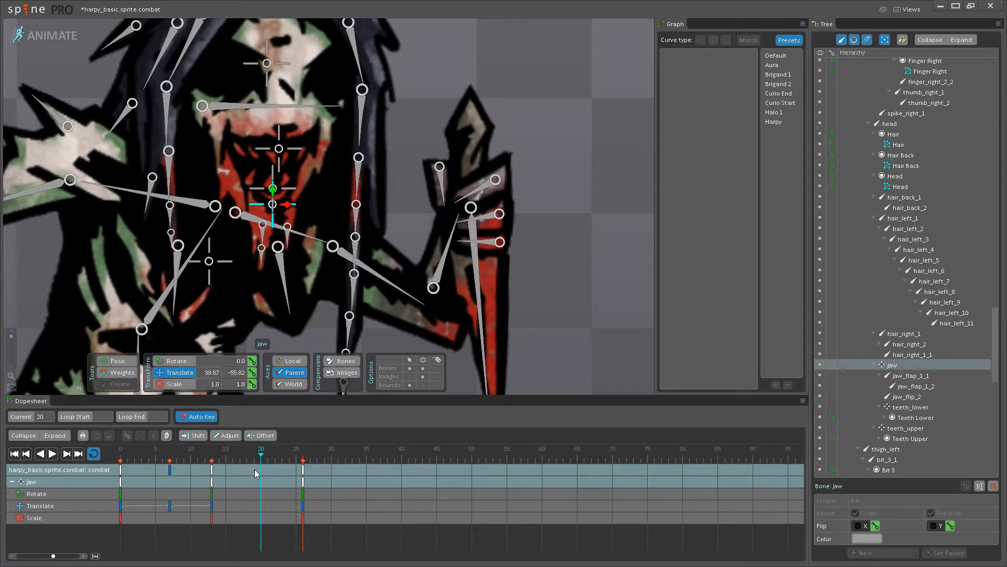
pyautogui.doubleClick(212, 471)
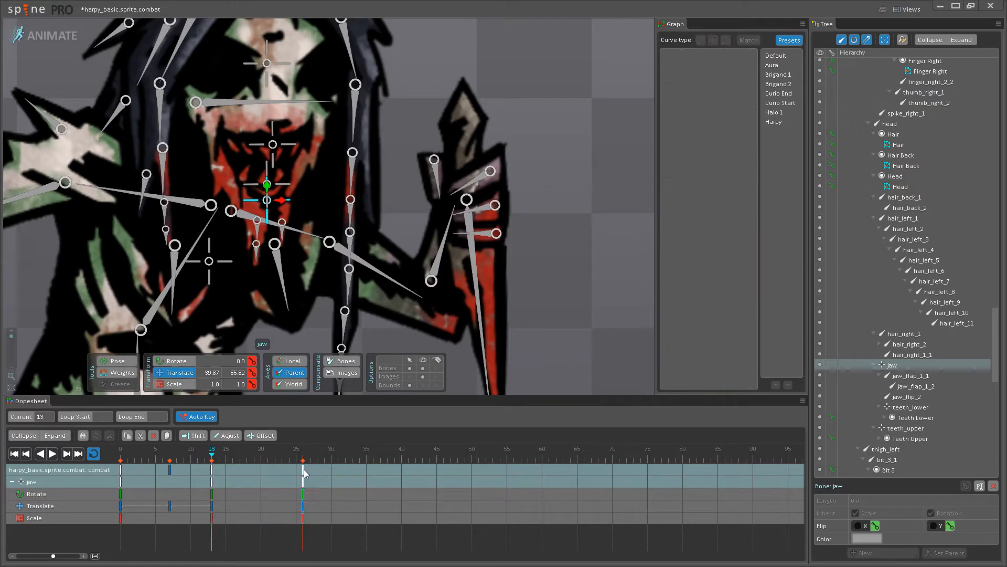
pyautogui.click(304, 471)
pyautogui.click(257, 470)
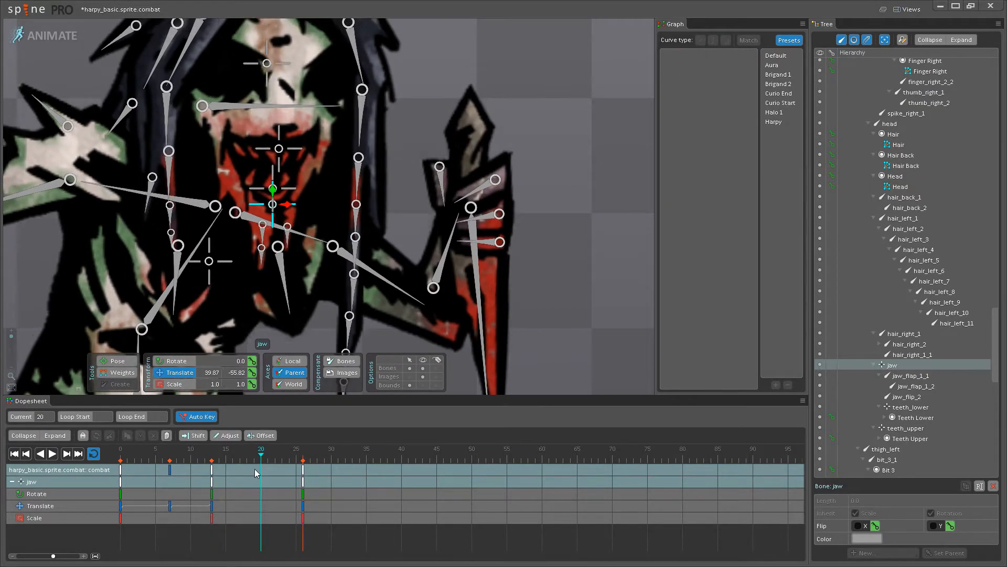
pyautogui.click(255, 470)
pyautogui.hotkey('ctrl', 'v')
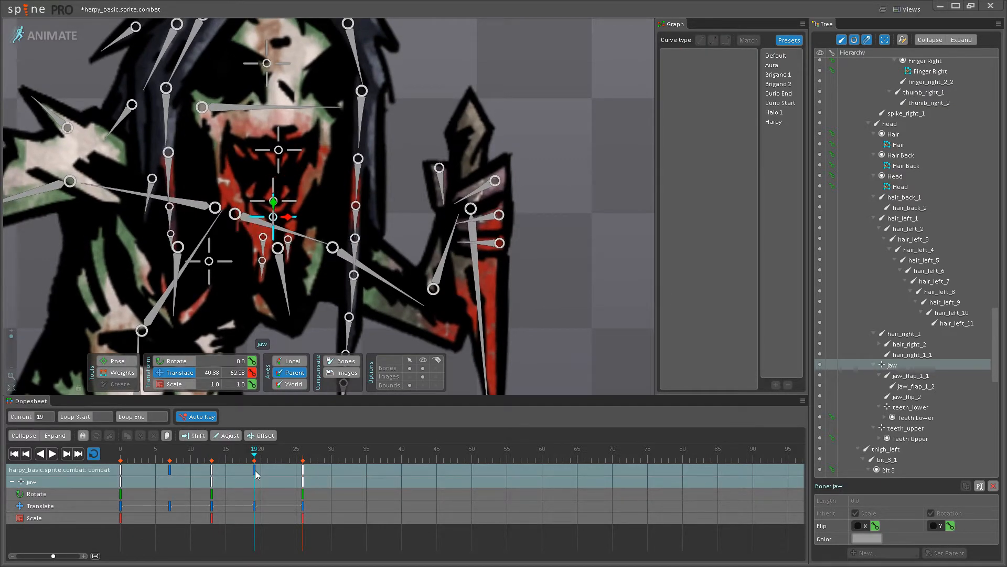
# Apply the Harpy curve preset to the jaw keys at frames 7, 13, 19 and 0.
pyautogui.click(169, 474)
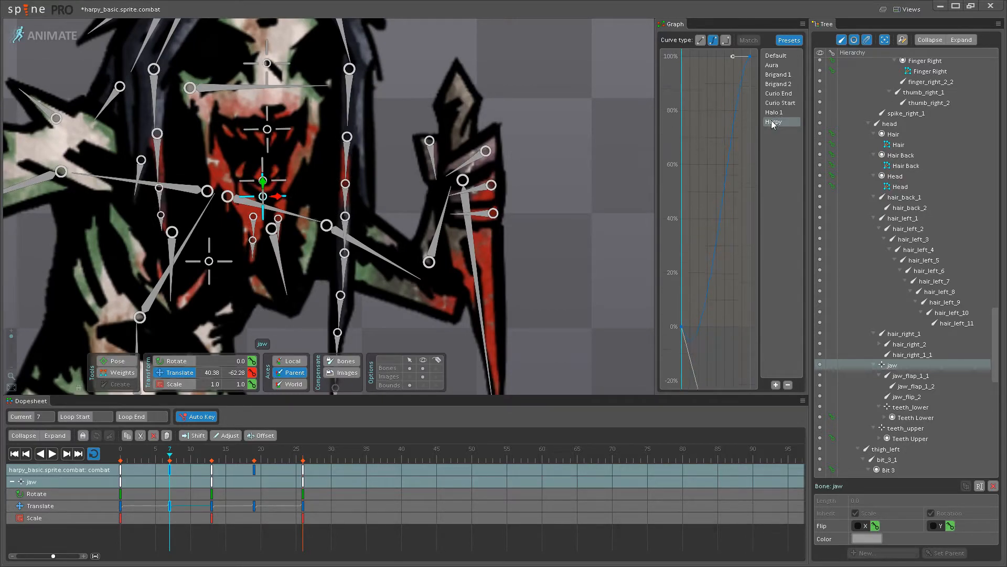
pyautogui.click(210, 471)
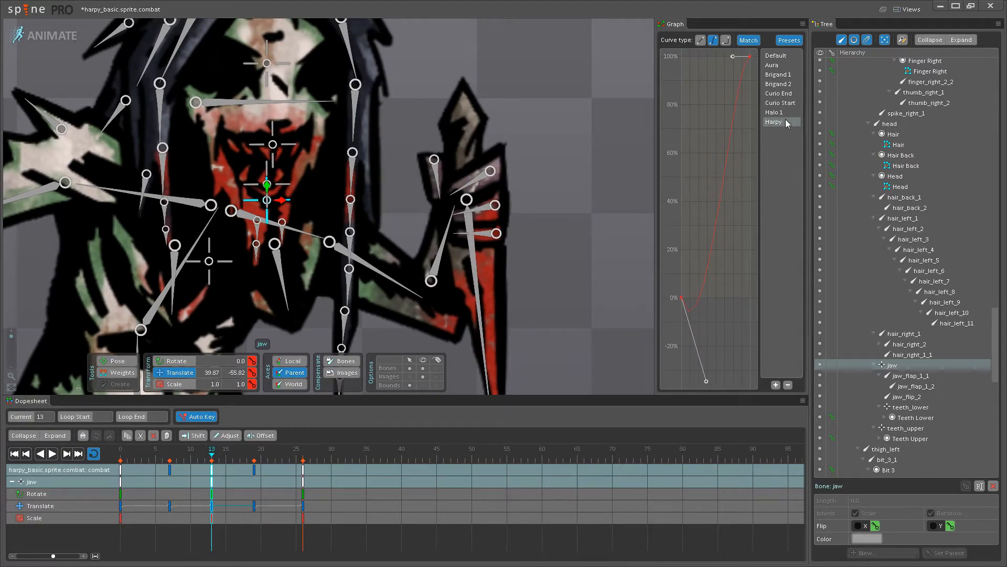
pyautogui.click(255, 470)
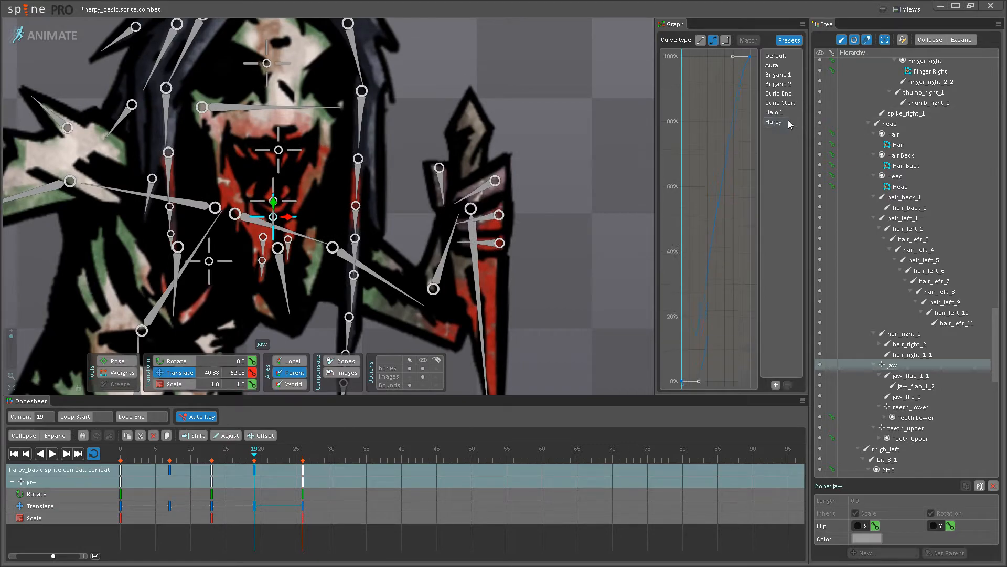
pyautogui.click(121, 474)
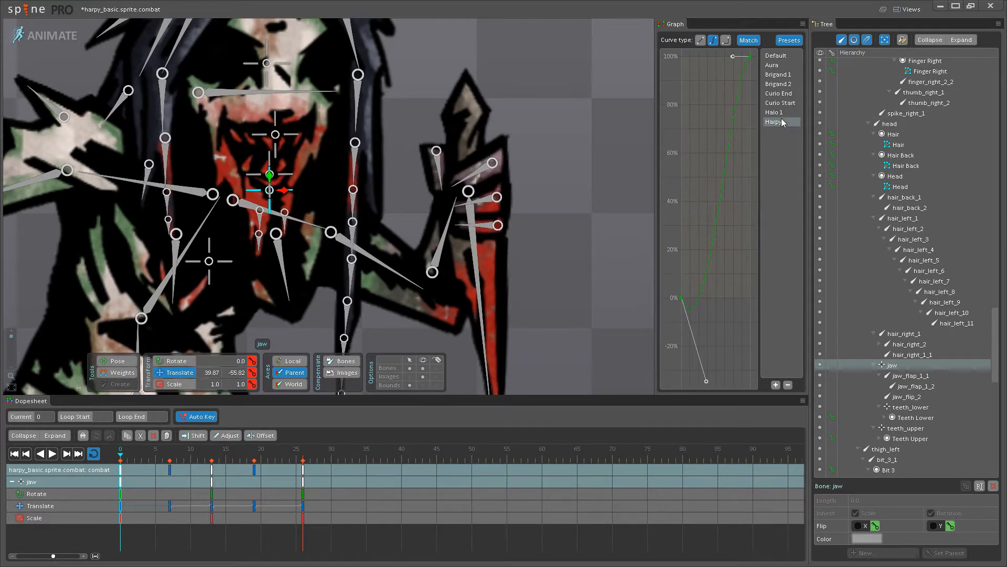
# Play the combat loop with the bones hidden and examine the harpy's doubled jaw motion at several magnifications.
pyautogui.click(50, 453)
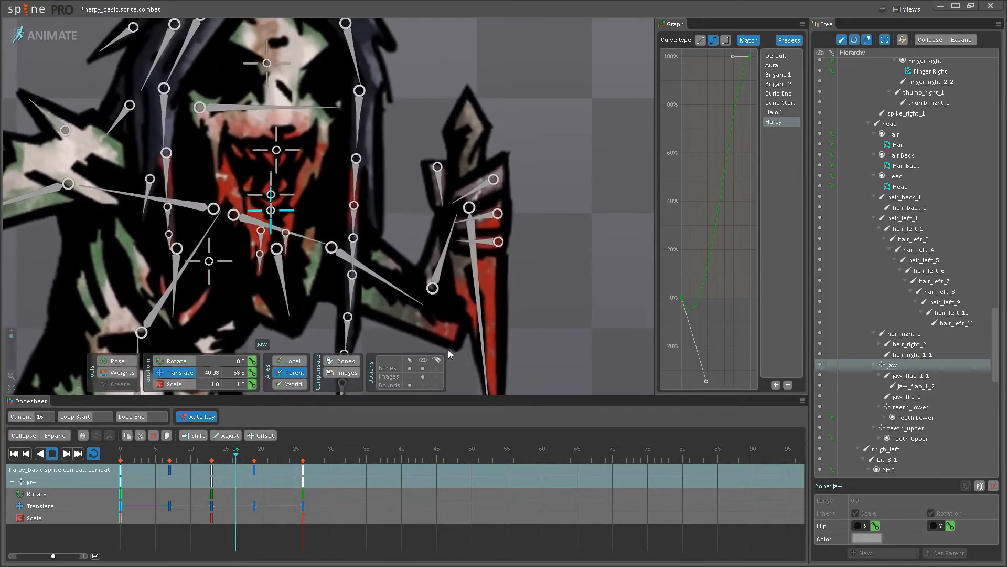
pyautogui.scroll(-5, 453, 351)
pyautogui.click(423, 367)
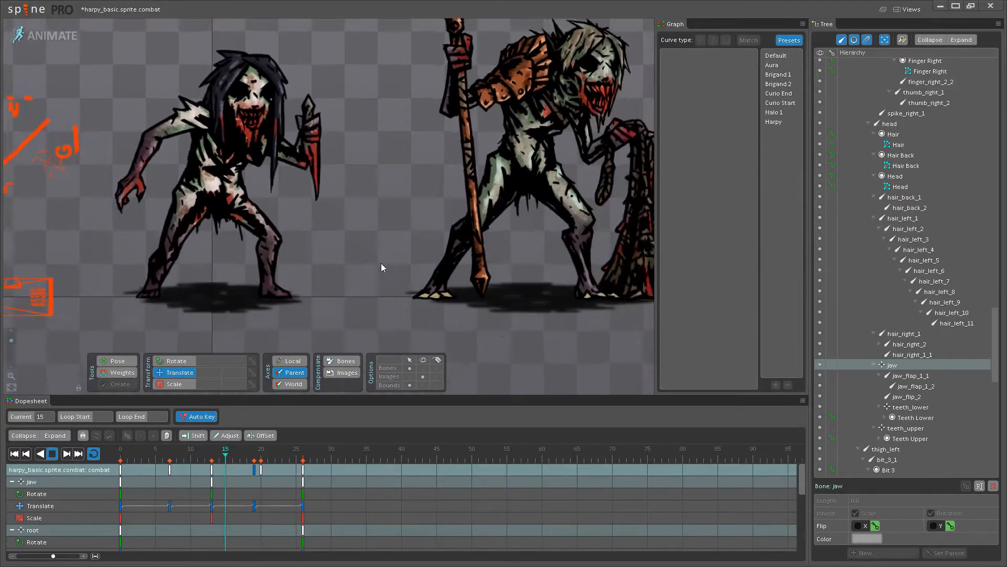
pyautogui.scroll(-1, 382, 264)
pyautogui.moveTo(363, 290); pyautogui.dragTo(374, 330)
pyautogui.scroll(5, 293, 210)
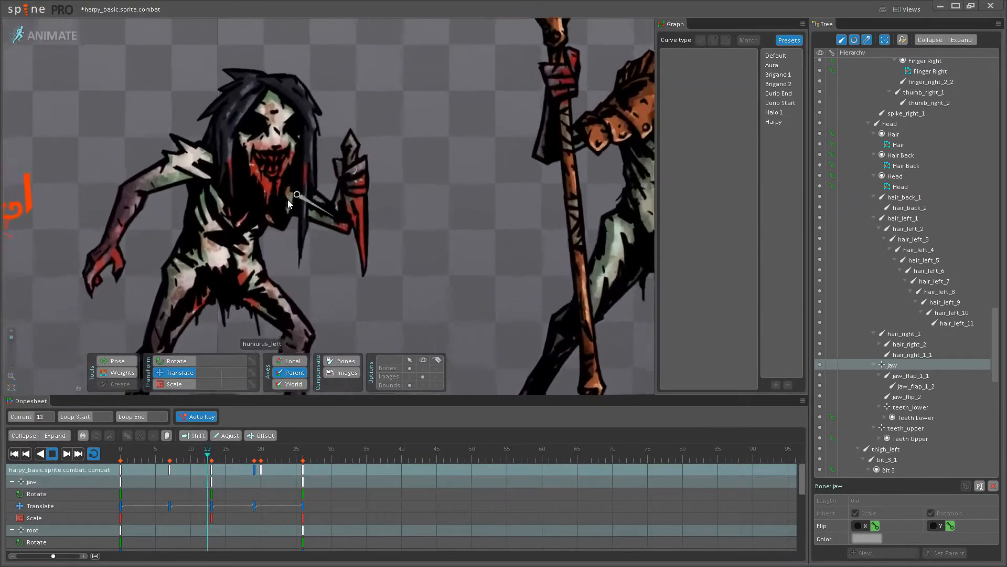
pyautogui.moveTo(283, 225); pyautogui.dragTo(258, 330)
# Stop playback and scrub through the loop, examining the jaw pose around its keys up close.
pyautogui.click(53, 456)
pyautogui.moveTo(226, 456); pyautogui.dragTo(507, 445)
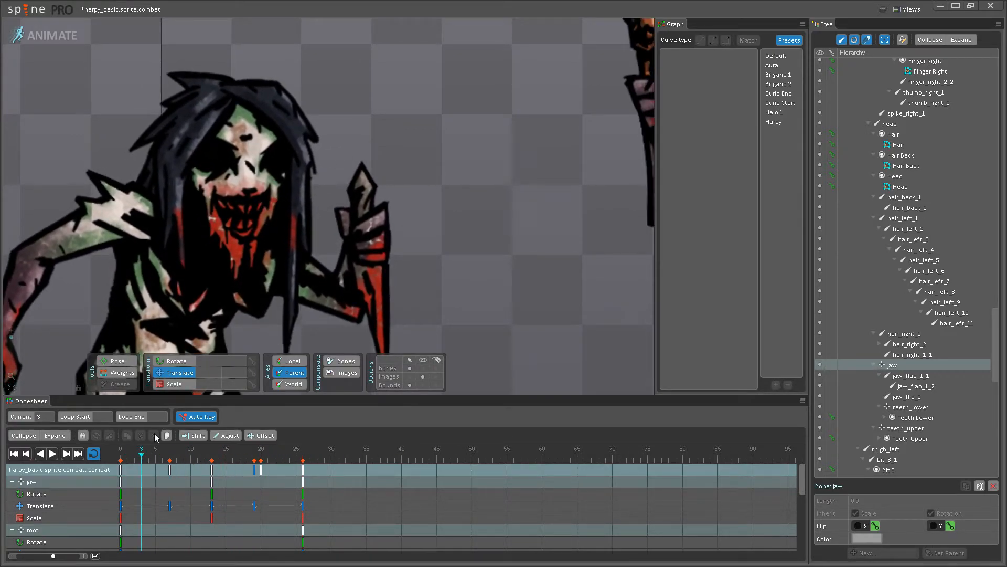
pyautogui.moveTo(139, 460); pyautogui.dragTo(170, 459)
pyautogui.moveTo(202, 459); pyautogui.dragTo(254, 457)
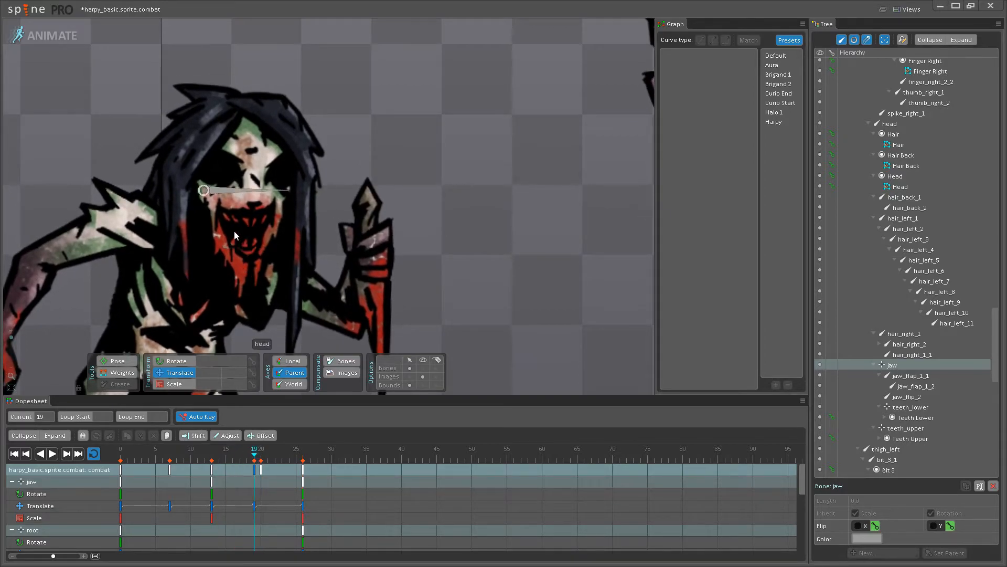
pyautogui.click(248, 256)
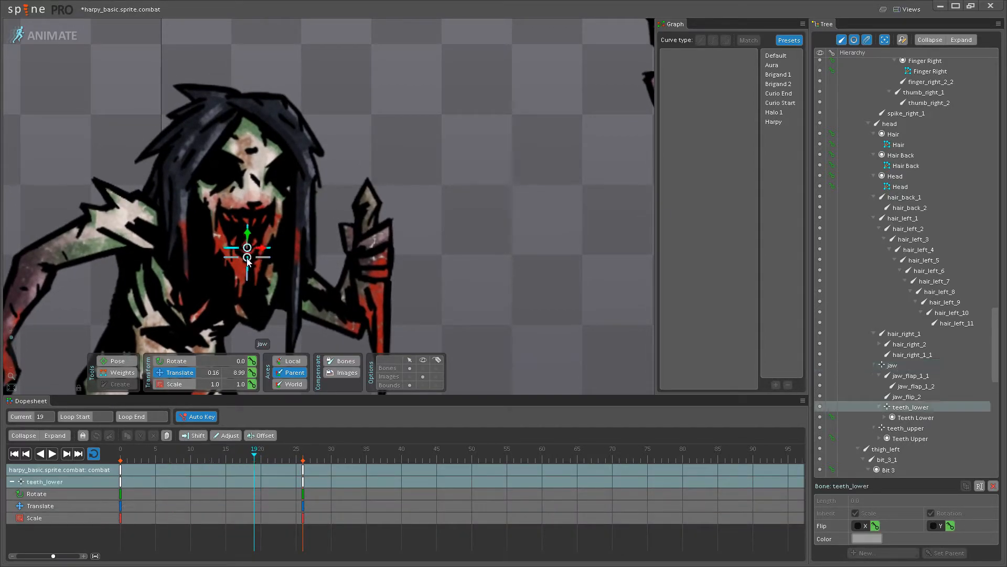
pyautogui.scroll(3, 209, 294)
pyautogui.moveTo(229, 456); pyautogui.dragTo(348, 459)
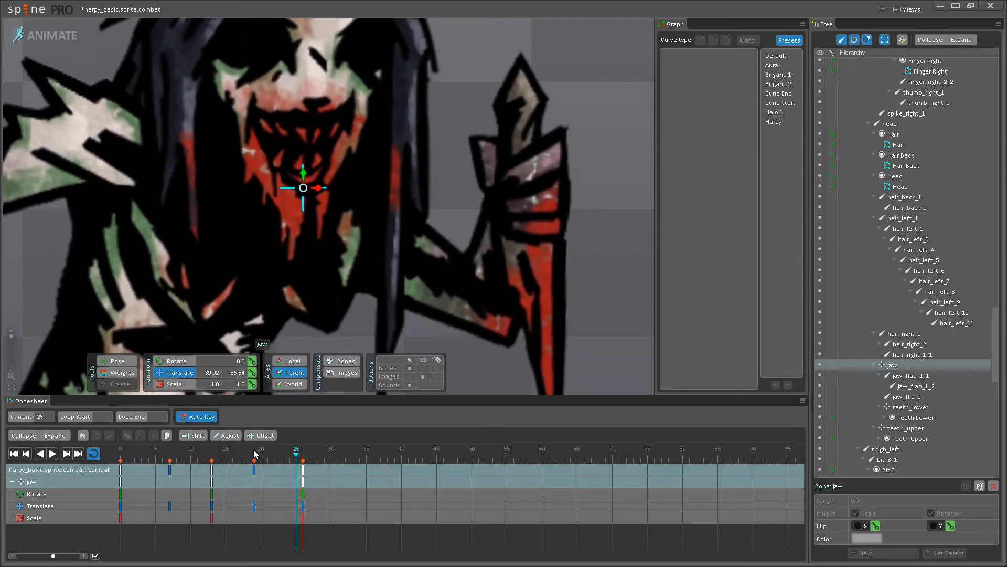
# Move the jaw's frame 7 key to frame 11 and its frame 19 key to frame 15, previewing the loop.
pyautogui.moveTo(169, 472)
pyautogui.mouseDown()
pyautogui.moveTo(254, 470)
pyautogui.moveTo(230, 476)
pyautogui.mouseUp()
pyautogui.click(53, 456)
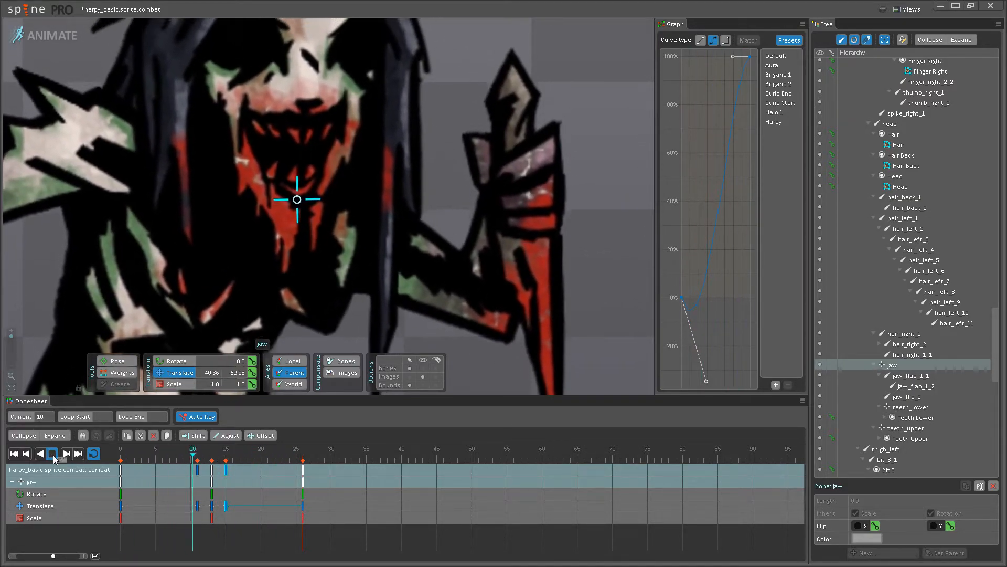
pyautogui.click(53, 455)
# Undo the jaw edits back to a single middle key at frame 13, preview the loop and save the project.
pyautogui.scroll(-4, 282, 285)
pyautogui.hotkey('ctrl', 'z')
pyautogui.hotkey('ctrl', 'z')
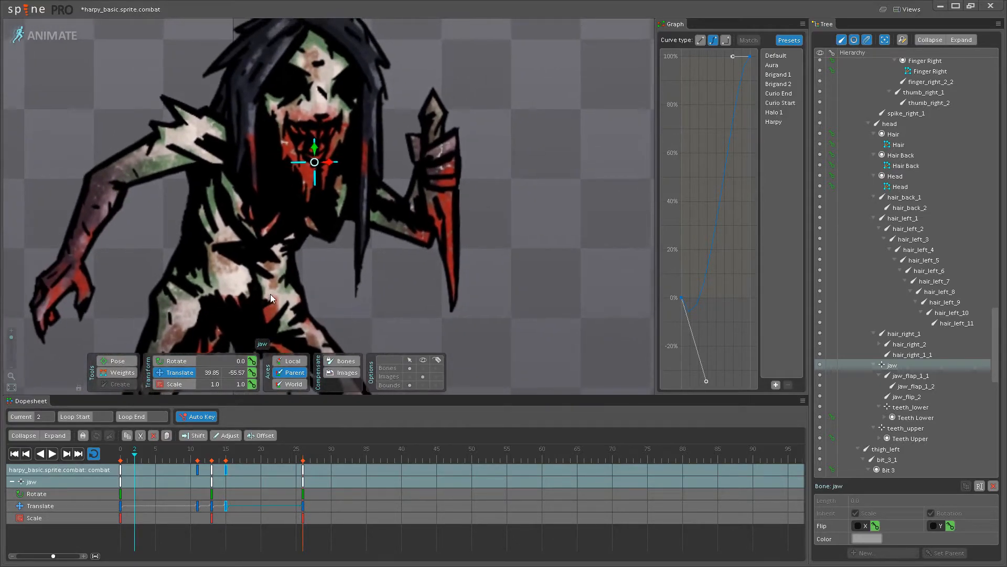
pyautogui.click(48, 456)
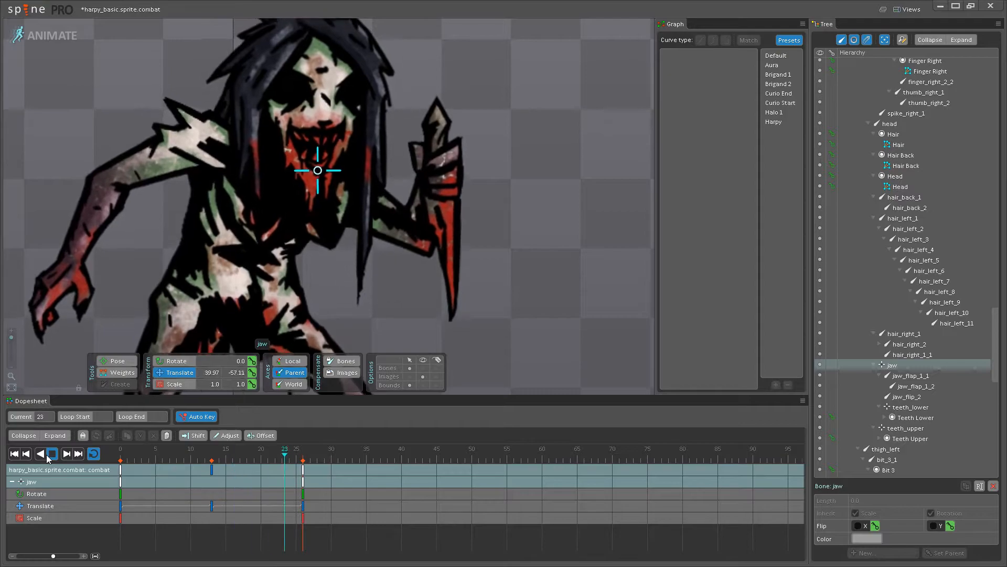
pyautogui.click(51, 454)
pyautogui.hotkey('ctrl', 's')
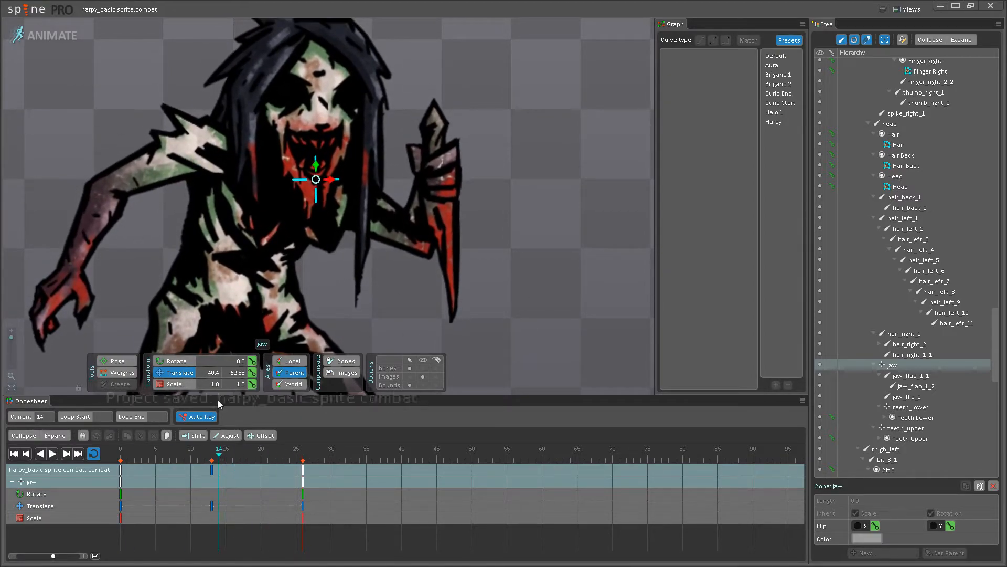
# With the bones shown, rotate clavacle_right to about 120.3° and humurus_left to about 338.3° at frame 13.
pyautogui.scroll(-3, 342, 336)
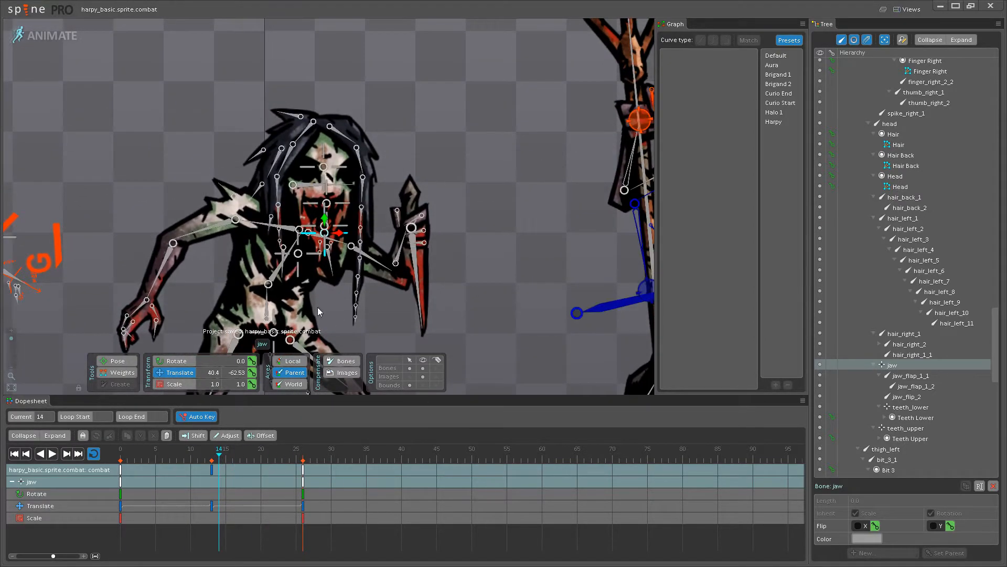
pyautogui.scroll(3, 338, 319)
pyautogui.click(246, 173)
pyautogui.scroll(1, 246, 173)
pyautogui.moveTo(220, 452)
pyautogui.mouseDown()
pyautogui.moveTo(119, 450)
pyautogui.moveTo(226, 448)
pyautogui.moveTo(234, 461)
pyautogui.moveTo(214, 464)
pyautogui.mouseUp()
pyautogui.scroll(3, 242, 310)
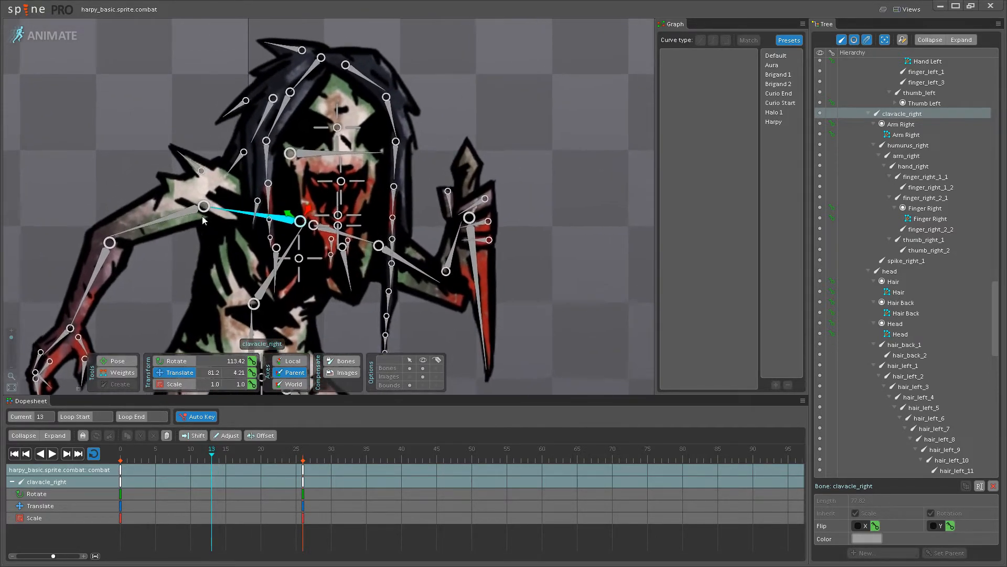
pyautogui.click(168, 361)
pyautogui.moveTo(225, 212); pyautogui.dragTo(224, 222)
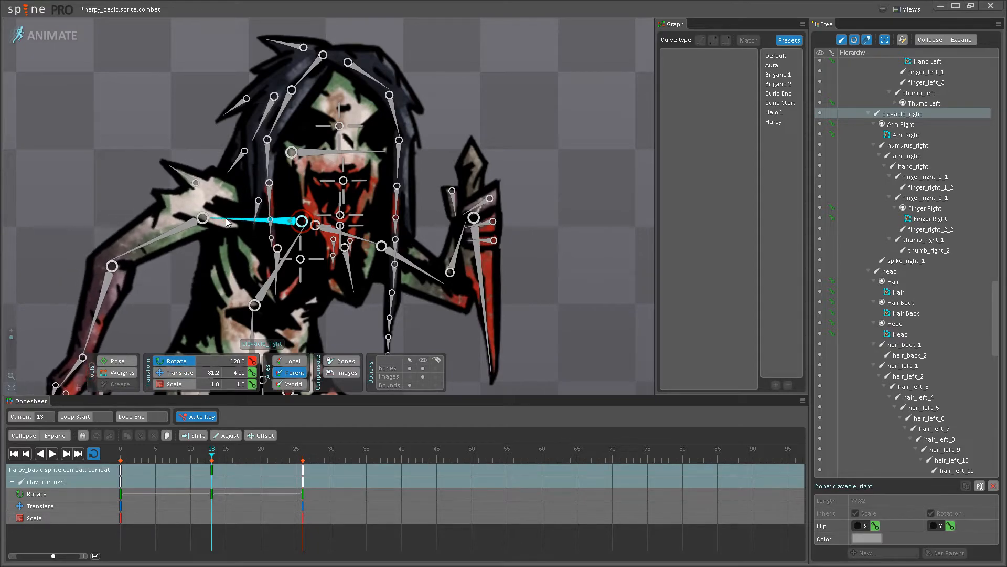
pyautogui.moveTo(413, 264); pyautogui.dragTo(410, 268)
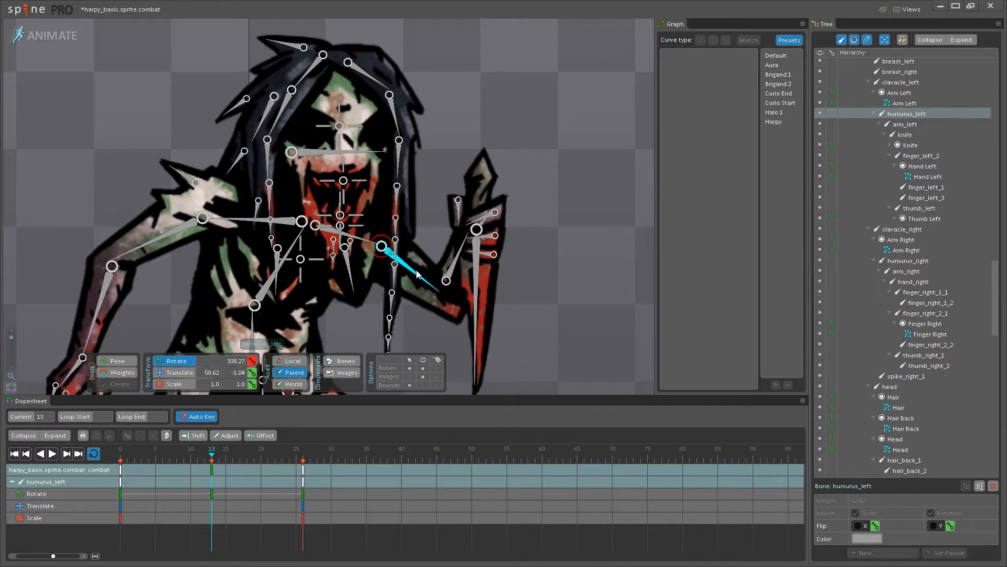
pyautogui.click(53, 454)
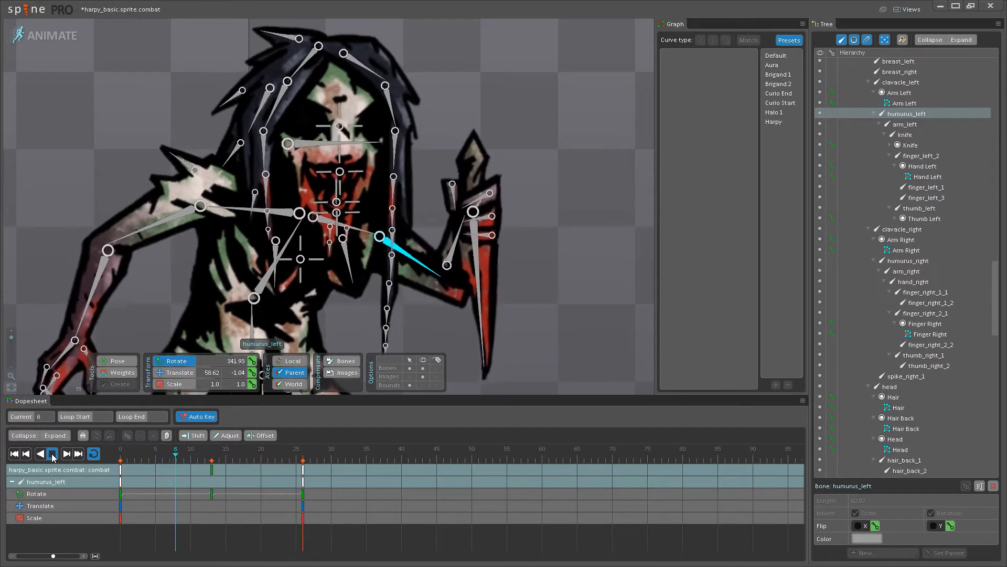
# Apply the Harpy curve preset to the frame 13 and starting keys of humurus_left and clavacle_right together.
pyautogui.click(212, 469)
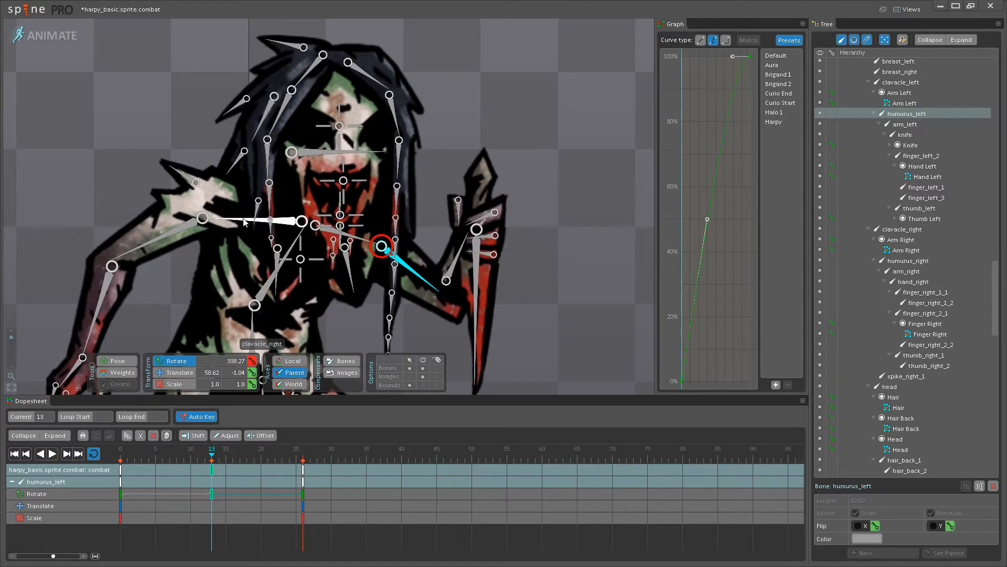
pyautogui.click(212, 468)
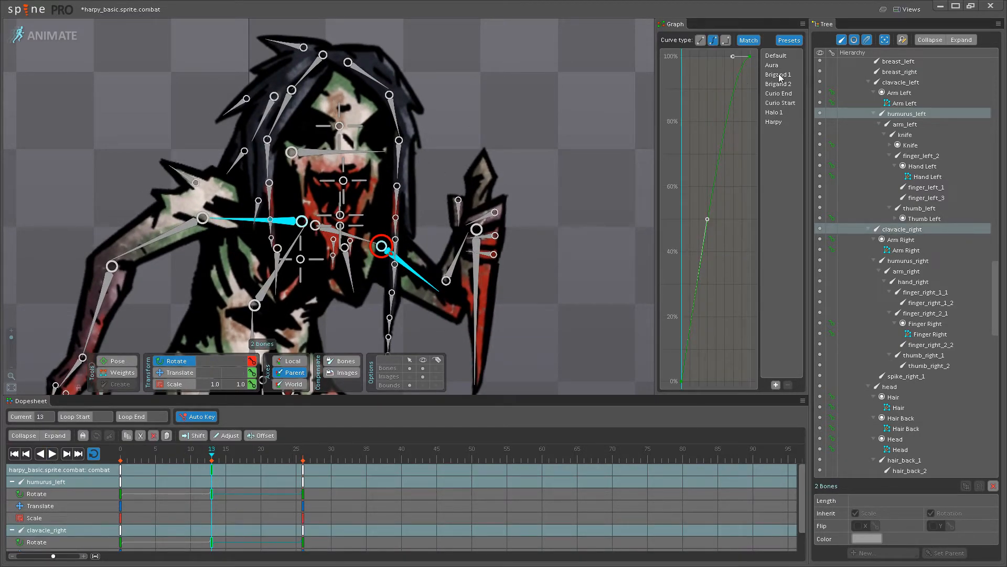
pyautogui.click(779, 122)
pyautogui.doubleClick(121, 469)
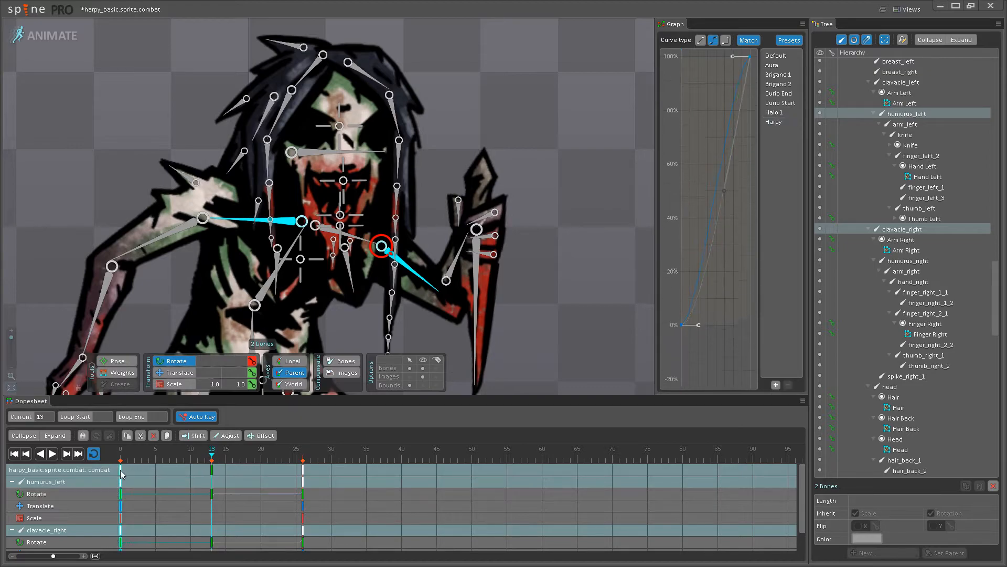
pyautogui.click(779, 126)
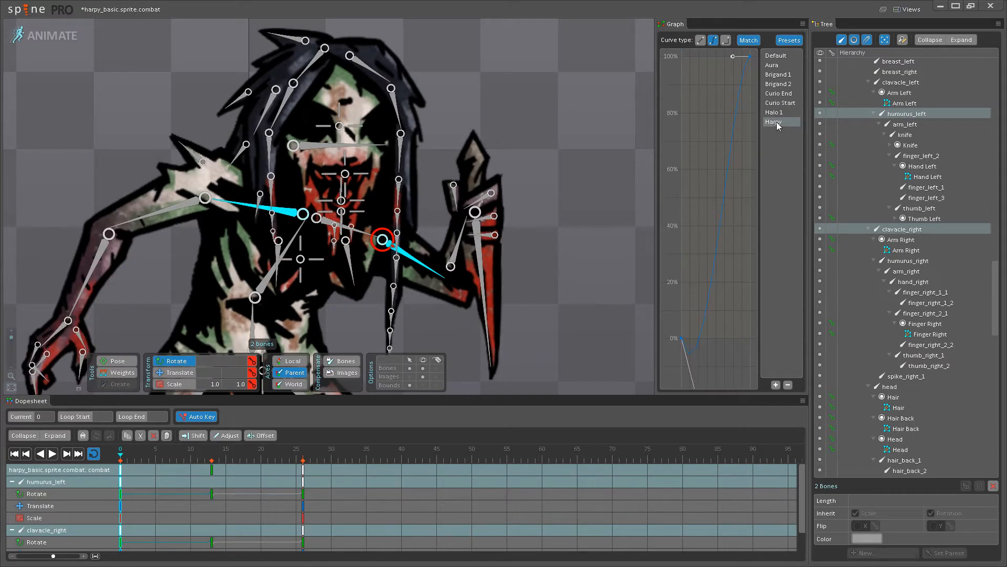
# Preview the looping combat animation, hide the bones and save the project.
pyautogui.click(51, 456)
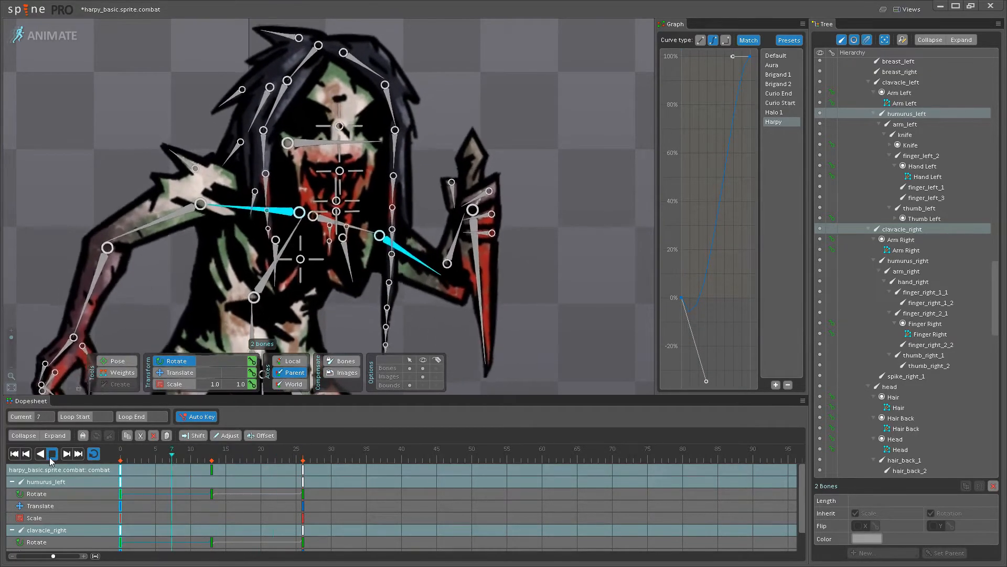
pyautogui.scroll(-4, 422, 310)
pyautogui.press('space')
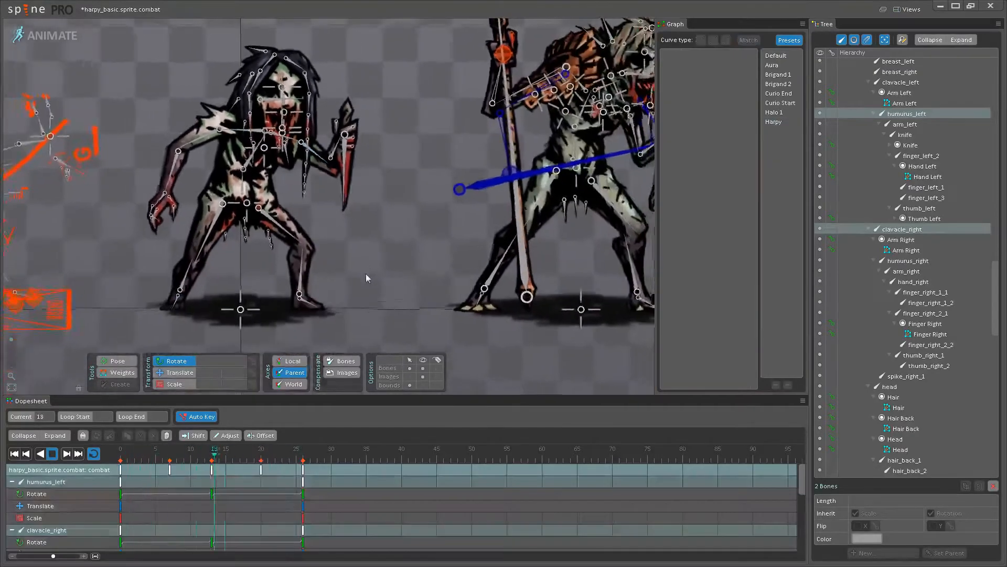
pyautogui.click(423, 368)
pyautogui.scroll(-2, 393, 276)
pyautogui.moveTo(393, 276); pyautogui.dragTo(361, 307)
pyautogui.hotkey('ctrl', 's')
pyautogui.scroll(-1, 361, 309)
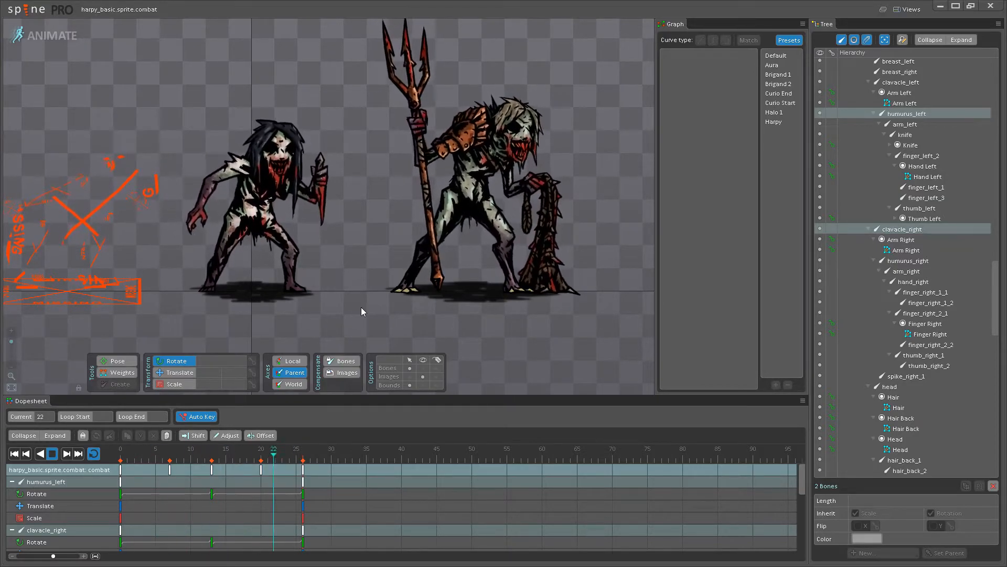
# Examine the harpy's arm movement in the running loop with the bones shown and hidden, checking humurus_right.
pyautogui.scroll(3, 355, 283)
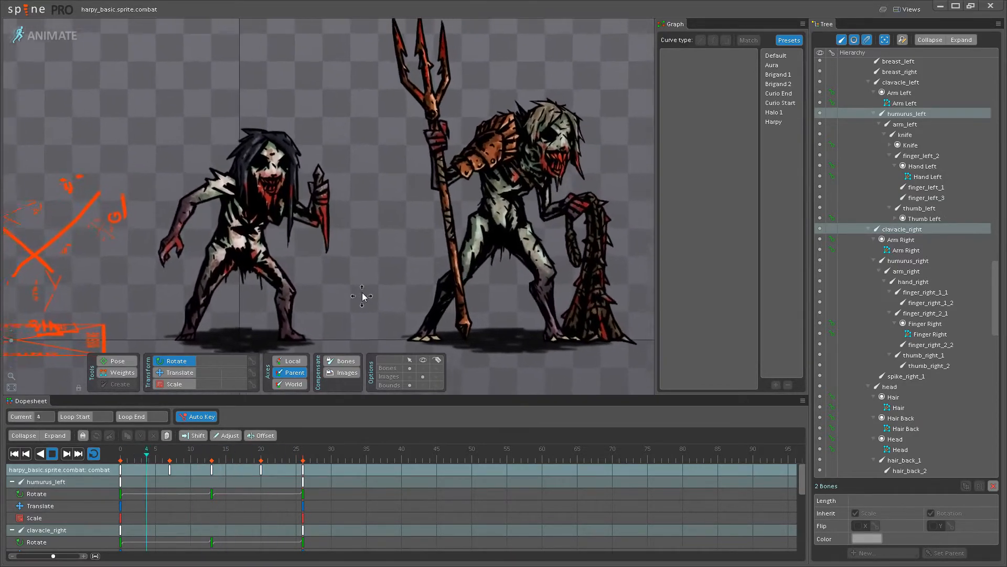
pyautogui.scroll(2, 365, 297)
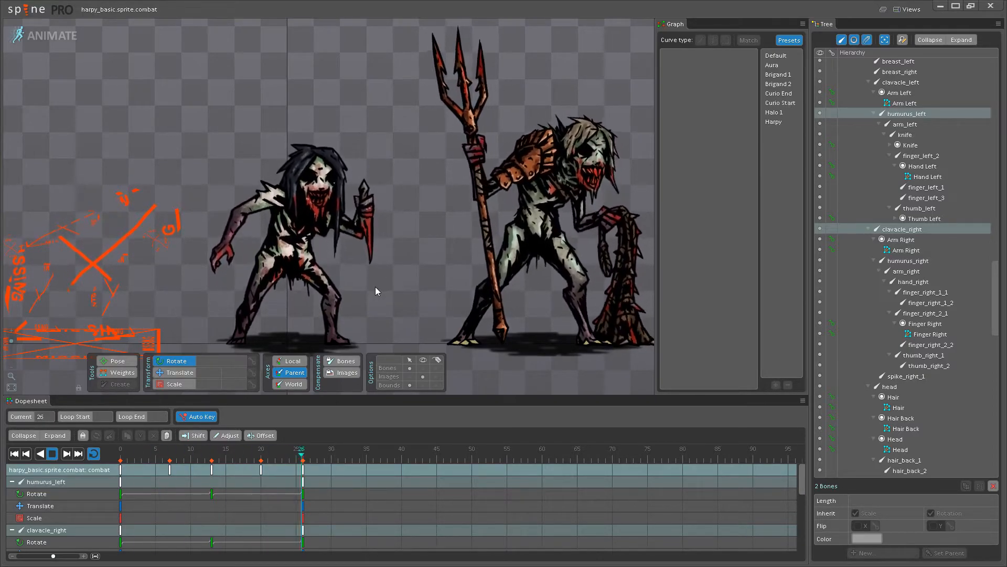
pyautogui.scroll(3, 369, 283)
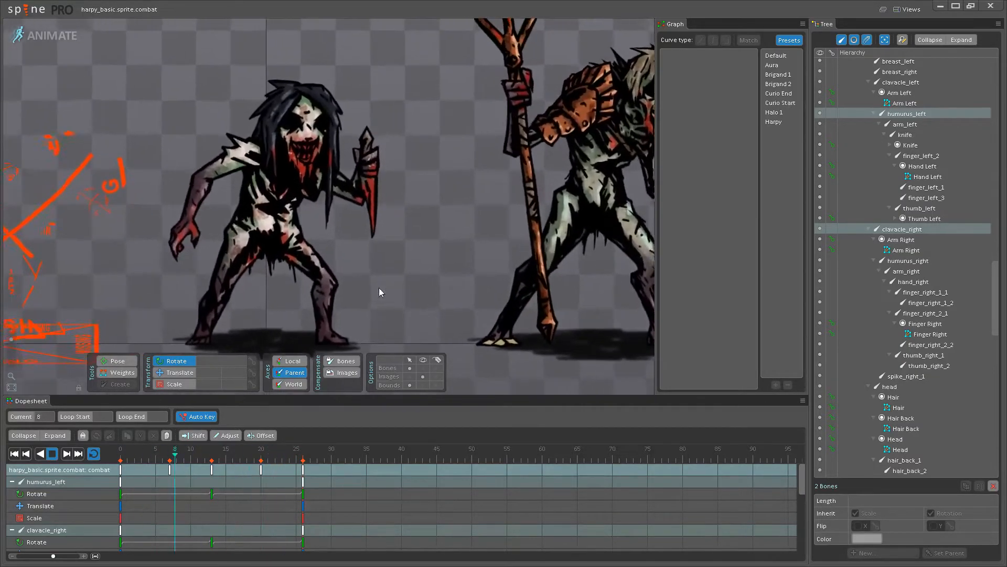
pyautogui.click(423, 368)
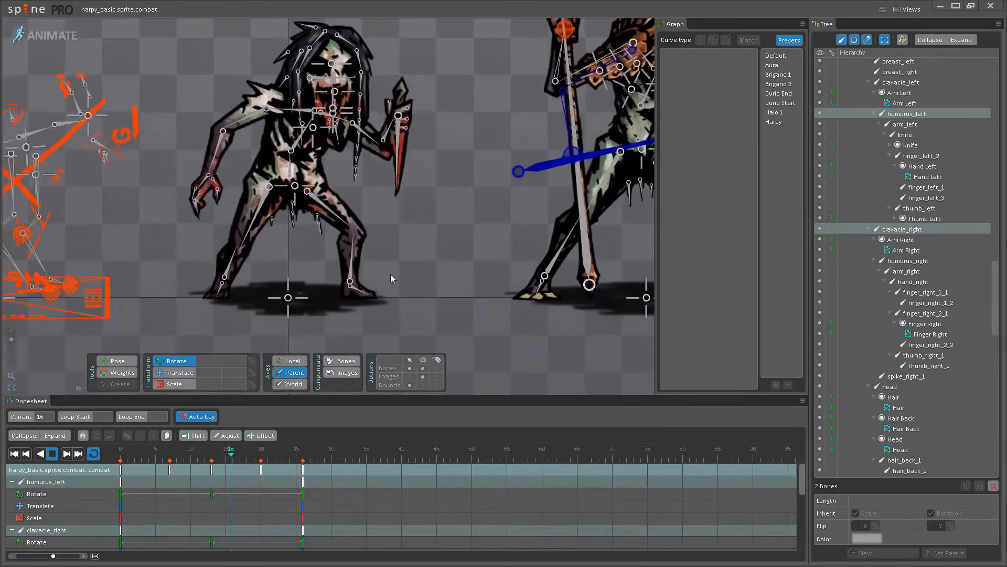
pyautogui.moveTo(419, 236)
pyautogui.mouseDown()
pyautogui.moveTo(417, 276)
pyautogui.moveTo(415, 237)
pyautogui.moveTo(416, 248)
pyautogui.mouseUp()
pyautogui.scroll(1, 417, 276)
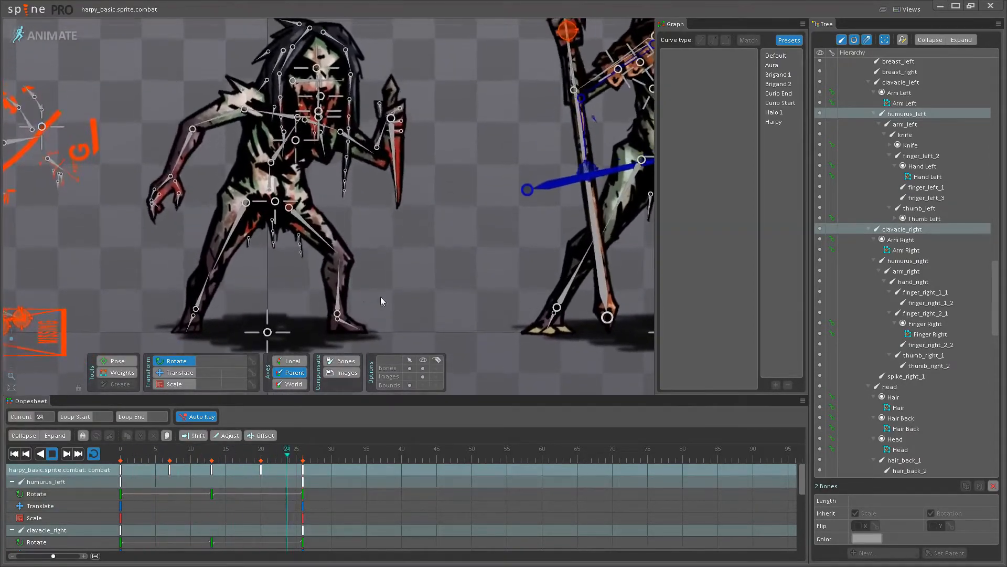
pyautogui.moveTo(326, 181); pyautogui.dragTo(389, 252)
pyautogui.scroll(4, 370, 230)
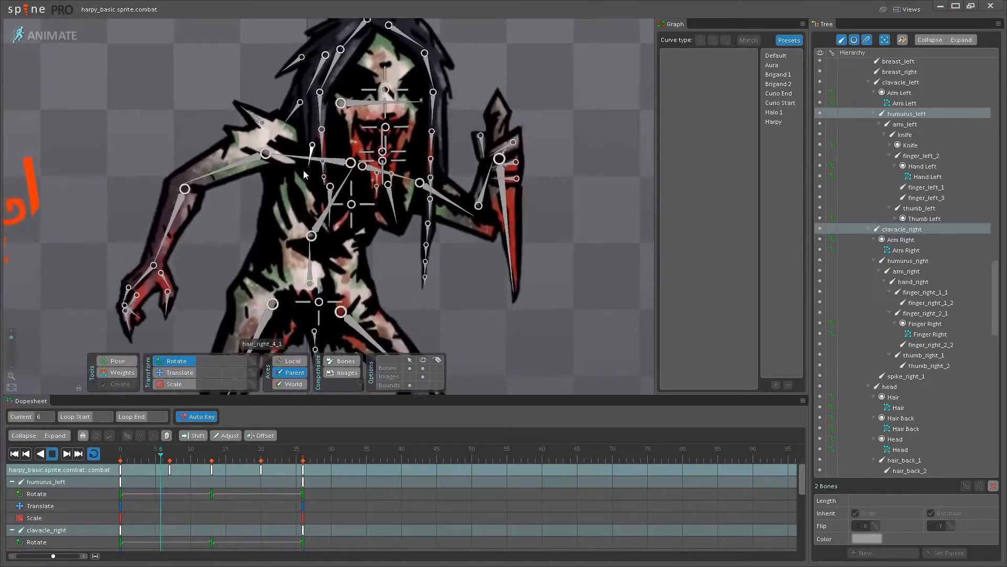
pyautogui.click(224, 203)
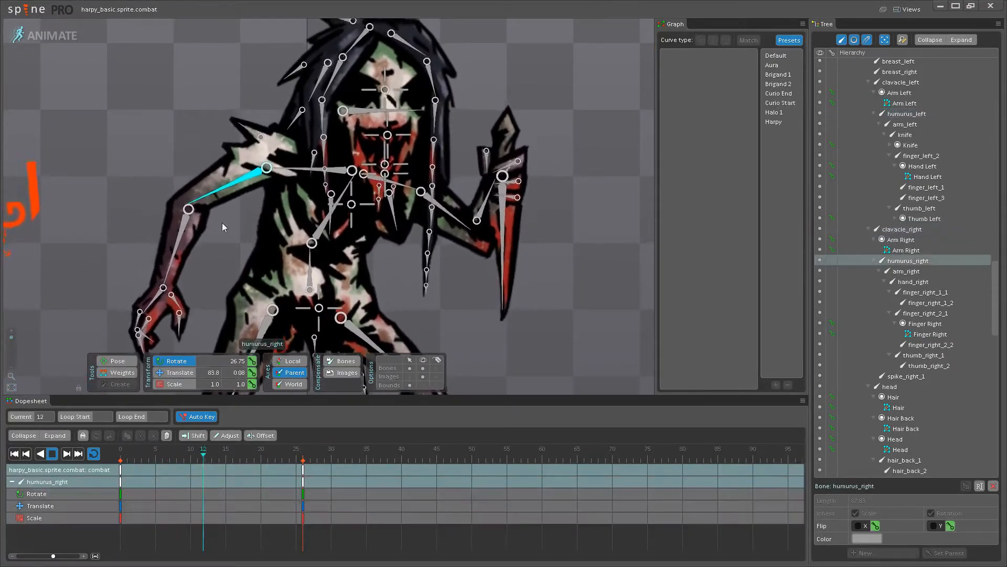
pyautogui.scroll(-8, 408, 339)
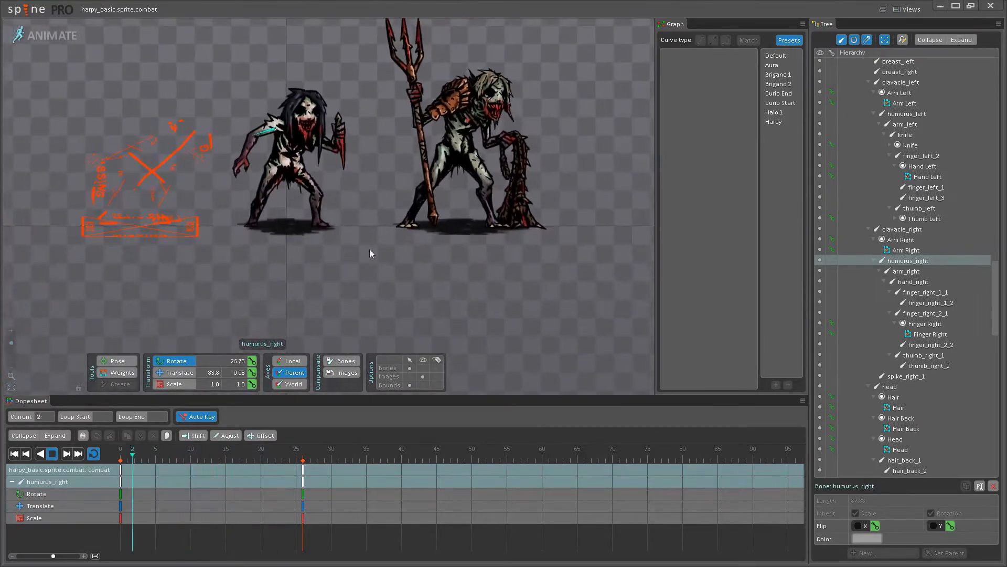
pyautogui.scroll(5, 337, 268)
pyautogui.scroll(3, 339, 265)
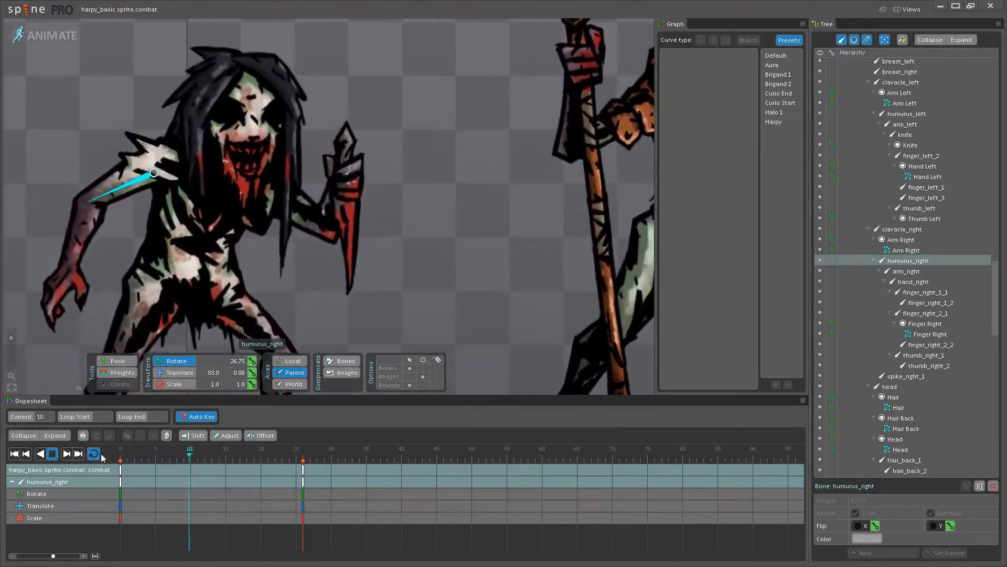
# At frame 13, rotate arm_left to about 99.4°, knife to about 206.1° and arm_right to about 40°, and adjust hand_right's rotation.
pyautogui.click(184, 455)
pyautogui.moveTo(192, 455); pyautogui.dragTo(214, 460)
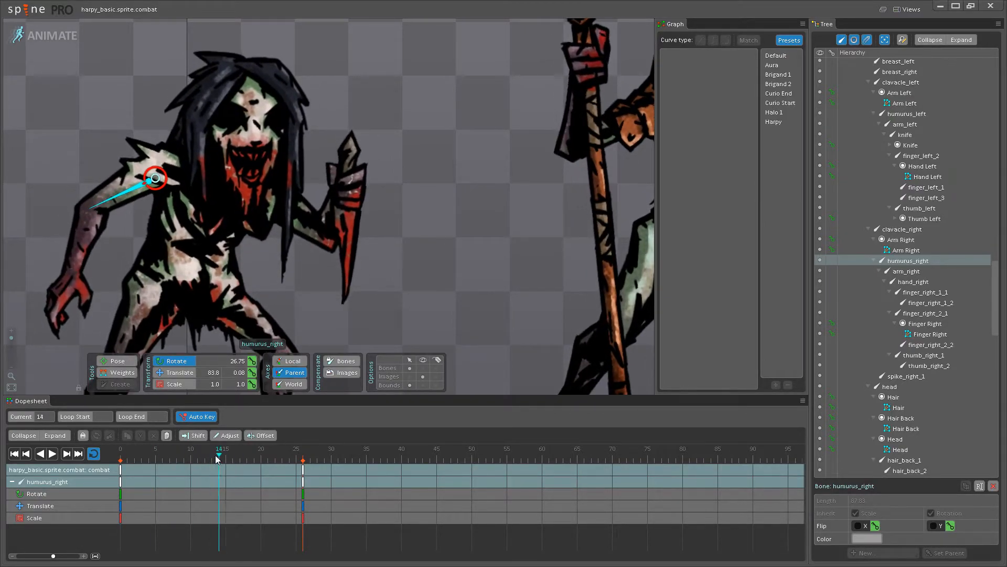
pyautogui.scroll(3, 324, 216)
pyautogui.moveTo(324, 216); pyautogui.dragTo(331, 209)
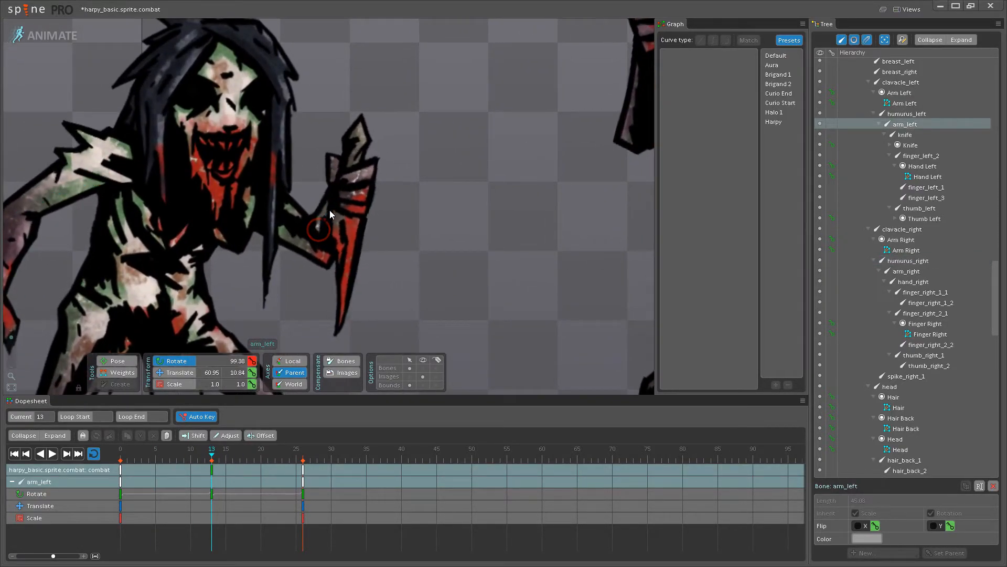
pyautogui.click(344, 222)
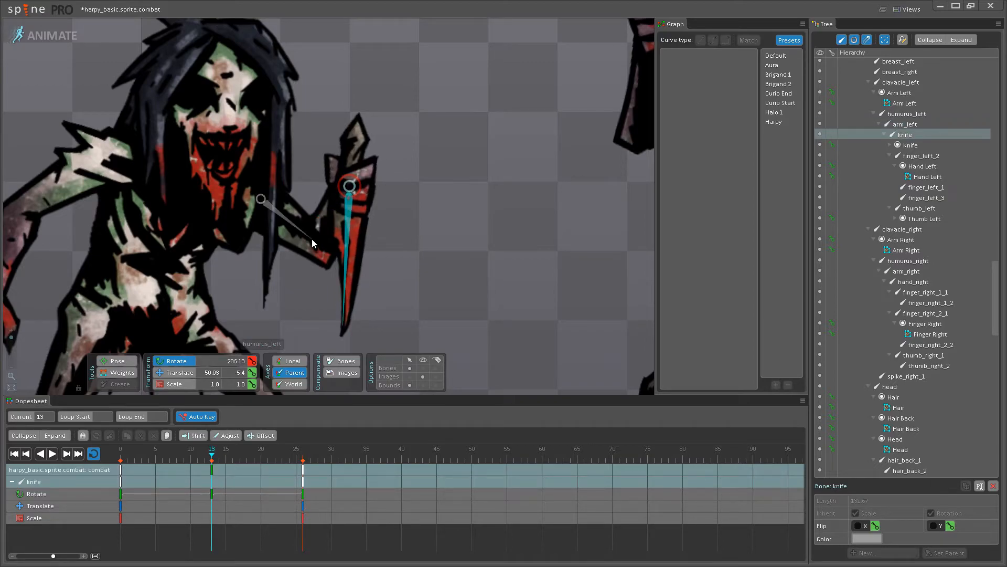
pyautogui.moveTo(63, 203); pyautogui.dragTo(174, 129)
pyautogui.moveTo(119, 168); pyautogui.dragTo(113, 171)
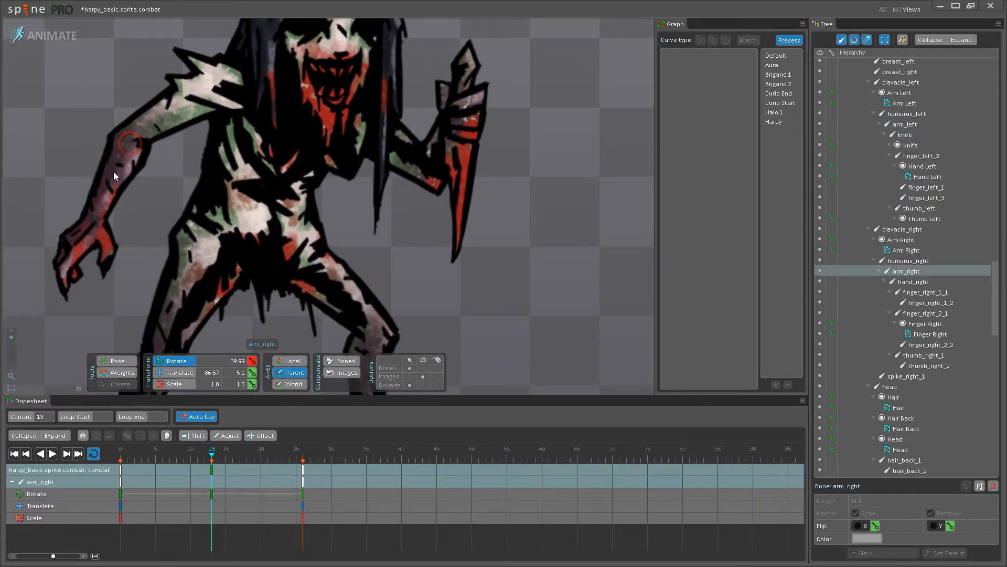
pyautogui.click(84, 234)
# Apply the Harpy curve preset to the frame 13 and starting keys of arm_left, knife, arm_right and hand_right together.
pyautogui.keyDown('ctrl'); pyautogui.click(109, 190); pyautogui.keyUp('ctrl')
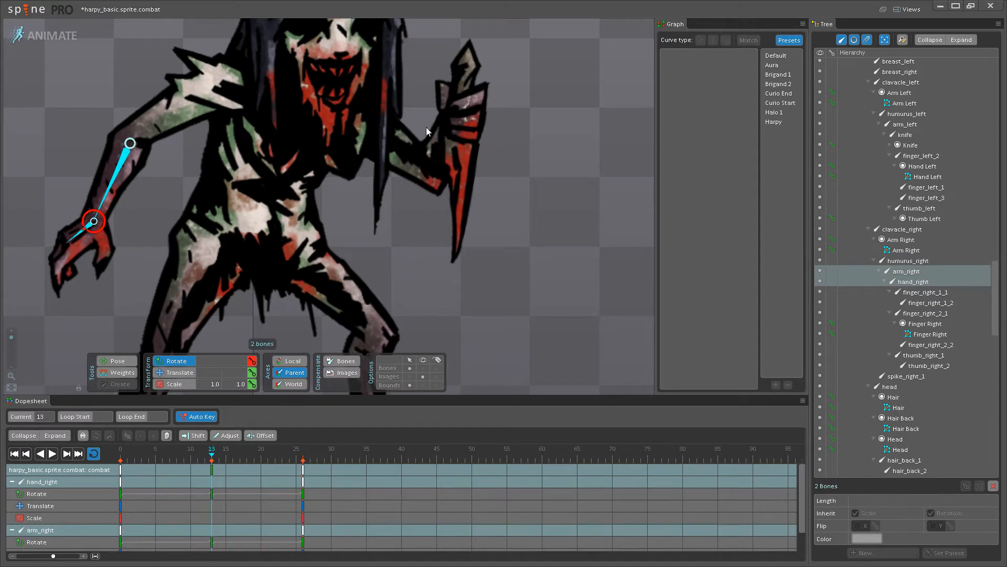
pyautogui.keyDown('ctrl'); pyautogui.click(455, 200); pyautogui.keyUp('ctrl')
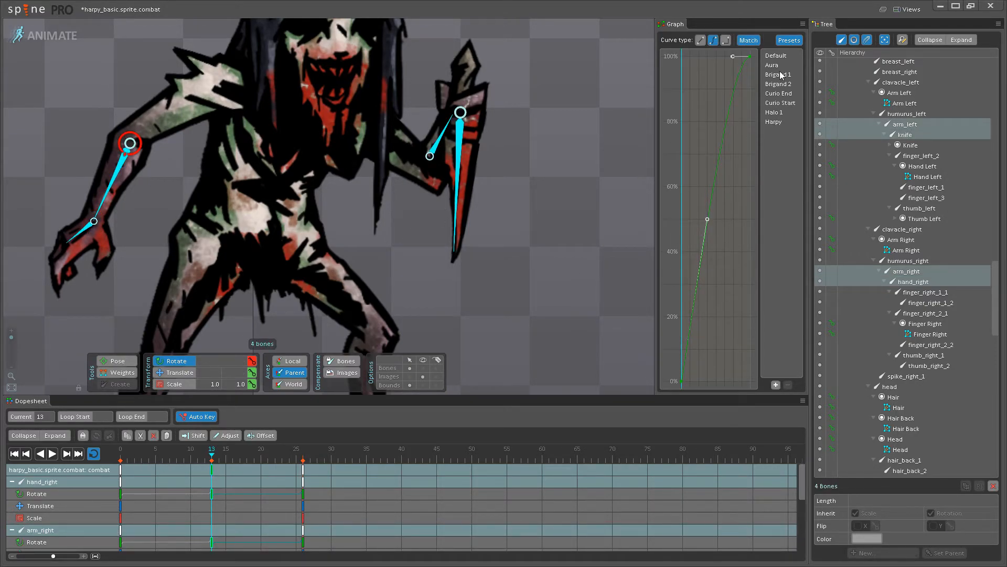
pyautogui.click(782, 121)
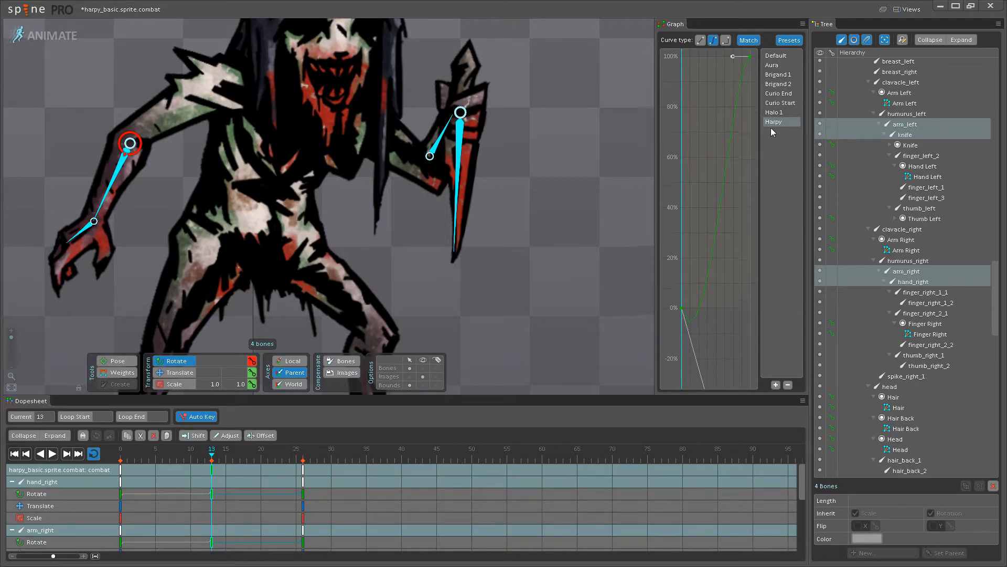
pyautogui.click(125, 477)
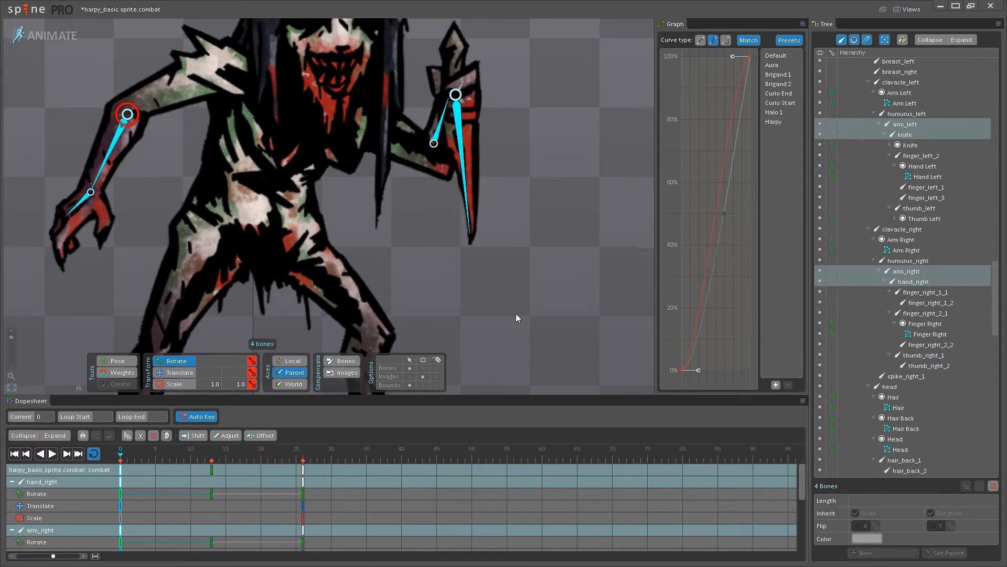
# Play the combat loop and examine the forearm, hand and knife motion beside the neighbouring character.
pyautogui.click(52, 453)
pyautogui.scroll(-5, 481, 316)
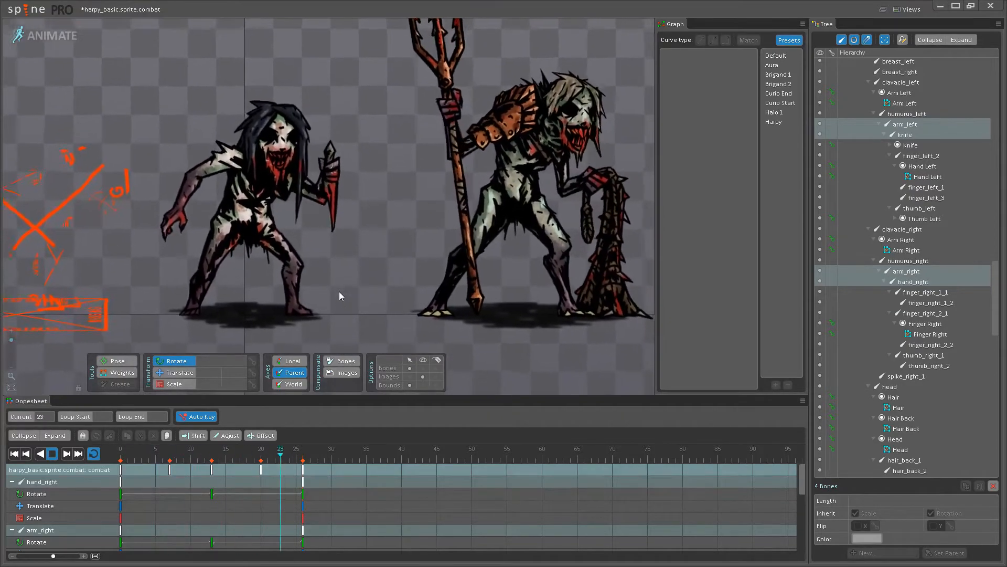
pyautogui.scroll(1, 335, 279)
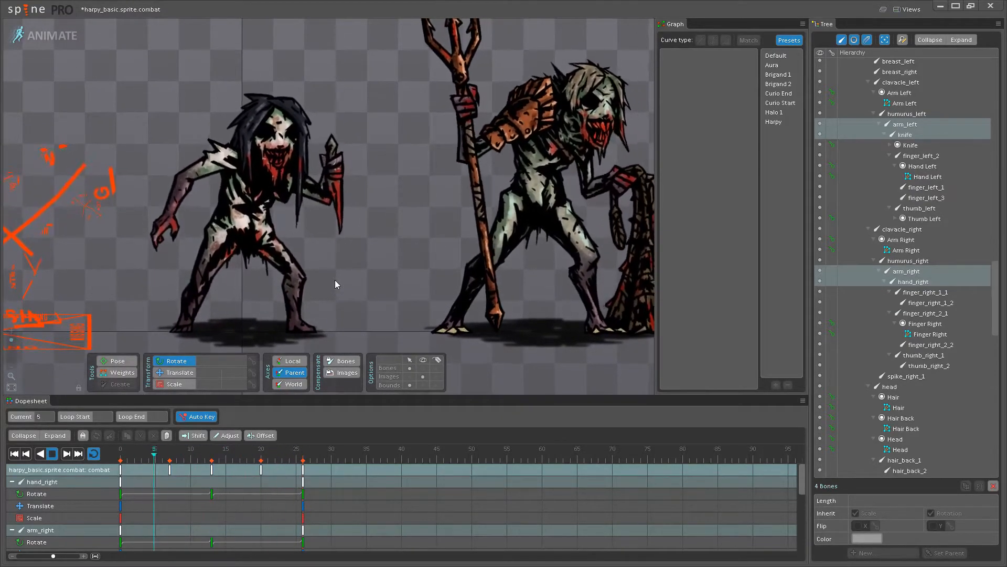
pyautogui.scroll(-1, 335, 279)
pyautogui.moveTo(337, 282)
pyautogui.mouseDown()
pyautogui.moveTo(344, 291)
pyautogui.moveTo(348, 272)
pyautogui.mouseUp()
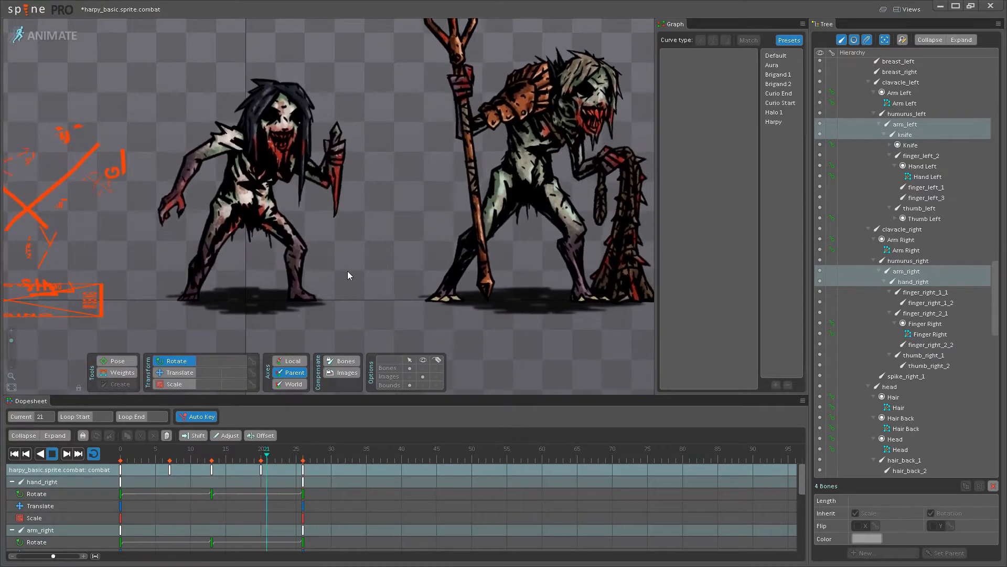
pyautogui.scroll(-3, 348, 270)
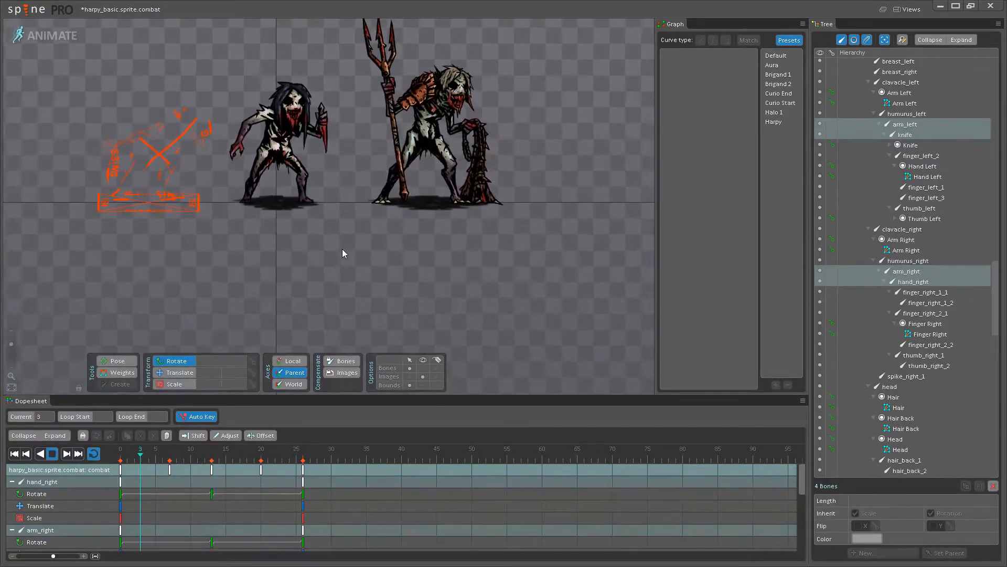
pyautogui.scroll(5, 339, 285)
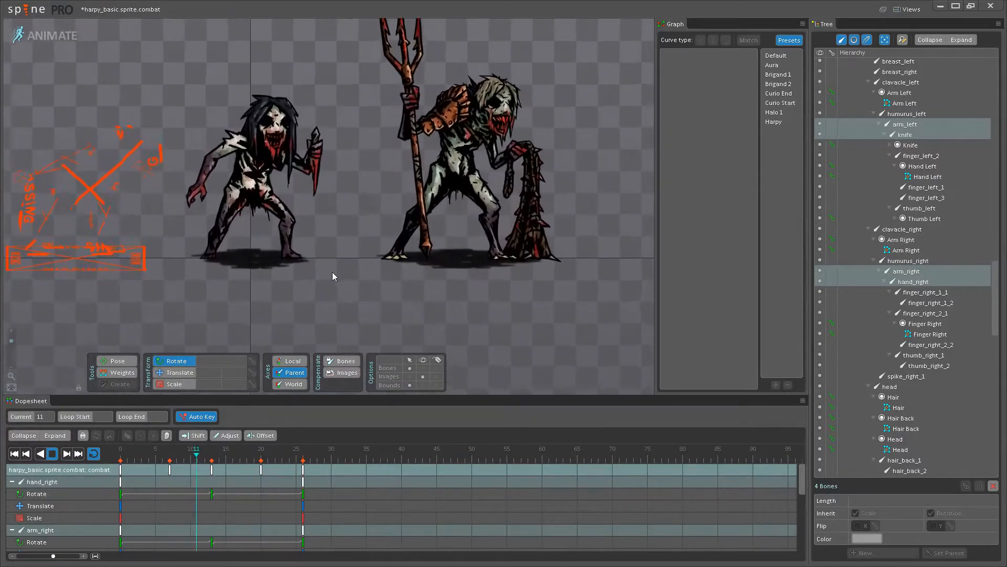
pyautogui.scroll(-2, 325, 252)
pyautogui.scroll(5, 336, 262)
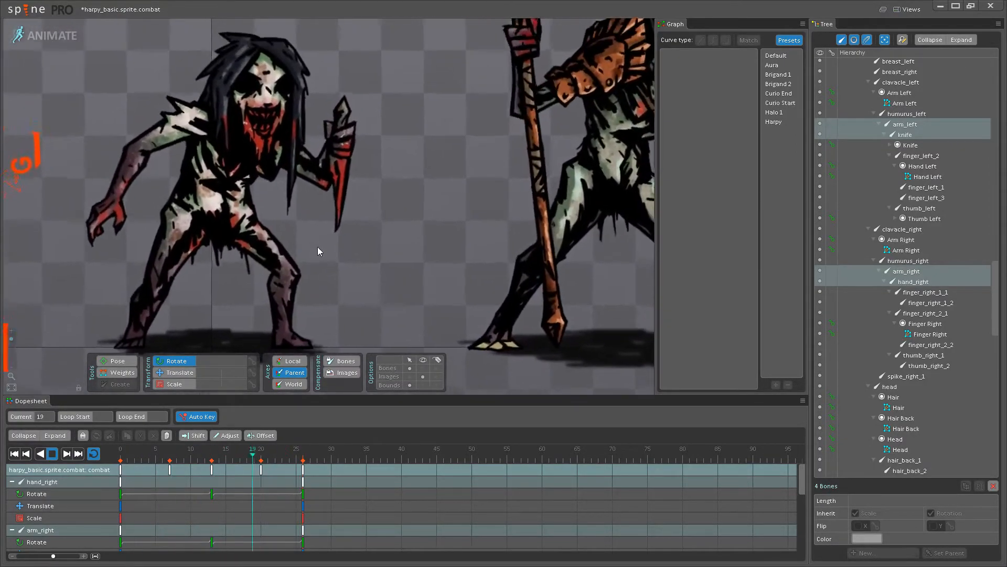
# Rotate humurus_right to about 33° and humurus_left to about 332.6° at frame 13.
pyautogui.click(180, 131)
pyautogui.click(194, 448)
pyautogui.moveTo(193, 448)
pyautogui.mouseDown()
pyautogui.moveTo(302, 447)
pyautogui.moveTo(181, 447)
pyautogui.moveTo(210, 442)
pyautogui.mouseUp()
pyautogui.scroll(3, 159, 163)
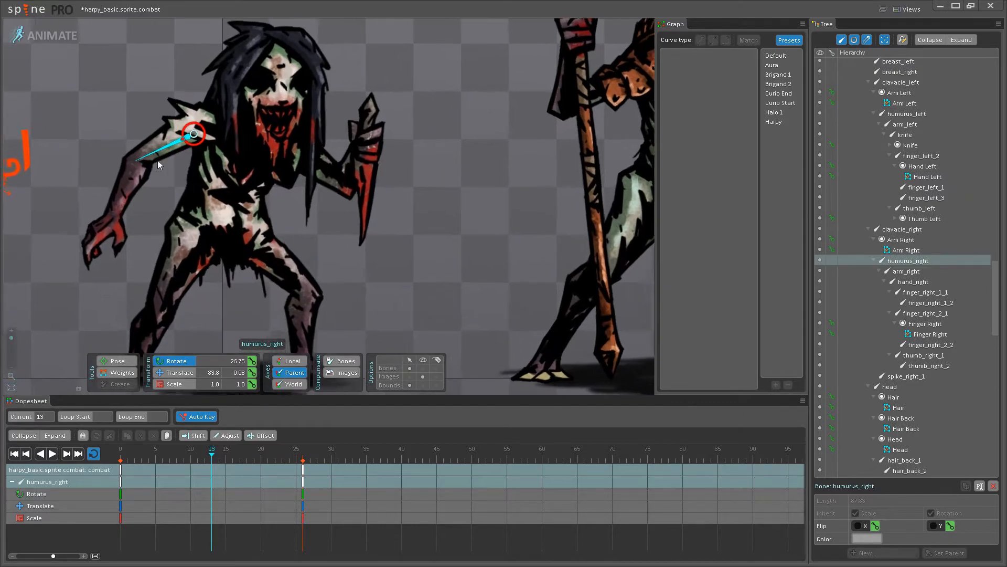
pyautogui.moveTo(158, 158); pyautogui.dragTo(159, 155)
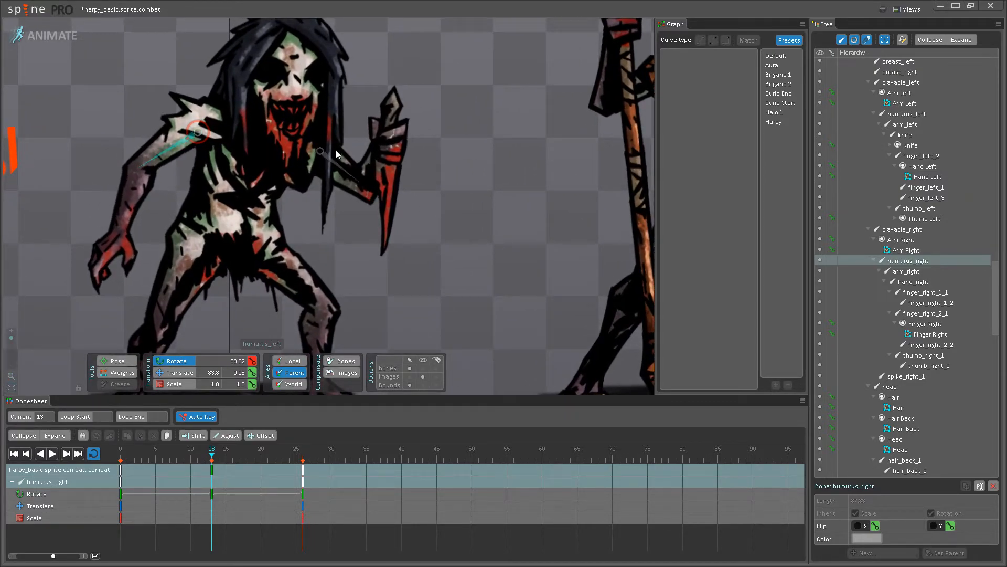
pyautogui.moveTo(349, 173); pyautogui.dragTo(345, 178)
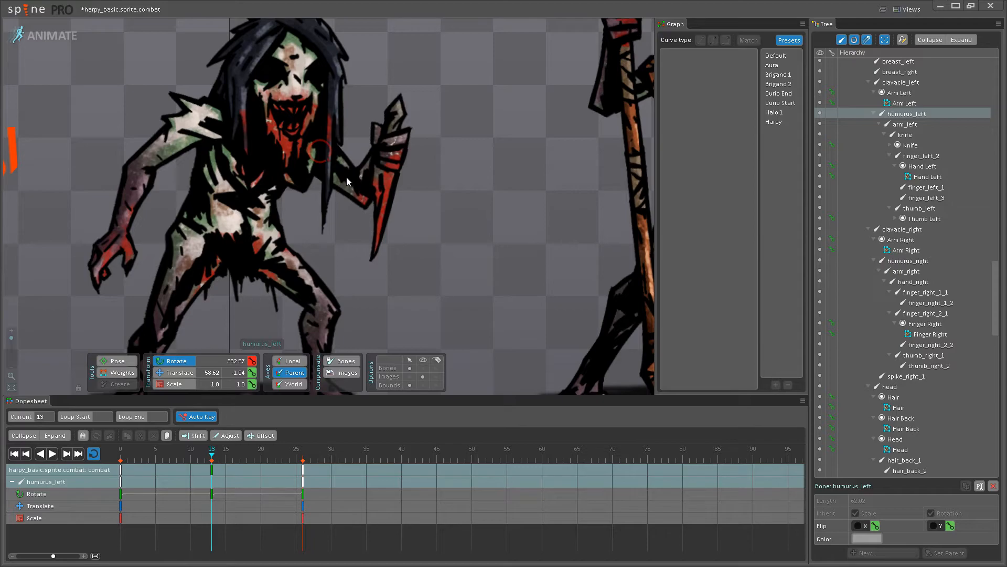
# Apply the Harpy curve preset to the frame 13 and starting keys of humurus_left and humurus_right, and preview the loop.
pyautogui.keyDown('ctrl'); pyautogui.click(154, 149); pyautogui.keyUp('ctrl')
pyautogui.click(212, 467)
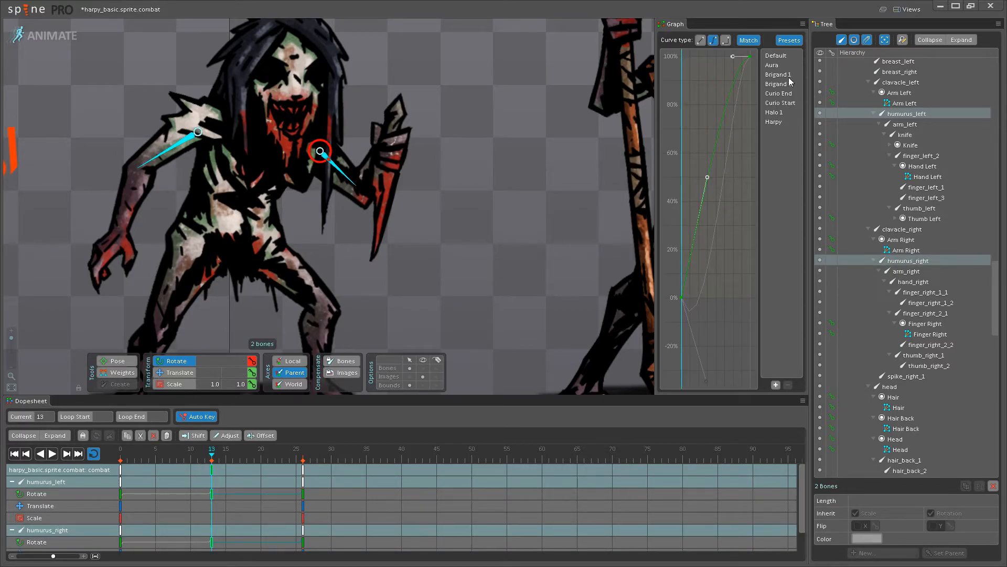
pyautogui.click(128, 481)
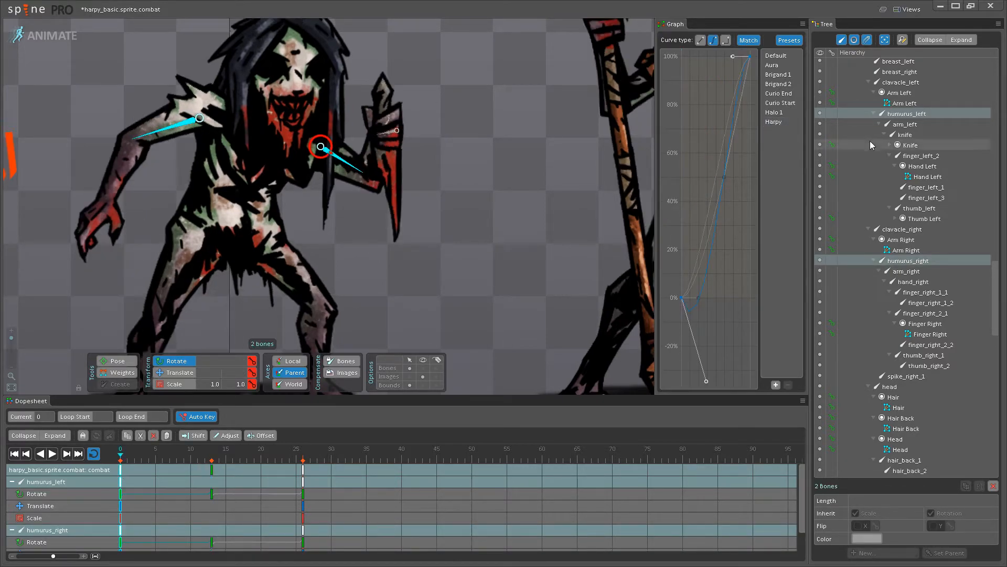
pyautogui.click(50, 457)
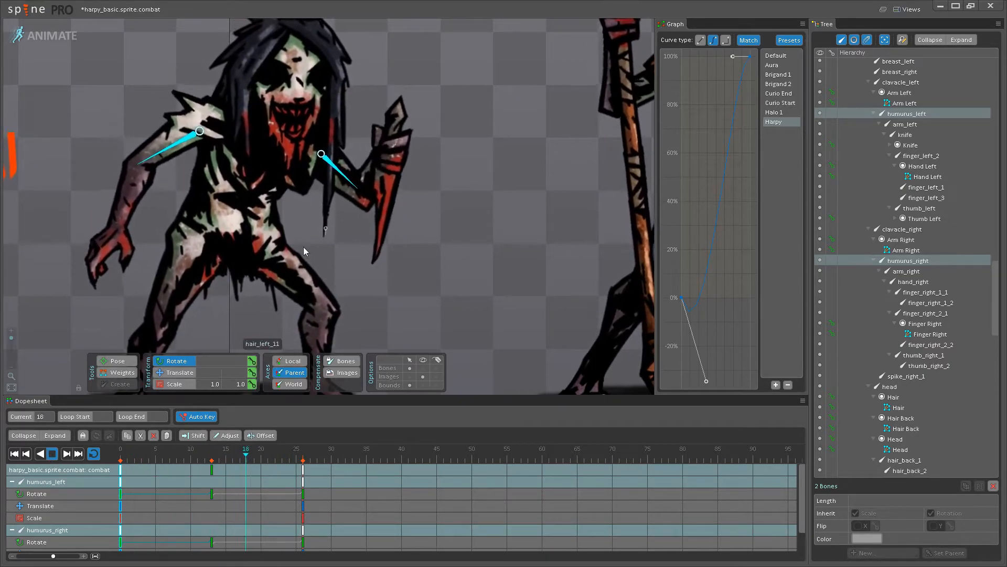
pyautogui.scroll(3, 301, 294)
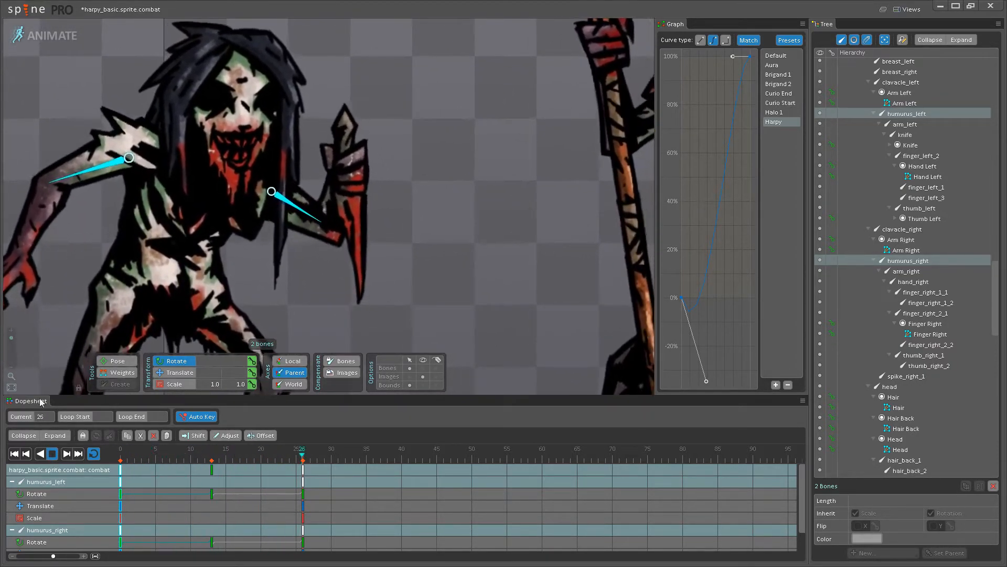
# Rotate arm_left to about 102.4° at frame 13 and replay the loop.
pyautogui.click(52, 454)
pyautogui.click(216, 475)
pyautogui.scroll(2, 356, 209)
pyautogui.click(334, 209)
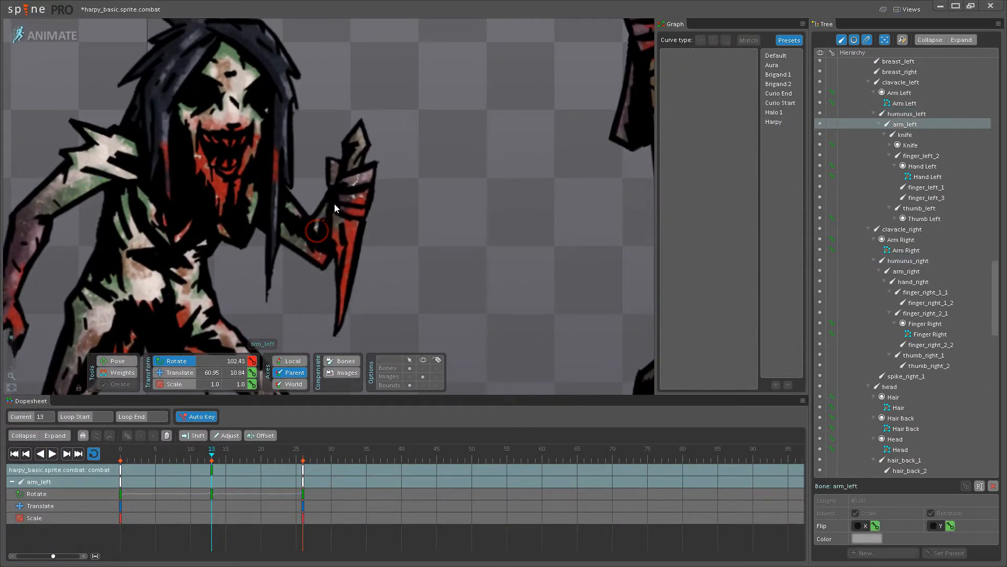
pyautogui.click(52, 454)
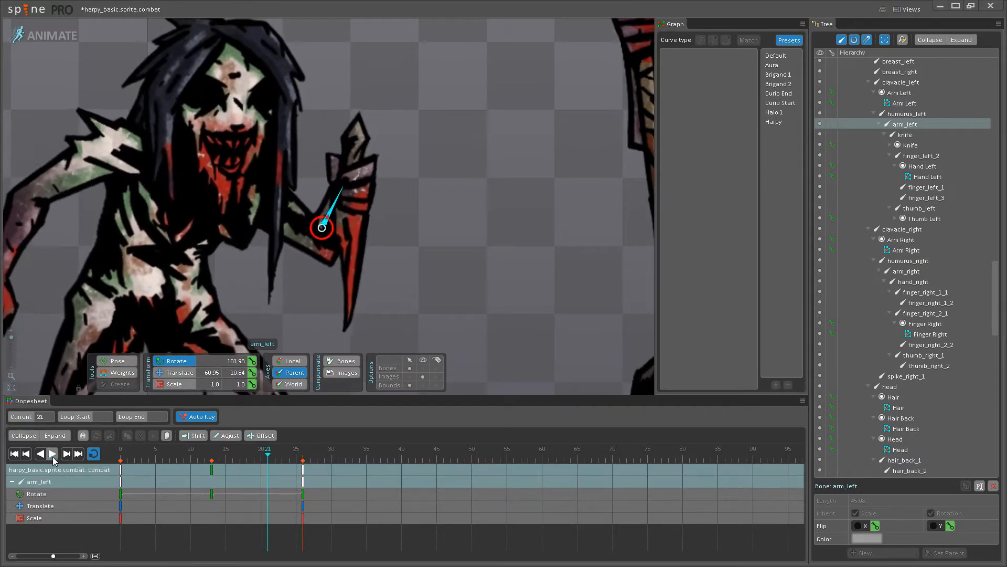
# Rotate humurus_left to about 334° at frame 13 and replay the combat loop.
pyautogui.click(211, 469)
pyautogui.click(294, 225)
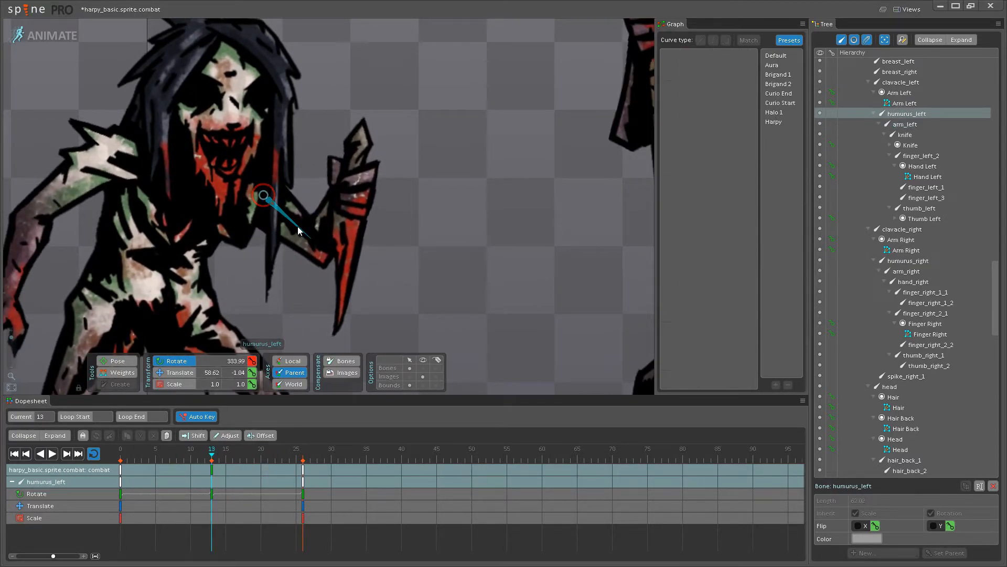
pyautogui.click(52, 454)
pyautogui.scroll(-5, 465, 272)
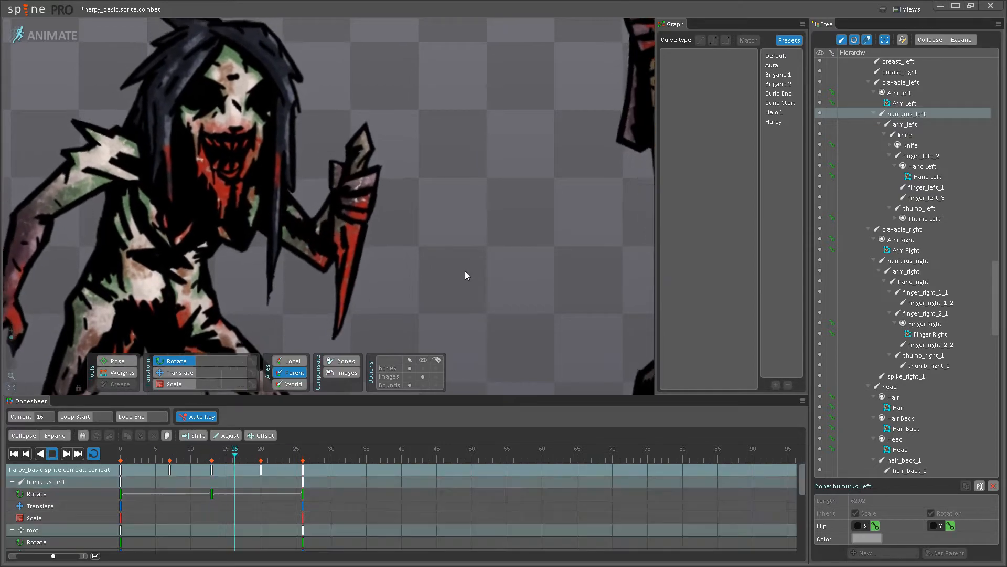
pyautogui.scroll(4, 286, 155)
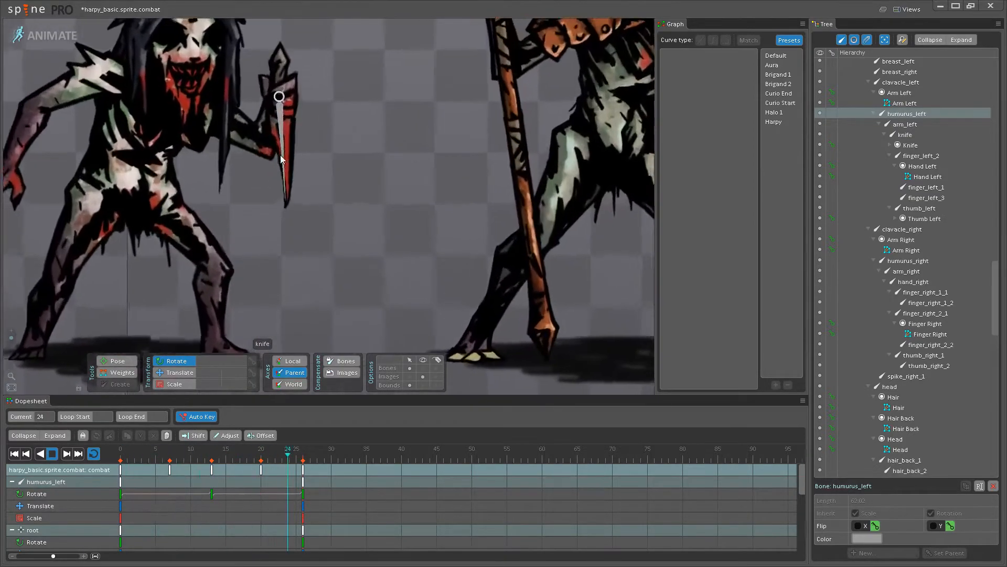
# Rotate the knife bone to about 209.7° at frame 13 and preview the loop.
pyautogui.click(281, 105)
pyautogui.click(52, 454)
pyautogui.click(214, 468)
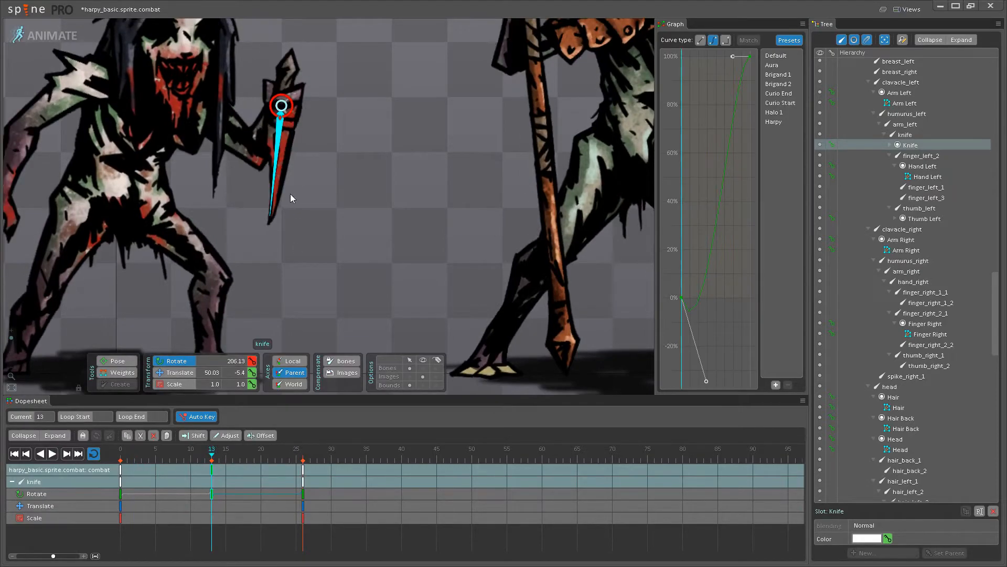
pyautogui.moveTo(273, 193); pyautogui.dragTo(275, 200)
pyautogui.click(52, 454)
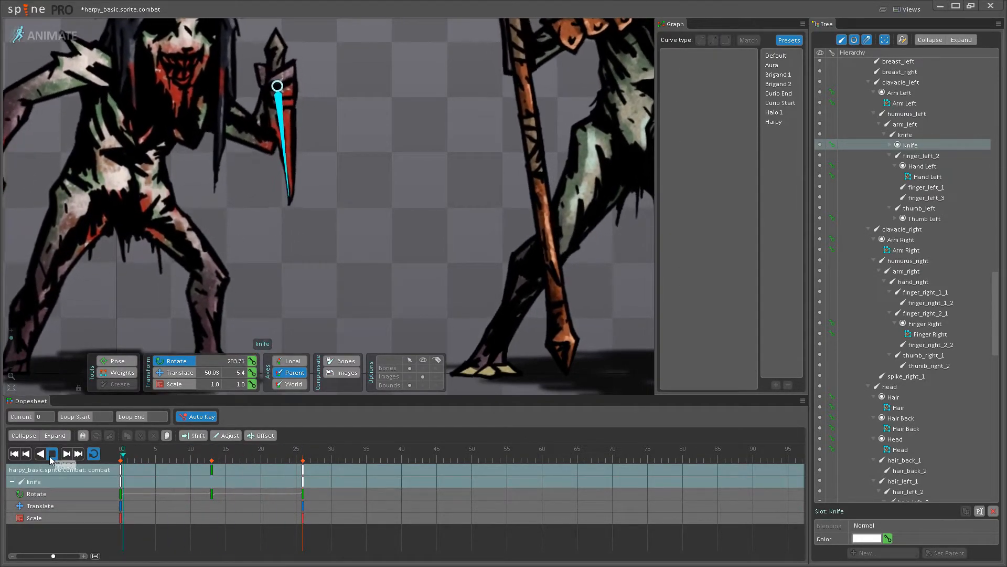
# Try swinging the knife bone outward at frame 7, undo the attempts, and replay the loop.
pyautogui.click(50, 454)
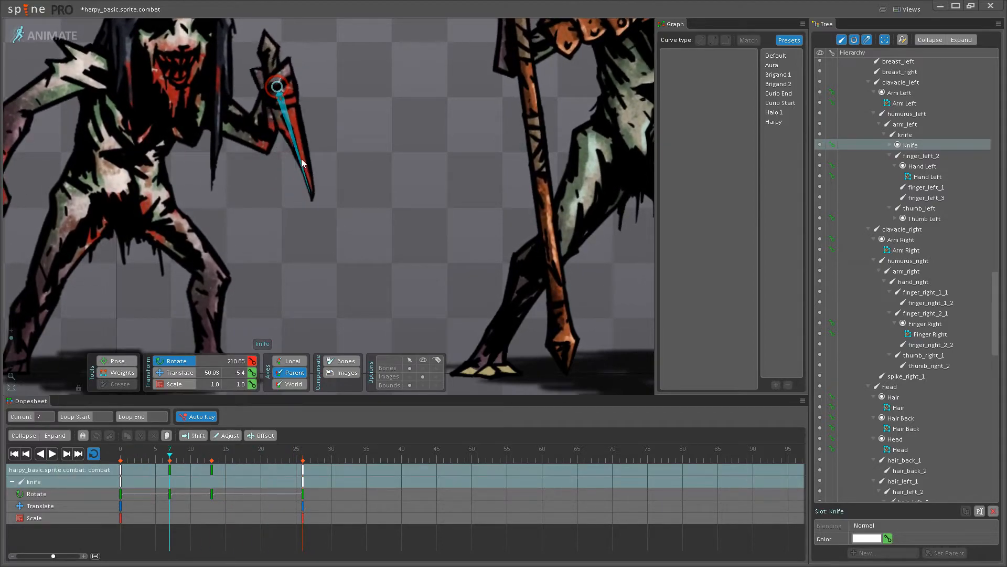
pyautogui.moveTo(287, 229); pyautogui.dragTo(288, 278)
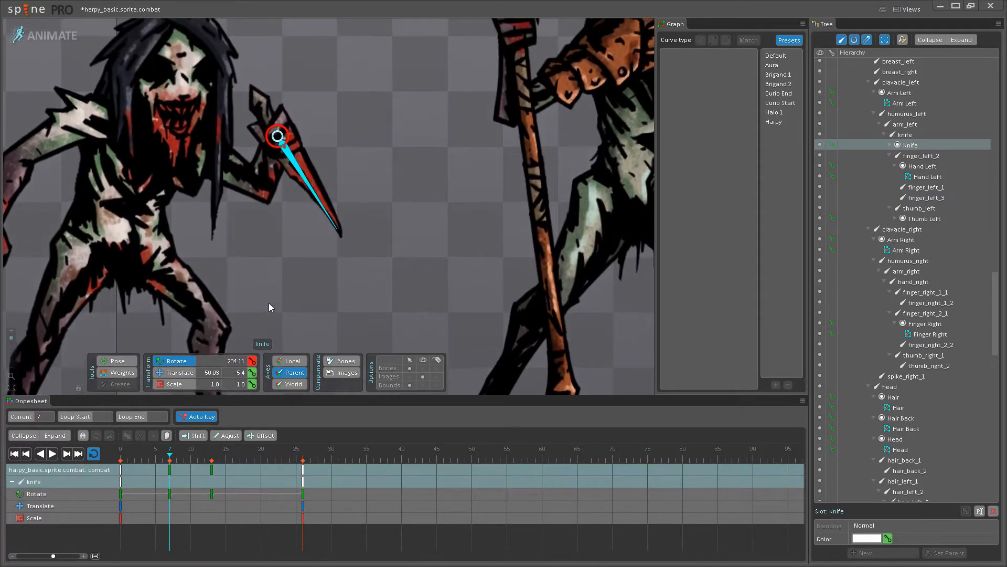
pyautogui.hotkey('ctrl', 'z')
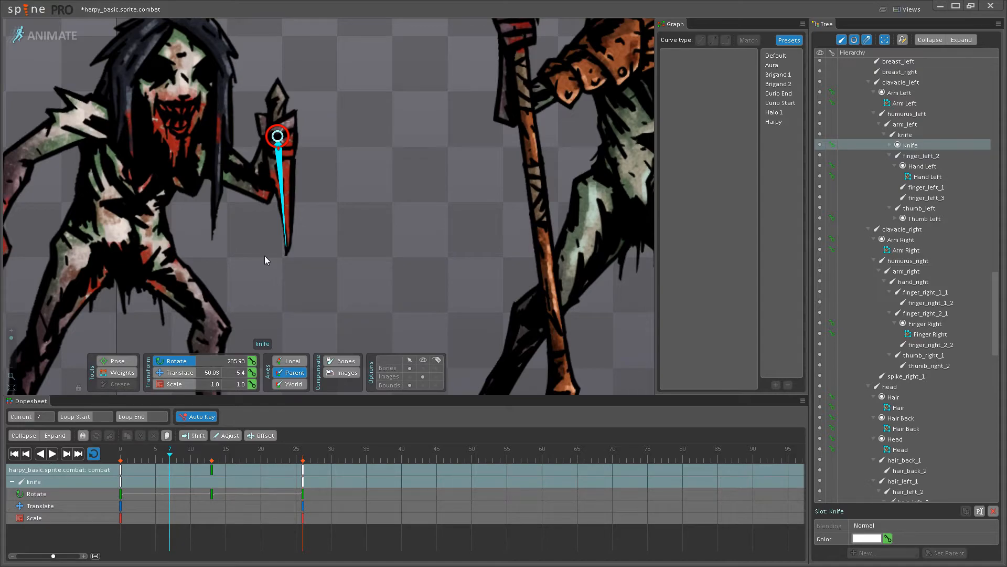
pyautogui.moveTo(290, 236); pyautogui.dragTo(429, 130)
pyautogui.hotkey('ctrl', 'z')
pyautogui.moveTo(167, 461); pyautogui.dragTo(3, 454)
pyautogui.click(51, 453)
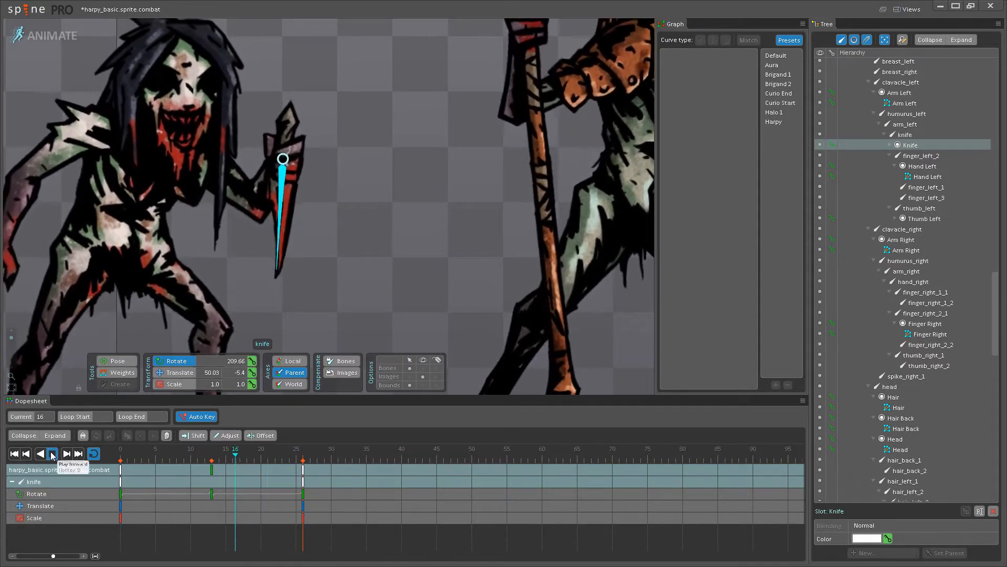
pyautogui.scroll(-4, 334, 308)
pyautogui.scroll(-3, 299, 266)
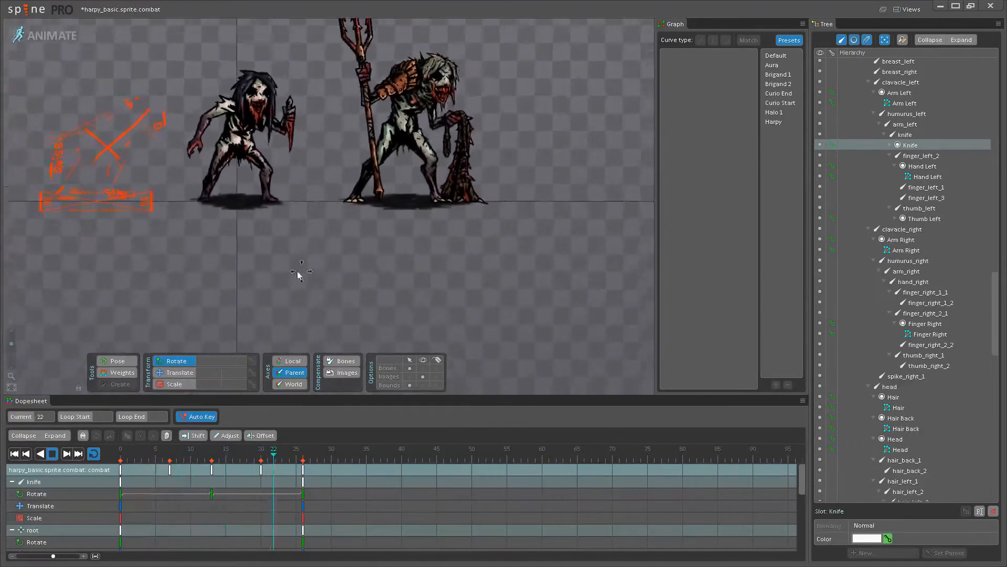
pyautogui.scroll(6, 303, 269)
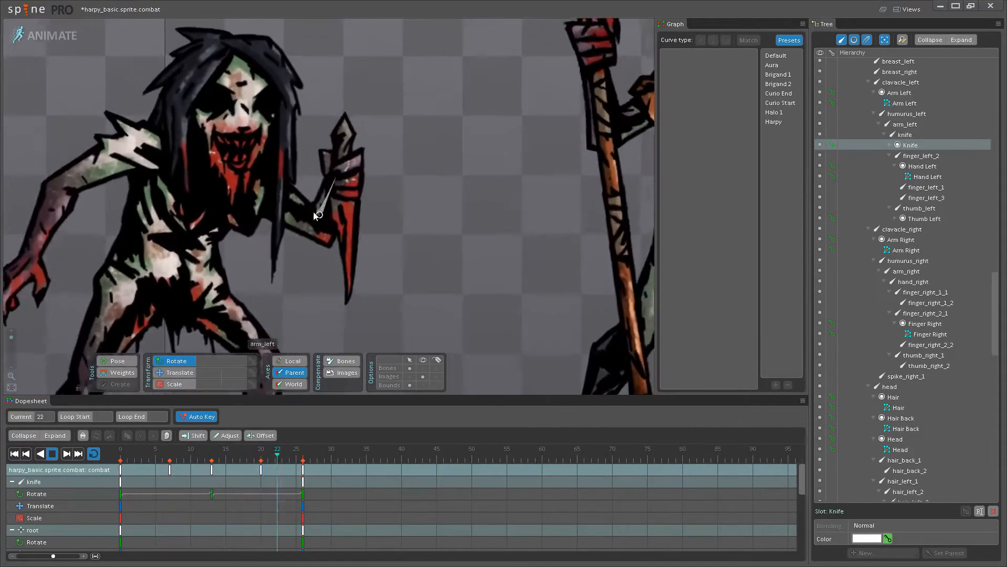
# Select the knife bone at frame 13 and enable the Shift and Offset key editing modes.
pyautogui.click(289, 218)
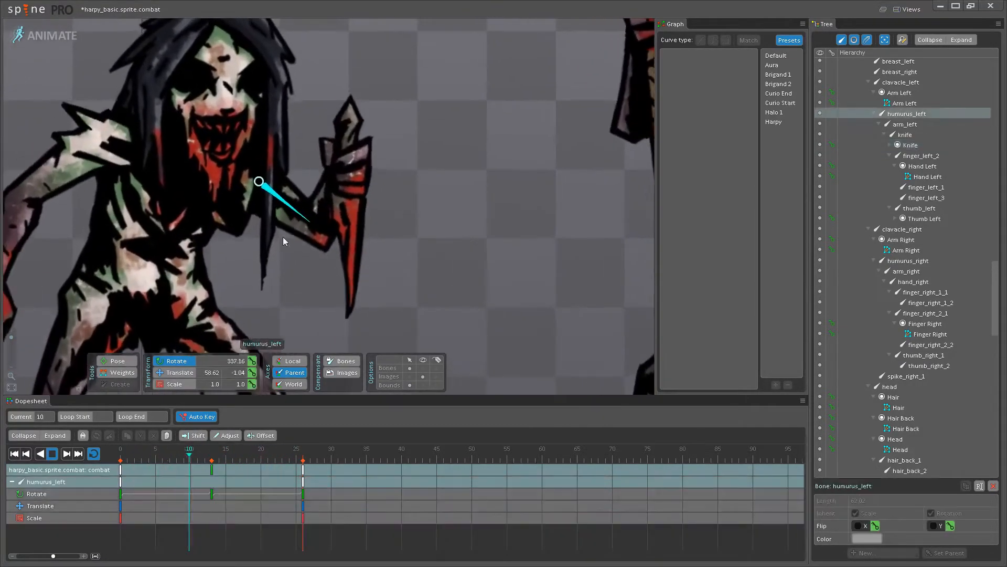
pyautogui.click(53, 454)
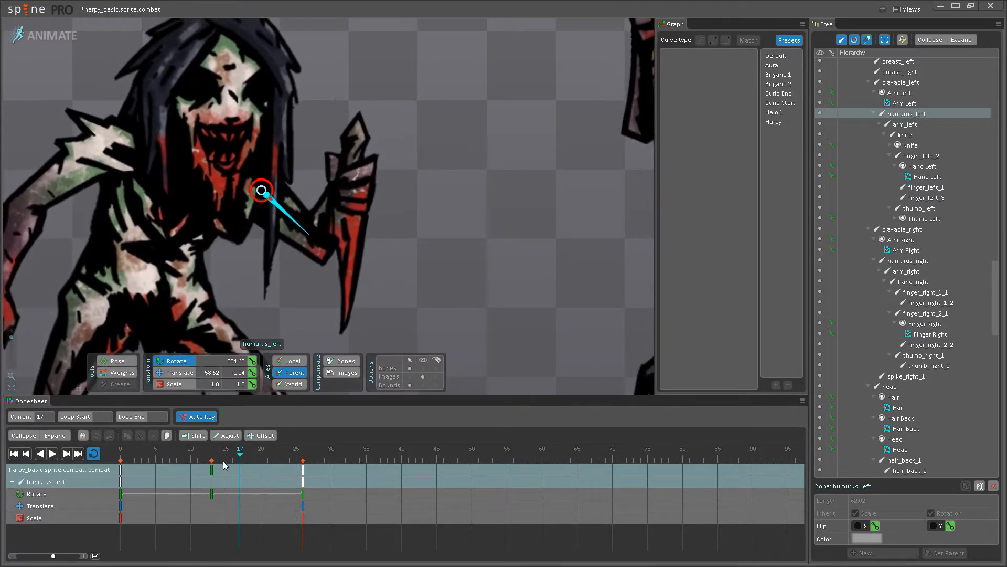
pyautogui.click(211, 460)
pyautogui.click(333, 198)
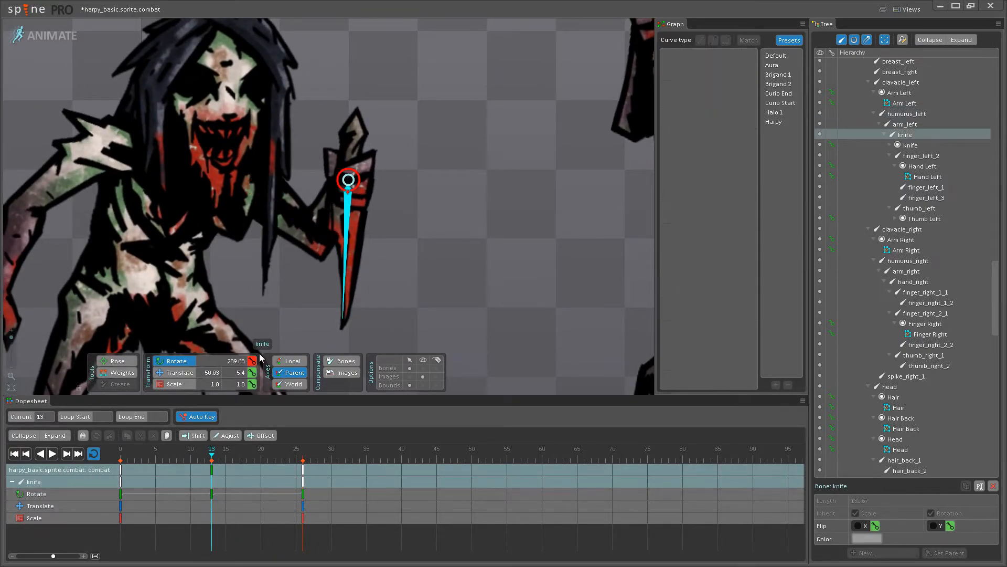
pyautogui.moveTo(123, 468); pyautogui.dragTo(150, 469)
pyautogui.hotkey('ctrl', 'z')
pyautogui.click(200, 436)
pyautogui.click(263, 436)
# Try offsetting the knife bone's keys by 7 frames, preview the loop, and undo the offset.
pyautogui.moveTo(124, 470); pyautogui.dragTo(77, 463)
pyautogui.click(52, 454)
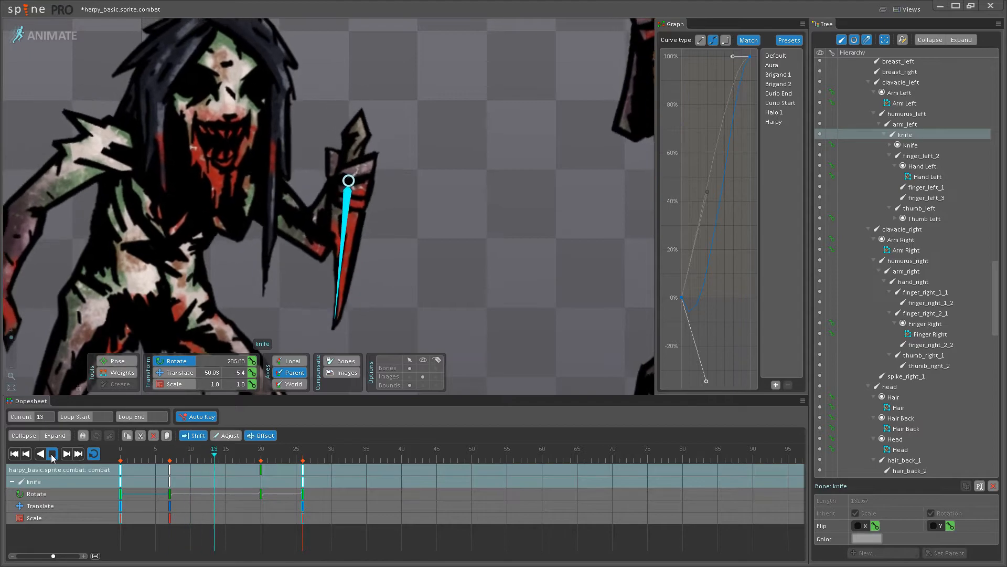
pyautogui.click(51, 455)
pyautogui.hotkey('ctrl', 'z')
# Try offsetting the arm_left and arm_right keys together by 7 frames, and undo the offset.
pyautogui.click(326, 223)
pyautogui.moveTo(282, 291); pyautogui.dragTo(385, 259)
pyautogui.keyDown('ctrl'); pyautogui.click(112, 194); pyautogui.keyUp('ctrl')
pyautogui.moveTo(121, 467); pyautogui.dragTo(168, 467)
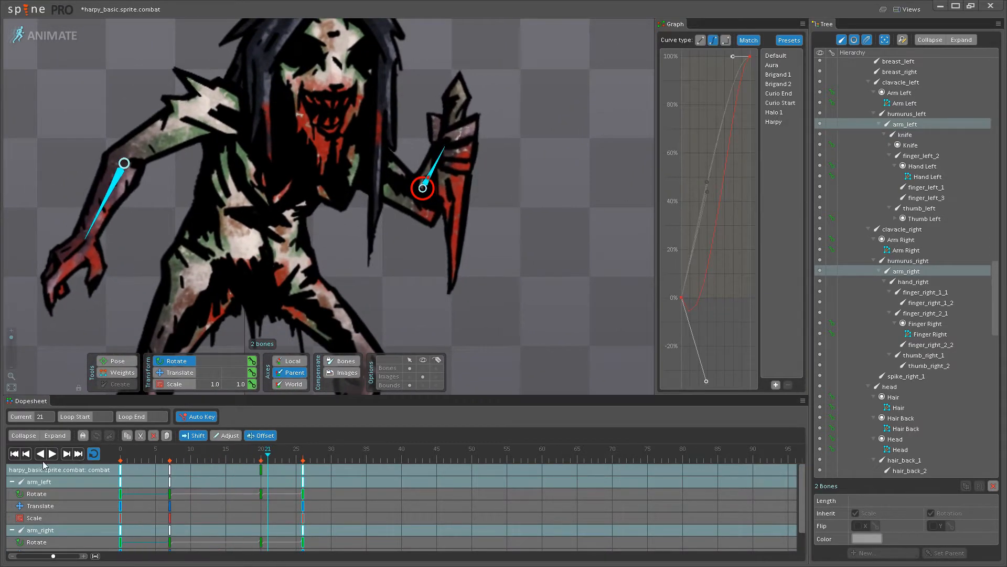
pyautogui.hotkey('ctrl', 'z')
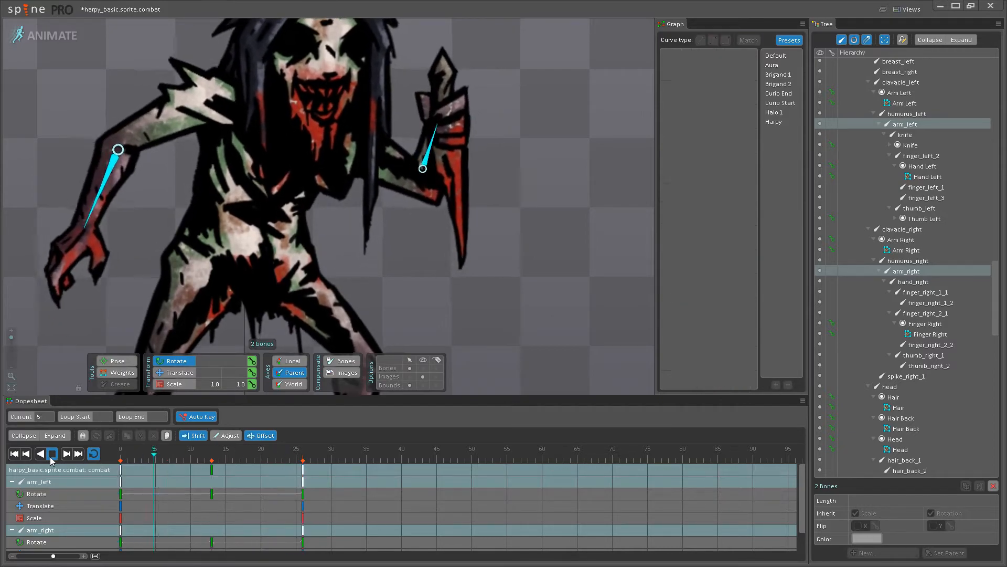
pyautogui.click(52, 454)
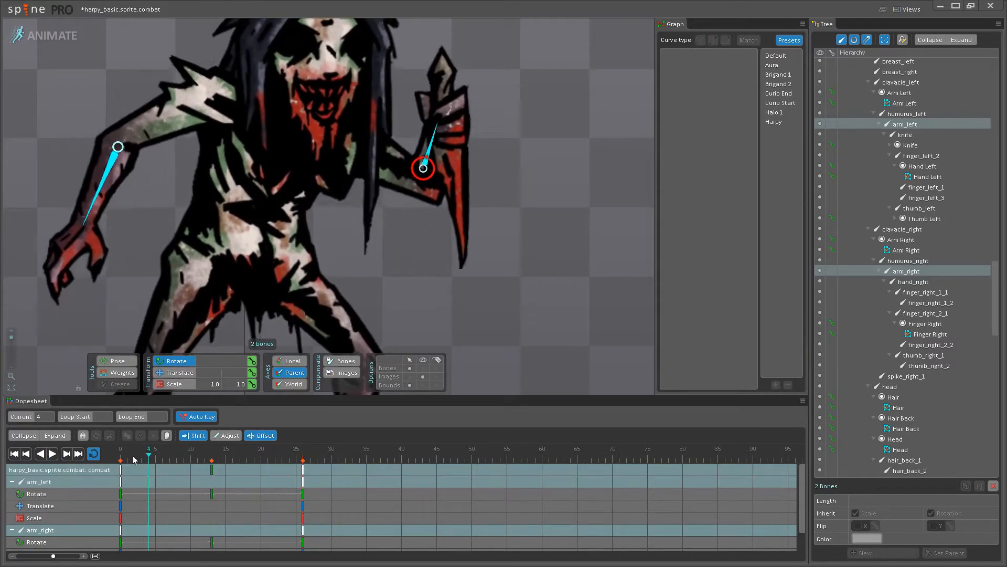
# Offset the clavacle_right and clavacle_left keys together by 3 frames and preview the loop.
pyautogui.click(212, 452)
pyautogui.click(219, 455)
pyautogui.click(222, 130)
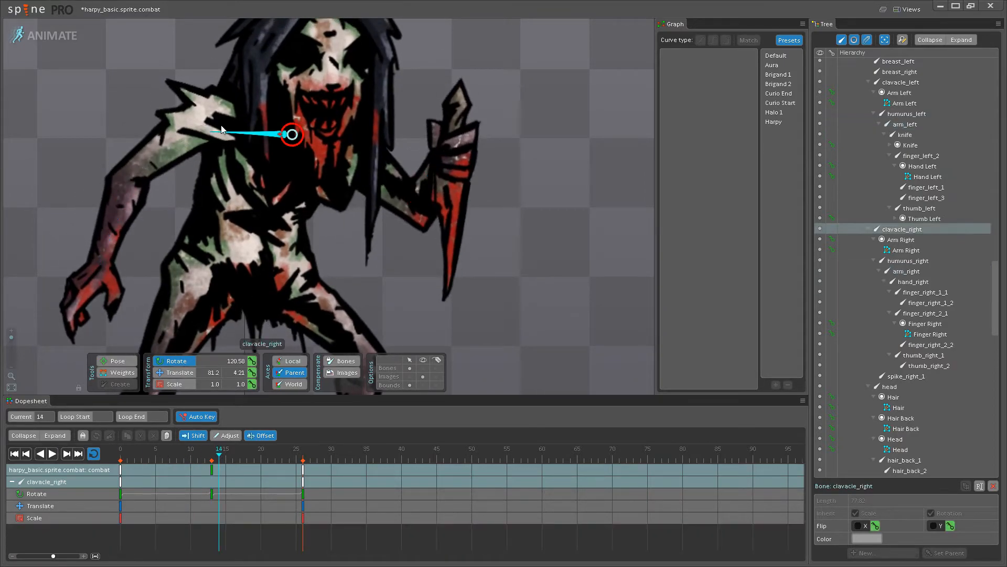
pyautogui.keyDown('ctrl'); pyautogui.click(347, 159); pyautogui.keyUp('ctrl')
pyautogui.click(125, 470)
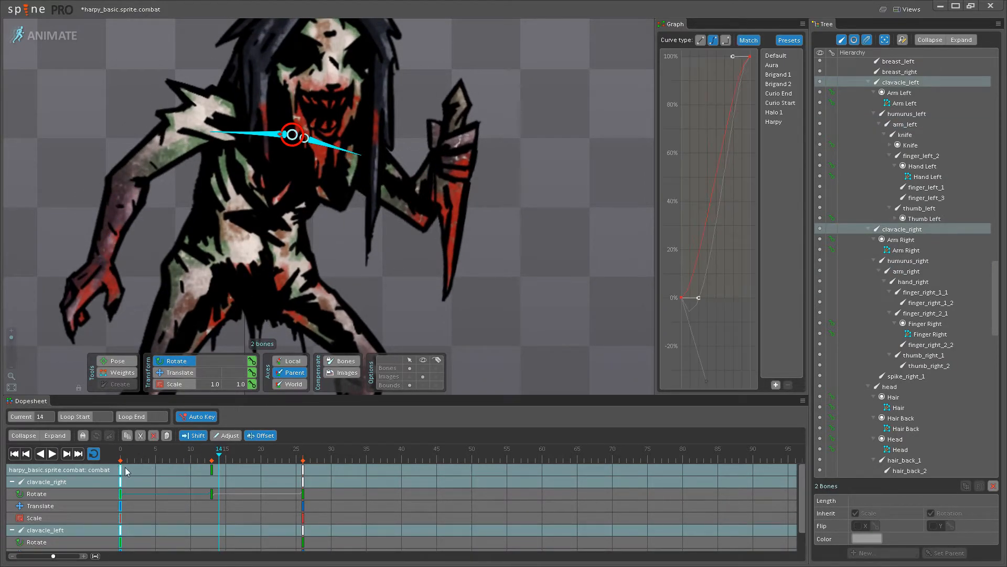
pyautogui.click(55, 455)
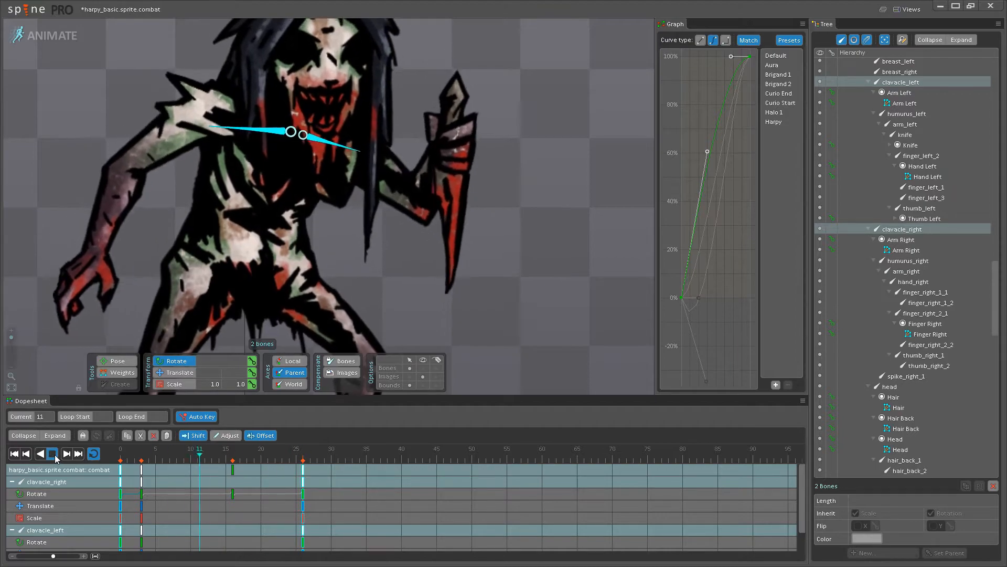
pyautogui.scroll(-5, 373, 267)
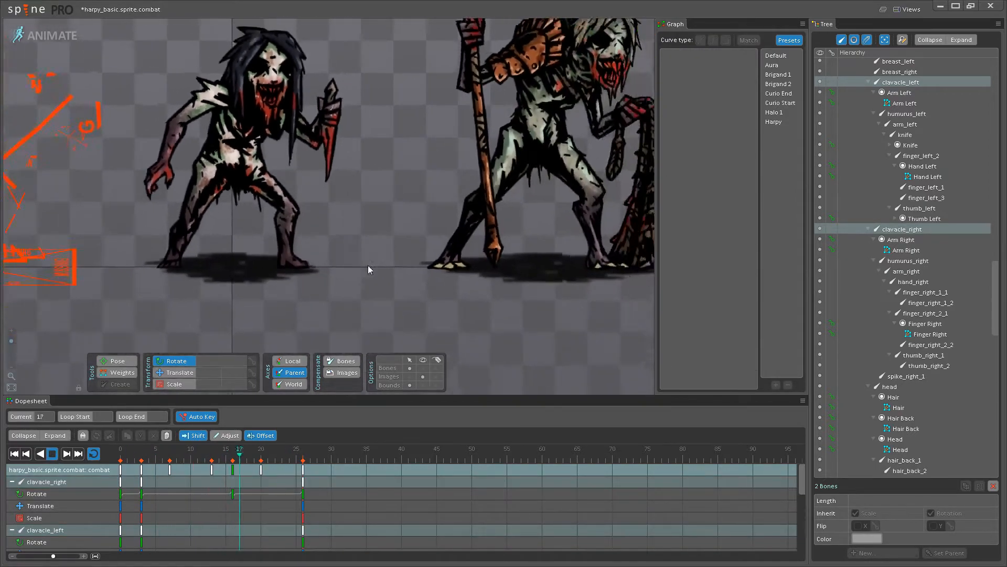
pyautogui.moveTo(338, 264); pyautogui.dragTo(287, 293)
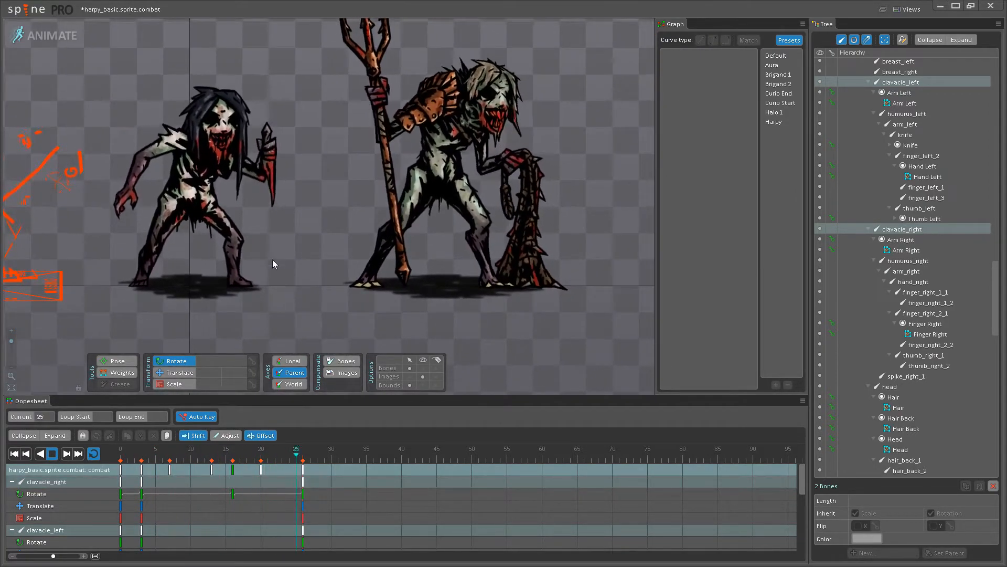
pyautogui.moveTo(266, 250); pyautogui.dragTo(282, 313)
pyautogui.scroll(3, 283, 253)
# Fine-tune the knife bone's rotation at frame 13 and replay the combat loop.
pyautogui.click(279, 240)
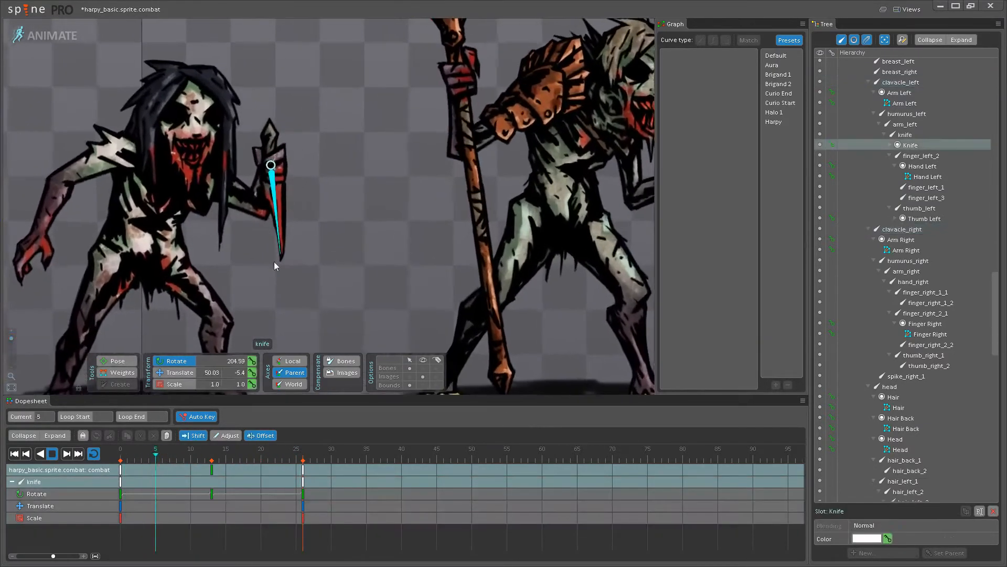
pyautogui.click(52, 454)
pyautogui.click(213, 471)
pyautogui.scroll(3, 278, 218)
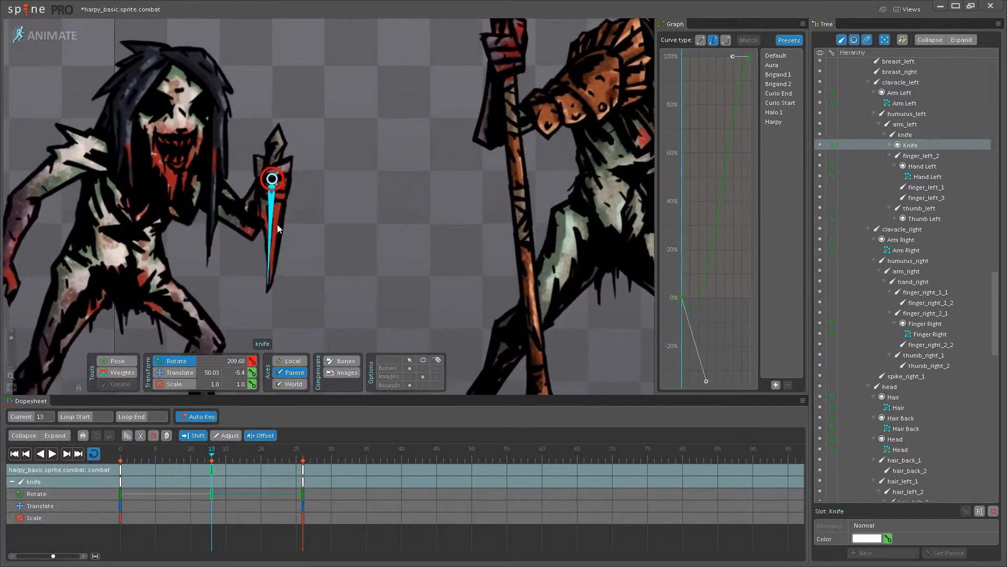
pyautogui.moveTo(271, 244); pyautogui.dragTo(268, 248)
pyautogui.click(53, 454)
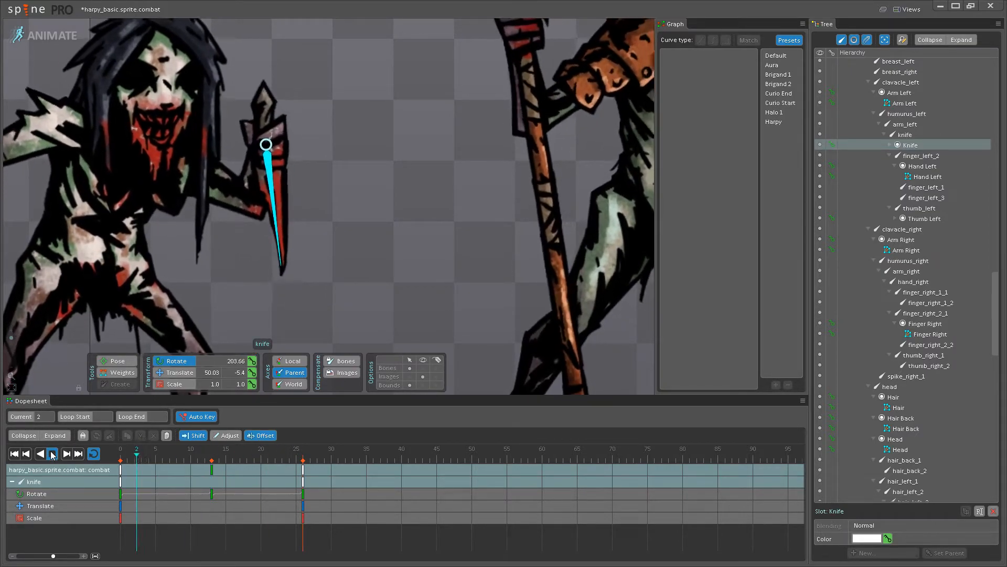
# Save the project and view the harpy's loop beside the neighbouring character.
pyautogui.scroll(-5, 342, 269)
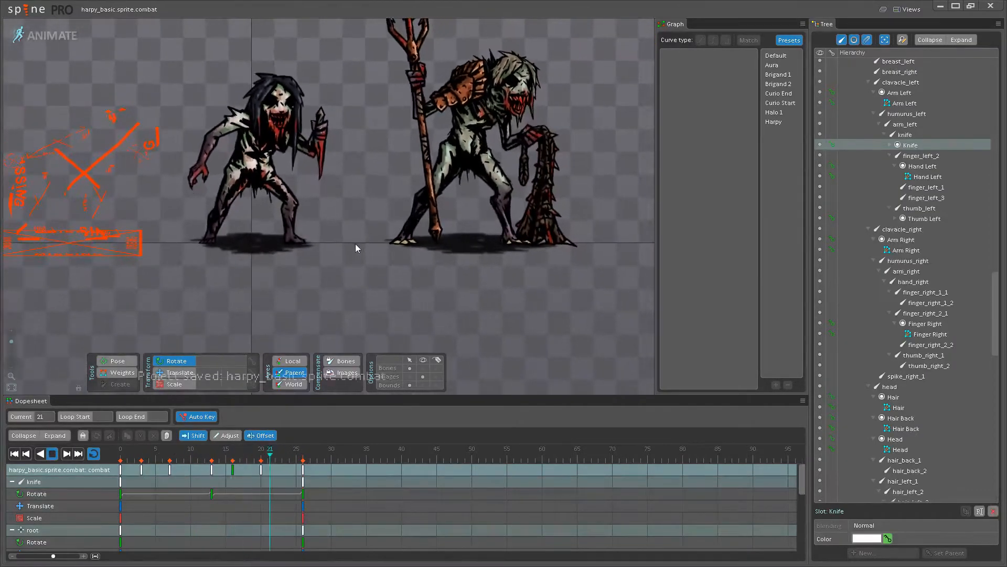
pyautogui.scroll(-2, 289, 281)
pyautogui.hotkey('ctrl', 's')
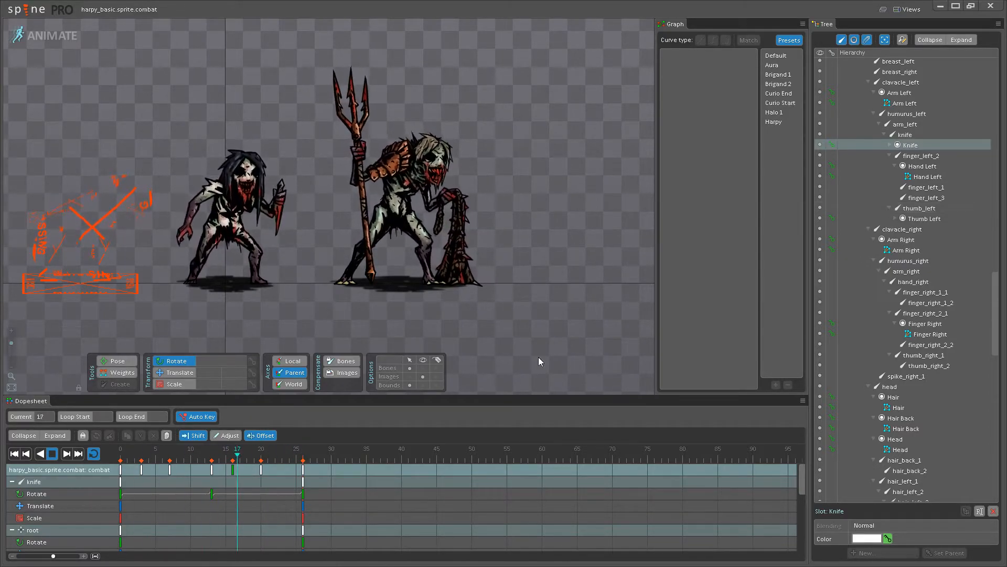
# Examine the harpy's full body motion in the playing combat loop, both close up and beside the trident-bearing character.
pyautogui.scroll(5, 346, 296)
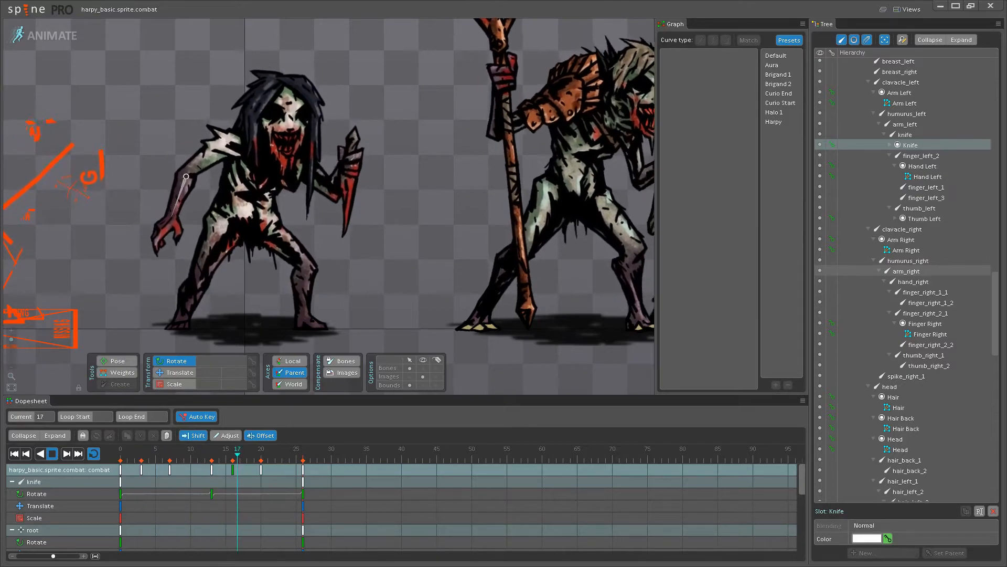
pyautogui.moveTo(317, 220); pyautogui.dragTo(366, 244)
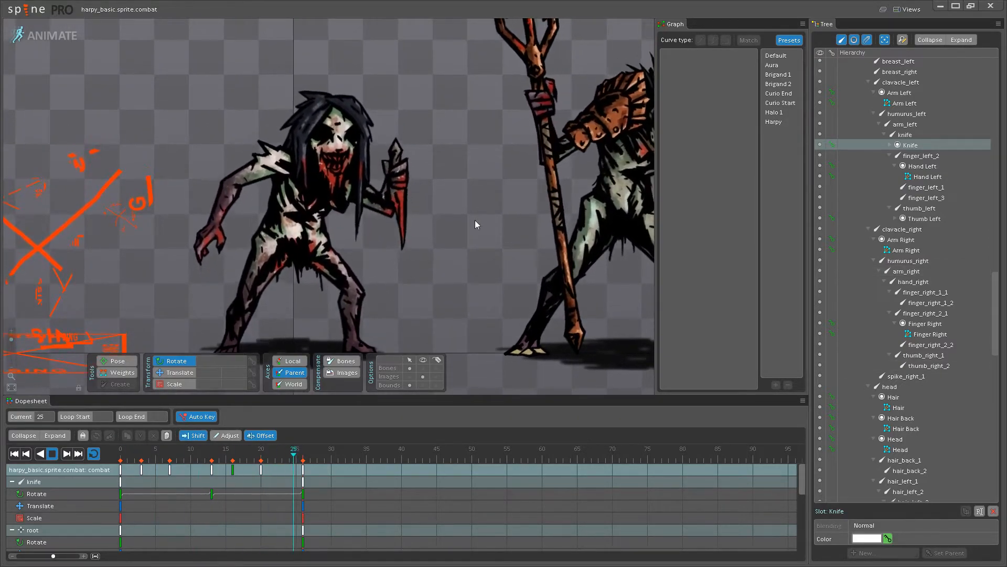
pyautogui.scroll(-3, 421, 248)
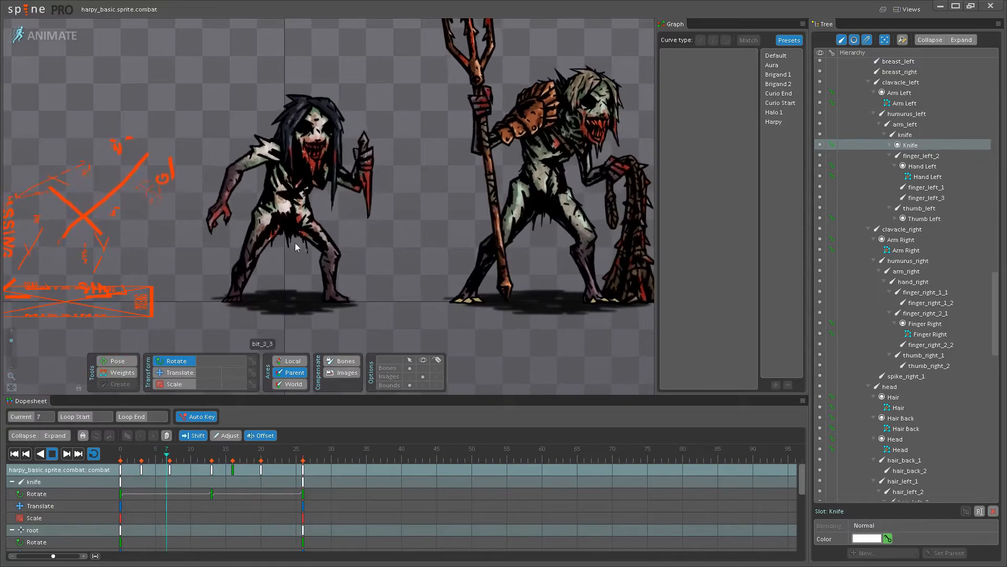
pyautogui.scroll(3, 397, 242)
pyautogui.moveTo(397, 243); pyautogui.dragTo(394, 217)
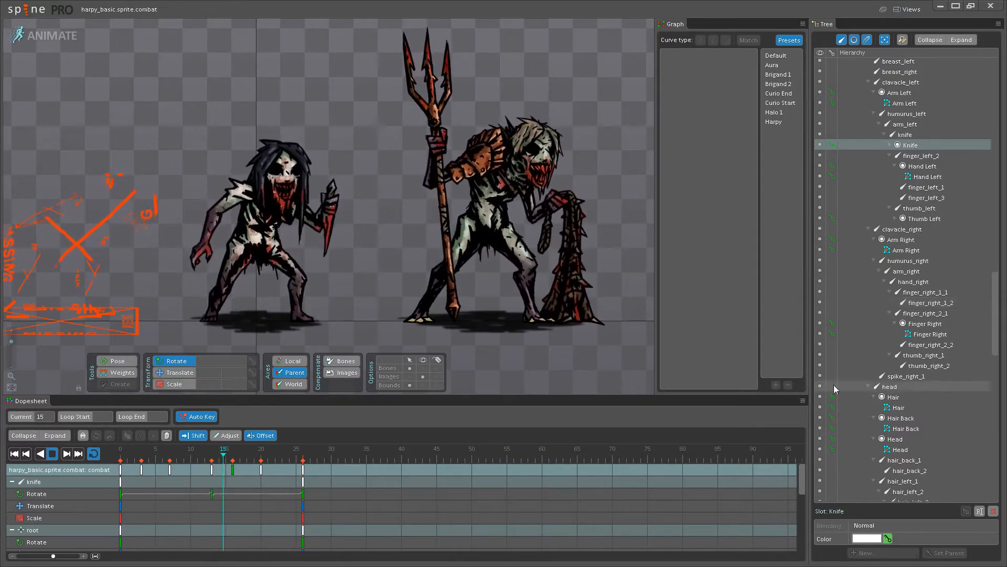
pyautogui.scroll(1, 550, 367)
pyautogui.scroll(-1, 550, 365)
pyautogui.moveTo(550, 364); pyautogui.dragTo(553, 303)
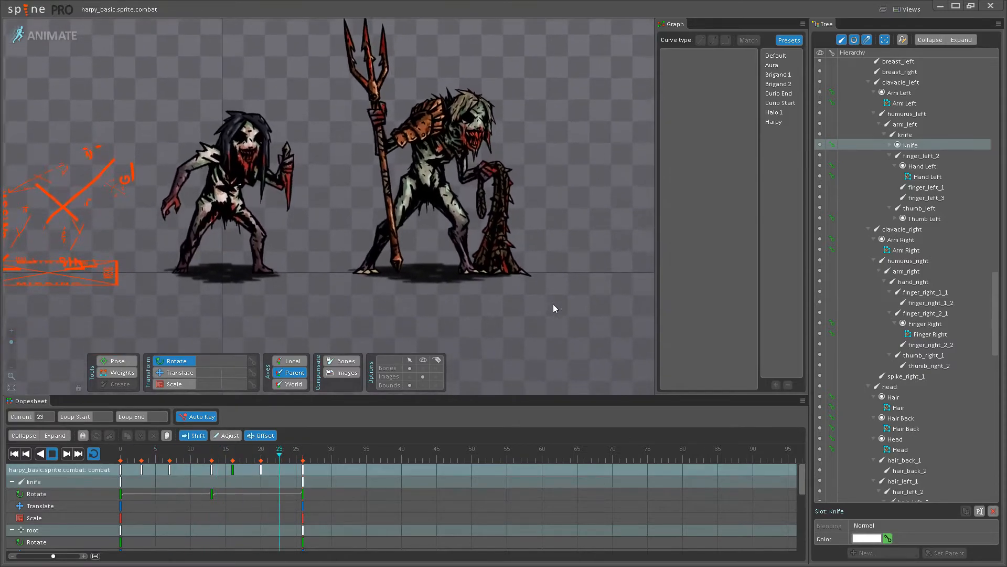
# Save the project again and reframe both characters while the combat loop plays.
pyautogui.hotkey('ctrl', 's')
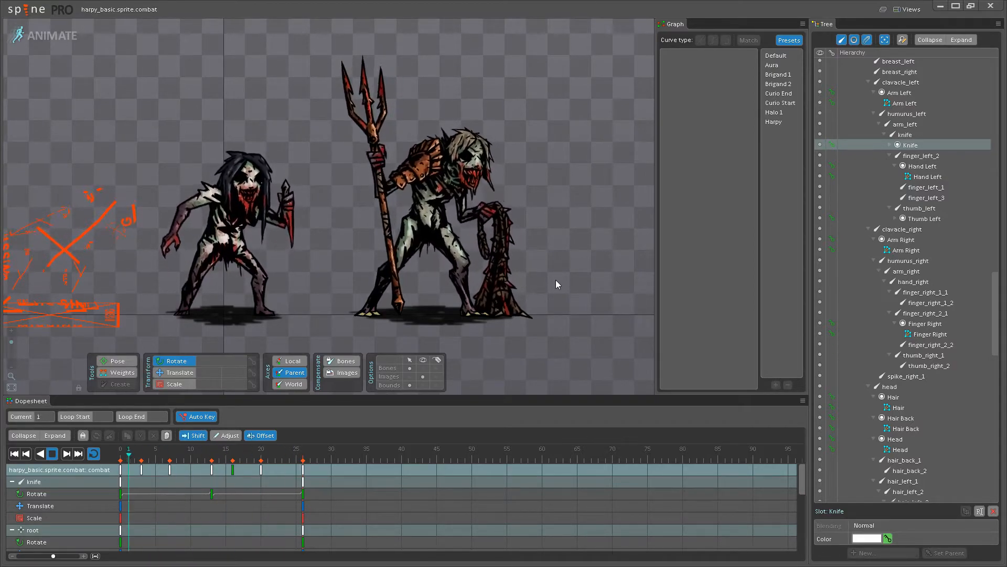
pyautogui.moveTo(556, 279); pyautogui.dragTo(467, 270)
pyautogui.moveTo(268, 274); pyautogui.dragTo(375, 277)
pyautogui.scroll(1, 341, 262)
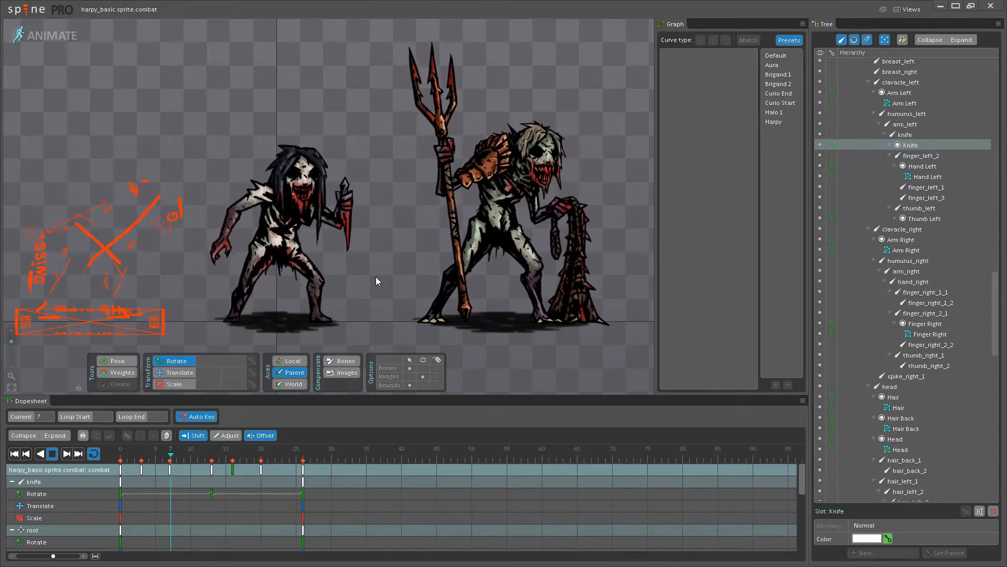
# Examine the playing combat loop with the harpy and the trident-bearing character in view, comparing their motion at different distances.
pyautogui.scroll(1, 376, 275)
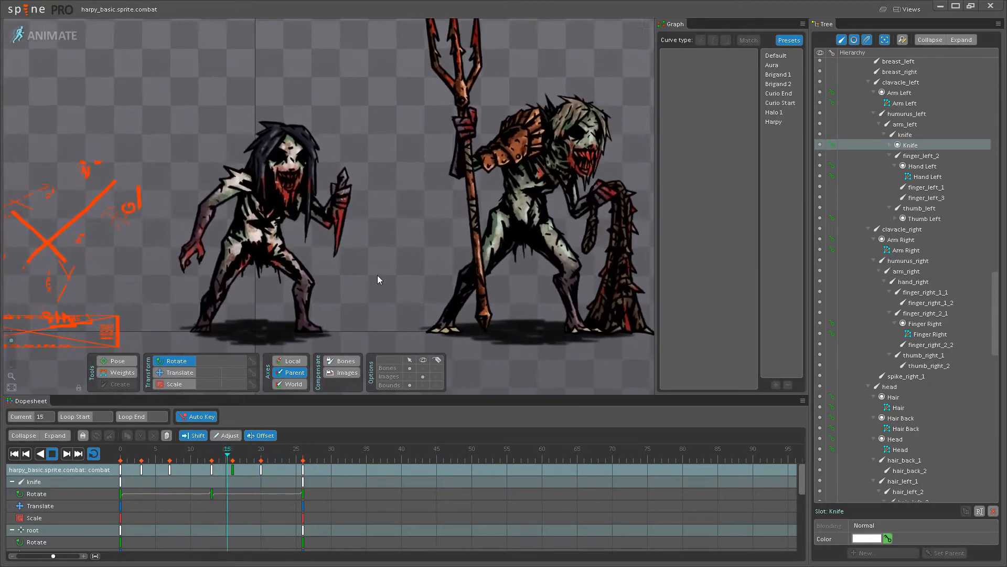
pyautogui.scroll(1, 373, 276)
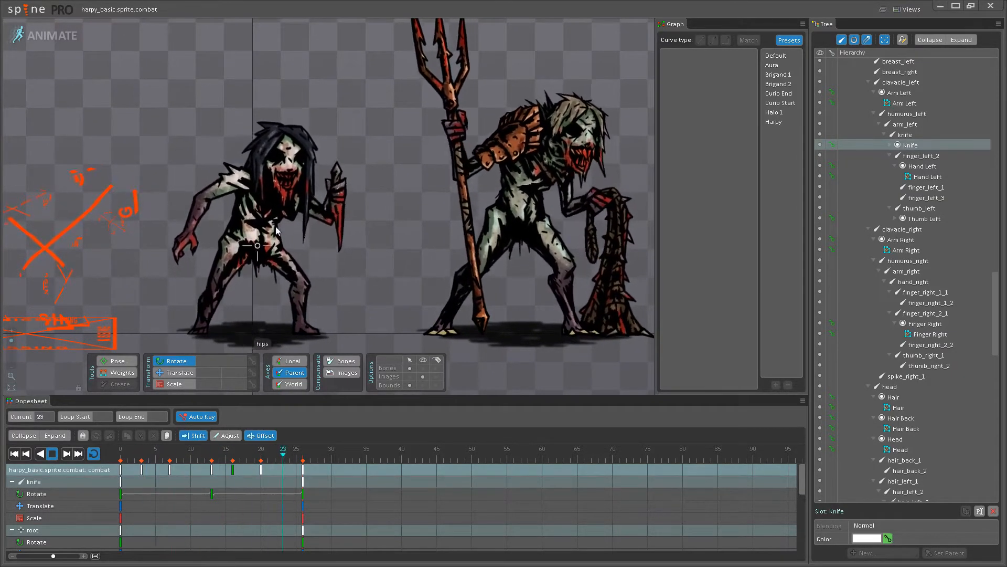
pyautogui.scroll(-1, 370, 239)
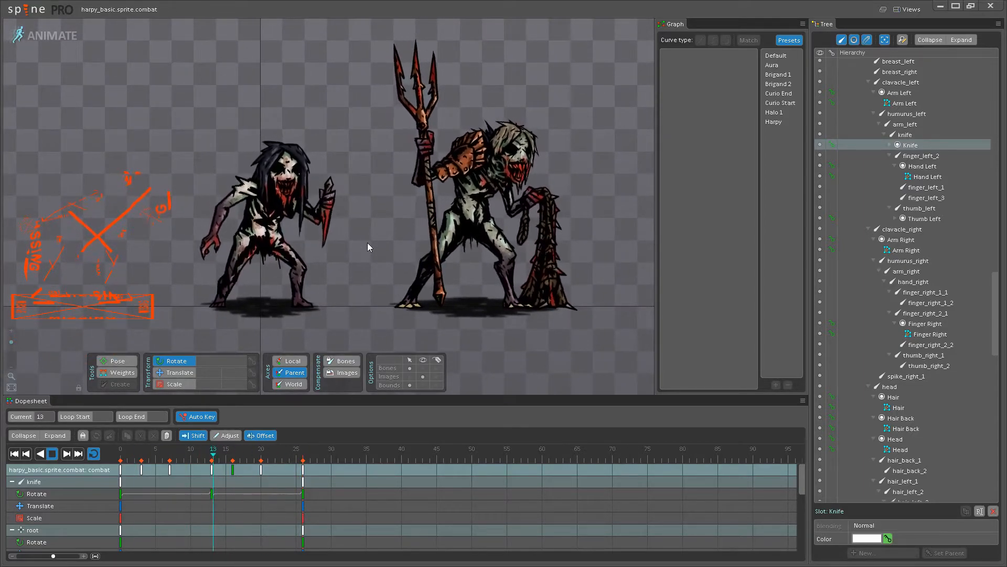
pyautogui.scroll(1, 364, 258)
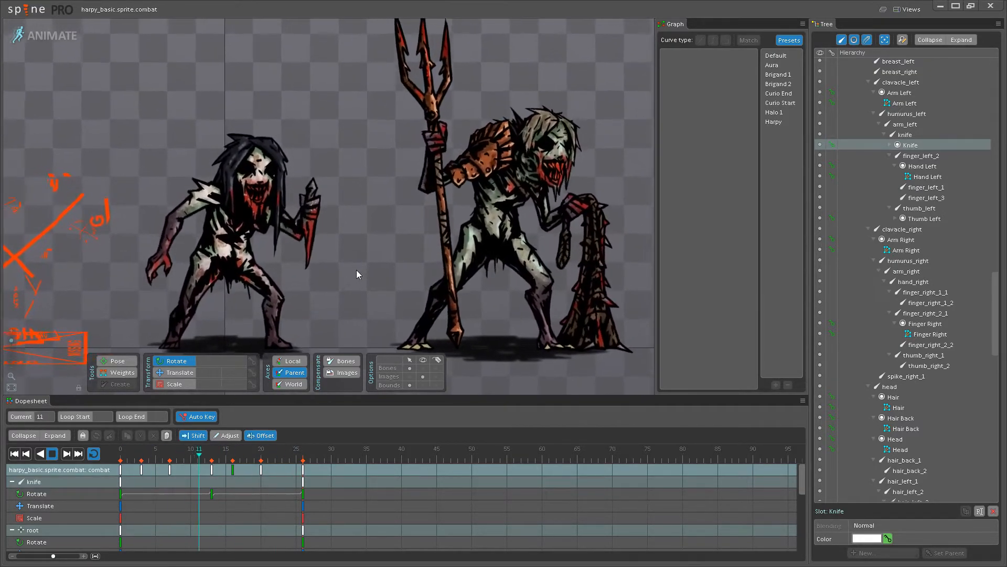
pyautogui.scroll(1, 383, 252)
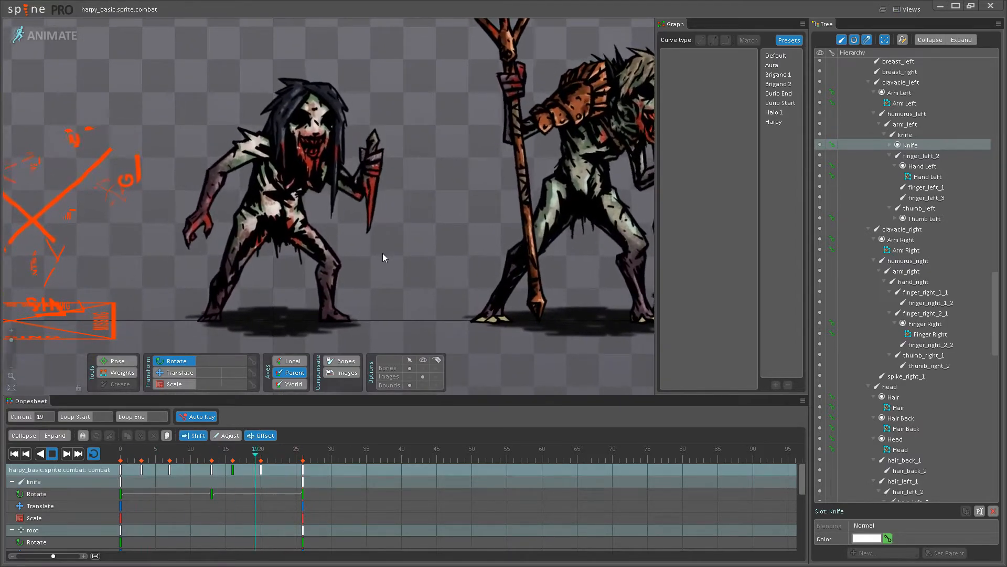
pyautogui.scroll(1, 382, 253)
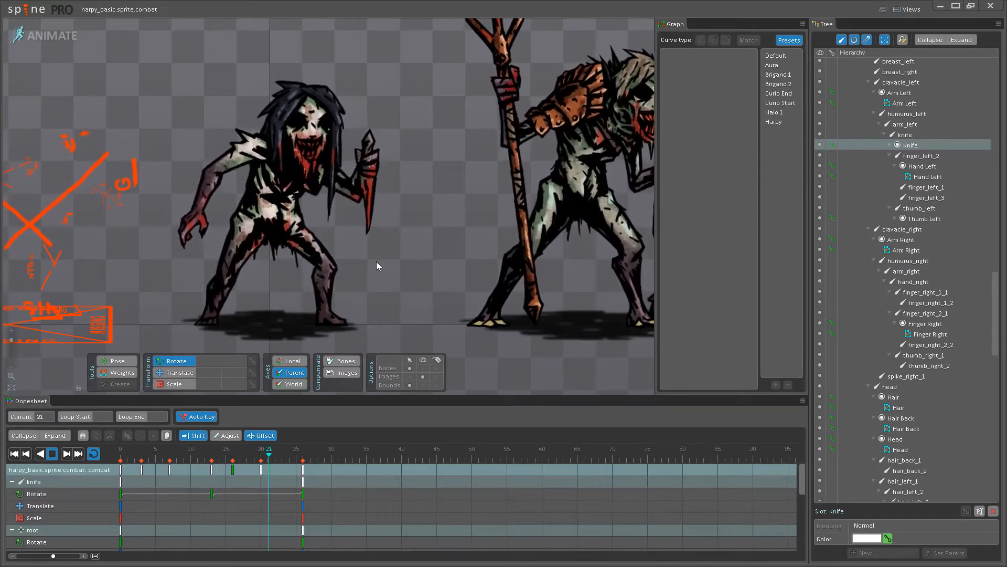
pyautogui.scroll(-2, 421, 226)
pyautogui.moveTo(421, 227); pyautogui.dragTo(352, 210)
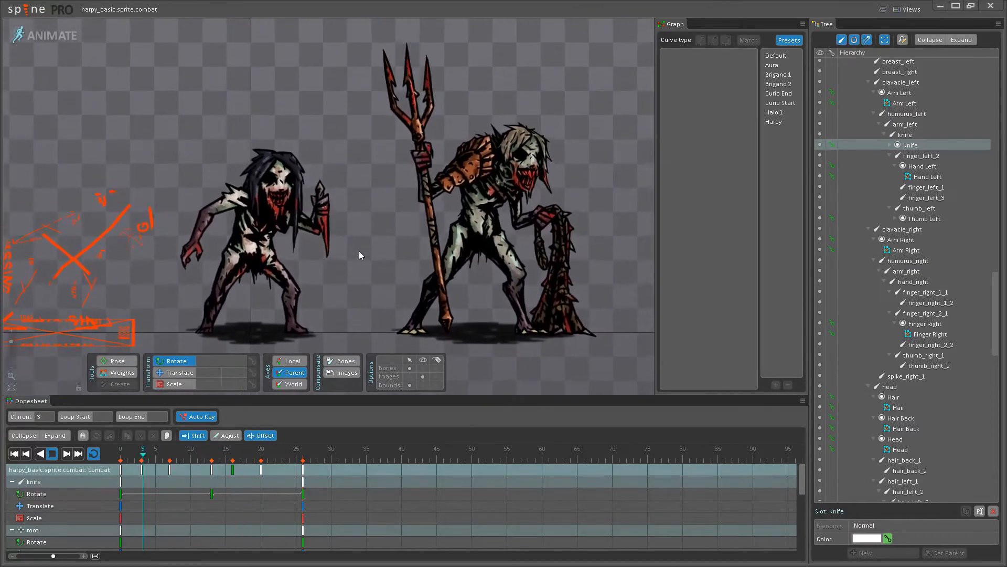
# Examine the harpy's head, torso, arms and legs close up while the combat loop plays.
pyautogui.scroll(1, 352, 261)
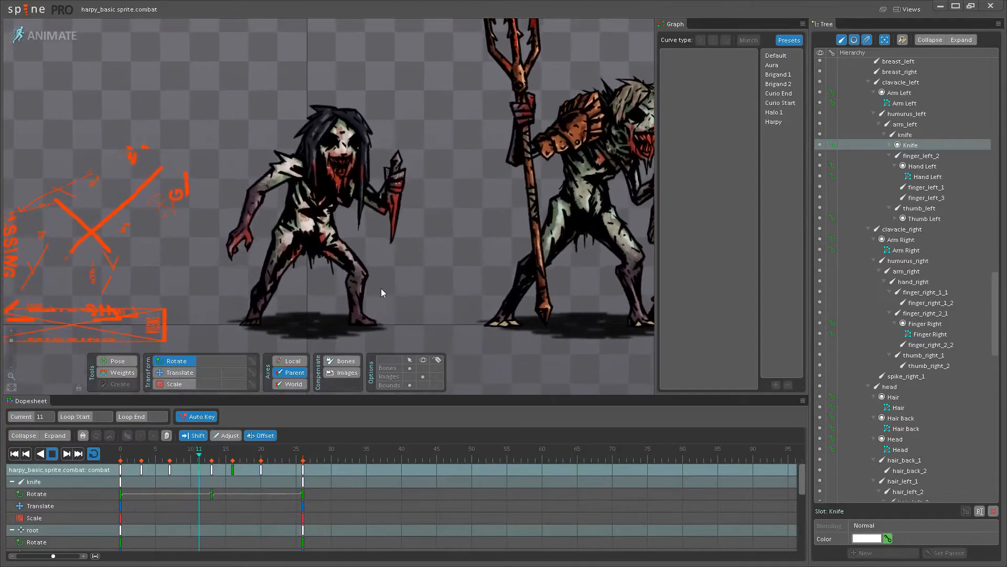
pyautogui.scroll(3, 382, 288)
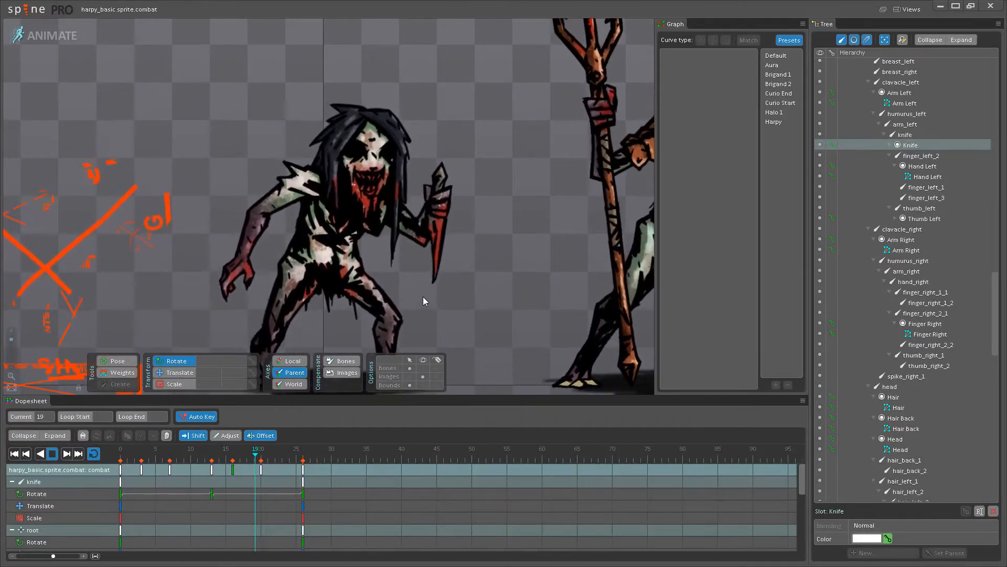
pyautogui.scroll(2, 423, 297)
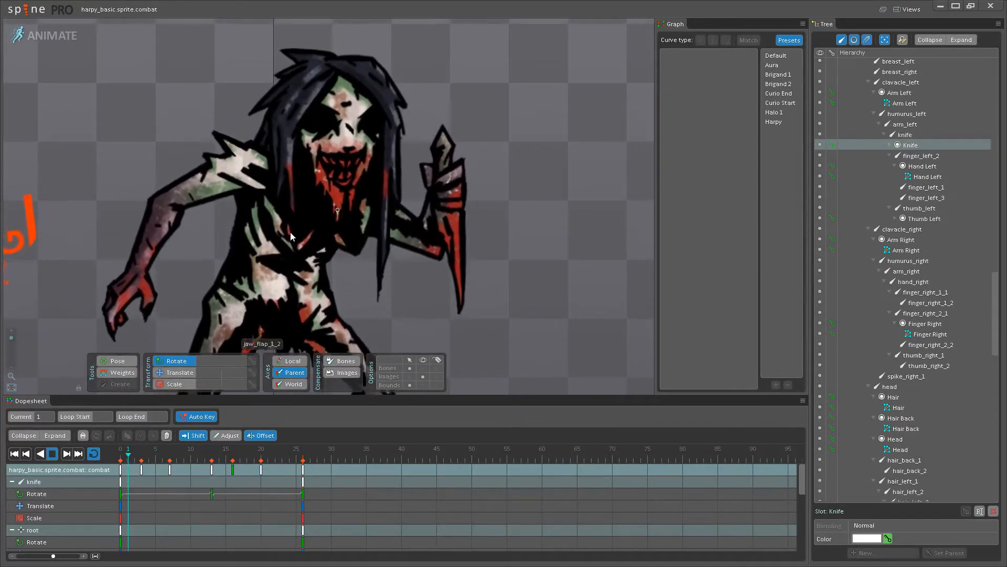
pyautogui.moveTo(392, 308); pyautogui.dragTo(395, 172)
pyautogui.scroll(-1, 369, 271)
pyautogui.scroll(-1, 369, 272)
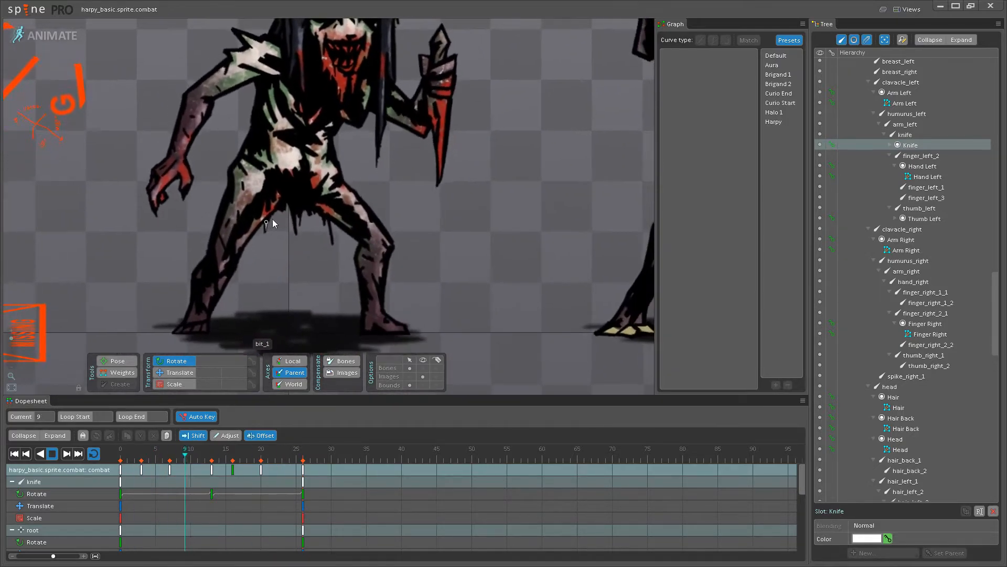
pyautogui.moveTo(320, 188); pyautogui.dragTo(321, 261)
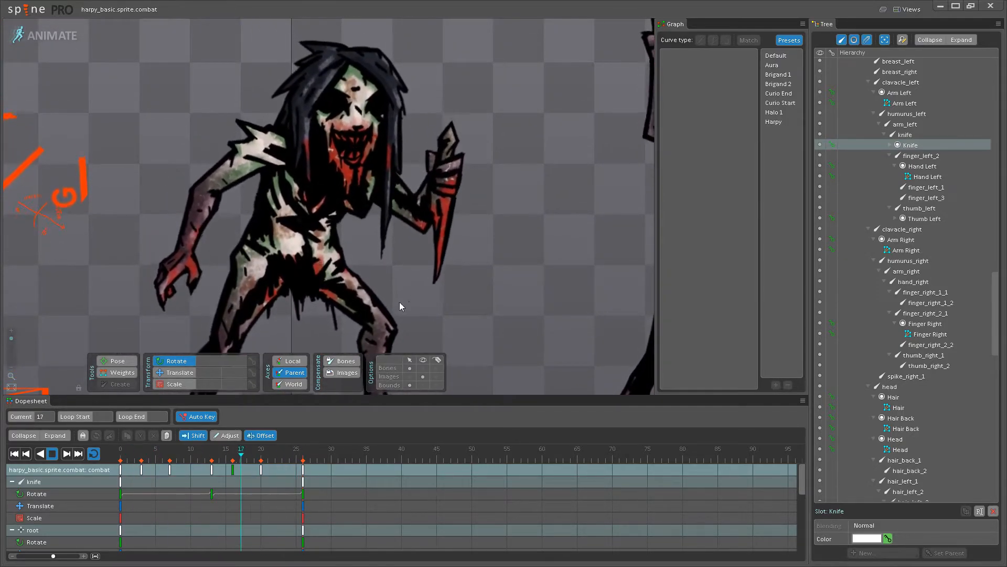
# Show the bones, stop playback at frame 13 and select both the breast_right and breast_left bones.
pyautogui.click(423, 368)
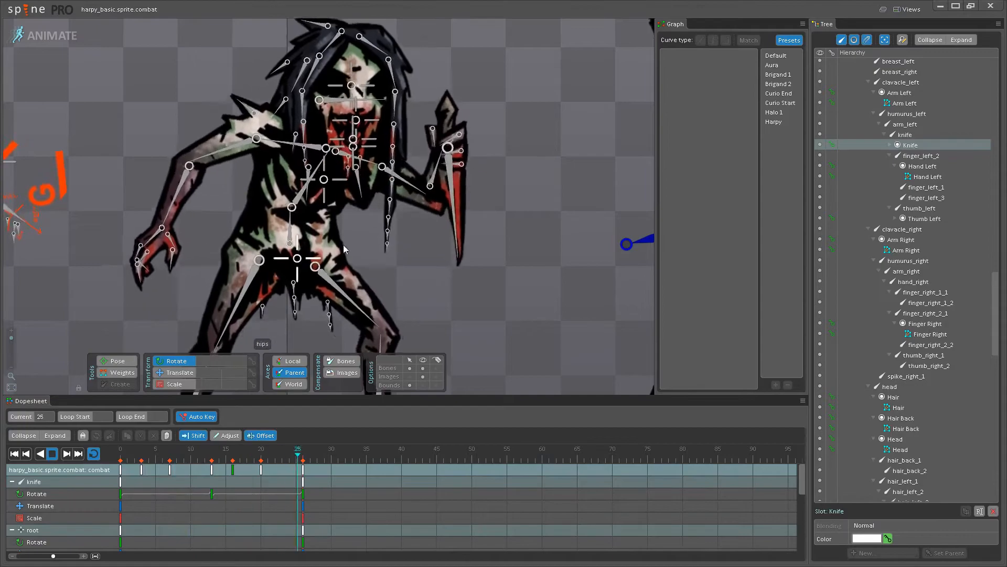
pyautogui.moveTo(369, 196); pyautogui.dragTo(331, 267)
pyautogui.click(51, 454)
pyautogui.moveTo(128, 456); pyautogui.dragTo(211, 457)
pyautogui.scroll(3, 263, 237)
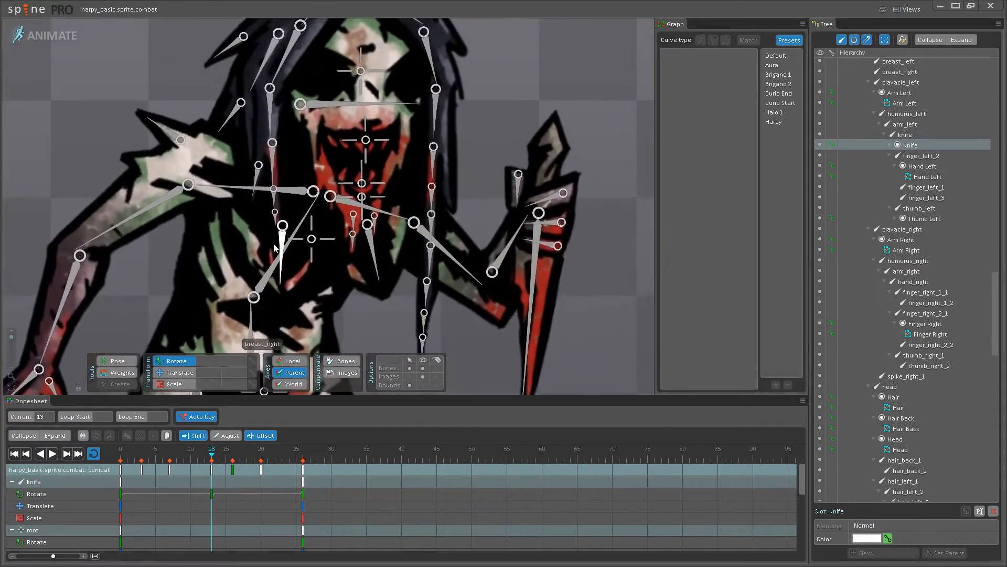
pyautogui.click(274, 247)
pyautogui.keyDown('ctrl'); pyautogui.click(368, 269); pyautogui.keyUp('ctrl')
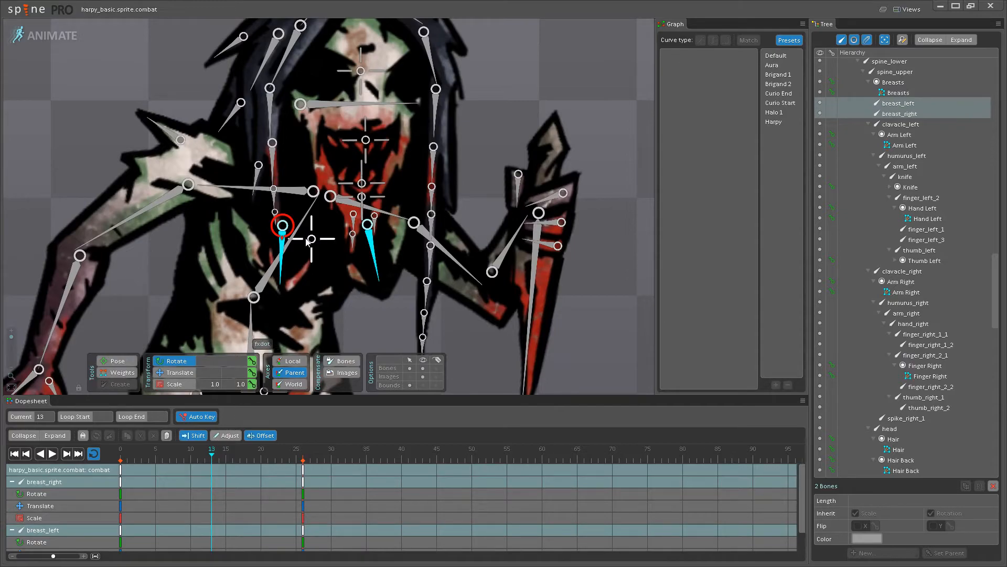
pyautogui.moveTo(279, 258); pyautogui.dragTo(259, 263)
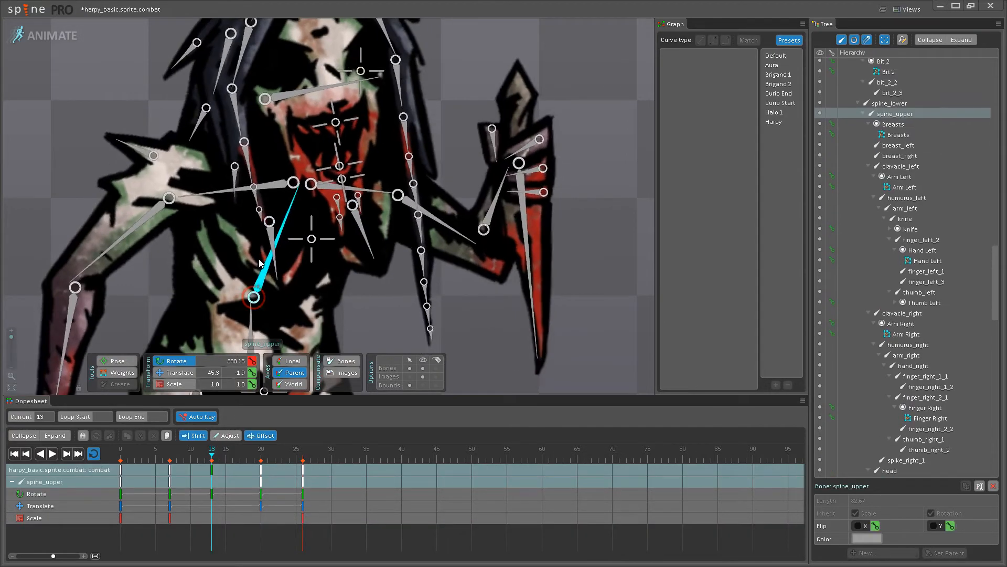
pyautogui.hotkey('ctrl', 'z')
pyautogui.hotkey('ctrl', 'z')
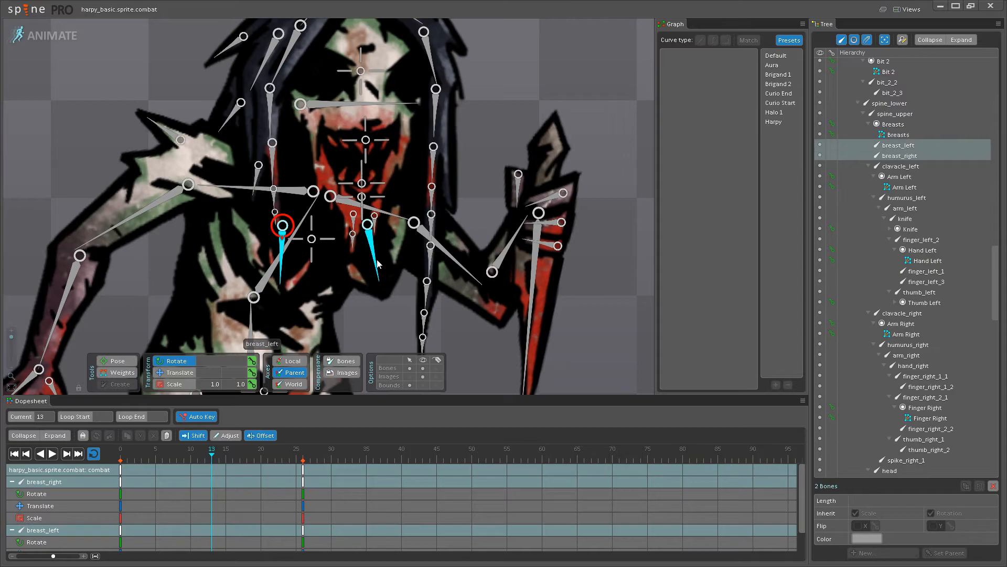
# Rotate both breast bones slightly at frame 13 and apply the Harpy curve preset to their keys at frames 0 and 13.
pyautogui.moveTo(369, 269); pyautogui.dragTo(350, 274)
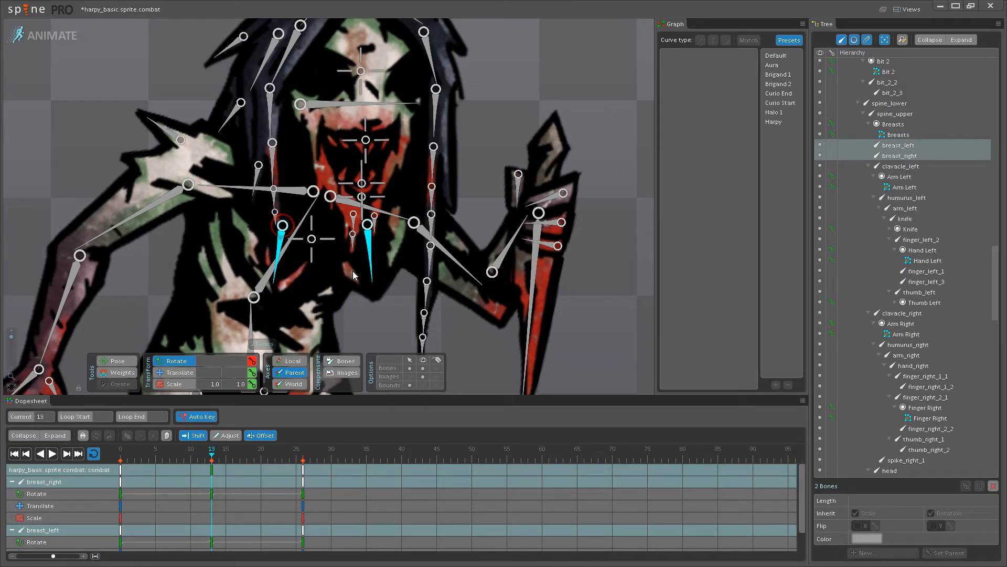
pyautogui.click(213, 470)
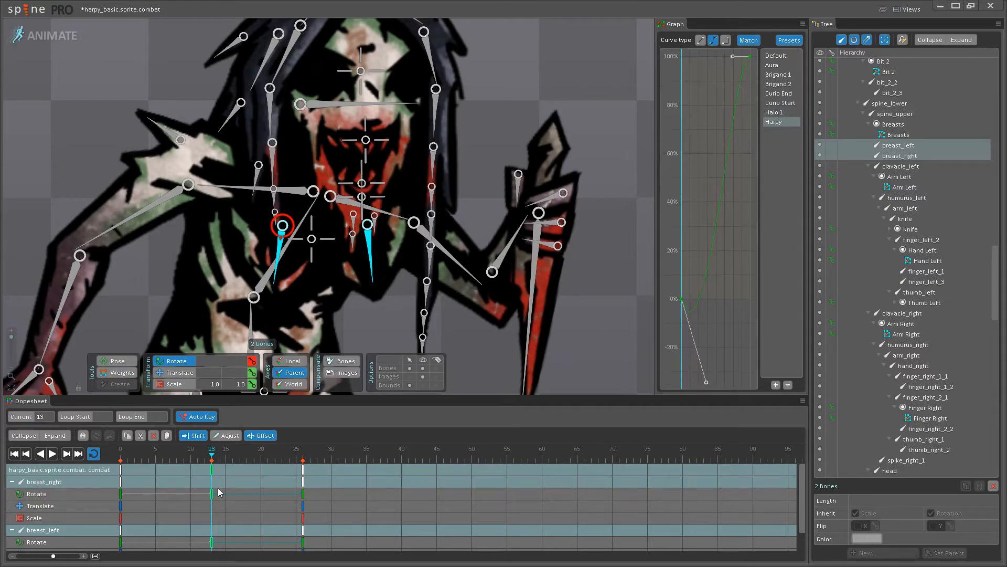
pyautogui.click(123, 476)
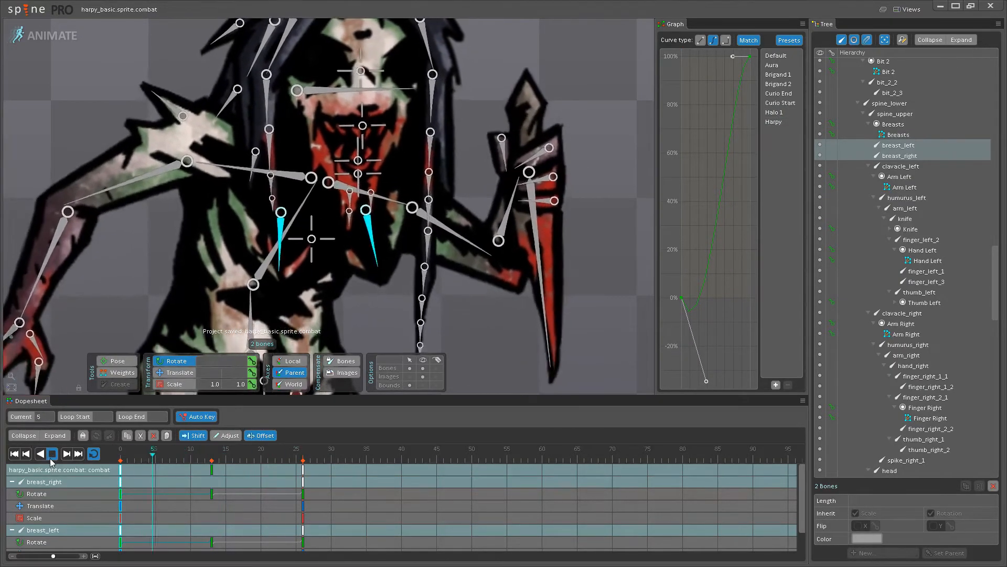
# Offset the keys of both breast bones by 4 frames within the loop and replay the animation.
pyautogui.scroll(-3, 382, 301)
pyautogui.scroll(-2, 381, 294)
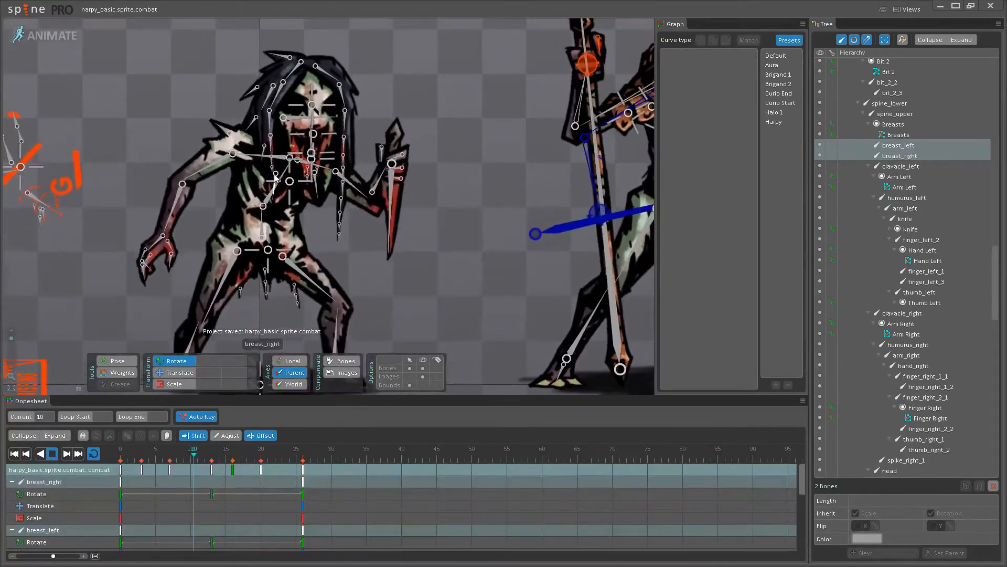
pyautogui.click(300, 184)
pyautogui.scroll(3, 349, 247)
pyautogui.scroll(1, 344, 242)
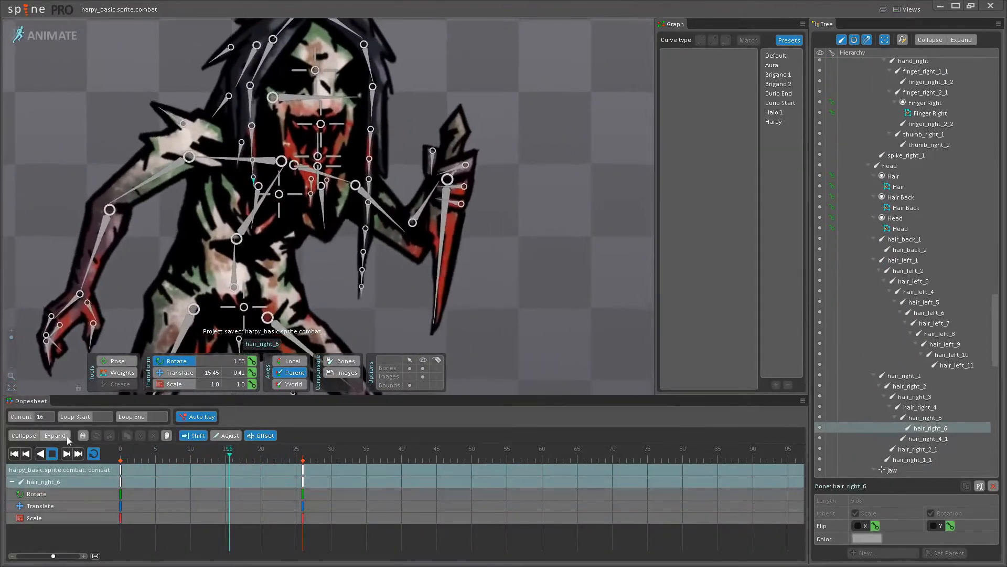
pyautogui.click(14, 453)
pyautogui.keyDown('ctrl'); pyautogui.click(322, 209); pyautogui.keyUp('ctrl')
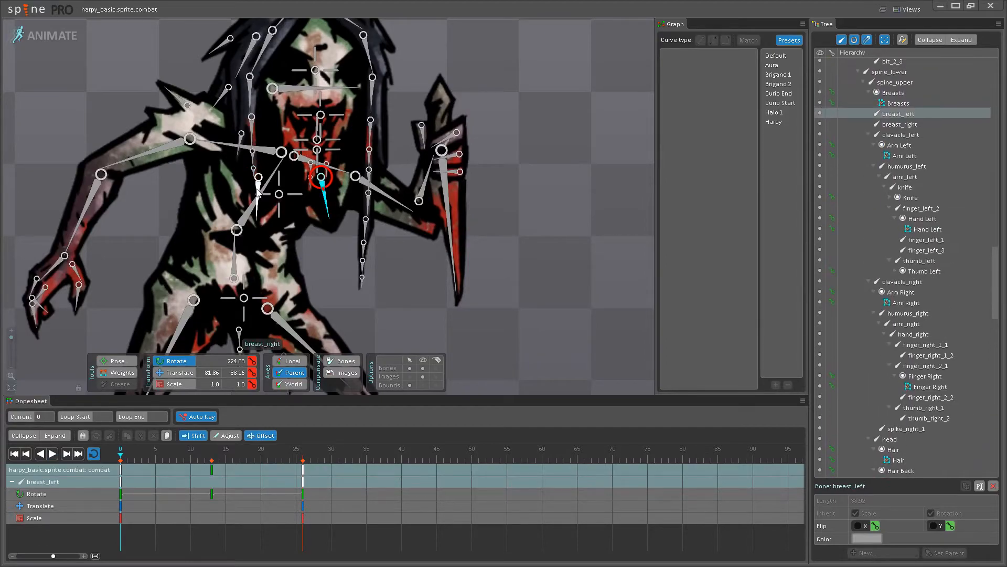
pyautogui.moveTo(120, 477); pyautogui.dragTo(152, 476)
pyautogui.click(53, 454)
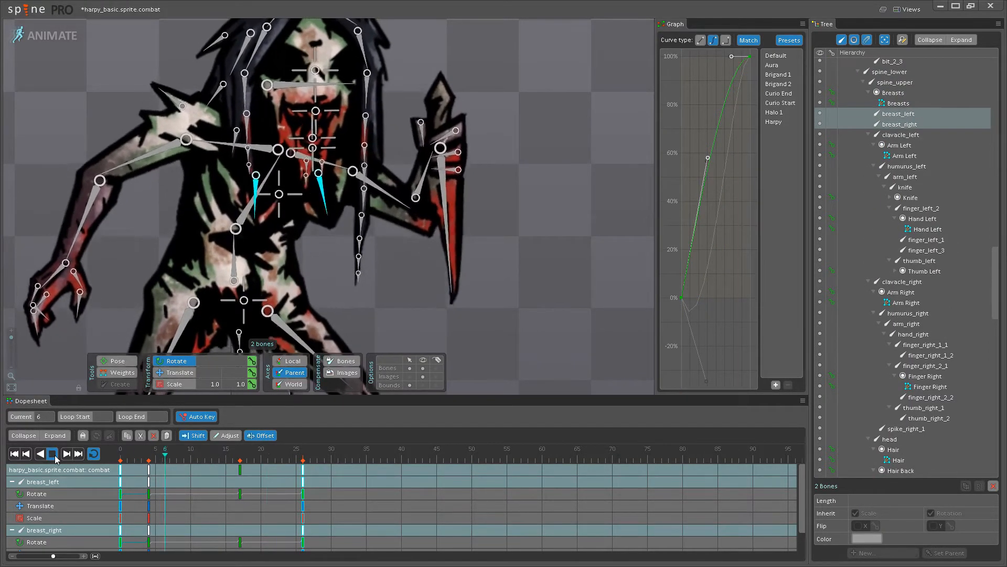
# Hide the bones again and save the project while the combat loop plays.
pyautogui.press('space')
pyautogui.click(423, 368)
pyautogui.scroll(-5, 386, 283)
pyautogui.hotkey('ctrl', 's')
pyautogui.scroll(5, 280, 113)
# Offset the breast_right bone's keys to frames 7 and 20, and undo a trial offset of the breast_left keys.
pyautogui.click(258, 168)
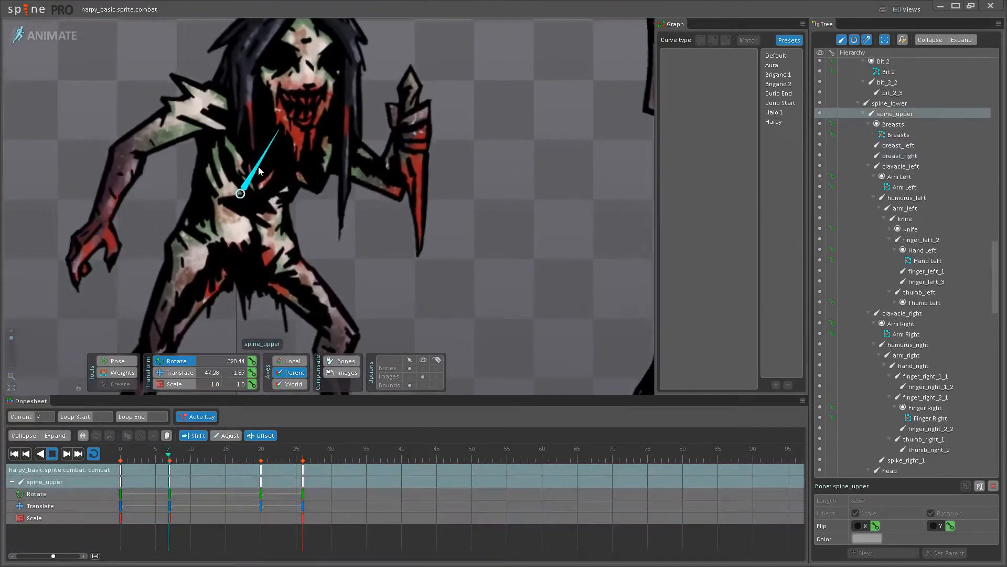
pyautogui.click(259, 164)
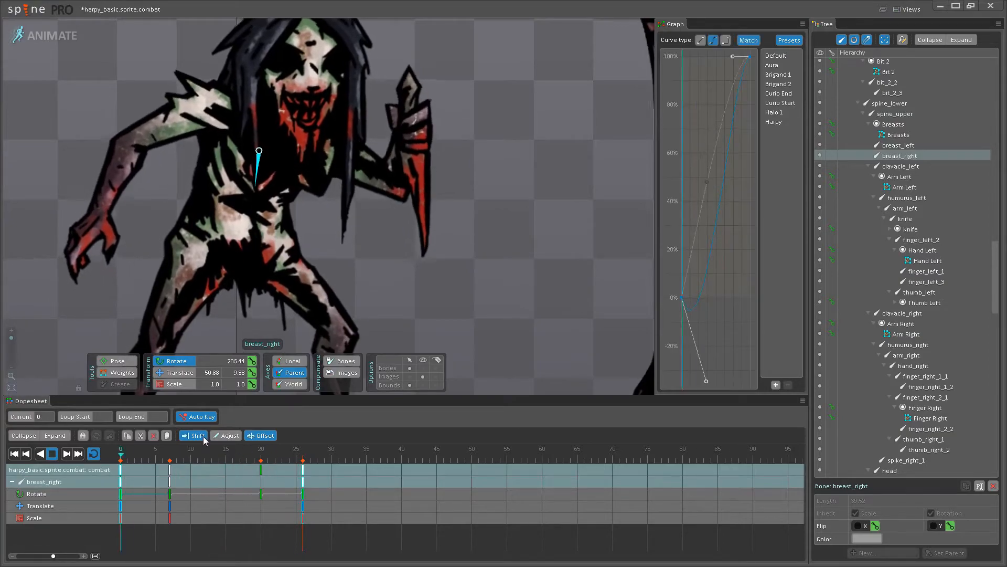
pyautogui.click(315, 173)
pyautogui.moveTo(120, 470); pyautogui.dragTo(177, 470)
pyautogui.doubleClick(439, 309)
pyautogui.hotkey('ctrl', 'z')
# Offset the breast_left bone's keys by 4 frames so they fall on frames 4 and 17.
pyautogui.click(315, 174)
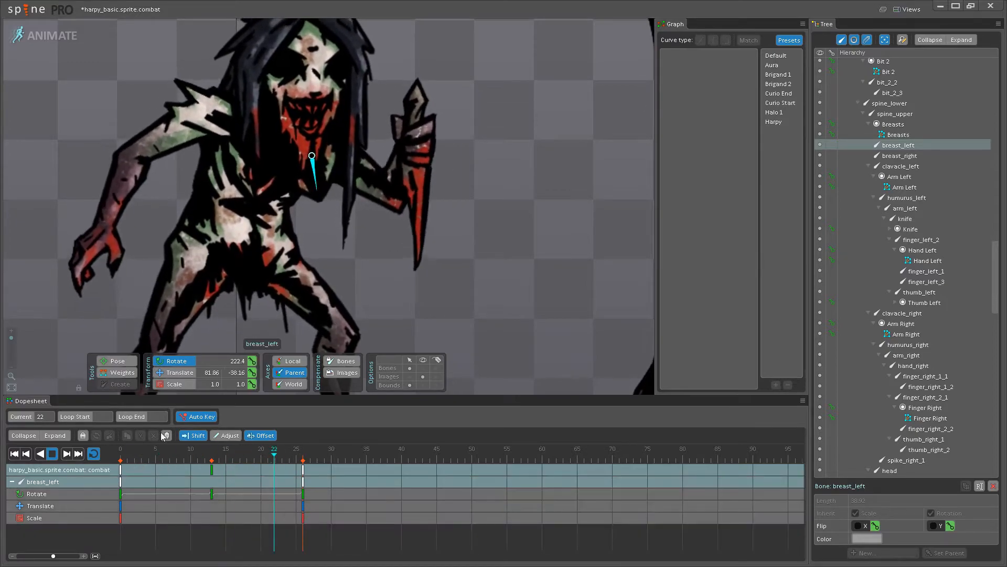
pyautogui.moveTo(120, 480); pyautogui.dragTo(149, 474)
pyautogui.doubleClick(481, 286)
# Save the project and check the offset chest motion in the playing loop, from afar and close up.
pyautogui.scroll(-2, 473, 285)
pyautogui.scroll(-3, 463, 284)
pyautogui.moveTo(438, 341); pyautogui.dragTo(341, 248)
pyautogui.moveTo(348, 200); pyautogui.dragTo(313, 269)
pyautogui.hotkey('ctrl', 's')
pyautogui.scroll(4, 295, 263)
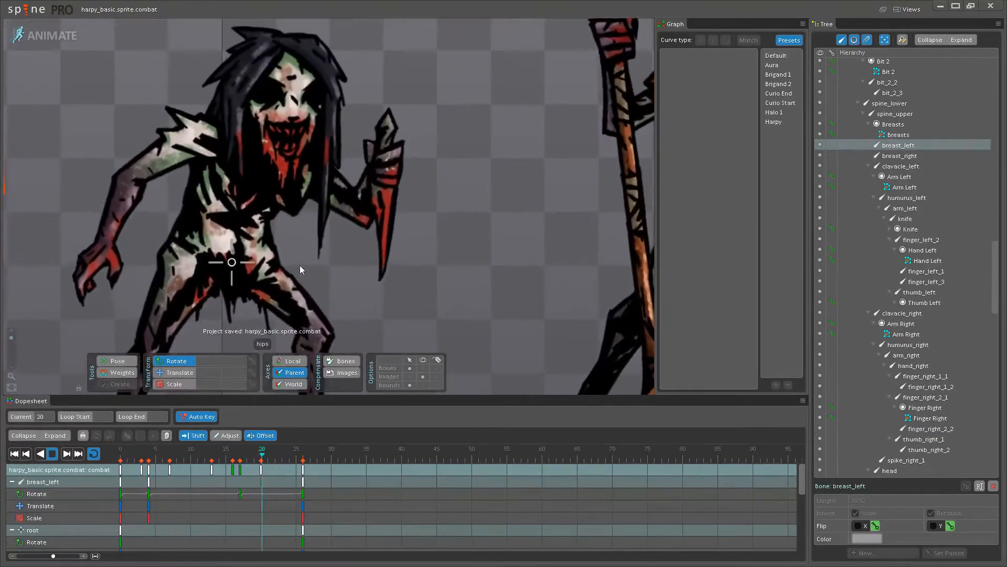
pyautogui.moveTo(297, 324); pyautogui.dragTo(325, 211)
pyautogui.moveTo(313, 158); pyautogui.dragTo(324, 299)
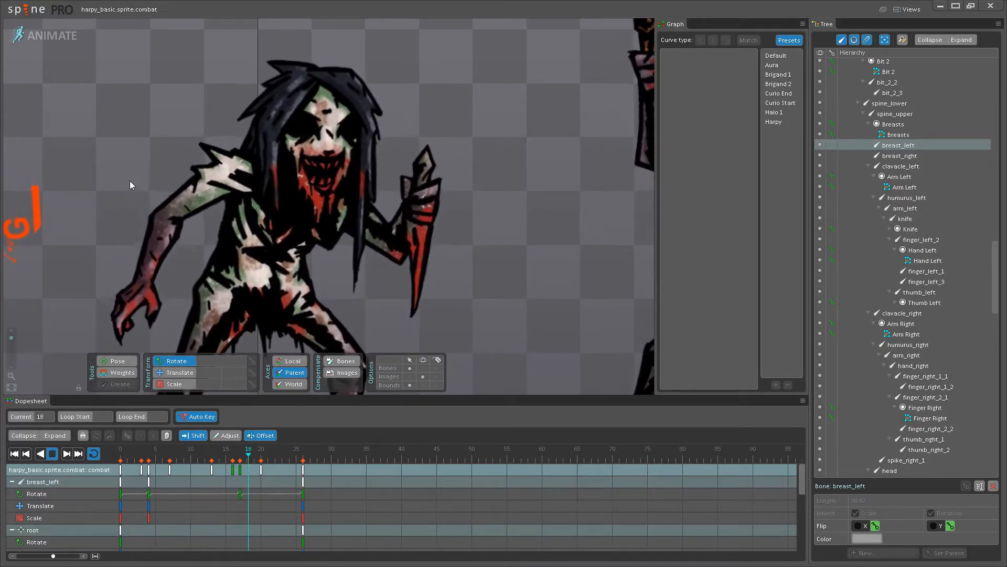
# Stop playback, select the finger_right_1_1 bone at frame 13 and save the project.
pyautogui.scroll(6, 87, 222)
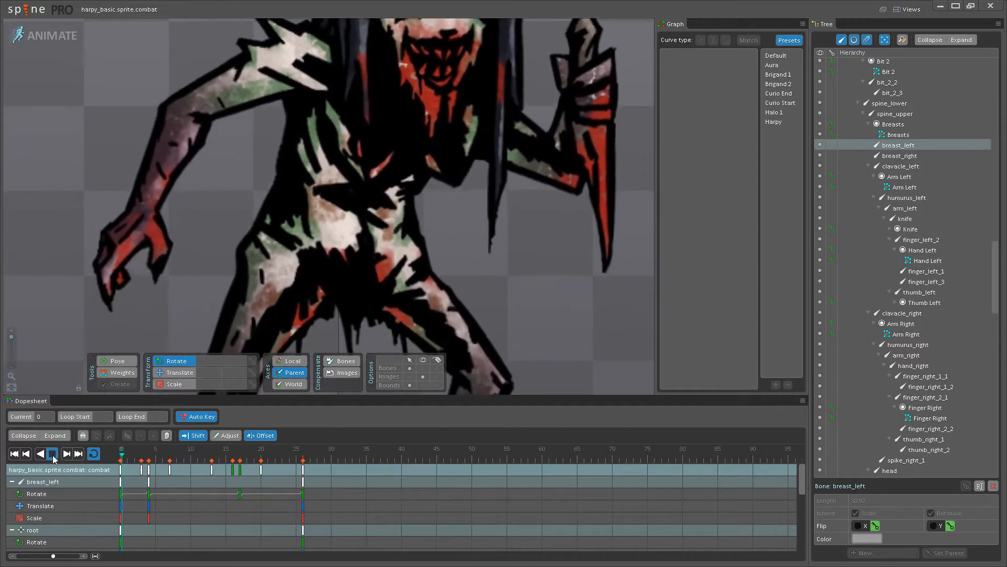
pyautogui.click(233, 451)
pyautogui.moveTo(233, 455); pyautogui.dragTo(226, 454)
pyautogui.scroll(3, 118, 295)
pyautogui.click(137, 312)
pyautogui.moveTo(147, 370); pyautogui.dragTo(161, 320)
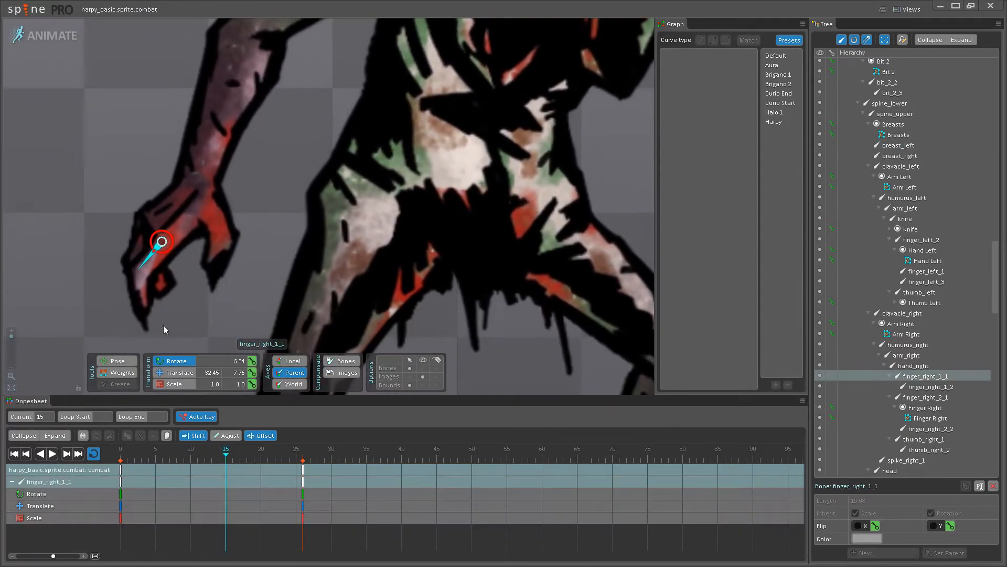
pyautogui.scroll(3, 161, 320)
pyautogui.click(213, 454)
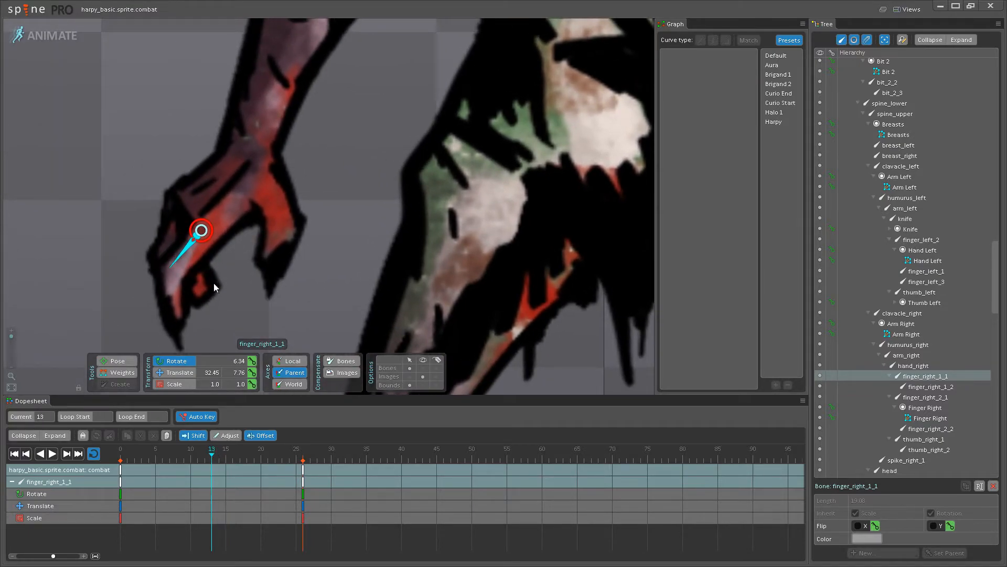
pyautogui.hotkey('ctrl', 's')
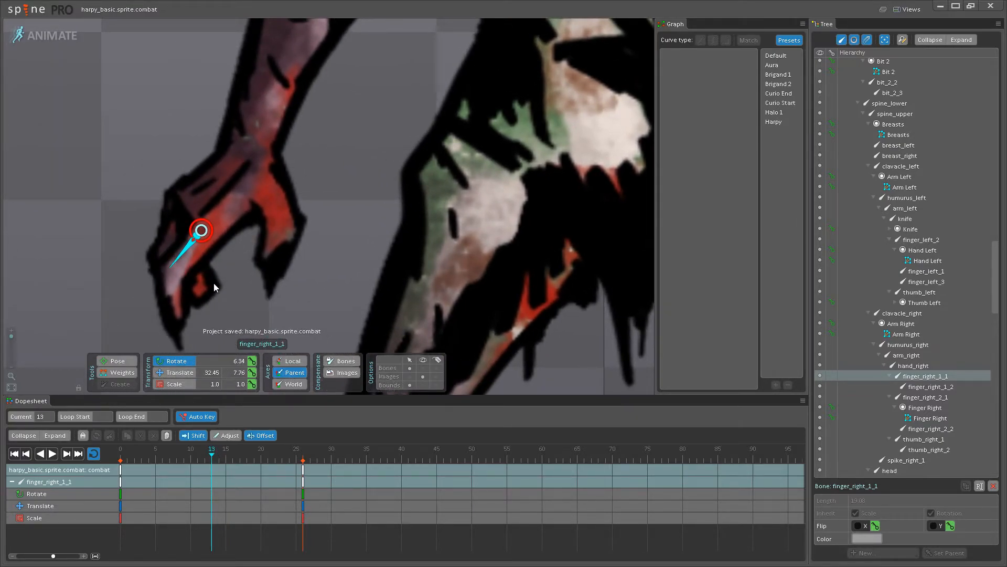
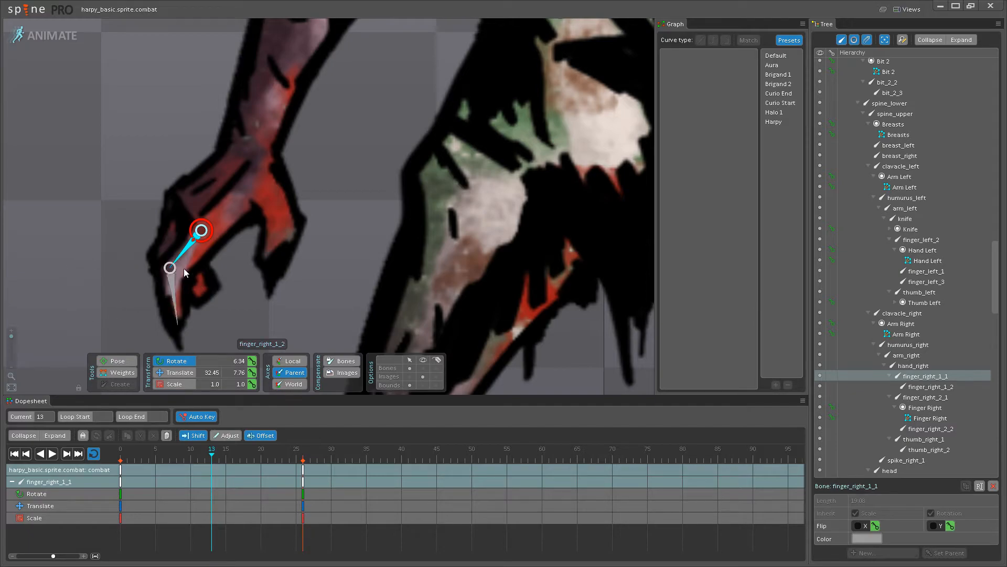
# Bring the harpy's torso and both arms back into view from the close-up of the right hand.
pyautogui.scroll(-5, 219, 229)
pyautogui.scroll(-5, 389, 159)
pyautogui.scroll(6, 453, 206)
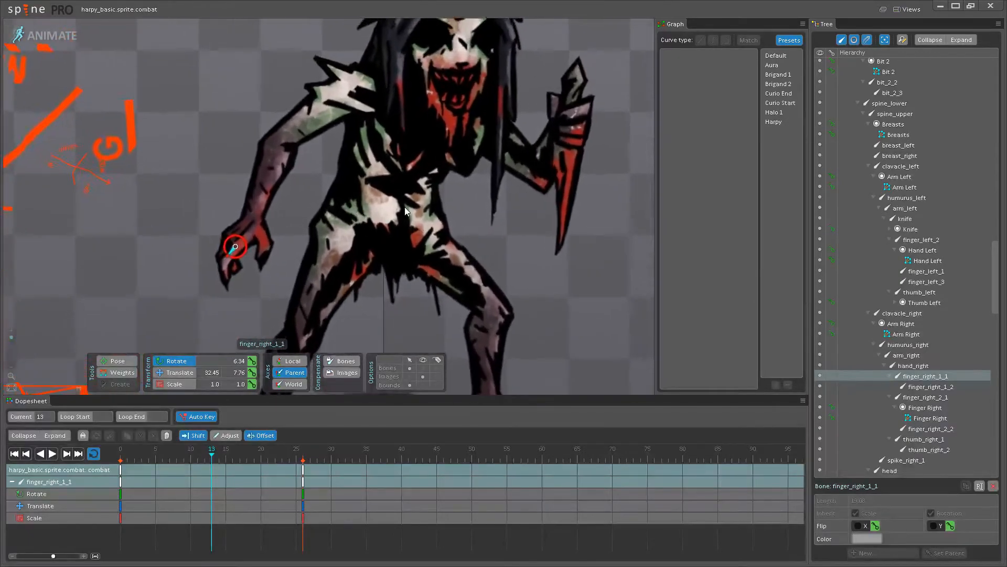
# Rotate the right hand's finger and thumb bones into a new pose at frame 13.
pyautogui.scroll(-4, 420, 223)
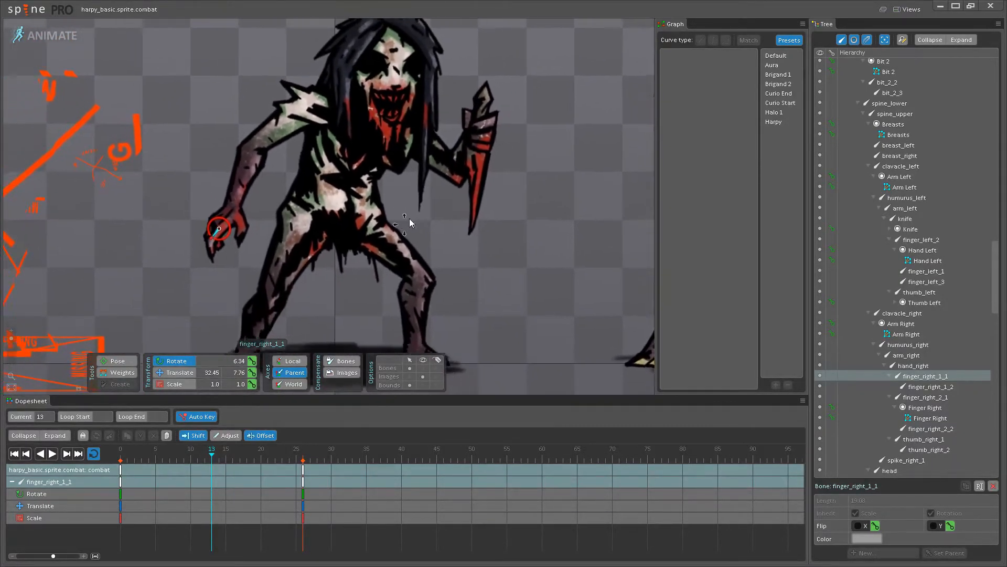
pyautogui.scroll(4, 400, 219)
pyautogui.scroll(6, 329, 227)
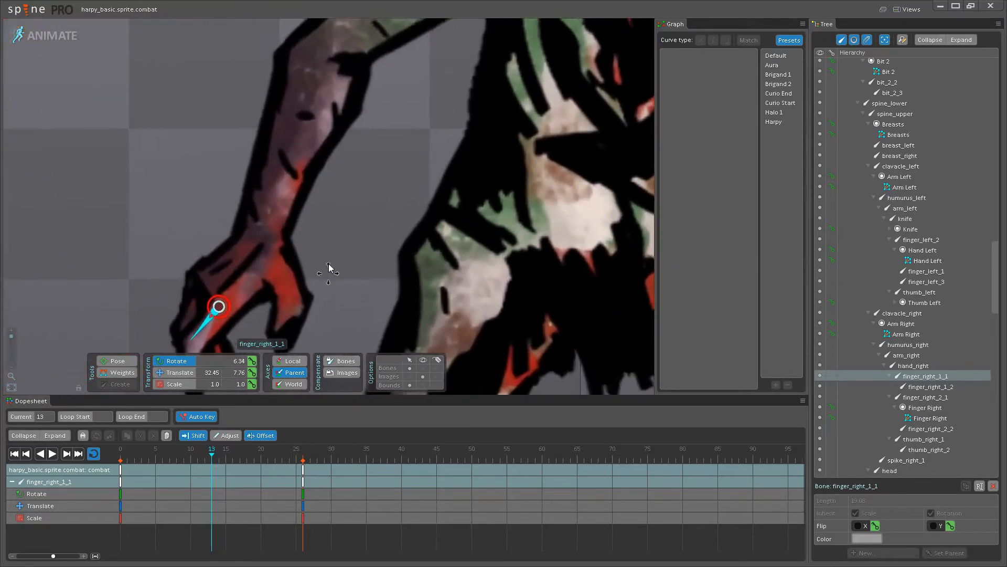
pyautogui.moveTo(320, 267); pyautogui.dragTo(297, 264)
pyautogui.scroll(2, 338, 307)
pyautogui.moveTo(268, 304); pyautogui.dragTo(270, 305)
pyautogui.moveTo(292, 251); pyautogui.dragTo(288, 247)
pyautogui.moveTo(293, 293); pyautogui.dragTo(307, 293)
pyautogui.moveTo(392, 235); pyautogui.dragTo(404, 267)
# Select all six right finger and thumb bones, apply the Harpy curve preset to their frame 0 and 13 keys, and play the loop.
pyautogui.keyDown('ctrl'); pyautogui.click(397, 226); pyautogui.keyUp('ctrl')
pyautogui.keyDown('ctrl'); pyautogui.click(302, 262); pyautogui.keyUp('ctrl')
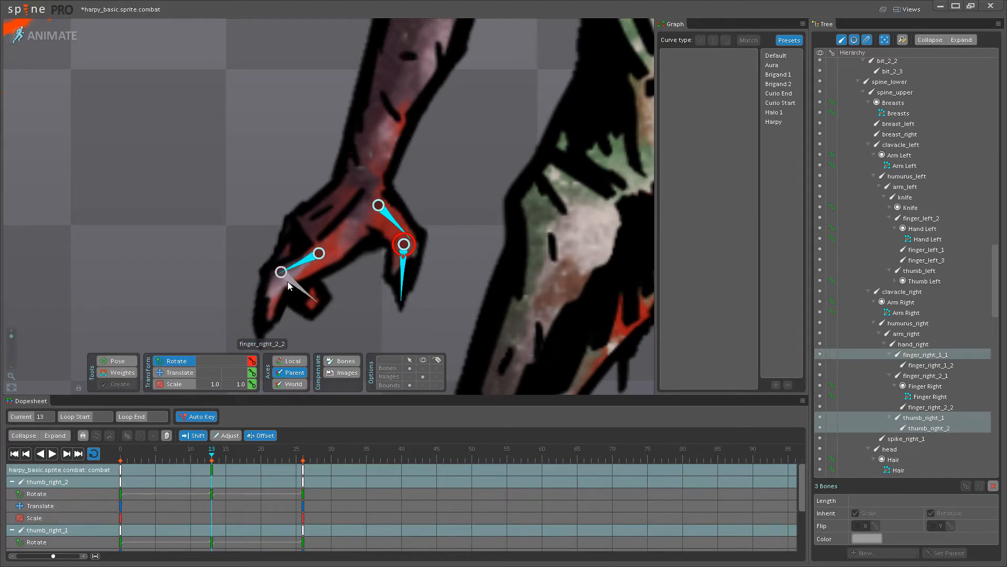
pyautogui.keyDown('ctrl'); pyautogui.click(274, 292); pyautogui.keyUp('ctrl')
pyautogui.keyDown('ctrl'); pyautogui.click(288, 255); pyautogui.keyUp('ctrl')
pyautogui.keyDown('ctrl'); pyautogui.click(303, 300); pyautogui.keyUp('ctrl')
pyautogui.click(215, 469)
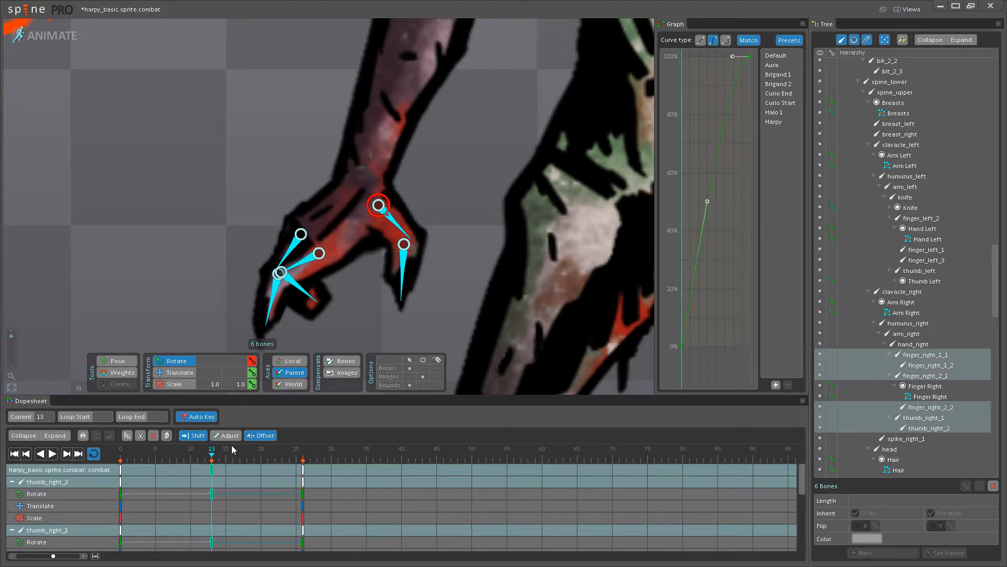
pyautogui.click(124, 471)
pyautogui.click(54, 457)
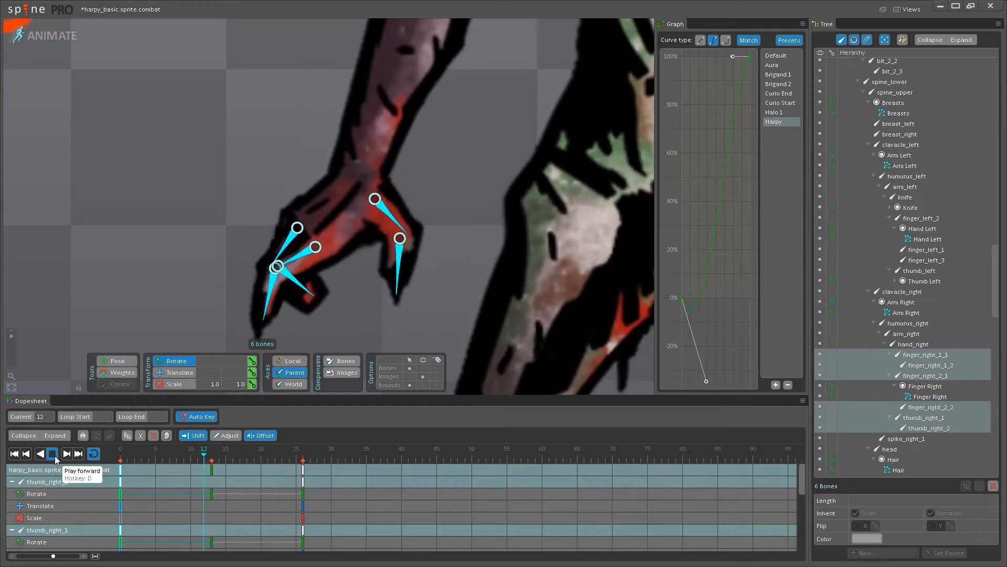
# Stop playback and rotate the finger_right_1_2 bone further inward at frame 13.
pyautogui.click(53, 453)
pyautogui.moveTo(120, 454); pyautogui.dragTo(211, 455)
pyautogui.click(311, 261)
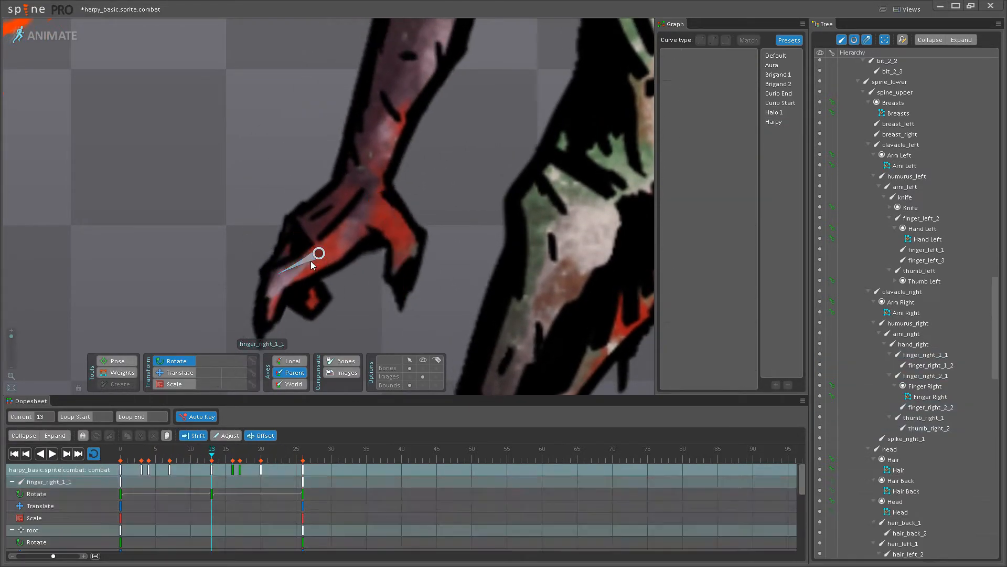
pyautogui.click(283, 296)
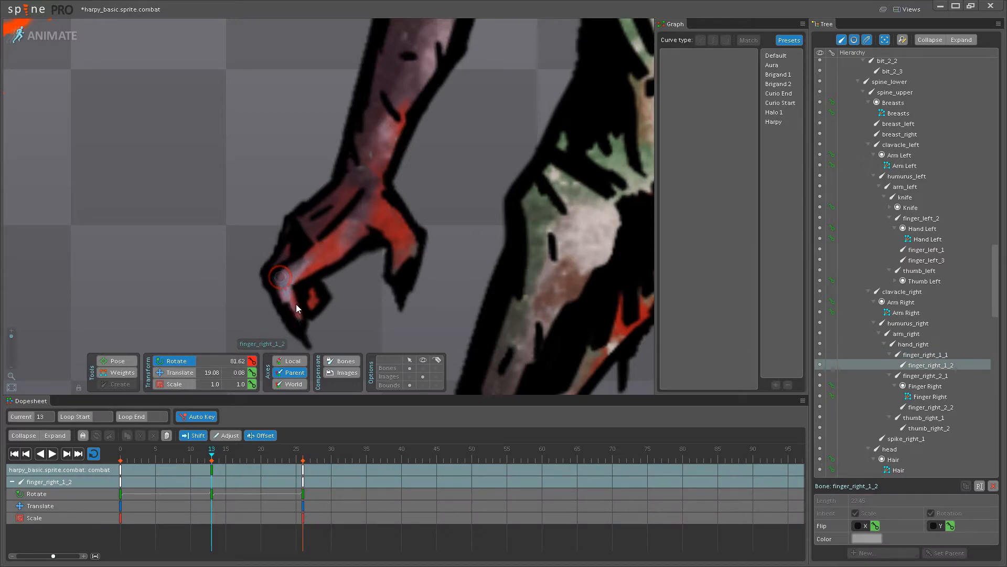
# Play the combat loop and check the right hand's finger motion, both close up and with the whole harpy in view.
pyautogui.click(53, 453)
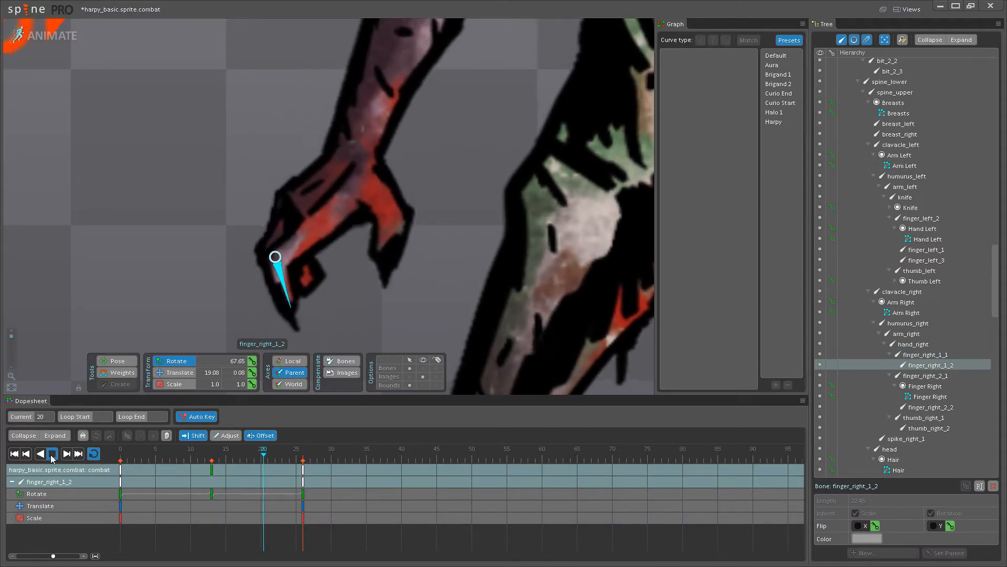
pyautogui.scroll(-5, 365, 156)
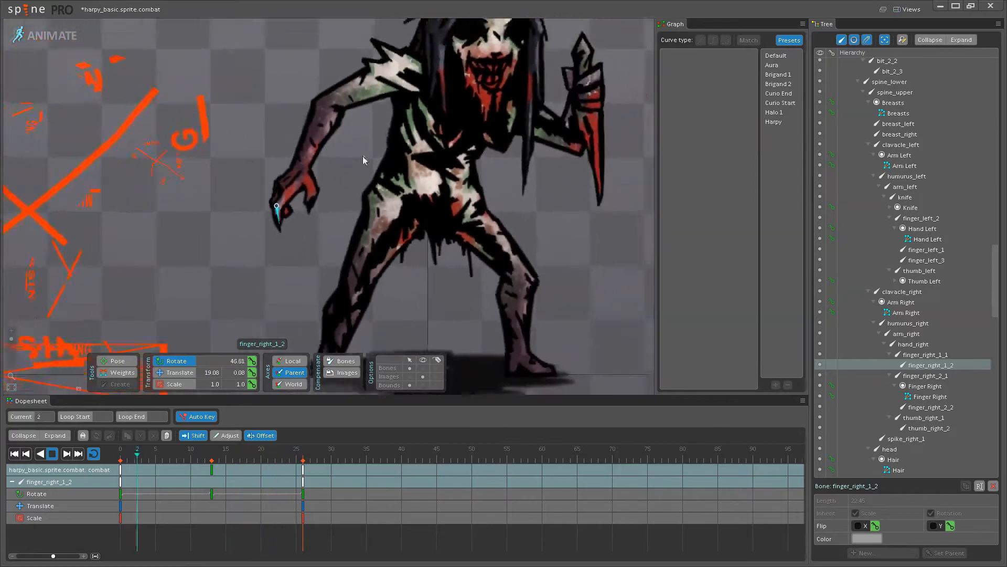
pyautogui.scroll(5, 295, 236)
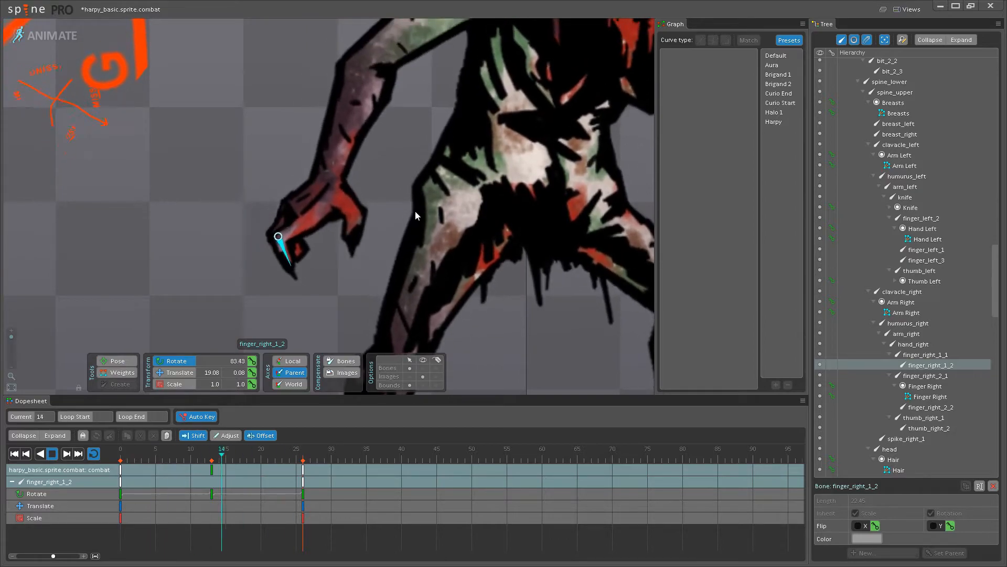
pyautogui.scroll(-5, 309, 242)
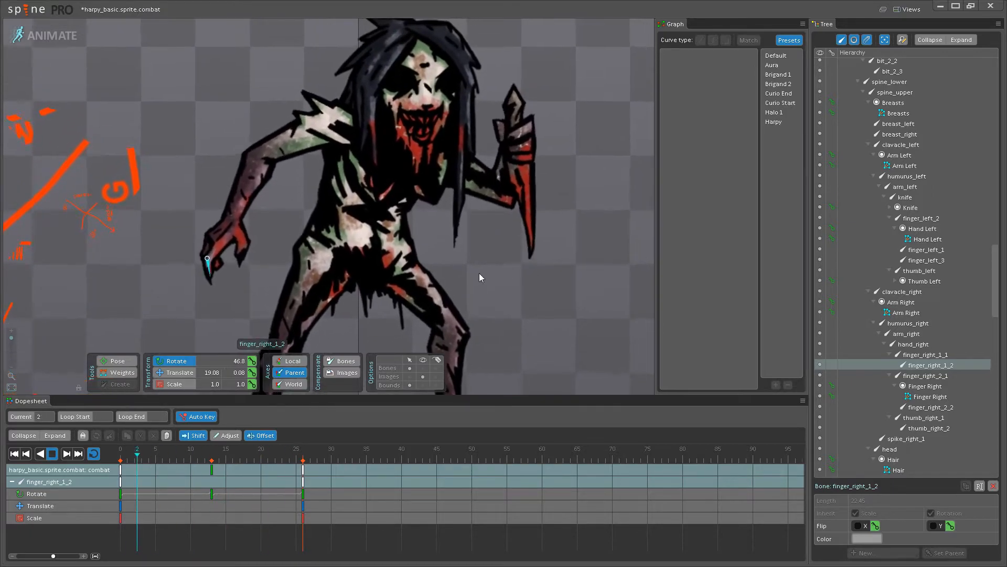
pyautogui.scroll(3, 470, 272)
pyautogui.scroll(-2, 414, 247)
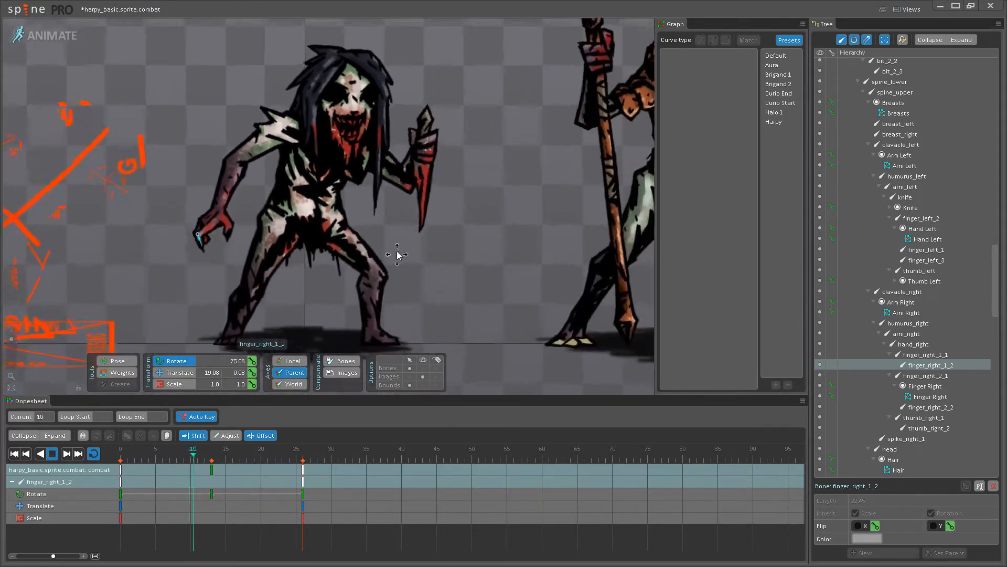
pyautogui.scroll(3, 375, 225)
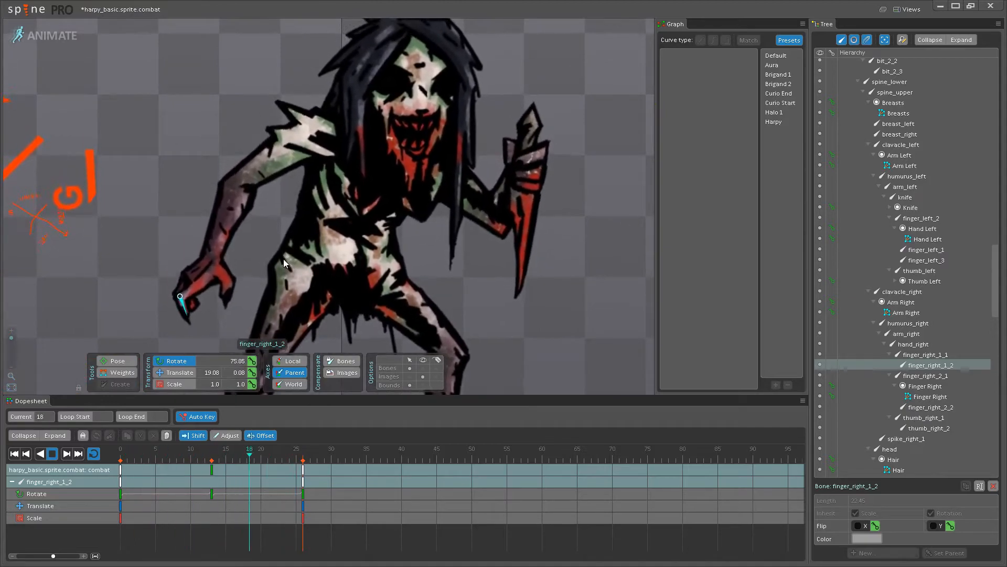
pyautogui.scroll(3, 267, 246)
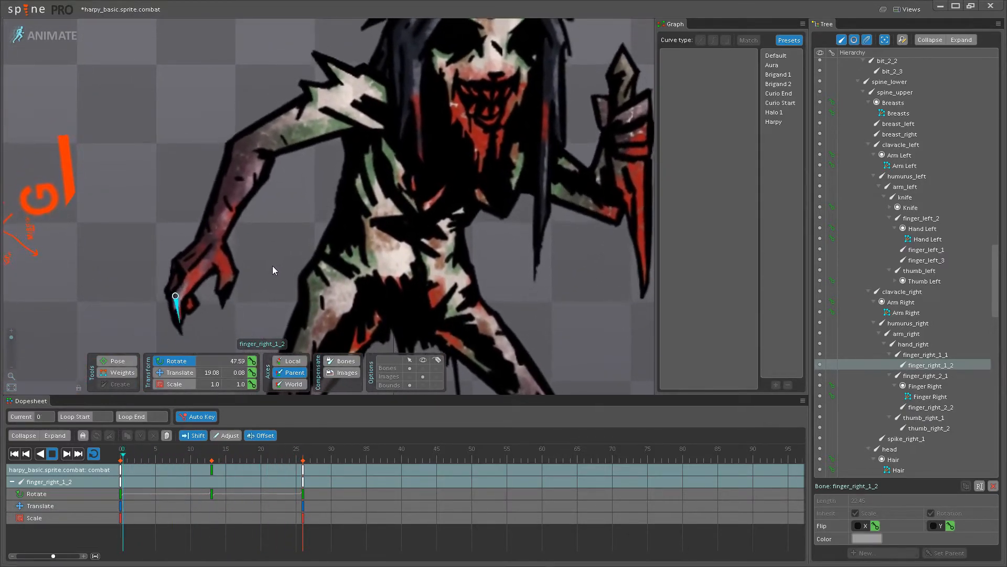
pyautogui.scroll(-3, 282, 283)
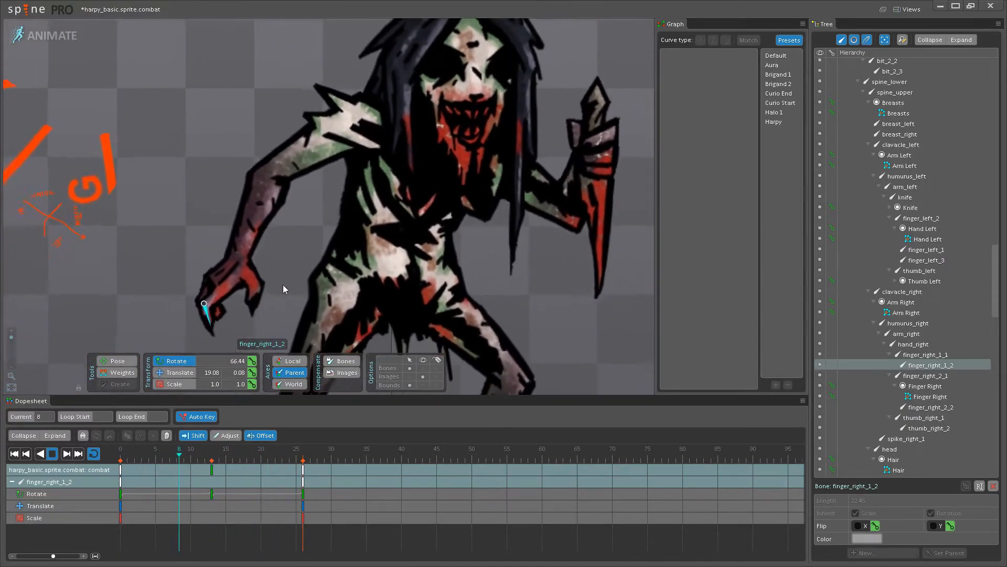
pyautogui.scroll(3, 283, 275)
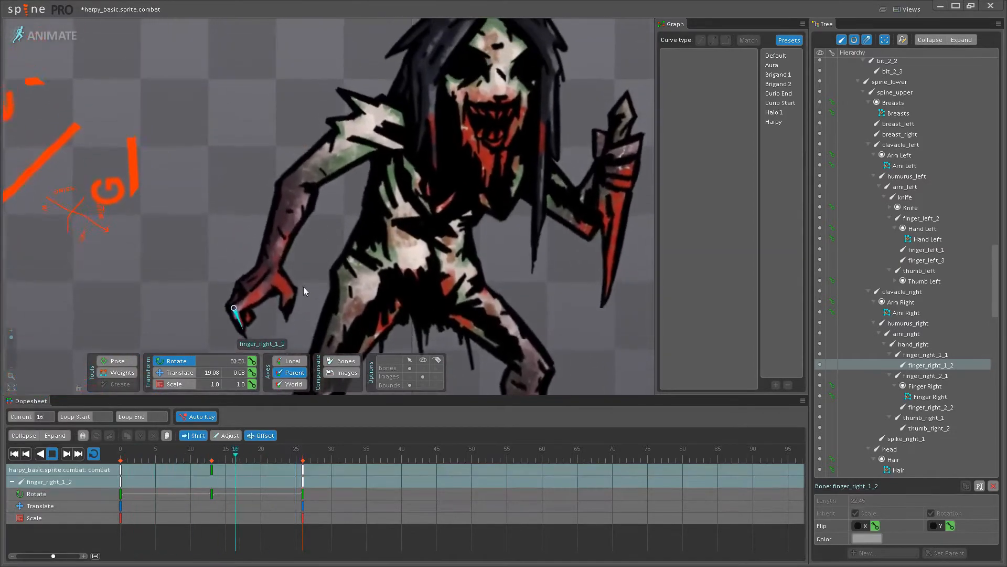
pyautogui.scroll(3, 299, 288)
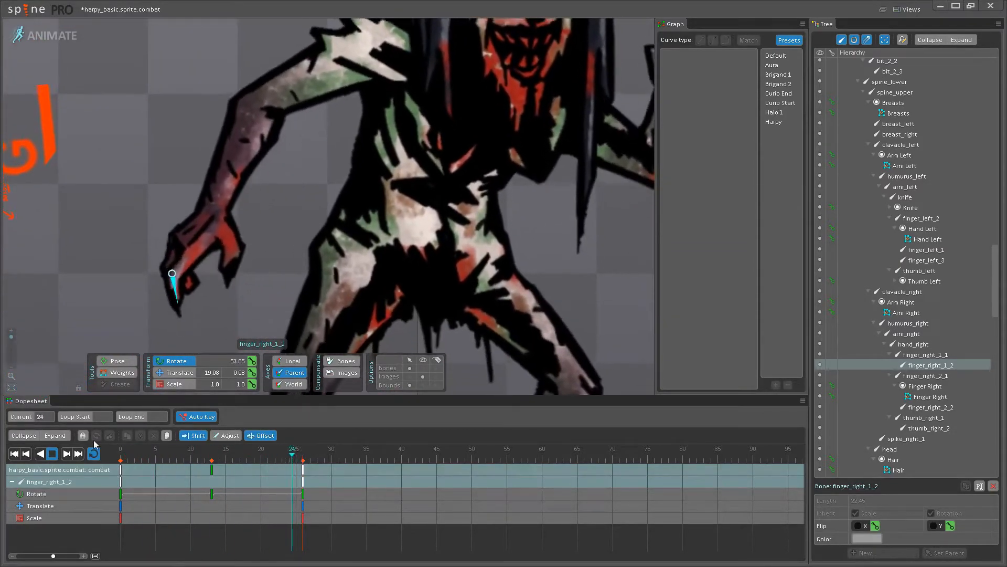
# Select the hand_right bone and examine the right hand's motion close up by scrubbing around frame 13 and replaying the loop.
pyautogui.click(52, 454)
pyautogui.click(193, 279)
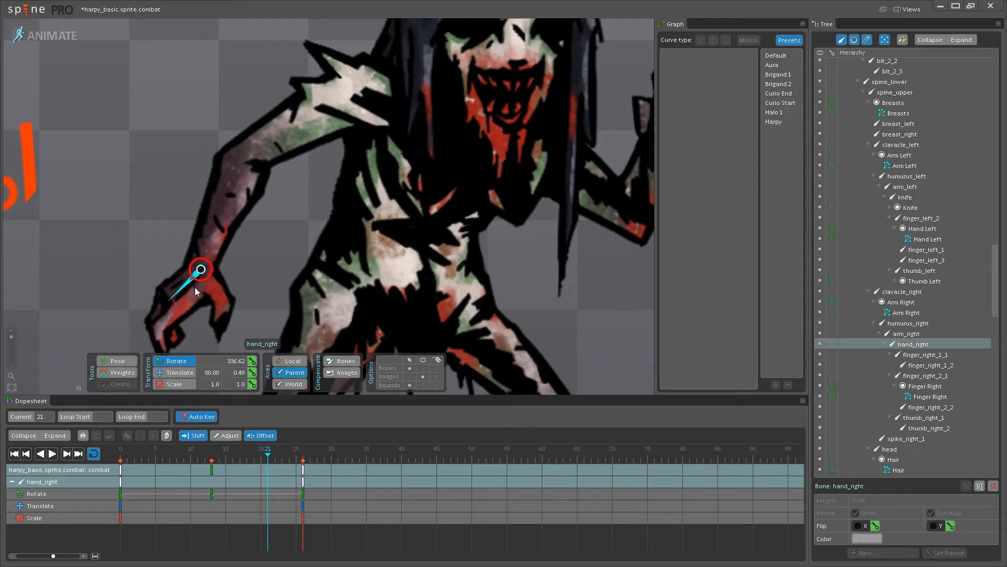
pyautogui.scroll(-3, 194, 285)
pyautogui.moveTo(231, 450)
pyautogui.mouseDown()
pyautogui.moveTo(205, 450)
pyautogui.moveTo(219, 451)
pyautogui.mouseUp()
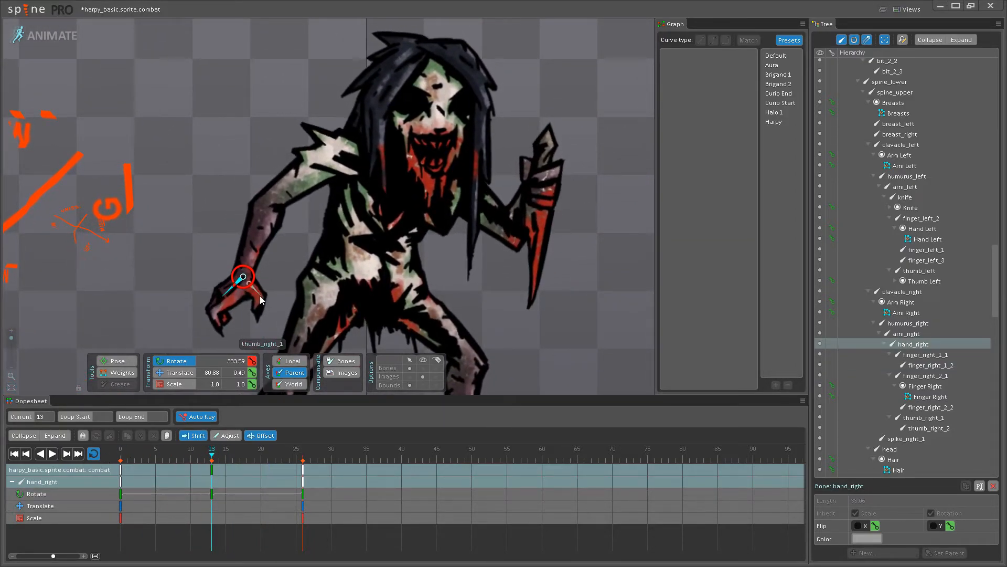
pyautogui.scroll(5, 255, 278)
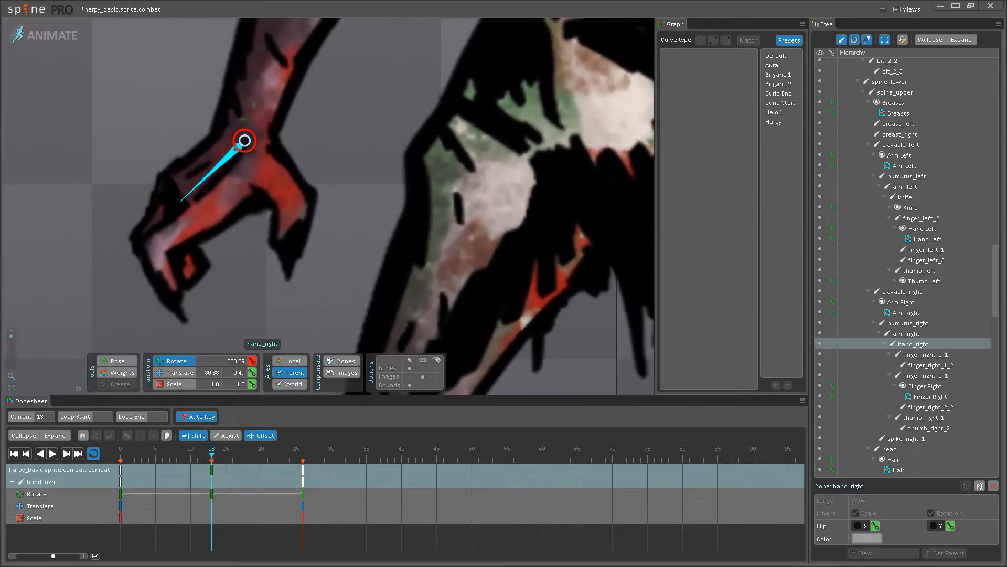
pyautogui.moveTo(210, 455); pyautogui.dragTo(101, 456)
pyautogui.moveTo(169, 454); pyautogui.dragTo(264, 447)
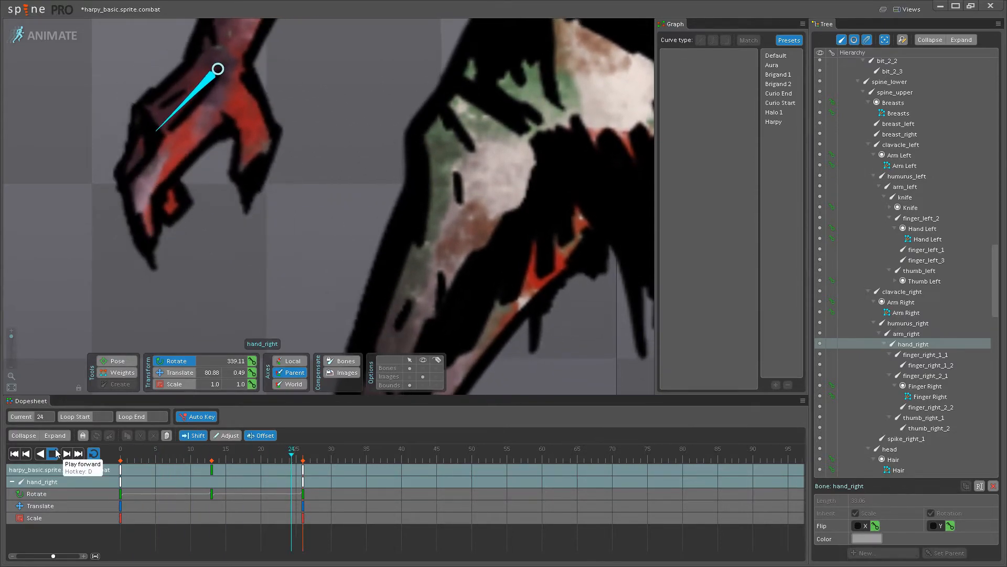
pyautogui.click(53, 454)
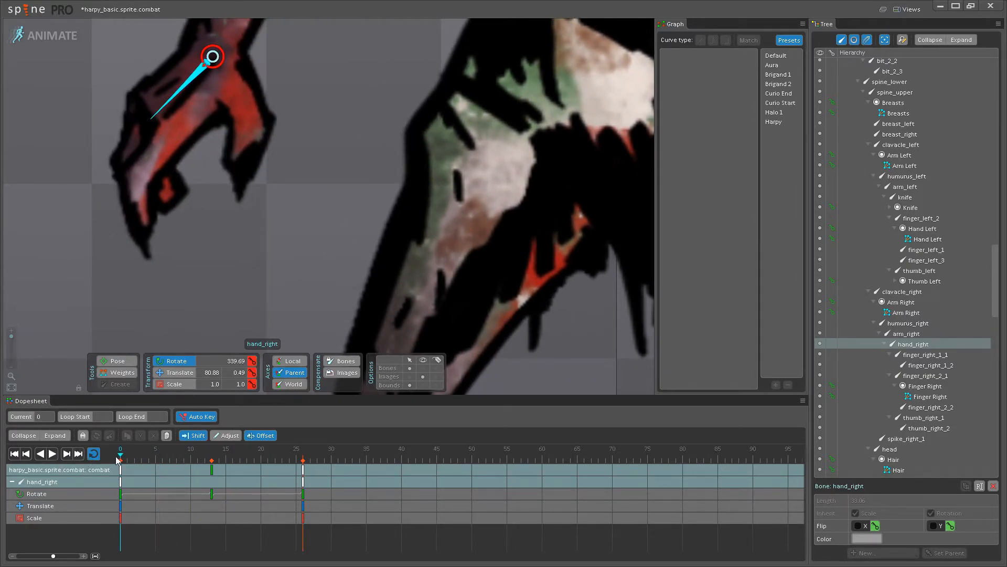
# Rotate the finger_right_1_2 bone outward at frame 13 so the fingertip points straight down, and preview the loop.
pyautogui.moveTo(117, 460); pyautogui.dragTo(214, 462)
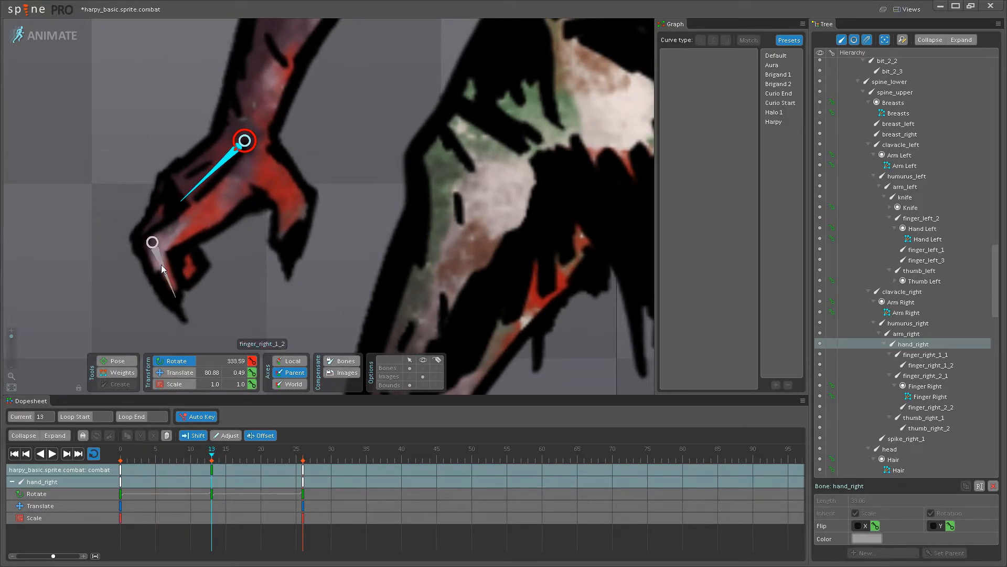
pyautogui.click(52, 454)
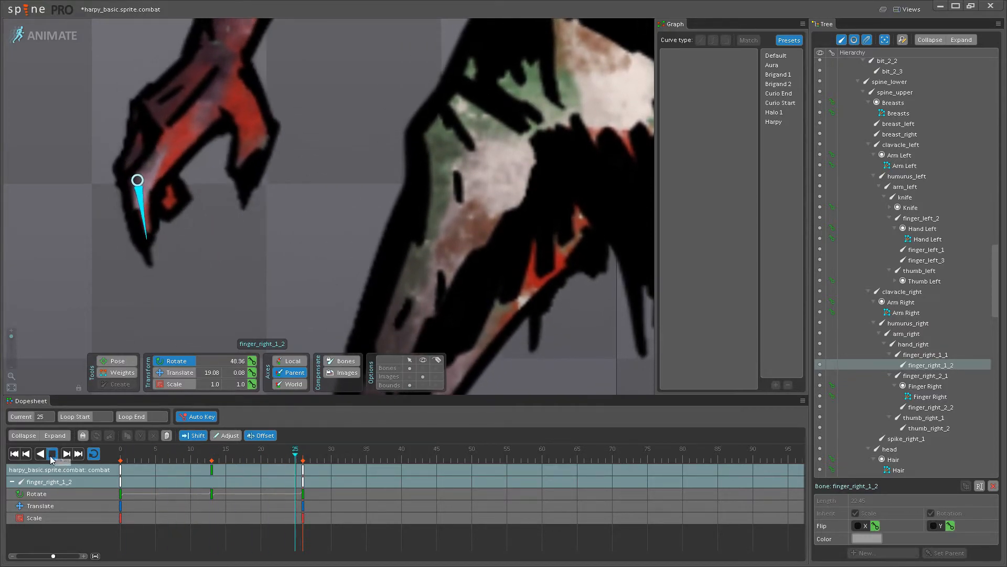
pyautogui.click(52, 457)
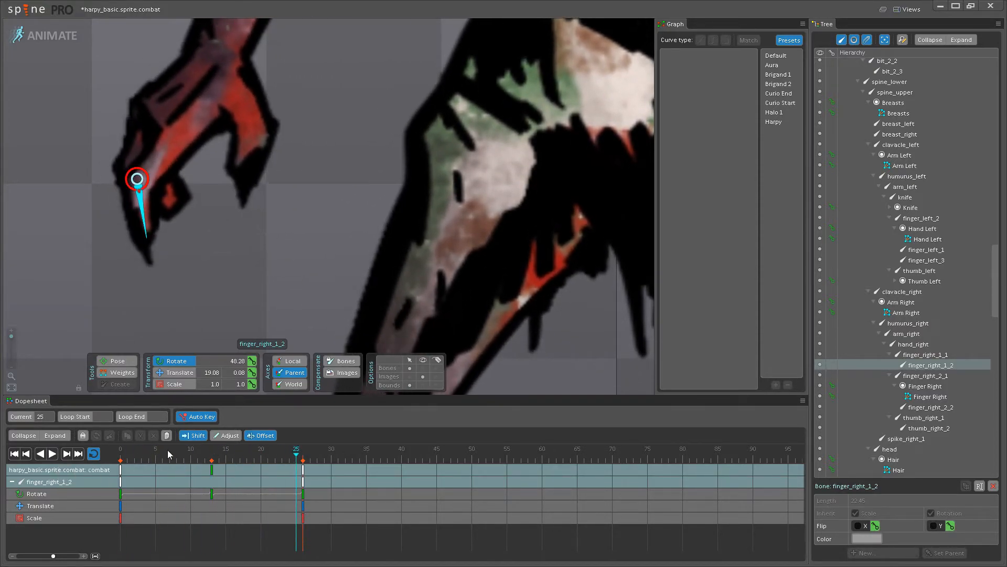
# Rotate finger_right_2_1 at frame 13, rotate finger_right_2_2 to 58.67 degrees, and save the project with the loop playing.
pyautogui.click(215, 457)
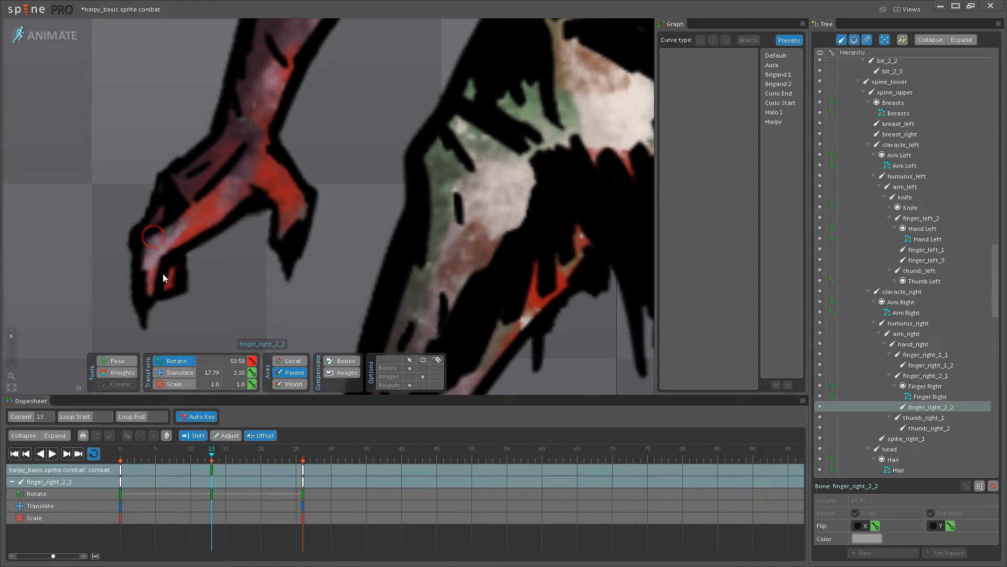
pyautogui.click(164, 227)
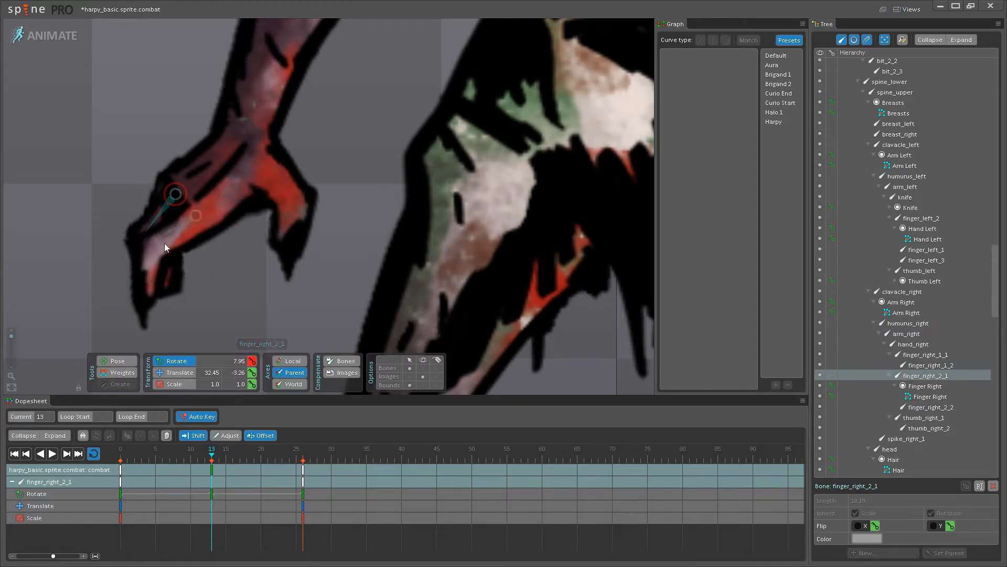
pyautogui.click(165, 276)
pyautogui.click(53, 454)
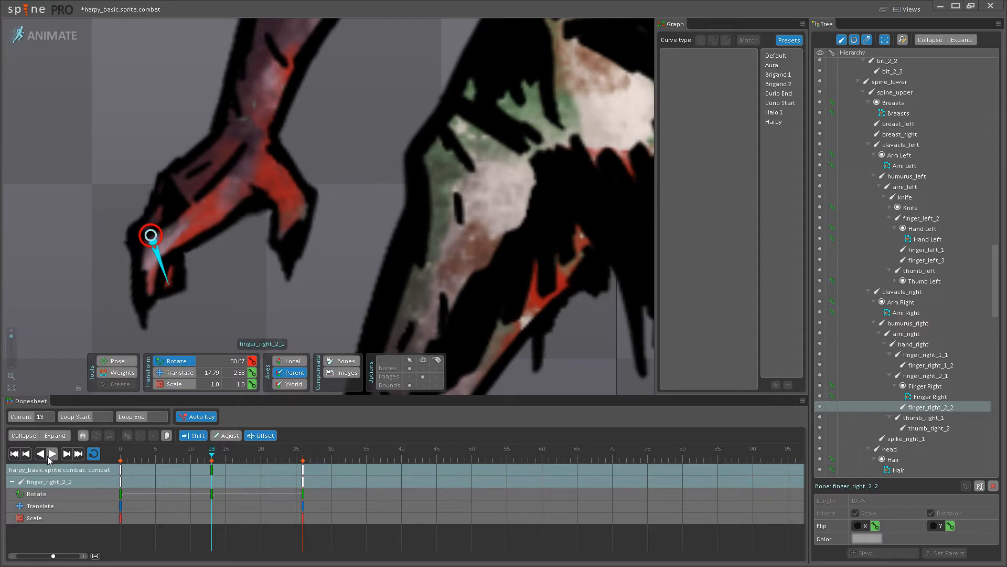
pyautogui.hotkey('ctrl', 's')
# Deselect the bone and check the looping finger motion close up and from afar beside the trident-wielding character.
pyautogui.scroll(-6, 241, 193)
pyautogui.scroll(3, 314, 248)
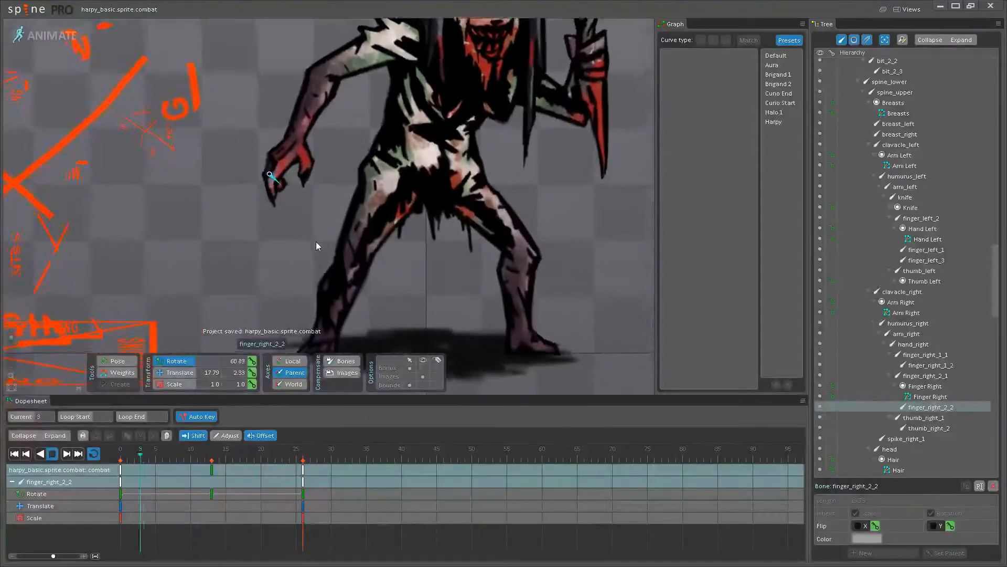
pyautogui.scroll(3, 294, 283)
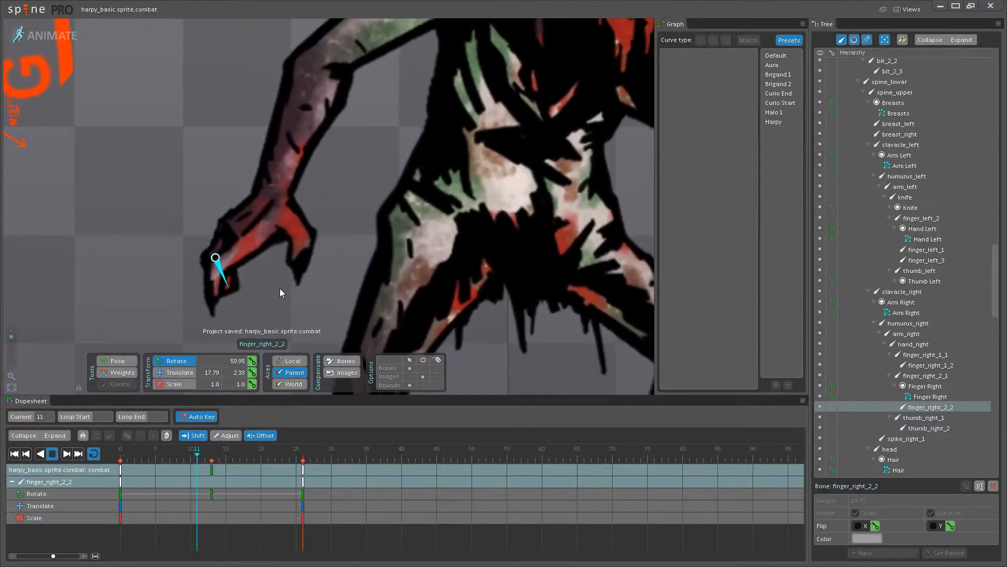
pyautogui.scroll(-3, 279, 288)
pyautogui.scroll(-5, 276, 273)
pyautogui.moveTo(426, 269); pyautogui.dragTo(352, 310)
pyautogui.press('space')
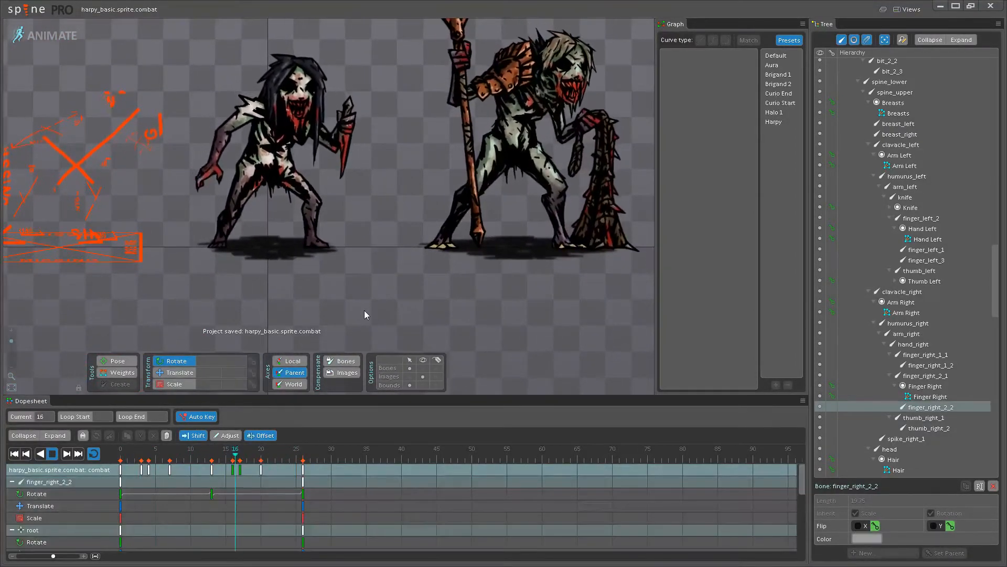
pyautogui.scroll(5, 358, 220)
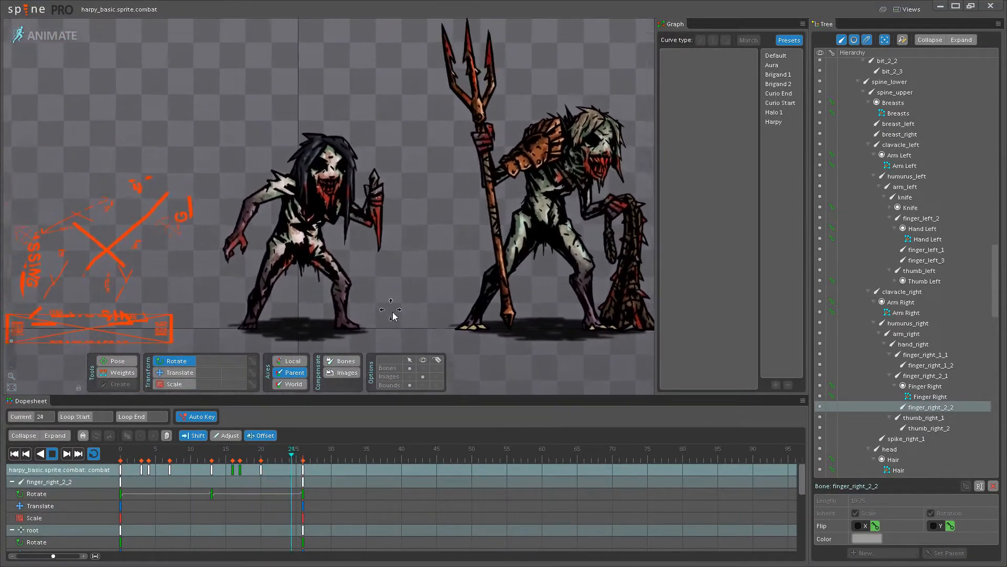
pyautogui.scroll(5, 254, 312)
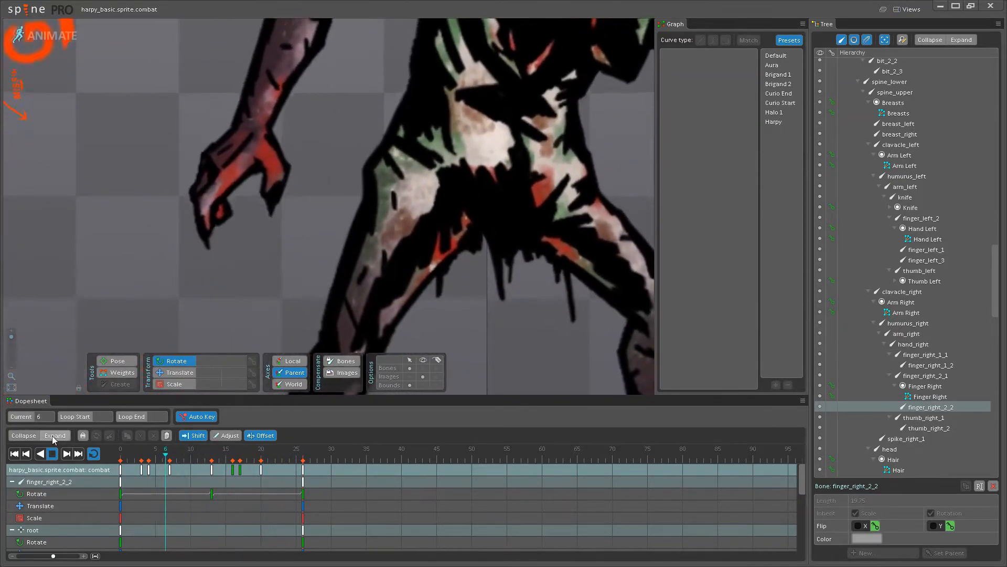
# Rotate finger_right_1_1 and finger_right_2_1 together at frame 13, preview the loop, and save the project.
pyautogui.click(214, 462)
pyautogui.scroll(5, 228, 238)
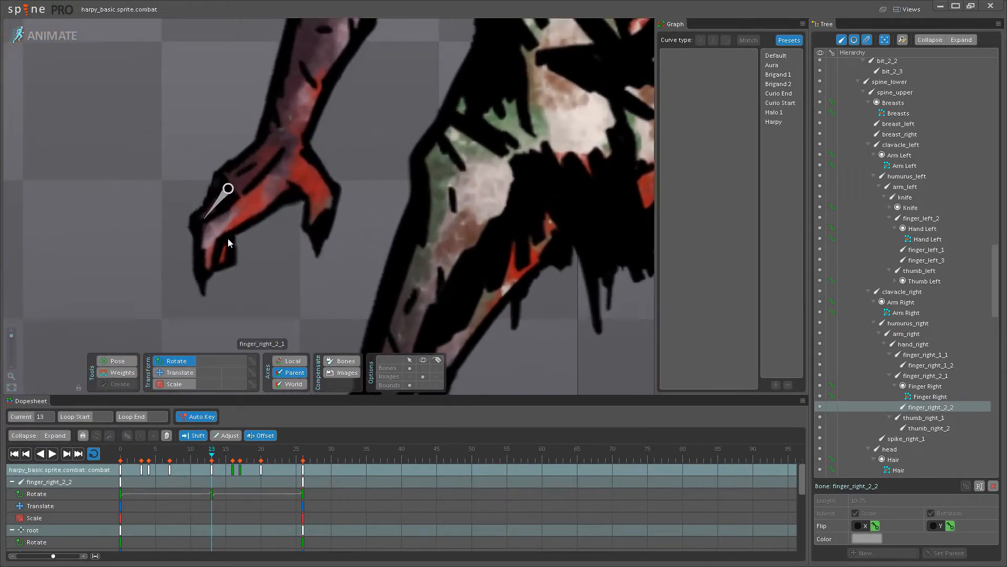
pyautogui.click(193, 180)
pyautogui.keyDown('ctrl'); pyautogui.click(200, 181); pyautogui.keyUp('ctrl')
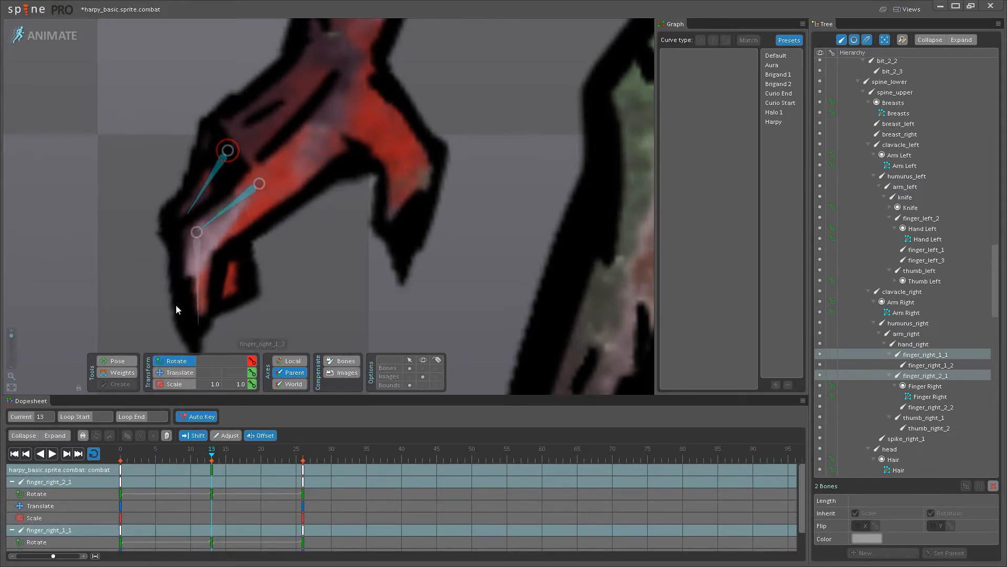
pyautogui.click(51, 453)
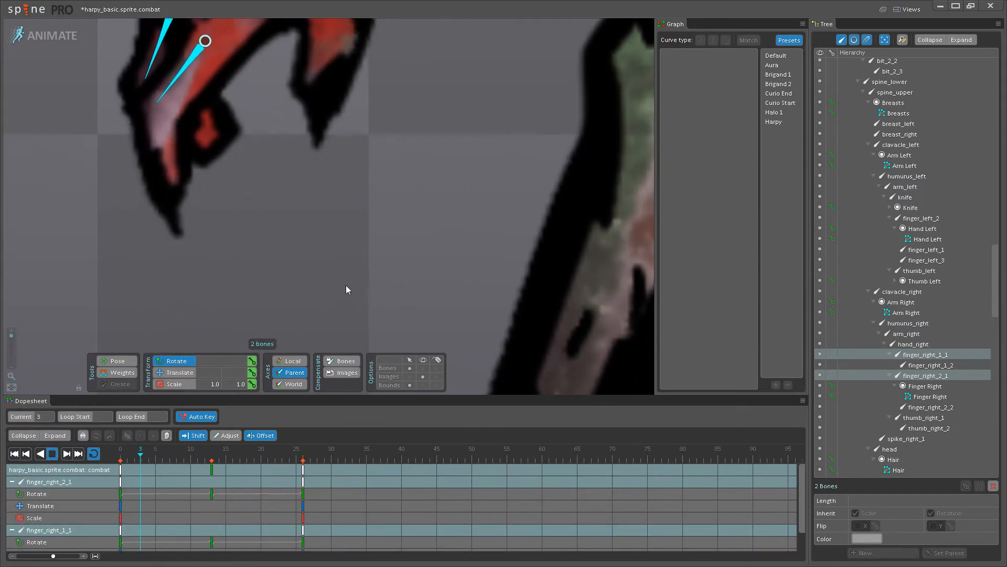
pyautogui.scroll(-6, 345, 285)
pyautogui.scroll(-3, 446, 221)
pyautogui.hotkey('ctrl', 's')
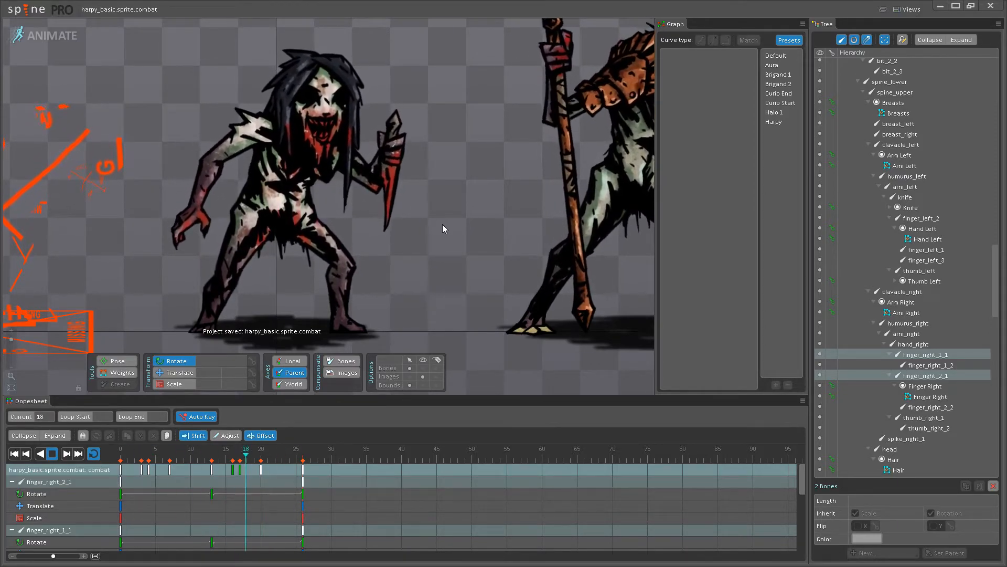
# Check the looping finger motion from afar and close up around the harpy's upper body.
pyautogui.moveTo(443, 224); pyautogui.dragTo(347, 315)
pyautogui.scroll(-2, 417, 257)
pyautogui.scroll(-2, 417, 256)
pyautogui.scroll(2, 359, 265)
pyautogui.scroll(1, 410, 275)
pyautogui.scroll(2, 370, 261)
pyautogui.scroll(4, 331, 269)
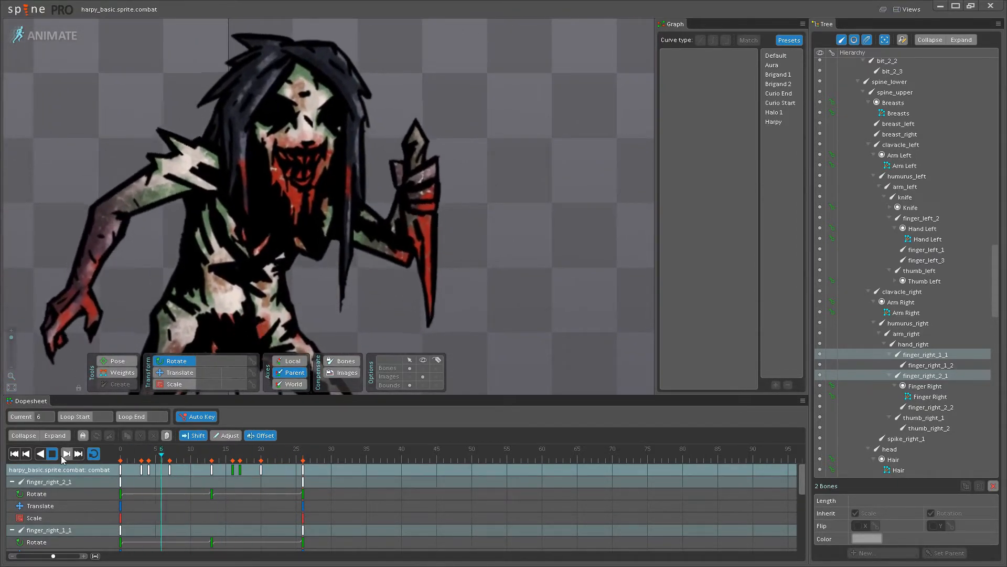
# Rotate finger_left_1, finger_left_3 and thumb_left at frame 13 to flex the knife hand's grip.
pyautogui.click(52, 454)
pyautogui.click(180, 372)
pyautogui.scroll(3, 378, 236)
pyautogui.click(392, 221)
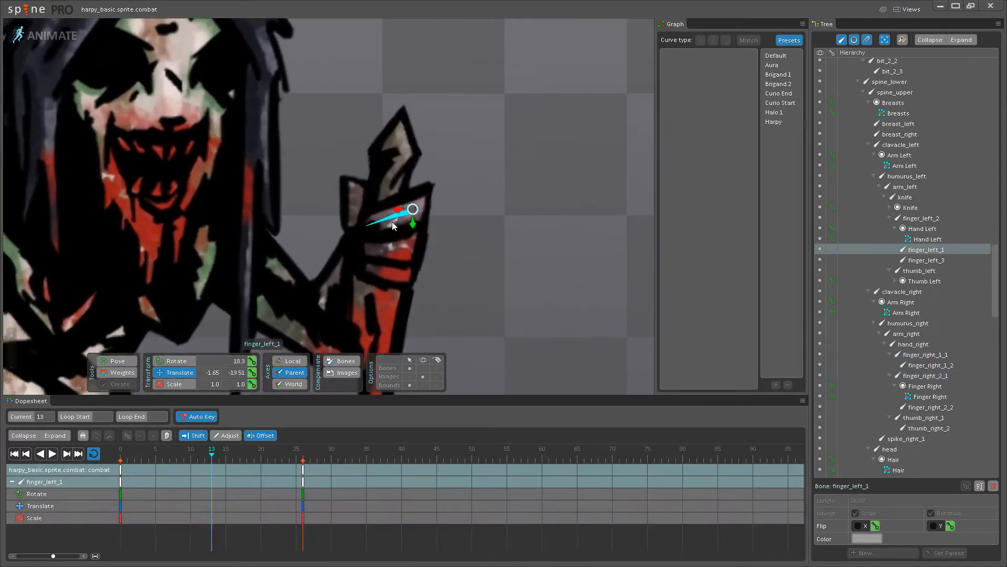
pyautogui.scroll(2, 392, 222)
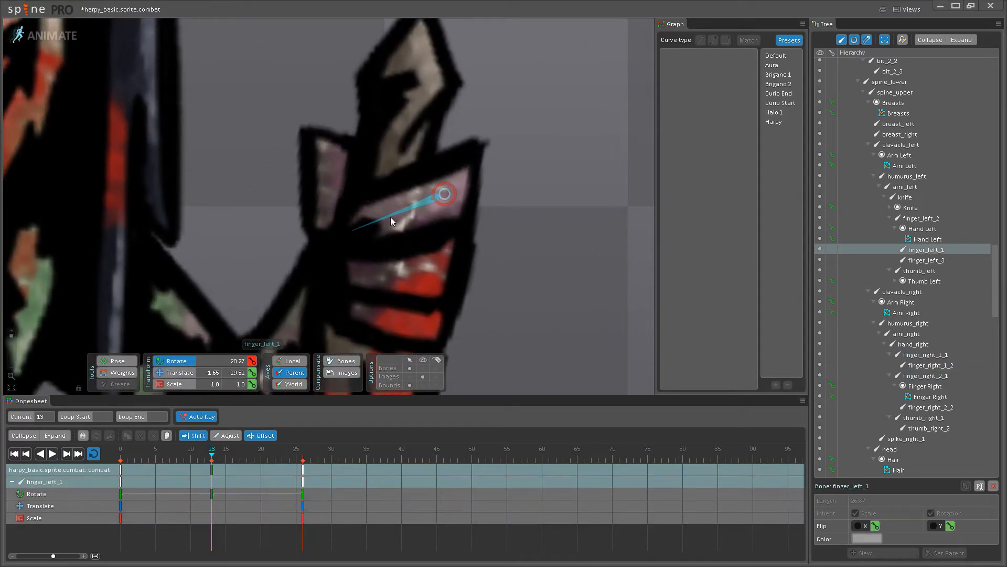
pyautogui.click(367, 319)
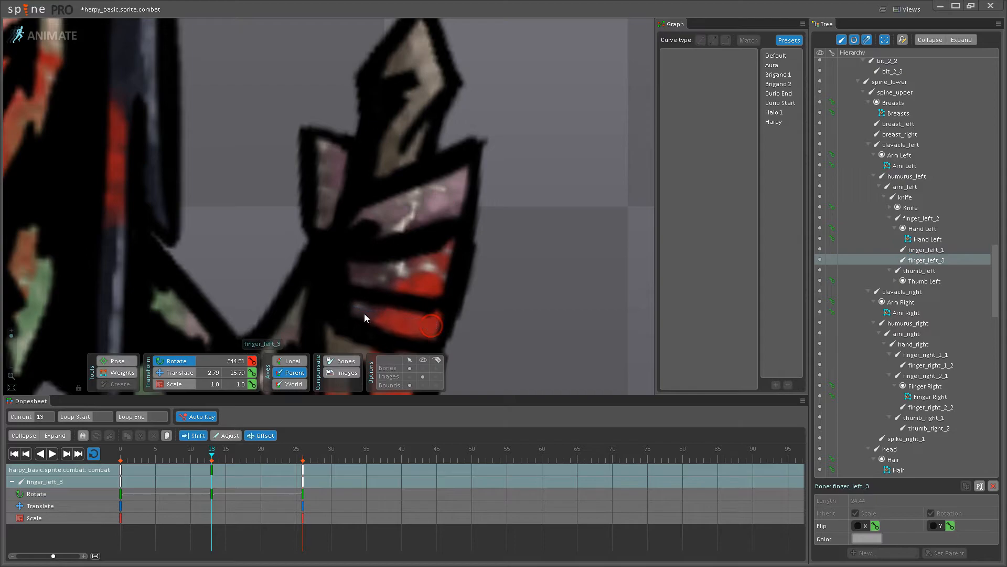
pyautogui.click(330, 206)
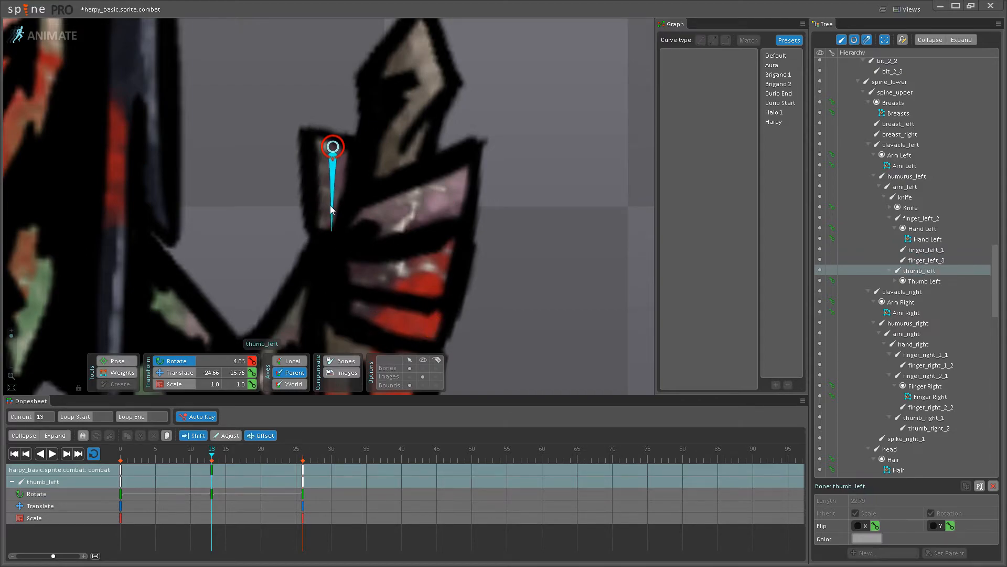
# Apply the Harpy curve preset to the rotation keys of thumb_left, finger_left_1 and finger_left_3, and play the loop.
pyautogui.keyDown('ctrl'); pyautogui.click(384, 222); pyautogui.keyUp('ctrl')
pyautogui.keyDown('ctrl'); pyautogui.click(380, 310); pyautogui.keyUp('ctrl')
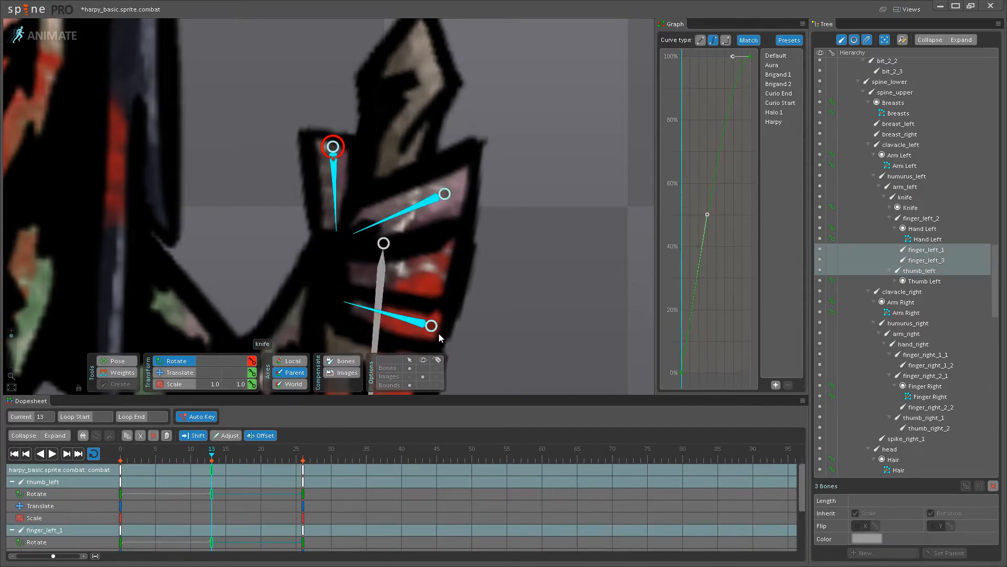
pyautogui.click(122, 476)
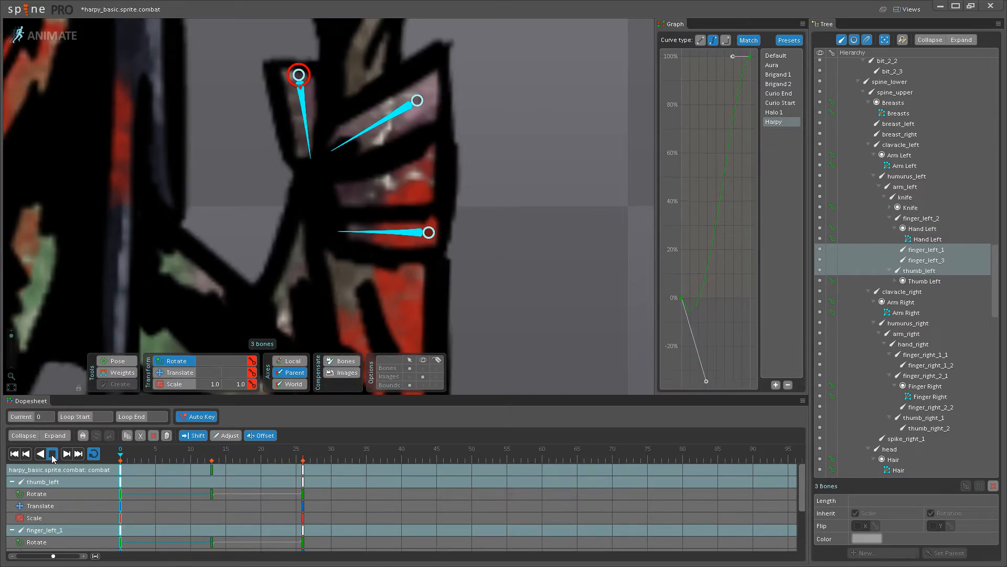
pyautogui.click(52, 454)
pyautogui.press('space')
pyautogui.scroll(-8, 423, 217)
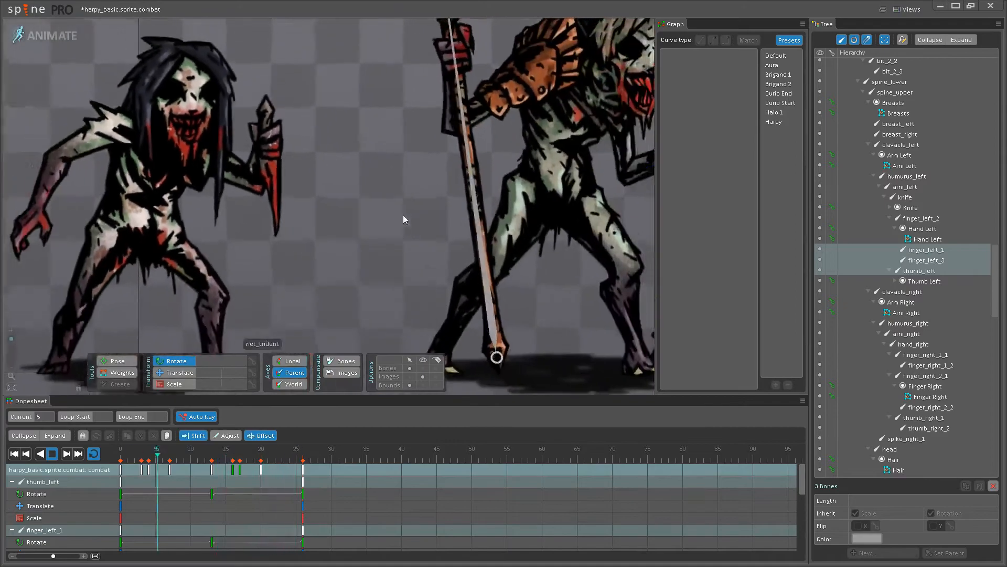
# Check the playing loop from afar beside the trident-wielding character, focusing on the harpy.
pyautogui.moveTo(344, 228); pyautogui.dragTo(472, 234)
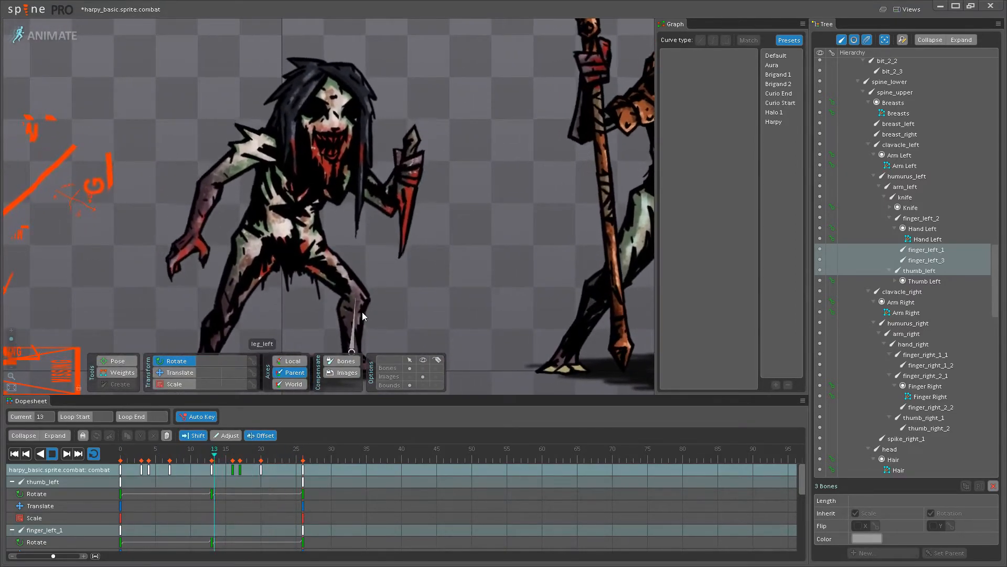
pyautogui.scroll(-5, 367, 299)
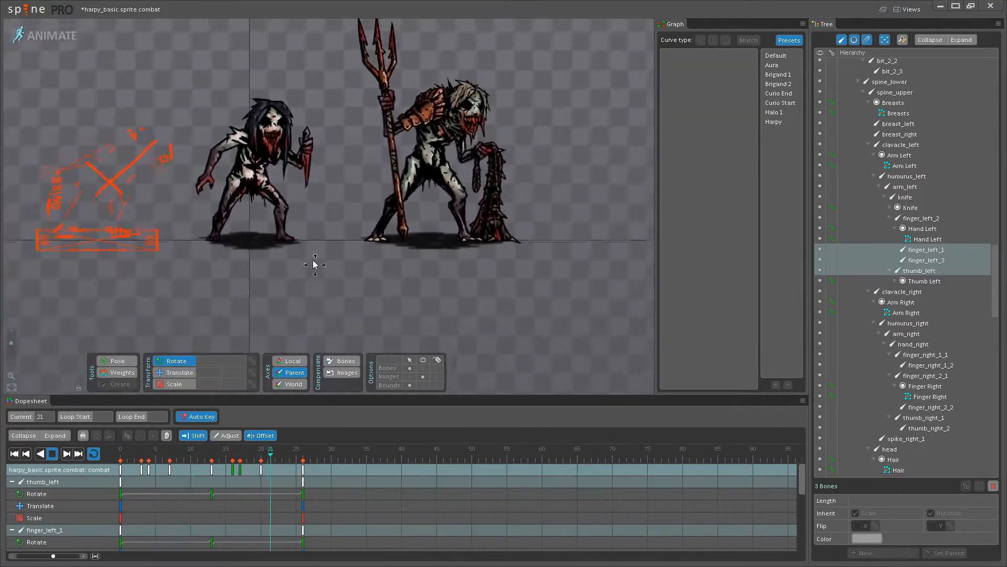
pyautogui.scroll(2, 315, 265)
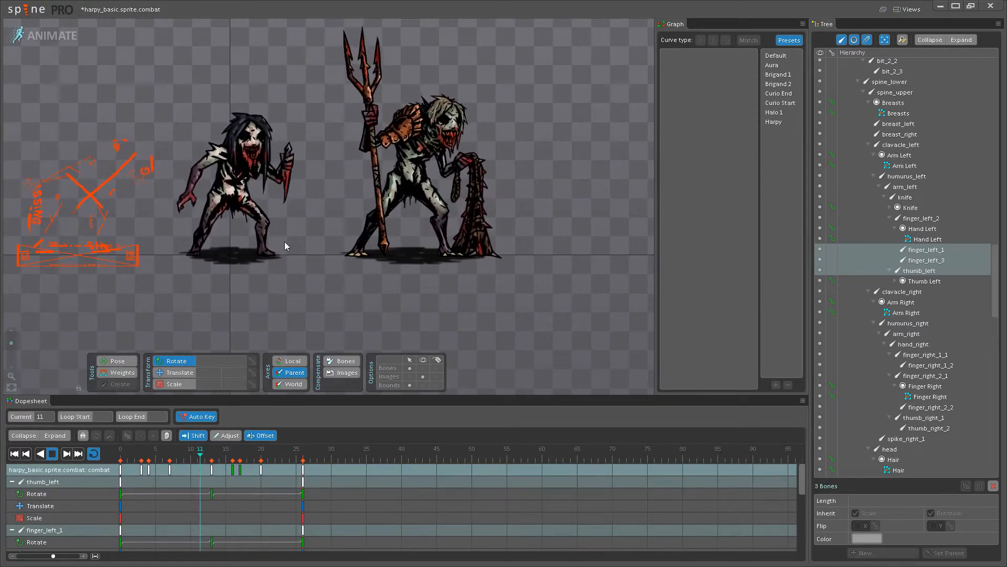
pyautogui.scroll(1, 285, 241)
pyautogui.moveTo(256, 212); pyautogui.dragTo(196, 202)
pyautogui.scroll(6, 257, 274)
# Show the bones, select the eleven-bone hair_left chain, and rotate it at frame 13 so the long strand swings inward.
pyautogui.moveTo(185, 458); pyautogui.dragTo(211, 478)
pyautogui.scroll(3, 226, 202)
pyautogui.scroll(-2, 259, 204)
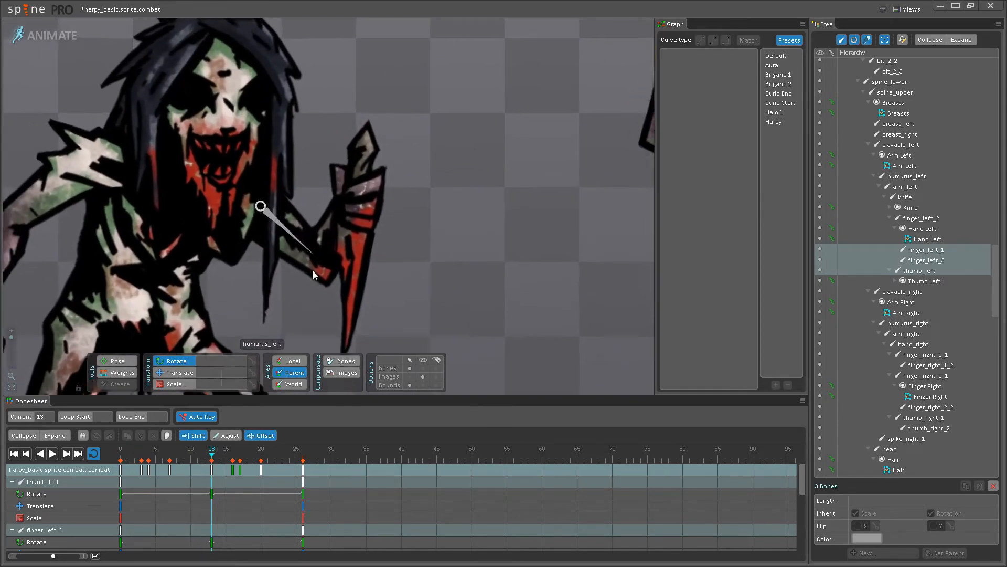
pyautogui.click(423, 368)
pyautogui.moveTo(302, 129); pyautogui.dragTo(308, 155)
pyautogui.click(263, 72)
pyautogui.keyDown('ctrl'); pyautogui.click(281, 102); pyautogui.keyUp('ctrl')
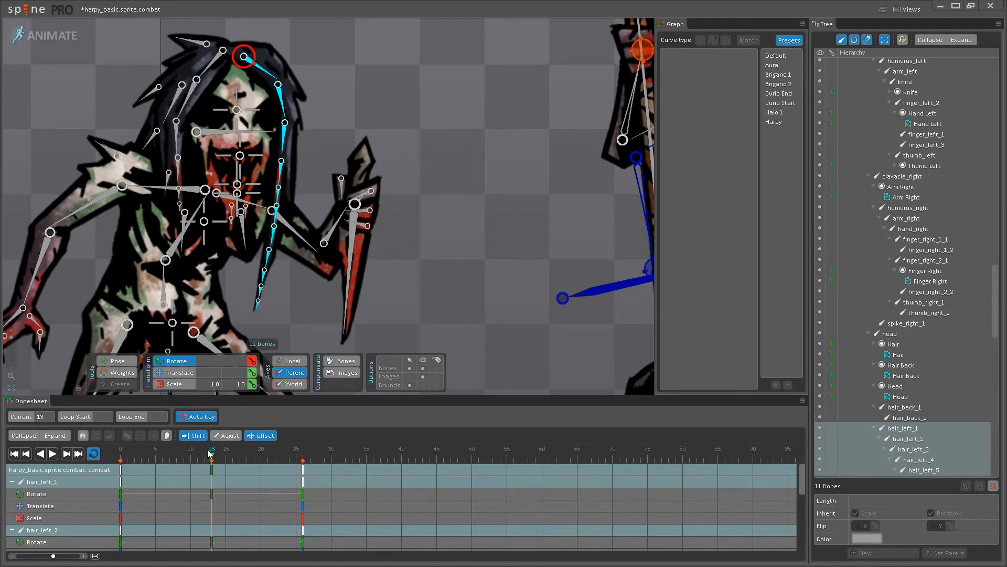
# Apply the Harpy curve preset to the hair_left chain's keys at frames 13 and 0, and preview the loop with bones hidden.
pyautogui.moveTo(212, 457); pyautogui.dragTo(68, 456)
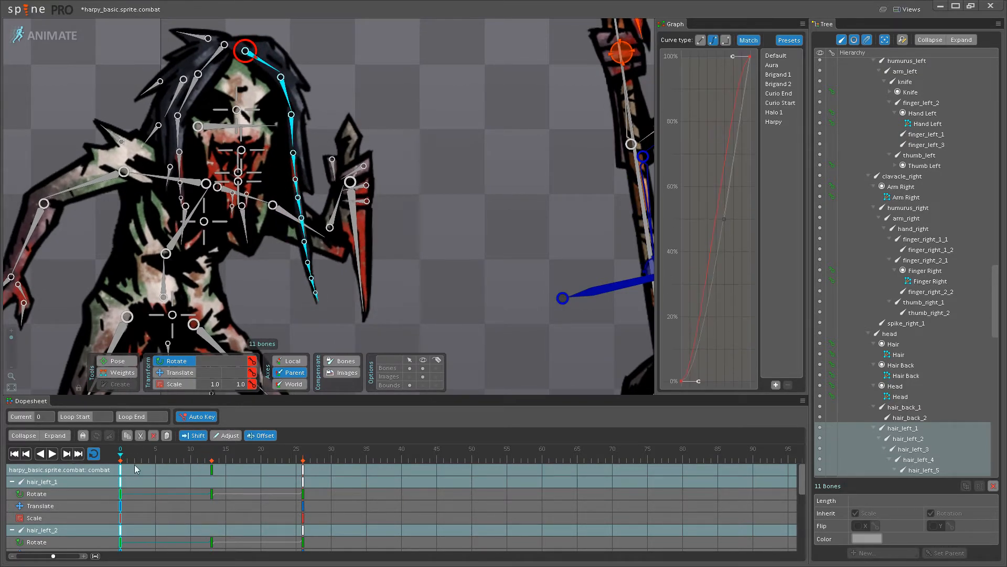
pyautogui.click(212, 474)
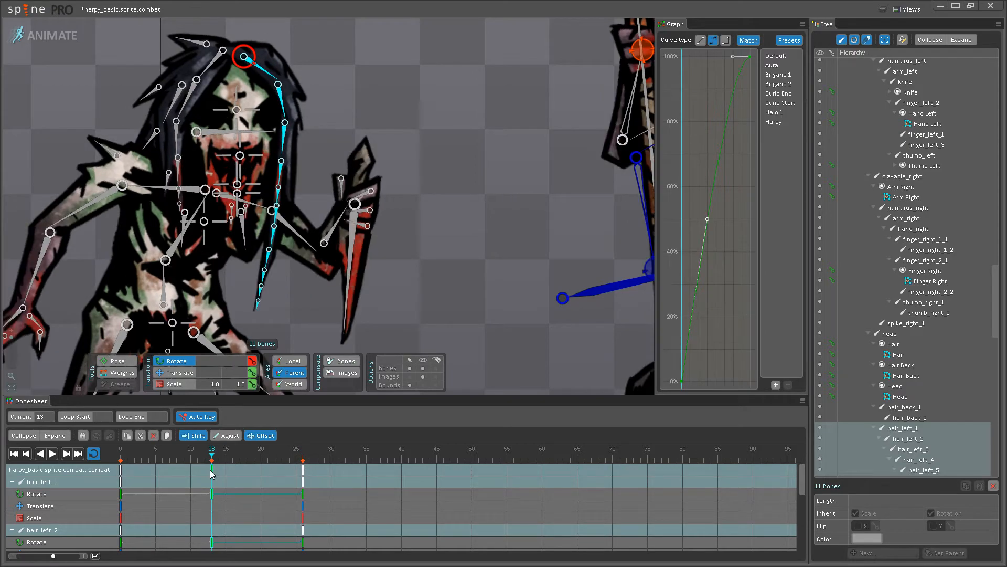
pyautogui.click(783, 125)
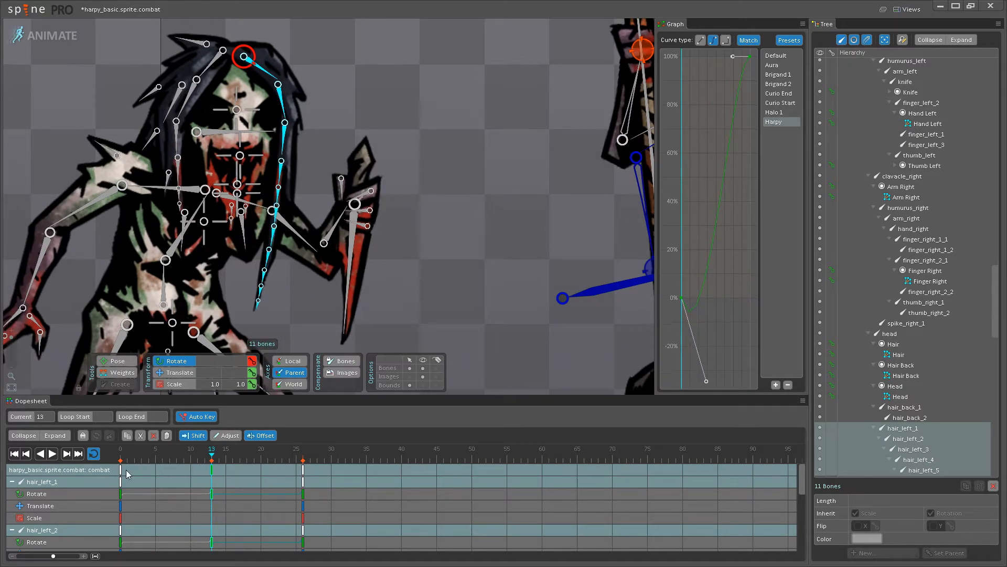
pyautogui.click(122, 469)
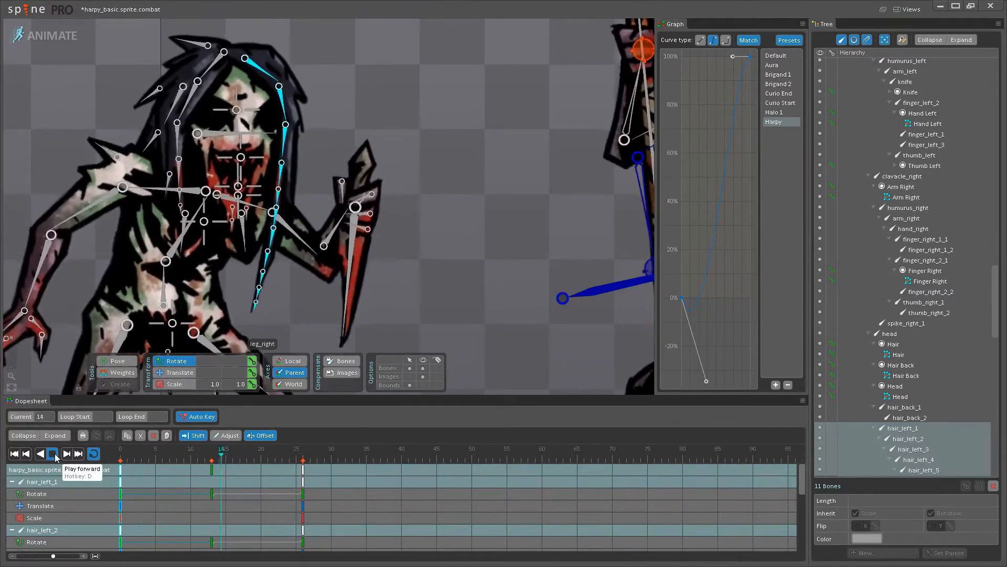
pyautogui.click(467, 308)
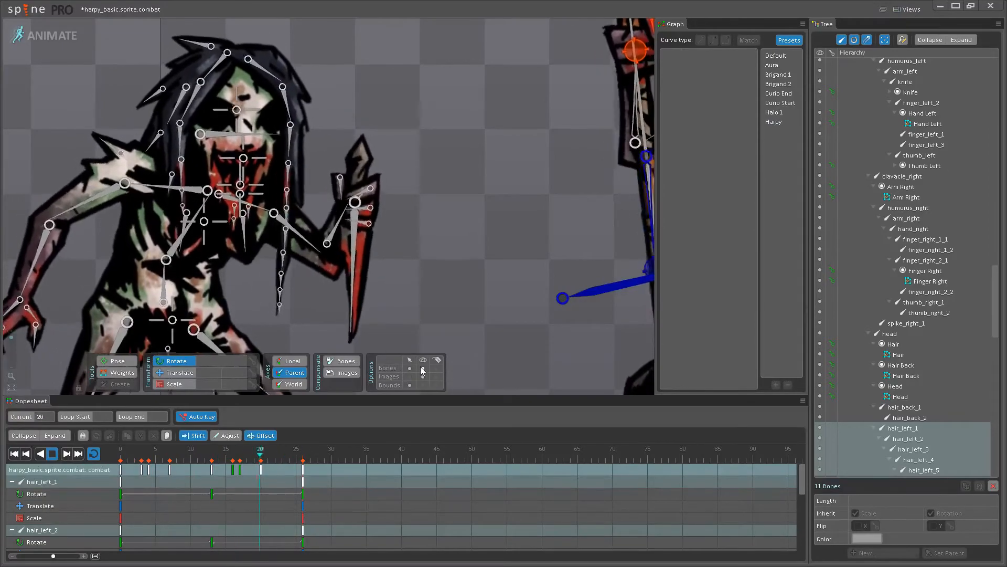
pyautogui.click(422, 368)
# Reshape the long strand at frame 0 by rotating hair_left_1, hair_left_2, and hair_left_8 through hair_left_11.
pyautogui.click(52, 453)
pyautogui.moveTo(145, 450); pyautogui.dragTo(120, 459)
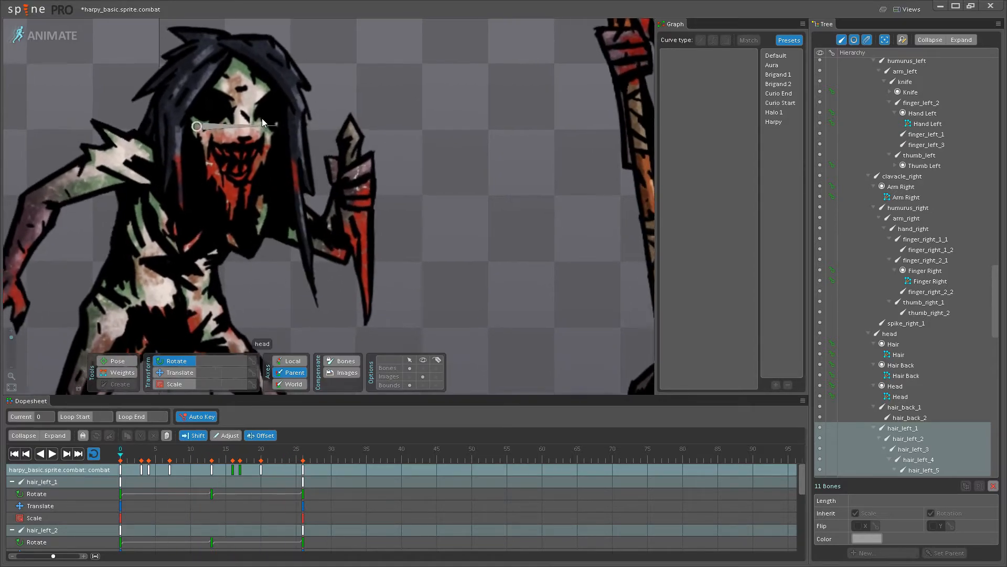
pyautogui.scroll(3, 257, 79)
pyautogui.click(253, 51)
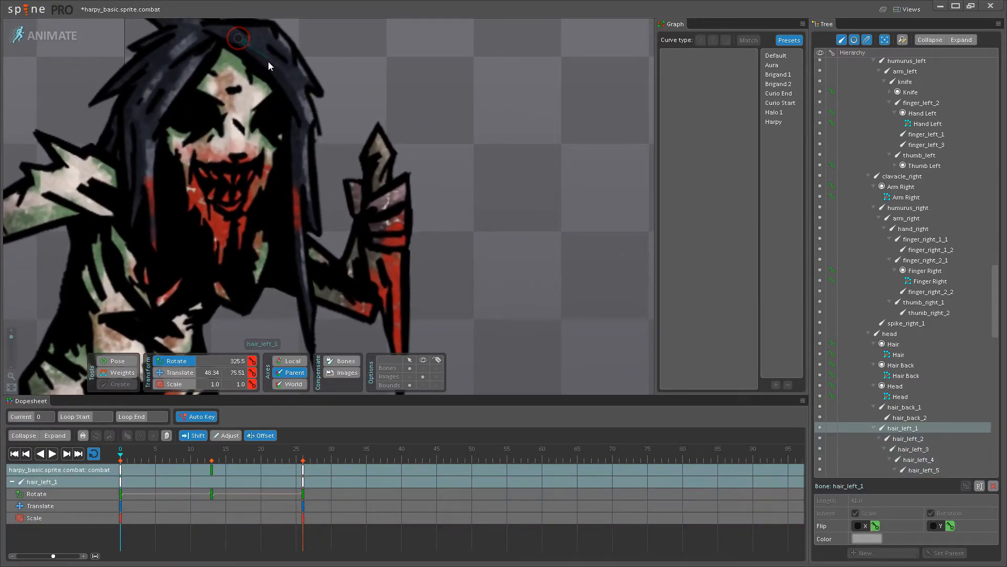
pyautogui.click(287, 93)
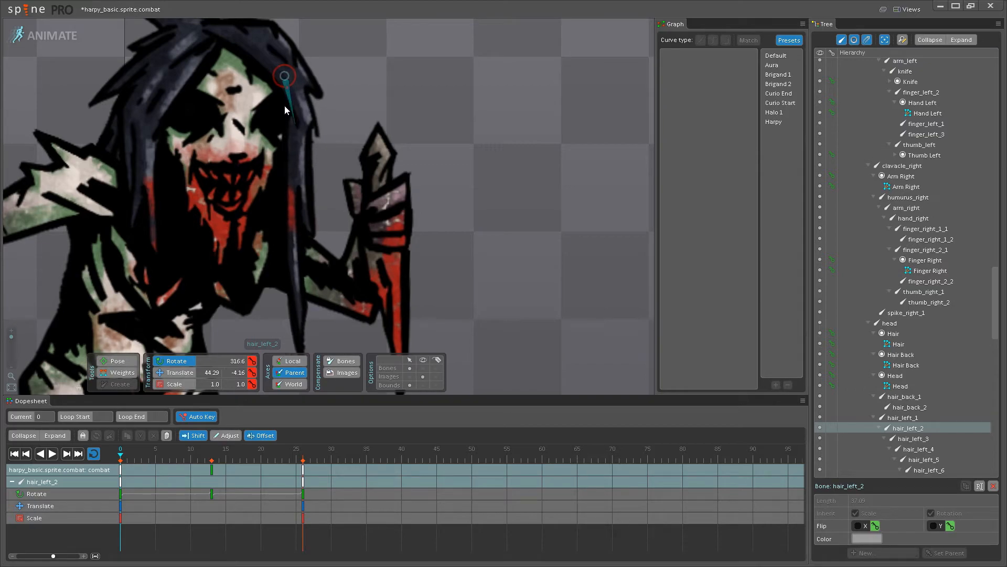
pyautogui.scroll(5, 277, 240)
pyautogui.click(273, 286)
pyautogui.keyDown('ctrl'); pyautogui.click(269, 265); pyautogui.keyUp('ctrl')
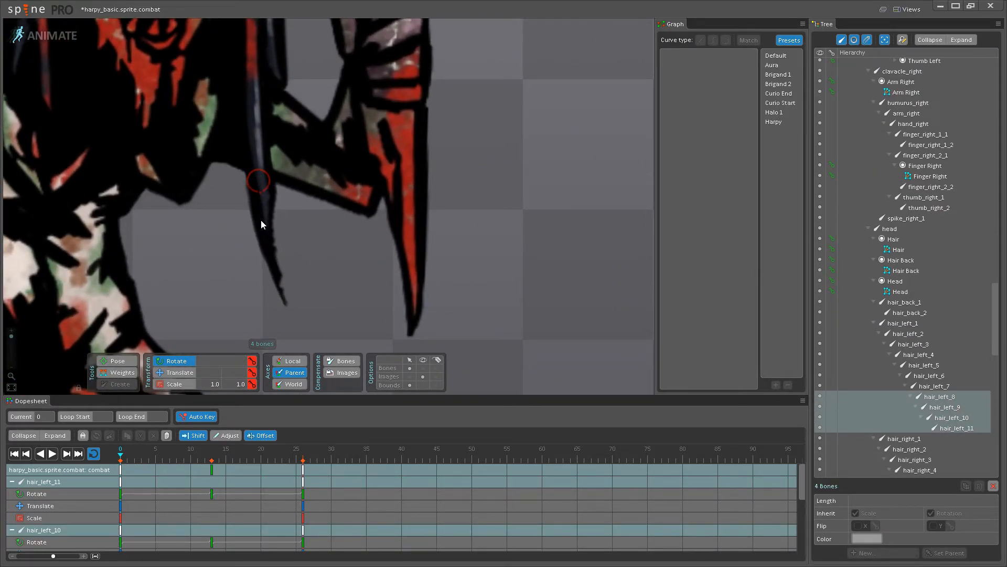
# Select all eleven hair_left bones, play the loop, and examine the strand's swing with the bones hidden.
pyautogui.scroll(-5, 260, 219)
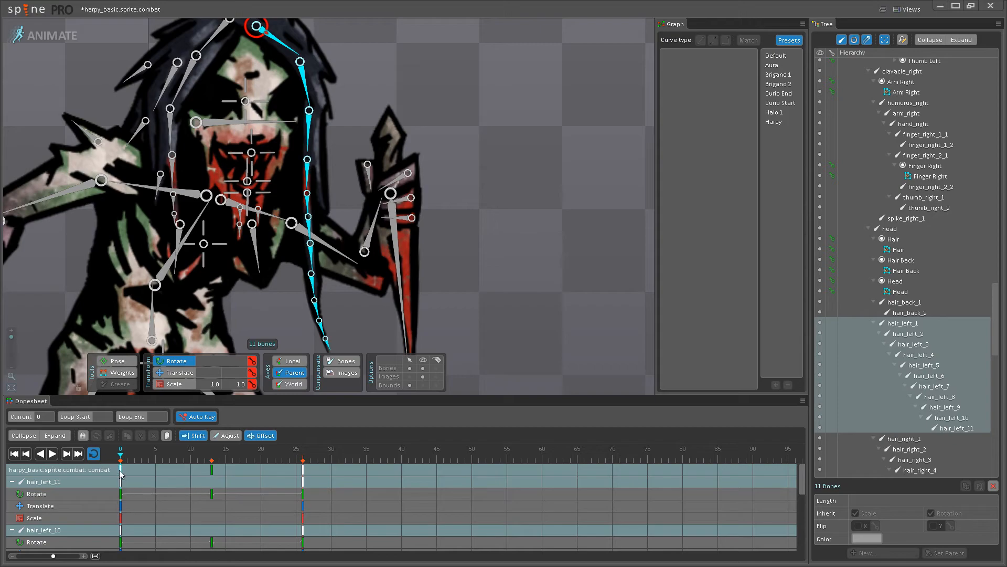
pyautogui.click(52, 454)
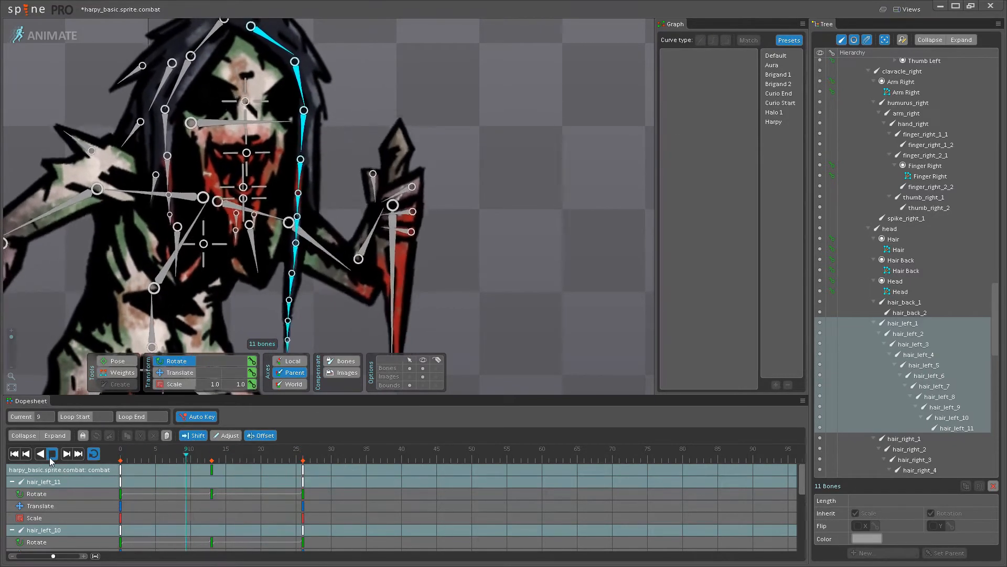
pyautogui.scroll(-3, 360, 270)
pyautogui.press('space')
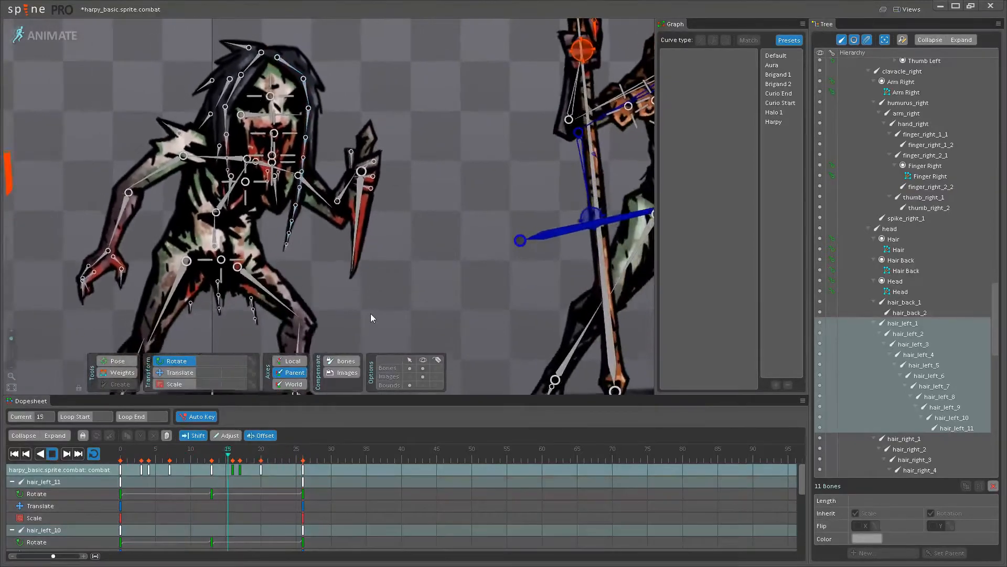
pyautogui.scroll(-2, 371, 317)
pyautogui.click(423, 367)
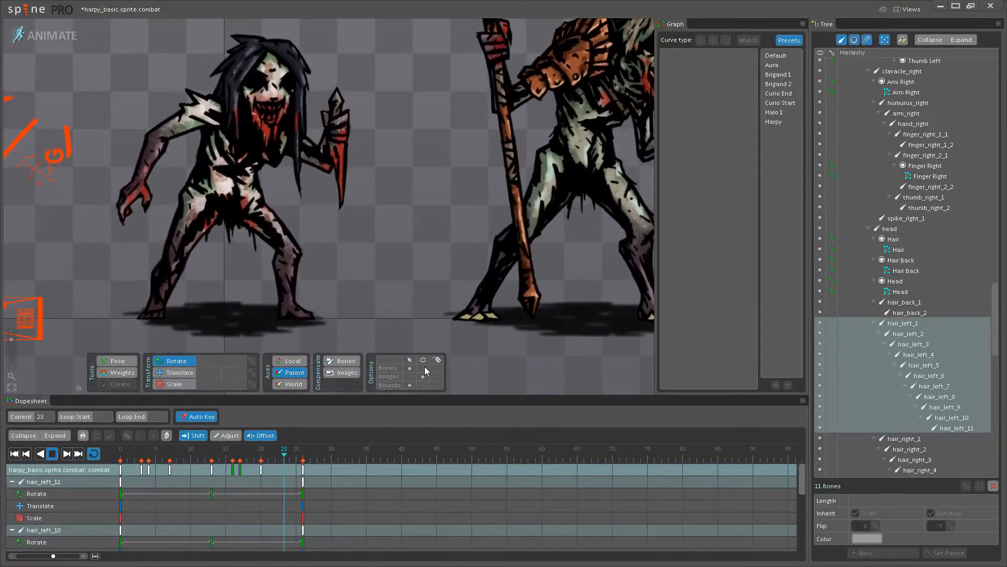
pyautogui.scroll(5, 349, 249)
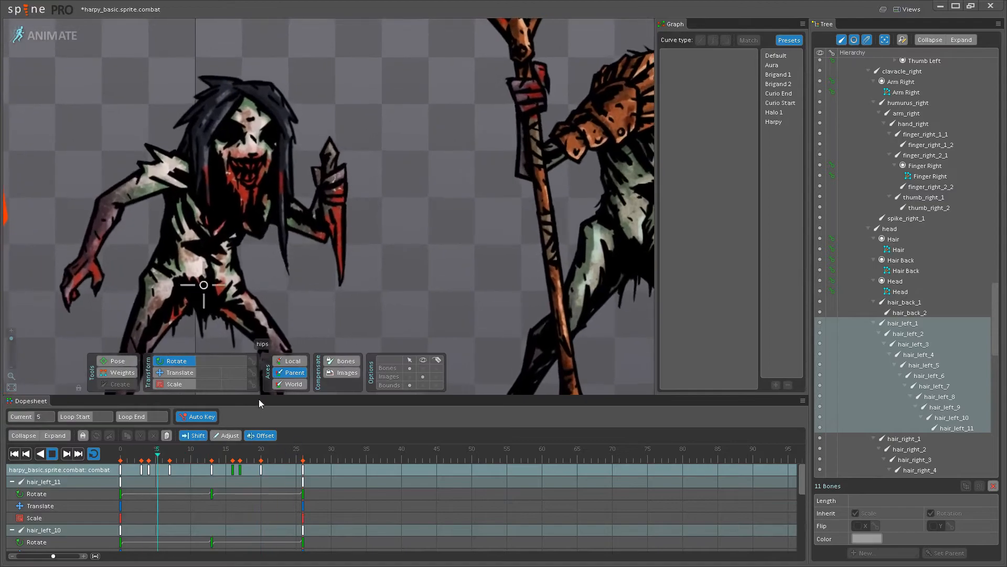
# Rotate hair_left_3, hair_left_4 and hair_left_5 at frame 0, copy their keys to frame 26, and play the loop.
pyautogui.click(54, 454)
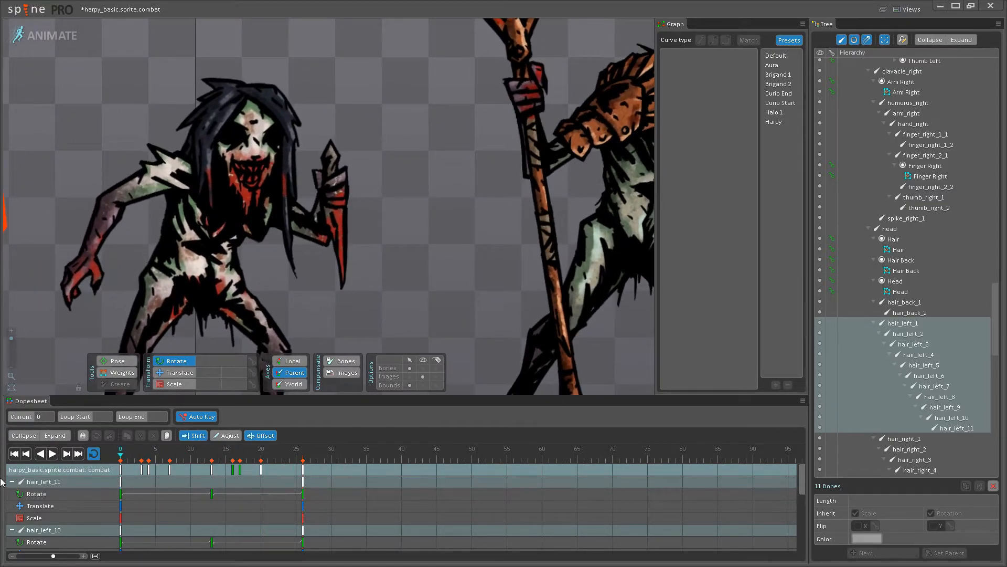
pyautogui.scroll(5, 281, 197)
pyautogui.moveTo(288, 182); pyautogui.dragTo(288, 144)
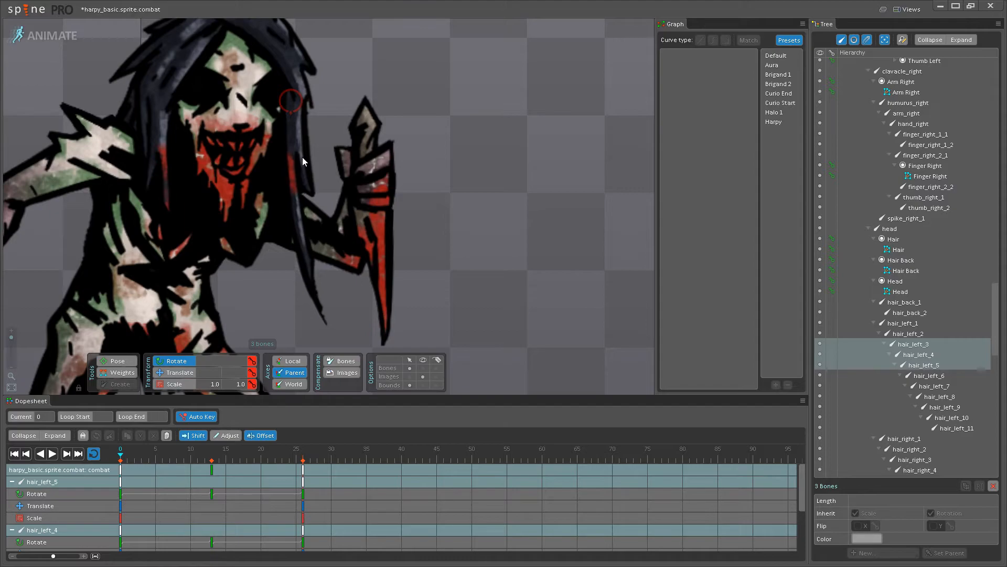
pyautogui.click(123, 479)
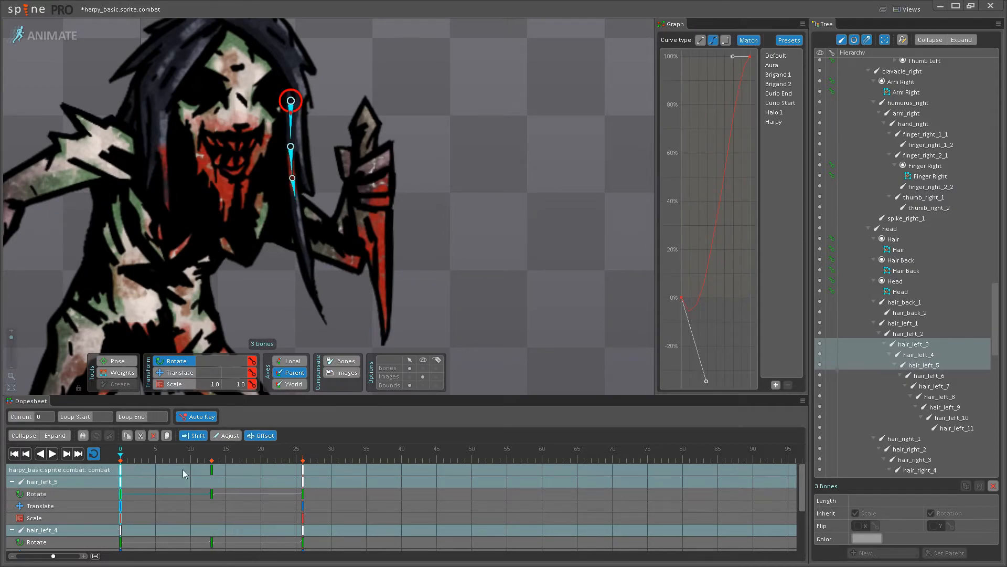
pyautogui.click(303, 469)
pyautogui.click(52, 454)
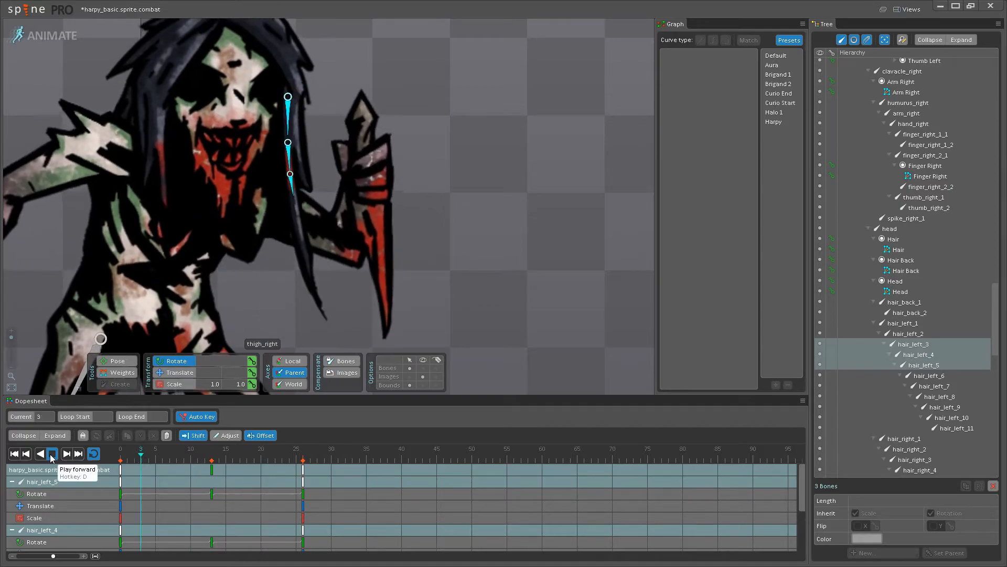
# Copy the frame 0 keys of hair_left_3, hair_left_4 and hair_left_5 to frame 26 again and replay the loop.
pyautogui.click(52, 454)
pyautogui.click(122, 460)
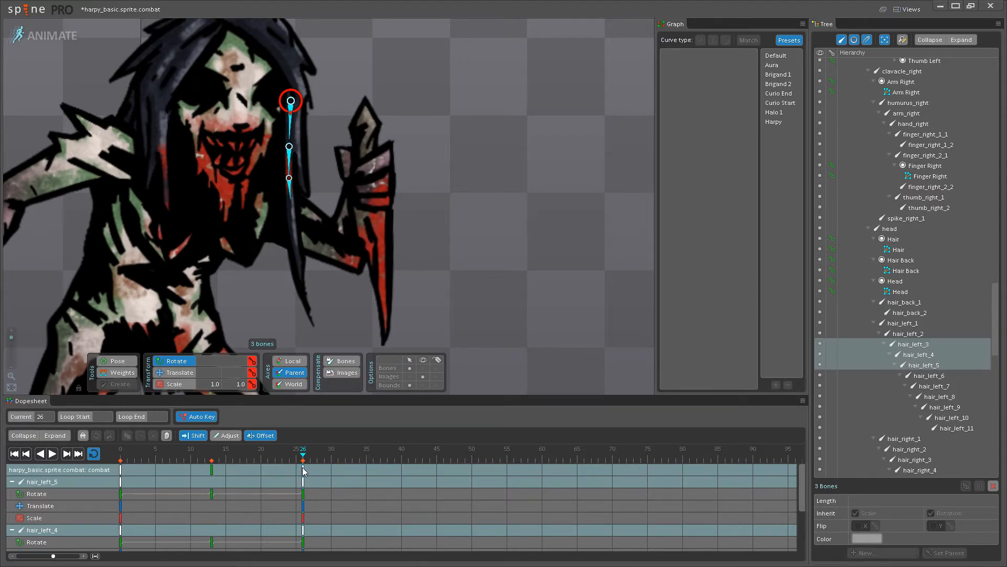
pyautogui.click(122, 472)
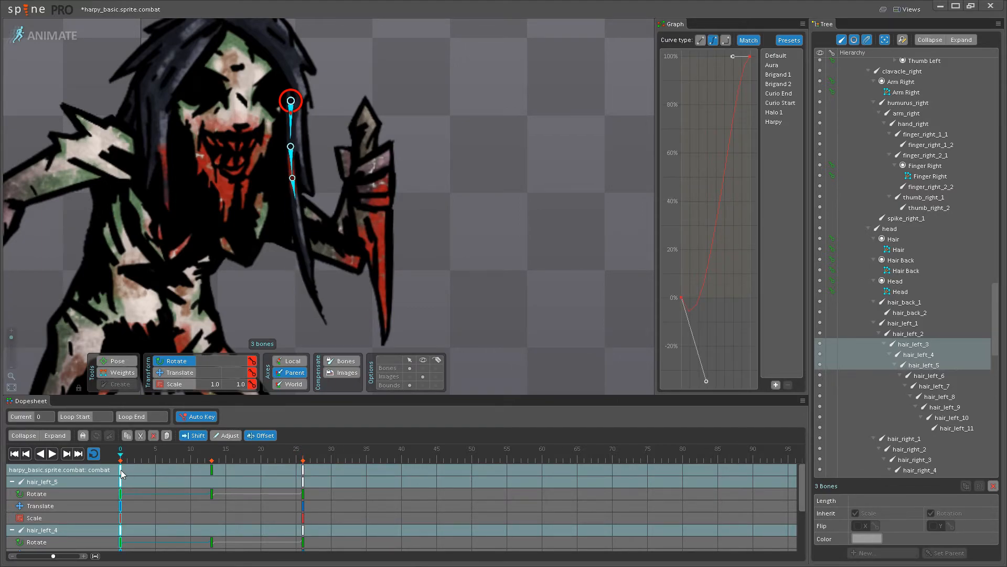
pyautogui.click(305, 471)
pyautogui.click(52, 454)
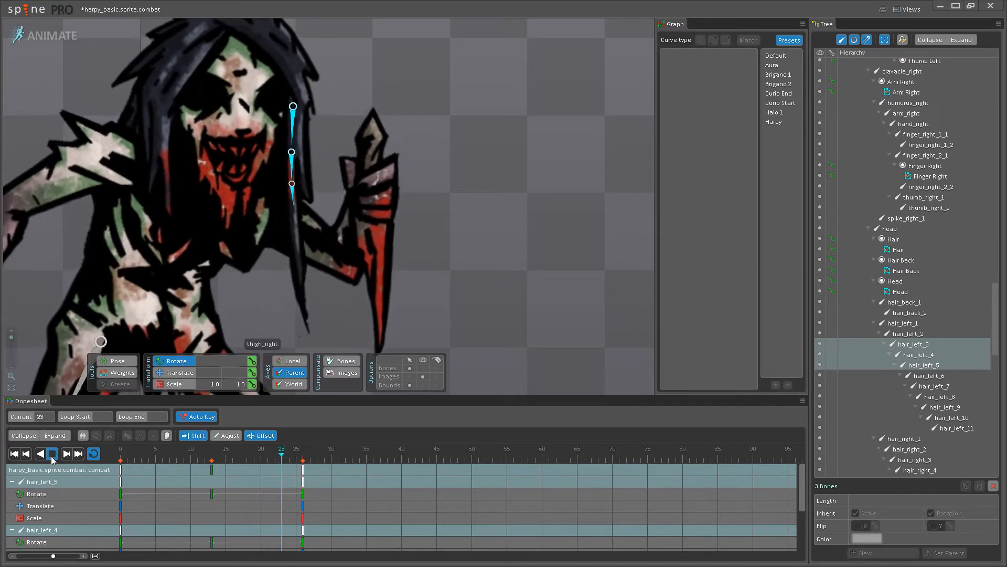
# Save the project and examine the harpy's overall motion and long strand swing while the loop plays.
pyautogui.hotkey('ctrl', 's')
pyautogui.scroll(-5, 409, 294)
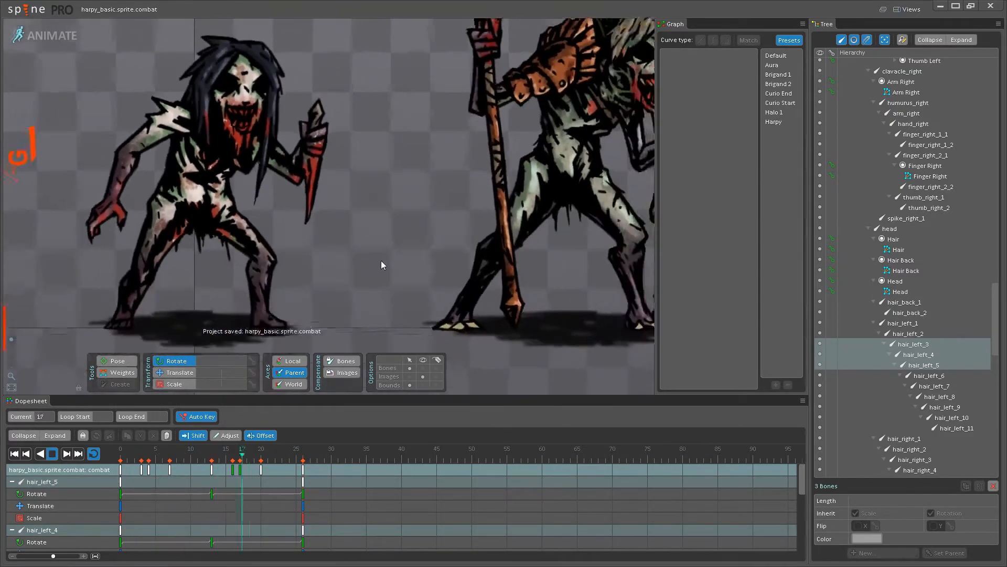
pyautogui.scroll(3, 374, 296)
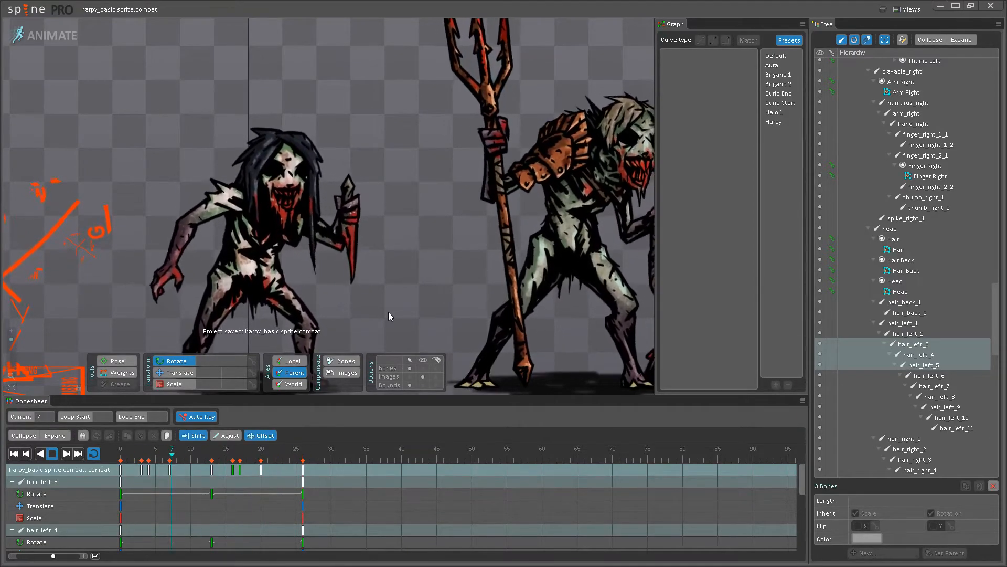
pyautogui.scroll(4, 368, 307)
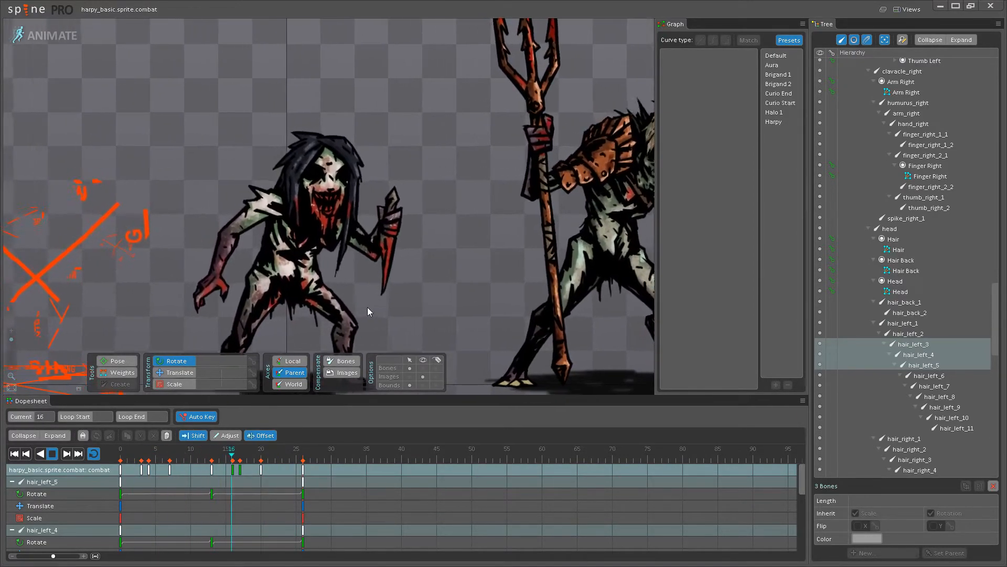
pyautogui.hotkey('ctrl', 's')
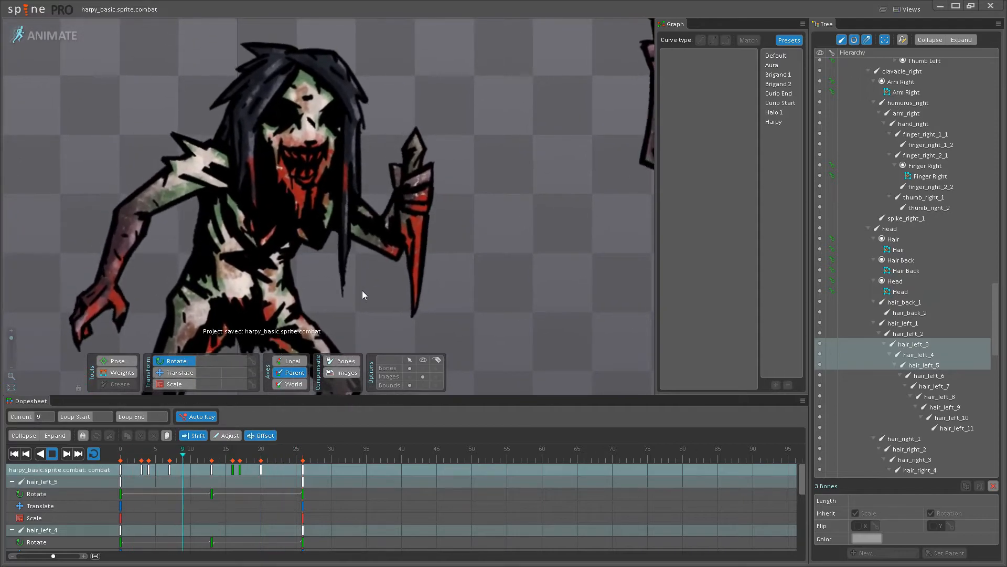
pyautogui.scroll(2, 361, 298)
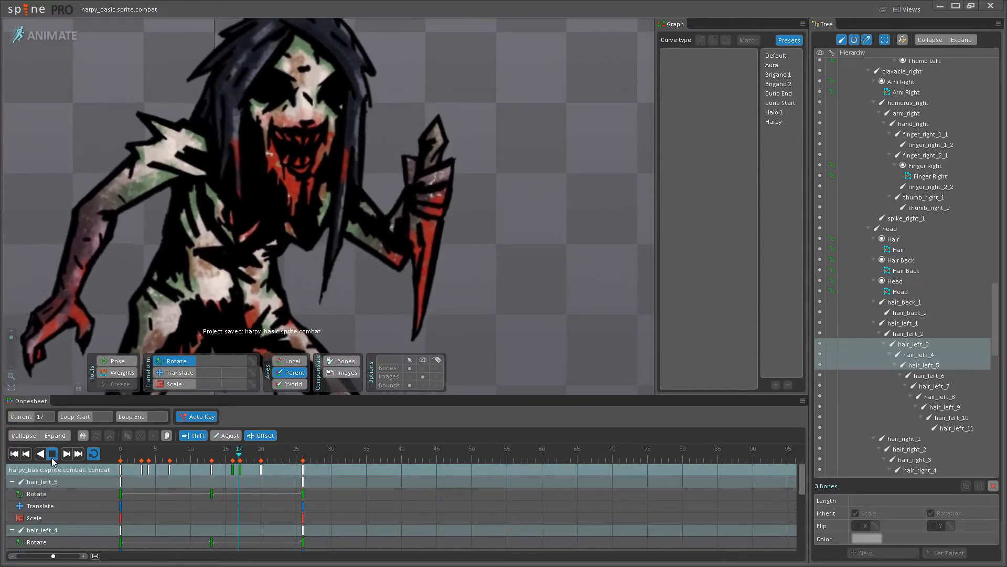
# Stop playback, select hair_left_8 through hair_left_11 at frame 0, and save the project.
pyautogui.click(52, 454)
pyautogui.click(143, 470)
pyautogui.moveTo(147, 471); pyautogui.dragTo(18, 483)
pyautogui.scroll(3, 370, 257)
pyautogui.click(375, 265)
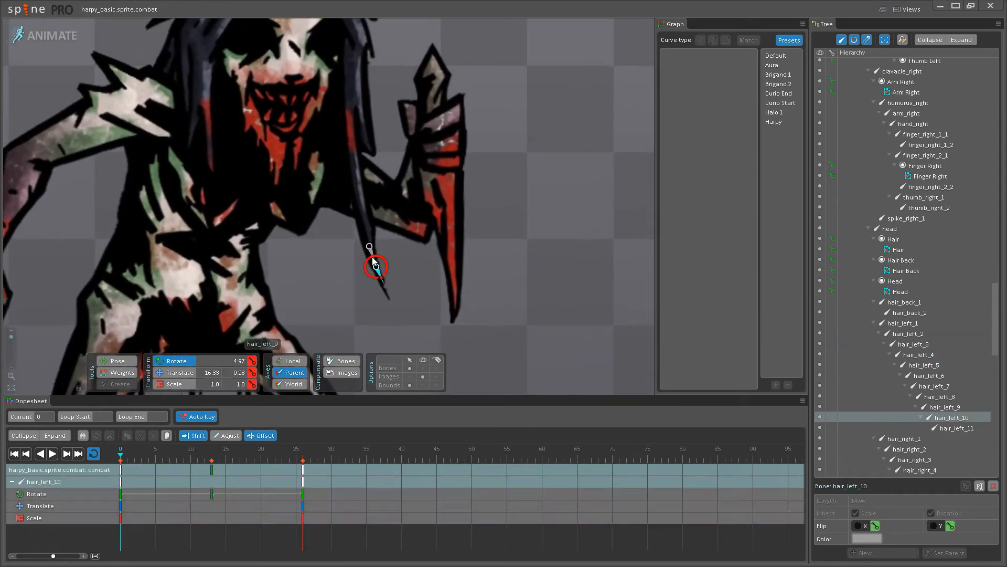
pyautogui.keyDown('ctrl'); pyautogui.click(386, 292); pyautogui.keyUp('ctrl')
pyautogui.keyDown('ctrl'); pyautogui.click(368, 248); pyautogui.keyUp('ctrl')
pyautogui.moveTo(360, 250); pyautogui.dragTo(330, 300)
pyautogui.hotkey('ctrl', 's')
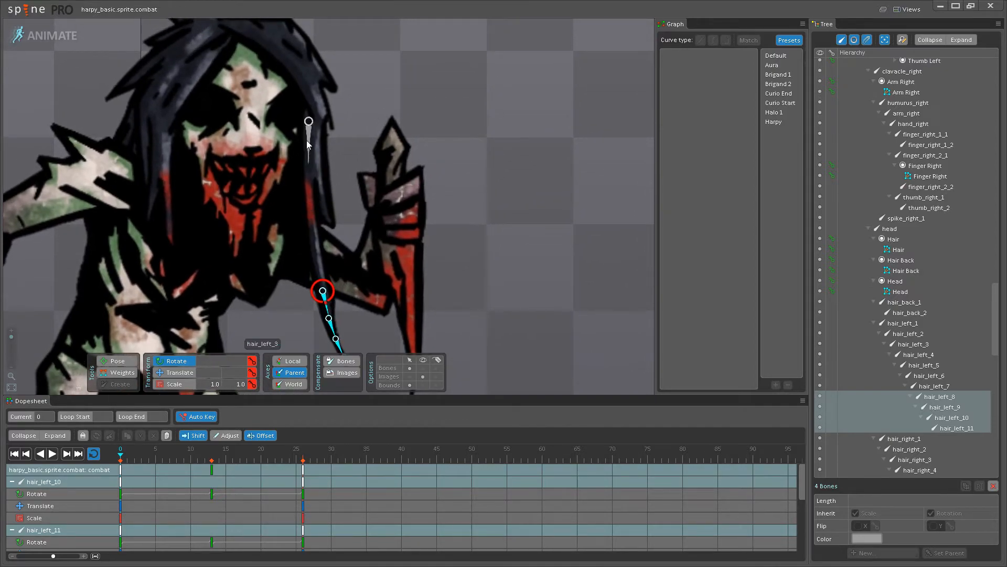
# Try to rotate hair_left_3, hair_left_4 and hair_left_5 slightly at frame 0.
pyautogui.click(307, 141)
pyautogui.keyDown('ctrl'); pyautogui.click(308, 178); pyautogui.keyUp('ctrl')
pyautogui.moveTo(301, 237); pyautogui.dragTo(298, 241)
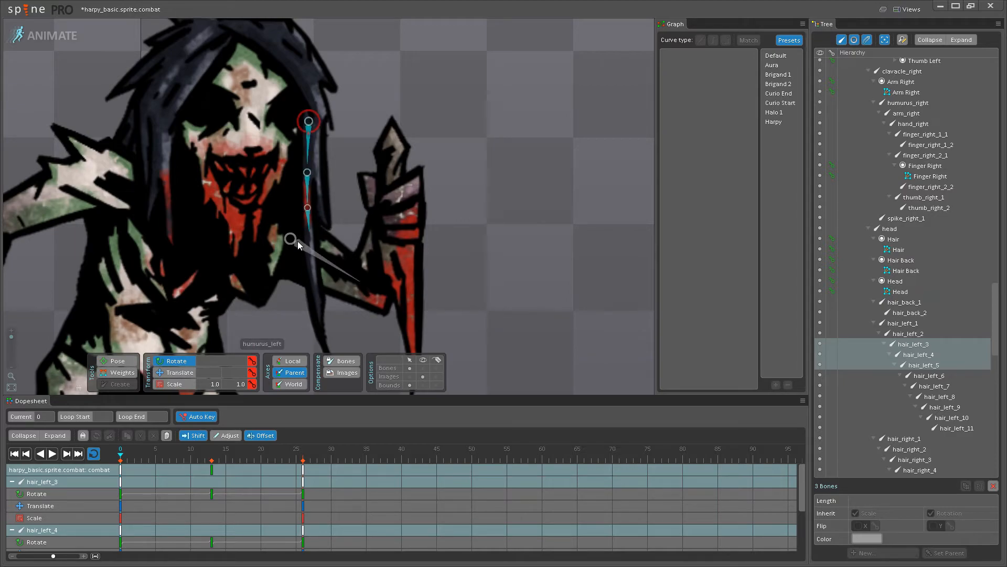
pyautogui.hotkey('ctrl', 'z')
# Rotate hair_left_5, hair_left_6 and hair_left_7 slightly at frame 0, copy their keys to frame 26, and play the loop.
pyautogui.click(311, 221)
pyautogui.keyDown('ctrl'); pyautogui.click(317, 260); pyautogui.keyUp('ctrl')
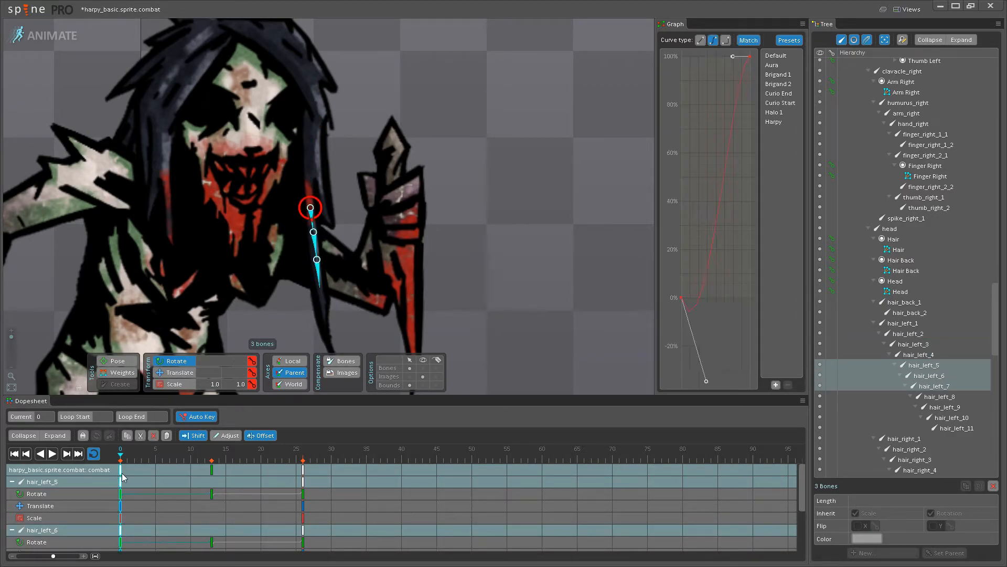
pyautogui.click(210, 467)
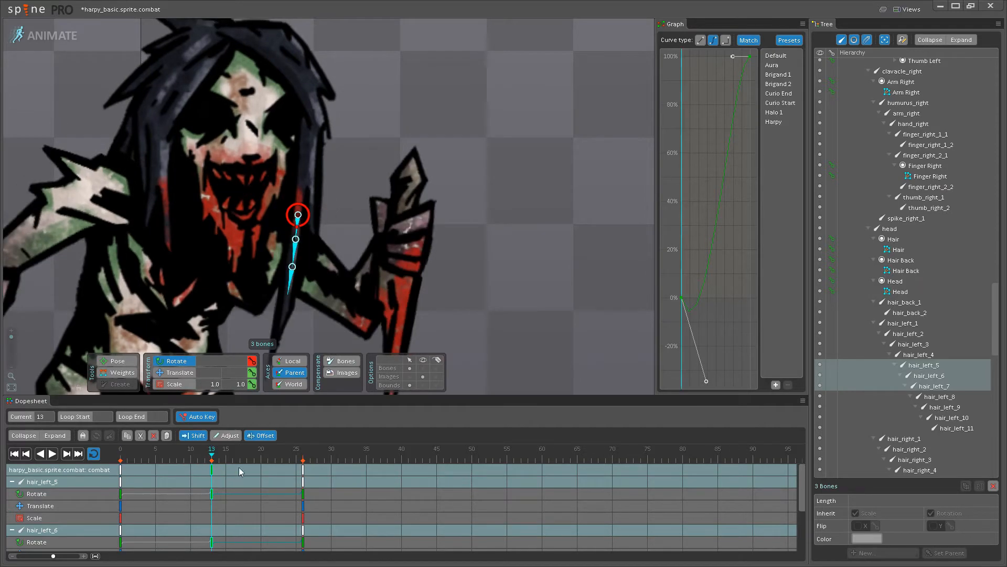
pyautogui.click(303, 472)
pyautogui.click(52, 452)
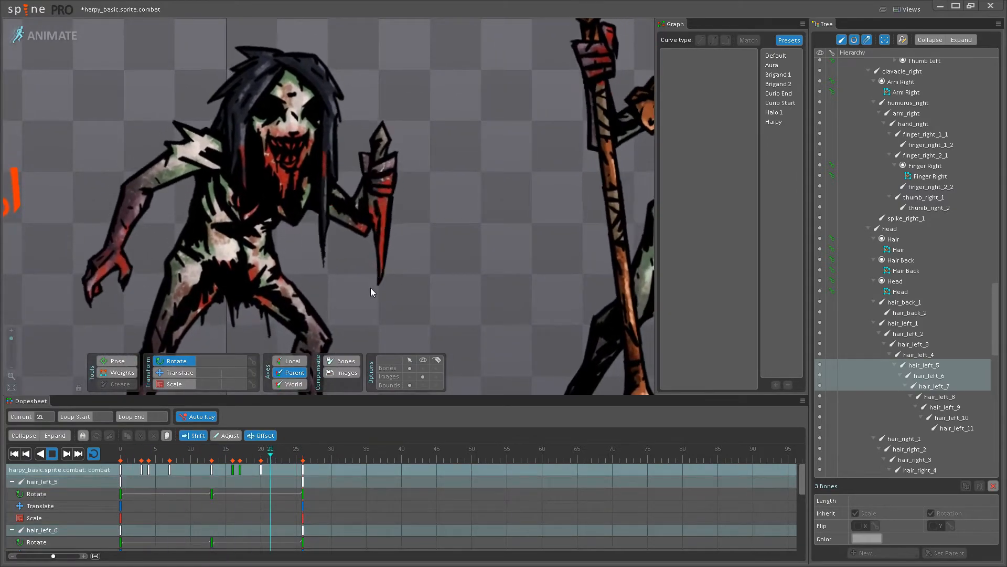
# Show the bones, stop playback, and offset the keys of hair_left_2 and hair_left_3 by 2 frames.
pyautogui.scroll(3, 385, 309)
pyautogui.click(423, 368)
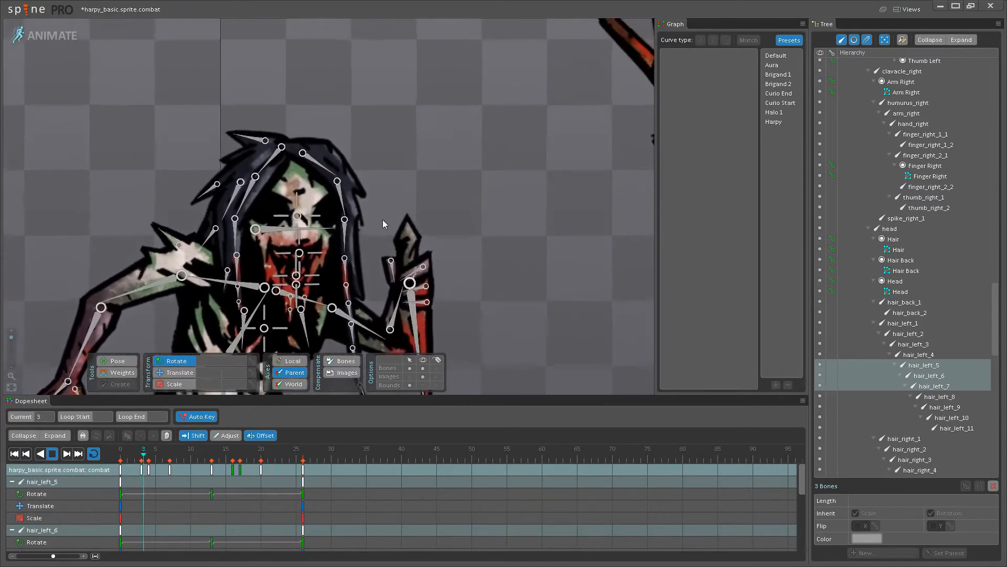
pyautogui.scroll(3, 385, 225)
pyautogui.click(52, 454)
pyautogui.click(368, 103)
pyautogui.keyDown('ctrl'); pyautogui.click(371, 145); pyautogui.keyUp('ctrl')
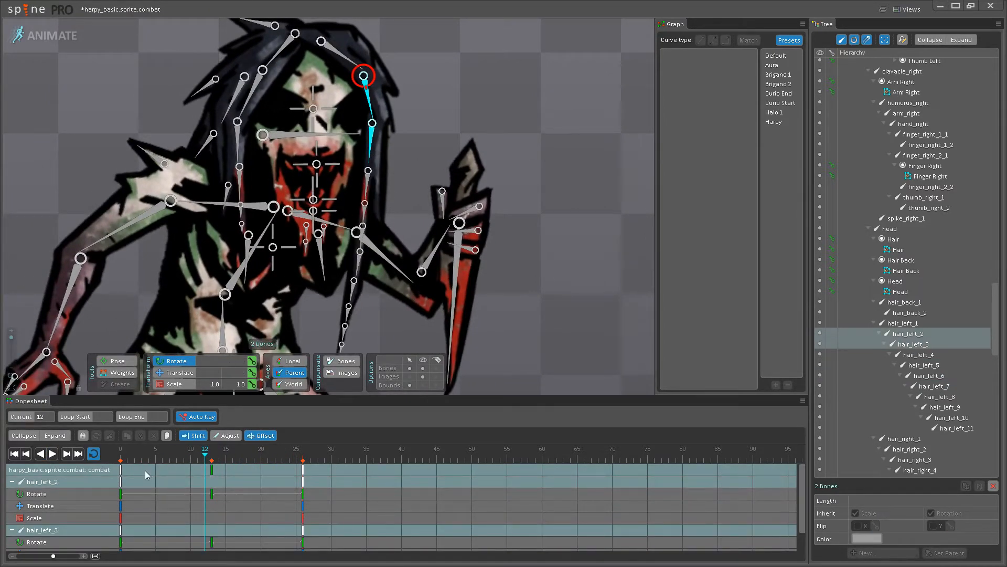
pyautogui.moveTo(120, 476); pyautogui.dragTo(135, 477)
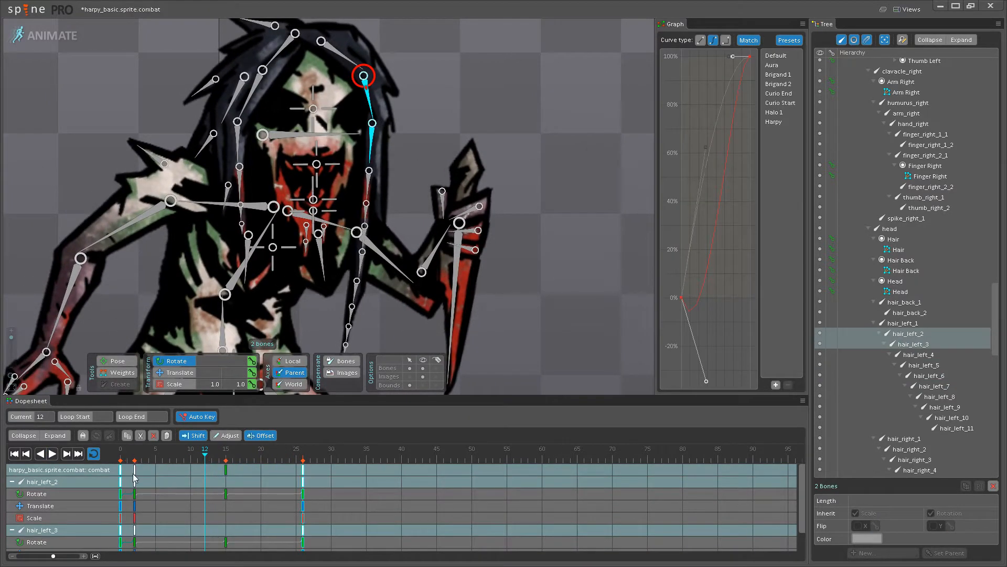
# Offset the keys of hair_left_4 and hair_left_5 by 4 frames, and those of hair_left_6 and hair_left_7 by 6 frames.
pyautogui.click(369, 183)
pyautogui.keyDown('ctrl'); pyautogui.click(367, 213); pyautogui.keyUp('ctrl')
pyautogui.moveTo(124, 476); pyautogui.dragTo(151, 477)
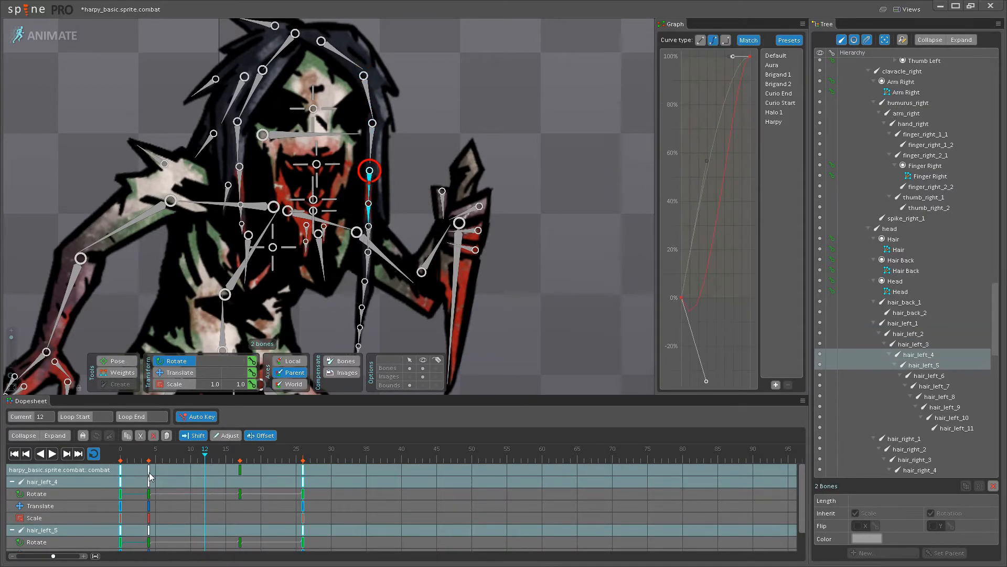
pyautogui.click(367, 234)
pyautogui.keyDown('ctrl'); pyautogui.click(369, 265); pyautogui.keyUp('ctrl')
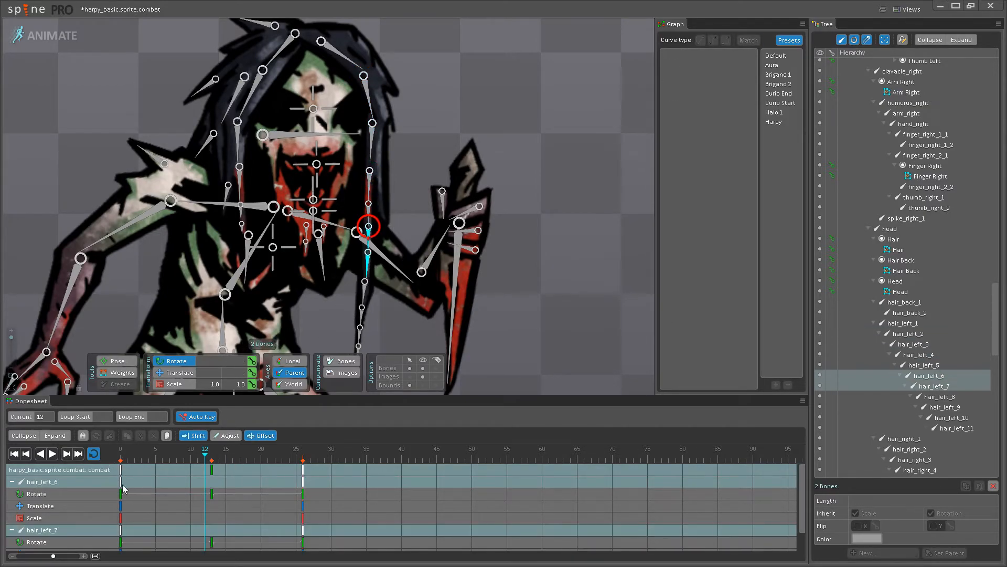
pyautogui.moveTo(119, 474); pyautogui.dragTo(146, 472)
# Offset the keys of hair_left_8 and hair_left_9 by 8 frames, and those of hair_left_10 and hair_left_11 by 10 frames.
pyautogui.moveTo(400, 318); pyautogui.dragTo(389, 248)
pyautogui.scroll(1, 392, 270)
pyautogui.click(347, 222)
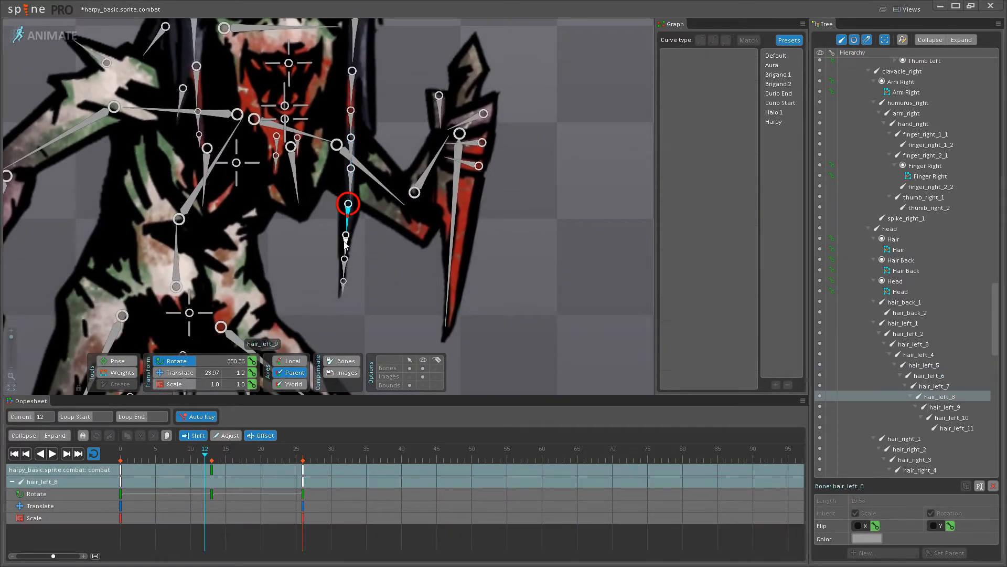
pyautogui.keyDown('ctrl'); pyautogui.click(345, 246); pyautogui.keyUp('ctrl')
pyautogui.moveTo(120, 475); pyautogui.dragTo(131, 476)
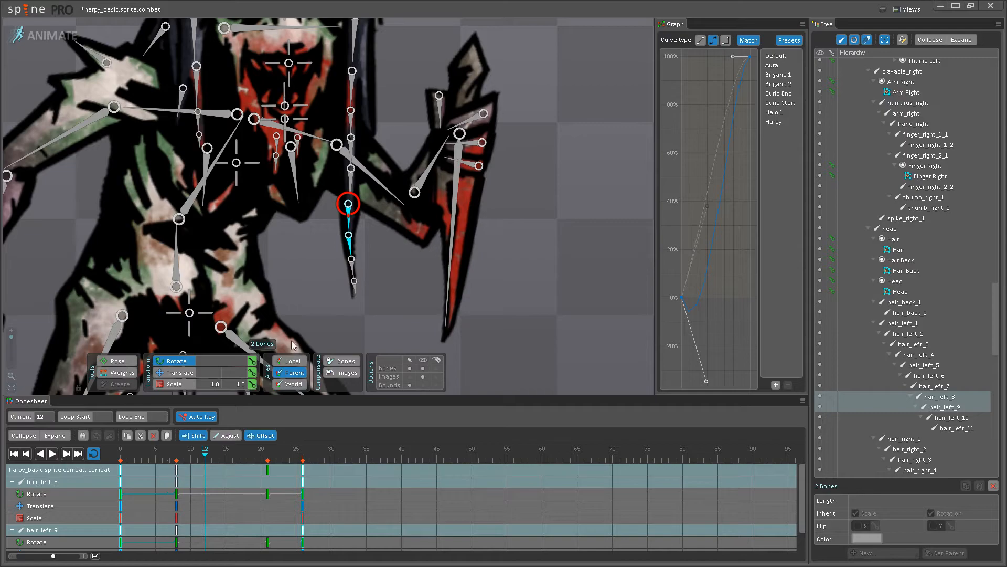
pyautogui.click(352, 261)
pyautogui.keyDown('ctrl'); pyautogui.click(350, 289); pyautogui.keyUp('ctrl')
pyautogui.moveTo(125, 473); pyautogui.dragTo(186, 471)
# Play the loop with bones hidden to check the long strand's staggered swing, and save the project.
pyautogui.click(53, 454)
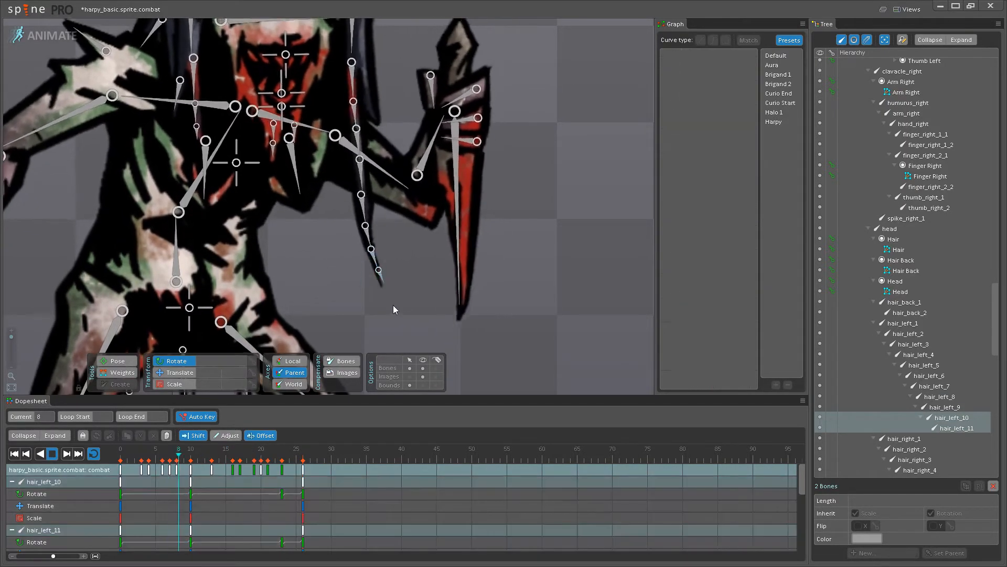
pyautogui.scroll(-3, 386, 273)
pyautogui.click(423, 368)
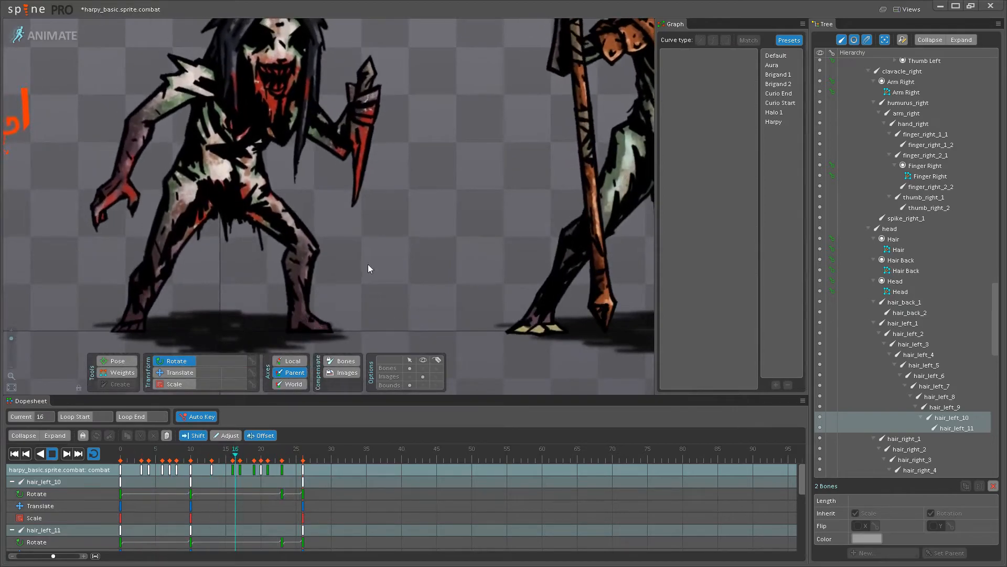
pyautogui.scroll(3, 370, 297)
pyautogui.scroll(-5, 372, 299)
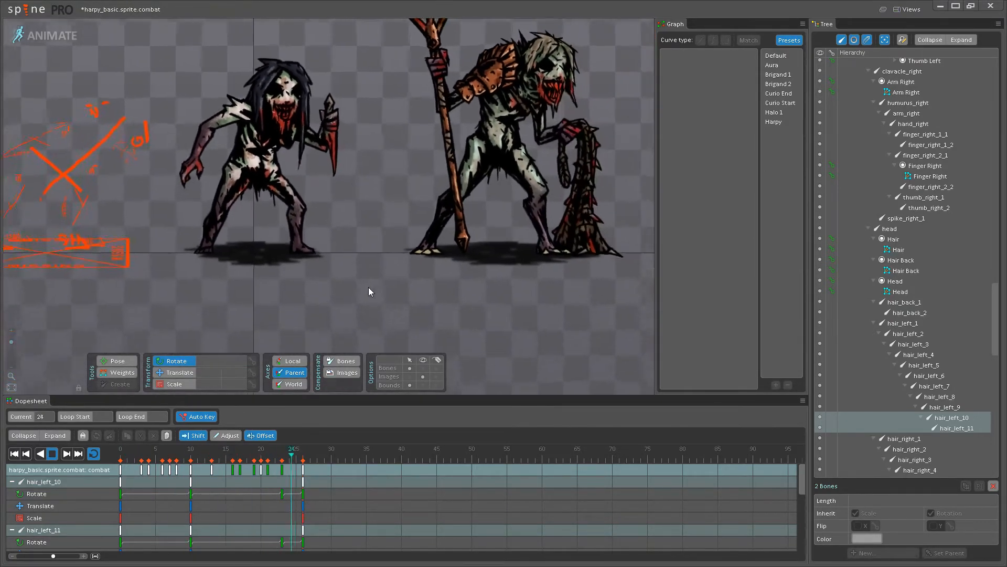
pyautogui.scroll(4, 332, 265)
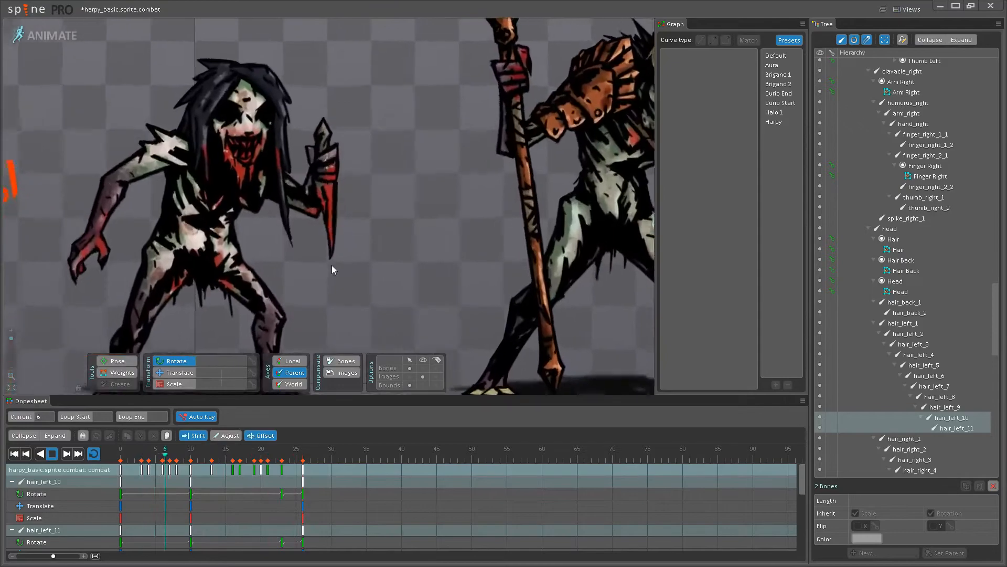
pyautogui.hotkey('ctrl', 's')
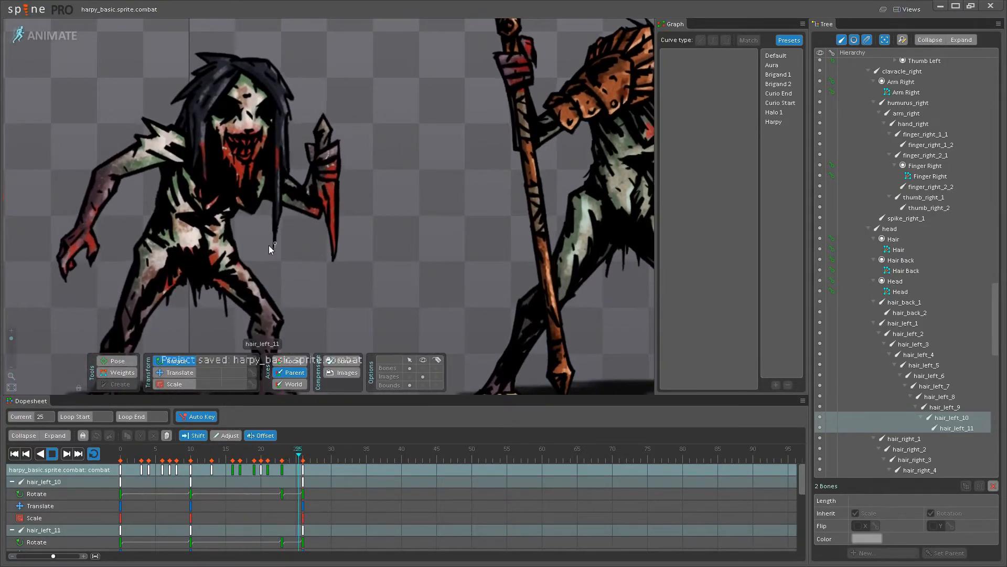
# Stop playback and set the timeline to frame 13.
pyautogui.scroll(3, 249, 227)
pyautogui.click(52, 454)
pyautogui.click(82, 454)
pyautogui.moveTo(122, 455); pyautogui.dragTo(212, 470)
pyautogui.moveTo(263, 247); pyautogui.dragTo(256, 267)
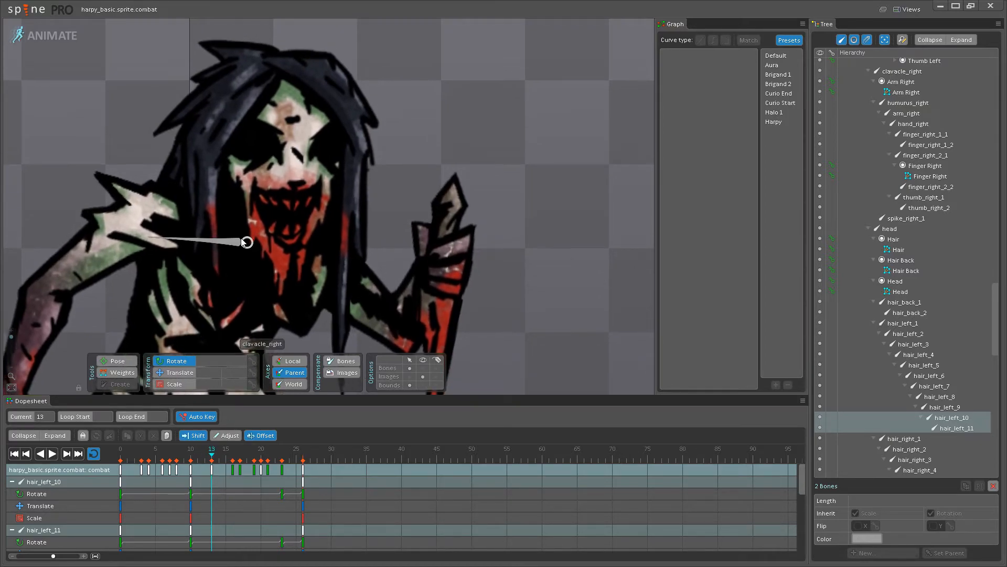
# Try to rotate the whole hair_right chain, hair_right_1 through hair_right_6, away from the face at frame 13.
pyautogui.click(240, 97)
pyautogui.scroll(2, 237, 111)
pyautogui.keyDown('ctrl'); pyautogui.click(225, 124); pyautogui.keyUp('ctrl')
pyautogui.moveTo(221, 198); pyautogui.dragTo(203, 129)
pyautogui.keyDown('ctrl'); pyautogui.click(184, 138); pyautogui.keyUp('ctrl')
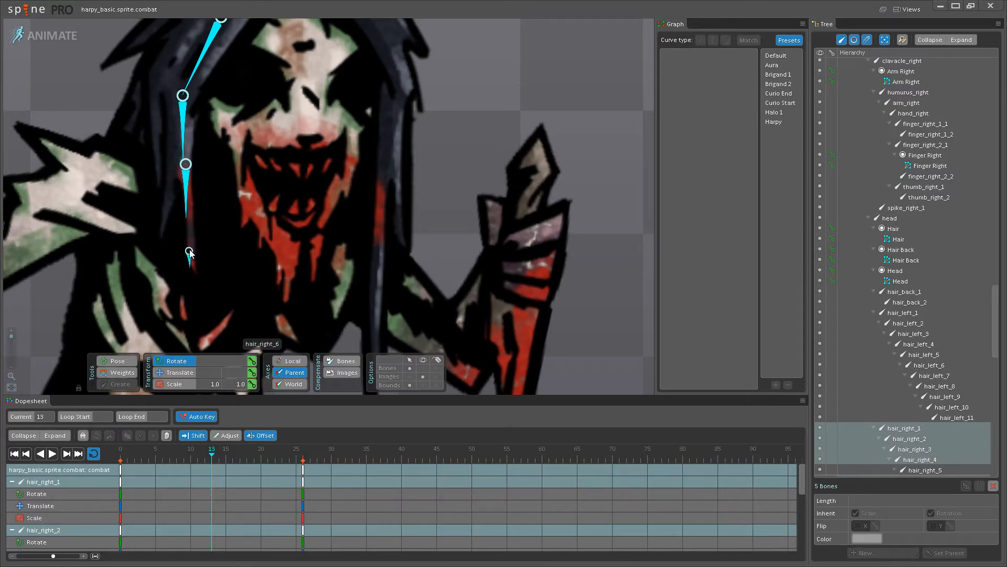
pyautogui.moveTo(179, 244); pyautogui.dragTo(155, 244)
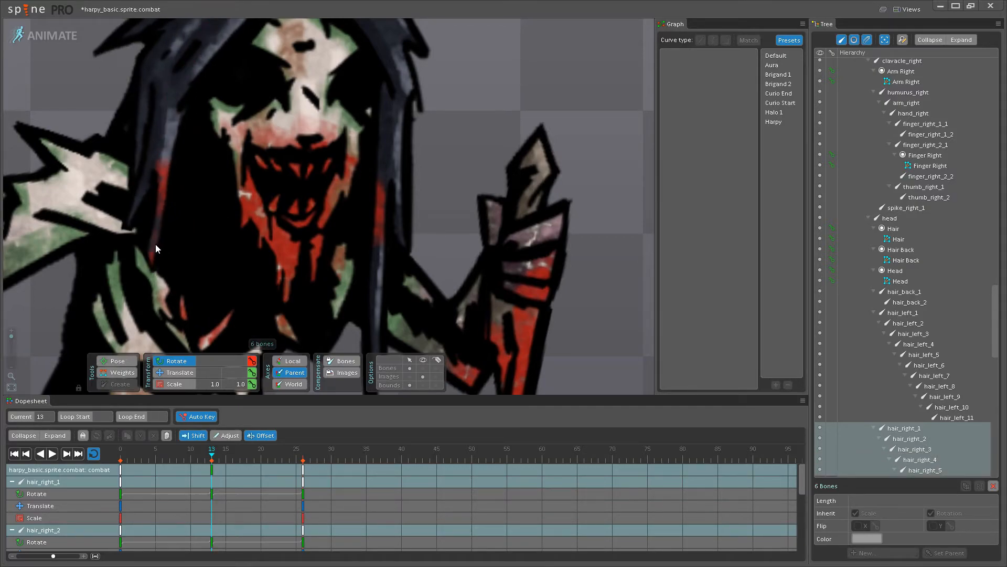
pyautogui.hotkey('ctrl', 'z')
# Rotate hair_right_2 through hair_right_6 away from the face at frame 13, leaving hair_right_1 out of the selection.
pyautogui.scroll(-2, 135, 154)
pyautogui.moveTo(134, 154)
pyautogui.mouseDown()
pyautogui.moveTo(229, 162)
pyautogui.moveTo(226, 184)
pyautogui.mouseUp()
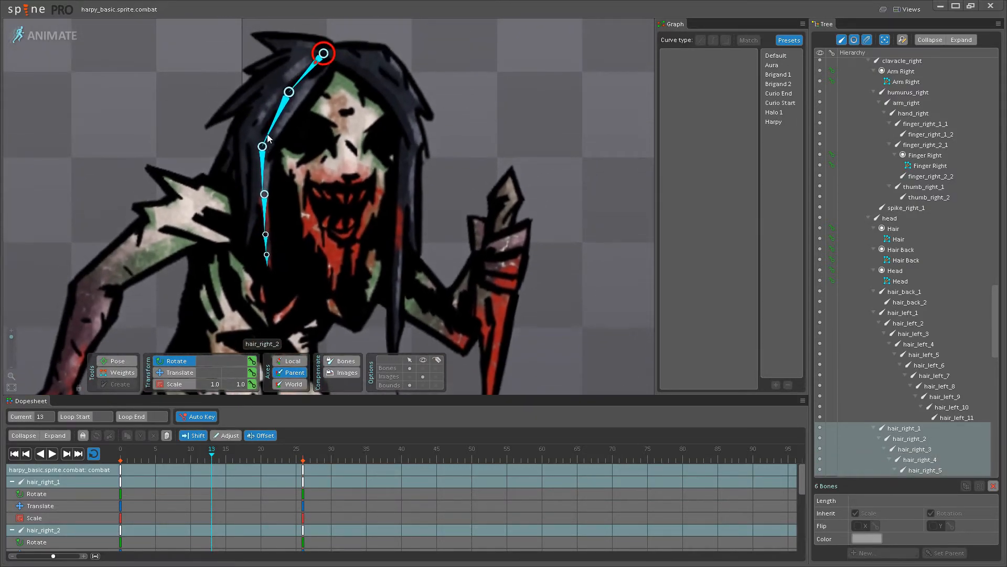
pyautogui.click(266, 135)
pyautogui.keyDown('ctrl'); pyautogui.click(261, 157); pyautogui.keyUp('ctrl')
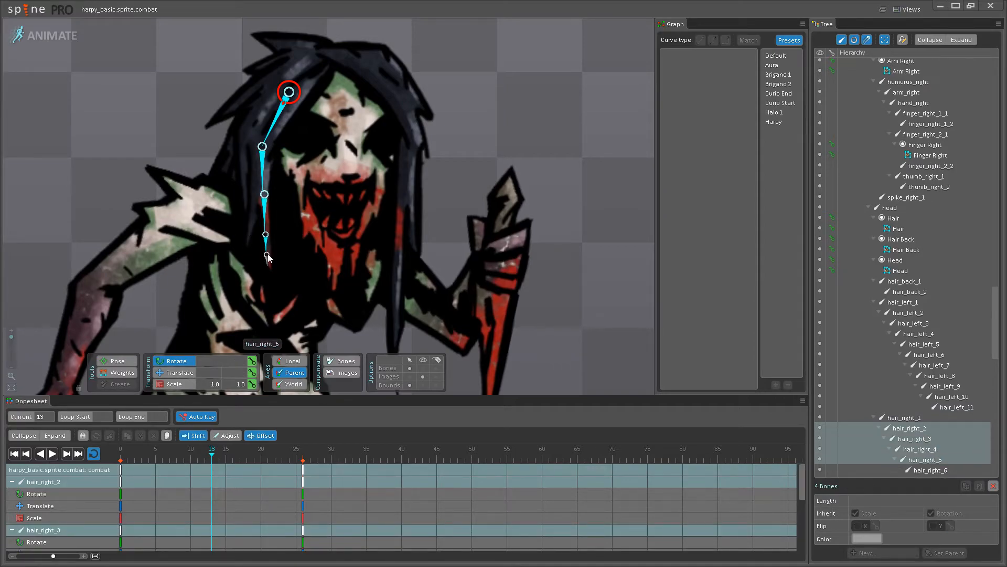
pyautogui.moveTo(261, 254); pyautogui.dragTo(232, 263)
# Rotate hair_right_2 through hair_right_6 toward the face at frame 0, and apply the Harpy curve preset to their keys at frames 13 and 0.
pyautogui.click(41, 452)
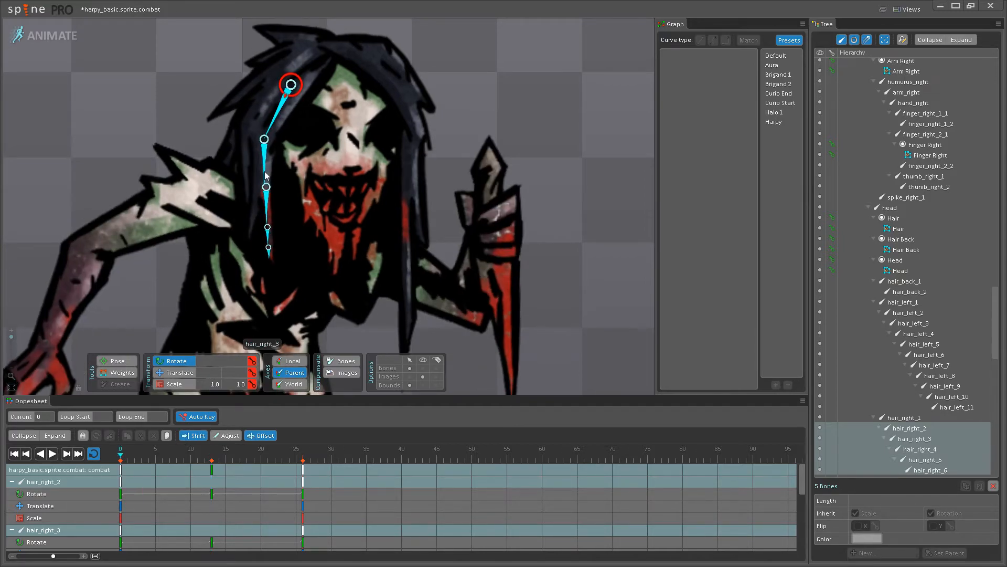
pyautogui.moveTo(266, 175); pyautogui.dragTo(280, 188)
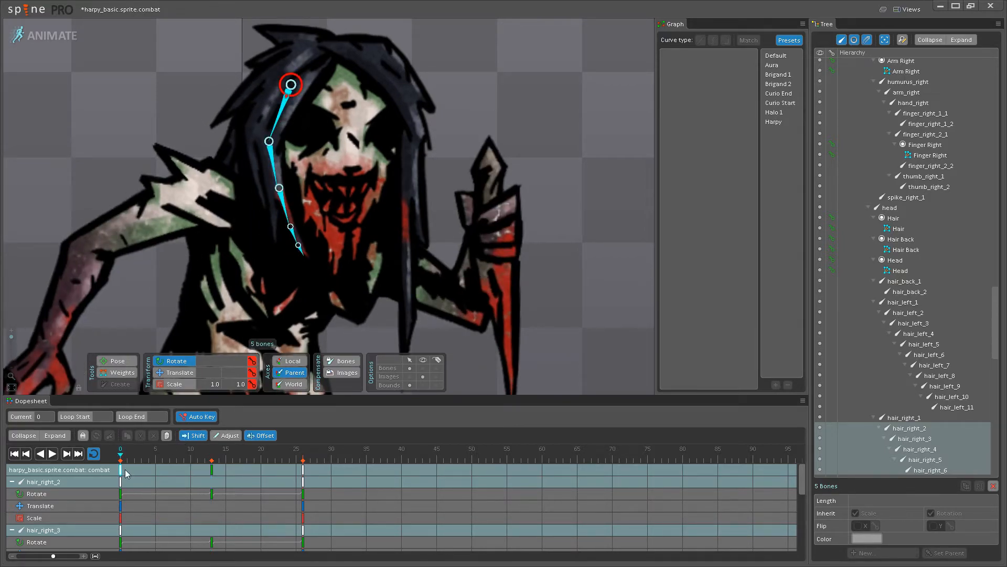
pyautogui.click(212, 469)
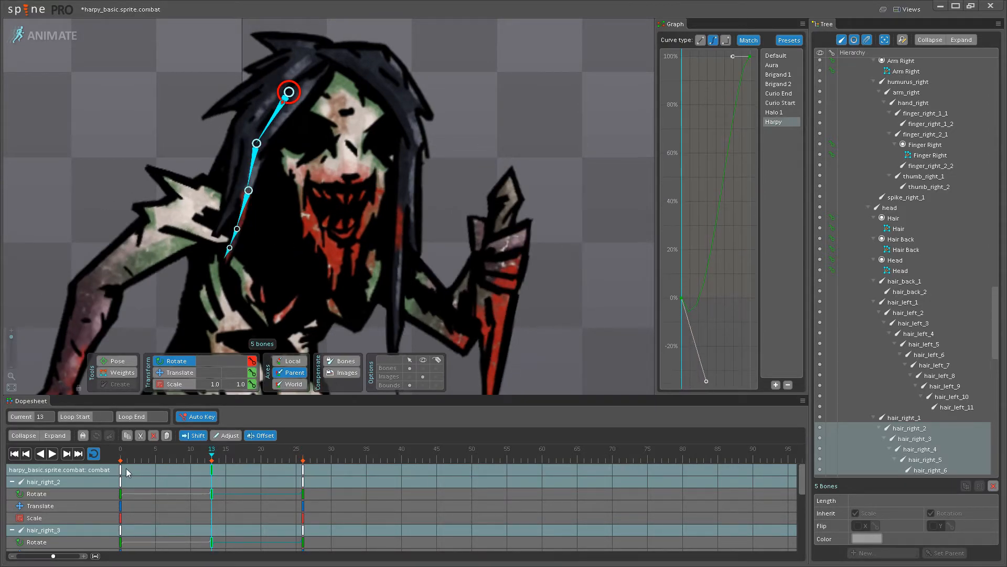
pyautogui.click(126, 471)
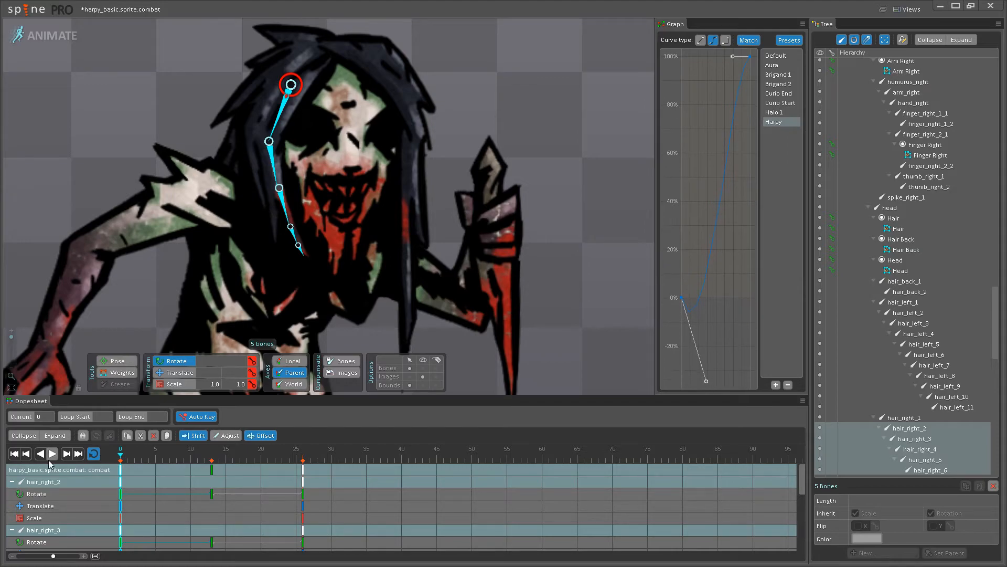
# Reduce the swing of hair_right_2 through hair_right_6 at frames 13 and 0, copy the frame 0 pose to frame 26, and preview the loop.
pyautogui.click(52, 454)
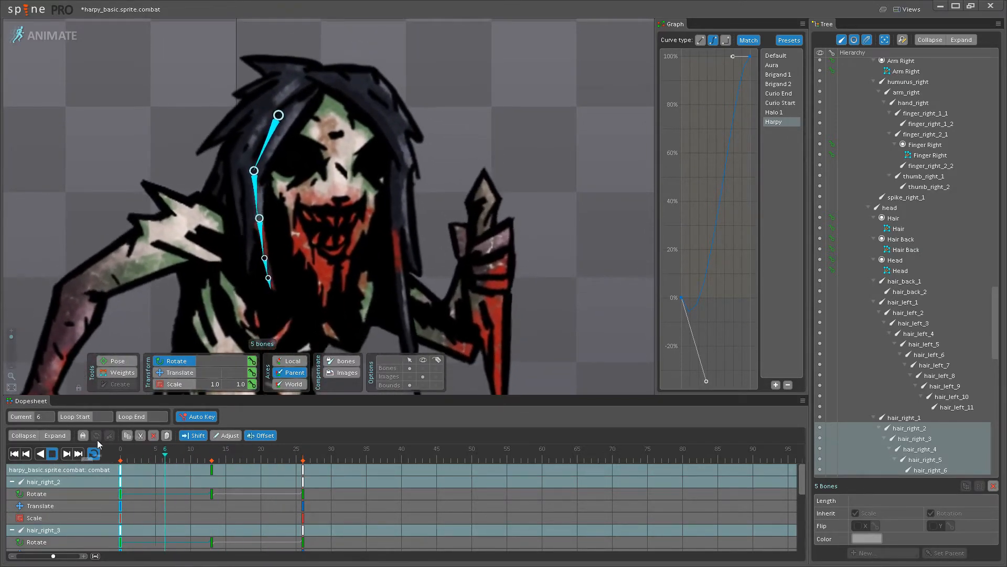
pyautogui.click(213, 470)
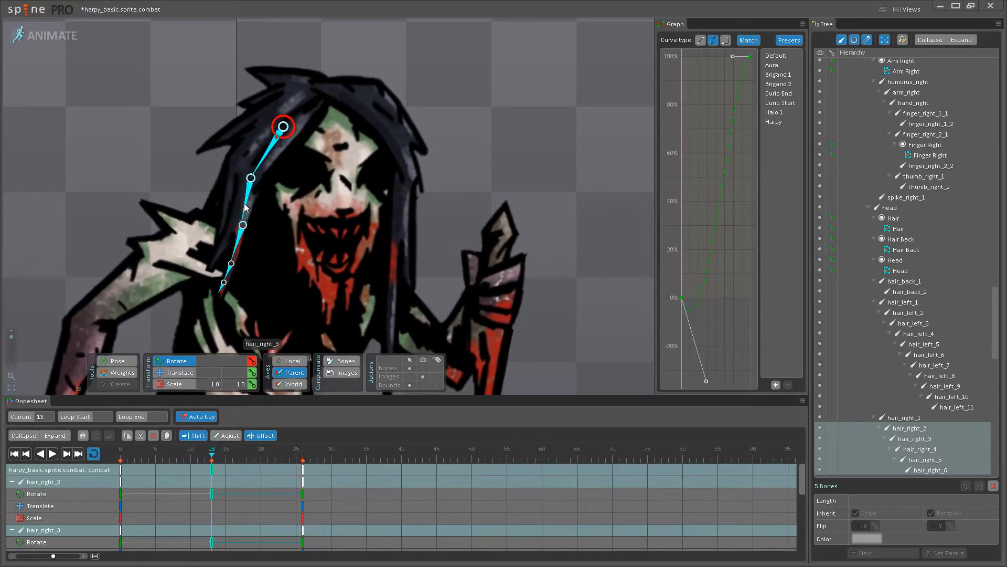
pyautogui.click(52, 454)
pyautogui.click(52, 454)
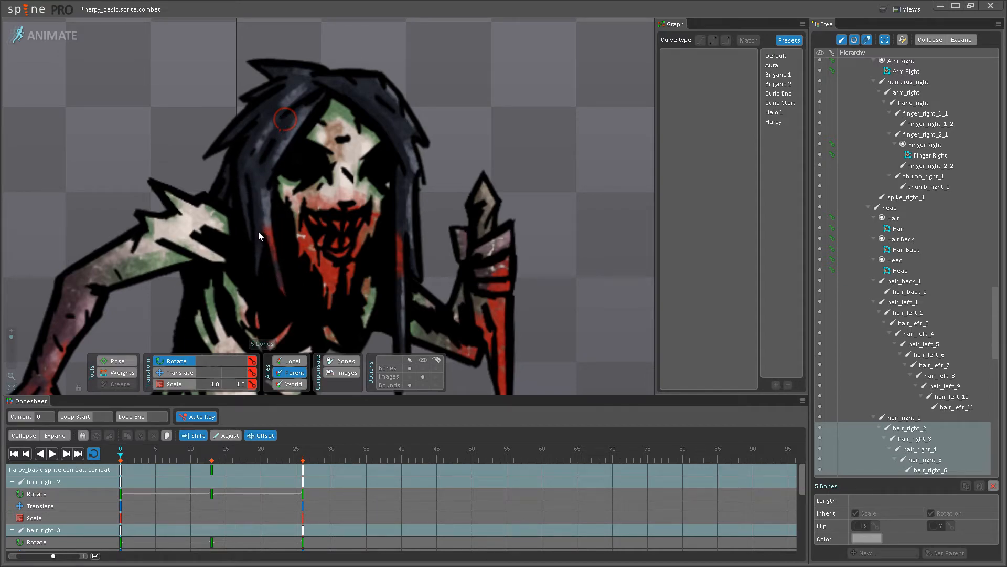
pyautogui.click(307, 478)
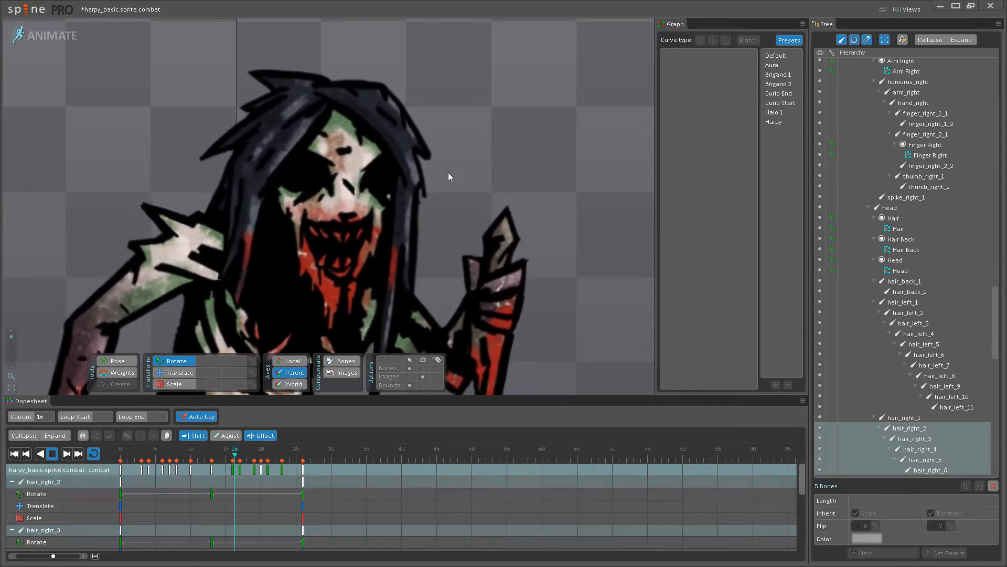
pyautogui.scroll(-4, 449, 179)
pyautogui.scroll(5, 319, 279)
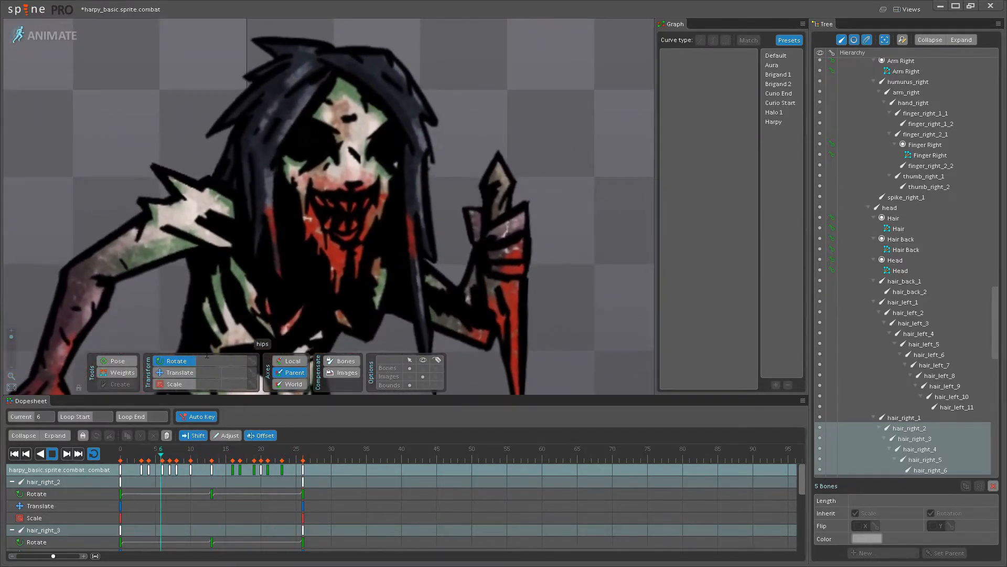
# Rotate hair_right_3 slightly away from the face at frame 0, copy its key to frame 26, and preview briefly.
pyautogui.click(53, 454)
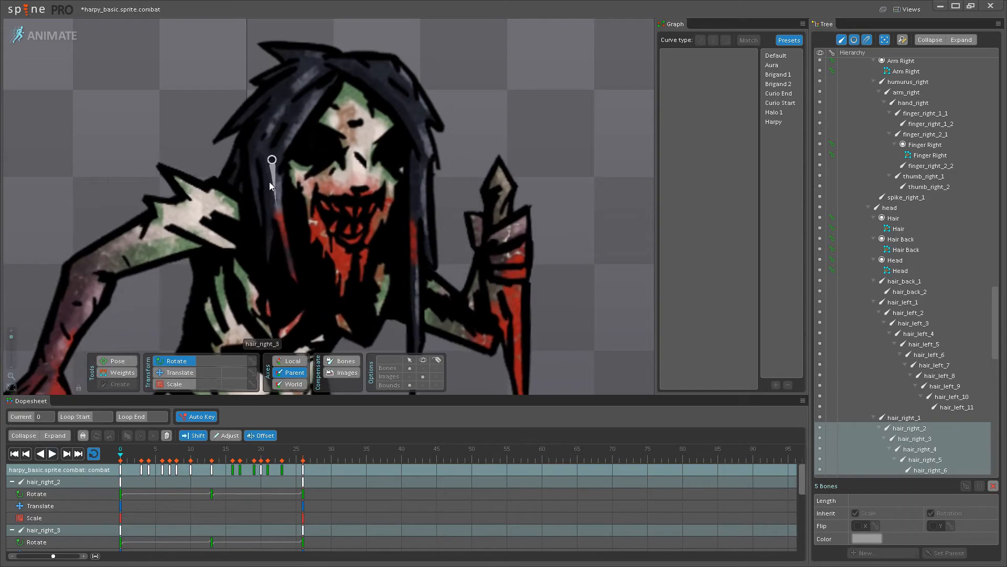
pyautogui.click(273, 181)
pyautogui.moveTo(276, 185); pyautogui.dragTo(272, 184)
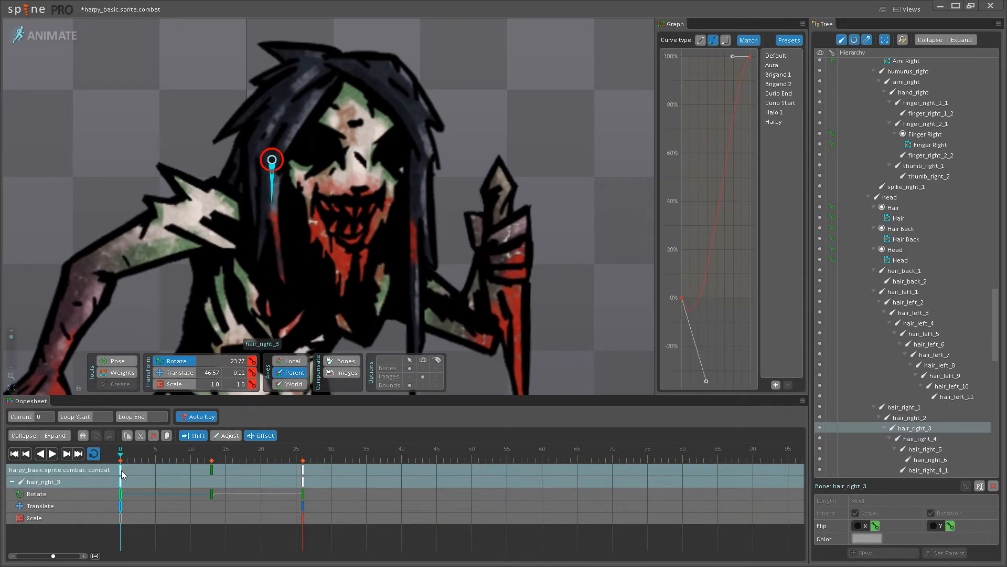
pyautogui.click(303, 472)
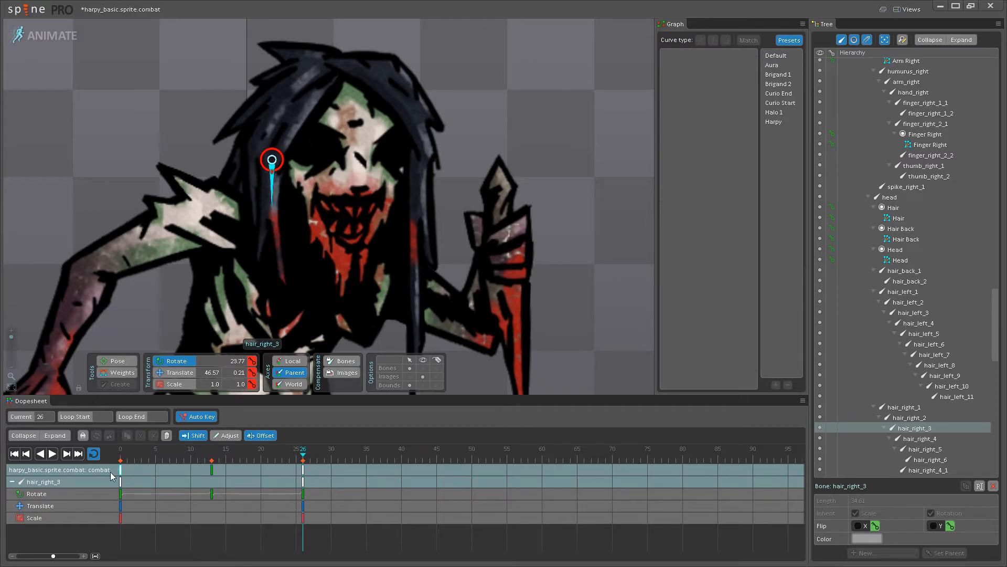
pyautogui.click(52, 454)
pyautogui.click(52, 454)
# Rotate hair_right_2 slightly toward the face at frame 13 and check the motion in playback.
pyautogui.moveTo(164, 453); pyautogui.dragTo(213, 459)
pyautogui.click(278, 139)
pyautogui.moveTo(277, 139); pyautogui.dragTo(281, 142)
pyautogui.click(52, 454)
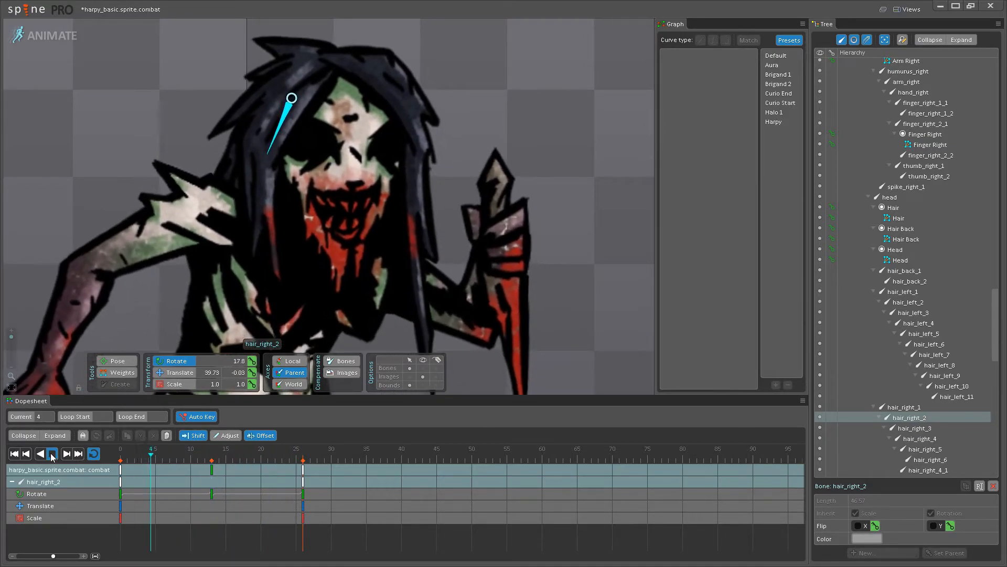
pyautogui.click(52, 454)
# Rotate hair_right_2 and hair_right_3 individually, slightly away from the face, at frame 13 and play the loop.
pyautogui.click(212, 470)
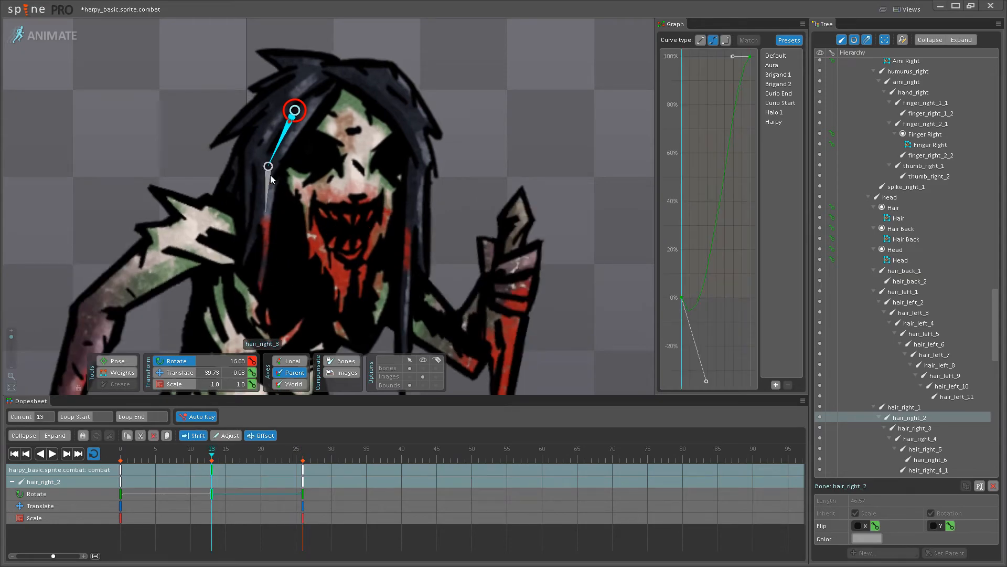
pyautogui.moveTo(273, 155); pyautogui.dragTo(271, 154)
pyautogui.click(267, 191)
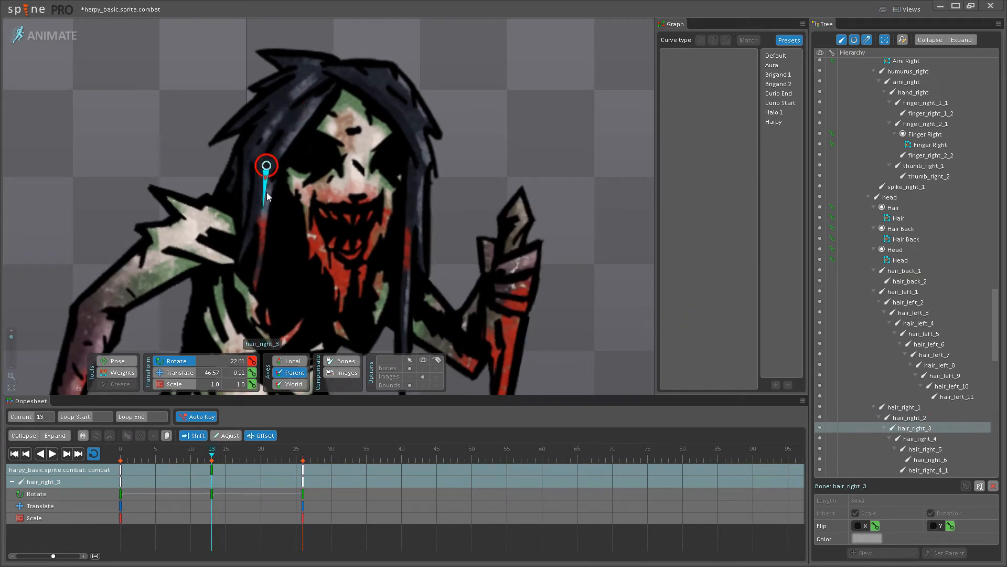
pyautogui.moveTo(267, 192); pyautogui.dragTo(265, 194)
pyautogui.click(52, 455)
# Rotate hair_right_4, hair_right_5 and hair_right_6 slightly toward the face at frame 0, and copy their keys to frame 26.
pyautogui.click(120, 455)
pyautogui.scroll(1, 267, 234)
pyautogui.scroll(1, 275, 230)
pyautogui.click(276, 231)
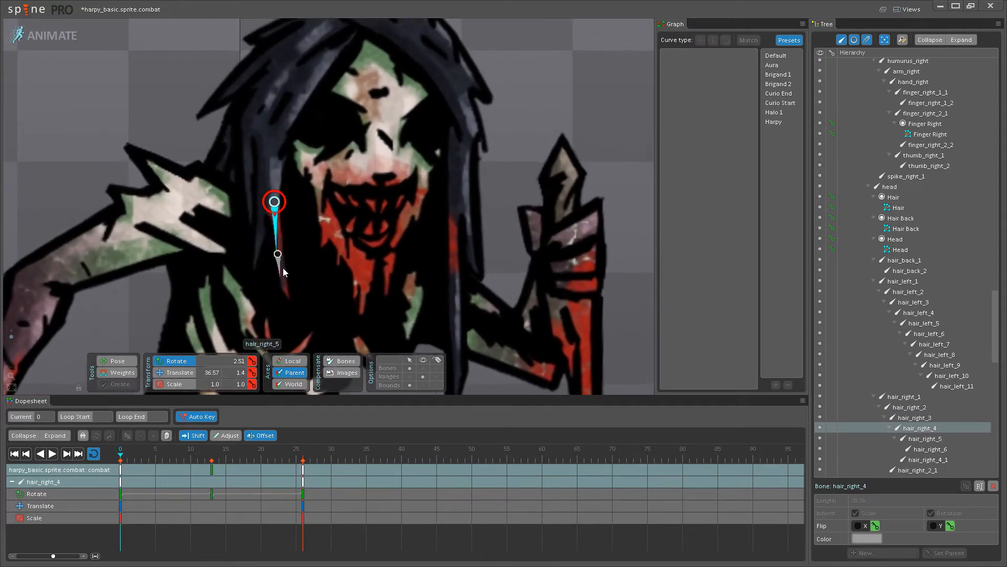
pyautogui.keyDown('ctrl'); pyautogui.click(281, 268); pyautogui.keyUp('ctrl')
pyautogui.keyDown('ctrl'); pyautogui.click(284, 288); pyautogui.keyUp('ctrl')
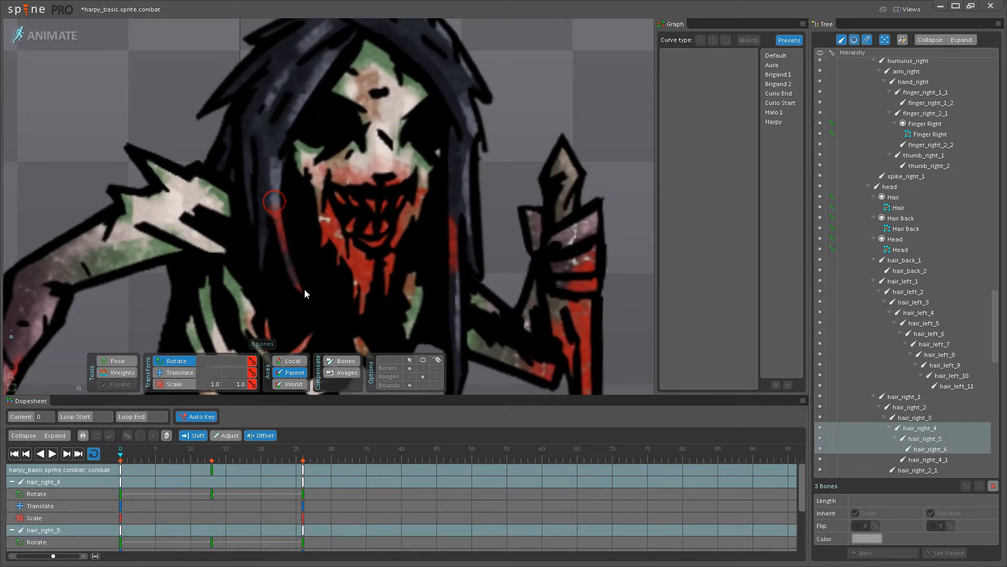
pyautogui.click(121, 470)
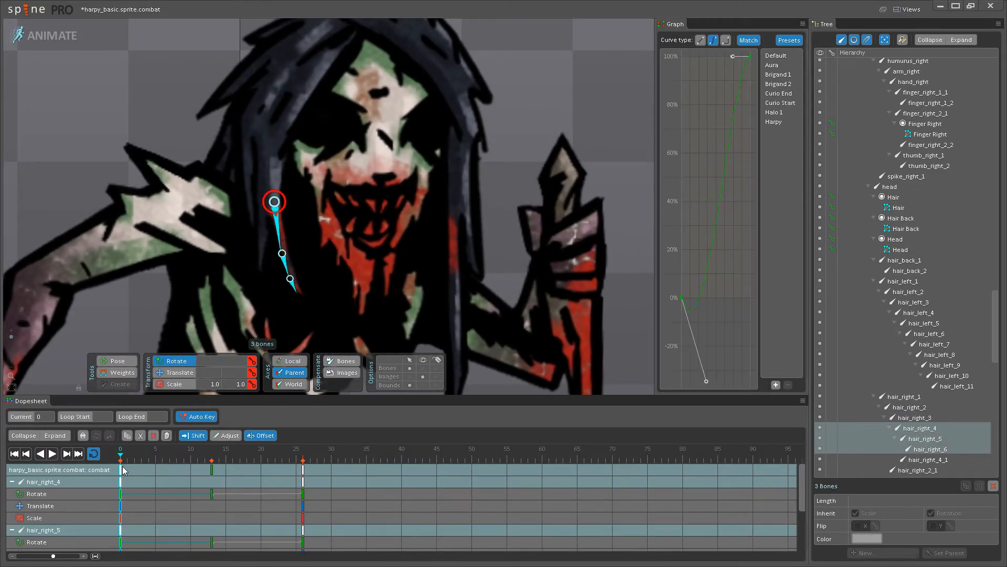
pyautogui.click(300, 470)
# Play the combat loop and examine the right hair strand's motion on the full figure and close up, with bones shown and hidden.
pyautogui.click(53, 454)
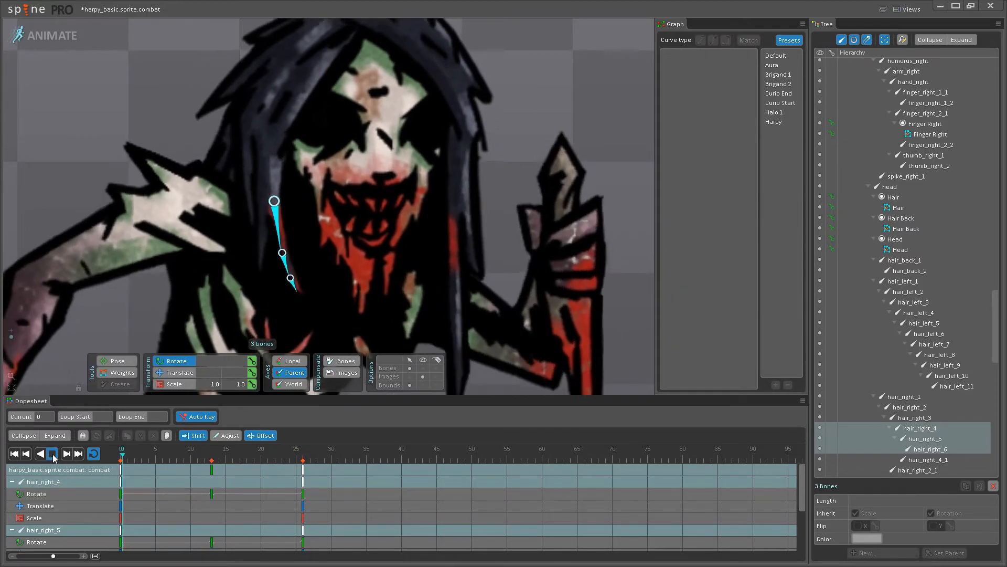
pyautogui.scroll(-5, 367, 289)
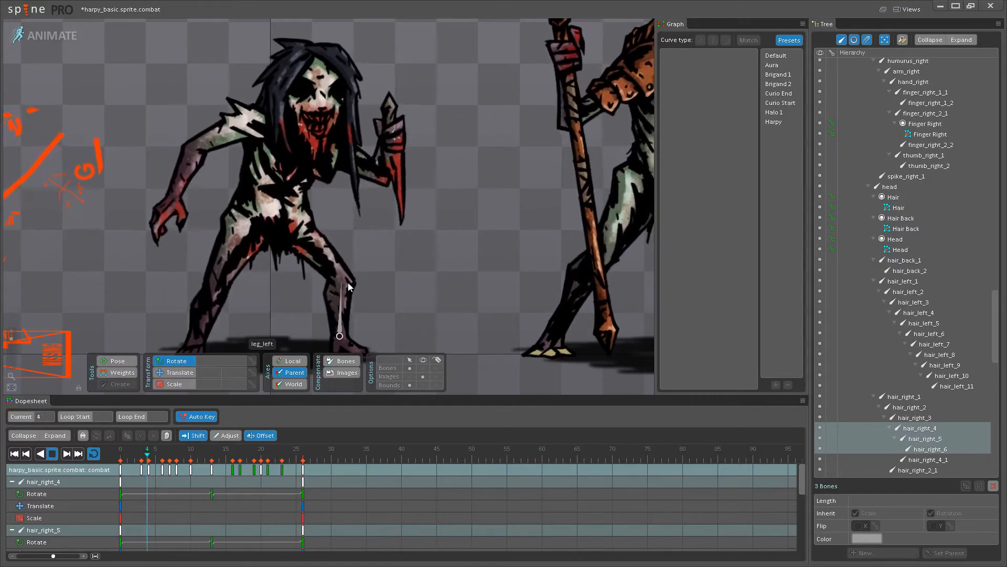
pyautogui.scroll(2, 257, 196)
pyautogui.scroll(2, 257, 192)
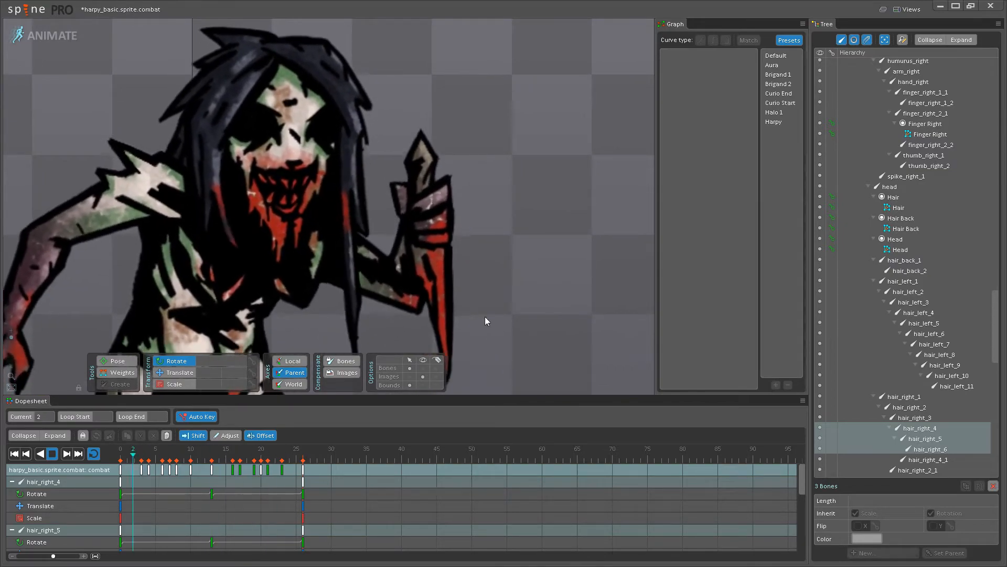
pyautogui.click(423, 368)
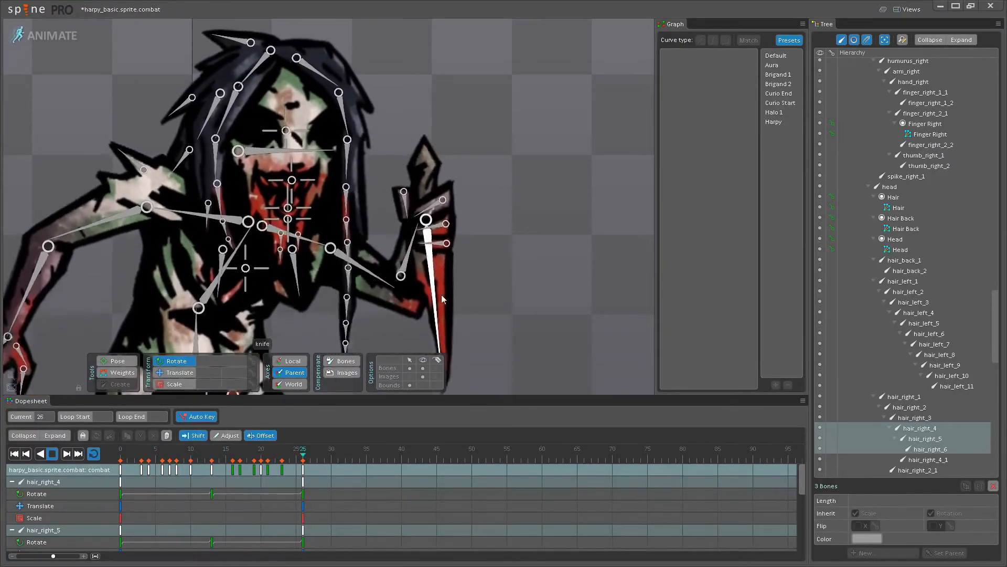
pyautogui.click(422, 368)
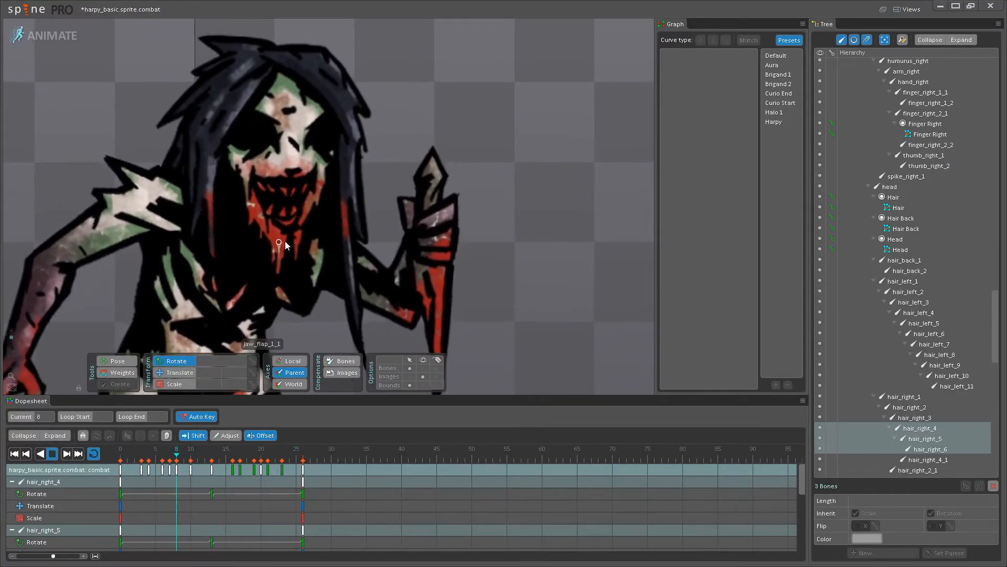
# Show the bones and offset the looping keys of hair_right_2 and hair_right_3 forward in time, using 5 frames for hair_right_3.
pyautogui.click(423, 367)
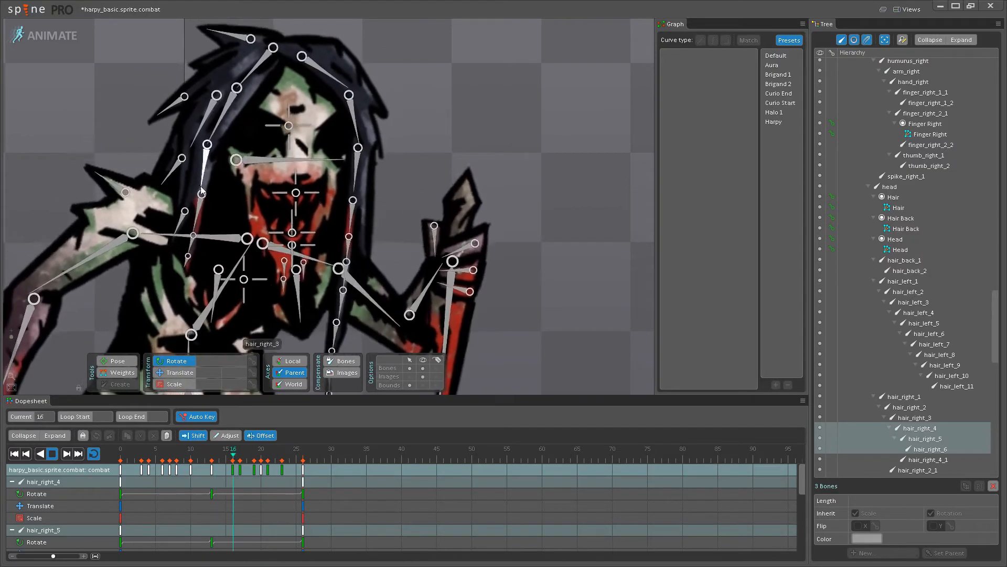
pyautogui.click(52, 454)
pyautogui.click(216, 134)
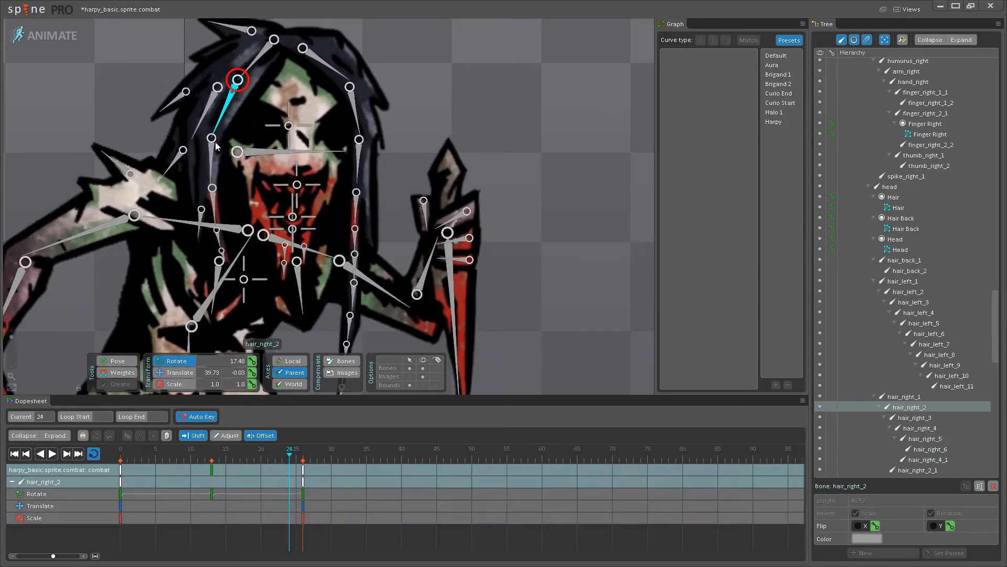
pyautogui.moveTo(121, 470)
pyautogui.mouseDown()
pyautogui.moveTo(153, 467)
pyautogui.moveTo(136, 468)
pyautogui.mouseUp()
pyautogui.click(213, 175)
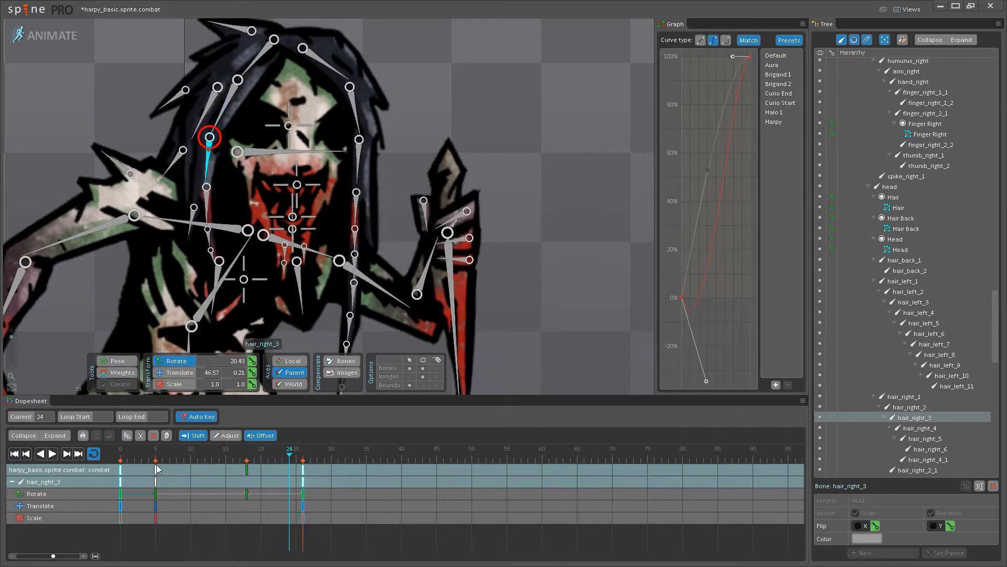
# Offset the looping keys of hair_right_4, and those of hair_right_5 and hair_right_6 together by 8 frames, to stagger the strand's tip.
pyautogui.click(205, 212)
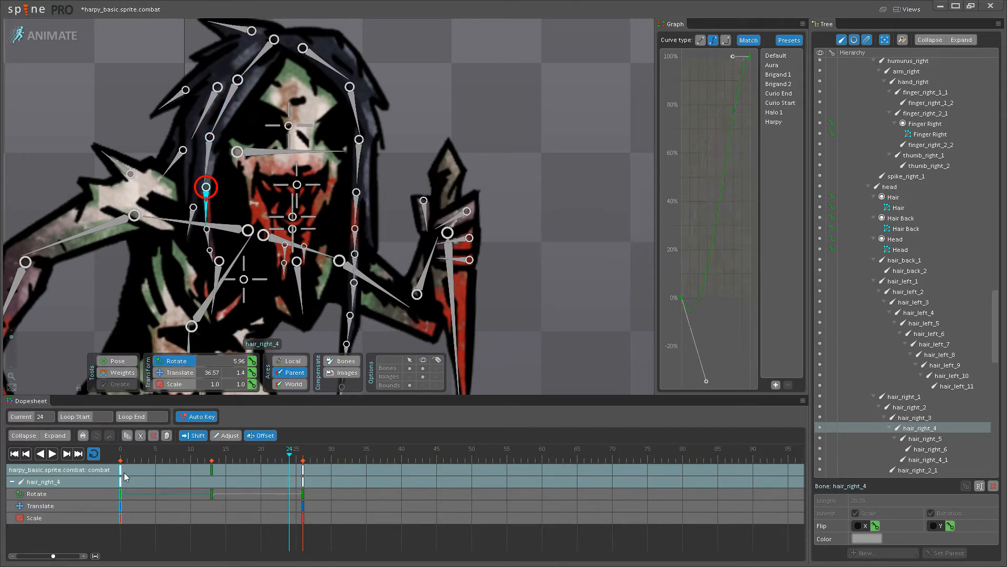
pyautogui.click(203, 240)
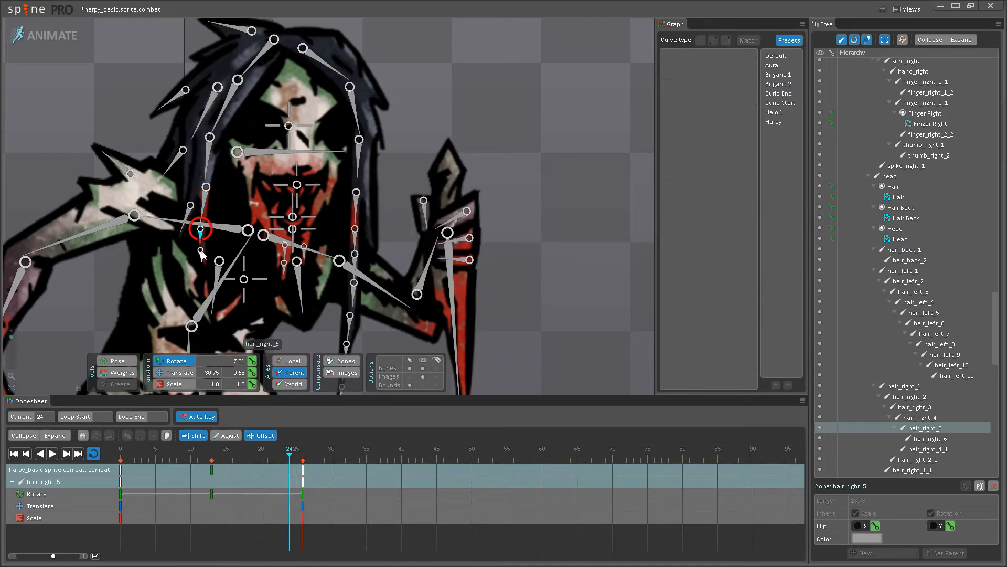
pyautogui.keyDown('ctrl'); pyautogui.click(201, 255); pyautogui.keyUp('ctrl')
pyautogui.moveTo(122, 471); pyautogui.dragTo(163, 472)
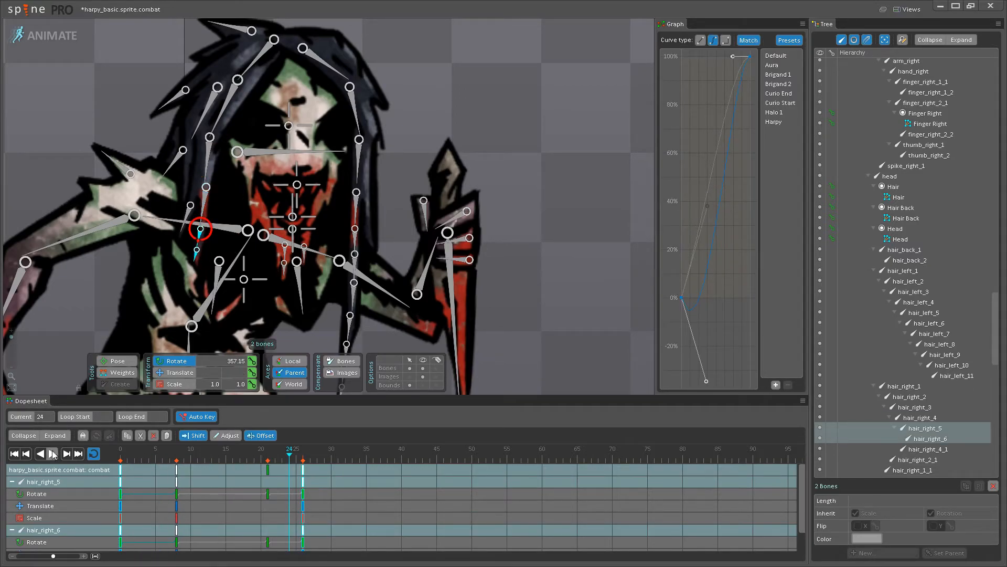
# Play the combat loop with bones hidden and examine the staggered hair motion up close and from a distance.
pyautogui.click(53, 453)
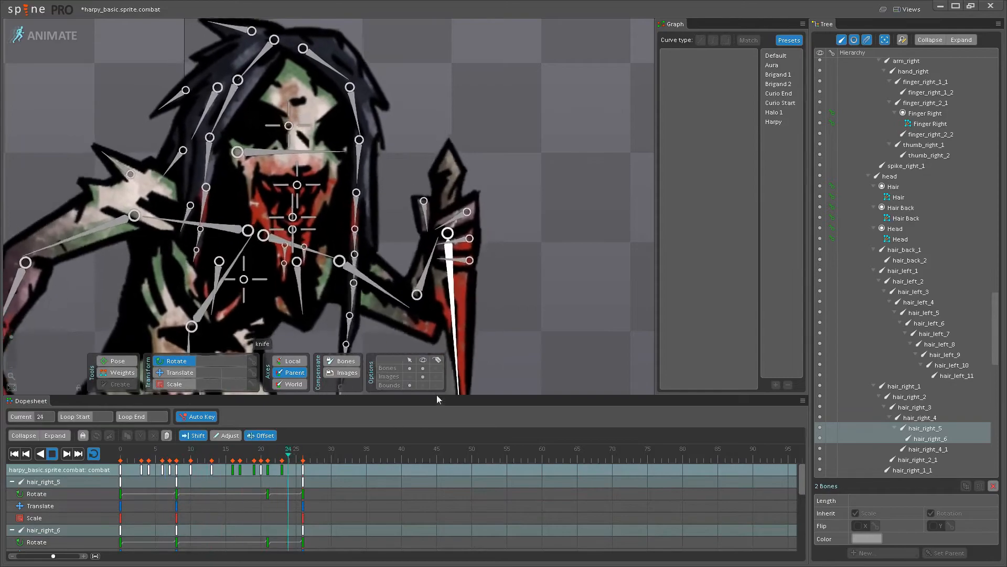
pyautogui.click(423, 368)
pyautogui.scroll(-2, 421, 294)
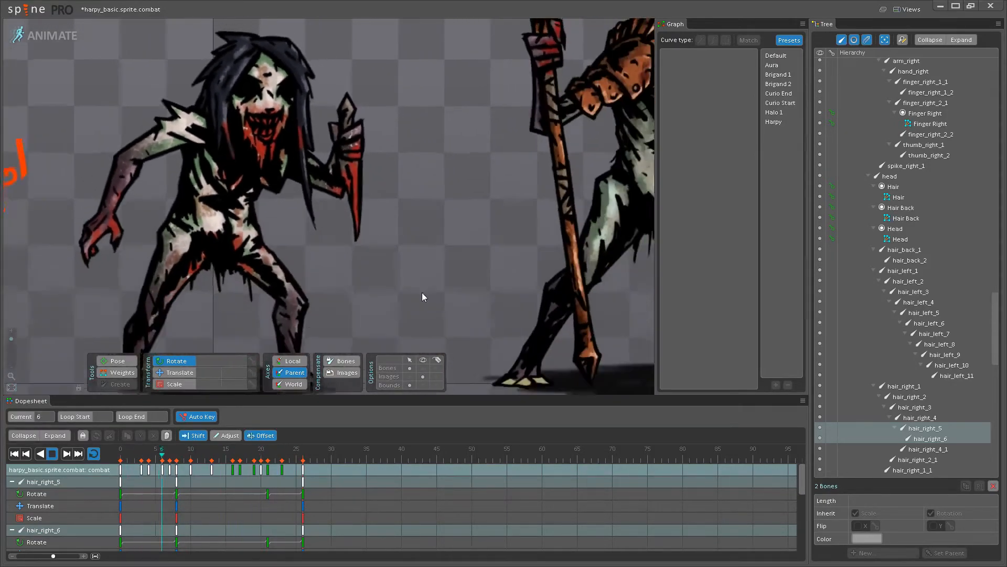
pyautogui.scroll(-5, 422, 292)
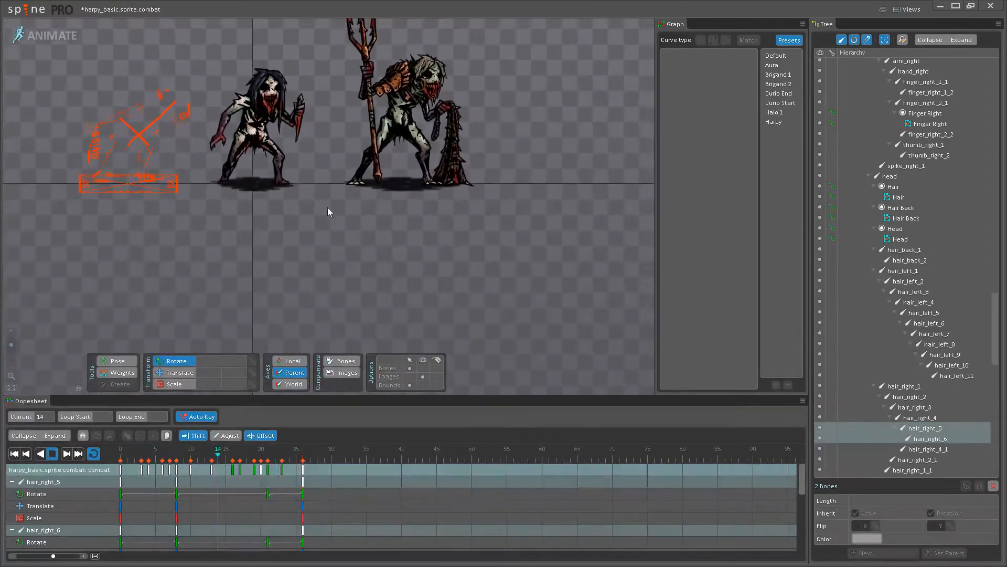
pyautogui.moveTo(323, 193); pyautogui.dragTo(336, 268)
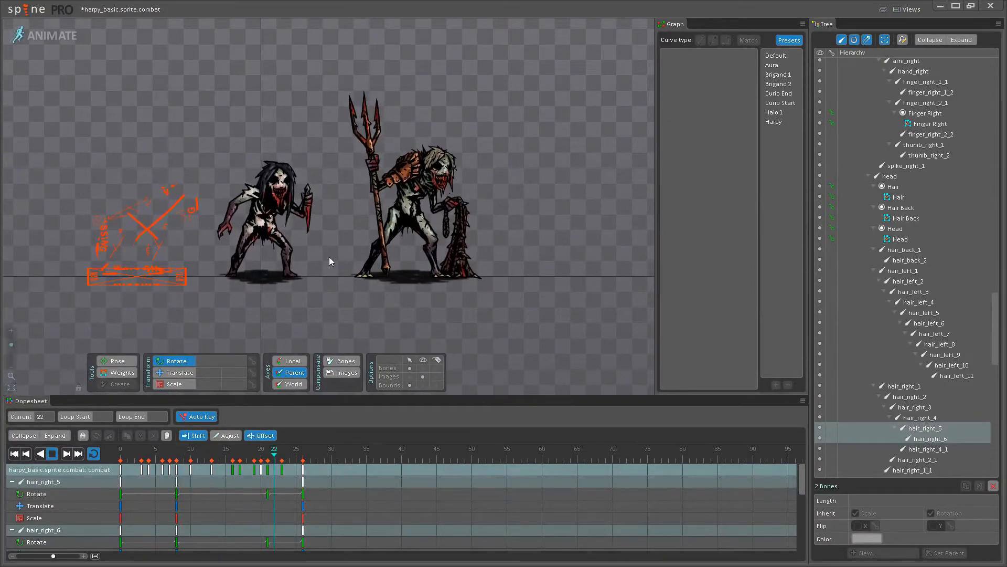
pyautogui.scroll(5, 329, 257)
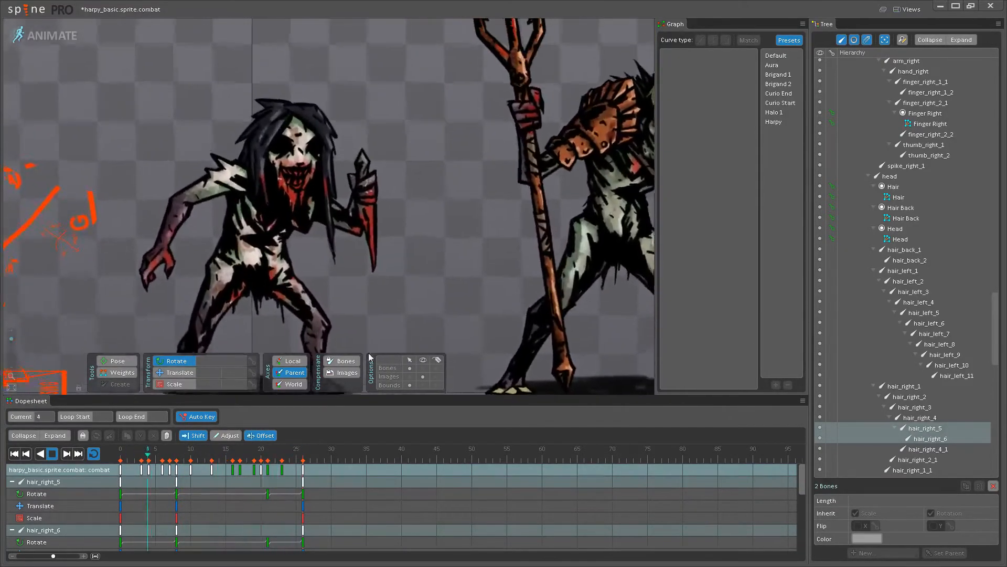
# Show the bones, offset hair_left_1's looping keys forward by 8 frames, and hide the bones again to preview.
pyautogui.click(422, 368)
pyautogui.scroll(4, 316, 105)
pyautogui.click(303, 124)
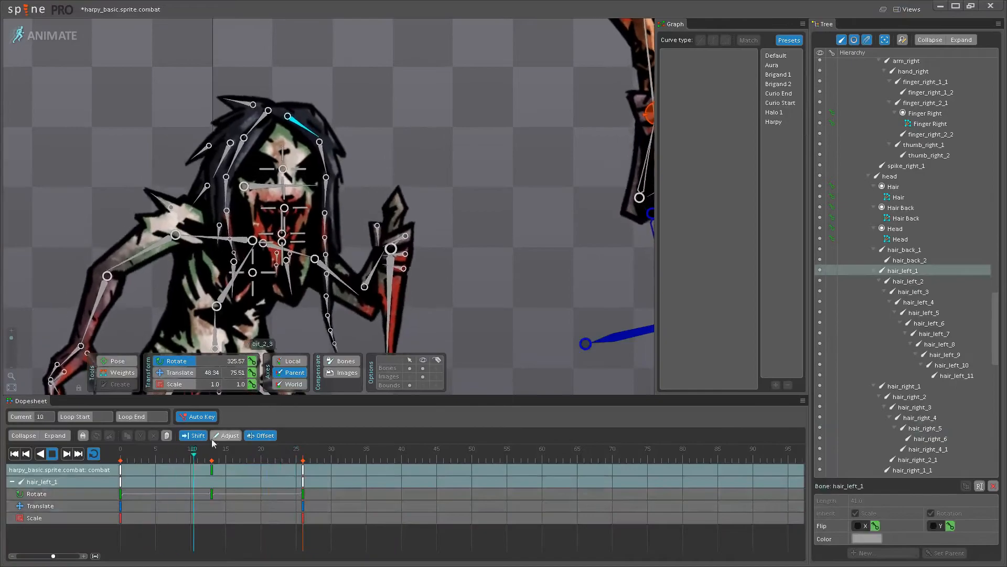
pyautogui.moveTo(121, 471); pyautogui.dragTo(178, 470)
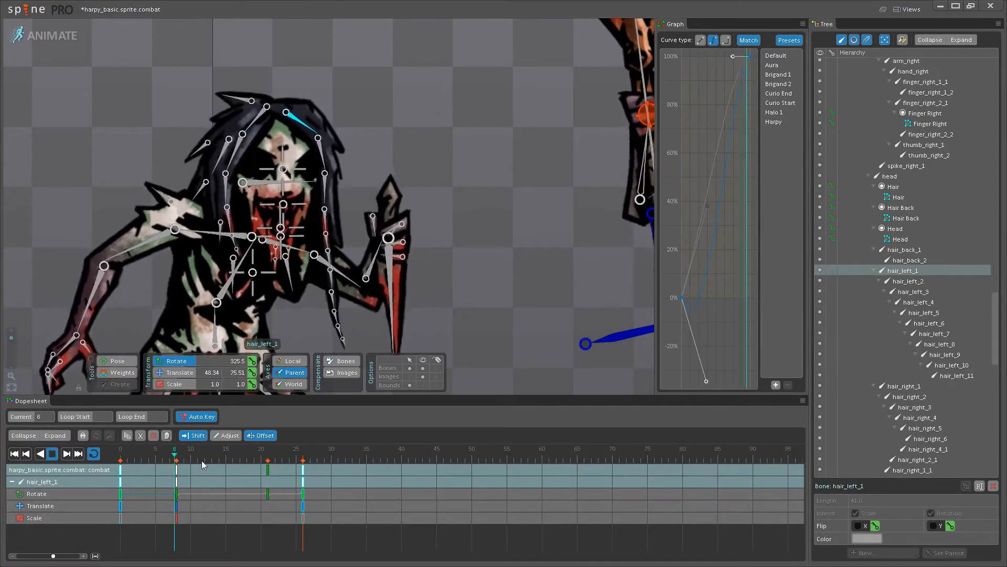
pyautogui.press('Escape')
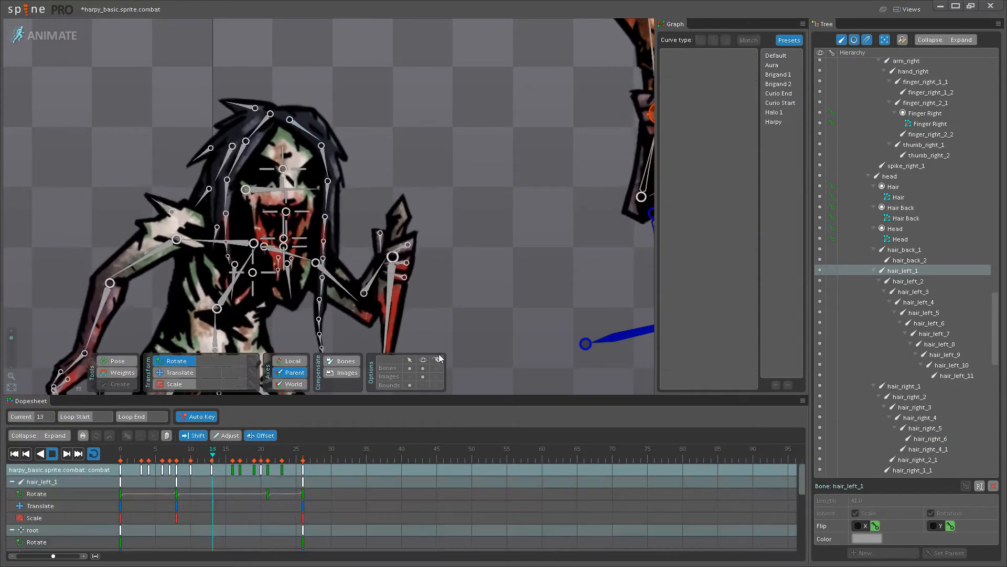
pyautogui.click(423, 368)
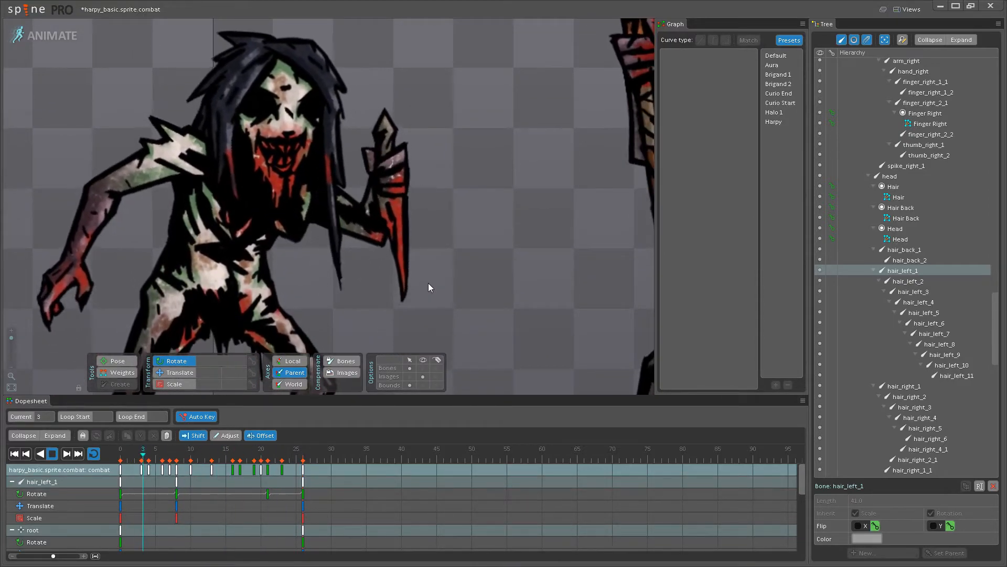
# Show the bones, stop playback and select bones of the right hair strand, starting with hair_right_2.
pyautogui.scroll(3, 215, 145)
pyautogui.click(238, 162)
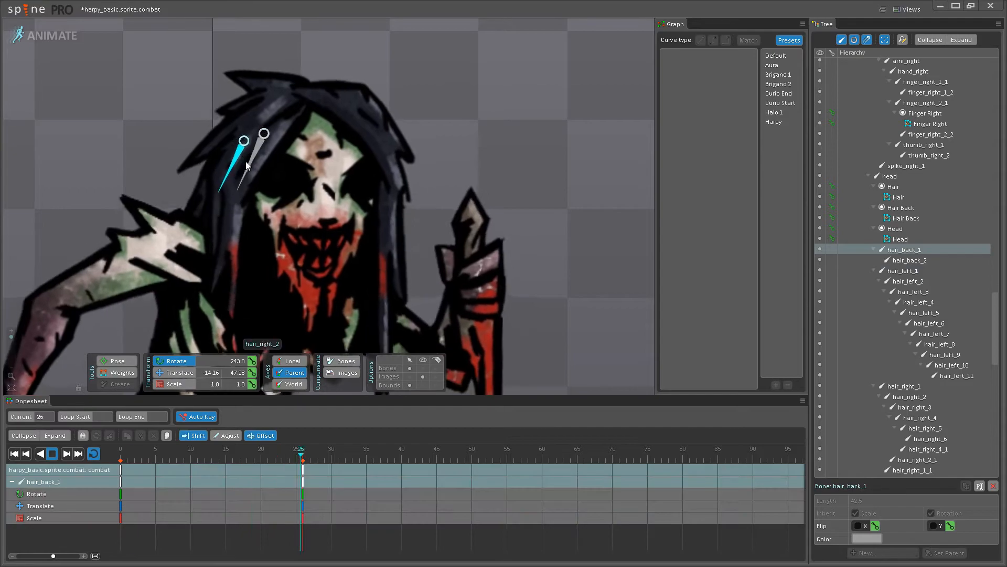
pyautogui.click(423, 367)
pyautogui.click(246, 161)
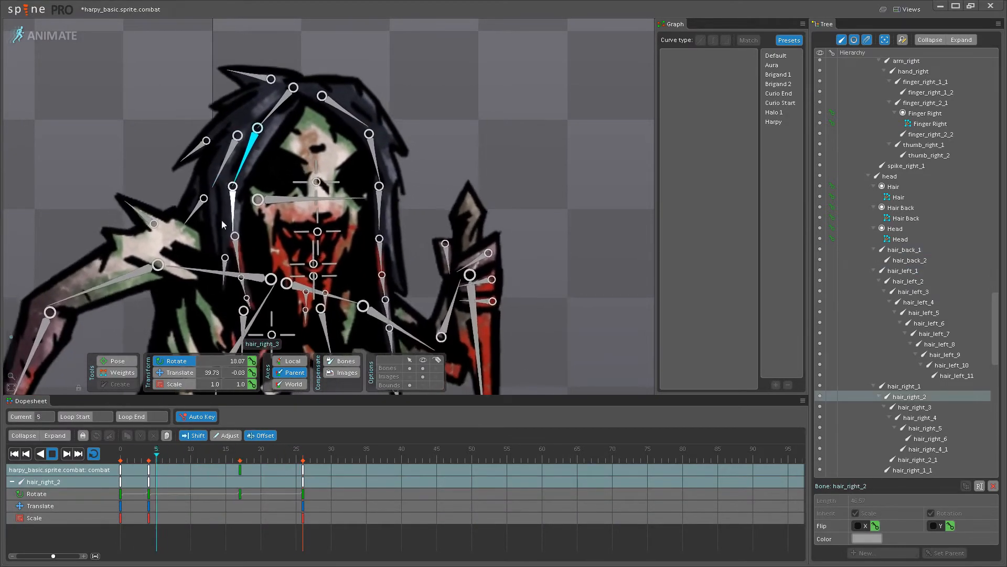
pyautogui.press('space')
pyautogui.keyDown('ctrl'); pyautogui.click(220, 215); pyautogui.keyUp('ctrl')
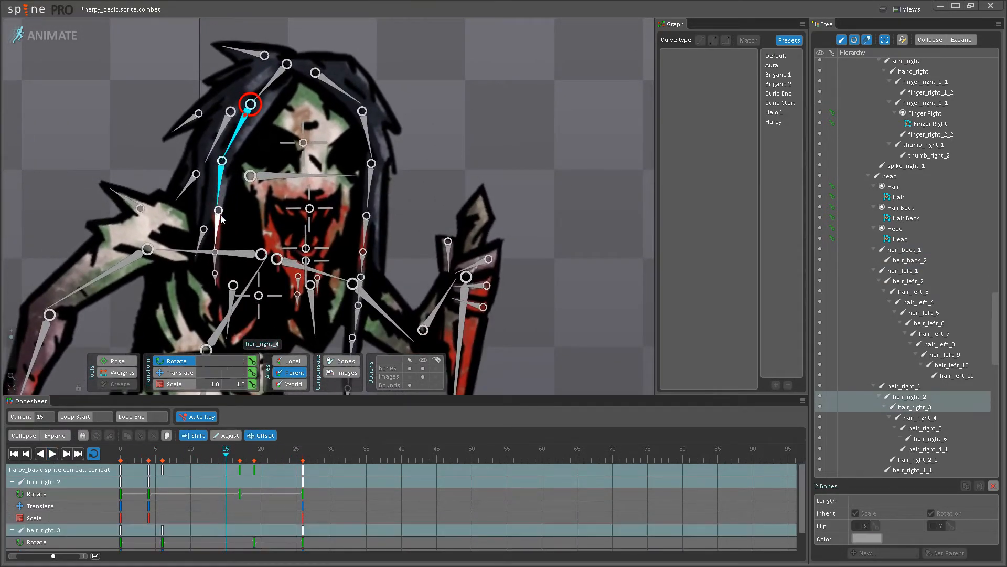
pyautogui.keyDown('ctrl'); pyautogui.click(215, 256); pyautogui.keyUp('ctrl')
# Try to offset the looping keys of hair_left_1 through hair_left_11 together by 5 frames and preview the loop.
pyautogui.moveTo(447, 294); pyautogui.dragTo(416, 263)
pyautogui.click(313, 61)
pyautogui.keyDown('ctrl'); pyautogui.click(335, 98); pyautogui.keyUp('ctrl')
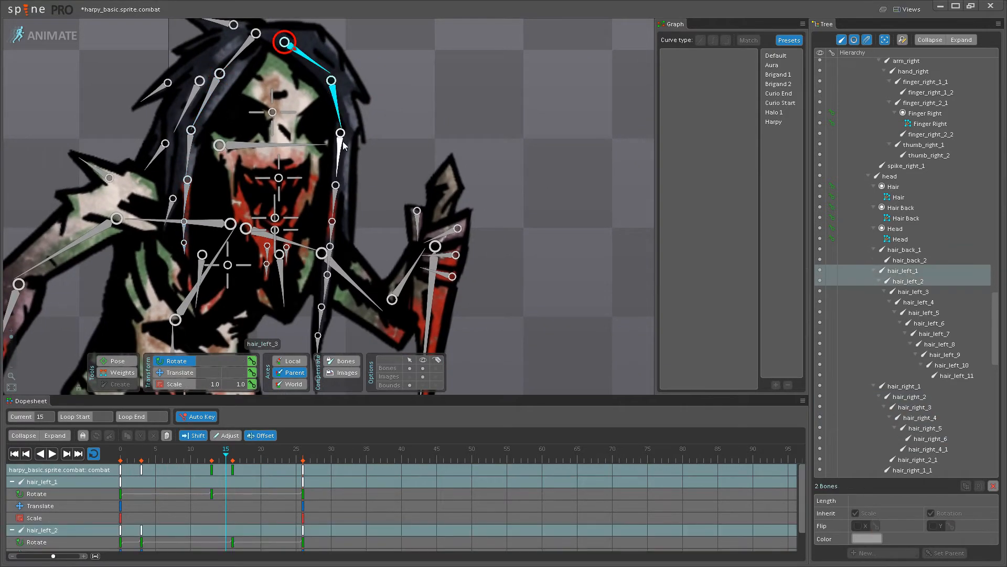
pyautogui.keyDown('ctrl'); pyautogui.click(335, 196); pyautogui.keyUp('ctrl')
pyautogui.moveTo(334, 196); pyautogui.dragTo(332, 105)
pyautogui.keyDown('ctrl'); pyautogui.click(329, 166); pyautogui.keyUp('ctrl')
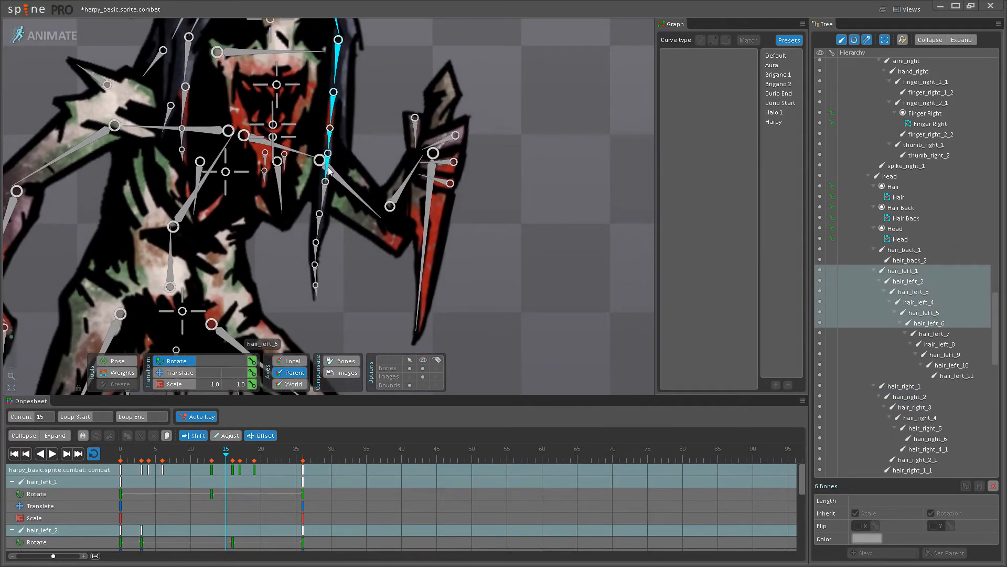
pyautogui.keyDown('ctrl'); pyautogui.click(317, 226); pyautogui.keyUp('ctrl')
pyautogui.keyDown('ctrl'); pyautogui.click(315, 270); pyautogui.keyUp('ctrl')
pyautogui.keyDown('ctrl'); pyautogui.click(315, 292); pyautogui.keyUp('ctrl')
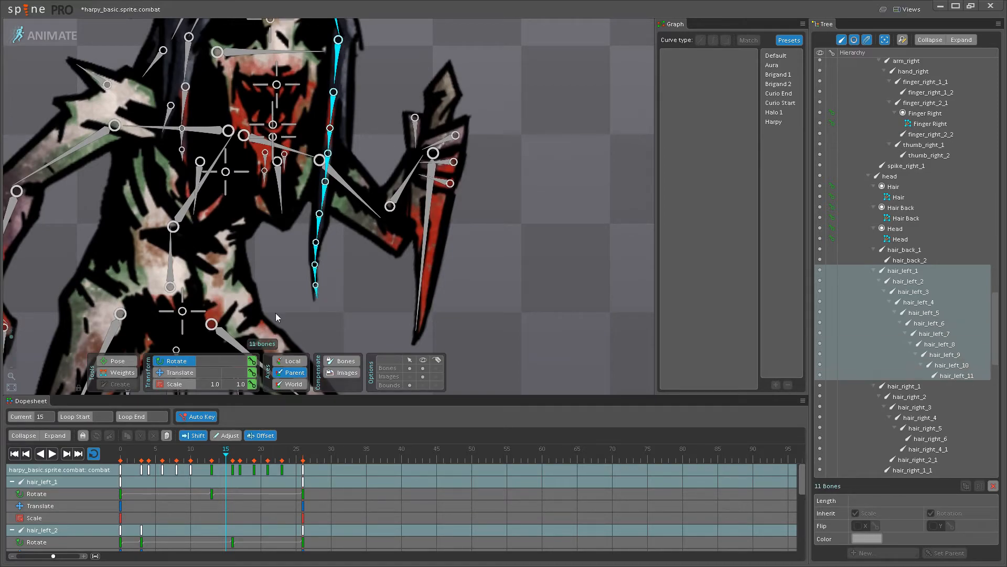
pyautogui.moveTo(120, 470); pyautogui.dragTo(155, 472)
pyautogui.click(58, 460)
pyautogui.hotkey('ctrl', 'z')
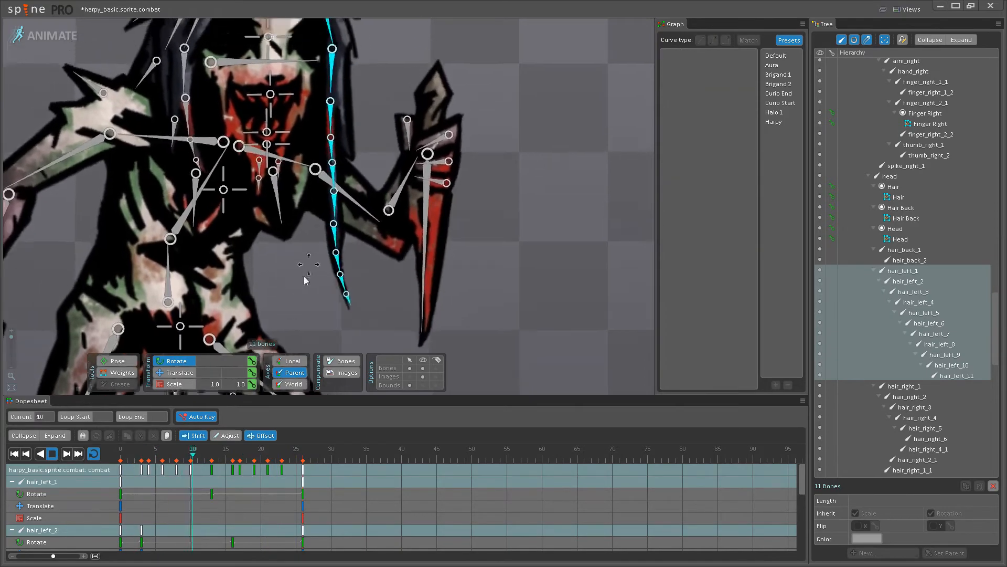
# Stop playback and try to offset the looping keys of hair_left_3 alone by 5 frames.
pyautogui.click(329, 152)
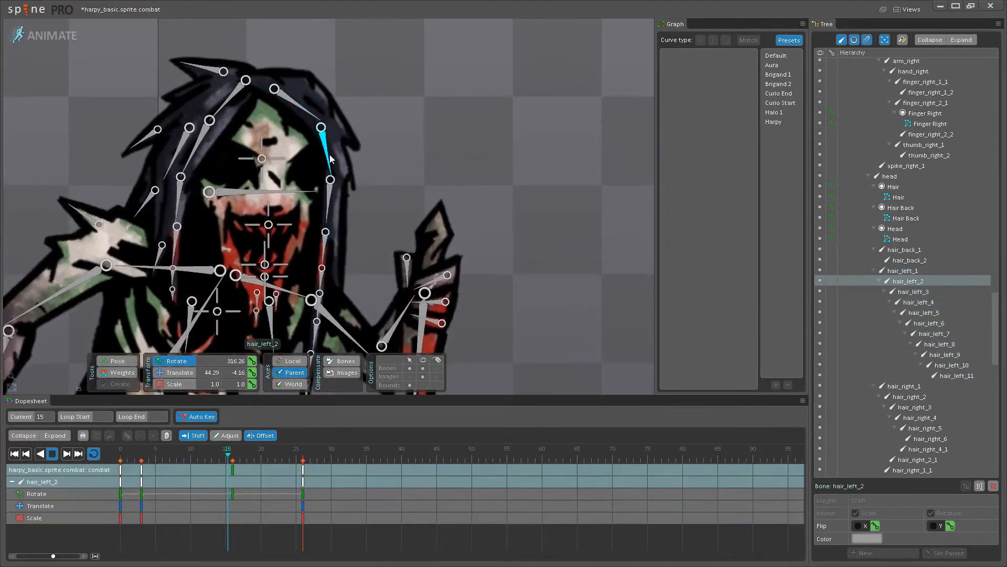
pyautogui.press('space')
pyautogui.moveTo(381, 171); pyautogui.dragTo(379, 112)
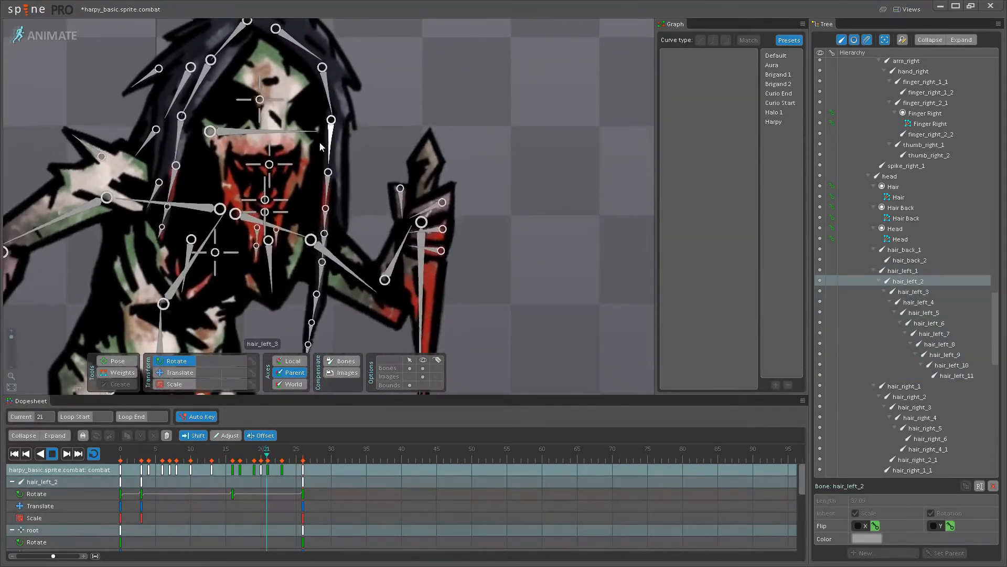
pyautogui.click(322, 147)
pyautogui.click(155, 472)
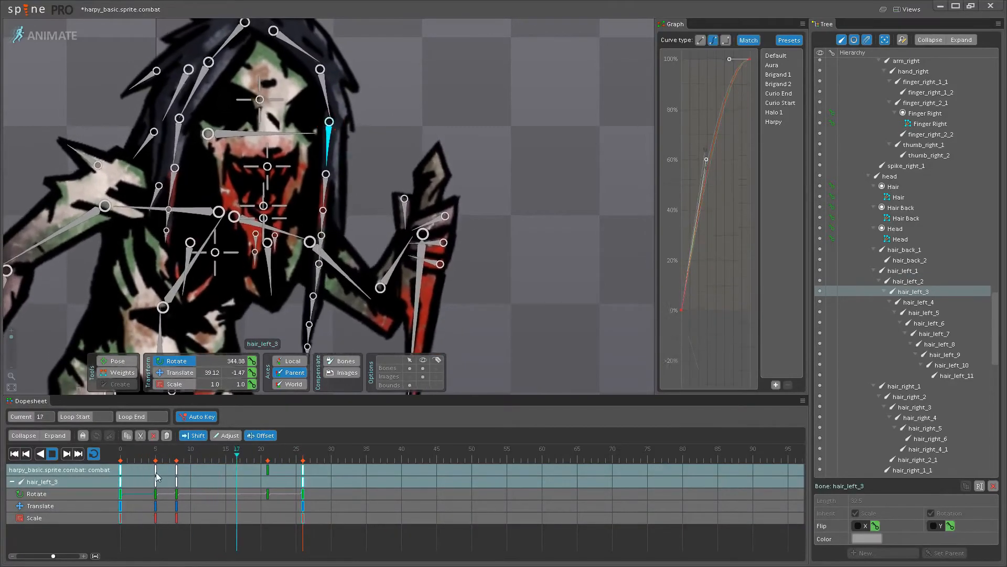
pyautogui.press('Delete')
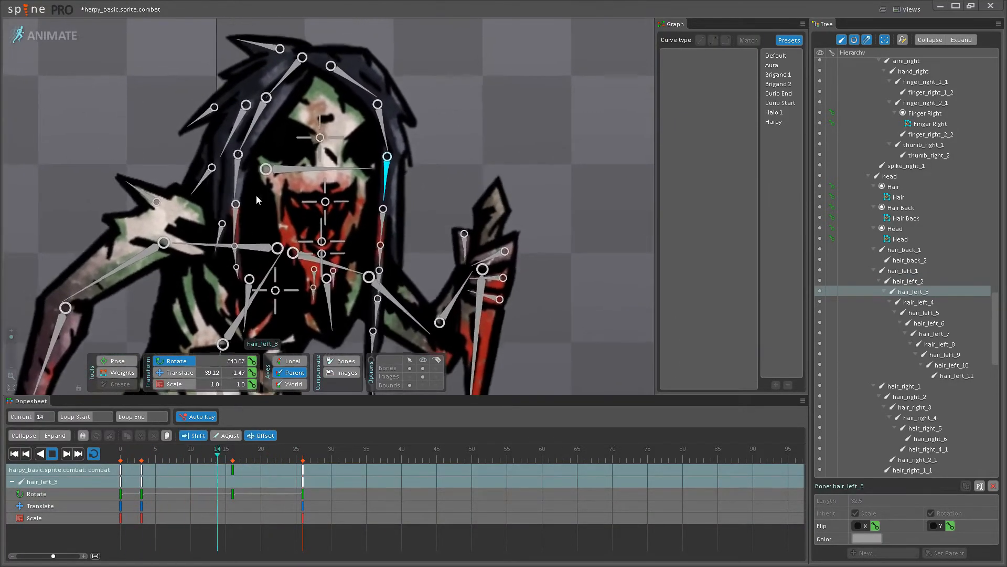
# Try to offset the looping keys of the whole right strand, hair_right_1 through hair_right_6, together.
pyautogui.click(284, 66)
pyautogui.moveTo(257, 111)
pyautogui.mouseDown()
pyautogui.moveTo(240, 153)
pyautogui.moveTo(238, 210)
pyautogui.mouseUp()
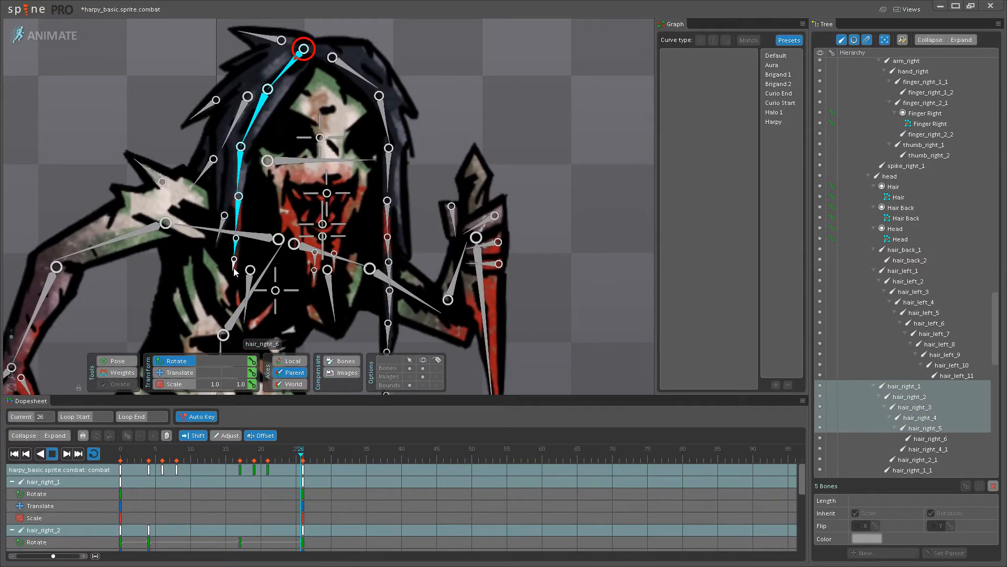
pyautogui.moveTo(122, 471); pyautogui.dragTo(165, 470)
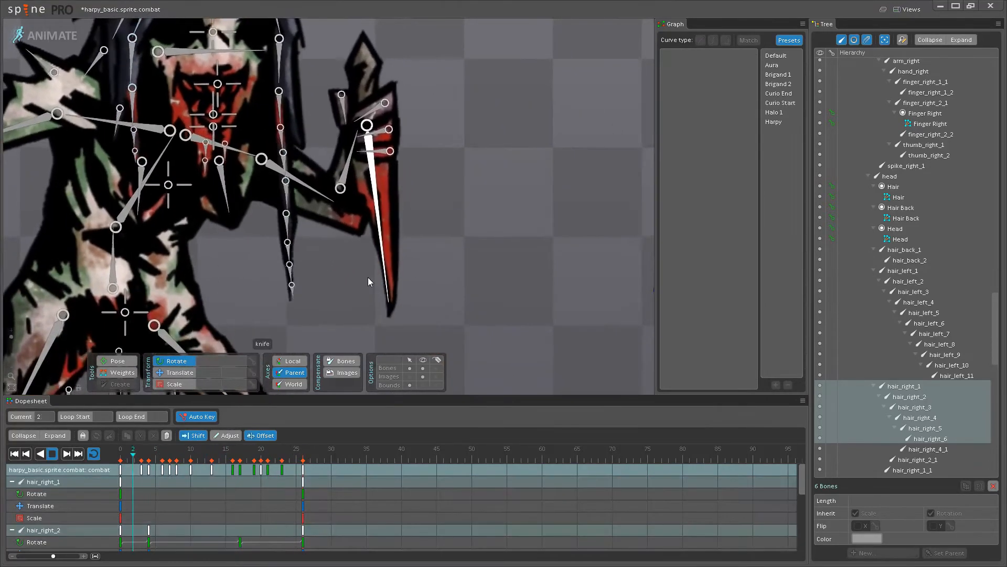
# Hide the bones and examine the hair motion in the playing combat loop up close and from a distance.
pyautogui.click(423, 367)
pyautogui.scroll(-5, 329, 288)
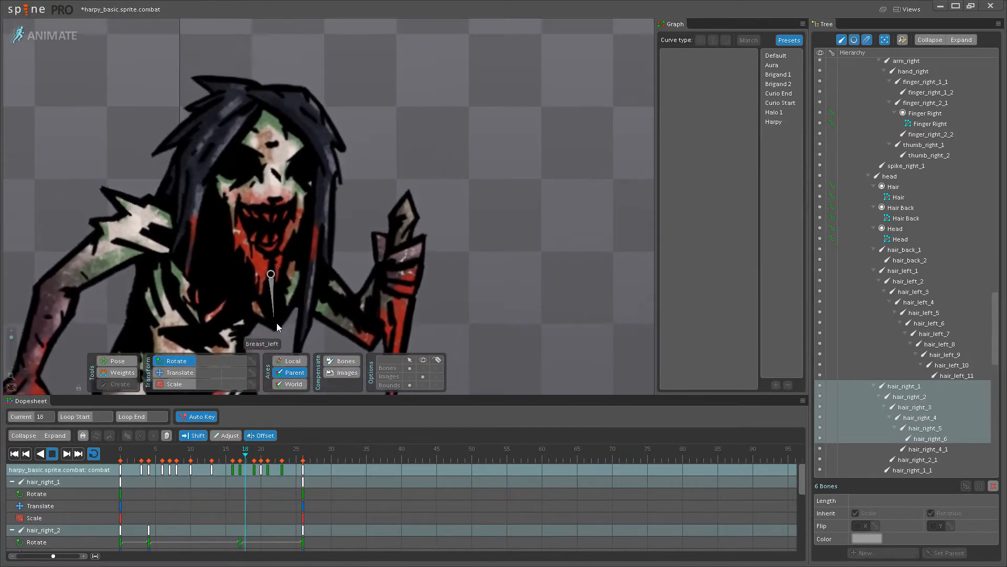
pyautogui.scroll(-3, 297, 310)
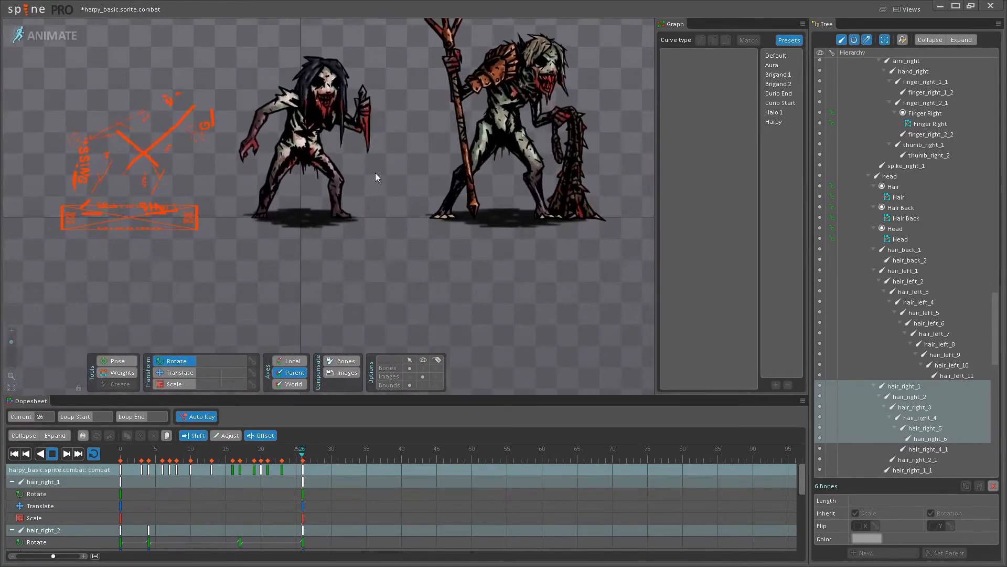
pyautogui.scroll(6, 368, 210)
# Show the bones and reset the looping keys of hair_right_2 through hair_right_6 to frames 0, 13 and 26.
pyautogui.click(423, 368)
pyautogui.scroll(8, 376, 219)
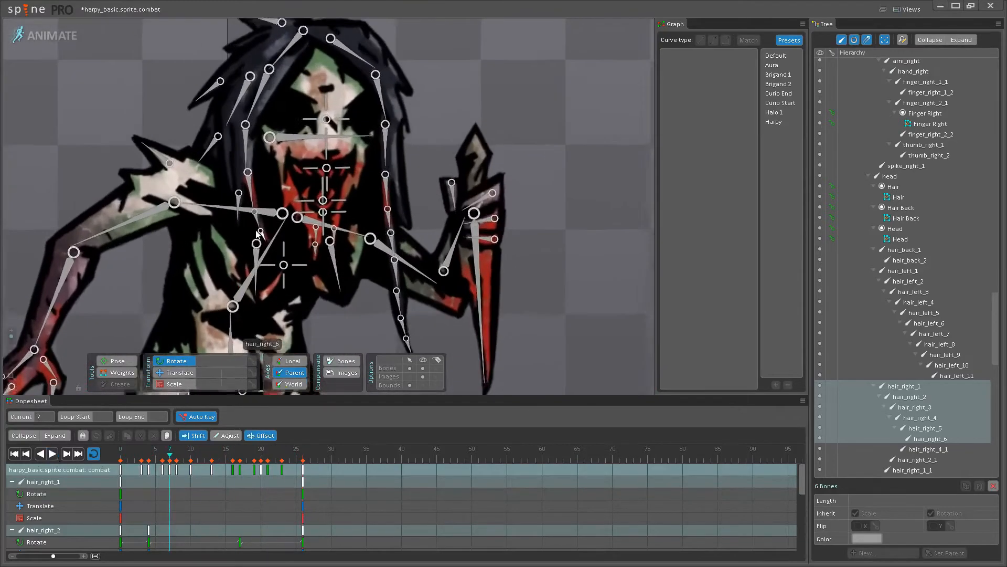
pyautogui.click(259, 231)
pyautogui.click(264, 242)
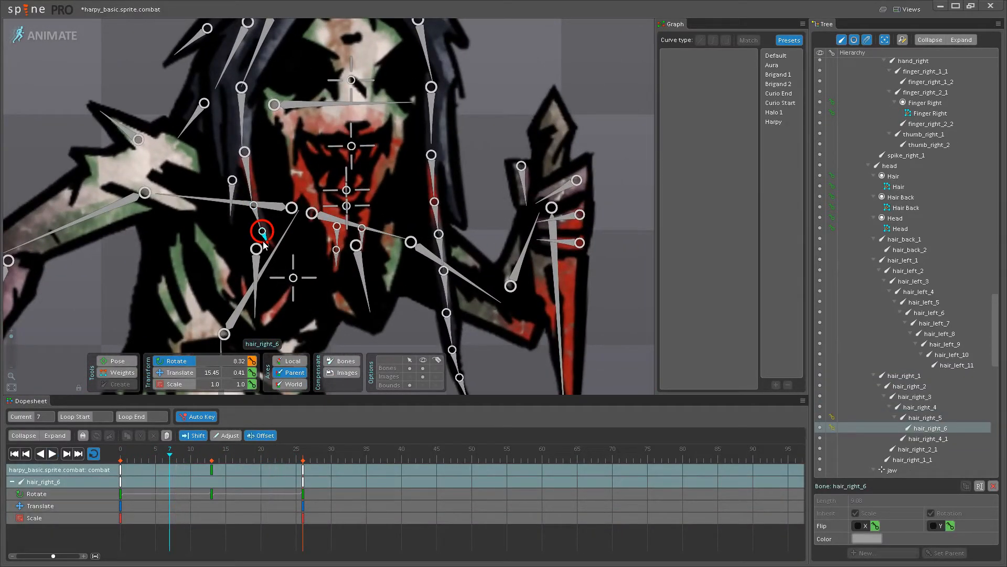
pyautogui.click(249, 109)
pyautogui.moveTo(249, 112); pyautogui.dragTo(245, 181)
pyautogui.click(249, 138)
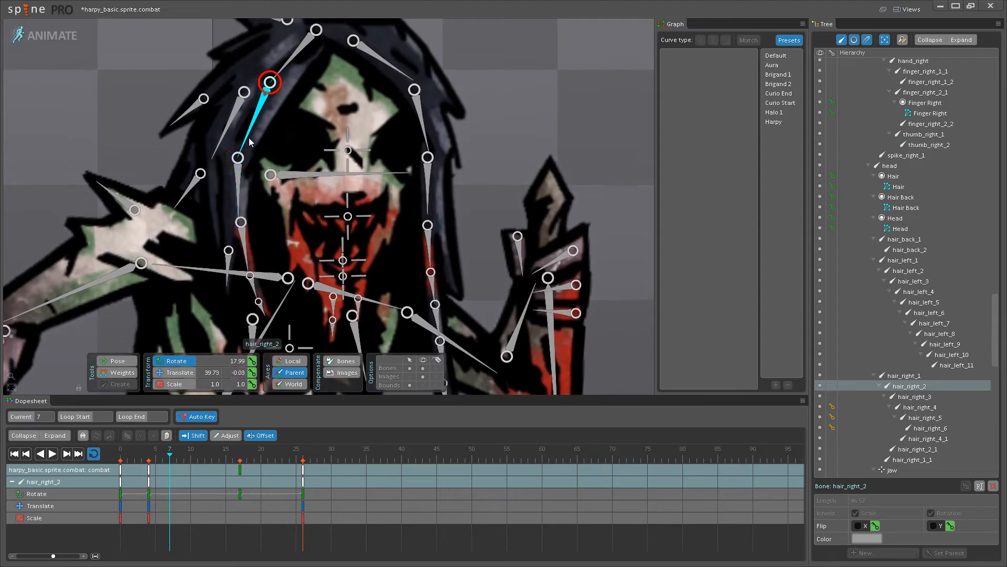
pyautogui.moveTo(249, 140)
pyautogui.mouseDown()
pyautogui.moveTo(245, 162)
pyautogui.moveTo(256, 139)
pyautogui.mouseUp()
pyautogui.moveTo(217, 273); pyautogui.dragTo(208, 291)
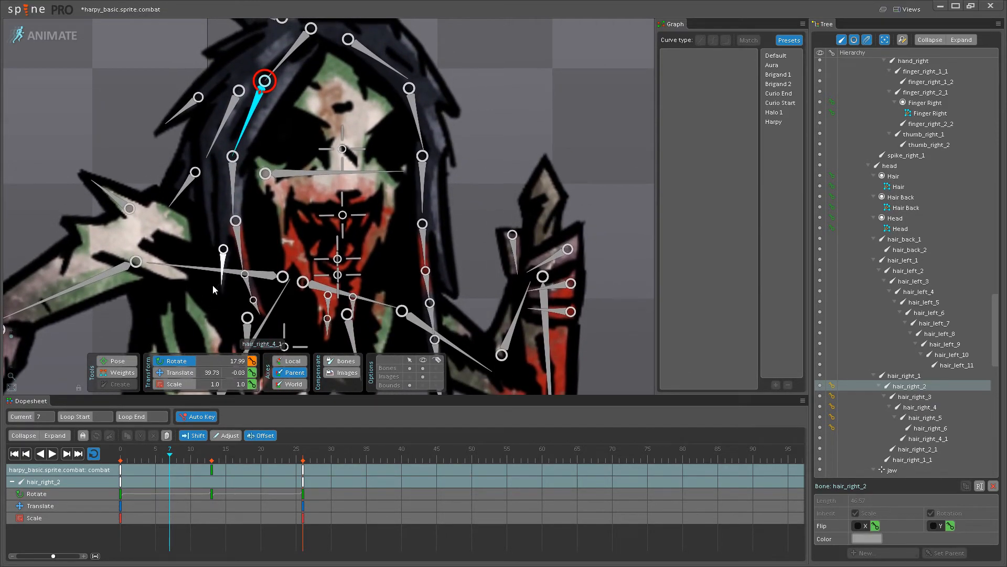
# Offset the looping keys of hair_right_2 by 2 frames, and those of hair_right_3 and hair_right_4 together by 3 frames.
pyautogui.moveTo(120, 472); pyautogui.dragTo(134, 472)
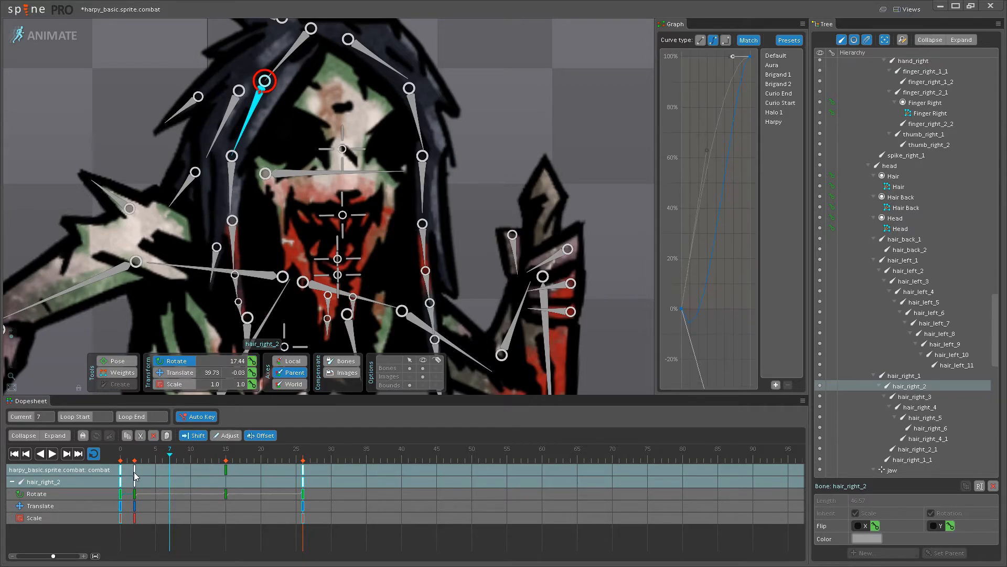
pyautogui.click(233, 206)
pyautogui.moveTo(234, 236); pyautogui.dragTo(228, 168)
pyautogui.keyDown('ctrl'); pyautogui.click(229, 170); pyautogui.keyUp('ctrl')
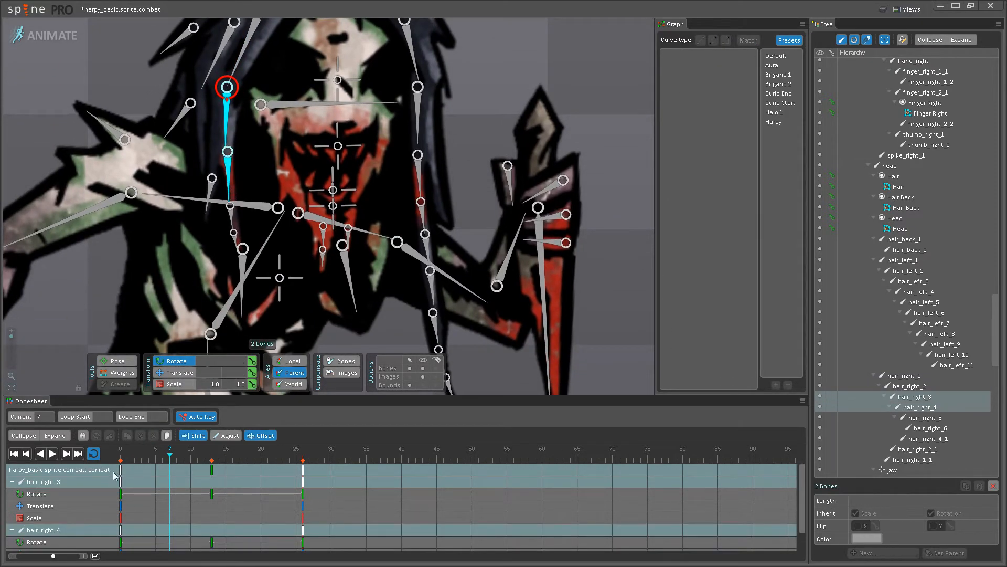
pyautogui.click(121, 471)
pyautogui.moveTo(121, 473); pyautogui.dragTo(140, 472)
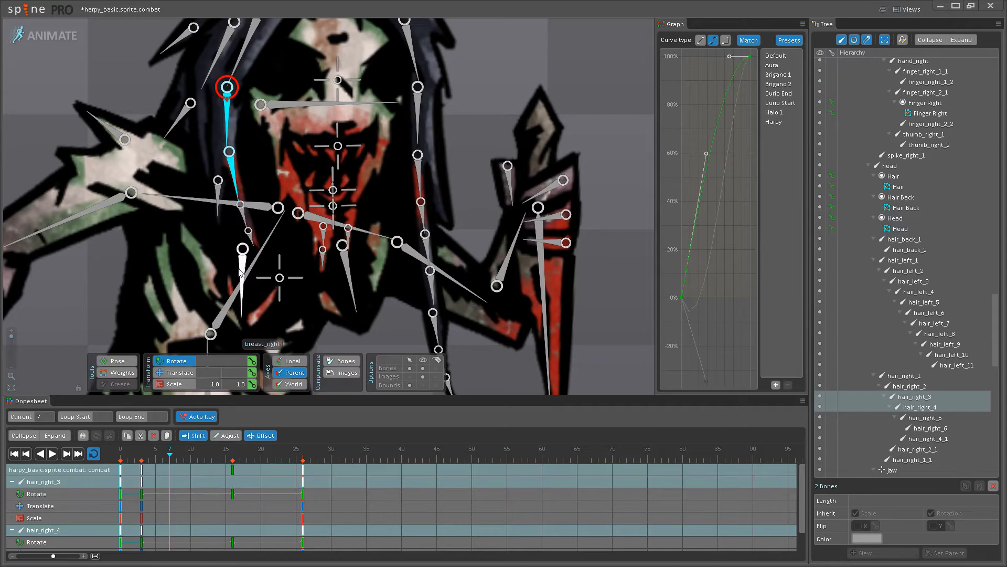
# Offset the looping keys of hair_right_5 and hair_right_6 together by 4 frames and play the combat loop.
pyautogui.click(242, 226)
pyautogui.keyDown('ctrl'); pyautogui.click(250, 237); pyautogui.keyUp('ctrl')
pyautogui.click(121, 471)
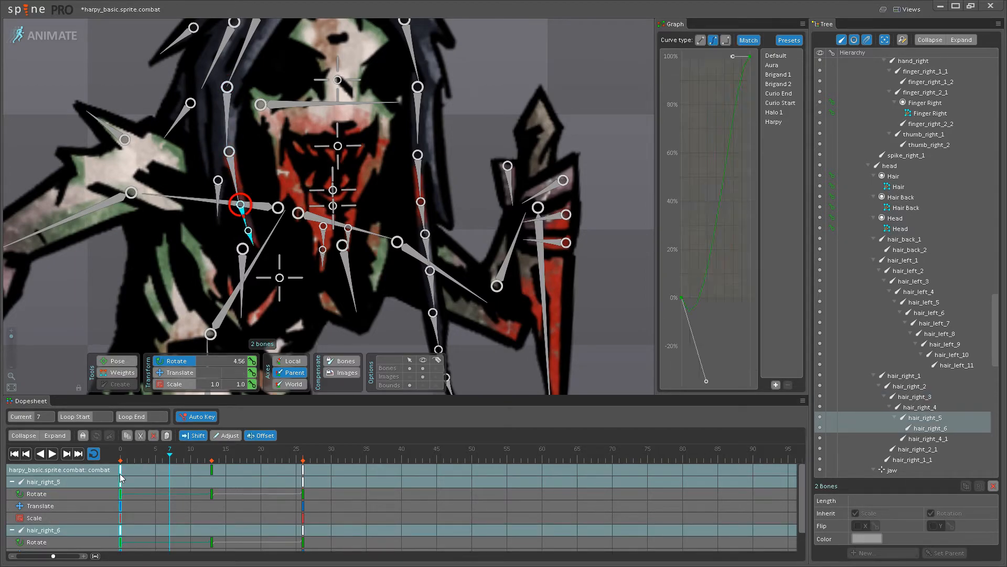
pyautogui.click(149, 471)
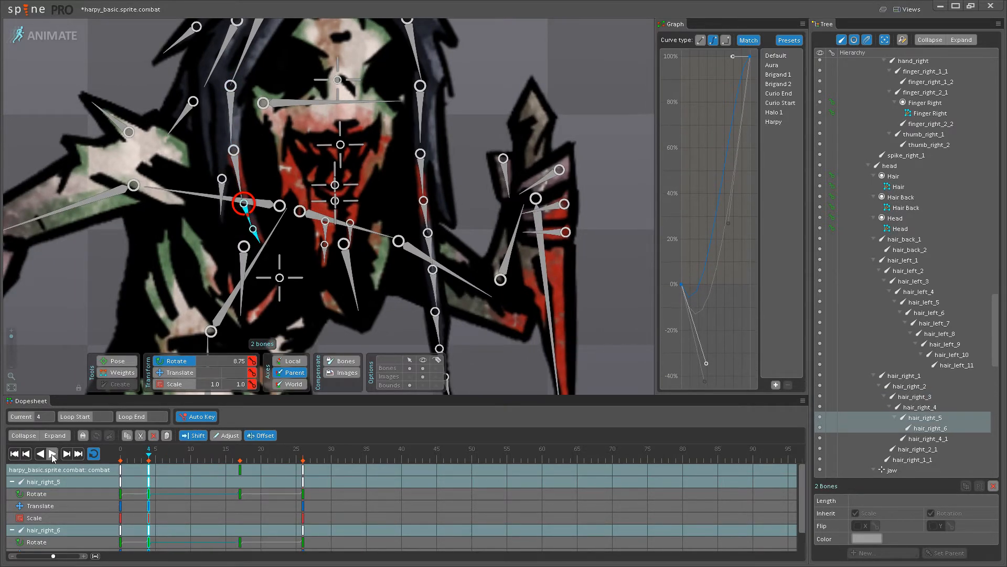
pyautogui.hotkey('ctrl', 'z')
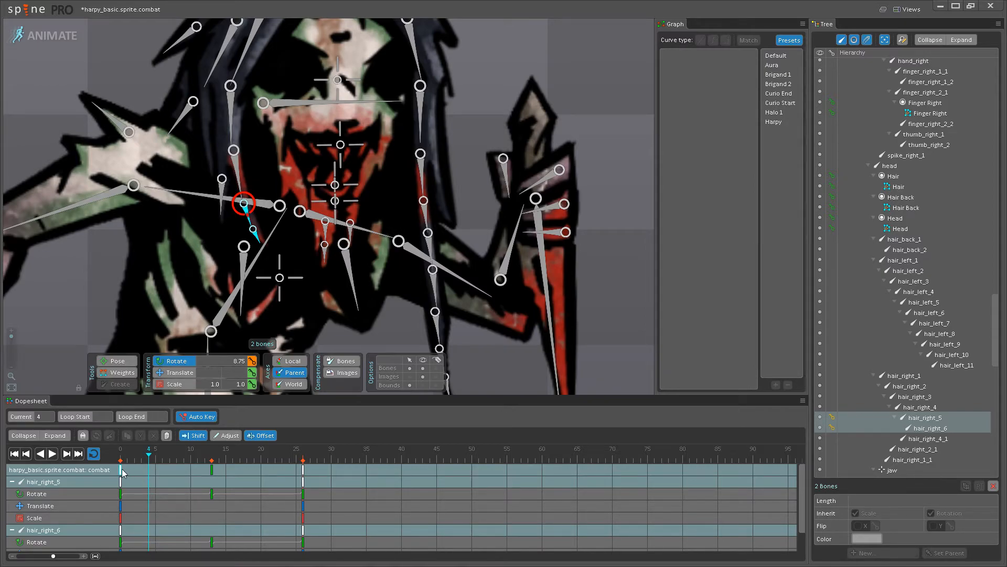
pyautogui.moveTo(121, 472); pyautogui.dragTo(149, 472)
pyautogui.click(54, 457)
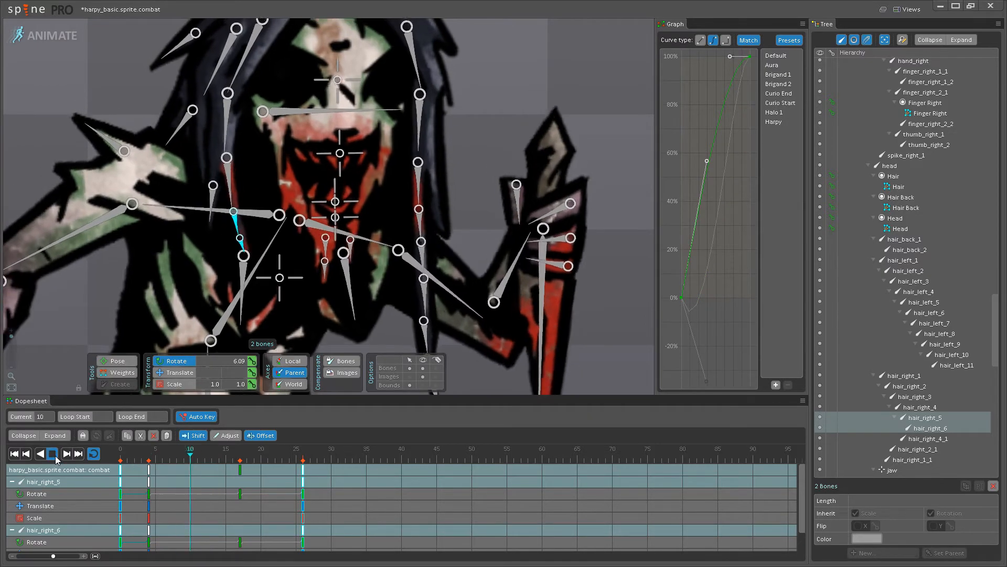
# Play the combat animation with the bones hidden and examine the harpy's hair motion at different distances.
pyautogui.press('space')
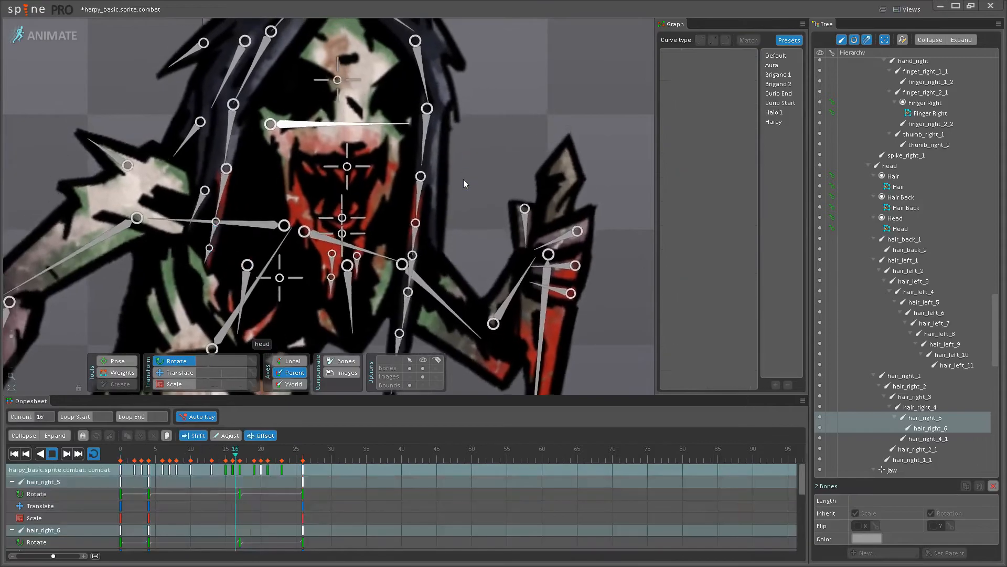
pyautogui.scroll(-6, 451, 176)
pyautogui.click(423, 368)
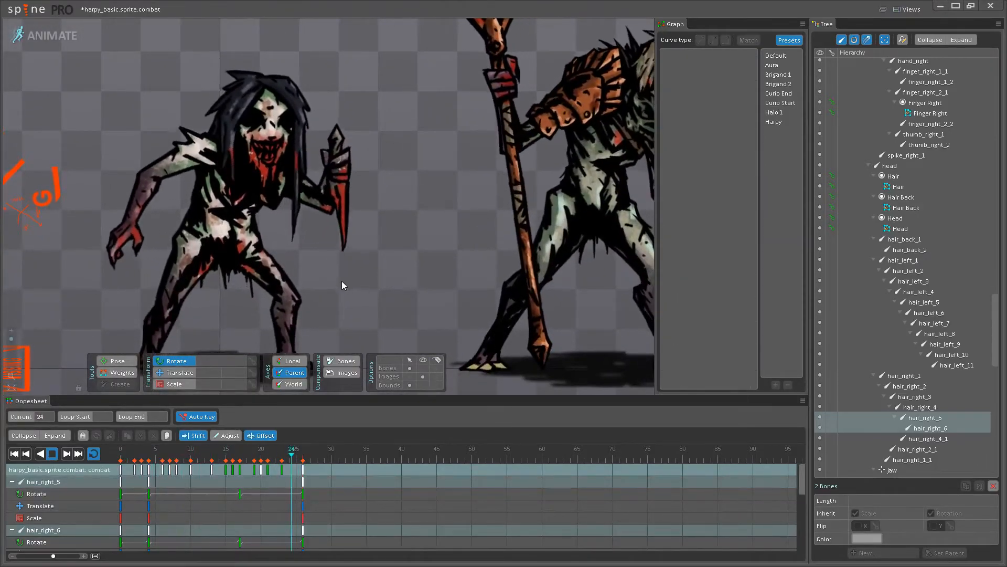
pyautogui.scroll(-4, 332, 263)
pyautogui.scroll(-2, 341, 245)
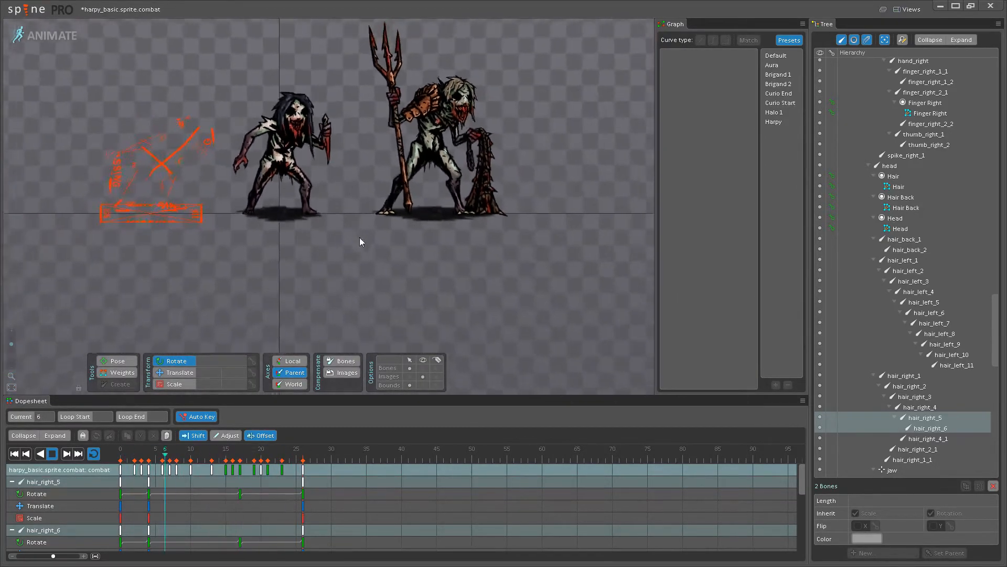
pyautogui.scroll(-2, 351, 251)
pyautogui.scroll(12, 352, 251)
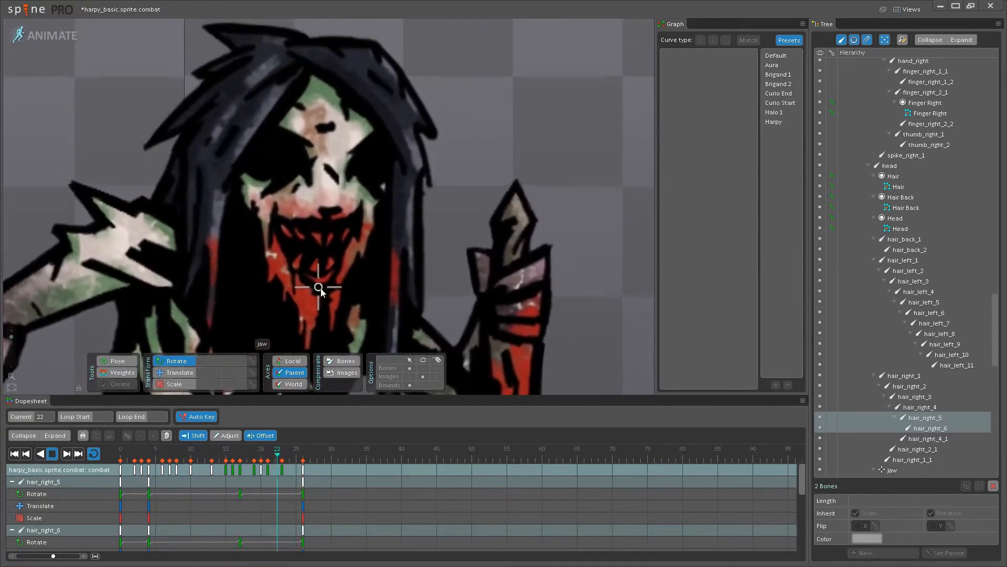
# At frame 13, rotate the back hair bones hair_back_1 and hair_back_2, bringing hair_back_2 to about 336°.
pyautogui.click(149, 454)
pyautogui.moveTo(150, 457); pyautogui.dragTo(214, 454)
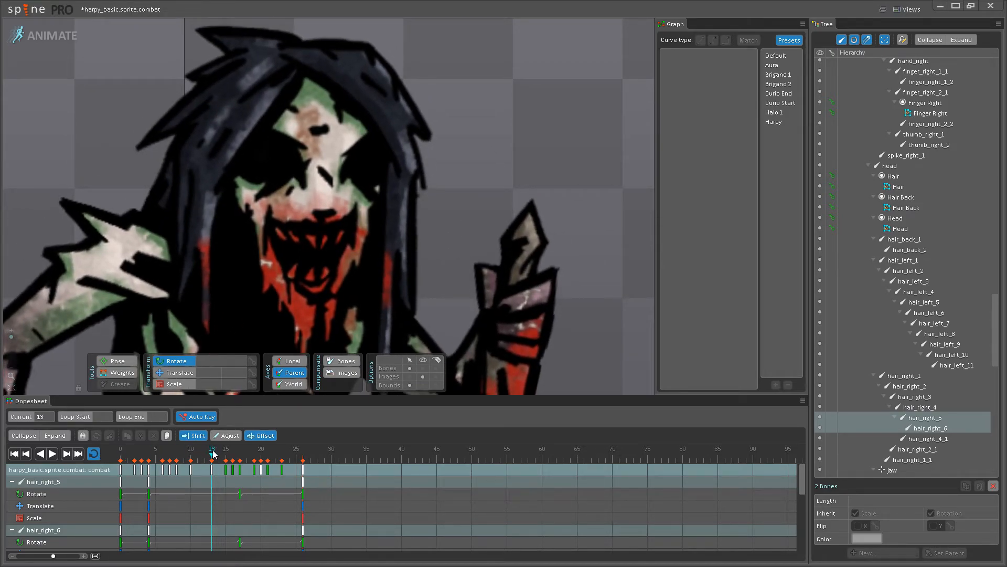
pyautogui.click(190, 172)
pyautogui.moveTo(190, 172); pyautogui.dragTo(194, 179)
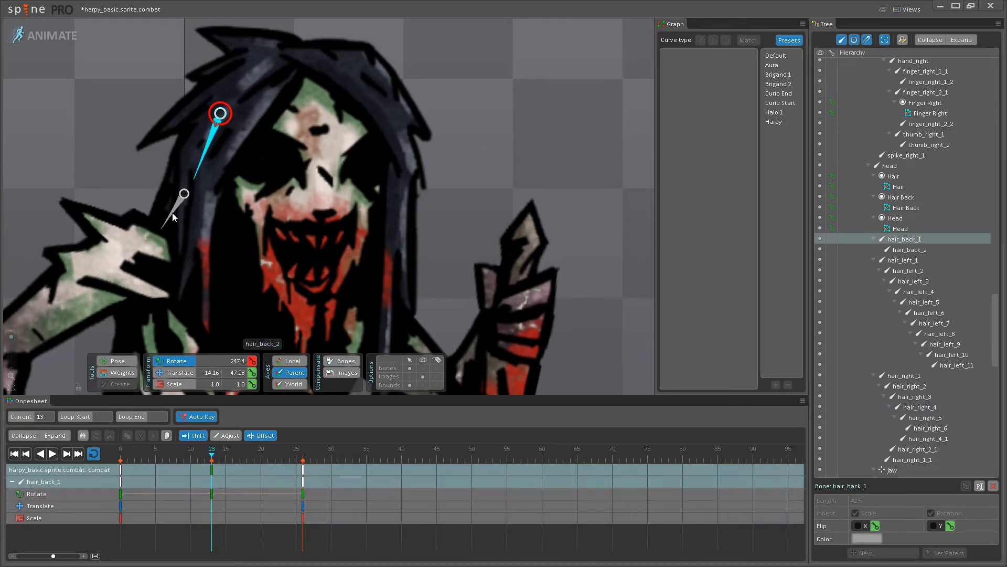
pyautogui.click(173, 214)
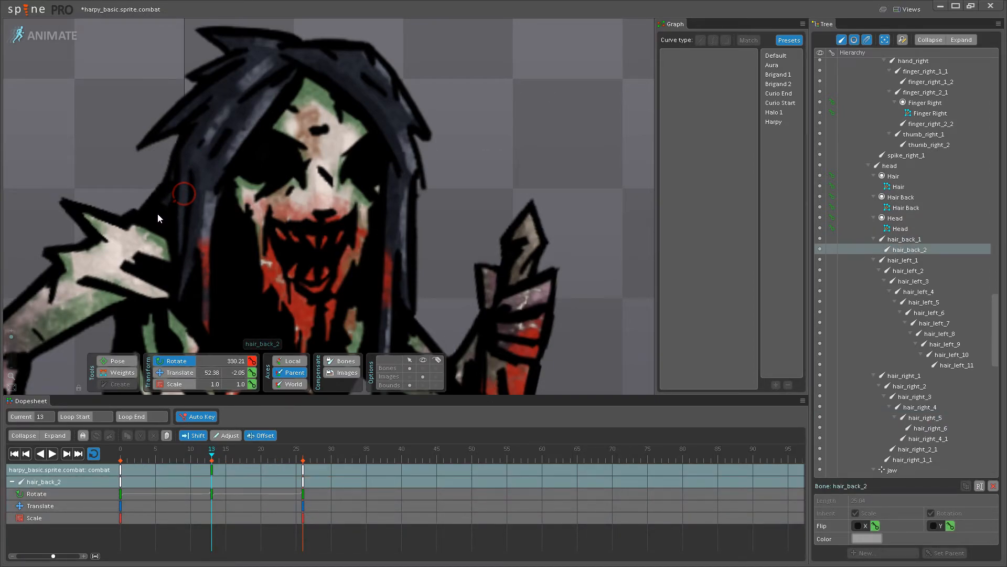
pyautogui.click(194, 176)
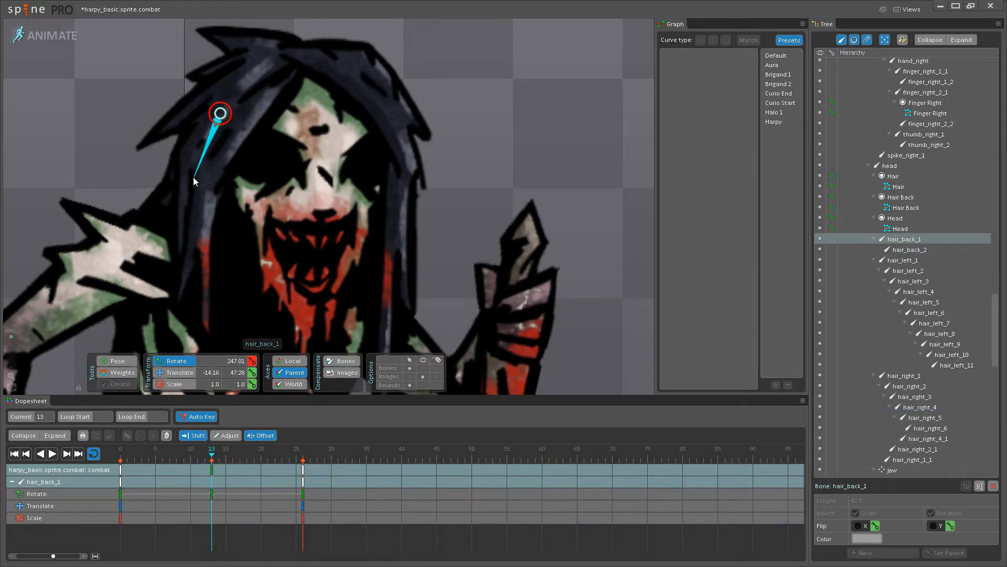
pyautogui.click(165, 209)
pyautogui.moveTo(183, 448); pyautogui.dragTo(212, 449)
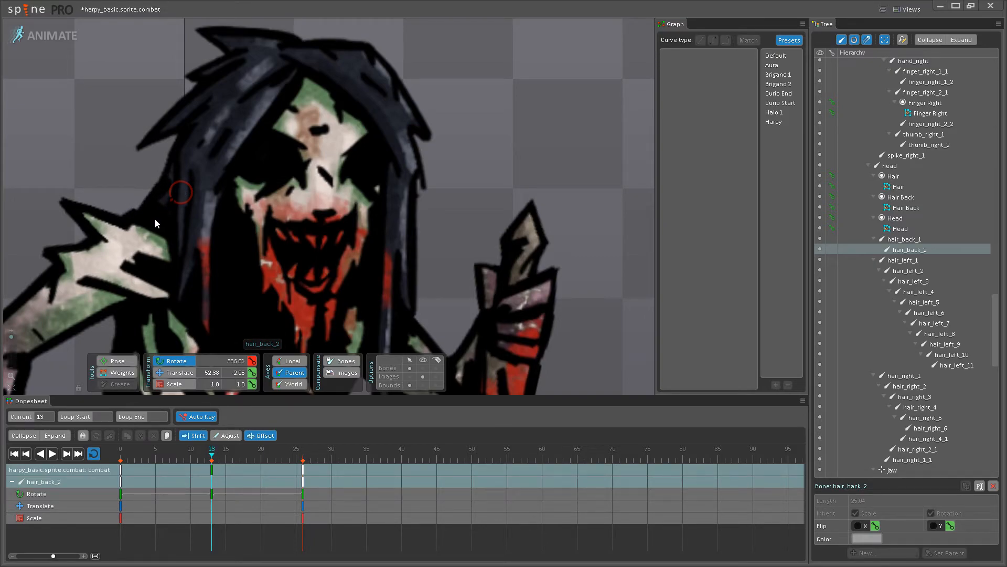
# Apply the Harpy curve preset to the frame 0 and frame 13 keys of hair_back_1 and hair_back_2 together.
pyautogui.keyDown('ctrl'); pyautogui.click(203, 150); pyautogui.keyUp('ctrl')
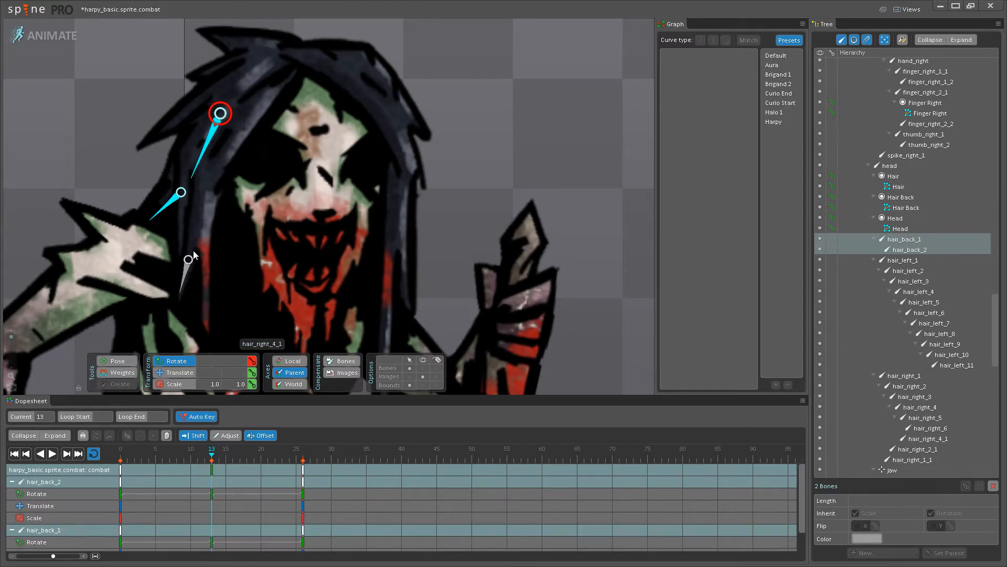
pyautogui.click(120, 470)
pyautogui.click(778, 124)
pyautogui.click(211, 461)
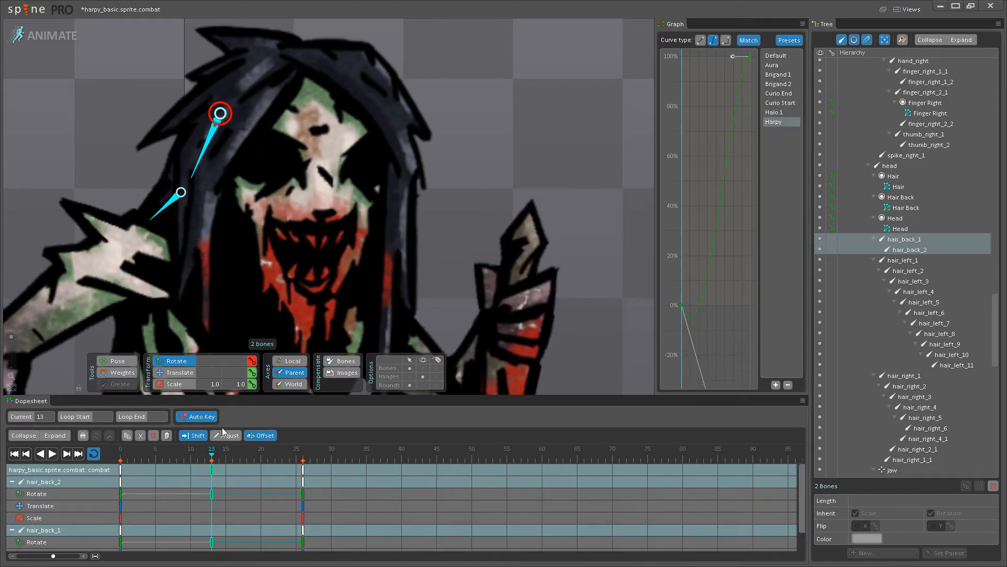
# Preview the back hair motion, rotate hair_back_2 to about 343.7° at frame 13, and replay the animation.
pyautogui.click(52, 454)
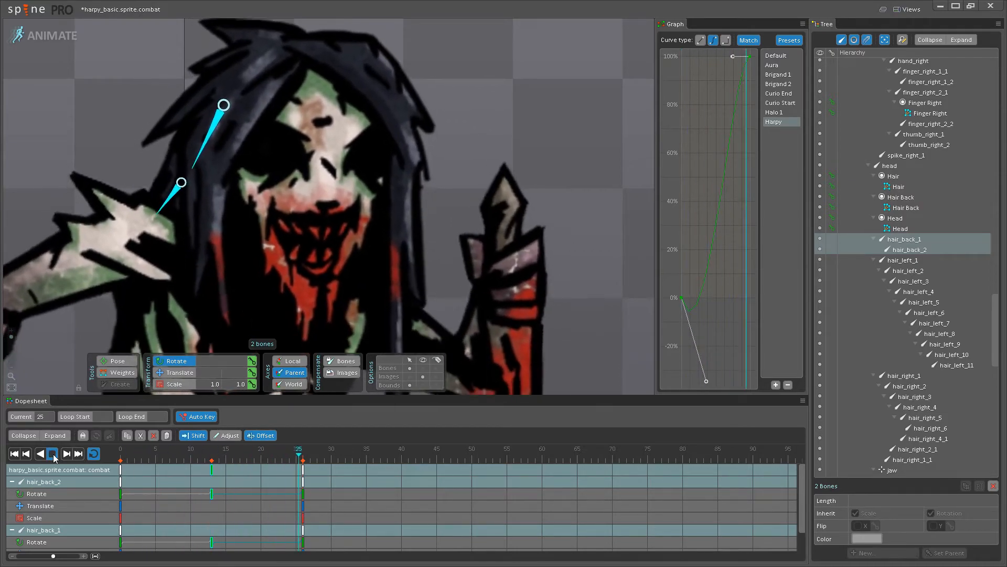
pyautogui.click(53, 455)
pyautogui.click(213, 472)
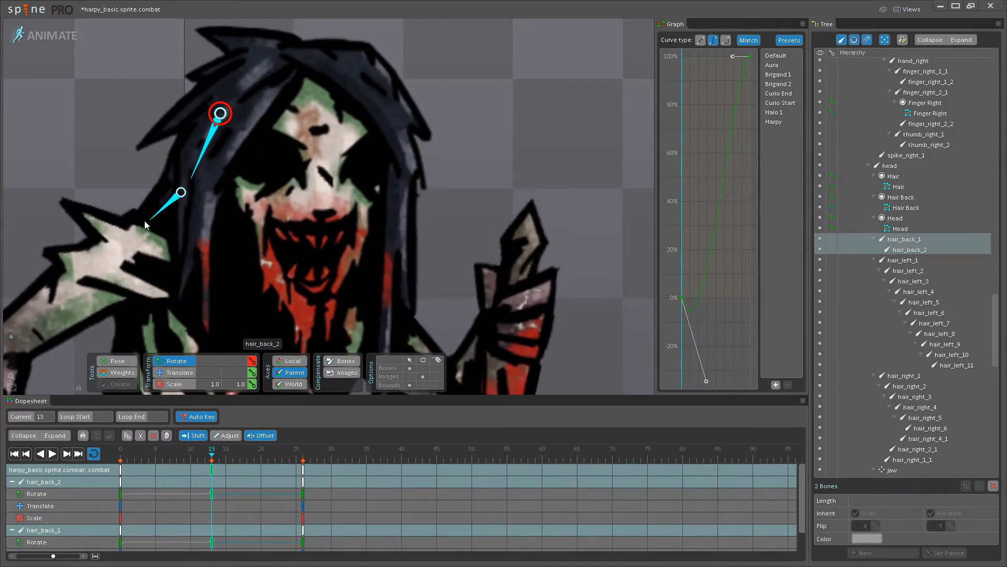
pyautogui.click(151, 215)
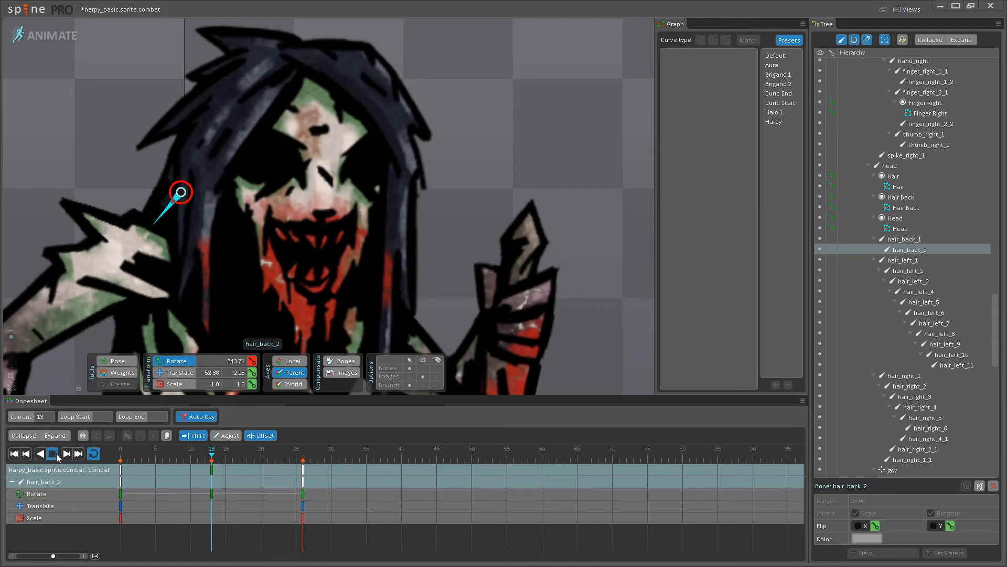
pyautogui.click(53, 454)
# Rotate hair_back_1 to about 242.5° at frame 13 and check it in playback.
pyautogui.click(211, 454)
pyautogui.click(193, 171)
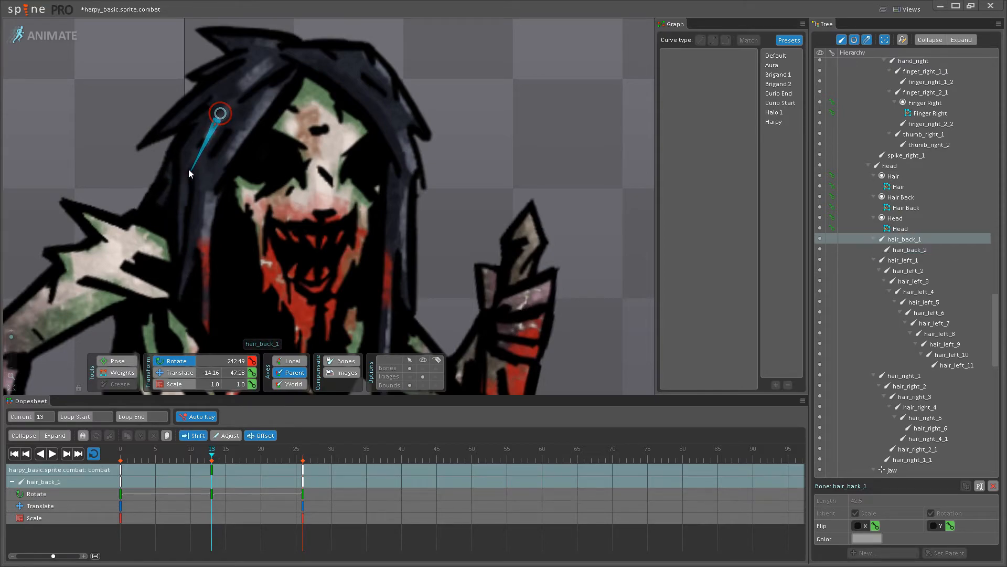
pyautogui.click(53, 454)
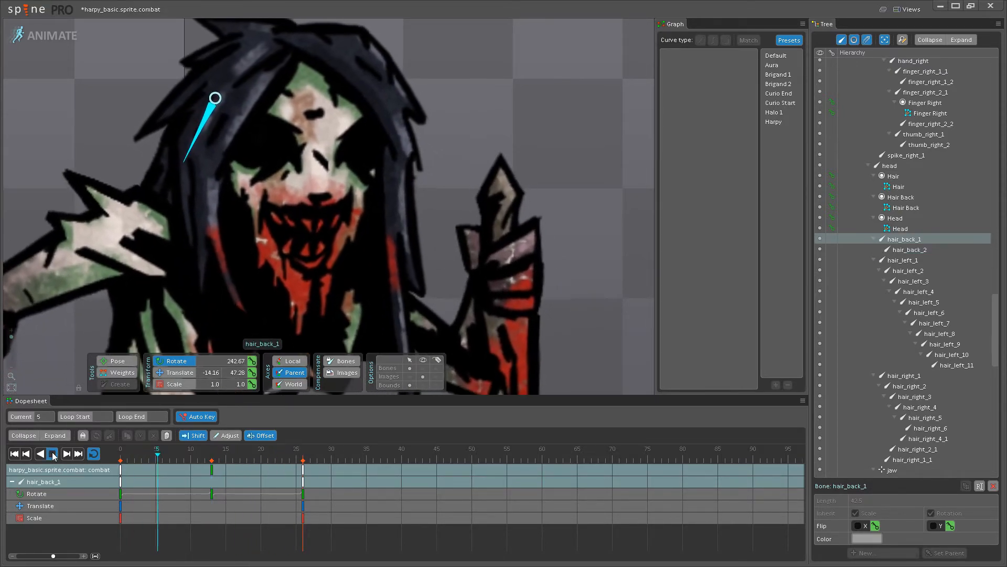
pyautogui.click(53, 454)
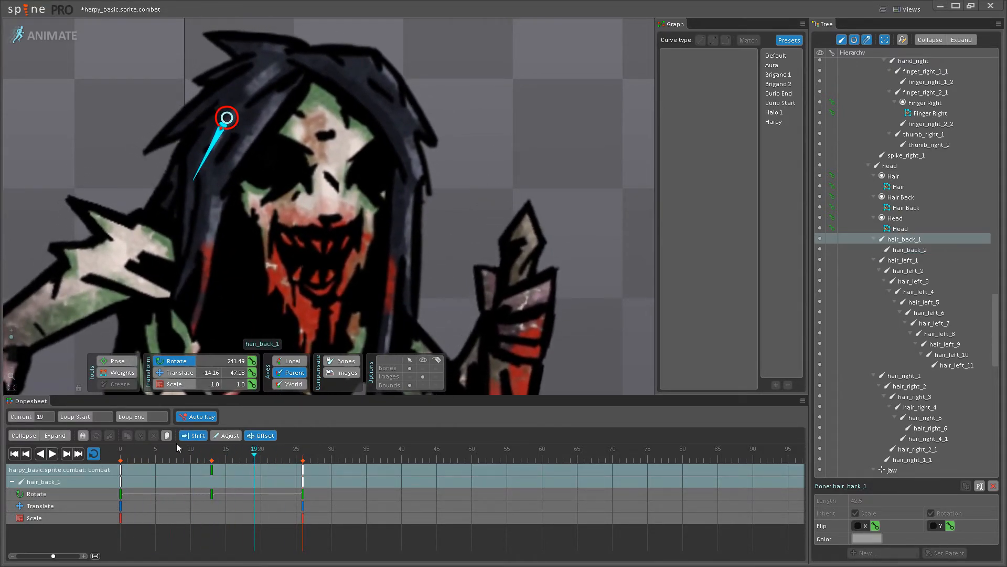
# Refine the rotation of hair_back_1 slightly at frame 13 and save the project.
pyautogui.click(213, 470)
pyautogui.moveTo(195, 167); pyautogui.dragTo(197, 168)
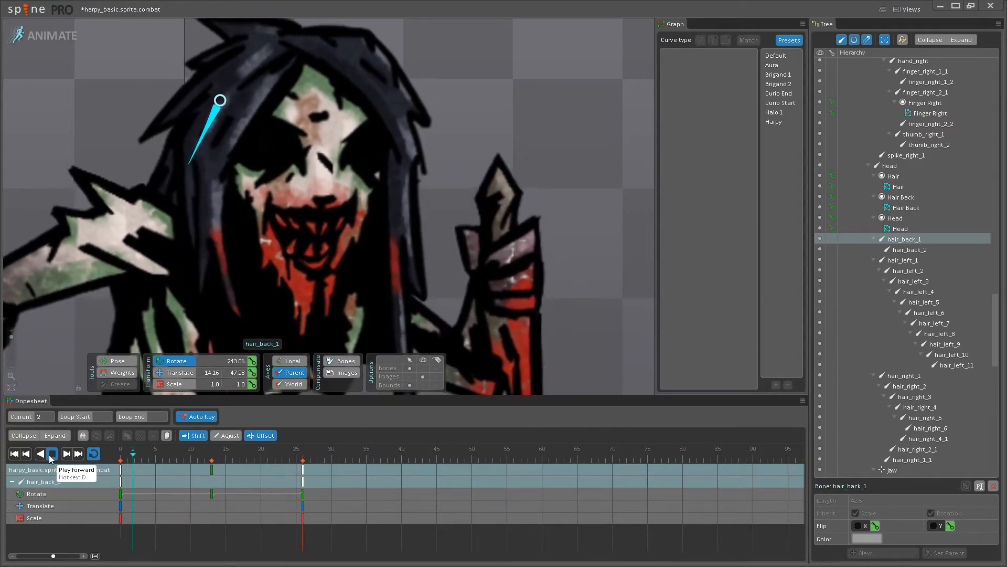
pyautogui.scroll(-4, 382, 212)
pyautogui.hotkey('ctrl', 's')
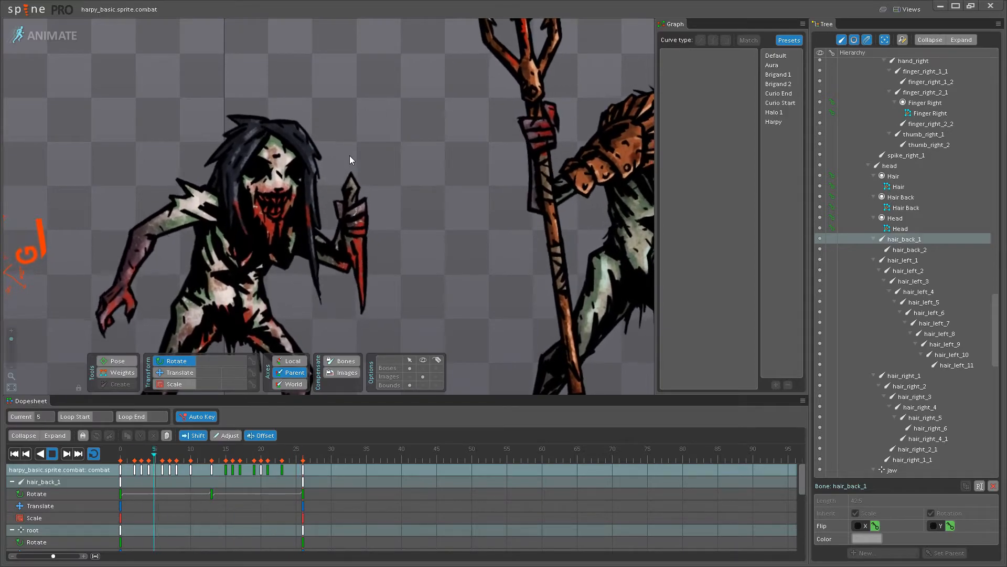
# Examine the looping combat animation of the harpy beside the trident creature, up close and at full figure.
pyautogui.scroll(-2, 357, 159)
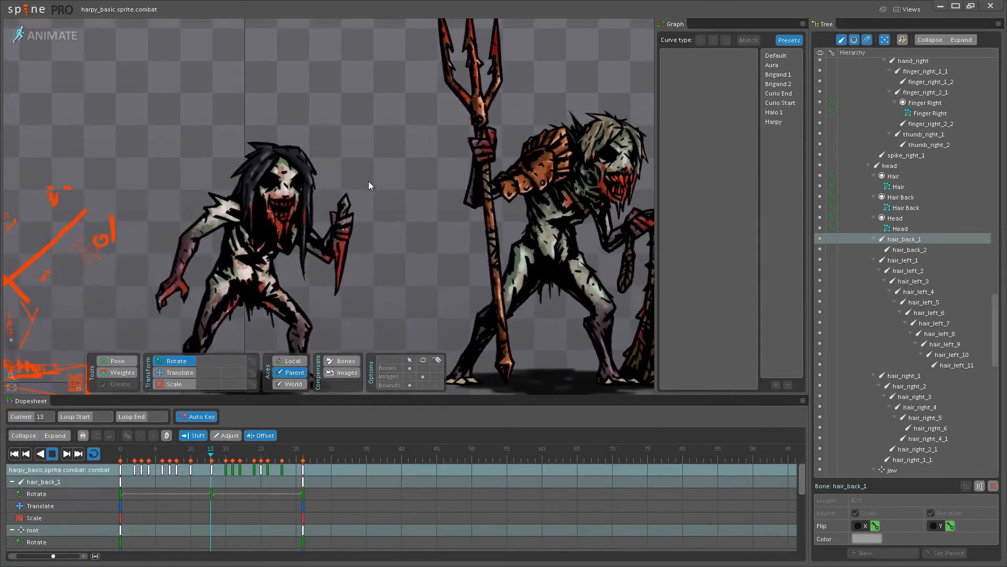
pyautogui.scroll(-2, 368, 186)
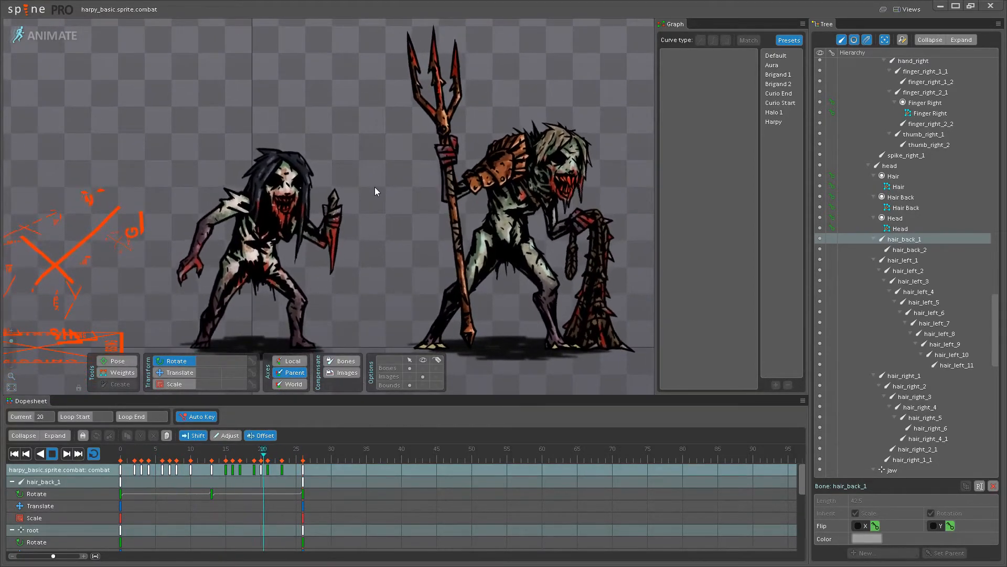
pyautogui.scroll(1, 382, 166)
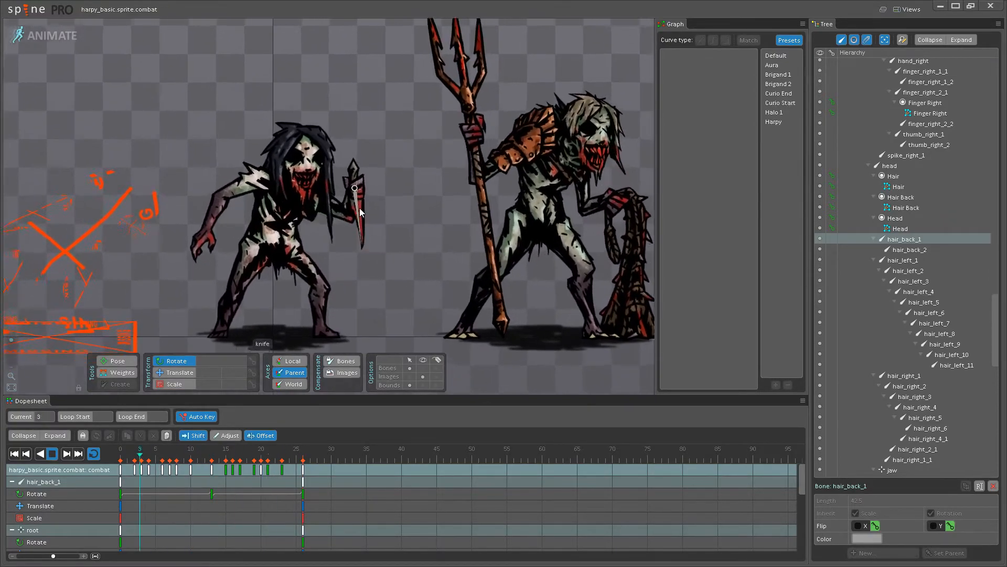
pyautogui.scroll(2, 390, 157)
pyautogui.scroll(1, 417, 171)
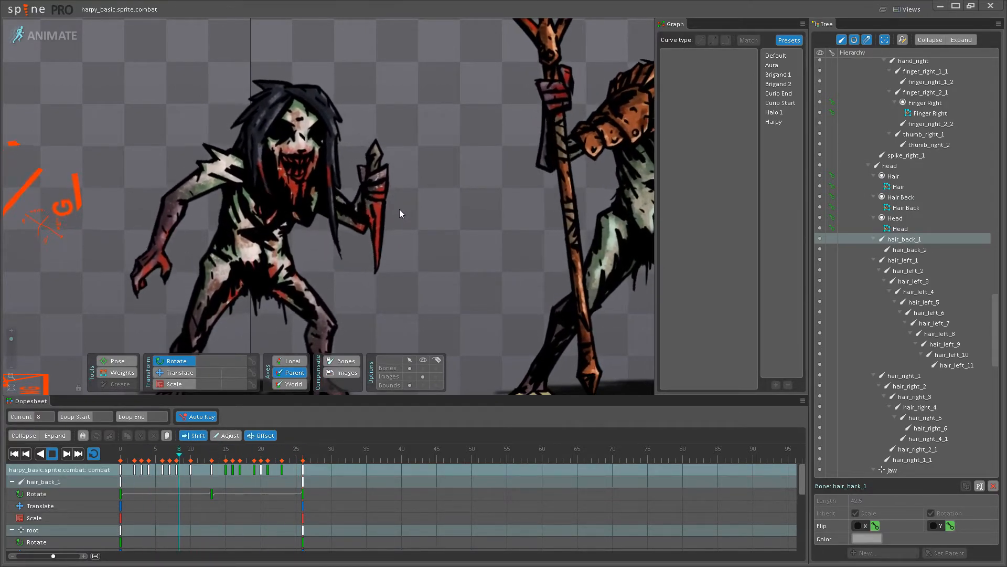
pyautogui.moveTo(371, 322); pyautogui.dragTo(373, 263)
pyautogui.scroll(-1, 399, 223)
pyautogui.scroll(2, 374, 278)
pyautogui.scroll(-3, 374, 278)
pyautogui.scroll(2, 386, 288)
pyautogui.scroll(-1, 382, 272)
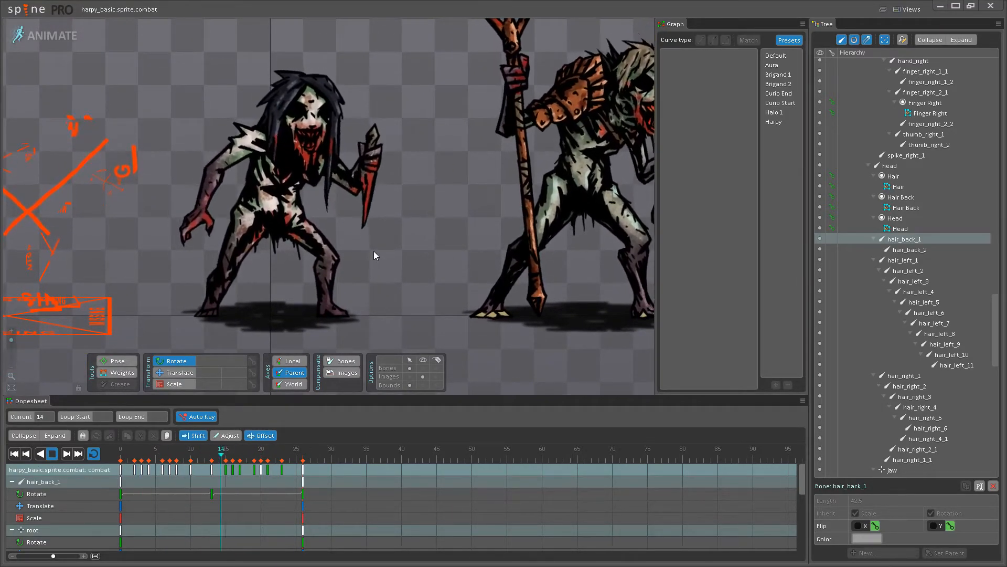
pyautogui.moveTo(373, 255); pyautogui.dragTo(361, 288)
pyautogui.scroll(-2, 361, 289)
pyautogui.scroll(3, 355, 282)
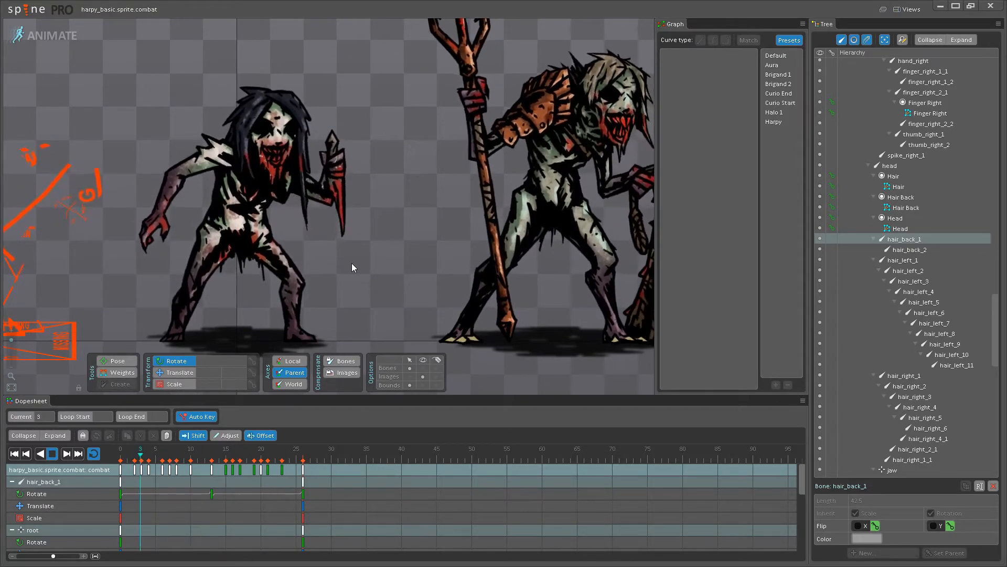
pyautogui.scroll(-3, 352, 263)
pyautogui.moveTo(351, 262); pyautogui.dragTo(329, 263)
pyautogui.scroll(2, 329, 262)
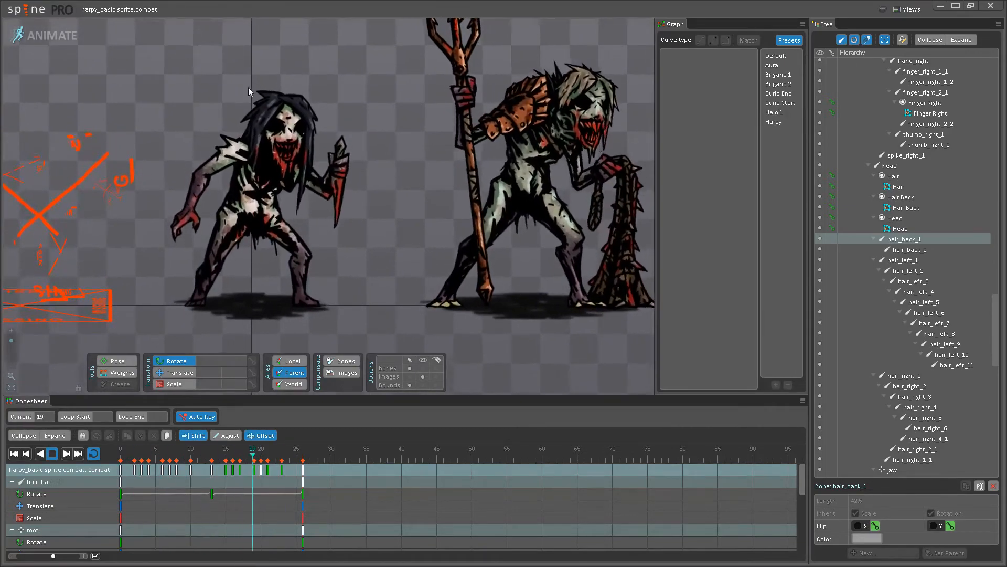
pyautogui.moveTo(382, 181); pyautogui.dragTo(386, 232)
pyautogui.scroll(-1, 390, 245)
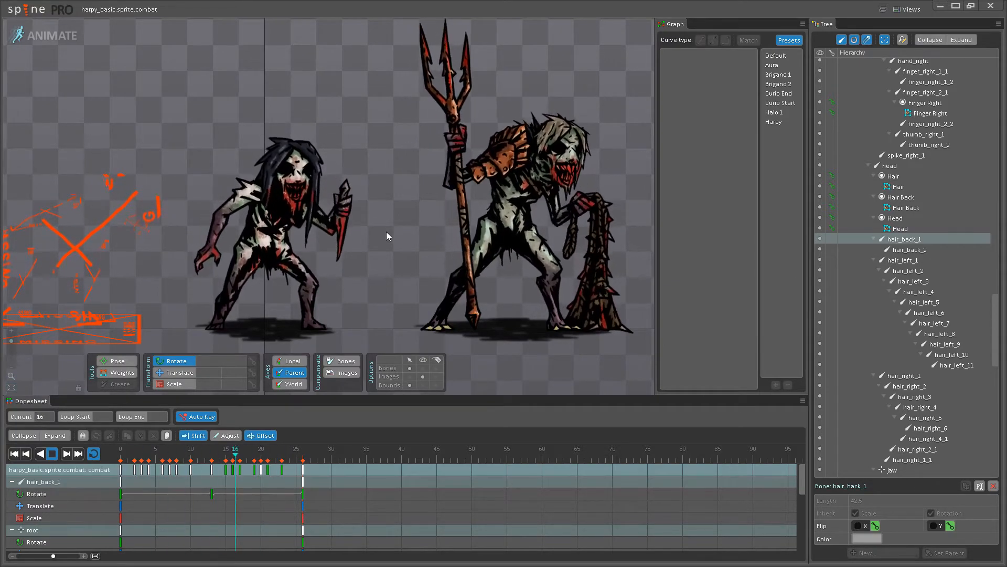
pyautogui.scroll(3, 387, 231)
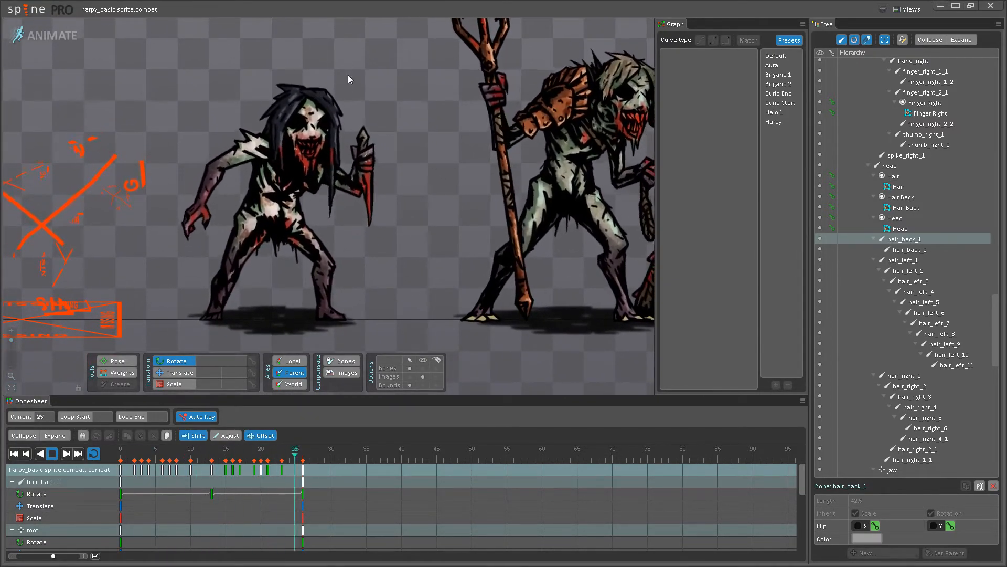
pyautogui.scroll(-1, 392, 231)
pyautogui.moveTo(391, 233); pyautogui.dragTo(399, 254)
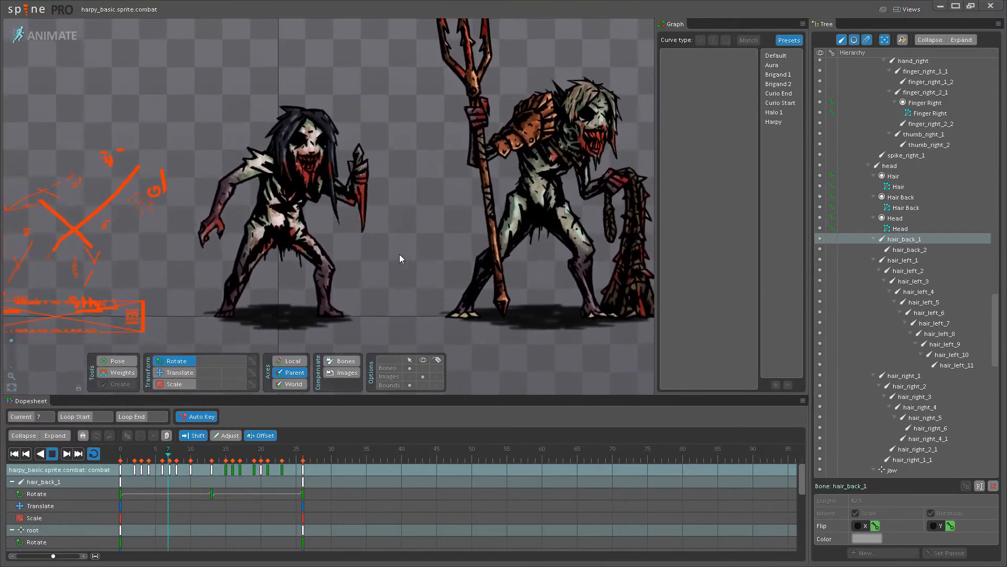
pyautogui.scroll(1, 398, 254)
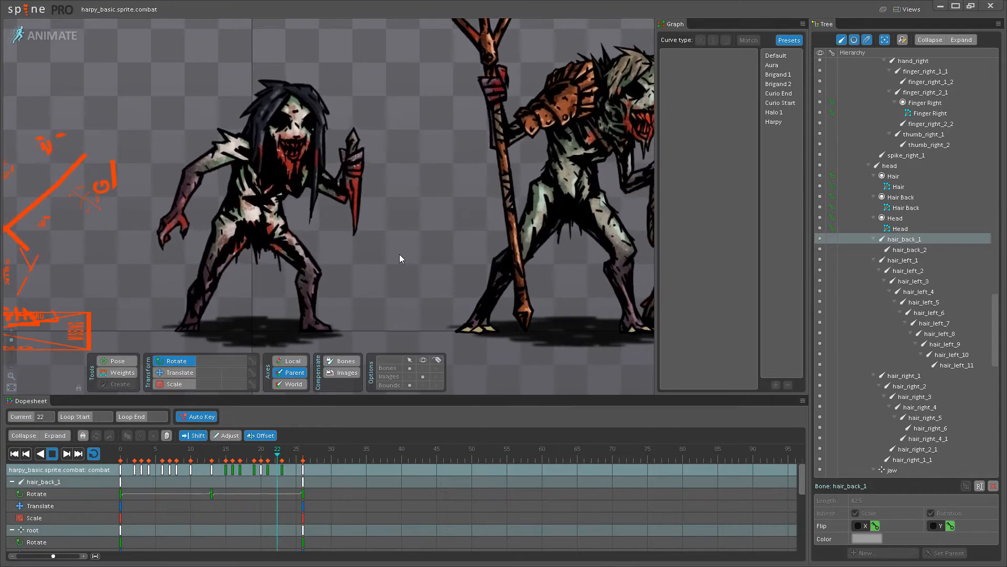
pyautogui.moveTo(380, 253); pyautogui.dragTo(339, 254)
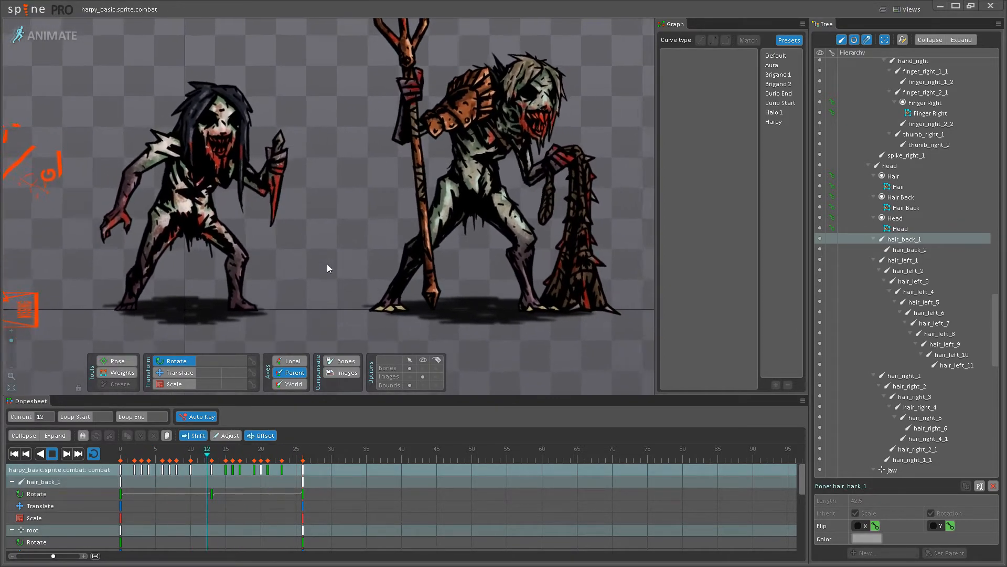
pyautogui.scroll(-2, 307, 250)
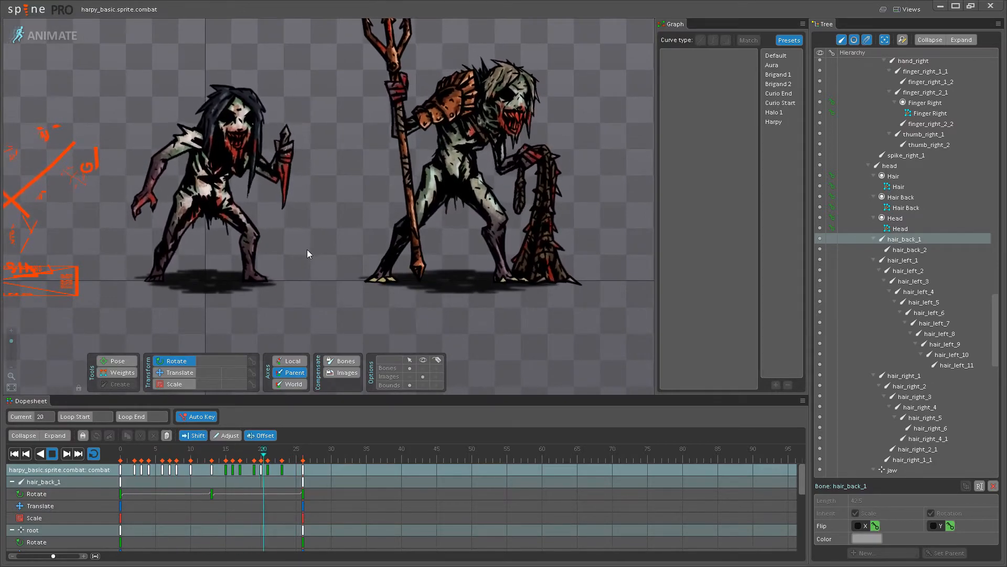
# Show the bones again, select hair_right_1_1 on the harpy's head, and go to frame 13.
pyautogui.scroll(3, 310, 255)
pyautogui.scroll(2, 313, 260)
pyautogui.moveTo(336, 144); pyautogui.dragTo(430, 201)
pyautogui.click(423, 369)
pyautogui.scroll(3, 310, 105)
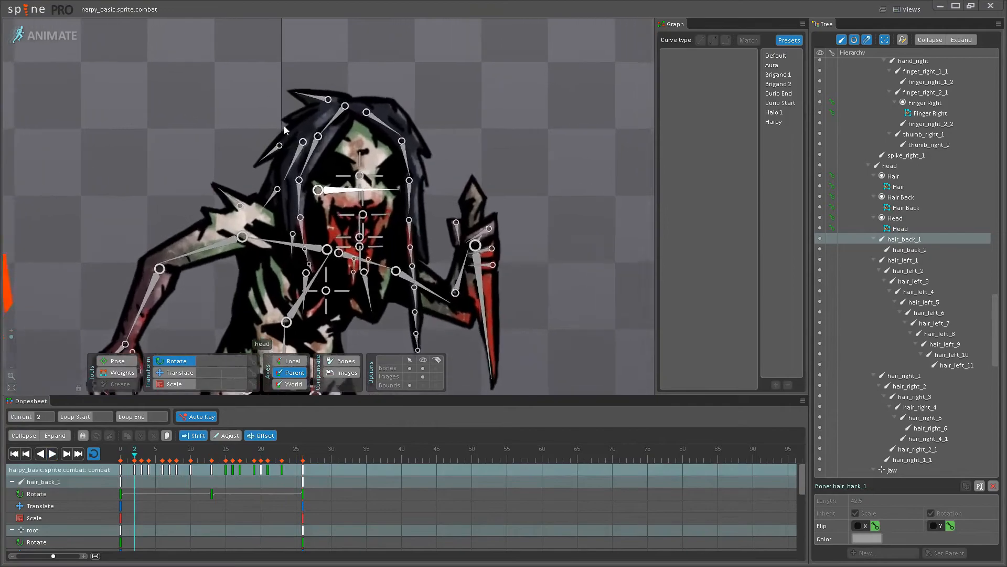
pyautogui.click(322, 95)
pyautogui.moveTo(245, 460); pyautogui.dragTo(214, 460)
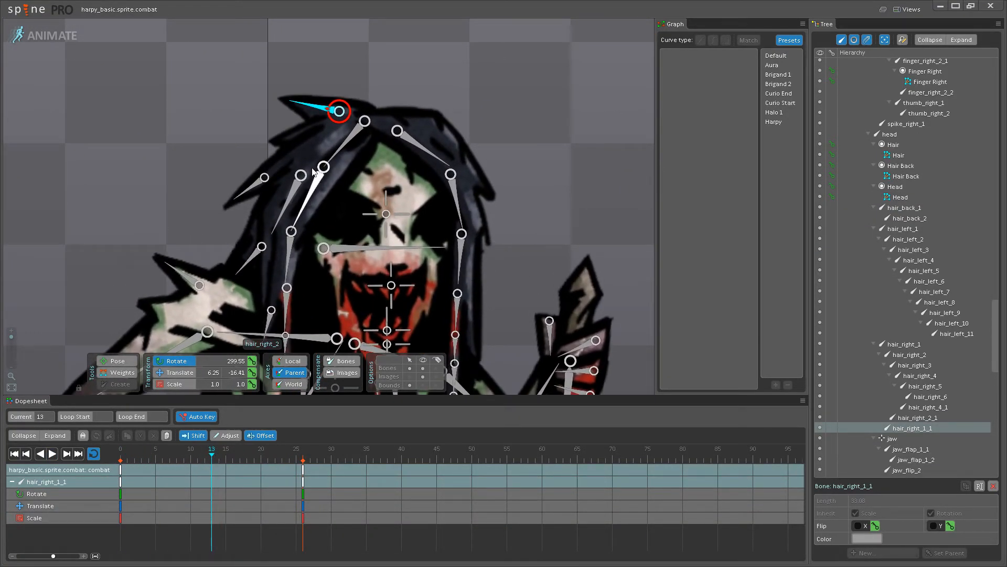
# Rotate hair_right_2_1 and hair_right_4_1 at frame 13, bringing hair_right_4_1 to about 337°.
pyautogui.click(241, 199)
pyautogui.scroll(2, 257, 278)
pyautogui.moveTo(256, 279); pyautogui.dragTo(257, 226)
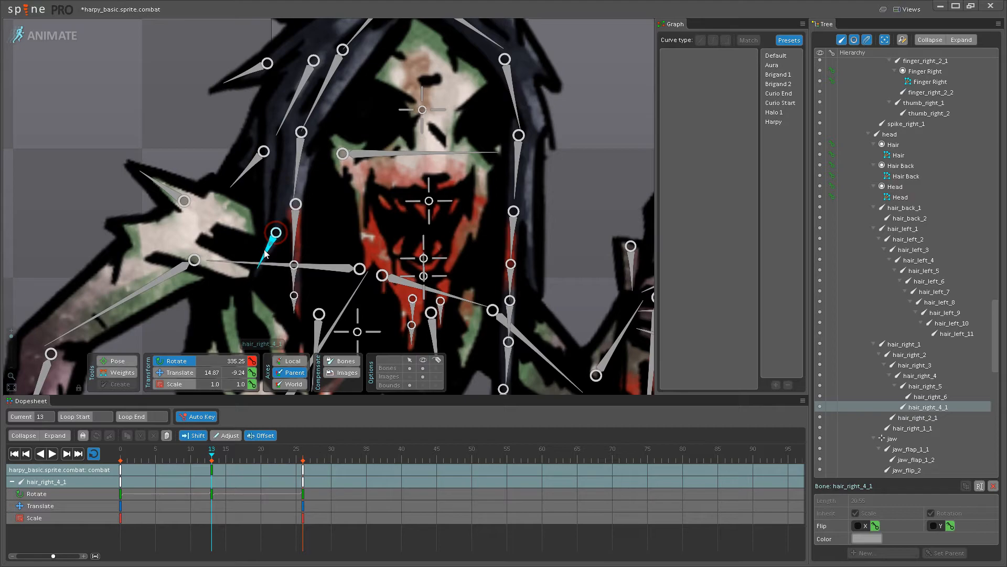
pyautogui.moveTo(270, 212); pyautogui.dragTo(257, 263)
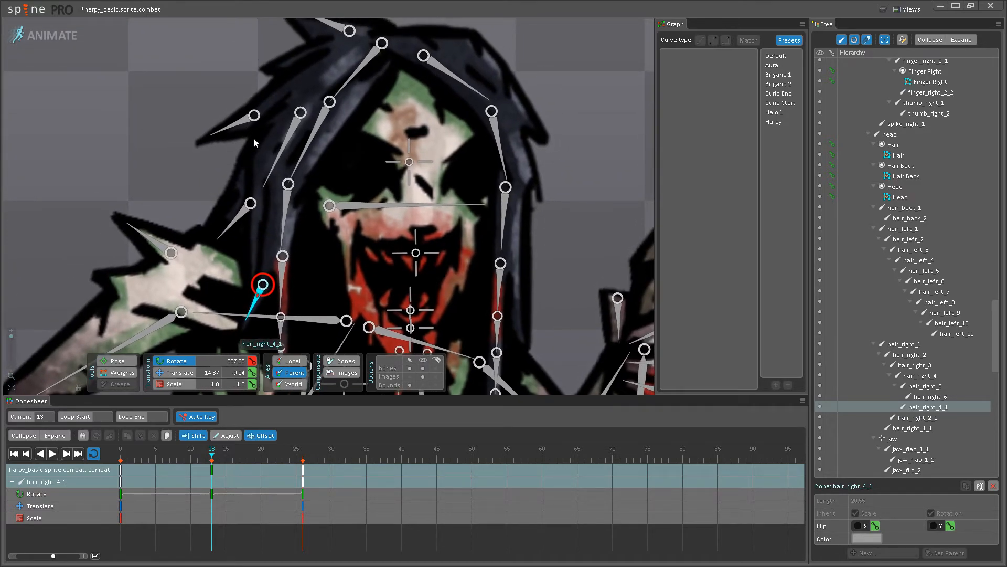
# Apply the Harpy curve preset to the frame 0 and 13 keys of hair_right_1_1, hair_right_2_1 and hair_right_4_1, and play the loop.
pyautogui.keyDown('ctrl'); pyautogui.click(249, 123); pyautogui.keyUp('ctrl')
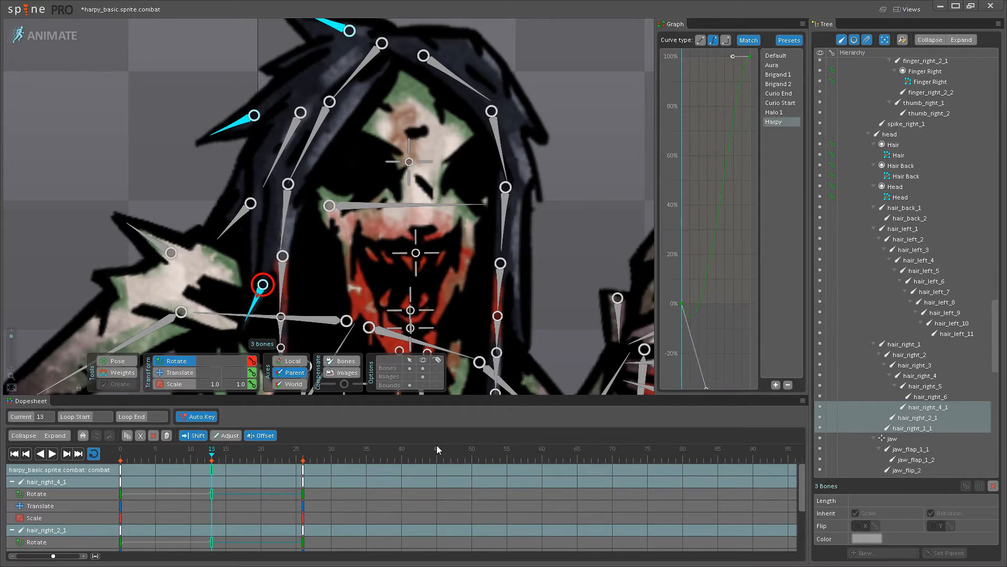
pyautogui.click(121, 469)
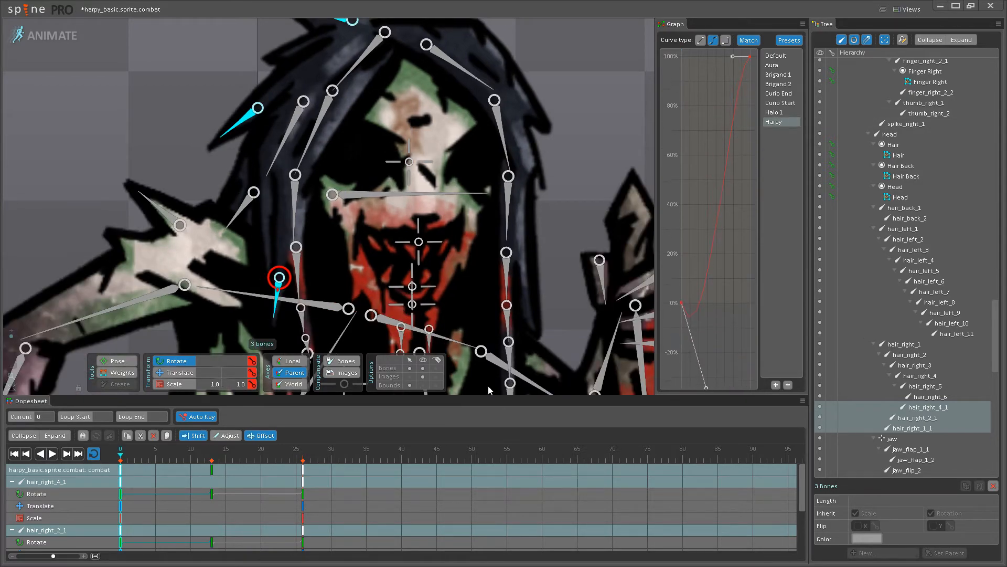
pyautogui.click(55, 457)
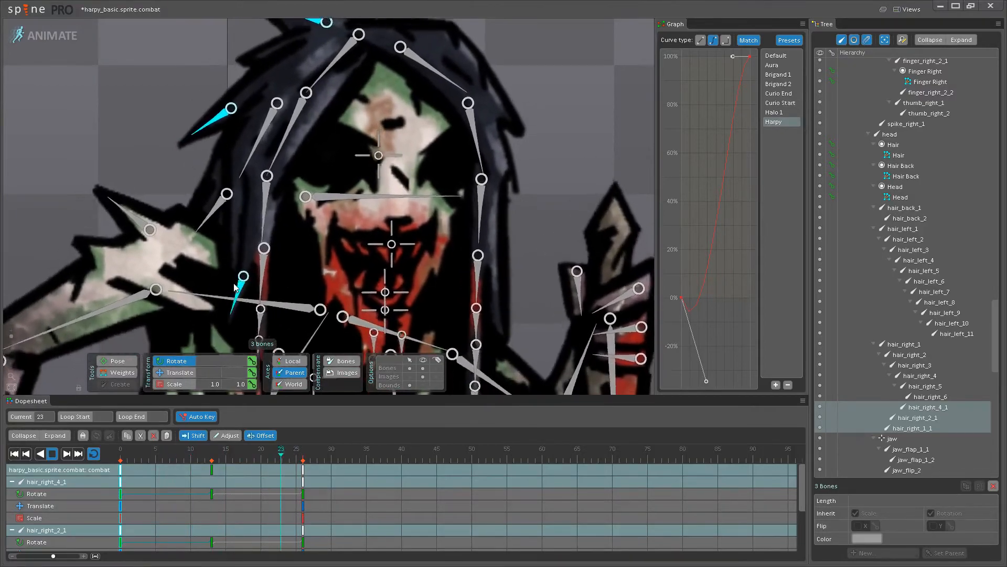
# Review the three hair strands in playback and rotate hair_right_2_1 to about 326.7° at frame 13.
pyautogui.click(52, 455)
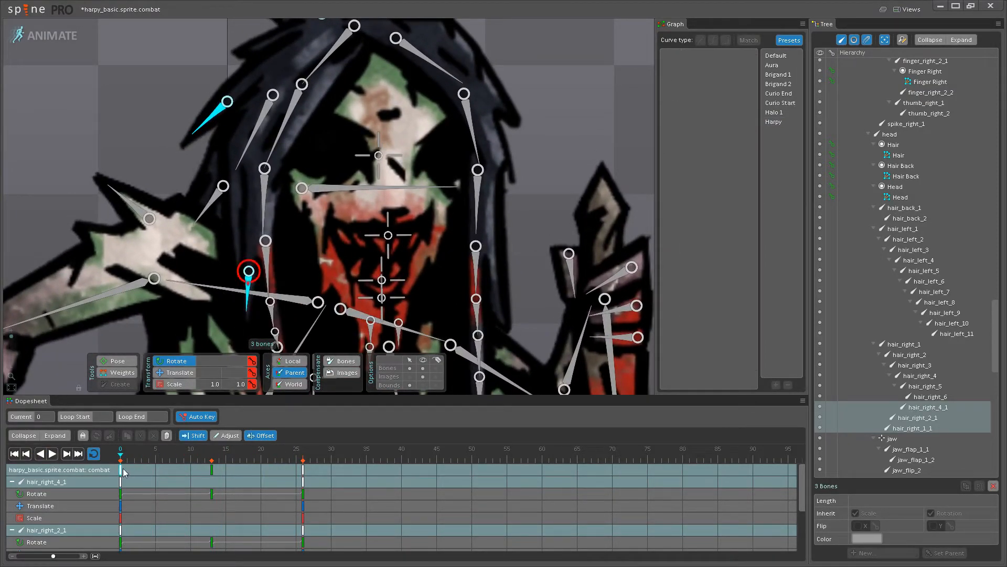
pyautogui.click(302, 471)
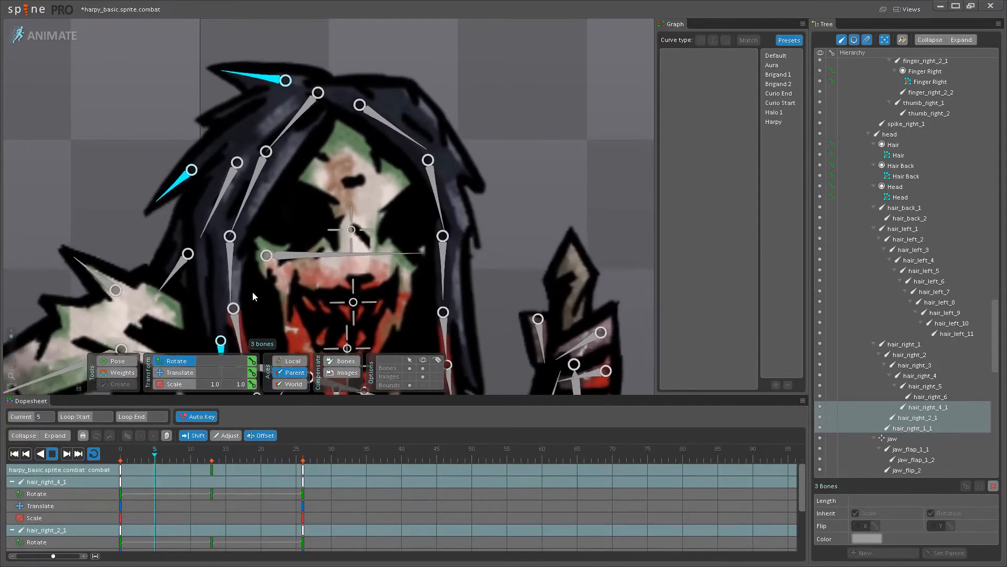
pyautogui.moveTo(252, 289); pyautogui.dragTo(274, 219)
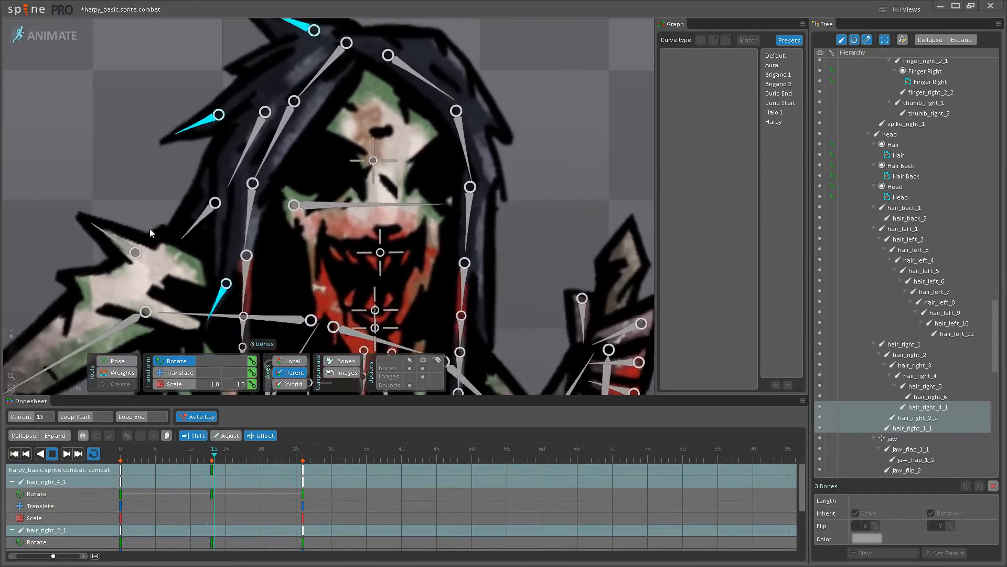
pyautogui.click(211, 469)
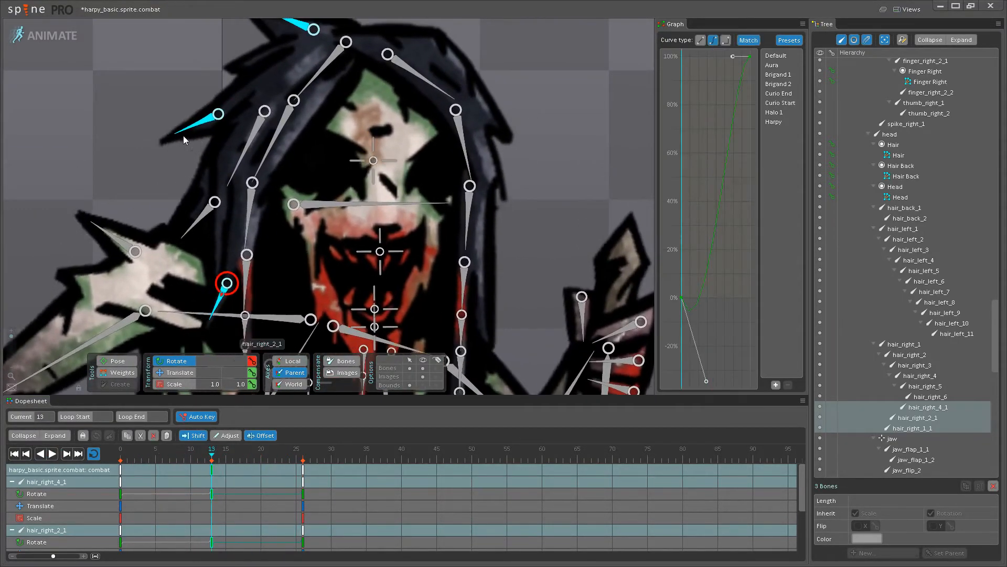
pyautogui.click(179, 134)
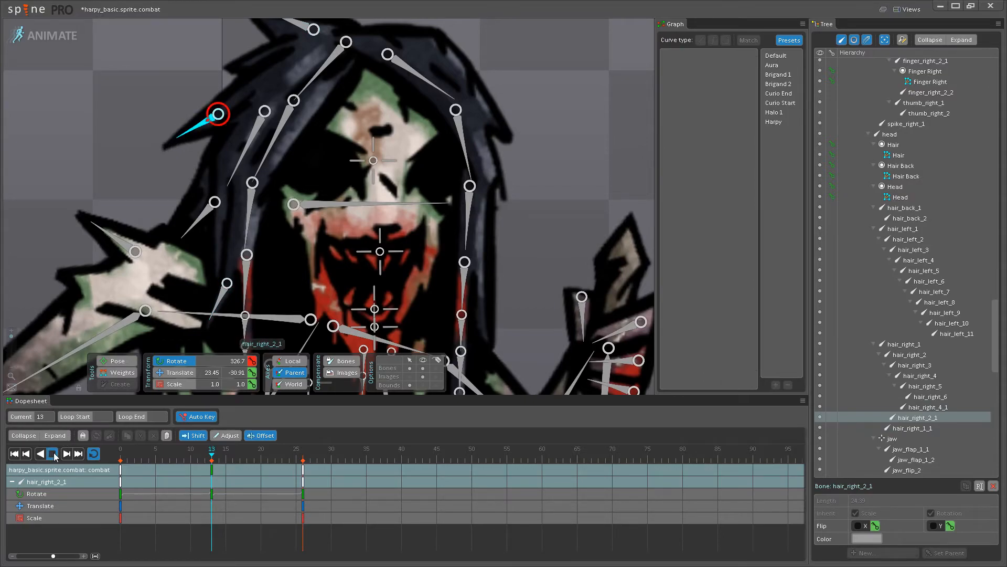
pyautogui.click(52, 453)
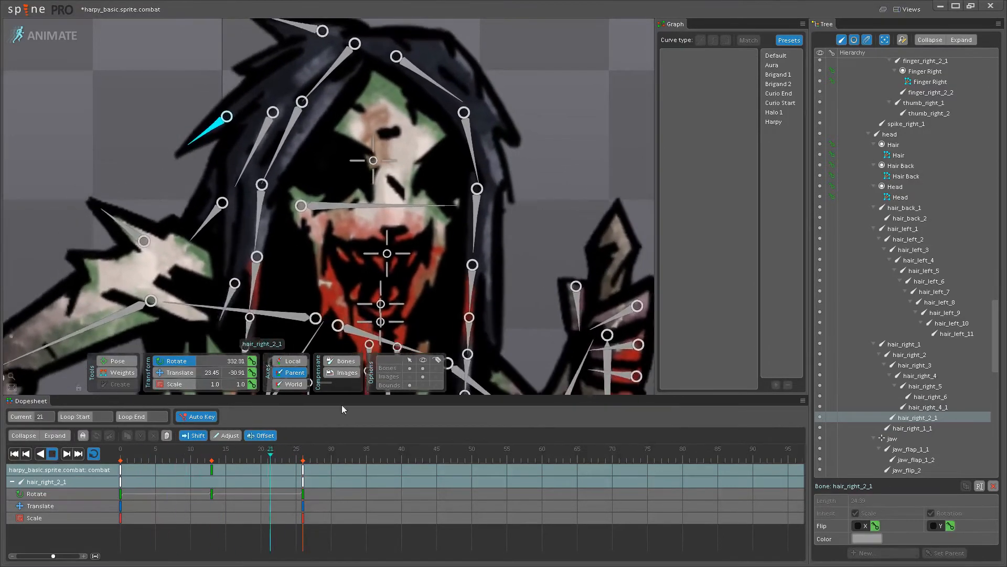
# Rotate hair_right_4_1 to about 339.65° at frame 13.
pyautogui.click(423, 368)
pyautogui.click(423, 368)
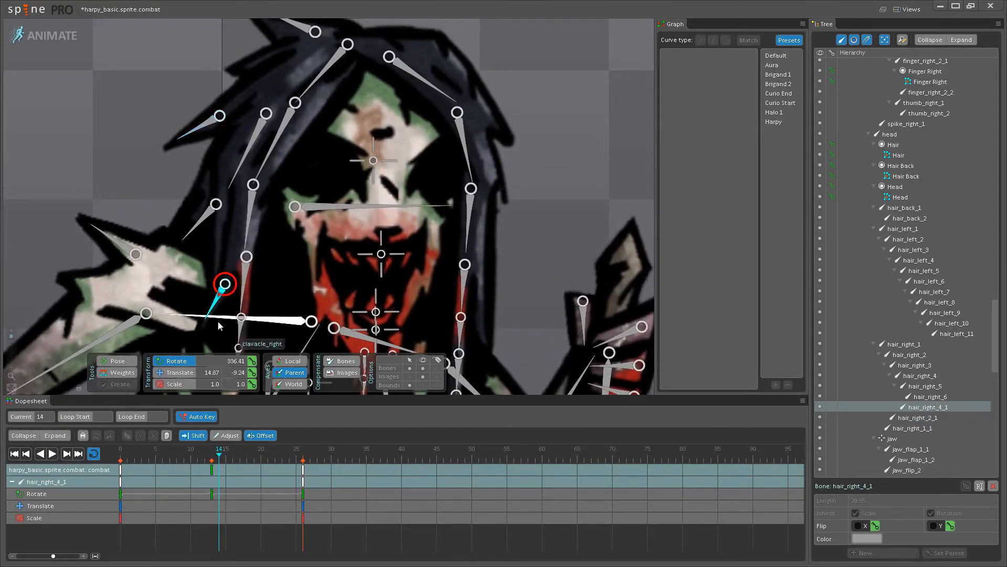
pyautogui.click(212, 471)
pyautogui.moveTo(213, 454)
pyautogui.mouseDown()
pyautogui.moveTo(91, 455)
pyautogui.moveTo(213, 456)
pyautogui.mouseUp()
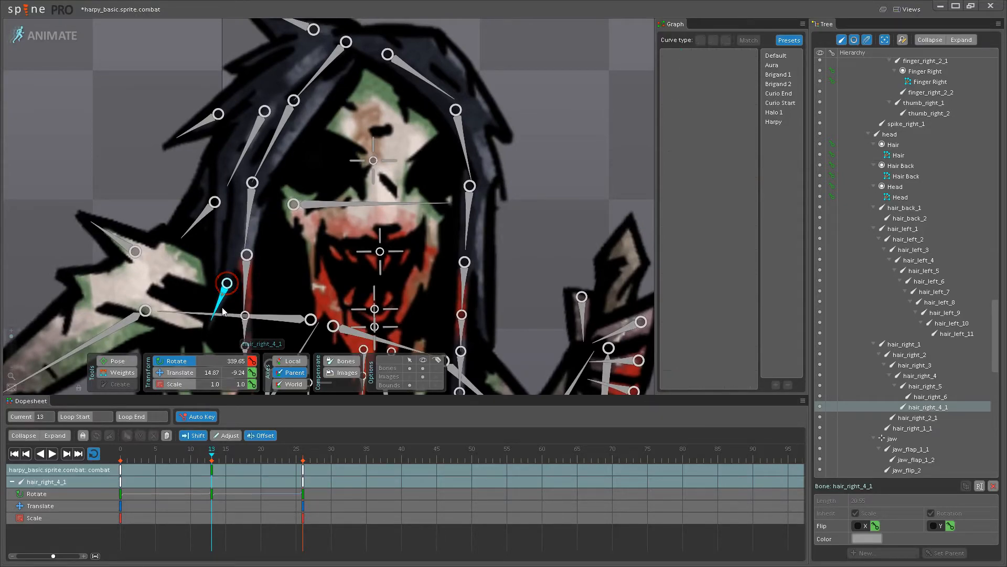
# Try staggering the loop timing of the three hair strands, offsetting the keys of hair_right_4_1 by four frames.
pyautogui.moveTo(275, 202); pyautogui.dragTo(256, 239)
pyautogui.keyDown('ctrl'); pyautogui.click(264, 70); pyautogui.keyUp('ctrl')
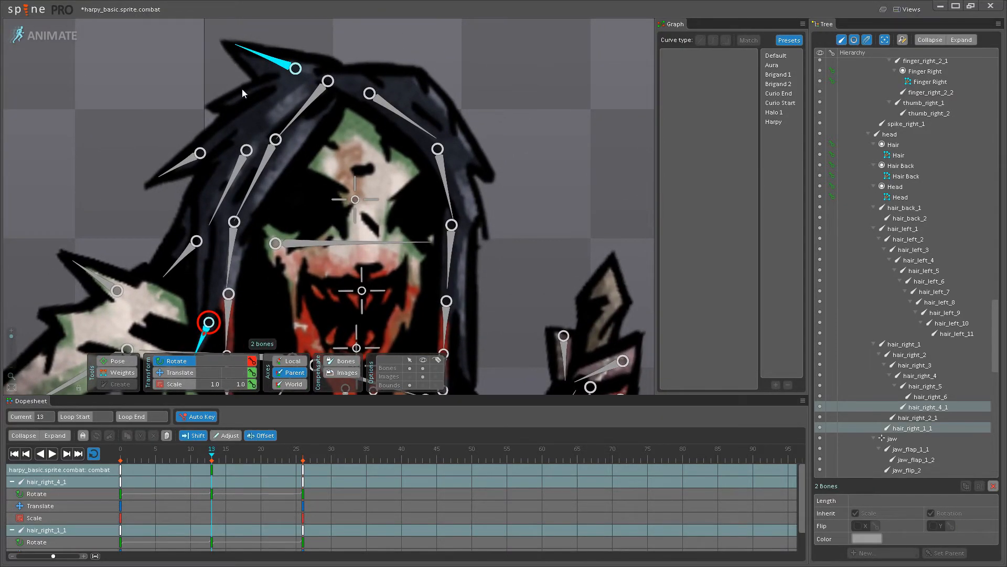
pyautogui.click(277, 62)
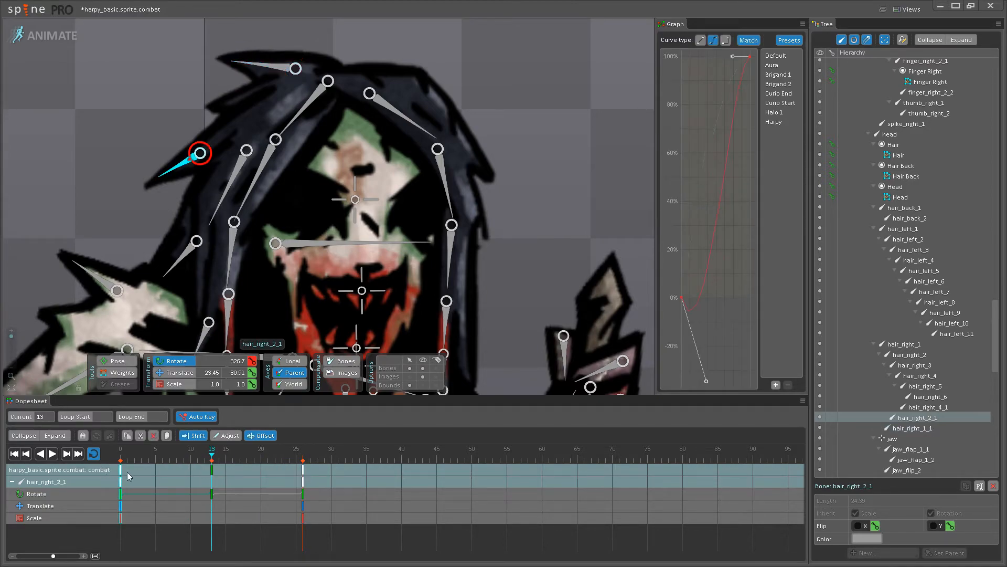
pyautogui.moveTo(201, 276); pyautogui.dragTo(210, 184)
pyautogui.click(219, 242)
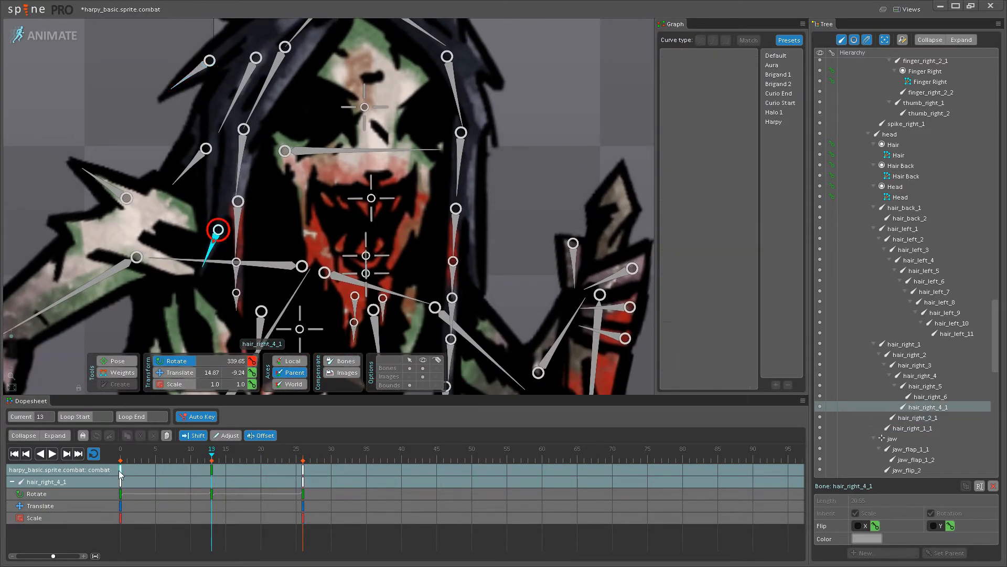
pyautogui.click(67, 454)
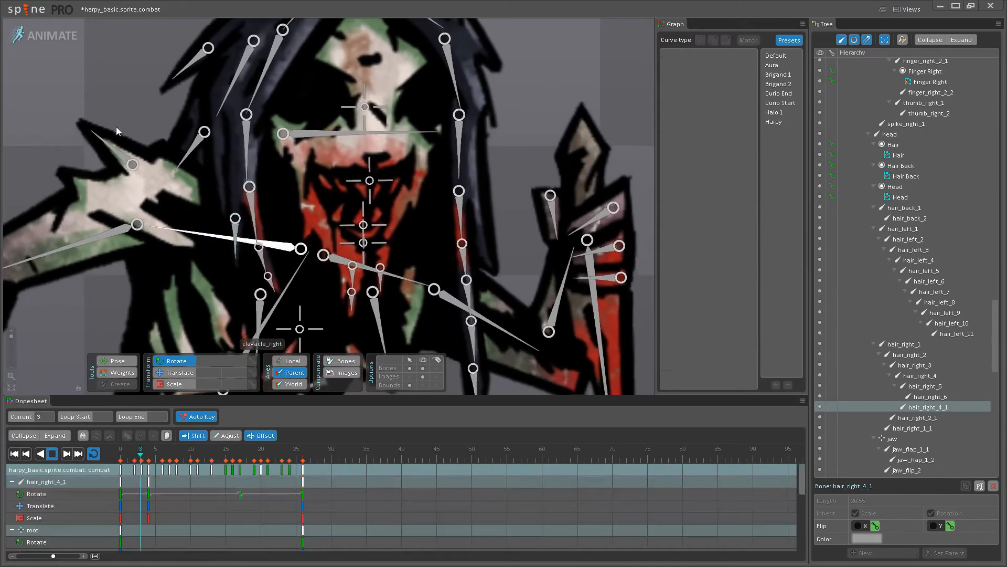
# Hide the bones and examine the harpy's looping combat animation at full figure and up close.
pyautogui.click(423, 369)
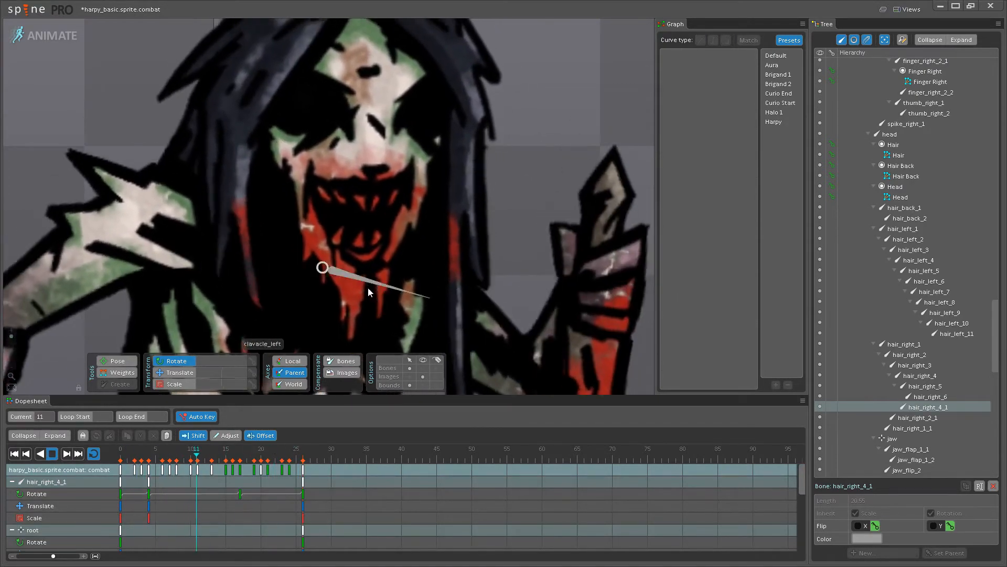
pyautogui.scroll(-3, 371, 275)
pyautogui.scroll(-2, 383, 272)
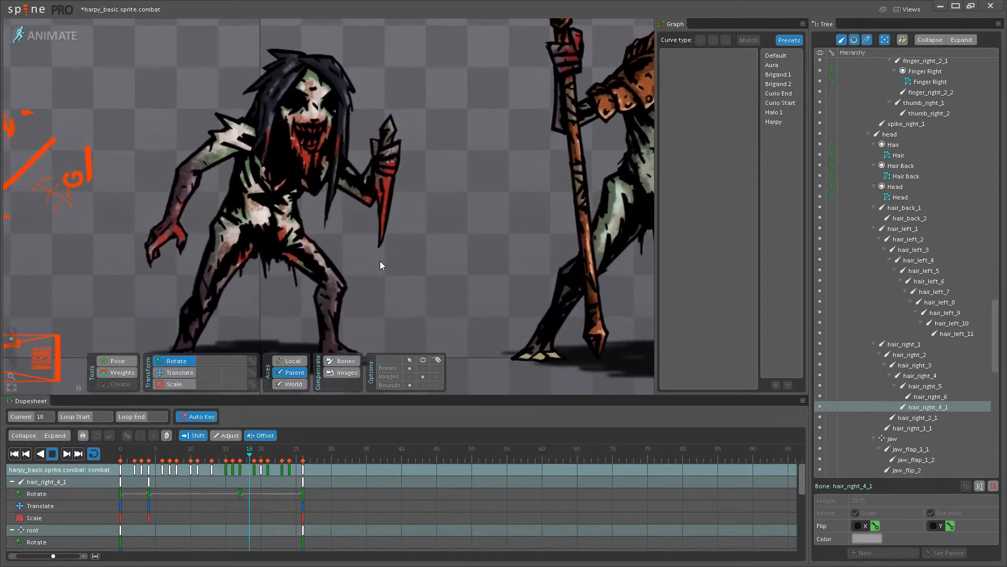
pyautogui.scroll(5, 389, 184)
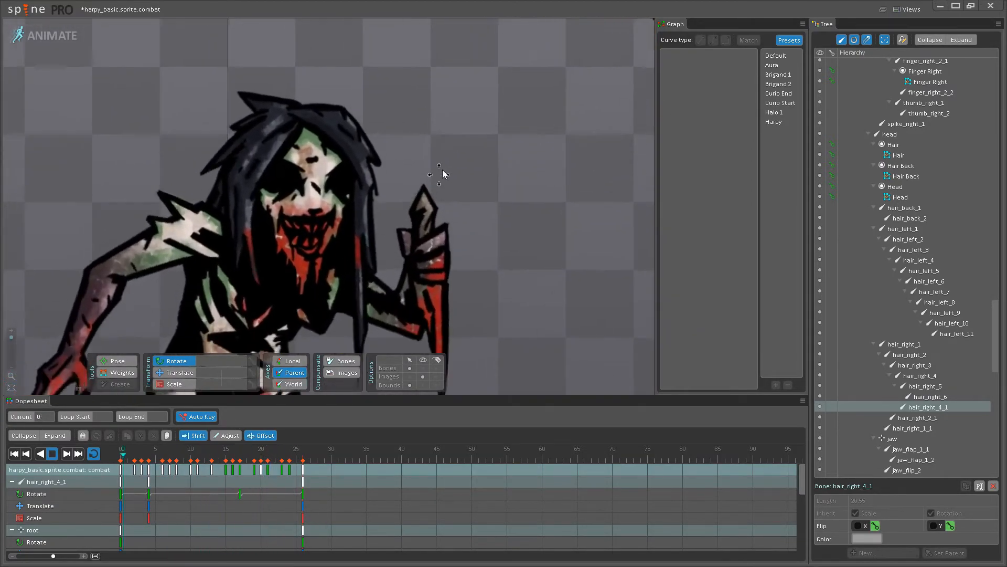
pyautogui.scroll(1, 338, 202)
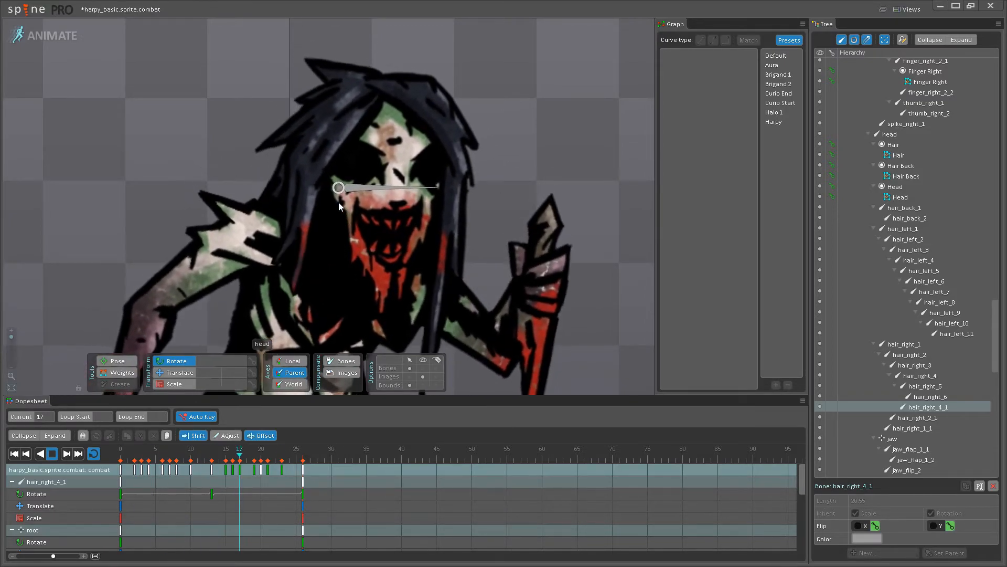
# Try to offset the keys of hair_right_1_1 by five frames during playback.
pyautogui.click(335, 74)
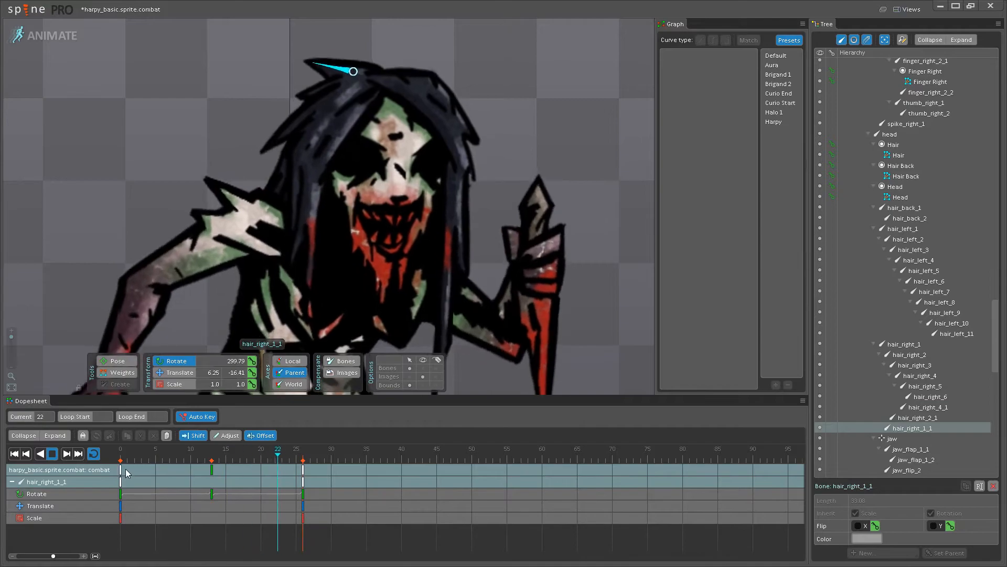
pyautogui.click(247, 469)
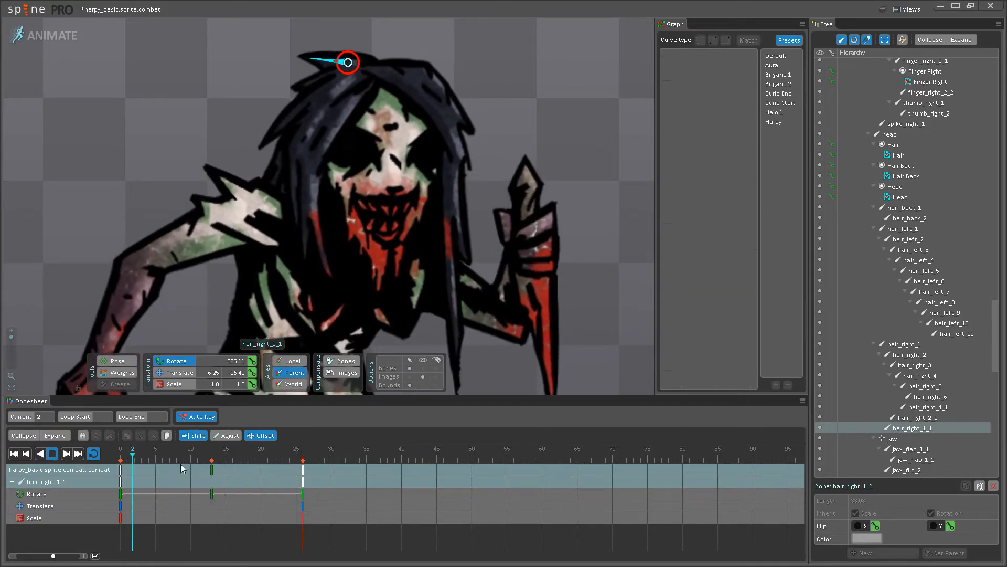
pyautogui.click(156, 469)
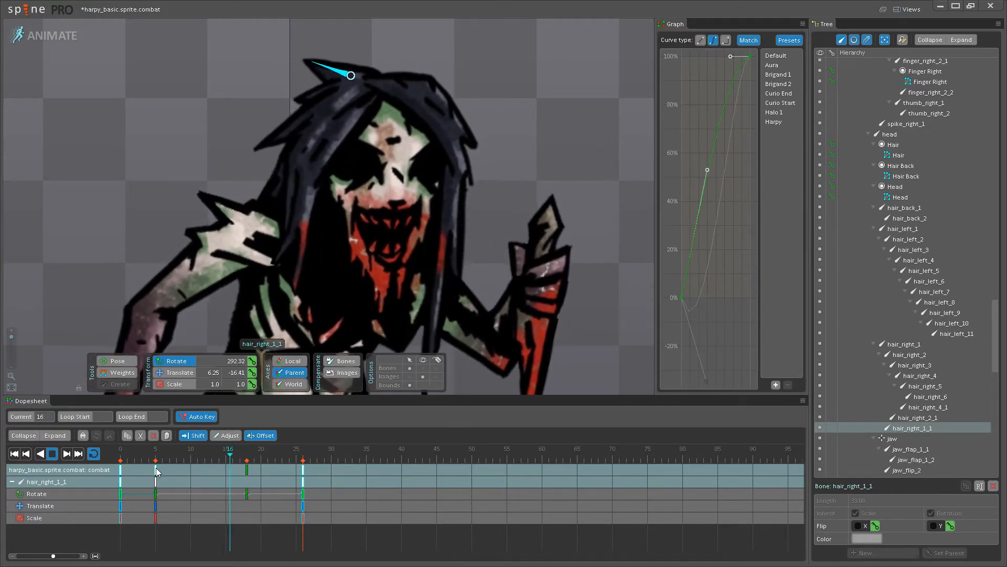
pyautogui.press('Delete')
# Rotate hair_right_1_1 at the top of the head to about 295° at frame 13.
pyautogui.moveTo(325, 80); pyautogui.dragTo(258, 144)
pyautogui.scroll(4, 258, 144)
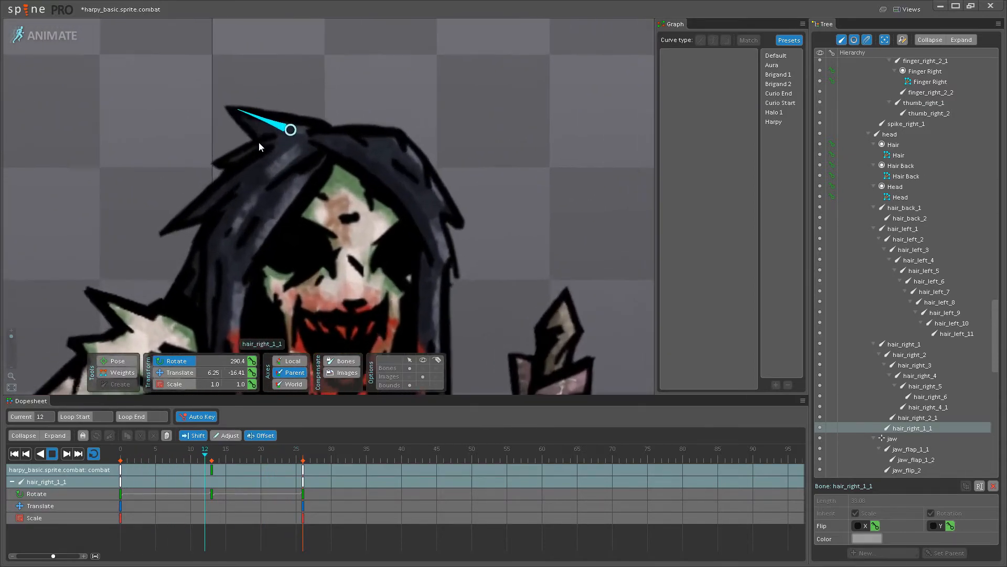
pyautogui.press('space')
pyautogui.click(52, 453)
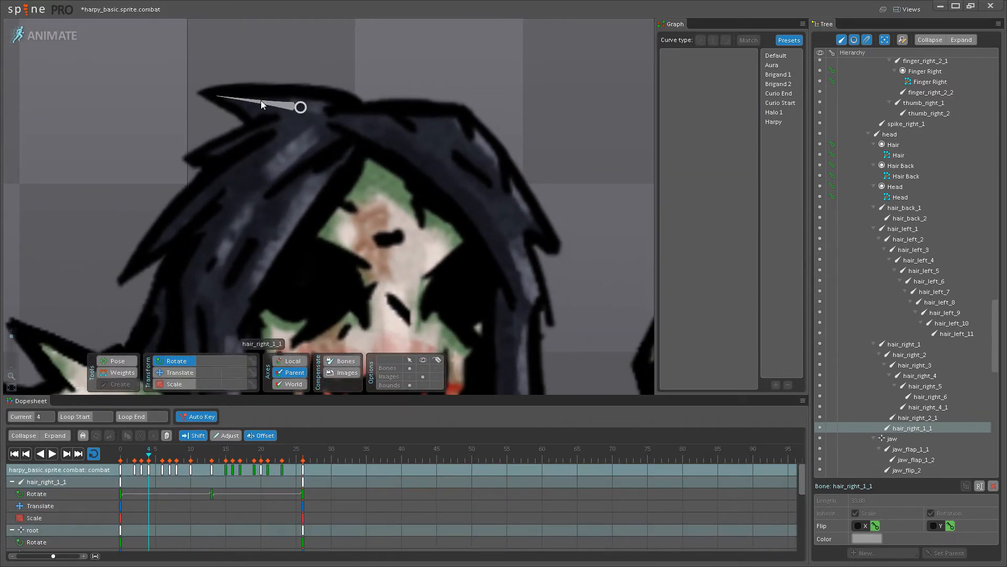
pyautogui.click(67, 453)
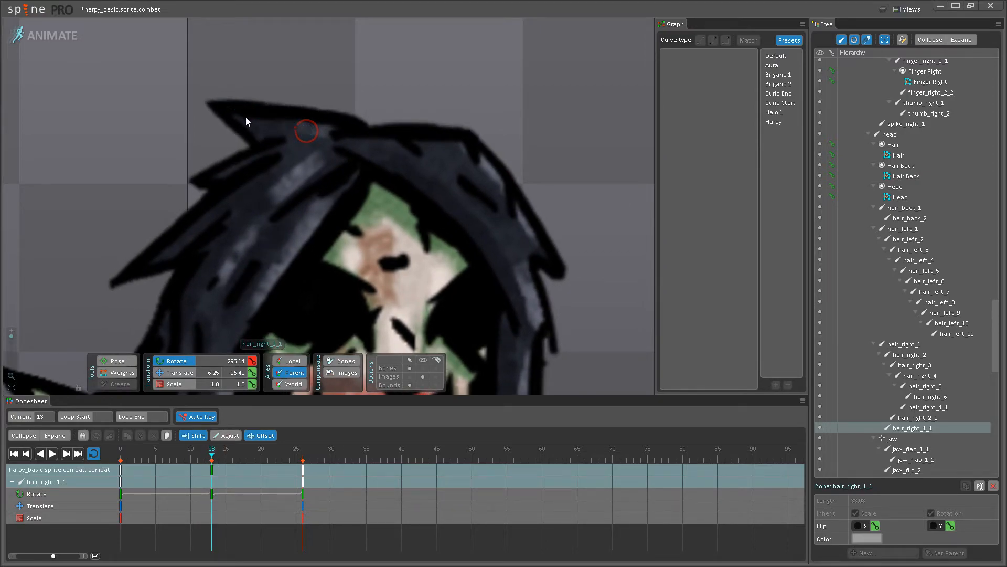
# Try to offset the keys of hair_right_1_1 by seven frames and check the motion in playback.
pyautogui.click(52, 455)
pyautogui.click(53, 455)
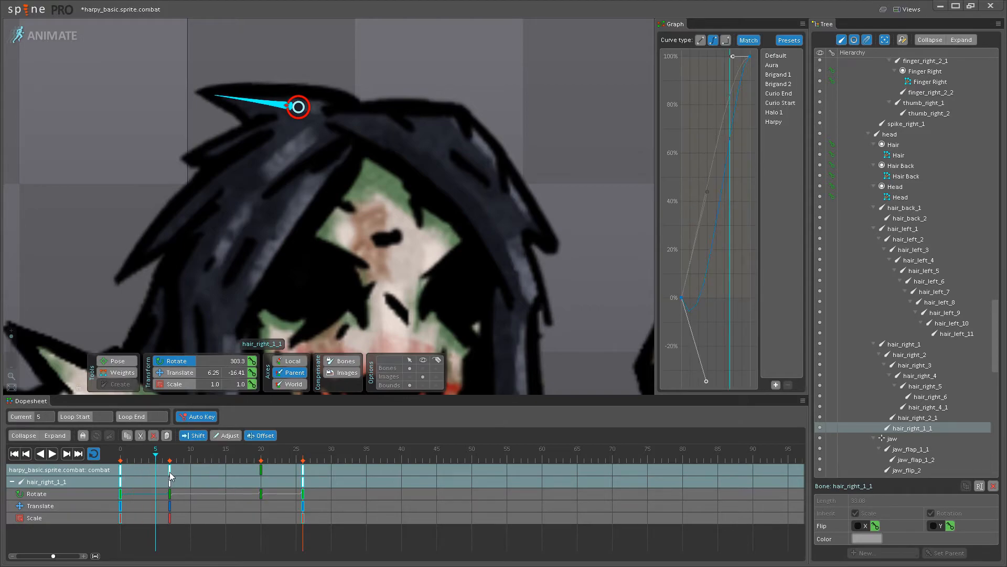
pyautogui.click(51, 455)
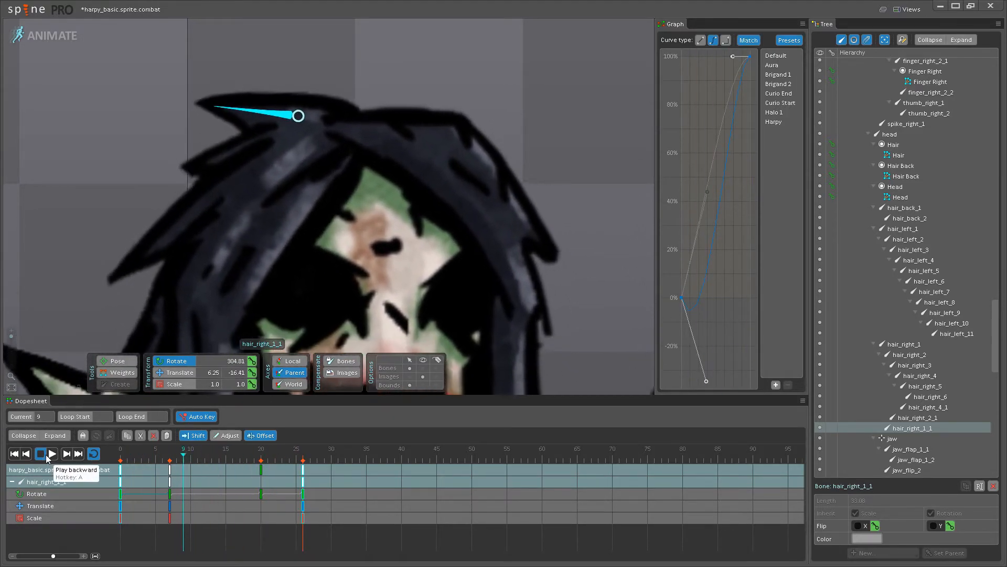
pyautogui.click(51, 454)
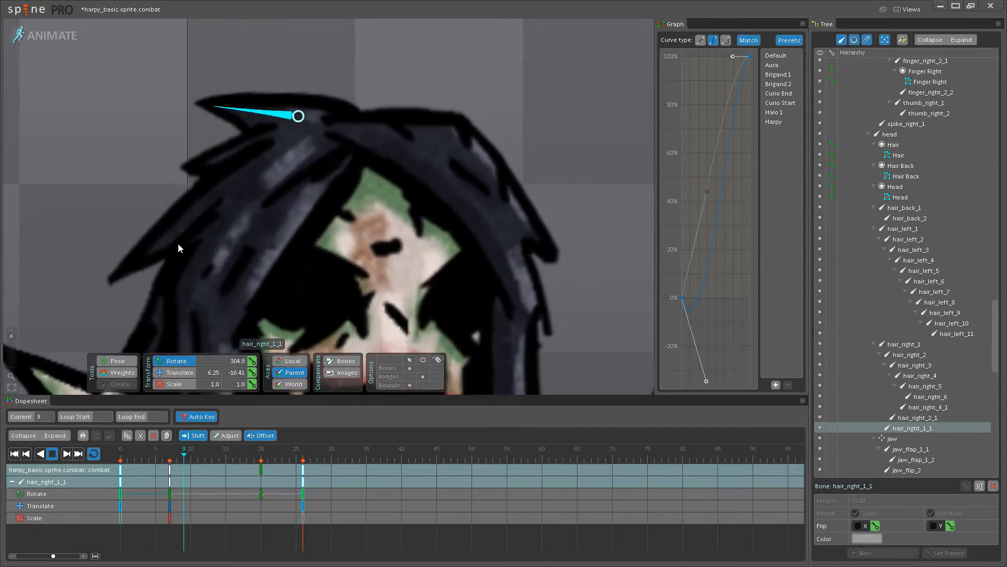
pyautogui.scroll(3, 233, 216)
pyautogui.scroll(-3, 233, 216)
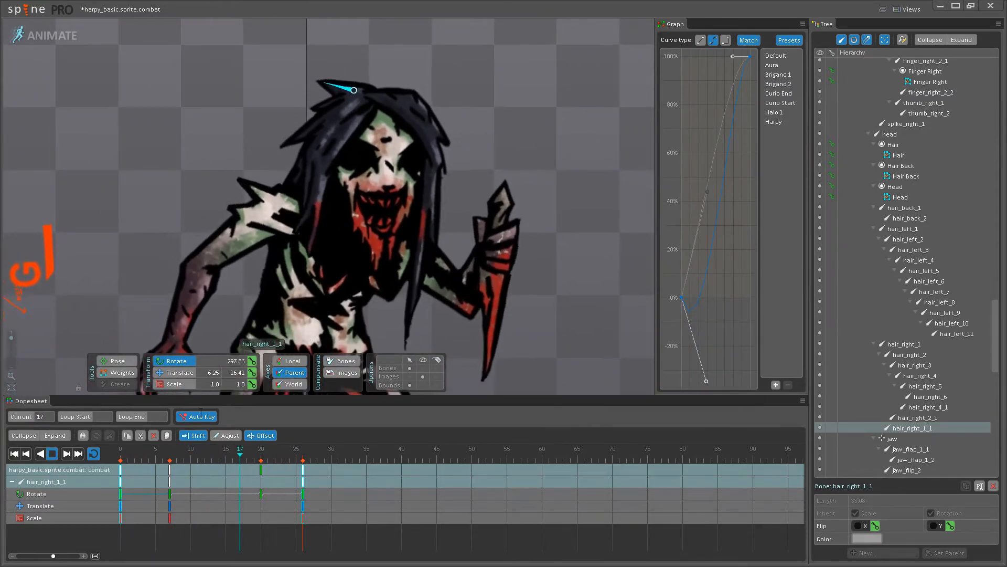
# Offset the looping keys of hair_right_1_1 to frames 9 and 22, and check the loop with the bones hidden.
pyautogui.click(55, 453)
pyautogui.moveTo(138, 455)
pyautogui.mouseDown()
pyautogui.moveTo(112, 455)
pyautogui.moveTo(220, 455)
pyautogui.moveTo(91, 461)
pyautogui.moveTo(149, 466)
pyautogui.mouseUp()
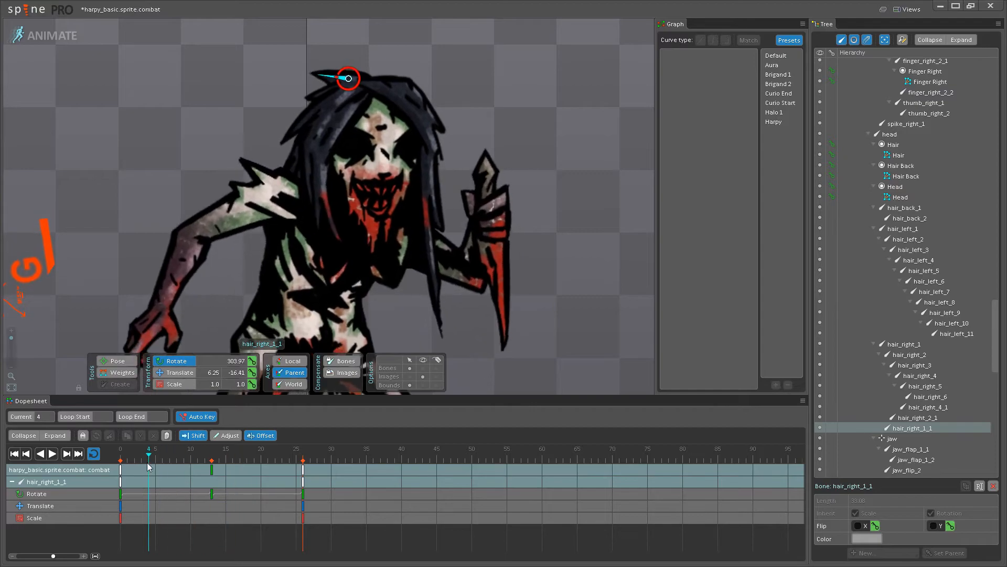
pyautogui.click(52, 458)
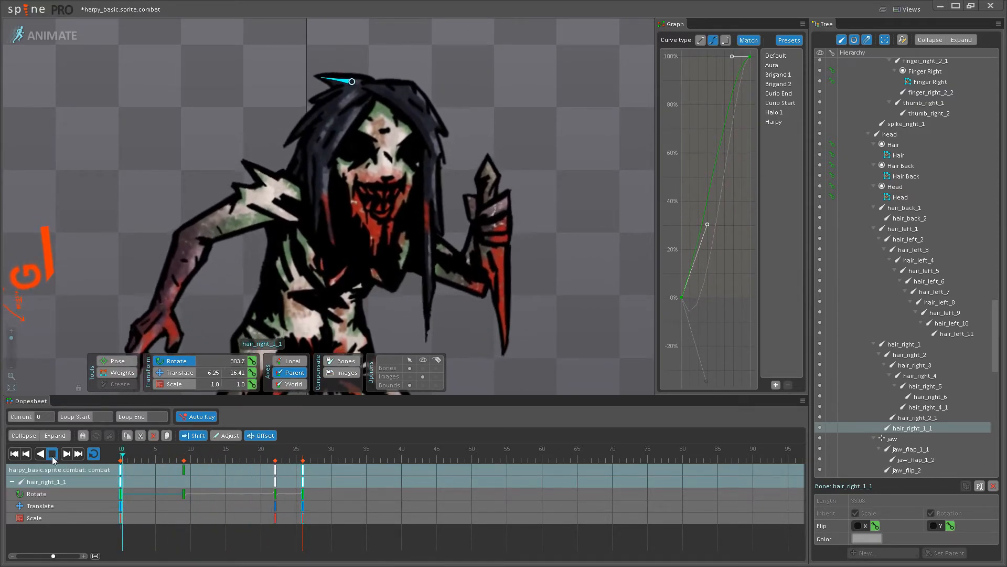
pyautogui.click(423, 368)
pyautogui.doubleClick(527, 163)
pyautogui.click(421, 370)
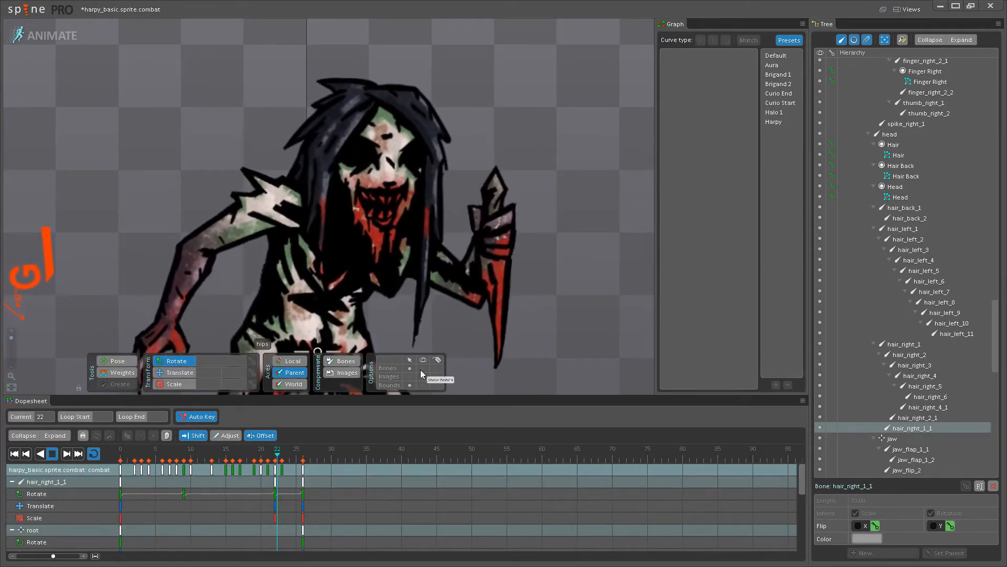
# Show the bones again and select the Hair slot on the harpy's head.
pyautogui.click(420, 369)
pyautogui.scroll(5, 347, 71)
pyautogui.click(342, 115)
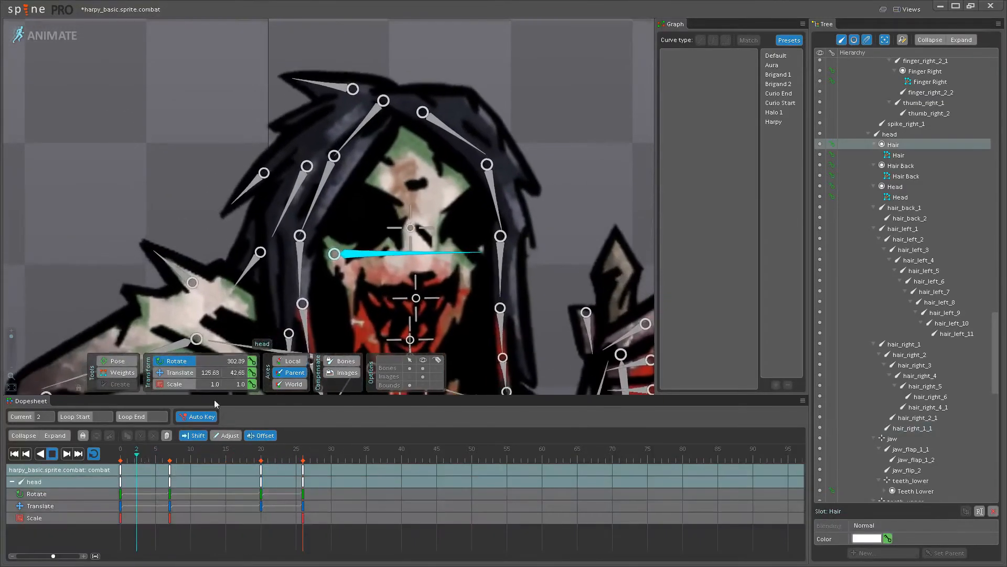
# Offset the looping keys of hair_right_2_1 to frames 6 and 19, and those of hair_right_4_1 to frames 3 and 16.
pyautogui.click(245, 190)
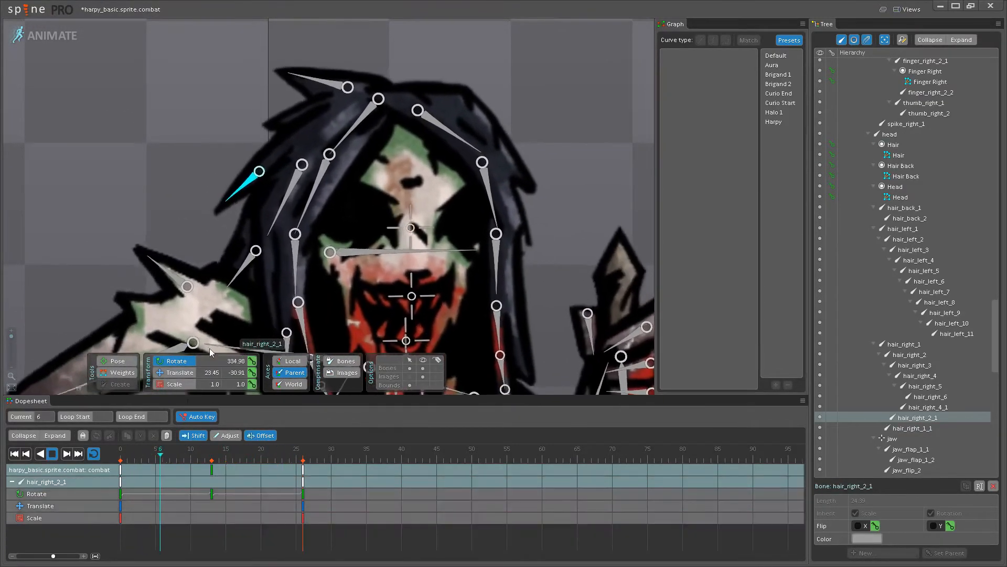
pyautogui.moveTo(121, 470); pyautogui.dragTo(163, 471)
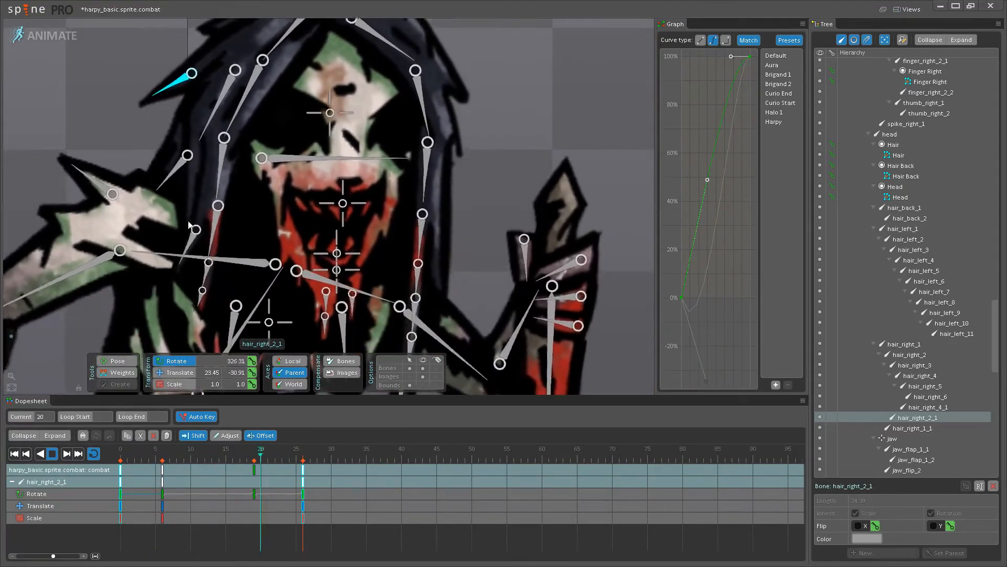
pyautogui.click(207, 237)
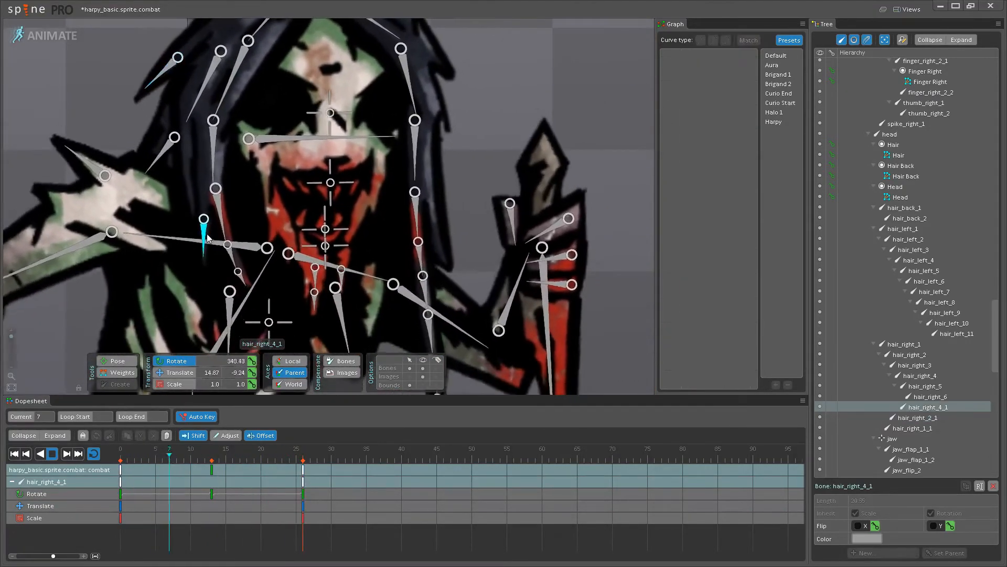
pyautogui.moveTo(121, 471); pyautogui.dragTo(140, 472)
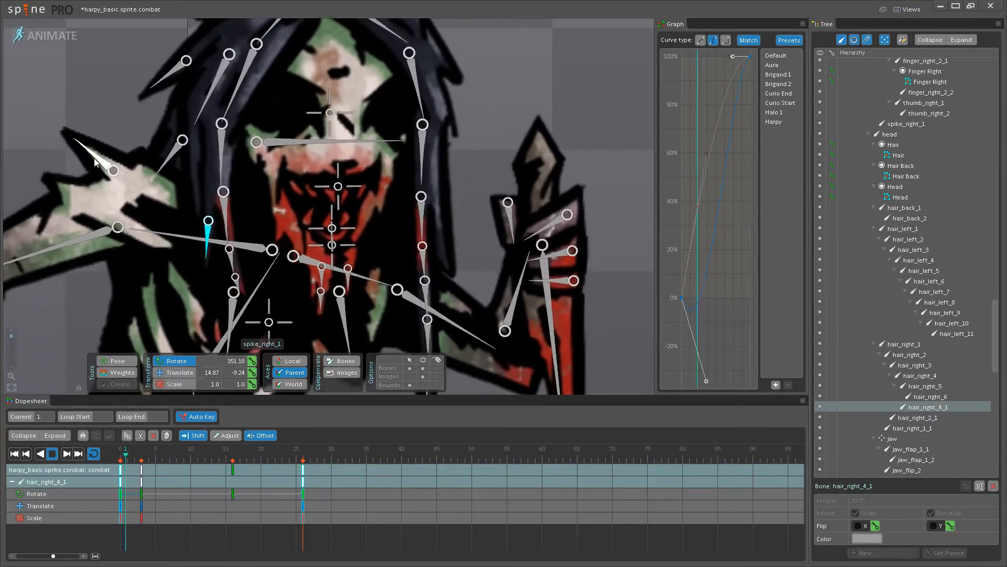
# Select the spike_right_1 bone, hide the bones while keeping the images visible, and save the project.
pyautogui.click(97, 166)
pyautogui.click(421, 372)
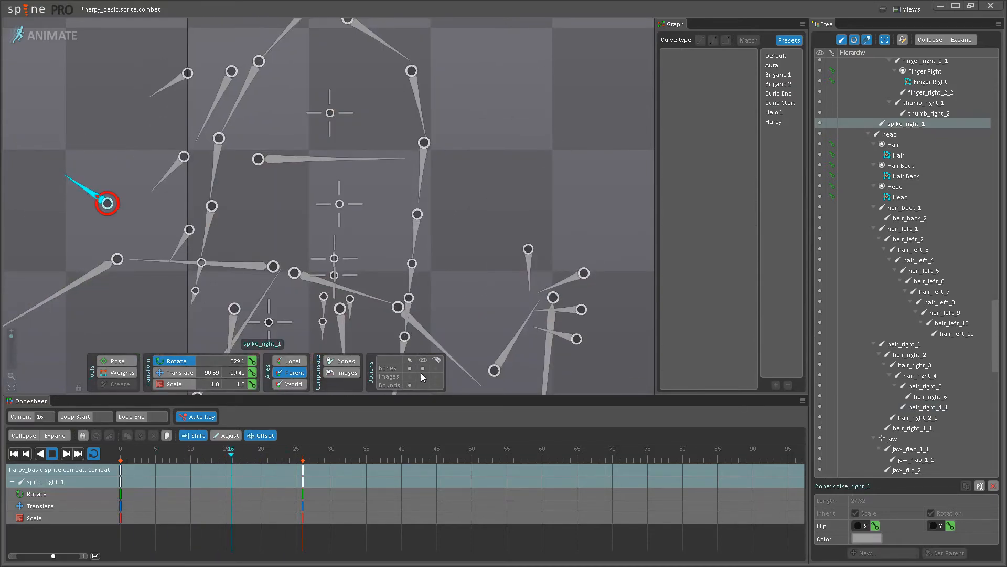
pyautogui.click(422, 374)
pyautogui.click(423, 375)
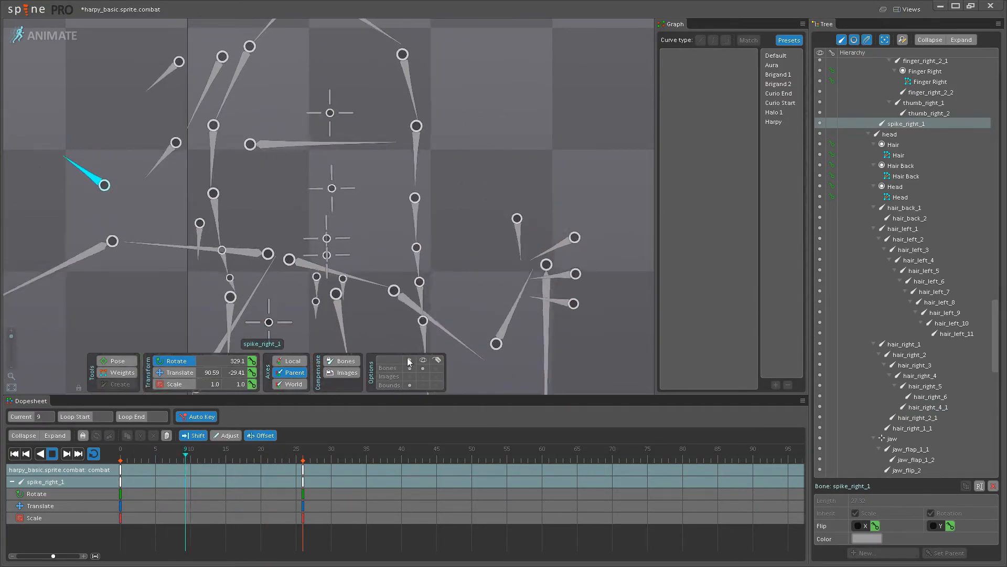
pyautogui.click(423, 376)
pyautogui.click(423, 368)
pyautogui.hotkey('ctrl', 's')
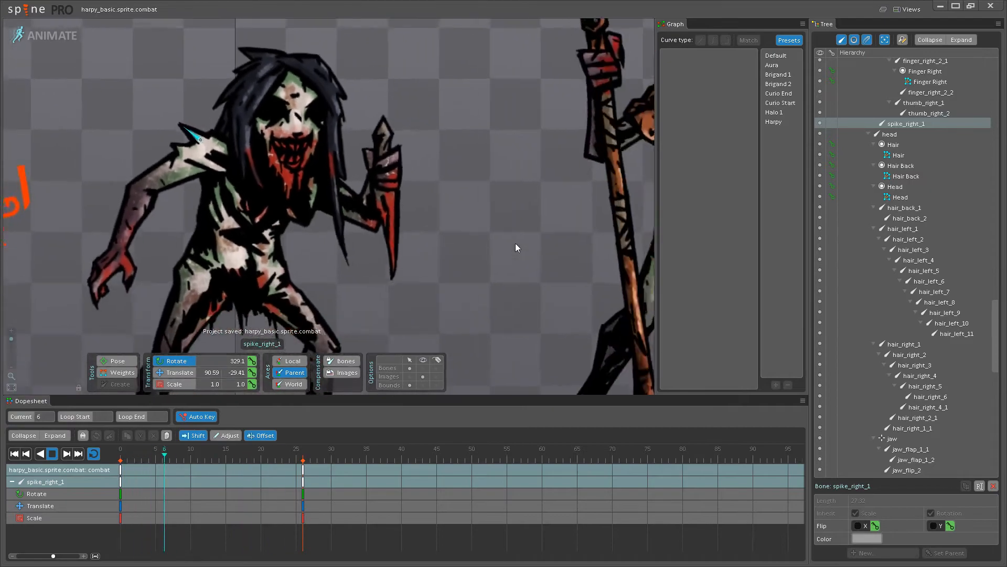
# Examine the playing combat loop on the whole harpy from several distances, next to the trident-carrying creature.
pyautogui.press('space')
pyautogui.scroll(-2, 512, 244)
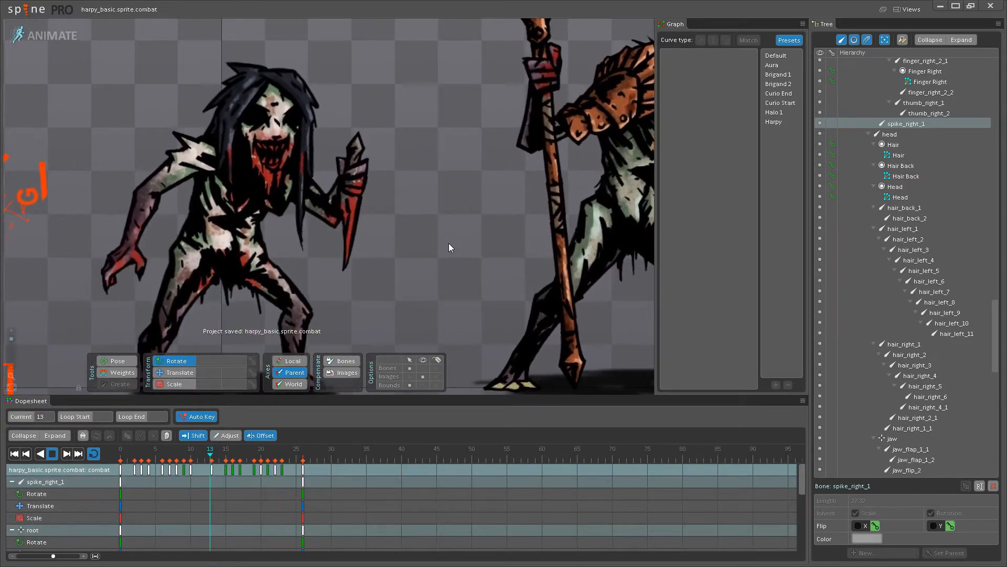
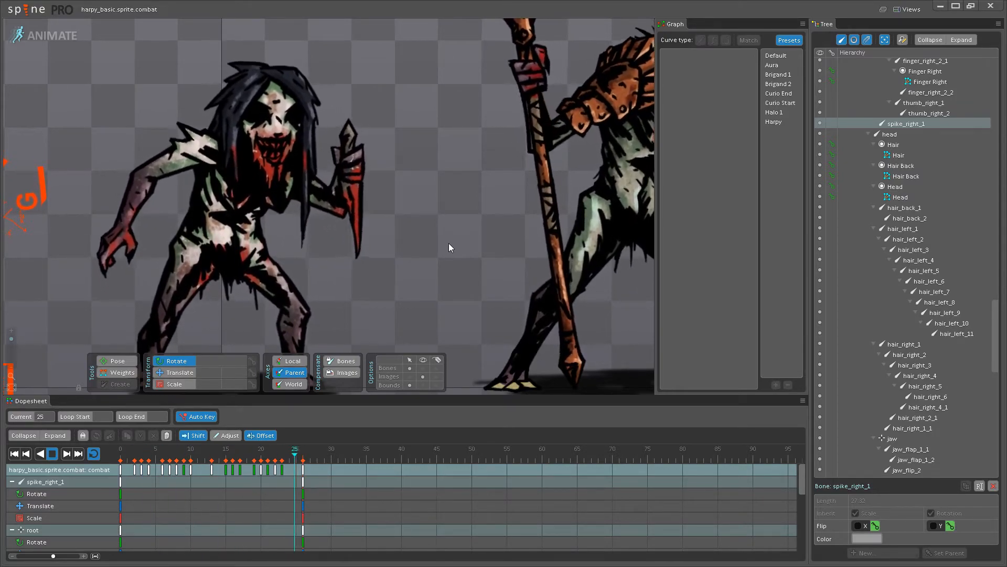
pyautogui.scroll(-1, 423, 223)
pyautogui.moveTo(403, 282); pyautogui.dragTo(337, 275)
pyautogui.scroll(-2, 423, 222)
pyautogui.scroll(2, 373, 246)
pyautogui.scroll(-2, 372, 246)
pyautogui.scroll(-2, 373, 245)
pyautogui.scroll(4, 362, 272)
pyautogui.scroll(-2, 385, 269)
pyautogui.scroll(-1, 334, 271)
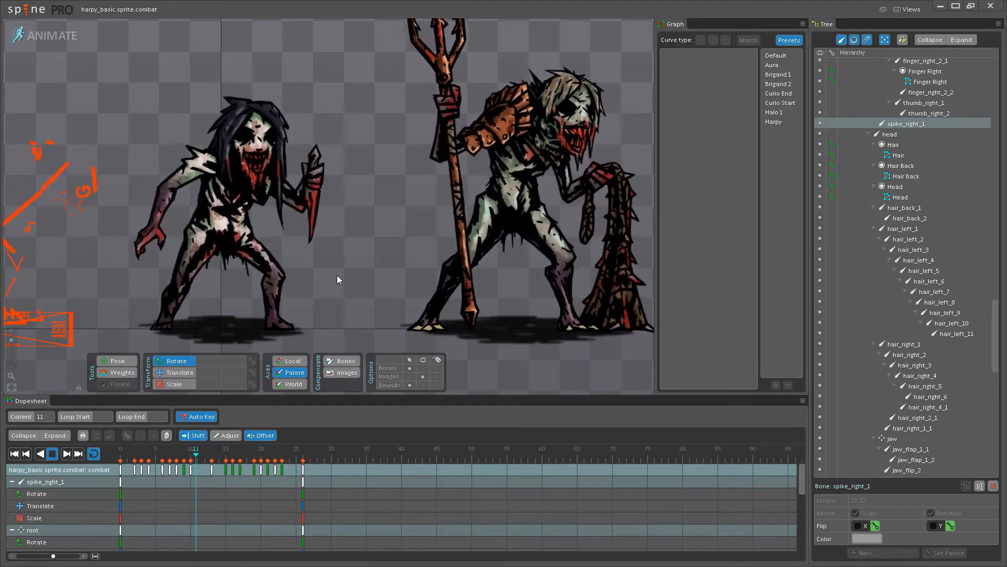
# Return the keys of hair_right_1_1 to frames 0, 13 and 26, and ease frames 0 and 13 with the Harpy curve preset.
pyautogui.click(241, 99)
pyautogui.scroll(3, 308, 138)
pyautogui.moveTo(307, 139); pyautogui.dragTo(409, 210)
pyautogui.click(51, 455)
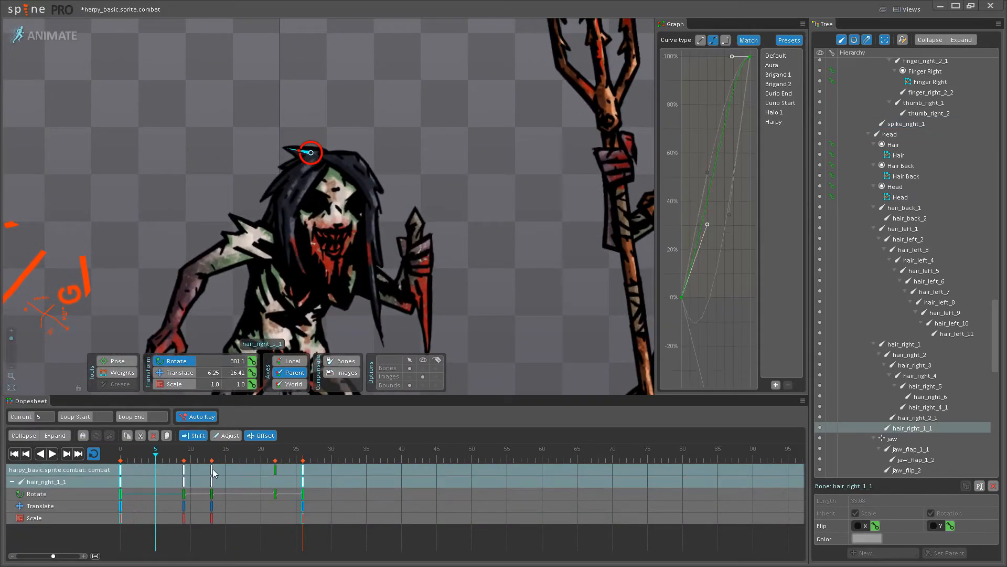
pyautogui.moveTo(332, 466)
pyautogui.mouseDown()
pyautogui.moveTo(317, 466)
pyautogui.moveTo(331, 465)
pyautogui.mouseUp()
pyautogui.click(149, 477)
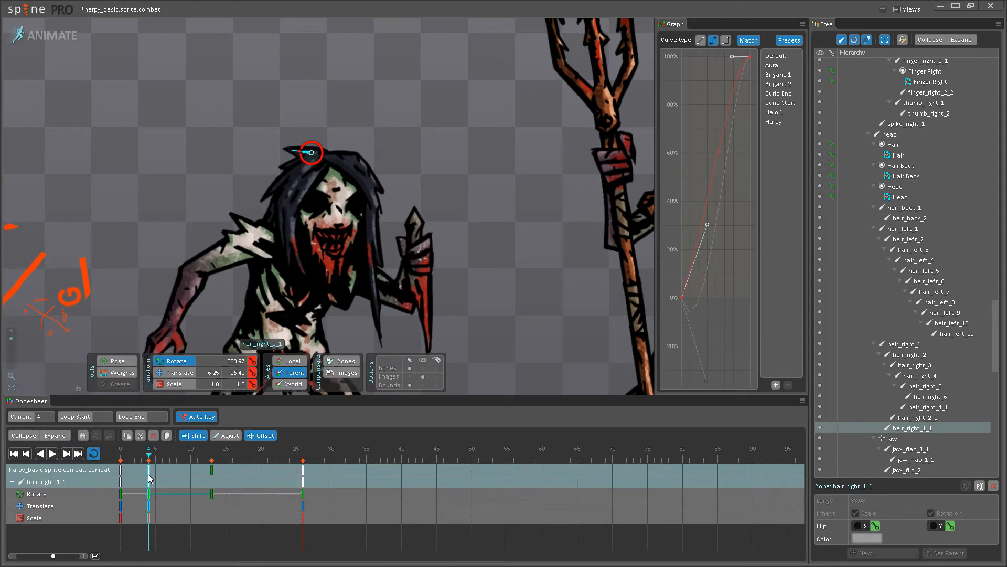
pyautogui.click(211, 468)
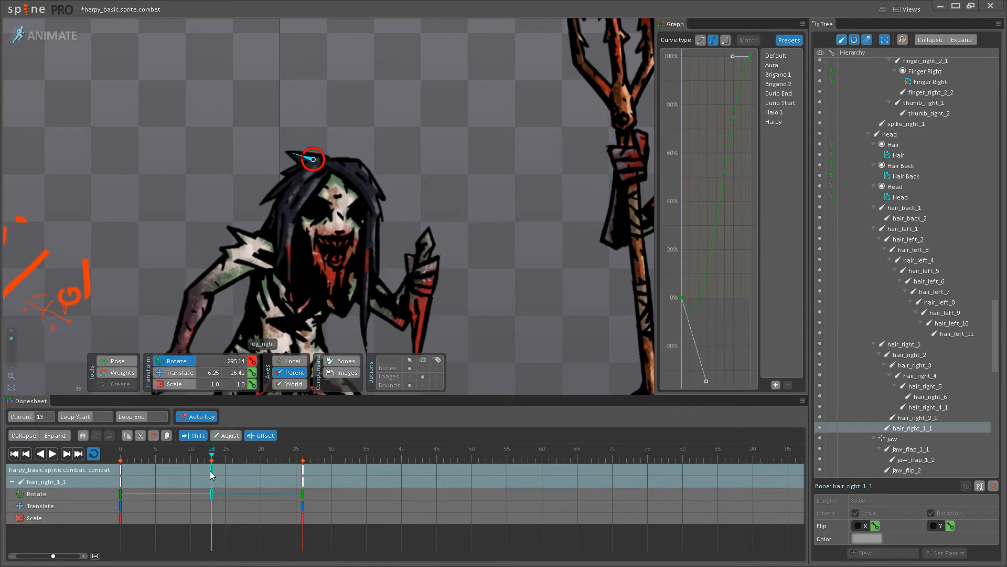
pyautogui.click(121, 472)
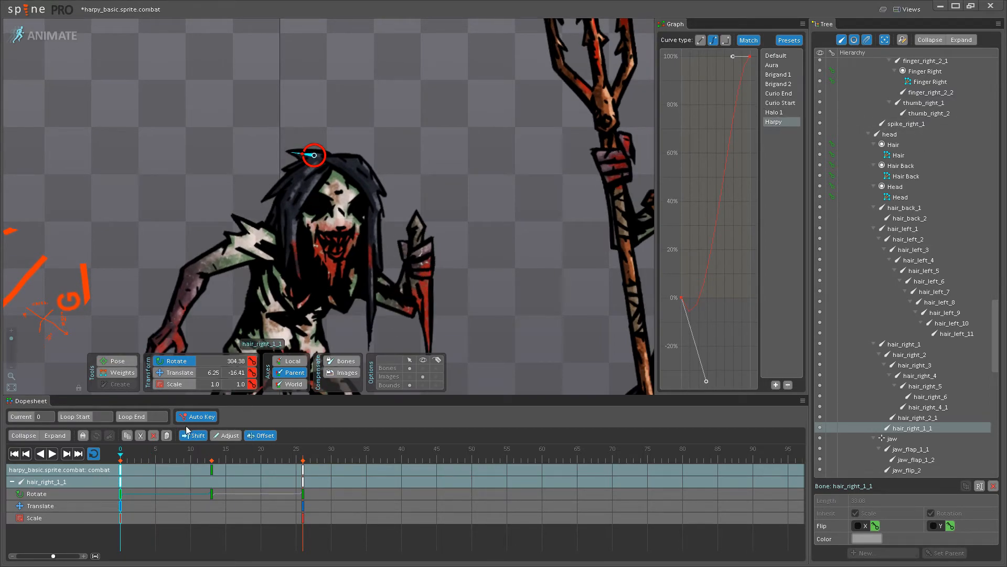
# Try to offset the looping keys of hair_right_1_1 by two frames, to frames 2 and 15.
pyautogui.click(54, 455)
pyautogui.scroll(3, 354, 143)
pyautogui.press('space')
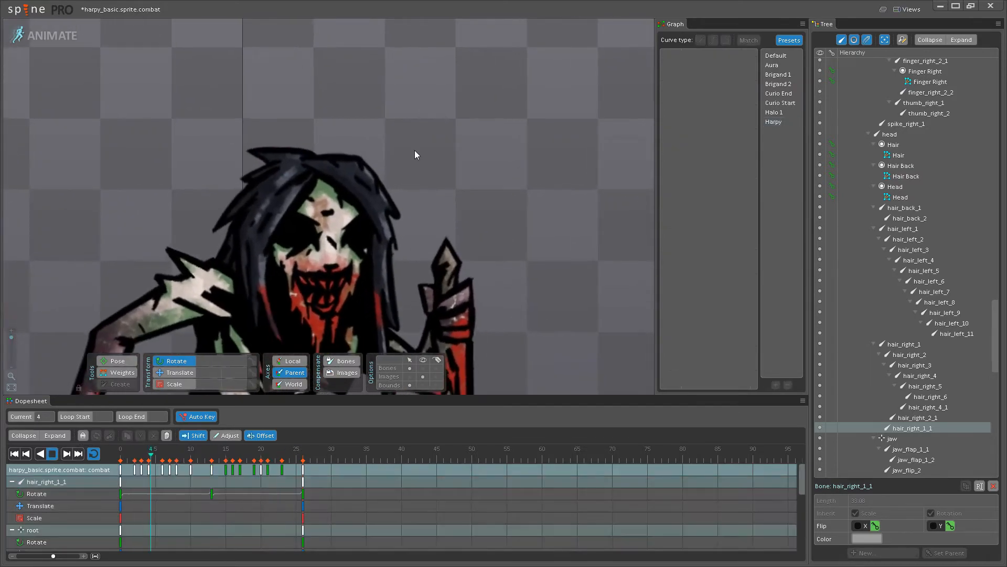
pyautogui.click(135, 454)
pyautogui.moveTo(136, 457)
pyautogui.mouseDown()
pyautogui.moveTo(239, 459)
pyautogui.moveTo(121, 464)
pyautogui.moveTo(135, 477)
pyautogui.mouseUp()
pyautogui.click(288, 160)
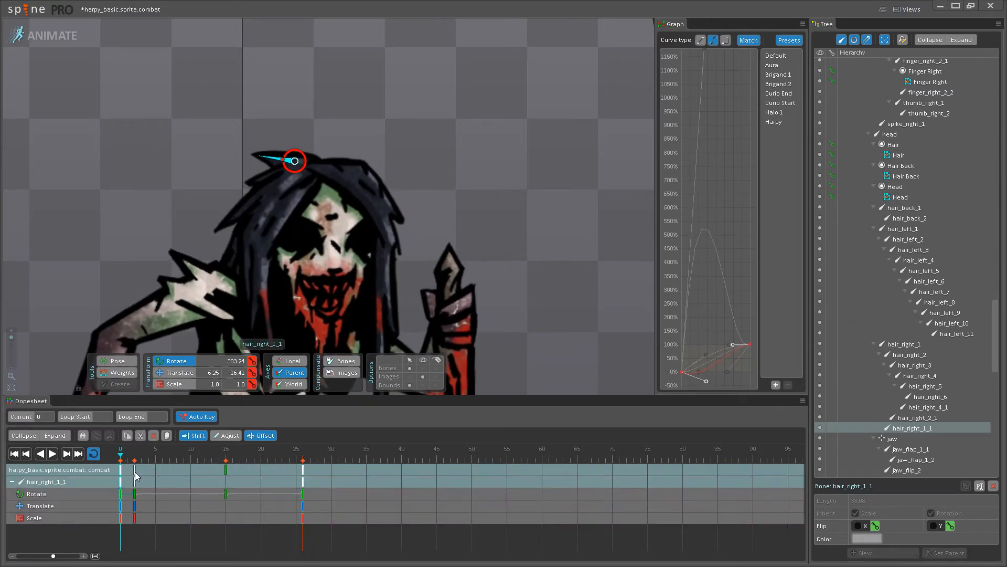
pyautogui.click(54, 455)
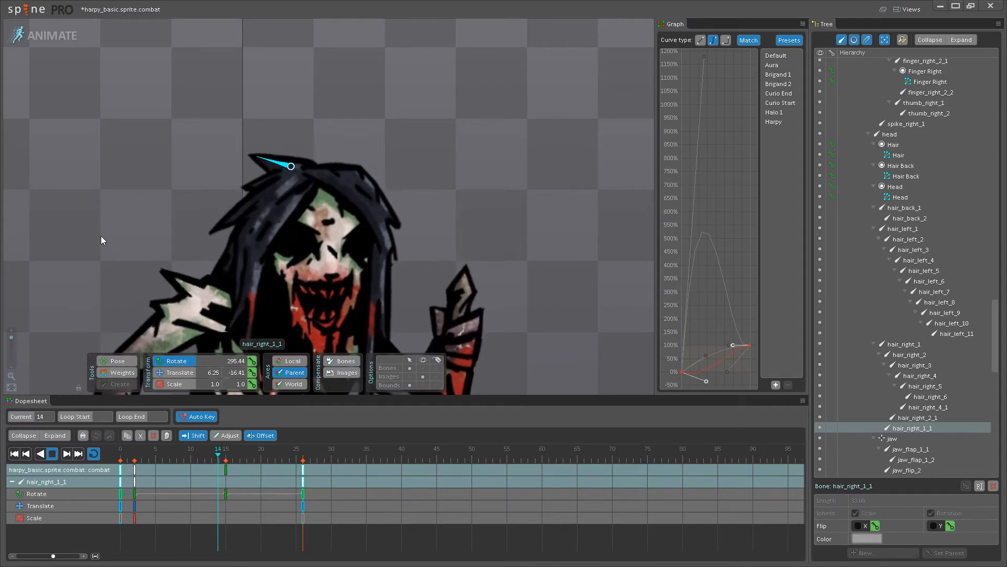
# Check the motion on the whole harpy in playback and undo the two-frame offset of hair_right_1_1.
pyautogui.doubleClick(101, 241)
pyautogui.scroll(-6, 337, 273)
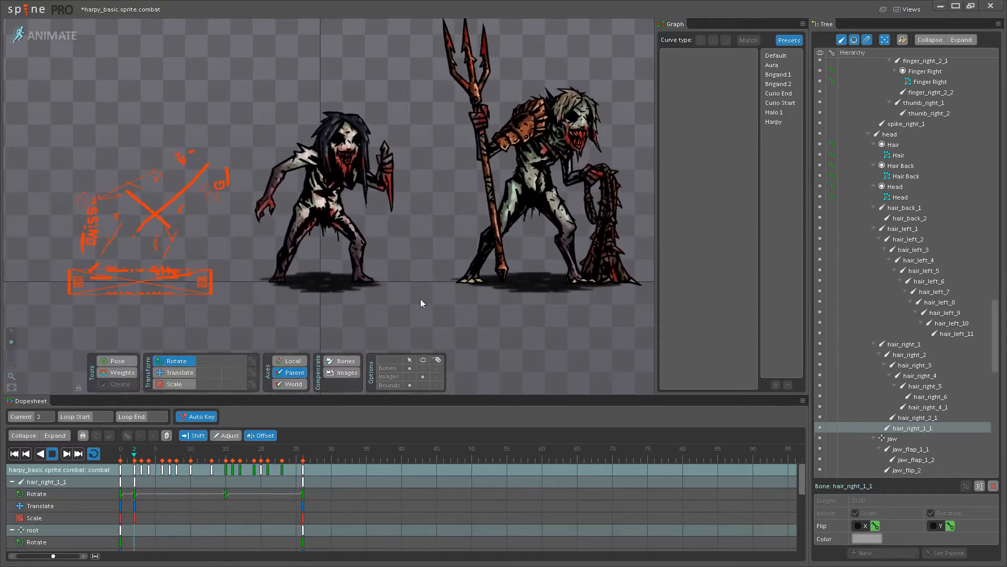
pyautogui.scroll(5, 404, 298)
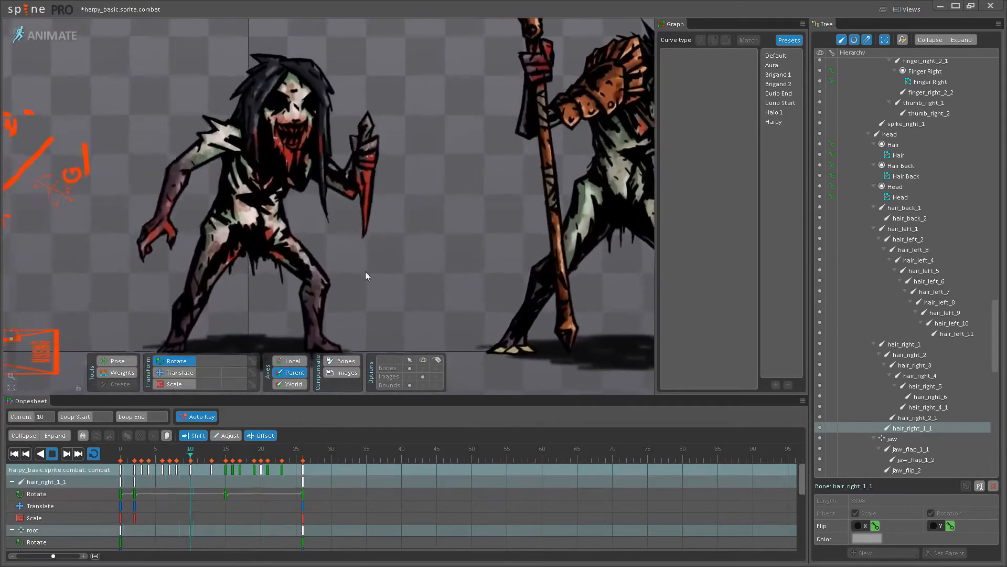
pyautogui.scroll(3, 409, 231)
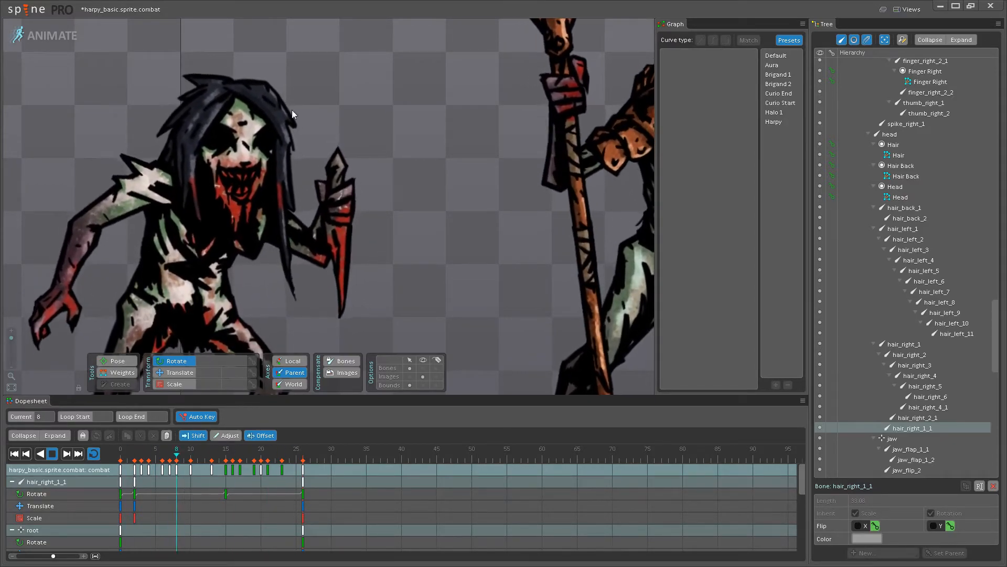
pyautogui.hotkey('ctrl', 'z')
pyautogui.hotkey('ctrl', 'z')
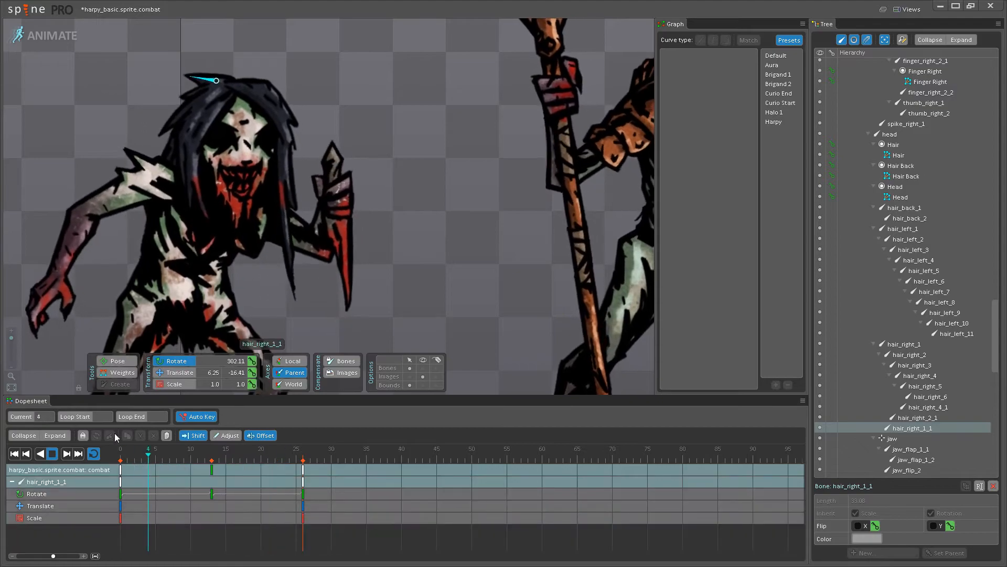
# Try to offset the looping keys of hair_right_1_1 to frames 5 and 18 and check the motion in playback.
pyautogui.moveTo(116, 469); pyautogui.dragTo(158, 470)
pyautogui.click(133, 481)
pyautogui.click(446, 304)
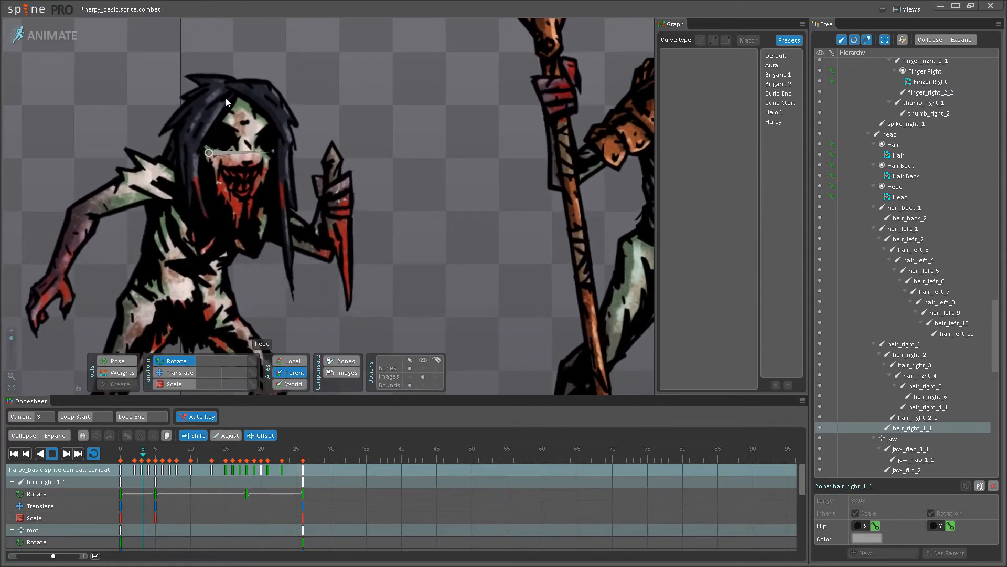
pyautogui.click(212, 82)
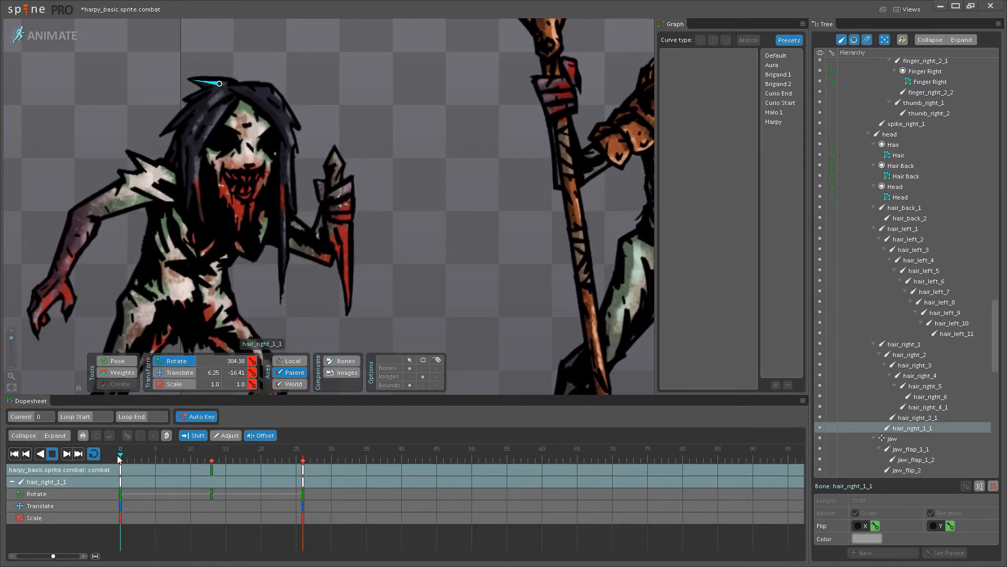
pyautogui.click(184, 455)
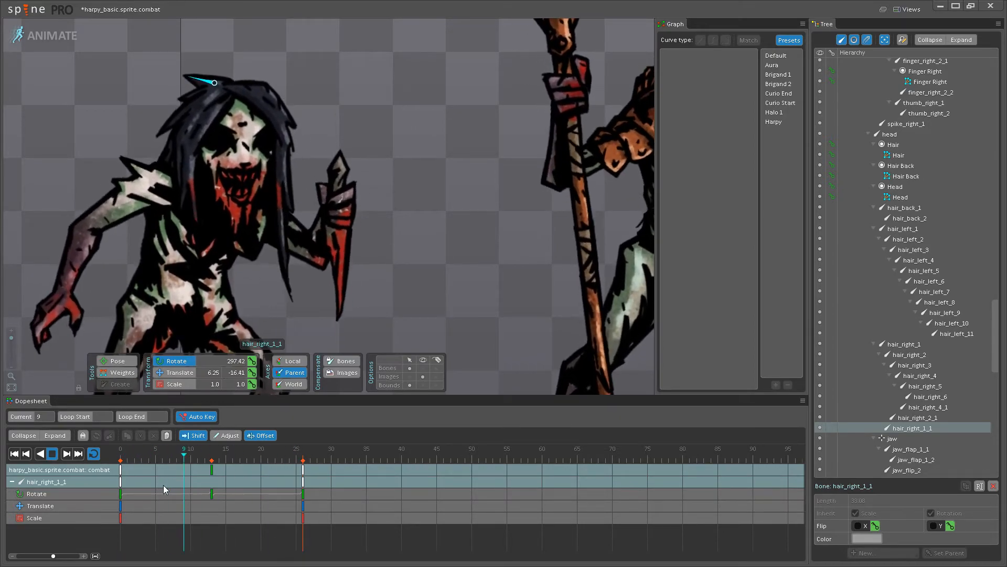
# Try to offset the keys of hair_right_1_1 to frames 10 and 23, and undo that offset.
pyautogui.moveTo(119, 472); pyautogui.dragTo(284, 476)
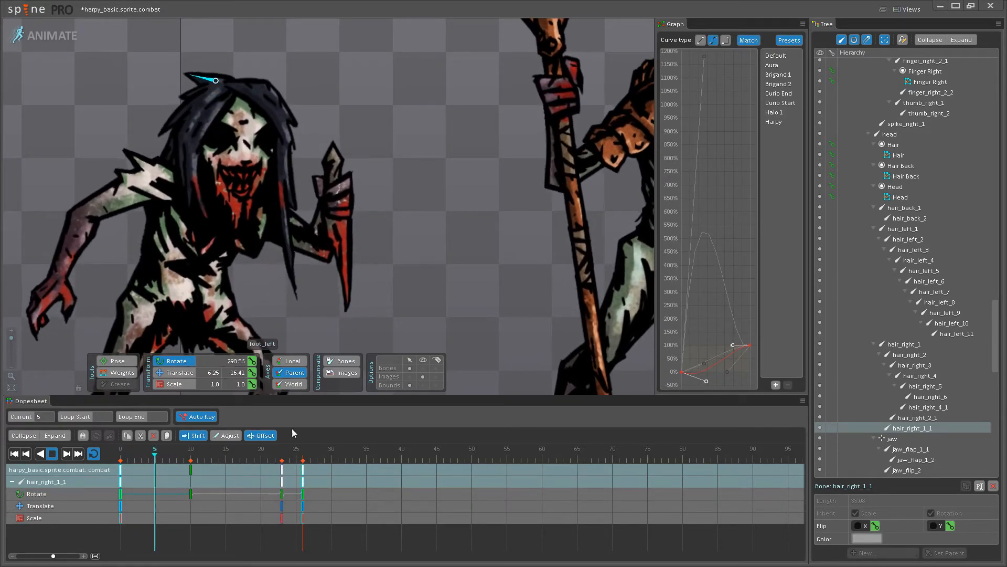
pyautogui.click(433, 266)
pyautogui.hotkey('ctrl', 'z')
# Stop the playback, go to frame 13 and select the three jaw flap bones below the harpy's mouth.
pyautogui.moveTo(283, 165); pyautogui.dragTo(315, 234)
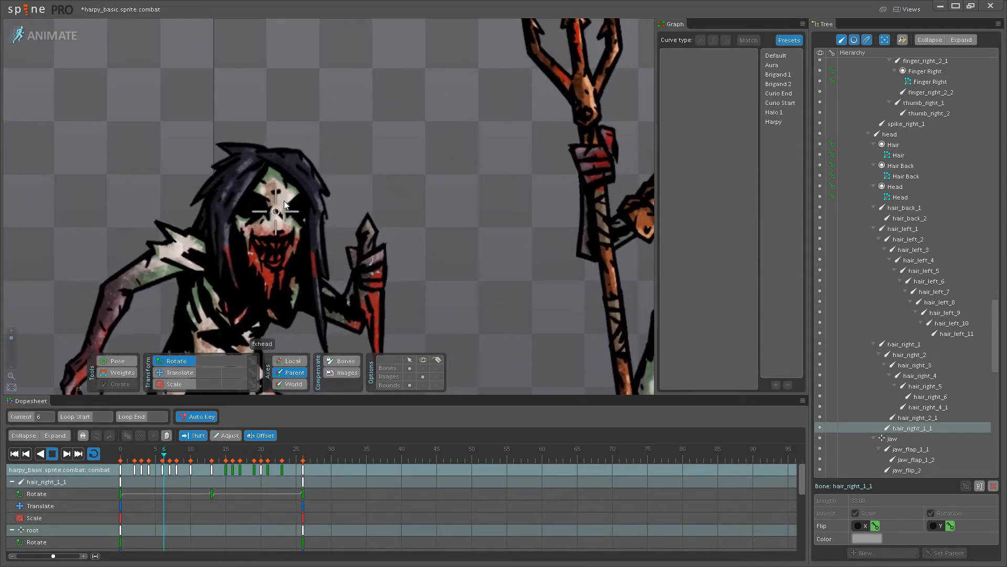
pyautogui.scroll(-4, 326, 309)
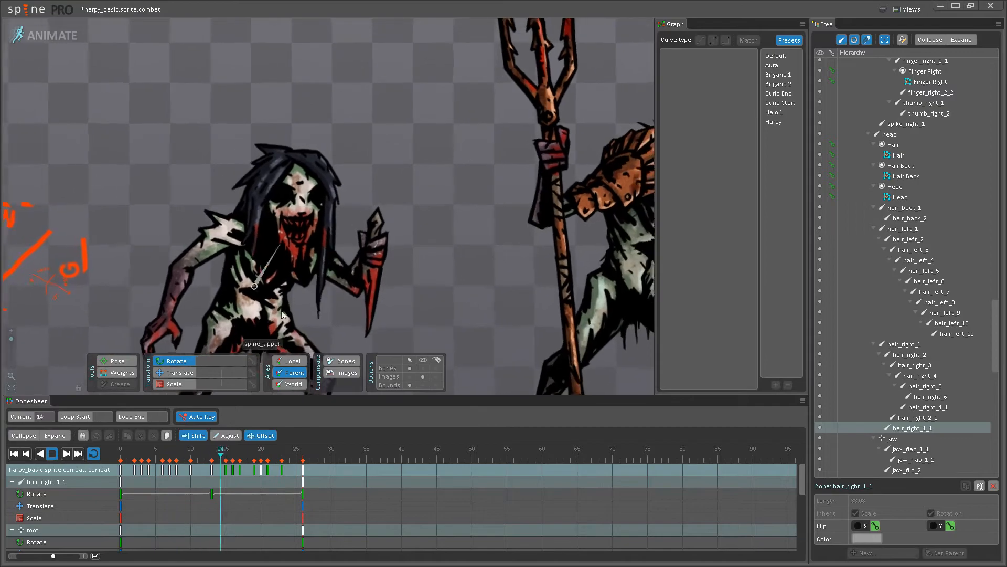
pyautogui.scroll(6, 355, 211)
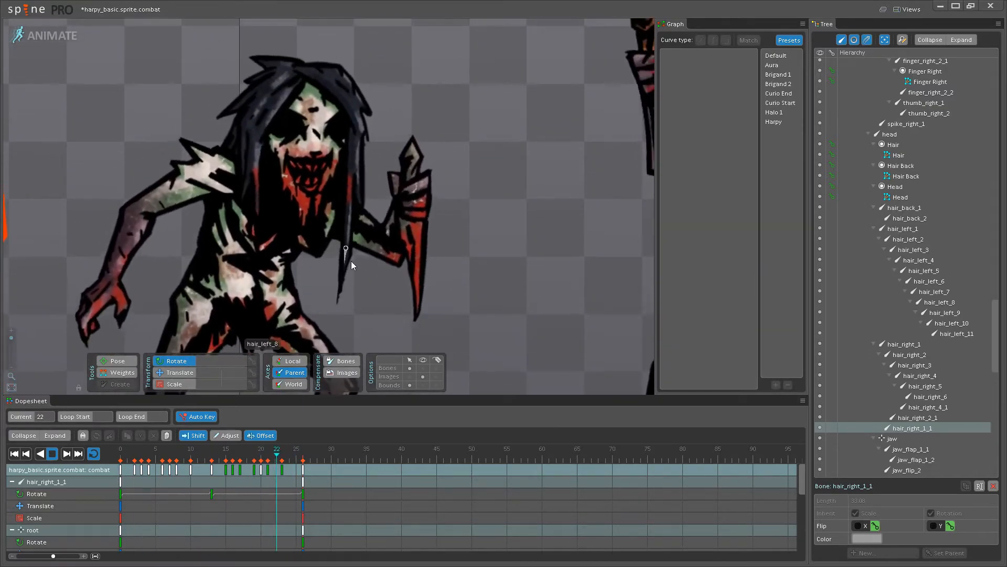
pyautogui.scroll(5, 294, 179)
pyautogui.click(52, 454)
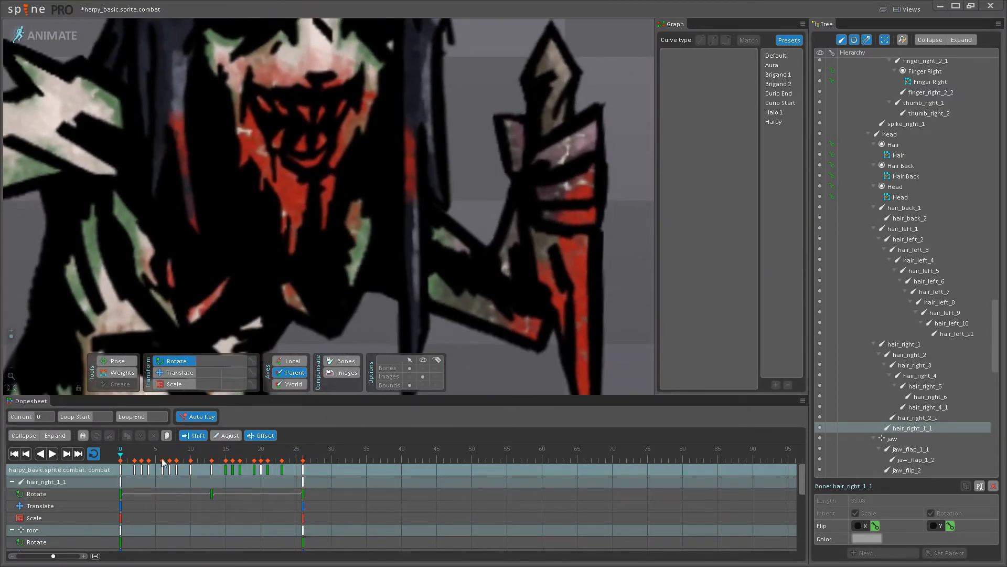
pyautogui.click(213, 463)
pyautogui.click(288, 222)
pyautogui.keyDown('ctrl'); pyautogui.click(288, 251); pyautogui.keyUp('ctrl')
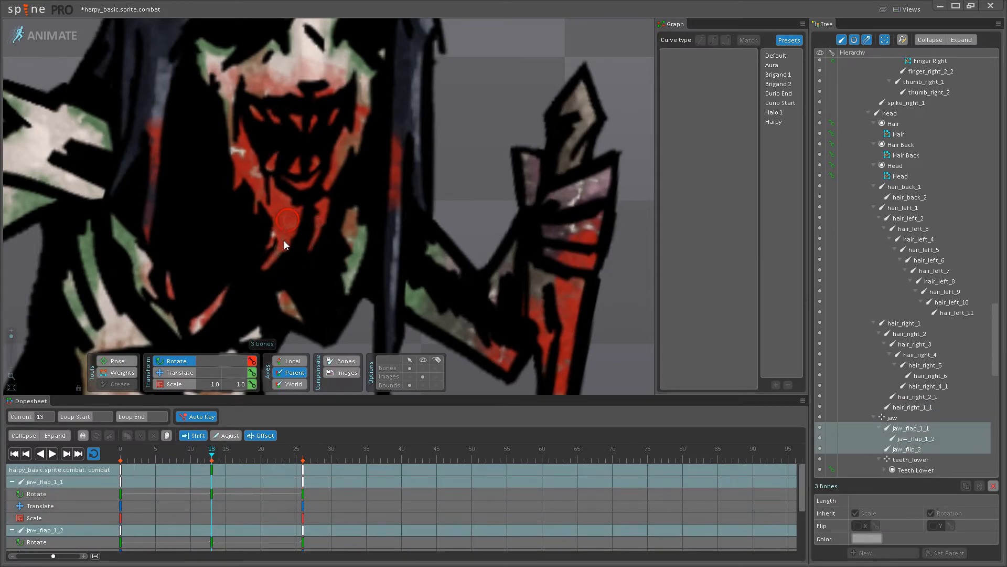
# Apply the Harpy curve preset to the jaw flap keys at frames 0 and 13, and check the loop in playback.
pyautogui.moveTo(201, 455); pyautogui.dragTo(120, 458)
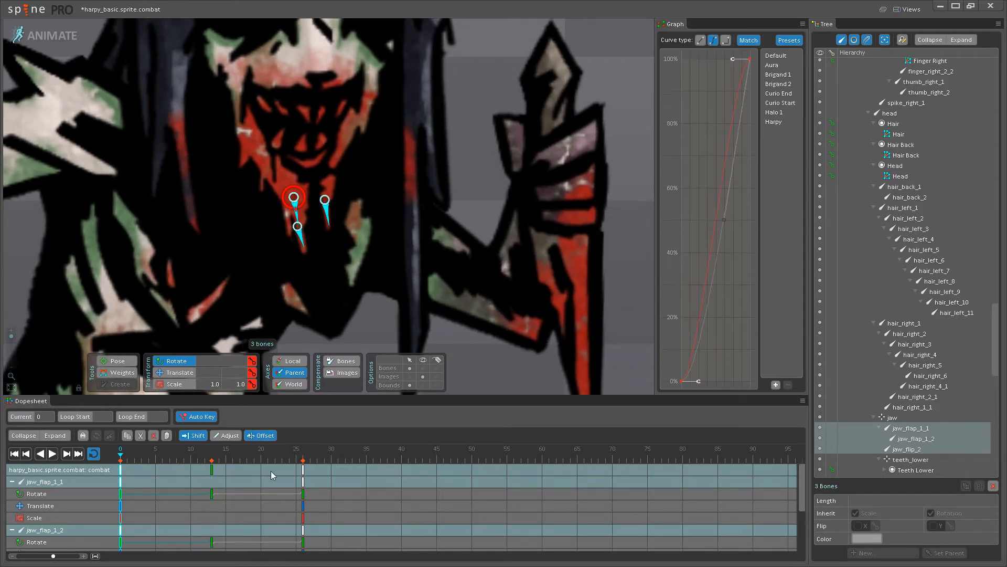
pyautogui.click(212, 469)
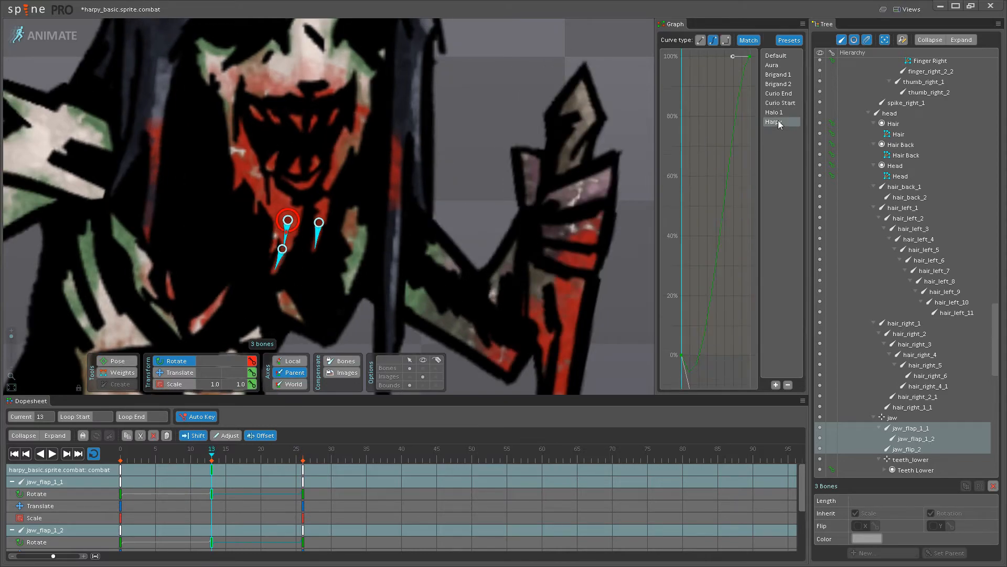
pyautogui.click(125, 471)
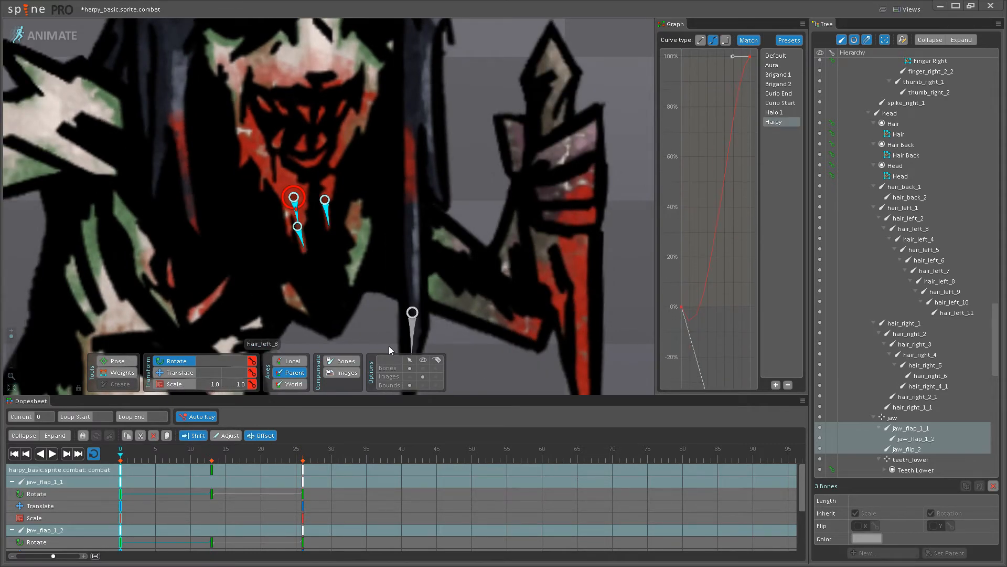
pyautogui.click(52, 454)
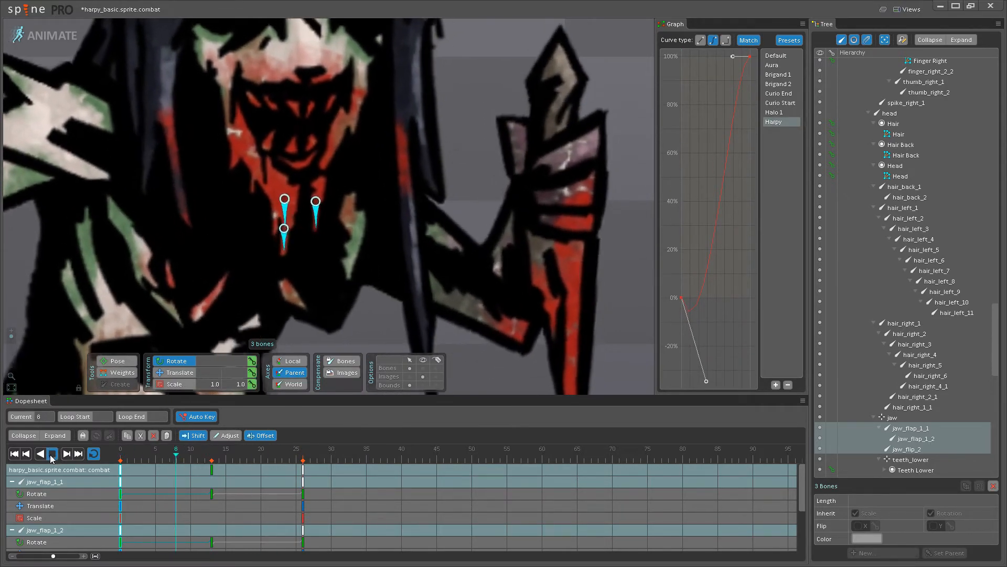
pyautogui.click(52, 455)
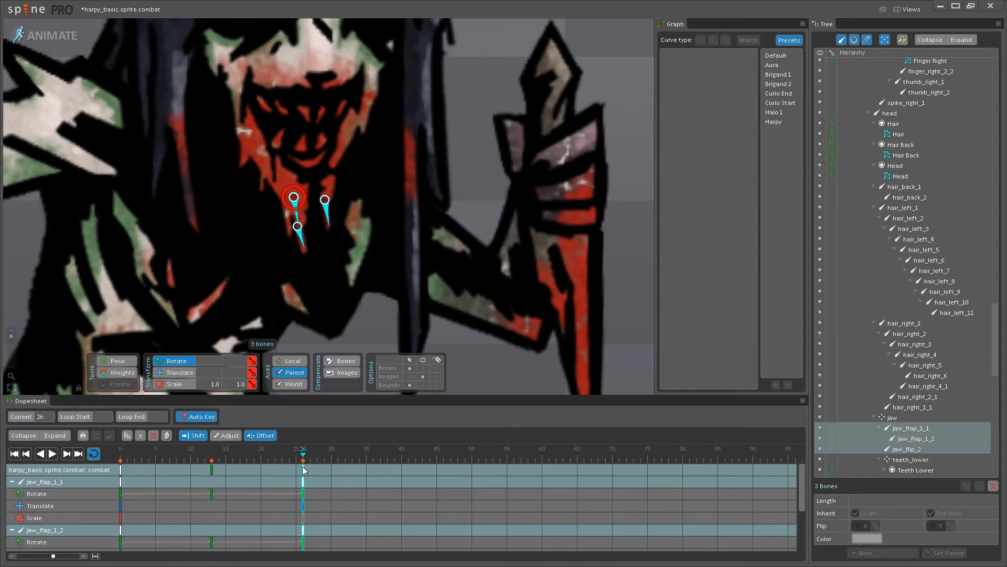
# Stop the playback, select jaw_flap_1_1 and jaw_flap_2 together, and offset their looping keys slightly later.
pyautogui.click(52, 454)
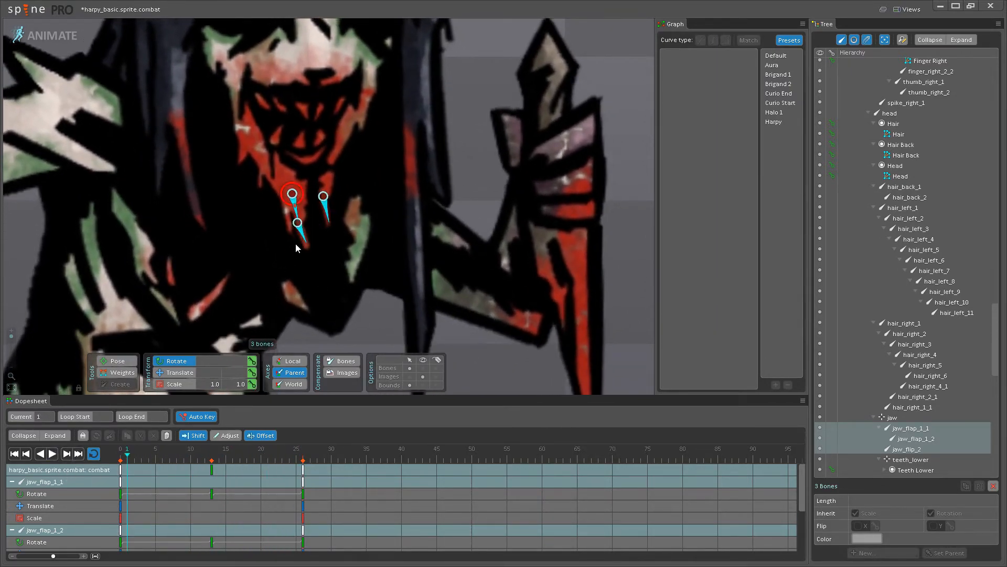
pyautogui.press('space')
pyautogui.click(300, 212)
pyautogui.keyDown('ctrl'); pyautogui.click(323, 203); pyautogui.keyUp('ctrl')
pyautogui.click(323, 211)
pyautogui.keyDown('ctrl'); pyautogui.click(295, 208); pyautogui.keyUp('ctrl')
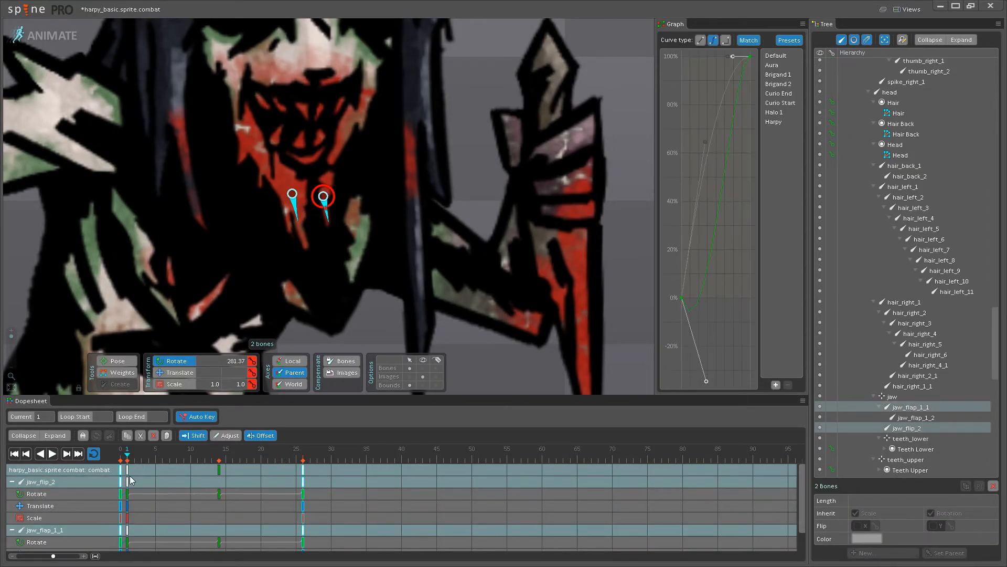
# Try to offset the looping keys of jaw_flap_1_2 to frames 4 and 17 and check the whole-body motion in playback.
pyautogui.click(300, 242)
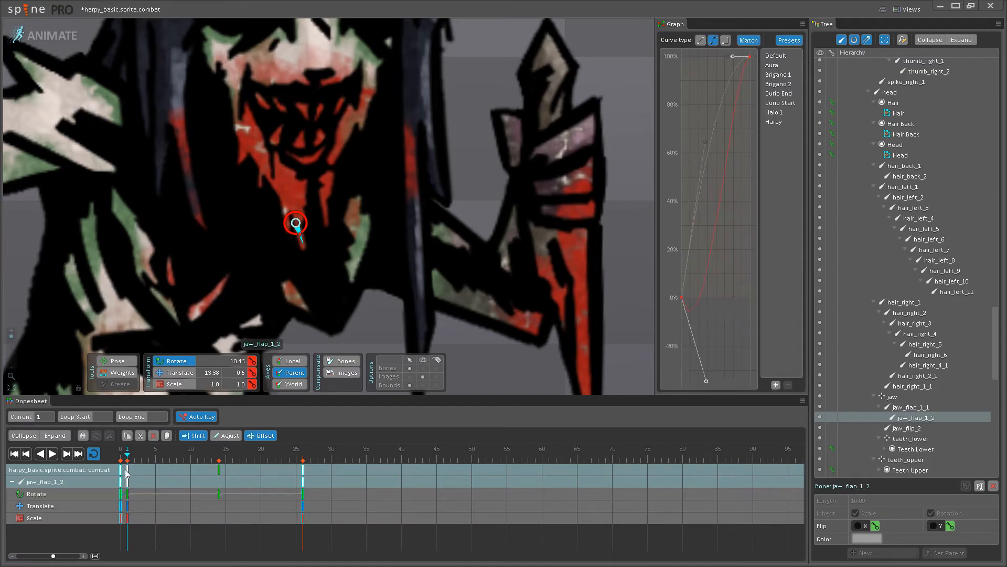
pyautogui.click(55, 457)
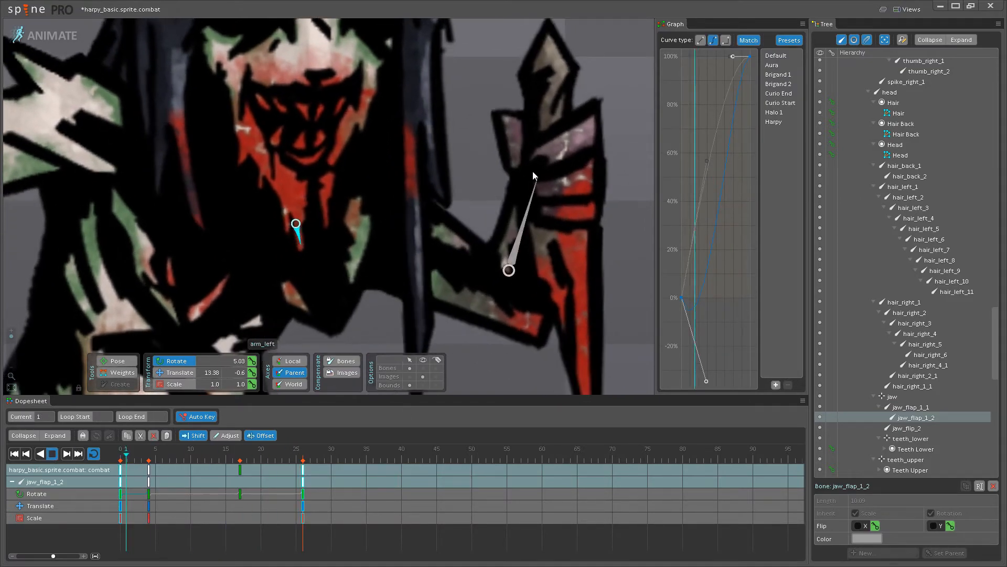
pyautogui.press('space')
pyautogui.scroll(-4, 444, 282)
pyautogui.scroll(-2, 445, 279)
pyautogui.moveTo(486, 336); pyautogui.dragTo(430, 288)
pyautogui.moveTo(321, 231); pyautogui.dragTo(395, 274)
pyautogui.scroll(-2, 409, 282)
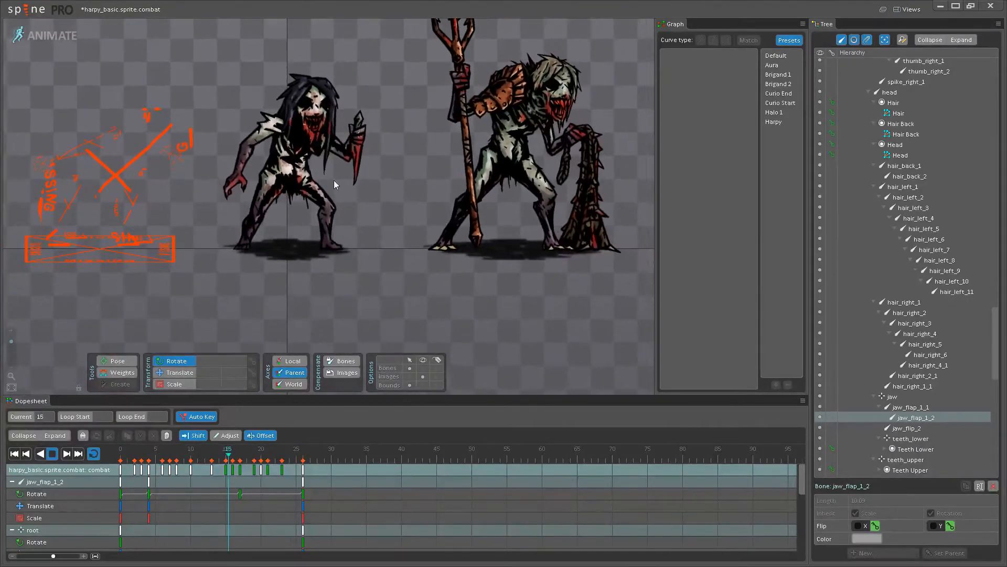
pyautogui.scroll(5, 319, 235)
pyautogui.scroll(2, 319, 235)
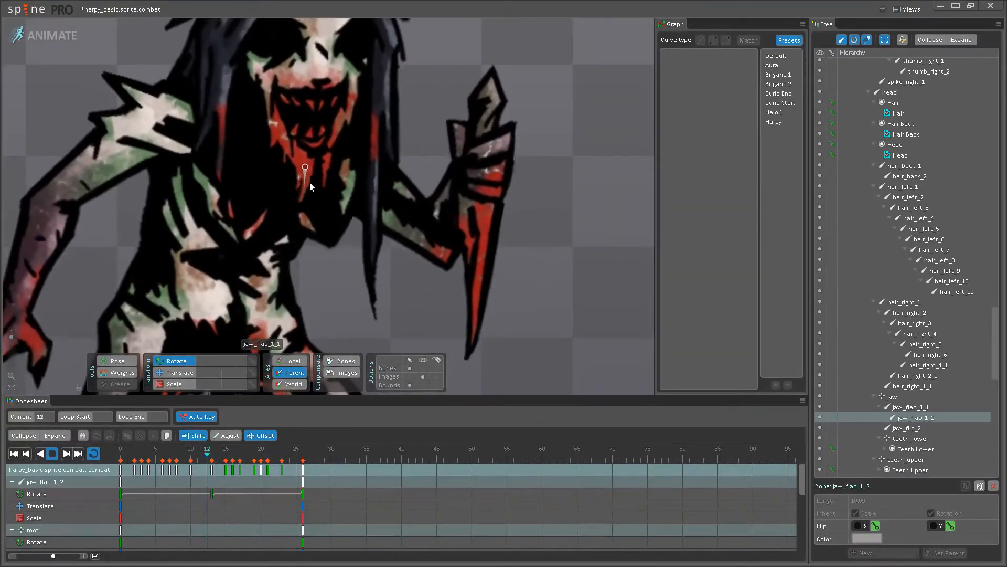
# Adjust the rotation of jaw_flap_1_2 at frame 13, offset its looping keys to frames 4 and 17, and check the loop in playback.
pyautogui.scroll(4, 310, 182)
pyautogui.click(312, 185)
pyautogui.click(51, 454)
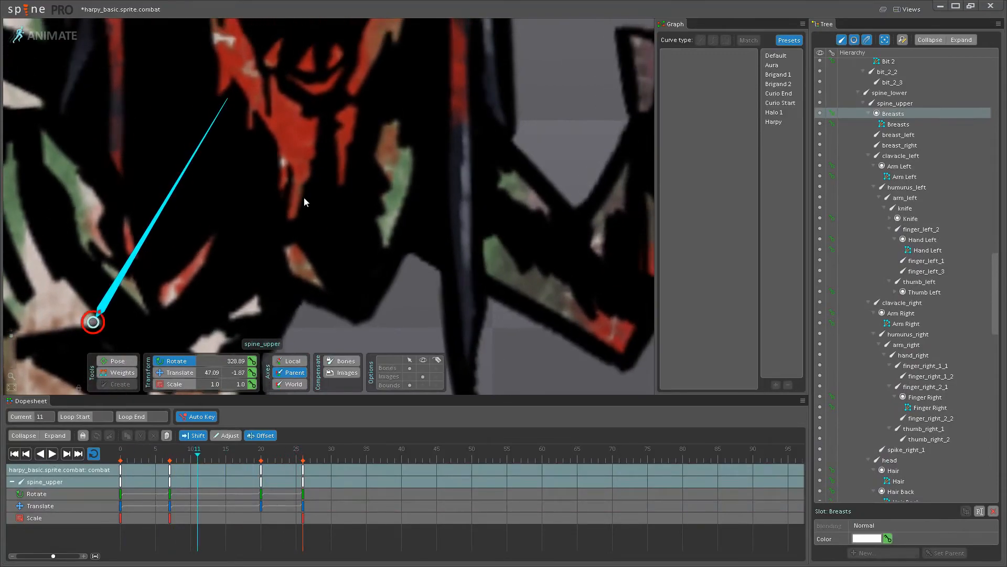
pyautogui.click(292, 194)
pyautogui.moveTo(202, 458); pyautogui.dragTo(219, 458)
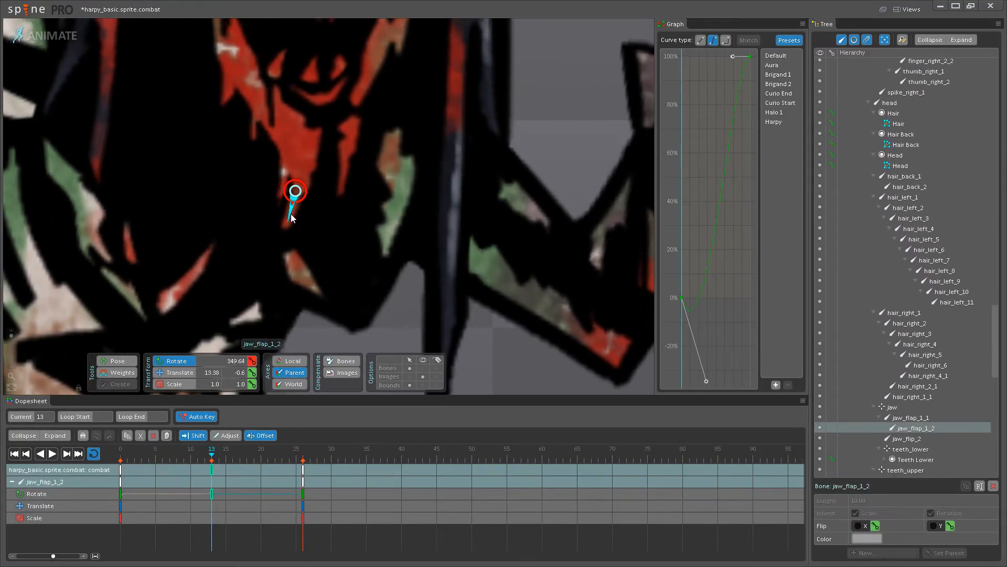
pyautogui.click(52, 454)
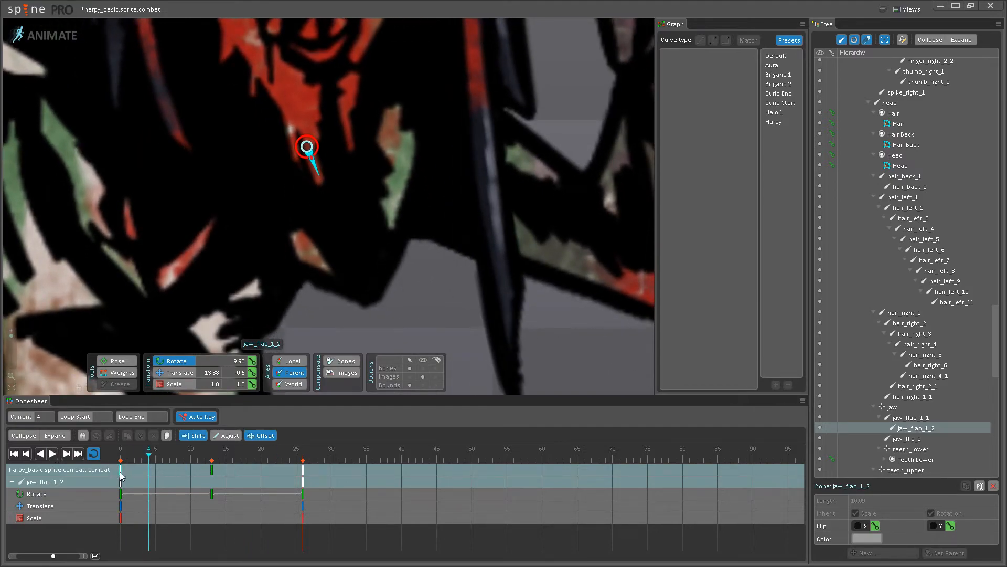
pyautogui.click(56, 455)
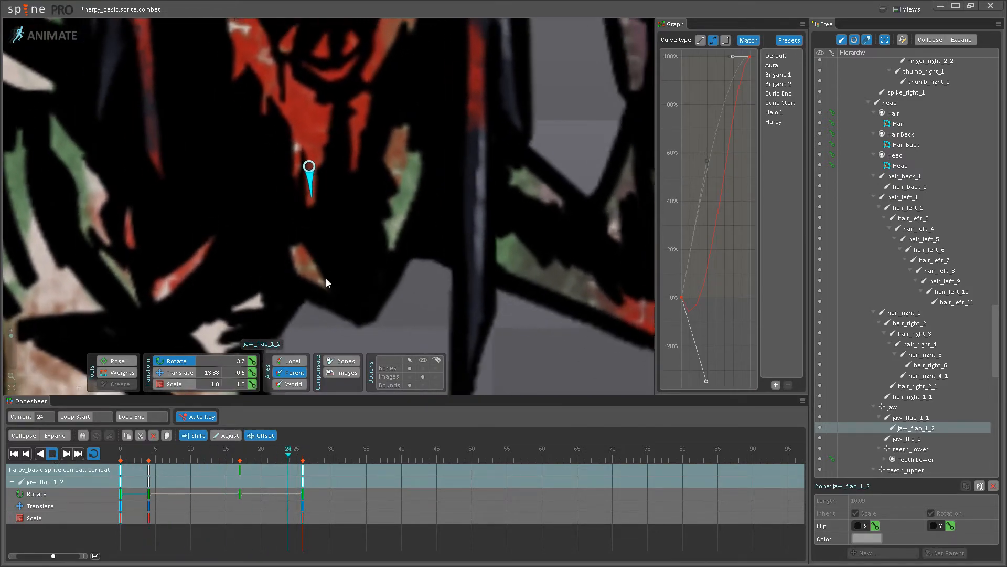
pyautogui.scroll(-4, 323, 292)
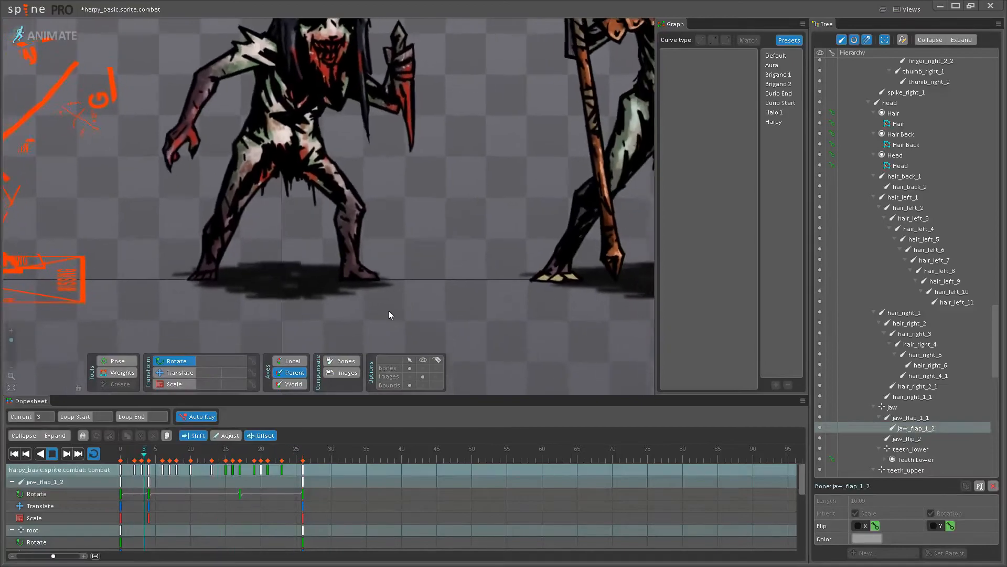
pyautogui.scroll(-2, 388, 312)
pyautogui.click(385, 239)
pyautogui.moveTo(385, 234); pyautogui.dragTo(319, 286)
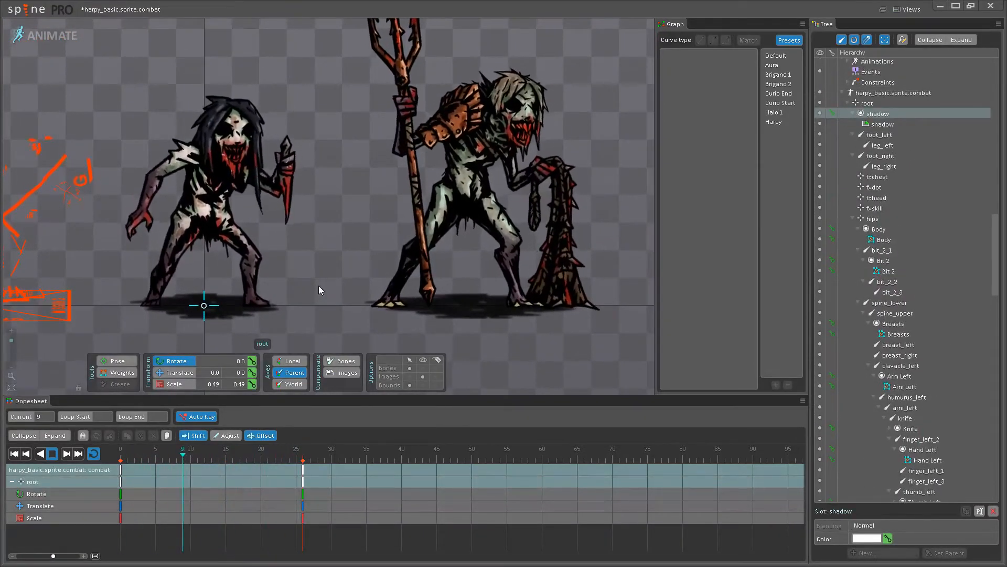
# Stop the playback, offset the looping keys of the jaw bone to frames 7 and 20, and replay the loop.
pyautogui.scroll(8, 285, 249)
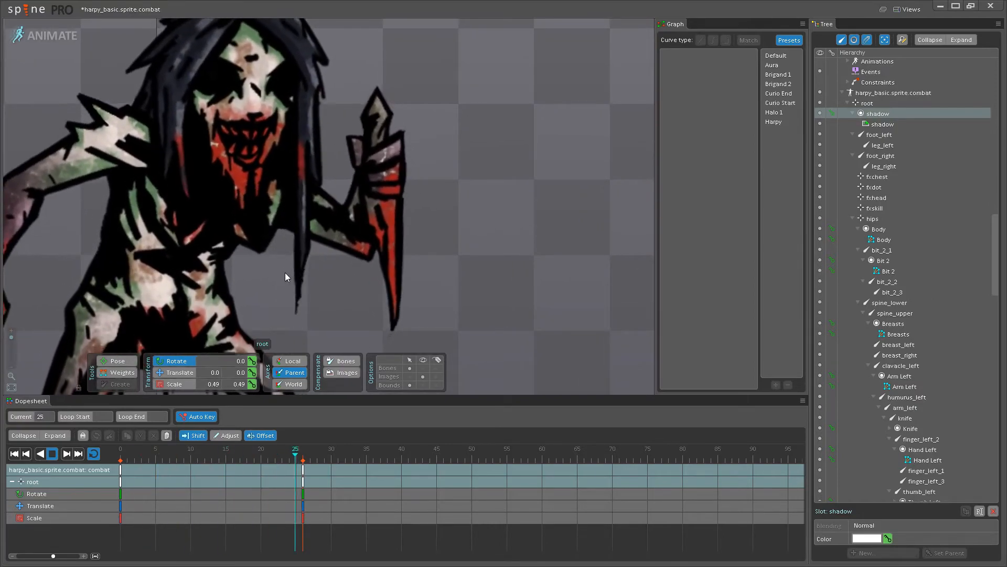
pyautogui.scroll(4, 249, 233)
pyautogui.press('space')
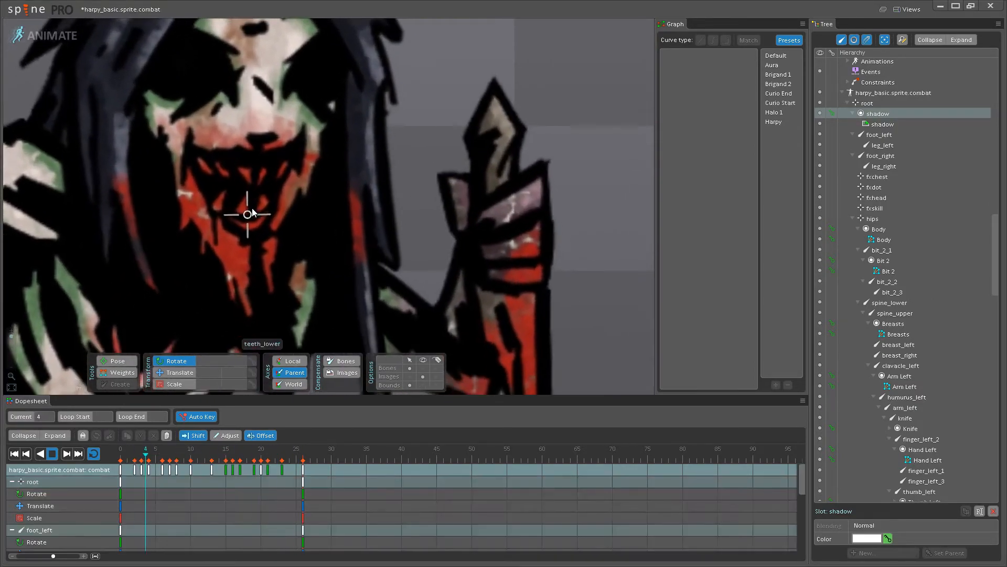
pyautogui.click(57, 457)
pyautogui.click(258, 247)
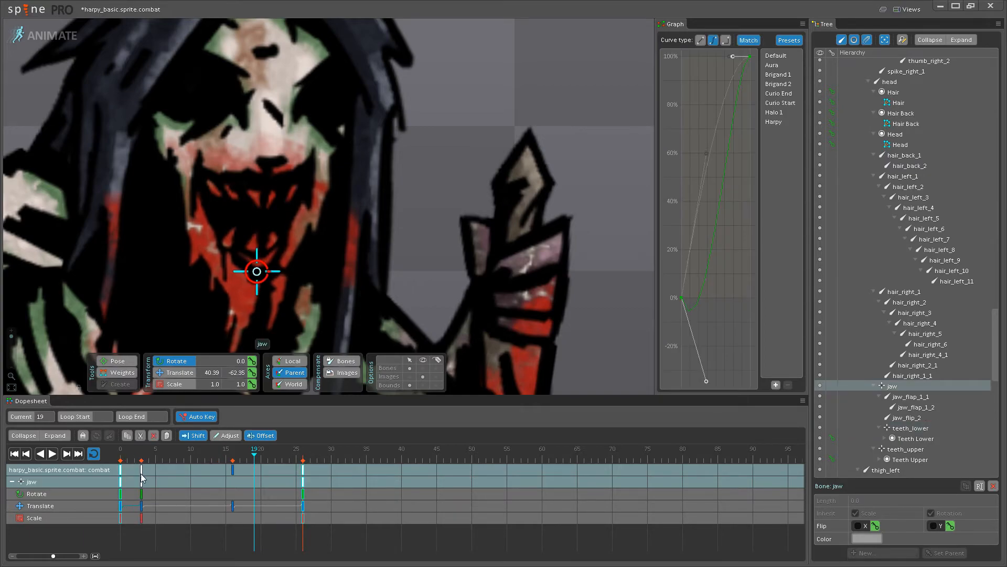
pyautogui.click(22, 455)
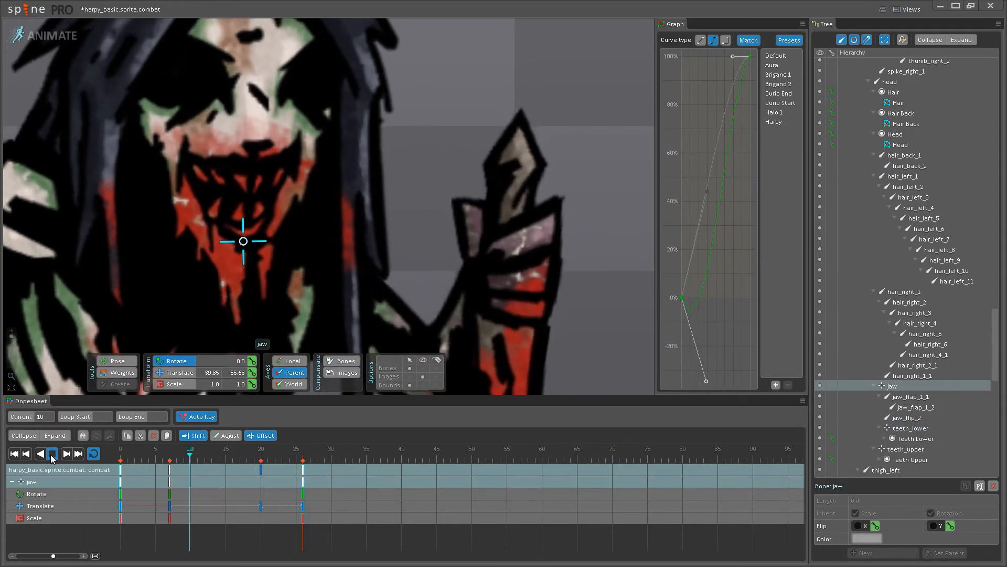
pyautogui.scroll(-5, 339, 267)
pyautogui.press('space')
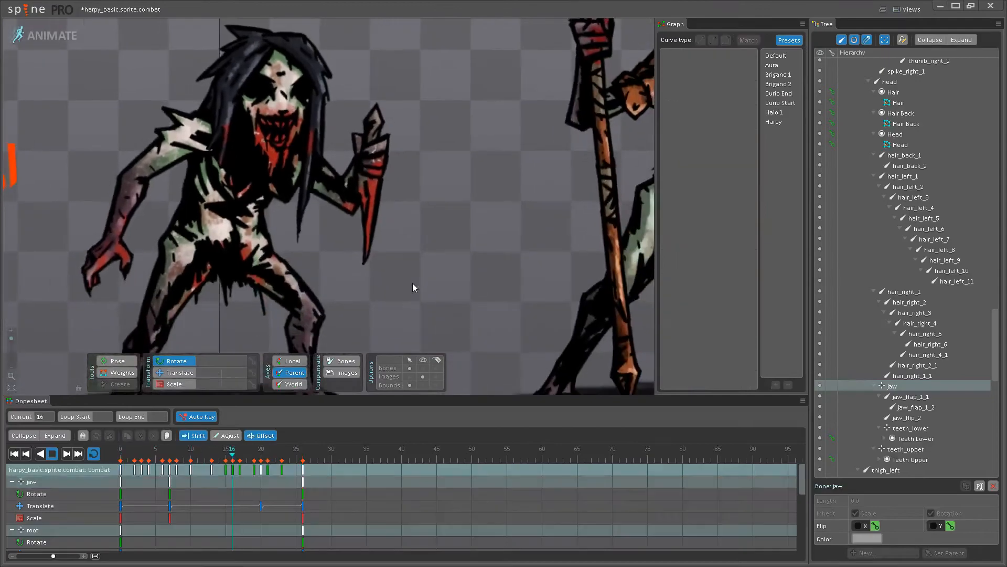
# Check the looping harpy at full-body and face level, and save the project.
pyautogui.scroll(-5, 413, 283)
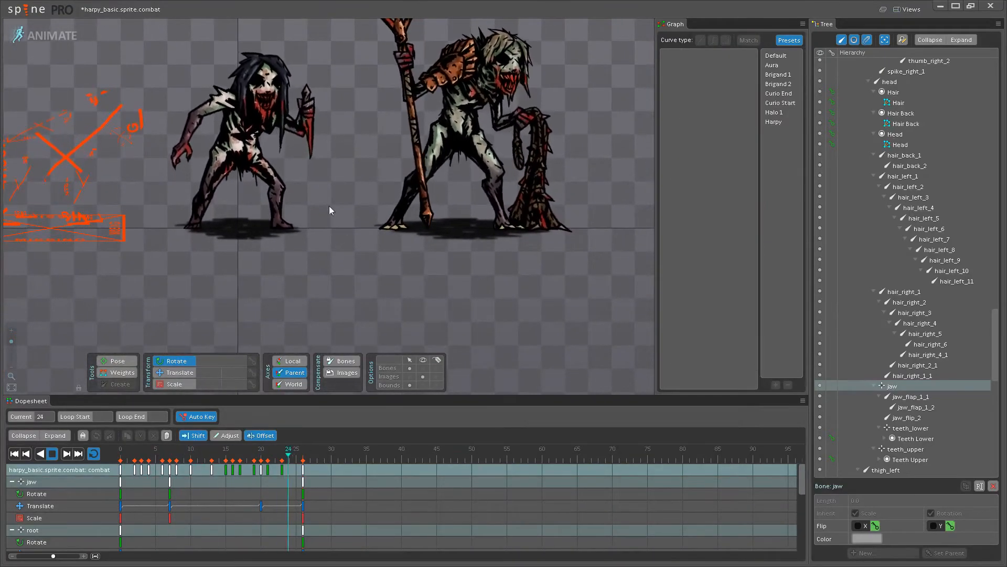
pyautogui.scroll(6, 315, 244)
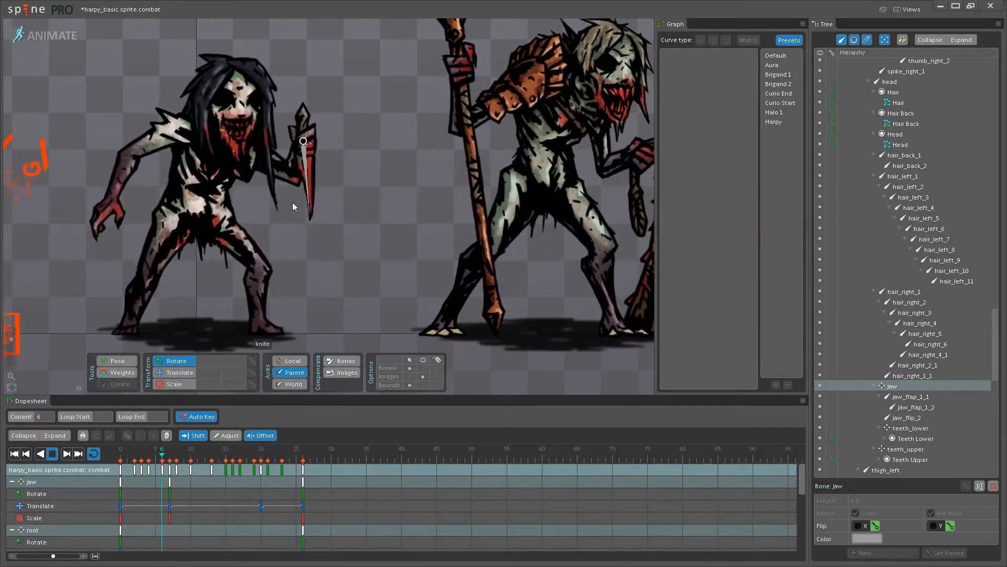
pyautogui.scroll(7, 295, 208)
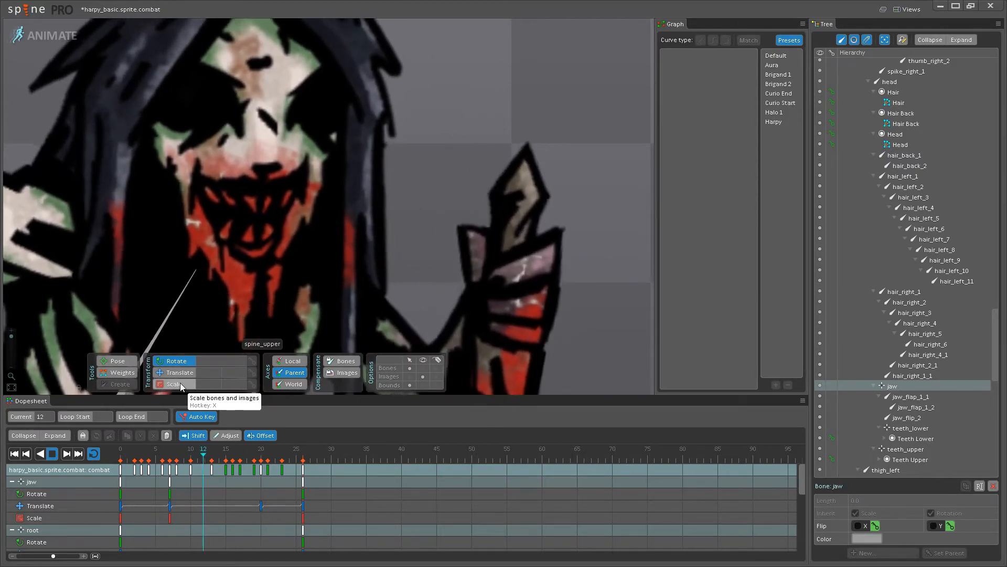
pyautogui.scroll(-5, 373, 244)
pyautogui.scroll(-5, 371, 237)
pyautogui.hotkey('ctrl', 's')
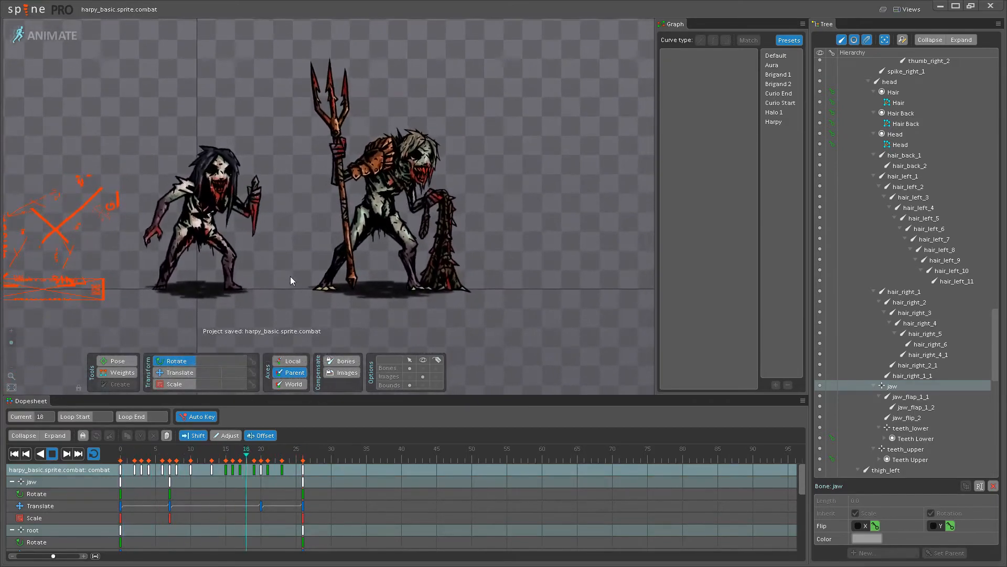
# Stop the playback, select the shoulder bone spike_right_1 and rotate it slightly at frame 13.
pyautogui.scroll(3, 291, 276)
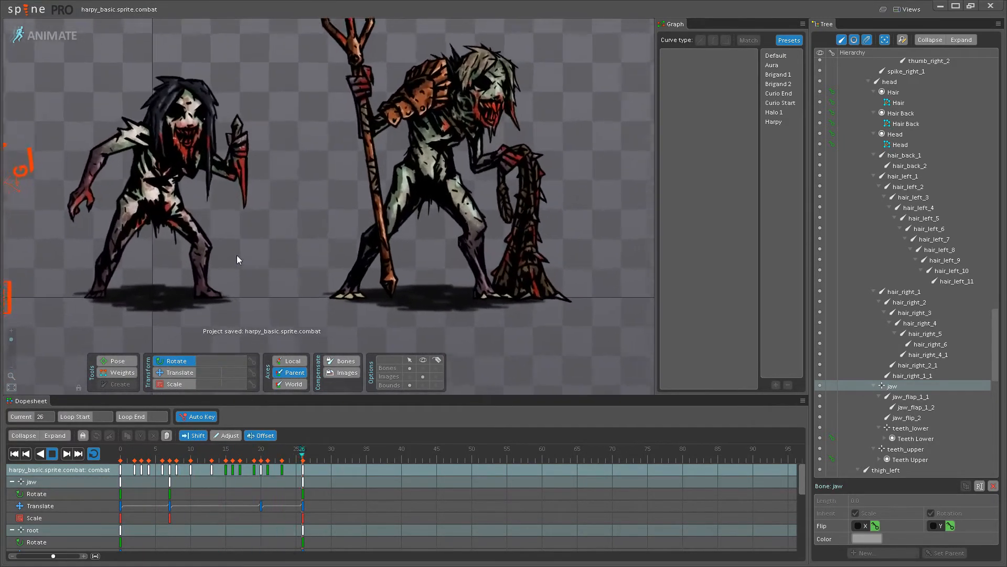
pyautogui.scroll(2, 348, 255)
pyautogui.scroll(2, 345, 249)
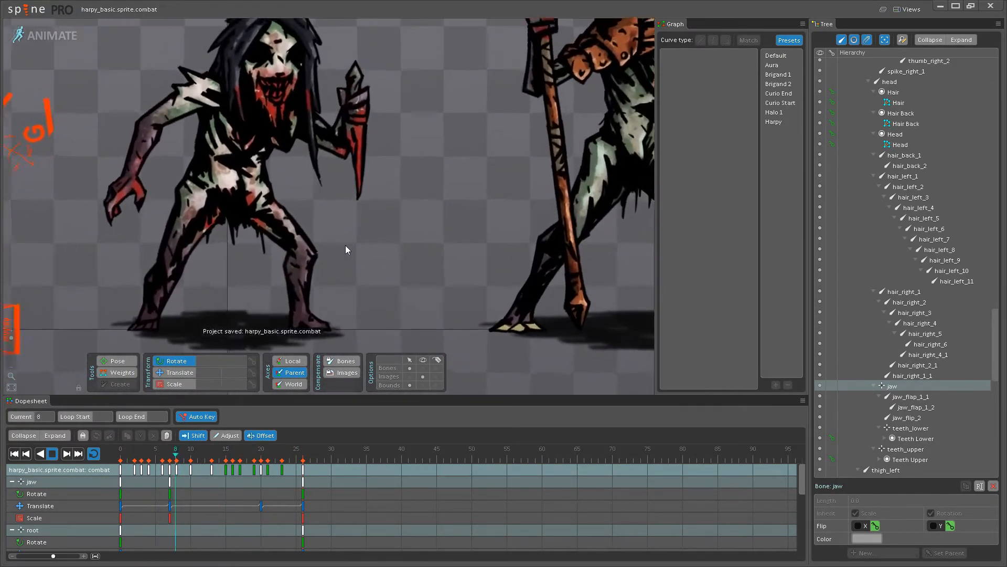
pyautogui.scroll(4, 336, 241)
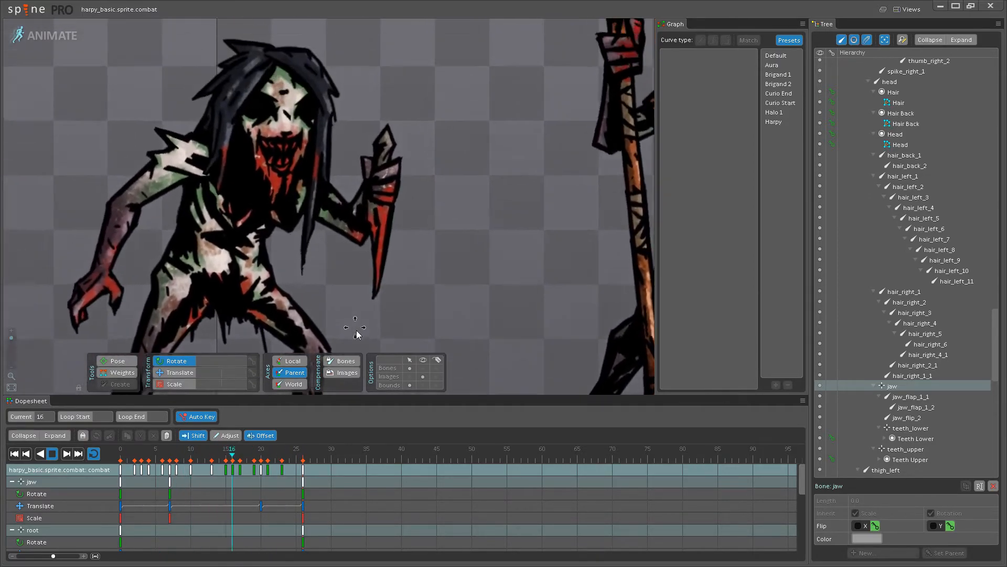
pyautogui.click(52, 453)
pyautogui.scroll(2, 212, 170)
pyautogui.scroll(2, 242, 213)
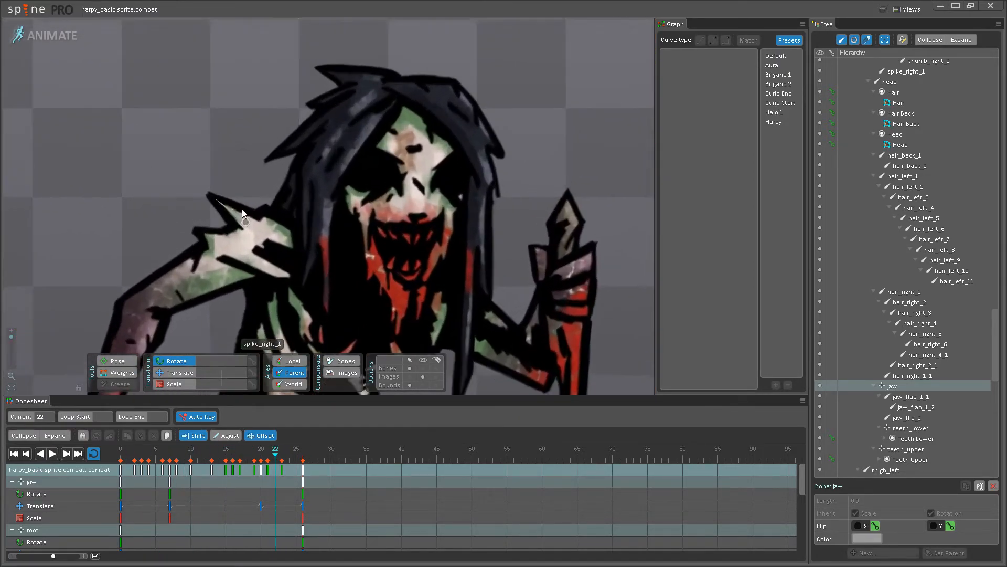
pyautogui.click(242, 213)
pyautogui.moveTo(147, 458); pyautogui.dragTo(215, 458)
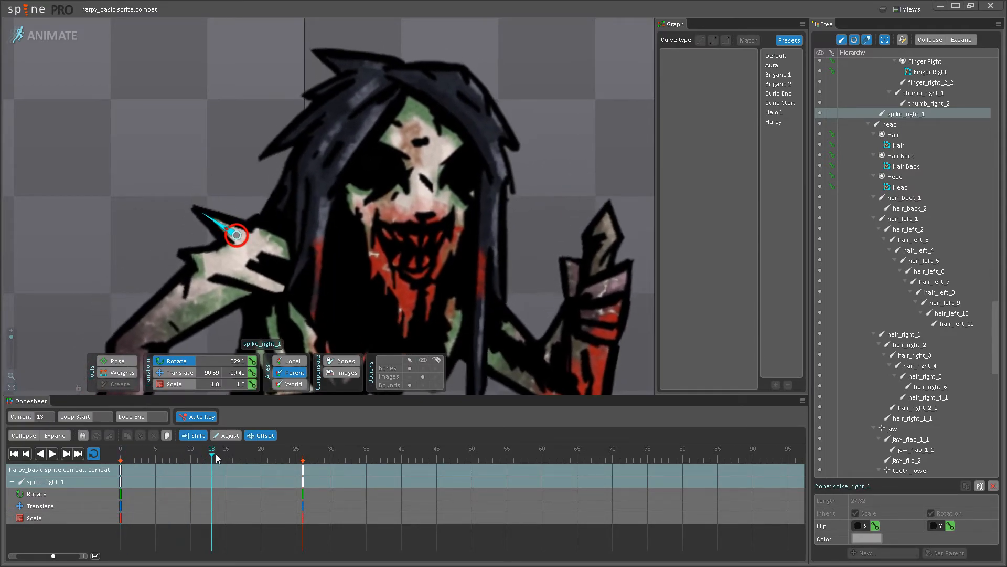
pyautogui.scroll(2, 210, 211)
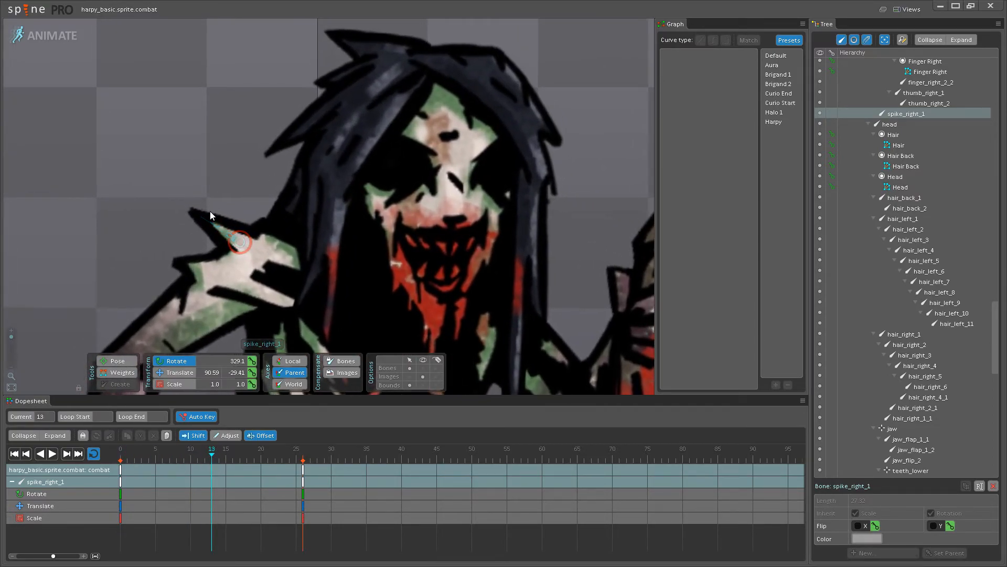
pyautogui.moveTo(209, 211); pyautogui.dragTo(214, 206)
# Apply the Harpy curve preset to the spike_right_1 keys at frames 0 and 13, and play the loop.
pyautogui.click(120, 479)
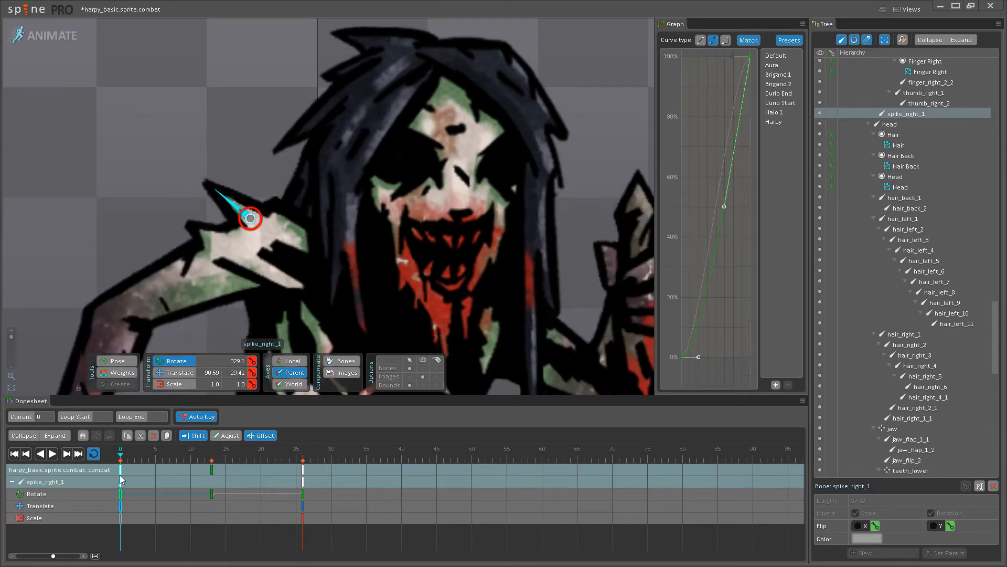
pyautogui.click(214, 470)
pyautogui.click(52, 453)
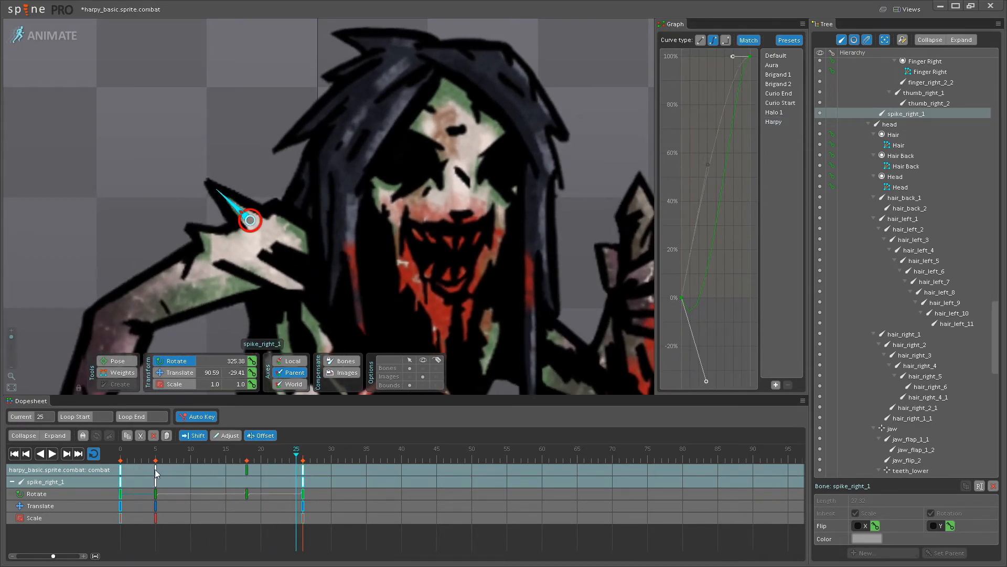
# Try to offset the looping keys of spike_right_1 to frames 6 and 19 and check the motion in playback.
pyautogui.click(52, 456)
pyautogui.press('space')
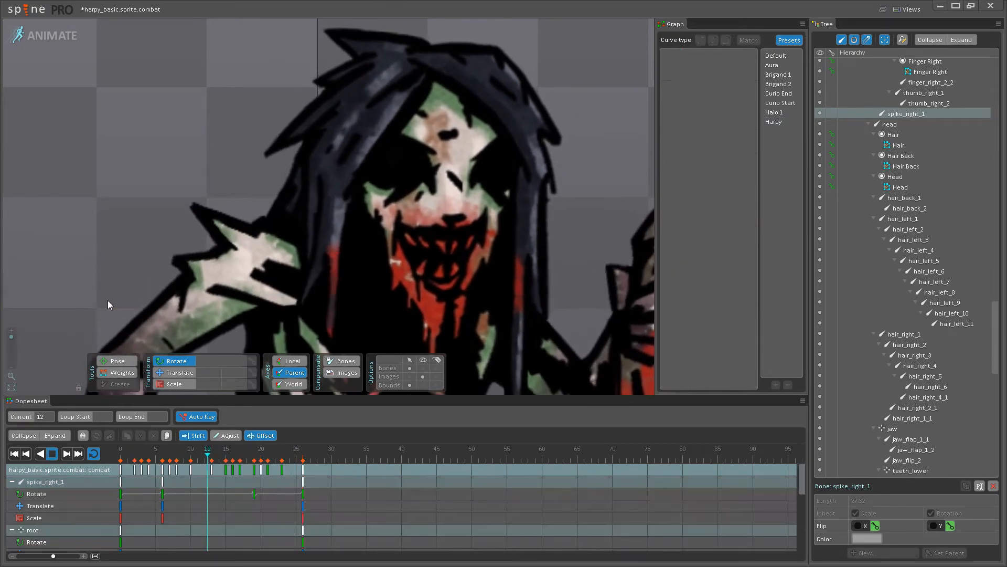
# Offset the looping keys of spike_right_1 so the start key lands on frame 20 and the middle key on frame 7.
pyautogui.click(250, 221)
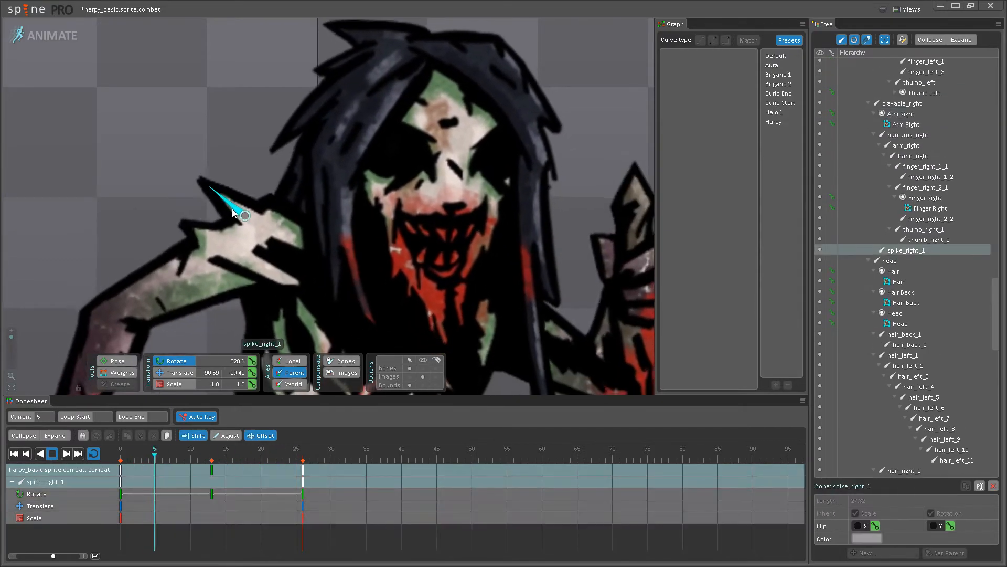
pyautogui.moveTo(120, 470); pyautogui.dragTo(224, 471)
pyautogui.moveTo(287, 470); pyautogui.dragTo(261, 469)
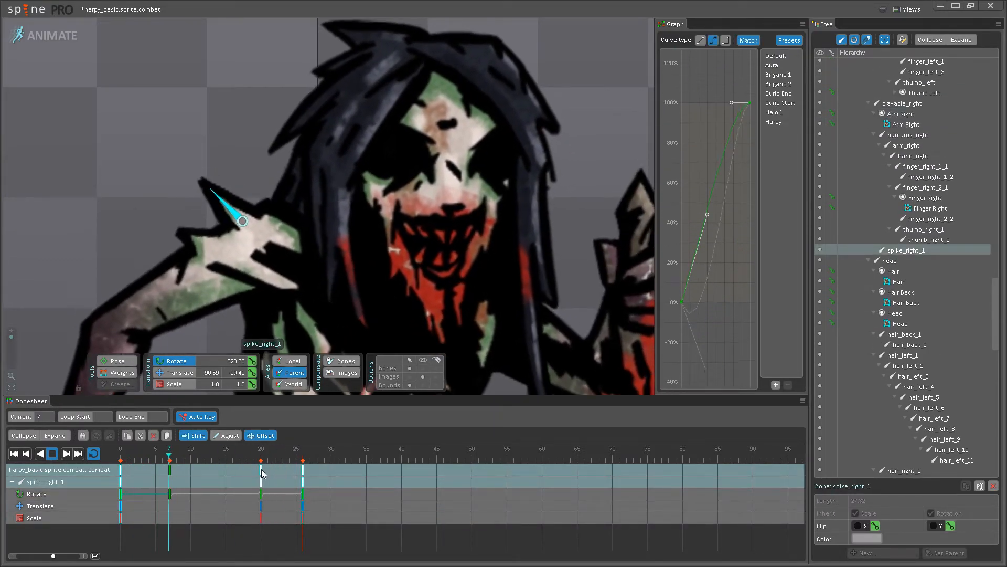
pyautogui.click(105, 241)
# Check the shoulder spike's motion on the whole harpy in playback, and save the project.
pyautogui.scroll(-6, 263, 278)
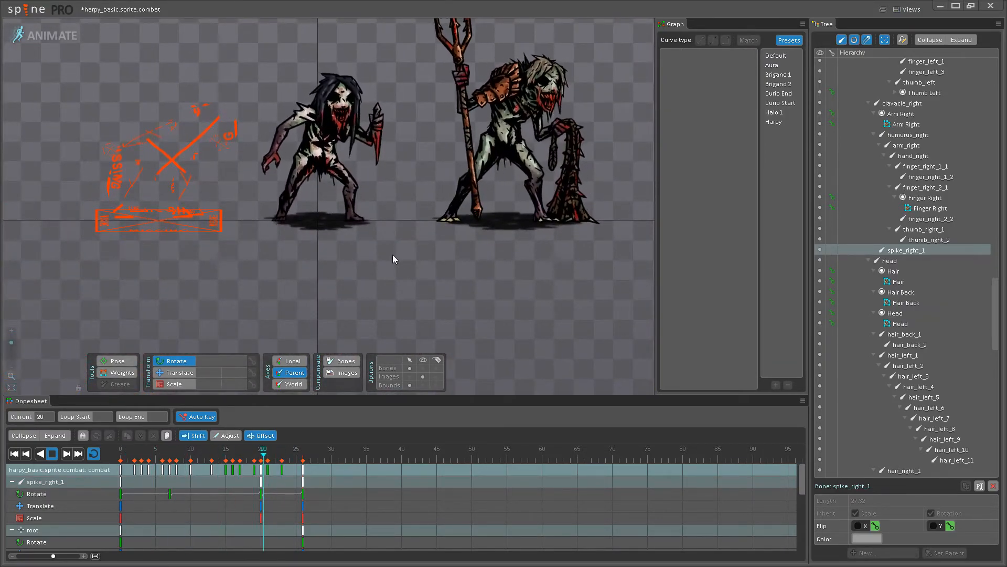
pyautogui.scroll(3, 361, 303)
pyautogui.hotkey('ctrl', 's')
pyautogui.moveTo(342, 280); pyautogui.dragTo(339, 289)
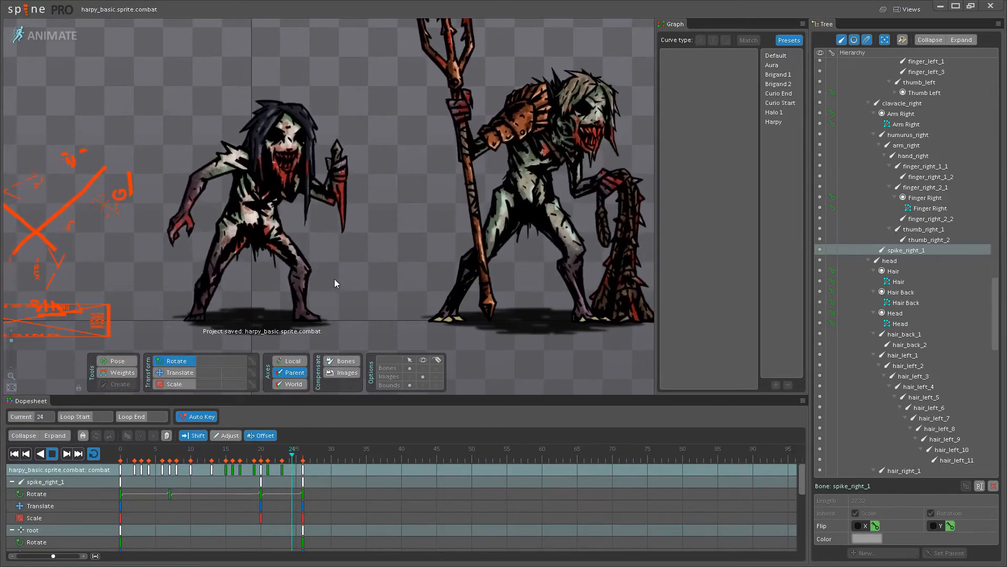
pyautogui.scroll(3, 334, 279)
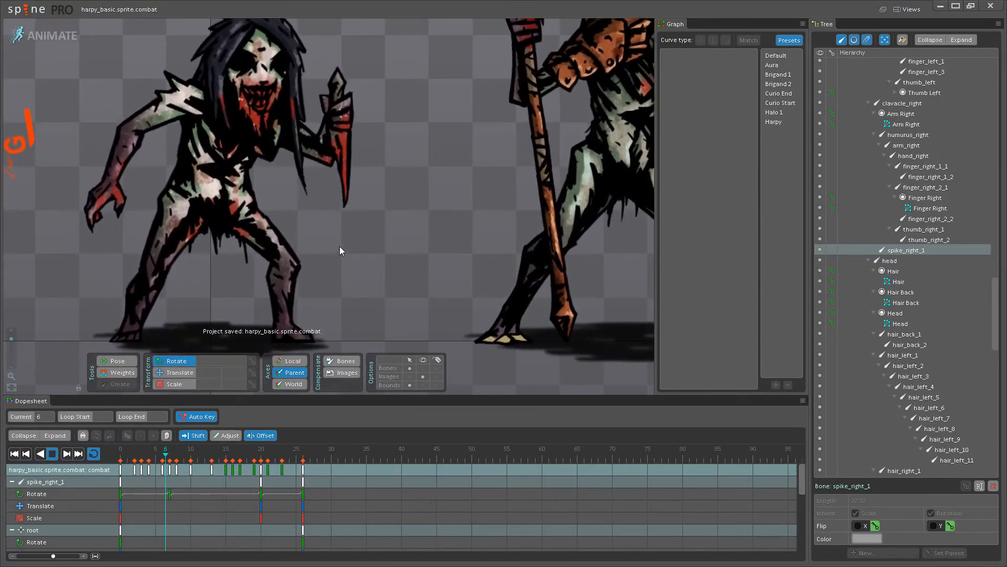
# Examine the looping playback of the harpy beside the trident-carrying creature at different zoom levels.
pyautogui.scroll(-2, 298, 273)
pyautogui.scroll(-2, 344, 268)
pyautogui.moveTo(354, 211); pyautogui.dragTo(283, 238)
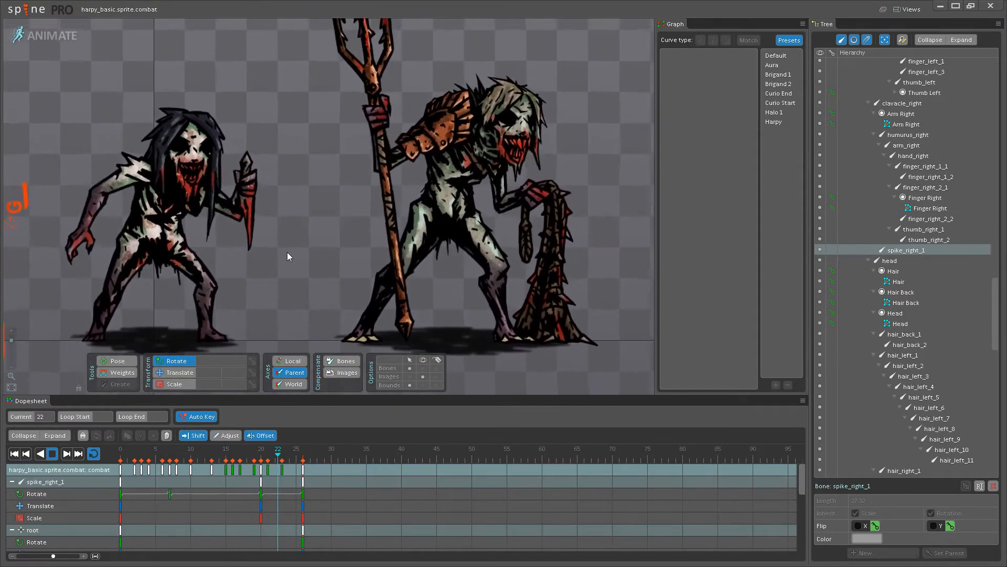
pyautogui.scroll(-2, 294, 256)
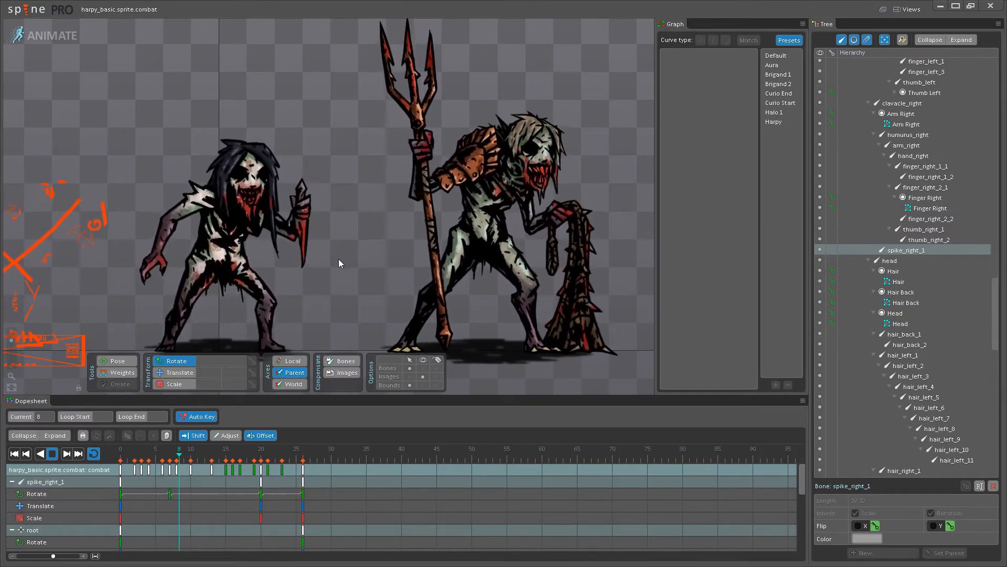
pyautogui.scroll(-2, 313, 263)
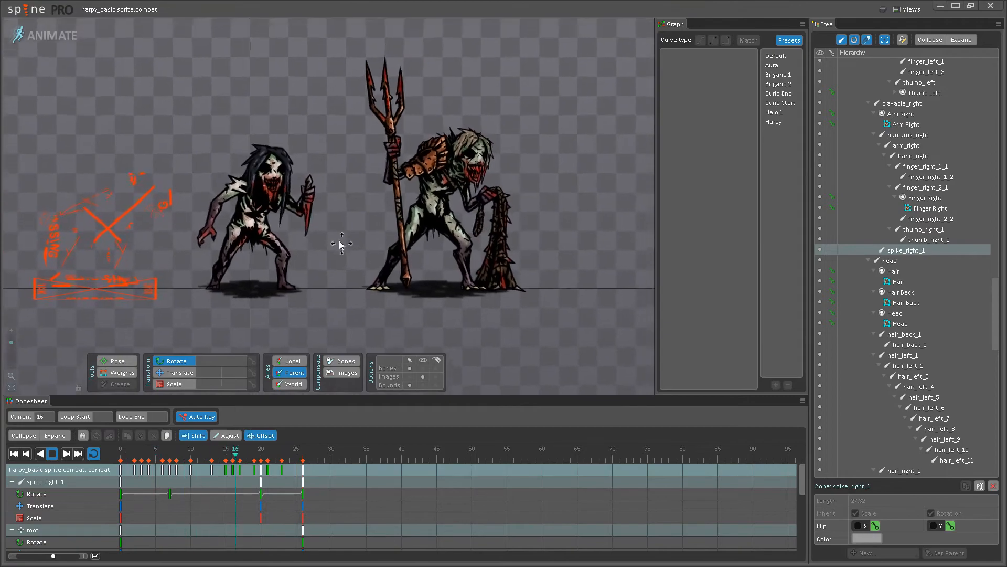
pyautogui.scroll(1, 328, 250)
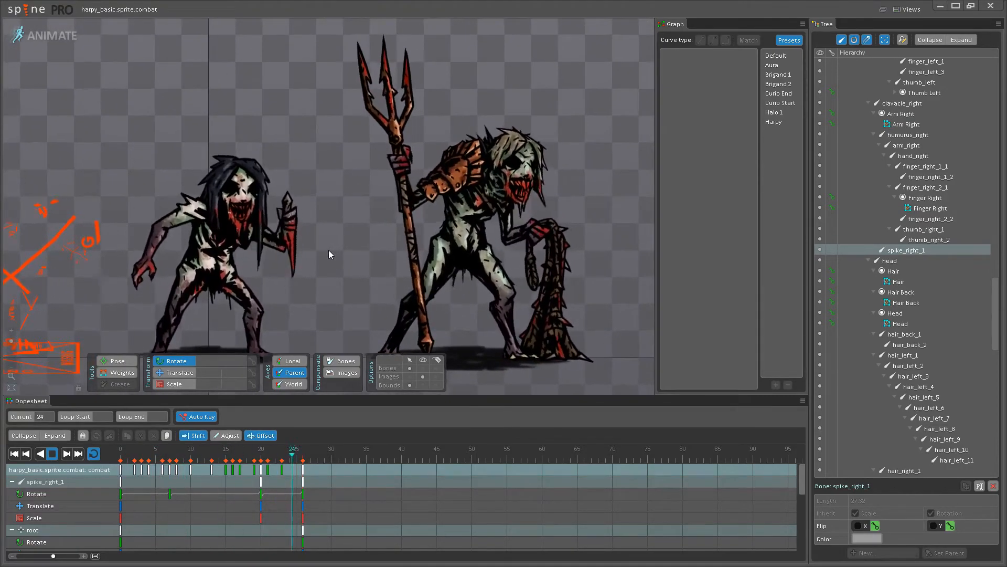
pyautogui.scroll(-1, 329, 254)
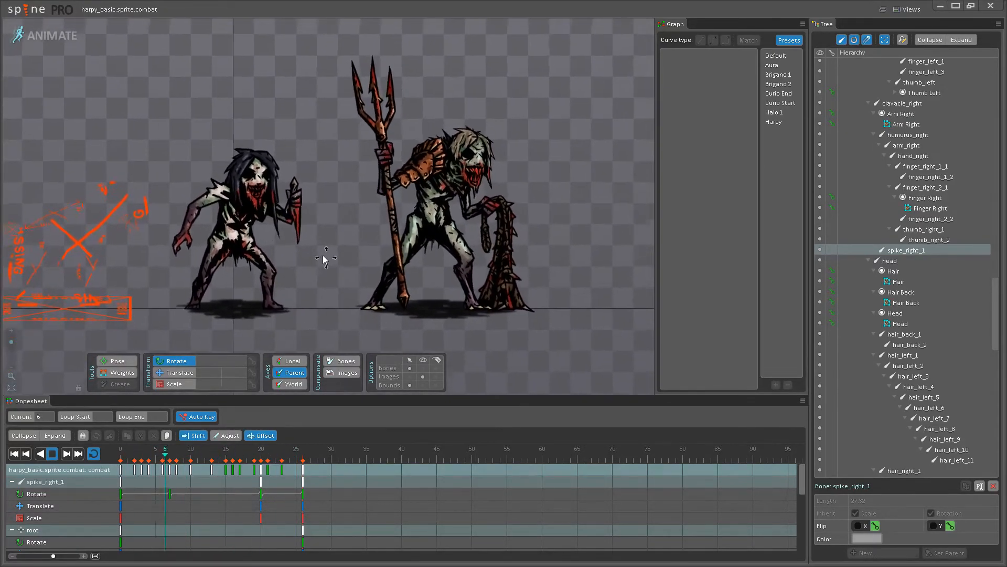
pyautogui.scroll(2, 319, 231)
pyautogui.moveTo(319, 231); pyautogui.dragTo(289, 246)
pyautogui.scroll(-1, 307, 201)
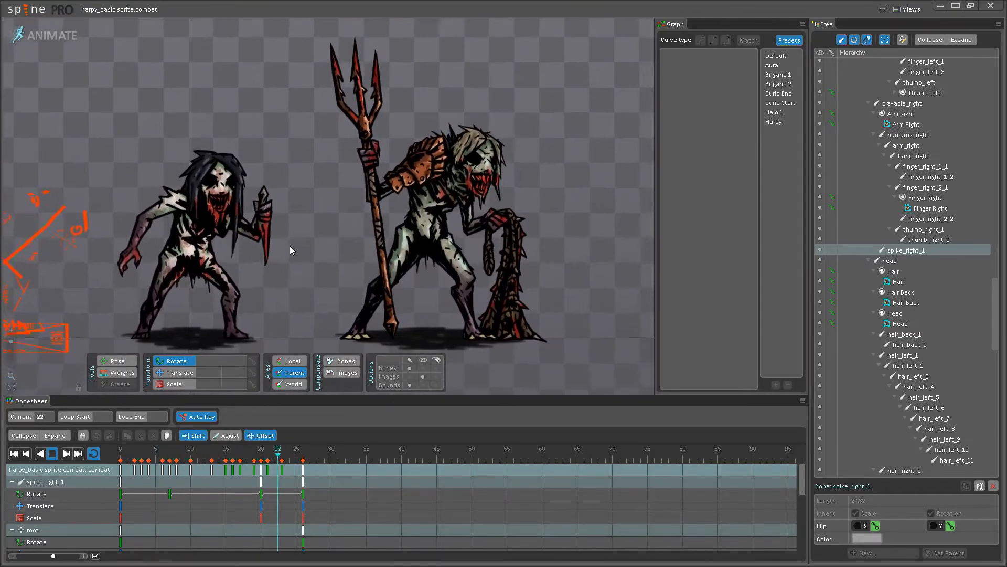
pyautogui.scroll(-1, 280, 271)
pyautogui.moveTo(277, 267)
pyautogui.mouseDown()
pyautogui.moveTo(261, 300)
pyautogui.moveTo(291, 285)
pyautogui.moveTo(315, 248)
pyautogui.moveTo(280, 261)
pyautogui.mouseUp()
pyautogui.scroll(1, 314, 247)
pyautogui.scroll(1, 280, 261)
pyautogui.scroll(-1, 280, 261)
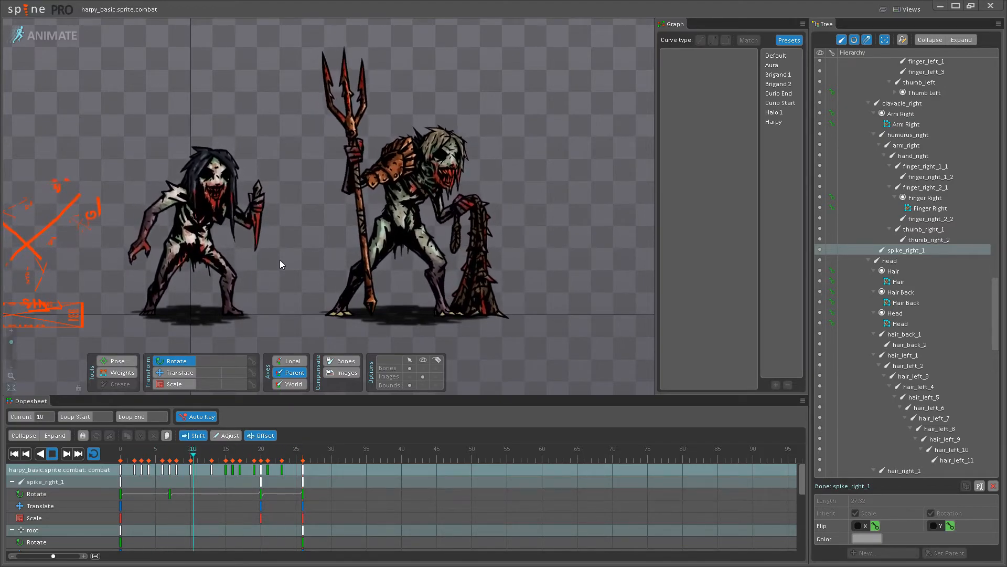
# Stop playback at frame 13 and rotate bit_1, the short hanging strand on the inner thigh, slightly outward.
pyautogui.scroll(2, 279, 259)
pyautogui.scroll(3, 251, 264)
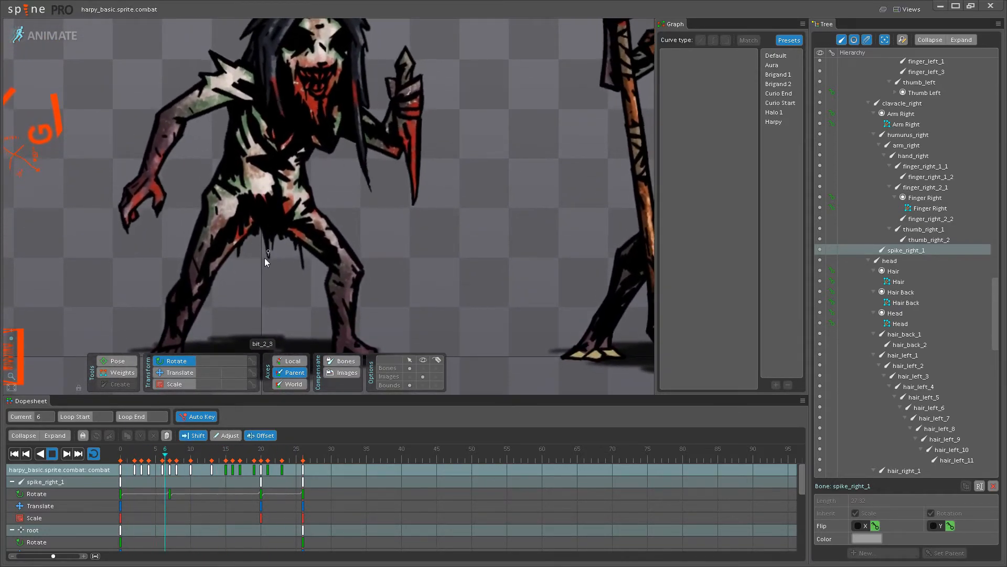
pyautogui.scroll(6, 281, 262)
pyautogui.click(52, 454)
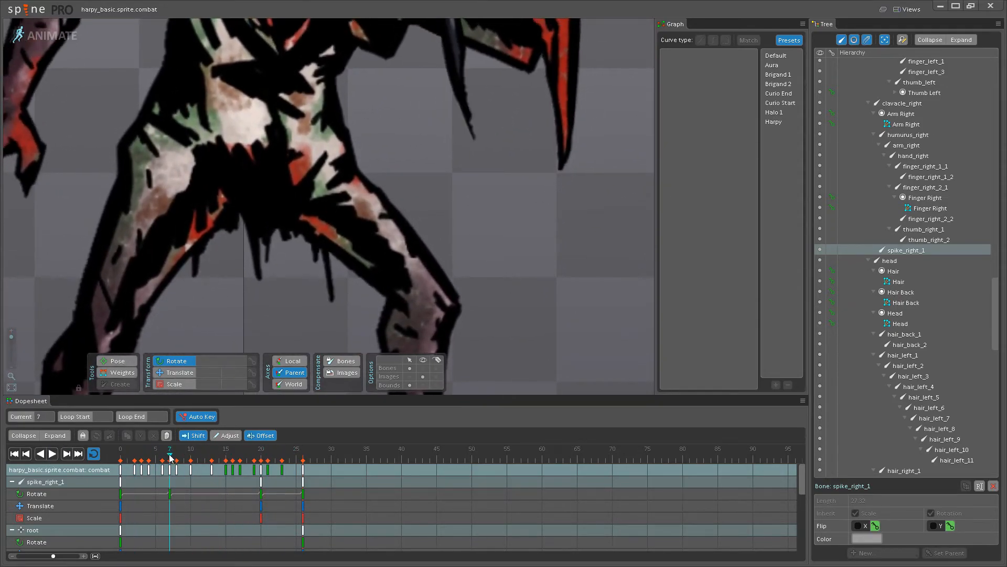
pyautogui.click(212, 453)
pyautogui.moveTo(211, 453)
pyautogui.mouseDown()
pyautogui.moveTo(66, 451)
pyautogui.moveTo(212, 453)
pyautogui.mouseUp()
pyautogui.scroll(1, 225, 273)
pyautogui.scroll(1, 225, 272)
pyautogui.click(187, 267)
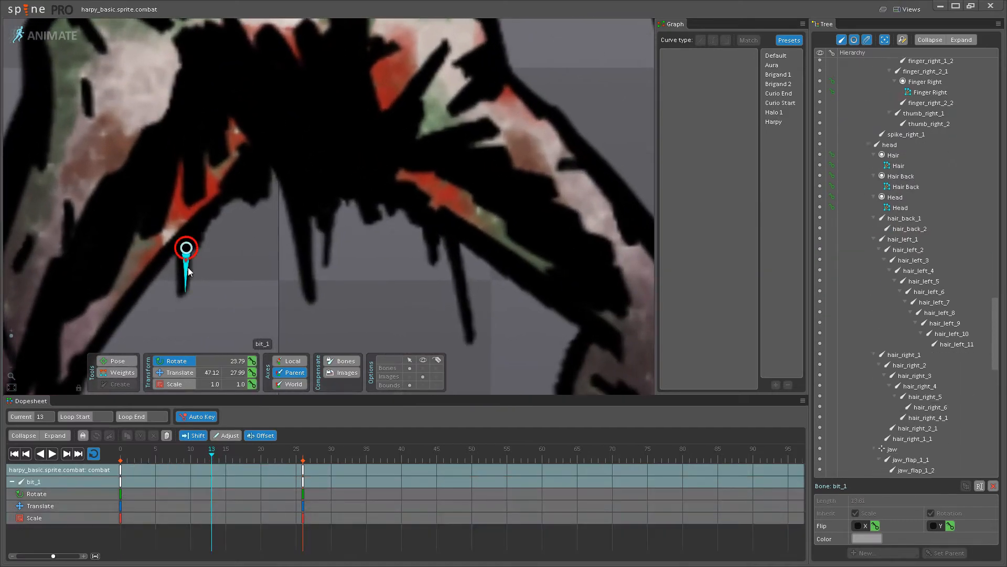
pyautogui.scroll(2, 312, 232)
# Rotate bit_2_1, bit_2_2 and bit_2_3 together at frame 13 so the central strand swings toward bit_1.
pyautogui.click(302, 207)
pyautogui.keyDown('ctrl'); pyautogui.click(303, 255); pyautogui.keyUp('ctrl')
pyautogui.keyDown('ctrl'); pyautogui.click(309, 278); pyautogui.keyUp('ctrl')
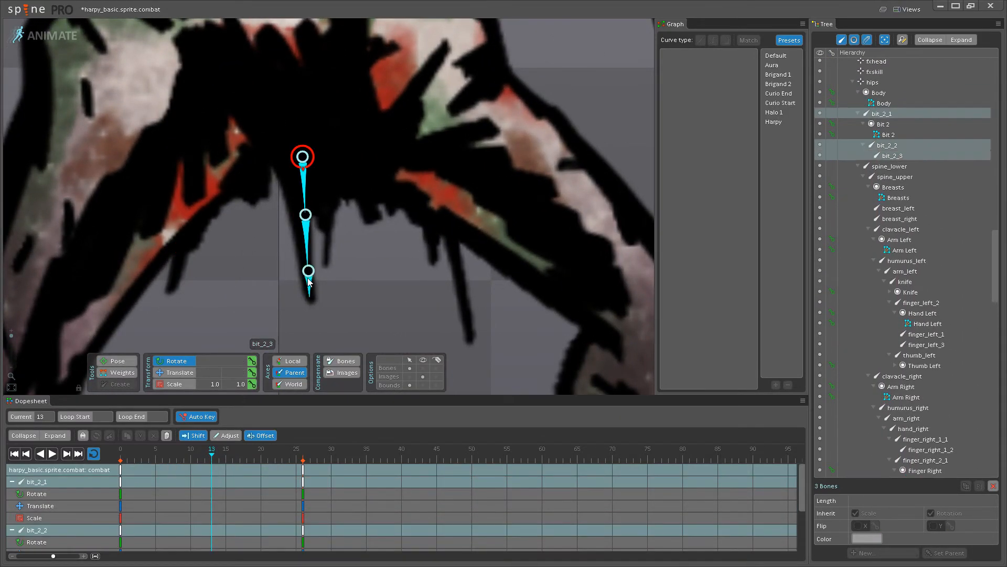
pyautogui.moveTo(274, 291); pyautogui.dragTo(279, 294)
# Rotate bit_3_1, bit_3_2 and bit_3_3 together at frame 13 so their strand swings outward, away from the central strand.
pyautogui.click(454, 253)
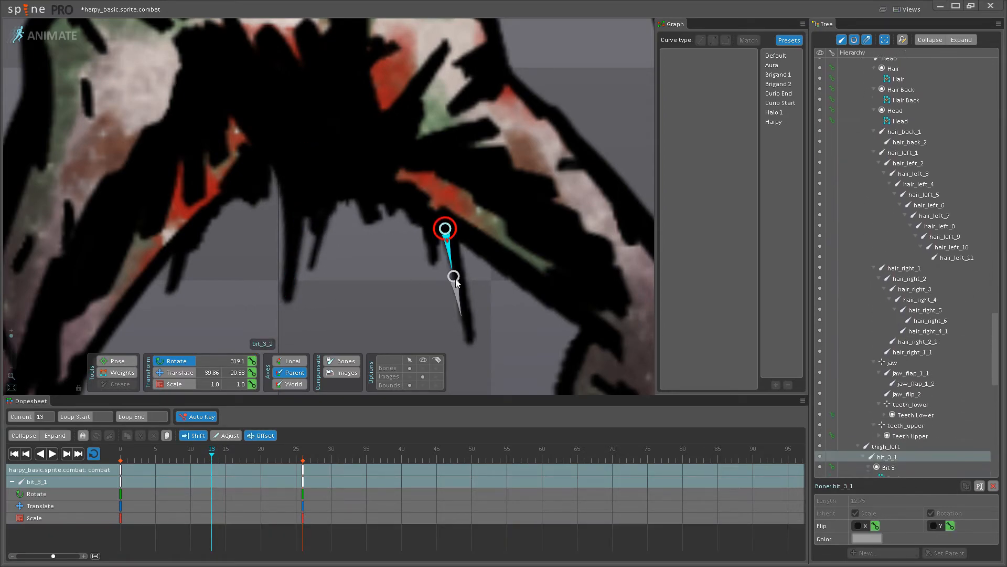
pyautogui.keyDown('ctrl'); pyautogui.click(461, 311); pyautogui.keyUp('ctrl')
pyautogui.keyDown('ctrl'); pyautogui.click(464, 326); pyautogui.keyUp('ctrl')
pyautogui.moveTo(475, 318); pyautogui.dragTo(486, 317)
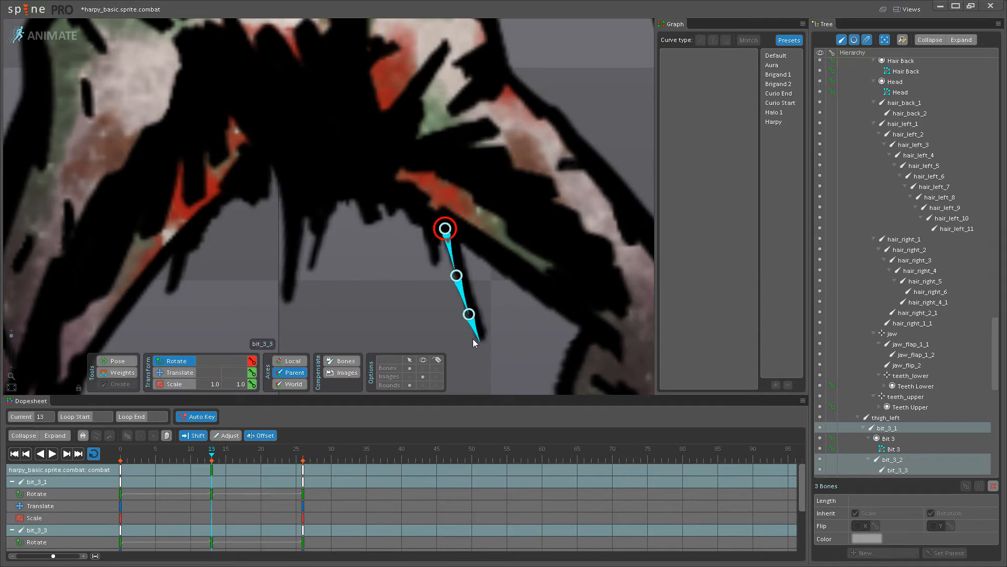
# Bend the bit_3 chain inward at frame 0, and refine the rotations of bit_3_2 and bit_3_3.
pyautogui.moveTo(225, 454); pyautogui.dragTo(81, 432)
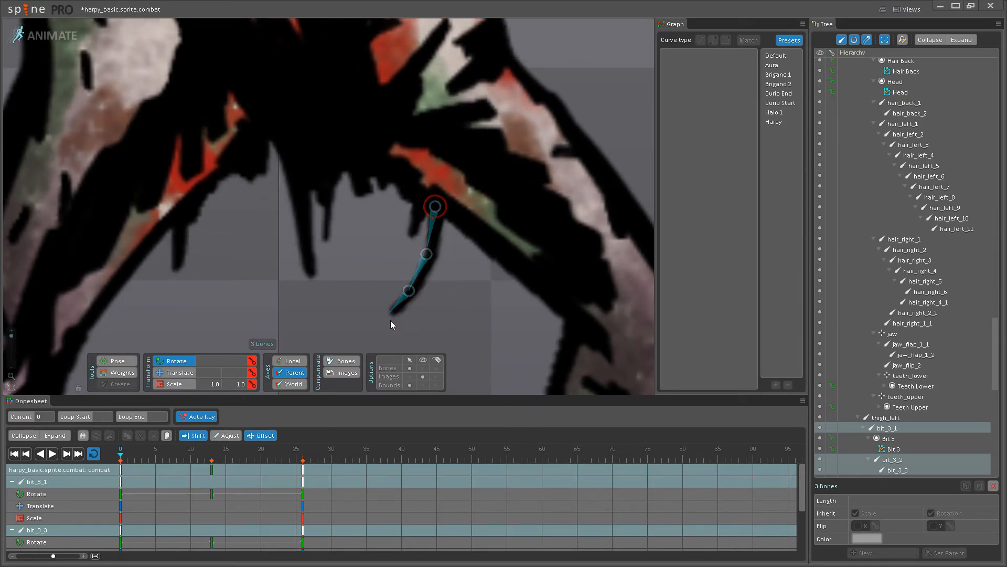
pyautogui.moveTo(404, 315); pyautogui.dragTo(394, 324)
pyautogui.click(429, 245)
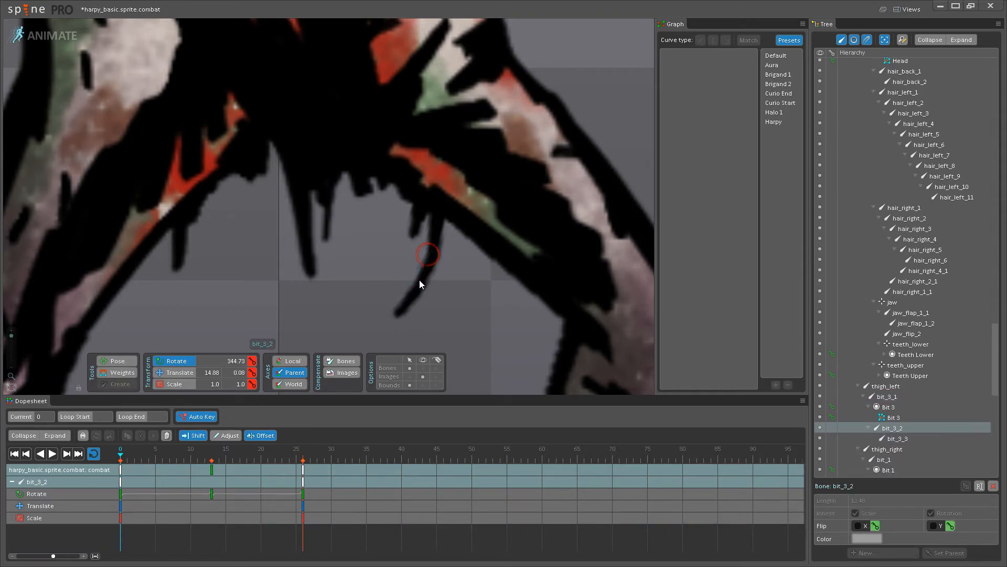
pyautogui.click(424, 249)
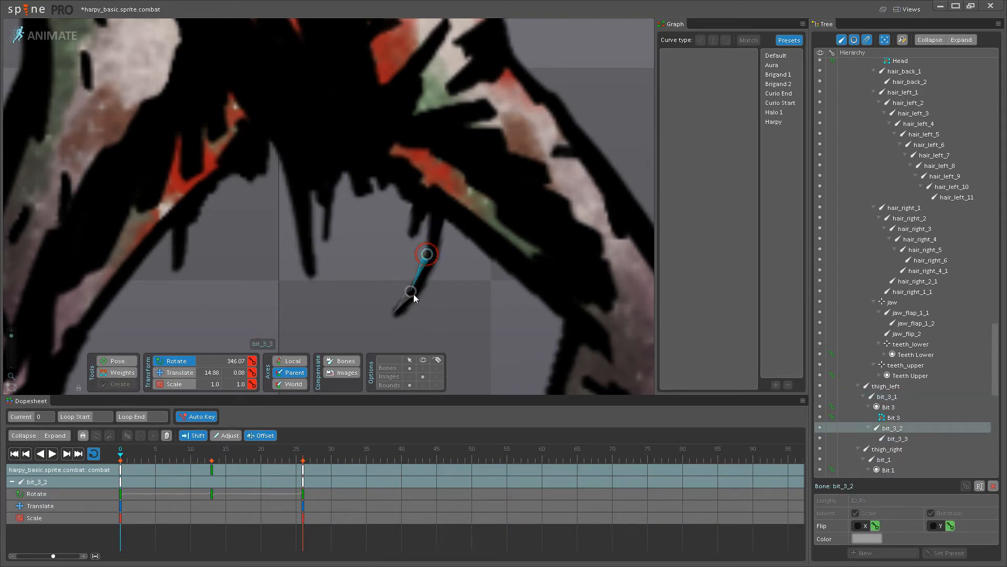
pyautogui.click(411, 300)
pyautogui.moveTo(406, 312); pyautogui.dragTo(418, 295)
# Select all seven bit bones and apply the Harpy curve preset to their keys at frames 13 and 0.
pyautogui.click(418, 280)
pyautogui.keyDown('ctrl'); pyautogui.click(436, 230); pyautogui.keyUp('ctrl')
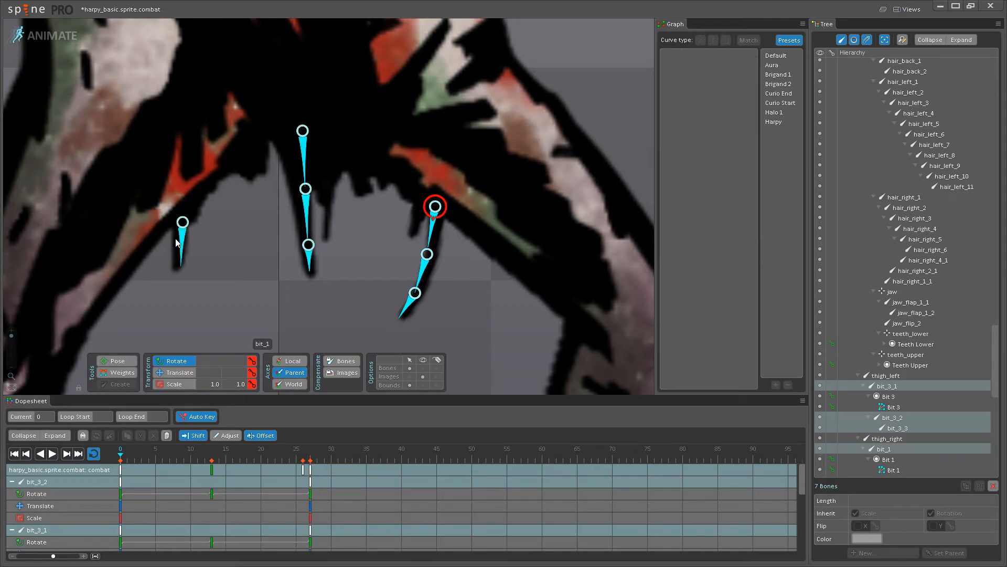
pyautogui.click(212, 481)
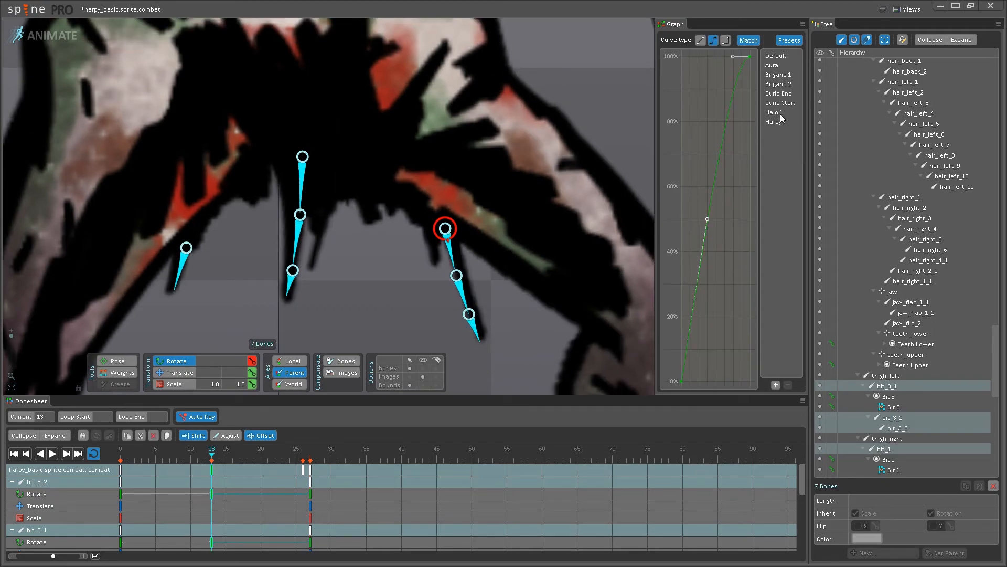
pyautogui.click(123, 471)
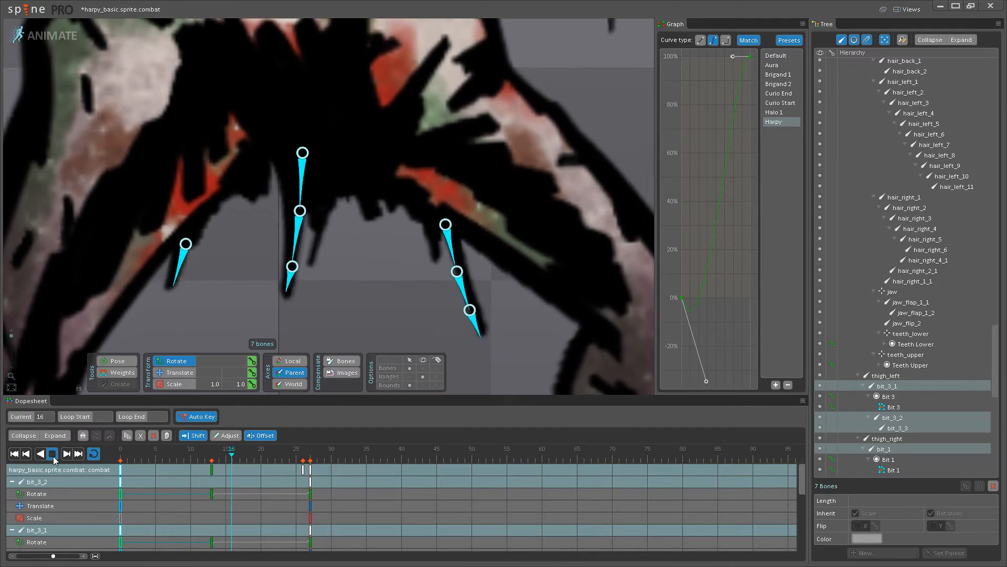
# Place the bit bones' closing keys at frame 26 with the start pose, and check the loop in playback.
pyautogui.click(249, 461)
pyautogui.moveTo(249, 461); pyautogui.dragTo(305, 455)
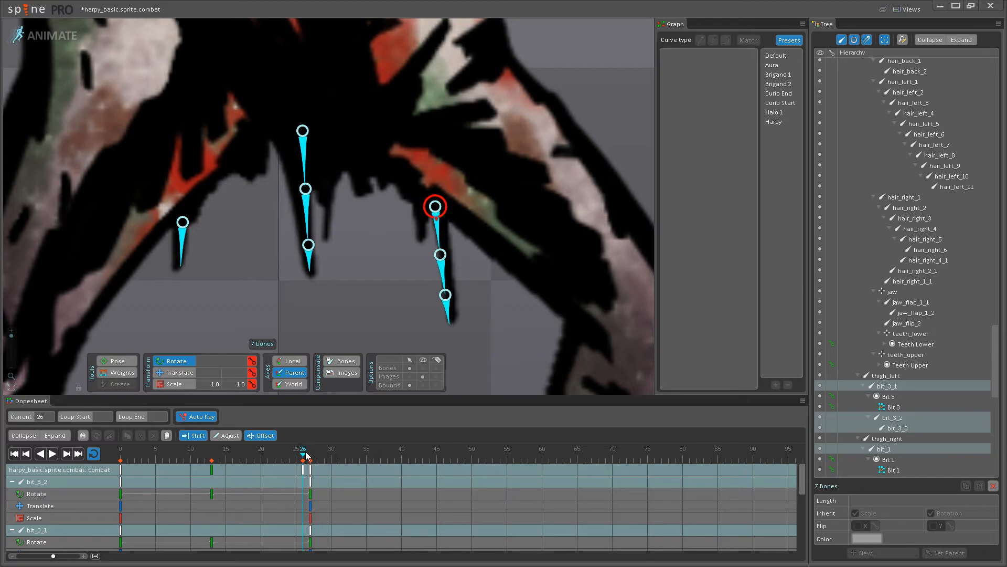
pyautogui.click(54, 454)
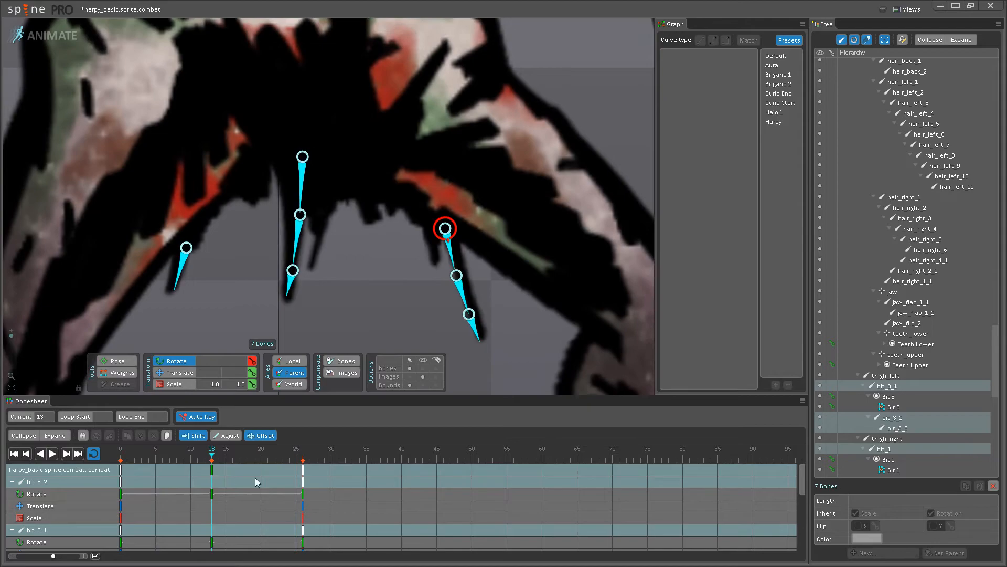
pyautogui.click(303, 479)
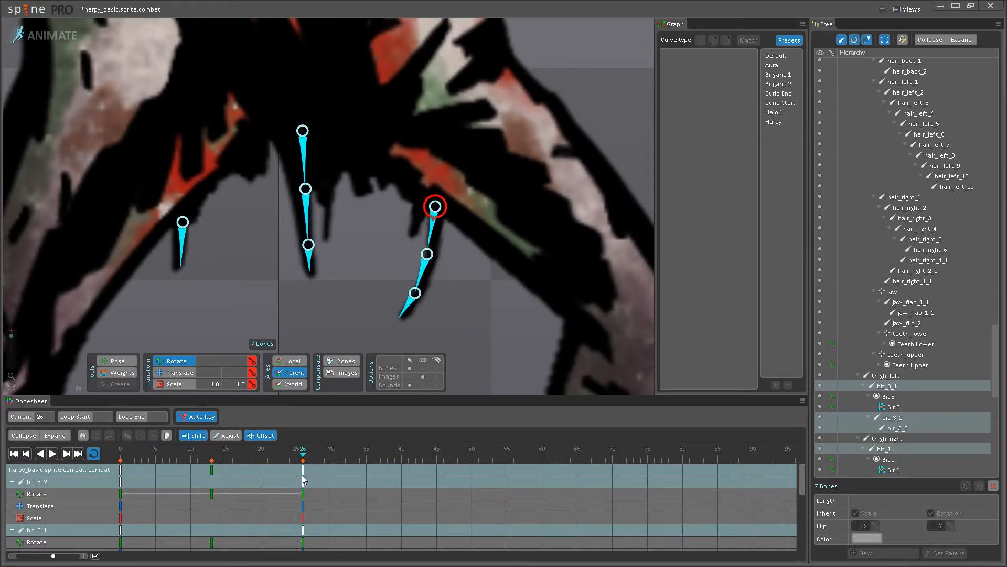
pyautogui.click(53, 455)
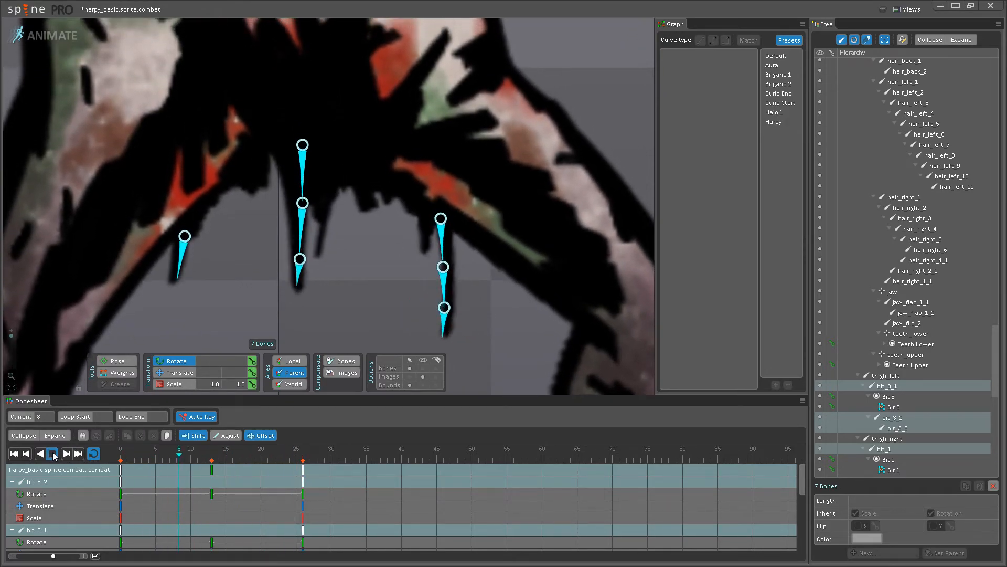
pyautogui.click(55, 455)
# Curve the central bit_2 strand toward bit_3 at frame 0, counter-rotating bit_2_1, and copy the three bones' pose to frame 26.
pyautogui.moveTo(228, 461); pyautogui.dragTo(94, 457)
pyautogui.click(309, 203)
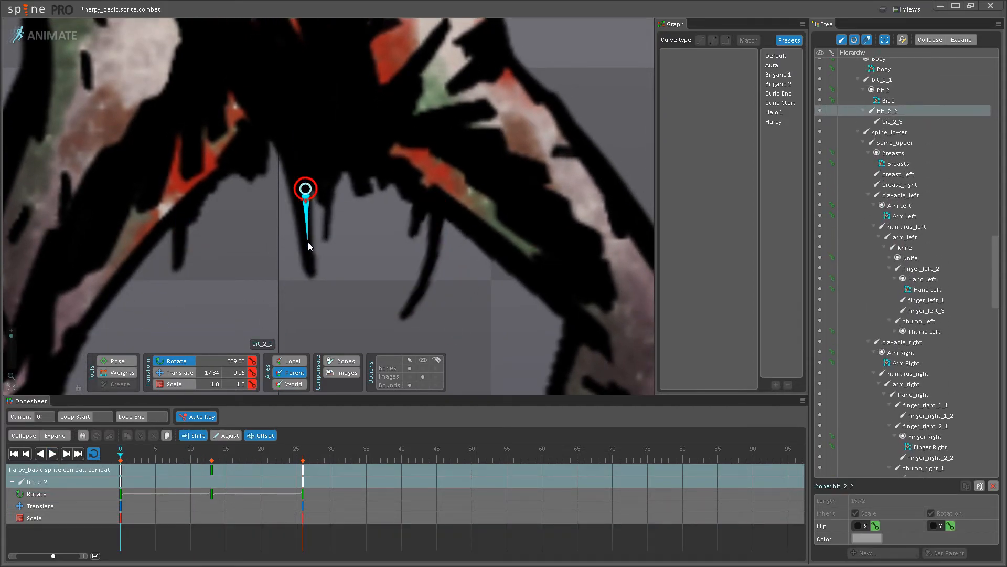
pyautogui.keyDown('ctrl'); pyautogui.click(309, 262); pyautogui.keyUp('ctrl')
pyautogui.click(340, 276)
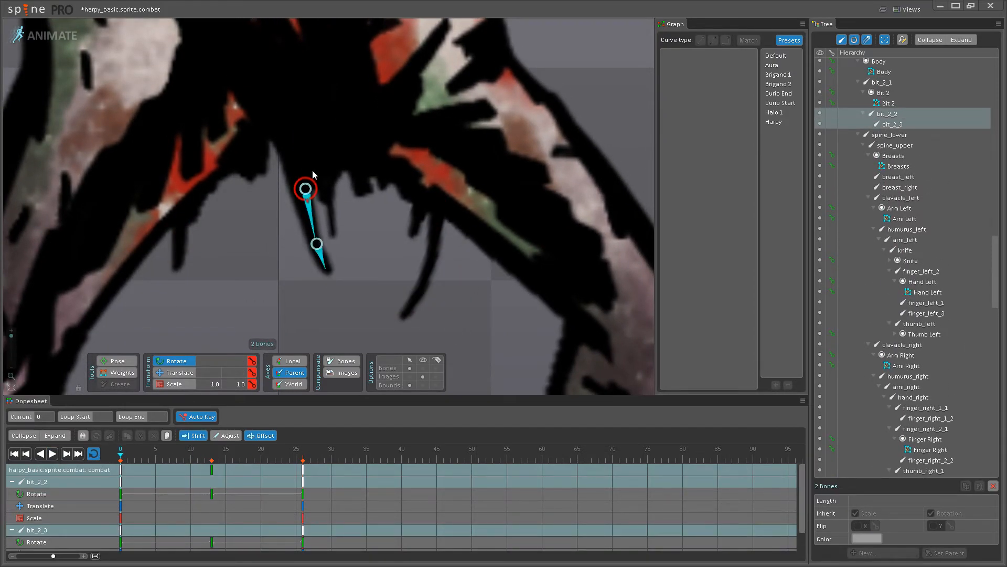
pyautogui.click(298, 172)
pyautogui.keyDown('ctrl'); pyautogui.click(300, 204); pyautogui.keyUp('ctrl')
pyautogui.keyDown('ctrl'); pyautogui.click(306, 262); pyautogui.keyUp('ctrl')
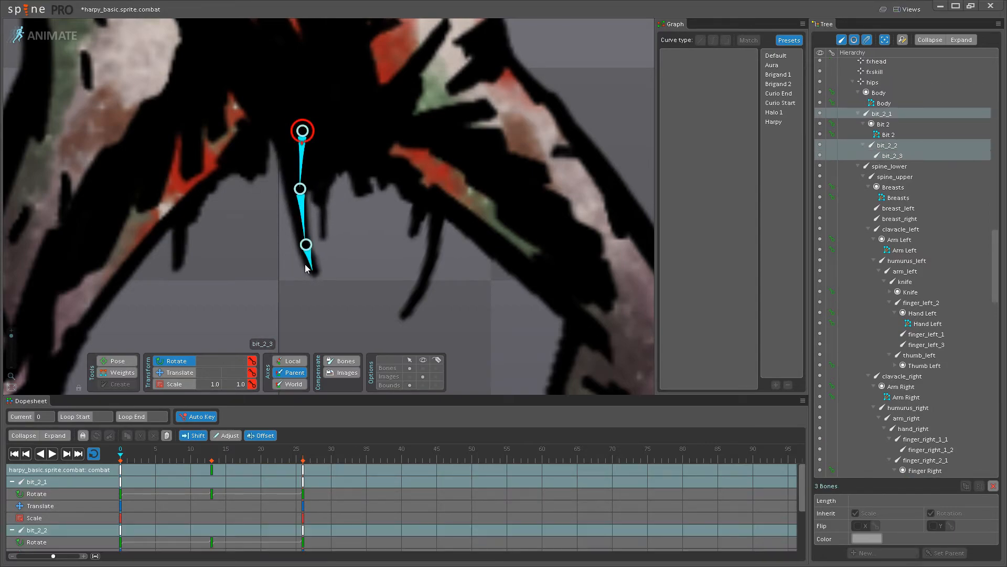
pyautogui.click(305, 468)
# Adjust the rotations of bit_2_2 and bit_2_1 at frame 13 to bend the central strand, and play the loop.
pyautogui.click(213, 456)
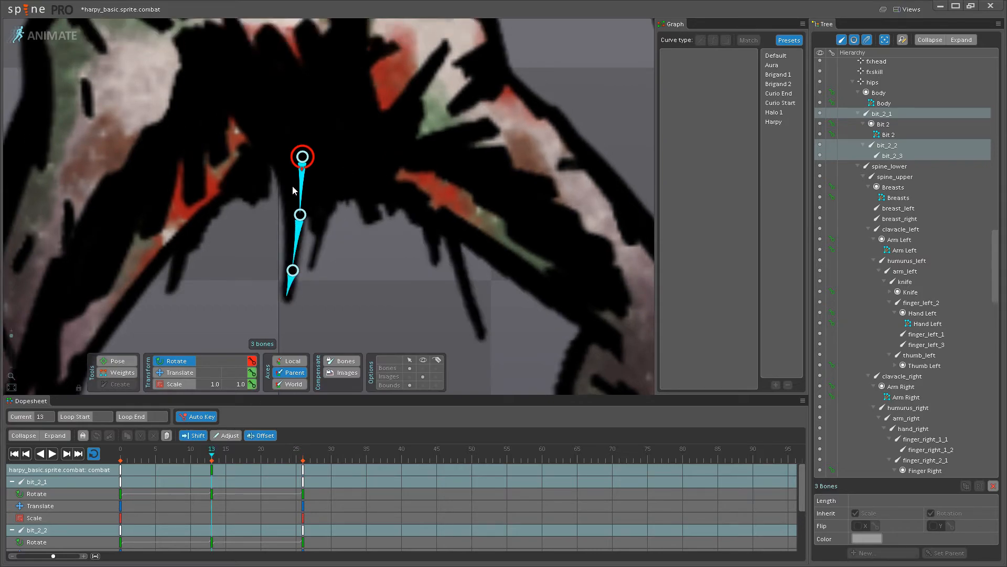
pyautogui.click(292, 241)
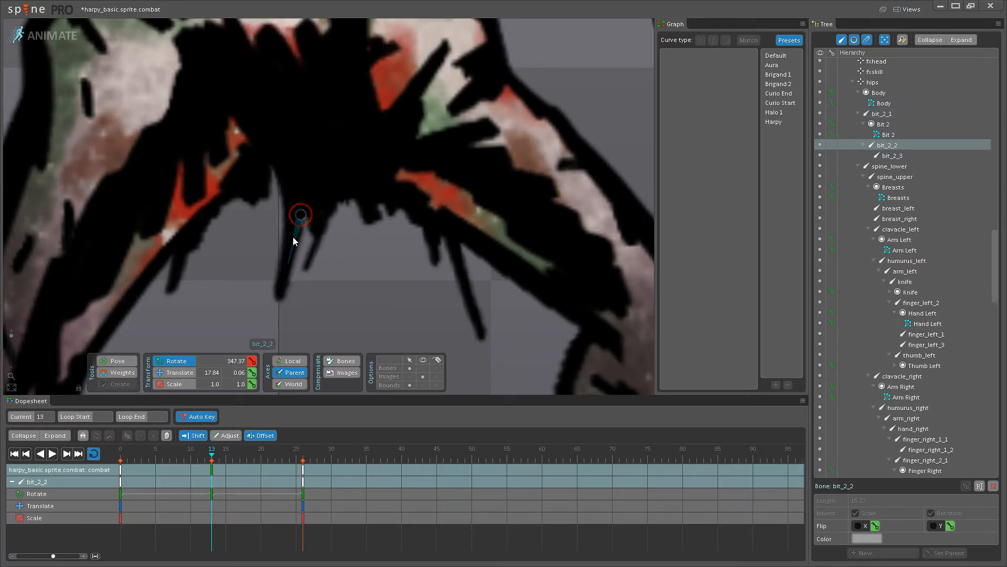
pyautogui.click(304, 204)
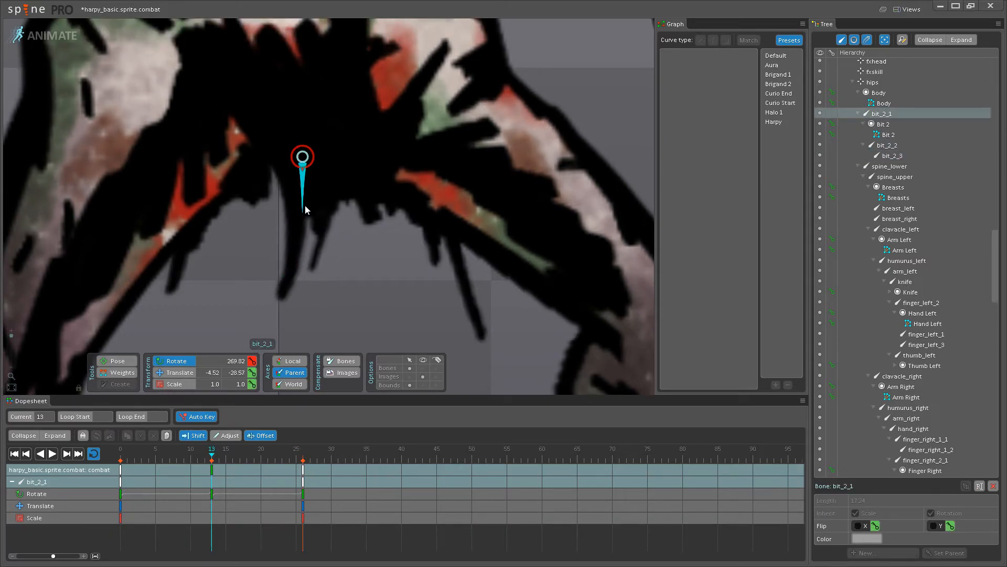
pyautogui.click(54, 455)
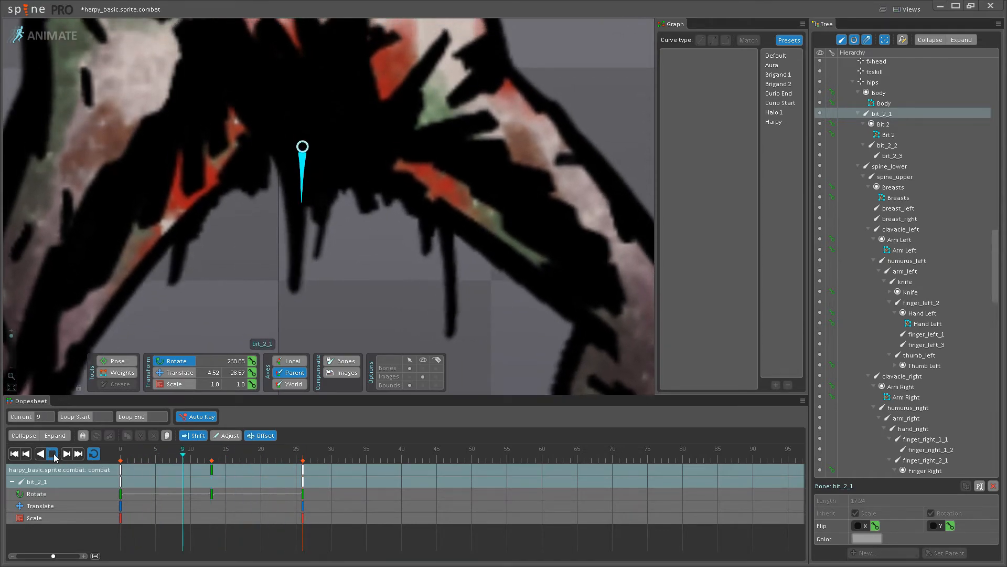
pyautogui.click(53, 455)
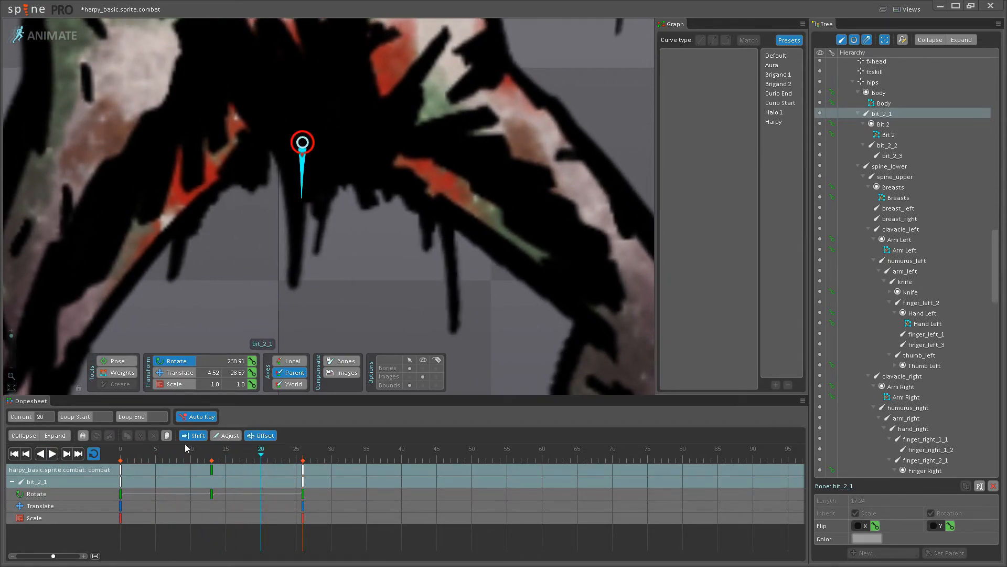
# Fine-tune the rotation of bit_2_1 at frame 13 and check the strand's swing in playback.
pyautogui.click(210, 470)
pyautogui.moveTo(309, 186); pyautogui.dragTo(306, 189)
pyautogui.click(53, 458)
pyautogui.click(53, 458)
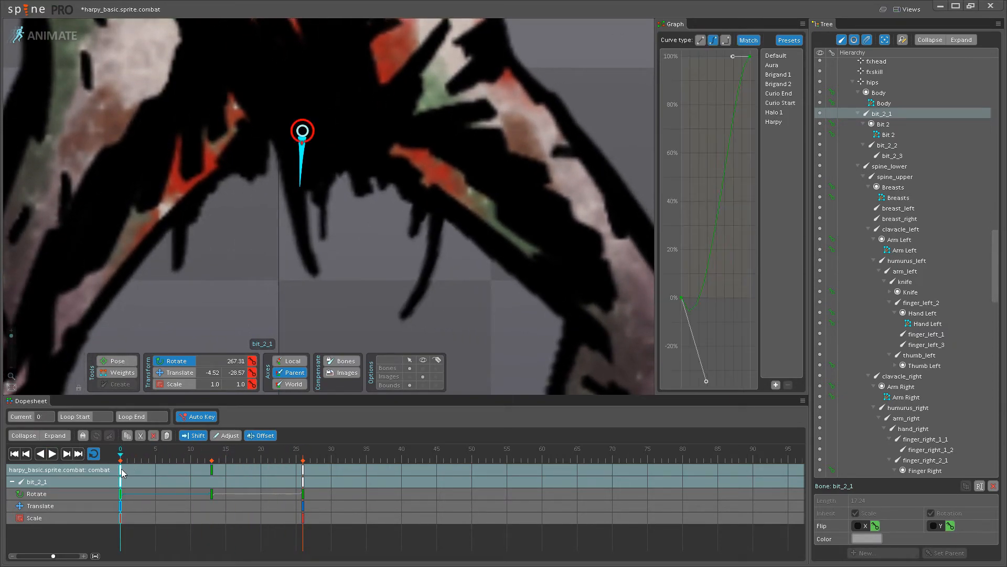
# Rotate bit_2_1 to 270.91 at frame 0, copy the key to frame 26, and play the loop.
pyautogui.moveTo(290, 164); pyautogui.dragTo(304, 171)
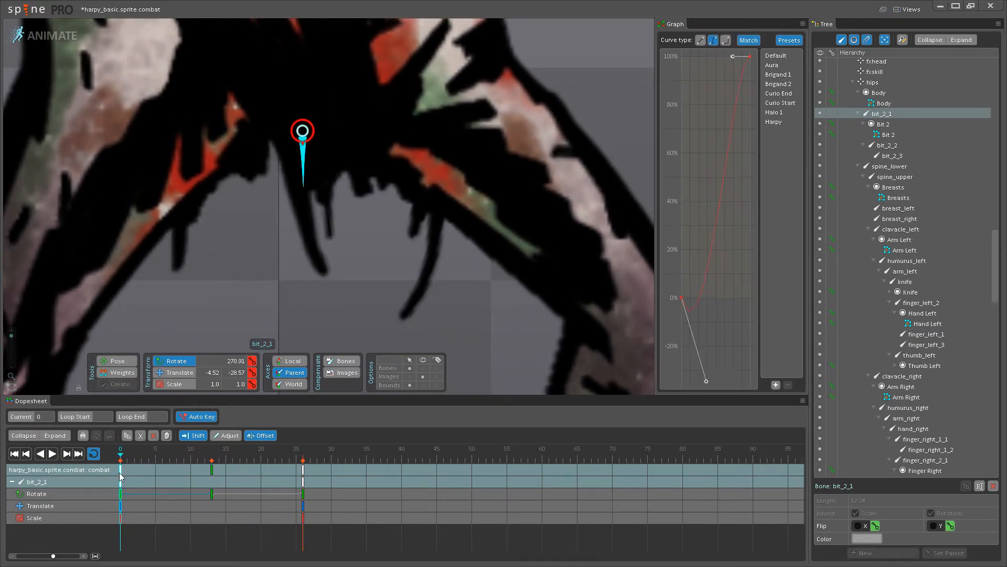
pyautogui.click(79, 454)
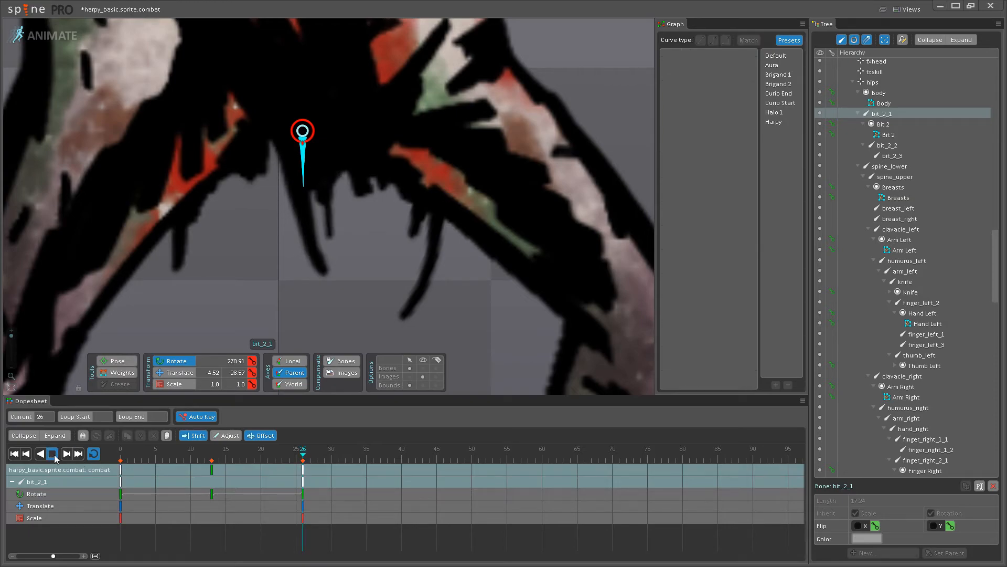
pyautogui.click(54, 458)
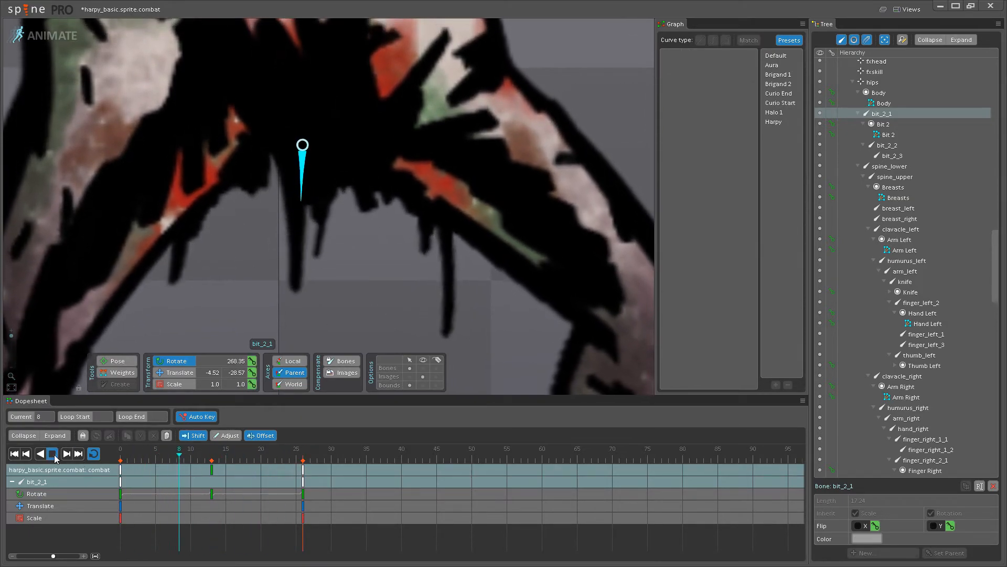
# Key the rotation of bit_1 at 36.3 on frames 0 and 26 and at 13.74 on frame 13, checking the swing in playback.
pyautogui.click(55, 458)
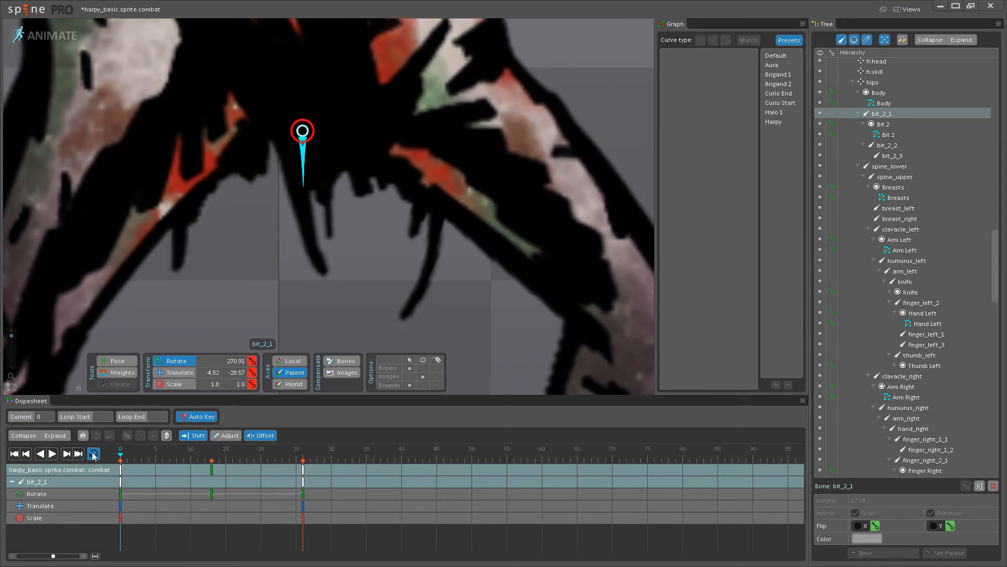
pyautogui.click(181, 242)
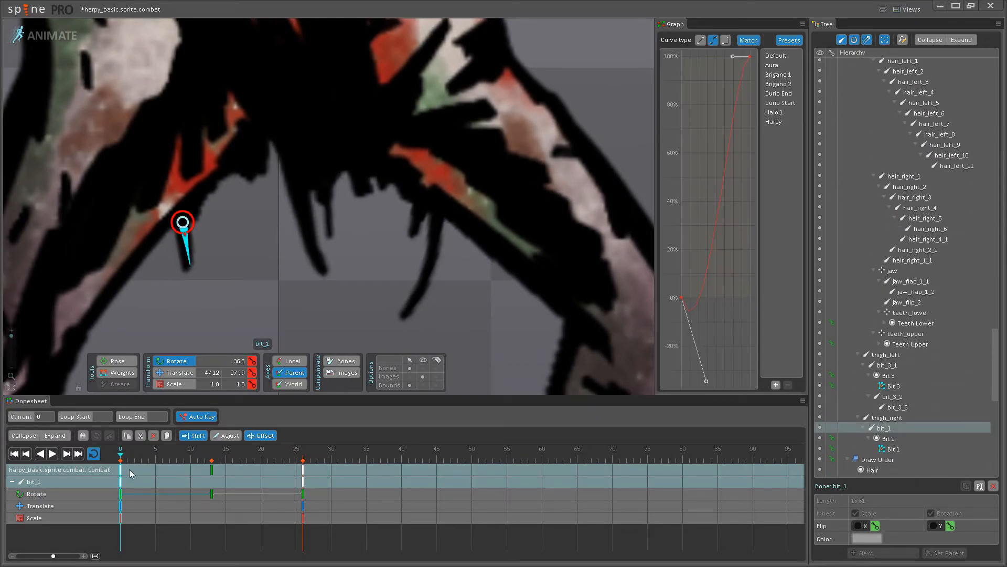
pyautogui.click(52, 457)
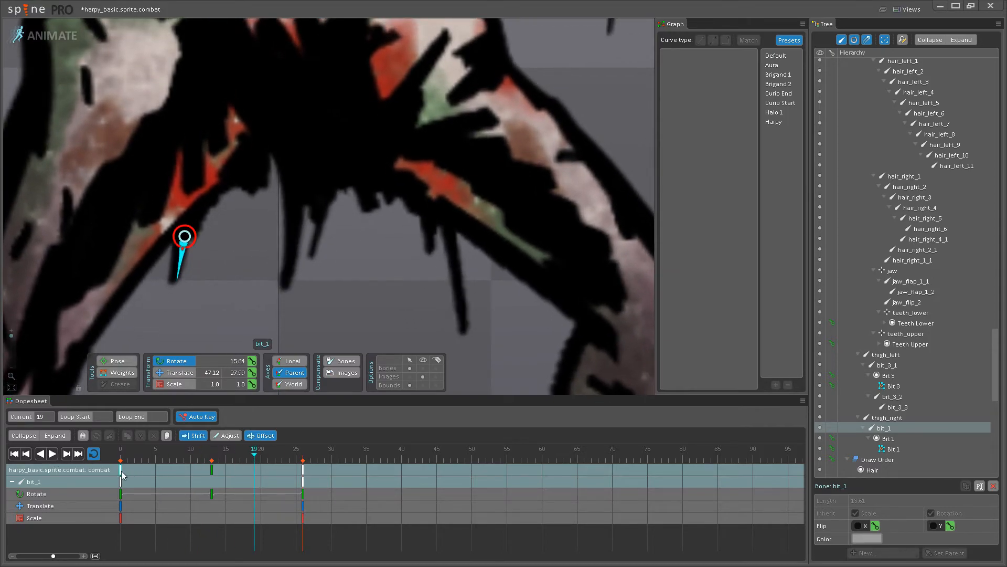
pyautogui.click(123, 474)
pyautogui.click(212, 468)
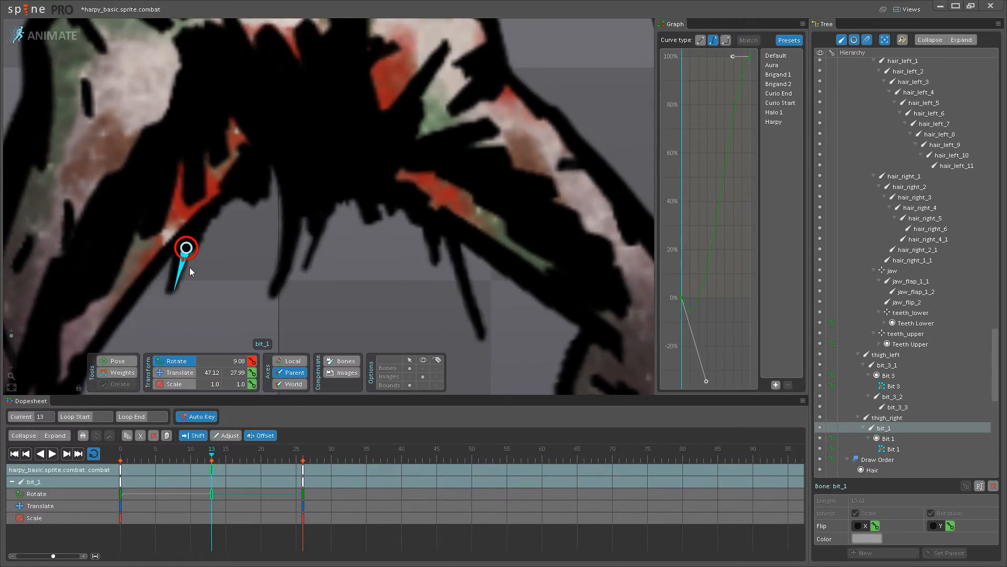
pyautogui.click(52, 455)
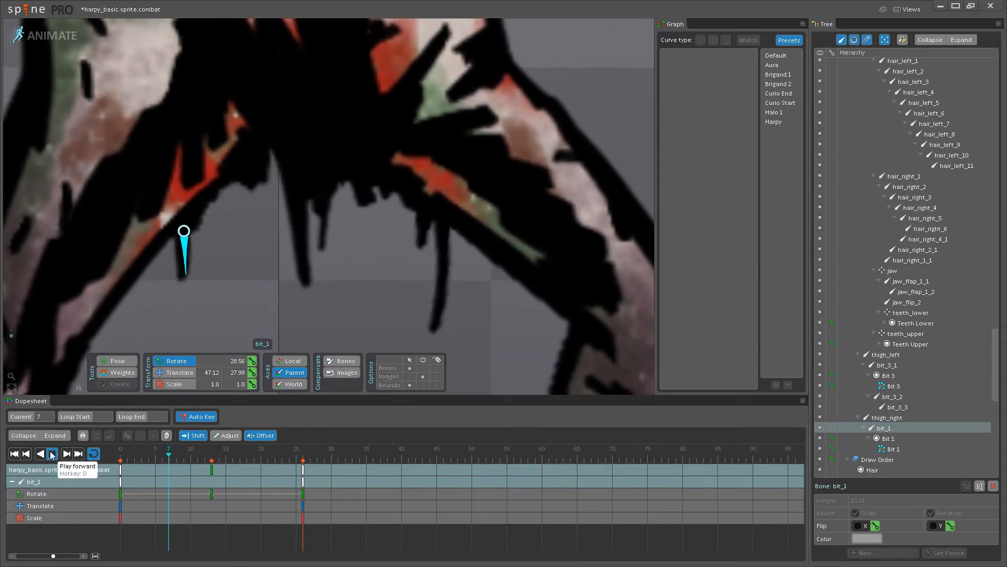
pyautogui.click(52, 455)
pyautogui.moveTo(137, 455); pyautogui.dragTo(93, 464)
pyautogui.click(52, 454)
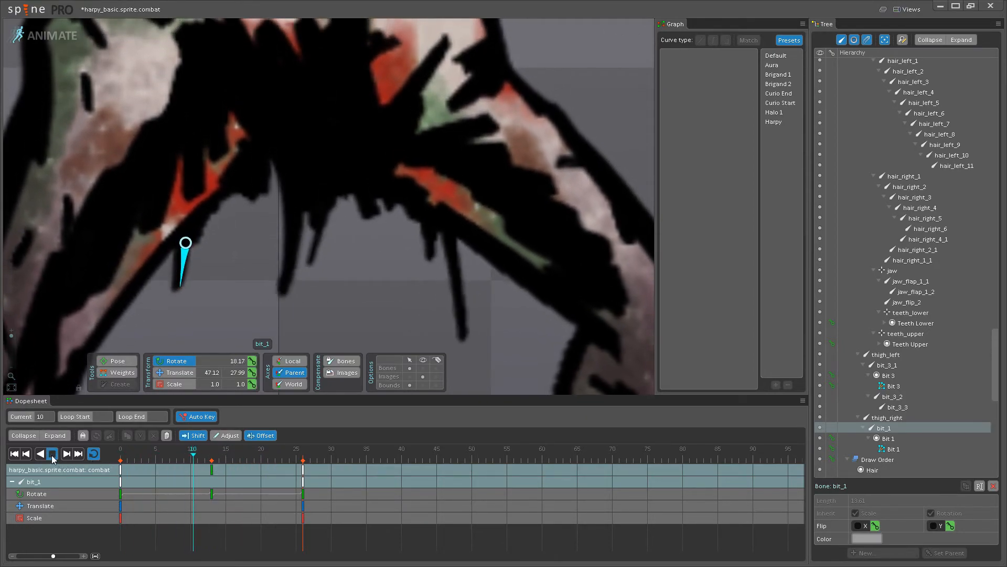
pyautogui.click(211, 469)
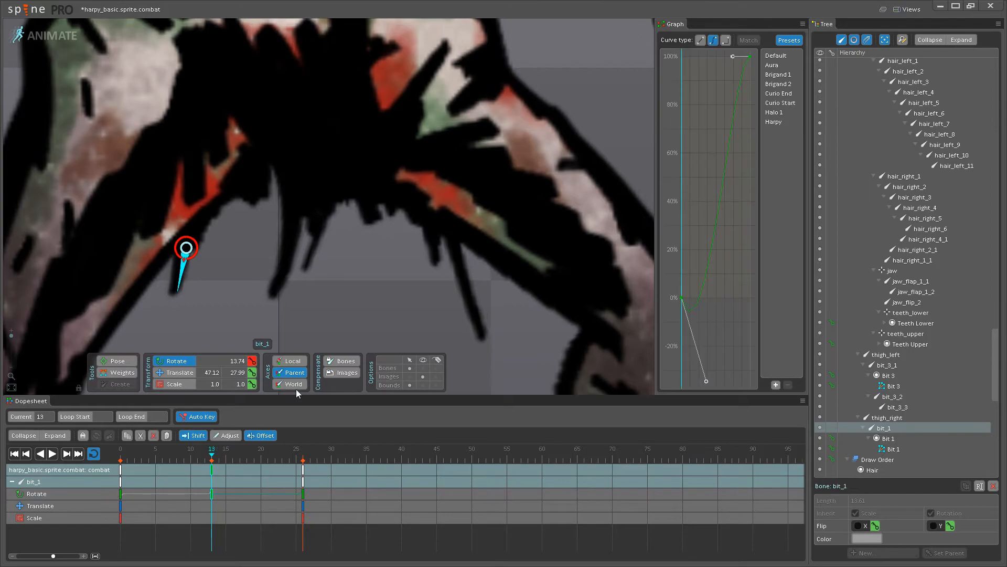
# Adjust the rotations of bit_3_1 and bit_3_2 at frame 13 to bend the strand outward, checking its swing in playback.
pyautogui.click(445, 241)
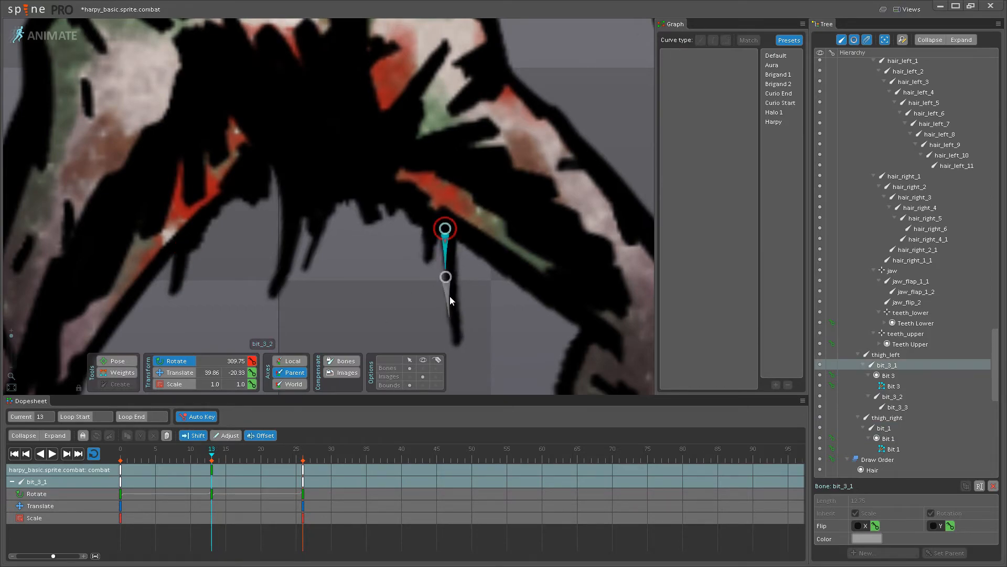
pyautogui.click(453, 300)
pyautogui.moveTo(455, 326); pyautogui.dragTo(452, 302)
pyautogui.click(439, 262)
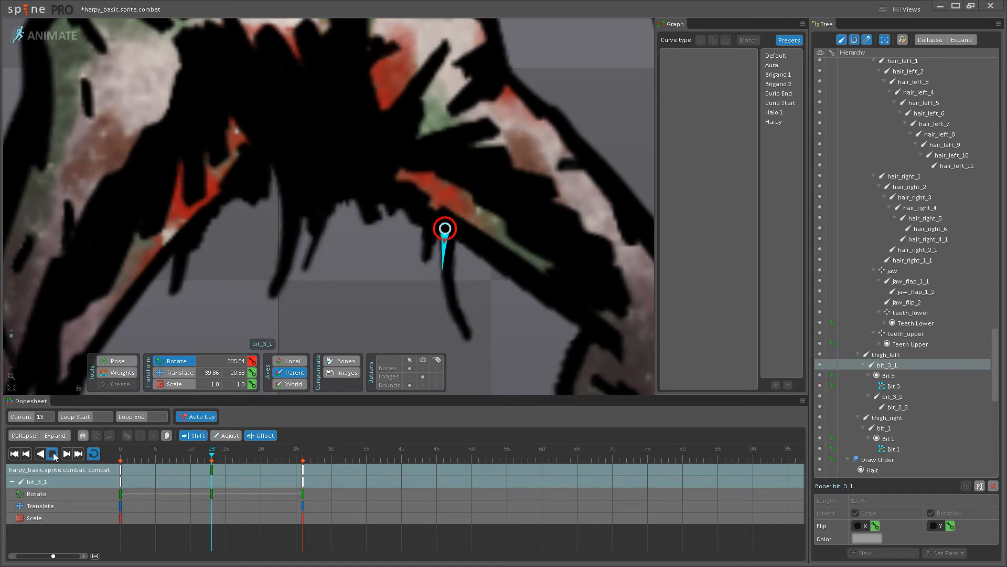
pyautogui.click(54, 456)
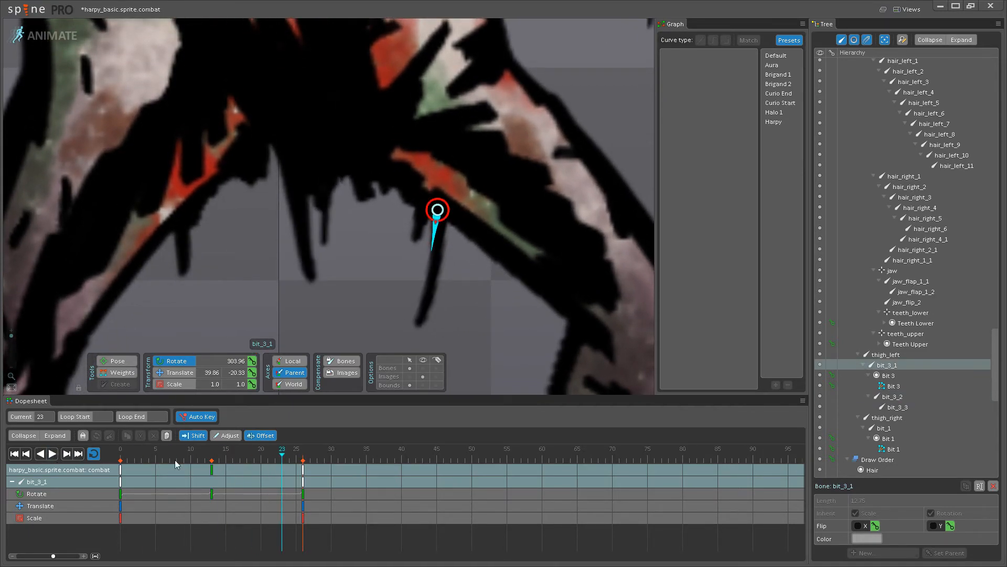
pyautogui.click(213, 468)
pyautogui.click(454, 307)
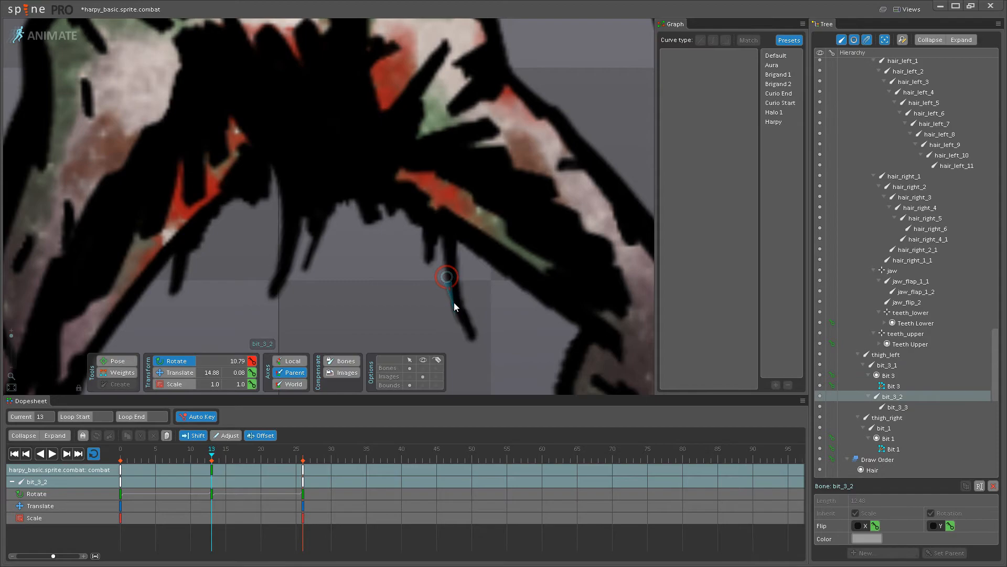
pyautogui.click(54, 457)
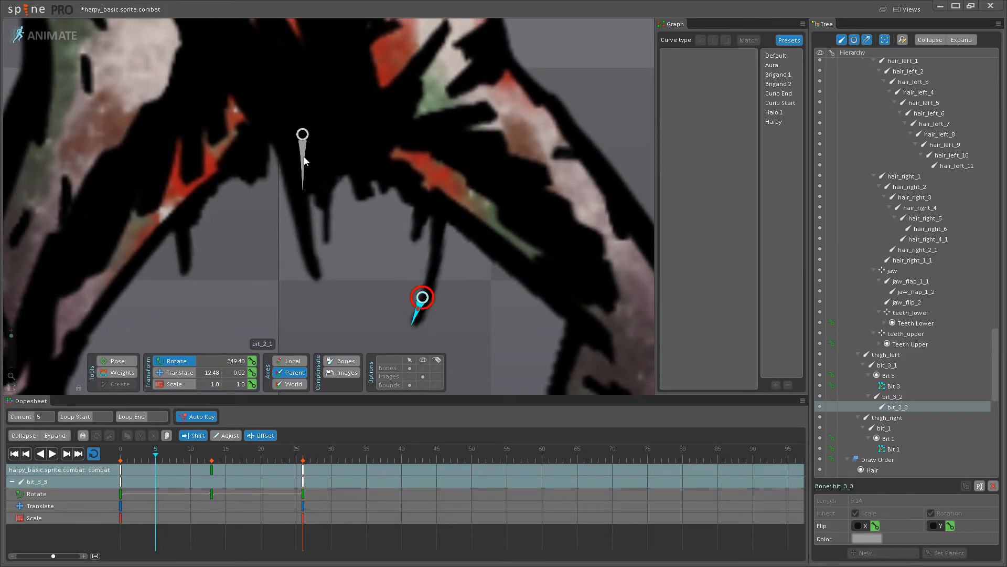
# Try offsetting the bit_1 keys by 4 frames, play the loop, and undo the offset.
pyautogui.click(304, 207)
pyautogui.keyDown('ctrl'); pyautogui.click(304, 252); pyautogui.keyUp('ctrl')
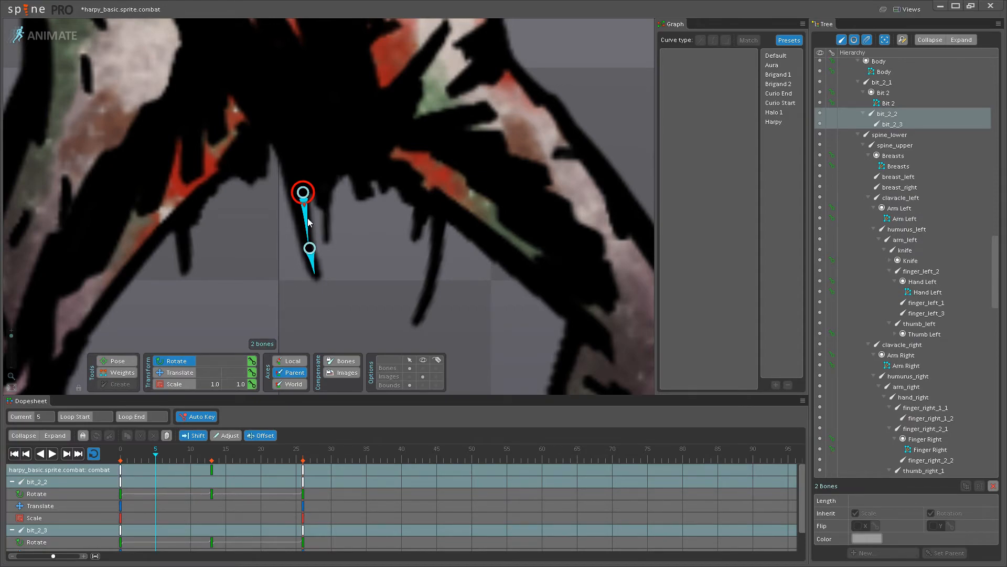
pyautogui.click(275, 233)
pyautogui.click(186, 253)
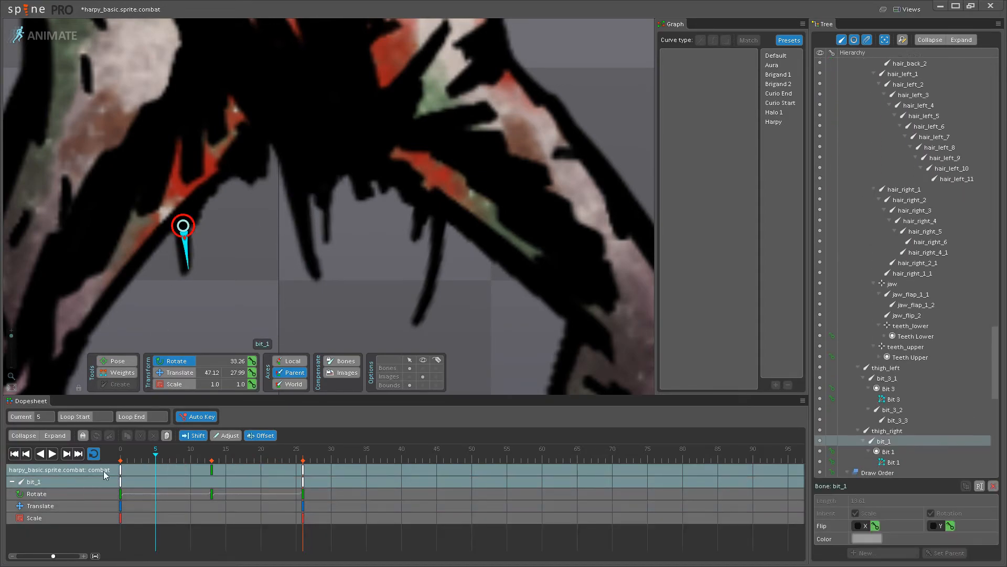
pyautogui.moveTo(103, 470); pyautogui.dragTo(131, 470)
pyautogui.click(52, 454)
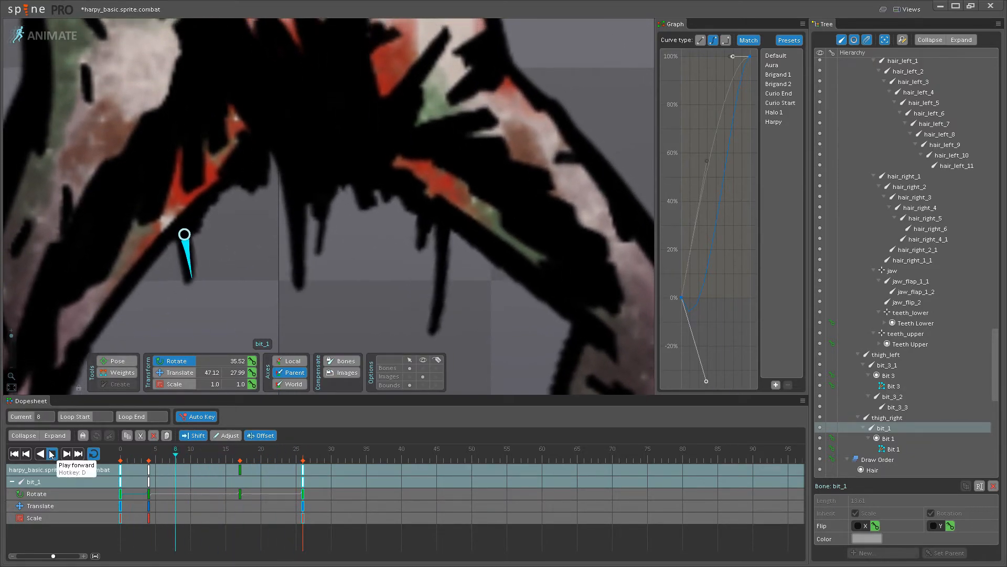
pyautogui.hotkey('ctrl', 'z')
# Rotate bit_1 to 30.86 at frame 0, copy the key to frame 26, and play the loop.
pyautogui.moveTo(164, 458); pyautogui.dragTo(204, 457)
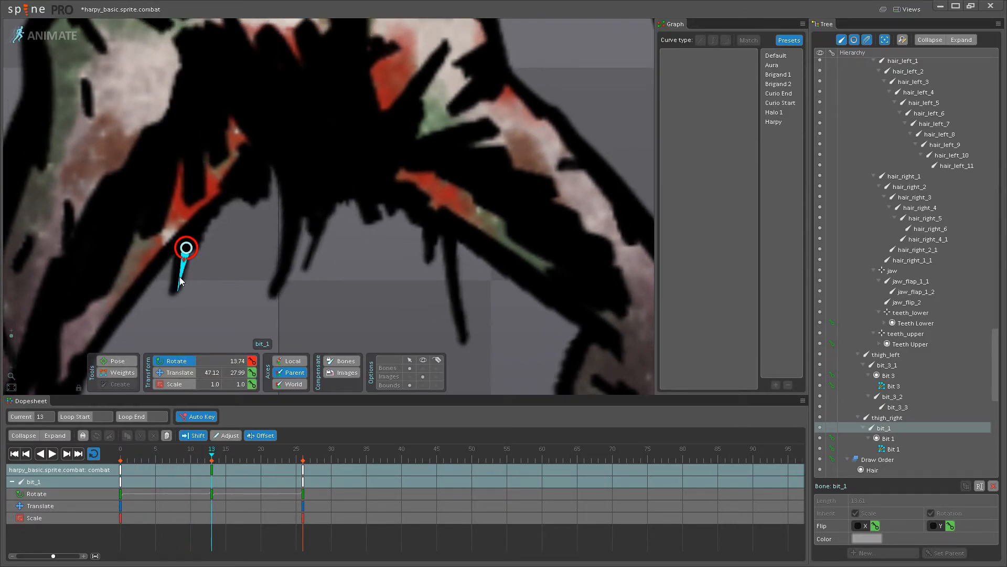
pyautogui.moveTo(150, 450); pyautogui.dragTo(58, 444)
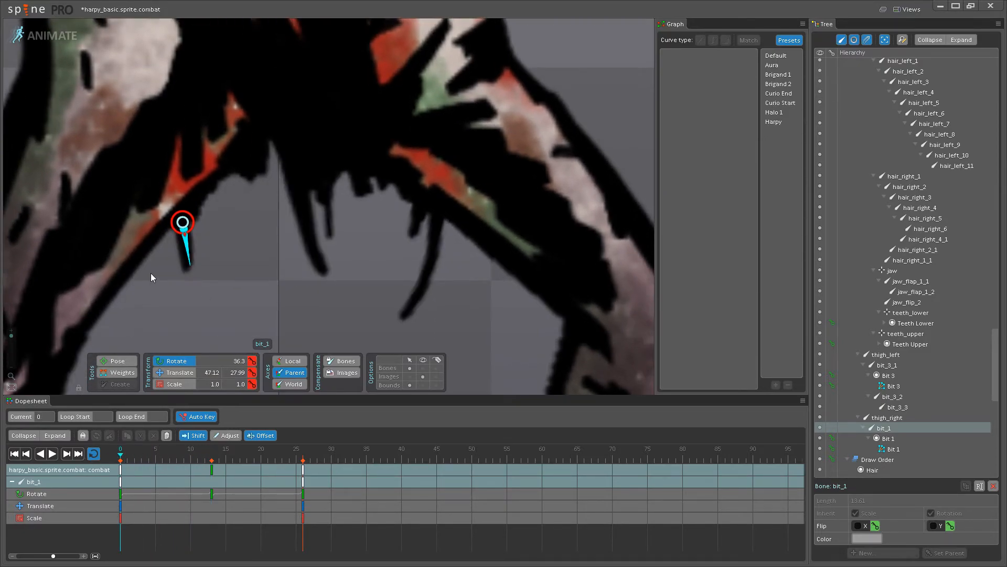
pyautogui.moveTo(181, 259); pyautogui.dragTo(178, 261)
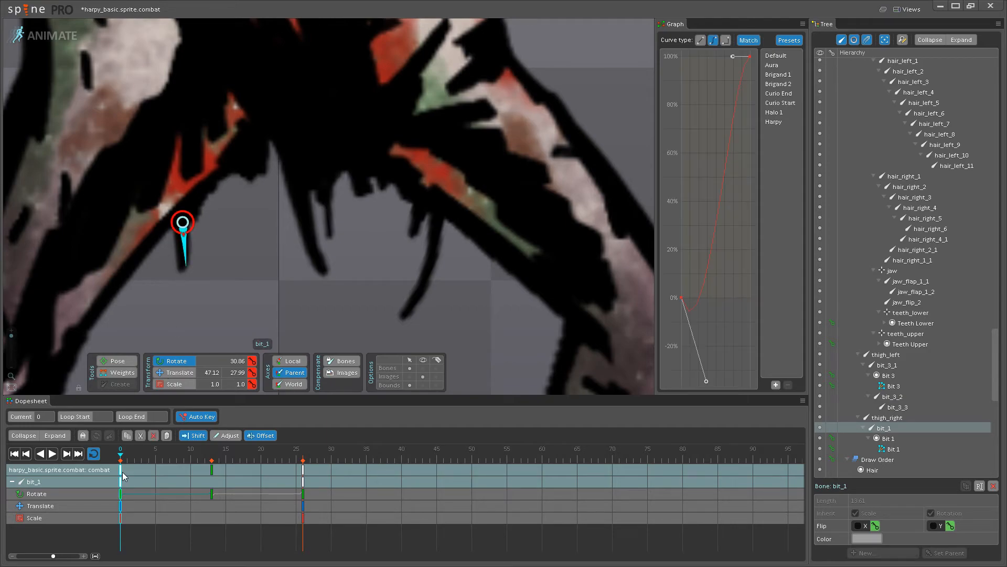
pyautogui.click(49, 458)
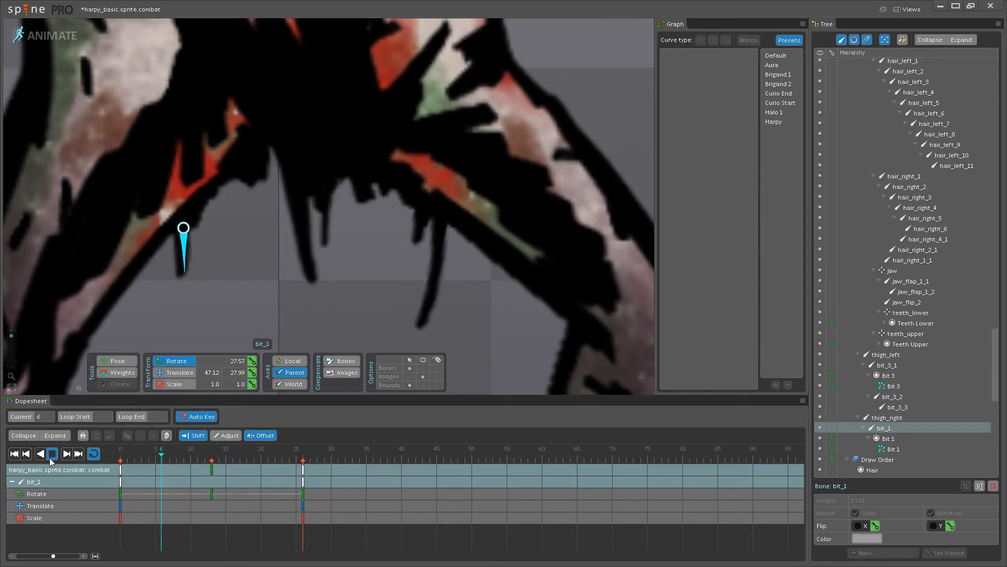
# Offset the bit_1 keys by 3 frames and check the strand's motion against the whole body in playback.
pyautogui.click(50, 458)
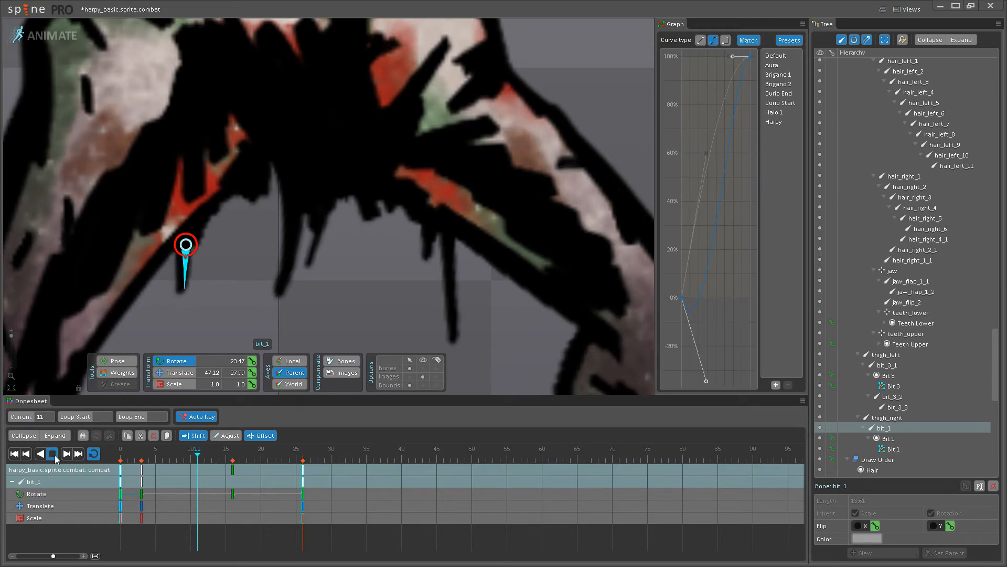
pyautogui.press('space')
pyautogui.scroll(-4, 265, 303)
pyautogui.scroll(-4, 267, 301)
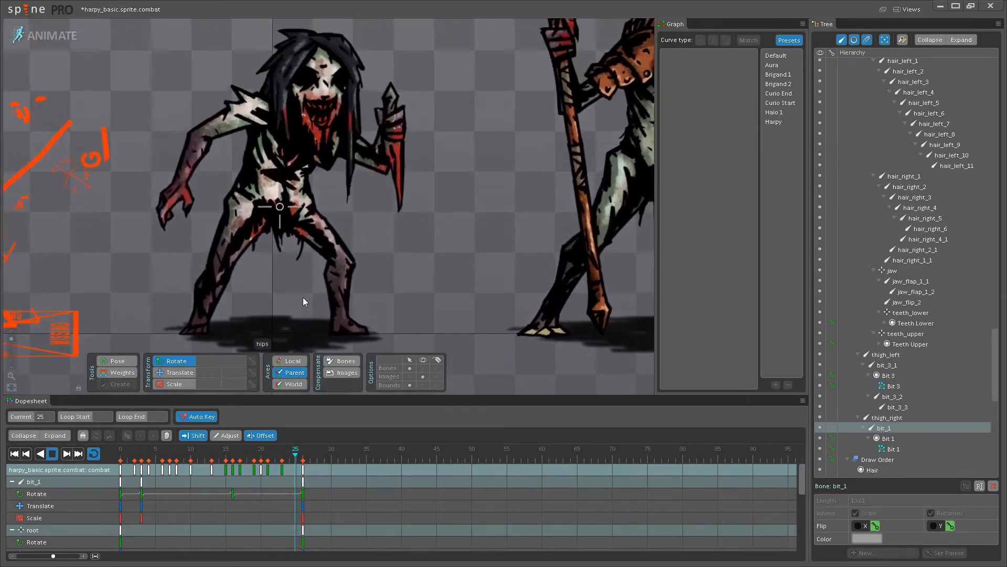
pyautogui.scroll(8, 286, 303)
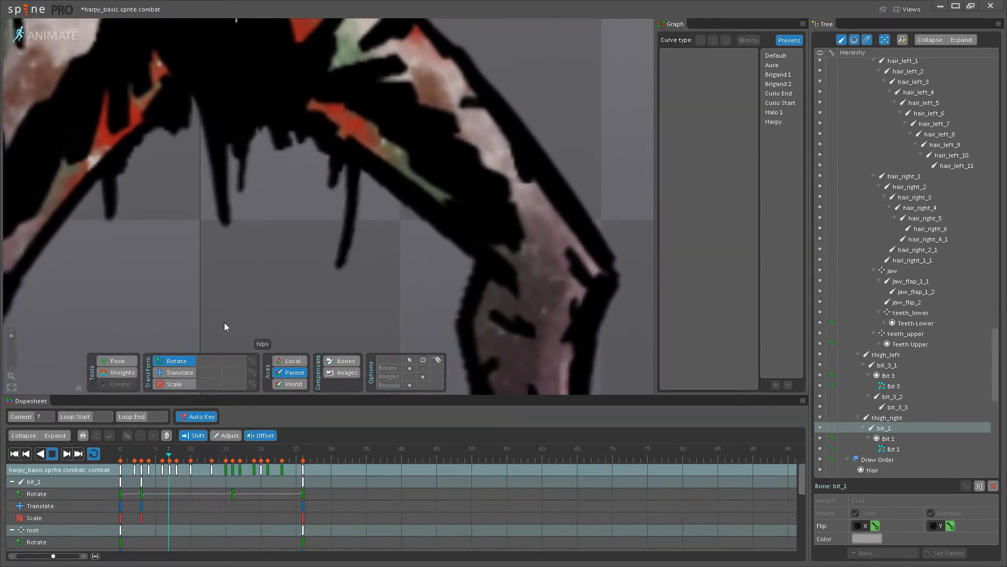
pyautogui.click(54, 455)
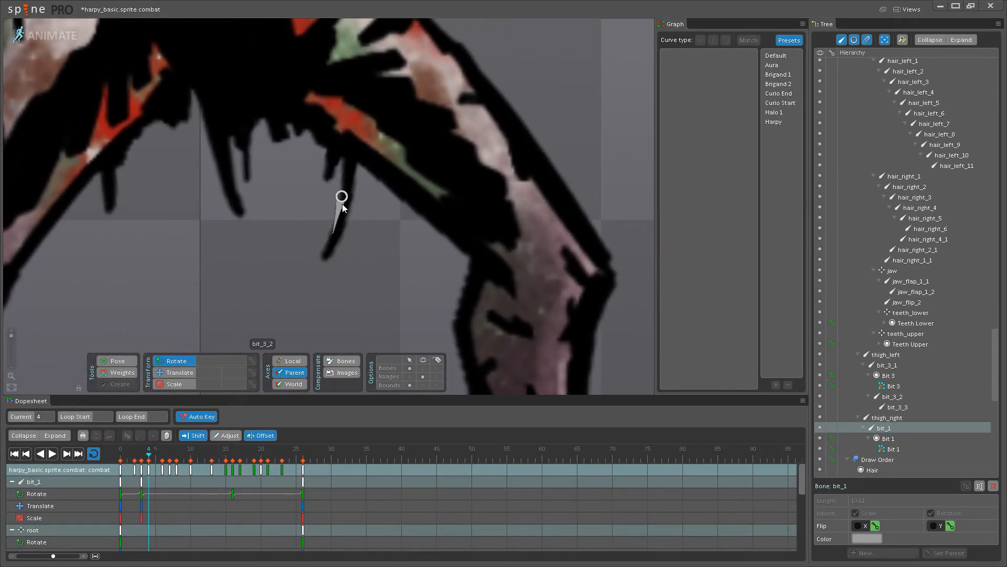
# Rotate bit_3_2 and bit_3_3 together at frame 0 to straighten the strand, and copy their keys to frame 26.
pyautogui.click(347, 168)
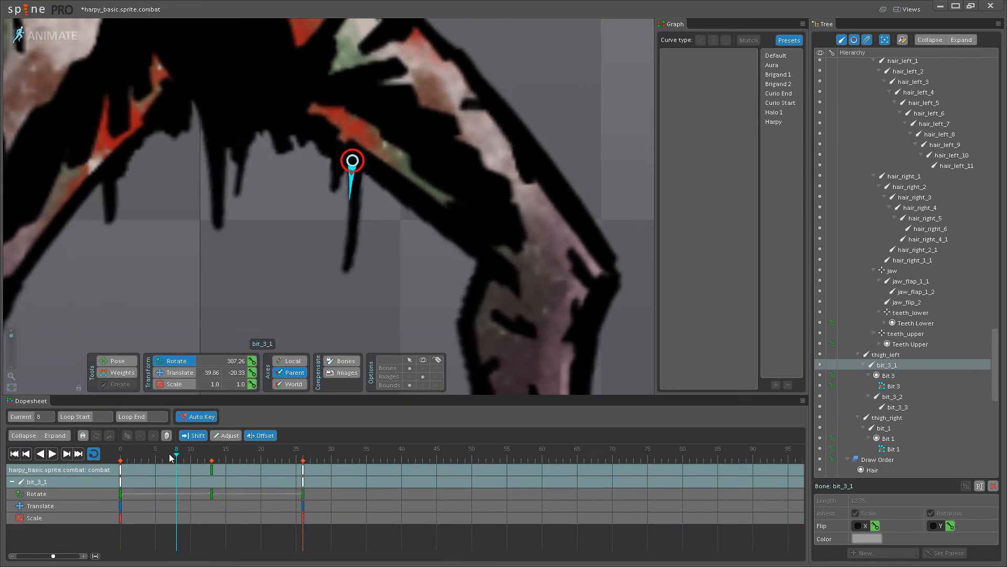
pyautogui.click(344, 210)
pyautogui.keyDown('ctrl'); pyautogui.click(327, 245); pyautogui.keyUp('ctrl')
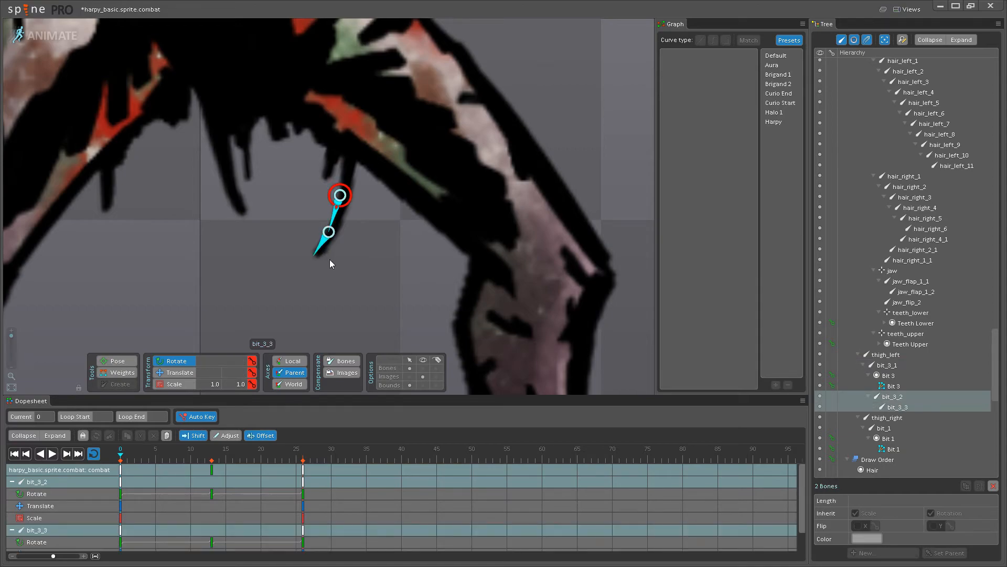
pyautogui.click(123, 471)
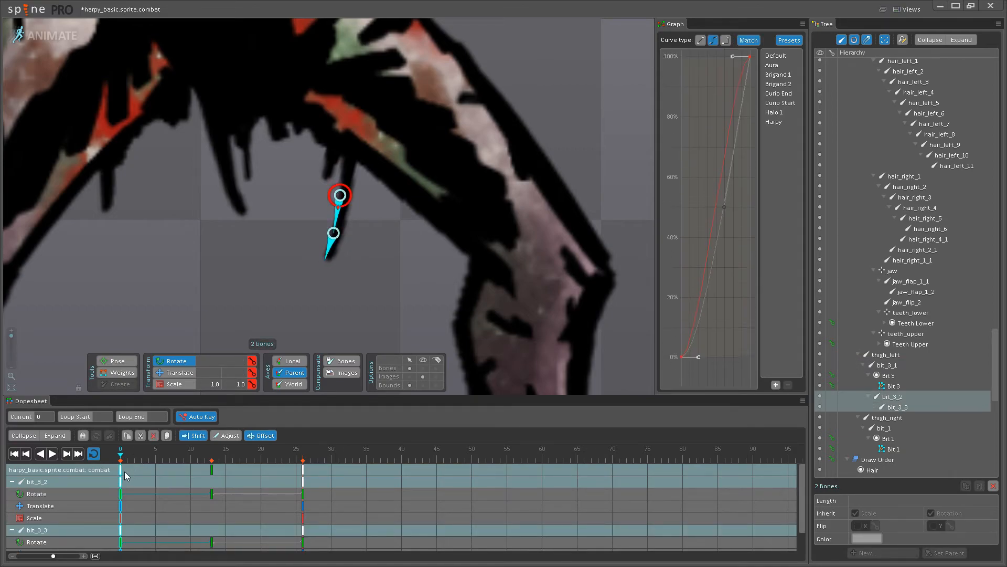
pyautogui.click(304, 469)
# Save the project and review the hanging strands' swing with the loop playing.
pyautogui.click(53, 457)
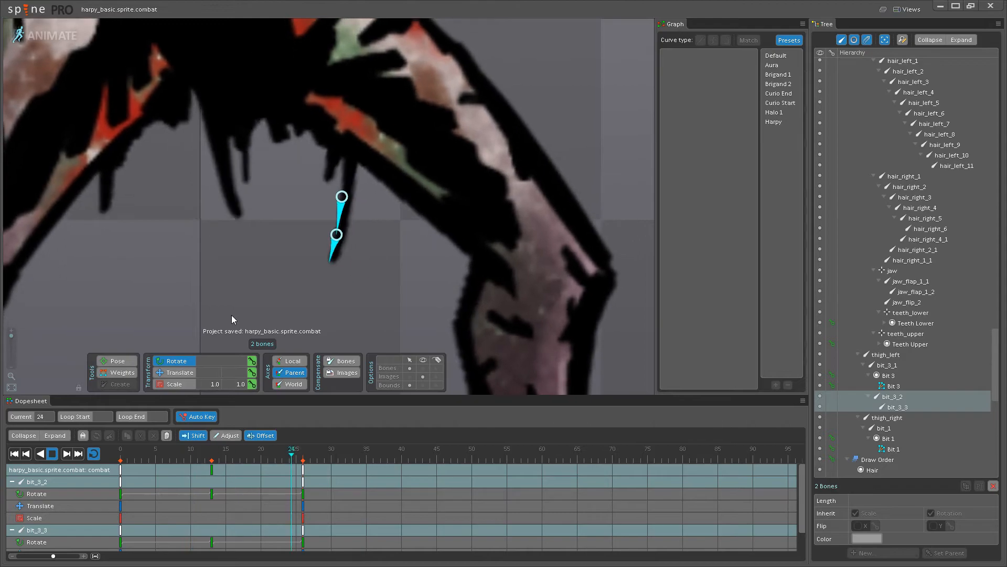
pyautogui.scroll(-5, 231, 315)
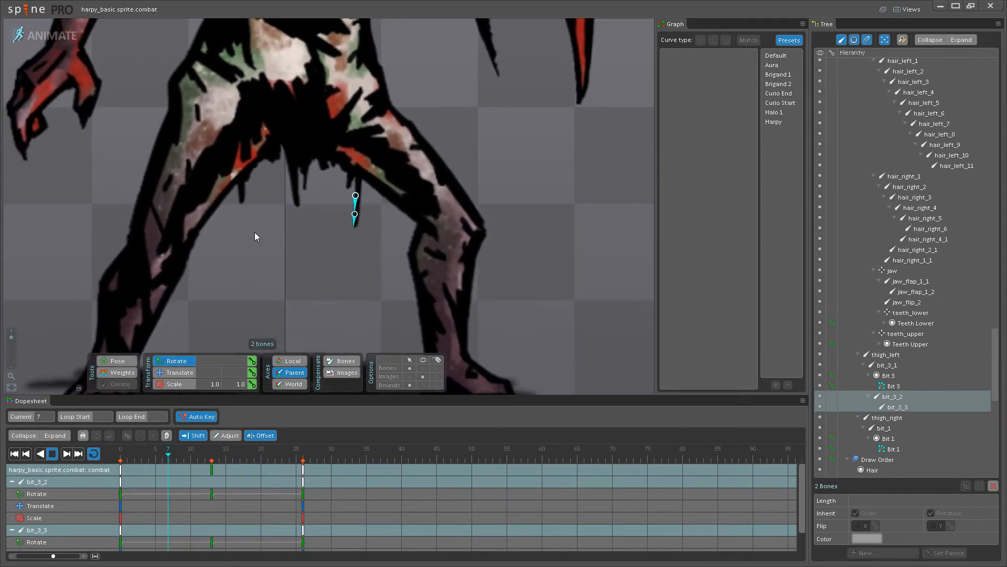
pyautogui.scroll(3, 291, 241)
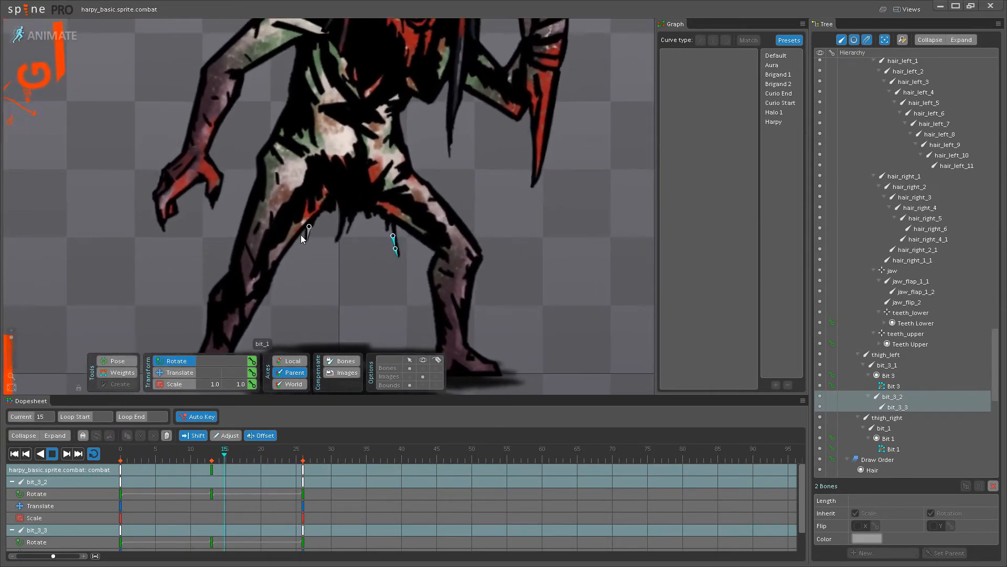
pyautogui.moveTo(346, 296); pyautogui.dragTo(339, 309)
pyautogui.moveTo(351, 268); pyautogui.dragTo(337, 294)
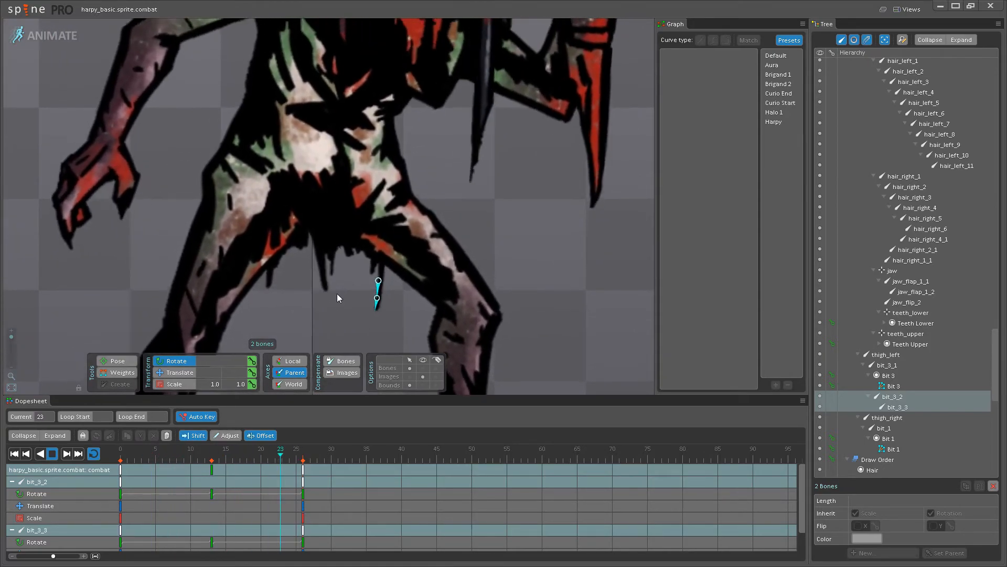
pyautogui.scroll(5, 337, 294)
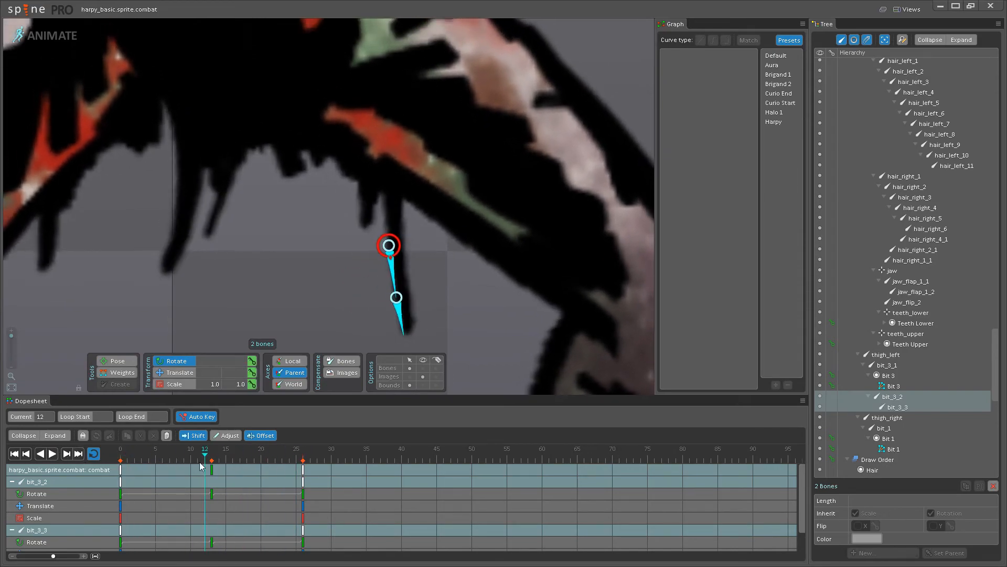
# Try offsetting the bit_3_2 keys by 6 frames and the bit_3_3 keys by 7 frames, and play the loop.
pyautogui.click(404, 248)
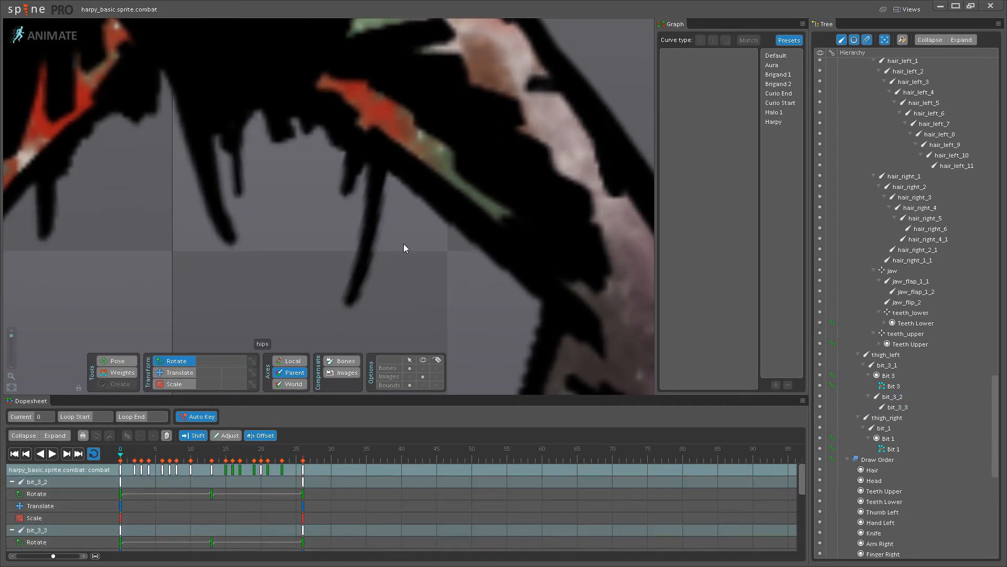
pyautogui.click(375, 210)
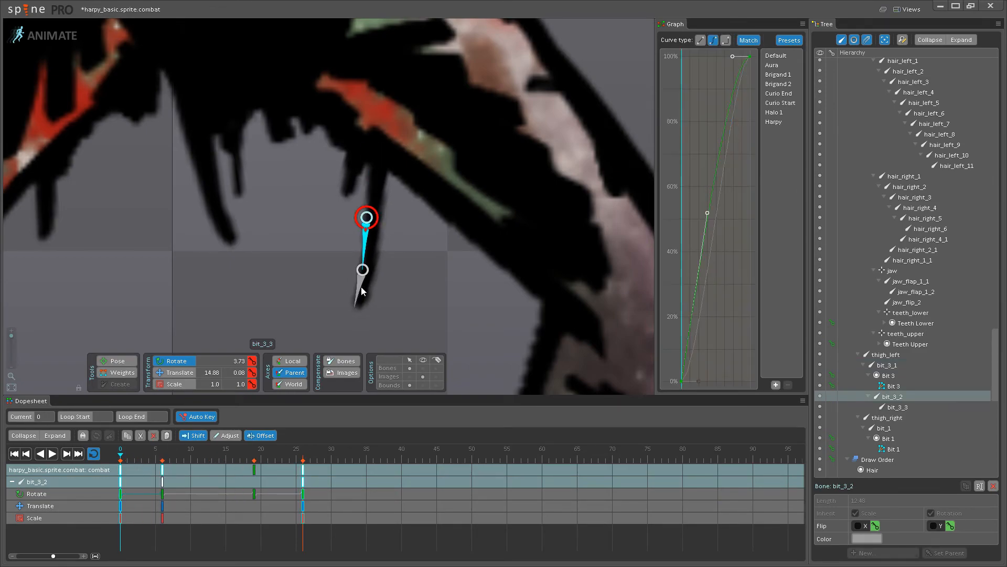
pyautogui.click(52, 453)
# Check the strands on the full harpy in playback, undo the bit_3_3 key offset, and save the project.
pyautogui.scroll(-5, 324, 187)
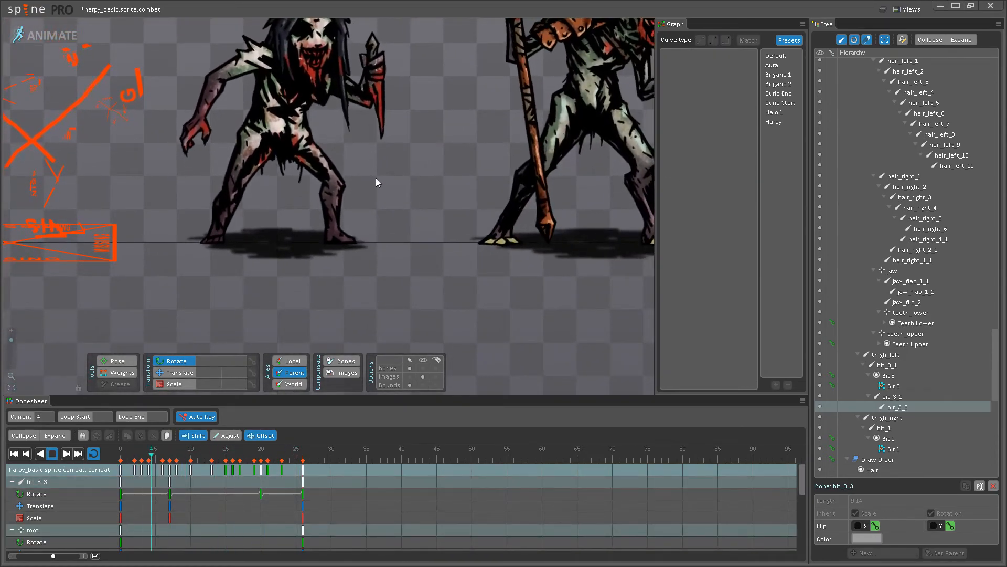
pyautogui.scroll(4, 316, 263)
pyautogui.hotkey('ctrl', 's')
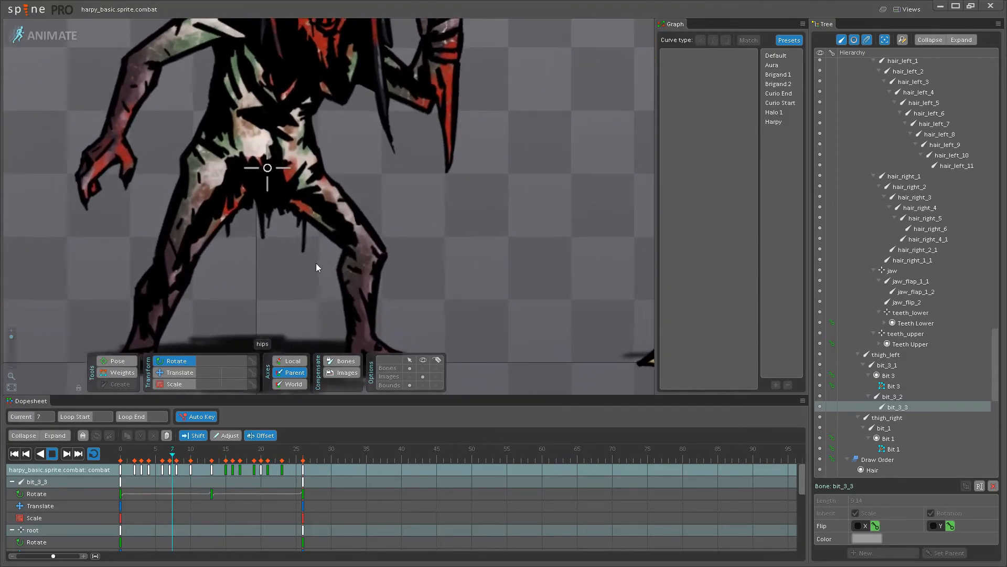
# Rotate bit_3_1 to adjust how the strand hangs and check its swing in the playing loop.
pyautogui.scroll(3, 310, 244)
pyautogui.click(300, 217)
pyautogui.click(52, 454)
pyautogui.scroll(4, 300, 242)
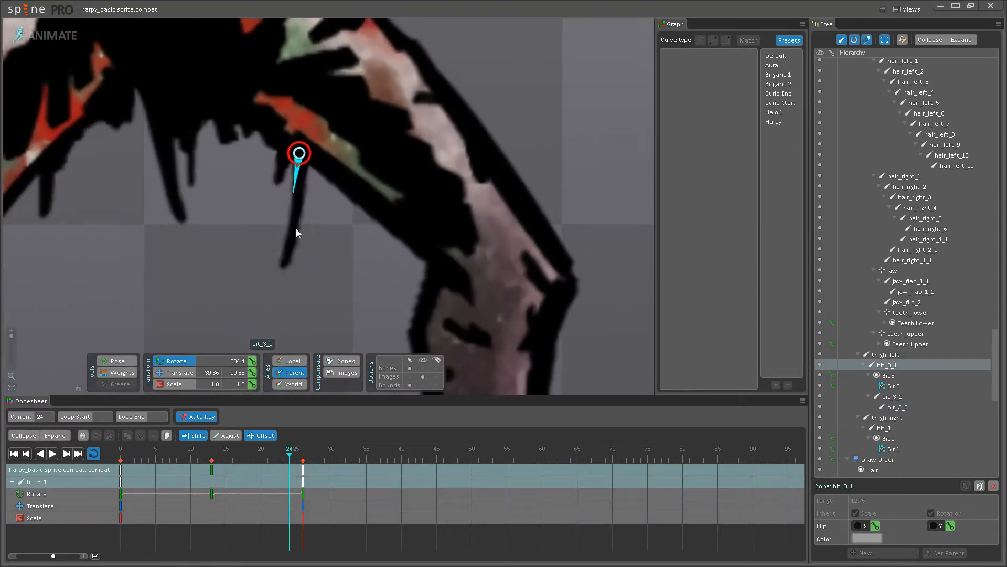
pyautogui.click(205, 450)
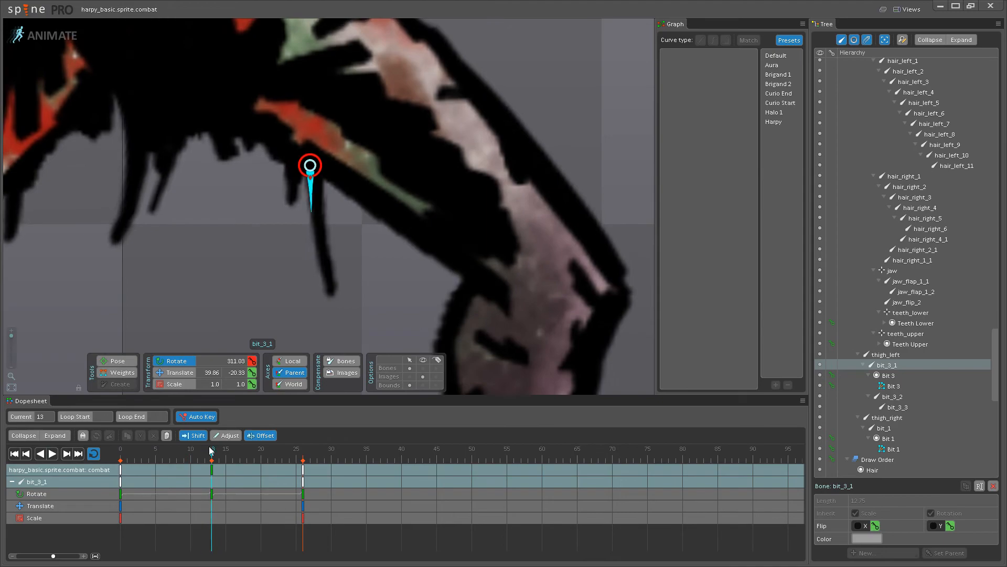
pyautogui.moveTo(313, 199); pyautogui.dragTo(283, 180)
pyautogui.doubleClick(120, 470)
pyautogui.click(122, 477)
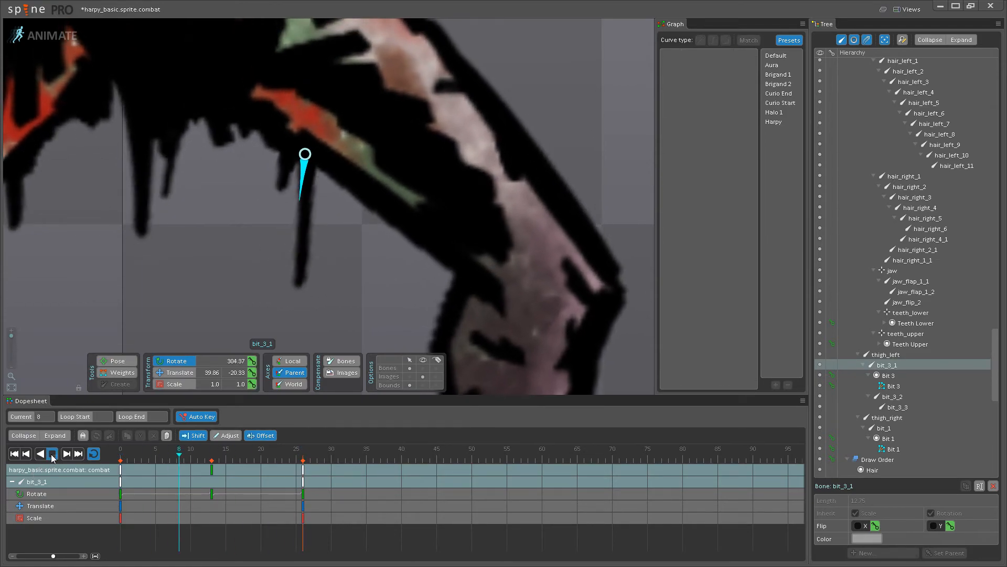
# Offset the keys along the bit_3 strand, shifting bit_3_3 by 8 frames, and review the motion on the full harpy.
pyautogui.moveTo(124, 470)
pyautogui.mouseDown()
pyautogui.moveTo(160, 468)
pyautogui.moveTo(131, 471)
pyautogui.mouseUp()
pyautogui.click(295, 230)
pyautogui.click(306, 279)
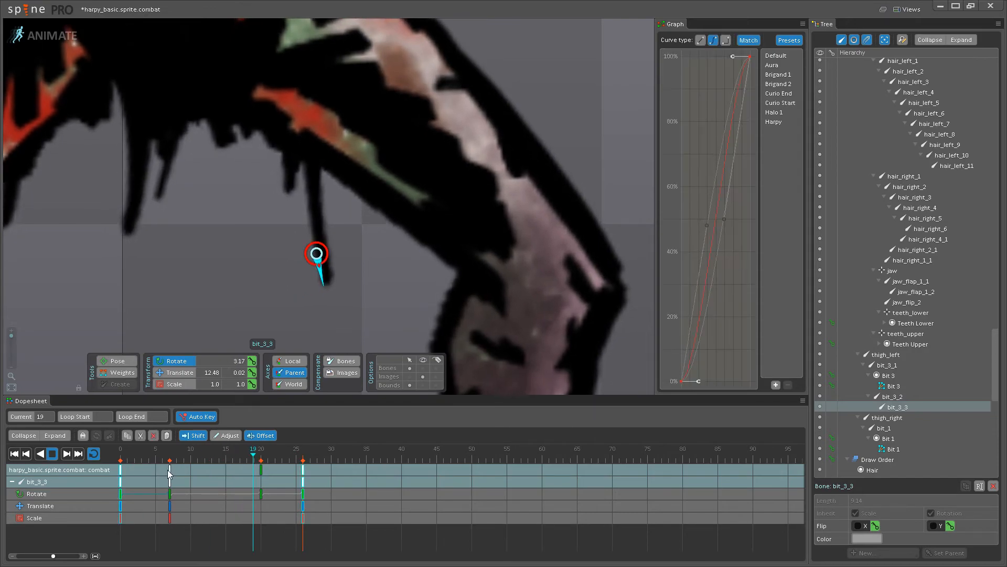
pyautogui.press('space')
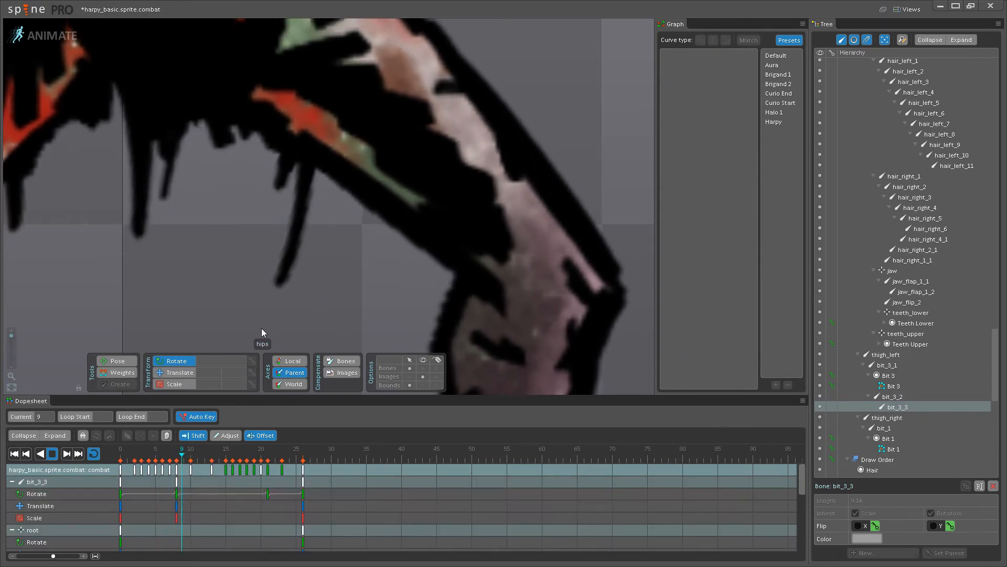
pyautogui.scroll(-6, 289, 299)
pyautogui.scroll(1, 407, 276)
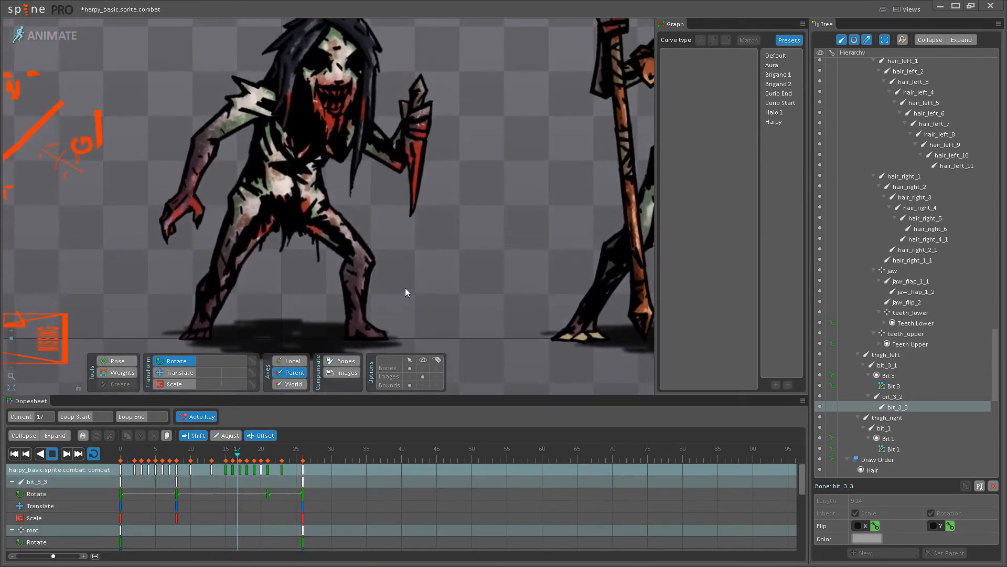
# Try offsetting the bit_2_1 keys by 6 frames, bit_2_2 by 8 and bit_2_3 by 12, and play the loop.
pyautogui.scroll(6, 292, 269)
pyautogui.click(287, 207)
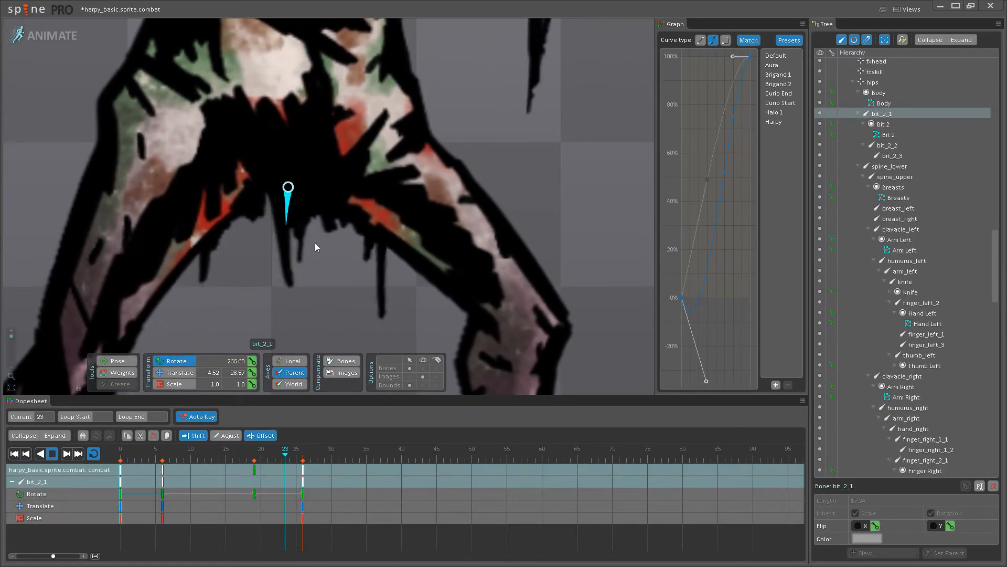
pyautogui.click(292, 241)
pyautogui.moveTo(167, 470); pyautogui.dragTo(187, 470)
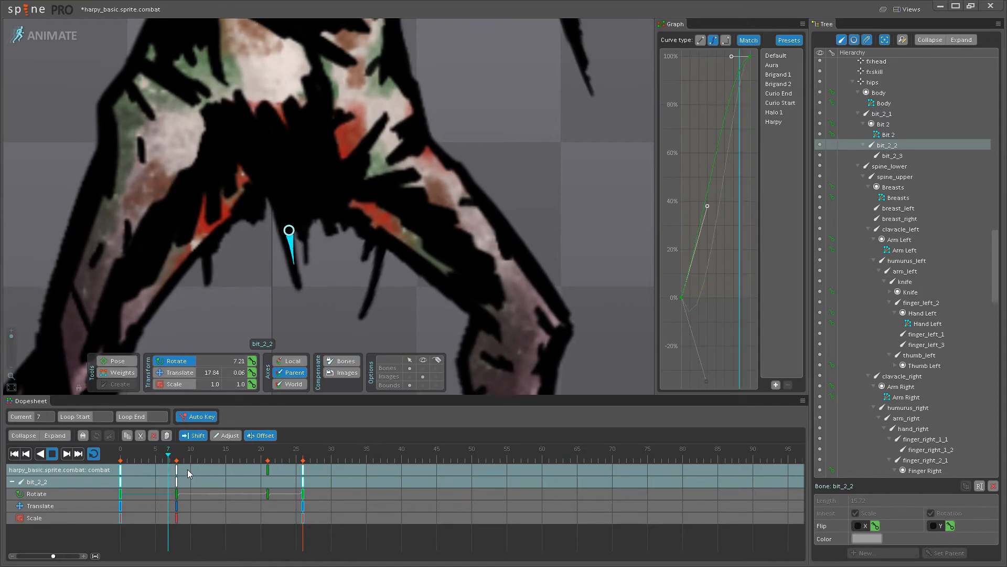
pyautogui.click(287, 278)
pyautogui.click(294, 271)
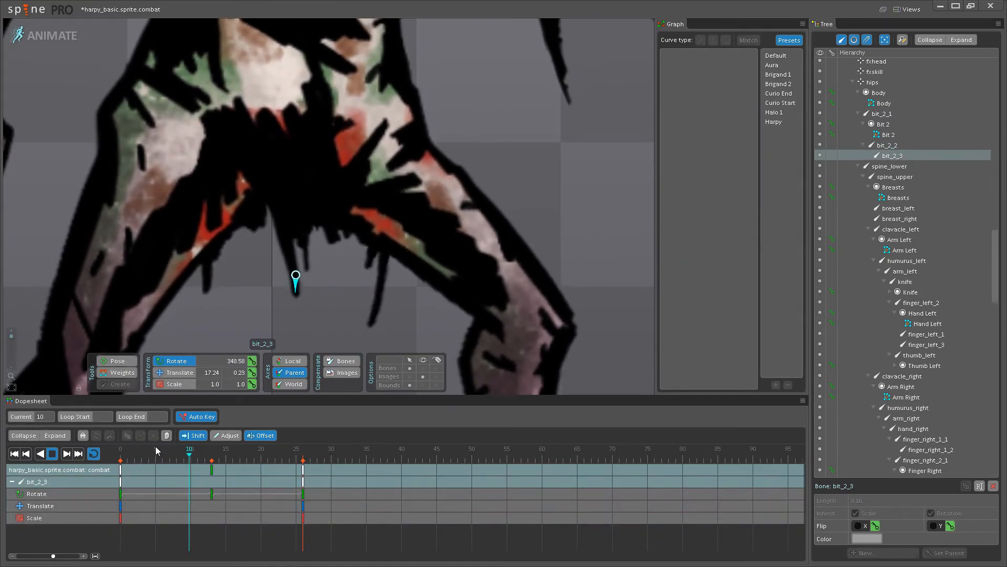
pyautogui.click(127, 471)
pyautogui.press('space')
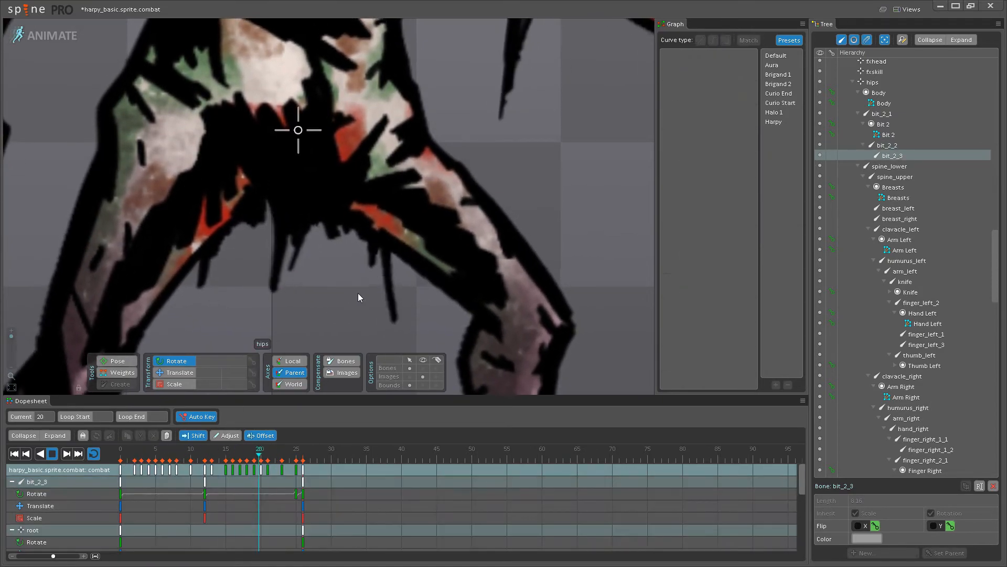
# Review the strands on the full harpy in playback and undo the bit_2 key offsets.
pyautogui.scroll(-6, 370, 265)
pyautogui.scroll(-2, 401, 176)
pyautogui.moveTo(401, 178); pyautogui.dragTo(336, 320)
pyautogui.scroll(3, 302, 286)
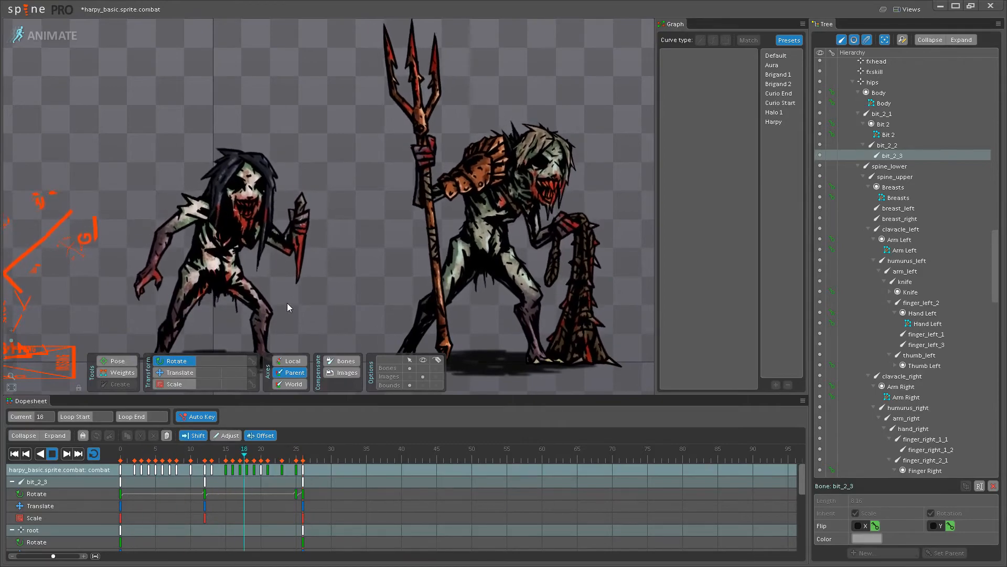
pyautogui.scroll(1, 287, 304)
pyautogui.scroll(6, 275, 283)
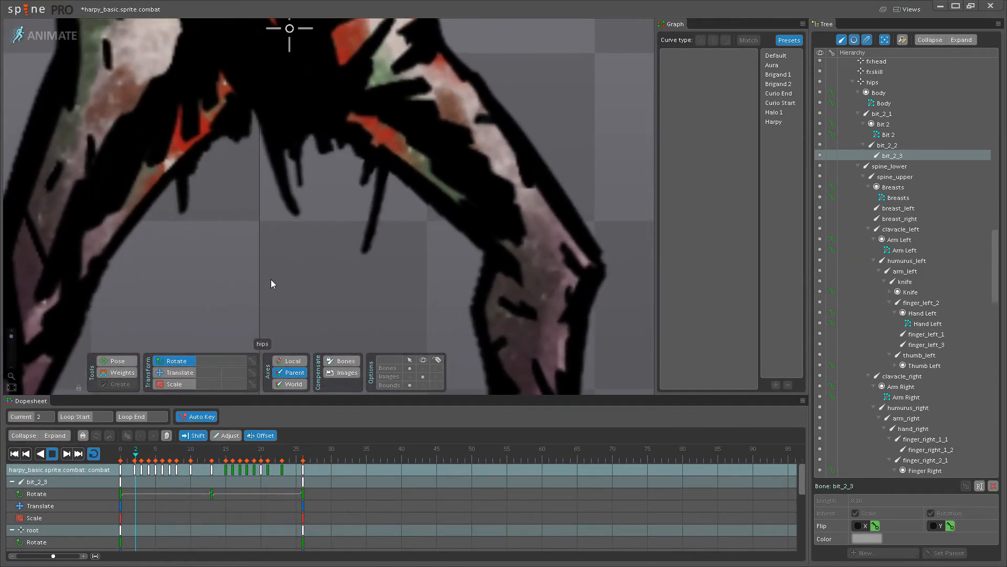
# Rotate bit_2_2 and bit_2_3 together at frame 0, copy their keys to frame 26, and play the loop.
pyautogui.click(54, 454)
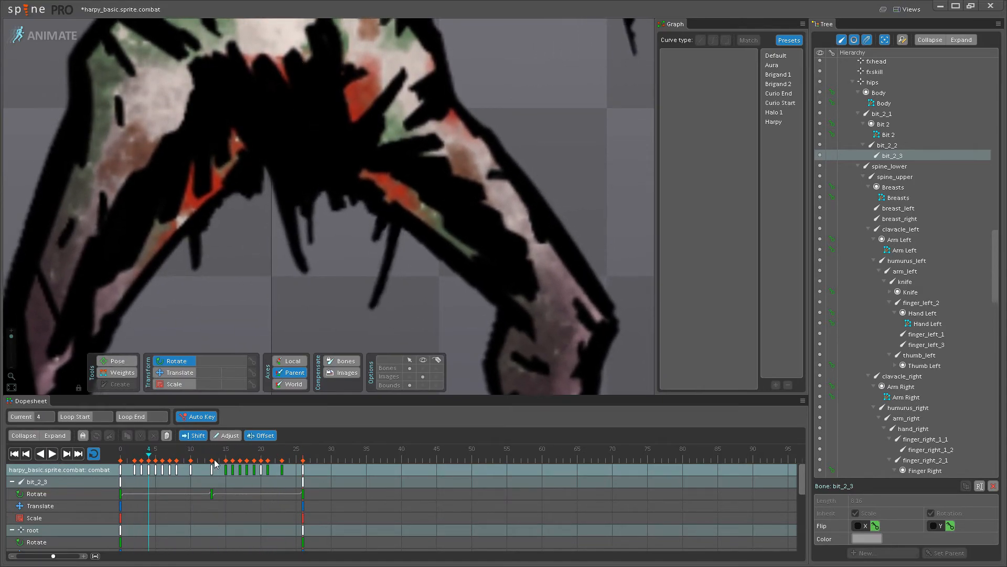
pyautogui.moveTo(214, 456); pyautogui.dragTo(121, 455)
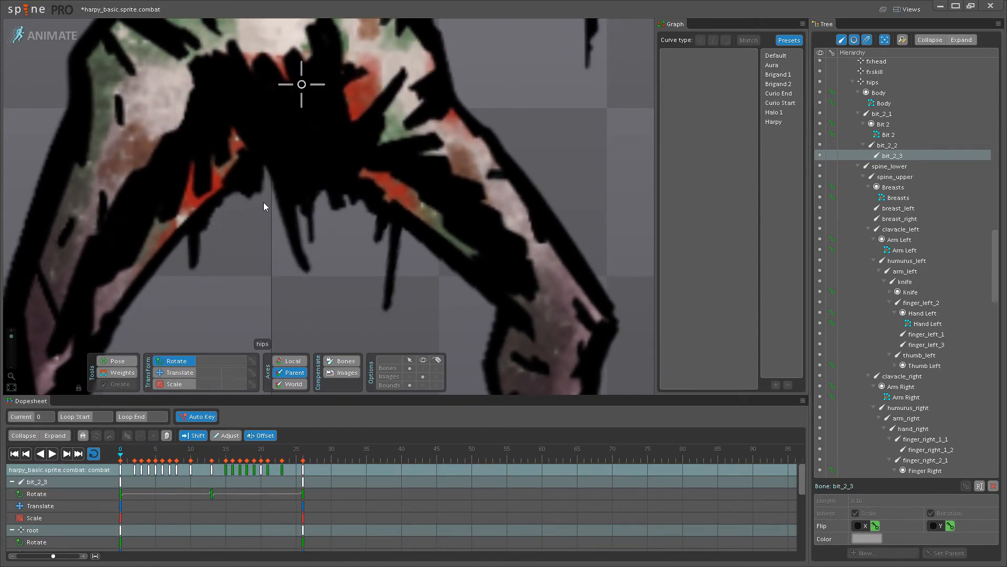
pyautogui.keyDown('ctrl'); pyautogui.click(290, 219); pyautogui.keyUp('ctrl')
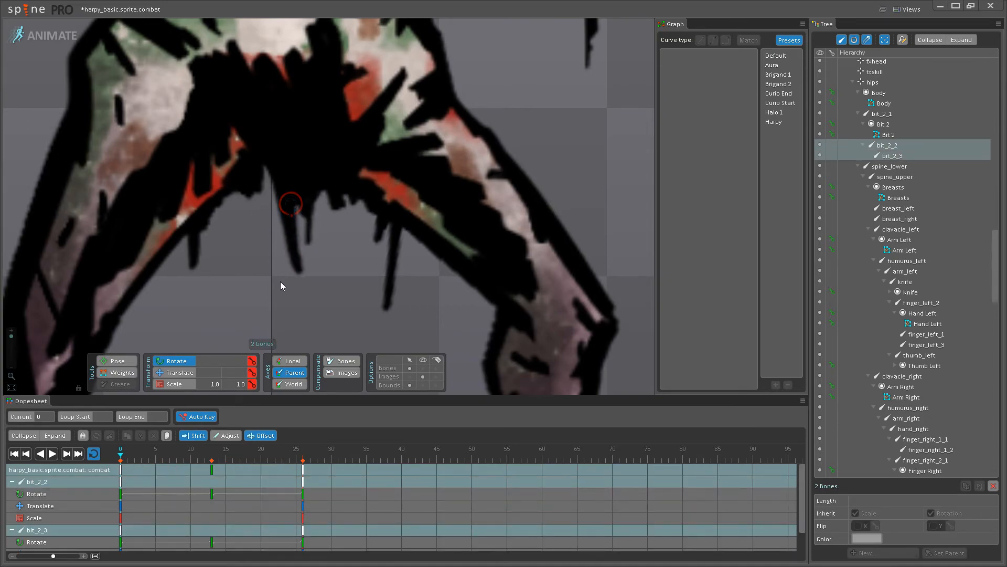
pyautogui.click(122, 469)
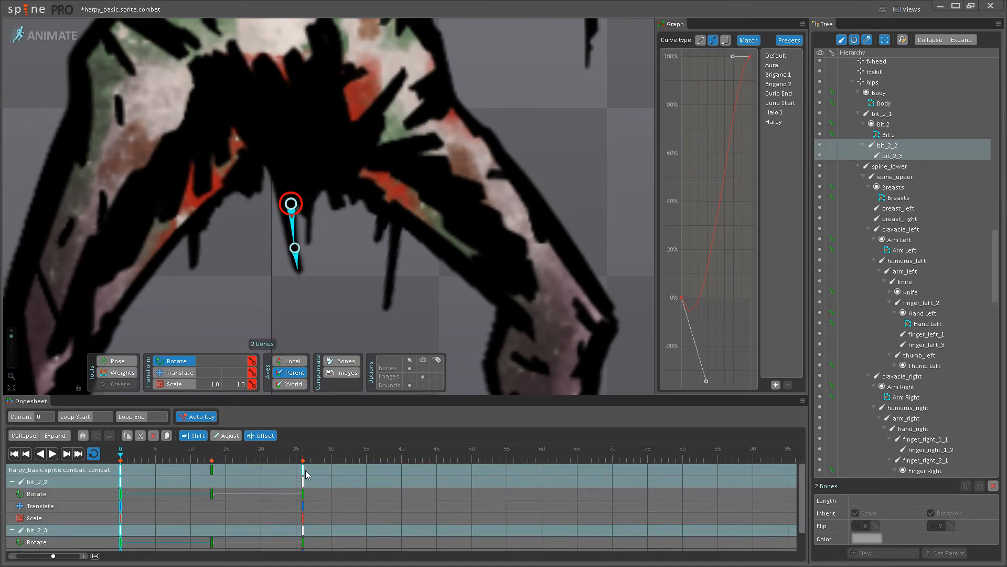
pyautogui.click(52, 454)
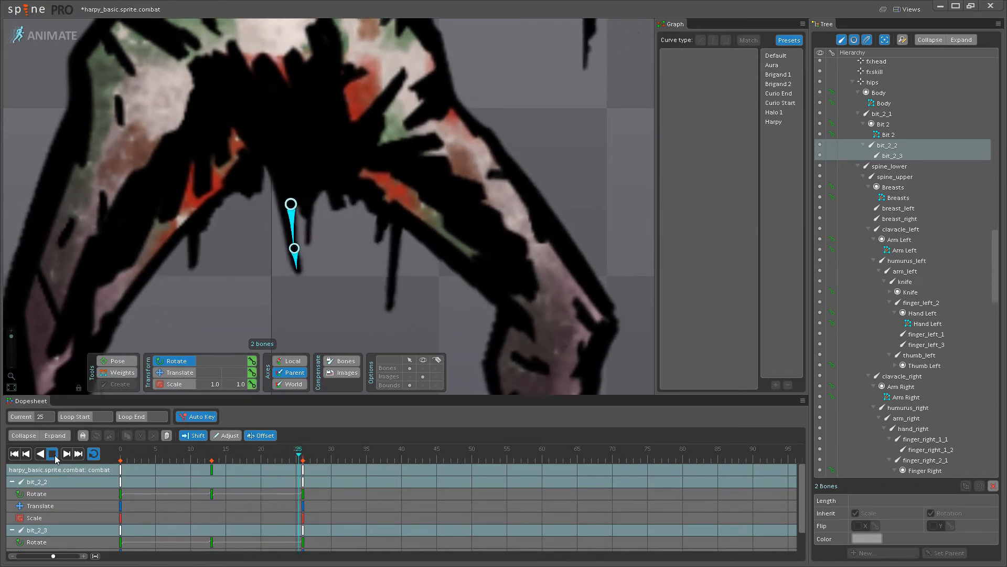
pyautogui.click(52, 454)
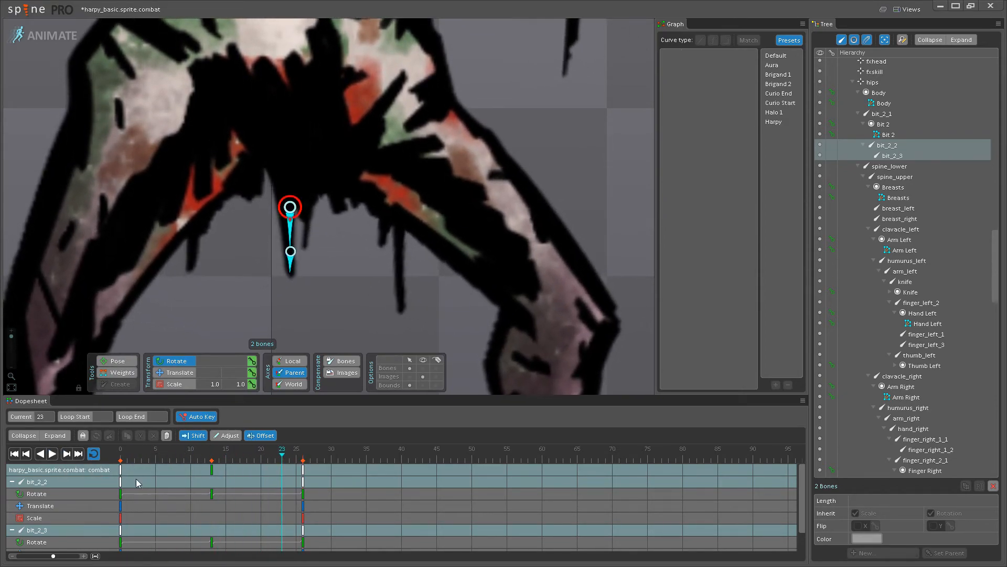
# Rotate bit_2_3 to about 13.5 degrees at frame 0, copy both strand bones' keys to frame 26, and check the loop.
pyautogui.click(119, 475)
pyautogui.click(293, 253)
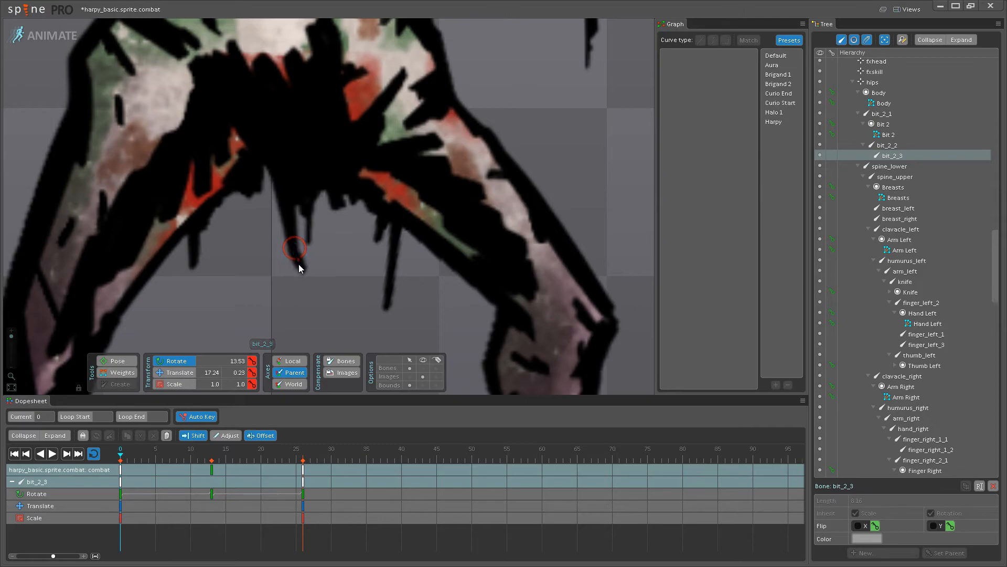
pyautogui.keyDown('ctrl'); pyautogui.click(294, 234); pyautogui.keyUp('ctrl')
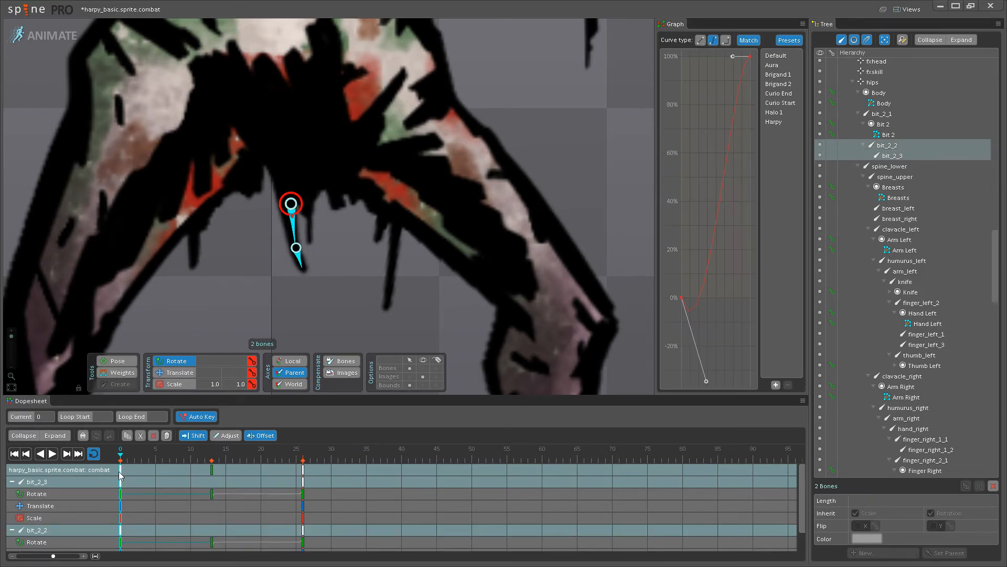
pyautogui.click(54, 455)
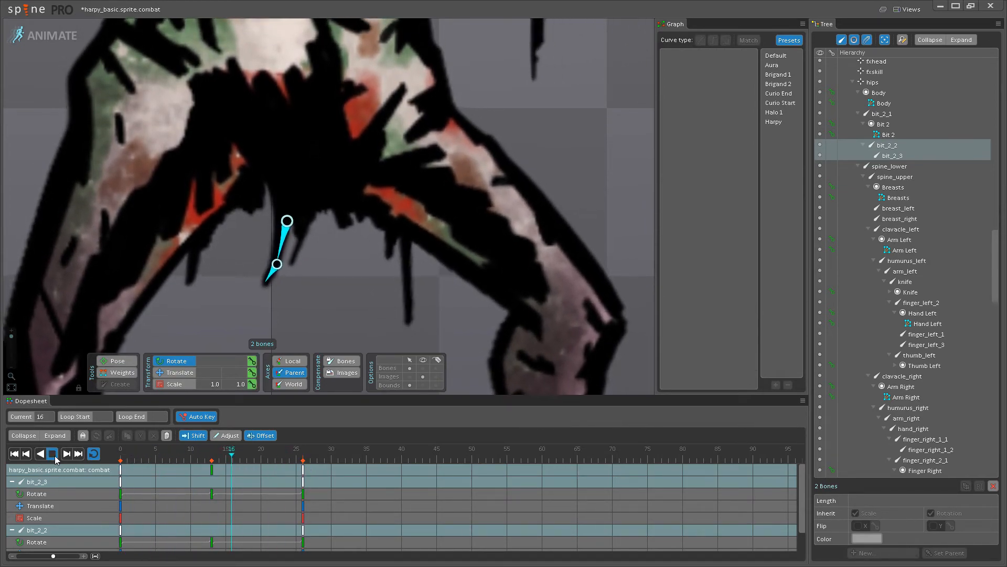
pyautogui.click(52, 454)
# Offset the keys along the bit_2 strand, shifting bit_2_1 by 6 frames and bit_2_3 by 10, and play the loop.
pyautogui.click(294, 179)
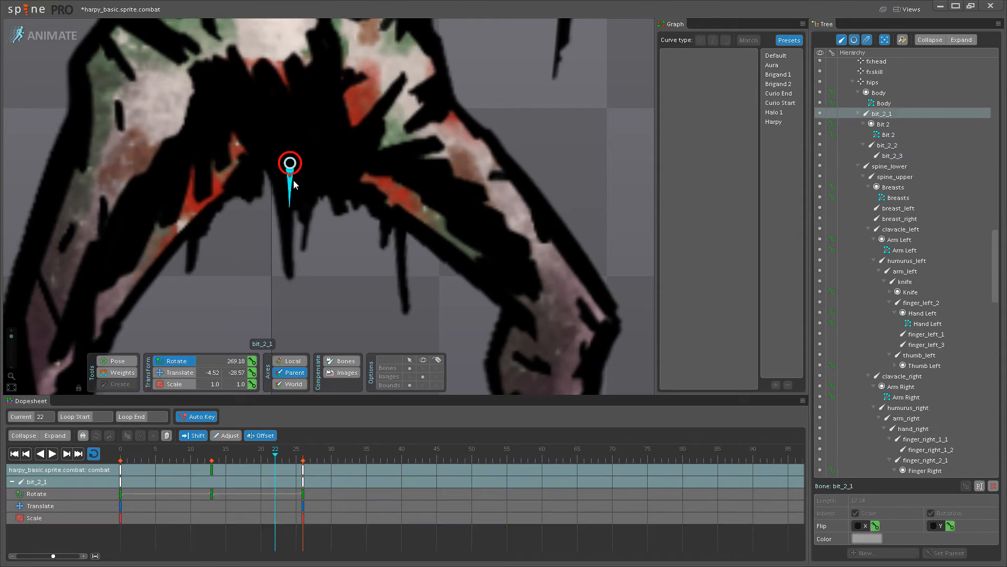
pyautogui.moveTo(121, 471); pyautogui.dragTo(162, 471)
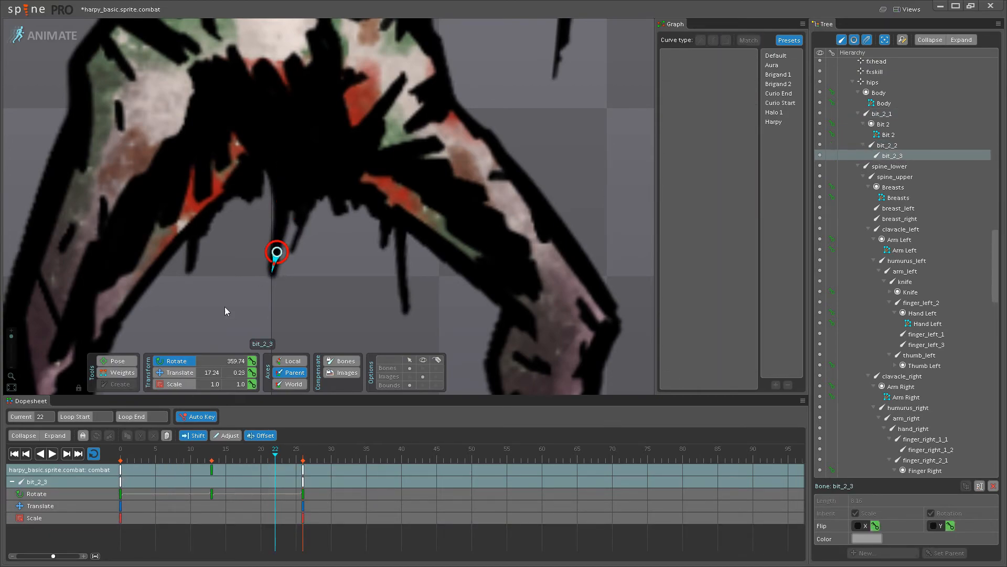
pyautogui.click(52, 454)
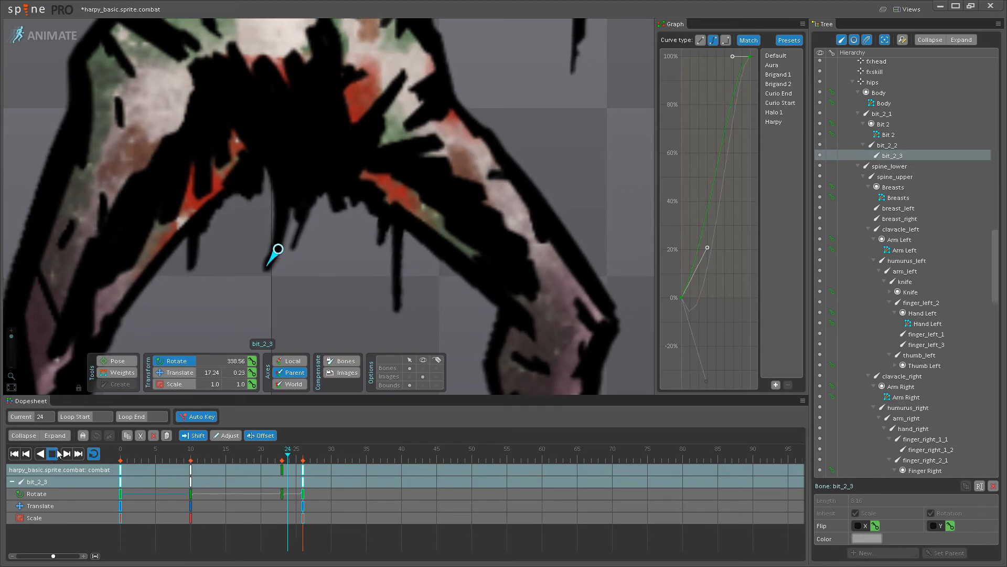
# Review the whole harpy's looping idle beside the reference creature, checking the strands, hair, knife arm and right hand.
pyautogui.scroll(-5, 367, 262)
pyautogui.scroll(-3, 385, 192)
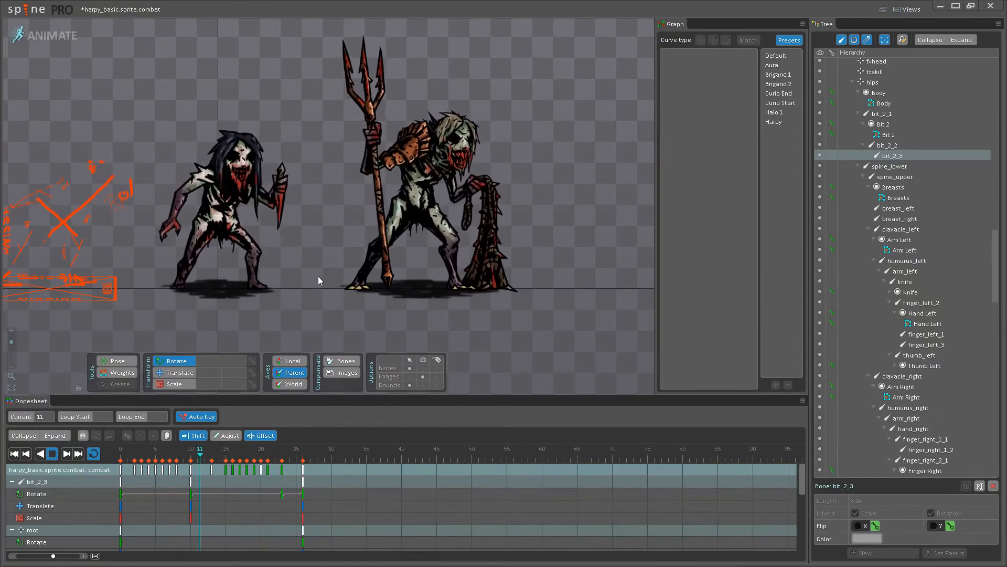
pyautogui.moveTo(312, 233); pyautogui.dragTo(326, 238)
pyautogui.scroll(5, 326, 237)
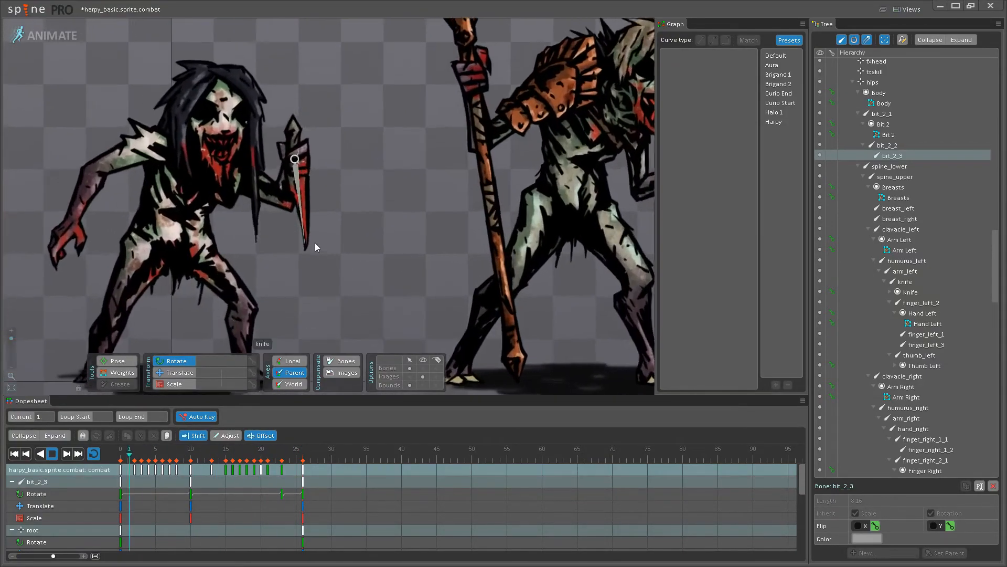
pyautogui.scroll(5, 315, 243)
pyautogui.moveTo(284, 175); pyautogui.dragTo(417, 121)
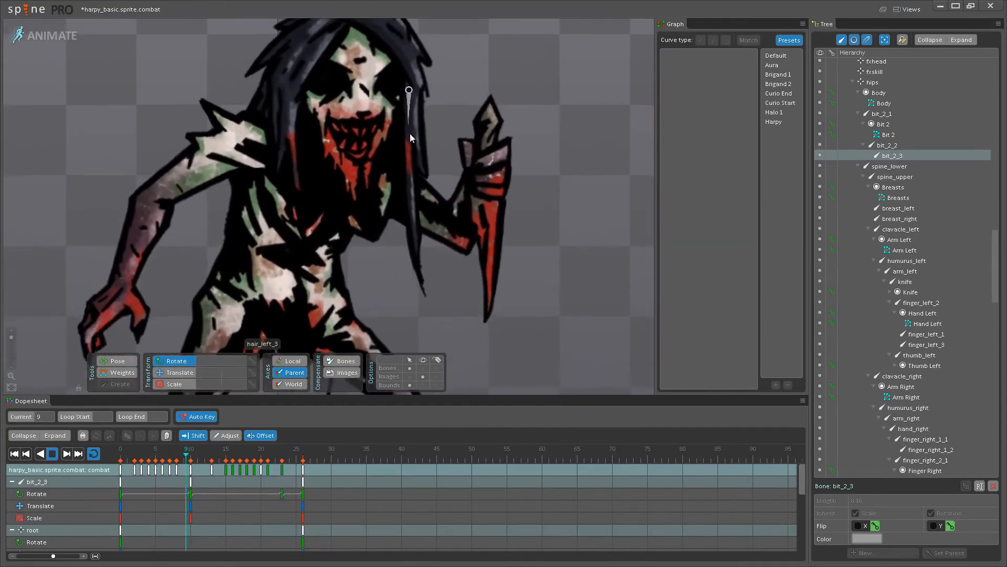
pyautogui.moveTo(53, 238); pyautogui.dragTo(58, 143)
pyautogui.moveTo(59, 315); pyautogui.dragTo(108, 238)
pyautogui.scroll(-2, 81, 152)
pyautogui.moveTo(320, 226); pyautogui.dragTo(289, 341)
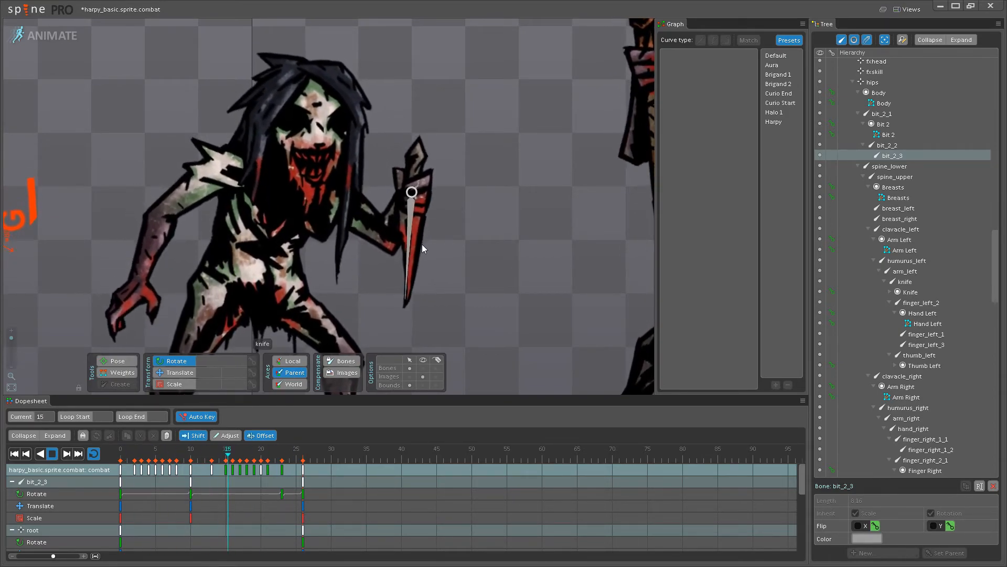
pyautogui.moveTo(470, 271); pyautogui.dragTo(456, 285)
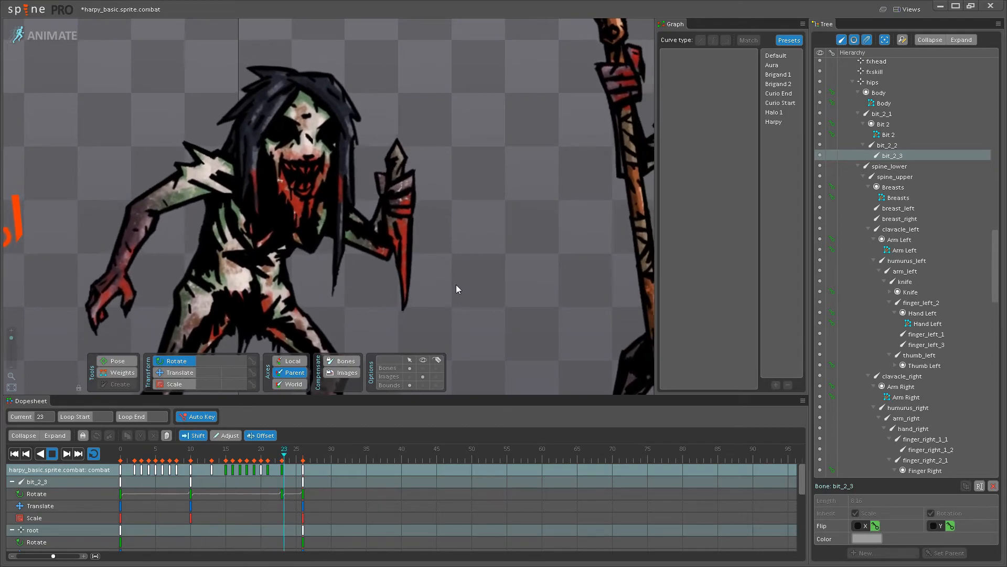
pyautogui.scroll(8, 238, 234)
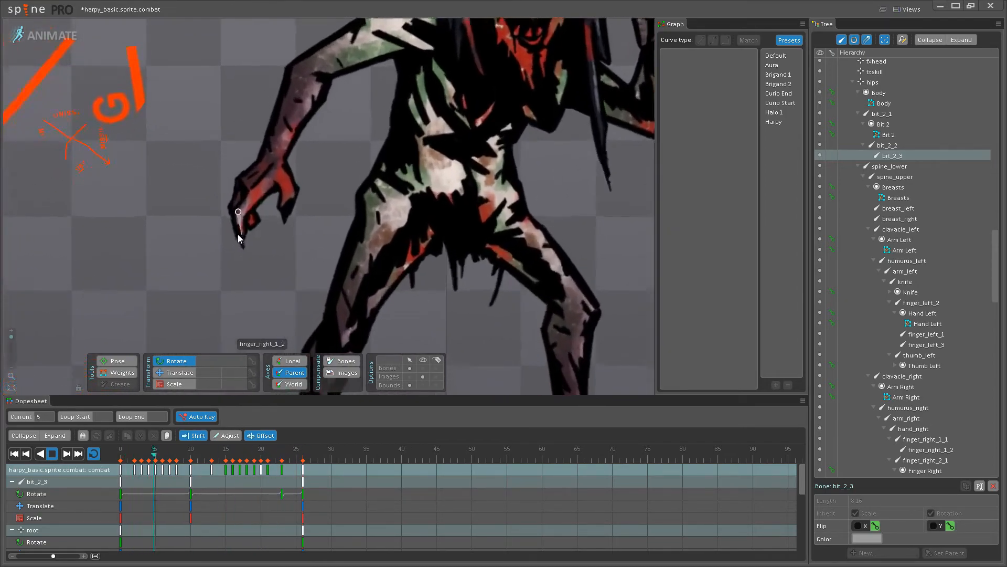
# Offset the finger_right_2_1 keys by 5 frames and check the finger's motion in the loop.
pyautogui.click(52, 454)
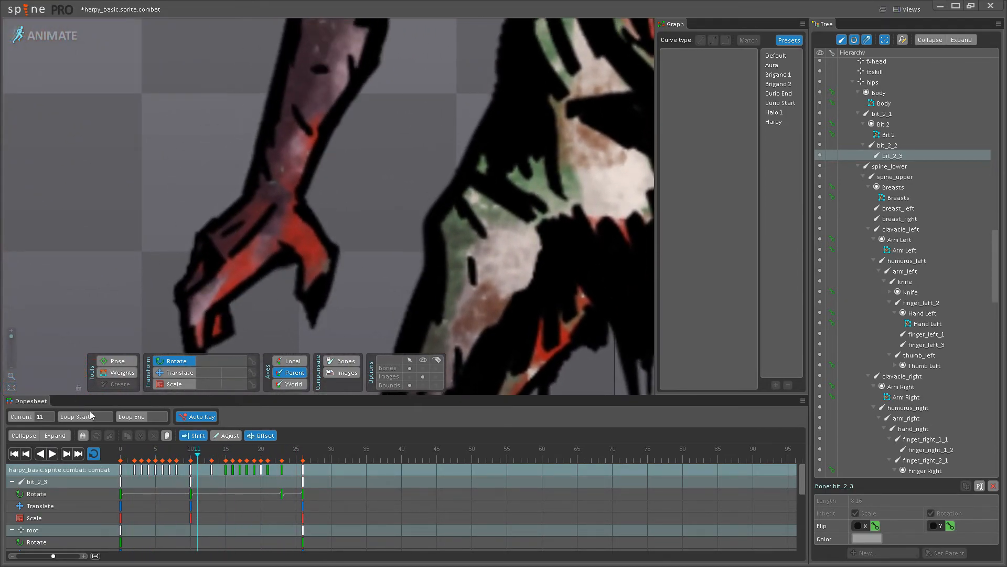
pyautogui.moveTo(229, 286); pyautogui.dragTo(214, 258)
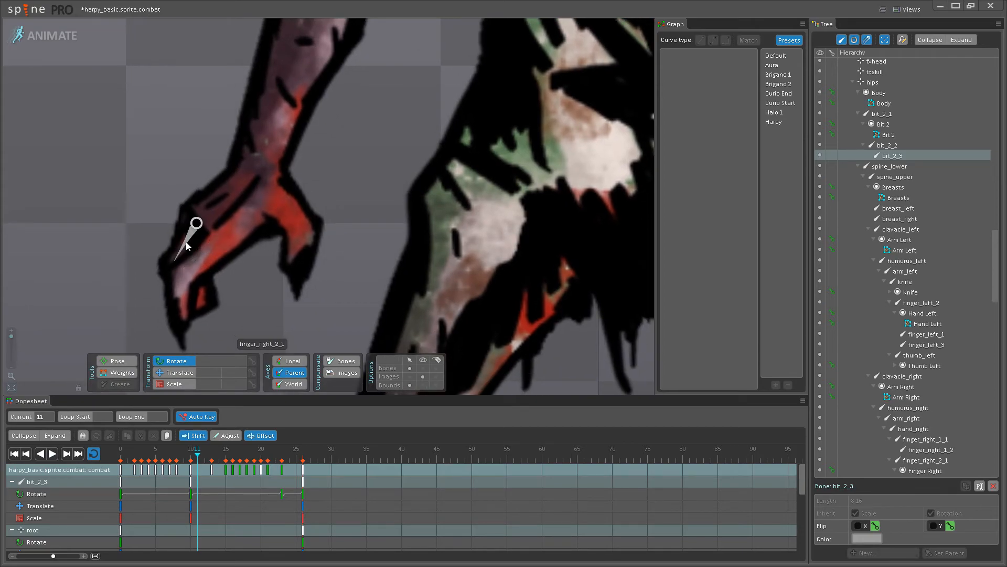
pyautogui.click(195, 224)
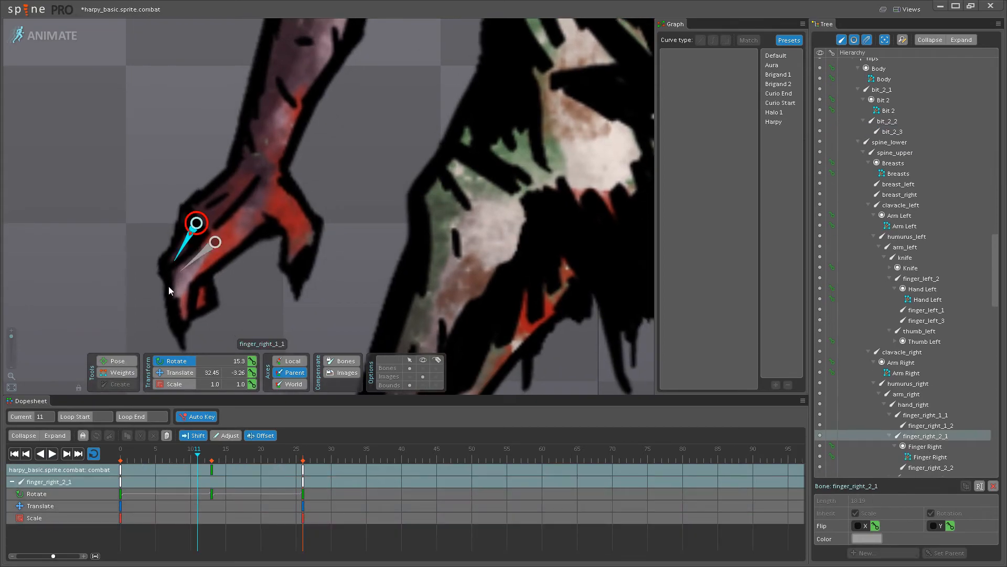
pyautogui.click(54, 459)
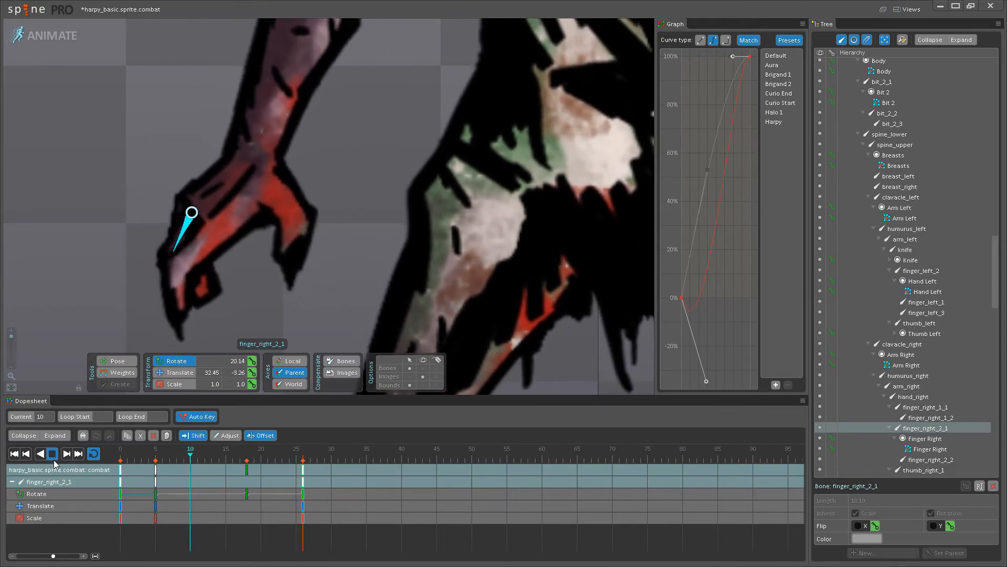
pyautogui.click(194, 227)
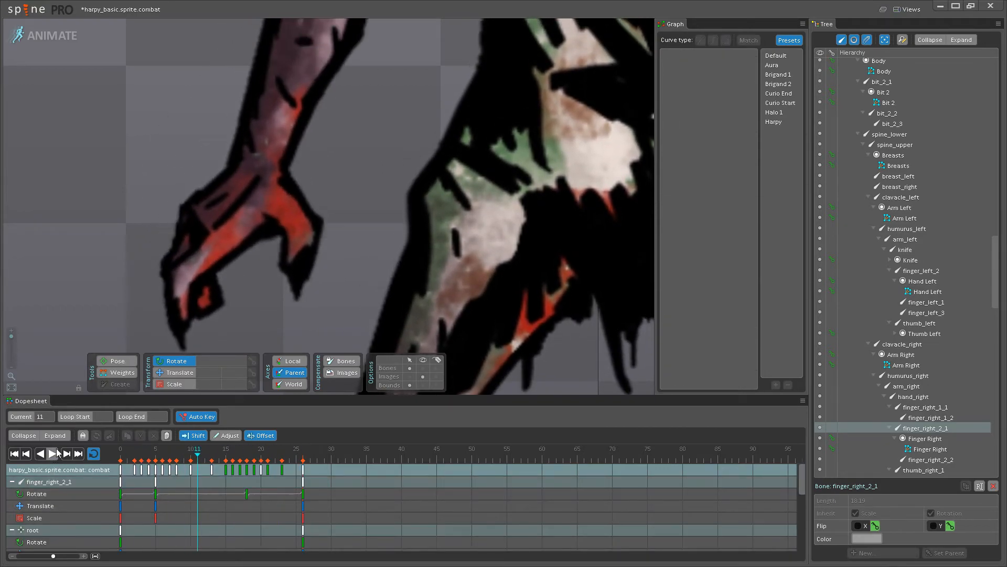
# Offset the finger_right_1_1 keys by 2 frames and the finger_right_1_2 keys by 5 frames, checking the motion in the loop.
pyautogui.click(217, 253)
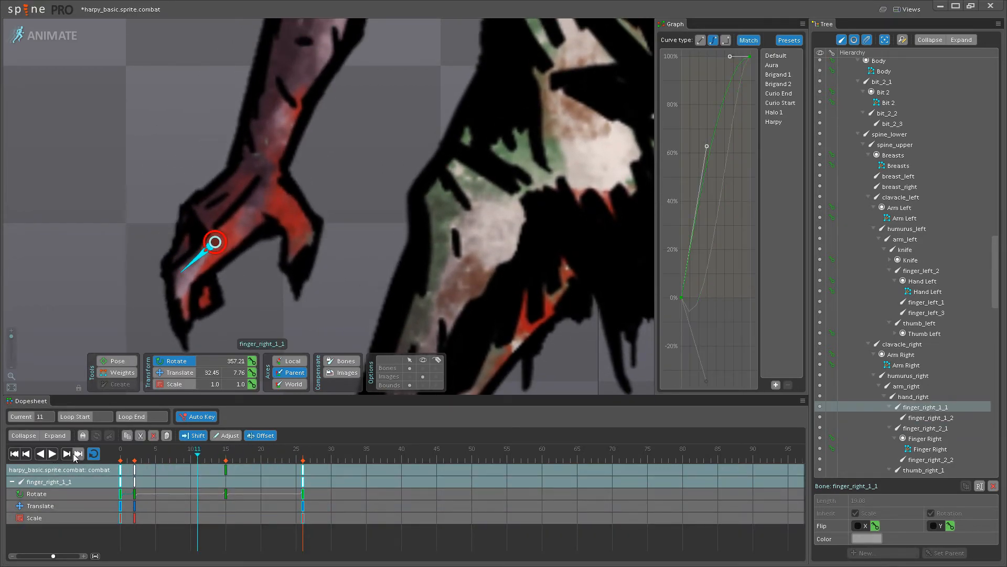
pyautogui.click(54, 459)
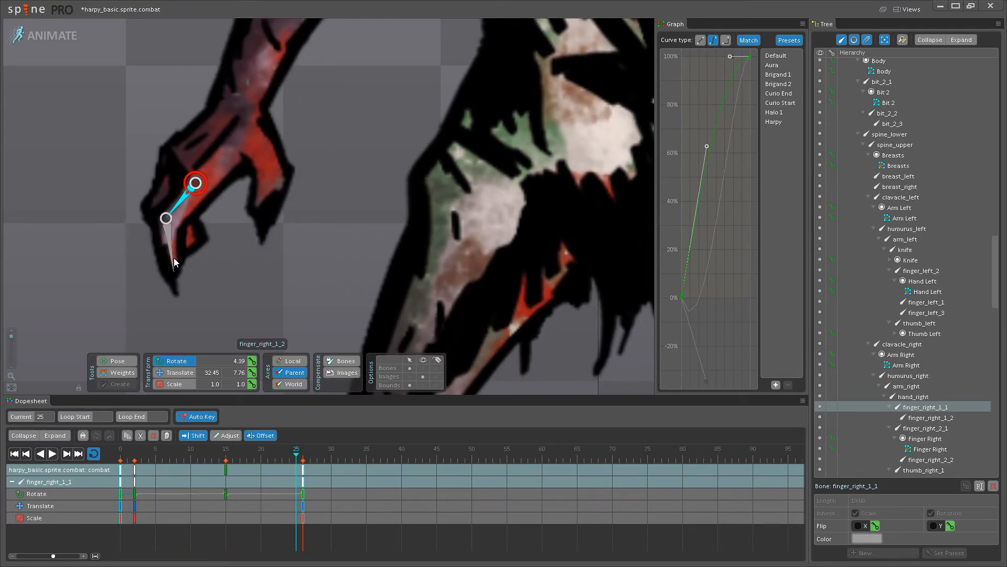
pyautogui.click(162, 205)
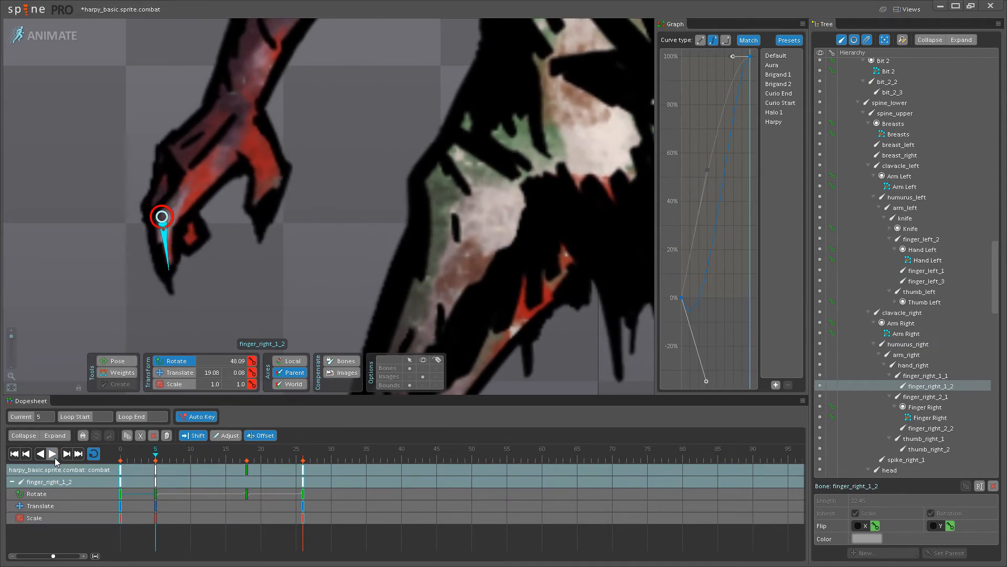
# Apply the Harpy curve preset to hand_right's rotation key at frame 13 and play the loop.
pyautogui.click(215, 135)
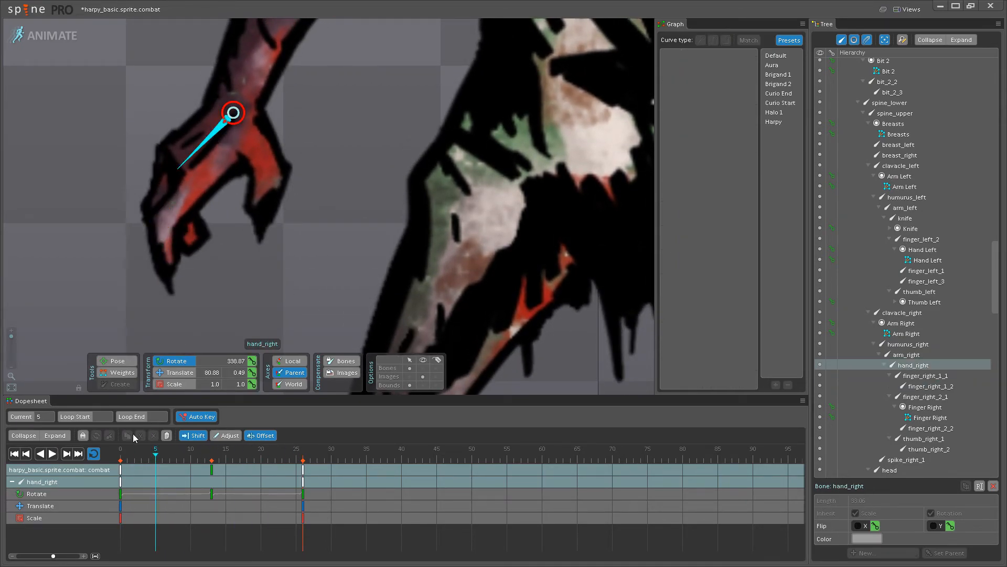
pyautogui.click(121, 470)
pyautogui.click(210, 470)
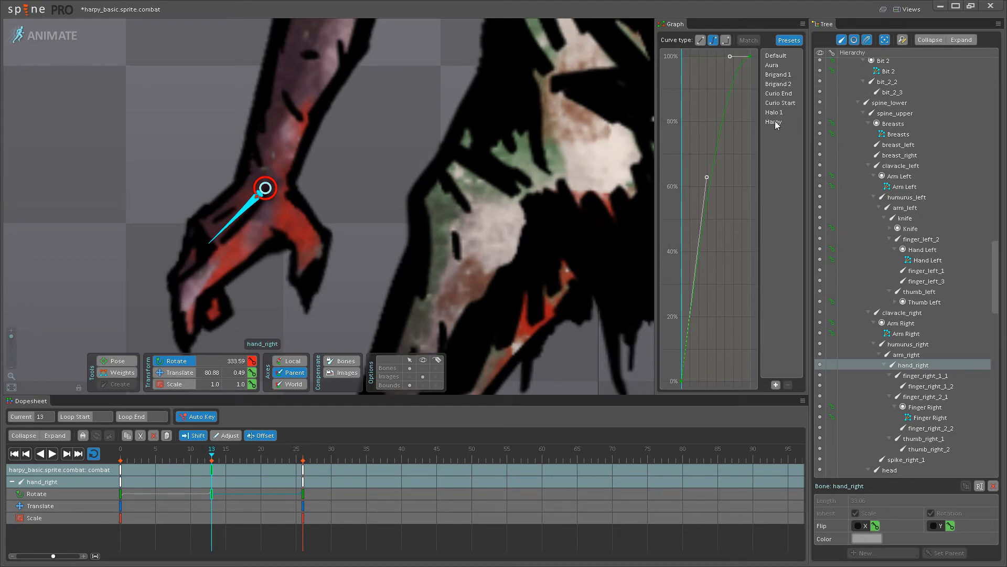
pyautogui.click(52, 453)
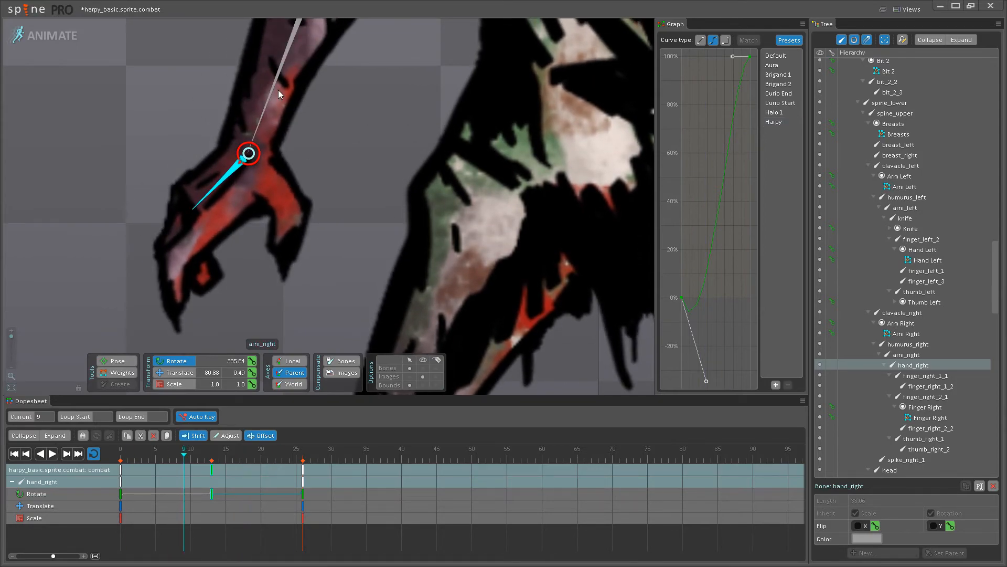
# Check the easing curves of arm_right's key at frame 13 and finger_right_1_1's key at frame 15.
pyautogui.click(277, 94)
pyautogui.click(212, 471)
pyautogui.scroll(-5, 294, 215)
pyautogui.moveTo(292, 216); pyautogui.dragTo(282, 283)
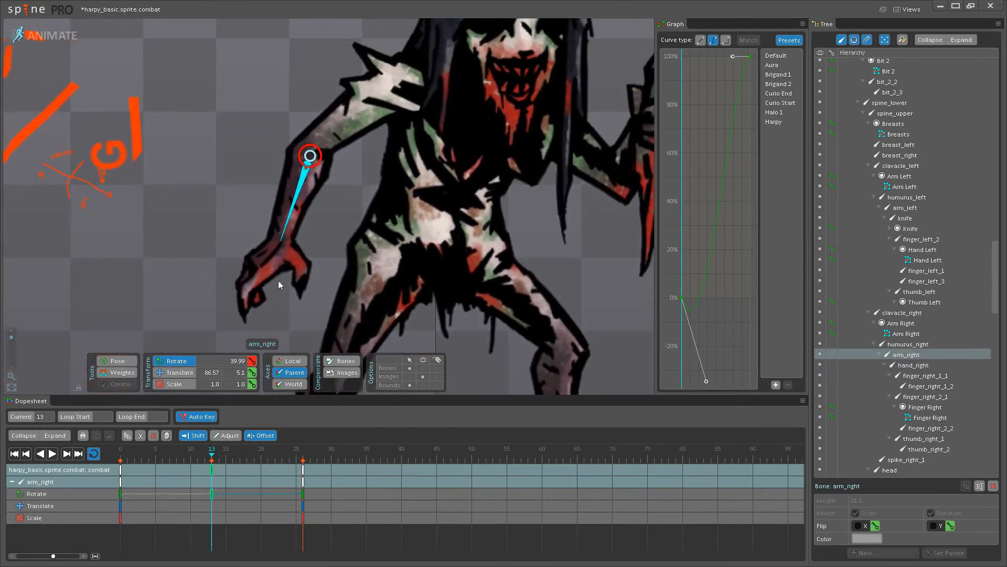
pyautogui.click(256, 285)
pyautogui.click(225, 481)
pyautogui.scroll(3, 244, 249)
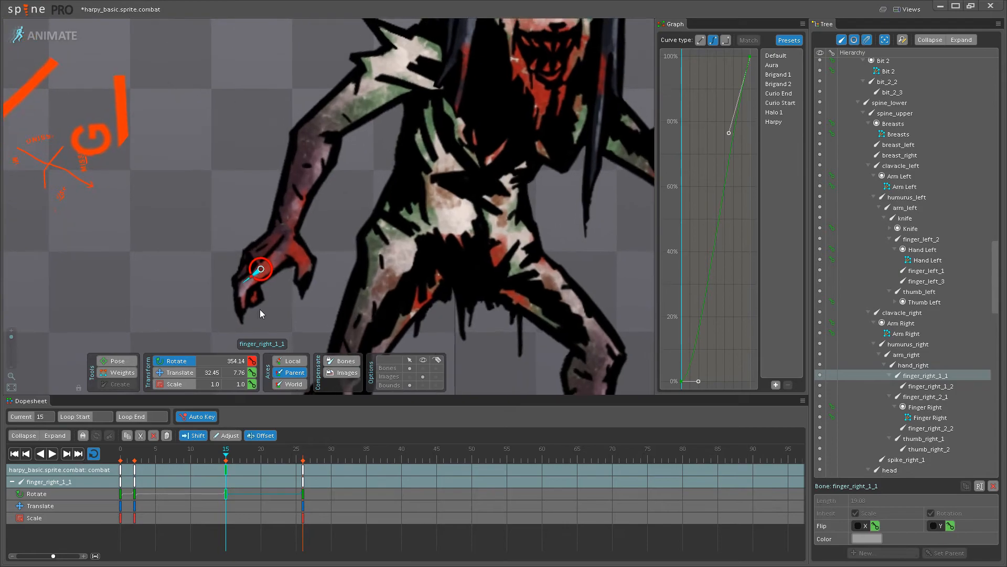
# Apply the Harpy curve preset to thumb_right_1's key at frame 13 and check finger_right_2_1 in the loop.
pyautogui.click(295, 241)
pyautogui.click(211, 470)
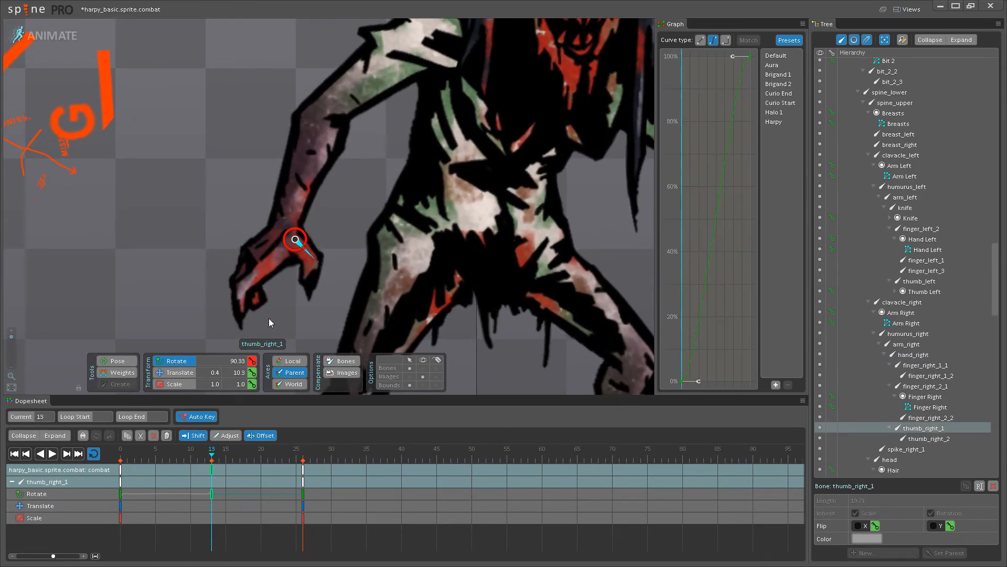
pyautogui.scroll(3, 268, 299)
pyautogui.click(341, 269)
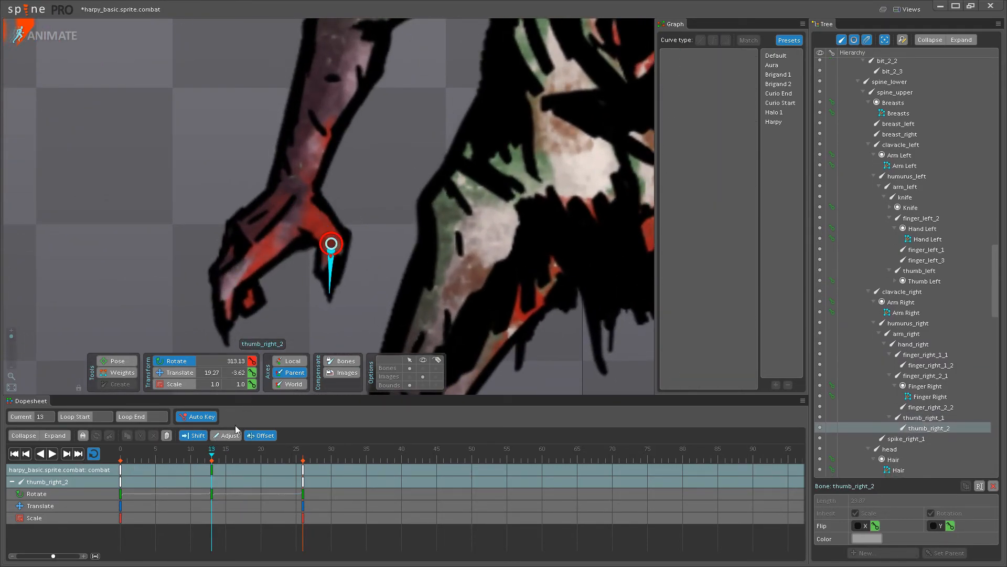
pyautogui.click(331, 235)
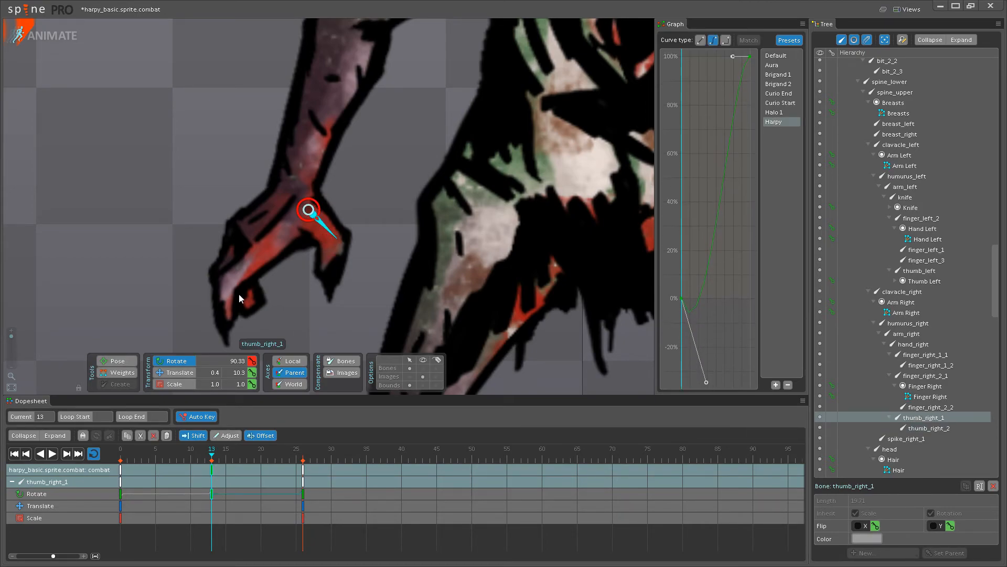
pyautogui.click(236, 252)
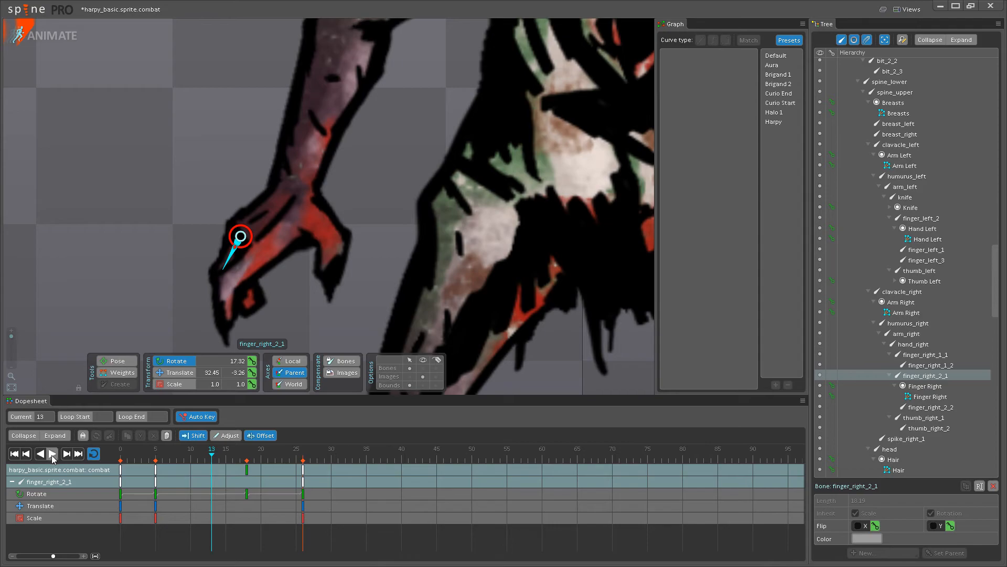
pyautogui.click(52, 454)
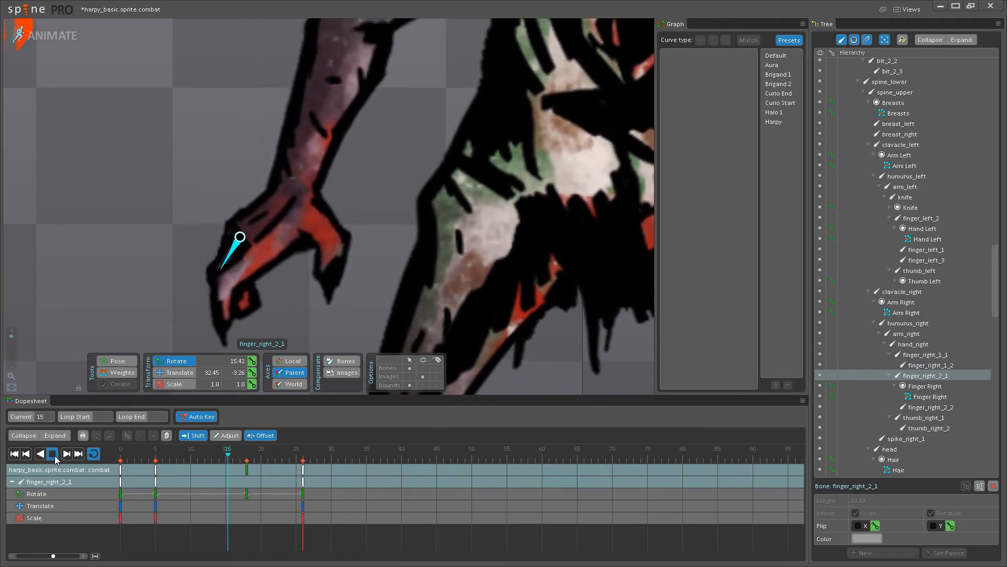
pyautogui.click(56, 457)
# Try to offset the hand_right keys along the loop, and check the two right thumb bones.
pyautogui.click(231, 178)
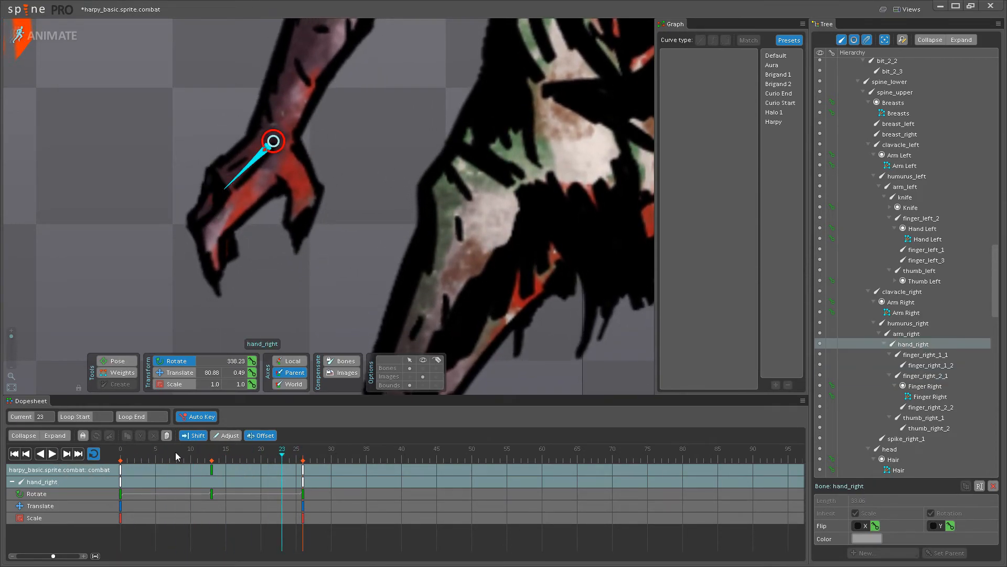
pyautogui.moveTo(124, 477); pyautogui.dragTo(173, 474)
pyautogui.click(295, 187)
pyautogui.click(313, 226)
# Play the loop and review the whole harpy's idle beside the reference creature.
pyautogui.click(52, 453)
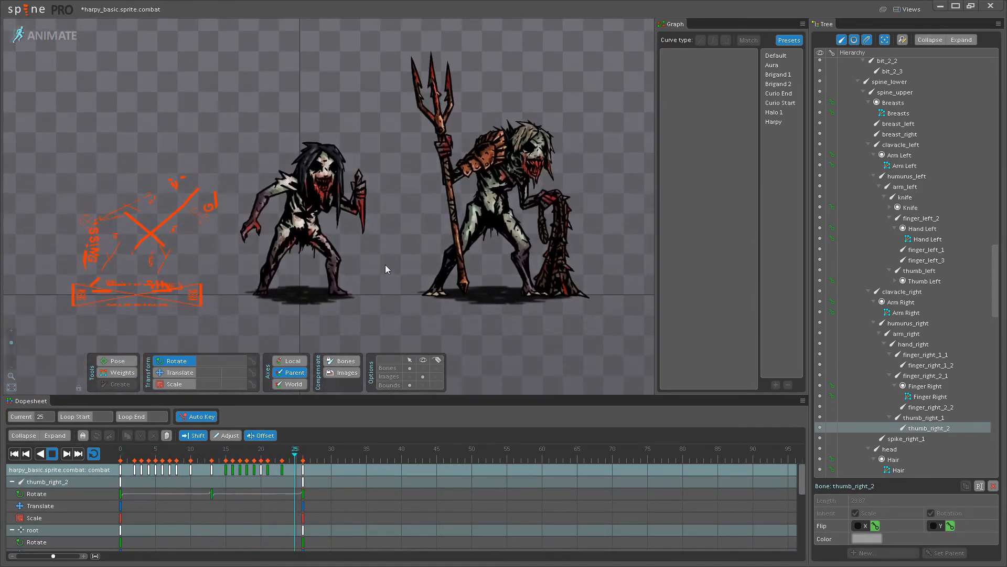
pyautogui.scroll(3, 380, 265)
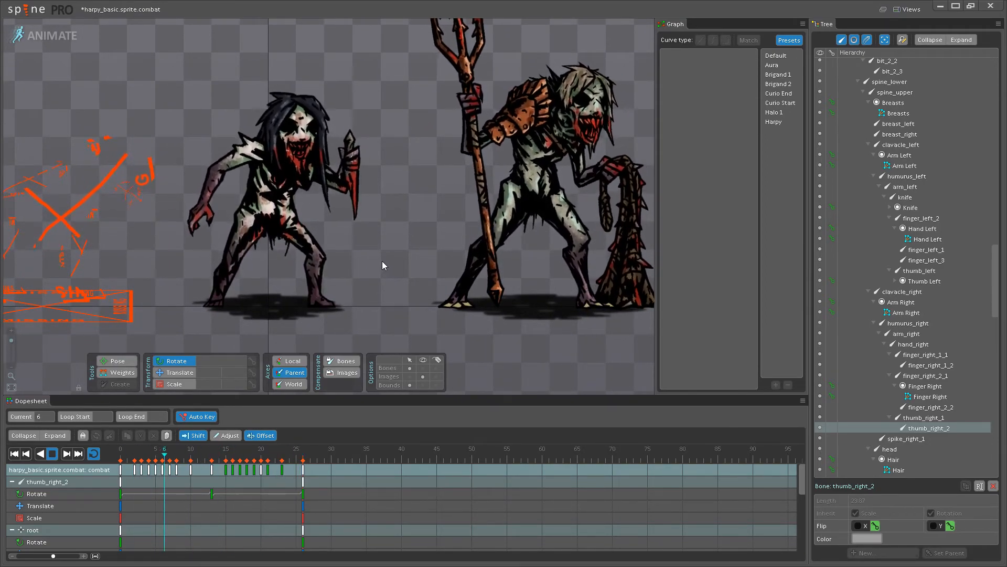
pyautogui.scroll(3, 407, 272)
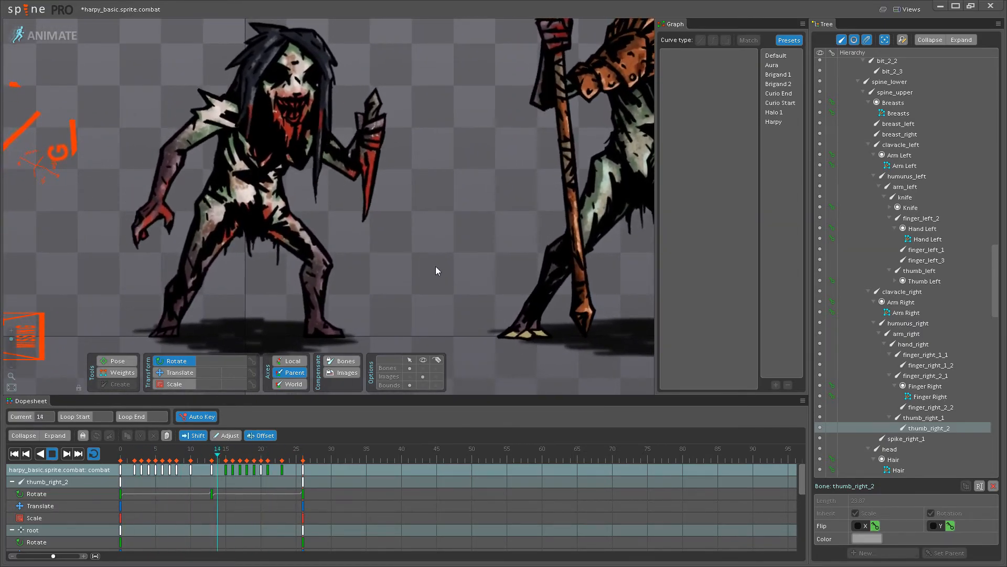
pyautogui.scroll(-5, 436, 266)
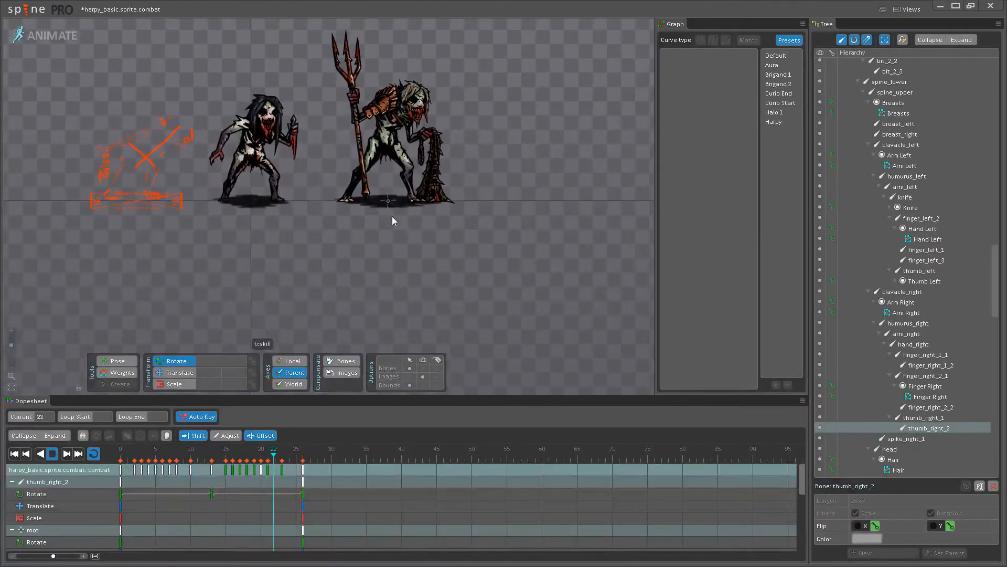
pyautogui.moveTo(317, 221); pyautogui.dragTo(371, 337)
pyautogui.scroll(6, 273, 299)
# Undo the key offsets on the right fingers and select finger_right_1_1's key at frame 13.
pyautogui.click(269, 238)
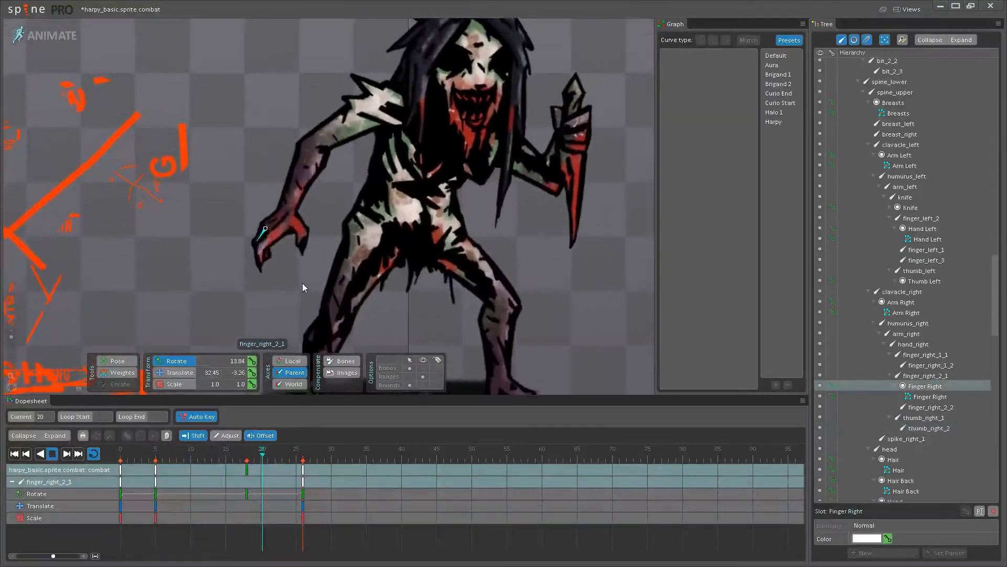
pyautogui.scroll(3, 303, 282)
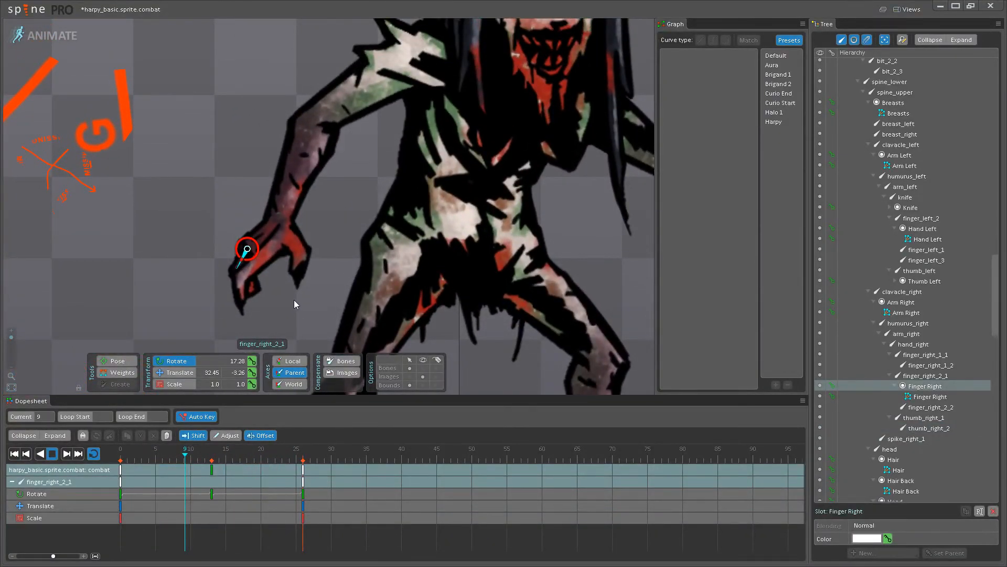
pyautogui.click(244, 274)
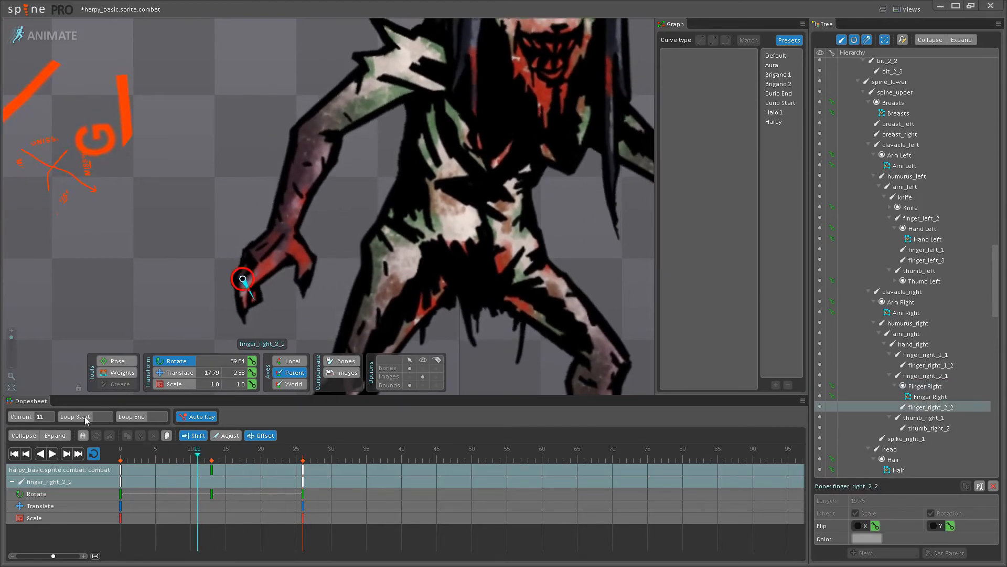
pyautogui.scroll(3, 254, 283)
pyautogui.click(259, 261)
pyautogui.click(212, 475)
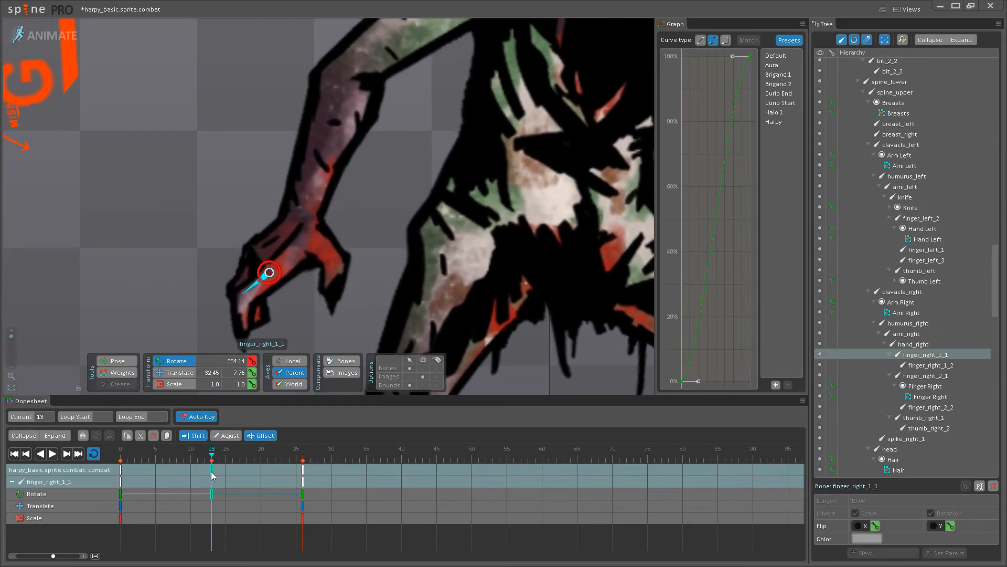
# Apply the Harpy curve preset to the frame 13 and frame 0 keys of hand_right and its six finger and thumb bones.
pyautogui.keyDown('ctrl'); pyautogui.click(252, 262); pyautogui.keyUp('ctrl')
pyautogui.keyDown('ctrl'); pyautogui.click(288, 244); pyautogui.keyUp('ctrl')
pyautogui.press('space')
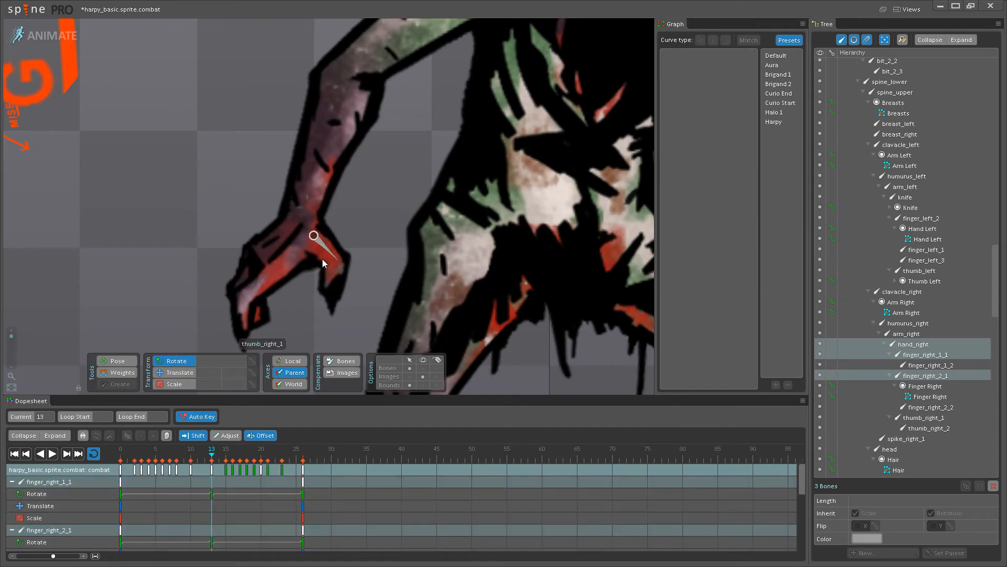
pyautogui.click(323, 259)
pyautogui.keyDown('ctrl'); pyautogui.click(334, 275); pyautogui.keyUp('ctrl')
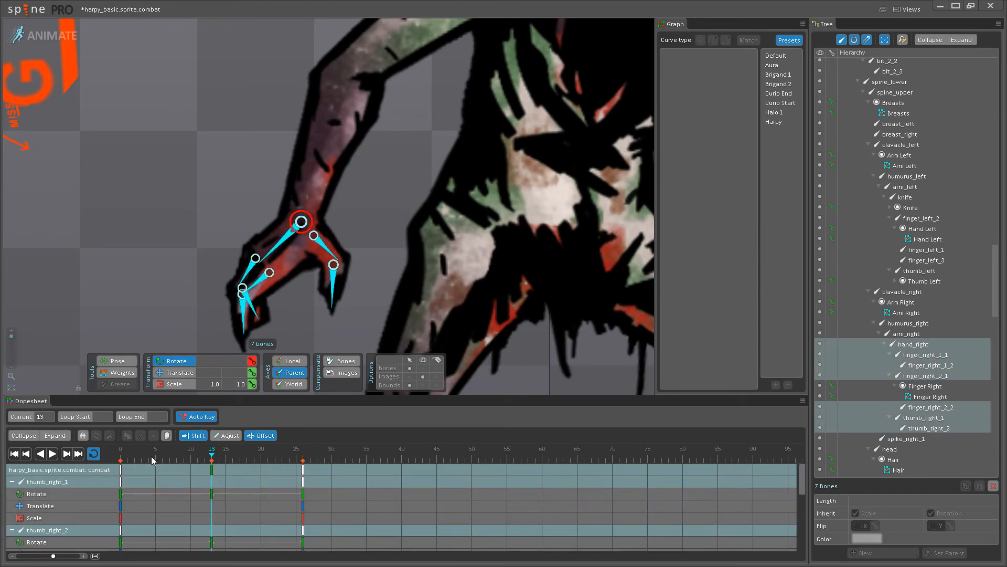
pyautogui.click(212, 469)
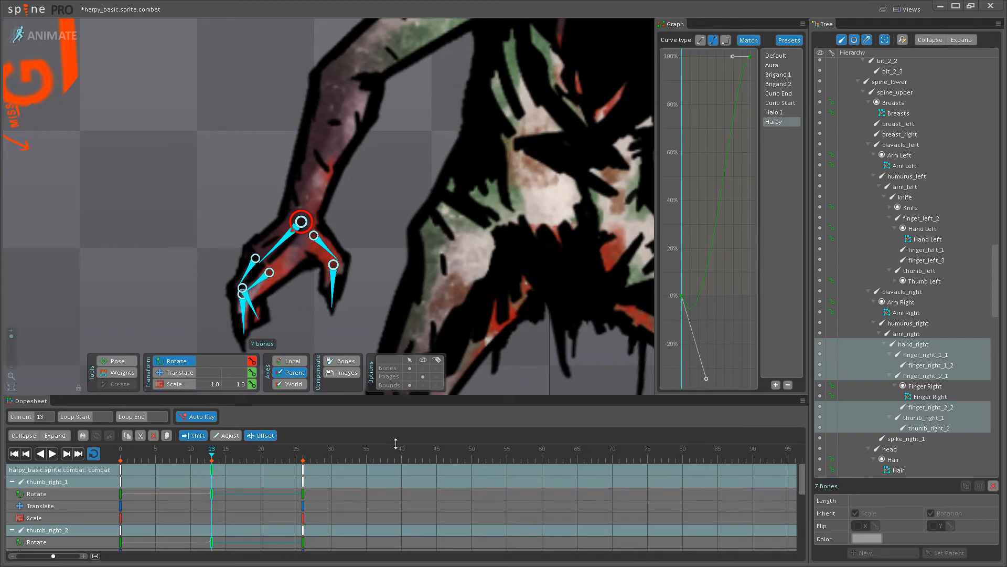
pyautogui.click(121, 466)
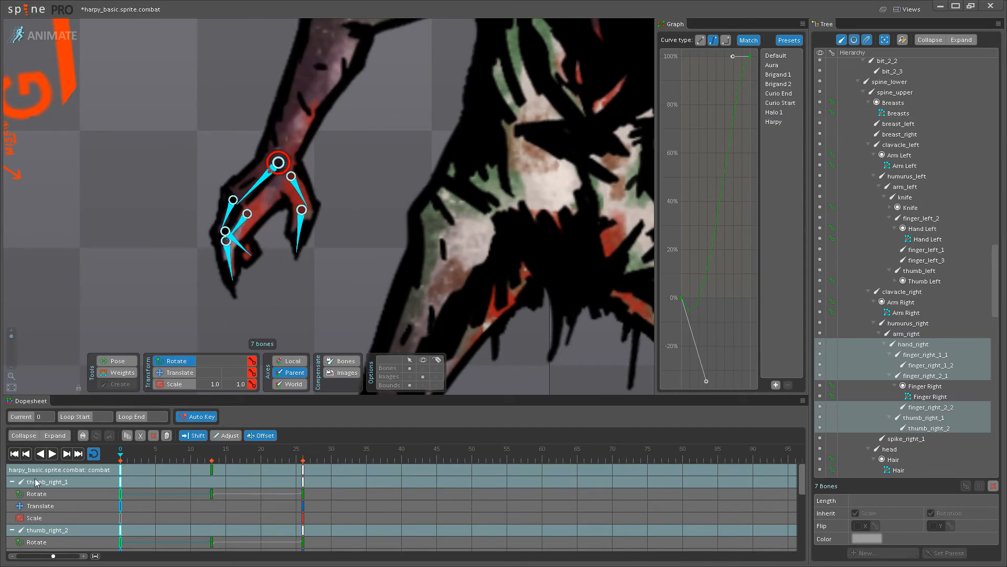
pyautogui.click(52, 455)
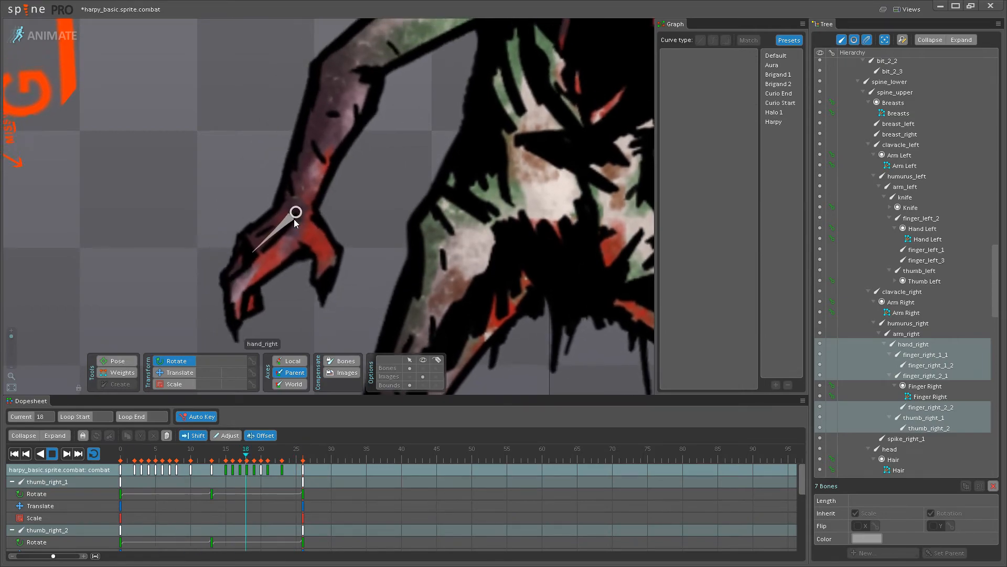
# Review the harpy's looping idle, checking the right hand and arm_right's easing at frame 13.
pyautogui.scroll(-8, 317, 241)
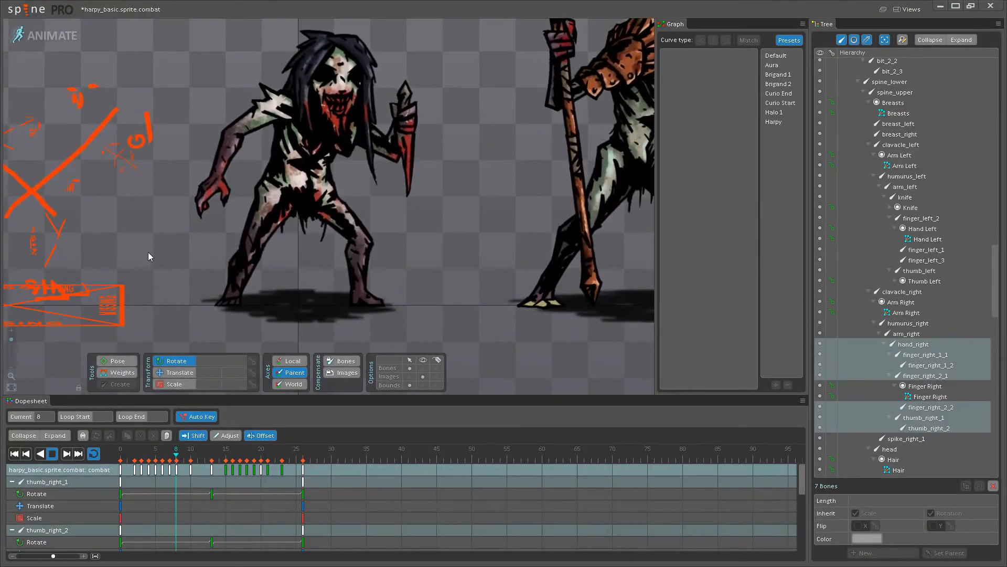
pyautogui.scroll(2, 222, 232)
pyautogui.scroll(2, 222, 232)
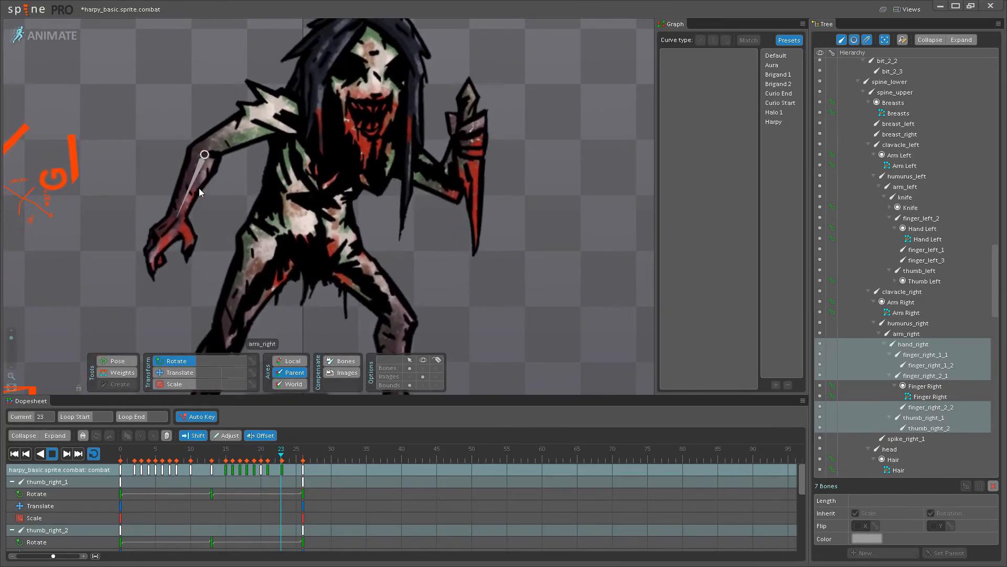
pyautogui.click(198, 188)
pyautogui.scroll(1, 179, 283)
pyautogui.click(211, 469)
pyautogui.moveTo(173, 273); pyautogui.dragTo(170, 324)
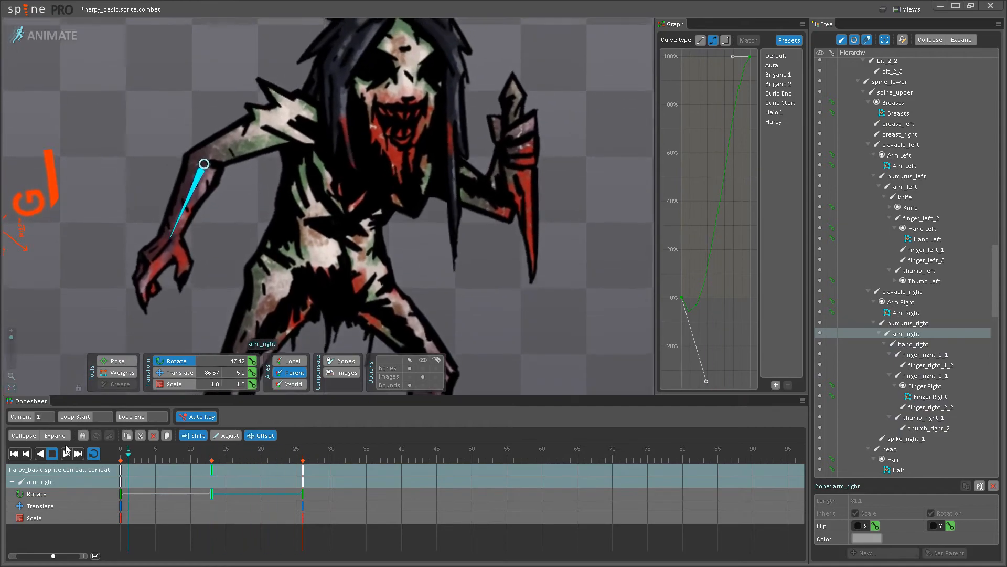
pyautogui.scroll(2, 156, 347)
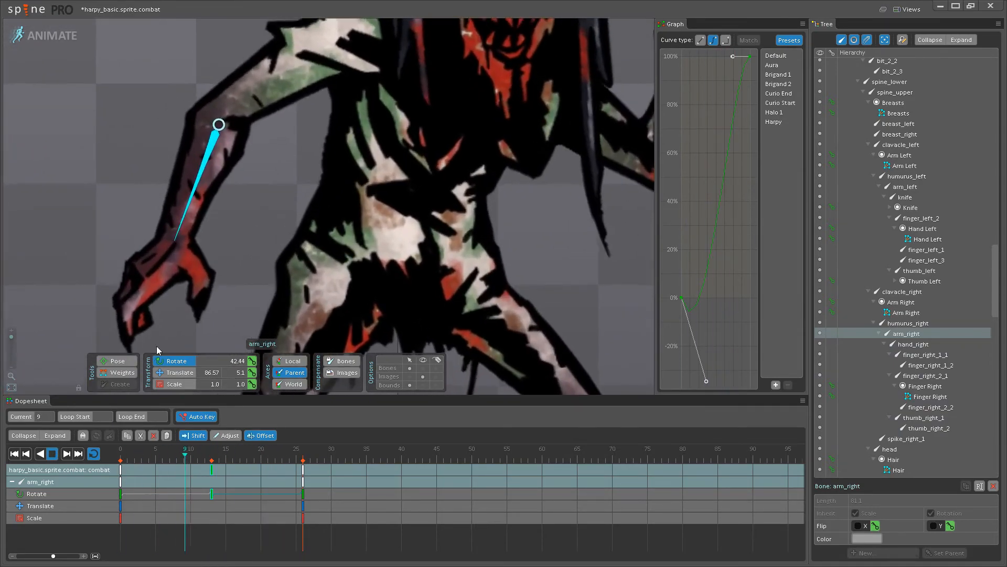
pyautogui.click(52, 454)
# Offset the finger_right_2_1 keys by 6 frames and play the loop.
pyautogui.click(180, 273)
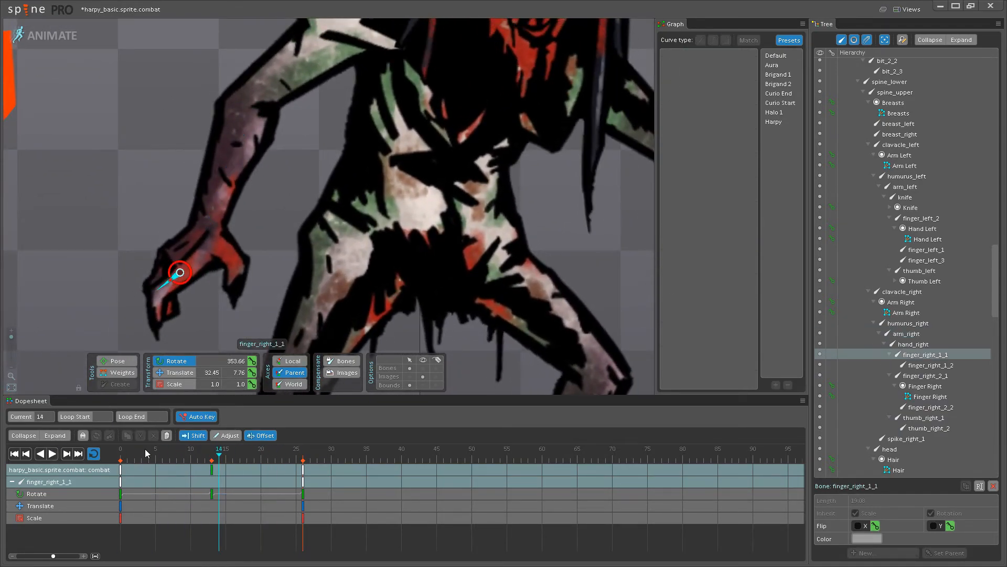
pyautogui.click(161, 285)
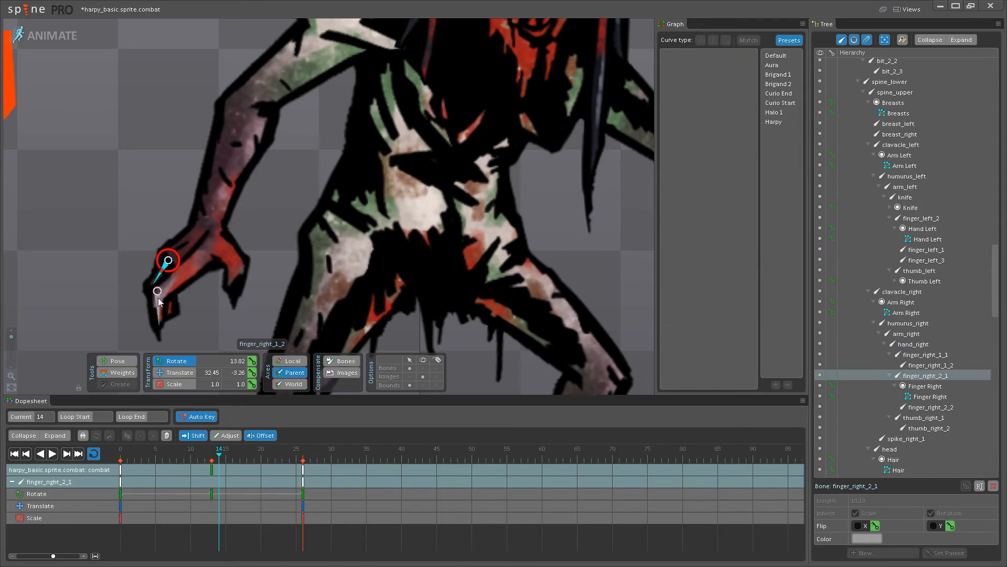
pyautogui.click(154, 471)
pyautogui.moveTo(120, 472); pyautogui.dragTo(166, 475)
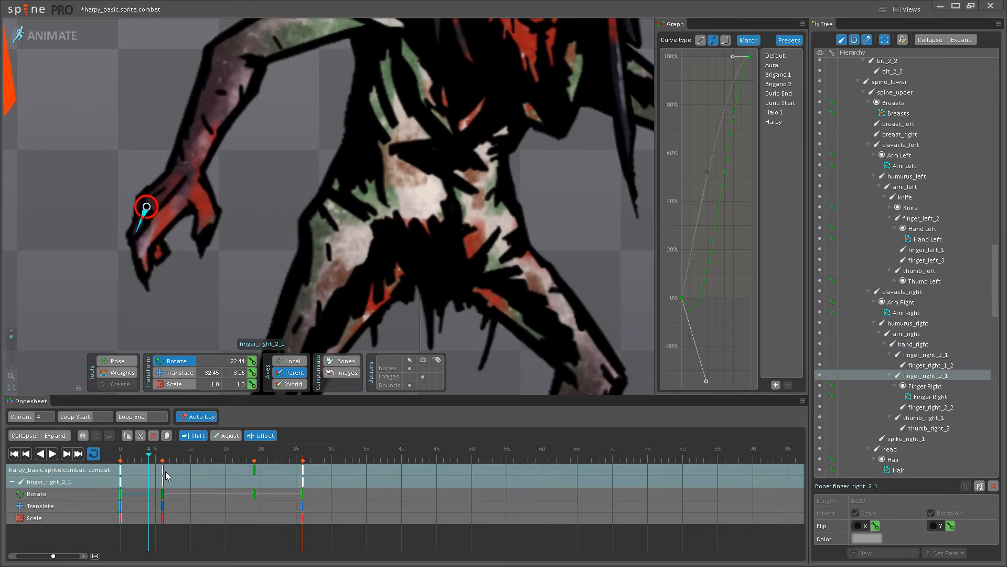
pyautogui.click(53, 454)
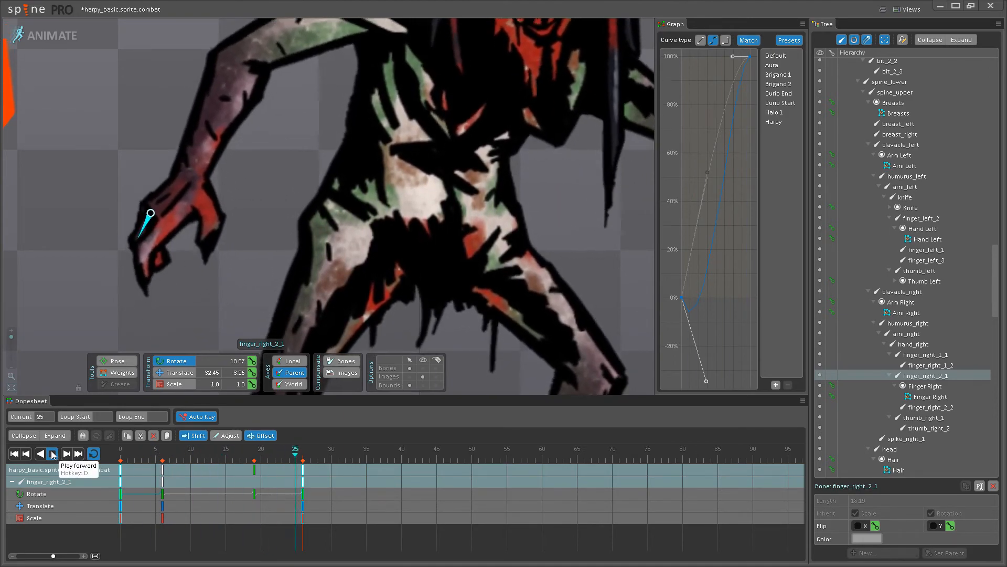
# Undo the 6-frame offset on the finger_right_2_1 keys and replay the loop.
pyautogui.click(53, 455)
pyautogui.hotkey('ctrl', 'z')
pyautogui.click(53, 454)
pyautogui.click(53, 455)
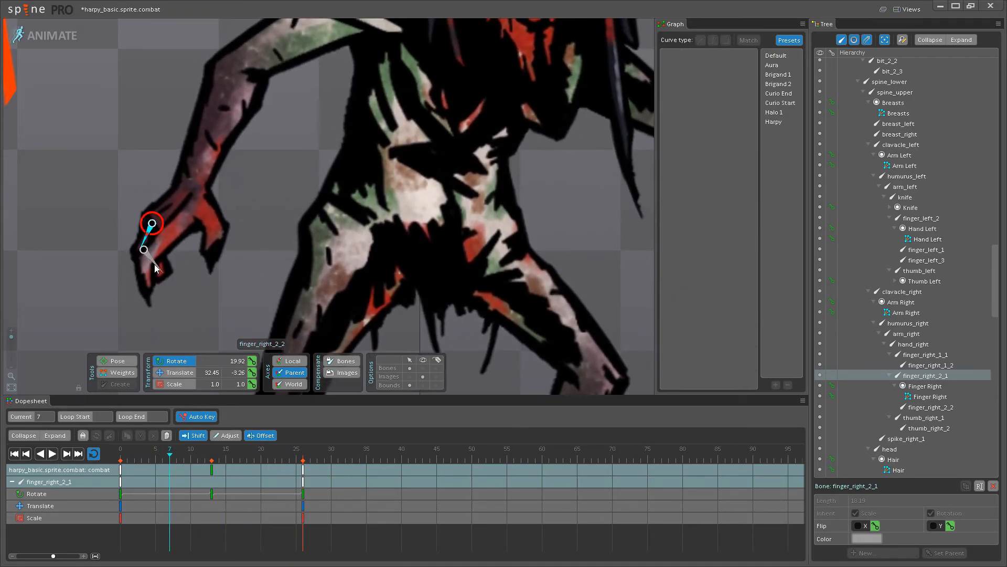
# Offset the finger_right_1_1 keys 2 frames earlier, wrapping the start key to frame 24, and play the loop.
pyautogui.click(158, 251)
pyautogui.moveTo(120, 471); pyautogui.dragTo(289, 477)
pyautogui.click(48, 455)
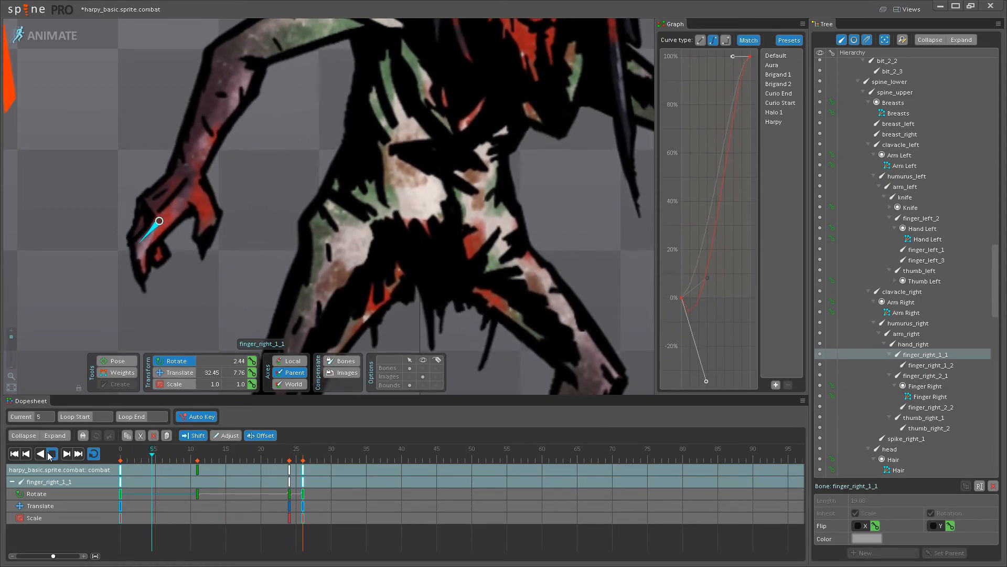
# Try a 3-frame offset on the finger_right_2_1 keys, check it in playback and undo it.
pyautogui.click(150, 251)
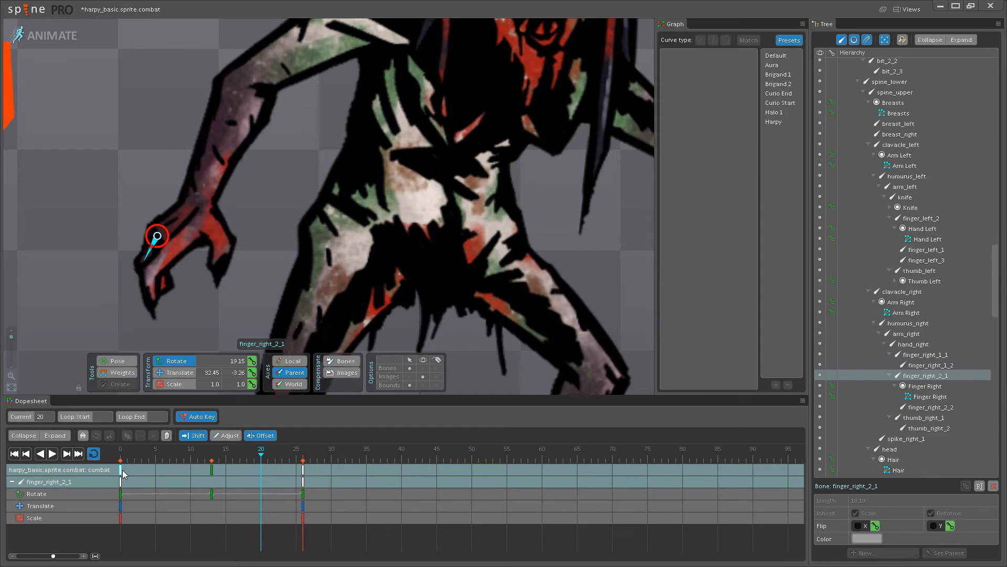
pyautogui.moveTo(123, 473); pyautogui.dragTo(139, 477)
pyautogui.click(52, 453)
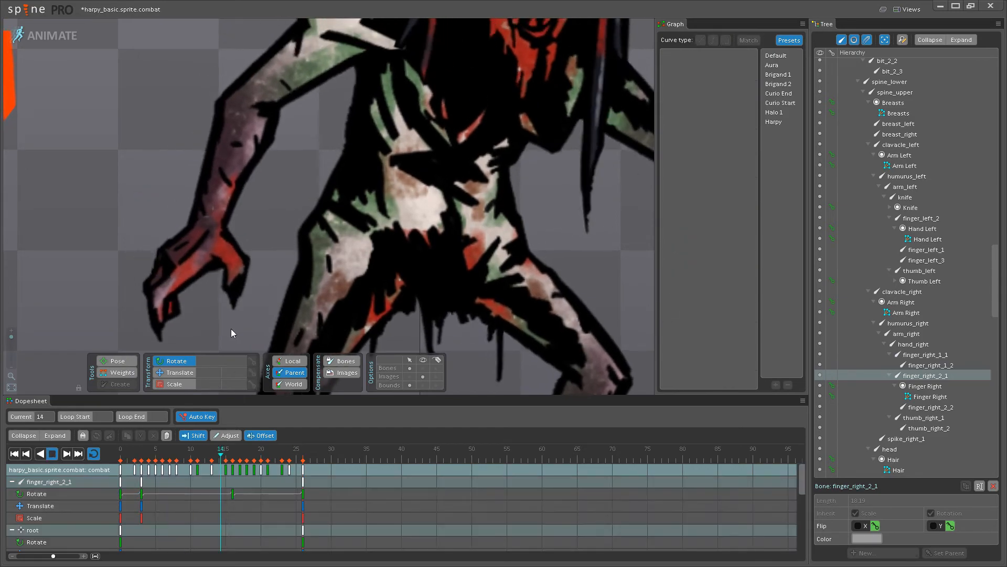
pyautogui.scroll(-3, 327, 291)
pyautogui.scroll(-3, 327, 291)
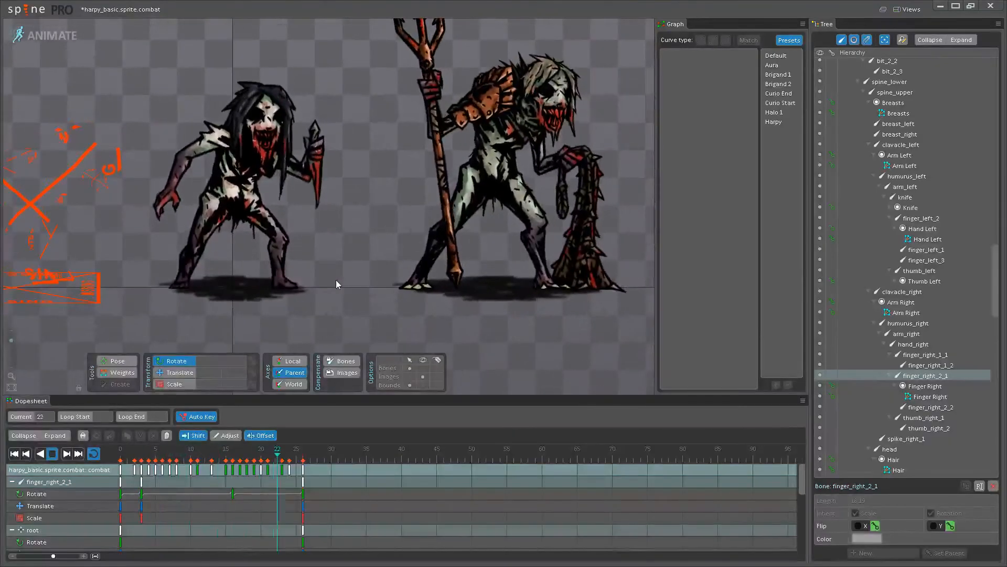
pyautogui.hotkey('ctrl', 'z')
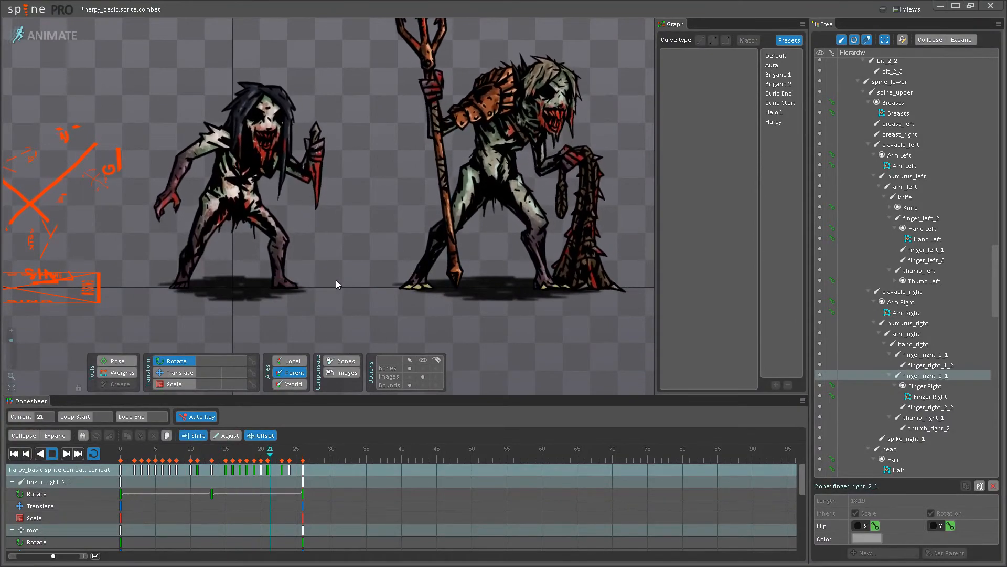
# Check the harpy's looping idle beside the trident-carrying creature and save the project.
pyautogui.moveTo(345, 239); pyautogui.dragTo(336, 275)
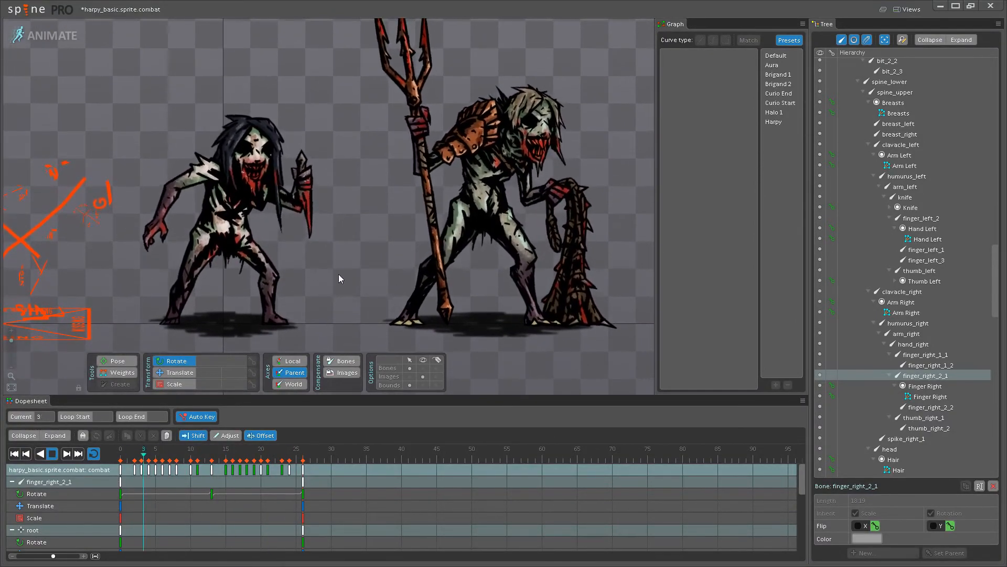
pyautogui.scroll(-2, 342, 271)
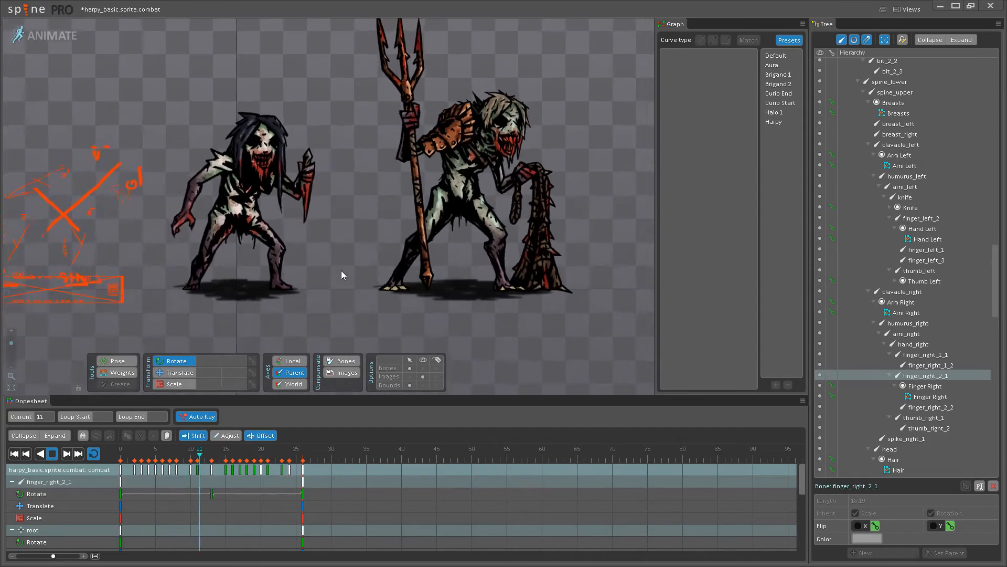
pyautogui.moveTo(335, 215); pyautogui.dragTo(332, 257)
pyautogui.hotkey('ctrl', 's')
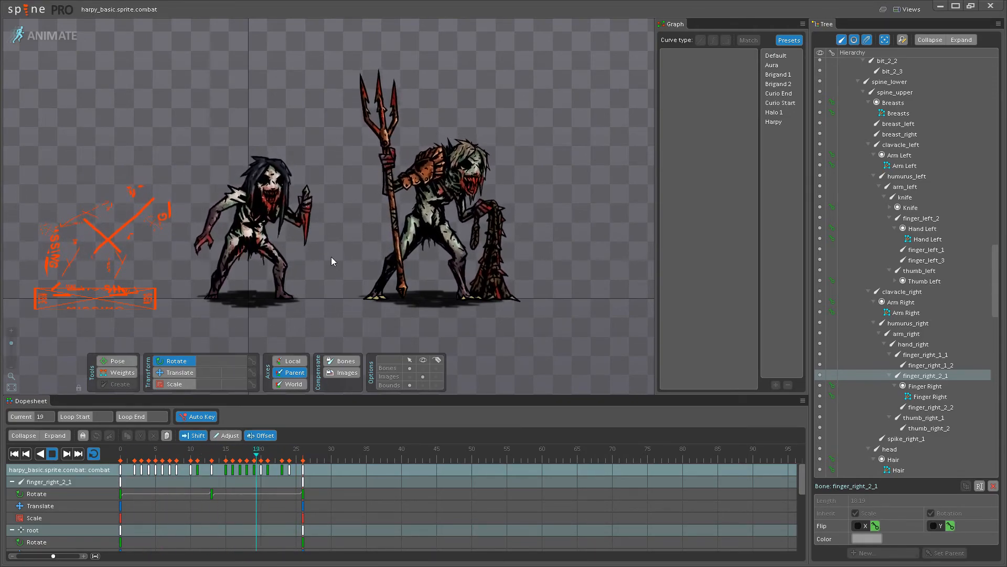
# Examine the harpy's idle loop up close and at a distance, comparing its motion with the trident-carrying creature.
pyautogui.scroll(2, 331, 262)
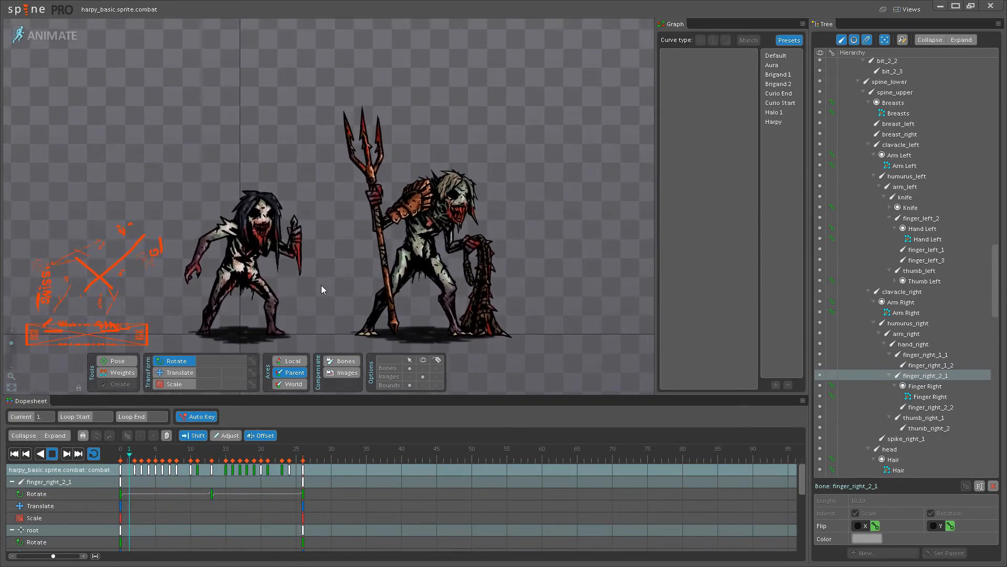
pyautogui.scroll(3, 337, 234)
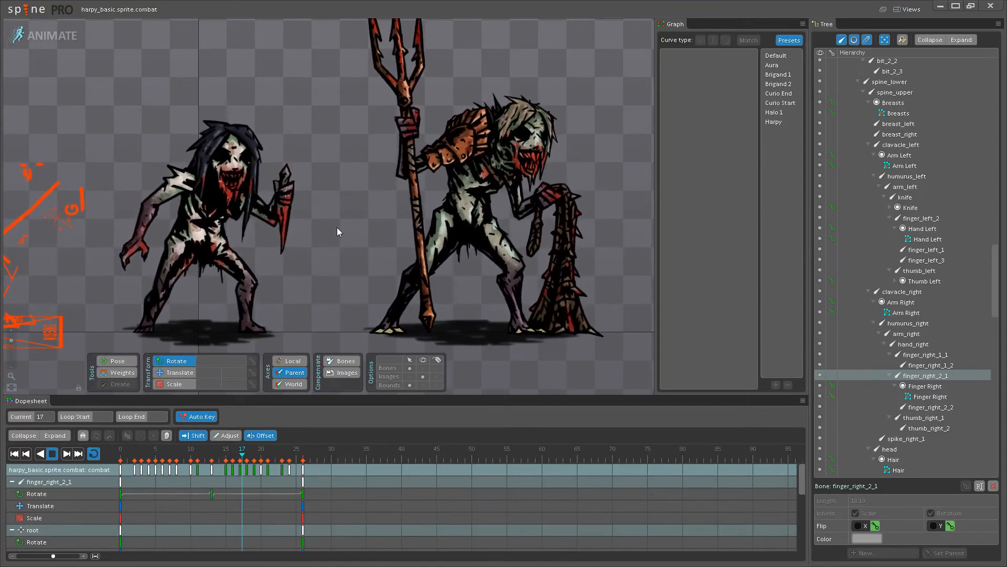
pyautogui.scroll(-3, 338, 229)
pyautogui.moveTo(342, 253); pyautogui.dragTo(284, 255)
pyautogui.scroll(-3, 273, 247)
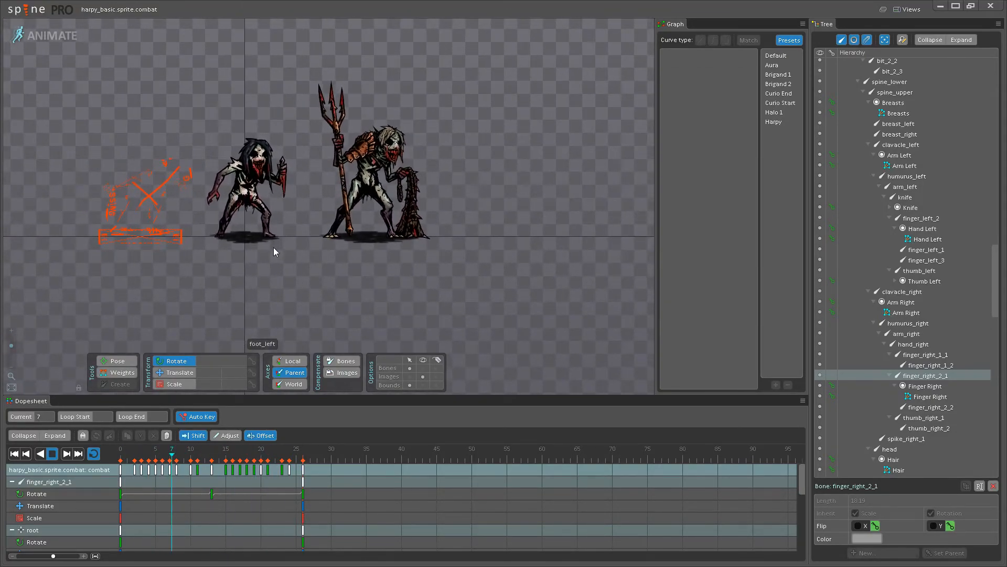
pyautogui.scroll(4, 273, 247)
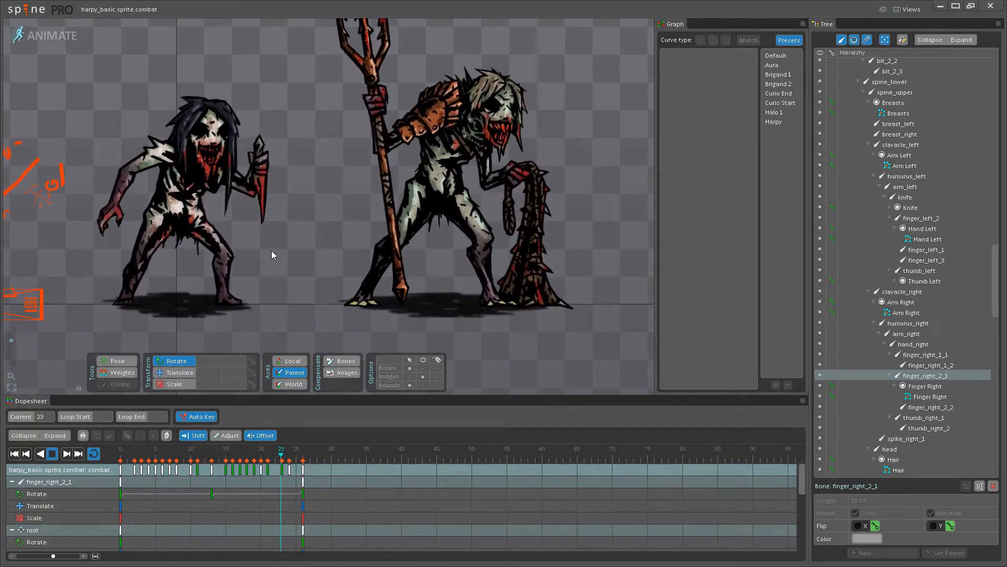
pyautogui.moveTo(272, 250); pyautogui.dragTo(288, 284)
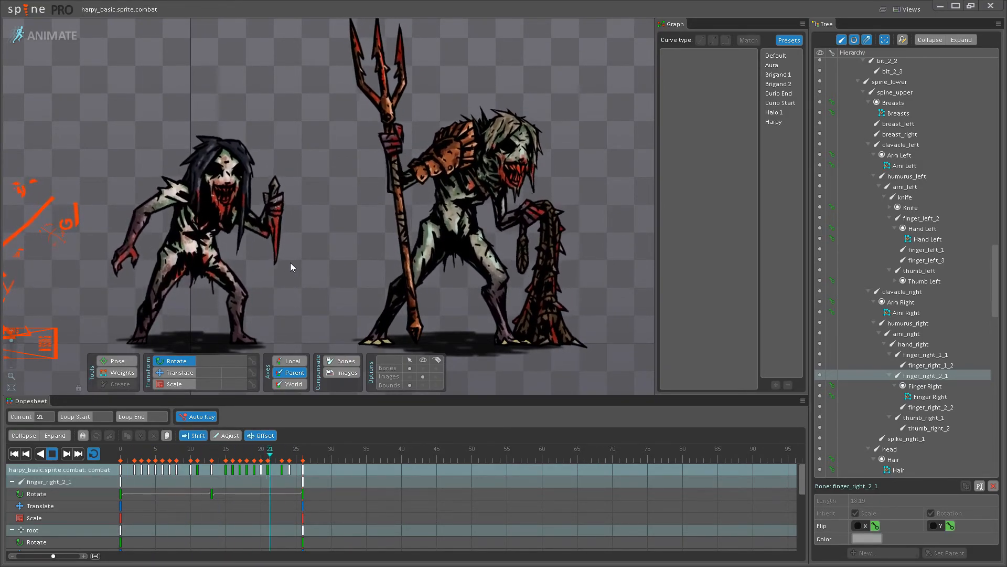
pyautogui.scroll(-4, 291, 262)
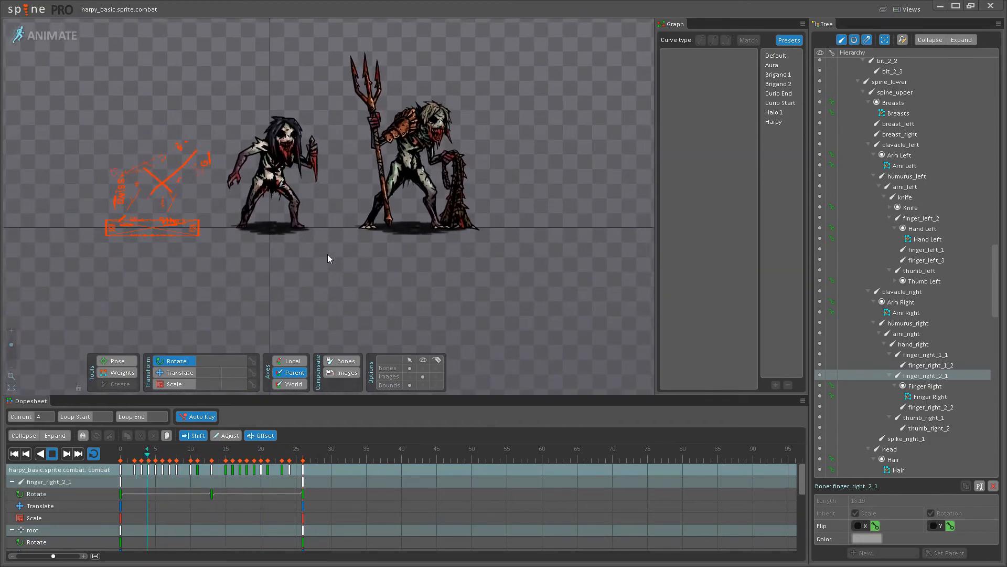
pyautogui.scroll(3, 313, 288)
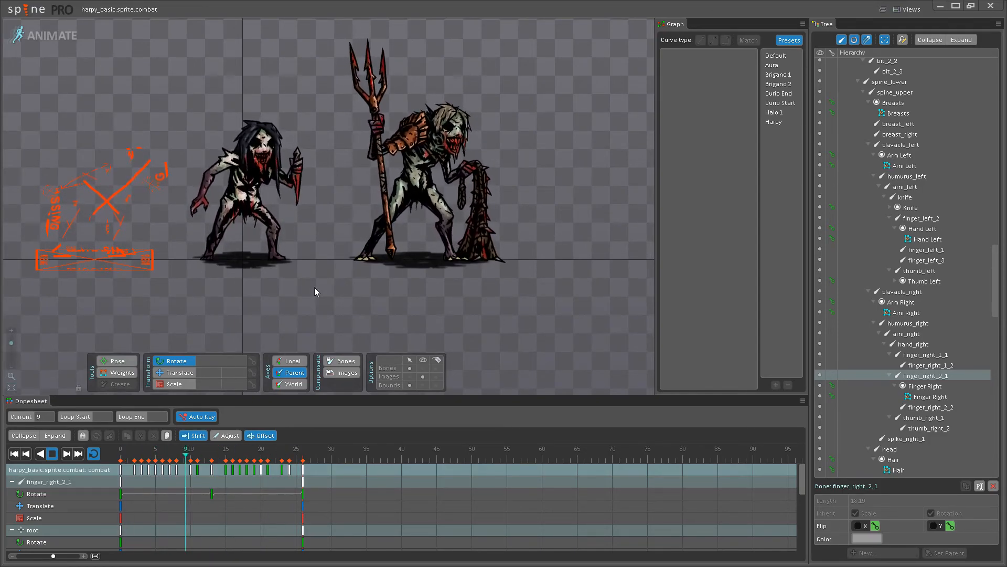
pyautogui.scroll(2, 232, 227)
pyautogui.scroll(2, 232, 227)
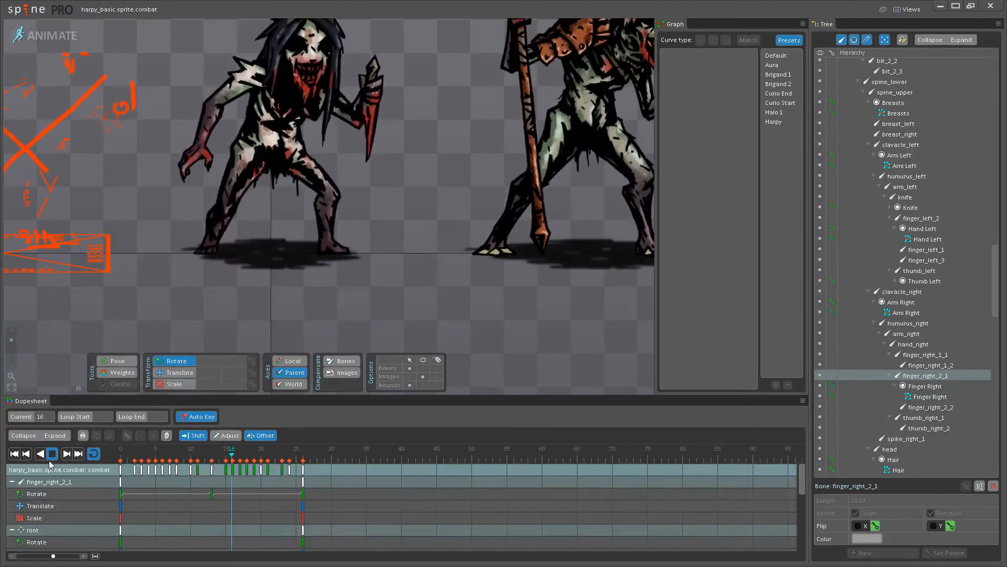
# Rotate thigh_right and leg_right at frame 13 to adjust the harpy's right knee, and check the loop.
pyautogui.click(207, 262)
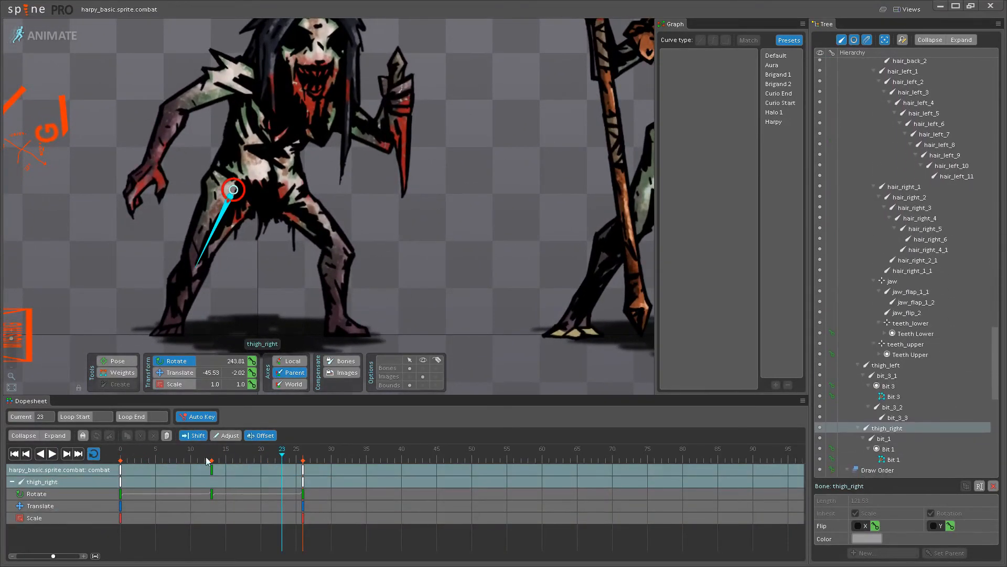
pyautogui.scroll(2, 223, 237)
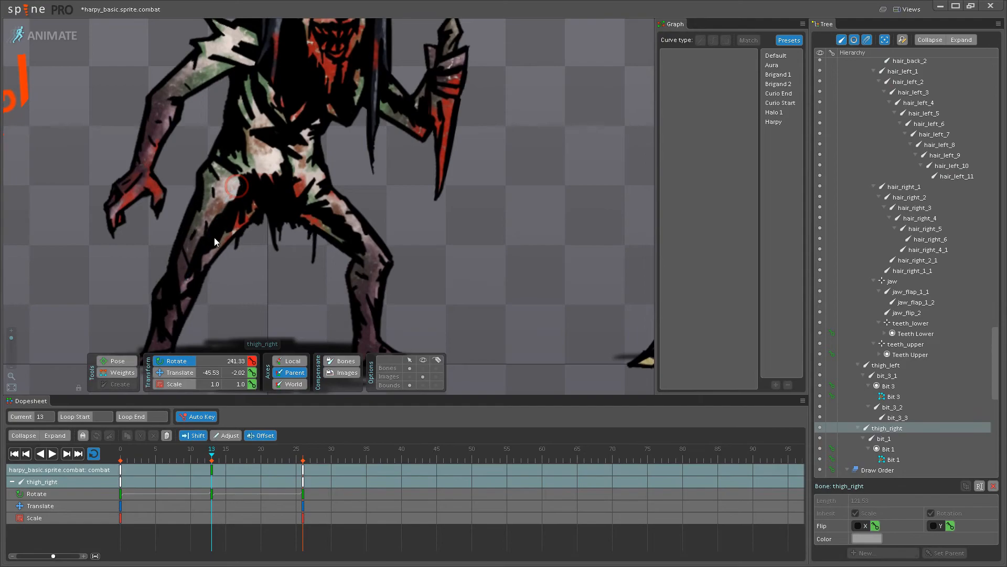
pyautogui.click(180, 312)
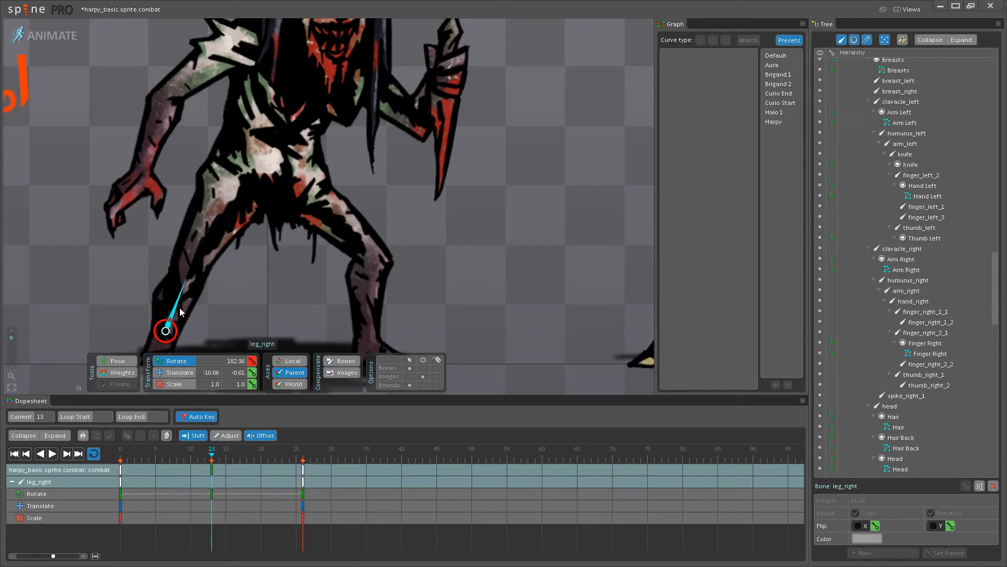
pyautogui.click(52, 454)
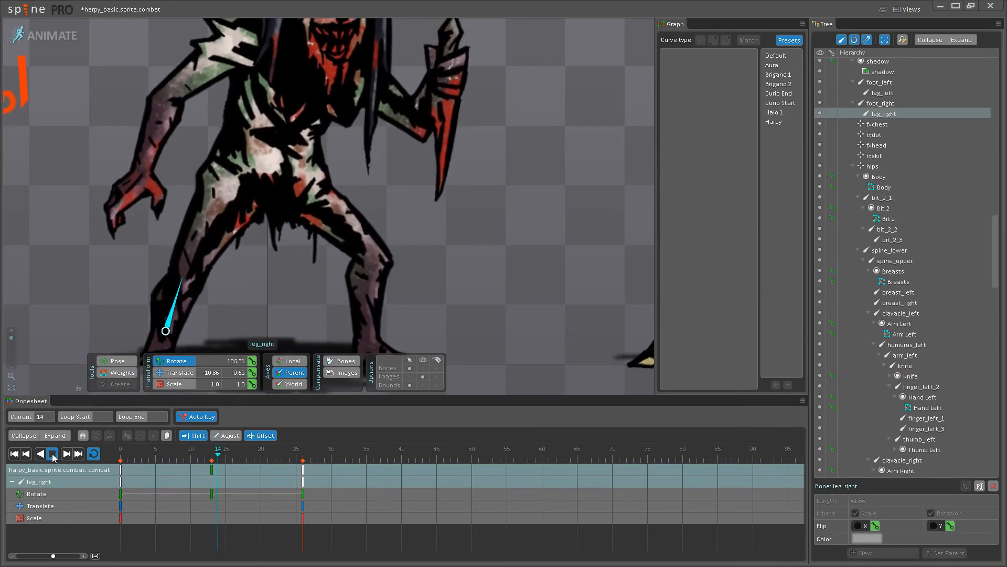
pyautogui.click(52, 455)
# Readjust thigh_right's frame 13 rotation slightly, rotate leg_right to match, and play the loop.
pyautogui.click(202, 245)
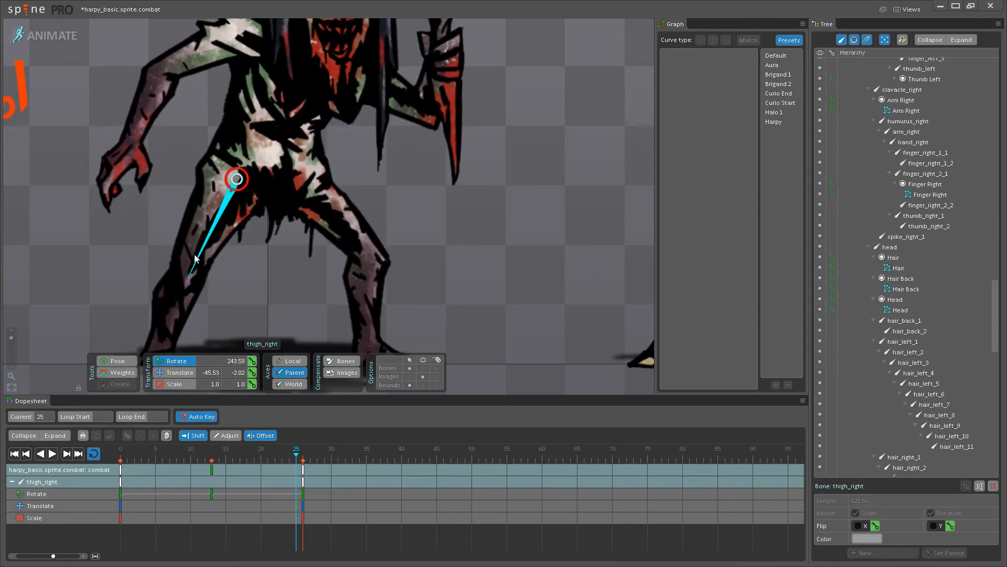
pyautogui.click(212, 470)
pyautogui.moveTo(211, 245); pyautogui.dragTo(209, 244)
pyautogui.click(170, 319)
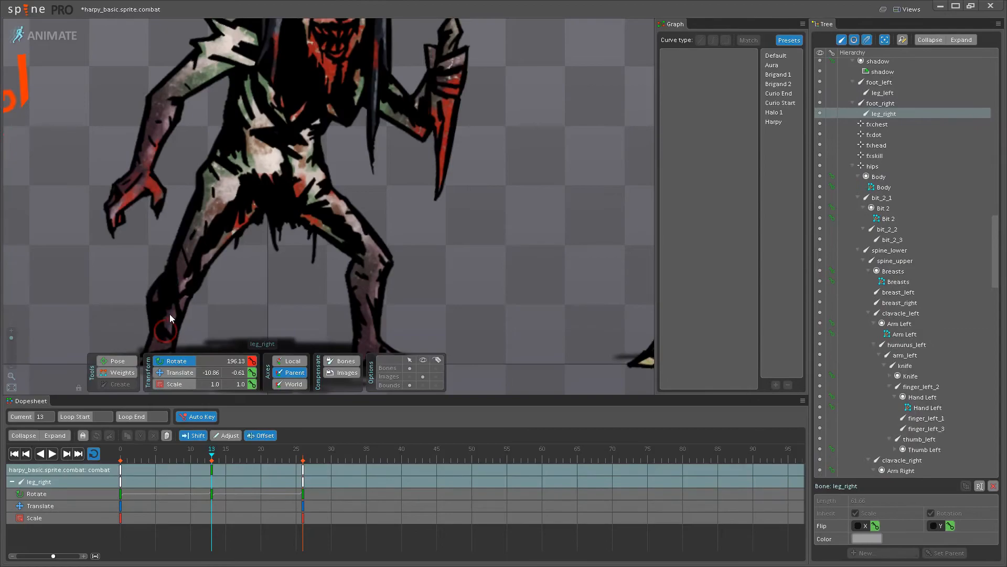
pyautogui.click(52, 454)
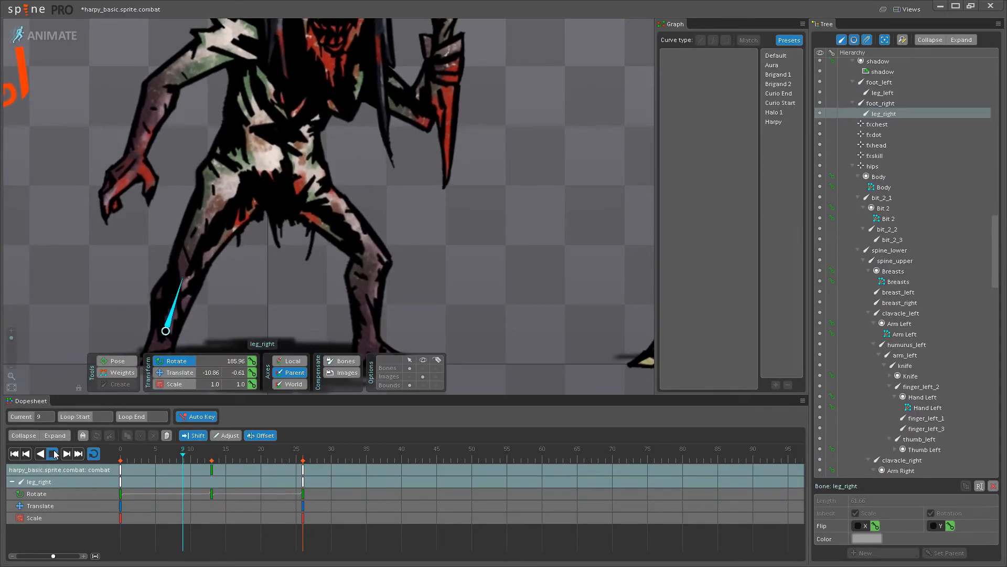
# Refine leg_right's rotation at its frame 13 key, checking the right knee in playback between corrections.
pyautogui.click(211, 470)
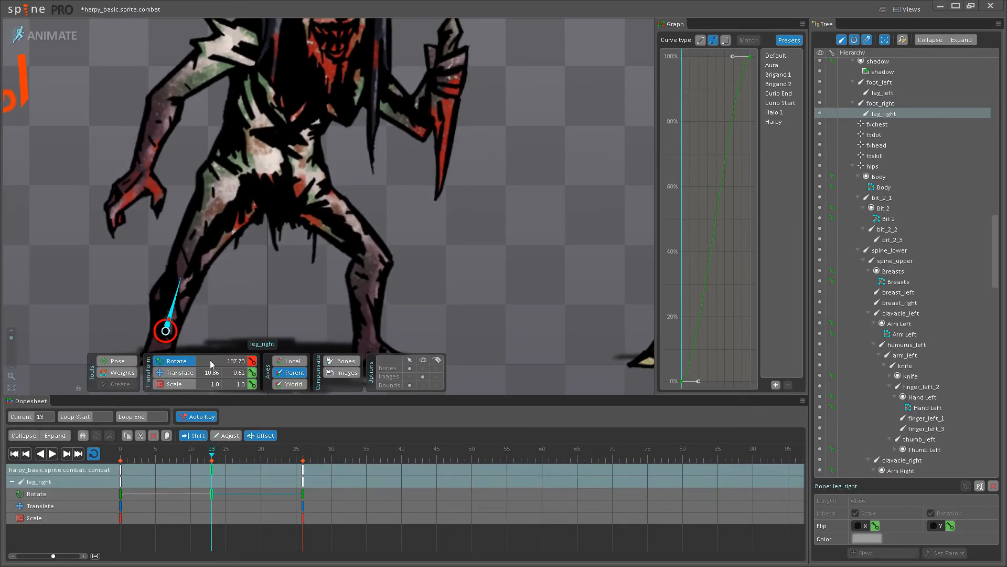
pyautogui.click(176, 309)
pyautogui.click(52, 454)
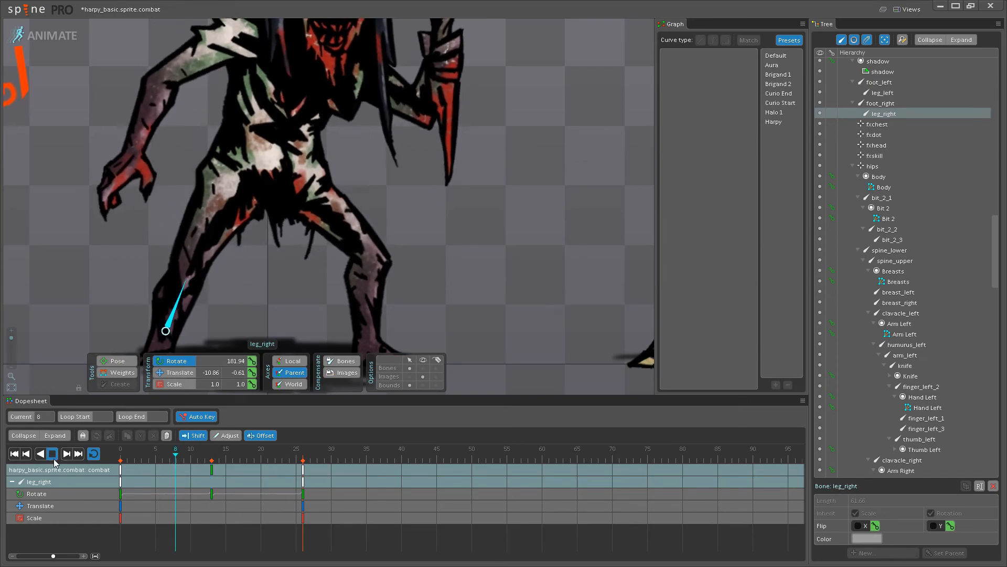
pyautogui.click(53, 454)
pyautogui.click(212, 469)
pyautogui.moveTo(188, 284); pyautogui.dragTo(192, 288)
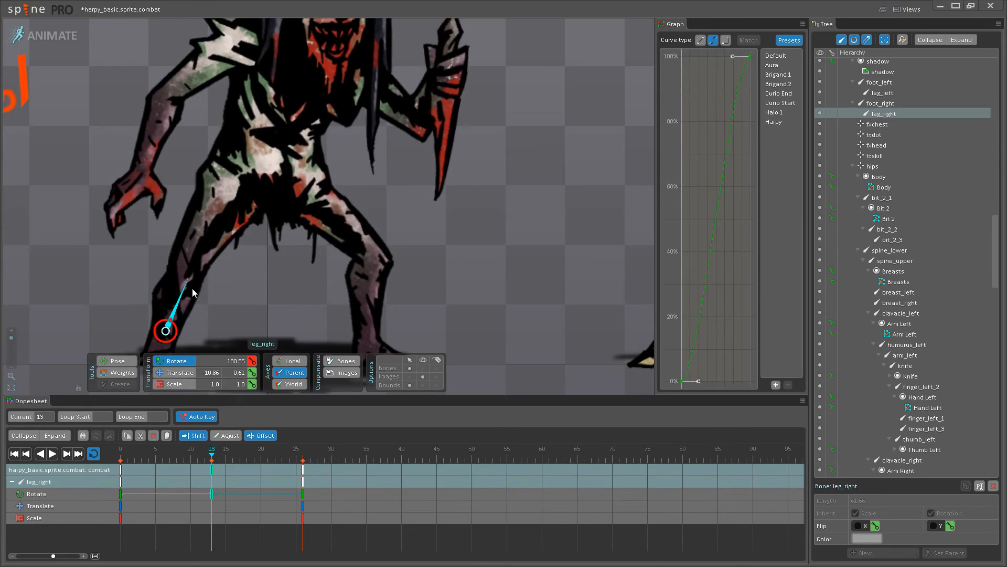
pyautogui.click(52, 453)
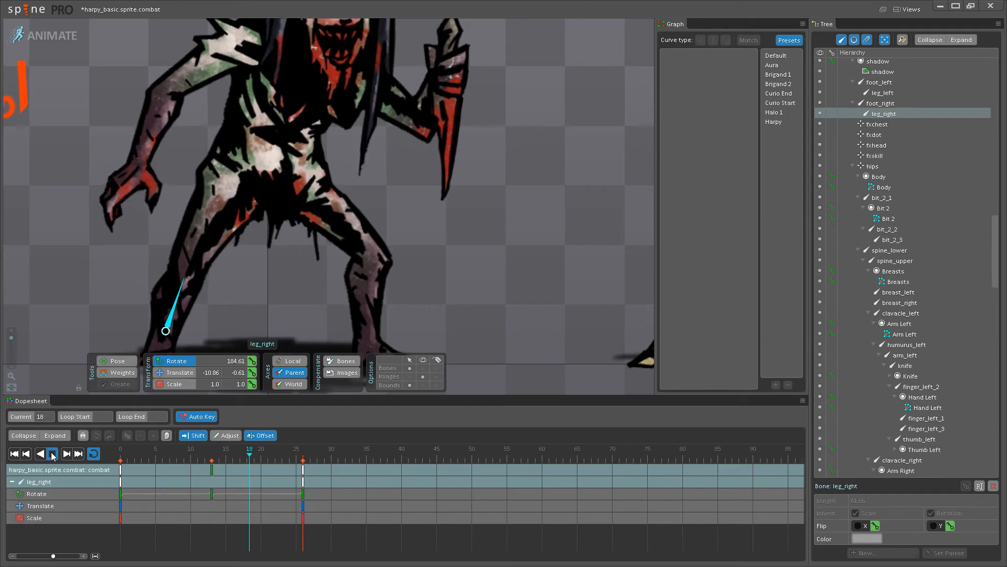
# Deselect leg_right, review the whole harpy's idle loop and save the project.
pyautogui.click(487, 257)
pyautogui.scroll(-6, 422, 227)
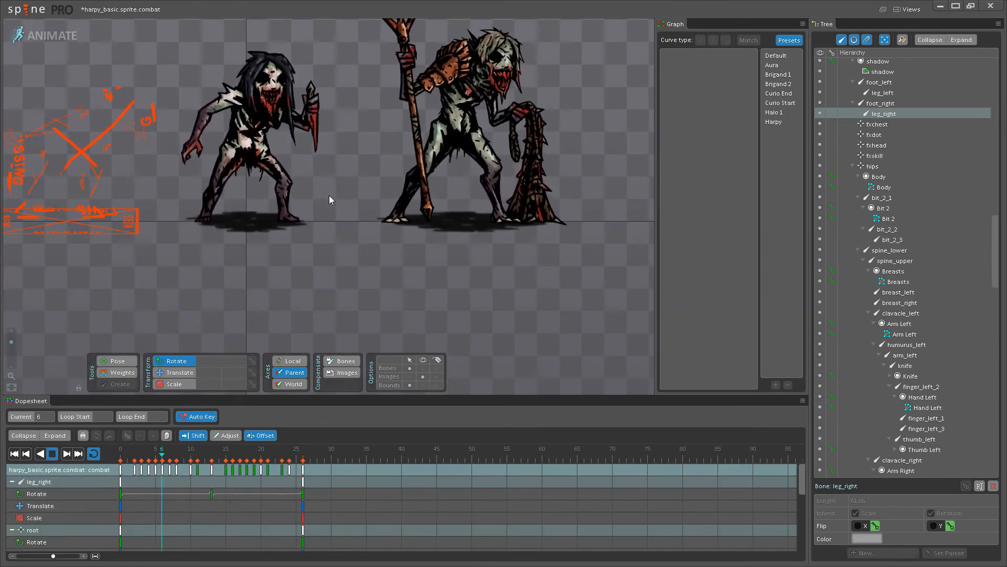
pyautogui.scroll(4, 341, 234)
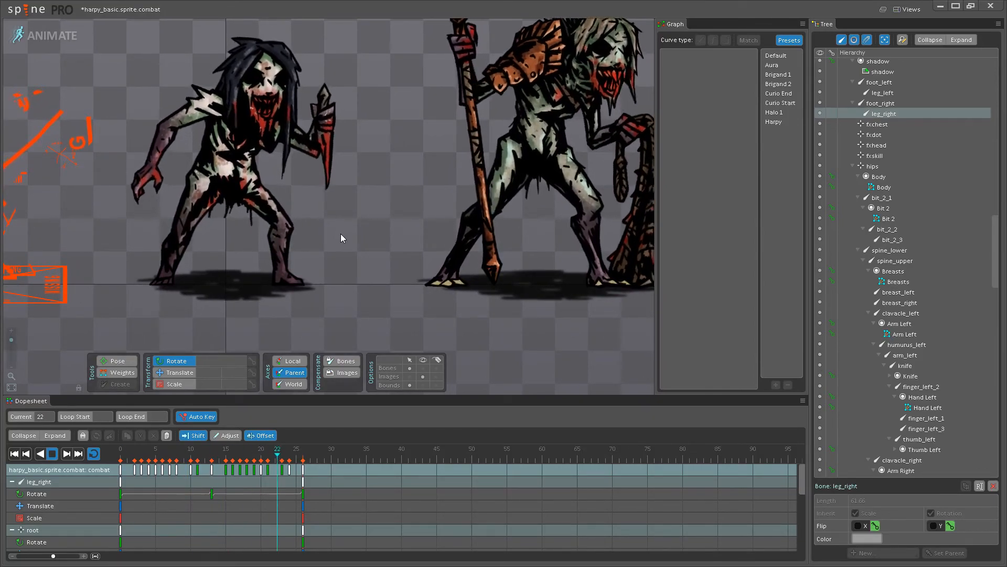
pyautogui.hotkey('ctrl', 's')
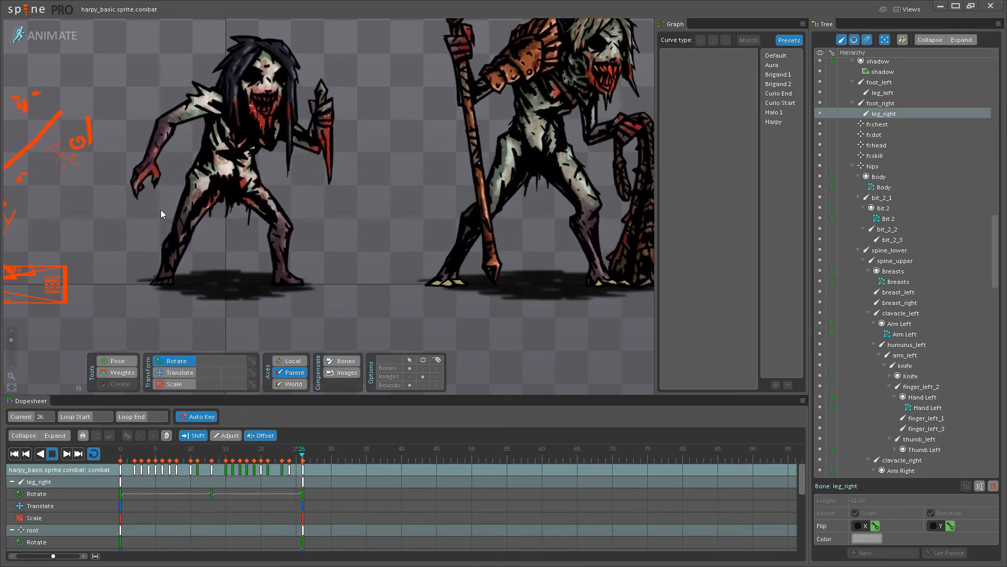
# Adjust the rotation of thigh_right and leg_right at frame 13 once more and review the full idle loop.
pyautogui.scroll(5, 178, 208)
pyautogui.click(205, 224)
pyautogui.click(53, 454)
pyautogui.click(211, 470)
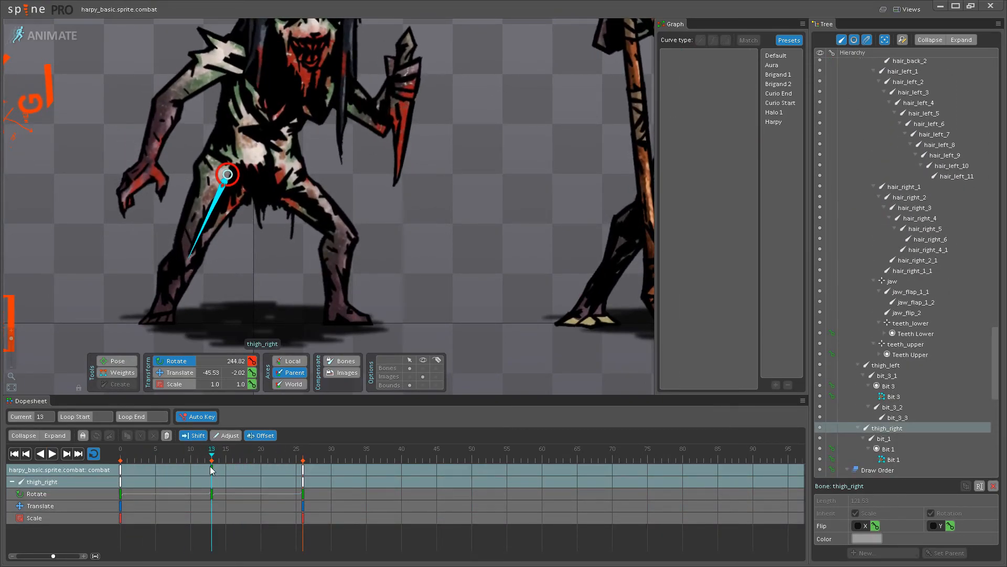
pyautogui.scroll(2, 194, 258)
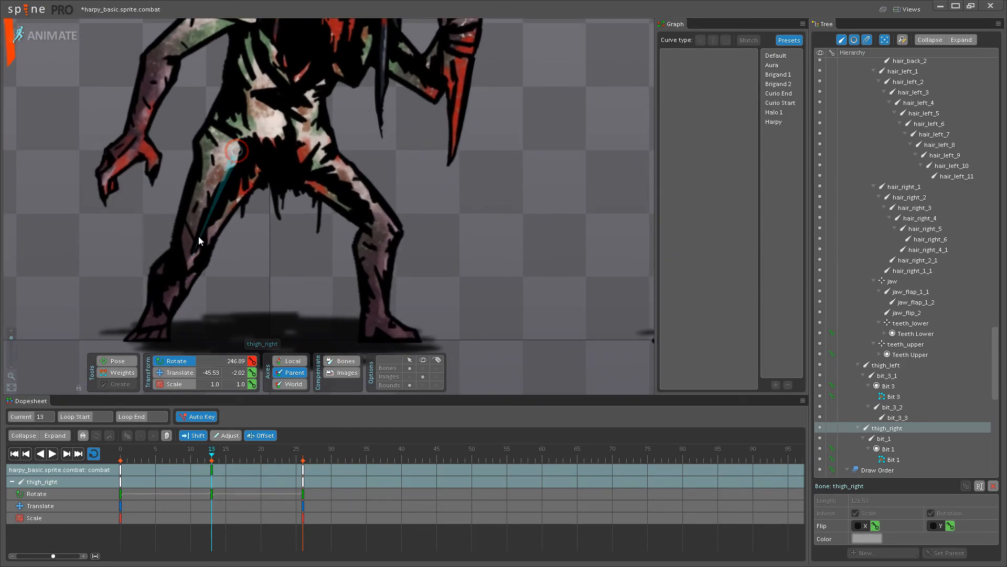
pyautogui.click(182, 267)
pyautogui.click(53, 453)
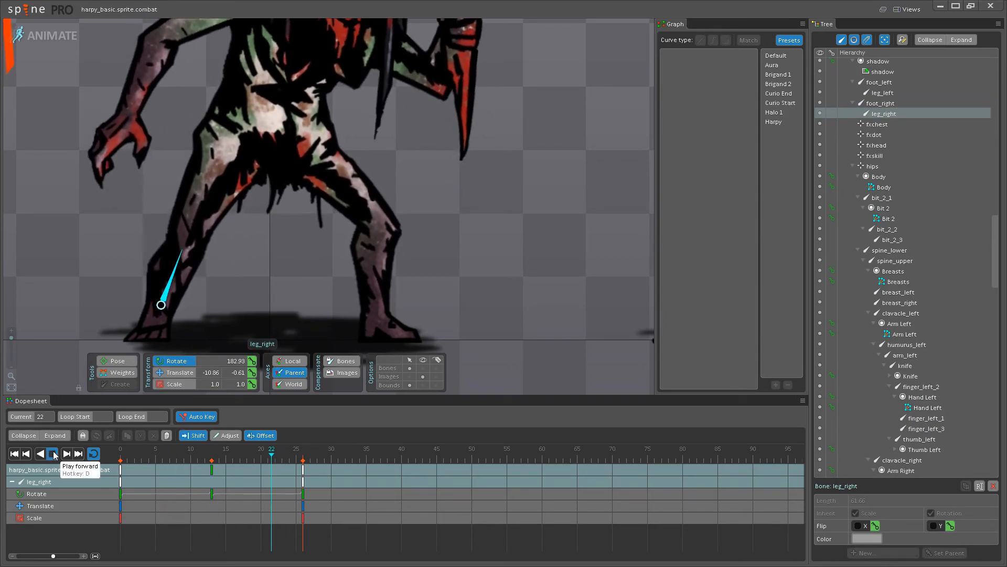
pyautogui.click(461, 319)
pyautogui.scroll(-5, 390, 234)
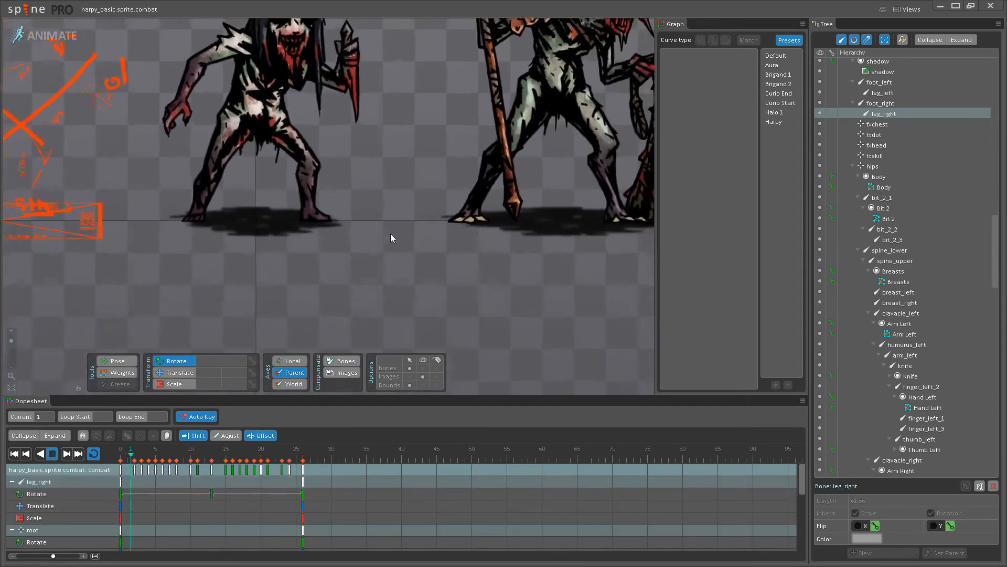
# Review the harpy's idle loop beside the mancatcher harpy, checking the right leg and the whole body.
pyautogui.moveTo(386, 234); pyautogui.dragTo(320, 315)
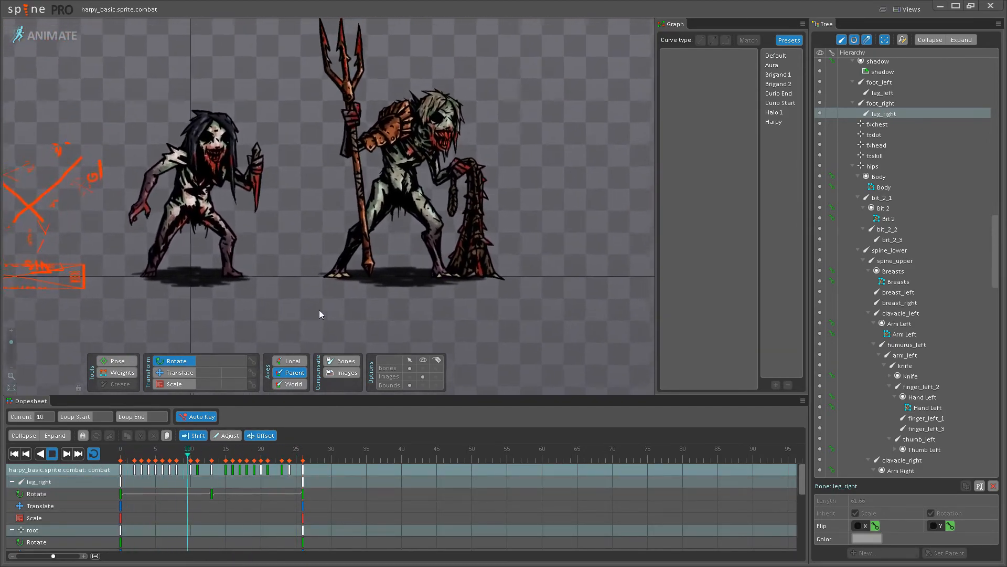
pyautogui.moveTo(268, 241); pyautogui.dragTo(295, 235)
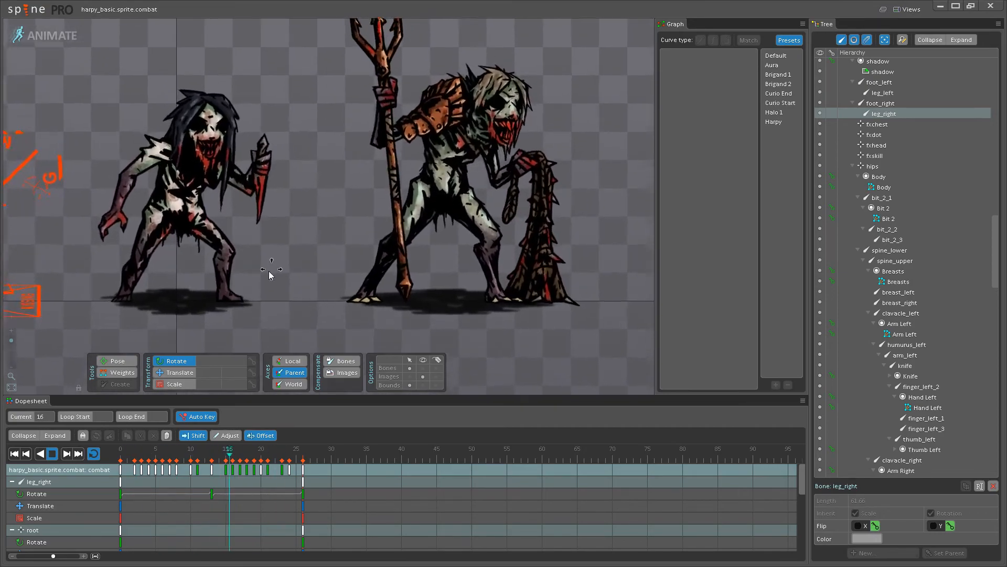
pyautogui.scroll(2, 270, 285)
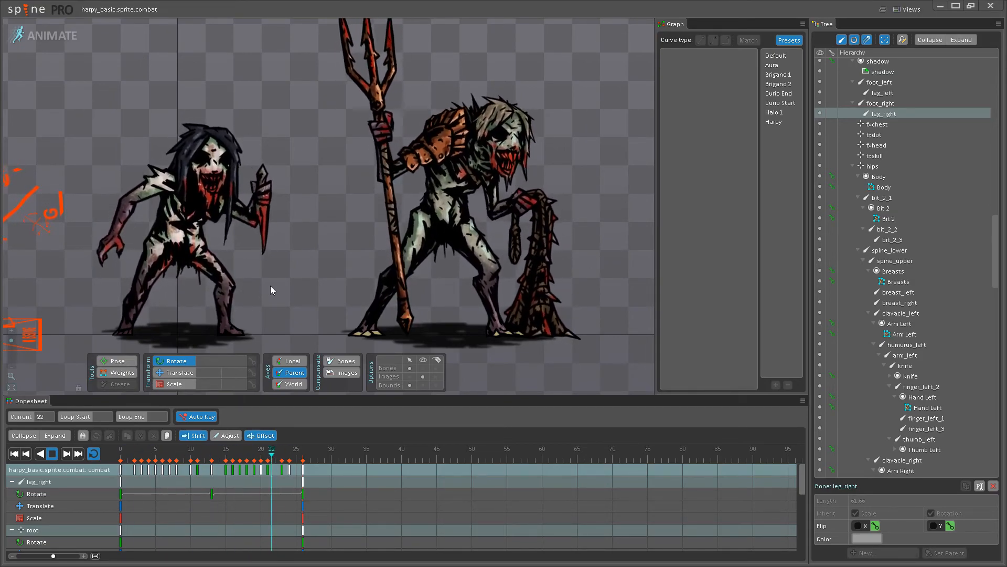
pyautogui.moveTo(291, 277); pyautogui.dragTo(320, 303)
pyautogui.scroll(-2, 288, 240)
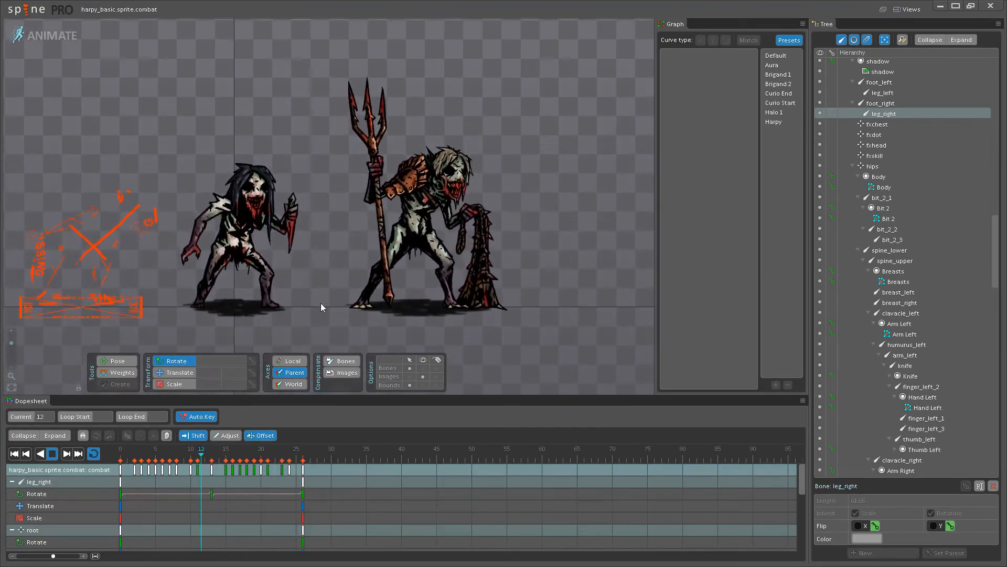
# Delete the rabid_dog.sprite.combat skeleton in setup mode, return to animation mode and save the project.
pyautogui.click(31, 38)
pyautogui.scroll(10, 868, 89)
pyautogui.scroll(3, 845, 94)
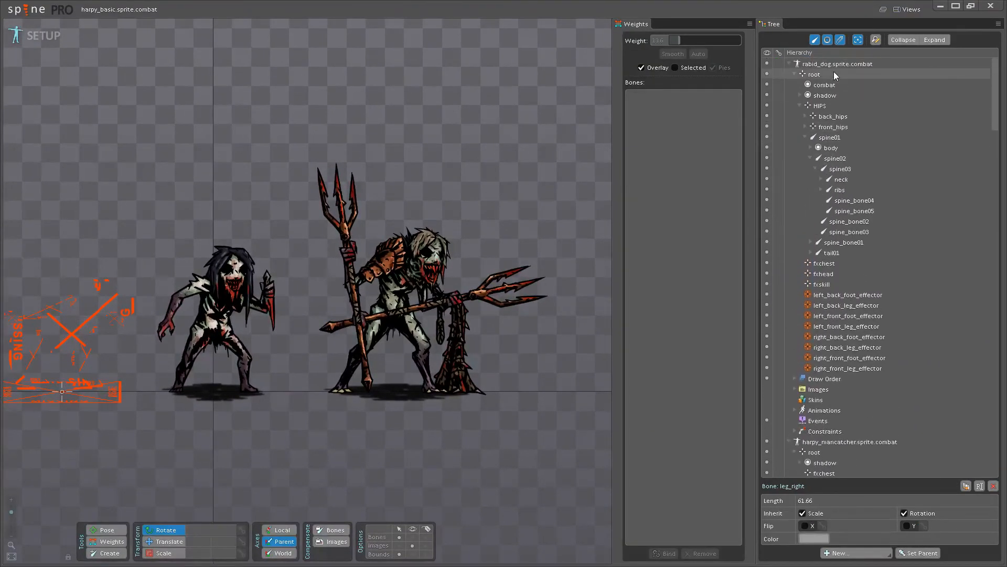
pyautogui.click(837, 68)
pyautogui.press('Delete')
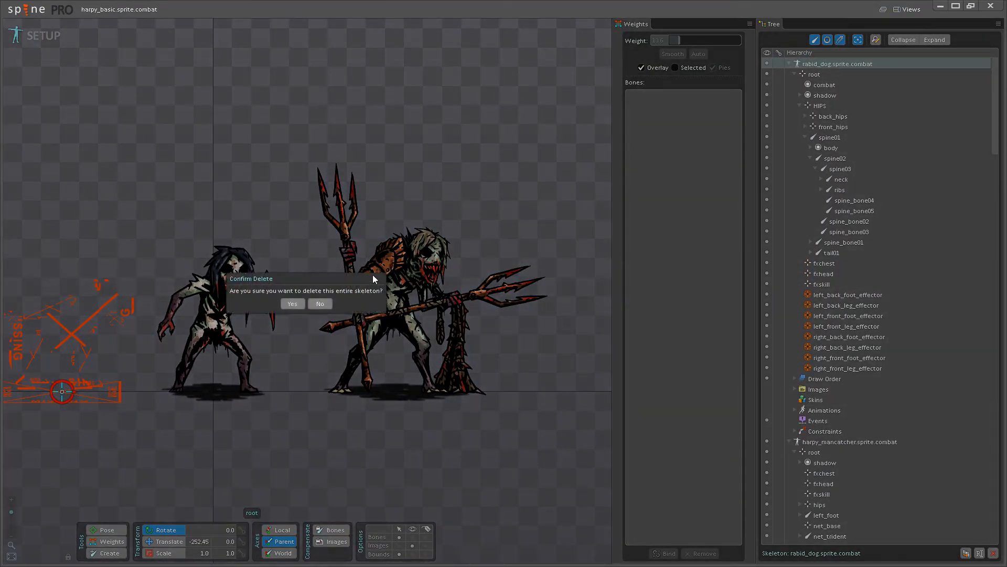
pyautogui.click(291, 304)
pyautogui.click(40, 32)
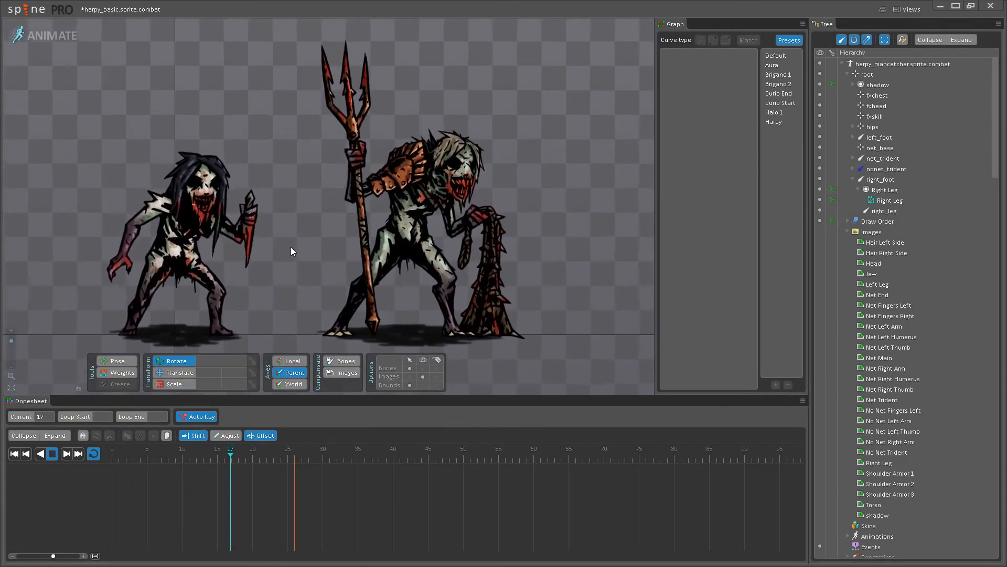
pyautogui.hotkey('ctrl', 's')
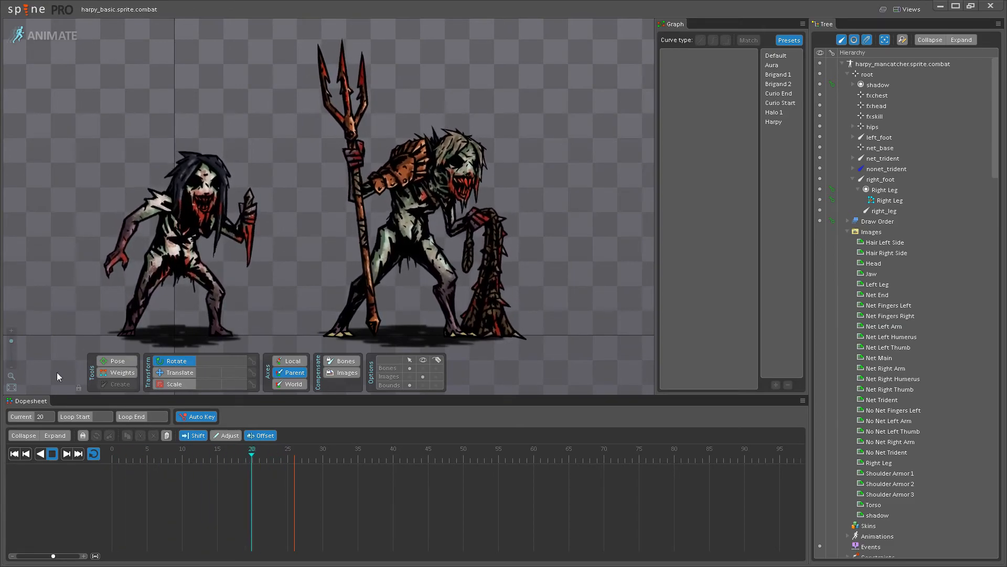
# Stop playback, inspect the keys of the harpy's head bone and replay the loop to check its motion.
pyautogui.click(51, 454)
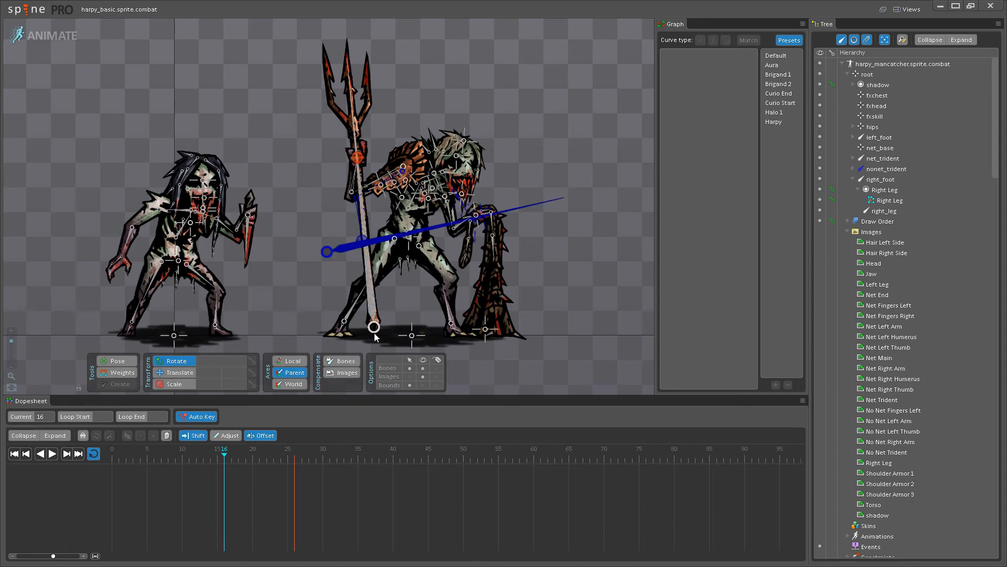
pyautogui.scroll(4, 210, 200)
pyautogui.click(283, 199)
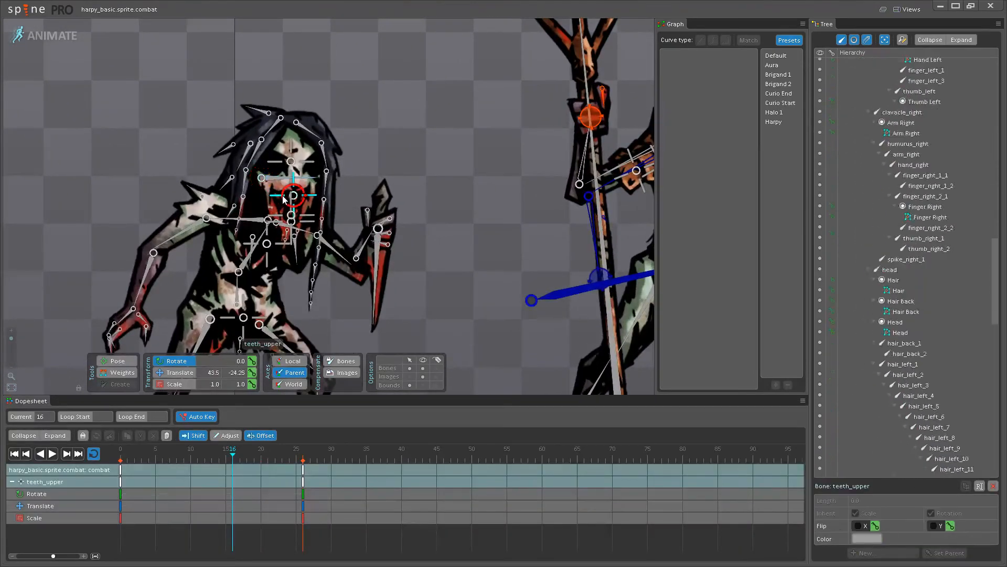
pyautogui.click(270, 184)
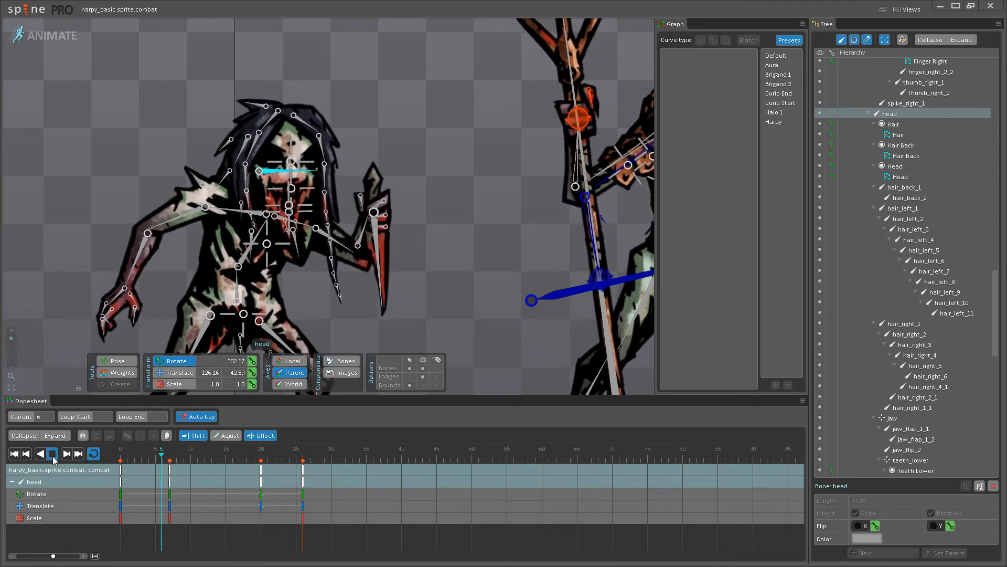
pyautogui.scroll(-5, 401, 324)
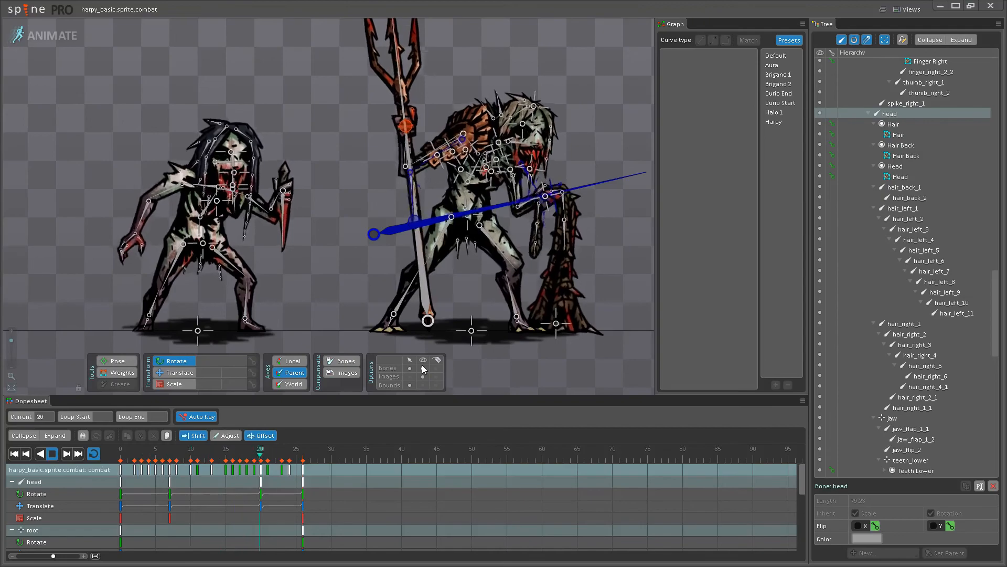
# In setup mode, reparent the fxdot bone of harpy_basic.sprite.combat from root to spine_upper.
pyautogui.click(58, 38)
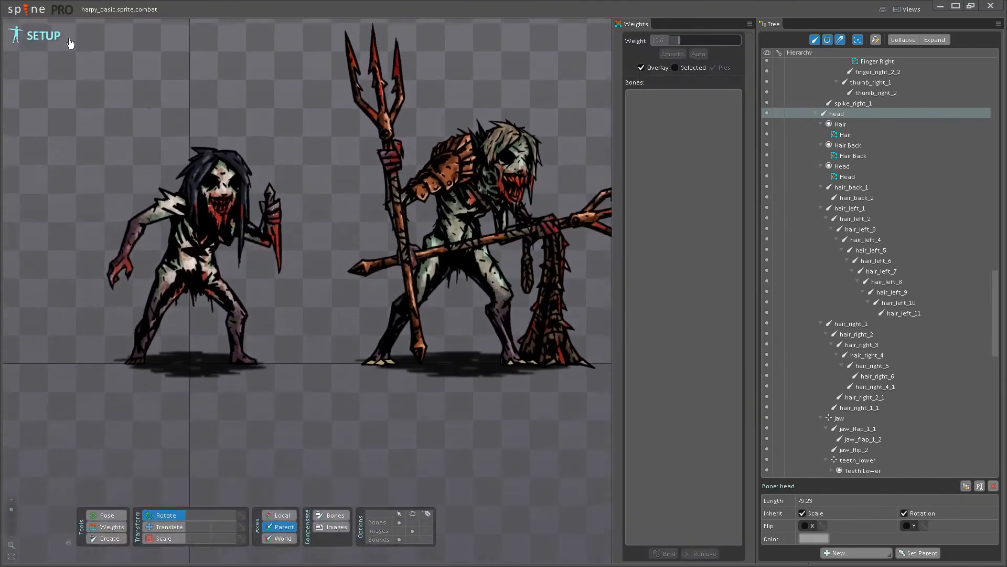
pyautogui.scroll(15, 926, 296)
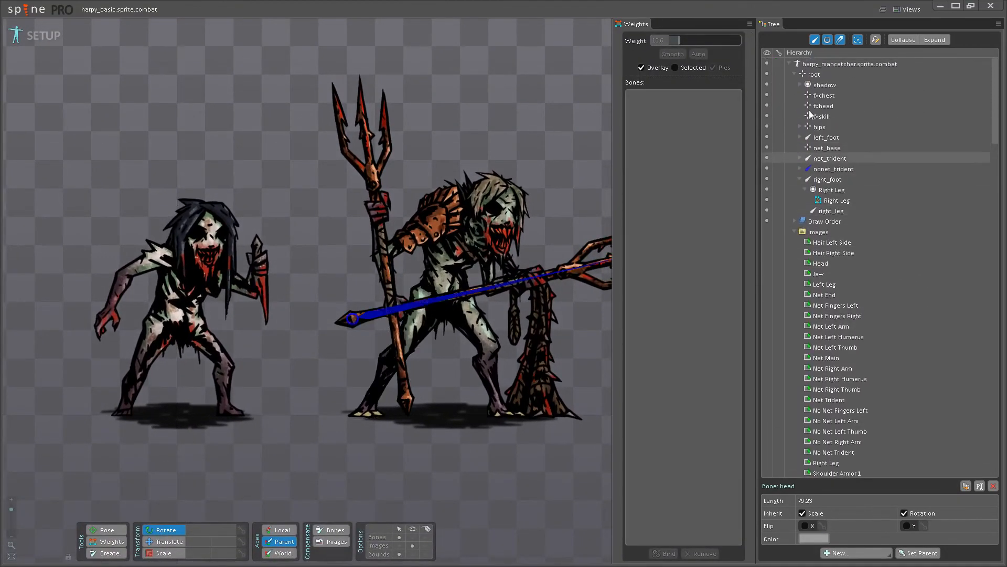
pyautogui.click(792, 64)
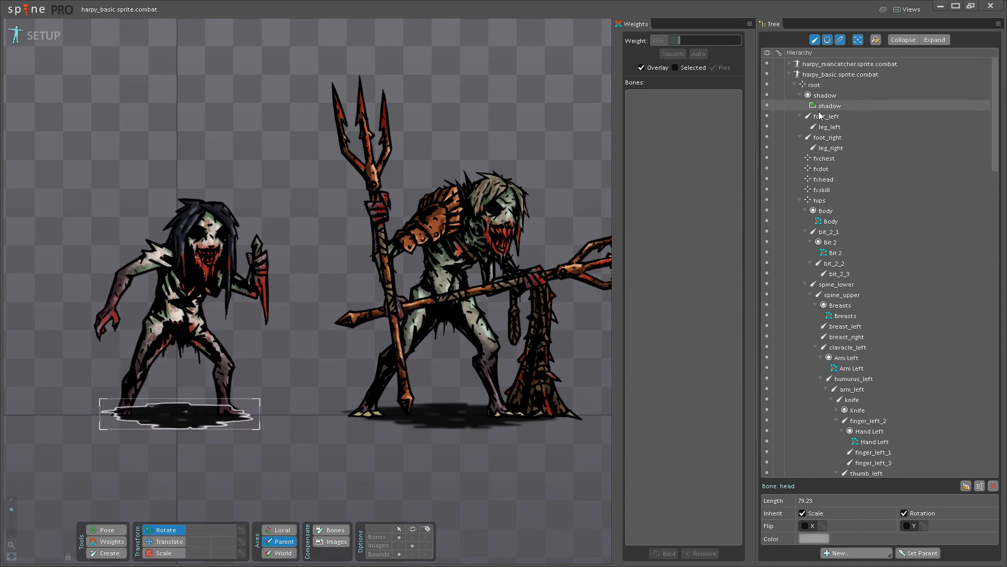
pyautogui.click(822, 169)
pyautogui.scroll(-6, 845, 199)
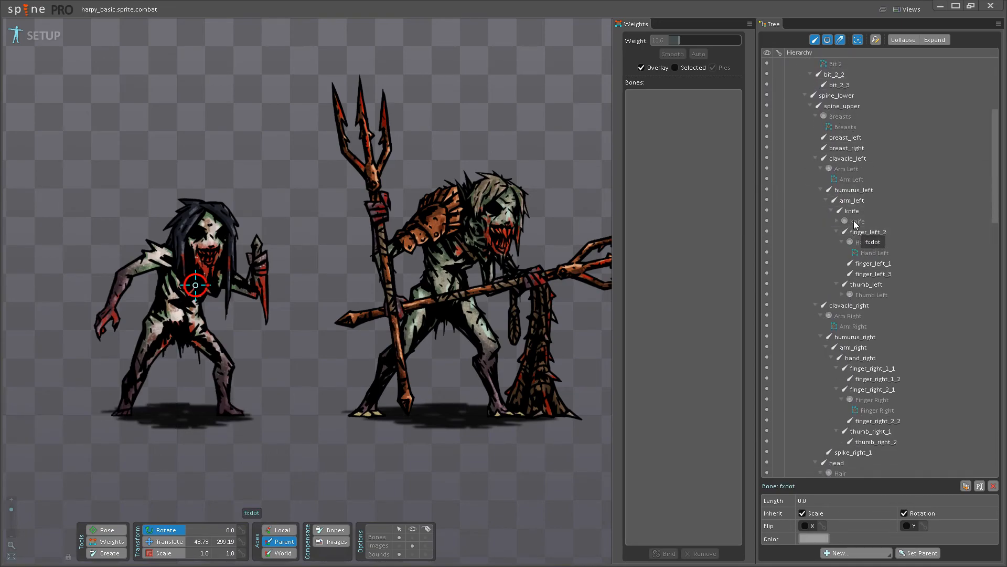
pyautogui.moveTo(854, 172); pyautogui.dragTo(837, 207)
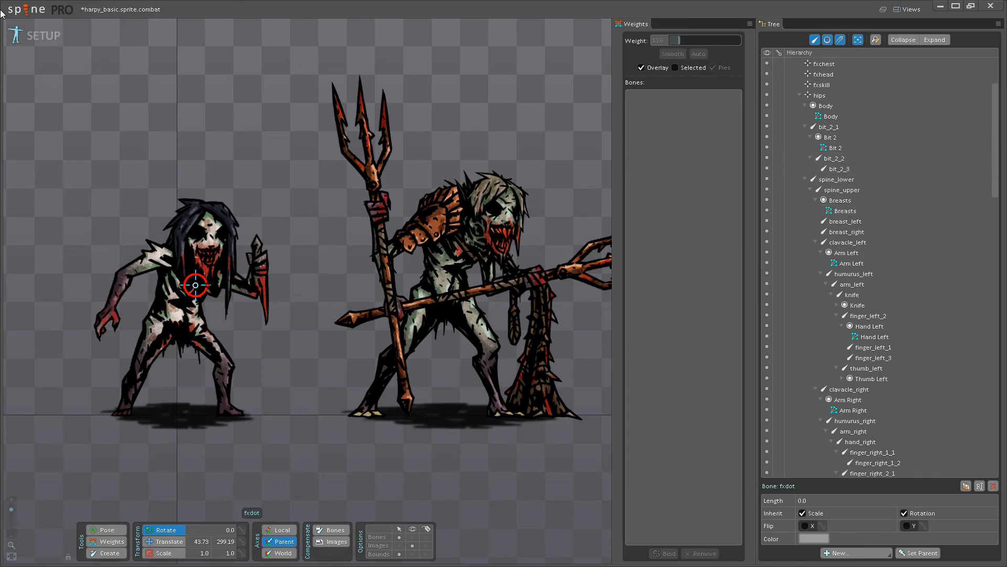
# Return to animation mode and check fxdot's motion in playback with the bones shown, hiding them again at the end.
pyautogui.click(41, 35)
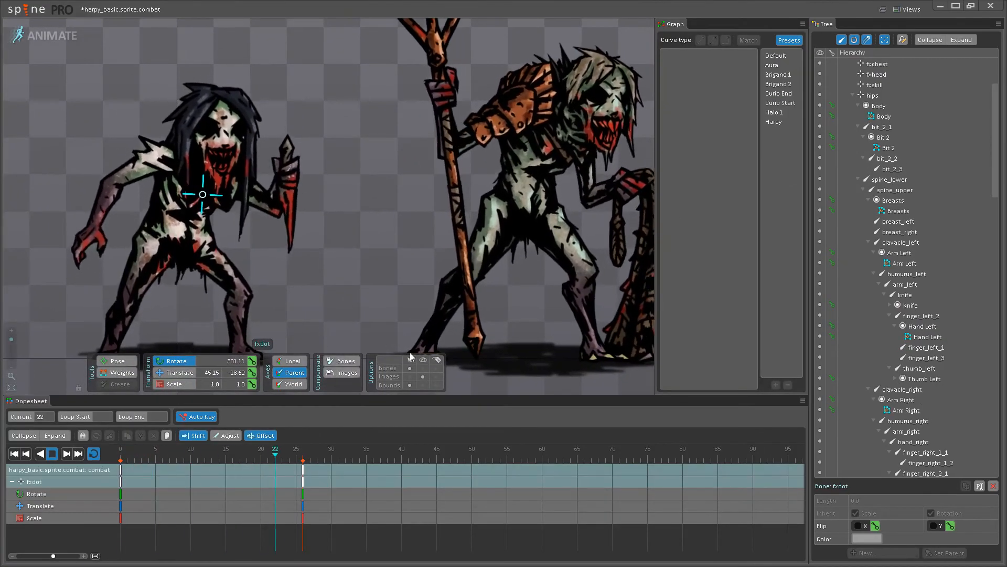
pyautogui.click(423, 368)
pyautogui.scroll(4, 366, 298)
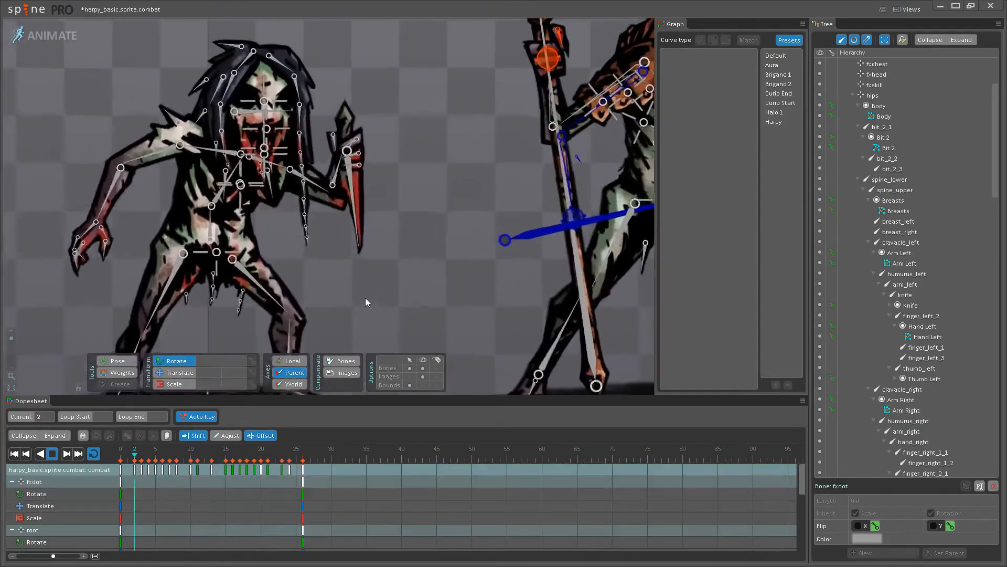
pyautogui.click(423, 368)
pyautogui.scroll(-4, 370, 295)
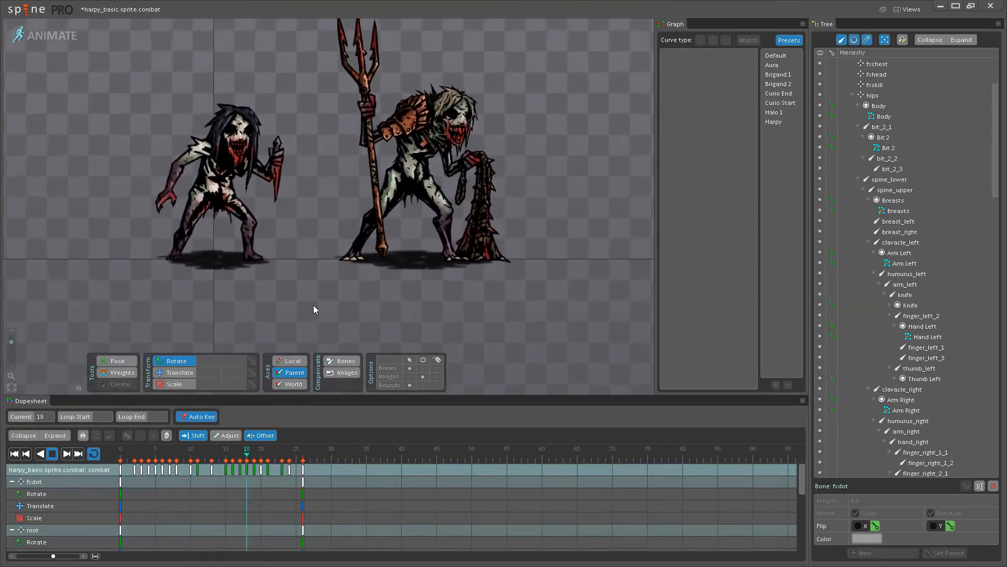
# Compare the harpy's looping idle with the mancatcher harpy's from far away and close up.
pyautogui.moveTo(291, 270); pyautogui.dragTo(279, 306)
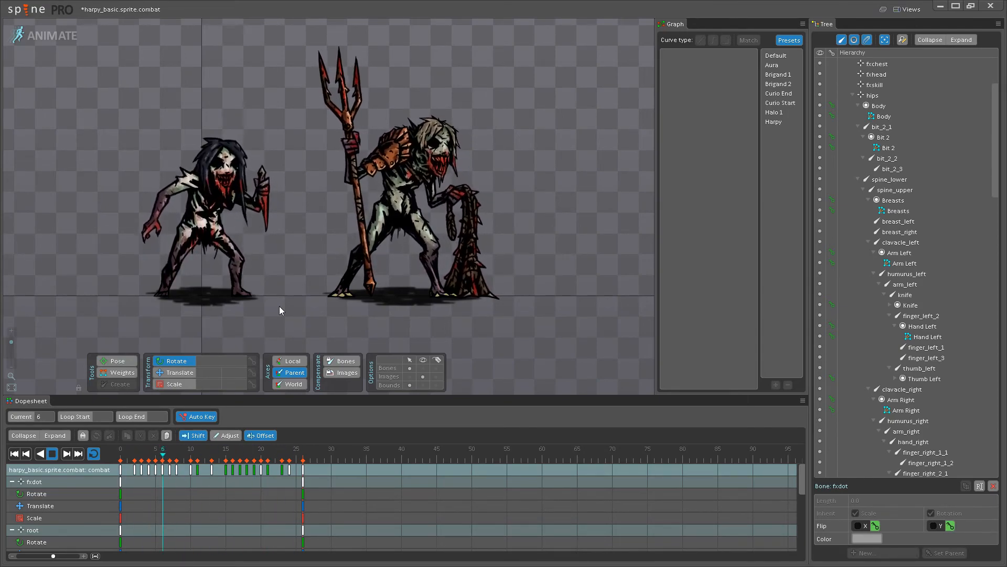
pyautogui.scroll(-5, 304, 270)
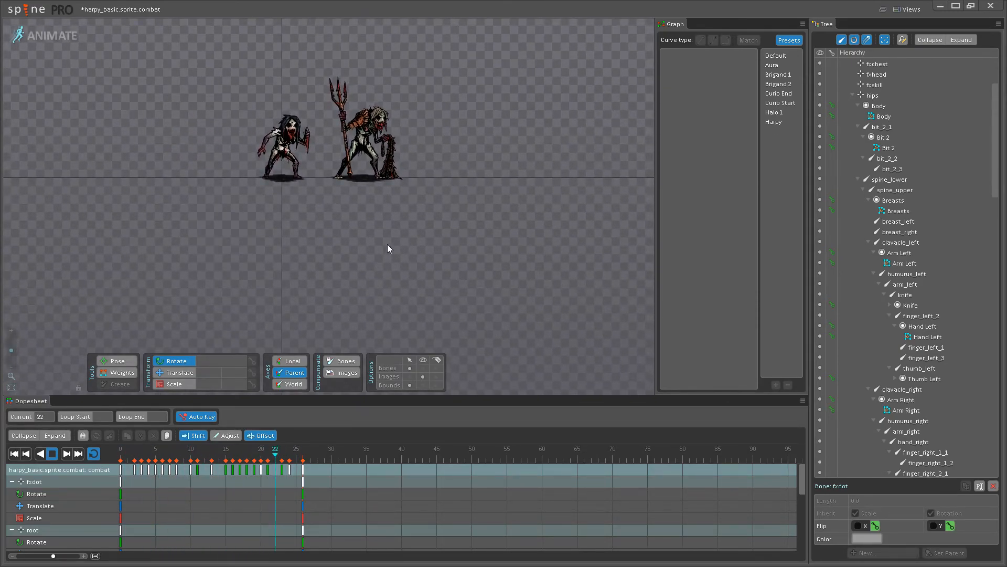
pyautogui.scroll(4, 369, 209)
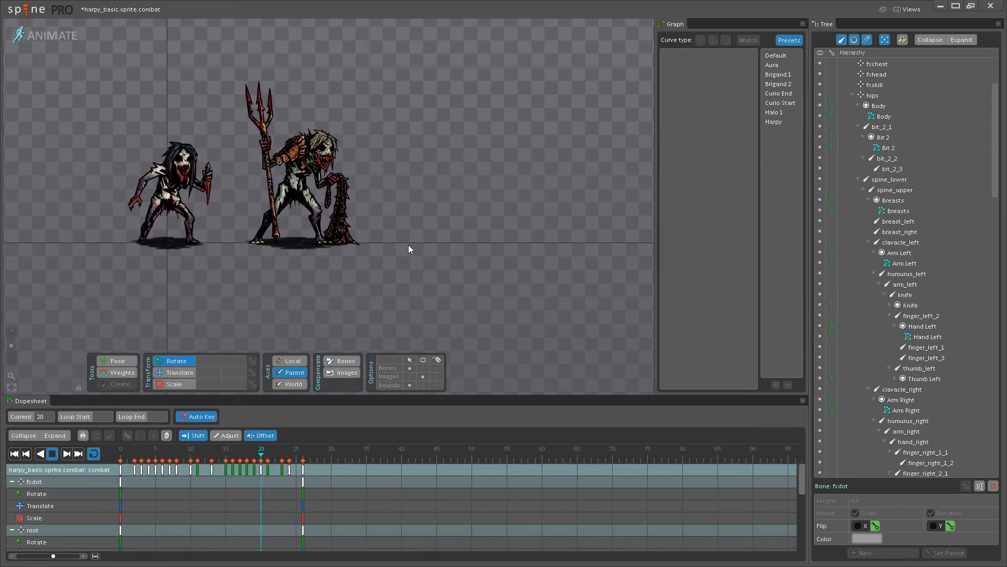
pyautogui.moveTo(408, 245); pyautogui.dragTo(425, 267)
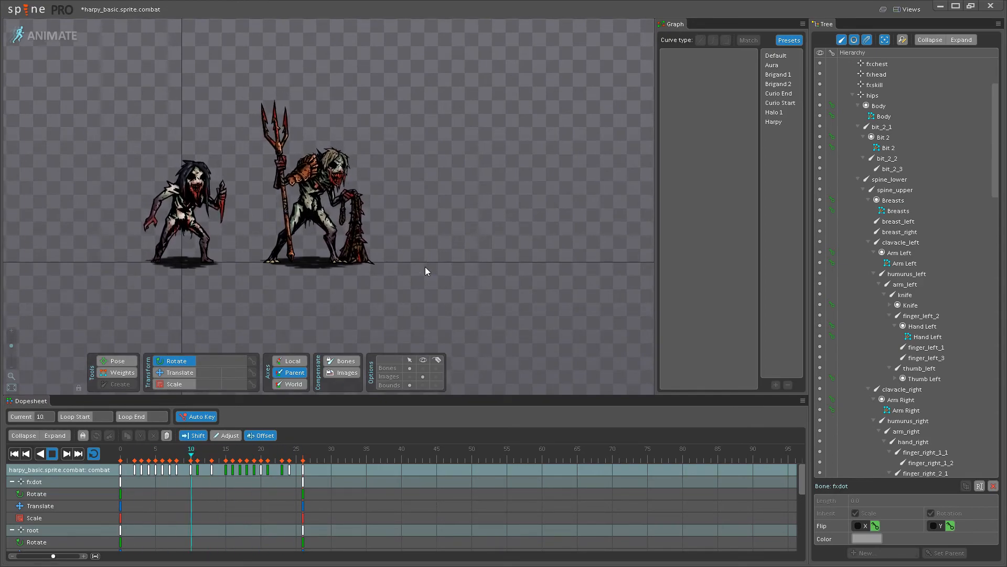
pyautogui.scroll(1, 253, 220)
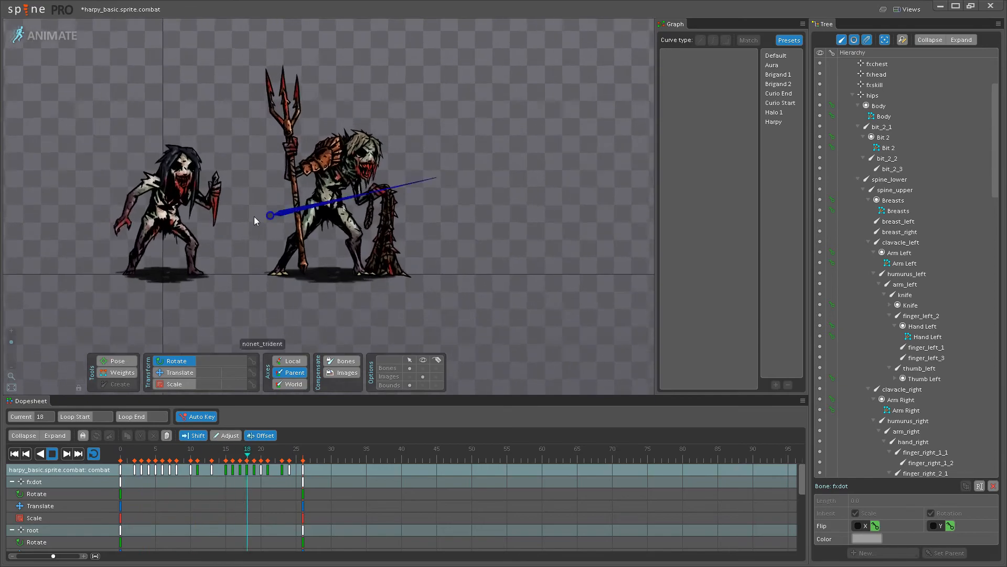
pyautogui.scroll(2, 253, 216)
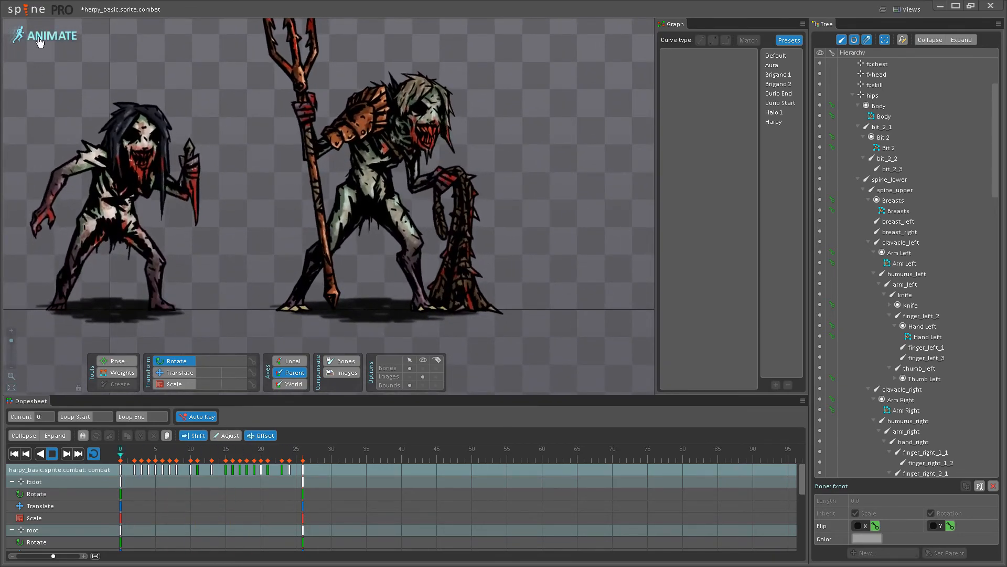
# Delete the harpy_mancatcher.sprite.combat skeleton in setup mode and save the project.
pyautogui.click(40, 42)
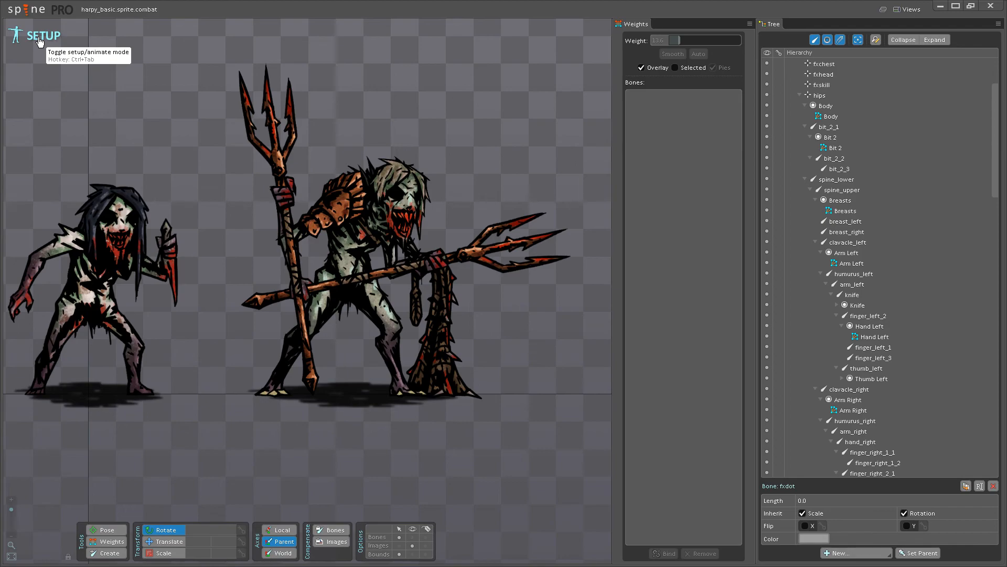
pyautogui.scroll(3, 839, 158)
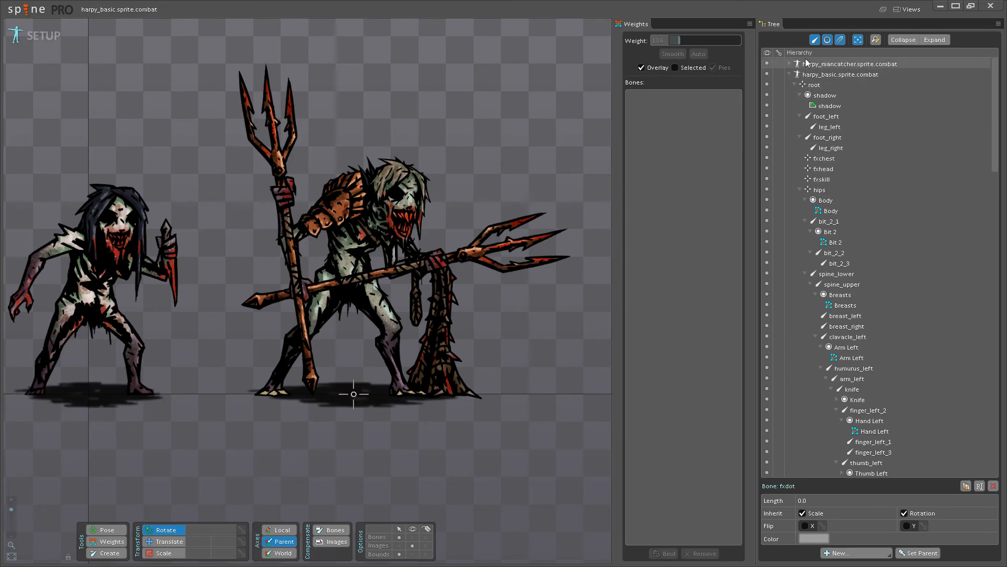
pyautogui.click(815, 64)
pyautogui.press('Delete')
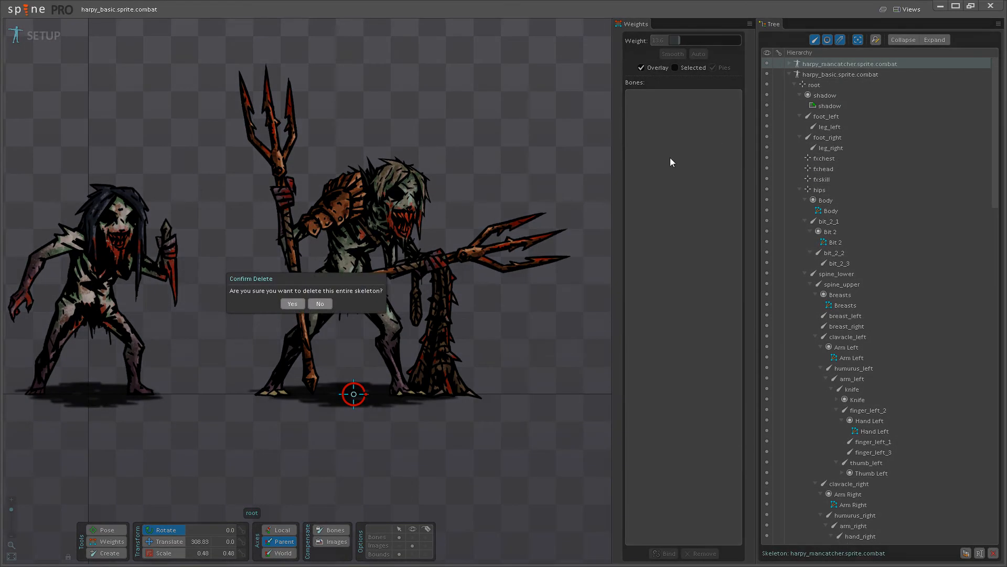
pyautogui.click(292, 304)
# Export the harpy_basic project as binary data with its images packed into an atlas.
pyautogui.click(38, 14)
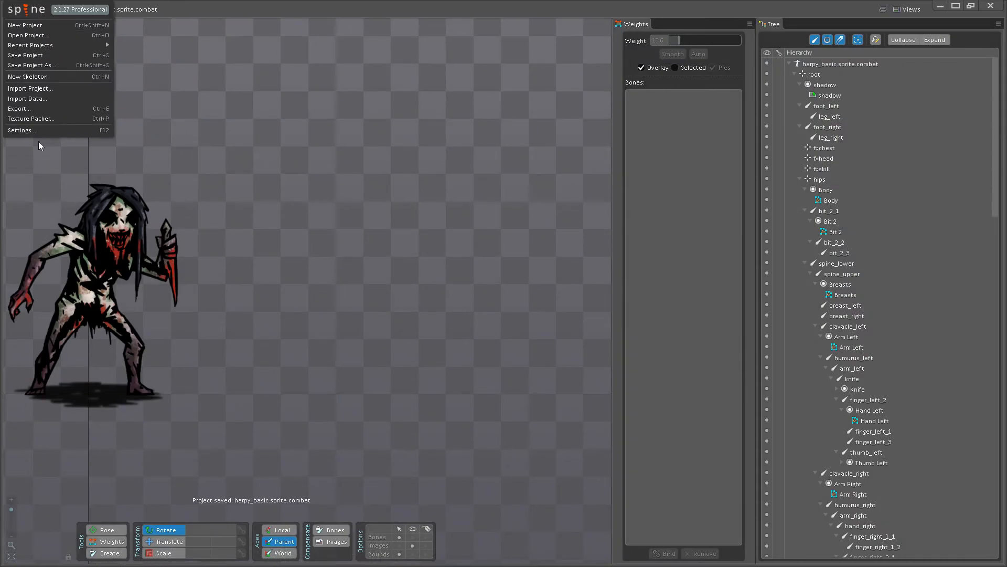
pyautogui.click(20, 108)
pyautogui.click(313, 366)
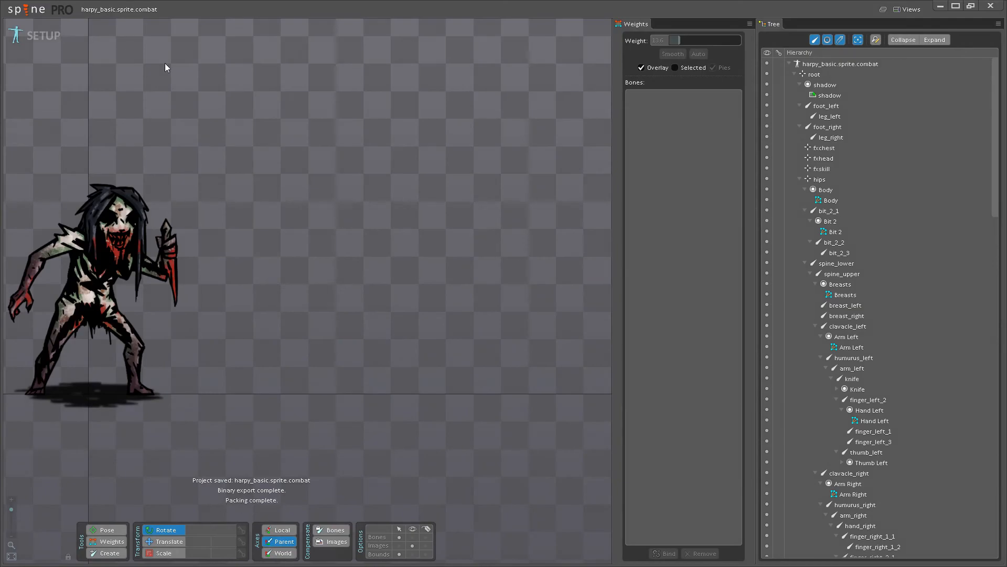
# Return to animation mode, play the remaining harpy's idle loop, save the project and stop playback.
pyautogui.click(20, 43)
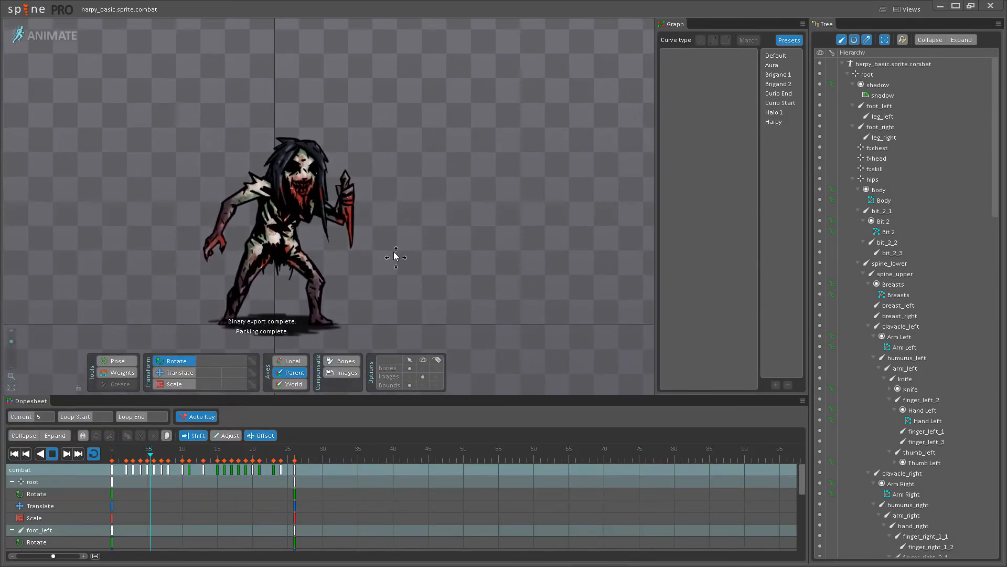
pyautogui.hotkey('ctrl', 's')
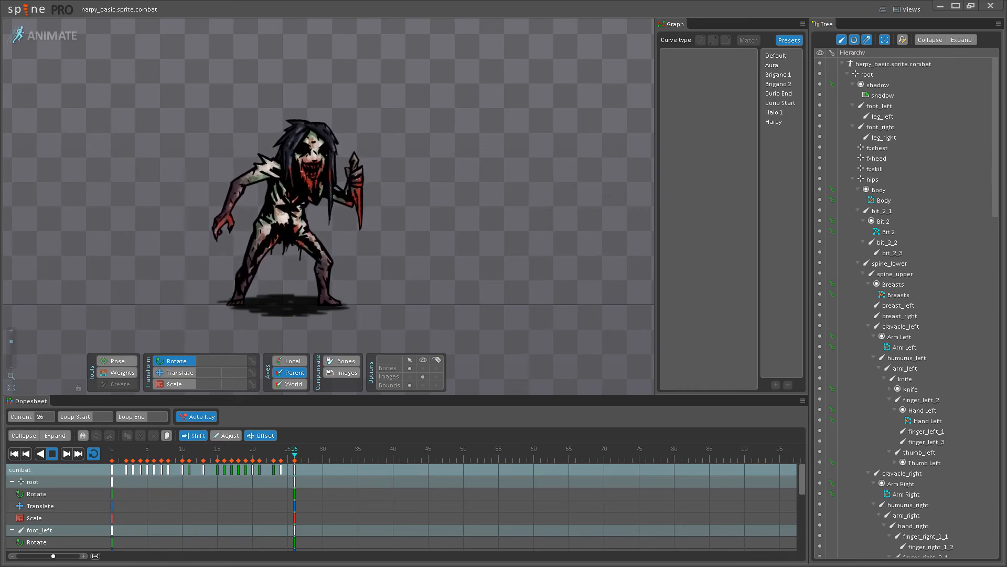
pyautogui.click(53, 454)
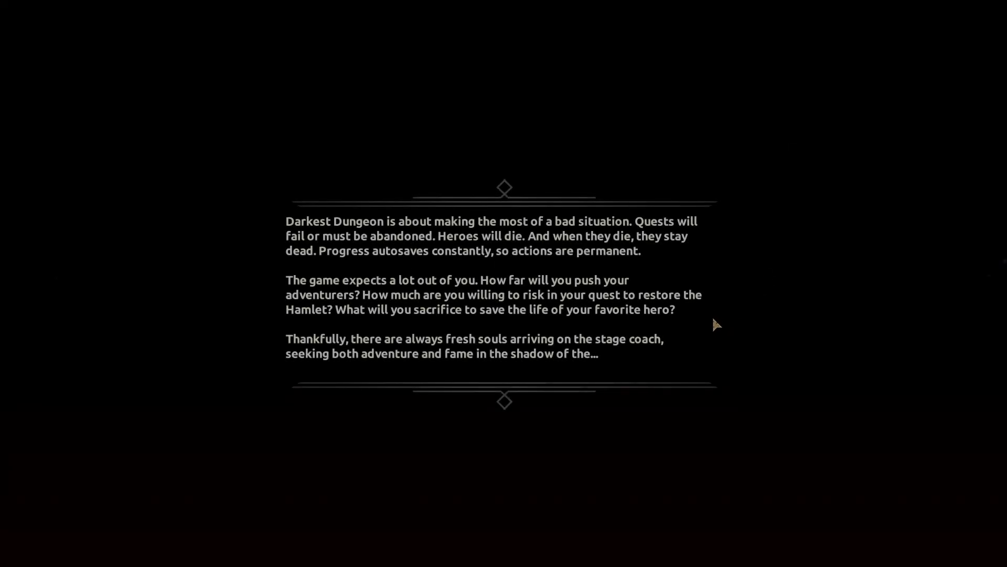
# Switch to Darkest Dungeon and continue past the introductory text to the campaign list.
pyautogui.click(666, 372)
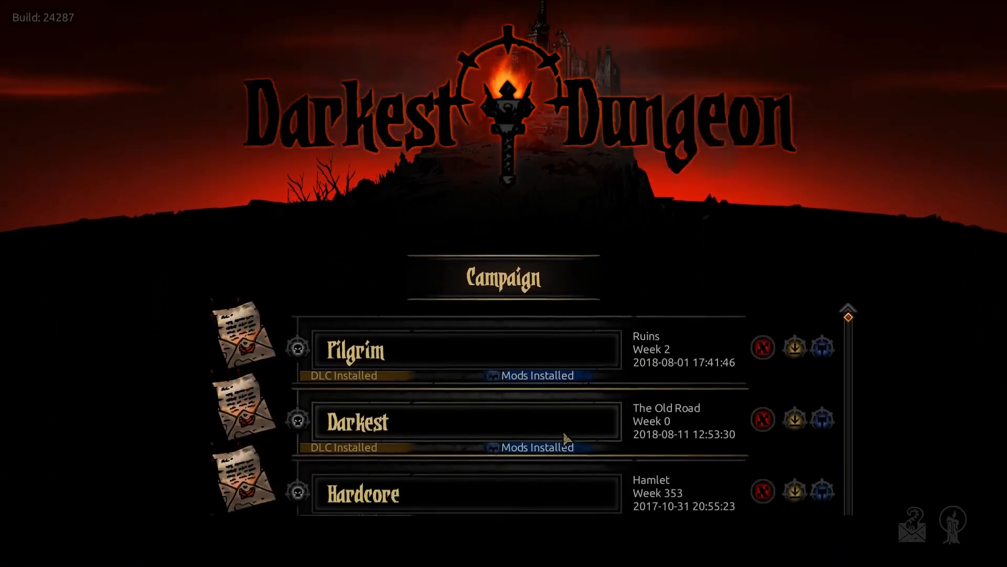
# Delete the existing Darkest campaign and create a new one named Darkest in its slot, keeping the offered DLC active.
pyautogui.click(762, 407)
pyautogui.click(511, 311)
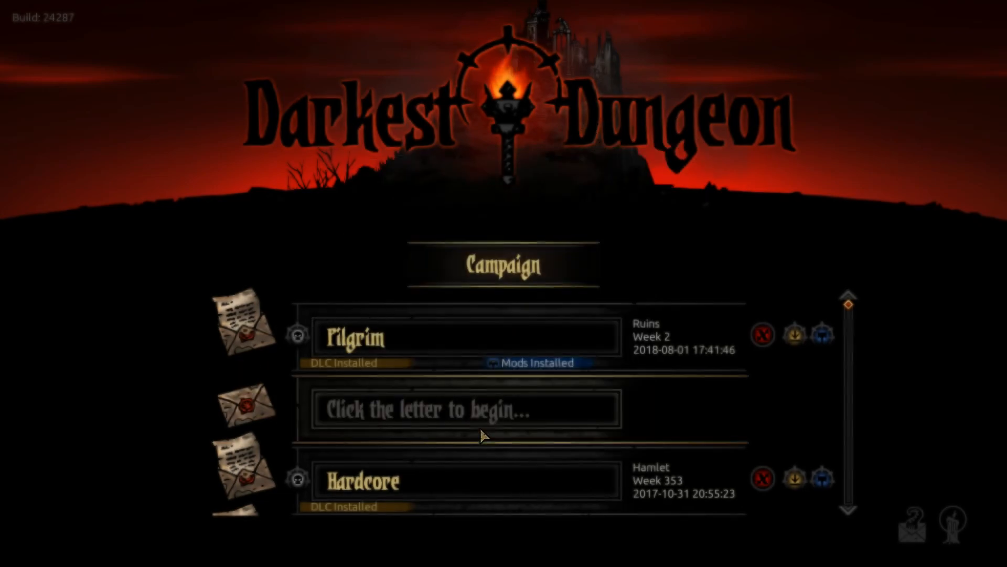
pyautogui.click(482, 435)
pyautogui.click(500, 495)
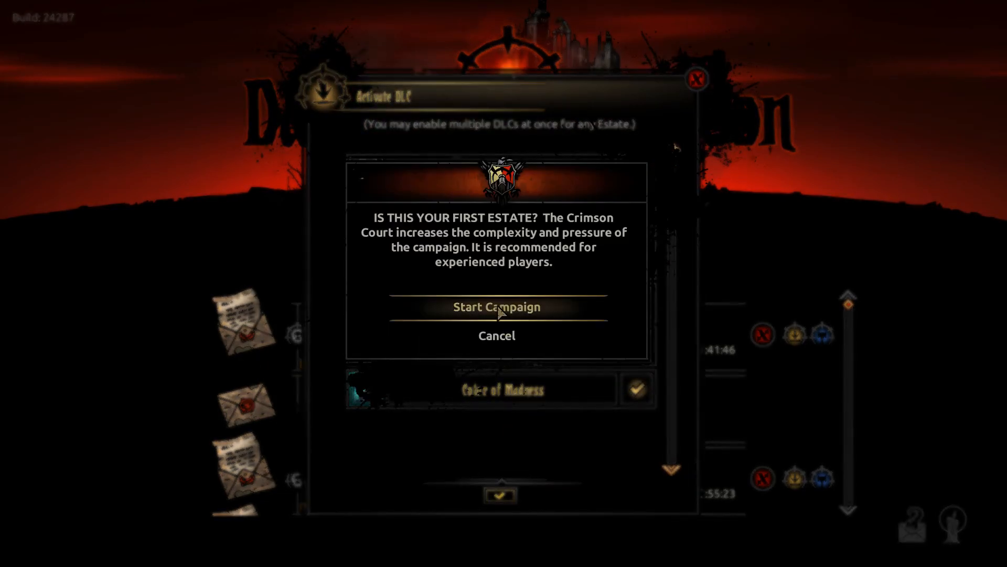
pyautogui.click(499, 308)
pyautogui.click(495, 292)
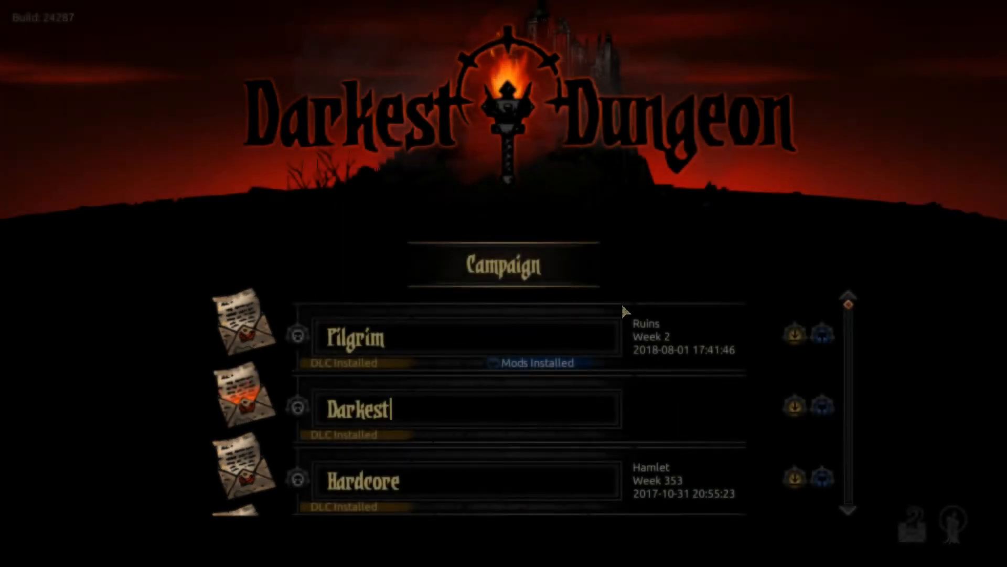
# Enable the Modding Tool and The Sunken City: A Dungeon by Marvin Seo mods for the new Darkest campaign.
pyautogui.click(832, 407)
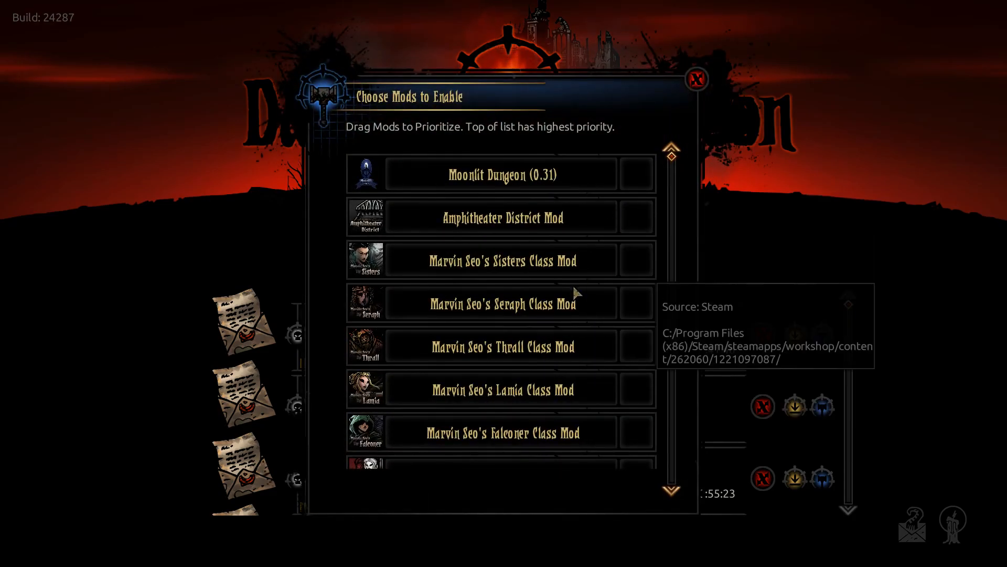
pyautogui.scroll(-5, 578, 292)
pyautogui.click(629, 396)
pyautogui.click(638, 446)
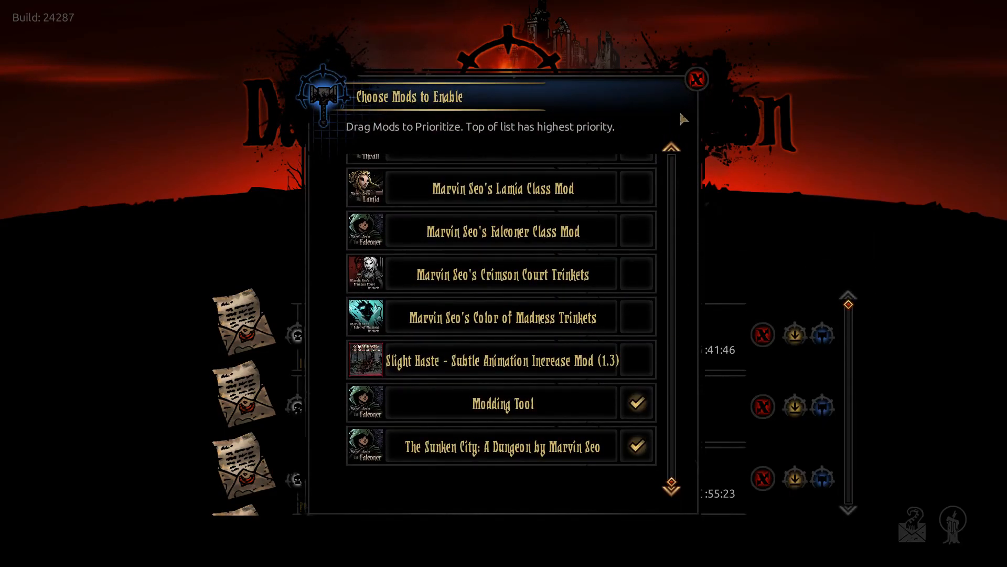
pyautogui.click(697, 81)
# Start the Darkest campaign, continue past The Old Road introduction and lead the party down the path into battle.
pyautogui.click(589, 411)
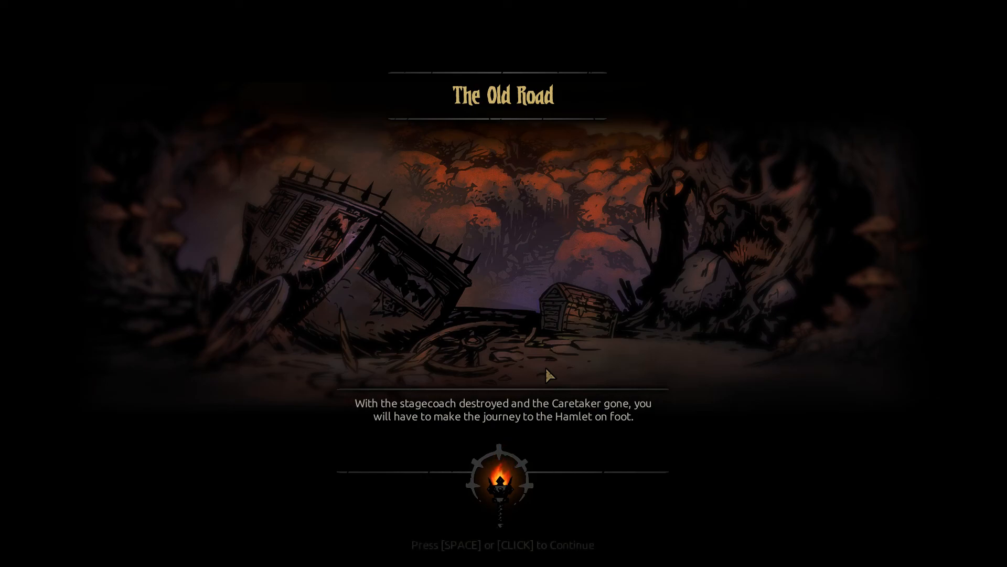
pyautogui.click(547, 370)
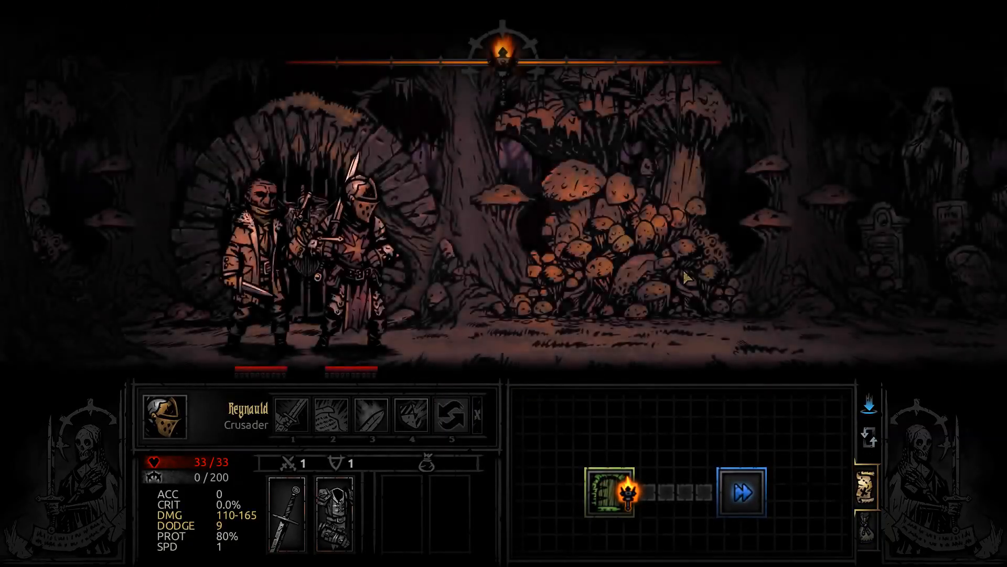
pyautogui.click(687, 277)
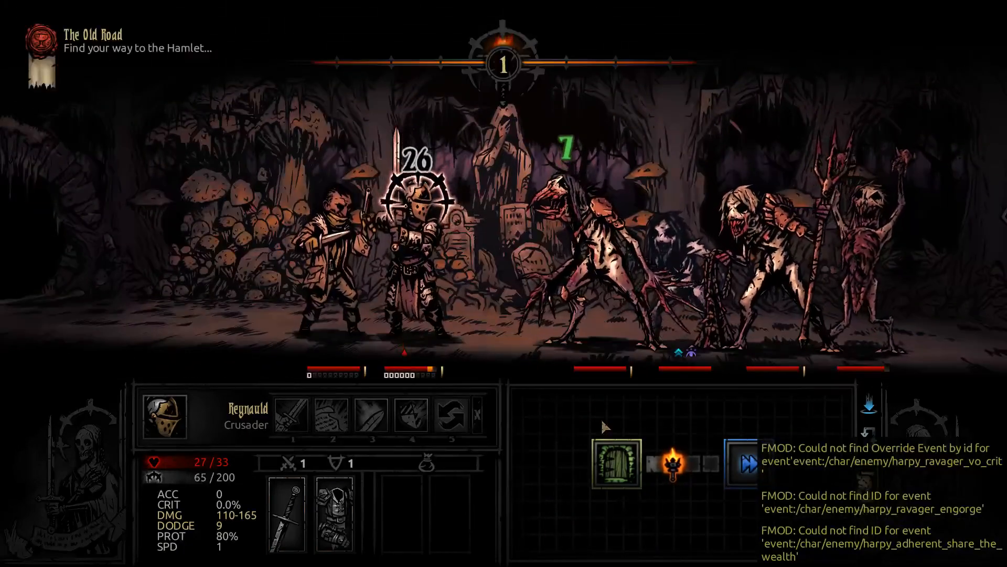
# Check the status effects in the battle and attack the Harpy Imp with the Highwayman's fourth combat skill.
pyautogui.moveTo(406, 352)
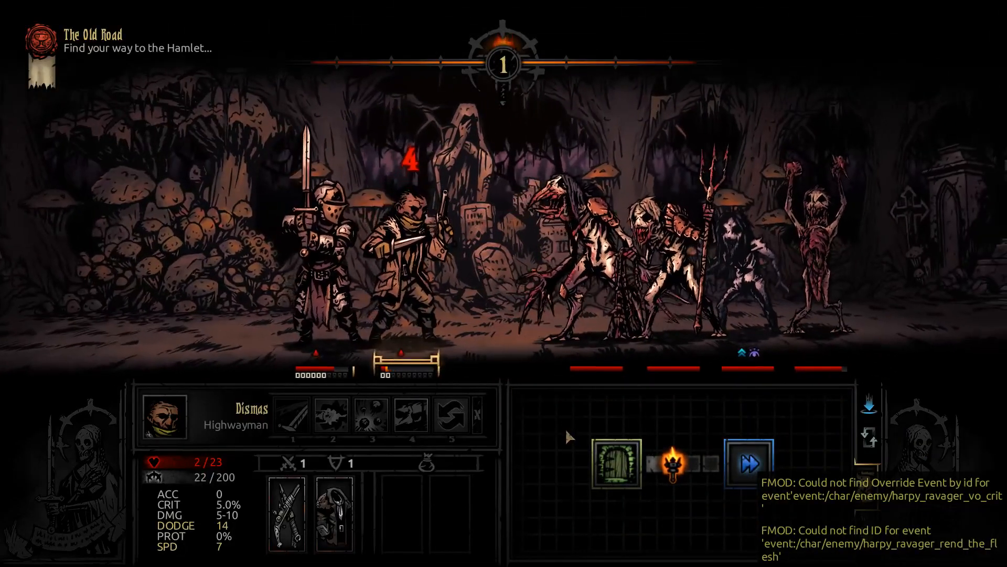
pyautogui.moveTo(750, 351)
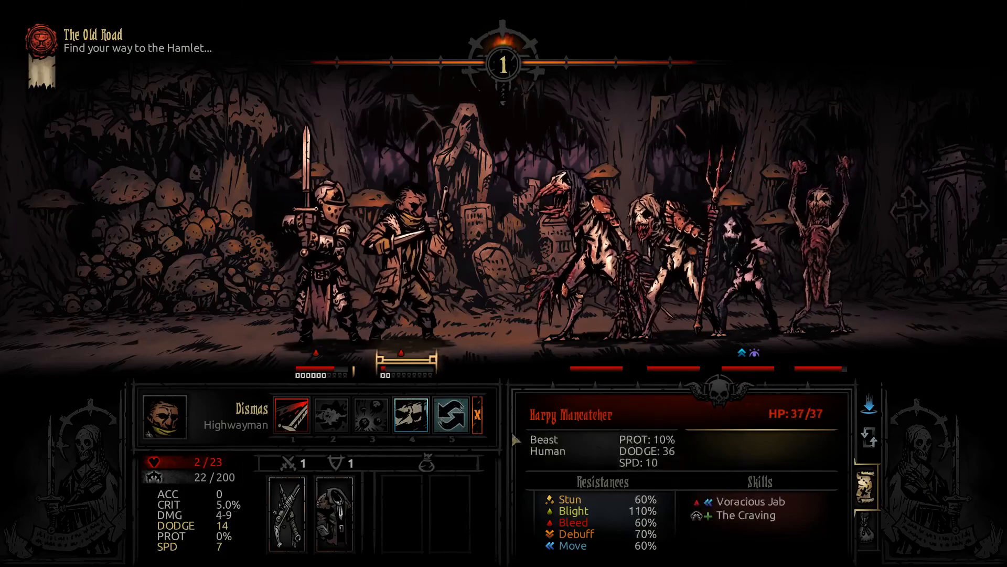
pyautogui.press('4')
pyautogui.moveTo(780, 298)
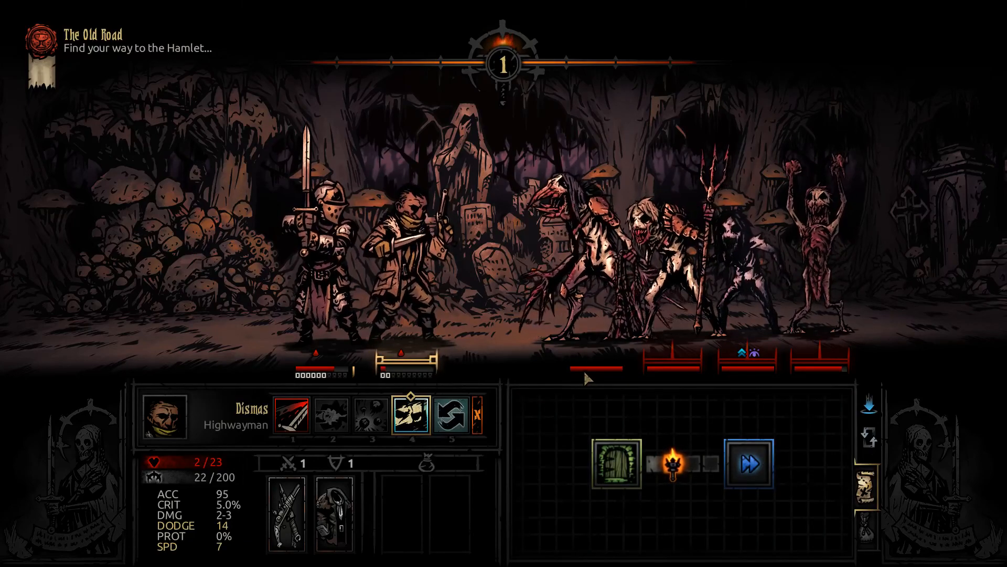
pyautogui.moveTo(665, 282)
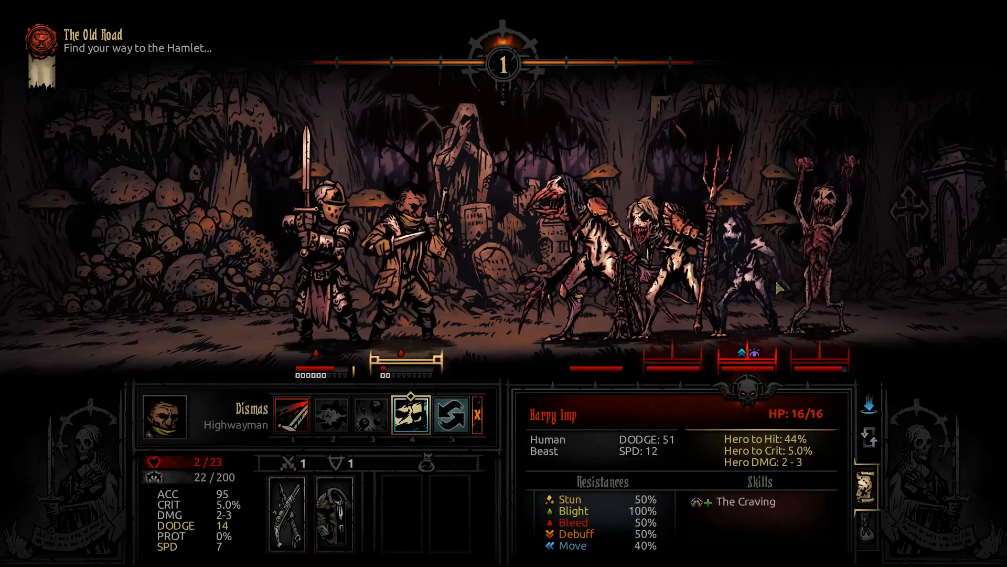
pyautogui.moveTo(726, 311)
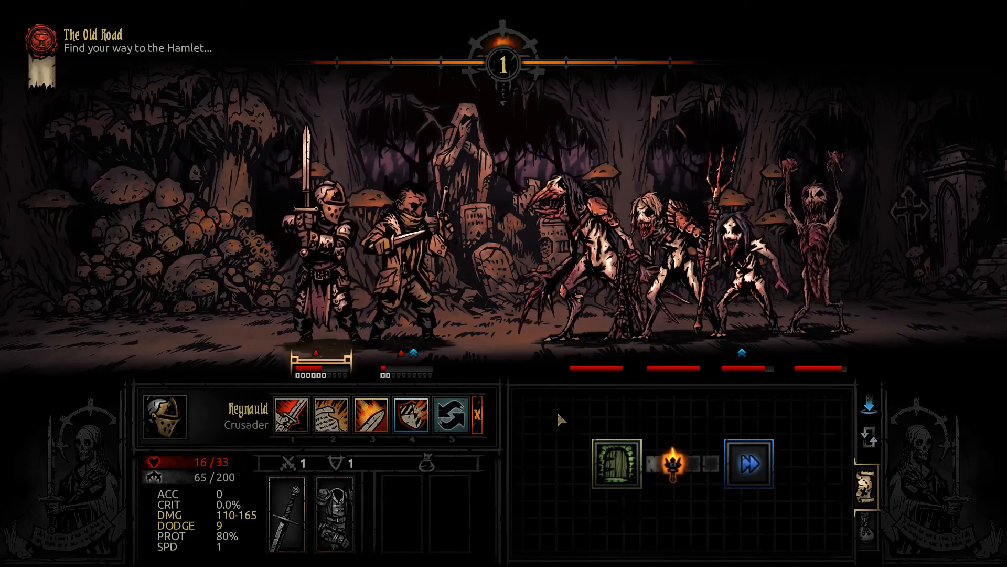
# Examine the Harpy Imp's idle animation and buff in battle, comparing its motion with the other harpies.
pyautogui.moveTo(563, 282)
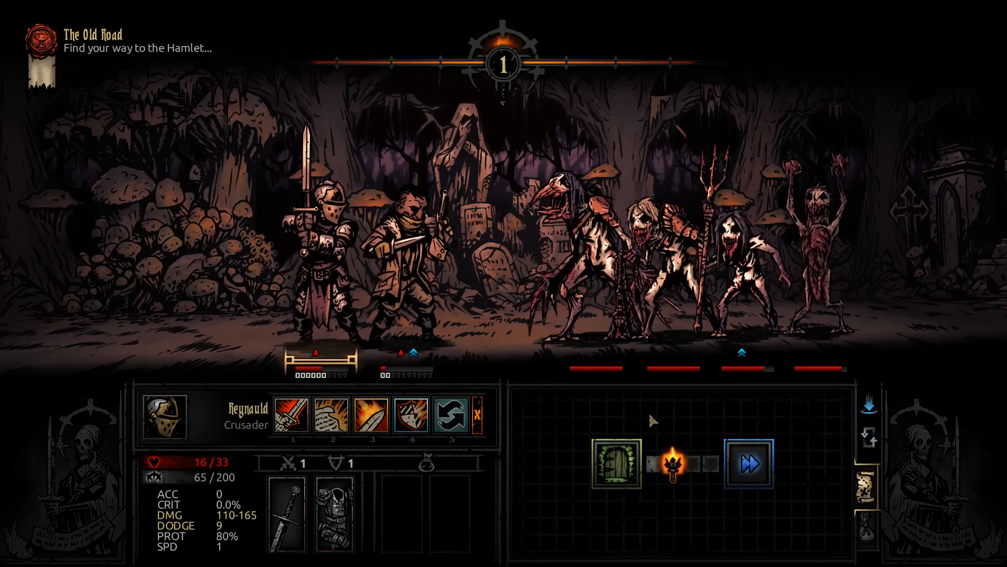
pyautogui.moveTo(775, 288)
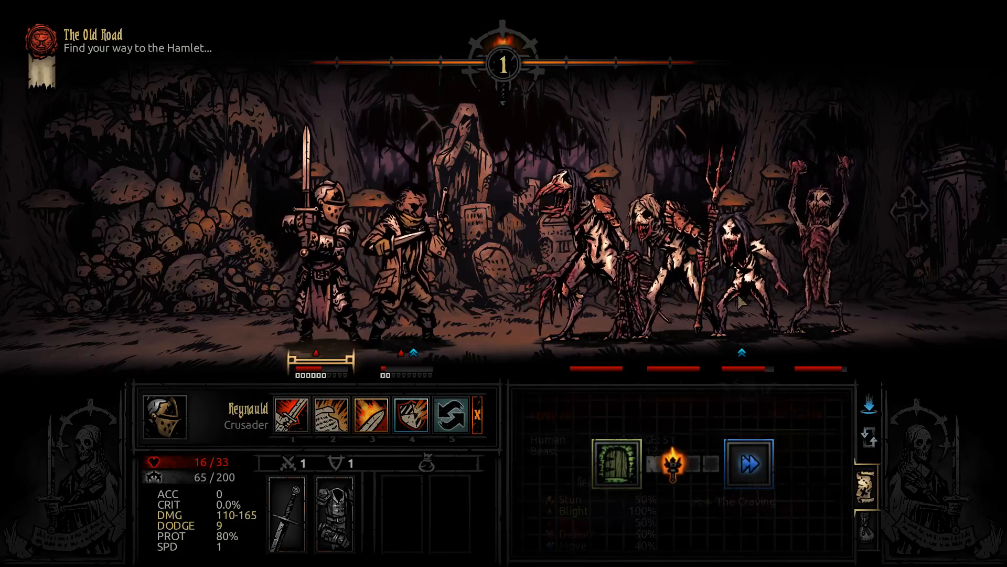
pyautogui.moveTo(595, 276)
pyautogui.moveTo(753, 311)
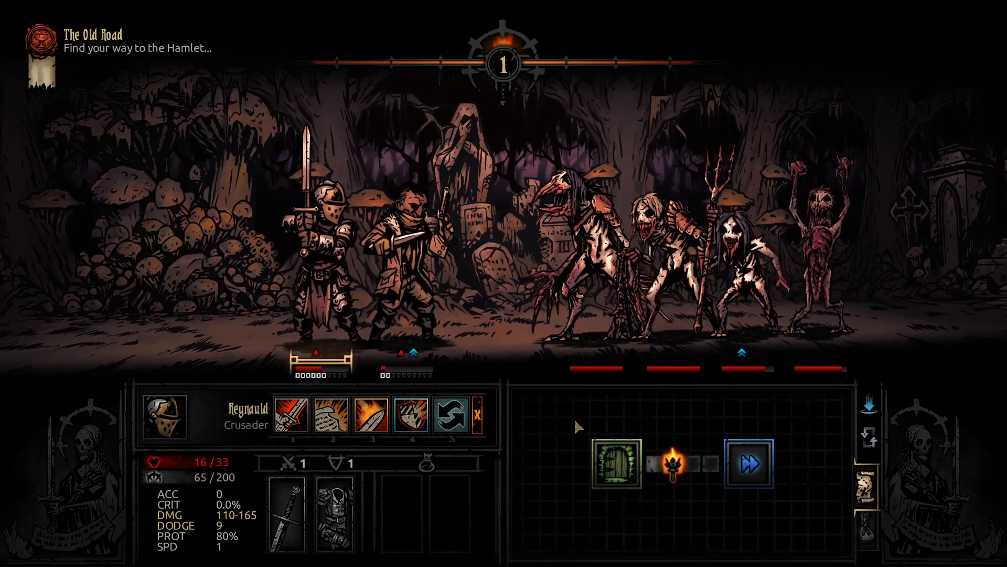
pyautogui.moveTo(744, 359)
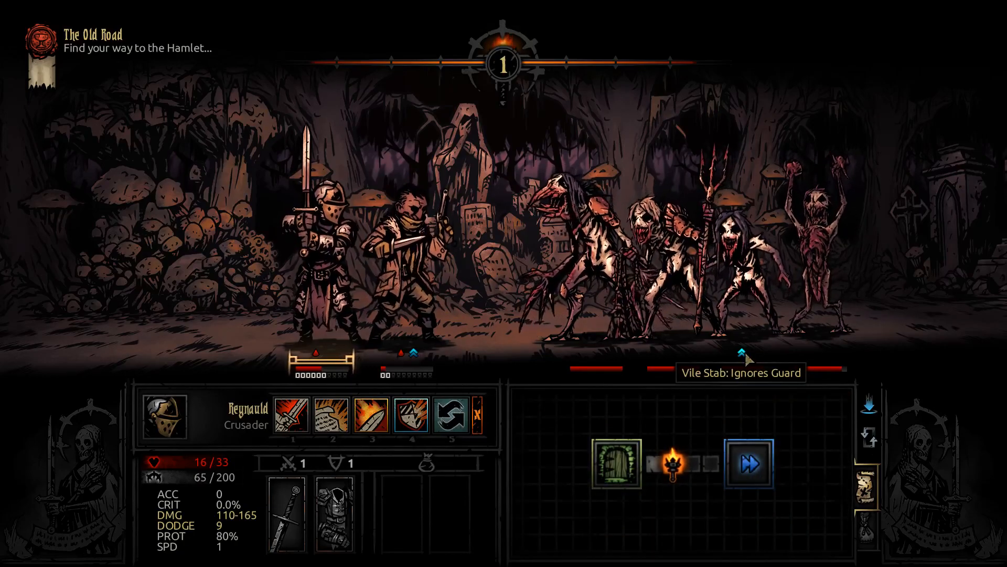
pyautogui.moveTo(648, 394)
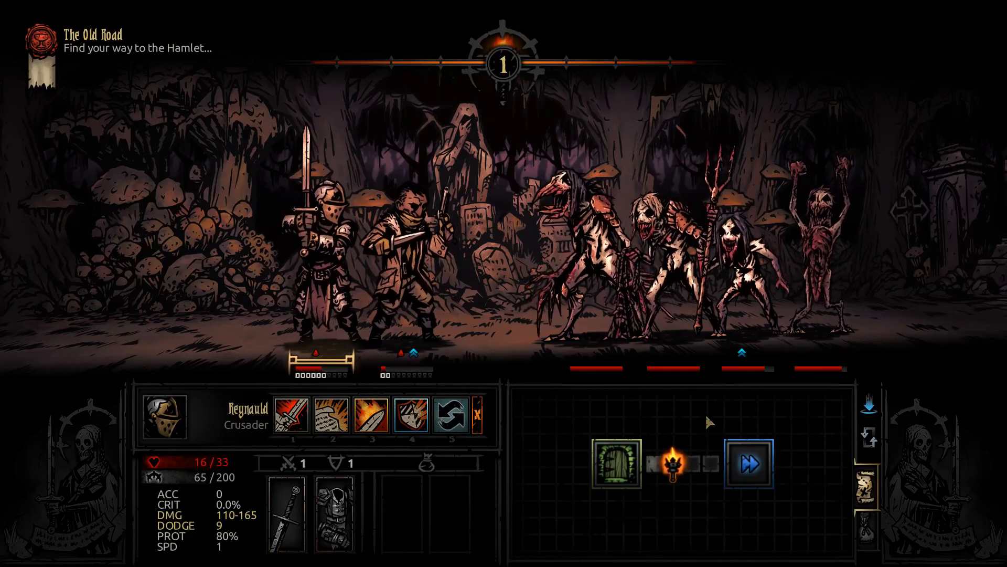
# Extinguish the torch and examine how the Harpy Imp and the other harpies look and move in darkness.
pyautogui.moveTo(515, 68)
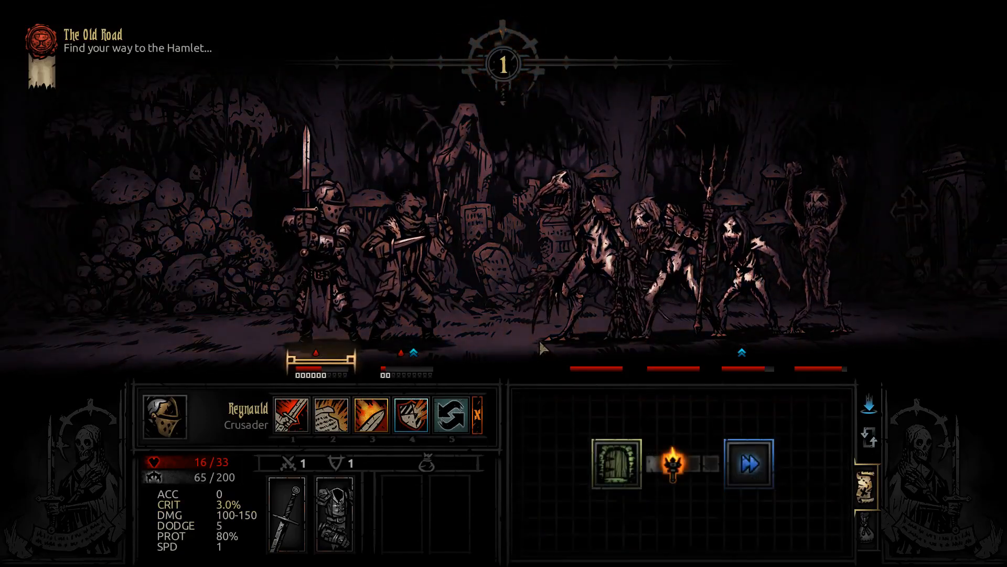
pyautogui.moveTo(698, 356)
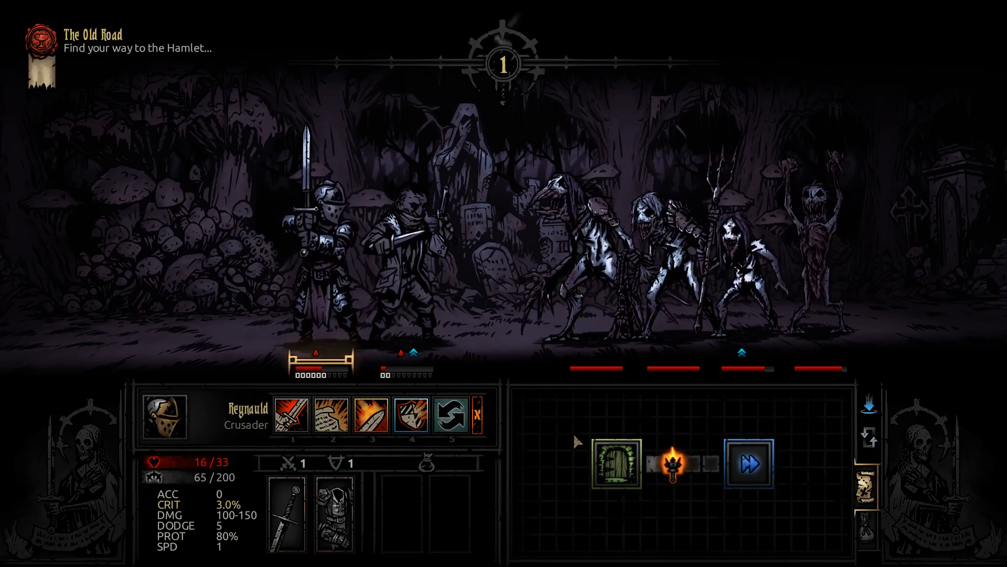
pyautogui.moveTo(776, 341)
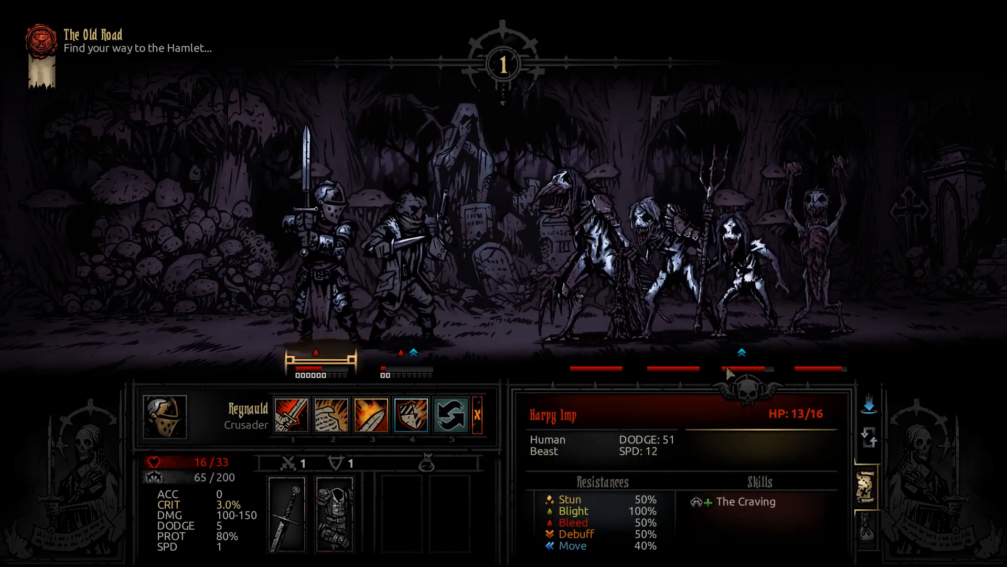
pyautogui.moveTo(770, 262)
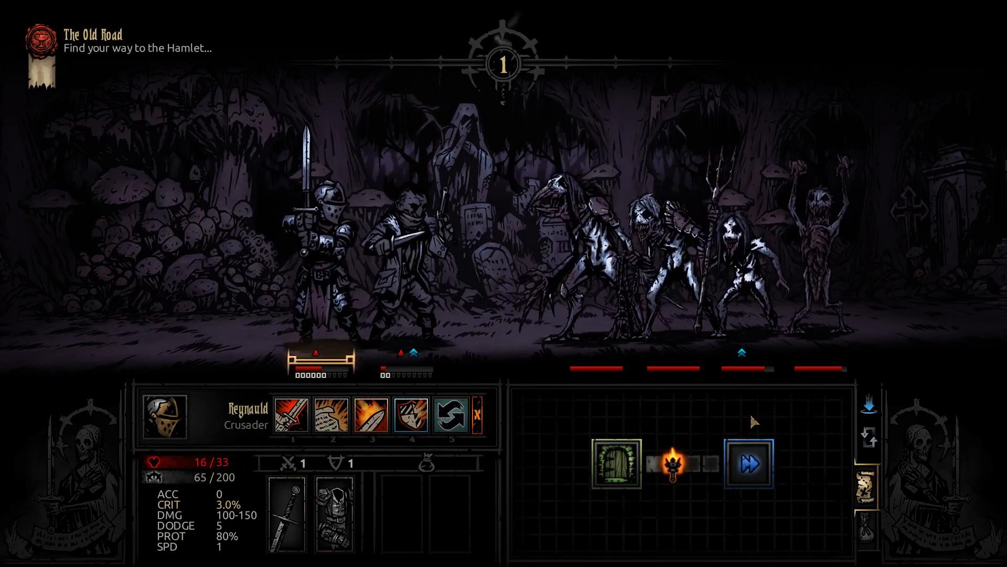
pyautogui.moveTo(586, 258)
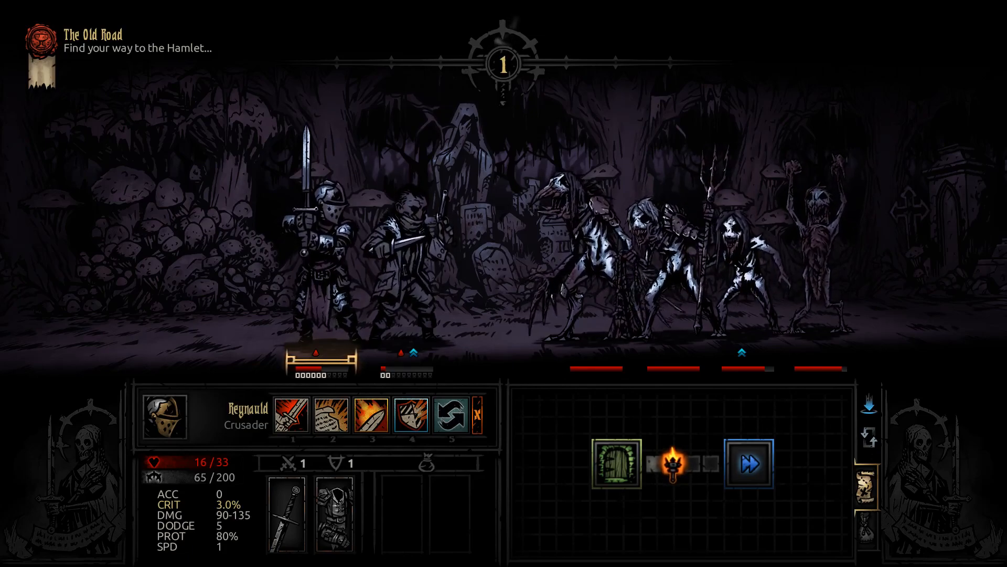
pyautogui.moveTo(637, 326)
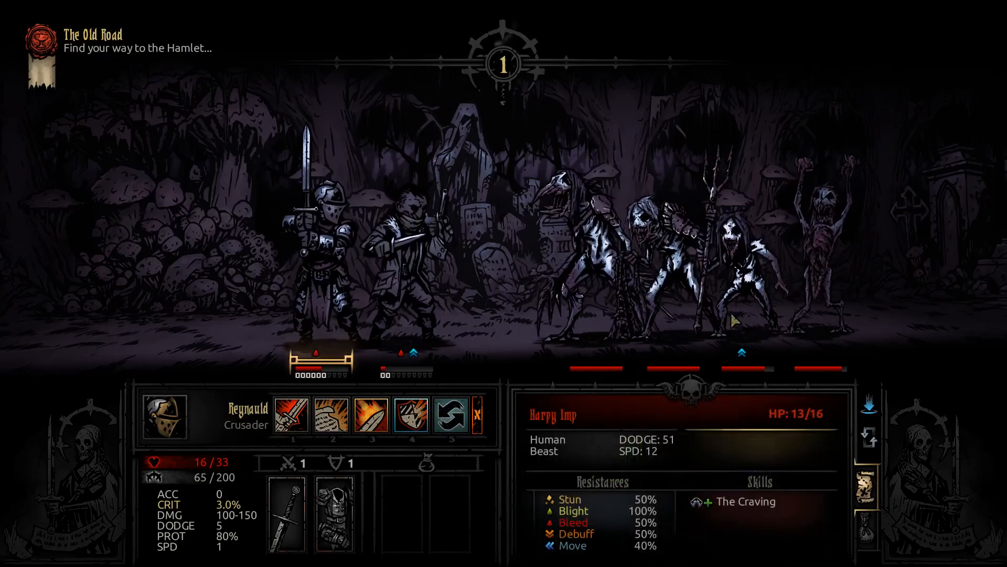